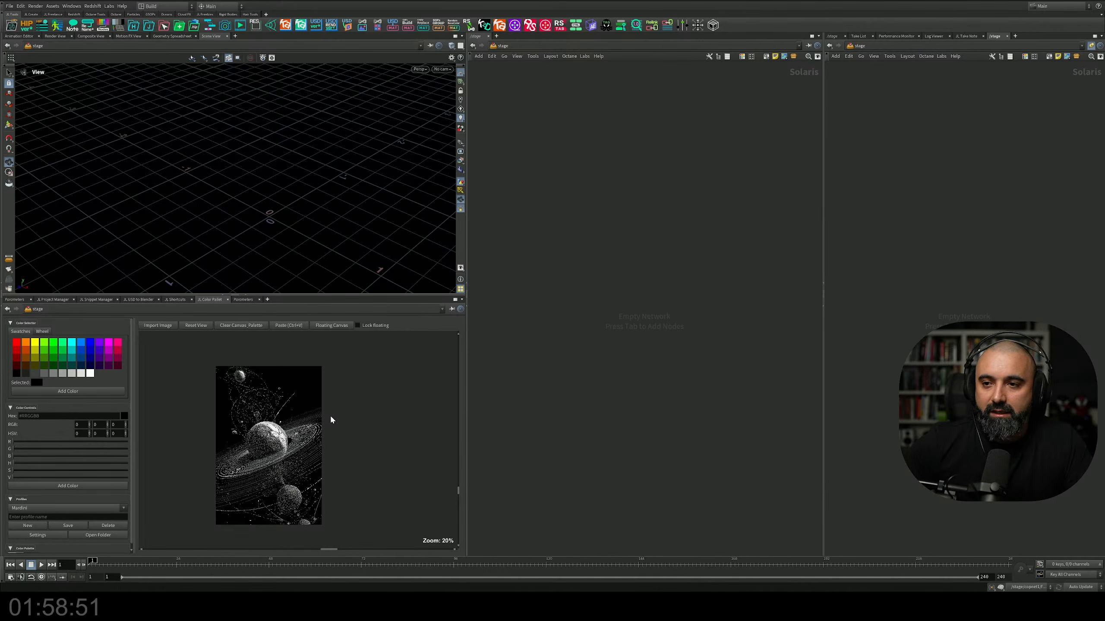
# Step: Examine the ringed planet reference image up close on the Color Palette canvas
pyautogui.scroll(4, 287, 421)
pyautogui.moveTo(282, 430); pyautogui.dragTo(276, 389)
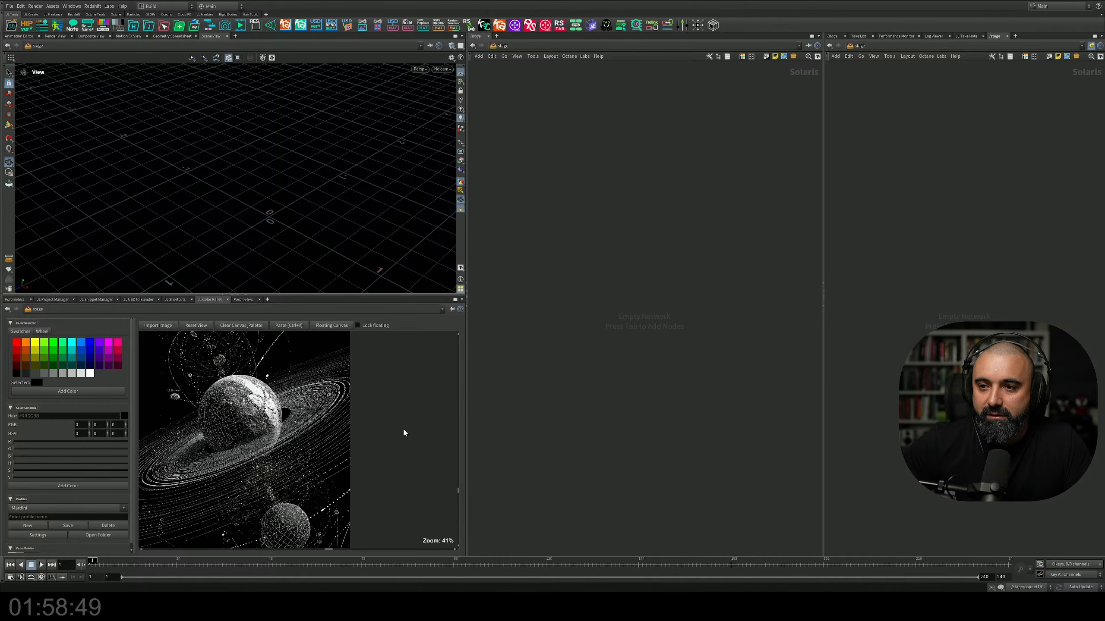
pyautogui.moveTo(404, 432); pyautogui.dragTo(397, 424)
pyautogui.moveTo(295, 407); pyautogui.dragTo(301, 427, button='middle')
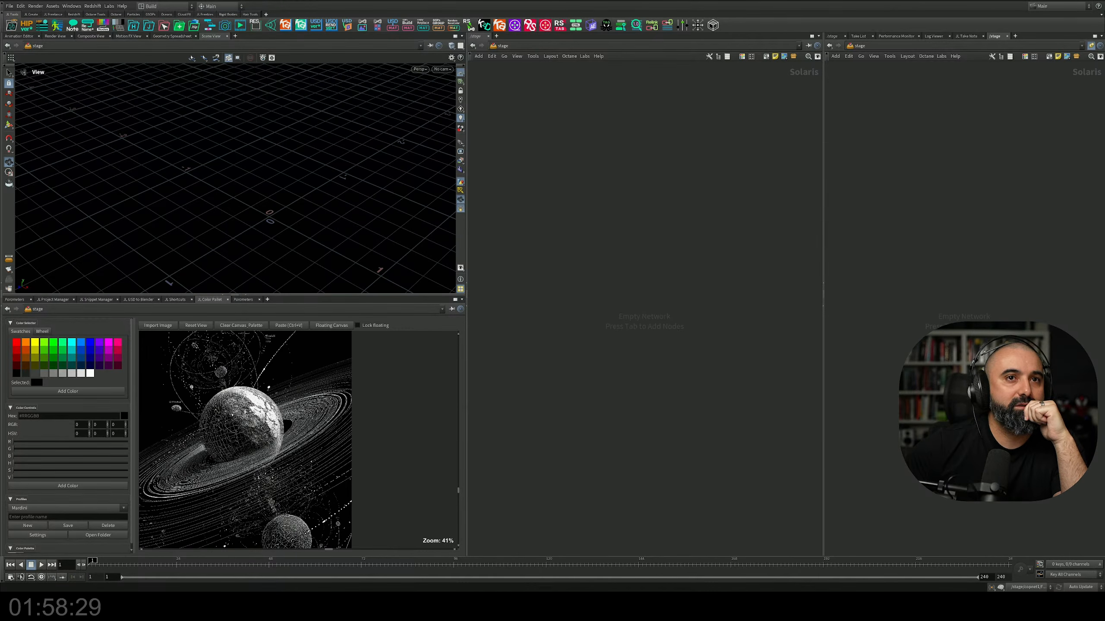
# Step: Switch to Midjourney in the browser, look through the "orbit design" results and view the black image with radiating orbit lines
pyautogui.moveTo(0, 70); pyautogui.dragTo(674, 76)
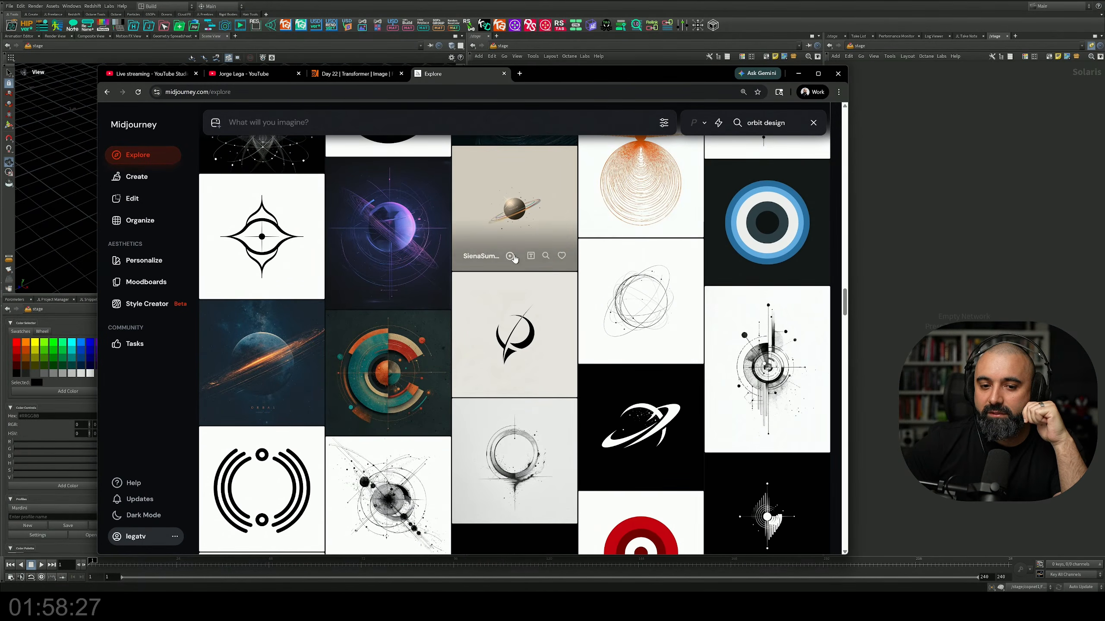
pyautogui.scroll(-3, 506, 268)
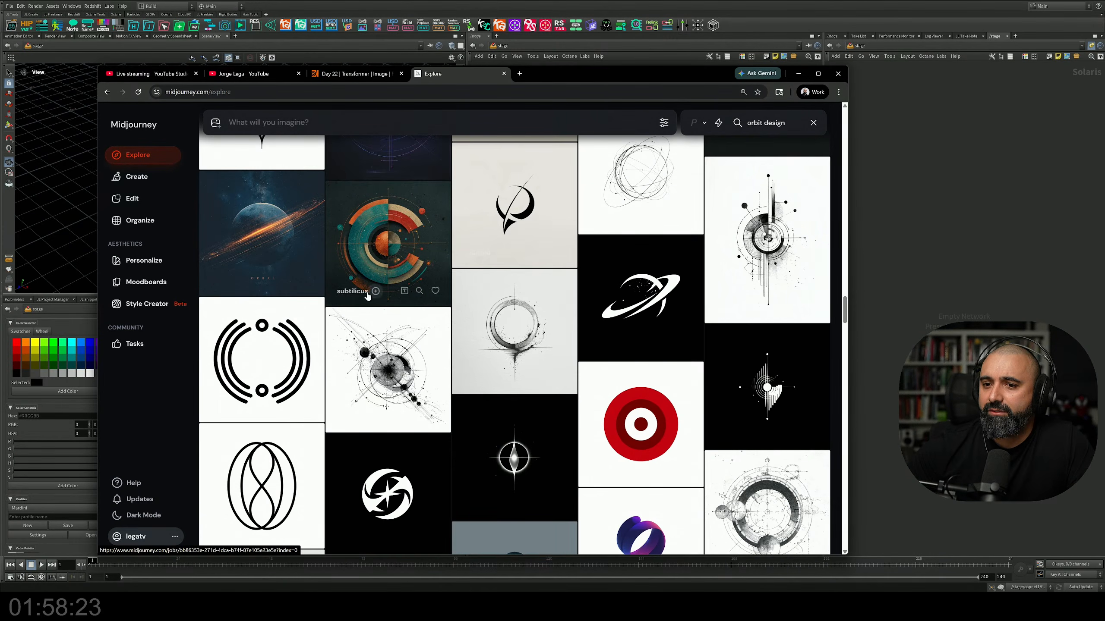
pyautogui.scroll(-8, 405, 290)
pyautogui.scroll(-15, 406, 292)
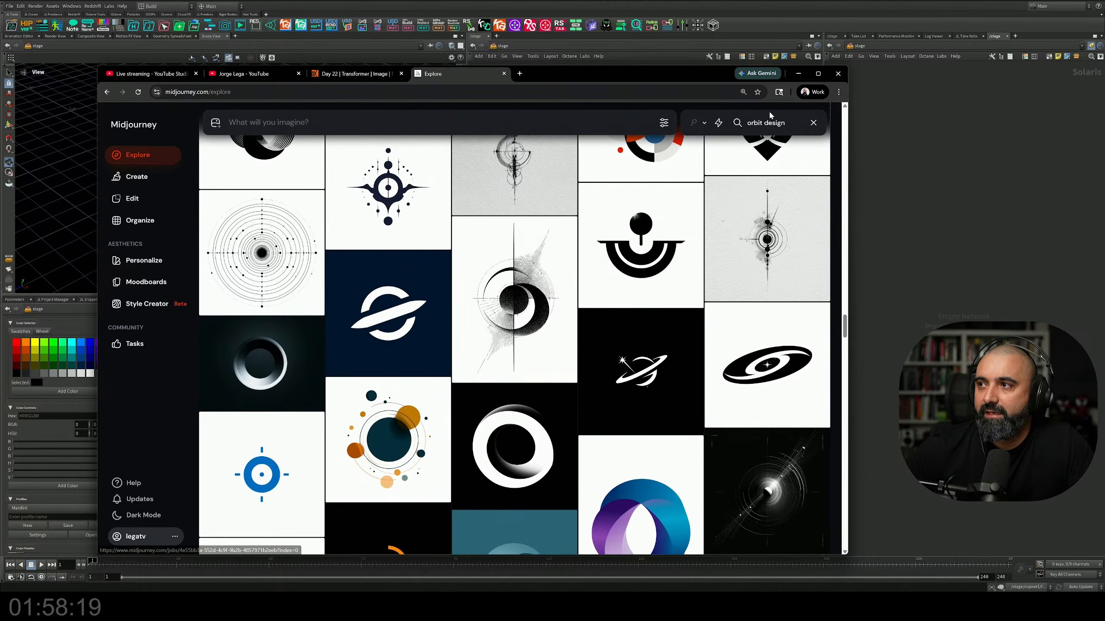
pyautogui.click(765, 123)
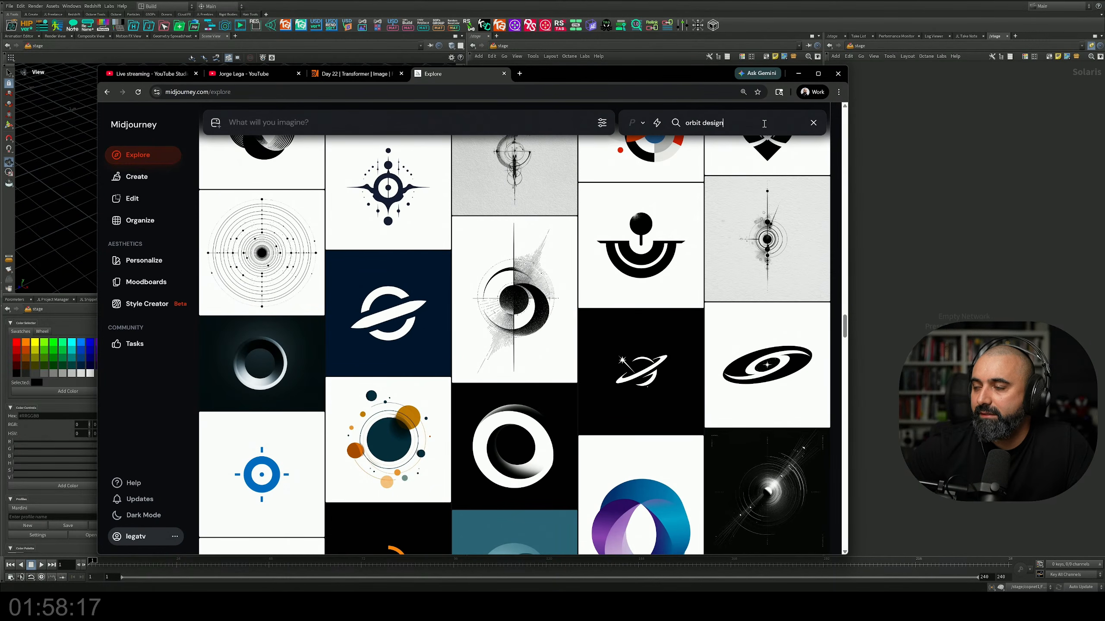
pyautogui.scroll(-5, 770, 282)
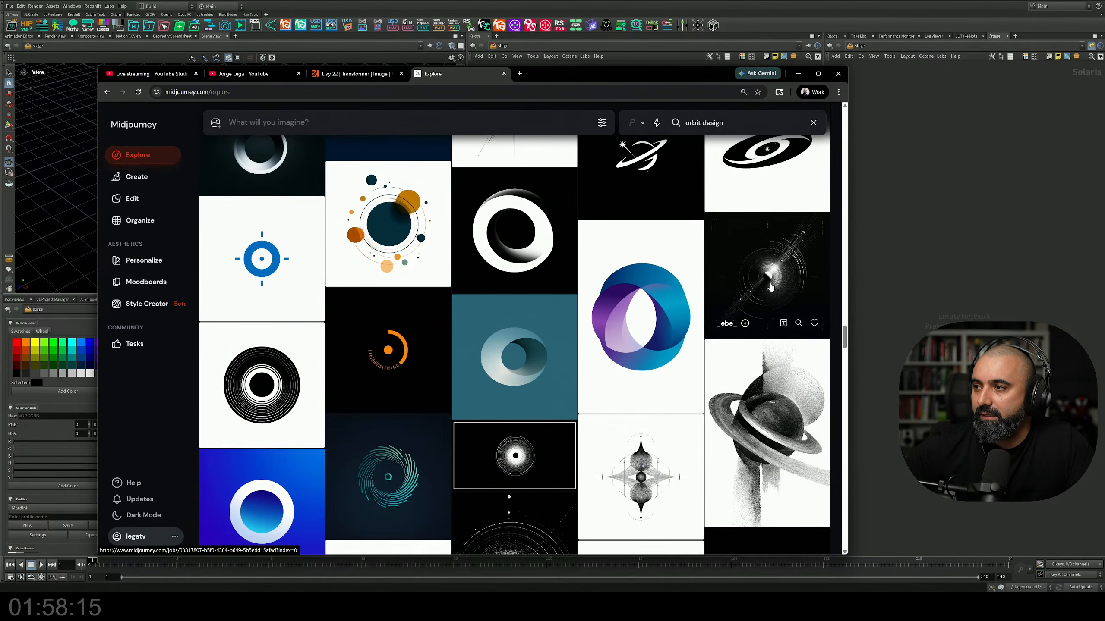
pyautogui.click(770, 286)
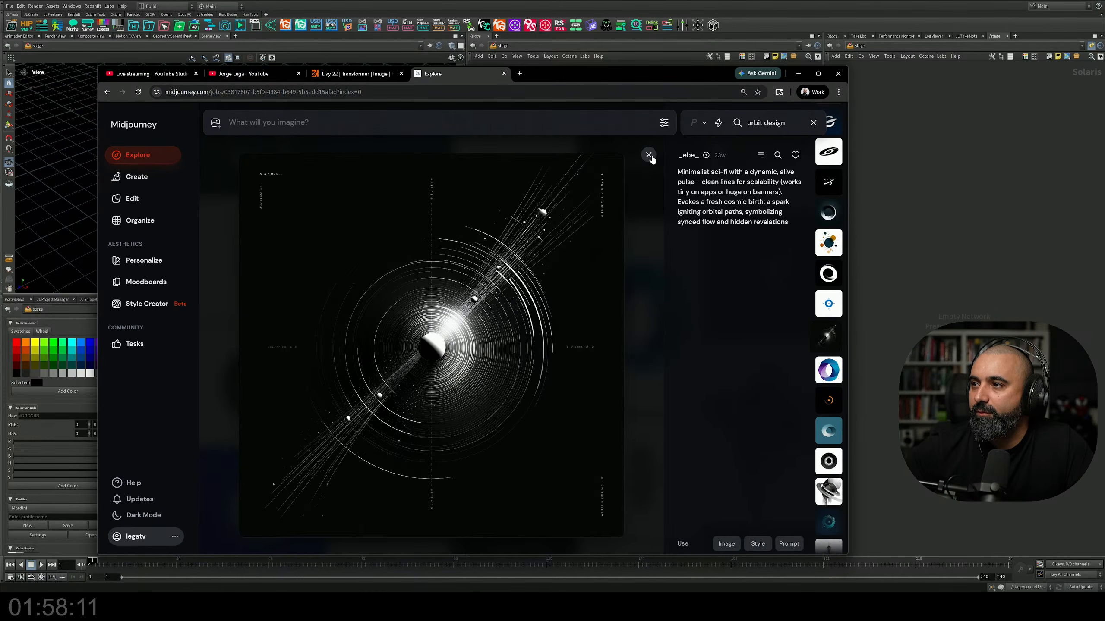
pyautogui.click(648, 154)
pyautogui.scroll(-3, 641, 351)
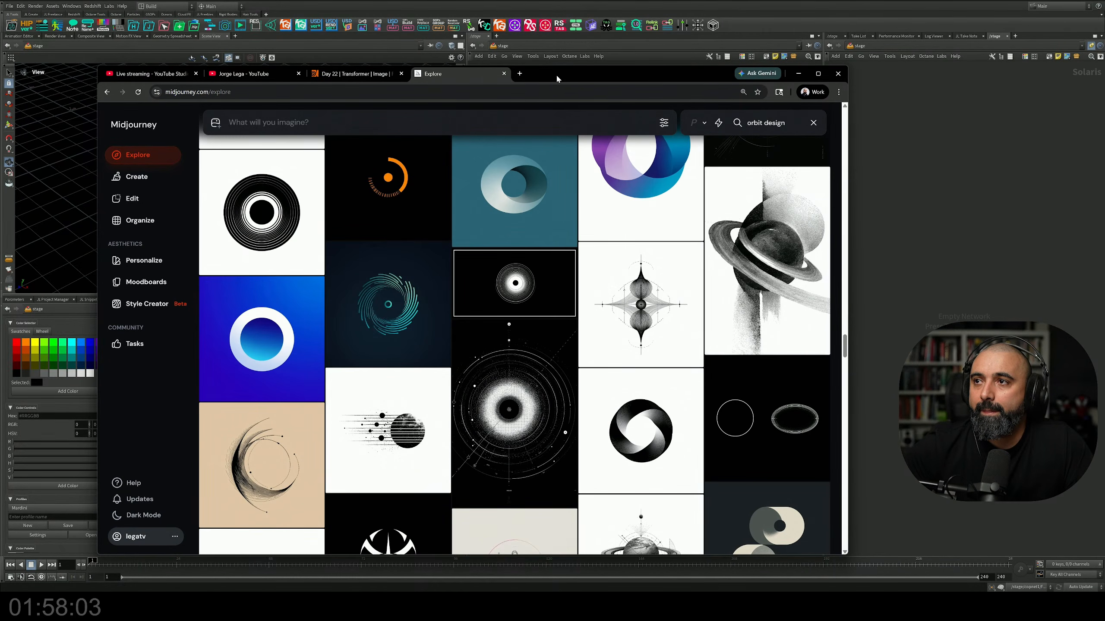
# Step: Detach the Midjourney tab into its own window and look further through the "orbit design" results for dark reference images
pyautogui.moveTo(557, 76); pyautogui.dragTo(588, 65)
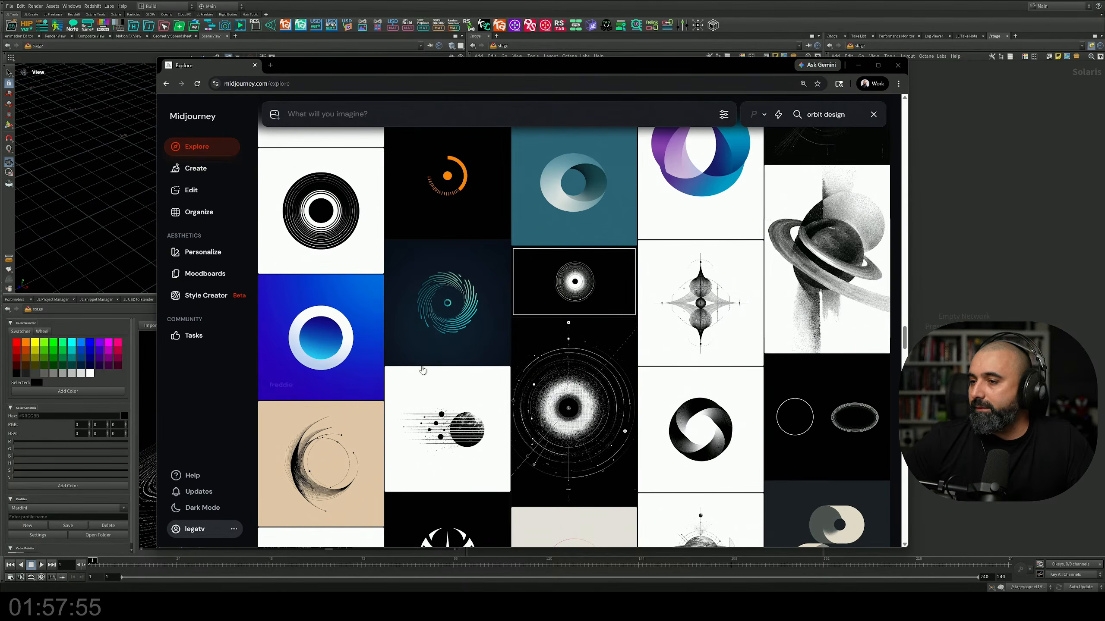
pyautogui.scroll(-6, 479, 348)
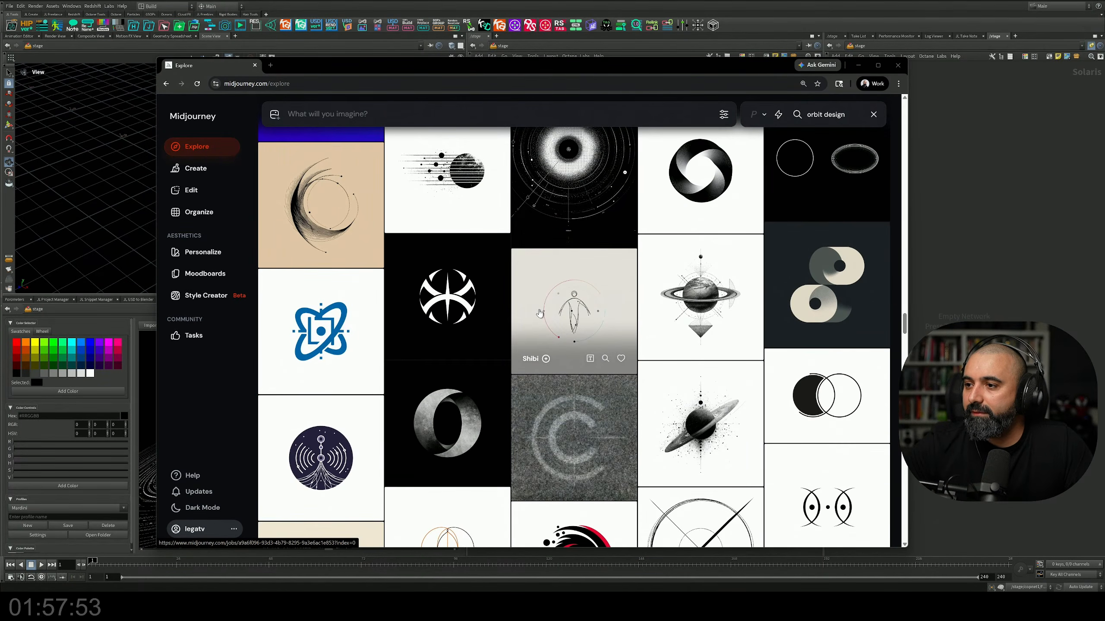
pyautogui.scroll(-5, 539, 313)
pyautogui.scroll(-10, 548, 313)
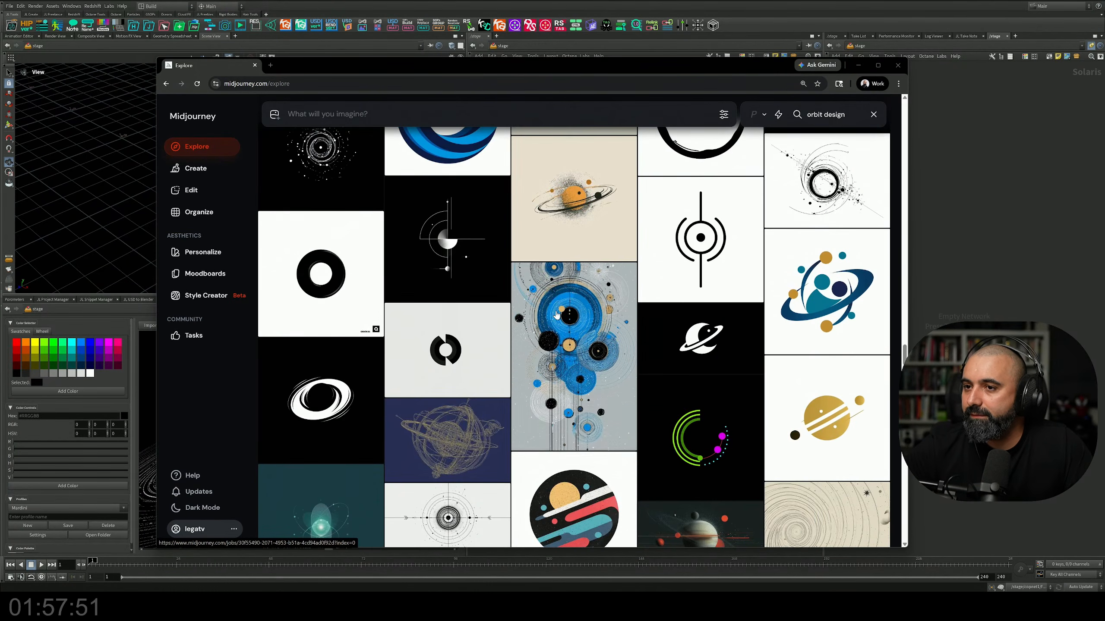
pyautogui.scroll(-11, 557, 315)
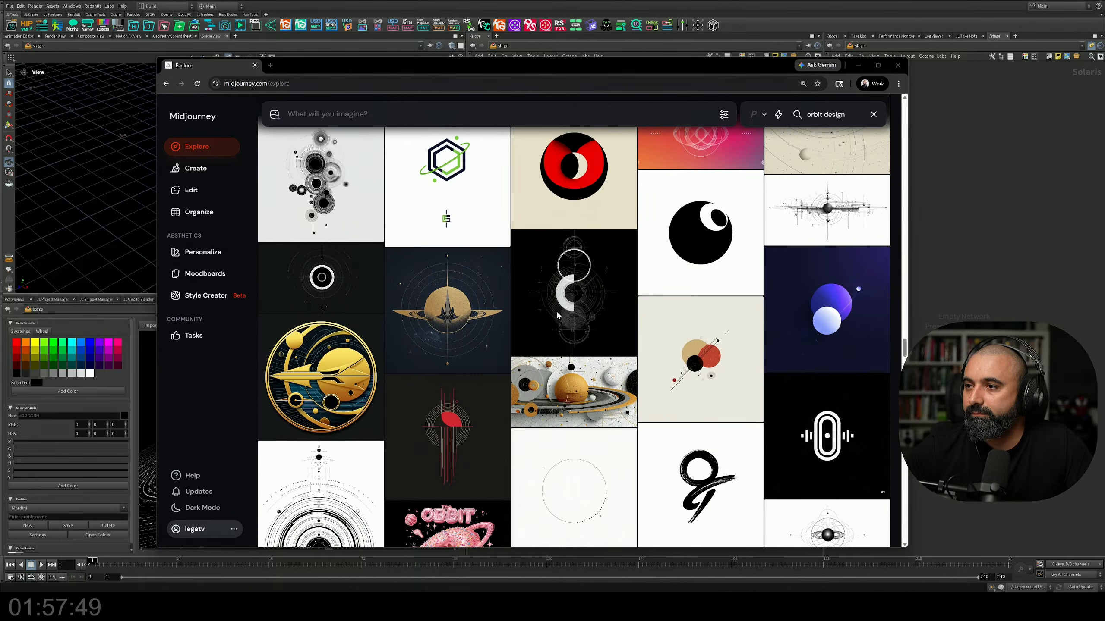
pyautogui.scroll(-9, 557, 314)
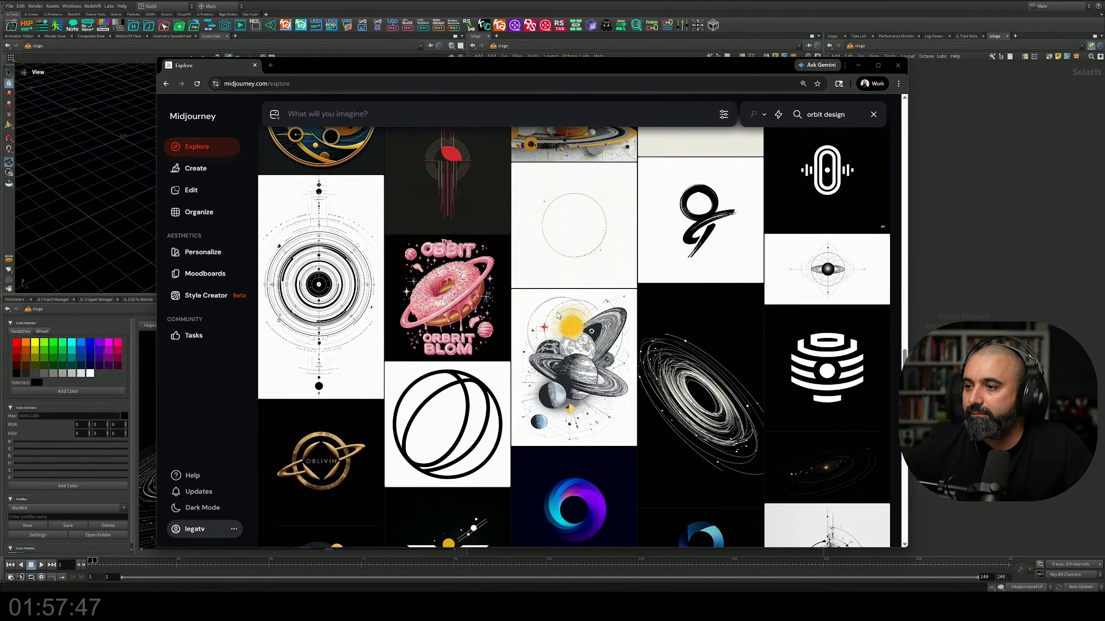
pyautogui.scroll(-5, 558, 315)
pyautogui.scroll(-4, 558, 315)
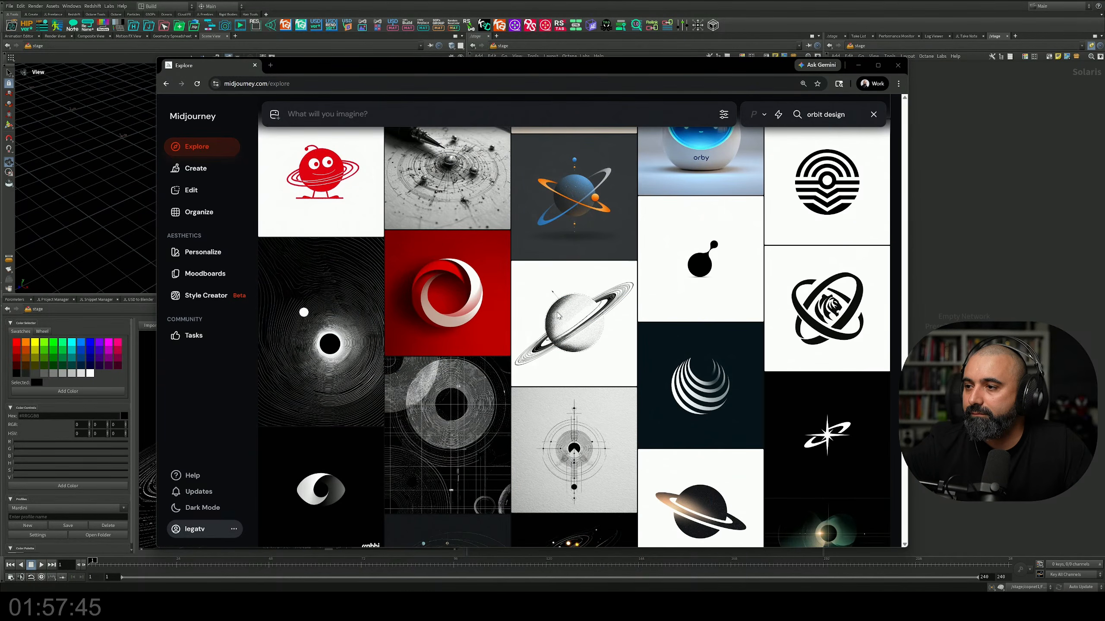
pyautogui.scroll(-4, 558, 316)
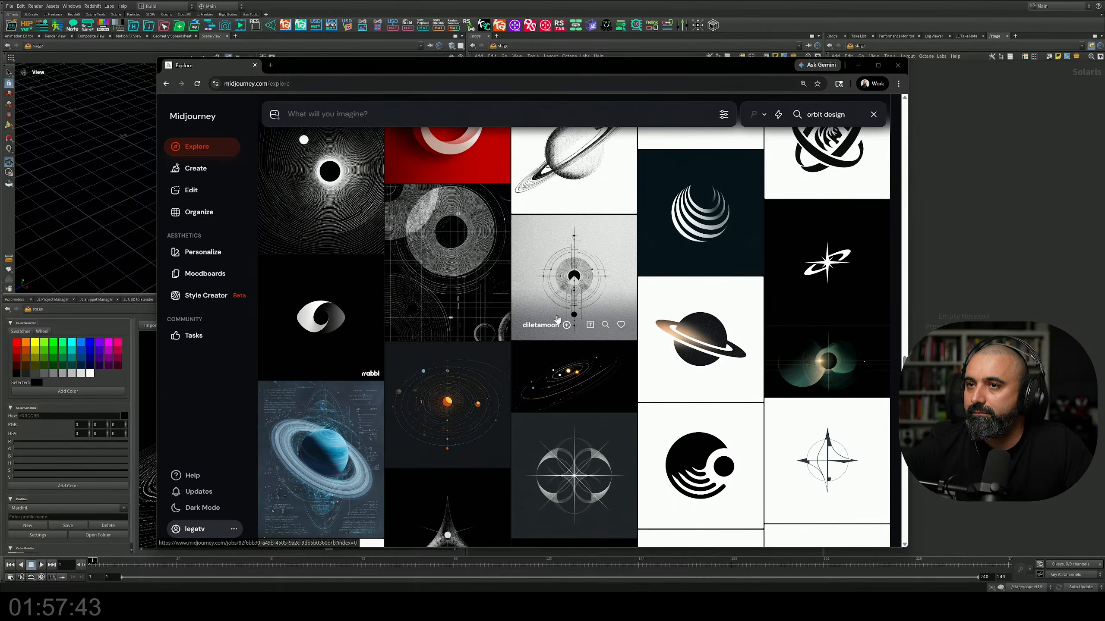
pyautogui.scroll(-3, 557, 318)
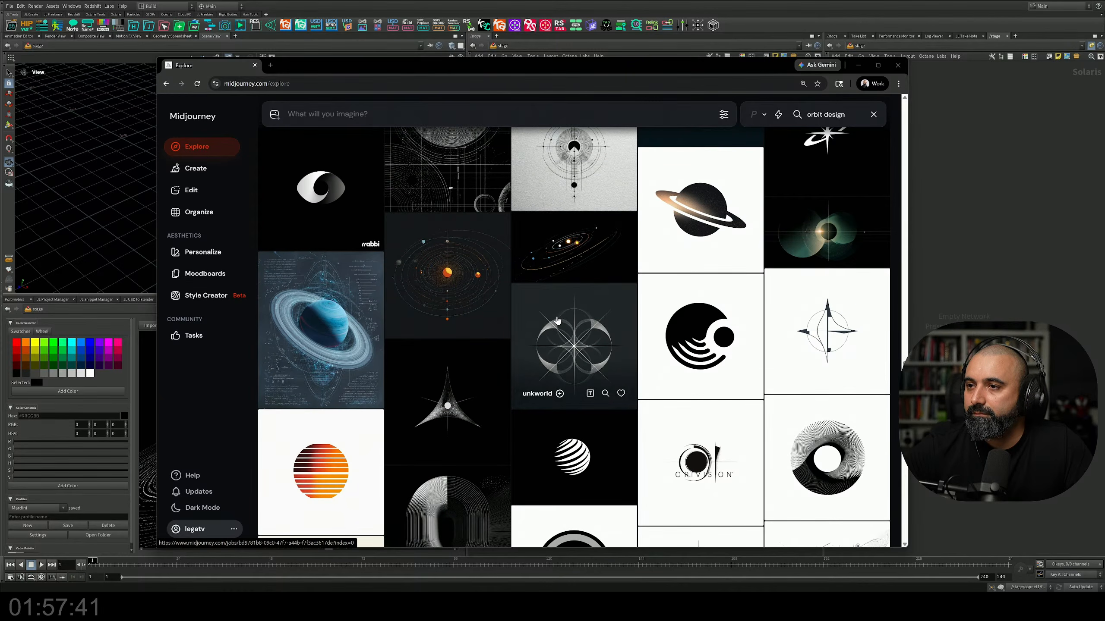
pyautogui.scroll(-6, 557, 321)
pyautogui.scroll(-7, 560, 320)
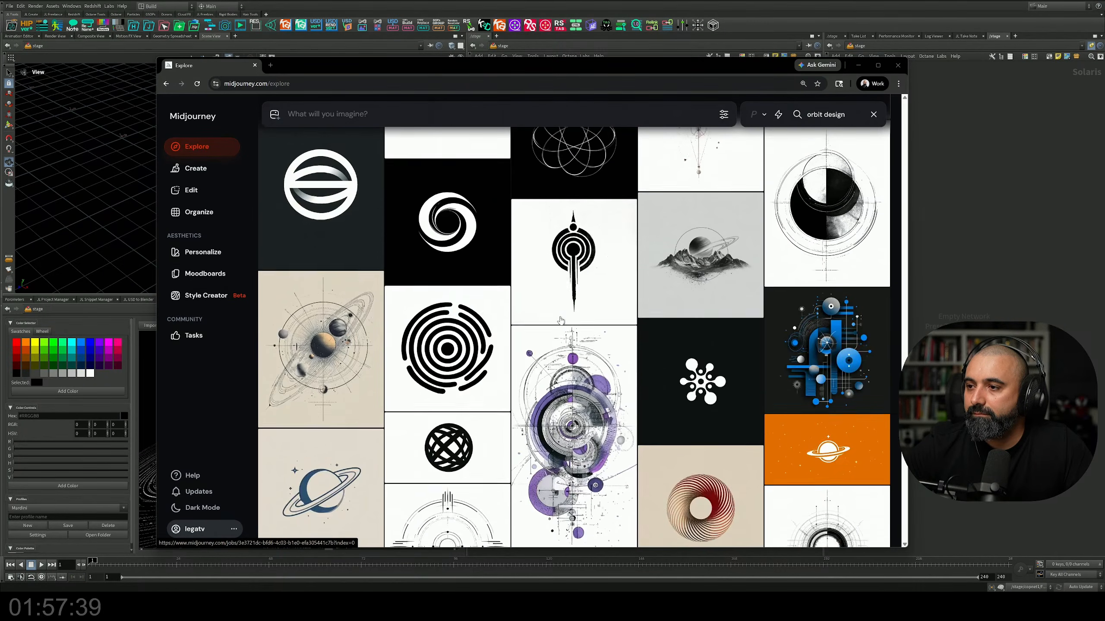
pyautogui.scroll(-4, 561, 321)
pyautogui.scroll(-6, 561, 321)
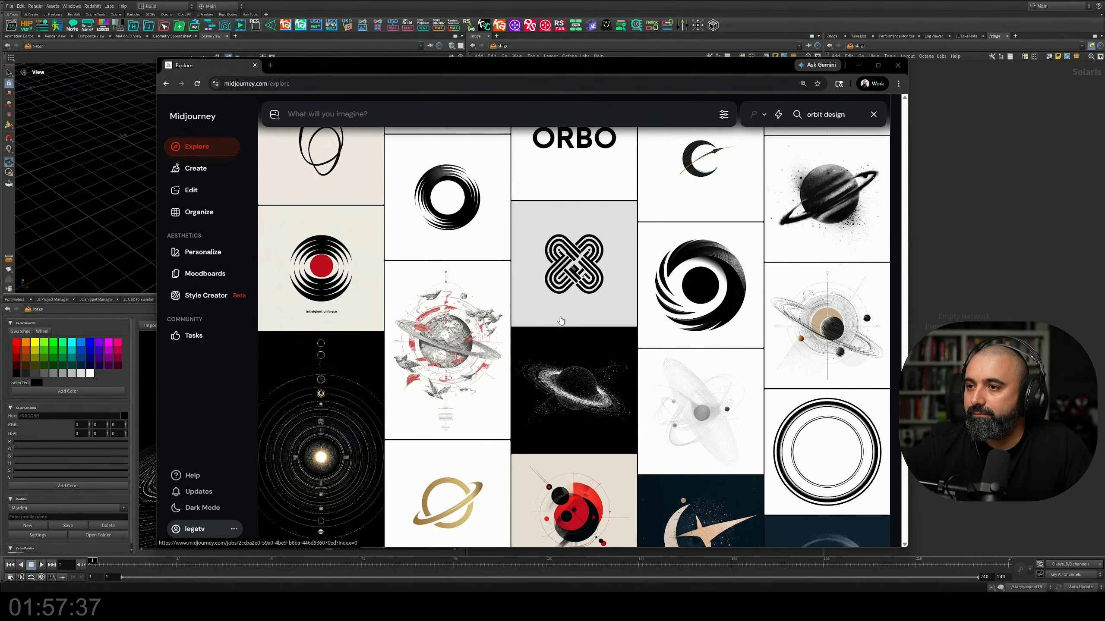
pyautogui.scroll(-4, 561, 321)
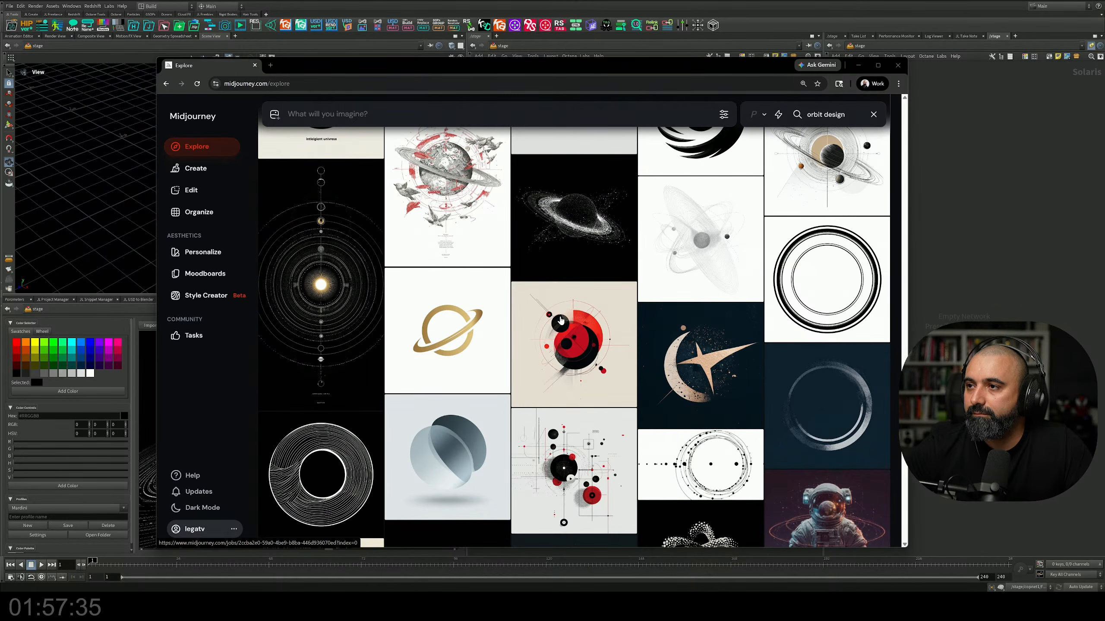
# Step: Open the black image of a particle-dotted ringed planet, copy it, and move the browser aside to uncover the reference canvas
pyautogui.moveTo(561, 321)
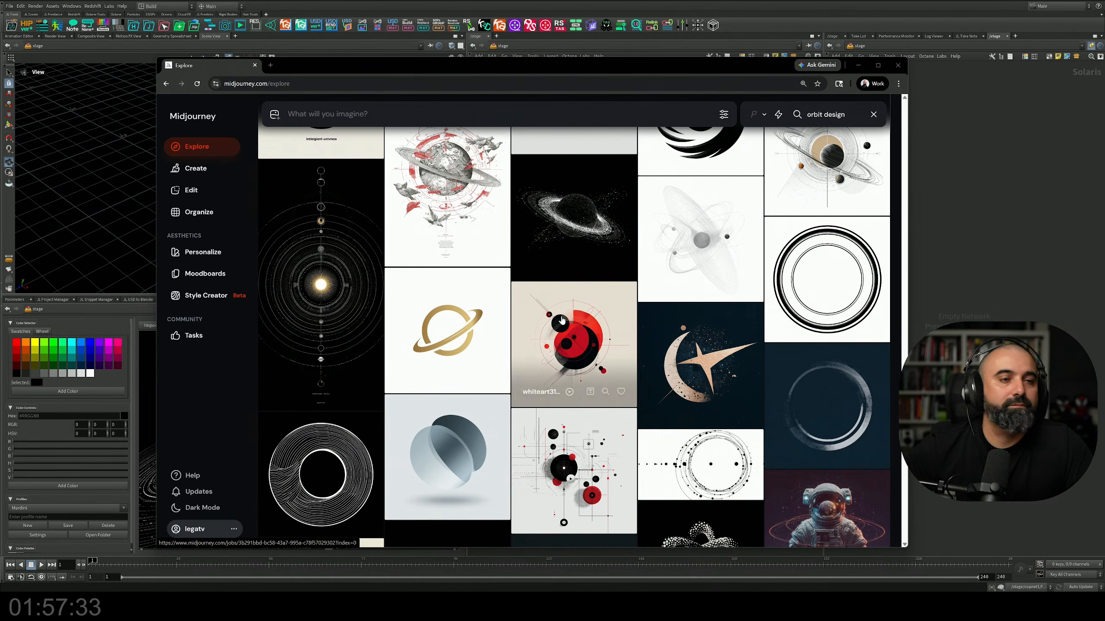
pyautogui.click(574, 236)
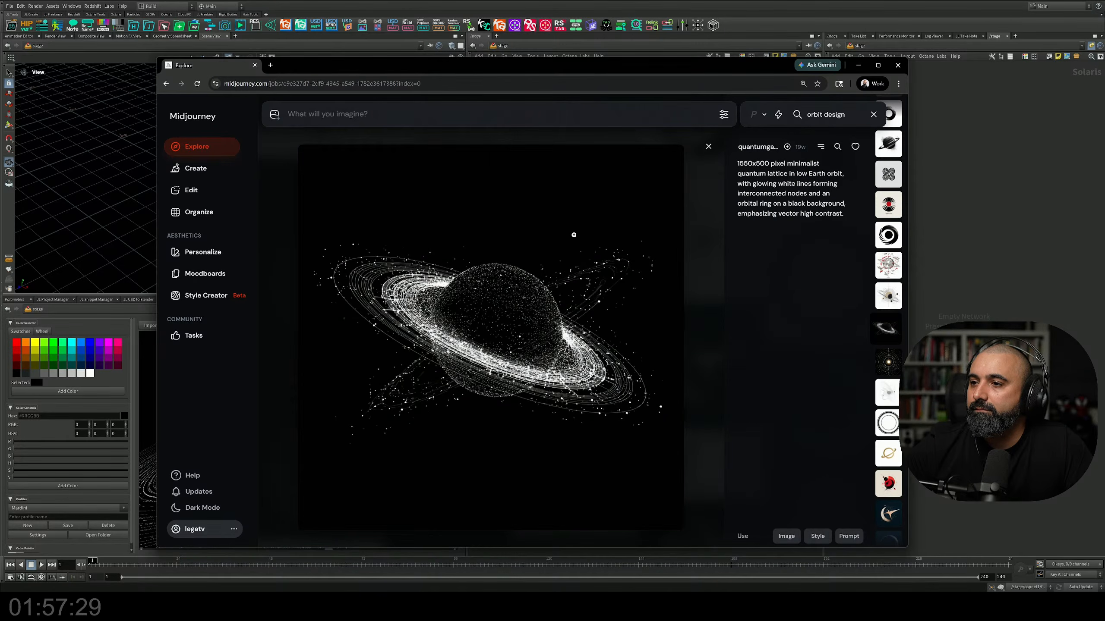
pyautogui.rightClick(540, 260)
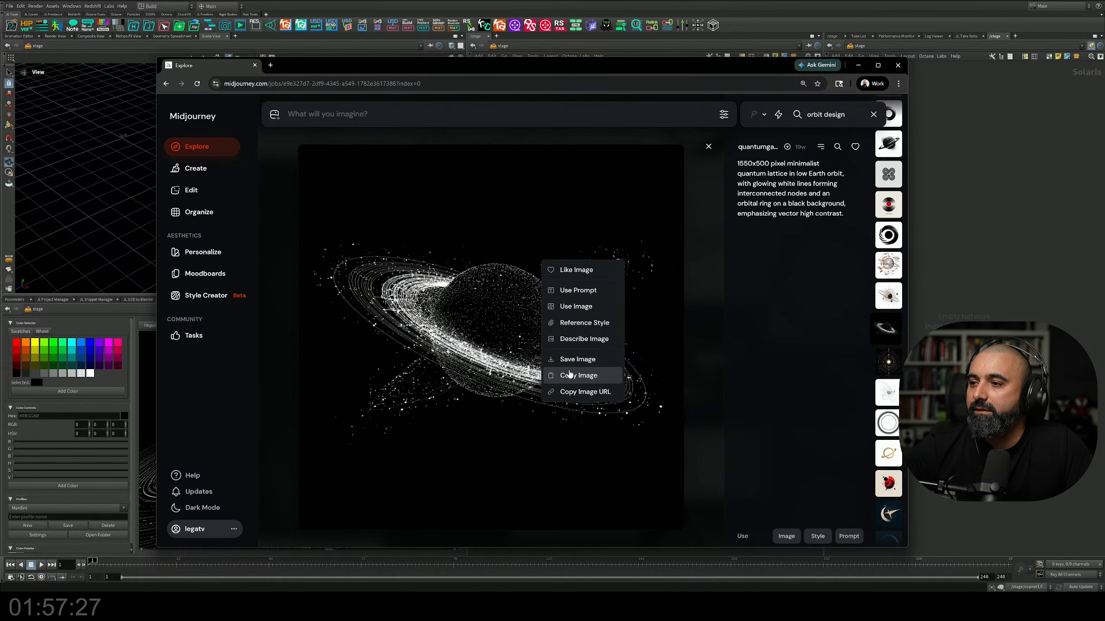
pyautogui.moveTo(436, 67); pyautogui.dragTo(606, 57)
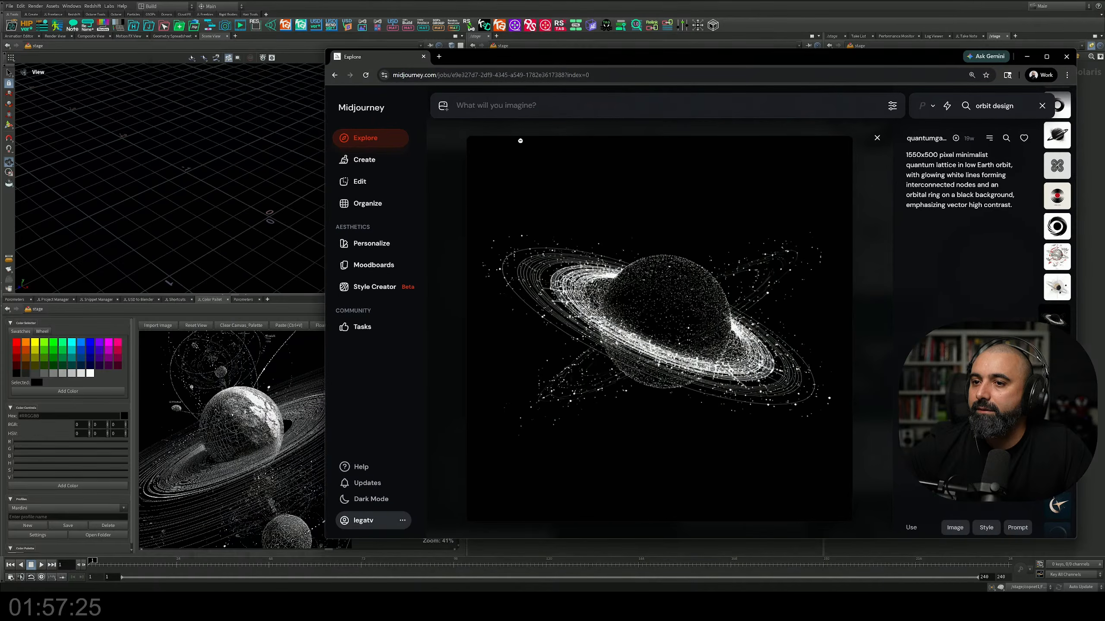
# Step: Paste the copied particle planet image onto the Houdini reference canvas beside the existing image and maximize the canvas pane
pyautogui.click(257, 394)
pyautogui.moveTo(356, 426); pyautogui.dragTo(341, 388)
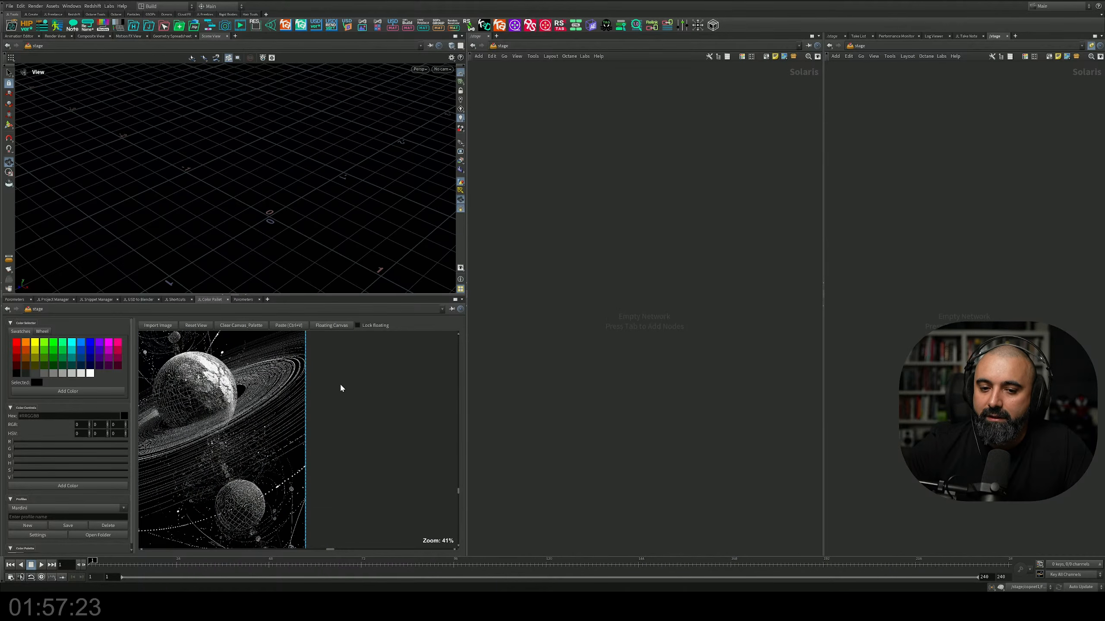
pyautogui.rightClick(341, 409)
pyautogui.click(358, 414)
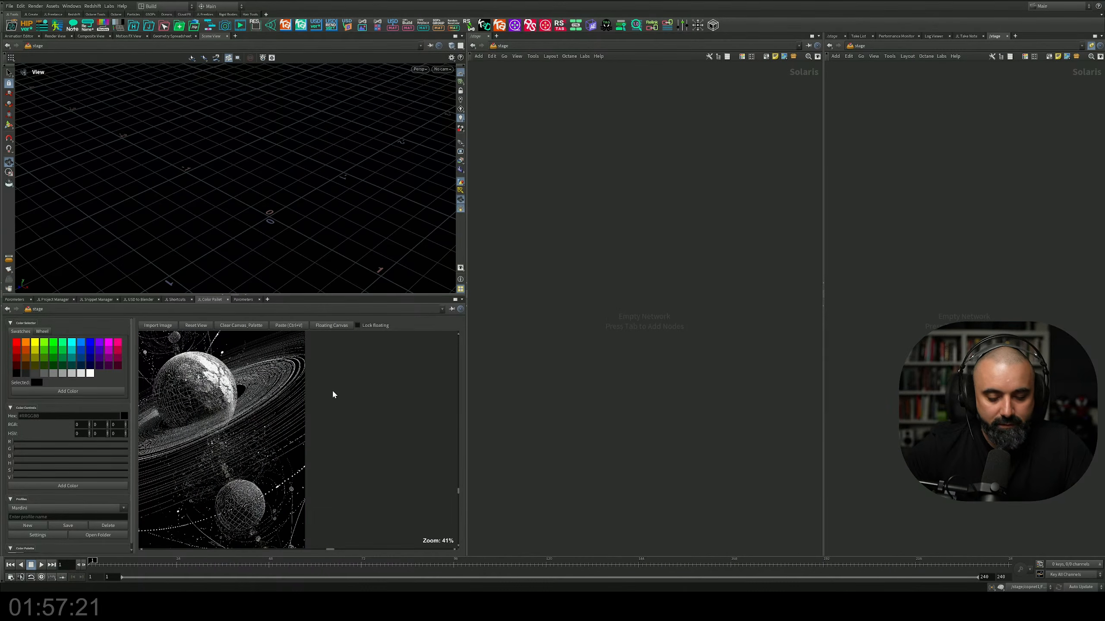
pyautogui.hotkey('ctrl', 'v')
pyautogui.moveTo(314, 405); pyautogui.dragTo(383, 374)
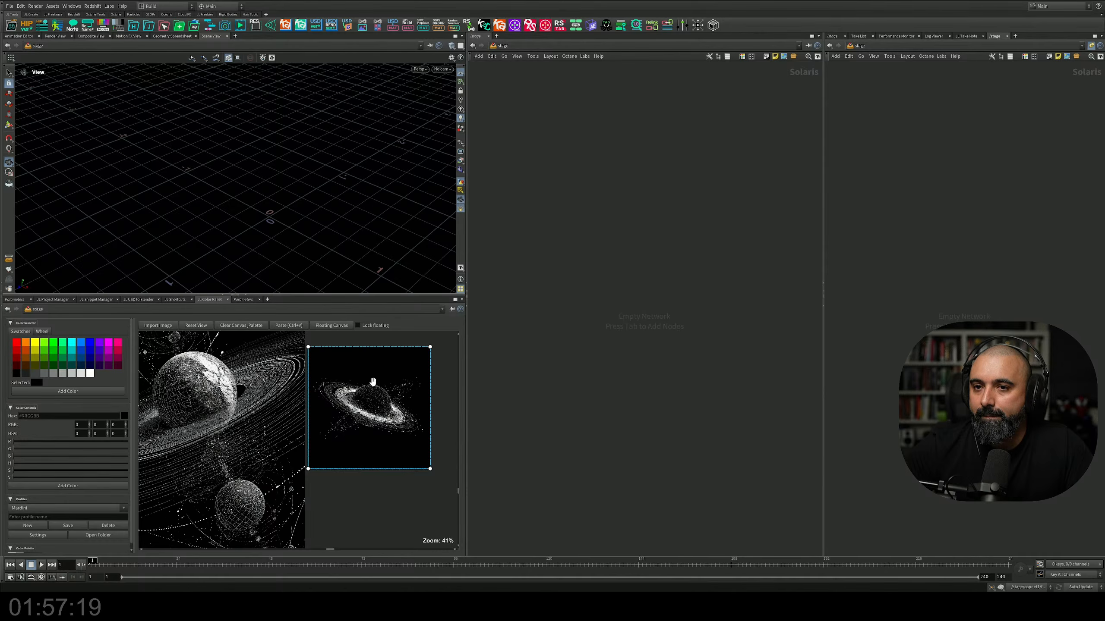
pyautogui.hotkey('ctrl', 'b')
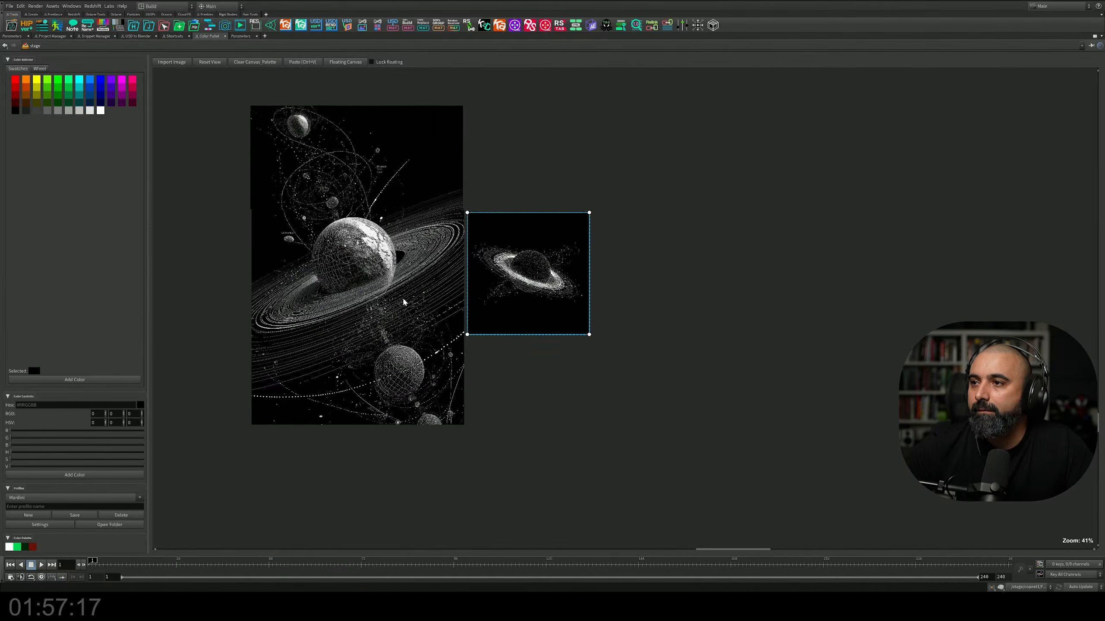
pyautogui.moveTo(403, 302); pyautogui.dragTo(387, 295, button='middle')
# Step: Return to Midjourney, browse more "orbit design" results and open the black image with a glowing core and many orbit paths
pyautogui.hotkey('alt', 'Tab')
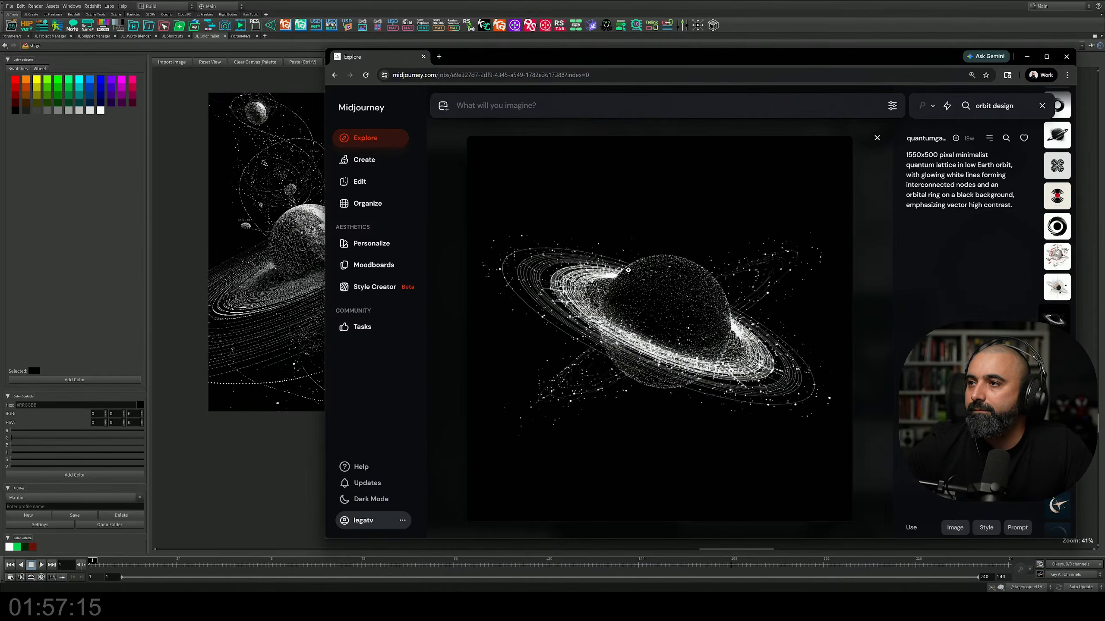
pyautogui.scroll(-5, 666, 295)
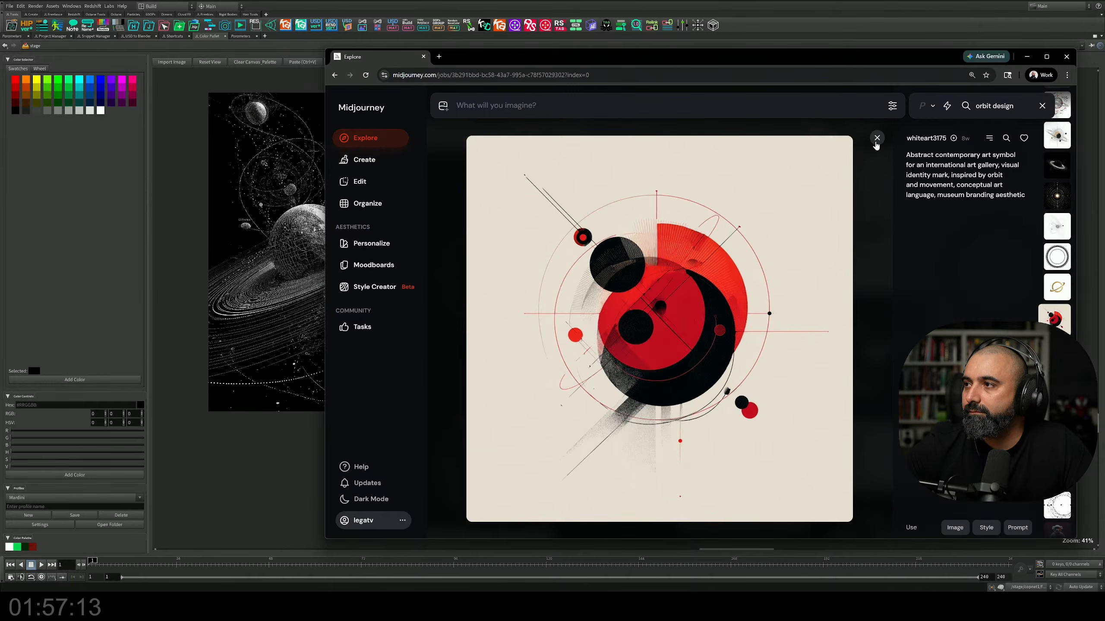
pyautogui.click(876, 138)
pyautogui.scroll(-5, 745, 292)
pyautogui.scroll(5, 745, 292)
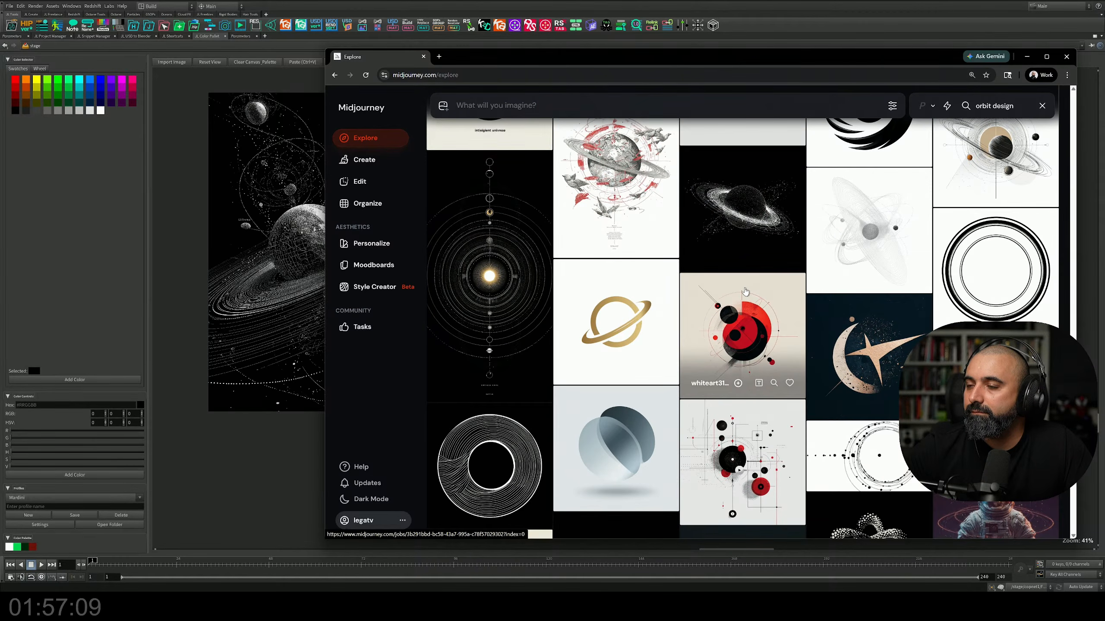
pyautogui.scroll(-10, 745, 292)
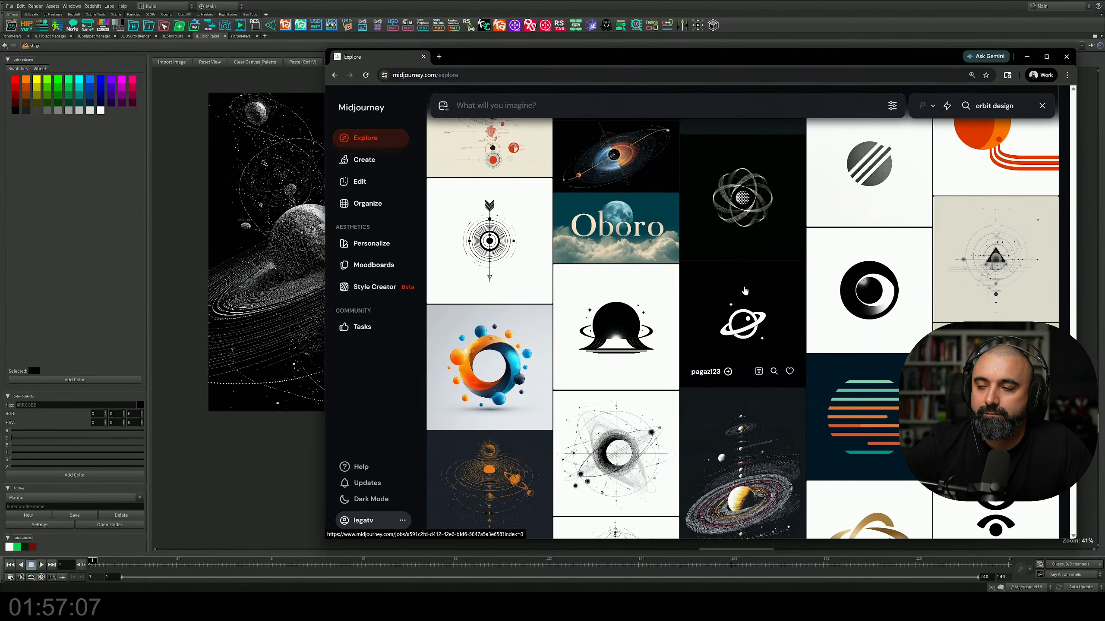
pyautogui.scroll(-10, 745, 291)
pyautogui.scroll(5, 745, 291)
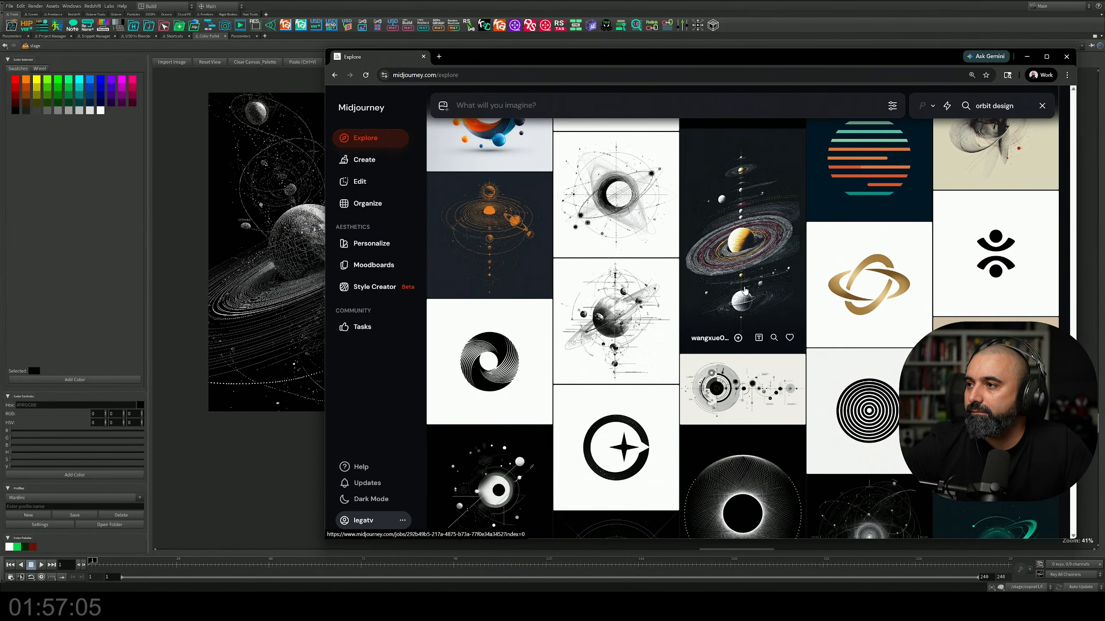
pyautogui.scroll(-5, 745, 291)
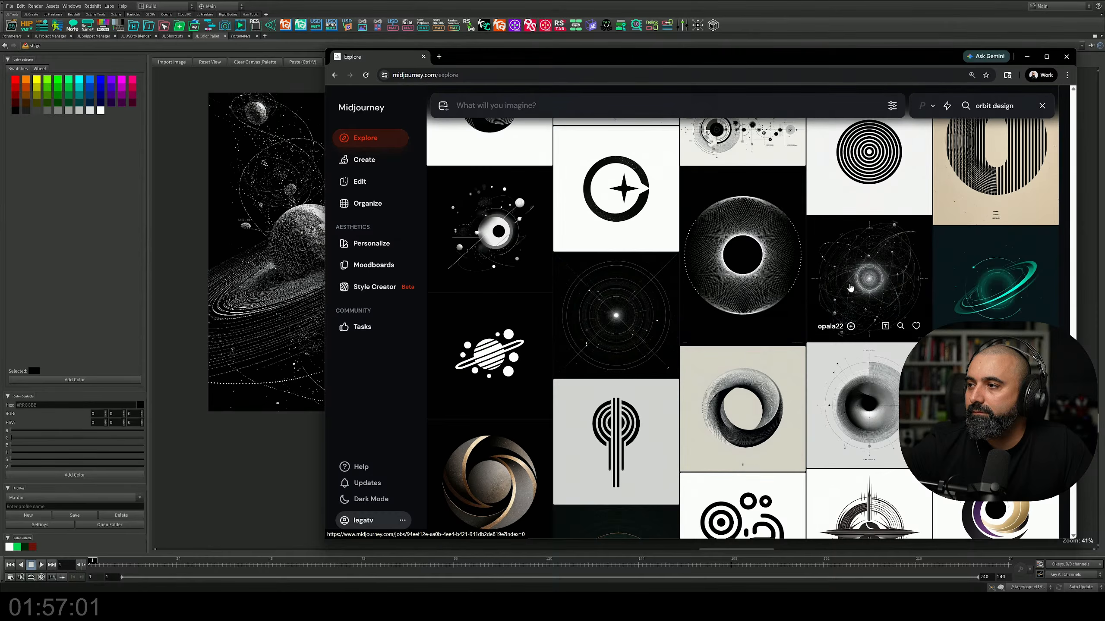
pyautogui.click(853, 281)
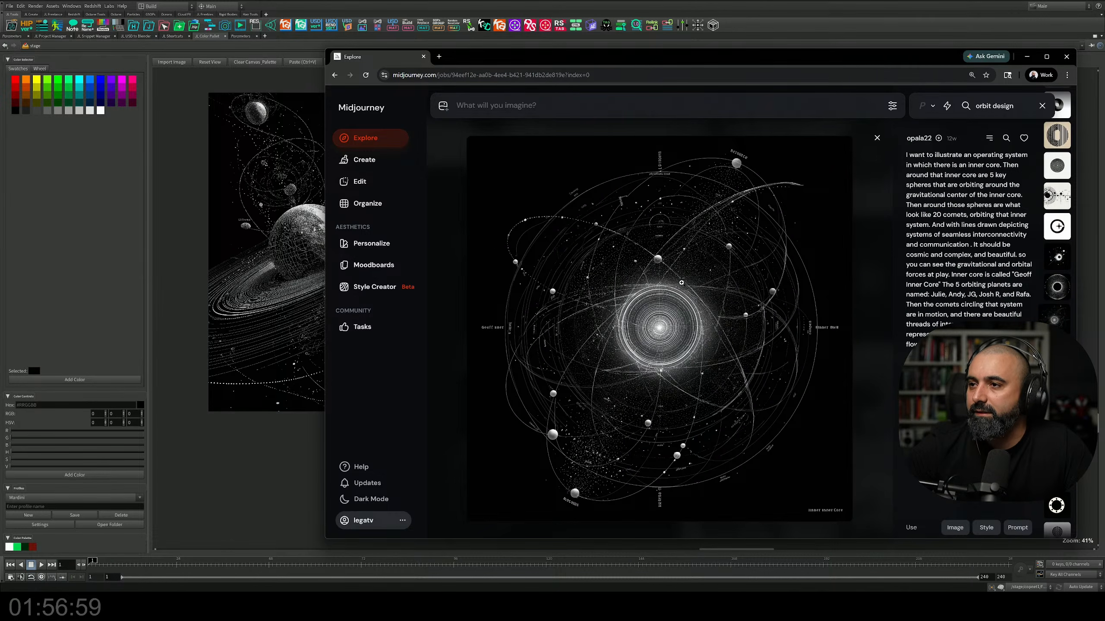
# Step: Copy the glowing-core orbit image, paste it onto the Houdini reference canvas and place it beside the small particle planet image
pyautogui.rightClick(652, 297)
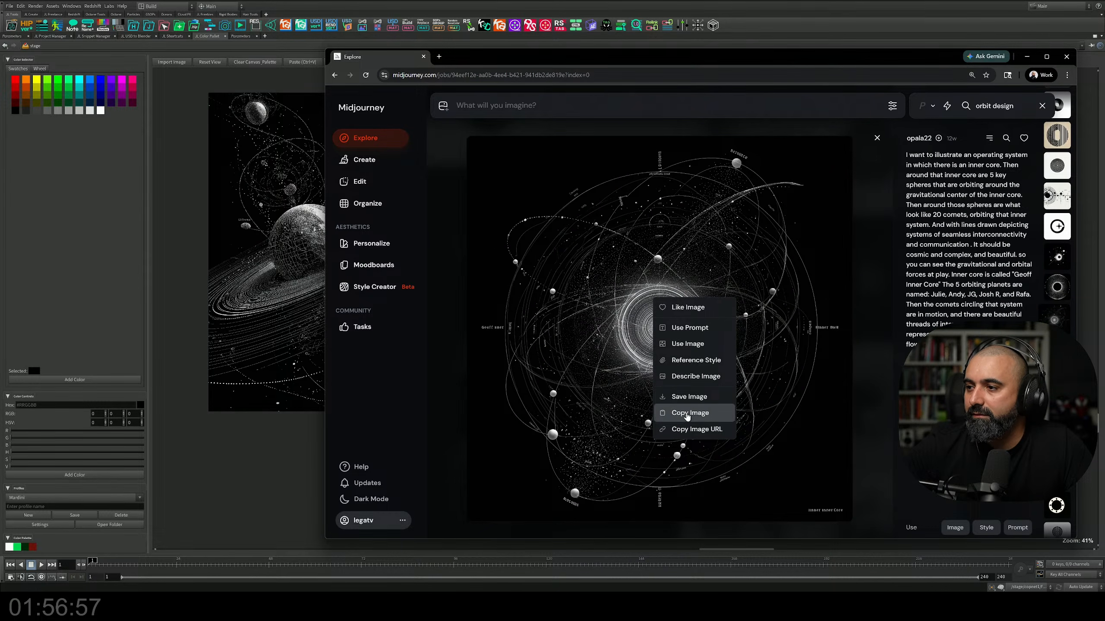
pyautogui.click(687, 413)
pyautogui.click(293, 378)
pyautogui.click(405, 422)
pyautogui.hotkey('ctrl', 'v')
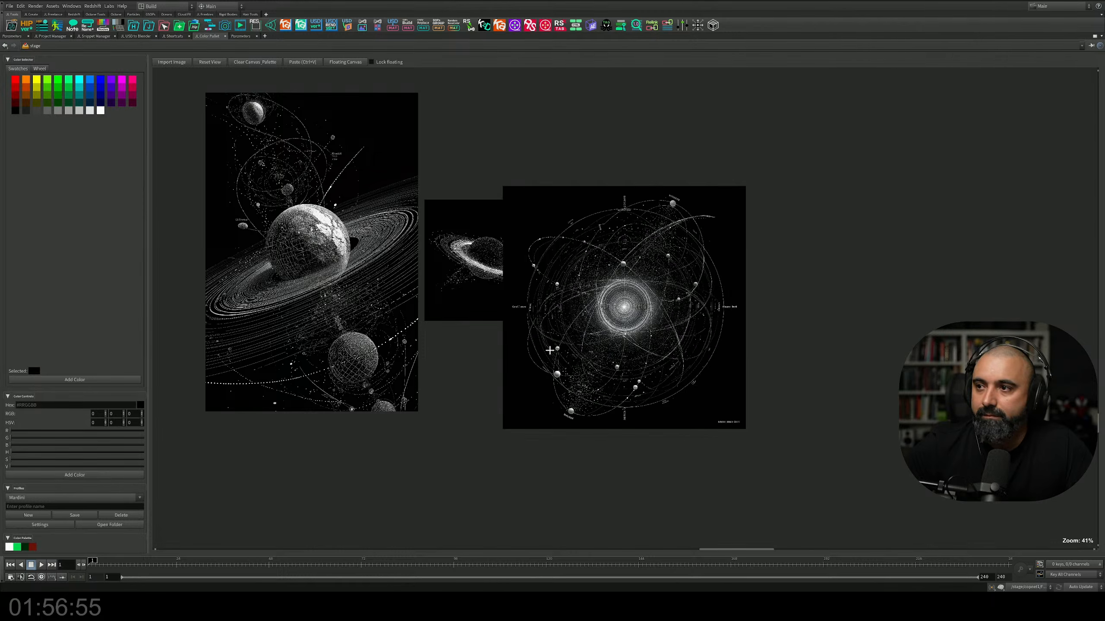
pyautogui.moveTo(630, 313); pyautogui.dragTo(669, 262)
pyautogui.click(947, 276)
# Step: Return to Midjourney, examine more "orbit design" results for dark references and preview the stippled black-and-white planet image
pyautogui.hotkey('alt', 'Tab')
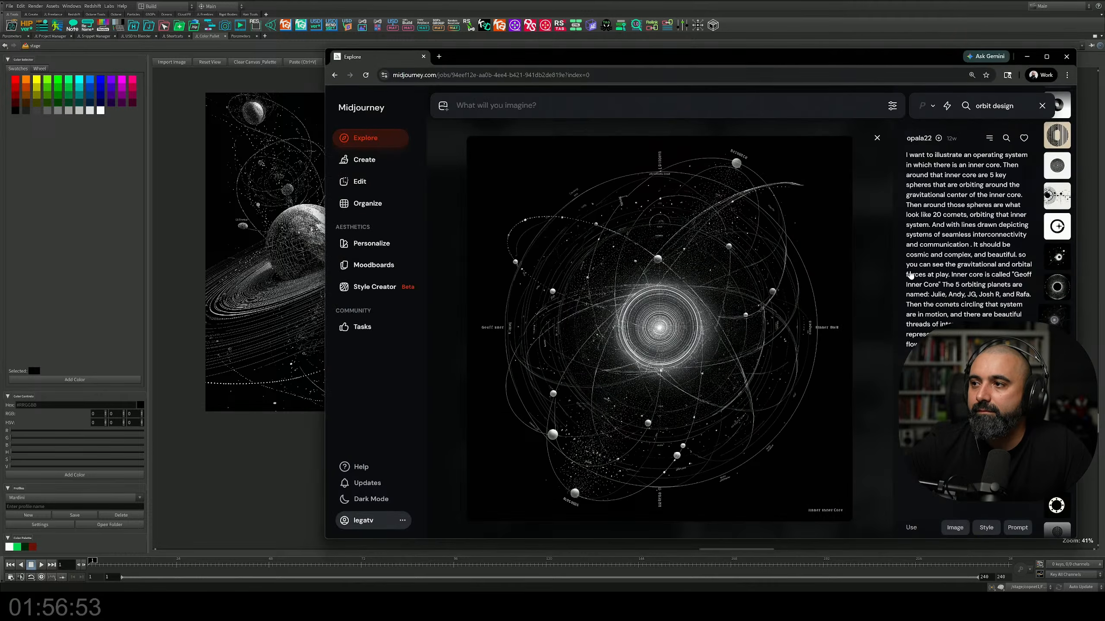
pyautogui.hotkey('alt', 'Tab')
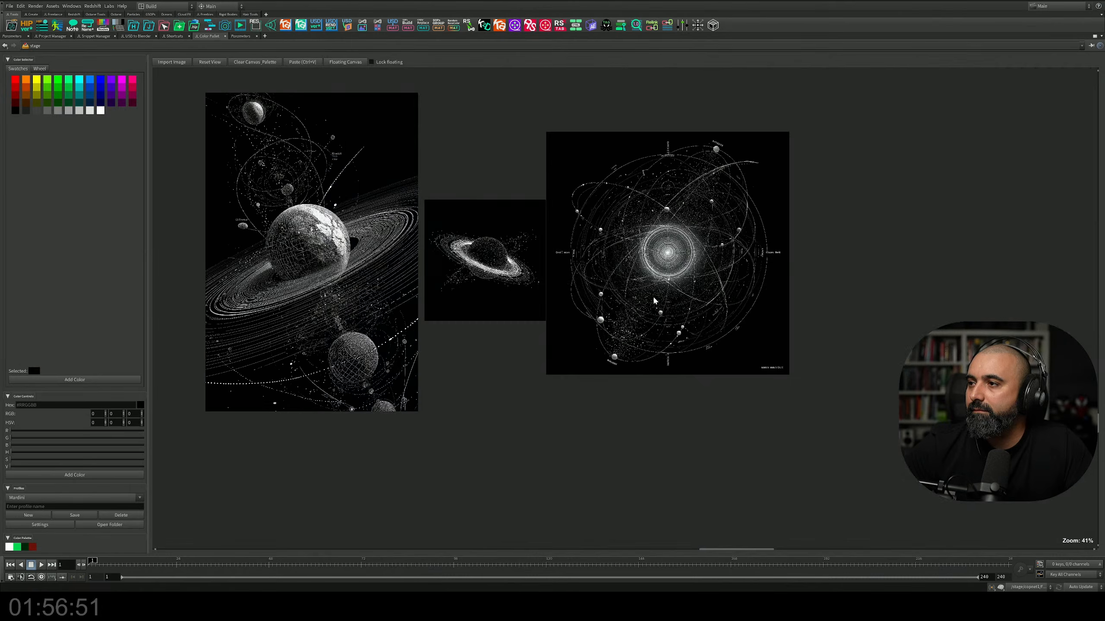
pyautogui.hotkey('alt', 'Tab')
pyautogui.scroll(-1, 664, 288)
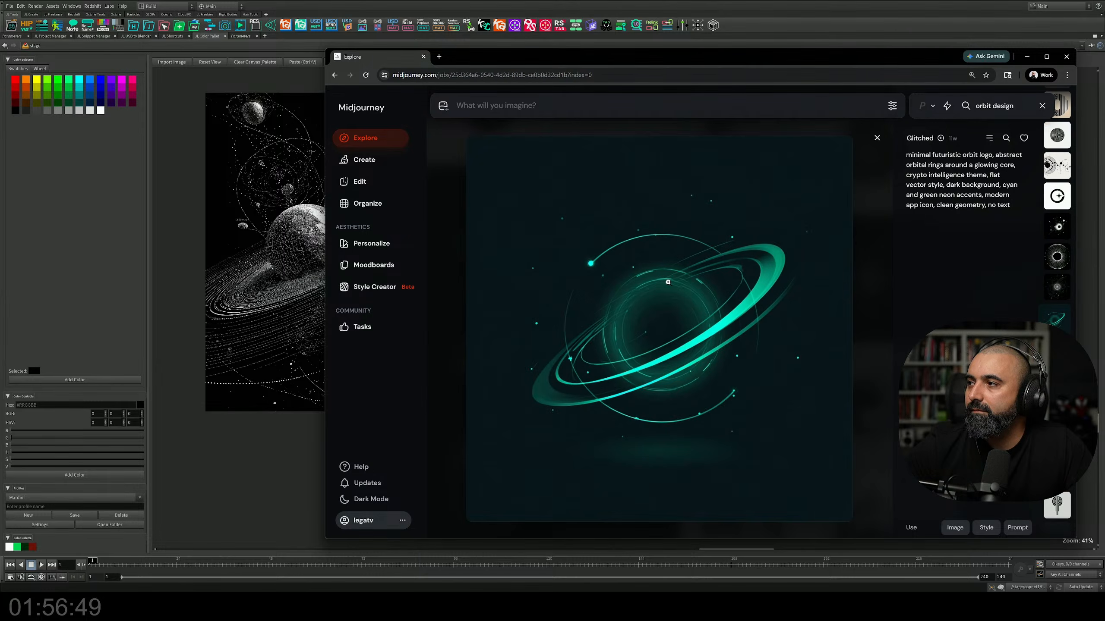
pyautogui.press('Escape')
pyautogui.scroll(-6, 679, 267)
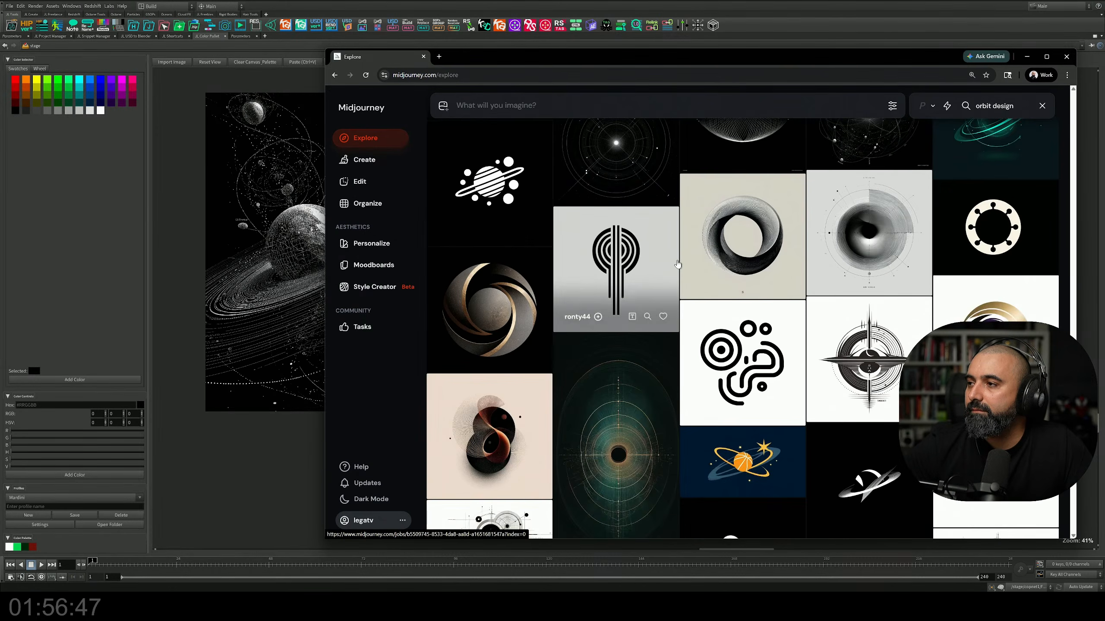
pyautogui.scroll(-10, 679, 268)
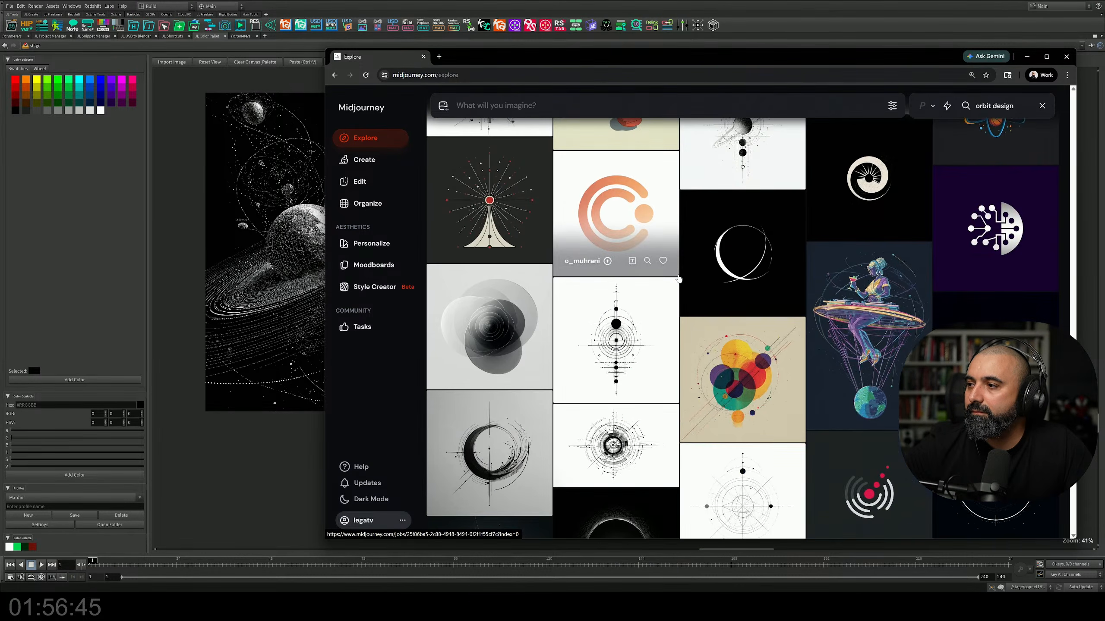
pyautogui.scroll(-10, 679, 278)
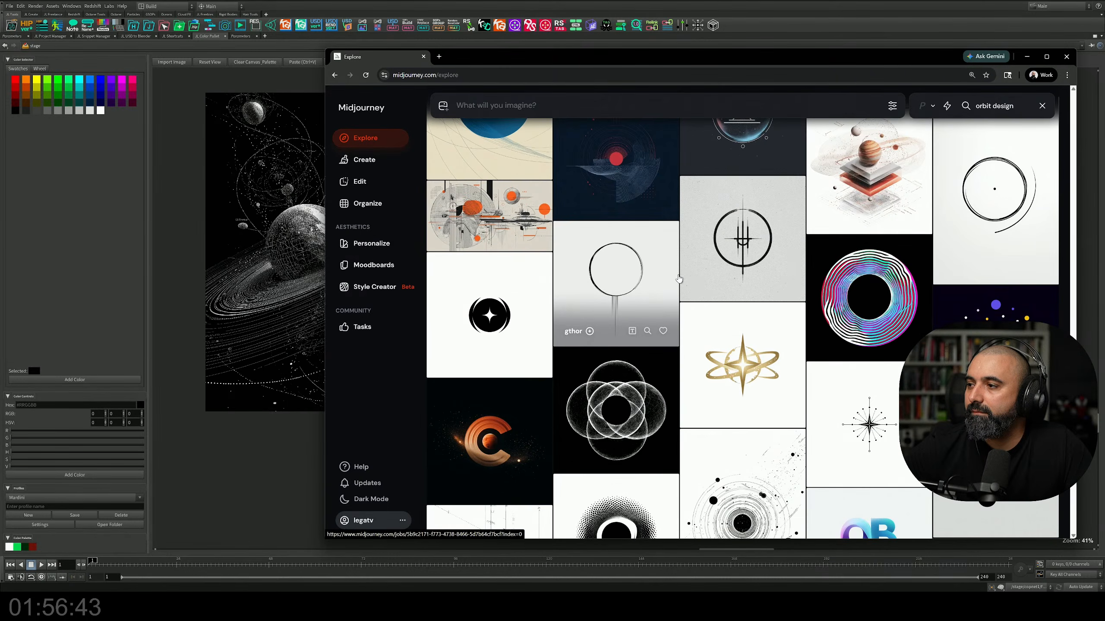
pyautogui.scroll(-8, 679, 278)
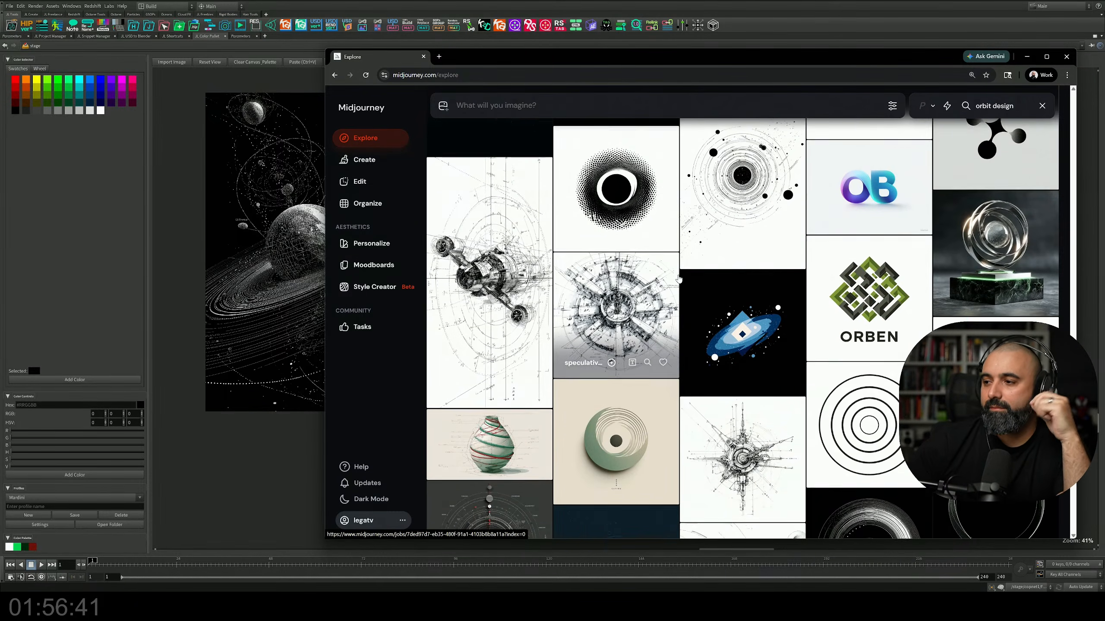
pyautogui.scroll(-3, 679, 278)
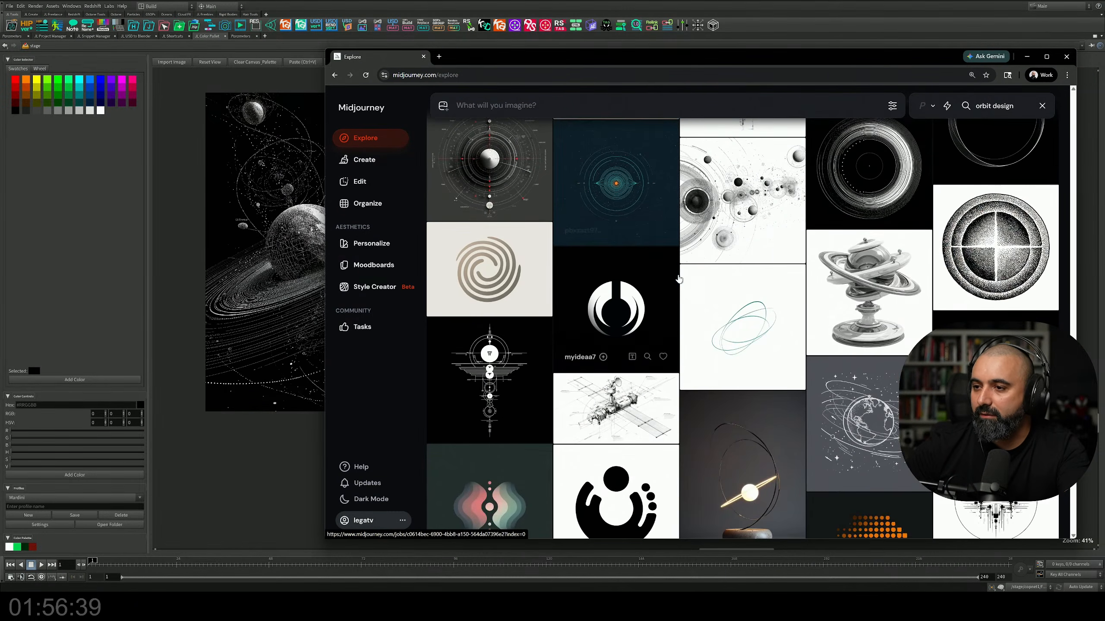
pyautogui.scroll(-10, 678, 278)
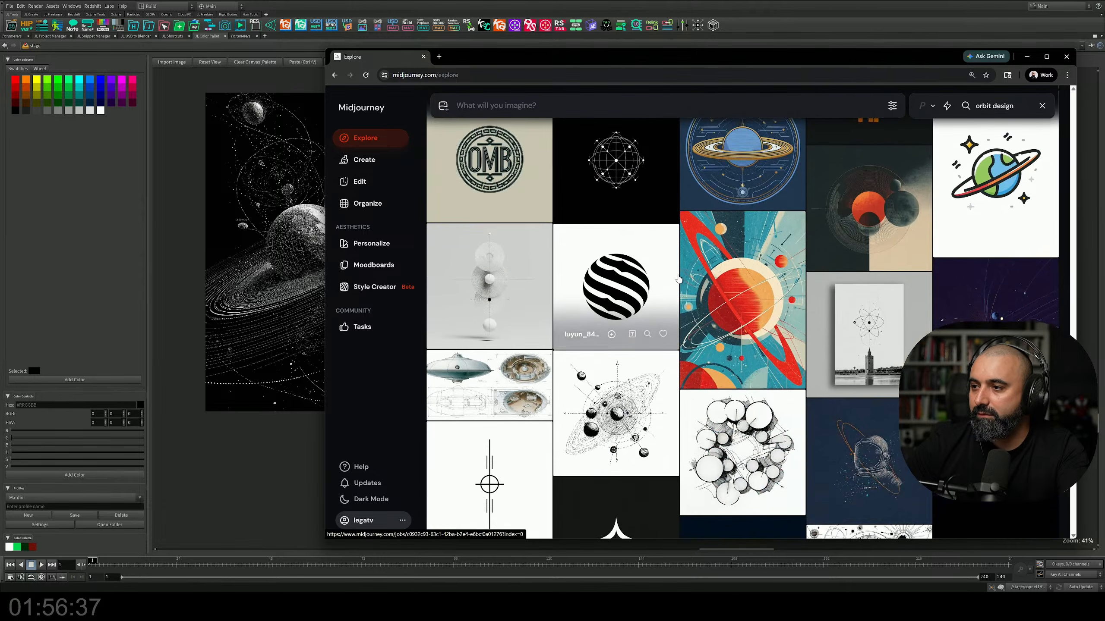
pyautogui.scroll(-7, 678, 279)
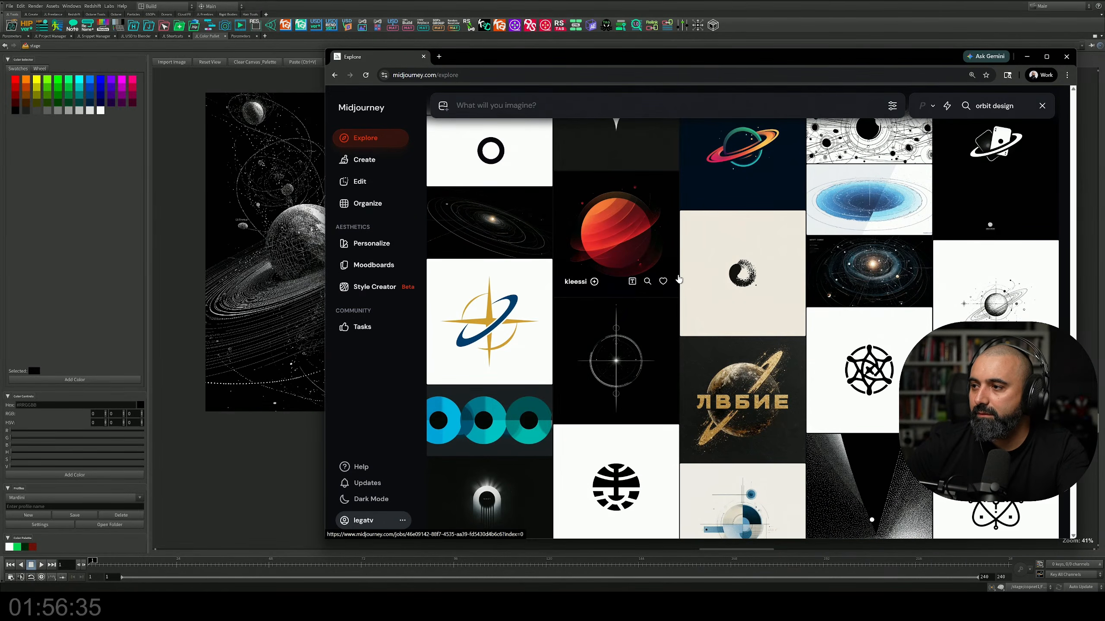
pyautogui.scroll(-6, 679, 278)
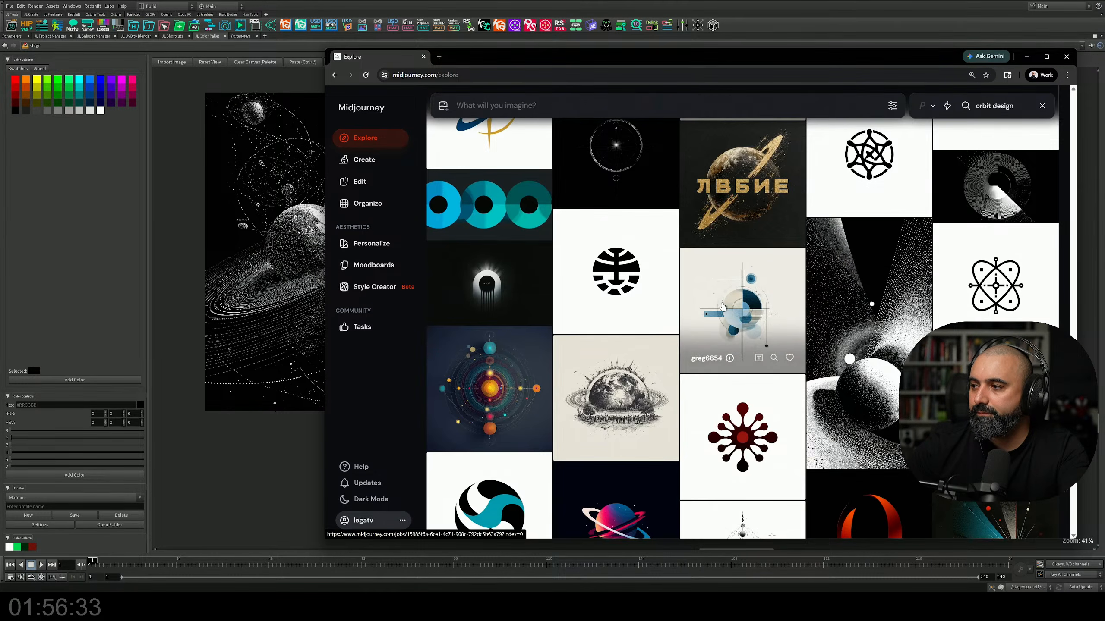
pyautogui.scroll(-4, 723, 307)
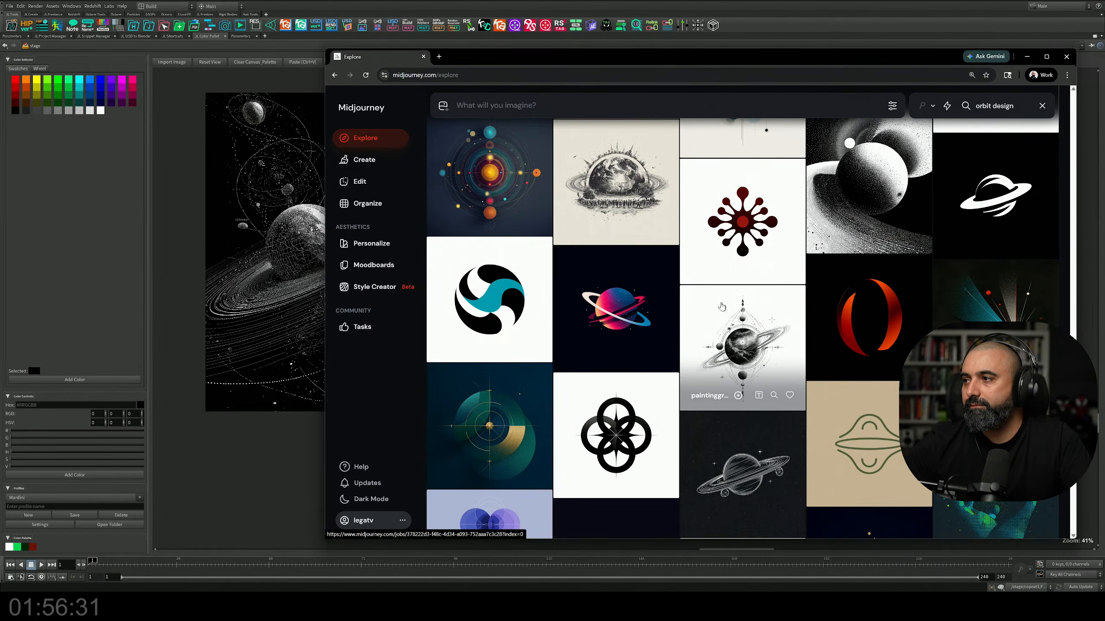
pyautogui.click(861, 192)
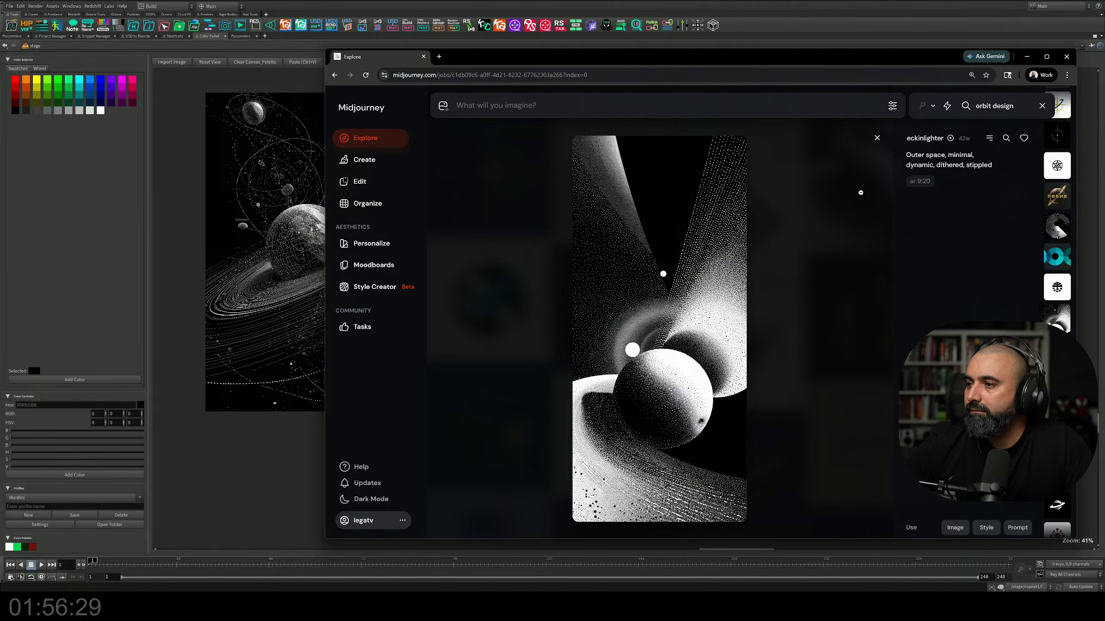
pyautogui.click(335, 75)
# Step: Look further down the "orbit design" results for more orbit and ringed planet references
pyautogui.scroll(-6, 654, 260)
pyautogui.scroll(-15, 655, 260)
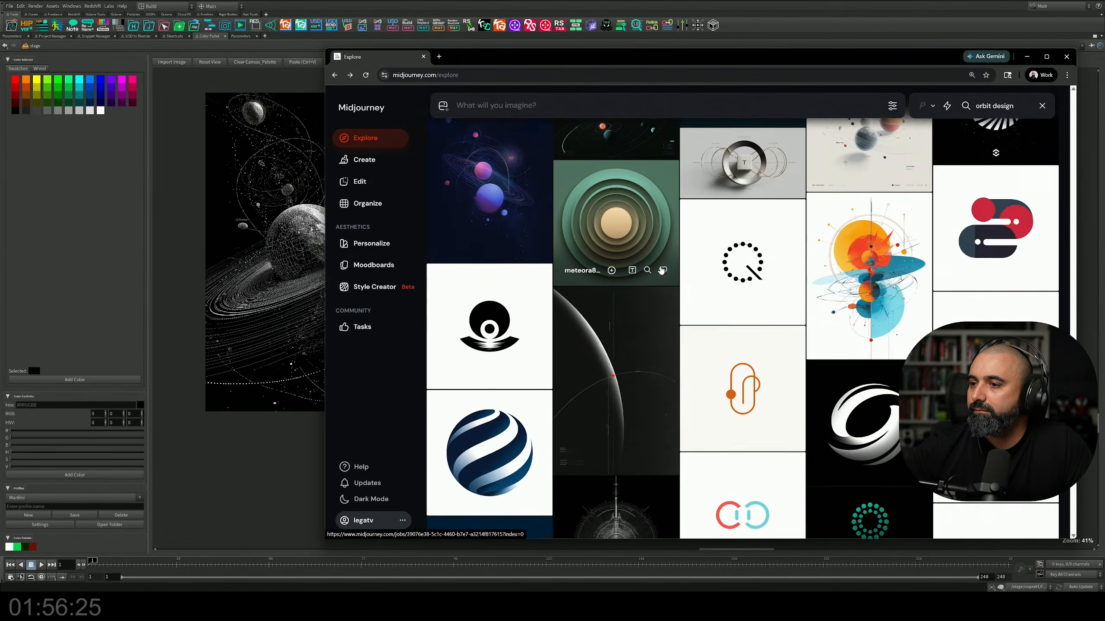
pyautogui.scroll(-11, 661, 270)
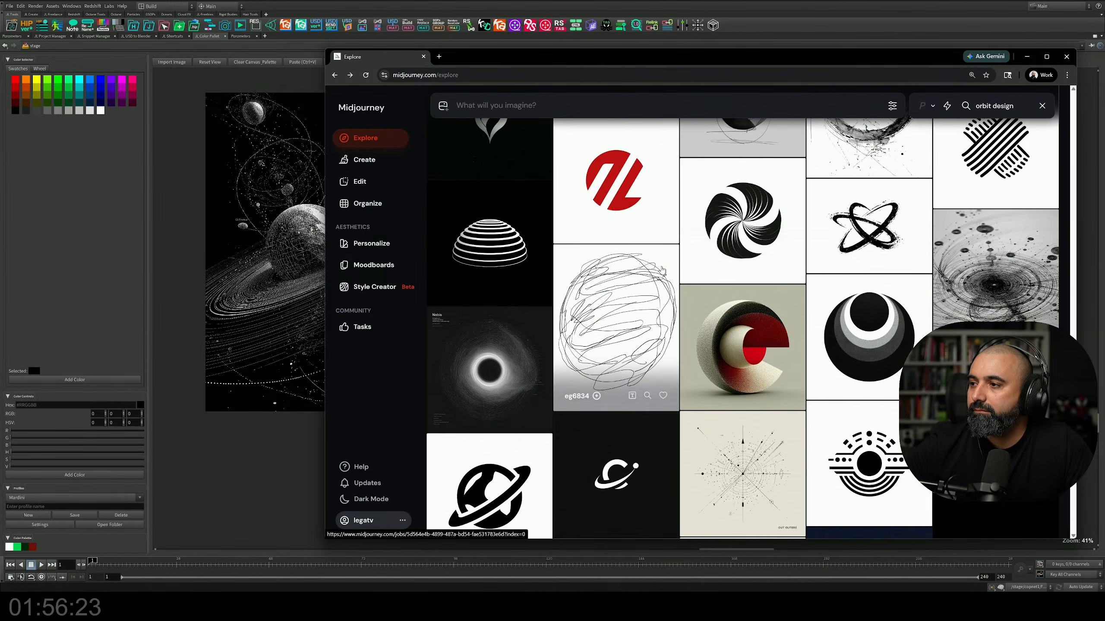
pyautogui.scroll(-10, 879, 216)
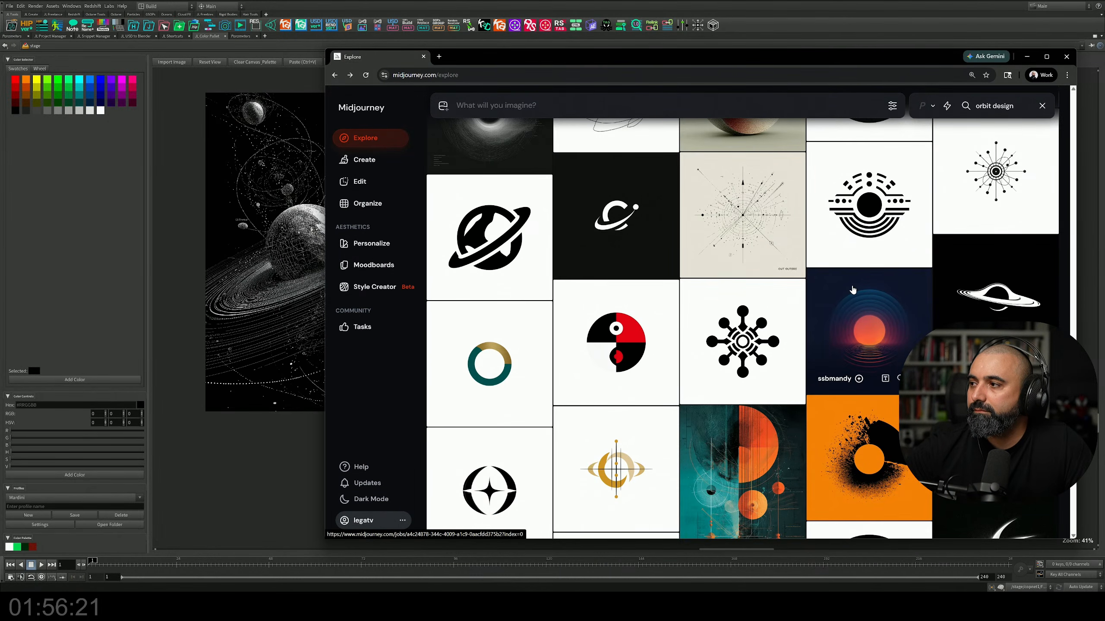
pyautogui.scroll(-8, 852, 295)
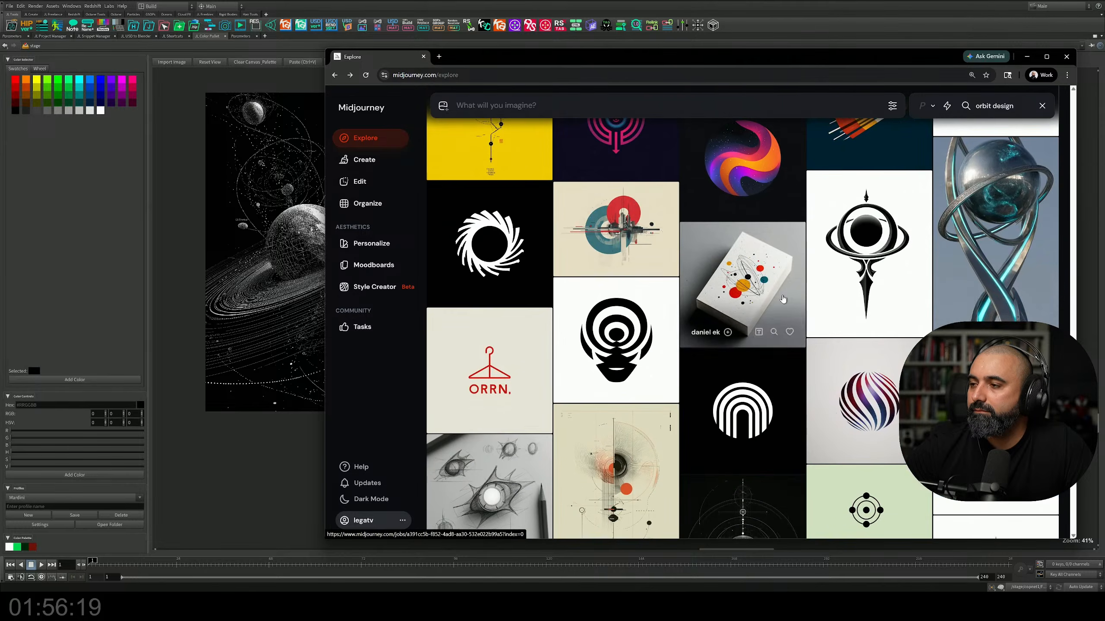
pyautogui.scroll(-10, 782, 297)
pyautogui.scroll(-10, 782, 297)
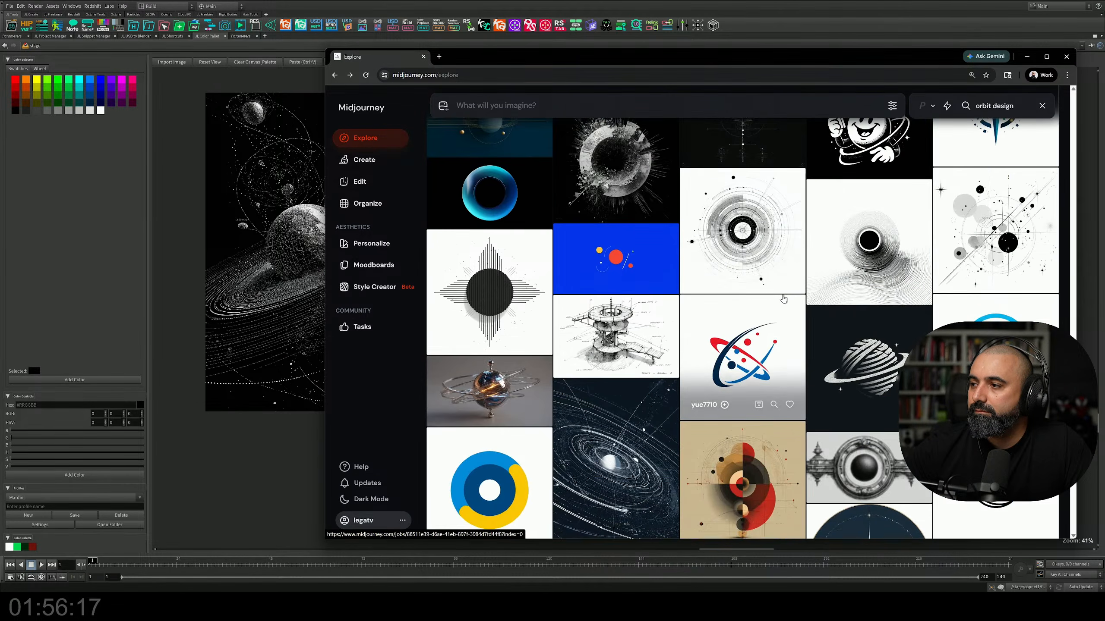
pyautogui.scroll(-10, 782, 298)
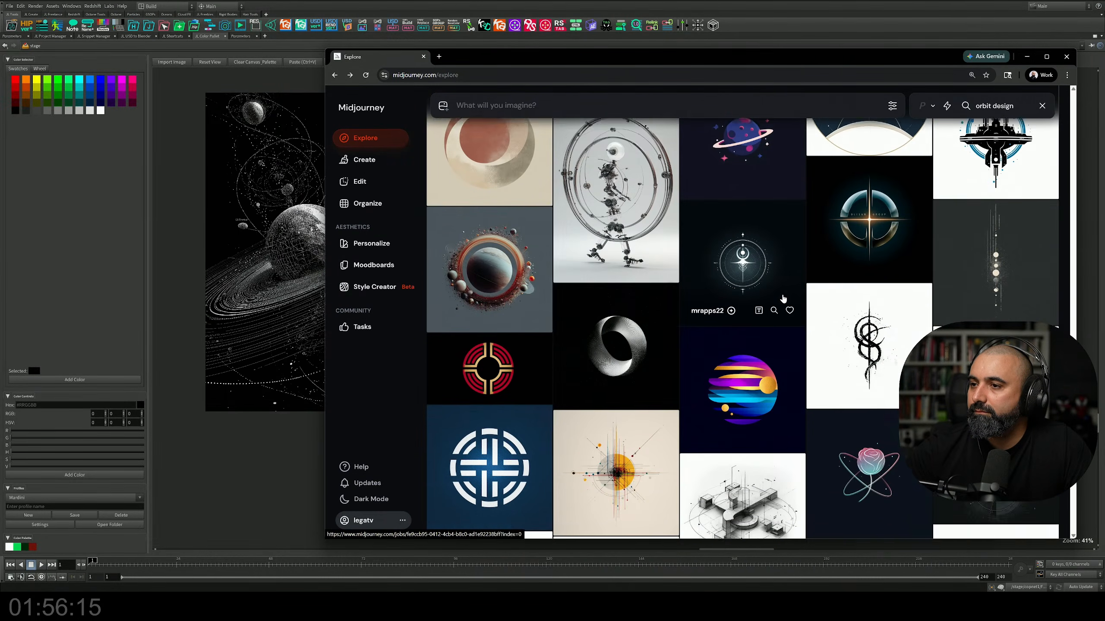
pyautogui.scroll(-6, 783, 298)
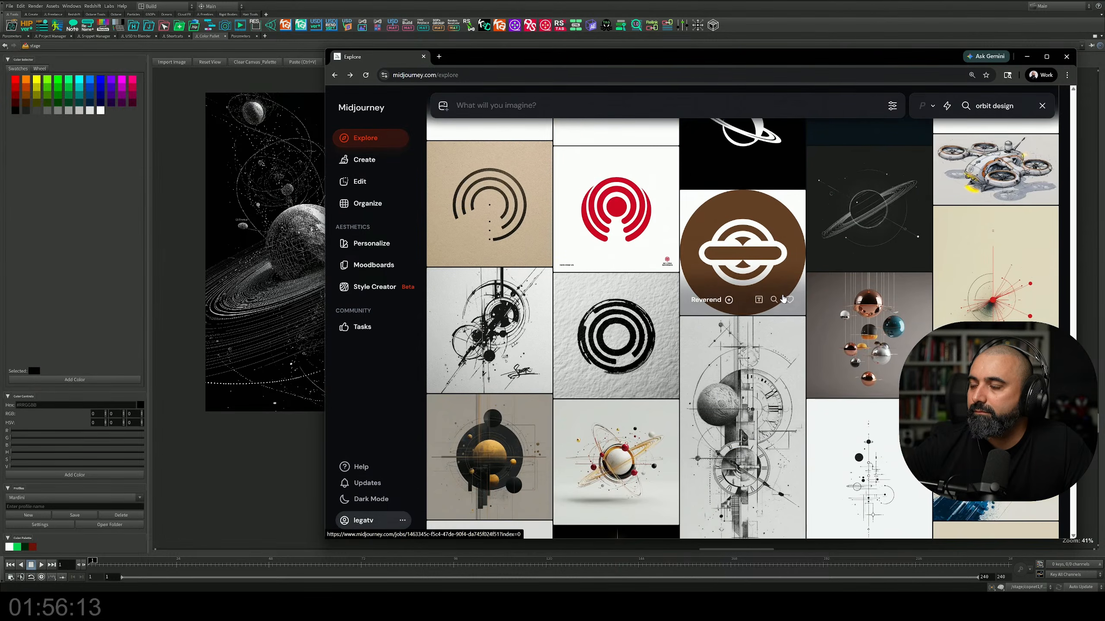
pyautogui.scroll(-10, 783, 299)
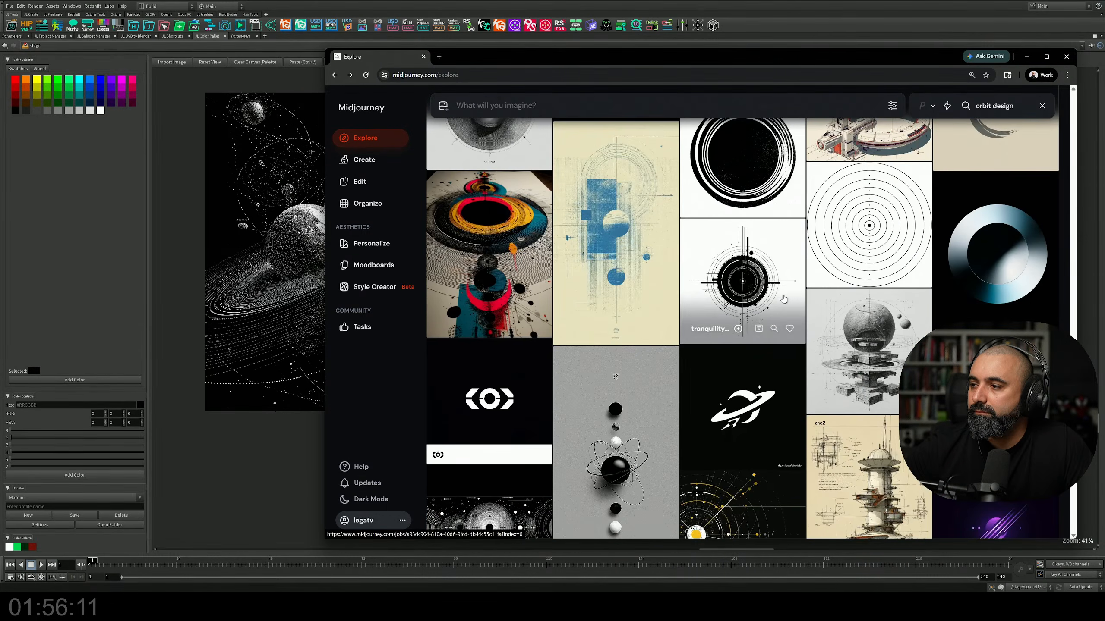
# Step: Search Midjourney for "orbit space" and look through the resulting images
pyautogui.moveTo(1015, 104); pyautogui.dragTo(925, 104)
pyautogui.write('space')
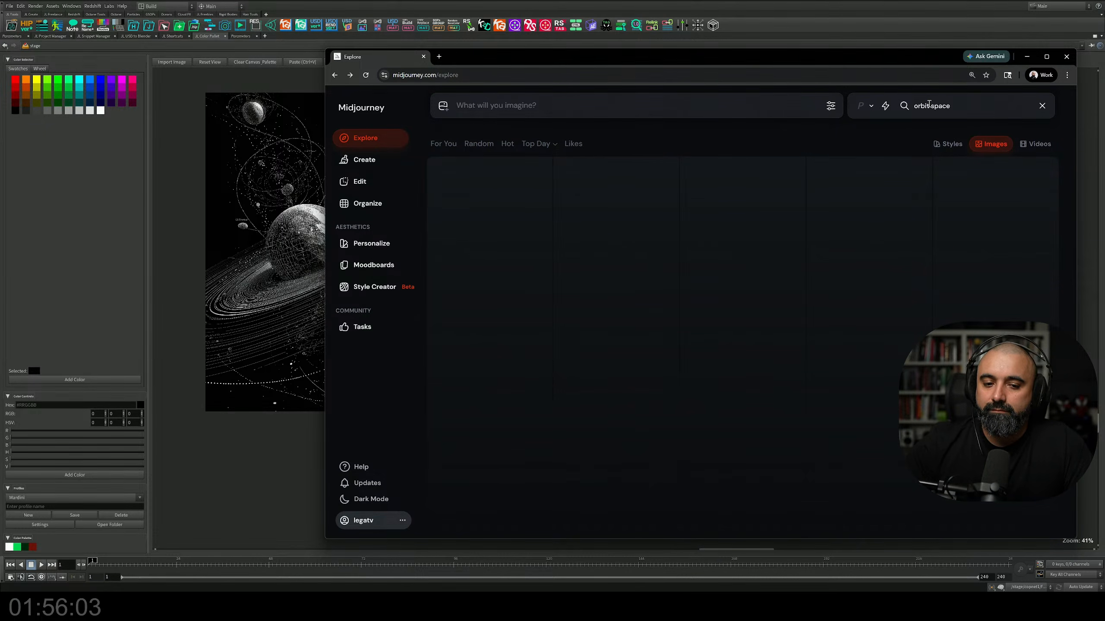
pyautogui.scroll(-10, 920, 200)
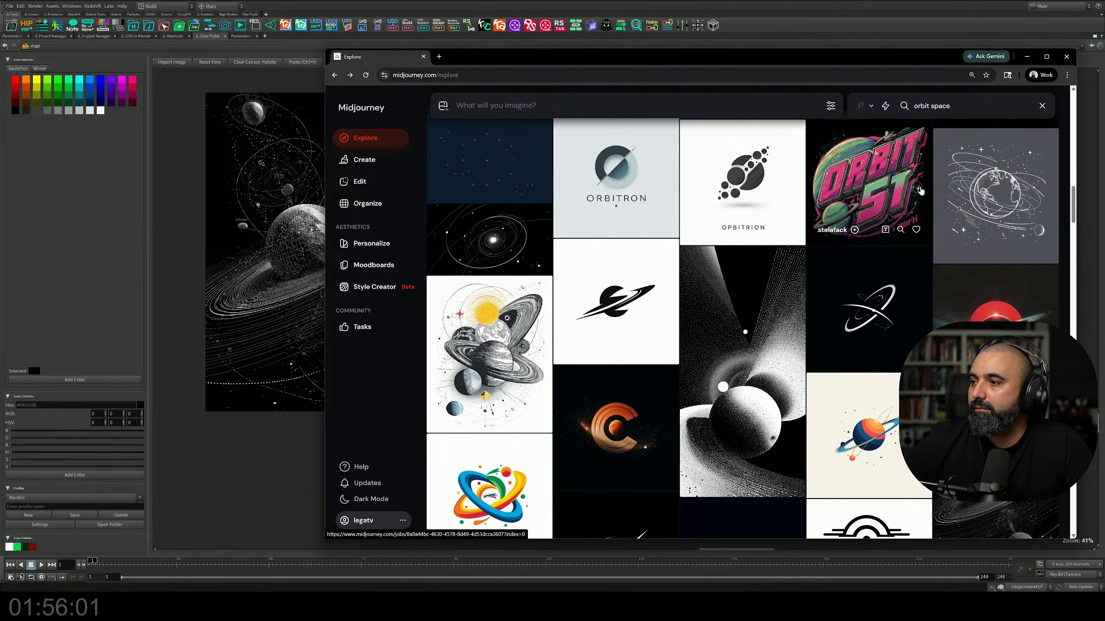
pyautogui.scroll(-10, 920, 200)
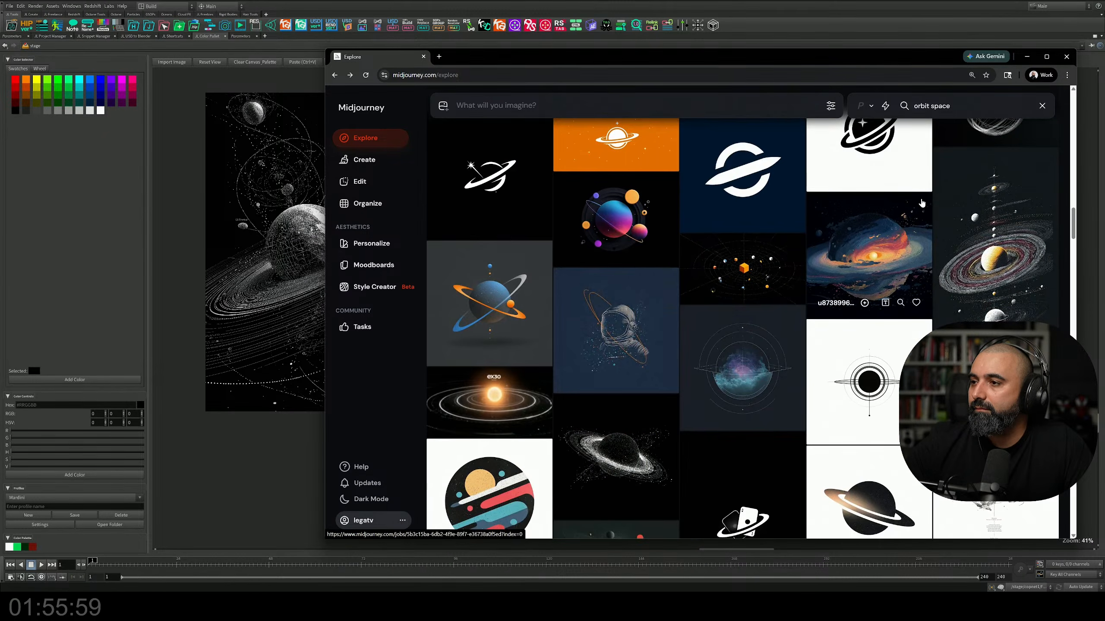
pyautogui.scroll(-7, 922, 211)
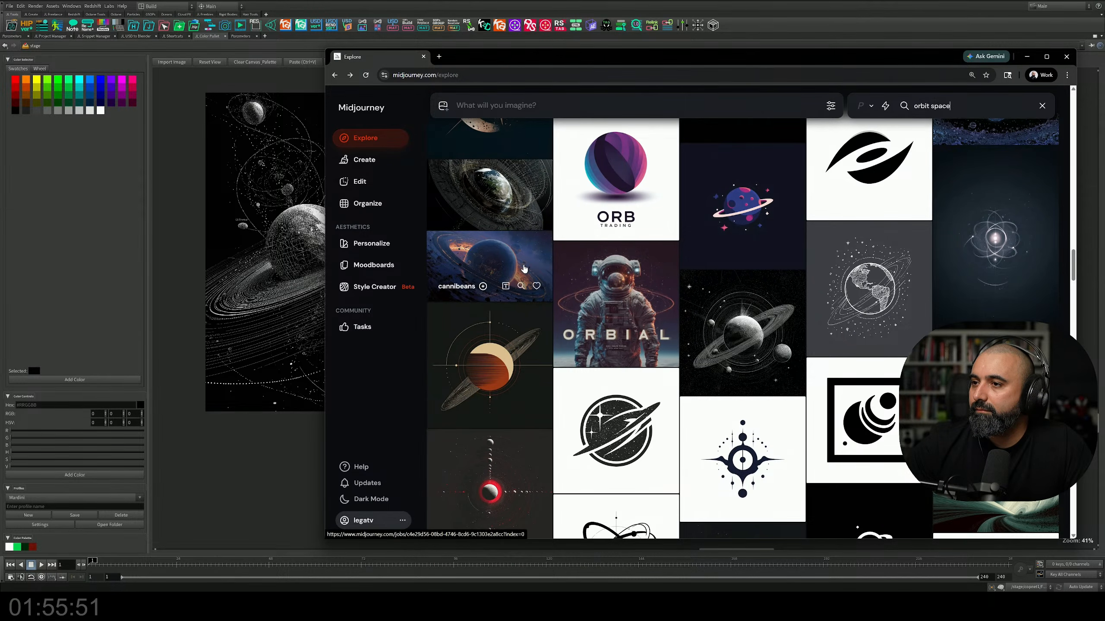
# Step: Preview the blue and orange ringed planet image, close it and browse more "orbit space" results
pyautogui.click(517, 267)
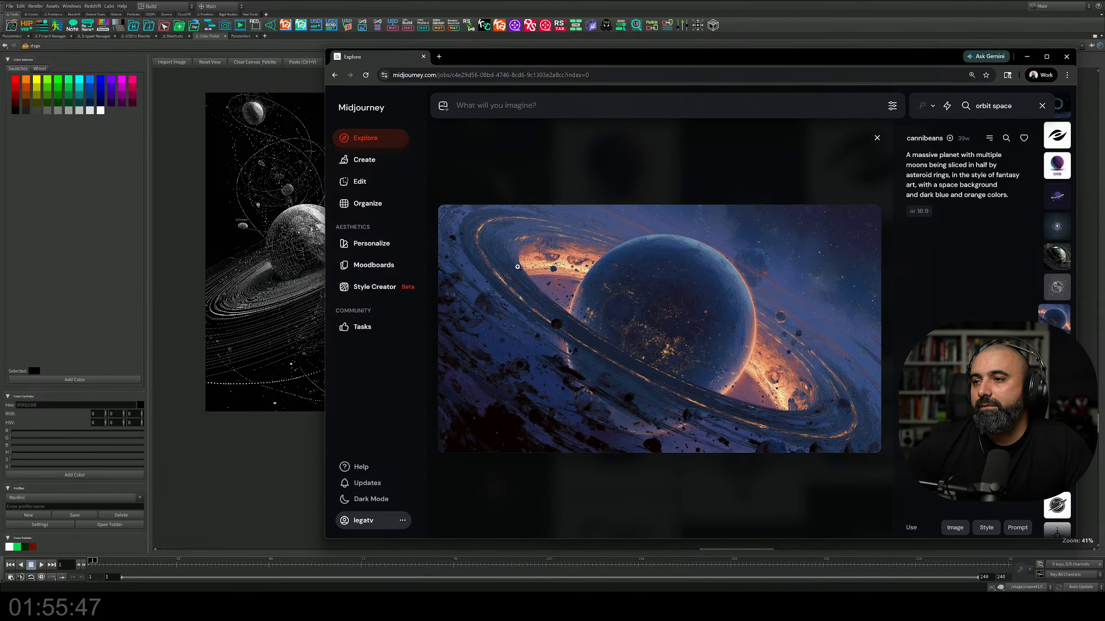
pyautogui.click(876, 138)
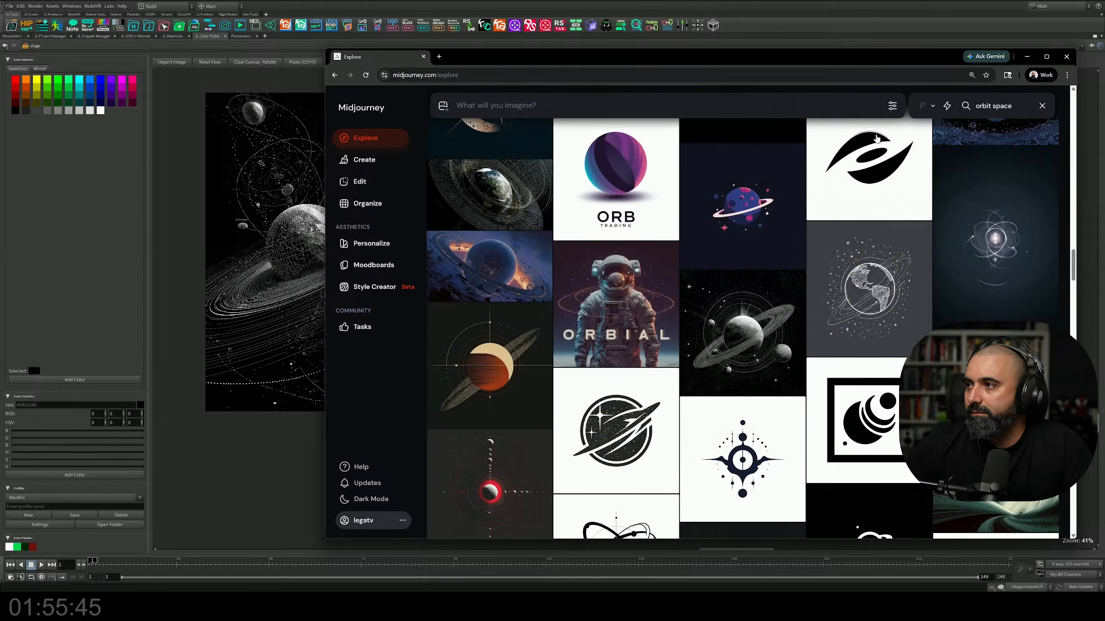
pyautogui.scroll(-5, 612, 277)
pyautogui.scroll(4, 652, 288)
pyautogui.scroll(-5, 696, 296)
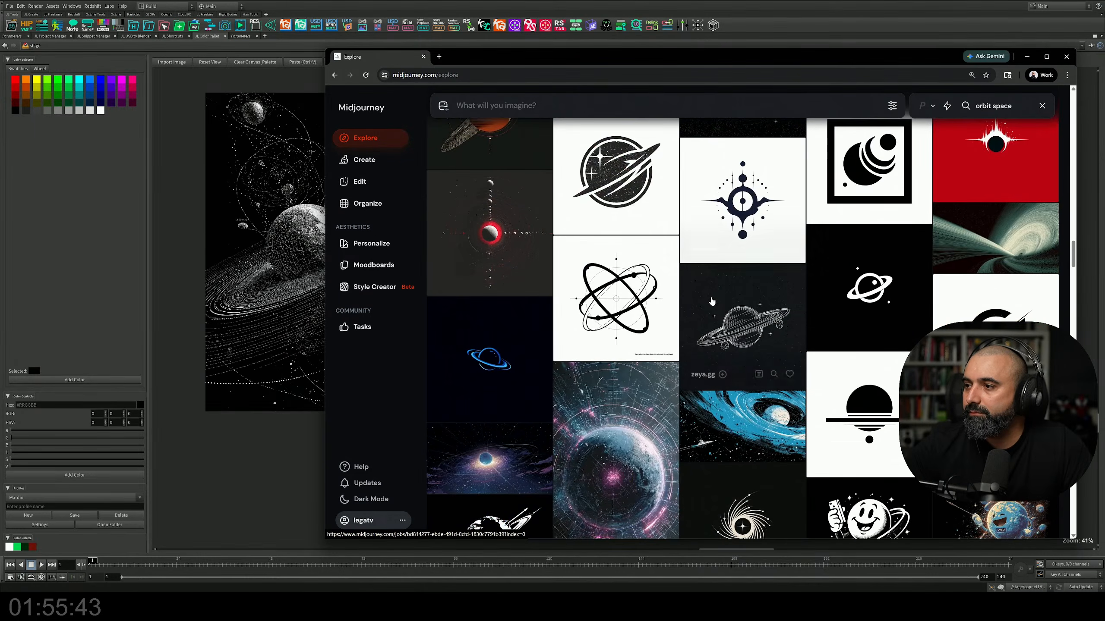
pyautogui.scroll(-5, 711, 301)
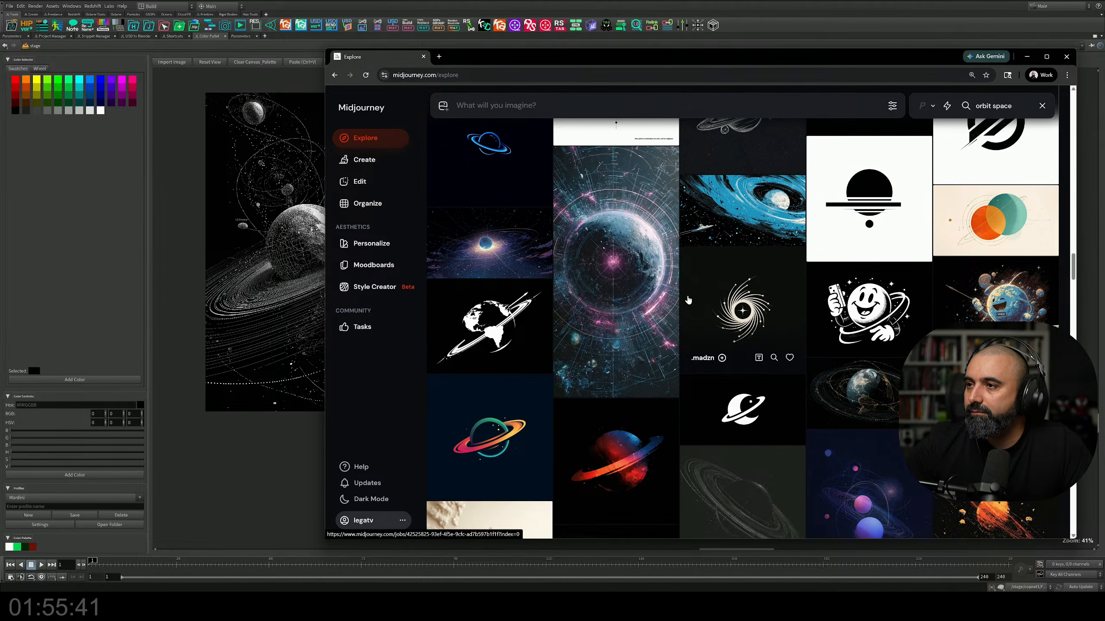
# Step: Open the tall blue and pink planet image with radial orbit lines, copy it and paste it onto the Houdini reference canvas
pyautogui.click(649, 255)
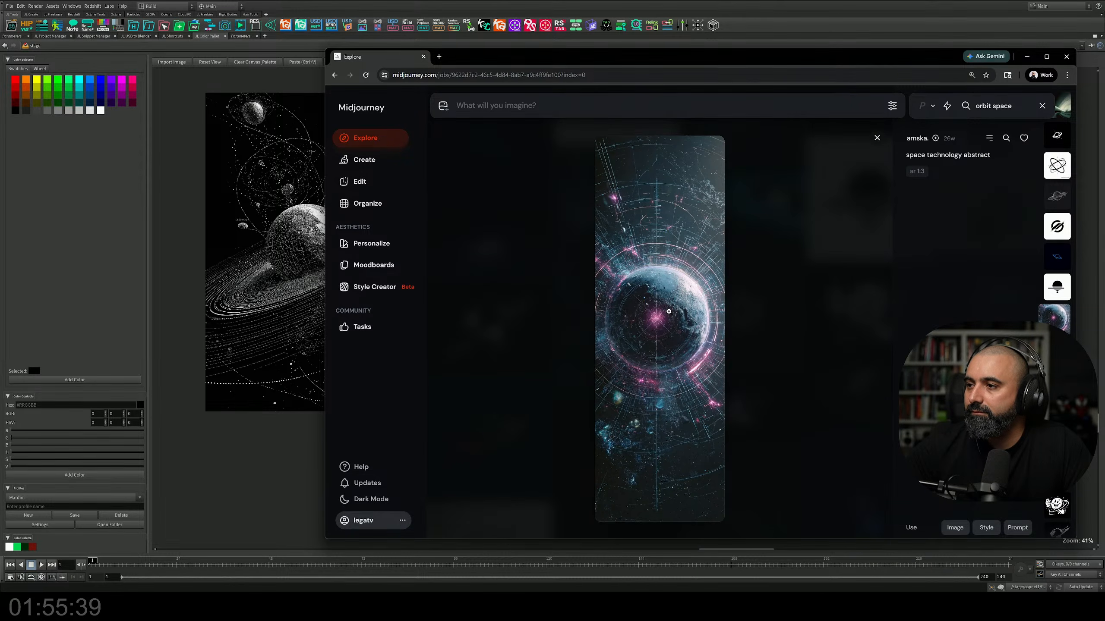
pyautogui.click(668, 311)
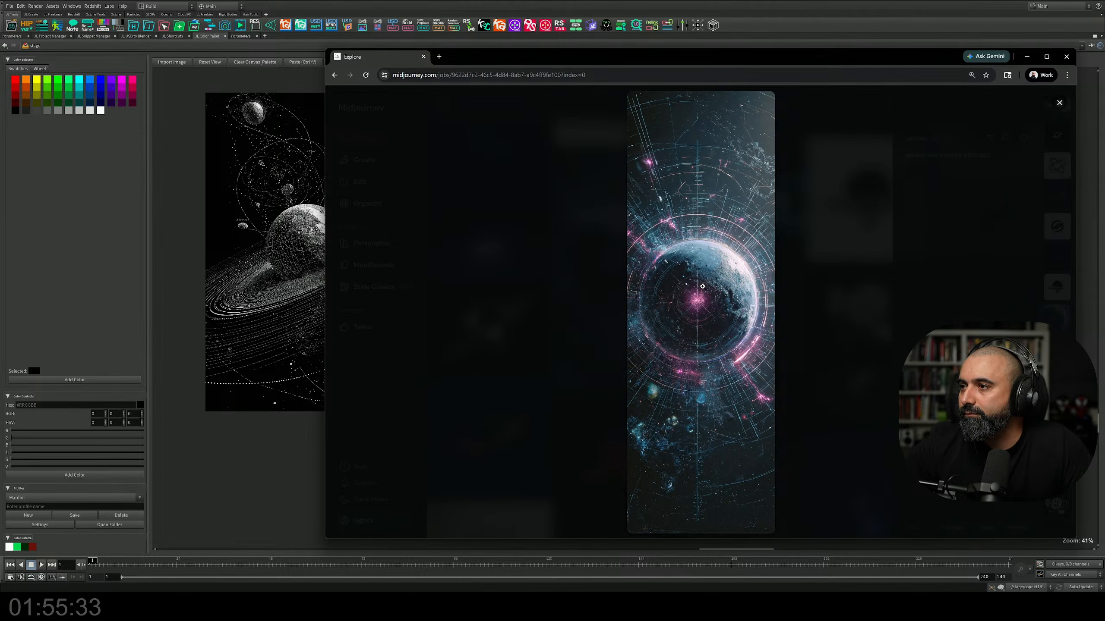
pyautogui.rightClick(702, 286)
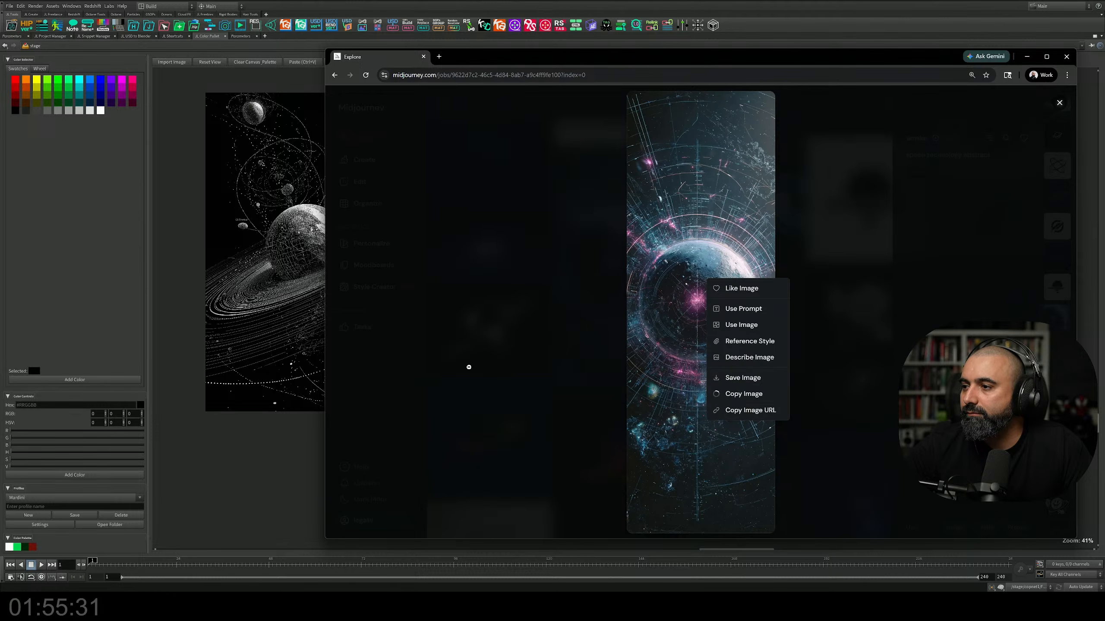
pyautogui.click(313, 437)
pyautogui.hotkey('ctrl', 'v')
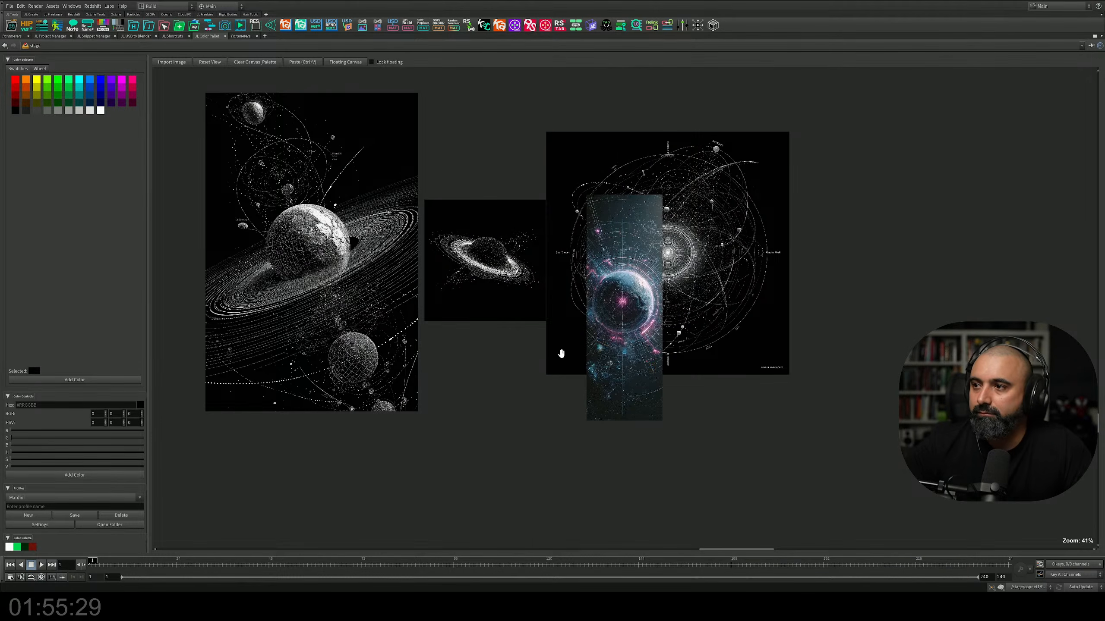
# Step: Switch back to Midjourney, close the enlarged planet image and look through the following "orbit space" images one by one
pyautogui.hotkey('alt', 'Tab')
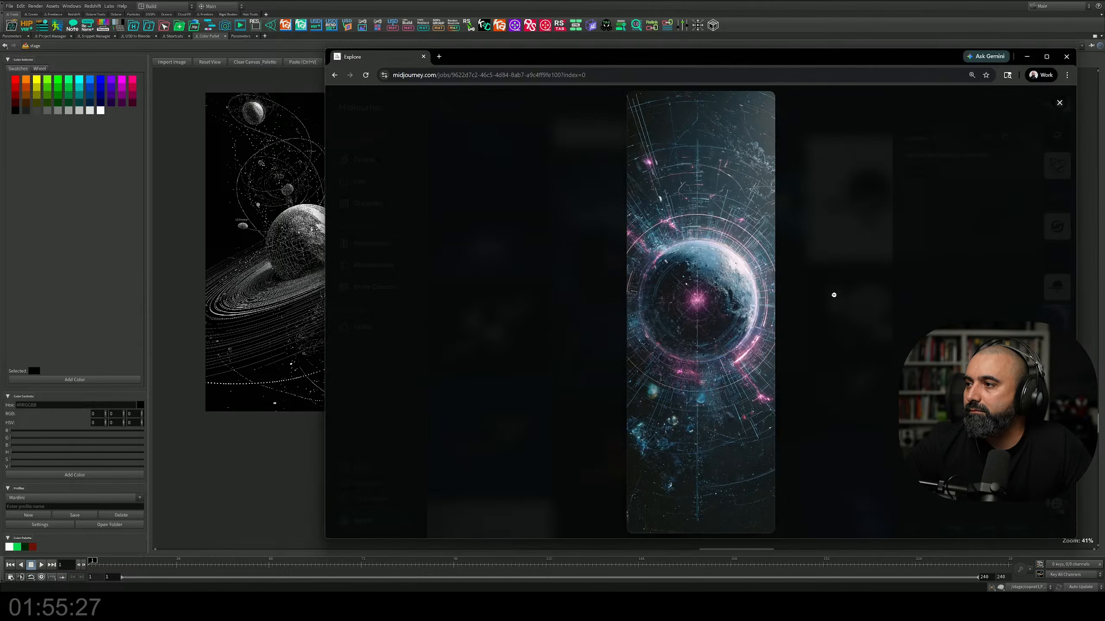
pyautogui.click(865, 169)
pyautogui.scroll(-3, 768, 302)
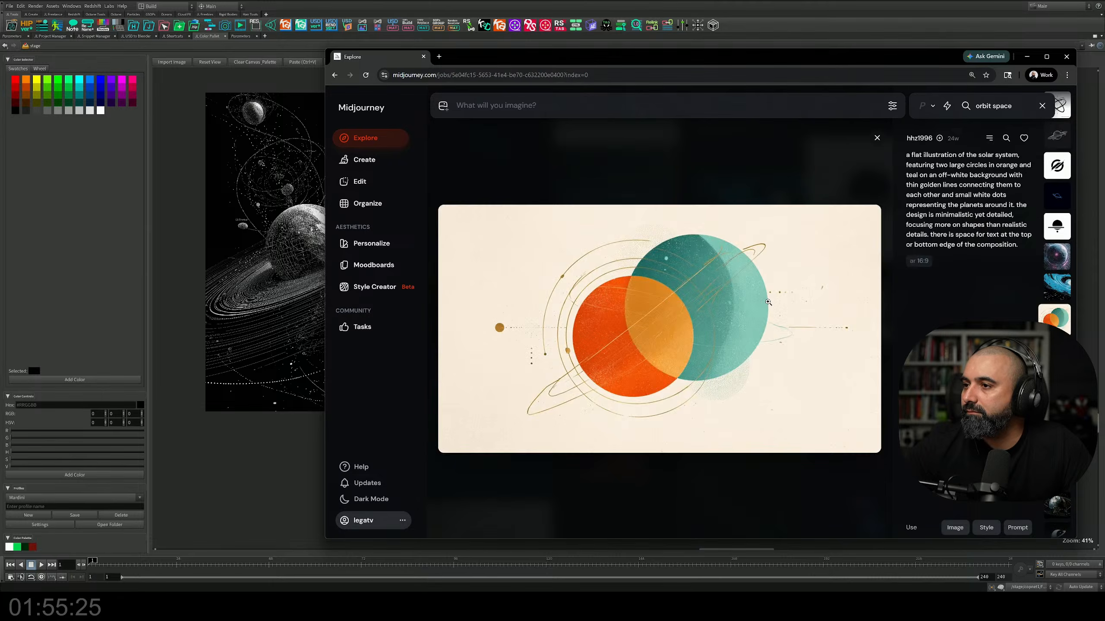
pyautogui.scroll(-4, 767, 302)
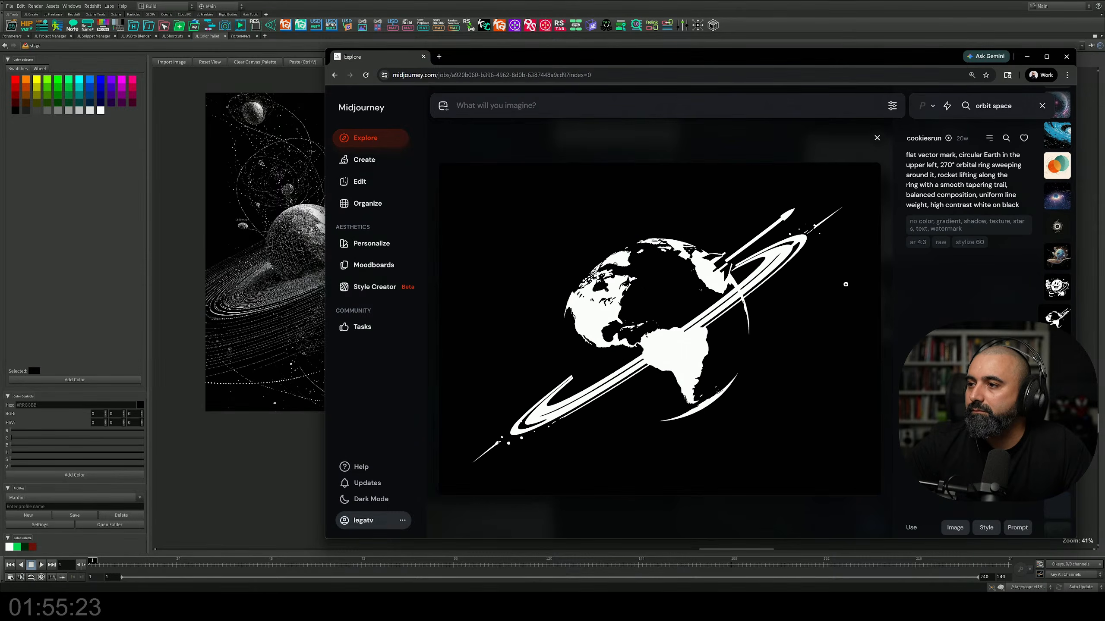
pyautogui.scroll(-3, 842, 296)
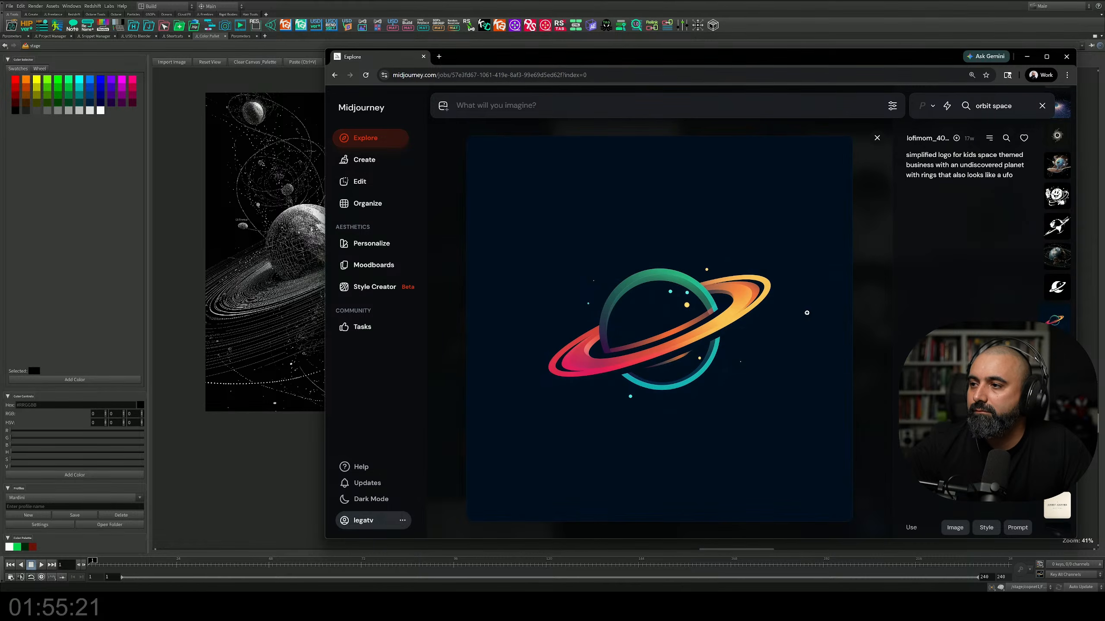
pyautogui.scroll(-3, 801, 330)
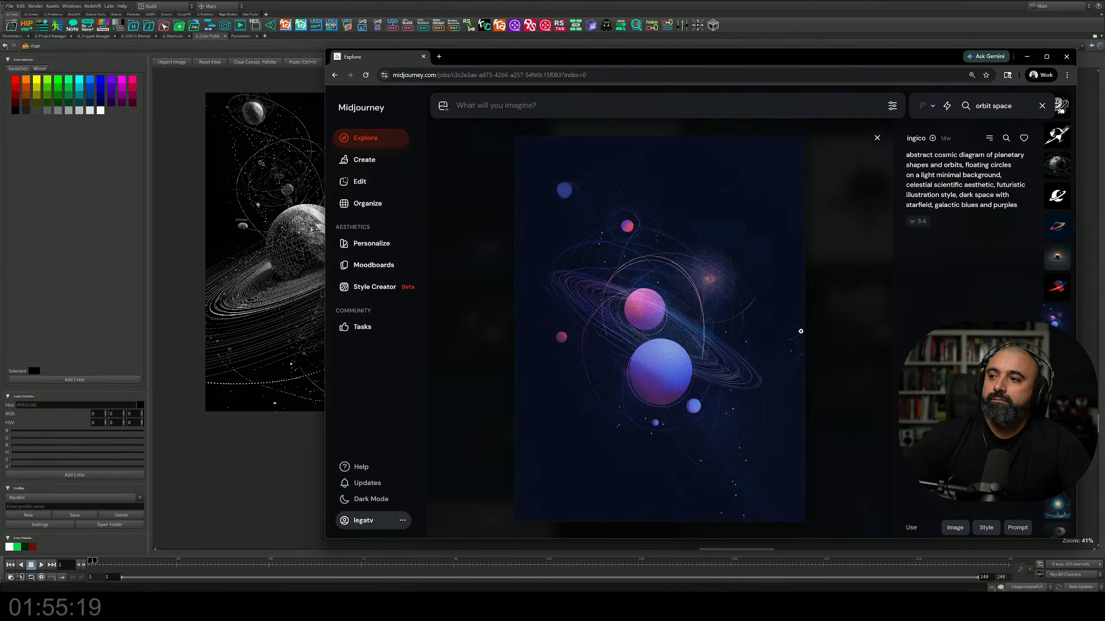
pyautogui.scroll(-4, 800, 331)
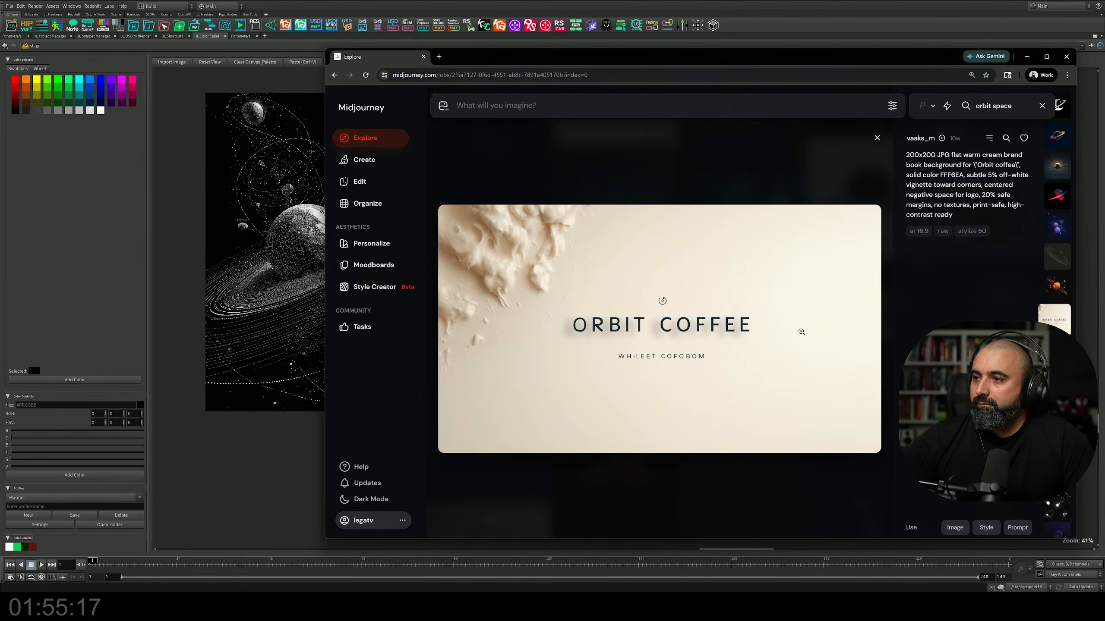
pyautogui.scroll(-3, 802, 332)
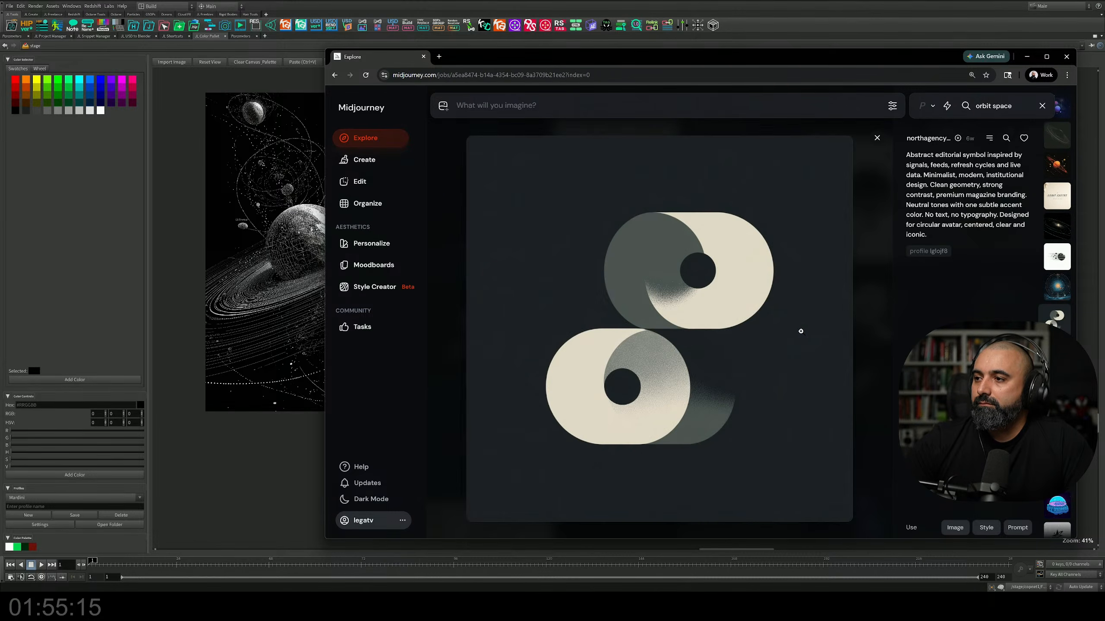
pyautogui.scroll(-4, 800, 331)
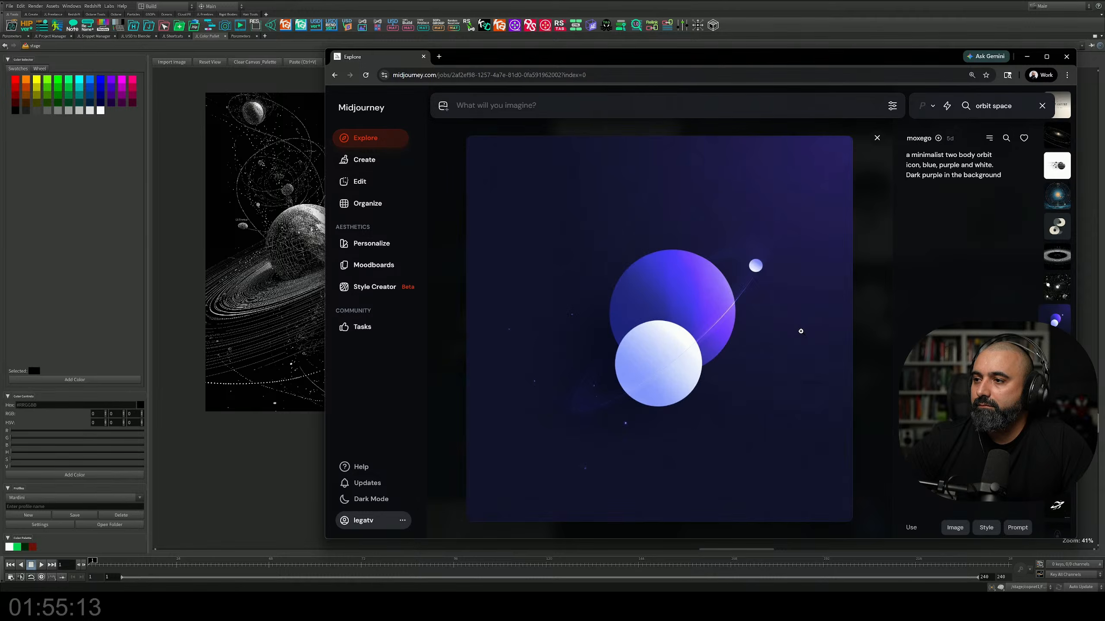
pyautogui.scroll(-3, 800, 331)
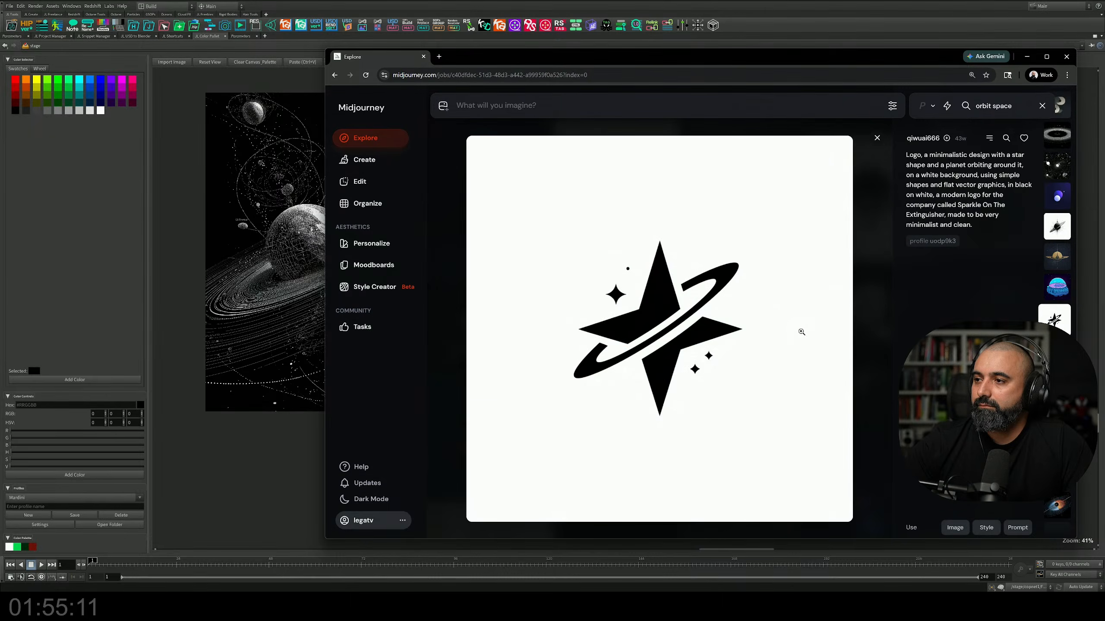
pyautogui.scroll(-4, 800, 331)
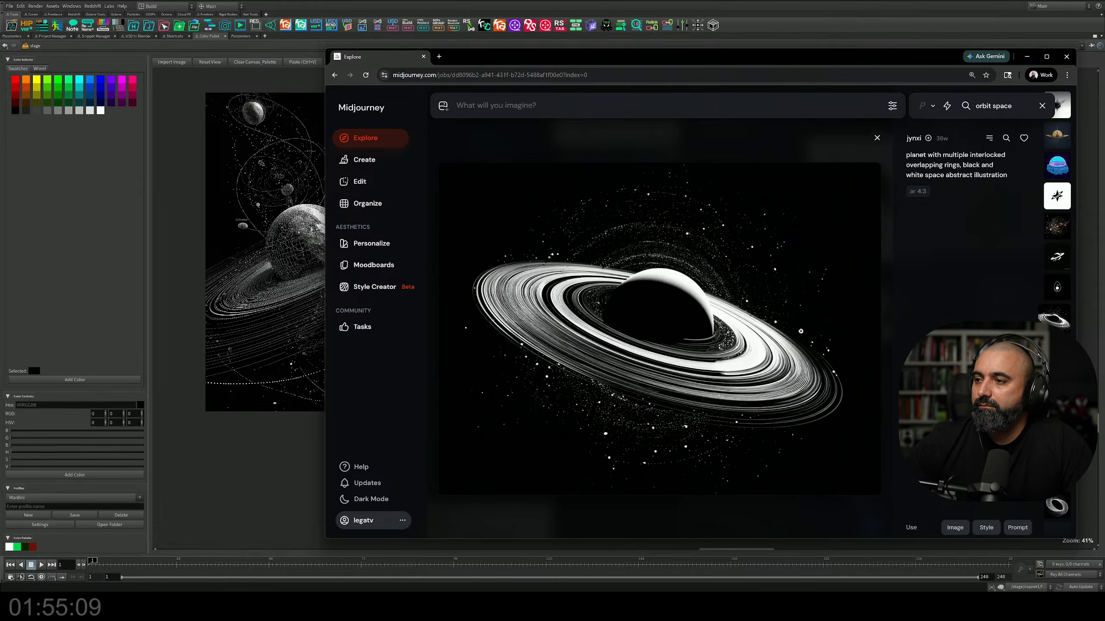
pyautogui.scroll(1, 800, 331)
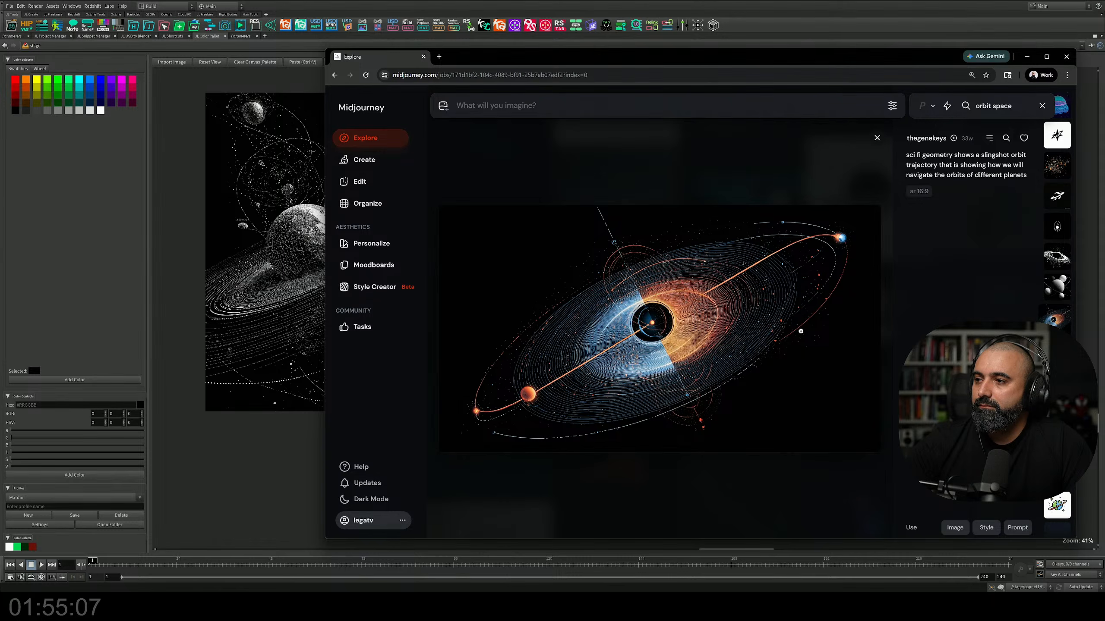
pyautogui.scroll(-1, 800, 331)
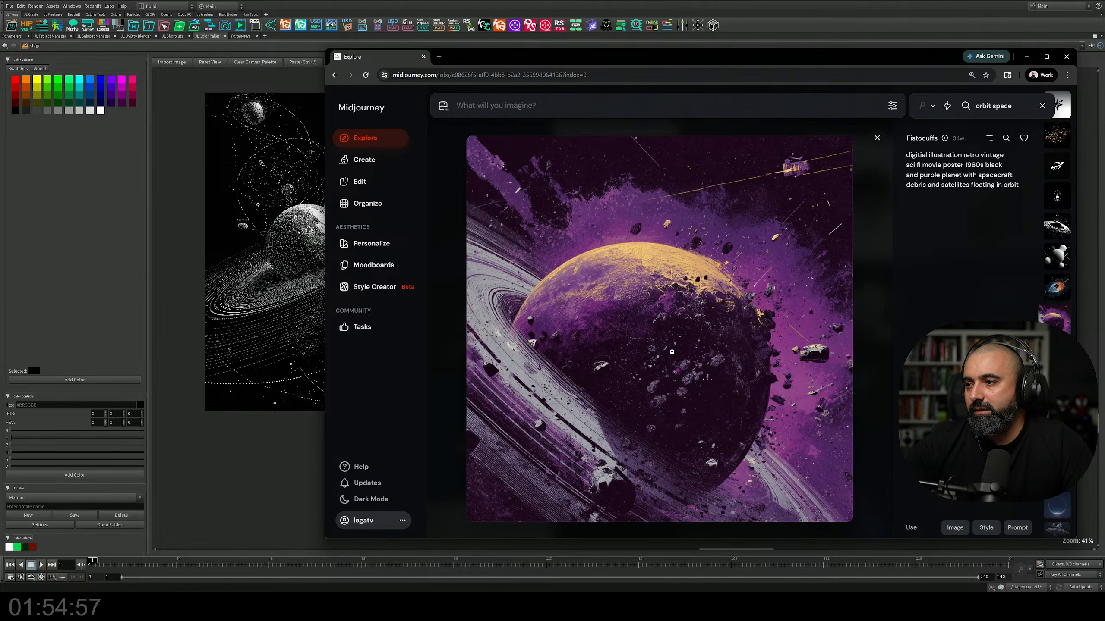
# Step: Examine further "orbit space" images past the purple ringed planet for designs with fine orbit lines
pyautogui.scroll(-1, 700, 302)
pyautogui.scroll(2, 705, 381)
pyautogui.scroll(-4, 705, 382)
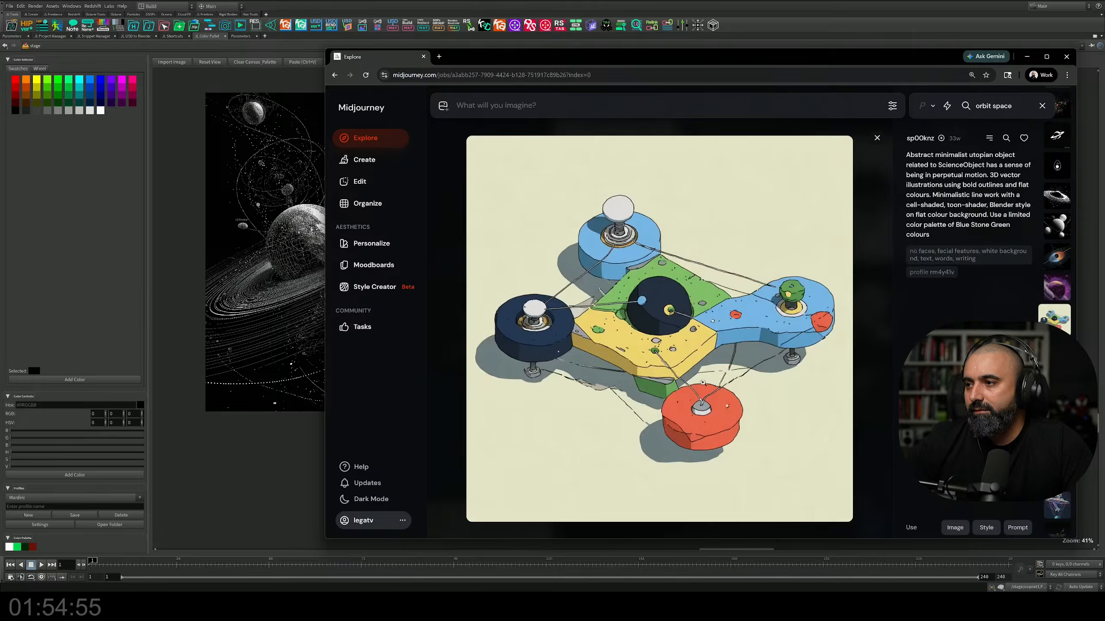
pyautogui.scroll(-4, 705, 381)
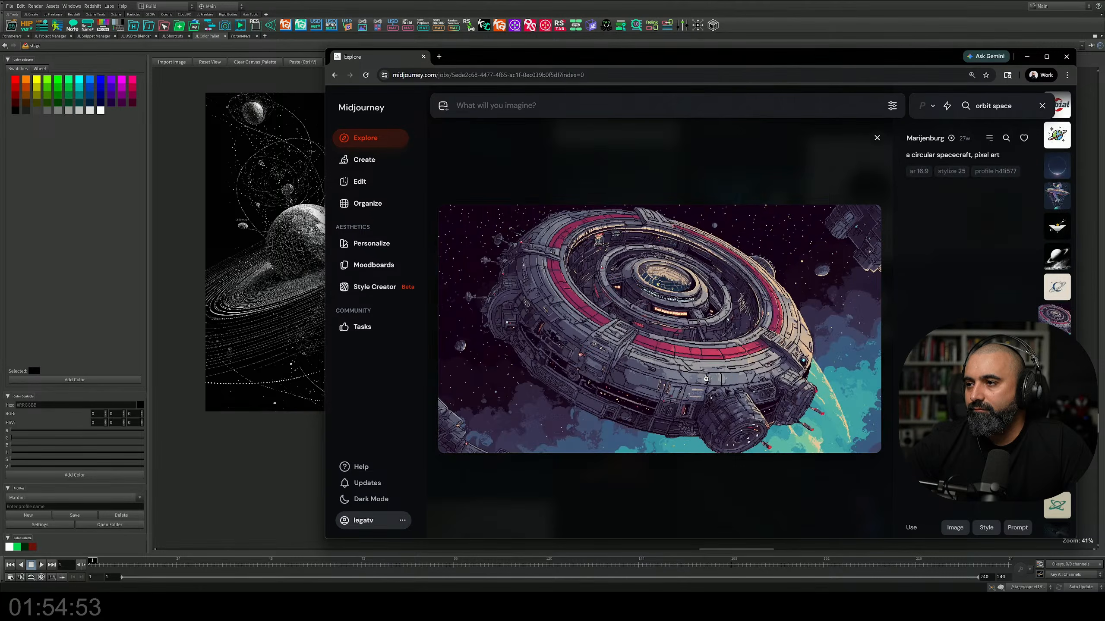
pyautogui.scroll(-1, 706, 379)
pyautogui.scroll(-3, 706, 379)
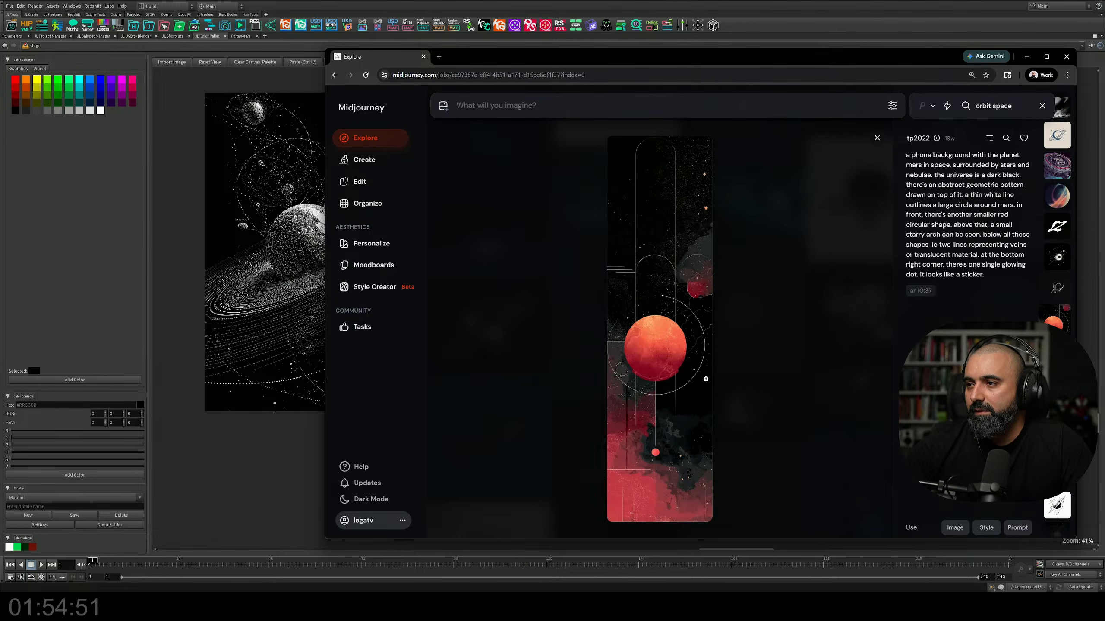
pyautogui.scroll(1, 706, 379)
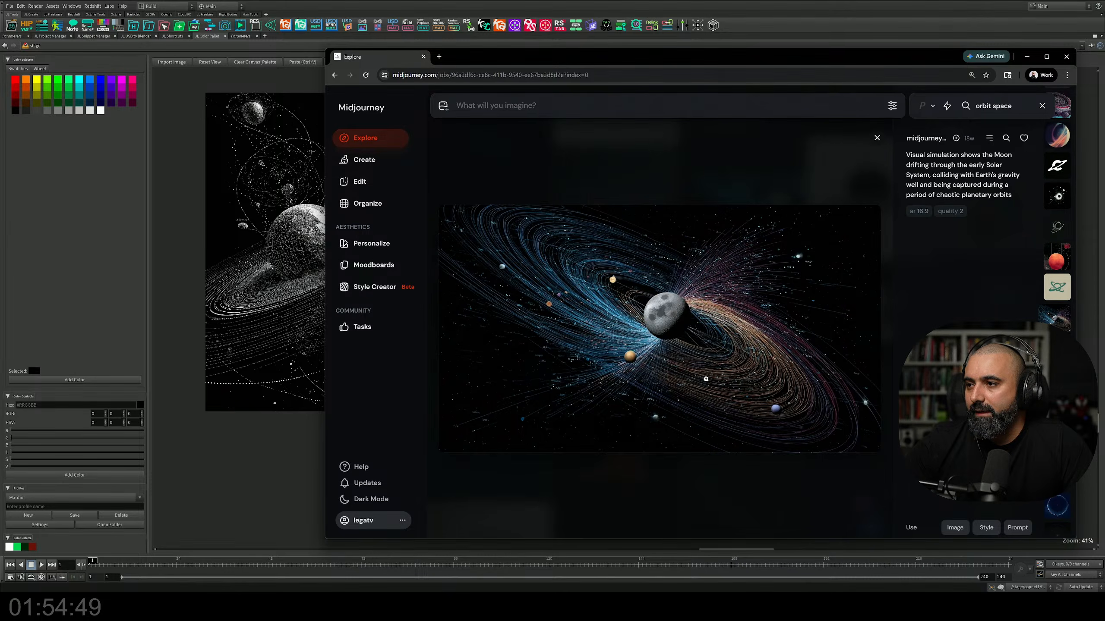
pyautogui.scroll(-2, 705, 379)
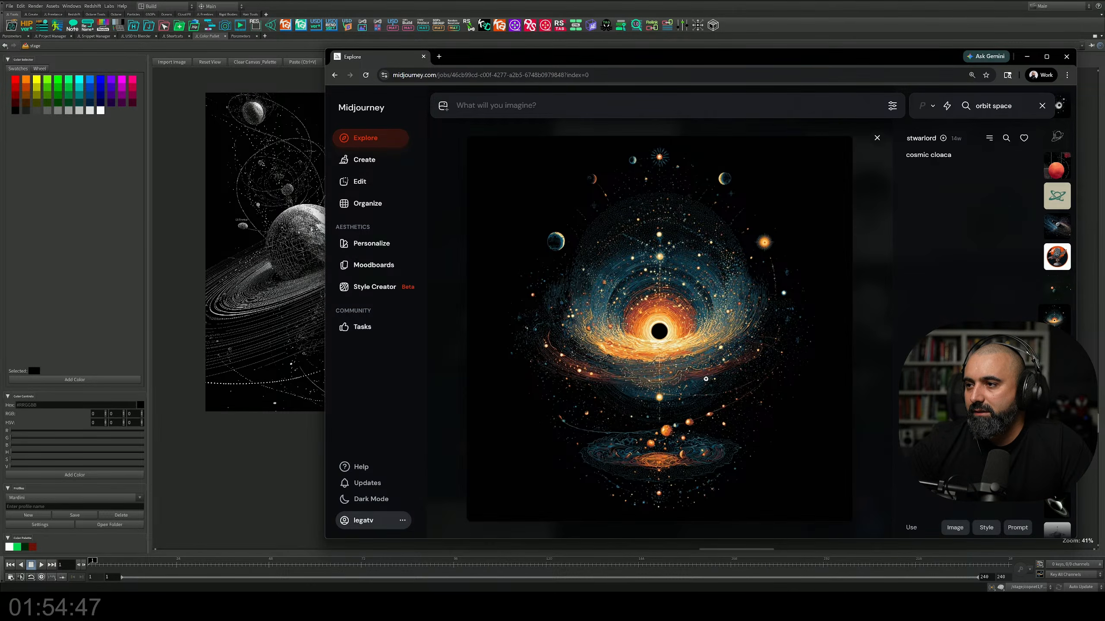
pyautogui.scroll(-3, 706, 379)
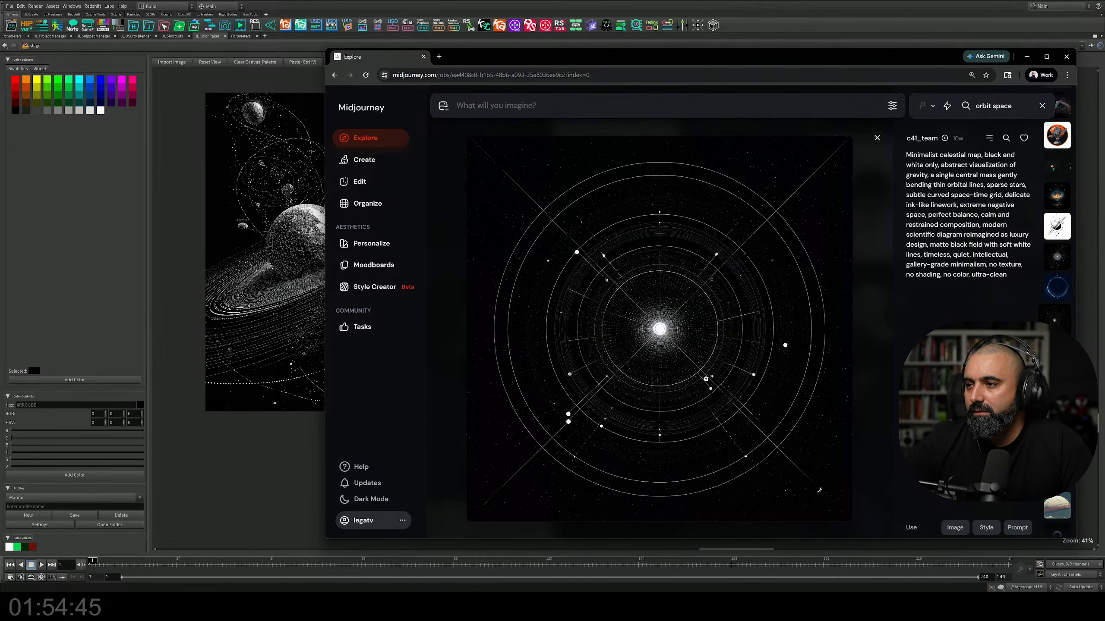
# Step: Copy the minimalist black-and-white celestial map image with concentric orbit circles
pyautogui.scroll(-1, 706, 379)
pyautogui.scroll(1, 705, 379)
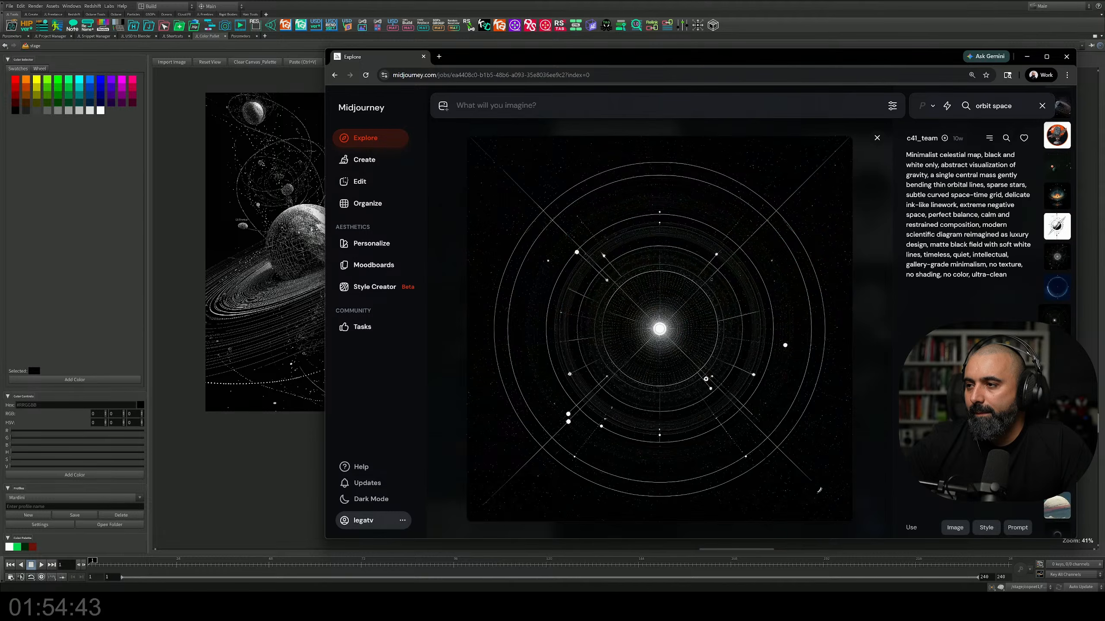
pyautogui.rightClick(652, 300)
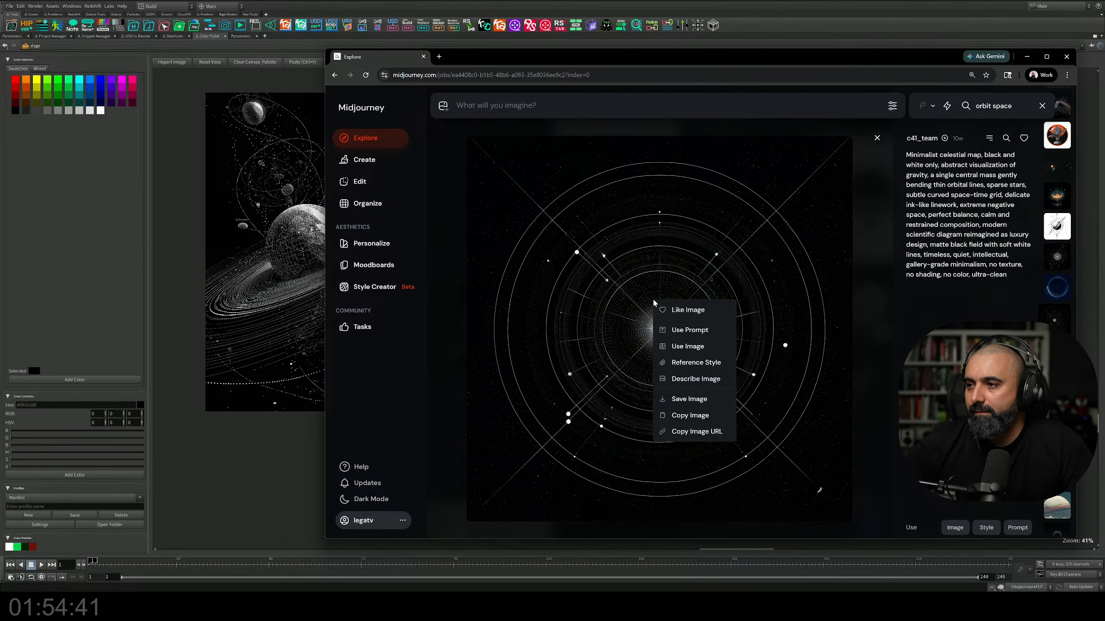
pyautogui.click(615, 384)
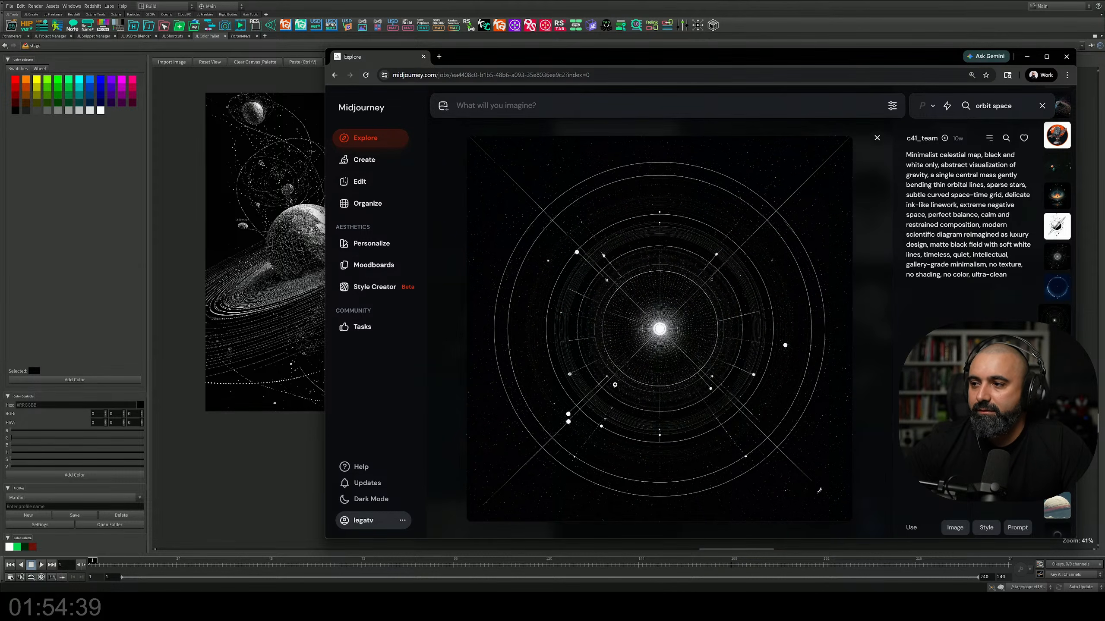
# Step: Switch to Houdini, paste the celestial map onto the reference canvas and place it directly below the large circular orbit diagram
pyautogui.click(279, 469)
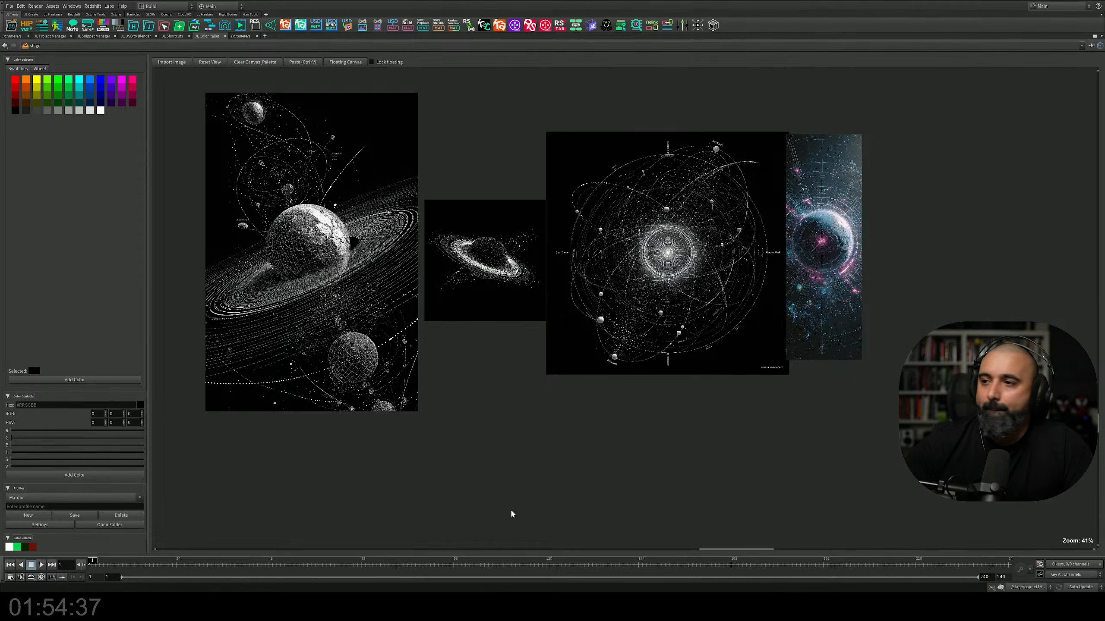
pyautogui.moveTo(511, 514); pyautogui.dragTo(515, 496, button='middle')
pyautogui.hotkey('ctrl', 'v')
pyautogui.moveTo(611, 373); pyautogui.dragTo(664, 536)
pyautogui.click(833, 487)
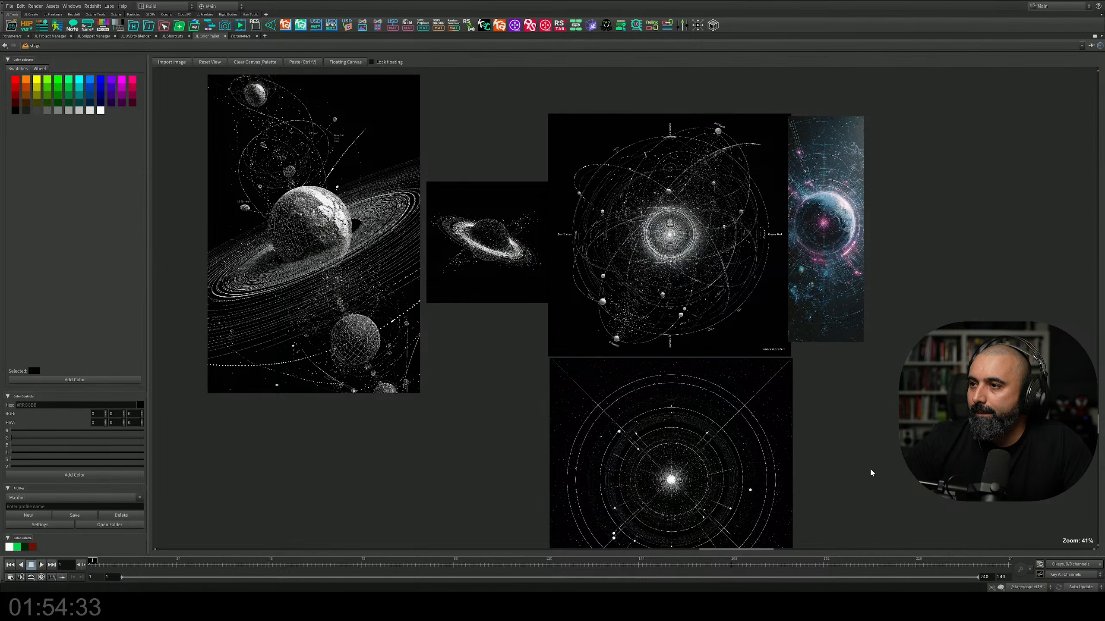
pyautogui.moveTo(872, 473); pyautogui.dragTo(822, 407, button='middle')
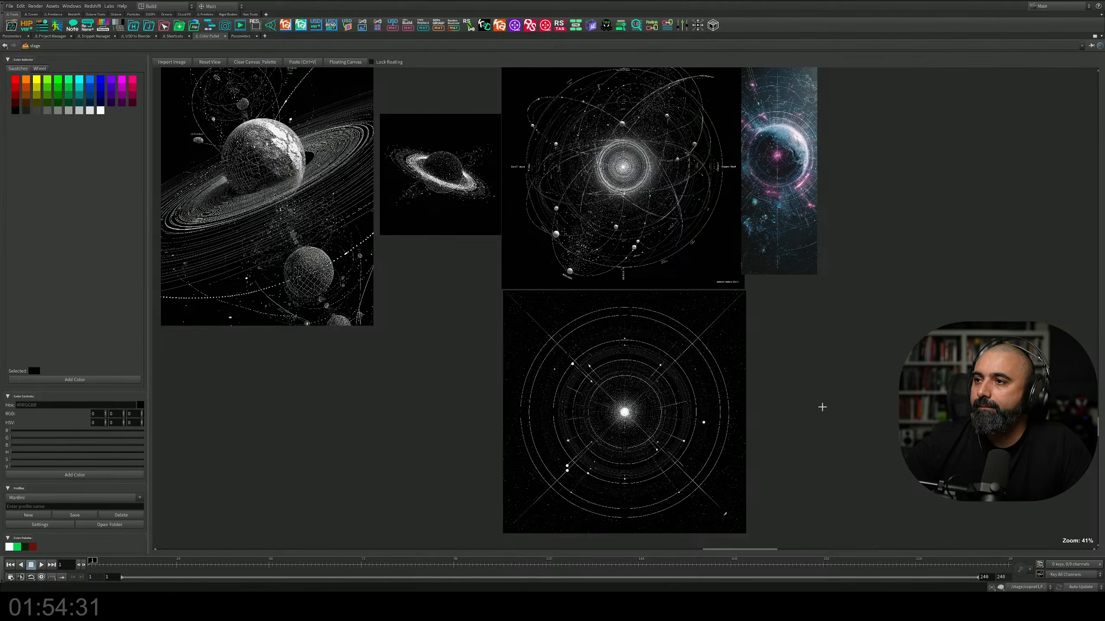
# Step: Return to Midjourney and look through the "orbit space" images after the celestial map for more orbit and ring references
pyautogui.hotkey('alt', 'Tab')
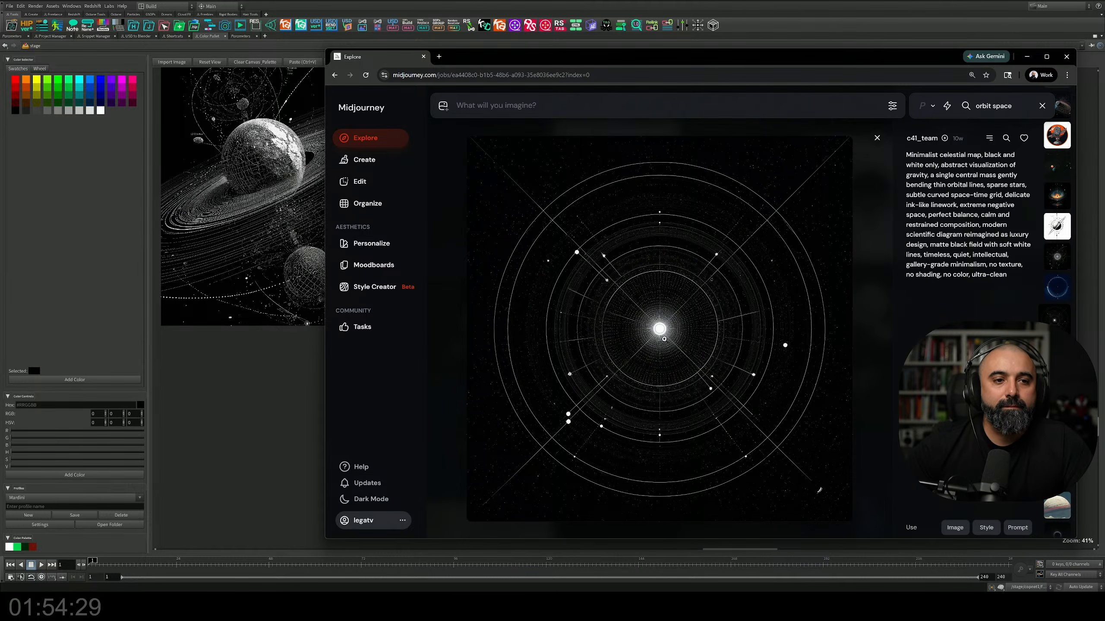
pyautogui.scroll(-1, 697, 334)
pyautogui.scroll(-1, 698, 333)
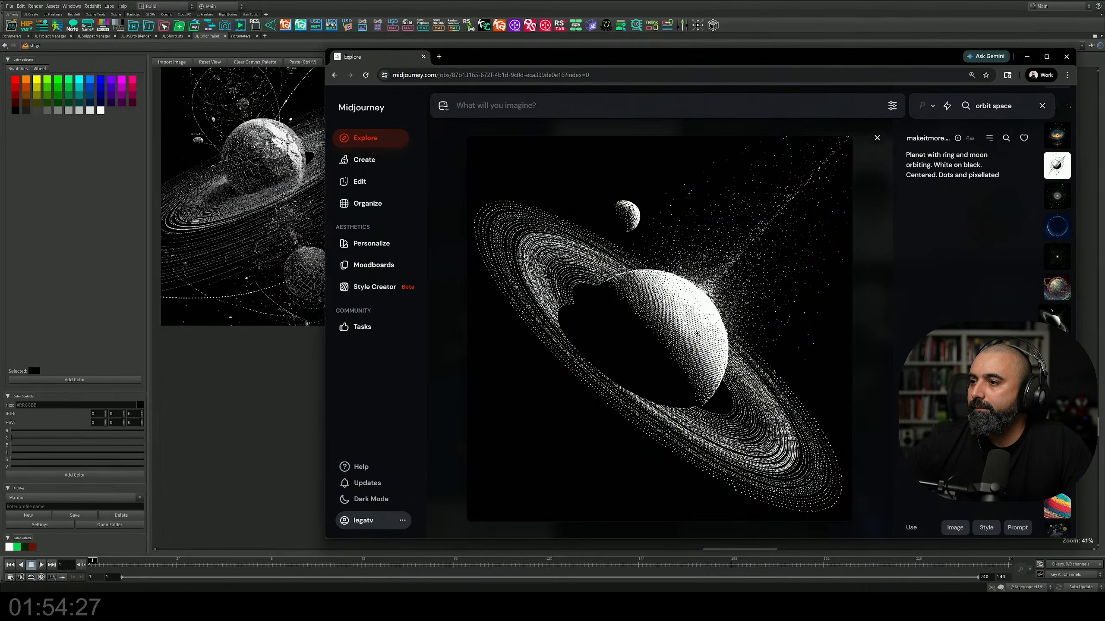
pyautogui.scroll(-1, 698, 333)
pyautogui.scroll(-1, 698, 334)
pyautogui.scroll(2, 698, 334)
pyautogui.scroll(-4, 697, 333)
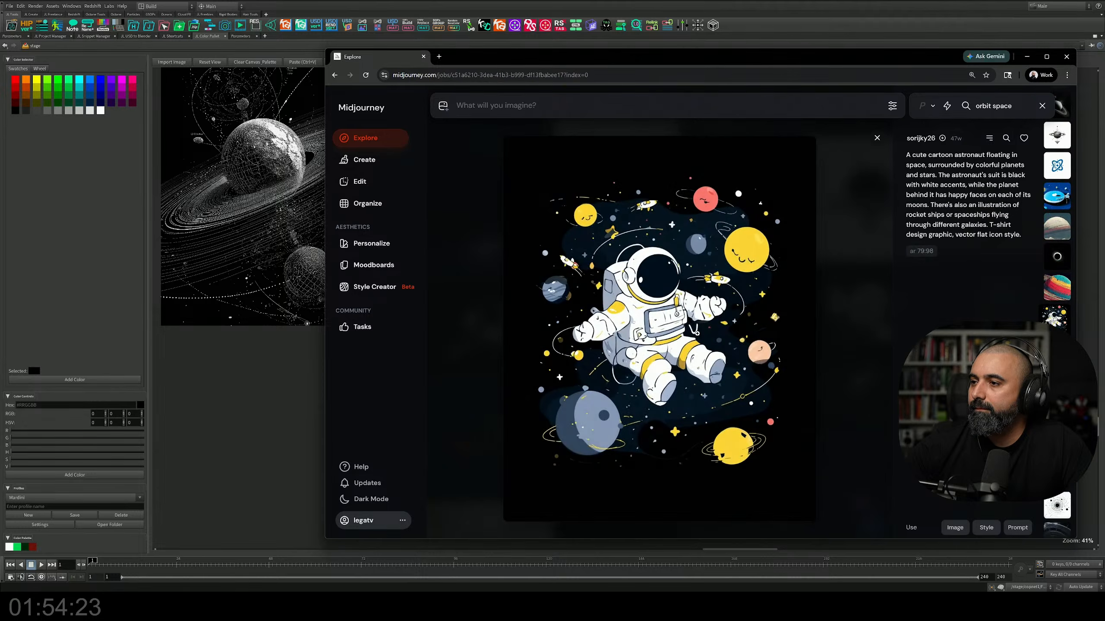
pyautogui.scroll(-4, 697, 334)
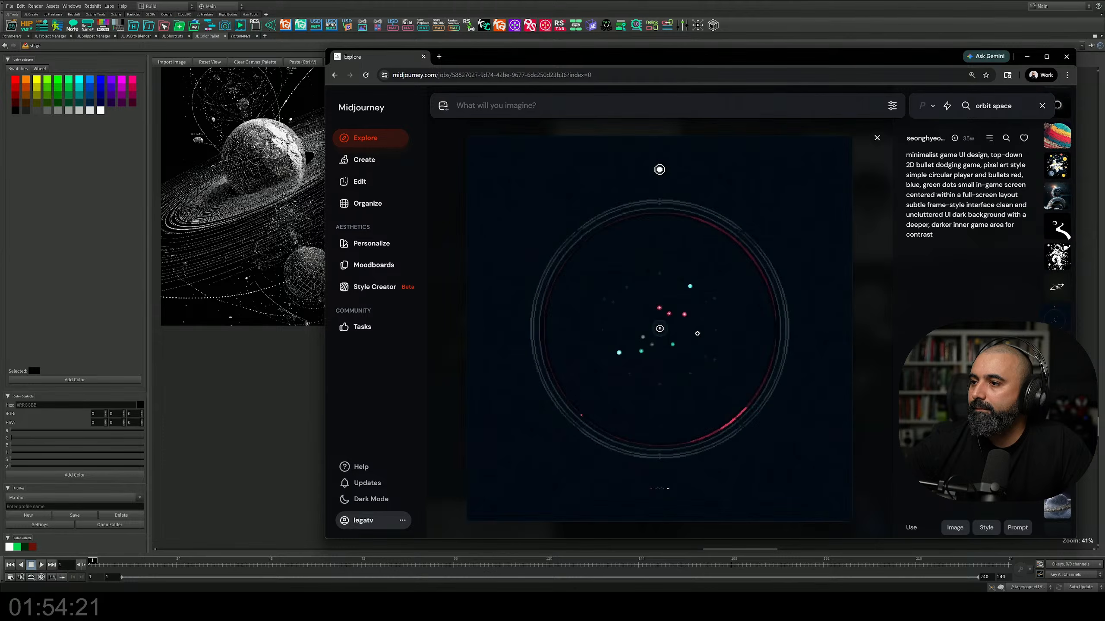
pyautogui.scroll(-2, 697, 334)
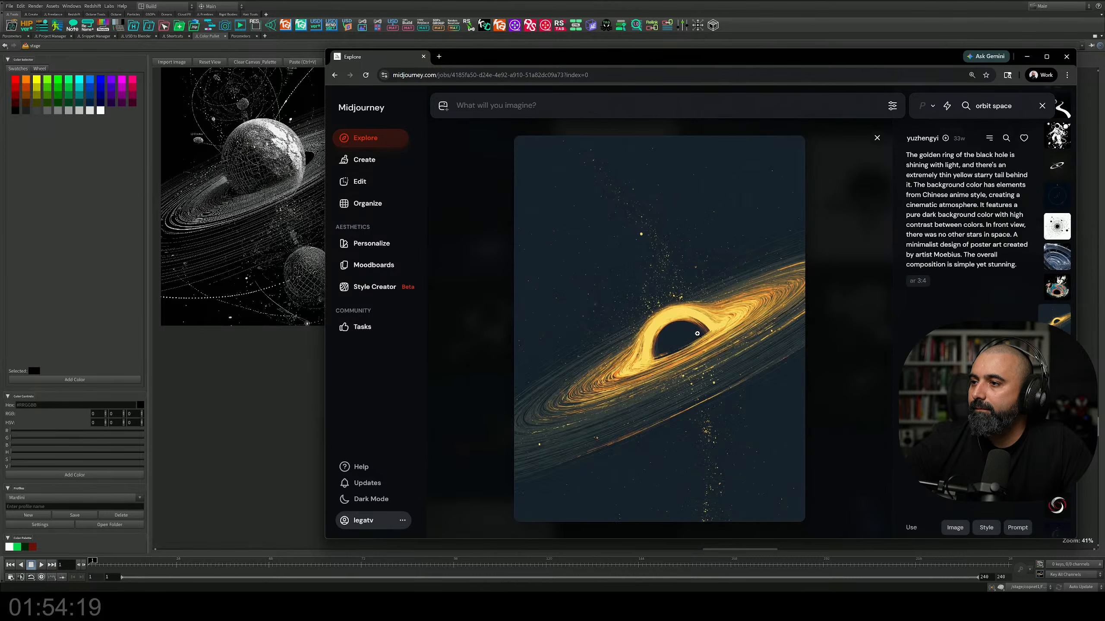
pyautogui.scroll(-3, 697, 334)
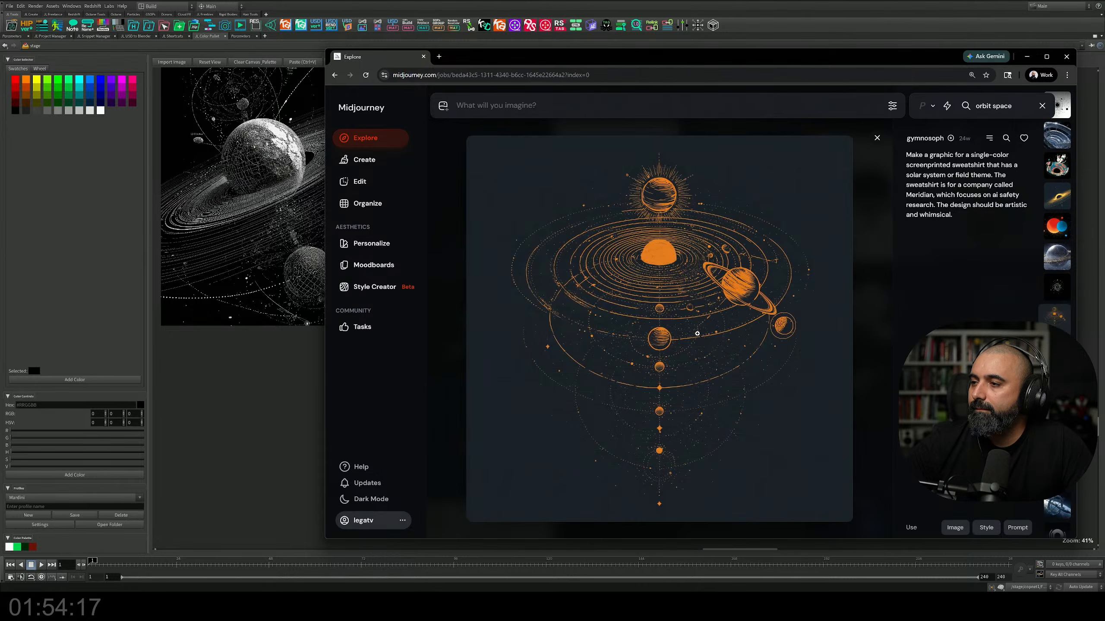
pyautogui.scroll(-4, 697, 333)
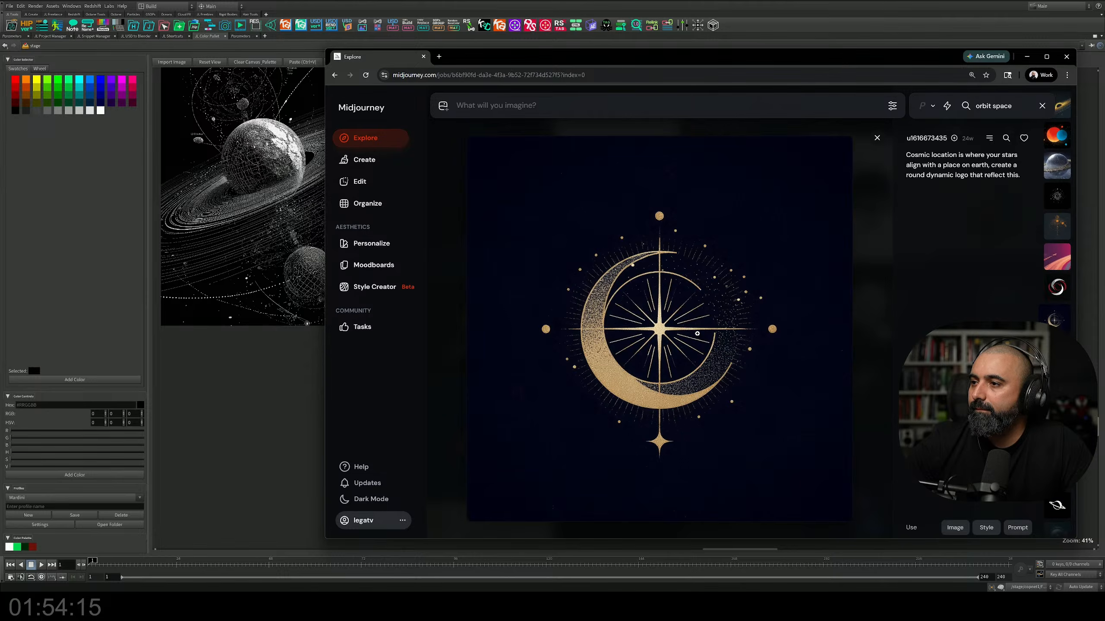
pyautogui.scroll(-1, 696, 333)
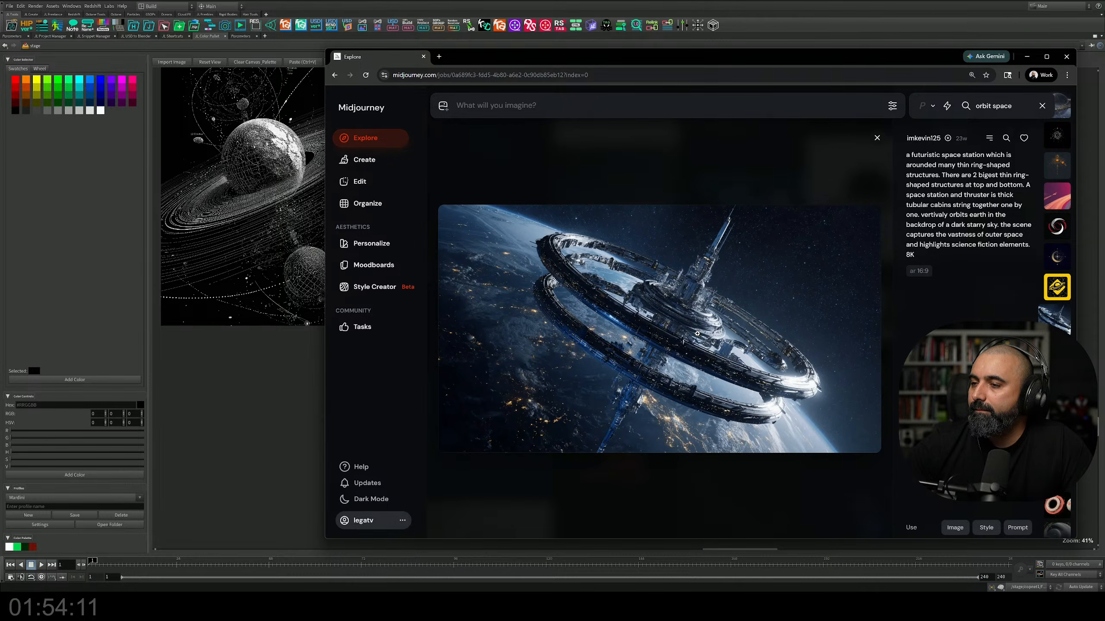
pyautogui.scroll(-1, 697, 334)
pyautogui.scroll(-4, 697, 334)
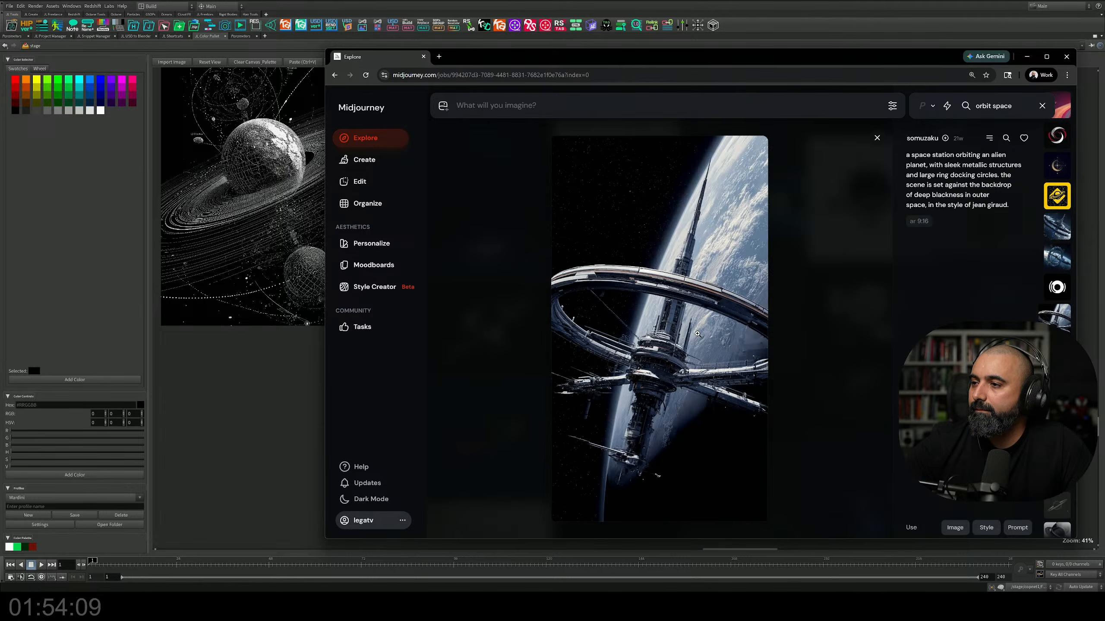
pyautogui.scroll(-4, 697, 334)
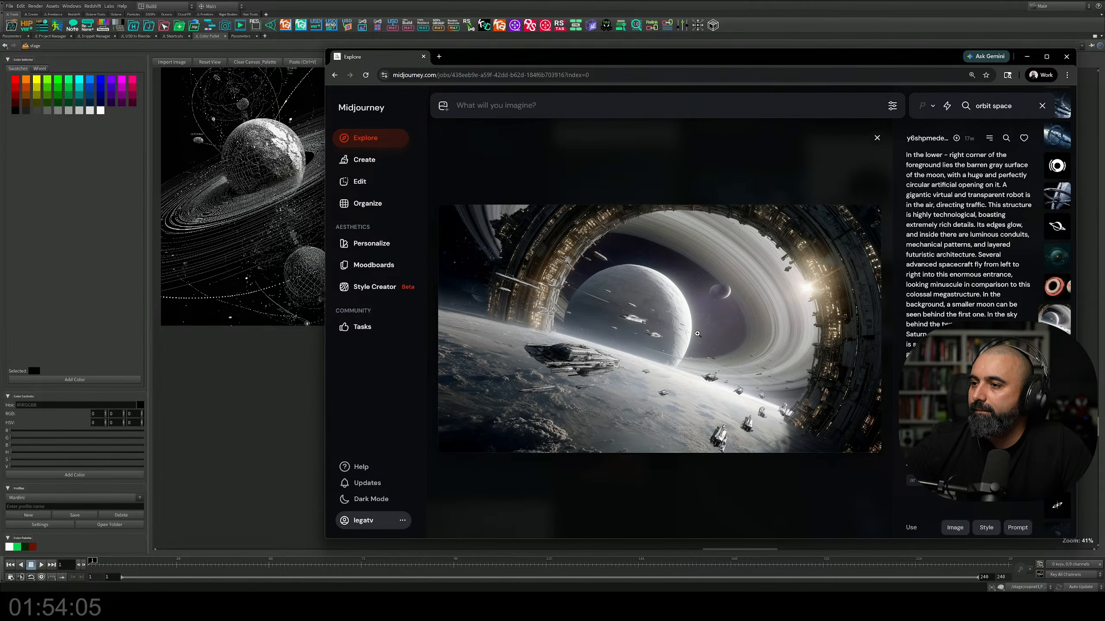
pyautogui.scroll(-4, 697, 333)
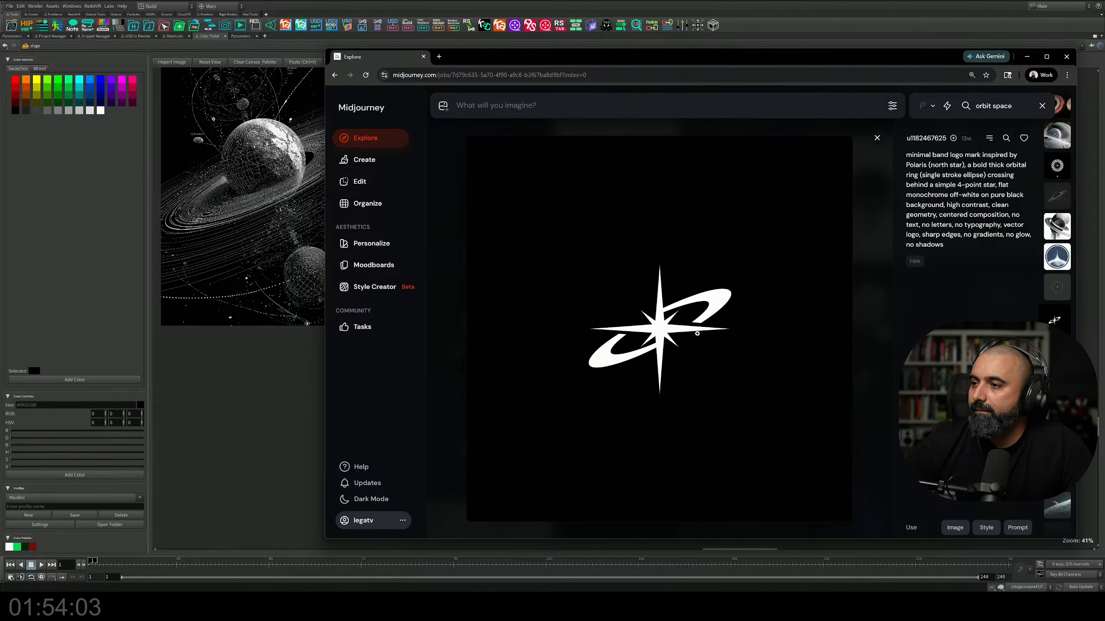
# Step: Examine the "orbit space" images from the four-point star logo to the glowing ringed planet logo for further orbit references
pyautogui.scroll(-2, 697, 333)
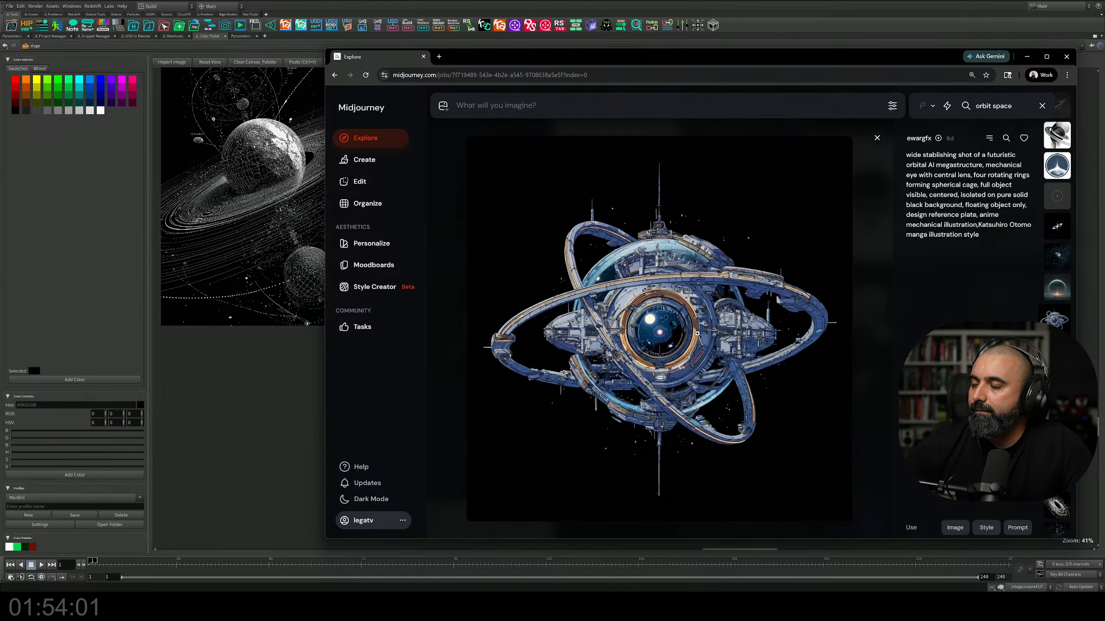
pyautogui.scroll(1, 697, 333)
pyautogui.scroll(-3, 697, 334)
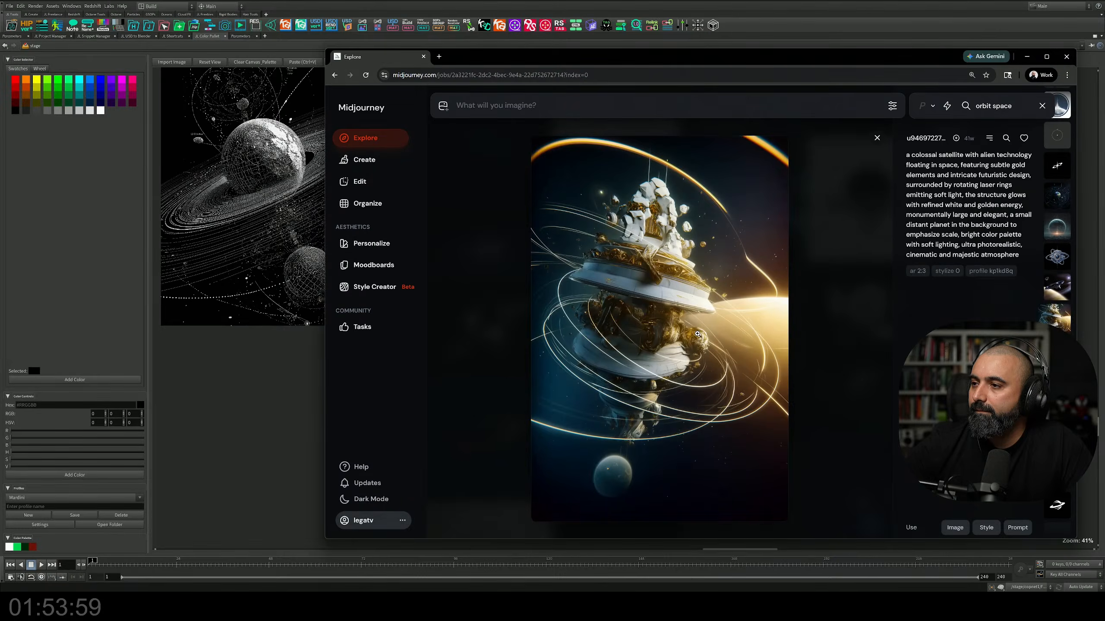
pyautogui.scroll(1, 697, 333)
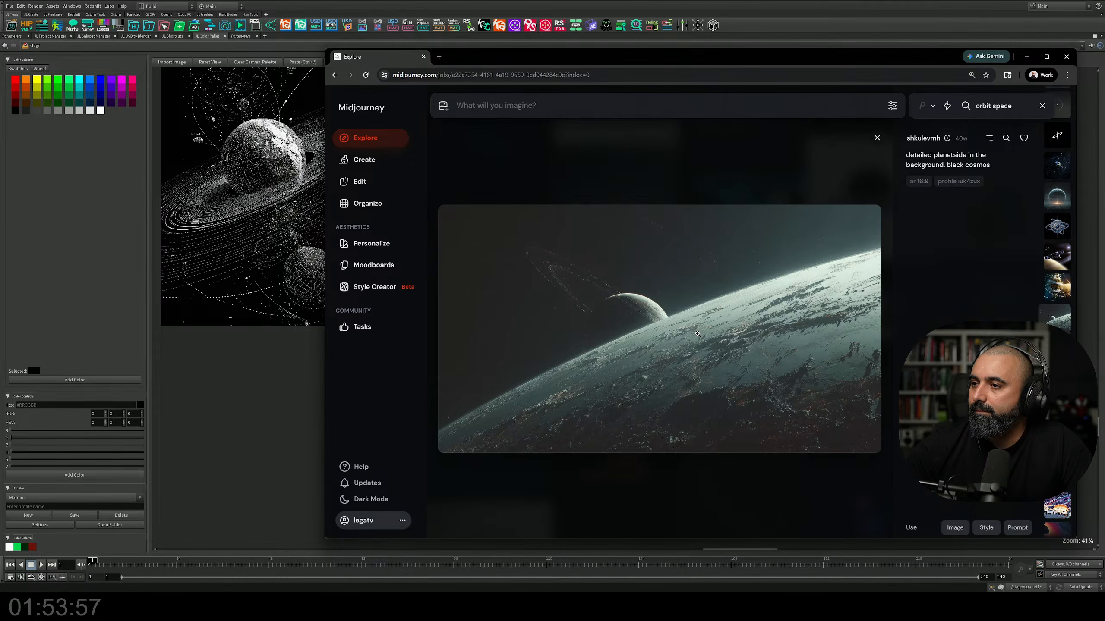
pyautogui.scroll(-2, 697, 334)
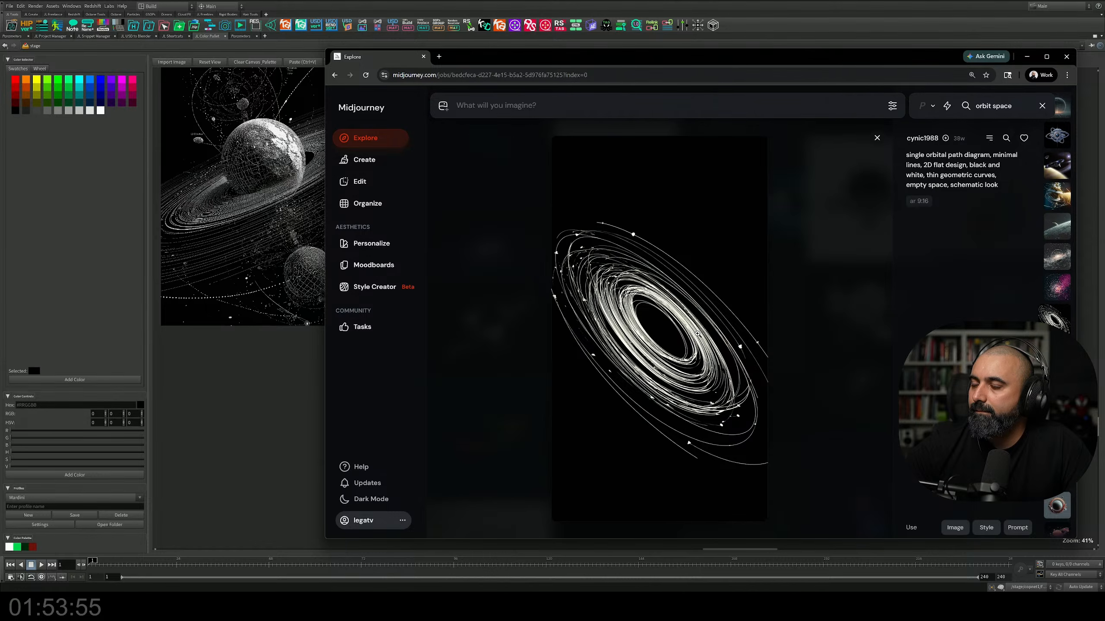
pyautogui.scroll(-4, 697, 334)
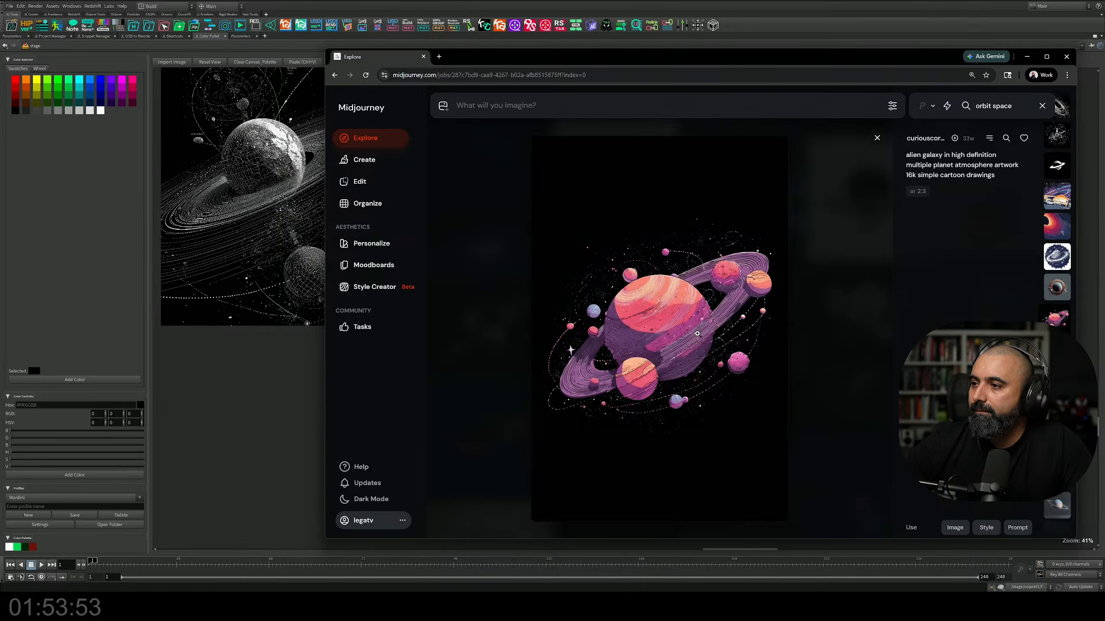
pyautogui.scroll(-4, 698, 333)
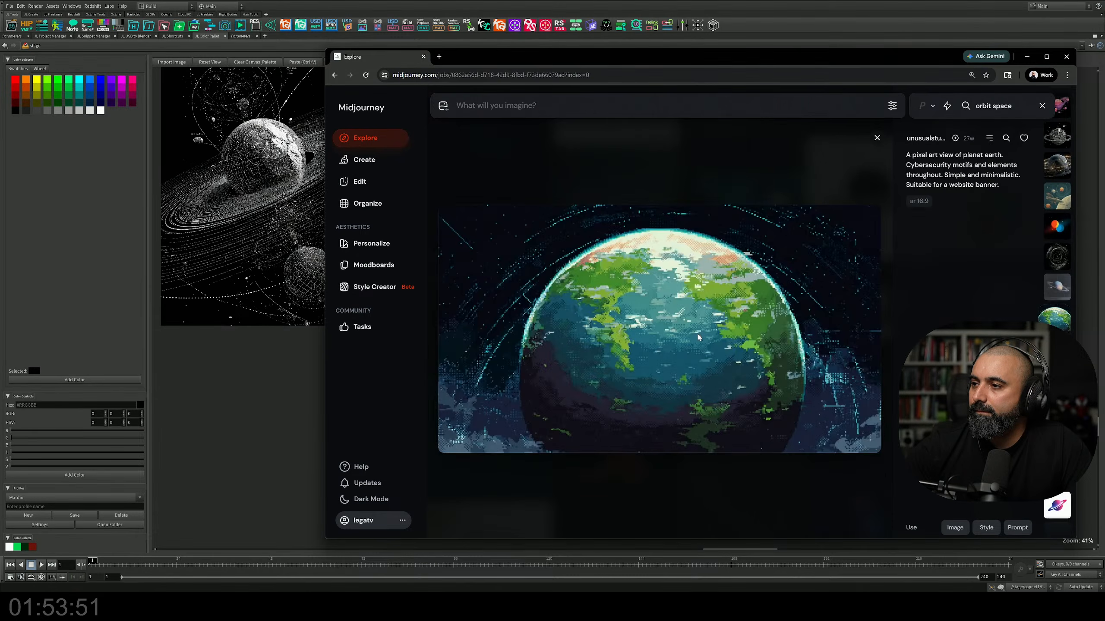
pyautogui.scroll(-3, 697, 335)
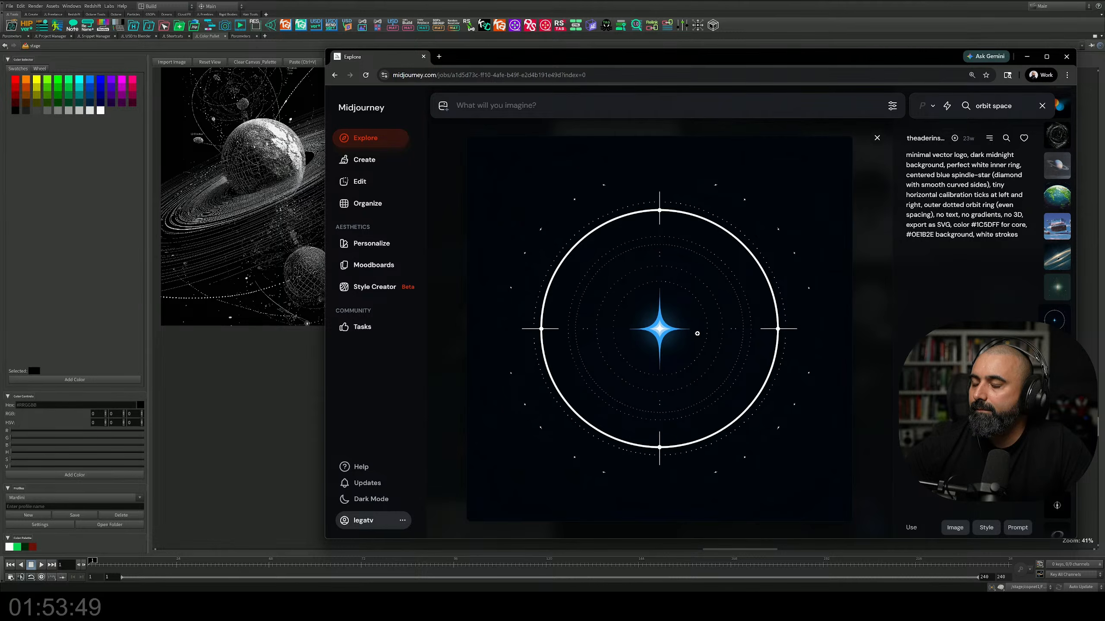
pyautogui.scroll(-3, 698, 334)
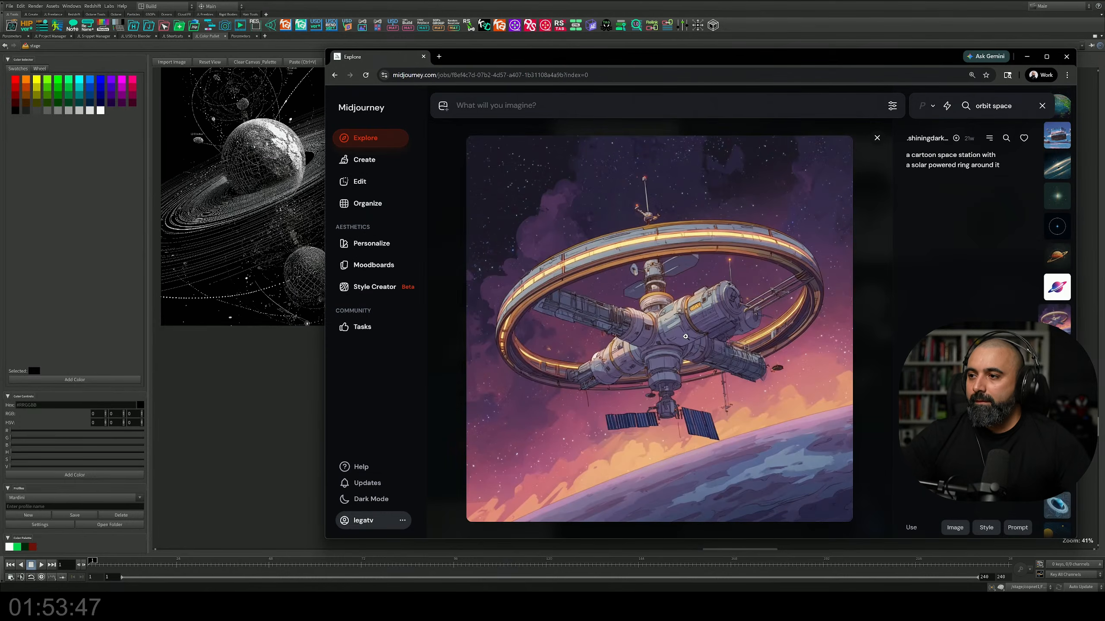
pyautogui.scroll(-2, 670, 343)
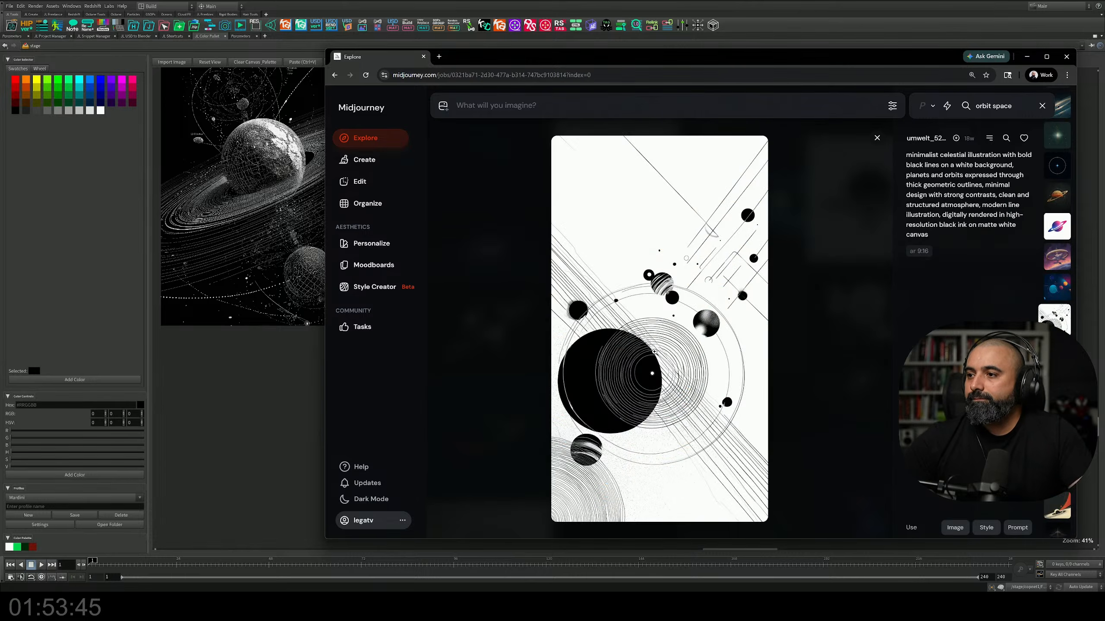
pyautogui.scroll(-1, 655, 352)
pyautogui.scroll(-1, 654, 346)
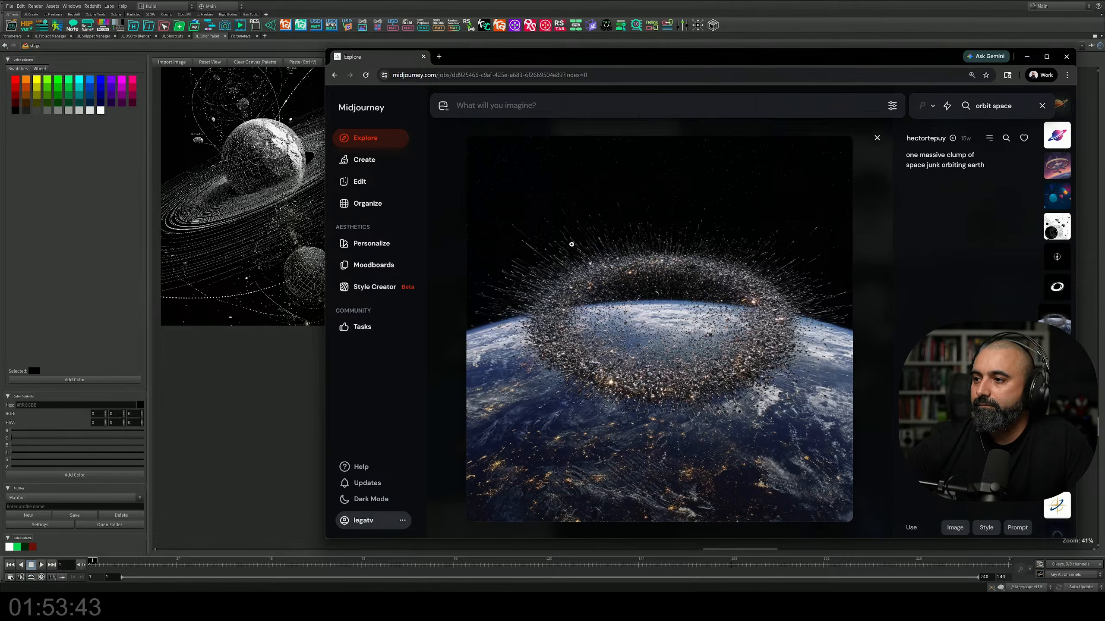
pyautogui.scroll(-1, 571, 245)
pyautogui.scroll(-2, 572, 245)
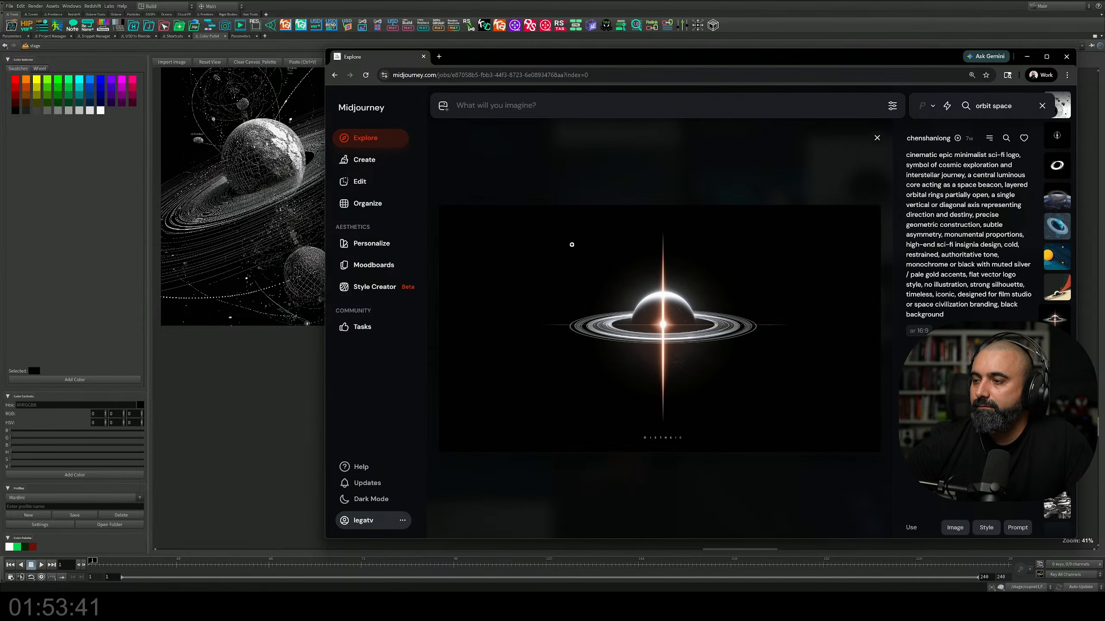
# Step: Switch to Houdini, restore the multi-pane layout and centre the large circular orbit diagram in the reference canvas
pyautogui.click(1027, 56)
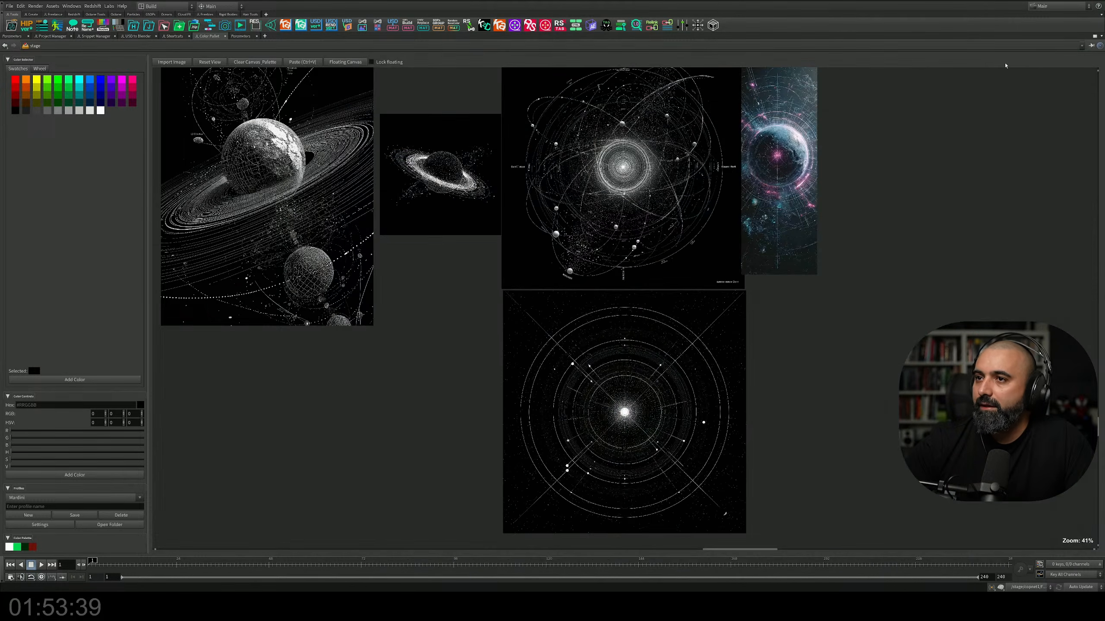
pyautogui.moveTo(453, 260); pyautogui.dragTo(460, 312, button='middle')
pyautogui.hotkey('ctrl', 'b')
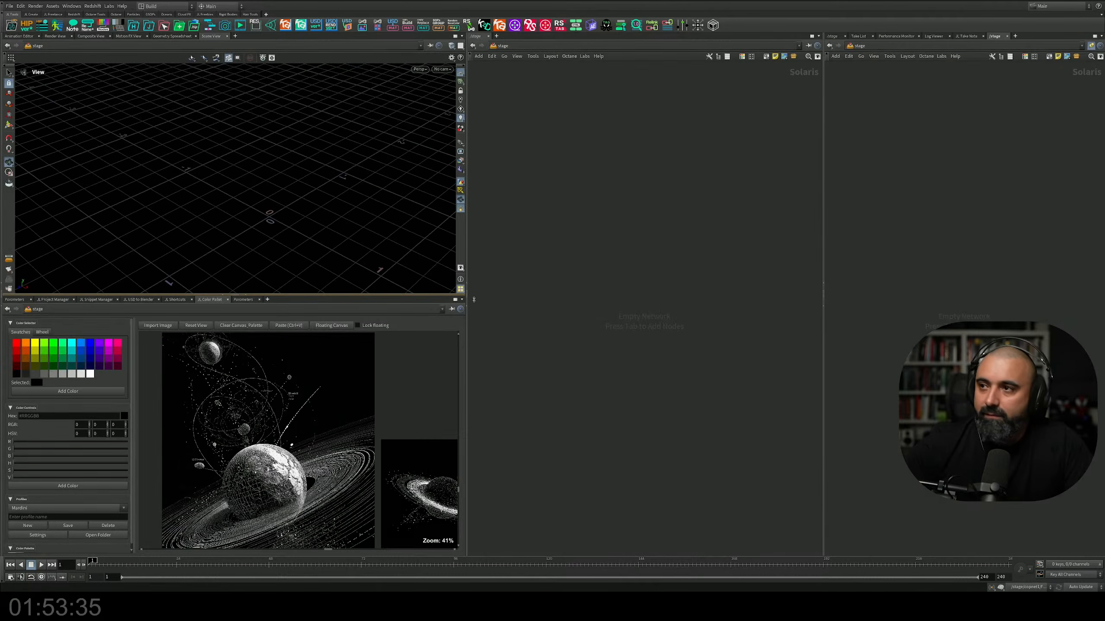
pyautogui.moveTo(312, 425); pyautogui.dragTo(243, 361, button='middle')
pyautogui.moveTo(382, 472); pyautogui.dragTo(63, 437, button='middle')
pyautogui.moveTo(310, 465)
pyautogui.mouseDown(button='middle')
pyautogui.moveTo(355, 518)
pyautogui.moveTo(318, 456)
pyautogui.moveTo(303, 452)
pyautogui.mouseUp(button='middle')
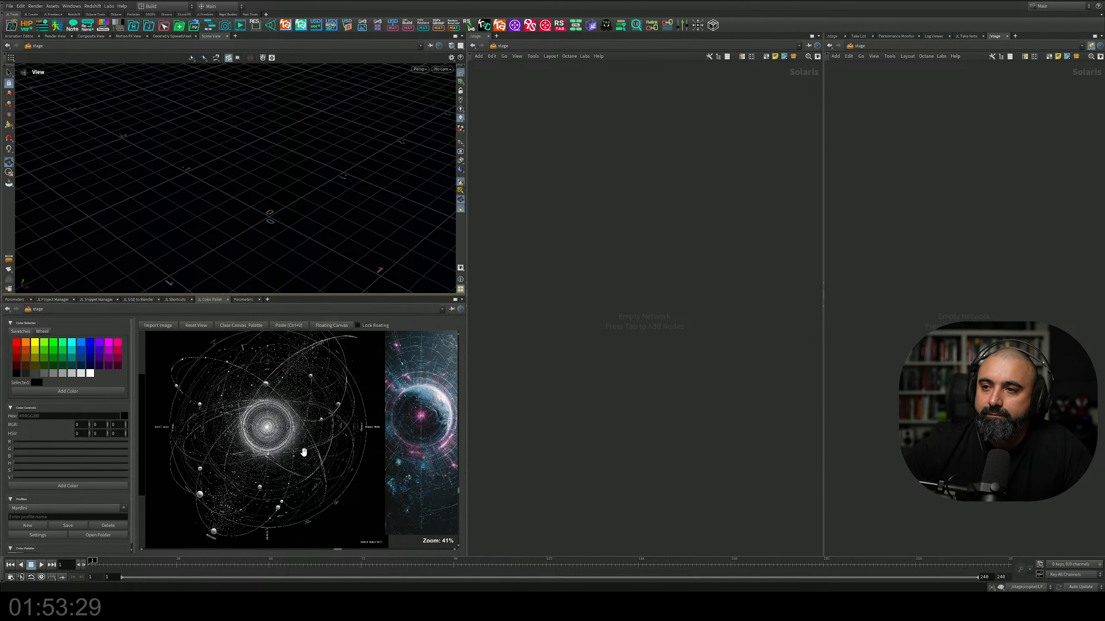
# Step: Open a floating canvas and frame the celestial map with concentric orbit circles in it
pyautogui.click(330, 325)
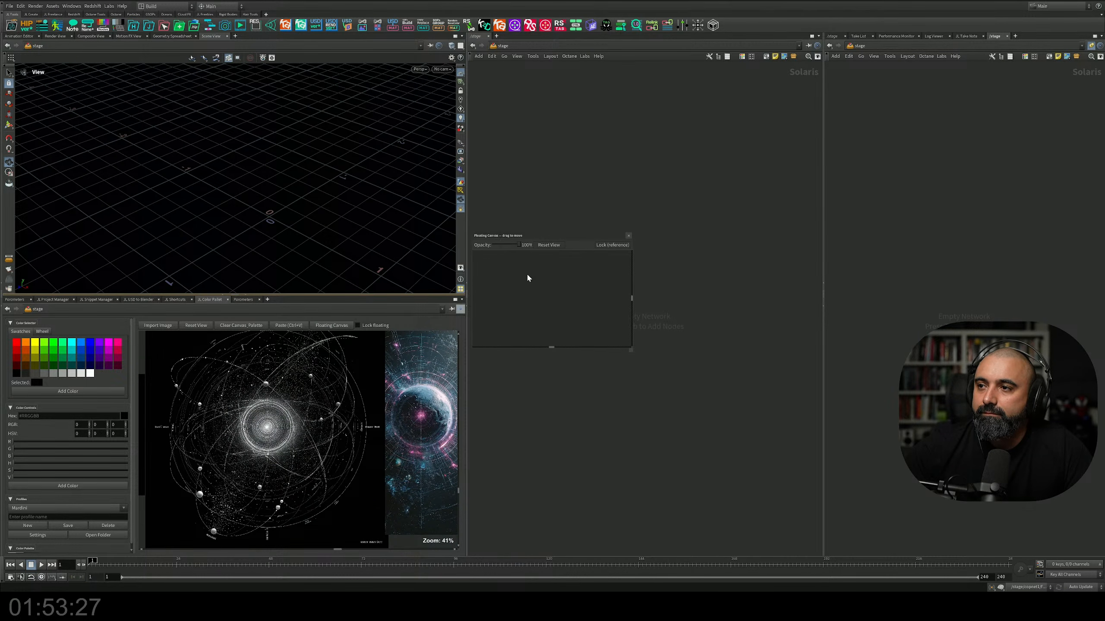
pyautogui.click(549, 245)
pyautogui.moveTo(559, 318); pyautogui.dragTo(541, 247, button='middle')
pyautogui.scroll(9, 552, 277)
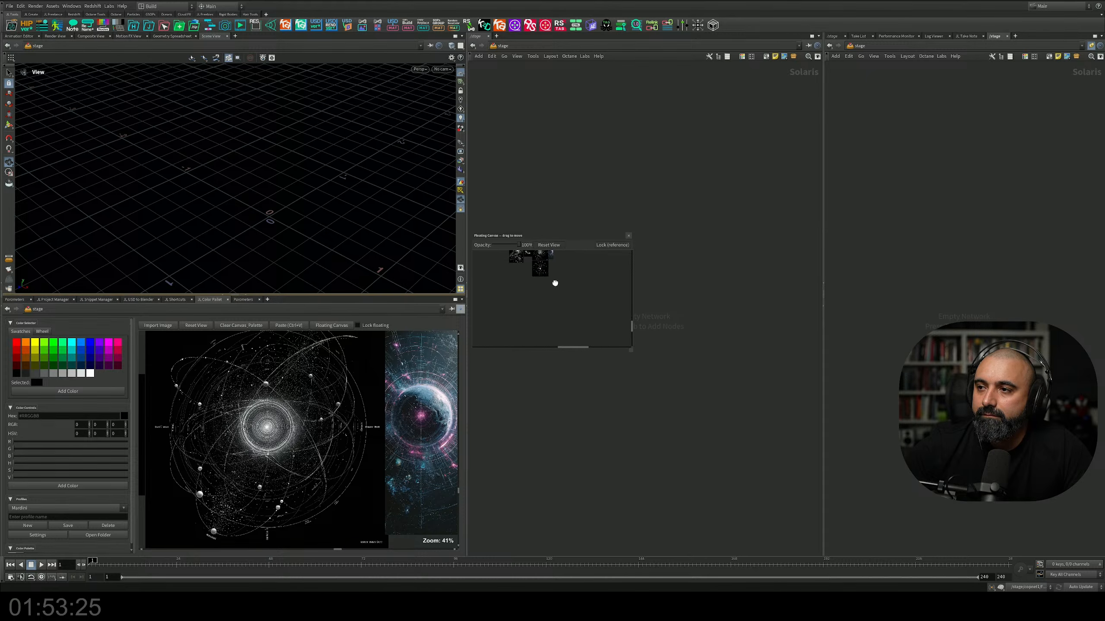
pyautogui.scroll(10, 552, 274)
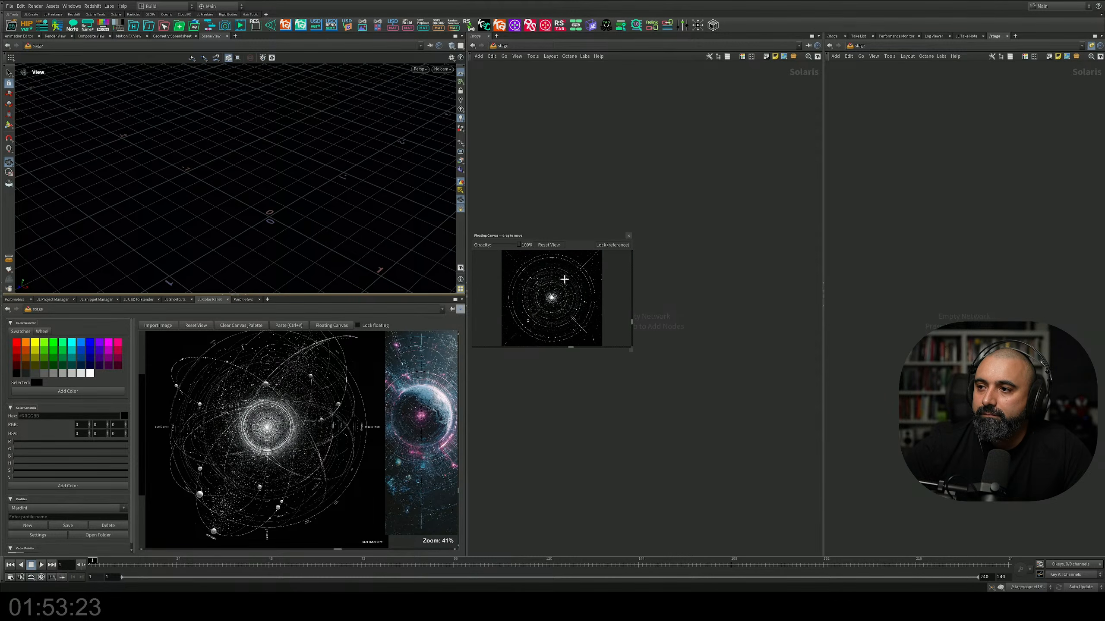
# Step: Enlarge the floating canvas, fill it with the celestial map and move it up over the boundary between the viewport and network editor
pyautogui.moveTo(629, 349); pyautogui.dragTo(710, 499)
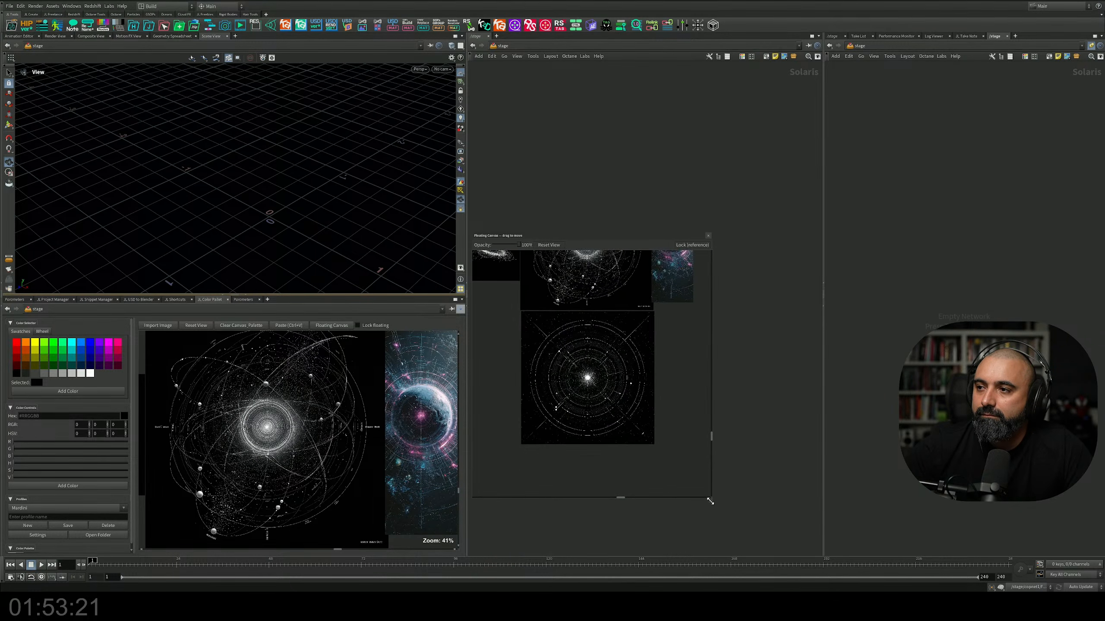
pyautogui.scroll(-5, 600, 319)
pyautogui.scroll(4, 579, 369)
pyautogui.moveTo(585, 381); pyautogui.dragTo(586, 312, button='middle')
pyautogui.moveTo(502, 236); pyautogui.dragTo(450, 67)
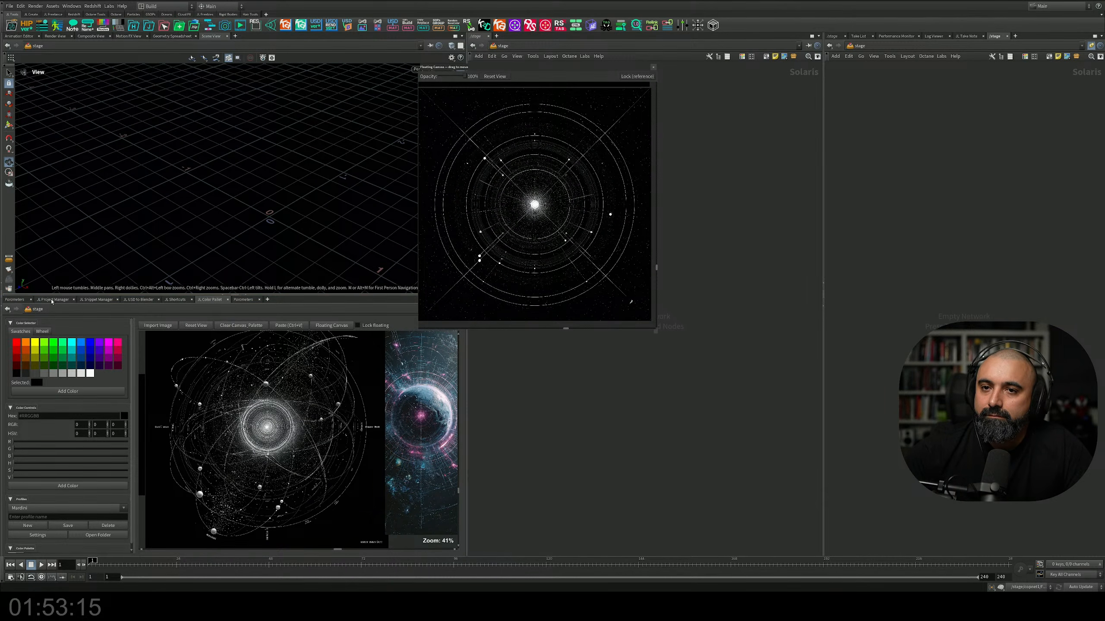
# Step: Replace the color palette below the viewport with the node parameters view
pyautogui.click(53, 300)
pyautogui.click(126, 302)
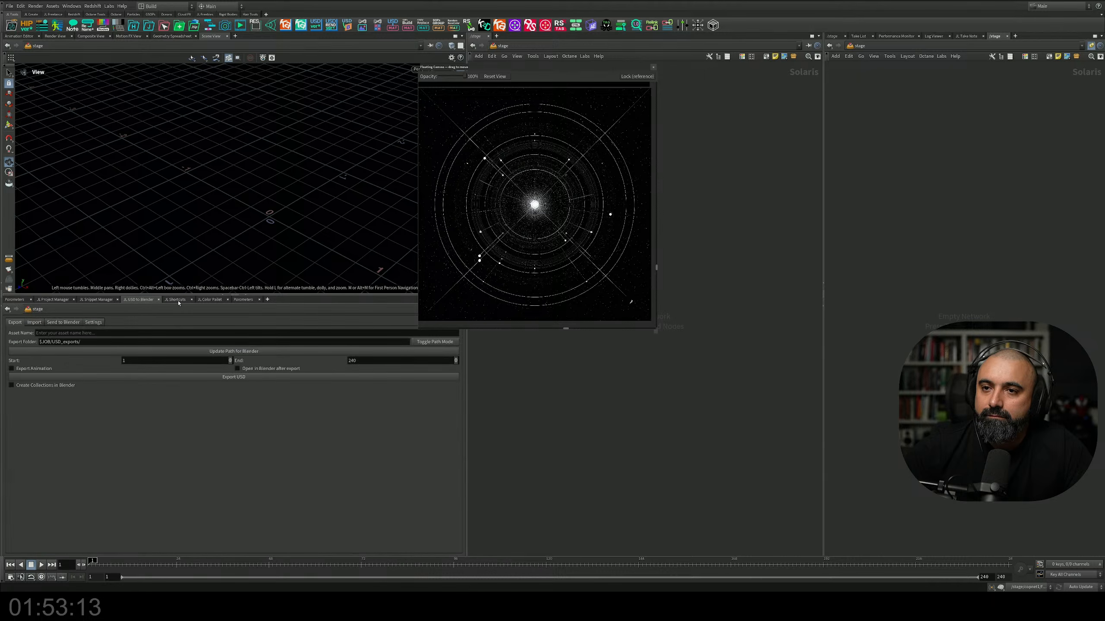
pyautogui.click(246, 300)
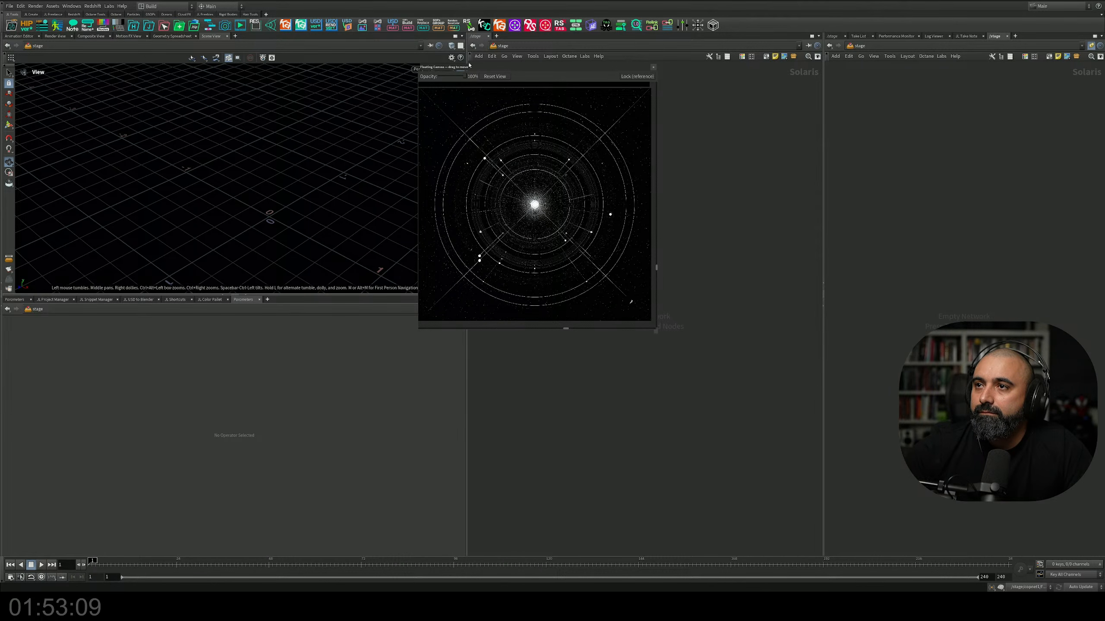
# Step: Shrink the floating canvas into the network editor's upper-left corner, recentre the celestial map and lock the canvas as a reference
pyautogui.moveTo(469, 64); pyautogui.dragTo(513, 64)
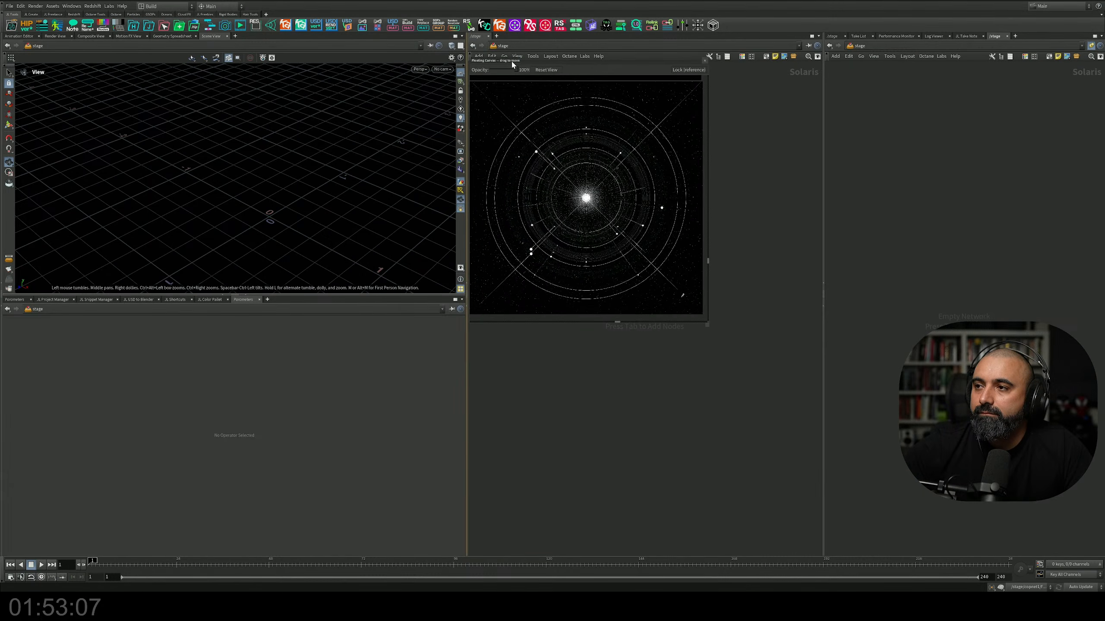
pyautogui.moveTo(709, 325); pyautogui.dragTo(644, 231)
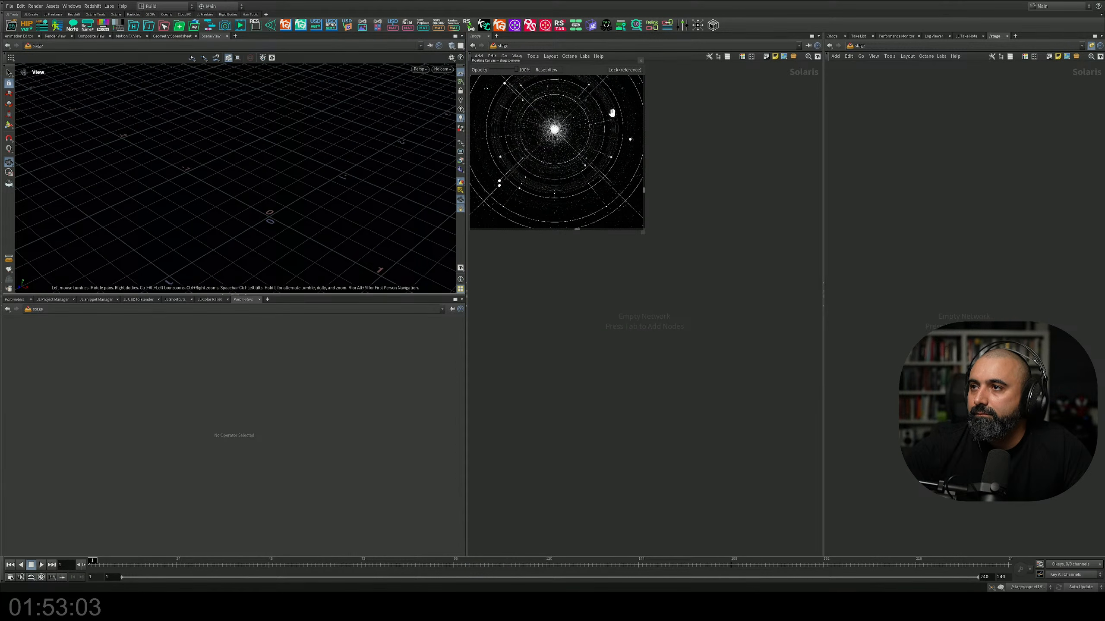
pyautogui.moveTo(591, 128); pyautogui.dragTo(577, 152)
pyautogui.scroll(-2, 592, 151)
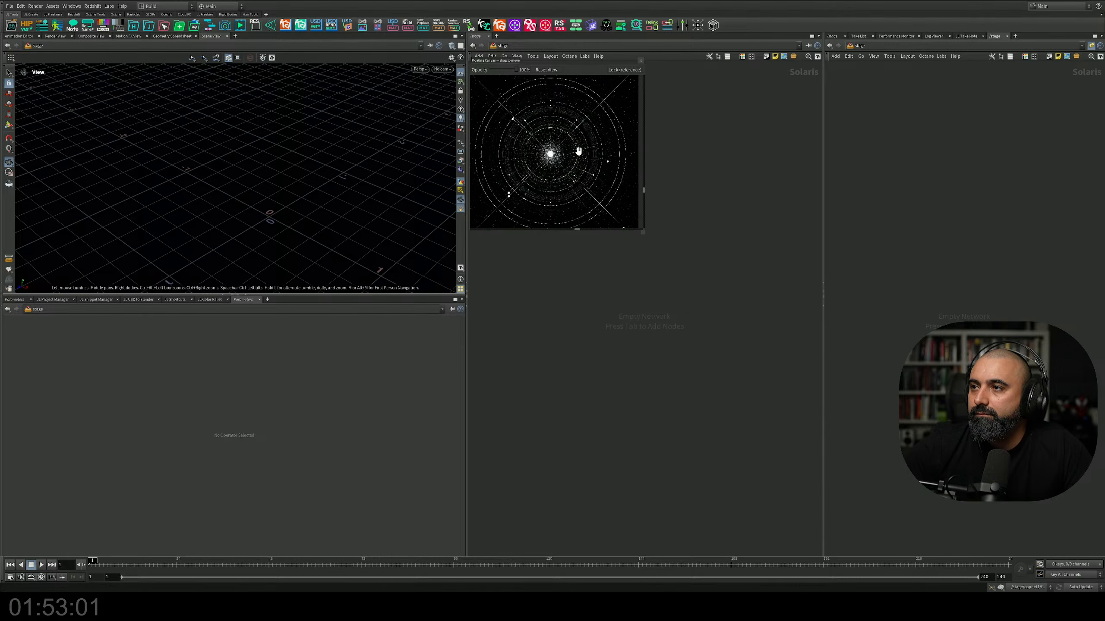
pyautogui.scroll(1, 580, 151)
pyautogui.click(622, 69)
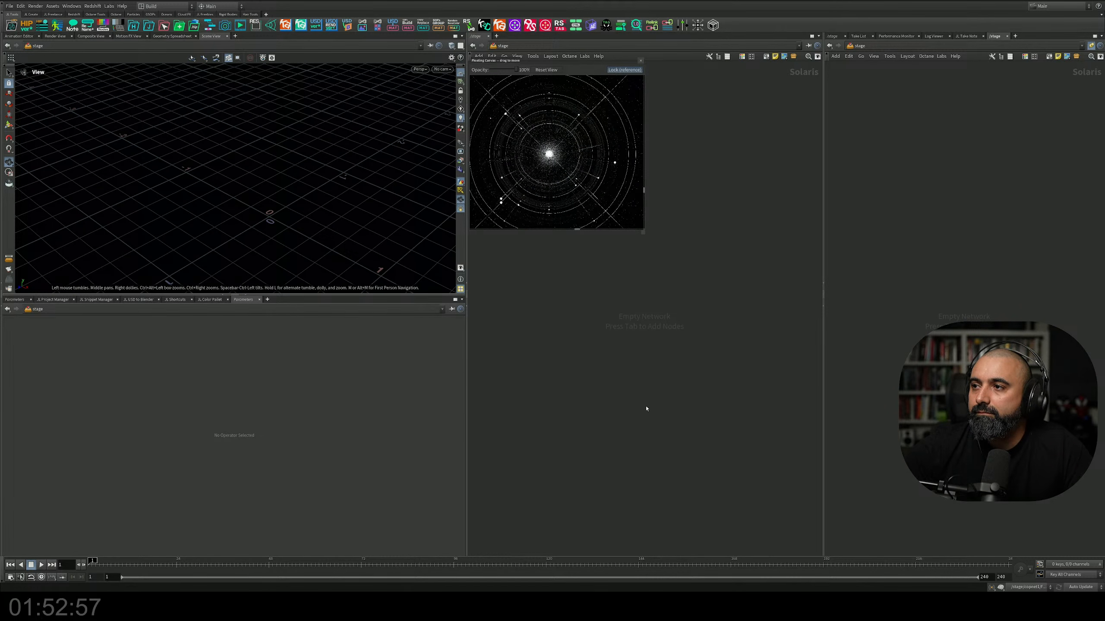
# Step: Add a SOP Create node to the empty stage network below the floating canvas
pyautogui.press('Tab')
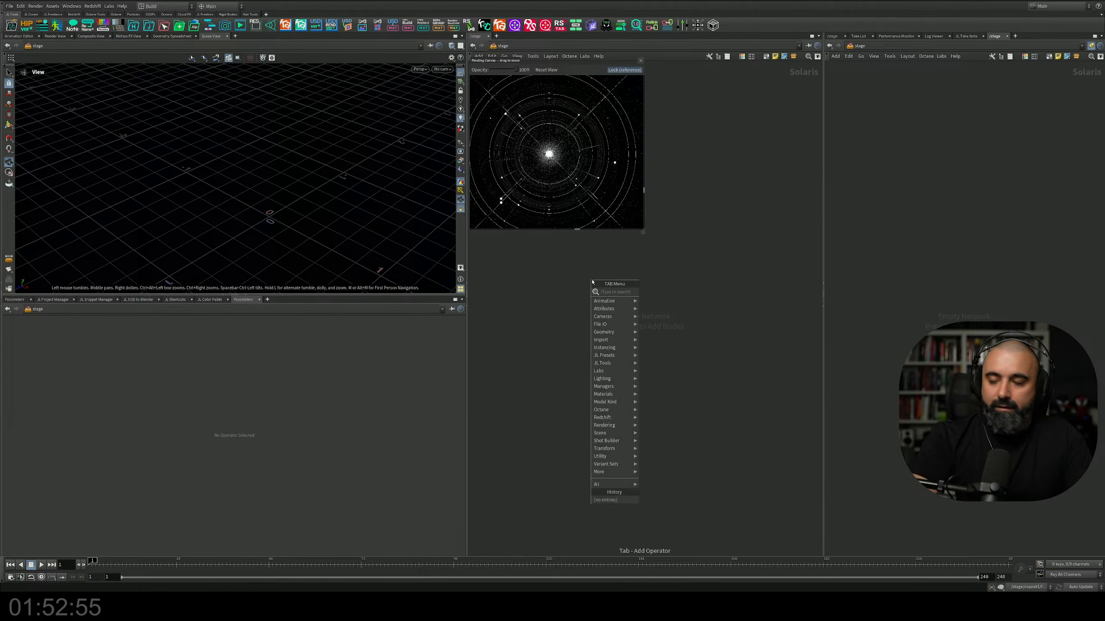
pyautogui.click(661, 294)
pyautogui.click(592, 282)
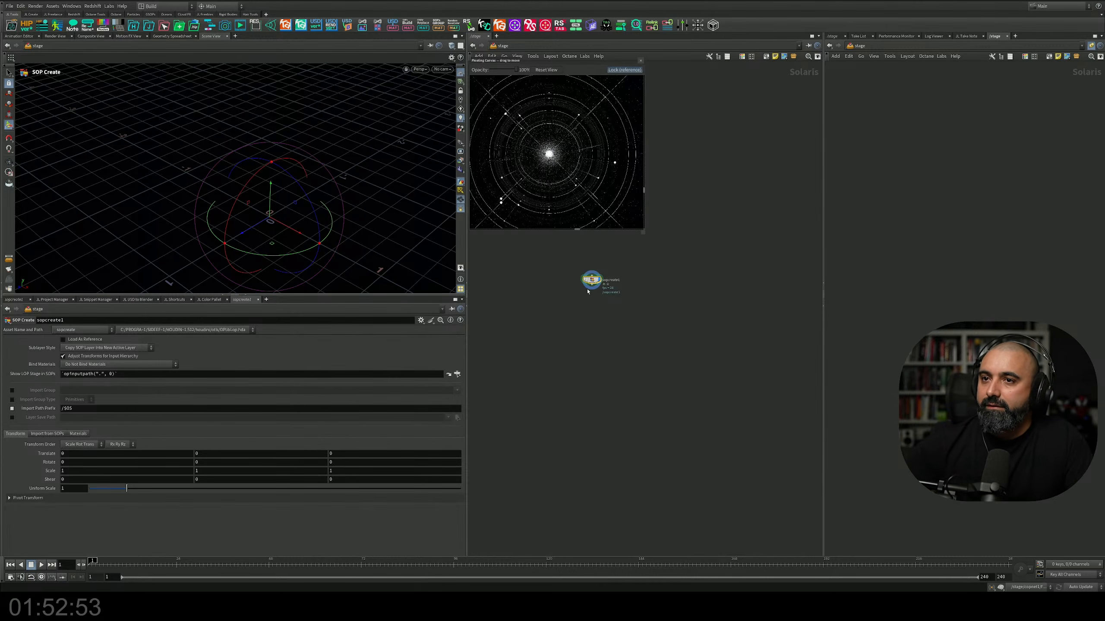
# Step: Rename the SOP Create node as Orbit
pyautogui.scroll(3, 594, 294)
pyautogui.moveTo(596, 273); pyautogui.dragTo(597, 312)
pyautogui.scroll(3, 602, 310)
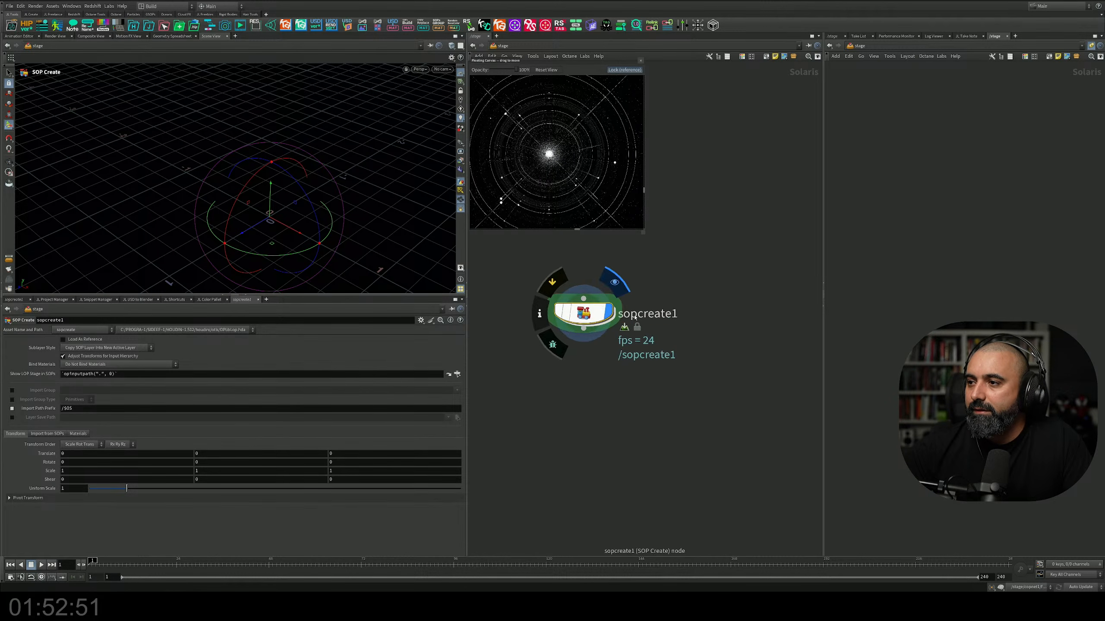
pyautogui.click(666, 314)
pyautogui.moveTo(670, 313); pyautogui.dragTo(487, 306)
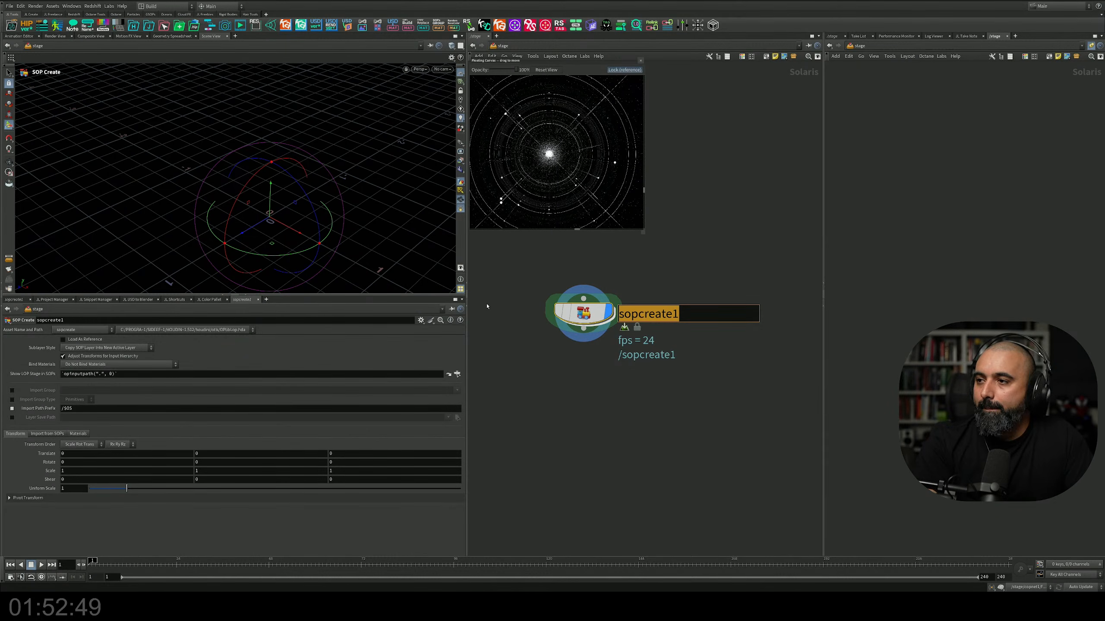
pyautogui.write('Day')
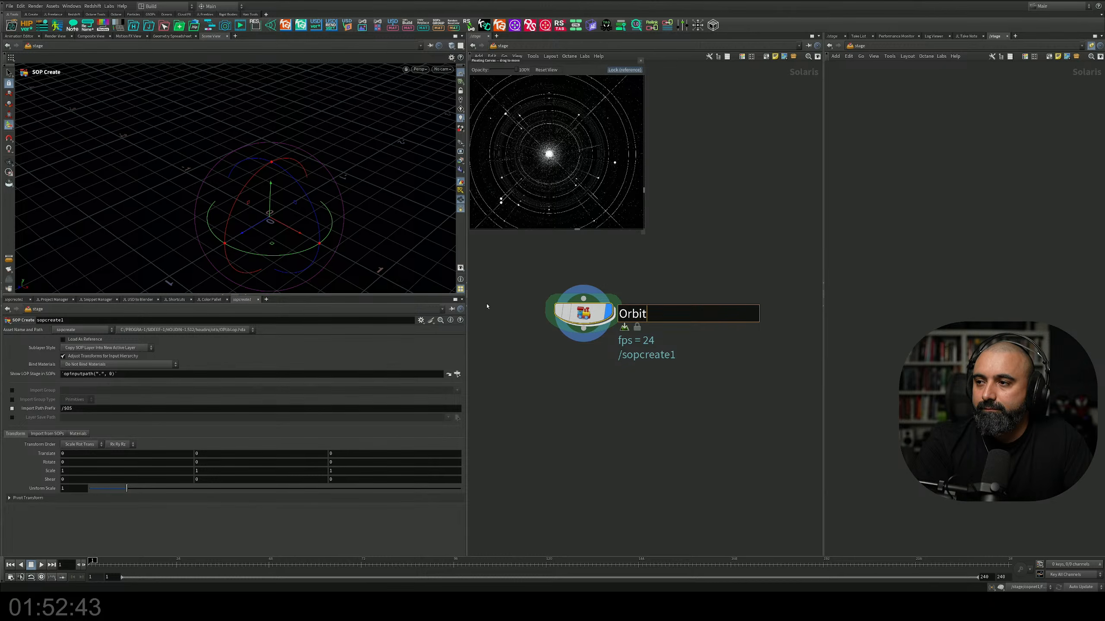
pyautogui.press('Return')
# Step: Enter the Orbit node's geometry network and give it a taller viewport with a black background and visible grid
pyautogui.doubleClick(559, 306)
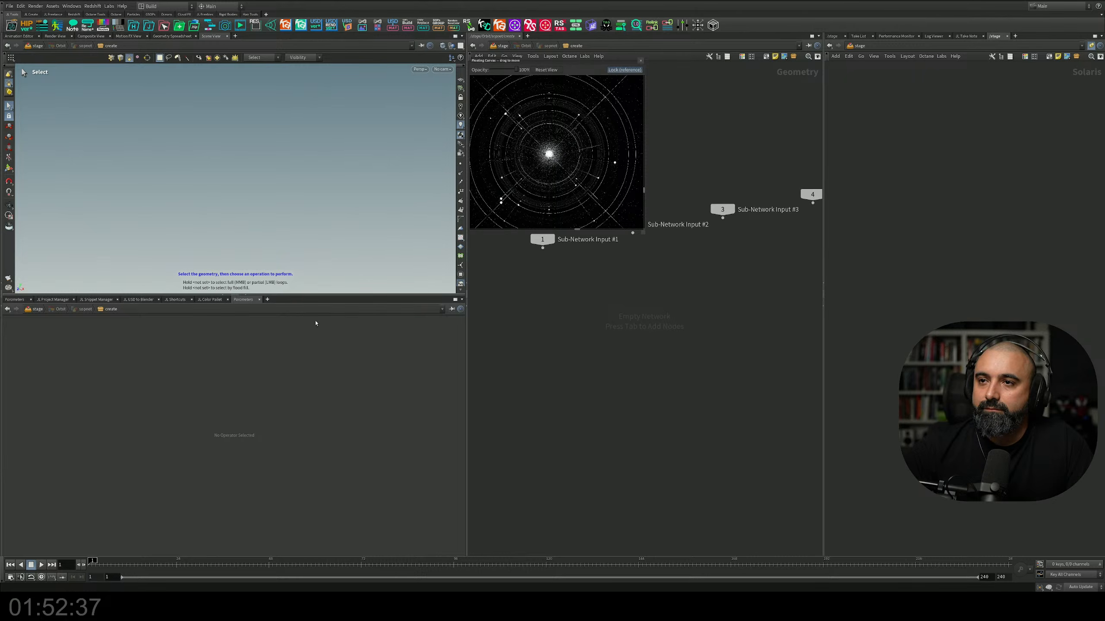
pyautogui.press('Escape')
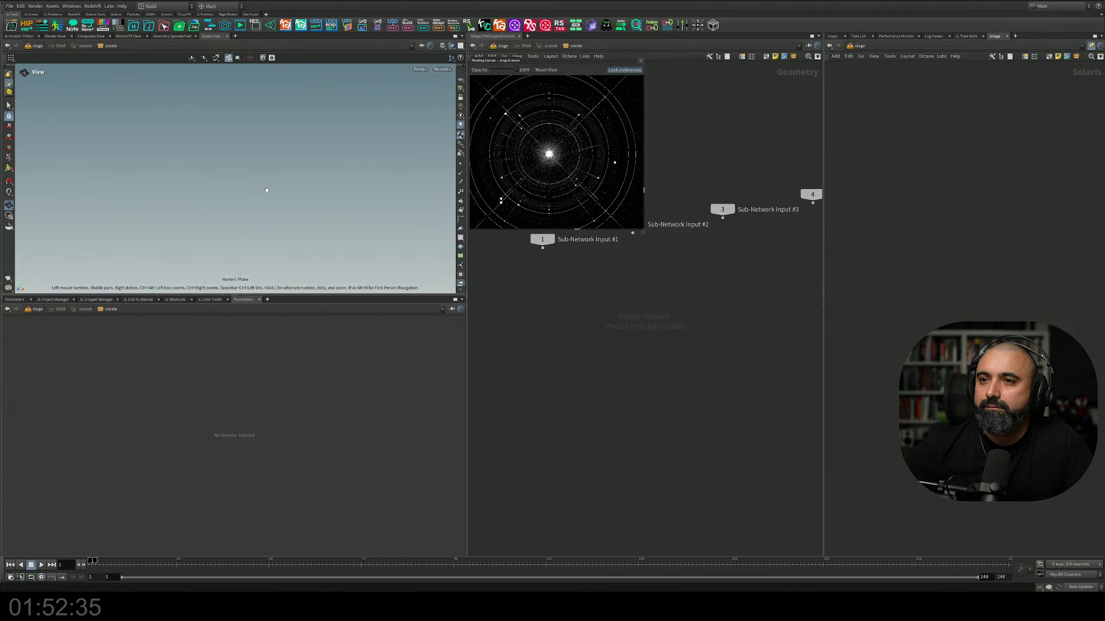
pyautogui.press('s')
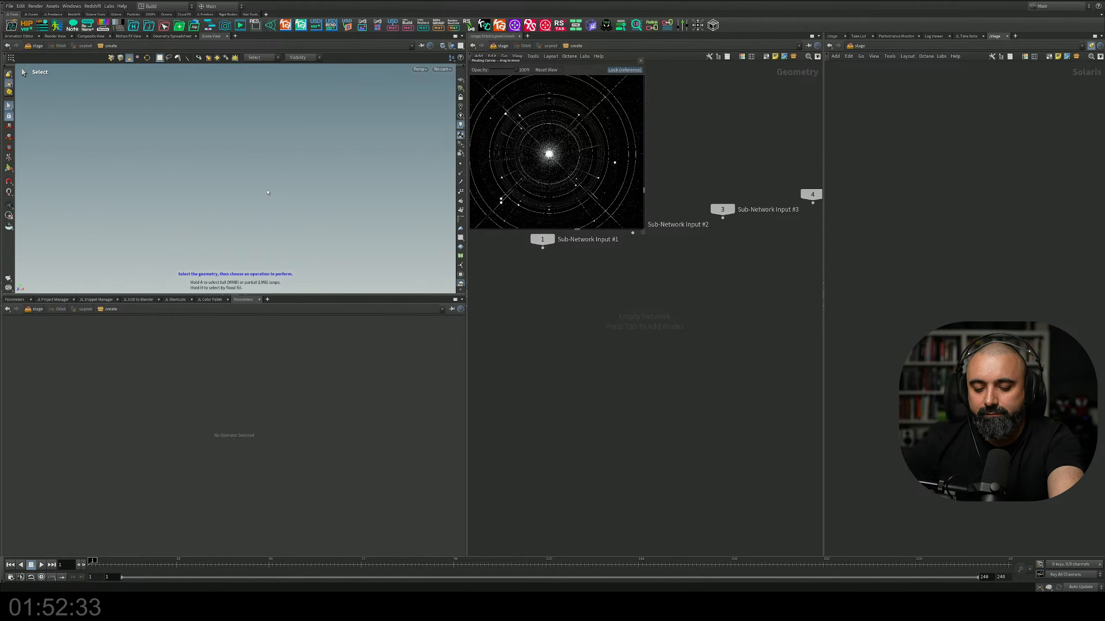
pyautogui.press('b')
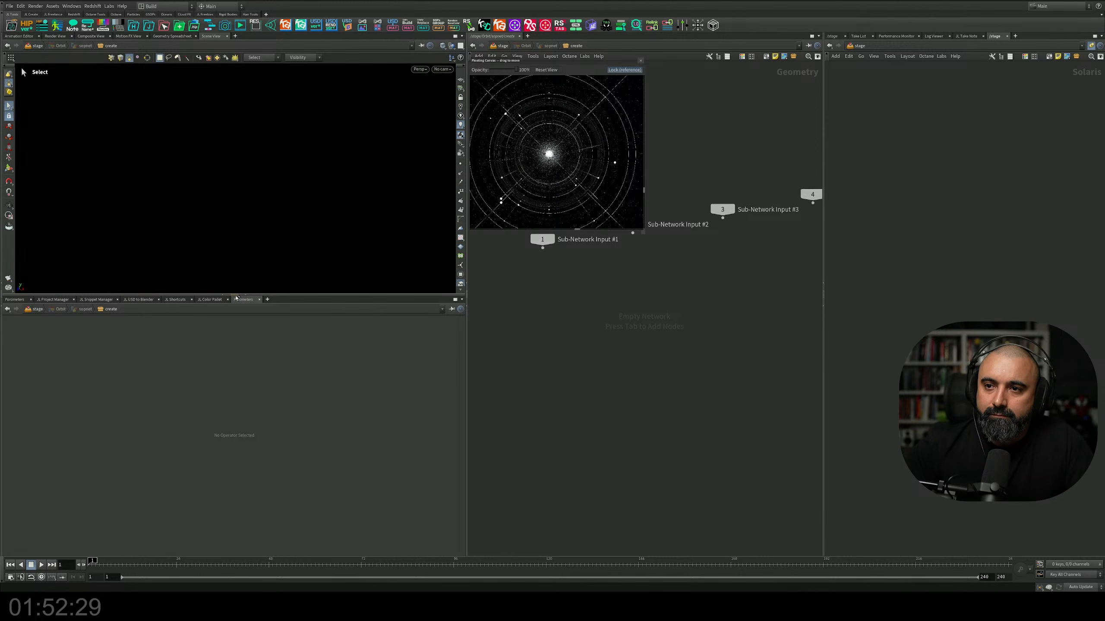
pyautogui.moveTo(236, 296); pyautogui.dragTo(239, 328)
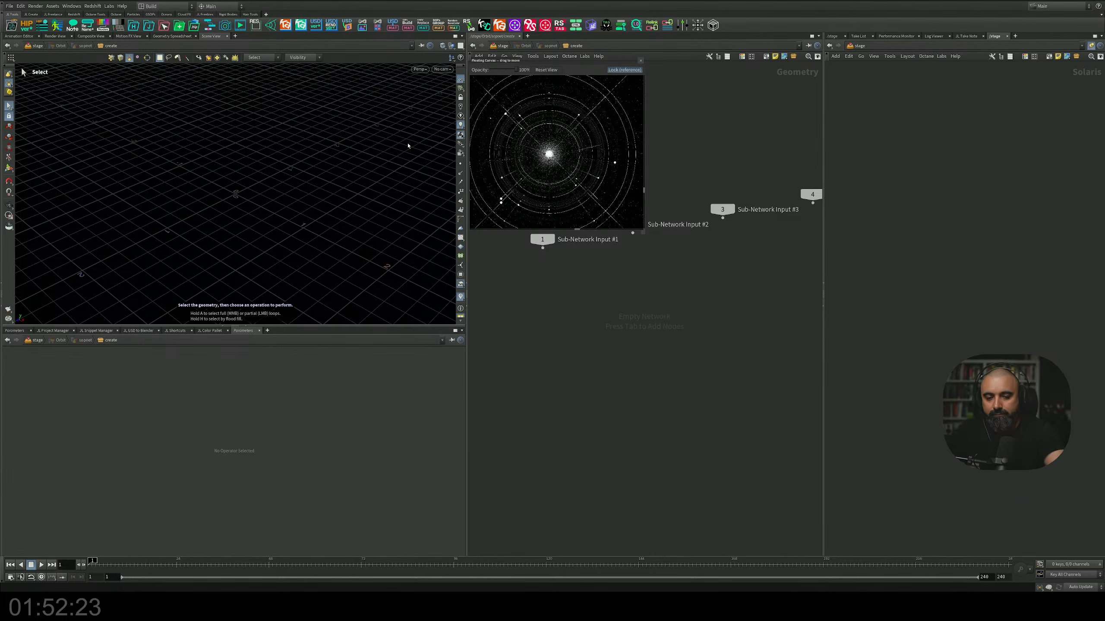
# Step: Widen the geometry network pane by narrowing the viewport and parameter area beside it
pyautogui.moveTo(625, 276); pyautogui.dragTo(610, 292, button='middle')
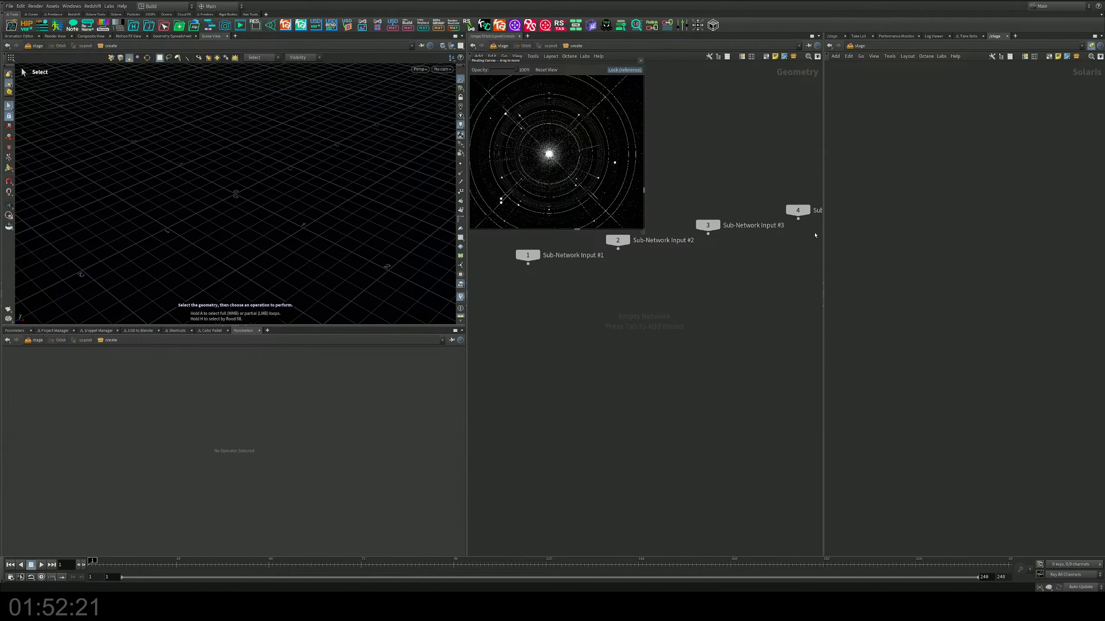
pyautogui.moveTo(824, 236); pyautogui.dragTo(830, 237)
pyautogui.moveTo(468, 262); pyautogui.dragTo(419, 262)
pyautogui.moveTo(563, 390); pyautogui.dragTo(574, 399, button='middle')
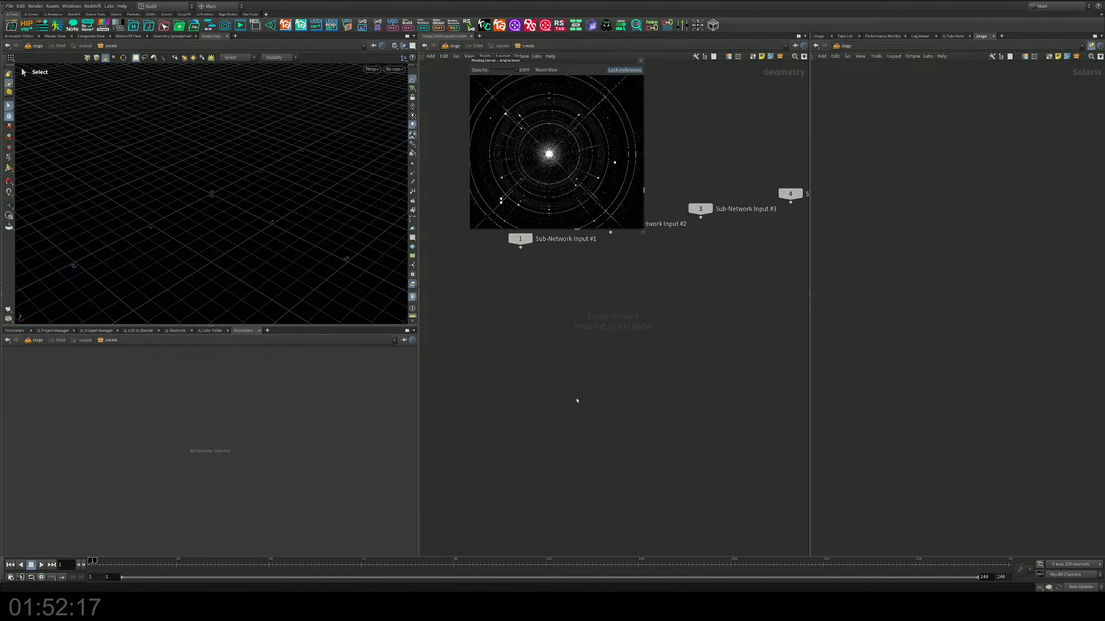
# Step: Add a Sphere node to the empty geometry network below the floating reference canvas
pyautogui.press('Tab')
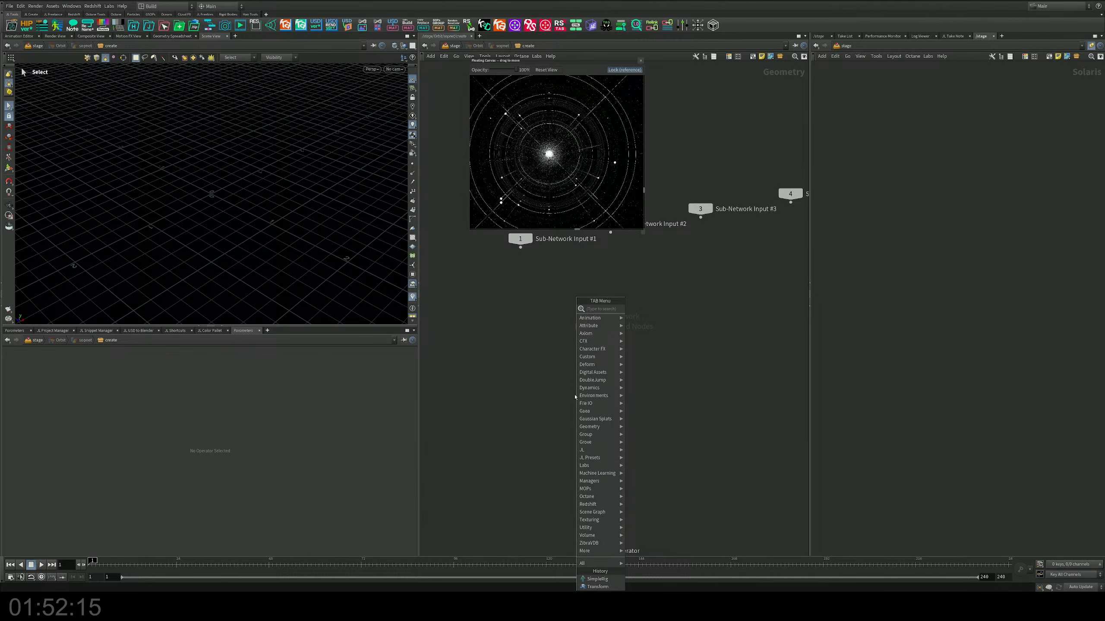
pyautogui.write('s')
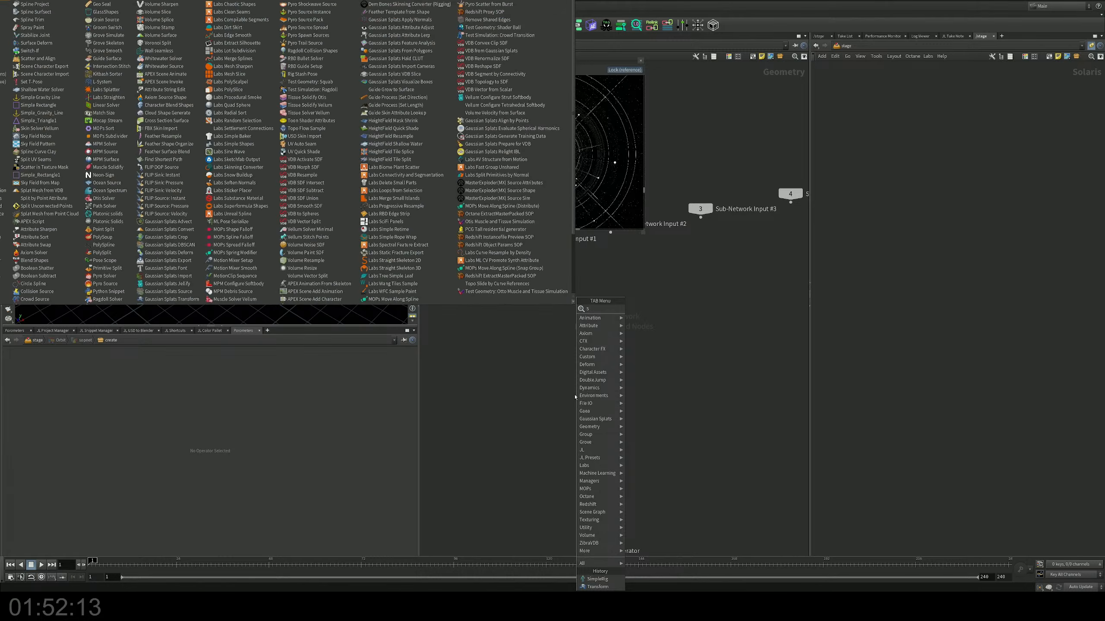
pyautogui.write('ph')
pyautogui.press('Return')
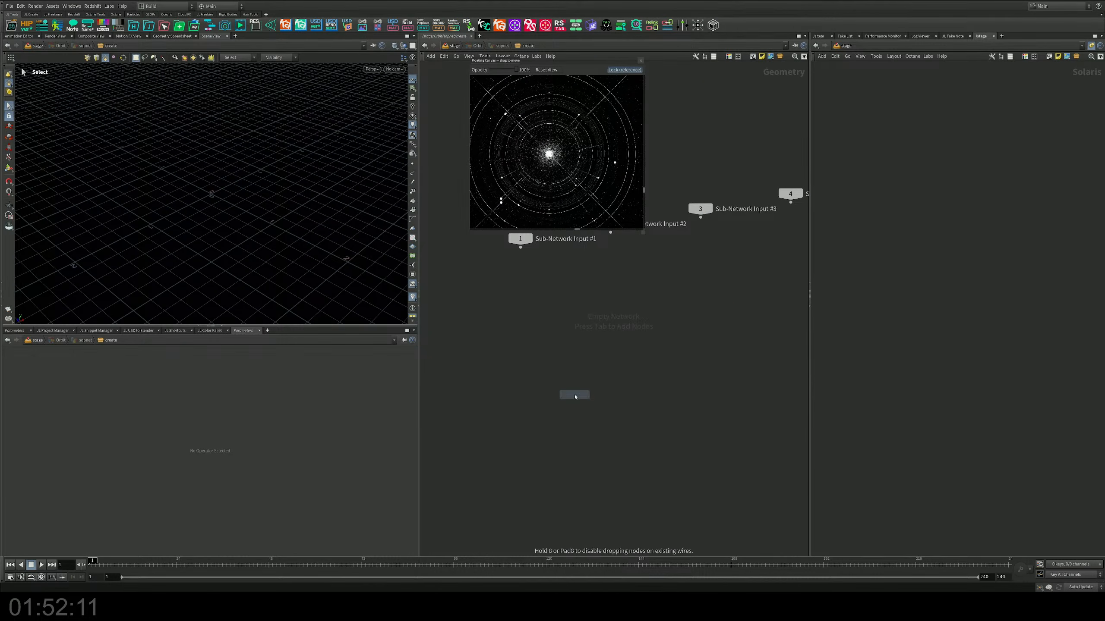
pyautogui.click(574, 395)
# Step: Set the sphere's primitive type to Polygon and raise its frequency to 6
pyautogui.click(94, 371)
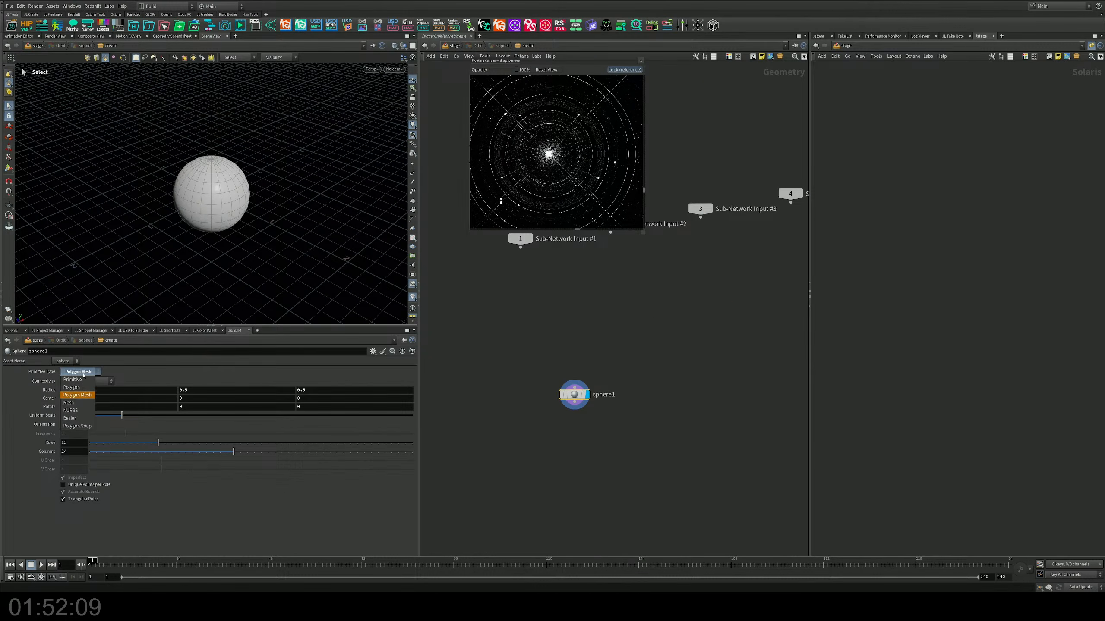
pyautogui.click(79, 380)
pyautogui.scroll(3, 592, 374)
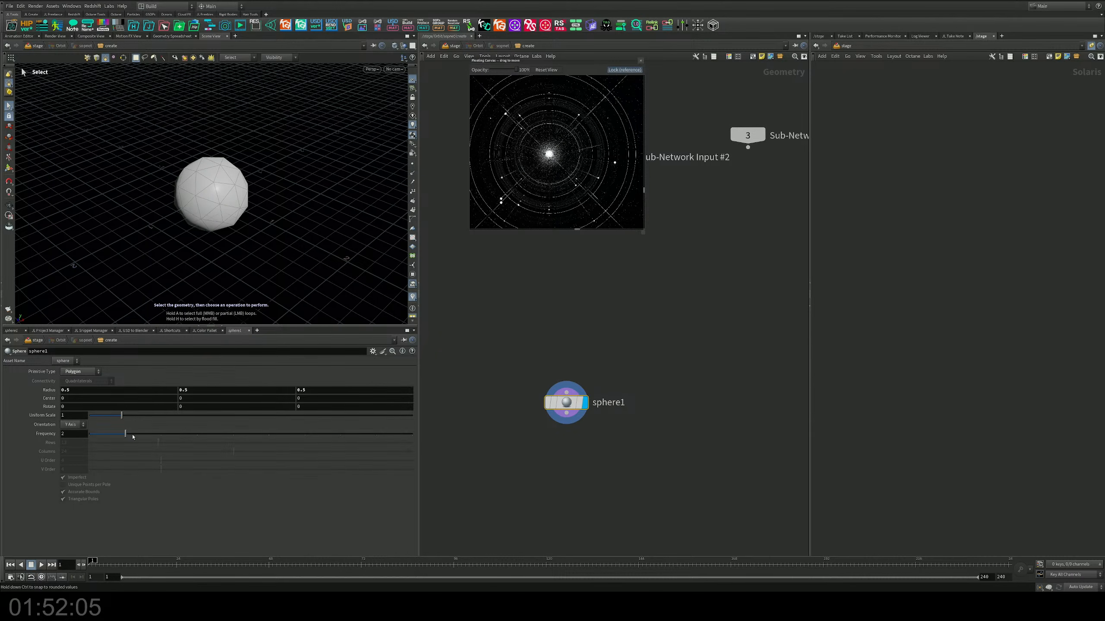
pyautogui.moveTo(131, 433); pyautogui.dragTo(268, 434)
# Step: Add a Convert Line node directly below the sphere node
pyautogui.moveTo(542, 359); pyautogui.dragTo(554, 388, button='middle')
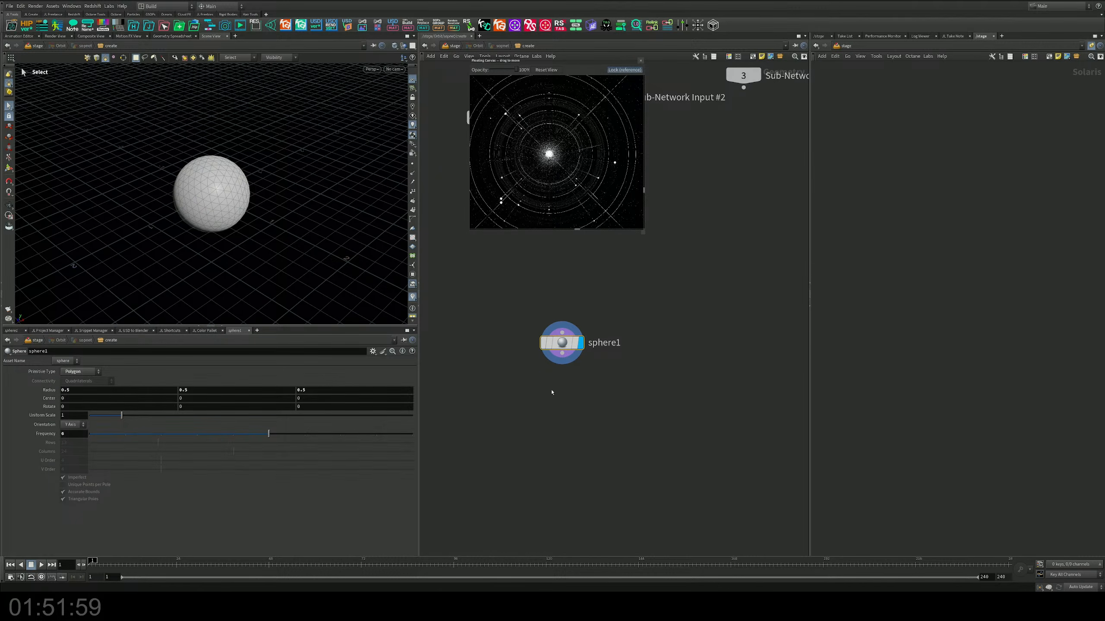
pyautogui.press('Tab')
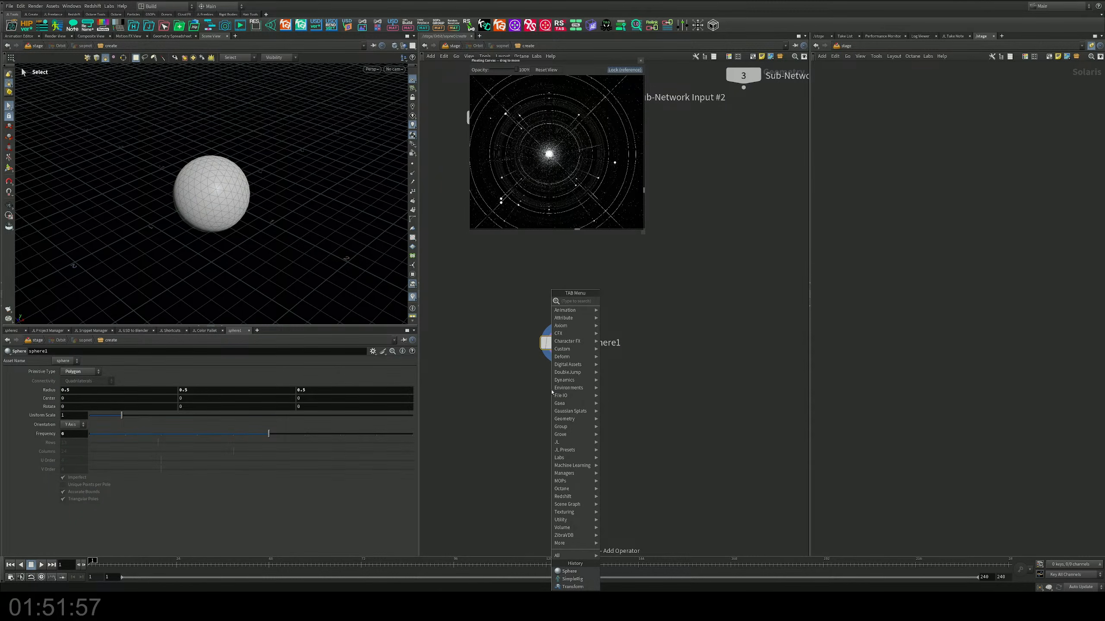
pyautogui.write('conv')
pyautogui.press('Return')
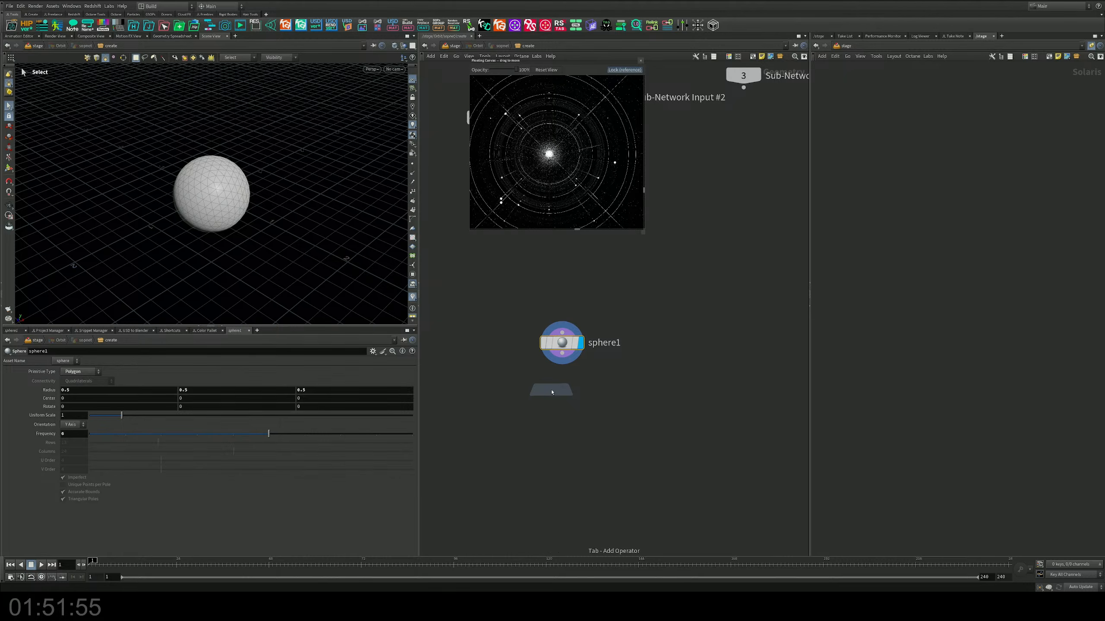
pyautogui.press('Tab')
pyautogui.write('con')
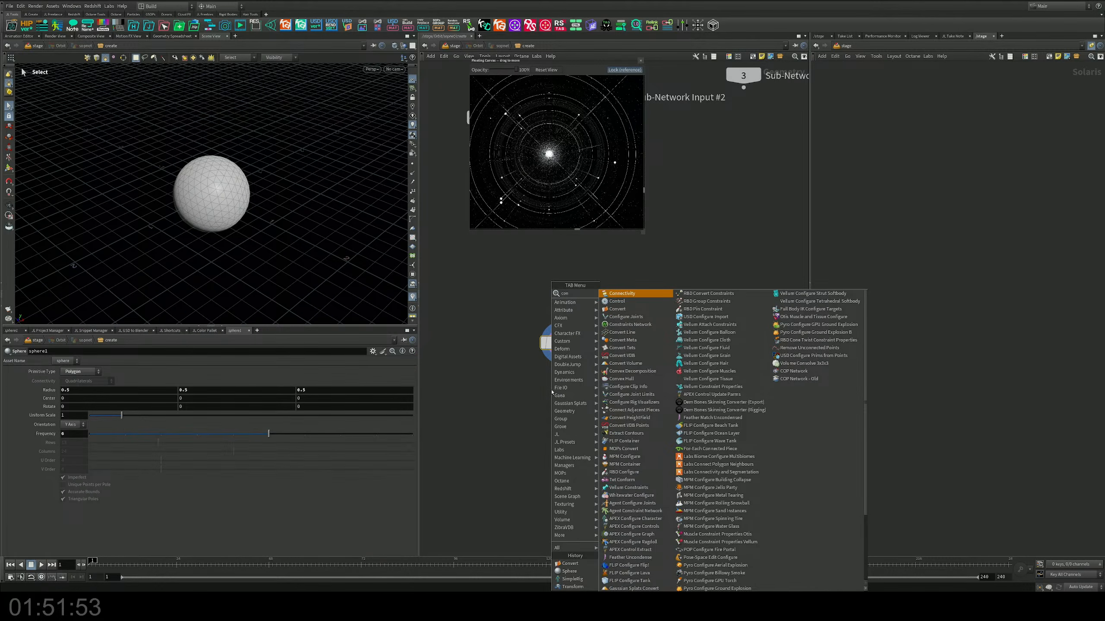
pyautogui.press('Down')
pyautogui.press('Down')
pyautogui.press('Down')
pyautogui.press('Down')
pyautogui.press('Down')
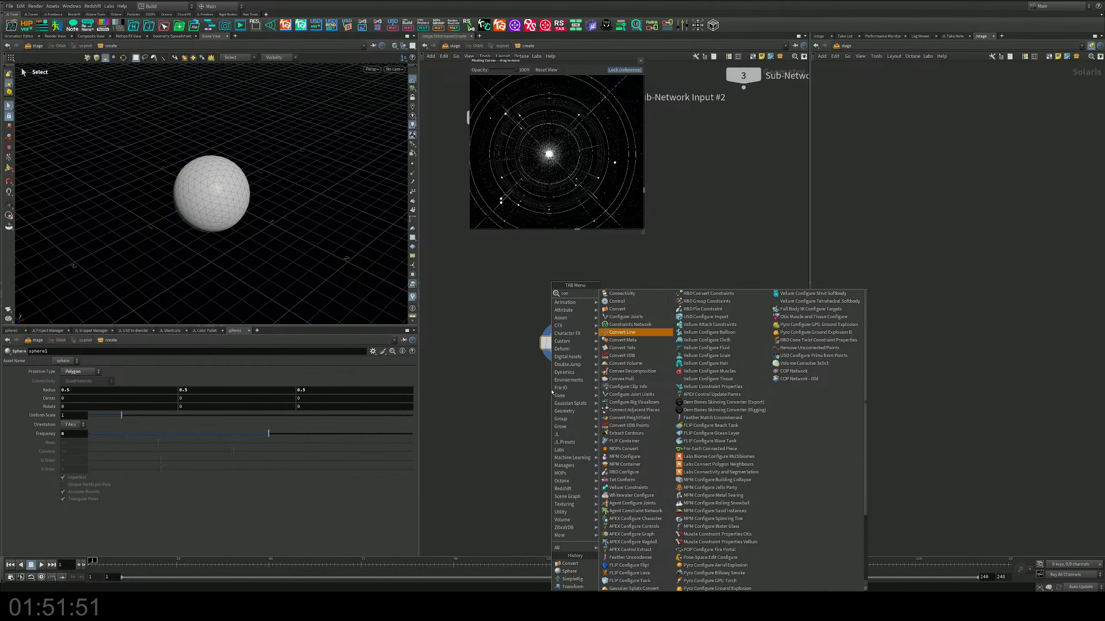
pyautogui.press('Return')
pyautogui.click(570, 374)
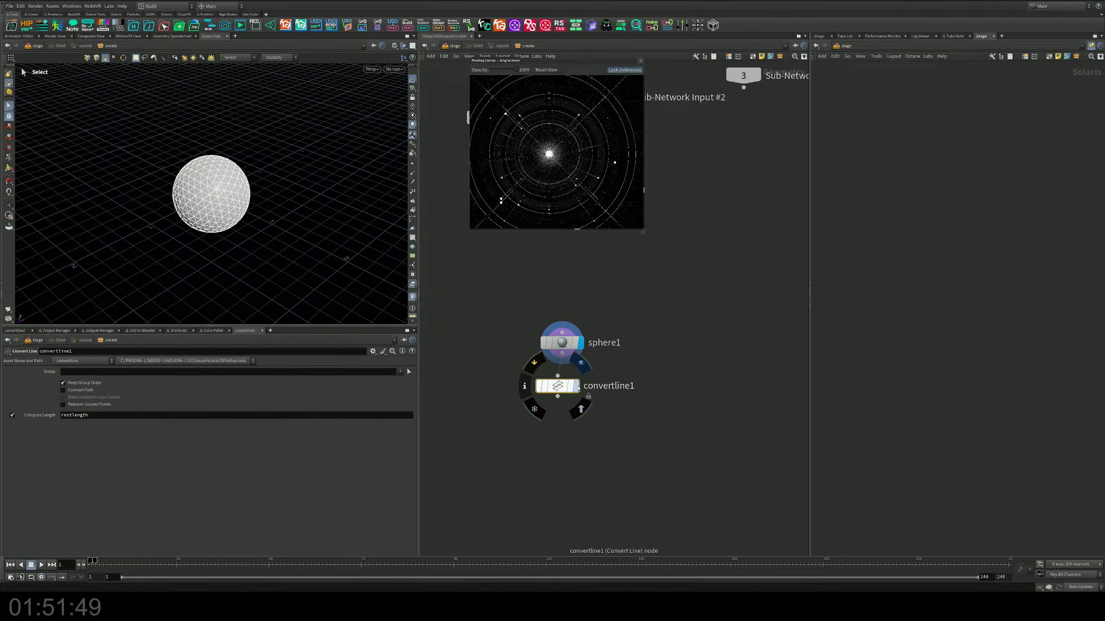
# Step: Hide the viewport grid and inspect the sphere's line wireframe up close
pyautogui.keyDown('alt'); pyautogui.moveTo(331, 259); pyautogui.dragTo(259, 207); pyautogui.keyUp('alt')
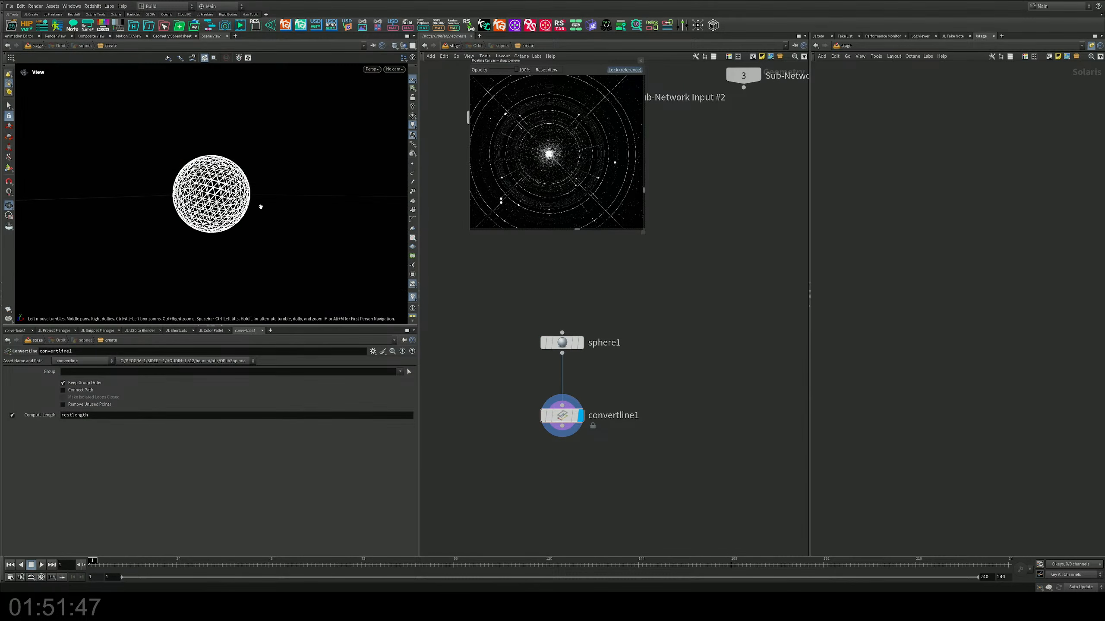
pyautogui.keyDown('alt'); pyautogui.moveTo(259, 207); pyautogui.dragTo(361, 130, button='right'); pyautogui.keyUp('alt')
pyautogui.keyDown('alt'); pyautogui.moveTo(360, 131); pyautogui.dragTo(208, 255); pyautogui.keyUp('alt')
pyautogui.press('s')
pyautogui.click(411, 81)
pyautogui.keyDown('alt'); pyautogui.moveTo(208, 256); pyautogui.dragTo(199, 174, button='middle'); pyautogui.keyUp('alt')
pyautogui.keyDown('alt'); pyautogui.moveTo(199, 174); pyautogui.dragTo(189, 187, button='right'); pyautogui.keyUp('alt')
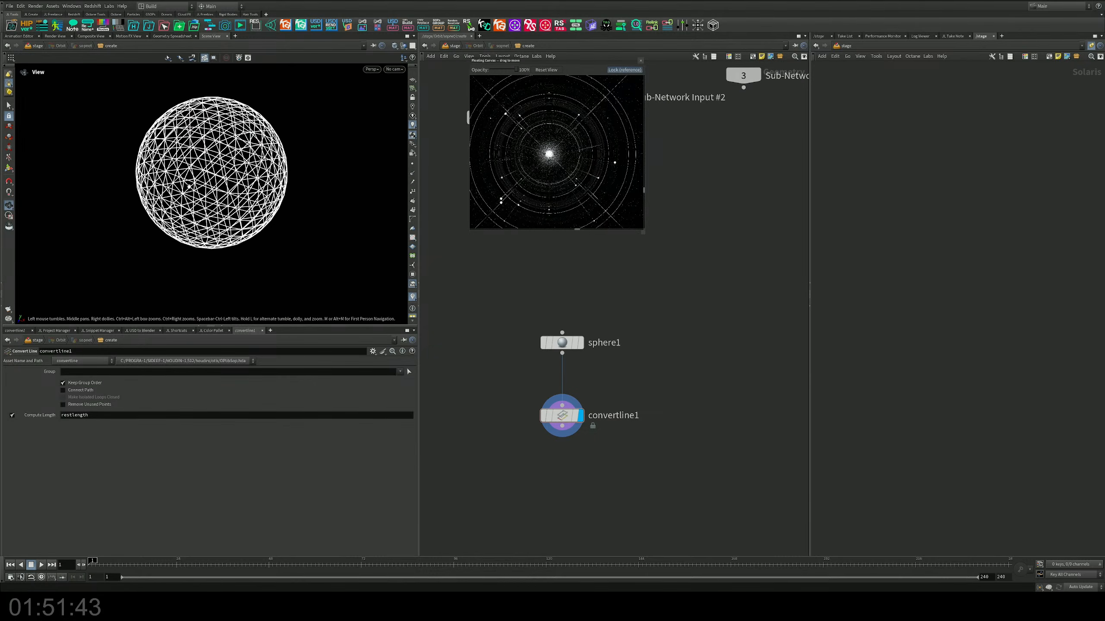
# Step: Lower the sphere's frequency to 4 and check the sparser wireframe from several angles
pyautogui.moveTo(562, 342); pyautogui.dragTo(562, 322)
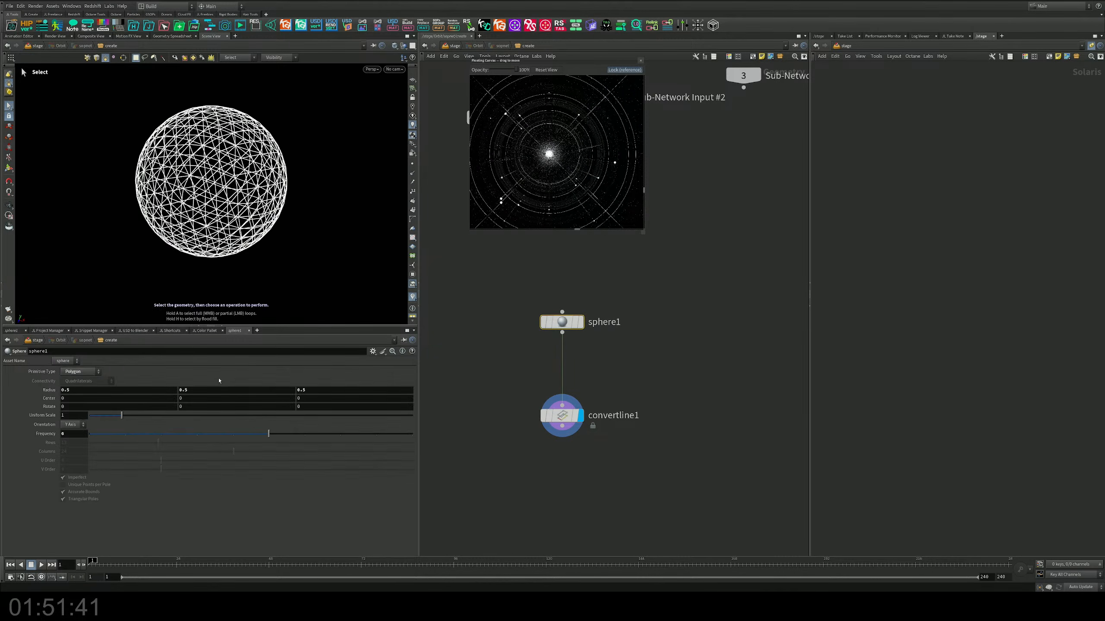
pyautogui.moveTo(253, 428); pyautogui.dragTo(198, 443)
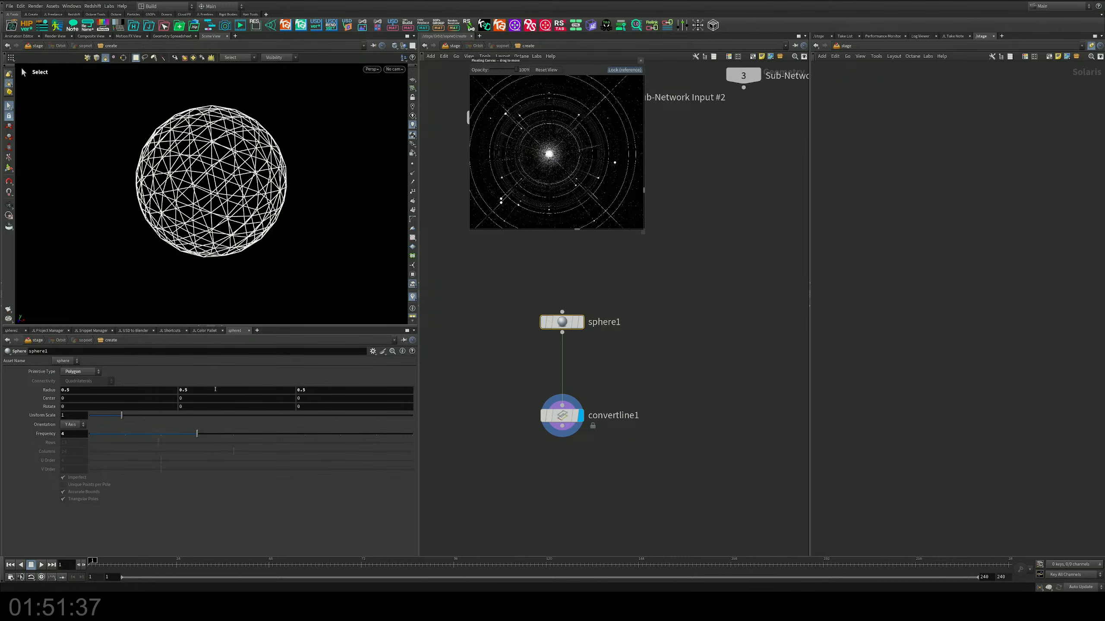
pyautogui.moveTo(237, 257); pyautogui.dragTo(255, 201)
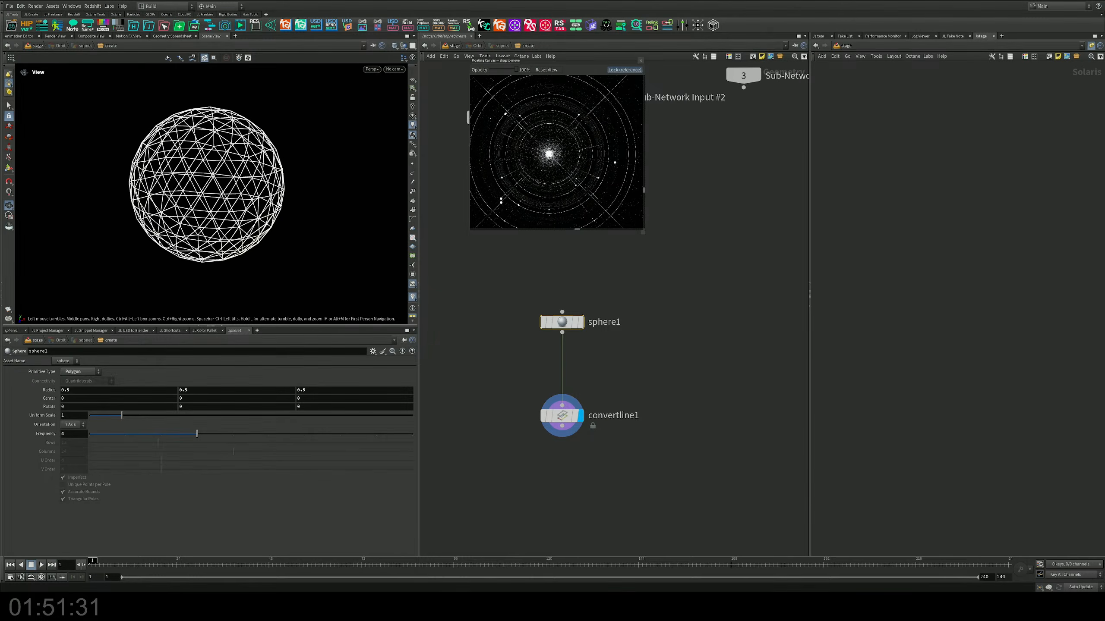
pyautogui.scroll(3, 256, 165)
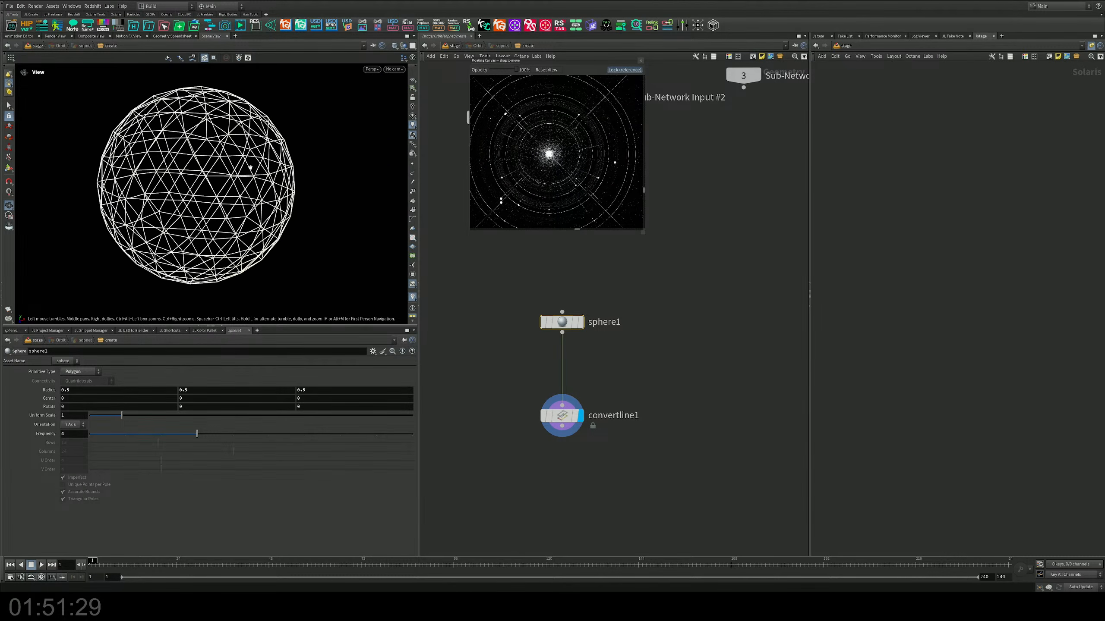
pyautogui.press('s')
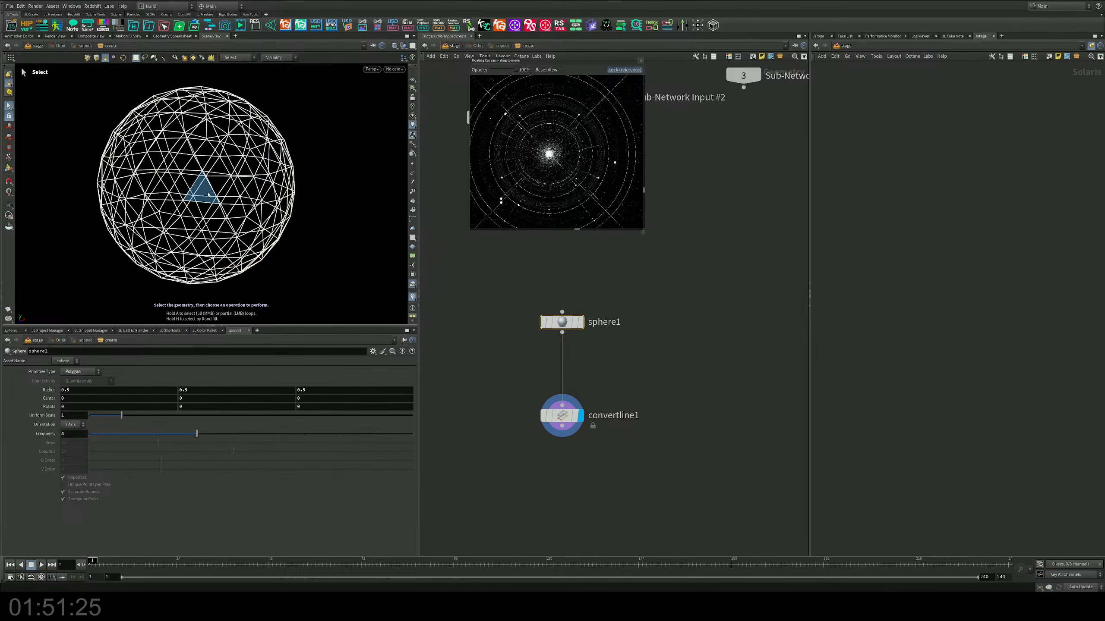
pyautogui.keyDown('alt'); pyautogui.moveTo(244, 215); pyautogui.dragTo(215, 171); pyautogui.keyUp('alt')
pyautogui.scroll(-1, 215, 171)
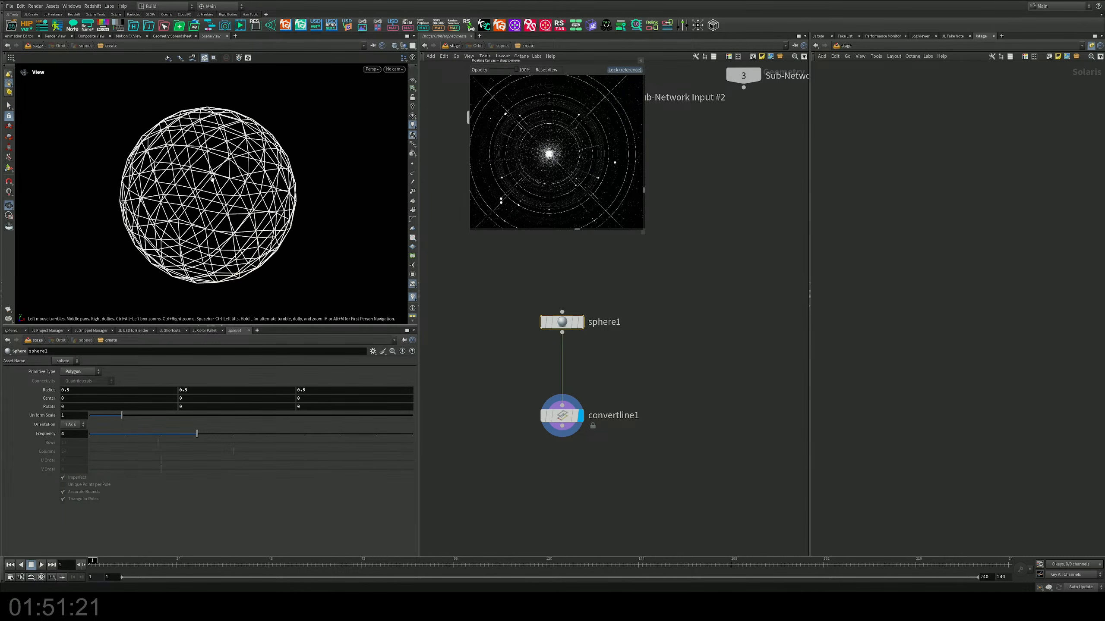
# Step: Add an Attribute Adjust Float node for pscale after the Convert Line node and make it the displayed node
pyautogui.moveTo(644, 411); pyautogui.dragTo(643, 372, button='middle')
pyautogui.press('Tab')
pyautogui.write('aaf')
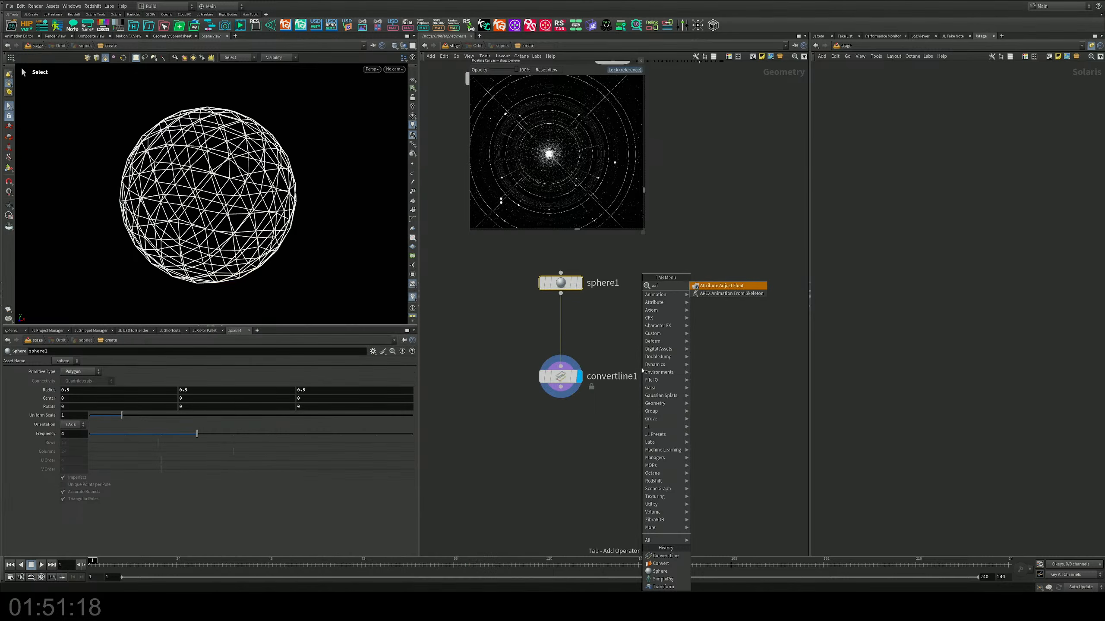
pyautogui.press('Return')
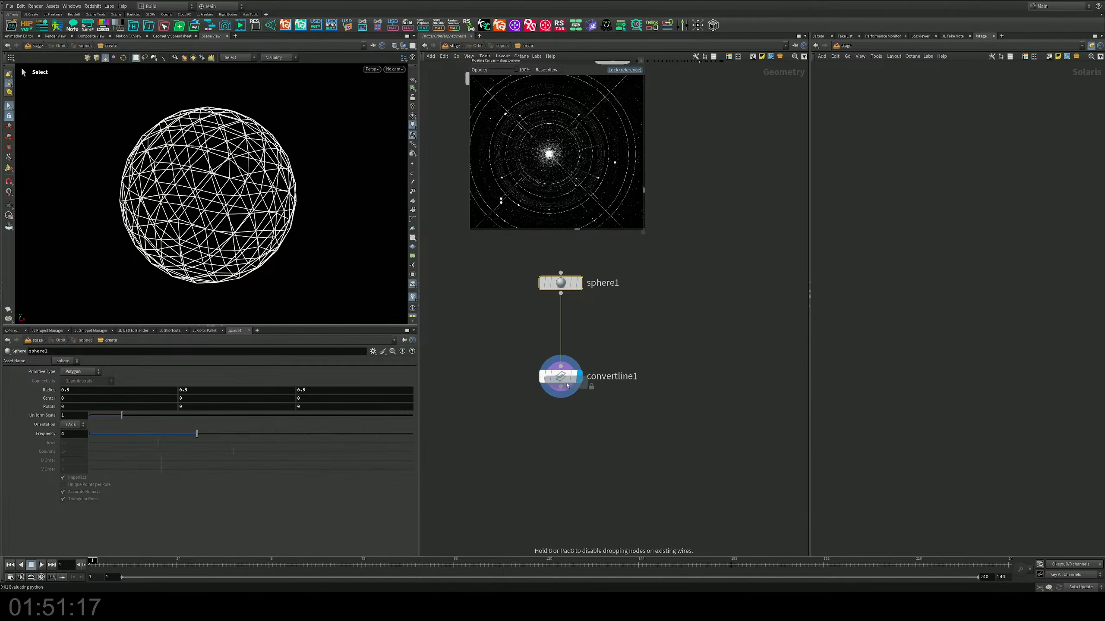
pyautogui.click(565, 421)
pyautogui.click(580, 423)
pyautogui.moveTo(563, 421); pyautogui.dragTo(563, 434)
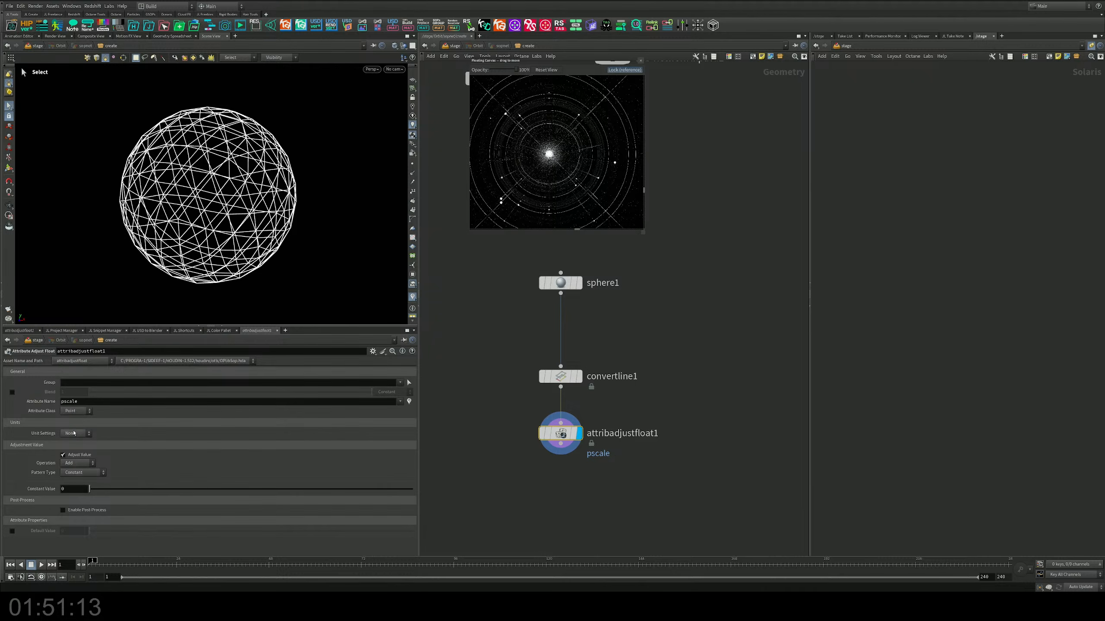
# Step: Set the pscale adjustment's constant value to 0.01
pyautogui.click(66, 490)
pyautogui.write('0')
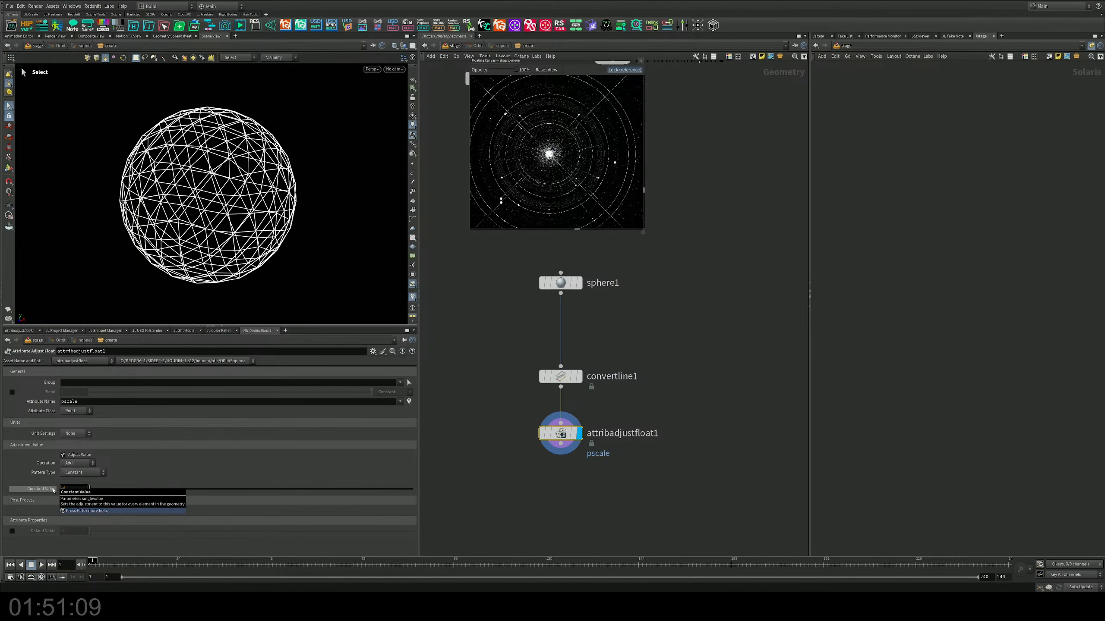
pyautogui.write('.01')
pyautogui.press('Return')
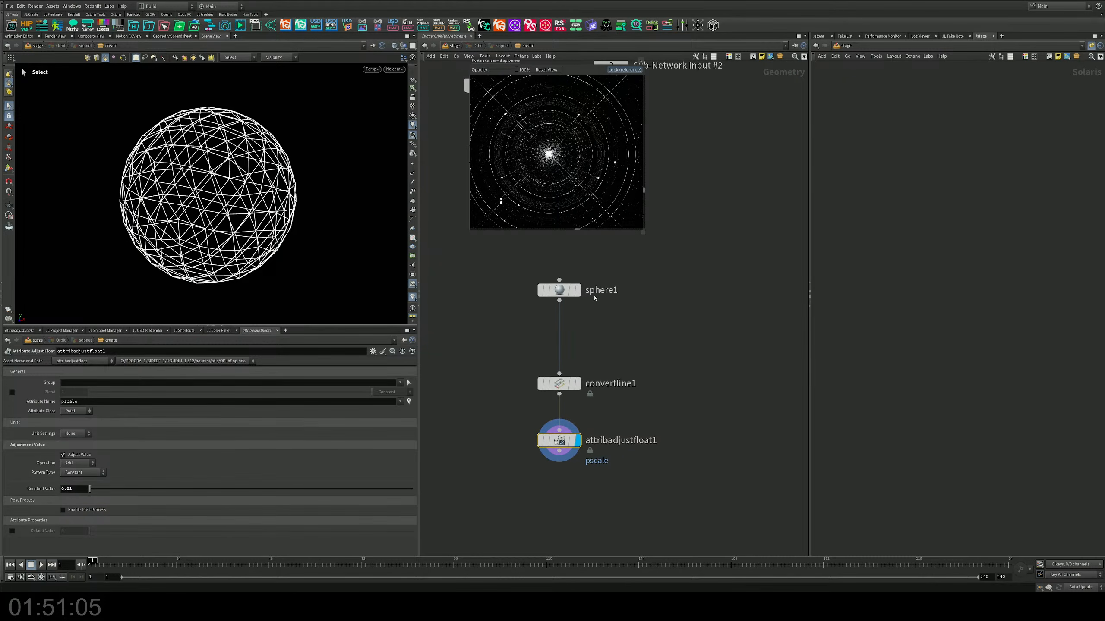
# Step: Show the Orbit stage result in the viewport, then return the network editor to Orbit's geometry network
pyautogui.press('u')
pyautogui.keyDown('alt'); pyautogui.moveTo(322, 226); pyautogui.dragTo(340, 143); pyautogui.keyUp('alt')
pyautogui.keyDown('alt'); pyautogui.moveTo(339, 143); pyautogui.dragTo(370, 126, button='right'); pyautogui.keyUp('alt')
pyautogui.keyDown('alt'); pyautogui.moveTo(370, 126); pyautogui.dragTo(348, 115, button='middle'); pyautogui.keyUp('alt')
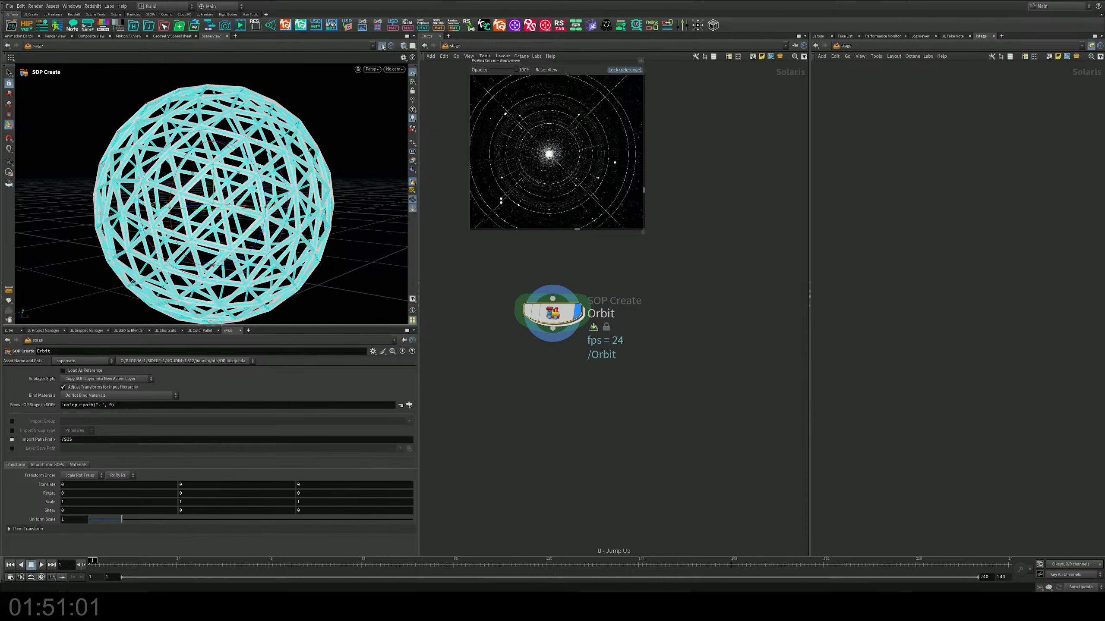
pyautogui.press('i')
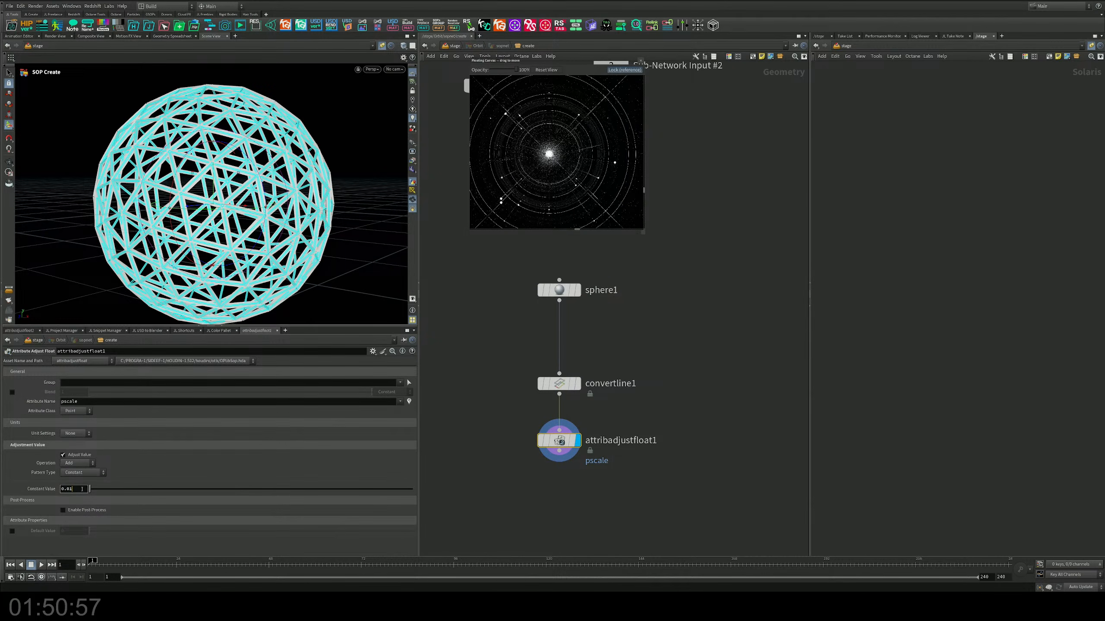
# Step: Try thinner wireframe lines by setting the pscale constant value to 0.005 and then 0.001
pyautogui.moveTo(82, 489); pyautogui.dragTo(21, 522, button='middle')
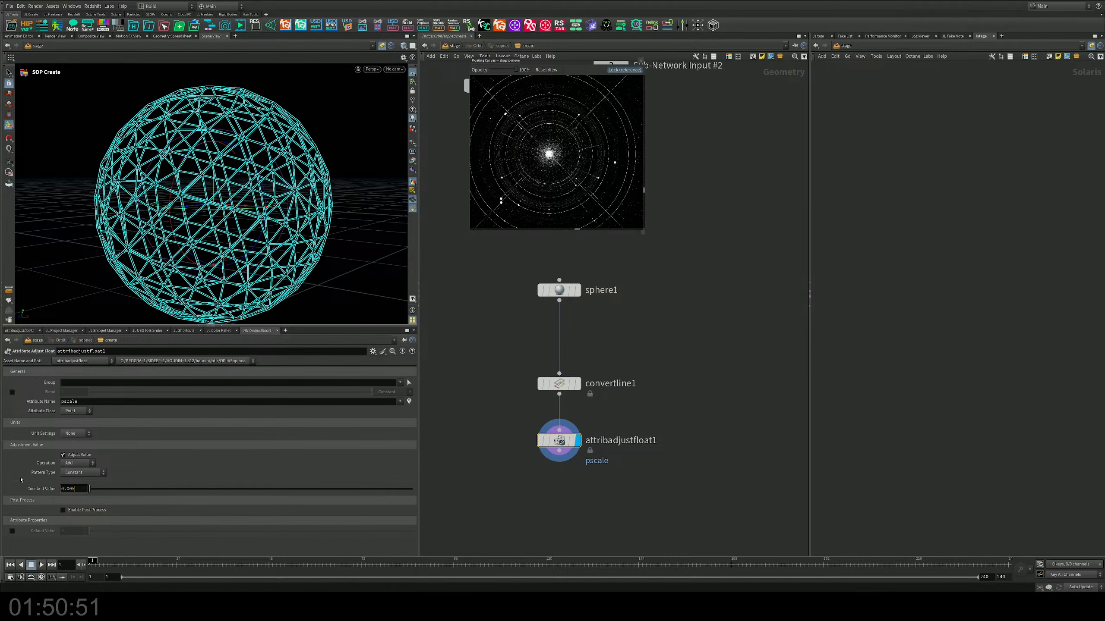
pyautogui.press('Return')
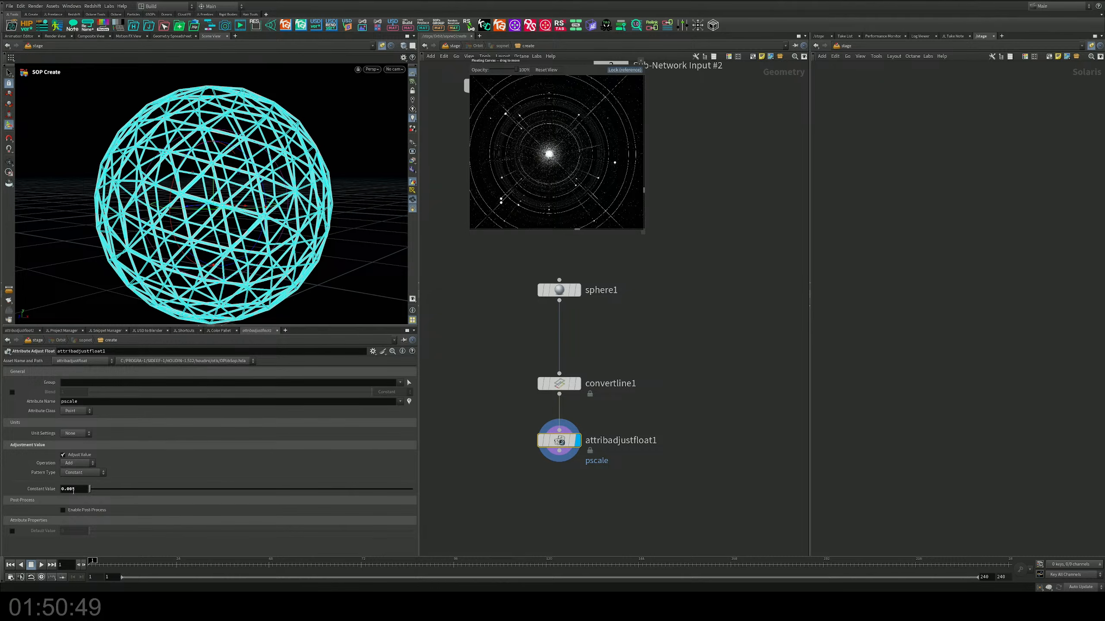
pyautogui.click(76, 489)
pyautogui.press('BackSpace')
pyautogui.write('1')
pyautogui.press('Return')
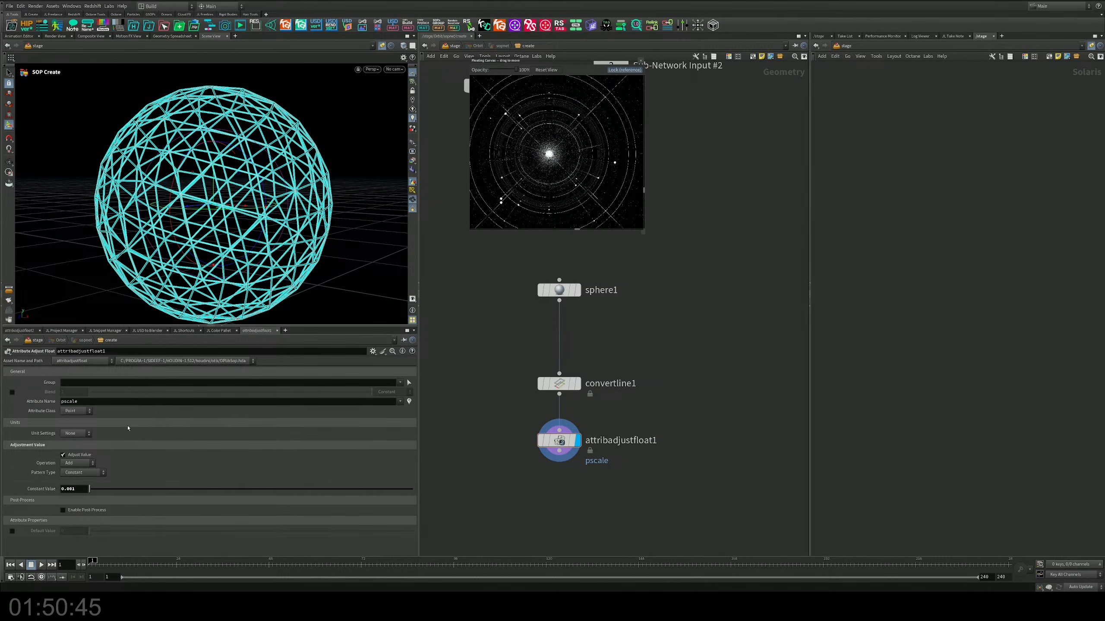
# Step: Set the pscale constant value to 0.0001 and inspect the hairline wireframe sphere from several angles
pyautogui.moveTo(250, 213)
pyautogui.keyDown('alt'); pyautogui.mouseDown()
pyautogui.moveTo(304, 217)
pyautogui.moveTo(255, 217)
pyautogui.mouseUp(); pyautogui.keyUp('alt')
pyautogui.click(77, 489)
pyautogui.press('BackSpace')
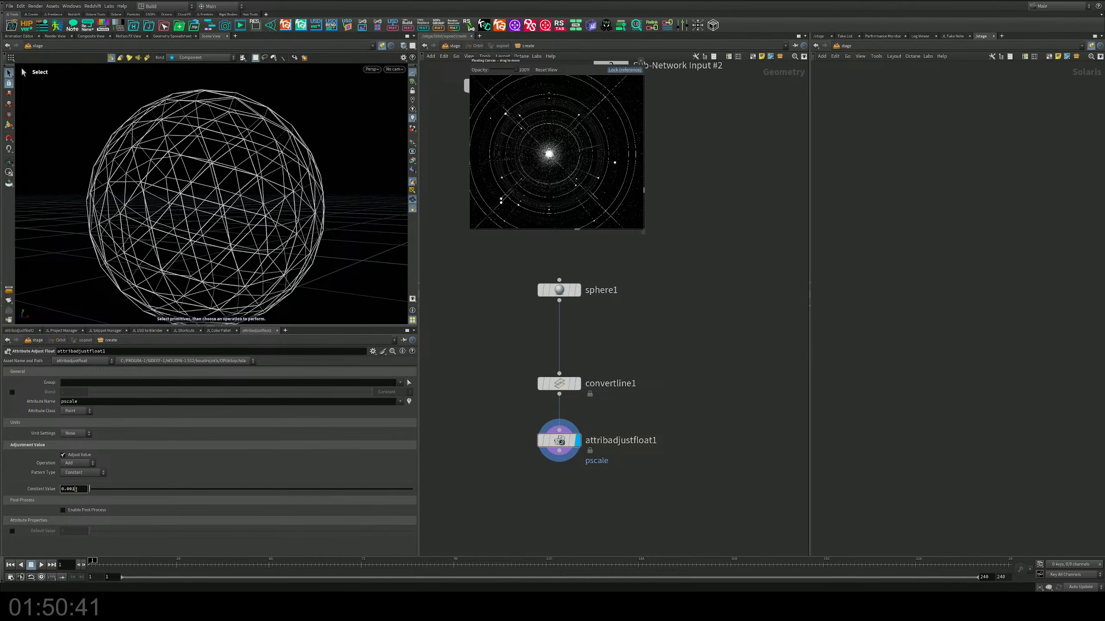
pyautogui.write('01')
pyautogui.press('Return')
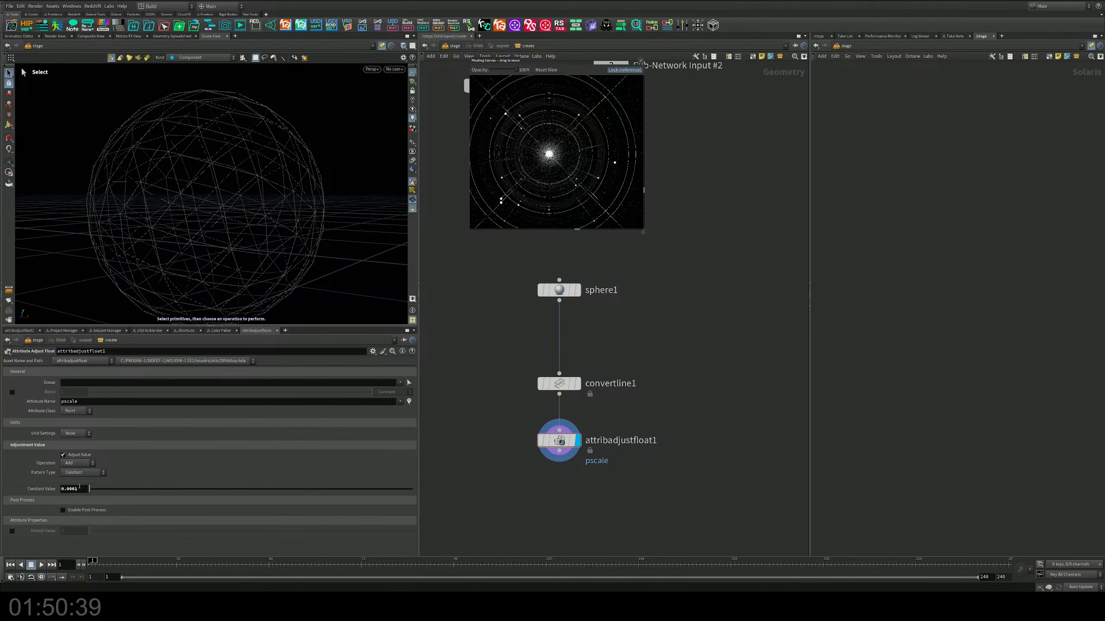
pyautogui.keyDown('alt'); pyautogui.moveTo(249, 195); pyautogui.dragTo(250, 180, button='right'); pyautogui.keyUp('alt')
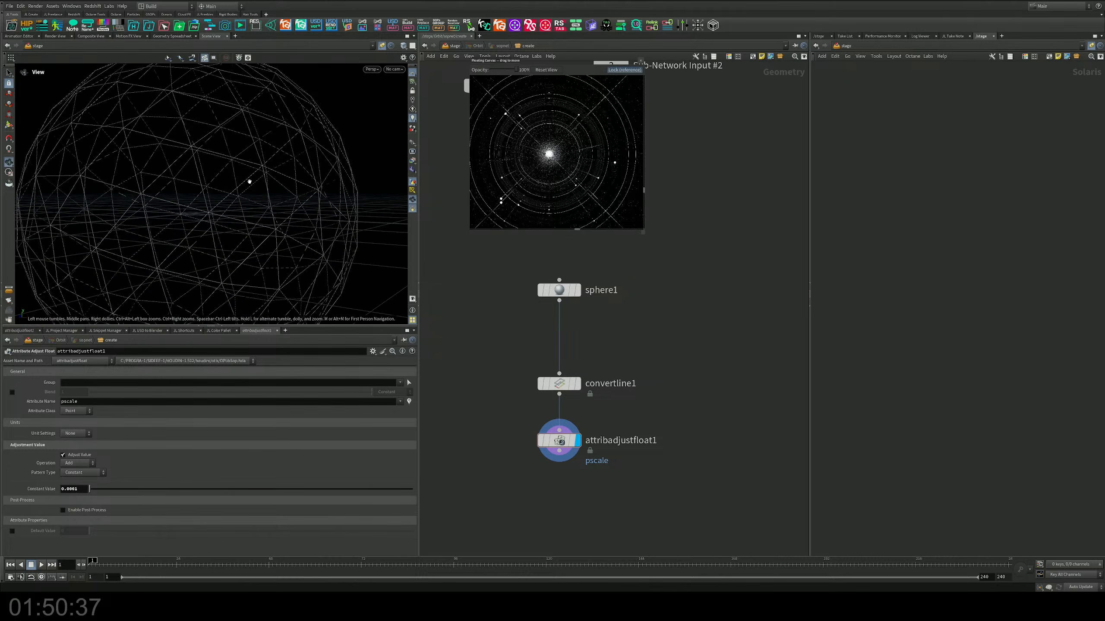
pyautogui.keyDown('alt'); pyautogui.moveTo(250, 180); pyautogui.dragTo(223, 198); pyautogui.keyUp('alt')
pyautogui.keyDown('alt'); pyautogui.moveTo(222, 198); pyautogui.dragTo(113, 198, button='right'); pyautogui.keyUp('alt')
pyautogui.keyDown('alt'); pyautogui.moveTo(113, 199); pyautogui.dragTo(268, 187); pyautogui.keyUp('alt')
pyautogui.scroll(3, 268, 188)
# Step: Insert a Divide node between sphere1 and convertline1 and enable its Compute Dual option
pyautogui.moveTo(589, 309)
pyautogui.mouseDown(button='middle')
pyautogui.moveTo(590, 359)
pyautogui.moveTo(586, 307)
pyautogui.mouseUp(button='middle')
pyautogui.press('Tab')
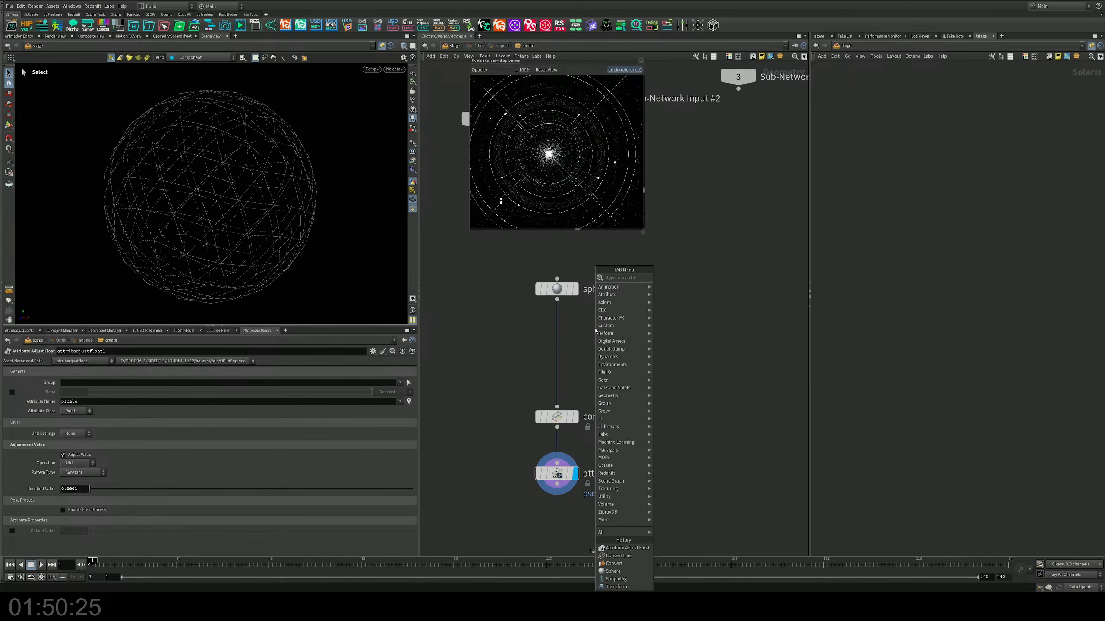
pyautogui.write('di')
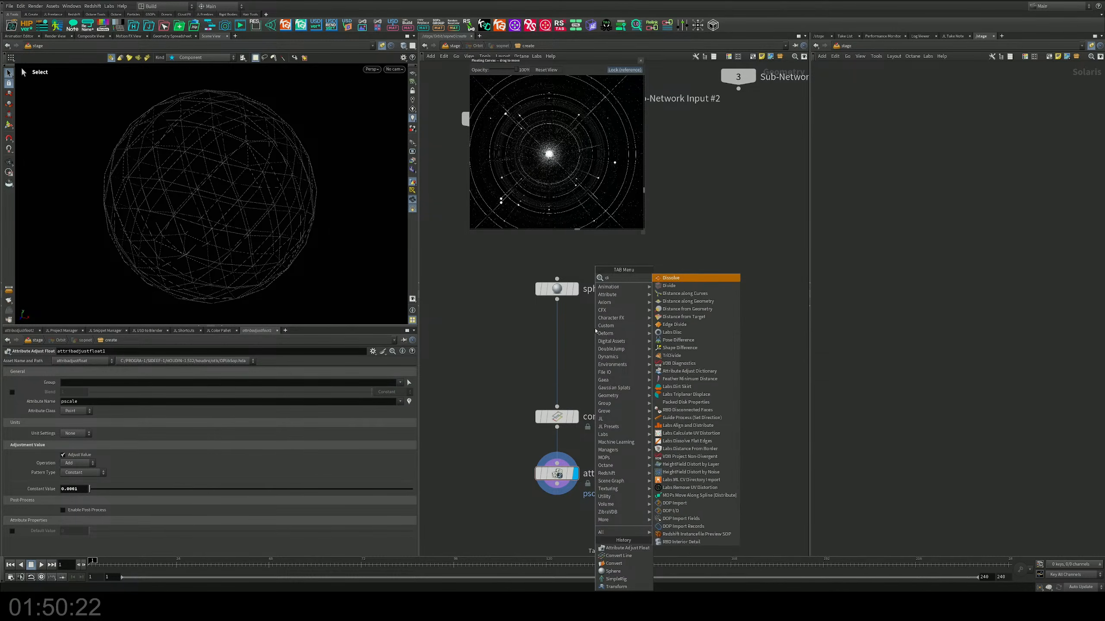
pyautogui.press('Down')
pyautogui.press('Return')
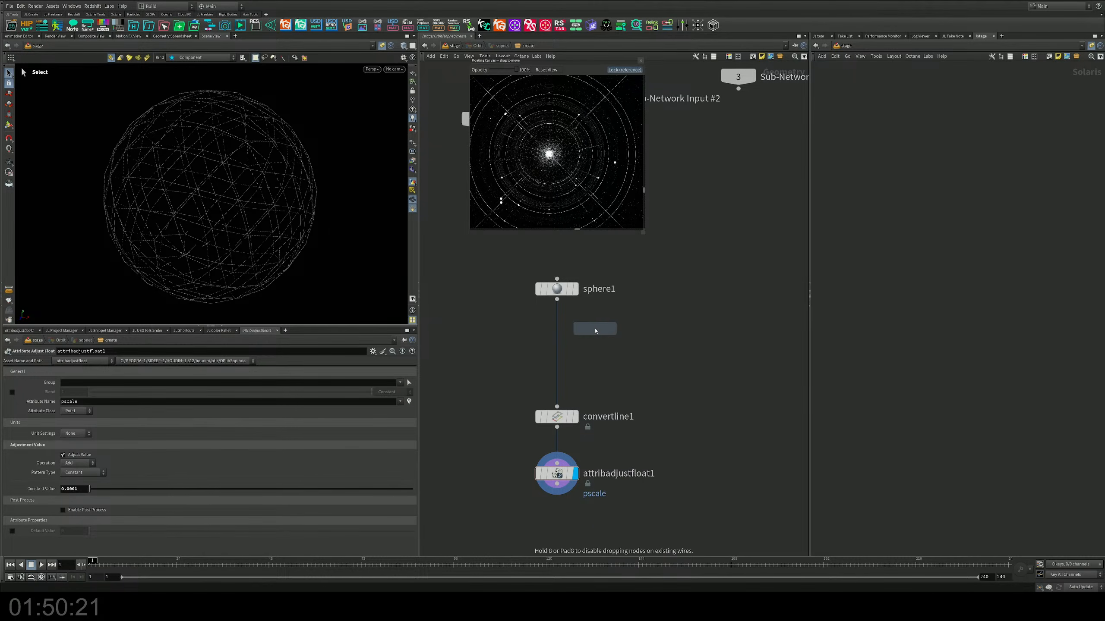
pyautogui.click(597, 331)
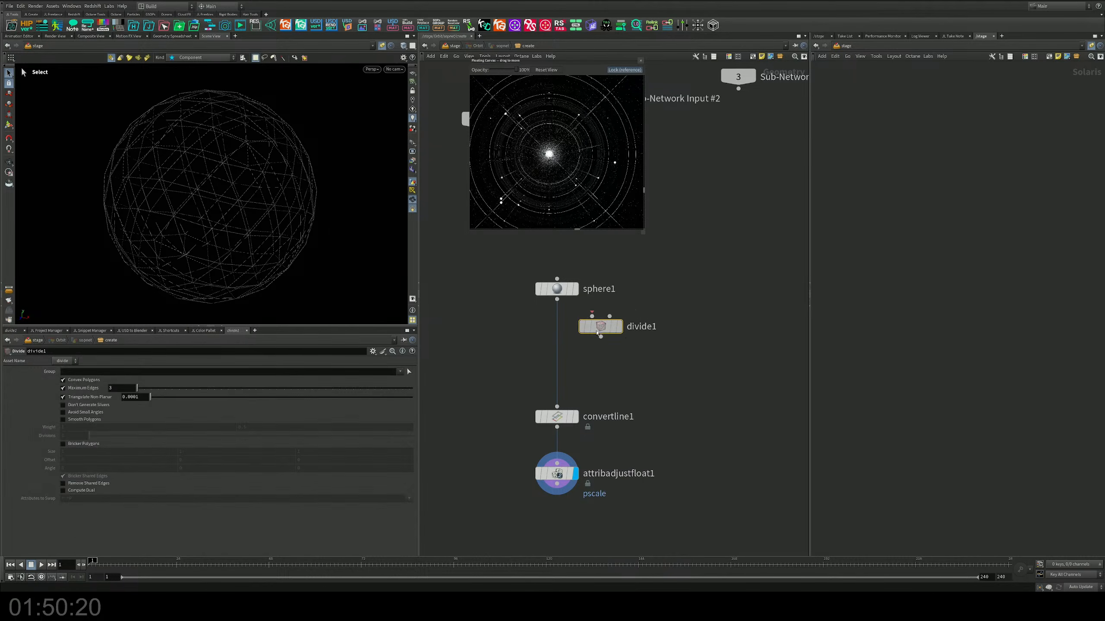
pyautogui.moveTo(597, 331); pyautogui.dragTo(553, 349)
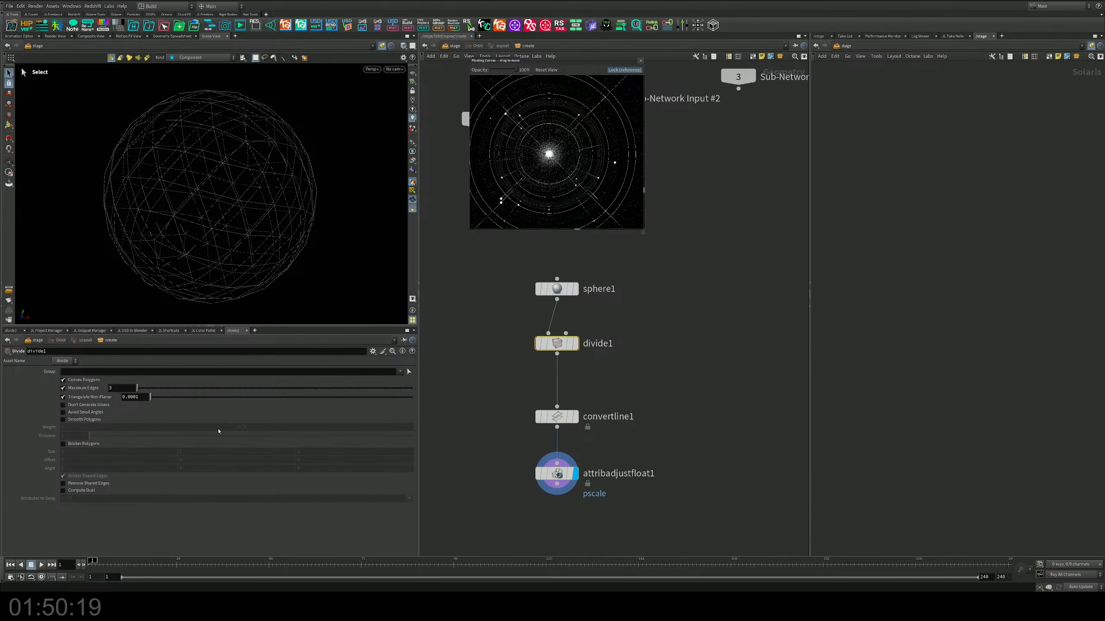
pyautogui.click(74, 490)
pyautogui.press('Escape')
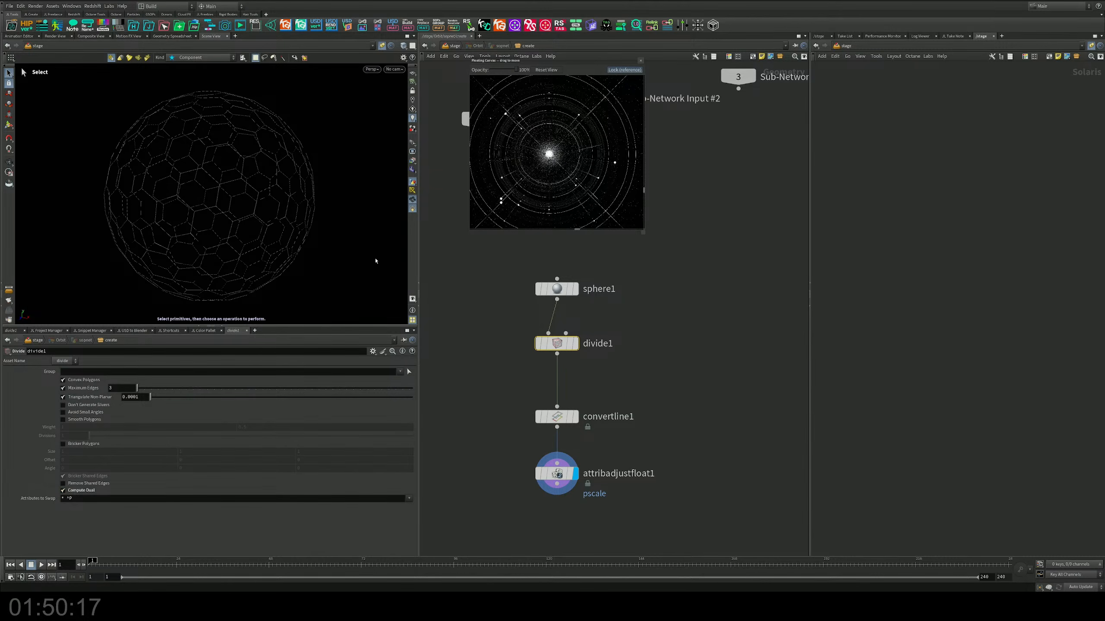
# Step: Inspect the sphere's dual wireframe pattern from several angles and distances
pyautogui.moveTo(375, 259); pyautogui.dragTo(295, 193)
pyautogui.moveTo(294, 194); pyautogui.dragTo(269, 155, button='right')
pyautogui.moveTo(269, 156); pyautogui.dragTo(191, 148)
pyautogui.moveTo(191, 148); pyautogui.dragTo(152, 192, button='right')
pyautogui.moveTo(152, 191); pyautogui.dragTo(205, 193)
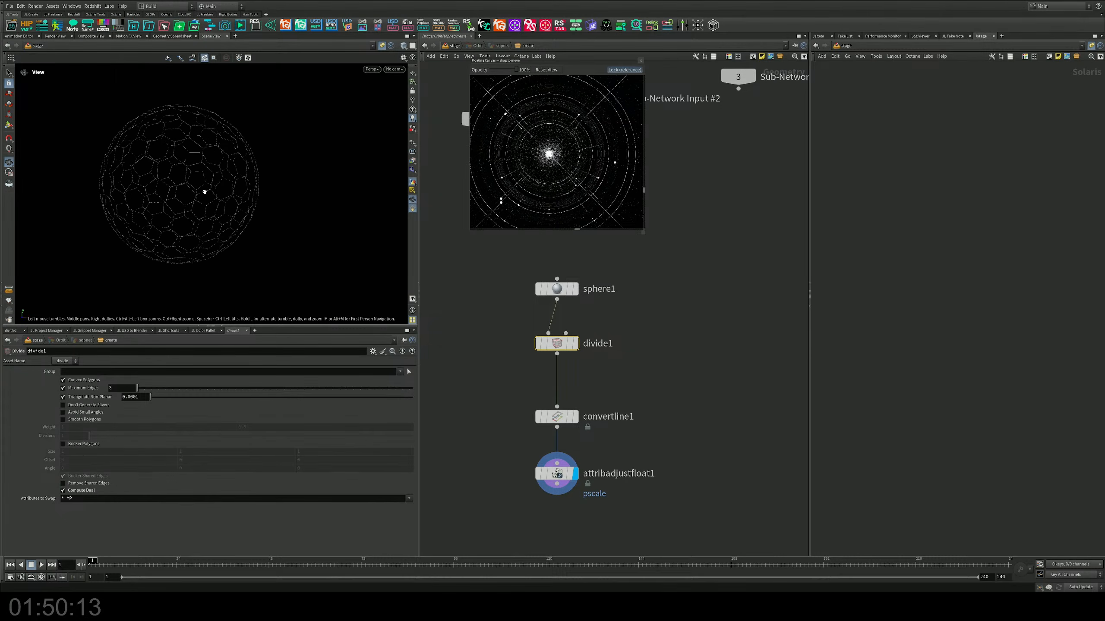
pyautogui.moveTo(205, 193); pyautogui.dragTo(180, 195, button='right')
pyautogui.moveTo(180, 195); pyautogui.dragTo(175, 224)
pyautogui.moveTo(175, 225); pyautogui.dragTo(219, 201, button='right')
pyautogui.moveTo(219, 201); pyautogui.dragTo(242, 199, button='middle')
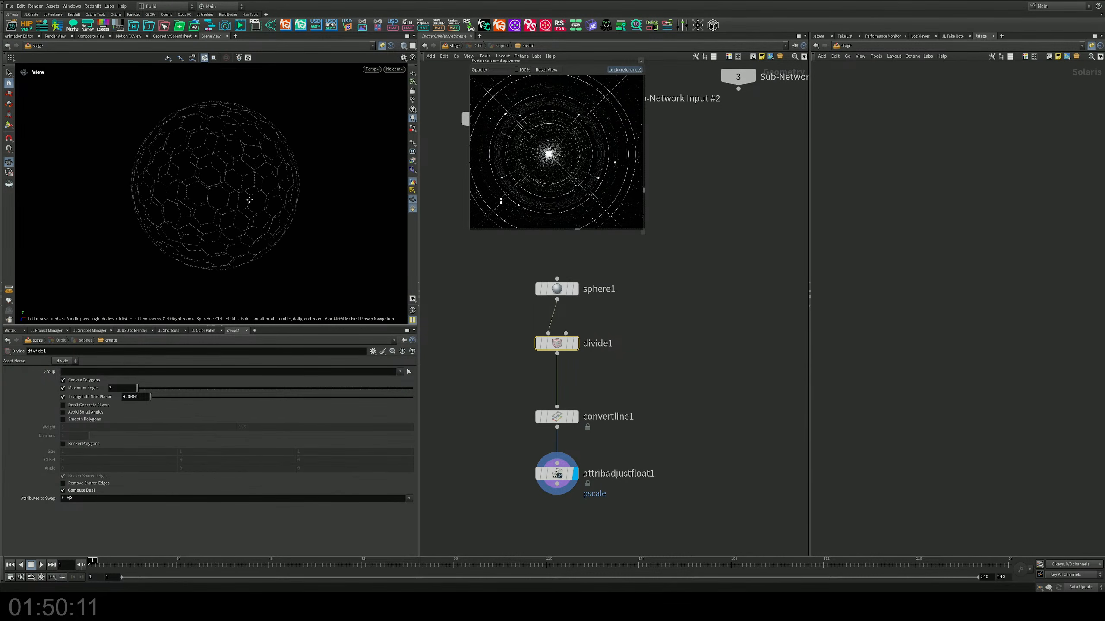
pyautogui.moveTo(242, 202); pyautogui.dragTo(238, 208)
pyautogui.press('s')
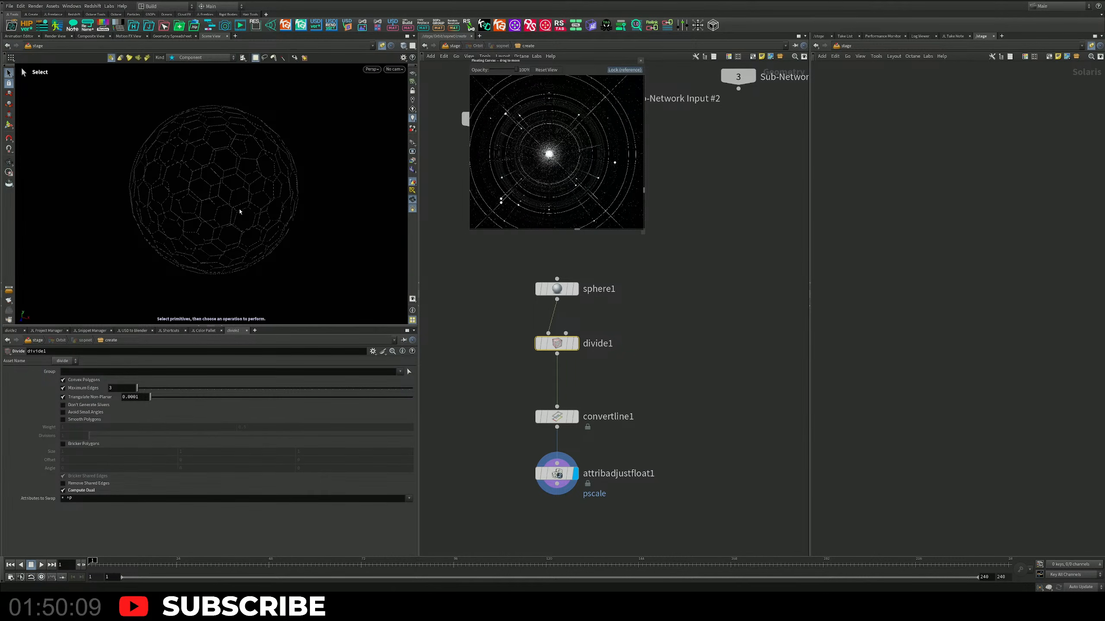
pyautogui.moveTo(646, 382)
pyautogui.mouseDown(button='middle')
pyautogui.moveTo(644, 342)
pyautogui.moveTo(647, 372)
pyautogui.mouseUp(button='middle')
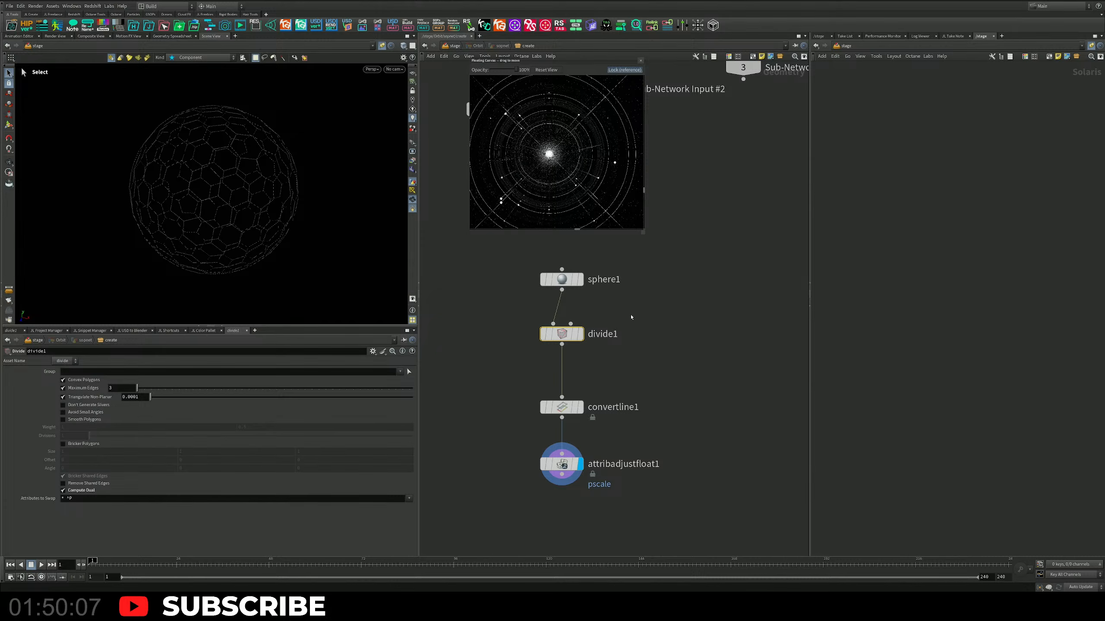
pyautogui.keyDown('alt'); pyautogui.moveTo(202, 202); pyautogui.dragTo(198, 239); pyautogui.keyUp('alt')
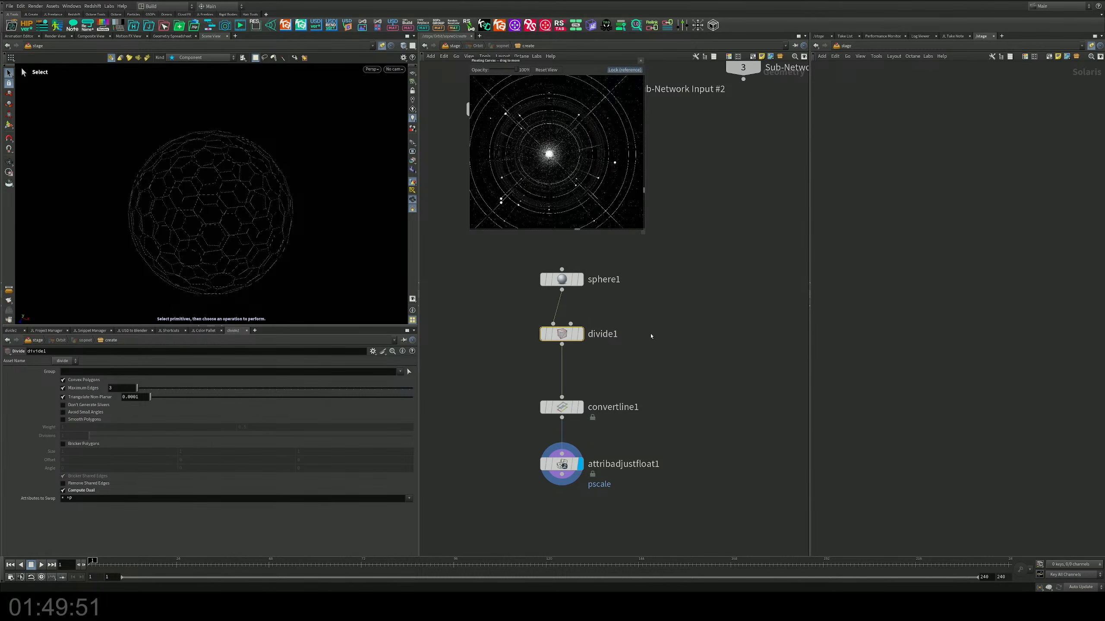
# Step: Add a Circle Spline node beside the sphere chain and feed it from sphere1's output
pyautogui.moveTo(642, 362); pyautogui.dragTo(544, 366, button='middle')
pyautogui.press('Tab')
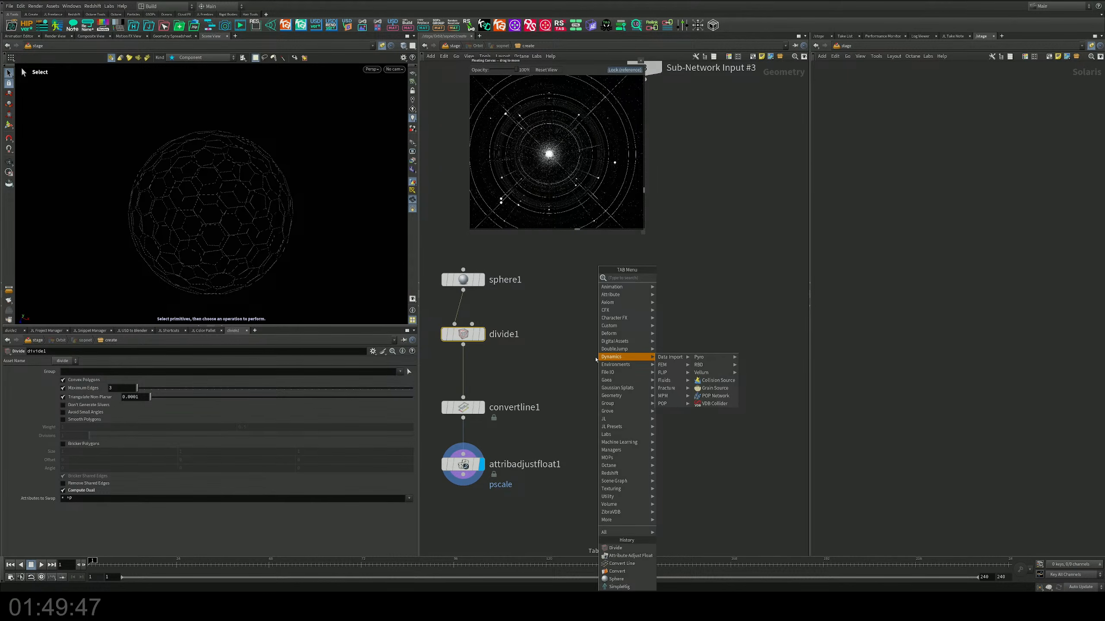
pyautogui.write('rin')
pyautogui.press('BackSpace')
pyautogui.press('BackSpace')
pyautogui.press('BackSpace')
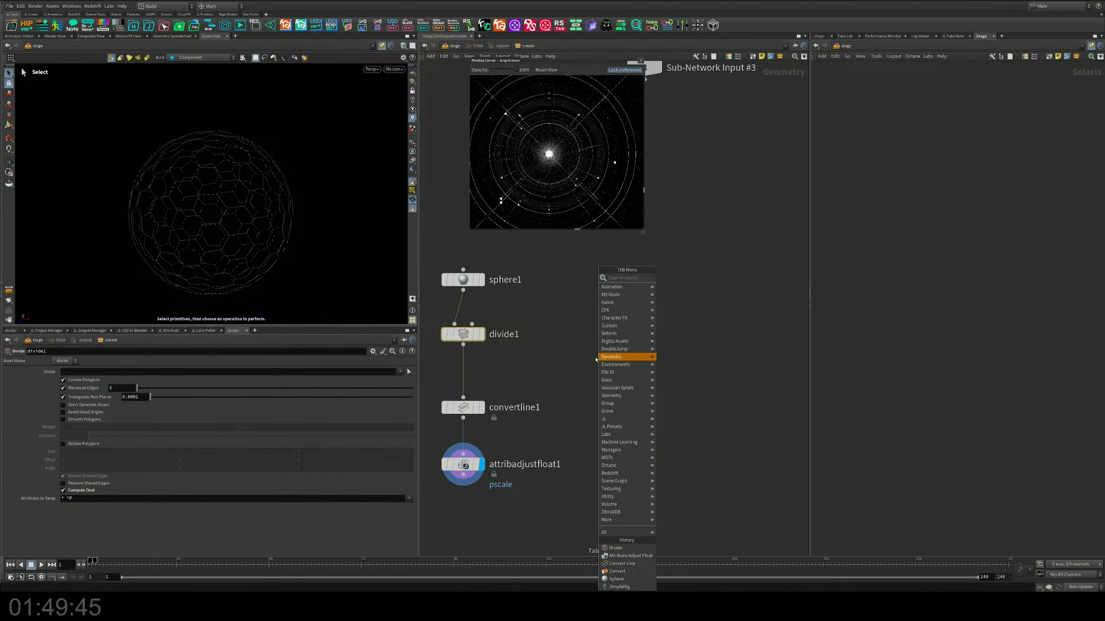
pyautogui.write('cir')
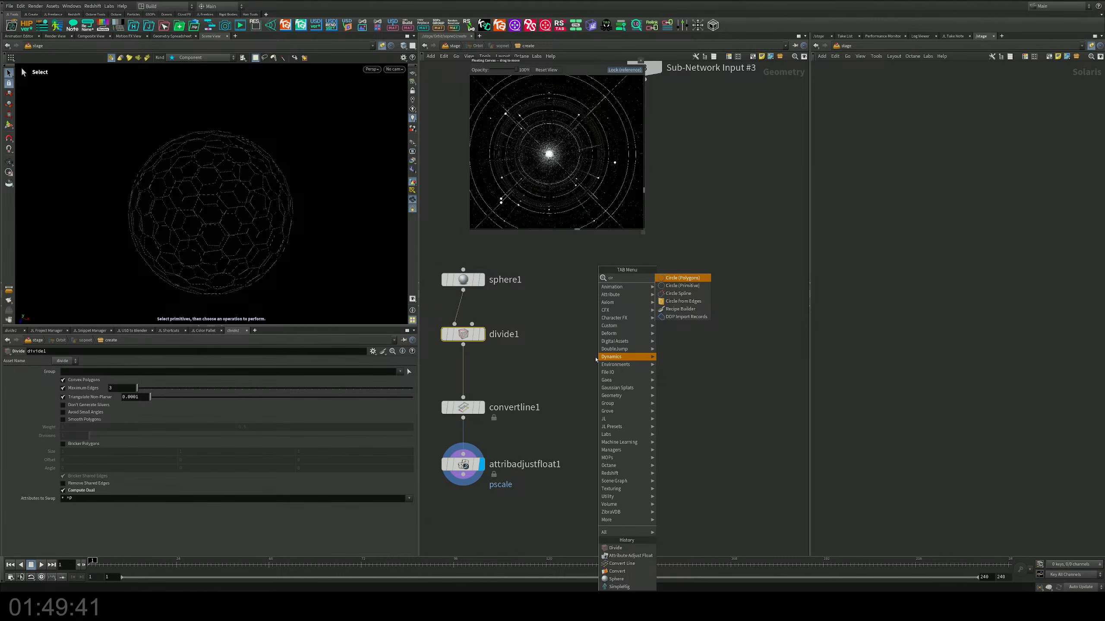
pyautogui.press('Down')
pyautogui.press('Down')
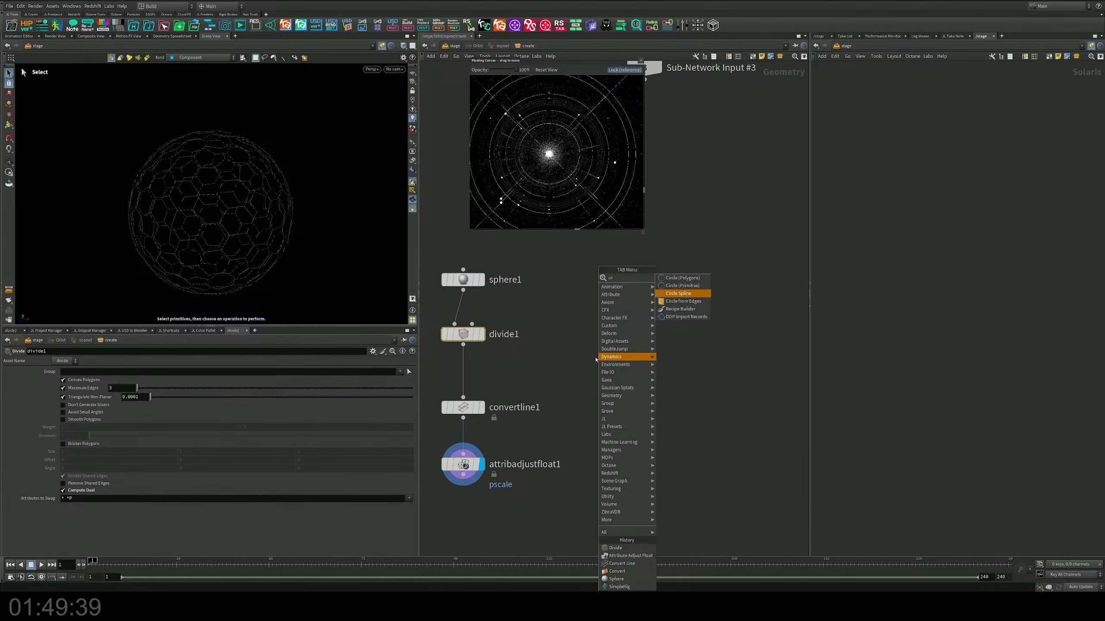
pyautogui.press('Return')
pyautogui.click(596, 359)
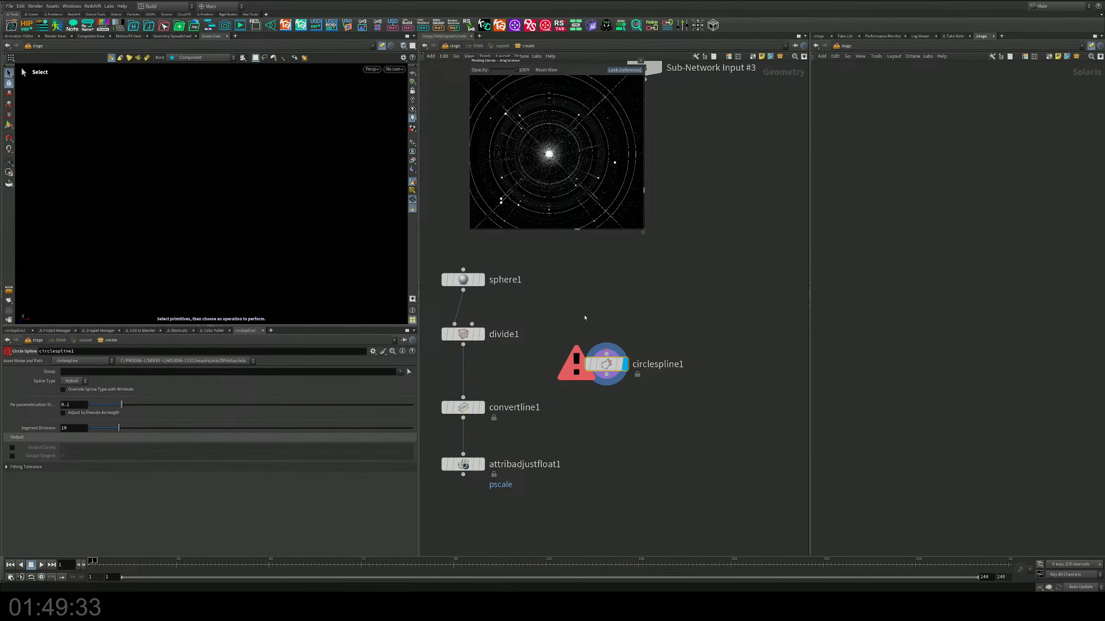
pyautogui.moveTo(462, 291); pyautogui.dragTo(606, 354)
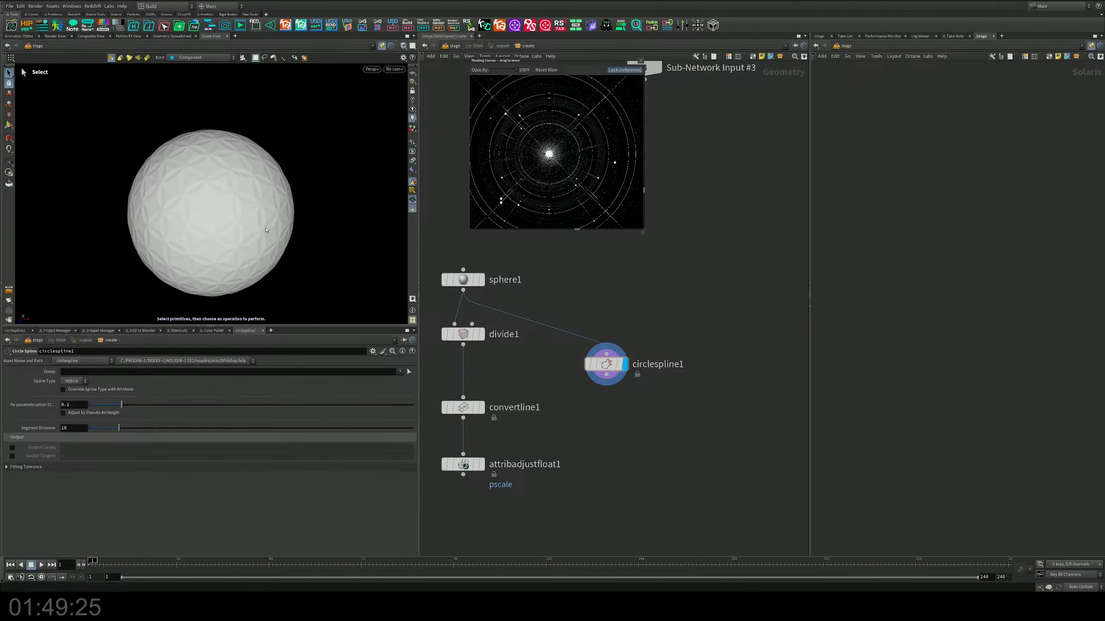
# Step: Switch the viewport shading to Smooth Wire Shaded and examine the circle spline pattern up close
pyautogui.keyDown('alt'); pyautogui.moveTo(265, 230); pyautogui.dragTo(228, 189); pyautogui.keyUp('alt')
pyautogui.keyDown('alt'); pyautogui.moveTo(228, 189); pyautogui.dragTo(257, 189, button='right'); pyautogui.keyUp('alt')
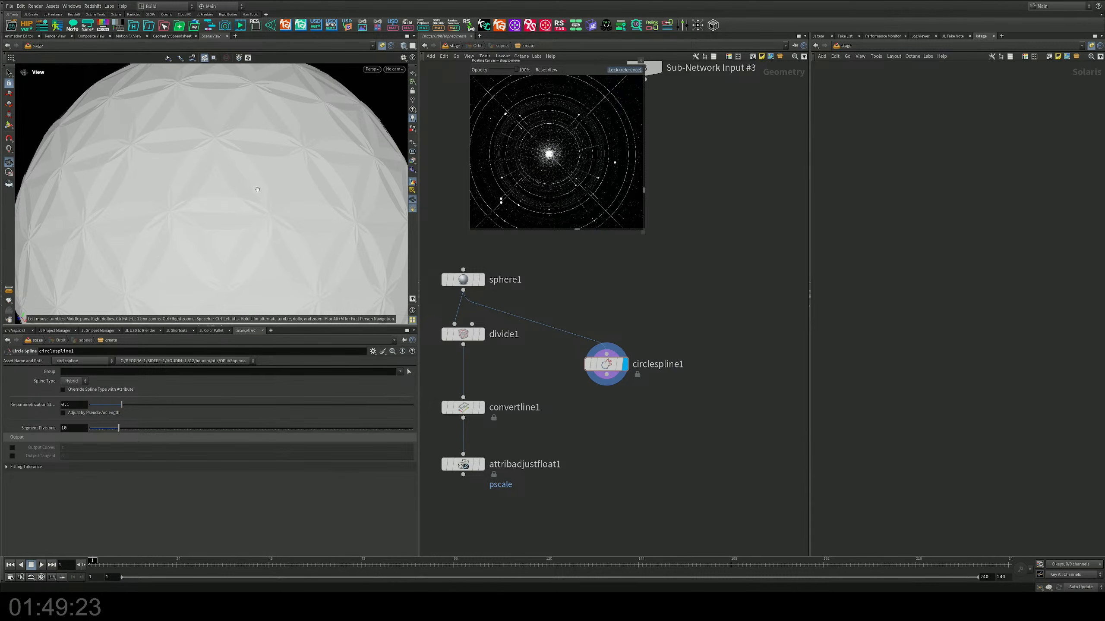
pyautogui.keyDown('alt'); pyautogui.moveTo(258, 190); pyautogui.dragTo(259, 198); pyautogui.keyUp('alt')
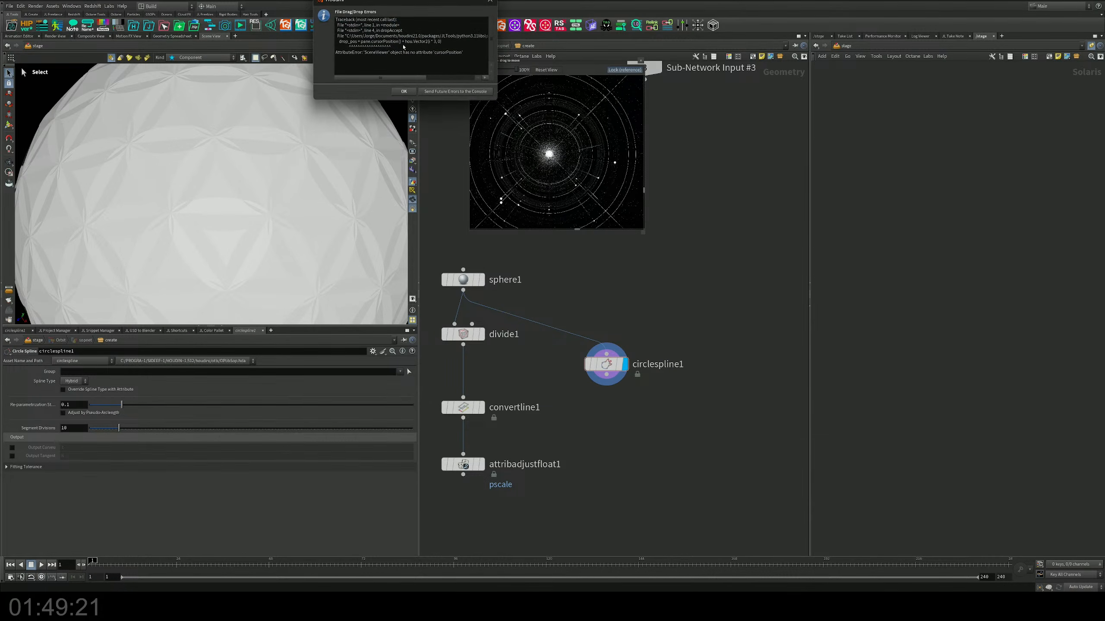
pyautogui.click(403, 44)
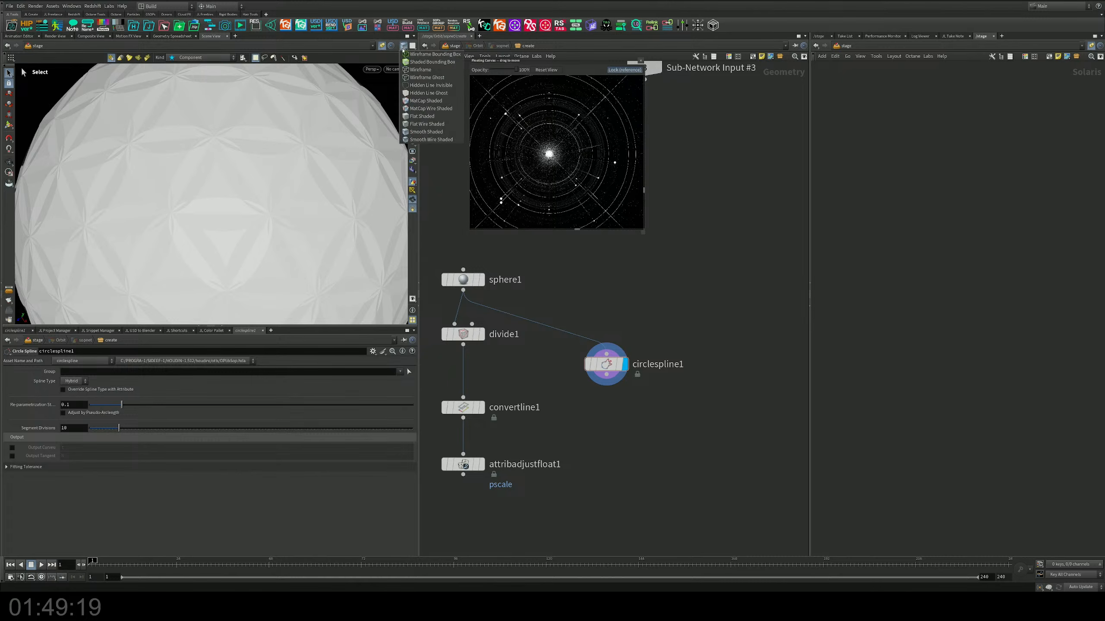
pyautogui.click(431, 134)
pyautogui.keyDown('alt'); pyautogui.moveTo(258, 203); pyautogui.dragTo(238, 217); pyautogui.keyUp('alt')
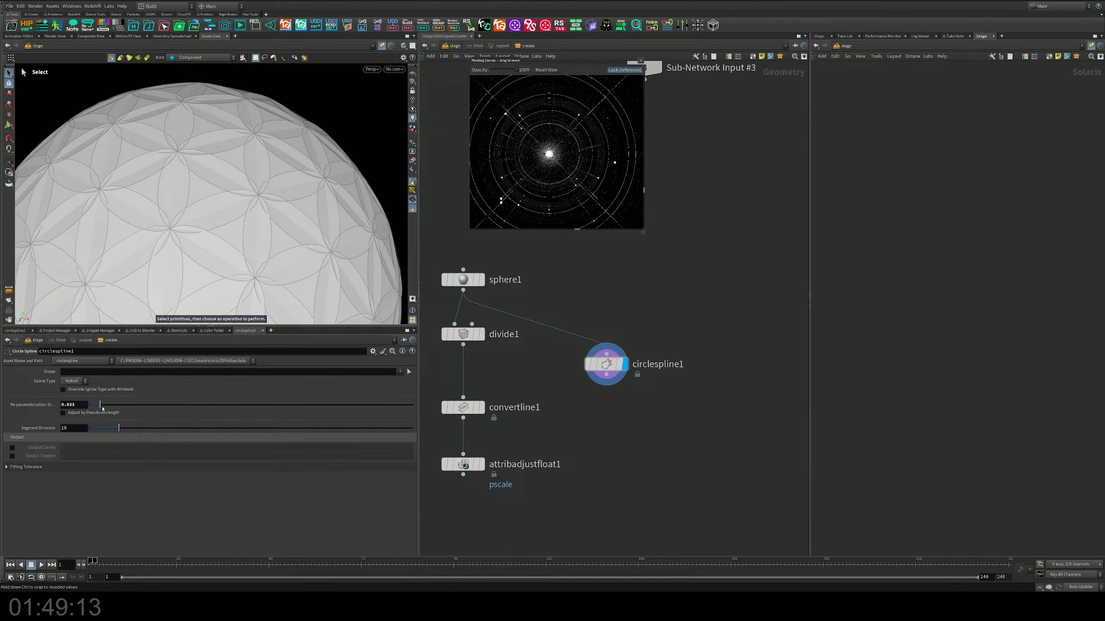
# Step: Set the Circle Spline's re-parametrization value to 0.033 and its segment divisions to 9
pyautogui.moveTo(132, 429); pyautogui.dragTo(115, 429)
pyautogui.click(68, 391)
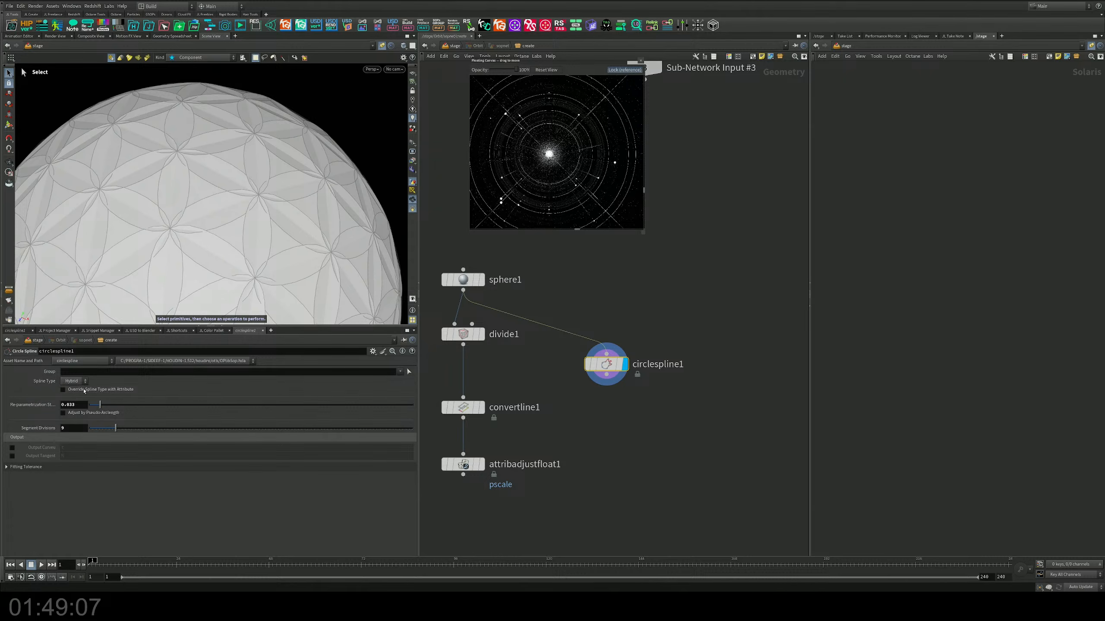
pyautogui.keyDown('alt'); pyautogui.moveTo(253, 174); pyautogui.dragTo(260, 240); pyautogui.keyUp('alt')
# Step: Disconnect the Circle Spline node from sphere1 and delete it
pyautogui.moveTo(650, 283); pyautogui.dragTo(632, 299, button='middle')
pyautogui.moveTo(632, 299); pyautogui.dragTo(566, 363)
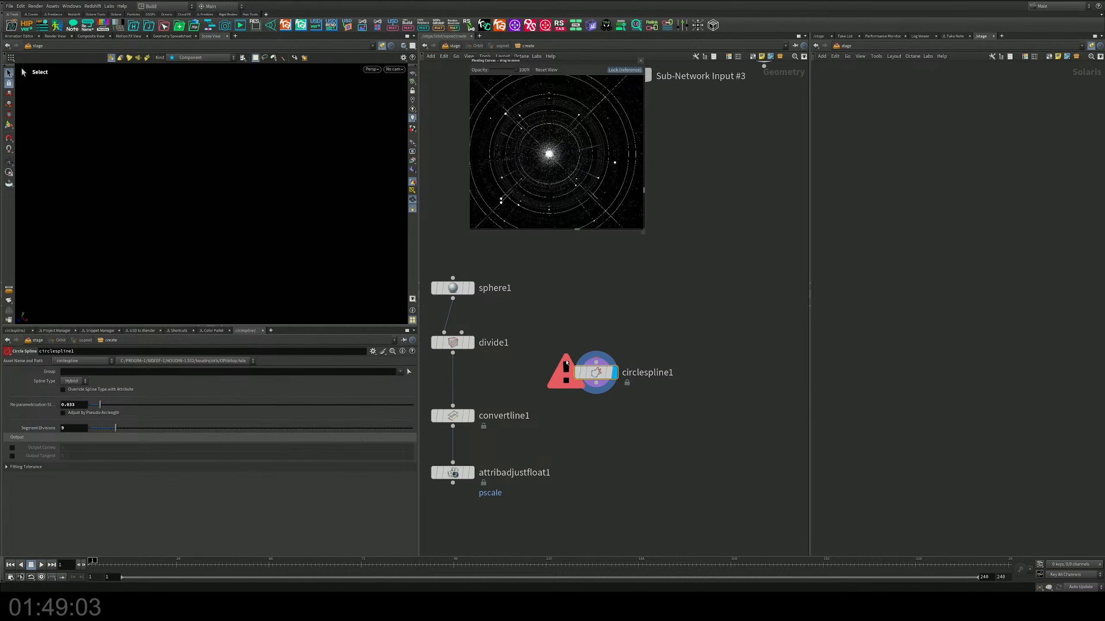
pyautogui.press('Delete')
# Step: Add a polygon Circle node beside the sphere chain and display it in the viewport
pyautogui.press('Tab')
pyautogui.write('cir')
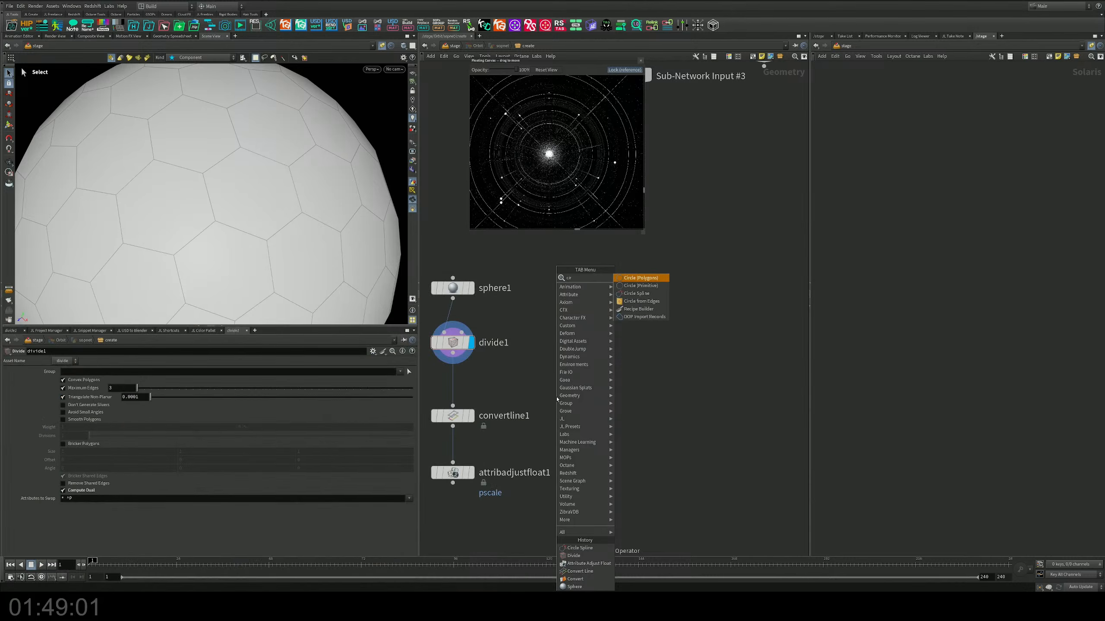
pyautogui.press('Return')
pyautogui.click(617, 300)
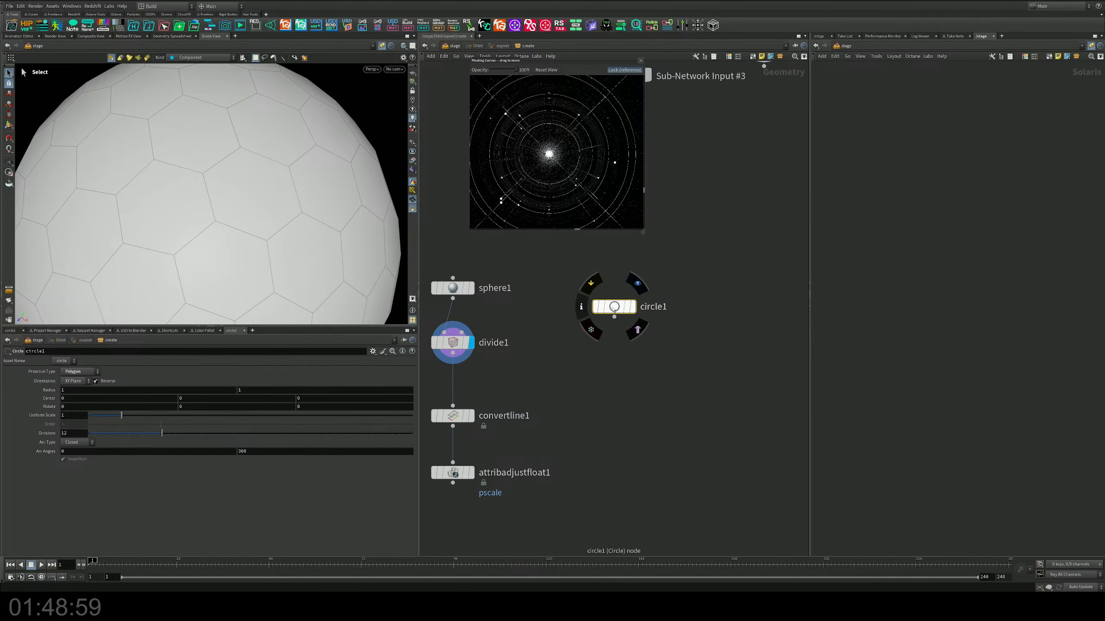
pyautogui.moveTo(618, 302)
pyautogui.click(638, 276)
# Step: Change the circle's primitive type to NURBS Curve and check the resulting outline in the viewport
pyautogui.keyDown('alt'); pyautogui.moveTo(295, 204); pyautogui.dragTo(224, 167, button='right'); pyautogui.keyUp('alt')
pyautogui.keyDown('alt'); pyautogui.moveTo(224, 168); pyautogui.dragTo(258, 165); pyautogui.keyUp('alt')
pyautogui.click(76, 372)
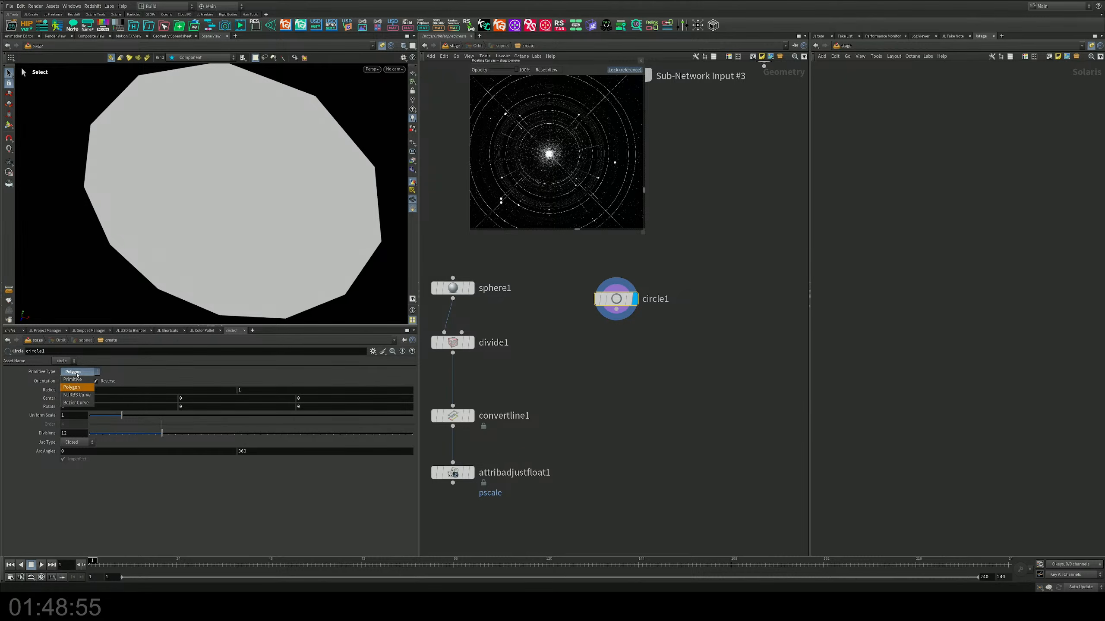
pyautogui.click(76, 397)
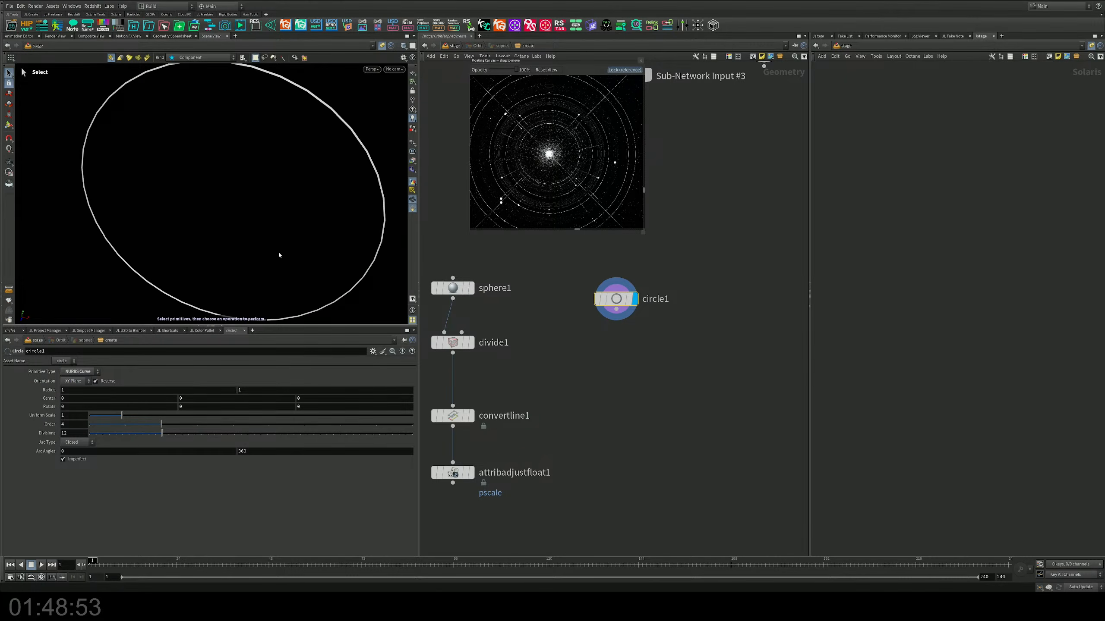
pyautogui.keyDown('alt'); pyautogui.moveTo(279, 254); pyautogui.dragTo(281, 177); pyautogui.keyUp('alt')
pyautogui.keyDown('alt'); pyautogui.moveTo(281, 178); pyautogui.dragTo(168, 256, button='right'); pyautogui.keyUp('alt')
pyautogui.keyDown('alt'); pyautogui.moveTo(168, 257); pyautogui.dragTo(217, 276); pyautogui.keyUp('alt')
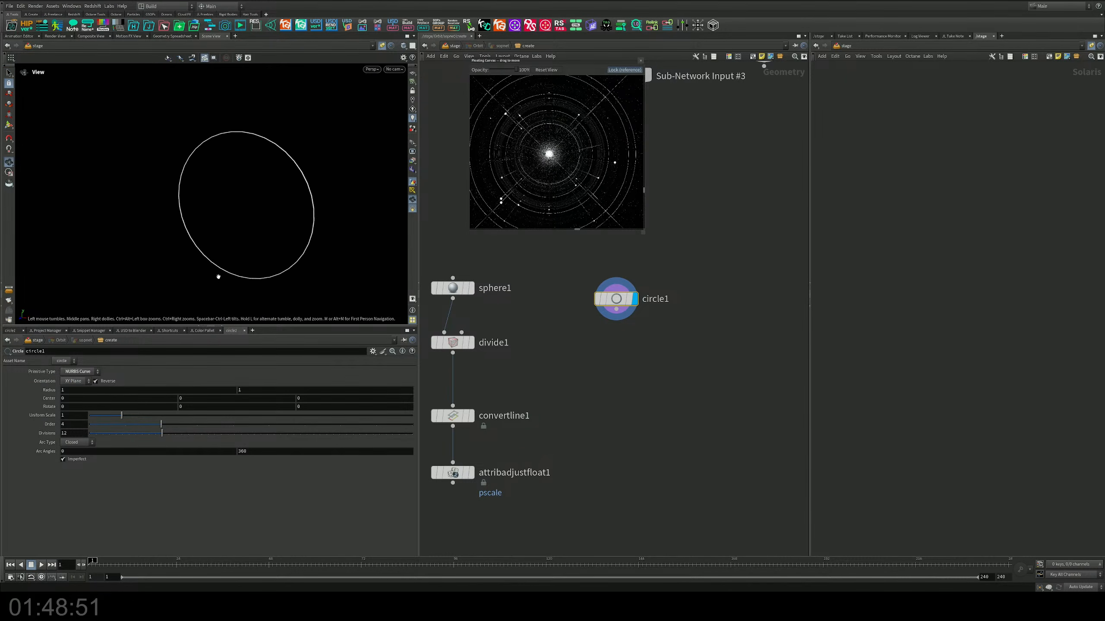
# Step: Try the YZ Plane orientation for the circle, and settle on ZX Plane so that it lies flat
pyautogui.click(70, 382)
pyautogui.click(72, 398)
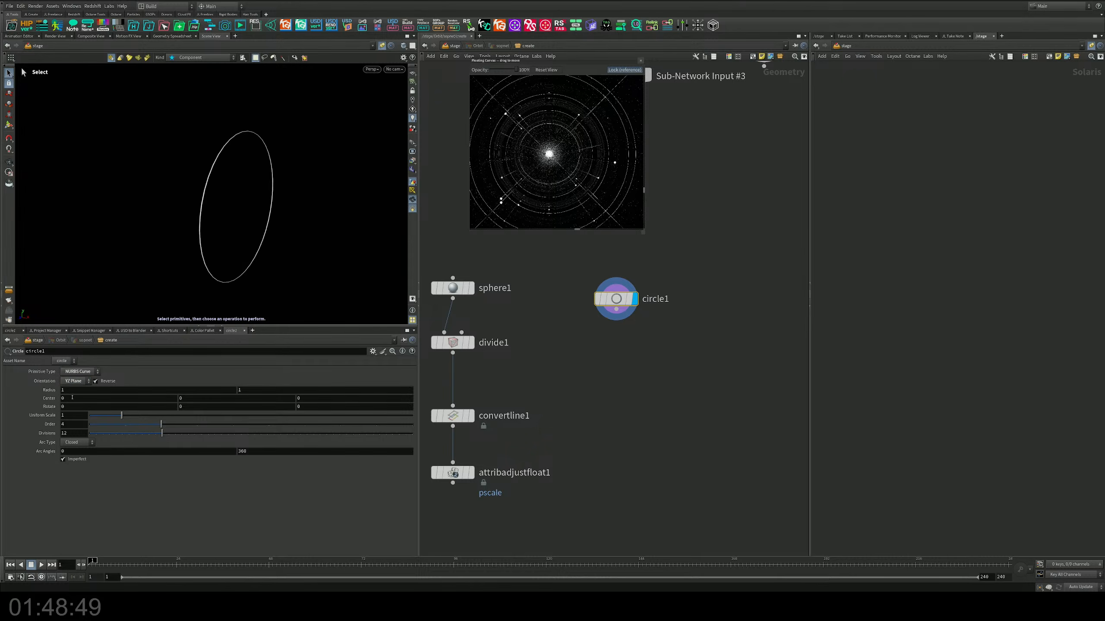
pyautogui.click(73, 382)
pyautogui.click(71, 406)
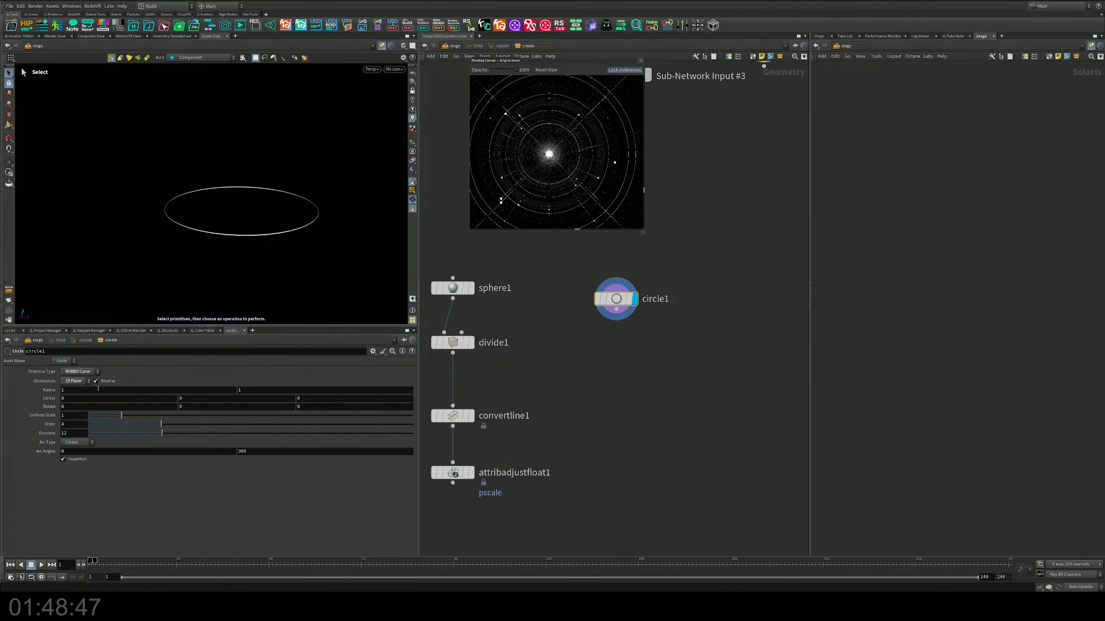
pyautogui.keyDown('alt'); pyautogui.moveTo(261, 183); pyautogui.dragTo(225, 195); pyautogui.keyUp('alt')
# Step: Duplicate the pscale adjustment node, connect the copy after circle1 and display its result
pyautogui.moveTo(585, 319); pyautogui.dragTo(629, 278, button='middle')
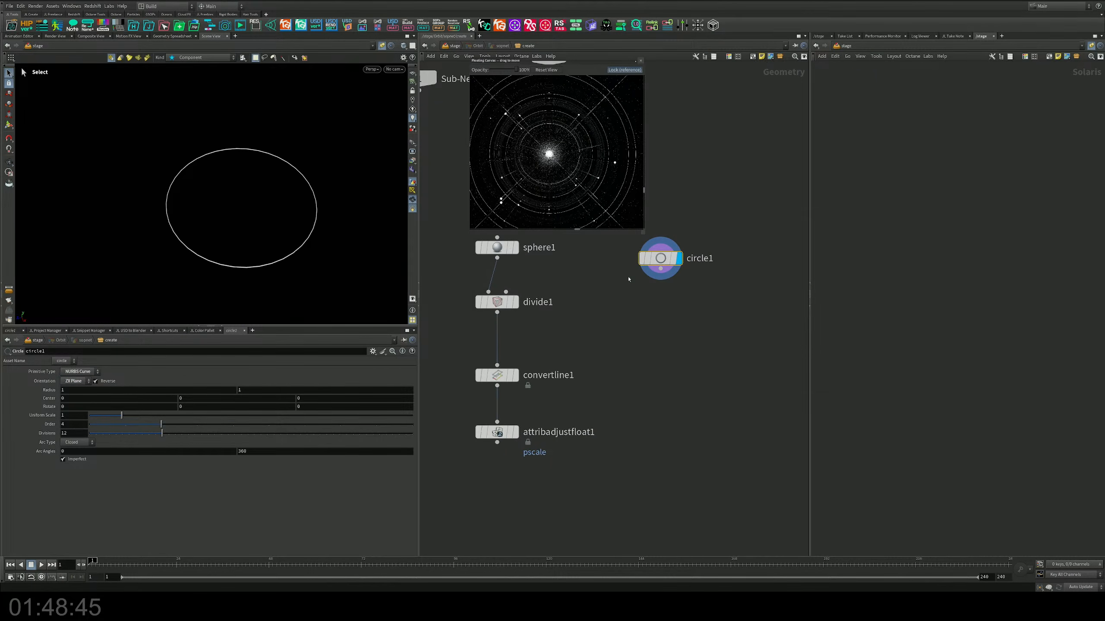
pyautogui.keyDown('alt'); pyautogui.moveTo(493, 433); pyautogui.dragTo(667, 376); pyautogui.keyUp('alt')
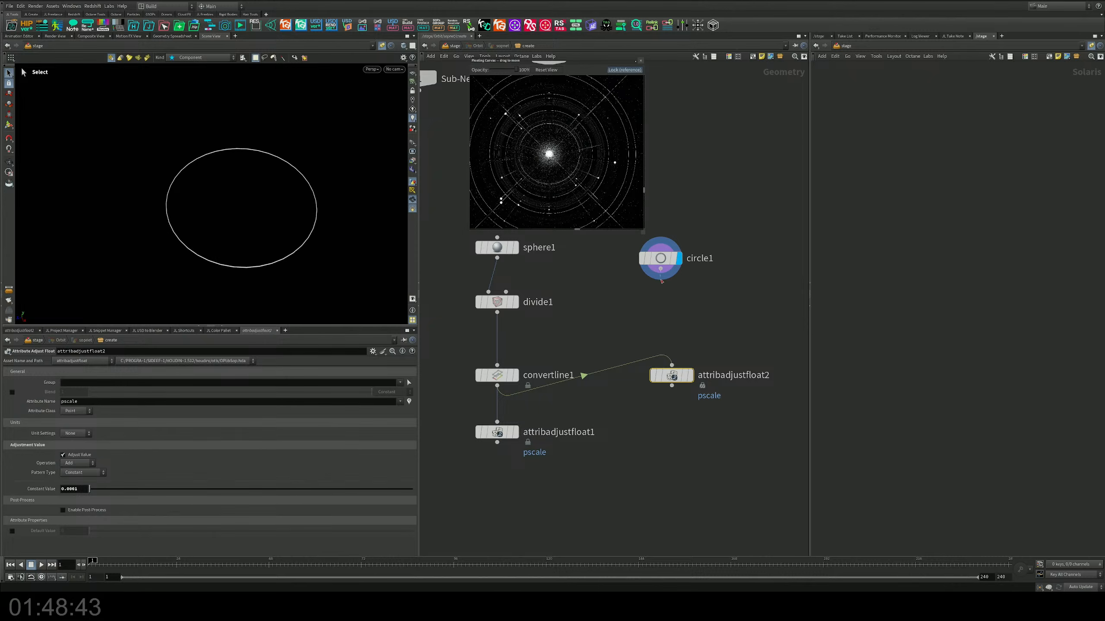
pyautogui.moveTo(662, 280); pyautogui.dragTo(624, 398)
# Step: Make the viewport show the Create geometry network instead of the stage and inspect the circle there
pyautogui.keyDown('alt'); pyautogui.moveTo(301, 224); pyautogui.dragTo(279, 207); pyautogui.keyUp('alt')
pyautogui.keyDown('alt'); pyautogui.moveTo(279, 207); pyautogui.dragTo(249, 207, button='middle'); pyautogui.keyUp('alt')
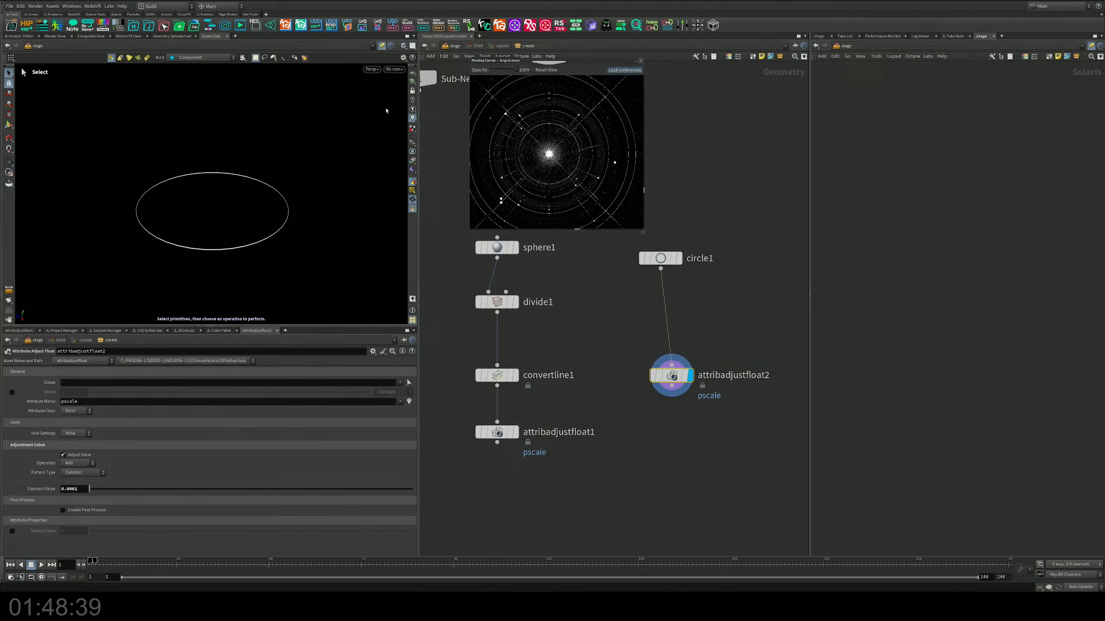
pyautogui.click(381, 46)
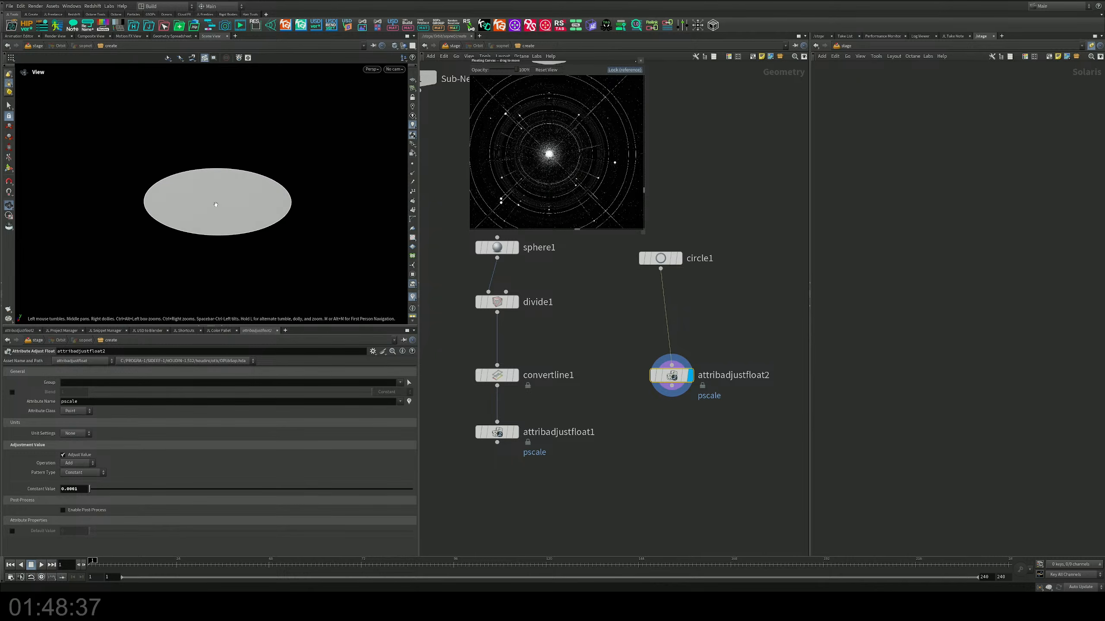
pyautogui.keyDown('alt'); pyautogui.moveTo(215, 205); pyautogui.dragTo(330, 201, button='right'); pyautogui.keyUp('alt')
# Step: Insert a copy of convertline1 between circle1 and attribadjustfloat2, and open circle1's parameters
pyautogui.moveTo(663, 260); pyautogui.dragTo(674, 260)
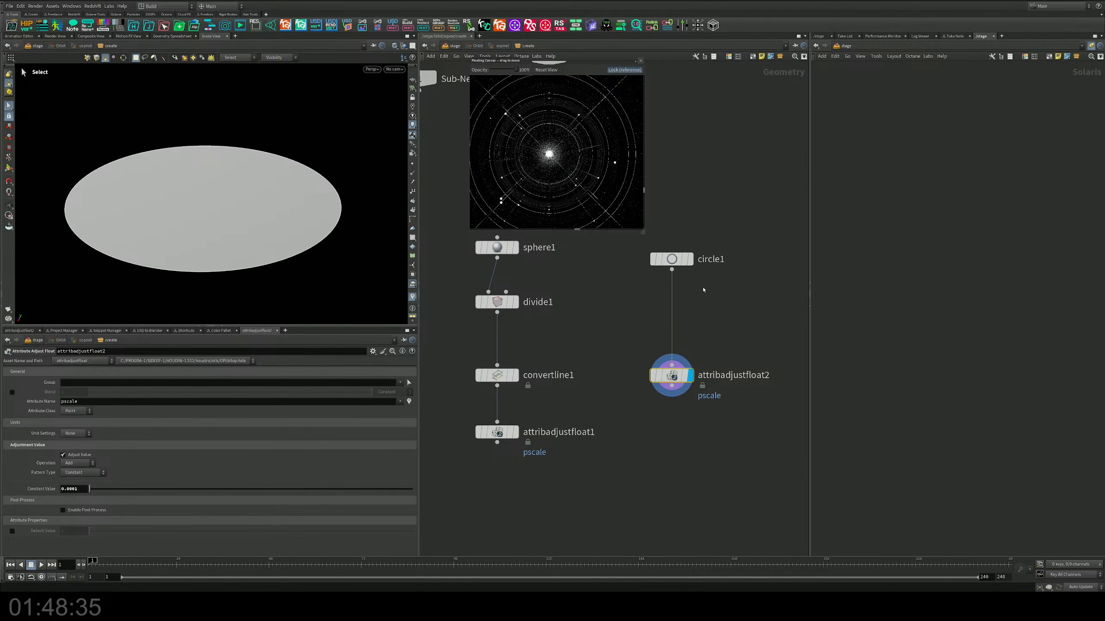
pyautogui.keyDown('alt'); pyautogui.moveTo(501, 379); pyautogui.dragTo(681, 322); pyautogui.keyUp('alt')
pyautogui.click(672, 259)
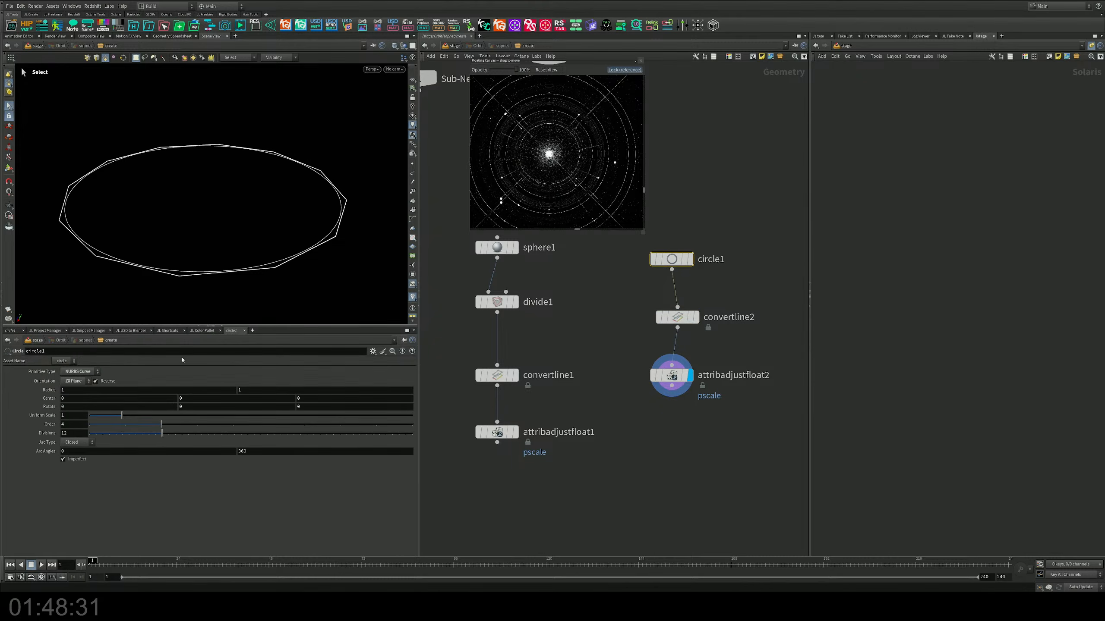
# Step: Raise circle1's divisions to 100 so that its outline becomes smooth
pyautogui.moveTo(162, 434); pyautogui.dragTo(413, 435)
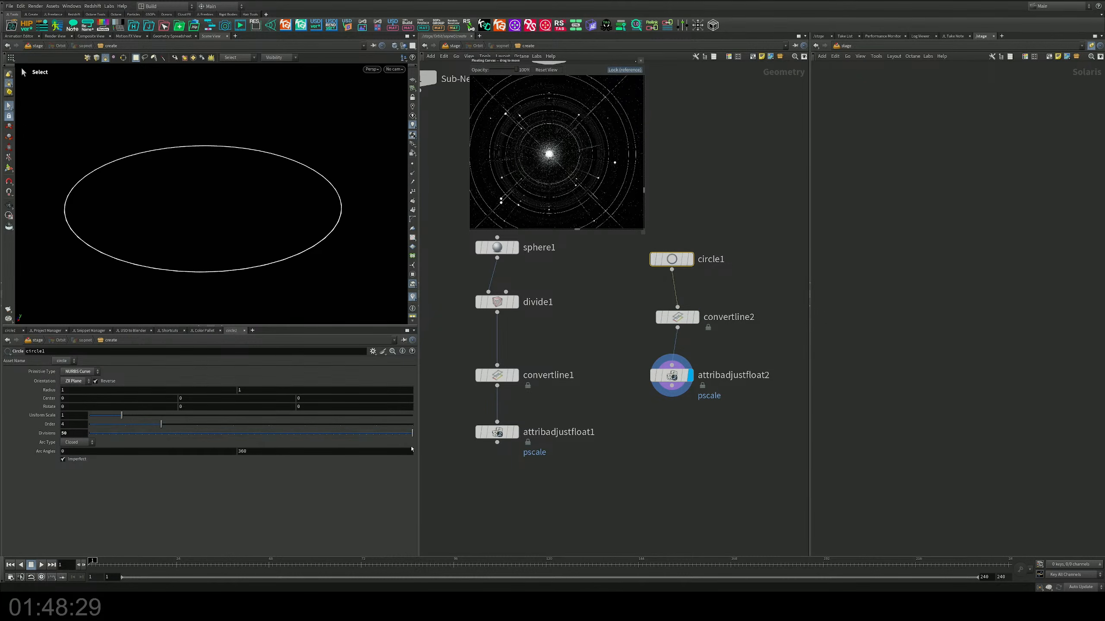
pyautogui.doubleClick(77, 432)
pyautogui.write('100')
pyautogui.moveTo(707, 428); pyautogui.dragTo(692, 435, button='middle')
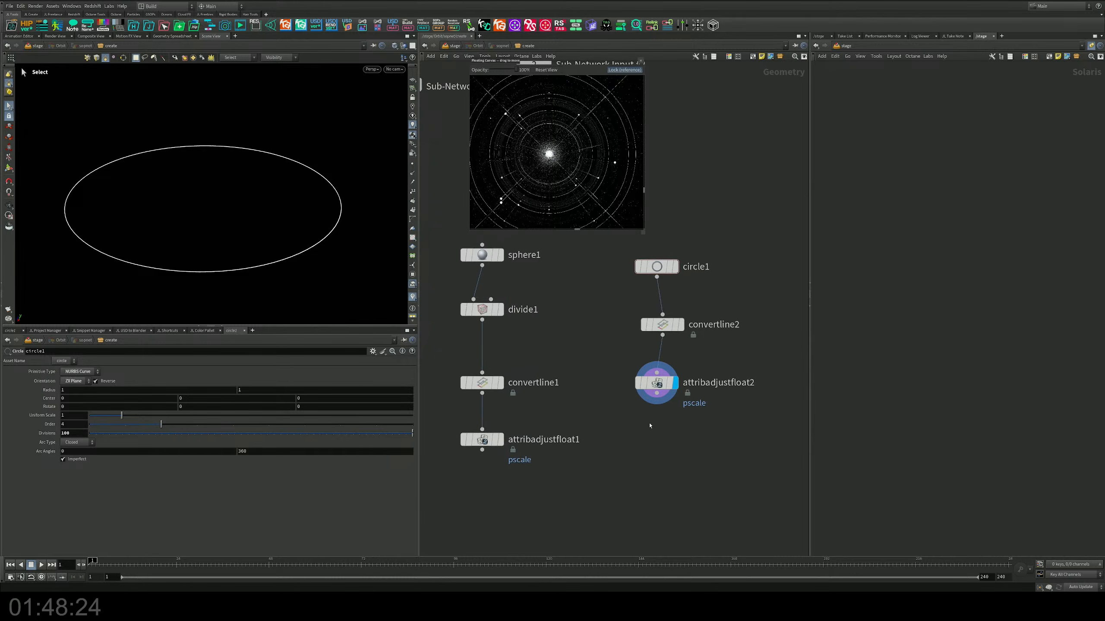
# Step: Check the circle at stage level, then go back inside the Orbit SOP Create network
pyautogui.click(452, 45)
pyautogui.keyDown('alt'); pyautogui.moveTo(282, 207); pyautogui.dragTo(238, 234); pyautogui.keyUp('alt')
pyautogui.press('s')
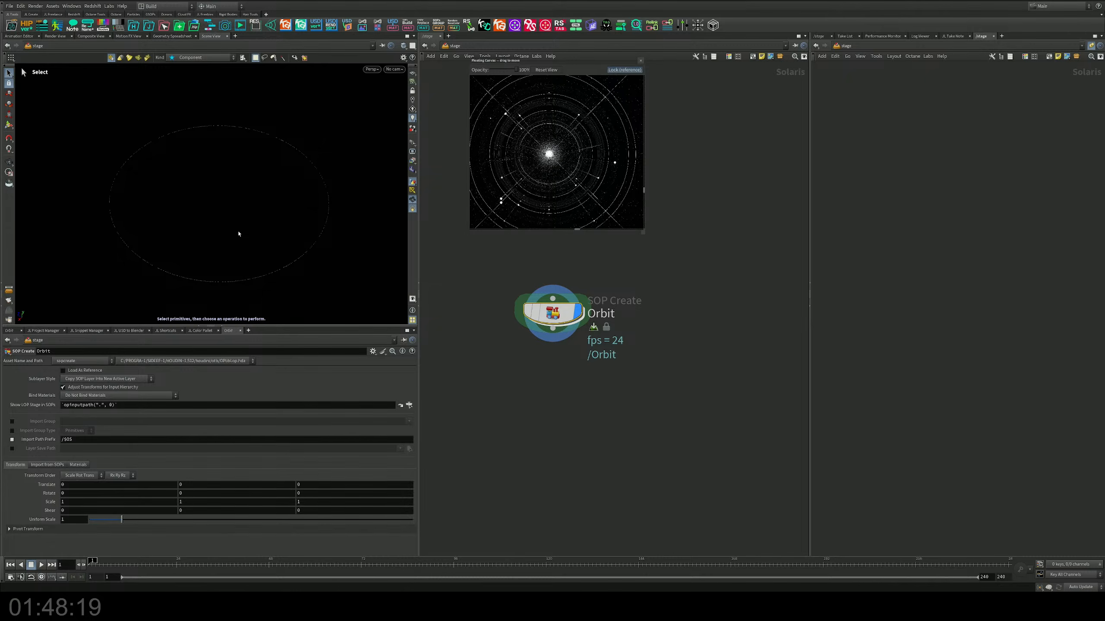
pyautogui.doubleClick(553, 313)
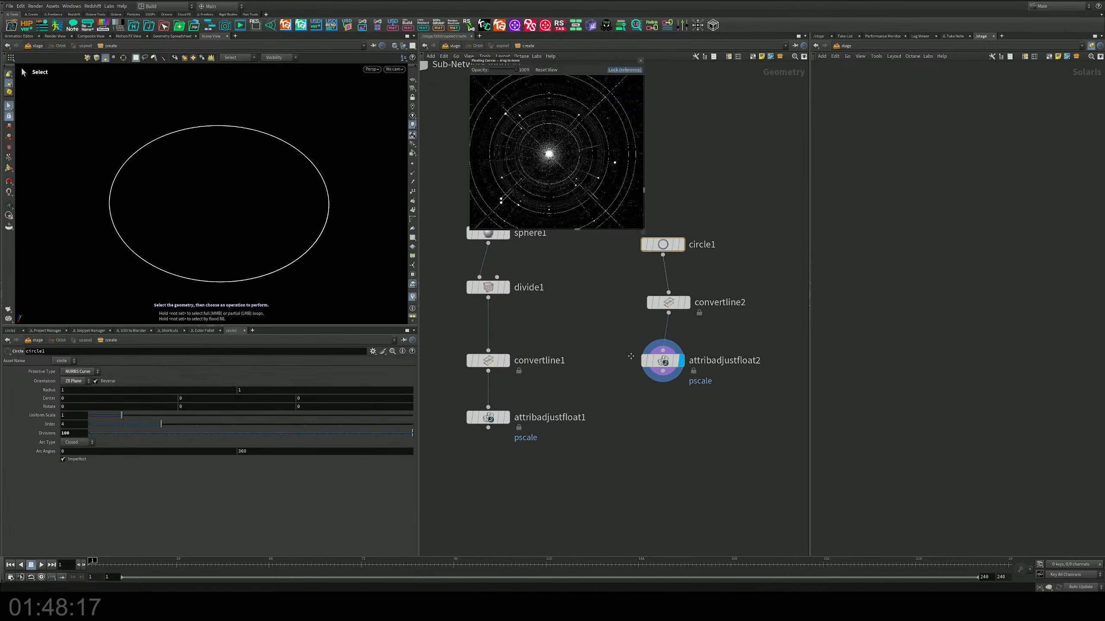
# Step: Add a Merge node fed by attribadjustfloat1 and attribadjustfloat2, and display the merged result
pyautogui.press('Tab')
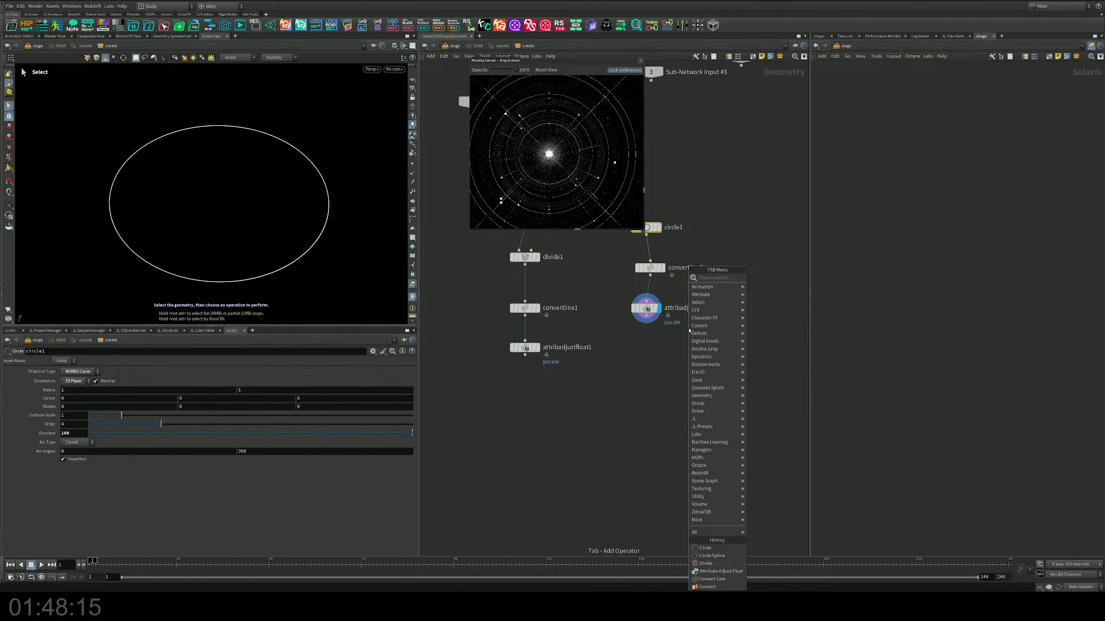
pyautogui.press('Escape')
pyautogui.press('Tab')
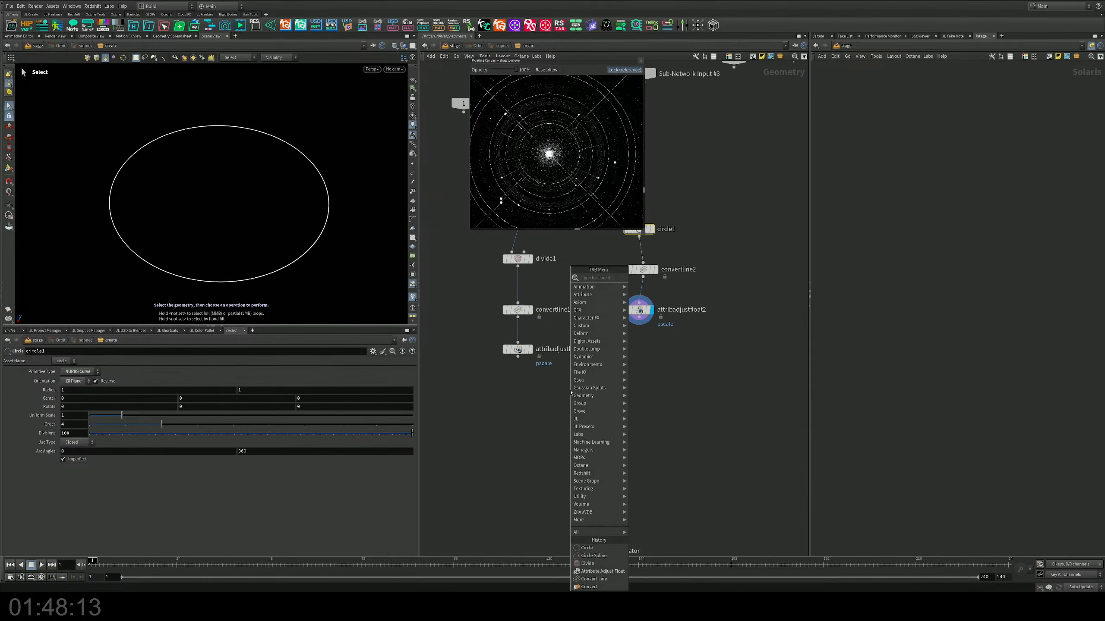
pyautogui.write('merge')
pyautogui.press('Return')
pyautogui.click(564, 392)
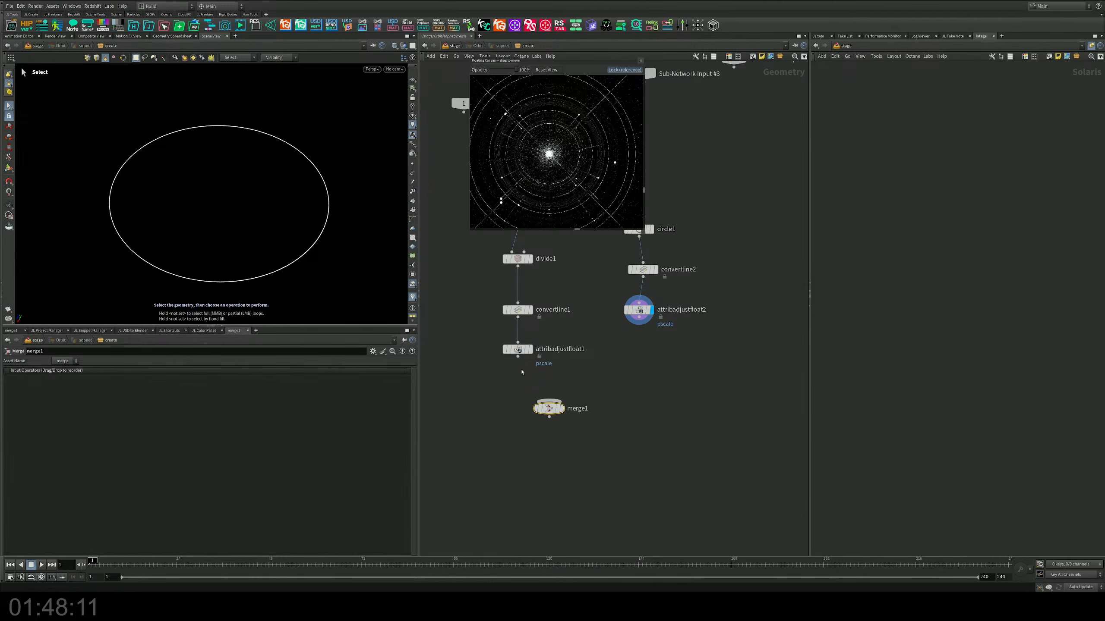
pyautogui.click(518, 357)
pyautogui.click(549, 401)
pyautogui.click(639, 324)
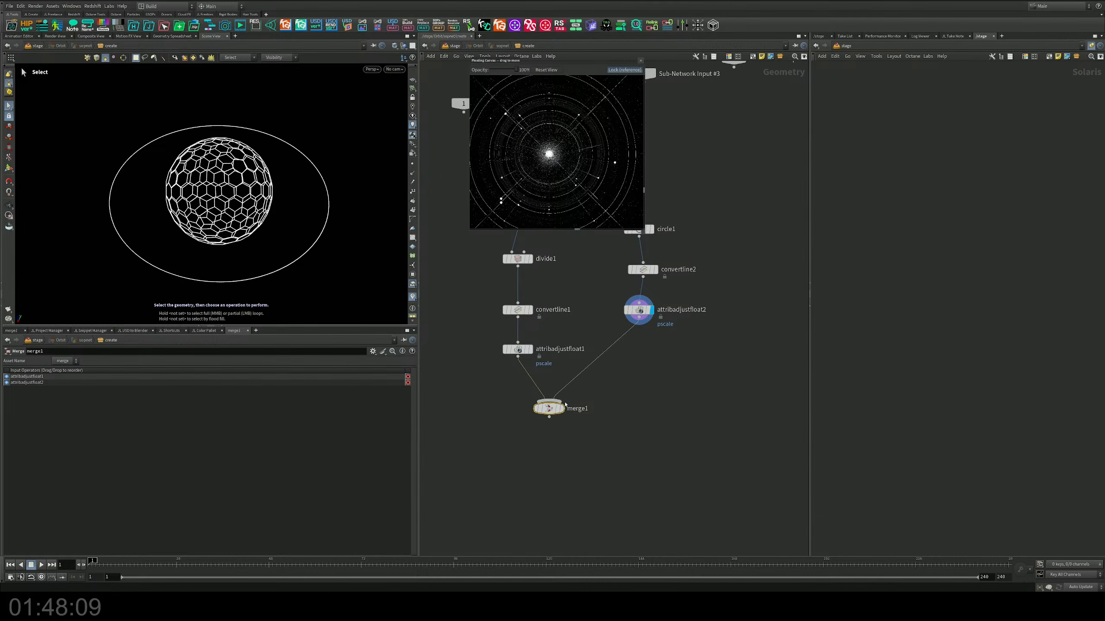
pyautogui.click(549, 402)
pyautogui.press('Escape')
# Step: Reduce circle1's uniform scale to about 0.677 so that it sits closer around the sphere
pyautogui.moveTo(340, 278); pyautogui.dragTo(285, 220)
pyautogui.moveTo(683, 241); pyautogui.dragTo(699, 299, button='middle')
pyautogui.click(655, 288)
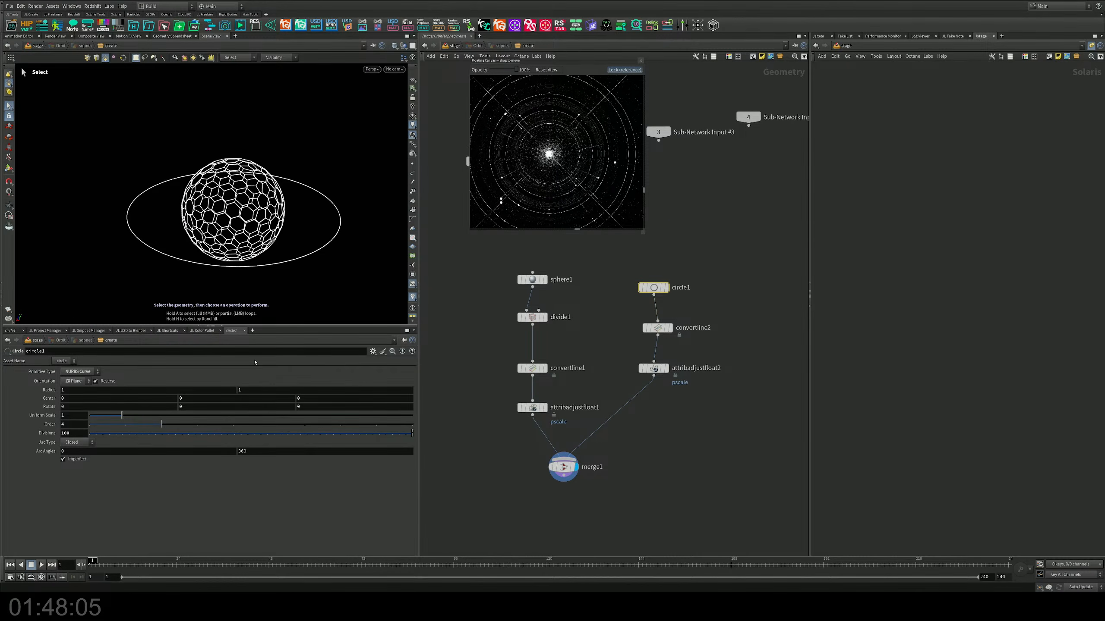
pyautogui.moveTo(120, 416); pyautogui.dragTo(111, 416)
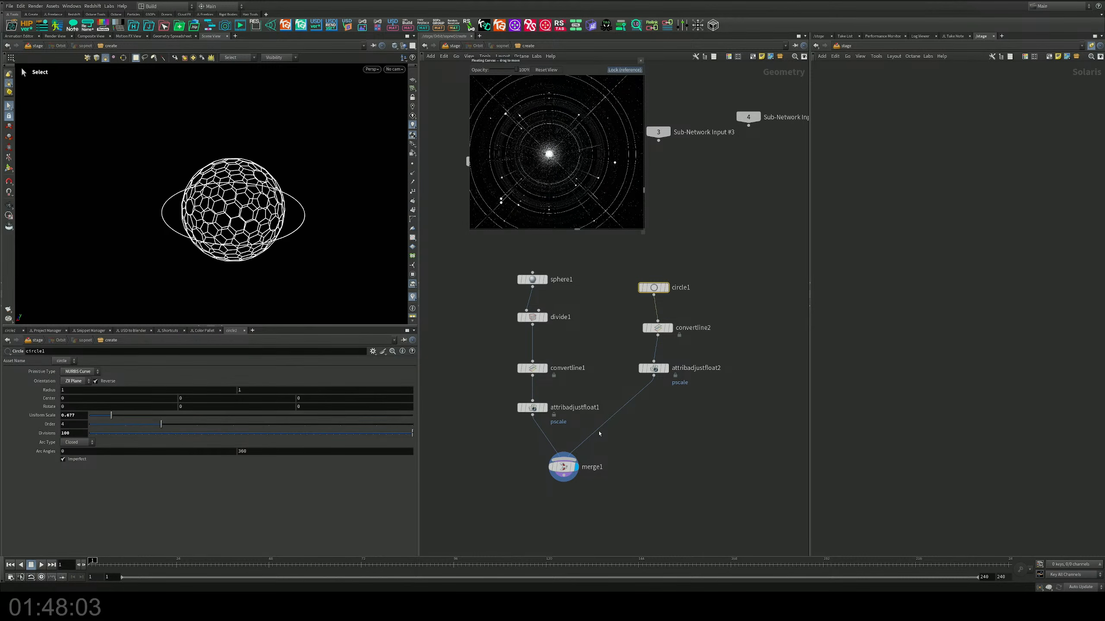
# Step: Insert a Copy and Transform node between attribadjustfloat2 and merge1
pyautogui.moveTo(599, 434); pyautogui.dragTo(581, 384, button='middle')
pyautogui.press('Tab')
pyautogui.moveTo(672, 410)
pyautogui.write('trans')
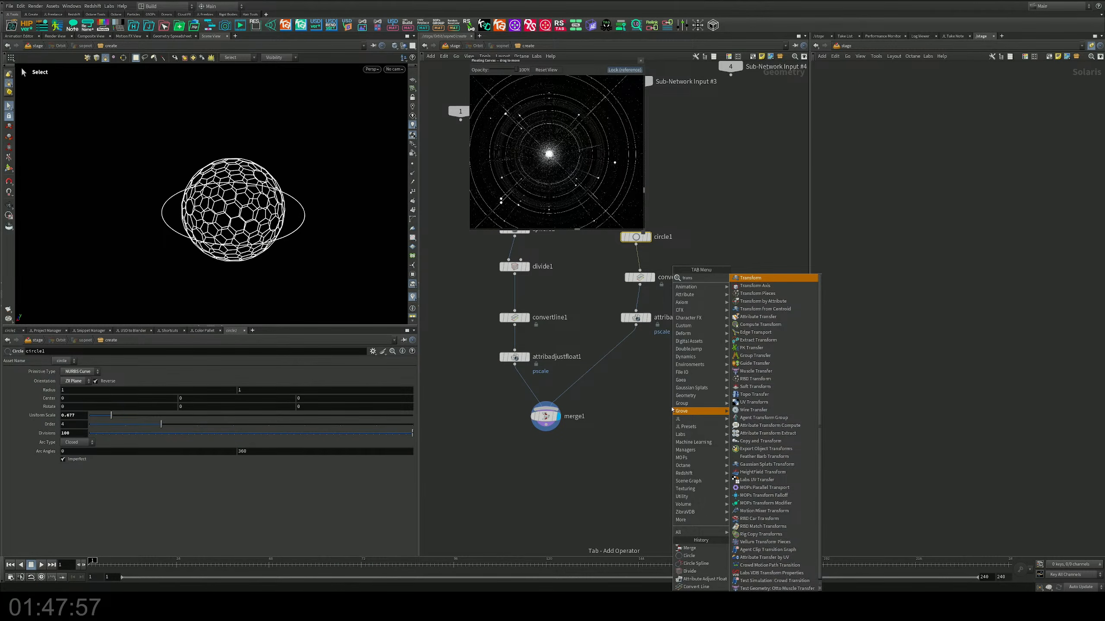
pyautogui.press('BackSpace')
pyautogui.press('BackSpace')
pyautogui.write('c')
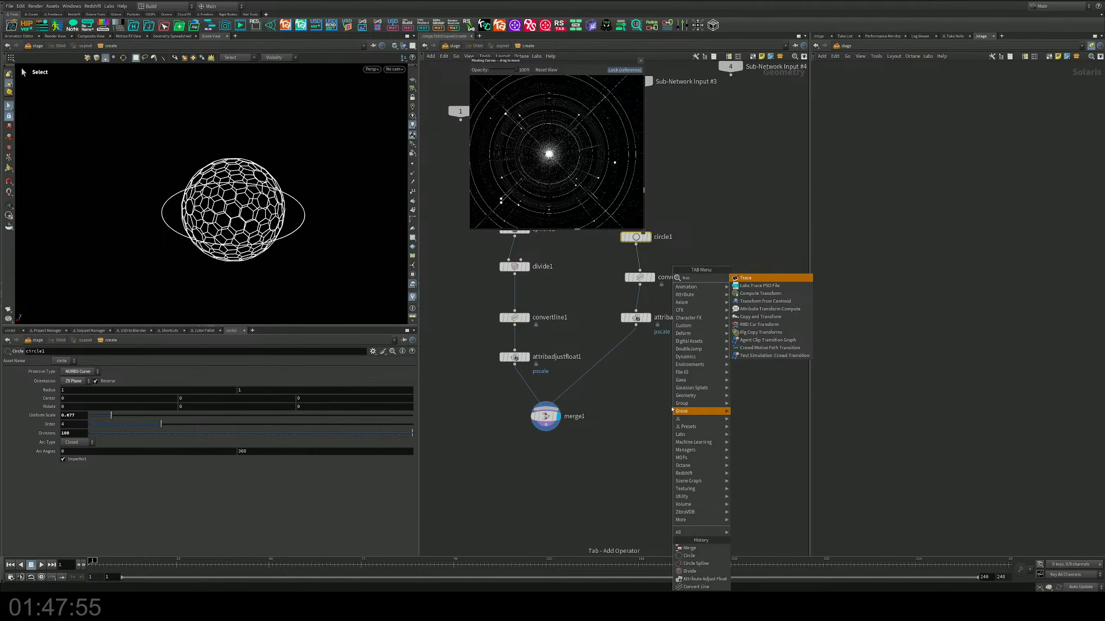
pyautogui.press('Down')
pyautogui.press('Down')
pyautogui.press('Down')
pyautogui.press('Down')
pyautogui.press('Down')
pyautogui.press('Return')
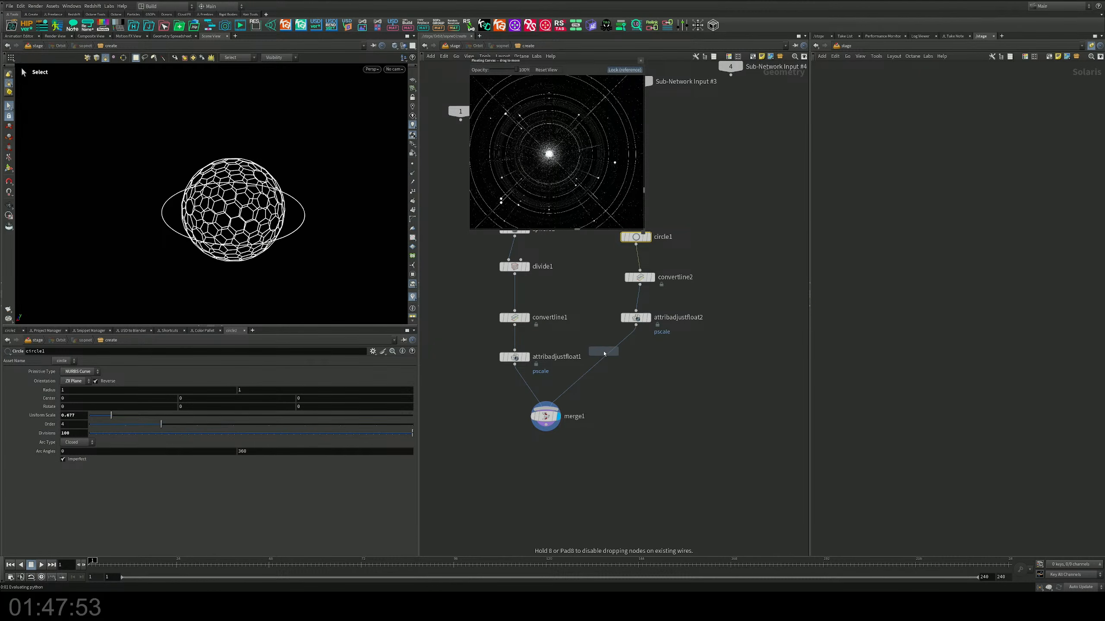
pyautogui.click(604, 353)
pyautogui.moveTo(604, 354); pyautogui.dragTo(645, 358)
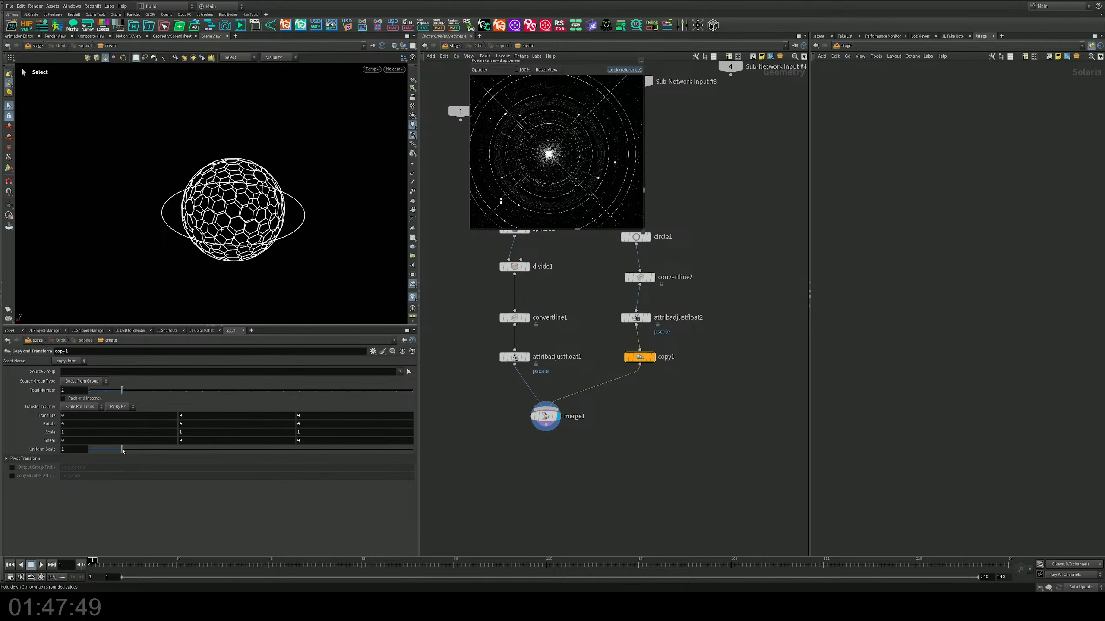
# Step: Set the copy's uniform scale to about 1.248 and its total number to 6, and inspect the concentric orbit rings
pyautogui.moveTo(122, 451); pyautogui.dragTo(129, 451)
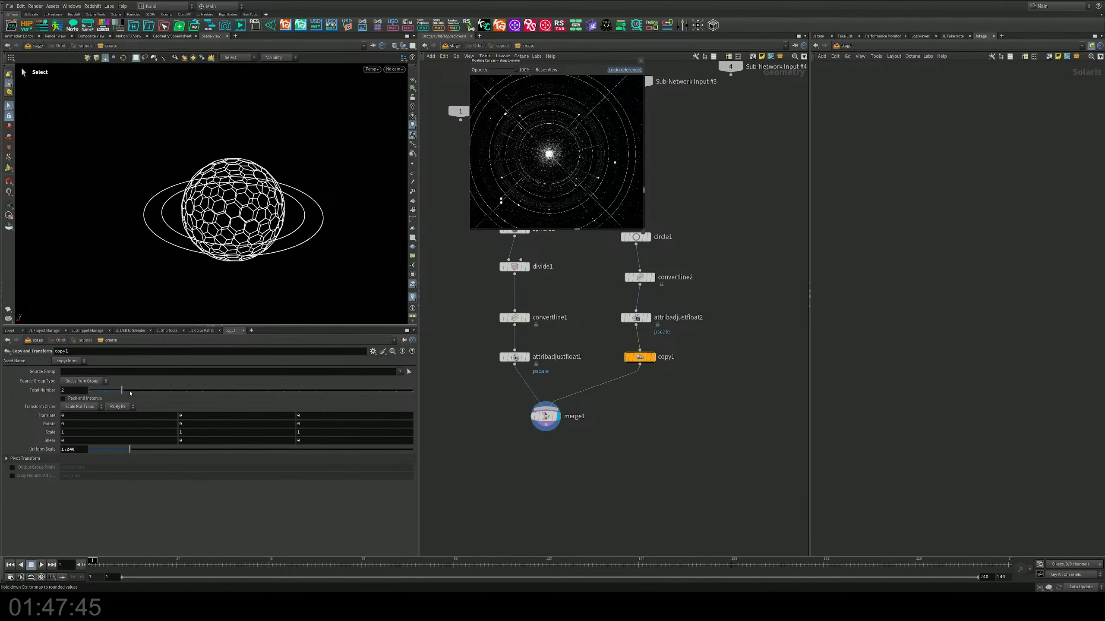
pyautogui.moveTo(130, 393); pyautogui.dragTo(188, 395)
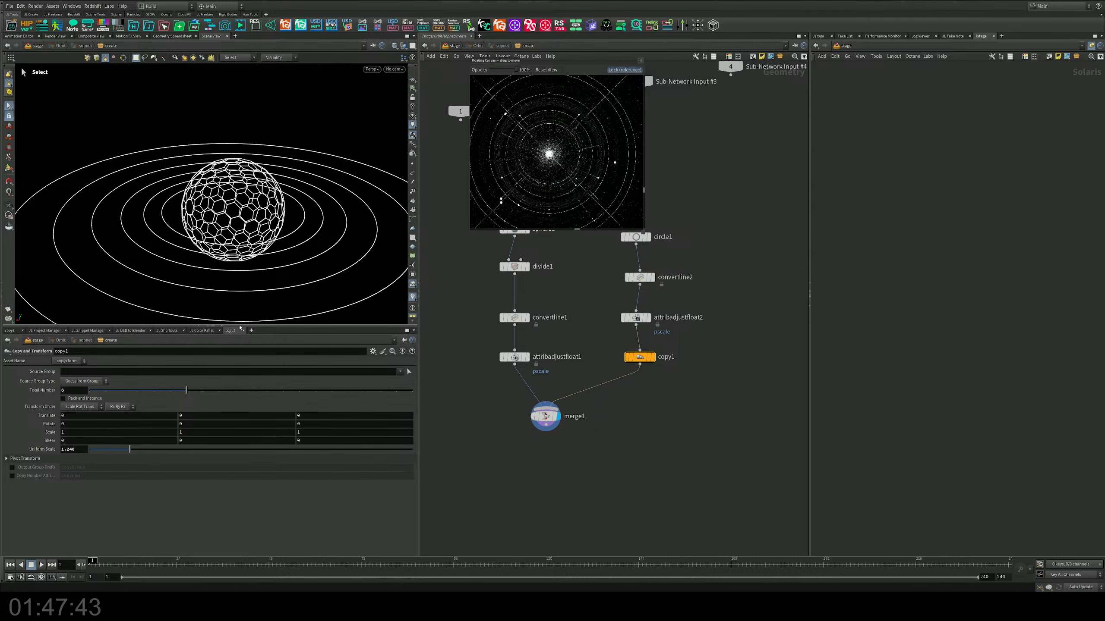
pyautogui.keyDown('alt'); pyautogui.moveTo(313, 185); pyautogui.dragTo(308, 218); pyautogui.keyUp('alt')
pyautogui.scroll(-2, 270, 217)
pyautogui.keyDown('alt'); pyautogui.moveTo(245, 220); pyautogui.dragTo(200, 221, button='middle'); pyautogui.keyUp('alt')
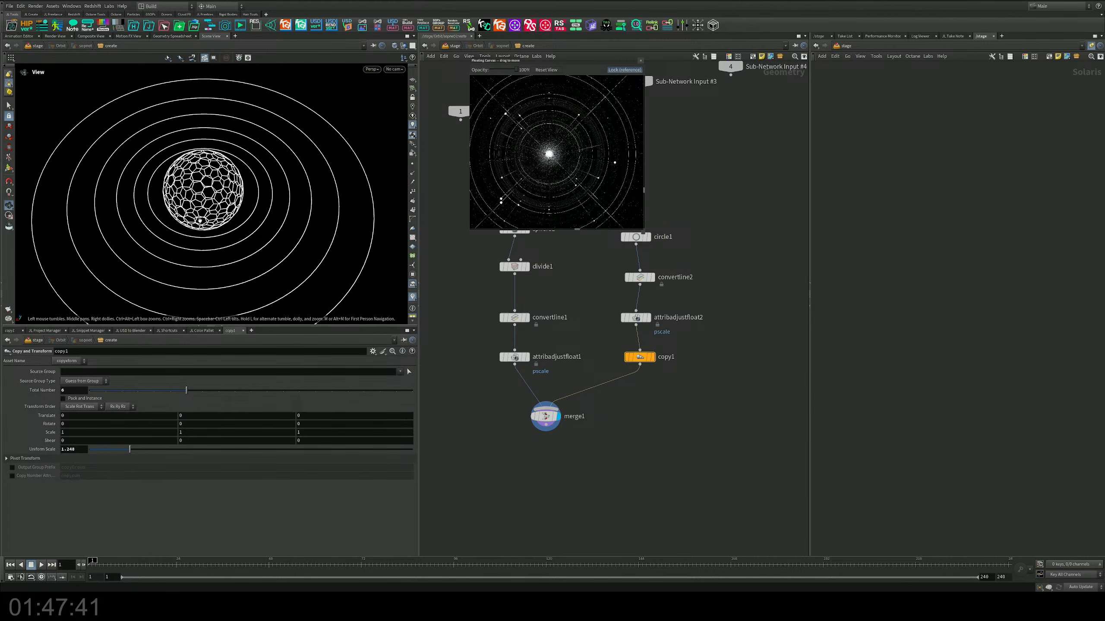
pyautogui.press('s')
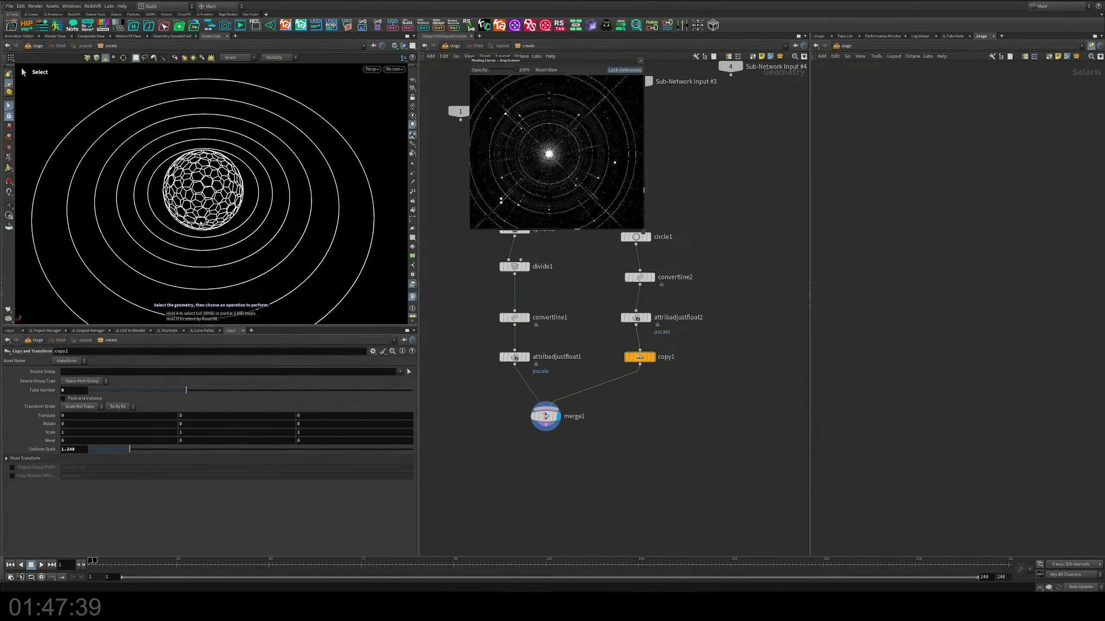
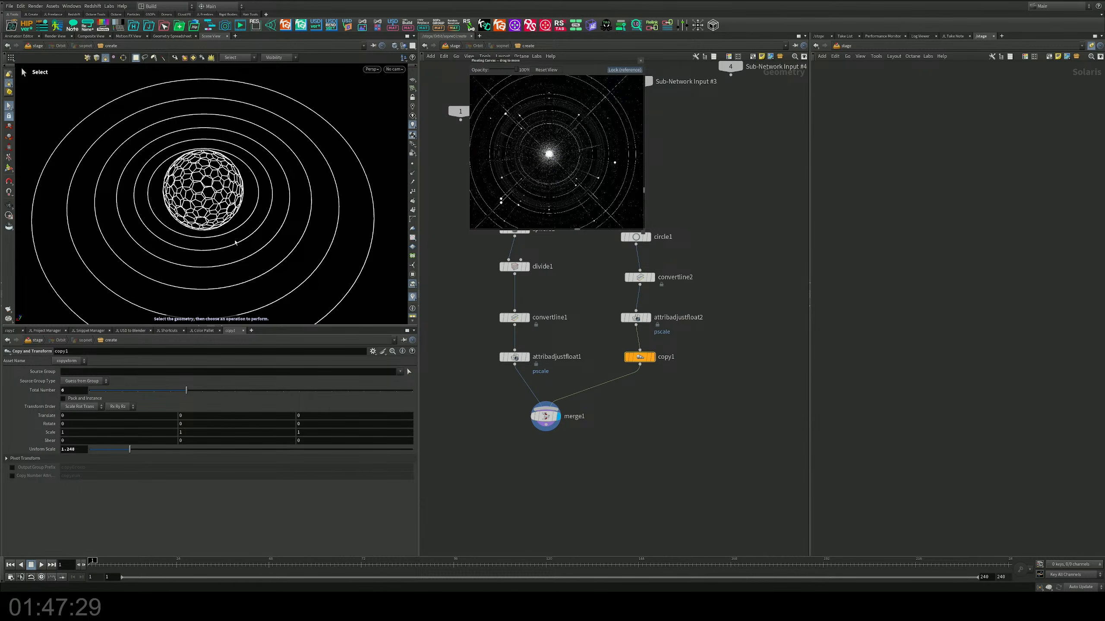
# Step: Examine the hexagonal sphere and its surrounding concentric orbit rings from several angles and distances
pyautogui.moveTo(235, 243)
pyautogui.keyDown('alt'); pyautogui.mouseDown()
pyautogui.moveTo(239, 182)
pyautogui.moveTo(241, 247)
pyautogui.mouseUp(); pyautogui.keyUp('alt')
pyautogui.keyDown('alt'); pyautogui.moveTo(242, 248); pyautogui.dragTo(261, 237, button='middle'); pyautogui.keyUp('alt')
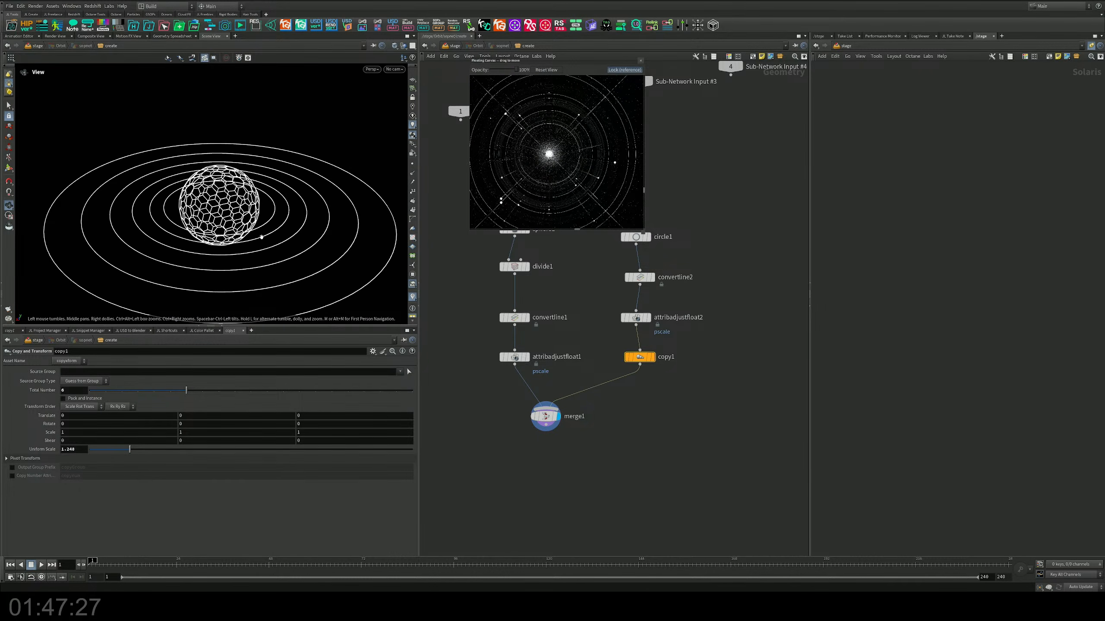
pyautogui.keyDown('alt'); pyautogui.moveTo(261, 237); pyautogui.dragTo(275, 265); pyautogui.keyUp('alt')
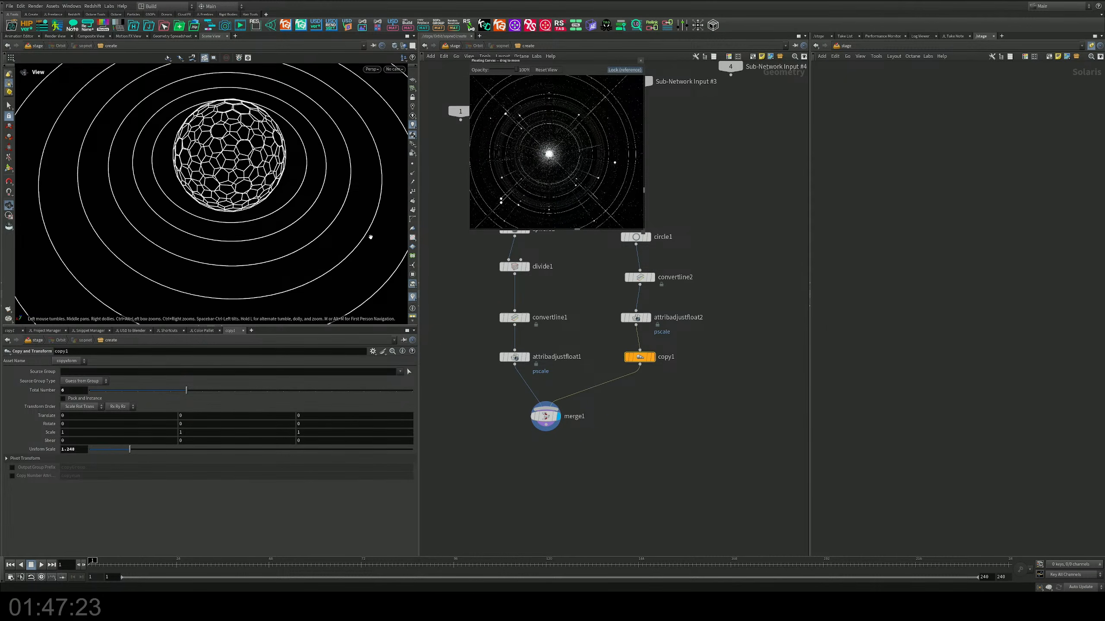
pyautogui.keyDown('alt'); pyautogui.moveTo(128, 258); pyautogui.dragTo(175, 252); pyautogui.keyUp('alt')
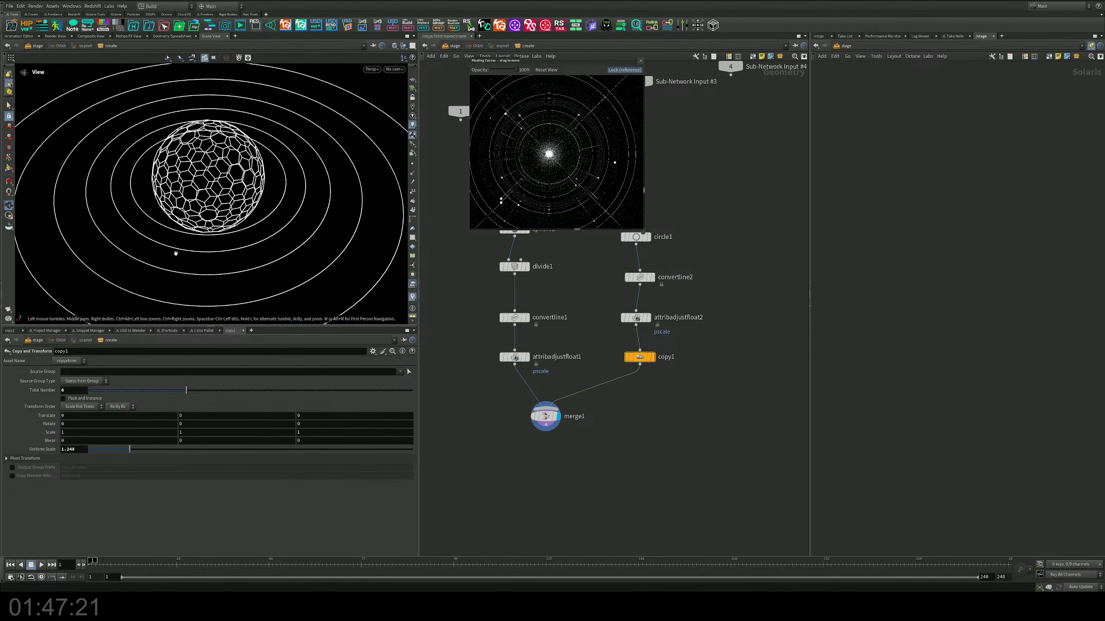
pyautogui.keyDown('alt'); pyautogui.moveTo(175, 252); pyautogui.dragTo(181, 273, button='right'); pyautogui.keyUp('alt')
pyautogui.keyDown('alt'); pyautogui.moveTo(181, 273); pyautogui.dragTo(274, 258); pyautogui.keyUp('alt')
pyautogui.keyDown('alt'); pyautogui.moveTo(274, 258); pyautogui.dragTo(312, 231, button='right'); pyautogui.keyUp('alt')
pyautogui.moveTo(323, 223)
pyautogui.keyDown('alt'); pyautogui.mouseDown()
pyautogui.moveTo(319, 211)
pyautogui.moveTo(331, 219)
pyautogui.mouseUp(); pyautogui.keyUp('alt')
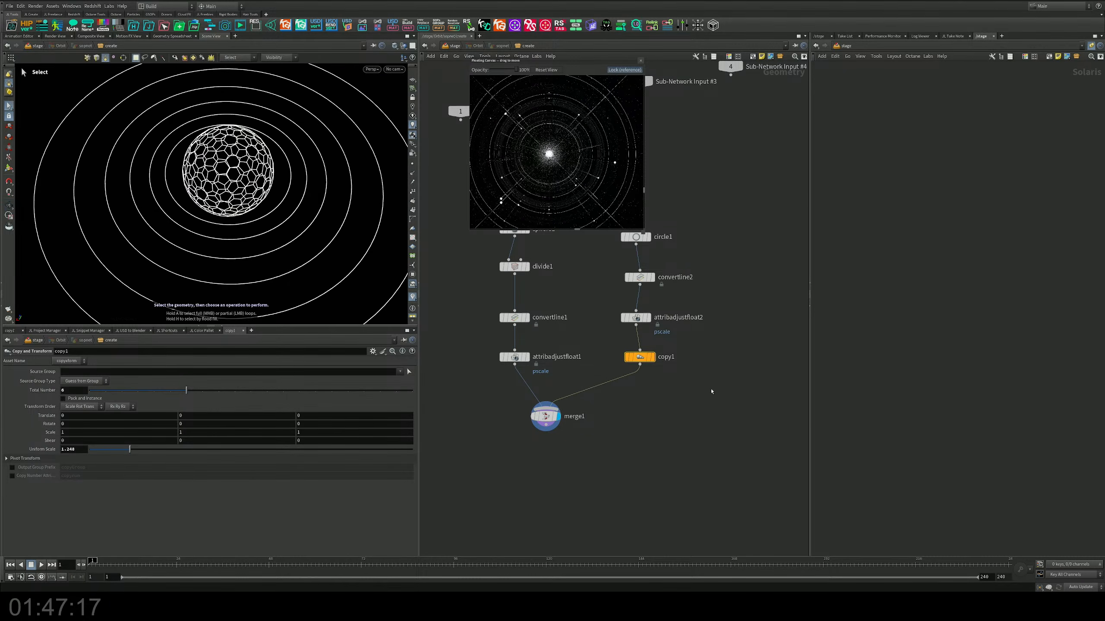
# Step: Add a Scatter node fed by copy1 and display its points along the orbit rings
pyautogui.moveTo(698, 396); pyautogui.dragTo(605, 434, button='middle')
pyautogui.moveTo(632, 367)
pyautogui.mouseDown(button='middle')
pyautogui.moveTo(628, 381)
pyautogui.moveTo(646, 365)
pyautogui.mouseUp(button='middle')
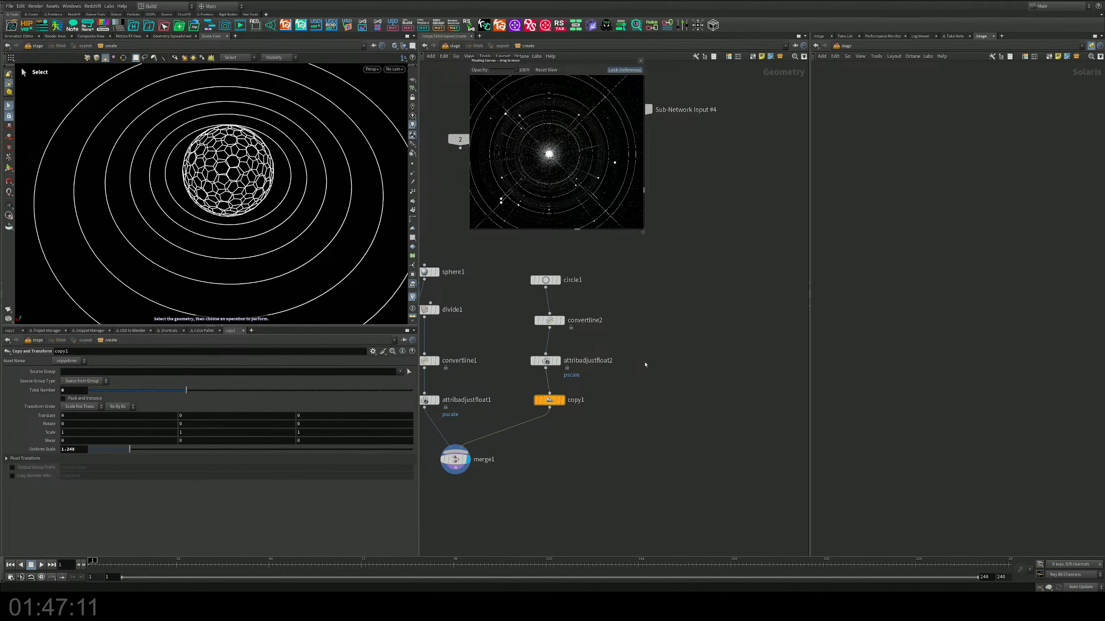
pyautogui.press('Tab')
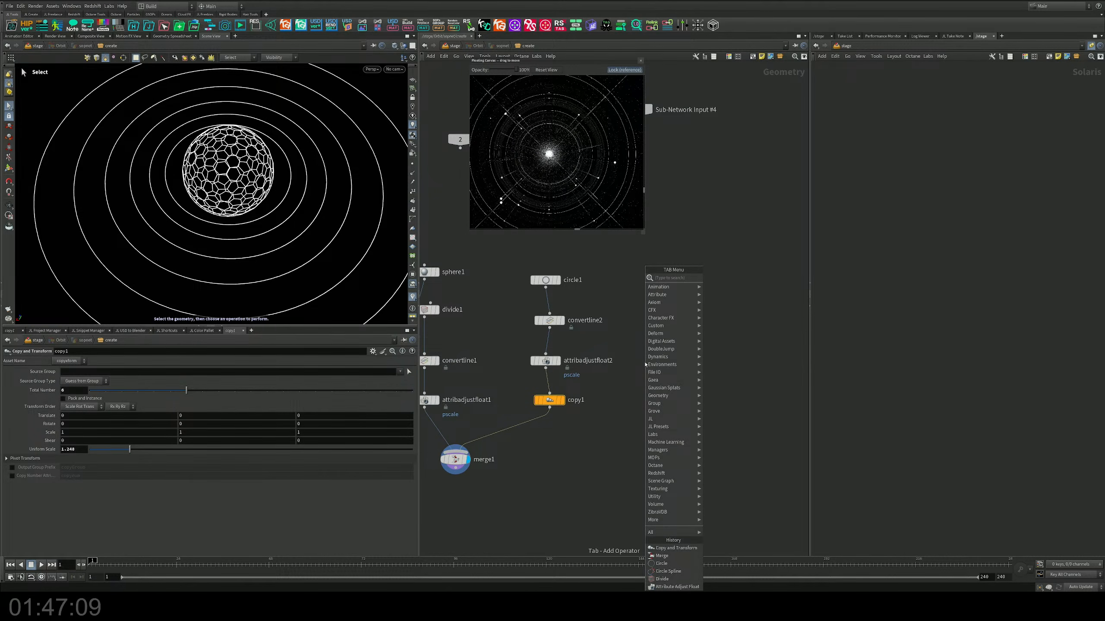
pyautogui.write('line')
pyautogui.press('Return')
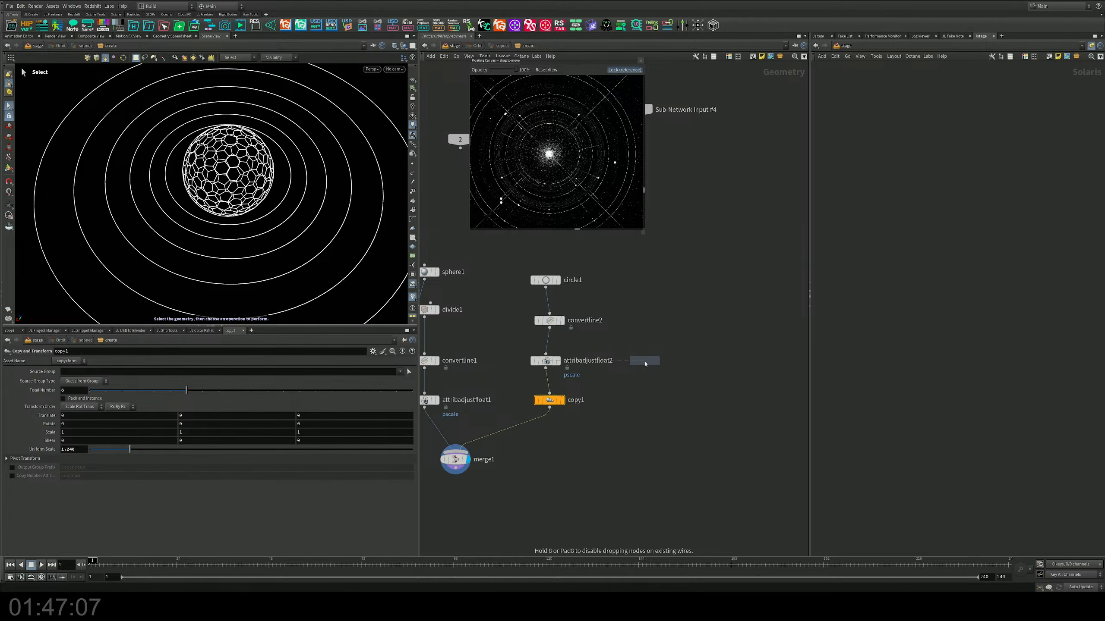
pyautogui.click(653, 390)
pyautogui.moveTo(653, 390); pyautogui.dragTo(641, 429)
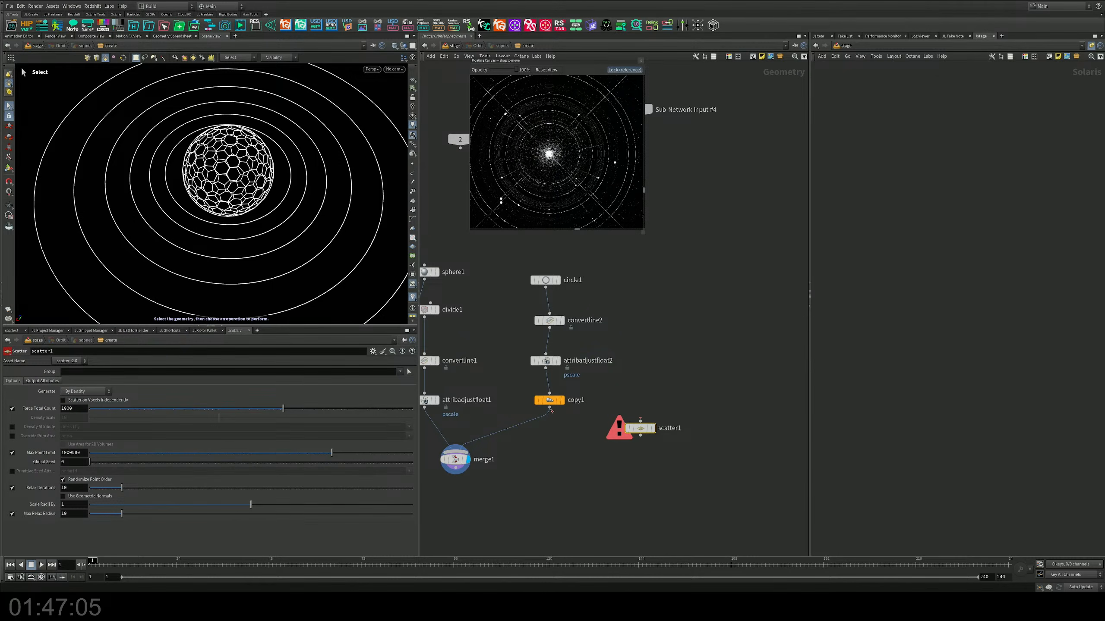
pyautogui.moveTo(550, 408); pyautogui.dragTo(641, 420)
pyautogui.click(653, 428)
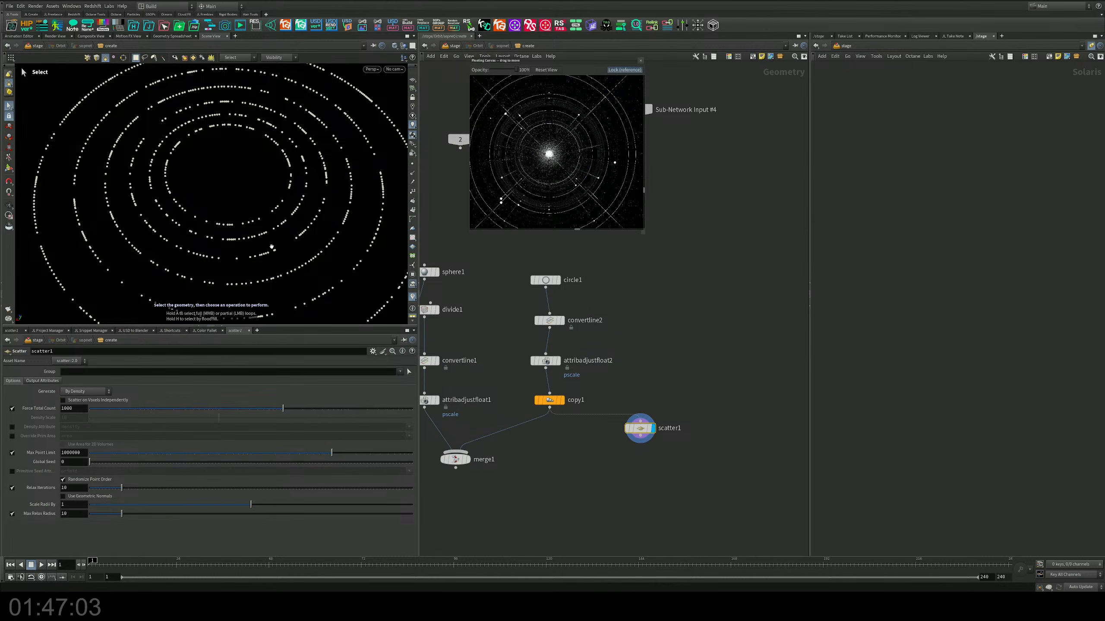
# Step: Set scatter1's force total count to 41
pyautogui.press('Escape')
pyautogui.moveTo(272, 247); pyautogui.dragTo(265, 257)
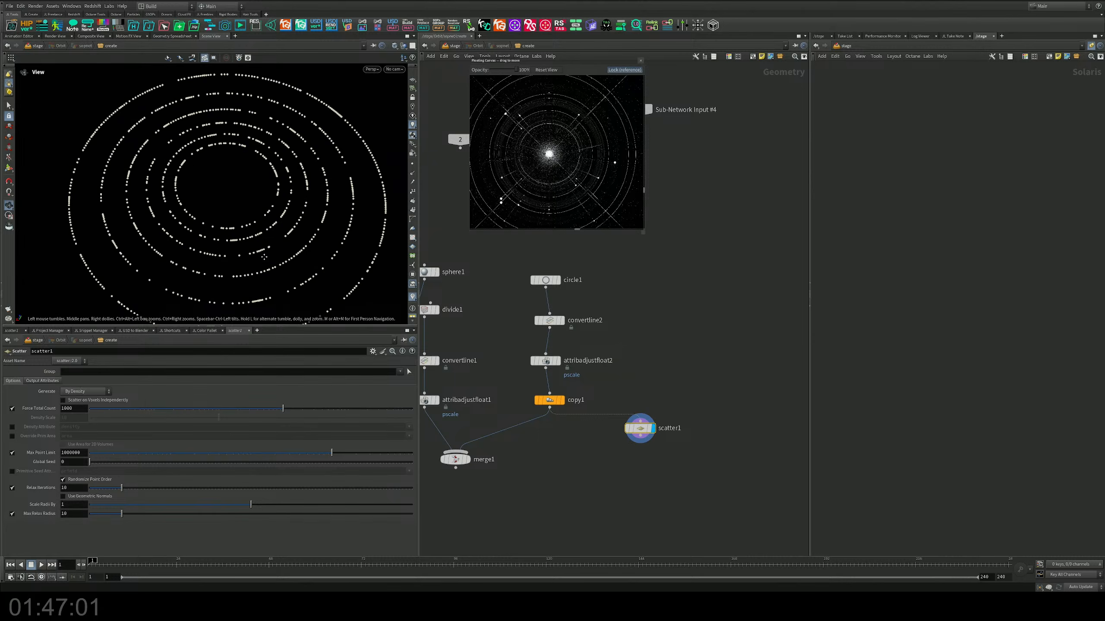
pyautogui.press('s')
pyautogui.moveTo(283, 409); pyautogui.dragTo(193, 408)
# Step: Add a Copy to Points node below scatter1, using the scattered points as its target input
pyautogui.moveTo(589, 468); pyautogui.dragTo(563, 392, button='middle')
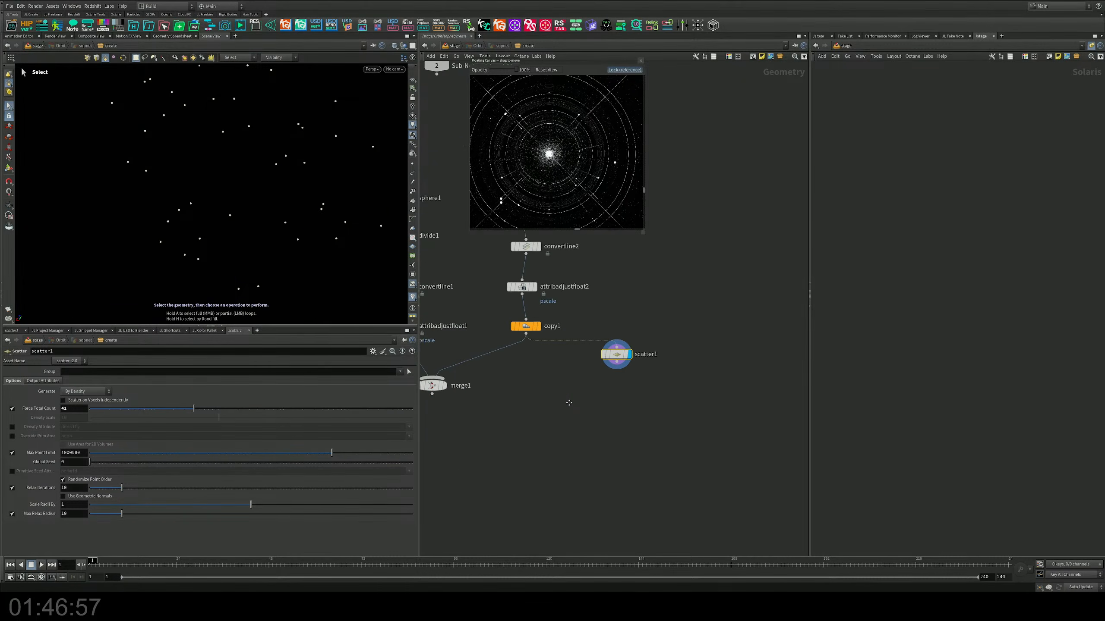
pyautogui.press('Tab')
pyautogui.write('copy')
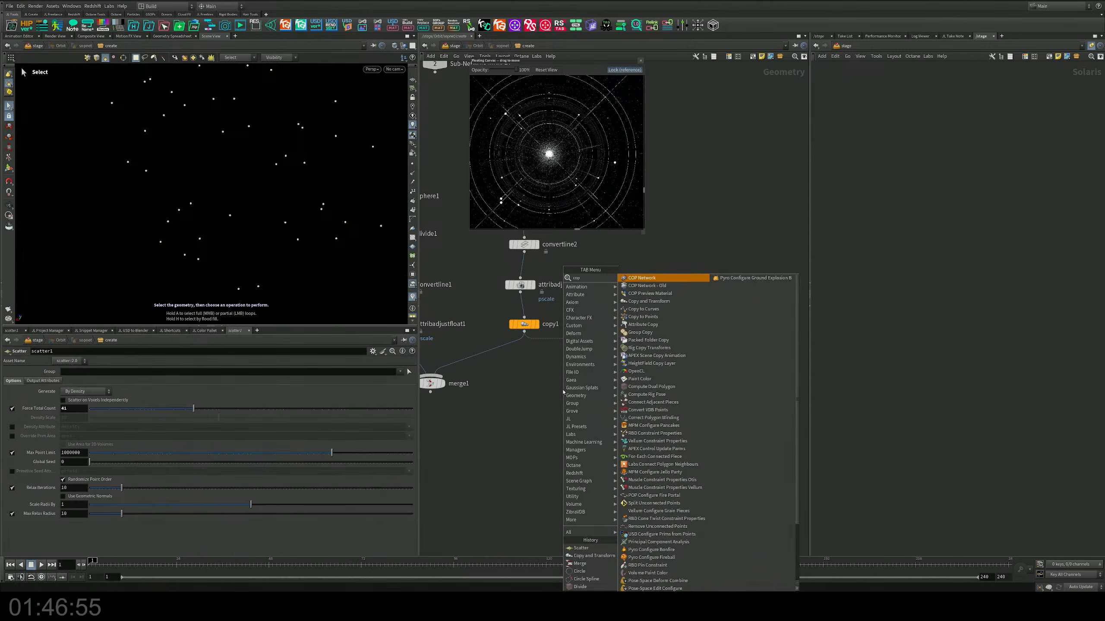
pyautogui.press('Down')
pyautogui.press('Down')
pyautogui.press('Return')
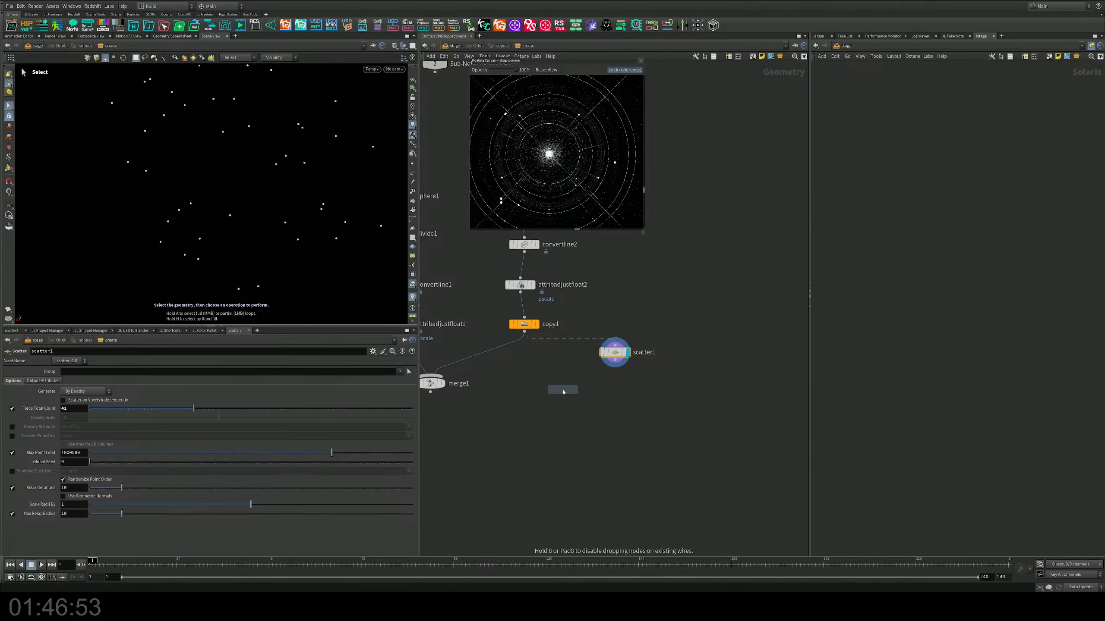
pyautogui.click(599, 411)
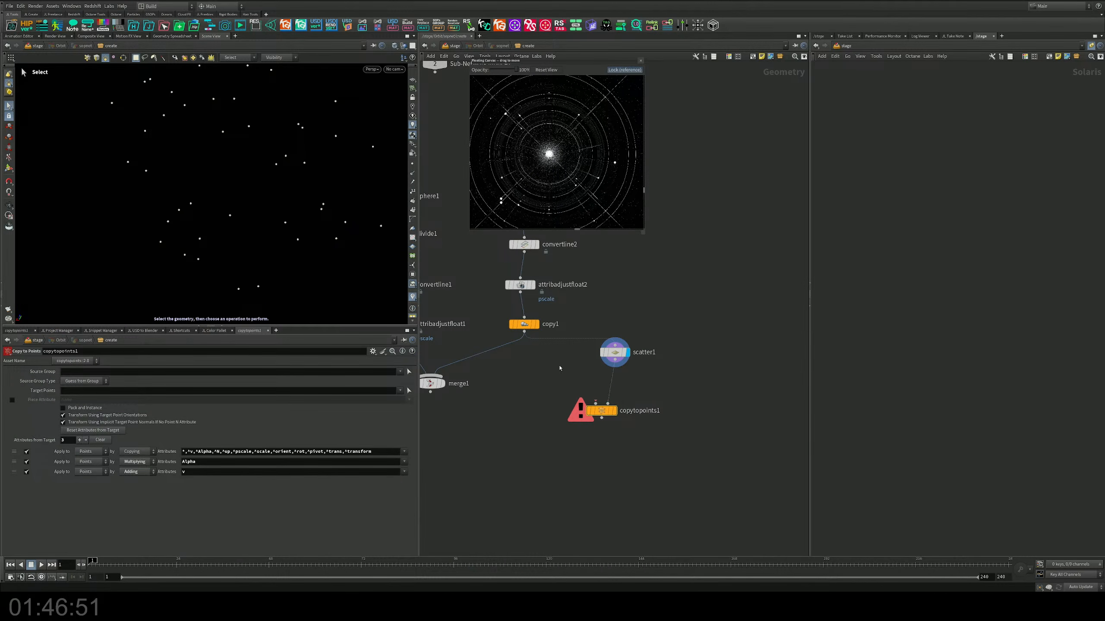
# Step: Add a Sphere node, connect it as the source geometry of copytopoints1, and display the Copy to Points result
pyautogui.moveTo(559, 366); pyautogui.dragTo(568, 365, button='middle')
pyautogui.press('Tab')
pyautogui.write('s')
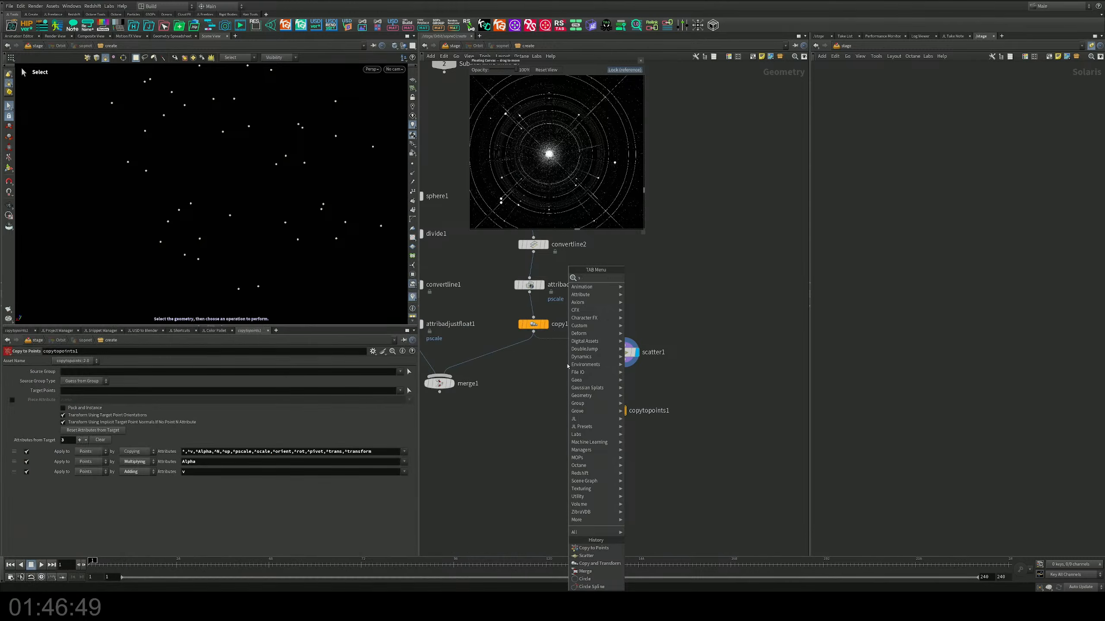
pyautogui.write('phere')
pyautogui.press('Return')
pyautogui.click(568, 366)
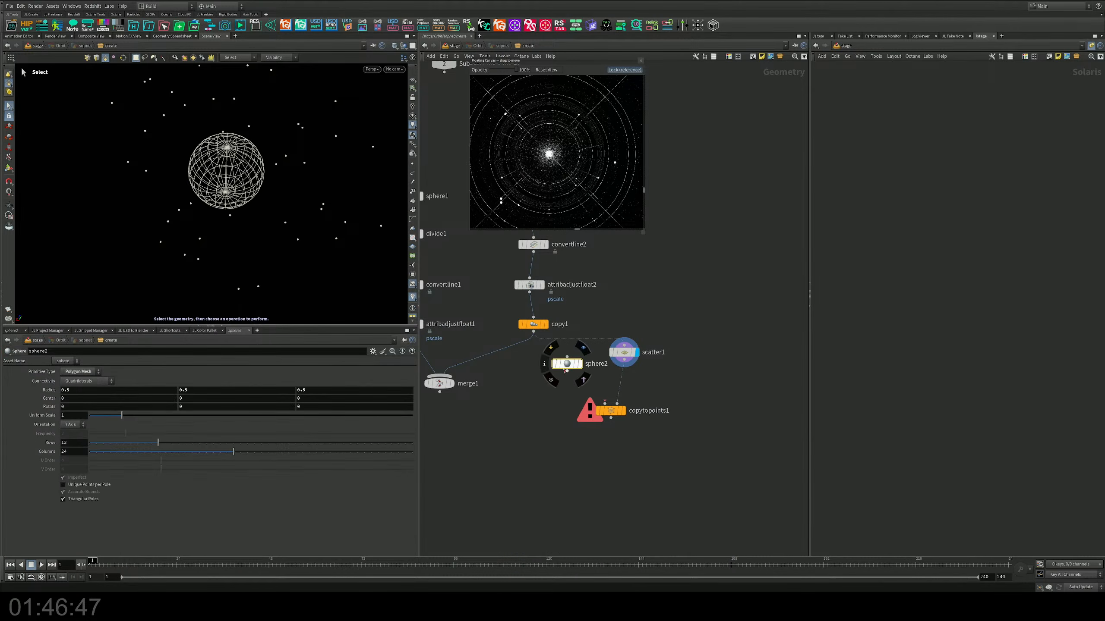
pyautogui.moveTo(567, 370); pyautogui.dragTo(628, 411)
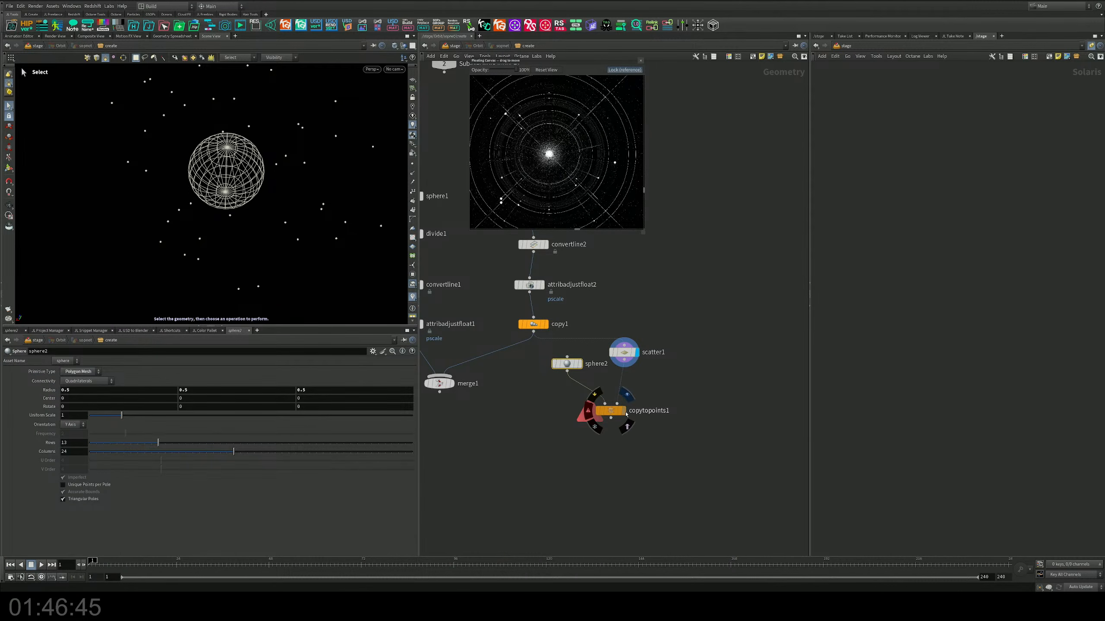
pyautogui.click(623, 411)
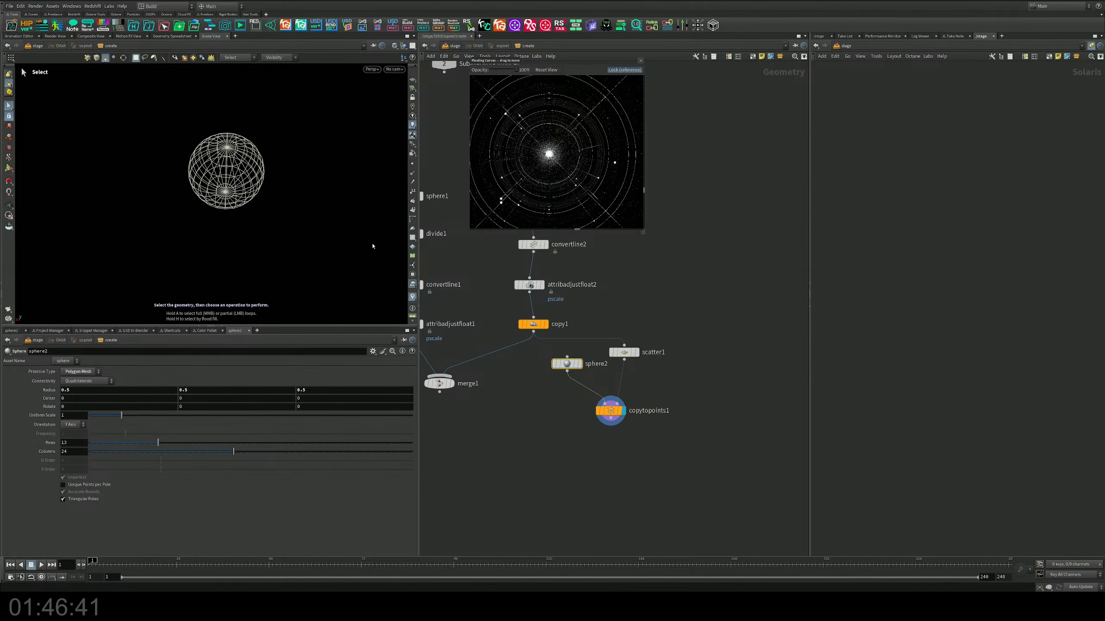
# Step: Set sphere2's uniform scale to about 0.08 and its primitive type to Polygon
pyautogui.moveTo(95, 416); pyautogui.dragTo(92, 418)
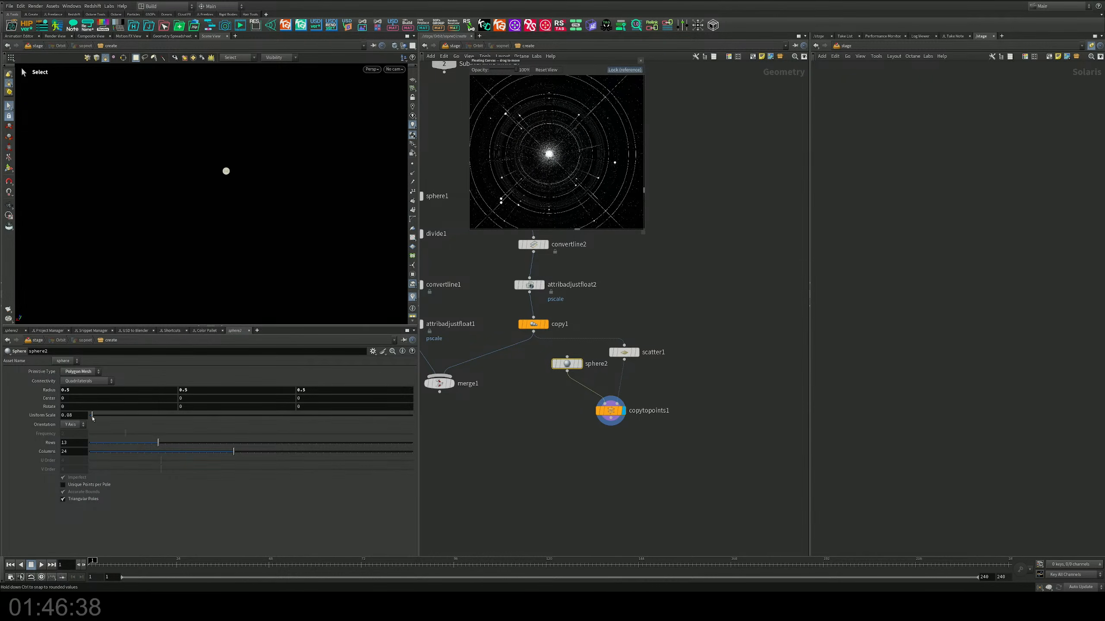
pyautogui.click(78, 372)
pyautogui.click(90, 385)
# Step: Add a second Merge node below the network and feed it with merge1 and copytopoints1
pyautogui.moveTo(593, 405); pyautogui.dragTo(624, 354, button='middle')
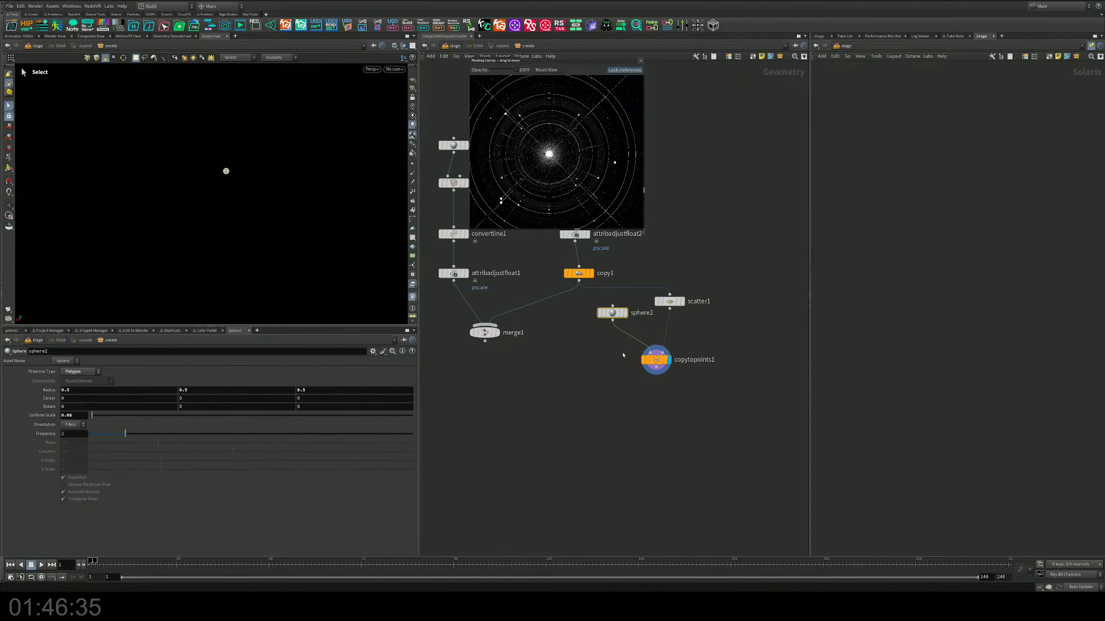
pyautogui.press('Tab')
pyautogui.write('merge')
pyautogui.press('Return')
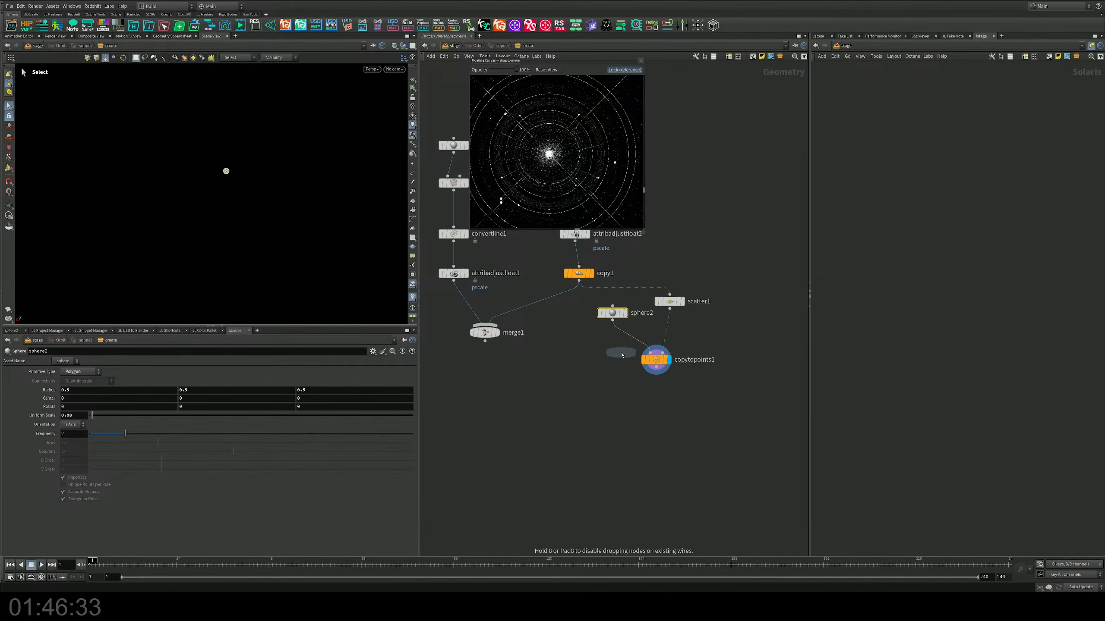
pyautogui.click(508, 439)
pyautogui.moveTo(486, 342); pyautogui.dragTo(508, 432)
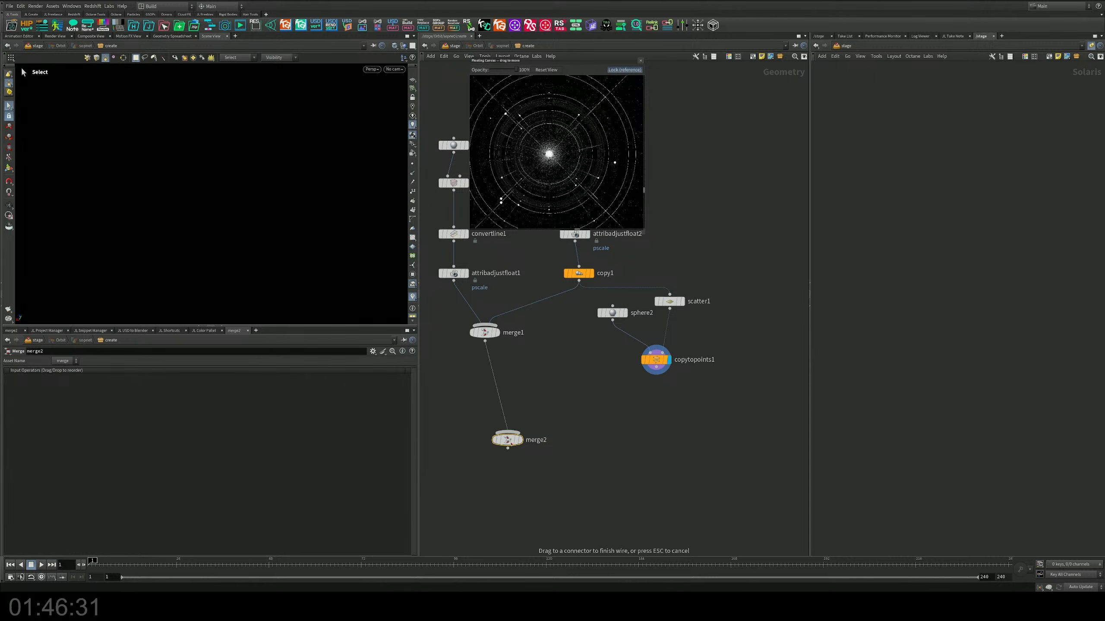
pyautogui.moveTo(656, 374); pyautogui.dragTo(507, 432)
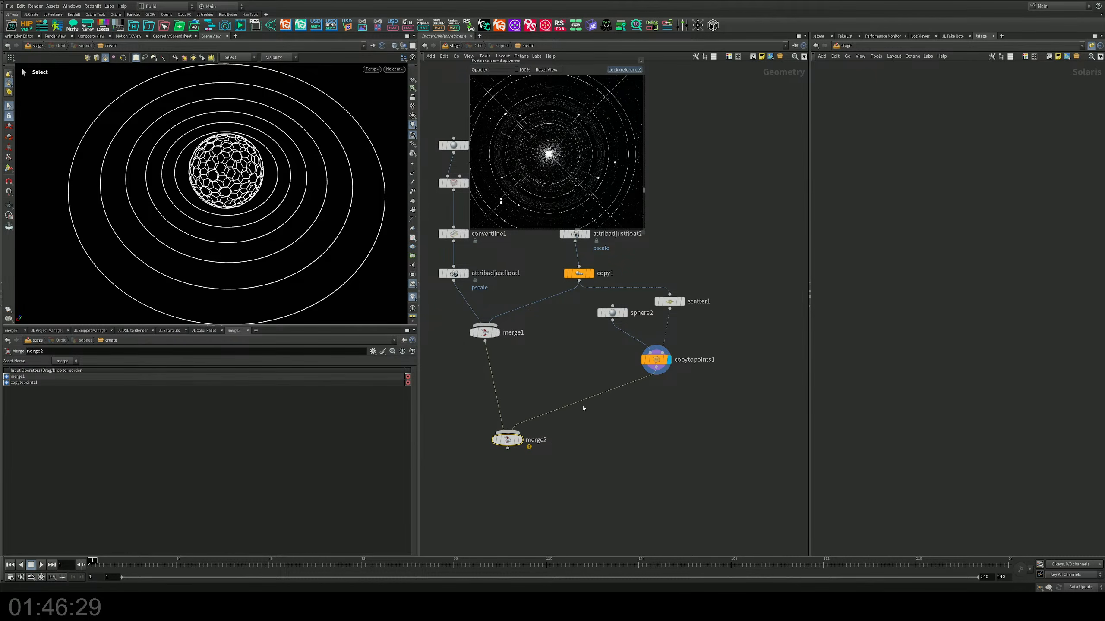
# Step: Examine the output of copytopoints1 together with the settings of its source node sphere2
pyautogui.scroll(3, 658, 336)
pyautogui.click(682, 302)
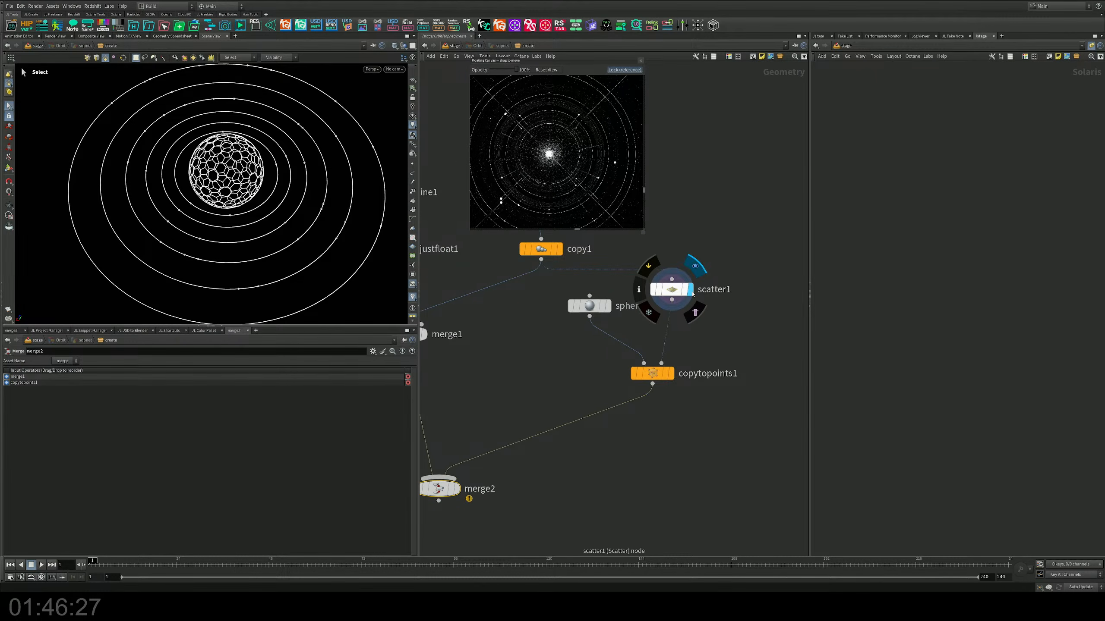
pyautogui.click(671, 374)
pyautogui.moveTo(561, 349); pyautogui.dragTo(606, 309)
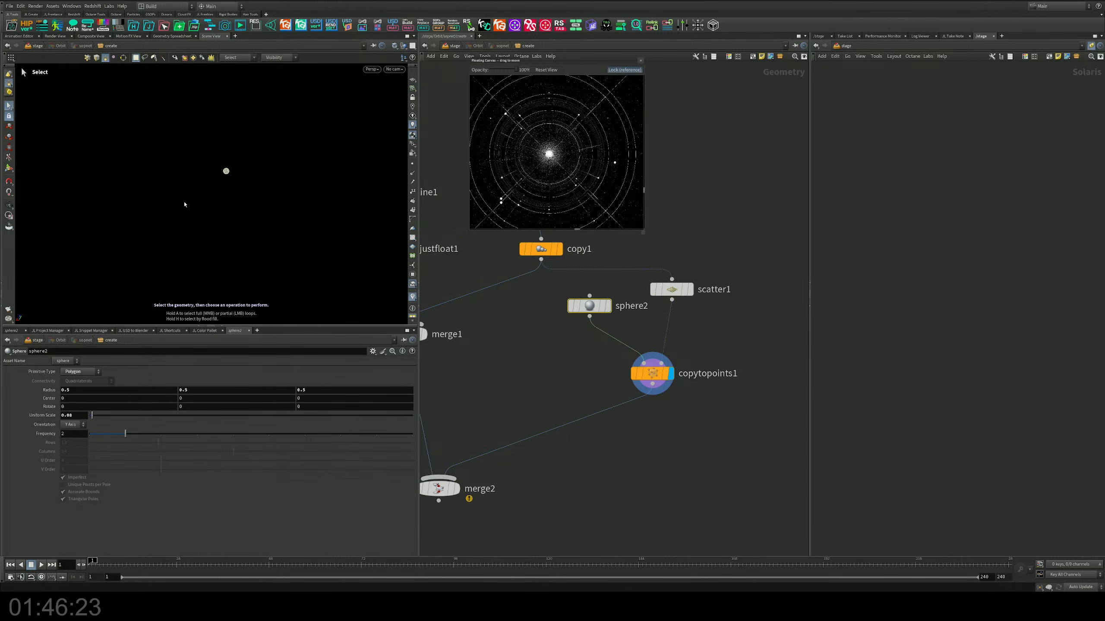
pyautogui.press('s')
# Step: Move copytopoints1 and sphere2 lower in the network to leave more space below scatter1
pyautogui.click(656, 374)
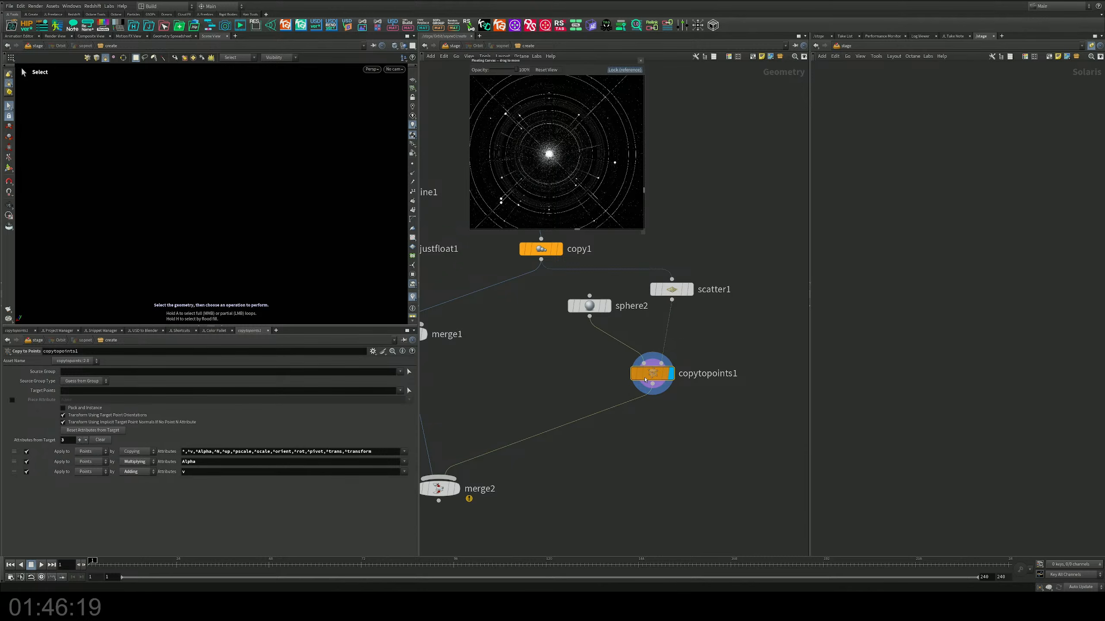
pyautogui.moveTo(649, 375); pyautogui.dragTo(648, 407)
pyautogui.moveTo(571, 305); pyautogui.dragTo(563, 333)
pyautogui.click(567, 334)
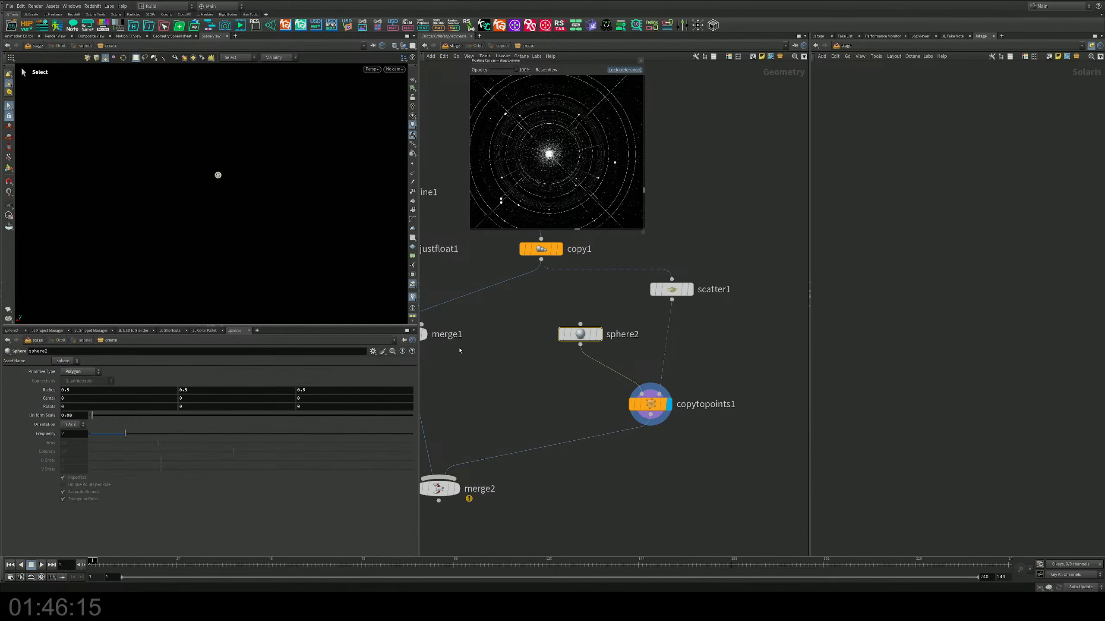
pyautogui.moveTo(132, 433); pyautogui.dragTo(144, 435)
# Step: Rewire scatter1's input to come from convertline2 instead of copy1
pyautogui.moveTo(693, 305); pyautogui.dragTo(716, 438, button='middle')
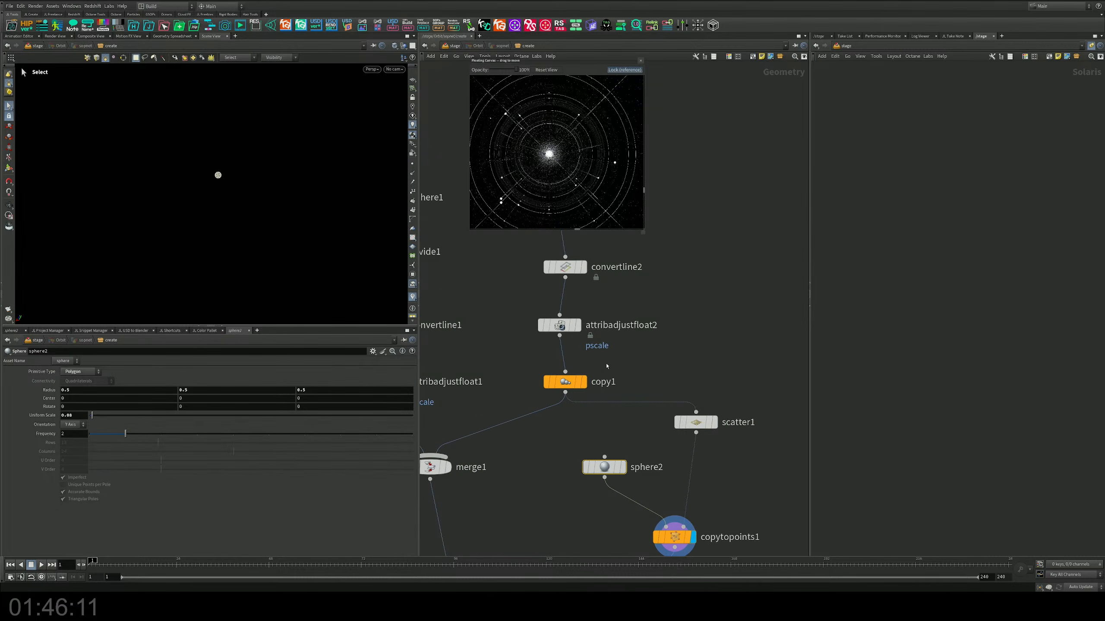
pyautogui.moveTo(561, 330)
pyautogui.moveTo(656, 351); pyautogui.dragTo(605, 386, button='middle')
pyautogui.moveTo(517, 316); pyautogui.dragTo(646, 447)
pyautogui.moveTo(518, 378); pyautogui.dragTo(511, 315, button='middle')
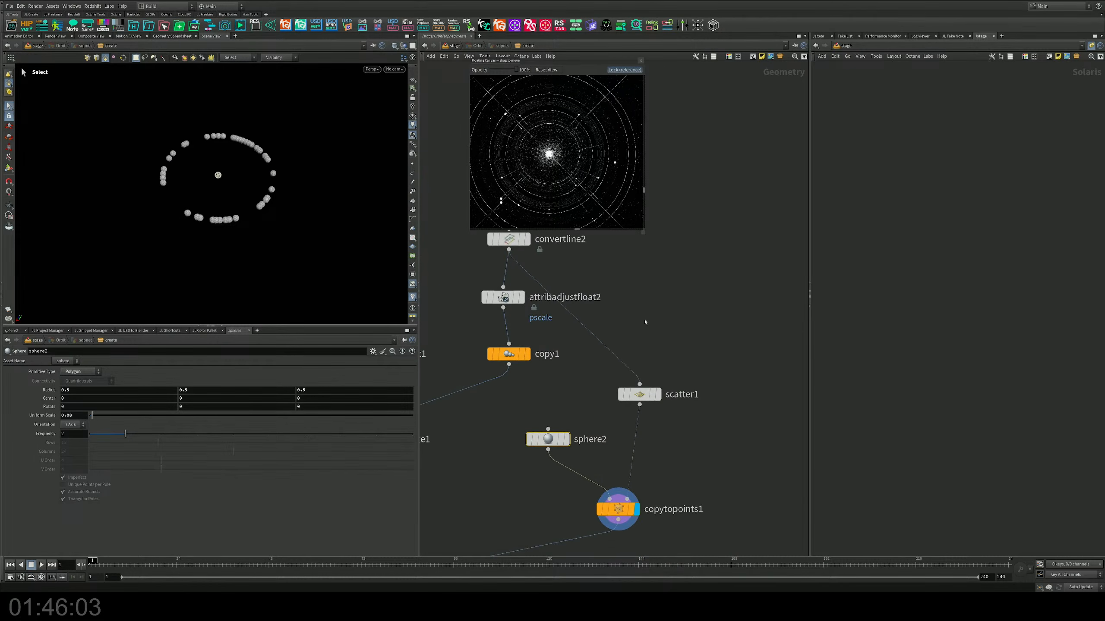
# Step: Try feeding scatter1 from attribadjustfloat2 and check the Copy to Points result
pyautogui.moveTo(576, 320); pyautogui.dragTo(509, 308)
pyautogui.moveTo(651, 487); pyautogui.dragTo(651, 459, button='middle')
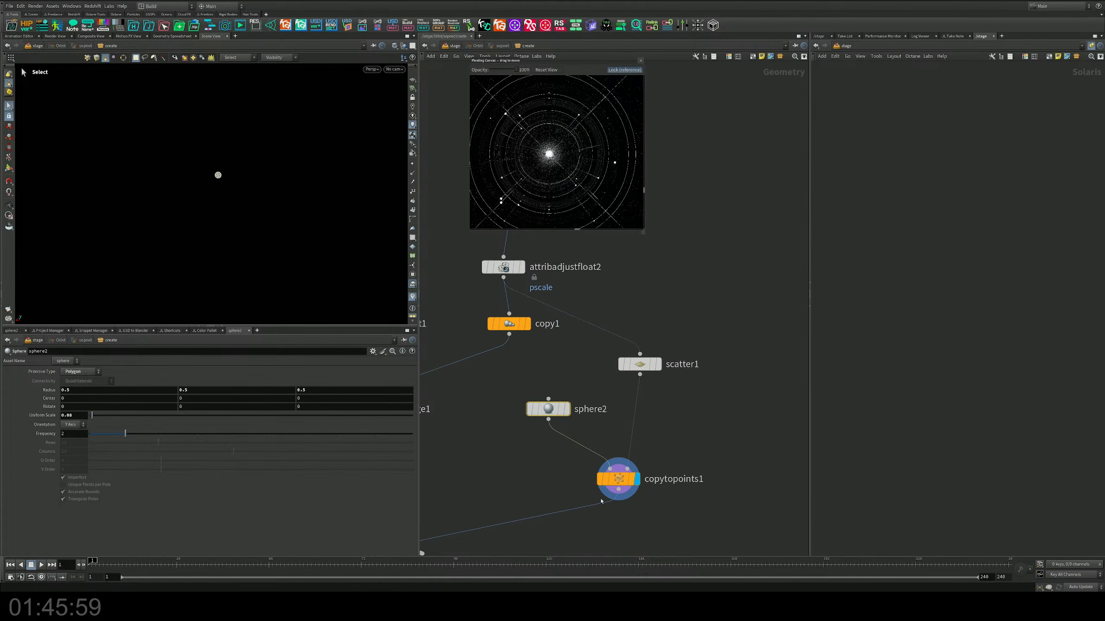
pyautogui.moveTo(552, 365); pyautogui.dragTo(574, 435, button='middle')
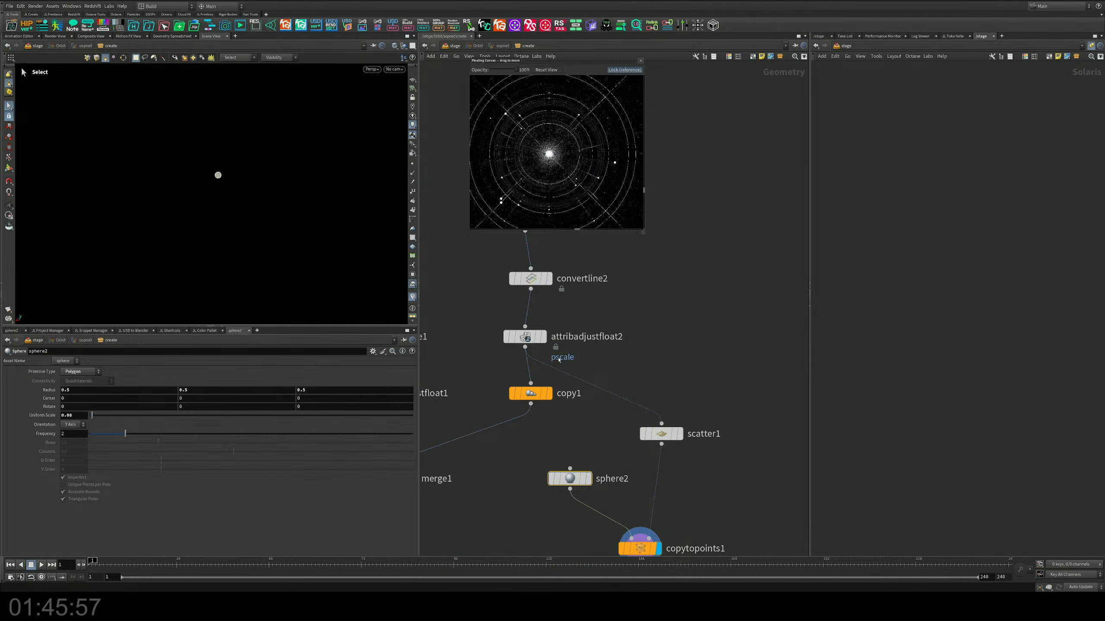
pyautogui.moveTo(559, 360); pyautogui.dragTo(615, 369, button='middle')
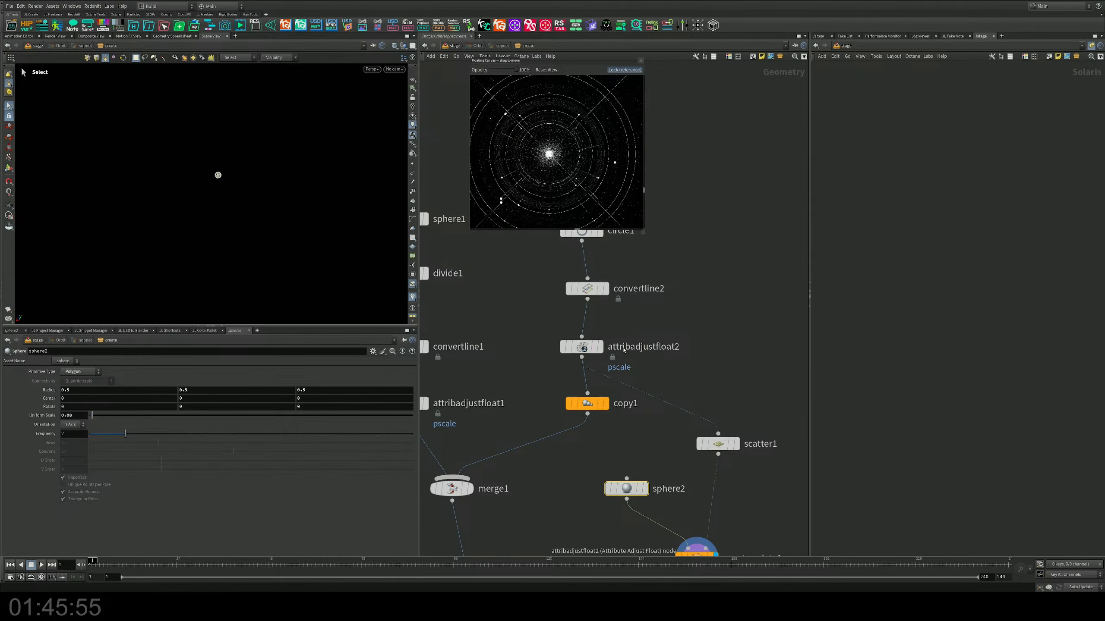
# Step: Return scatter1's input to convertline2, bypassing the pscale adjustment
pyautogui.moveTo(614, 381); pyautogui.dragTo(597, 310)
pyautogui.moveTo(722, 373); pyautogui.dragTo(705, 238, button='middle')
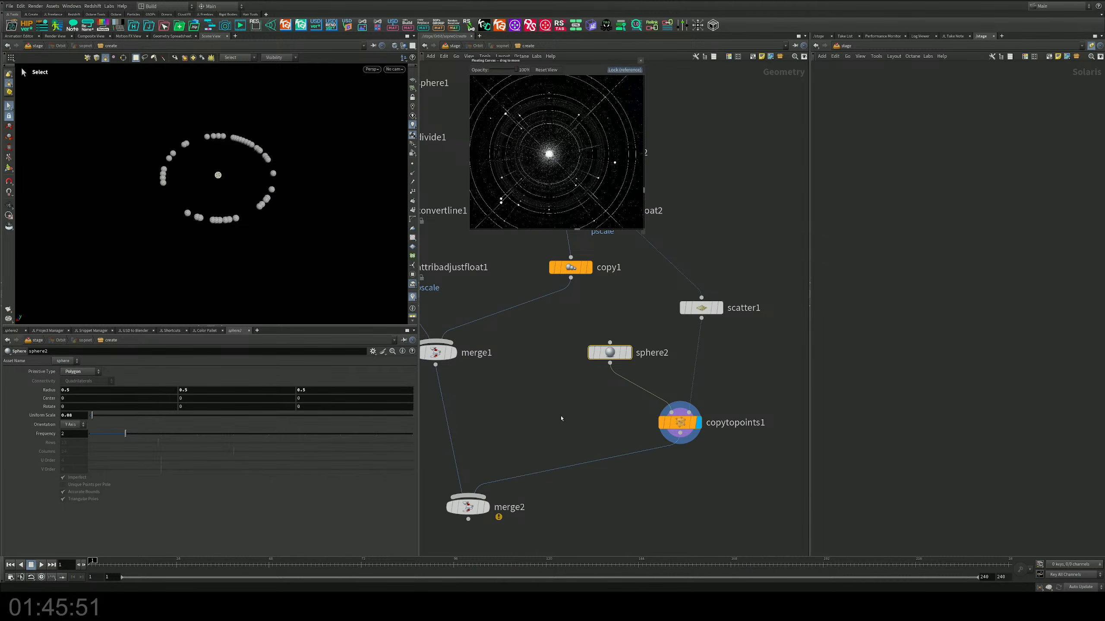
pyautogui.moveTo(561, 418); pyautogui.dragTo(561, 514, button='middle')
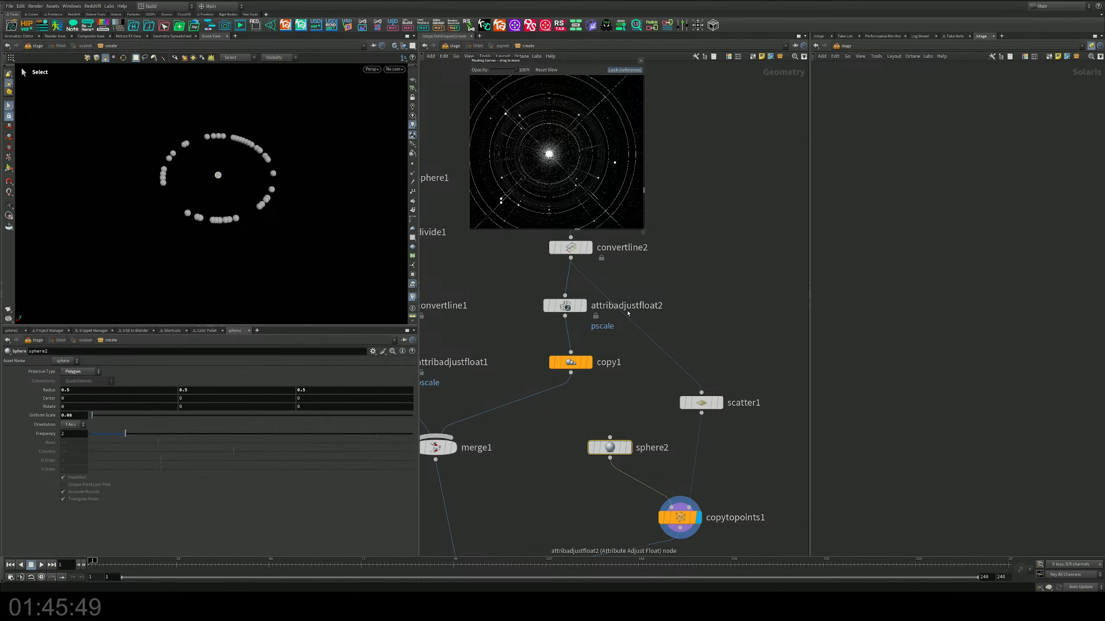
pyautogui.moveTo(616, 397); pyautogui.dragTo(644, 348, button='middle')
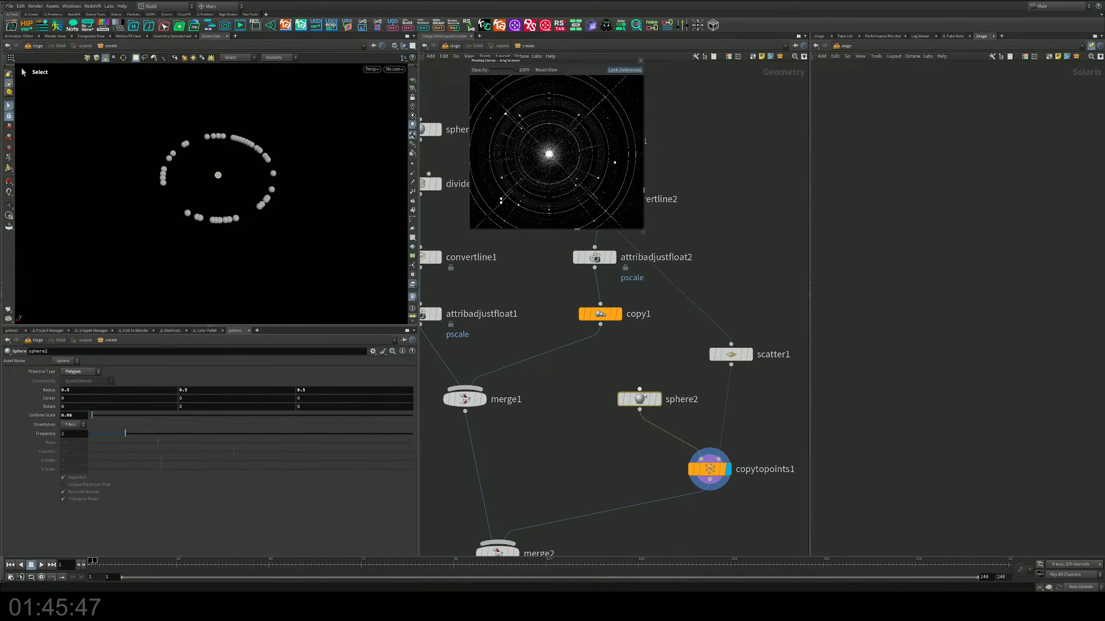
# Step: Reposition sphere2 and check merge2's combined geometry, ending with copytopoints1 displayed
pyautogui.moveTo(638, 399); pyautogui.dragTo(626, 415)
pyautogui.moveTo(644, 464); pyautogui.dragTo(672, 405, button='middle')
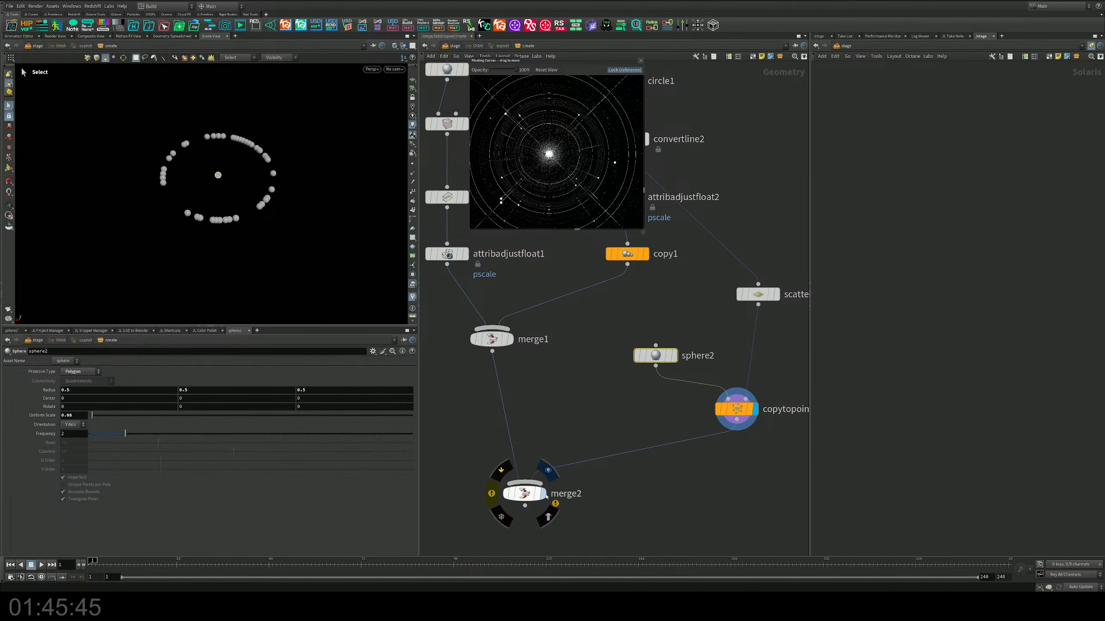
pyautogui.click(543, 493)
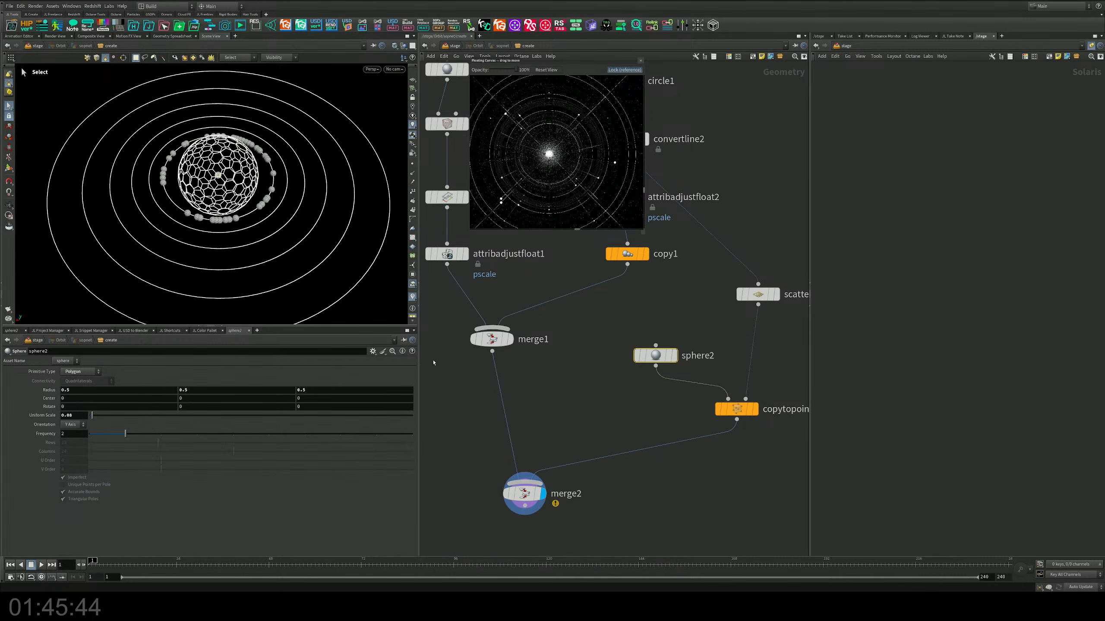
pyautogui.click(755, 409)
pyautogui.moveTo(723, 310); pyautogui.dragTo(710, 434, button='middle')
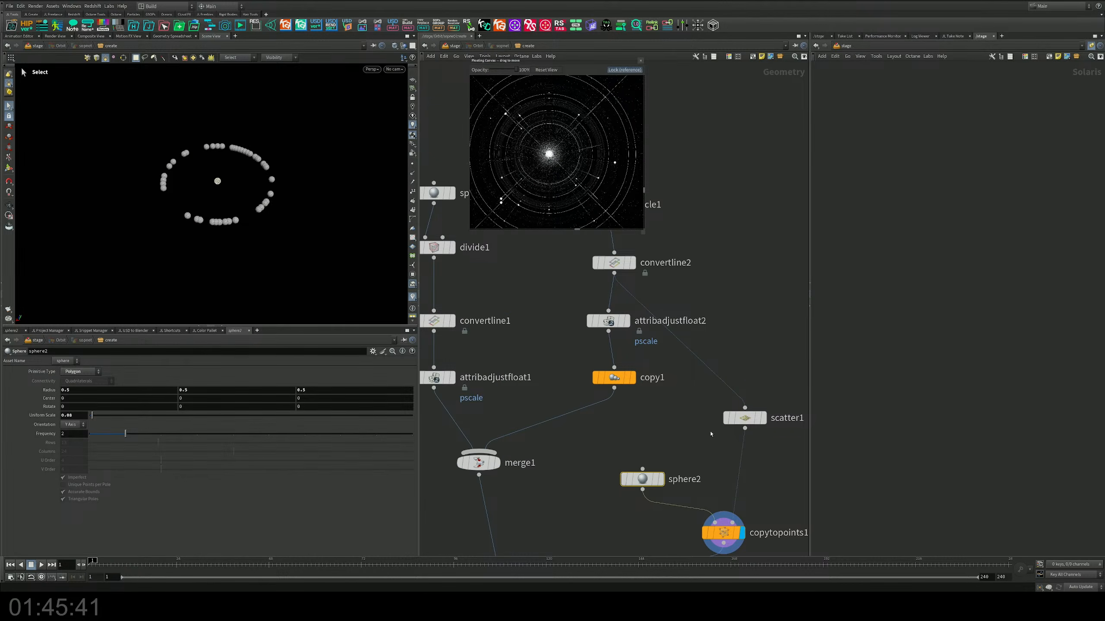
# Step: Move attribadjustfloat2 below copy1 in the chain and feed scatter1 directly from copy1
pyautogui.moveTo(585, 320); pyautogui.dragTo(563, 420)
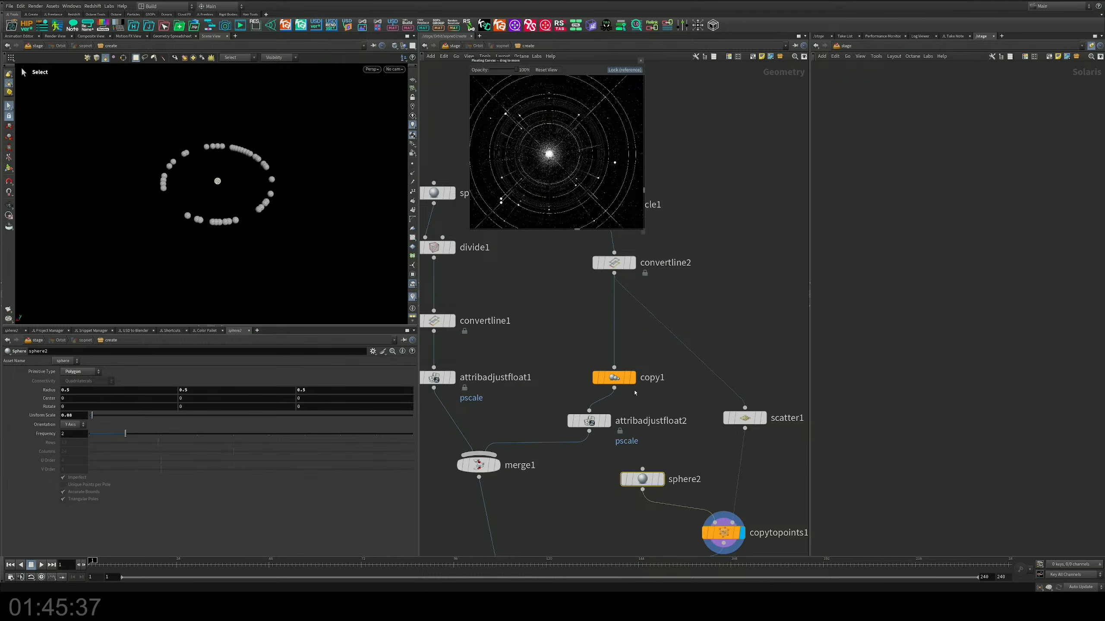
pyautogui.moveTo(619, 393); pyautogui.dragTo(745, 407)
pyautogui.moveTo(615, 387); pyautogui.dragTo(623, 348)
pyautogui.moveTo(583, 421); pyautogui.dragTo(583, 397)
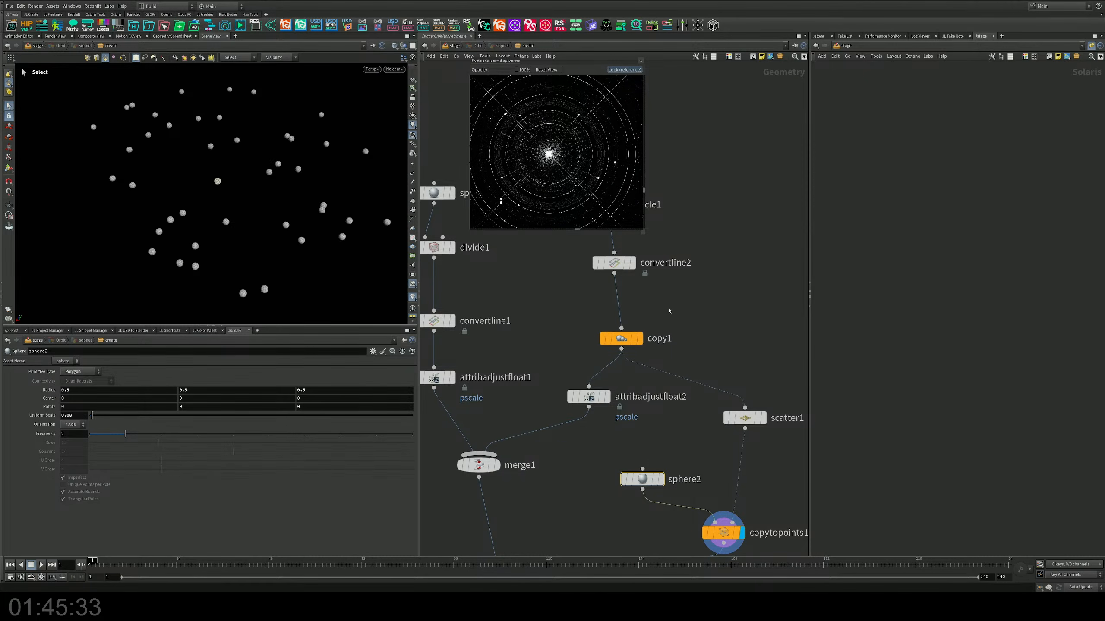
# Step: Display copy1 and copytopoints1 in turn to check the spheres against the copied orbits
pyautogui.click(640, 338)
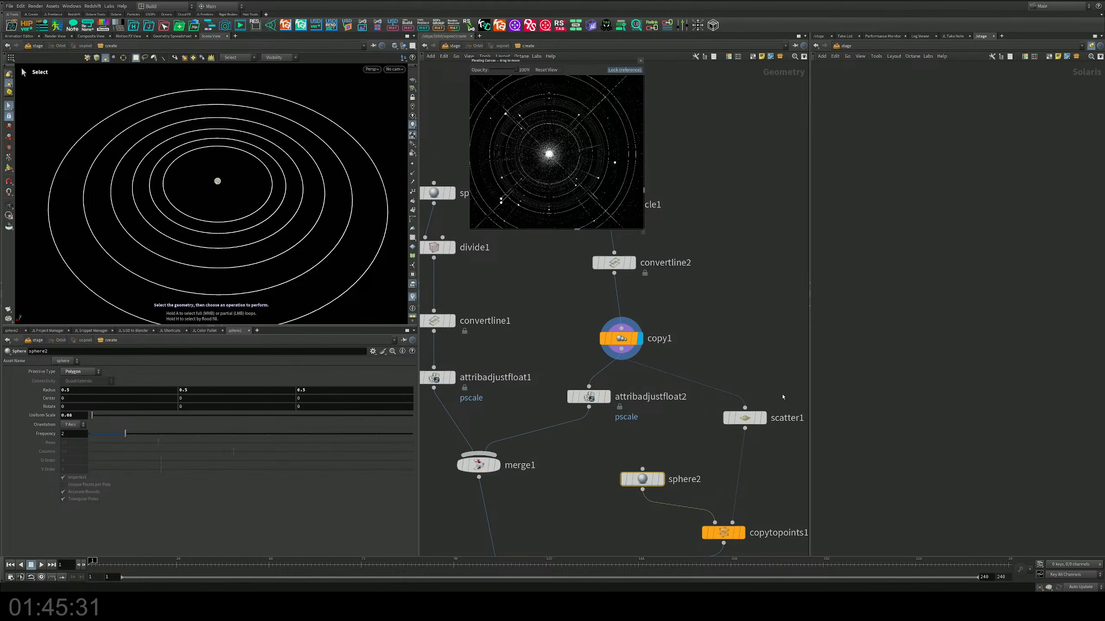
pyautogui.moveTo(715, 477); pyautogui.dragTo(705, 399, button='middle')
pyautogui.click(732, 455)
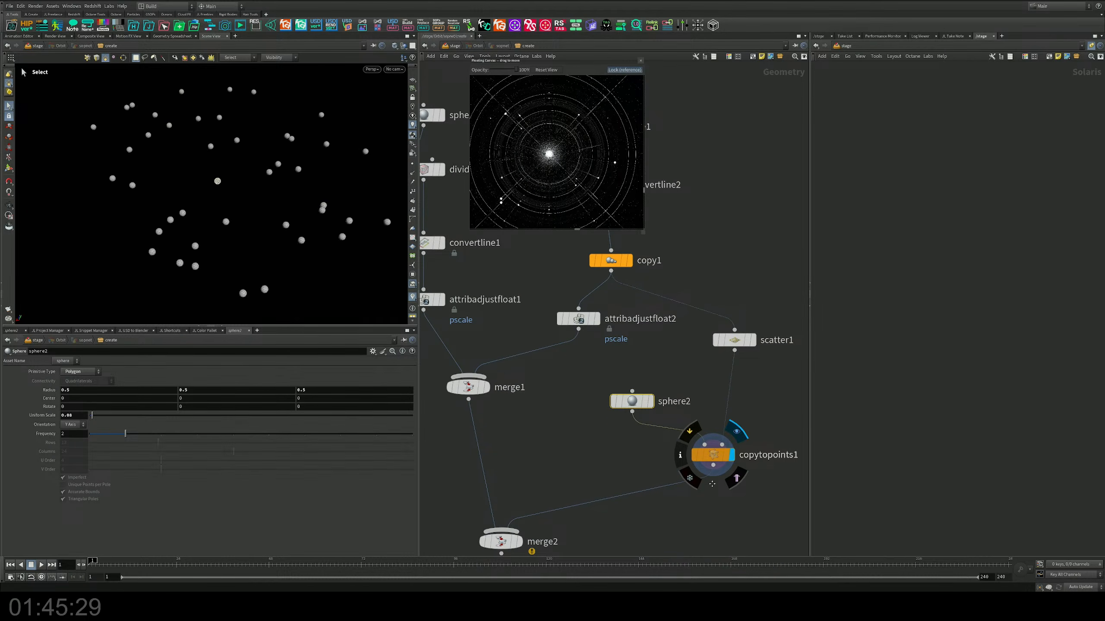
pyautogui.moveTo(724, 453); pyautogui.dragTo(712, 378, button='middle')
# Step: Display merge2, inspect the combined orbits from a lower angle and save the scene file
pyautogui.click(505, 467)
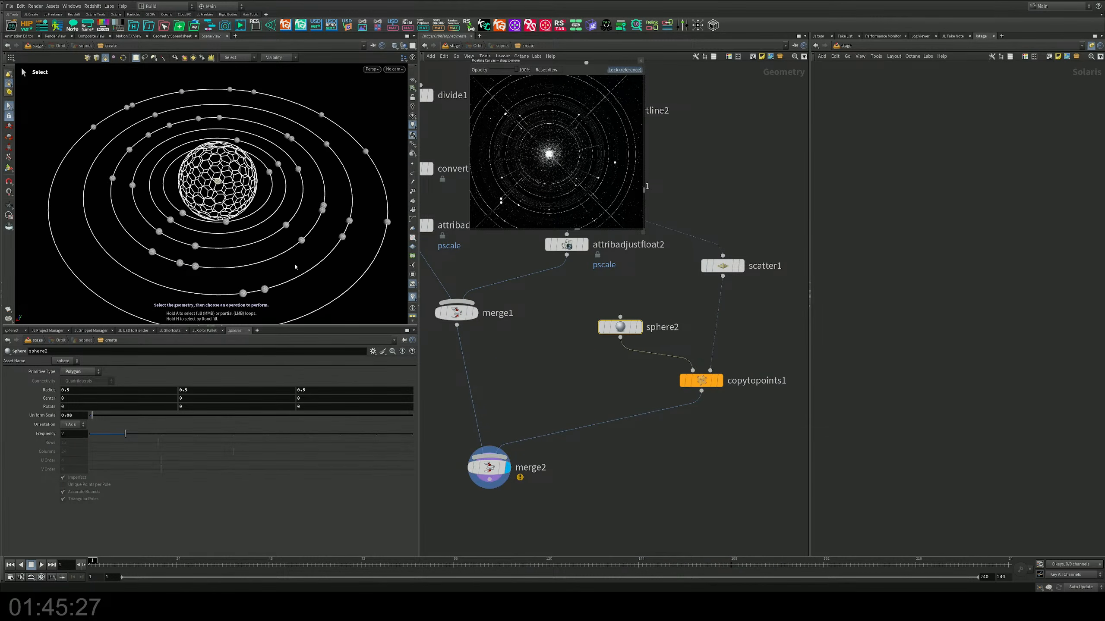
pyautogui.press('Escape')
pyautogui.moveTo(282, 216); pyautogui.dragTo(297, 197)
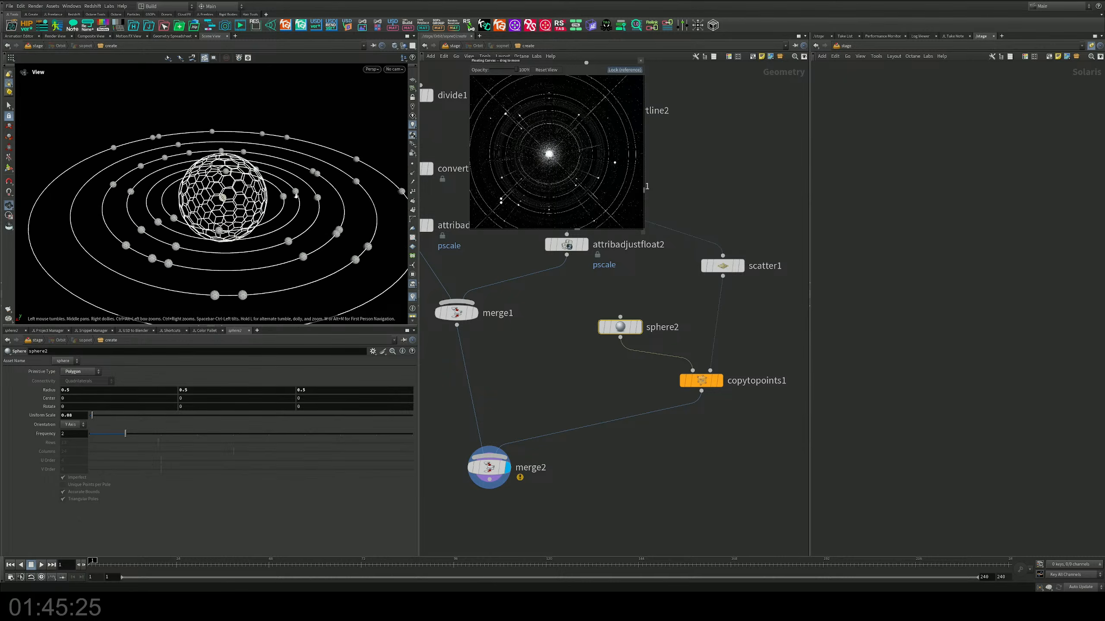
pyautogui.press('s')
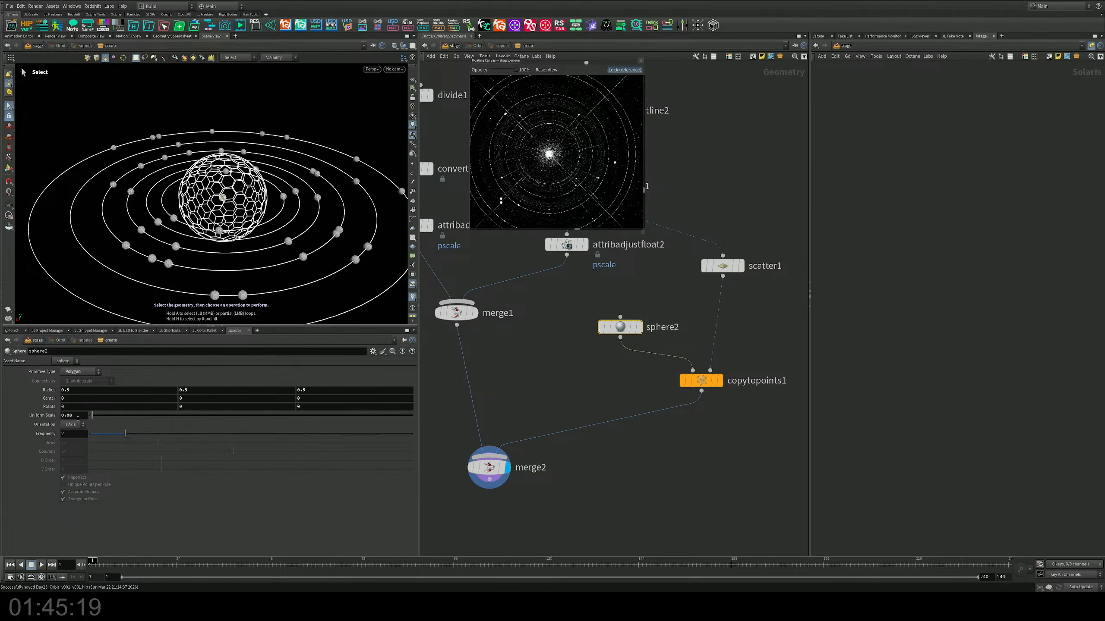
# Step: Insert a Transform node between sphere2 and copytopoints1
pyautogui.moveTo(621, 326); pyautogui.dragTo(600, 312)
pyautogui.press('Tab')
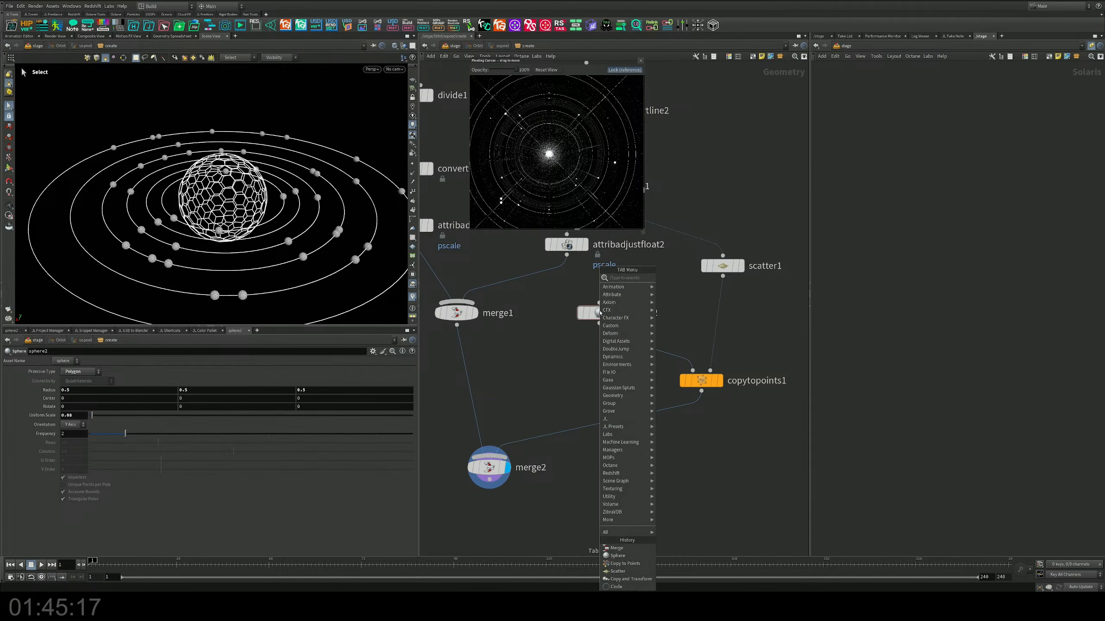
pyautogui.write('tra')
pyautogui.press('Down')
pyautogui.press('Down')
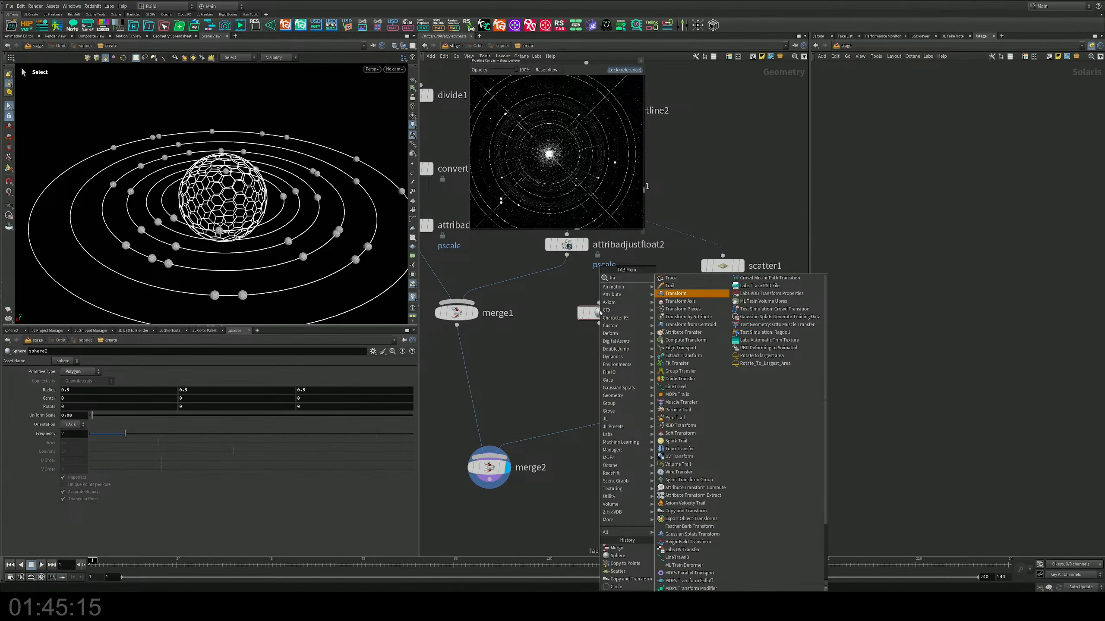
pyautogui.press('Return')
pyautogui.click(642, 360)
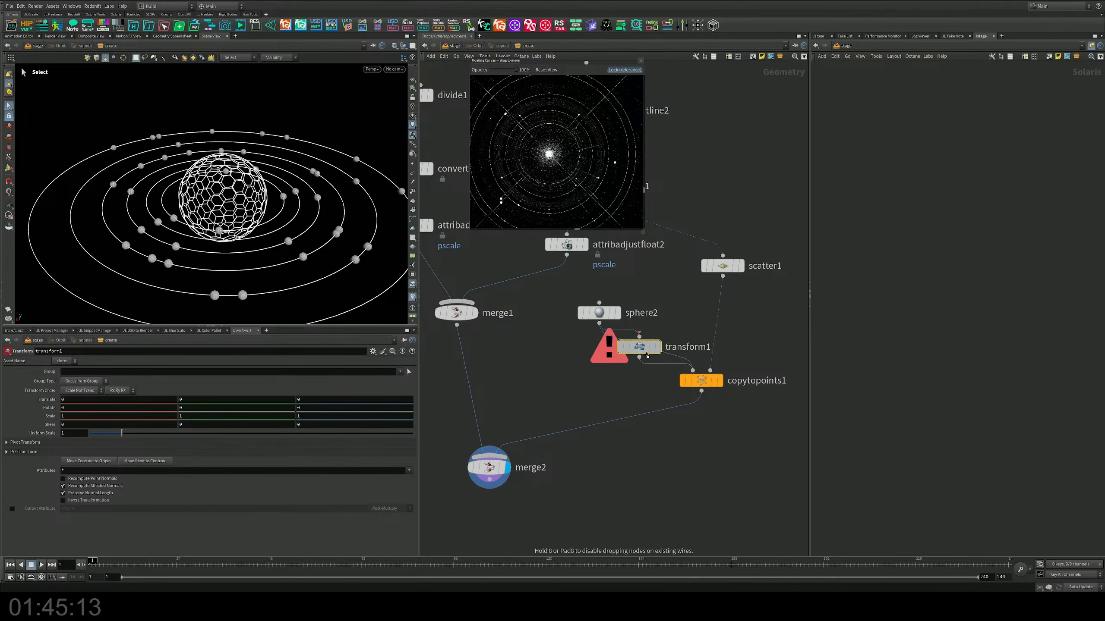
# Step: Shrink the scattered spheres by setting transform1's uniform scale to about 0.374
pyautogui.click(599, 312)
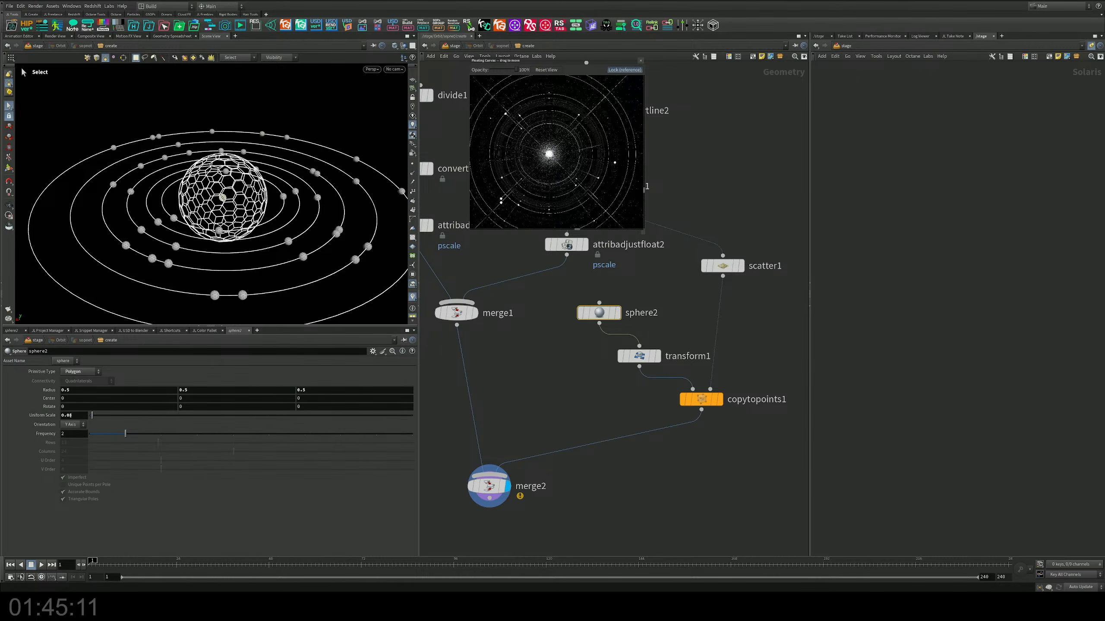
pyautogui.click(639, 356)
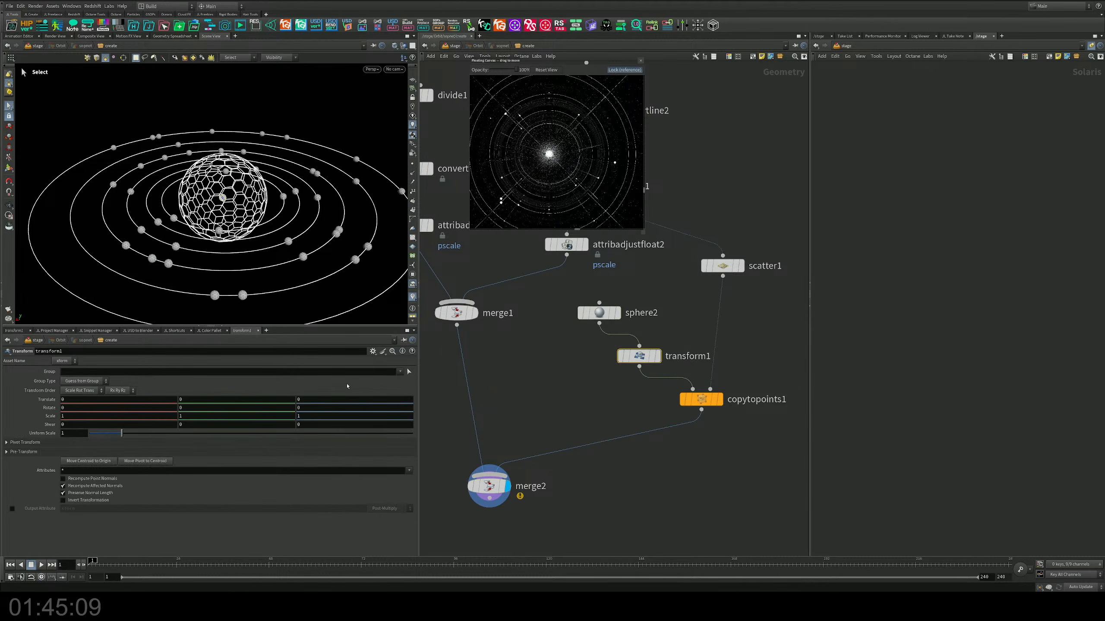
pyautogui.moveTo(121, 433); pyautogui.dragTo(104, 434)
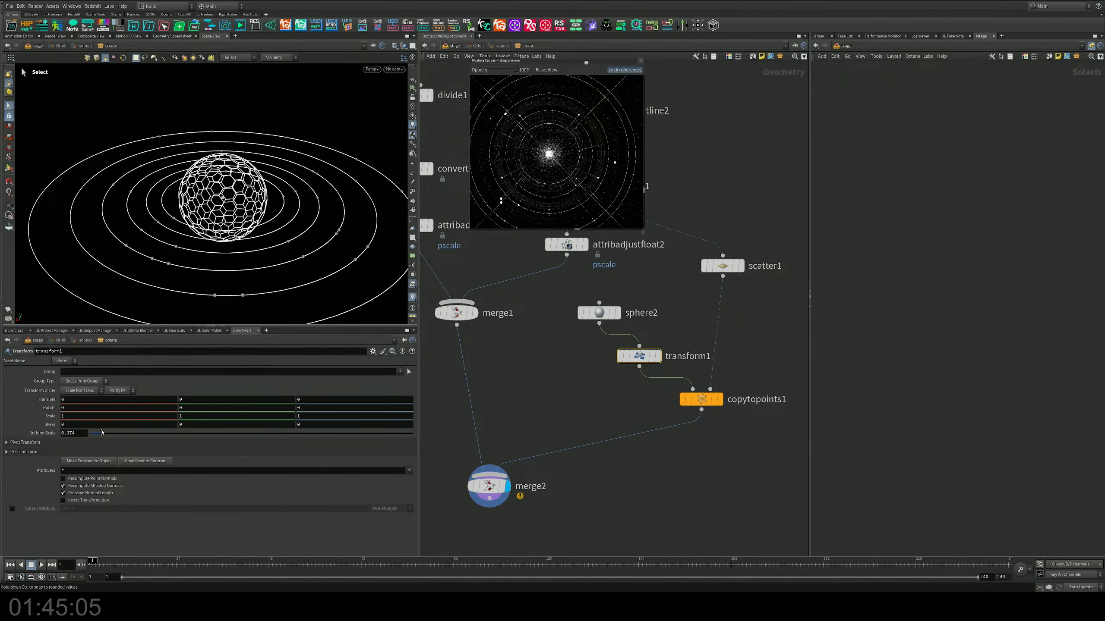
# Step: Insert an Attribute Randomize node on the connection between scatter1 and copytopoints1
pyautogui.moveTo(761, 312); pyautogui.dragTo(681, 324, button='middle')
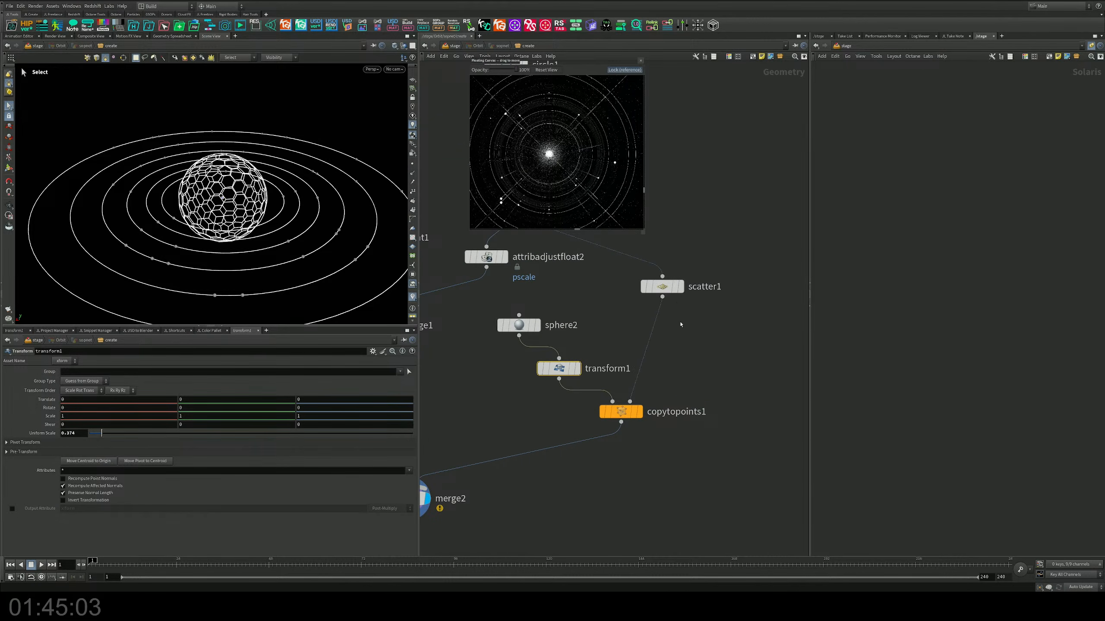
pyautogui.press('Tab')
pyautogui.write('attra')
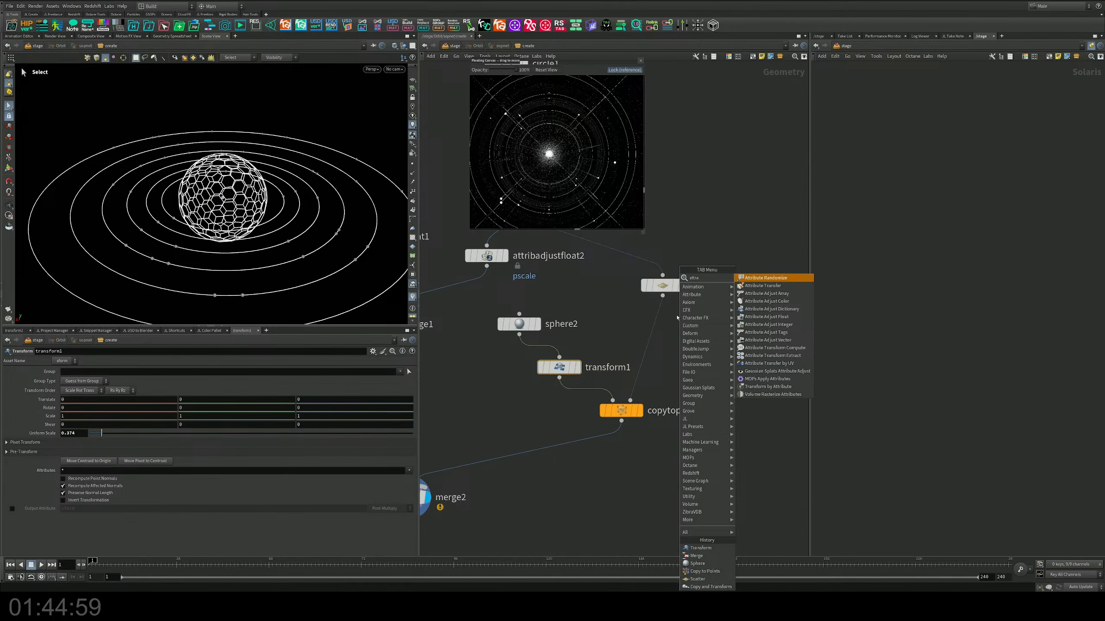
pyautogui.press('Return')
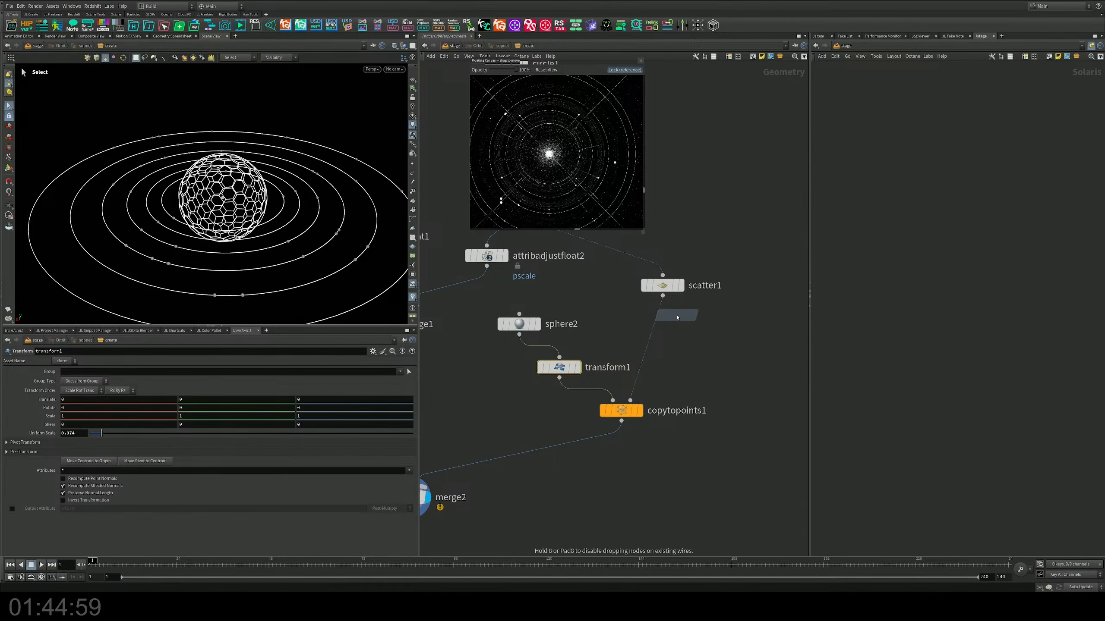
pyautogui.click(667, 324)
pyautogui.moveTo(668, 324)
pyautogui.mouseDown()
pyautogui.moveTo(652, 333)
pyautogui.moveTo(667, 337)
pyautogui.mouseUp()
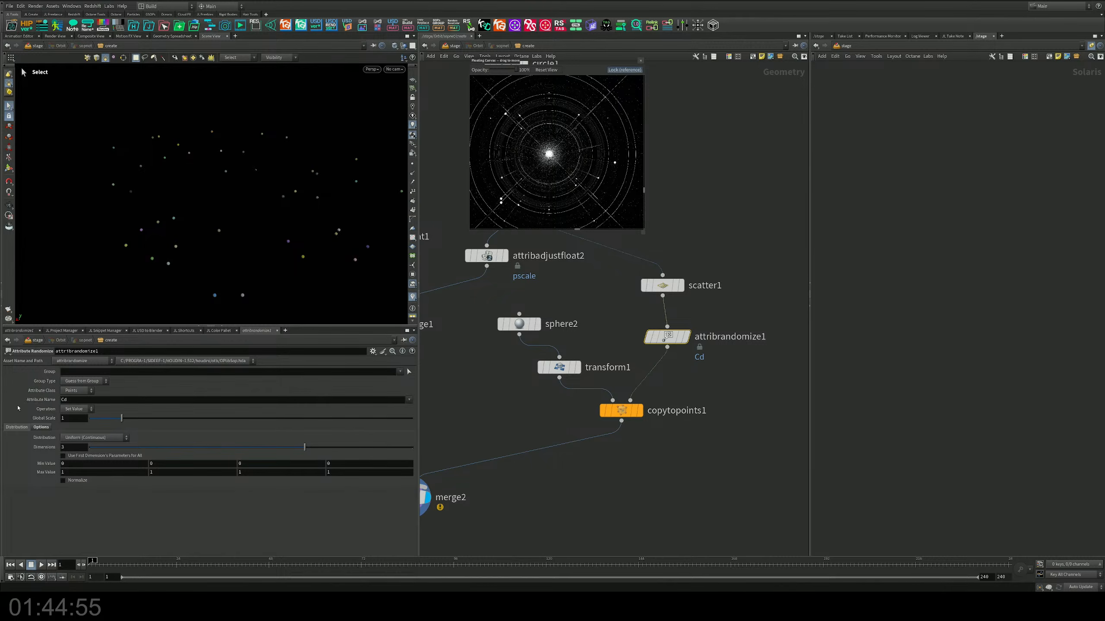
# Step: Have attribrandomize1 randomize pscale with a minimum value of .5 and a maximum value of 2
pyautogui.click(70, 400)
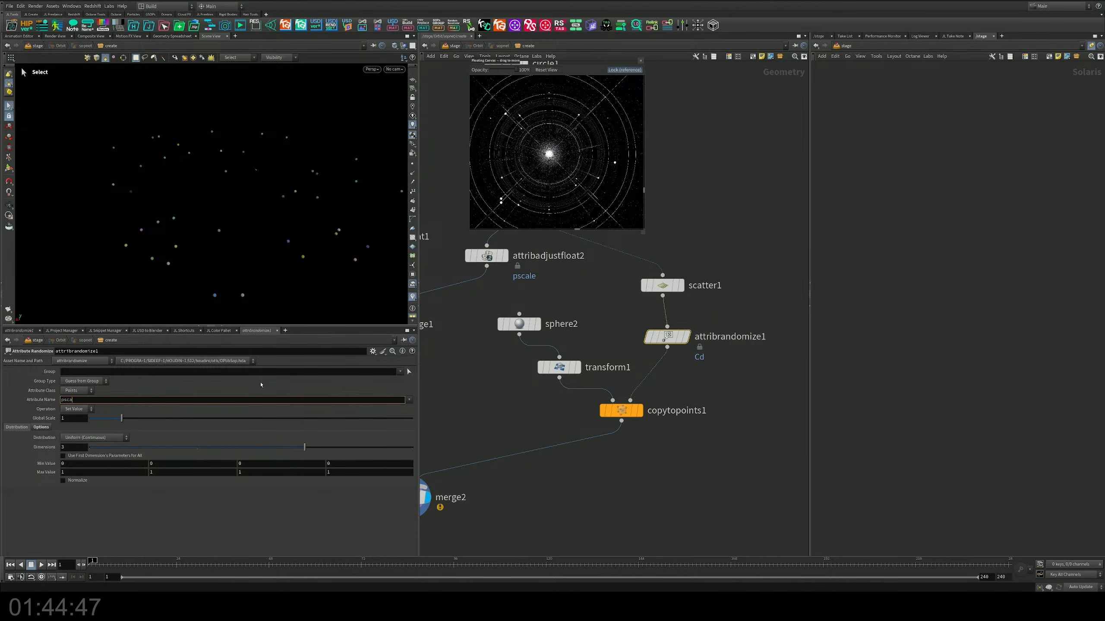
pyautogui.press('Return')
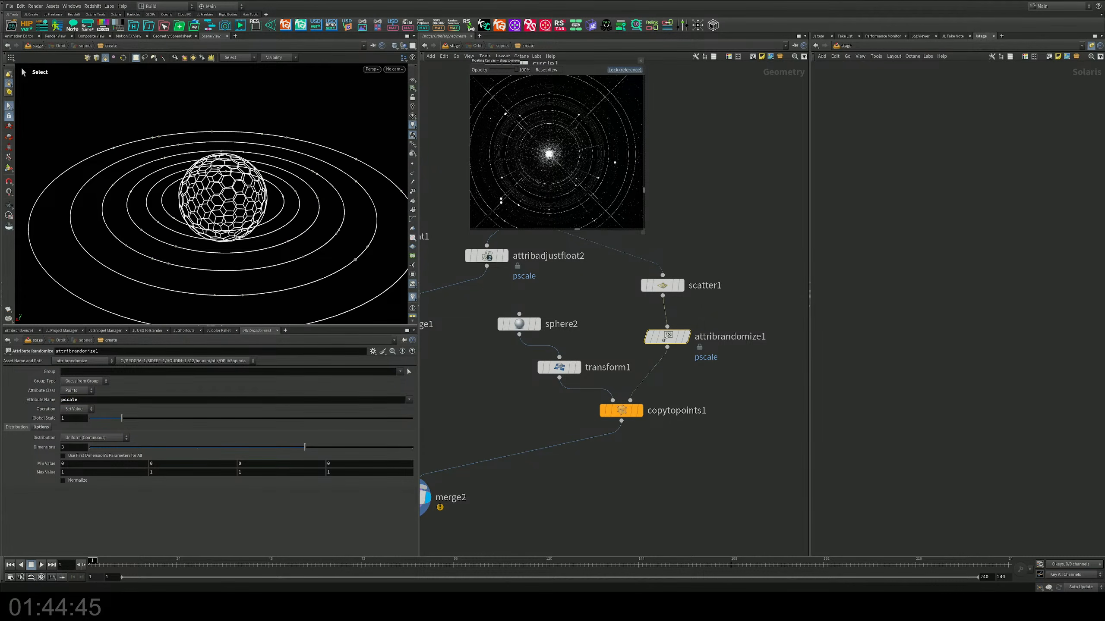
pyautogui.click(76, 463)
pyautogui.press('Return')
pyautogui.write('2')
pyautogui.press('Return')
pyautogui.keyDown('alt'); pyautogui.moveTo(295, 173); pyautogui.dragTo(258, 232); pyautogui.keyUp('alt')
pyautogui.keyDown('alt'); pyautogui.moveTo(259, 233); pyautogui.dragTo(239, 209, button='middle'); pyautogui.keyUp('alt')
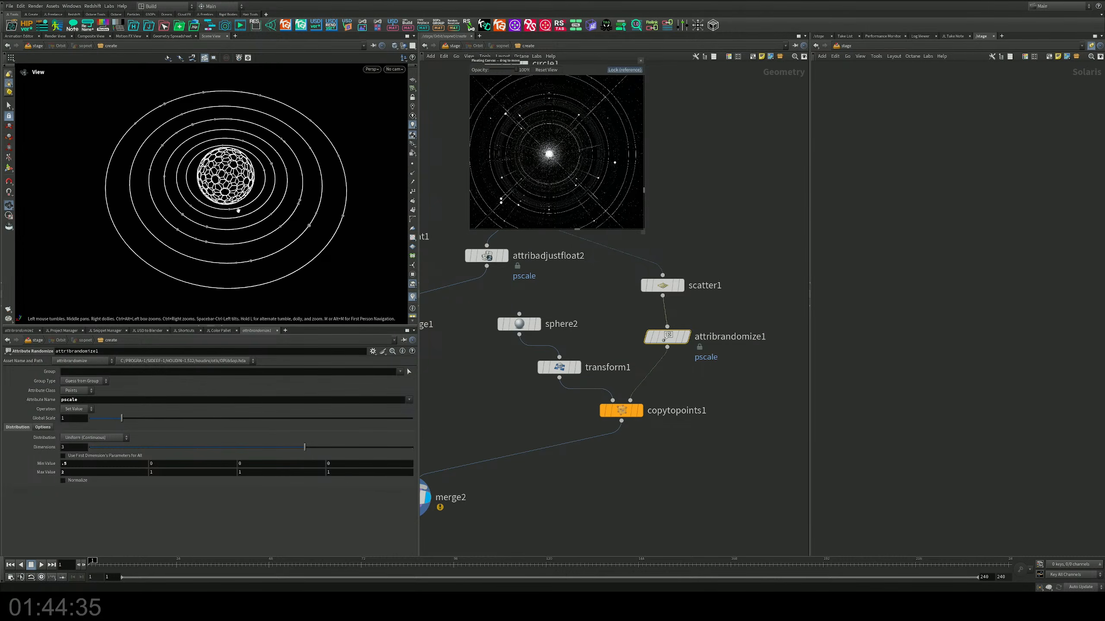
# Step: Save the scene file and return from the SOP network to the stage level
pyautogui.click(511, 385)
pyautogui.moveTo(475, 405); pyautogui.dragTo(589, 380, button='middle')
pyautogui.hotkey('ctrl', 's')
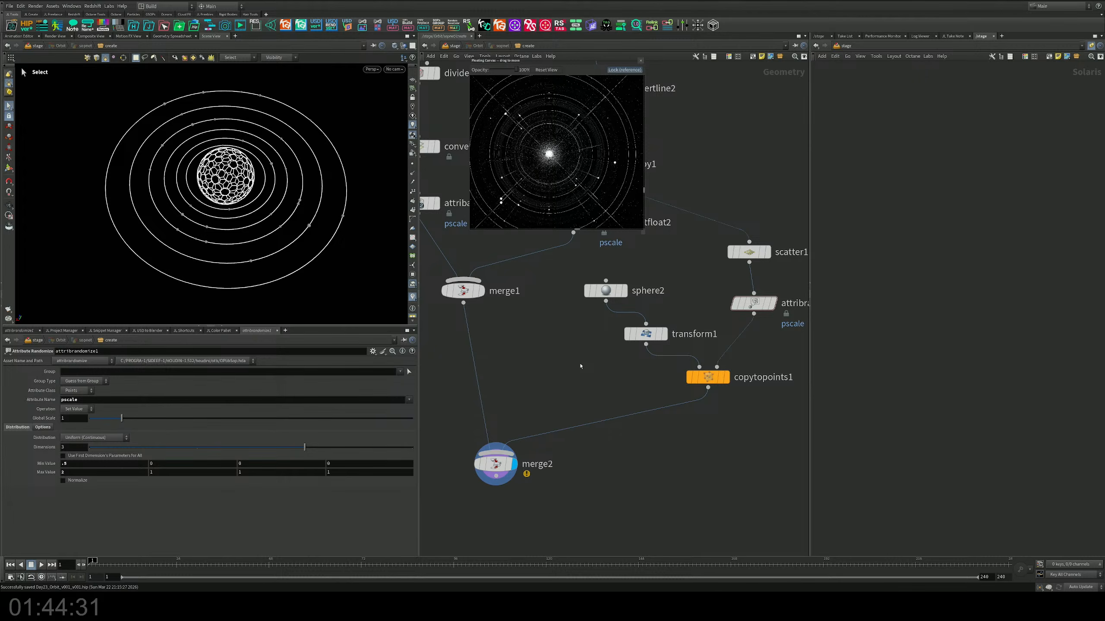
pyautogui.press('u')
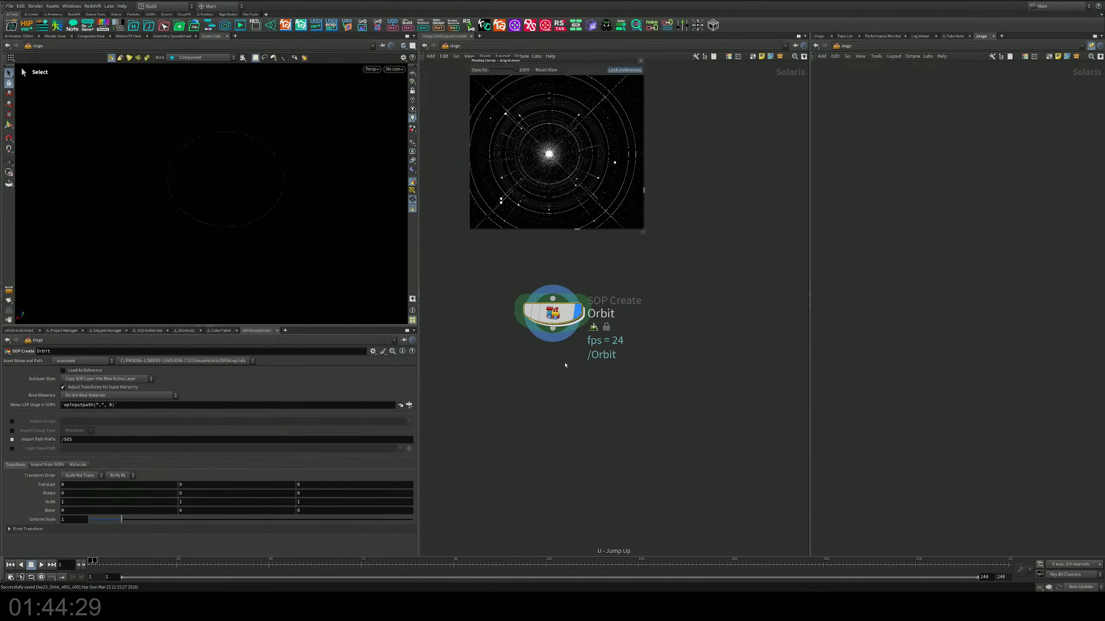
# Step: Examine the Orbit geometry from several angles and distances in the Solaris viewport
pyautogui.scroll(3, 279, 205)
pyautogui.moveTo(279, 205); pyautogui.dragTo(203, 228)
pyautogui.moveTo(202, 228); pyautogui.dragTo(230, 224, button='middle')
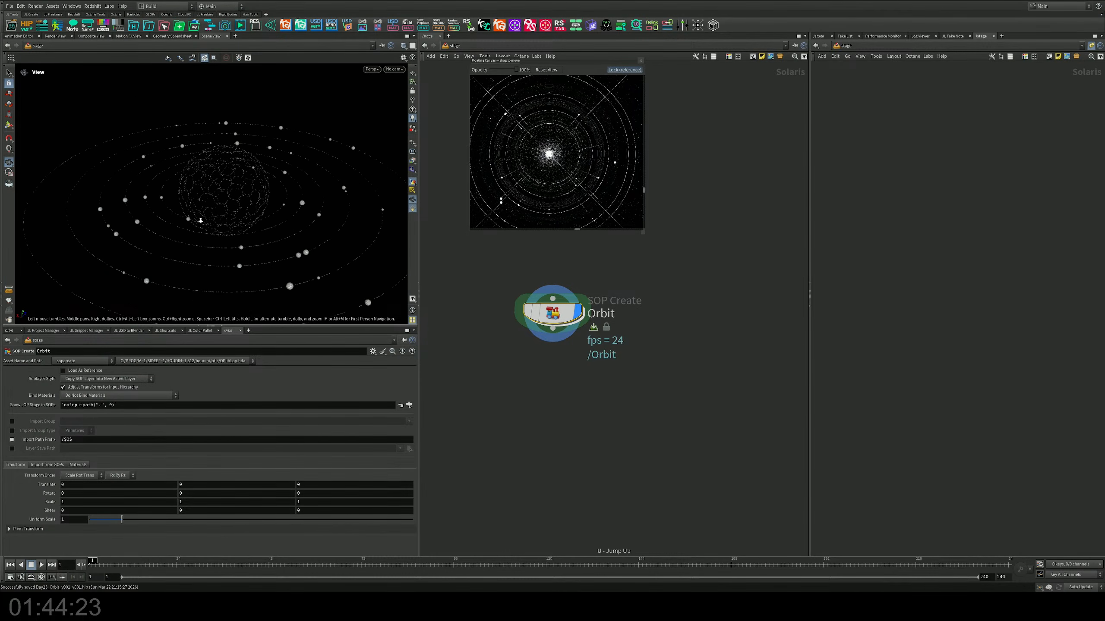
pyautogui.scroll(3, 235, 224)
pyautogui.moveTo(239, 222); pyautogui.dragTo(297, 225)
pyautogui.press('s')
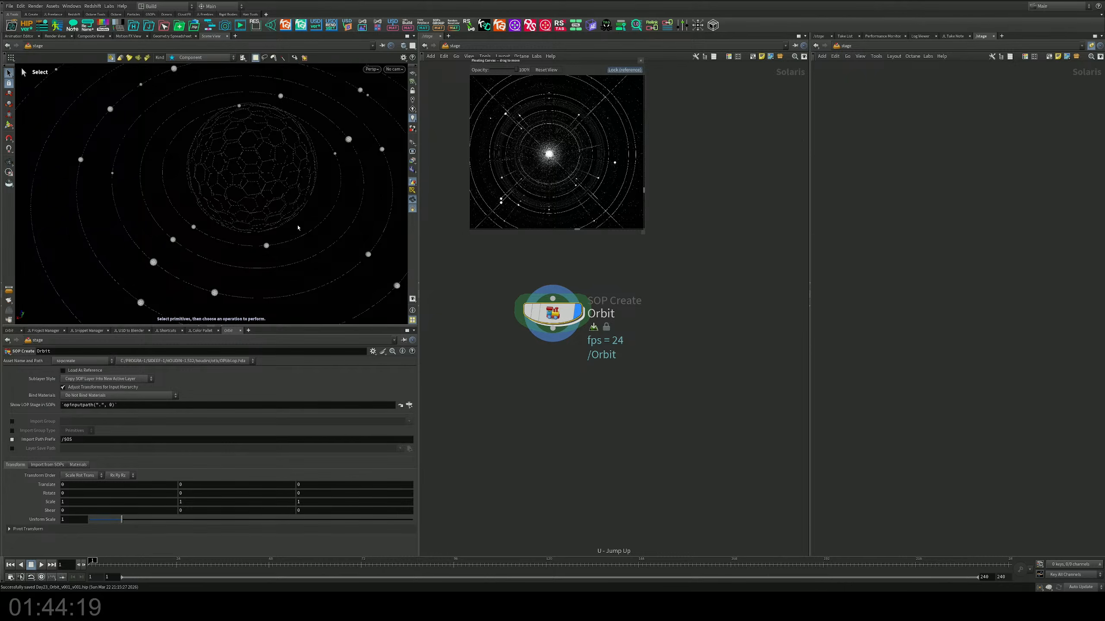
pyautogui.press('Escape')
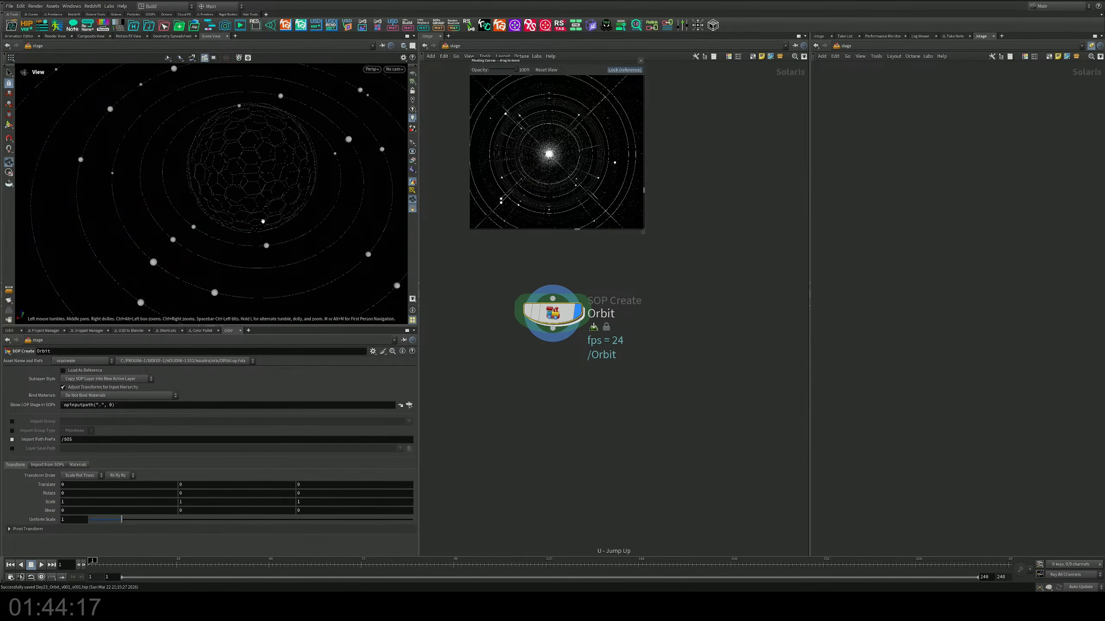
pyautogui.moveTo(316, 251); pyautogui.dragTo(248, 208)
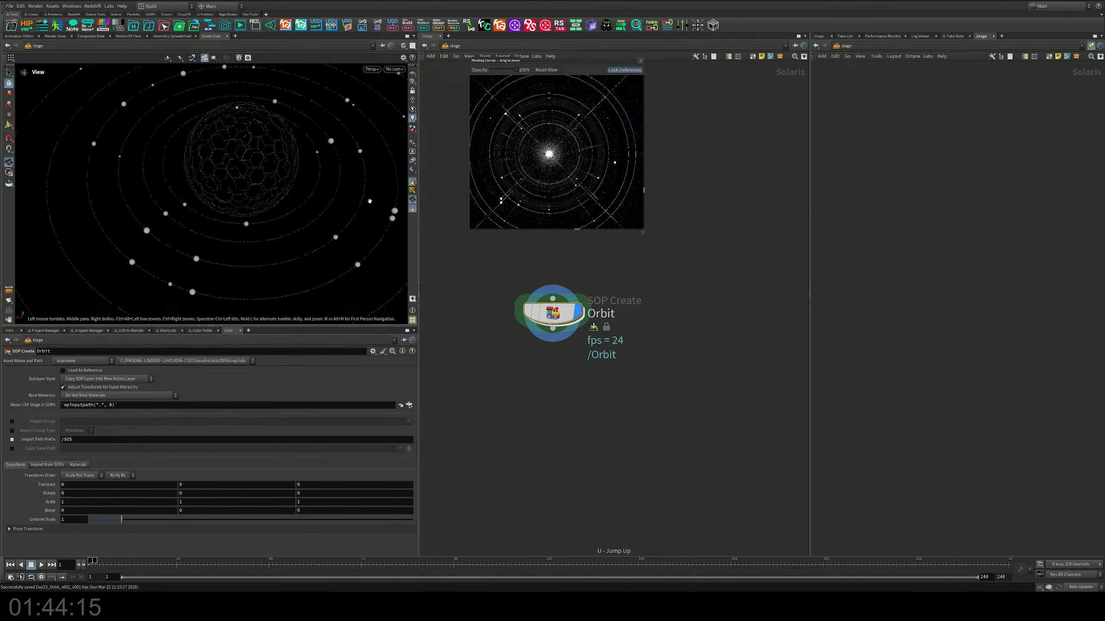
pyautogui.press('s')
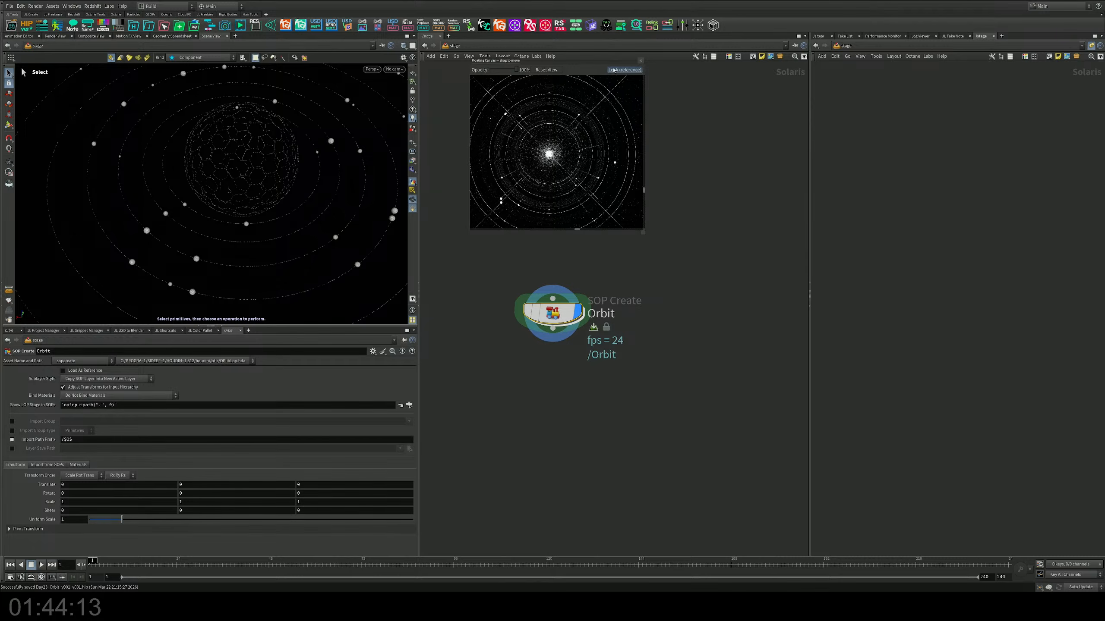
# Step: Open the color palette references, unlock the floating canvas and examine the image with glowing central rings up close
pyautogui.click(201, 331)
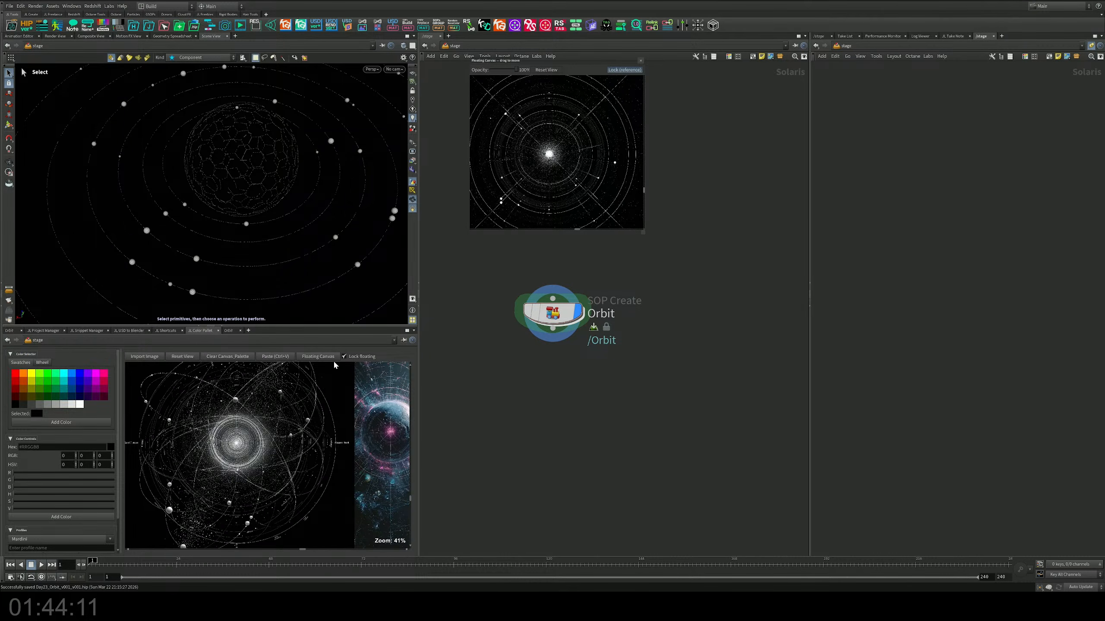
pyautogui.scroll(3, 583, 134)
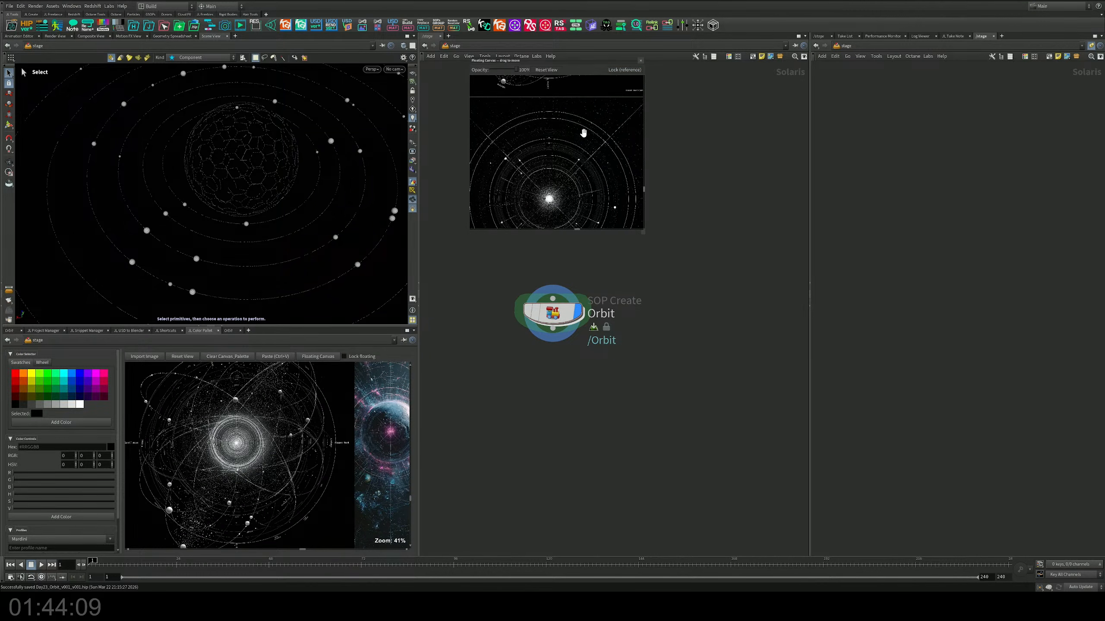
pyautogui.scroll(-2, 565, 155)
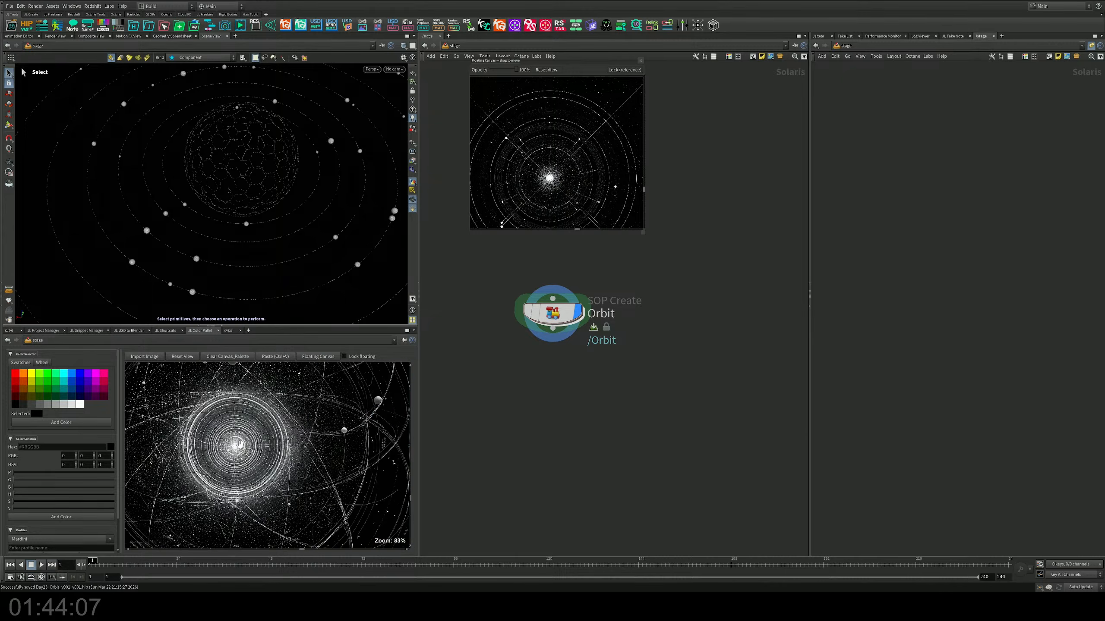
pyautogui.scroll(6, 252, 439)
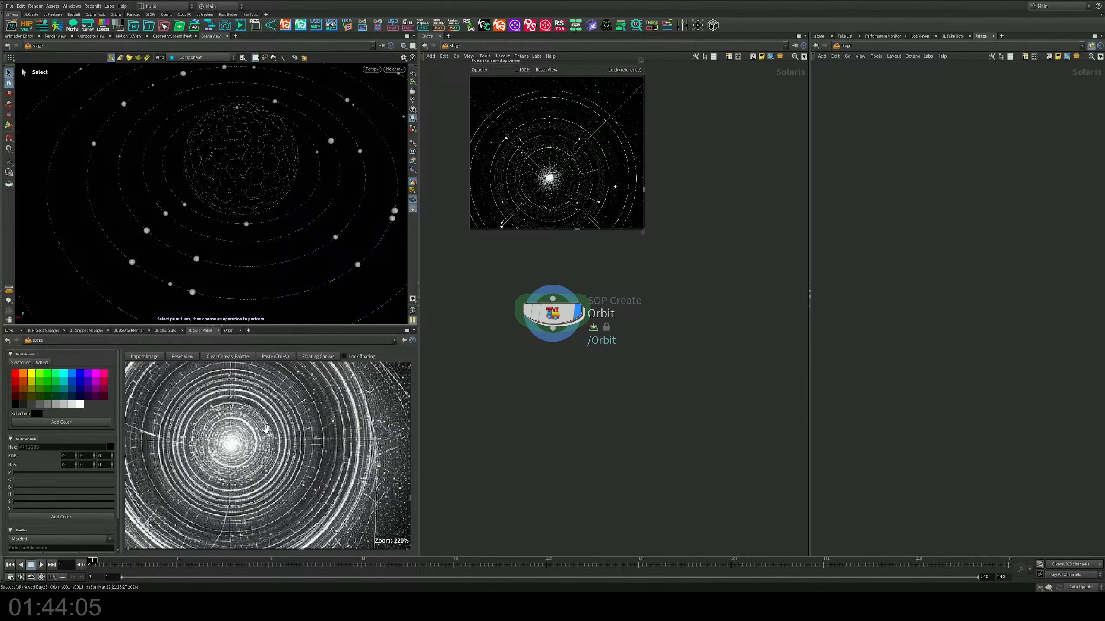
pyautogui.scroll(-6, 266, 428)
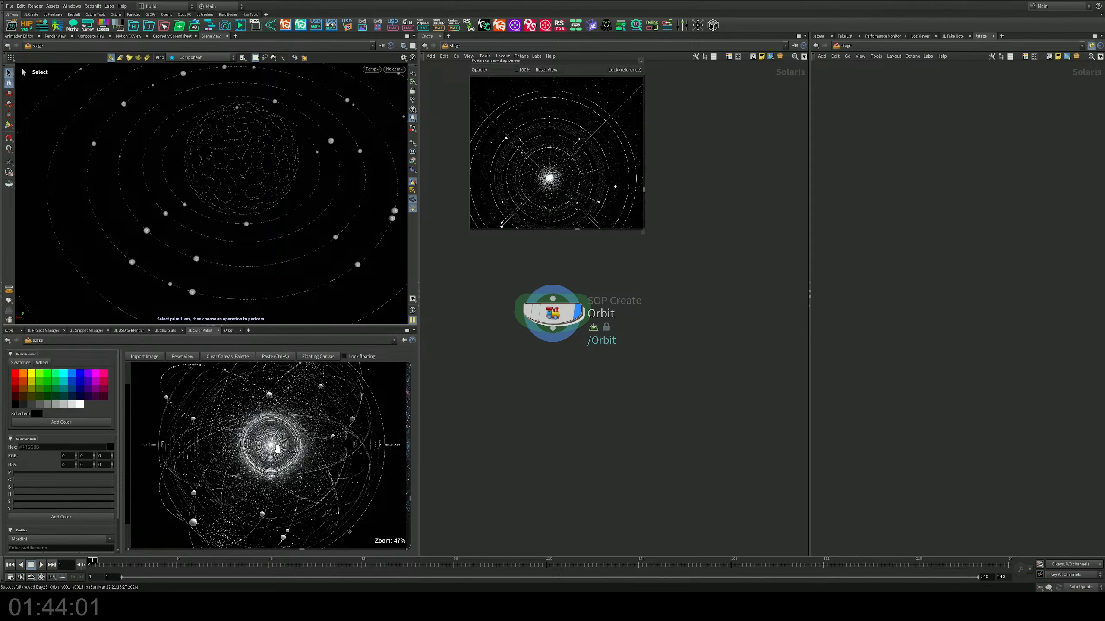
# Step: In the Orbit network, duplicate copy1 as a separate copy node fed by convertline2 and display it
pyautogui.moveTo(493, 390); pyautogui.dragTo(493, 449, button='middle')
pyautogui.doubleClick(550, 373)
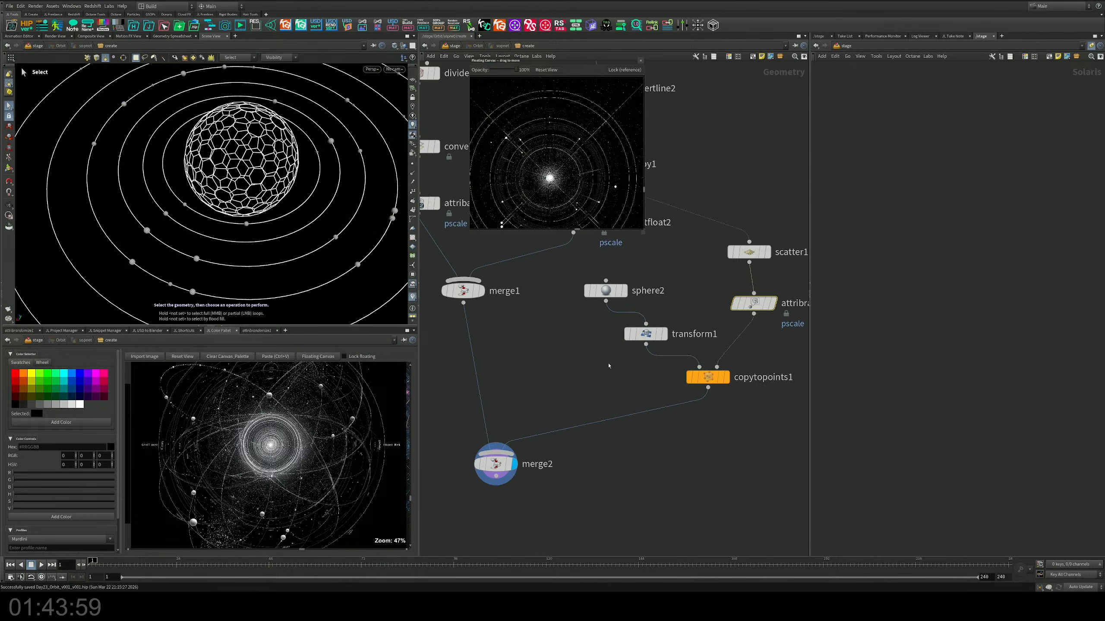
pyautogui.moveTo(610, 363); pyautogui.dragTo(556, 466, button='middle')
pyautogui.moveTo(610, 269); pyautogui.dragTo(609, 379, button='middle')
pyautogui.moveTo(587, 318); pyautogui.dragTo(585, 382, button='middle')
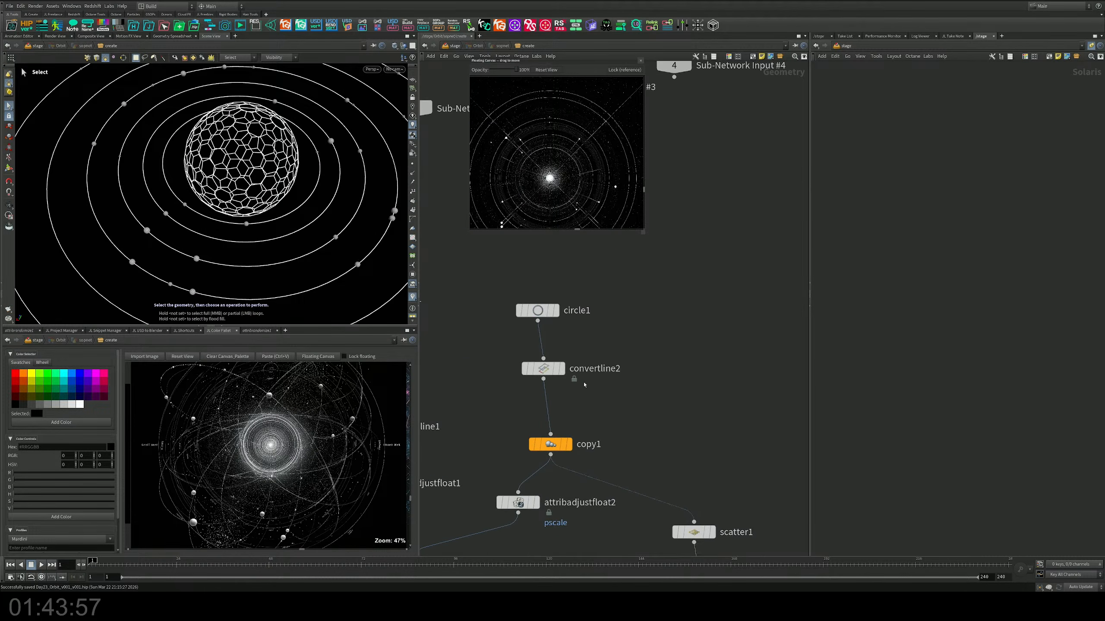
pyautogui.scroll(-1, 586, 381)
pyautogui.moveTo(515, 305); pyautogui.dragTo(756, 350)
pyautogui.moveTo(671, 390); pyautogui.dragTo(487, 365, button='middle')
pyautogui.click(583, 323)
pyautogui.moveTo(620, 357); pyautogui.dragTo(645, 383, button='middle')
pyautogui.moveTo(645, 382); pyautogui.dragTo(556, 313)
pyautogui.moveTo(541, 379); pyautogui.dragTo(594, 437, button='middle')
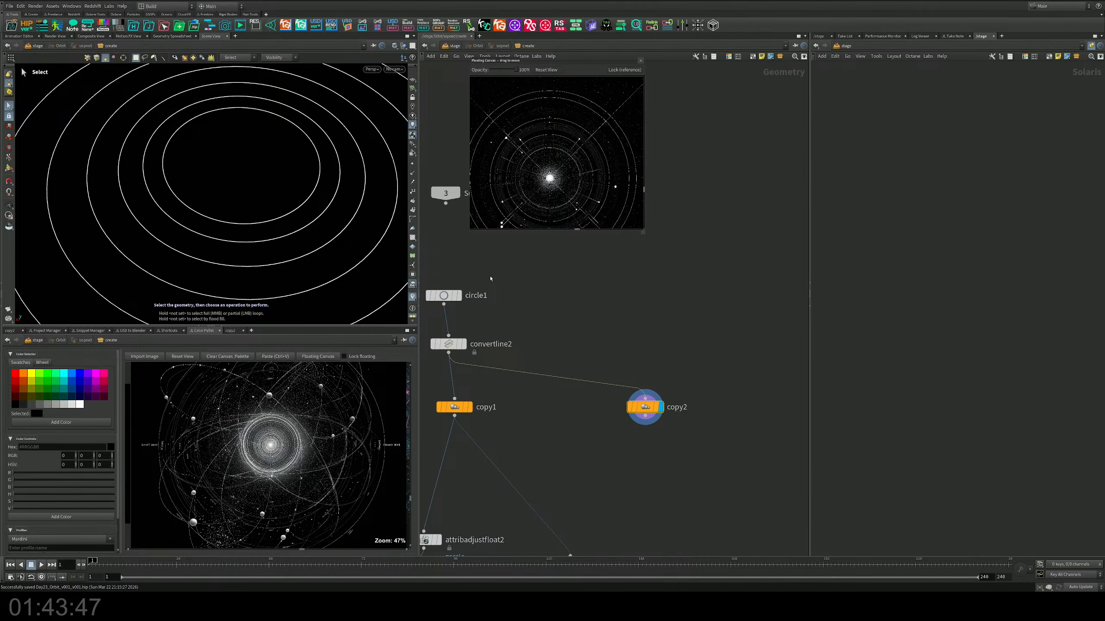
# Step: Duplicate circle1 and convertline2 to feed copy2, and reduce the uniform scale of circle2
pyautogui.moveTo(491, 277); pyautogui.dragTo(646, 398)
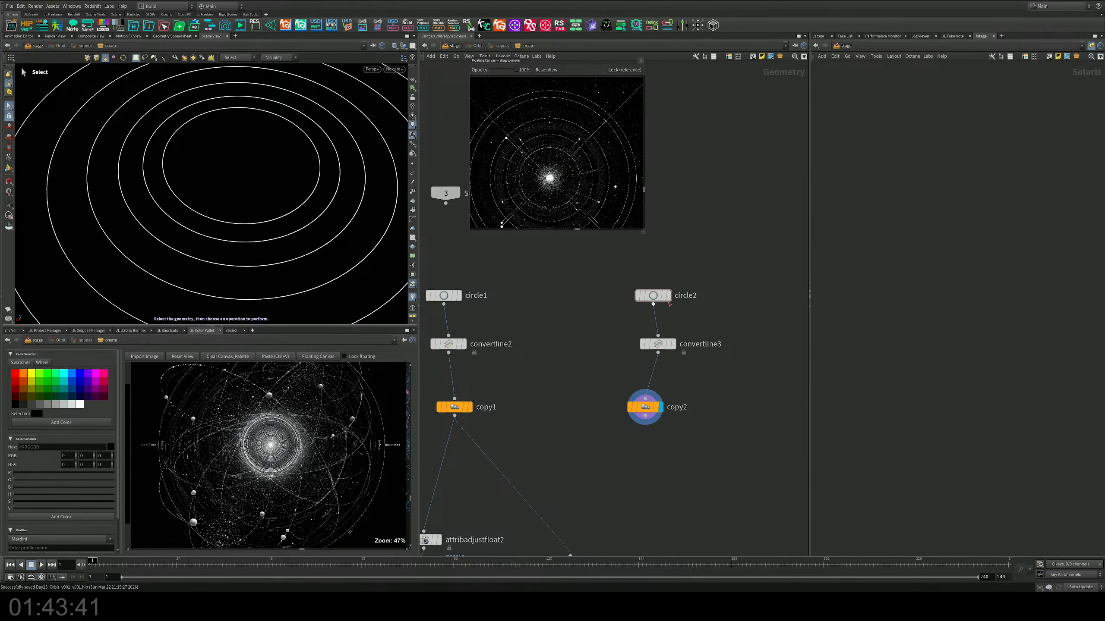
pyautogui.click(232, 331)
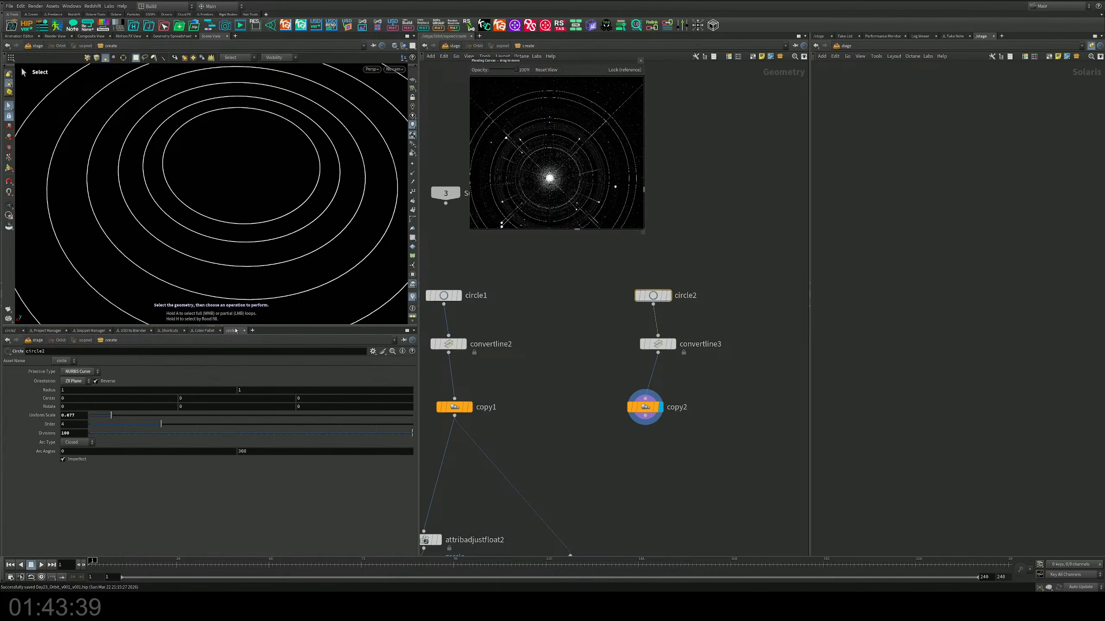
pyautogui.moveTo(111, 415); pyautogui.dragTo(92, 416)
# Step: Set copy2 to a total of 30 copies with a uniform scale of about 1.078
pyautogui.click(646, 405)
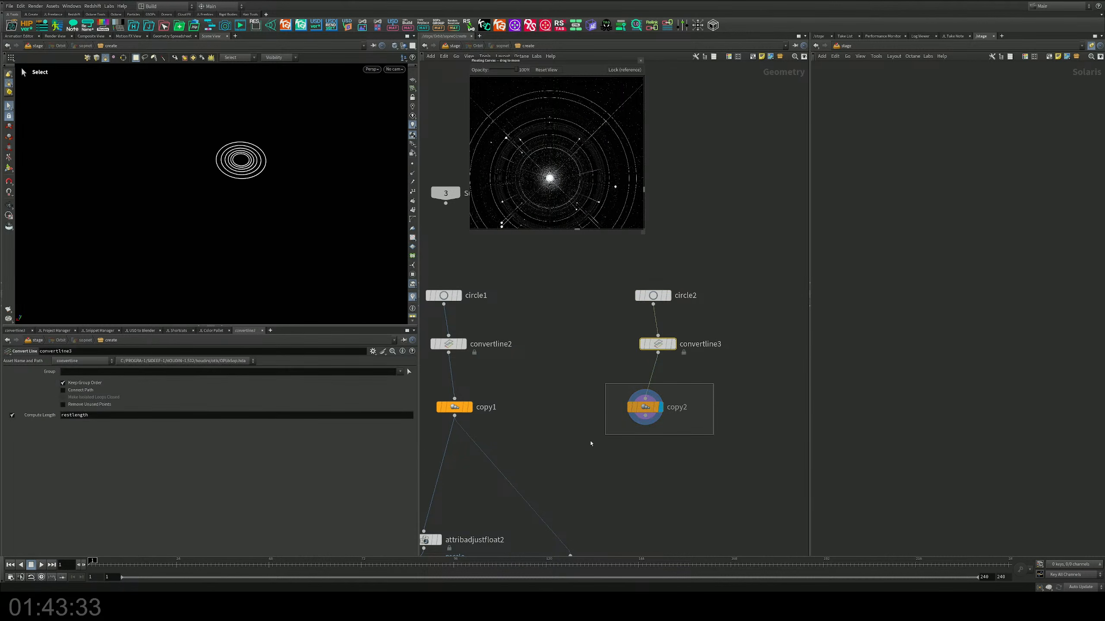
pyautogui.moveTo(124, 449); pyautogui.dragTo(124, 450)
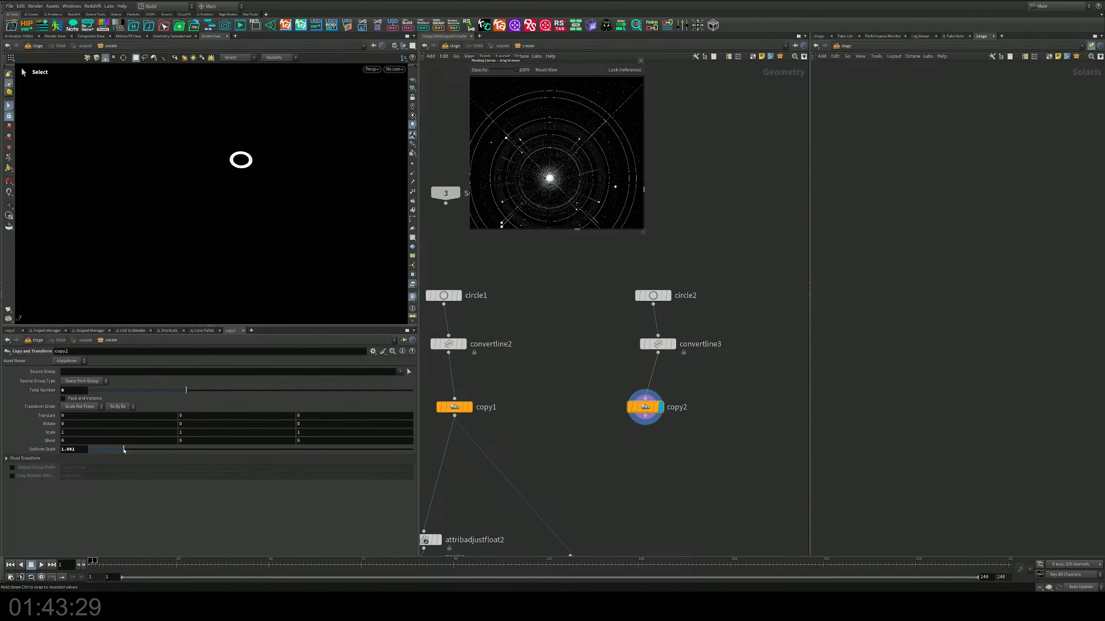
pyautogui.moveTo(186, 390); pyautogui.dragTo(459, 389)
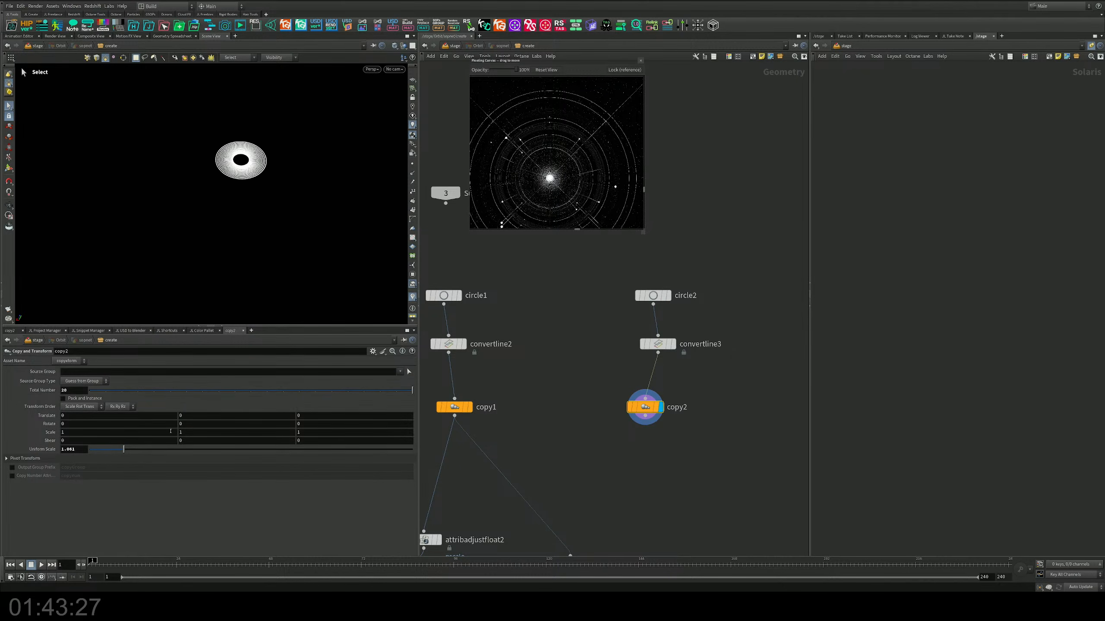
pyautogui.moveTo(124, 451); pyautogui.dragTo(125, 450)
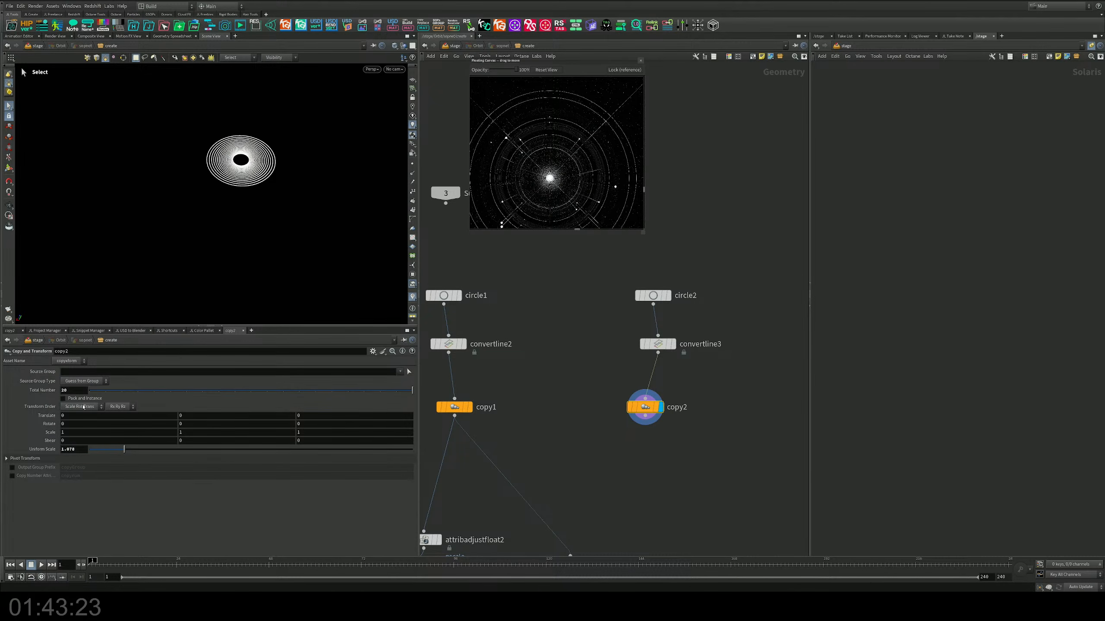
pyautogui.moveTo(77, 391); pyautogui.dragTo(116, 388, button='middle')
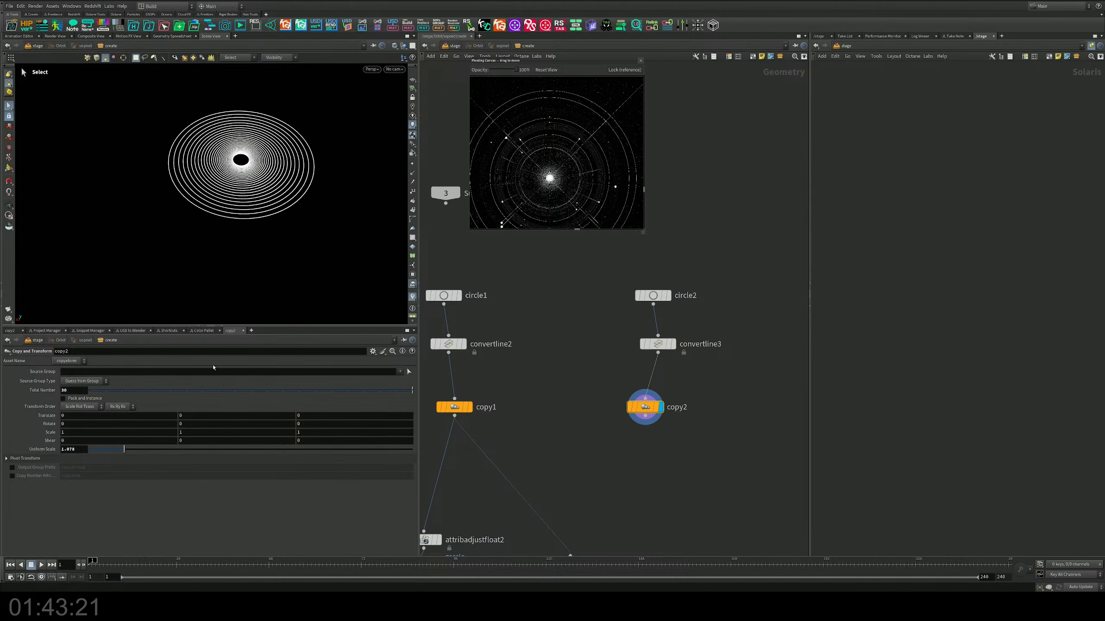
# Step: Wire copy2 into merge2 and insert a duplicate of attribadjustfloat2 between them
pyautogui.moveTo(547, 420); pyautogui.dragTo(614, 364, button='middle')
pyautogui.scroll(-5, 561, 383)
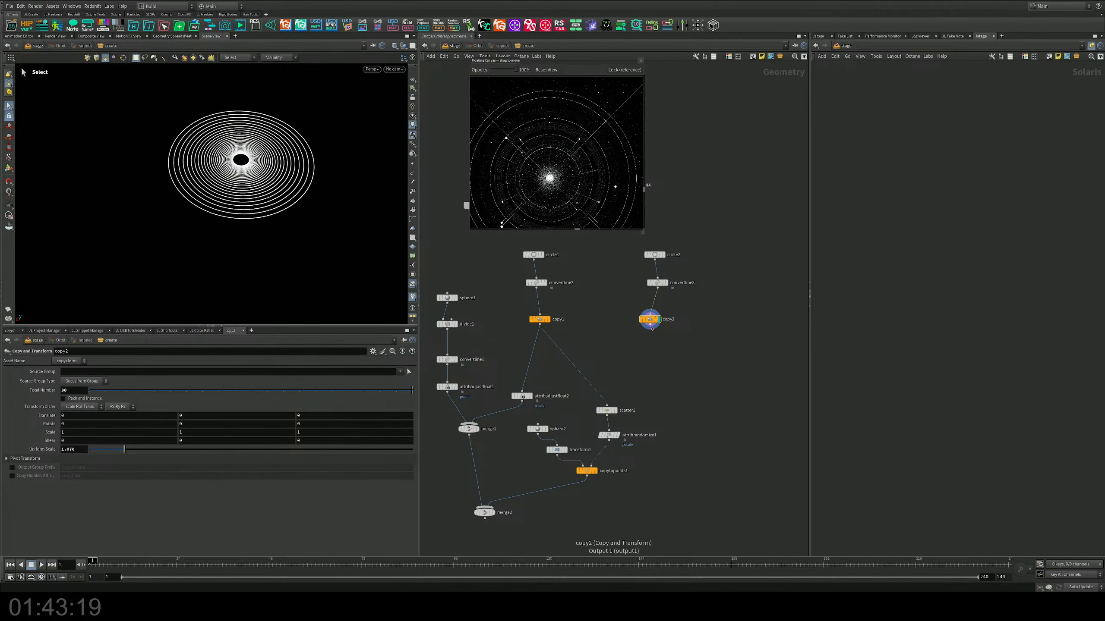
pyautogui.click(485, 507)
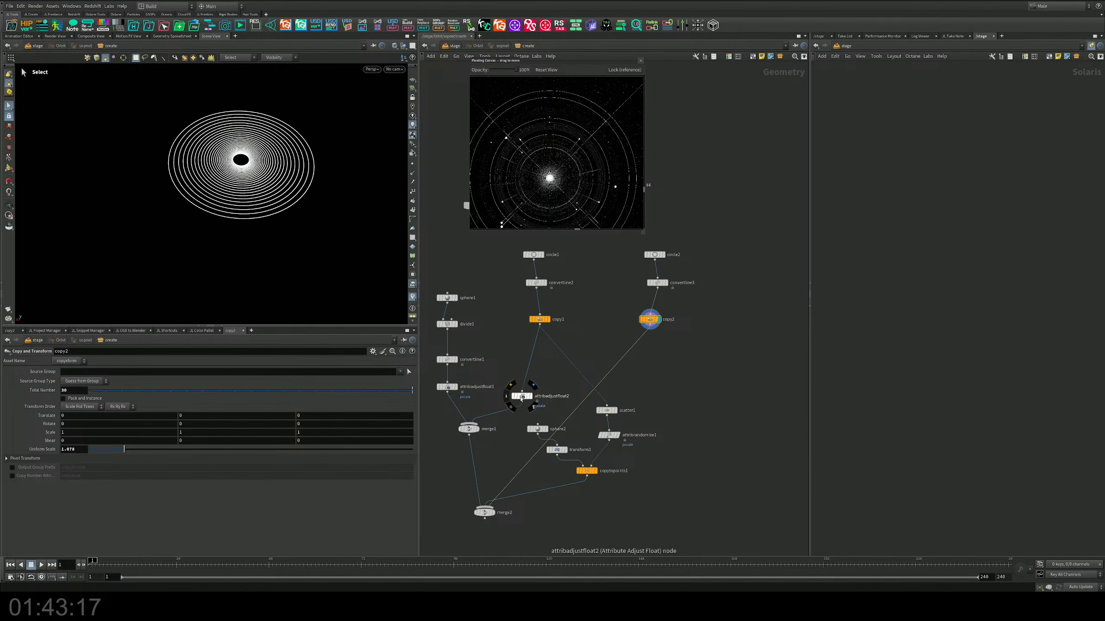
pyautogui.keyDown('alt'); pyautogui.moveTo(521, 397); pyautogui.dragTo(707, 384); pyautogui.keyUp('alt')
pyautogui.scroll(5, 618, 360)
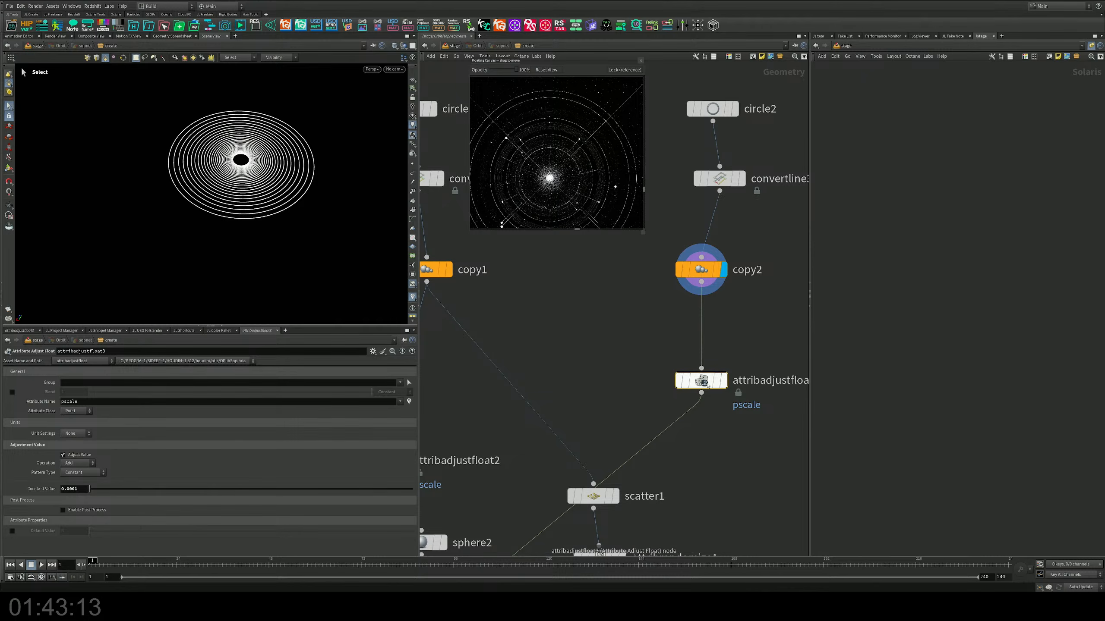
# Step: Display merge2 and return to the stage level to view the Orbit geometry with the dense inner rings
pyautogui.scroll(-5, 667, 251)
pyautogui.moveTo(519, 503); pyautogui.dragTo(550, 442, button='middle')
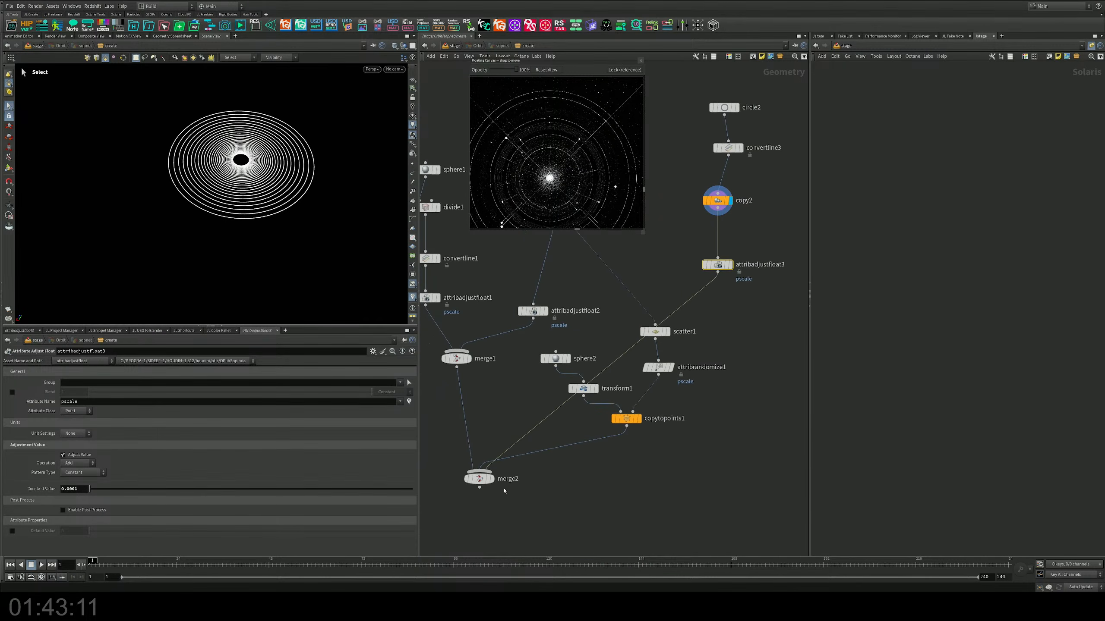
pyautogui.click(492, 479)
pyautogui.moveTo(542, 490); pyautogui.dragTo(551, 483, button='middle')
pyautogui.keyDown('alt'); pyautogui.moveTo(346, 296); pyautogui.dragTo(366, 253); pyautogui.keyUp('alt')
pyautogui.click(454, 46)
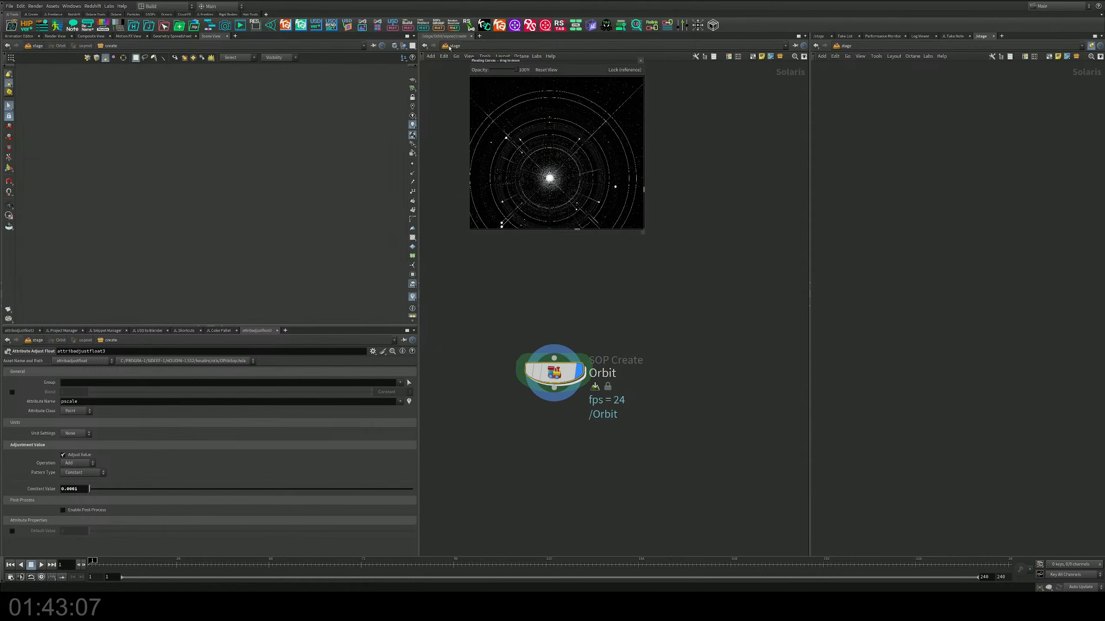
pyautogui.keyDown('alt'); pyautogui.moveTo(253, 181); pyautogui.dragTo(249, 220); pyautogui.keyUp('alt')
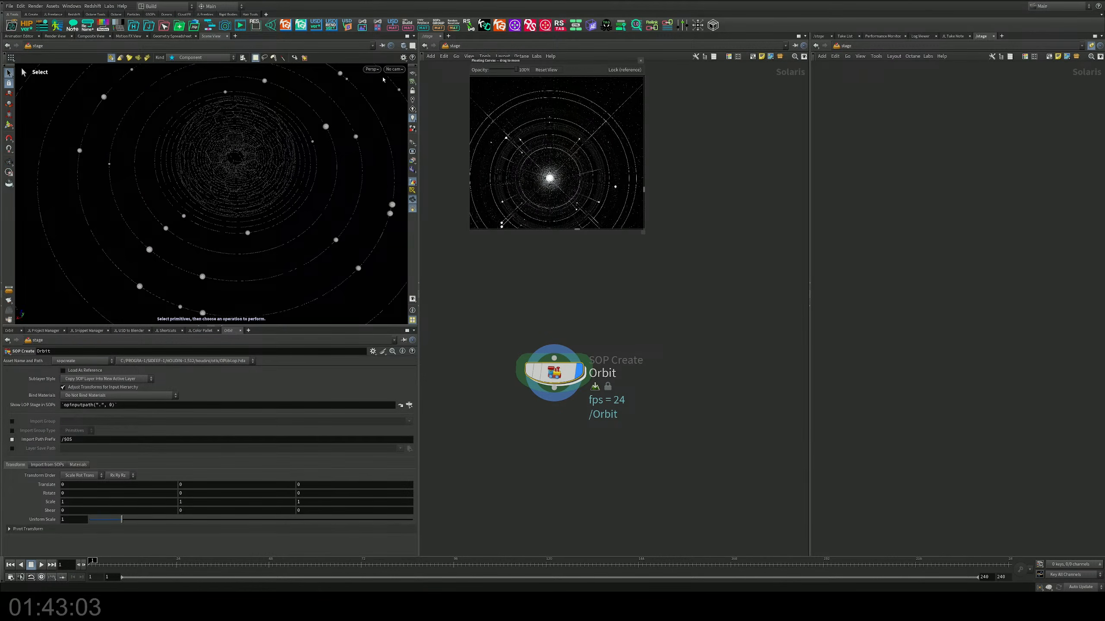
# Step: Reopen the Orbit network and increase the pscale constant value of attribadjustfloat3
pyautogui.doubleClick(553, 372)
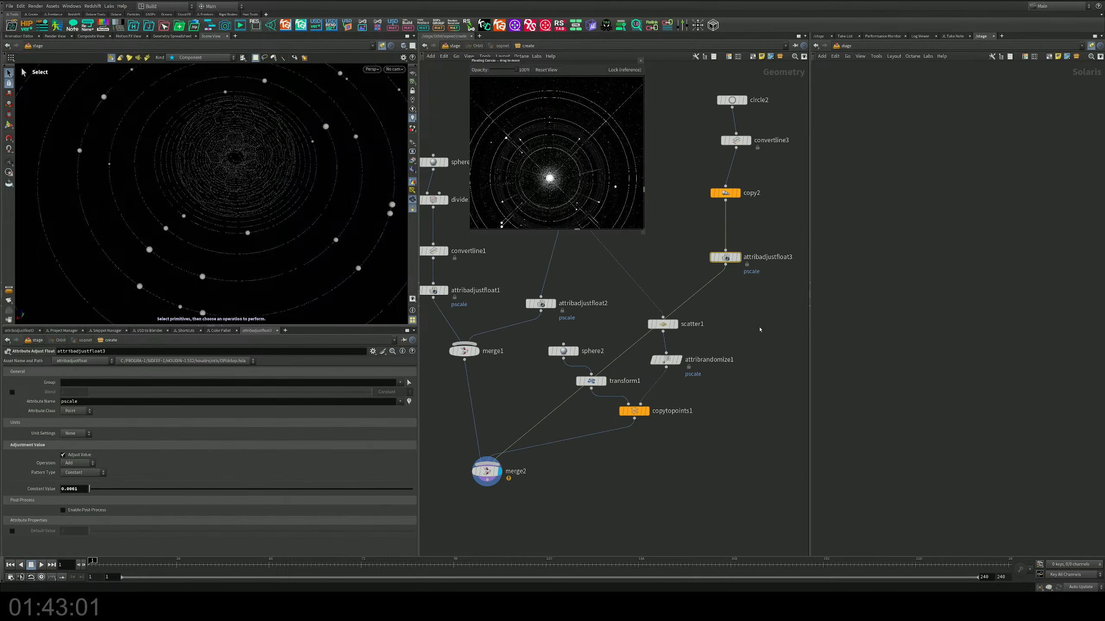
pyautogui.moveTo(84, 489); pyautogui.dragTo(111, 532, button='middle')
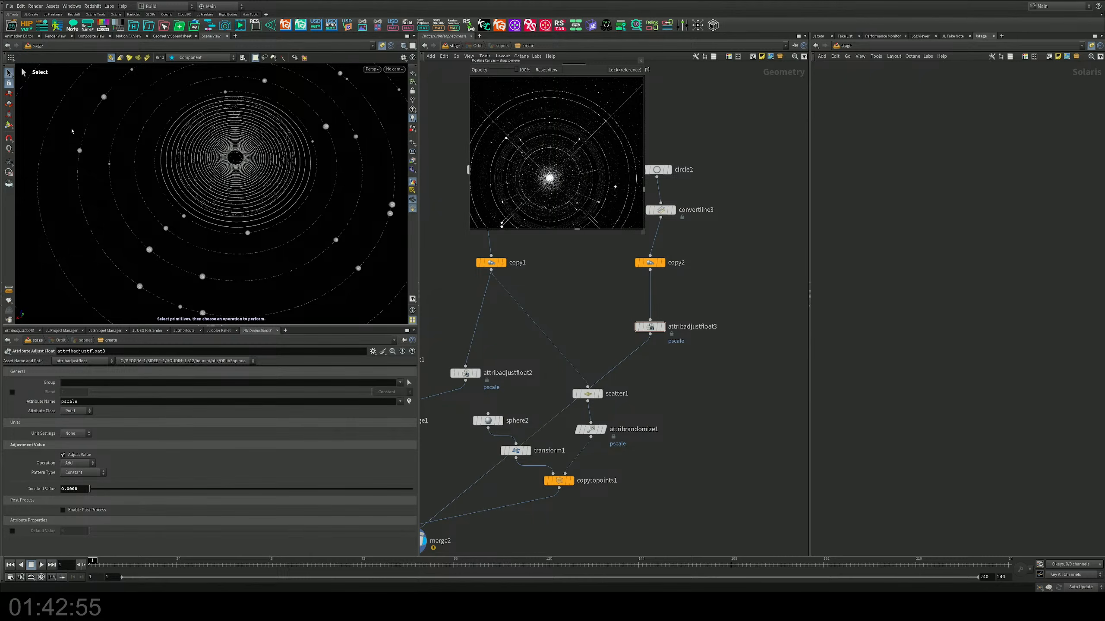
pyautogui.keyDown('alt'); pyautogui.moveTo(289, 231); pyautogui.dragTo(269, 212); pyautogui.keyUp('alt')
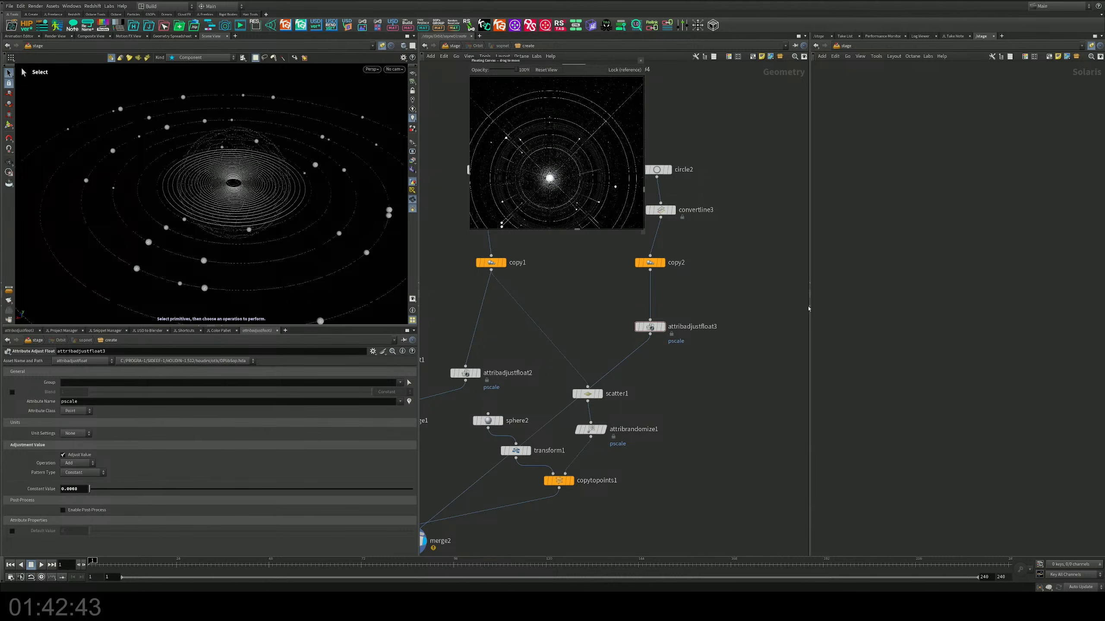
# Step: Widen the network editor over the empty neighbouring pane and move the floating reference canvas clear of the nodes
pyautogui.click(811, 306)
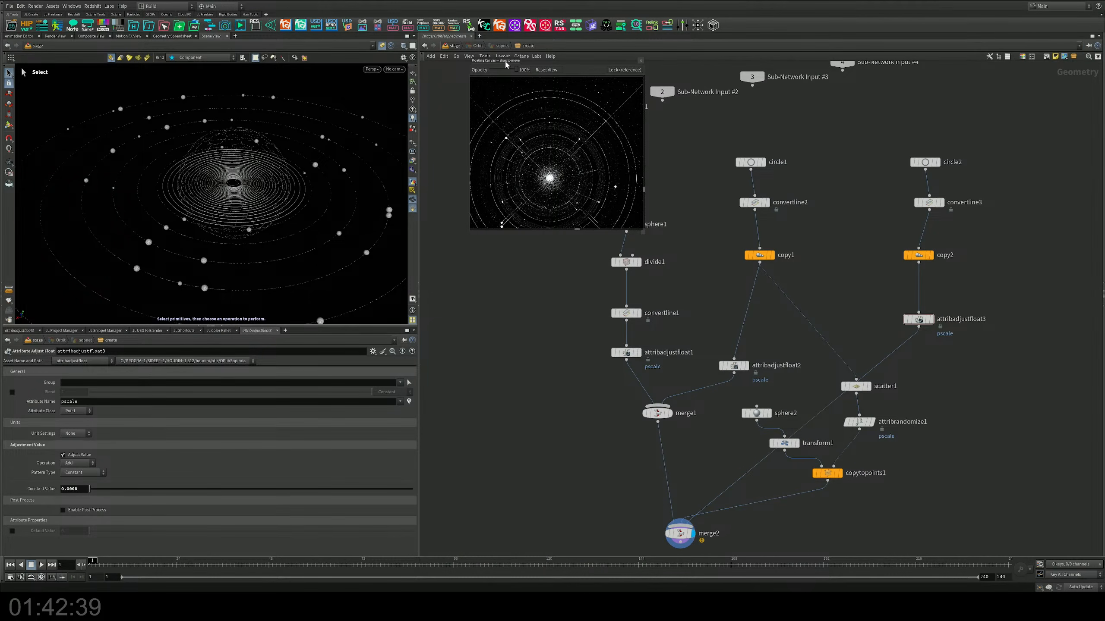
pyautogui.moveTo(505, 64); pyautogui.dragTo(457, 70)
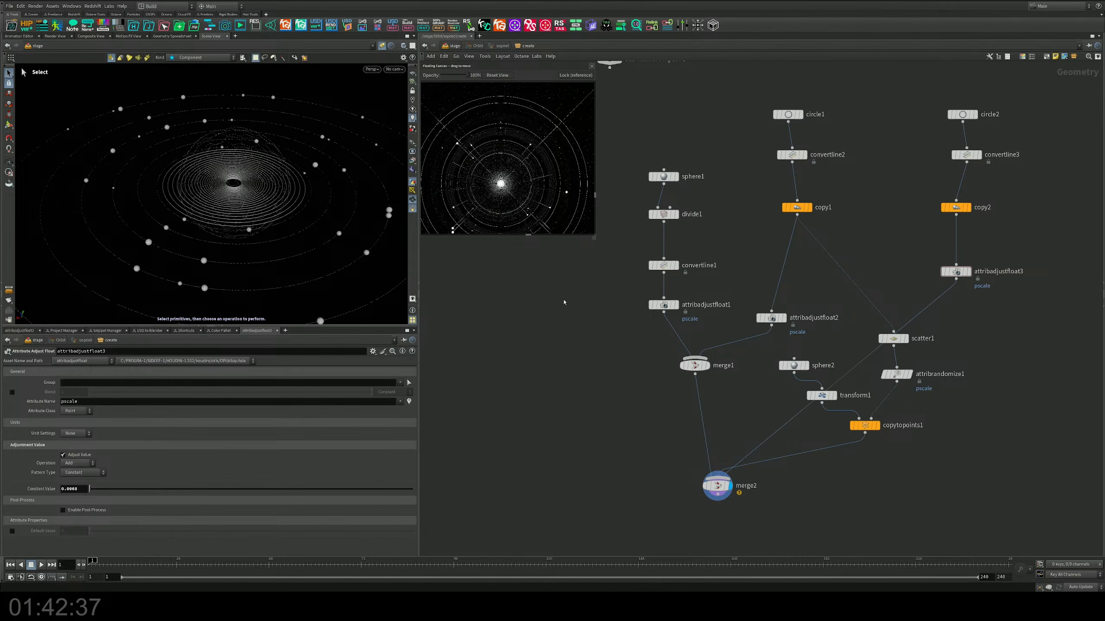
# Step: Turn the viewport to look down on the rings from above and save the scene file
pyautogui.keyDown('alt'); pyautogui.moveTo(372, 262); pyautogui.dragTo(234, 232); pyautogui.keyUp('alt')
pyautogui.hotkey('ctrl', 's')
pyautogui.press('Escape')
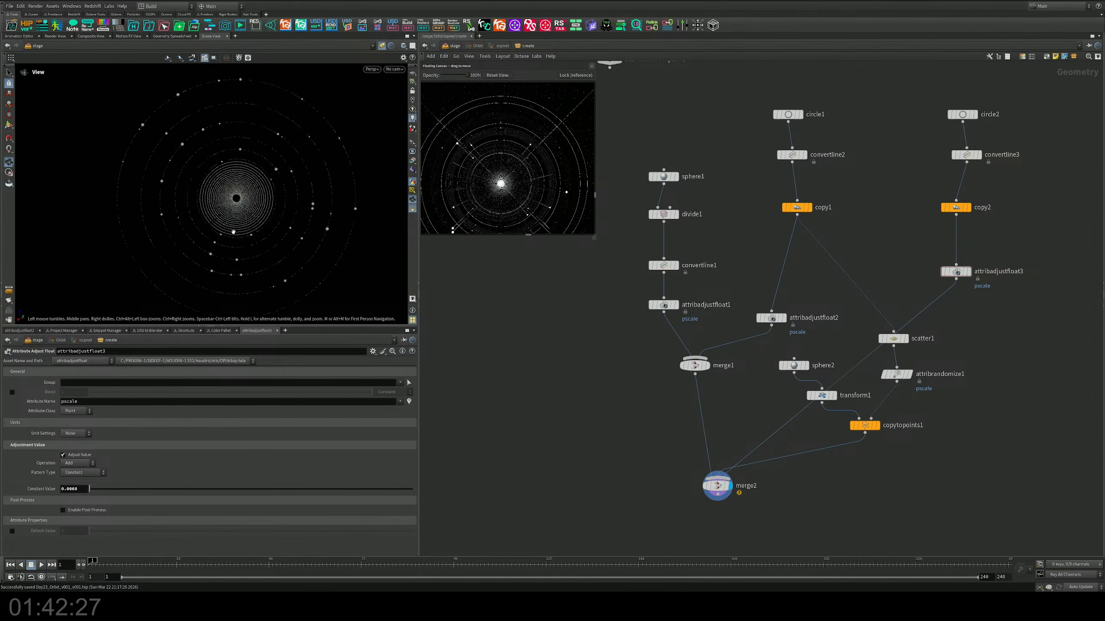
pyautogui.keyDown('alt'); pyautogui.moveTo(243, 229); pyautogui.dragTo(225, 222, button='middle'); pyautogui.keyUp('alt')
# Step: Add a Line node beside the sphere chain and connect its output to merge2
pyautogui.moveTo(686, 393); pyautogui.dragTo(755, 400, button='middle')
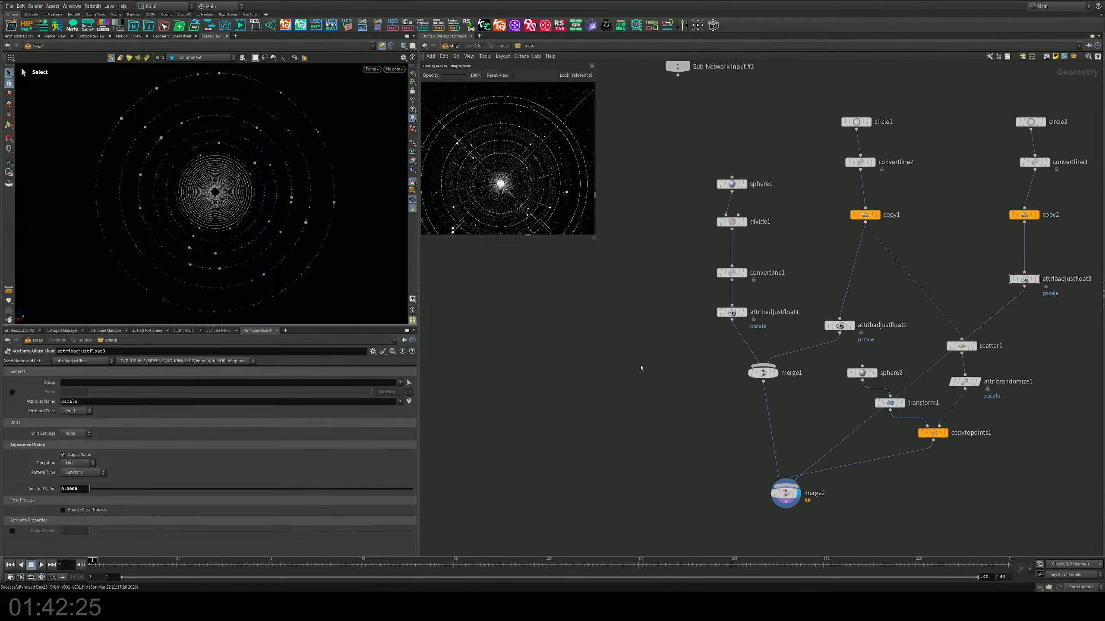
pyautogui.press('Tab')
pyautogui.write('line')
pyautogui.press('Return')
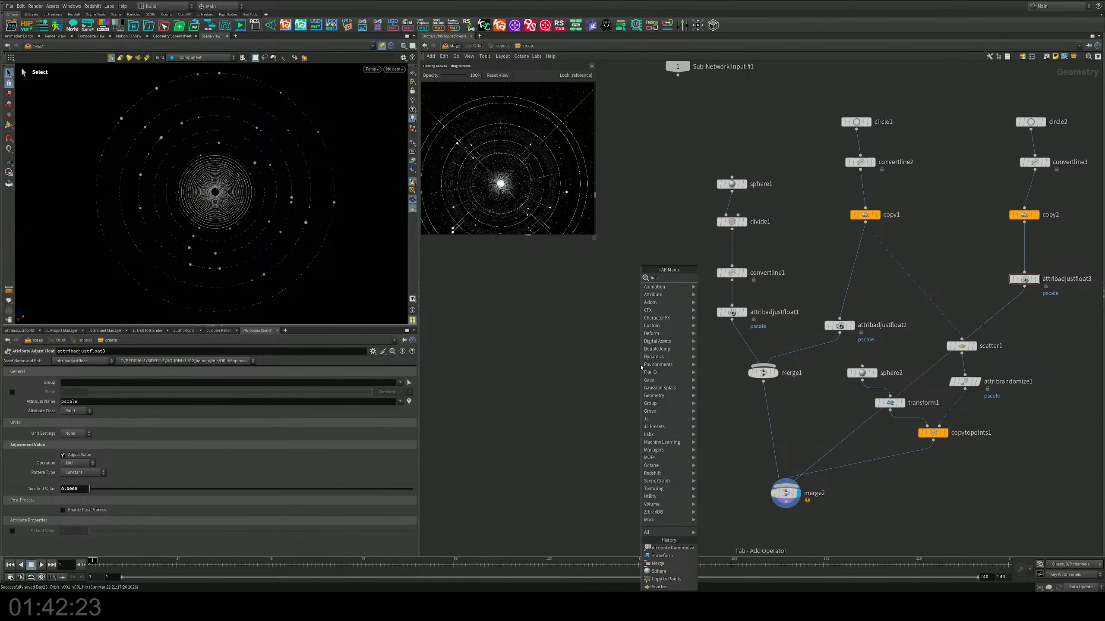
pyautogui.click(545, 274)
pyautogui.moveTo(546, 280)
pyautogui.mouseDown()
pyautogui.moveTo(705, 444)
pyautogui.moveTo(760, 470)
pyautogui.mouseUp()
pyautogui.moveTo(706, 349); pyautogui.dragTo(704, 350, button='middle')
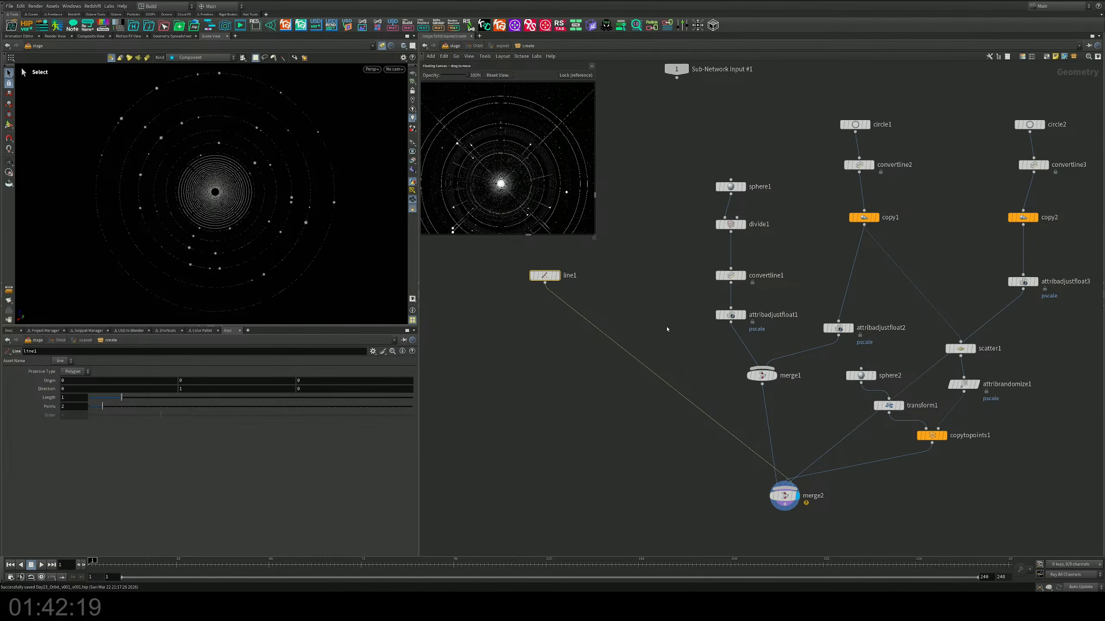
# Step: Display line1 on its own in the SOP viewport and view it from the side
pyautogui.click(558, 277)
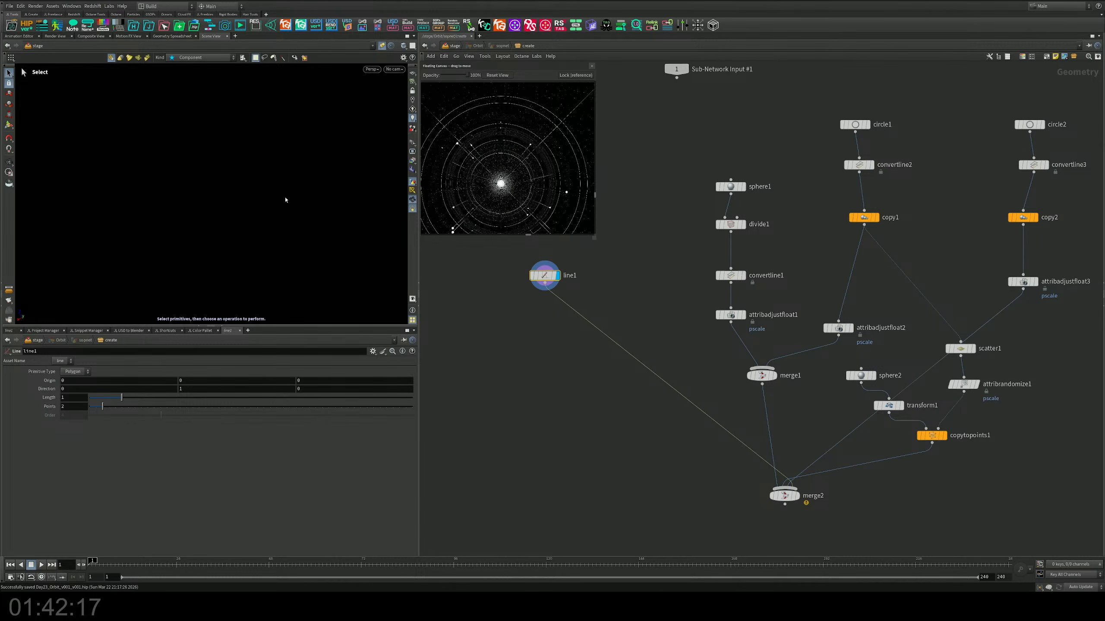
pyautogui.press('Escape')
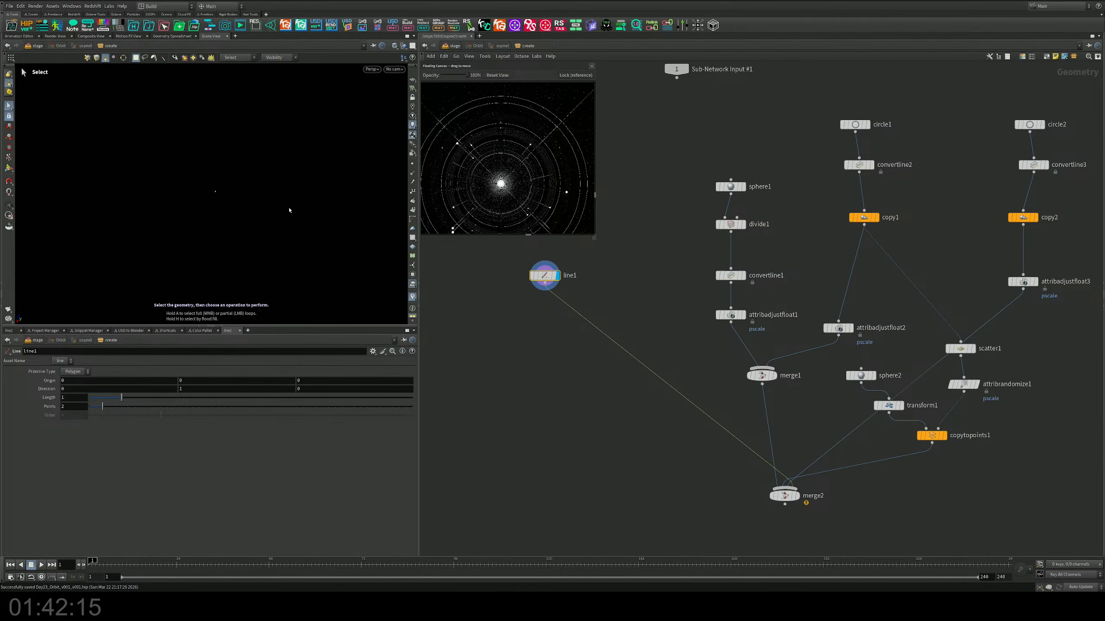
pyautogui.moveTo(288, 208); pyautogui.dragTo(208, 186)
pyautogui.press('s')
pyautogui.moveTo(637, 256); pyautogui.dragTo(531, 303)
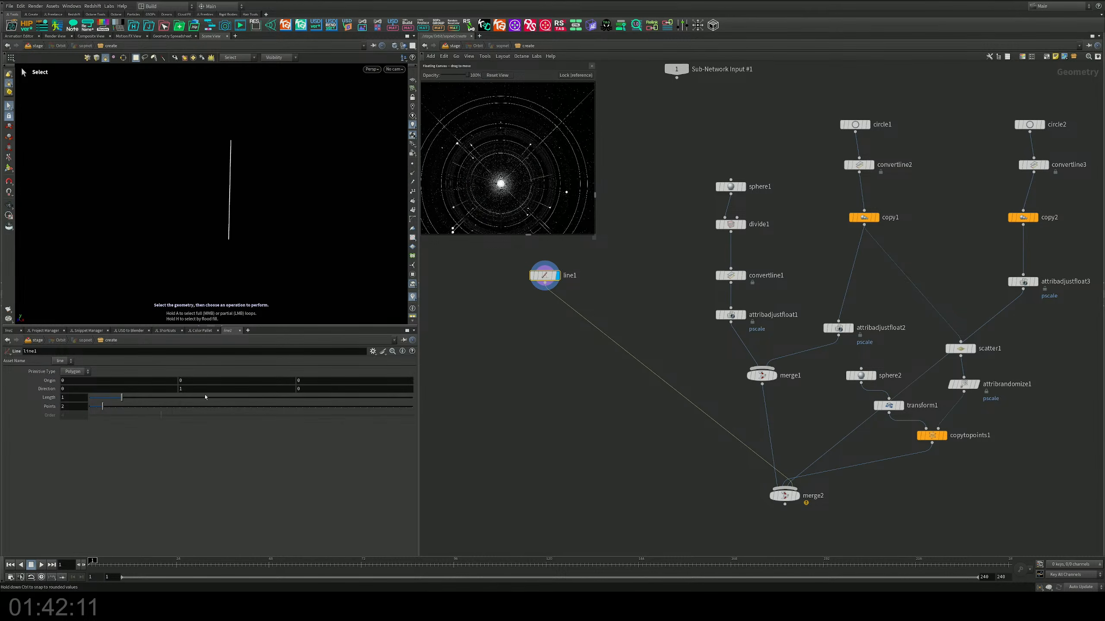
# Step: Set the direction of line1 to 1, 0, 0 so it points along the X axis
pyautogui.moveTo(205, 390); pyautogui.dragTo(134, 378)
pyautogui.write('0')
pyautogui.press('Return')
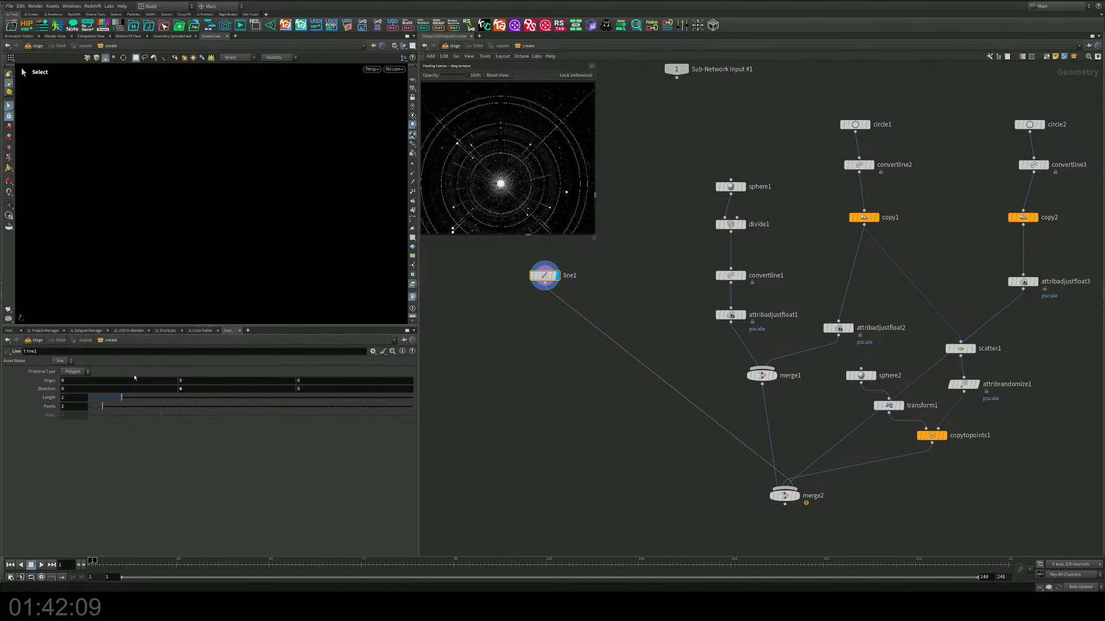
pyautogui.click(125, 389)
pyautogui.write('1')
pyautogui.press('Return')
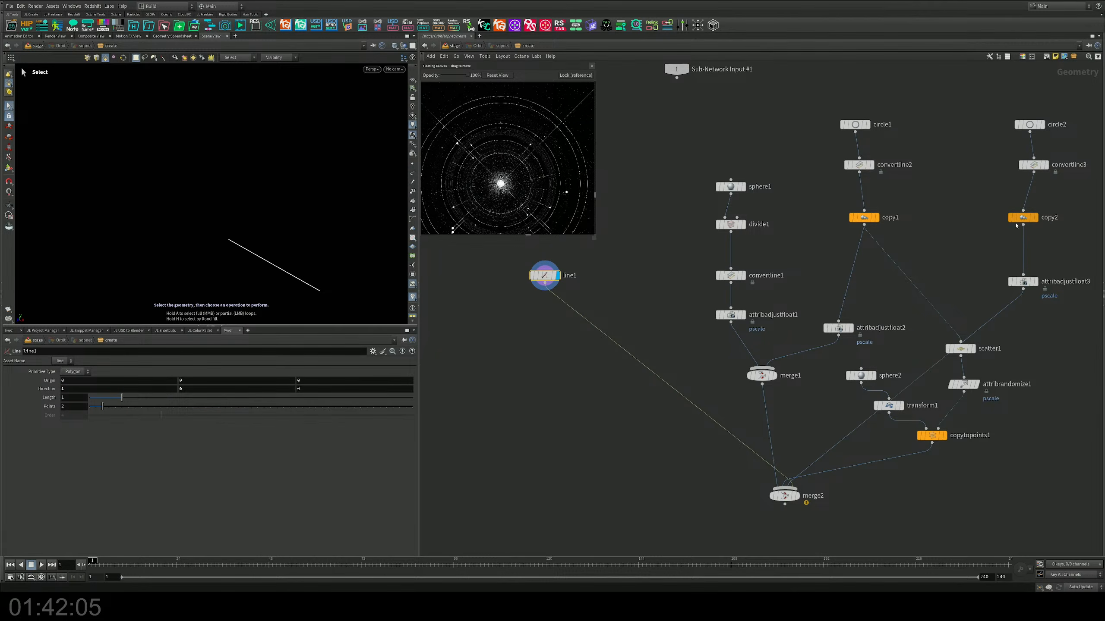
# Step: Insert a duplicate of copy2 between line1 and merge2, with uniform scale 1 and a Y rotation of 12
pyautogui.keyDown('alt'); pyautogui.moveTo(1024, 218); pyautogui.dragTo(594, 336); pyautogui.keyUp('alt')
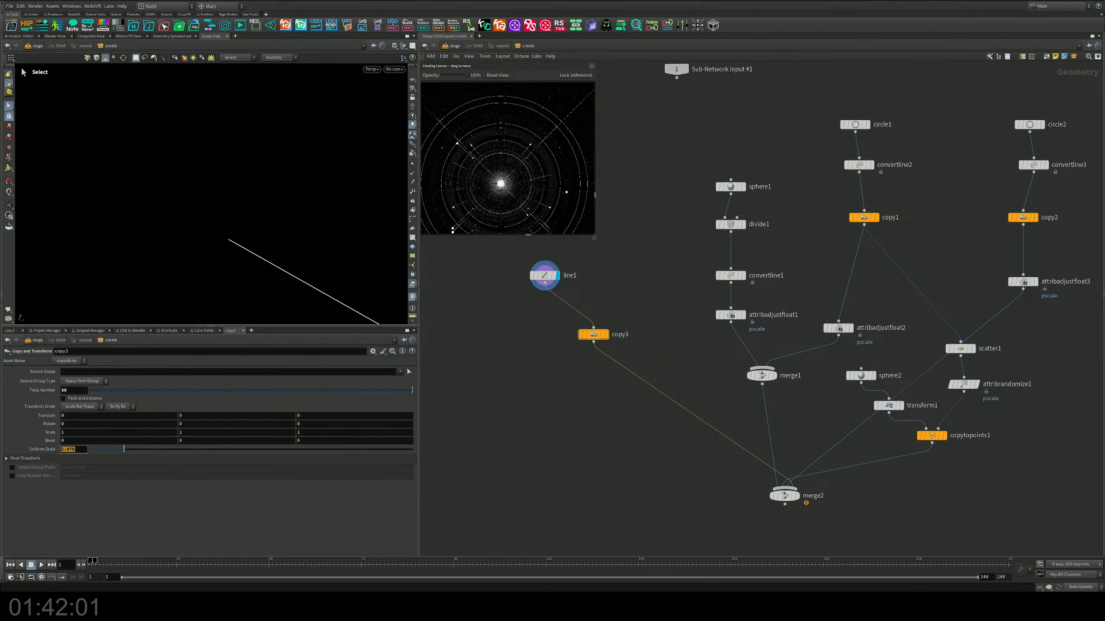
pyautogui.press('Return')
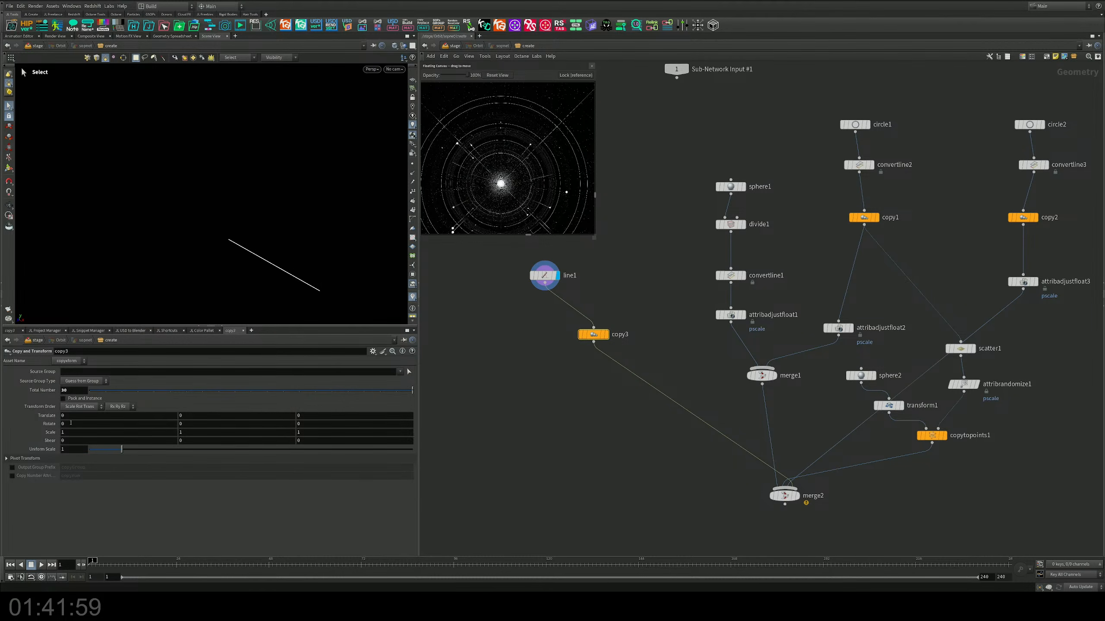
pyautogui.moveTo(70, 423); pyautogui.dragTo(99, 419, button='middle')
pyautogui.hotkey('ctrl', 'z')
pyautogui.moveTo(193, 424); pyautogui.dragTo(581, 394, button='middle')
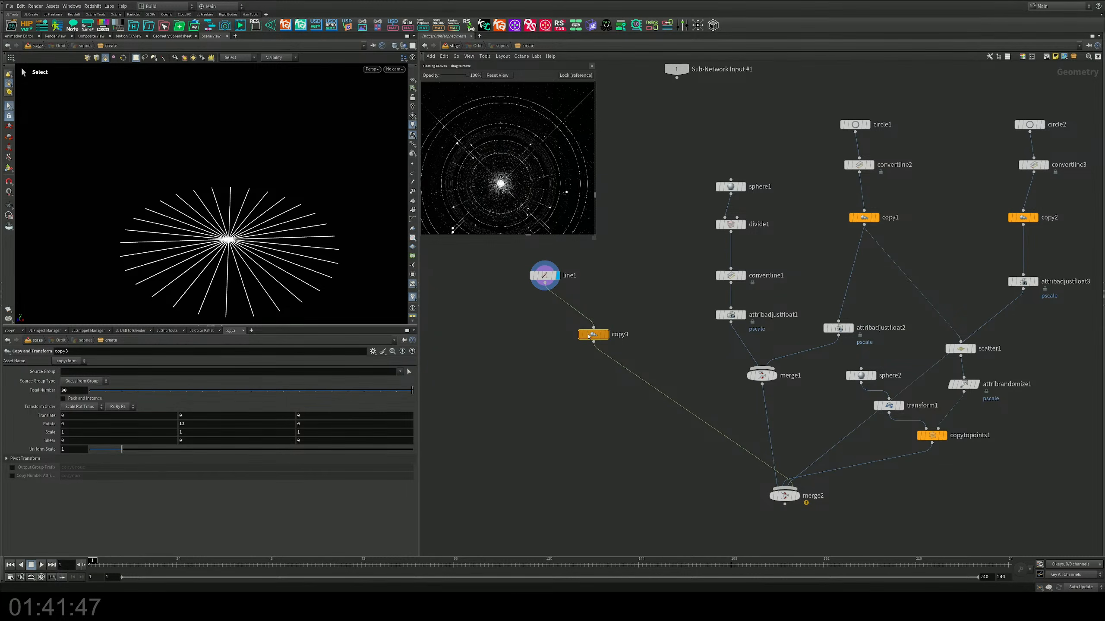
# Step: Set copy3's total number to 12 and its Y rotation to about 30 so the lines spread around a full circle
pyautogui.keyDown('alt'); pyautogui.moveTo(261, 214); pyautogui.dragTo(81, 267, button='right'); pyautogui.keyUp('alt')
pyautogui.keyDown('alt'); pyautogui.moveTo(81, 266); pyautogui.dragTo(155, 244); pyautogui.keyUp('alt')
pyautogui.press('s')
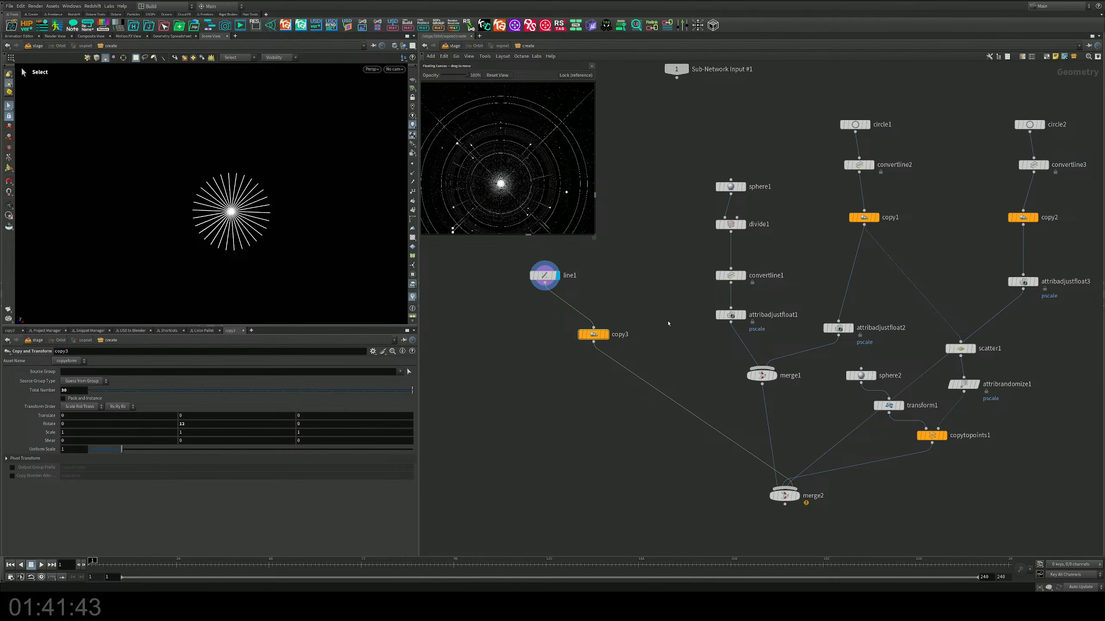
pyautogui.moveTo(381, 395); pyautogui.dragTo(238, 392)
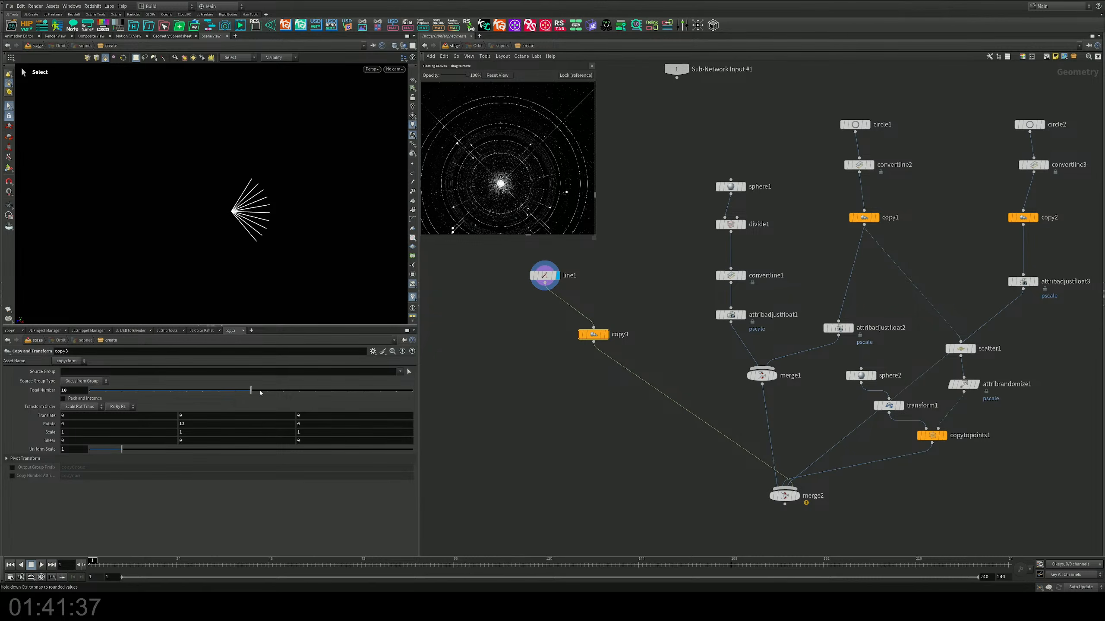
pyautogui.moveTo(261, 393); pyautogui.dragTo(273, 393)
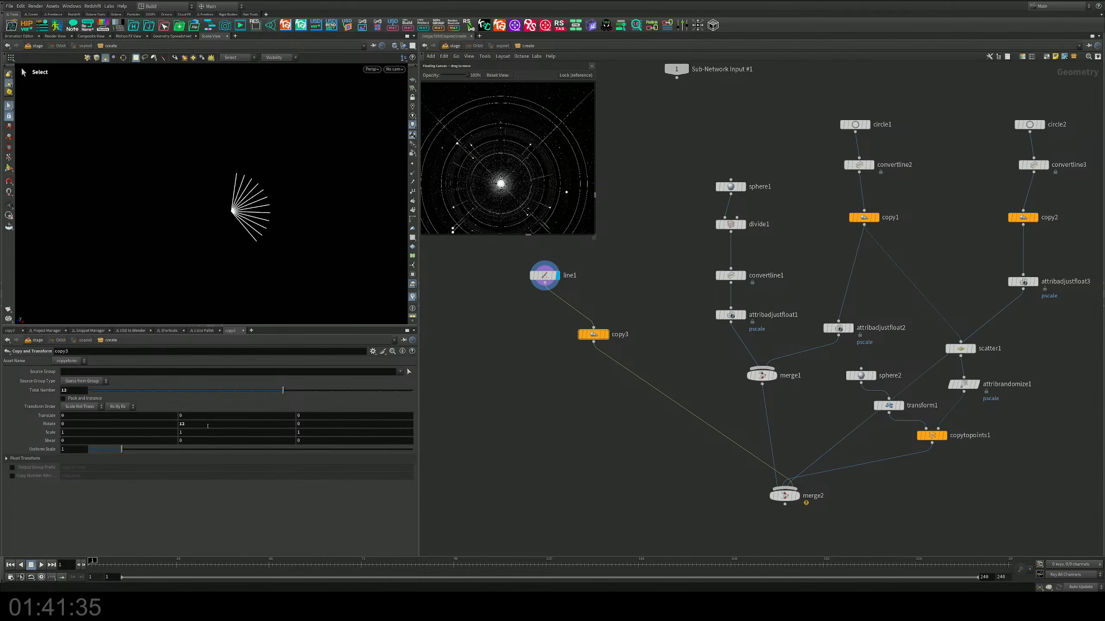
pyautogui.moveTo(207, 426); pyautogui.dragTo(792, 437, button='middle')
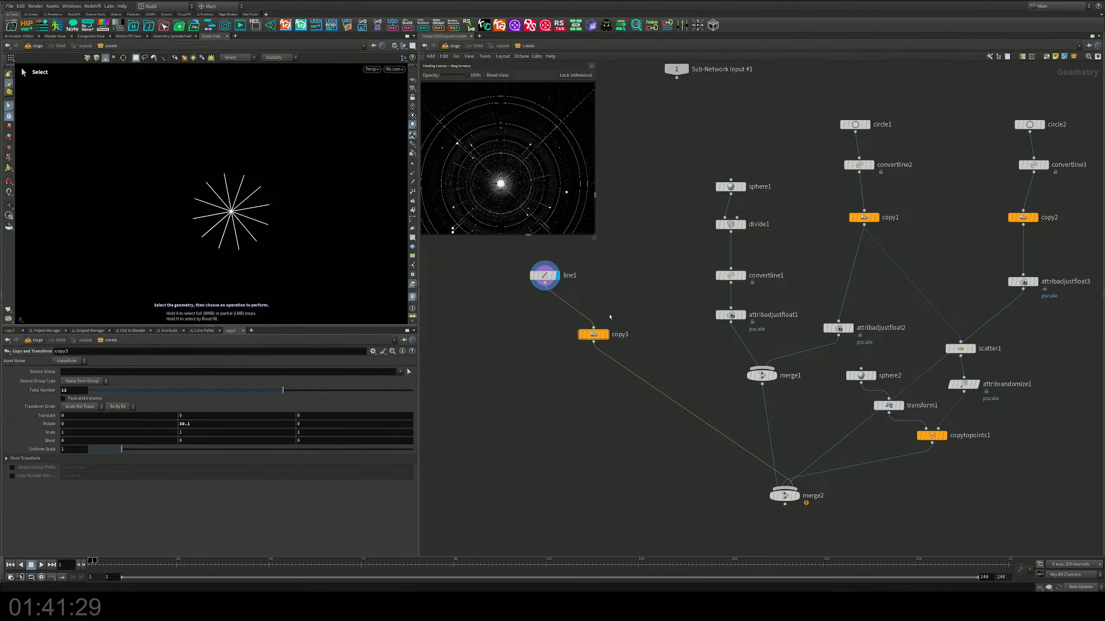
# Step: Lengthen line1 to about 9.5
pyautogui.moveTo(619, 263); pyautogui.dragTo(502, 309)
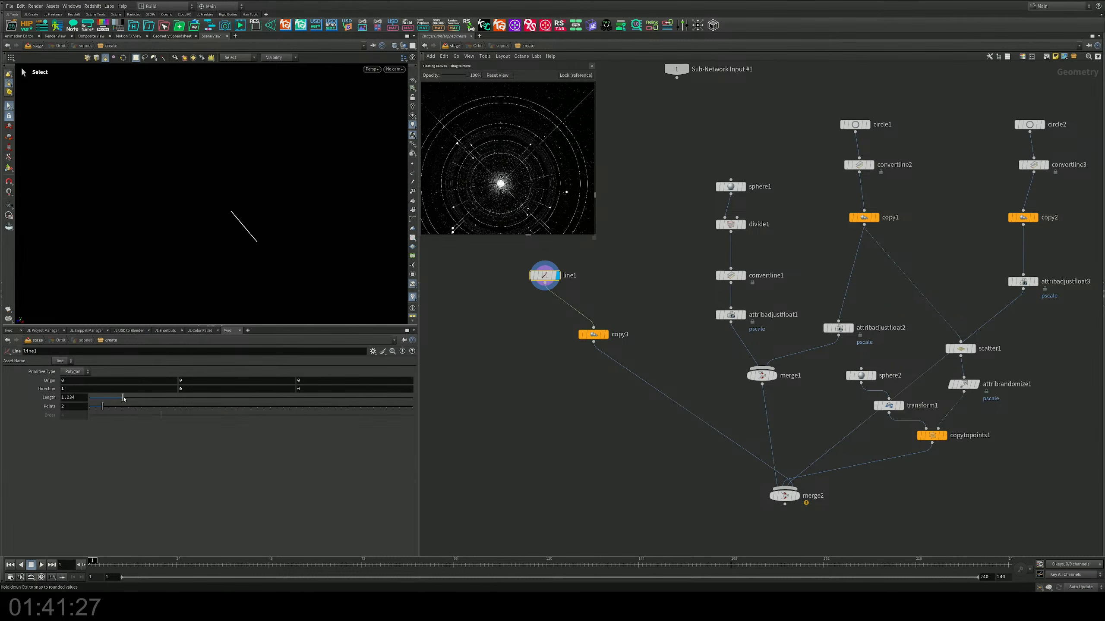
pyautogui.moveTo(122, 398); pyautogui.dragTo(398, 398)
pyautogui.press('Escape')
pyautogui.keyDown('alt'); pyautogui.moveTo(323, 247); pyautogui.dragTo(240, 175, button='middle'); pyautogui.keyUp('alt')
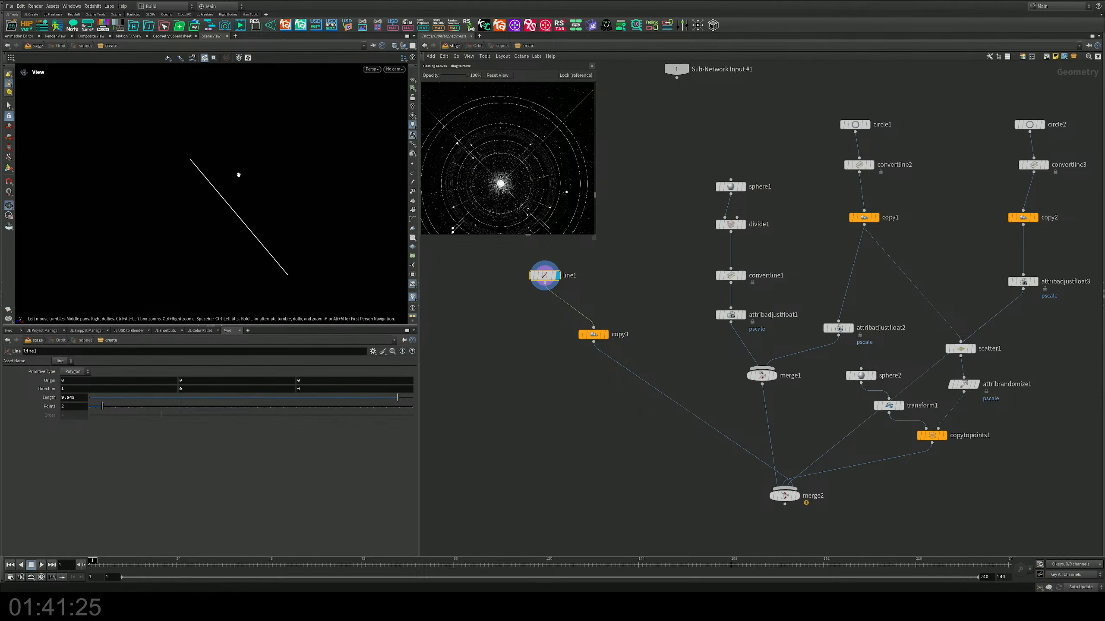
# Step: Display merge2 and reduce line1's length to about 3.49 so the radial lines end just outside the outer orbit circle
pyautogui.keyDown('alt'); pyautogui.scroll(-3, 238, 176); pyautogui.keyUp('alt')
pyautogui.moveTo(669, 344); pyautogui.dragTo(627, 336, button='middle')
pyautogui.click(746, 433)
pyautogui.keyDown('alt'); pyautogui.moveTo(204, 257); pyautogui.dragTo(183, 200); pyautogui.keyUp('alt')
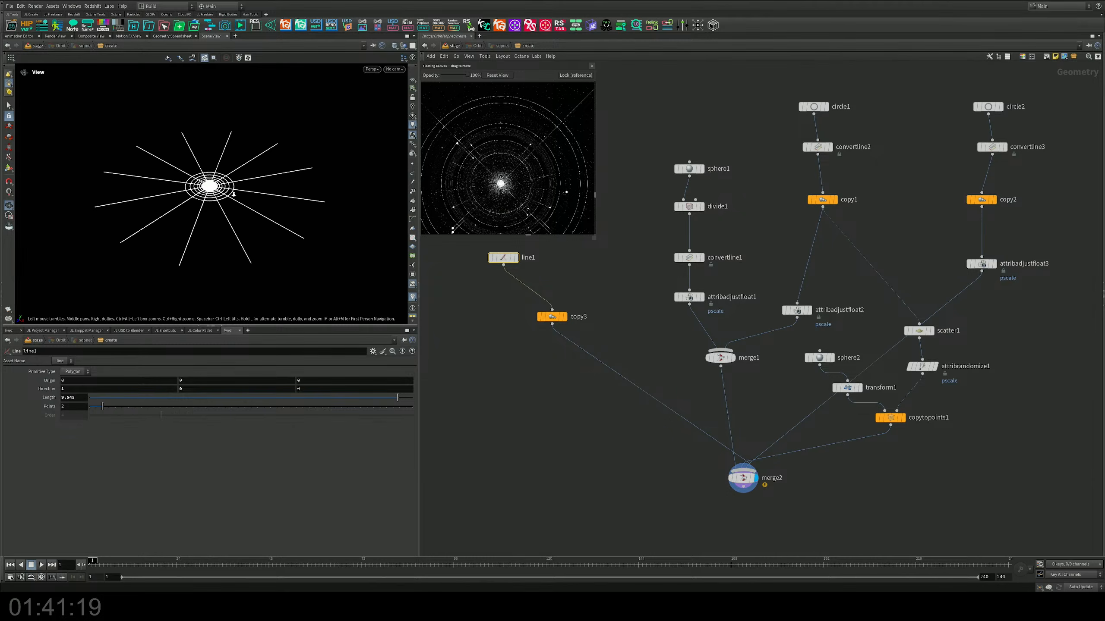
pyautogui.keyDown('alt'); pyautogui.scroll(5, 181, 199); pyautogui.keyUp('alt')
pyautogui.keyDown('alt'); pyautogui.moveTo(394, 204); pyautogui.dragTo(339, 249, button='middle'); pyautogui.keyUp('alt')
pyautogui.moveTo(570, 297); pyautogui.dragTo(586, 350, button='middle')
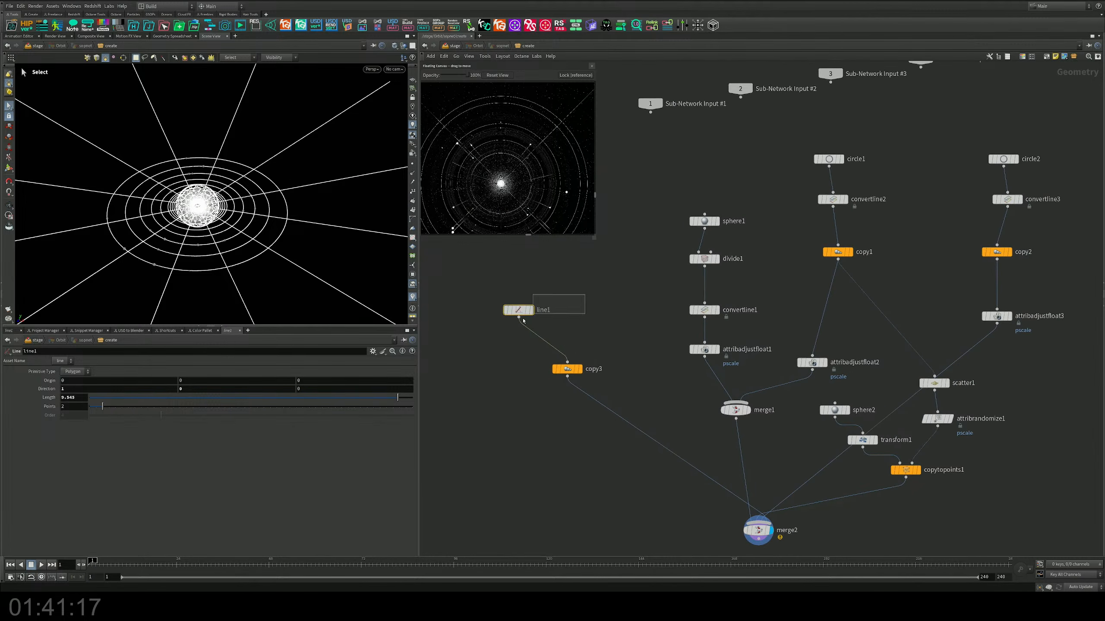
pyautogui.moveTo(387, 398); pyautogui.dragTo(203, 380)
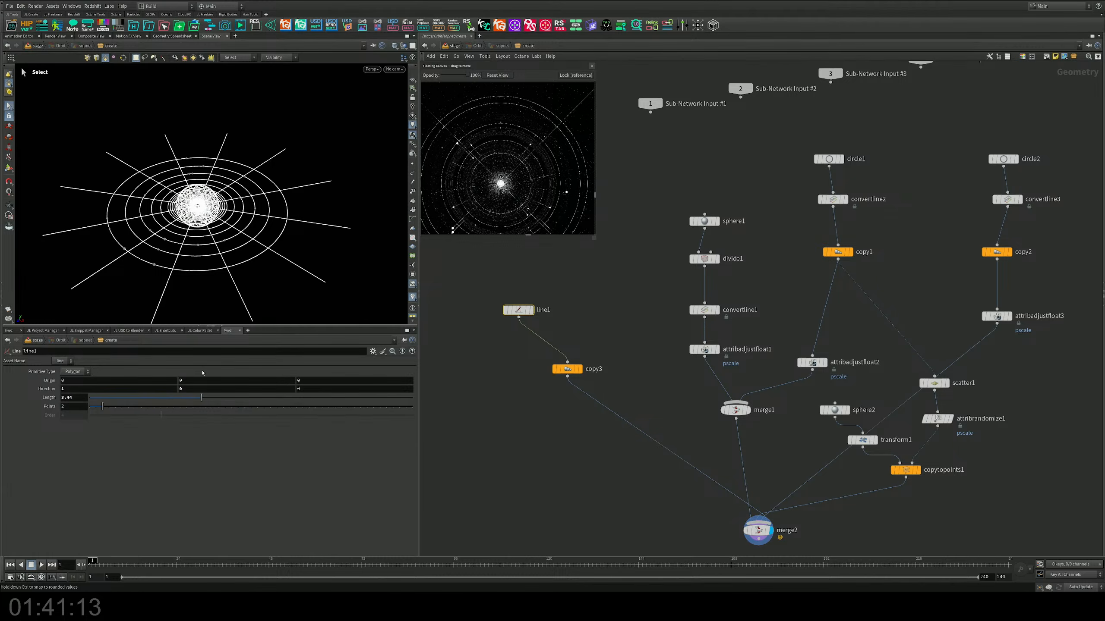
# Step: Insert a duplicate of attribrandomize1 between copy3 and merge2, and tidy the layout of the line chain
pyautogui.moveTo(618, 282); pyautogui.dragTo(597, 272, button='middle')
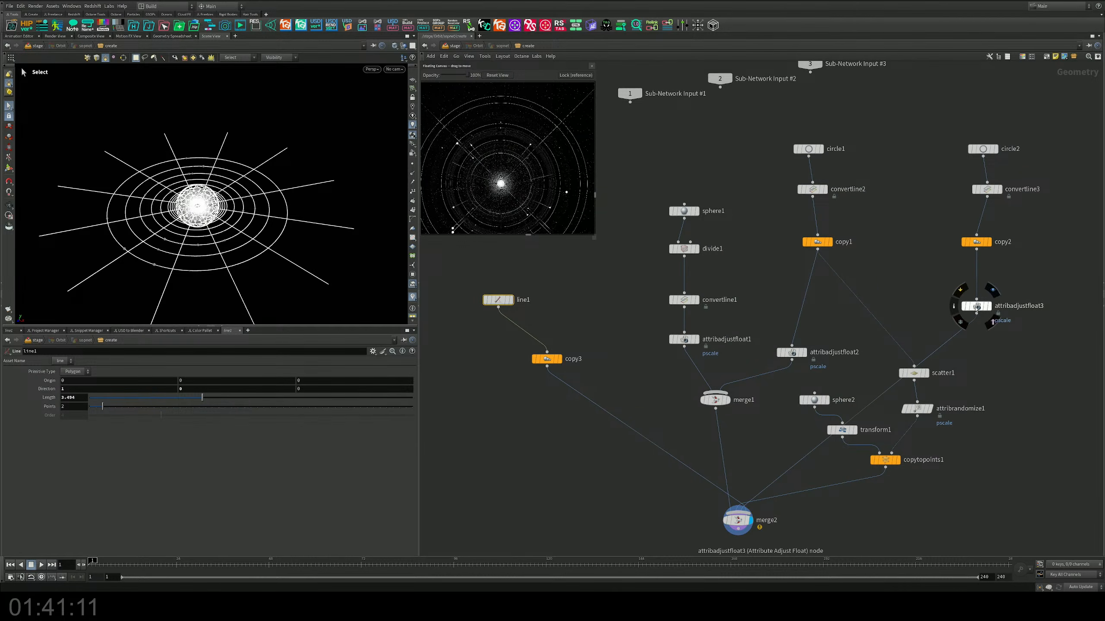
pyautogui.moveTo(976, 309)
pyautogui.mouseDown()
pyautogui.moveTo(963, 317)
pyautogui.moveTo(976, 310)
pyautogui.mouseUp()
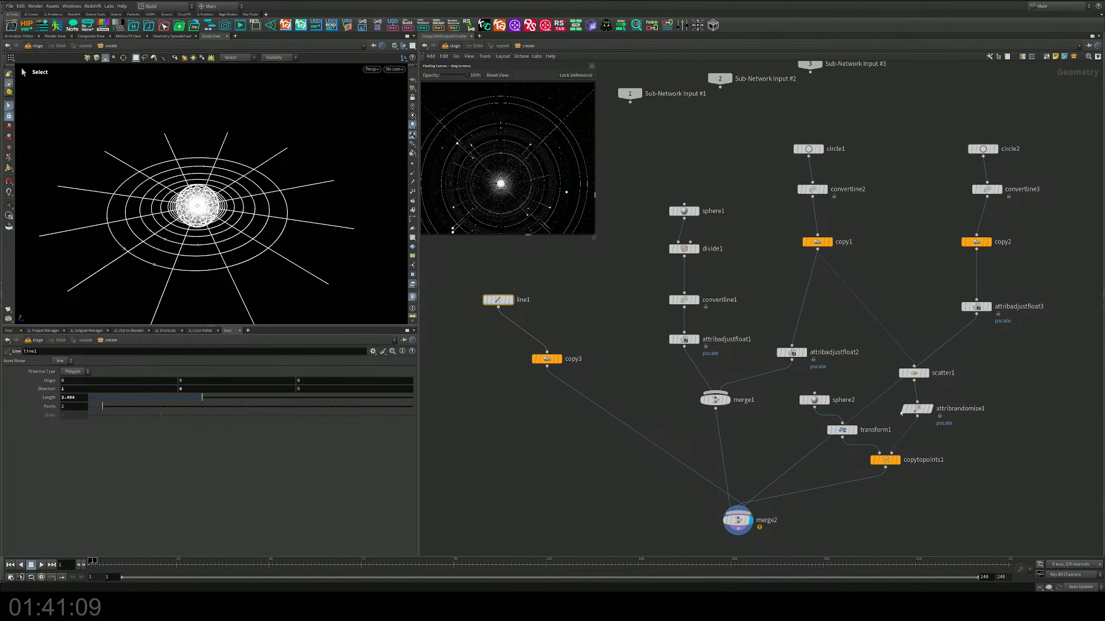
pyautogui.moveTo(918, 411)
pyautogui.keyDown('alt'); pyautogui.moveTo(921, 415); pyautogui.dragTo(566, 396); pyautogui.keyUp('alt')
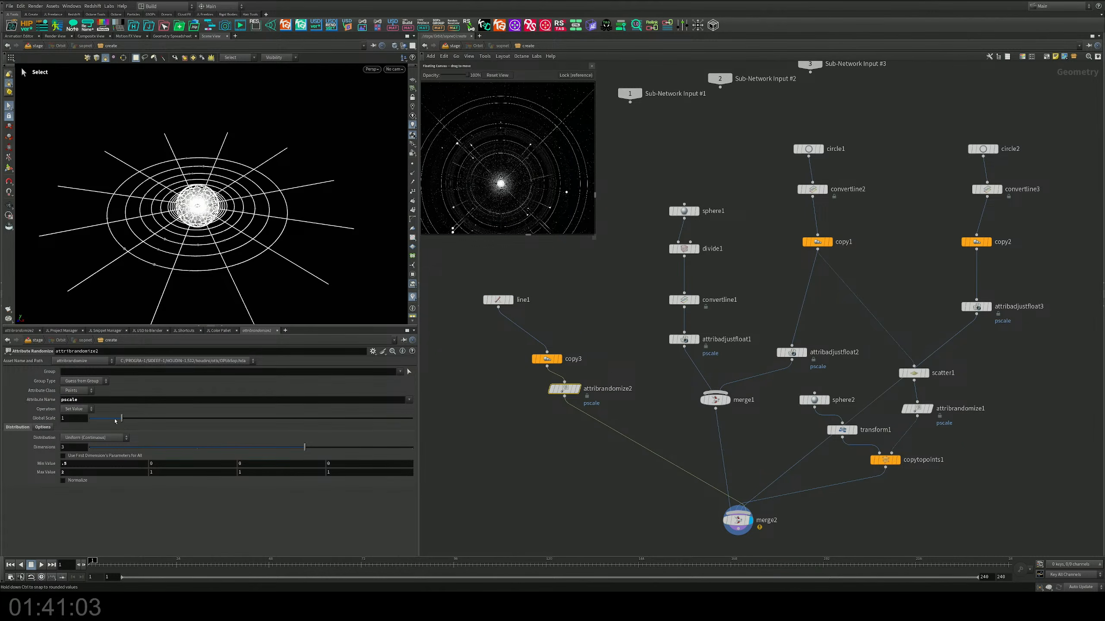
pyautogui.moveTo(544, 363)
pyautogui.moveTo(544, 362); pyautogui.dragTo(514, 359)
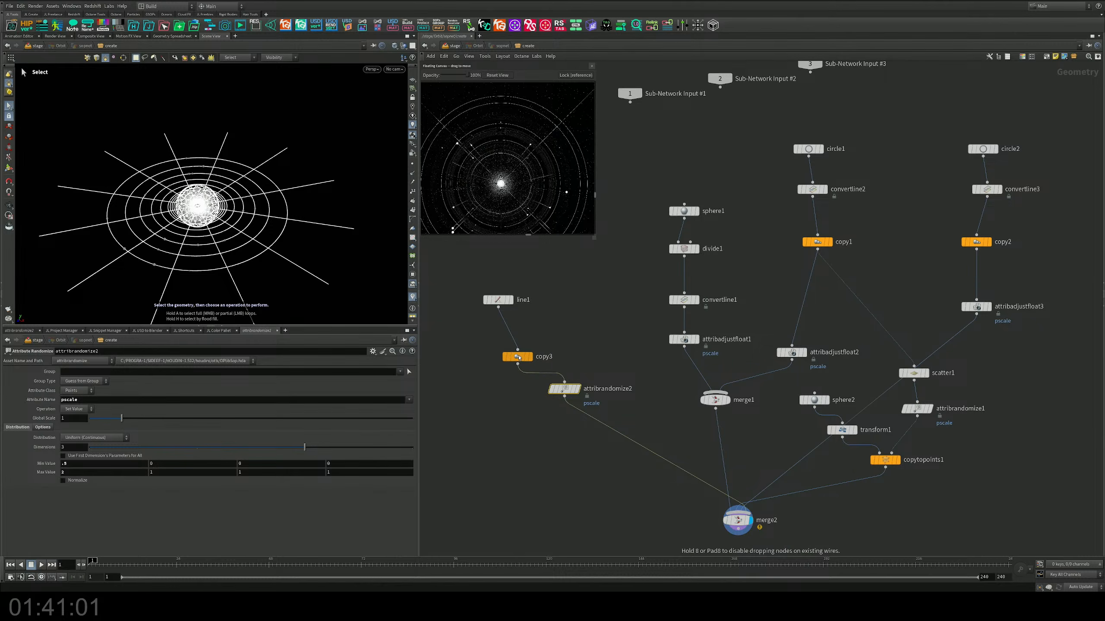
pyautogui.moveTo(567, 392); pyautogui.dragTo(561, 396)
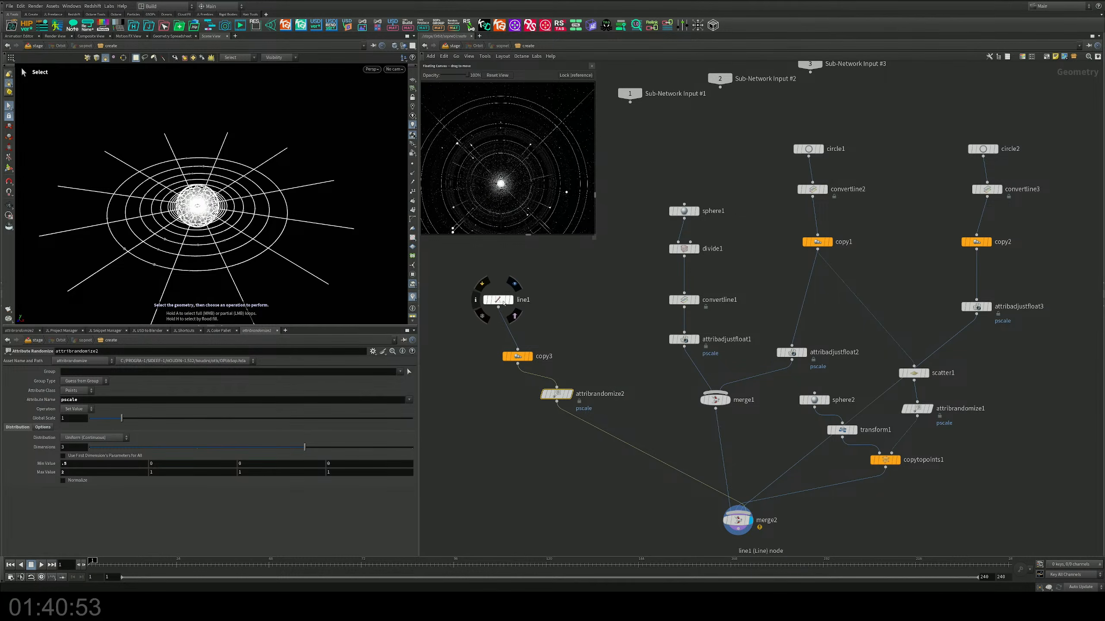
pyautogui.moveTo(499, 300); pyautogui.dragTo(514, 293)
# Step: Turn on Pack and Instance on copy3 and check its node information with attribrandomize2 displayed
pyautogui.moveTo(569, 321); pyautogui.dragTo(486, 367)
pyautogui.click(63, 399)
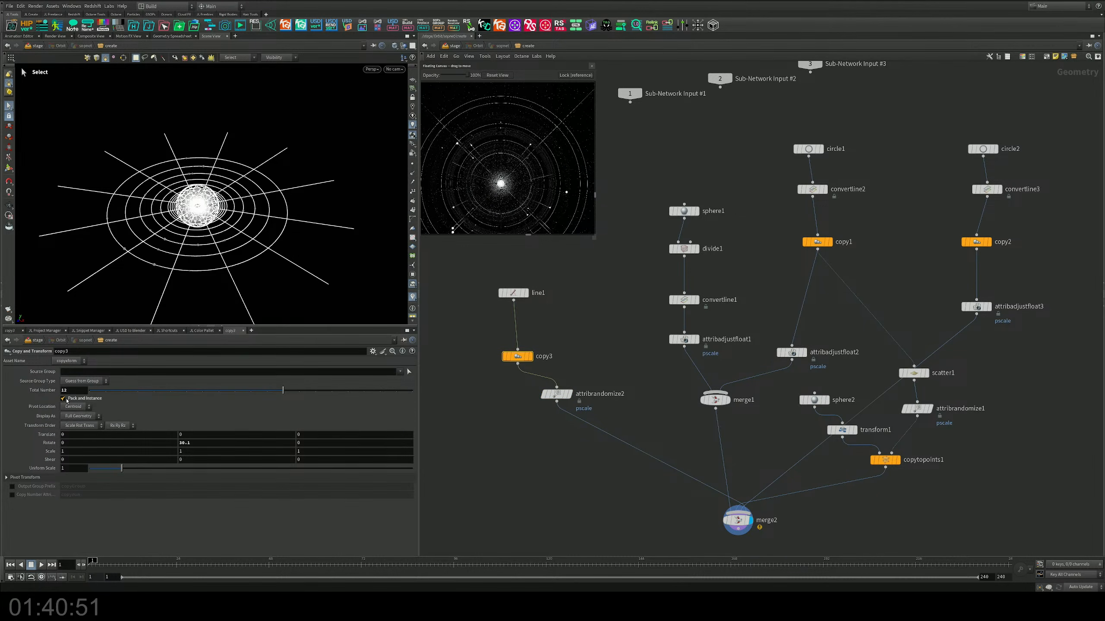
pyautogui.click(568, 394)
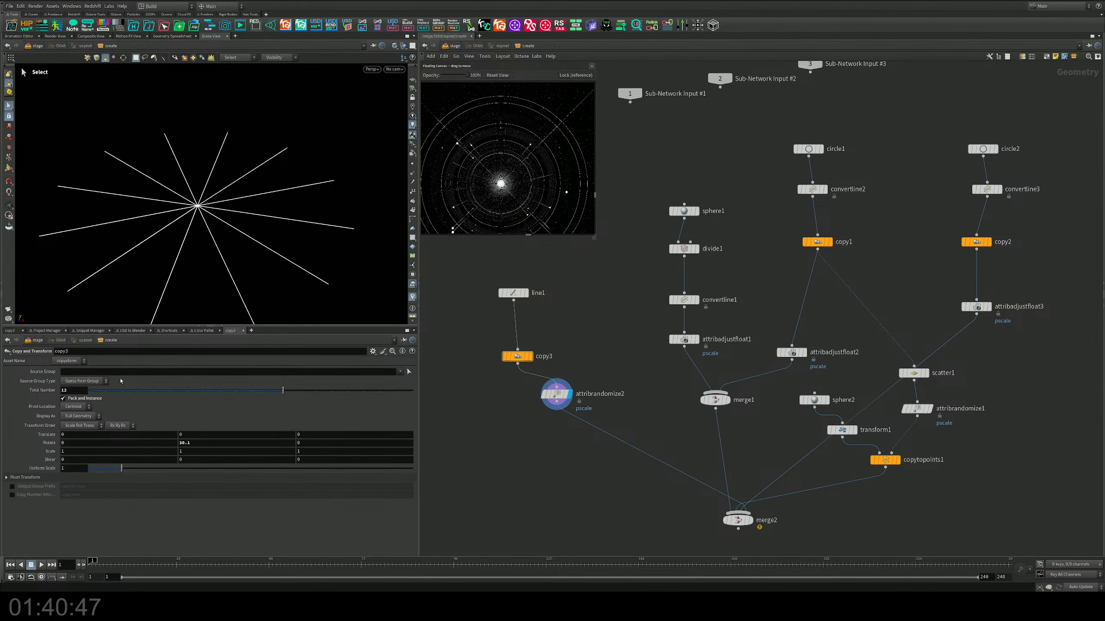
pyautogui.moveTo(614, 376); pyautogui.dragTo(512, 439)
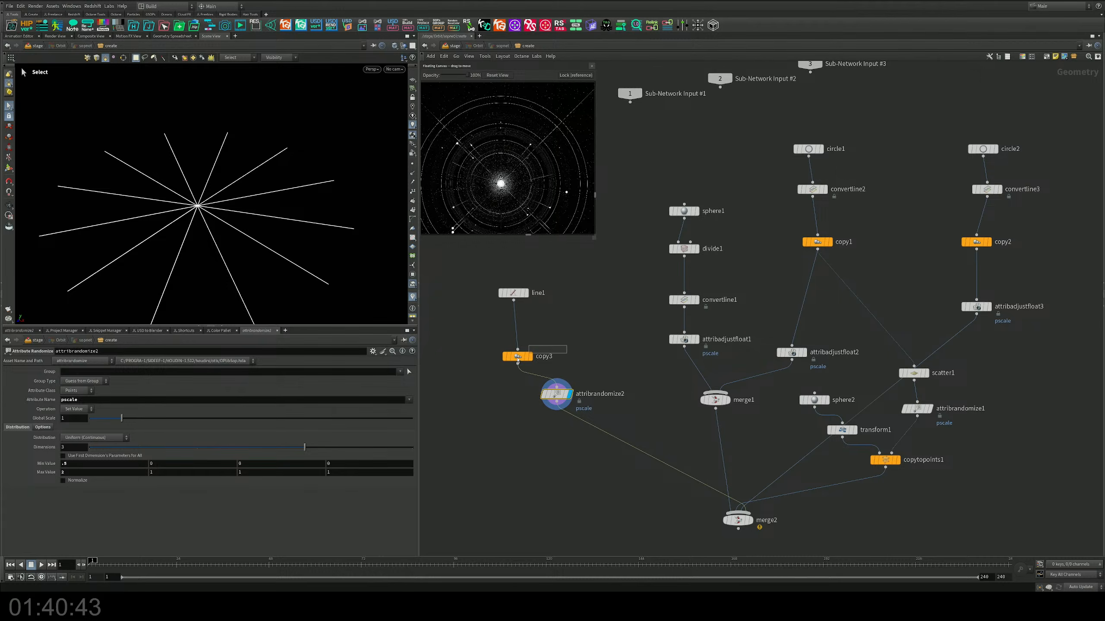
pyautogui.click(517, 358)
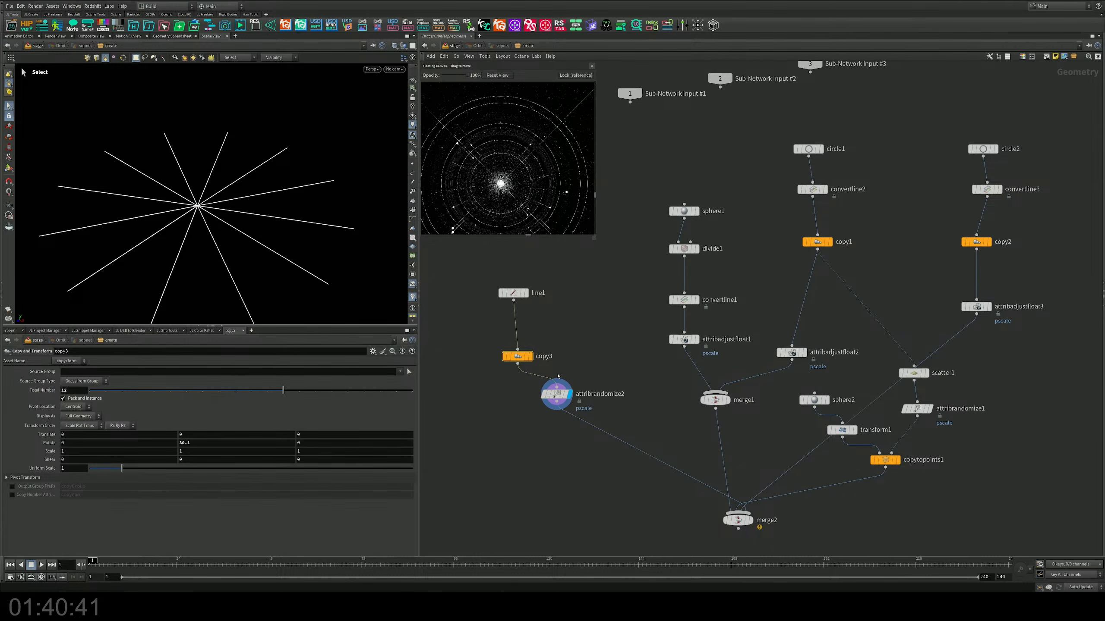
pyautogui.middleClick(515, 358)
# Step: Raise attribrandomize2's first maximum value to about 17
pyautogui.moveTo(618, 374); pyautogui.dragTo(505, 424)
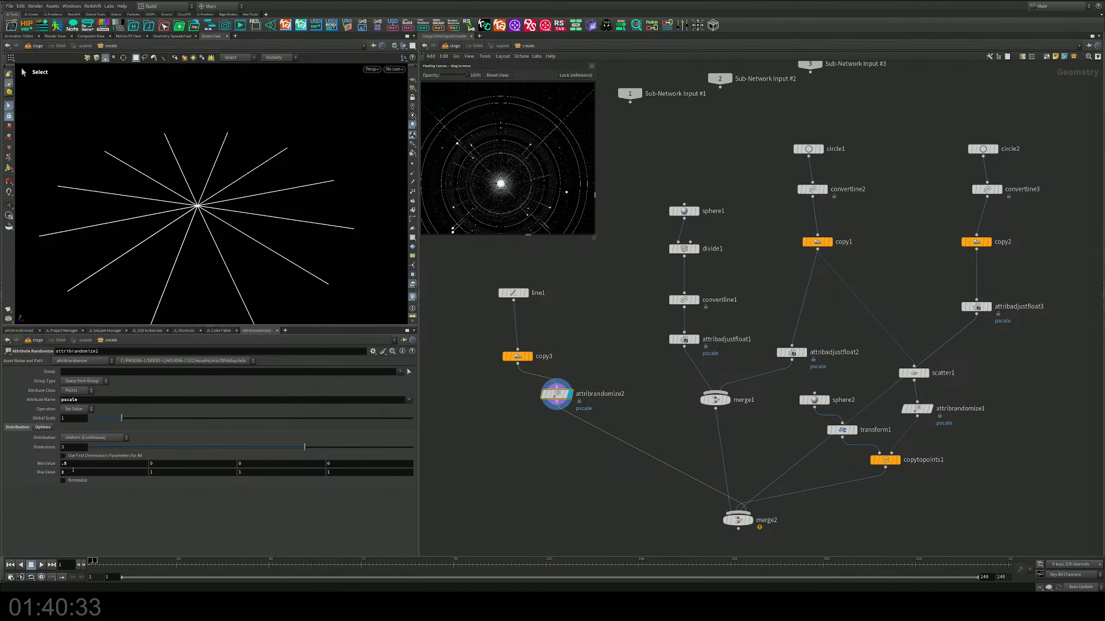
pyautogui.moveTo(73, 470); pyautogui.dragTo(111, 472, button='middle')
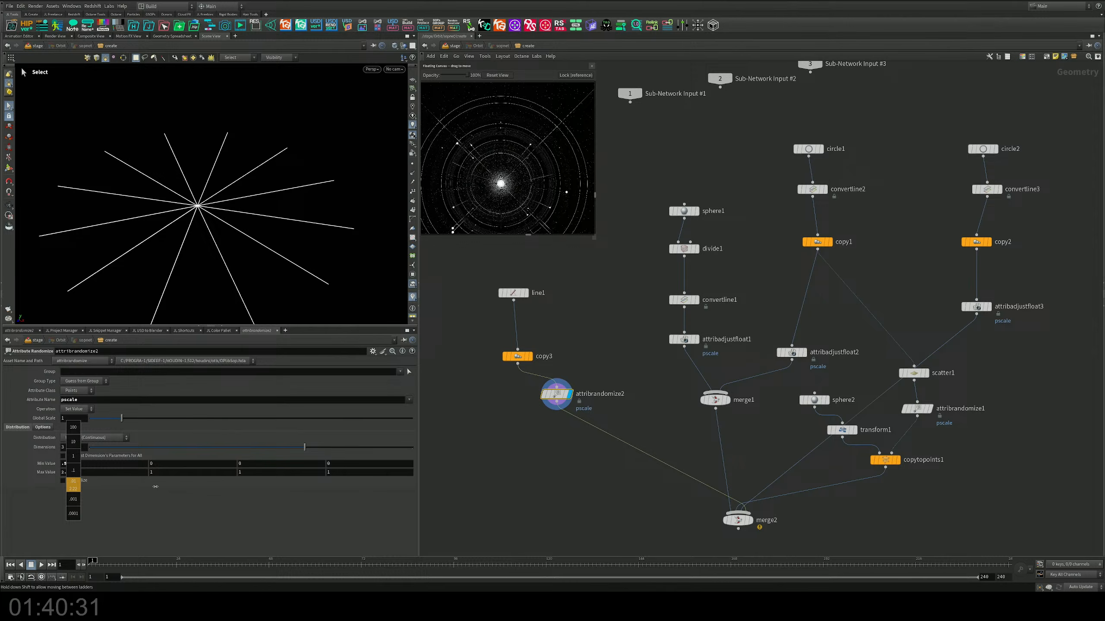
pyautogui.moveTo(73, 479)
pyautogui.mouseDown(button='middle')
pyautogui.moveTo(66, 471)
pyautogui.moveTo(104, 456)
pyautogui.moveTo(71, 471)
pyautogui.mouseUp(button='middle')
pyautogui.doubleClick(65, 464)
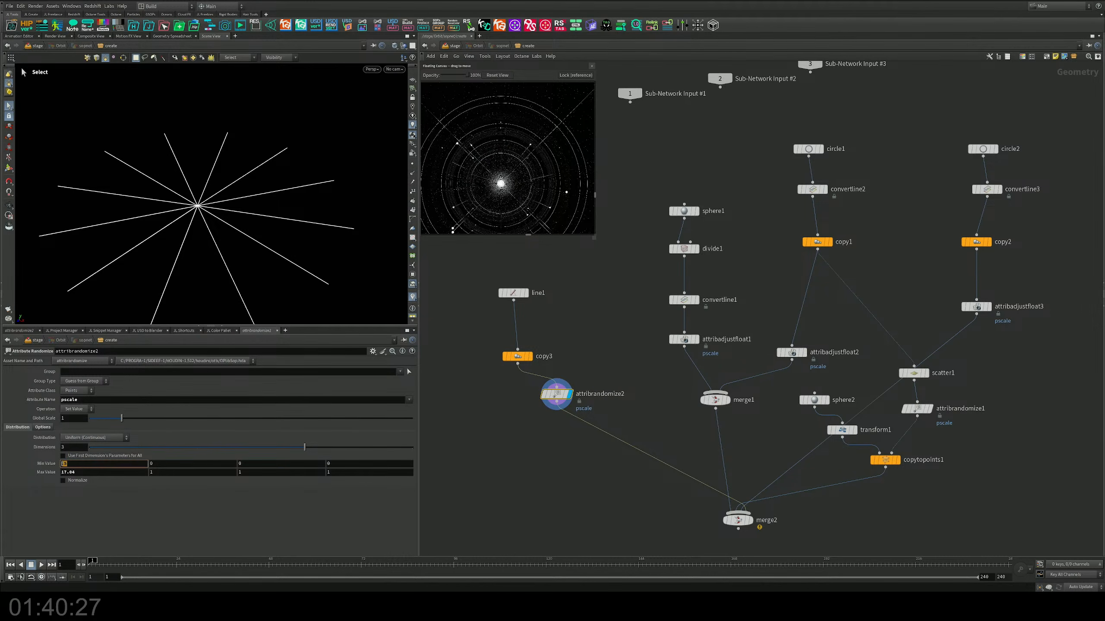
# Step: Align copy3 directly beneath line1 and display it
pyautogui.moveTo(559, 311); pyautogui.dragTo(555, 340, button='middle')
pyautogui.click(509, 322)
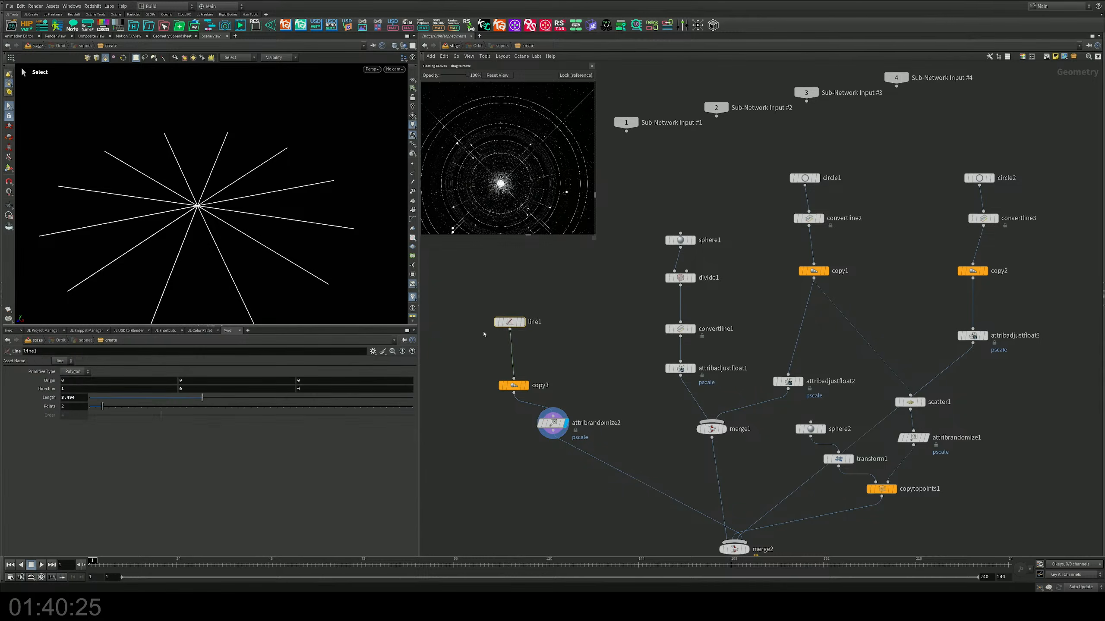
pyautogui.moveTo(527, 387); pyautogui.dragTo(524, 374)
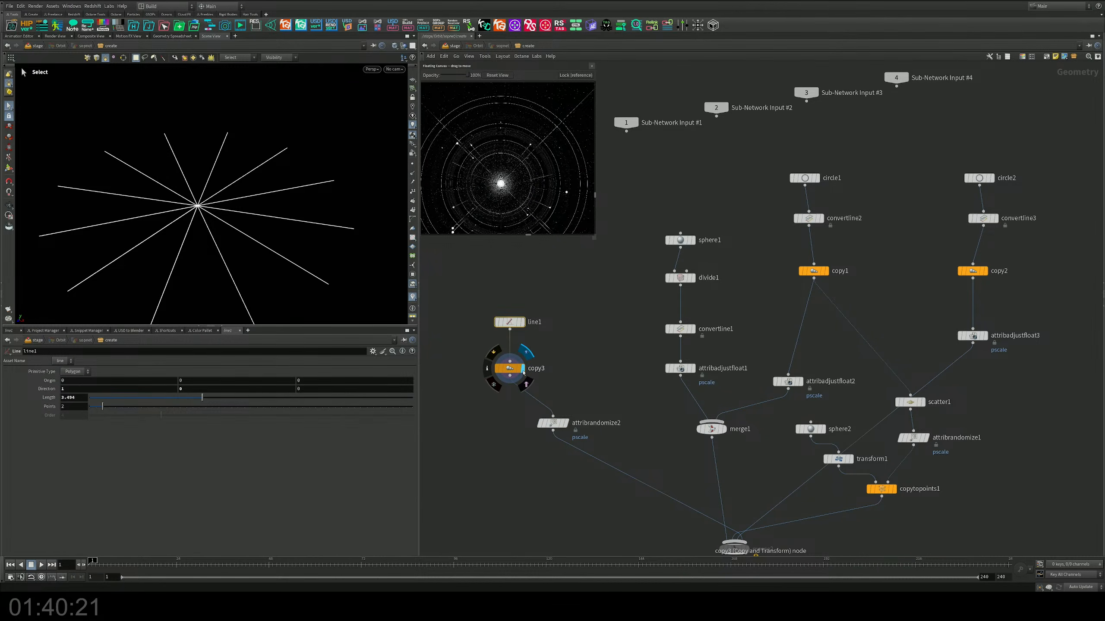
pyautogui.click(521, 371)
# Step: Replace attribrandomize2 with an Attribute Noise Float node acting on pscale between copy3 and merge2, and display it
pyautogui.press('Tab')
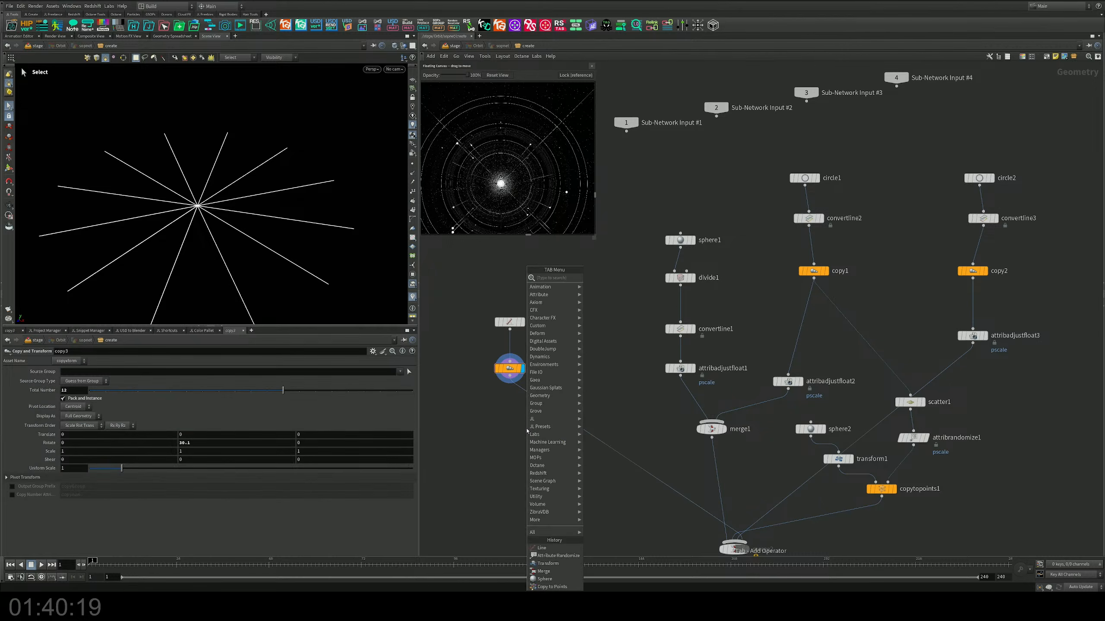
pyautogui.write('aat')
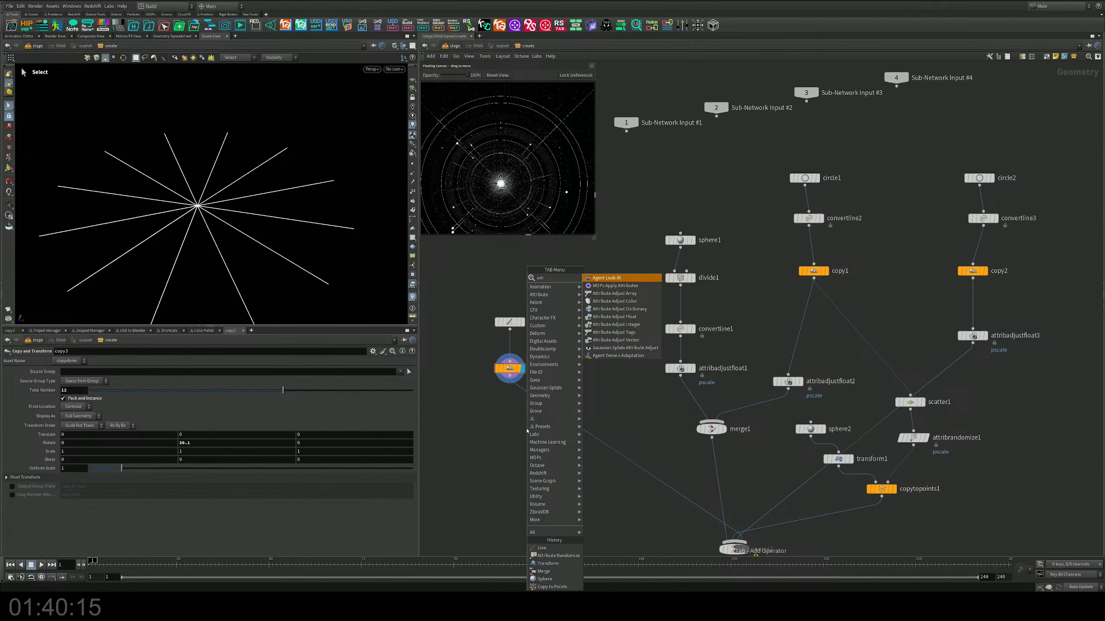
pyautogui.press('BackSpace')
pyautogui.press('BackSpace')
pyautogui.write('no')
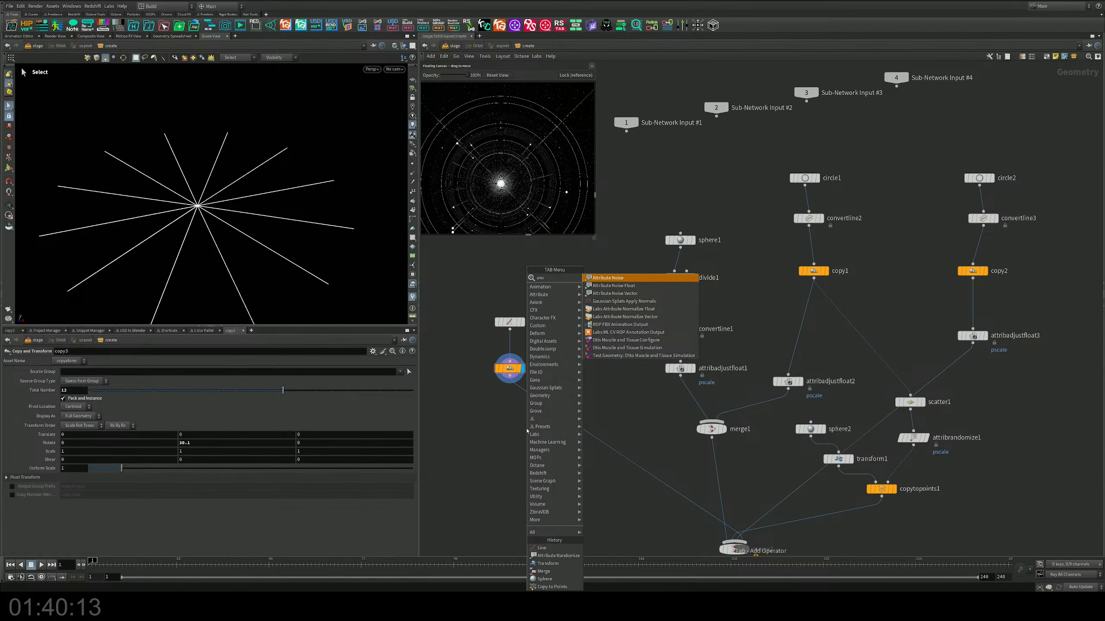
pyautogui.press('Return')
pyautogui.click(521, 413)
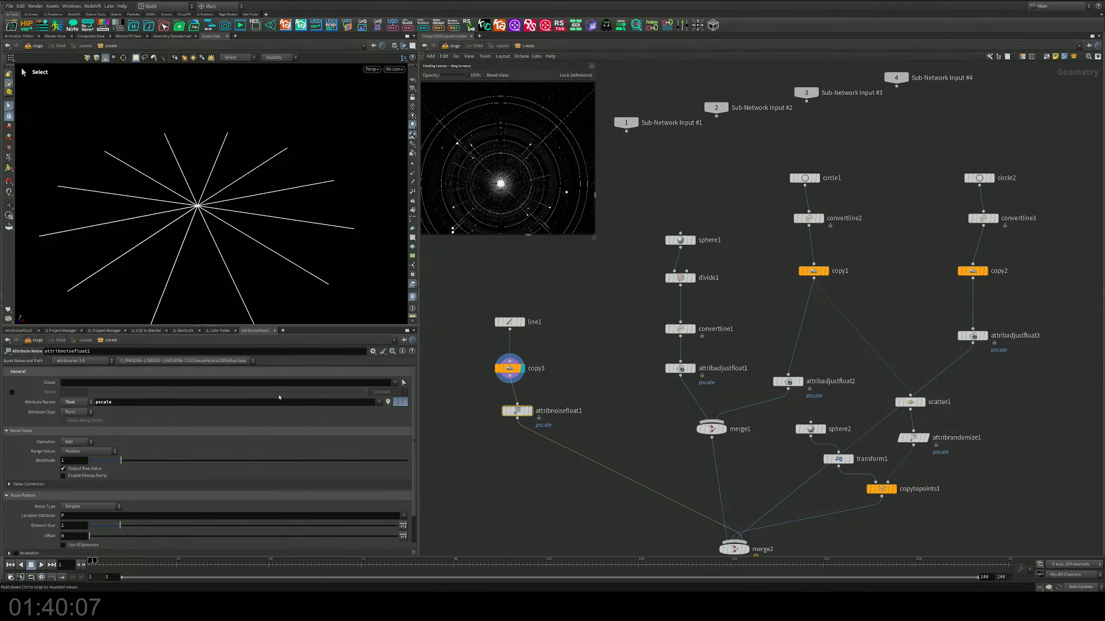
pyautogui.click(531, 411)
pyautogui.moveTo(567, 411); pyautogui.dragTo(536, 409)
pyautogui.press('Return')
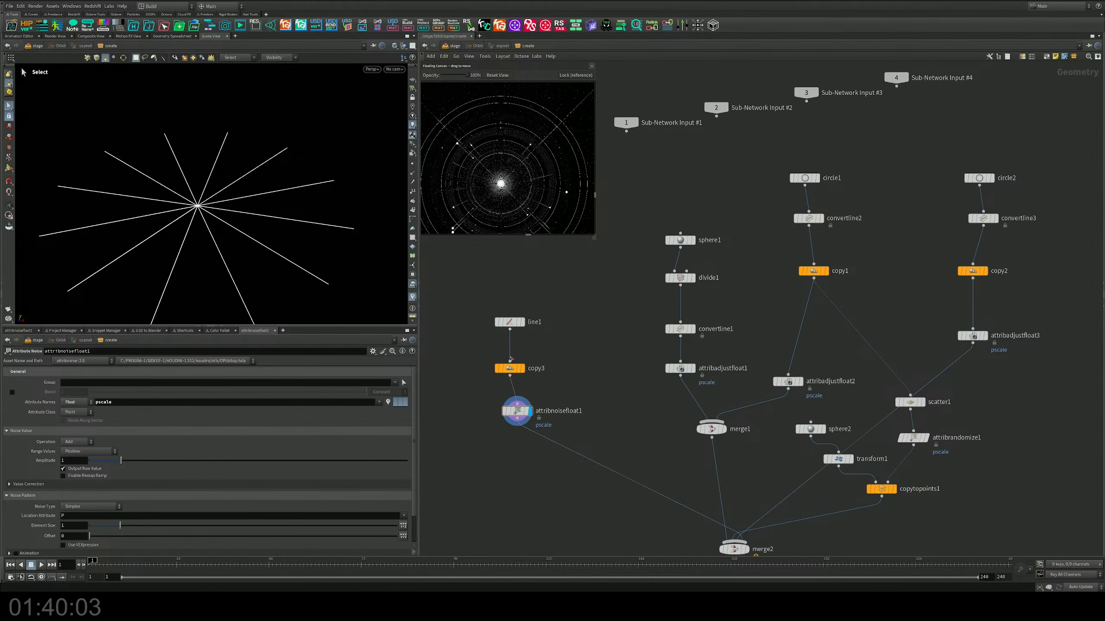
# Step: Turn off Pack and Instance on copy3, then detach attribnoisefloat1 and reinsert it directly beneath copy3
pyautogui.click(510, 369)
pyautogui.click(65, 398)
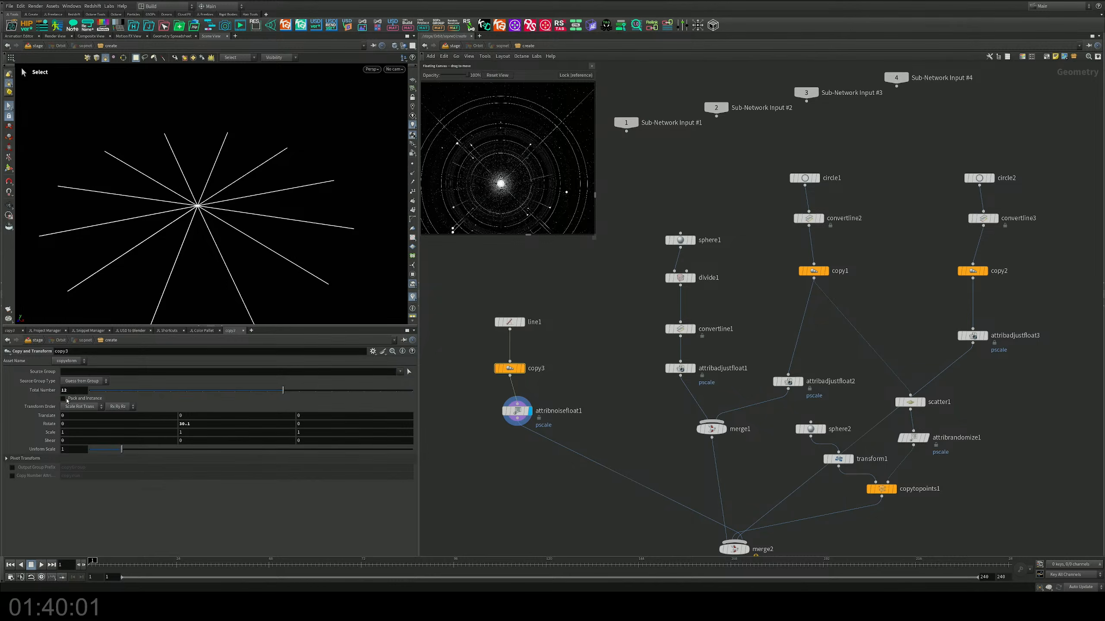
pyautogui.moveTo(521, 416); pyautogui.dragTo(561, 478)
pyautogui.moveTo(568, 400); pyautogui.dragTo(597, 383, button='middle')
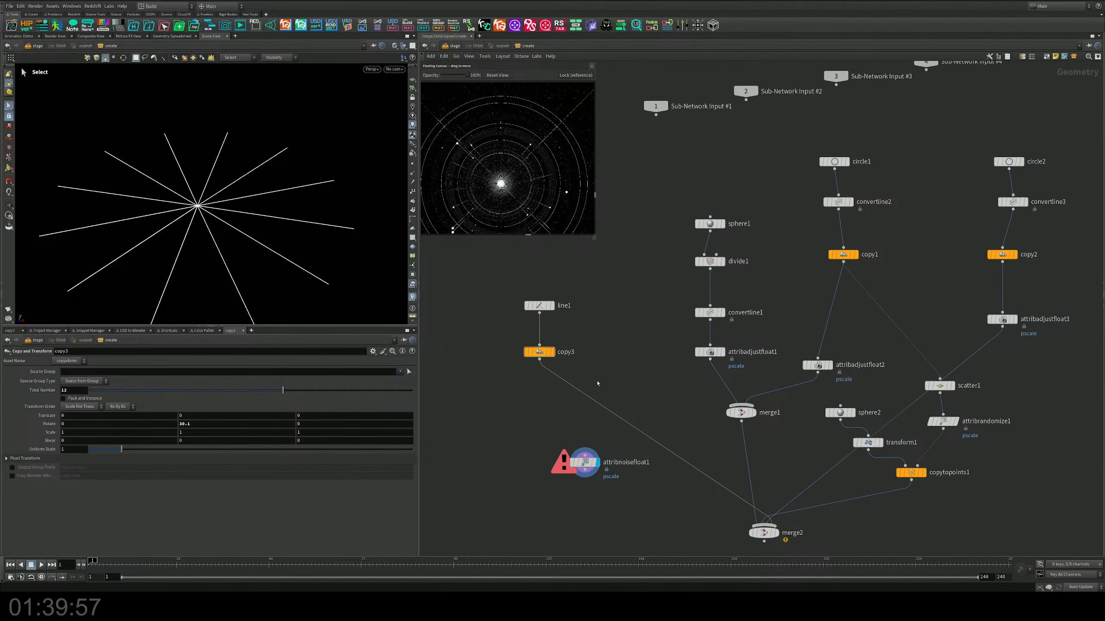
pyautogui.moveTo(581, 452); pyautogui.dragTo(543, 403)
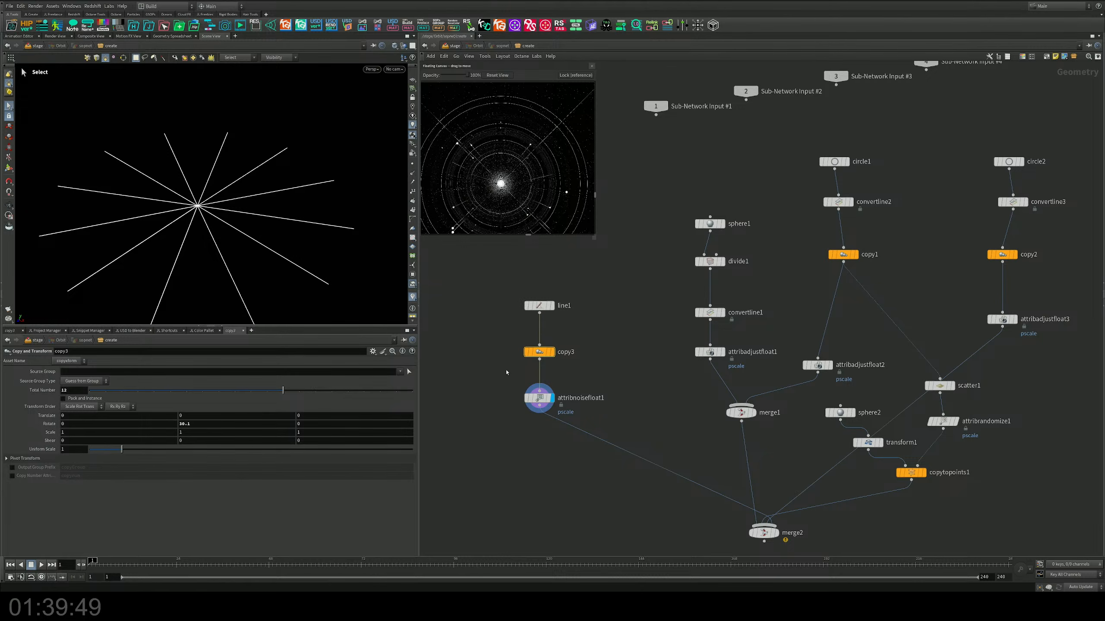
# Step: Delete the copy3 node between line1 and attribnoisefloat1
pyautogui.moveTo(596, 317); pyautogui.dragTo(592, 353, button='middle')
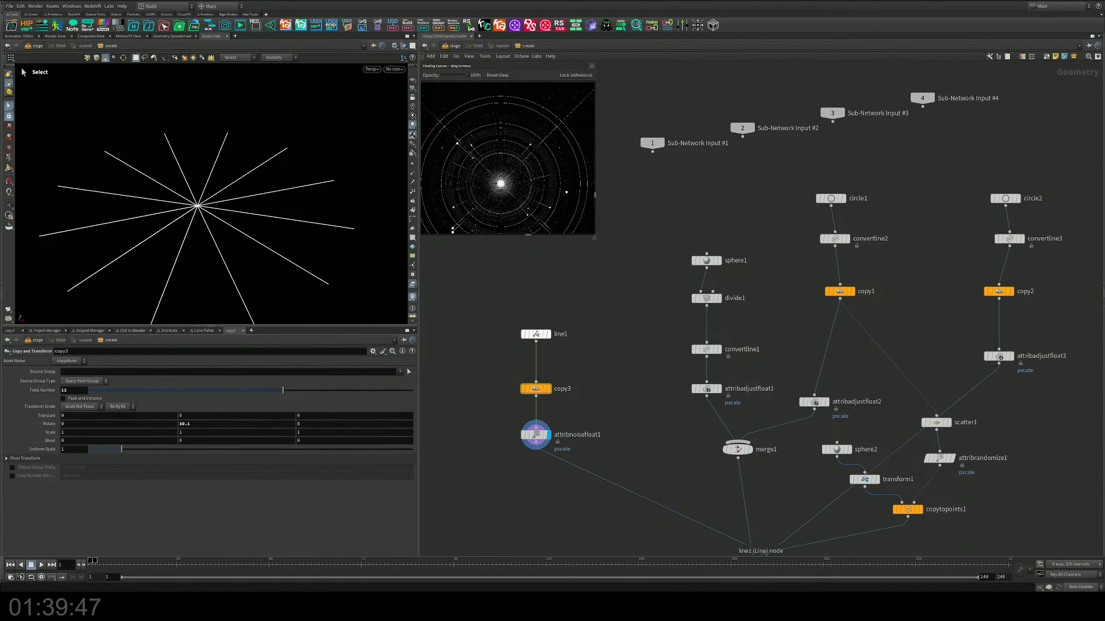
pyautogui.click(535, 334)
pyautogui.moveTo(509, 361); pyautogui.dragTo(542, 381)
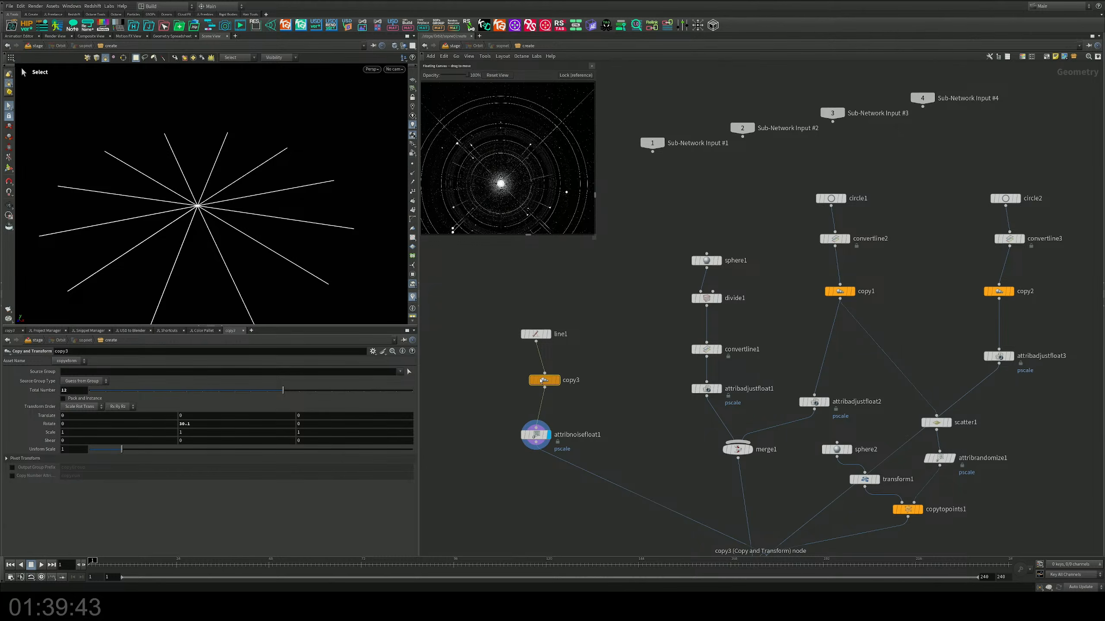
pyautogui.moveTo(543, 380)
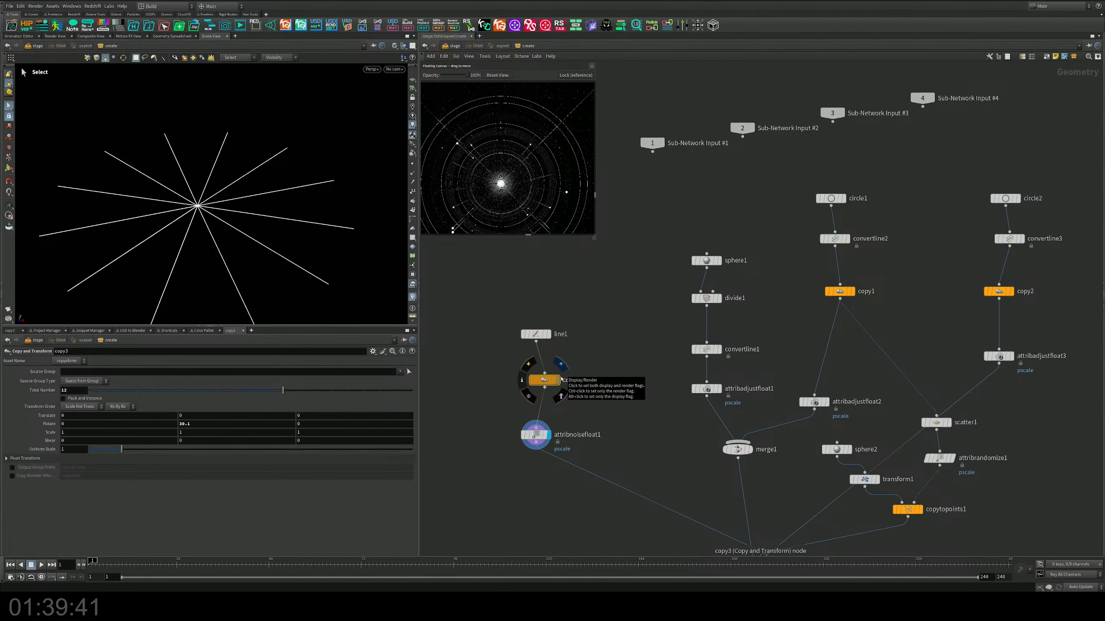
pyautogui.moveTo(578, 381); pyautogui.dragTo(609, 364, button='middle')
pyautogui.moveTo(575, 364); pyautogui.dragTo(542, 373)
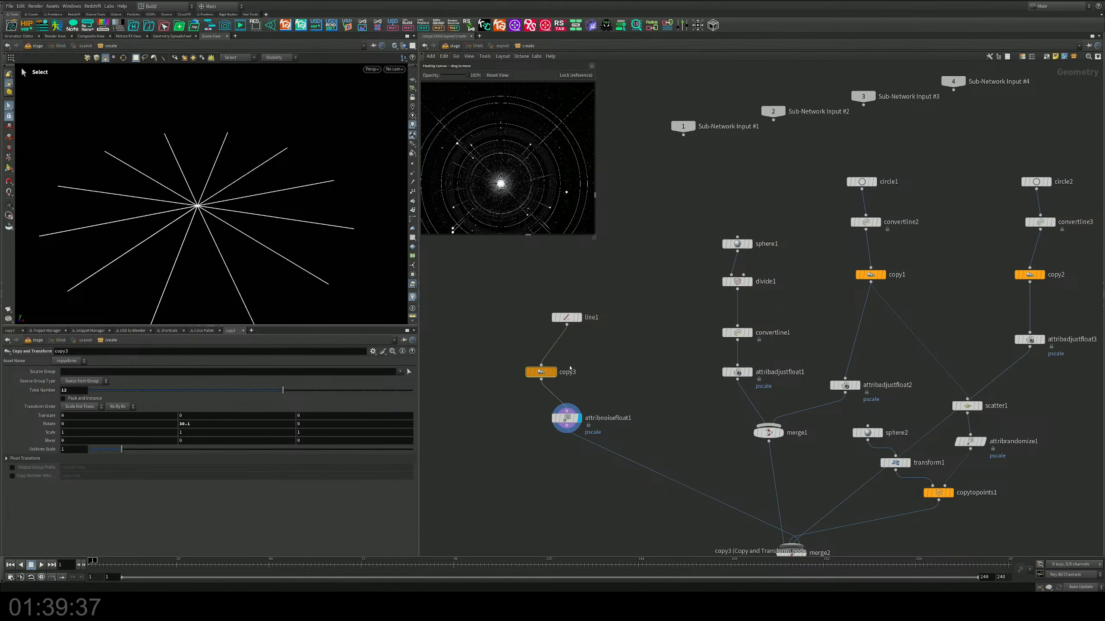
pyautogui.press('Delete')
# Step: Add a Copy to Points node below line1, beside the attribnoisefloat1 branch
pyautogui.press('Tab')
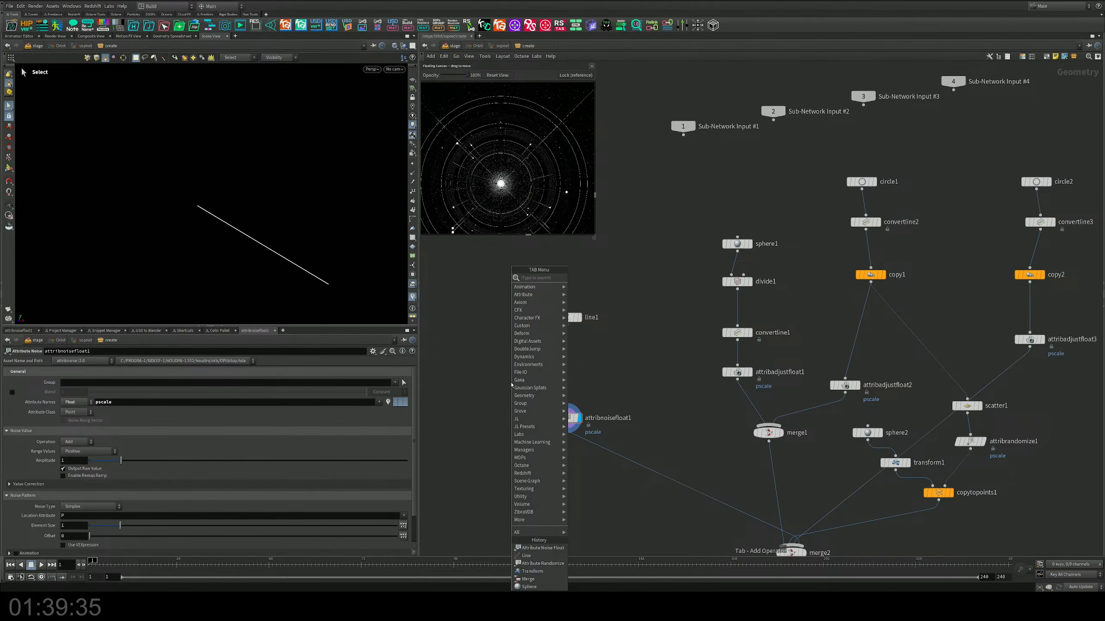
pyautogui.write('copy')
pyautogui.press('Down')
pyautogui.press('Down')
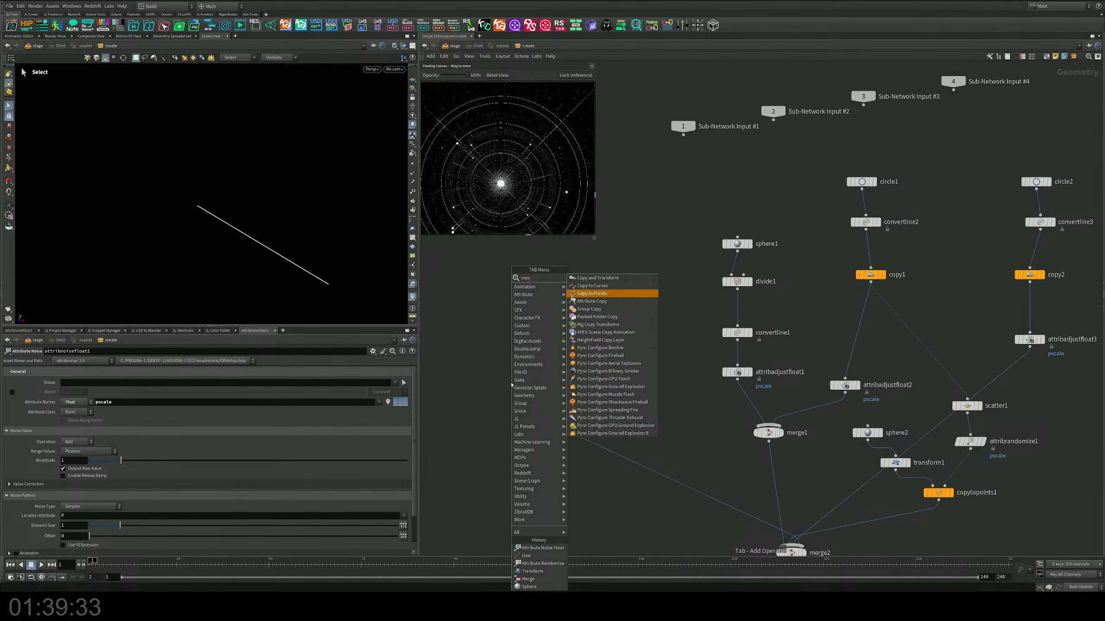
pyautogui.press('Return')
pyautogui.click(508, 370)
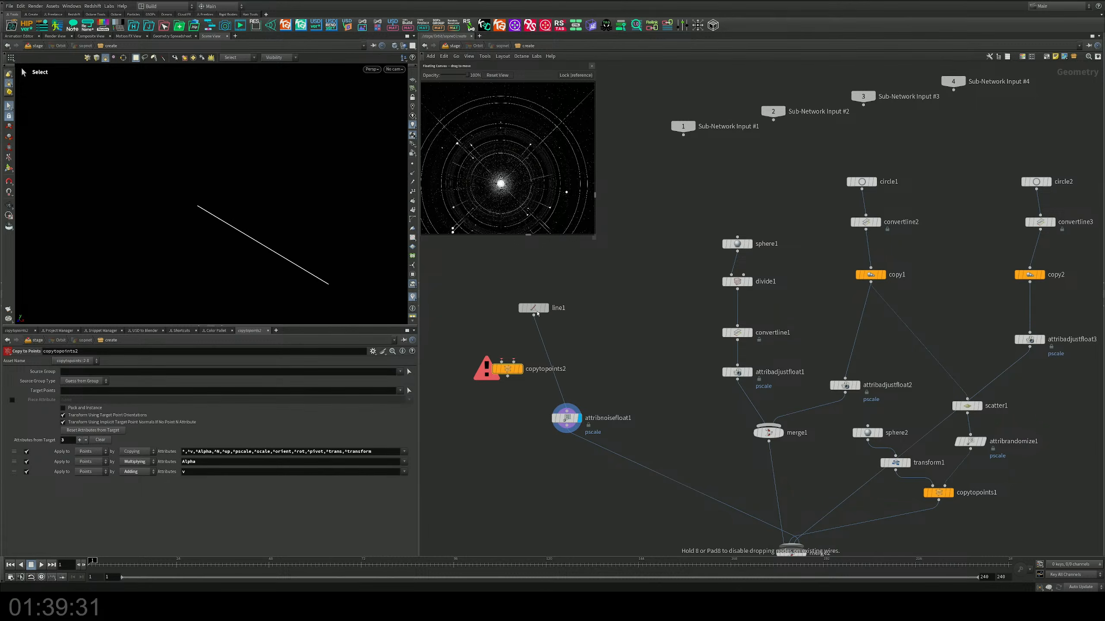
# Step: Add a Circle node, wire line1 and the circle into copytopoints2 as source and target points, and display the copies
pyautogui.moveTo(538, 313); pyautogui.dragTo(523, 310)
pyautogui.press('Tab')
pyautogui.write('ci')
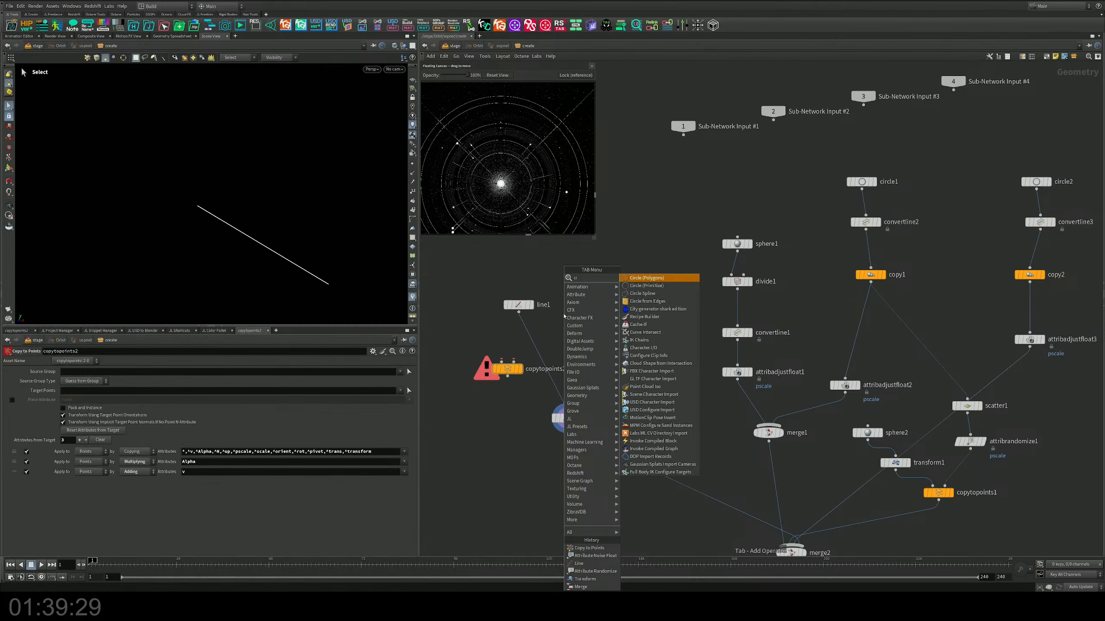
pyautogui.press('Return')
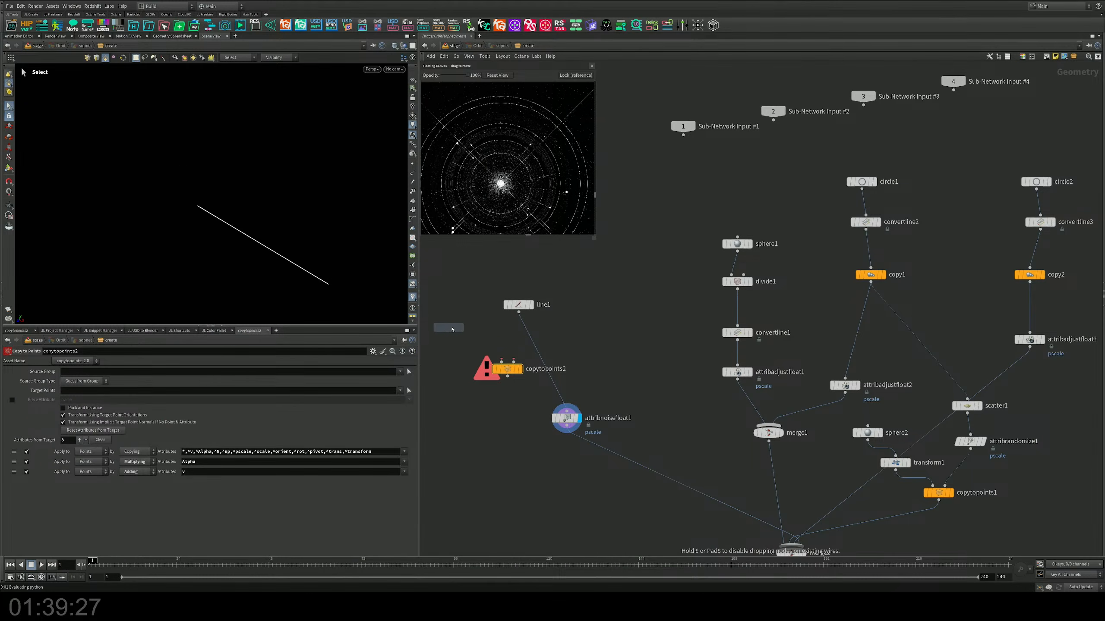
pyautogui.click(451, 329)
pyautogui.moveTo(451, 326); pyautogui.dragTo(518, 365)
pyautogui.moveTo(518, 312); pyautogui.dragTo(502, 362)
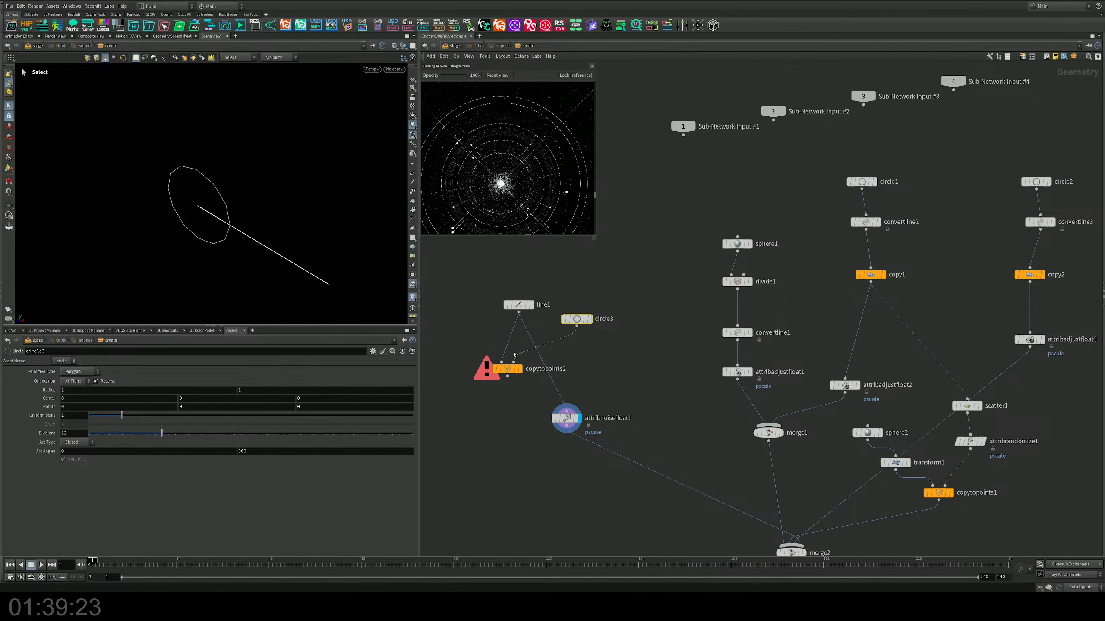
pyautogui.click(520, 370)
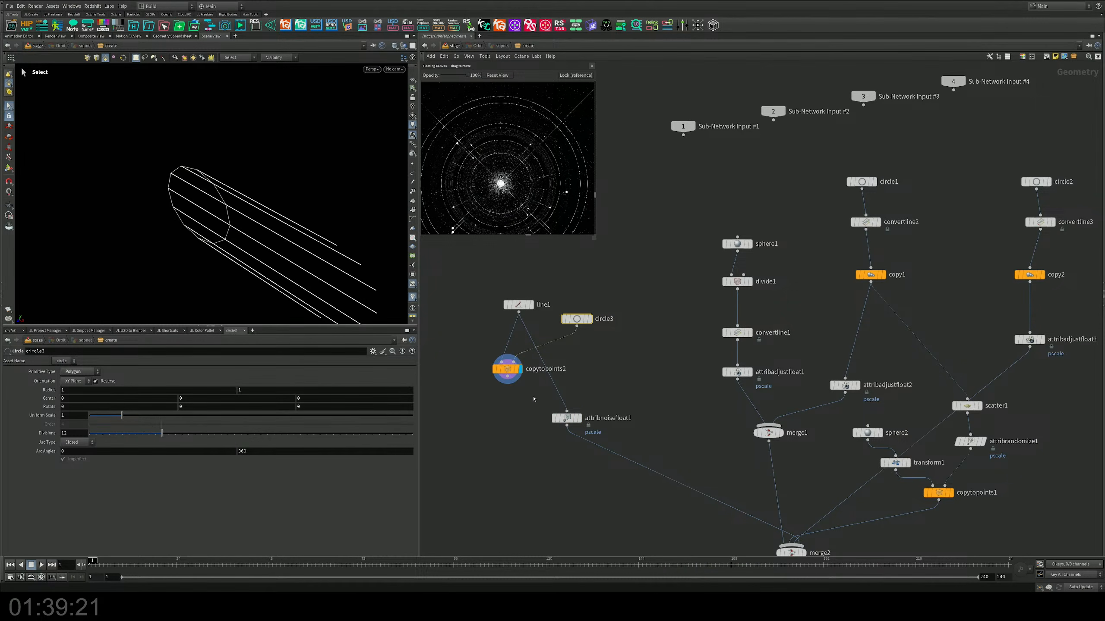
# Step: Detach attribnoisefloat1 from line1 and try it between circle3 and copytopoints2, then delete it
pyautogui.moveTo(518, 304); pyautogui.dragTo(472, 304)
pyautogui.press('y')
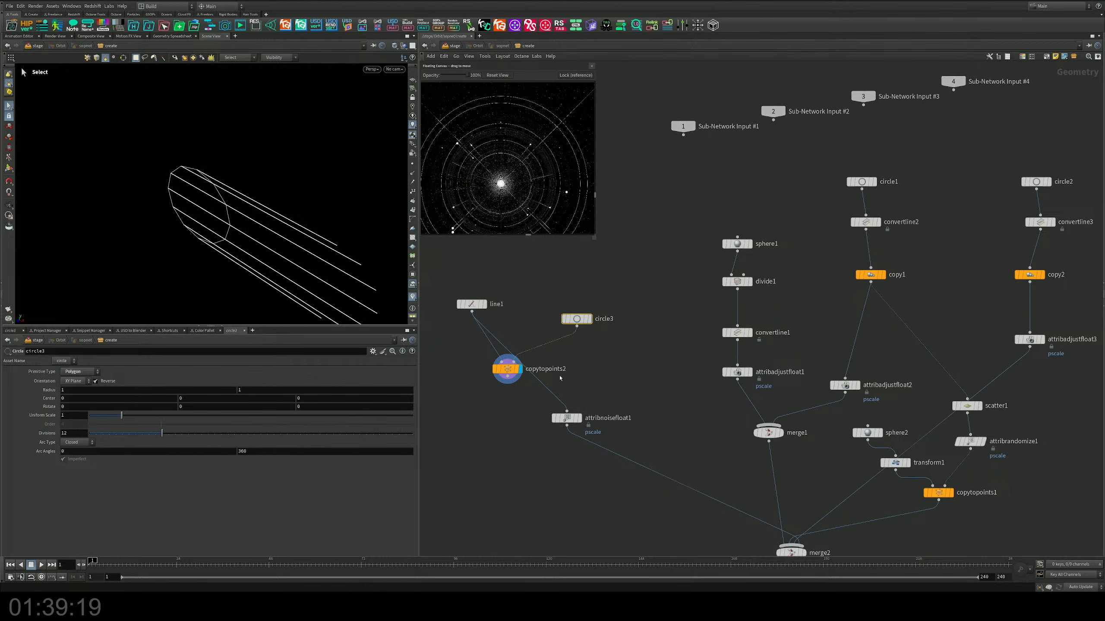
pyautogui.moveTo(583, 376)
pyautogui.mouseDown()
pyautogui.moveTo(530, 401)
pyautogui.moveTo(571, 421)
pyautogui.moveTo(532, 406)
pyautogui.moveTo(563, 375)
pyautogui.moveTo(561, 355)
pyautogui.moveTo(577, 362)
pyautogui.mouseUp()
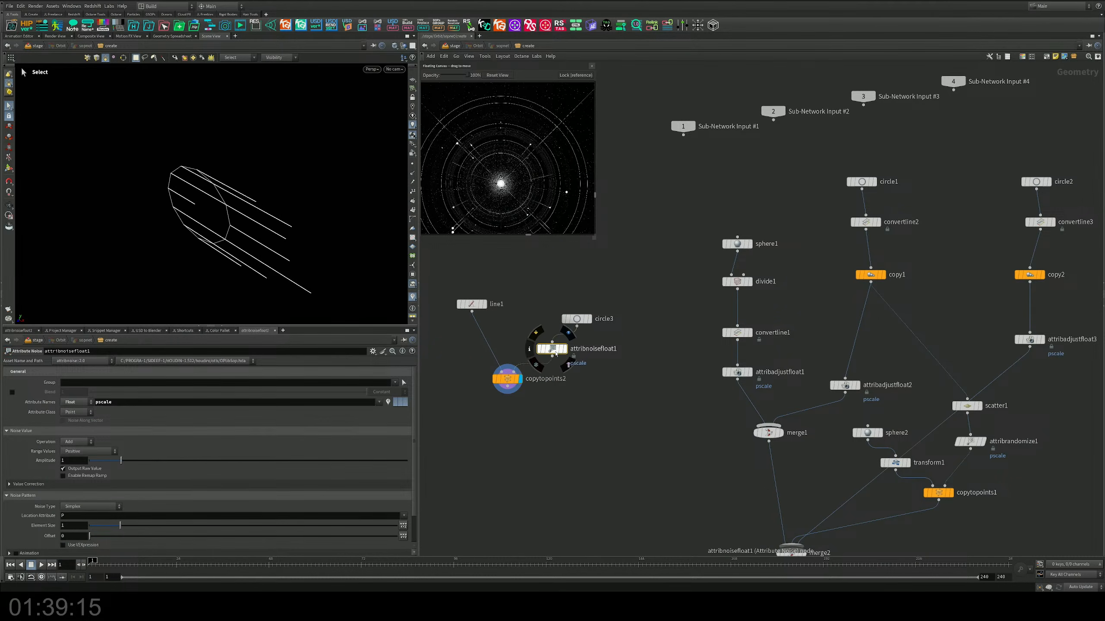
pyautogui.press('Delete')
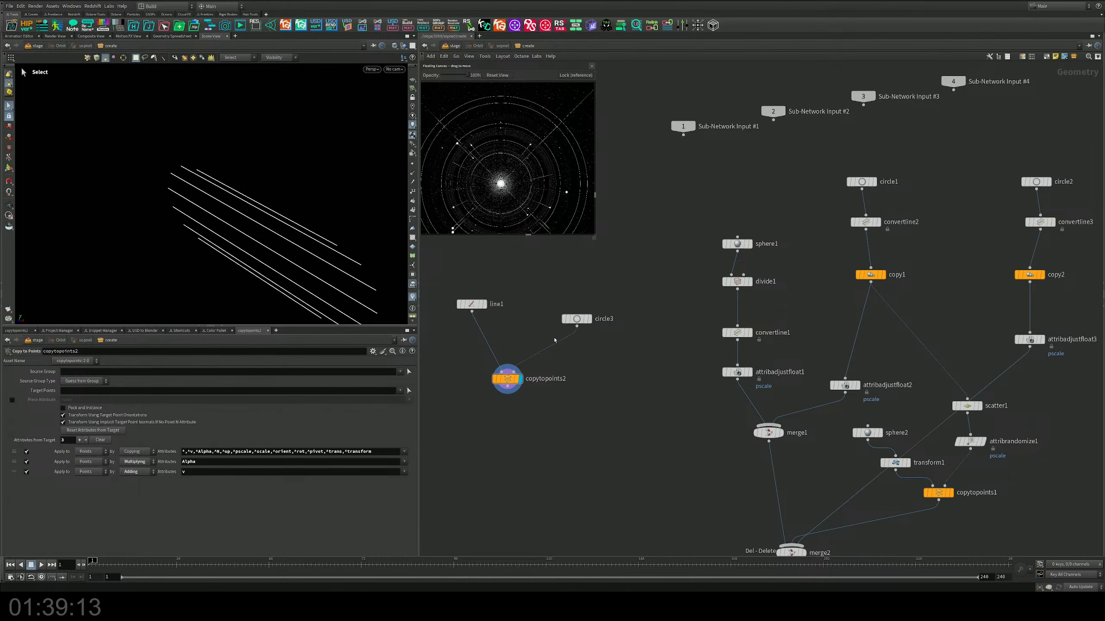
# Step: Insert a Normal node between circle3 and copytopoints2
pyautogui.moveTo(507, 379); pyautogui.dragTo(554, 399)
pyautogui.click(576, 319)
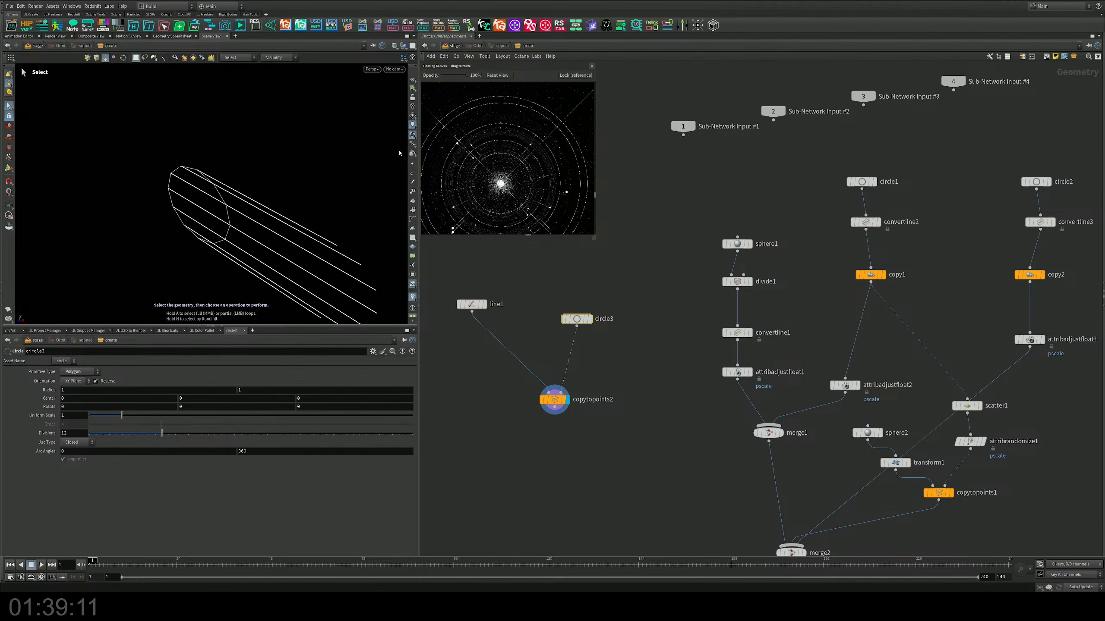
pyautogui.press('Tab')
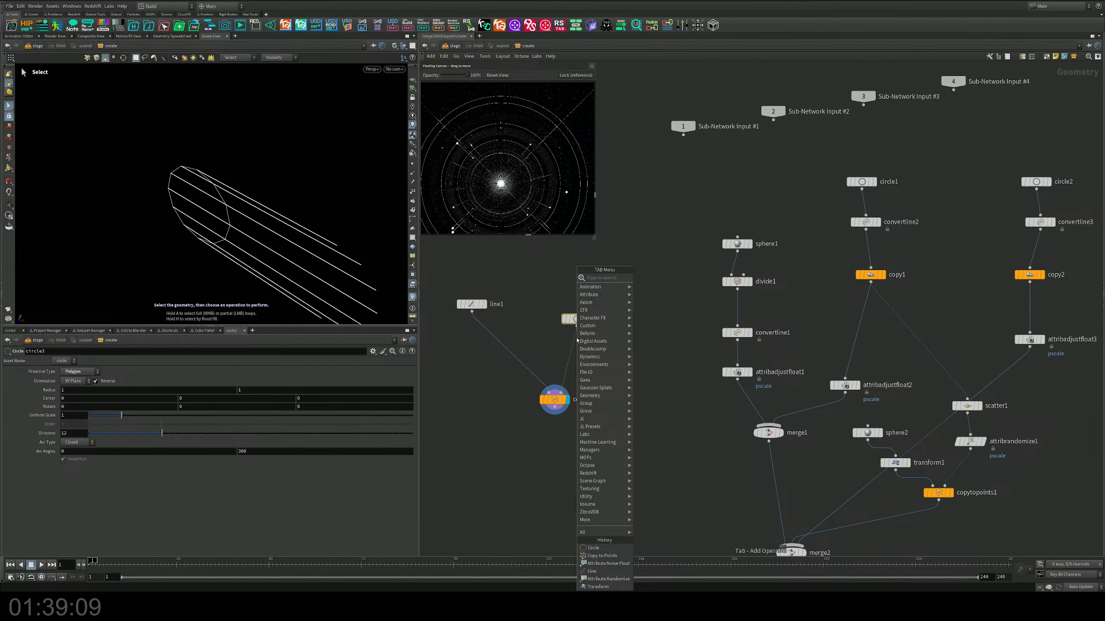
pyautogui.write('normal')
pyautogui.press('Return')
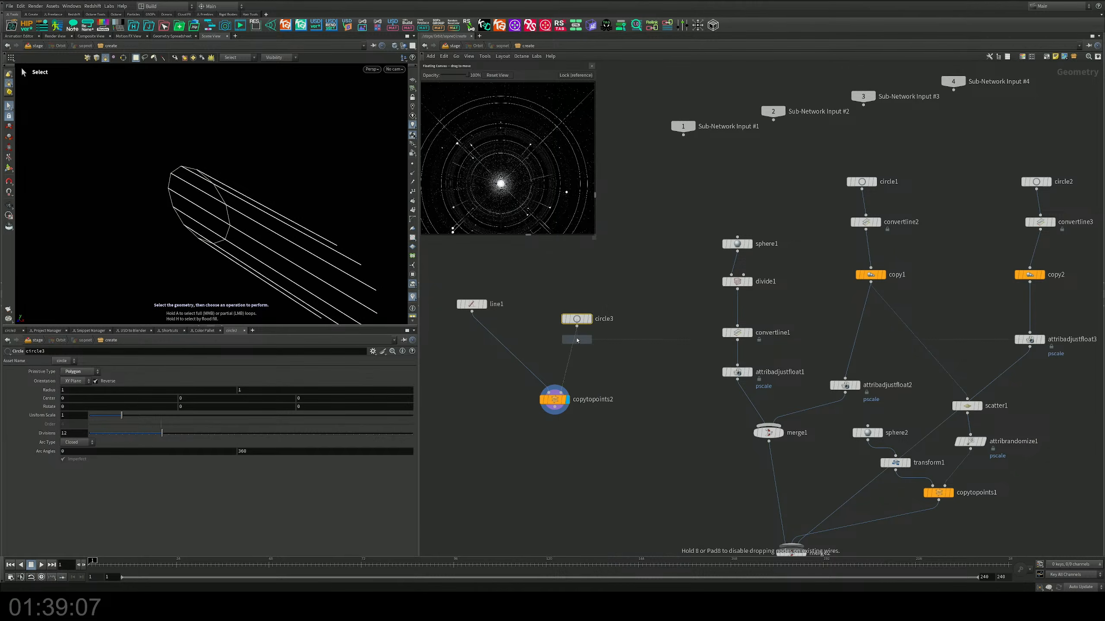
pyautogui.click(577, 354)
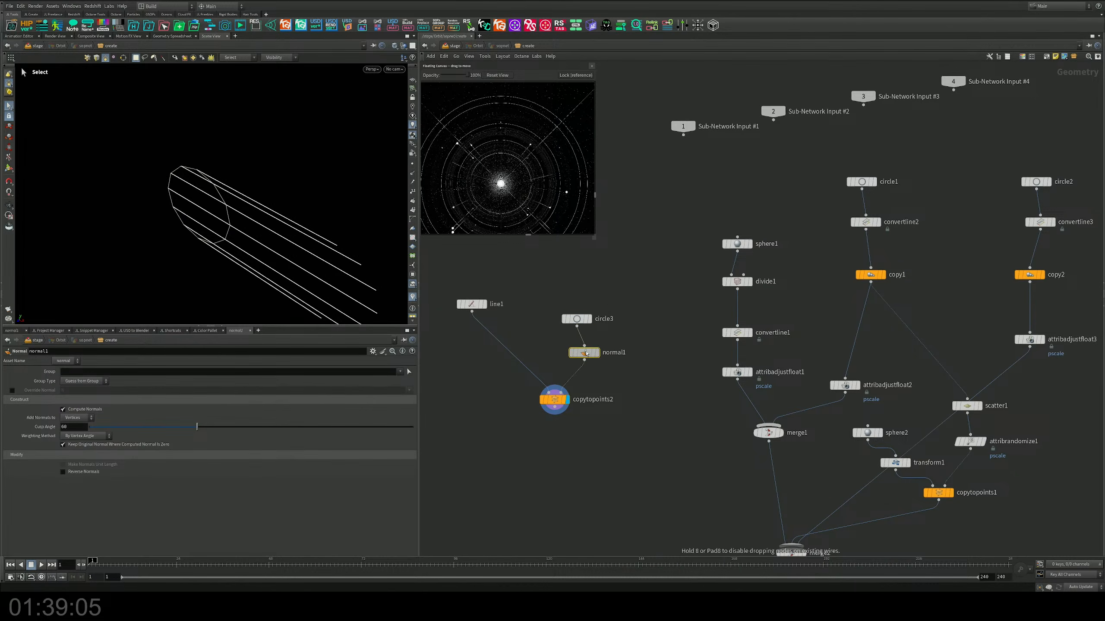
# Step: Display circle3 with normal1 aligned beneath it and examine the disc face-on
pyautogui.click(590, 318)
pyautogui.moveTo(633, 299); pyautogui.dragTo(573, 335)
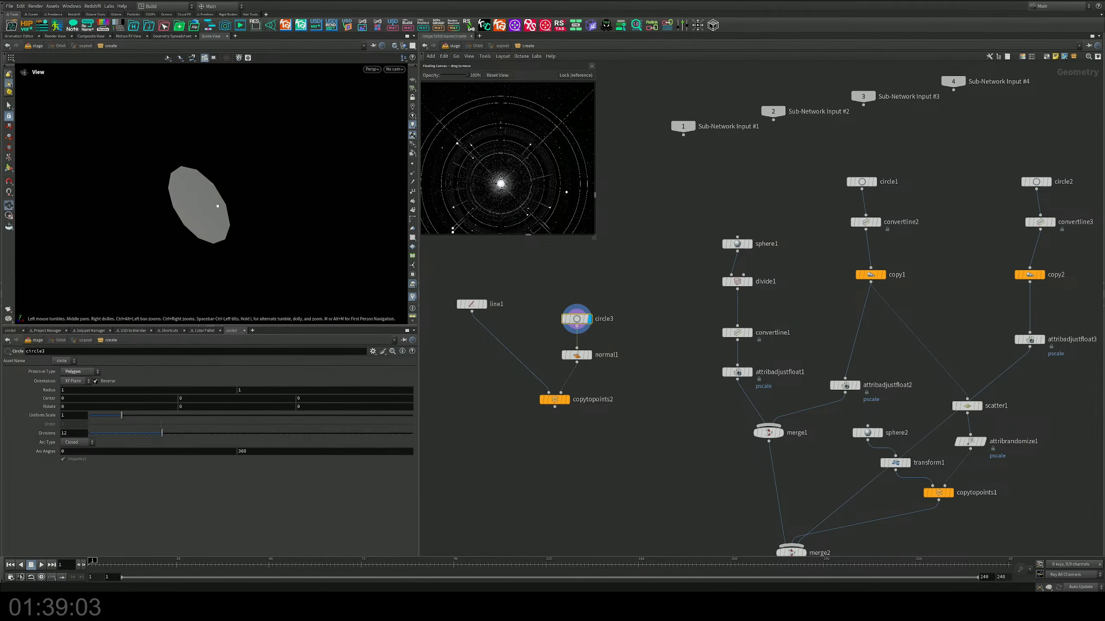
pyautogui.keyDown('alt'); pyautogui.moveTo(221, 206); pyautogui.dragTo(322, 192); pyautogui.keyUp('alt')
pyautogui.click(413, 174)
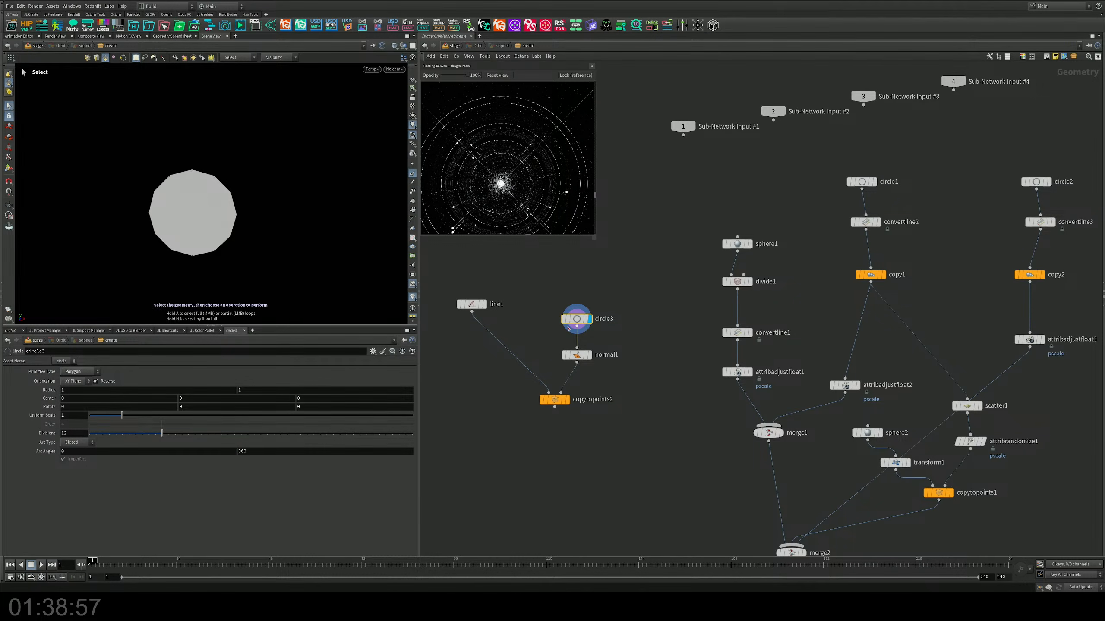
# Step: Display normal1 and set it to add normals to Points
pyautogui.moveTo(593, 359)
pyautogui.click(585, 357)
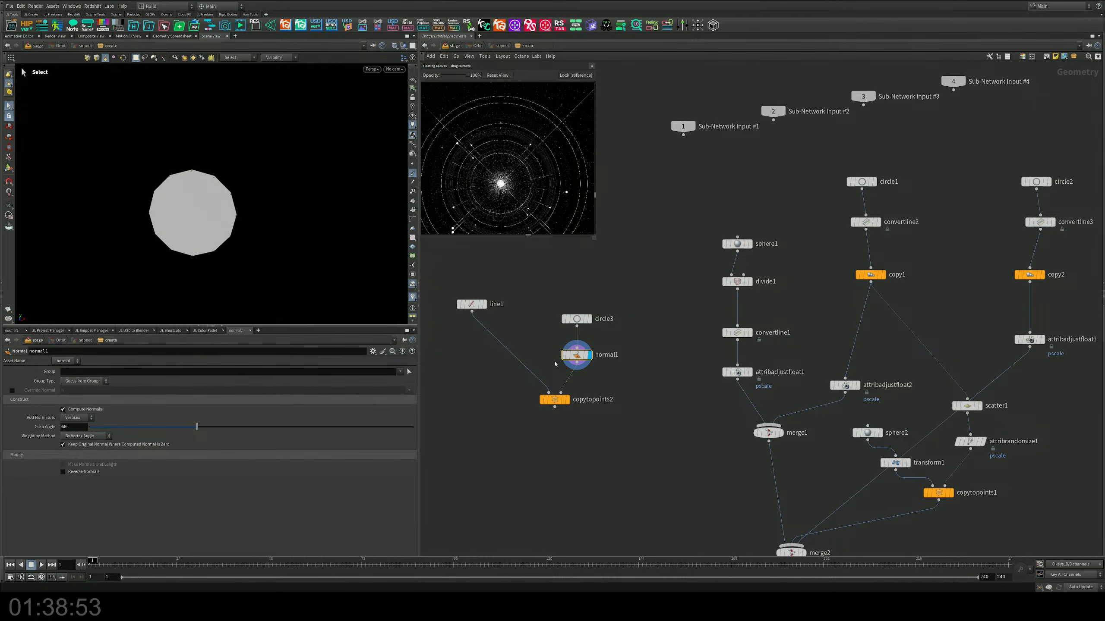
pyautogui.click(78, 418)
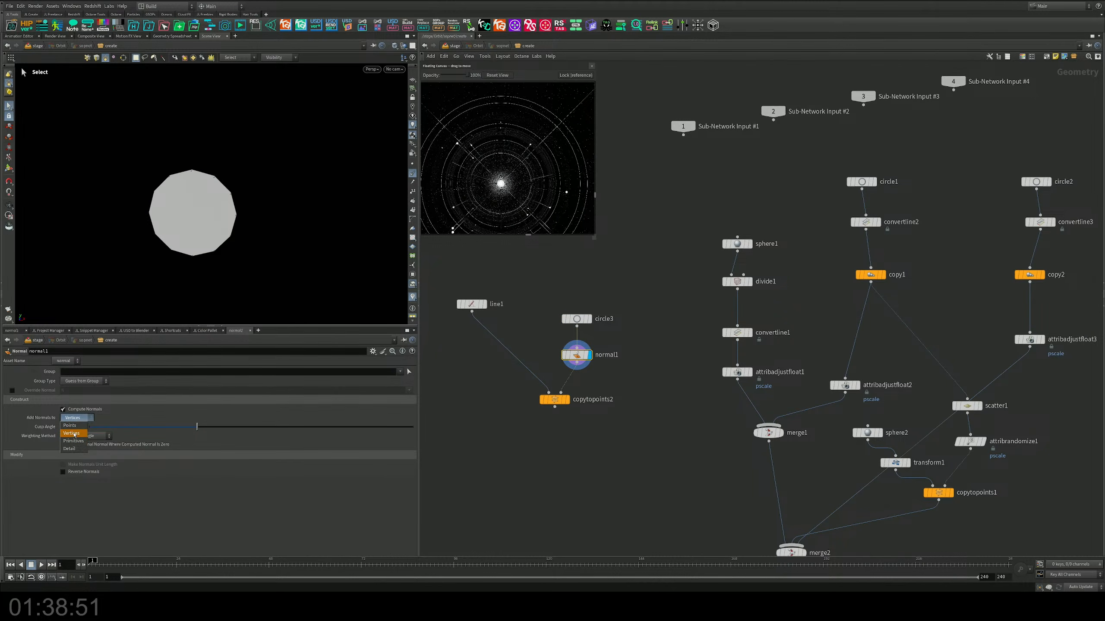
pyautogui.click(75, 420)
pyautogui.keyDown('alt'); pyautogui.moveTo(230, 218); pyautogui.dragTo(258, 187); pyautogui.keyUp('alt')
pyautogui.press('s')
# Step: Display copytopoints2 and set line1's direction to 0, 1, 0
pyautogui.click(567, 402)
pyautogui.moveTo(528, 278); pyautogui.dragTo(451, 323)
pyautogui.moveTo(518, 287); pyautogui.dragTo(563, 303, button='middle')
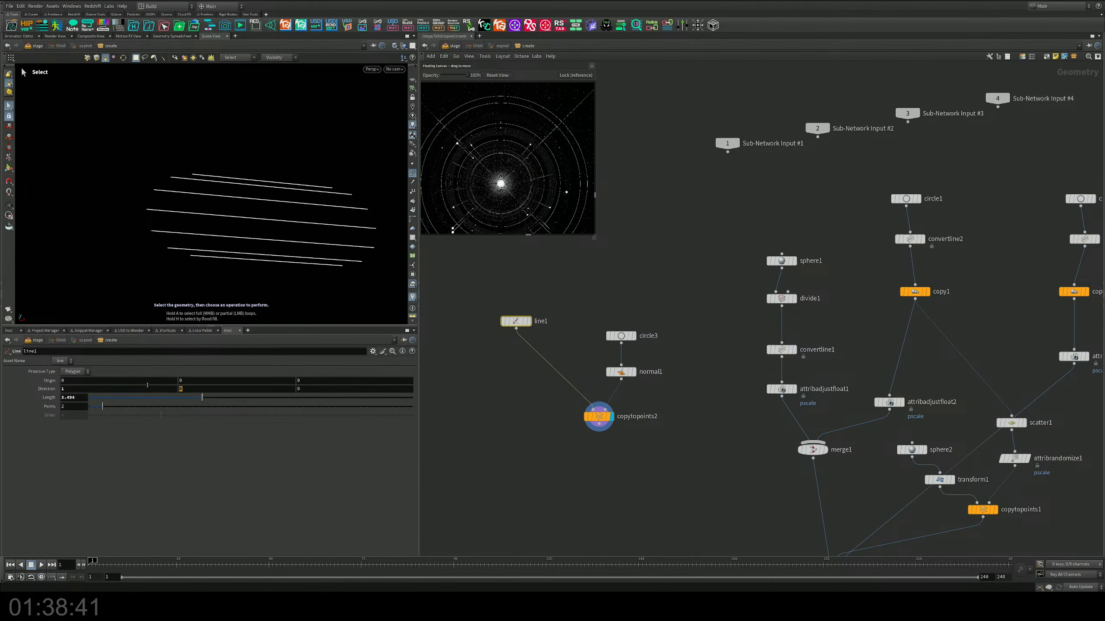
pyautogui.write('1')
pyautogui.press('Return')
pyautogui.doubleClick(63, 389)
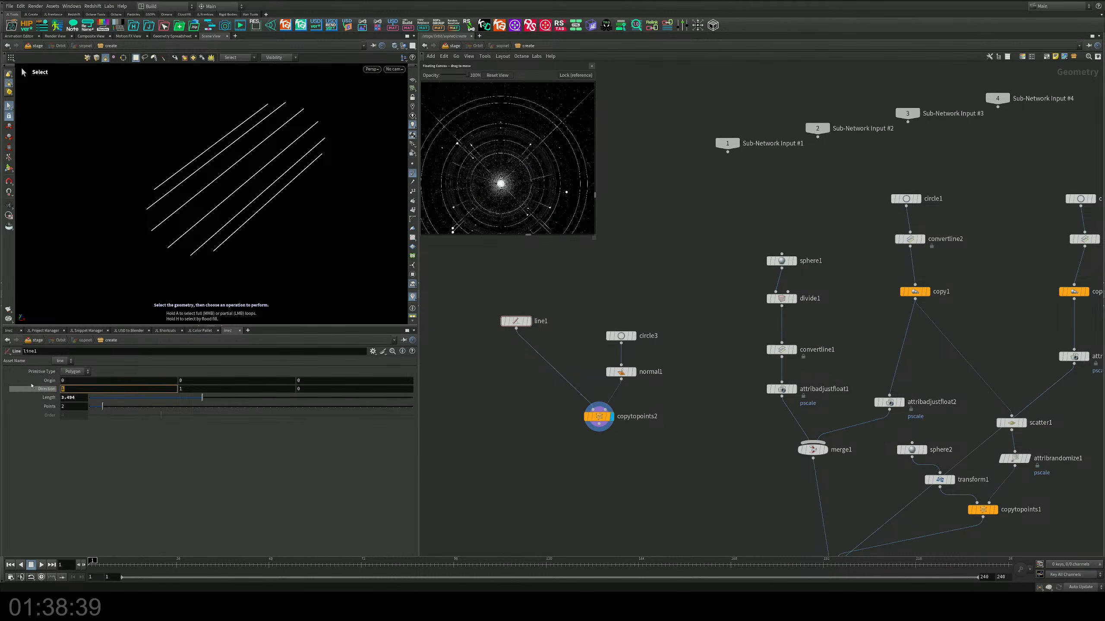
pyautogui.write('0')
pyautogui.press('Return')
pyautogui.press('Escape')
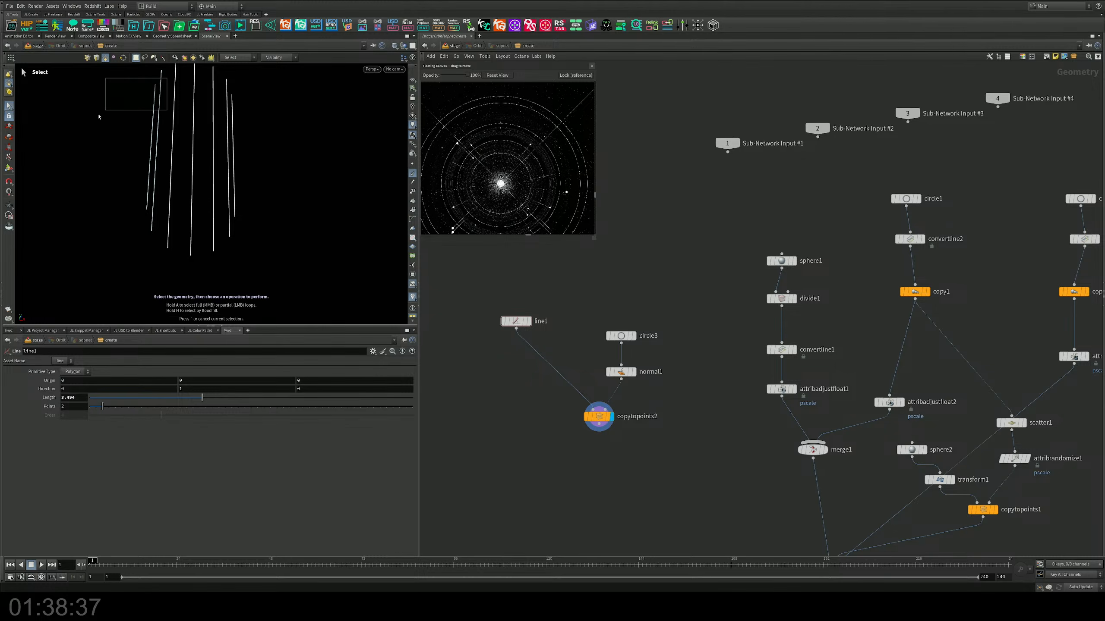
# Step: Set the Z component of line1's direction to 1 and check the copied lines from the side
pyautogui.moveTo(240, 188); pyautogui.dragTo(211, 217)
pyautogui.press('s')
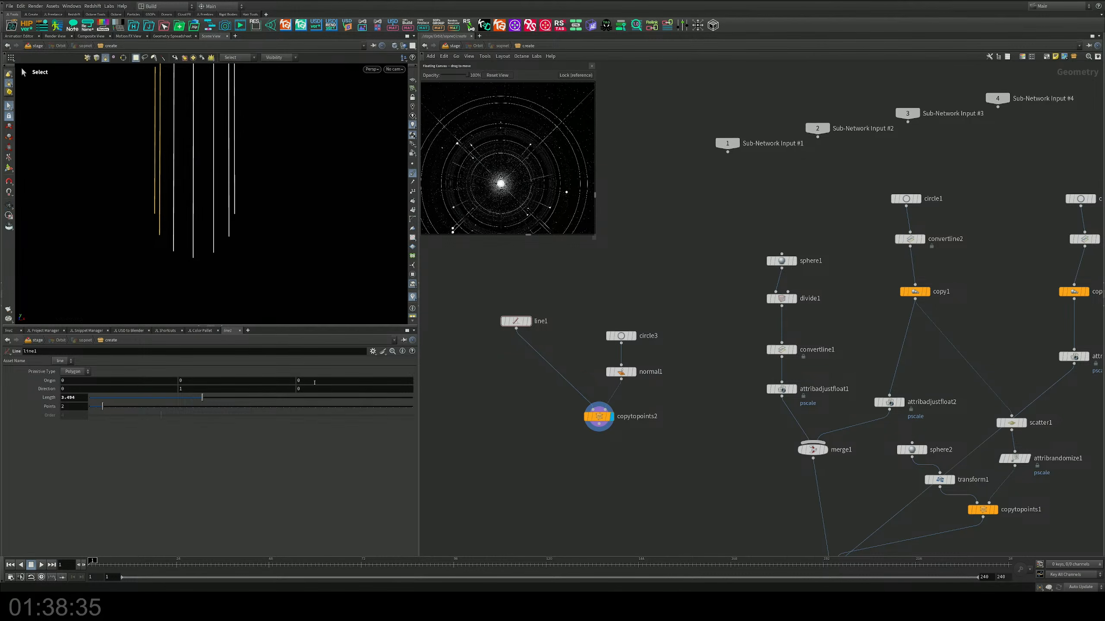
pyautogui.doubleClick(300, 390)
pyautogui.write('1')
pyautogui.press('Return')
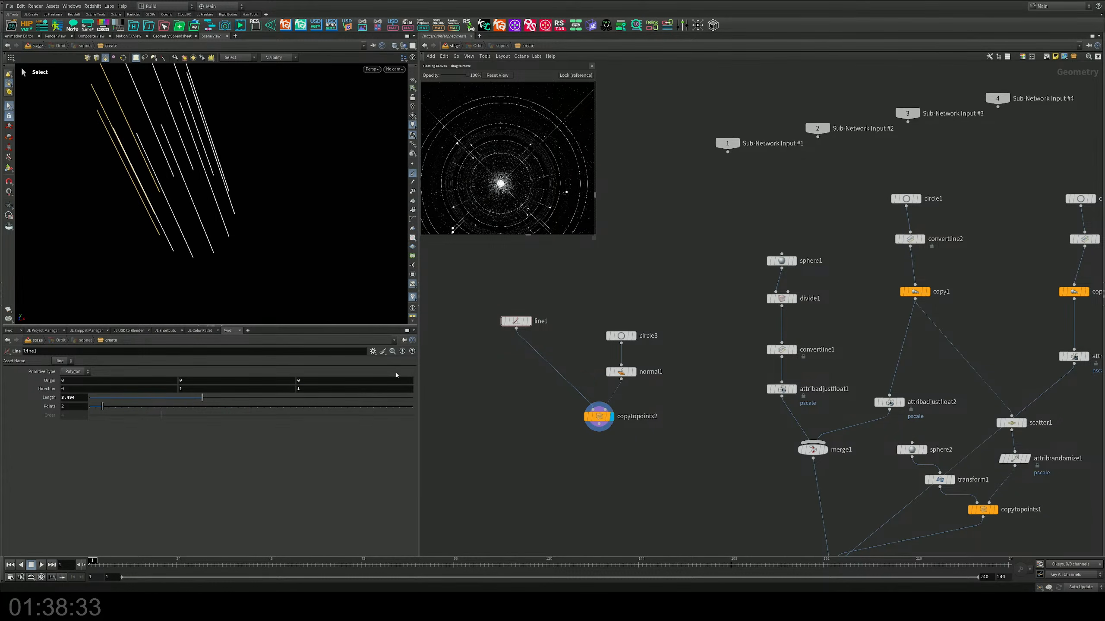
pyautogui.press('Escape')
pyautogui.moveTo(321, 264); pyautogui.dragTo(248, 266)
# Step: Display circle3 and move it higher to make room above normal1
pyautogui.click(621, 335)
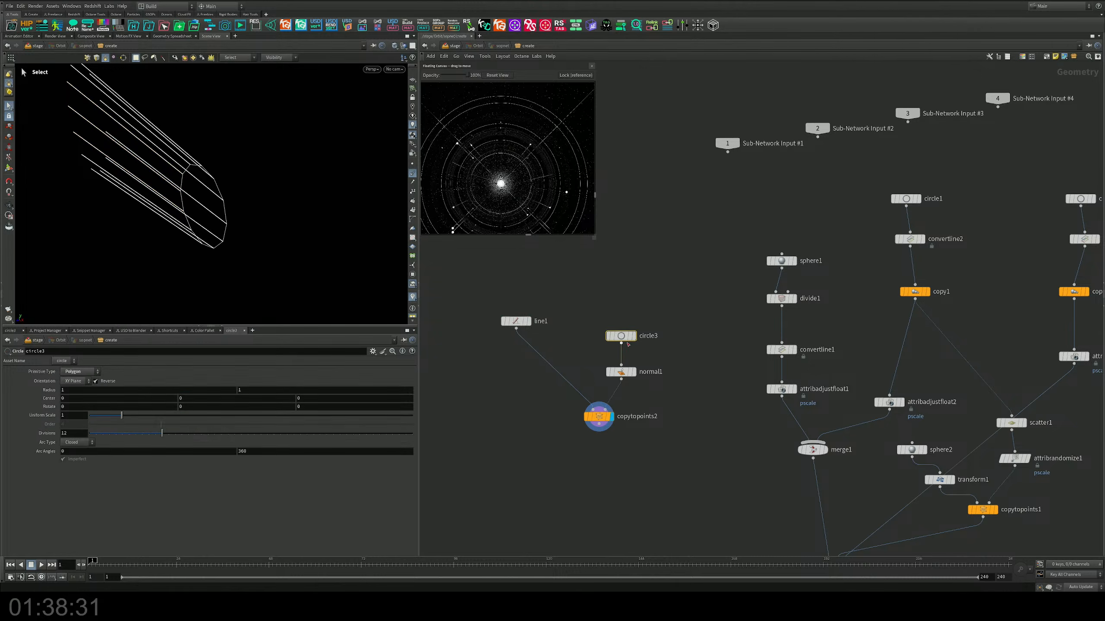
pyautogui.click(633, 335)
pyautogui.moveTo(244, 209); pyautogui.dragTo(296, 186)
pyautogui.press('s')
pyautogui.moveTo(617, 334); pyautogui.dragTo(625, 285)
pyautogui.press('Tab')
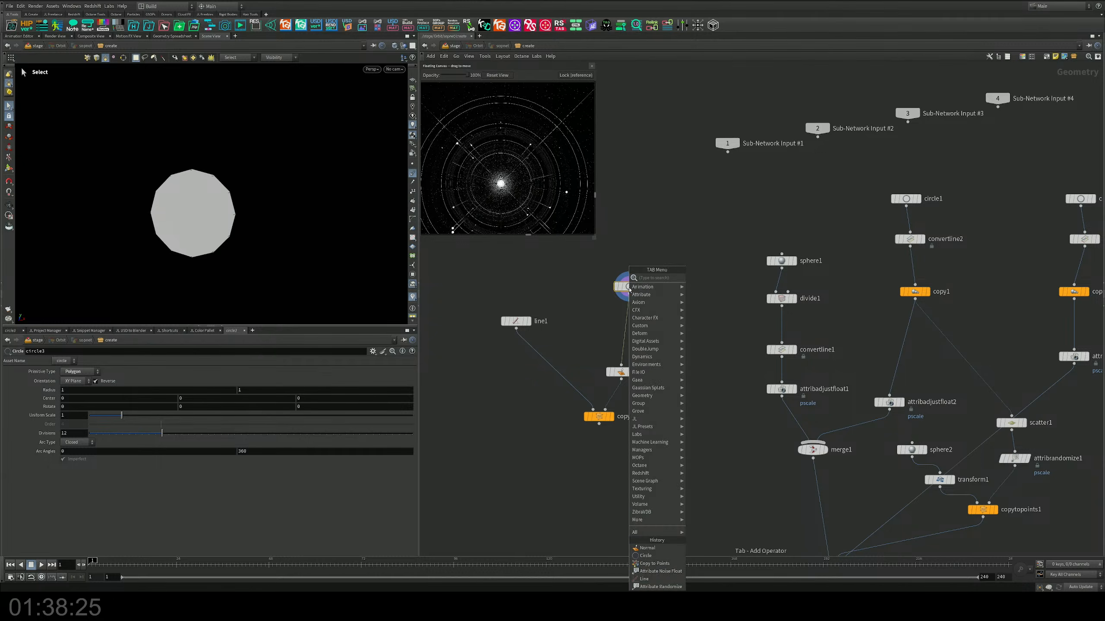
pyautogui.write('res')
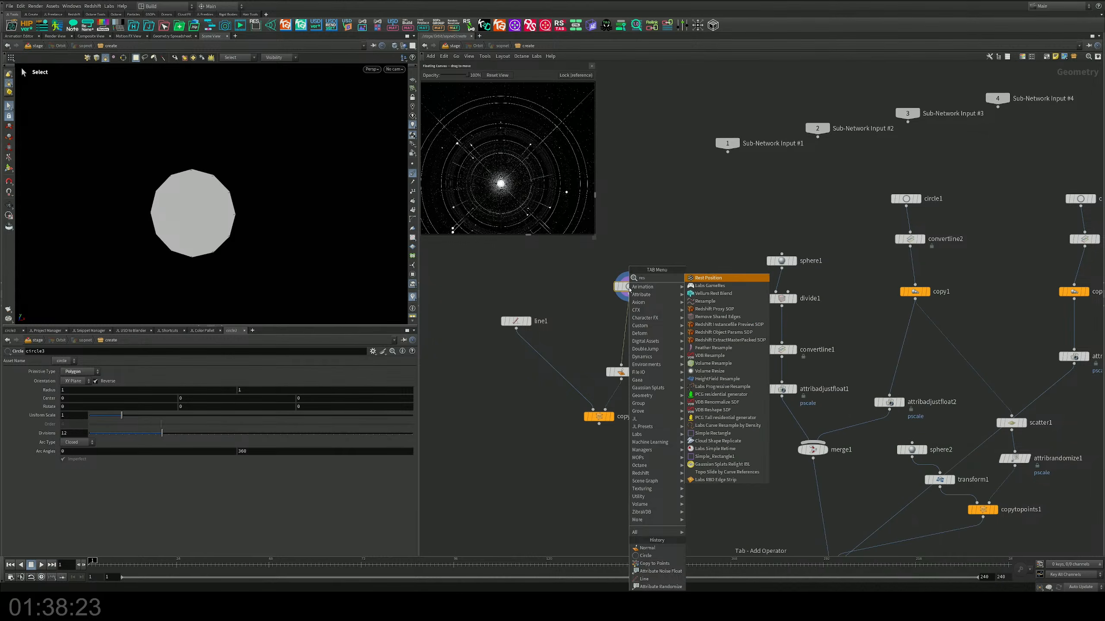
pyautogui.press('Return')
pyautogui.press('Tab')
pyautogui.press('Escape')
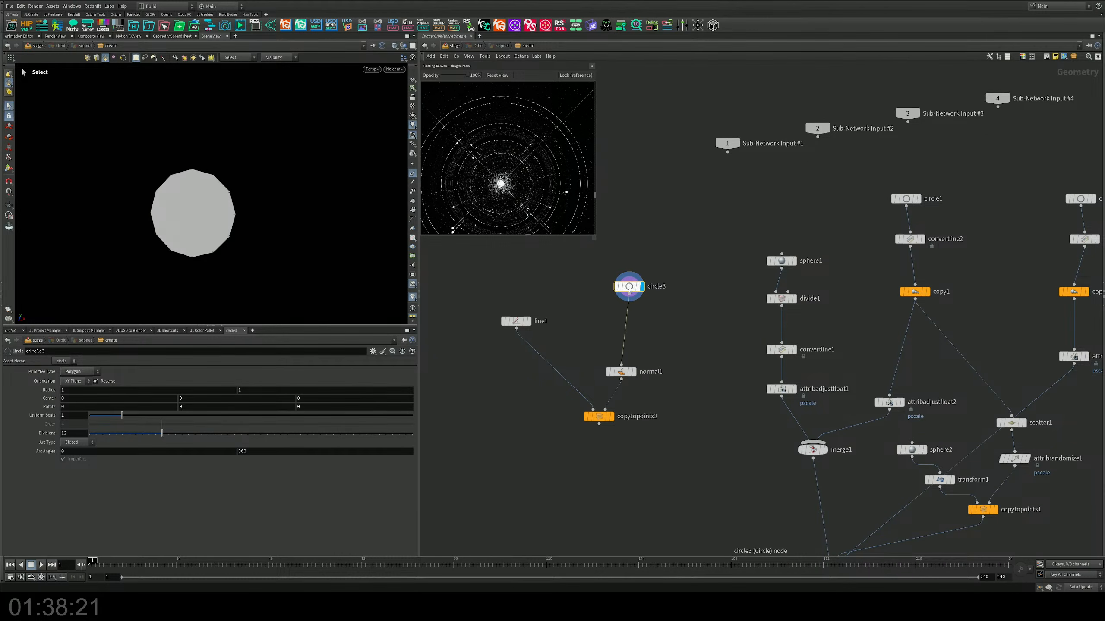
# Step: Insert and display a Resample node between circle3 and normal1, with its tangentu and curveu attributes enabled
pyautogui.press('Tab')
pyautogui.write('resa')
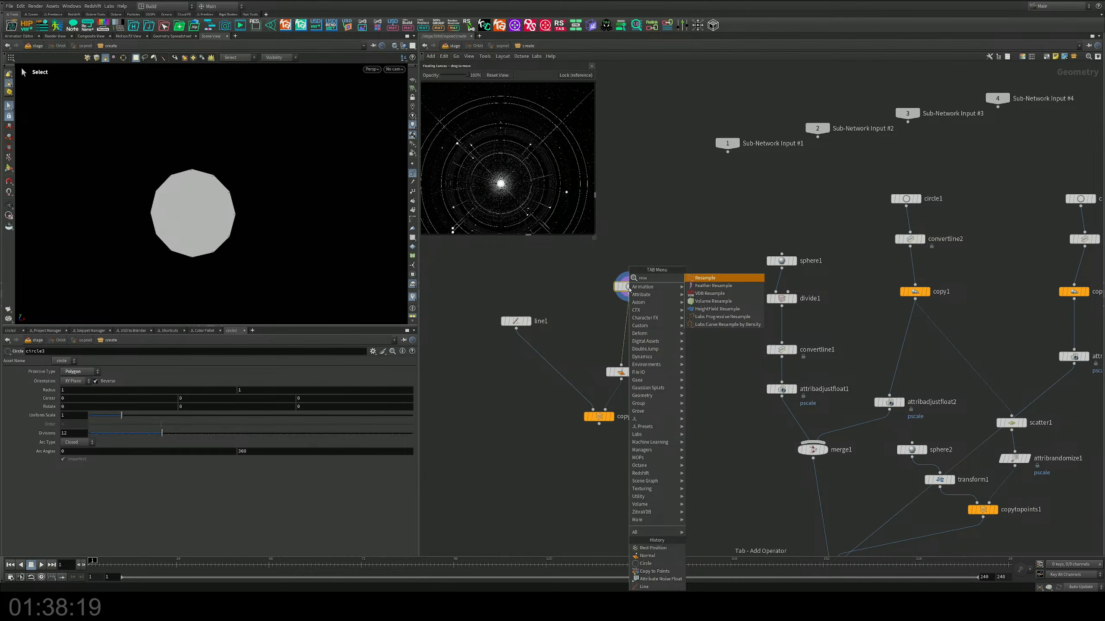
pyautogui.press('Return')
pyautogui.click(630, 330)
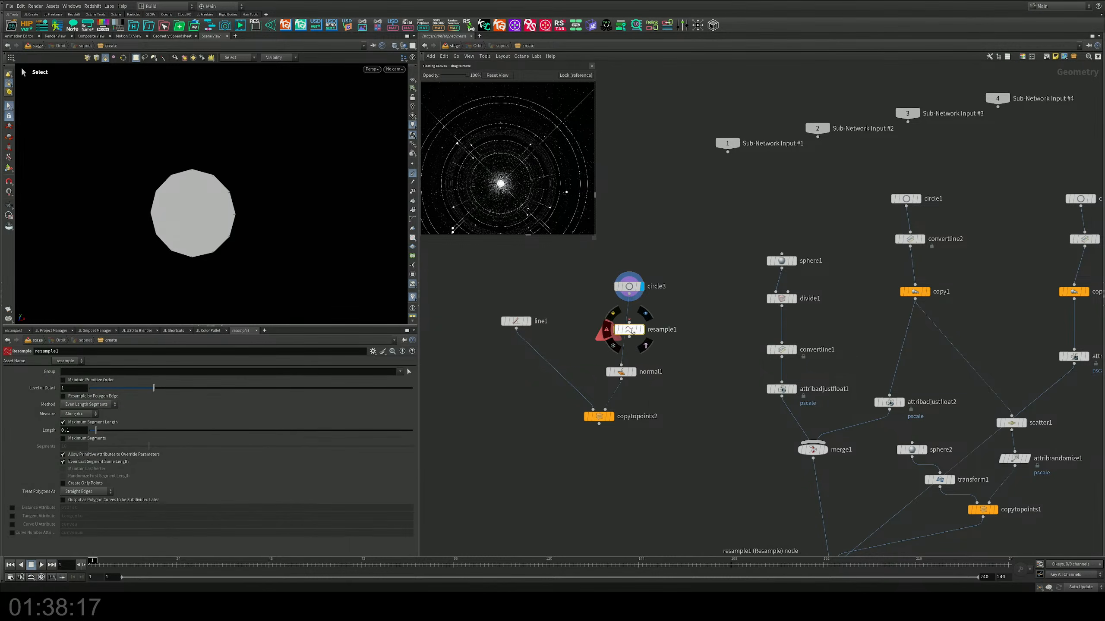
pyautogui.moveTo(632, 332); pyautogui.dragTo(633, 320)
pyautogui.click(642, 318)
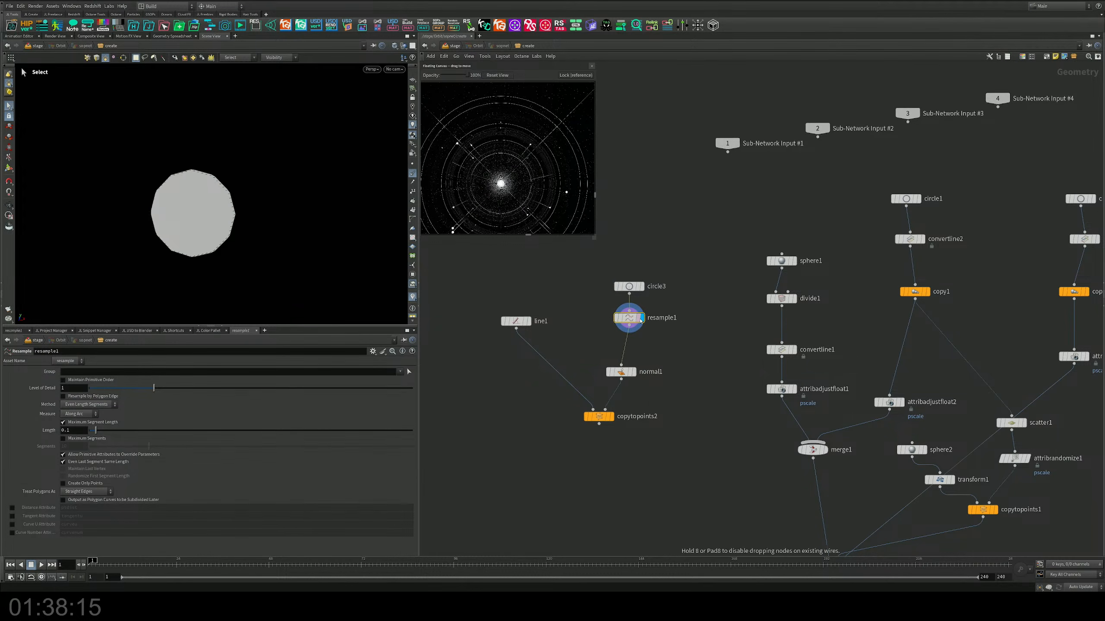
pyautogui.click(12, 517)
pyautogui.click(12, 525)
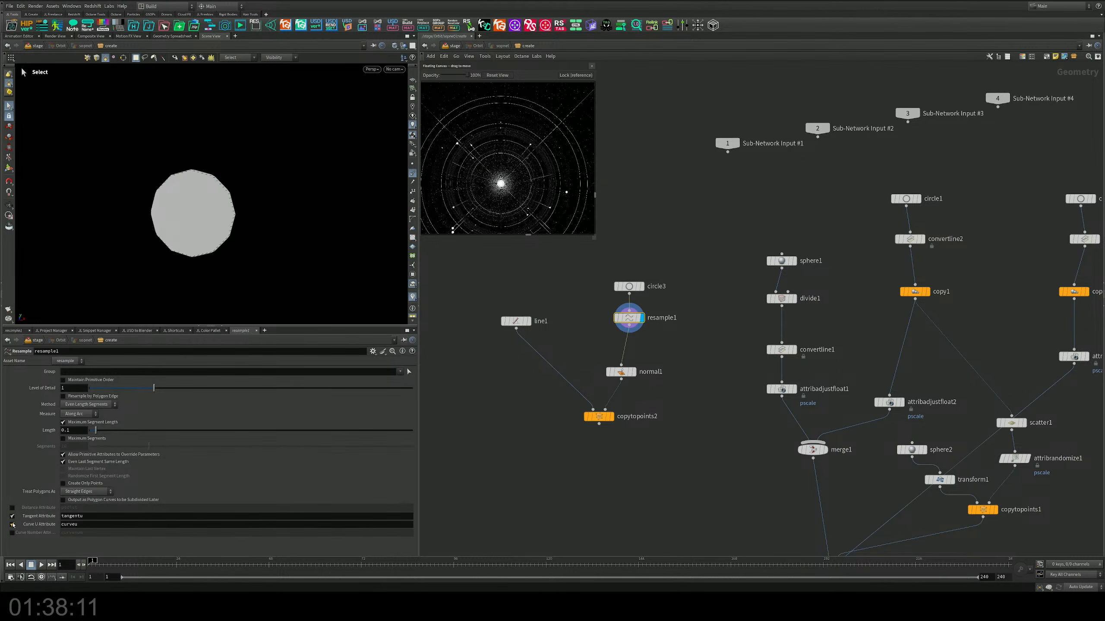
# Step: Insert a PolyFrame node between resample1 and normal1 and display it
pyautogui.moveTo(542, 411); pyautogui.dragTo(552, 357, button='middle')
pyautogui.moveTo(694, 295); pyautogui.dragTo(584, 408)
pyautogui.moveTo(634, 324); pyautogui.dragTo(624, 403)
pyautogui.press('Tab')
pyautogui.write('fra')
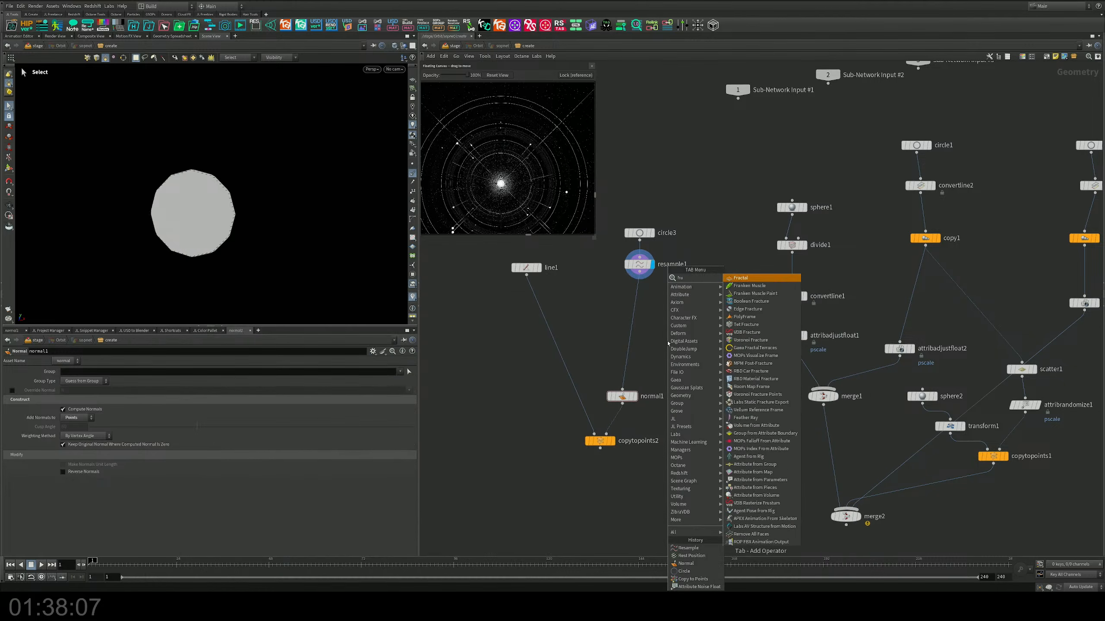
pyautogui.press('Return')
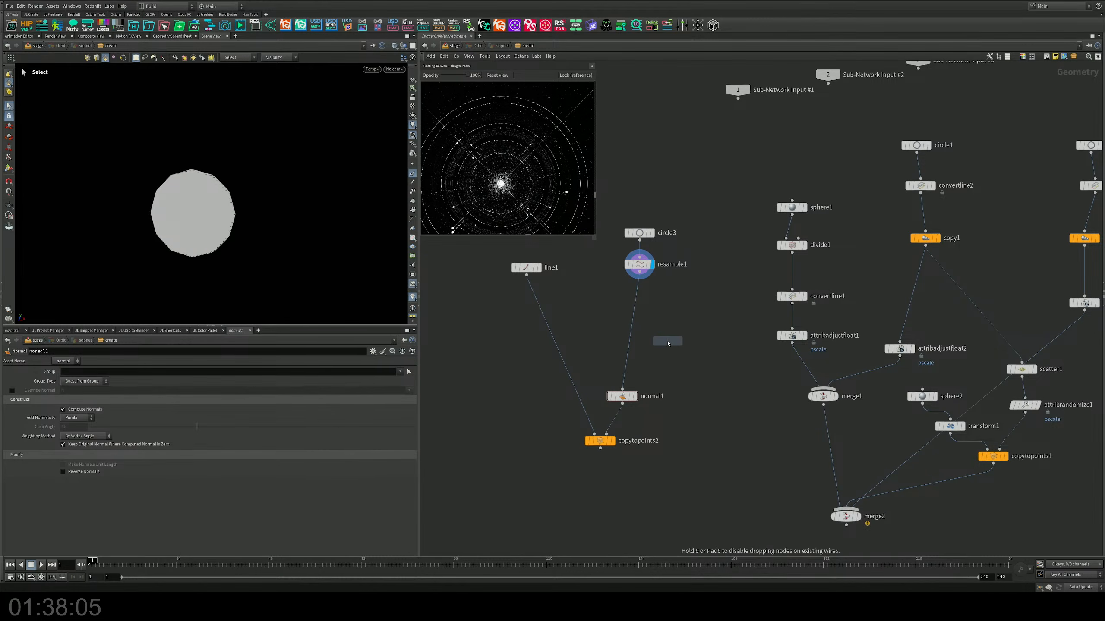
pyautogui.click(633, 310)
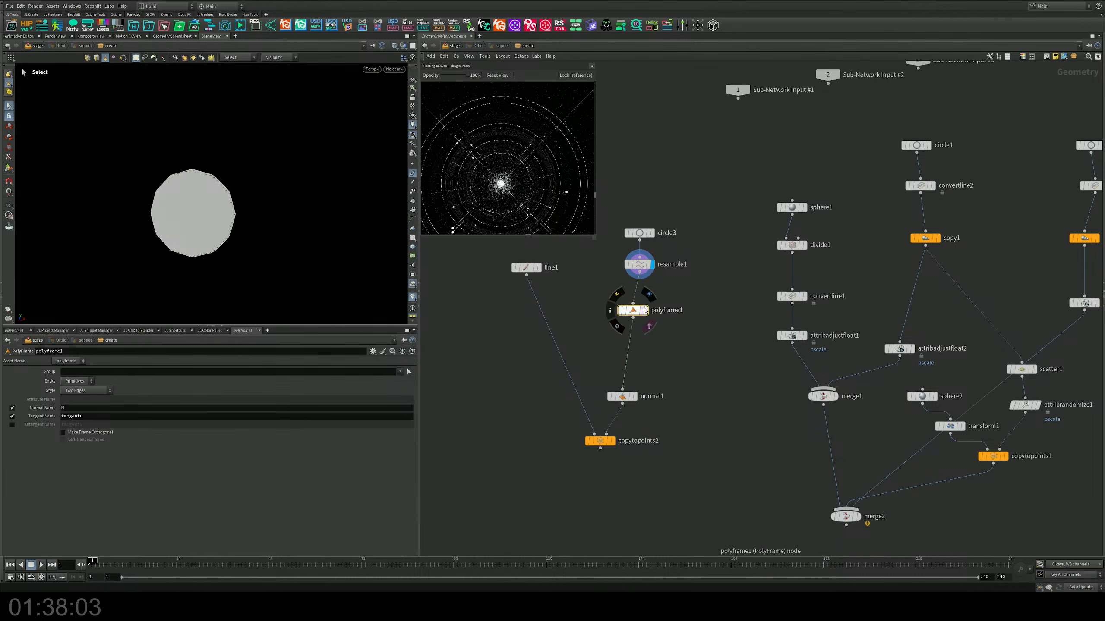
pyautogui.moveTo(645, 312); pyautogui.dragTo(658, 311)
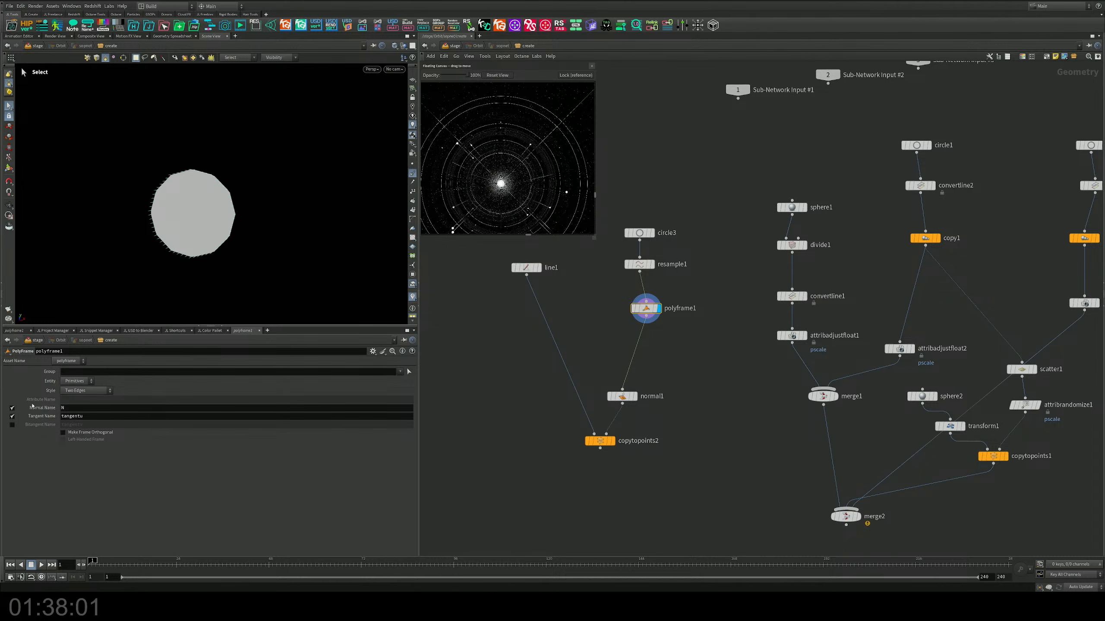
# Step: Disable polyframe1's normal output, name its tangent attribute N, and inspect the circle from an angle
pyautogui.click(12, 408)
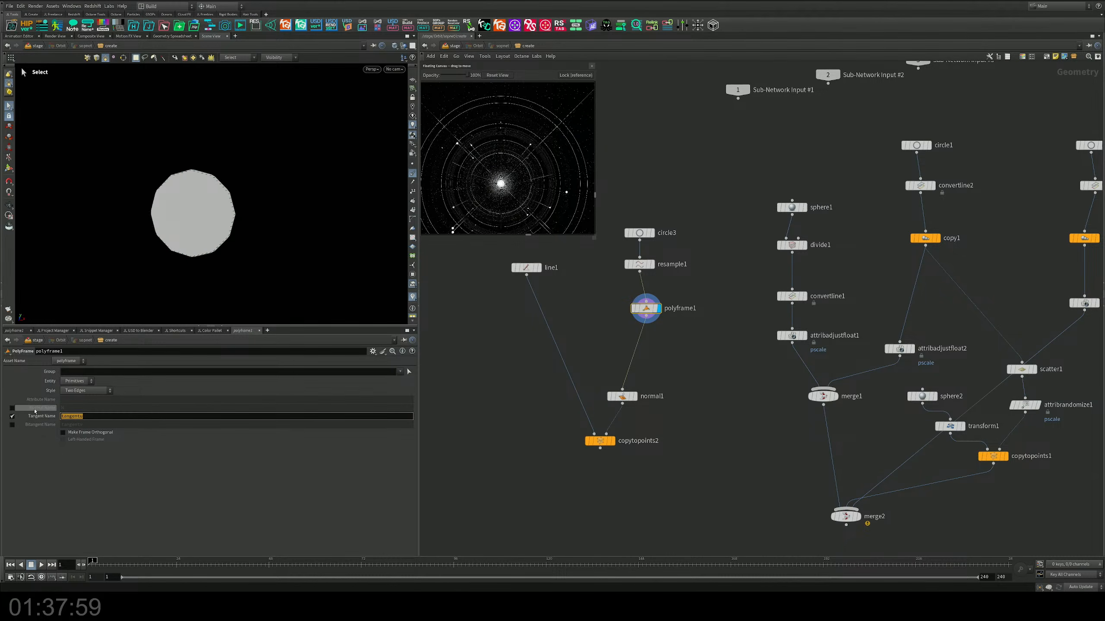
pyautogui.write('N')
pyautogui.press('Return')
pyautogui.keyDown('alt'); pyautogui.moveTo(258, 208); pyautogui.dragTo(174, 235); pyautogui.keyUp('alt')
pyautogui.scroll(4, 175, 234)
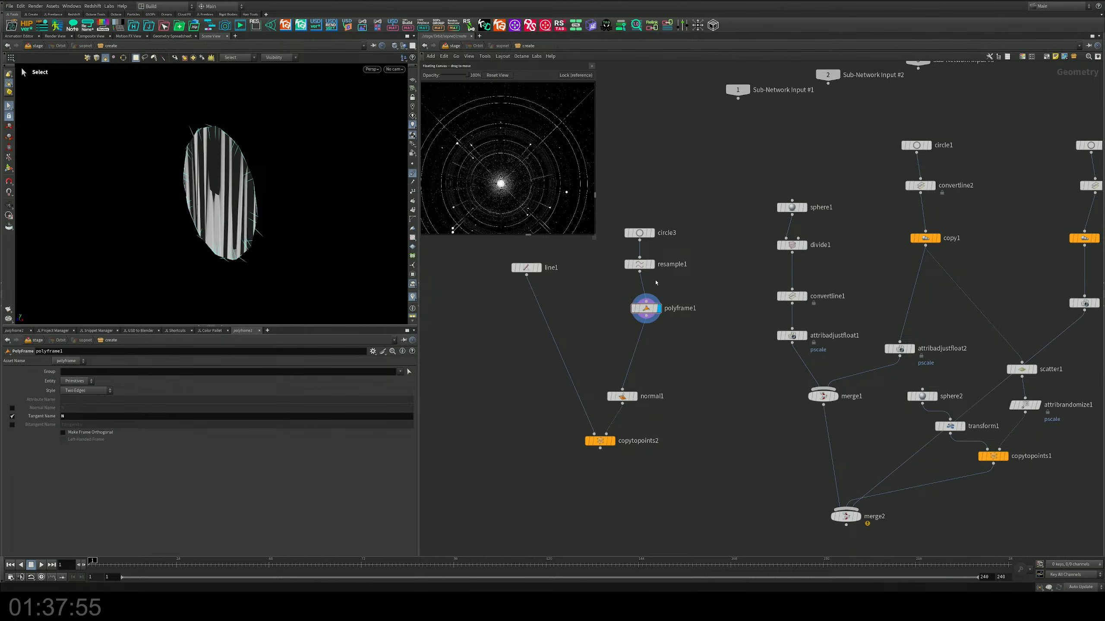
pyautogui.moveTo(240, 185)
pyautogui.keyDown('alt'); pyautogui.mouseDown()
pyautogui.moveTo(331, 175)
pyautogui.moveTo(242, 205)
pyautogui.mouseUp(); pyautogui.keyUp('alt')
pyautogui.scroll(4, 233, 188)
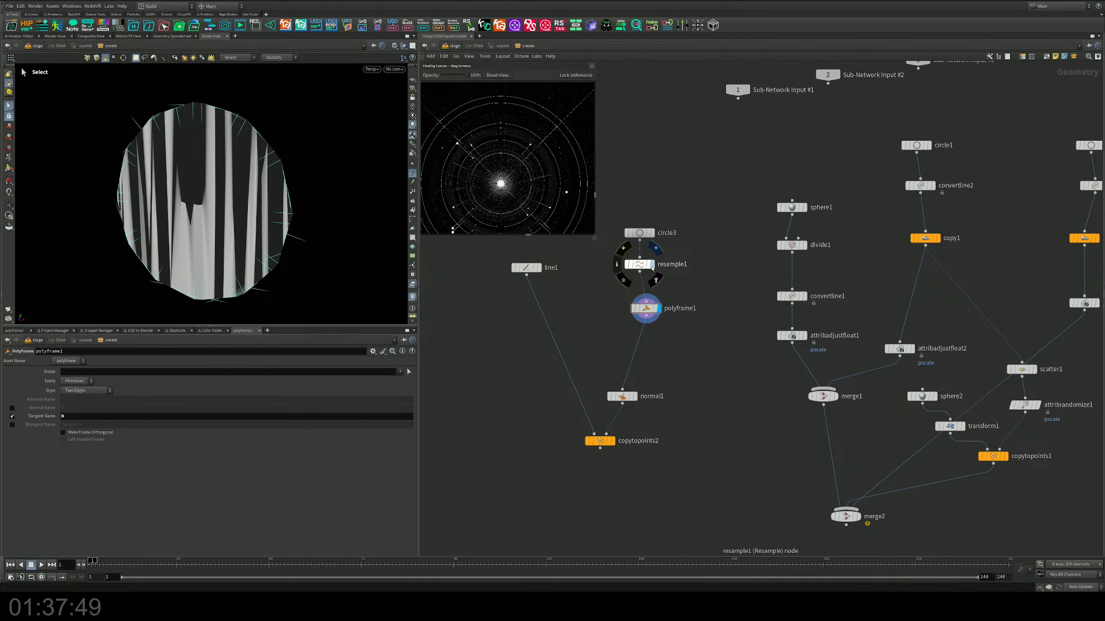
# Step: Compare resample1 with polyframe1, then disable polyframe1's tangent output and enable its bitangent output, tangentv
pyautogui.click(653, 264)
pyautogui.moveTo(643, 264); pyautogui.dragTo(654, 268)
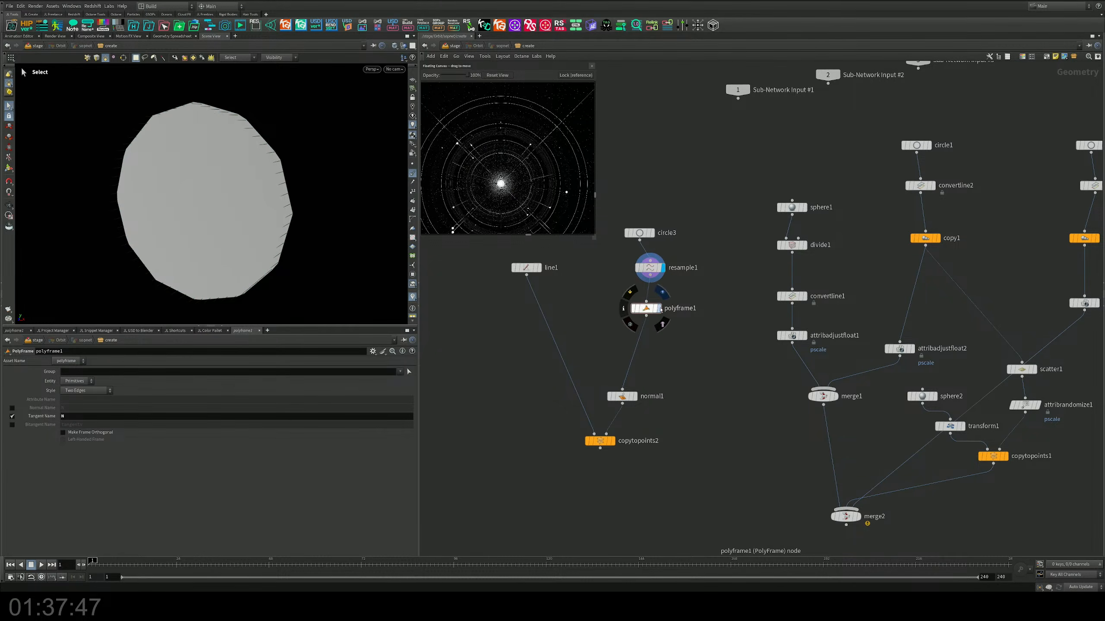
pyautogui.click(660, 309)
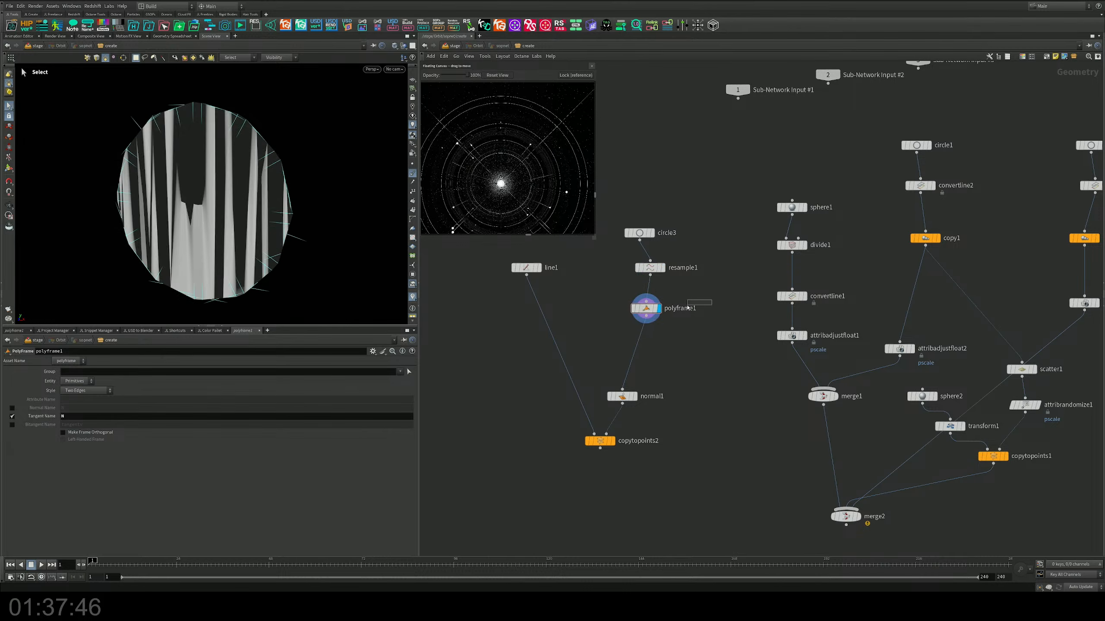
pyautogui.click(12, 416)
pyautogui.click(11, 425)
pyautogui.click(12, 416)
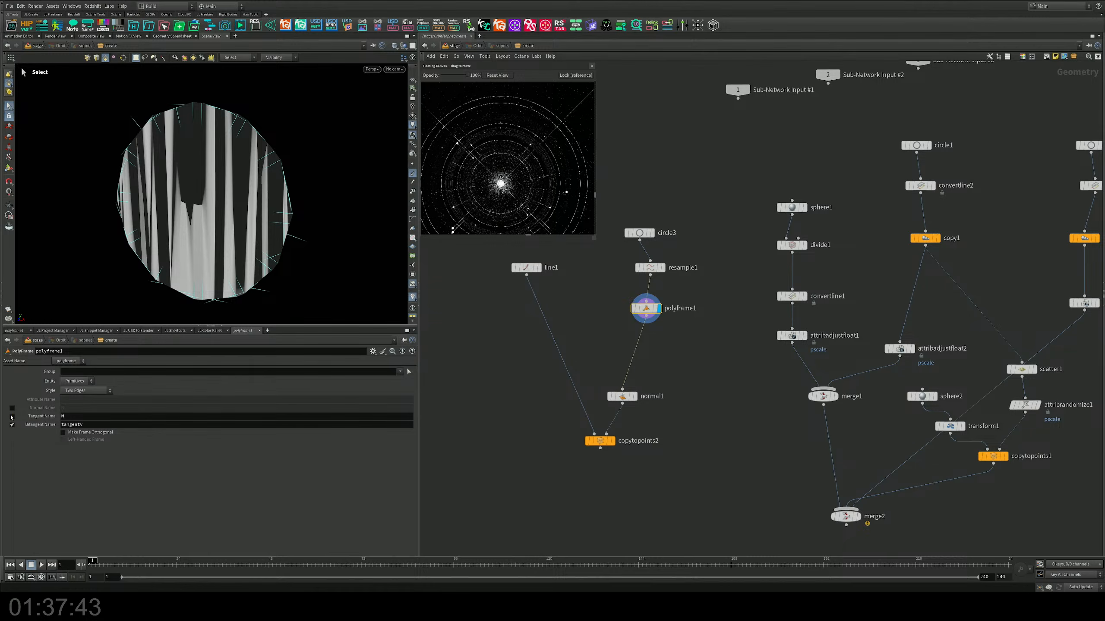
pyautogui.click(12, 416)
pyautogui.click(82, 380)
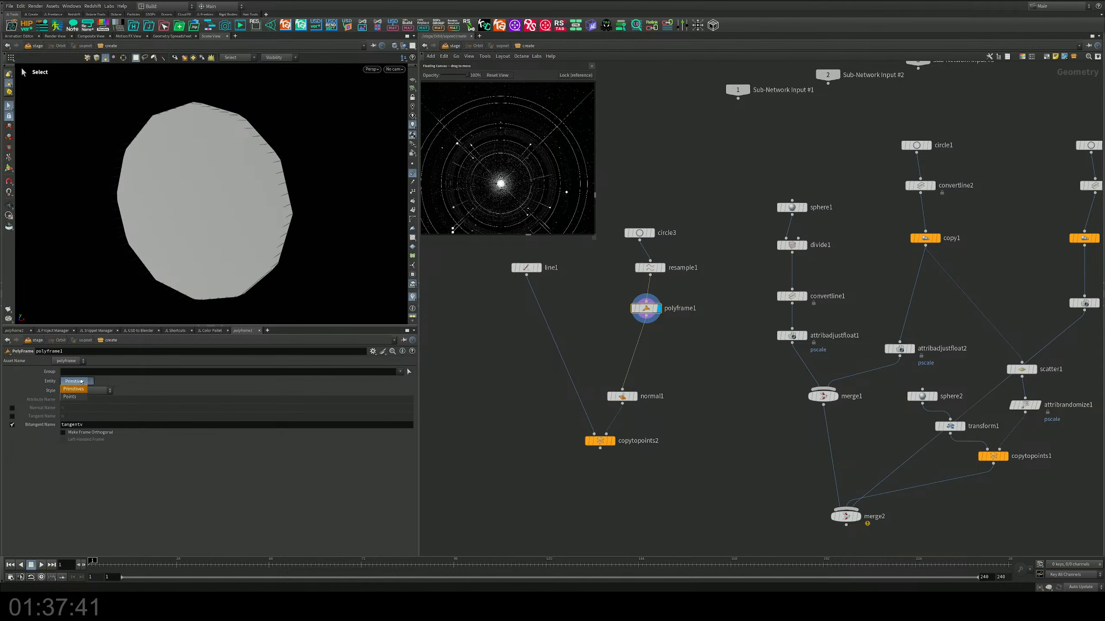
pyautogui.click(82, 381)
# Step: Move circle3 up and insert a Convert Line node between circle3 and resample1
pyautogui.moveTo(688, 248); pyautogui.dragTo(689, 261, button='middle')
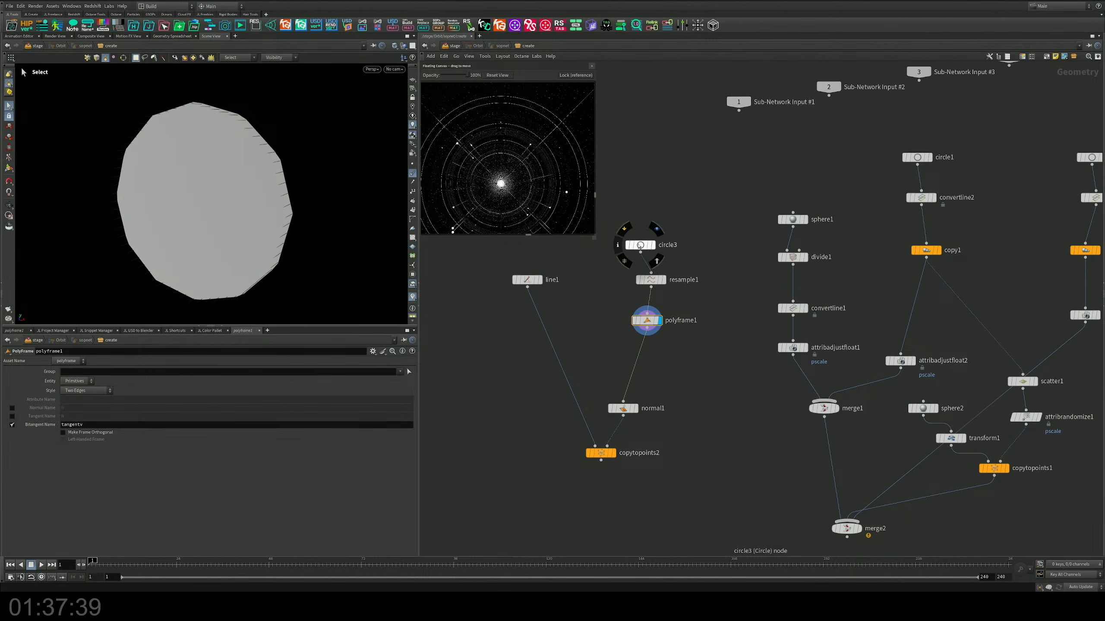
pyautogui.moveTo(639, 244); pyautogui.dragTo(645, 222)
pyautogui.press('Tab')
pyautogui.write('conver')
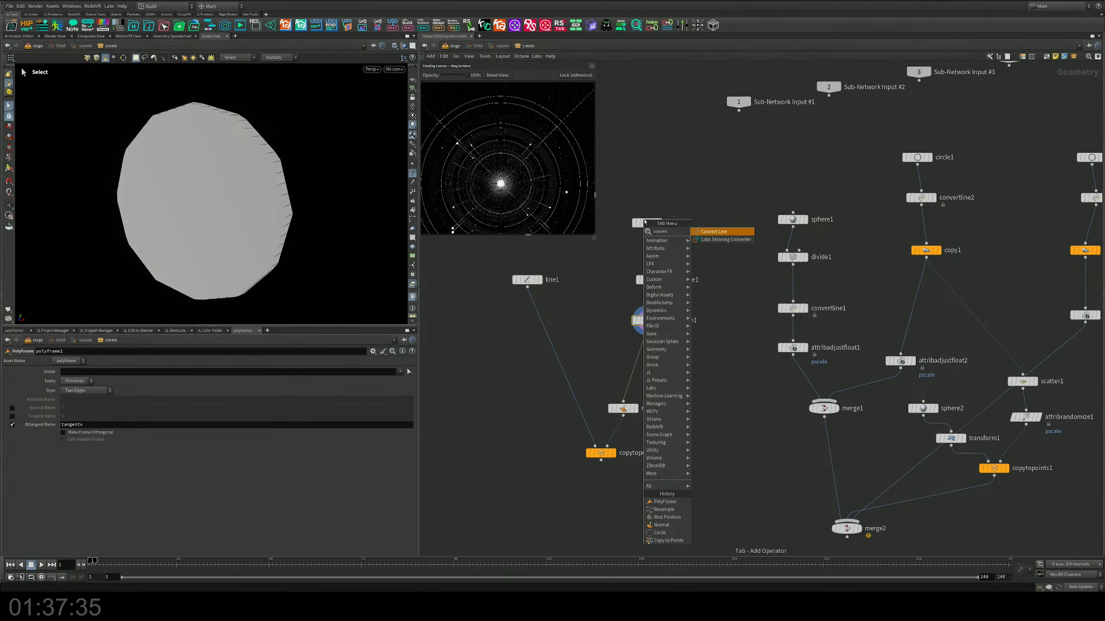
pyautogui.press('Return')
pyautogui.click(647, 252)
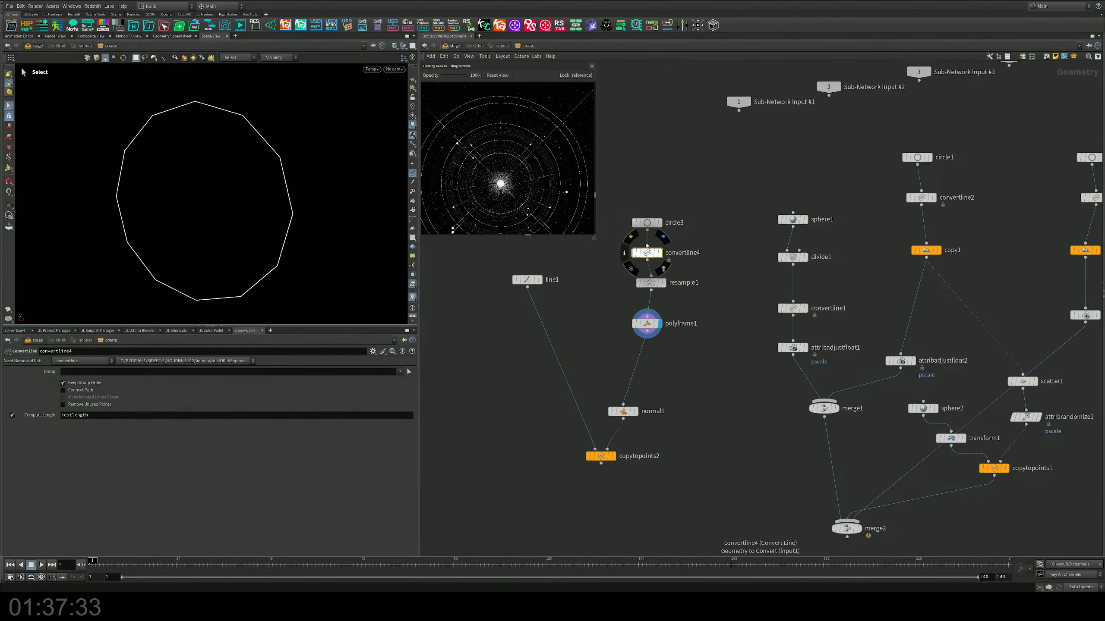
# Step: Display resample1, convertline4 and normal1 in turn and check the circle outline from another angle
pyautogui.click(666, 286)
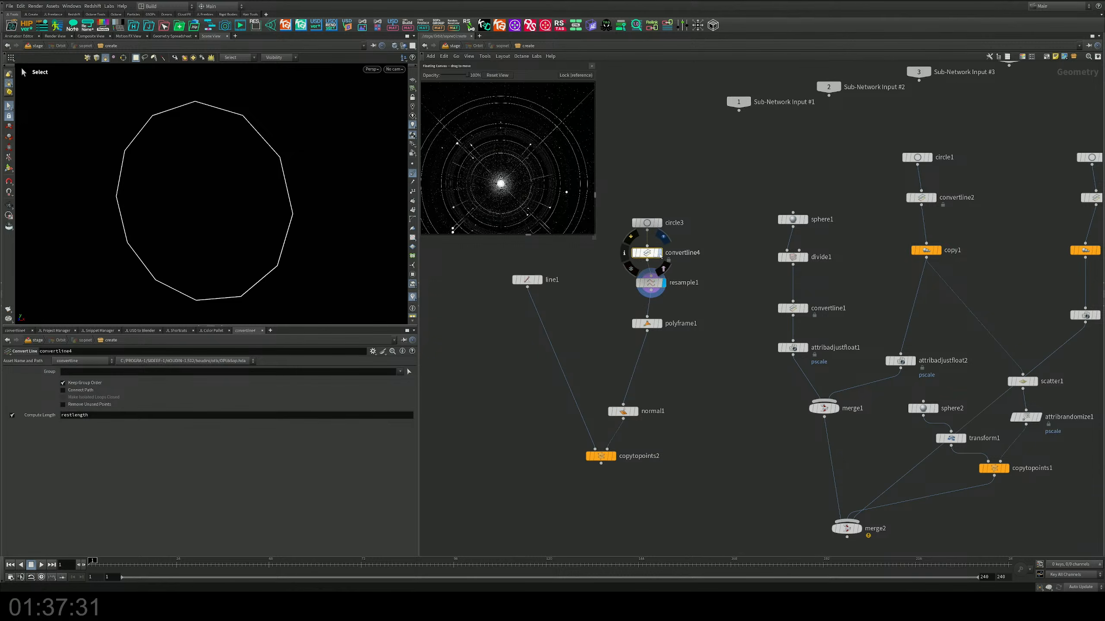
pyautogui.click(660, 252)
pyautogui.click(636, 412)
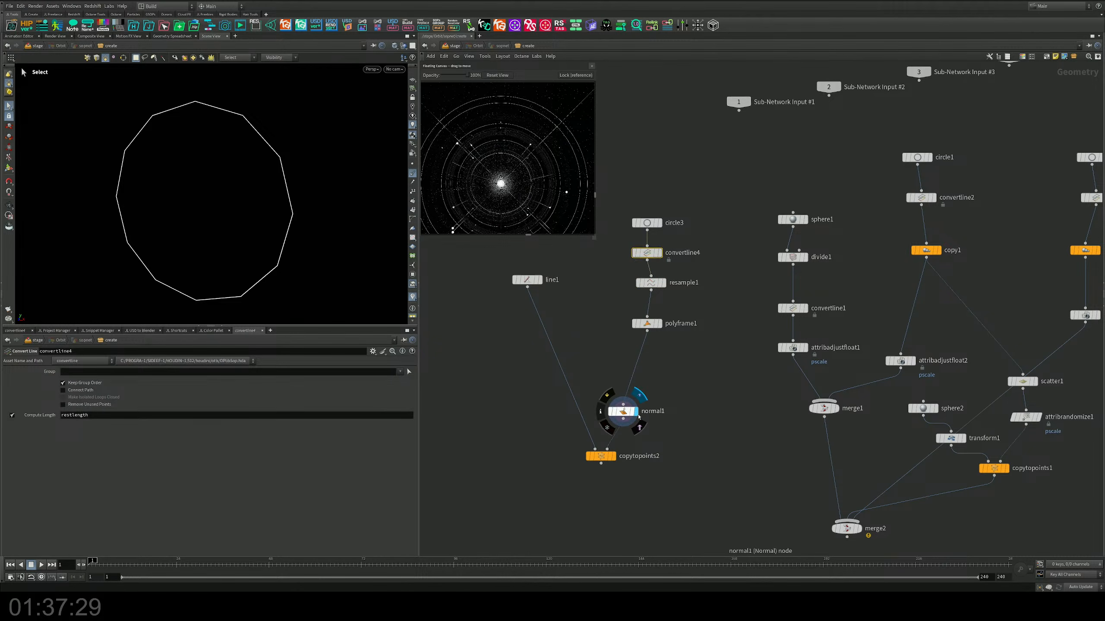
pyautogui.moveTo(714, 376); pyautogui.dragTo(589, 430)
pyautogui.press('Escape')
pyautogui.moveTo(372, 278); pyautogui.dragTo(300, 248)
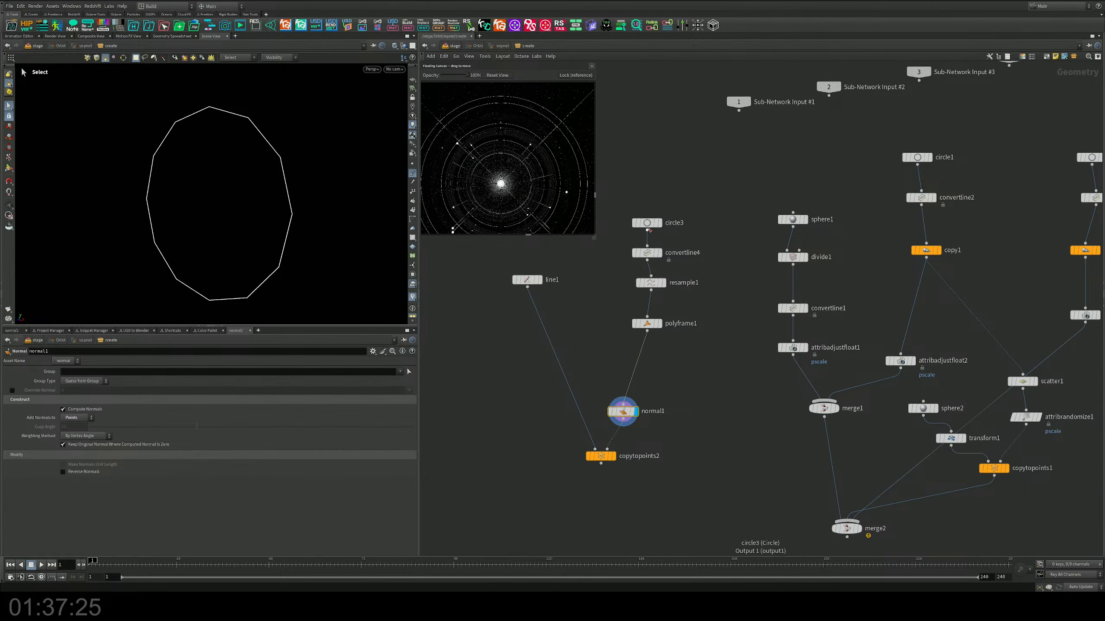
# Step: Raise circle3's divisions to 50 and display copytopoints2 to view the lines from the side
pyautogui.moveTo(647, 223); pyautogui.dragTo(647, 210)
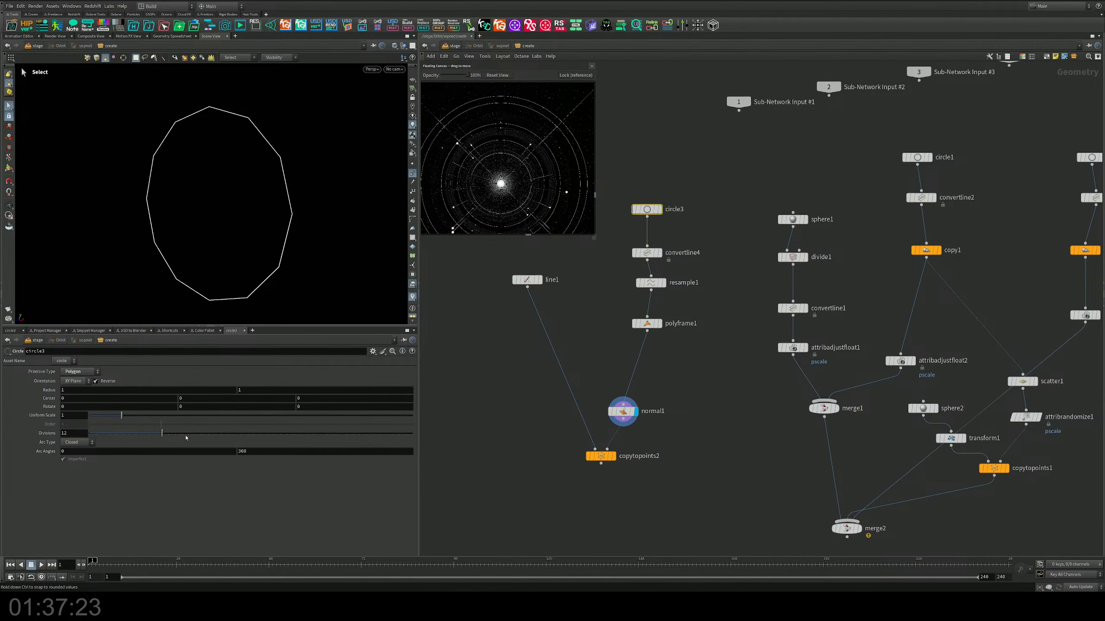
pyautogui.moveTo(186, 433); pyautogui.dragTo(413, 433)
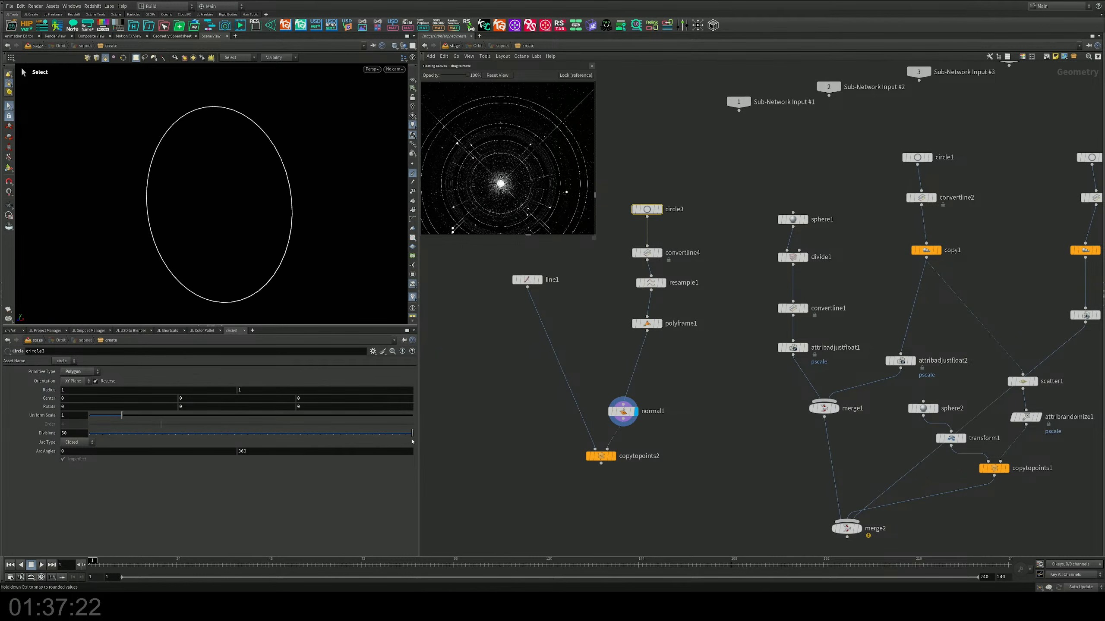
pyautogui.click(614, 456)
pyautogui.keyDown('alt'); pyautogui.moveTo(324, 235); pyautogui.dragTo(250, 236); pyautogui.keyUp('alt')
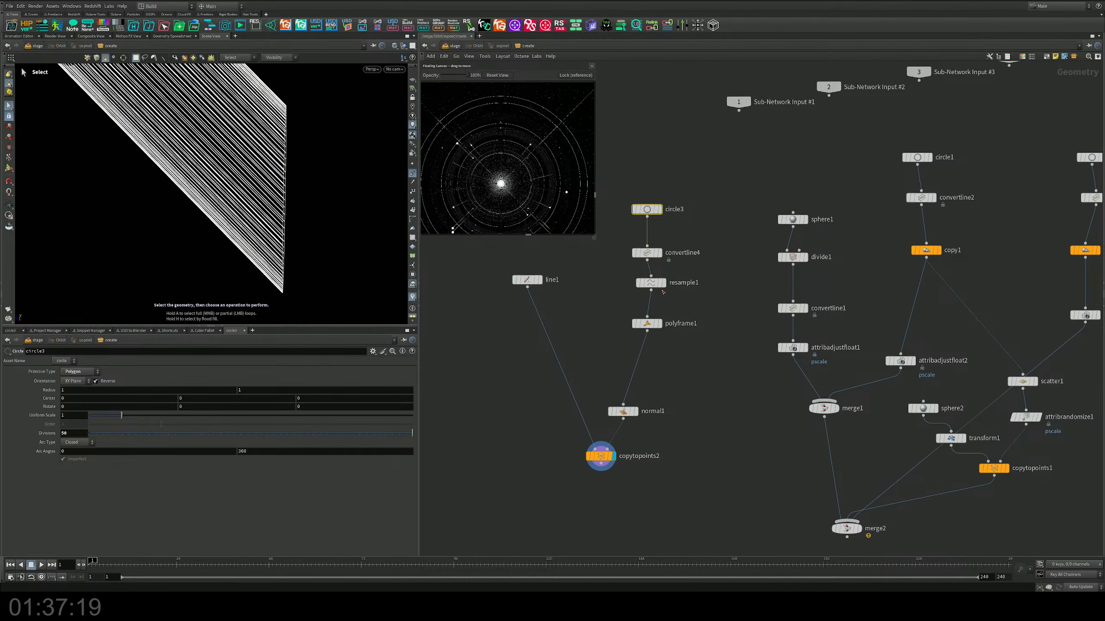
# Step: Bypass polyframe1 and resample1 to test their effect on the copied lines
pyautogui.click(527, 279)
pyautogui.click(622, 412)
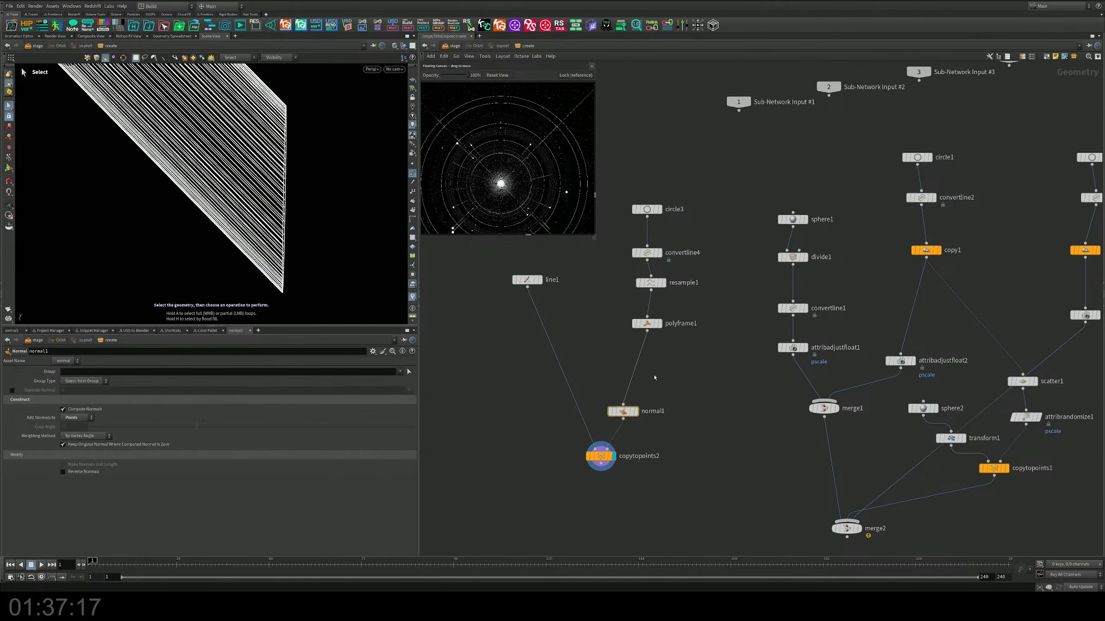
pyautogui.click(634, 310)
pyautogui.click(636, 268)
pyautogui.click(636, 267)
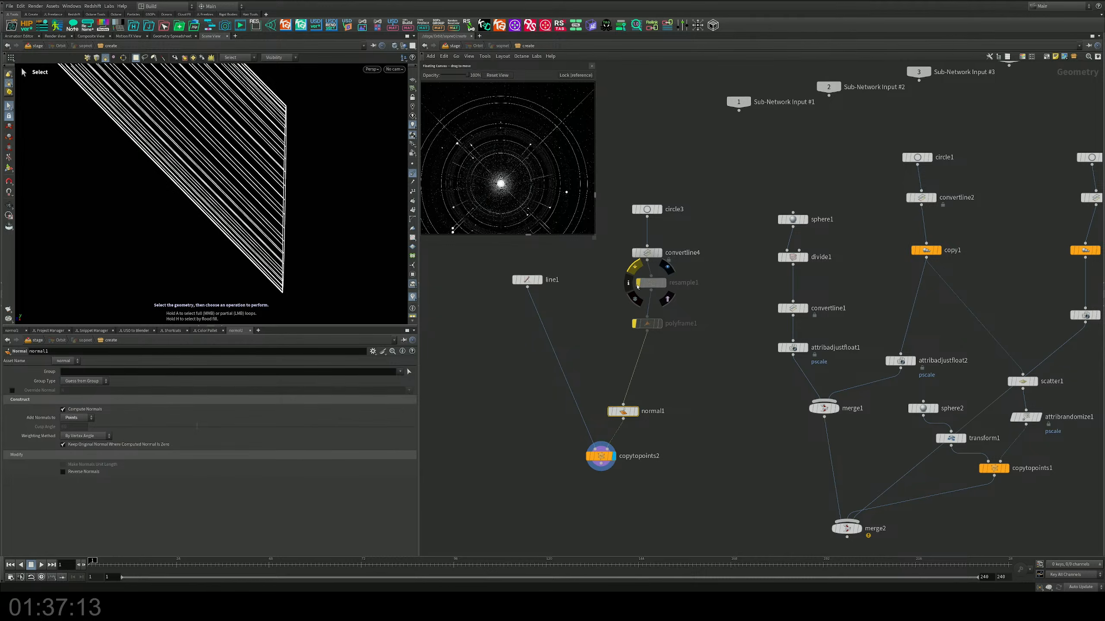
pyautogui.click(638, 286)
pyautogui.click(638, 286)
pyautogui.click(638, 287)
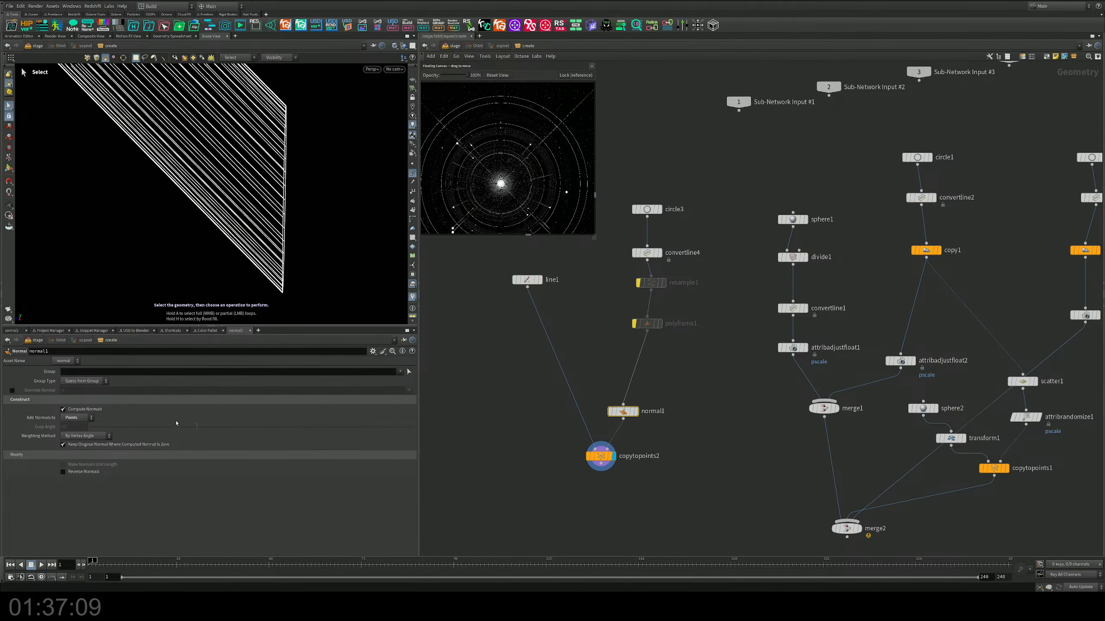
# Step: Set normal1 to add normals to vertices and toggle its normal computation off and on
pyautogui.click(78, 418)
pyautogui.click(73, 419)
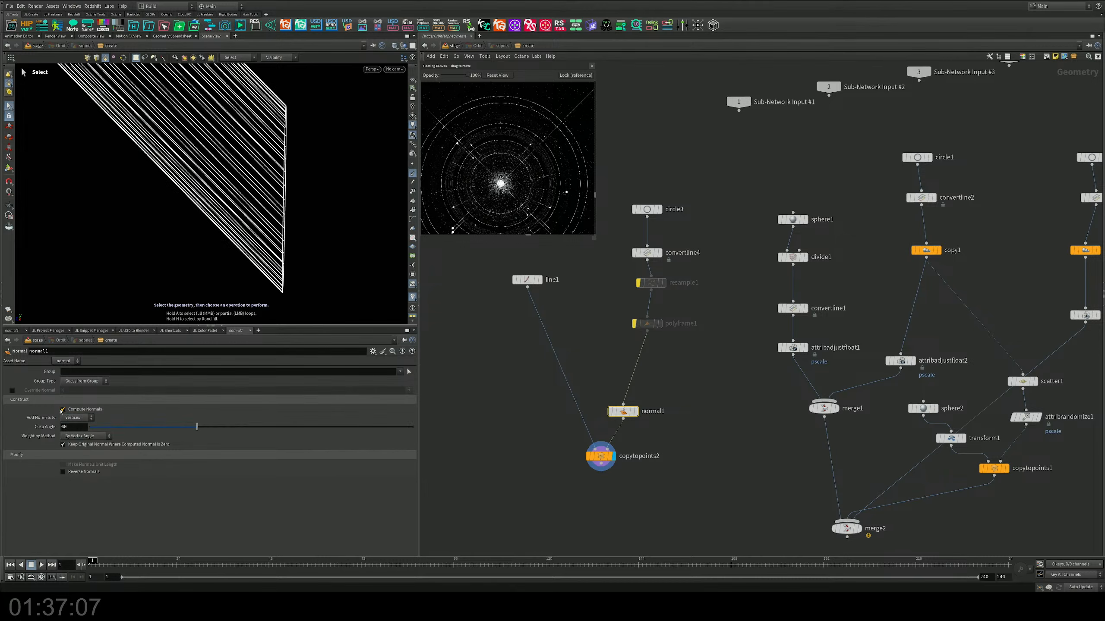
pyautogui.click(63, 409)
pyautogui.click(64, 409)
# Step: Delete resample1, polyframe1 and normal1 from the circle3 branch
pyautogui.moveTo(675, 362); pyautogui.dragTo(649, 391, button='middle')
pyautogui.moveTo(638, 459); pyautogui.dragTo(588, 310)
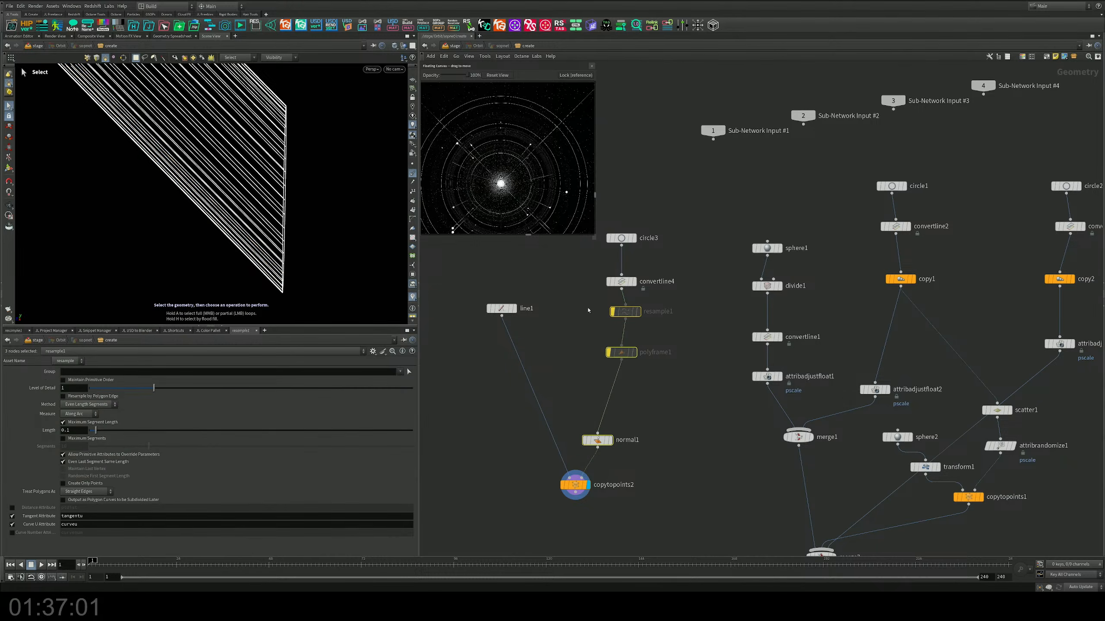
pyautogui.press('Delete')
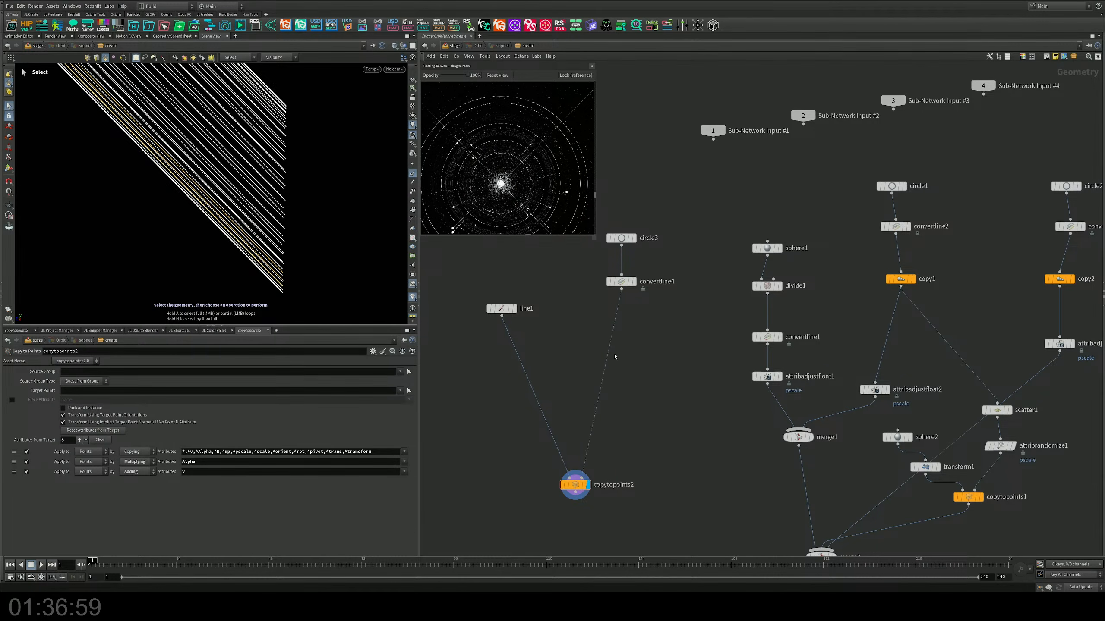
# Step: Examine the copied lines from several angles and compare convertline4 with copytopoints2
pyautogui.moveTo(615, 356); pyautogui.dragTo(612, 377, button='middle')
pyautogui.keyDown('alt'); pyautogui.moveTo(243, 213); pyautogui.dragTo(33, 152); pyautogui.keyUp('alt')
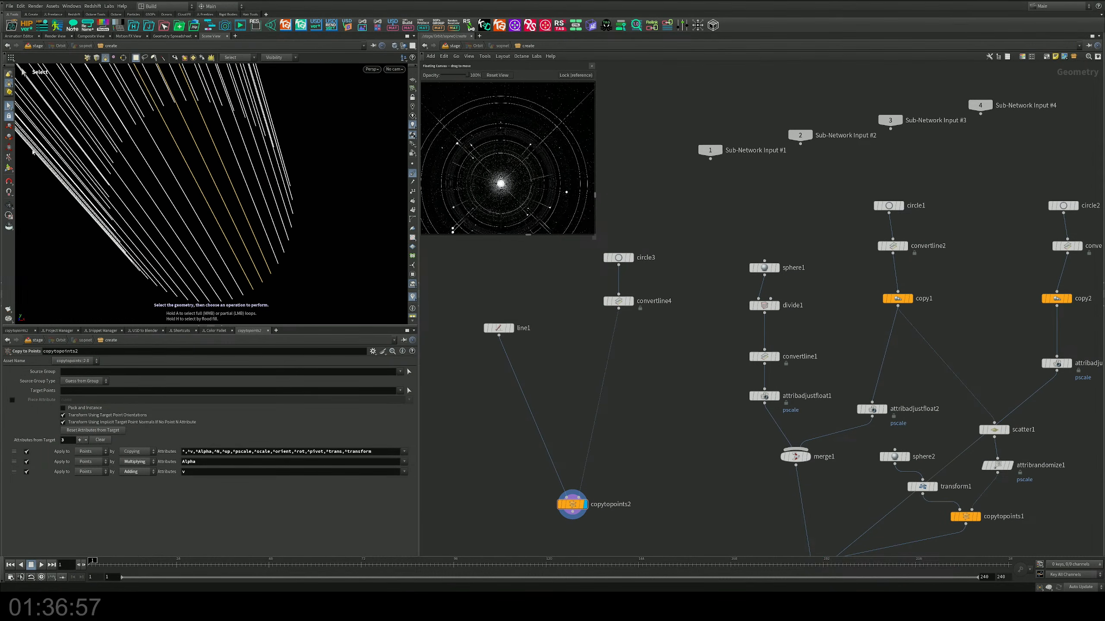
pyautogui.keyDown('alt'); pyautogui.moveTo(183, 173); pyautogui.dragTo(226, 148); pyautogui.keyUp('alt')
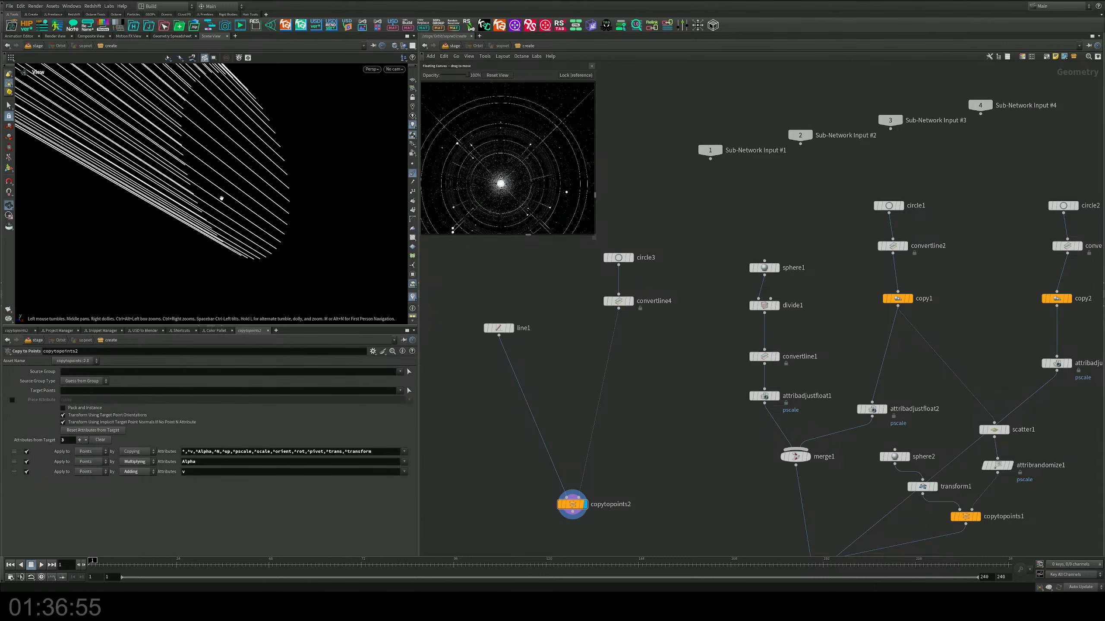
pyautogui.scroll(-4, 222, 174)
pyautogui.keyDown('alt'); pyautogui.moveTo(214, 195); pyautogui.dragTo(221, 181); pyautogui.keyUp('alt')
pyautogui.keyDown('alt'); pyautogui.moveTo(221, 181); pyautogui.dragTo(240, 231, button='middle'); pyautogui.keyUp('alt')
pyautogui.moveTo(646, 349); pyautogui.dragTo(647, 351, button='middle')
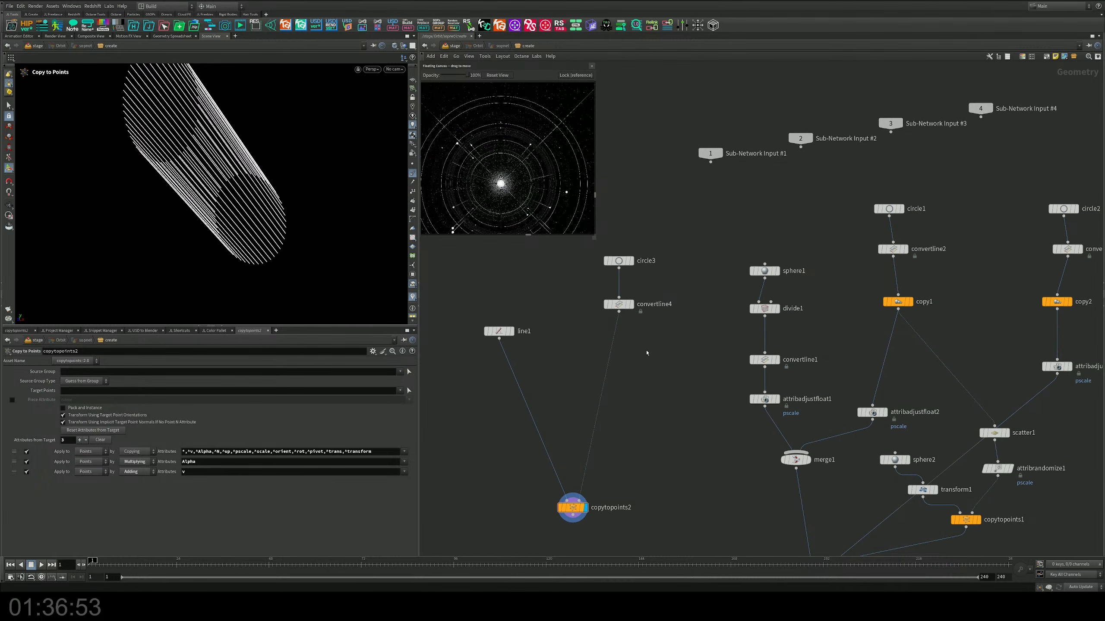
pyautogui.click(632, 305)
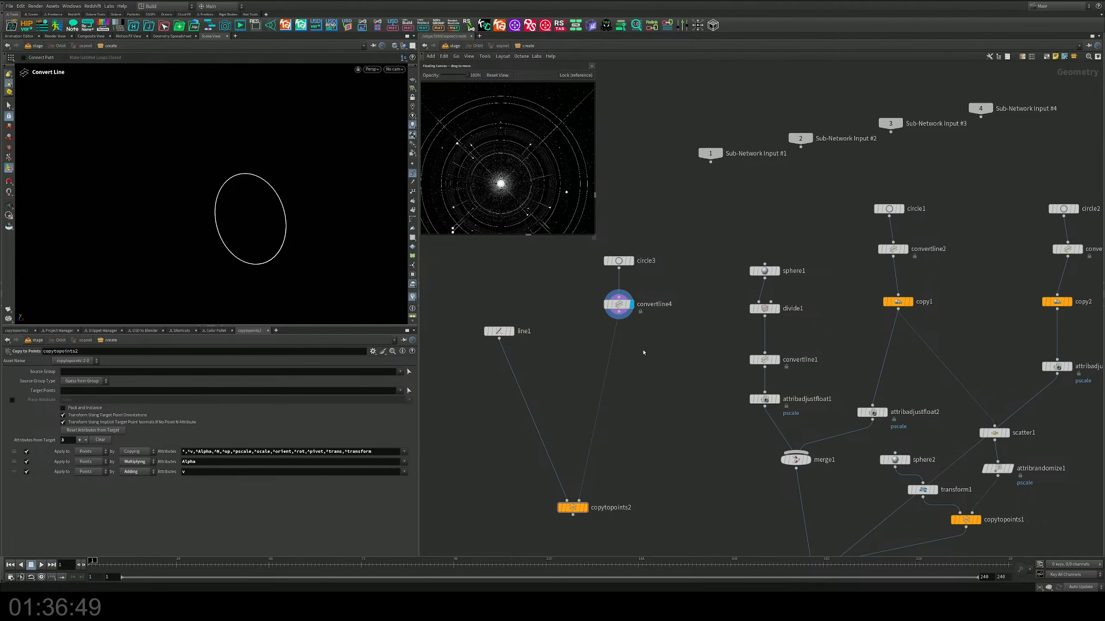
pyautogui.click(584, 508)
# Step: Insert an Attribute Wrangle node between convertline4 and copytopoints2
pyautogui.press('Tab')
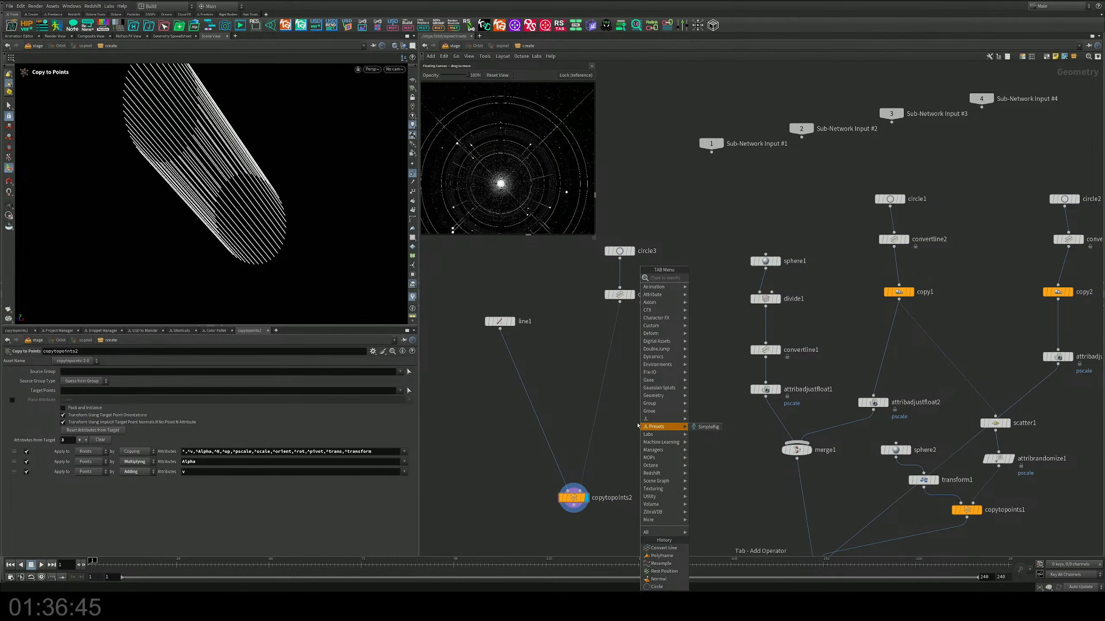
pyautogui.write('aw')
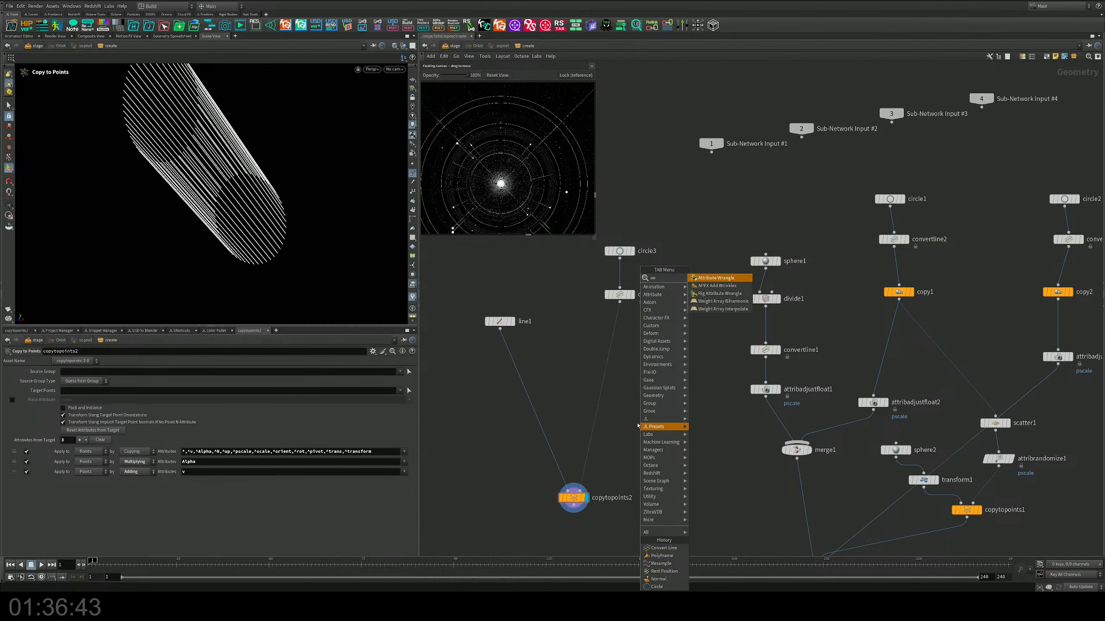
pyautogui.press('Return')
pyautogui.click(616, 359)
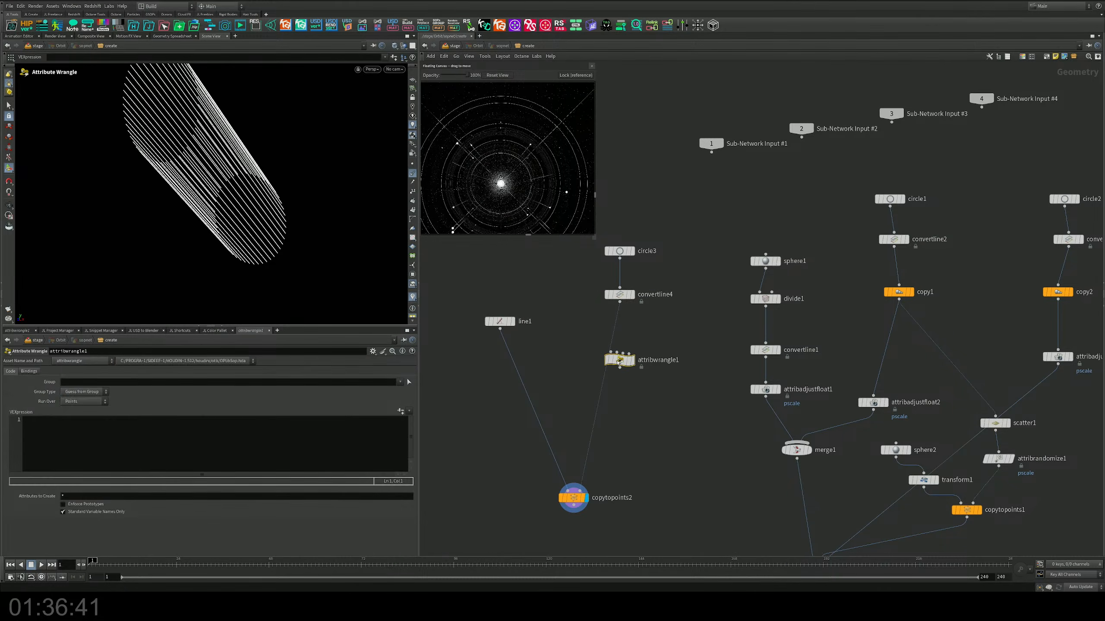
# Step: Enter the expression @N = {0,0,1}; in attribwrangle1 to set the point normals
pyautogui.click(57, 428)
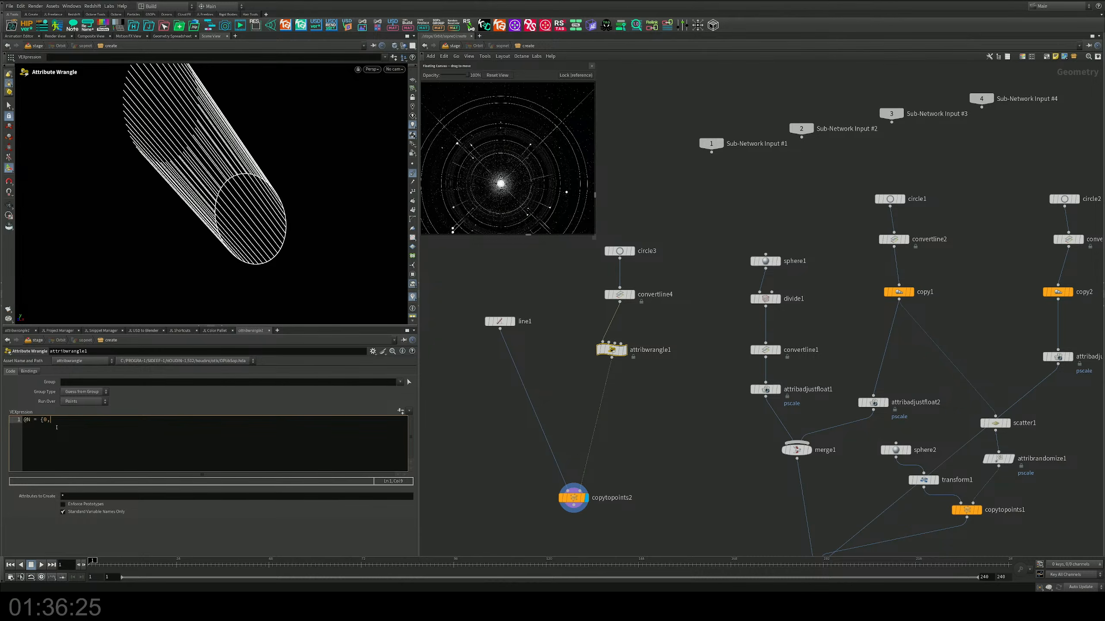
pyautogui.write('0,1};')
pyautogui.click(556, 380)
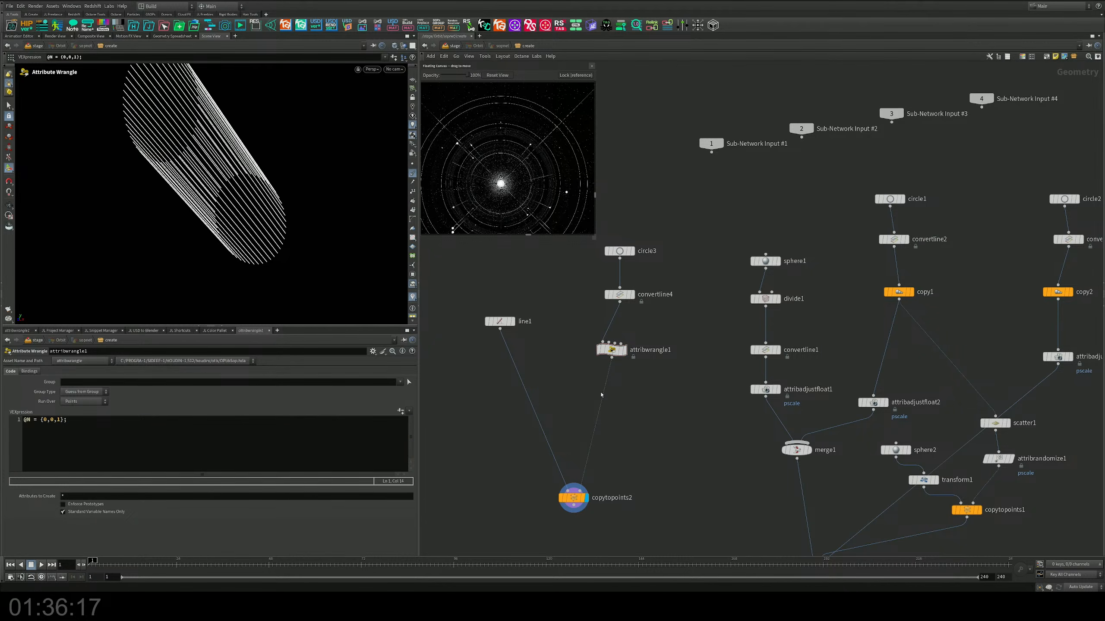
# Step: Turn on the reference grid in the viewport and examine the orientation of the copied lines
pyautogui.click(124, 430)
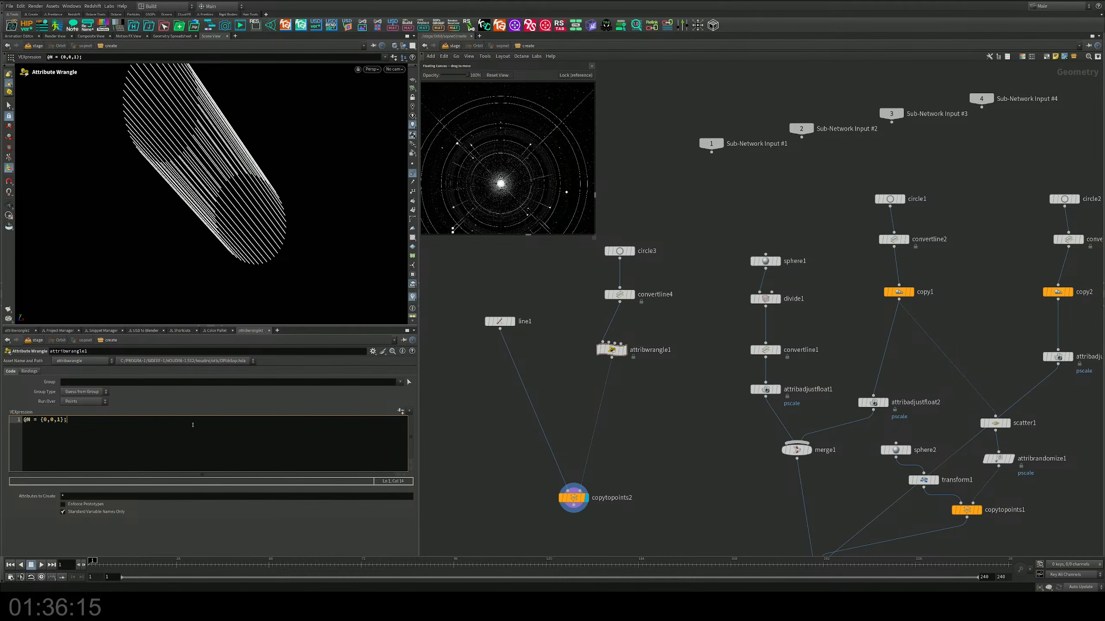
pyautogui.press('Escape')
pyautogui.moveTo(137, 256); pyautogui.dragTo(175, 227)
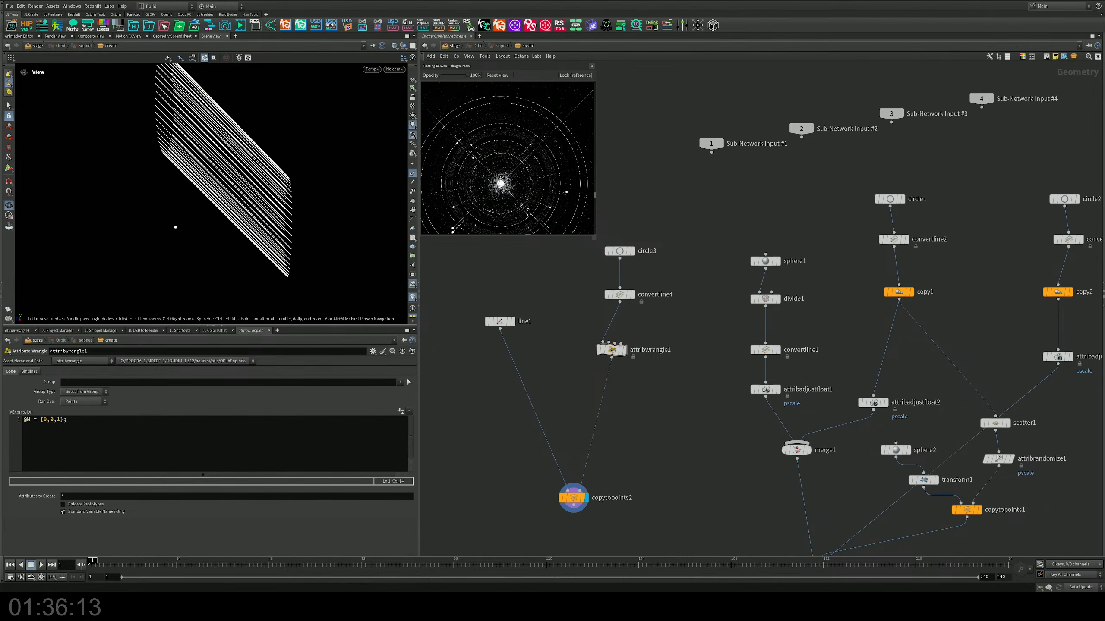
pyautogui.press('Return')
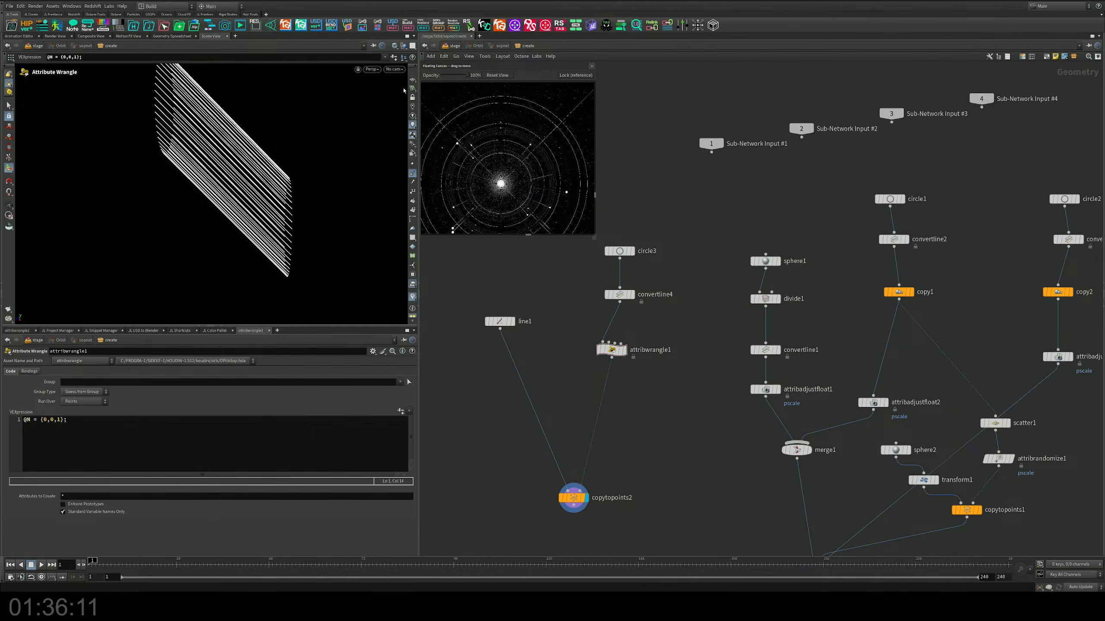
pyautogui.click(412, 80)
pyautogui.keyDown('alt'); pyautogui.moveTo(231, 199); pyautogui.dragTo(250, 217); pyautogui.keyUp('alt')
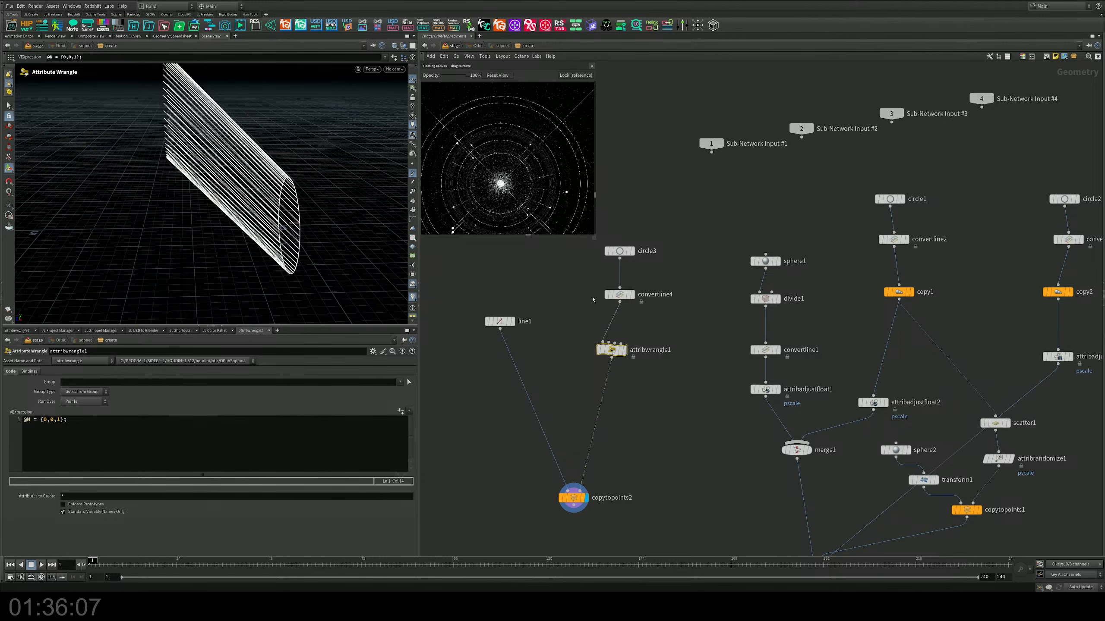
# Step: Check the display of circle3 and convertline4, and delete convertline4 and attribwrangle1 from the circle branch
pyautogui.click(622, 295)
pyautogui.click(631, 251)
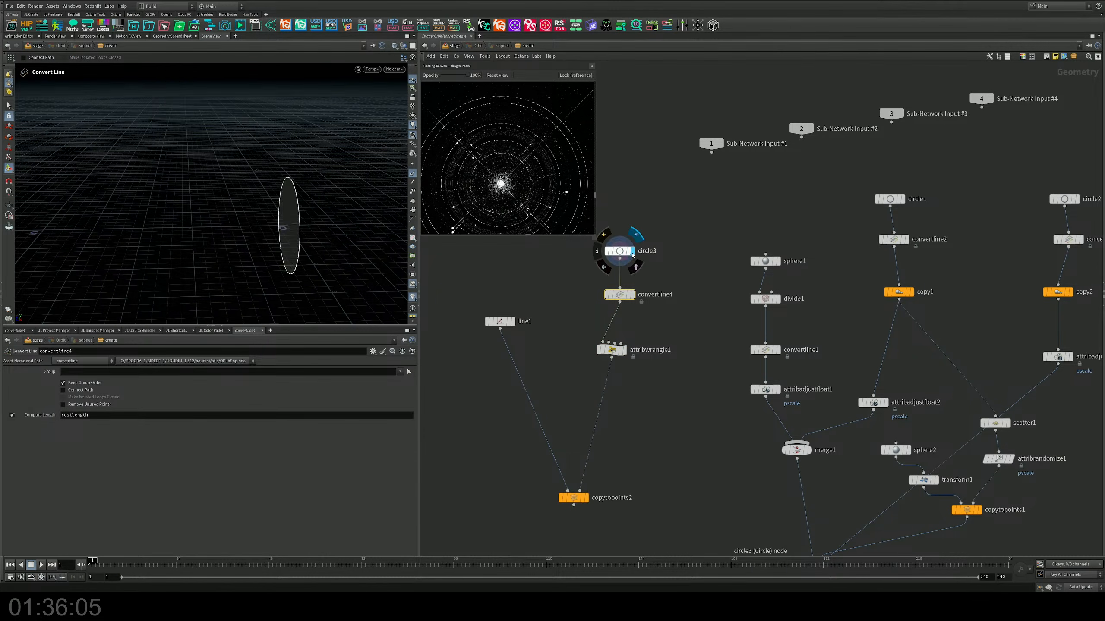
pyautogui.keyDown('alt'); pyautogui.moveTo(322, 221); pyautogui.dragTo(385, 213); pyautogui.keyUp('alt')
pyautogui.moveTo(680, 371); pyautogui.dragTo(593, 281)
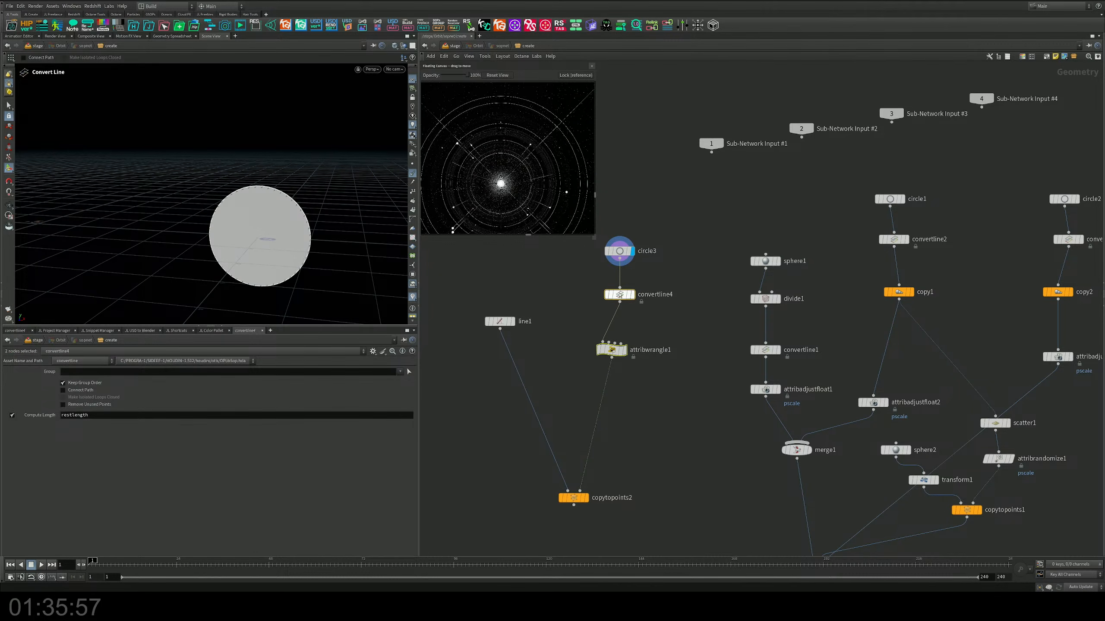
pyautogui.click(632, 295)
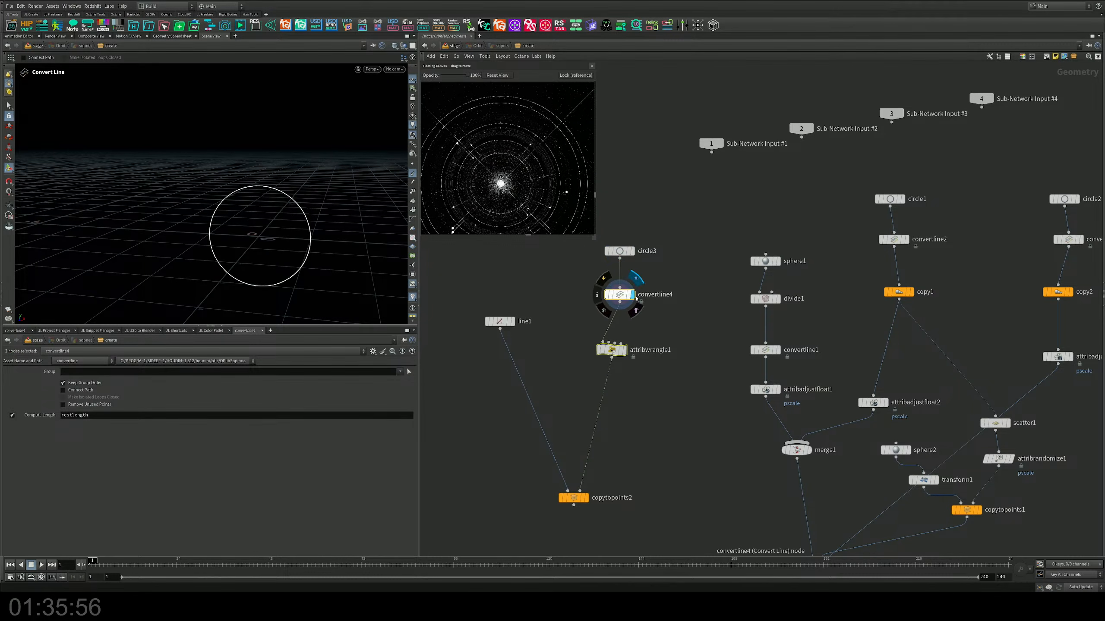
pyautogui.click(624, 350)
pyautogui.moveTo(620, 349)
pyautogui.mouseDown()
pyautogui.moveTo(628, 334)
pyautogui.moveTo(628, 349)
pyautogui.mouseUp()
pyautogui.moveTo(687, 386); pyautogui.dragTo(586, 263)
pyautogui.press('Delete')
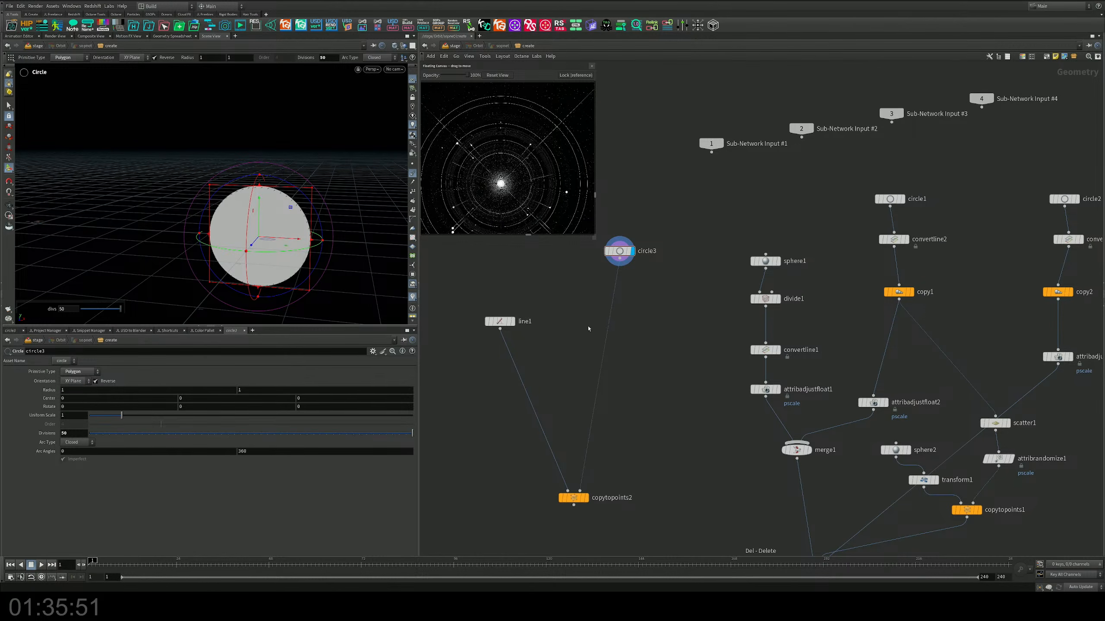
# Step: Delete circle3 and copytopoints2, and display line1 on its own
pyautogui.click(584, 497)
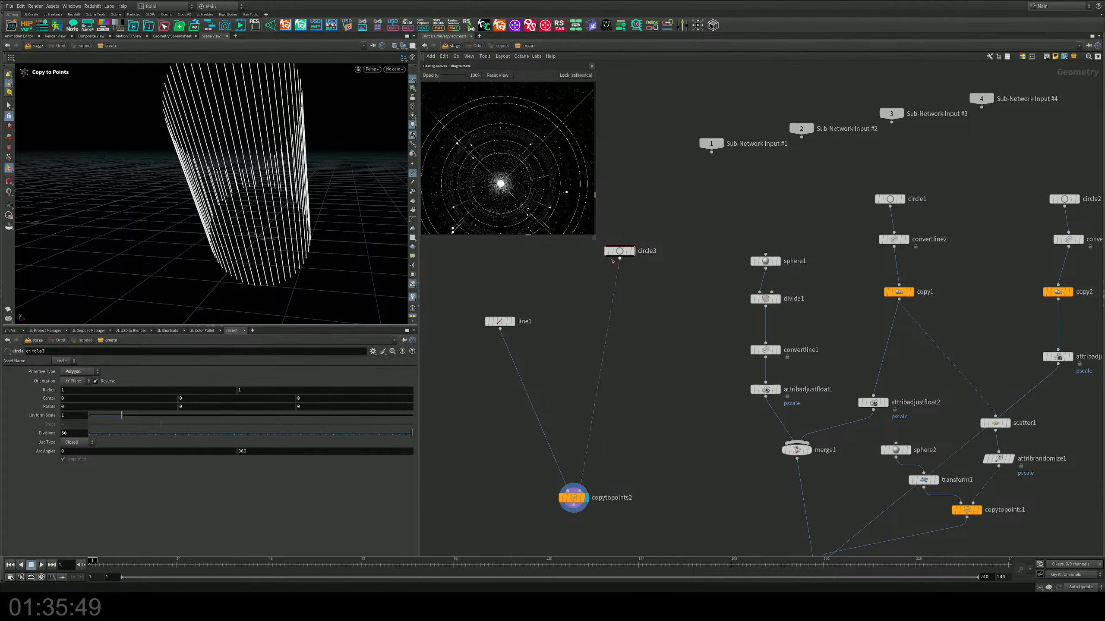
pyautogui.moveTo(653, 218); pyautogui.dragTo(607, 272)
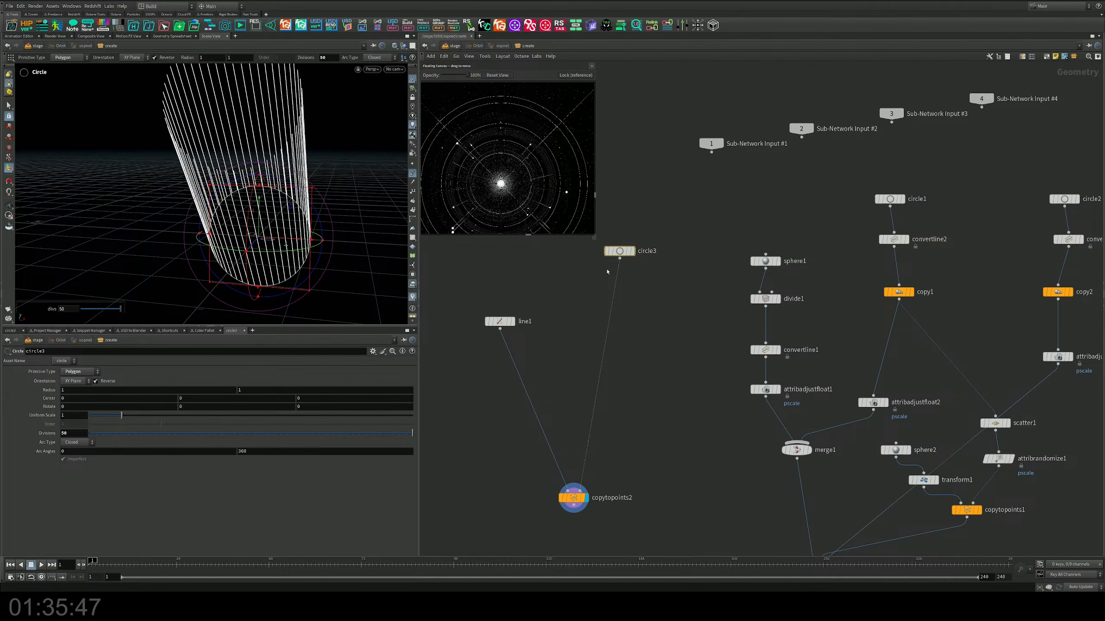
pyautogui.press('Delete')
pyautogui.moveTo(599, 425); pyautogui.dragTo(610, 291, button='middle')
pyautogui.moveTo(610, 293); pyautogui.dragTo(536, 374)
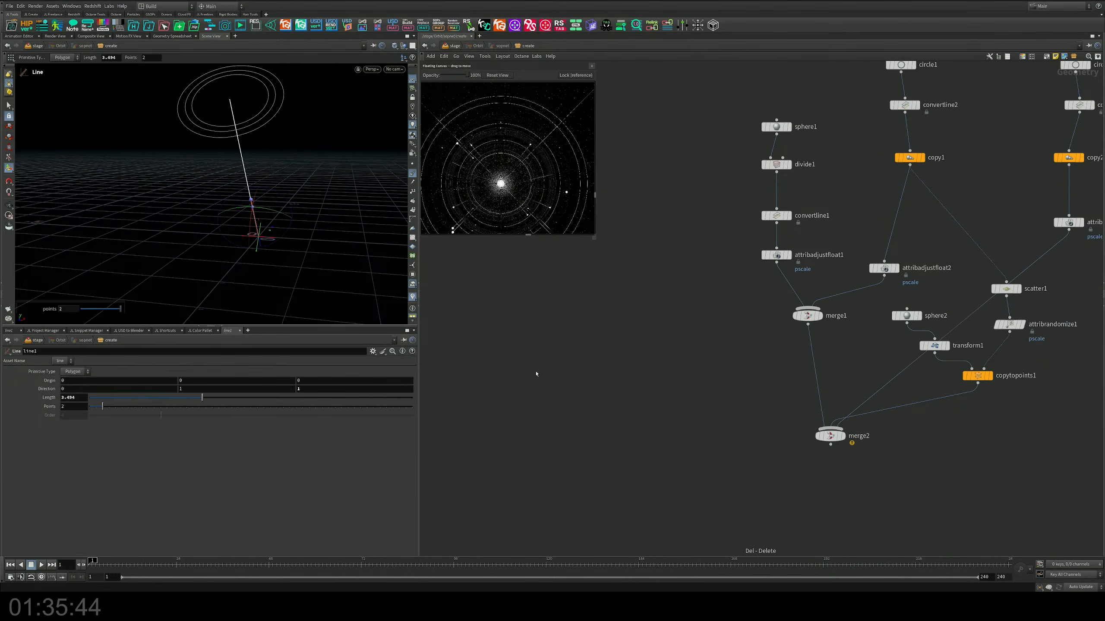
pyautogui.scroll(-3, 703, 444)
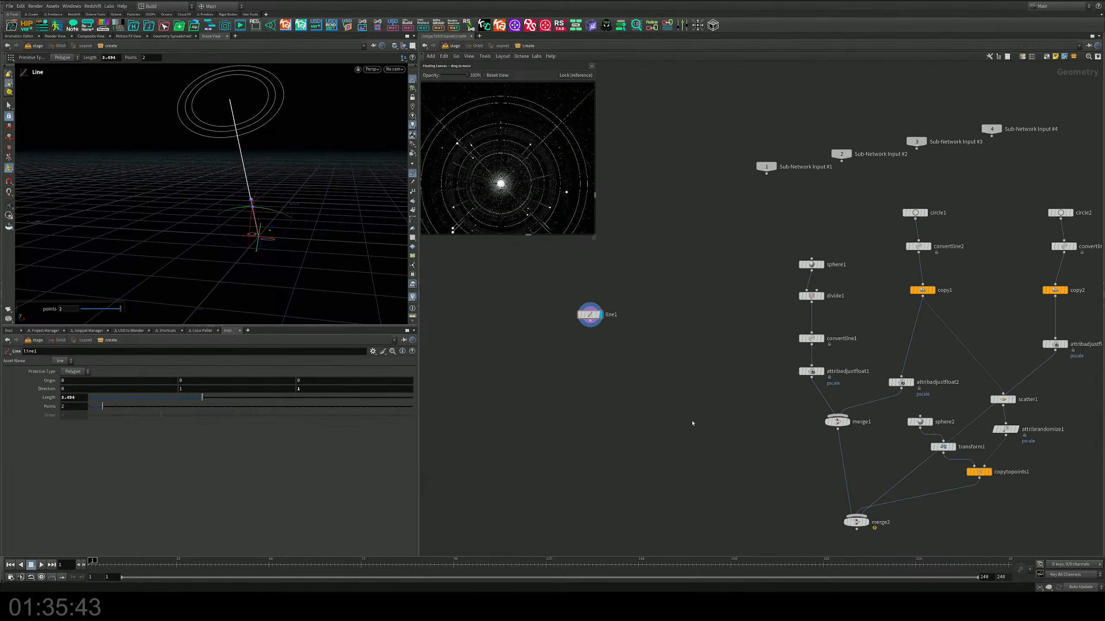
# Step: Duplicate the copy2 node beside line1 and connect line1 to the duplicate's input
pyautogui.keyDown('alt'); pyautogui.moveTo(988, 297); pyautogui.dragTo(552, 380); pyautogui.keyUp('alt')
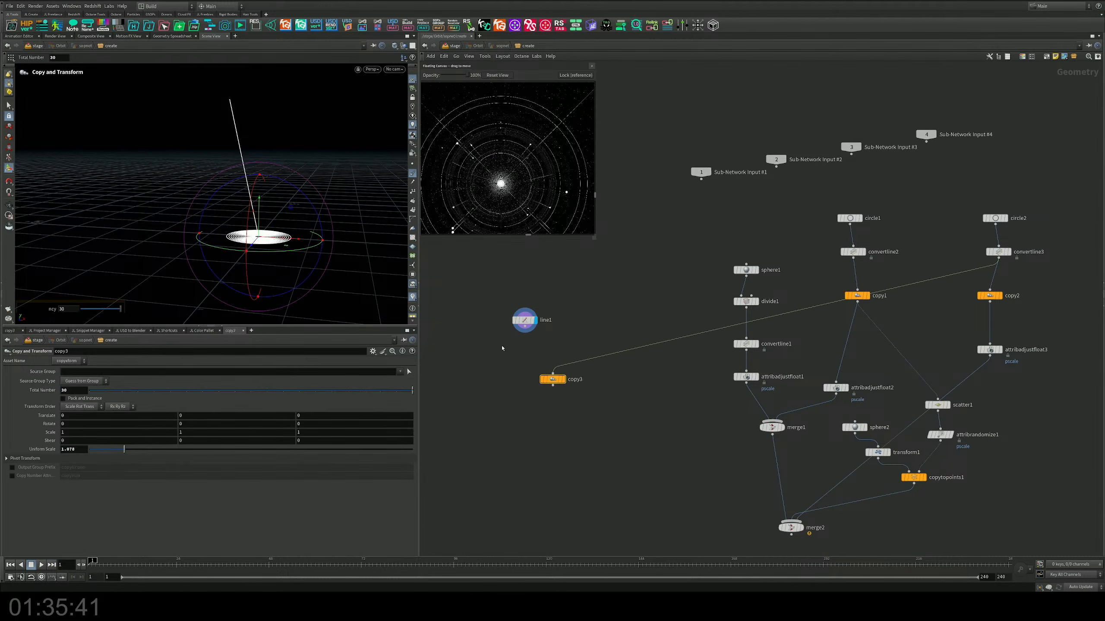
pyautogui.scroll(3, 501, 346)
pyautogui.moveTo(550, 306); pyautogui.dragTo(608, 403)
# Step: Display copy3, set its Y rotation to 12 and its uniform scale to 1
pyautogui.click(630, 416)
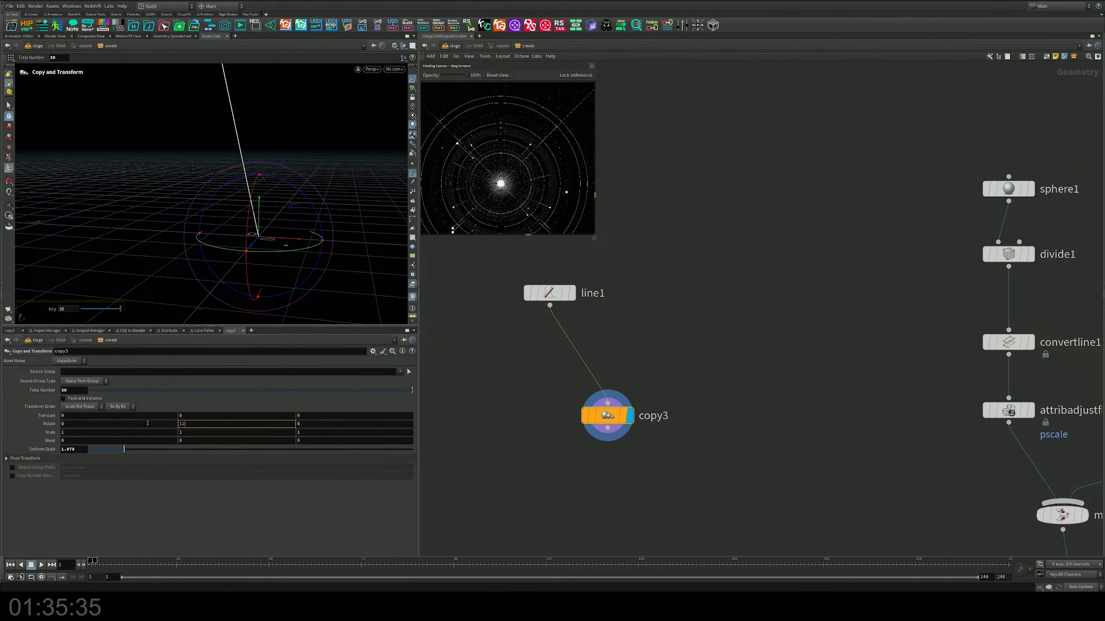
pyautogui.press('Return')
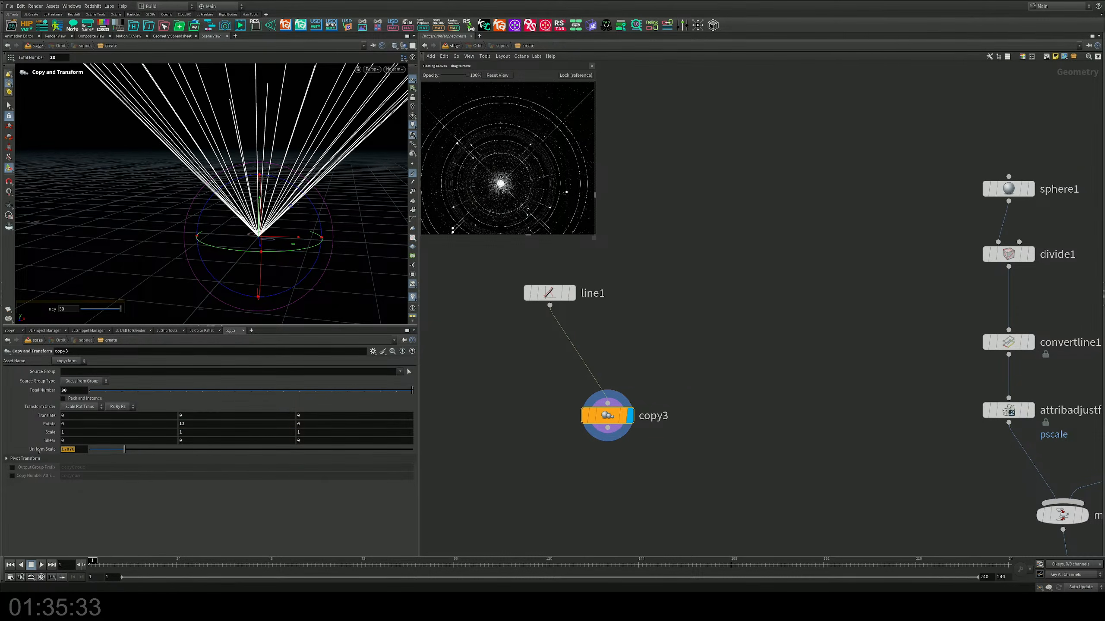
pyautogui.keyDown('ctrl'); pyautogui.middleClick(40, 451); pyautogui.keyUp('ctrl')
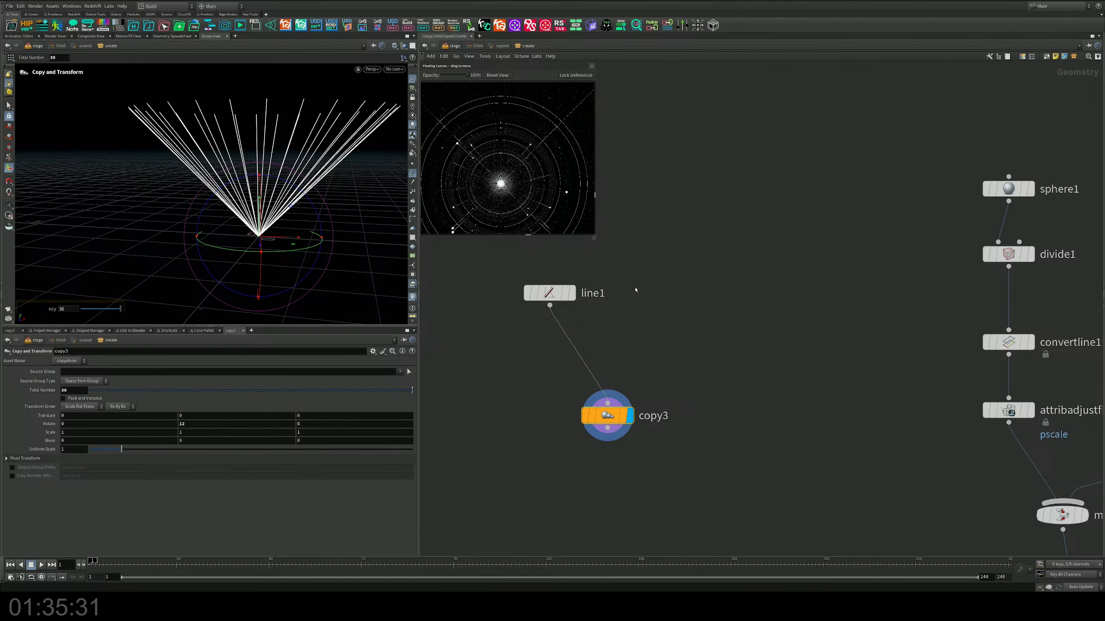
# Step: Set line1's direction to 0, 0, 1 so the copies lie flat on the ground plane
pyautogui.click(549, 293)
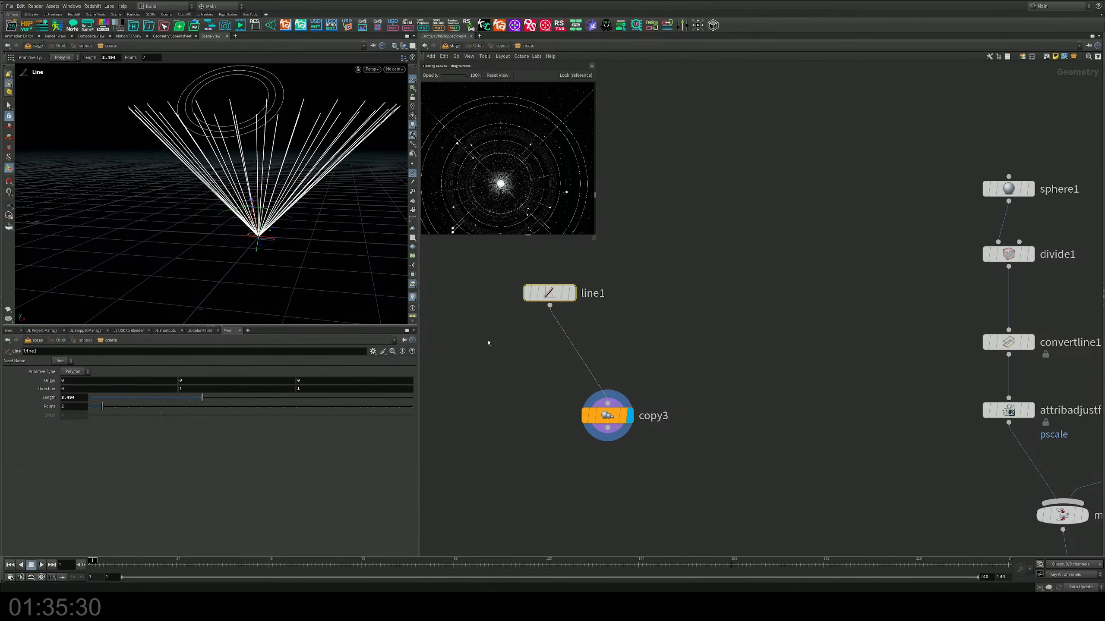
pyautogui.click(300, 389)
pyautogui.press('Return')
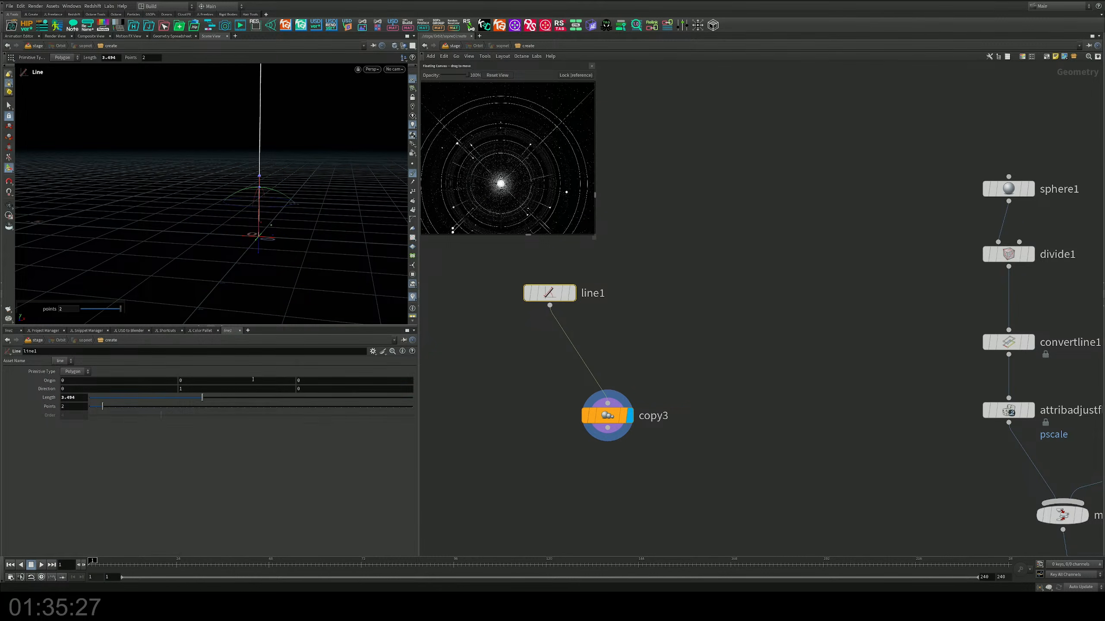
pyautogui.click(224, 390)
pyautogui.write('0')
pyautogui.press('Tab')
pyautogui.write('1')
pyautogui.press('Return')
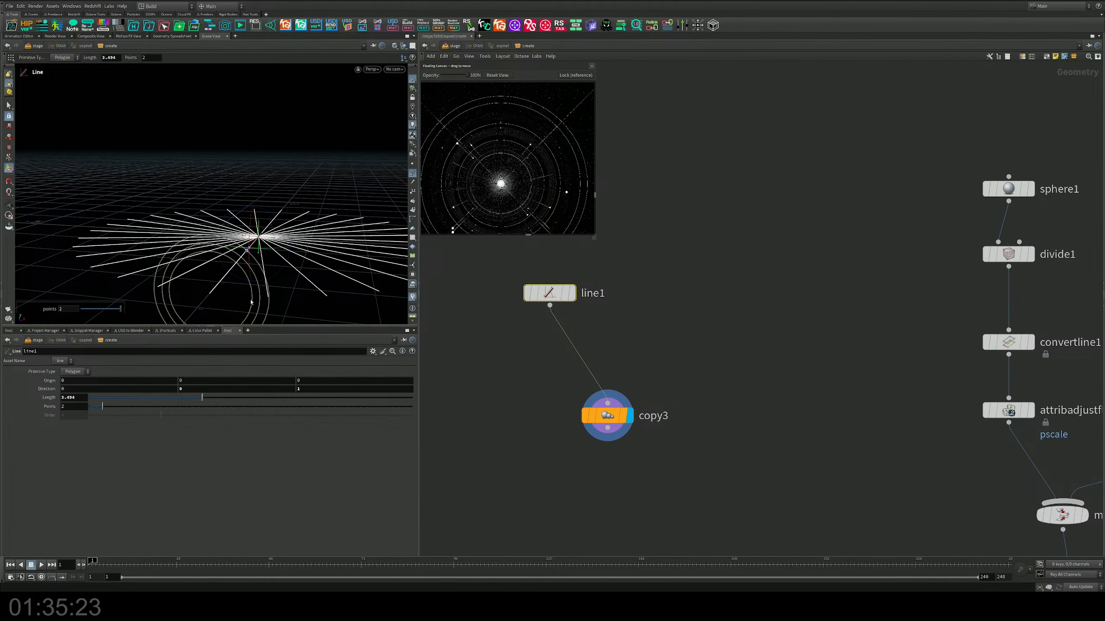
# Step: Set copy3's total number to 12 and its Y rotation to 30 for an even radial pattern
pyautogui.keyDown('alt'); pyautogui.moveTo(251, 302); pyautogui.dragTo(264, 286); pyautogui.keyUp('alt')
pyautogui.keyDown('alt'); pyautogui.moveTo(264, 287); pyautogui.dragTo(215, 247, button='right'); pyautogui.keyUp('alt')
pyautogui.keyDown('alt'); pyautogui.moveTo(261, 246); pyautogui.dragTo(220, 227, button='middle'); pyautogui.keyUp('alt')
pyautogui.keyDown('alt'); pyautogui.moveTo(220, 227); pyautogui.dragTo(235, 251); pyautogui.keyUp('alt')
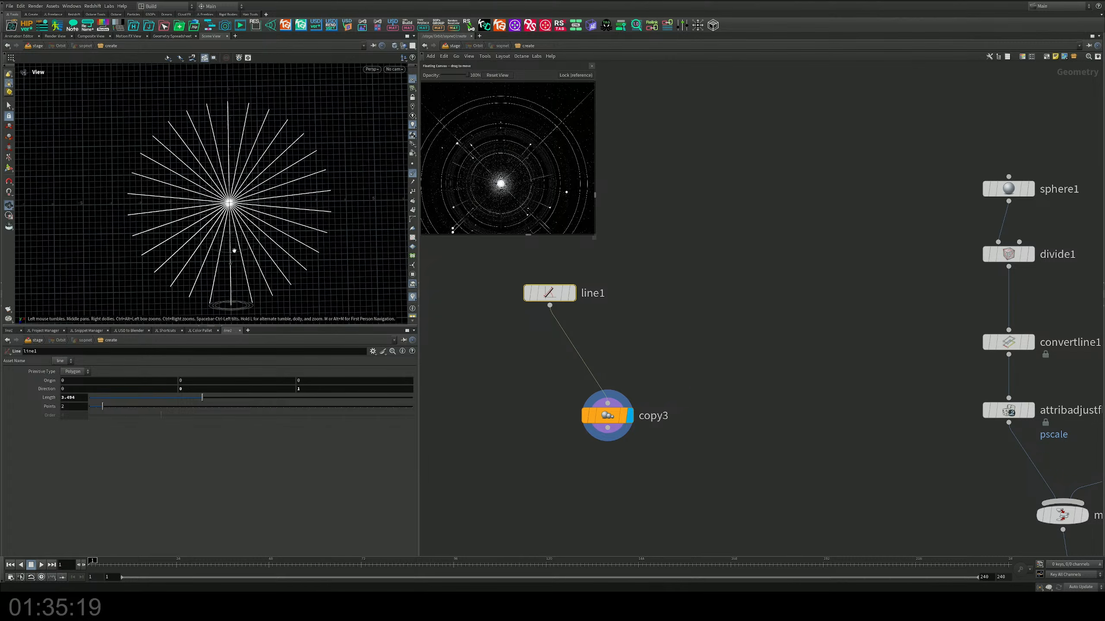
pyautogui.moveTo(620, 365); pyautogui.dragTo(617, 355, button='middle')
pyautogui.moveTo(628, 260); pyautogui.dragTo(543, 320)
pyautogui.moveTo(686, 343); pyautogui.dragTo(565, 429)
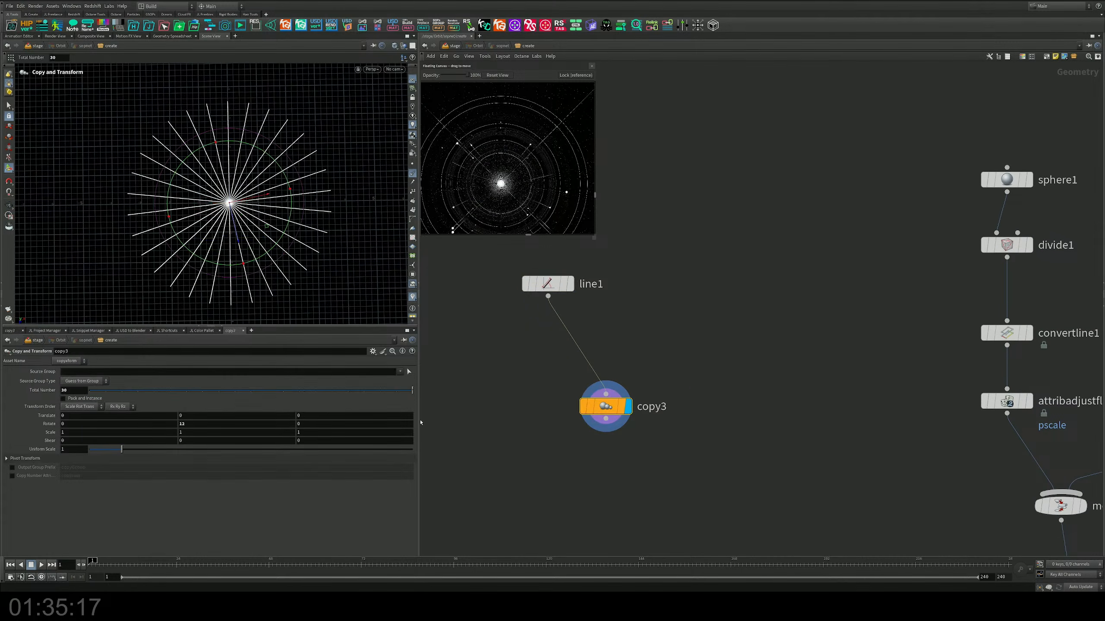
pyautogui.moveTo(167, 391); pyautogui.dragTo(219, 394)
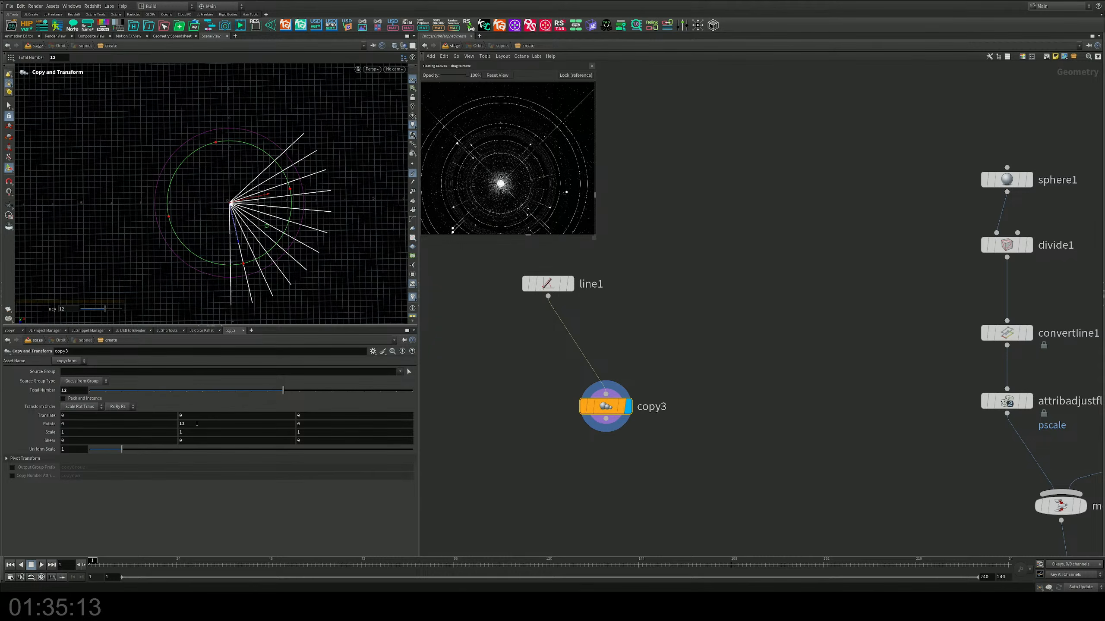
pyautogui.moveTo(197, 424); pyautogui.dragTo(259, 410, button='middle')
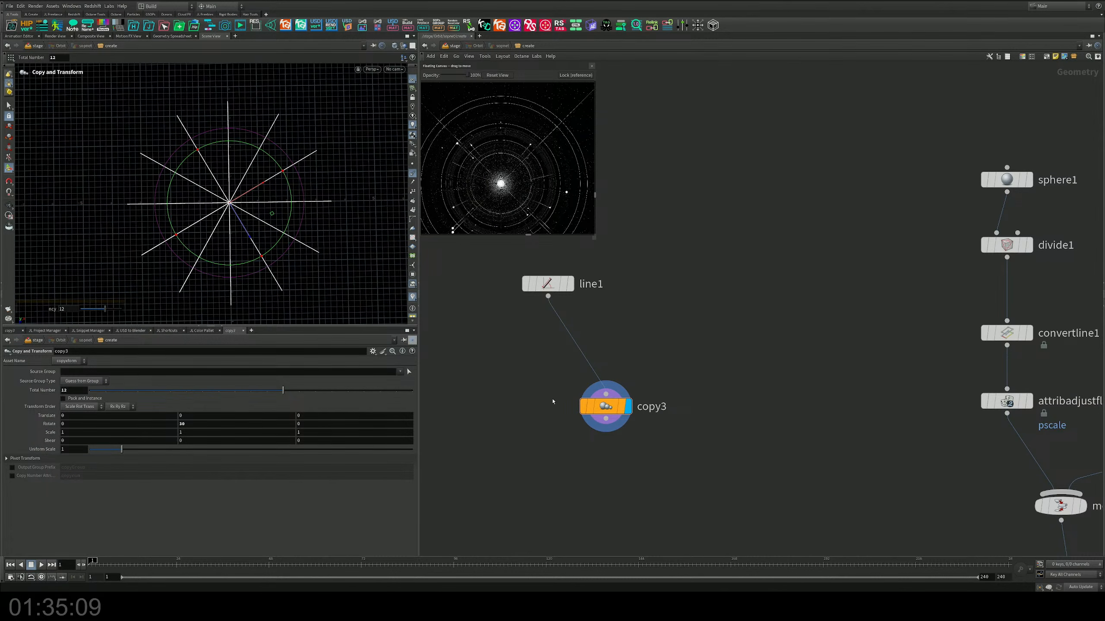
pyautogui.keyDown('alt'); pyautogui.moveTo(156, 208); pyautogui.dragTo(176, 176); pyautogui.keyUp('alt')
pyautogui.scroll(-3, 731, 313)
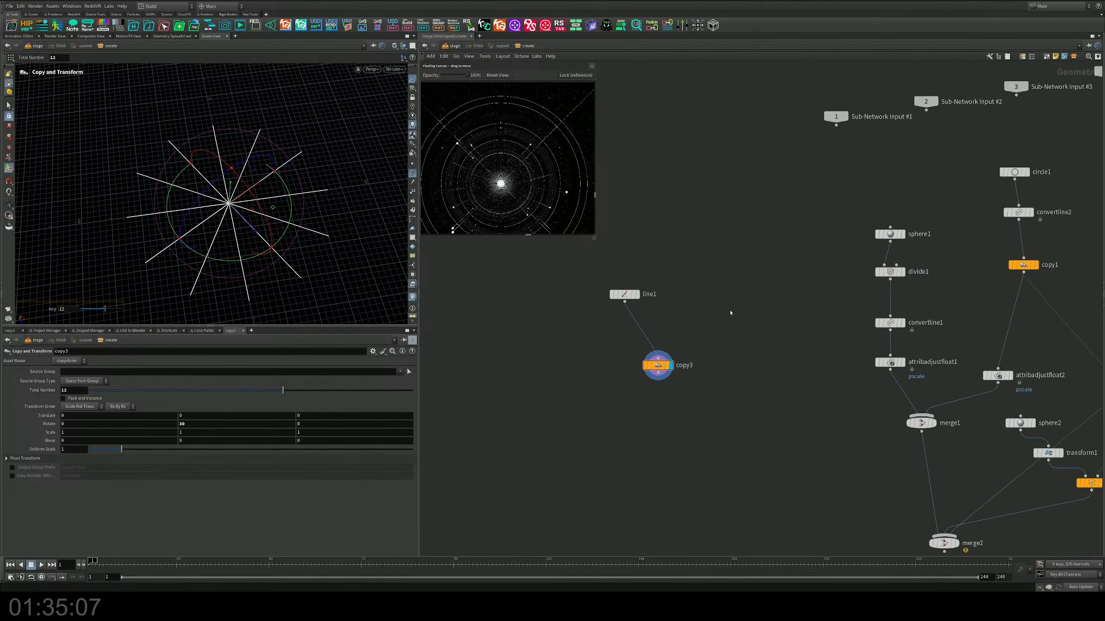
pyautogui.moveTo(797, 329); pyautogui.dragTo(659, 323, button='middle')
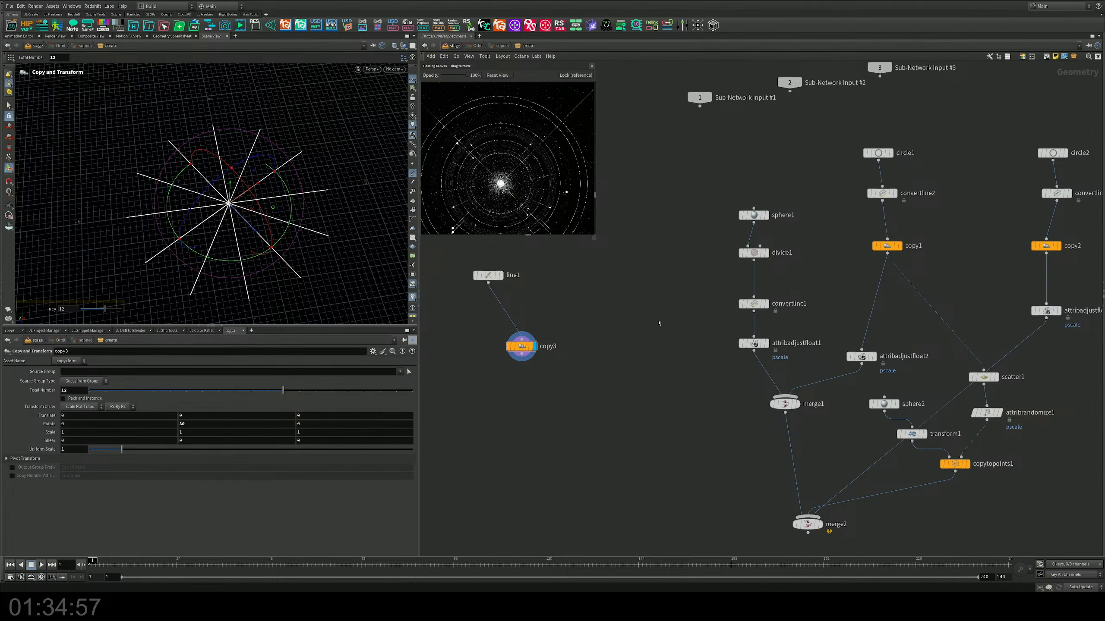
# Step: Connect copy3 to merge2, display merge2, and insert a duplicate of attribadjustfloat3 between copy3 and merge2
pyautogui.moveTo(662, 365); pyautogui.dragTo(651, 317, button='middle')
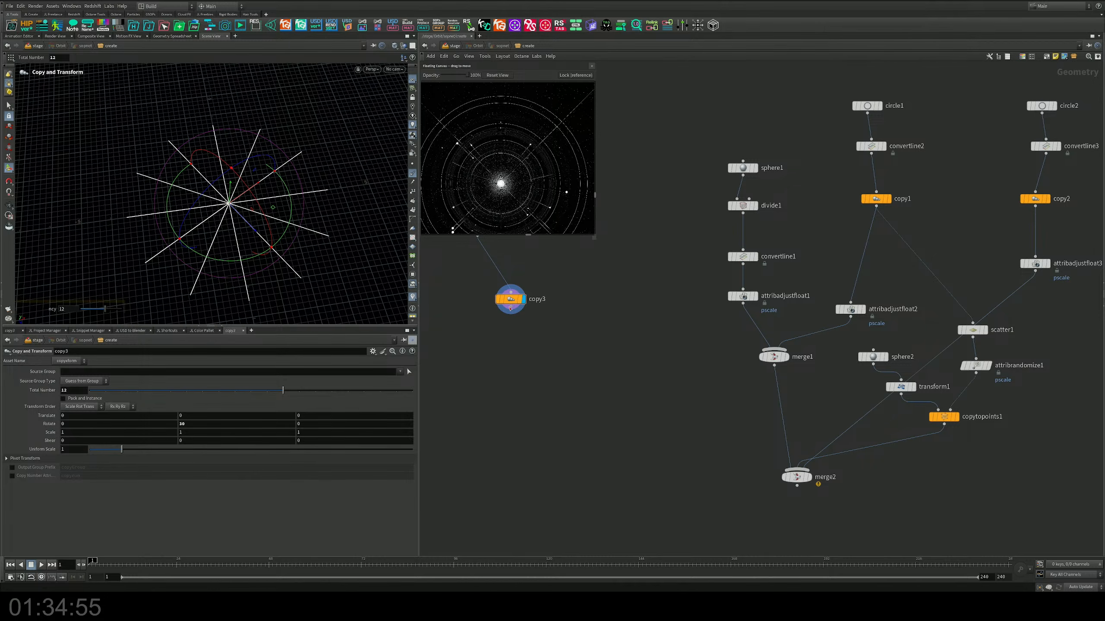
pyautogui.moveTo(510, 307); pyautogui.dragTo(803, 469)
pyautogui.click(810, 478)
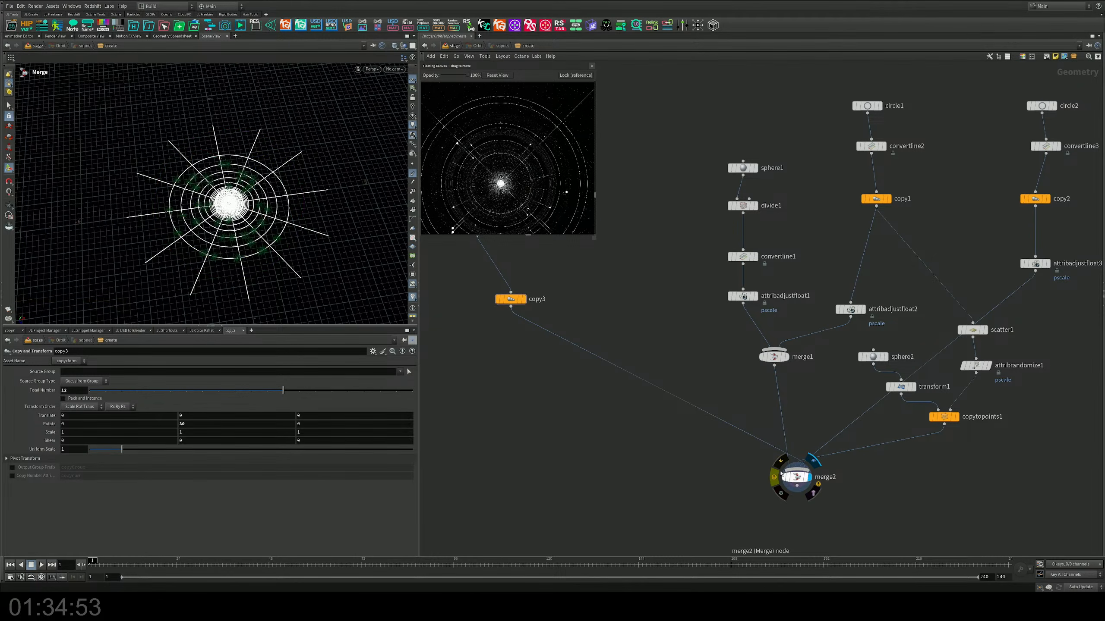
pyautogui.moveTo(780, 474); pyautogui.dragTo(669, 460, button='middle')
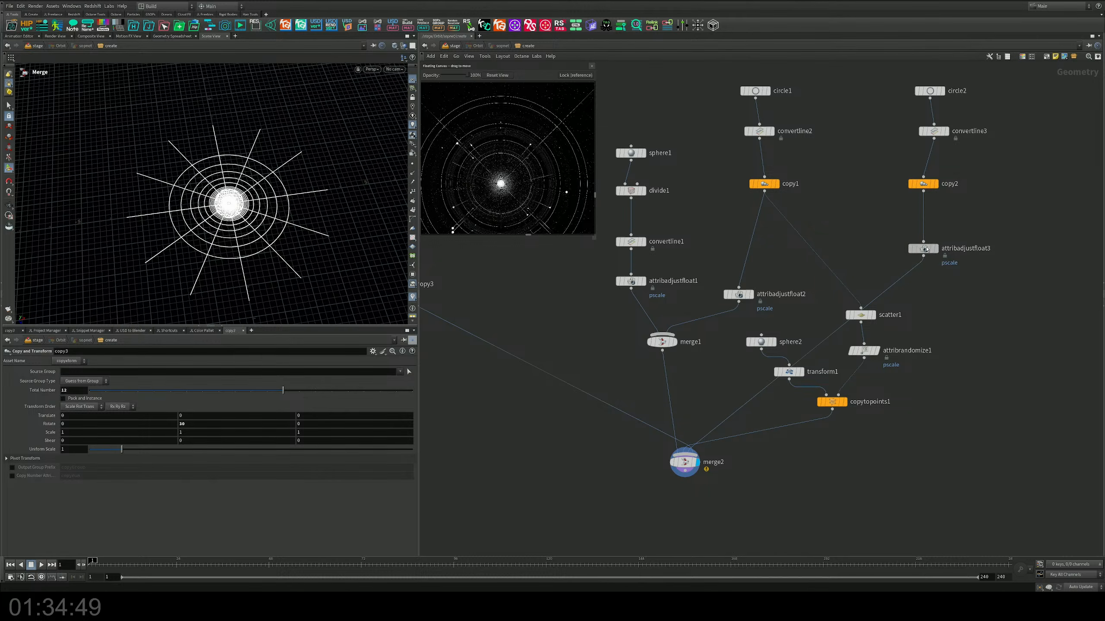
pyautogui.keyDown('alt'); pyautogui.moveTo(922, 250); pyautogui.dragTo(486, 338); pyautogui.keyUp('alt')
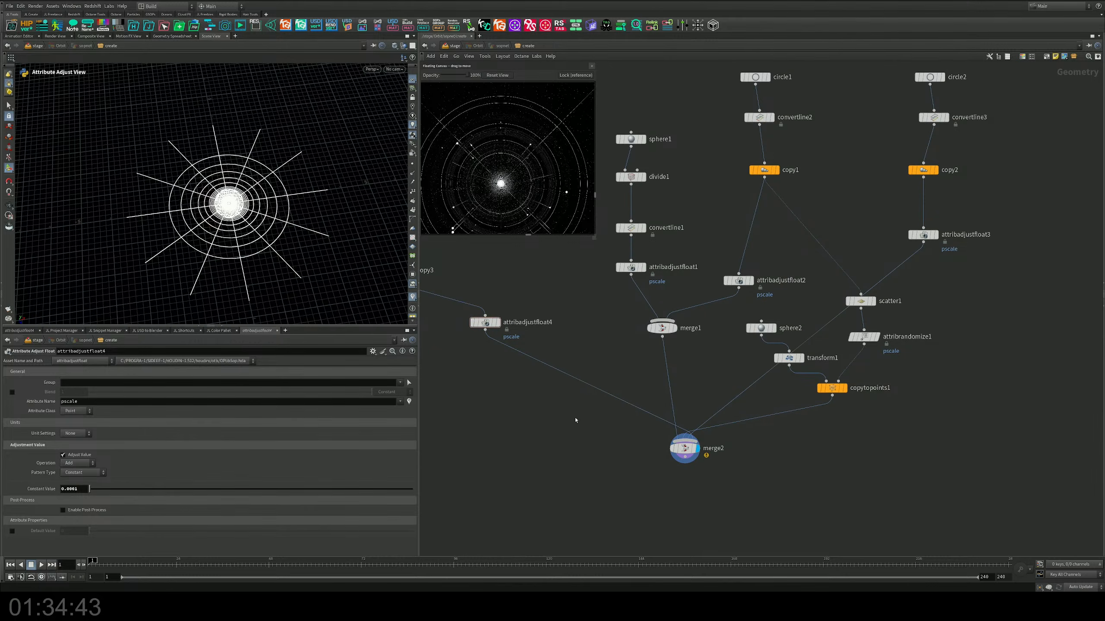
# Step: Return to the stage level and examine the orbit scene's rings, planets and radial lines from several angles
pyautogui.press('u')
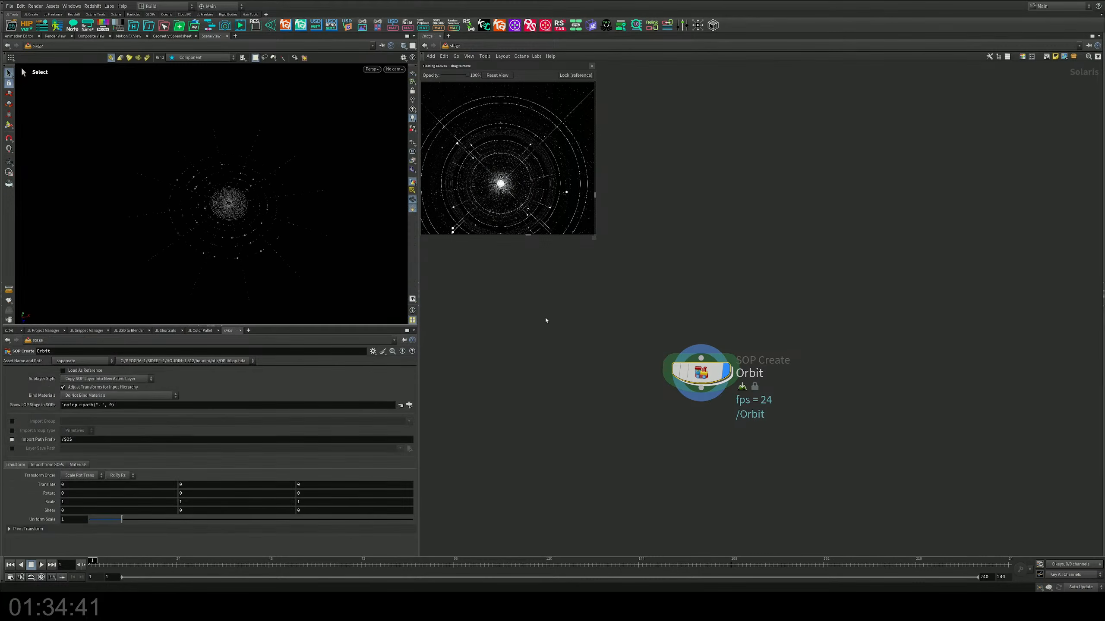
pyautogui.scroll(10, 242, 234)
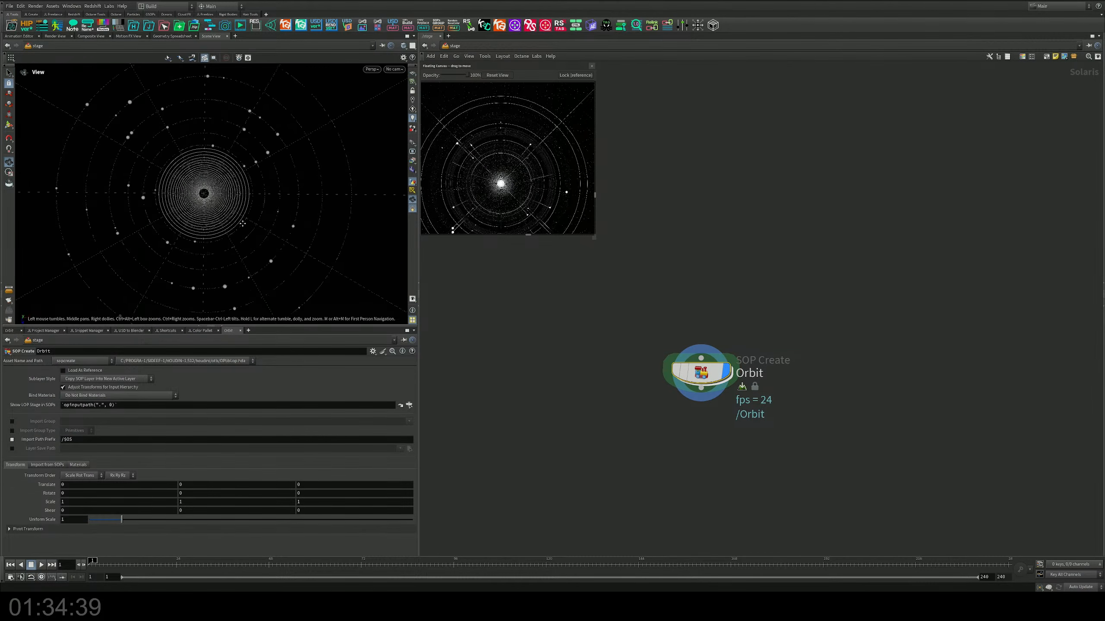
pyautogui.scroll(6, 256, 238)
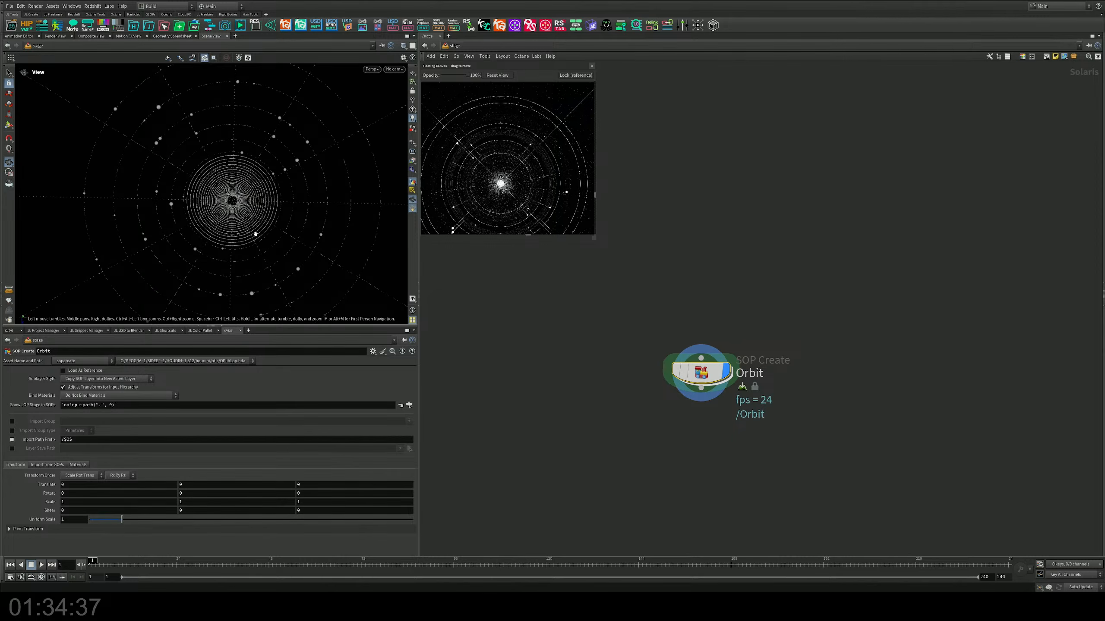
pyautogui.moveTo(267, 230); pyautogui.dragTo(240, 219)
pyautogui.press('s')
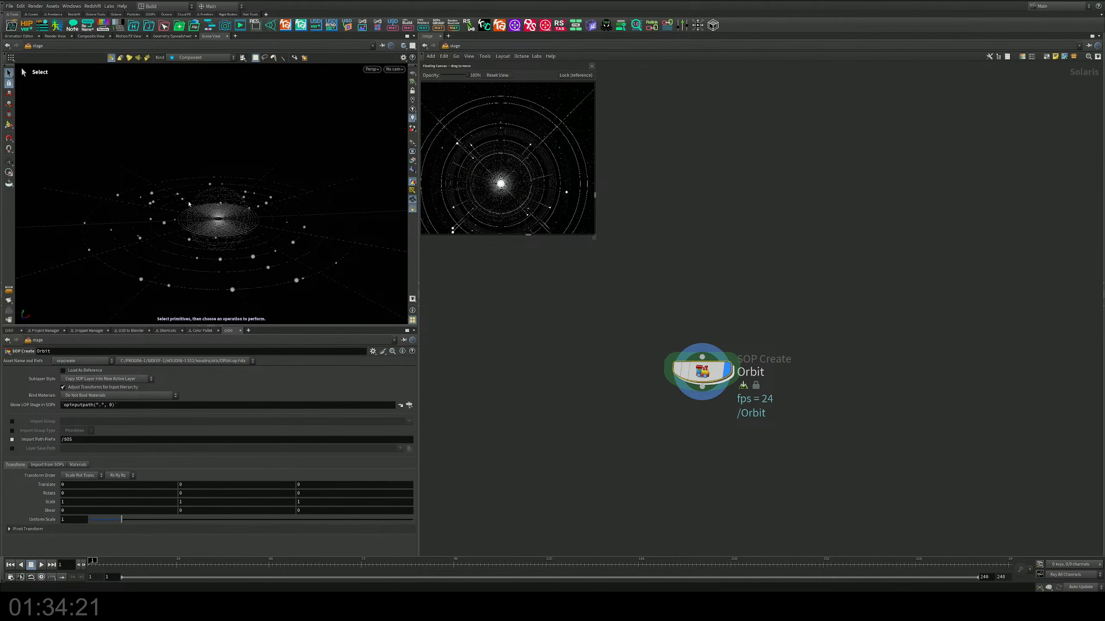
pyautogui.keyDown('alt'); pyautogui.moveTo(188, 204); pyautogui.dragTo(239, 204, button='right'); pyautogui.keyUp('alt')
pyautogui.keyDown('alt'); pyautogui.moveTo(239, 205); pyautogui.dragTo(269, 227); pyautogui.keyUp('alt')
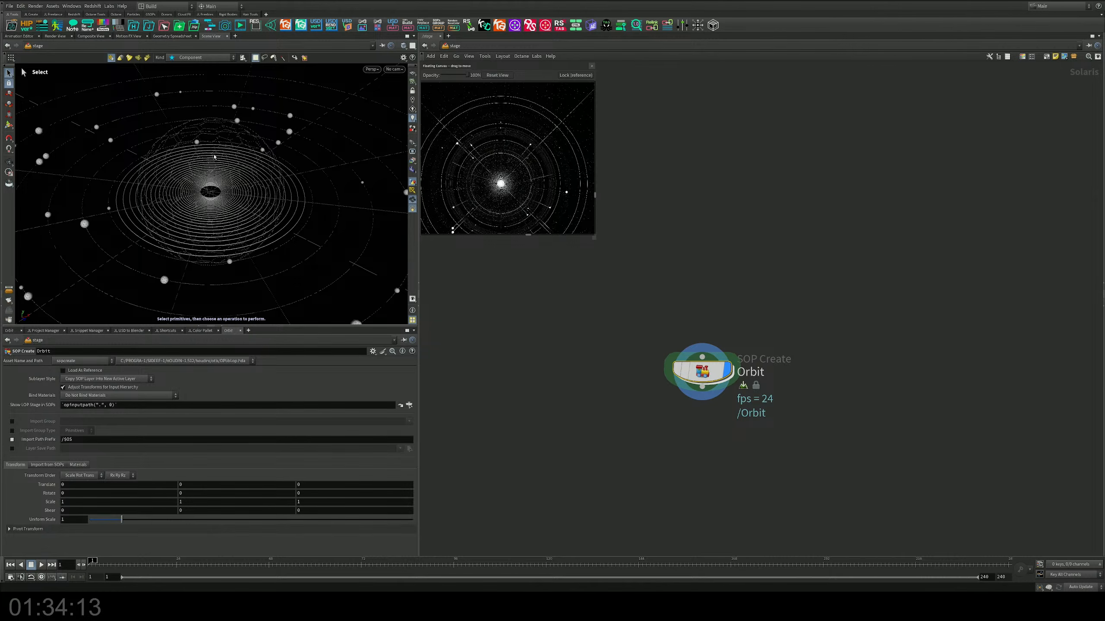
pyautogui.moveTo(222, 156)
pyautogui.keyDown('alt'); pyautogui.mouseDown()
pyautogui.moveTo(221, 107)
pyautogui.moveTo(221, 142)
pyautogui.mouseUp(); pyautogui.keyUp('alt')
pyautogui.keyDown('alt'); pyautogui.moveTo(221, 142); pyautogui.dragTo(224, 176, button='middle'); pyautogui.keyUp('alt')
pyautogui.keyDown('alt'); pyautogui.moveTo(225, 176); pyautogui.dragTo(226, 208); pyautogui.keyUp('alt')
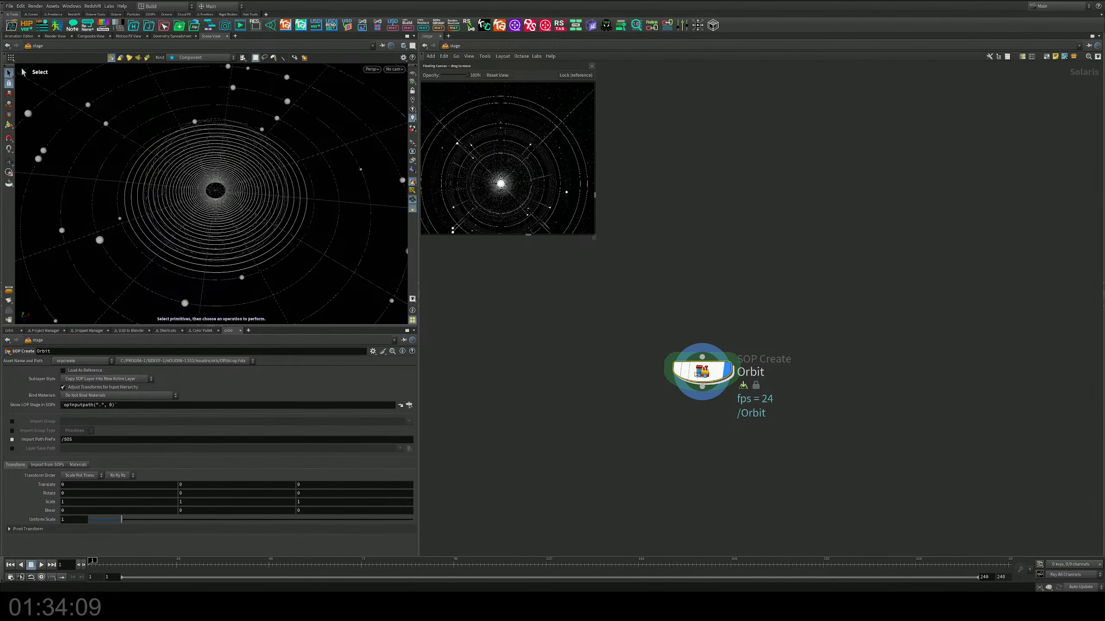
# Step: Open the Orbit node's network and cut the wire between attribadjustfloat1 and merge1
pyautogui.doubleClick(702, 371)
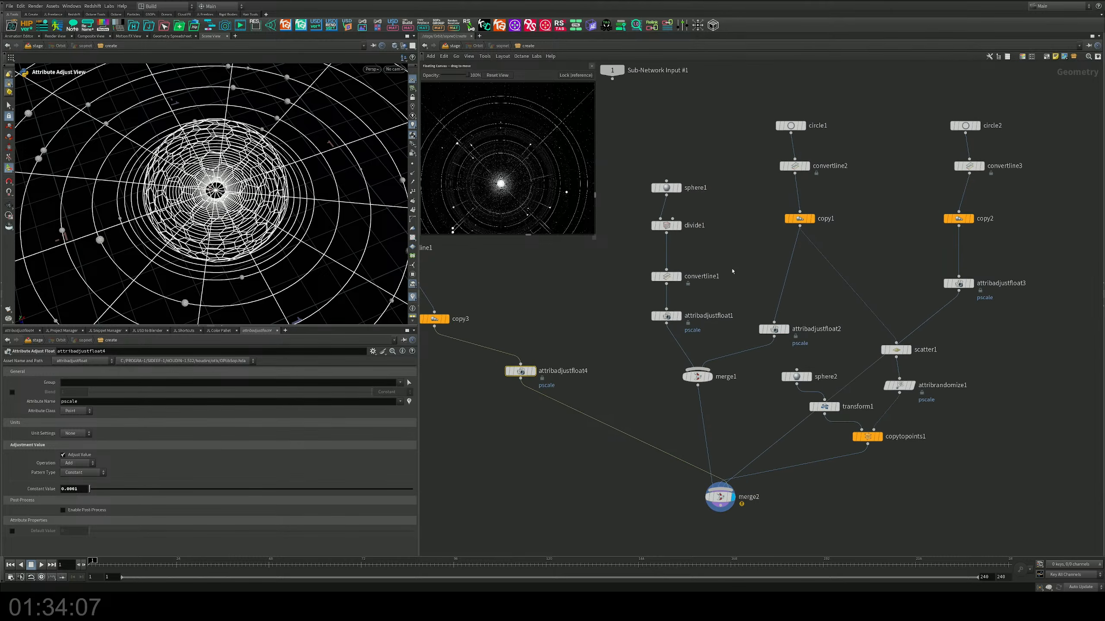
pyautogui.moveTo(708, 311); pyautogui.dragTo(718, 287, button='middle')
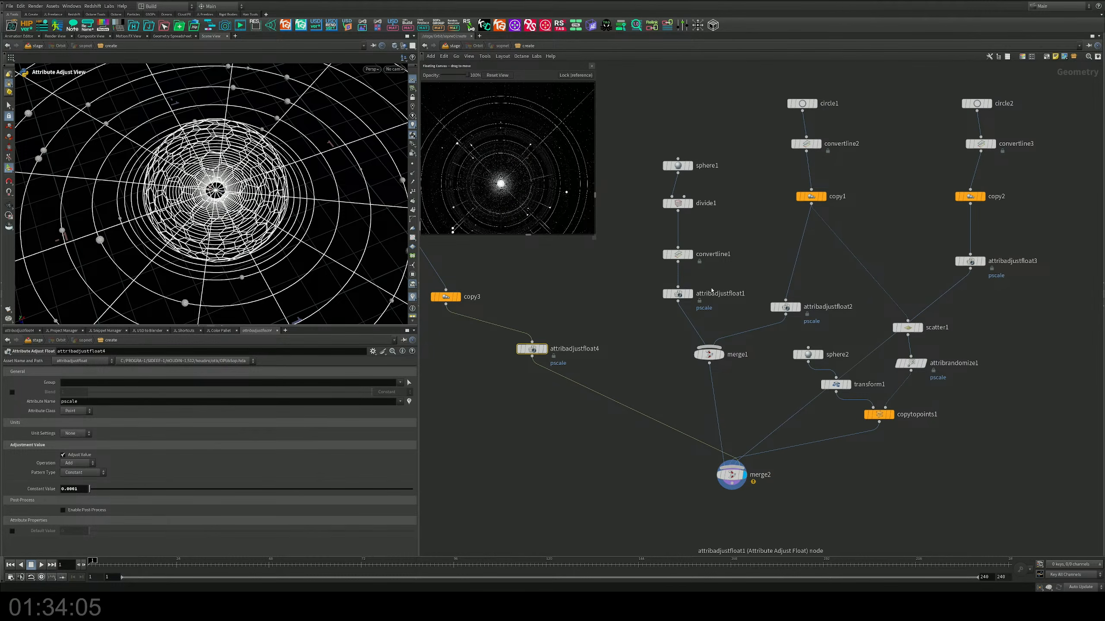
pyautogui.press('y')
pyautogui.moveTo(717, 303); pyautogui.dragTo(680, 328)
# Step: Display copy1 and copy2 in turn, and duplicate the whole circle2 chain down to attribadjustfloat3 beside the original
pyautogui.moveTo(753, 300); pyautogui.dragTo(699, 299, button='middle')
pyautogui.click(748, 222)
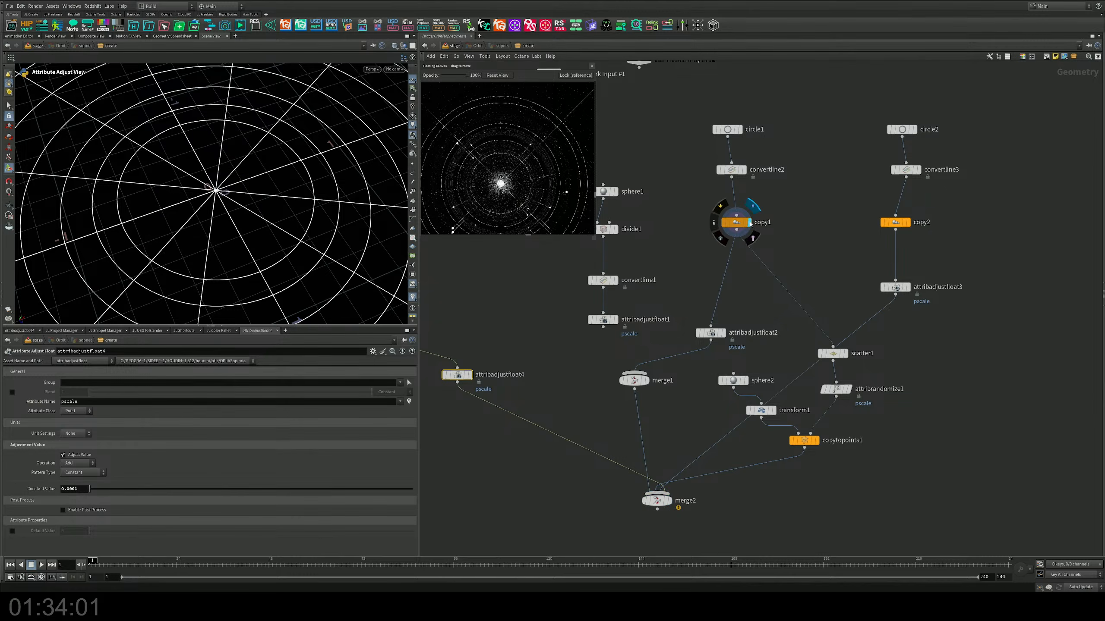
pyautogui.click(907, 224)
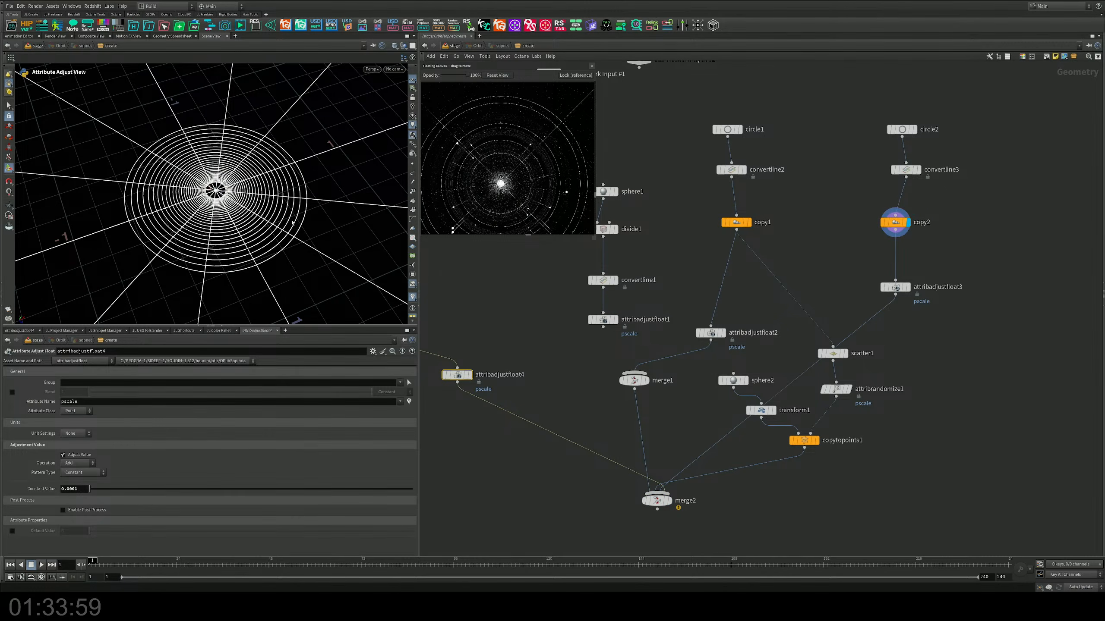
pyautogui.moveTo(665, 225); pyautogui.dragTo(552, 218, button='middle')
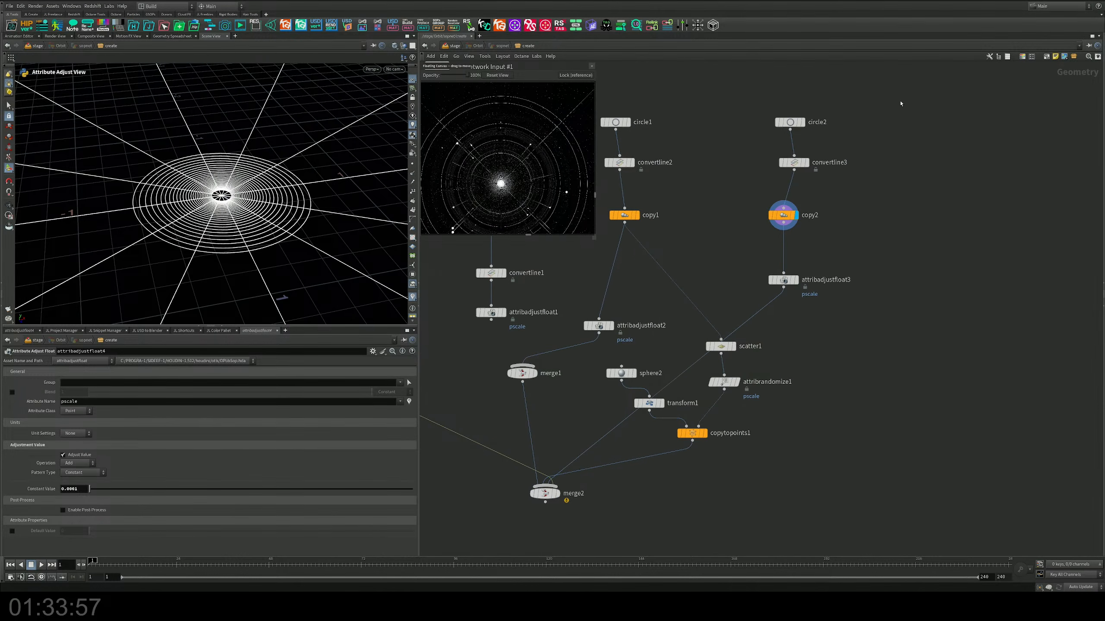
pyautogui.moveTo(901, 101); pyautogui.dragTo(965, 286)
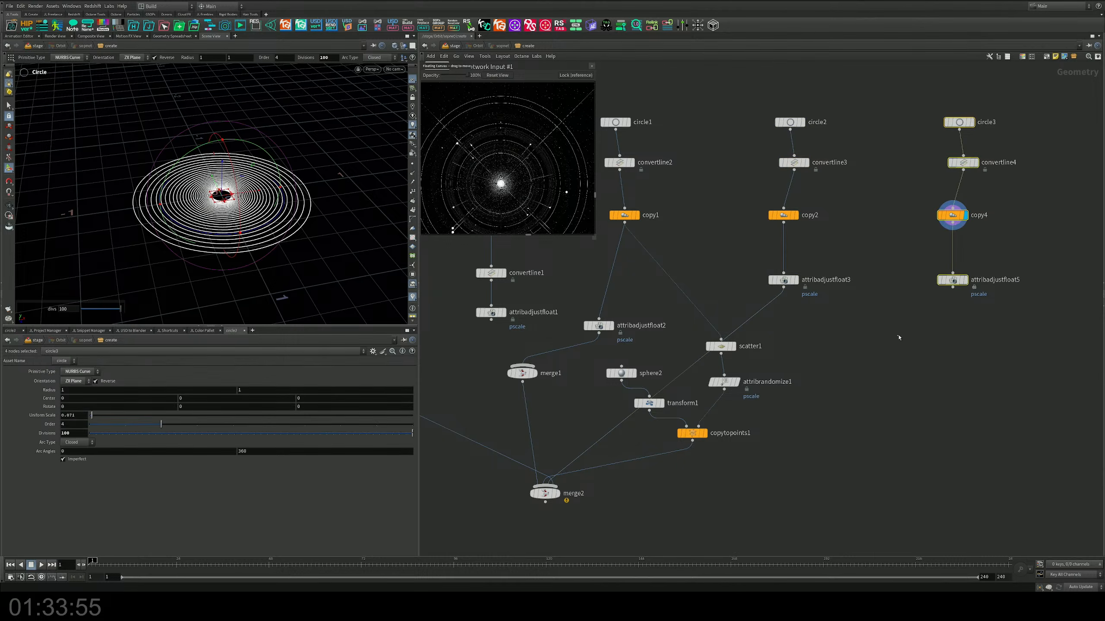
pyautogui.click(897, 339)
# Step: Connect the duplicated chain's attribadjustfloat5 to merge2 and display merge2
pyautogui.click(953, 288)
pyautogui.click(553, 487)
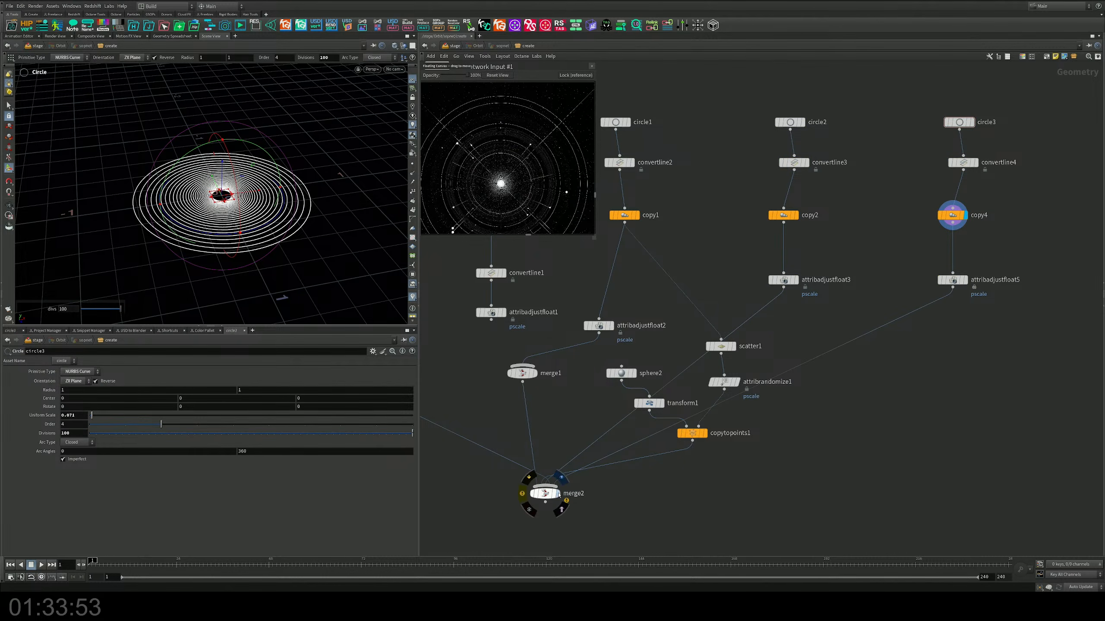
pyautogui.click(557, 494)
pyautogui.moveTo(579, 516); pyautogui.dragTo(537, 489)
# Step: Set copy4's uniform scale to 1.072 and its X rotation to 11.6, checking the tilted rings from the side
pyautogui.moveTo(978, 252); pyautogui.dragTo(878, 325, button='middle')
pyautogui.scroll(3, 880, 321)
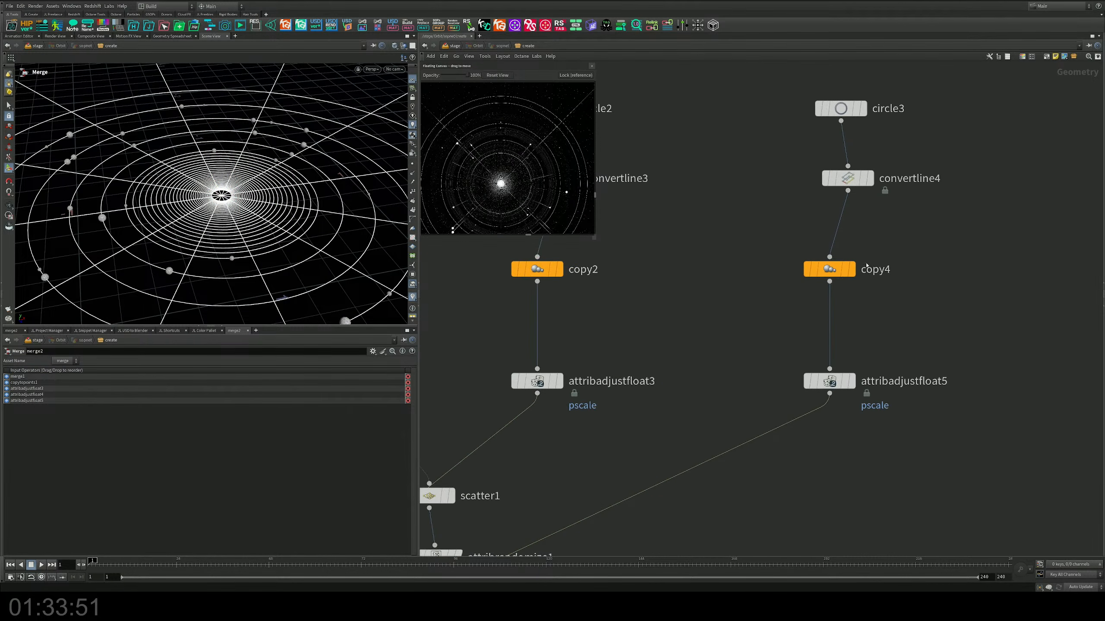
pyautogui.click(831, 269)
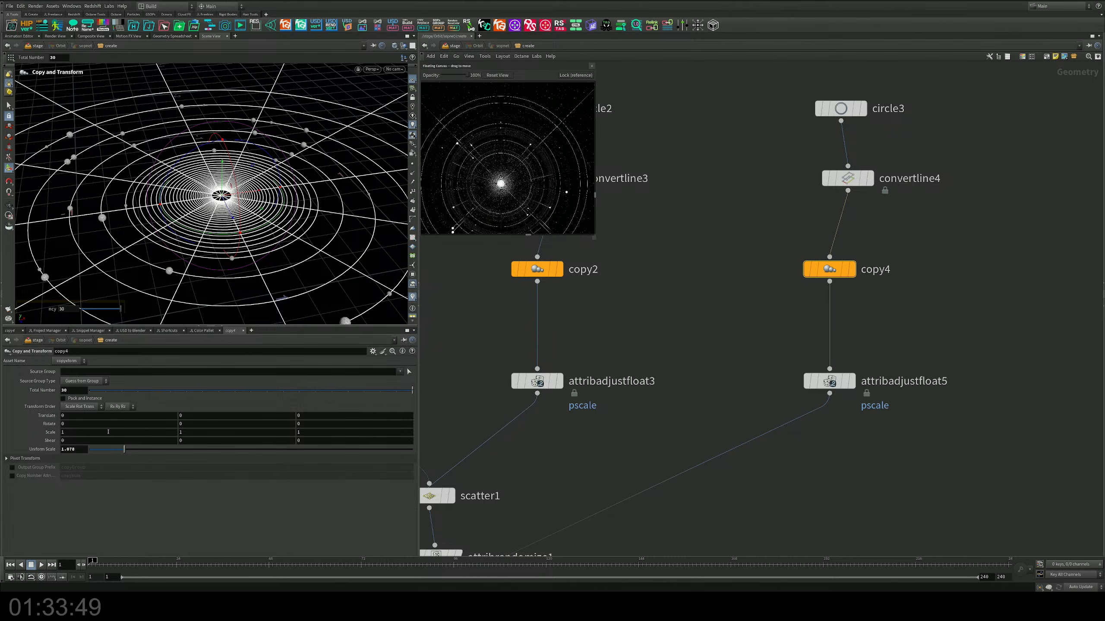
pyautogui.moveTo(78, 450); pyautogui.dragTo(53, 474, button='middle')
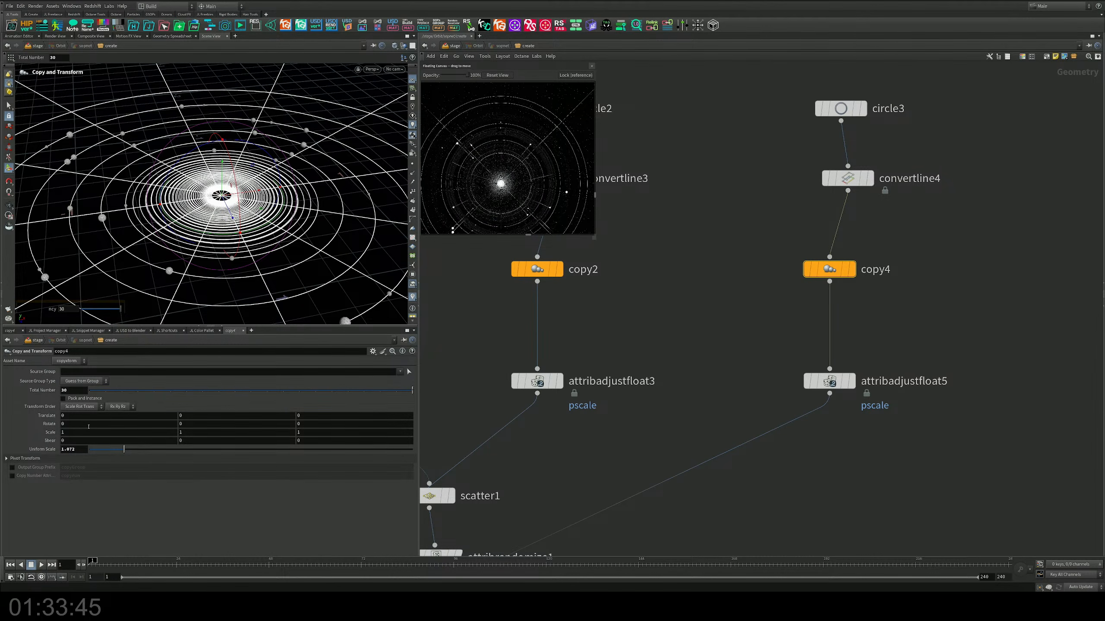
pyautogui.moveTo(89, 426); pyautogui.dragTo(411, 424, button='middle')
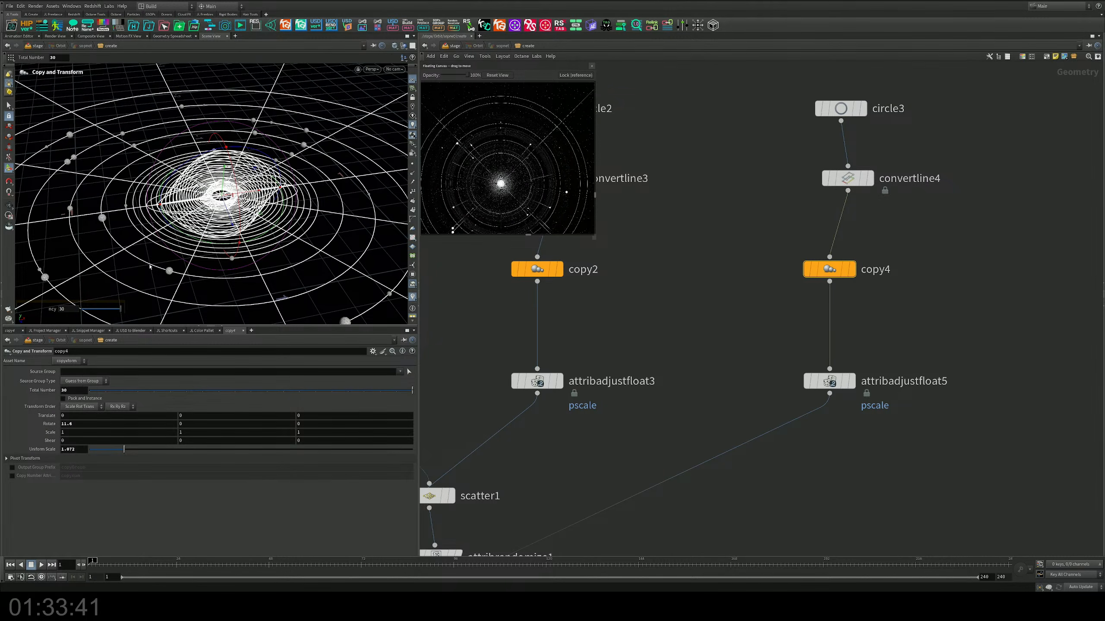
pyautogui.keyDown('alt'); pyautogui.moveTo(150, 267); pyautogui.dragTo(333, 184); pyautogui.keyUp('alt')
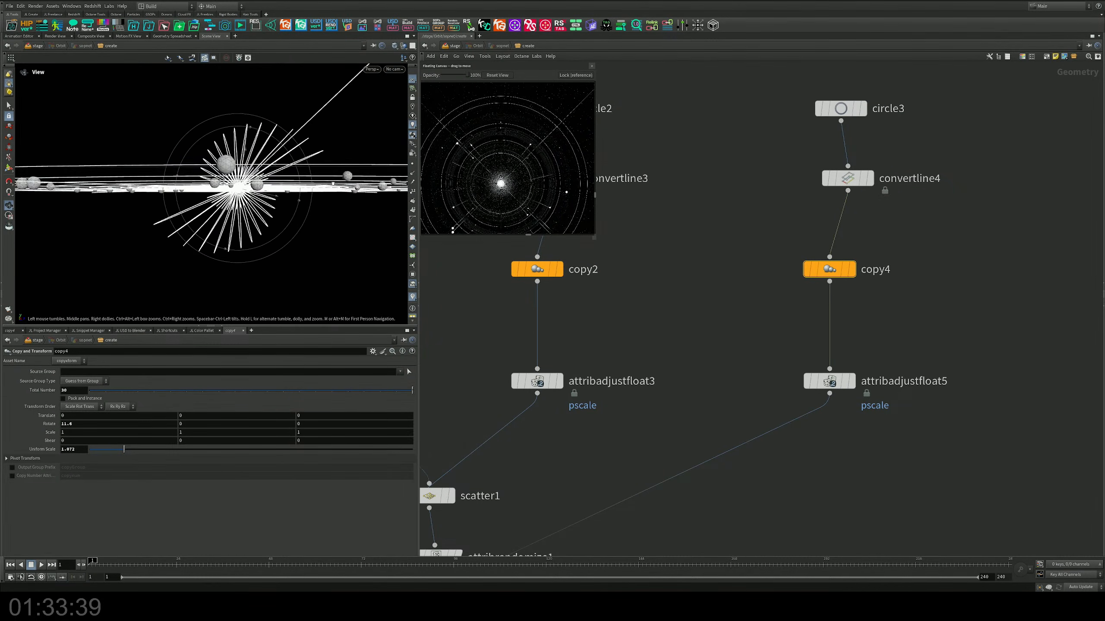
pyautogui.press('Return')
# Step: Set copy4's total number to 41 and its X rotation to 13.2
pyautogui.moveTo(85, 424); pyautogui.dragTo(108, 394, button='middle')
pyautogui.keyDown('alt'); pyautogui.moveTo(192, 204); pyautogui.dragTo(254, 228); pyautogui.keyUp('alt')
pyautogui.press('Return')
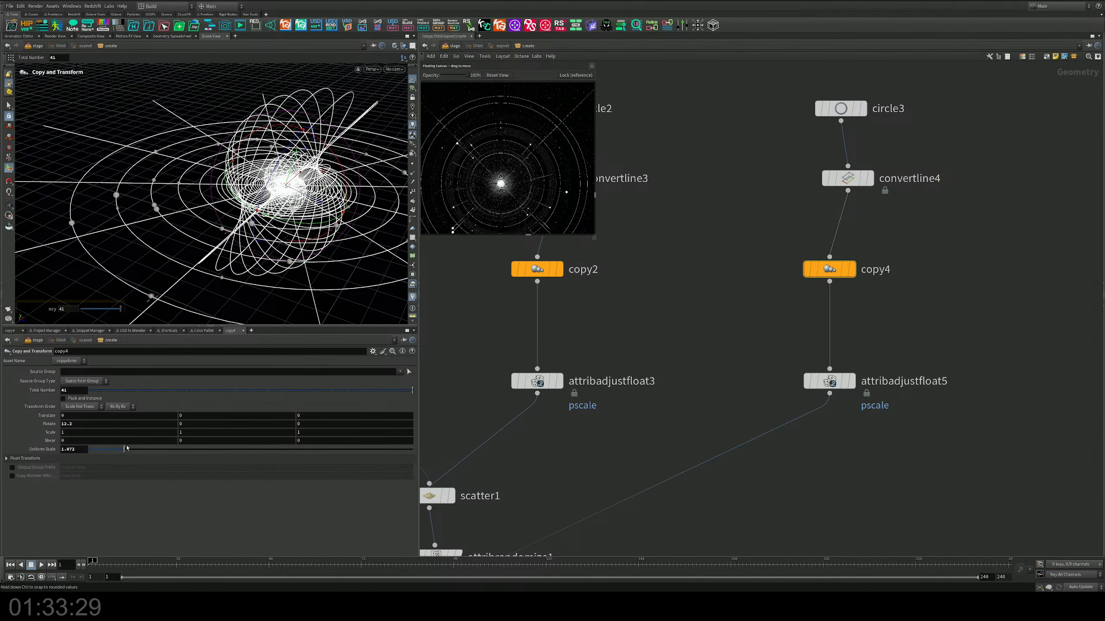
# Step: Set copy4's uniform scale to 1.034 to tighten the tilted rings around the centre
pyautogui.moveTo(124, 449); pyautogui.dragTo(123, 452)
pyautogui.keyDown('alt'); pyautogui.moveTo(306, 194); pyautogui.dragTo(336, 159); pyautogui.keyUp('alt')
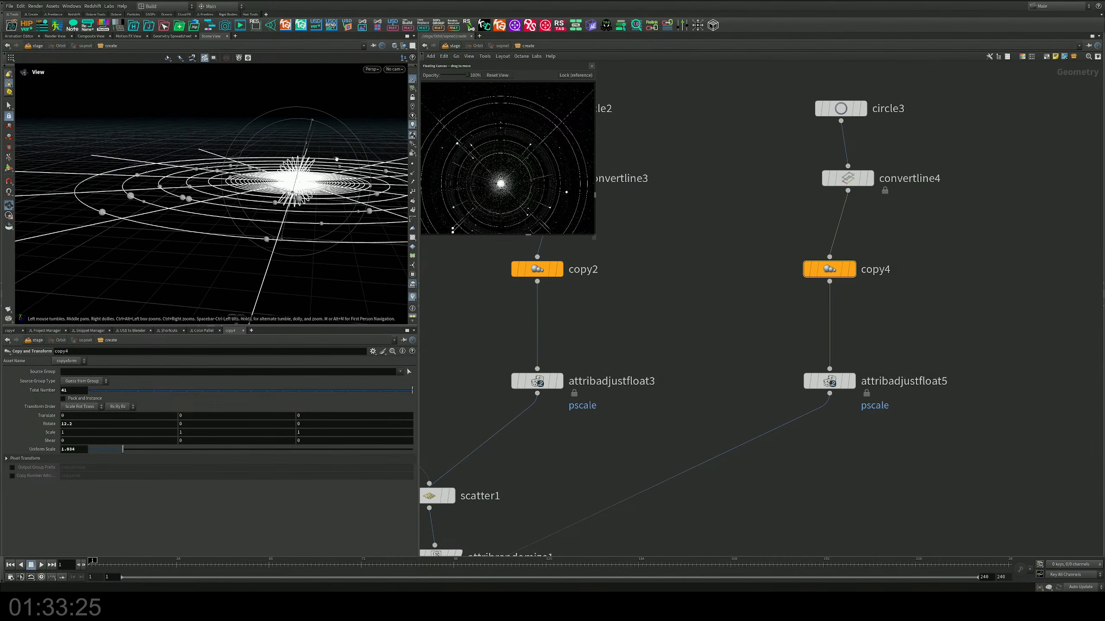
pyautogui.keyDown('alt'); pyautogui.moveTo(336, 159); pyautogui.dragTo(274, 176, button='middle'); pyautogui.keyUp('alt')
pyautogui.keyDown('alt'); pyautogui.moveTo(274, 176); pyautogui.dragTo(300, 208, button='right'); pyautogui.keyUp('alt')
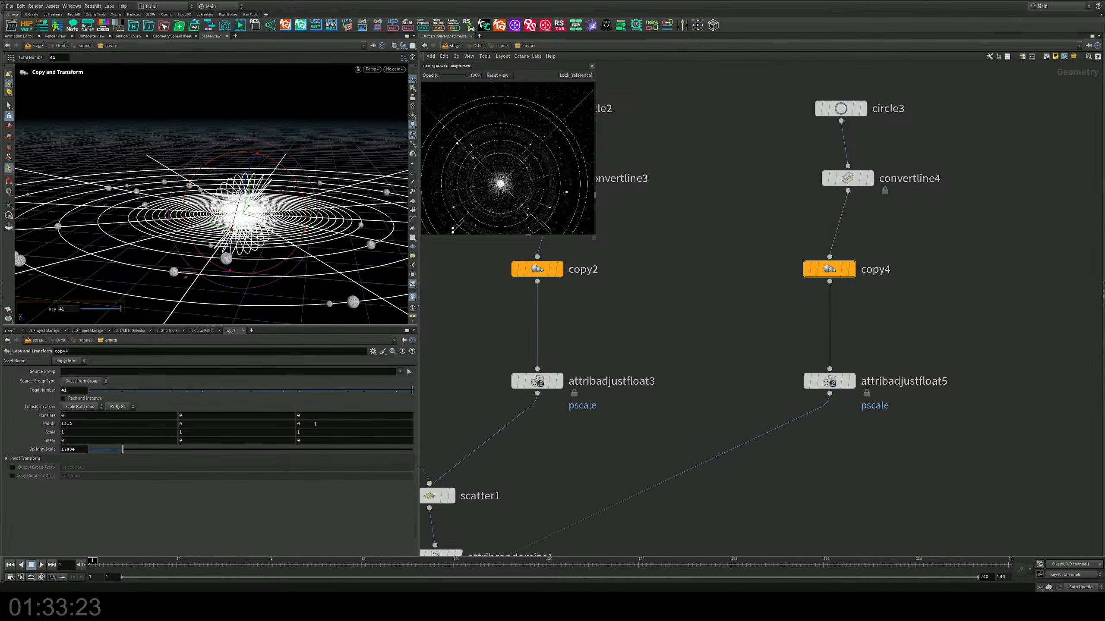
# Step: Set copy4's Z rotation to 90 and its X rotation to 5
pyautogui.moveTo(315, 424); pyautogui.dragTo(350, 397, button='middle')
pyautogui.keyDown('alt'); pyautogui.moveTo(261, 192); pyautogui.dragTo(233, 251); pyautogui.keyUp('alt')
pyautogui.moveTo(73, 424); pyautogui.dragTo(19, 404)
pyautogui.write('5')
pyautogui.press('Return')
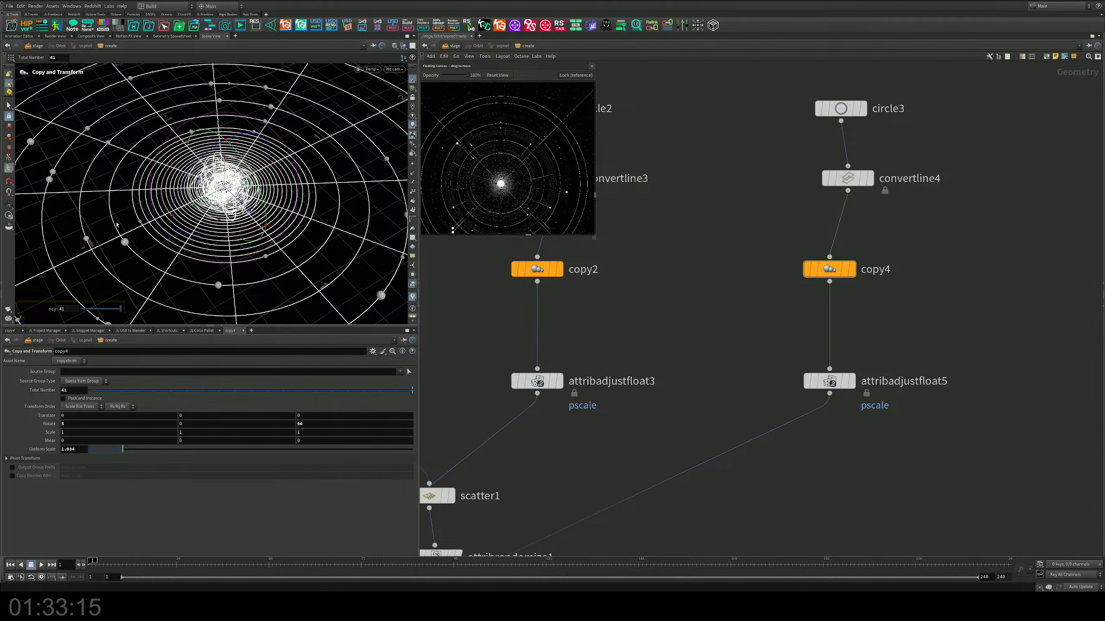
# Step: Set copy4's Z rotation to 45 and inspect the central ring pattern up close
pyautogui.keyDown('alt'); pyautogui.moveTo(117, 224); pyautogui.dragTo(123, 187); pyautogui.keyUp('alt')
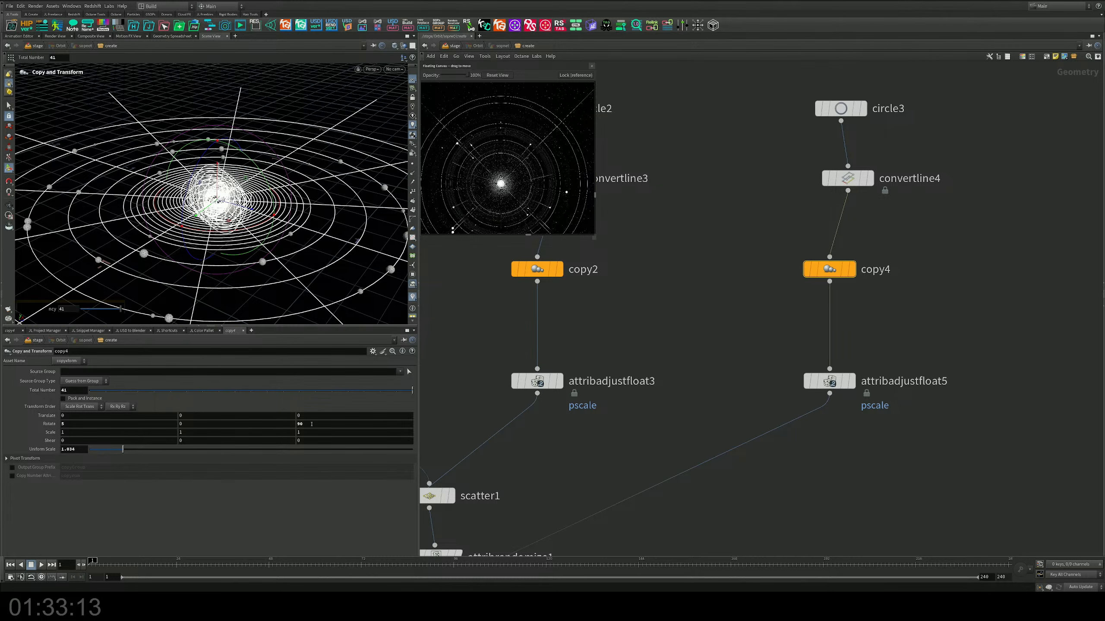
pyautogui.moveTo(311, 424); pyautogui.dragTo(276, 428)
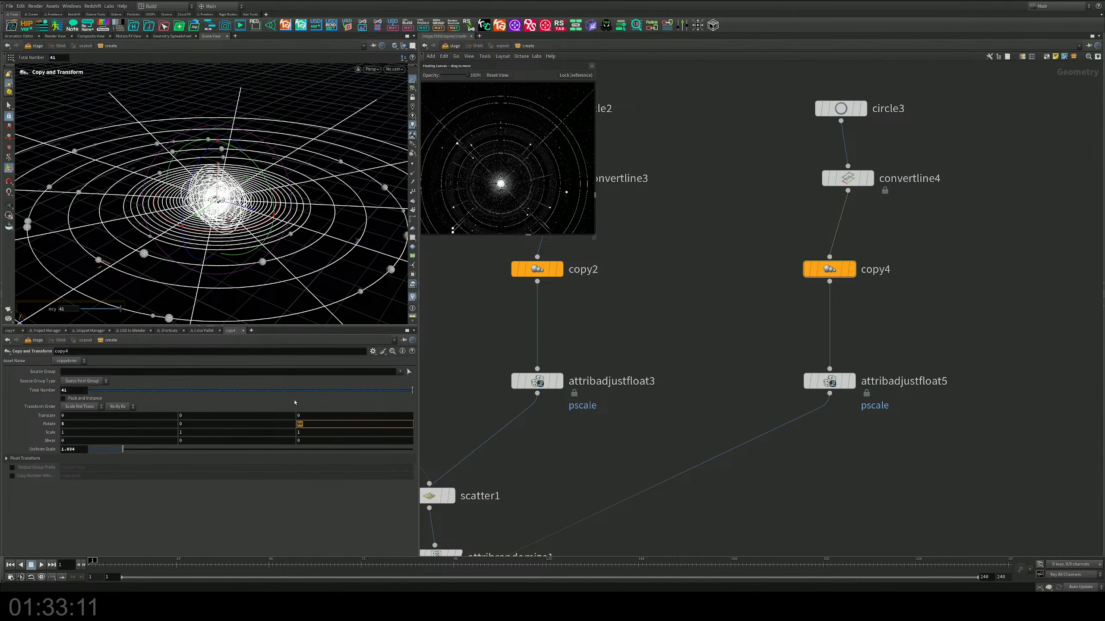
pyautogui.write('45')
pyautogui.press('Return')
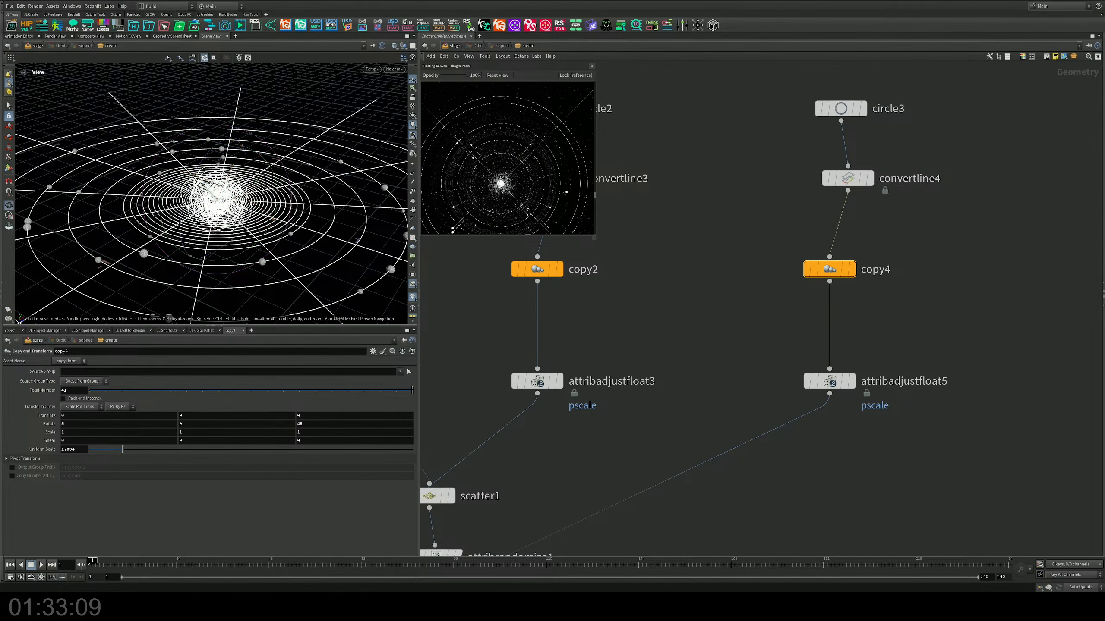
pyautogui.scroll(4, 261, 226)
pyautogui.keyDown('alt'); pyautogui.moveTo(261, 226); pyautogui.dragTo(325, 207); pyautogui.keyUp('alt')
pyautogui.scroll(4, 326, 212)
pyautogui.press('Return')
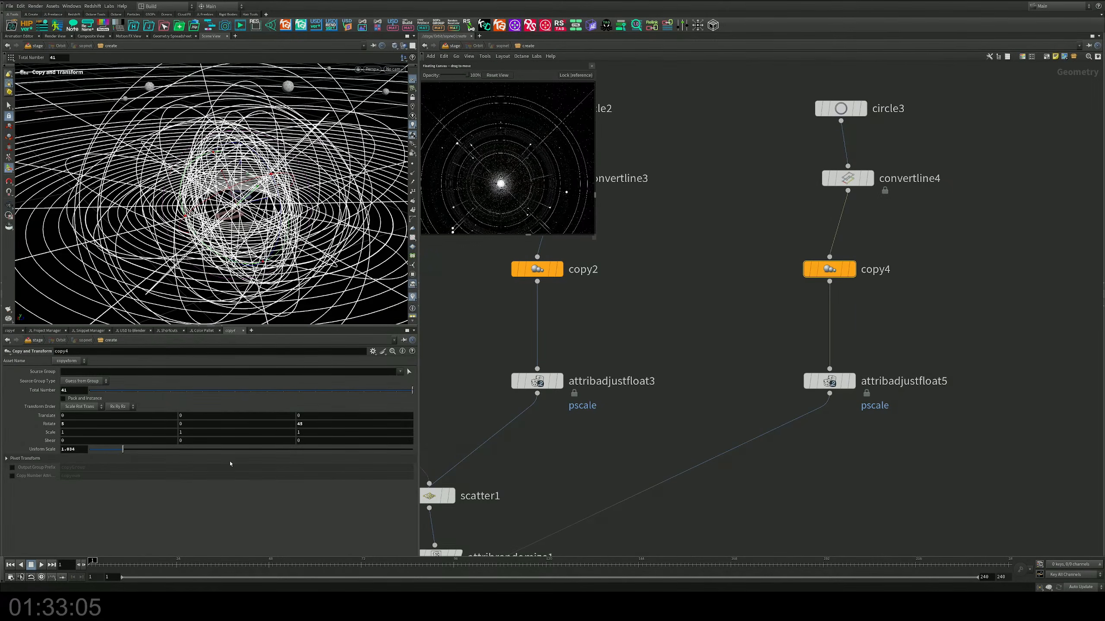
# Step: Set copy4's Z rotation to 5 and check the swirl from above
pyautogui.click(318, 424)
pyautogui.press('Return')
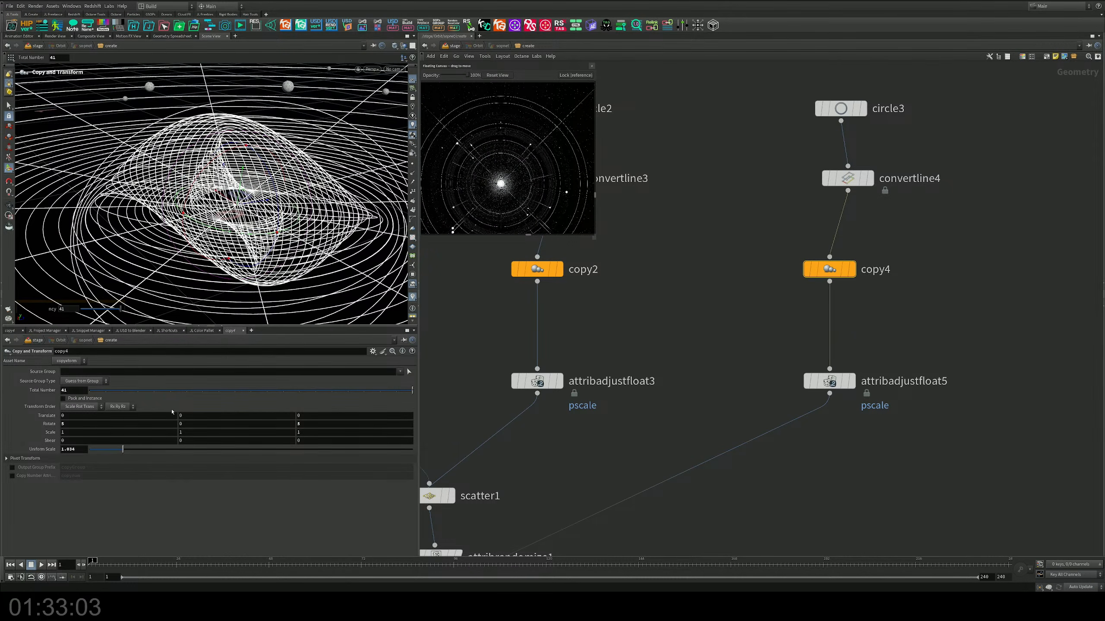
pyautogui.press('Escape')
pyautogui.moveTo(207, 267); pyautogui.dragTo(251, 247)
pyautogui.keyDown('alt'); pyautogui.scroll(-4, 262, 227); pyautogui.keyUp('alt')
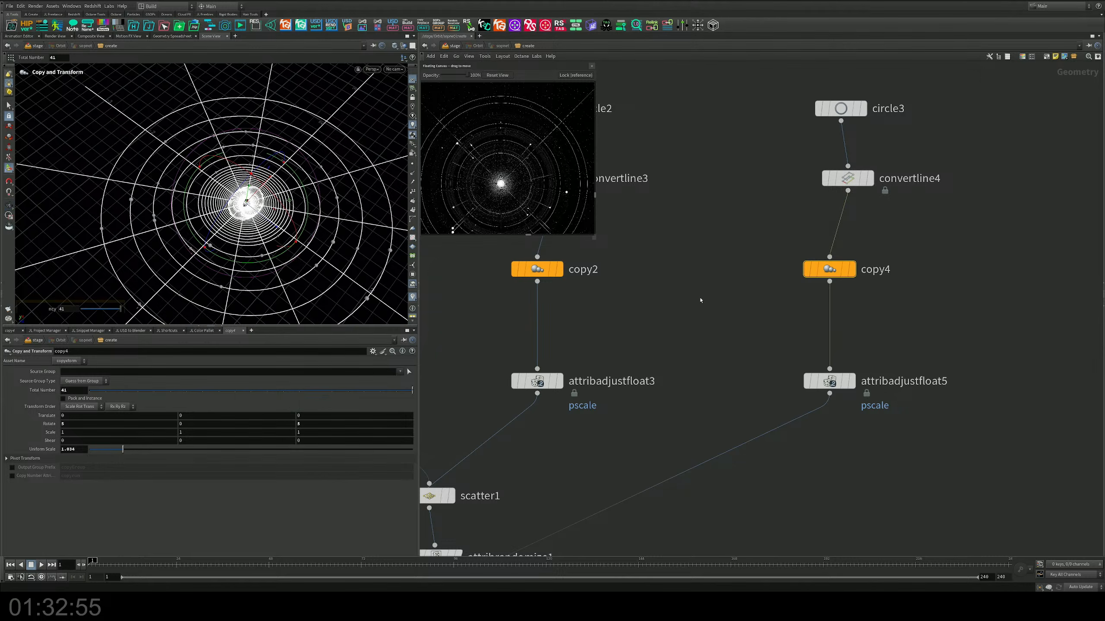
# Step: Return to the stage level and examine the twisted ring swirl at the scene's centre up close
pyautogui.moveTo(704, 358); pyautogui.dragTo(711, 302, button='middle')
pyautogui.click(455, 46)
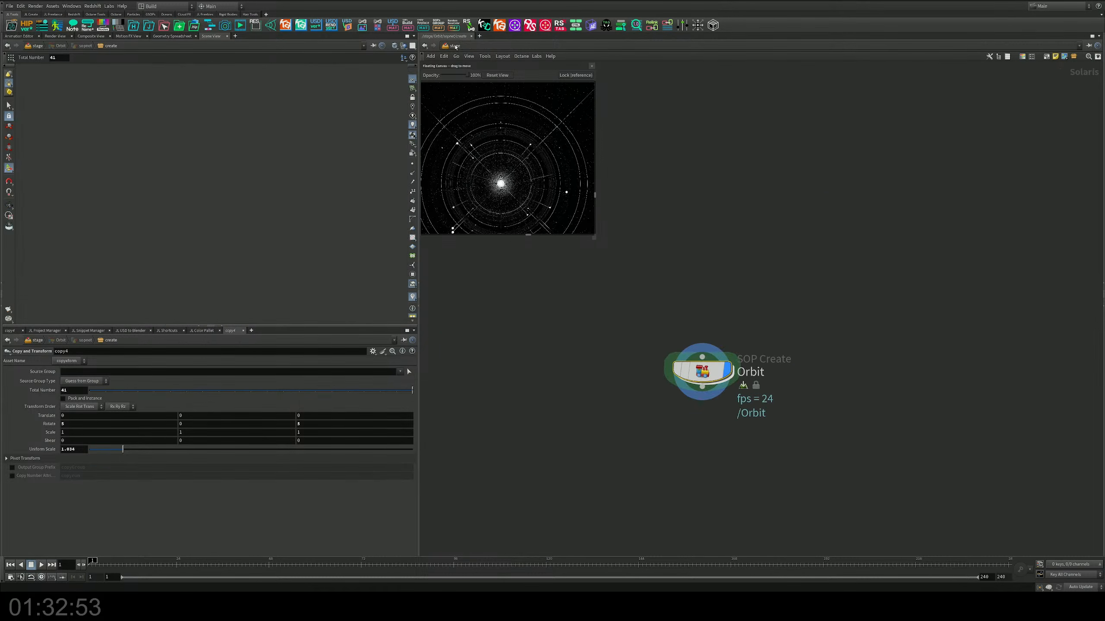
pyautogui.keyDown('alt'); pyautogui.moveTo(214, 224); pyautogui.dragTo(253, 193); pyautogui.keyUp('alt')
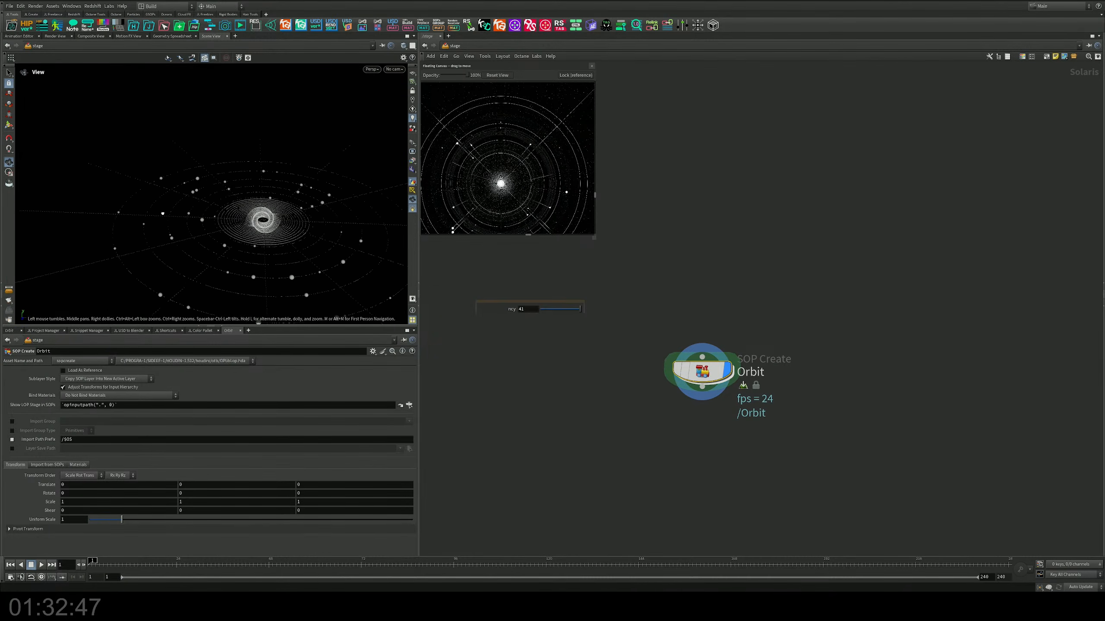
pyautogui.keyDown('alt'); pyautogui.moveTo(265, 230); pyautogui.dragTo(230, 220, button='middle'); pyautogui.keyUp('alt')
pyautogui.keyDown('alt'); pyautogui.moveTo(230, 219); pyautogui.dragTo(237, 230, button='right'); pyautogui.keyUp('alt')
pyautogui.keyDown('alt'); pyautogui.moveTo(236, 231); pyautogui.dragTo(235, 198); pyautogui.keyUp('alt')
pyautogui.moveTo(235, 198)
pyautogui.keyDown('alt'); pyautogui.mouseDown(button='right')
pyautogui.moveTo(228, 189)
pyautogui.moveTo(237, 206)
pyautogui.mouseUp(button='right'); pyautogui.keyUp('alt')
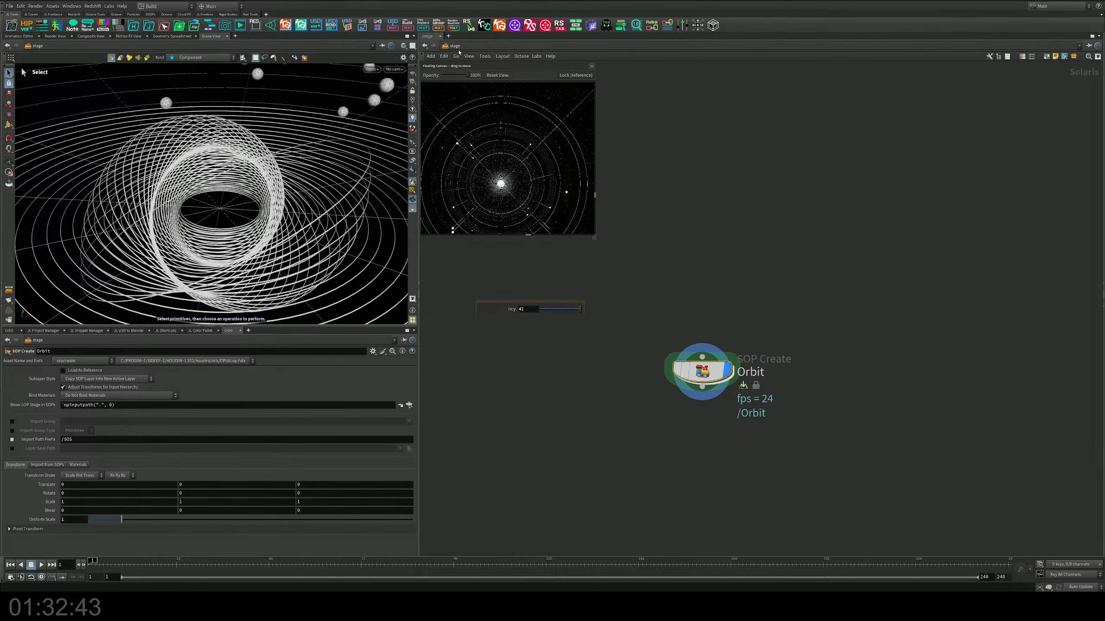
# Step: Inside the Orbit network, shrink sphere1 to a uniform scale of 0.116 and return to the stage level
pyautogui.doubleClick(675, 350)
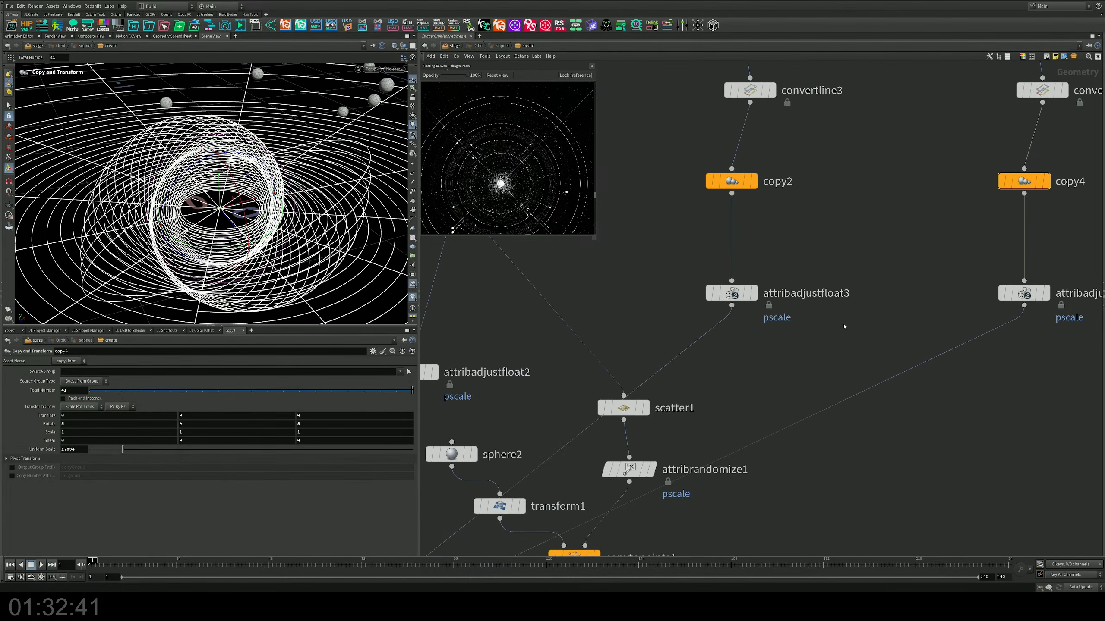
pyautogui.scroll(1, 675, 353)
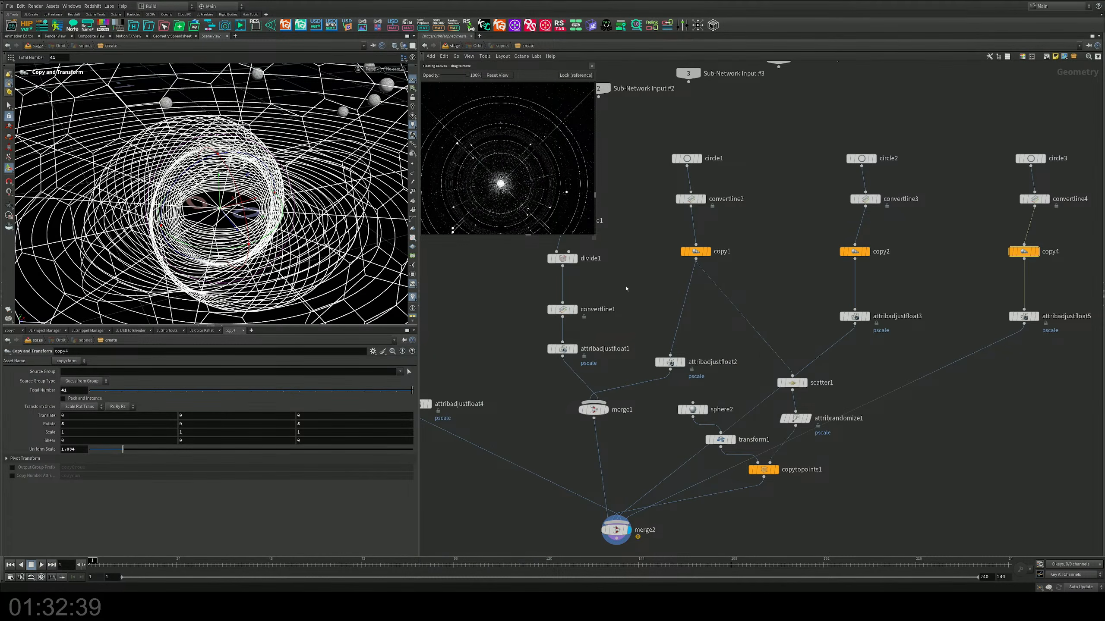
pyautogui.scroll(1, 675, 361)
pyautogui.click(599, 310)
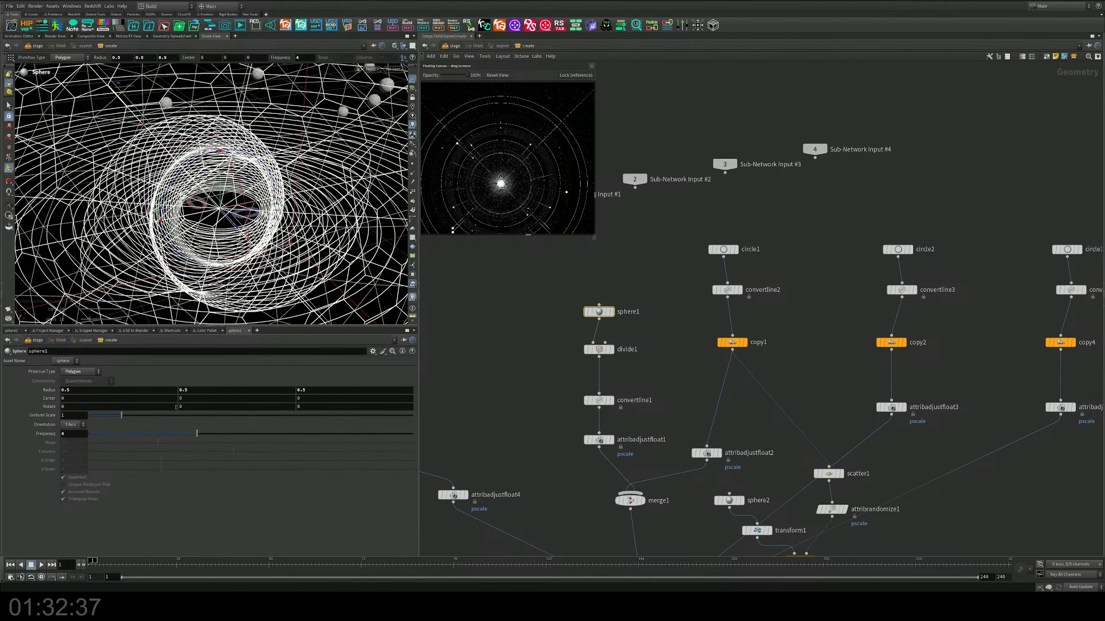
pyautogui.moveTo(89, 417); pyautogui.dragTo(95, 417)
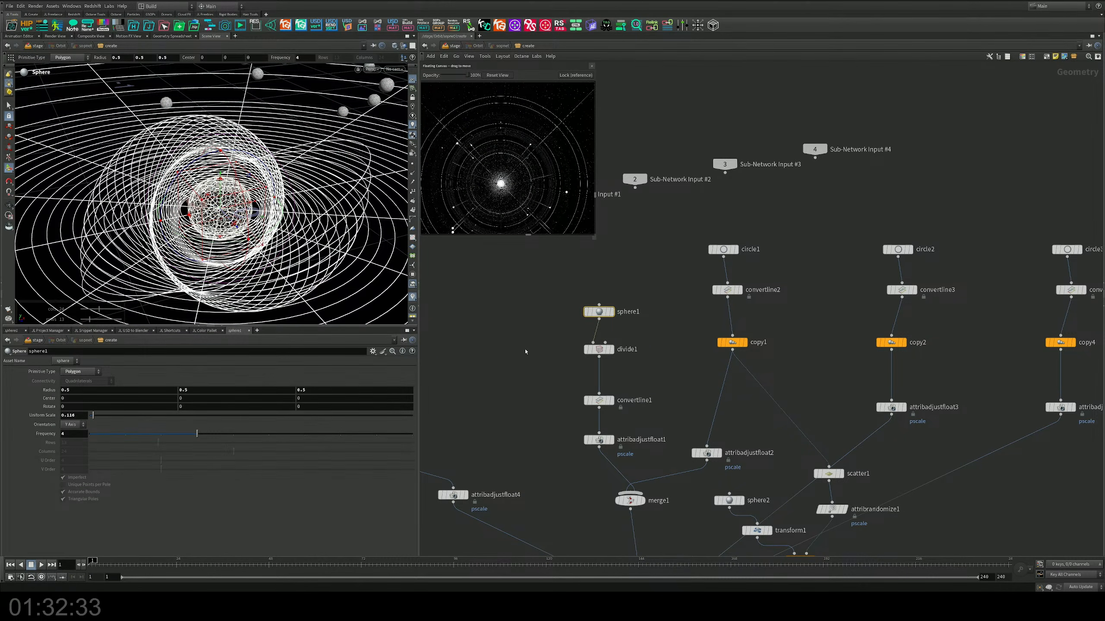
pyautogui.click(453, 46)
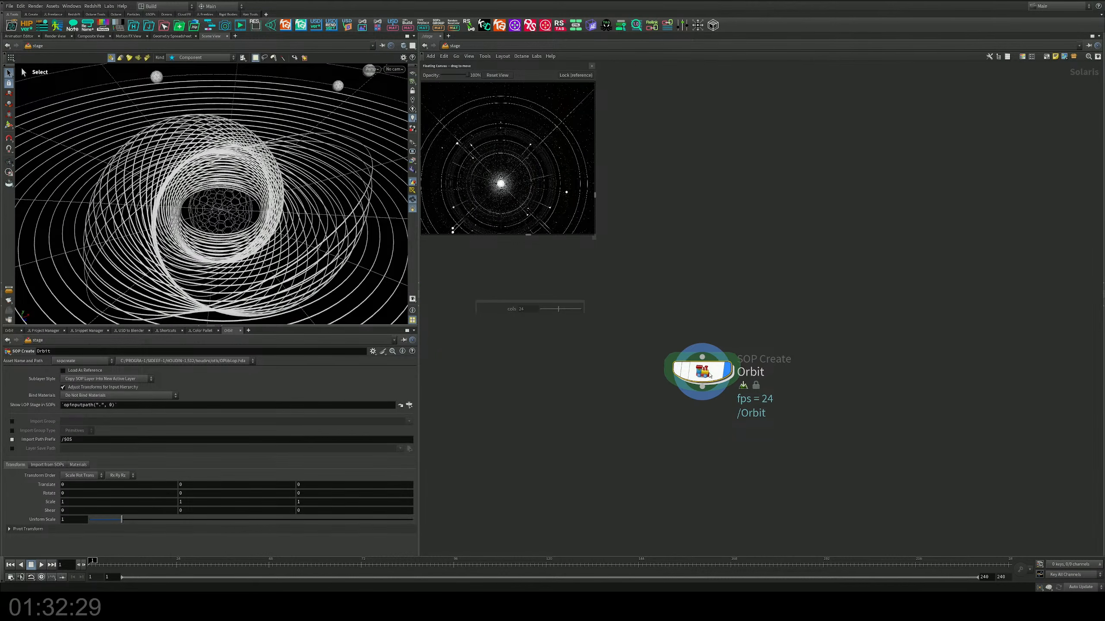
# Step: Try a pscale constant value of 0.0029 on attribadjustfloat1 and view the central sphere from the stage level
pyautogui.doubleClick(701, 371)
pyautogui.moveTo(661, 357); pyautogui.dragTo(665, 336, button='middle')
pyautogui.click(604, 410)
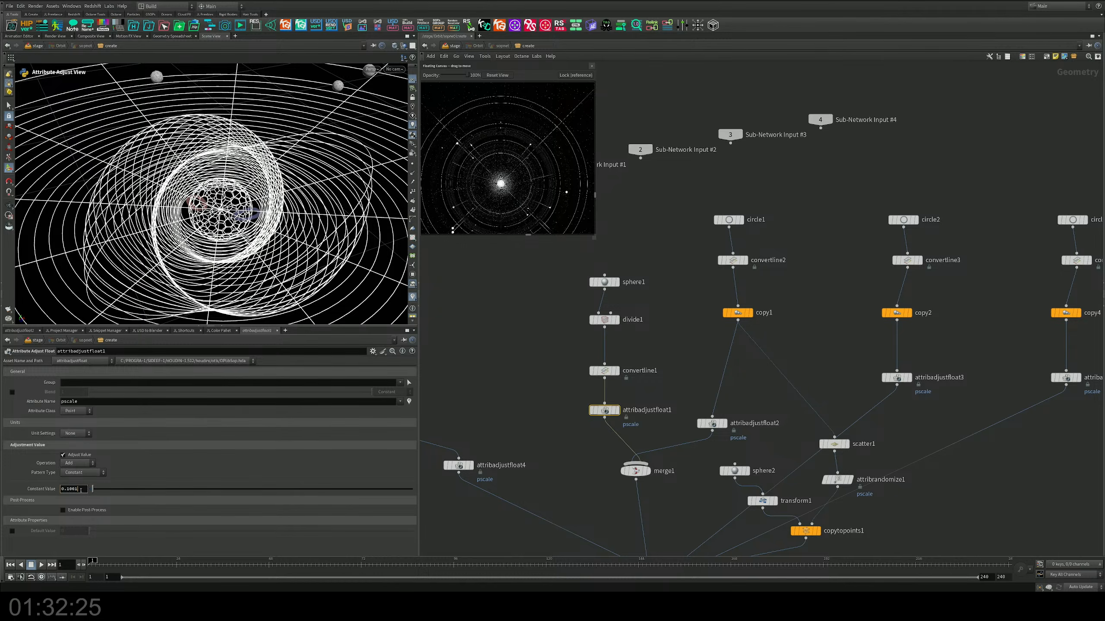
pyautogui.moveTo(81, 489); pyautogui.dragTo(83, 536, button='middle')
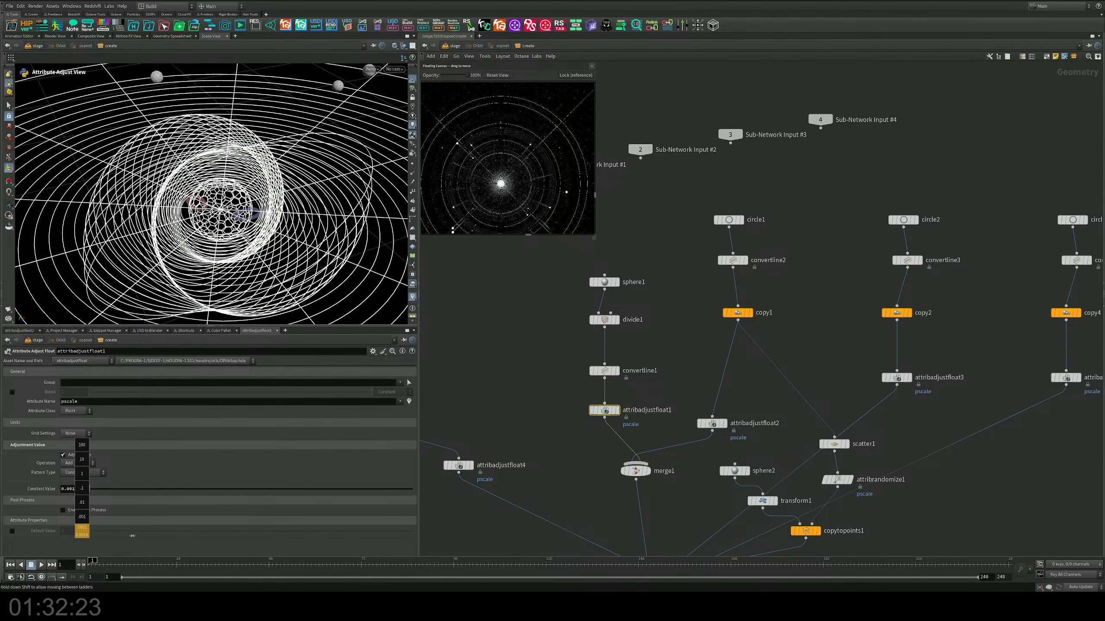
pyautogui.moveTo(180, 537); pyautogui.dragTo(180, 537, button='middle')
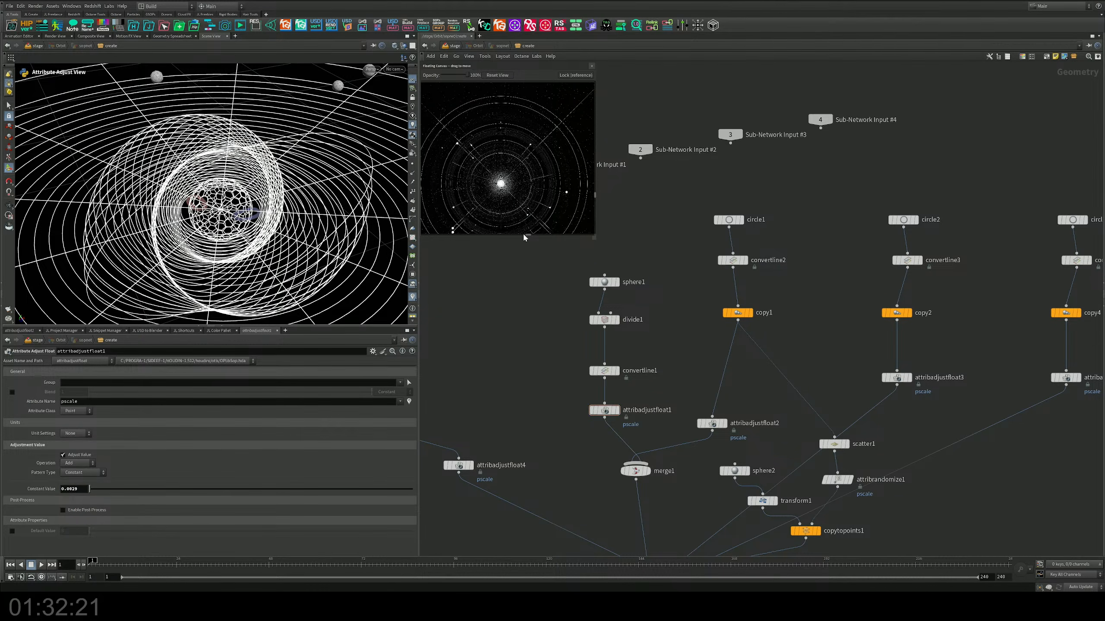
pyautogui.click(445, 45)
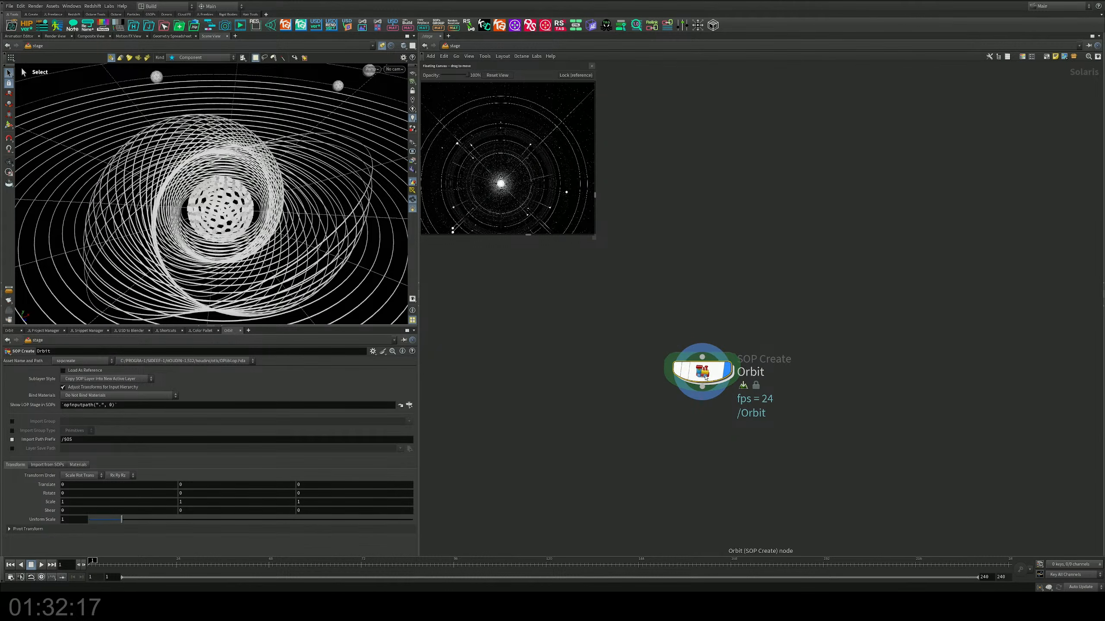
# Step: Set attribadjustfloat1's pscale constant value to 0.0008, check the whole orbit scene and save the file
pyautogui.doubleClick(703, 372)
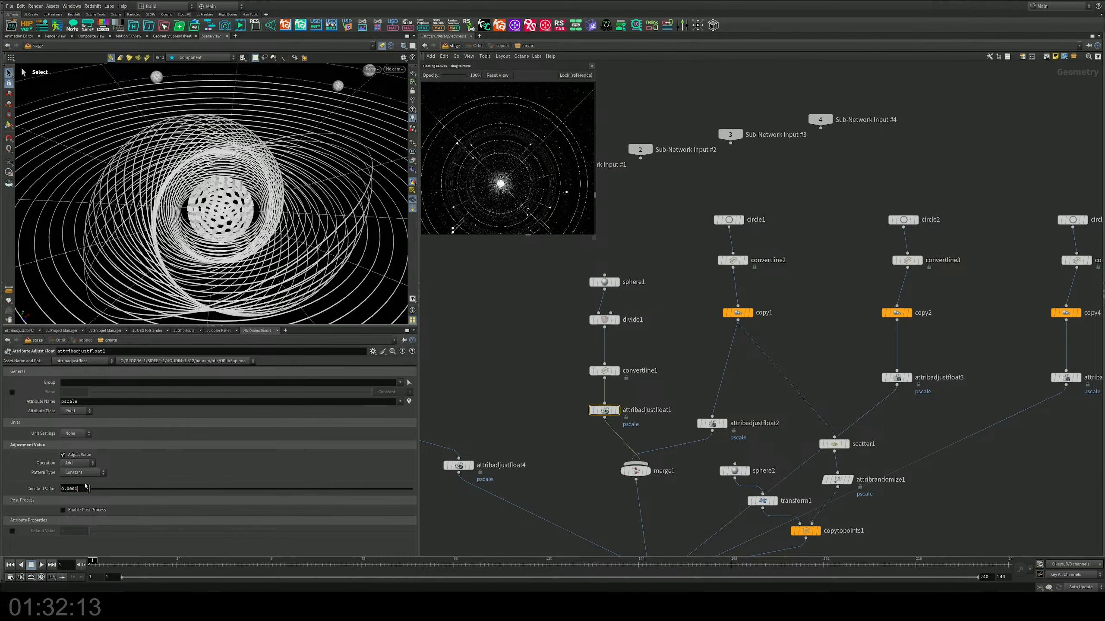
pyautogui.press('Return')
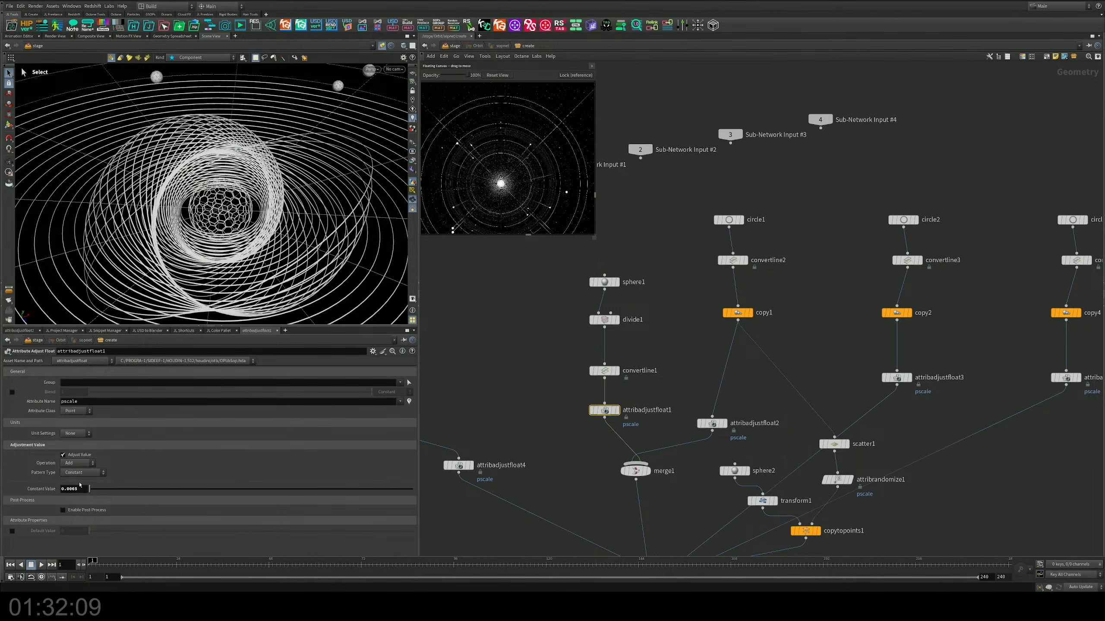
pyautogui.keyDown('alt'); pyautogui.moveTo(243, 205); pyautogui.dragTo(241, 239); pyautogui.keyUp('alt')
pyautogui.scroll(-4, 186, 232)
pyautogui.scroll(-4, 221, 211)
pyautogui.scroll(-3, 230, 229)
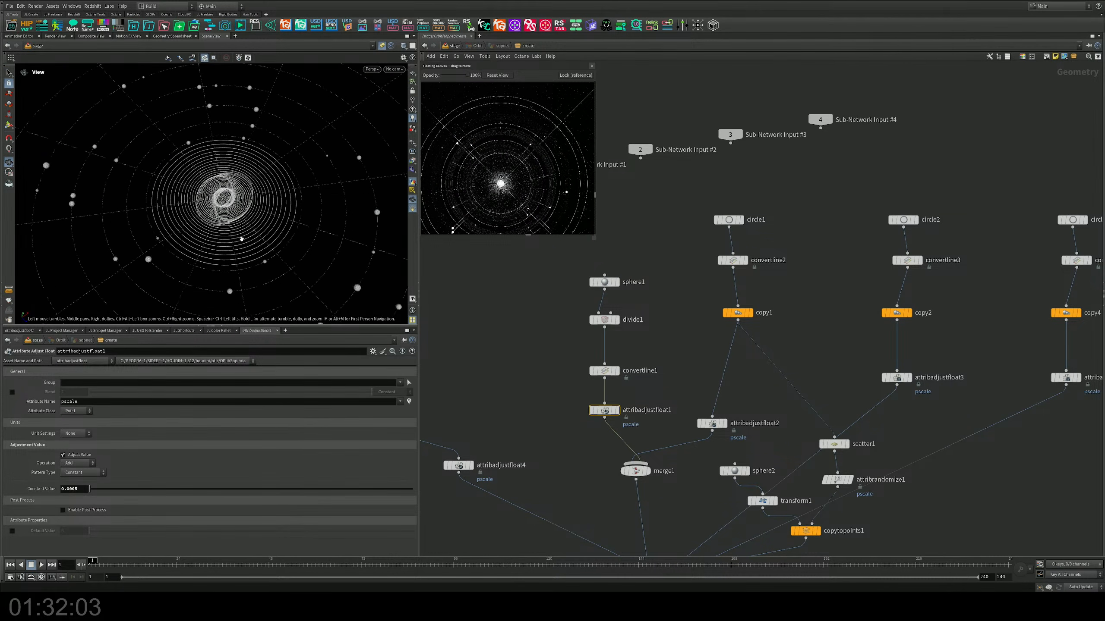
pyautogui.keyDown('alt'); pyautogui.moveTo(242, 239); pyautogui.dragTo(308, 215, button='right'); pyautogui.keyUp('alt')
pyautogui.hotkey('ctrl', 's')
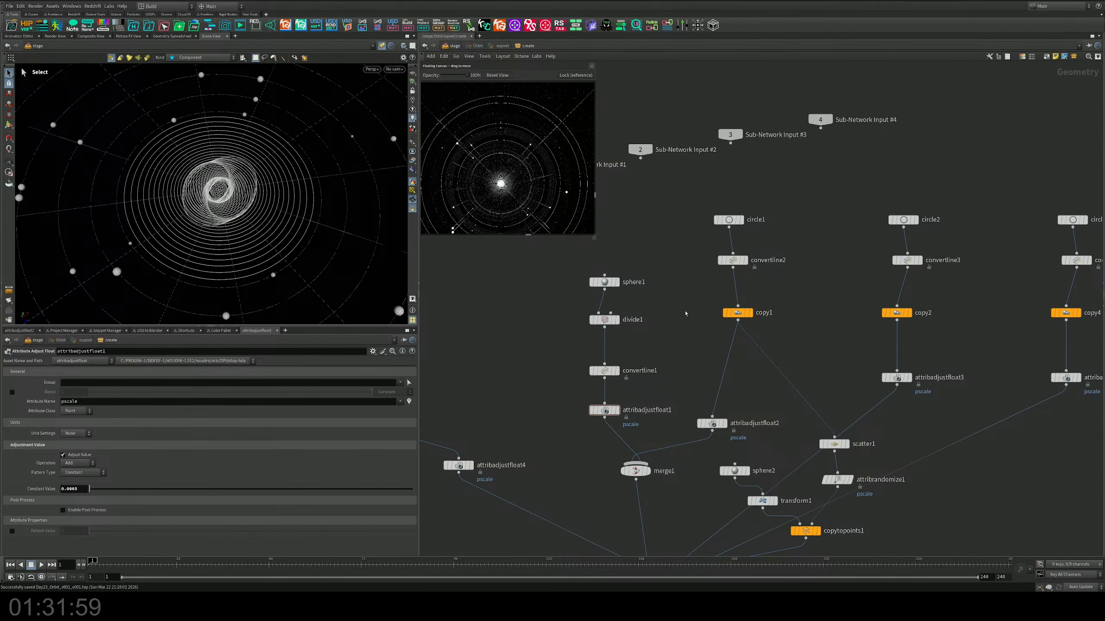
# Step: Duplicate the four-node circle2 chain to a free spot beyond circle3's chain and wire its output into merge2
pyautogui.moveTo(688, 330); pyautogui.dragTo(611, 293, button='middle')
pyautogui.scroll(-2, 612, 293)
pyautogui.scroll(2, 647, 293)
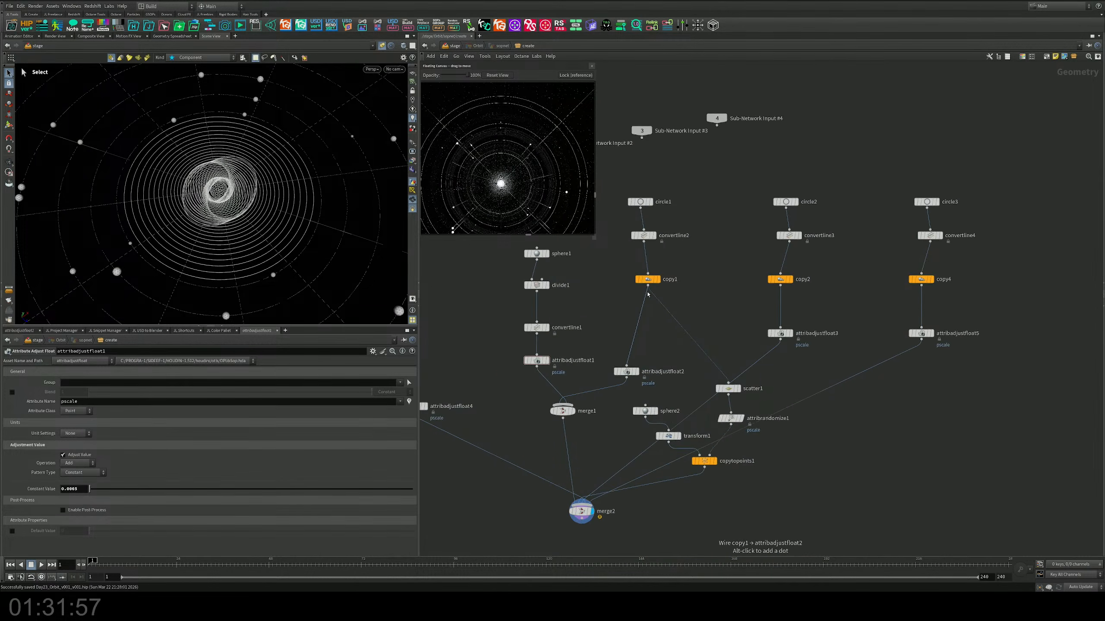
pyautogui.scroll(-1, 647, 294)
pyautogui.moveTo(835, 306); pyautogui.dragTo(715, 314, button='middle')
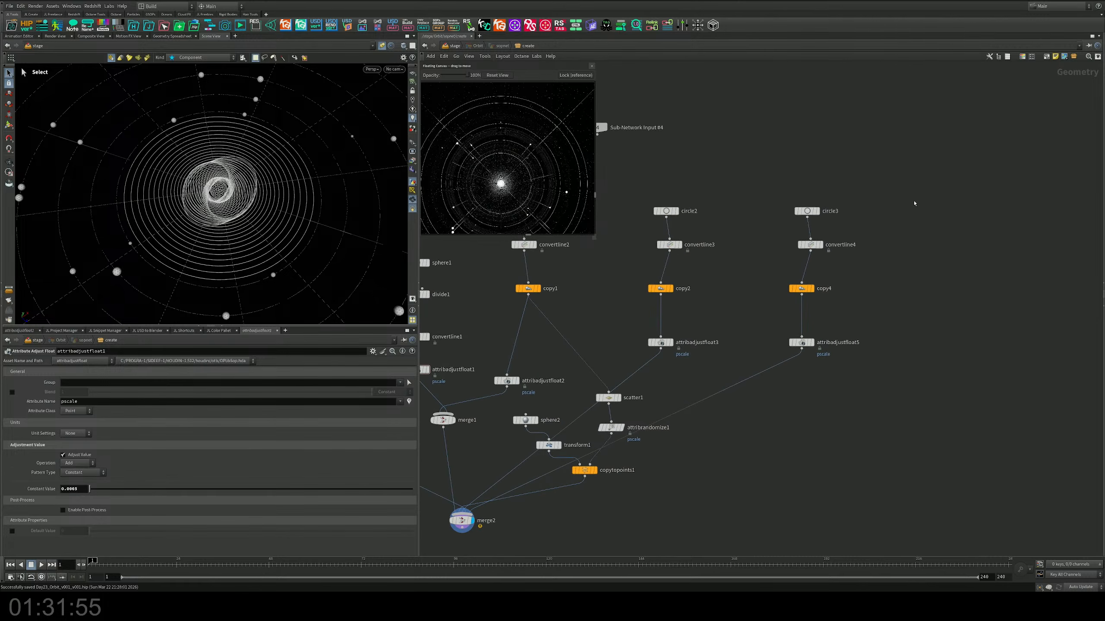
pyautogui.moveTo(929, 168); pyautogui.dragTo(783, 377)
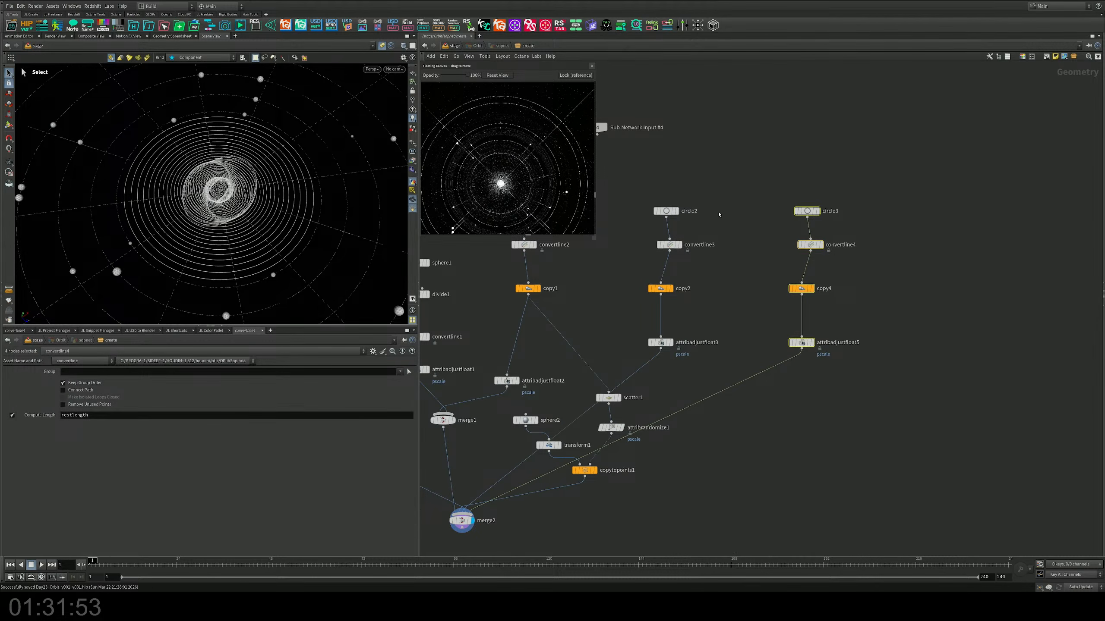
pyautogui.moveTo(713, 193); pyautogui.dragTo(944, 353)
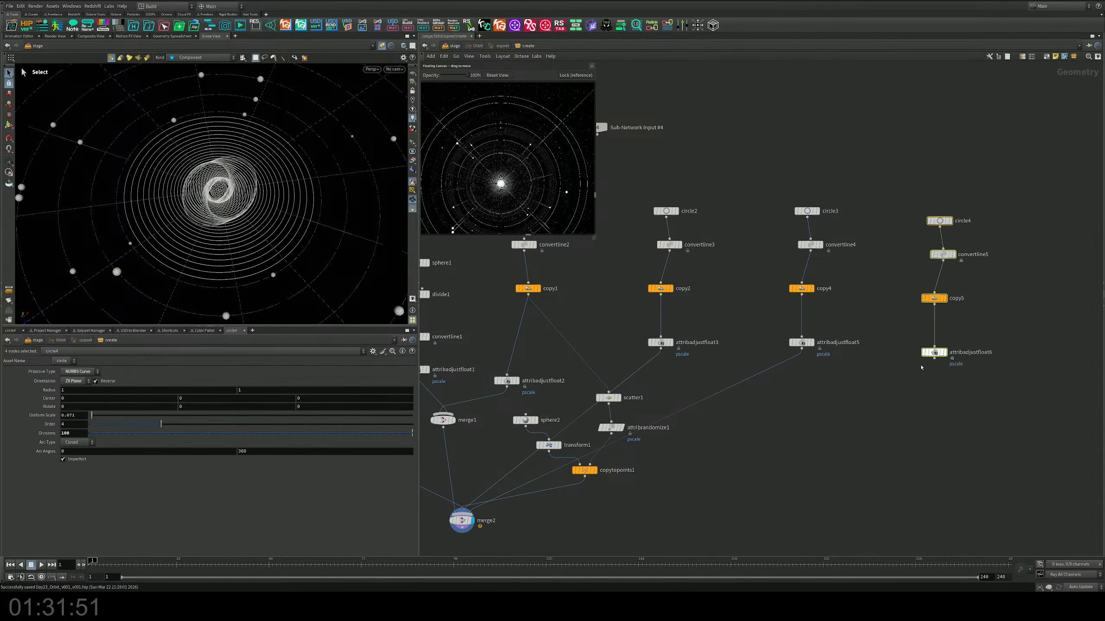
pyautogui.click(934, 358)
pyautogui.click(463, 514)
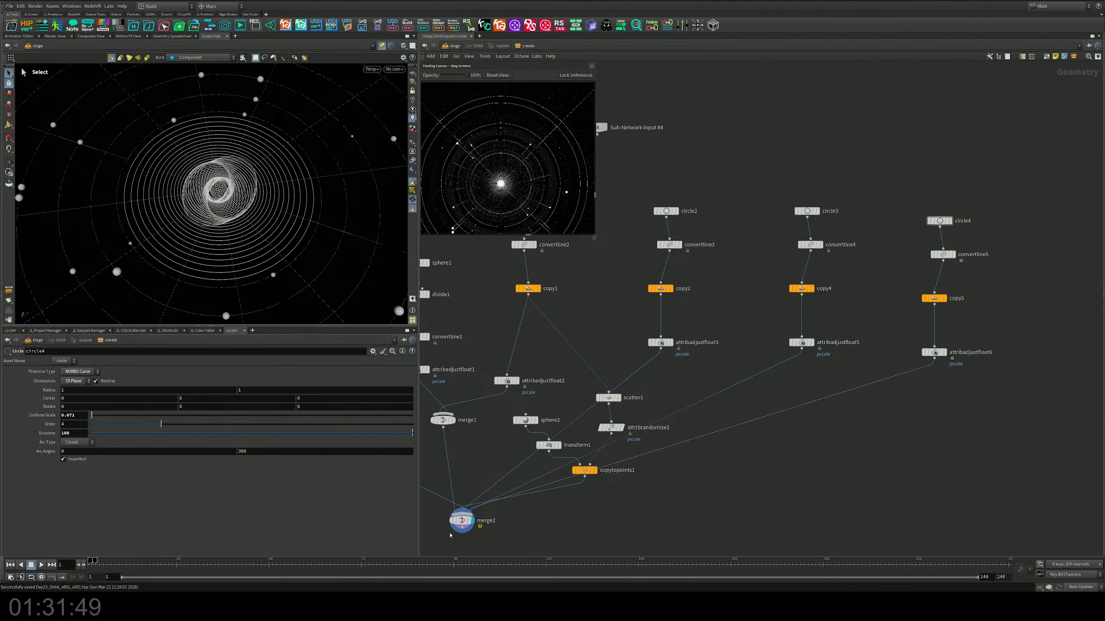
# Step: Try a uniform scale of 1.087 on copy5 to spread out the duplicated rings
pyautogui.moveTo(880, 453); pyautogui.dragTo(693, 504, button='middle')
pyautogui.click(746, 349)
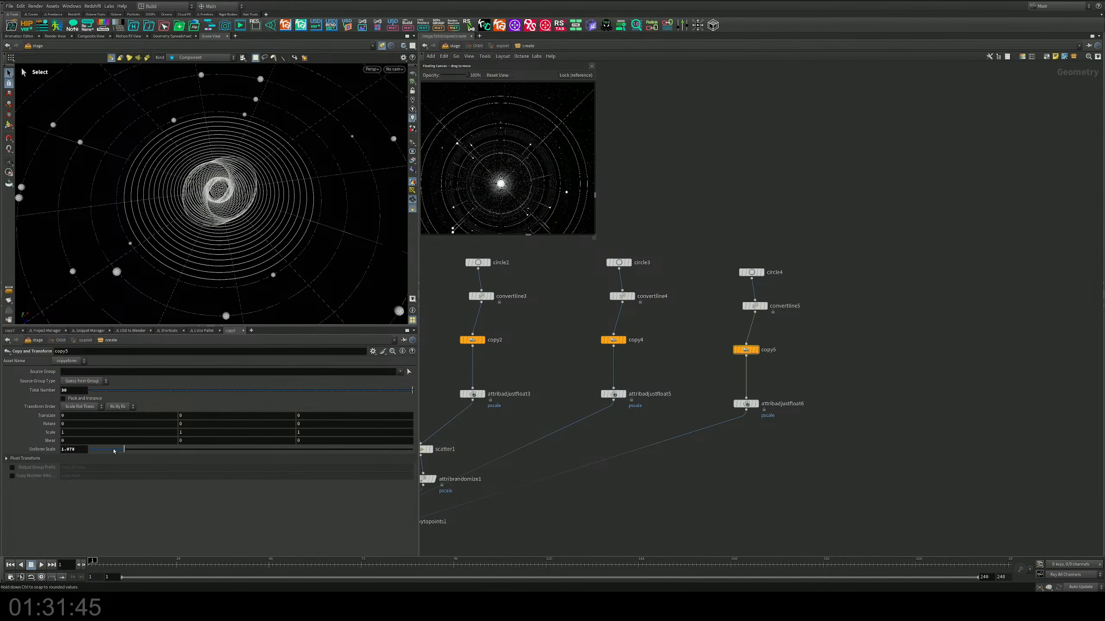
pyautogui.moveTo(114, 451); pyautogui.dragTo(125, 449)
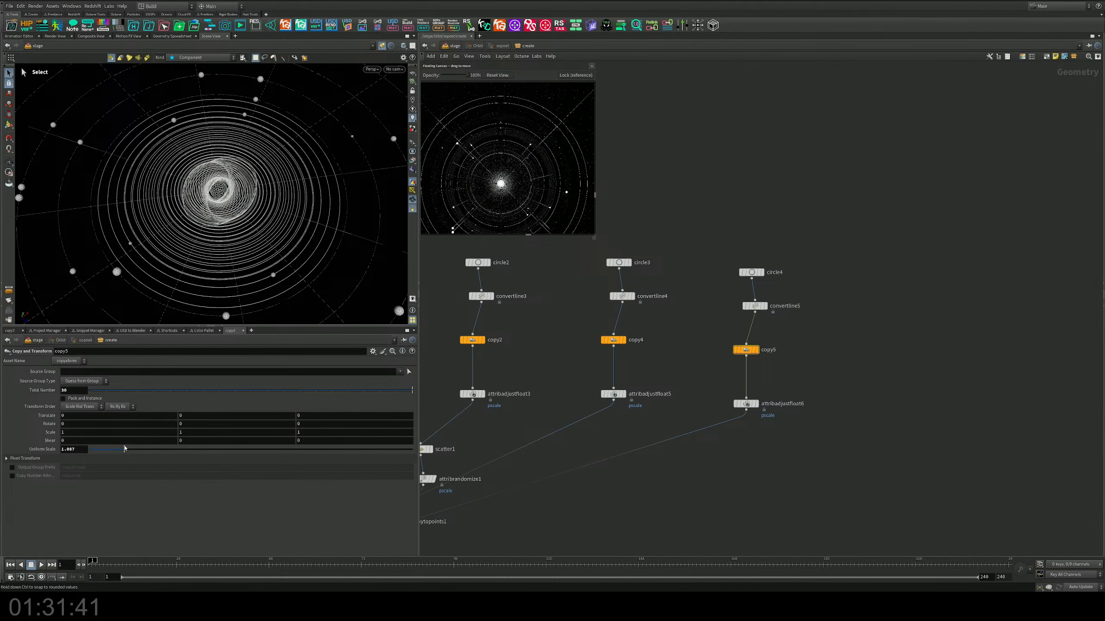
# Step: Enlarge circle4 to a uniform scale of 0.8434 and check the ring spread in the scene
pyautogui.click(751, 272)
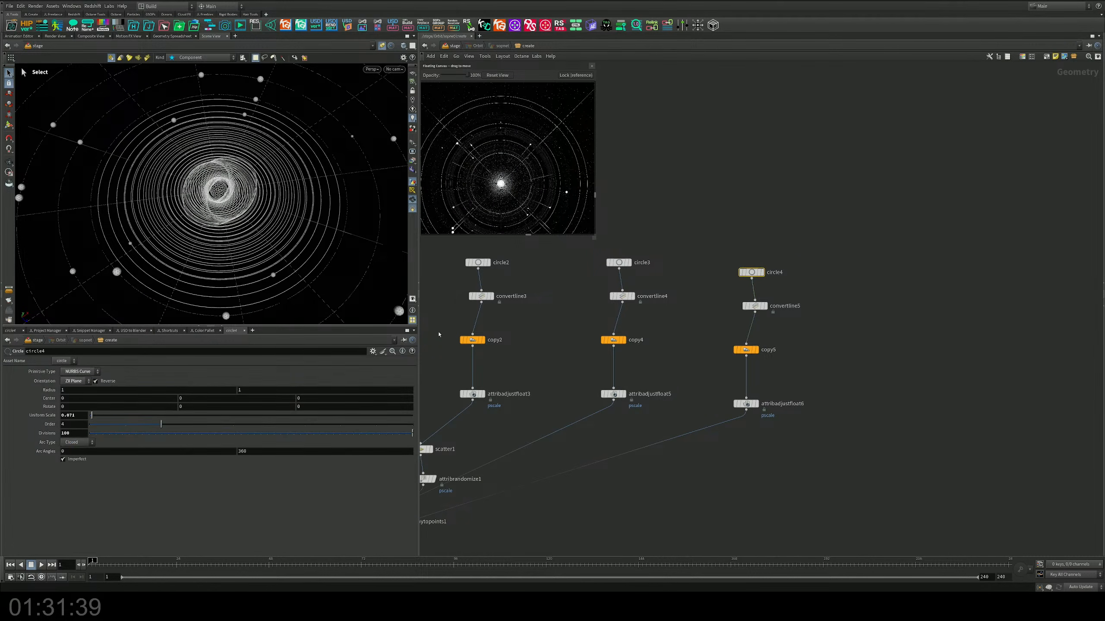
pyautogui.moveTo(92, 416); pyautogui.dragTo(117, 410)
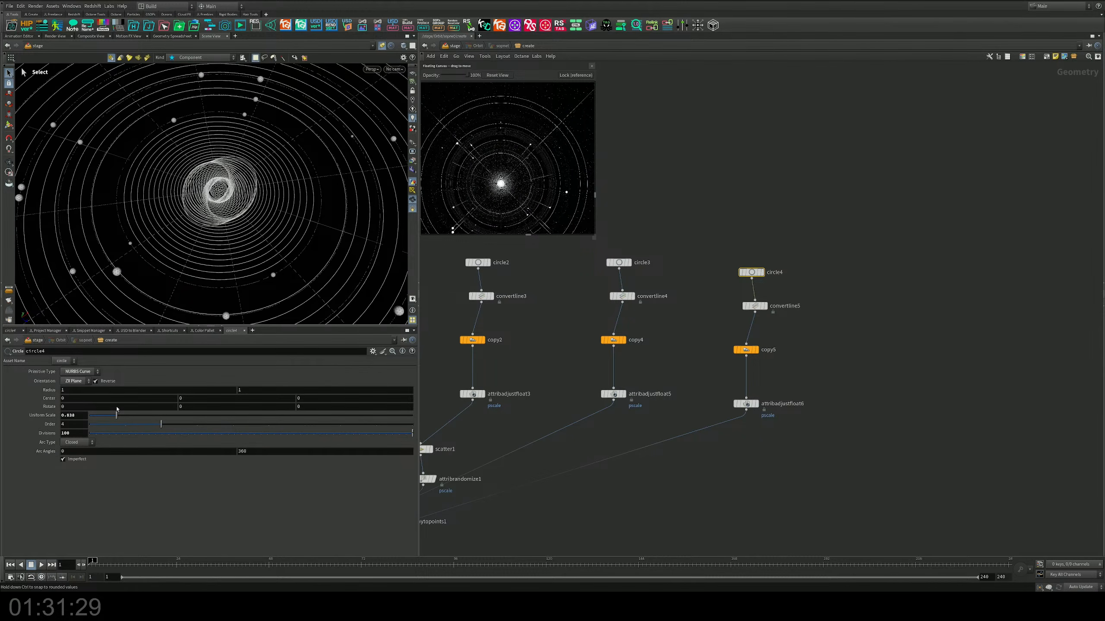
pyautogui.moveTo(79, 415); pyautogui.dragTo(79, 456, button='middle')
pyautogui.moveTo(146, 468); pyautogui.dragTo(2, 464, button='middle')
pyautogui.press('space')
pyautogui.scroll(-5, 319, 214)
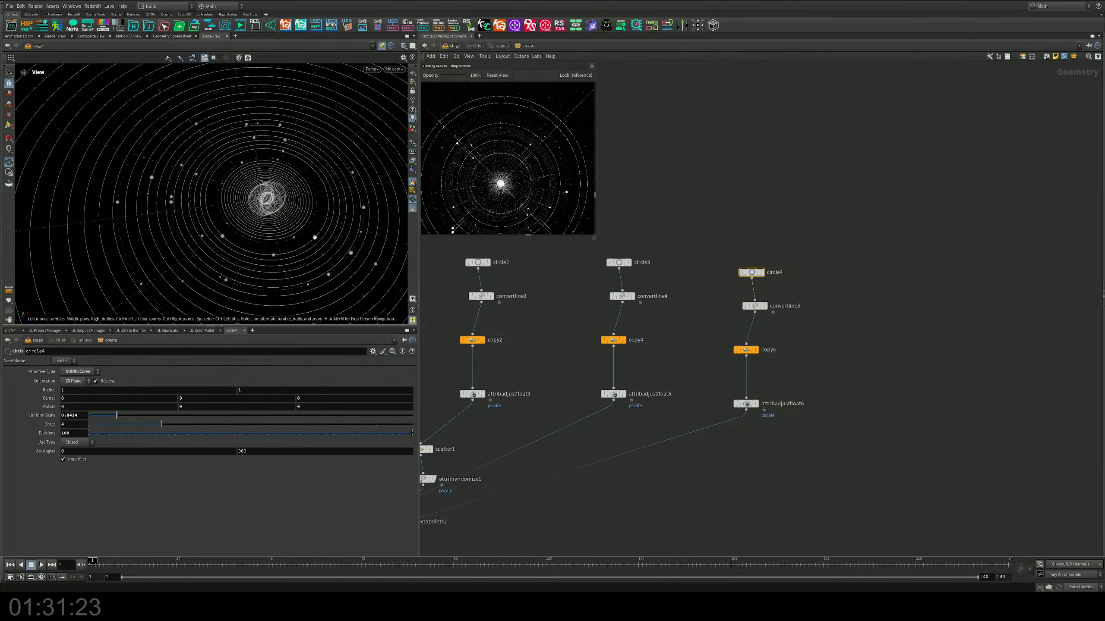
pyautogui.moveTo(323, 217); pyautogui.dragTo(285, 213)
# Step: Set copy5's uniform scale to 1.012 to pack its rings into a dense band, and inspect the band from several angles
pyautogui.moveTo(757, 350); pyautogui.dragTo(758, 351)
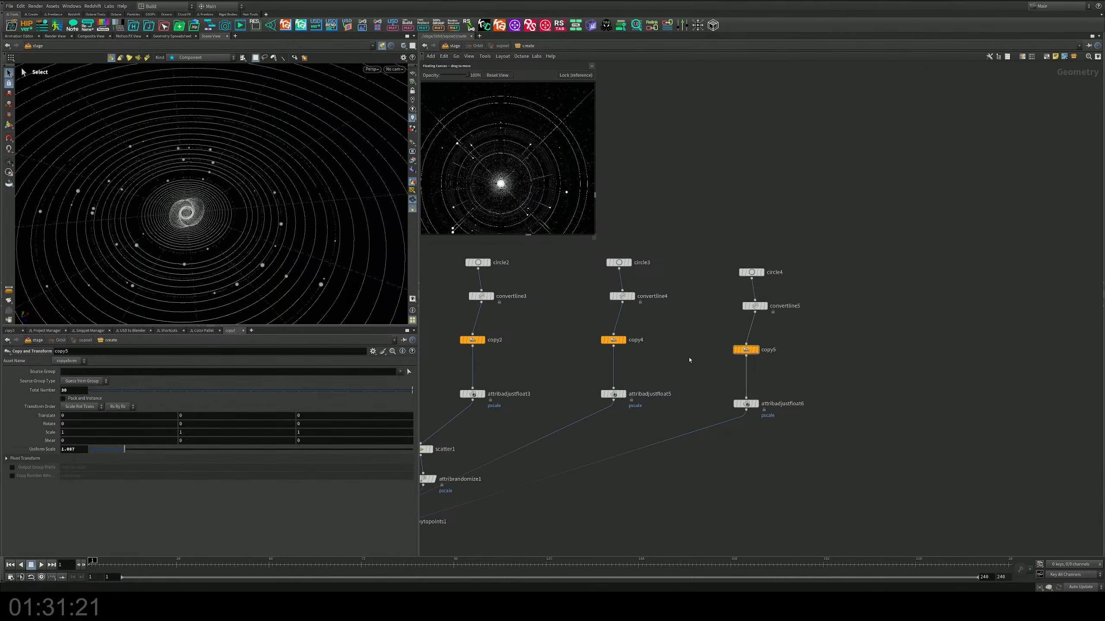
pyautogui.moveTo(123, 453); pyautogui.dragTo(123, 451)
pyautogui.moveTo(76, 451); pyautogui.dragTo(28, 467, button='middle')
pyautogui.keyDown('alt'); pyautogui.moveTo(237, 196); pyautogui.dragTo(243, 230); pyautogui.keyUp('alt')
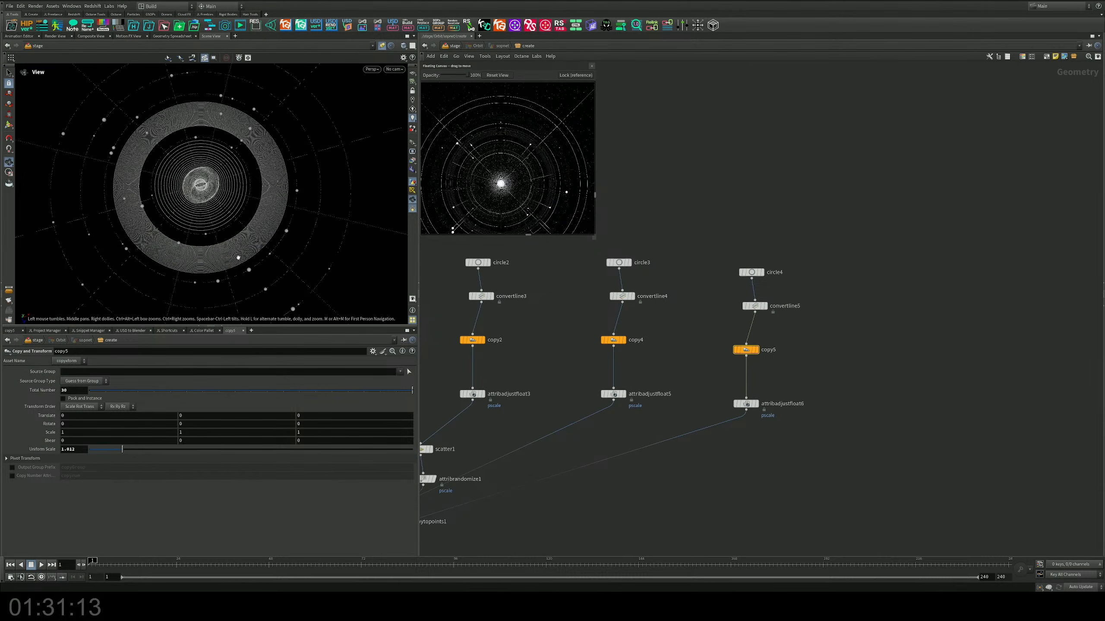
pyautogui.keyDown('alt'); pyautogui.moveTo(242, 230); pyautogui.dragTo(272, 237, button='right'); pyautogui.keyUp('alt')
pyautogui.keyDown('alt'); pyautogui.moveTo(272, 238); pyautogui.dragTo(275, 198); pyautogui.keyUp('alt')
pyautogui.keyDown('alt'); pyautogui.moveTo(276, 198); pyautogui.dragTo(333, 196, button='middle'); pyautogui.keyUp('alt')
pyautogui.keyDown('alt'); pyautogui.moveTo(333, 196); pyautogui.dragTo(335, 167); pyautogui.keyUp('alt')
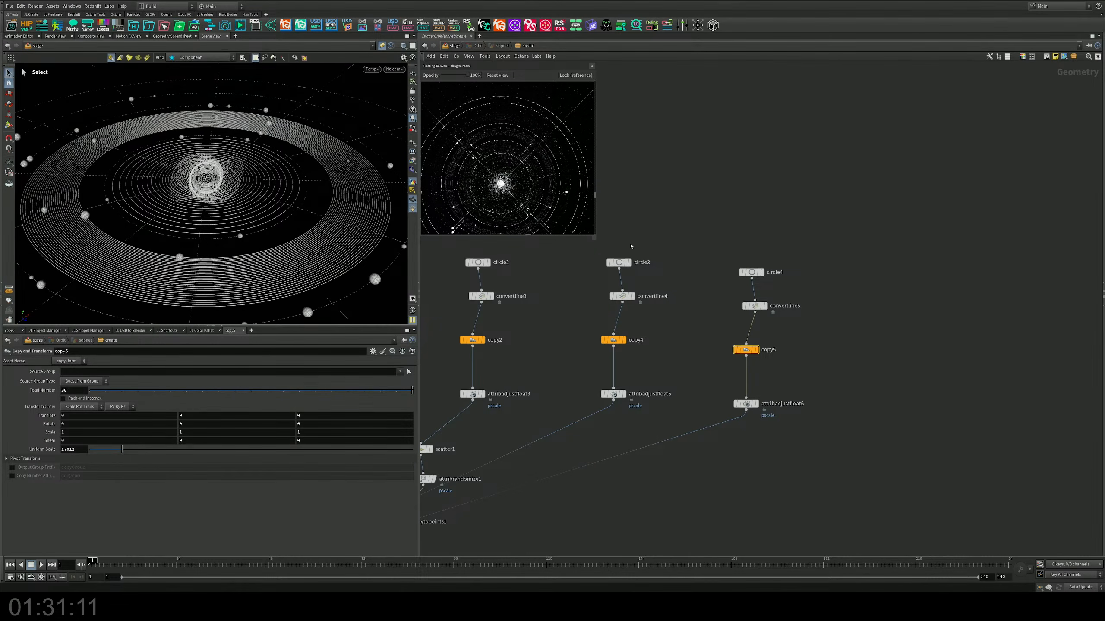
# Step: Thin the outer ring band by setting attribadjustfloat6's pscale constant value to 0.0001, and save the scene
pyautogui.moveTo(779, 375); pyautogui.dragTo(710, 416)
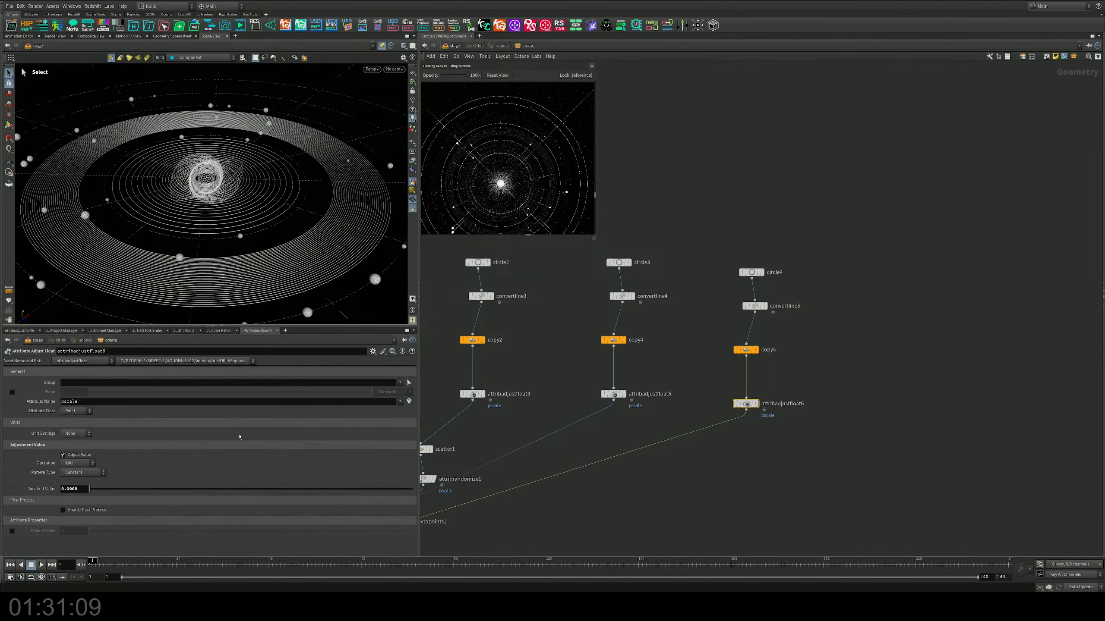
pyautogui.moveTo(79, 497)
pyautogui.mouseDown(button='middle')
pyautogui.moveTo(85, 531)
pyautogui.moveTo(55, 535)
pyautogui.moveTo(74, 534)
pyautogui.moveTo(87, 489)
pyautogui.mouseUp(button='middle')
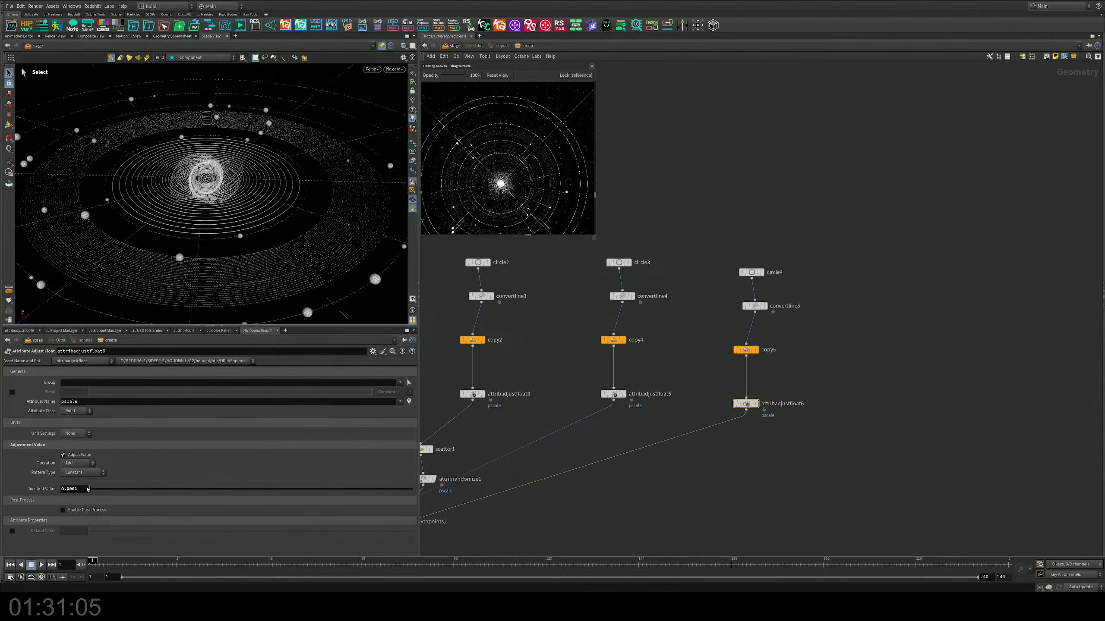
pyautogui.click(765, 182)
pyautogui.keyDown('alt'); pyautogui.moveTo(218, 161); pyautogui.dragTo(281, 213); pyautogui.keyUp('alt')
pyautogui.scroll(-3, 209, 228)
pyautogui.press('s')
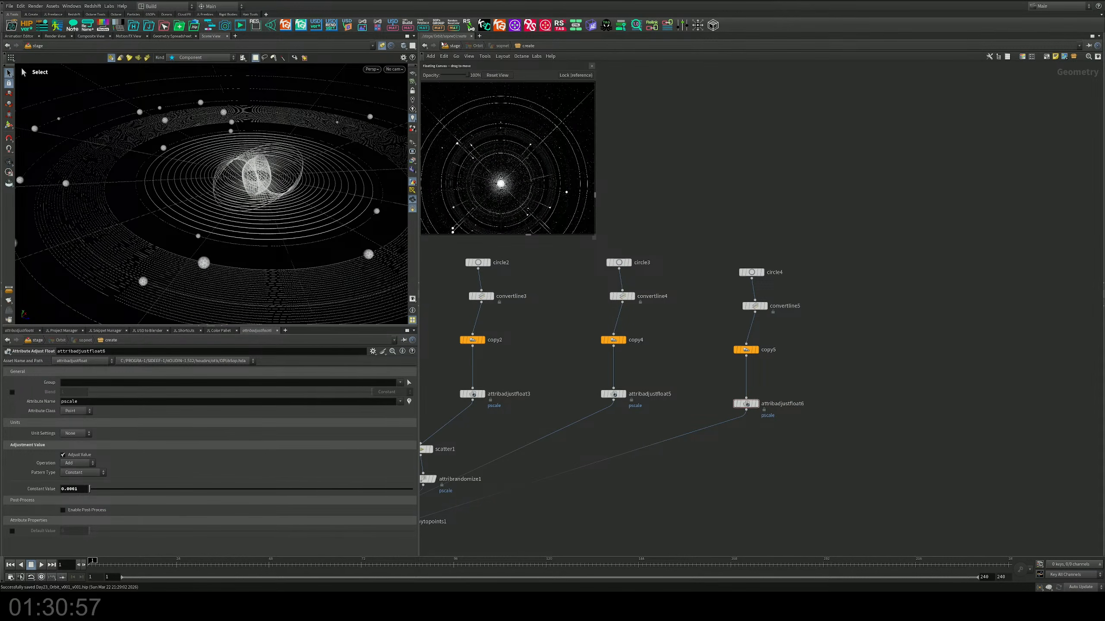
# Step: Insert a copy of convertline1 between sphere2 and transform1 in the Orbit network
pyautogui.click(449, 45)
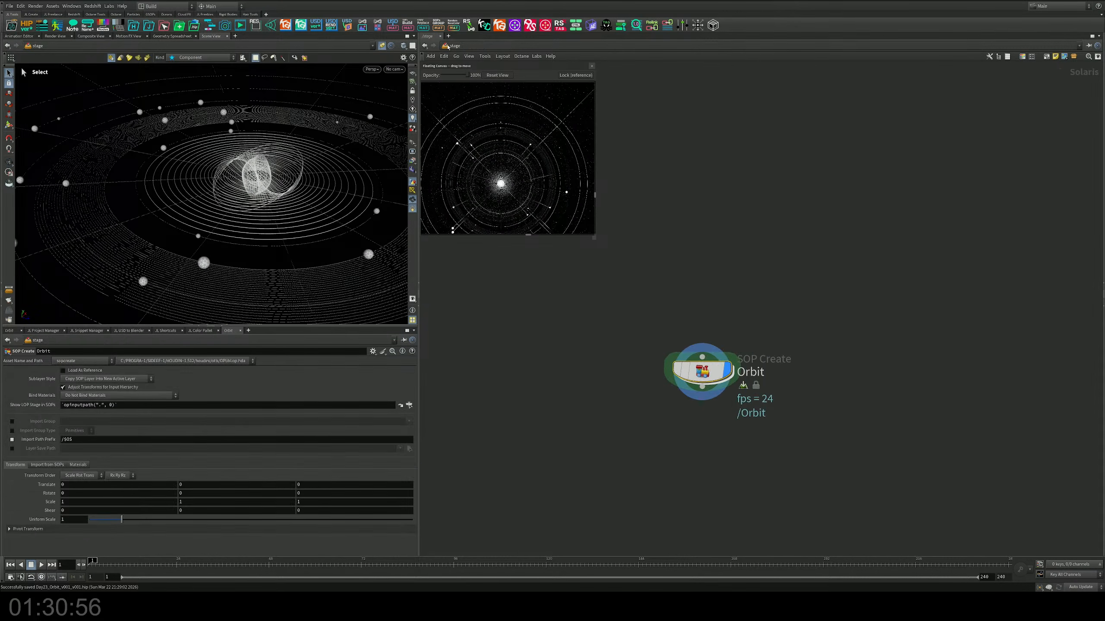
pyautogui.doubleClick(682, 356)
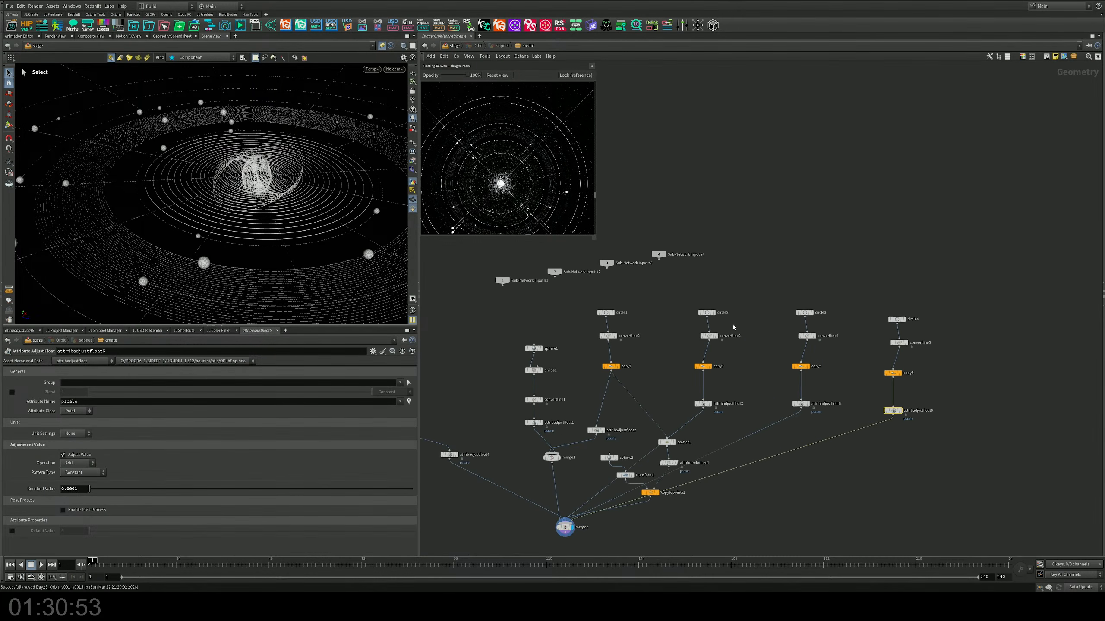
pyautogui.scroll(3, 623, 327)
pyautogui.moveTo(639, 354); pyautogui.dragTo(794, 273, button='middle')
pyautogui.scroll(-2, 729, 308)
pyautogui.moveTo(509, 325); pyautogui.dragTo(573, 300, button='middle')
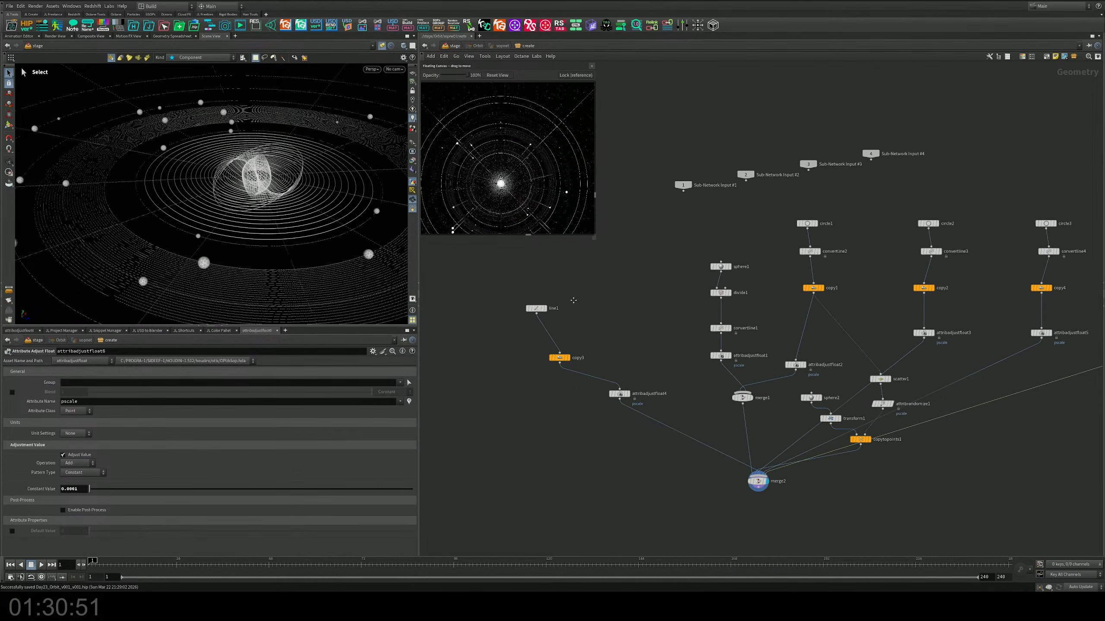
pyautogui.moveTo(792, 341); pyautogui.dragTo(695, 309, button='middle')
pyautogui.scroll(2, 695, 309)
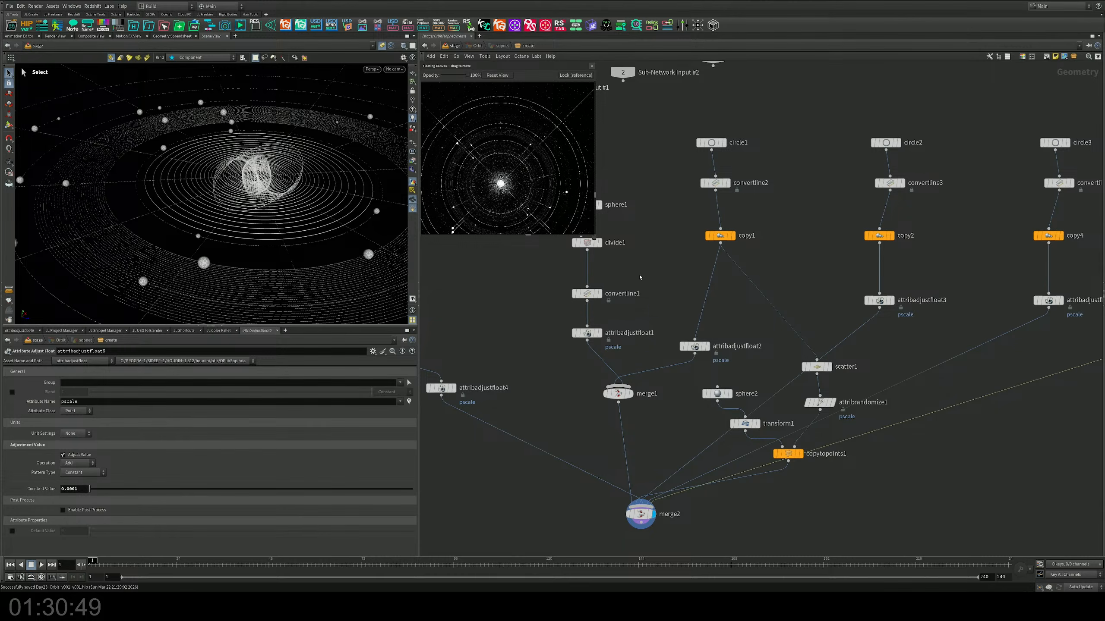
pyautogui.keyDown('alt'); pyautogui.moveTo(590, 296); pyautogui.dragTo(705, 416); pyautogui.keyUp('alt')
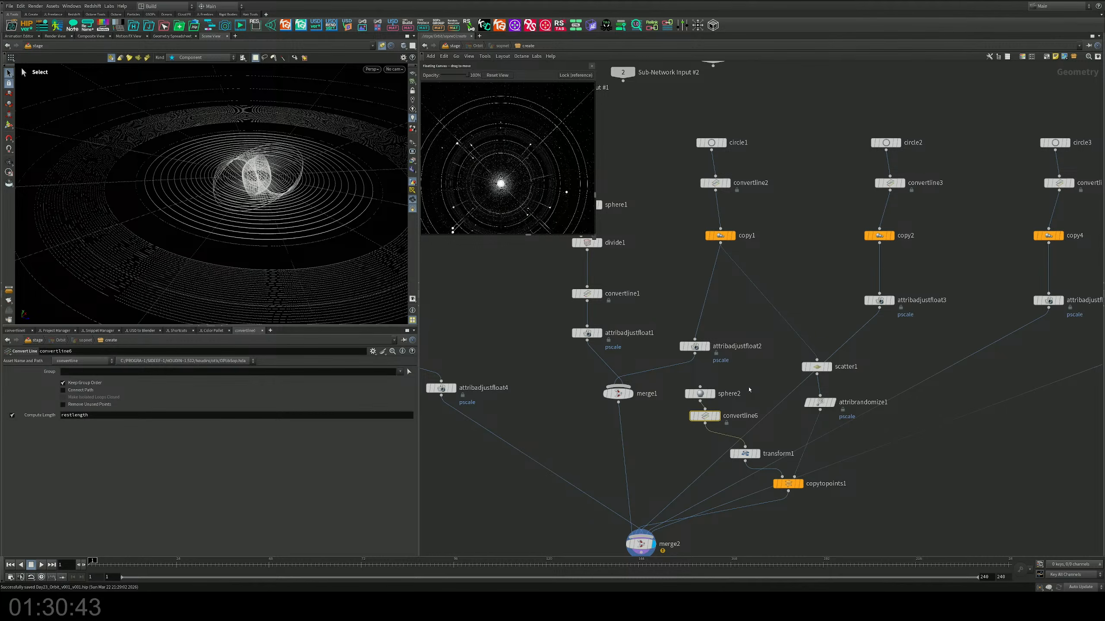
pyautogui.moveTo(815, 407); pyautogui.dragTo(766, 402, button='middle')
pyautogui.moveTo(766, 401)
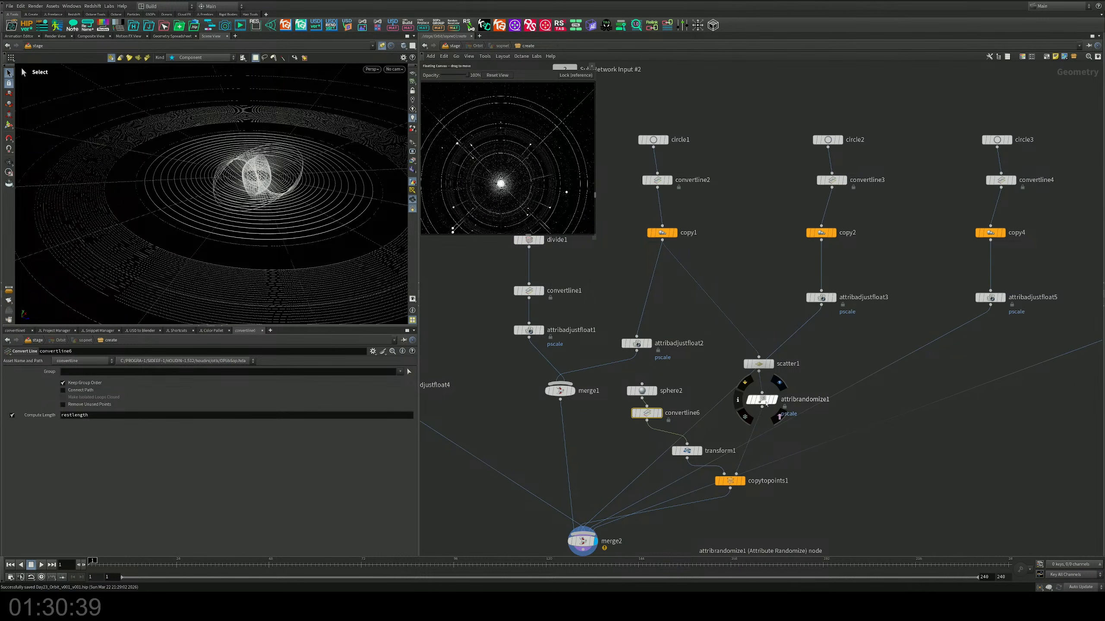
pyautogui.click(765, 403)
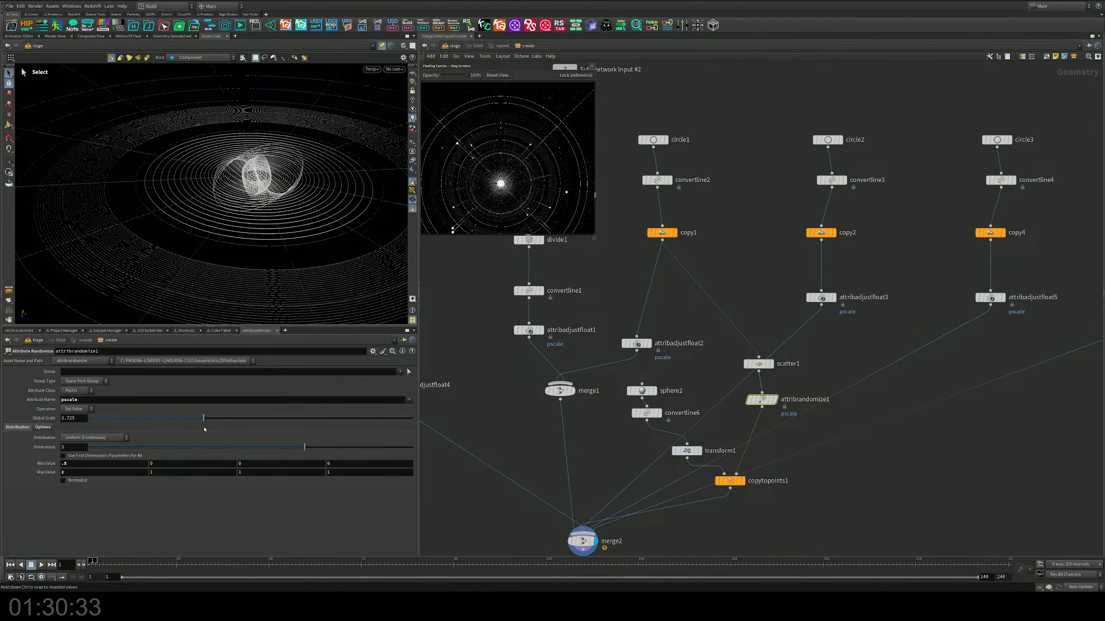
pyautogui.moveTo(204, 430); pyautogui.dragTo(281, 427)
pyautogui.hotkey('ctrl', 'z')
# Step: Display only copytopoints1's output in the viewport and examine the scattered wireframe planets
pyautogui.keyDown('alt'); pyautogui.moveTo(261, 274); pyautogui.dragTo(129, 200, button='right'); pyautogui.keyUp('alt')
pyautogui.keyDown('alt'); pyautogui.moveTo(128, 199); pyautogui.dragTo(269, 204); pyautogui.keyUp('alt')
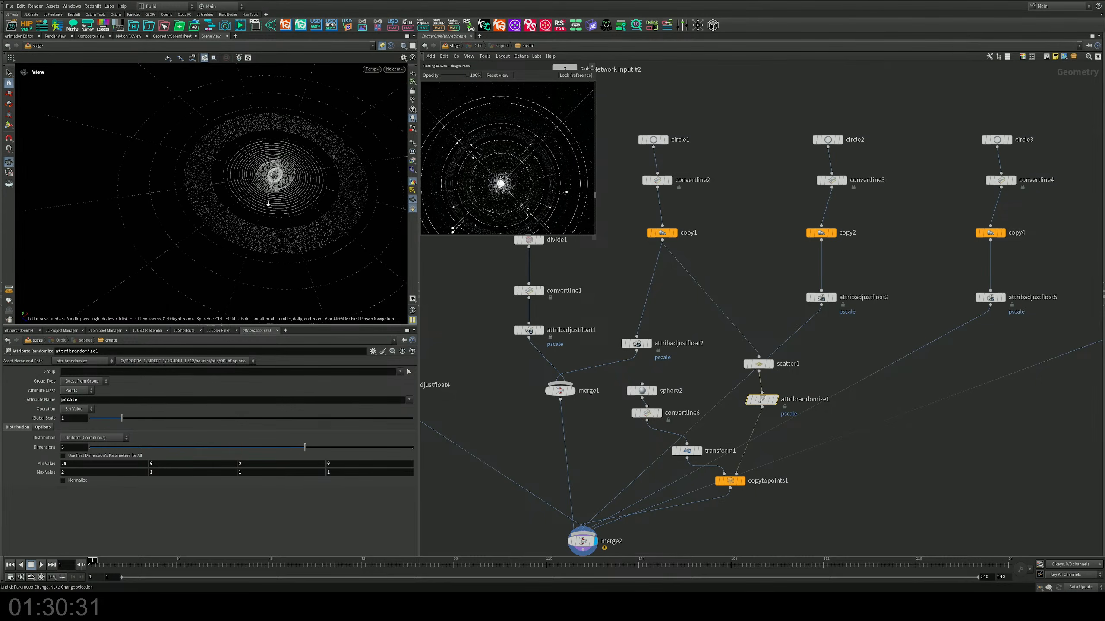
pyautogui.keyDown('alt'); pyautogui.moveTo(269, 204); pyautogui.dragTo(405, 296, button='right'); pyautogui.keyUp('alt')
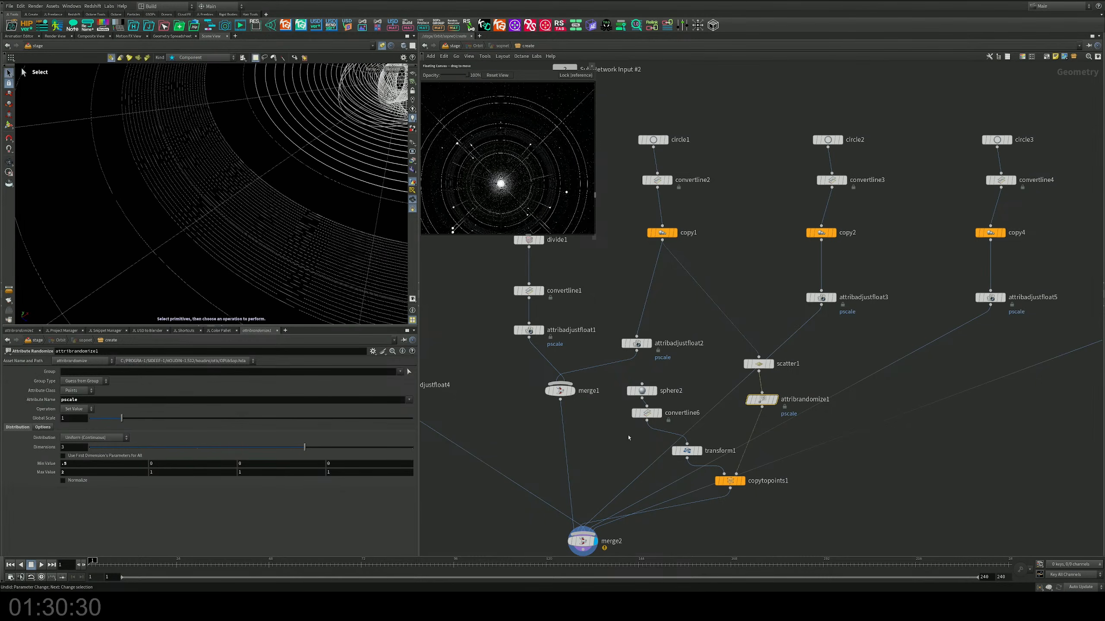
pyautogui.click(384, 46)
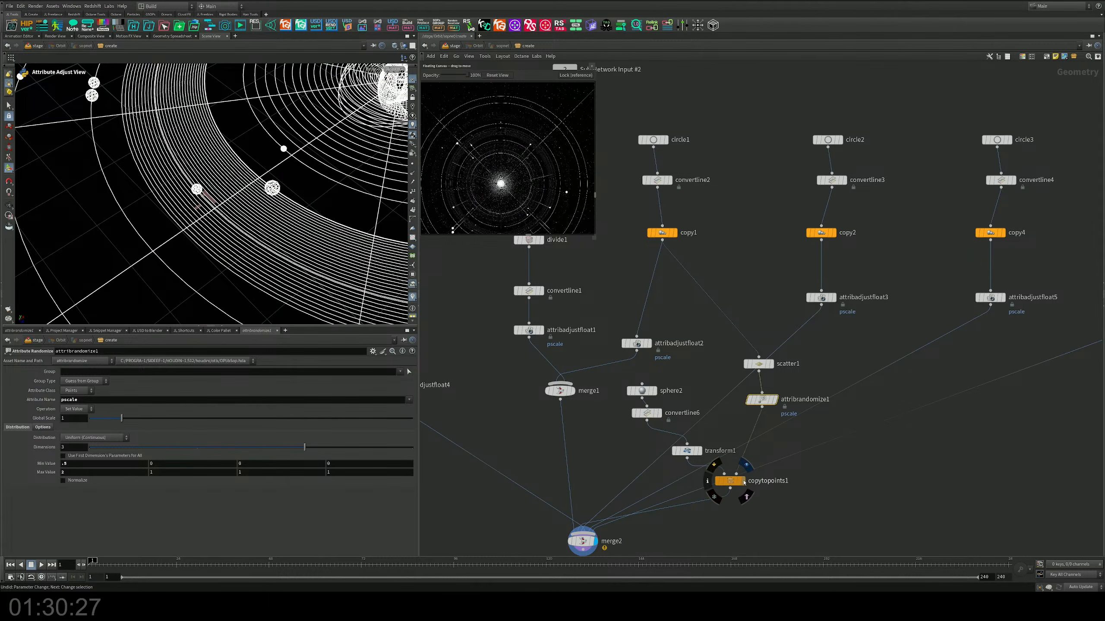
pyautogui.click(743, 482)
pyautogui.keyDown('alt'); pyautogui.moveTo(235, 244); pyautogui.dragTo(251, 202); pyautogui.keyUp('alt')
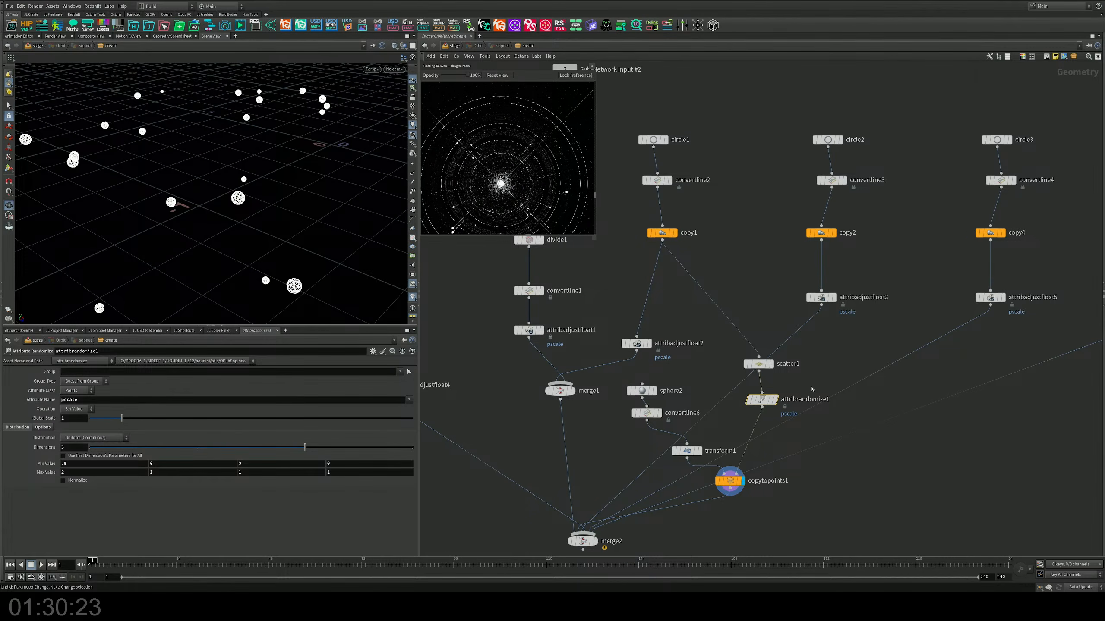
pyautogui.moveTo(801, 380); pyautogui.dragTo(803, 365, button='middle')
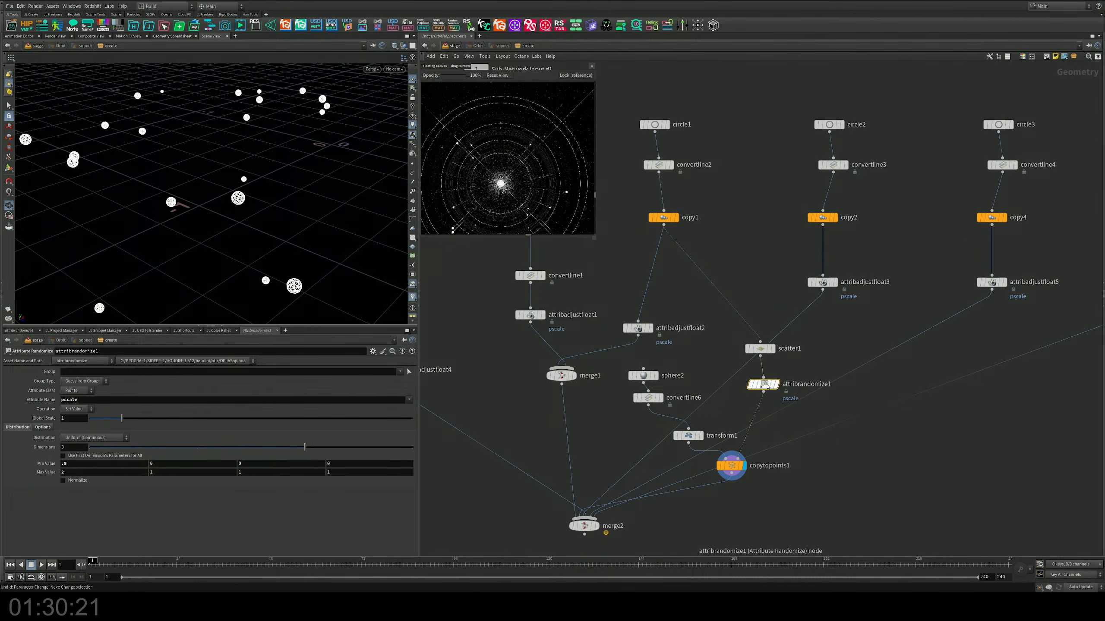
pyautogui.moveTo(764, 386)
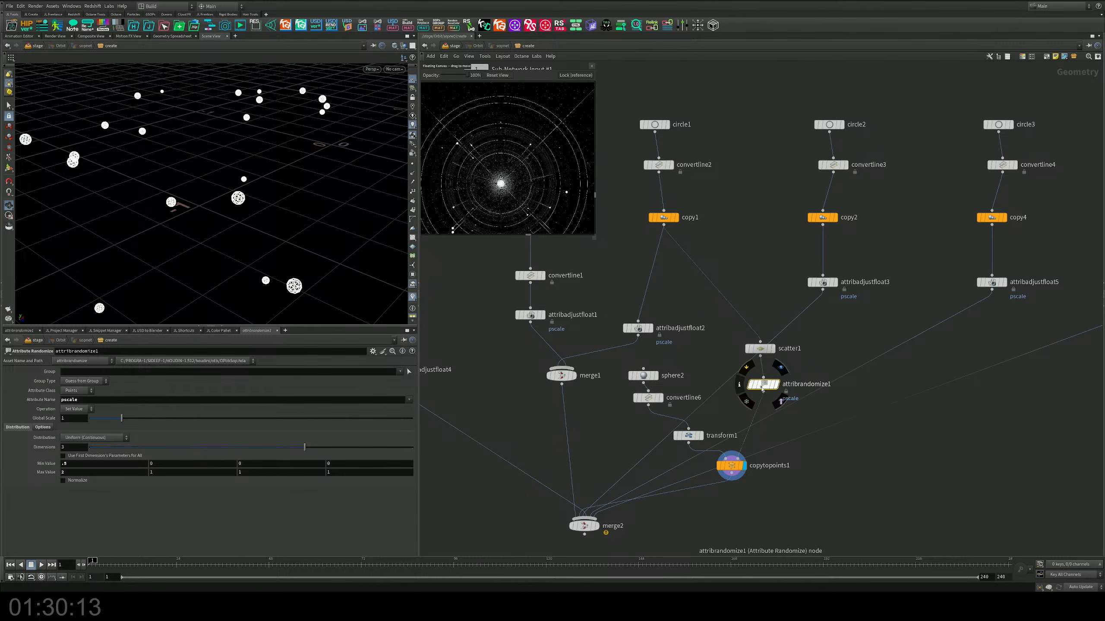
pyautogui.keyDown('alt'); pyautogui.moveTo(766, 390); pyautogui.dragTo(648, 423); pyautogui.keyUp('alt')
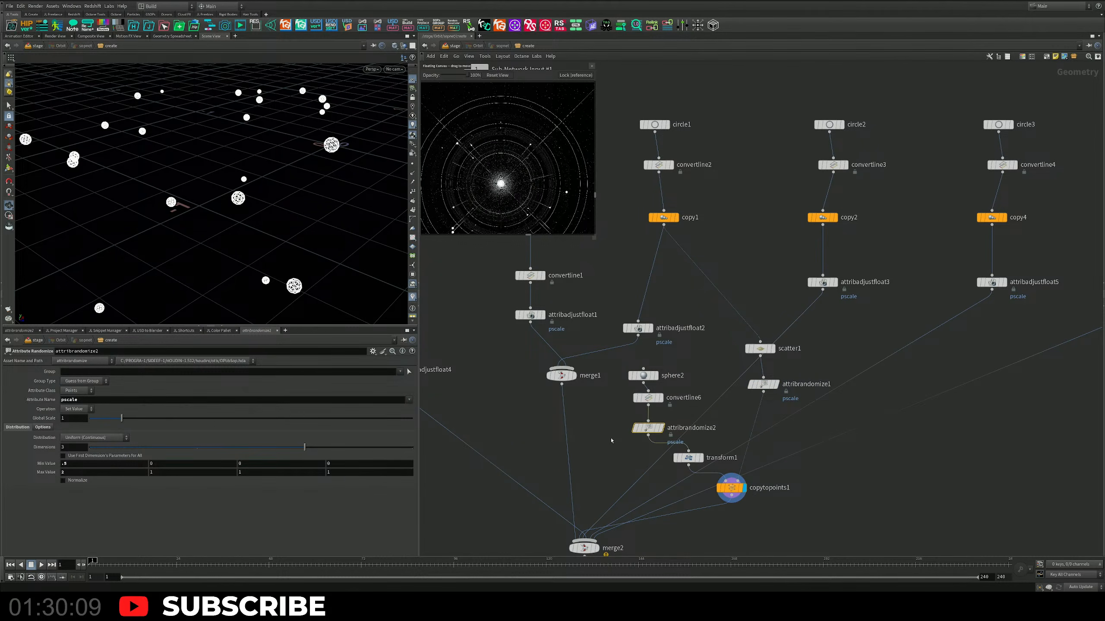
pyautogui.press('Delete')
# Step: Insert a copy of attribadjustfloat1 between convertline6 and transform1, and set merge2 as the displayed node
pyautogui.keyDown('alt'); pyautogui.moveTo(530, 315); pyautogui.dragTo(657, 426); pyautogui.keyUp('alt')
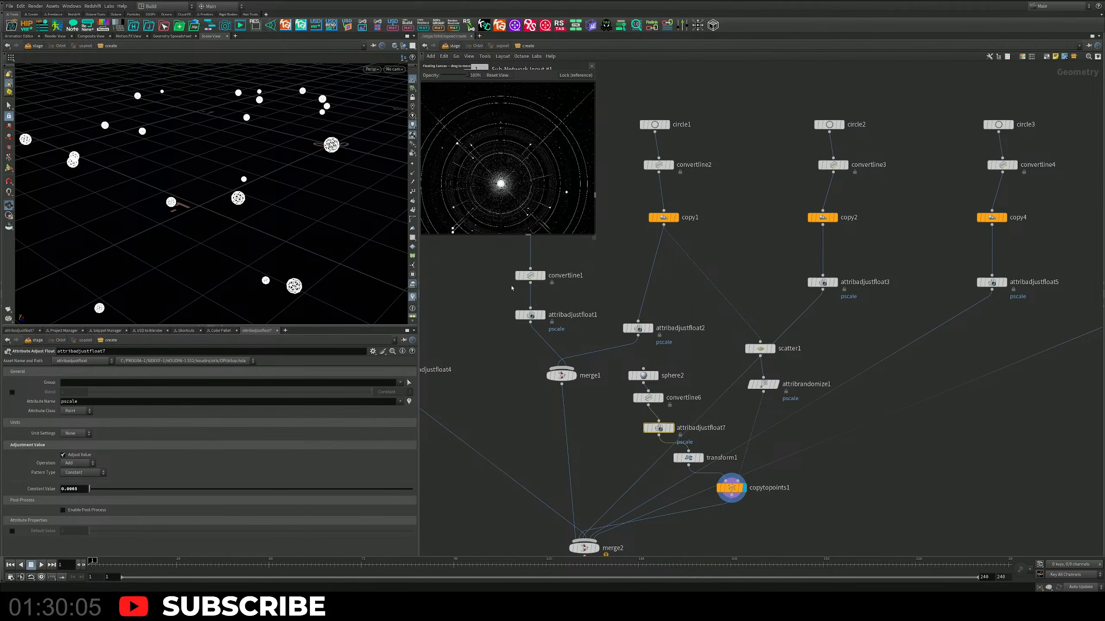
pyautogui.click(452, 45)
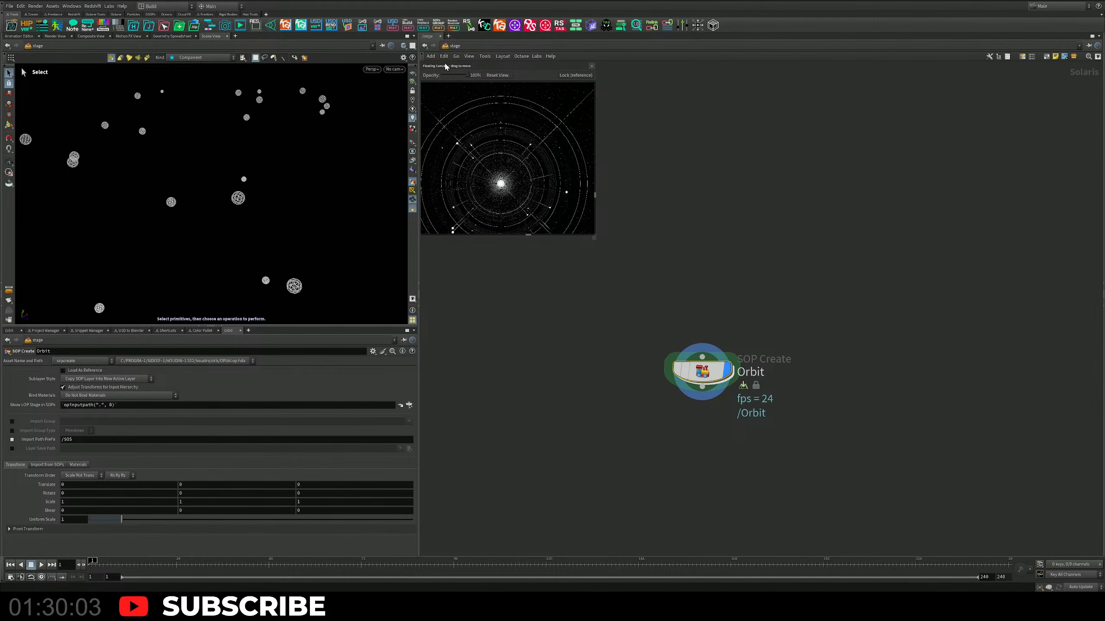
pyautogui.doubleClick(694, 356)
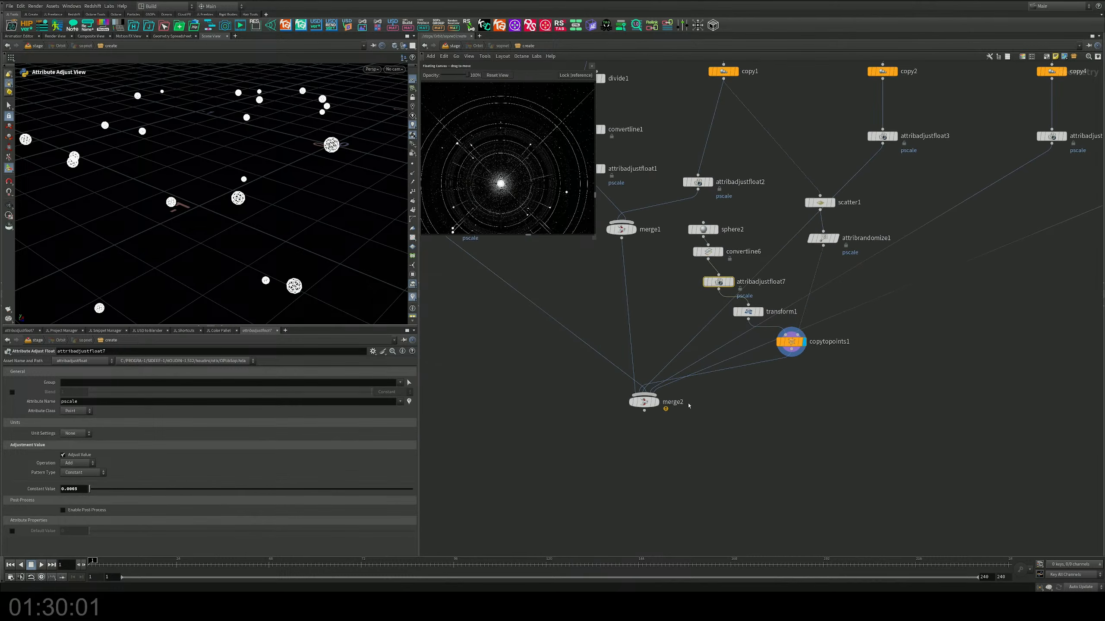
pyautogui.click(656, 402)
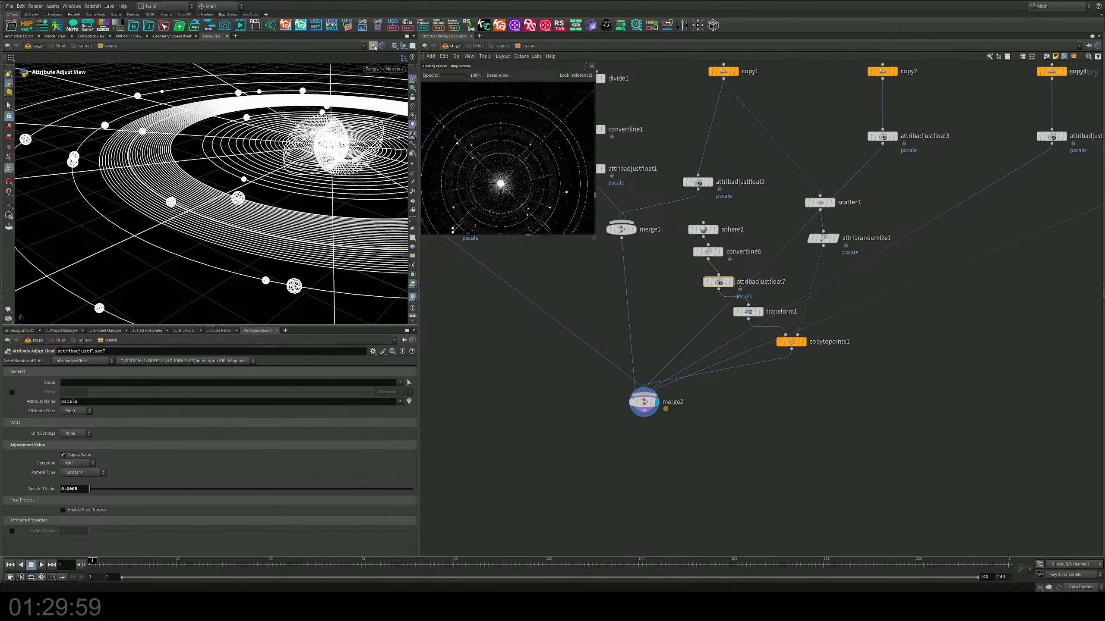
# Step: Return to the stage level and examine the planets and ring bands from above and from low angles
pyautogui.click(452, 45)
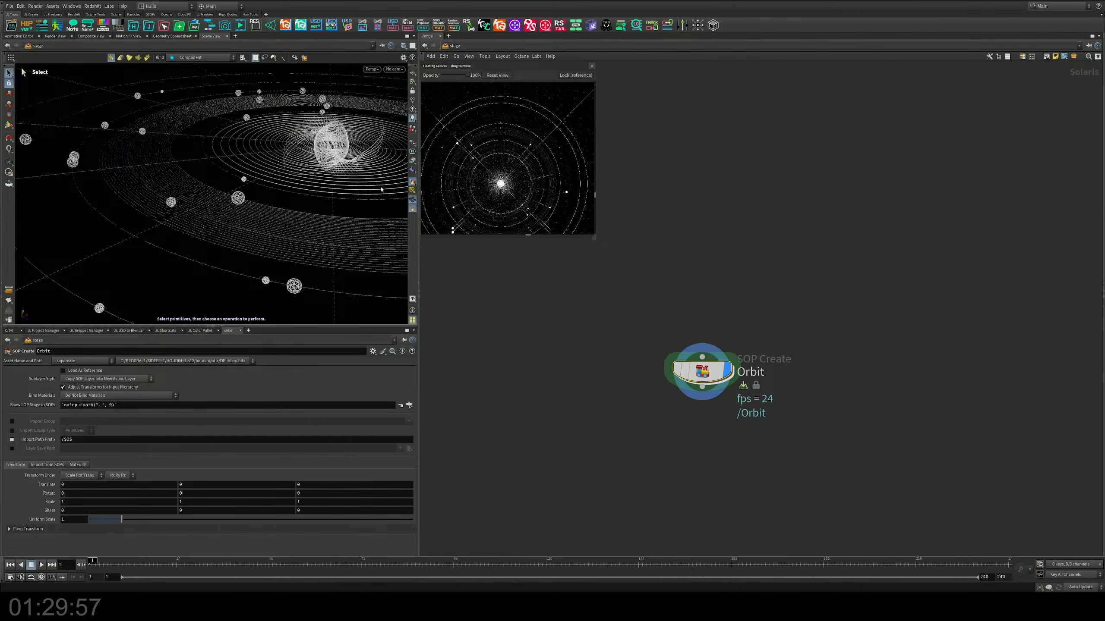
pyautogui.press('Escape')
pyautogui.moveTo(381, 189); pyautogui.dragTo(177, 225)
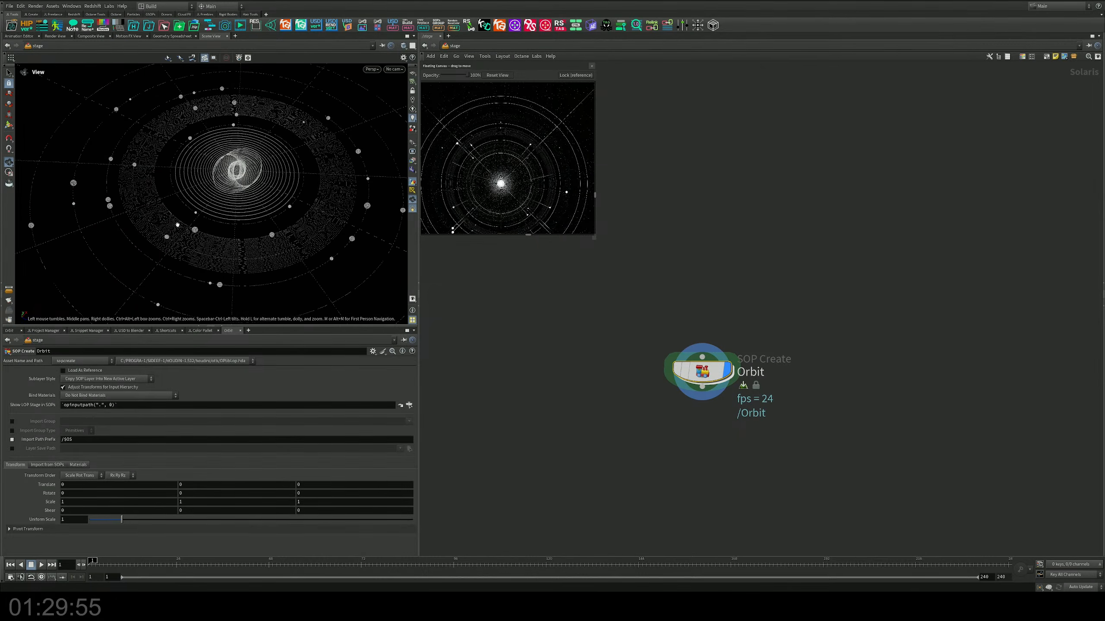
pyautogui.press('s')
pyautogui.keyDown('alt'); pyautogui.moveTo(263, 201); pyautogui.dragTo(257, 232, button='right'); pyautogui.keyUp('alt')
pyautogui.keyDown('alt'); pyautogui.moveTo(257, 233); pyautogui.dragTo(250, 192); pyautogui.keyUp('alt')
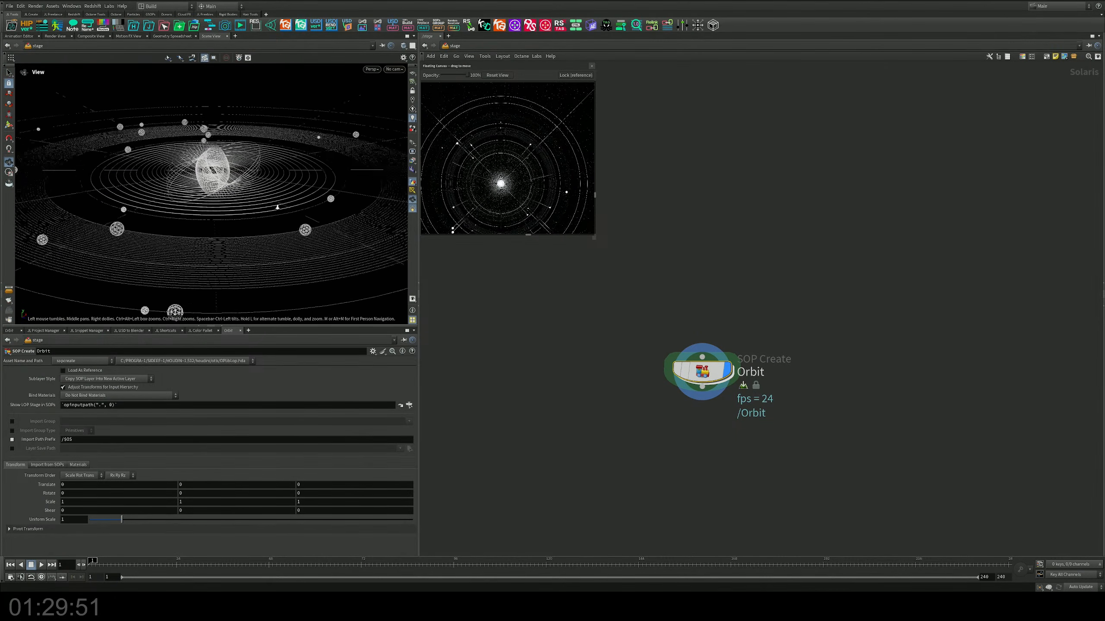
pyautogui.keyDown('alt'); pyautogui.moveTo(191, 230); pyautogui.dragTo(211, 227, button='right'); pyautogui.keyUp('alt')
pyautogui.keyDown('alt'); pyautogui.moveTo(211, 227); pyautogui.dragTo(270, 209, button='middle'); pyautogui.keyUp('alt')
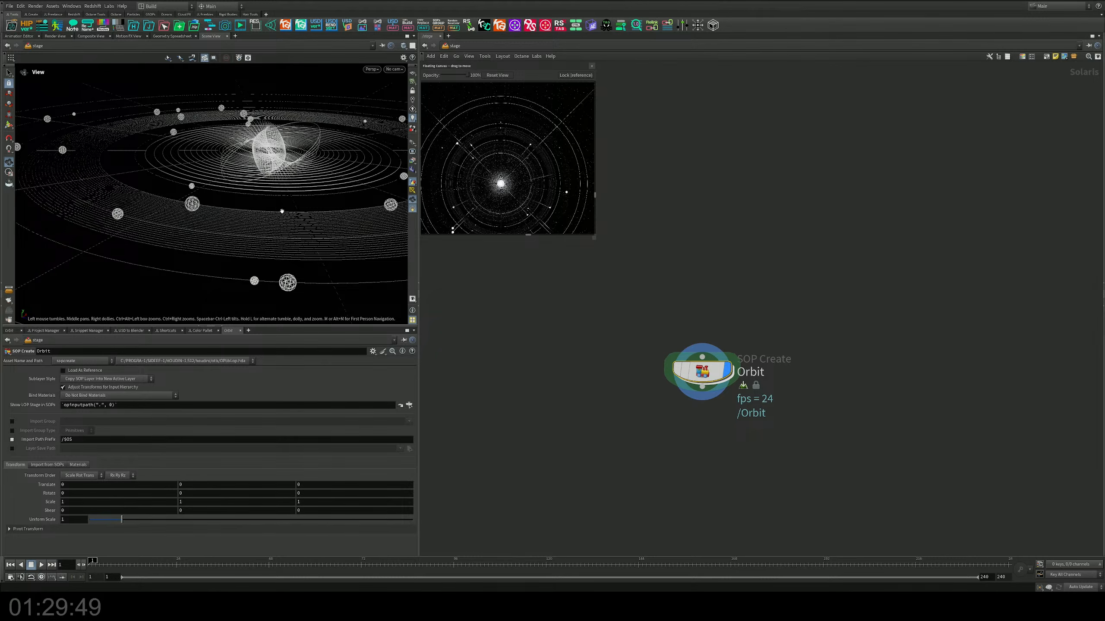
pyautogui.press('s')
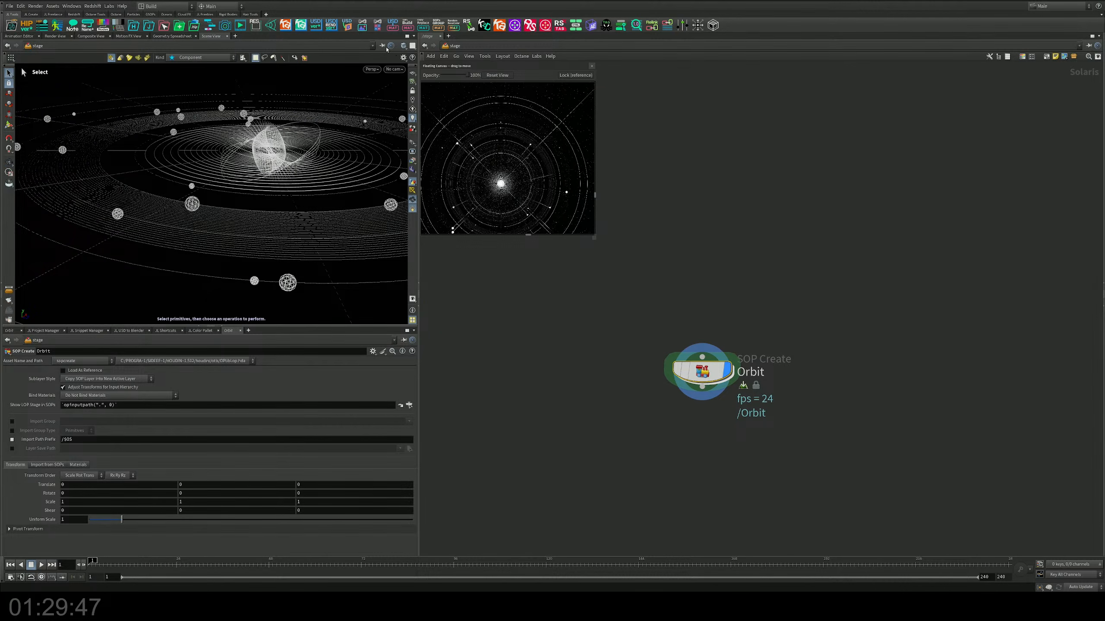
# Step: Thin the planets' wireframe lines by setting attribadjustfloat7's pscale constant value to 0.0001 inside the Orbit network
pyautogui.doubleClick(694, 380)
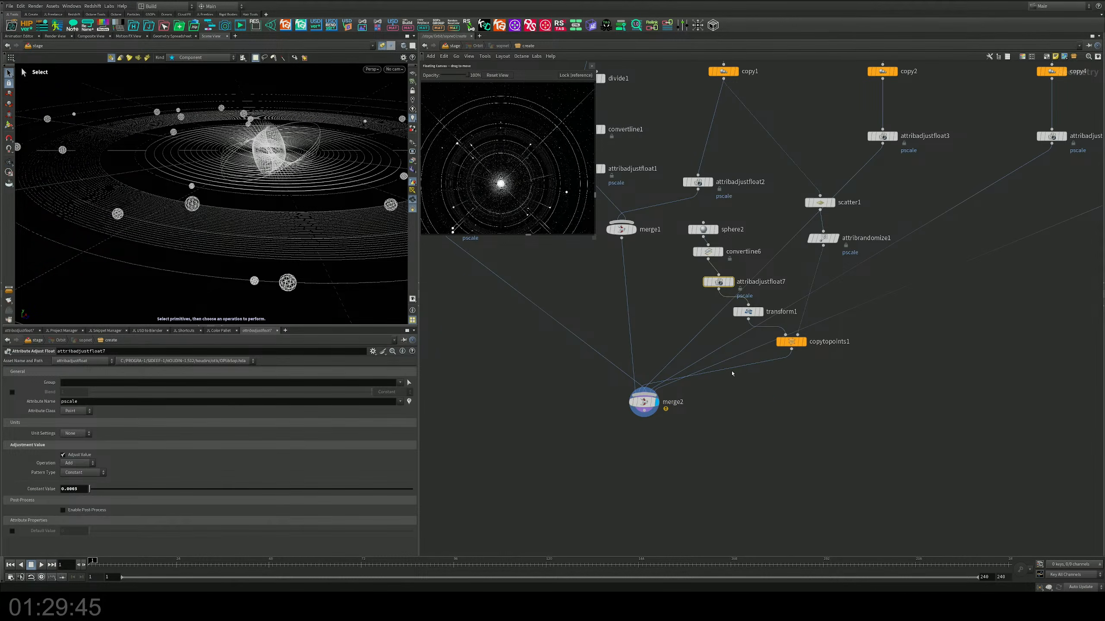
pyautogui.scroll(5, 731, 374)
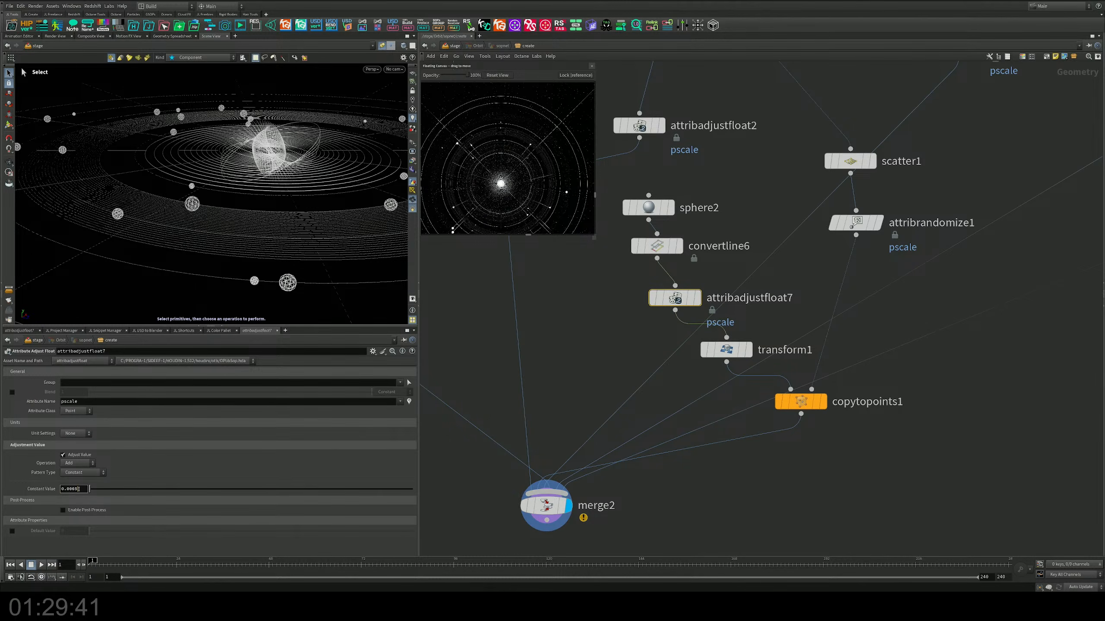
pyautogui.press('BackSpace')
pyautogui.write('2')
pyautogui.press('Return')
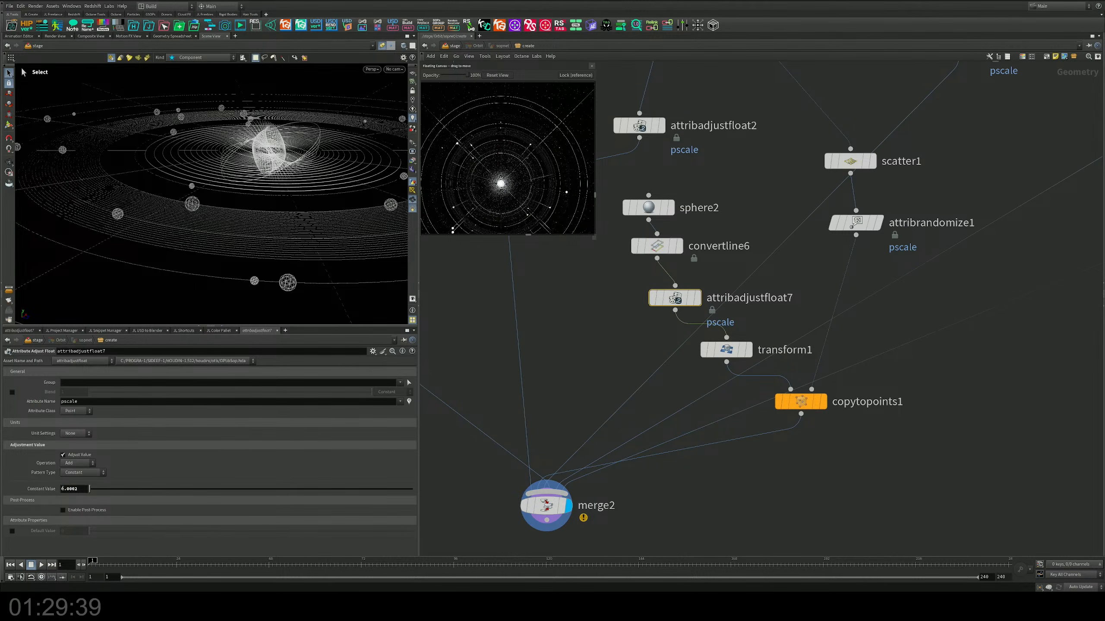
pyautogui.press('BackSpace')
pyautogui.write('1')
pyautogui.press('Return')
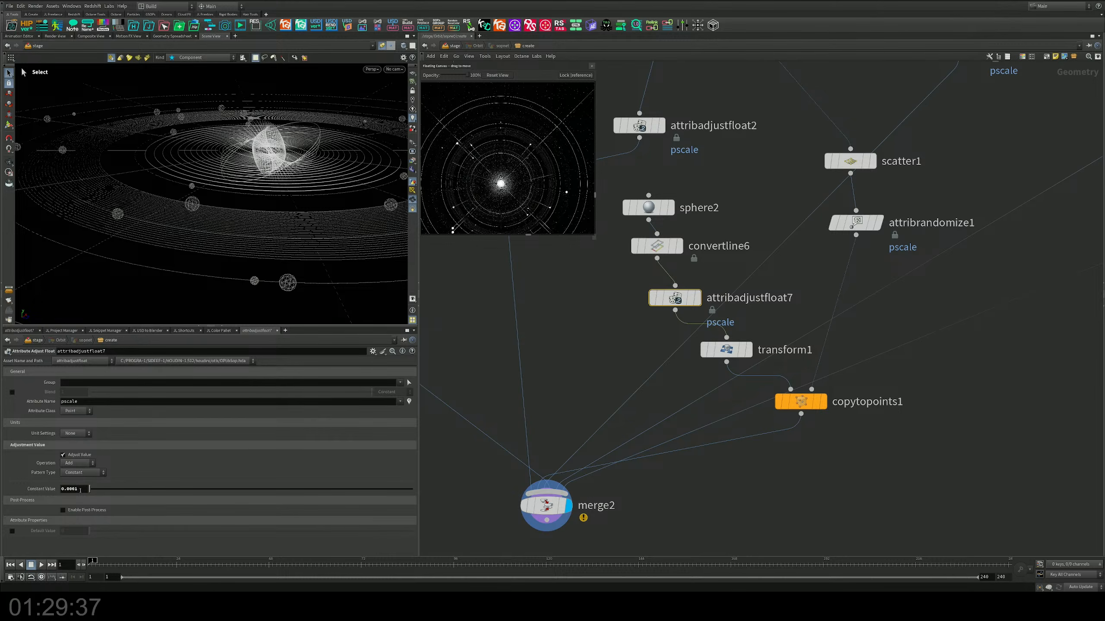
# Step: Inspect the whole orbit scene with the thinner planets from several angles and save the scene
pyautogui.keyDown('alt'); pyautogui.moveTo(326, 225); pyautogui.dragTo(221, 217, button='right'); pyautogui.keyUp('alt')
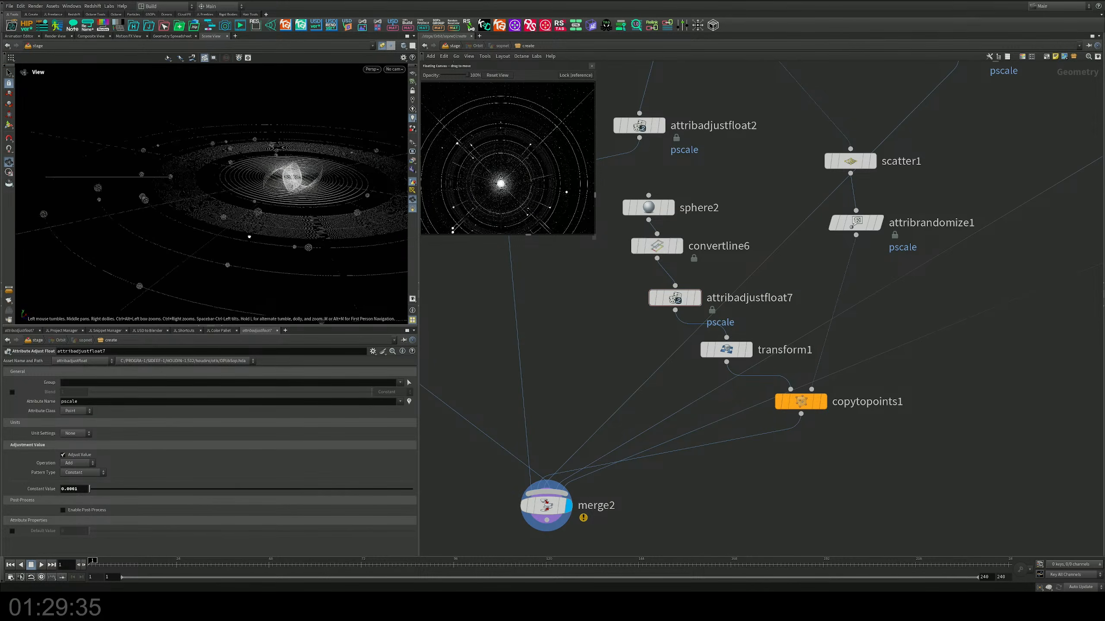
pyautogui.keyDown('alt'); pyautogui.moveTo(222, 217); pyautogui.dragTo(241, 237); pyautogui.keyUp('alt')
pyautogui.keyDown('alt'); pyautogui.moveTo(242, 238); pyautogui.dragTo(174, 256, button='middle'); pyautogui.keyUp('alt')
pyautogui.keyDown('alt'); pyautogui.moveTo(173, 257); pyautogui.dragTo(139, 261, button='right'); pyautogui.keyUp('alt')
pyautogui.keyDown('alt'); pyautogui.moveTo(138, 261); pyautogui.dragTo(234, 216); pyautogui.keyUp('alt')
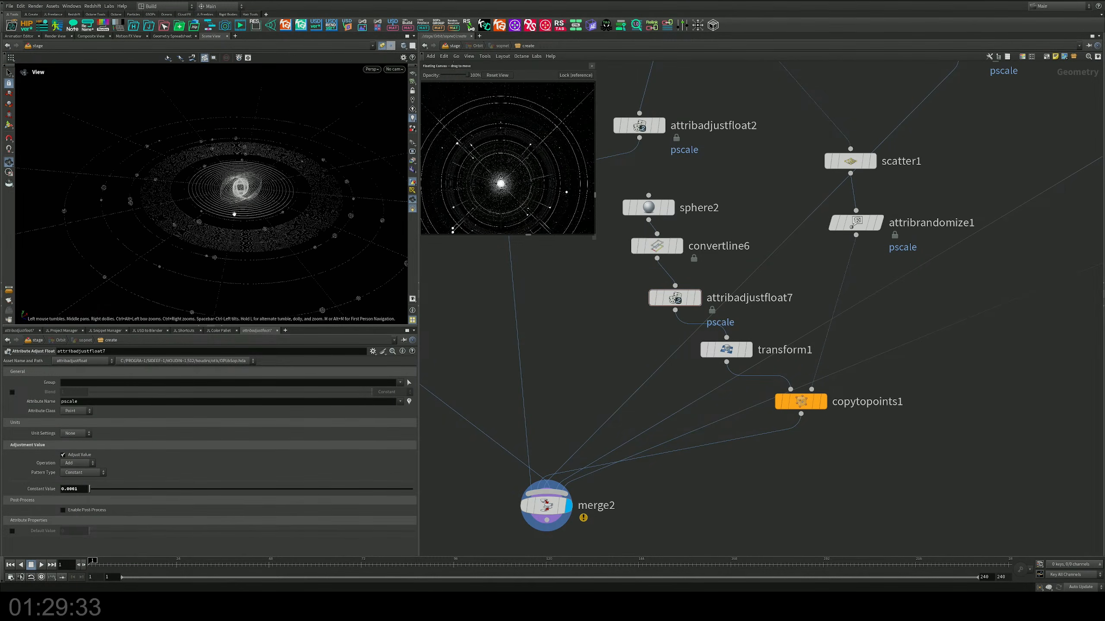
pyautogui.hotkey('ctrl', 's')
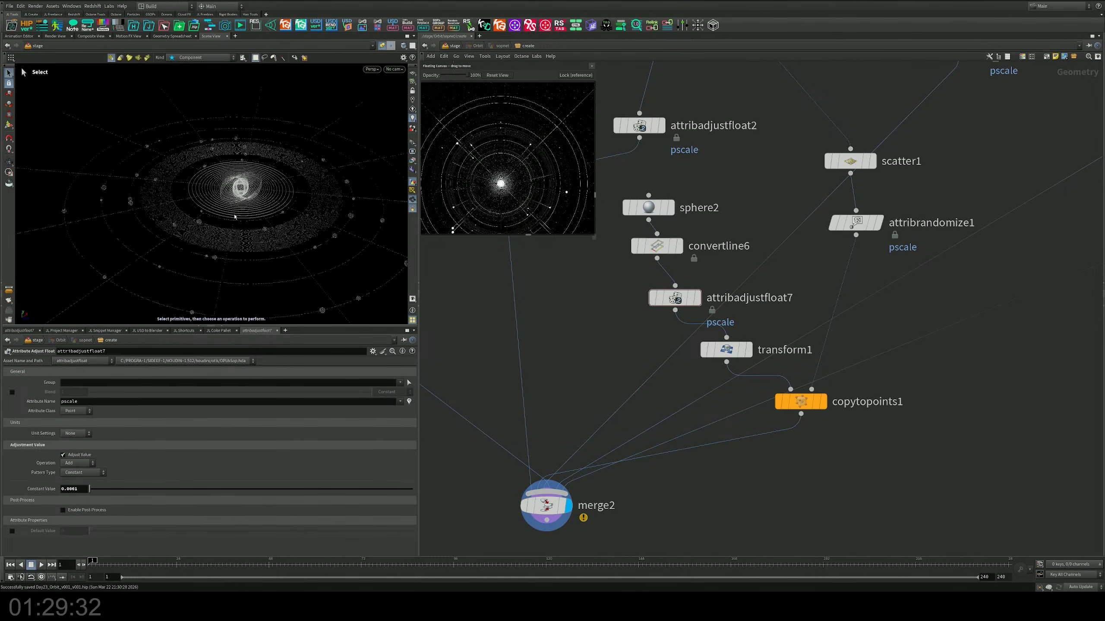
# Step: Add a Camera node at the stage level, connect Orbit's output to its input, and align it below Orbit
pyautogui.click(457, 46)
pyautogui.press('Tab')
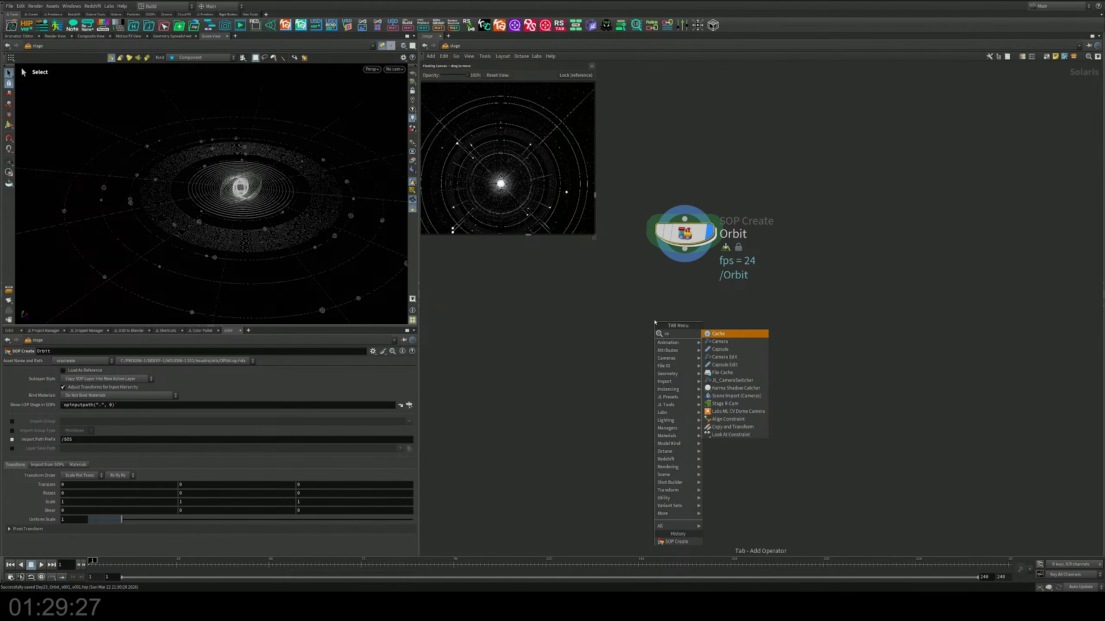
pyautogui.press('Down')
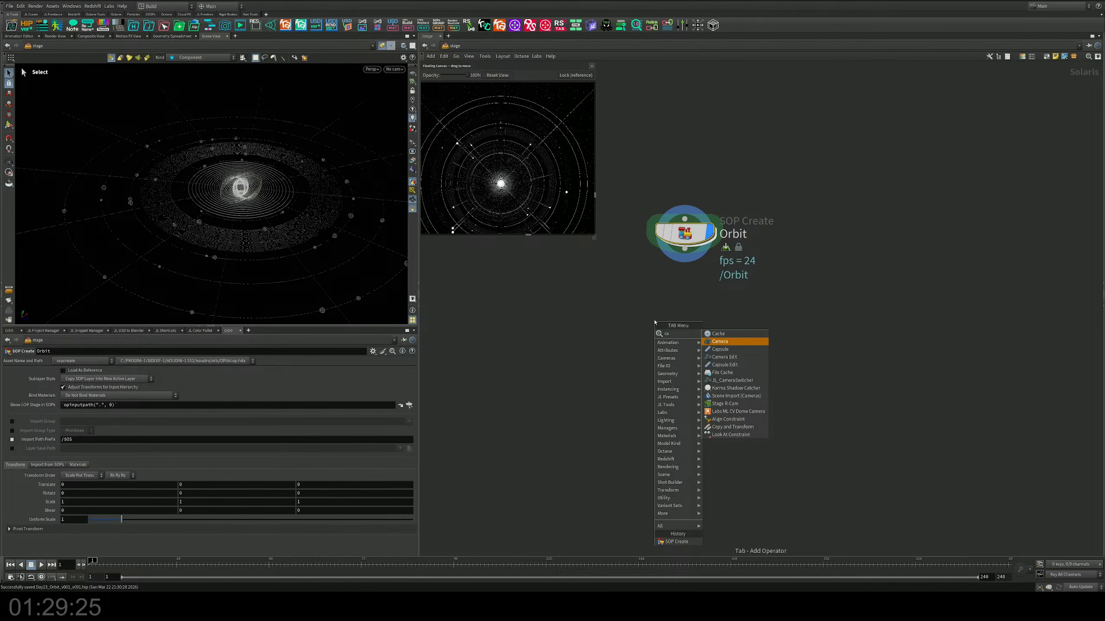
pyautogui.press('Return')
pyautogui.click(675, 298)
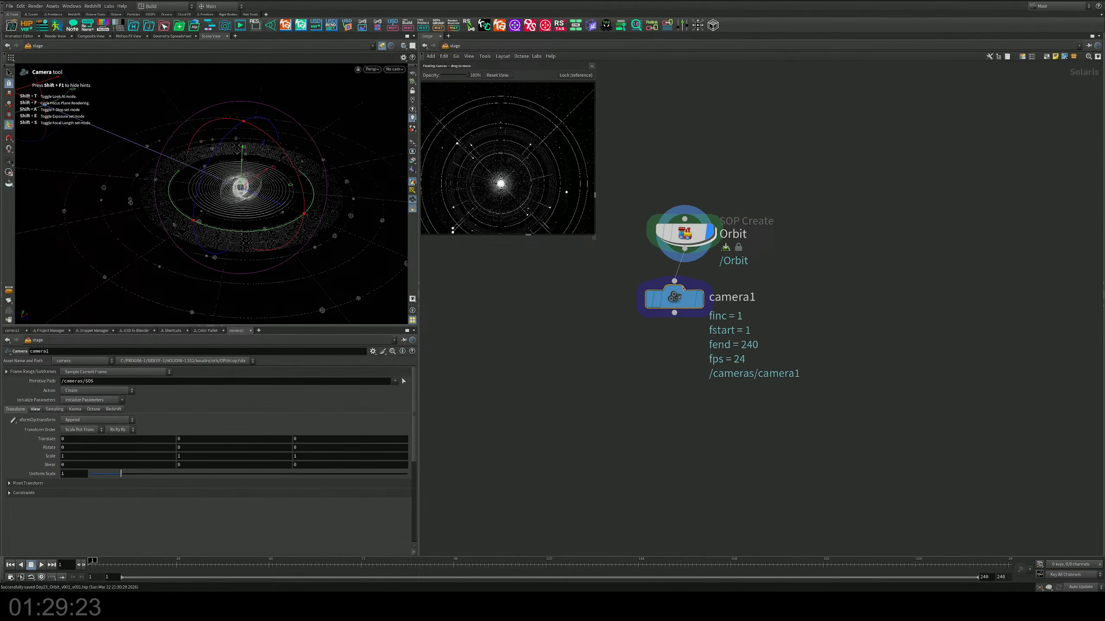
pyautogui.click(684, 249)
pyautogui.click(674, 281)
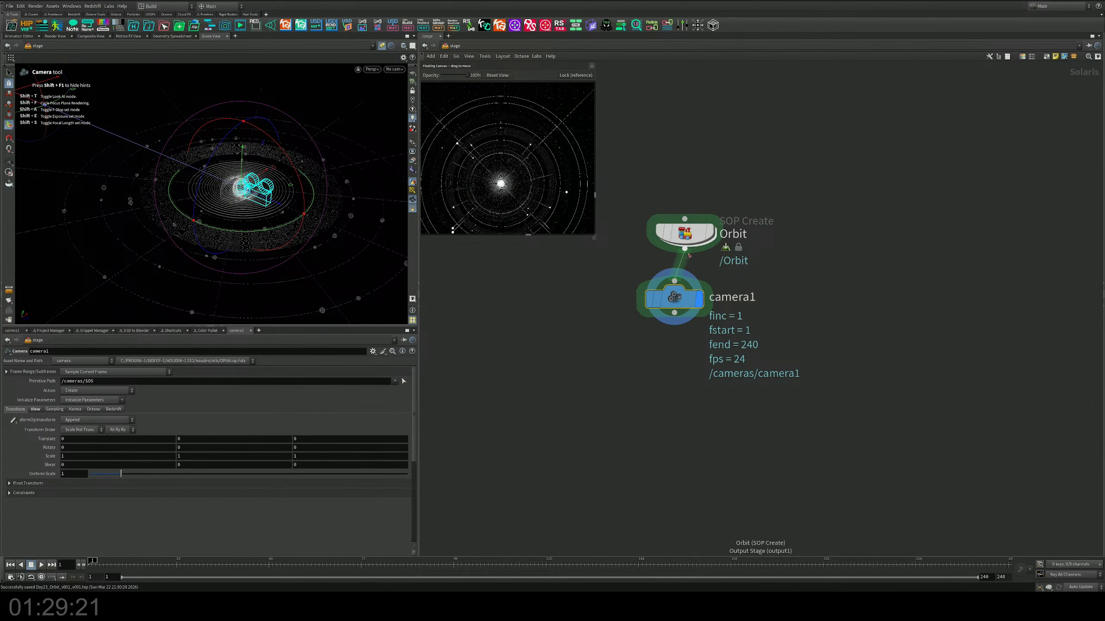
pyautogui.press('l')
# Step: Render the viewport with Karma CPU, look through camera1, and lock the camera to the view
pyautogui.click(372, 69)
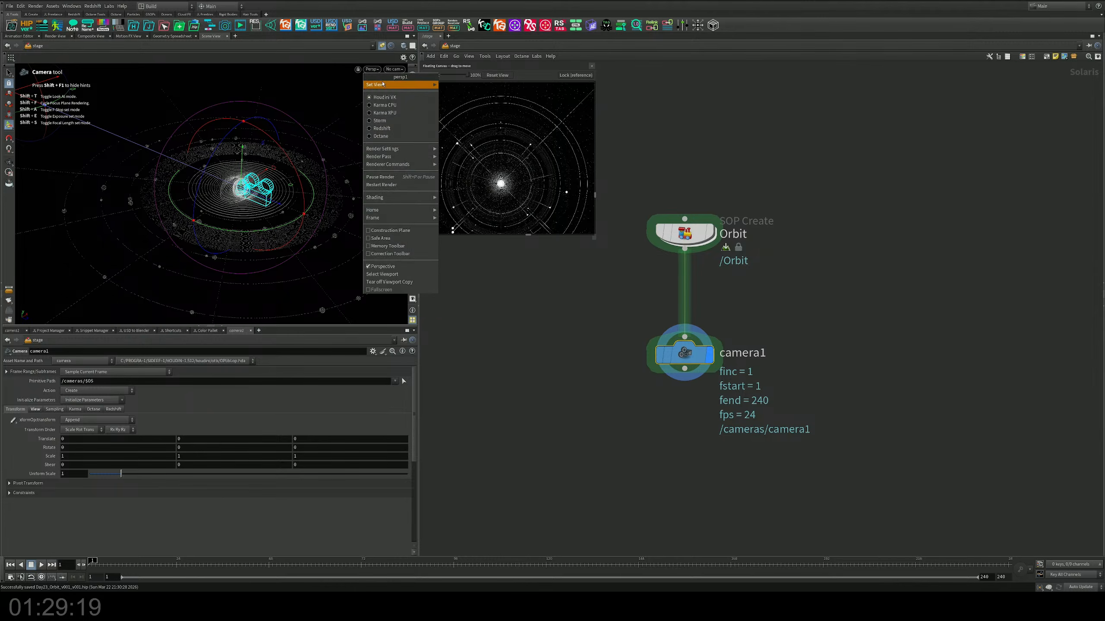
pyautogui.click(387, 104)
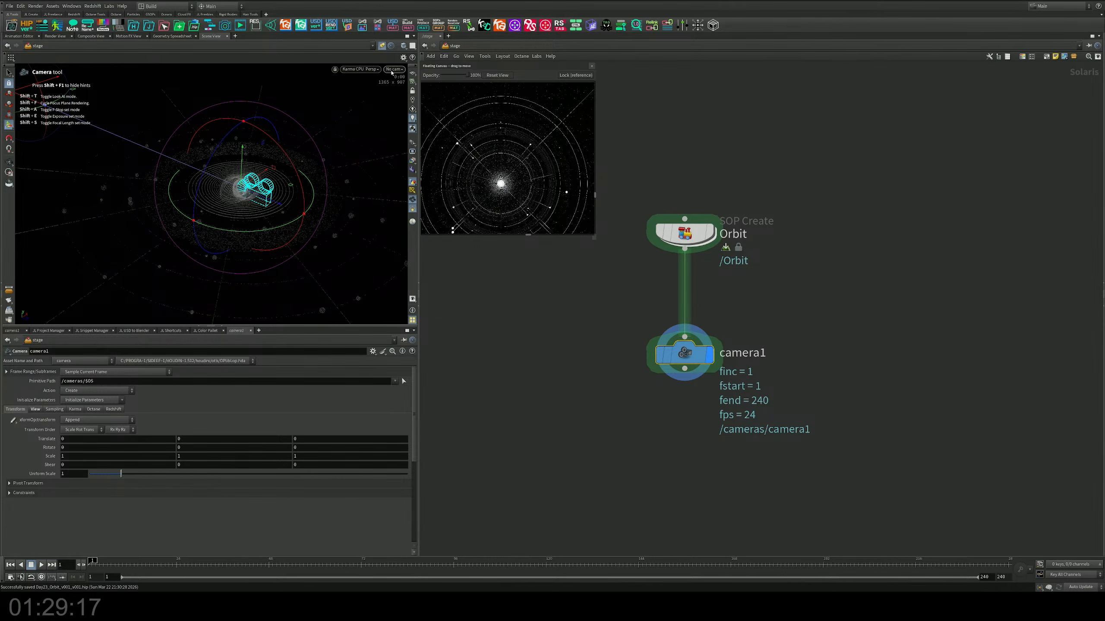
pyautogui.click(393, 69)
pyautogui.click(383, 87)
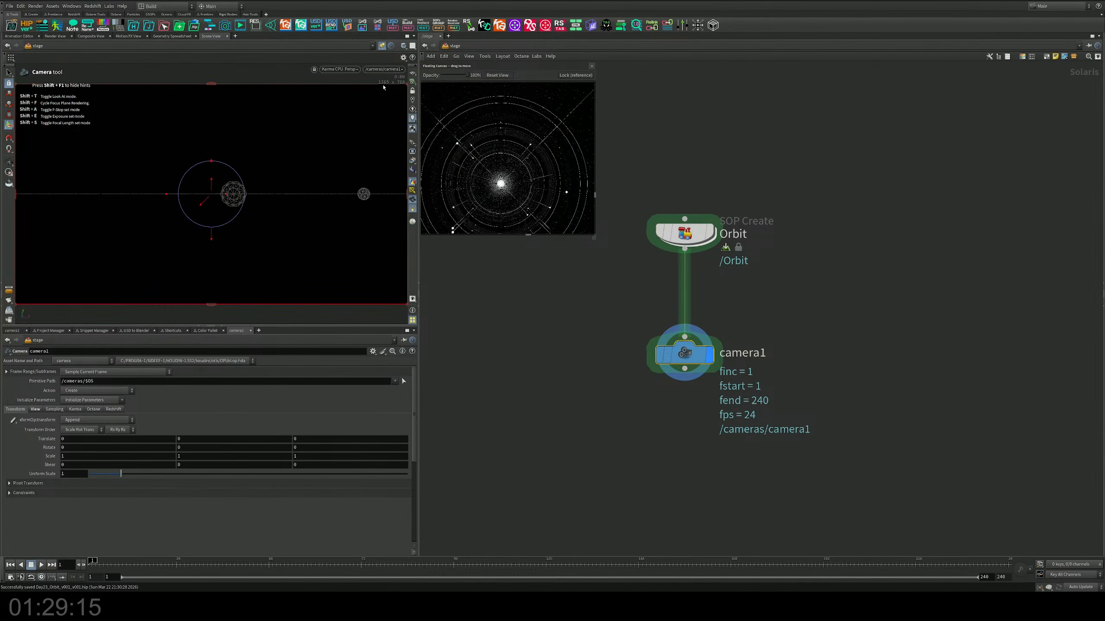
pyautogui.click(412, 91)
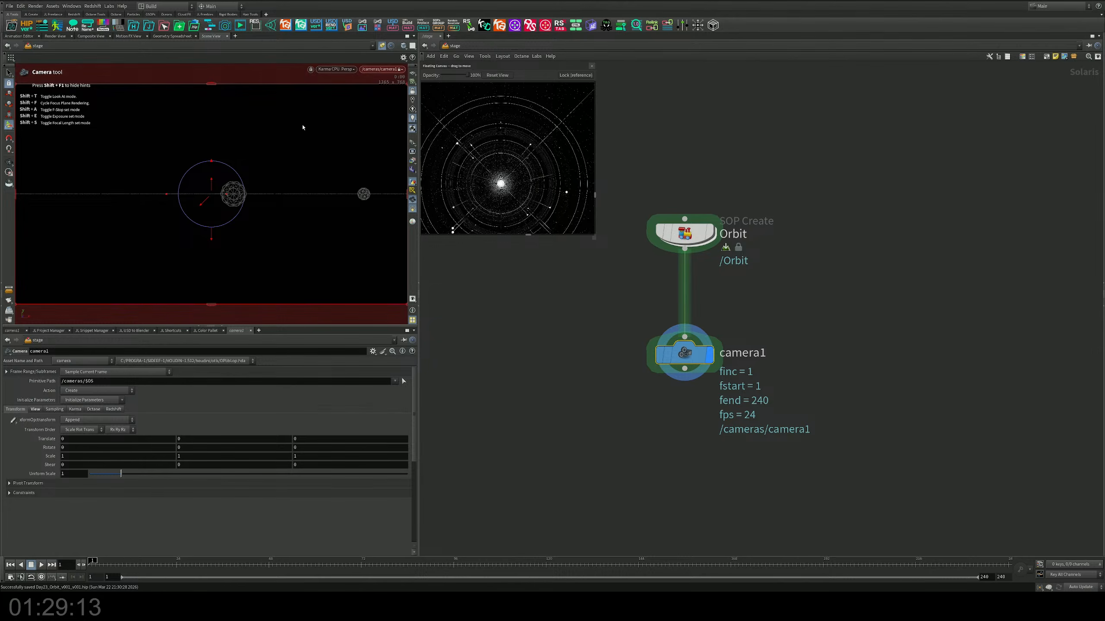
# Step: Frame camera1 on the orbit system from a raised three-quarter angle, keeping the central sphere near the middle of the frame
pyautogui.keyDown('alt'); pyautogui.moveTo(194, 240); pyautogui.dragTo(243, 218, button='right'); pyautogui.keyUp('alt')
pyautogui.keyDown('alt'); pyautogui.moveTo(243, 217); pyautogui.dragTo(271, 185, button='middle'); pyautogui.keyUp('alt')
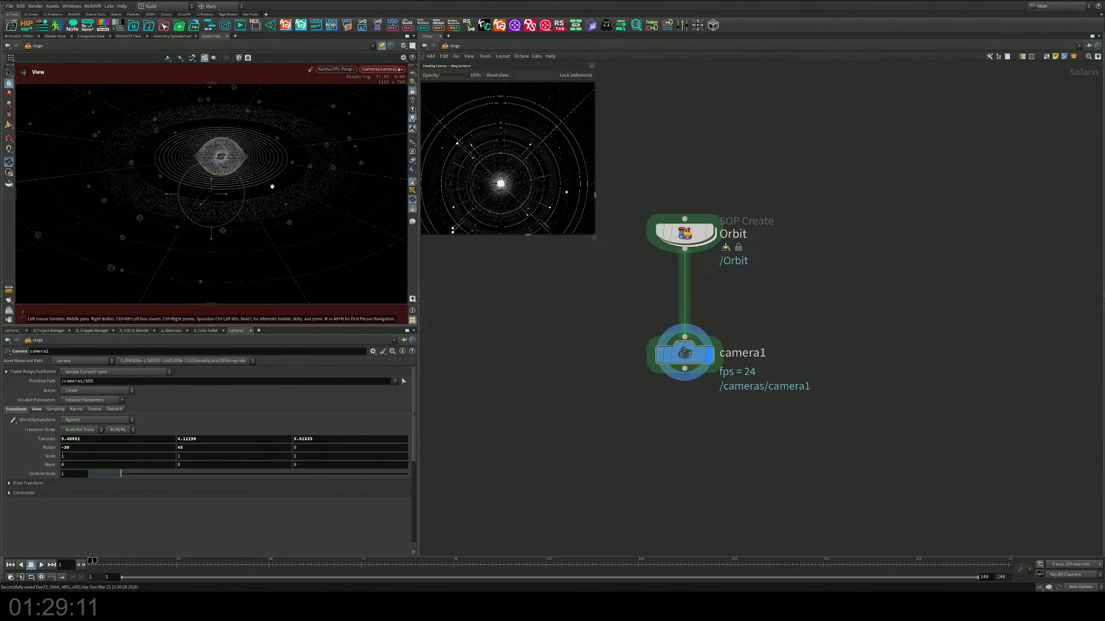
pyautogui.keyDown('alt'); pyautogui.moveTo(271, 185); pyautogui.dragTo(257, 170); pyautogui.keyUp('alt')
pyautogui.keyDown('alt'); pyautogui.moveTo(257, 170); pyautogui.dragTo(259, 209, button='middle'); pyautogui.keyUp('alt')
pyautogui.moveTo(259, 208); pyautogui.dragTo(295, 232)
pyautogui.moveTo(295, 233); pyautogui.dragTo(316, 240, button='right')
pyautogui.moveTo(316, 240); pyautogui.dragTo(283, 231)
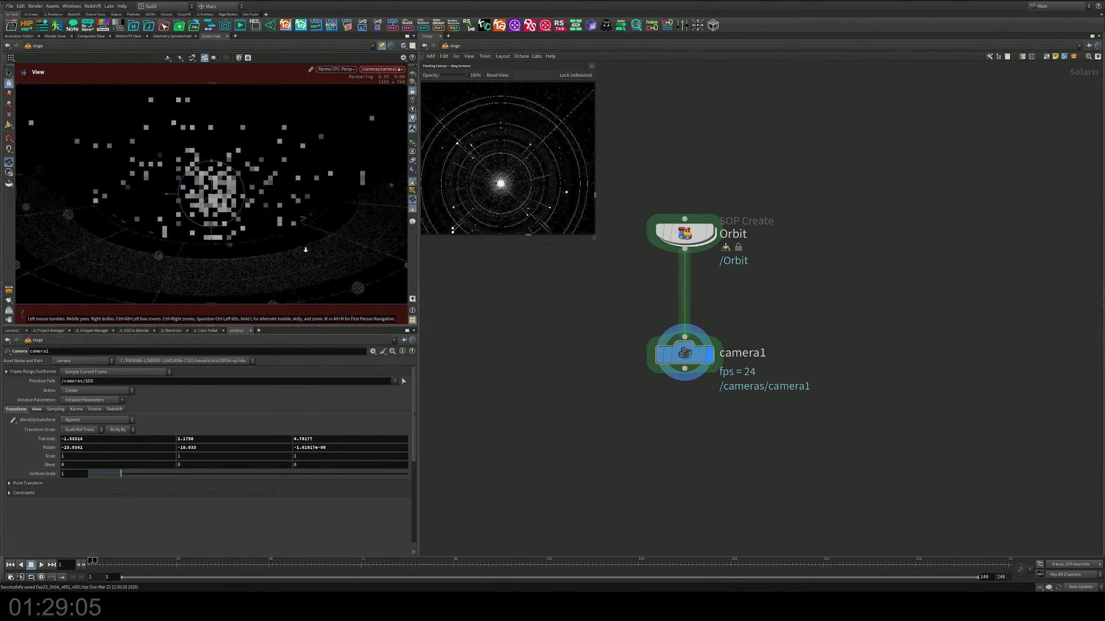
pyautogui.moveTo(283, 231)
pyautogui.mouseDown(button='middle')
pyautogui.moveTo(293, 247)
pyautogui.moveTo(297, 223)
pyautogui.mouseUp(button='middle')
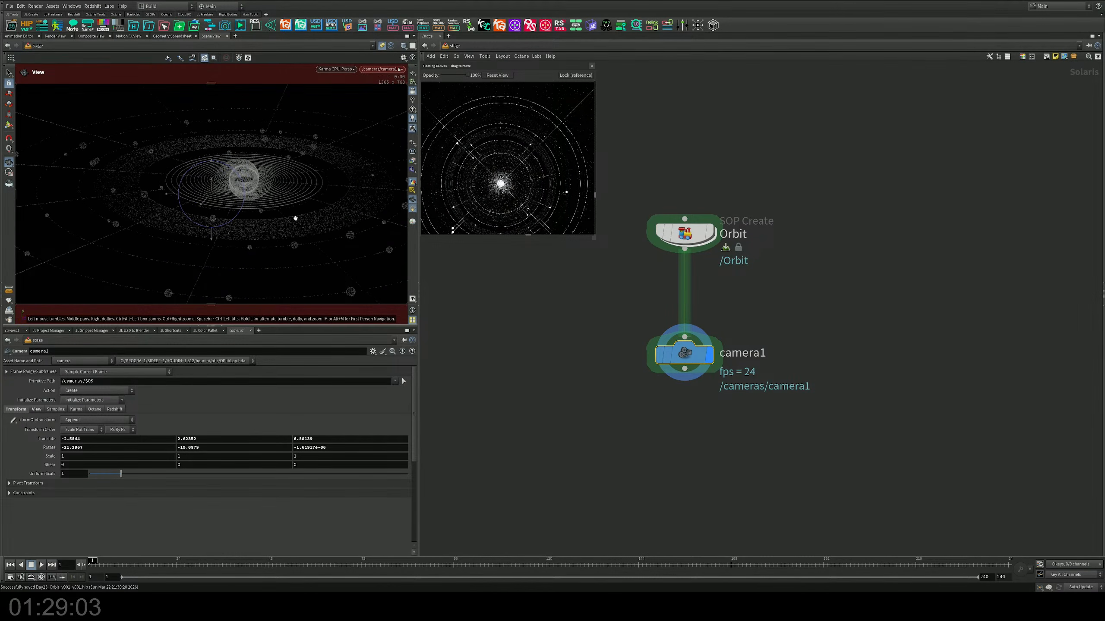
pyautogui.moveTo(295, 218); pyautogui.dragTo(308, 230, button='right')
pyautogui.moveTo(300, 240); pyautogui.dragTo(302, 236)
pyautogui.moveTo(303, 236); pyautogui.dragTo(299, 249, button='middle')
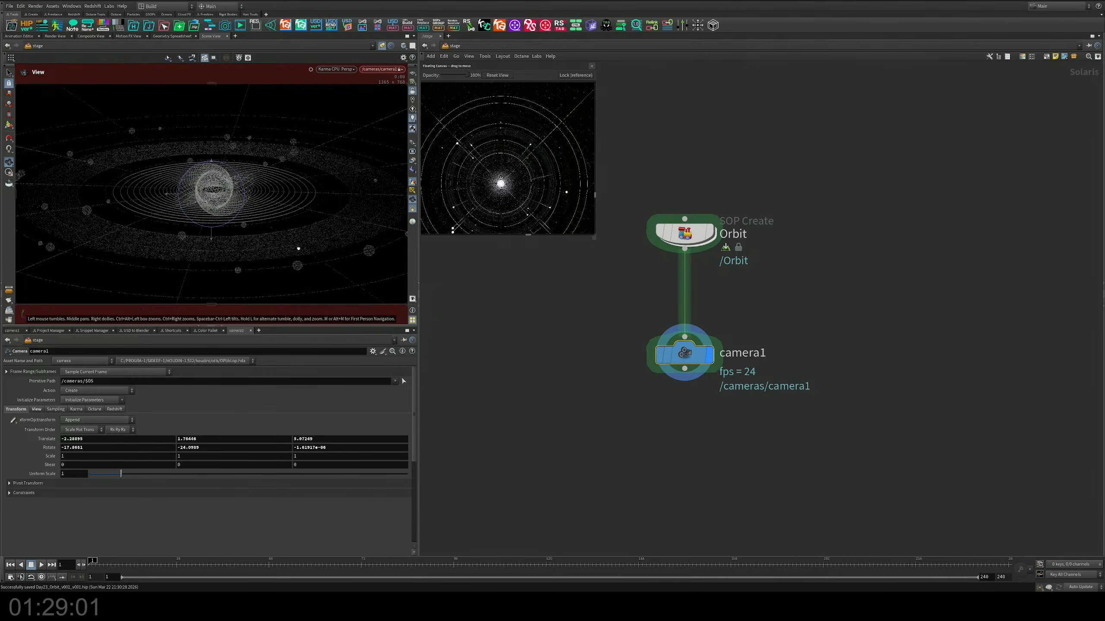
pyautogui.moveTo(303, 246); pyautogui.dragTo(249, 237)
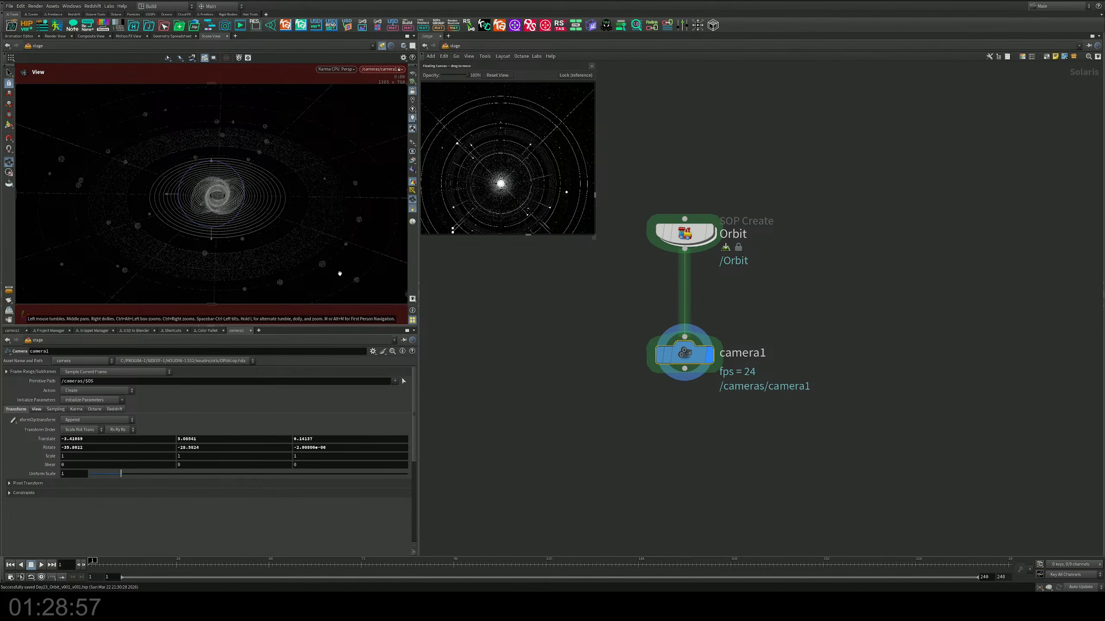
# Step: Set camera1's aperture aspect ratio to 1 by 1 for a square frame
pyautogui.moveTo(659, 434); pyautogui.dragTo(595, 382, button='middle')
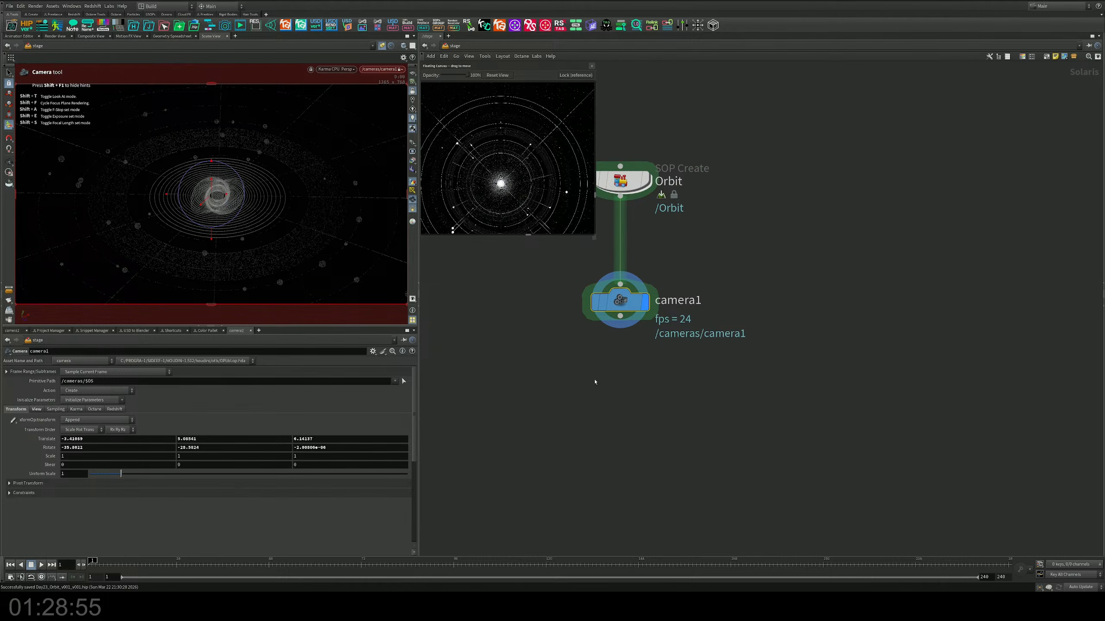
pyautogui.click(36, 410)
pyautogui.doubleClick(64, 477)
pyautogui.write('1')
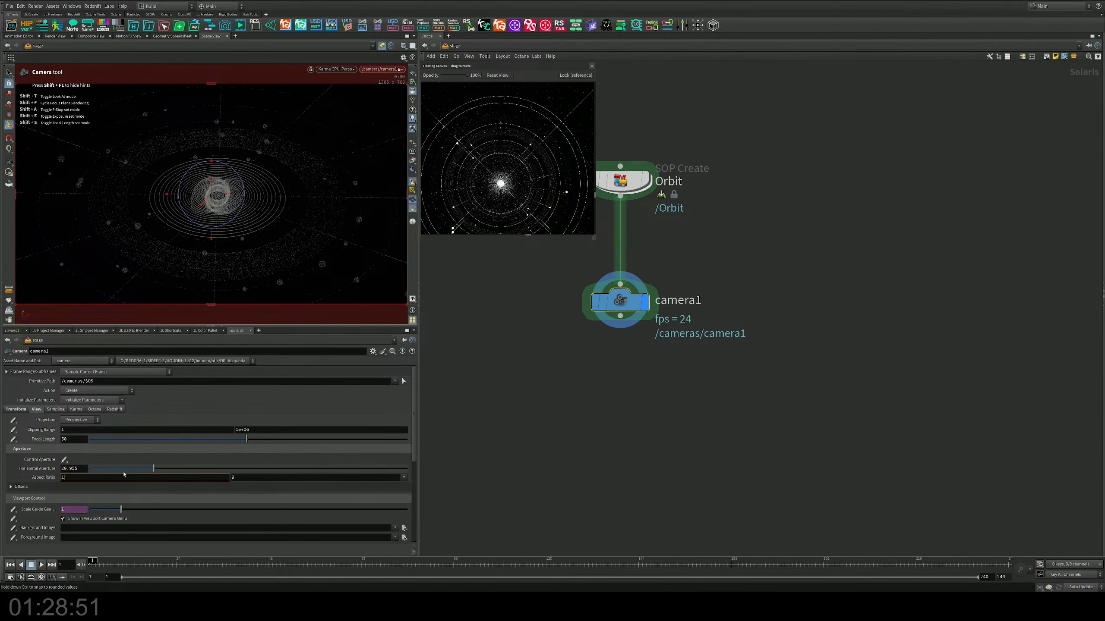
pyautogui.press('Tab')
pyautogui.write('1')
pyautogui.press('Return')
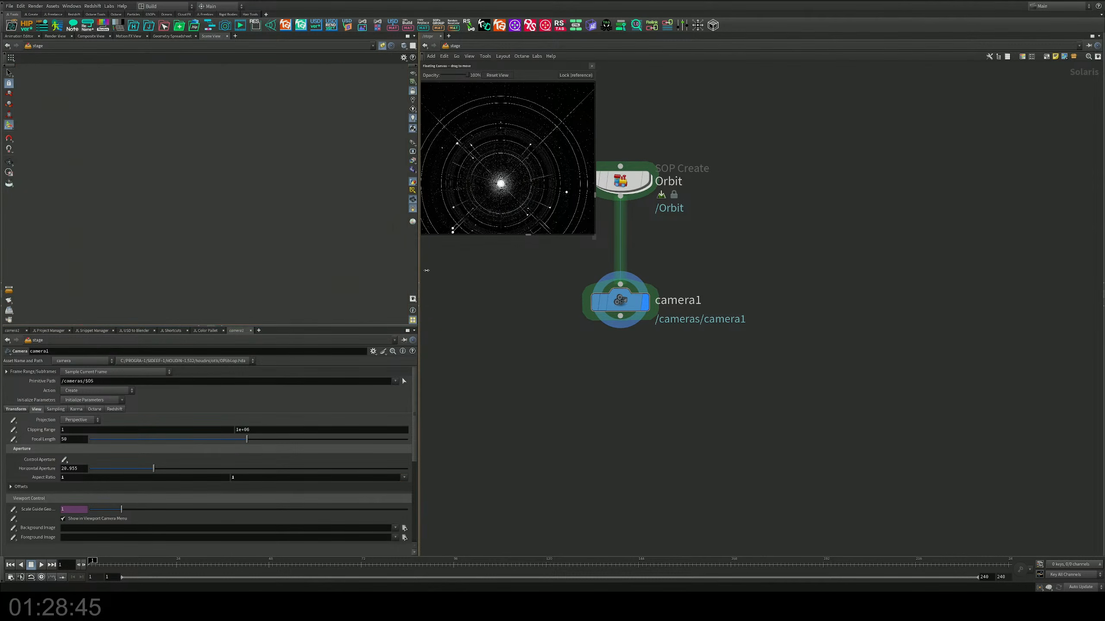
# Step: Widen the viewport pane and reframe camera1 so the orbit system sits slightly above the centre of the square frame
pyautogui.moveTo(417, 274); pyautogui.dragTo(453, 274)
pyautogui.press('Escape')
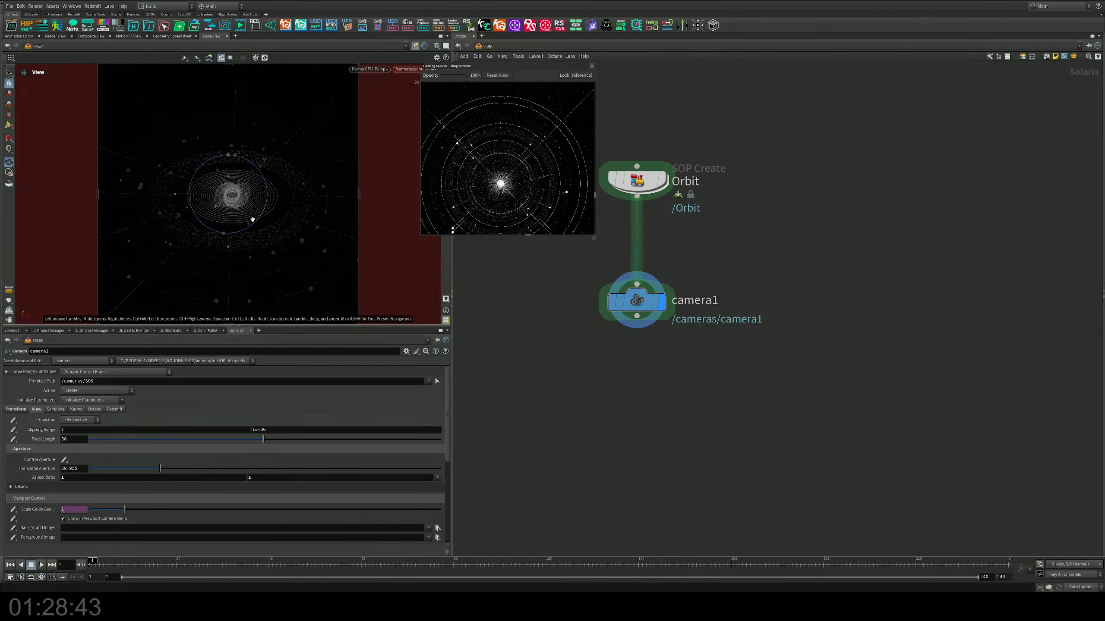
pyautogui.moveTo(253, 220)
pyautogui.mouseDown()
pyautogui.moveTo(282, 215)
pyautogui.moveTo(255, 234)
pyautogui.mouseUp()
pyautogui.moveTo(254, 234); pyautogui.dragTo(273, 232, button='right')
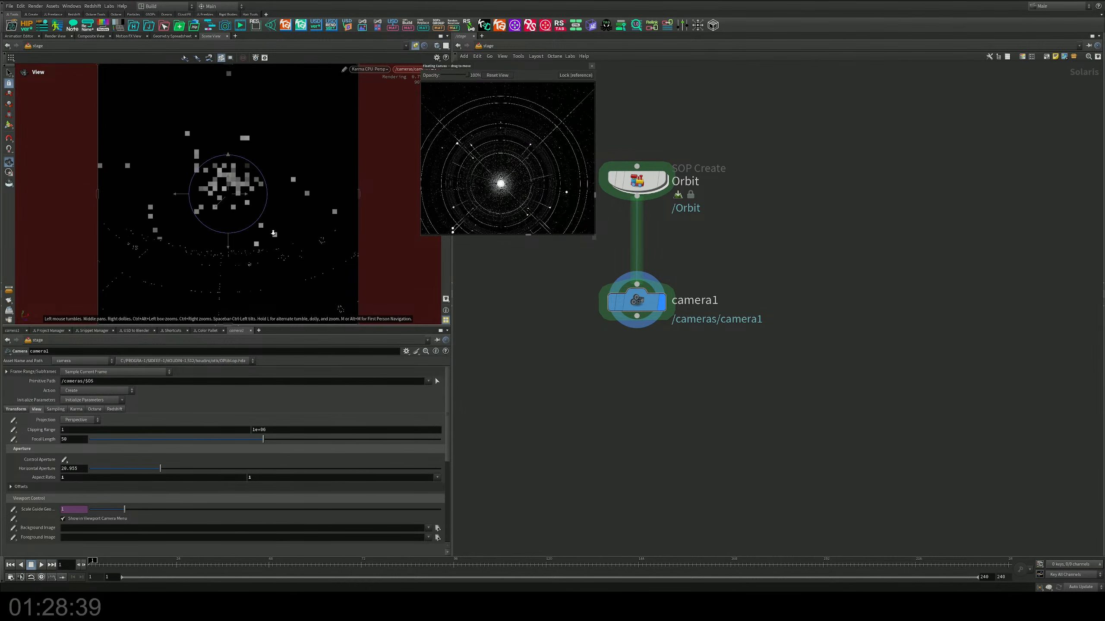
pyautogui.press('Return')
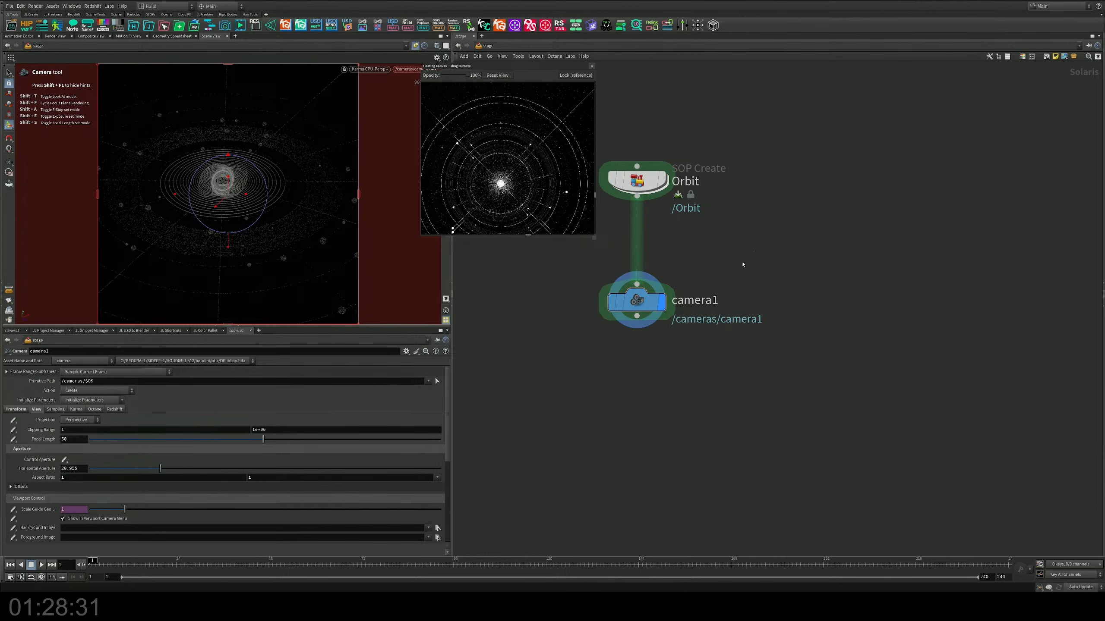
# Step: Give camera1 depth of field with an F-Stop of about 0.47 and set its focus distance on the central sphere
pyautogui.click(57, 410)
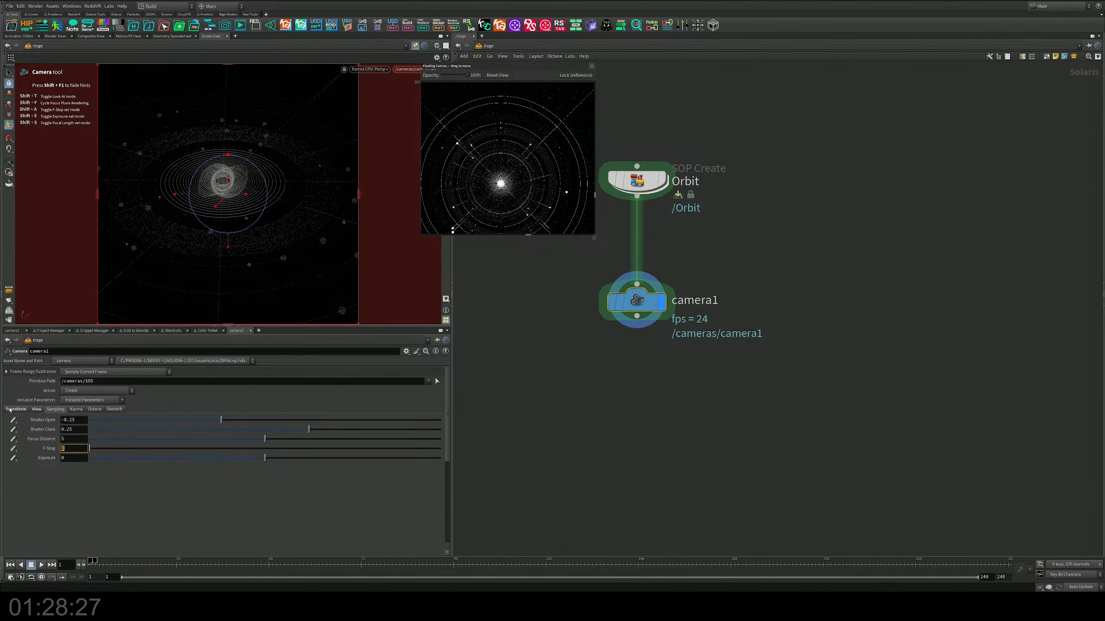
pyautogui.press('Return')
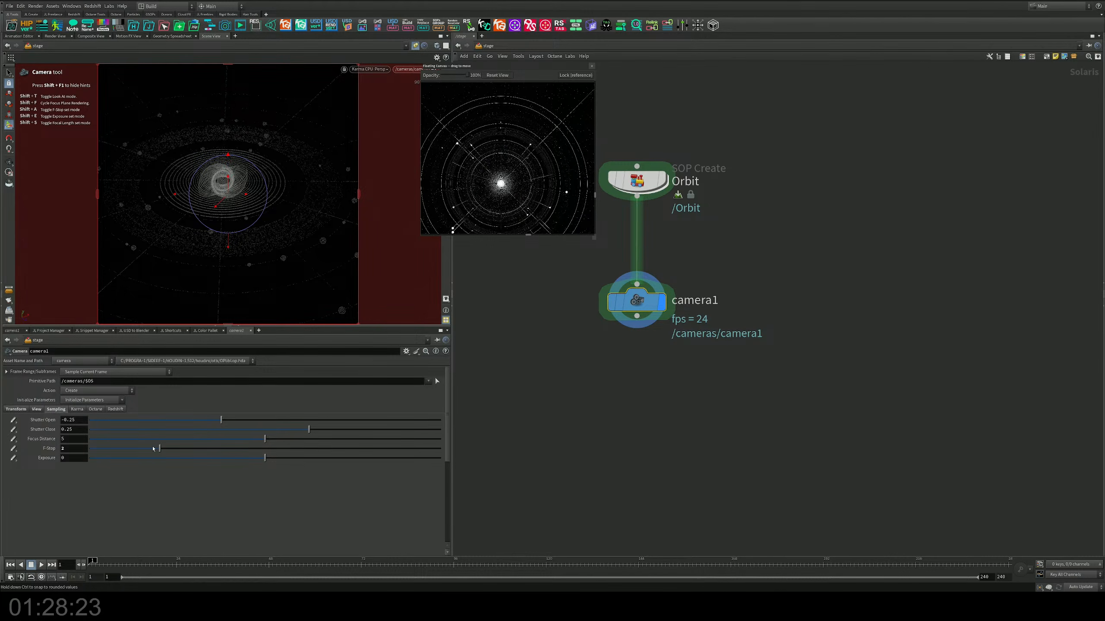
pyautogui.moveTo(153, 448); pyautogui.dragTo(106, 452)
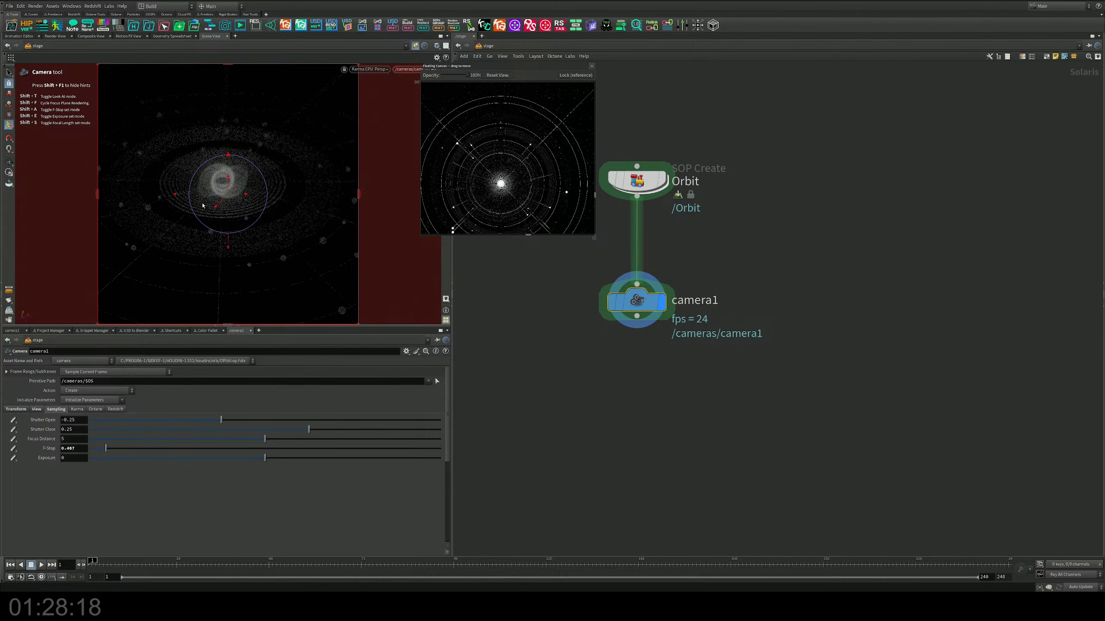
pyautogui.keyDown('shift'); pyautogui.click(229, 179); pyautogui.keyUp('shift')
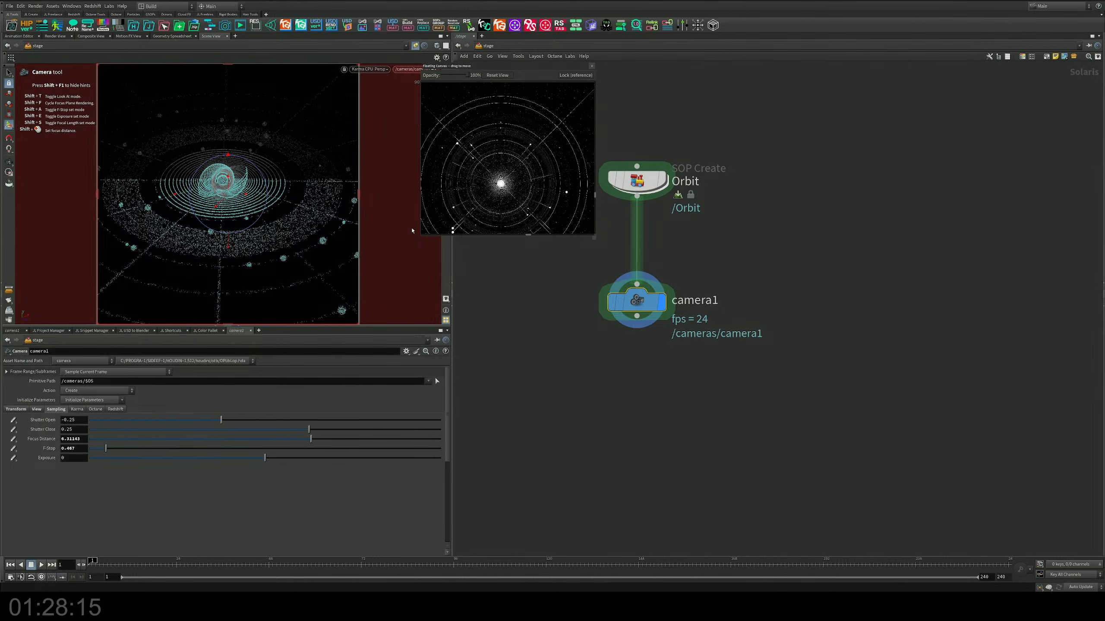
# Step: Uncover the viewport from the floating reference, switch its renderer to Karma XPU, and save the scene
pyautogui.moveTo(464, 69); pyautogui.dragTo(507, 64)
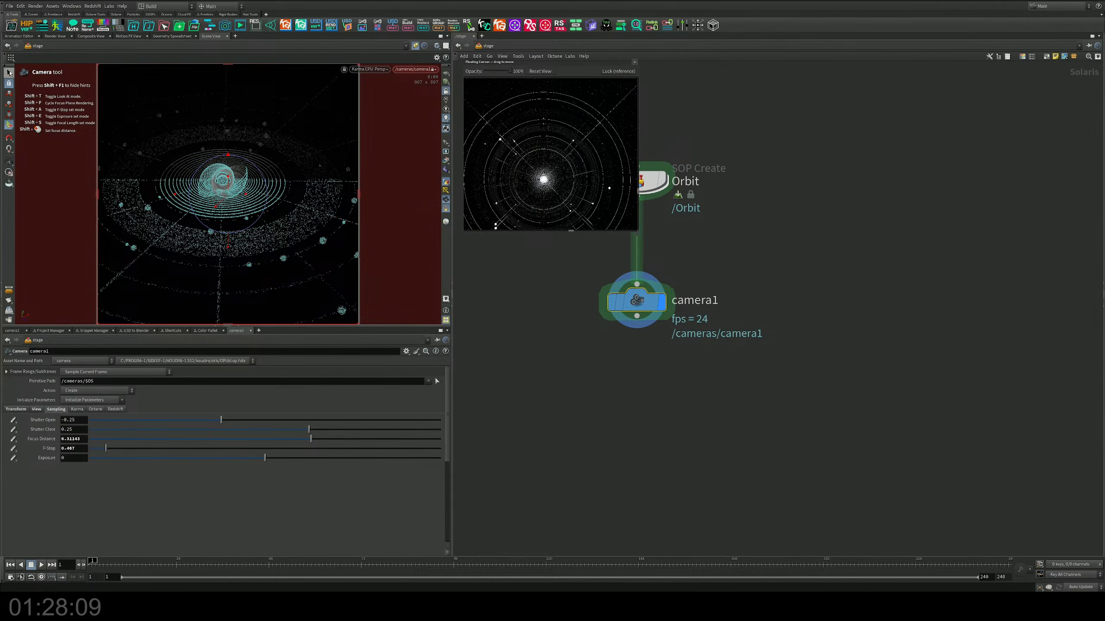
pyautogui.click(9, 73)
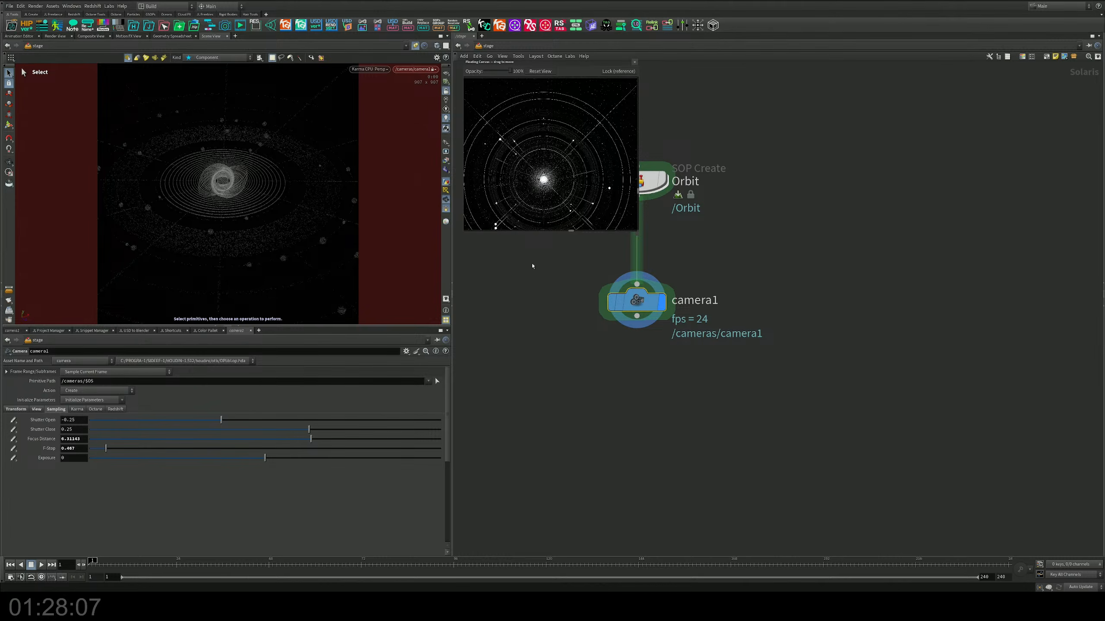
pyautogui.click(369, 69)
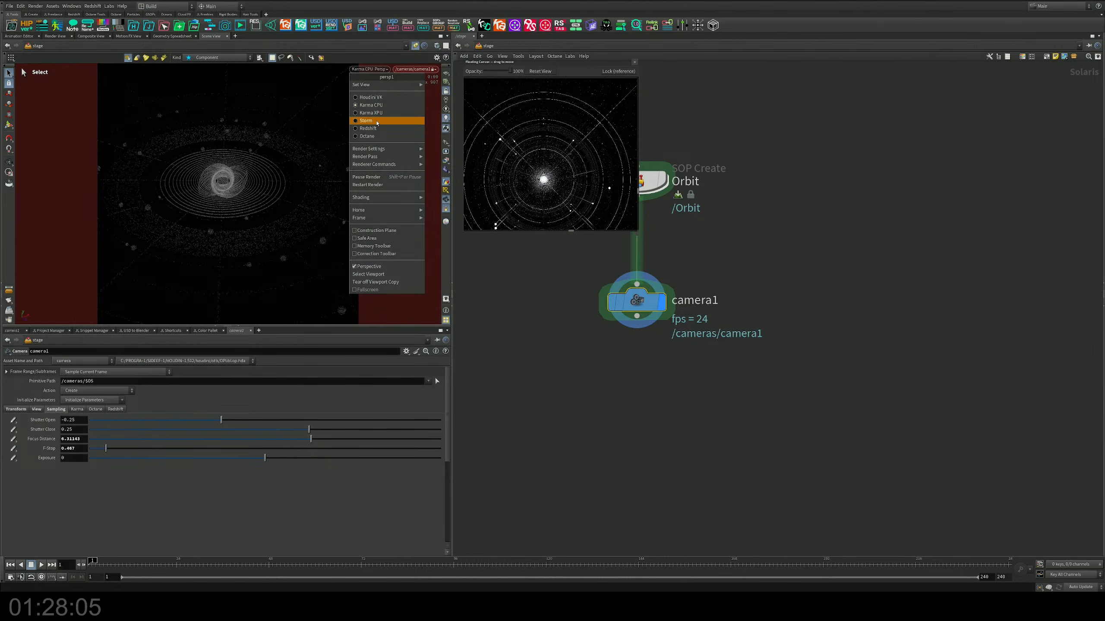
pyautogui.click(377, 113)
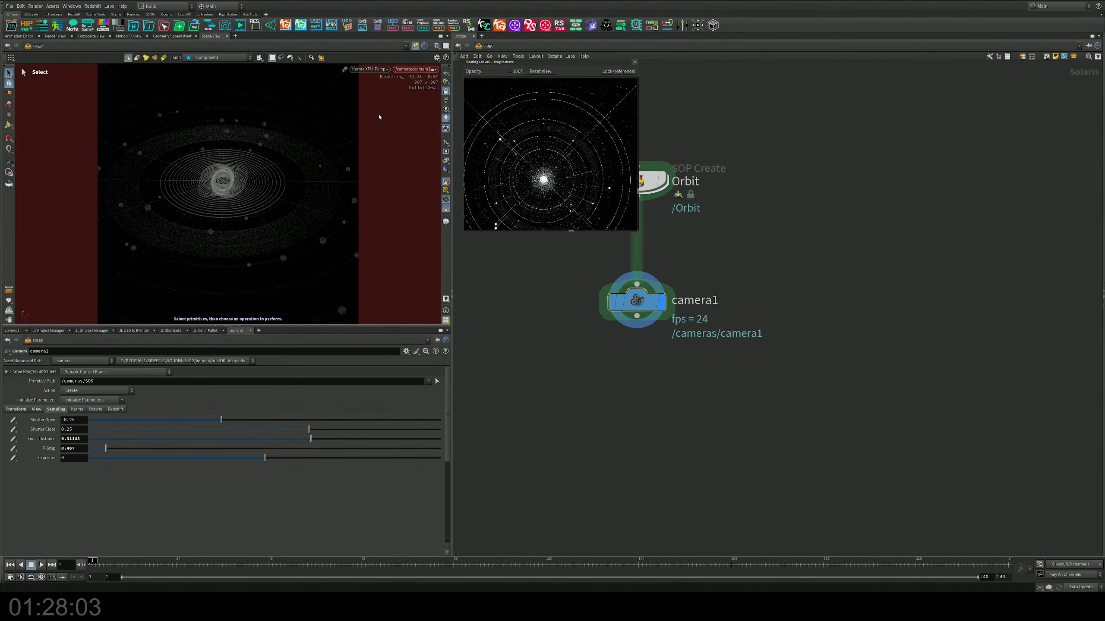
pyautogui.hotkey('ctrl', 's')
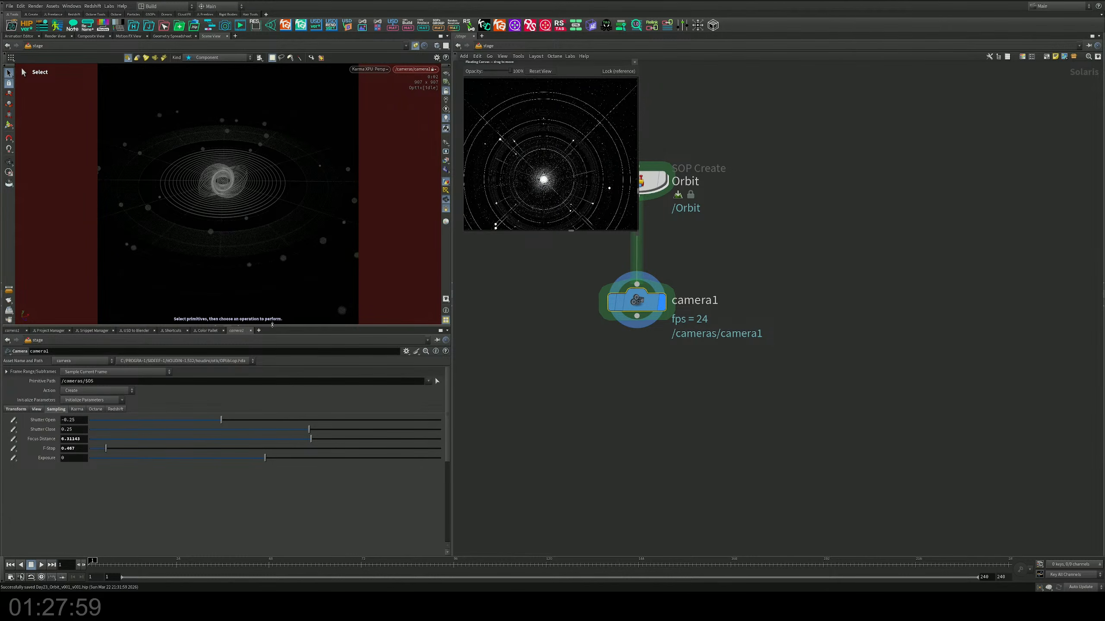
# Step: Expand the viewport over the parameter pane and switch its renderer to Houdini VK
pyautogui.click(238, 326)
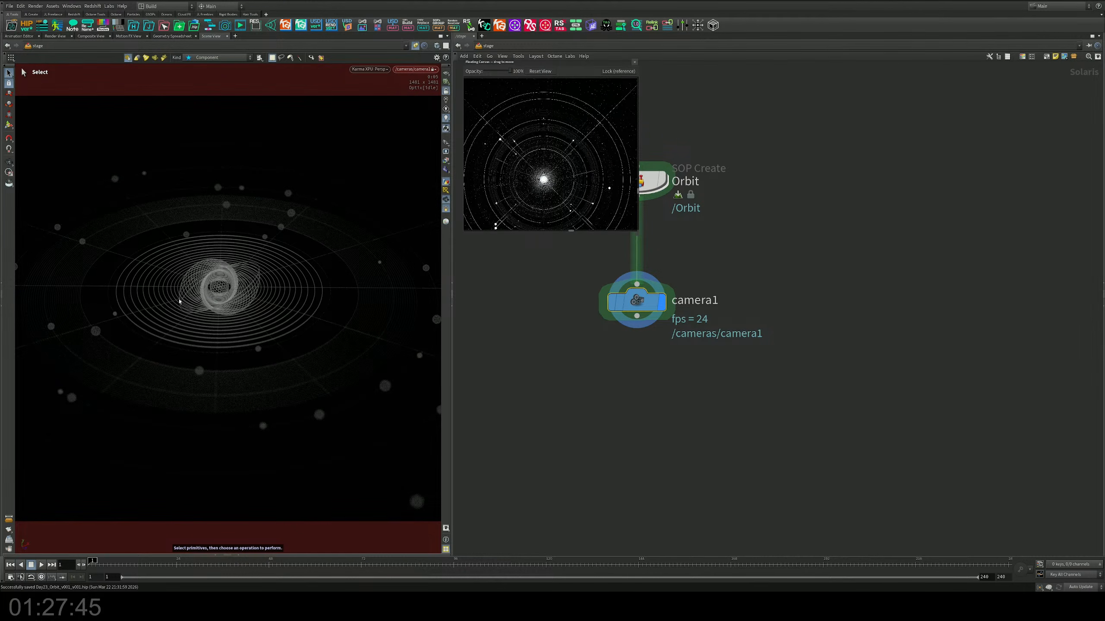
pyautogui.click(370, 69)
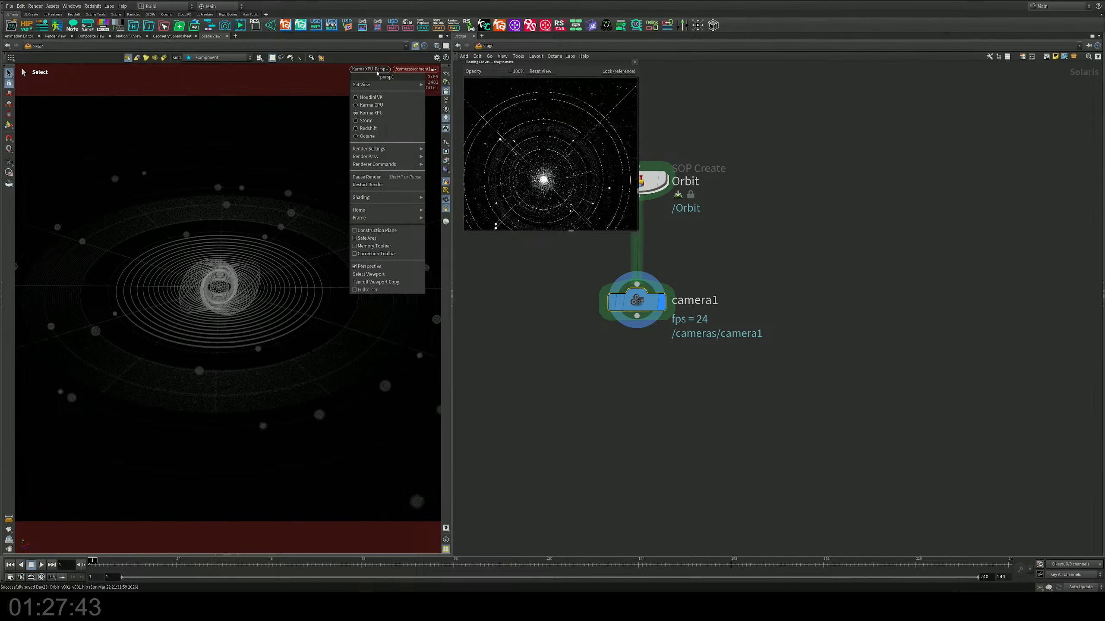
pyautogui.click(375, 98)
# Step: Open the network inside Orbit and move merge2 well below the geometry branches to make room for tidying
pyautogui.moveTo(672, 182); pyautogui.dragTo(698, 213, button='middle')
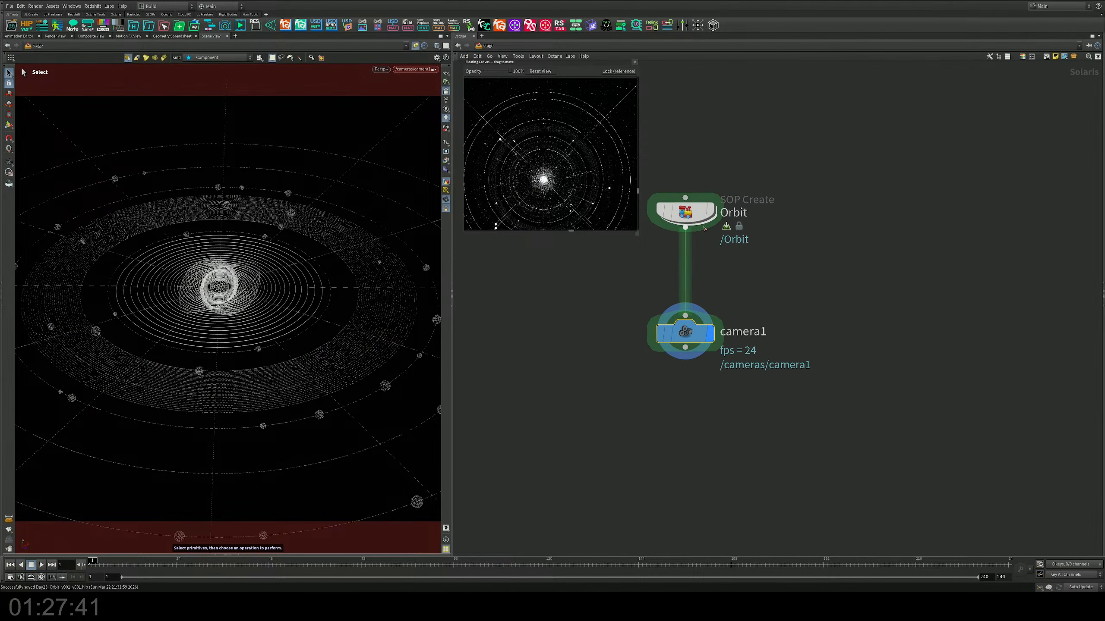
pyautogui.doubleClick(695, 213)
pyautogui.scroll(-10, 716, 271)
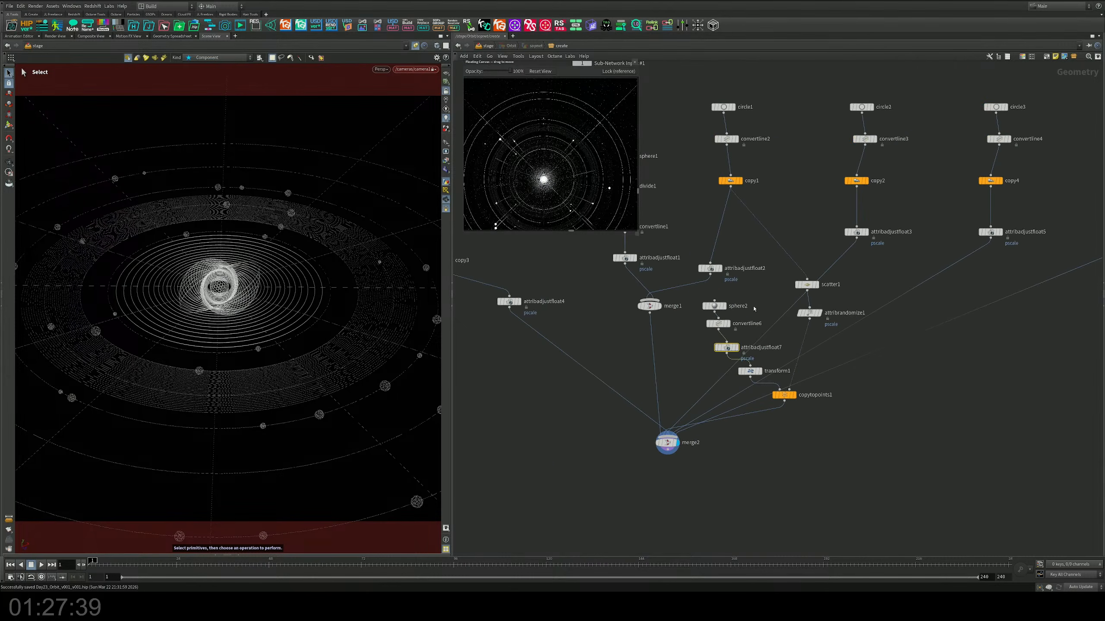
pyautogui.moveTo(705, 317); pyautogui.dragTo(614, 498)
pyautogui.moveTo(750, 413); pyautogui.dragTo(691, 359, button='middle')
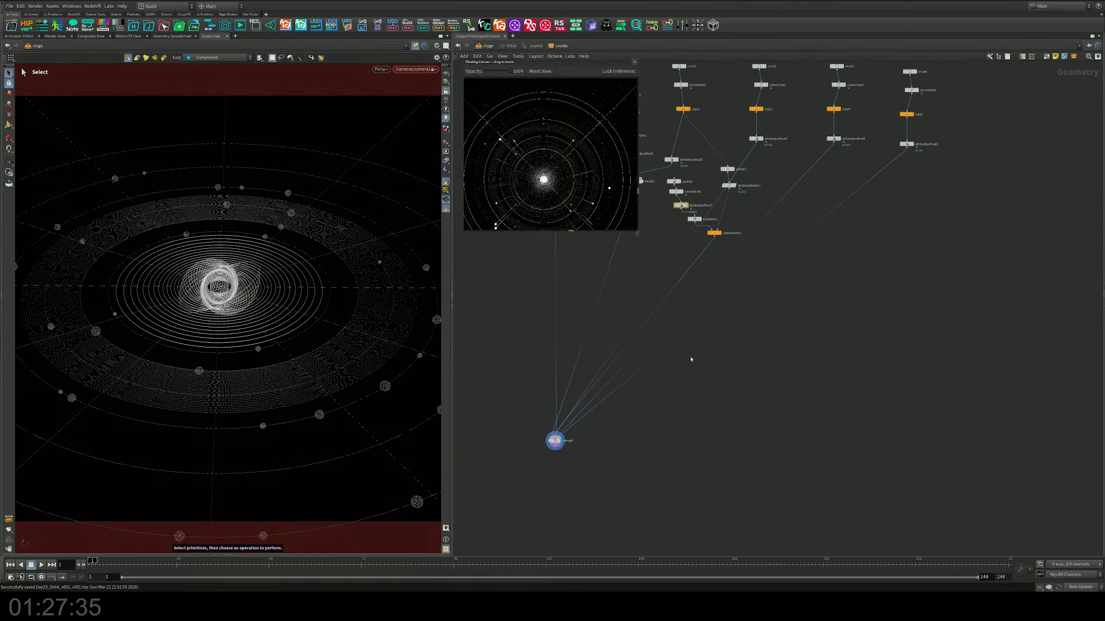
# Step: Add dots to the wires of the three outer circle branches so each runs straight down before turning to merge2
pyautogui.keyDown('alt'); pyautogui.moveTo(722, 302); pyautogui.dragTo(906, 325); pyautogui.keyUp('alt')
pyautogui.keyDown('alt'); pyautogui.moveTo(722, 262); pyautogui.dragTo(834, 307); pyautogui.keyUp('alt')
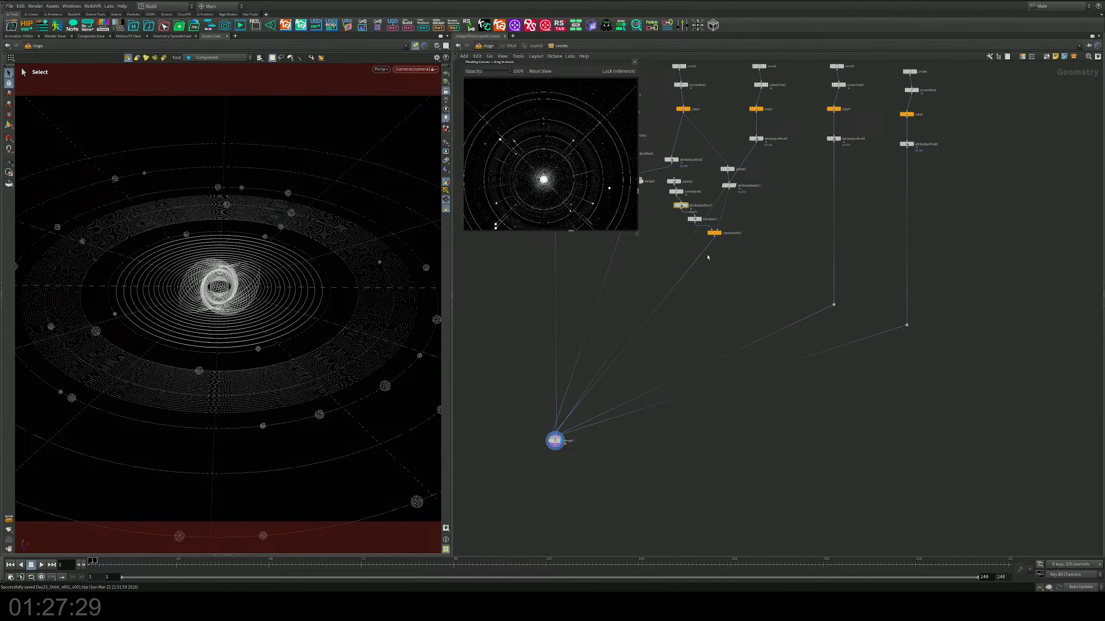
pyautogui.moveTo(713, 239); pyautogui.dragTo(761, 303)
pyautogui.moveTo(732, 268); pyautogui.dragTo(806, 361, button='middle')
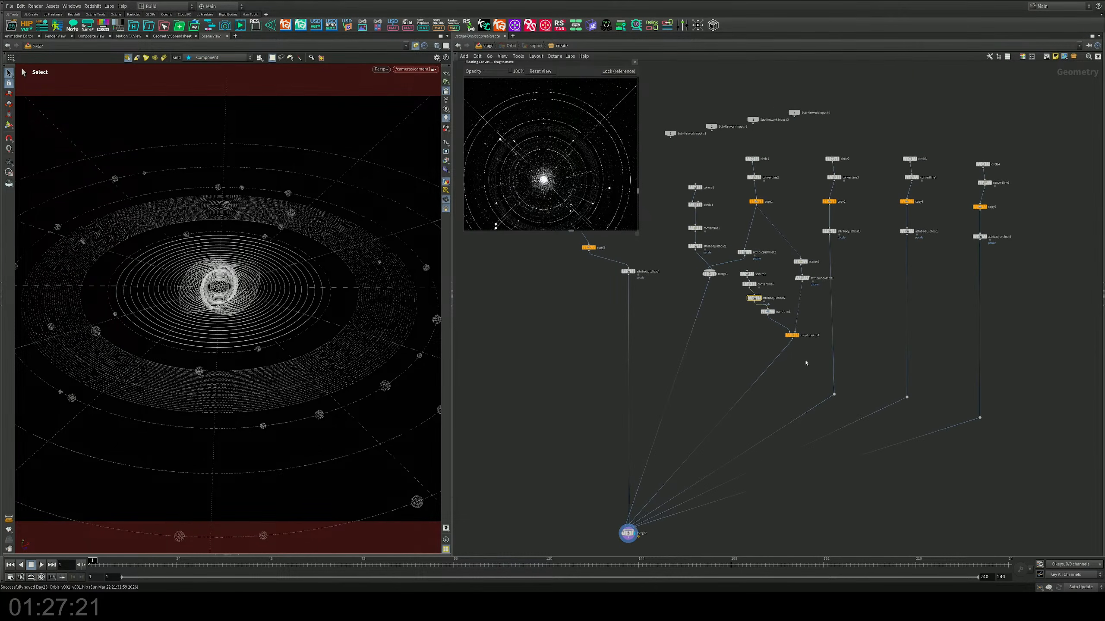
# Step: Align sphere2, convertline6, attribadjustfloat7 and transform1 in a vertical stack above copytopoints1
pyautogui.keyDown('shift'); pyautogui.moveTo(699, 264); pyautogui.dragTo(737, 306); pyautogui.keyUp('shift')
pyautogui.keyDown('shift'); pyautogui.moveTo(793, 337); pyautogui.dragTo(791, 328); pyautogui.keyUp('shift')
pyautogui.moveTo(732, 313); pyautogui.dragTo(741, 339, button='middle')
pyautogui.moveTo(747, 293); pyautogui.dragTo(782, 330)
pyautogui.press('a')
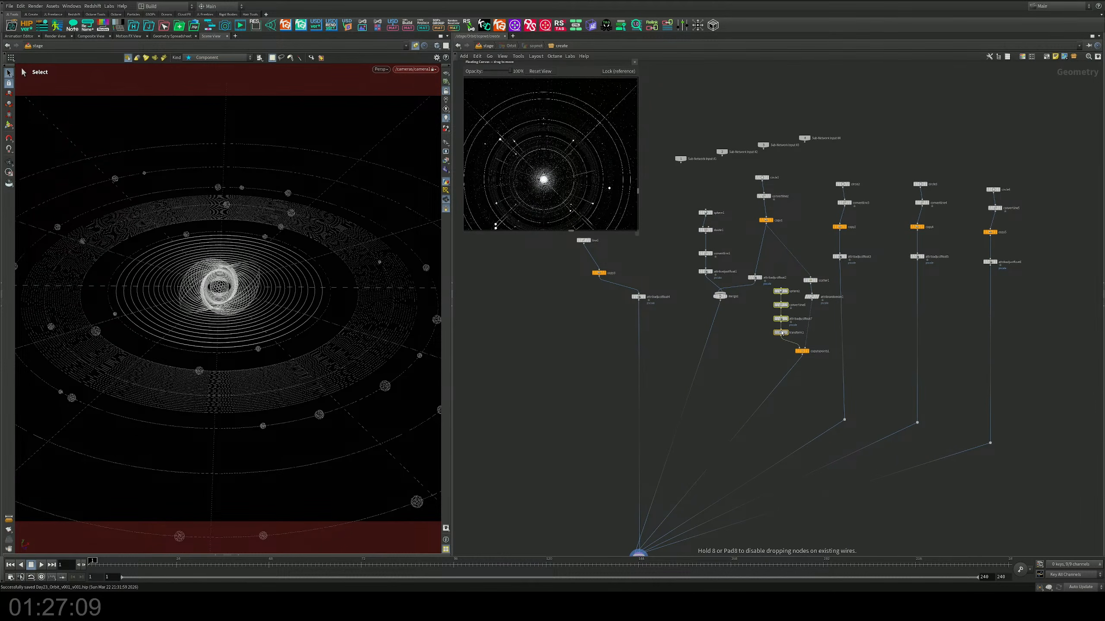
# Step: Align the sphere1 chain down to its pscale adjustment in an evenly spaced column and move merge1 lower
pyautogui.moveTo(679, 206); pyautogui.dragTo(727, 275)
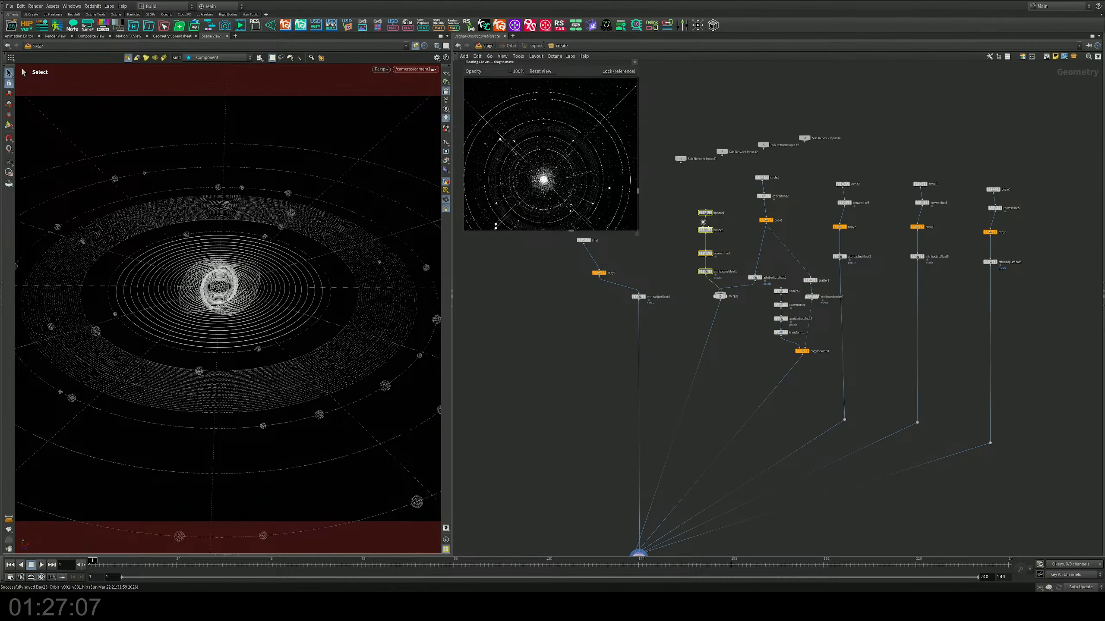
pyautogui.press('a')
pyautogui.moveTo(703, 223); pyautogui.dragTo(698, 241)
pyautogui.moveTo(722, 297); pyautogui.dragTo(713, 323)
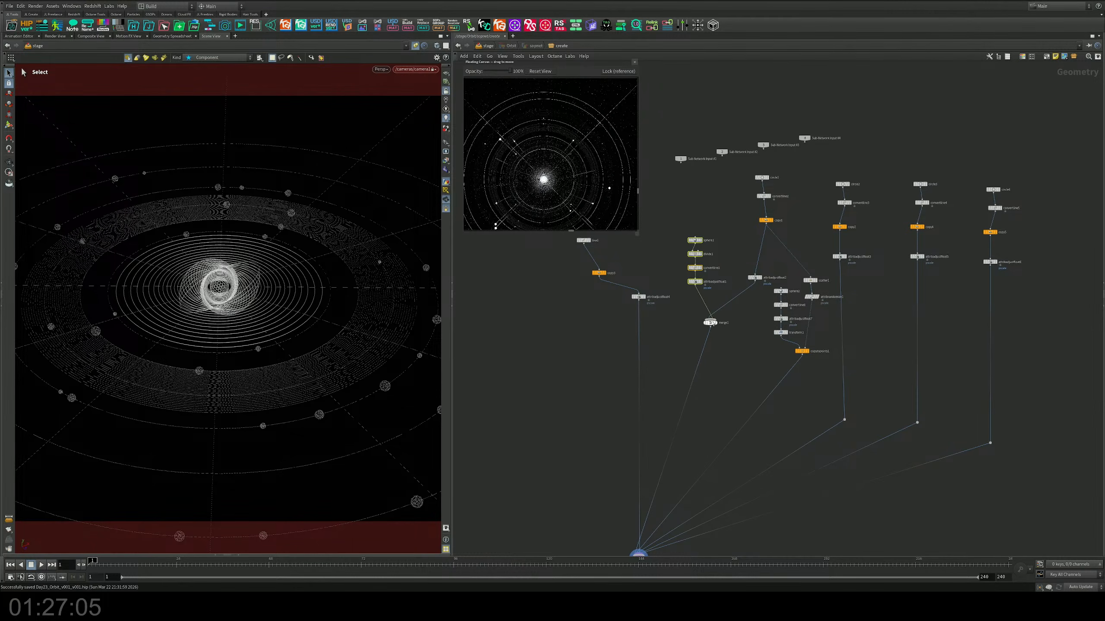
# Step: Reorder merge1's inputs and place the sphere1 chain directly above merge1
pyautogui.moveTo(751, 311); pyautogui.dragTo(771, 331, button='middle')
pyautogui.click(731, 344)
pyautogui.hotkey('shift', 'r')
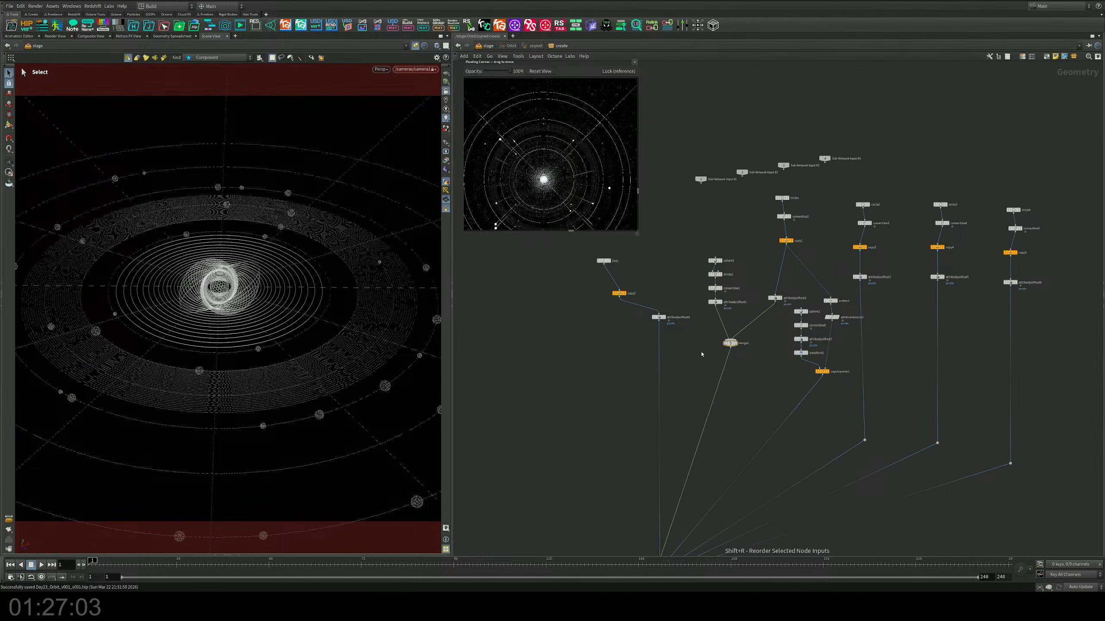
pyautogui.moveTo(700, 243); pyautogui.dragTo(731, 307)
pyautogui.moveTo(774, 316); pyautogui.dragTo(716, 313, button='middle')
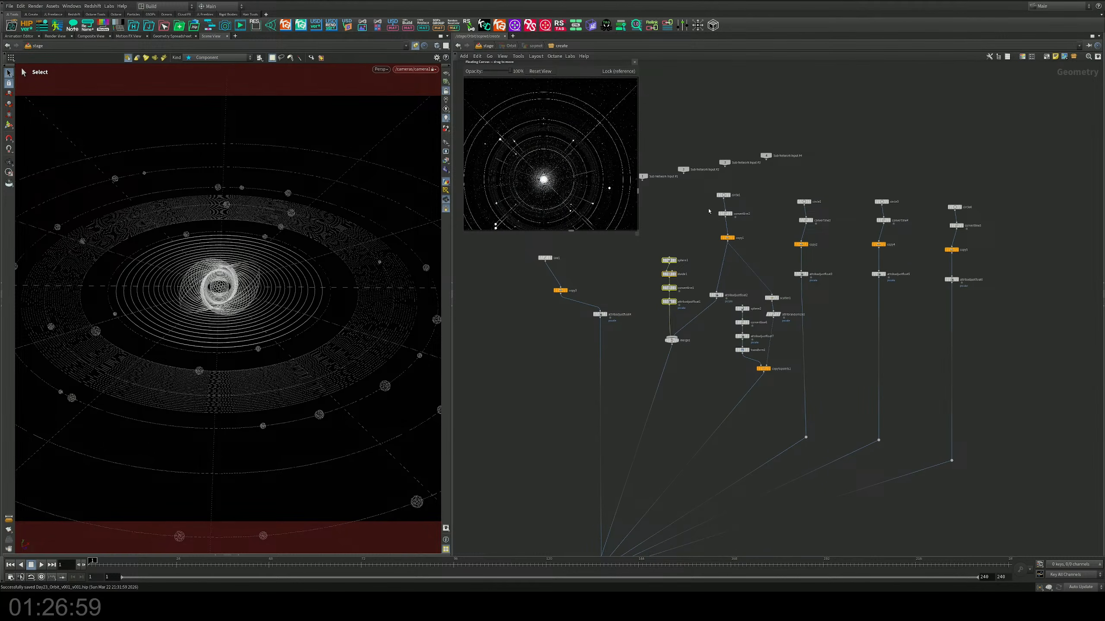
# Step: Align circle1, convertline2 and copy1 in a compact column centred above their two output branches
pyautogui.moveTo(707, 192); pyautogui.dragTo(755, 250)
pyautogui.moveTo(741, 212); pyautogui.dragTo(745, 258)
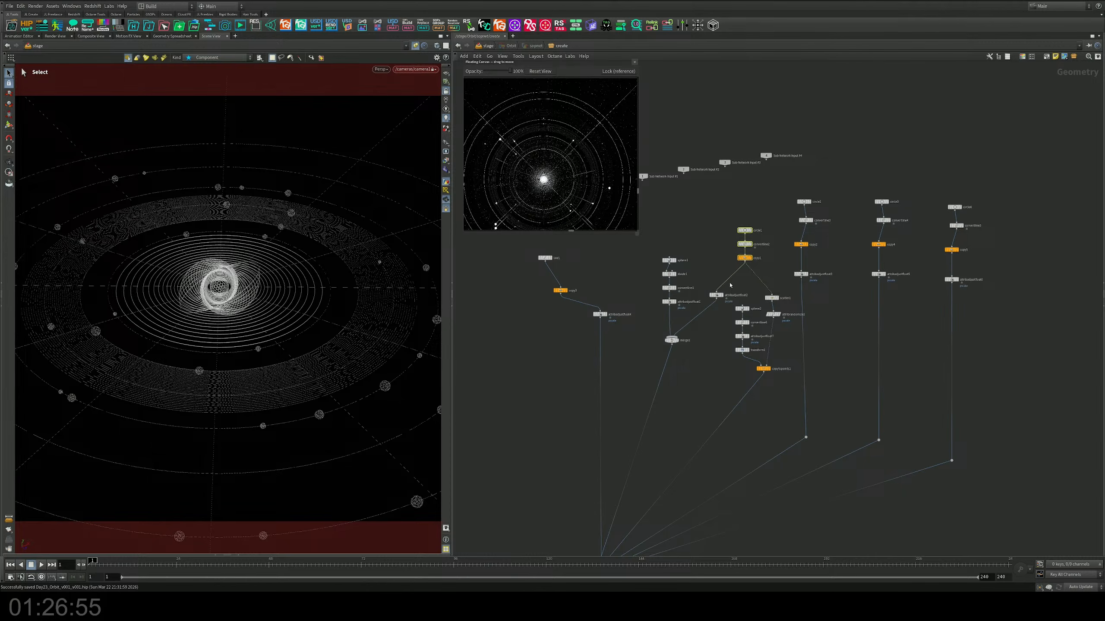
pyautogui.moveTo(697, 364); pyautogui.dragTo(706, 343, button='middle')
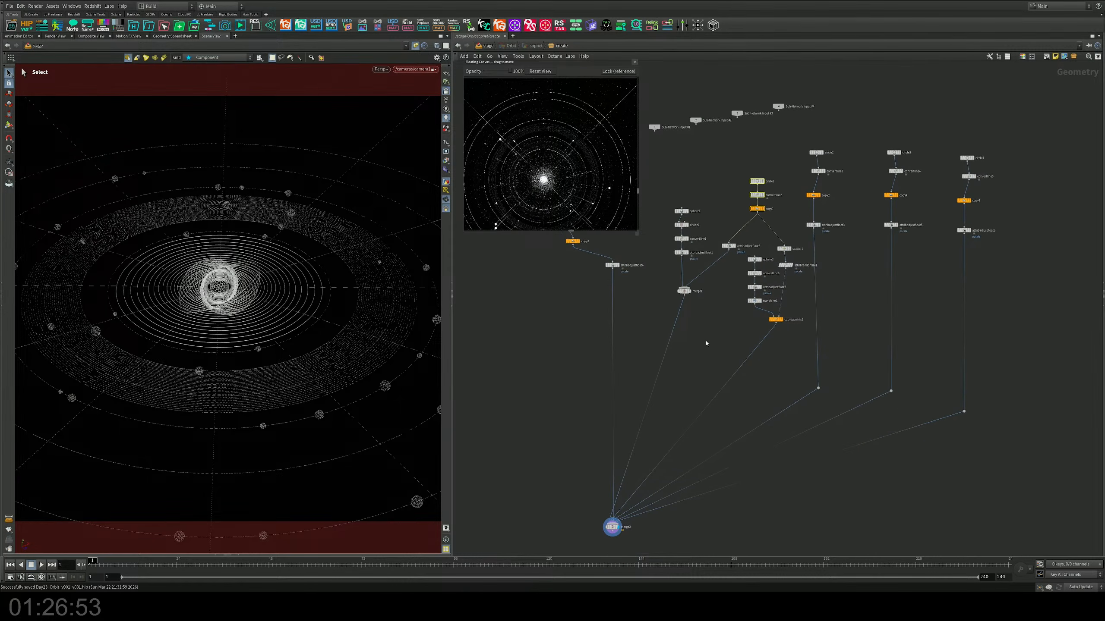
# Step: Align each of the circle2, circle3 and circle4 chains into its own evenly spaced vertical column
pyautogui.moveTo(840, 148); pyautogui.dragTo(806, 232)
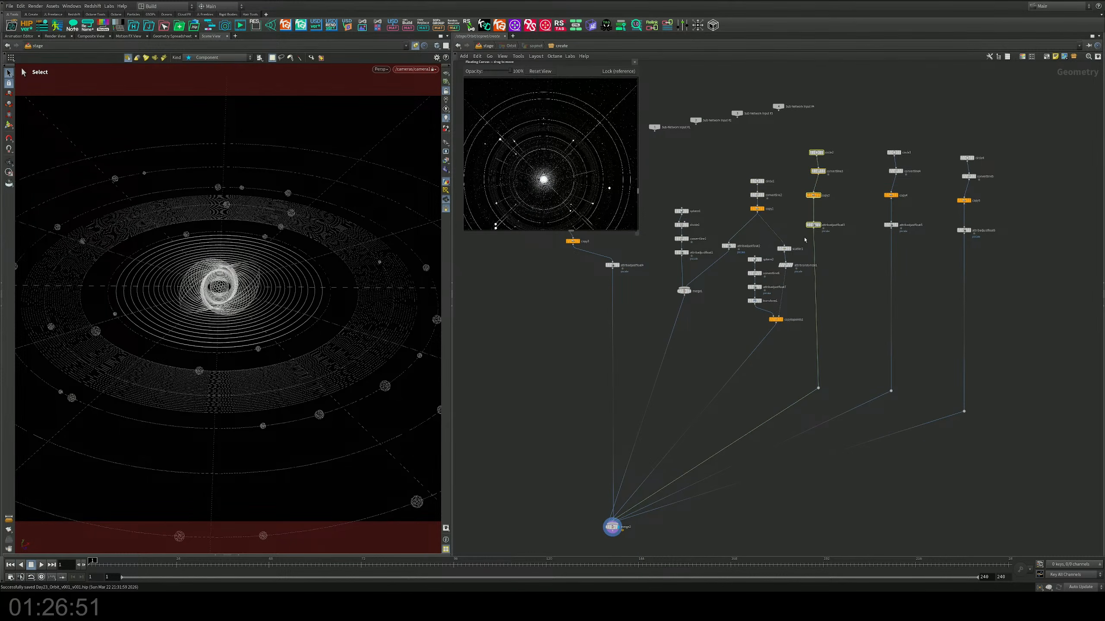
pyautogui.press('l')
pyautogui.moveTo(873, 130); pyautogui.dragTo(916, 236)
pyautogui.press('l')
pyautogui.moveTo(940, 132); pyautogui.dragTo(984, 241)
pyautogui.press('l')
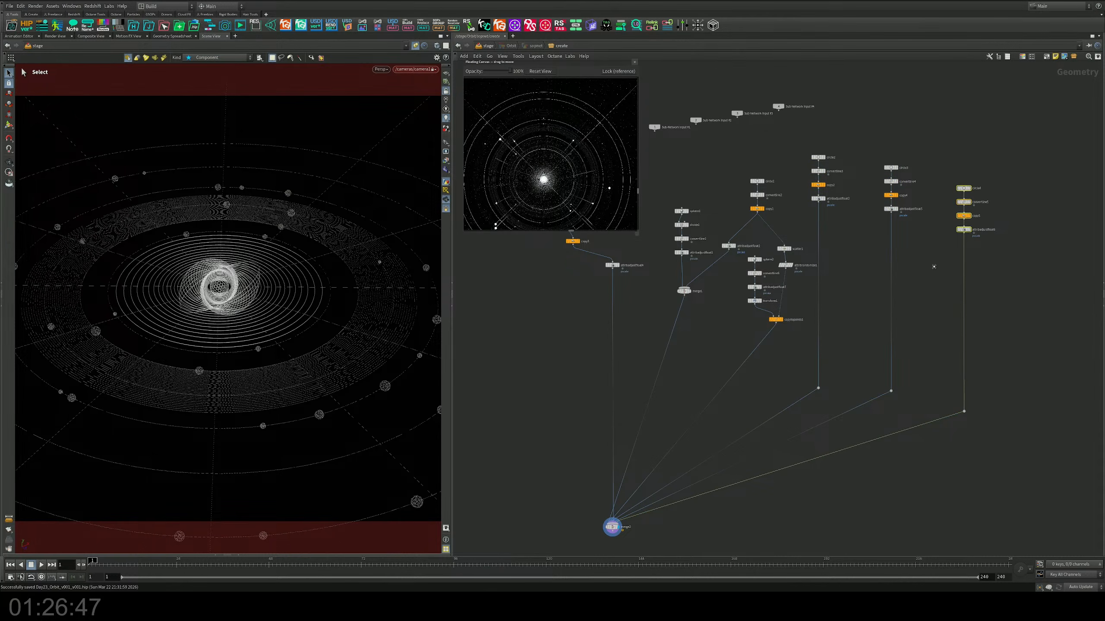
# Step: Align line1, copy3 and attribadjustfloat4 in a compact vertical stack and save the scene
pyautogui.moveTo(895, 291); pyautogui.dragTo(989, 292, button='middle')
pyautogui.moveTo(710, 189); pyautogui.dragTo(670, 290)
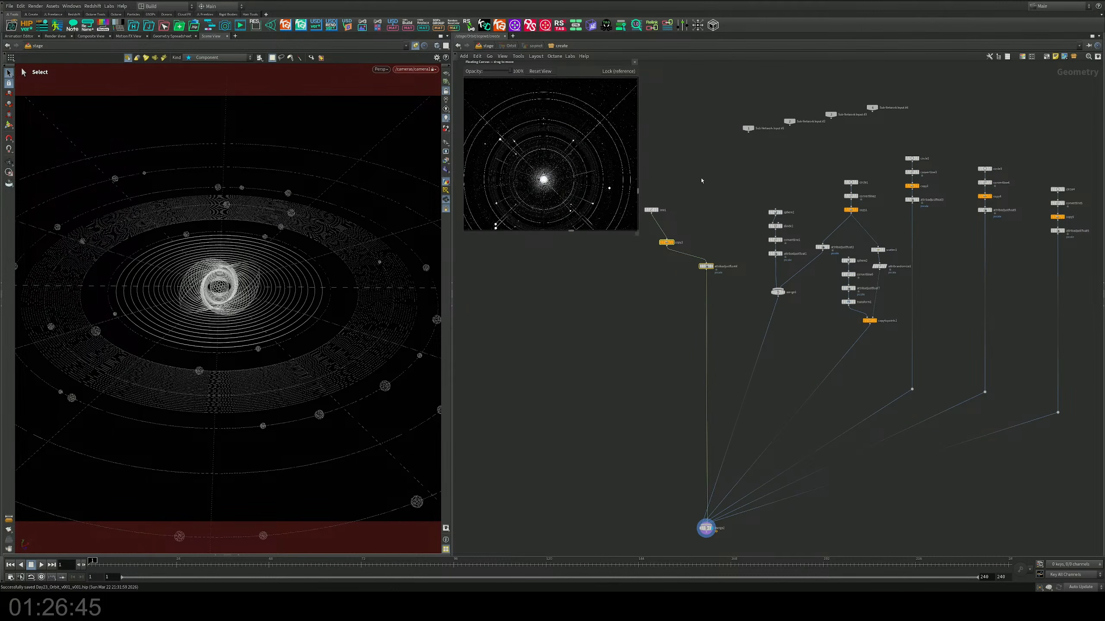
pyautogui.moveTo(701, 181); pyautogui.dragTo(637, 272)
pyautogui.press('l')
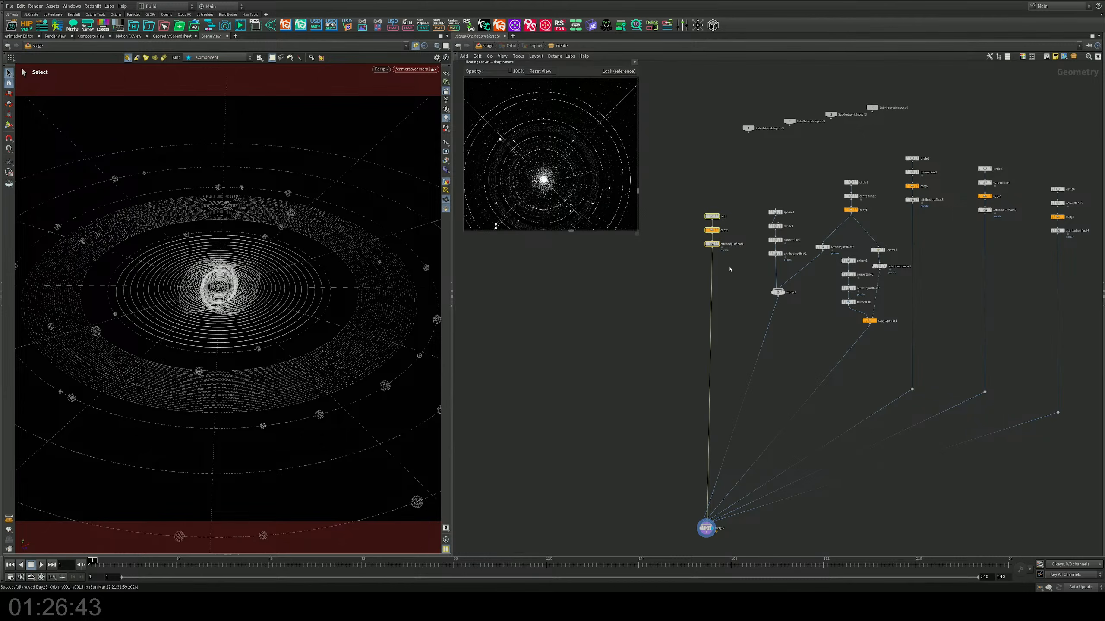
pyautogui.scroll(-3, 722, 279)
pyautogui.moveTo(770, 395); pyautogui.dragTo(761, 325, button='middle')
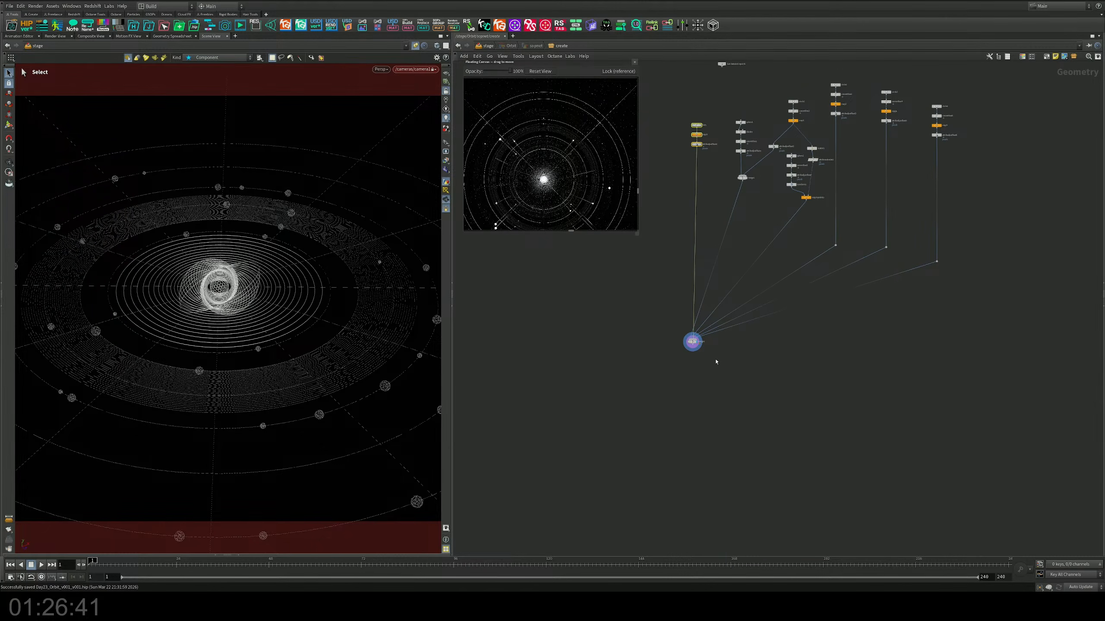
pyautogui.moveTo(724, 361); pyautogui.dragTo(741, 404, button='middle')
pyautogui.click(735, 391)
pyautogui.hotkey('ctrl', 's')
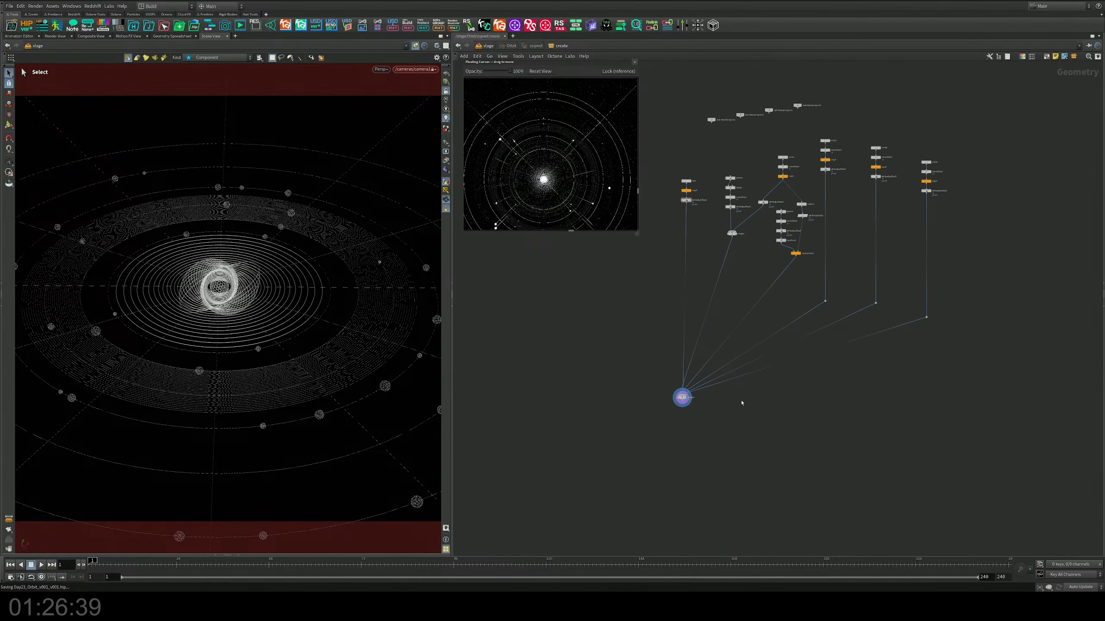
# Step: Examine the Copy and Transform parameters of copy4, copy5 and copy2
pyautogui.scroll(5, 734, 255)
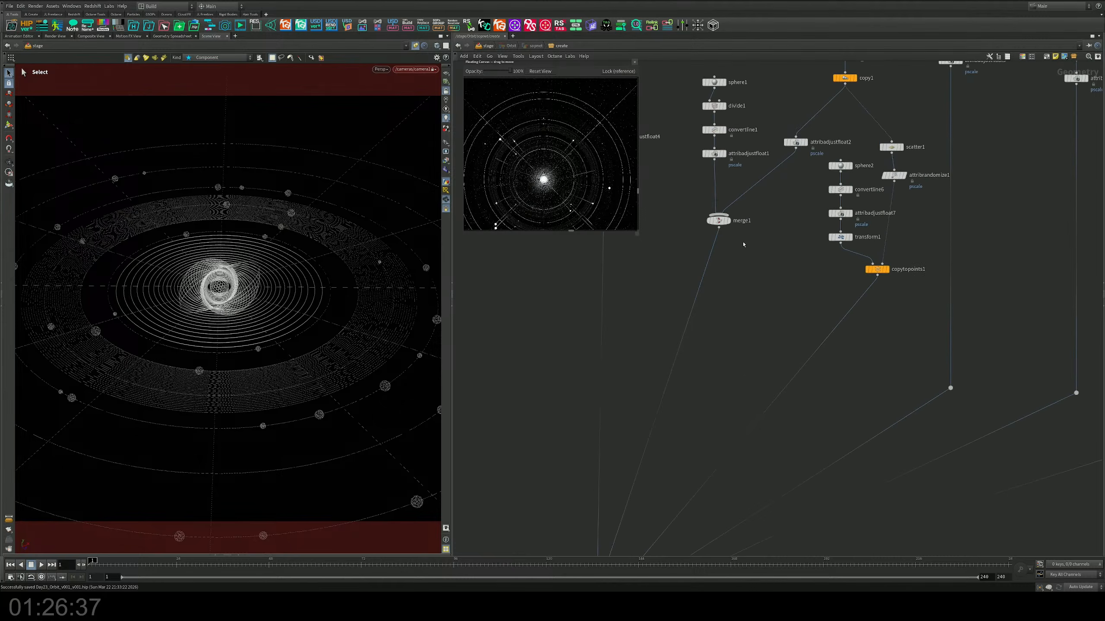
pyautogui.moveTo(761, 258); pyautogui.dragTo(808, 343, button='middle')
pyautogui.scroll(3, 944, 369)
pyautogui.moveTo(942, 368); pyautogui.dragTo(820, 363, button='middle')
pyautogui.scroll(-4, 969, 281)
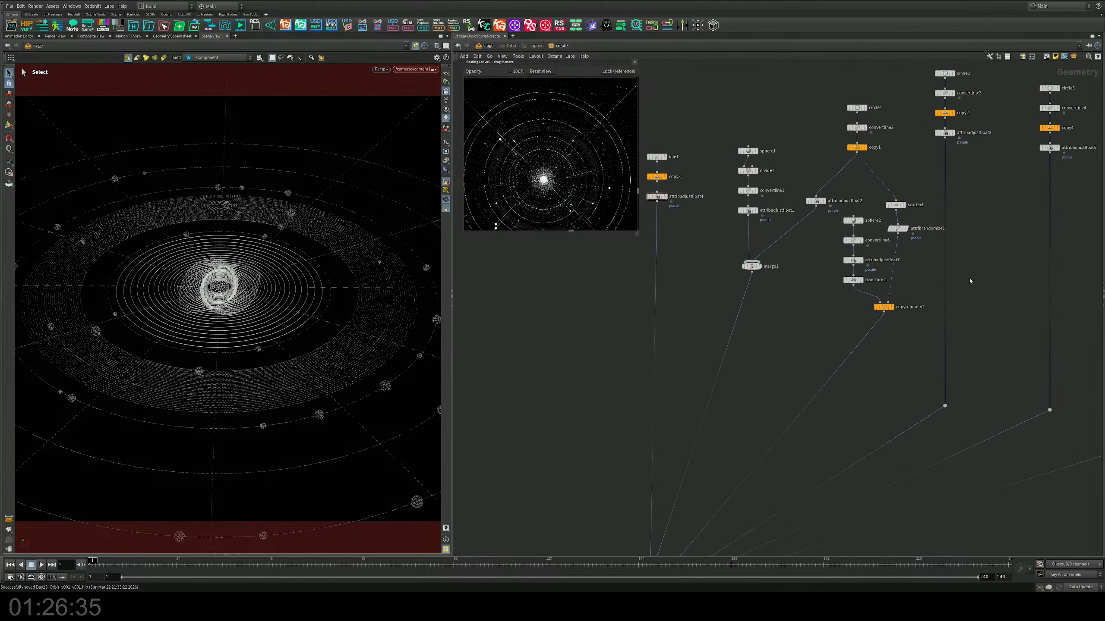
pyautogui.moveTo(1083, 242); pyautogui.dragTo(802, 331, button='middle')
pyautogui.scroll(3, 897, 266)
pyautogui.moveTo(952, 321); pyautogui.dragTo(936, 335, button='middle')
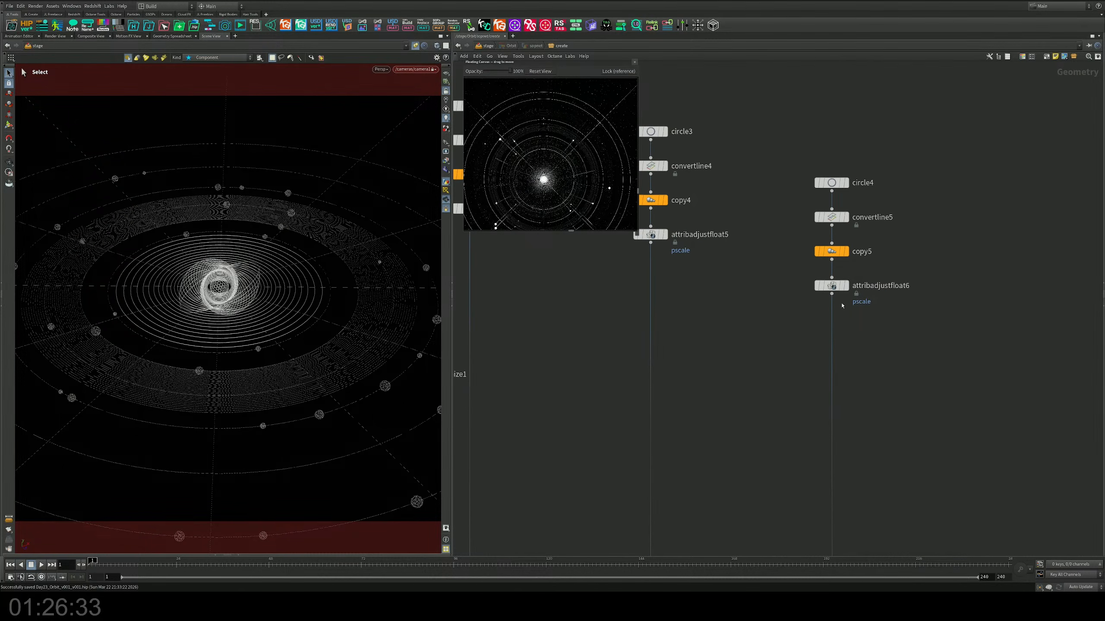
pyautogui.moveTo(741, 291); pyautogui.dragTo(805, 334, button='middle')
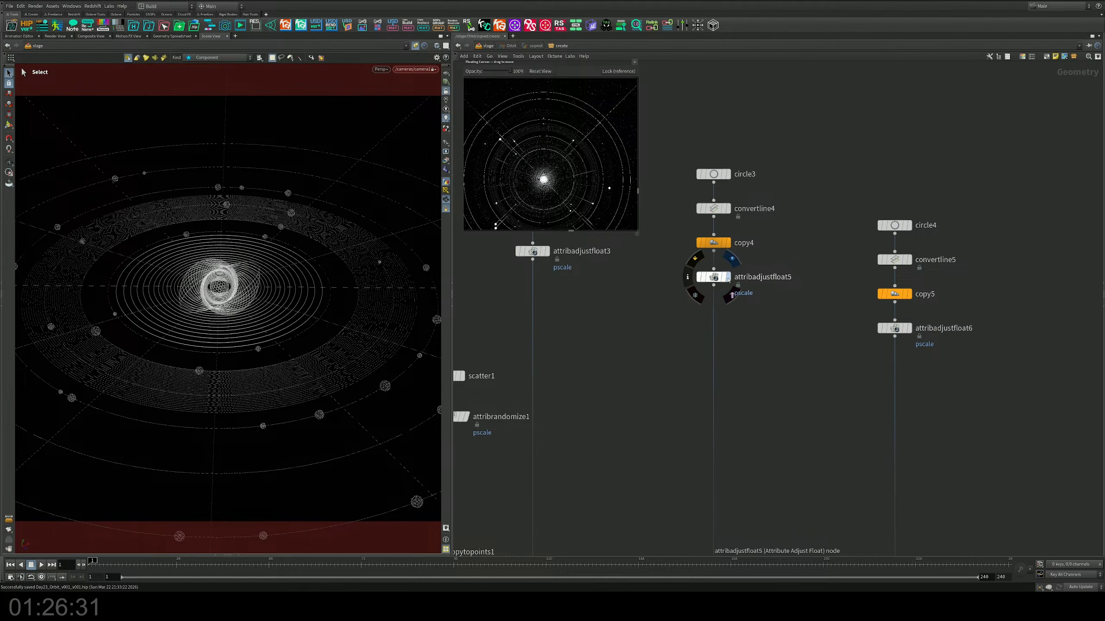
pyautogui.click(726, 243)
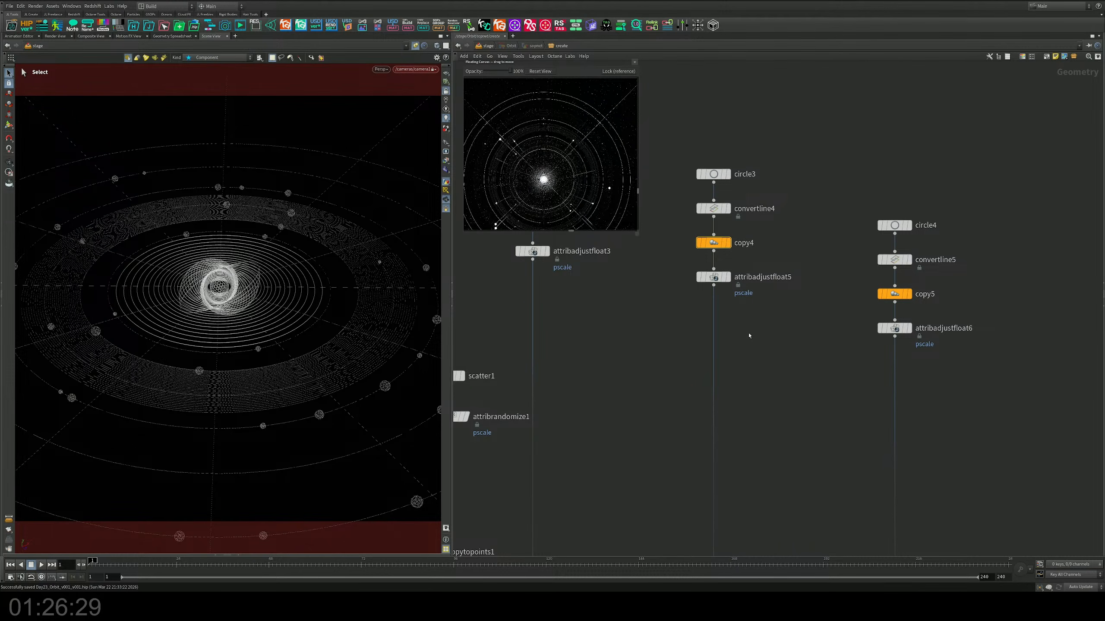
pyautogui.press('p')
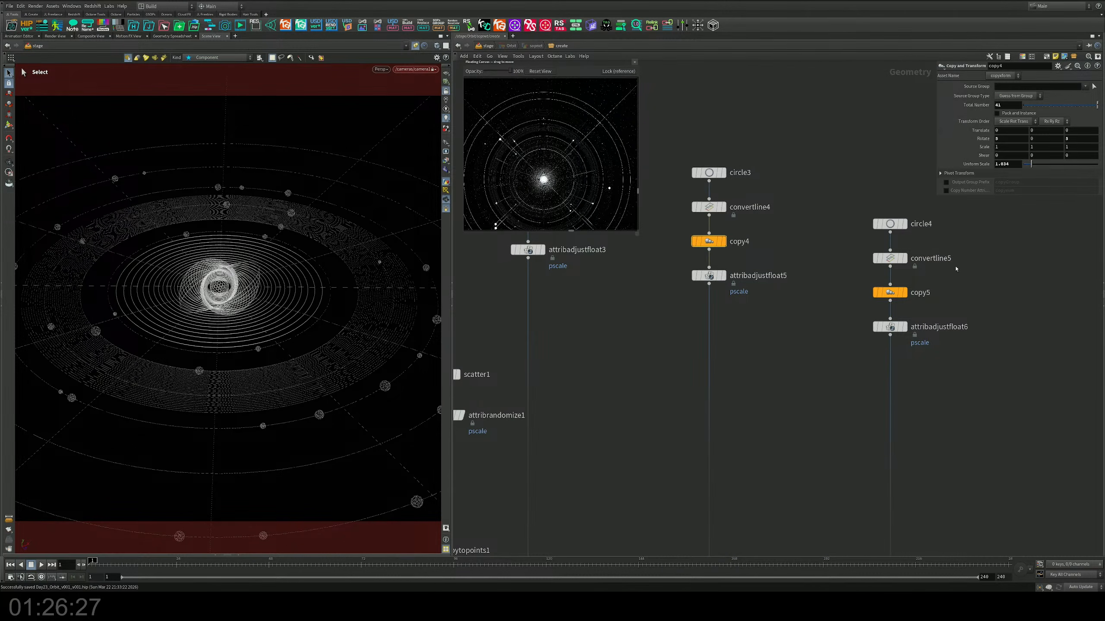
pyautogui.click(890, 292)
pyautogui.moveTo(780, 234); pyautogui.dragTo(925, 254, button='middle')
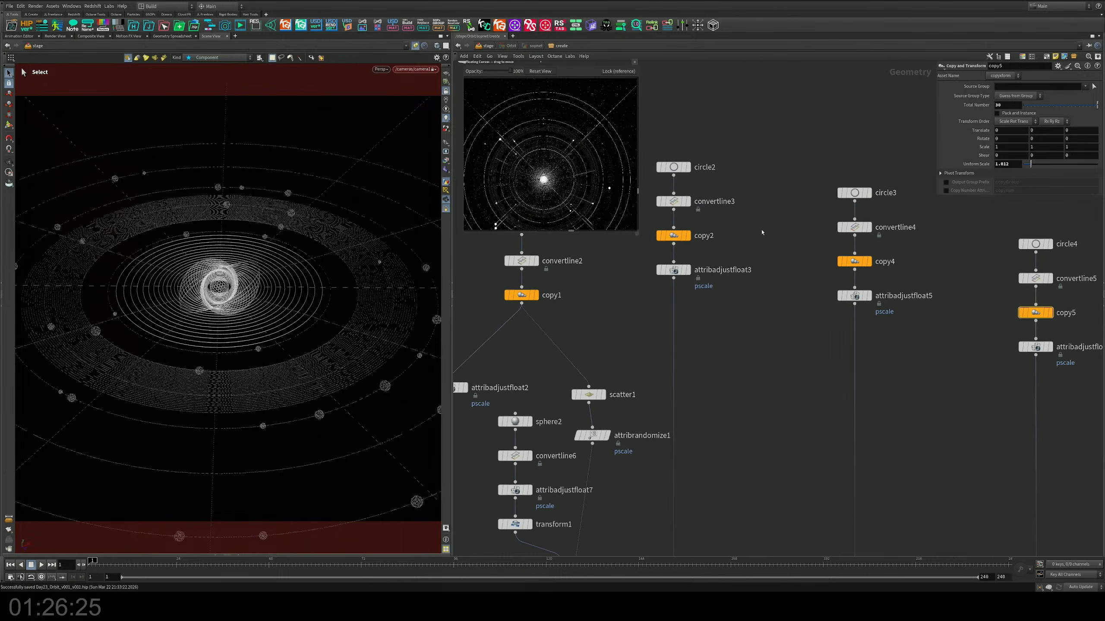
pyautogui.click(674, 236)
pyautogui.moveTo(695, 236); pyautogui.dragTo(772, 273, button='middle')
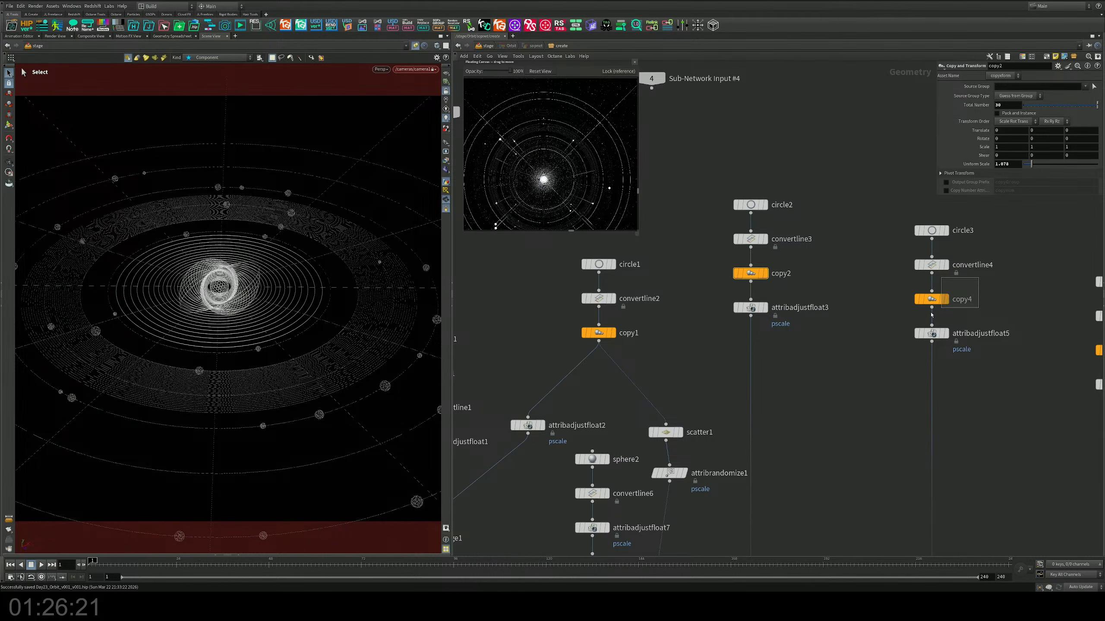
# Step: Colour the copy4 node light green to set it apart from the other copy nodes
pyautogui.moveTo(978, 278); pyautogui.dragTo(931, 315)
pyautogui.moveTo(1011, 309); pyautogui.dragTo(861, 320, button='middle')
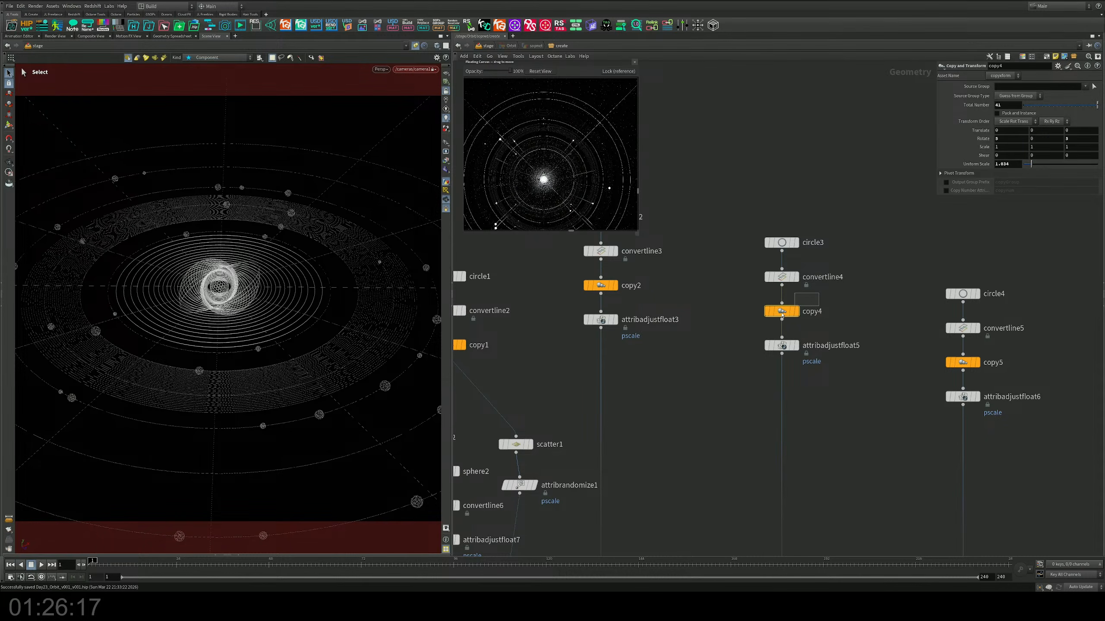
pyautogui.press('c')
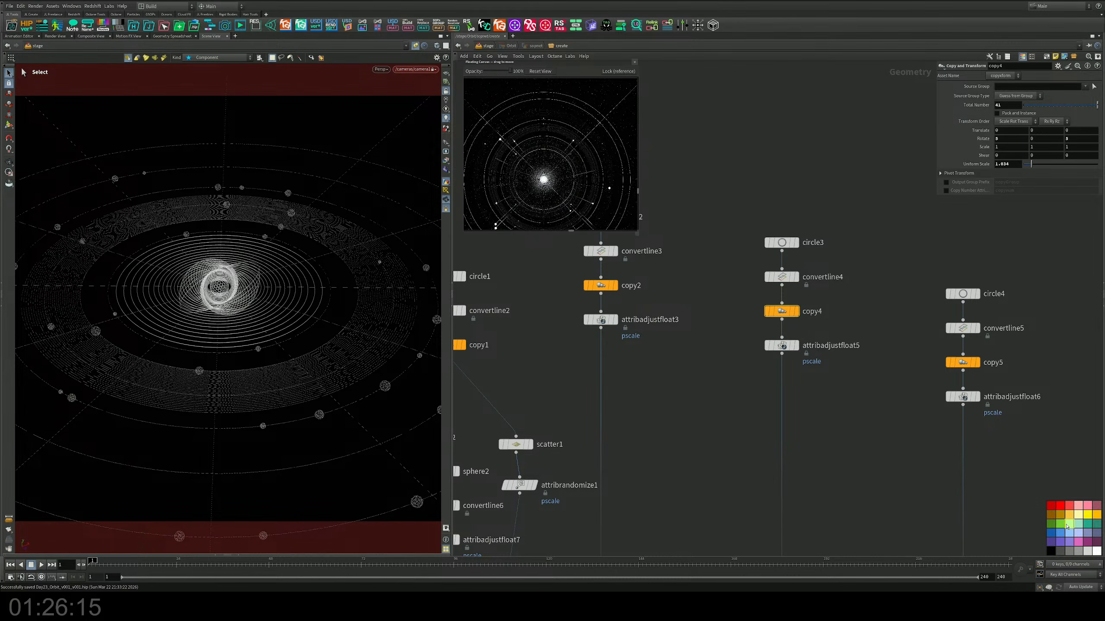
pyautogui.click(1069, 524)
# Step: Adjust copy4's X rotation, set its uniform scale to 1.01 and save the scene
pyautogui.moveTo(1004, 139); pyautogui.dragTo(1031, 165, button='middle')
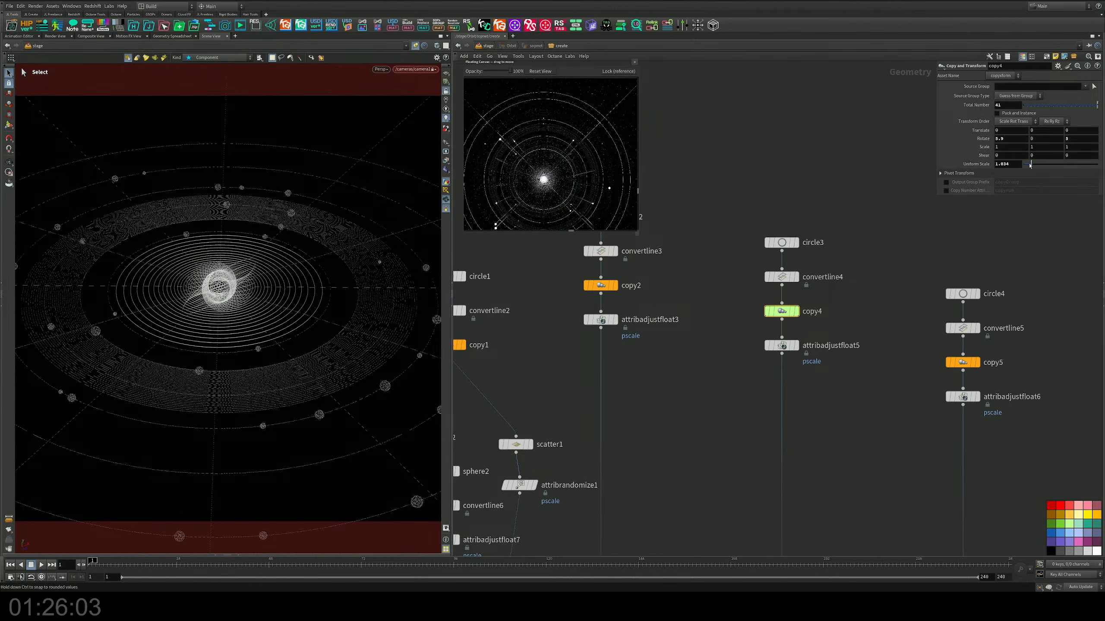
pyautogui.moveTo(1030, 165)
pyautogui.mouseDown()
pyautogui.moveTo(1052, 166)
pyautogui.moveTo(1031, 165)
pyautogui.mouseUp()
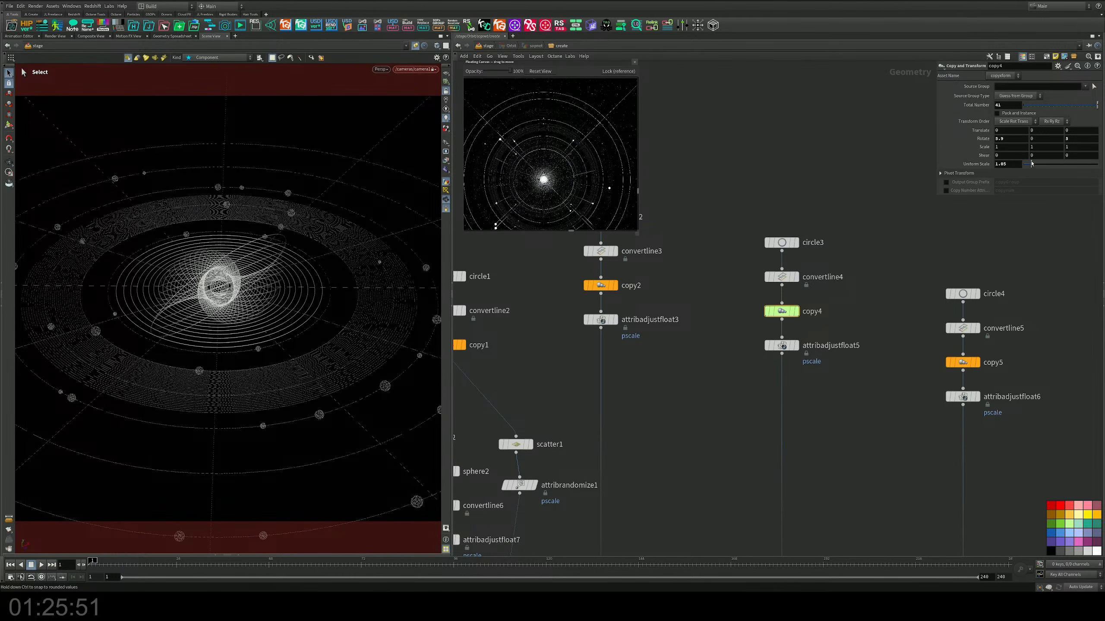
pyautogui.moveTo(1009, 164); pyautogui.dragTo(875, 190, button='middle')
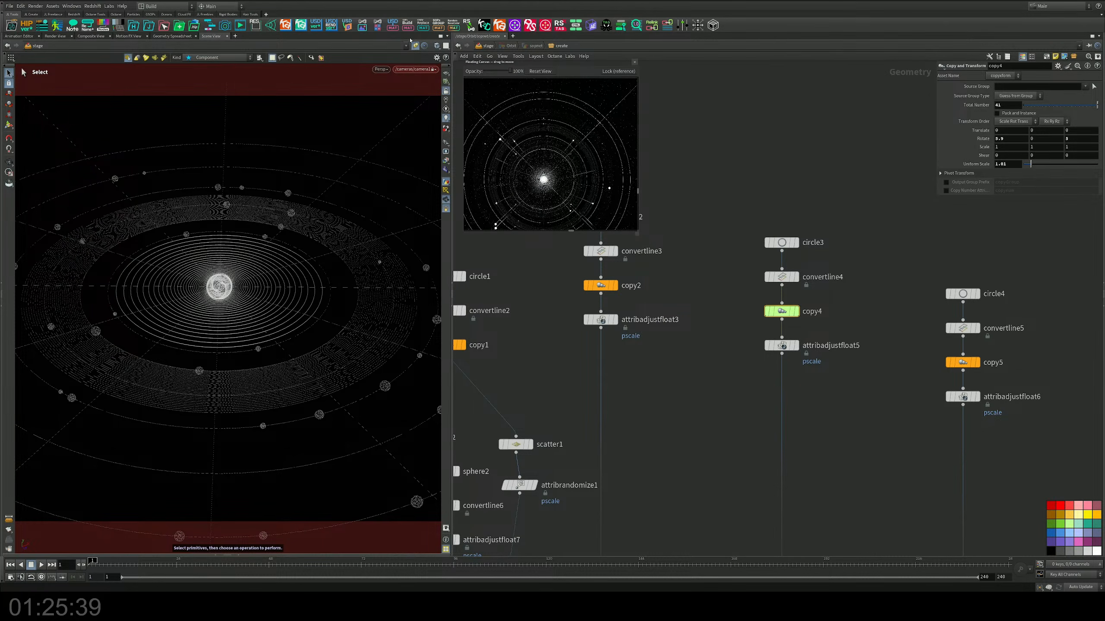
pyautogui.hotkey('ctrl', 's')
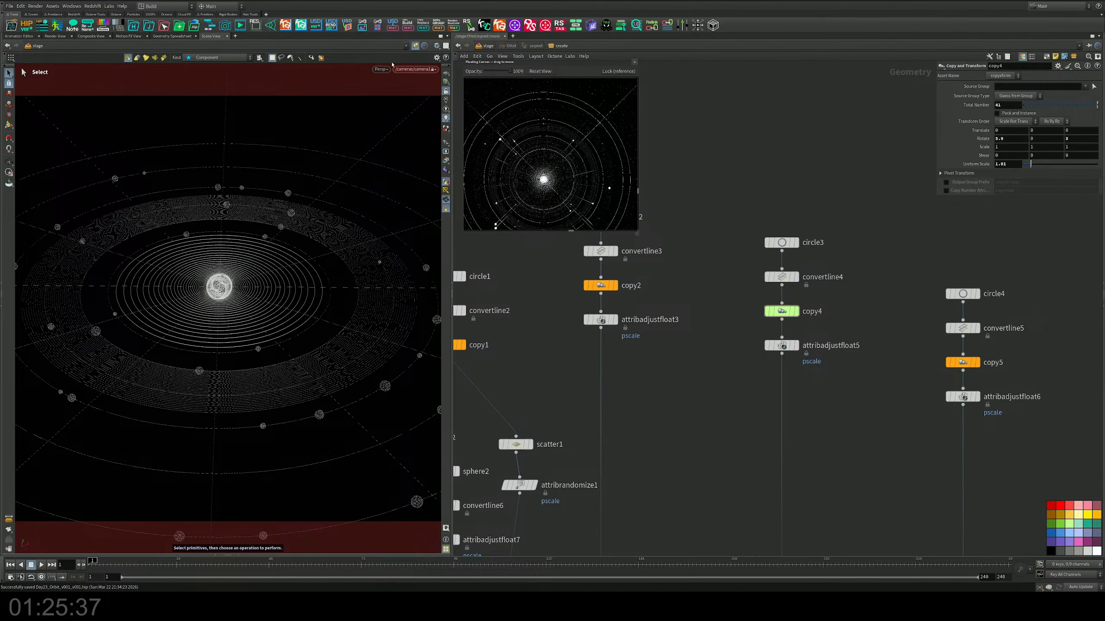
# Step: Preview the orbit scene through the camera with Karma XPU and return to the standard viewport renderer
pyautogui.click(383, 69)
pyautogui.click(381, 114)
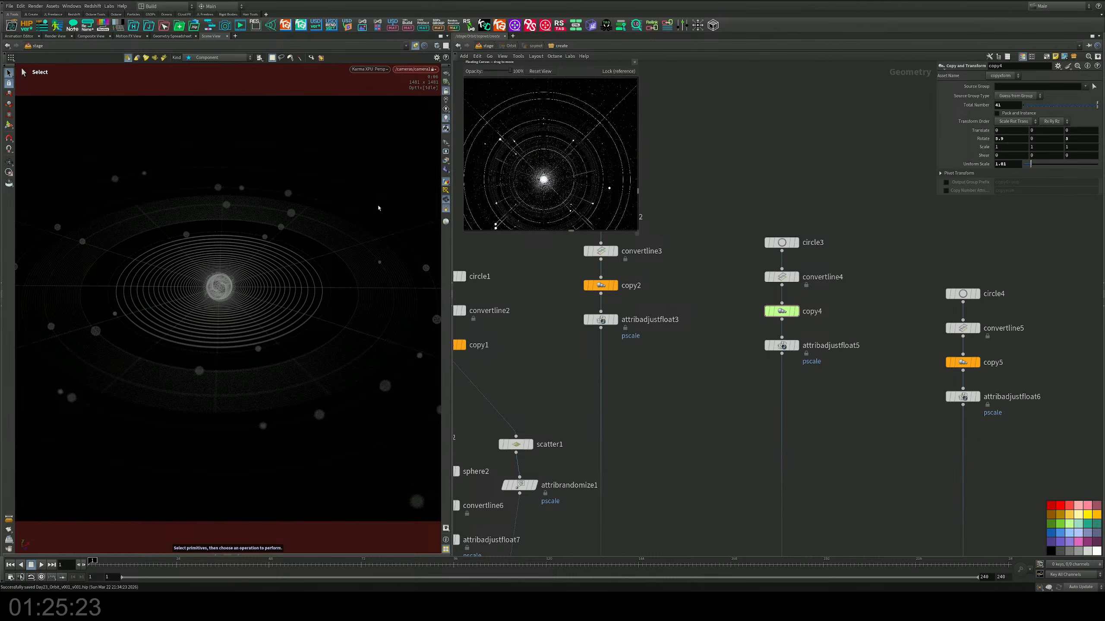
pyautogui.click(369, 69)
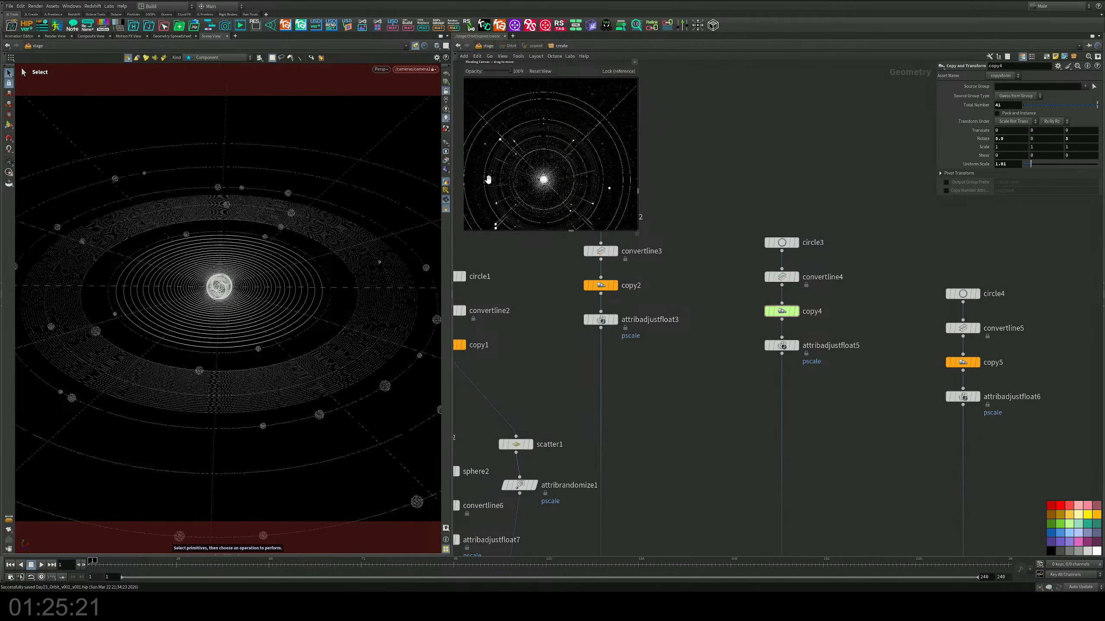
pyautogui.click(379, 97)
# Step: Add a Box node in the empty area beside the line1 chain
pyautogui.scroll(-3, 653, 328)
pyautogui.scroll(-3, 653, 328)
pyautogui.moveTo(678, 338); pyautogui.dragTo(762, 257, button='middle')
pyautogui.moveTo(890, 325); pyautogui.dragTo(808, 295, button='middle')
pyautogui.press('Tab')
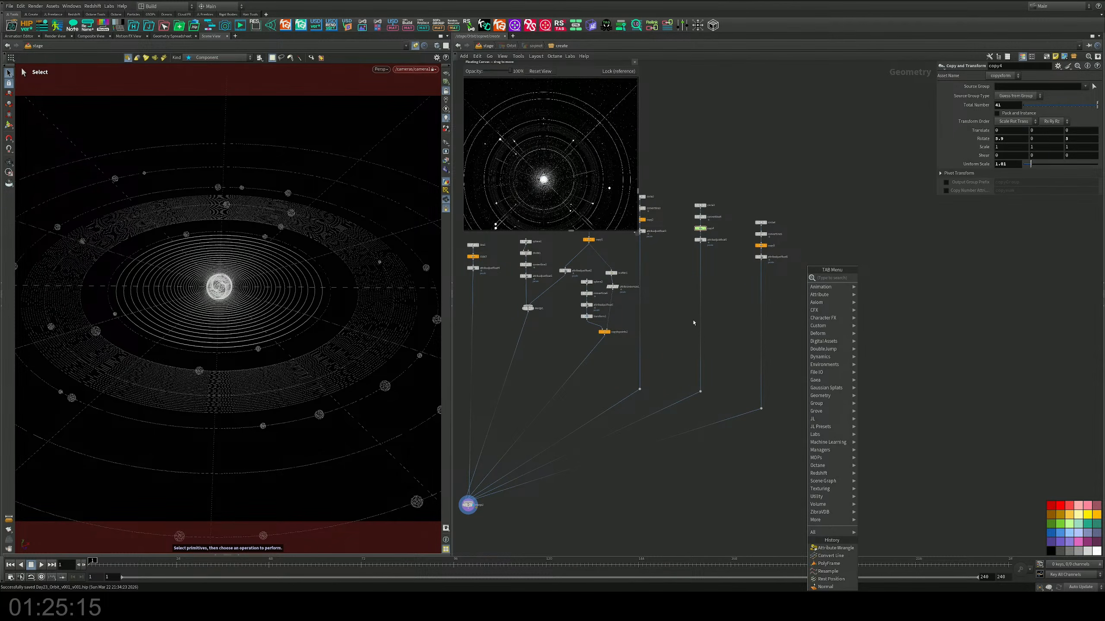
pyautogui.press('Escape')
pyautogui.moveTo(718, 318); pyautogui.dragTo(886, 292, button='middle')
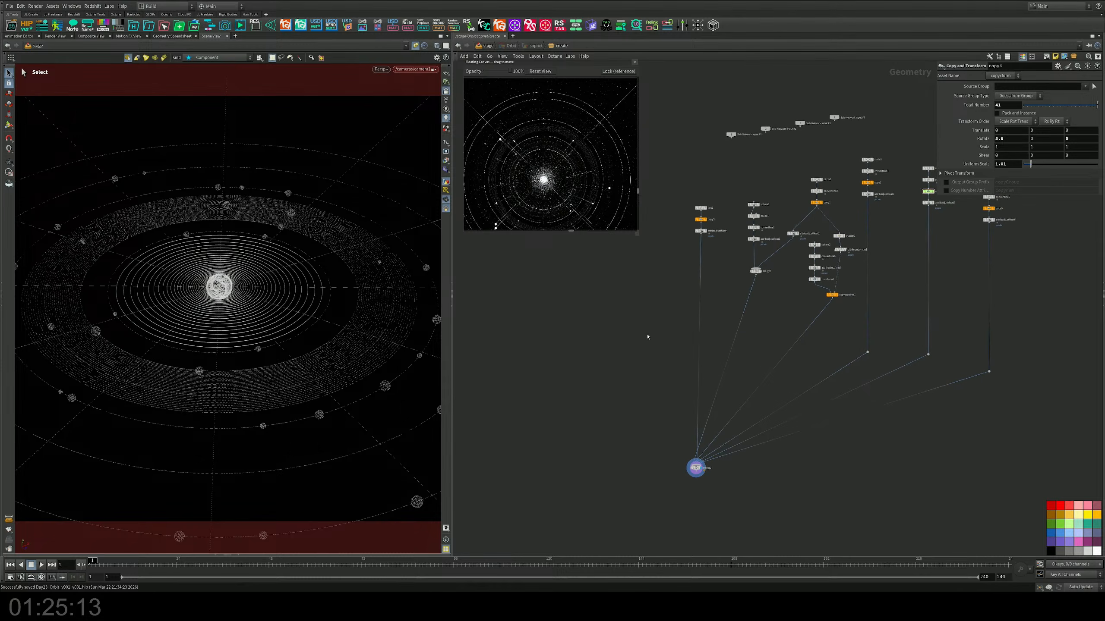
pyautogui.press('Tab')
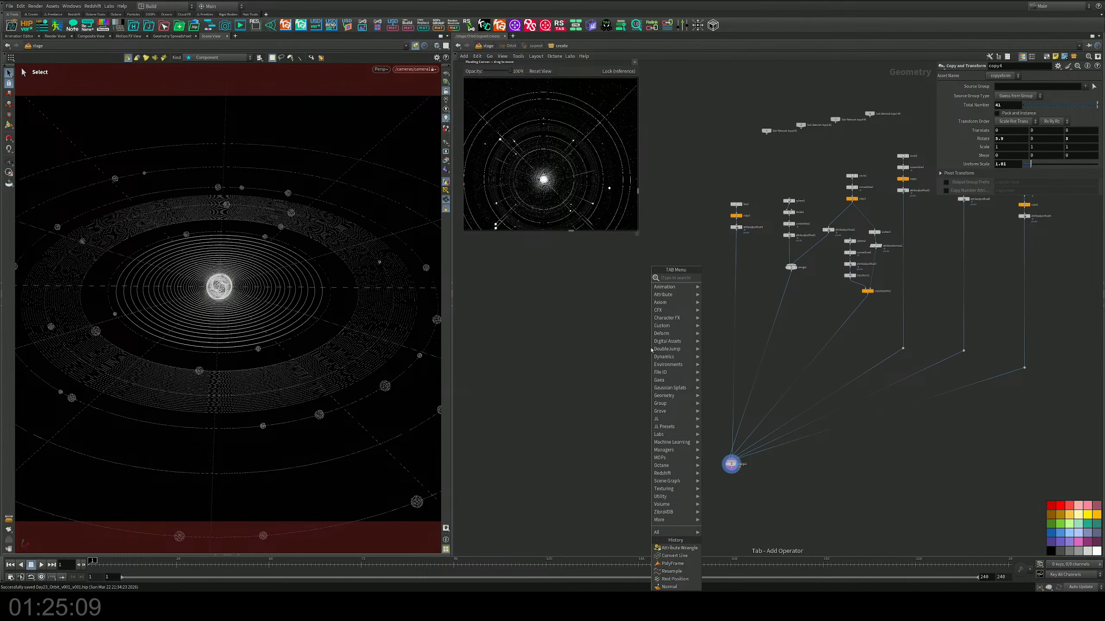
pyautogui.write('box')
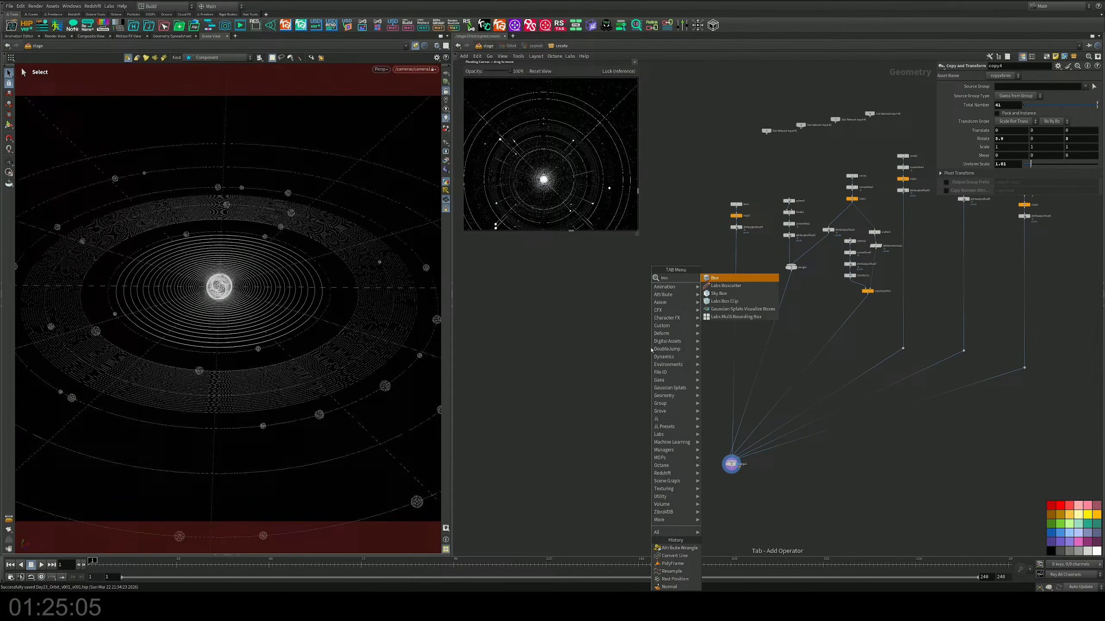
pyautogui.press('Return')
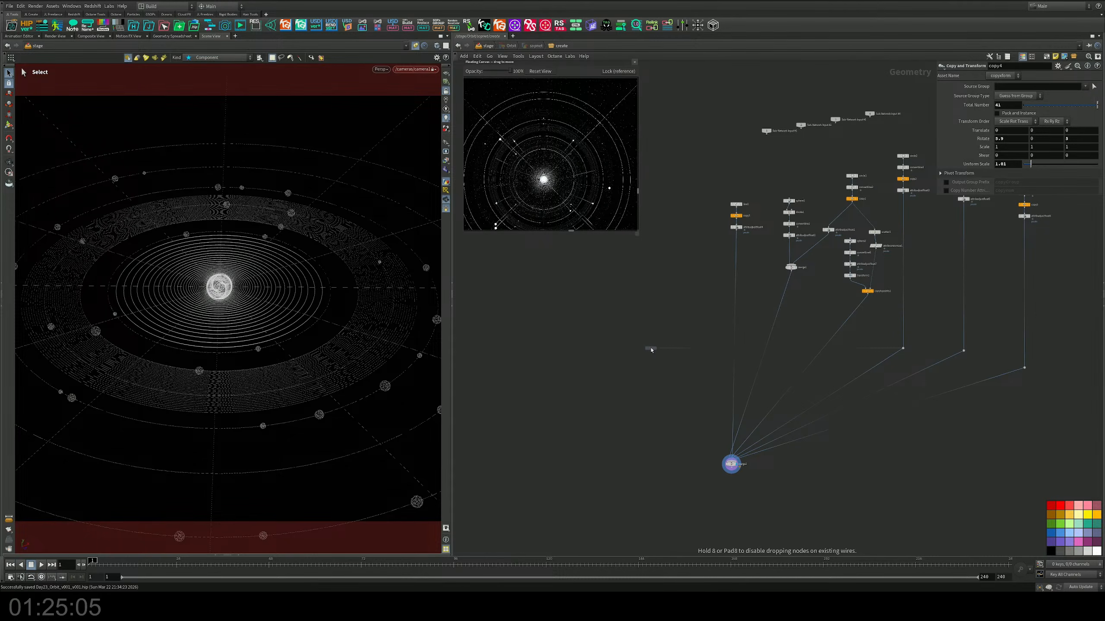
pyautogui.click(647, 346)
# Step: Display box1 in the viewport and enlarge its uniform scale to about 9.64
pyautogui.scroll(3, 646, 345)
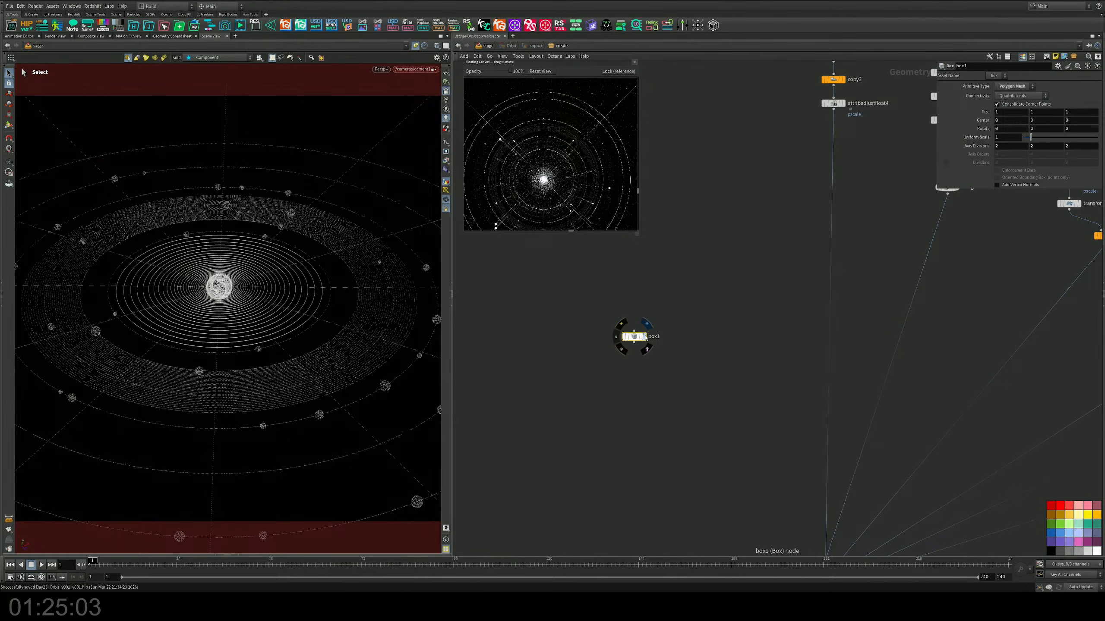
pyautogui.click(645, 337)
pyautogui.moveTo(682, 376); pyautogui.dragTo(678, 332, button='middle')
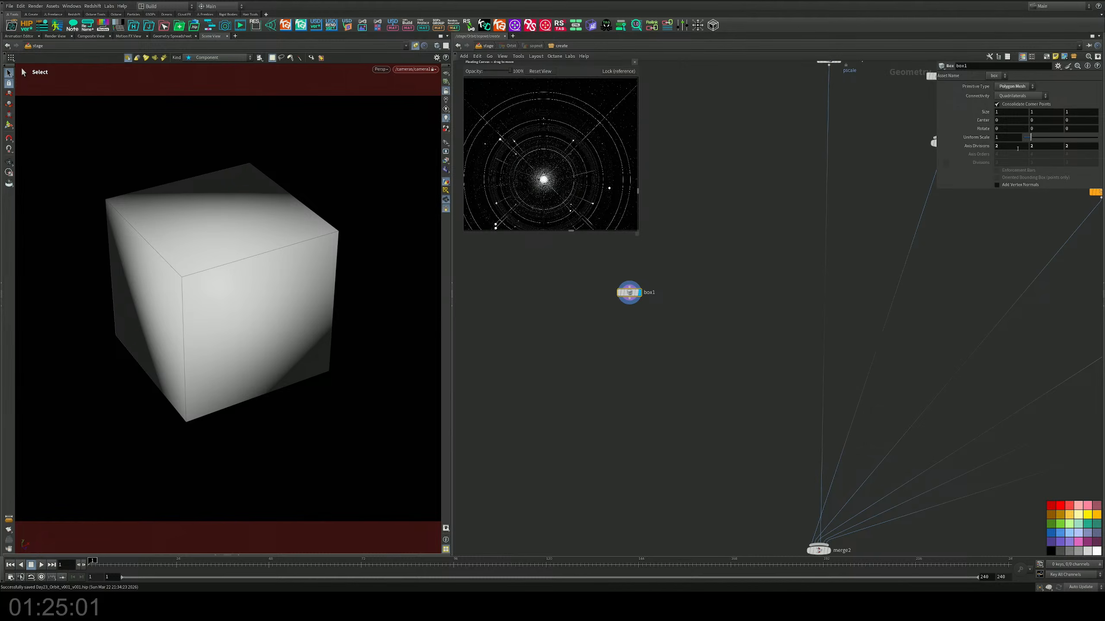
pyautogui.moveTo(1031, 138); pyautogui.dragTo(1096, 136)
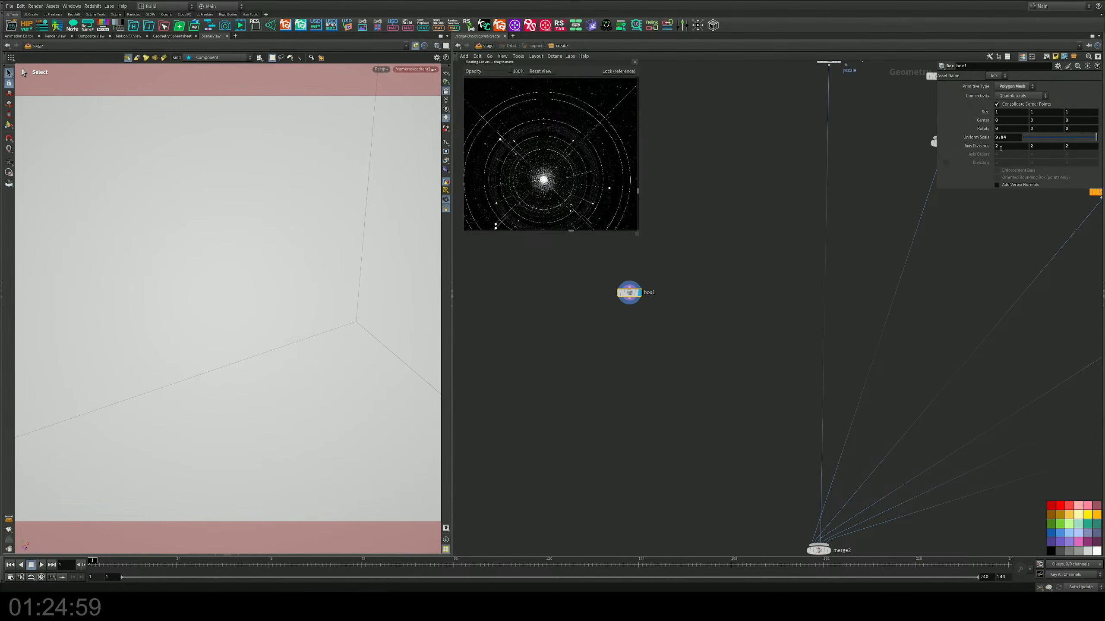
# Step: Add an IsoOffset node below box1 and feed box1 into its first input
pyautogui.press('Tab')
pyautogui.write('s')
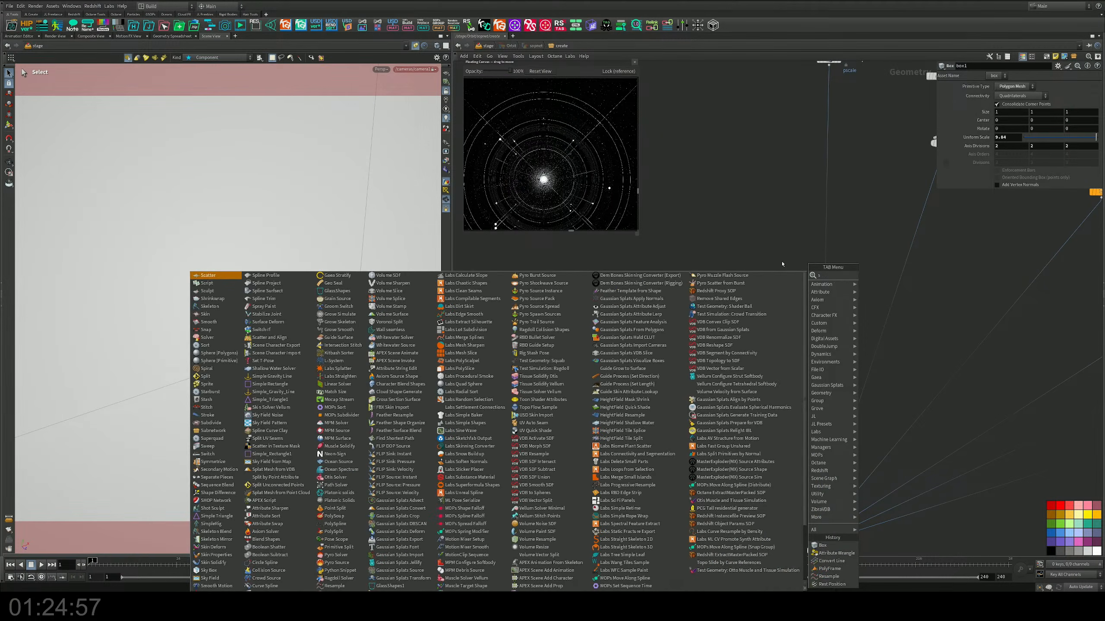
pyautogui.press('BackSpace')
pyautogui.write('iso')
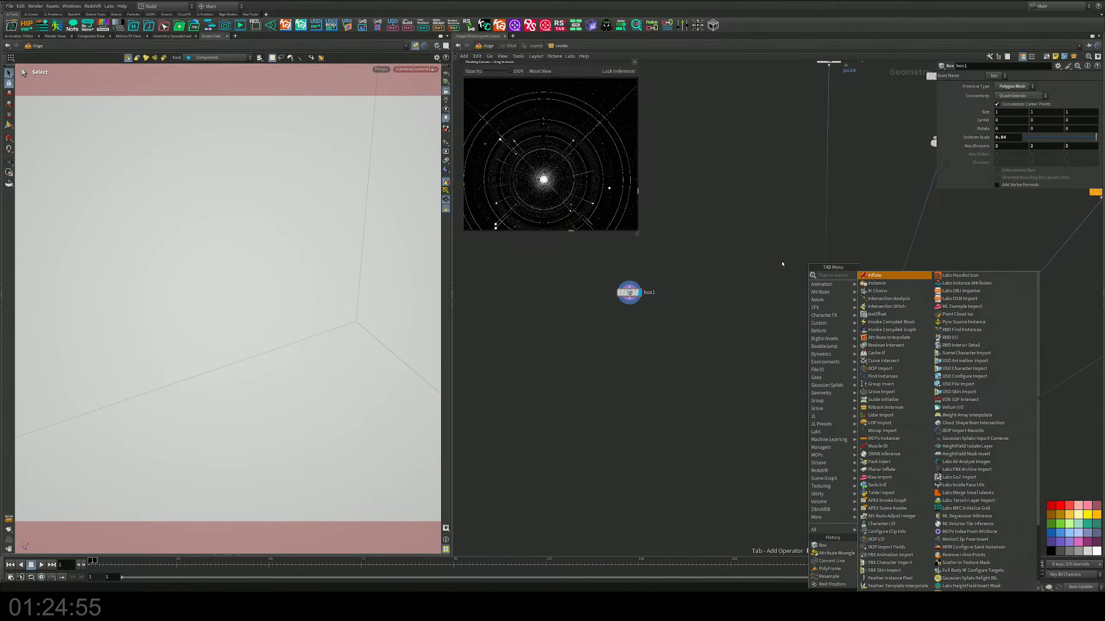
pyautogui.press('Return')
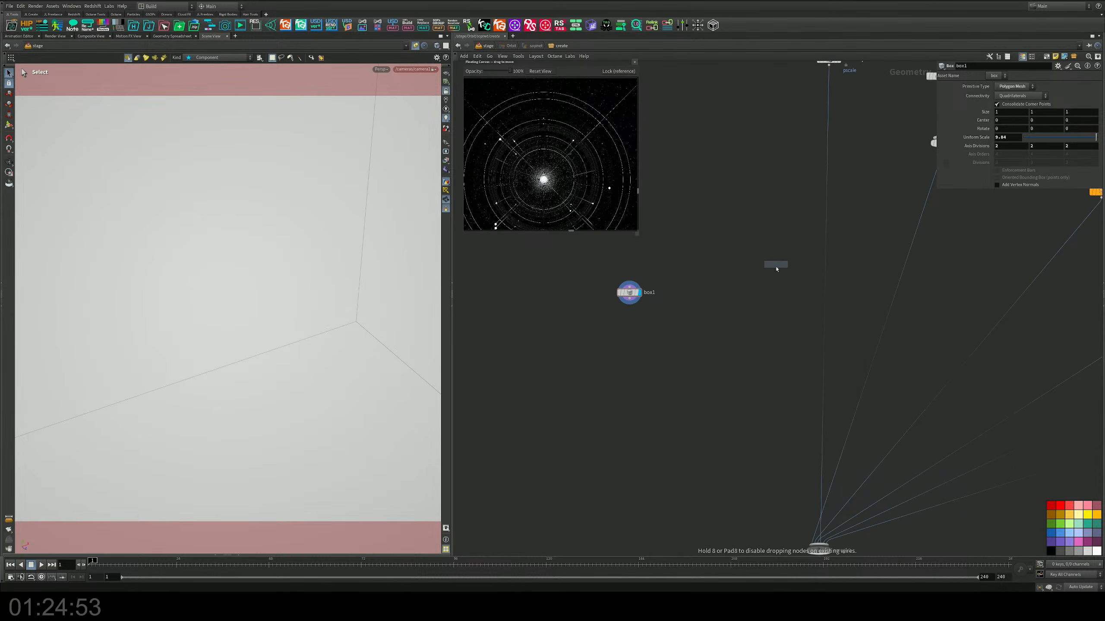
pyautogui.click(676, 344)
pyautogui.moveTo(628, 303); pyautogui.dragTo(677, 338)
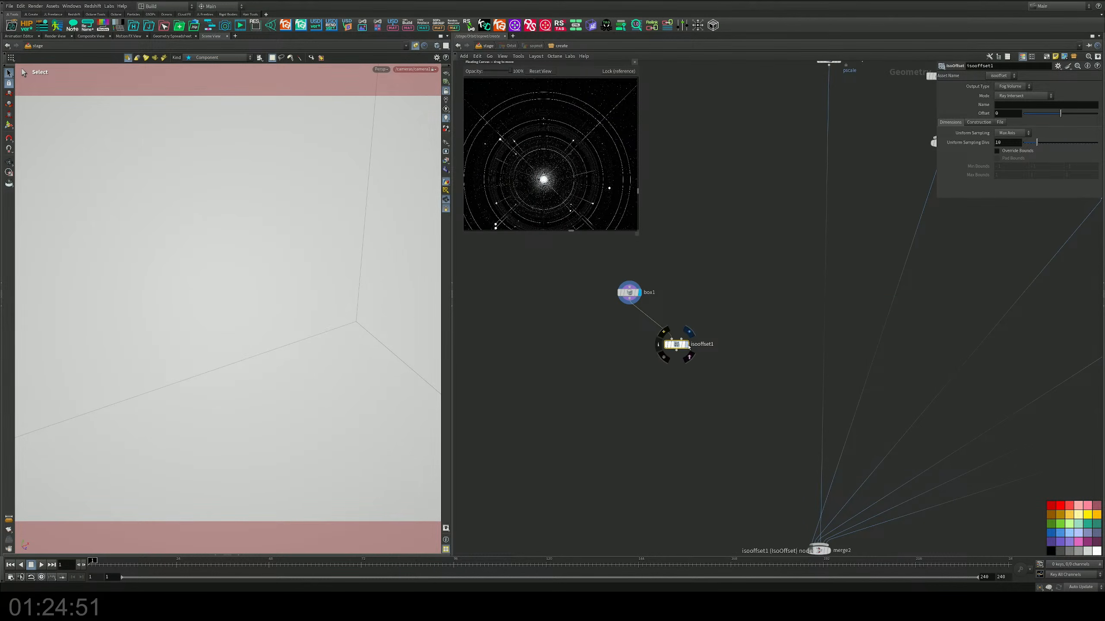
# Step: Add a Scatter node below isooffset1, display it, and raise its Force Total Count to more than 3,000 points
pyautogui.moveTo(722, 321); pyautogui.dragTo(726, 256, button='middle')
pyautogui.press('Tab')
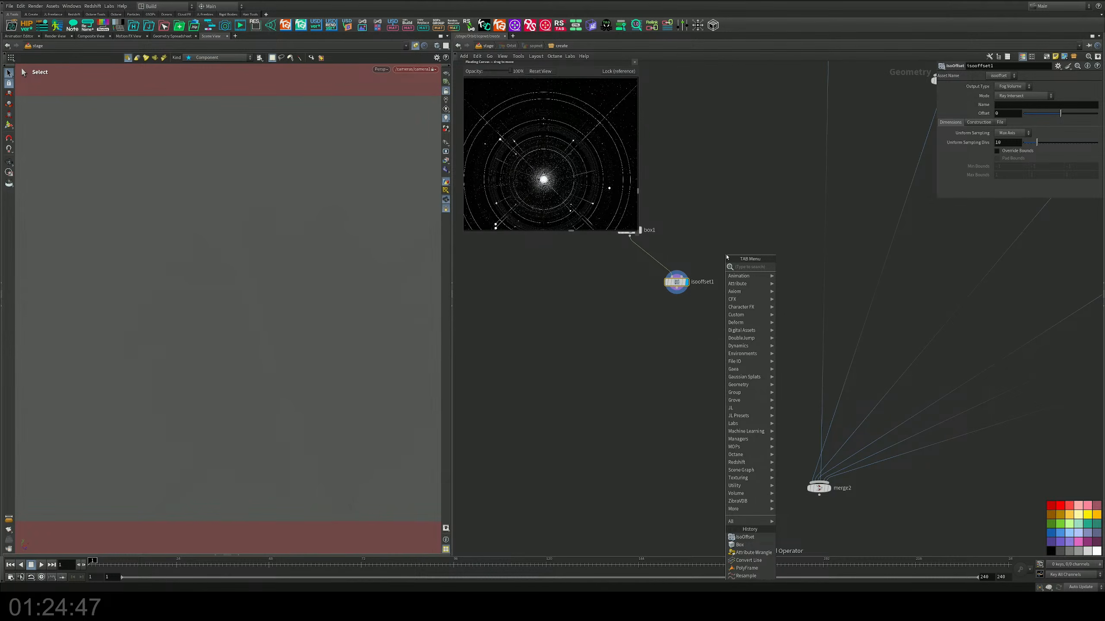
pyautogui.write('sc')
pyautogui.press('Return')
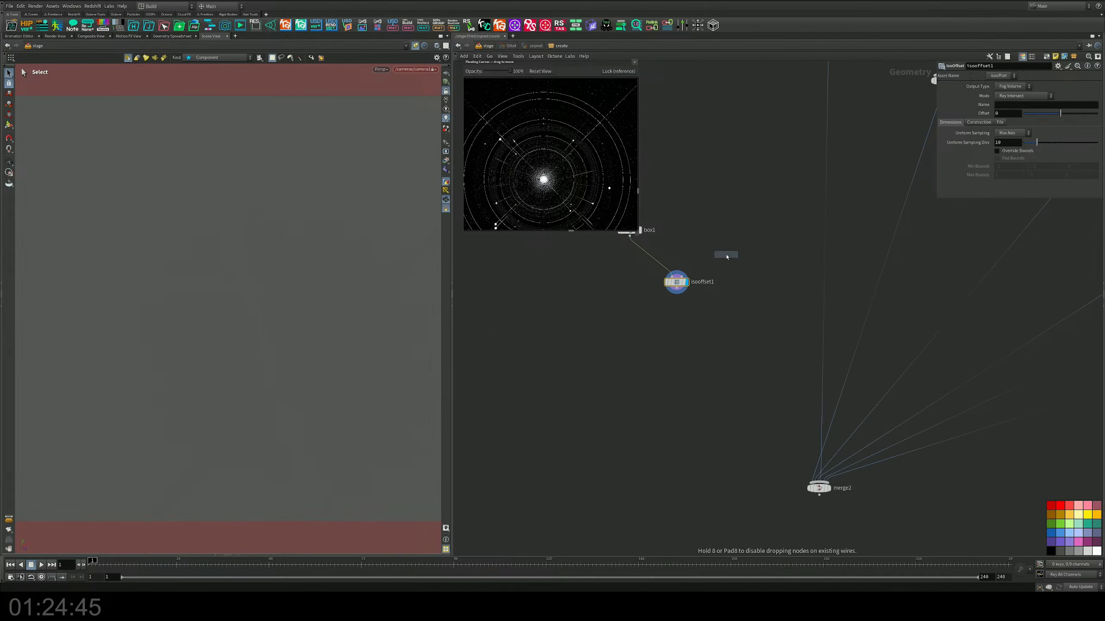
pyautogui.click(686, 308)
pyautogui.click(686, 306)
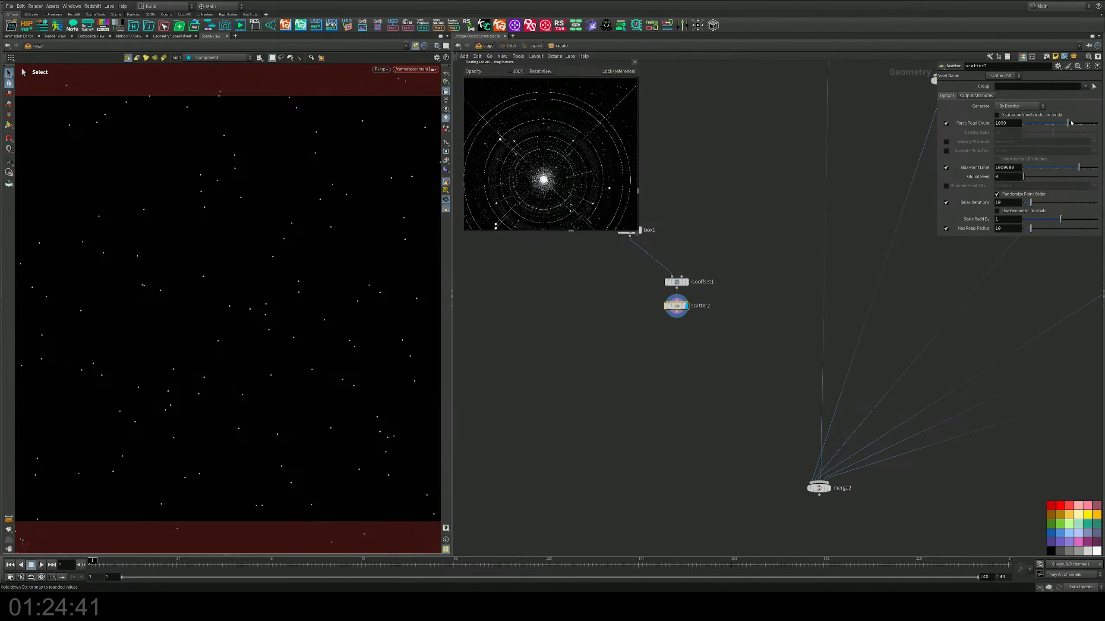
pyautogui.moveTo(1068, 123); pyautogui.dragTo(1078, 126)
# Step: Move box1 so it sits directly above isooffset1 in the network
pyautogui.moveTo(633, 234); pyautogui.dragTo(712, 225, button='middle')
pyautogui.moveTo(712, 225)
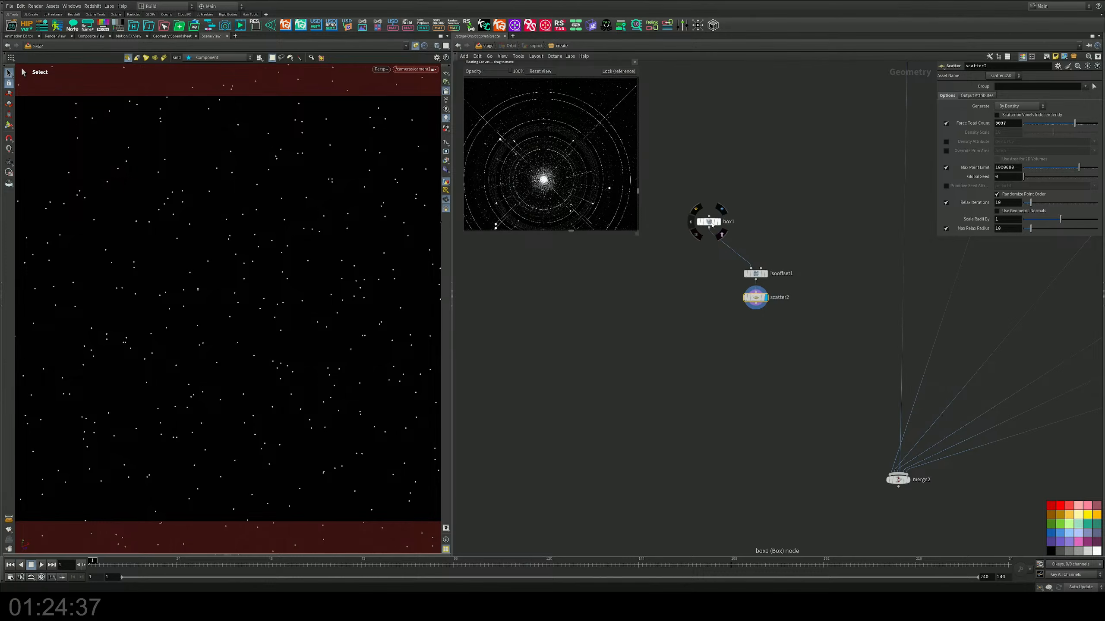
pyautogui.moveTo(712, 225); pyautogui.dragTo(754, 239)
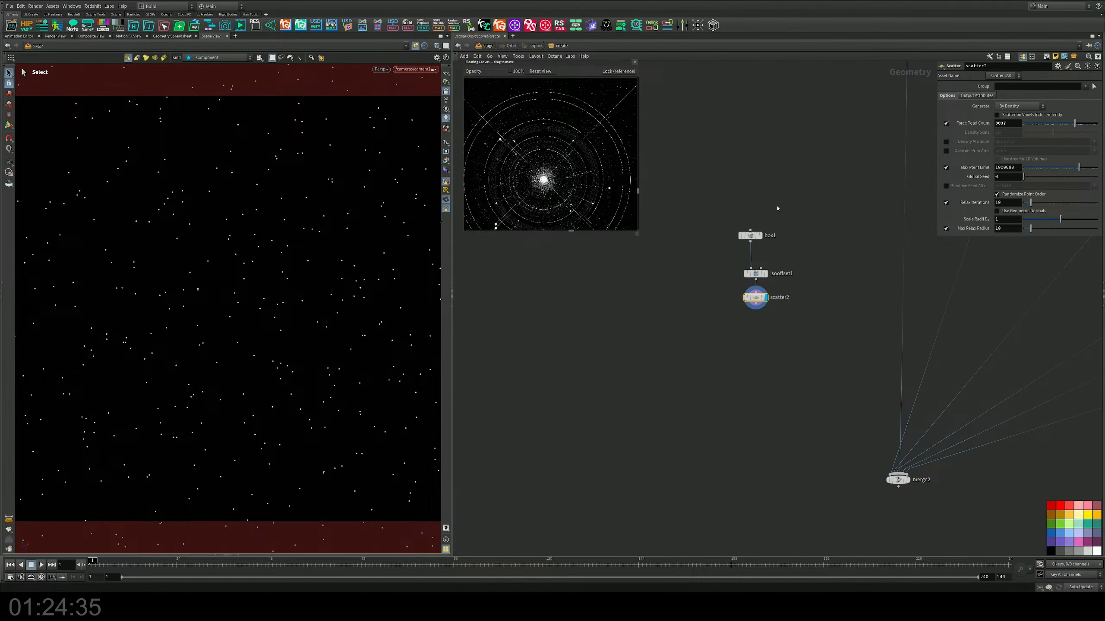
# Step: Add an Attribute Randomize node directly below scatter2 and connect it to scatter2's output
pyautogui.moveTo(780, 252); pyautogui.dragTo(763, 191, button='middle')
pyautogui.press('Tab')
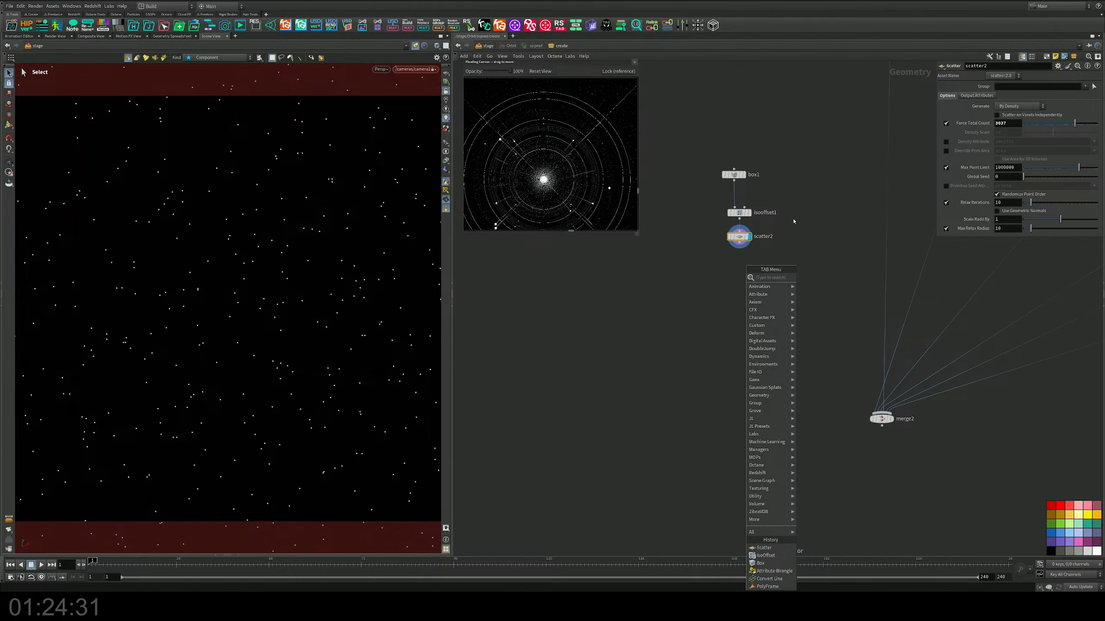
pyautogui.press('Escape')
pyautogui.press('Tab')
pyautogui.write('at')
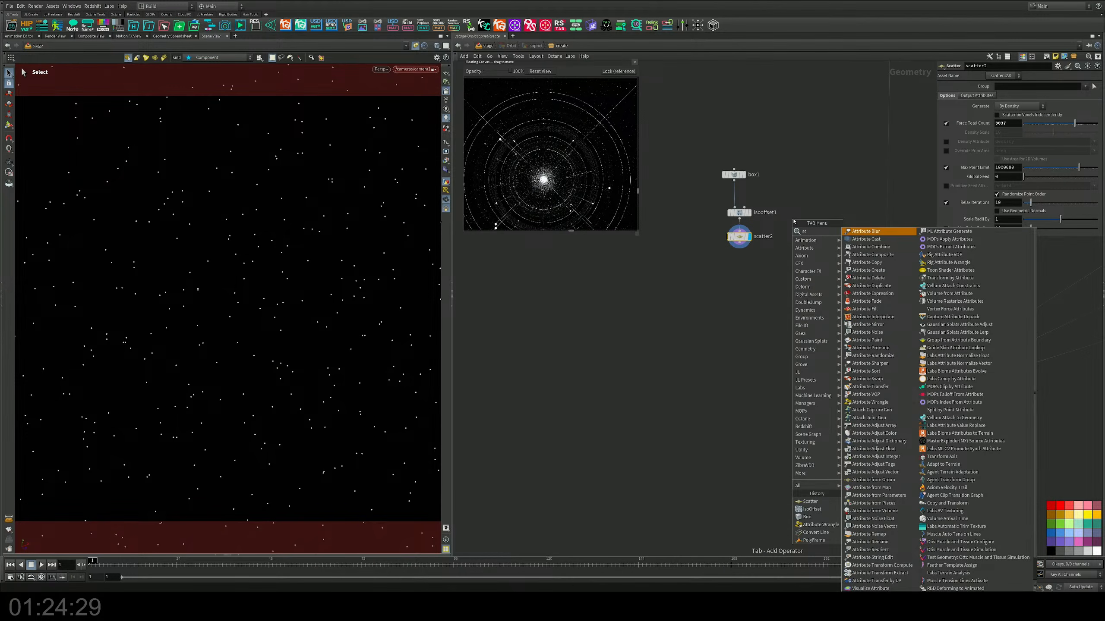
pyautogui.write('ra')
pyautogui.press('Return')
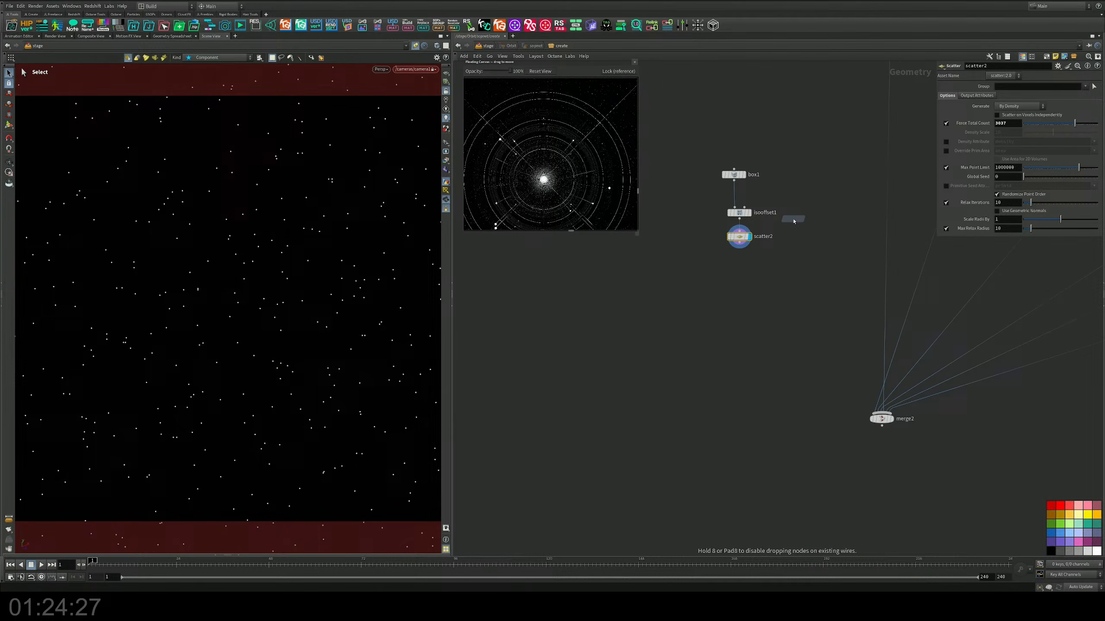
pyautogui.click(741, 259)
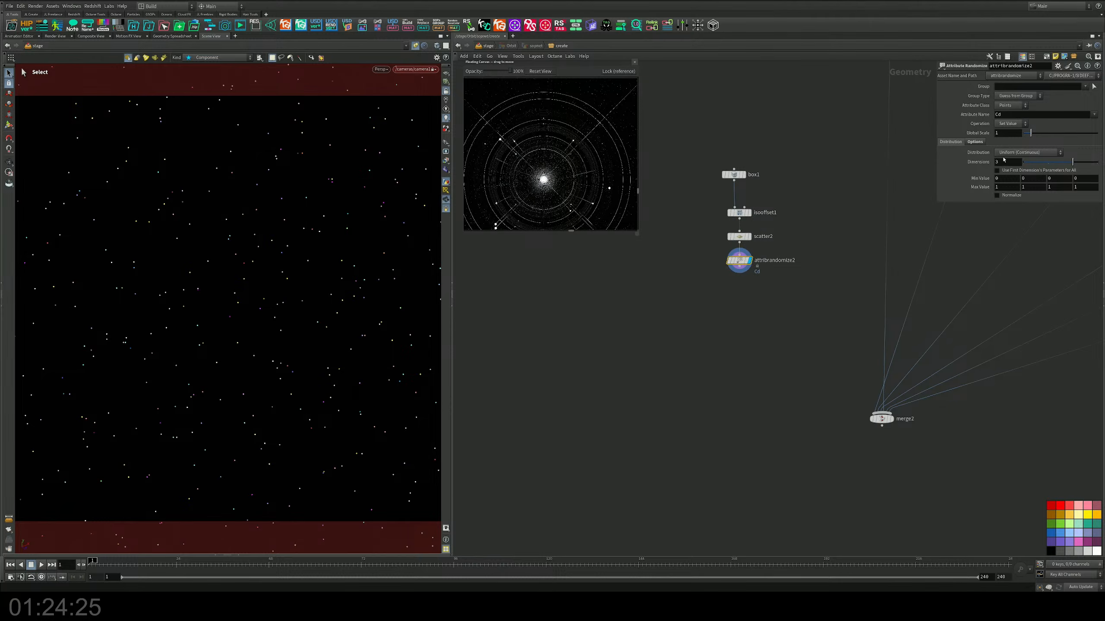
# Step: Set attribrandomize2 to randomize the pscale attribute with a first minimum value of 0.1
pyautogui.doubleClick(998, 114)
pyautogui.write('pscale')
pyautogui.press('Return')
pyautogui.doubleClick(1001, 179)
pyautogui.write('0.1')
pyautogui.press('Return')
# Step: Connect attribrandomize2 to merge2 and display merge2 in the viewport
pyautogui.moveTo(739, 274); pyautogui.dragTo(881, 412)
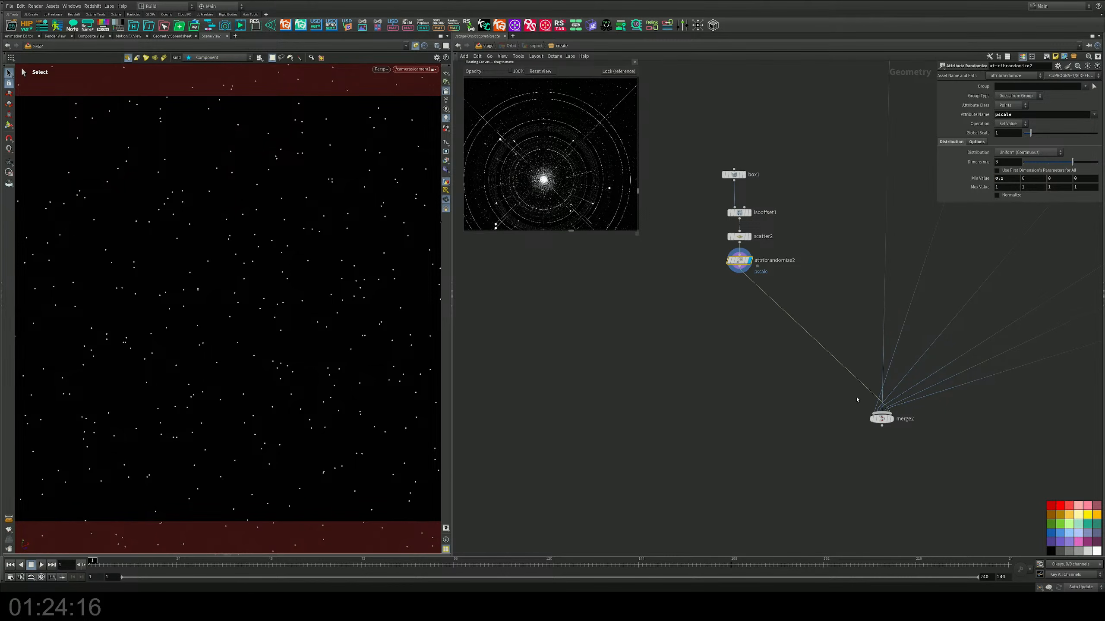
pyautogui.click(891, 419)
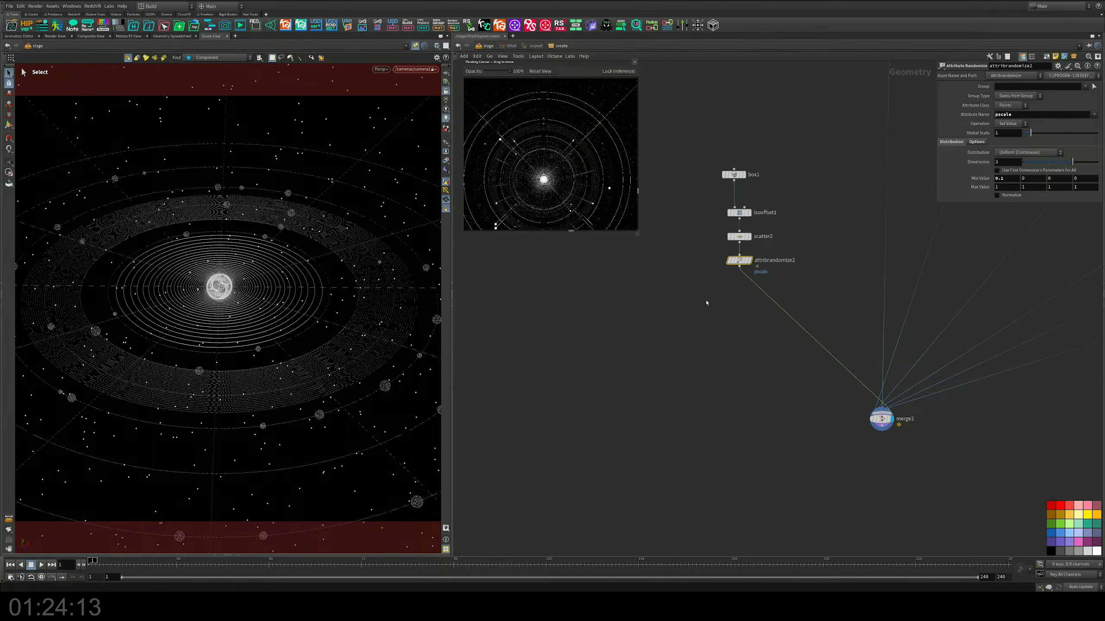
# Step: Set attribrandomize2's first maximum value to 0.2 and move the node farther below scatter2
pyautogui.scroll(4, 762, 265)
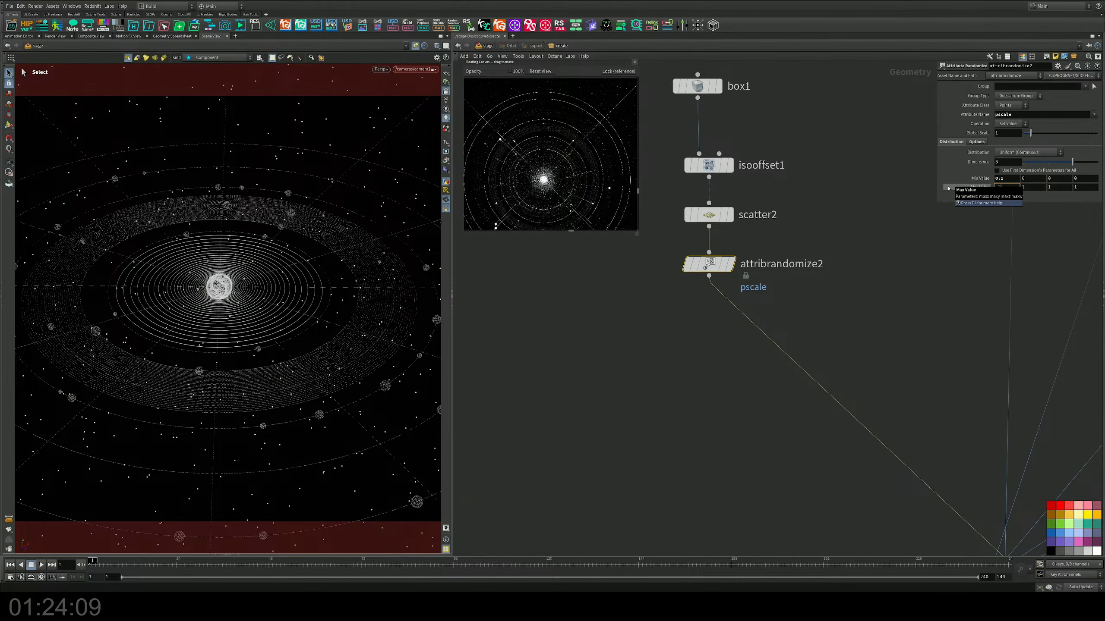
pyautogui.moveTo(803, 257); pyautogui.dragTo(790, 266, button='middle')
pyautogui.moveTo(717, 271); pyautogui.dragTo(717, 295)
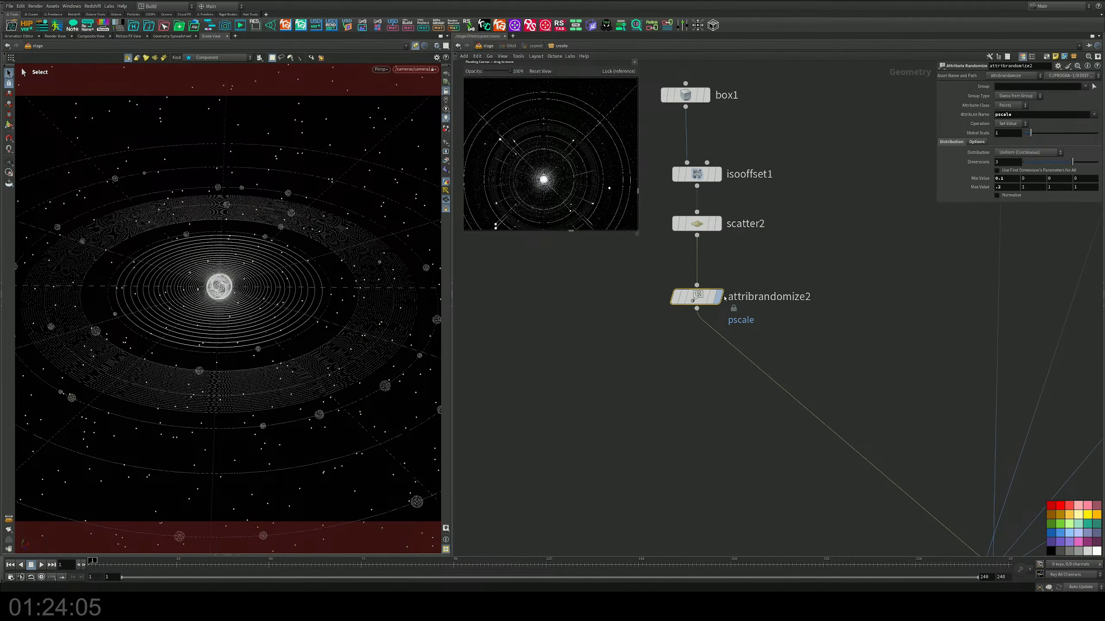
# Step: Render the merged scene in the viewport with Karma XPU
pyautogui.click(385, 71)
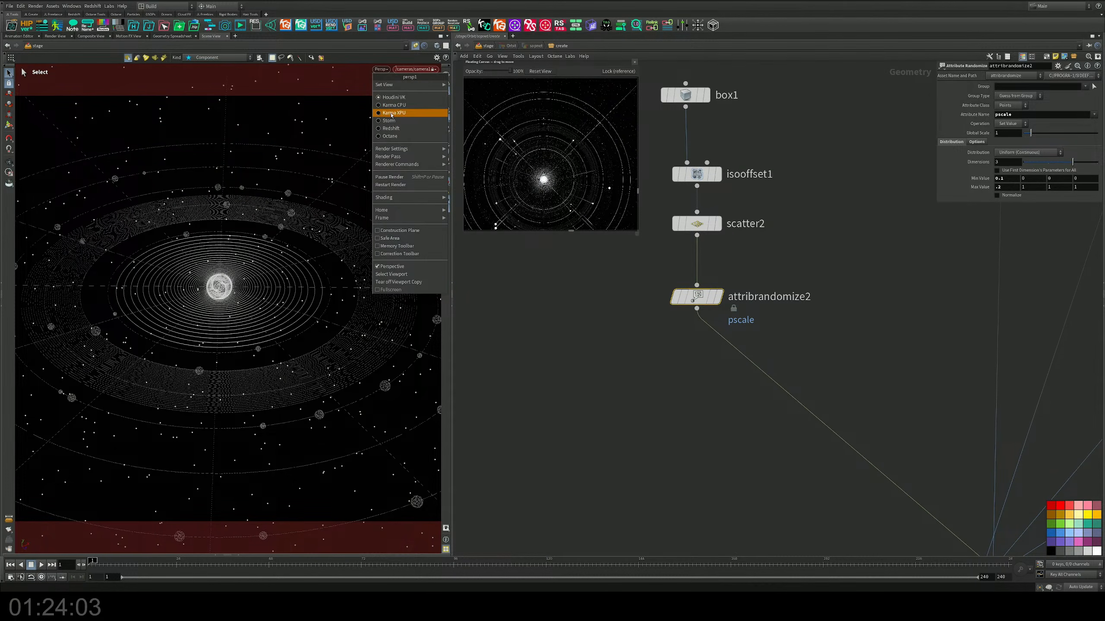
pyautogui.click(392, 114)
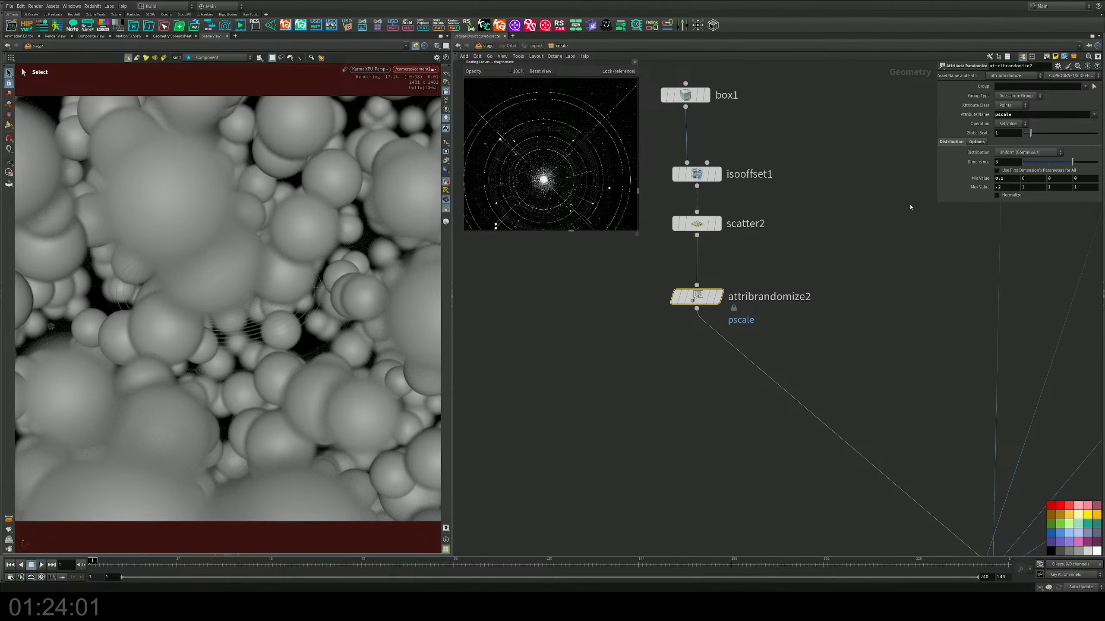
pyautogui.moveTo(816, 260); pyautogui.dragTo(829, 220, button='middle')
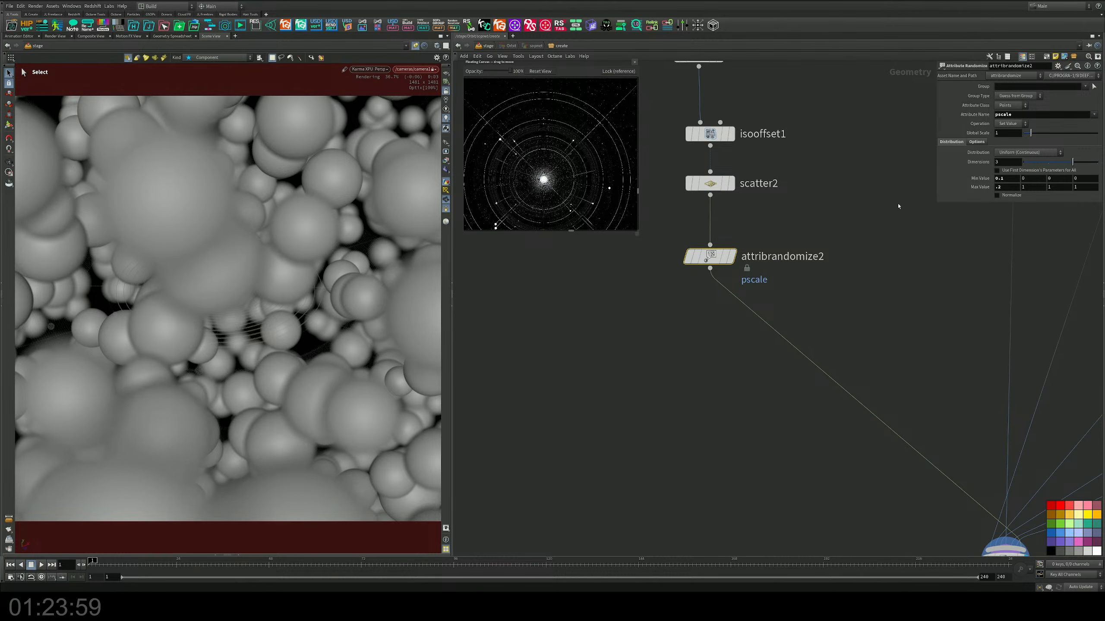
# Step: Reduce attribrandomize2's Global Scale in stages, trying 0.2 and 0.1 before settling on 0.01
pyautogui.moveTo(1008, 134); pyautogui.dragTo(918, 138)
pyautogui.write('.2')
pyautogui.press('Return')
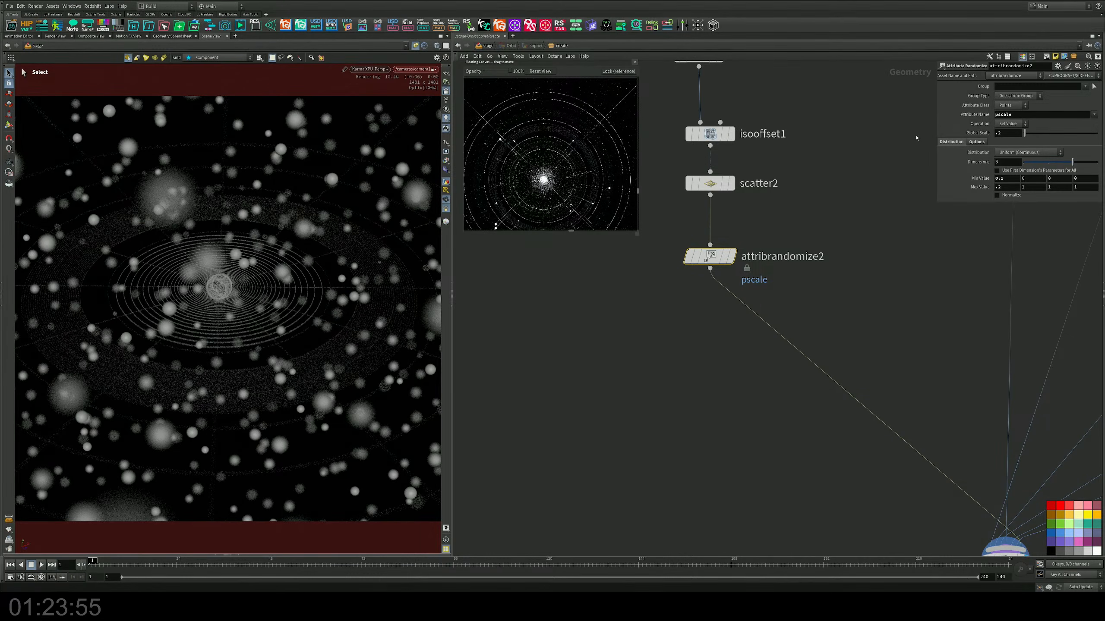
pyautogui.moveTo(1001, 134); pyautogui.dragTo(952, 131)
pyautogui.press('Return')
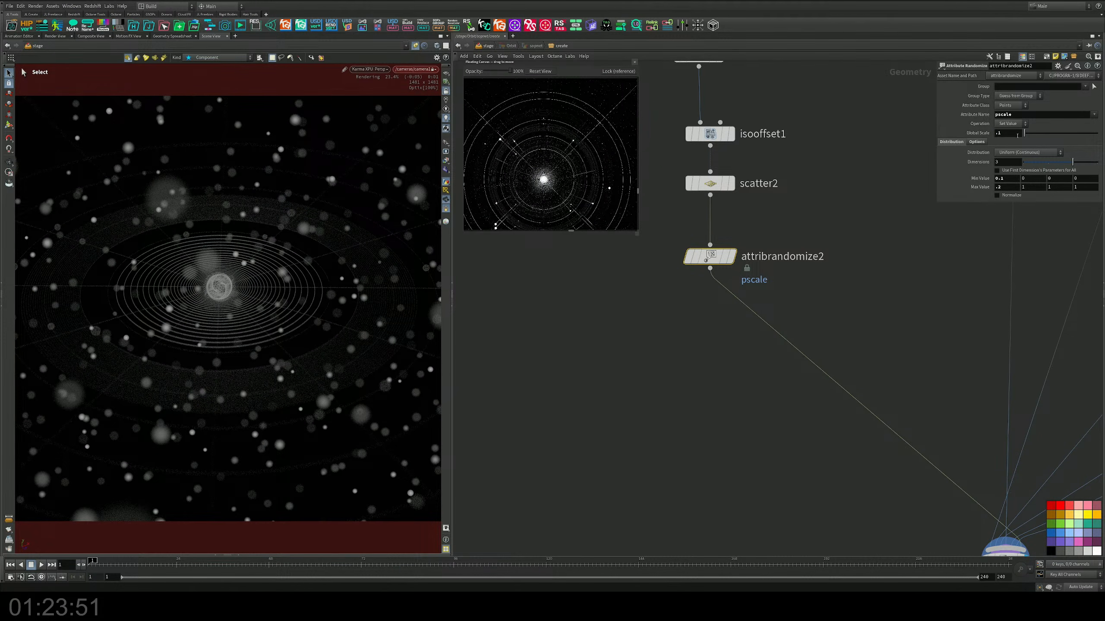
pyautogui.moveTo(1017, 135); pyautogui.dragTo(929, 135)
pyautogui.write('0.1')
pyautogui.press('Return')
pyautogui.moveTo(1007, 134); pyautogui.dragTo(936, 126)
pyautogui.write('0.')
pyautogui.press('Return')
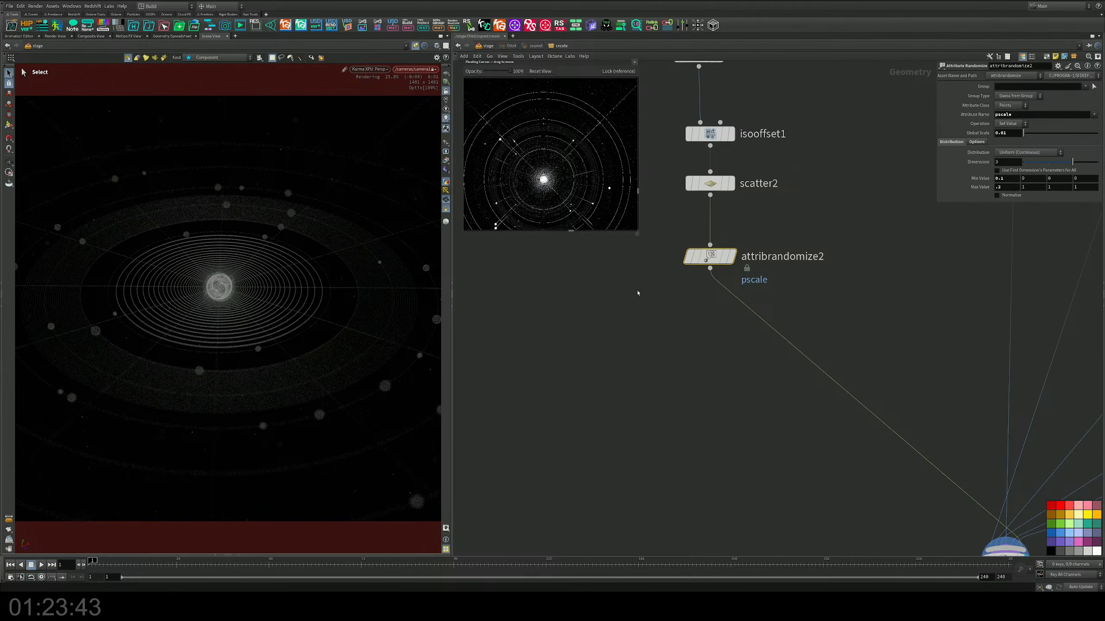
# Step: Raise scatter2's Force Total Count to more than 11,000 points and save the scene file
pyautogui.click(710, 184)
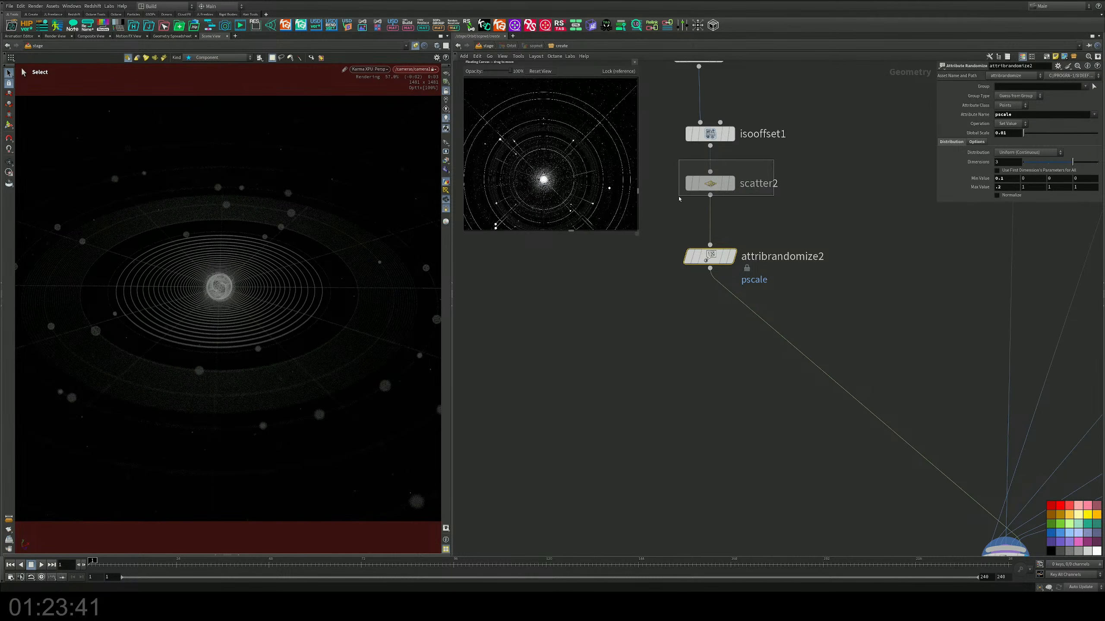
pyautogui.moveTo(1078, 126); pyautogui.dragTo(1080, 126)
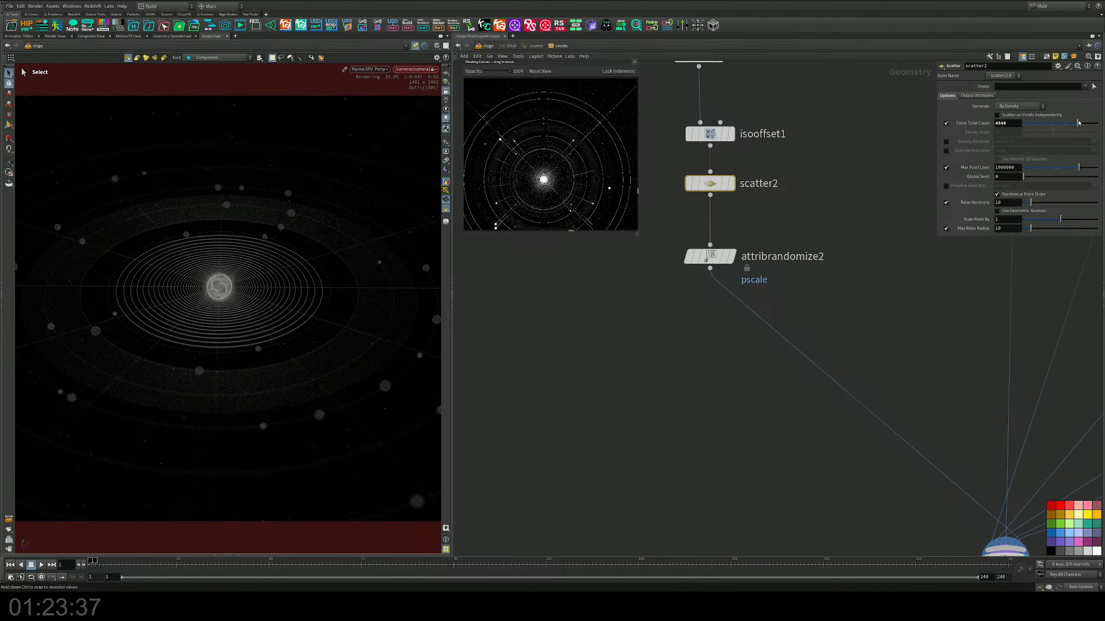
pyautogui.moveTo(1082, 123); pyautogui.dragTo(1084, 124)
pyautogui.moveTo(972, 293); pyautogui.dragTo(715, 355, button='middle')
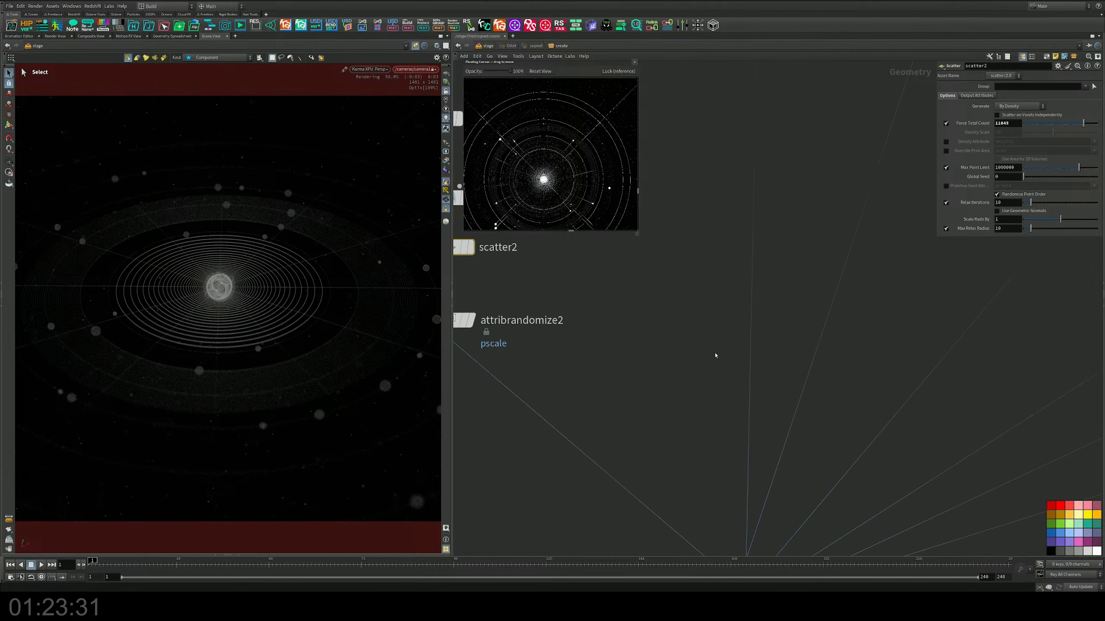
pyautogui.scroll(-3, 715, 355)
pyautogui.moveTo(660, 280); pyautogui.dragTo(757, 290, button='middle')
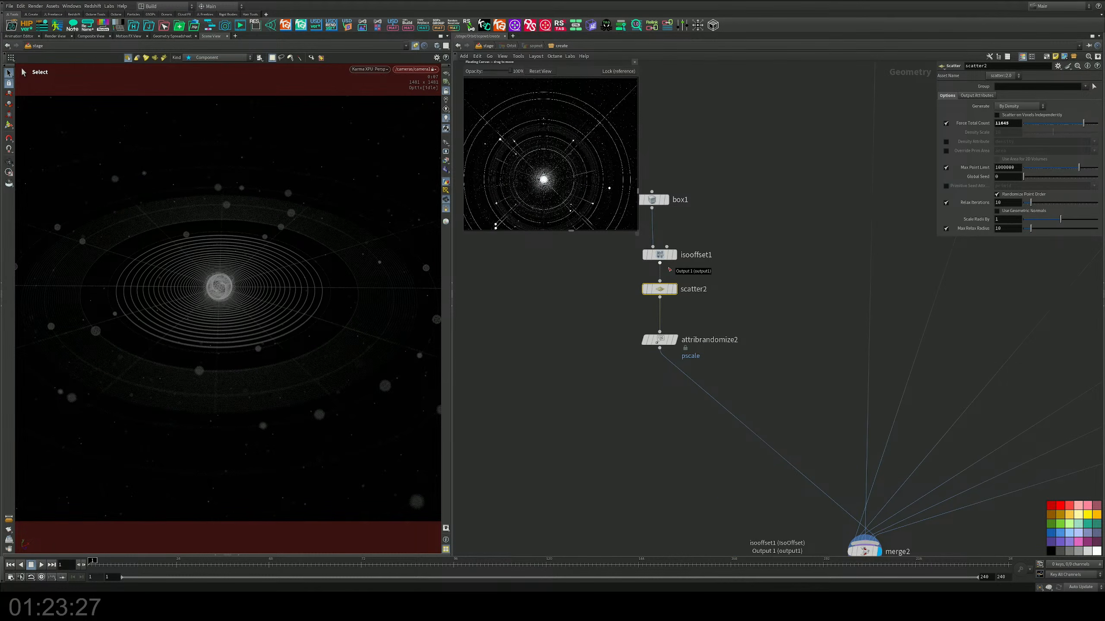
pyautogui.hotkey('ctrl', 's')
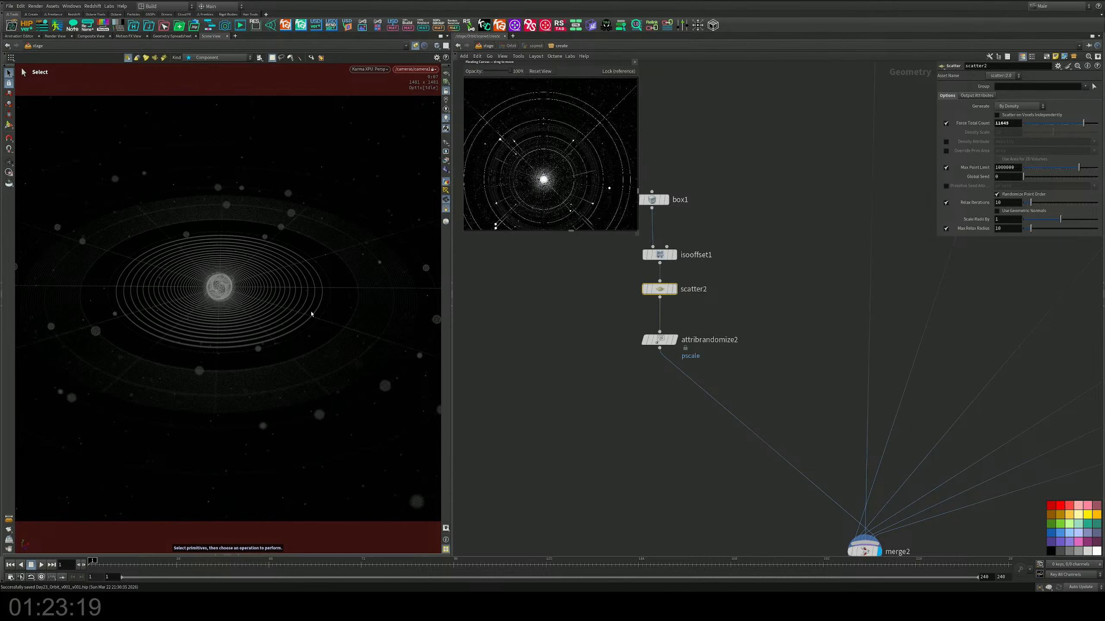
# Step: Release the viewport from the camera and examine the rings and scattered particles from a wide angle and from above
pyautogui.keyDown('alt'); pyautogui.moveTo(291, 311); pyautogui.dragTo(288, 336); pyautogui.keyUp('alt')
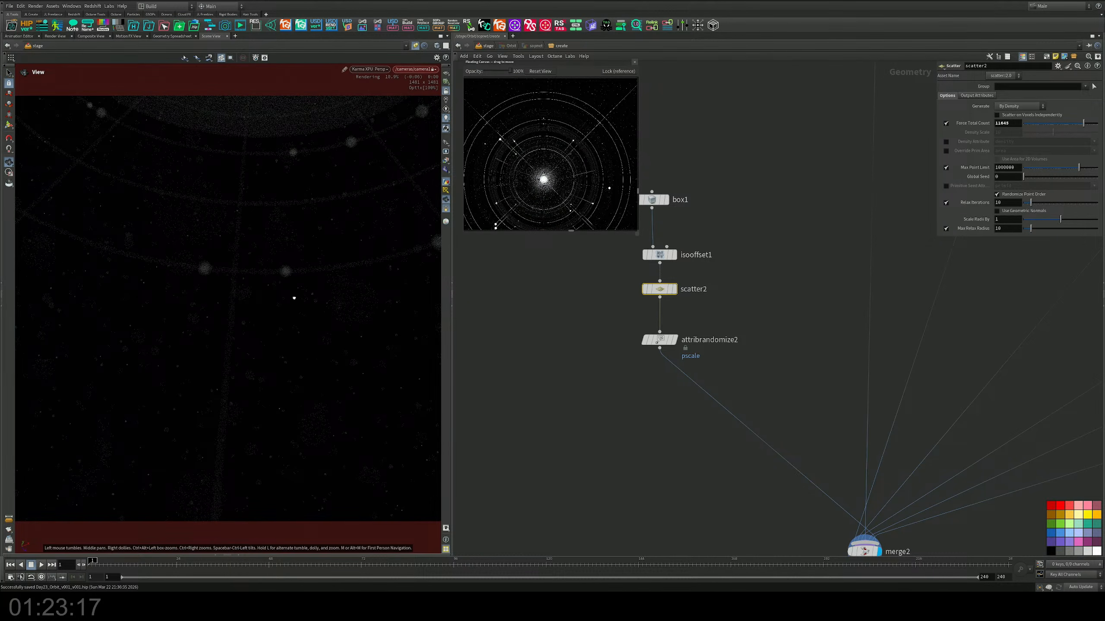
pyautogui.keyDown('alt'); pyautogui.moveTo(294, 299); pyautogui.dragTo(294, 271); pyautogui.keyUp('alt')
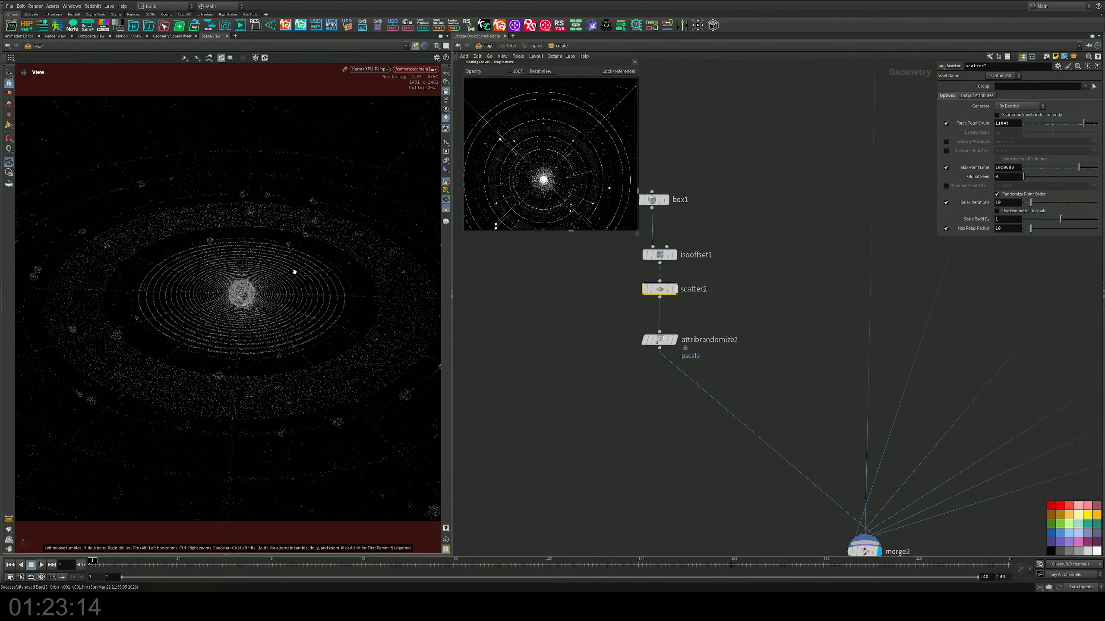
pyautogui.click(445, 91)
pyautogui.hotkey('space', 'g')
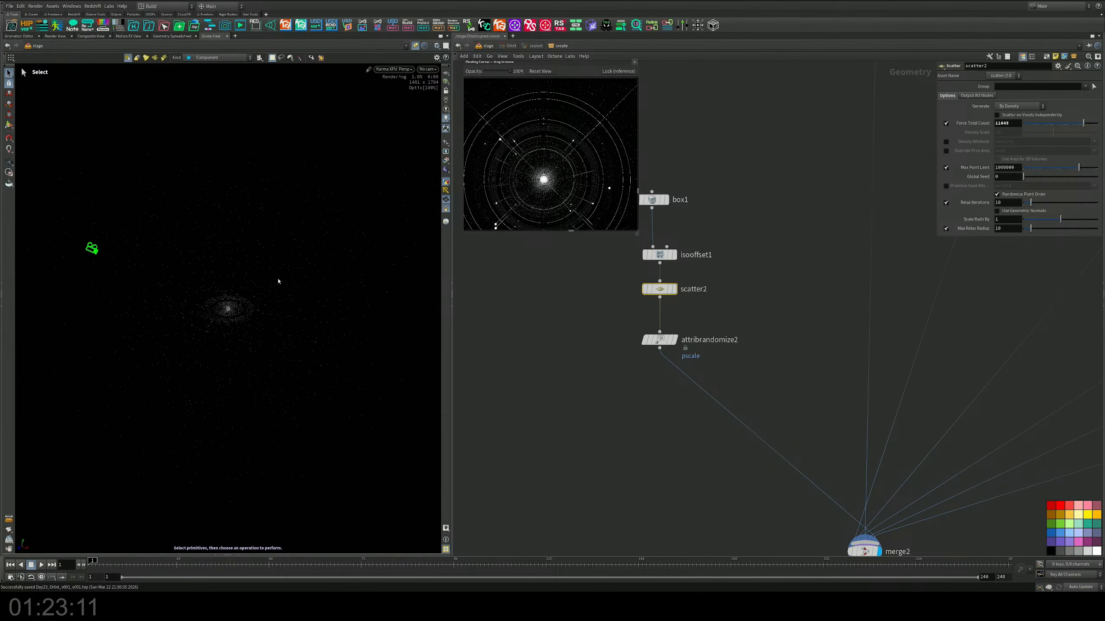
pyautogui.keyDown('alt'); pyautogui.moveTo(279, 281); pyautogui.dragTo(365, 273, button='right'); pyautogui.keyUp('alt')
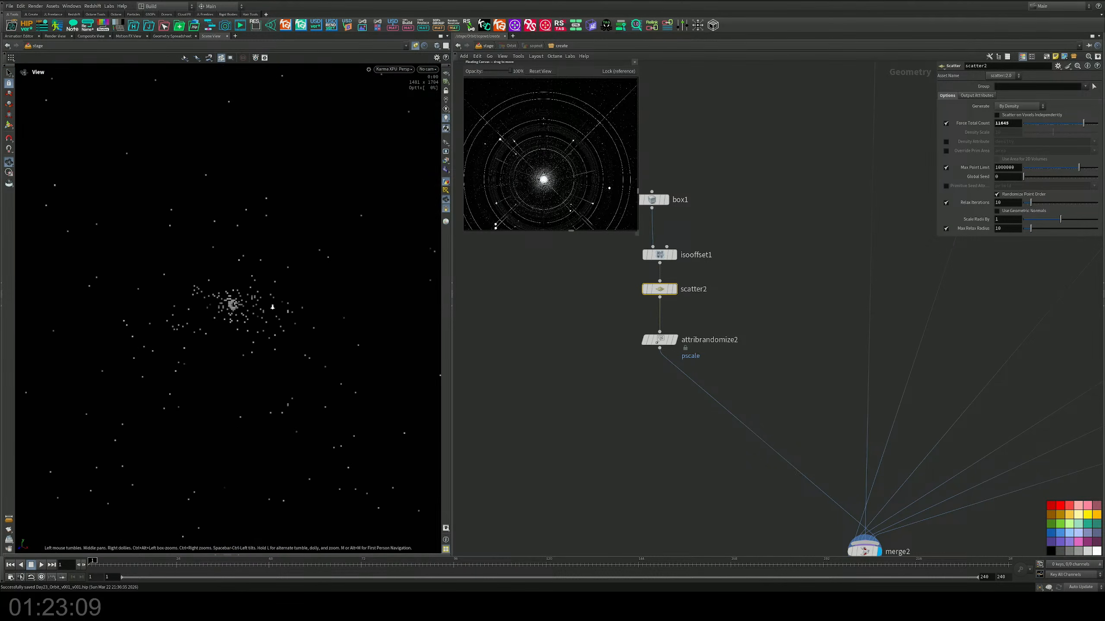
pyautogui.keyDown('alt'); pyautogui.moveTo(271, 306); pyautogui.dragTo(309, 277, button='middle'); pyautogui.keyUp('alt')
pyautogui.keyDown('alt'); pyautogui.moveTo(309, 276); pyautogui.dragTo(361, 286, button='right'); pyautogui.keyUp('alt')
pyautogui.hotkey('ctrl', 's')
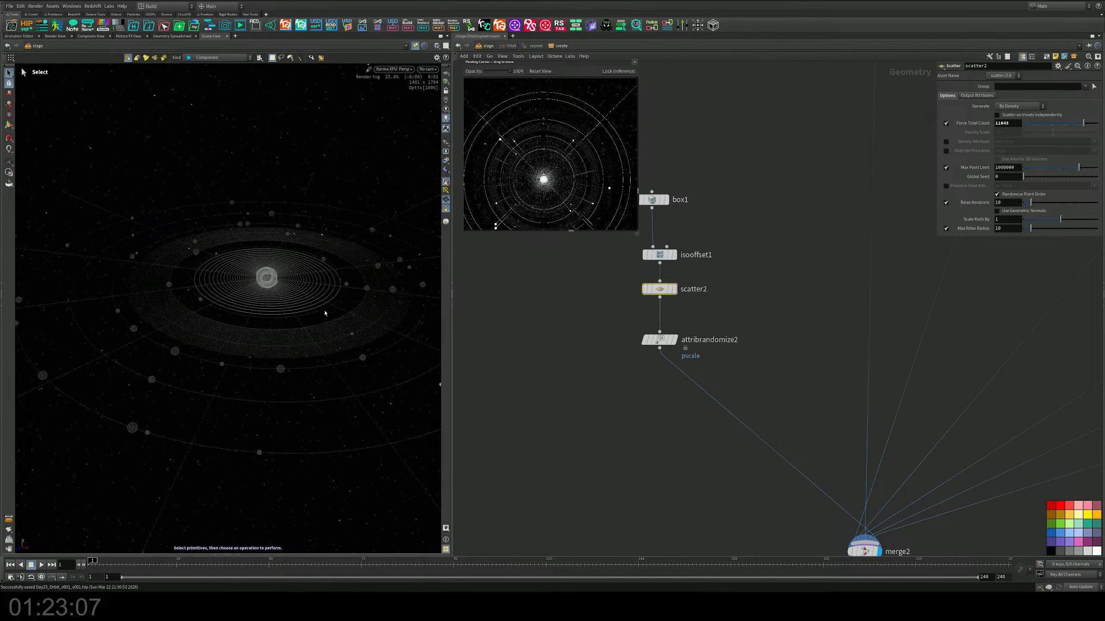
pyautogui.moveTo(289, 318)
pyautogui.keyDown('alt'); pyautogui.mouseDown()
pyautogui.moveTo(334, 360)
pyautogui.moveTo(275, 335)
pyautogui.mouseUp(); pyautogui.keyUp('alt')
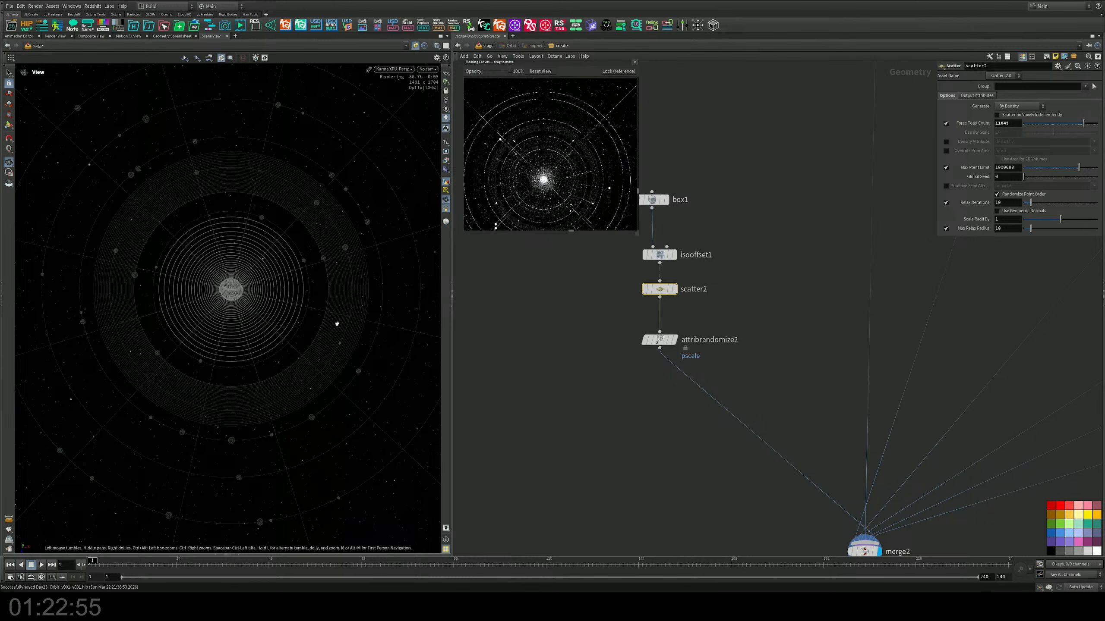
pyautogui.press('s')
# Step: Duplicate the line1, copy3 and attribadjustfloat4 chain and place the copy beside the original
pyautogui.scroll(-4, 614, 353)
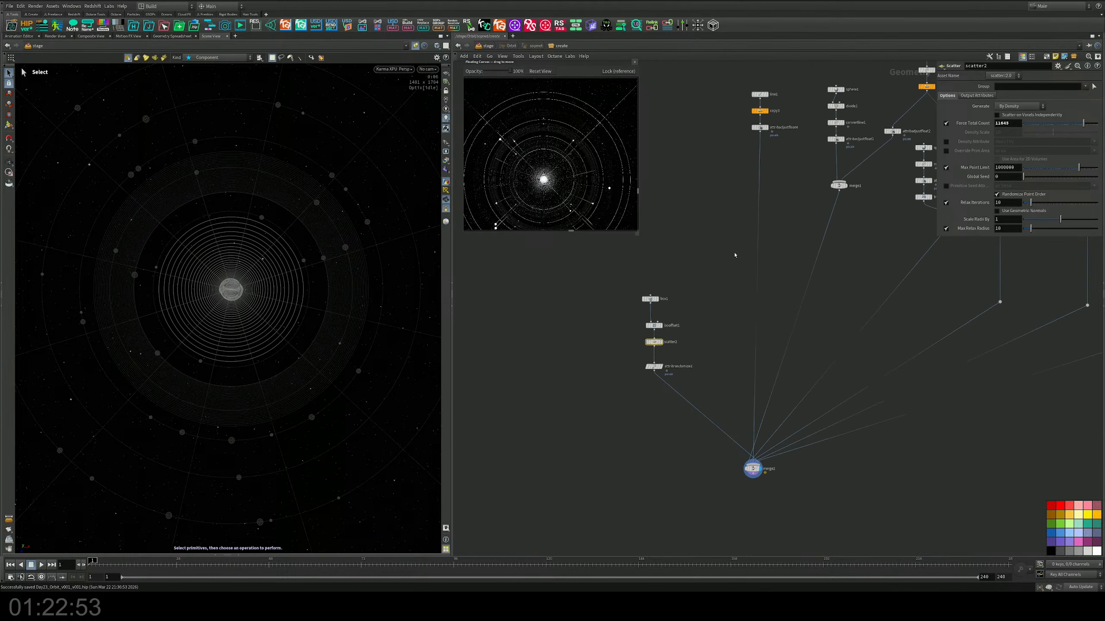
pyautogui.scroll(3, 734, 255)
pyautogui.moveTo(740, 115); pyautogui.dragTo(702, 282)
pyautogui.moveTo(702, 297); pyautogui.dragTo(713, 209, button='middle')
# Step: Connect attribadjustfloat8, at the end of the duplicated line chain, to merge2
pyautogui.click(715, 192)
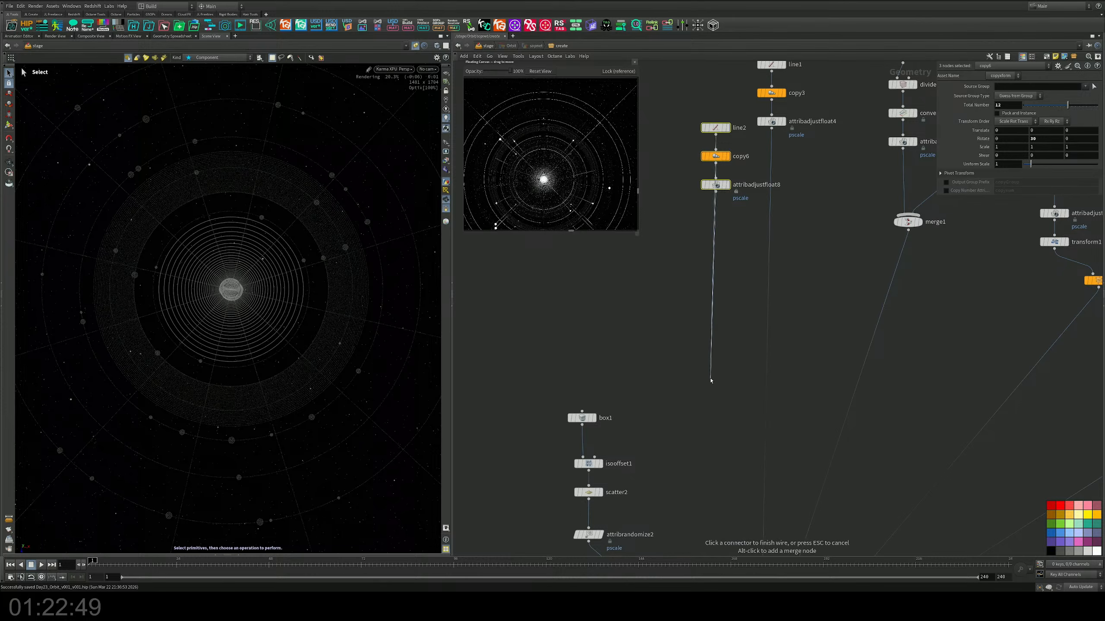
pyautogui.moveTo(716, 431); pyautogui.dragTo(728, 229, button='middle')
pyautogui.press('Escape')
pyautogui.moveTo(728, 190); pyautogui.dragTo(727, 357, button='middle')
pyautogui.scroll(3, 728, 358)
pyautogui.click(728, 358)
pyautogui.scroll(-1, 720, 232)
pyautogui.moveTo(735, 262); pyautogui.dragTo(752, 154, button='middle')
pyautogui.click(741, 144)
pyautogui.moveTo(744, 509)
pyautogui.mouseDown(button='middle')
pyautogui.moveTo(768, 184)
pyautogui.moveTo(813, 402)
pyautogui.mouseUp(button='middle')
pyautogui.click(845, 349)
# Step: Set the Y rotation of copy6 in the duplicated line chain to 5 degrees
pyautogui.moveTo(799, 213); pyautogui.dragTo(804, 349, button='middle')
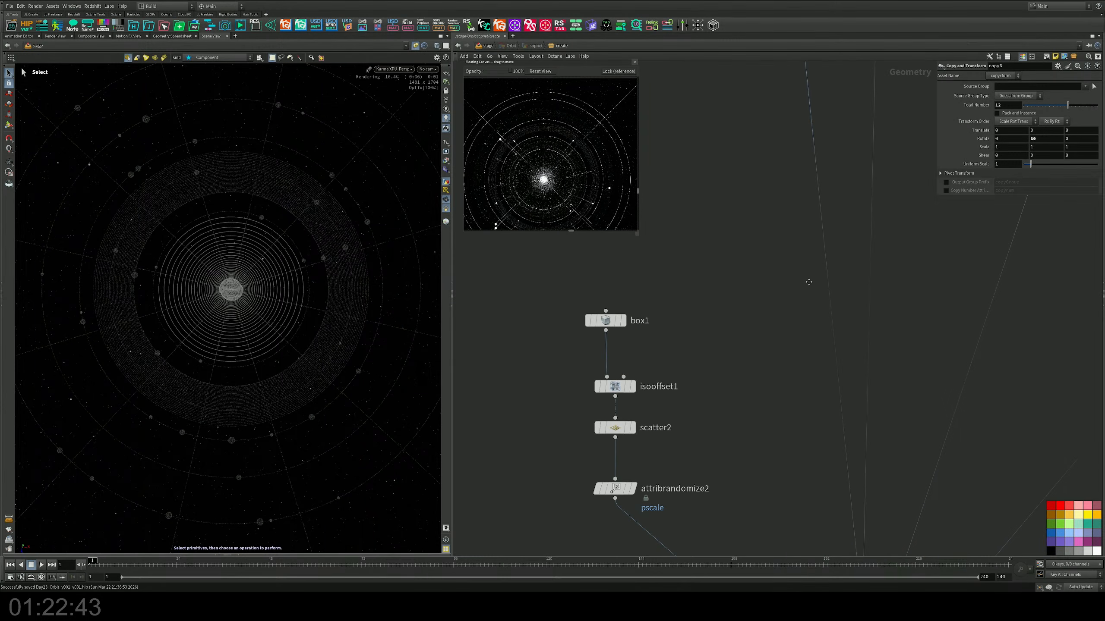
pyautogui.moveTo(807, 117); pyautogui.dragTo(784, 489, button='middle')
pyautogui.click(771, 305)
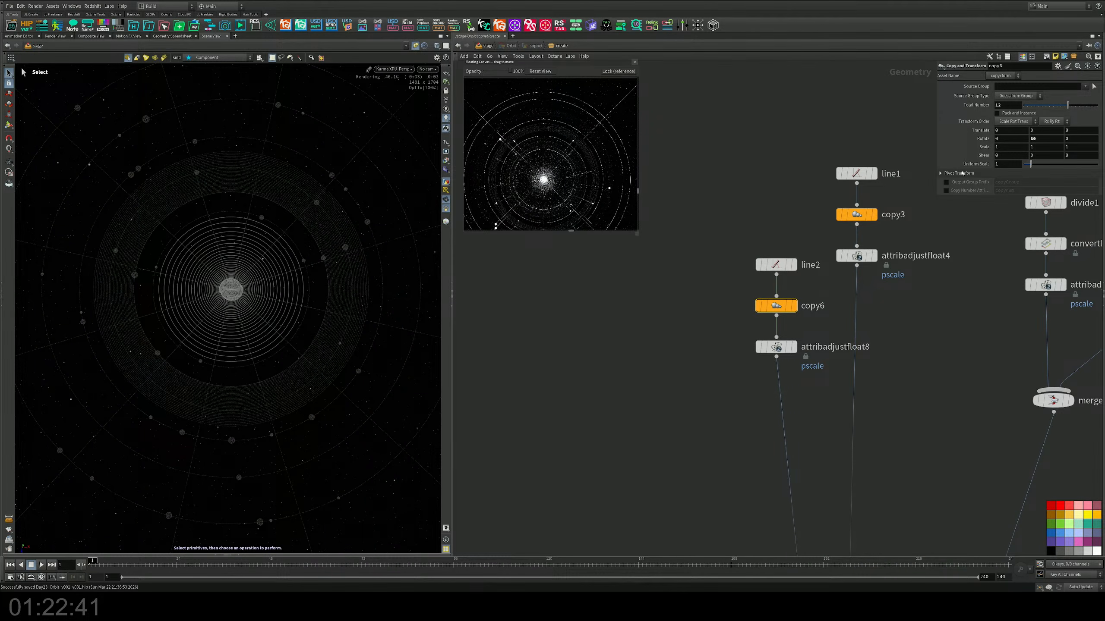
pyautogui.moveTo(1043, 140); pyautogui.dragTo(982, 141)
pyautogui.write('5')
pyautogui.press('Return')
# Step: Set the total number of copies on copy6 in the duplicated line chain to 72
pyautogui.moveTo(1006, 102); pyautogui.dragTo(956, 104)
pyautogui.write('60')
pyautogui.press('Return')
pyautogui.press('BackSpace')
pyautogui.write('3')
pyautogui.press('Return')
pyautogui.press('BackSpace')
pyautogui.press('BackSpace')
pyautogui.write('70')
pyautogui.press('Return')
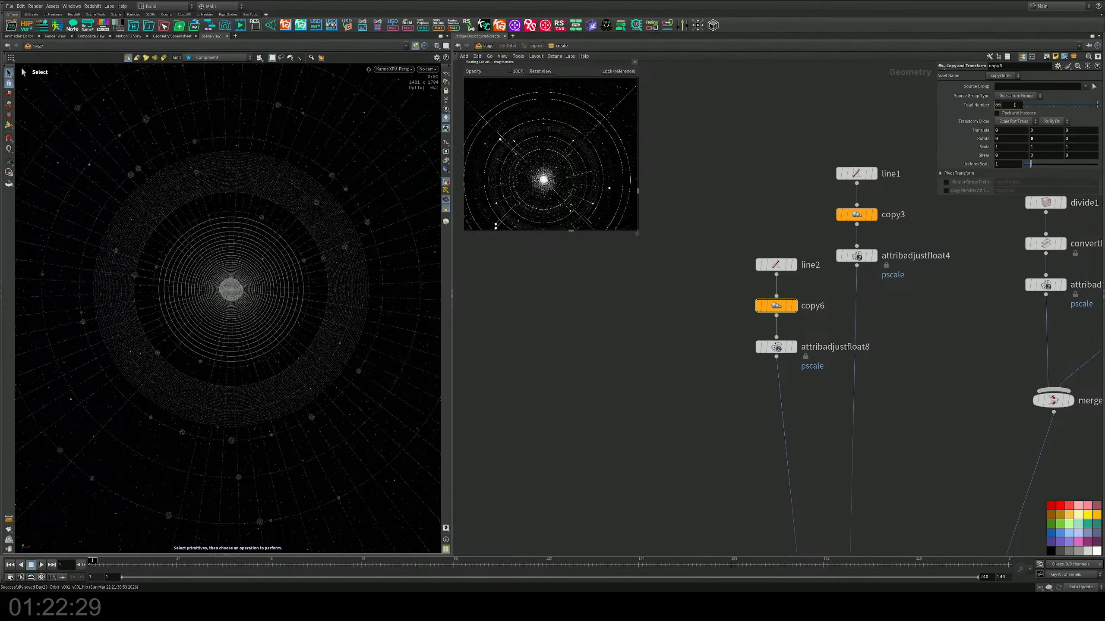
pyautogui.press('BackSpace')
pyautogui.write('2')
pyautogui.press('Return')
# Step: Set the constant pscale value of attribadjustfloat8 in the duplicated line chain to 0.00005
pyautogui.moveTo(787, 229); pyautogui.dragTo(788, 186, button='middle')
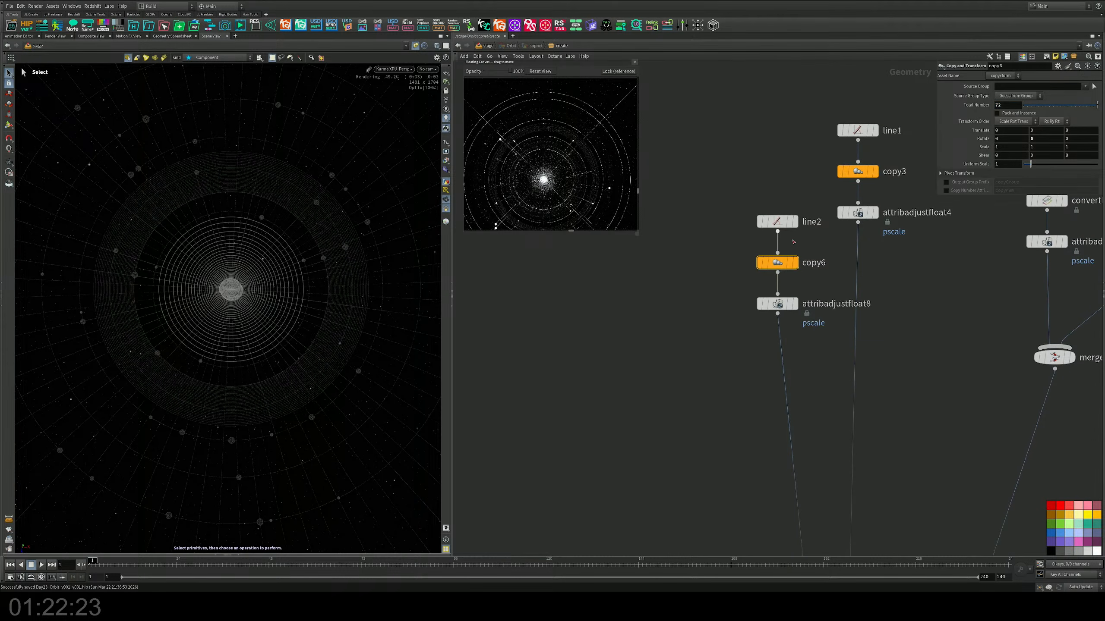
pyautogui.click(781, 304)
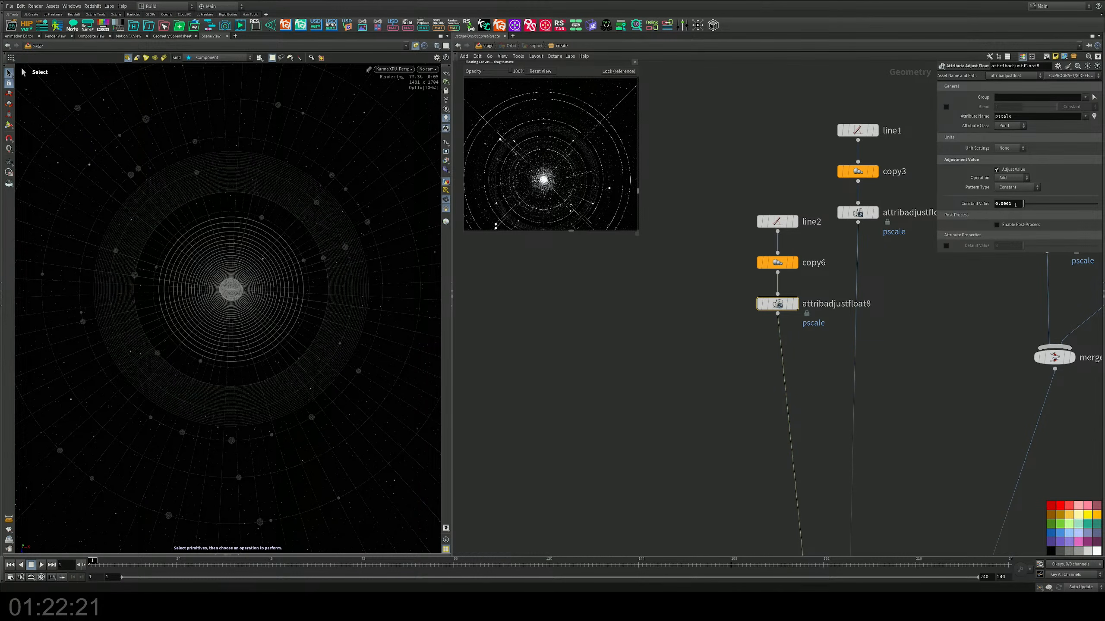
pyautogui.click(1015, 204)
pyautogui.write('05')
pyautogui.press('Return')
# Step: Try a constant pscale value of 0.00005 on attribadjustfloat6, at the end of the circle4 chain
pyautogui.moveTo(918, 334); pyautogui.dragTo(652, 358, button='middle')
pyautogui.scroll(-3, 651, 358)
pyautogui.moveTo(757, 378); pyautogui.dragTo(723, 390, button='middle')
pyautogui.scroll(-4, 739, 389)
pyautogui.moveTo(927, 372); pyautogui.dragTo(750, 354, button='middle')
pyautogui.scroll(-1, 808, 392)
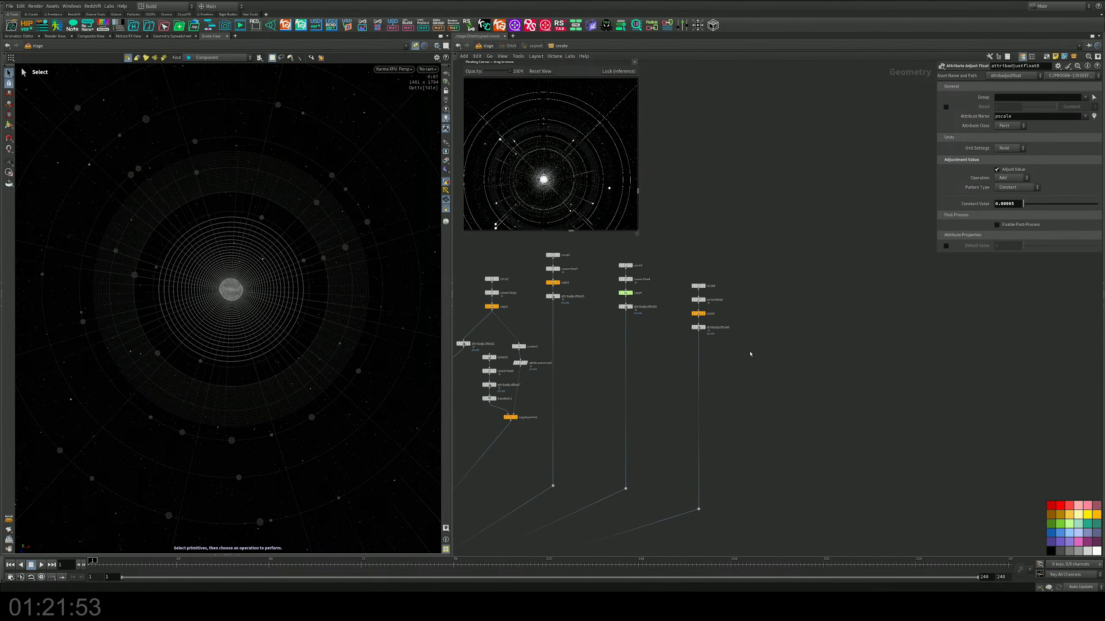
pyautogui.scroll(4, 753, 351)
pyautogui.moveTo(683, 293); pyautogui.dragTo(592, 327)
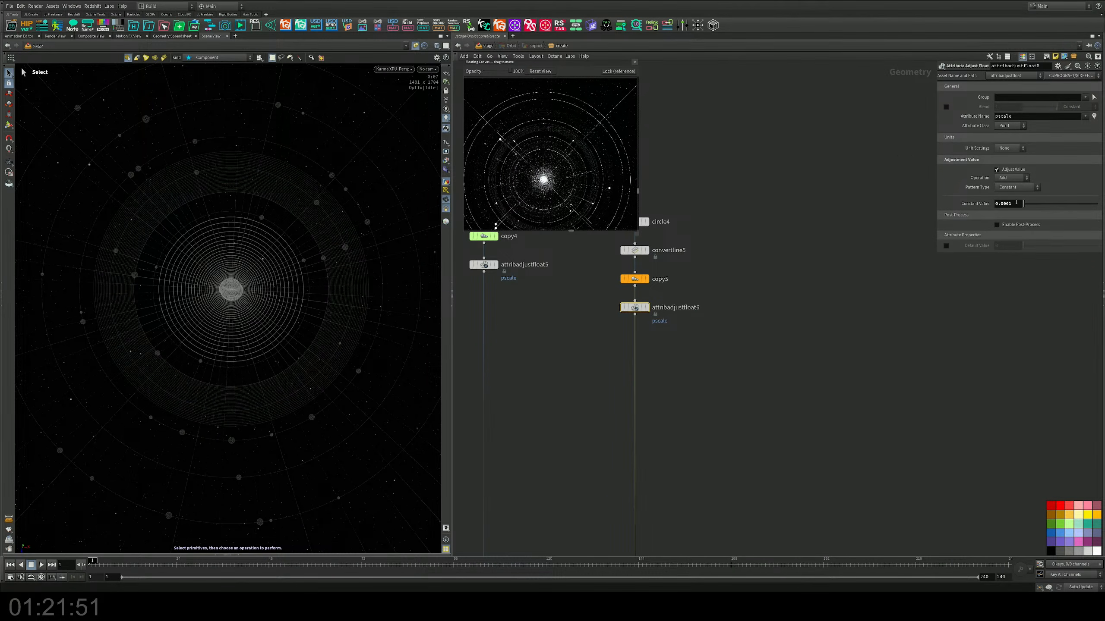
pyautogui.click(1016, 202)
pyautogui.write('05')
pyautogui.press('Return')
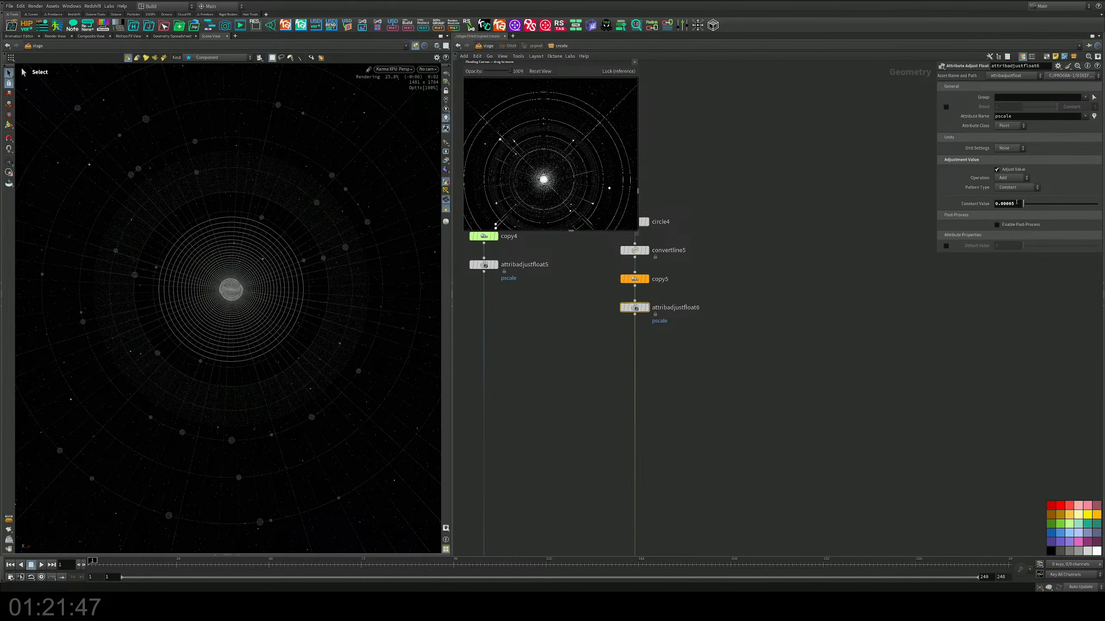
pyautogui.click(1019, 204)
pyautogui.press('BackSpace')
pyautogui.write('1')
pyautogui.press('Return')
# Step: Set the constant pscale value of attribadjustfloat3, at the end of the circle2 chain, to 0.0004
pyautogui.moveTo(717, 262); pyautogui.dragTo(1104, 288, button='middle')
pyautogui.click(720, 268)
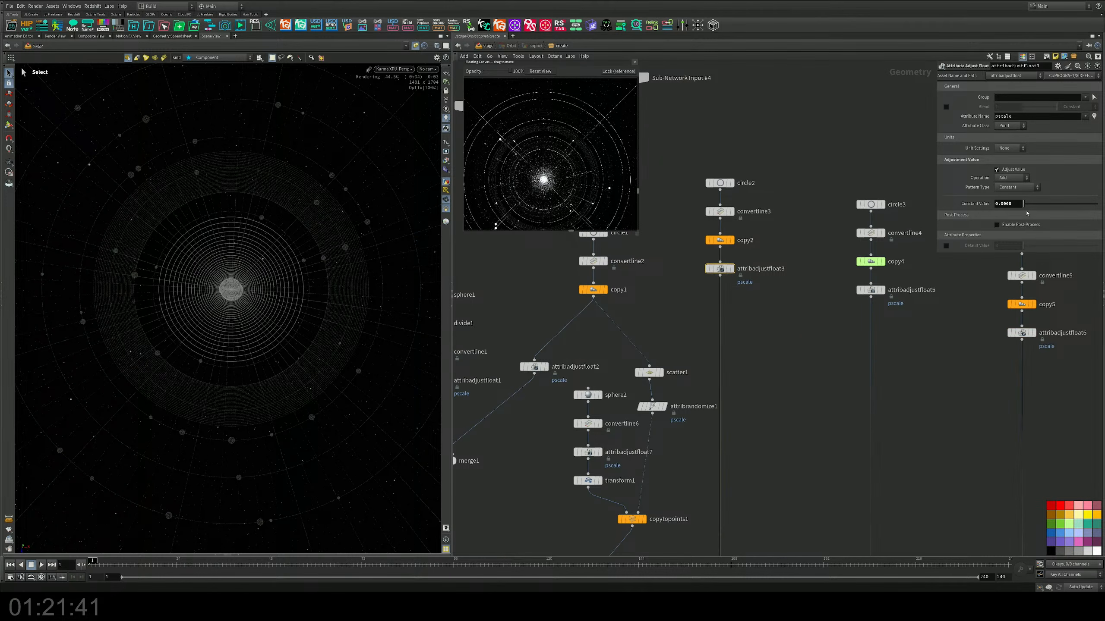
pyautogui.click(708, 241)
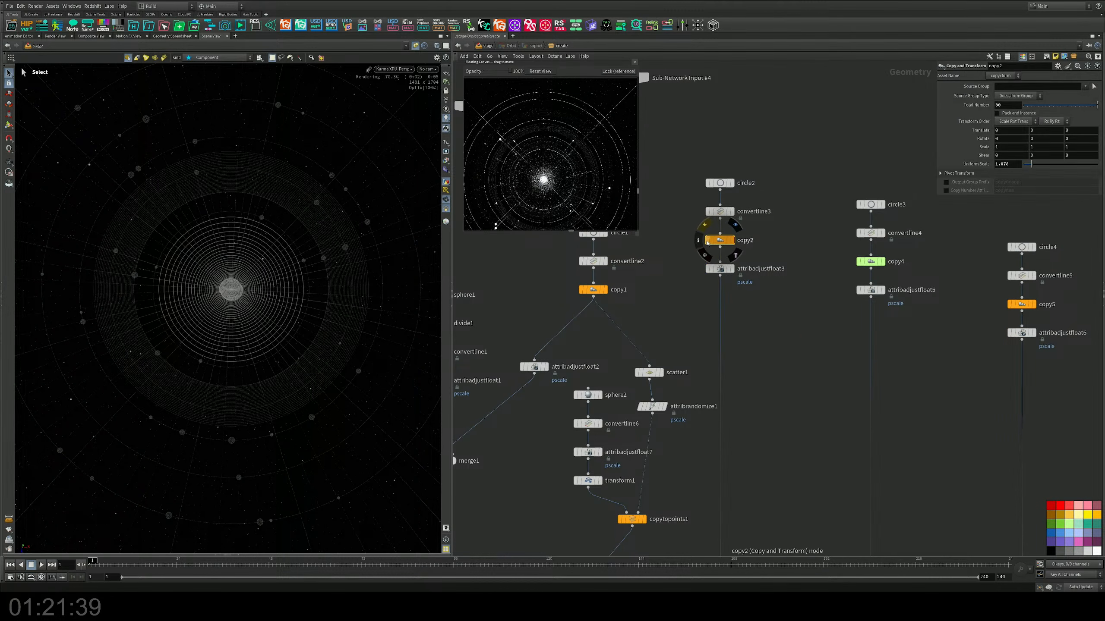
pyautogui.click(720, 268)
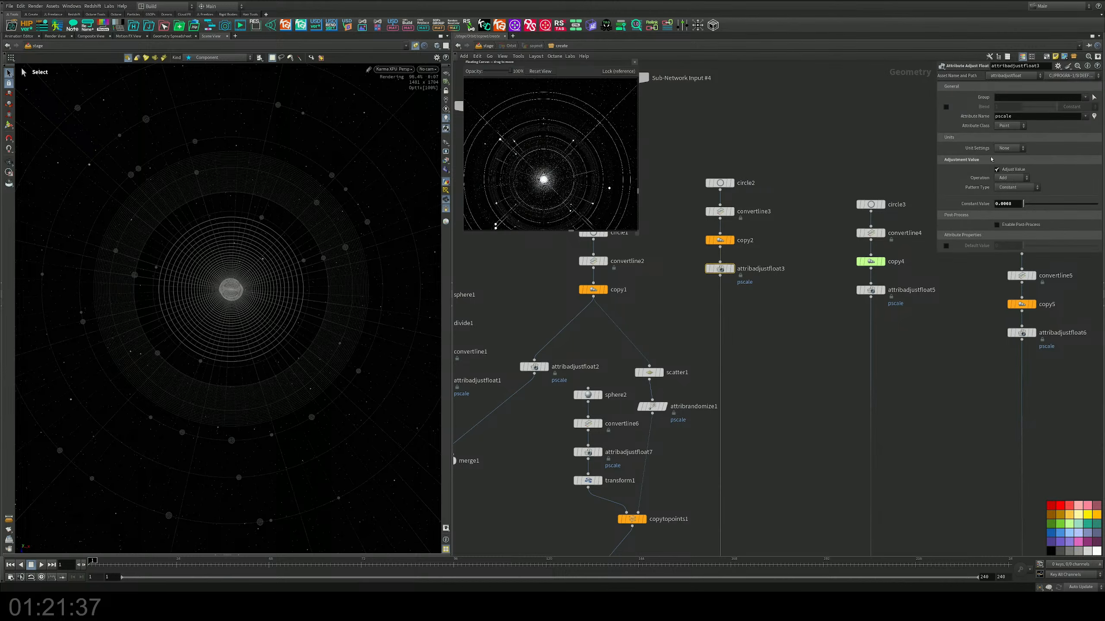
pyautogui.click(1015, 202)
pyautogui.write('4')
pyautogui.press('Return')
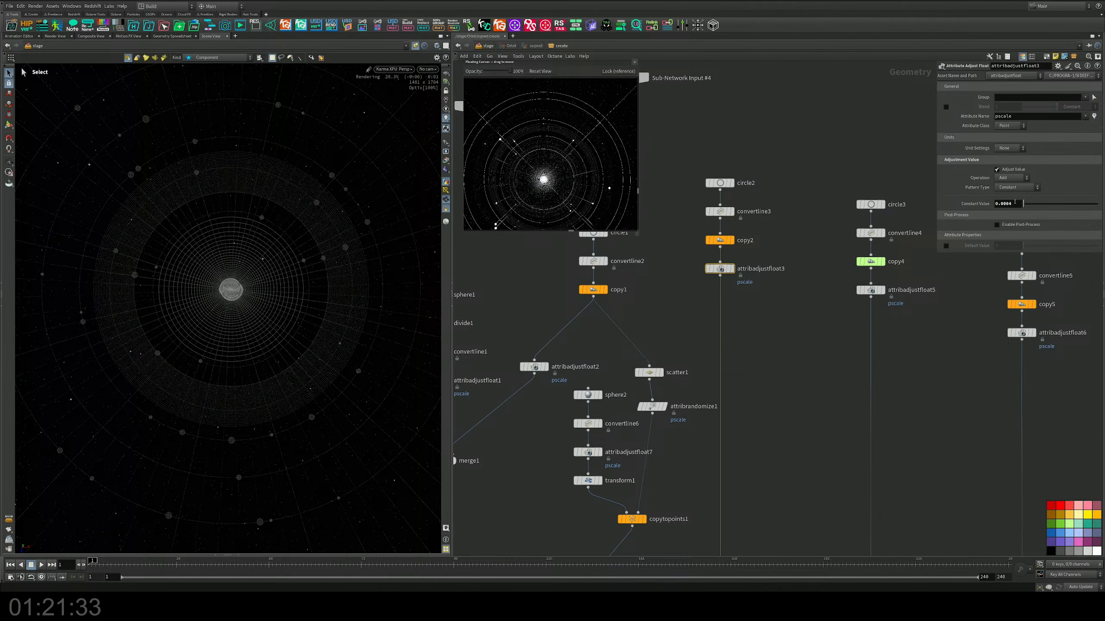
# Step: Inspect the rings and radial lines in the free view, and return the viewport to the scene camera
pyautogui.moveTo(582, 293)
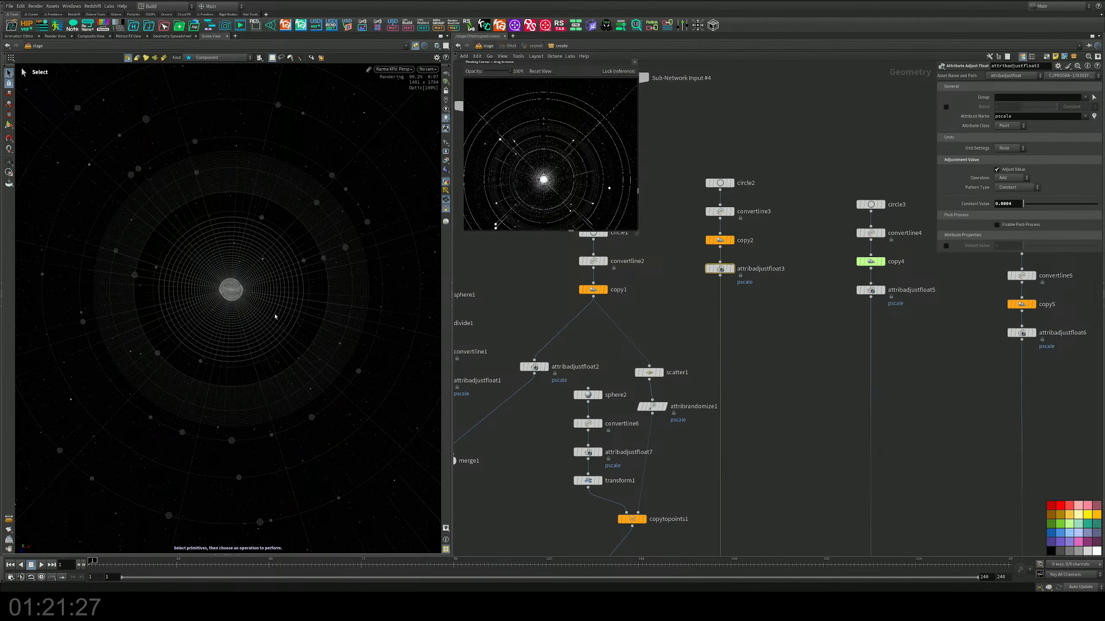
pyautogui.keyDown('alt'); pyautogui.moveTo(249, 317); pyautogui.dragTo(236, 287); pyautogui.keyUp('alt')
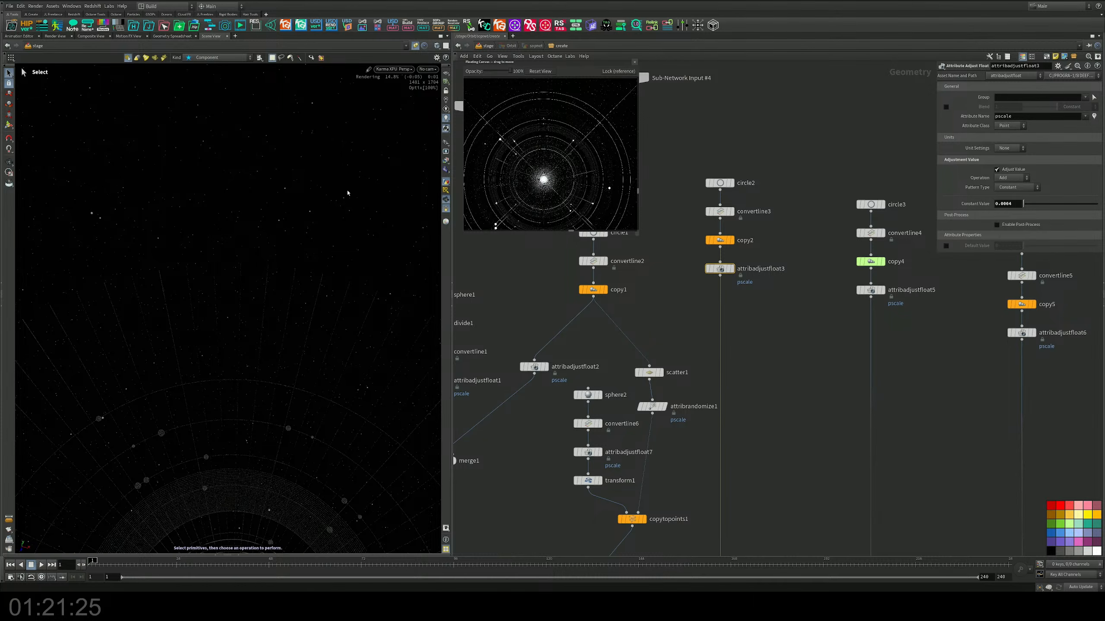
pyautogui.click(427, 69)
pyautogui.click(429, 76)
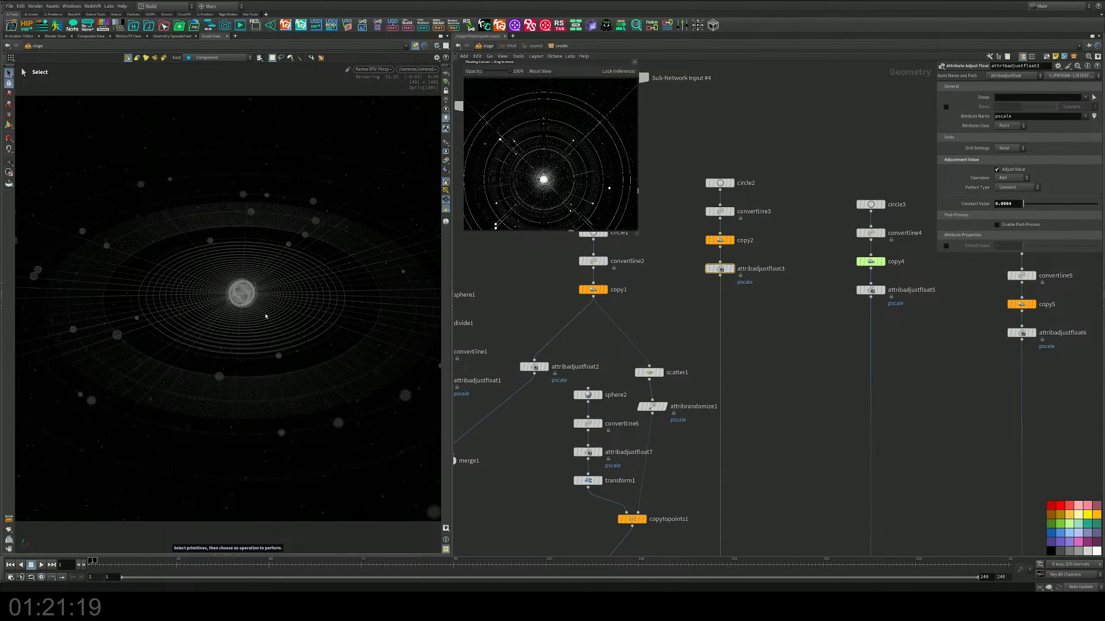
# Step: Return to the stage network and add an area light node below camera1
pyautogui.click(488, 47)
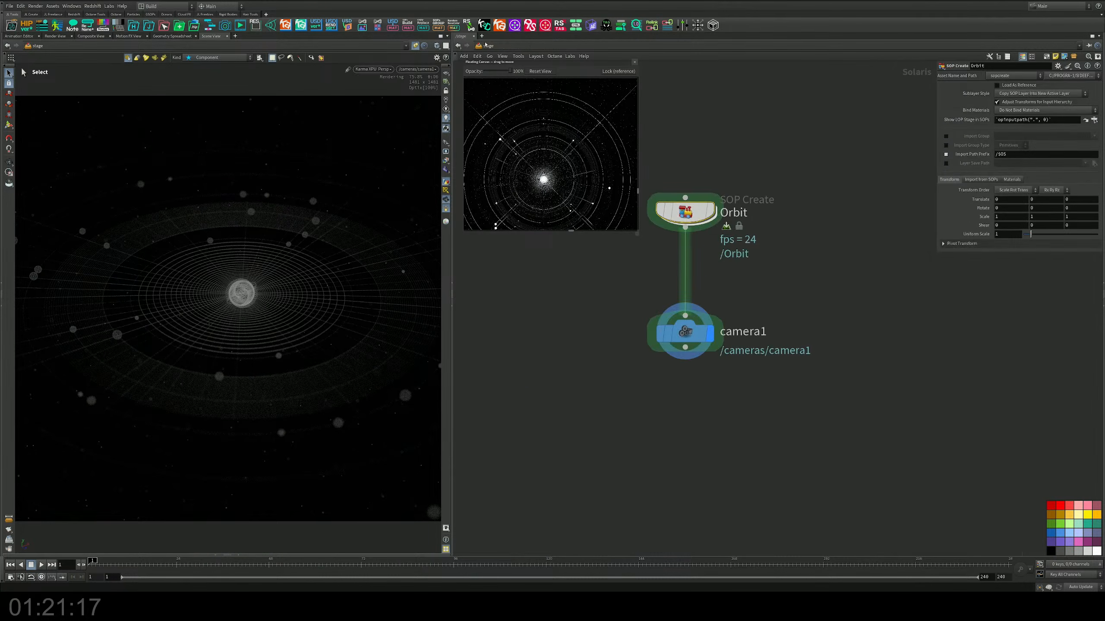
pyautogui.moveTo(651, 344); pyautogui.dragTo(667, 249, button='middle')
pyautogui.press('Tab')
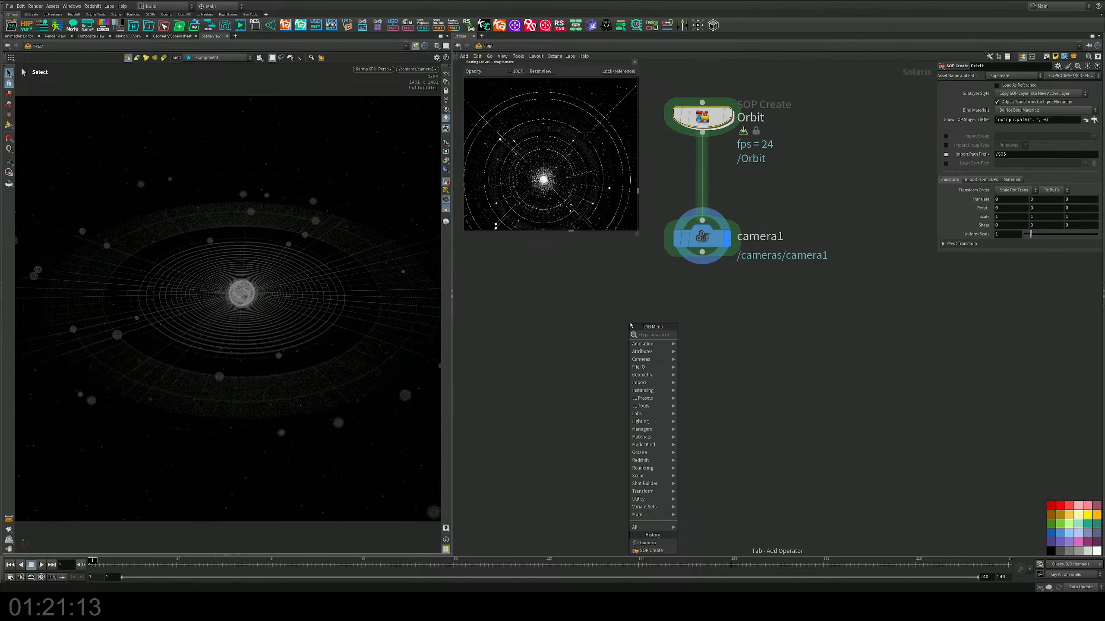
pyautogui.write('s')
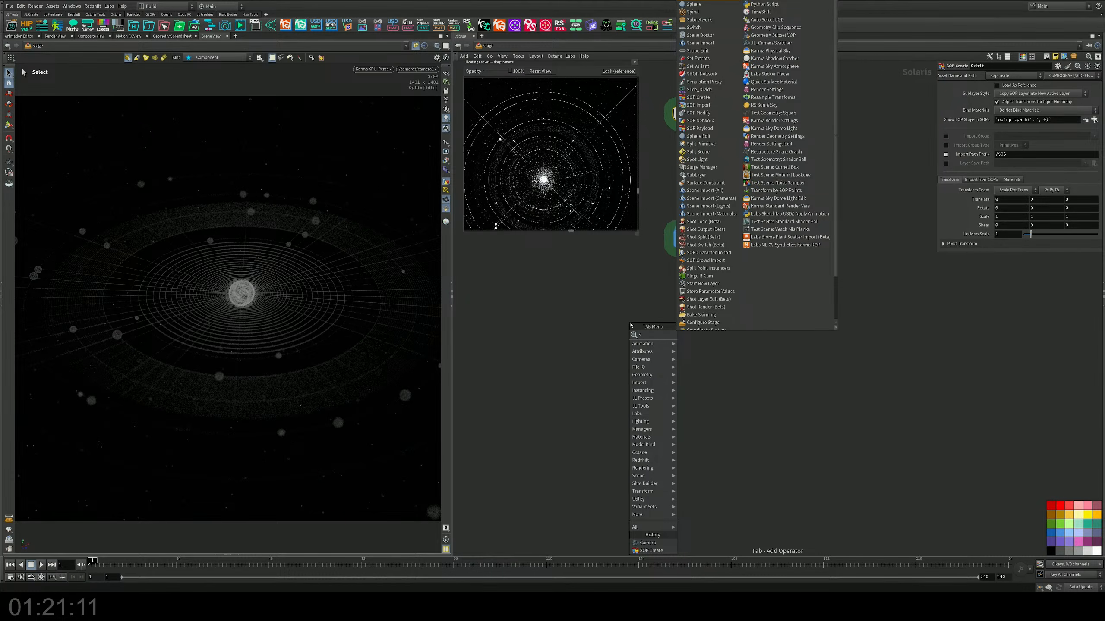
pyautogui.press('BackSpace')
pyautogui.write('area')
pyautogui.press('Return')
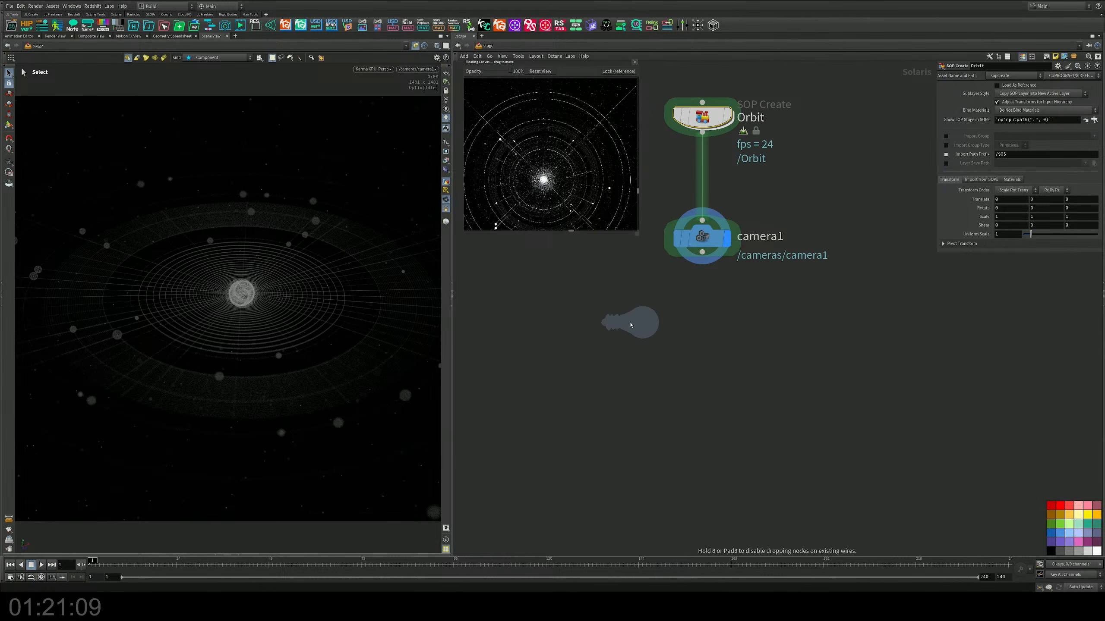
pyautogui.click(630, 335)
# Step: Wire arealight1 after camera1, make it the displayed node and set its light type to Point
pyautogui.click(970, 133)
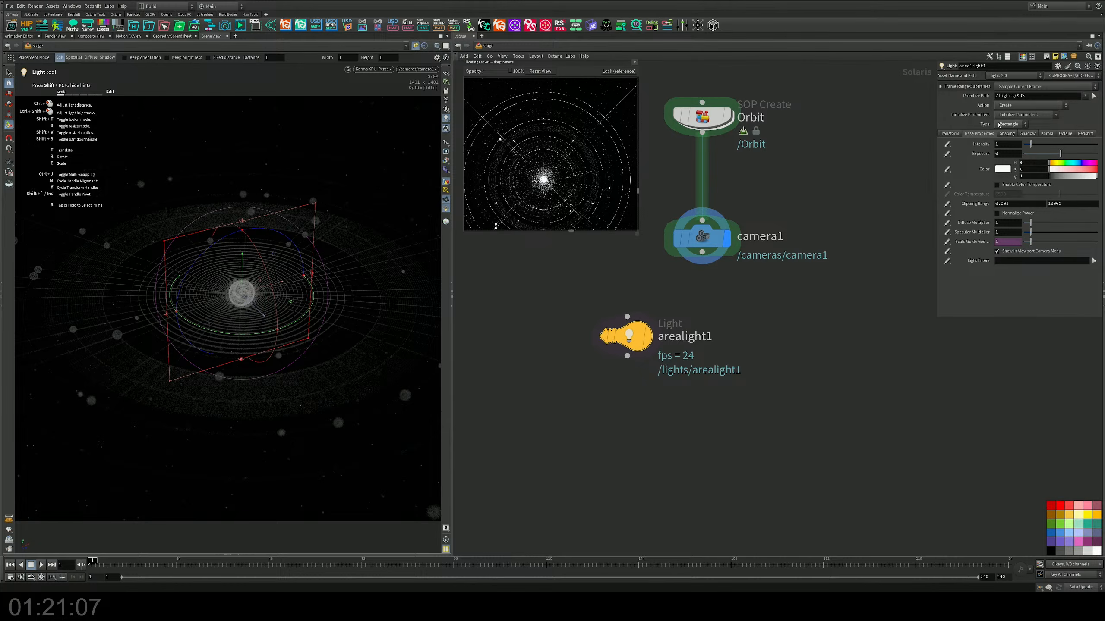
pyautogui.click(1000, 125)
pyautogui.click(1006, 148)
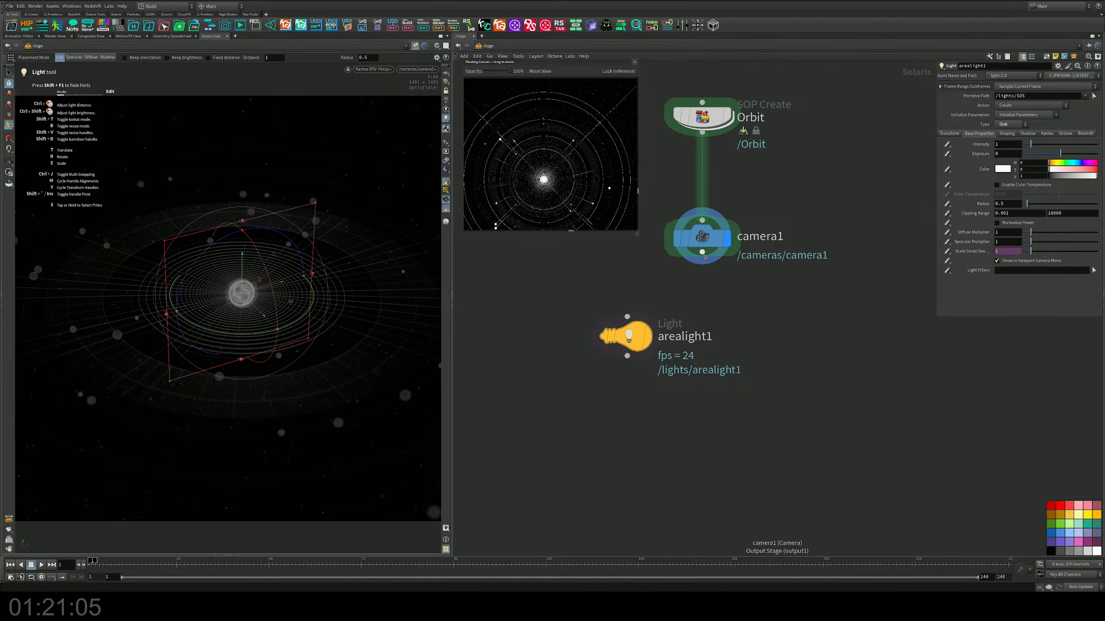
pyautogui.moveTo(703, 254); pyautogui.dragTo(688, 339)
pyautogui.click(648, 336)
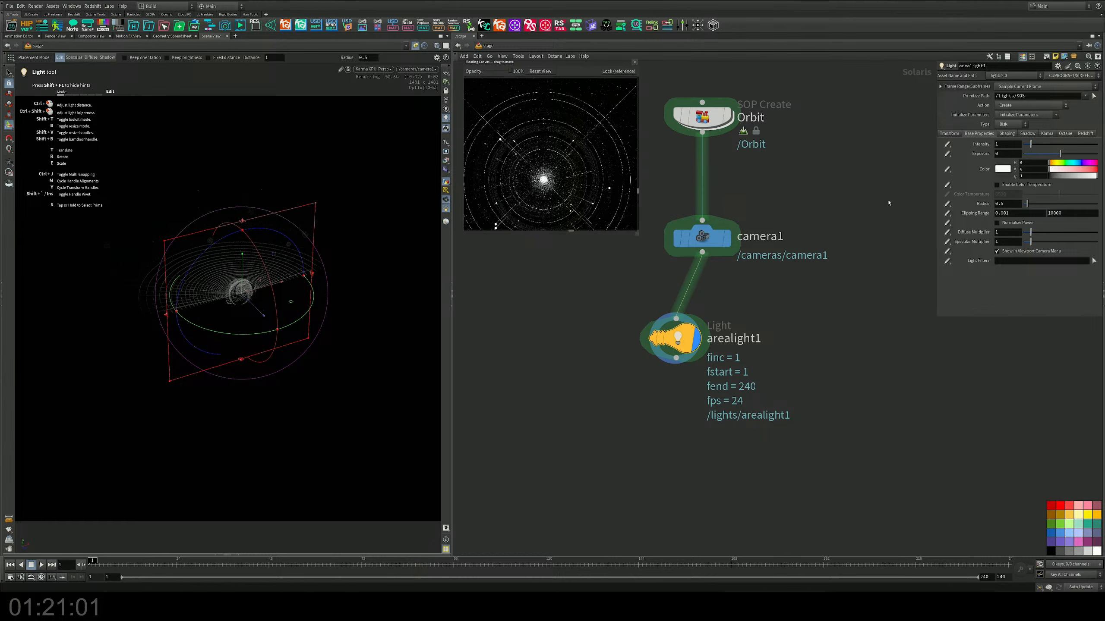
pyautogui.click(1009, 125)
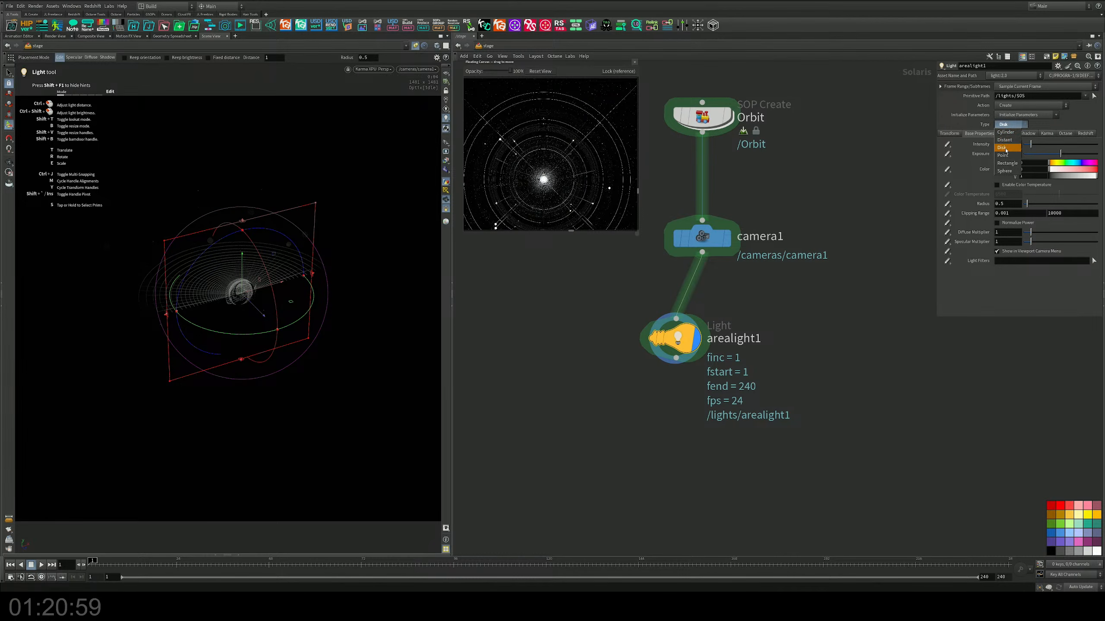
pyautogui.click(1004, 155)
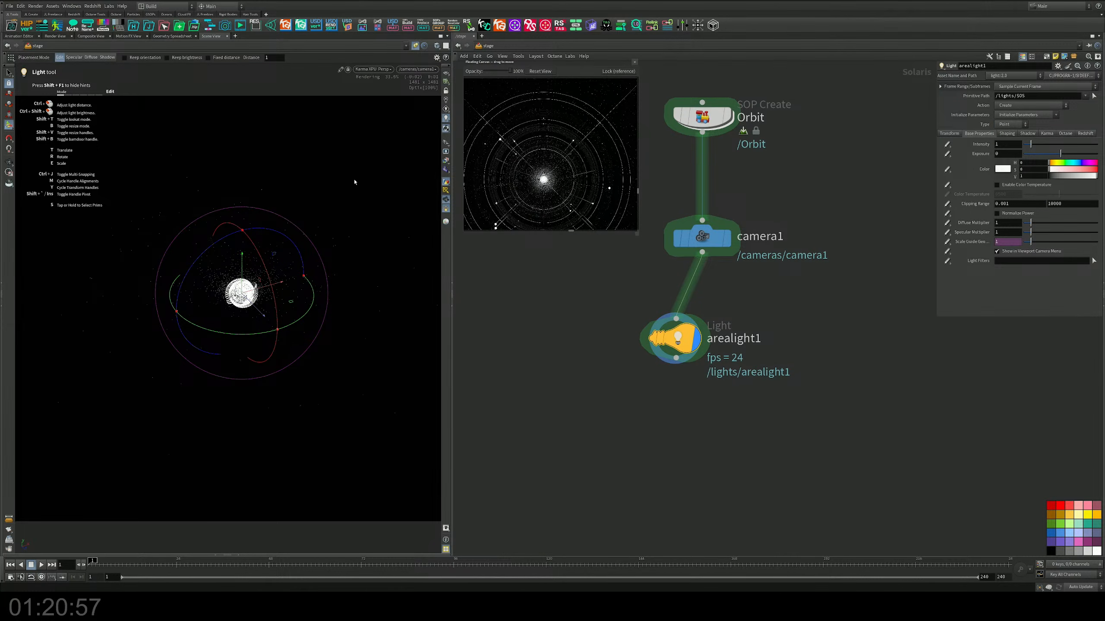
# Step: Position the point light above the rings, behind and left of the central sphere, and raise its intensity to about 3.19
pyautogui.moveTo(242, 257); pyautogui.dragTo(242, 214)
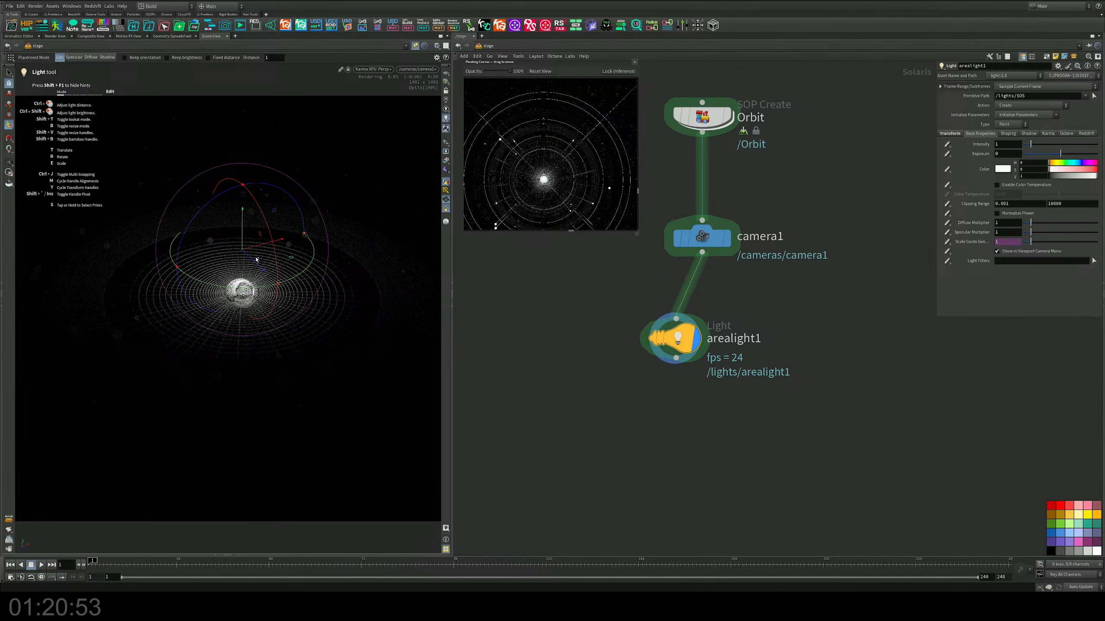
pyautogui.moveTo(262, 273)
pyautogui.mouseDown()
pyautogui.moveTo(272, 286)
pyautogui.moveTo(261, 257)
pyautogui.mouseUp()
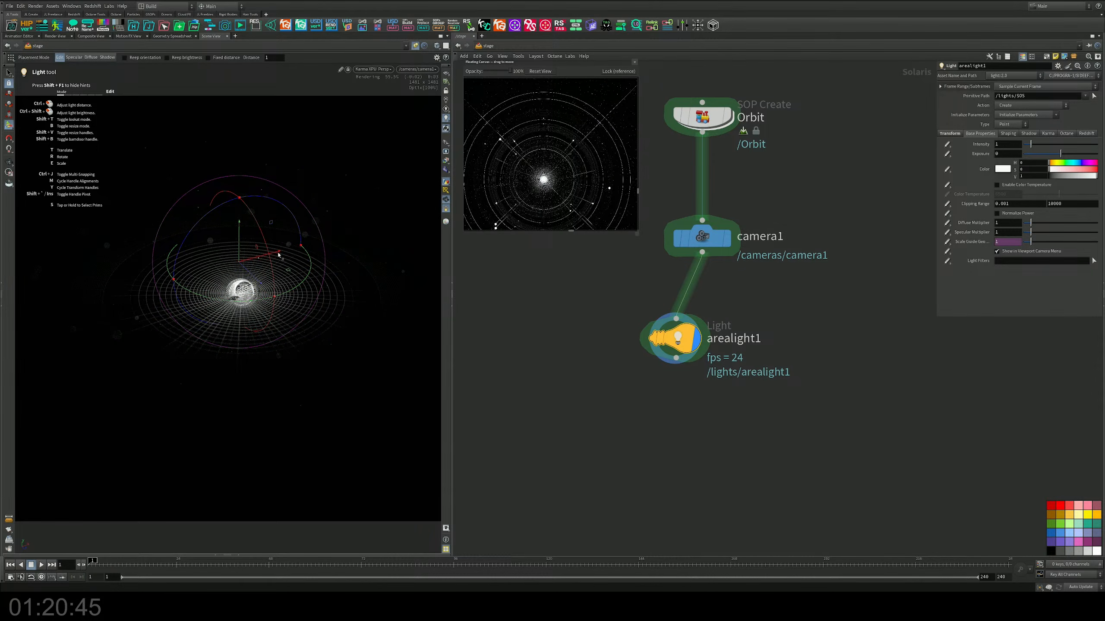
pyautogui.moveTo(278, 256); pyautogui.dragTo(144, 281)
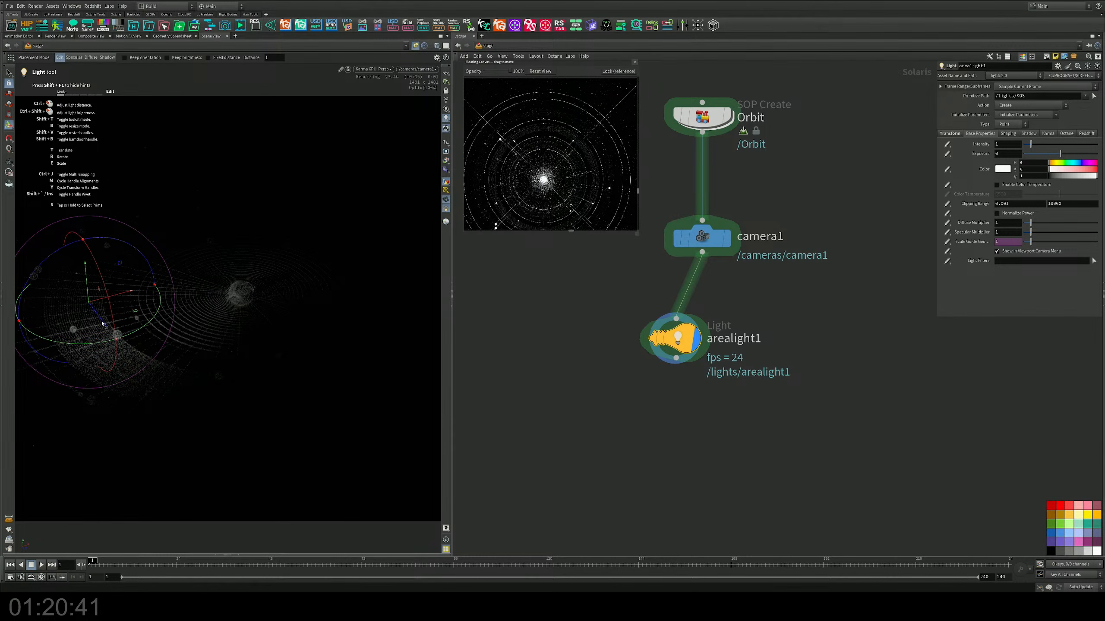
pyautogui.moveTo(103, 325); pyautogui.dragTo(149, 356)
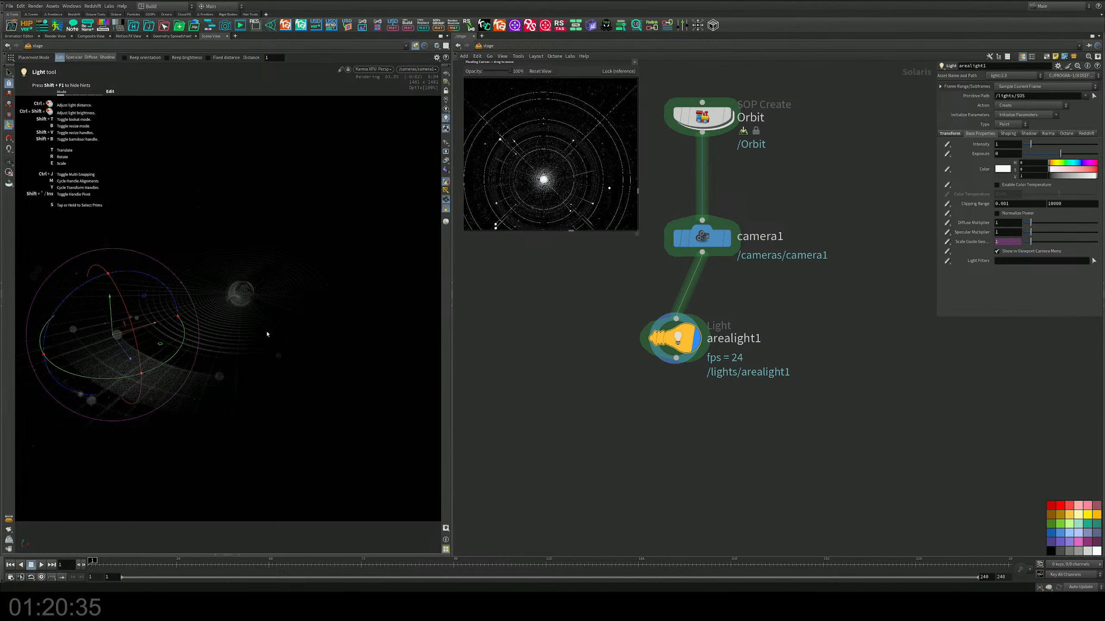
pyautogui.moveTo(1030, 145); pyautogui.dragTo(1048, 144)
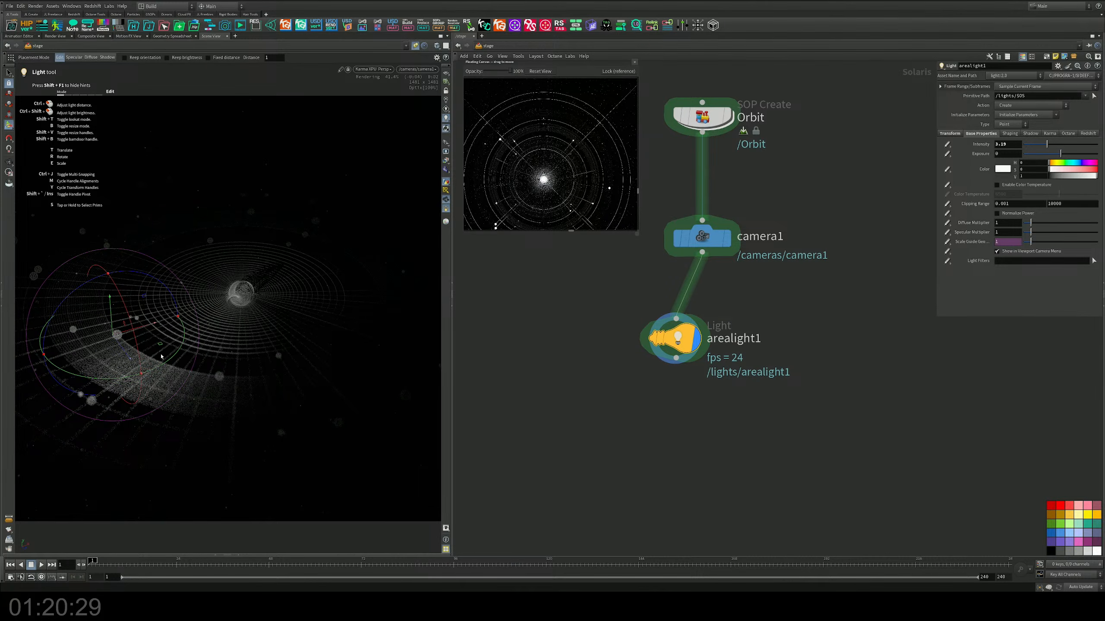
pyautogui.moveTo(162, 345); pyautogui.dragTo(218, 244)
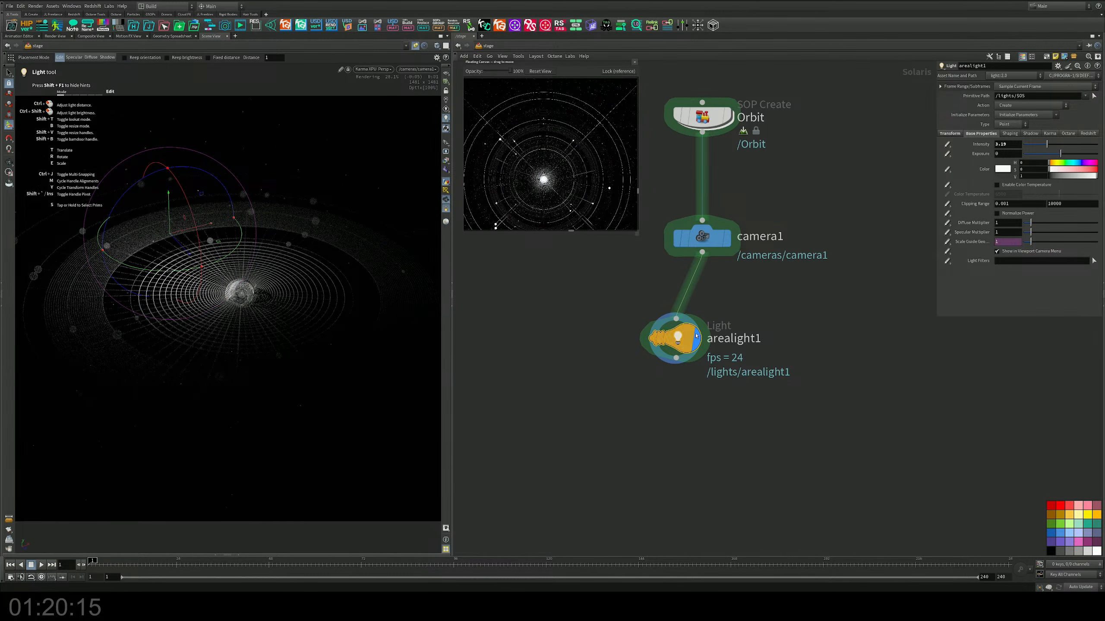
# Step: Duplicate arealight1 below the original and wire the copy after arealight1
pyautogui.moveTo(678, 342)
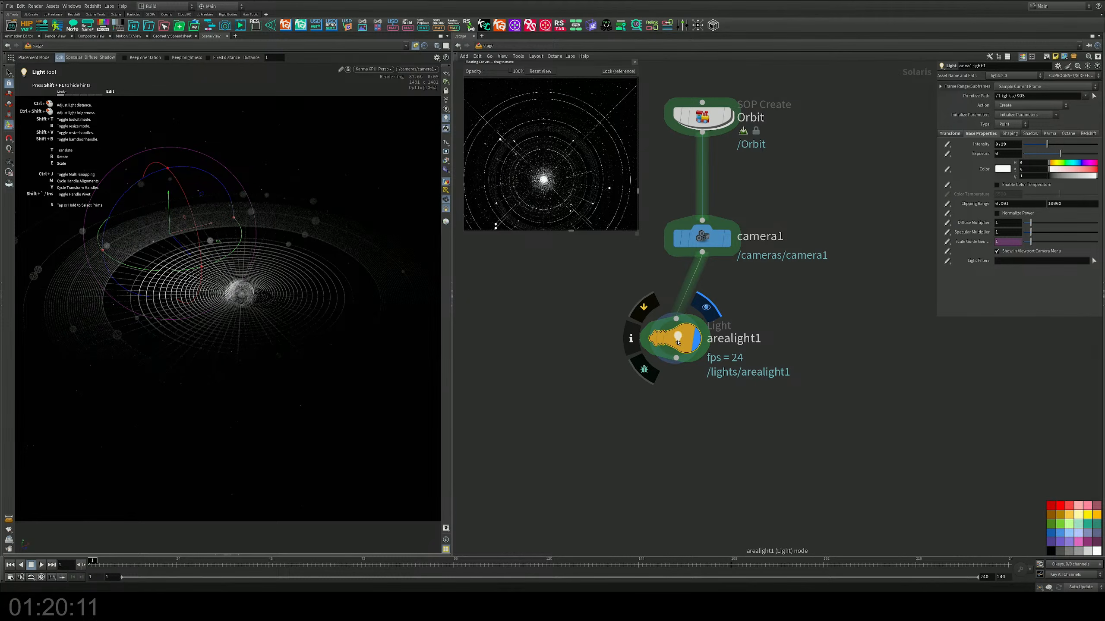
pyautogui.keyDown('alt'); pyautogui.moveTo(682, 347); pyautogui.dragTo(698, 449); pyautogui.keyUp('alt')
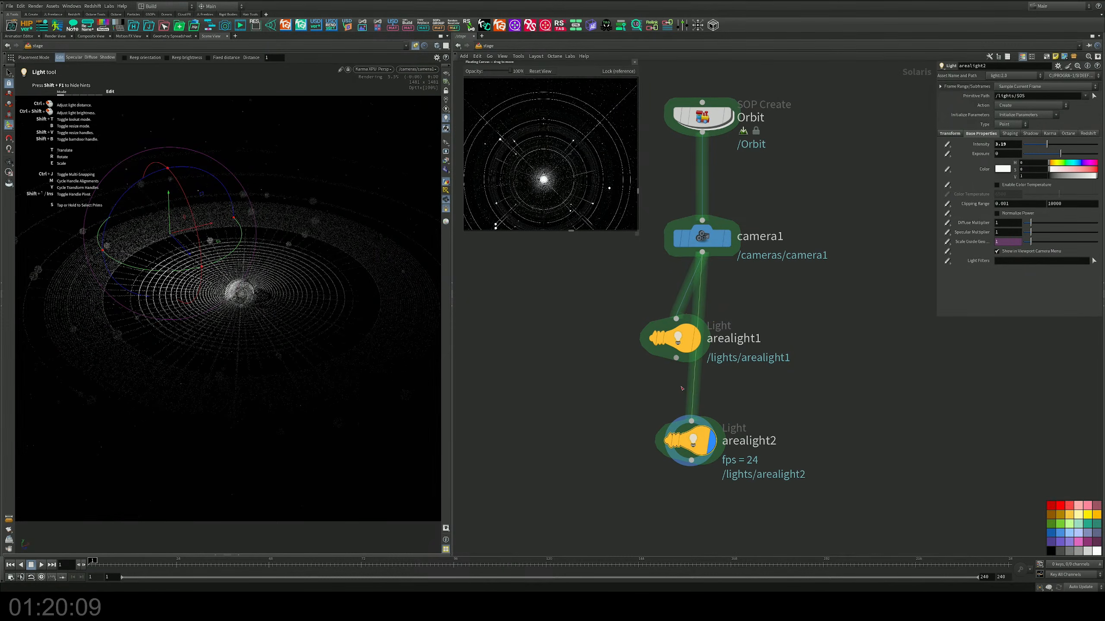
pyautogui.moveTo(676, 359); pyautogui.dragTo(692, 421)
# Step: Move arealight2 above the front-right part of the outer ring and set its intensity to 2
pyautogui.moveTo(218, 242); pyautogui.dragTo(360, 432)
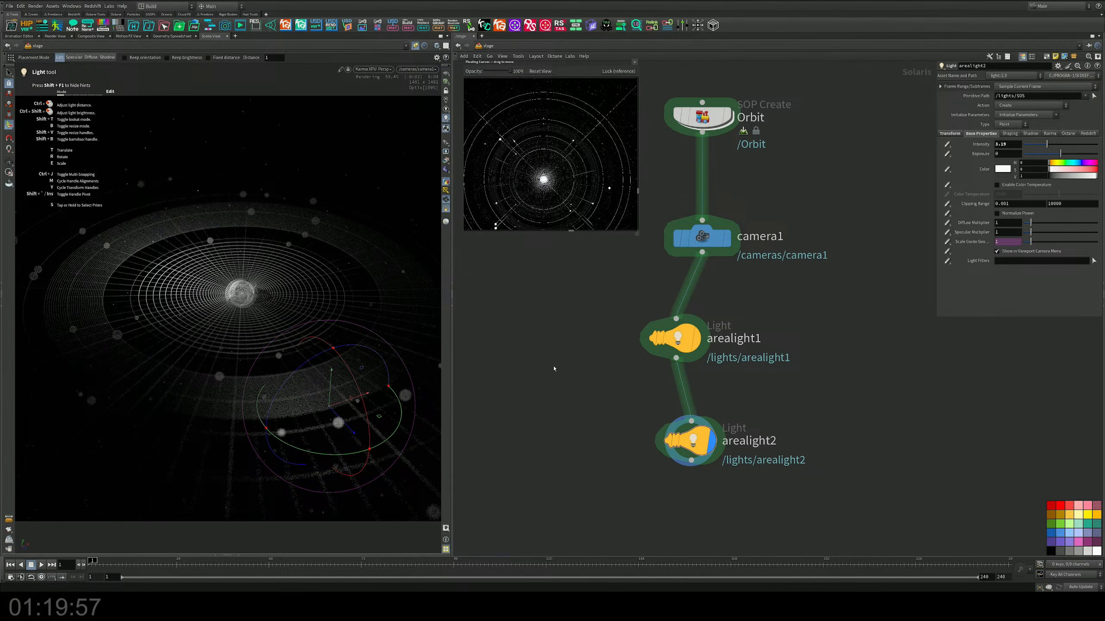
pyautogui.moveTo(331, 374); pyautogui.dragTo(338, 335)
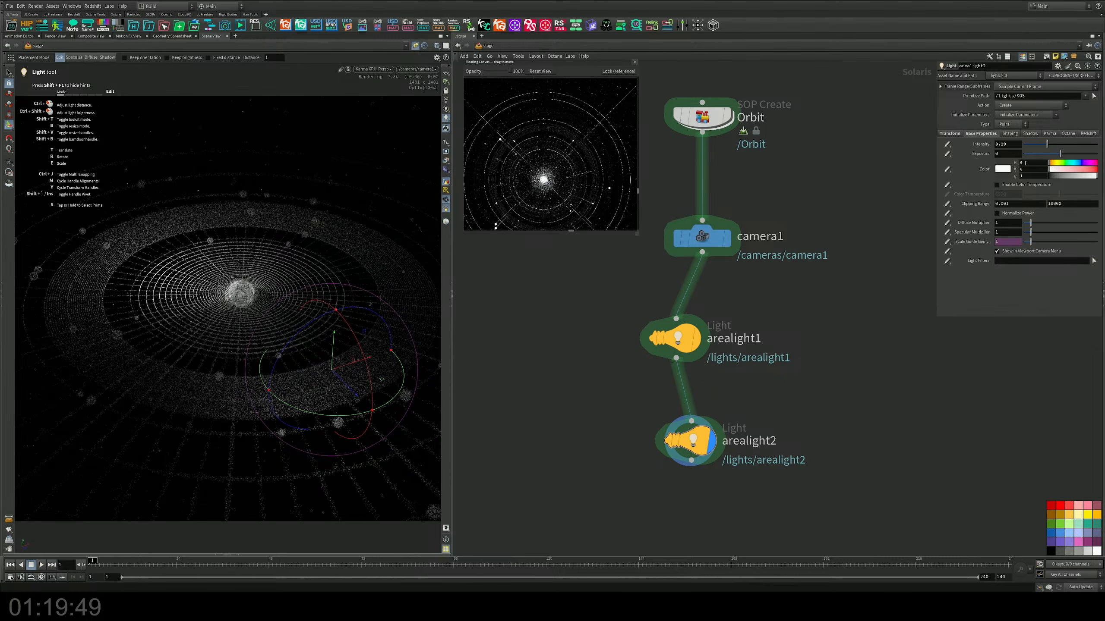
pyautogui.keyDown('ctrl'); pyautogui.middleClick(1034, 146); pyautogui.keyUp('ctrl')
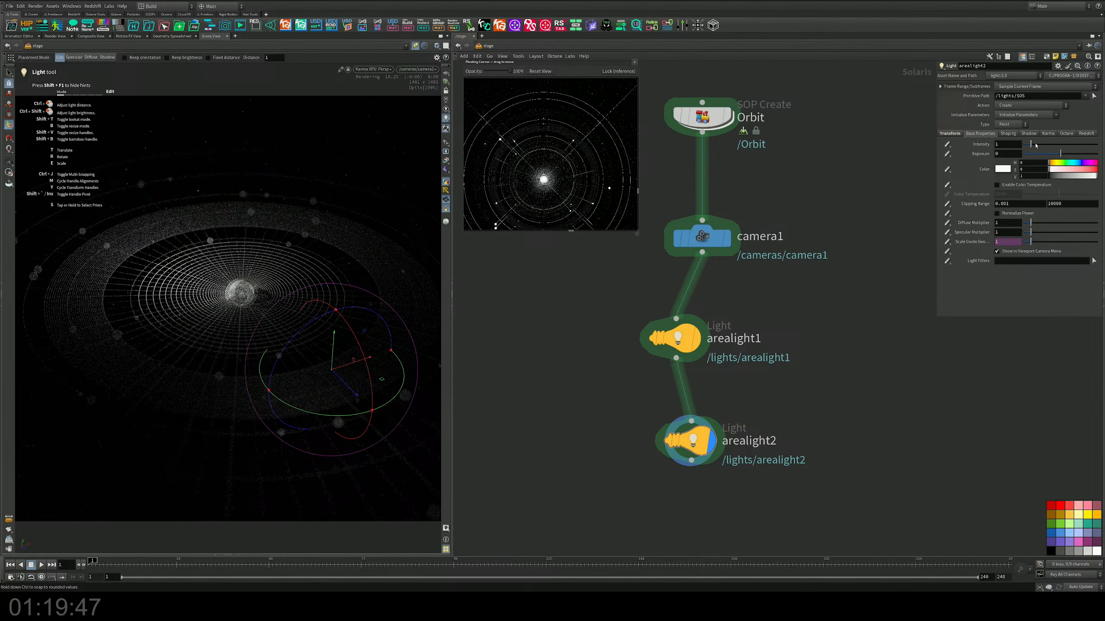
pyautogui.moveTo(1036, 146); pyautogui.dragTo(1037, 145)
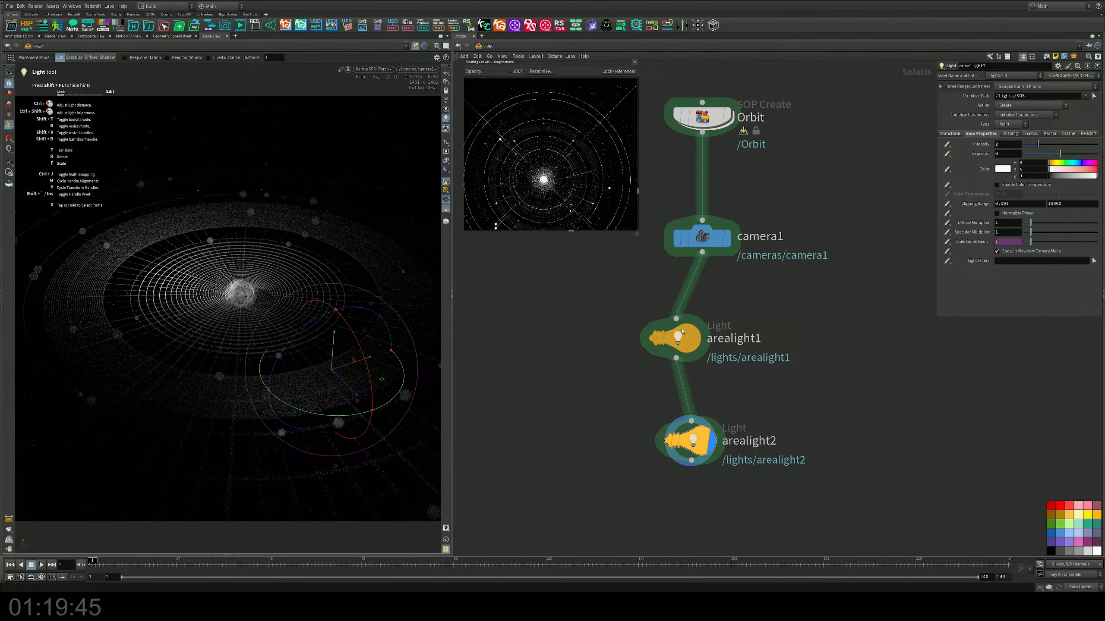
# Step: Hide the light handles, release the viewport from the camera to check the lit rings, and save the scene
pyautogui.click(9, 73)
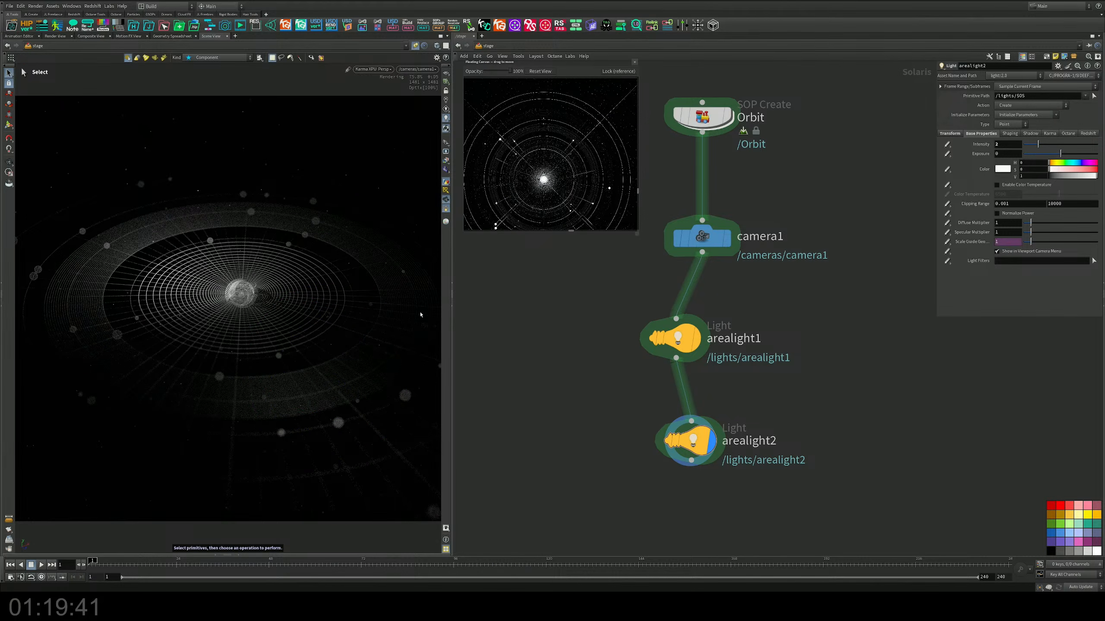
pyautogui.press('Escape')
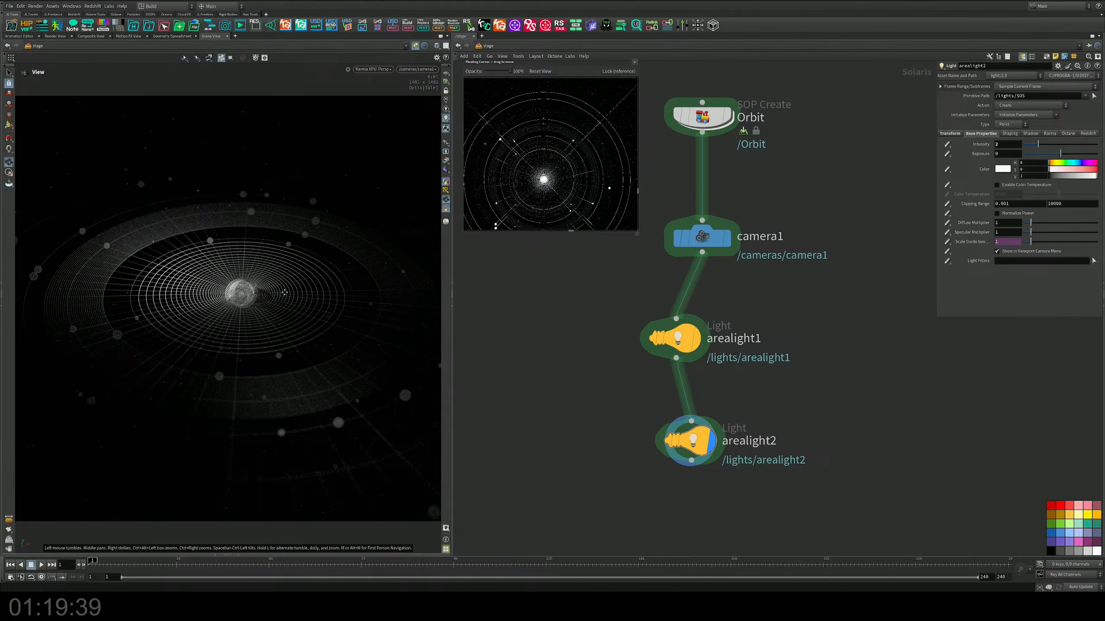
pyautogui.moveTo(420, 314); pyautogui.dragTo(284, 288)
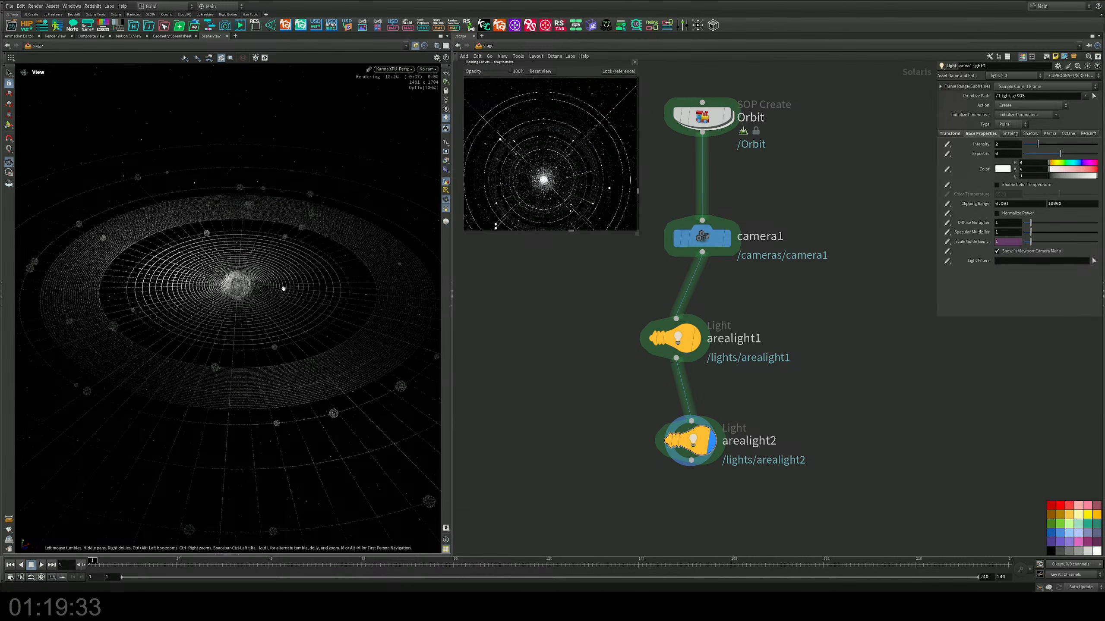
pyautogui.press('s')
pyautogui.hotkey('ctrl', 's')
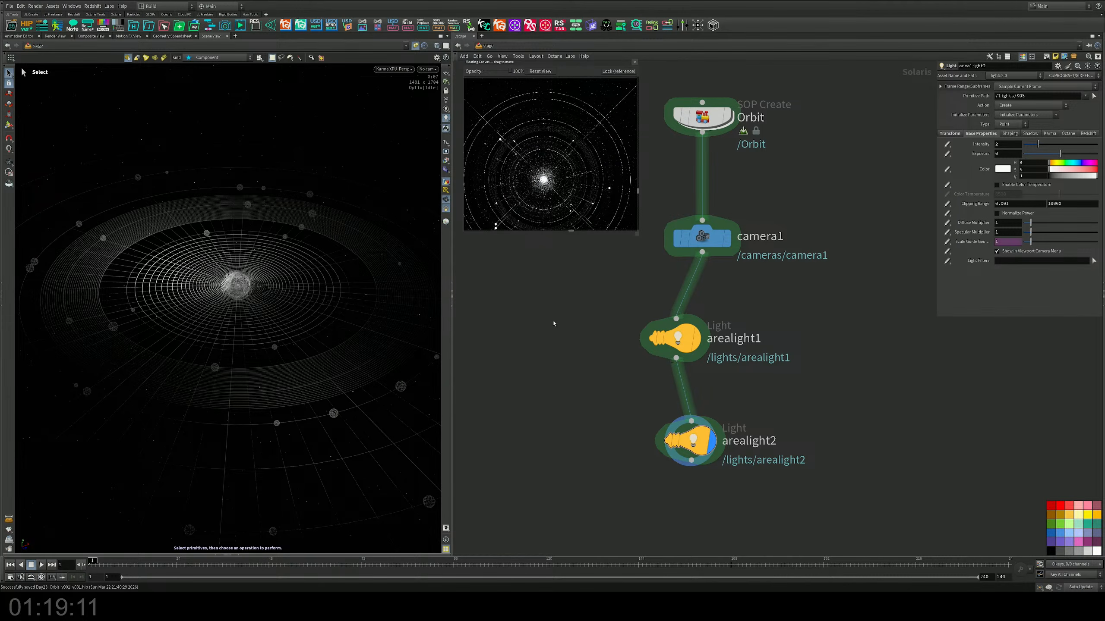
# Step: Open the Orbit geometry network and move the line2 chain down, clear of the line1 chain
pyautogui.moveTo(619, 276); pyautogui.dragTo(664, 417, button='middle')
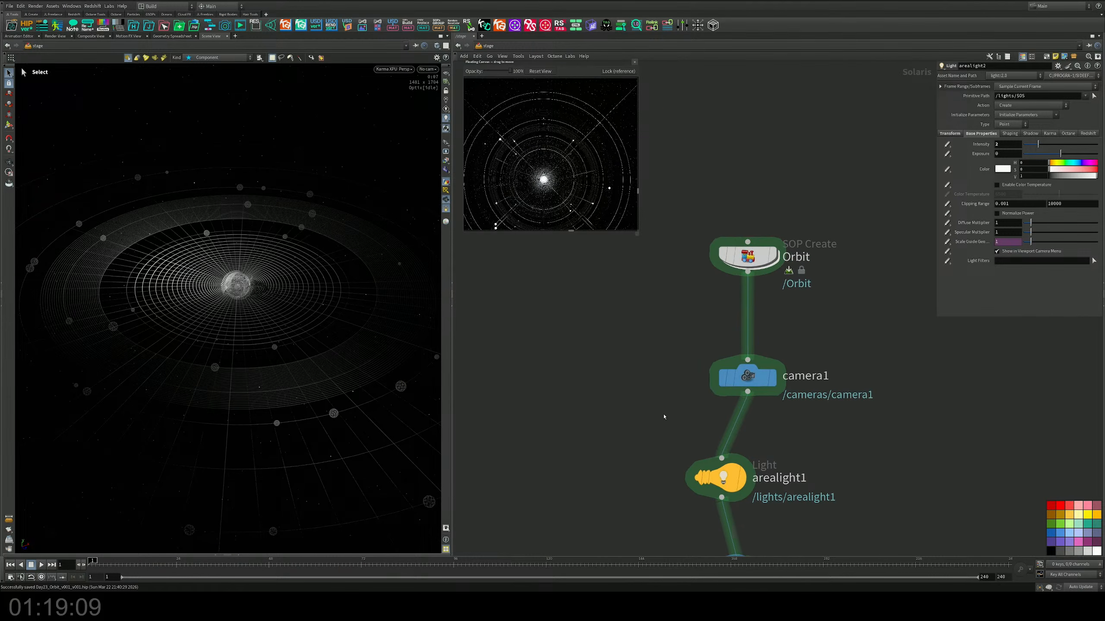
pyautogui.doubleClick(748, 257)
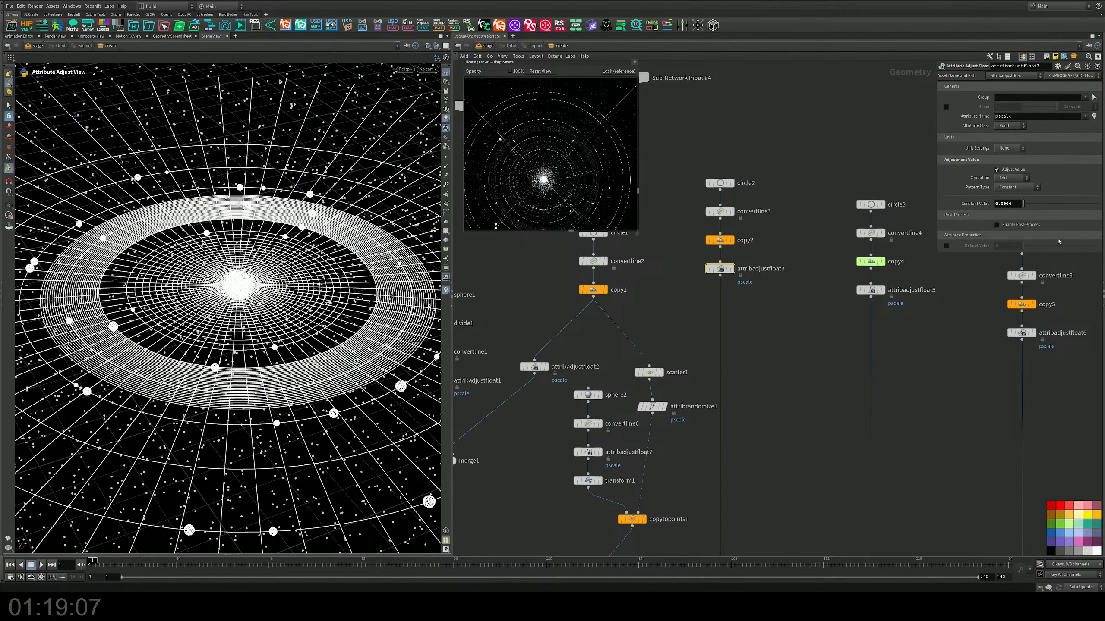
pyautogui.press('h')
pyautogui.moveTo(652, 342); pyautogui.dragTo(840, 280, button='middle')
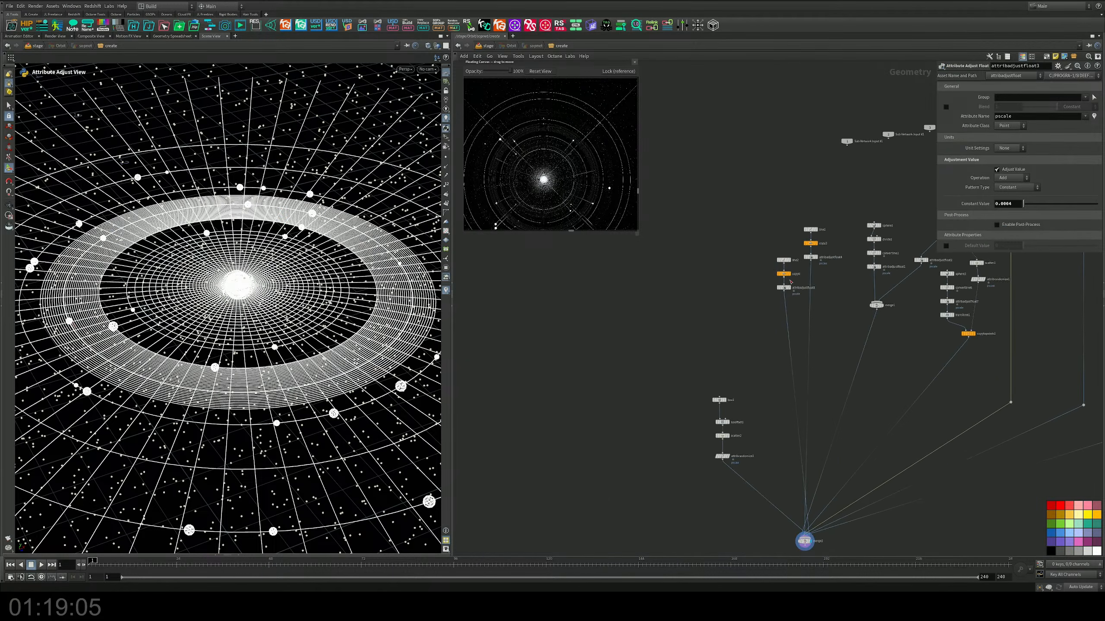
pyautogui.scroll(2, 788, 281)
pyautogui.moveTo(729, 220); pyautogui.dragTo(771, 398)
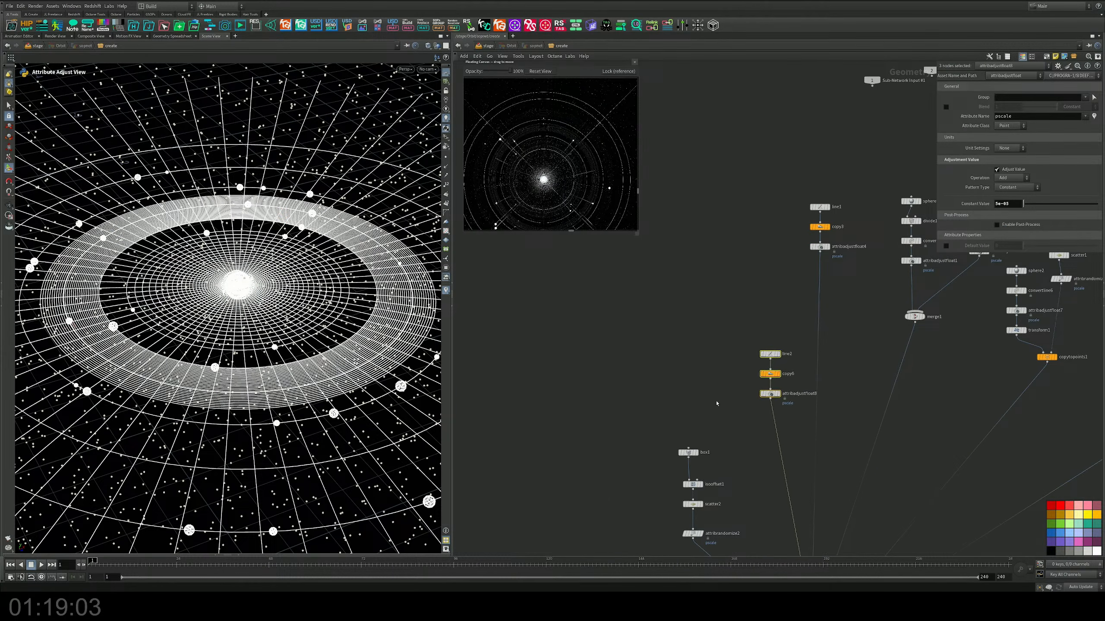
# Step: Add a Circle node in the empty area beside the box1 chain and display it
pyautogui.moveTo(710, 407); pyautogui.dragTo(779, 269, button='middle')
pyautogui.scroll(3, 693, 303)
pyautogui.moveTo(660, 340); pyautogui.dragTo(674, 299, button='middle')
pyautogui.press('Tab')
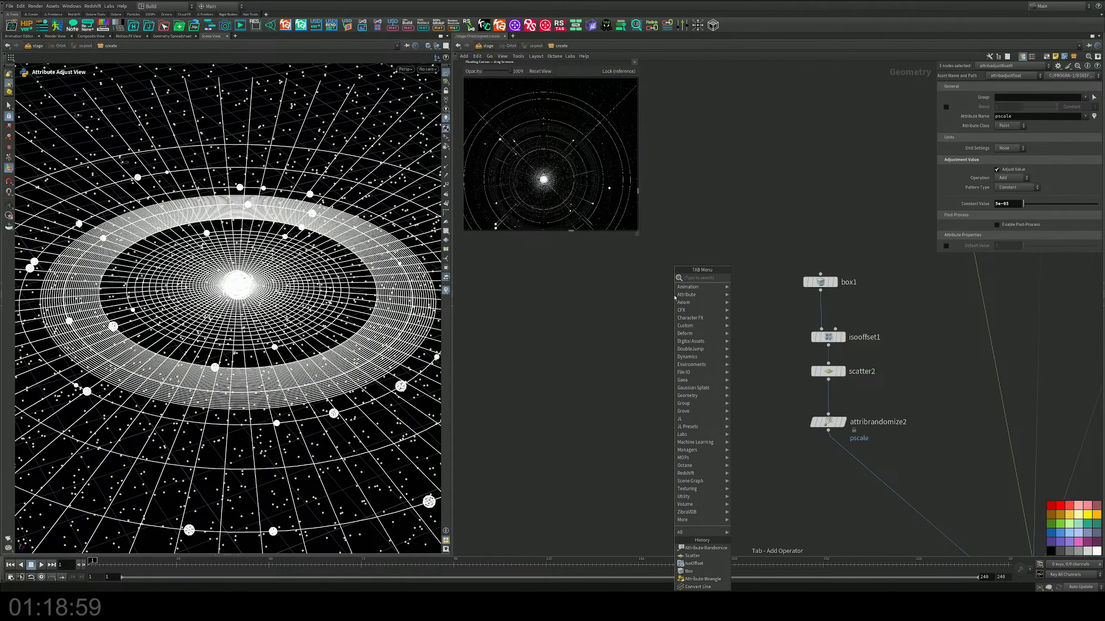
pyautogui.write('a')
pyautogui.press('BackSpace')
pyautogui.press('Escape')
pyautogui.click(670, 292)
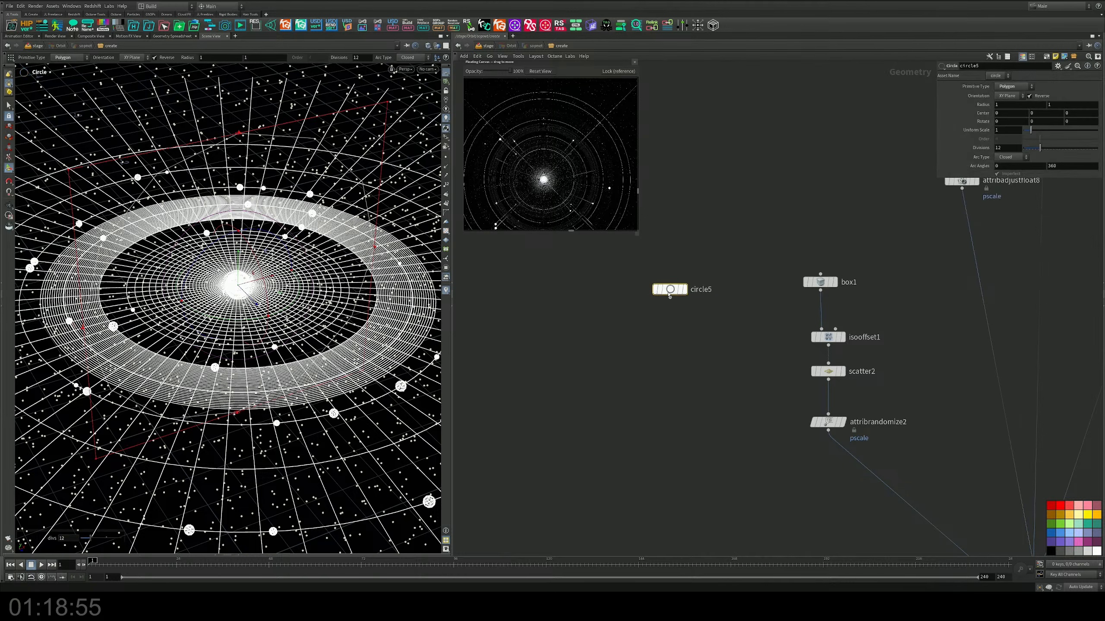
pyautogui.moveTo(670, 292); pyautogui.dragTo(675, 316)
pyautogui.click(689, 314)
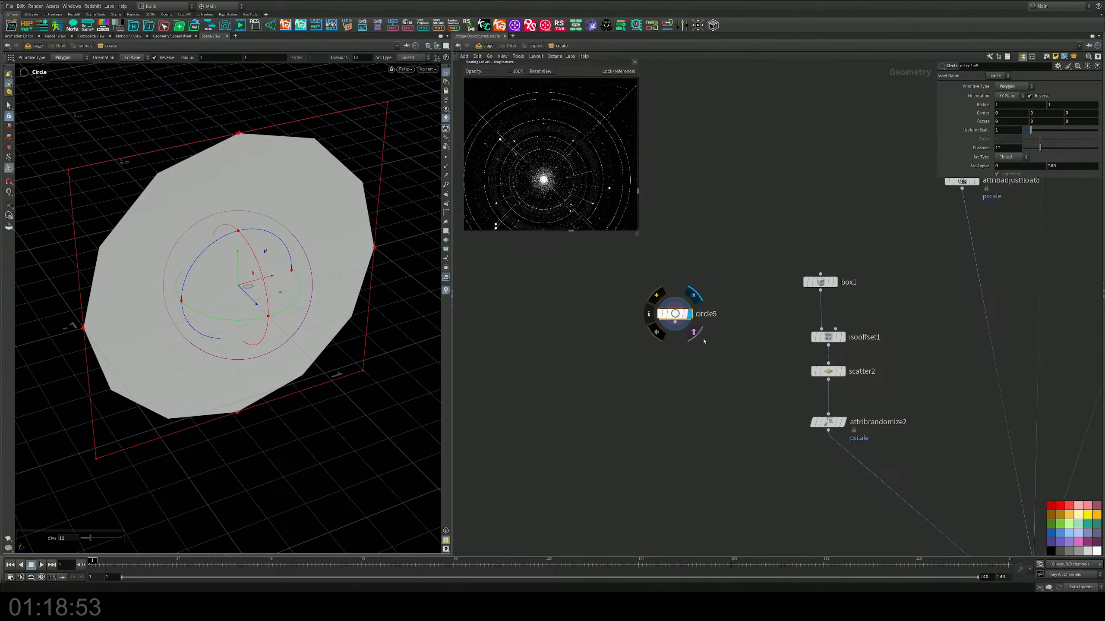
# Step: Add an Orientation Along Curve node after circle5, display it and inspect the orientation at the circle's points
pyautogui.moveTo(669, 378); pyautogui.dragTo(680, 368, button='middle')
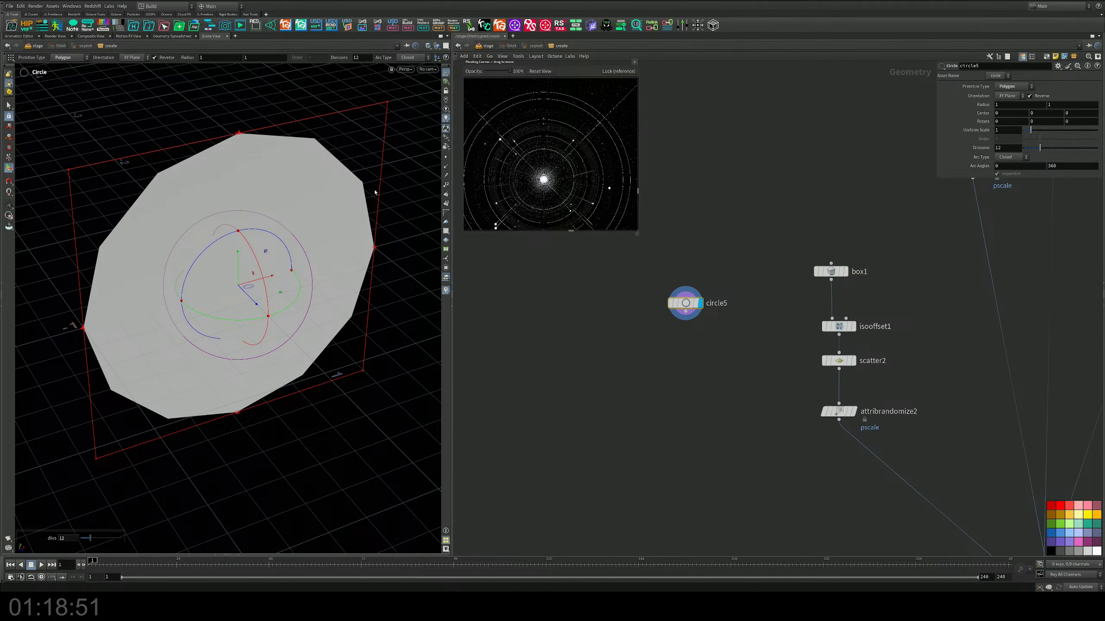
pyautogui.keyDown('alt'); pyautogui.moveTo(376, 193); pyautogui.dragTo(300, 153); pyautogui.keyUp('alt')
pyautogui.moveTo(726, 275); pyautogui.dragTo(638, 335)
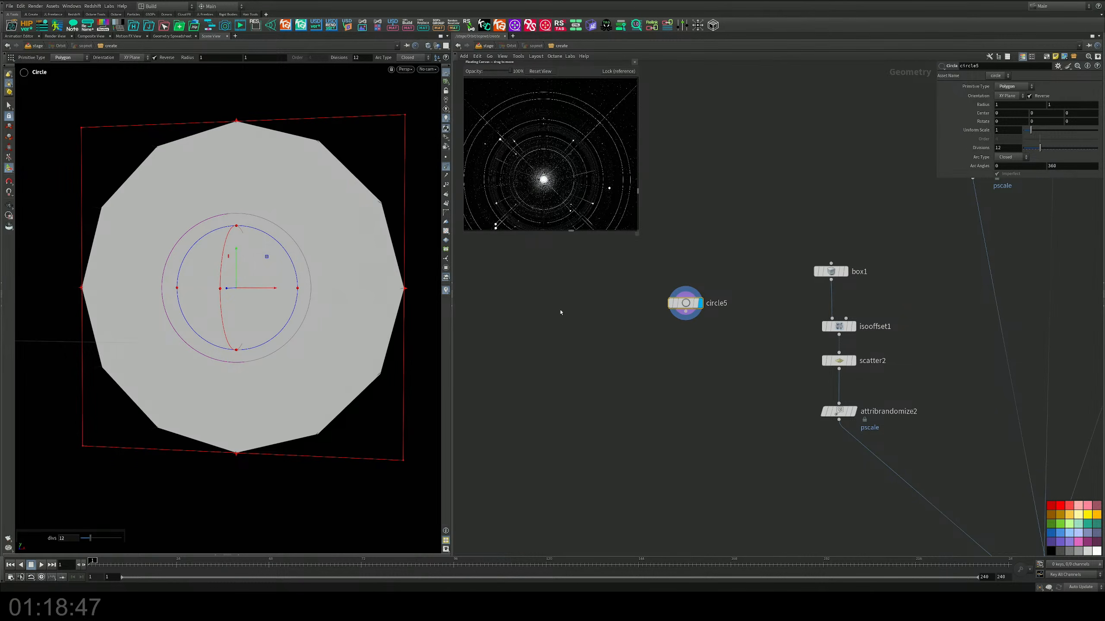
pyautogui.press('Tab')
pyautogui.write('ore')
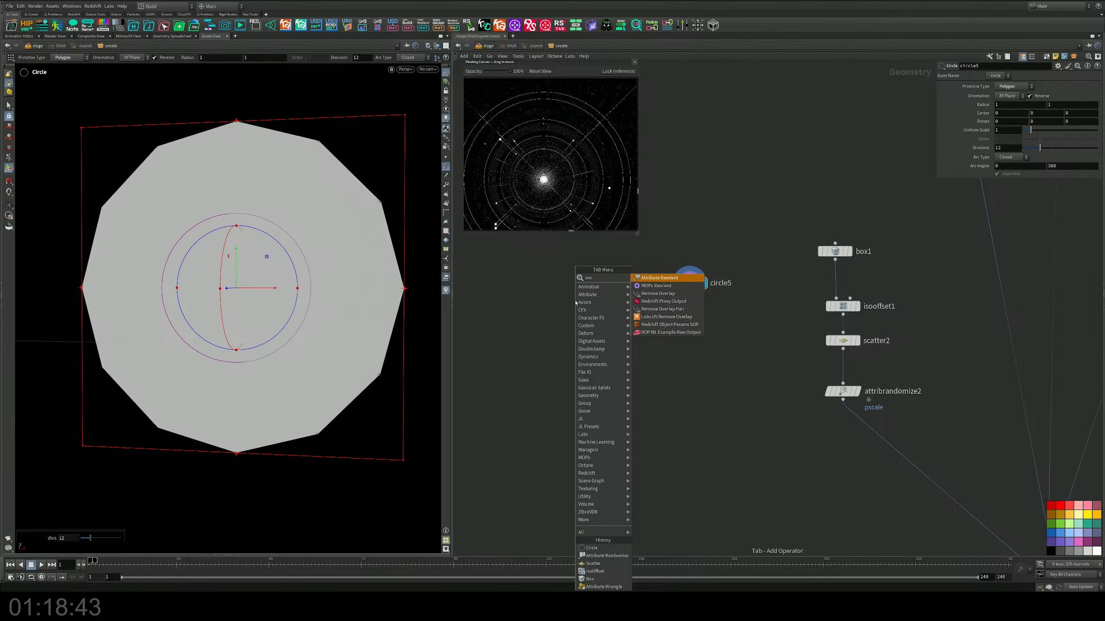
pyautogui.press('BackSpace')
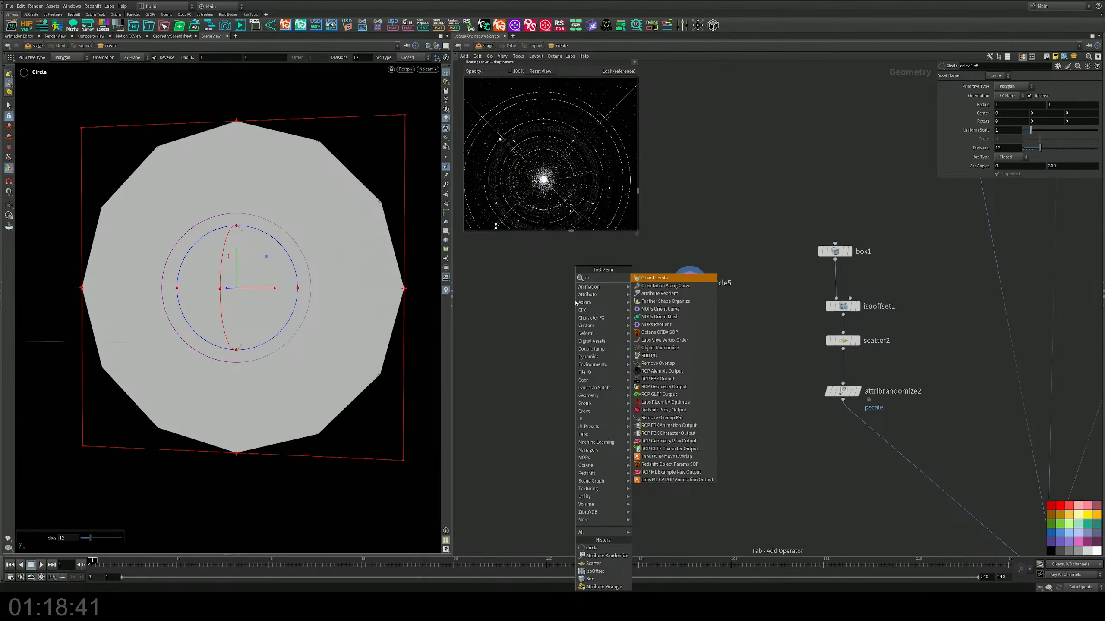
pyautogui.write('ien')
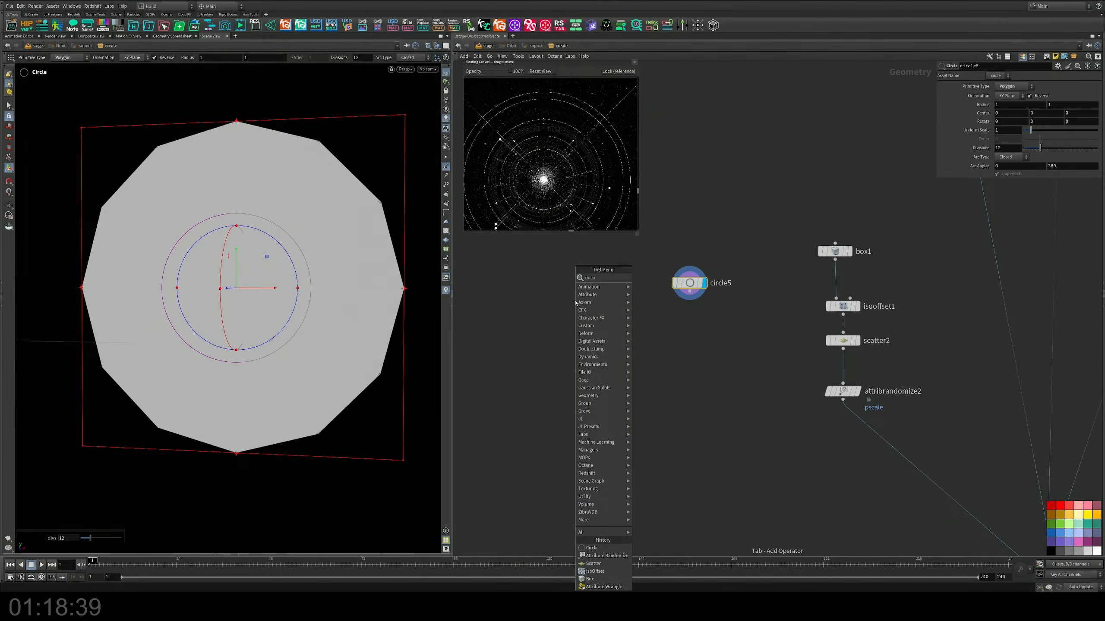
pyautogui.press('Return')
pyautogui.click(705, 319)
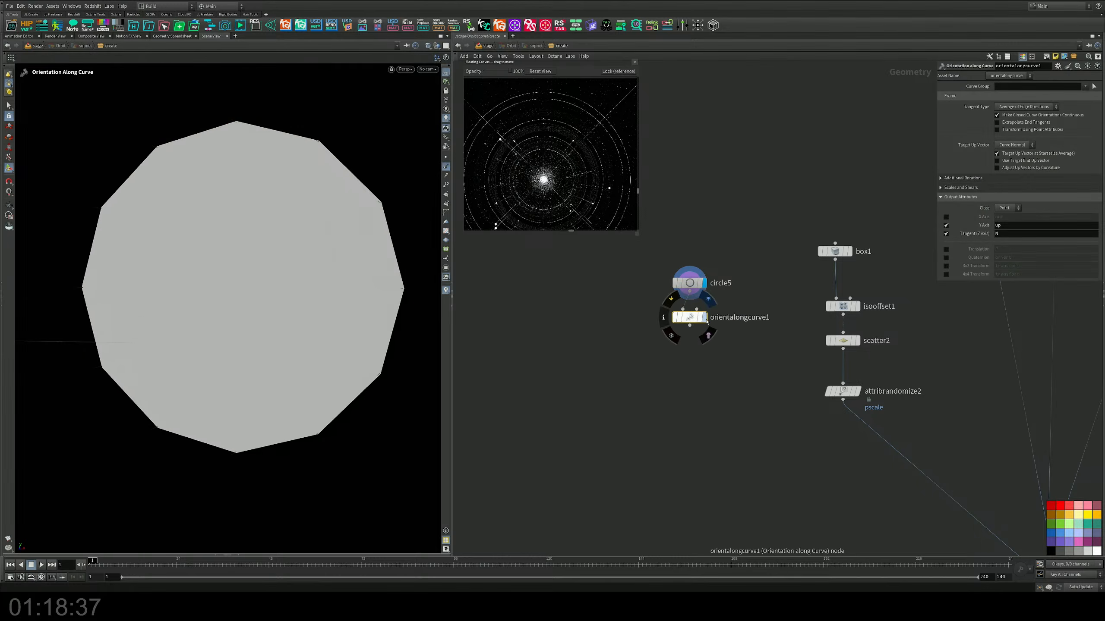
pyautogui.press('Escape')
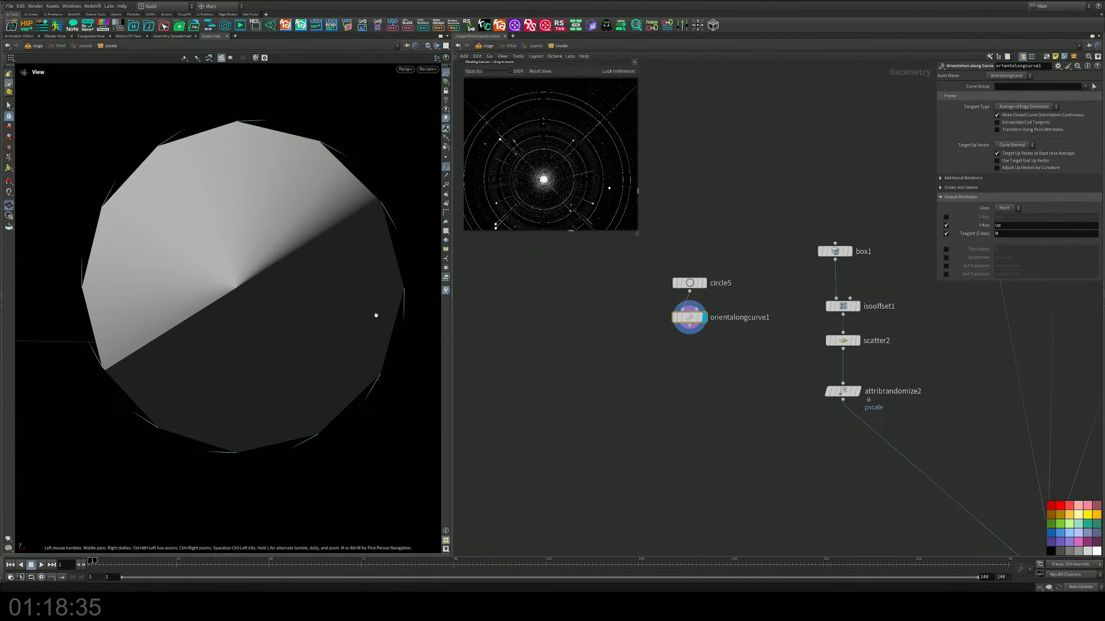
pyautogui.moveTo(375, 313); pyautogui.dragTo(297, 260)
pyautogui.keyDown('alt'); pyautogui.moveTo(297, 259); pyautogui.dragTo(301, 289, button='middle'); pyautogui.keyUp('alt')
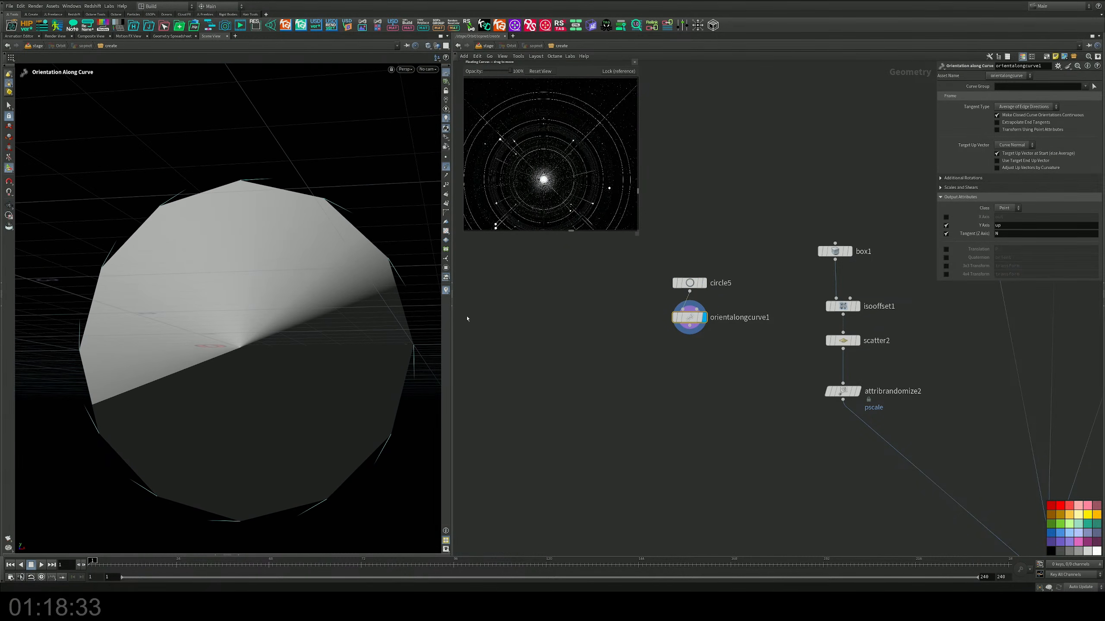
# Step: Add a Copy to Points node below and wire orientalongcurve1 into it as the target points
pyautogui.moveTo(593, 360); pyautogui.dragTo(631, 341, button='middle')
pyautogui.press('Tab')
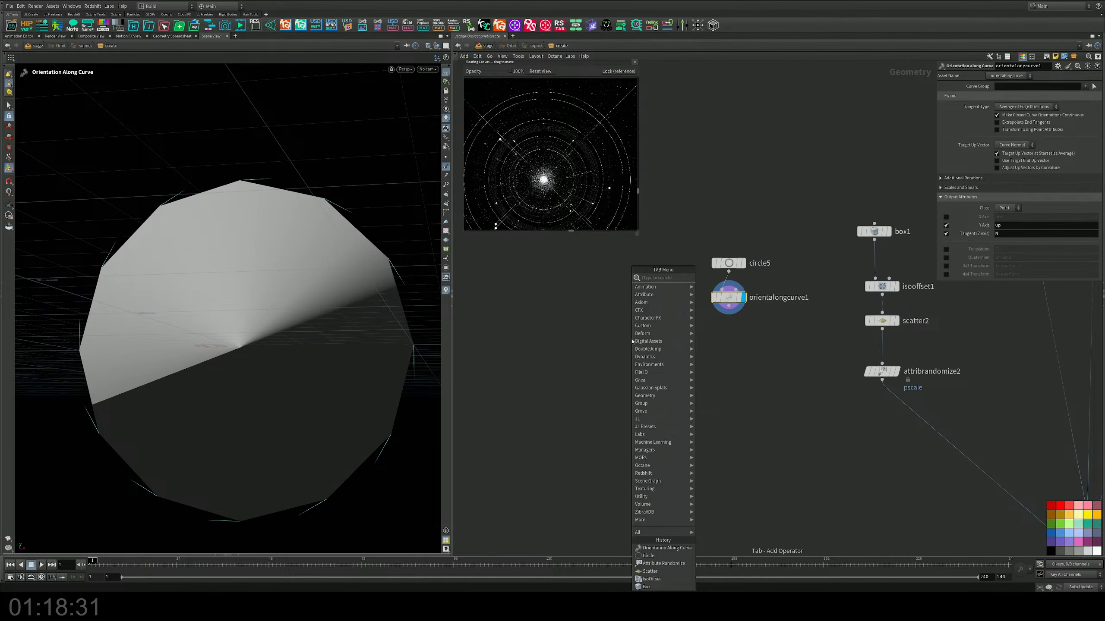
pyautogui.write('copy')
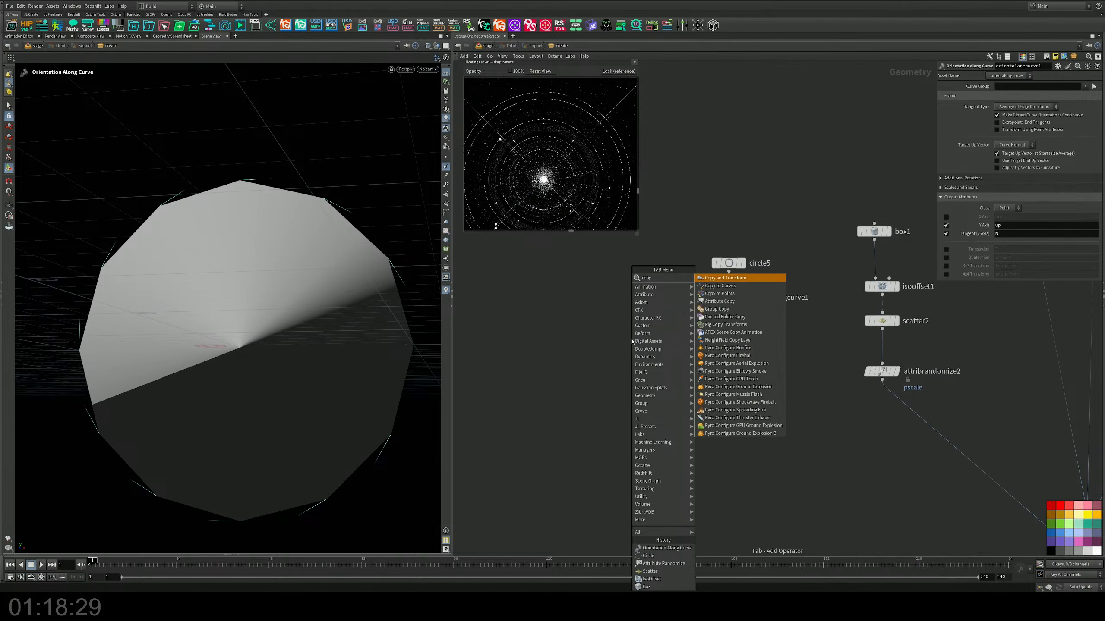
pyautogui.press('Down')
pyautogui.press('Down')
pyautogui.press('Return')
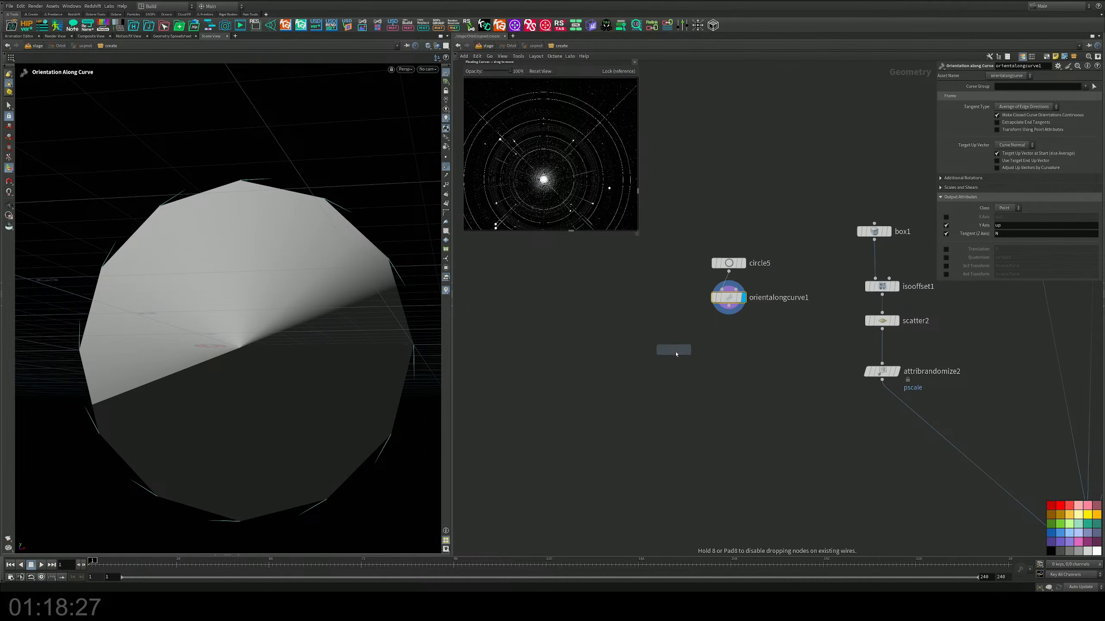
pyautogui.click(682, 359)
pyautogui.click(729, 306)
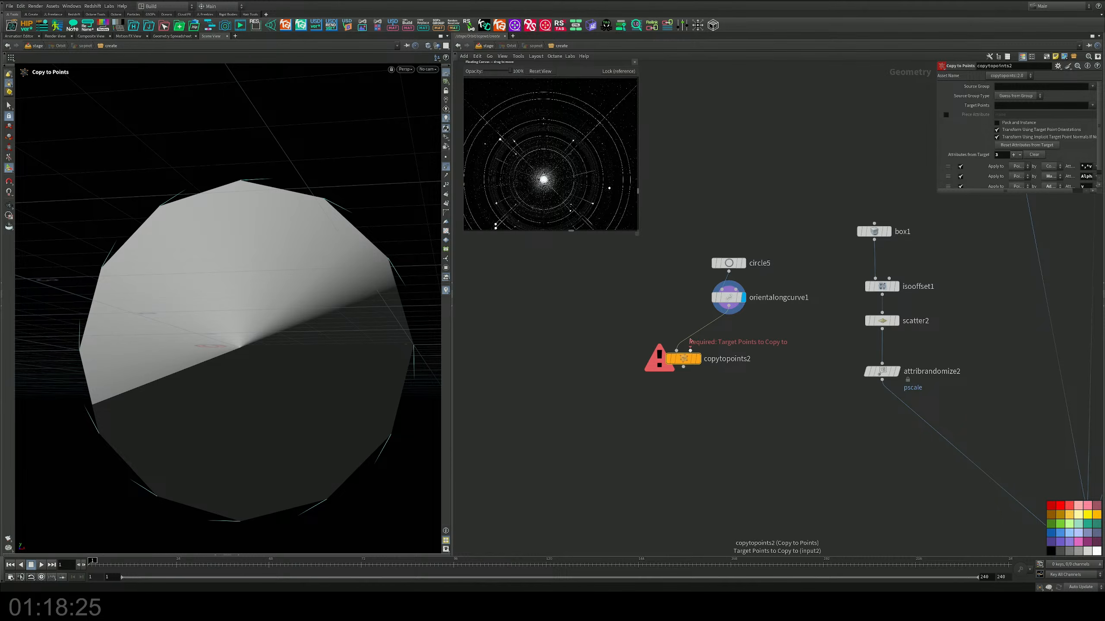
# Step: Add a Line node, wire it into copytopoints2 as the geometry to copy, and display the copies
pyautogui.press('Tab')
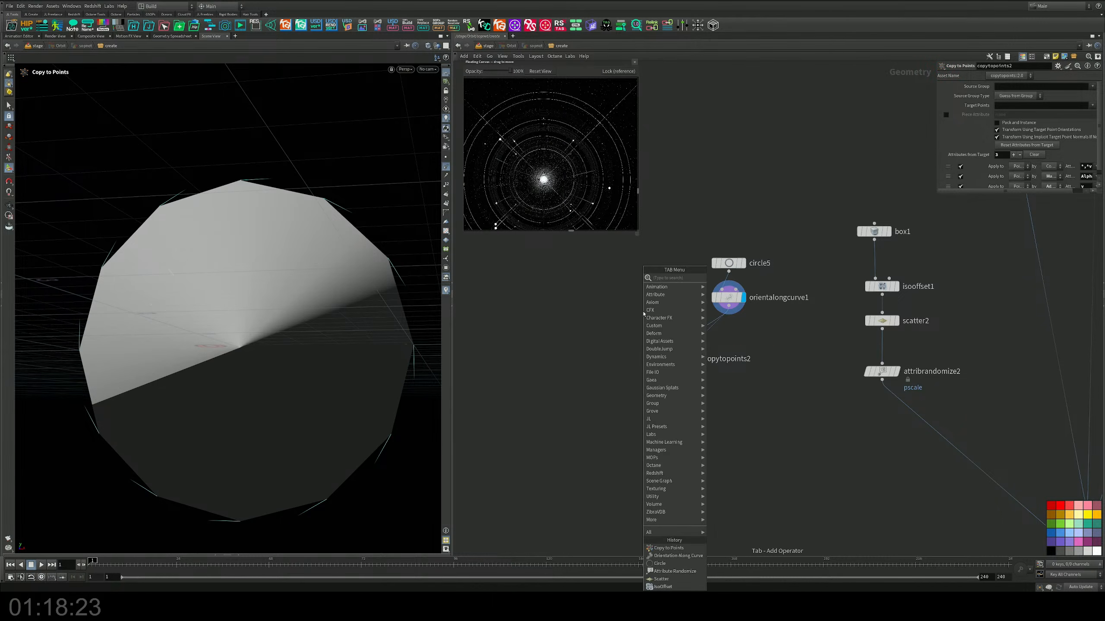
pyautogui.write('li')
pyautogui.press('Return')
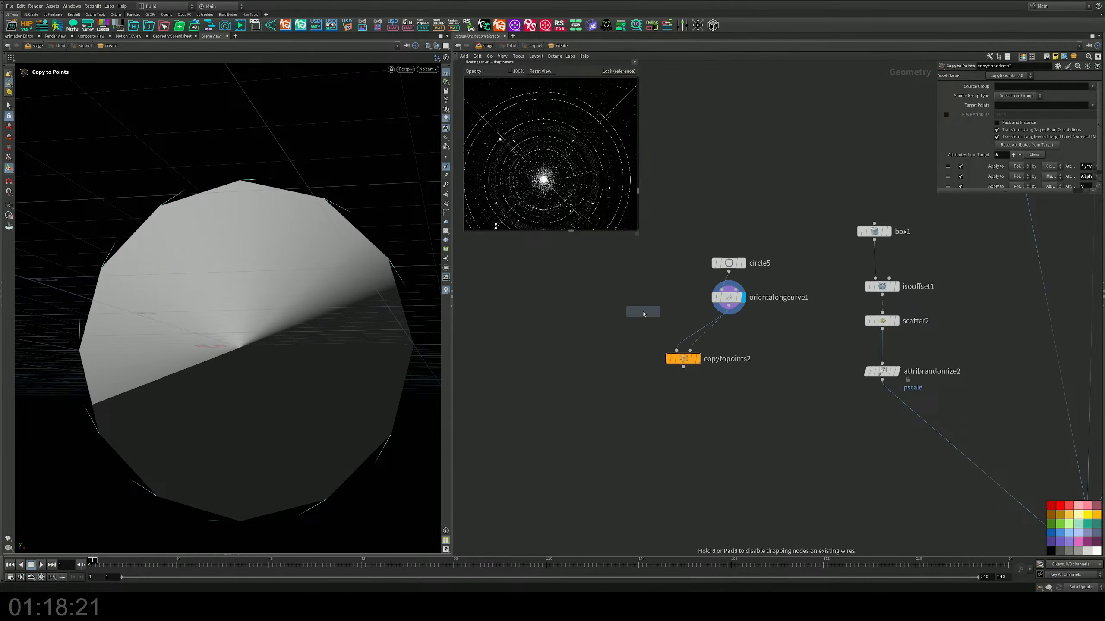
pyautogui.click(637, 297)
pyautogui.click(677, 351)
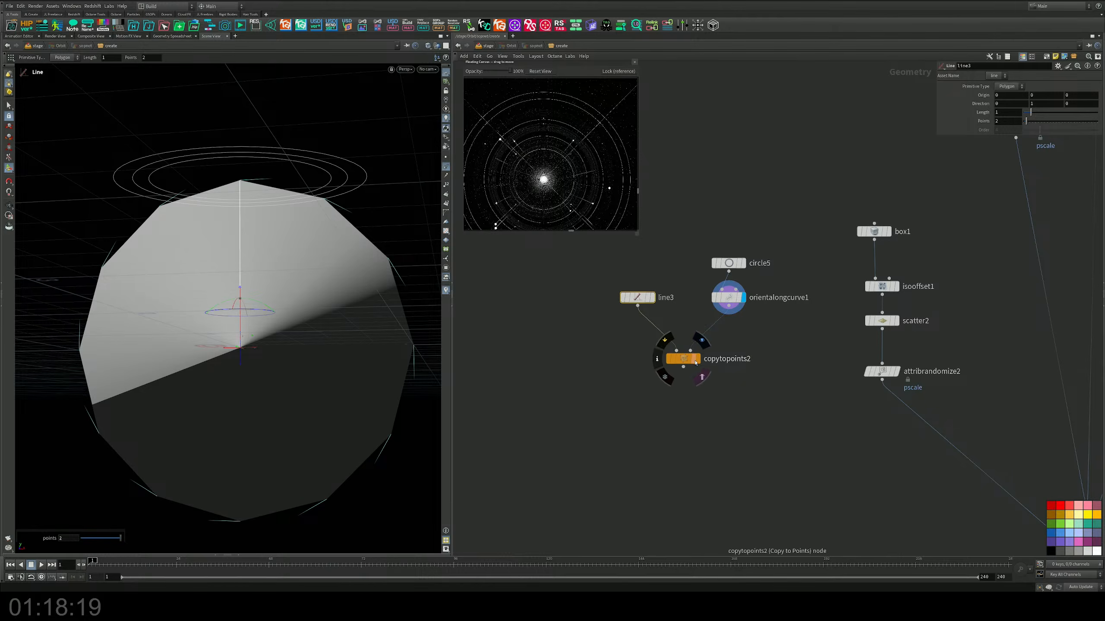
pyautogui.click(698, 359)
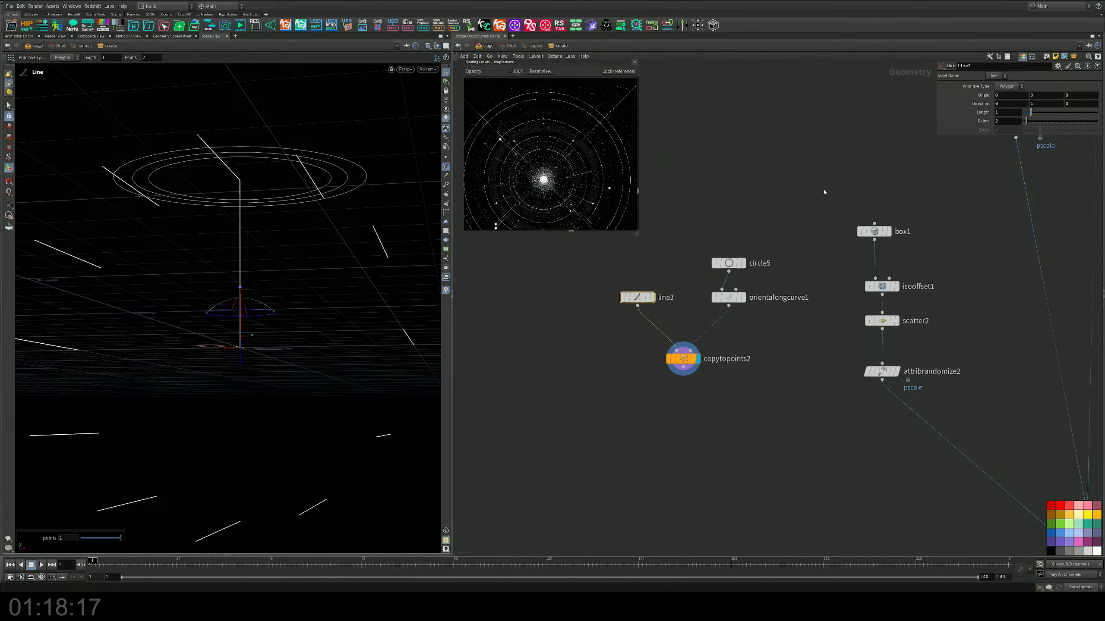
# Step: Set the direction of line3 to 0, 0, 1
pyautogui.click(1034, 104)
pyautogui.write('0')
pyautogui.press('Tab')
pyautogui.write('1')
pyautogui.press('Return')
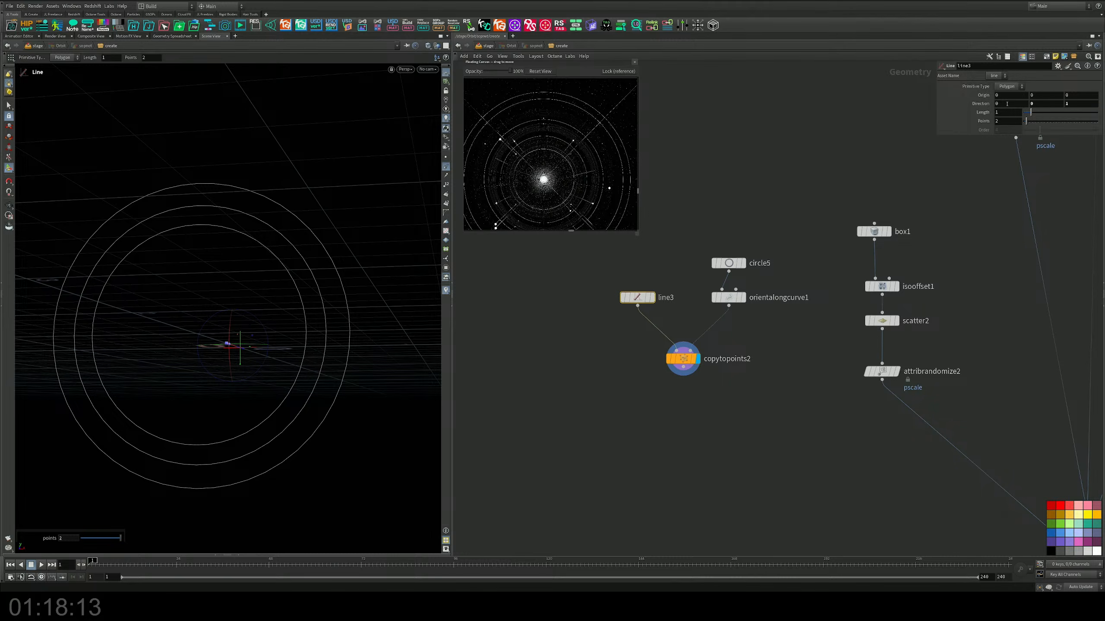
# Step: Set the direction of line3 to 1, 0, 0 so the copies radiate outward, and inspect them
pyautogui.click(1012, 105)
pyautogui.write('1')
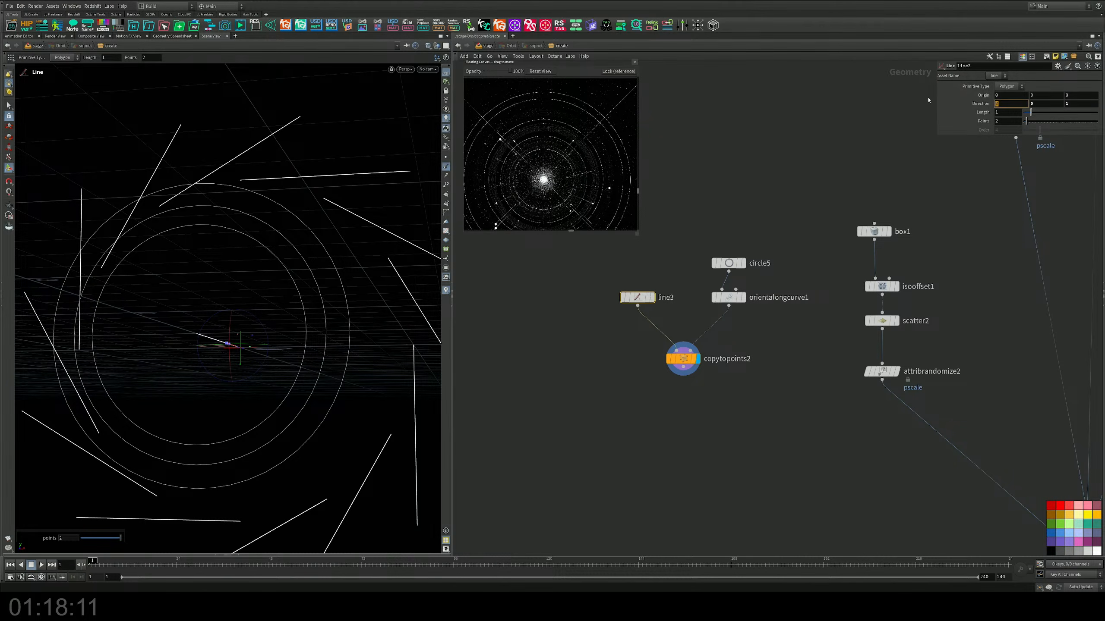
pyautogui.moveTo(1071, 104); pyautogui.dragTo(975, 102)
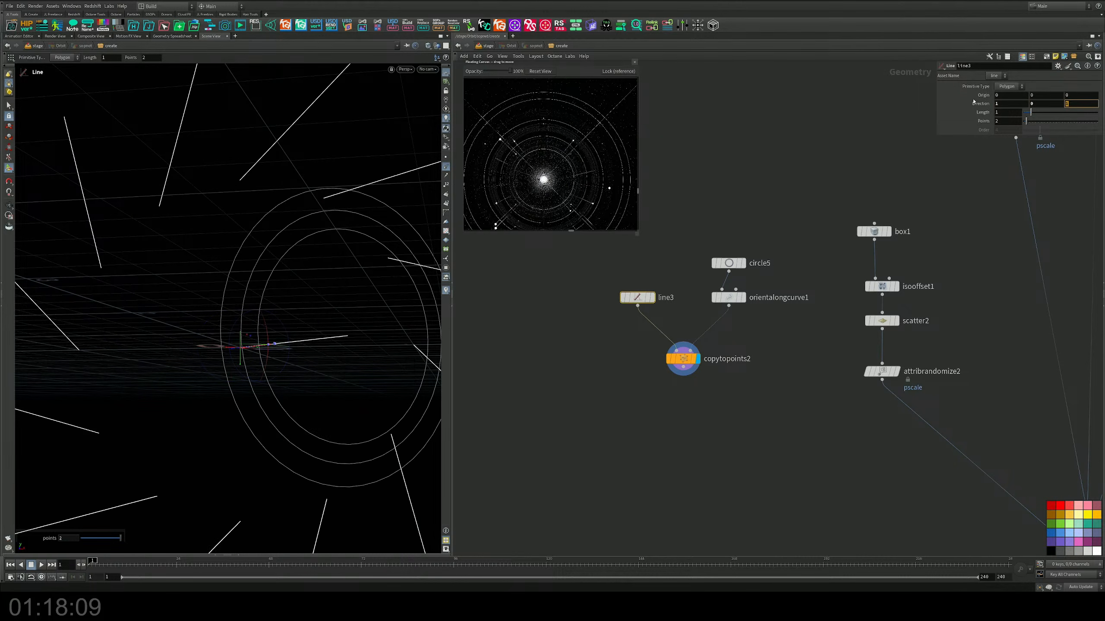
pyautogui.write('0')
pyautogui.press('Return')
pyautogui.keyDown('alt'); pyautogui.moveTo(295, 198); pyautogui.dragTo(224, 213, button='right'); pyautogui.keyUp('alt')
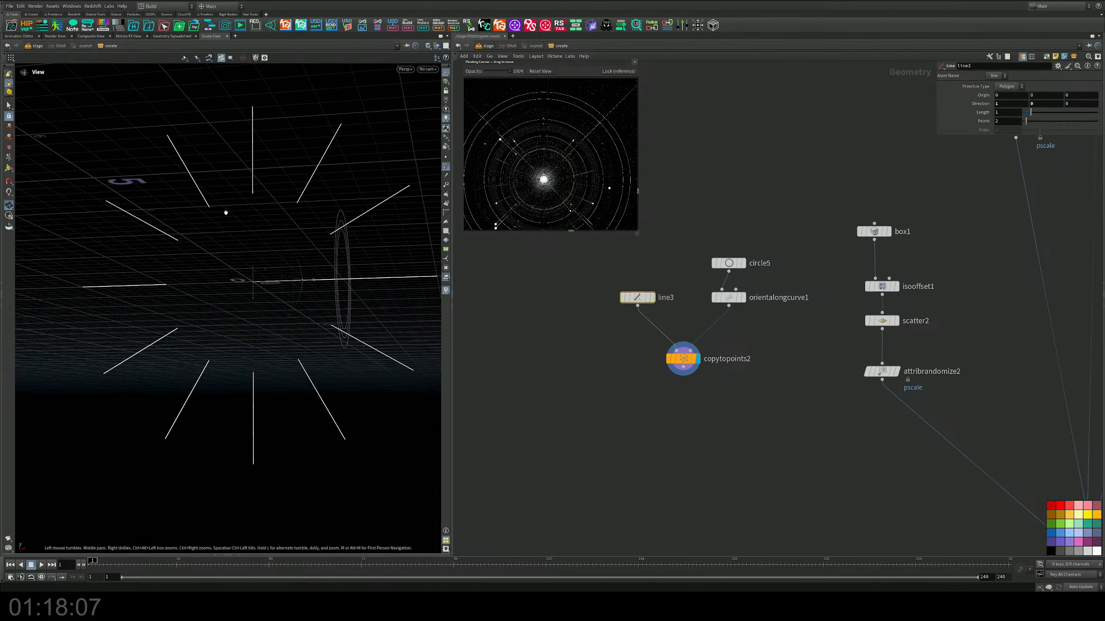
pyautogui.keyDown('alt'); pyautogui.moveTo(224, 212); pyautogui.dragTo(245, 253); pyautogui.keyUp('alt')
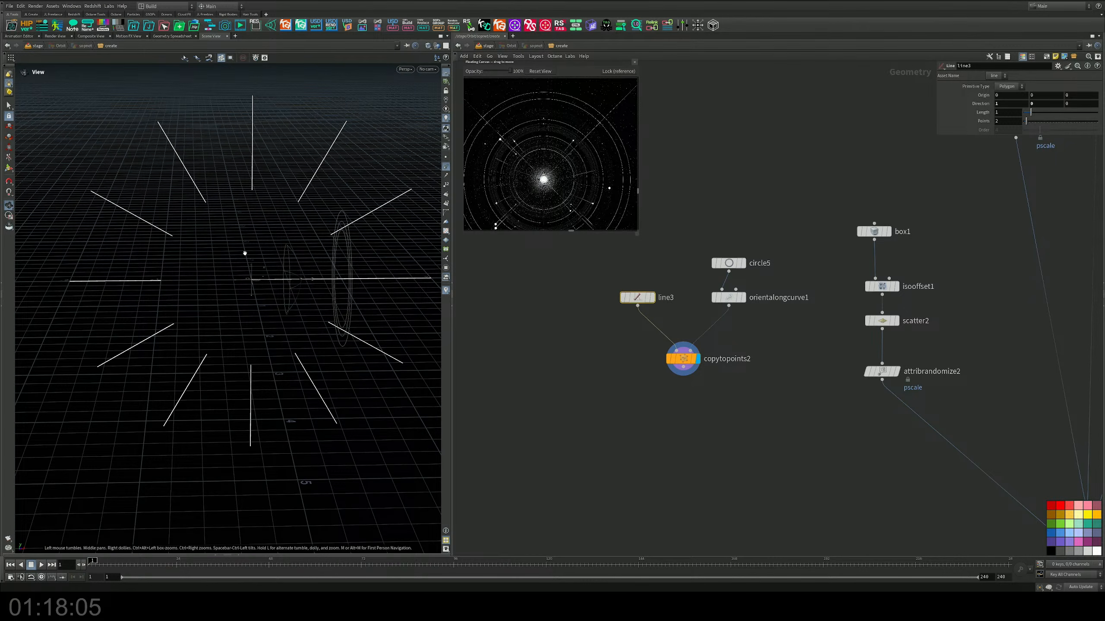
# Step: Select orientalongcurve1 to examine how the copied lines sit on the circle's points
pyautogui.scroll(4, 745, 356)
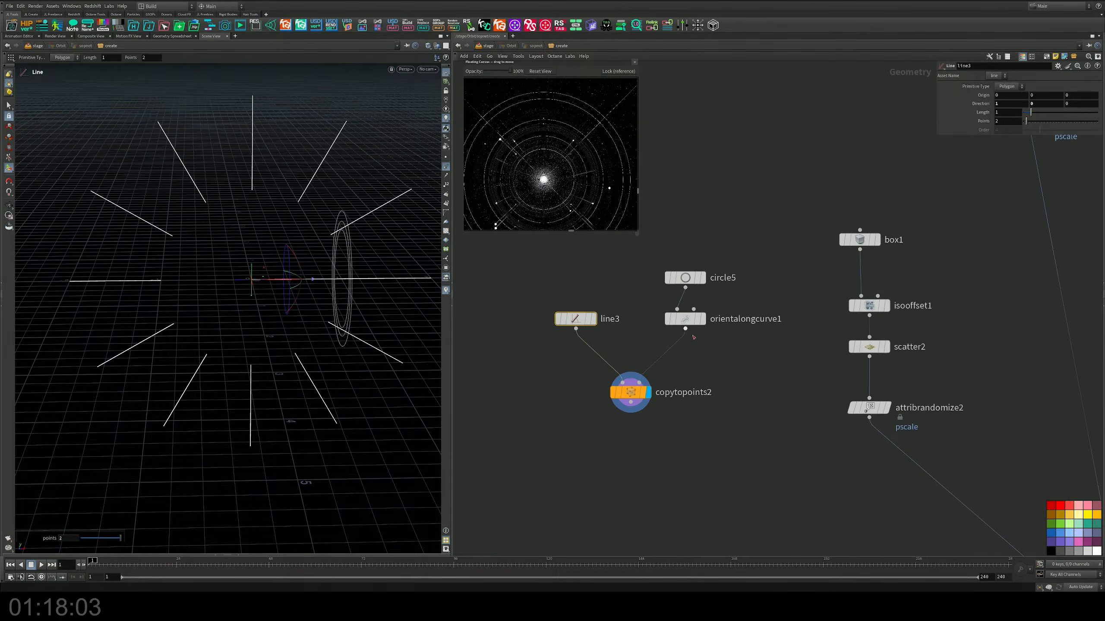
pyautogui.moveTo(756, 335); pyautogui.dragTo(639, 297)
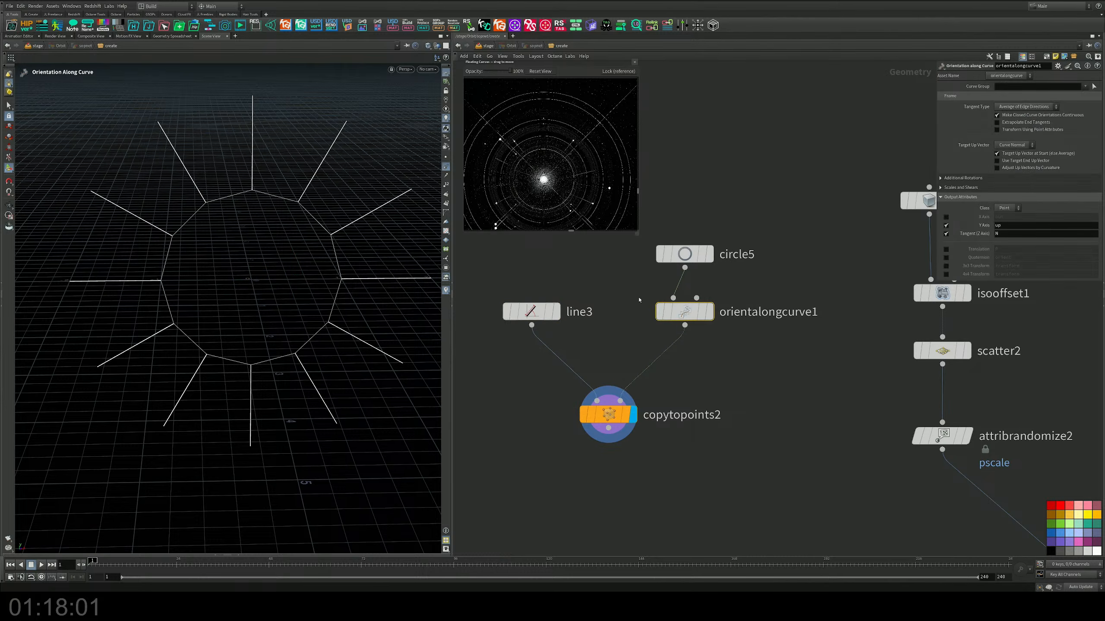
pyautogui.scroll(-3, 712, 330)
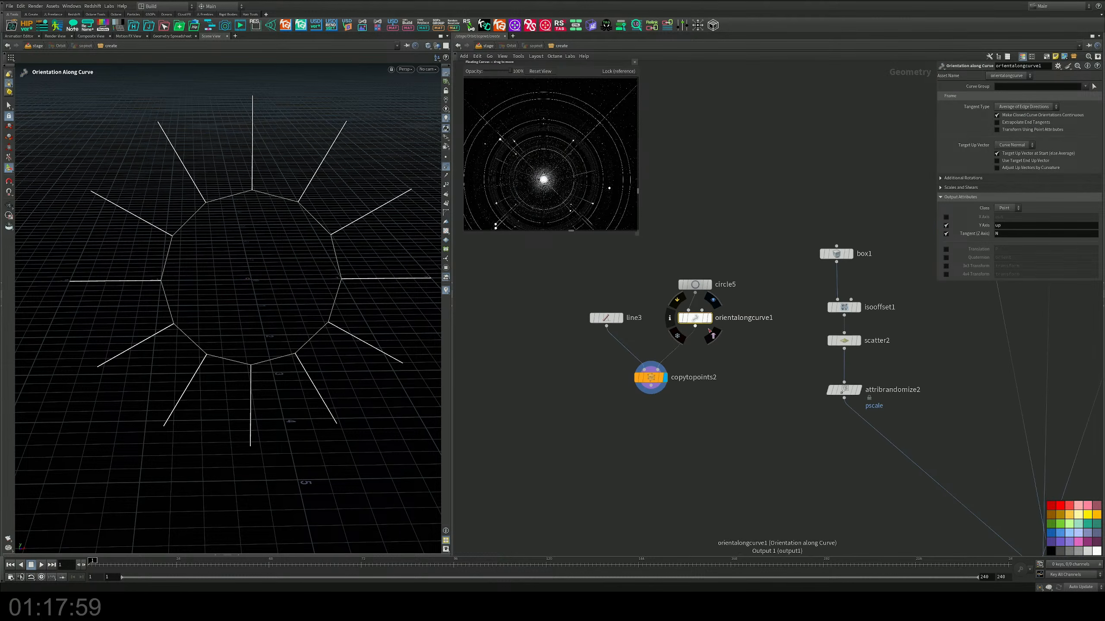
pyautogui.scroll(3, 712, 334)
pyautogui.scroll(-2, 713, 336)
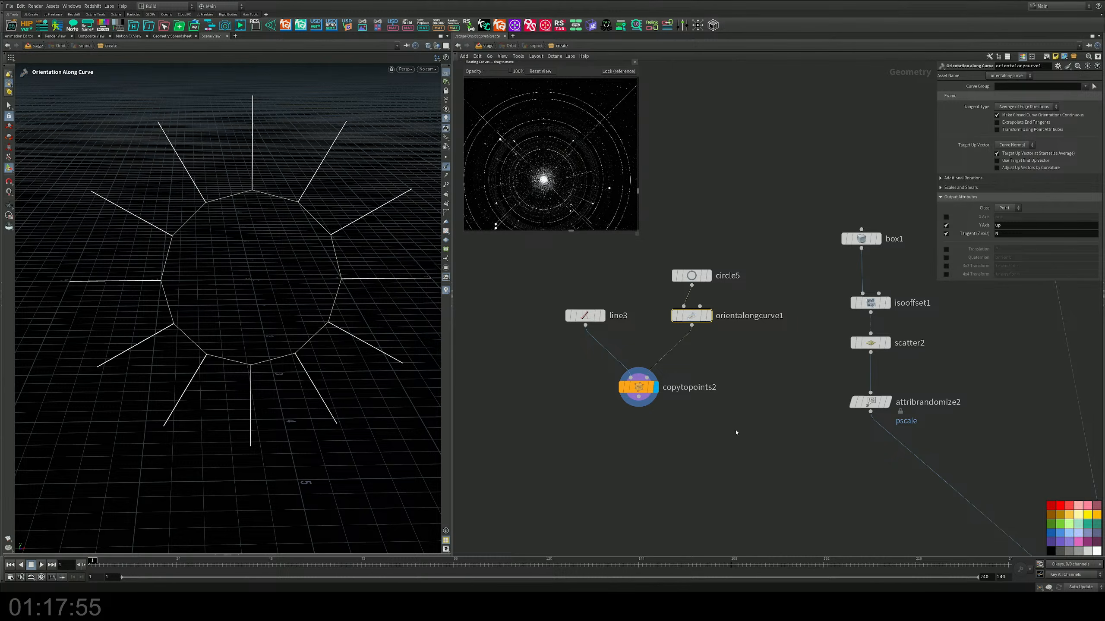
pyautogui.moveTo(737, 431); pyautogui.dragTo(494, 252)
pyautogui.moveTo(739, 297); pyautogui.dragTo(646, 338)
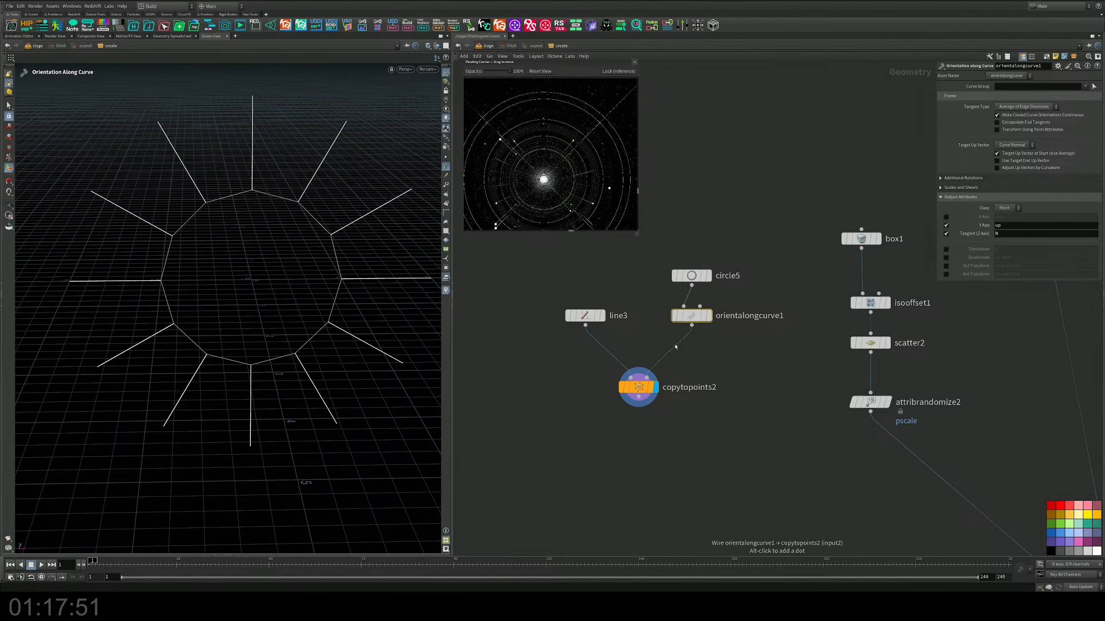
# Step: Insert a PolyFrame node between orientalongcurve1 and copytopoints2, and bypass orientalongcurve1
pyautogui.moveTo(556, 394); pyautogui.dragTo(619, 347, button='middle')
pyautogui.press('Tab')
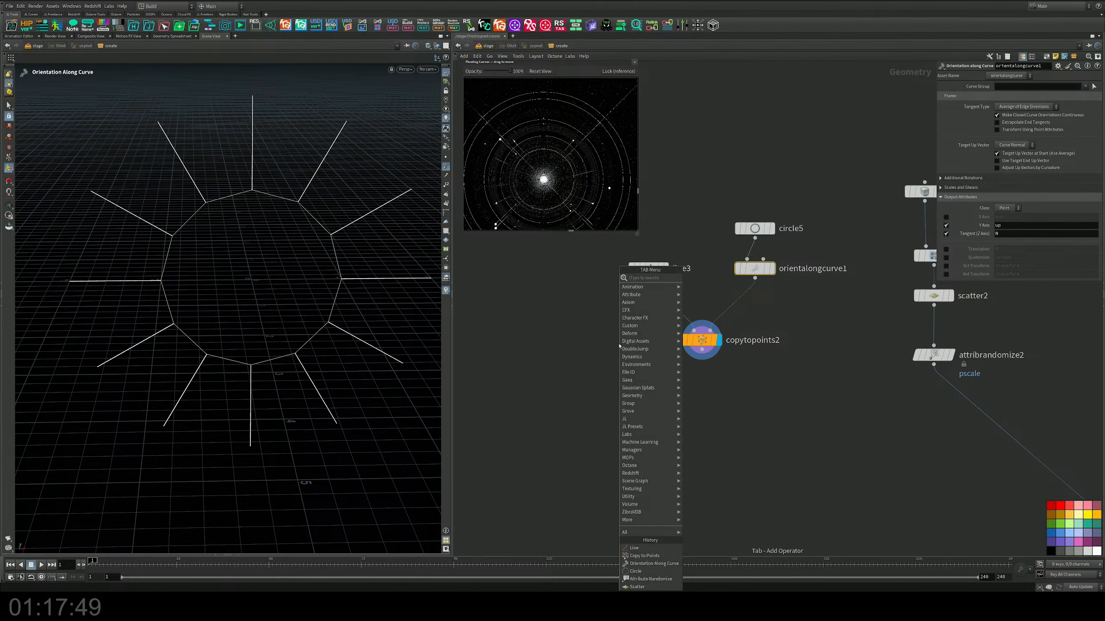
pyautogui.write('po')
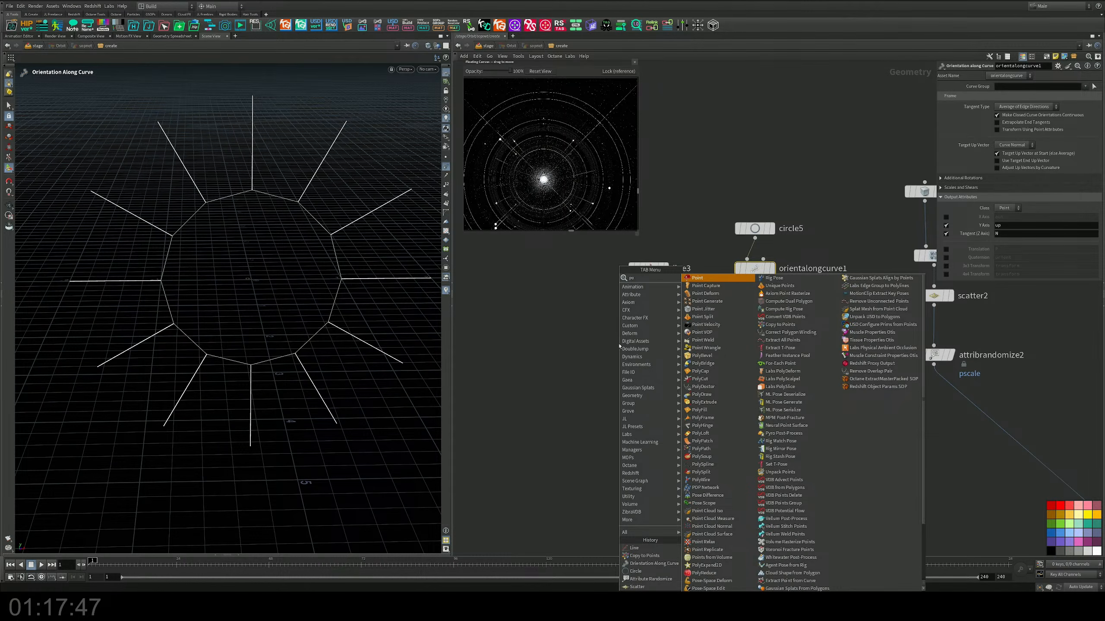
pyautogui.write('lyf')
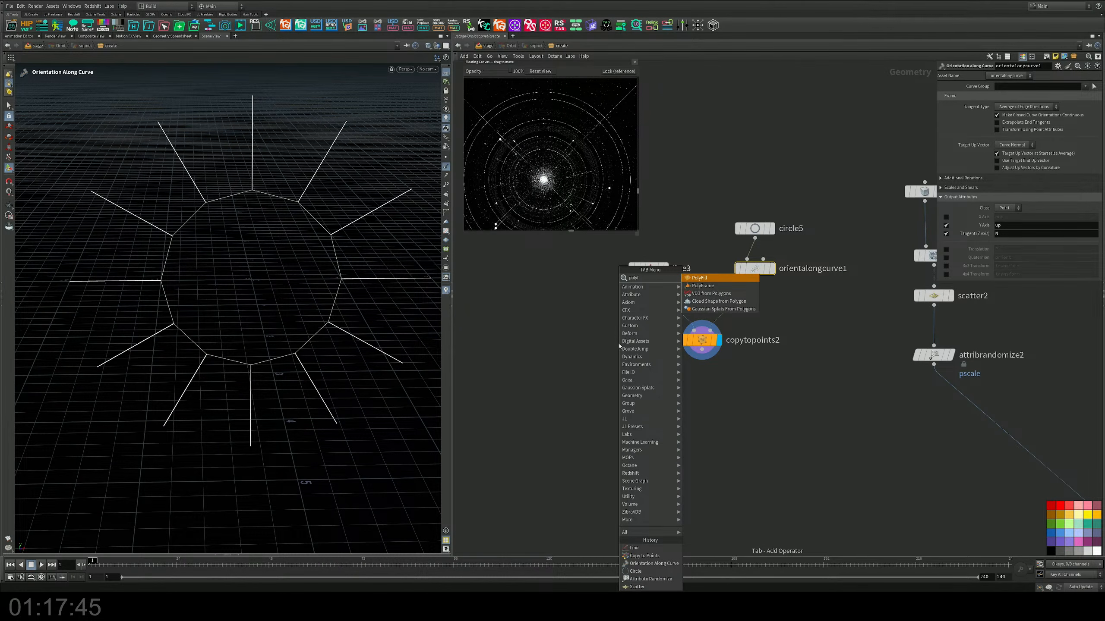
pyautogui.press('Return')
pyautogui.click(735, 305)
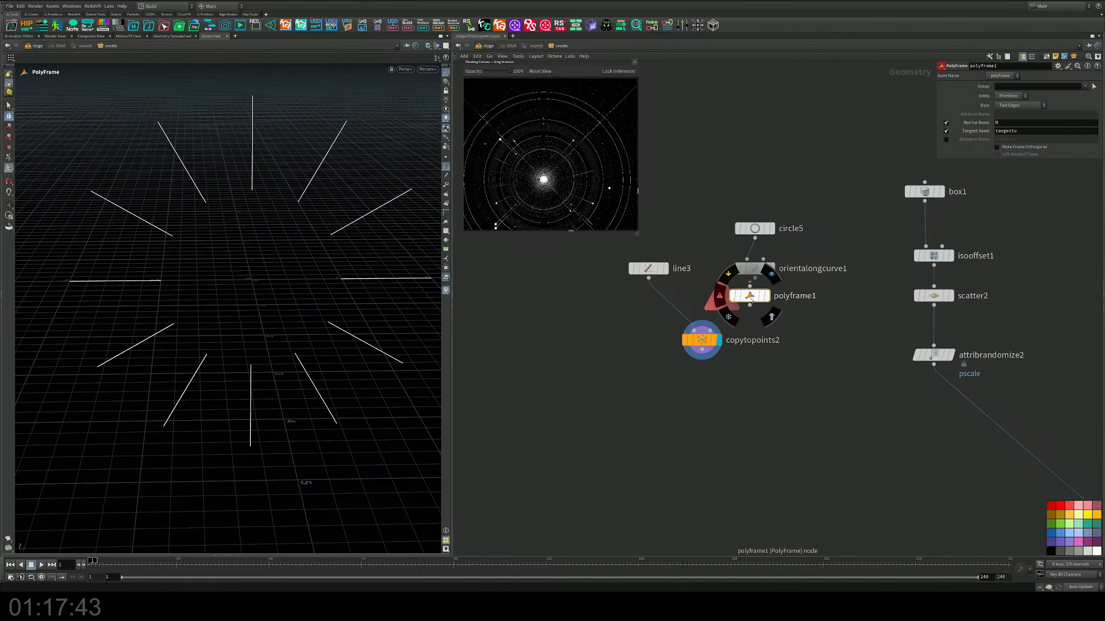
pyautogui.click(732, 260)
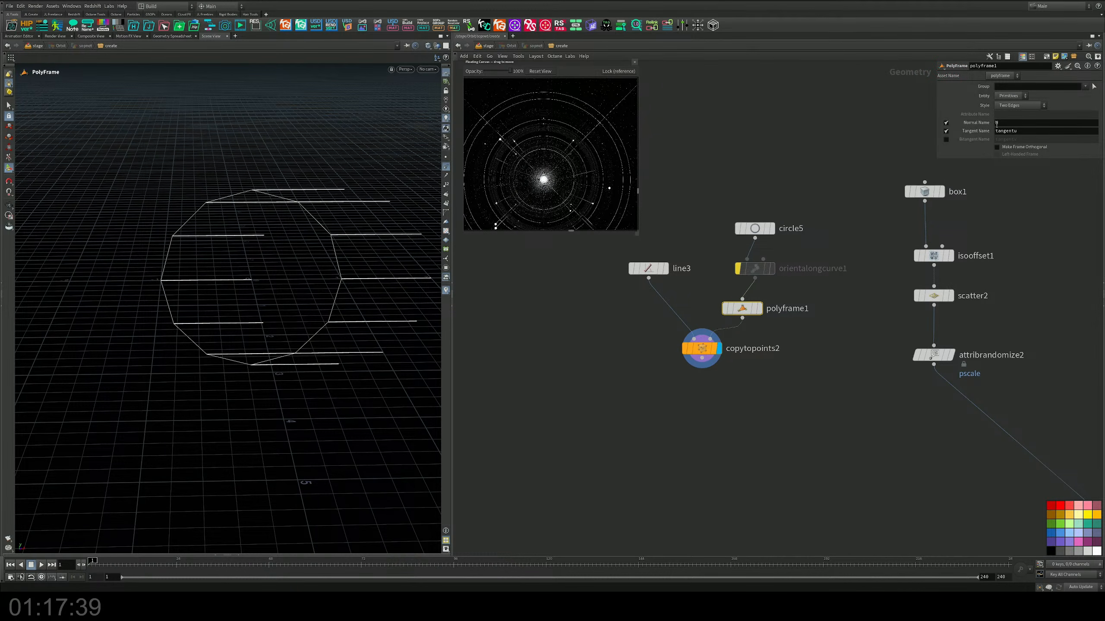
# Step: Set polyframe1's tangent attribute name to N and its normal attribute name to Up
pyautogui.click(946, 131)
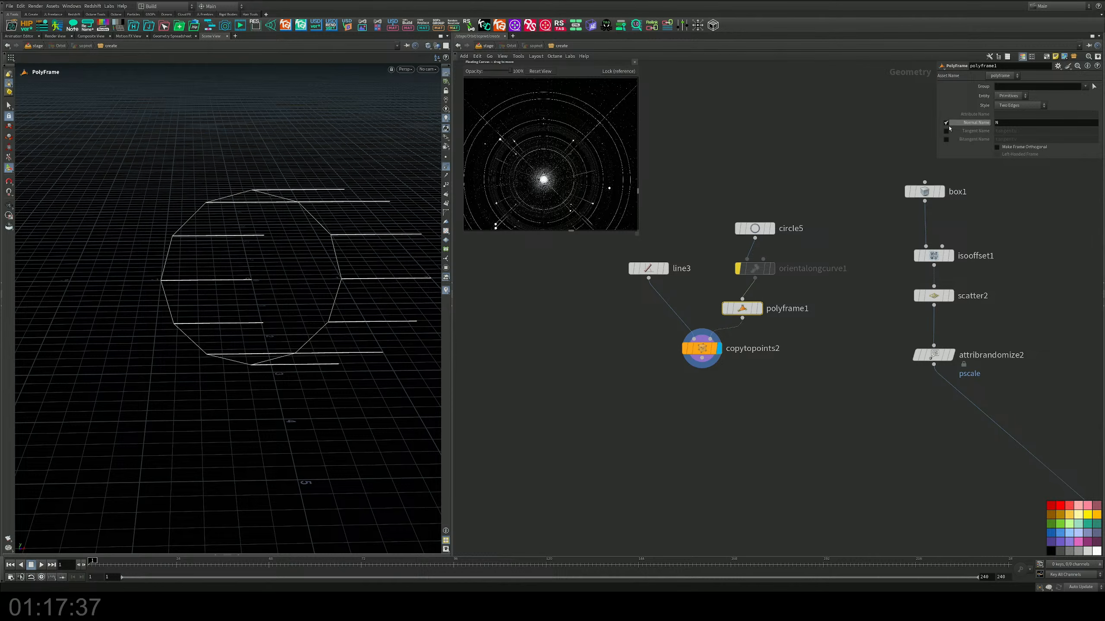
pyautogui.click(945, 123)
pyautogui.click(946, 131)
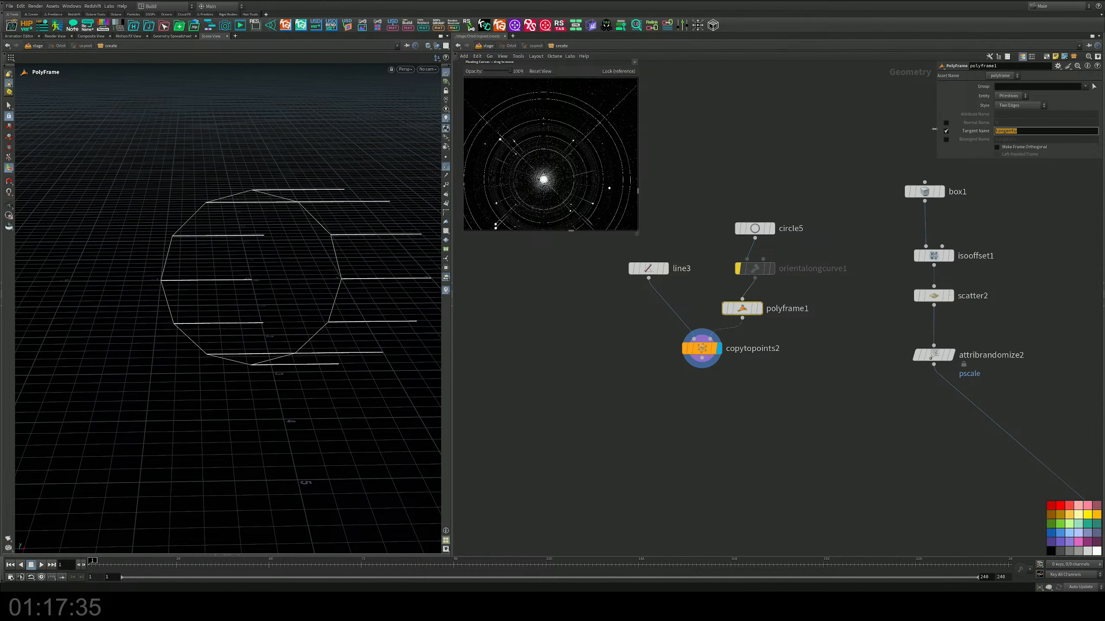
pyautogui.write('N')
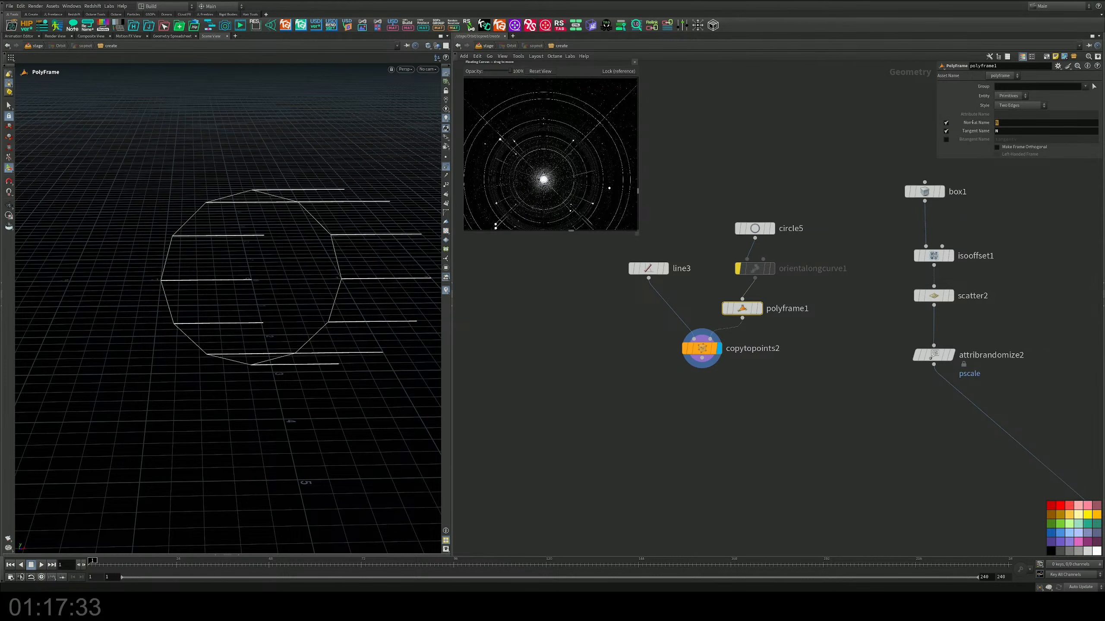
pyautogui.click(946, 122)
pyautogui.write('Up')
pyautogui.press('Return')
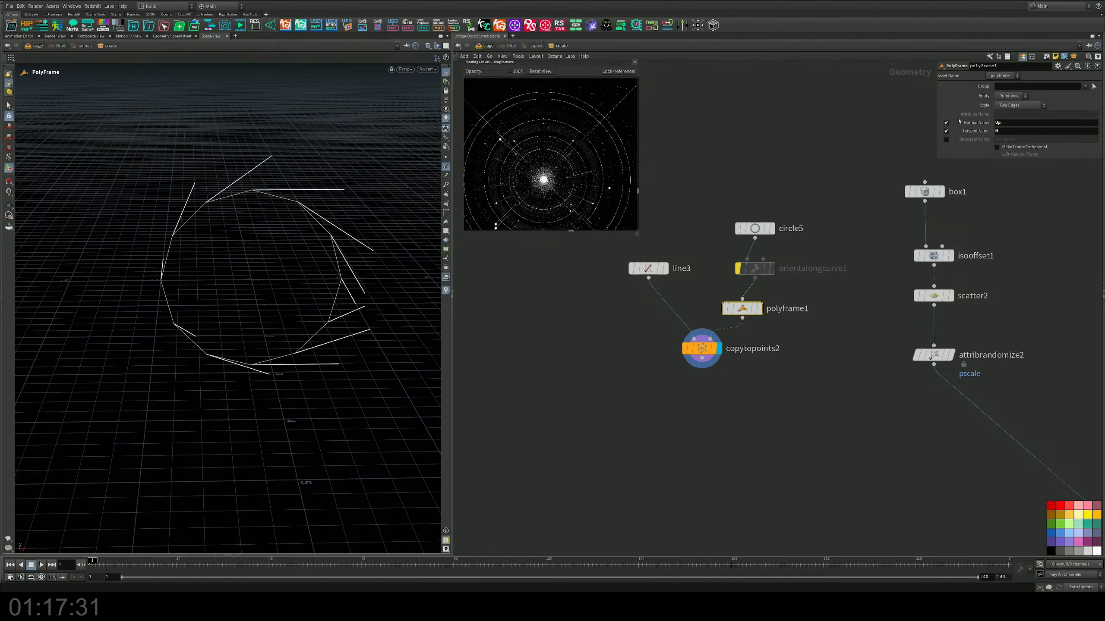
# Step: Toggle polyframe1's normal and tangent outputs off and on in turn to compare their effect on the copied lines
pyautogui.moveTo(261, 254)
pyautogui.keyDown('alt'); pyautogui.mouseDown()
pyautogui.moveTo(255, 225)
pyautogui.moveTo(358, 237)
pyautogui.moveTo(276, 246)
pyautogui.mouseUp(); pyautogui.keyUp('alt')
pyautogui.click(946, 122)
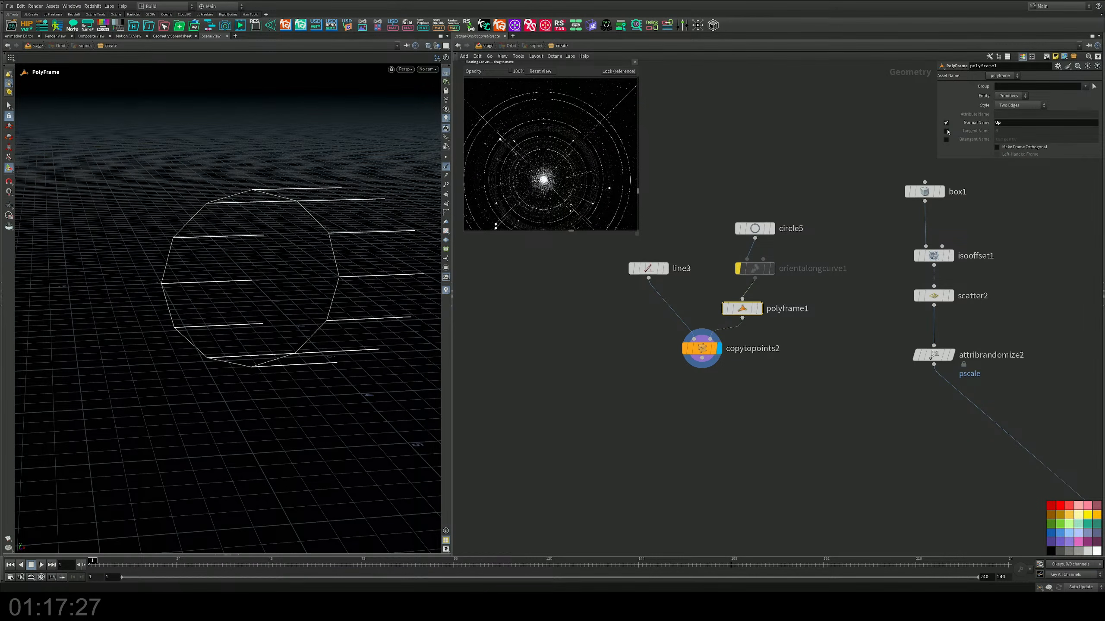
pyautogui.click(946, 123)
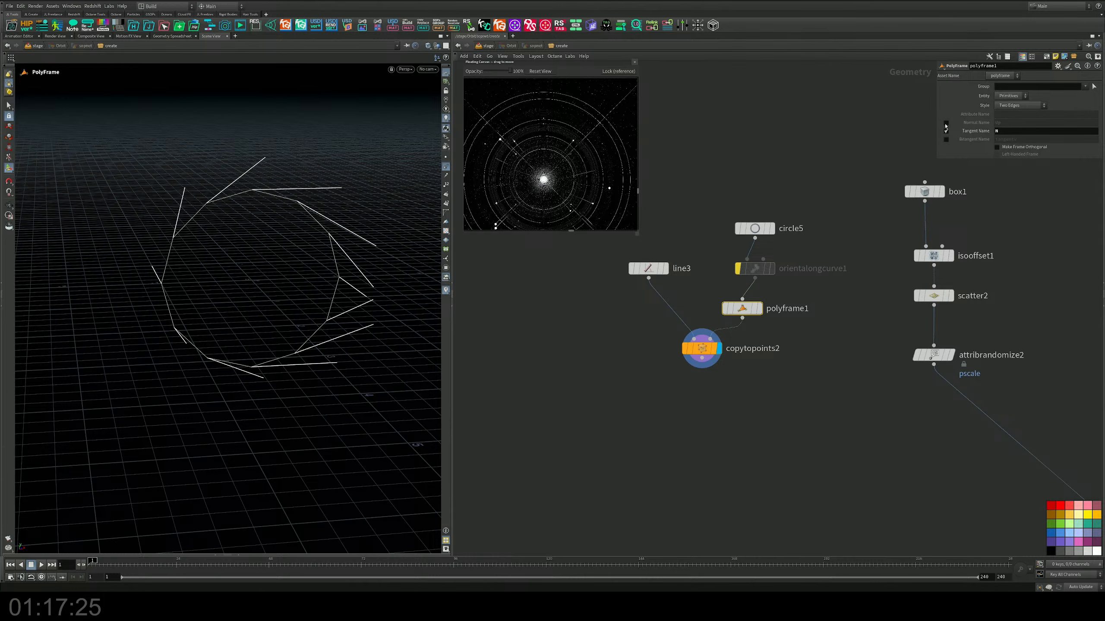
pyautogui.click(946, 131)
pyautogui.click(946, 131)
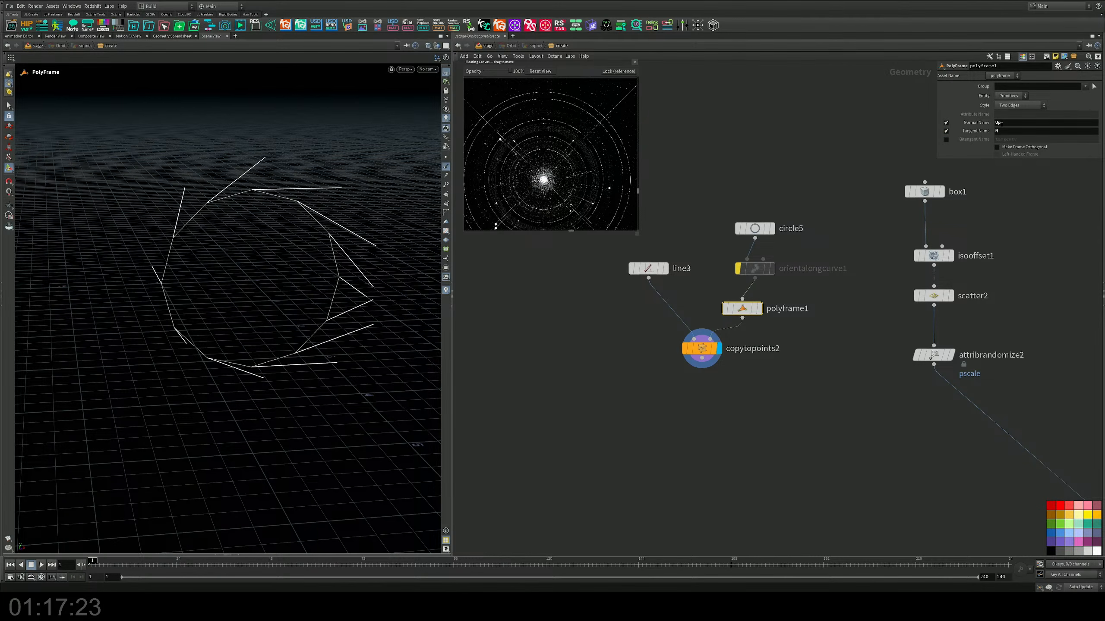
# Step: Swap polyframe1's attribute names, setting the normal to N and the tangent to Up
pyautogui.doubleClick(996, 123)
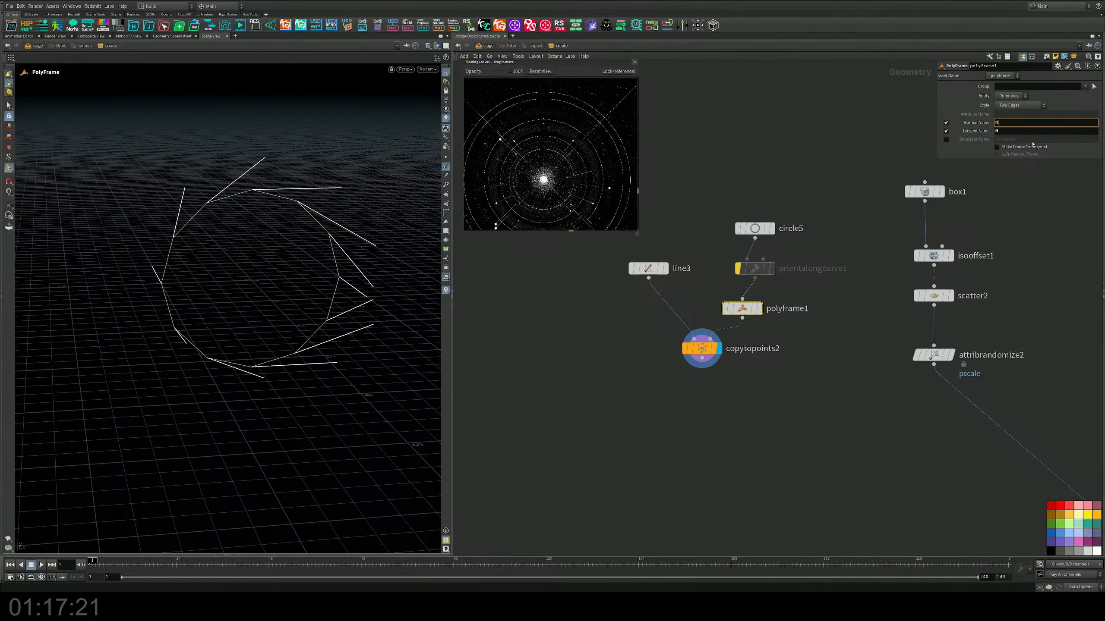
pyautogui.press('Return')
pyautogui.doubleClick(1001, 131)
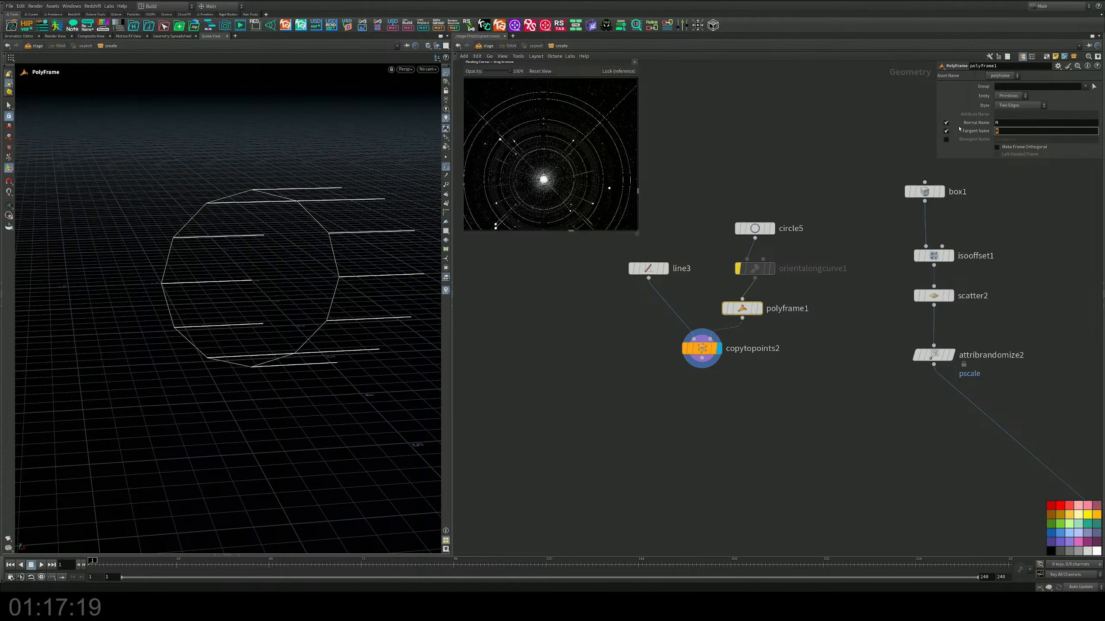
pyautogui.write('Up')
pyautogui.press('Return')
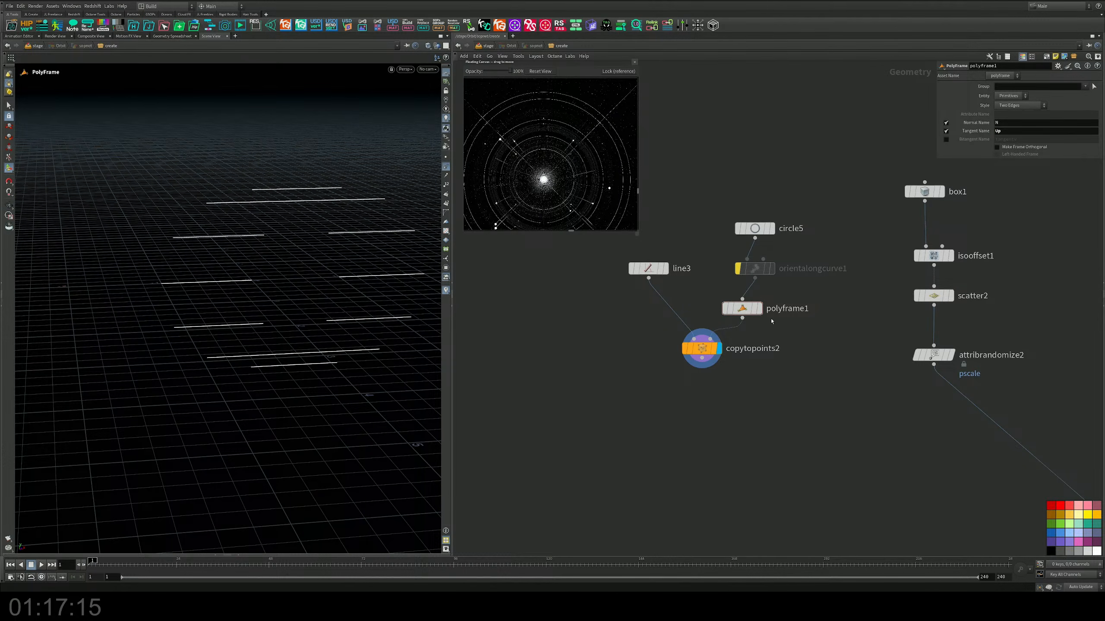
# Step: Delete polyframe1, re-enable orientalongcurve1, and inspect the radial copies
pyautogui.moveTo(802, 292); pyautogui.dragTo(700, 315)
pyautogui.press('Delete')
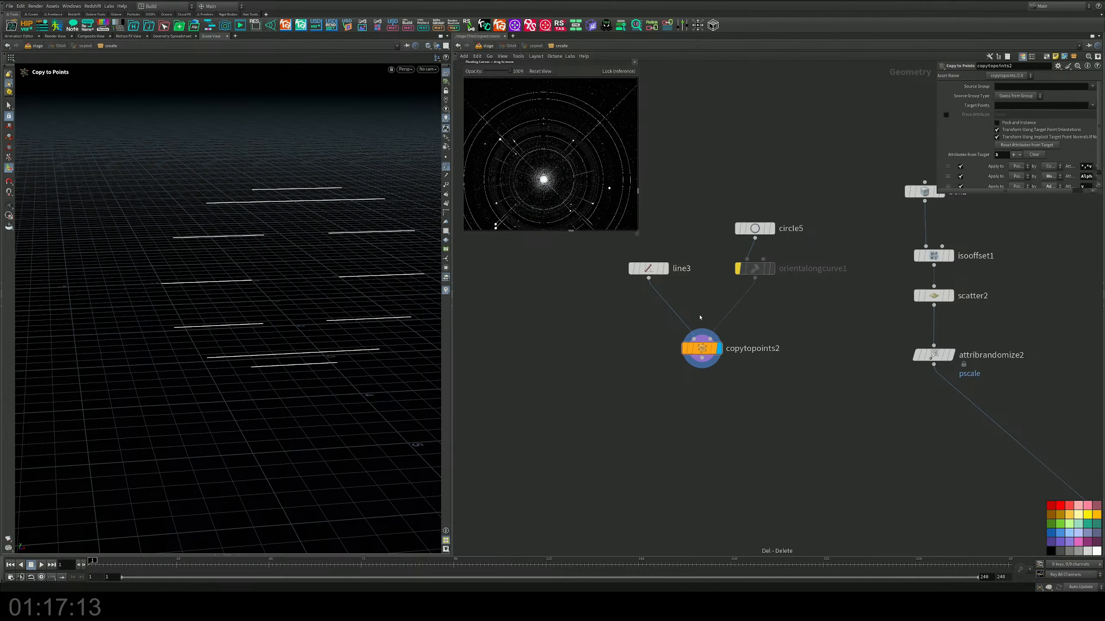
pyautogui.click(738, 269)
pyautogui.keyDown('alt'); pyautogui.moveTo(187, 242); pyautogui.dragTo(190, 229); pyautogui.keyUp('alt')
pyautogui.keyDown('alt'); pyautogui.moveTo(190, 229); pyautogui.dragTo(149, 265, button='right'); pyautogui.keyUp('alt')
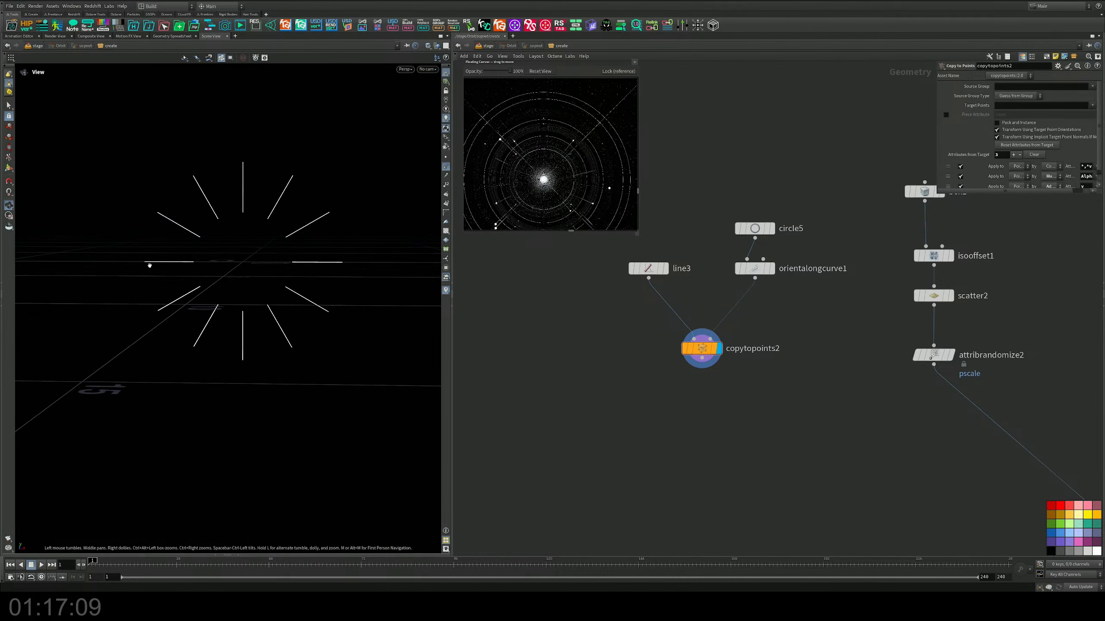
pyautogui.keyDown('alt'); pyautogui.moveTo(149, 266); pyautogui.dragTo(156, 258); pyautogui.keyUp('alt')
# Step: Bypass orientalongcurve1 and insert an Attribute Wrangle between it and copytopoints2
pyautogui.scroll(2, 699, 293)
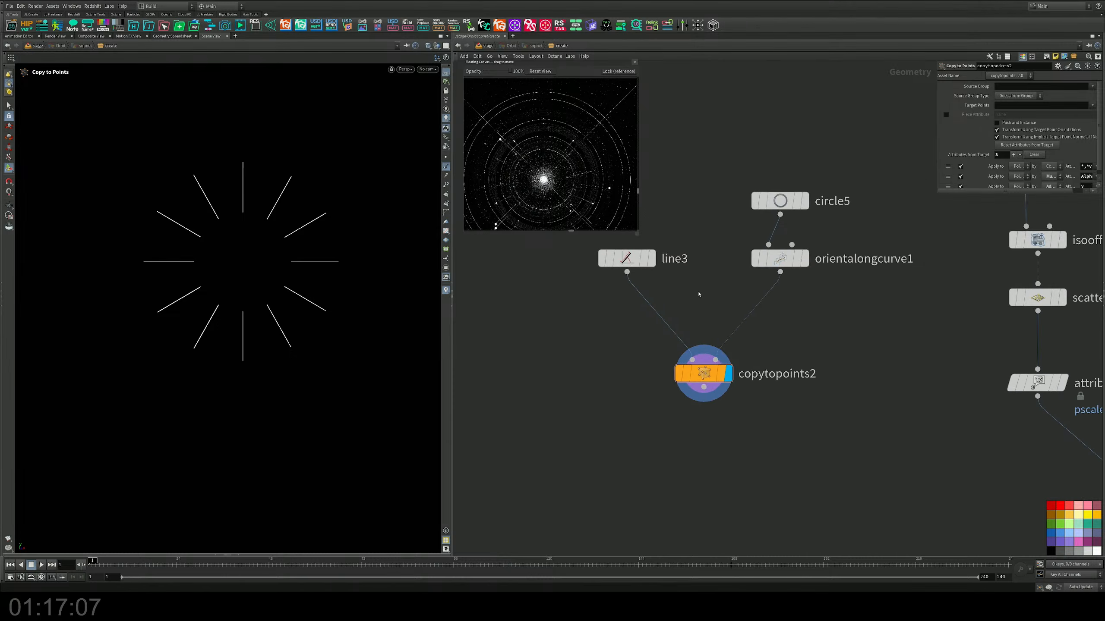
pyautogui.click(737, 264)
pyautogui.press('Tab')
pyautogui.write('aw')
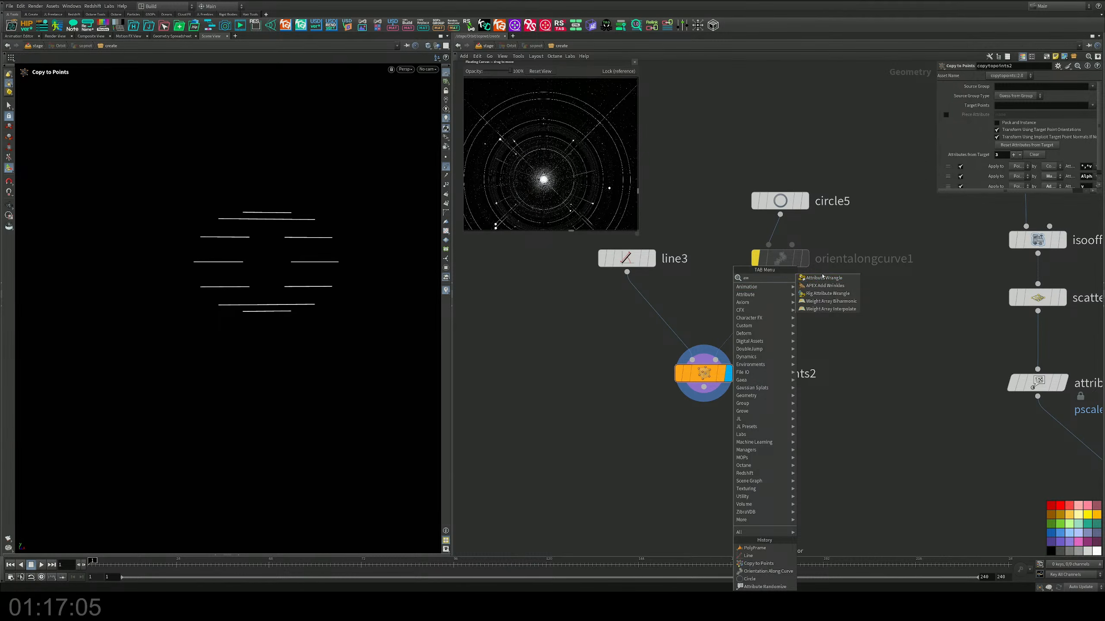
pyautogui.click(824, 278)
pyautogui.click(749, 300)
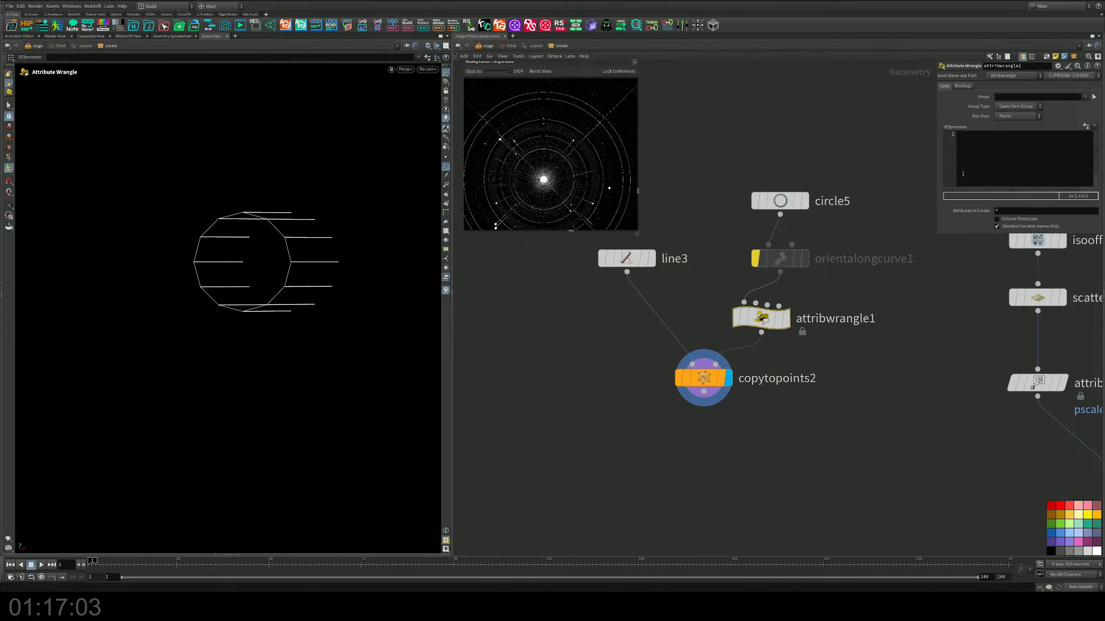
# Step: Enter the expression @N = normalized(@P); in attribwrangle1
pyautogui.click(995, 151)
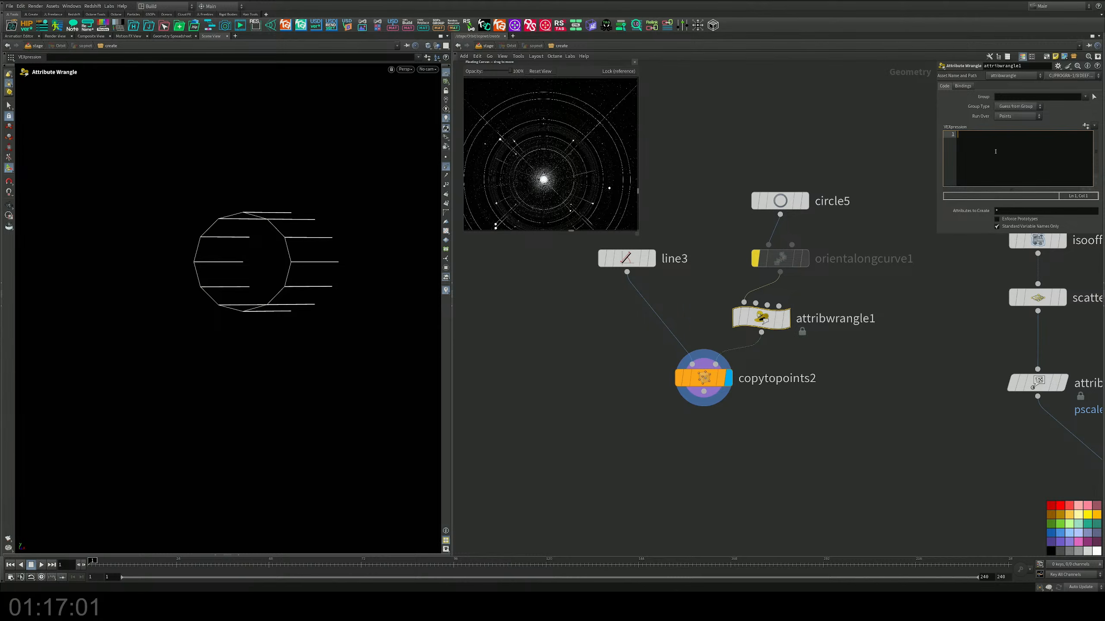
pyautogui.write('@N = norm')
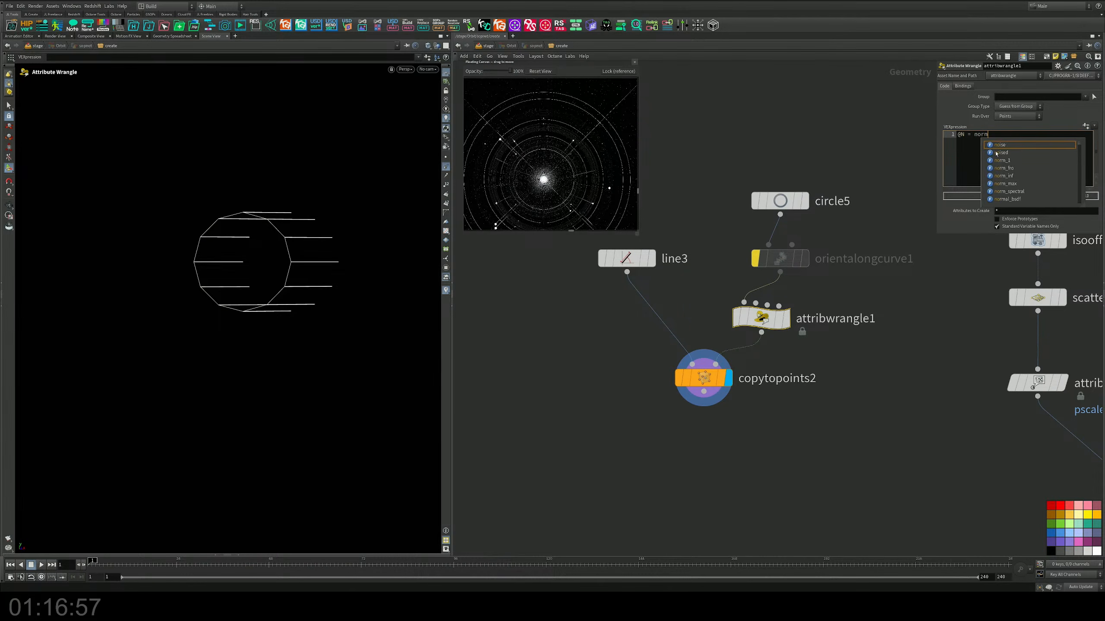
pyautogui.write('alized(')
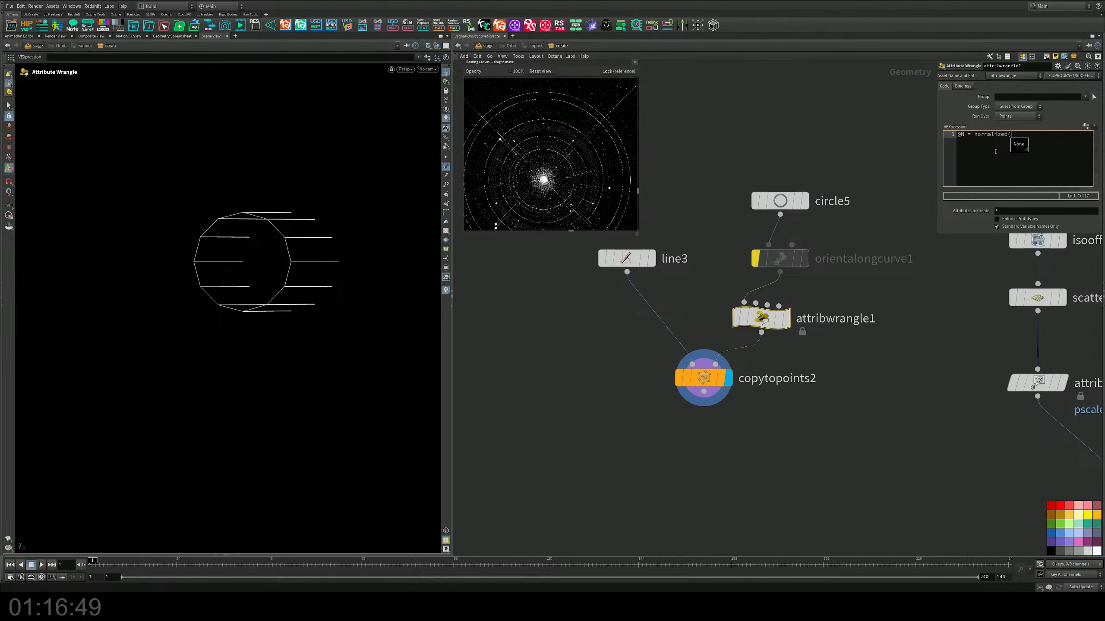
pyautogui.write('@P);')
pyautogui.click(982, 252)
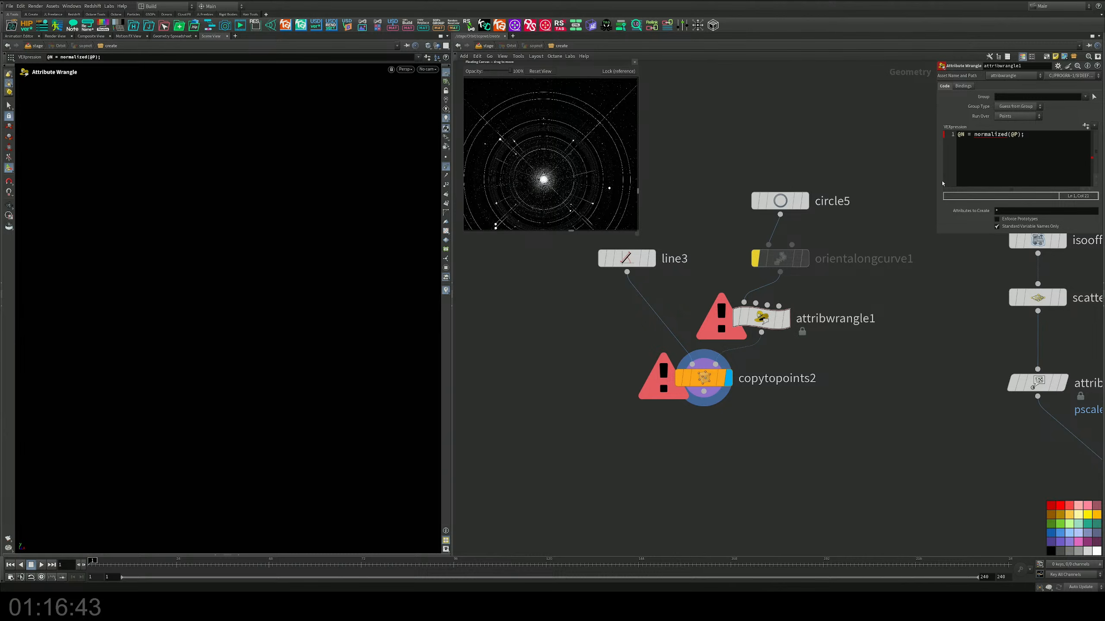
# Step: Correct the function name in attribwrangle1's code so the expression reads @N = normalize(@P); and apply it
pyautogui.click(1006, 134)
pyautogui.press('Delete')
pyautogui.press('BackSpace')
pyautogui.press('BackSpace')
pyautogui.press('BackSpace')
pyautogui.press('BackSpace')
pyautogui.press('BackSpace')
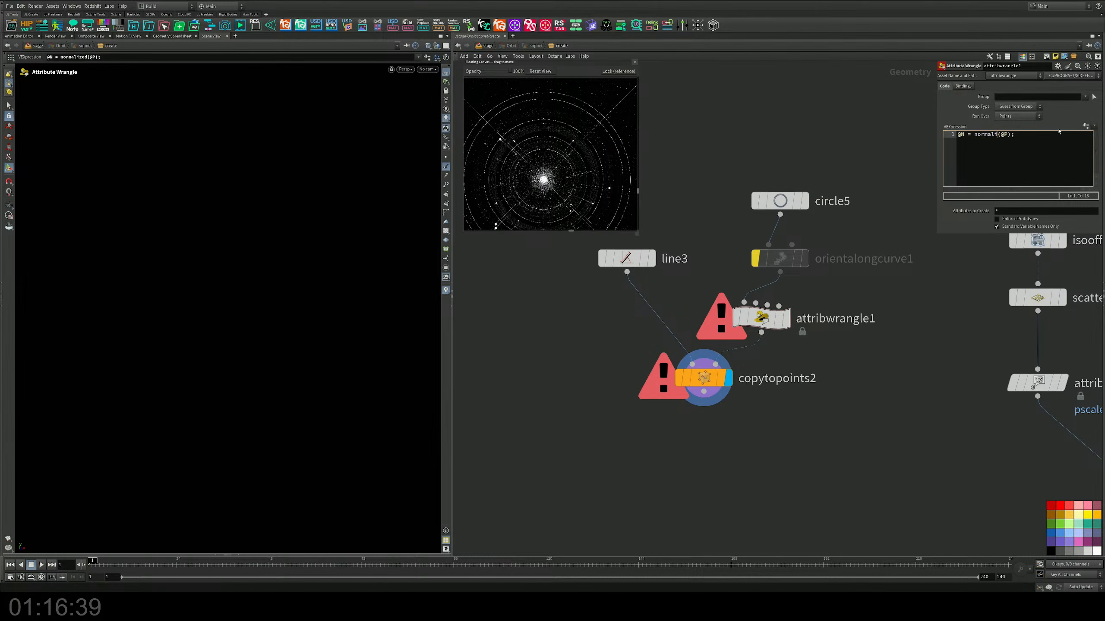
pyautogui.press('BackSpace')
pyautogui.press('BackSpace')
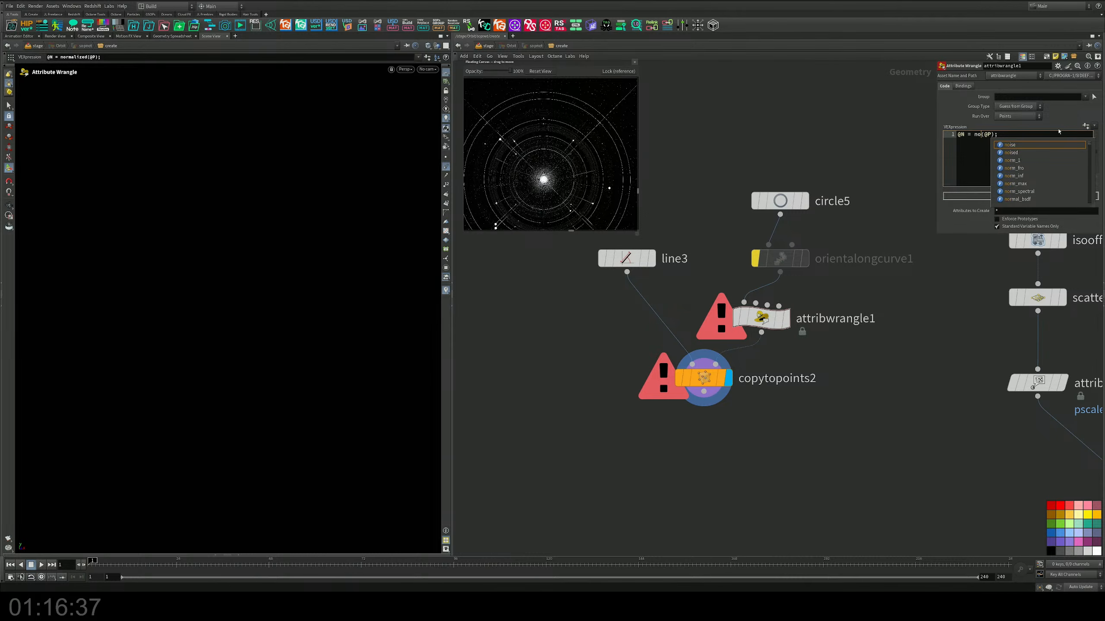
pyautogui.write('romal')
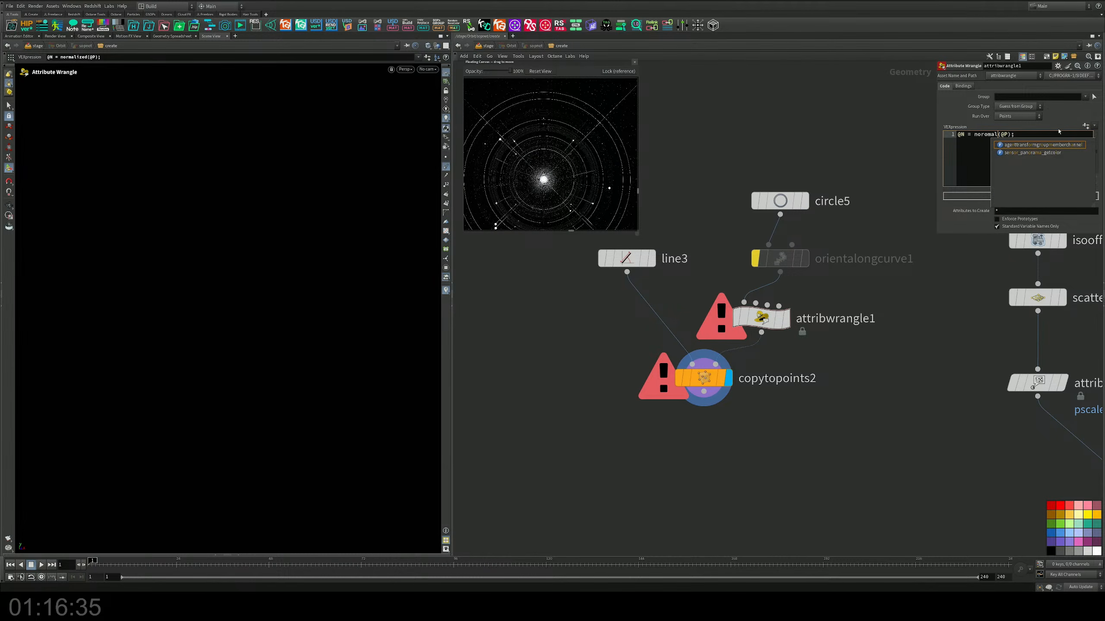
pyautogui.press('BackSpace')
pyautogui.press('BackSpace')
pyautogui.press('BackSpace')
pyautogui.press('BackSpace')
pyautogui.write('ma')
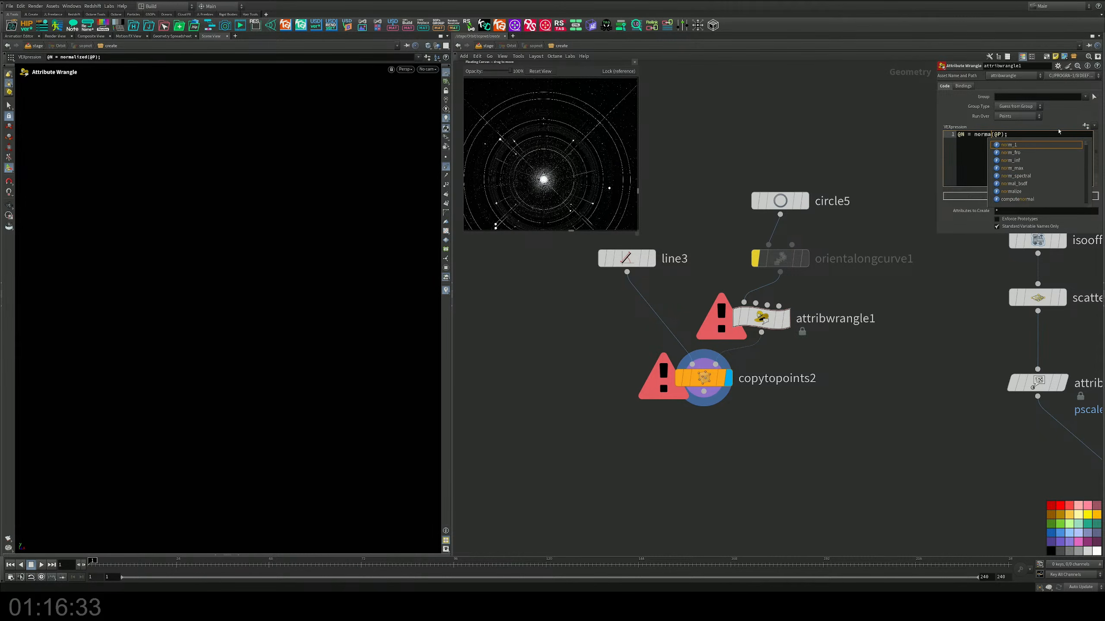
pyautogui.press('Down')
pyautogui.press('Down')
pyautogui.press('Down')
pyautogui.press('Down')
pyautogui.press('Down')
pyautogui.press('Down')
pyautogui.press('Return')
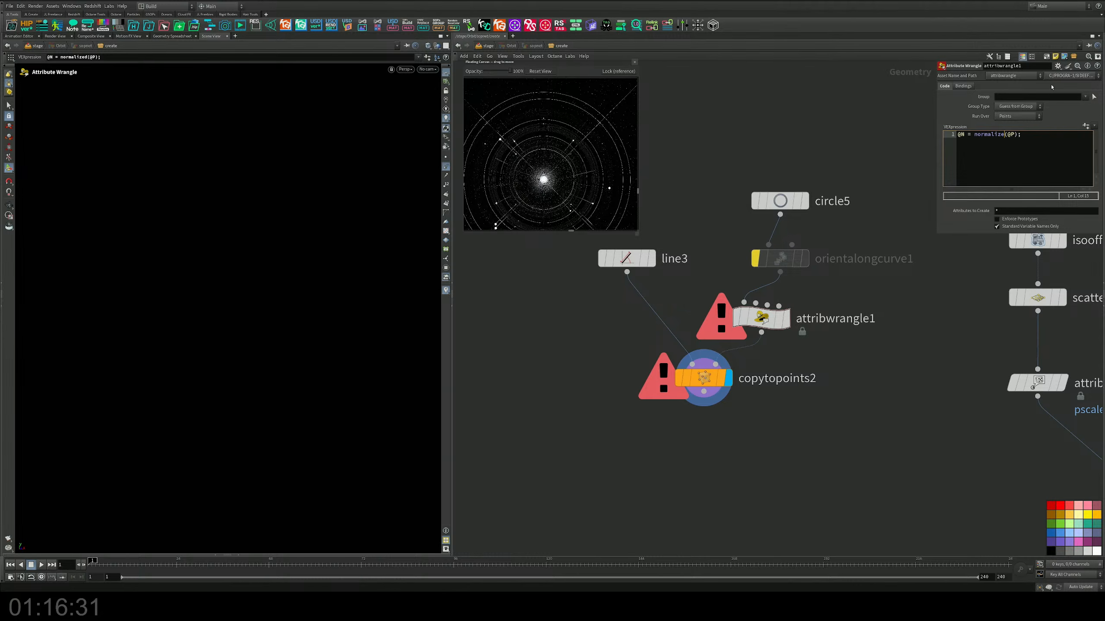
pyautogui.click(947, 314)
# Step: Examine the directions of the copied lines around the circle from several viewing angles
pyautogui.keyDown('alt'); pyautogui.moveTo(264, 249); pyautogui.dragTo(171, 289); pyautogui.keyUp('alt')
pyautogui.keyDown('alt'); pyautogui.moveTo(170, 288); pyautogui.dragTo(357, 244, button='right'); pyautogui.keyUp('alt')
pyautogui.keyDown('alt'); pyautogui.moveTo(358, 244); pyautogui.dragTo(320, 274); pyautogui.keyUp('alt')
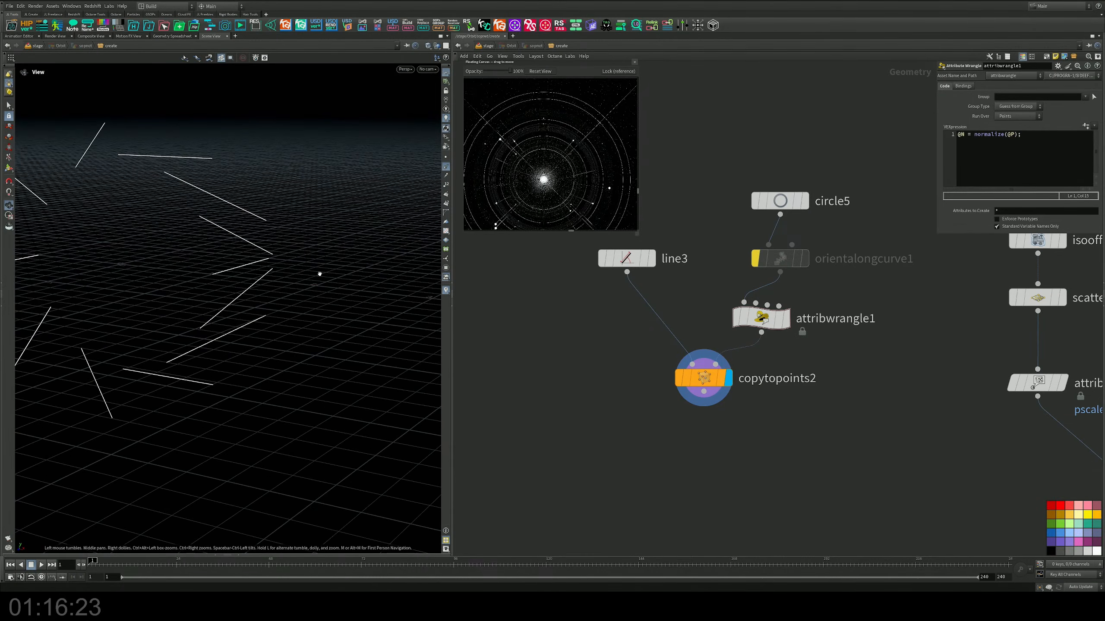
pyautogui.press('Return')
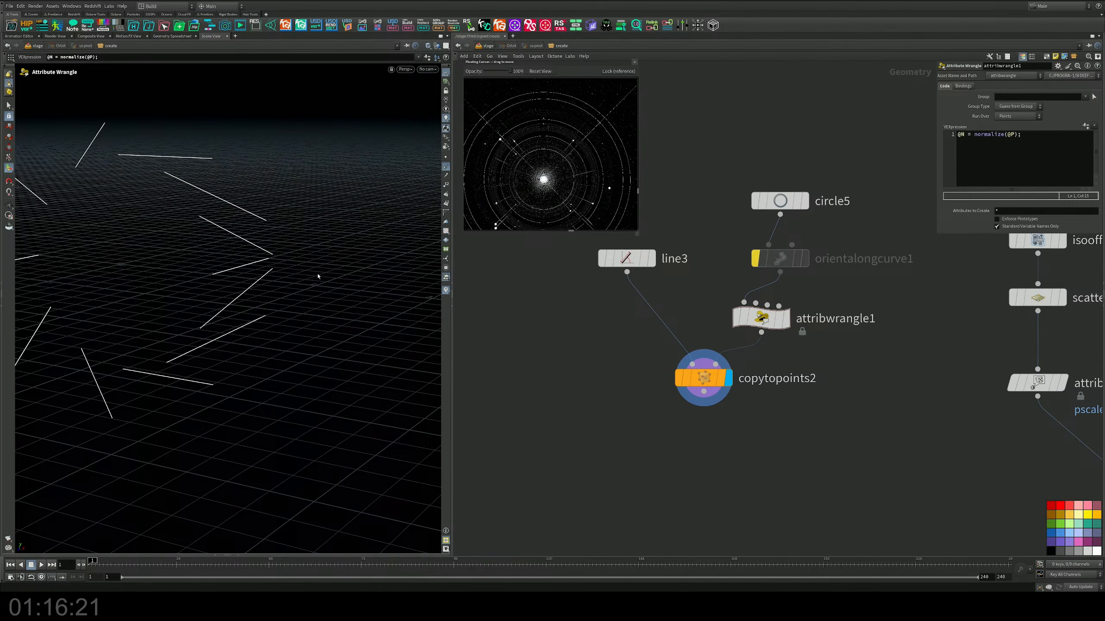
pyautogui.press('Escape')
pyautogui.moveTo(318, 276)
pyautogui.mouseDown()
pyautogui.moveTo(189, 274)
pyautogui.moveTo(307, 280)
pyautogui.moveTo(331, 265)
pyautogui.moveTo(274, 279)
pyautogui.moveTo(330, 282)
pyautogui.mouseUp()
pyautogui.press('Return')
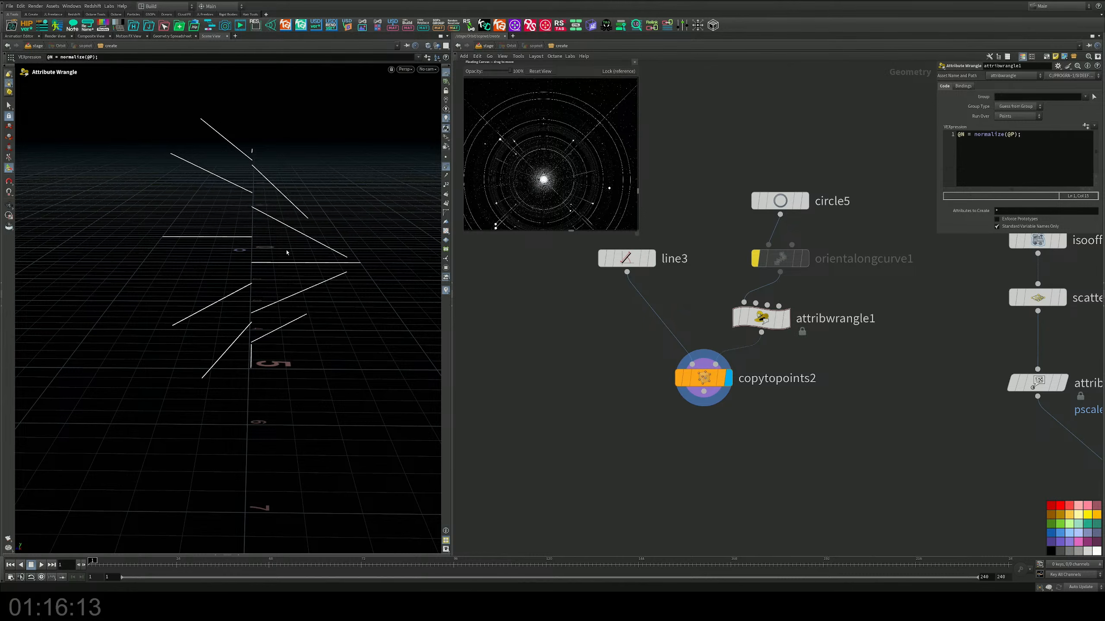
# Step: Try @P.y as the argument of normalize in attribwrangle1, inspect the copies, and restore @P
pyautogui.click(962, 135)
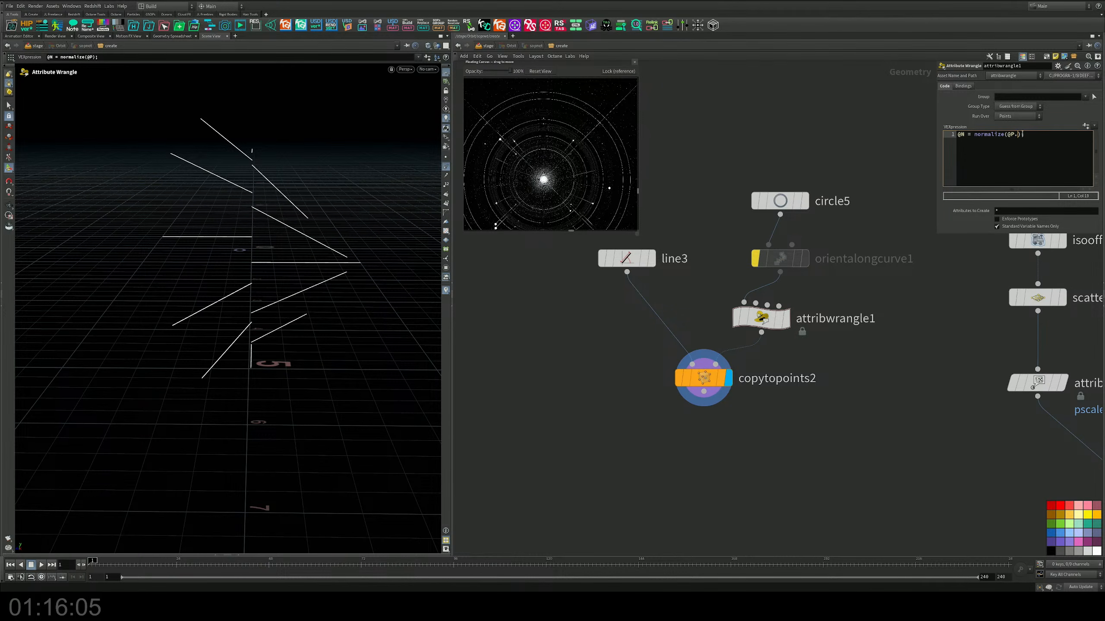
pyautogui.write('y')
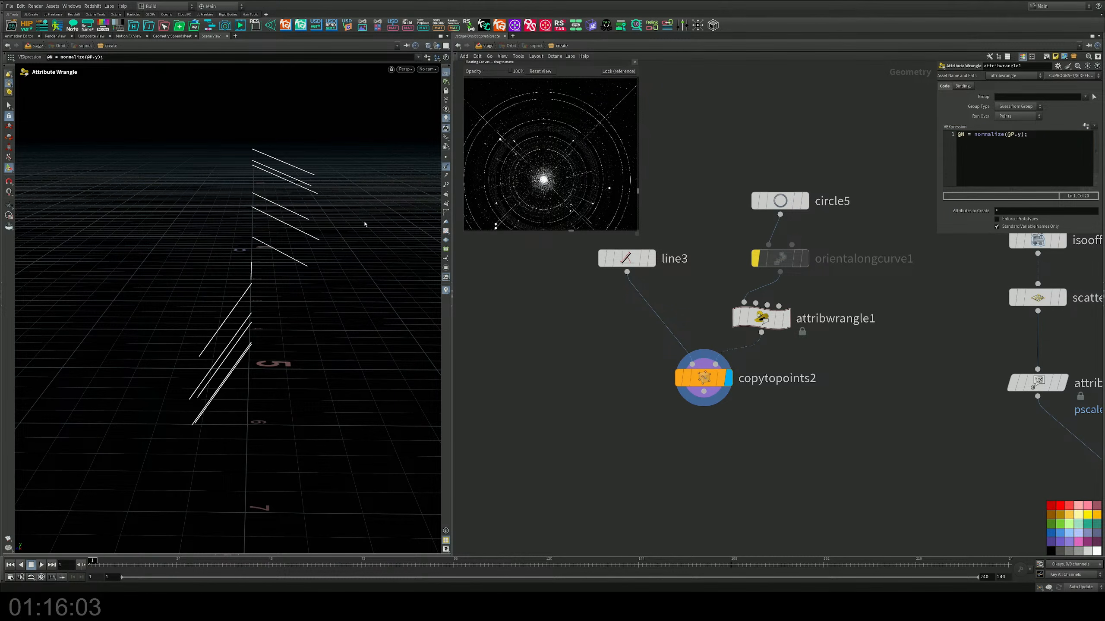
pyautogui.keyDown('alt'); pyautogui.moveTo(365, 224); pyautogui.dragTo(398, 221); pyautogui.keyUp('alt')
pyautogui.click(1026, 135)
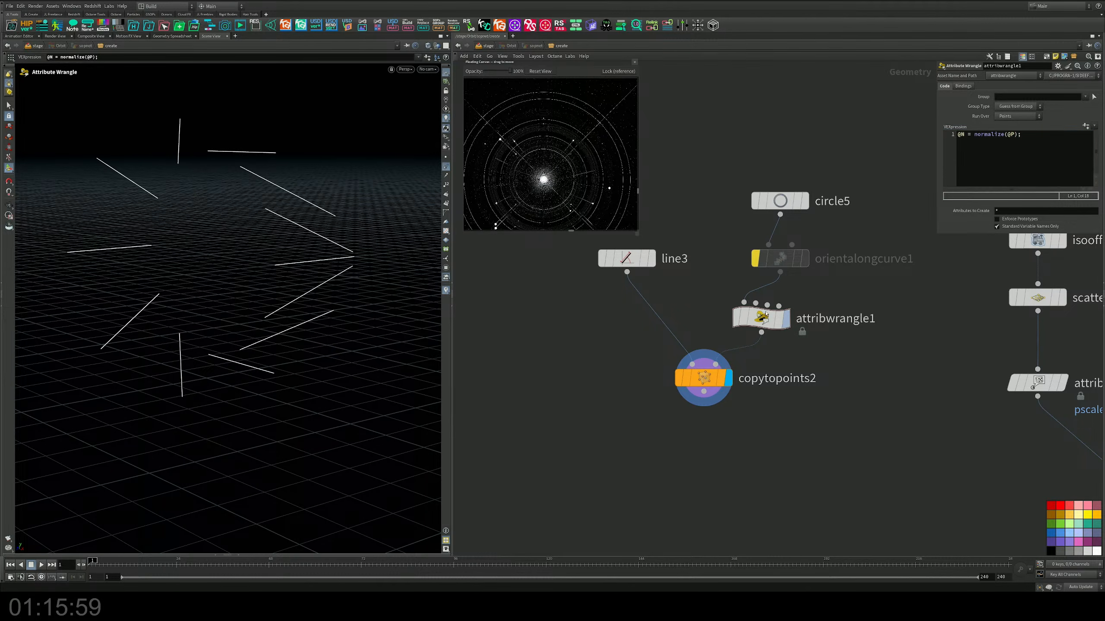
# Step: Bypass attribwrangle1 and re-enable orientalongcurve1 so it orients the copied lines around the circle
pyautogui.press('Escape')
pyautogui.keyDown('alt'); pyautogui.moveTo(248, 252); pyautogui.dragTo(278, 263); pyautogui.keyUp('alt')
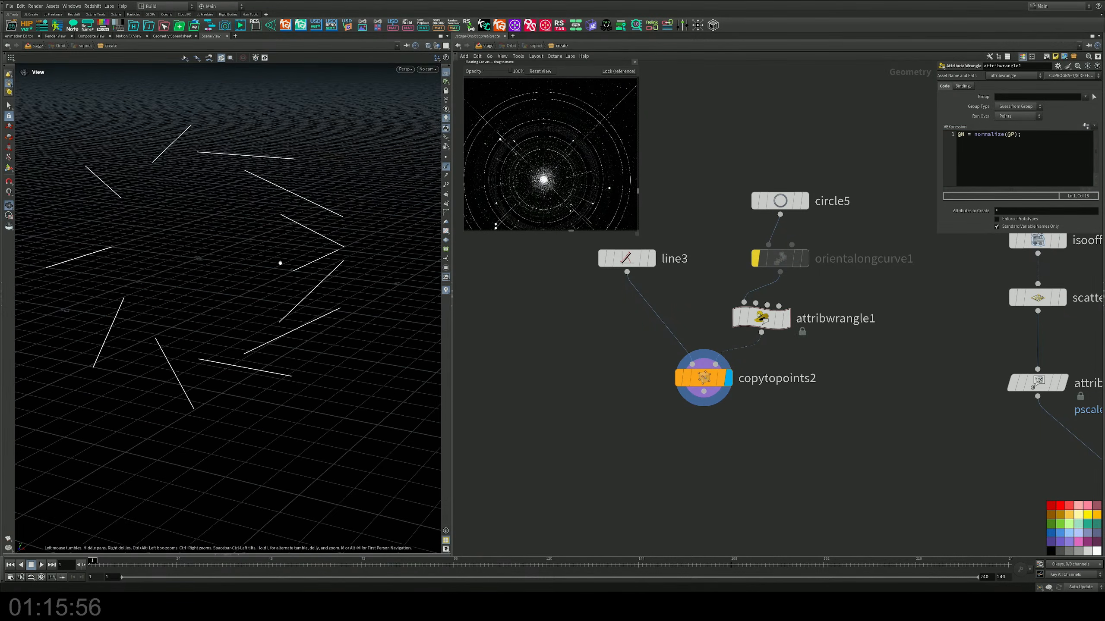
pyautogui.click(737, 312)
pyautogui.click(756, 258)
pyautogui.keyDown('alt'); pyautogui.moveTo(306, 257); pyautogui.dragTo(319, 231); pyautogui.keyUp('alt')
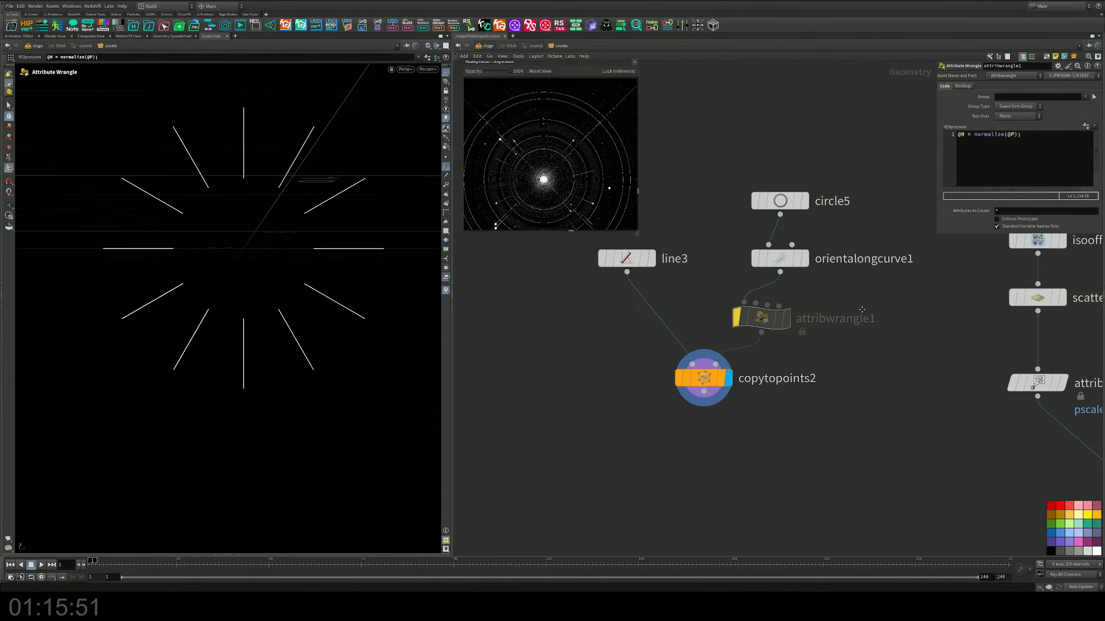
# Step: Insert an Attribute Randomize node between attribwrangle1 and copytopoints2, moving copytopoints2 down to make room
pyautogui.scroll(-3, 862, 309)
pyautogui.moveTo(862, 309); pyautogui.dragTo(751, 316, button='middle')
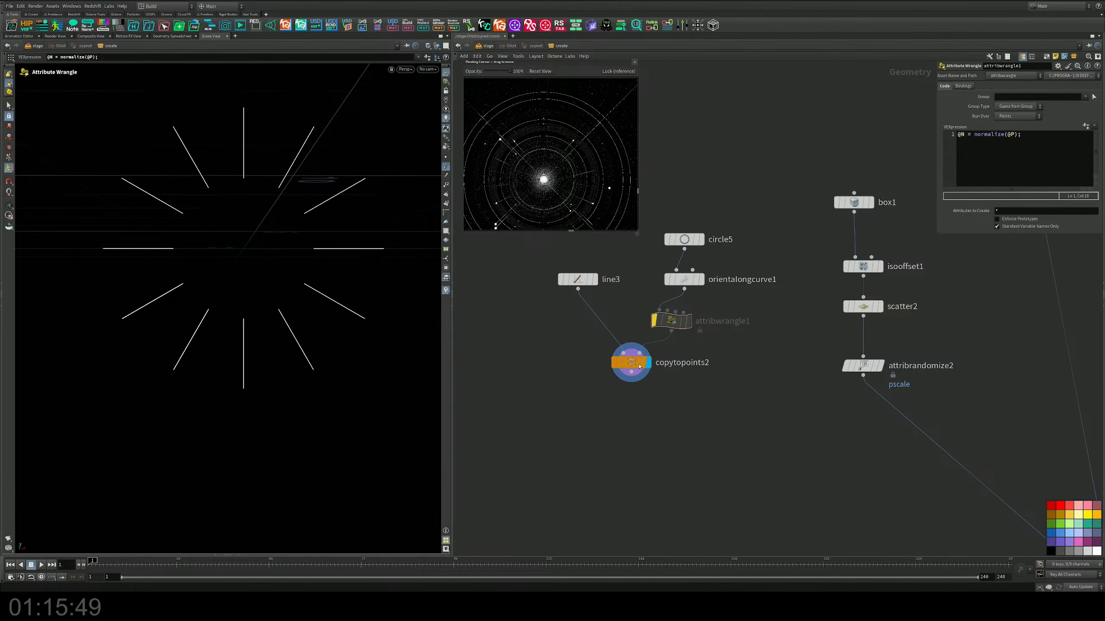
pyautogui.moveTo(631, 363); pyautogui.dragTo(617, 443)
pyautogui.moveTo(674, 397); pyautogui.dragTo(677, 384, button='middle')
pyautogui.press('Tab')
pyautogui.write('attra')
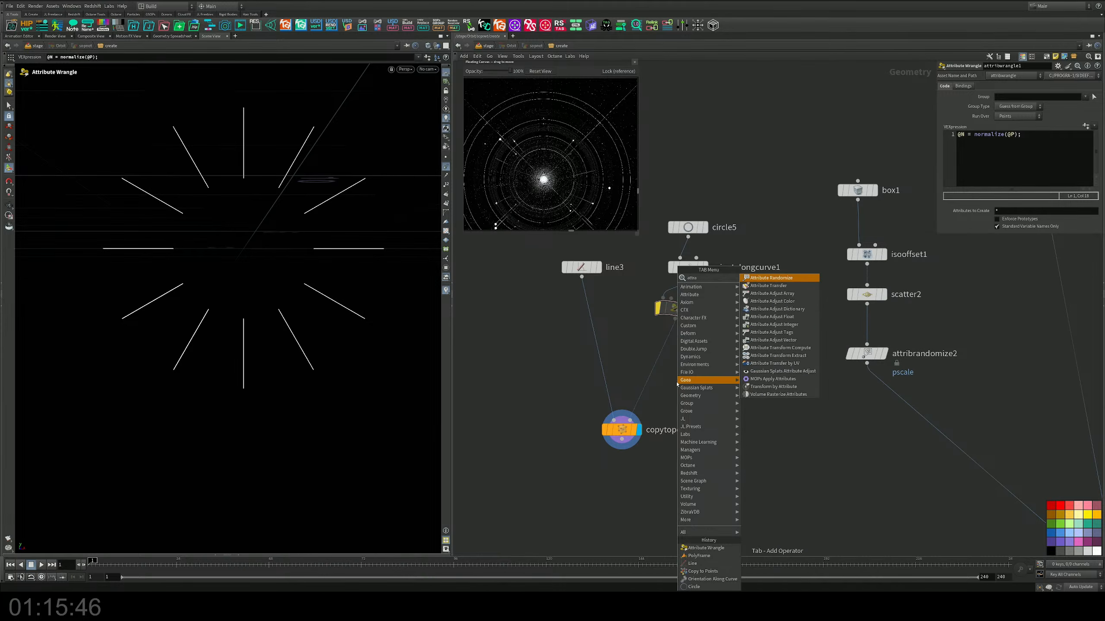
pyautogui.press('Return')
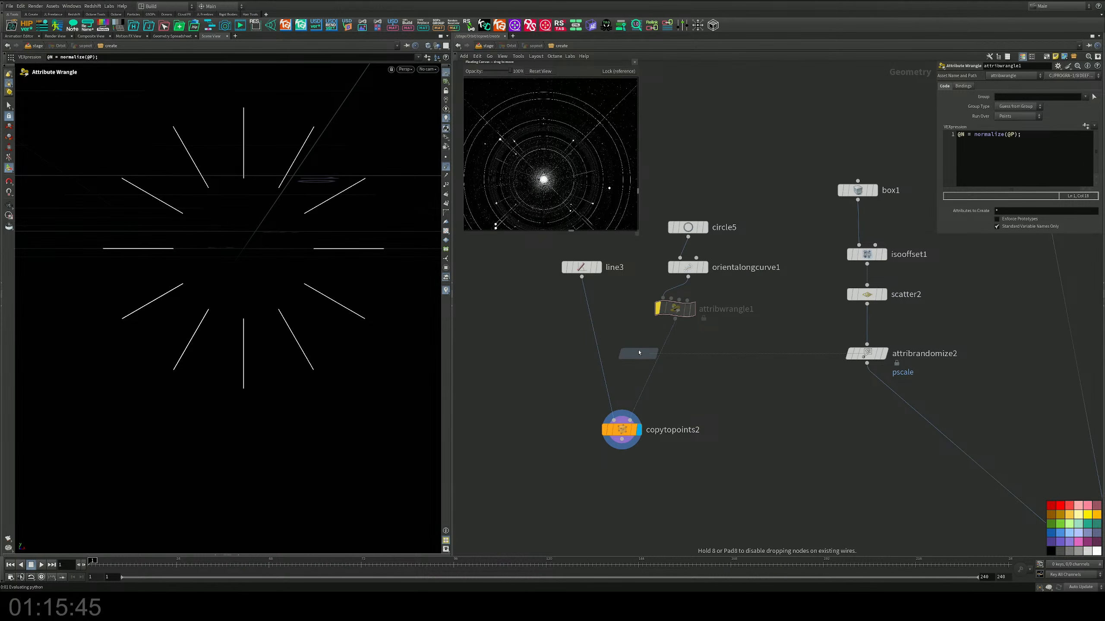
pyautogui.click(668, 361)
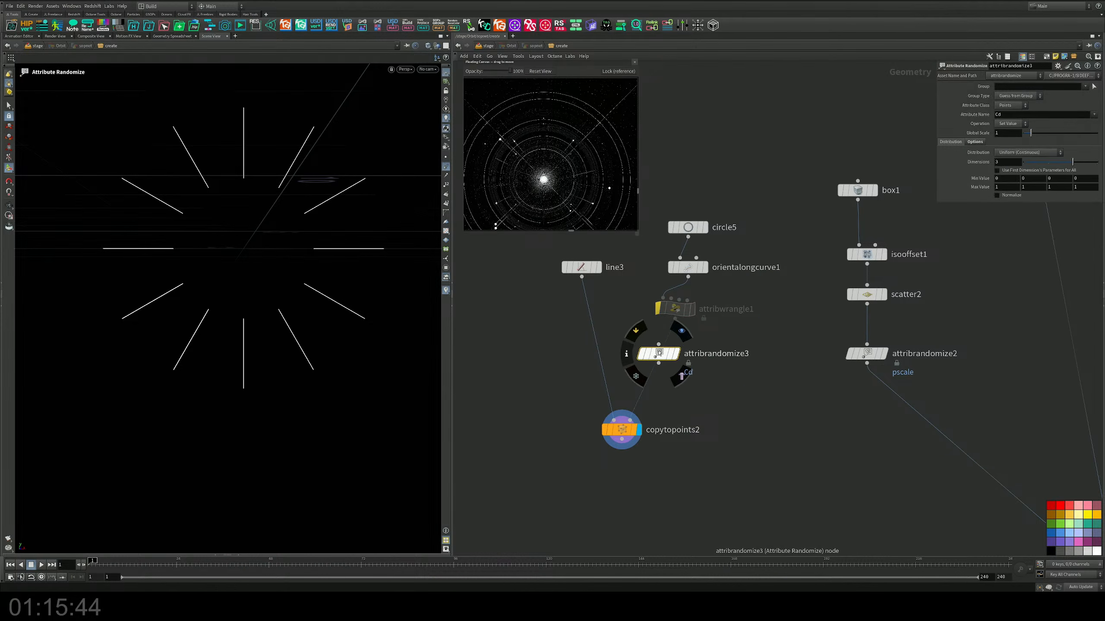
# Step: Randomize the pscale attribute in attribrandomize3 with a minimum value of 0.5 and a raised maximum value
pyautogui.doubleClick(1009, 114)
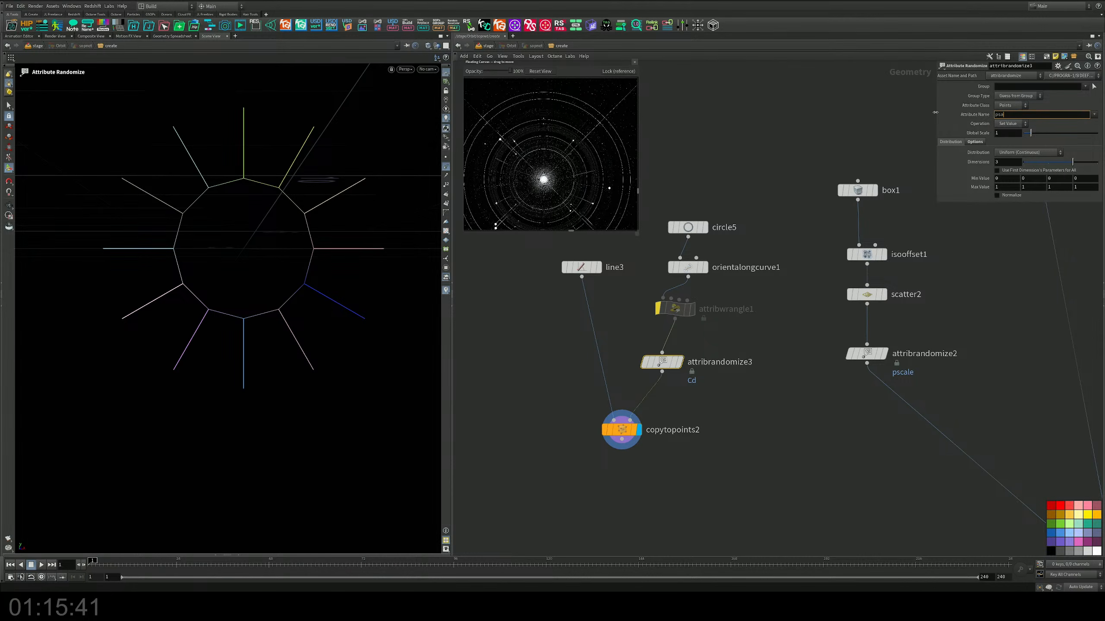
pyautogui.write('psa')
pyautogui.press('BackSpace')
pyautogui.write('cale')
pyautogui.press('Return')
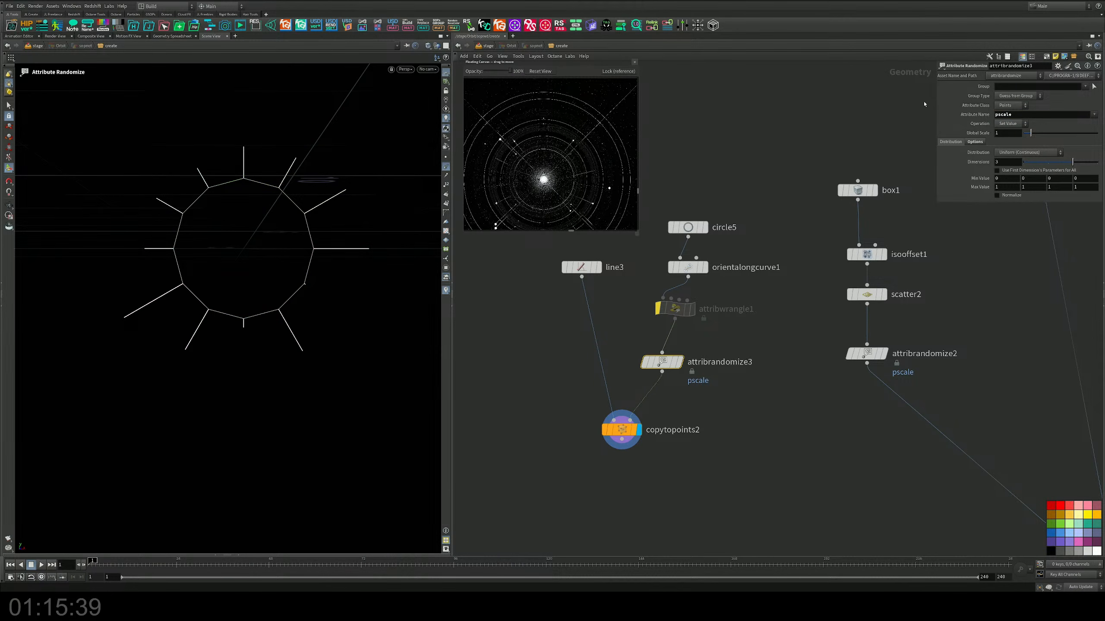
pyautogui.moveTo(1003, 179); pyautogui.dragTo(932, 177)
pyautogui.press('Return')
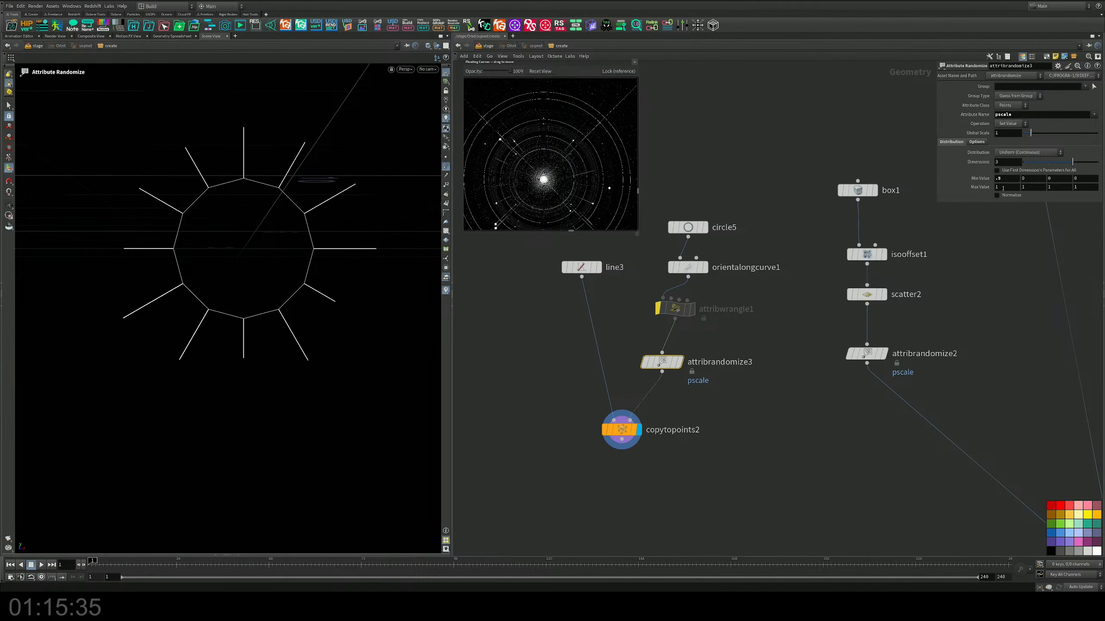
pyautogui.moveTo(1003, 188); pyautogui.dragTo(1019, 188, button='middle')
# Step: Set circle5's divisions to 50 for a denser ring of radial lines
pyautogui.click(620, 429)
pyautogui.click(688, 227)
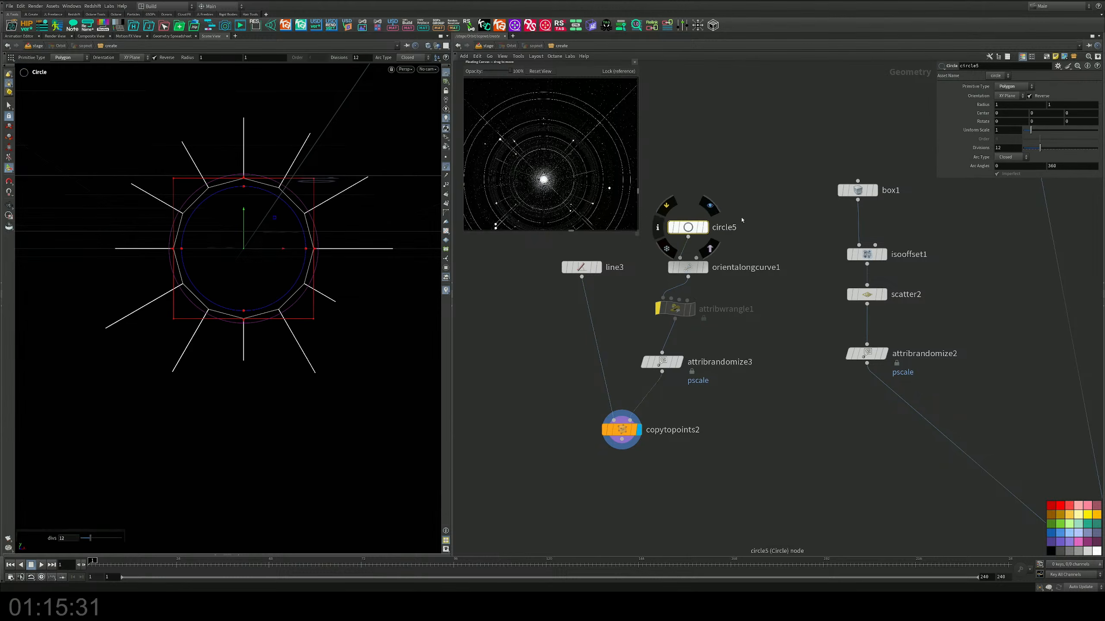
pyautogui.moveTo(1041, 148); pyautogui.dragTo(1097, 148)
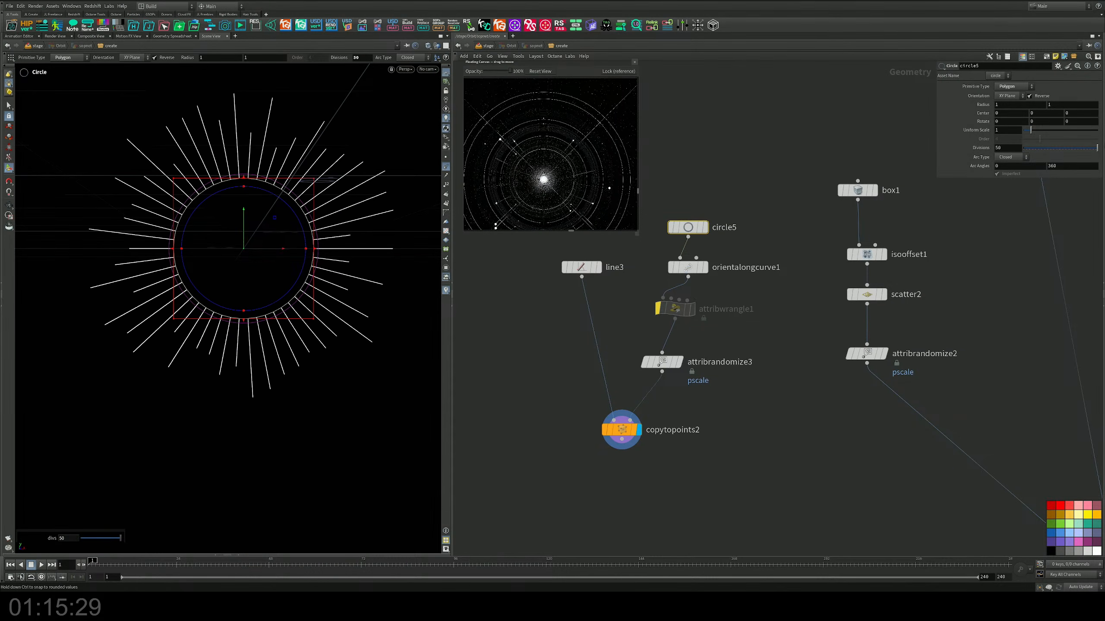
# Step: Connect copytopoints2's output to merge2 and display the merged geometry
pyautogui.scroll(-5, 683, 373)
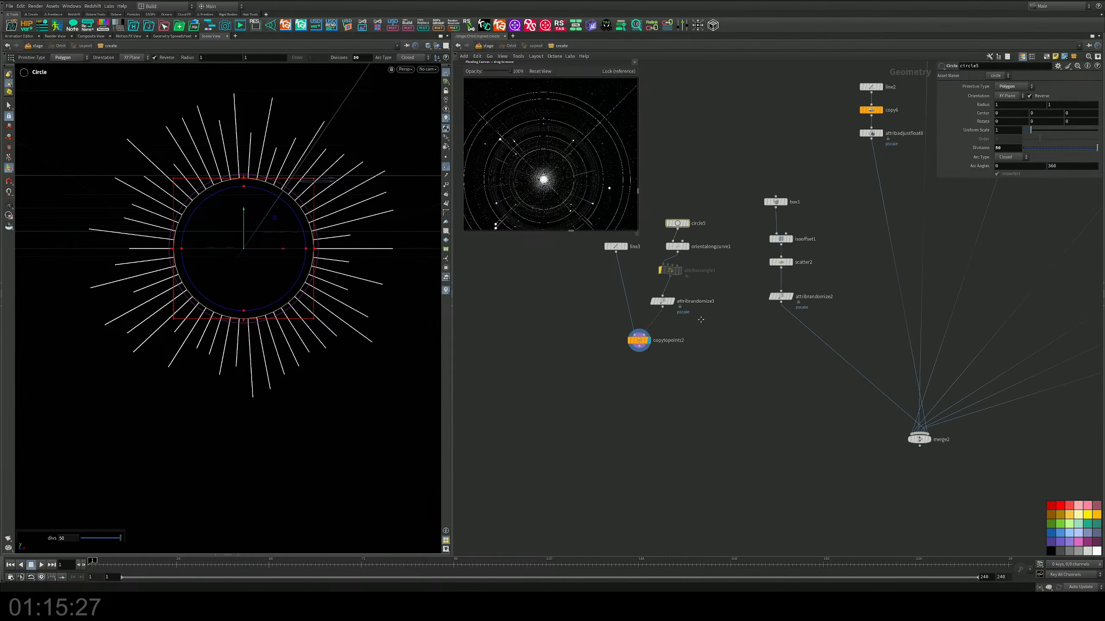
pyautogui.moveTo(642, 344); pyautogui.dragTo(918, 426)
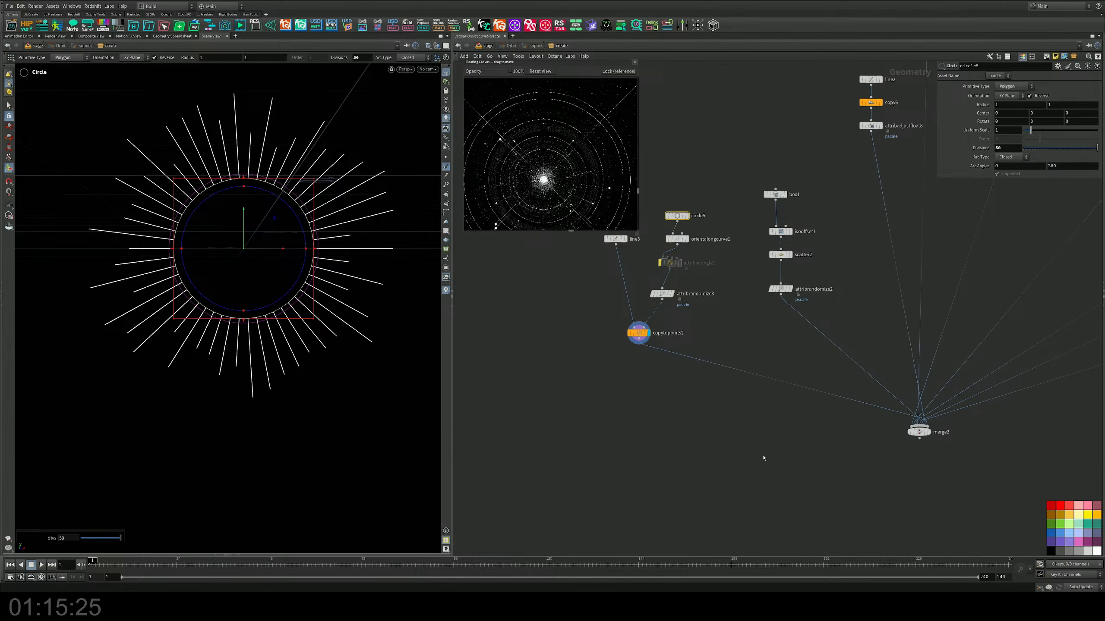
pyautogui.click(923, 432)
# Step: Insert a Transform node between copytopoints2 and merge2 and rotate the radial lines 90 degrees about X
pyautogui.scroll(2, 717, 348)
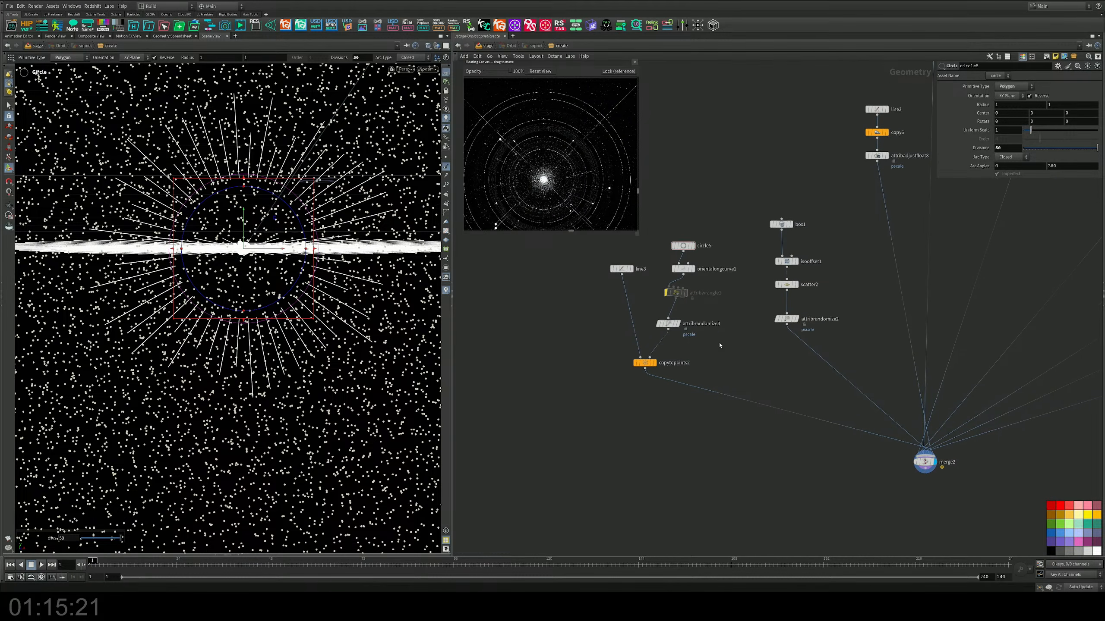
pyautogui.press('Tab')
pyautogui.write('trans')
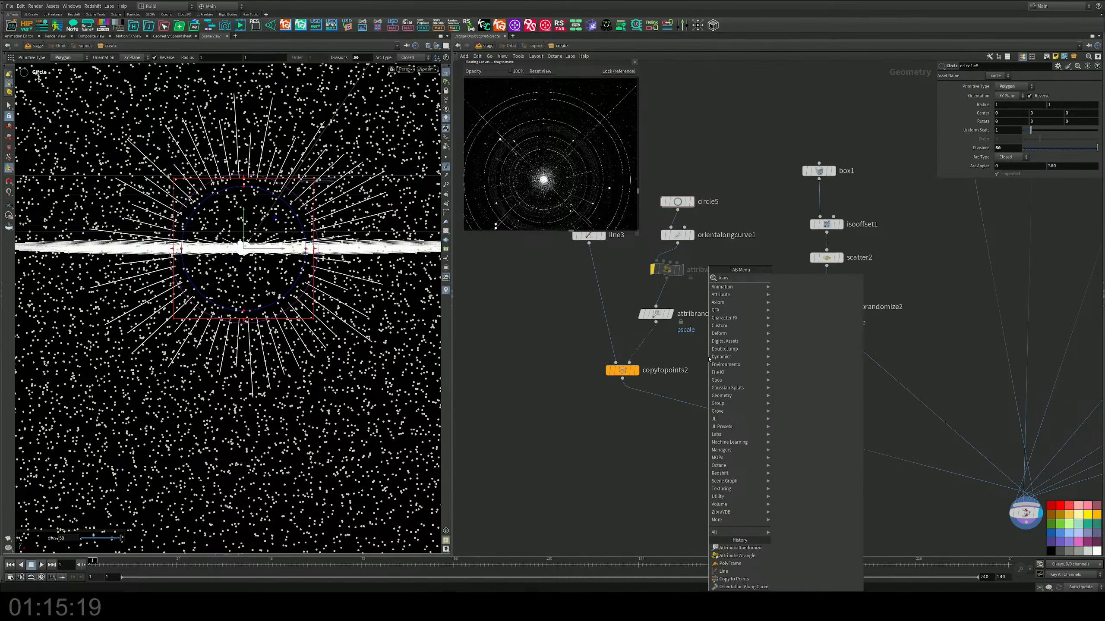
pyautogui.press('Return')
pyautogui.click(725, 421)
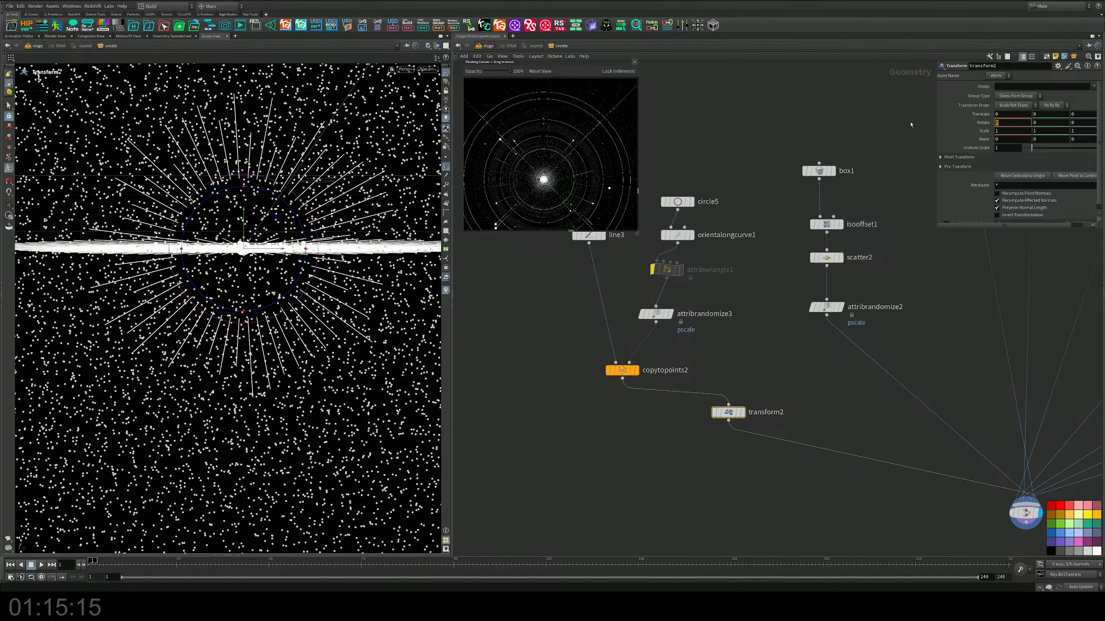
pyautogui.press('Return')
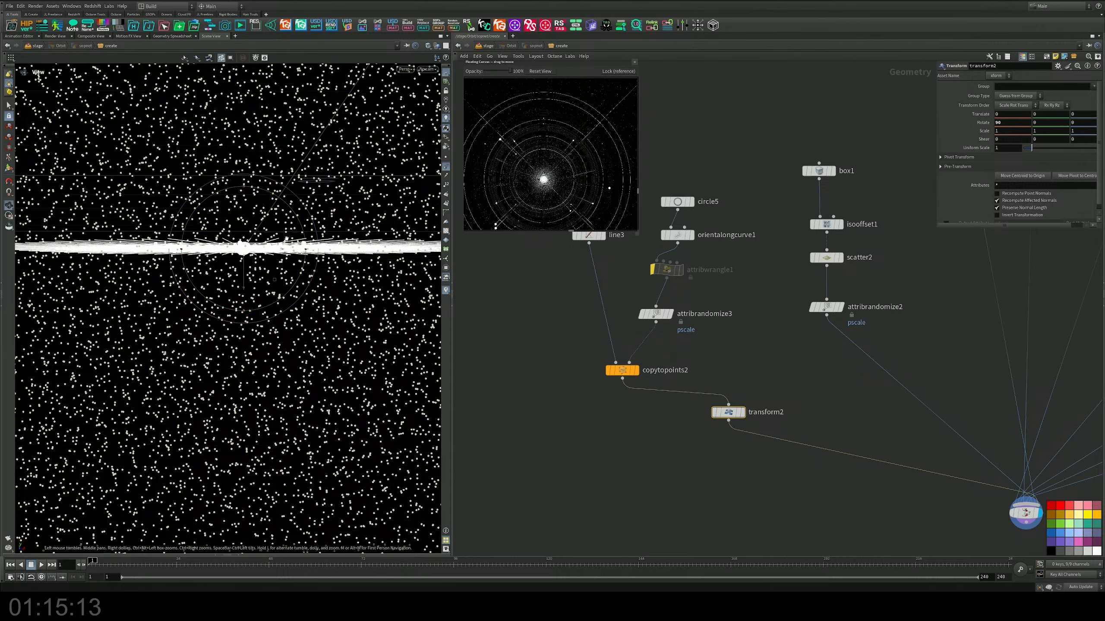
pyautogui.keyDown('alt'); pyautogui.moveTo(243, 183); pyautogui.dragTo(333, 357); pyautogui.keyUp('alt')
pyautogui.scroll(-3, 278, 262)
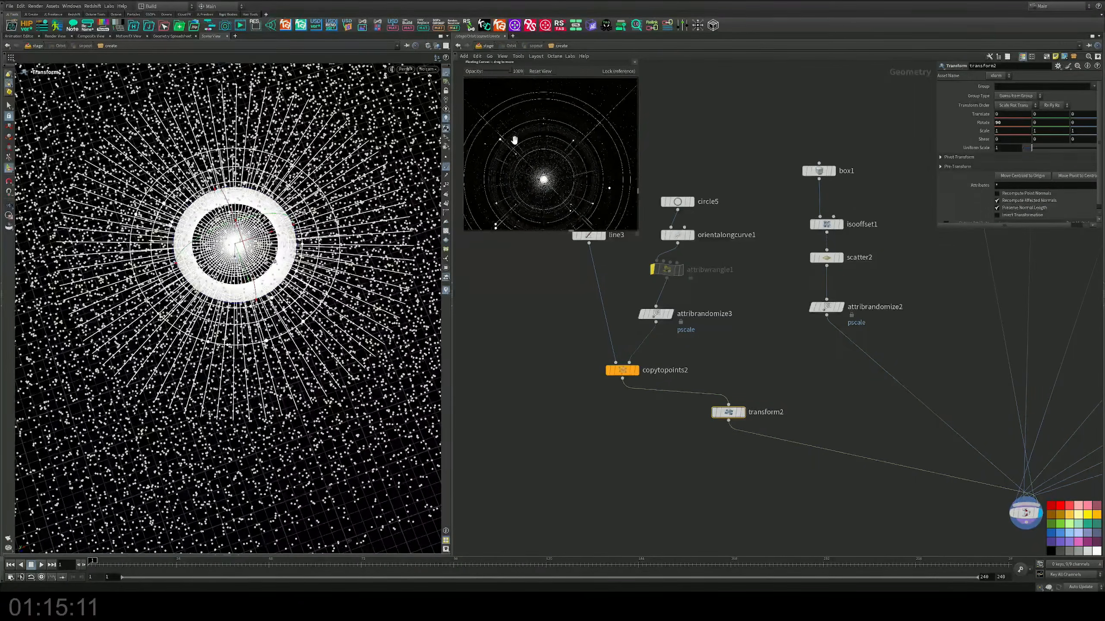
# Step: Keep the viewport on the stage-level Karma render and reopen the Orbit node's network for editing
pyautogui.click(488, 46)
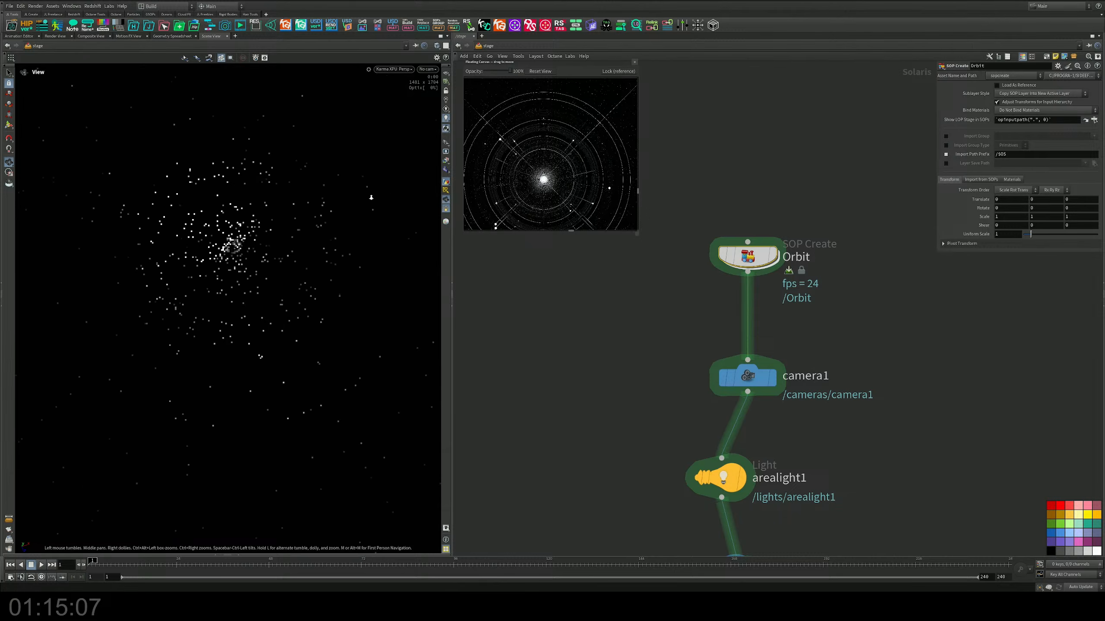
pyautogui.press('s')
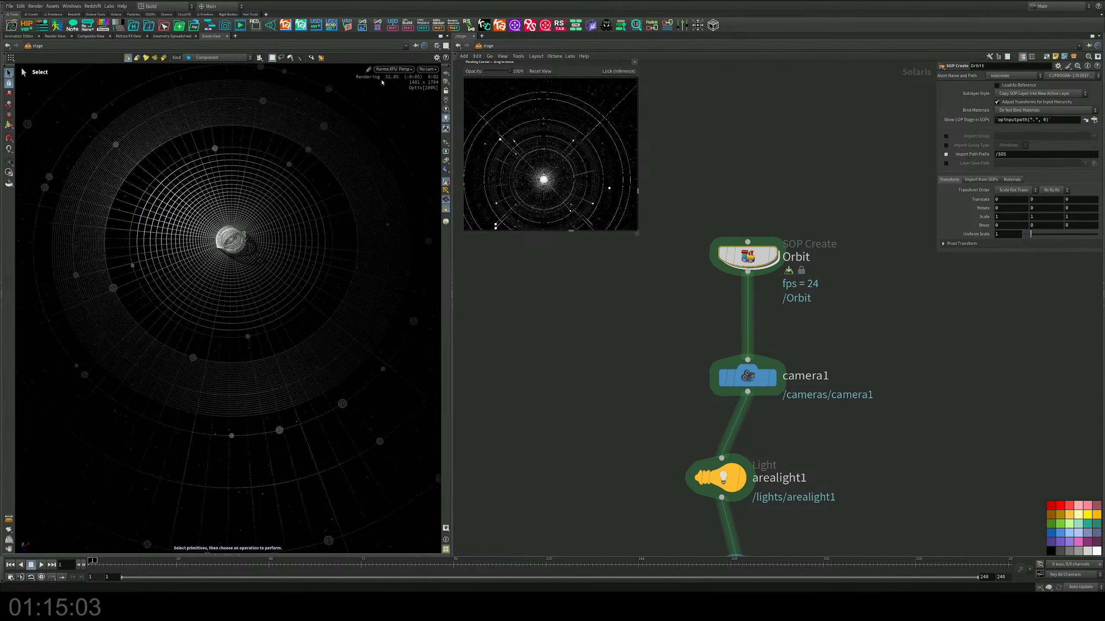
pyautogui.doubleClick(753, 260)
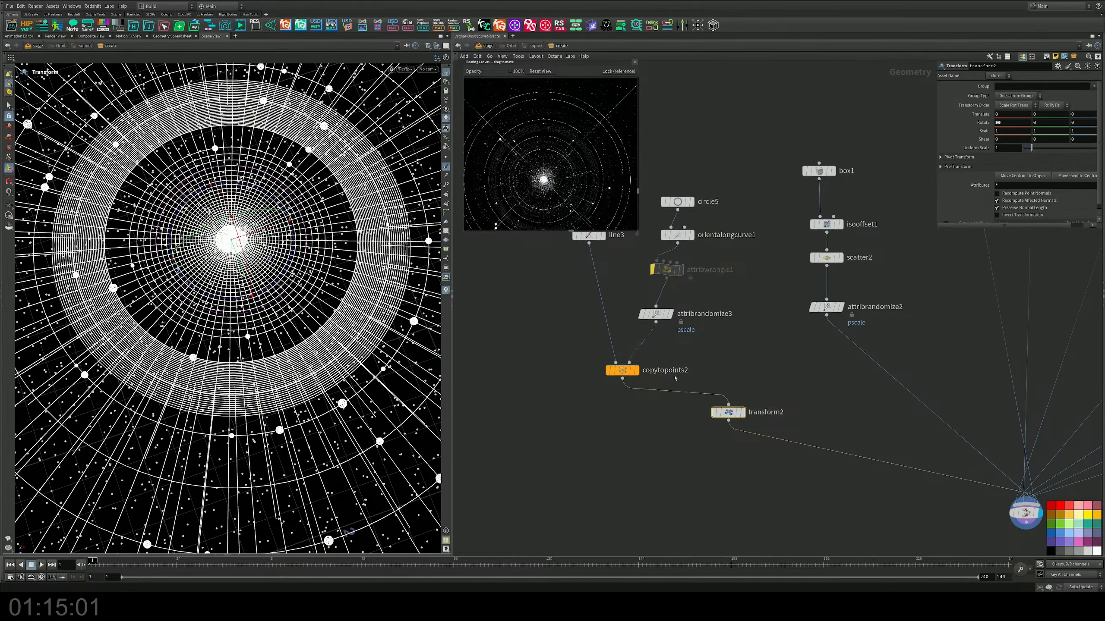
pyautogui.click(467, 47)
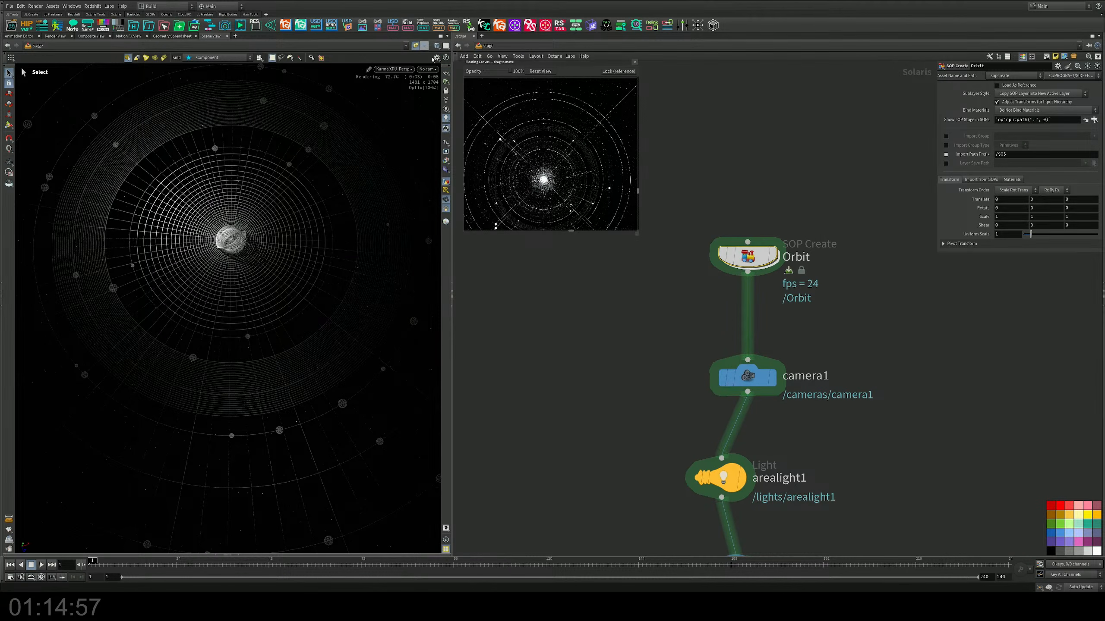
pyautogui.doubleClick(748, 256)
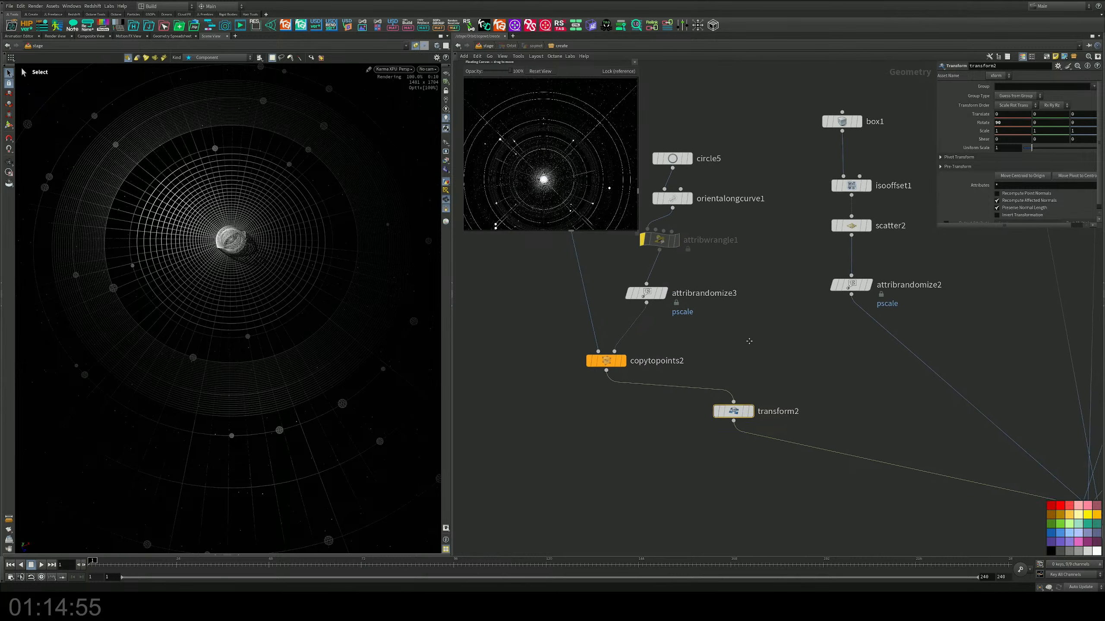
# Step: Duplicate the pscale node attribadjustfloat8 and insert the copy between line3 and copytopoints2
pyautogui.moveTo(643, 290)
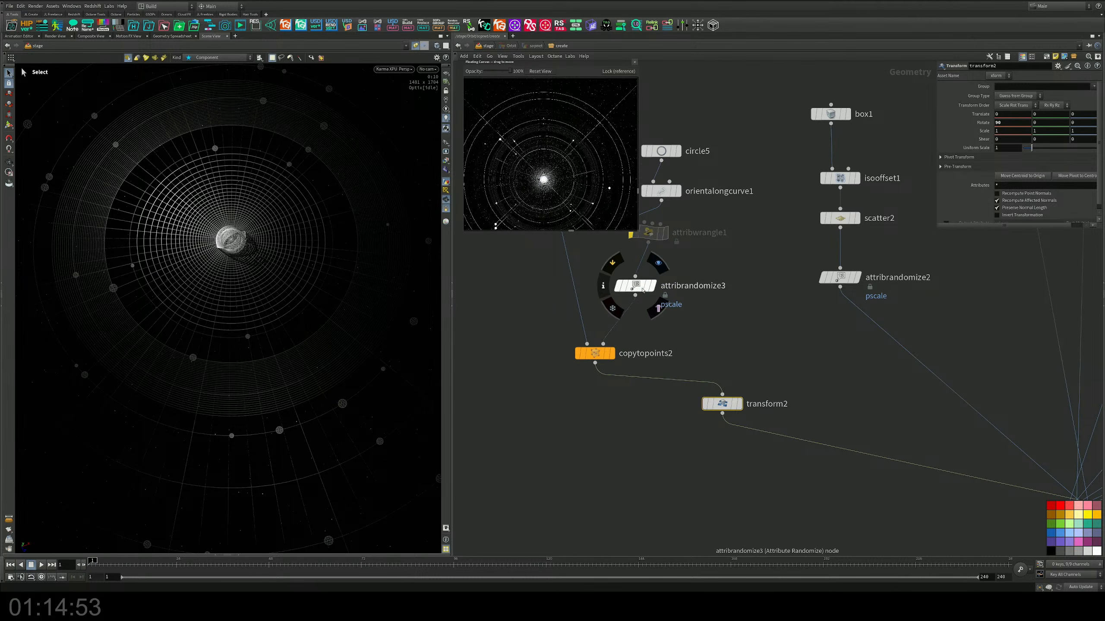
pyautogui.moveTo(812, 348); pyautogui.dragTo(717, 345, button='middle')
pyautogui.scroll(-3, 718, 345)
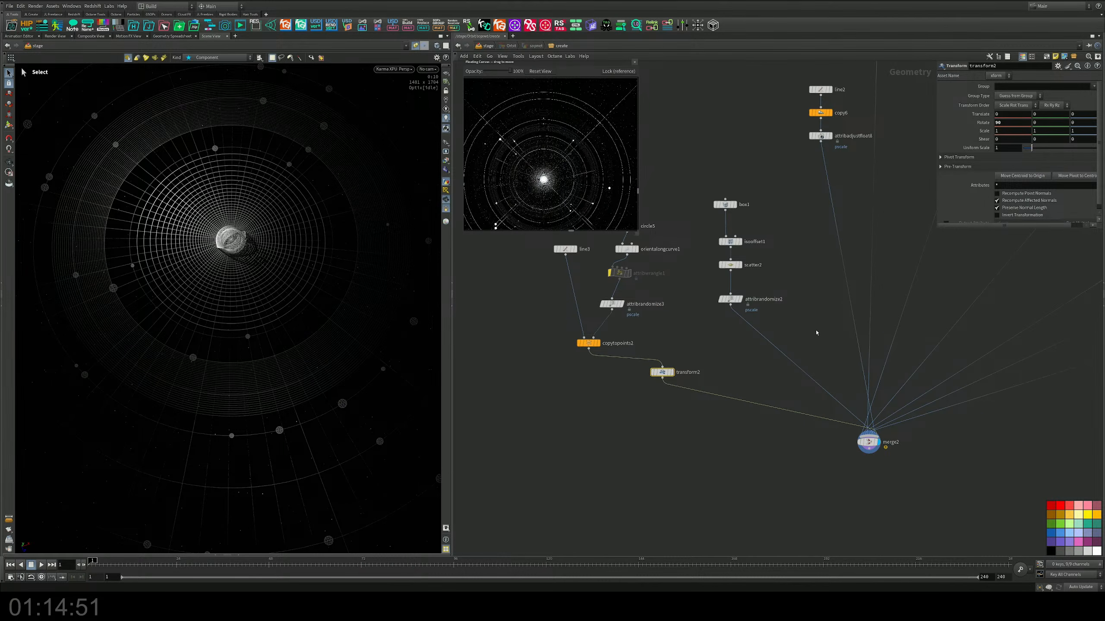
pyautogui.moveTo(816, 333); pyautogui.dragTo(821, 398, button='middle')
pyautogui.moveTo(847, 252); pyautogui.dragTo(844, 255, button='middle')
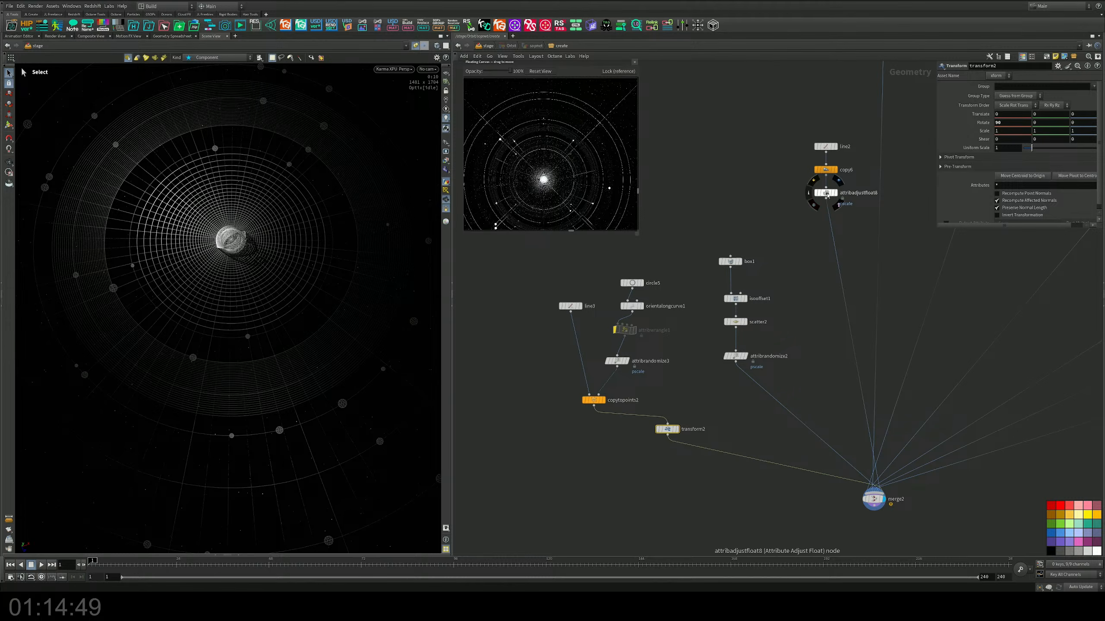
pyautogui.keyDown('alt'); pyautogui.moveTo(827, 194); pyautogui.dragTo(570, 351); pyautogui.keyUp('alt')
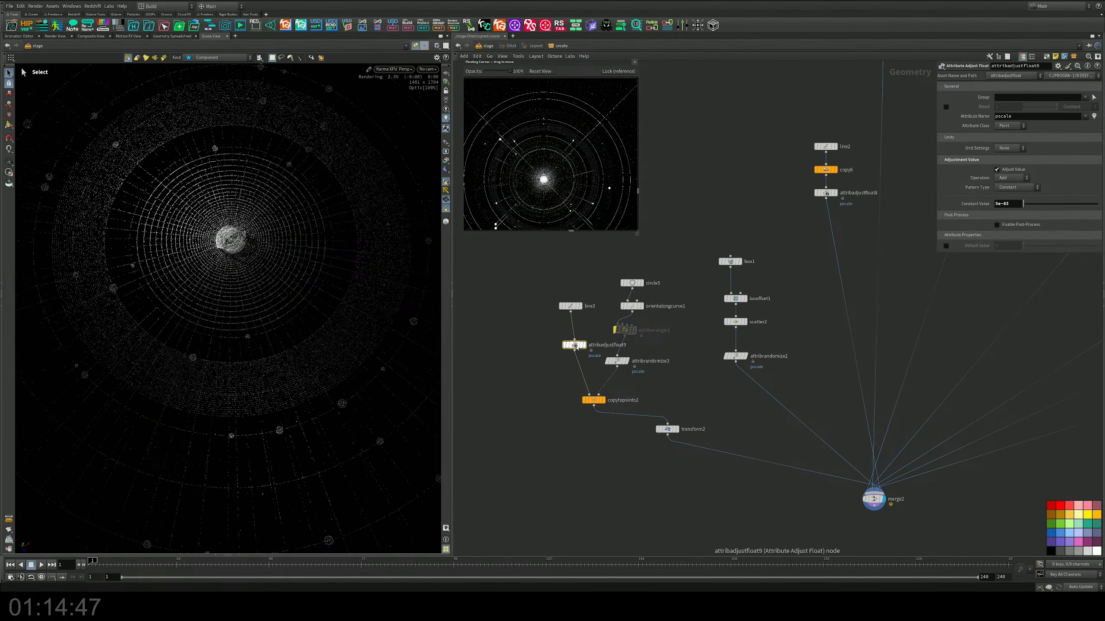
pyautogui.scroll(2, 573, 350)
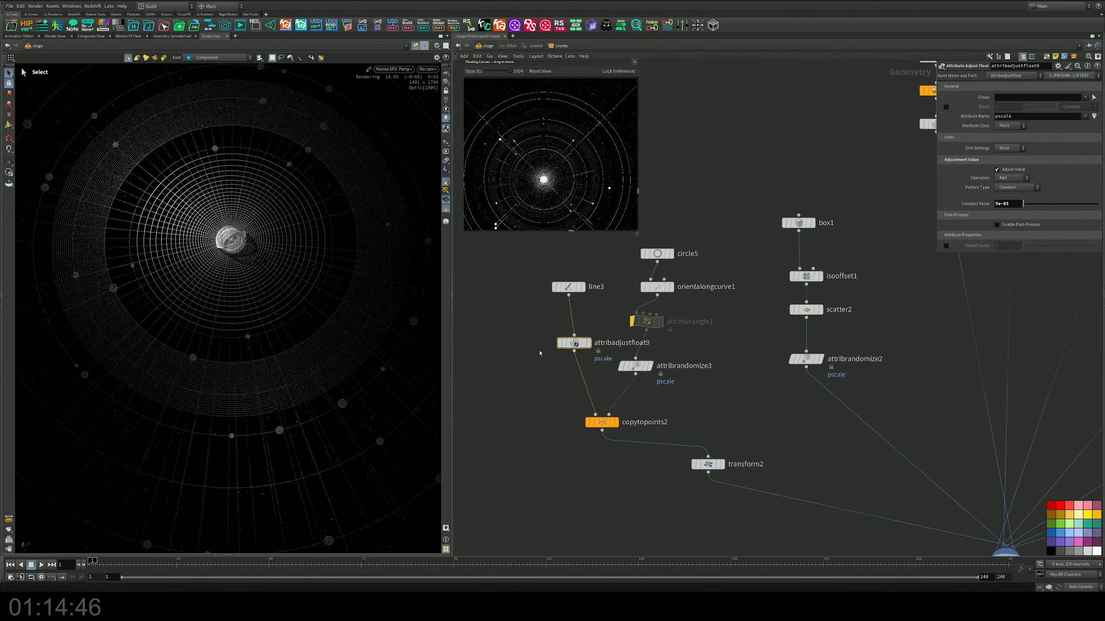
# Step: Set the constant pscale value of attribadjustfloat9 to 0.001
pyautogui.click(1009, 203)
pyautogui.press('Return')
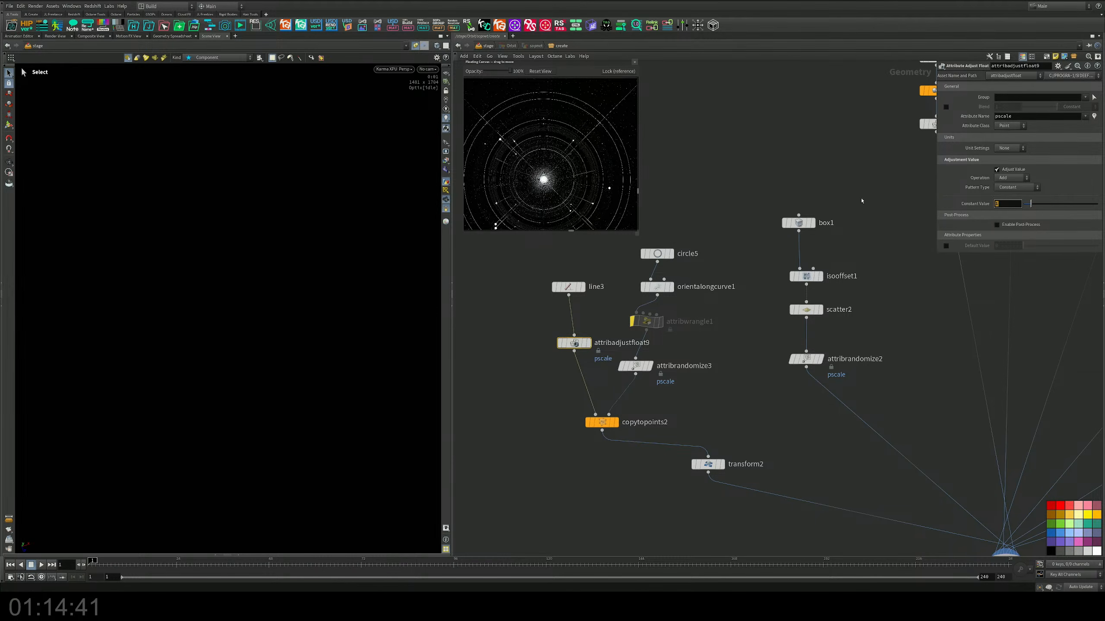
pyautogui.write('0.001')
pyautogui.press('Return')
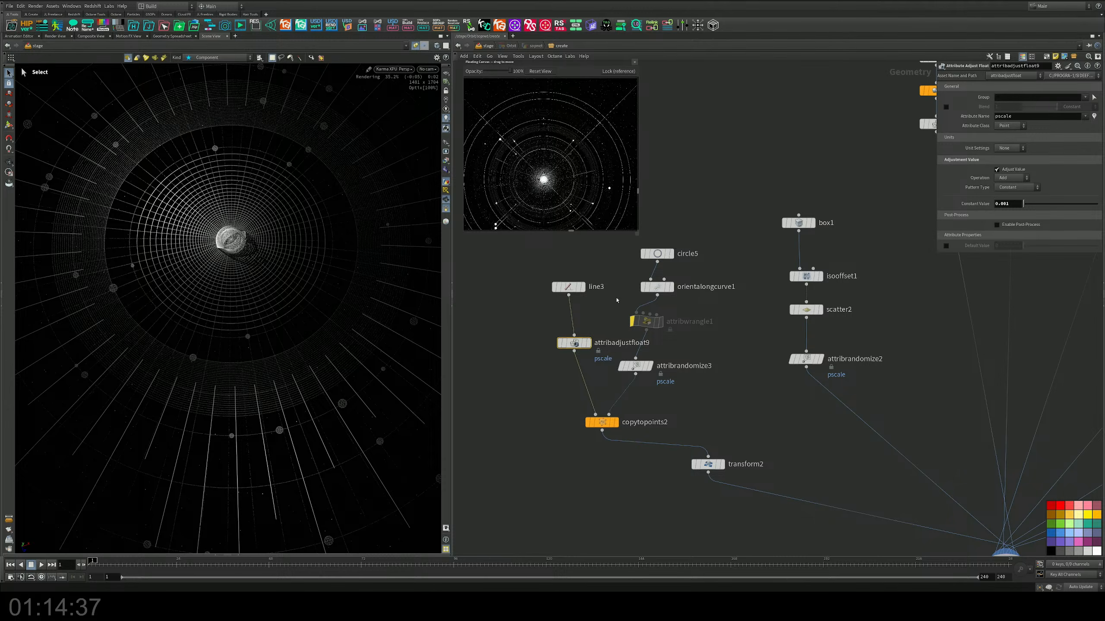
# Step: Reduce circle5's uniform scale to about 0.627, aligning the radial lines' inner ends with the inner ring grid's outer edge
pyautogui.click(652, 256)
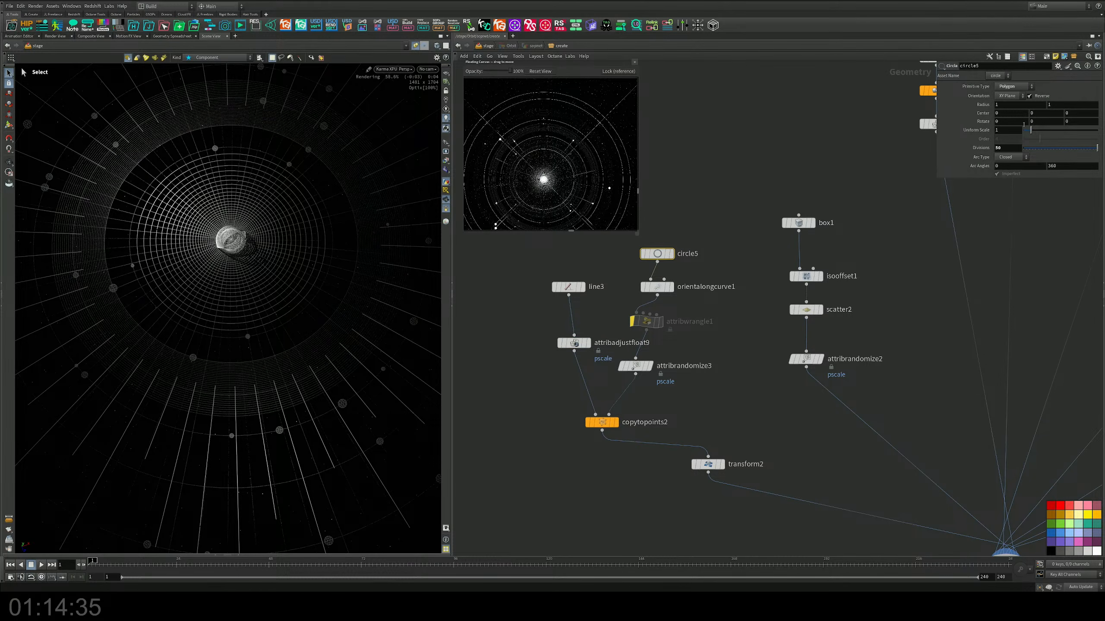
pyautogui.moveTo(1031, 130); pyautogui.dragTo(1029, 131)
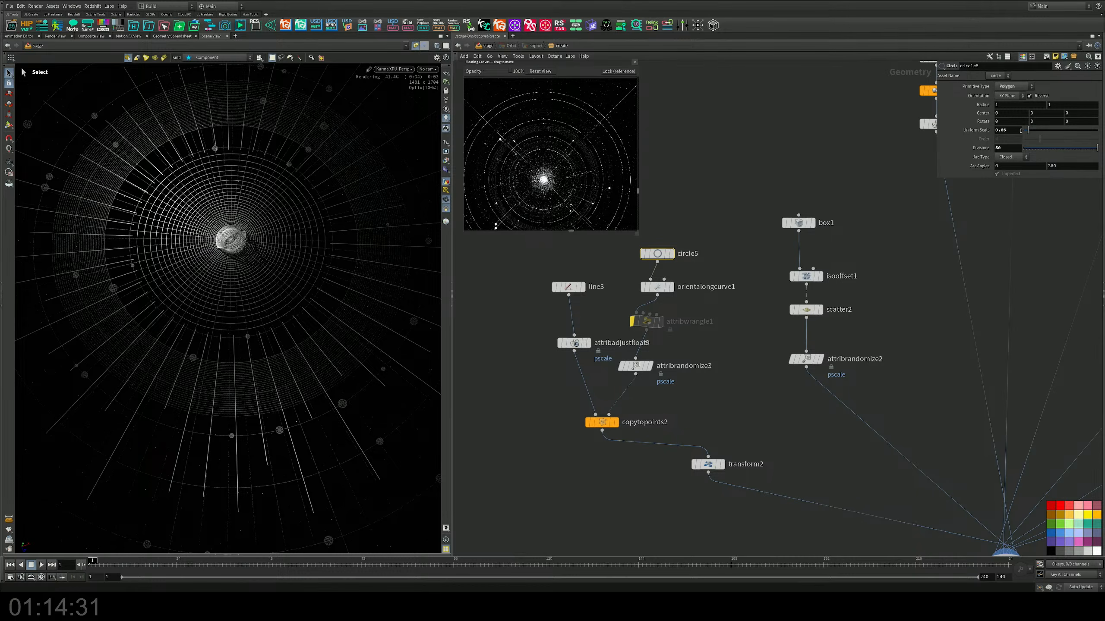
pyautogui.moveTo(1002, 130); pyautogui.dragTo(886, 160, button='middle')
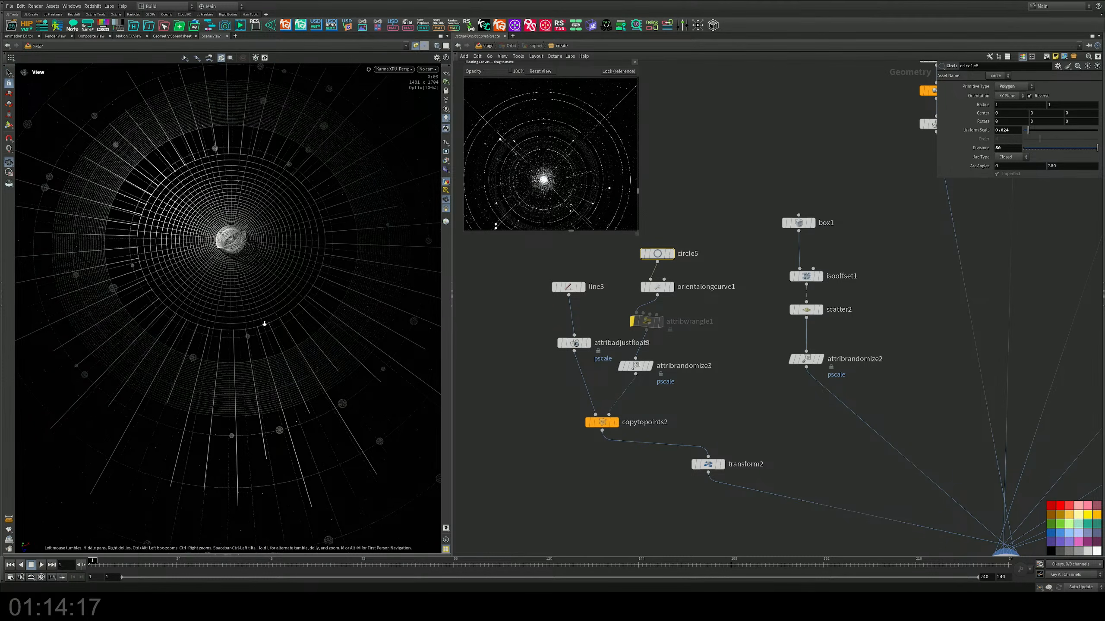
pyautogui.keyDown('alt'); pyautogui.moveTo(265, 323); pyautogui.dragTo(506, 286, button='right'); pyautogui.keyUp('alt')
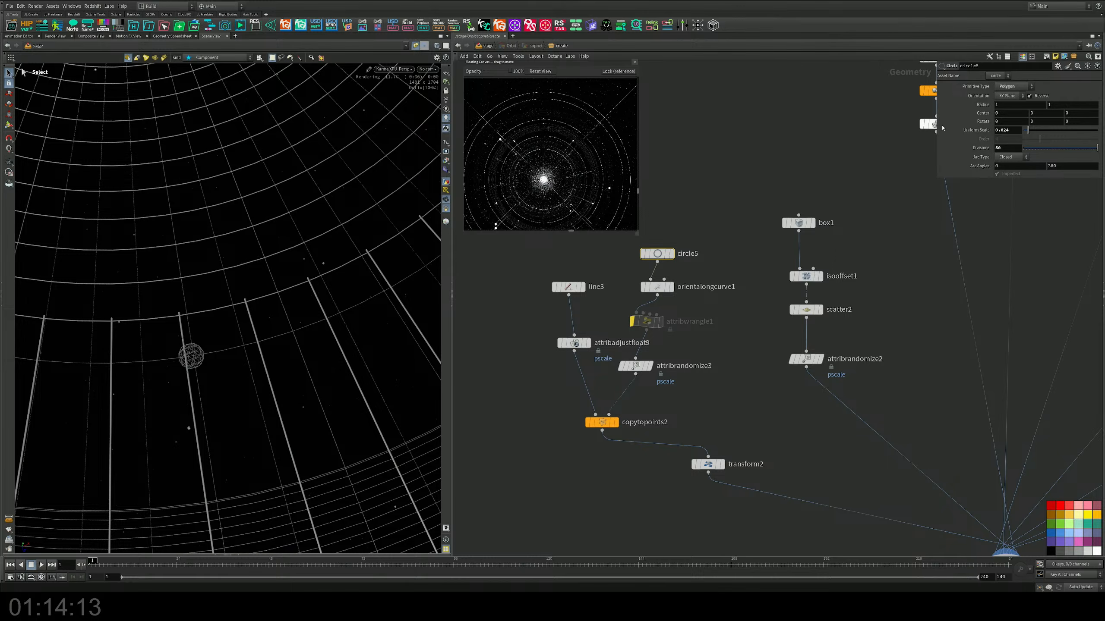
pyautogui.moveTo(1016, 130); pyautogui.dragTo(1103, 182, button='middle')
pyautogui.scroll(-5, 292, 253)
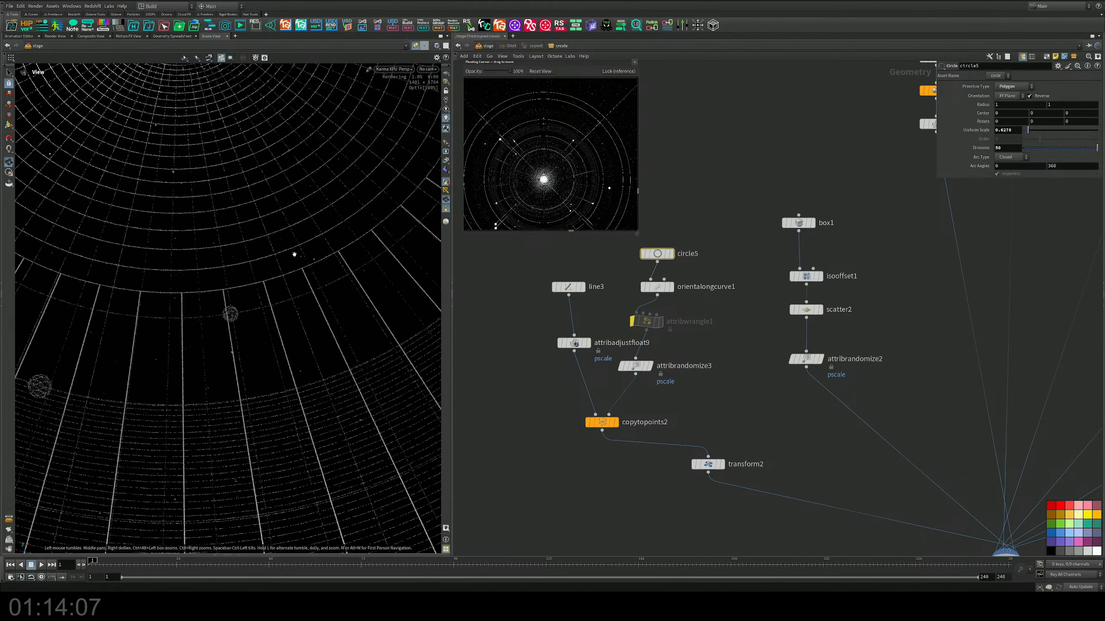
pyautogui.moveTo(294, 254); pyautogui.dragTo(18, 278, button='right')
pyautogui.moveTo(210, 202); pyautogui.dragTo(175, 294, button='middle')
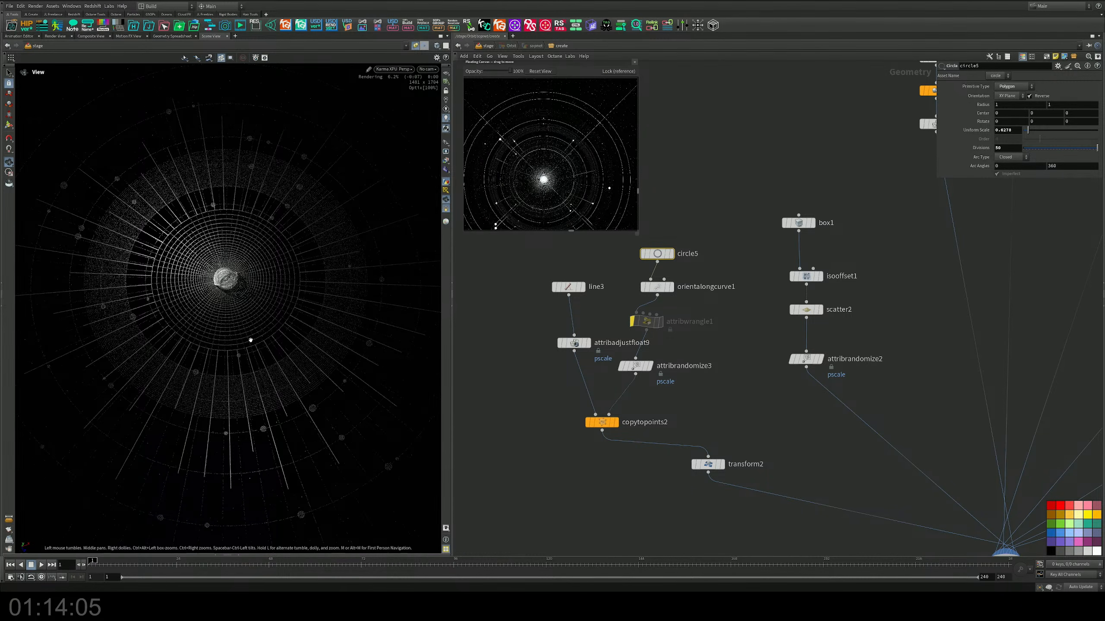
# Step: Reposition the transform2 node directly beneath copytopoints2 in the network
pyautogui.press('s')
pyautogui.moveTo(540, 385); pyautogui.dragTo(531, 364, button='middle')
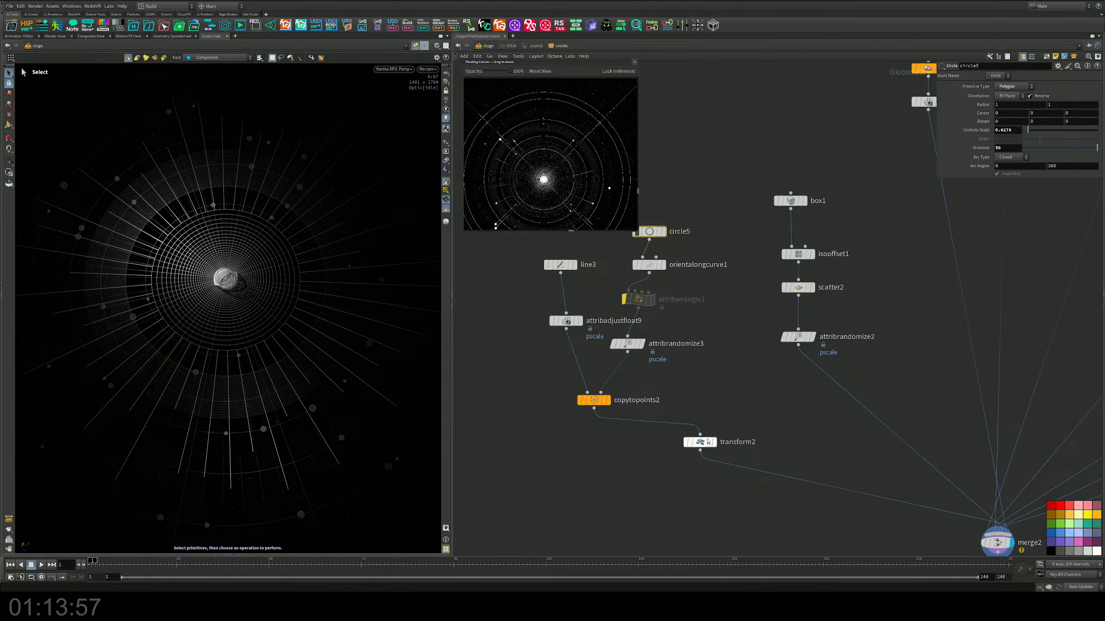
pyautogui.moveTo(700, 444); pyautogui.dragTo(638, 460)
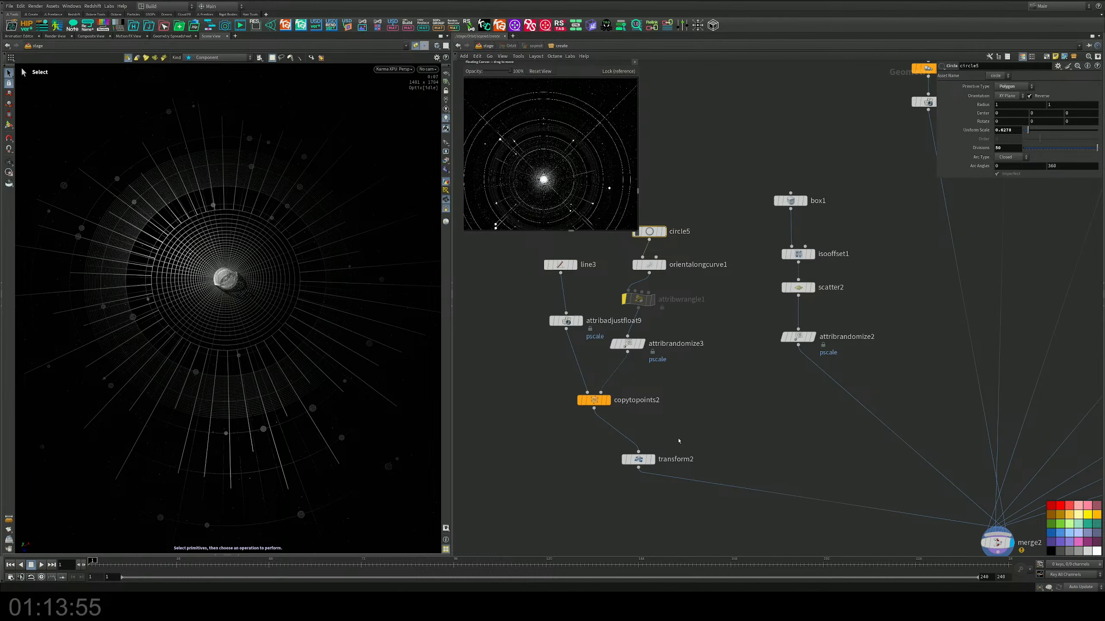
# Step: Set the constant pscale value of attribadjustfloat9 to 0.0005 to thin the radial lines
pyautogui.click(578, 321)
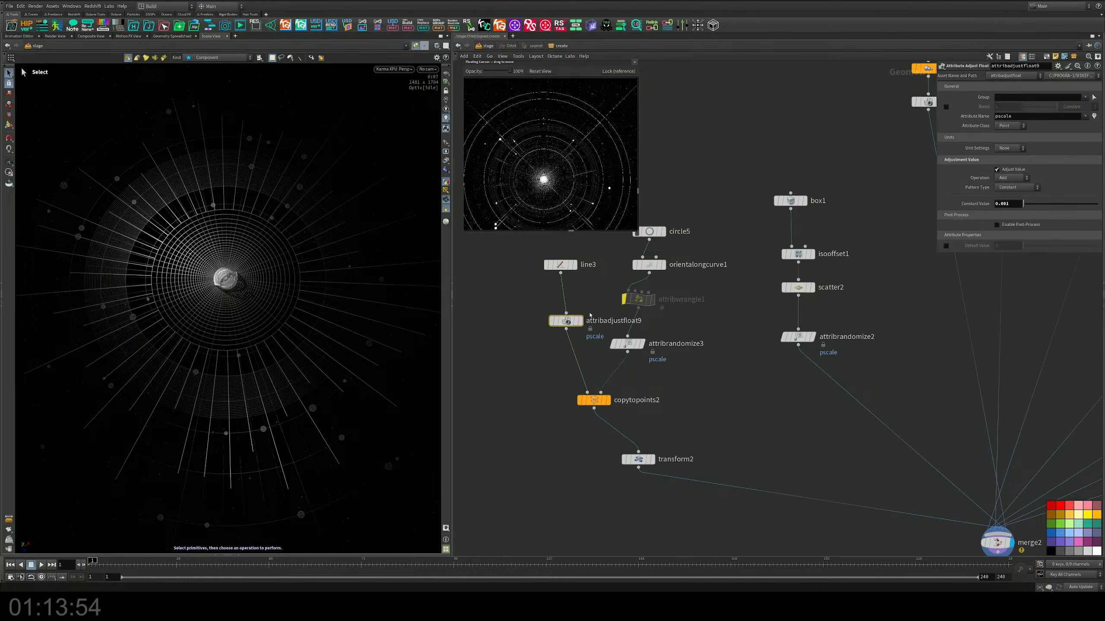
pyautogui.click(1011, 202)
pyautogui.write('5')
pyautogui.press('Return')
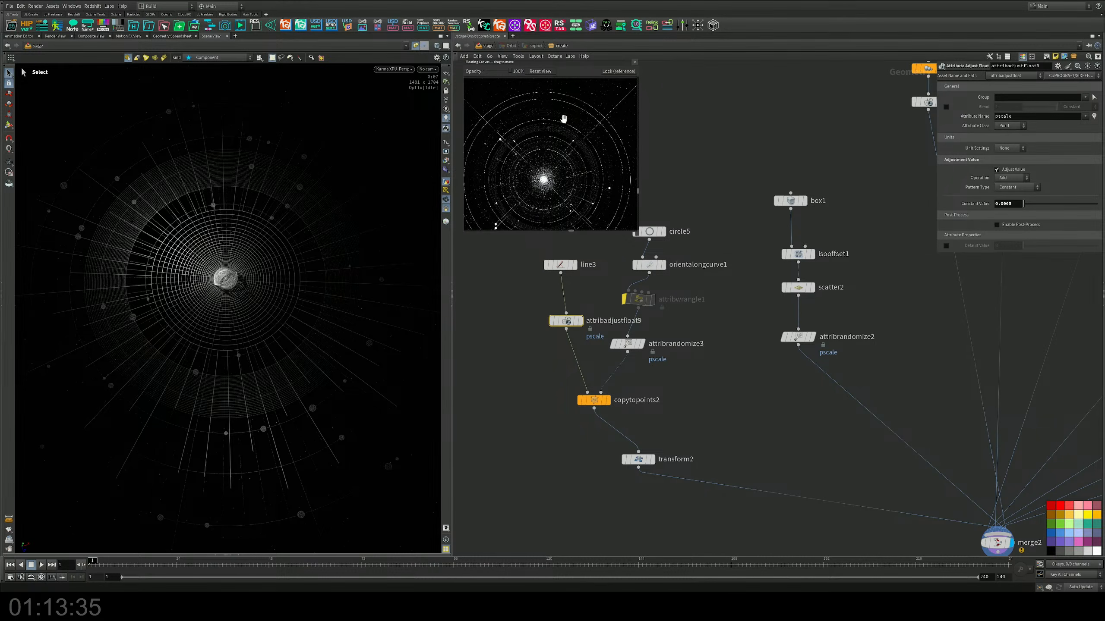
# Step: Shift the floating reference canvas slightly, enlarge it, and recentre the concentric-orbit reference image inside it
pyautogui.moveTo(489, 64); pyautogui.dragTo(479, 65)
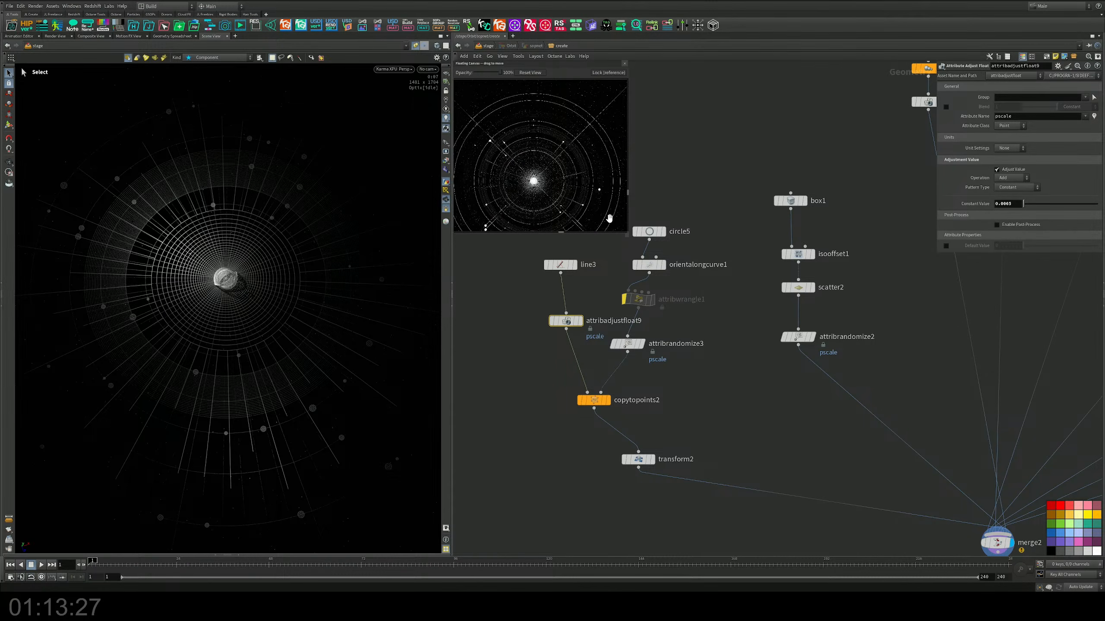
pyautogui.moveTo(626, 234); pyautogui.dragTo(637, 253)
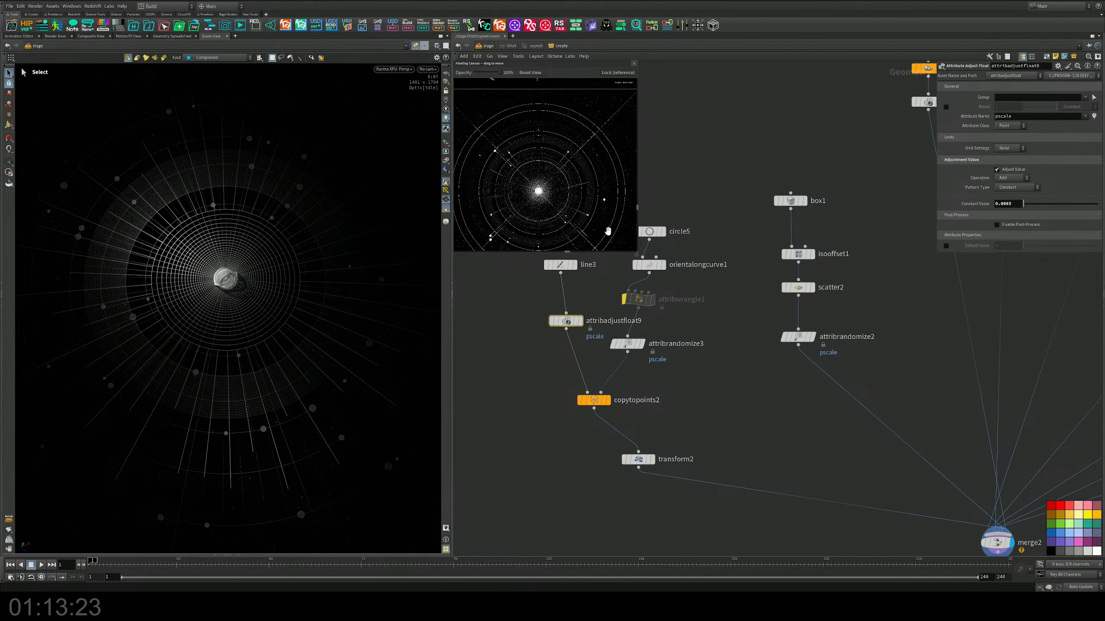
pyautogui.moveTo(575, 214); pyautogui.dragTo(578, 197)
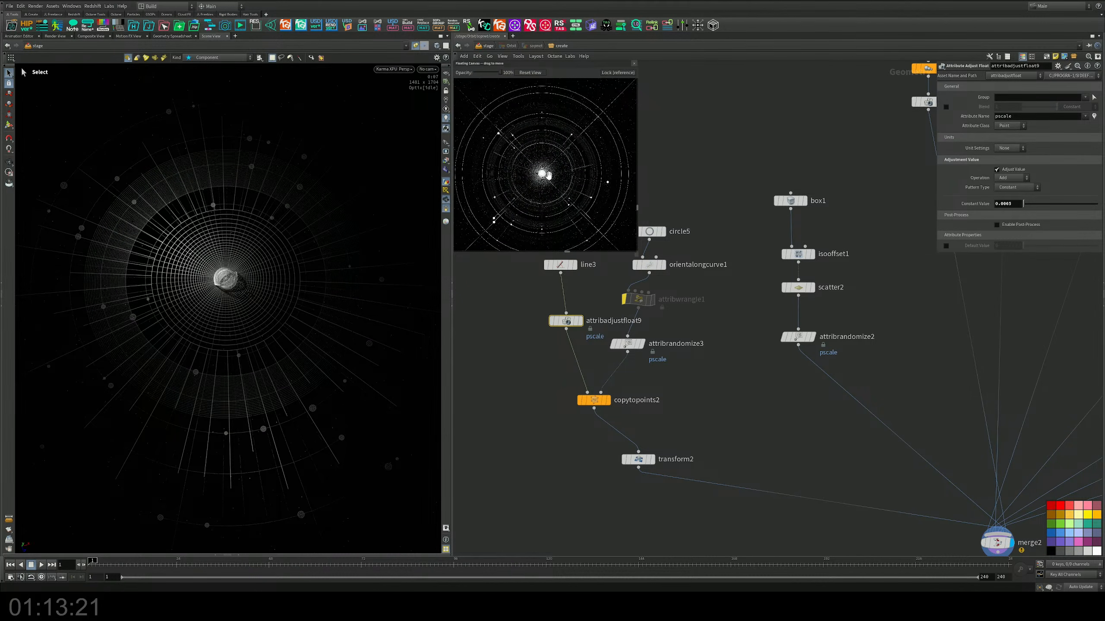
# Step: Examine the orbit reference images on the floating canvas, comparing their centre glow, rings, dots and radial lines
pyautogui.scroll(5, 540, 153)
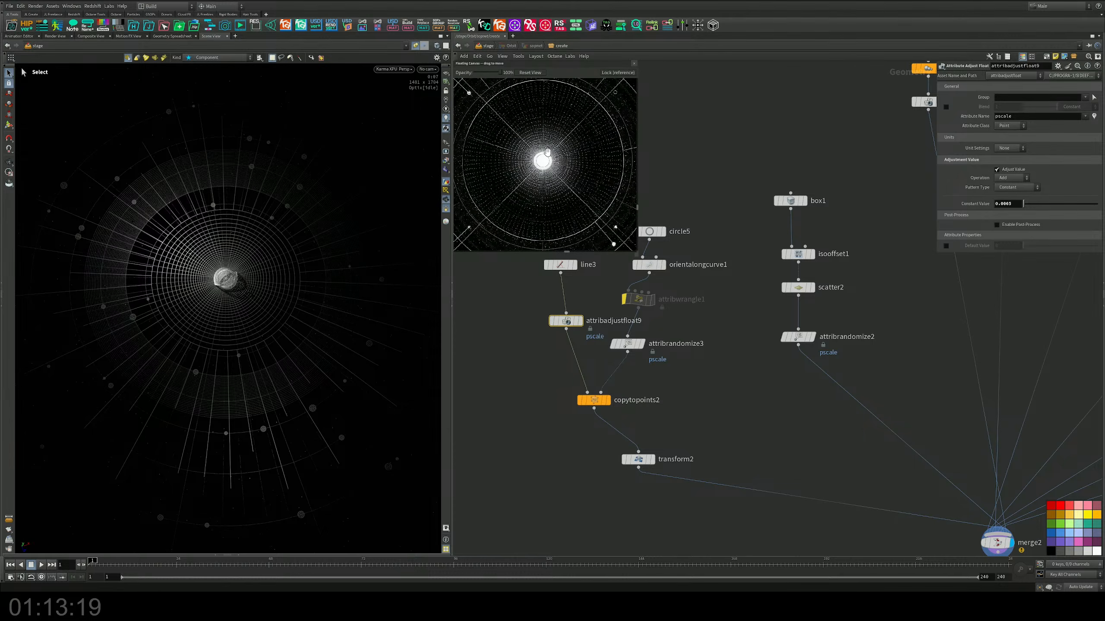
pyautogui.scroll(4, 548, 152)
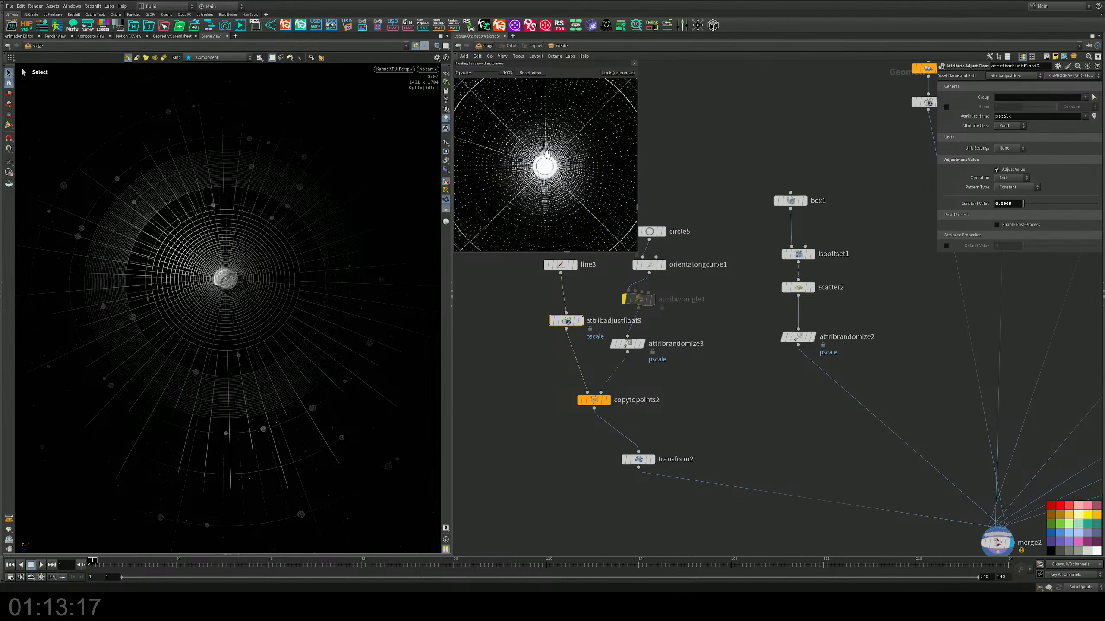
pyautogui.scroll(-5, 547, 156)
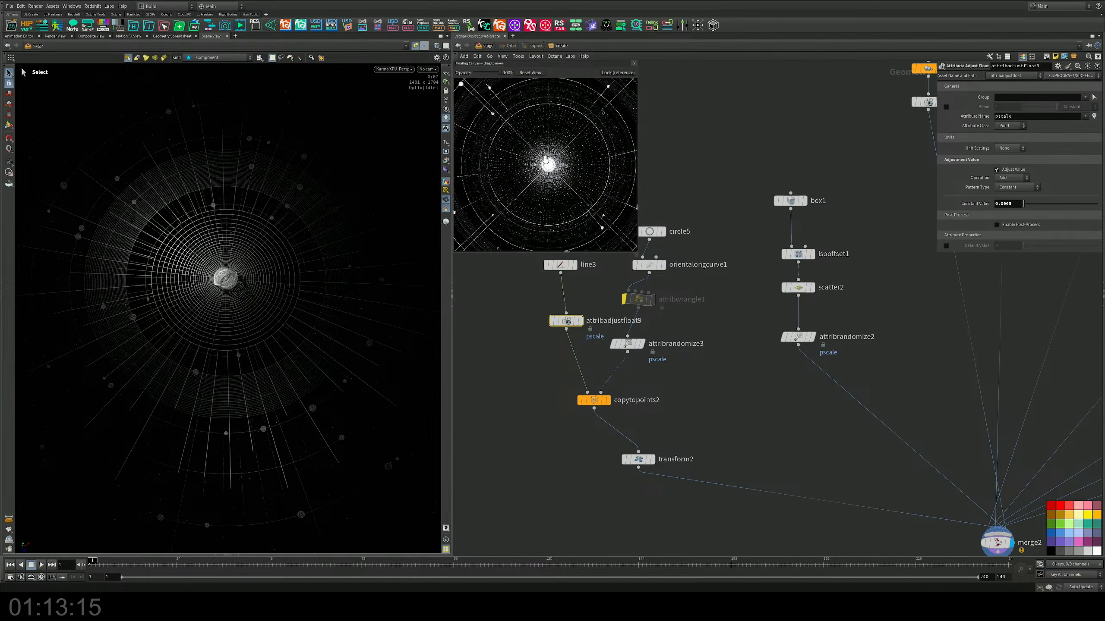
pyautogui.scroll(-6, 547, 160)
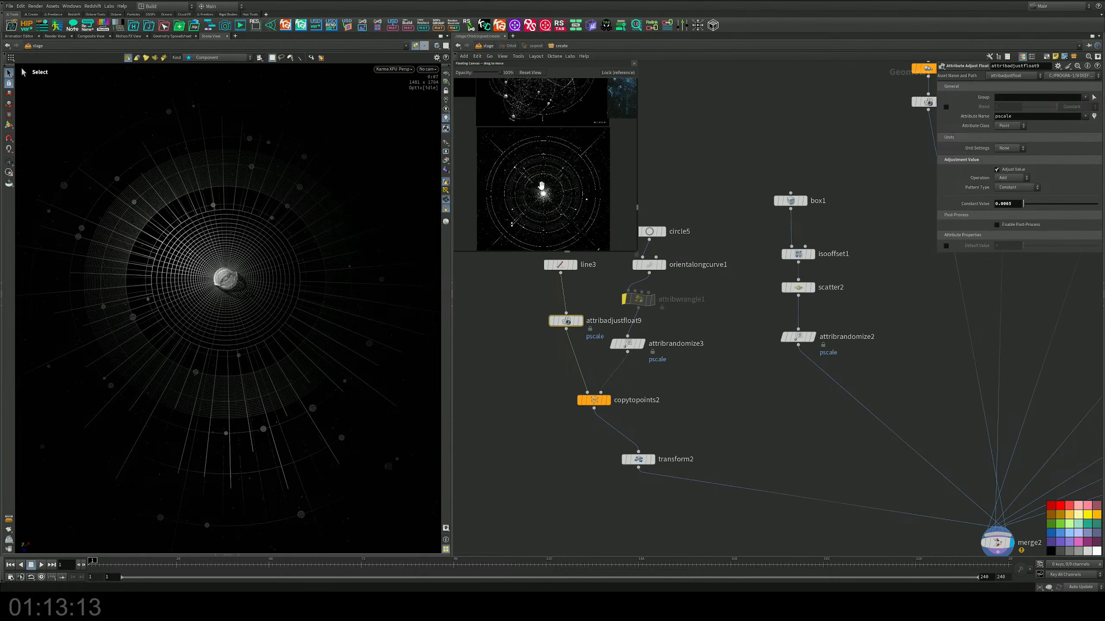
pyautogui.moveTo(546, 149); pyautogui.dragTo(551, 244)
pyautogui.scroll(4, 551, 148)
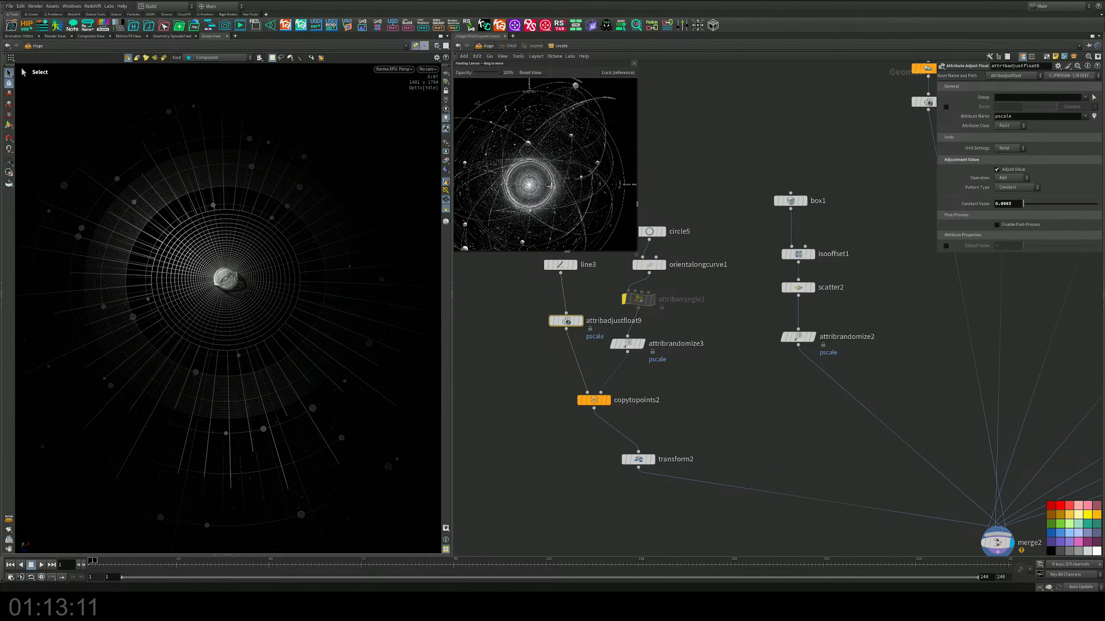
pyautogui.scroll(2, 551, 172)
pyautogui.moveTo(552, 186); pyautogui.dragTo(589, 173, button='middle')
pyautogui.scroll(-2, 564, 177)
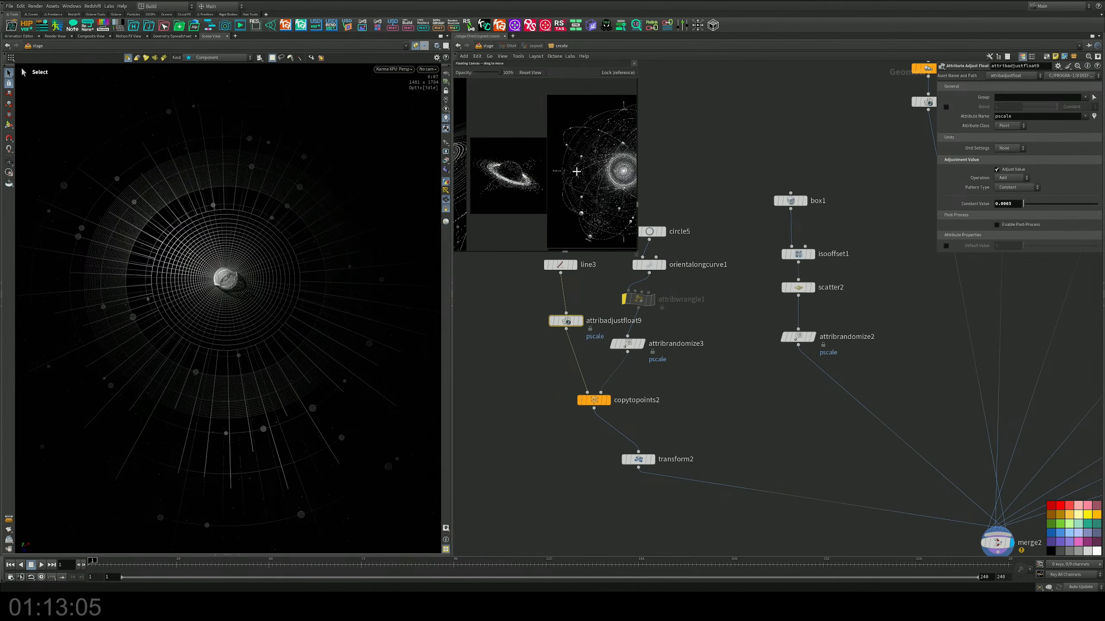
pyautogui.scroll(3, 521, 180)
pyautogui.moveTo(500, 167); pyautogui.dragTo(501, 140, button='middle')
pyautogui.scroll(-4, 563, 183)
pyautogui.moveTo(576, 169)
pyautogui.mouseDown(button='middle')
pyautogui.moveTo(493, 126)
pyautogui.moveTo(579, 143)
pyautogui.moveTo(556, 167)
pyautogui.mouseUp(button='middle')
pyautogui.scroll(2, 553, 153)
pyautogui.scroll(1, 553, 153)
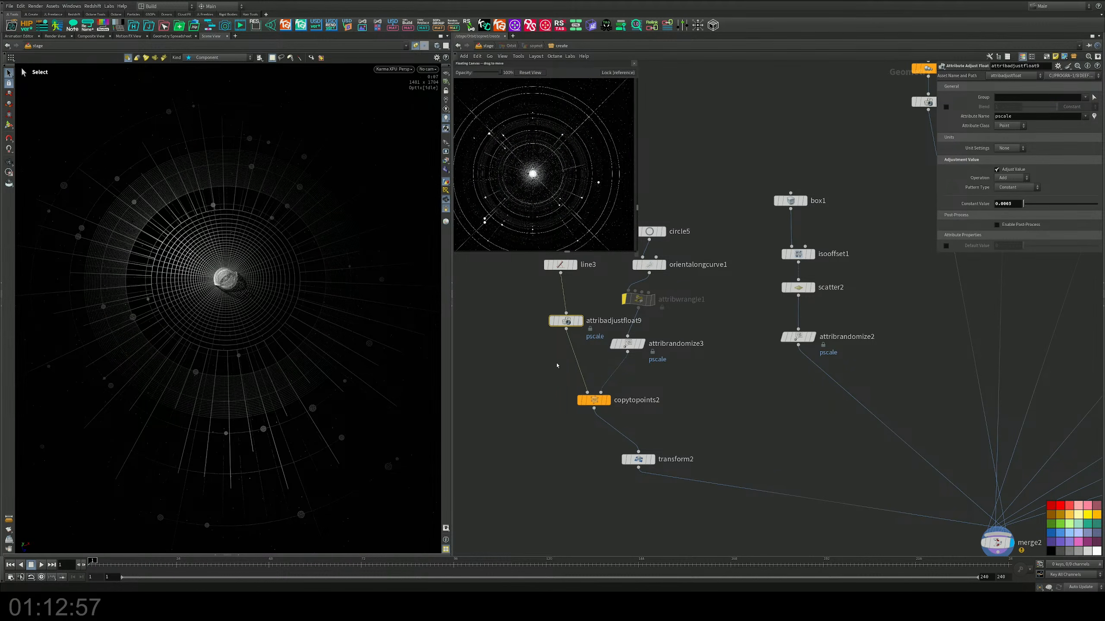
# Step: Align line3 vertically above attribadjustfloat9 in the network and save the scene
pyautogui.moveTo(555, 366); pyautogui.dragTo(586, 389, button='middle')
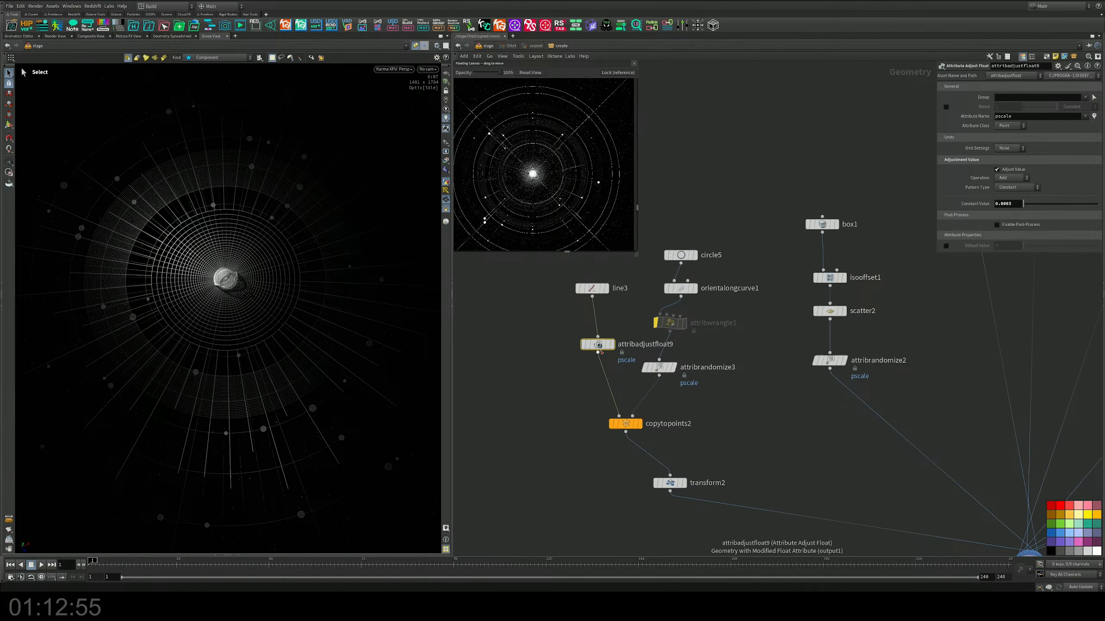
pyautogui.moveTo(598, 344); pyautogui.dragTo(588, 367)
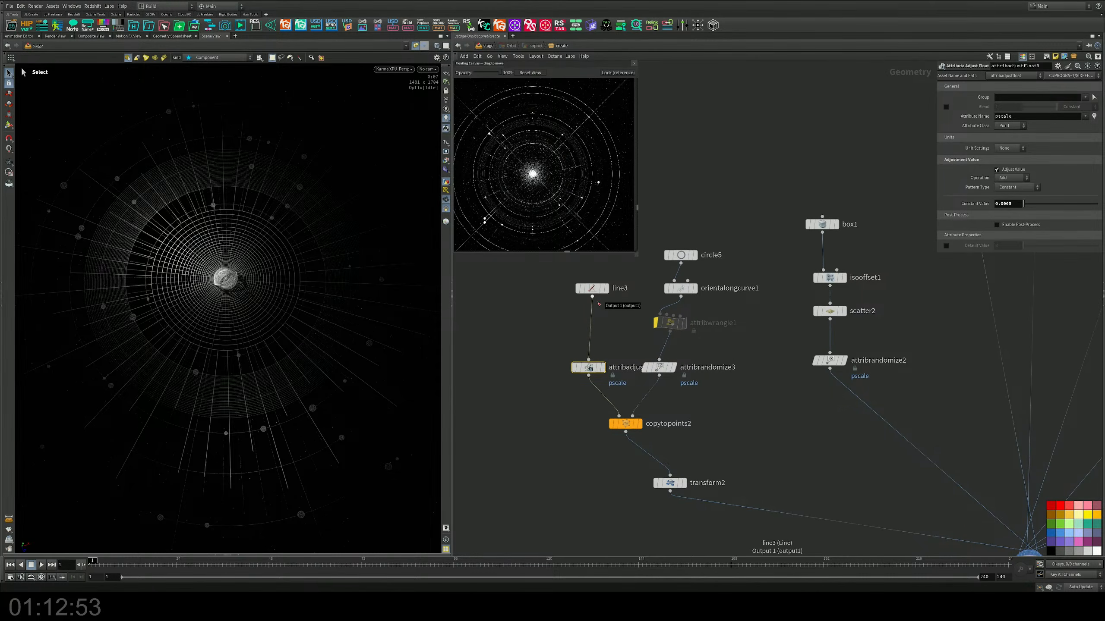
pyautogui.moveTo(592, 289); pyautogui.dragTo(588, 311)
pyautogui.moveTo(501, 346); pyautogui.dragTo(507, 315, button='middle')
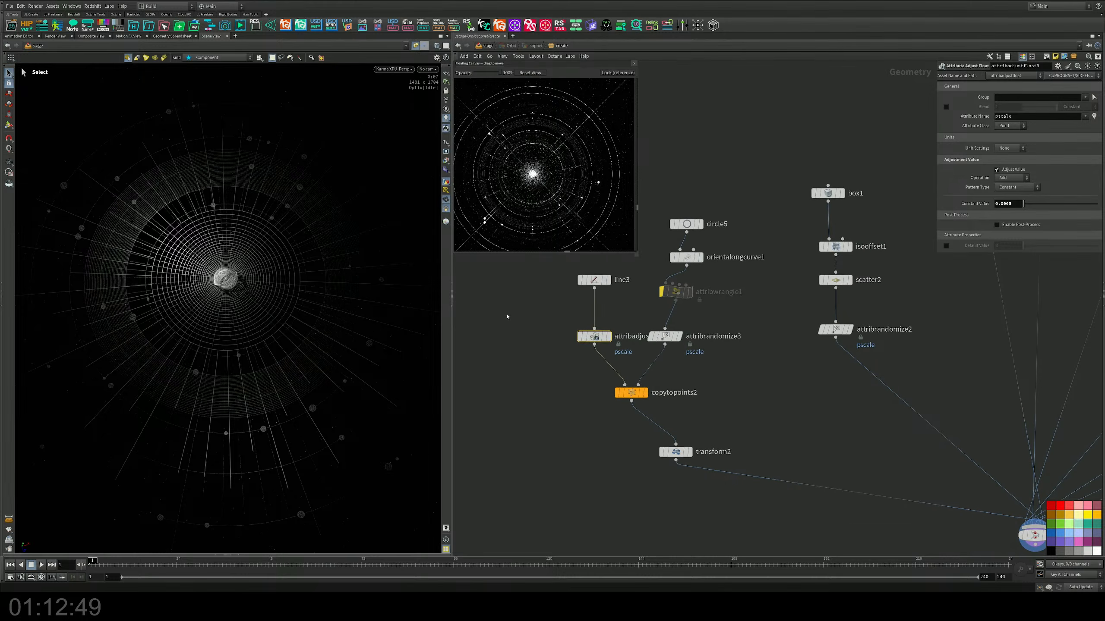
pyautogui.hotkey('ctrl', 's')
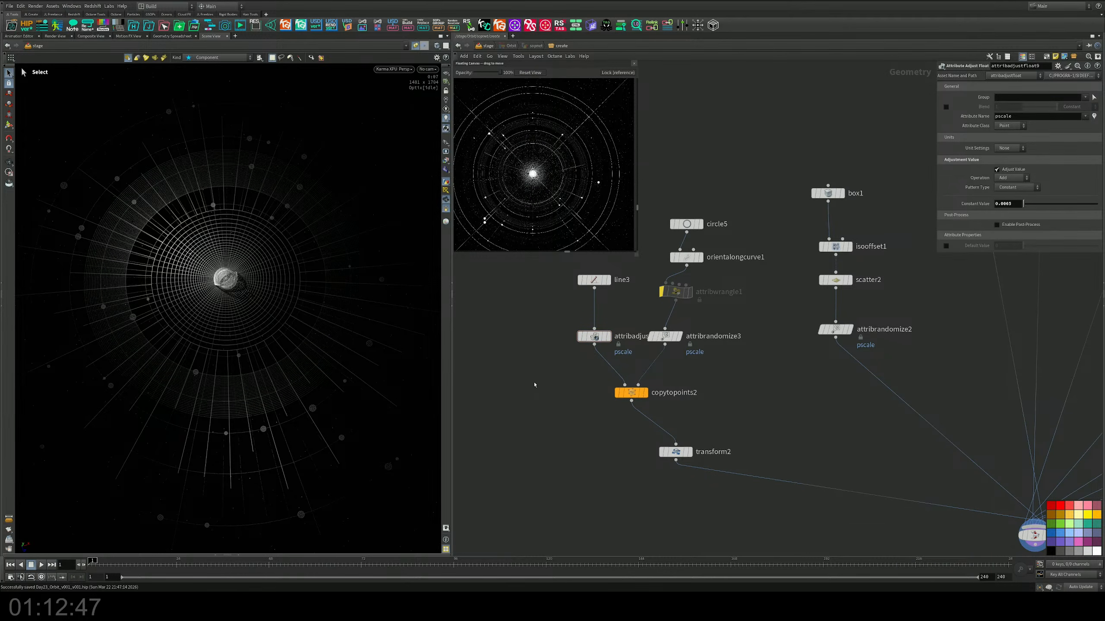
# Step: Move line3 and attribadjustfloat9 further apart to leave room for another node between them
pyautogui.moveTo(596, 398); pyautogui.dragTo(613, 431, button='middle')
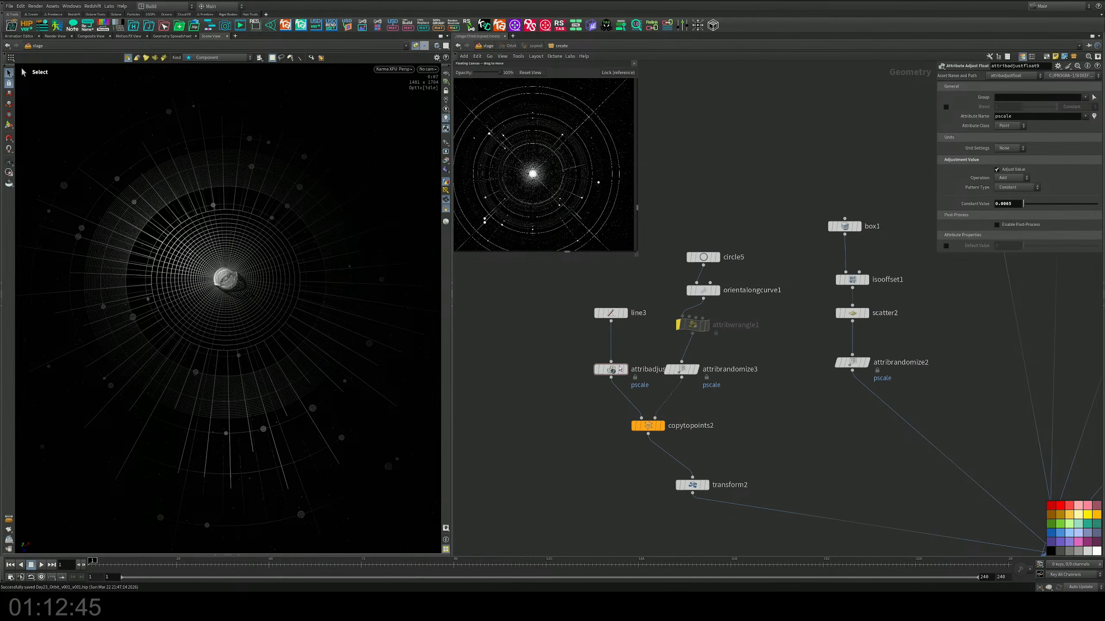
pyautogui.moveTo(611, 370); pyautogui.dragTo(596, 375)
pyautogui.moveTo(617, 317); pyautogui.dragTo(602, 289)
pyautogui.moveTo(613, 332); pyautogui.dragTo(617, 357, button='middle')
pyautogui.moveTo(592, 316); pyautogui.dragTo(592, 304)
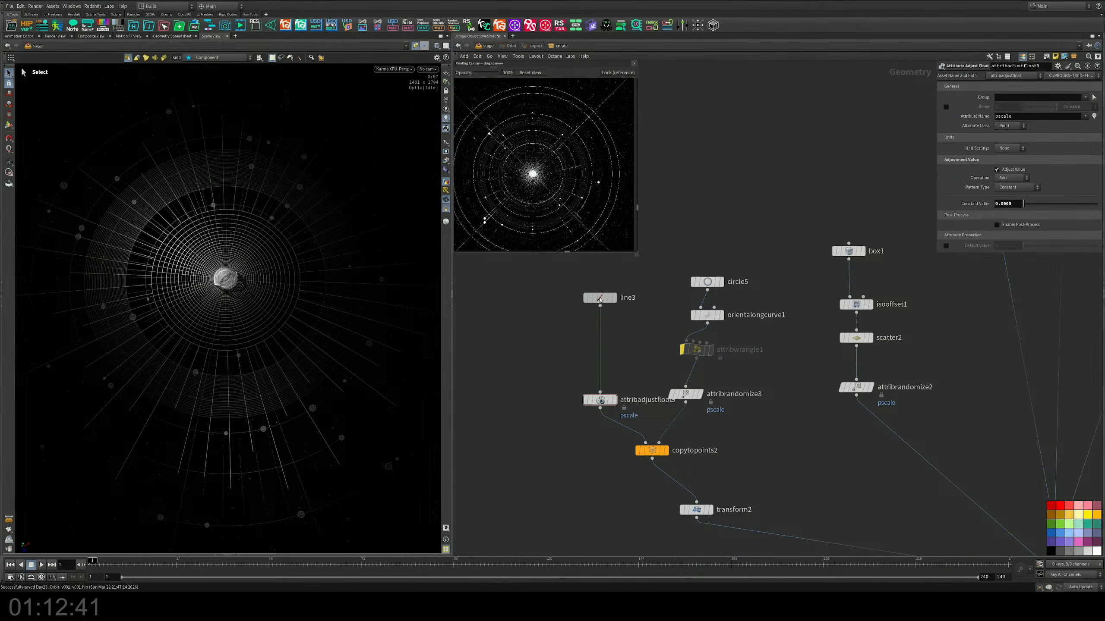
# Step: Insert a Resample node between line3 and attribadjustfloat9 and enable its Curve U Attribute, curveu
pyautogui.press('Tab')
pyautogui.write('resa')
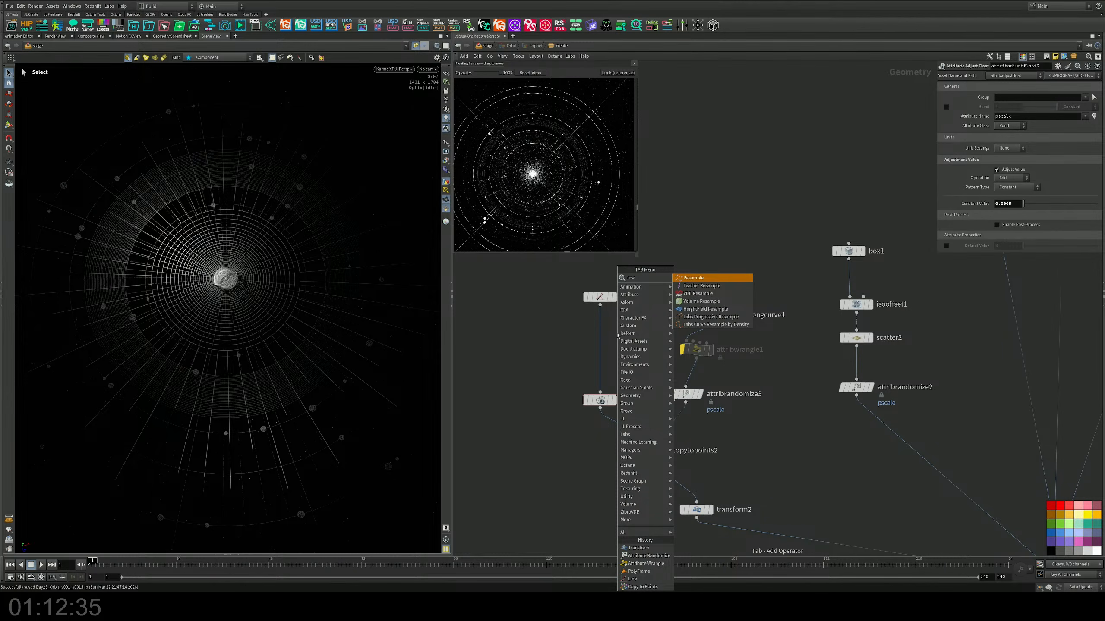
pyautogui.press('Return')
pyautogui.click(608, 325)
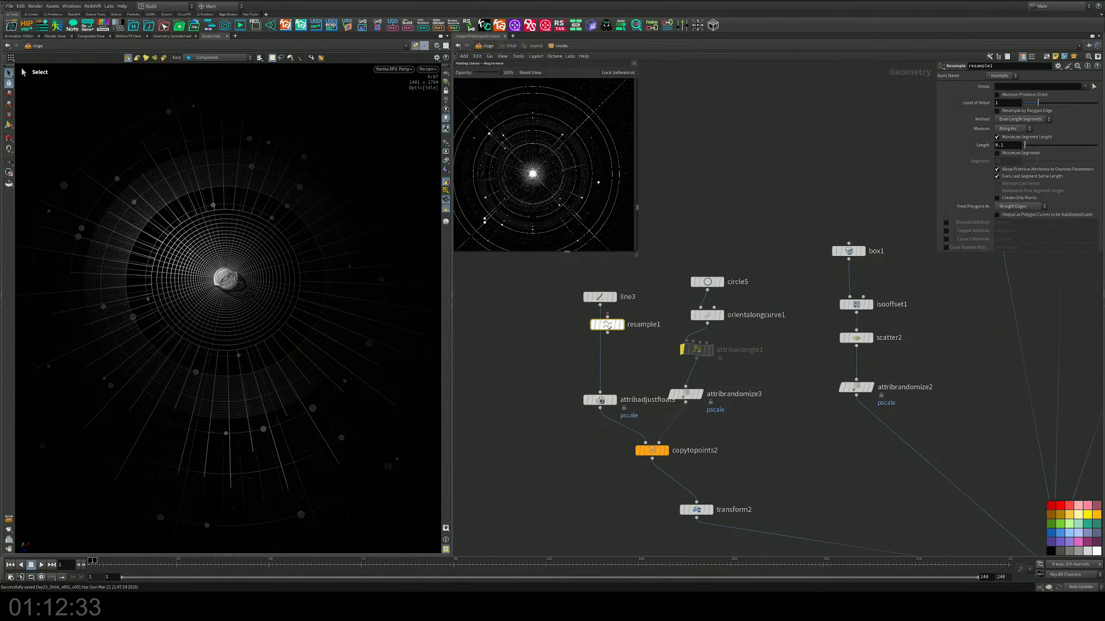
pyautogui.moveTo(608, 325); pyautogui.dragTo(601, 330)
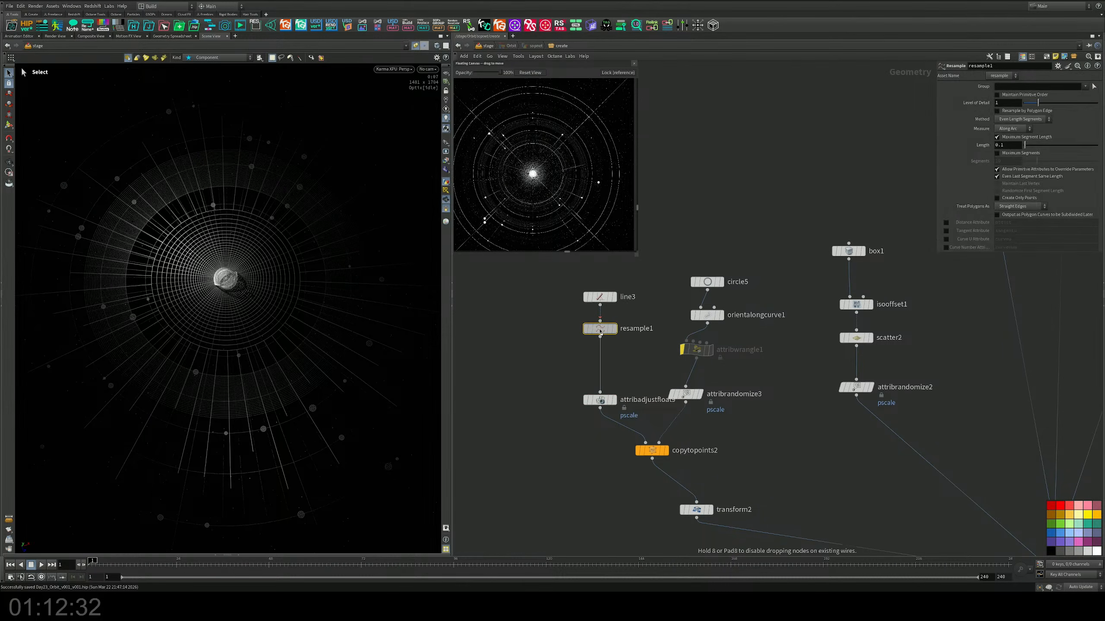
pyautogui.click(946, 240)
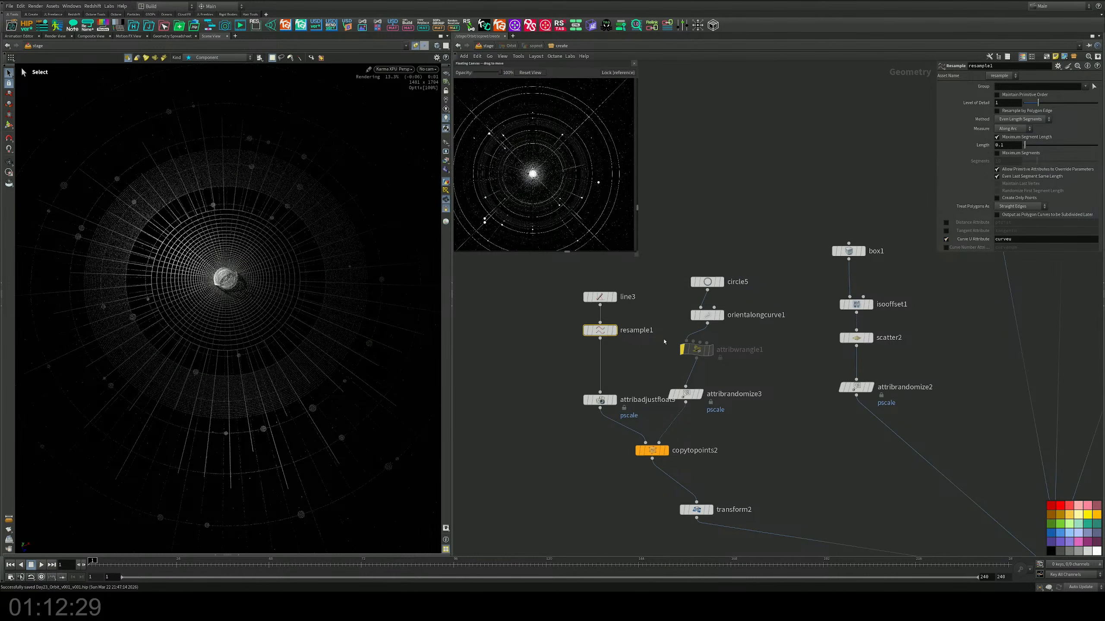
pyautogui.moveTo(646, 363)
pyautogui.mouseDown(button='middle')
pyautogui.moveTo(646, 316)
pyautogui.moveTo(652, 346)
pyautogui.mouseUp(button='middle')
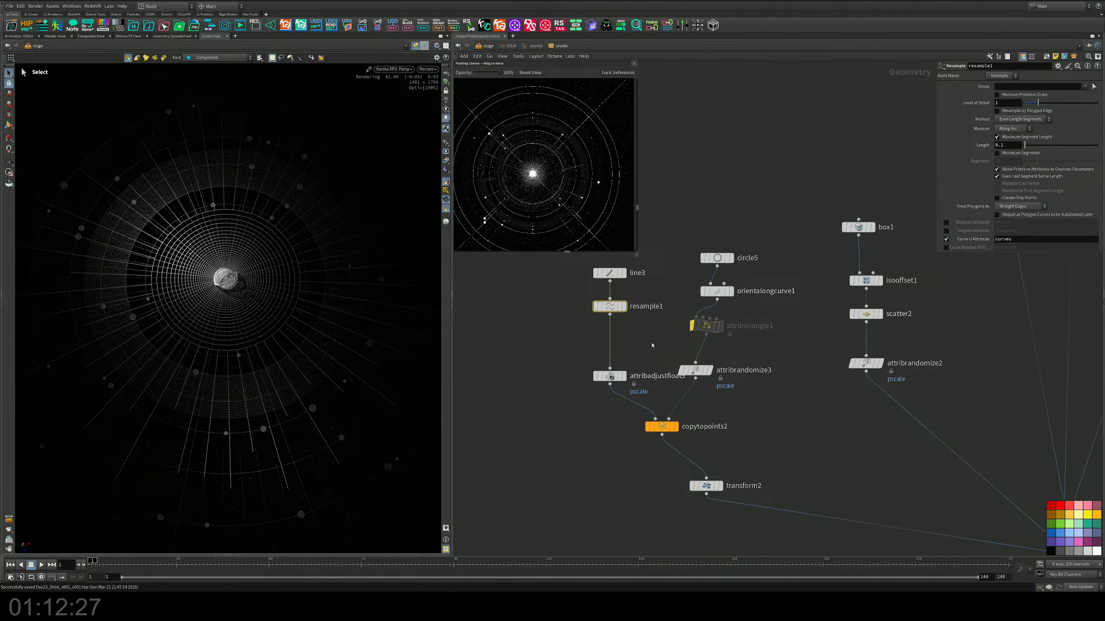
# Step: Change attribadjustfloat9's pattern type to Remap Attribute with curveu as the source attribute
pyautogui.click(610, 375)
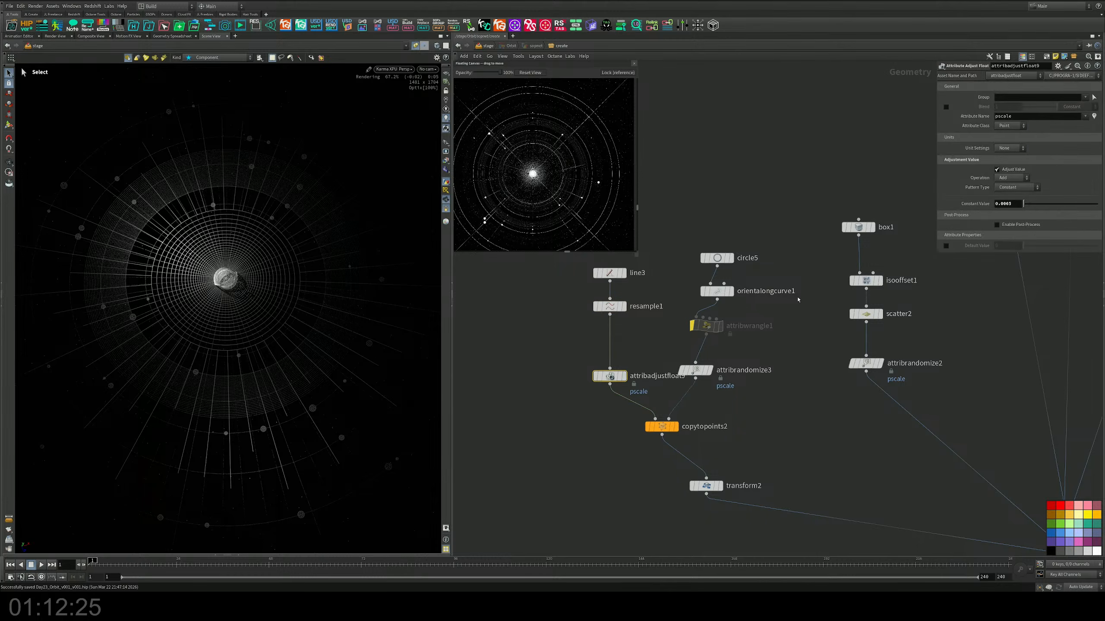
pyautogui.click(1010, 189)
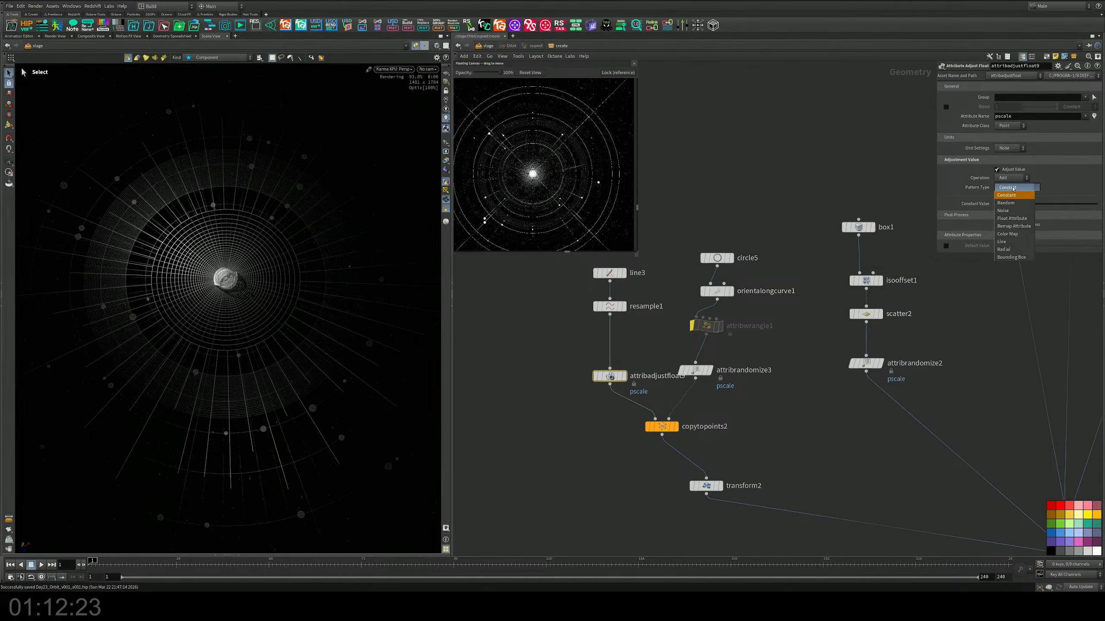
pyautogui.click(1008, 225)
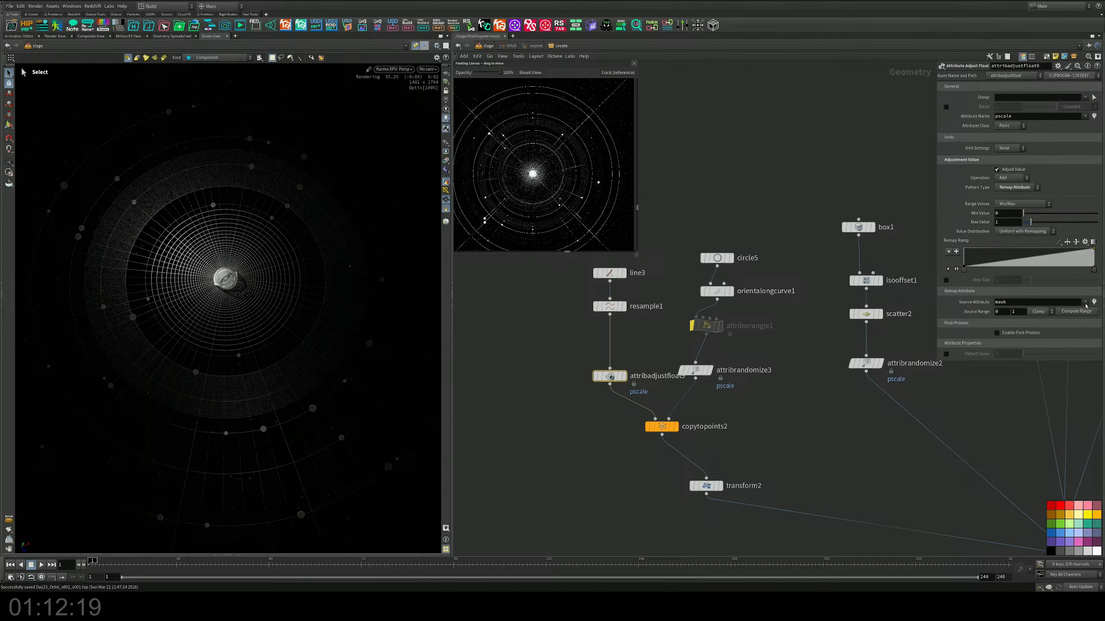
pyautogui.click(1086, 305)
pyautogui.click(1087, 314)
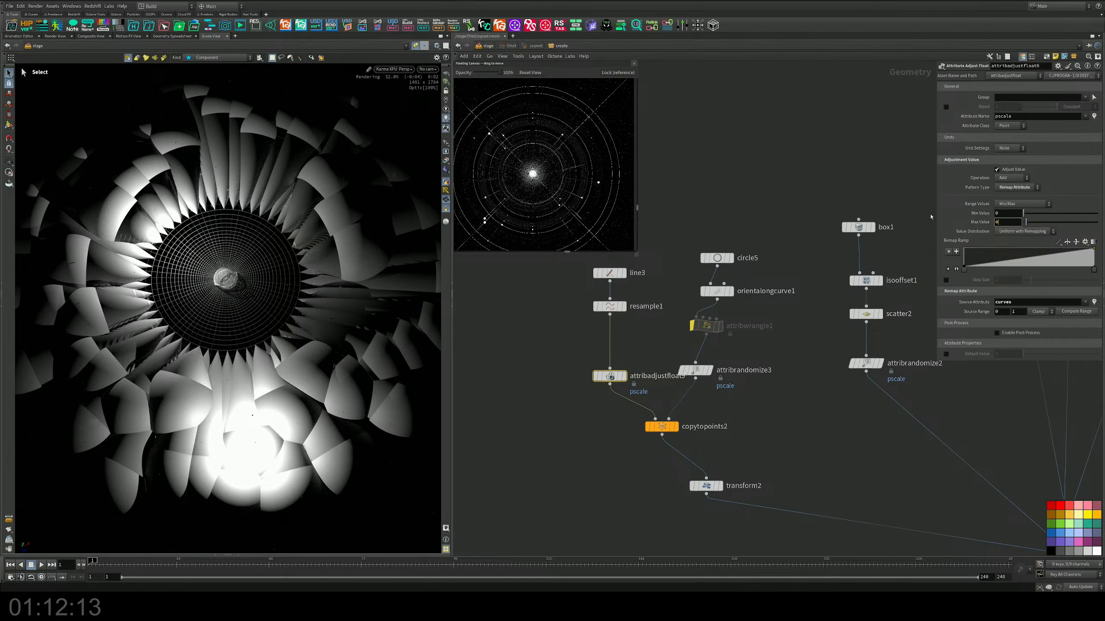
# Step: Set the pscale remap's maximum value to 0.01 and reverse its ramp so the lines taper outward
pyautogui.press('Return')
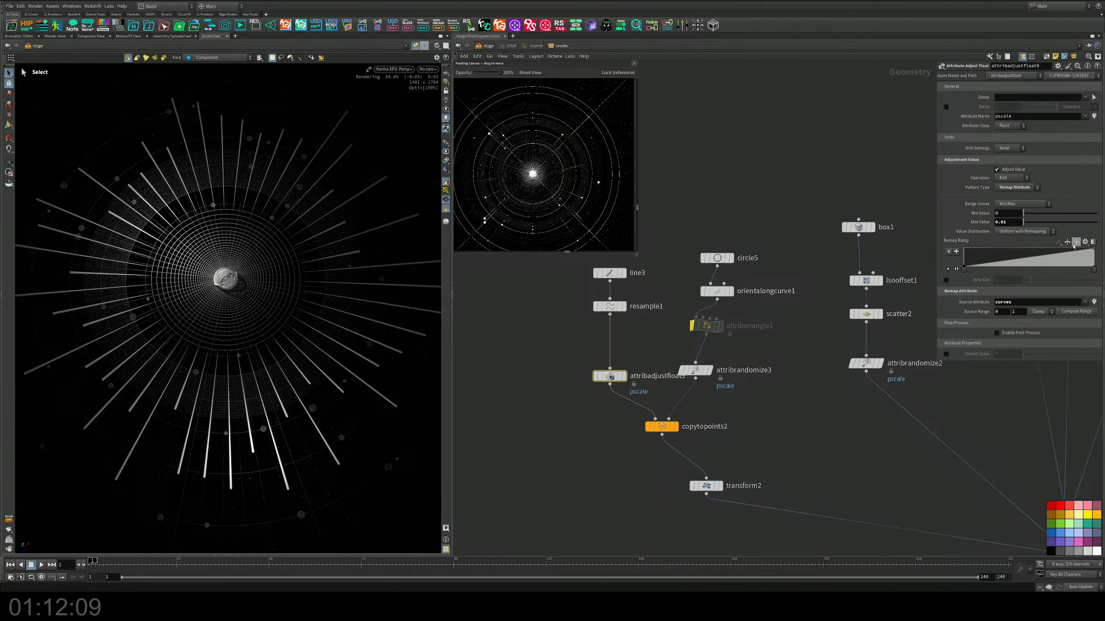
pyautogui.click(1068, 243)
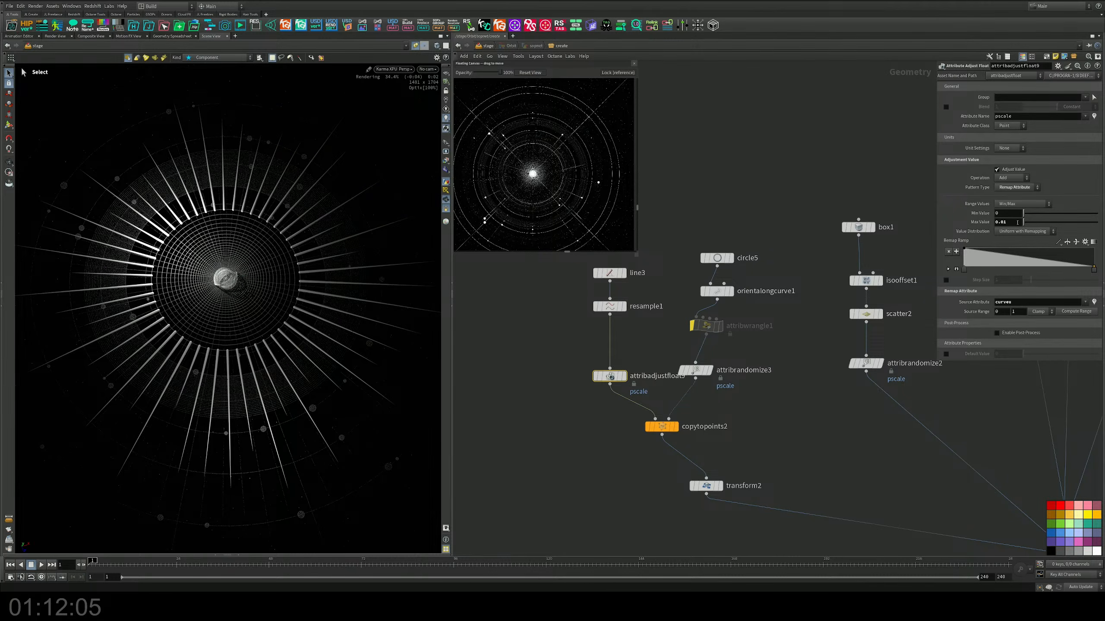
# Step: Lower the maximum value of attribadjustfloat9's pscale remap to 0.005
pyautogui.click(1017, 222)
pyautogui.press('BackSpace')
pyautogui.press('BackSpace')
pyautogui.write('005')
pyautogui.press('Return')
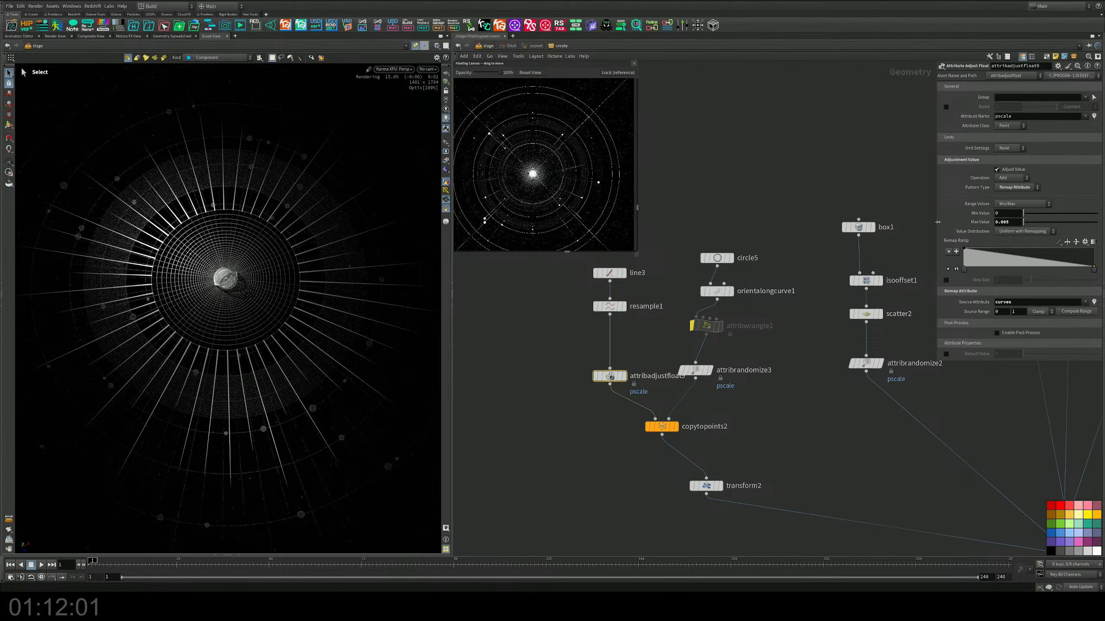
# Step: Reduce the pscale remap's maximum value further to 0.001
pyautogui.click(1011, 222)
pyautogui.press('BackSpace')
pyautogui.write('1')
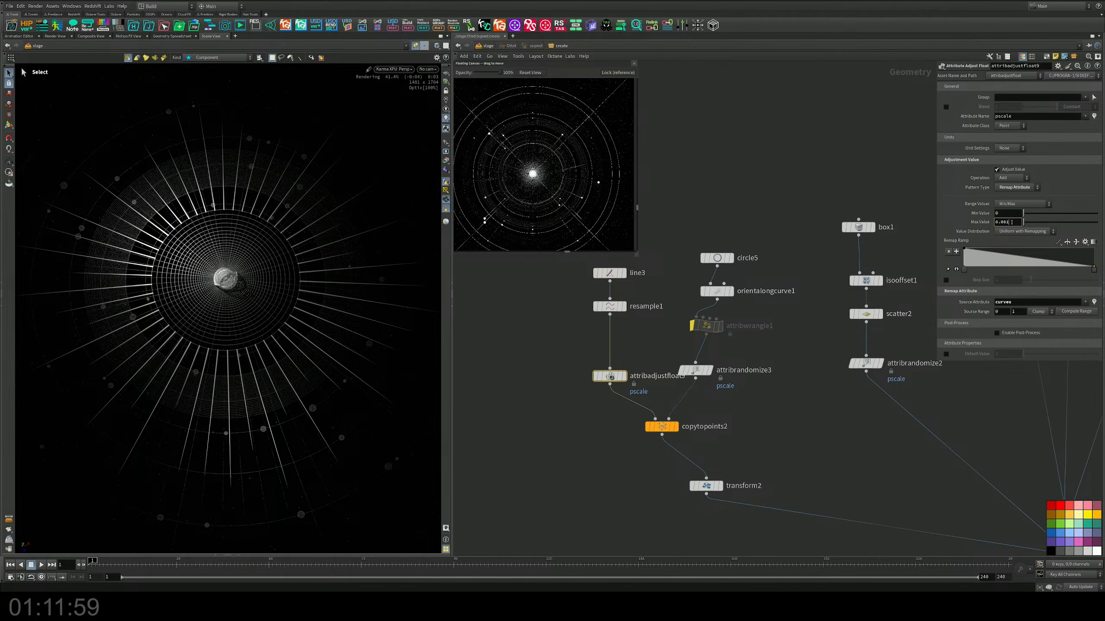
pyautogui.press('Return')
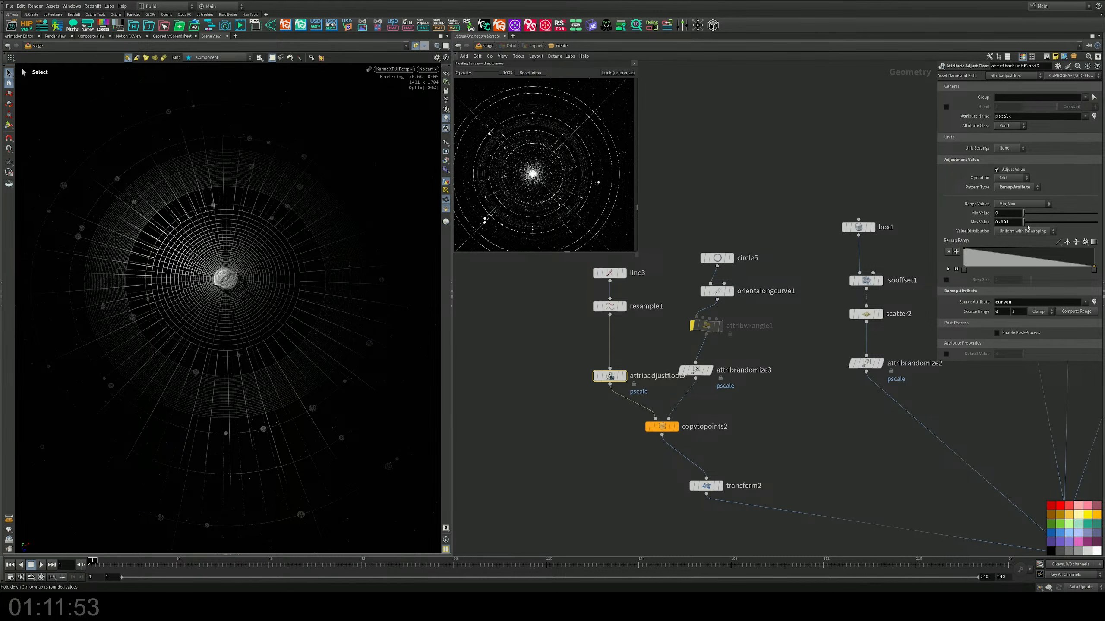
# Step: Set the pscale remap's maximum value to 0.0005 and save the scene
pyautogui.click(1017, 220)
pyautogui.press('BackSpace')
pyautogui.write('05')
pyautogui.press('Return')
pyautogui.moveTo(772, 340); pyautogui.dragTo(766, 335, button='middle')
pyautogui.hotkey('ctrl', 's')
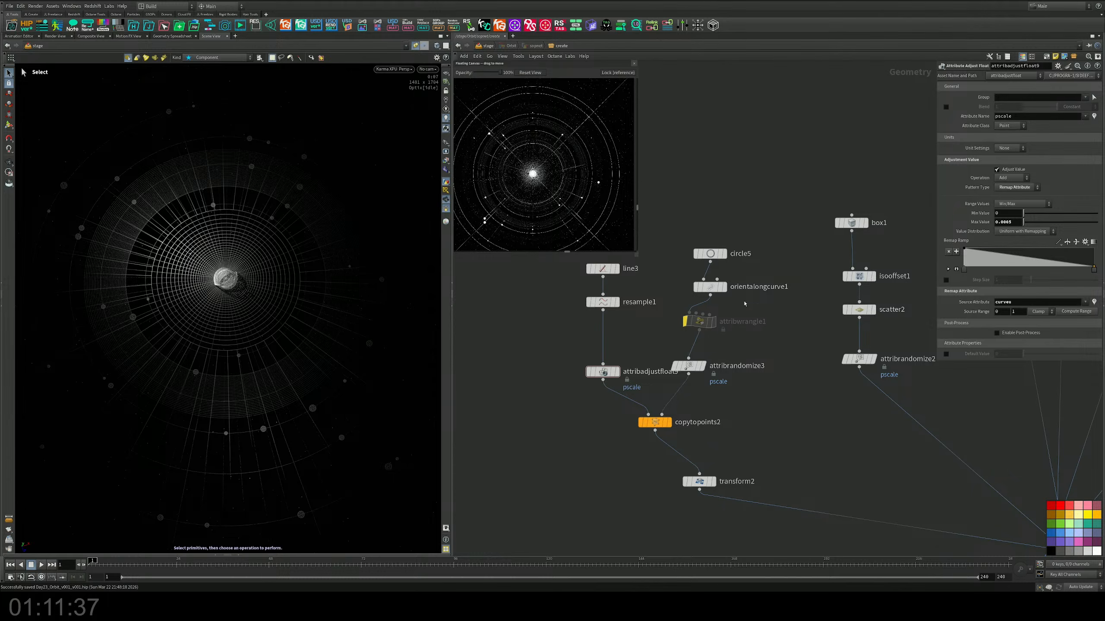
# Step: Set the divisions of circle5 to 100 for a denser ring of radial lines
pyautogui.click(710, 254)
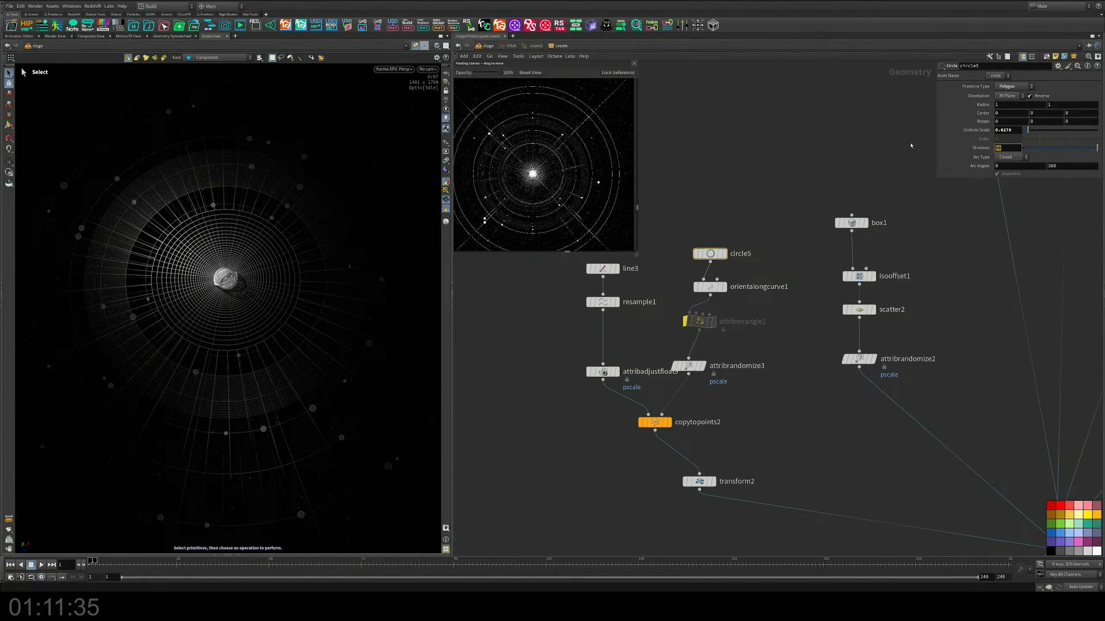
pyautogui.write('100')
pyautogui.press('Return')
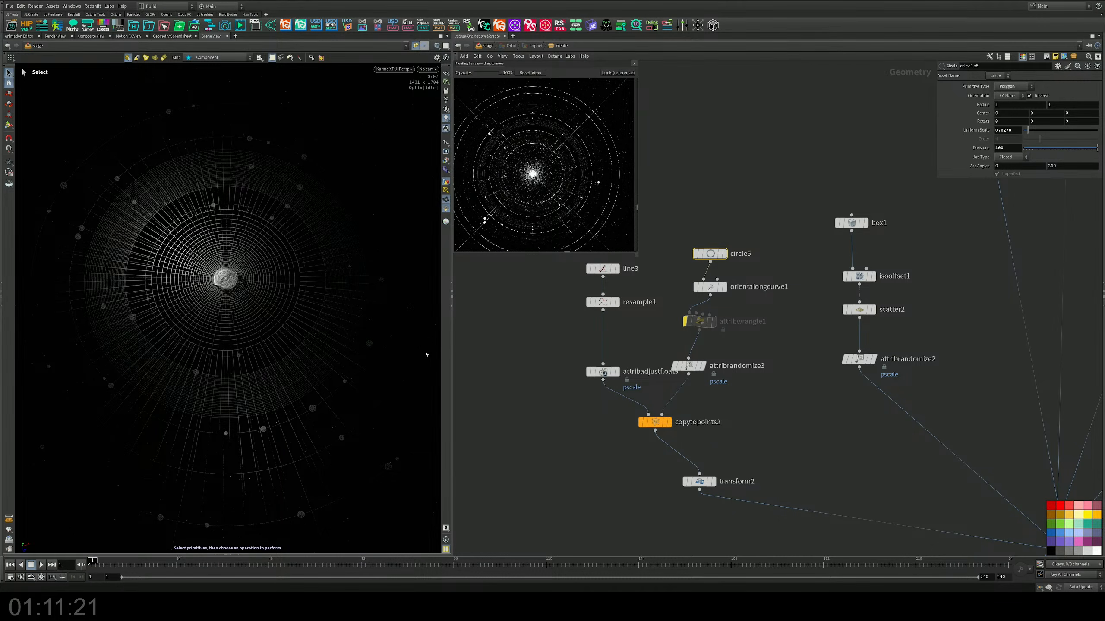
# Step: Insert a Color node between attribrandomize2 and merge2 and set its color to dark grey, 0.2 in every channel
pyautogui.scroll(-3, 794, 404)
pyautogui.moveTo(794, 404); pyautogui.dragTo(727, 348, button='middle')
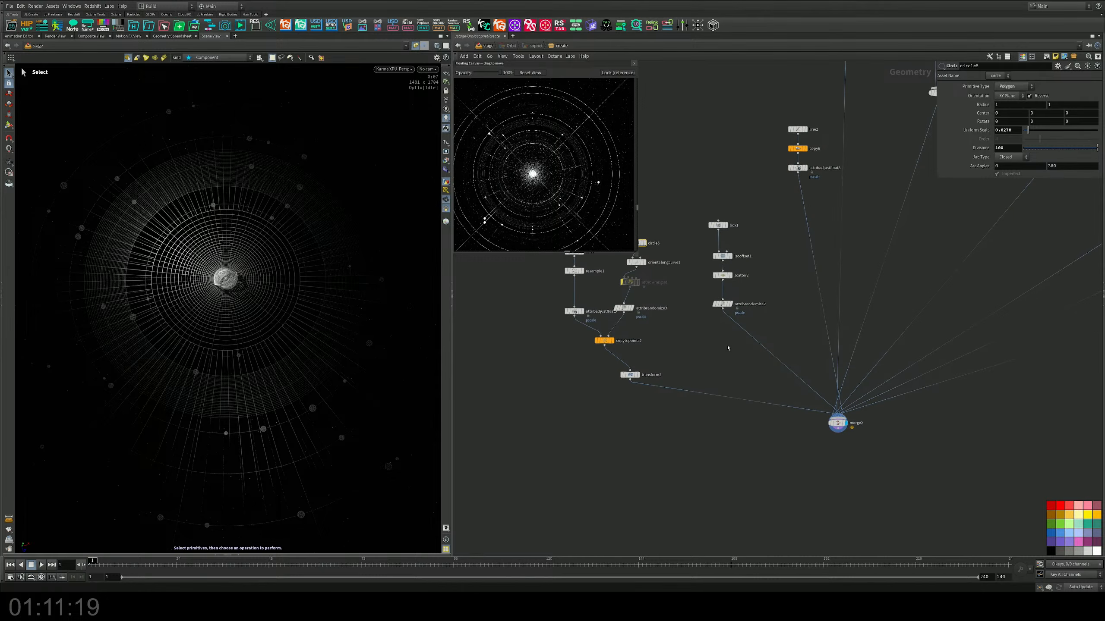
pyautogui.scroll(1, 727, 346)
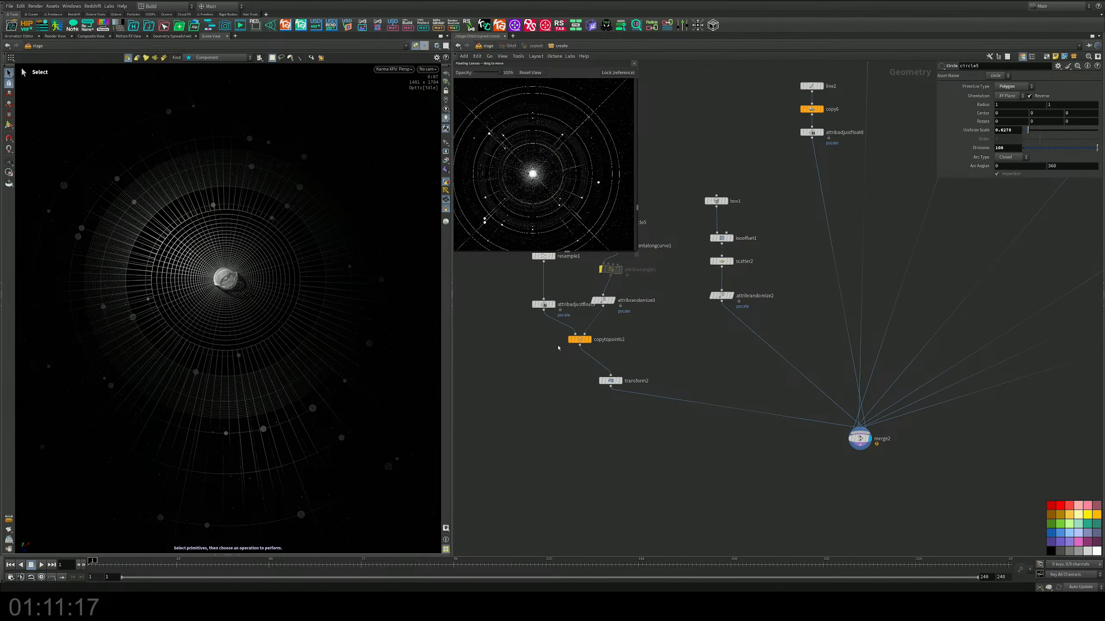
pyautogui.moveTo(675, 330); pyautogui.dragTo(647, 361, button='middle')
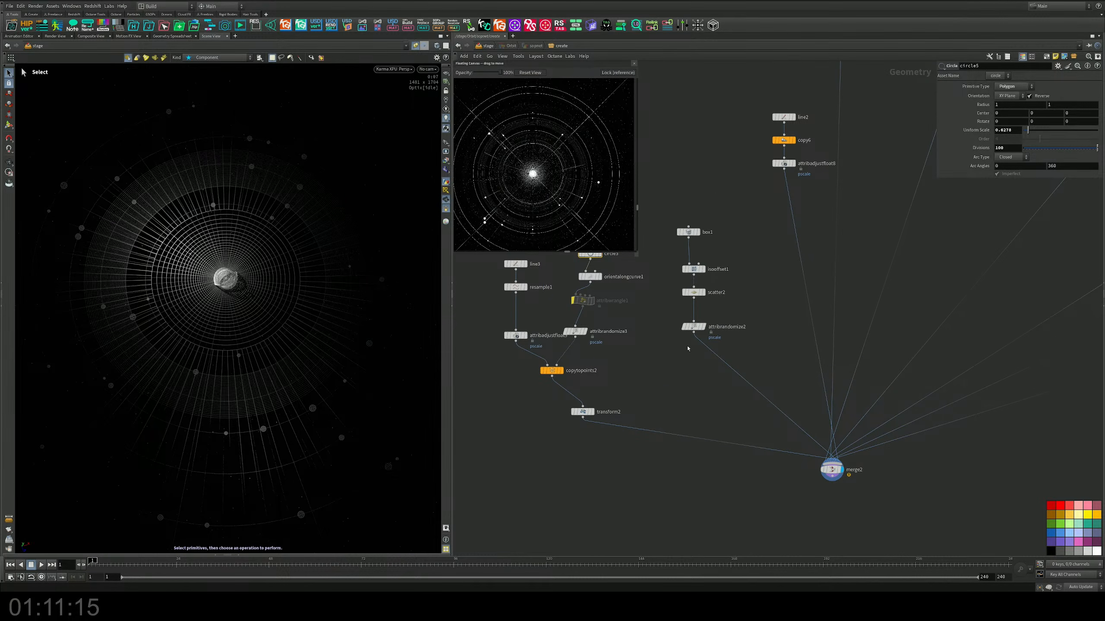
pyautogui.scroll(2, 692, 349)
pyautogui.press('Tab')
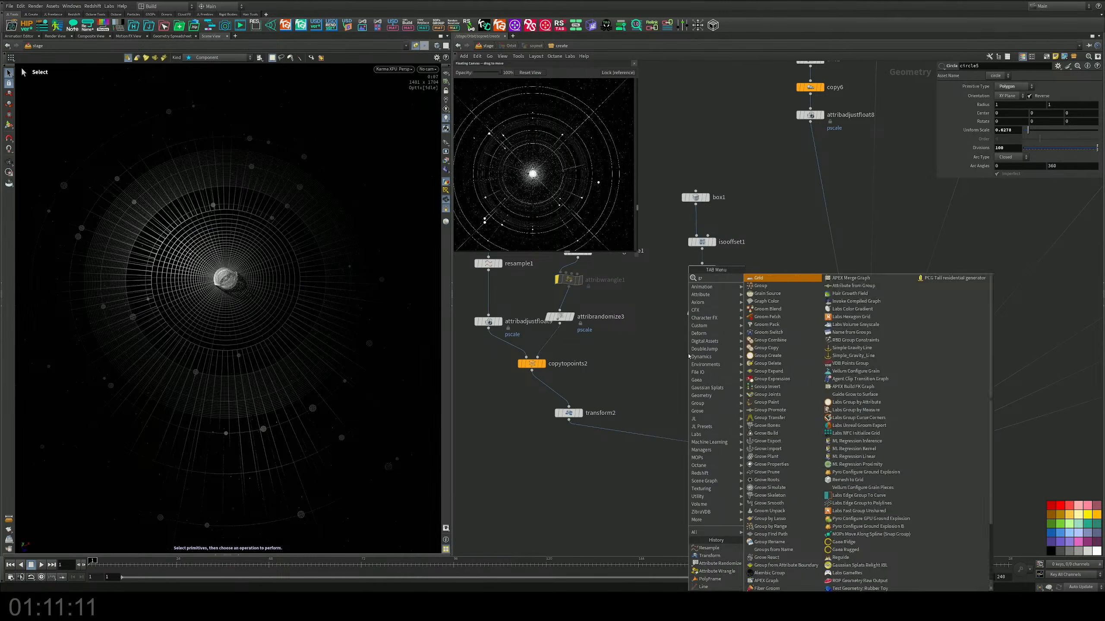
pyautogui.write('line')
pyautogui.press('Return')
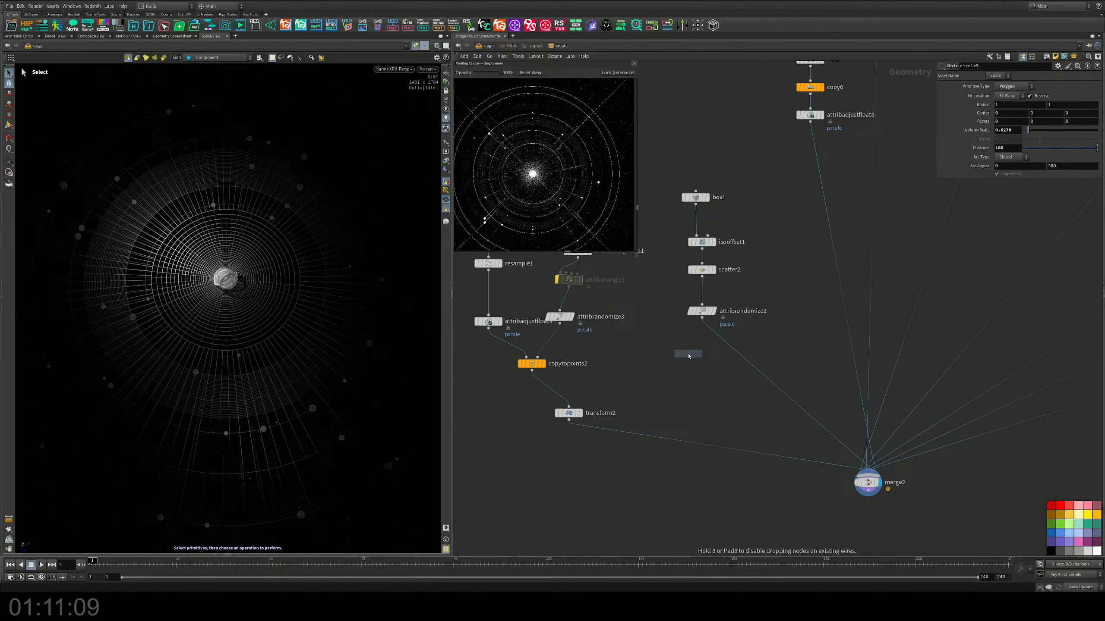
pyautogui.click(644, 450)
pyautogui.moveTo(644, 451); pyautogui.dragTo(749, 366)
pyautogui.moveTo(763, 343); pyautogui.dragTo(576, 380, button='middle')
pyautogui.click(1002, 132)
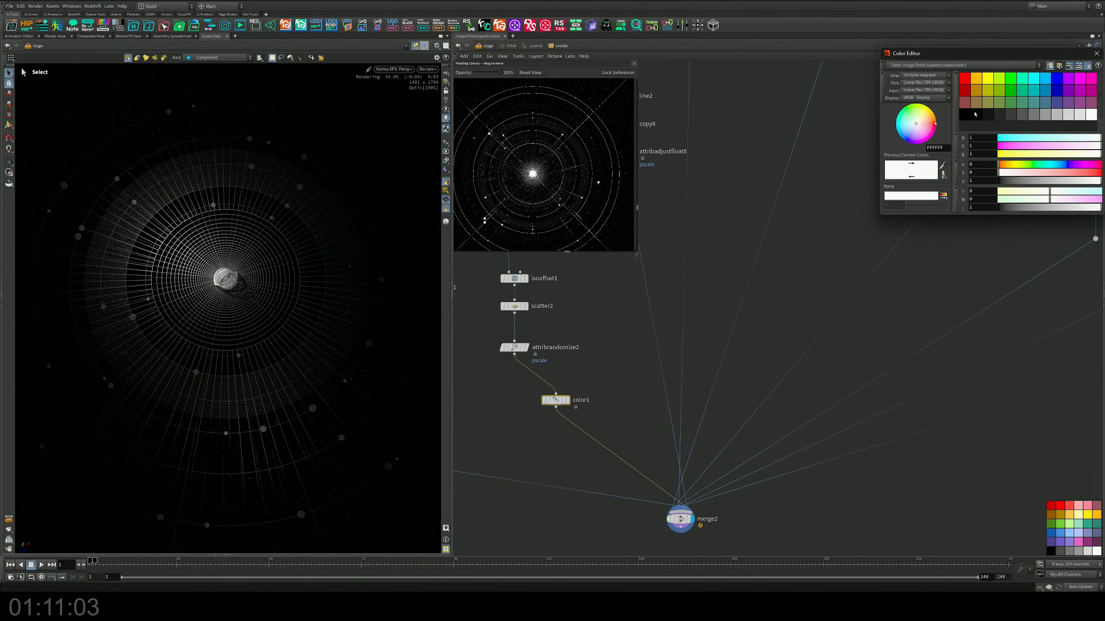
pyautogui.click(1035, 114)
# Step: Try the grey Color node on the branches below attribadjustfloat8, attribadjustfloat4 and copytopoints1 in turn
pyautogui.scroll(-3, 655, 367)
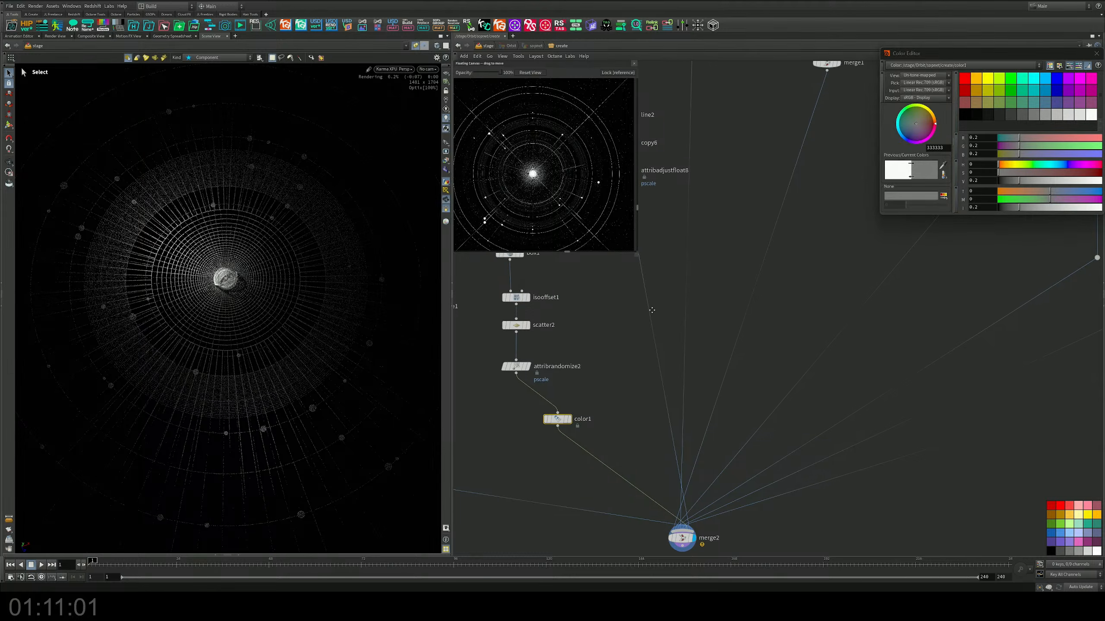
pyautogui.moveTo(587, 429); pyautogui.dragTo(662, 329)
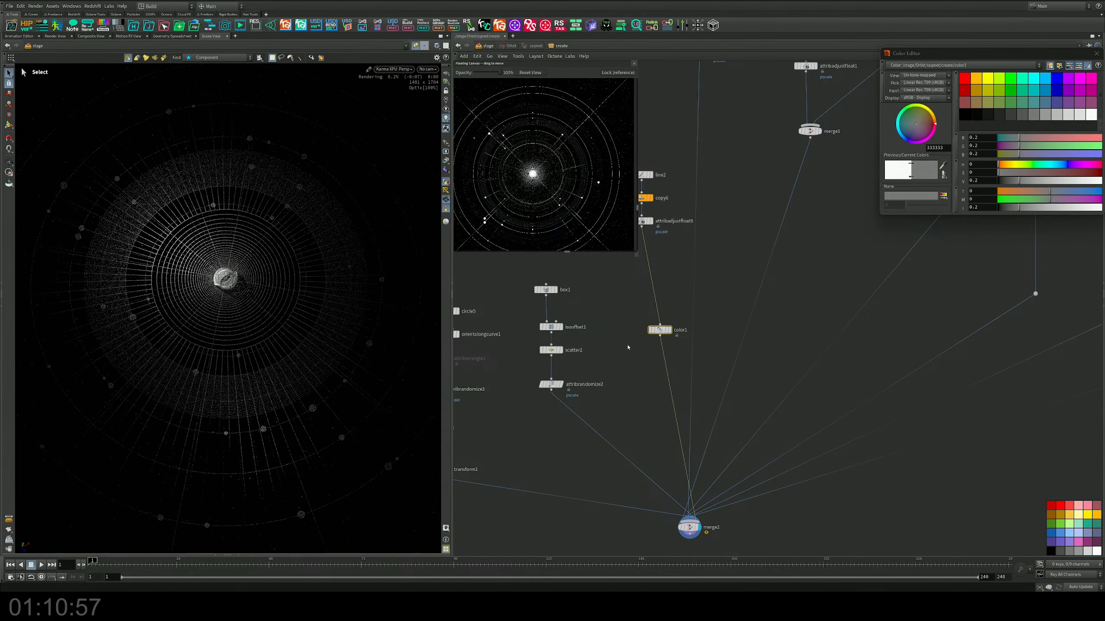
pyautogui.moveTo(660, 335); pyautogui.dragTo(701, 365, button='middle')
pyautogui.moveTo(702, 365); pyautogui.dragTo(737, 308)
pyautogui.moveTo(800, 284); pyautogui.dragTo(731, 324, button='middle')
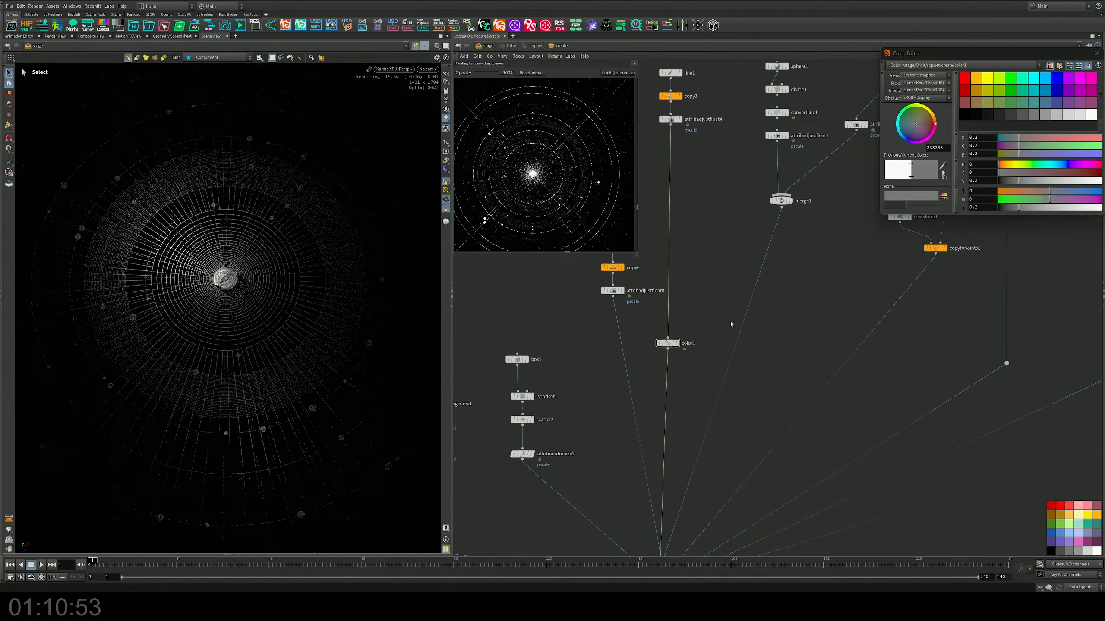
pyautogui.moveTo(675, 344); pyautogui.dragTo(870, 350)
pyautogui.moveTo(895, 349); pyautogui.dragTo(802, 313, button='middle')
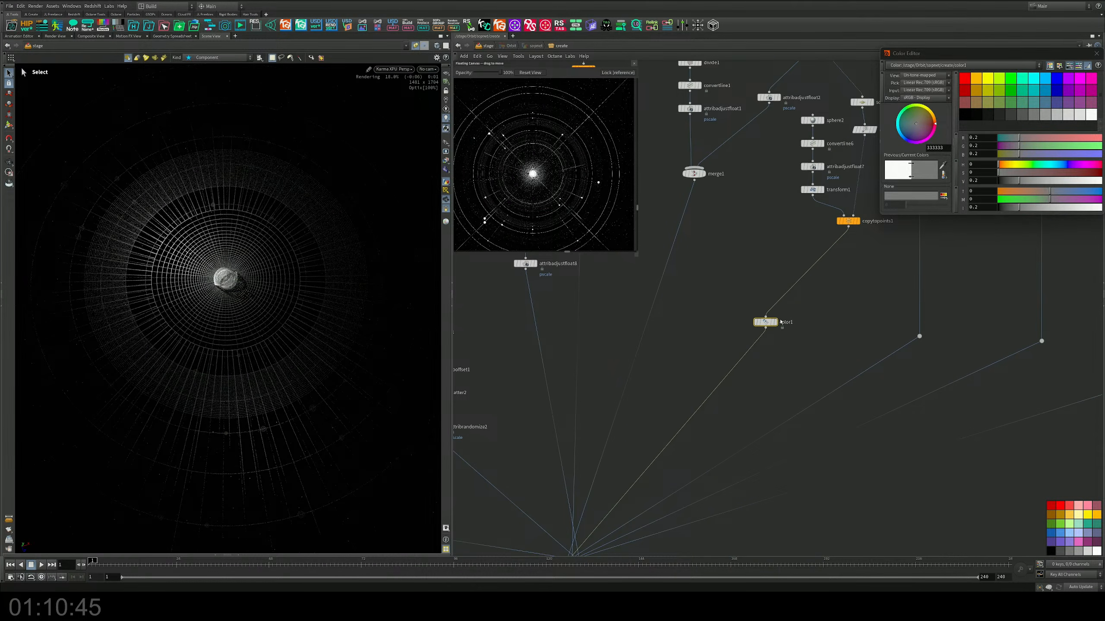
# Step: Try the Color node on the middle dotted branch into merge2, and place it on the leftmost dotted branch
pyautogui.moveTo(775, 322); pyautogui.dragTo(835, 390)
pyautogui.moveTo(917, 357); pyautogui.dragTo(793, 330, button='middle')
pyautogui.moveTo(706, 358); pyautogui.dragTo(874, 337)
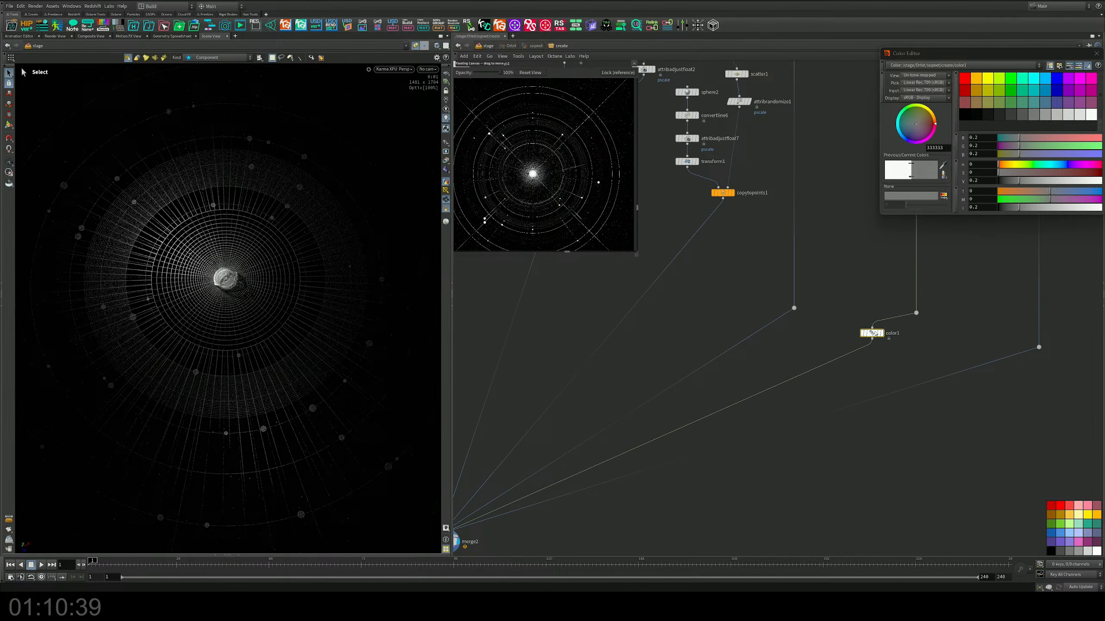
pyautogui.moveTo(901, 335); pyautogui.dragTo(797, 363, button='middle')
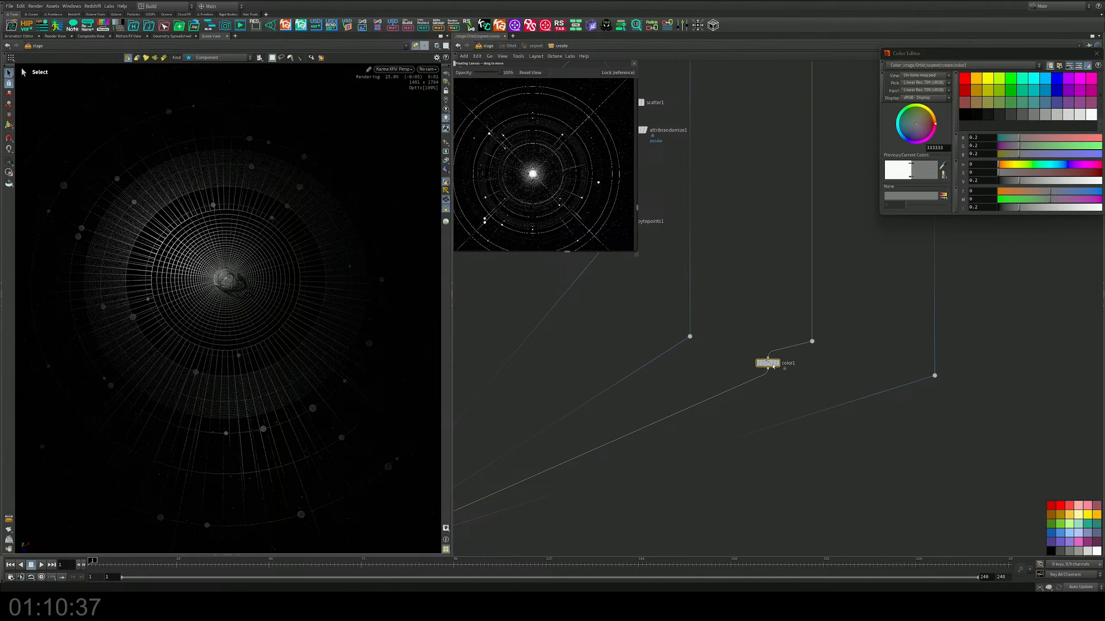
pyautogui.moveTo(774, 365); pyautogui.dragTo(655, 360)
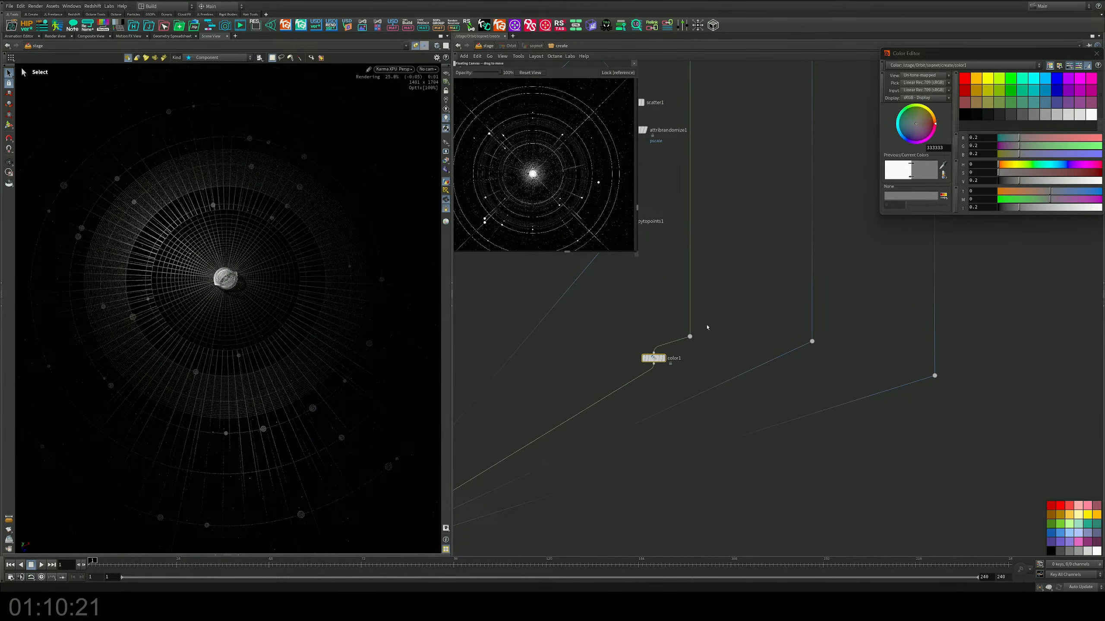
pyautogui.moveTo(655, 359); pyautogui.dragTo(814, 368, button='middle')
# Step: Set the Color node to dark red (0.5, 0, 0) and duplicate it onto the middle dotted branch in yellow-green (0.5, 1, 0)
pyautogui.moveTo(817, 370); pyautogui.dragTo(848, 410)
pyautogui.click(964, 90)
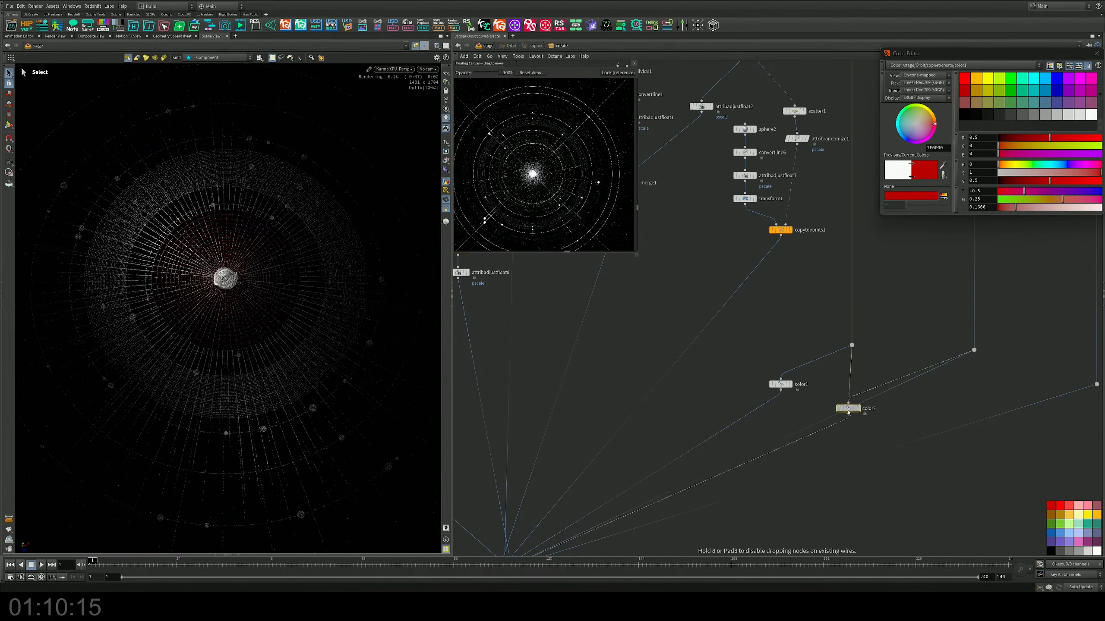
pyautogui.click(1000, 86)
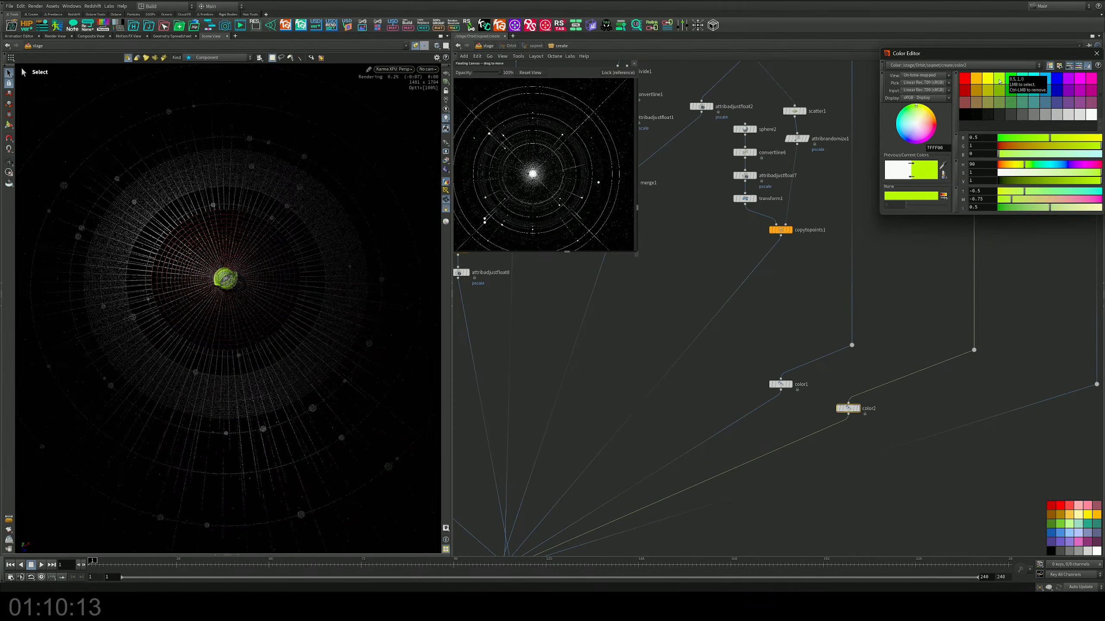
# Step: Duplicate the Color node onto the rightmost dotted branch in teal (0, 0.5, 0.5) and below copytopoints1 in magenta (1, 0, 1)
pyautogui.keyDown('alt'); pyautogui.moveTo(849, 408); pyautogui.dragTo(905, 438); pyautogui.keyUp('alt')
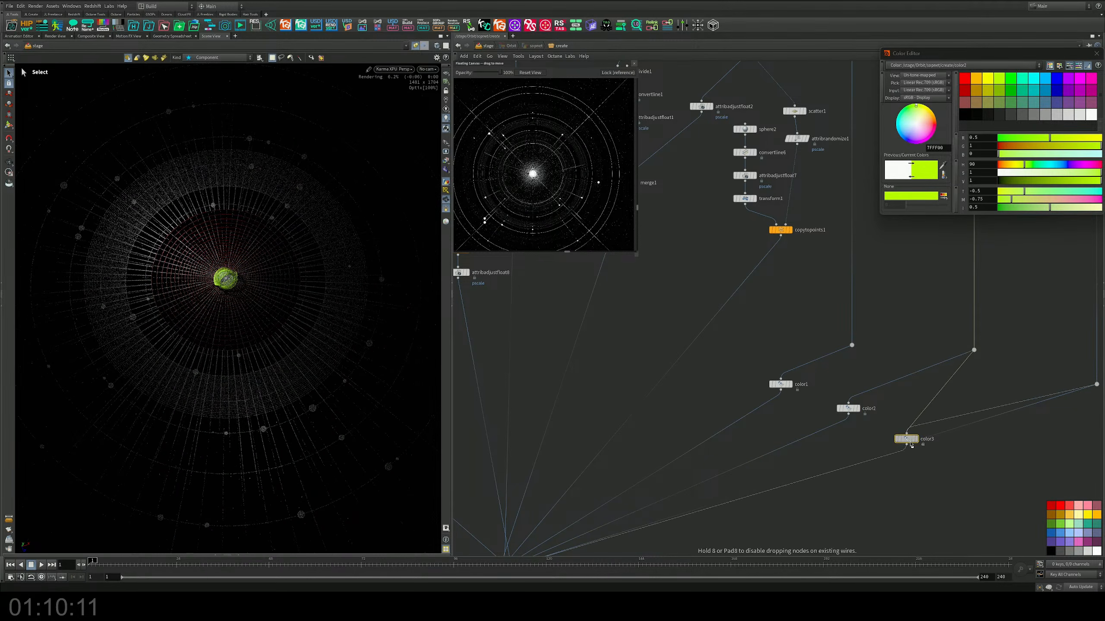
pyautogui.click(1030, 106)
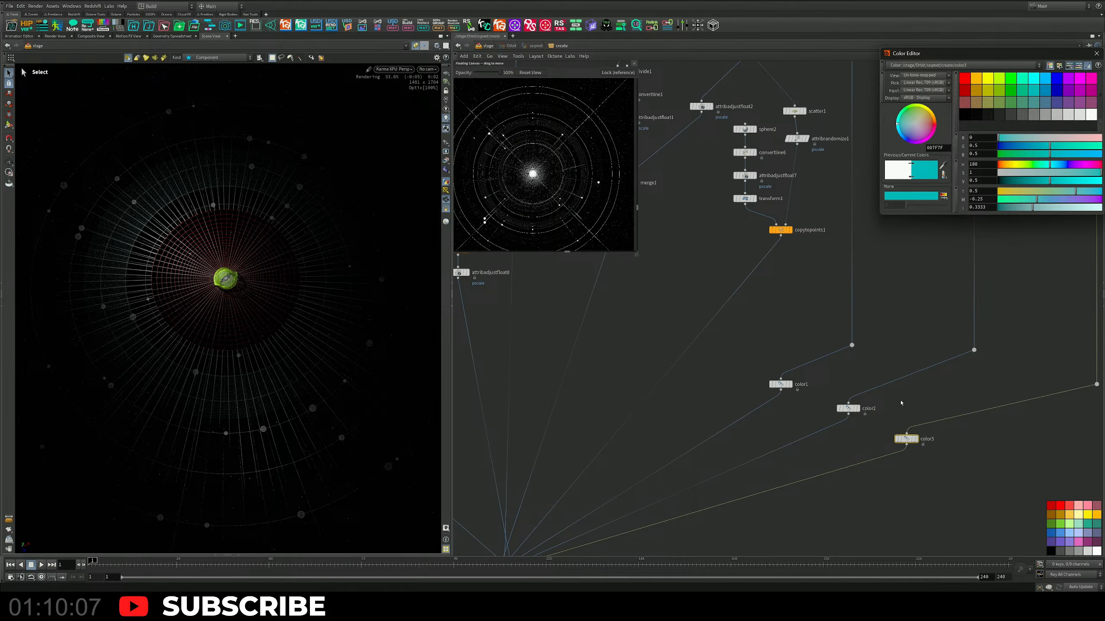
pyautogui.keyDown('alt'); pyautogui.moveTo(906, 438); pyautogui.dragTo(676, 368); pyautogui.keyUp('alt')
pyautogui.click(1080, 79)
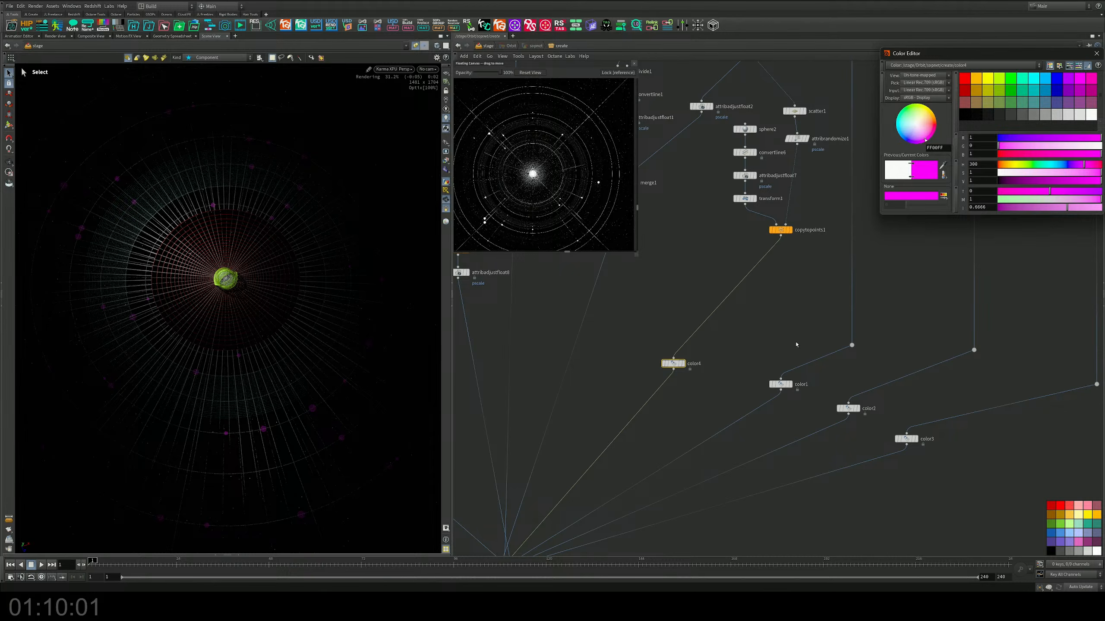
# Step: Duplicate the Color node below merge1 in yellow (1, 1, 0) and below attribadjustfloat4 in dark purple (0.3, 0.075, 0.3)
pyautogui.moveTo(762, 332); pyautogui.dragTo(901, 346, button='middle')
pyautogui.keyDown('alt'); pyautogui.moveTo(812, 377); pyautogui.dragTo(717, 342); pyautogui.keyUp('alt')
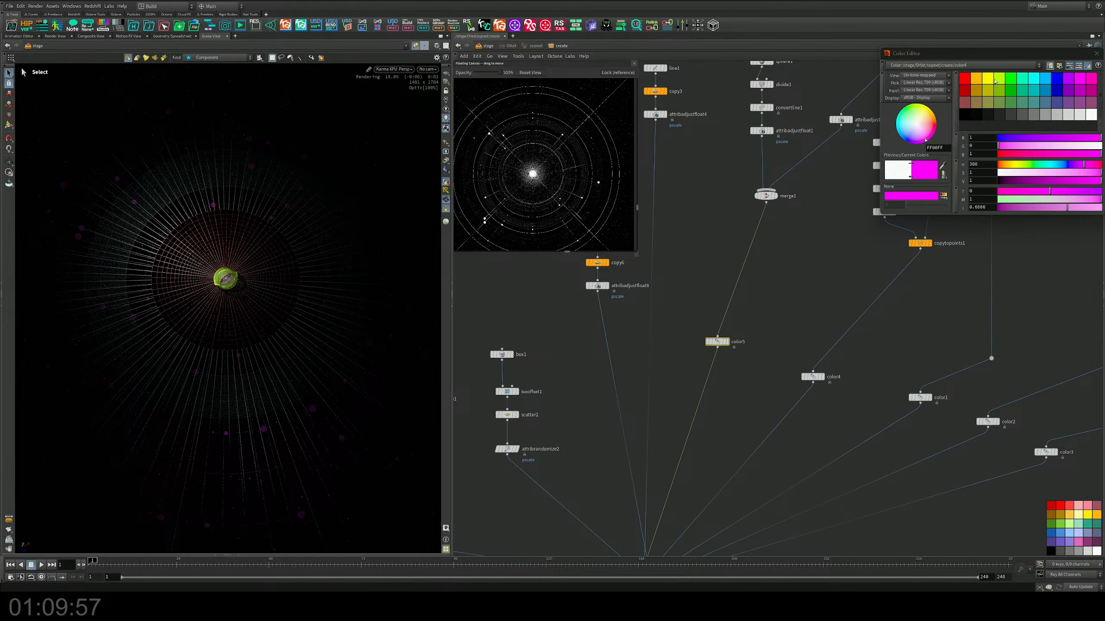
pyautogui.click(988, 80)
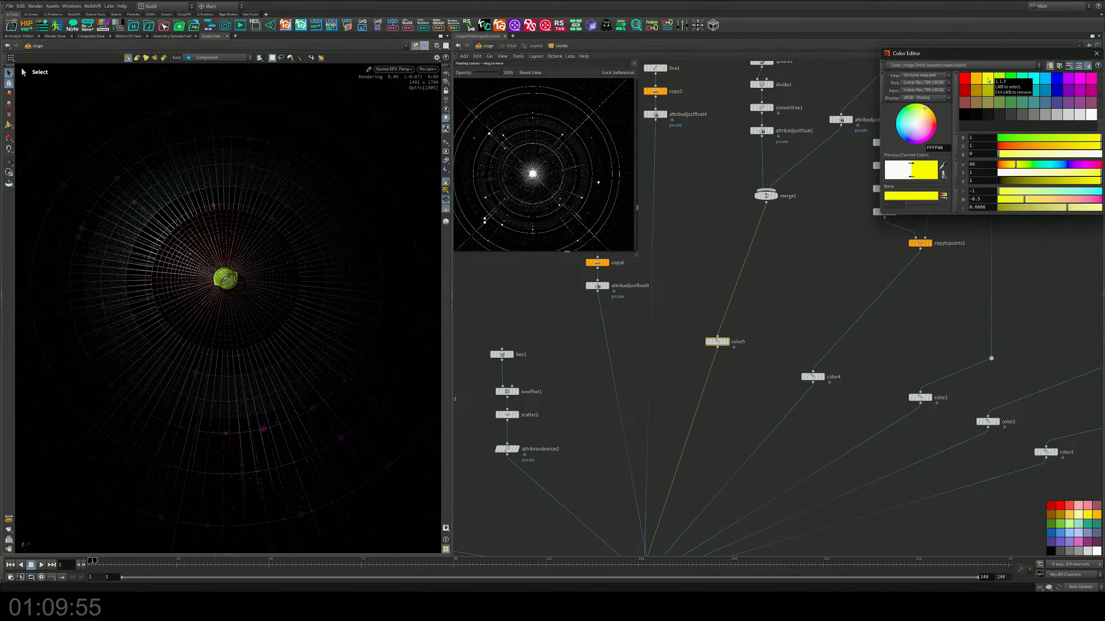
pyautogui.moveTo(744, 244); pyautogui.dragTo(857, 242, button='middle')
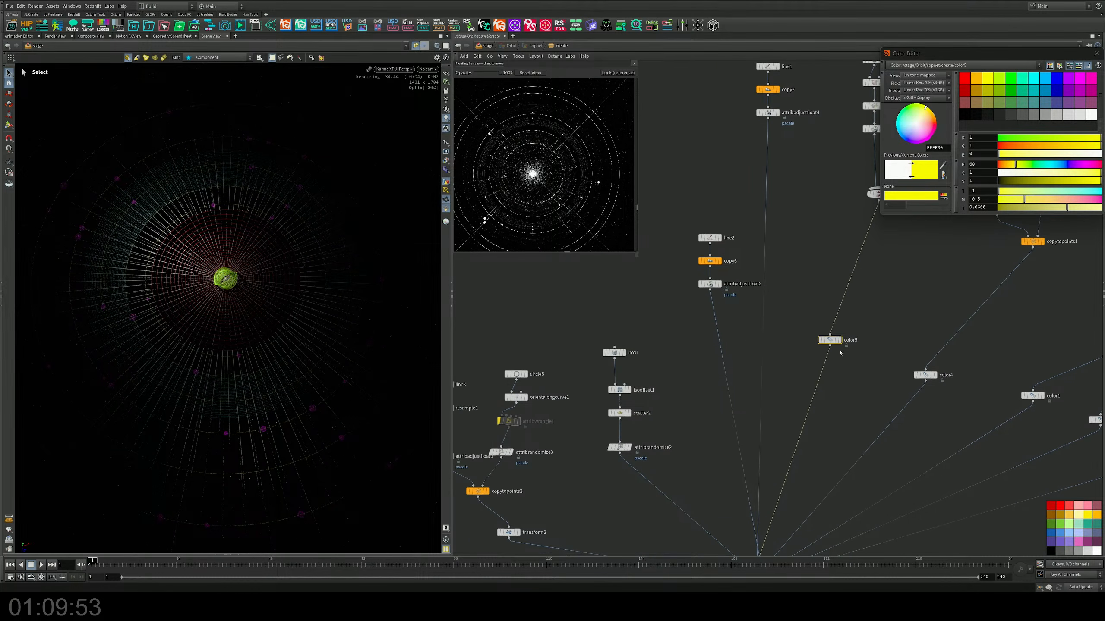
pyautogui.keyDown('alt'); pyautogui.moveTo(829, 340); pyautogui.dragTo(765, 340); pyautogui.keyUp('alt')
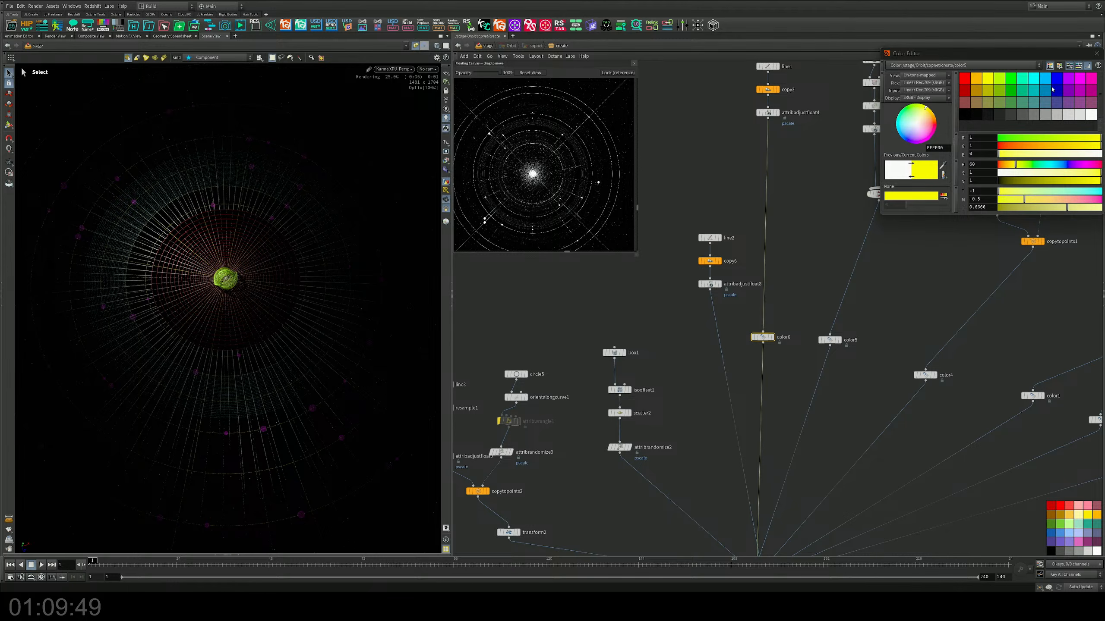
pyautogui.click(1078, 105)
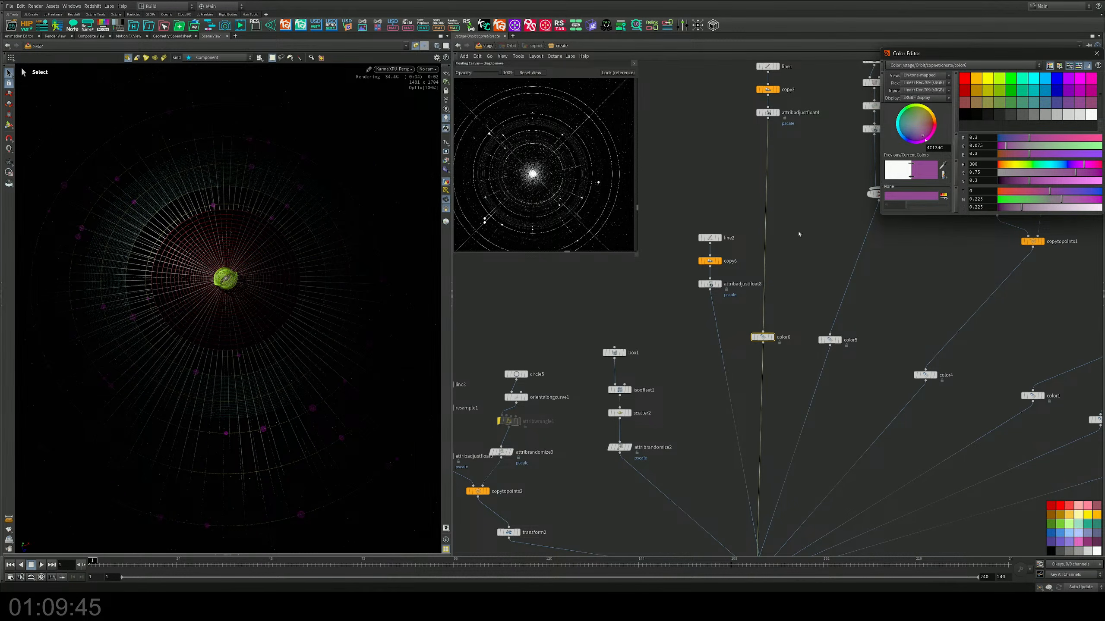
# Step: Duplicate the Color node onto the branch below attribadjustfloat8 and set it to pure green (0, 1, 0)
pyautogui.moveTo(694, 329); pyautogui.dragTo(724, 284, button='middle')
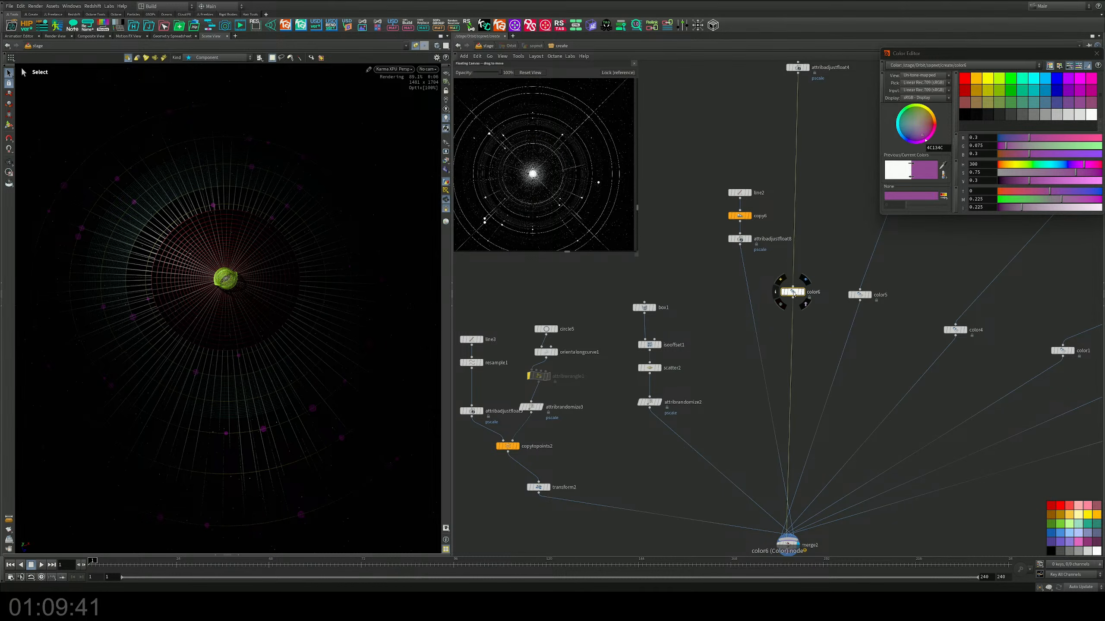
pyautogui.keyDown('alt'); pyautogui.moveTo(793, 292); pyautogui.dragTo(754, 308); pyautogui.keyUp('alt')
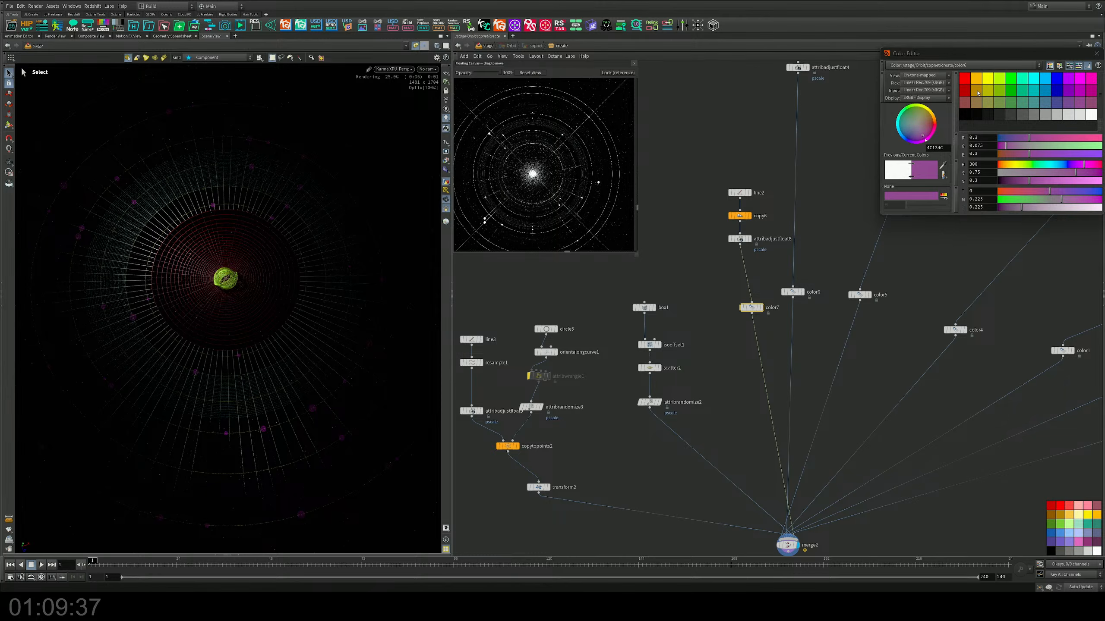
pyautogui.click(1006, 79)
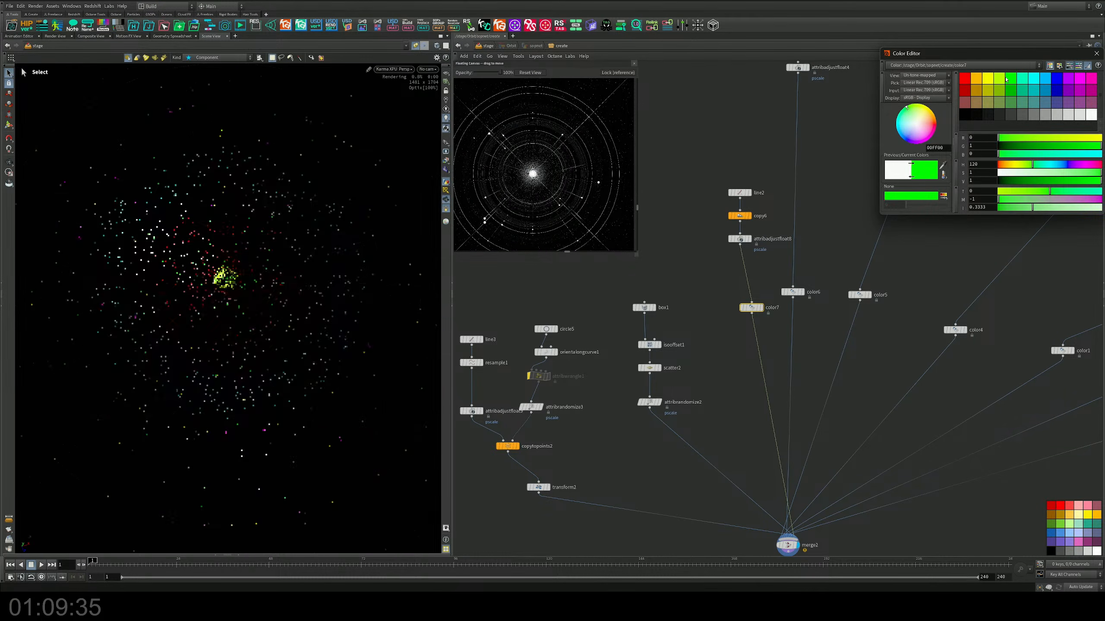
# Step: Duplicate the Color node below attribrandomize2, set it to spring green (0, 1, 0.5), and place another copy of it below transform2
pyautogui.moveTo(699, 336); pyautogui.dragTo(733, 289, button='middle')
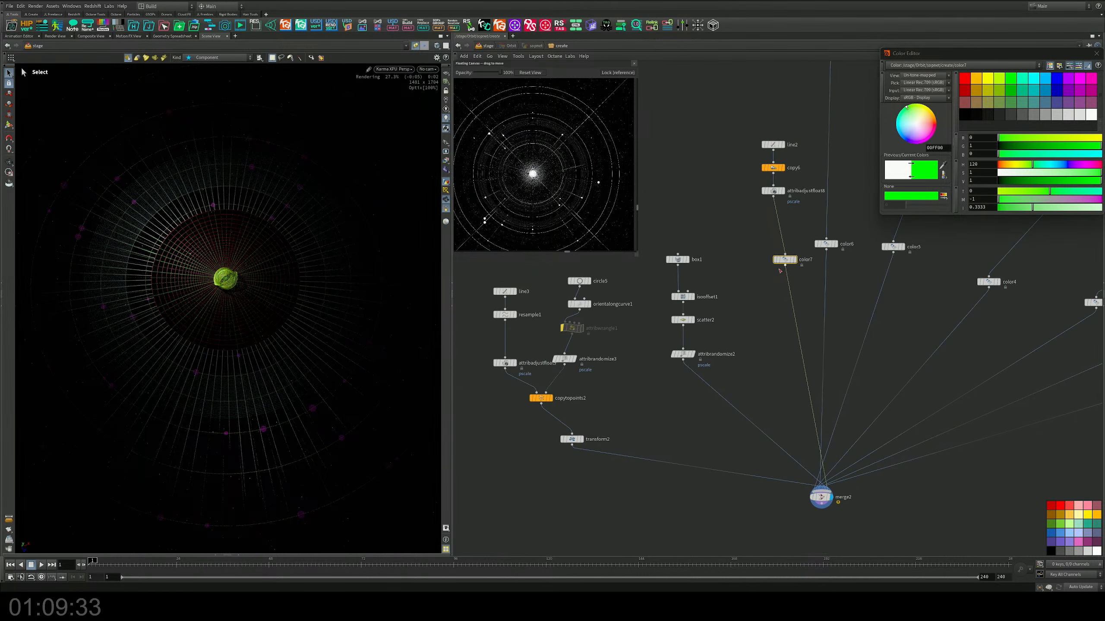
pyautogui.keyDown('alt'); pyautogui.moveTo(787, 262); pyautogui.dragTo(725, 398); pyautogui.keyUp('alt')
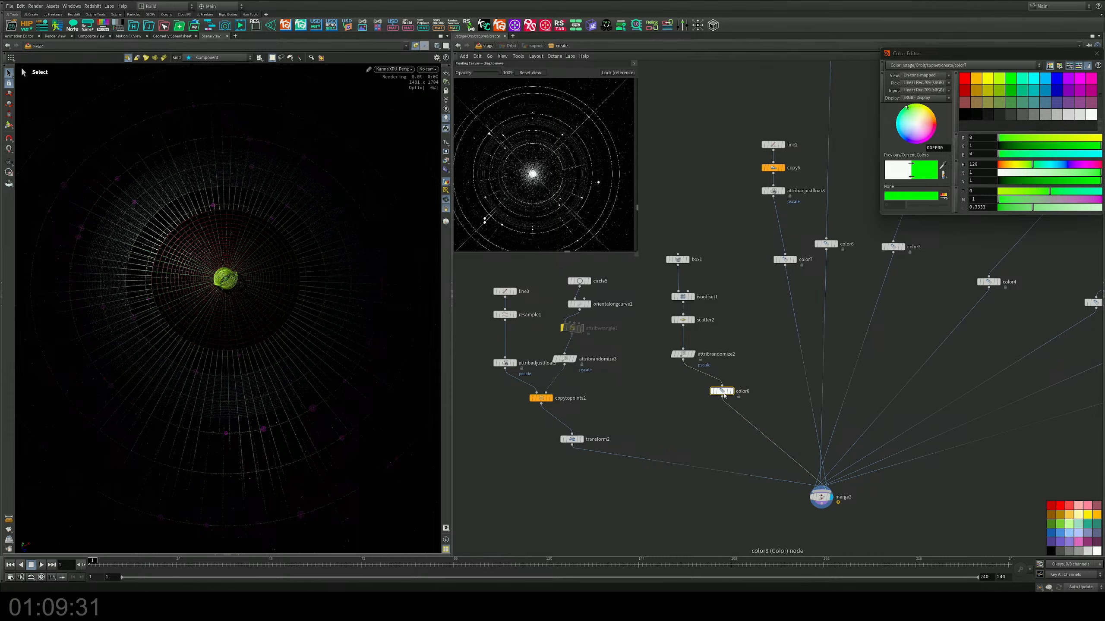
pyautogui.click(1017, 93)
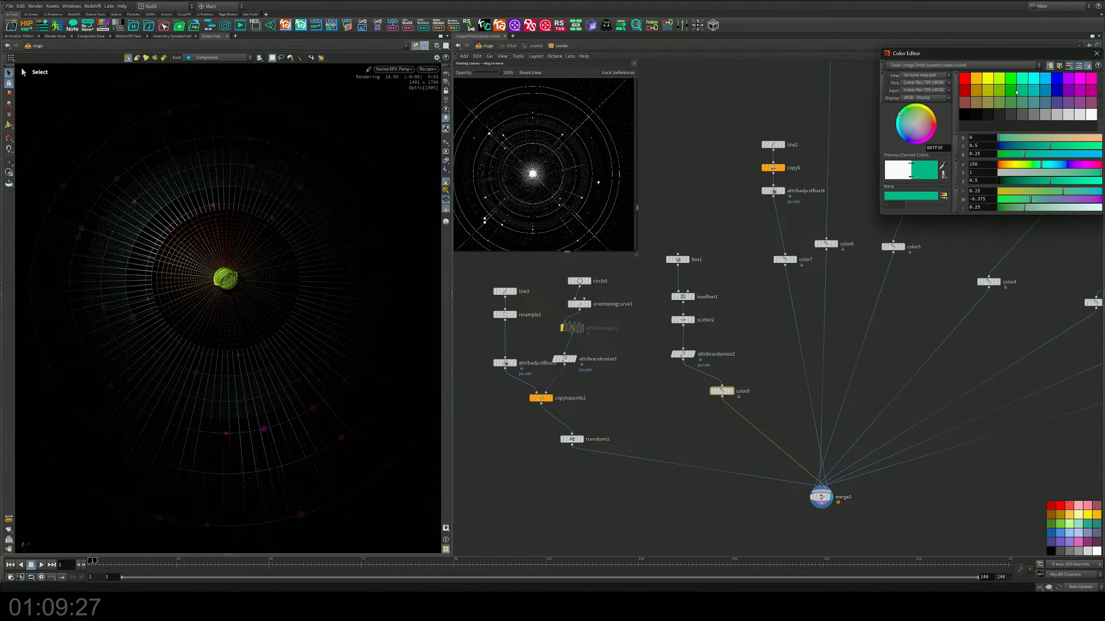
pyautogui.click(1018, 79)
pyautogui.moveTo(718, 396); pyautogui.dragTo(681, 352, button='middle')
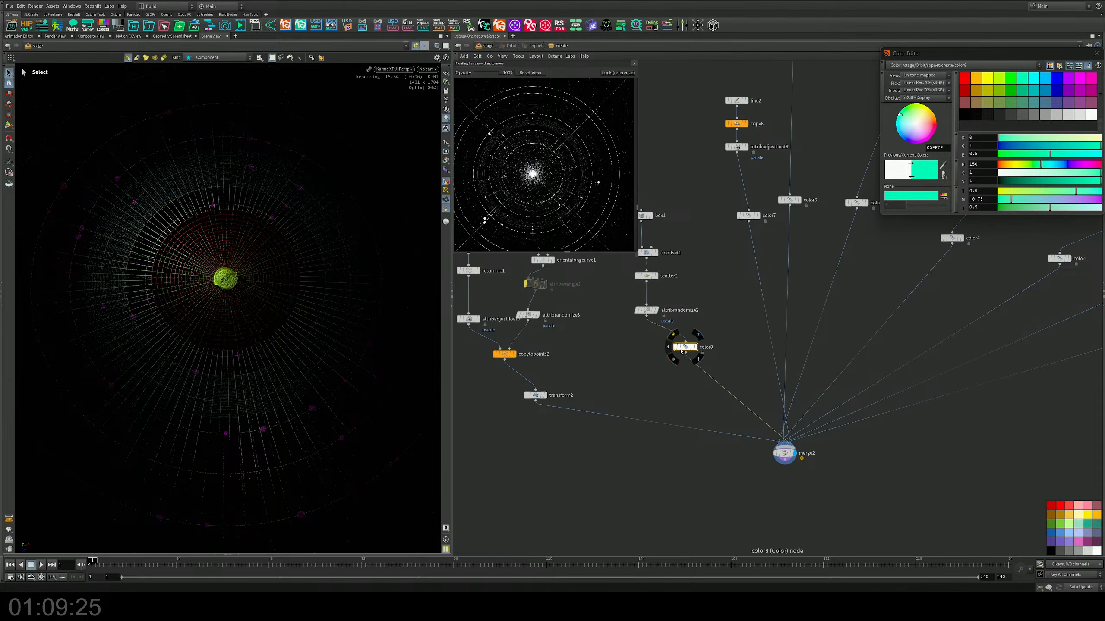
pyautogui.keyDown('alt'); pyautogui.moveTo(682, 352); pyautogui.dragTo(629, 422); pyautogui.keyUp('alt')
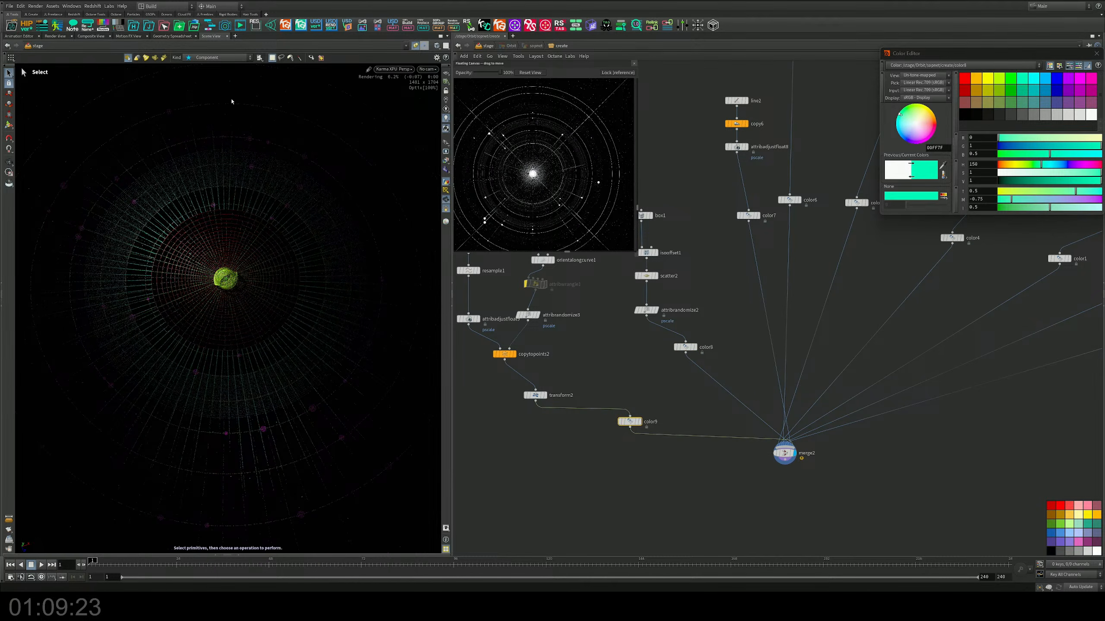
# Step: Select all the Color nodes feeding the final merge, give each a random node color in the network, and close the color editor
pyautogui.scroll(-3, 545, 311)
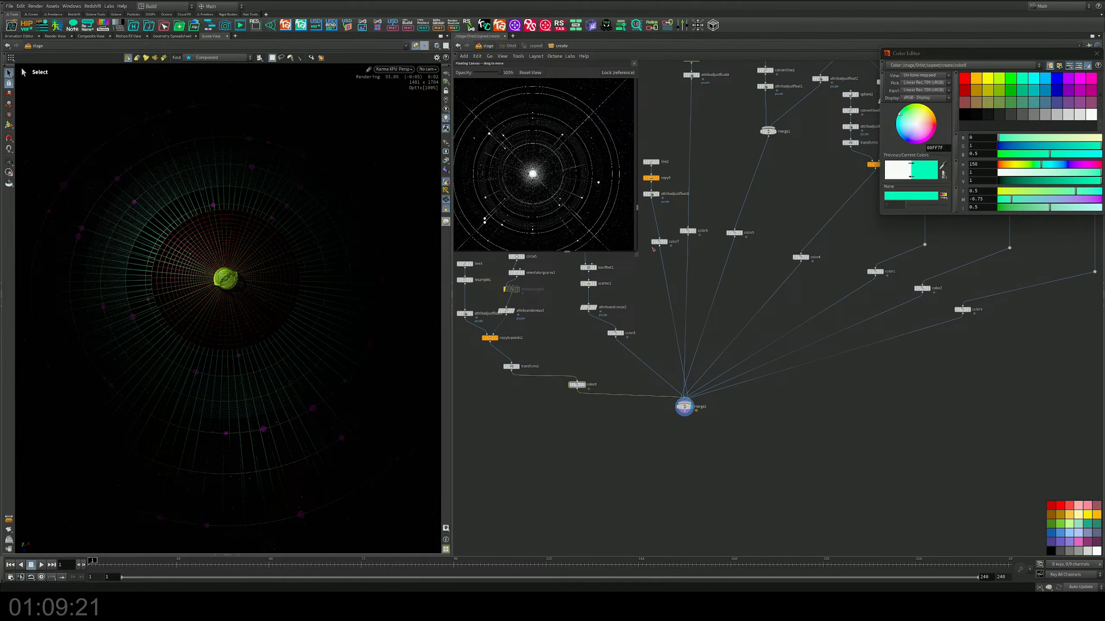
pyautogui.moveTo(653, 249); pyautogui.dragTo(713, 308, button='middle')
pyautogui.keyDown('shift'); pyautogui.moveTo(695, 274); pyautogui.dragTo(1044, 422); pyautogui.keyUp('shift')
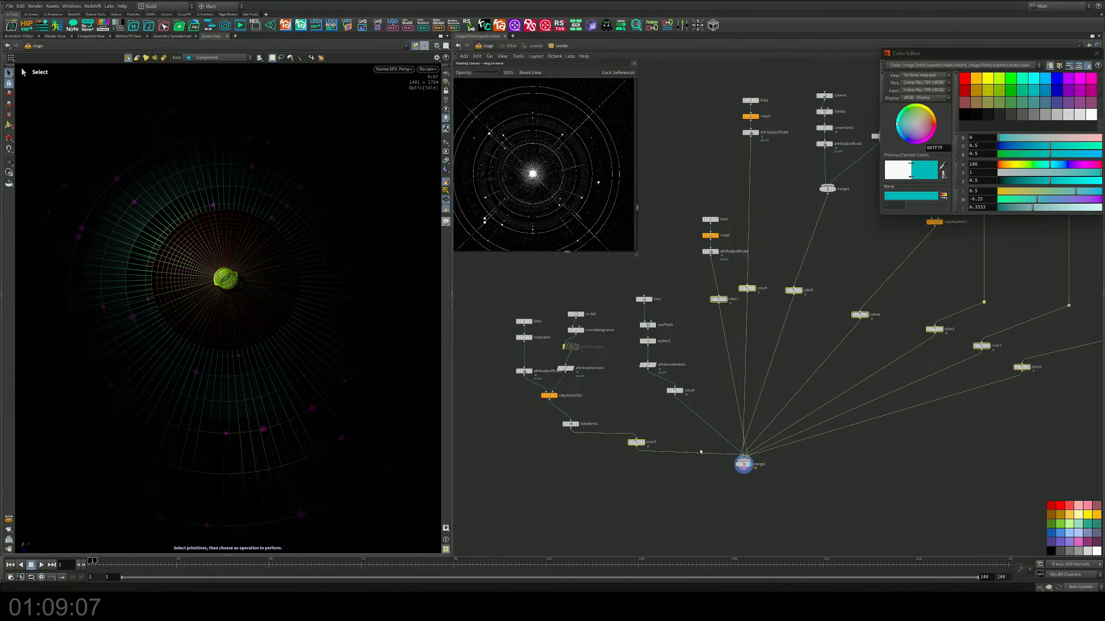
pyautogui.keyDown('shift'); pyautogui.moveTo(664, 422); pyautogui.dragTo(692, 362); pyautogui.keyUp('shift')
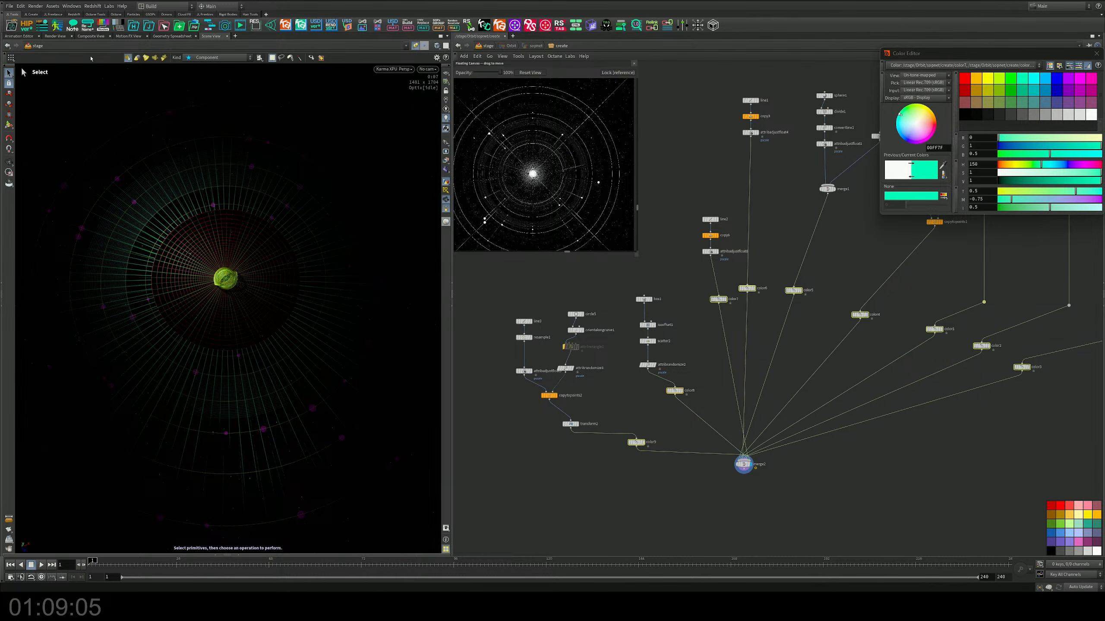
pyautogui.click(107, 27)
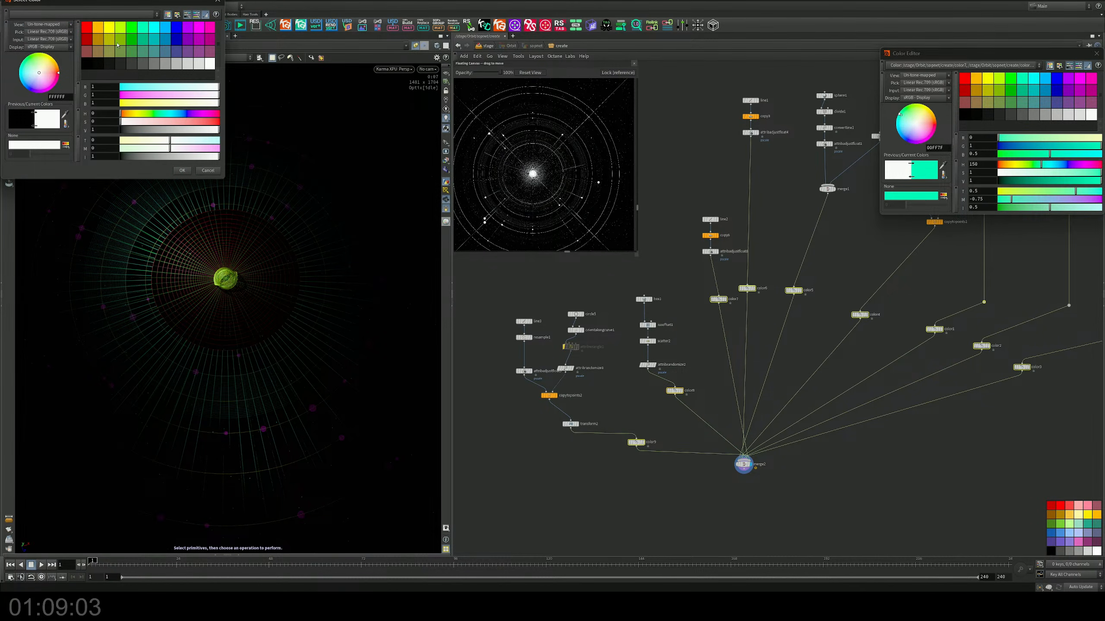
pyautogui.click(209, 171)
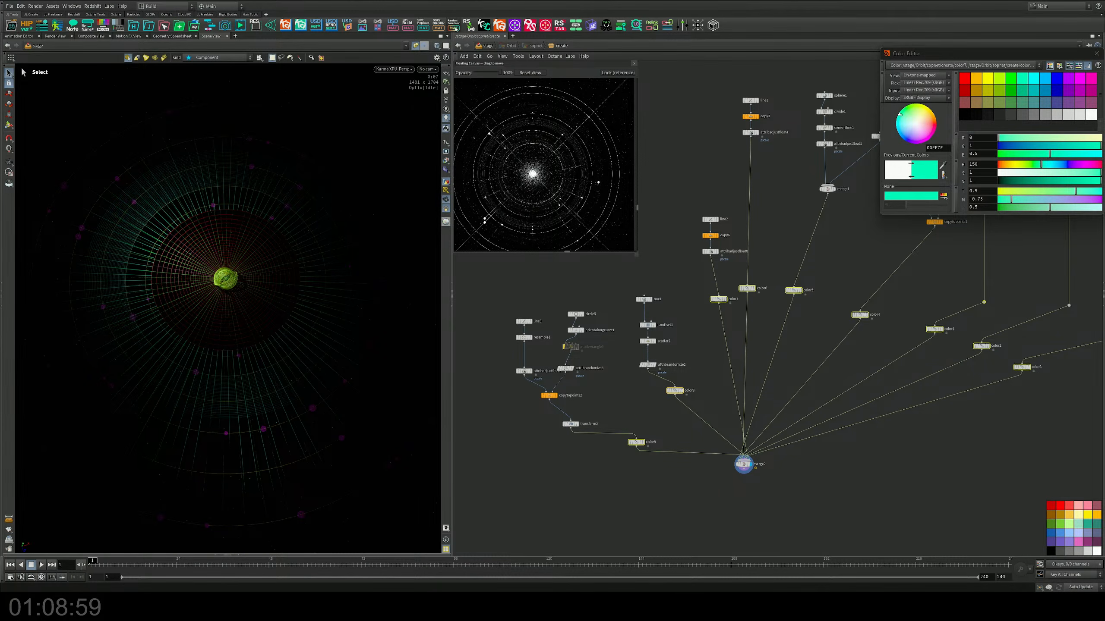
pyautogui.click(455, 27)
pyautogui.click(454, 27)
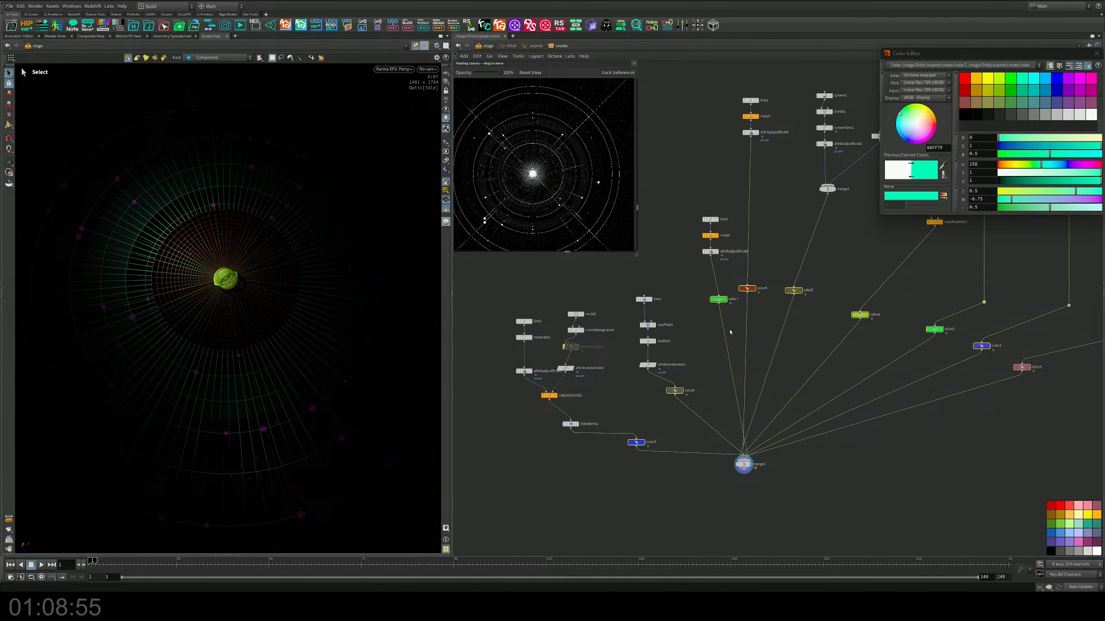
pyautogui.click(1096, 53)
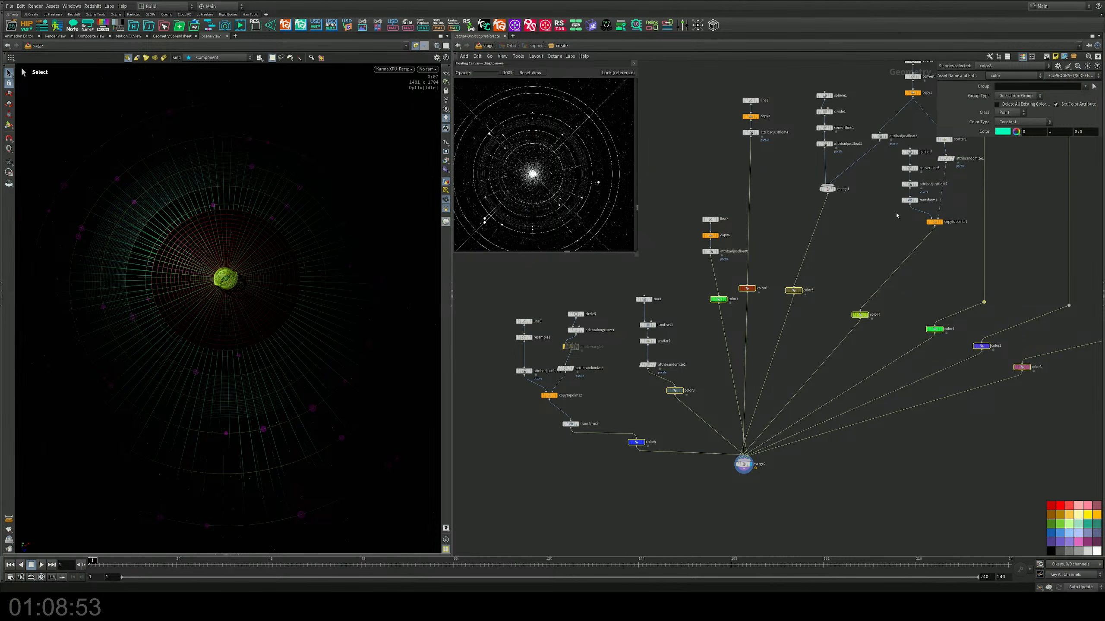
# Step: Check several Color nodes and set the color of color7 to a darker green (0, 0.5, 0)
pyautogui.click(1023, 367)
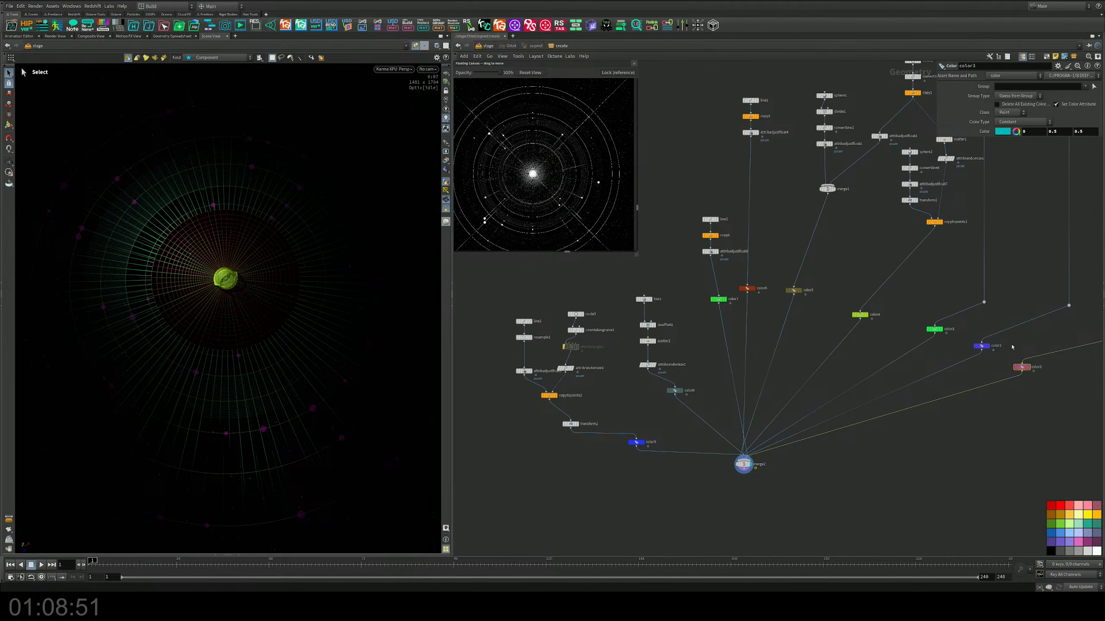
pyautogui.click(981, 346)
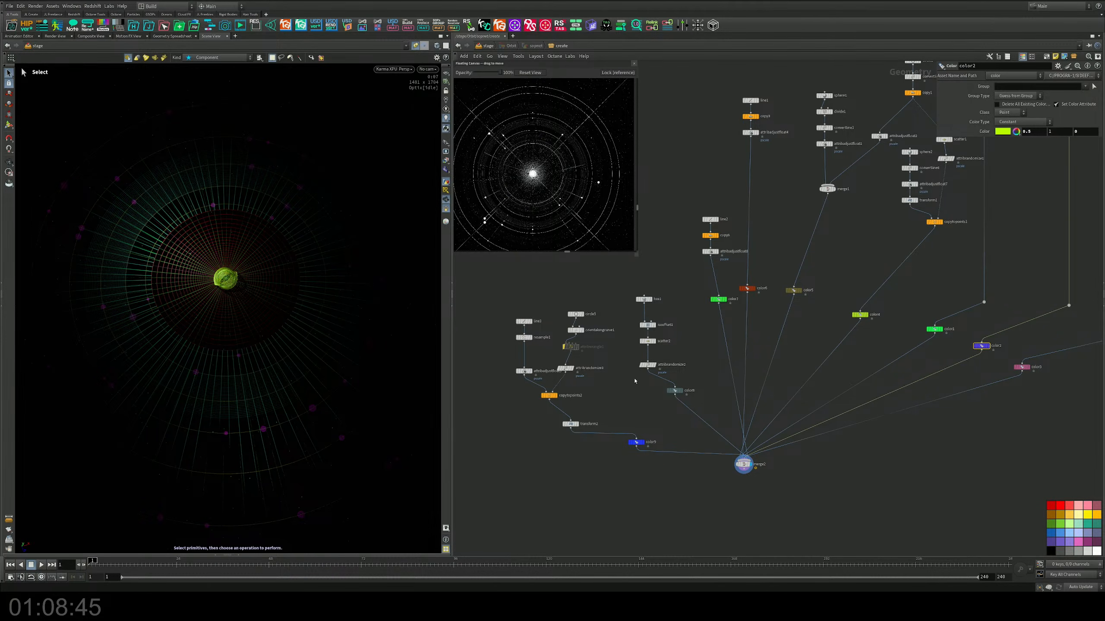
pyautogui.click(640, 442)
pyautogui.click(719, 300)
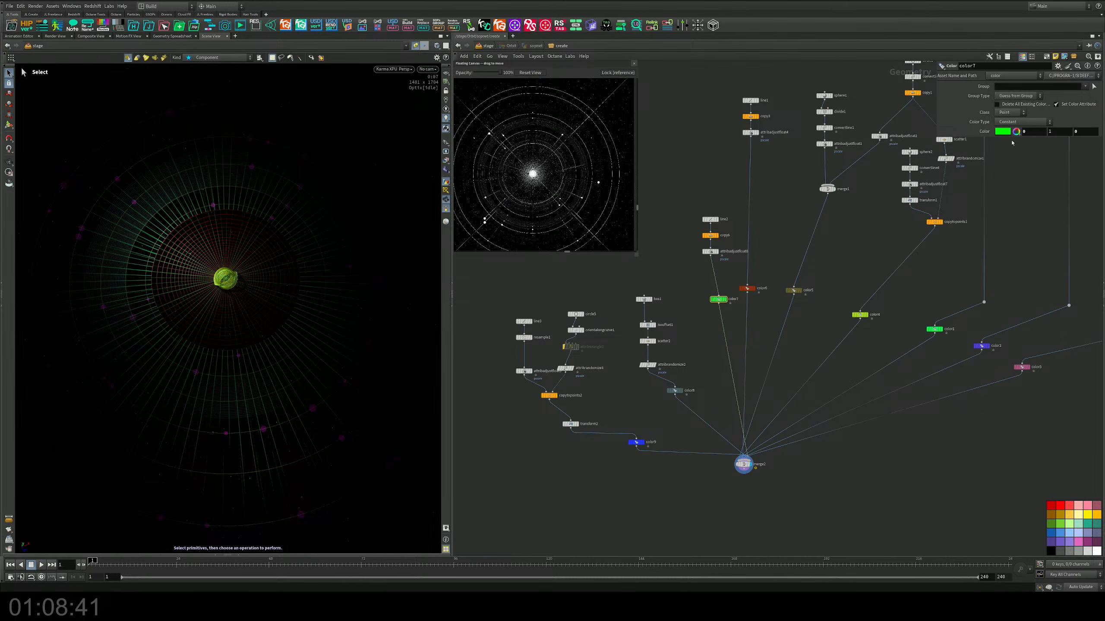
pyautogui.click(1015, 132)
pyautogui.click(1005, 91)
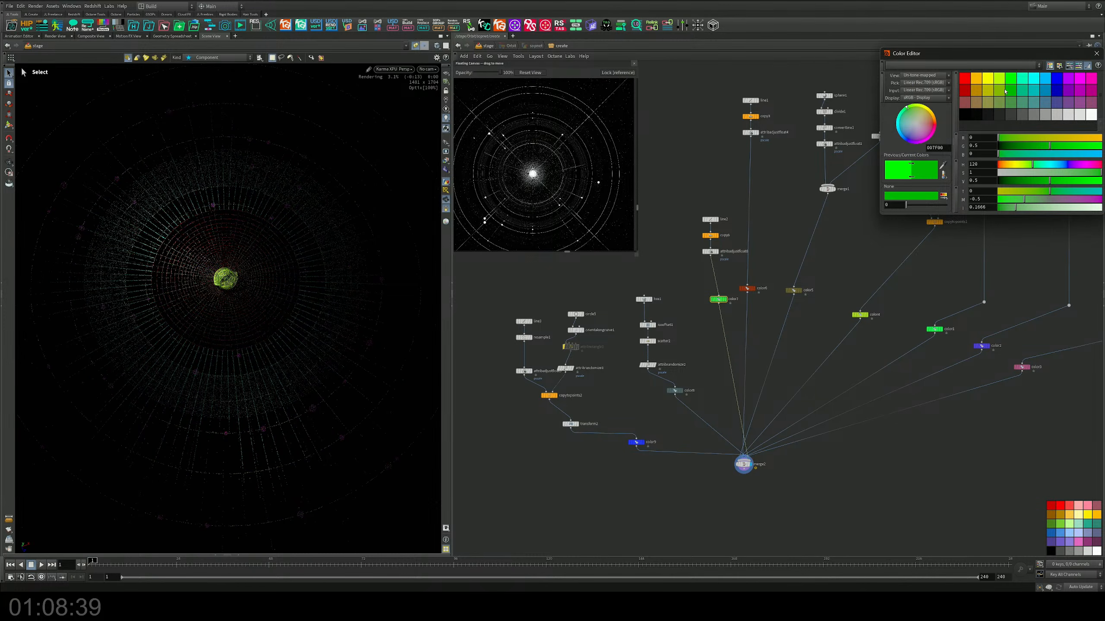
# Step: Check the color4 and color1 settings and examine the colored orbit render from oblique, close-up and overhead angles
pyautogui.click(860, 314)
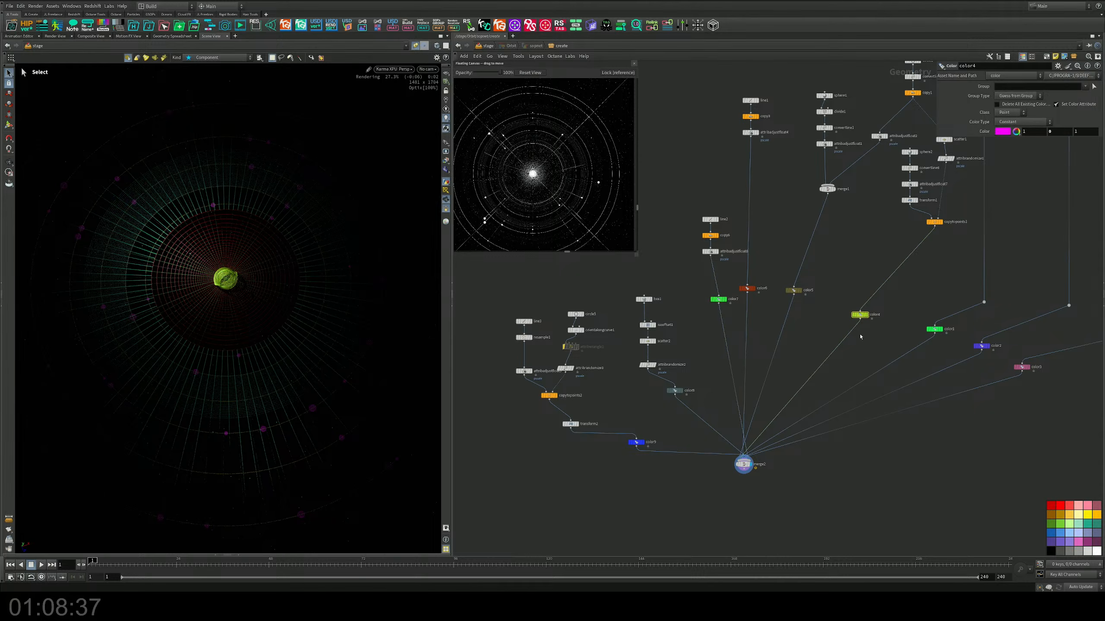
pyautogui.click(934, 329)
pyautogui.press('h')
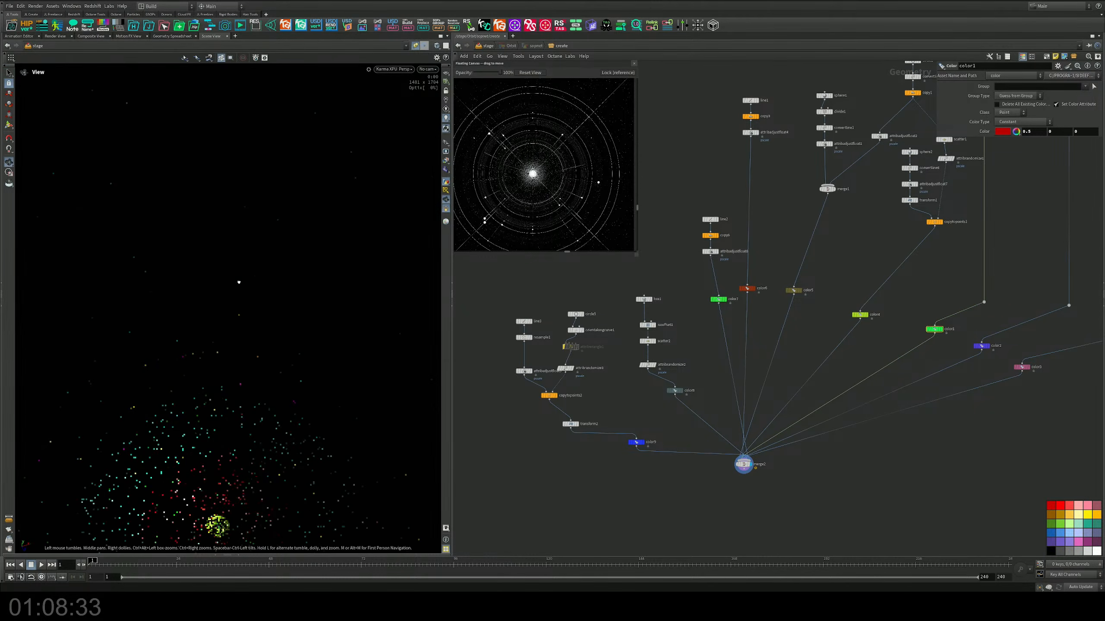
pyautogui.keyDown('alt'); pyautogui.moveTo(237, 297); pyautogui.dragTo(412, 294, button='right'); pyautogui.keyUp('alt')
pyautogui.keyDown('alt'); pyautogui.moveTo(194, 344); pyautogui.dragTo(248, 328, button='middle'); pyautogui.keyUp('alt')
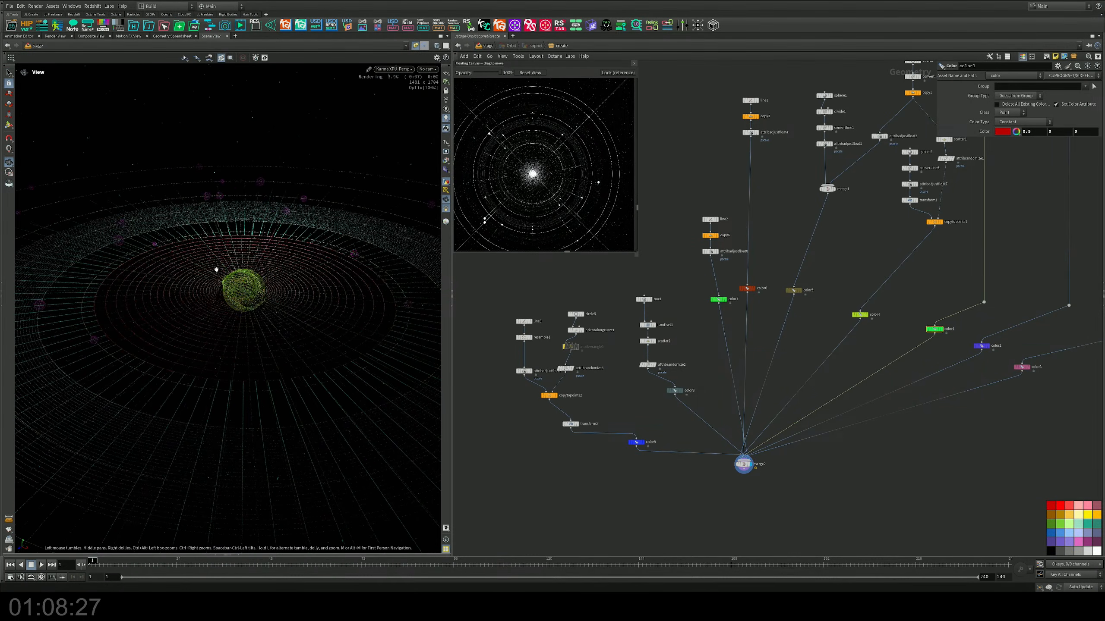
pyautogui.keyDown('alt'); pyautogui.moveTo(215, 269); pyautogui.dragTo(327, 329, button='right'); pyautogui.keyUp('alt')
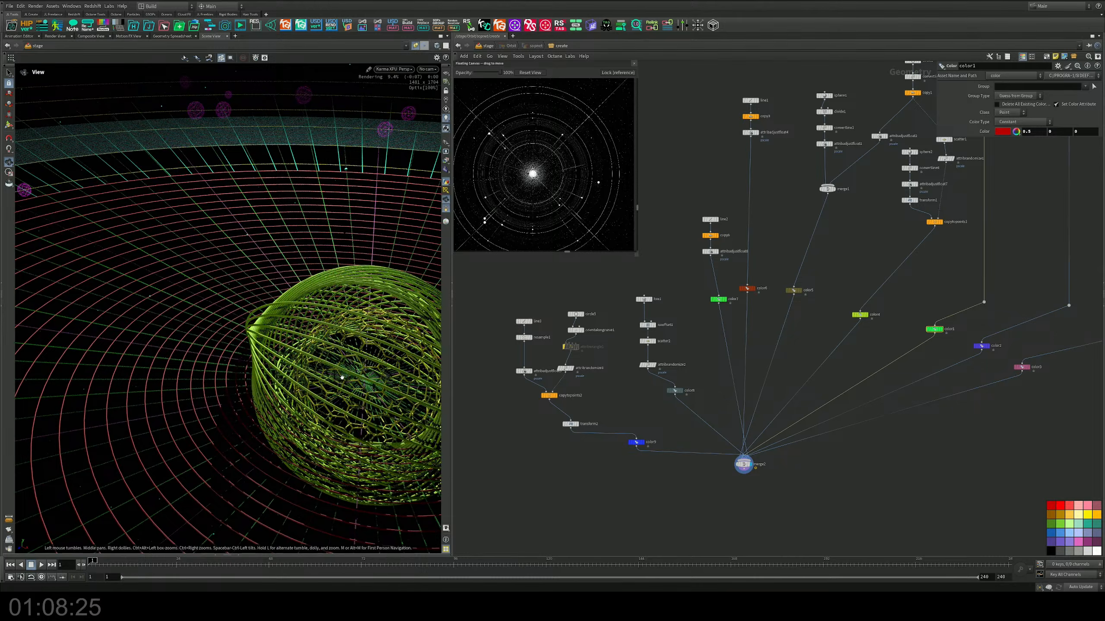
pyautogui.keyDown('alt'); pyautogui.moveTo(342, 377); pyautogui.dragTo(297, 382, button='right'); pyautogui.keyUp('alt')
pyautogui.keyDown('alt'); pyautogui.moveTo(345, 390); pyautogui.dragTo(202, 395); pyautogui.keyUp('alt')
pyautogui.moveTo(282, 397); pyautogui.dragTo(280, 333)
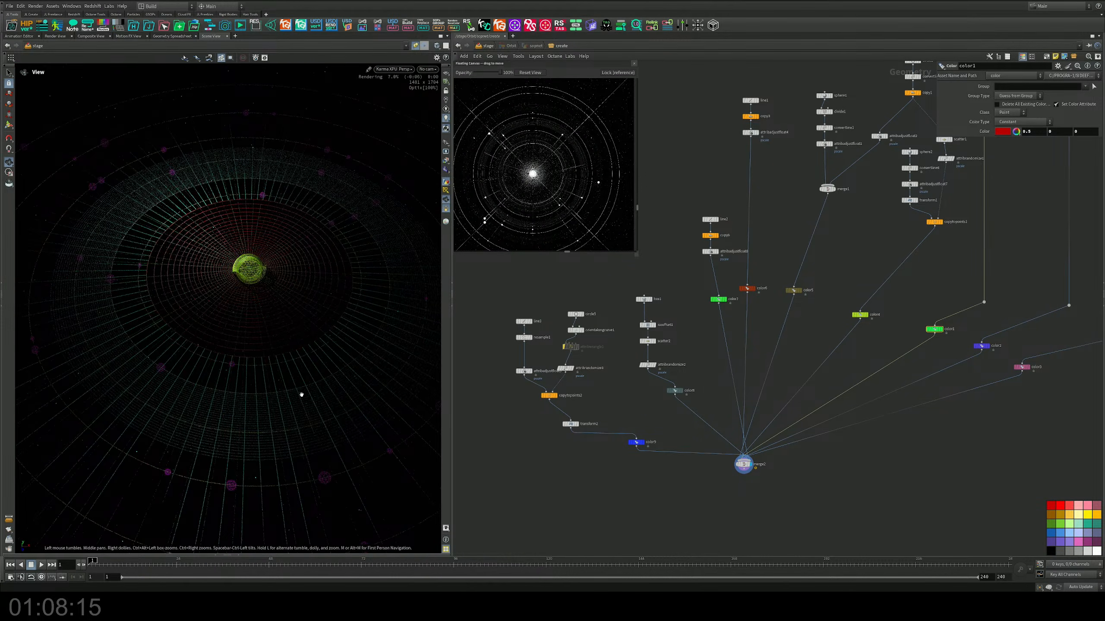
pyautogui.moveTo(301, 395); pyautogui.dragTo(278, 363)
pyautogui.moveTo(279, 313); pyautogui.dragTo(255, 332)
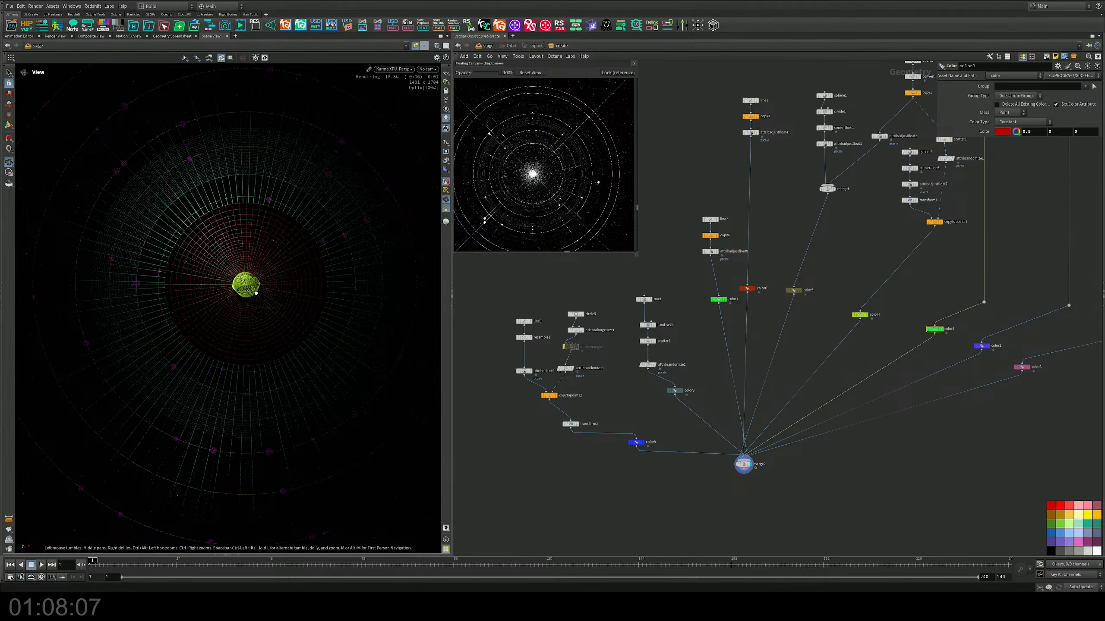
pyautogui.moveTo(256, 293); pyautogui.dragTo(259, 289)
pyautogui.press('s')
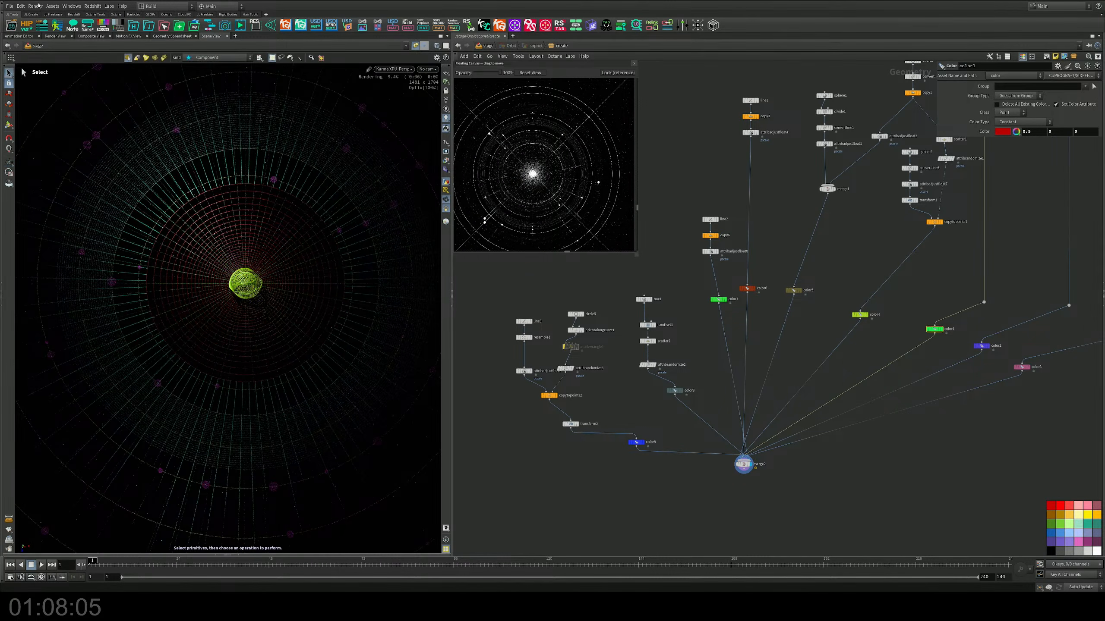
# Step: Hide the shelf and examine the dotted rings at the centre of the orbit reference image
pyautogui.click(5, 14)
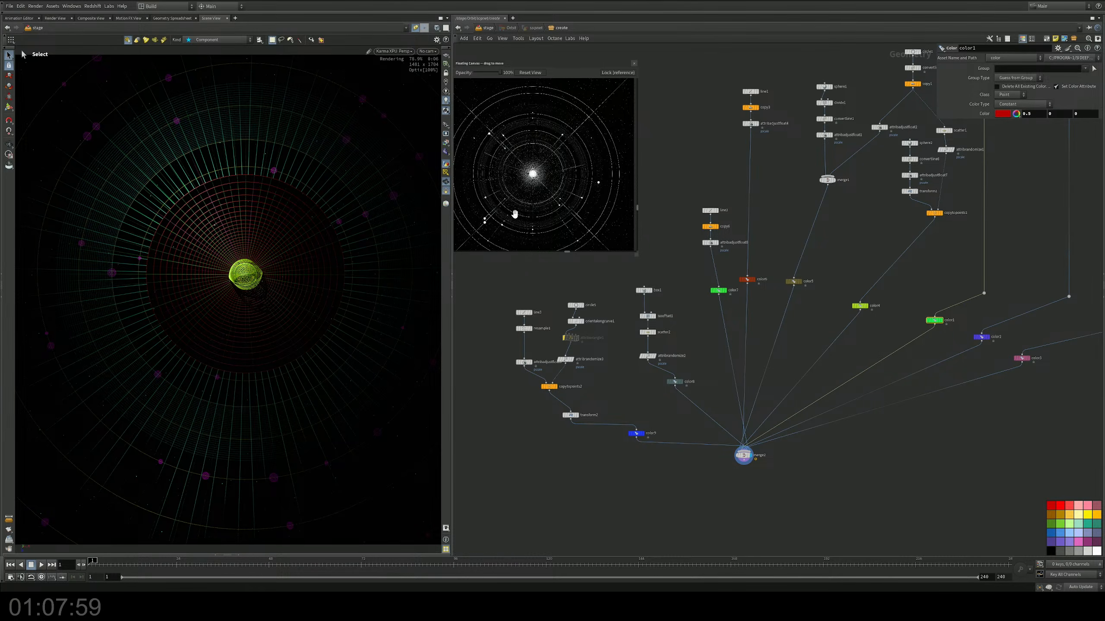
pyautogui.scroll(8, 545, 183)
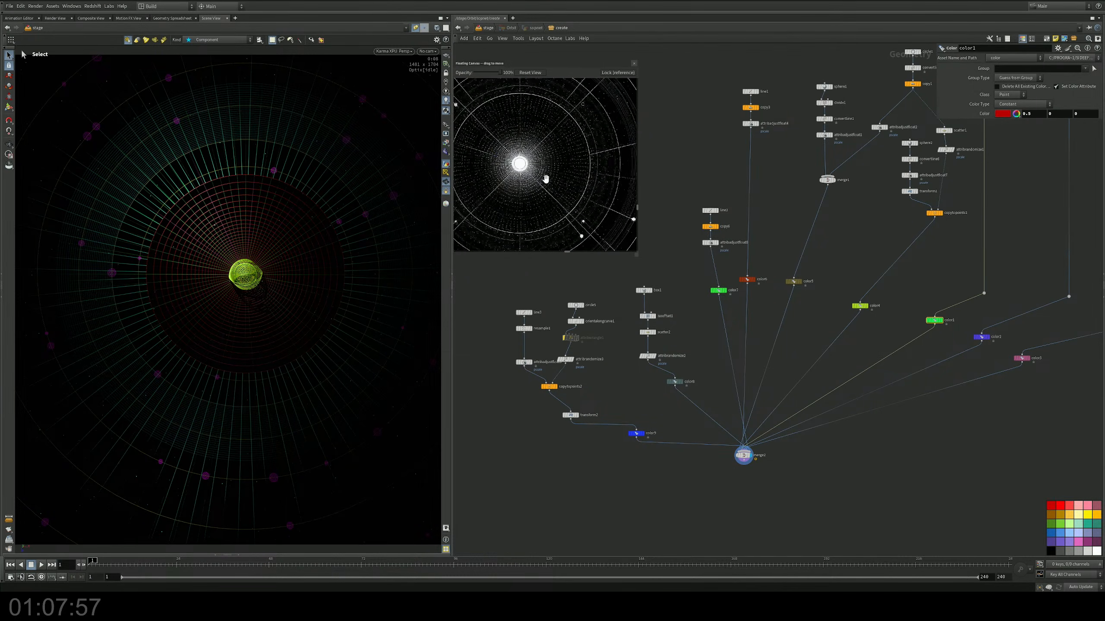
pyautogui.moveTo(509, 148); pyautogui.dragTo(539, 200)
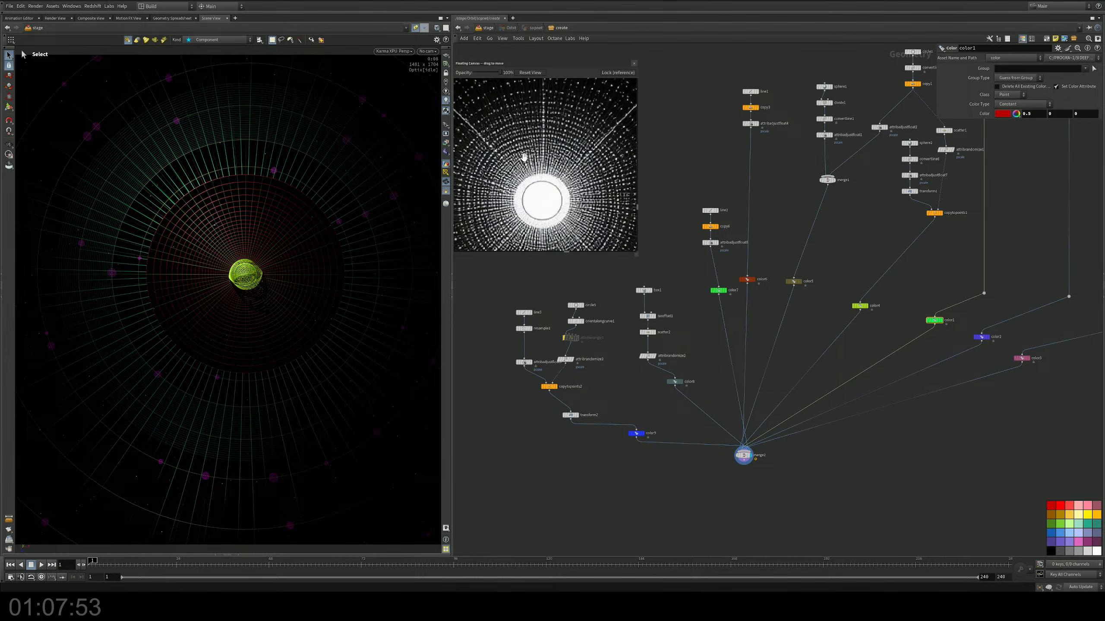
pyautogui.scroll(-4, 524, 157)
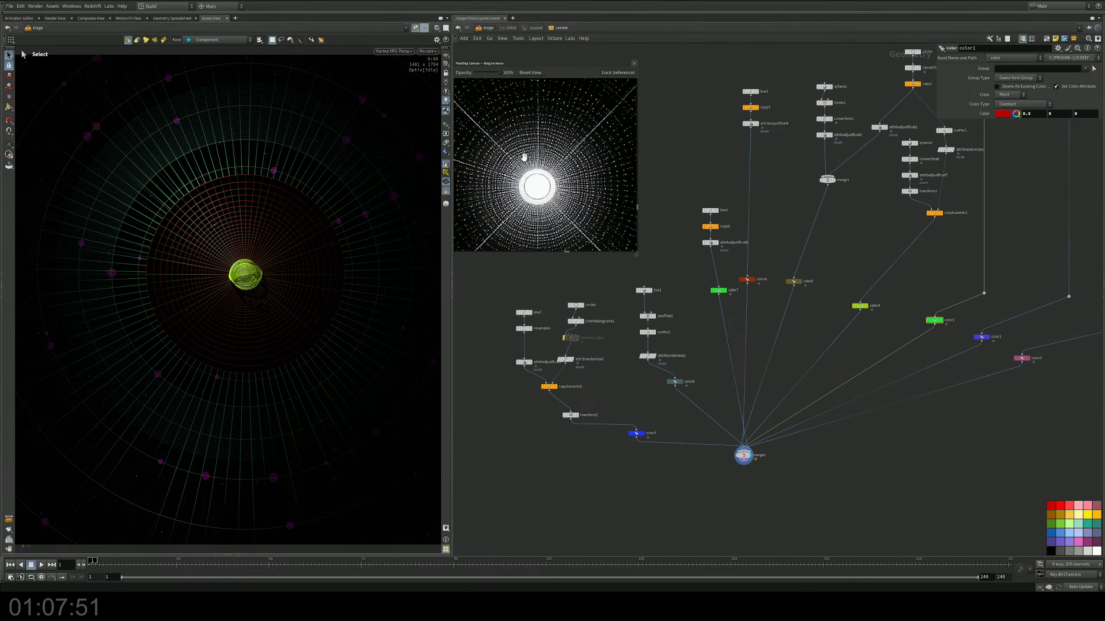
pyautogui.moveTo(527, 156); pyautogui.dragTo(542, 156)
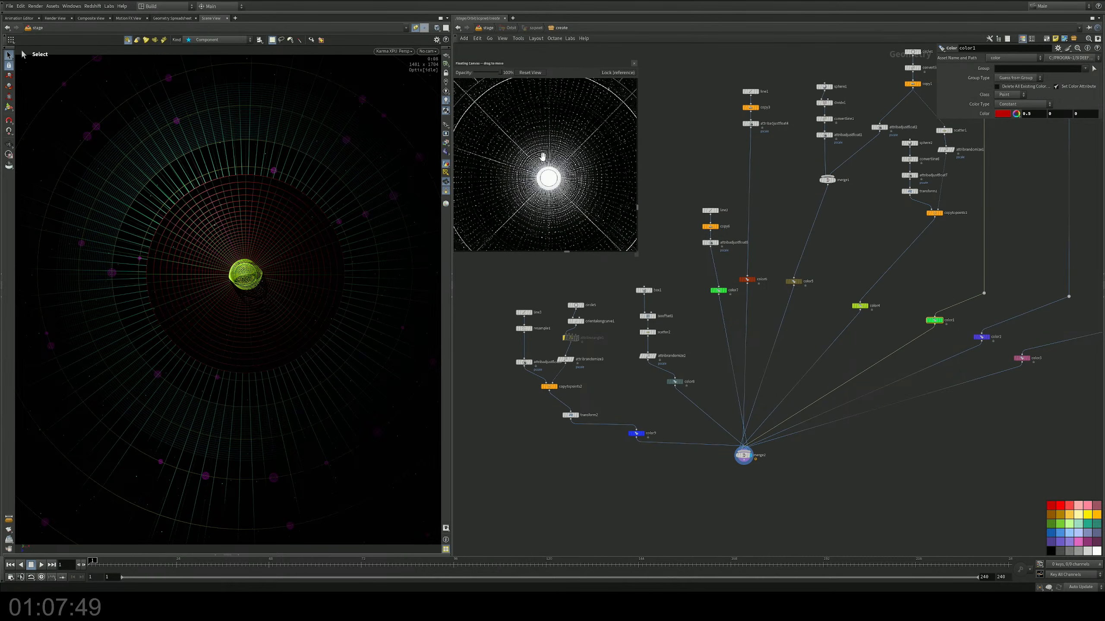
# Step: Display only the output of attribadjustfloat3, the concentric circle branch, in the scene viewport
pyautogui.moveTo(757, 244); pyautogui.dragTo(732, 213, button='middle')
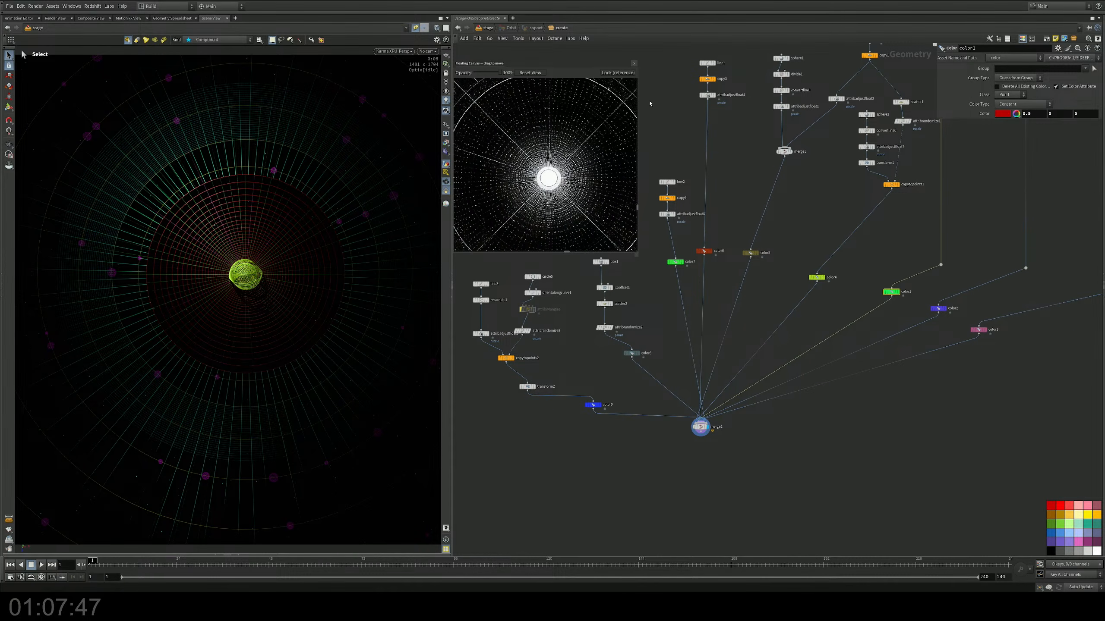
pyautogui.moveTo(822, 197); pyautogui.dragTo(700, 190, button='middle')
pyautogui.moveTo(807, 222); pyautogui.dragTo(758, 333, button='middle')
pyautogui.scroll(3, 785, 207)
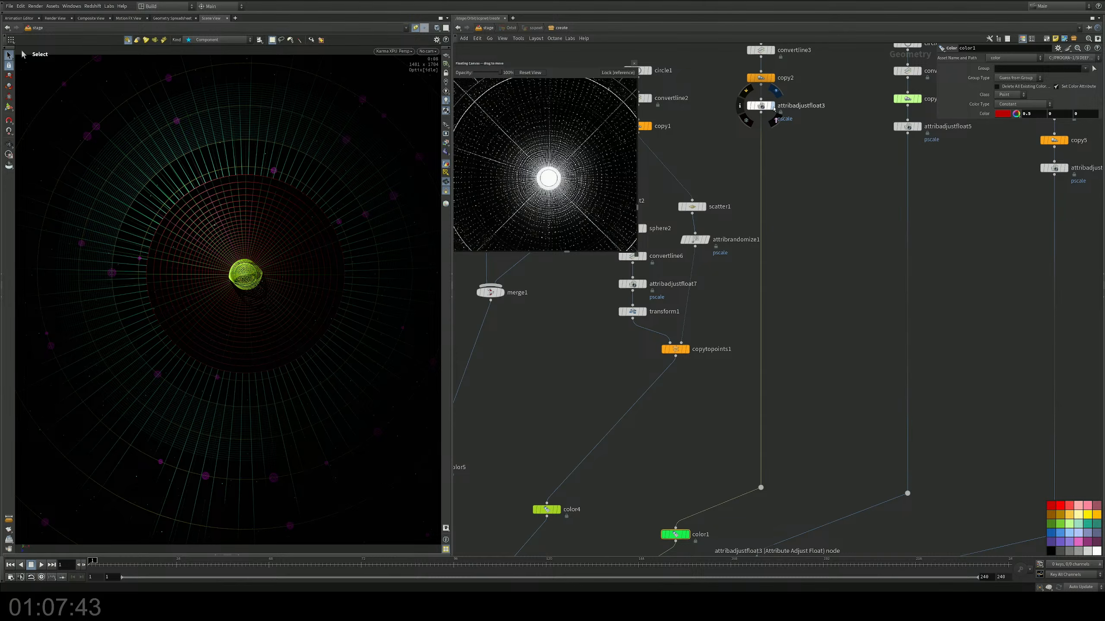
pyautogui.click(774, 107)
pyautogui.moveTo(798, 209); pyautogui.dragTo(811, 238, button='middle')
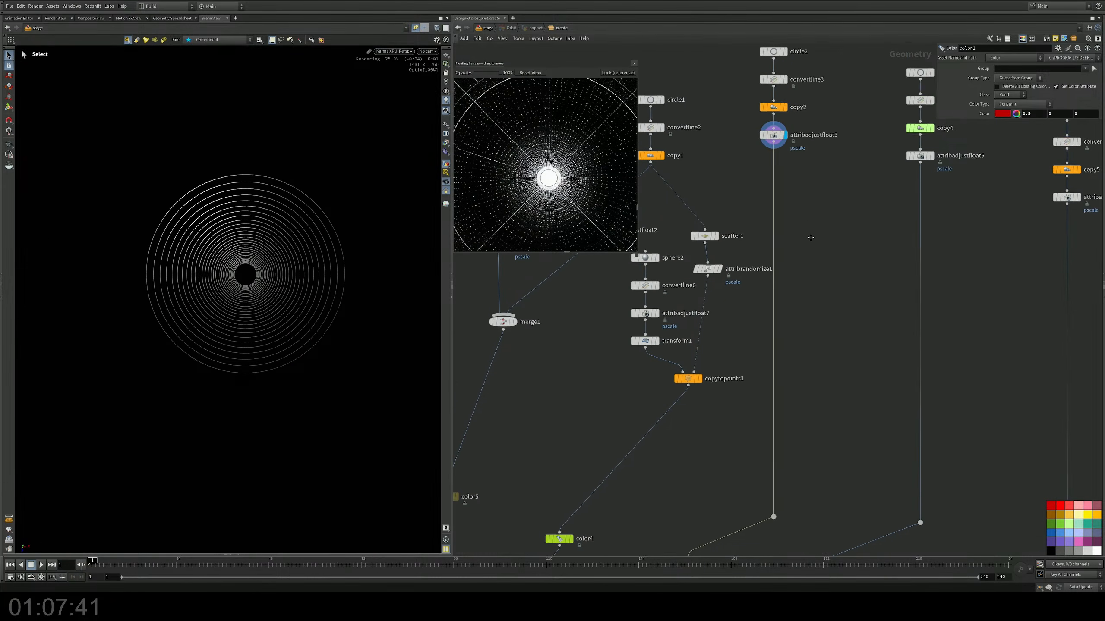
# Step: Insert a Carve node between convertline3 and copy2 and set its First U to 0.844, matching the dotted rings in the reference
pyautogui.press('Tab')
pyautogui.write('add')
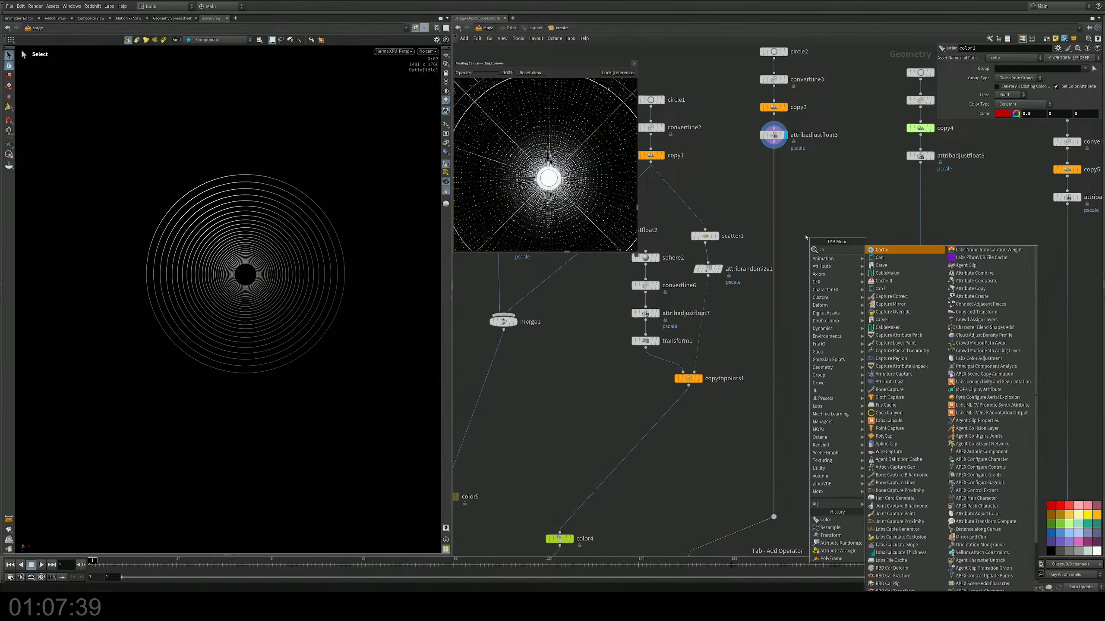
pyautogui.press('Return')
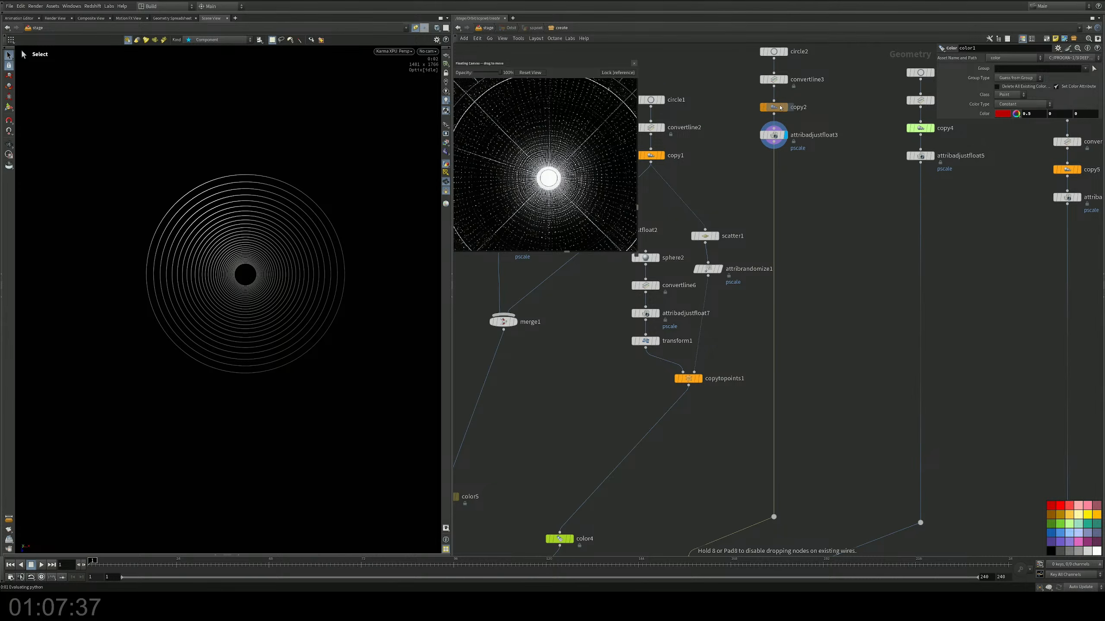
pyautogui.click(776, 96)
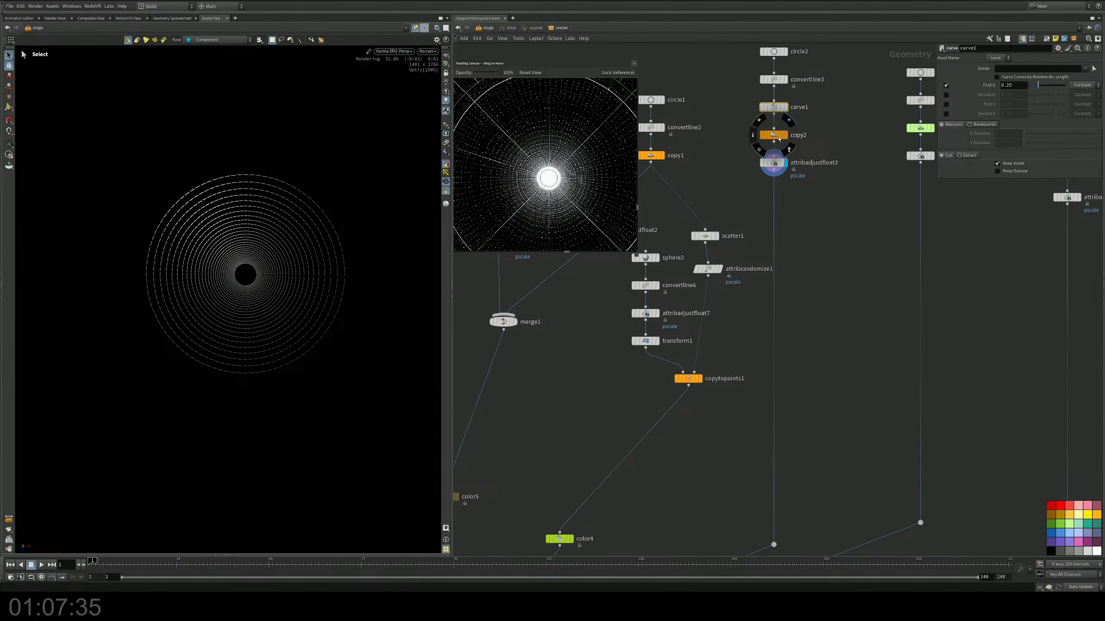
pyautogui.moveTo(1042, 88); pyautogui.dragTo(1050, 87)
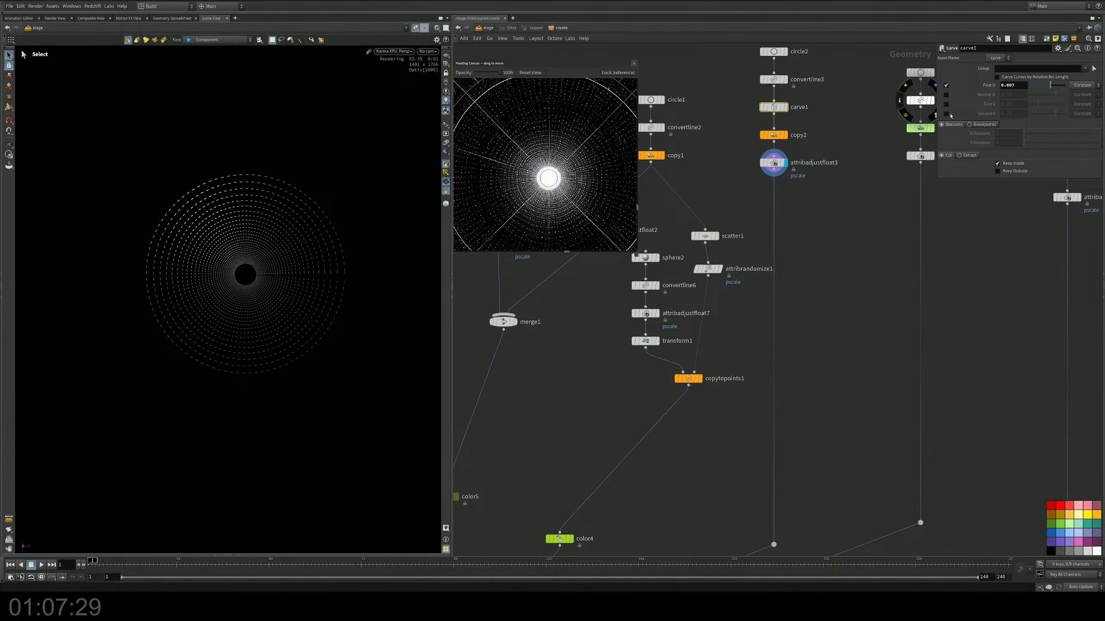
pyautogui.scroll(3, 548, 189)
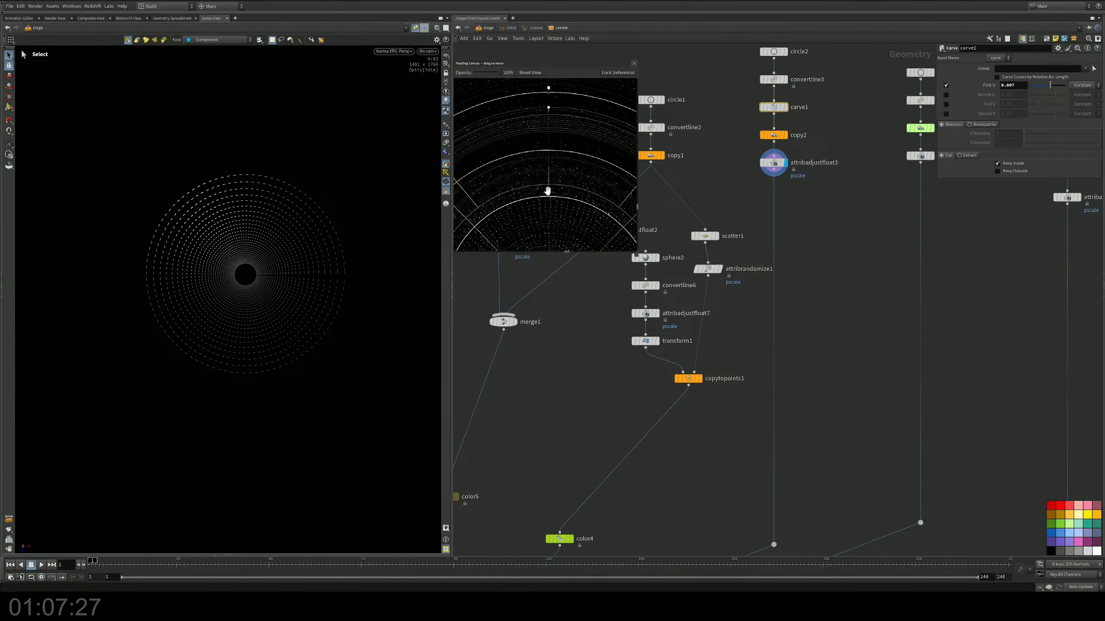
pyautogui.scroll(2, 548, 189)
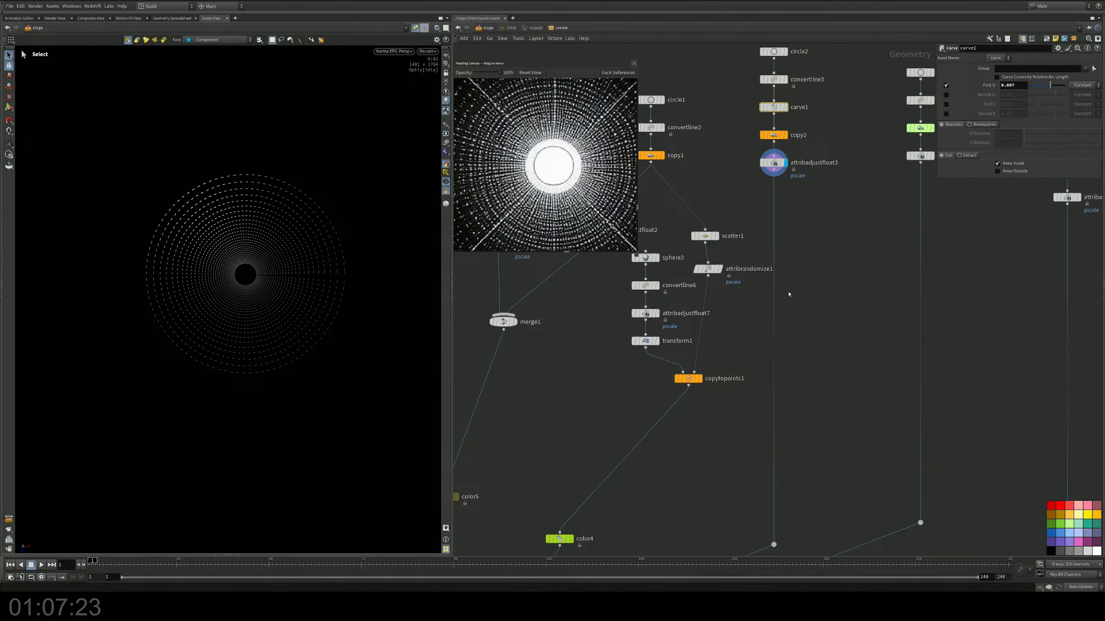
pyautogui.moveTo(803, 295); pyautogui.dragTo(802, 284, button='middle')
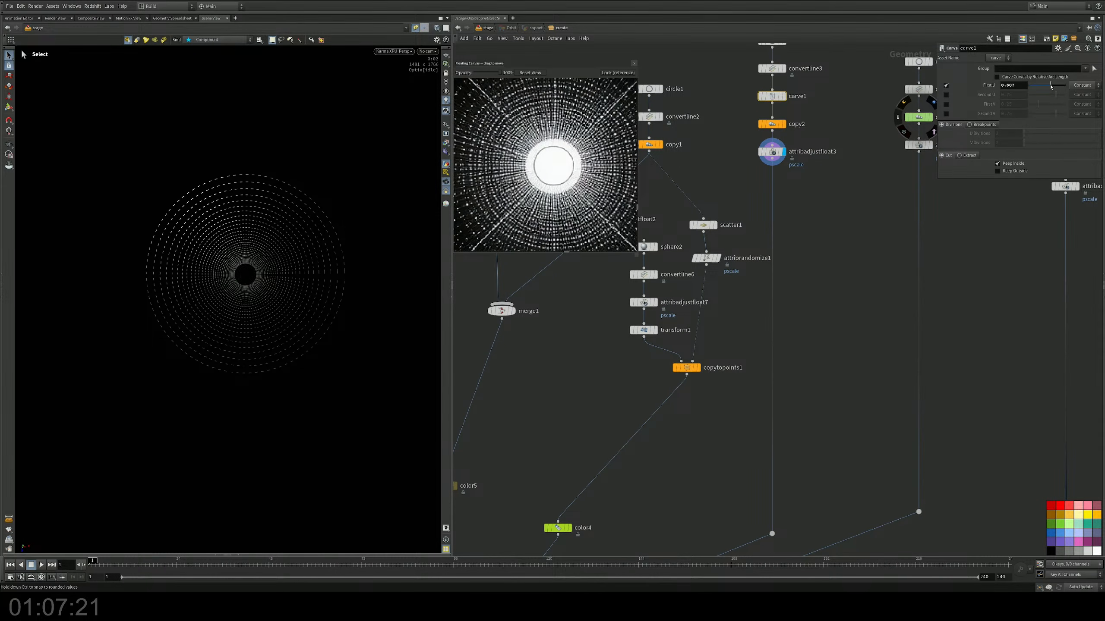
pyautogui.moveTo(1049, 86)
pyautogui.mouseDown()
pyautogui.moveTo(1037, 86)
pyautogui.moveTo(1059, 84)
pyautogui.mouseUp()
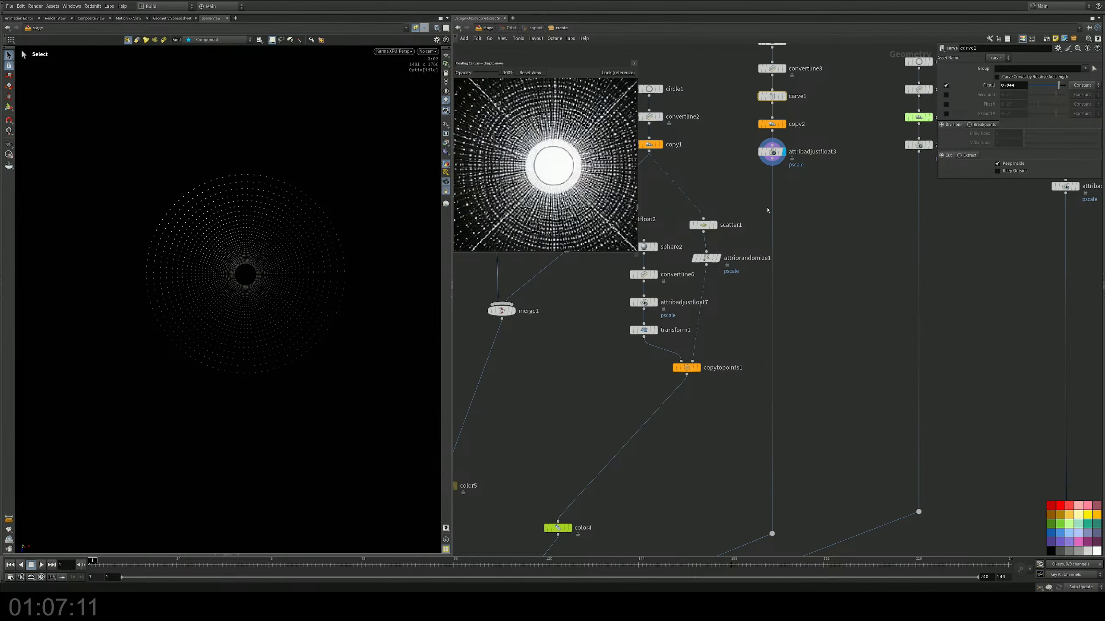
# Step: Add a Merge node below attribadjustfloat3, wired into the concentric circle branch
pyautogui.moveTo(765, 200); pyautogui.dragTo(766, 191, button='middle')
pyautogui.press('Tab')
pyautogui.write('mer')
pyautogui.press('Return')
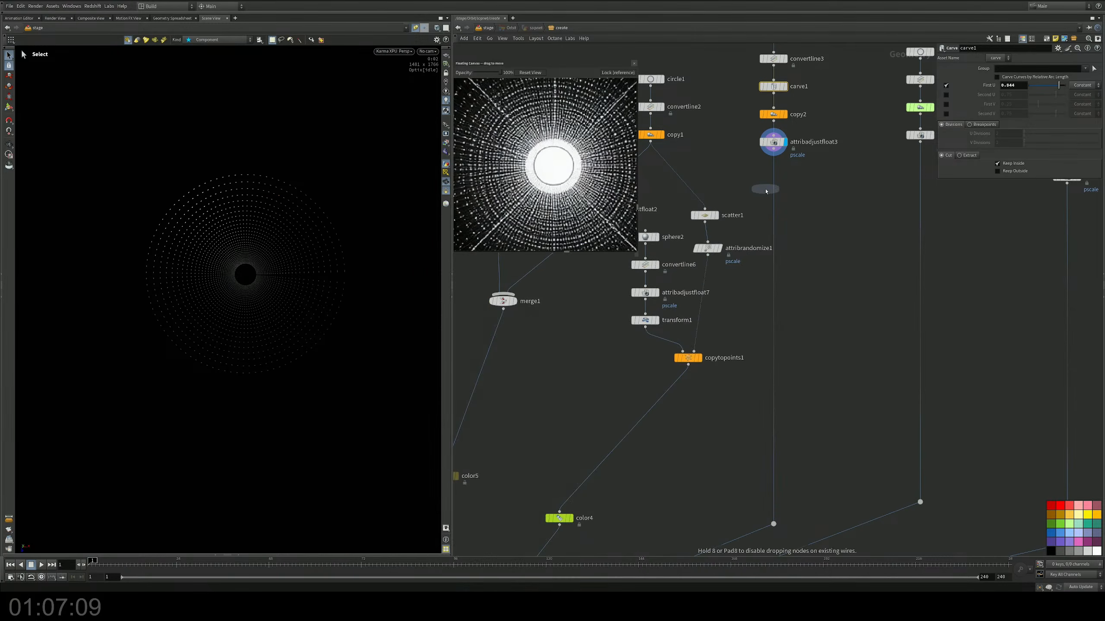
pyautogui.click(773, 197)
pyautogui.moveTo(774, 200); pyautogui.dragTo(798, 209)
pyautogui.moveTo(822, 125); pyautogui.dragTo(793, 148, button='middle')
pyautogui.moveTo(766, 232); pyautogui.dragTo(782, 232)
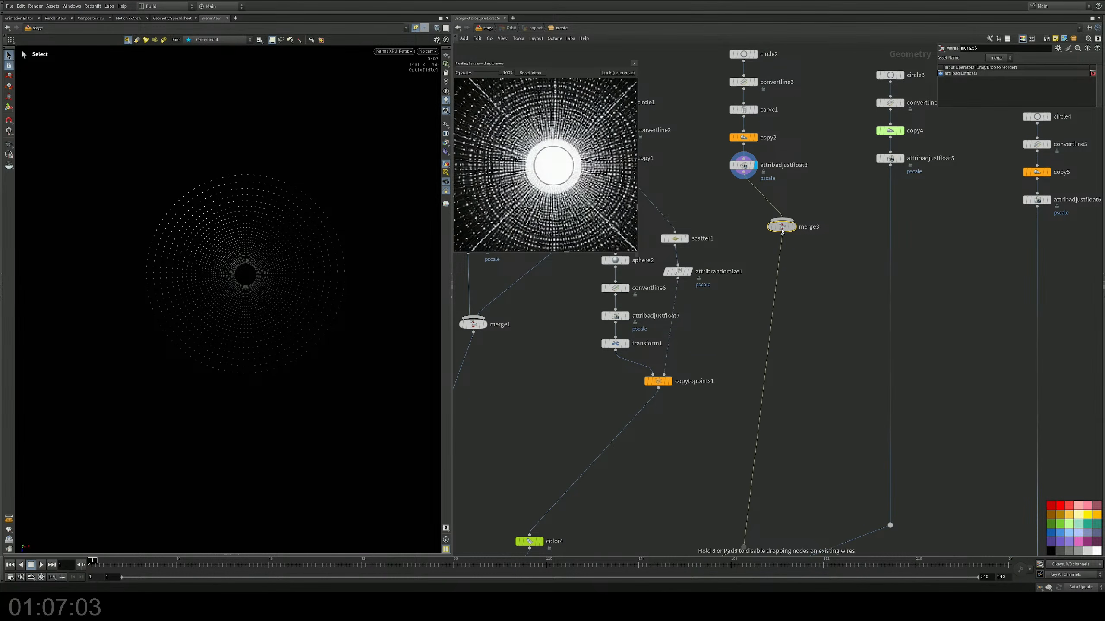
# Step: Move carve1 after attribadjustfloat3, display it, and wire a copy of attribadjustfloat3 from copy2 into merge3 as a parallel branch
pyautogui.moveTo(752, 113); pyautogui.dragTo(741, 192)
pyautogui.click(752, 193)
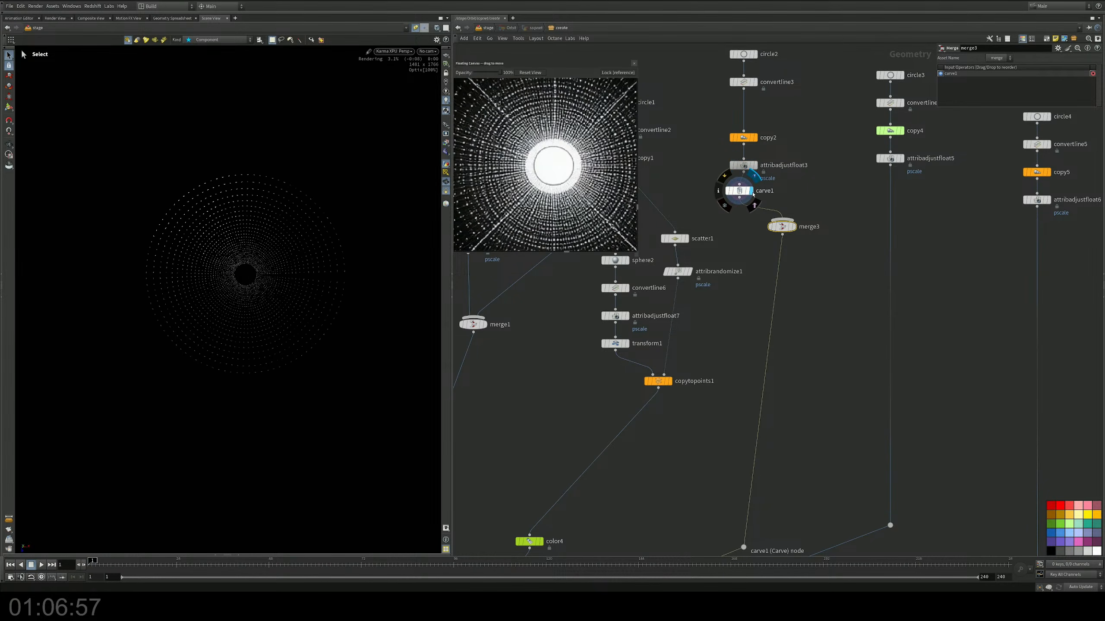
pyautogui.keyDown('alt'); pyautogui.moveTo(744, 171); pyautogui.dragTo(794, 216); pyautogui.keyUp('alt')
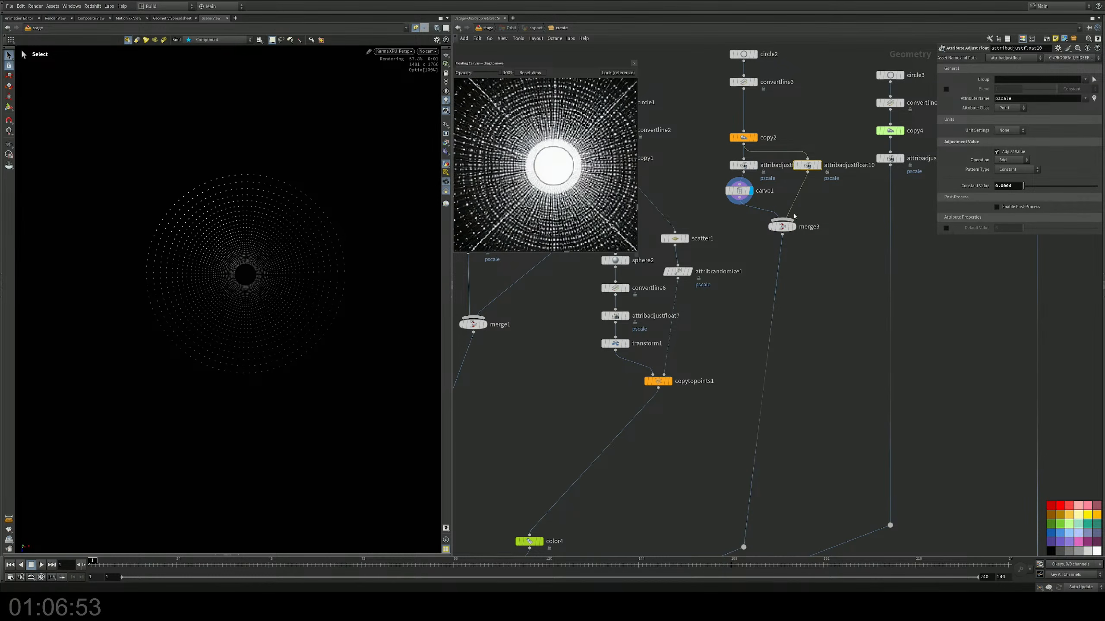
# Step: Set the pscale Constant Value to 0.0009 on attribadjustfloat3 and 0.0001 on attribadjustfloat10, with merge3 displayed
pyautogui.click(735, 167)
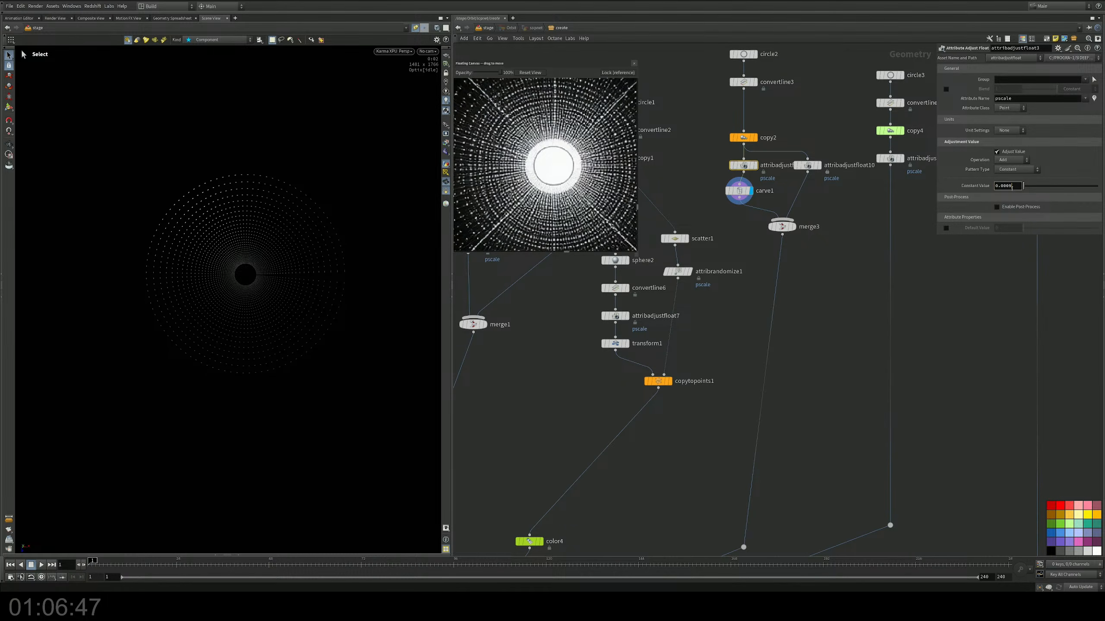
pyautogui.press('Return')
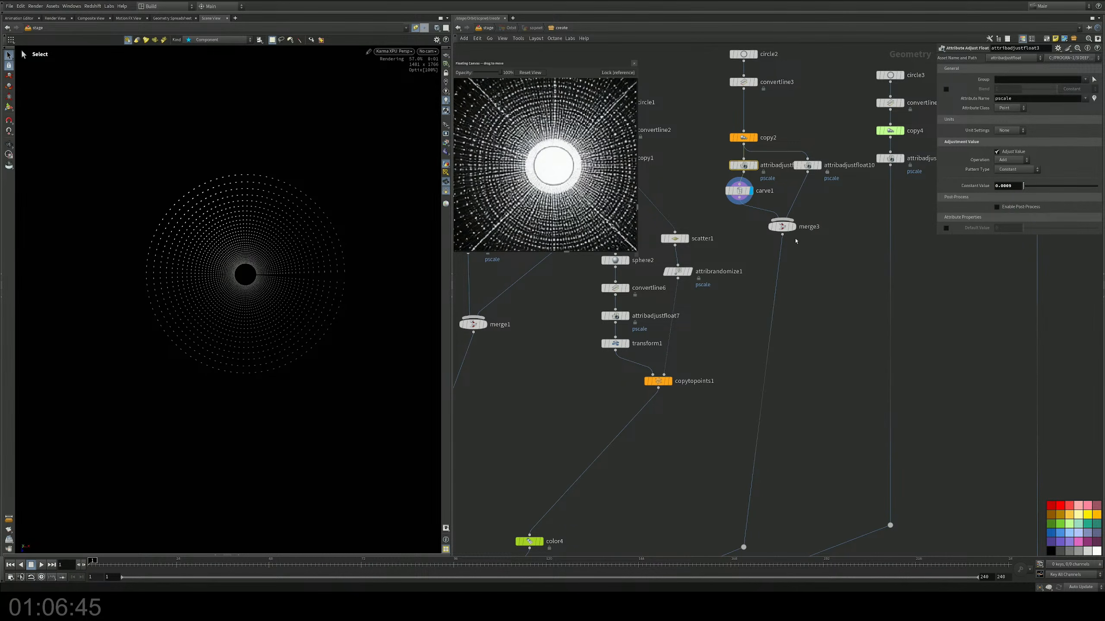
pyautogui.click(793, 227)
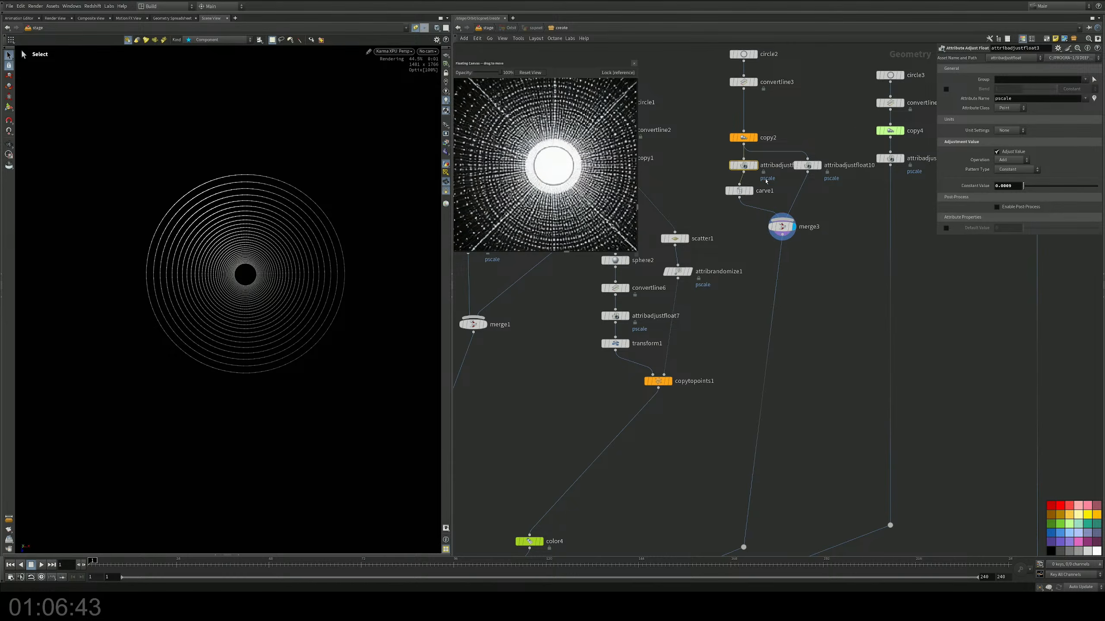
pyautogui.click(807, 167)
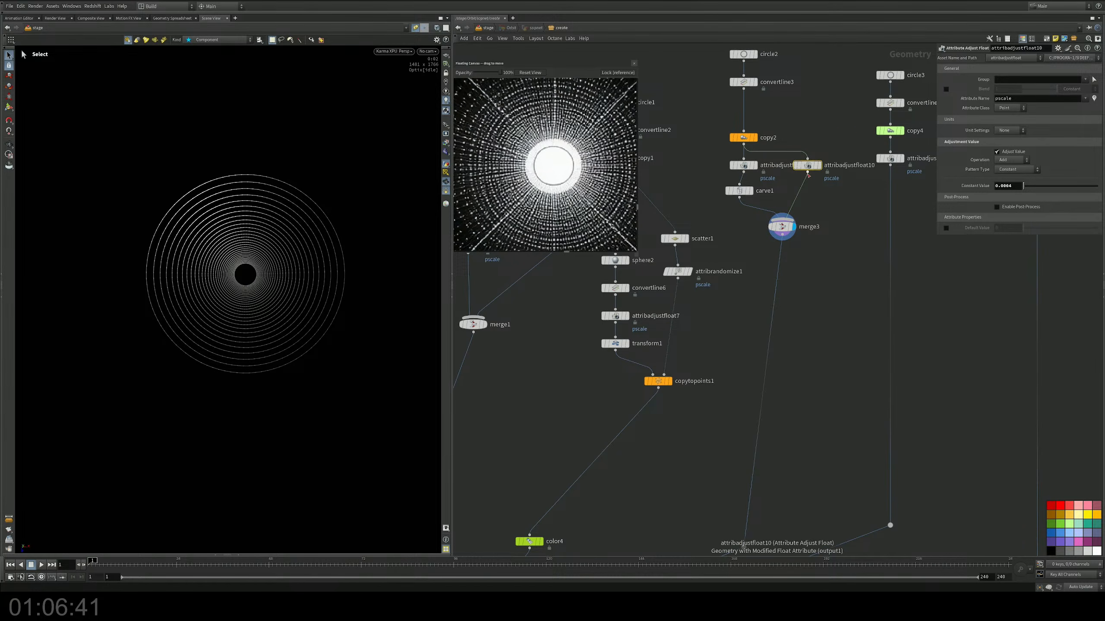
pyautogui.click(744, 166)
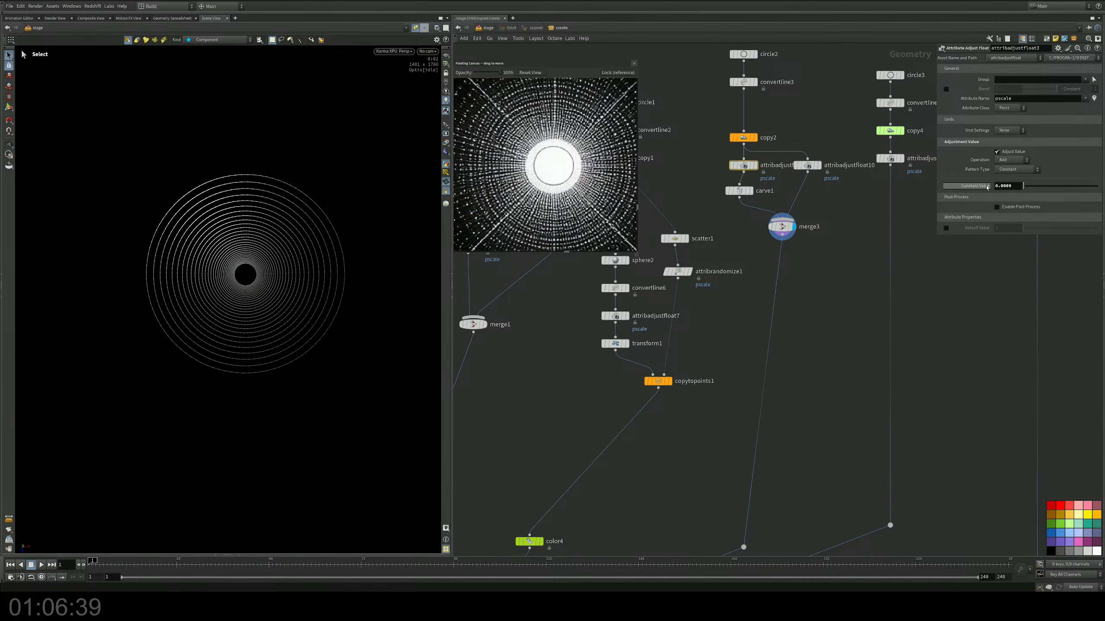
pyautogui.moveTo(1005, 186); pyautogui.dragTo(1007, 186)
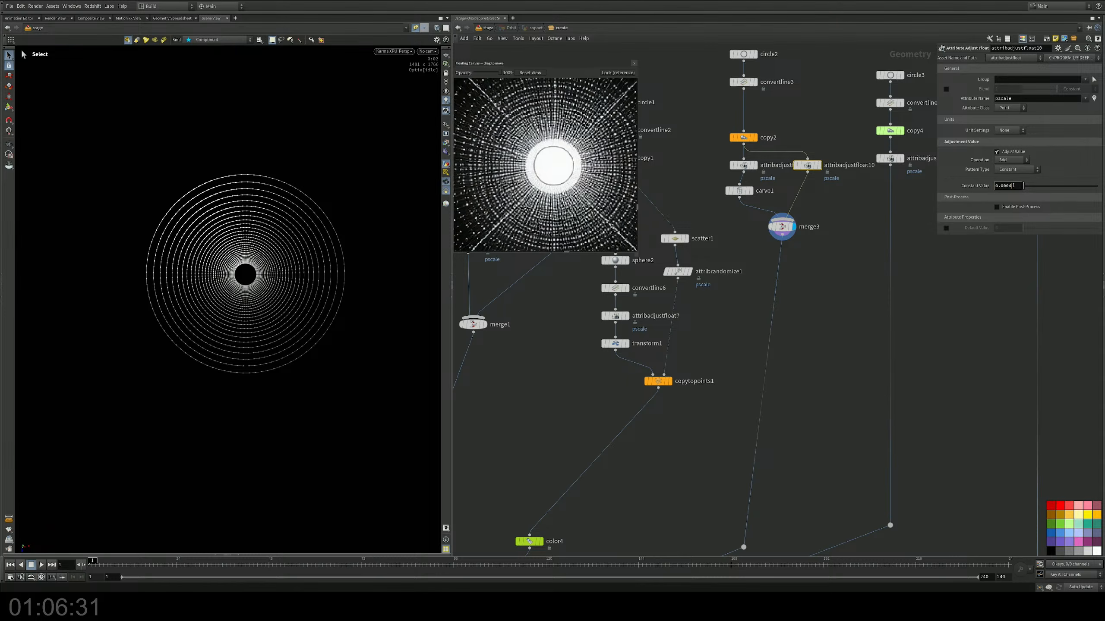
pyautogui.press('Return')
pyautogui.press('Return')
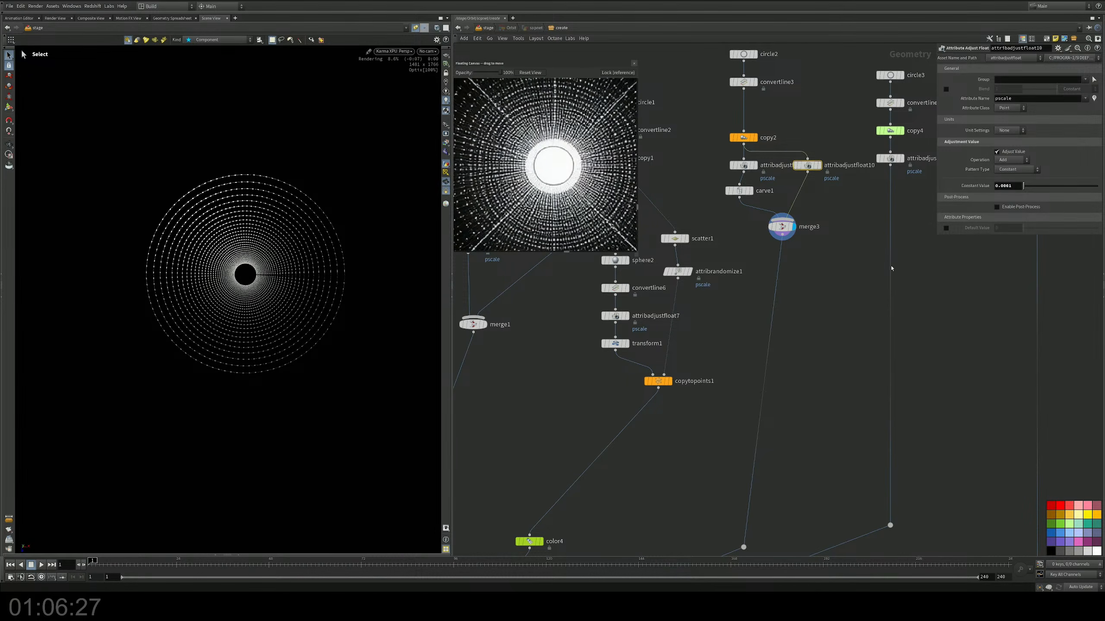
# Step: Examine the combined thin rings and thicker dashes of merge3 from close-up, overhead and oblique angles
pyautogui.press('Escape')
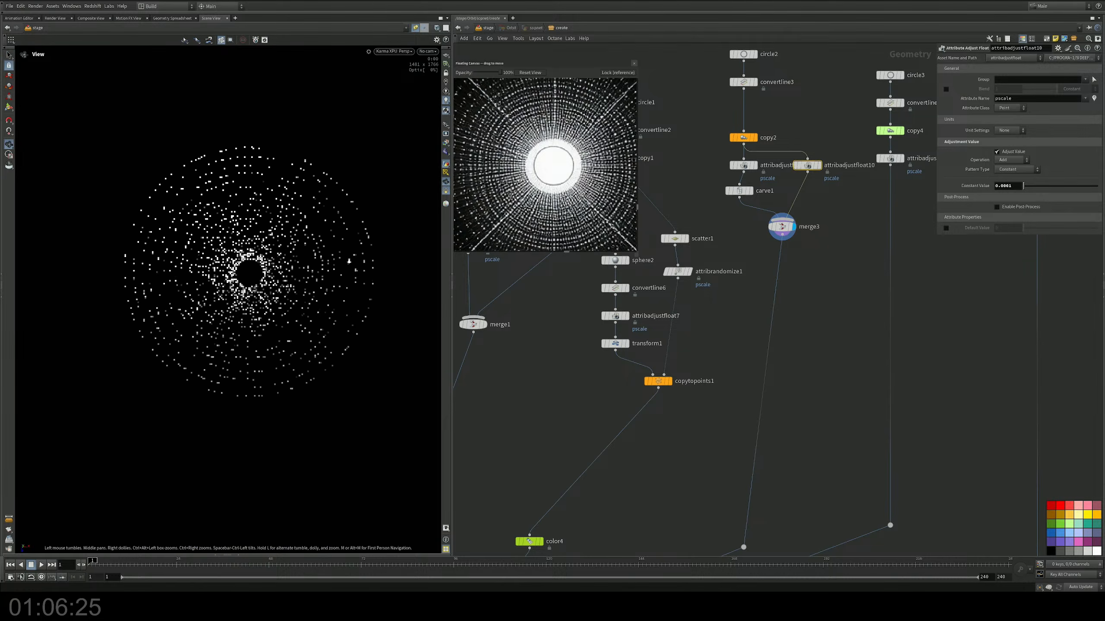
pyautogui.scroll(5, 247, 261)
pyautogui.scroll(-6, 285, 383)
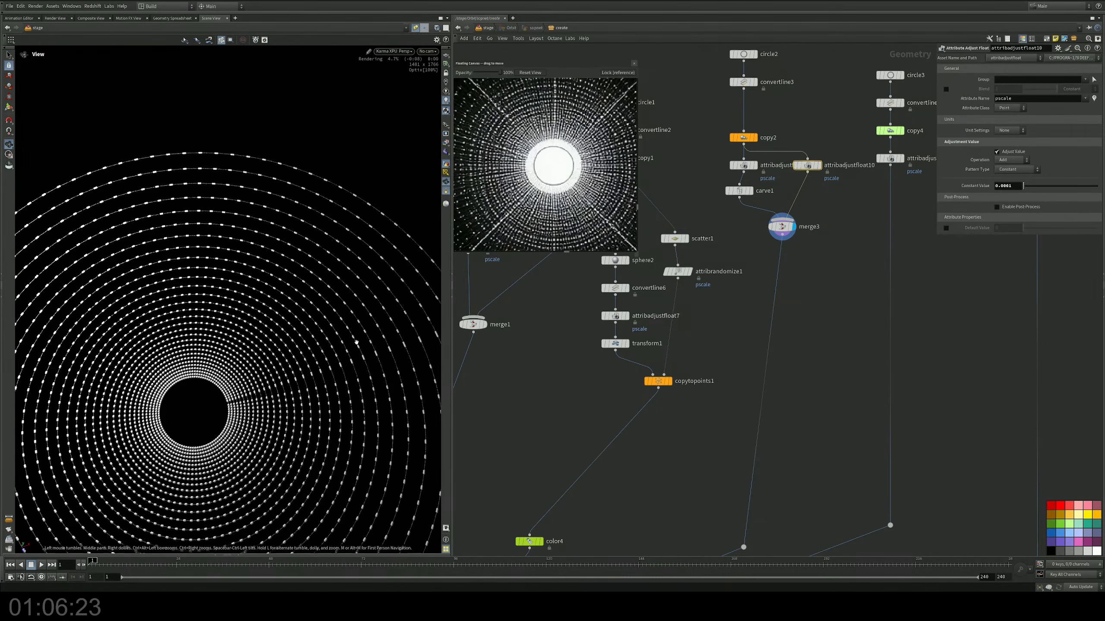
pyautogui.moveTo(248, 370); pyautogui.dragTo(242, 348, button='middle')
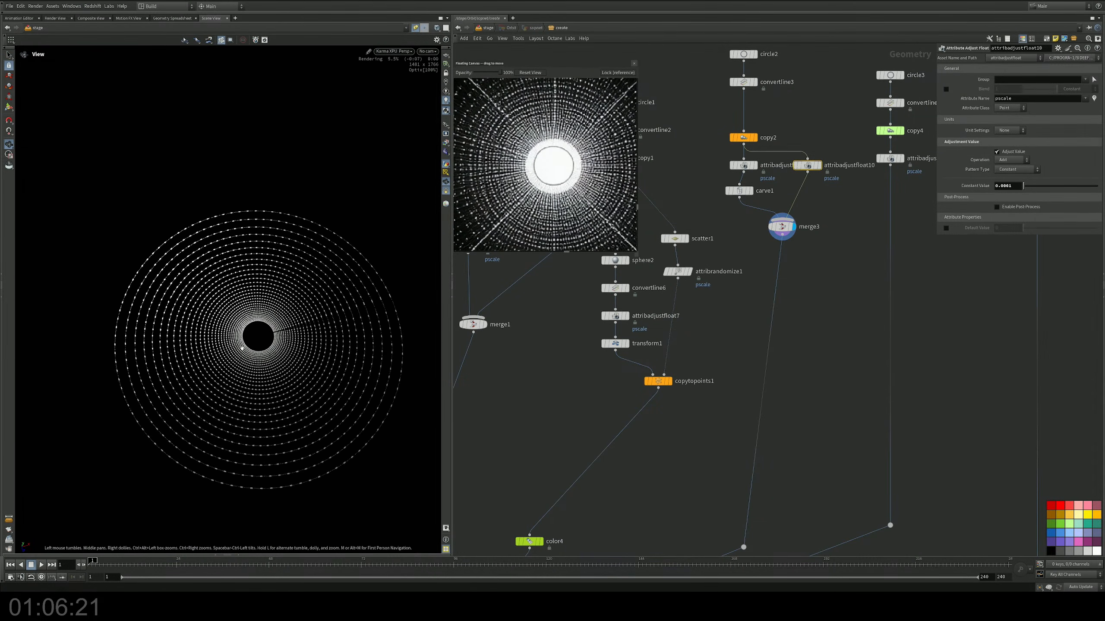
pyautogui.keyDown('alt'); pyautogui.moveTo(257, 357); pyautogui.dragTo(260, 326); pyautogui.keyUp('alt')
pyautogui.moveTo(751, 246); pyautogui.dragTo(718, 313, button='middle')
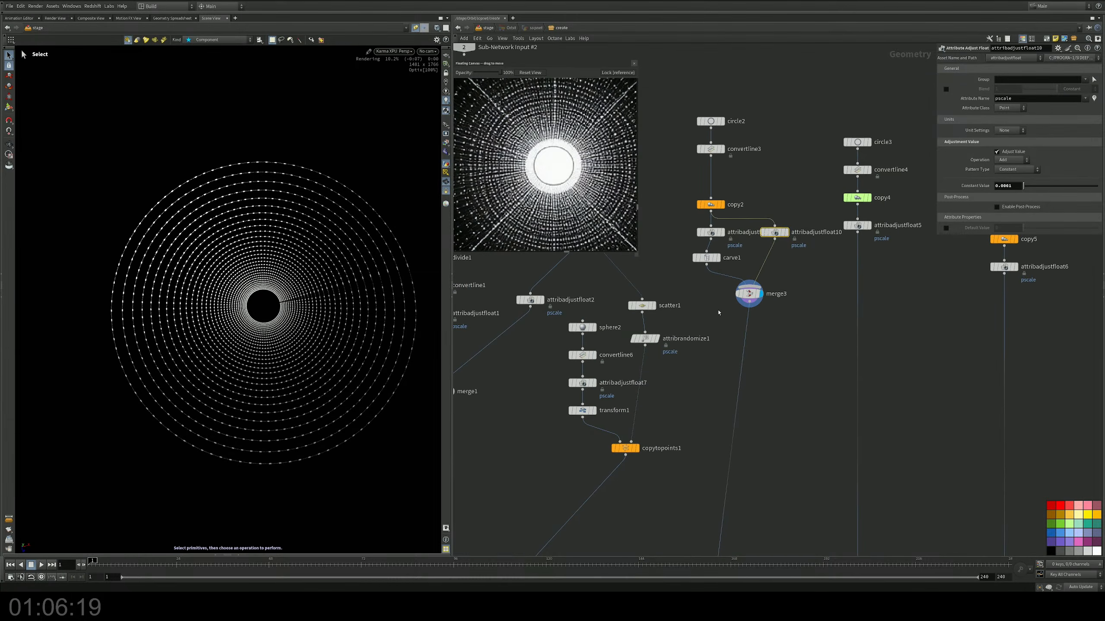
pyautogui.press('Escape')
pyautogui.moveTo(345, 323); pyautogui.dragTo(353, 287)
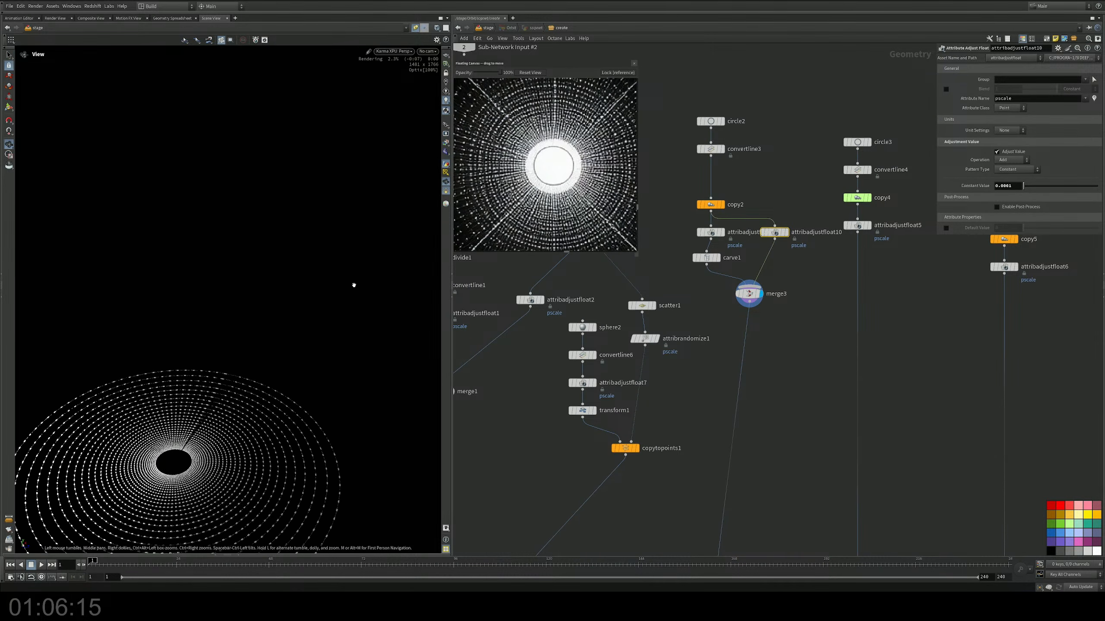
pyautogui.moveTo(259, 361); pyautogui.dragTo(295, 297)
pyautogui.press('s')
pyautogui.scroll(-5, 744, 381)
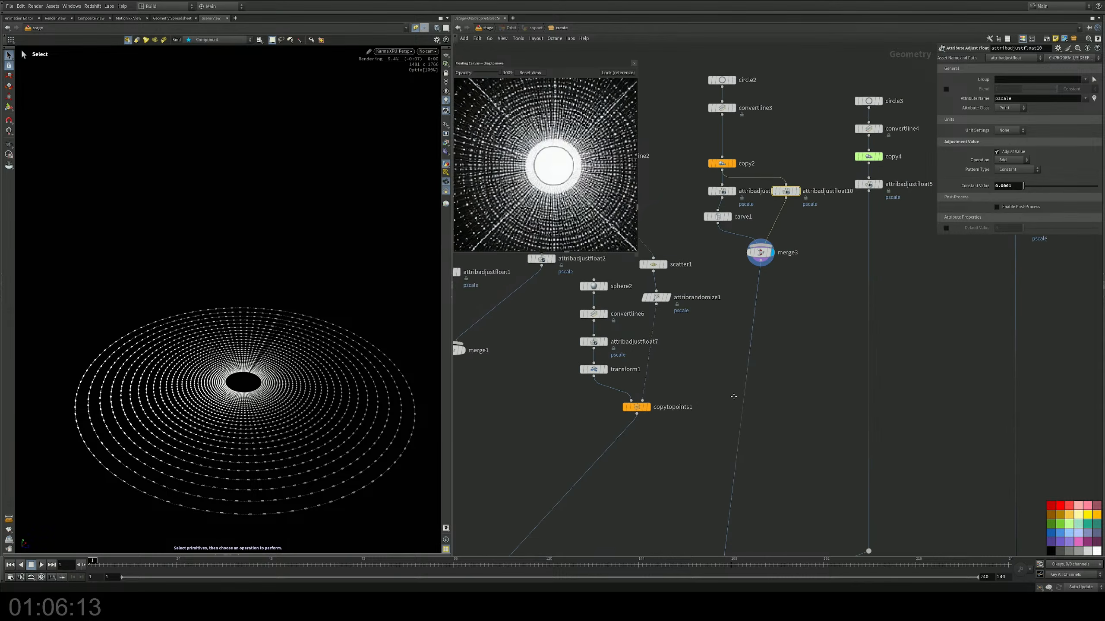
# Step: Display the final merge of all branches and examine the colored orbit scene from above
pyautogui.moveTo(744, 381); pyautogui.dragTo(788, 321, button='middle')
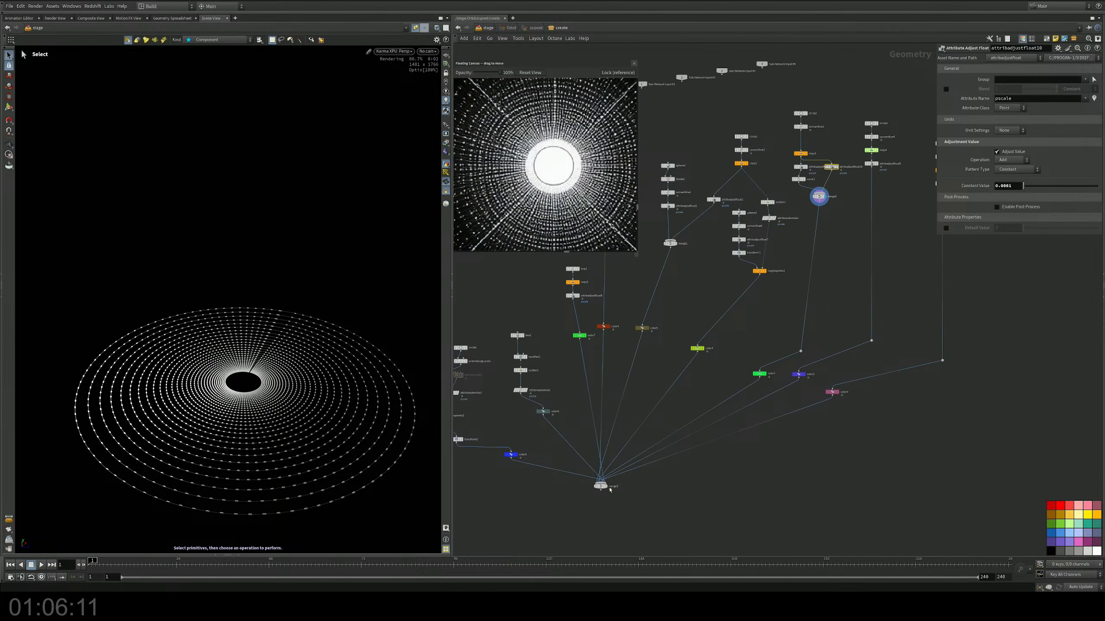
pyautogui.click(609, 488)
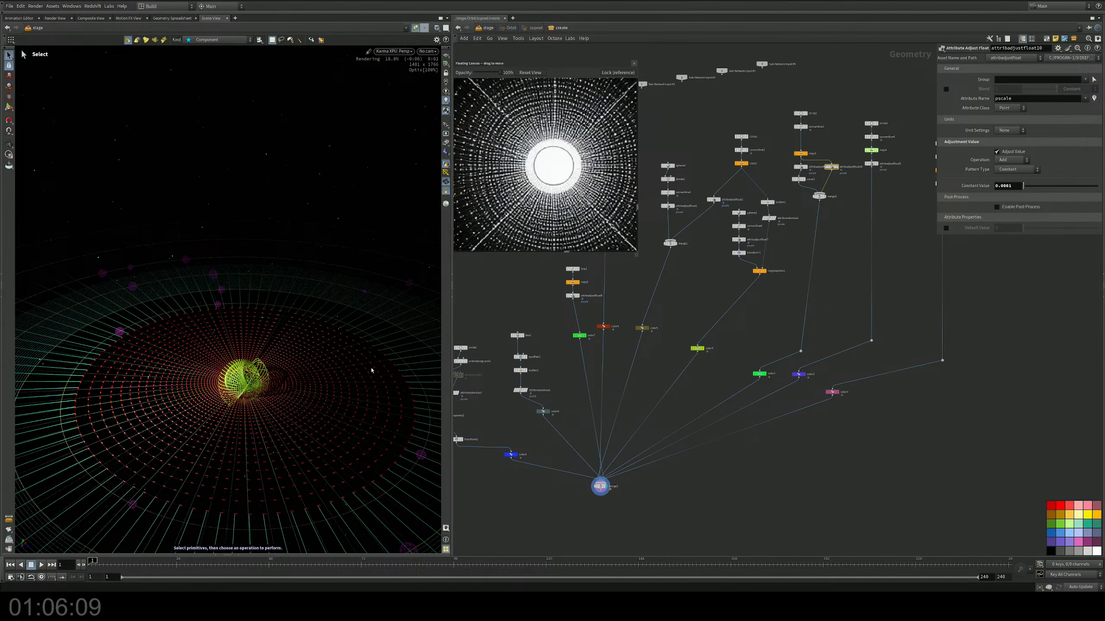
pyautogui.press('Escape')
pyautogui.moveTo(371, 371); pyautogui.dragTo(266, 368)
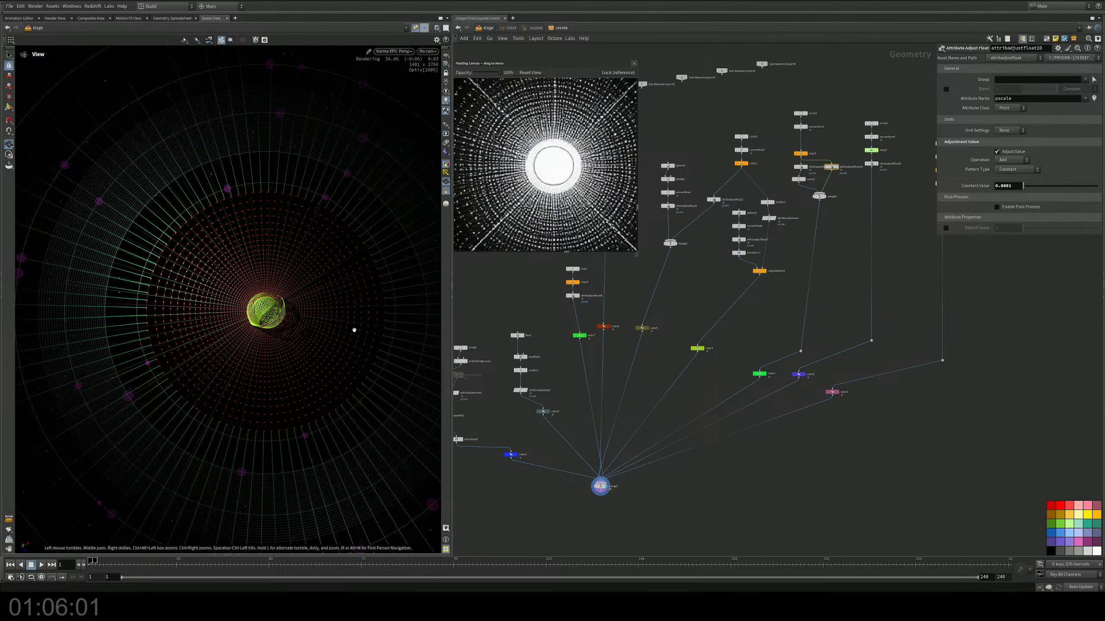
pyautogui.moveTo(327, 331); pyautogui.dragTo(267, 281)
pyautogui.press('s')
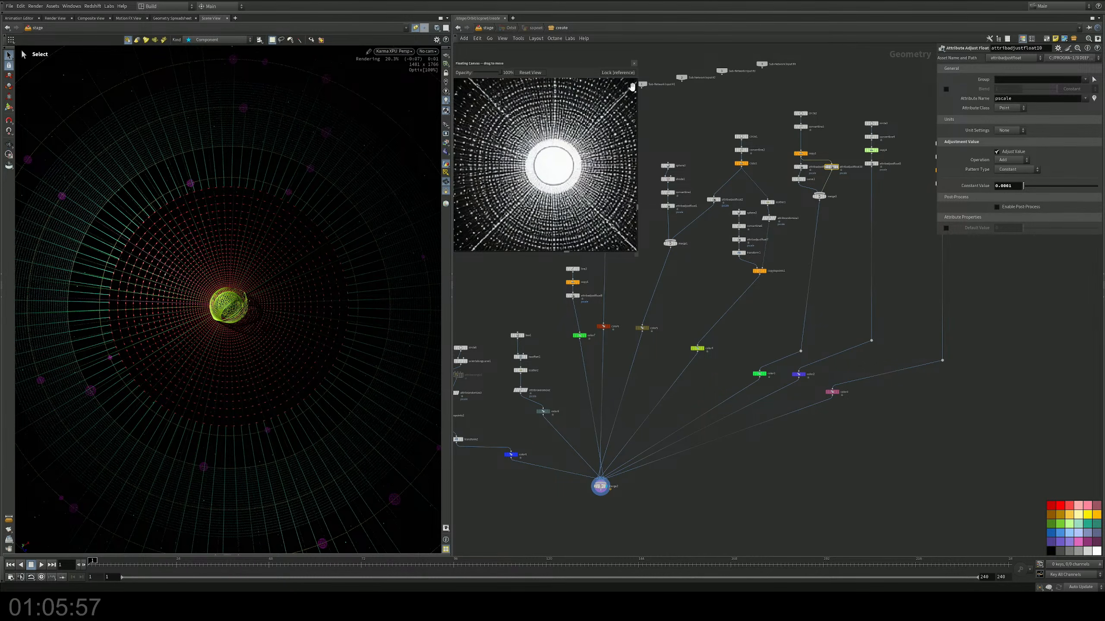
# Step: Display only the output of convertline3, the base circle of the ring branch
pyautogui.moveTo(714, 109); pyautogui.dragTo(712, 194, button='middle')
pyautogui.scroll(6, 795, 254)
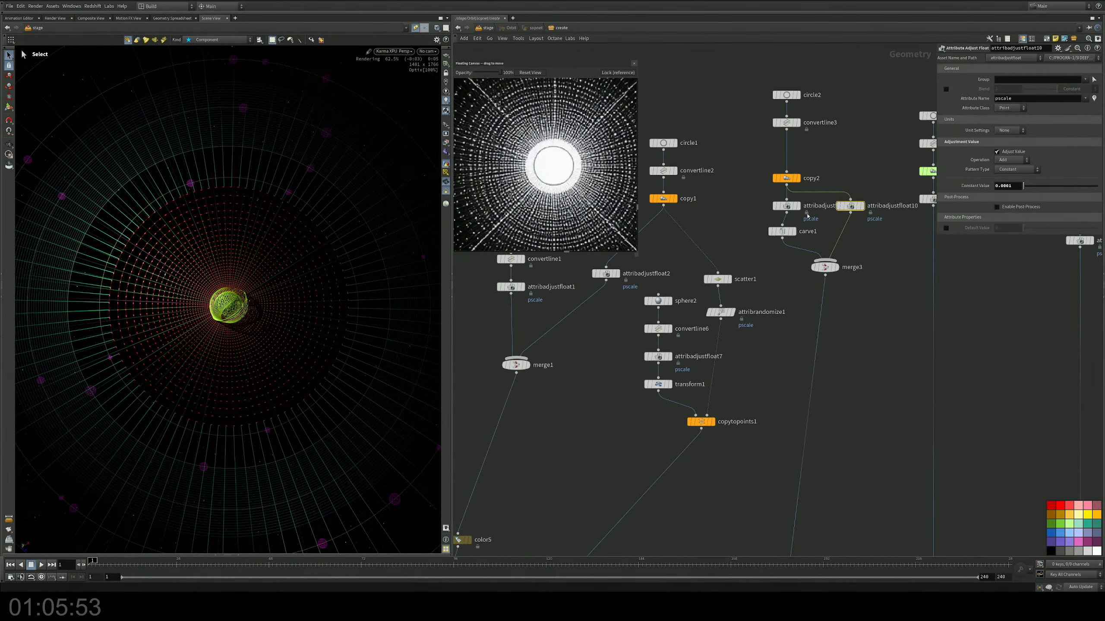
pyautogui.moveTo(847, 257)
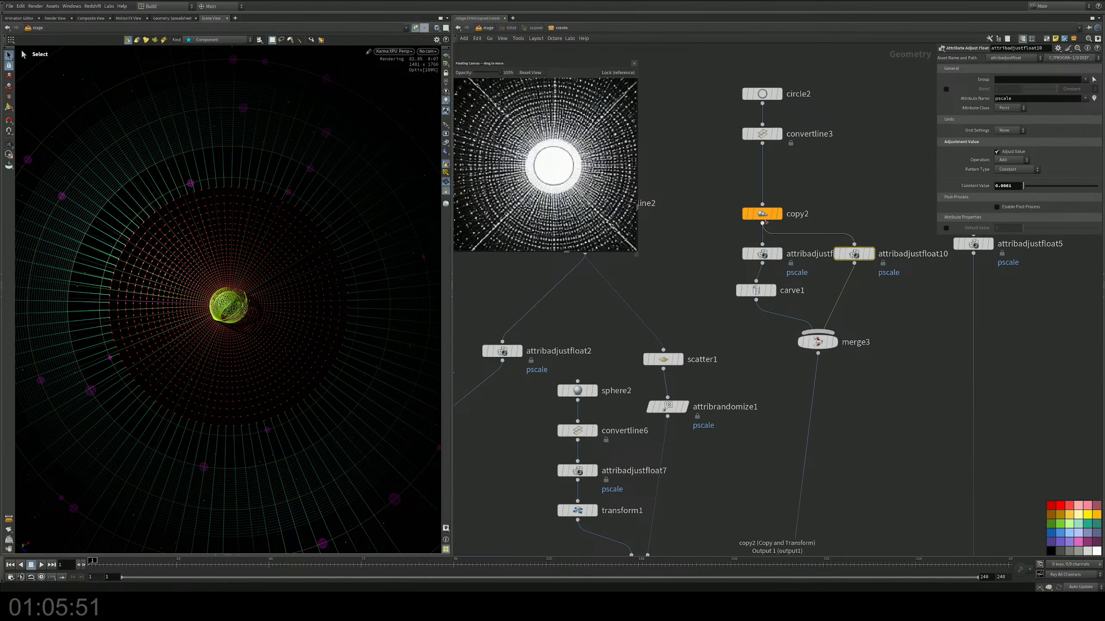
pyautogui.moveTo(792, 187); pyautogui.dragTo(791, 217, button='middle')
pyautogui.moveTo(721, 87); pyautogui.dragTo(766, 117)
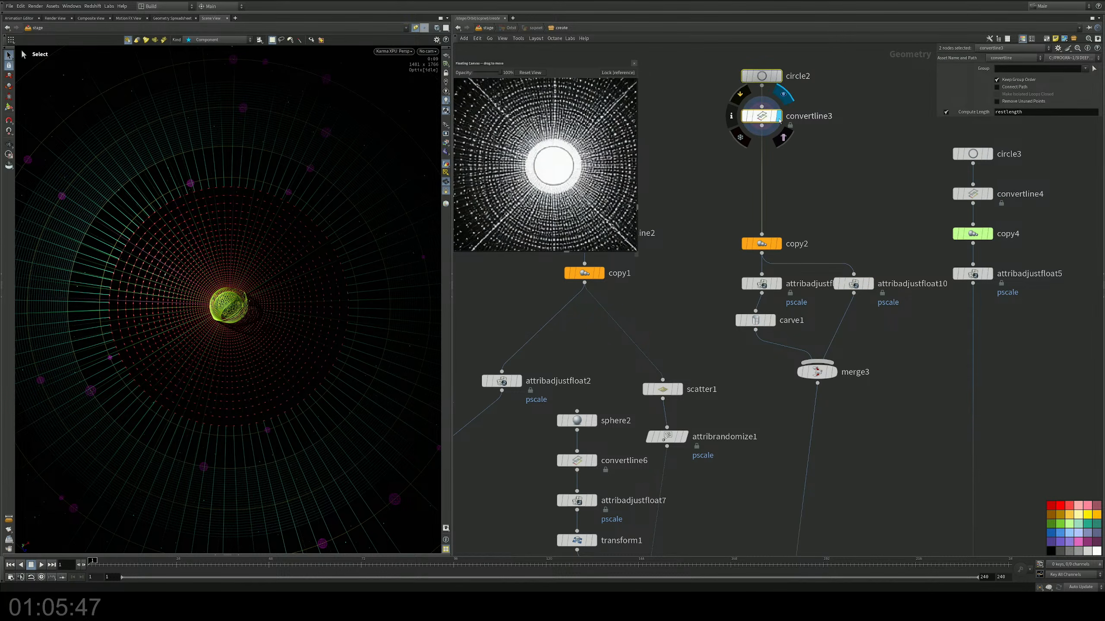
pyautogui.click(778, 115)
pyautogui.press('Tab')
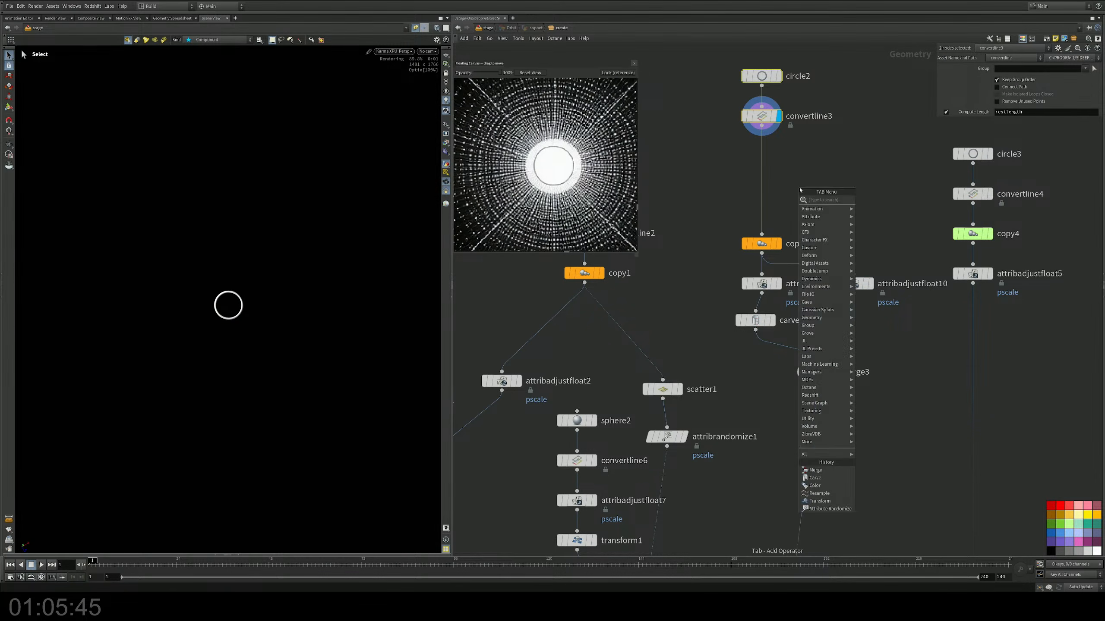
pyautogui.write('cu')
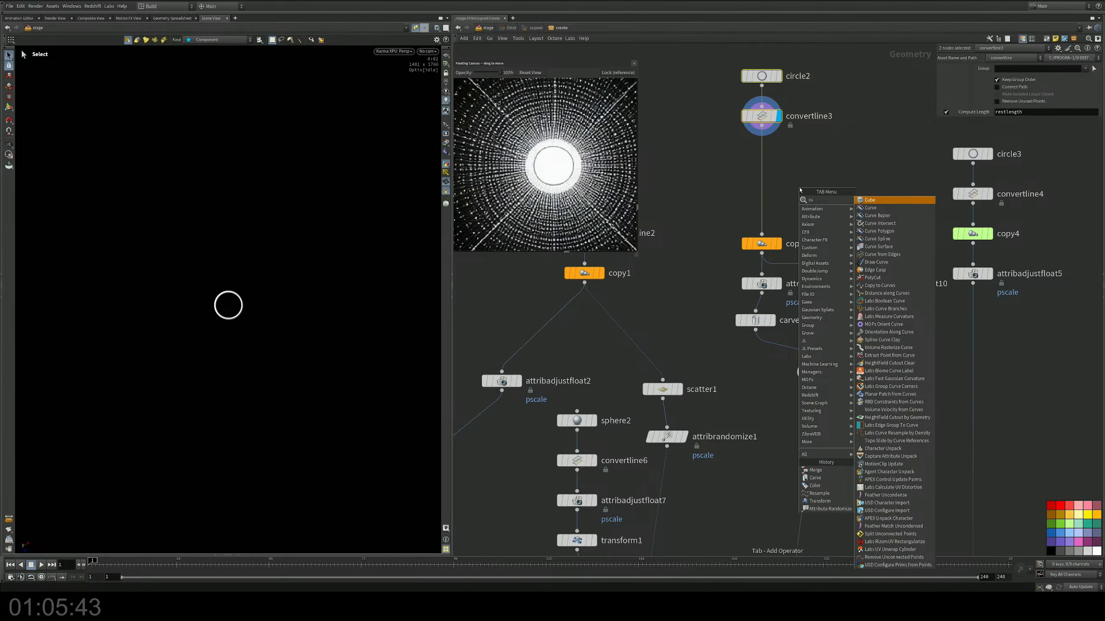
pyautogui.press('Escape')
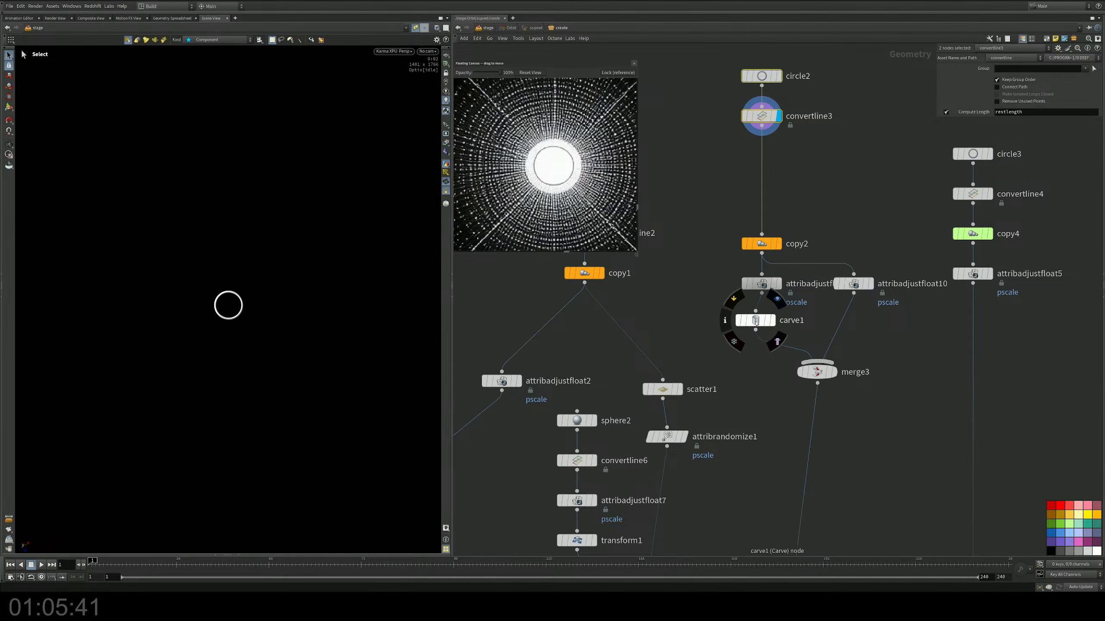
# Step: Insert a copy of carve1 between convertline3 and copy2, display it, and frame its dashed circle in the geometry viewport
pyautogui.keyDown('alt'); pyautogui.moveTo(750, 325); pyautogui.dragTo(755, 186); pyautogui.keyUp('alt')
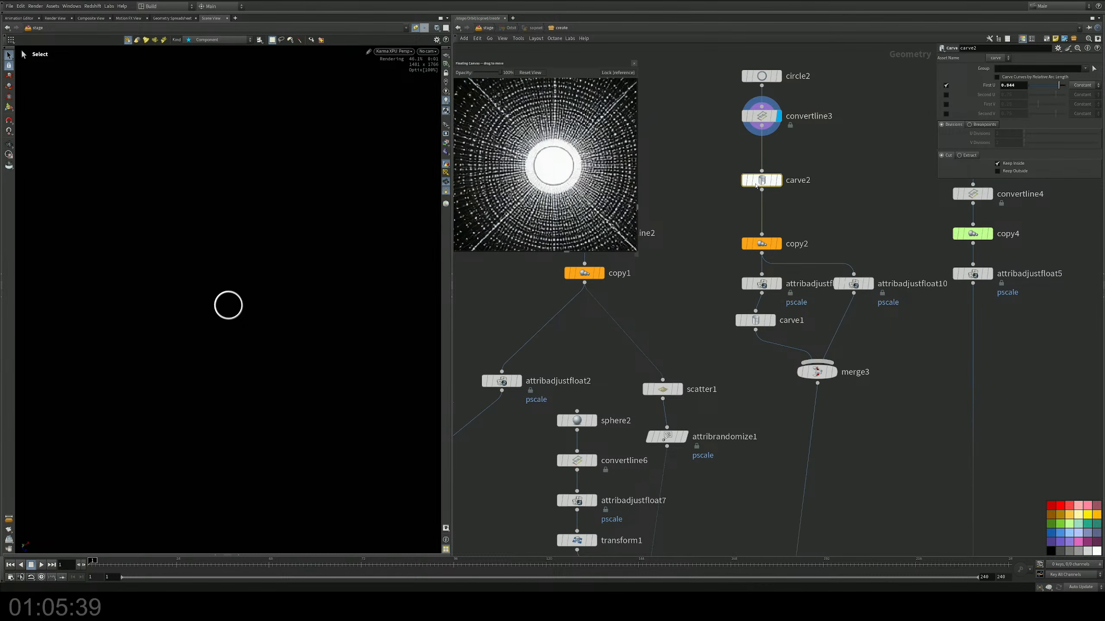
pyautogui.click(780, 185)
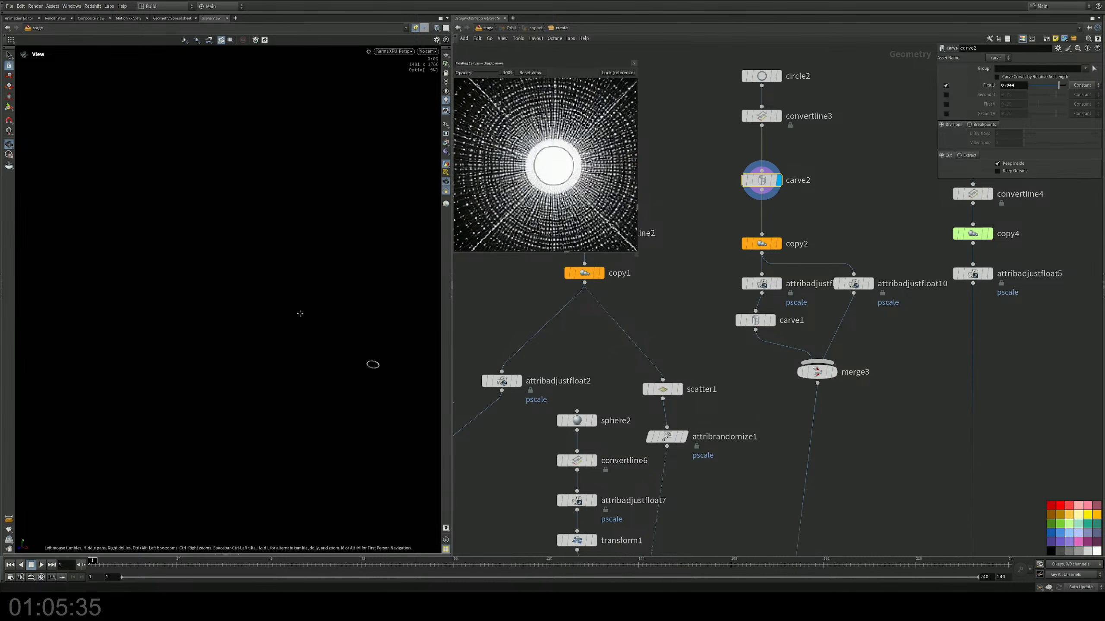
pyautogui.press('s')
pyautogui.click(416, 28)
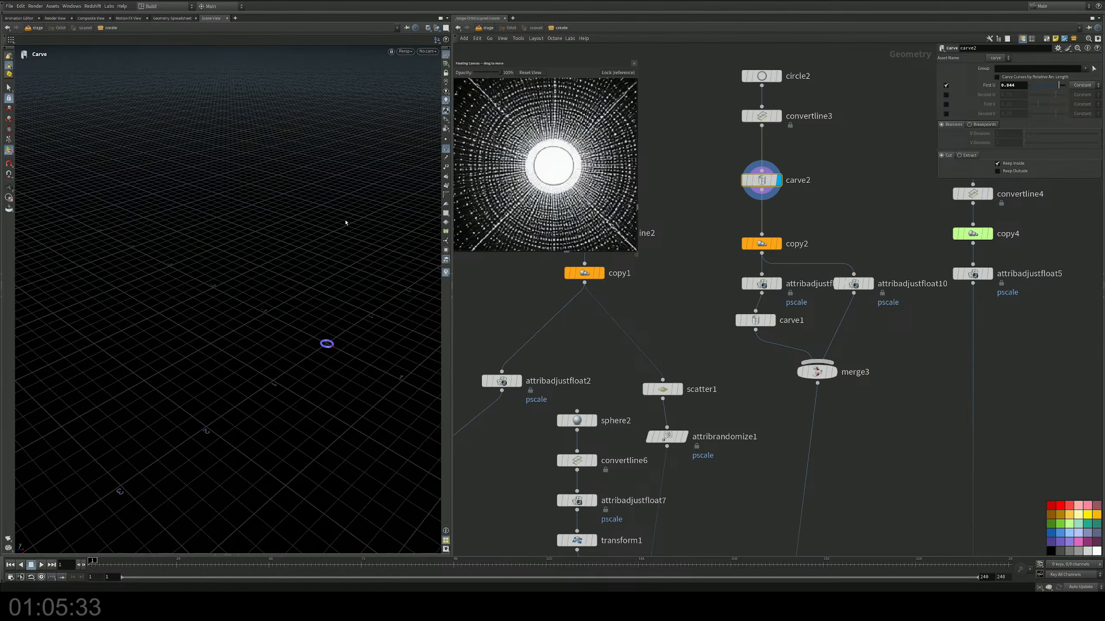
pyautogui.hotkey('space', 'g')
pyautogui.scroll(2, 301, 316)
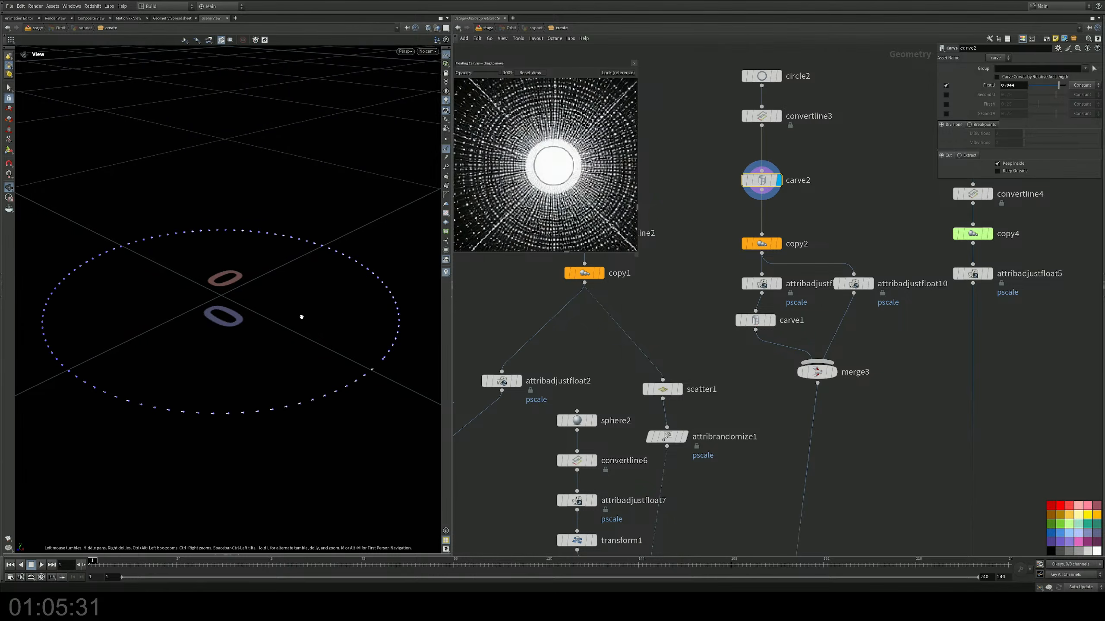
pyautogui.keyDown('alt'); pyautogui.moveTo(300, 316); pyautogui.dragTo(312, 369); pyautogui.keyUp('alt')
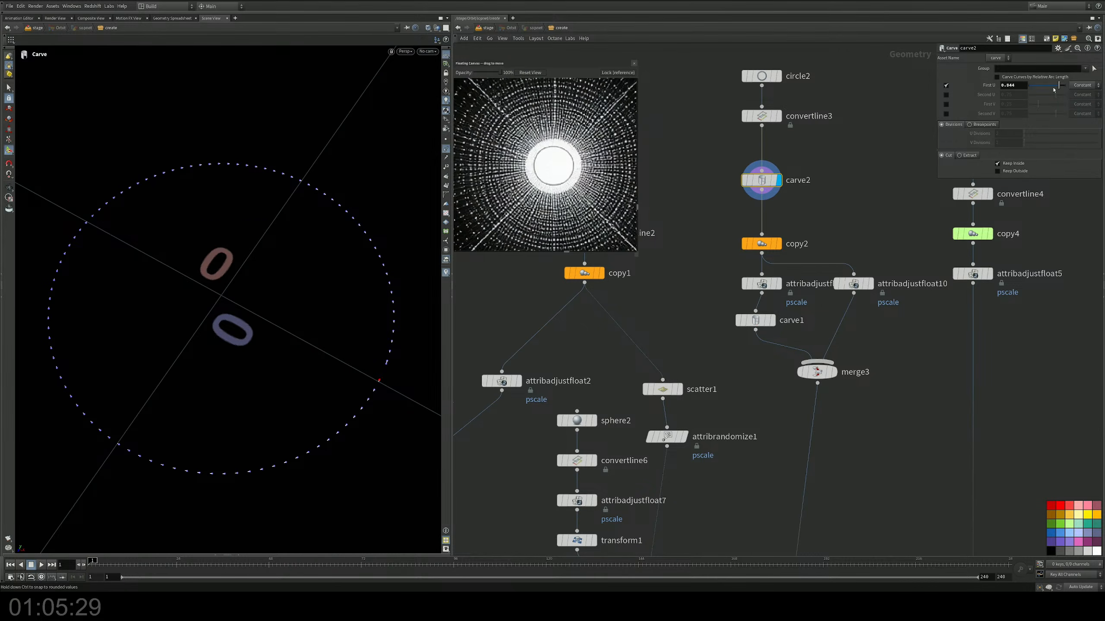
# Step: Enable Carve Curves by Relative Arc Length on carve2 and set its First U to 0
pyautogui.moveTo(1040, 88)
pyautogui.mouseDown()
pyautogui.moveTo(1057, 89)
pyautogui.moveTo(1033, 85)
pyautogui.mouseUp()
pyautogui.click(1019, 78)
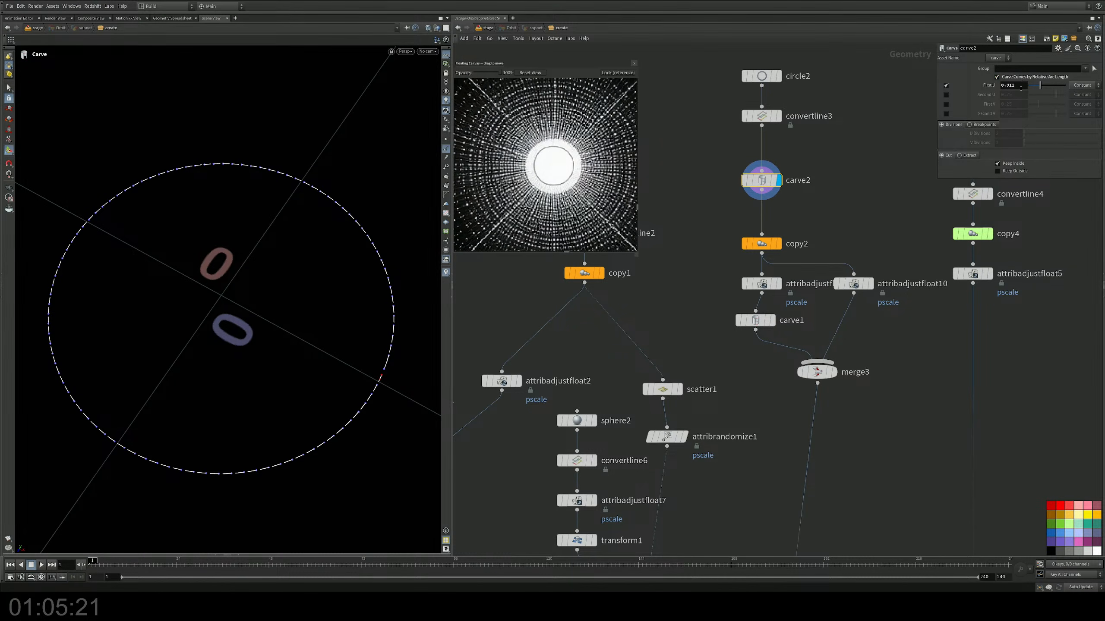
pyautogui.doubleClick(1021, 88)
pyautogui.write('0')
pyautogui.press('Return')
# Step: Set circle2's Arc Type to Open Arc and its end arc angle to 348
pyautogui.click(762, 76)
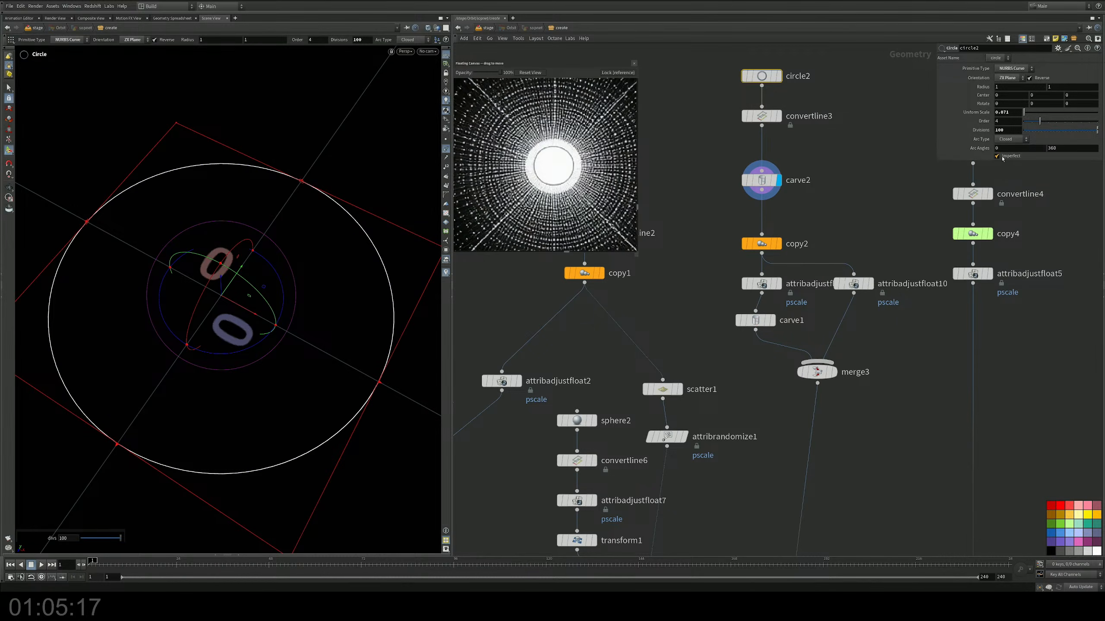
pyautogui.click(1009, 139)
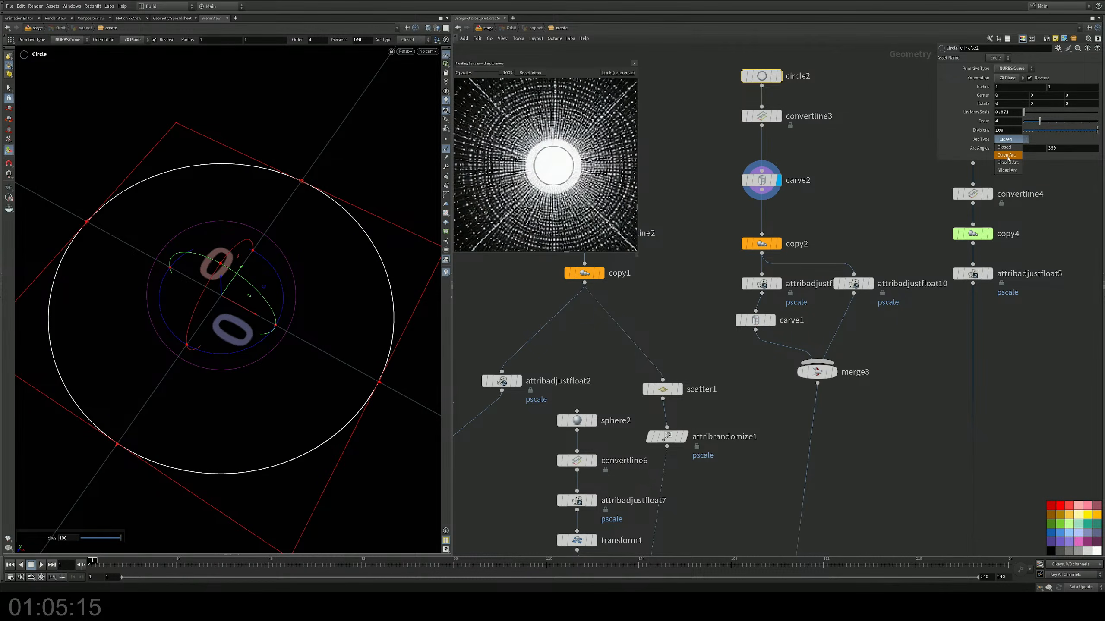
pyautogui.click(1008, 155)
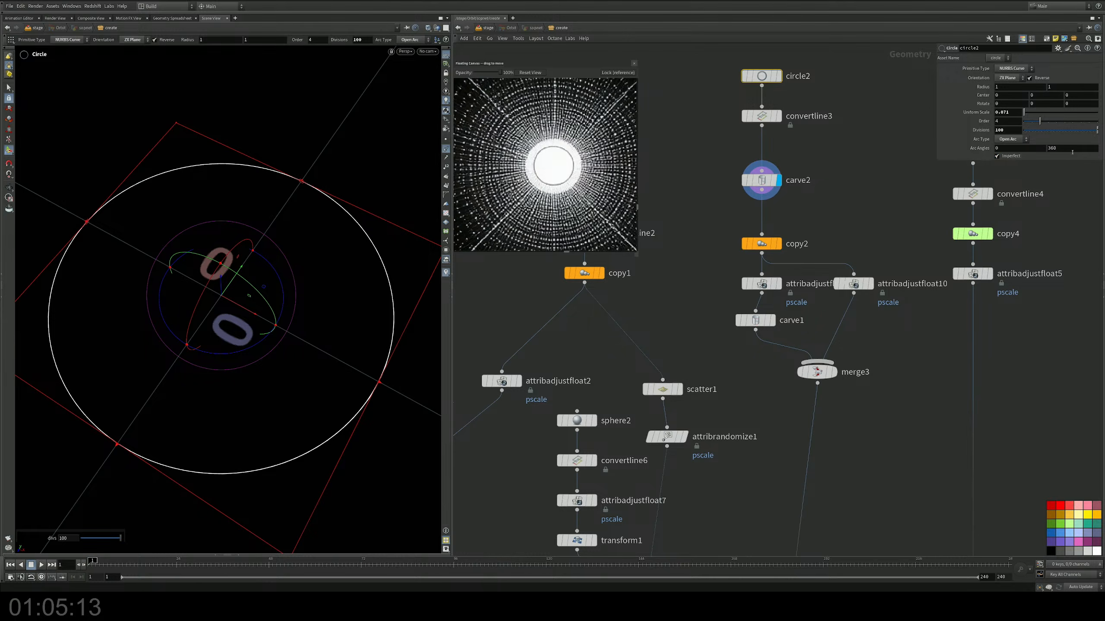
pyautogui.moveTo(1075, 149); pyautogui.dragTo(1044, 147, button='middle')
pyautogui.hotkey('ctrl', 'z')
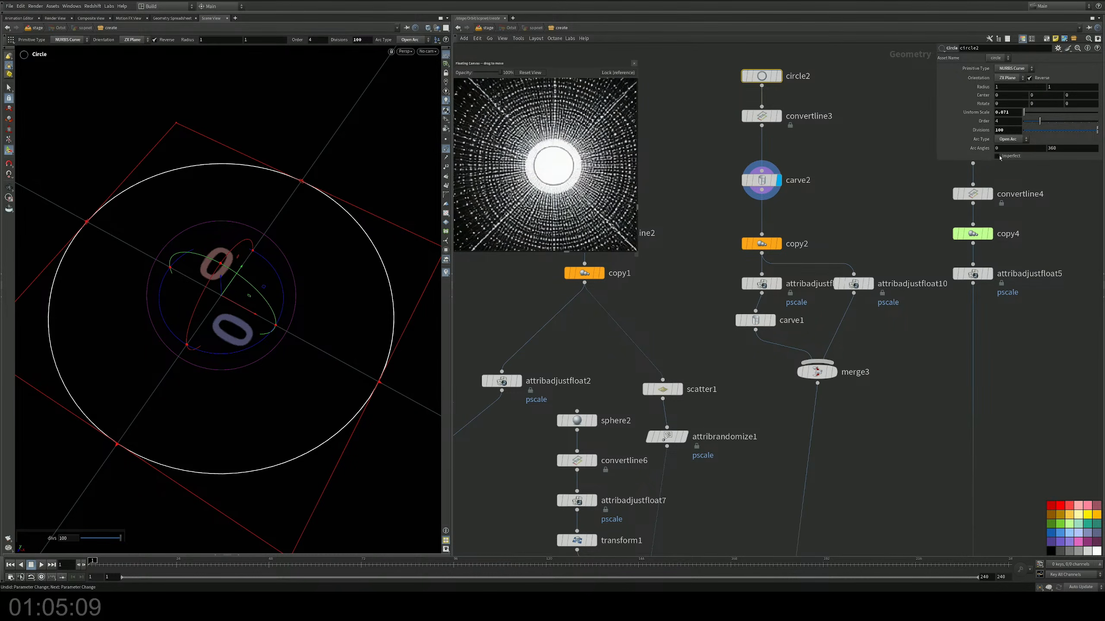
pyautogui.click(998, 157)
pyautogui.moveTo(1061, 148)
pyautogui.mouseDown(button='middle')
pyautogui.moveTo(1069, 137)
pyautogui.moveTo(1065, 153)
pyautogui.mouseUp(button='middle')
# Step: Display copy2 and set its Y rotation to 103 so the ring gaps are staggered around the centre
pyautogui.click(779, 244)
pyautogui.moveTo(828, 227); pyautogui.dragTo(765, 252)
pyautogui.keyDown('alt'); pyautogui.moveTo(320, 236); pyautogui.dragTo(239, 300, button='right'); pyautogui.keyUp('alt')
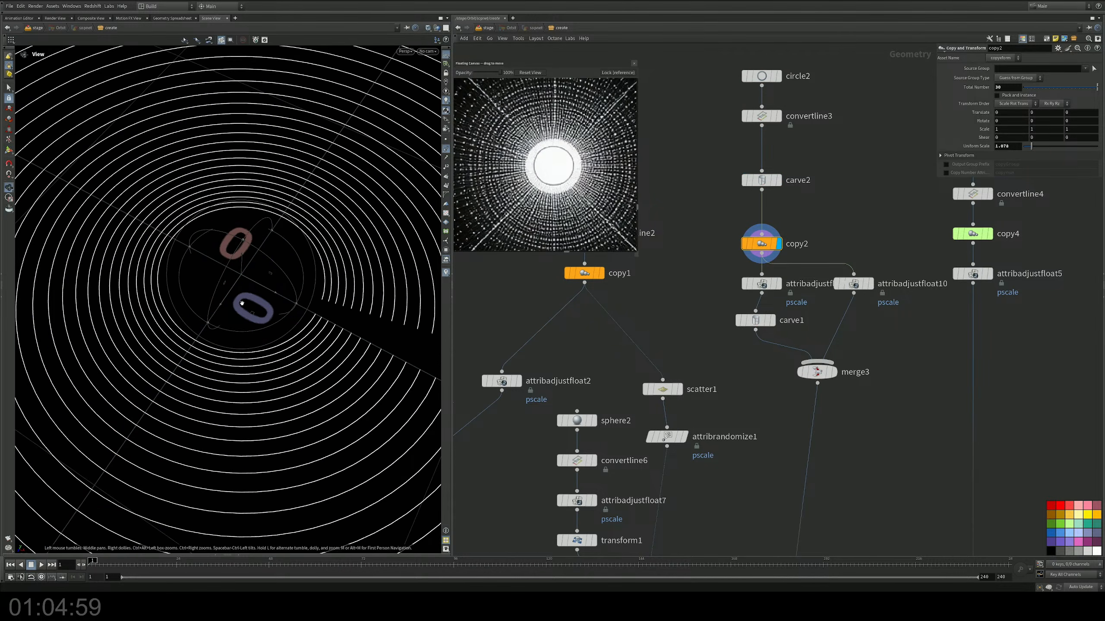
pyautogui.keyDown('alt'); pyautogui.moveTo(239, 300); pyautogui.dragTo(145, 310, button='middle'); pyautogui.keyUp('alt')
pyautogui.keyDown('alt'); pyautogui.moveTo(145, 310); pyautogui.dragTo(213, 349, button='right'); pyautogui.keyUp('alt')
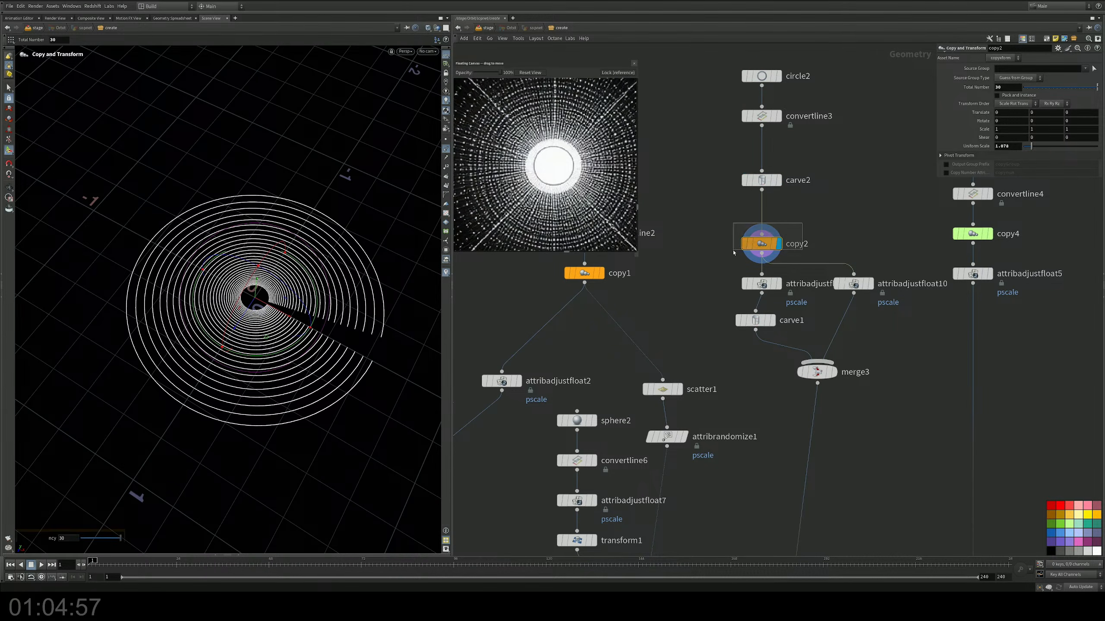
pyautogui.moveTo(1044, 121)
pyautogui.mouseDown(button='middle')
pyautogui.moveTo(1048, 105)
pyautogui.moveTo(1103, 104)
pyautogui.moveTo(1033, 123)
pyautogui.mouseUp(button='middle')
# Step: Display merge3, delete carve1 and attribadjustfloat10, and cut the leftover direct wire from copy2 to merge3
pyautogui.moveTo(863, 179); pyautogui.dragTo(863, 97, button='middle')
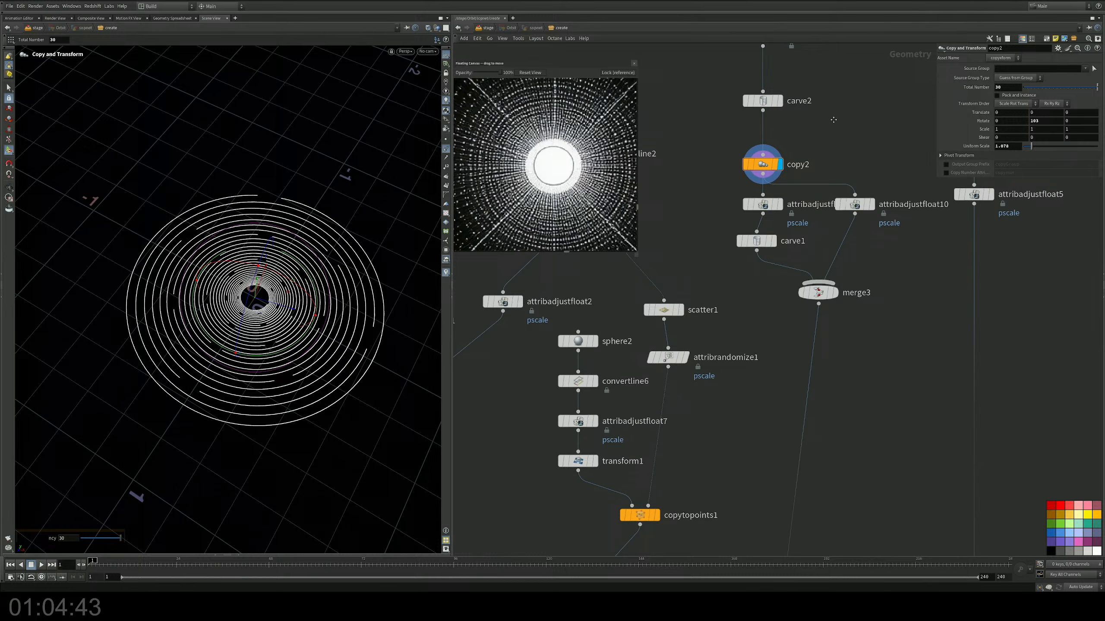
pyautogui.click(836, 291)
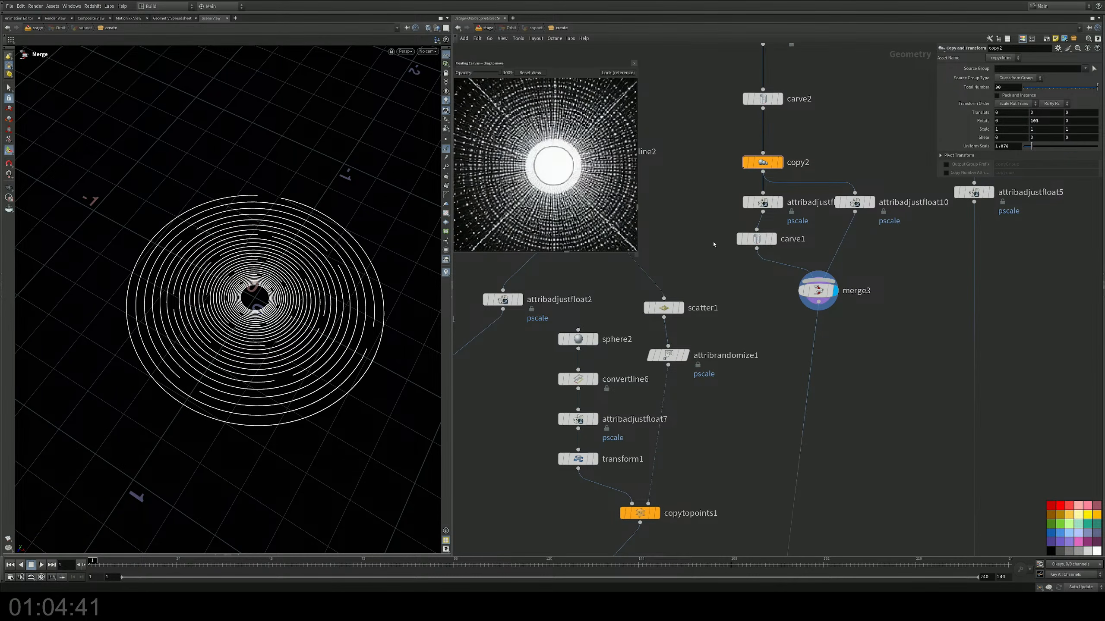
pyautogui.click(756, 240)
pyautogui.press('Delete')
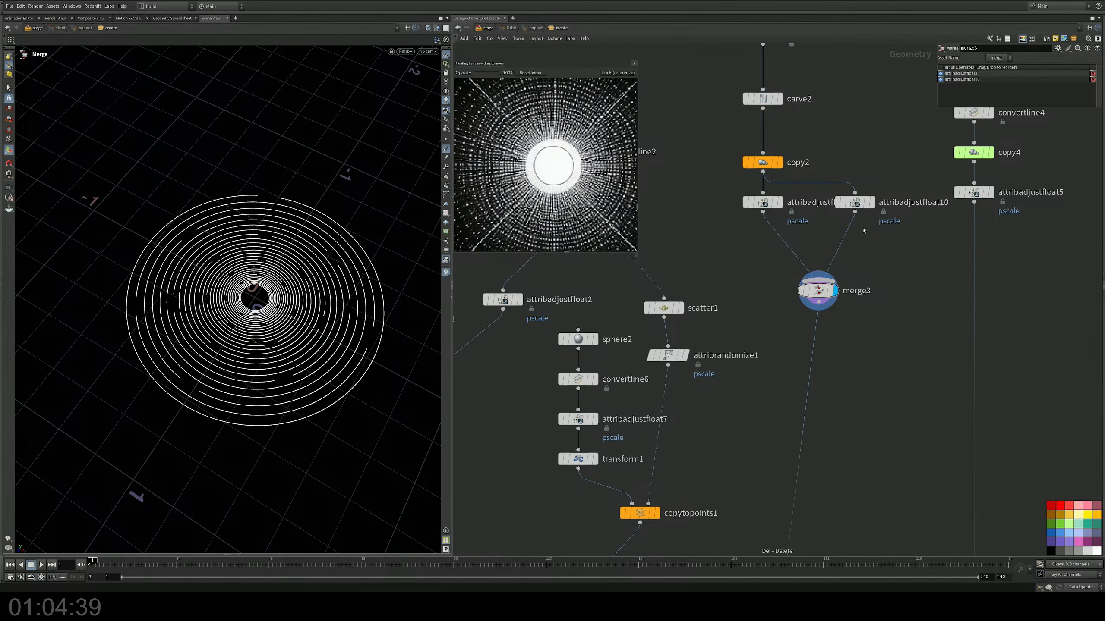
pyautogui.click(855, 202)
pyautogui.press('Delete')
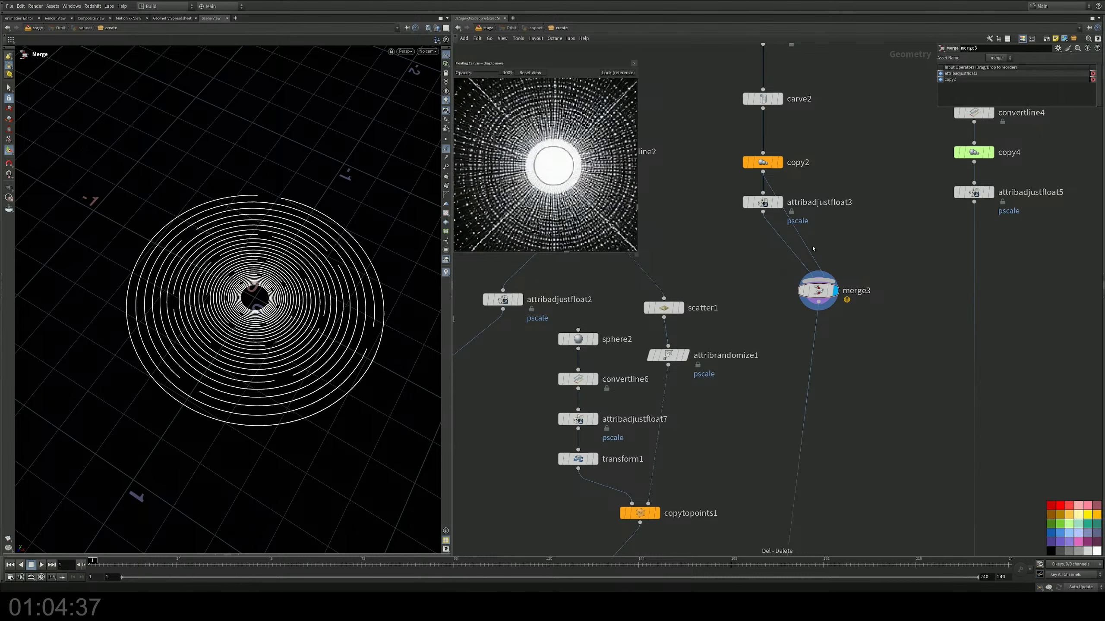
pyautogui.press('y')
pyautogui.moveTo(814, 220); pyautogui.dragTo(796, 239)
# Step: Set attribadjustfloat3's pscale Constant Value to 0.0004 and preview the thinner rings at the stage level
pyautogui.click(762, 201)
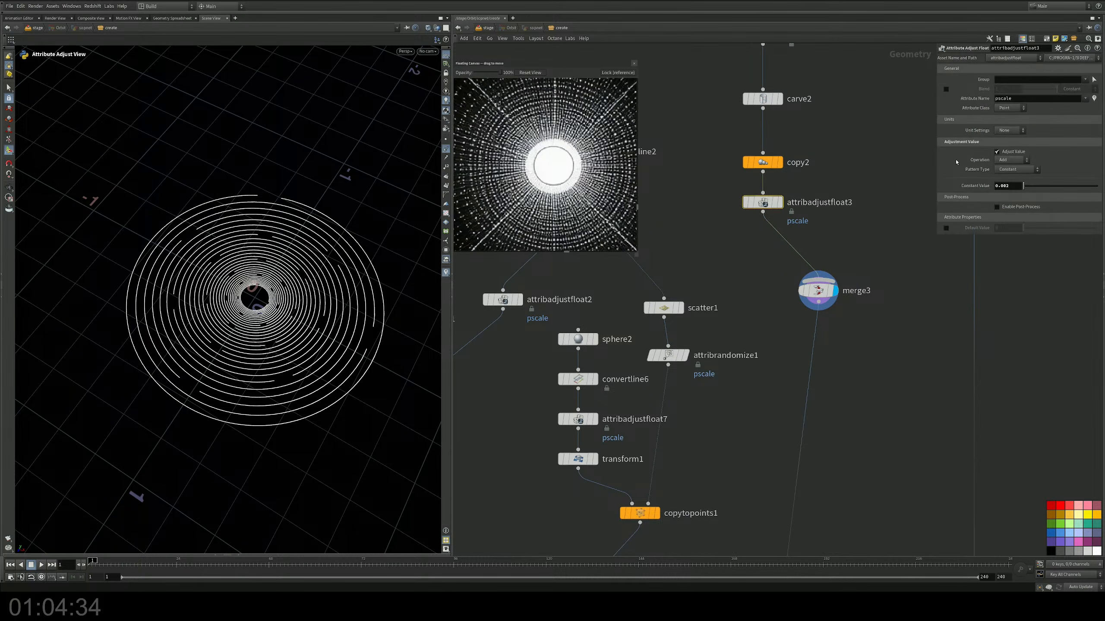
pyautogui.press('BackSpace')
pyautogui.write('1')
pyautogui.press('Return')
pyautogui.click(1013, 186)
pyautogui.write('4')
pyautogui.click(486, 28)
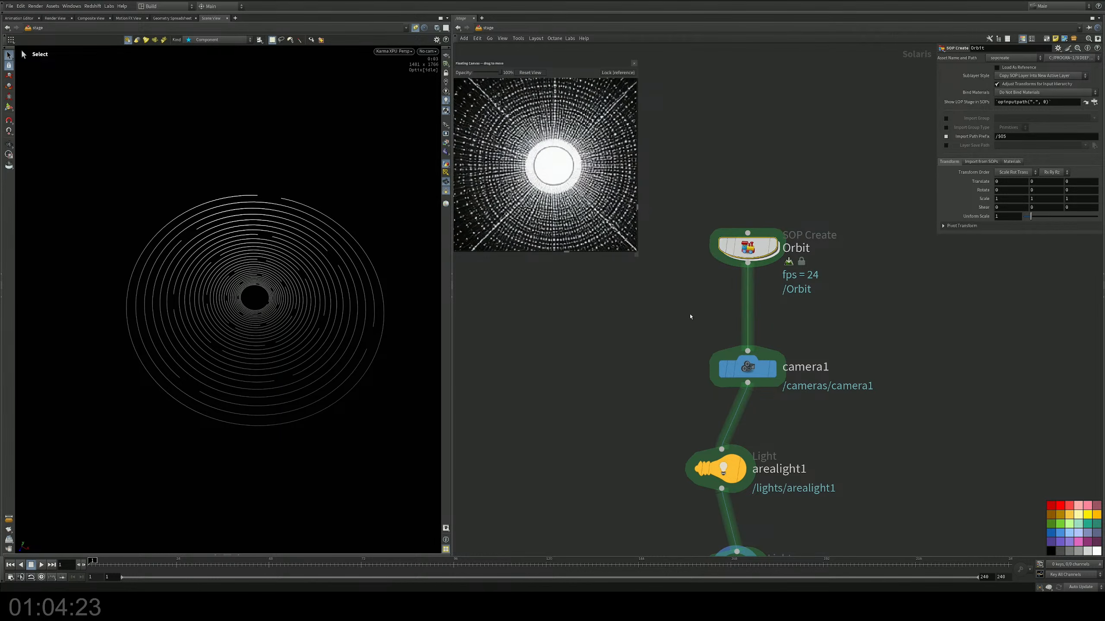
pyautogui.moveTo(685, 318); pyautogui.dragTo(682, 296, button='middle')
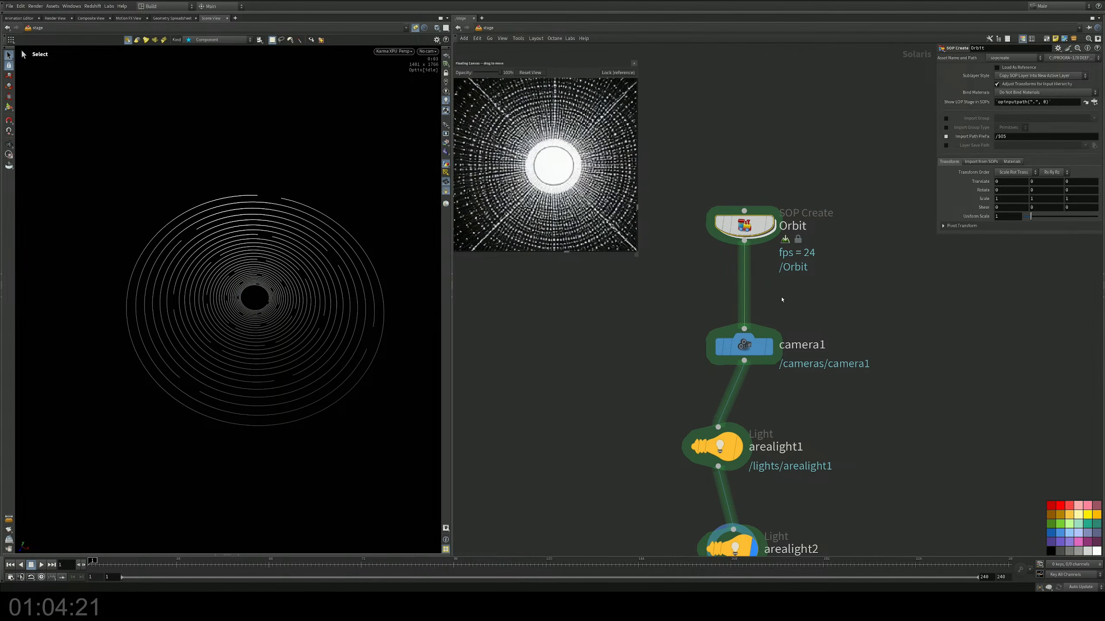
# Step: Display merge2 inside the Orbit network and examine the full colored scene in the Karma viewport
pyautogui.doubleClick(744, 225)
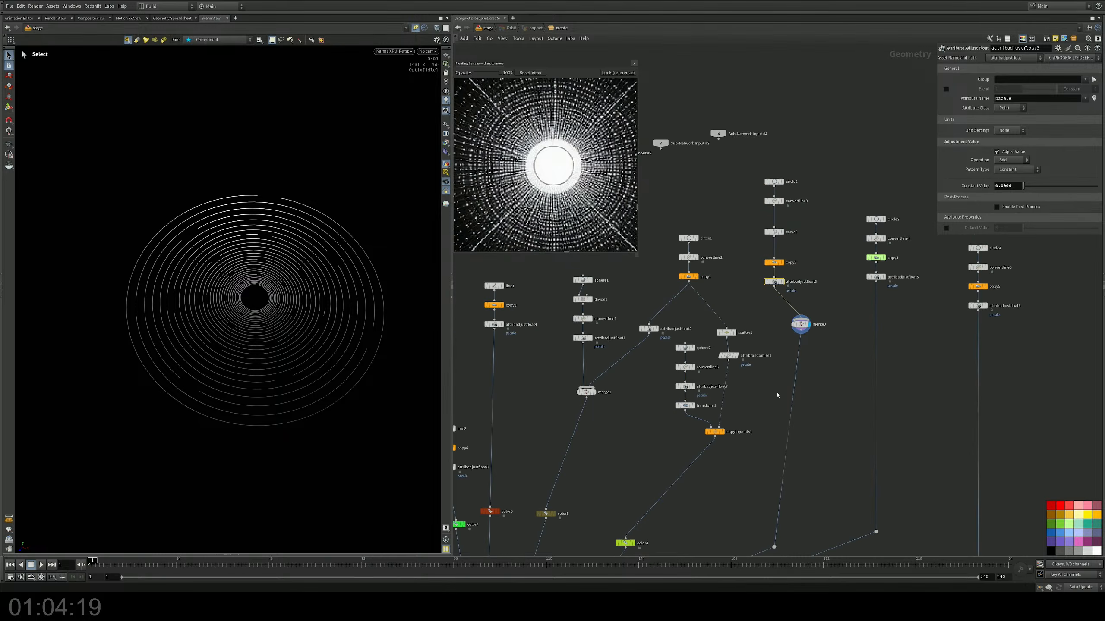
pyautogui.moveTo(778, 395); pyautogui.dragTo(803, 241, button='middle')
pyautogui.scroll(-4, 800, 244)
pyautogui.scroll(6, 609, 453)
pyautogui.scroll(4, 714, 405)
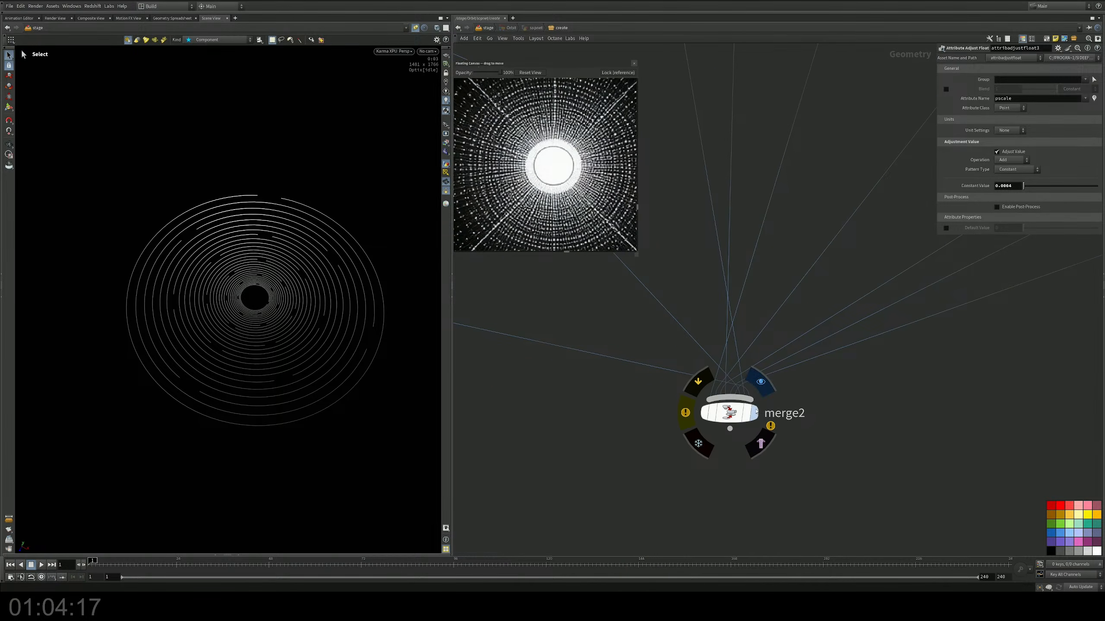
pyautogui.click(756, 412)
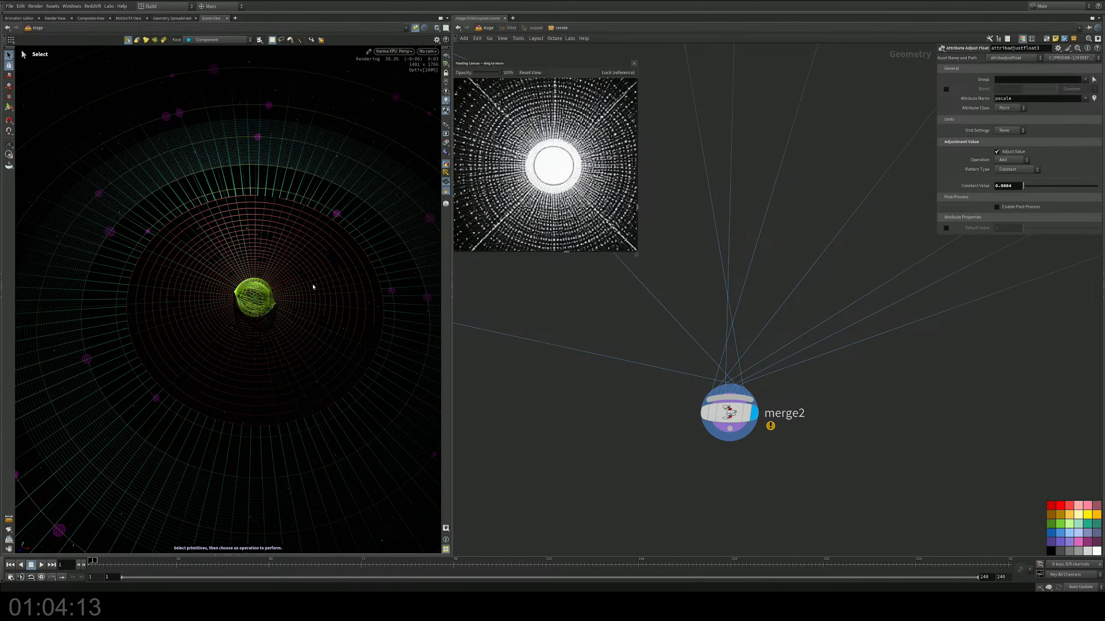
pyautogui.keyDown('alt'); pyautogui.moveTo(284, 300); pyautogui.dragTo(289, 314); pyautogui.keyUp('alt')
pyautogui.keyDown('alt'); pyautogui.moveTo(289, 314); pyautogui.dragTo(246, 321, button='right'); pyautogui.keyUp('alt')
pyautogui.keyDown('alt'); pyautogui.moveTo(301, 203); pyautogui.dragTo(265, 213, button='middle'); pyautogui.keyUp('alt')
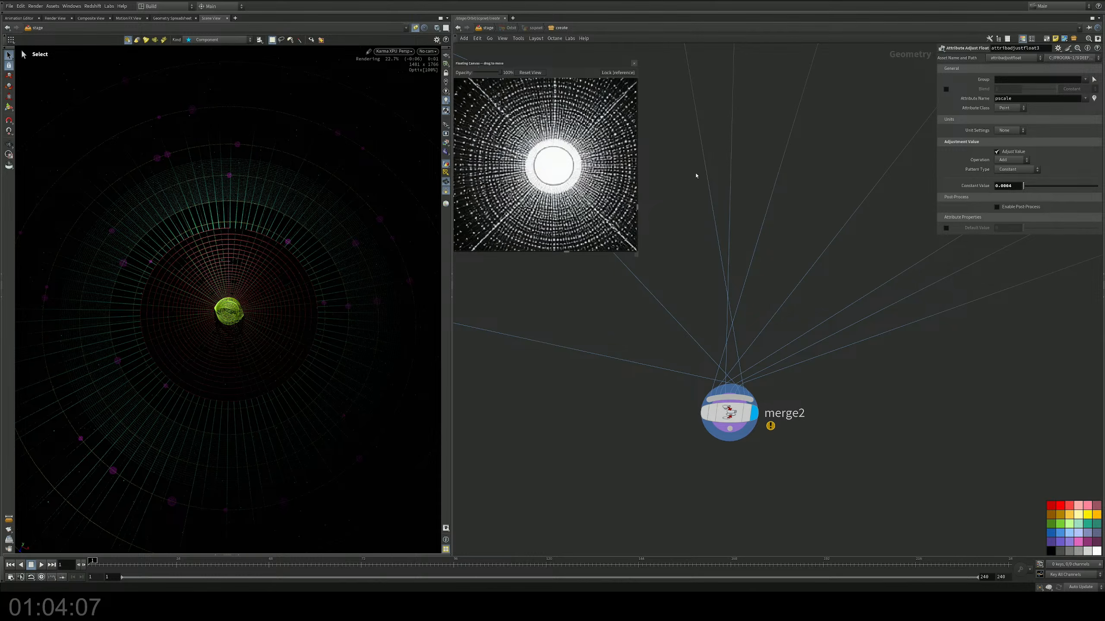
# Step: Inspect the color nodes feeding merge2 and trace color3's branch up to its source circle
pyautogui.moveTo(708, 191); pyautogui.dragTo(691, 315, button='middle')
pyautogui.scroll(-5, 696, 312)
pyautogui.moveTo(804, 229); pyautogui.dragTo(668, 363, button='middle')
pyautogui.scroll(-2, 705, 337)
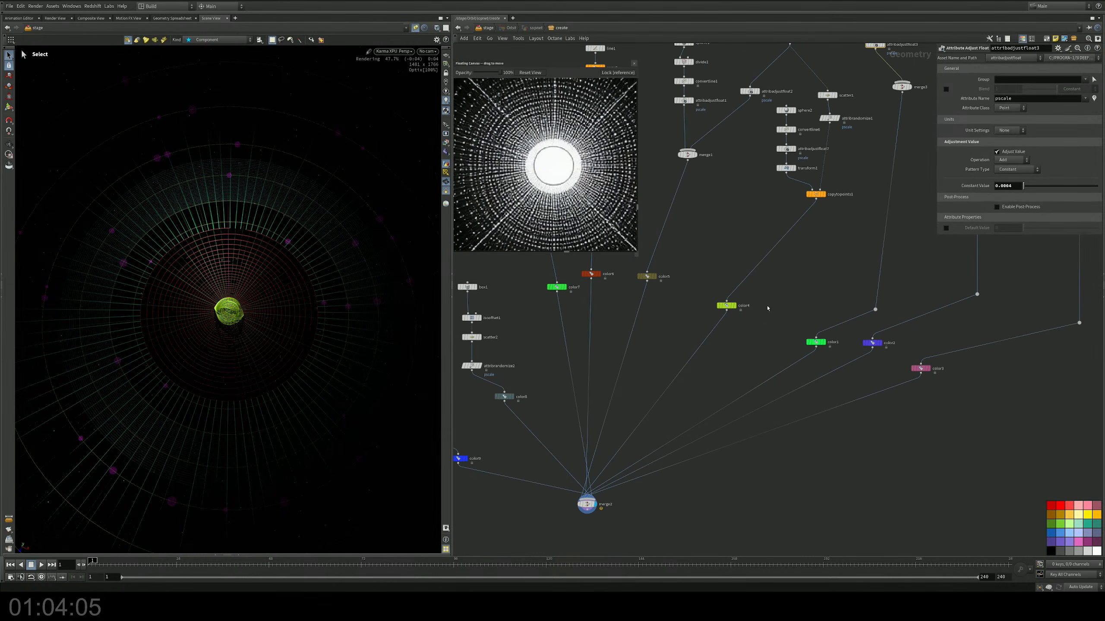
pyautogui.click(818, 342)
pyautogui.moveTo(832, 304); pyautogui.dragTo(734, 347, button='middle')
pyautogui.click(776, 385)
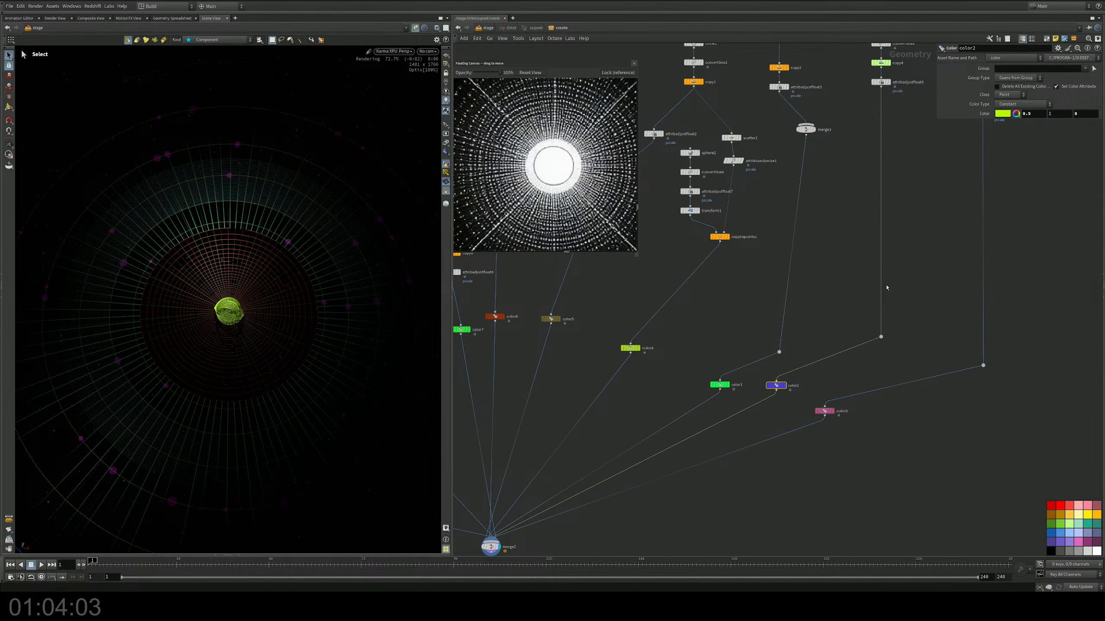
pyautogui.moveTo(910, 252); pyautogui.dragTo(845, 334, button='middle')
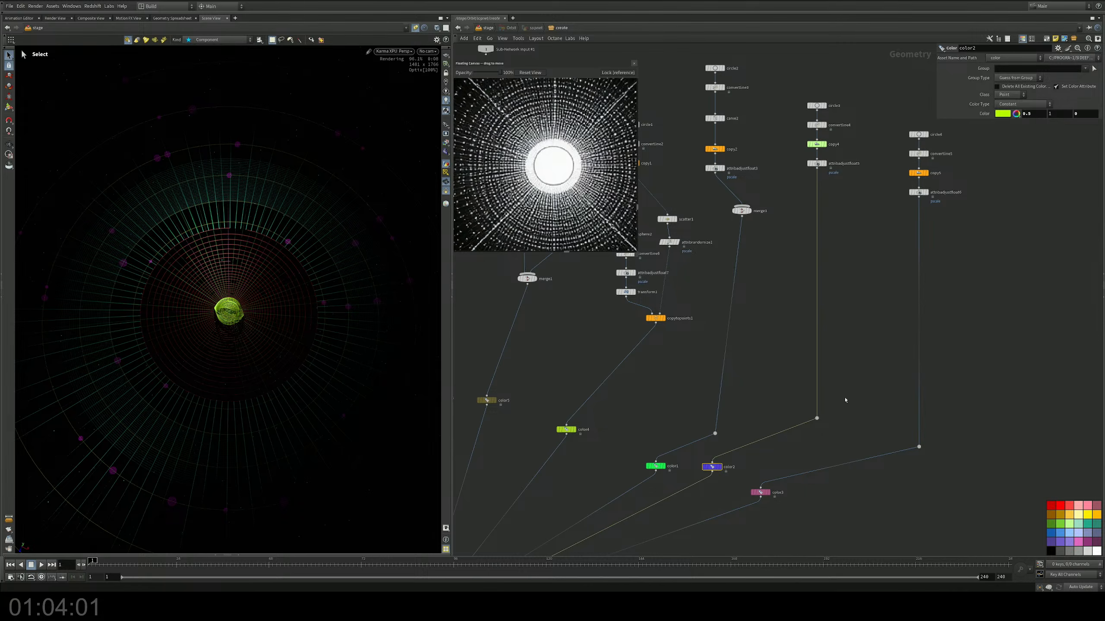
pyautogui.moveTo(826, 446); pyautogui.dragTo(749, 521)
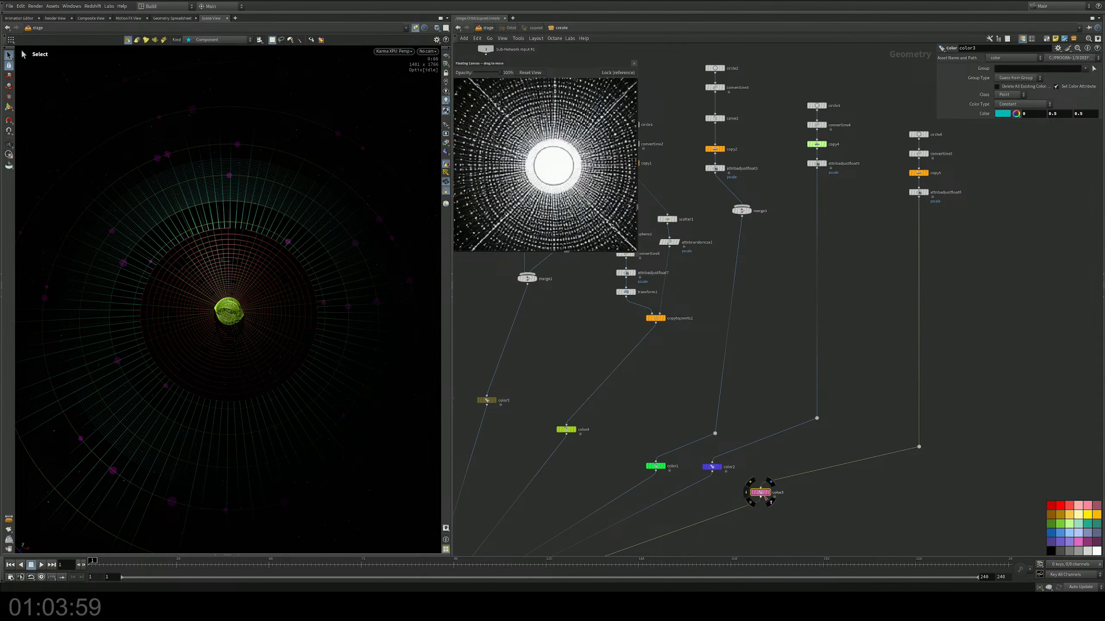
pyautogui.scroll(5, 930, 147)
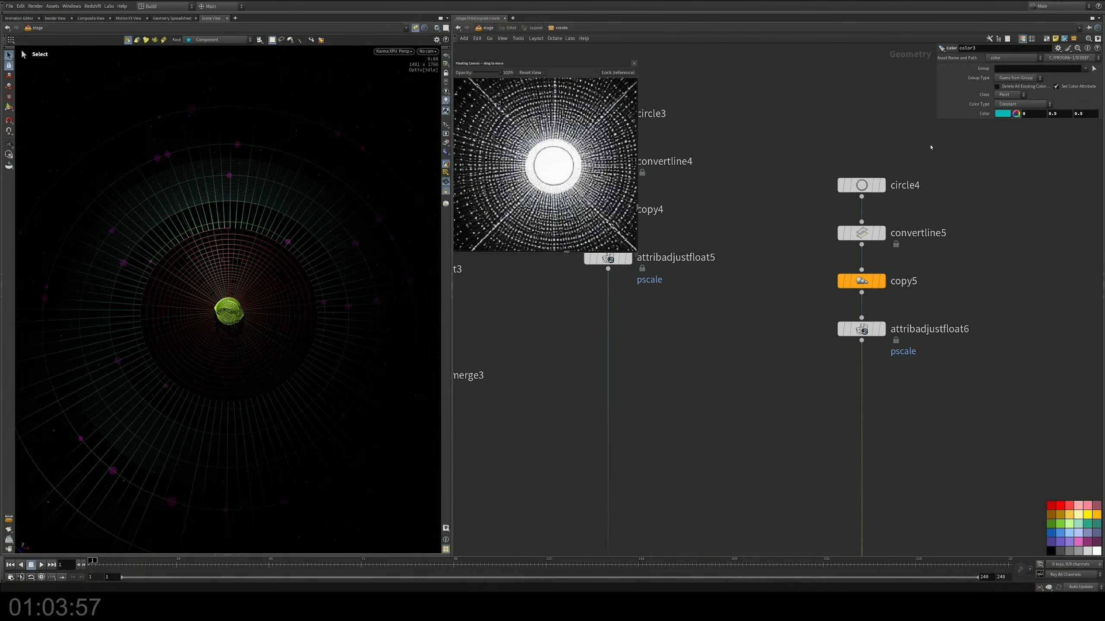
# Step: Set circle4's end arc angle to 180 and its Arc Type to Open Arc
pyautogui.moveTo(931, 147); pyautogui.dragTo(809, 213)
pyautogui.click(1053, 148)
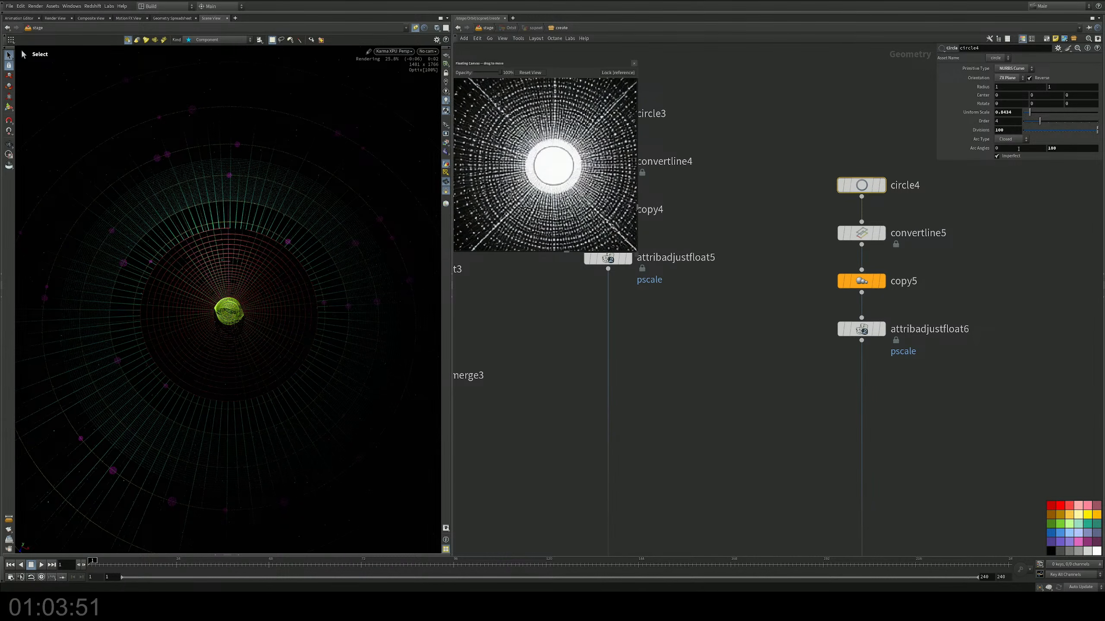
pyautogui.click(1010, 139)
pyautogui.click(1011, 150)
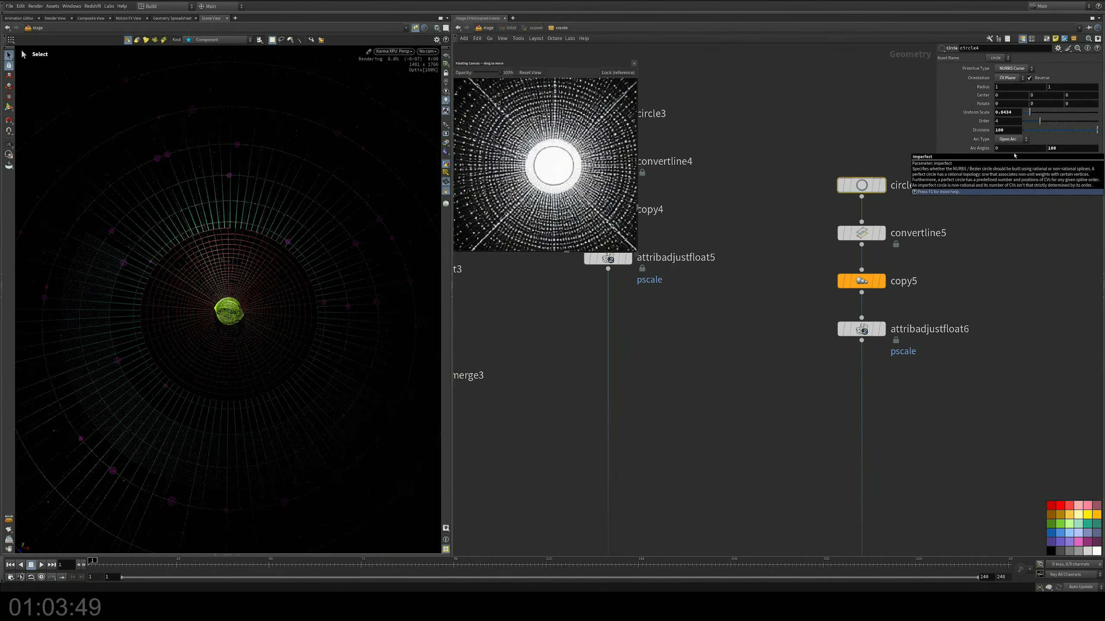
# Step: Set copy5's Y rotation to 360 and display the node's output
pyautogui.click(883, 280)
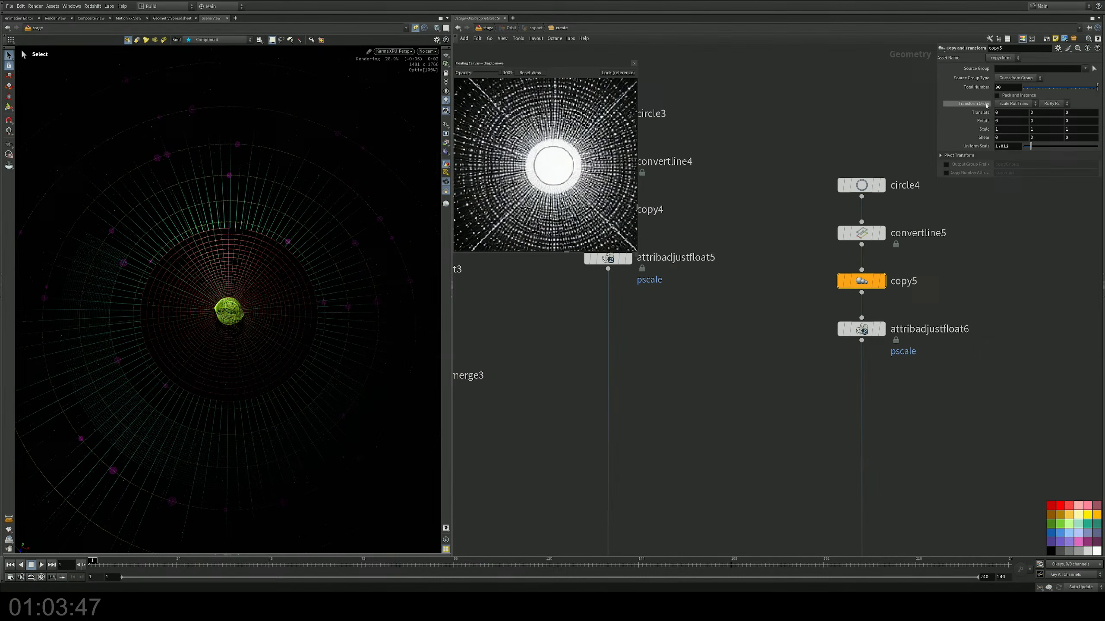
pyautogui.click(1046, 121)
pyautogui.write('360')
pyautogui.press('Return')
pyautogui.click(880, 285)
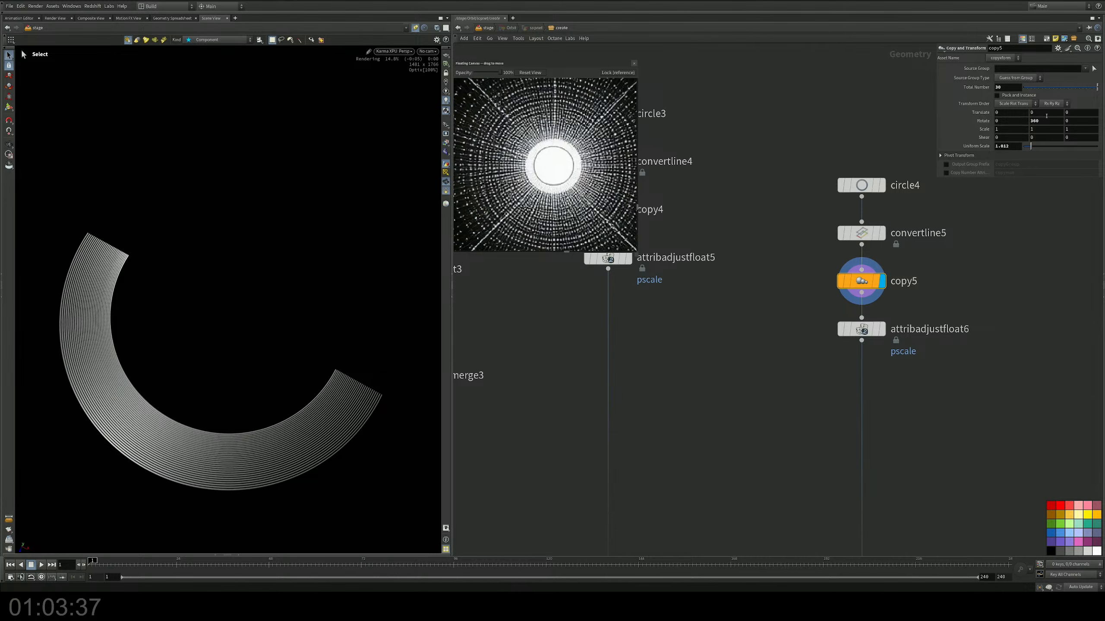
# Step: Try several Y rotations on copy5, including 180, and settle on 21.7 to stagger the arcs
pyautogui.moveTo(1041, 120); pyautogui.dragTo(1062, 95, button='middle')
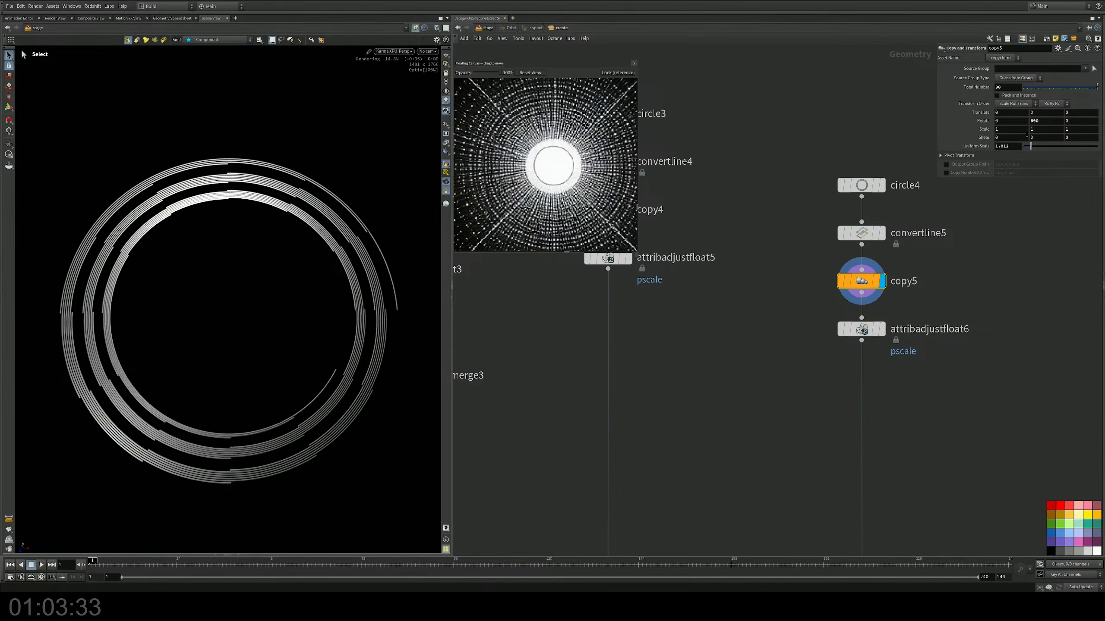
pyautogui.moveTo(1041, 123); pyautogui.dragTo(980, 123)
pyautogui.write('180')
pyautogui.press('Return')
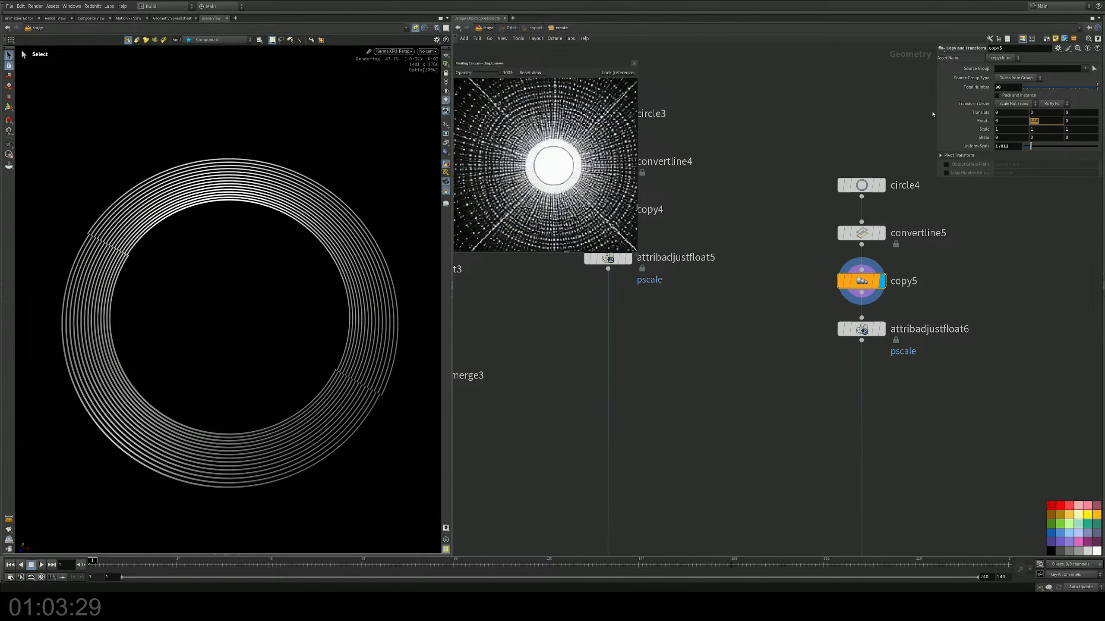
pyautogui.write('460')
pyautogui.press('Return')
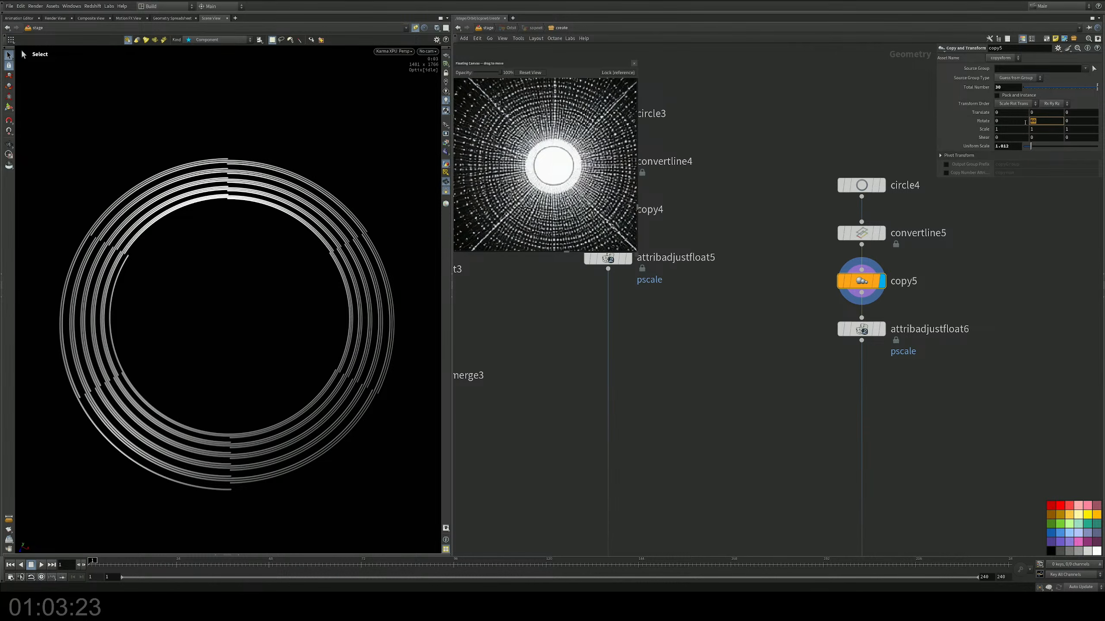
pyautogui.press('Return')
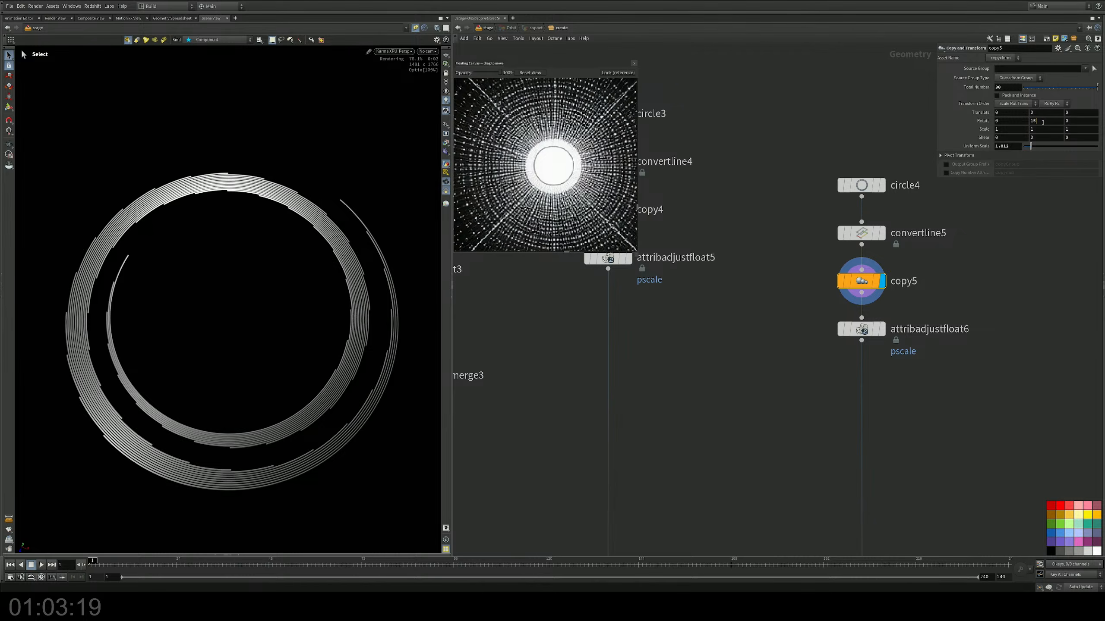
pyautogui.moveTo(1042, 122); pyautogui.dragTo(1087, 125, button='middle')
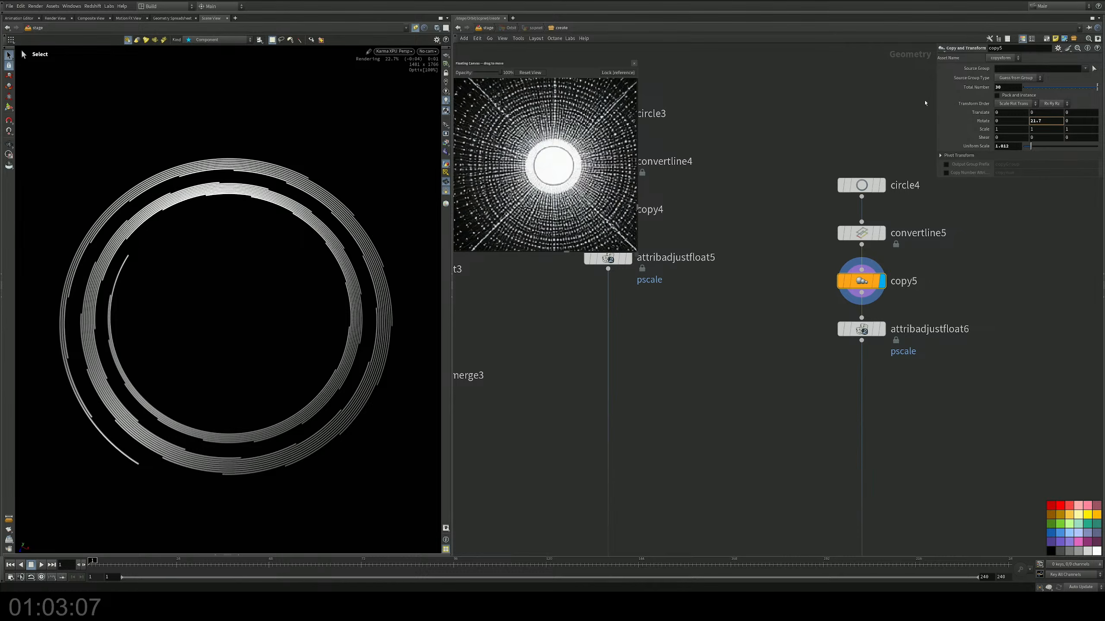
# Step: Set circle4's end arc angle to 270 and copy5's Y rotation to 28.1
pyautogui.moveTo(797, 137); pyautogui.dragTo(896, 205)
pyautogui.moveTo(1057, 149); pyautogui.dragTo(1006, 147)
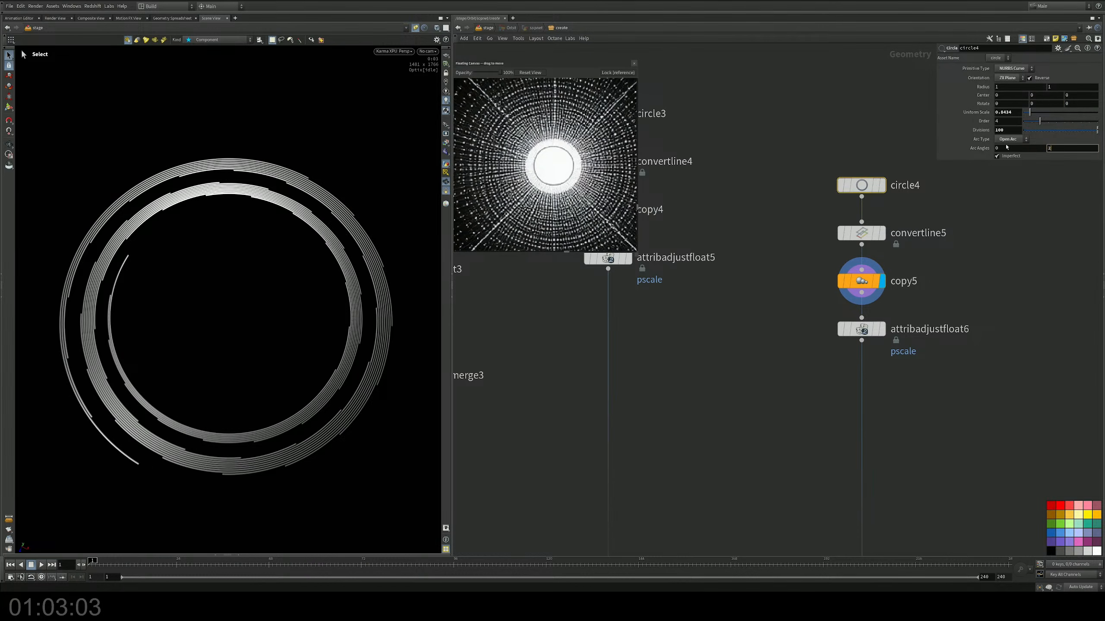
pyautogui.write('270')
pyautogui.press('Return')
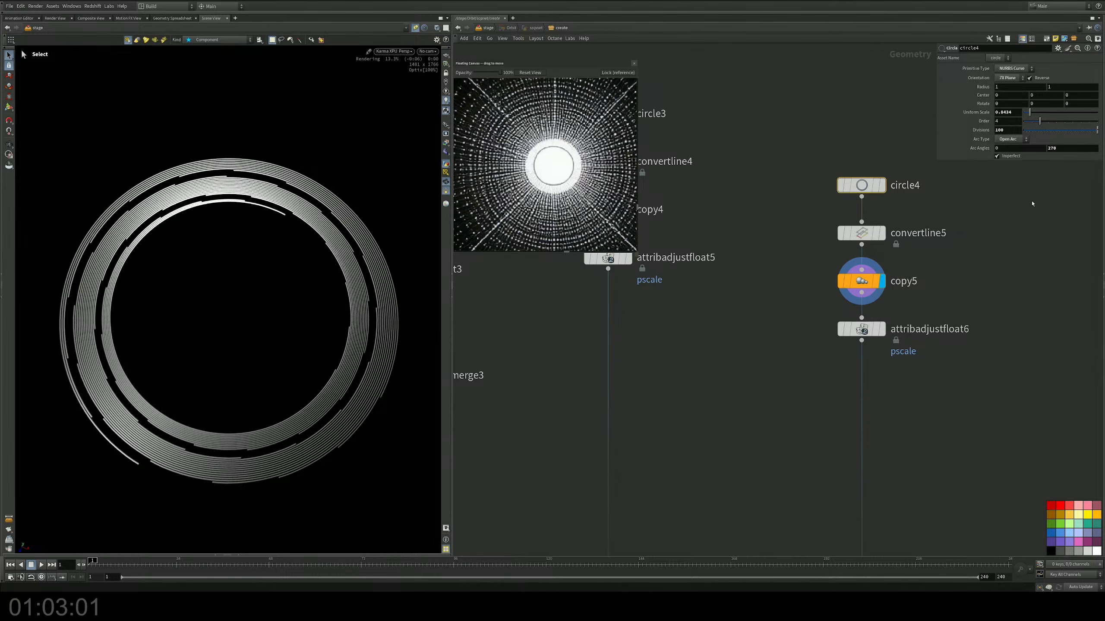
pyautogui.click(864, 280)
pyautogui.moveTo(1041, 121); pyautogui.dragTo(1104, 118, button='middle')
# Step: Return to the final merge2 node and display all branches of the orbit scene again
pyautogui.moveTo(776, 280); pyautogui.dragTo(733, 260, button='middle')
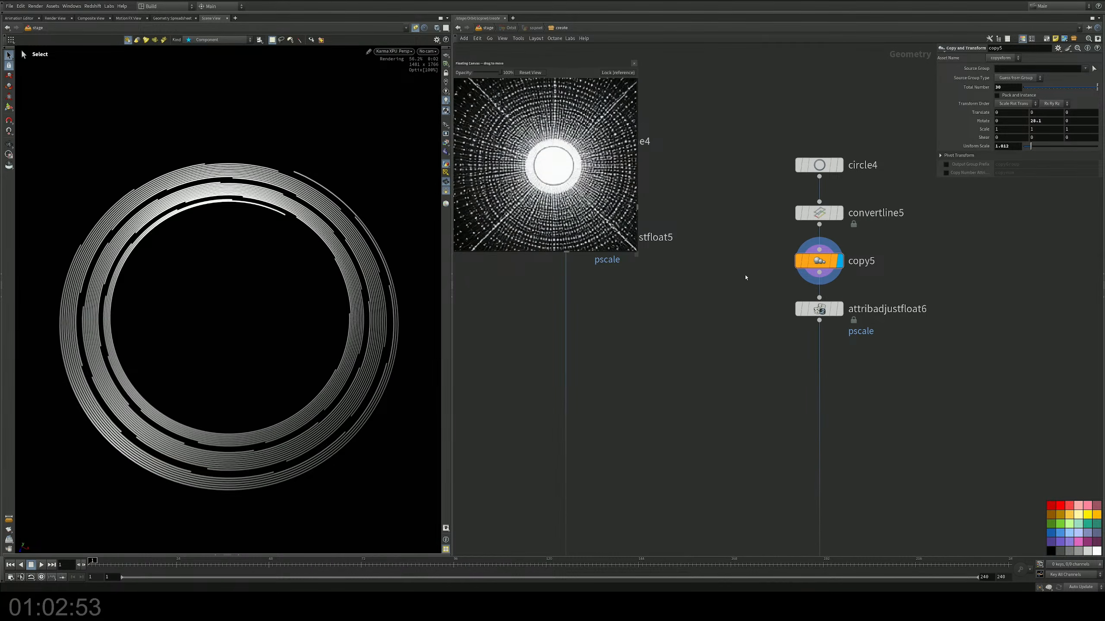
pyautogui.moveTo(743, 313); pyautogui.dragTo(743, 312, button='middle')
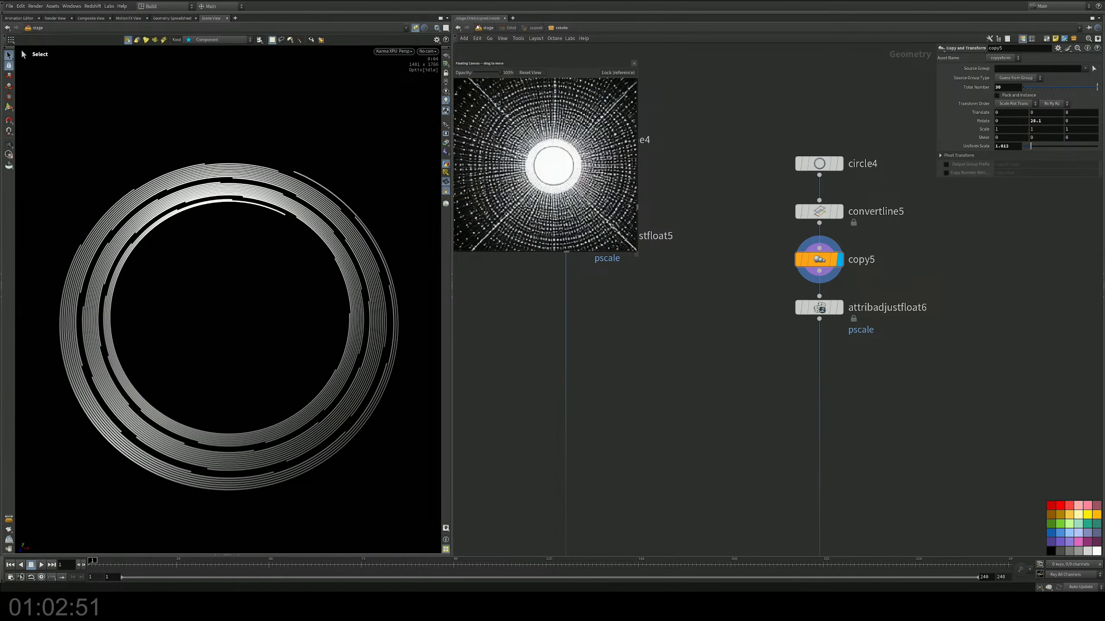
pyautogui.moveTo(486, 30); pyautogui.dragTo(752, 125)
pyautogui.scroll(-5, 679, 333)
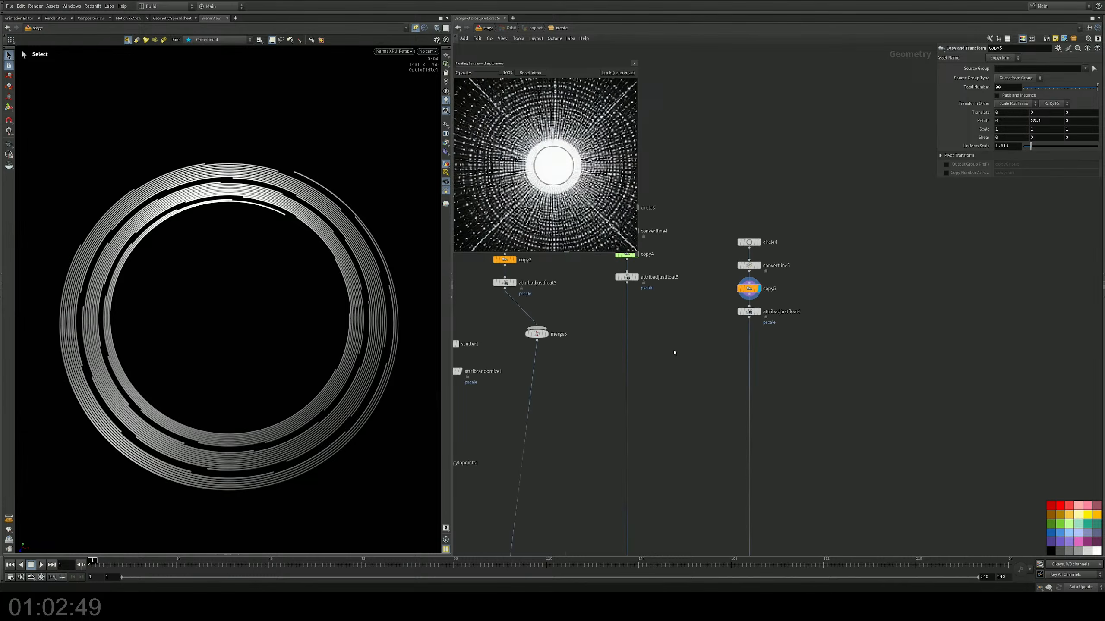
pyautogui.moveTo(605, 499); pyautogui.dragTo(839, 303, button='middle')
pyautogui.scroll(-3, 805, 344)
pyautogui.scroll(4, 613, 457)
pyautogui.click(620, 489)
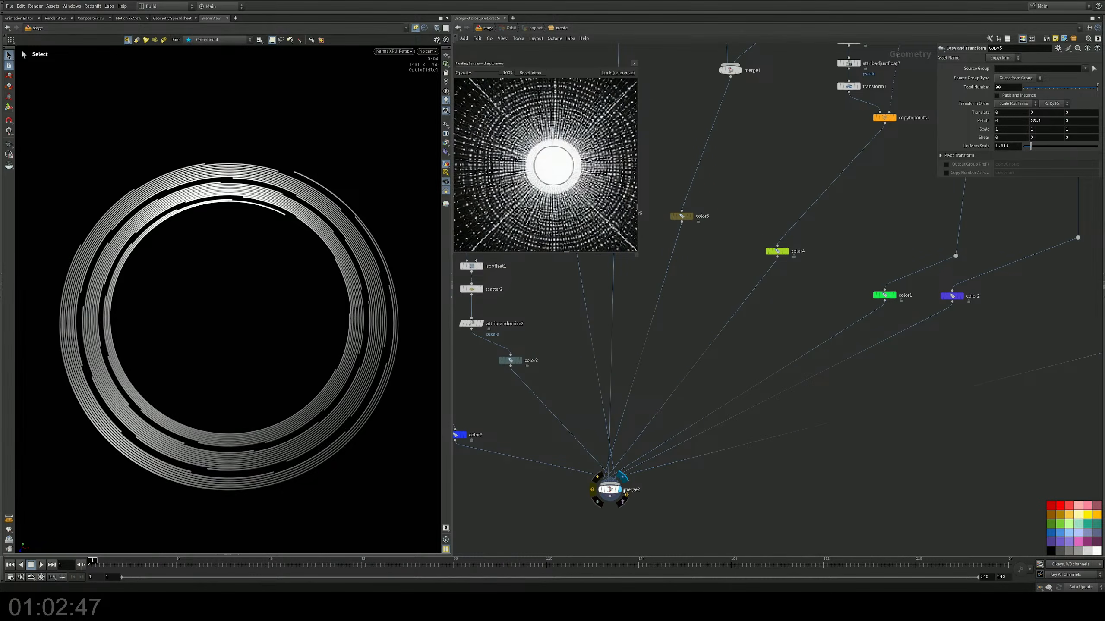
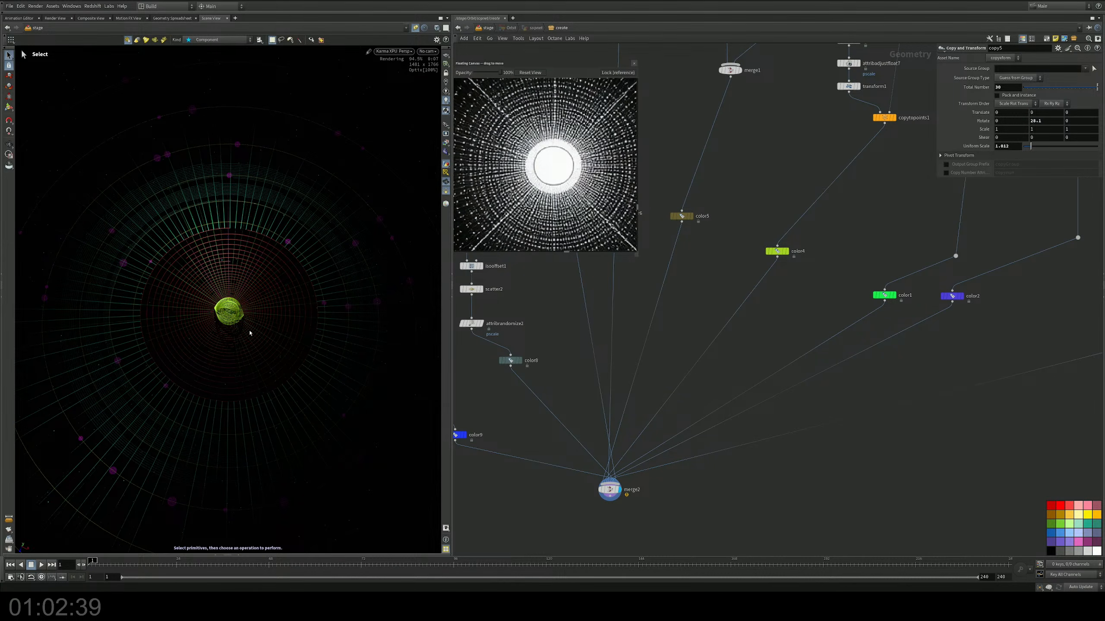
# Step: Inspect the color nodes feeding merge2 and the attribadjustfloat7 settings in the sphere2 chain
pyautogui.keyDown('alt'); pyautogui.moveTo(250, 332); pyautogui.dragTo(342, 239, button='right'); pyautogui.keyUp('alt')
pyautogui.moveTo(570, 312); pyautogui.dragTo(701, 343, button='middle')
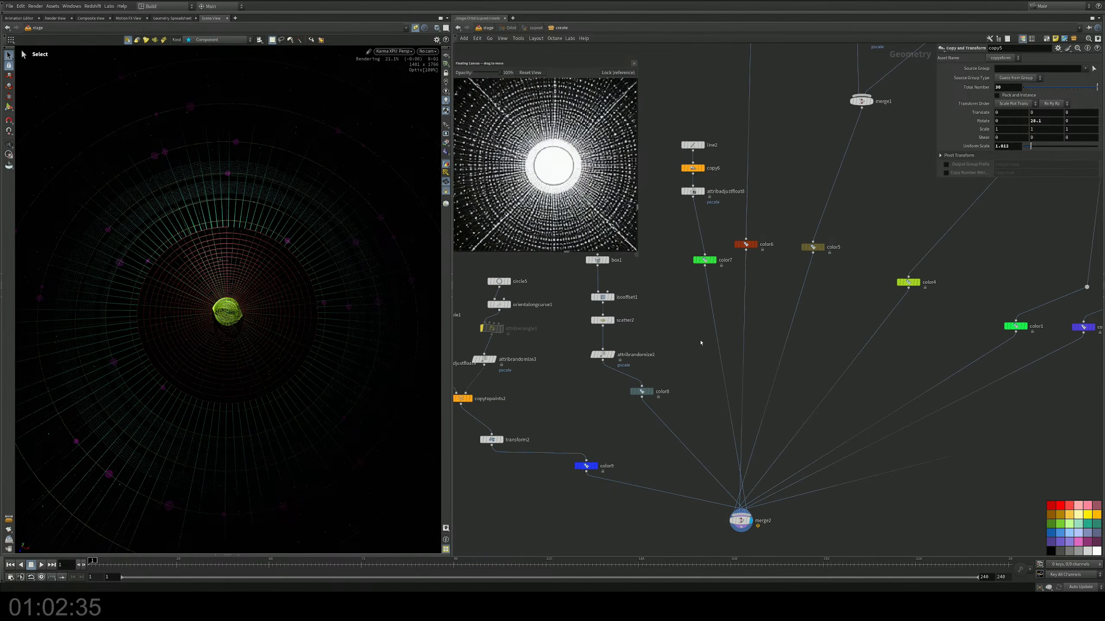
pyautogui.moveTo(669, 378); pyautogui.dragTo(584, 438)
pyautogui.moveTo(656, 350); pyautogui.dragTo(636, 411, button='middle')
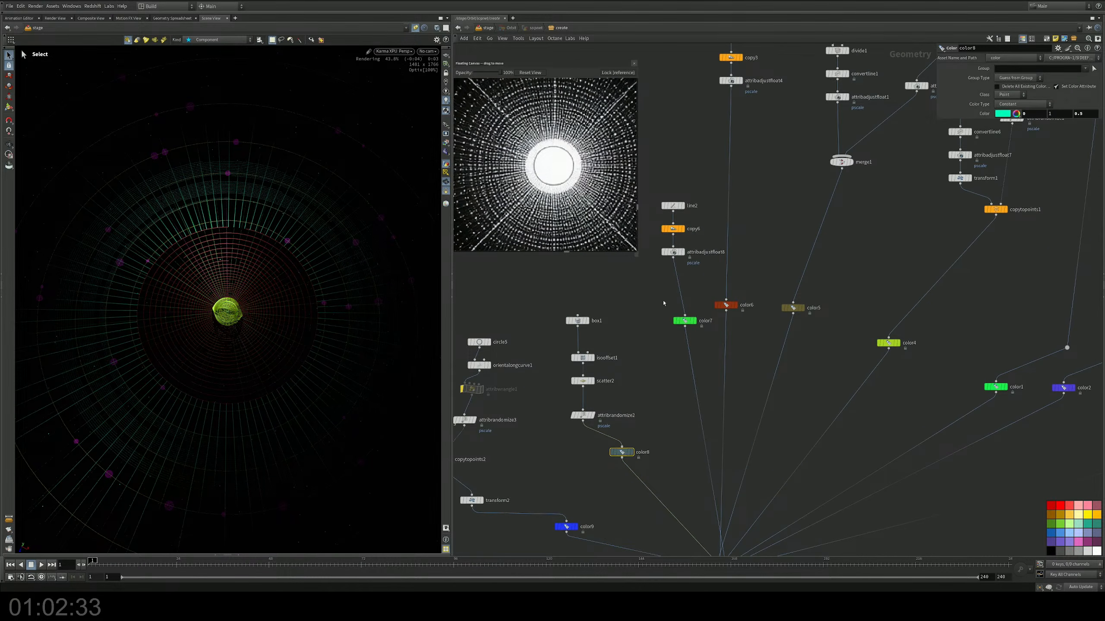
pyautogui.moveTo(663, 303); pyautogui.dragTo(702, 333)
pyautogui.moveTo(868, 223); pyautogui.dragTo(745, 310, button='middle')
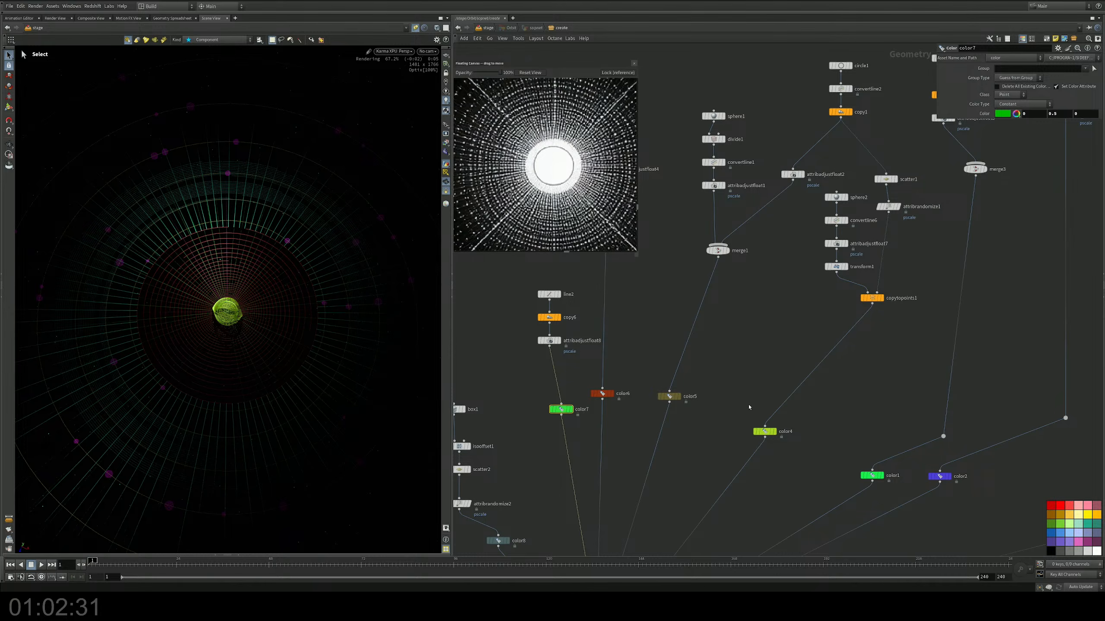
pyautogui.click(765, 431)
pyautogui.scroll(6, 801, 349)
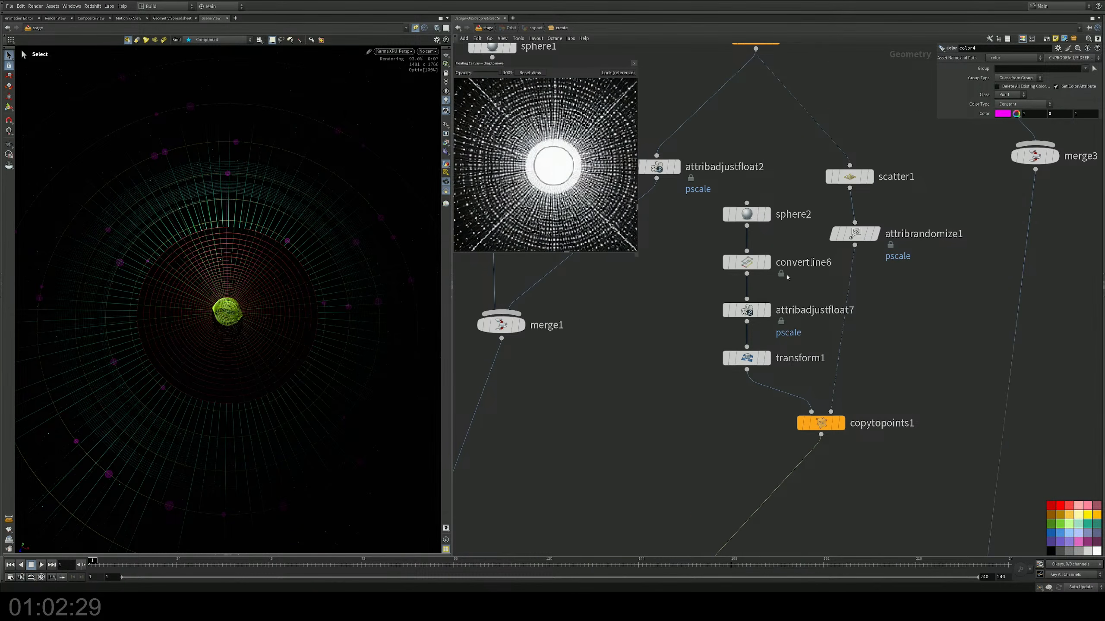
pyautogui.click(731, 313)
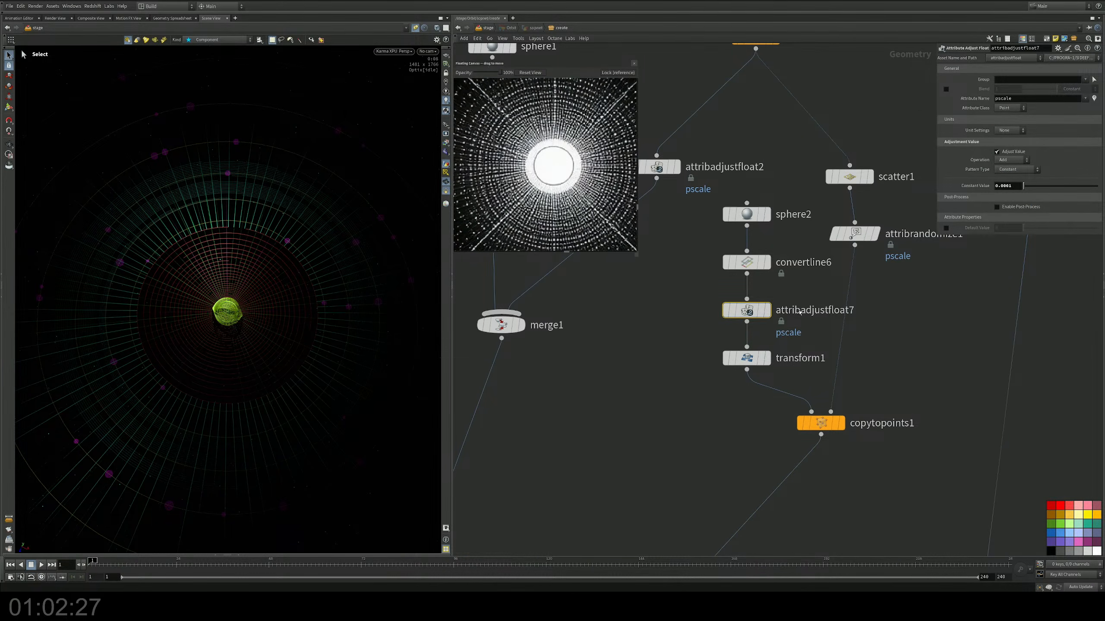
pyautogui.moveTo(800, 330); pyautogui.dragTo(763, 367, button='middle')
# Step: Set the pscale randomization of attribrandomize1 below scatter1 to a minimum of 0.2 and a maximum of 1
pyautogui.click(818, 270)
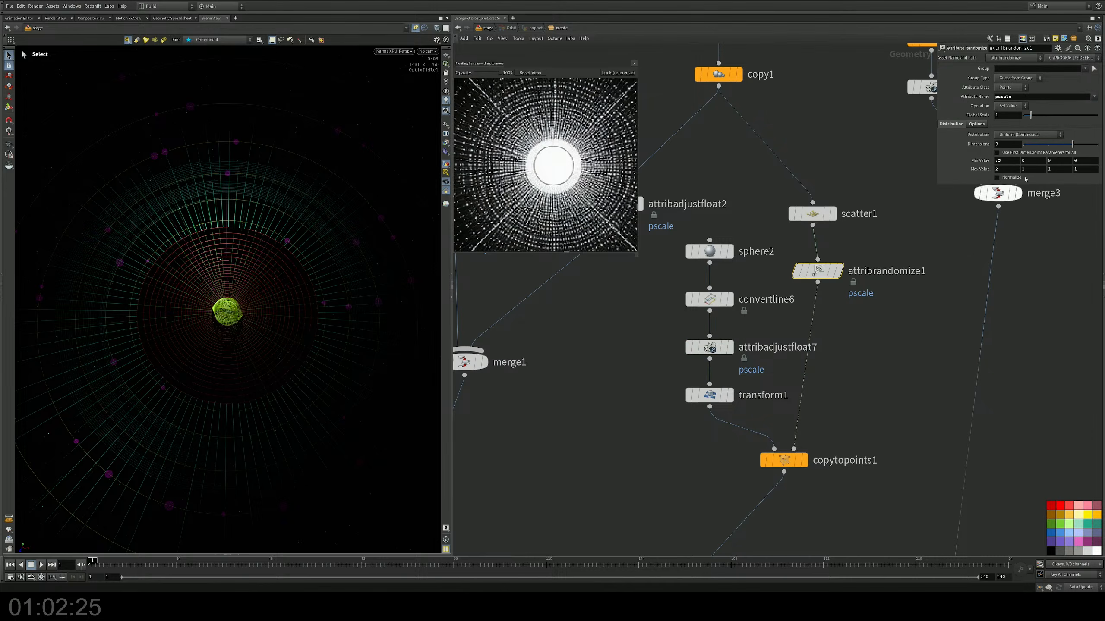
pyautogui.write('.')
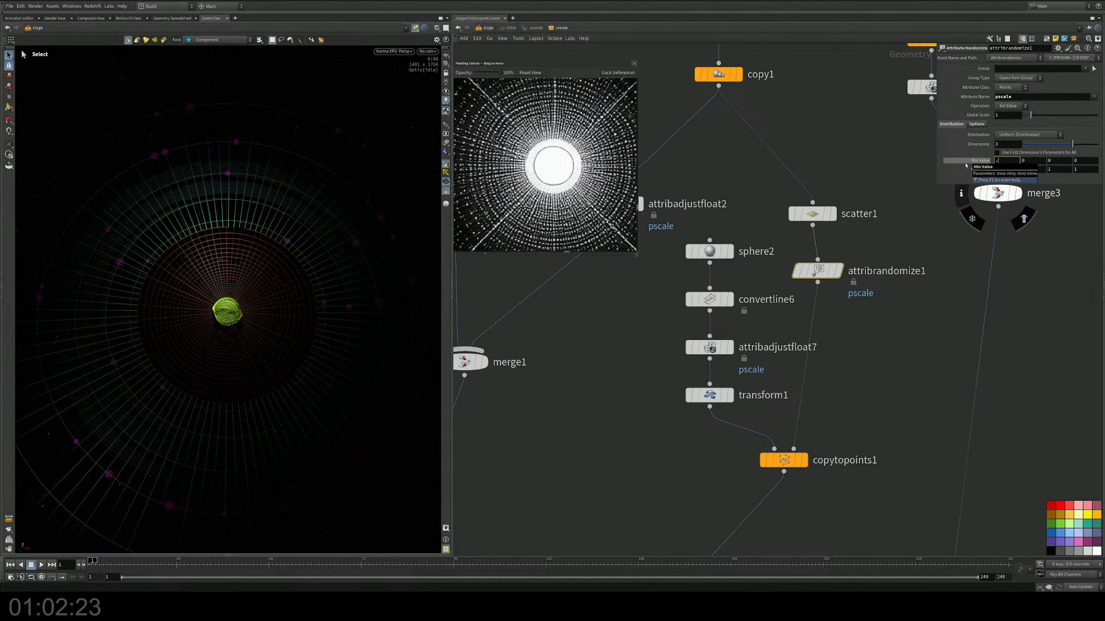
pyautogui.press('Tab')
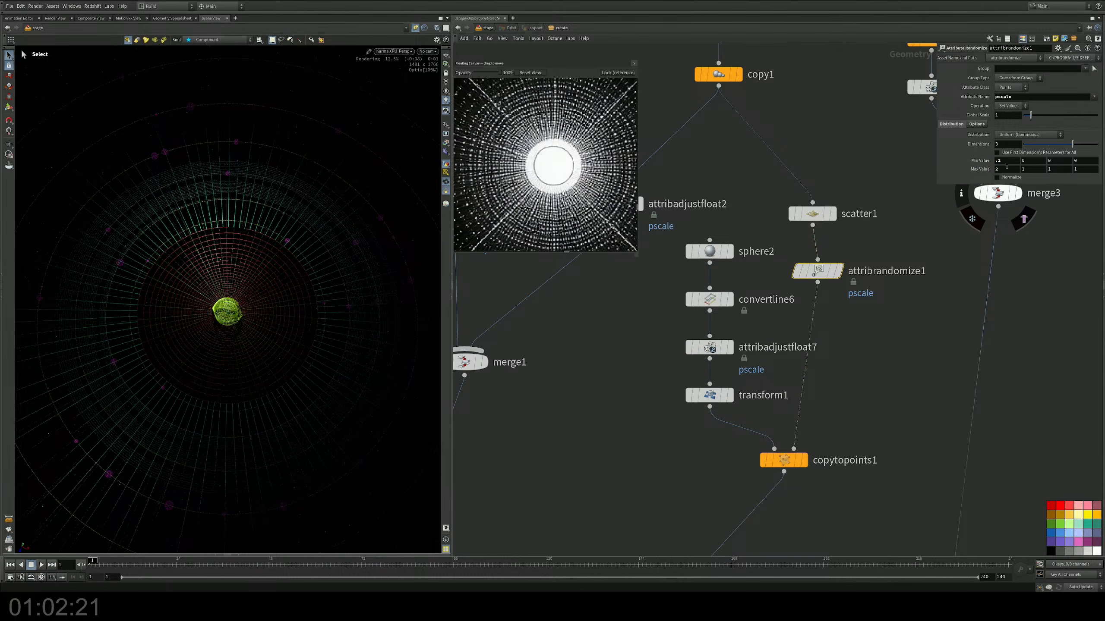
pyautogui.write('2')
pyautogui.press('Return')
pyautogui.write('1')
pyautogui.press('Return')
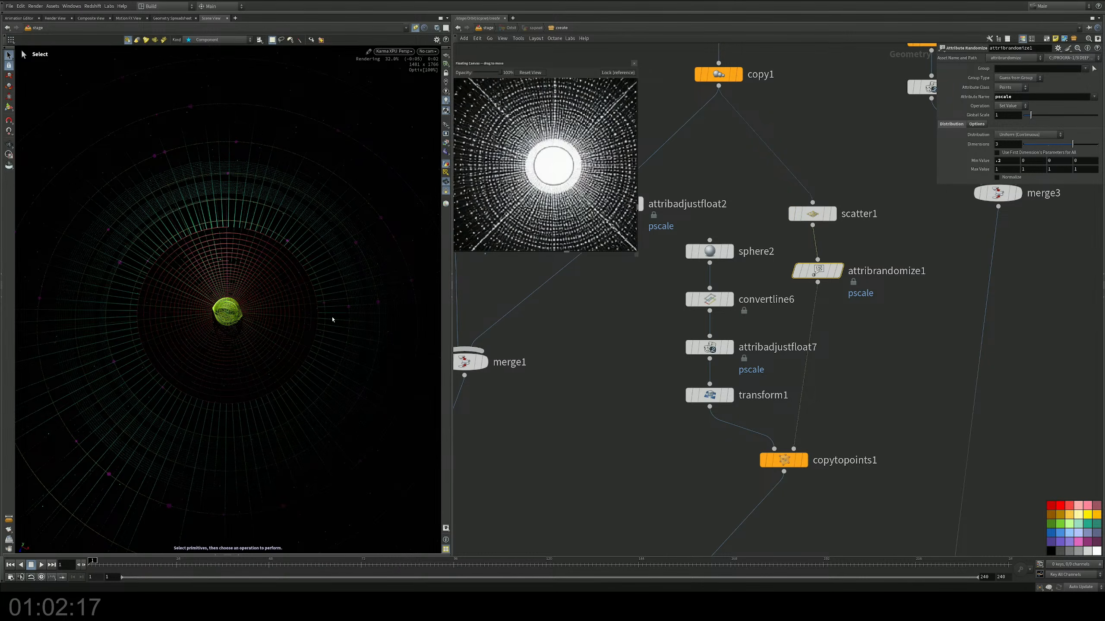
# Step: Check the smaller scattered spheres in the viewport and save the scene file
pyautogui.press('Escape')
pyautogui.moveTo(283, 326); pyautogui.dragTo(287, 330)
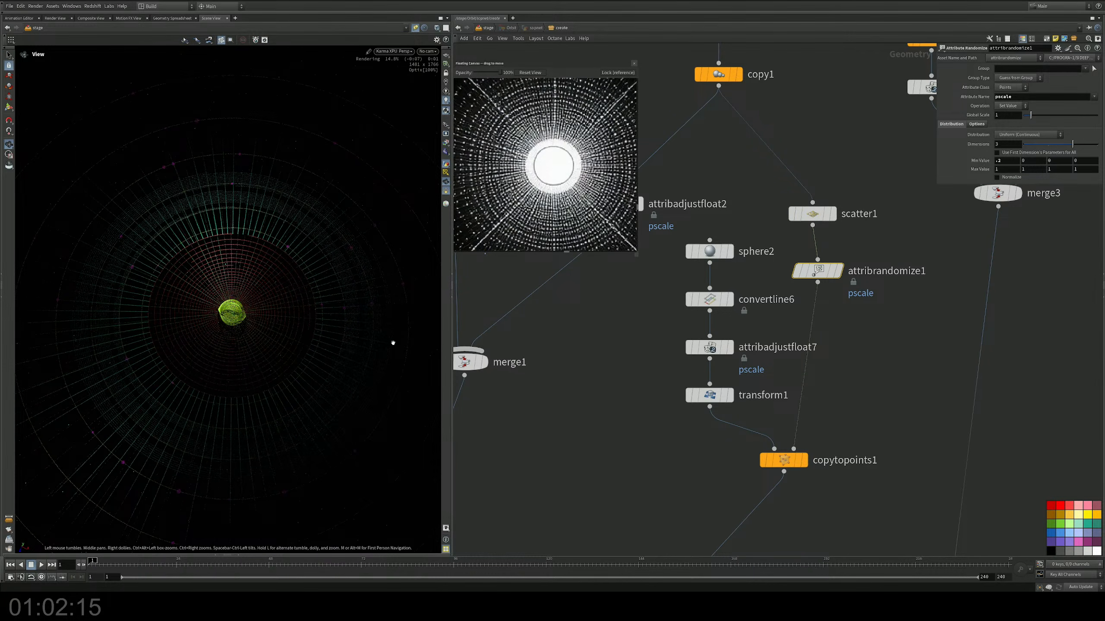
pyautogui.press('s')
pyautogui.hotkey('ctrl', 's')
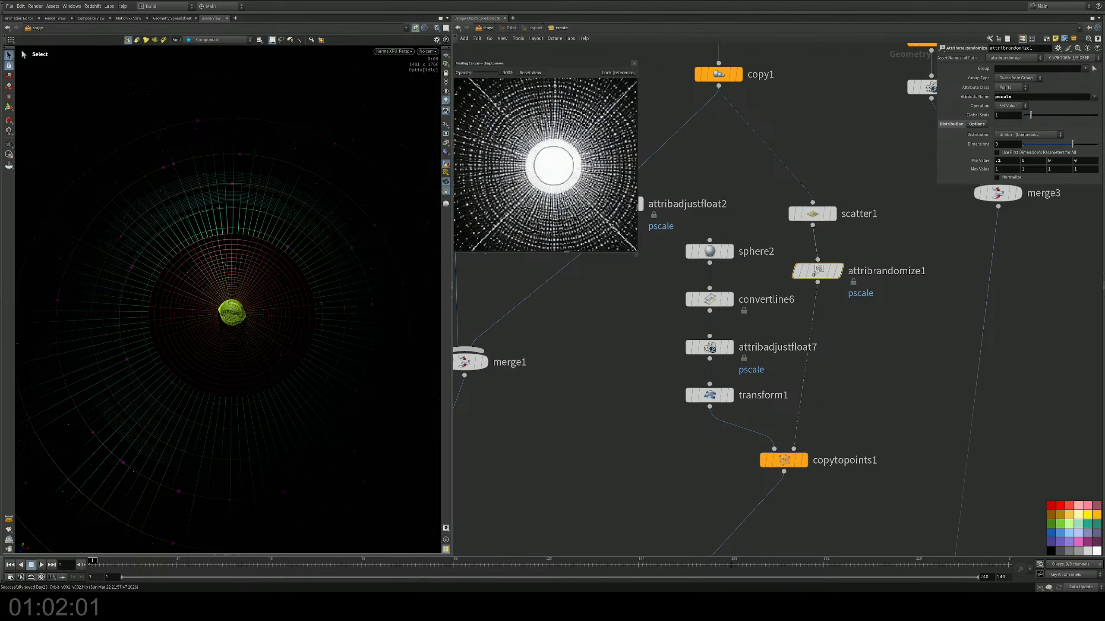
# Step: Examine the rendered orbit rings and central sphere from several angles and distances
pyautogui.keyDown('alt'); pyautogui.moveTo(260, 341); pyautogui.dragTo(259, 339); pyautogui.keyUp('alt')
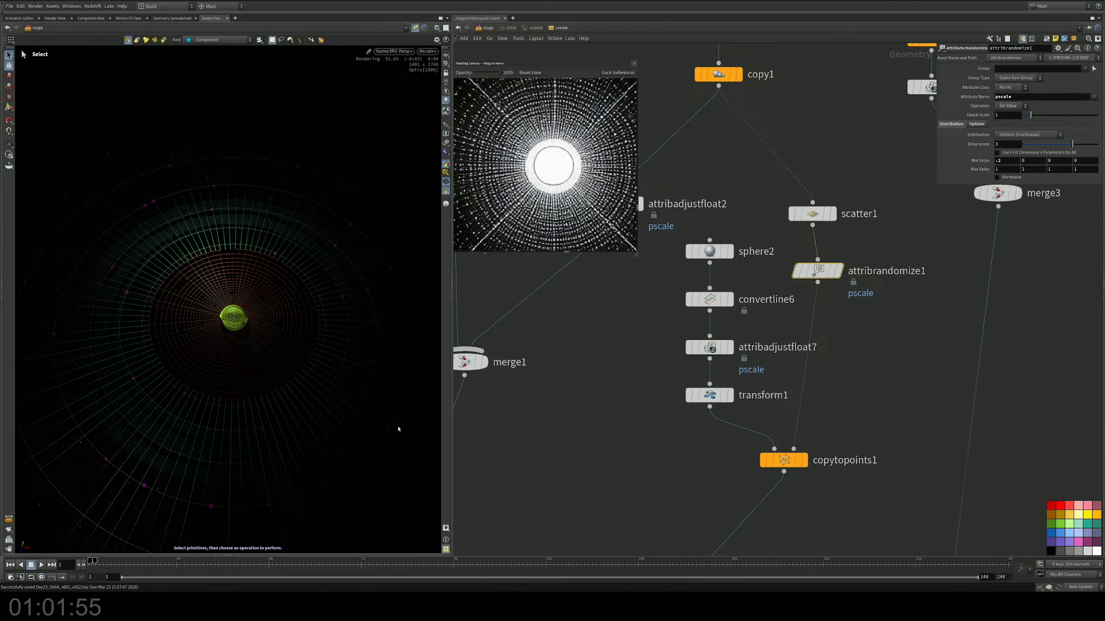
pyautogui.keyDown('alt'); pyautogui.moveTo(255, 343); pyautogui.dragTo(257, 367); pyautogui.keyUp('alt')
pyautogui.keyDown('alt'); pyautogui.moveTo(257, 367); pyautogui.dragTo(260, 339, button='middle'); pyautogui.keyUp('alt')
pyautogui.moveTo(260, 338); pyautogui.dragTo(279, 365)
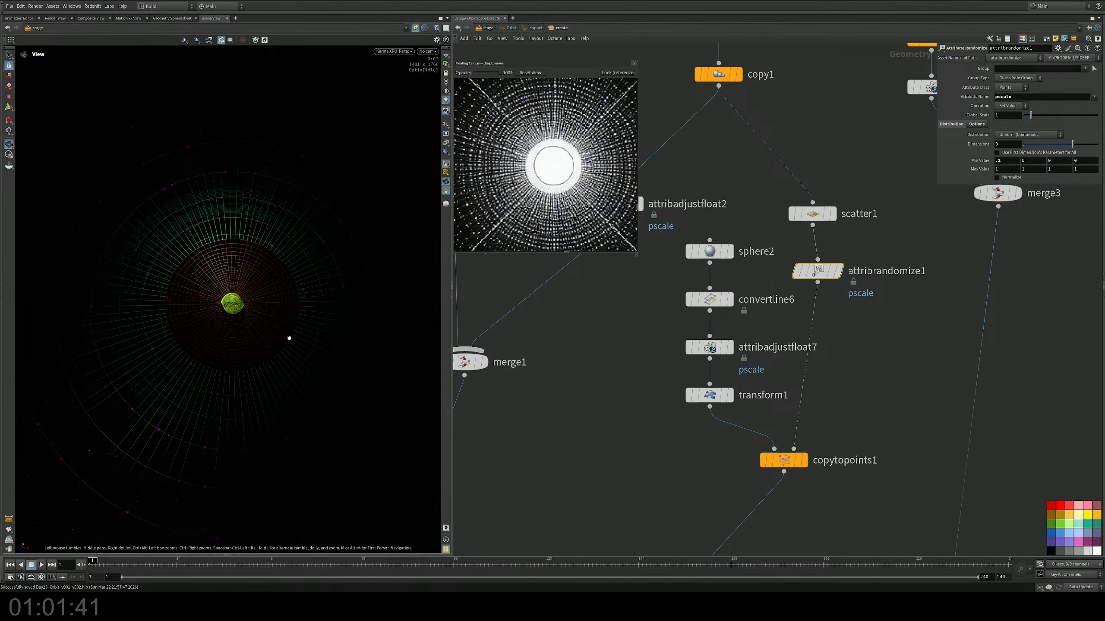
pyautogui.scroll(3, 218, 323)
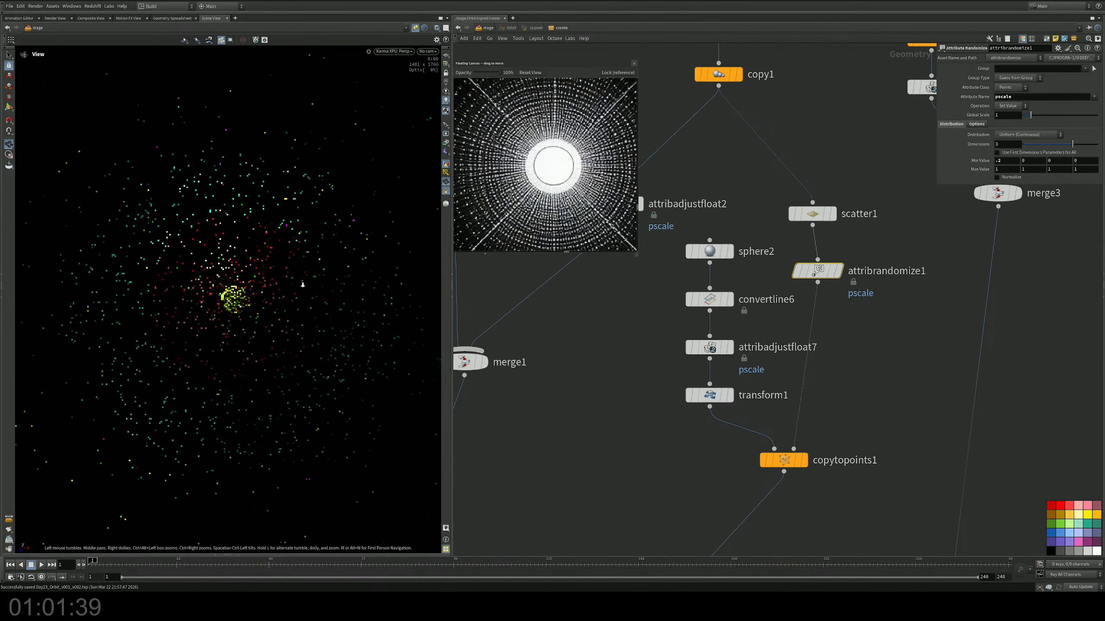
pyautogui.moveTo(244, 328); pyautogui.dragTo(257, 306)
pyautogui.press('s')
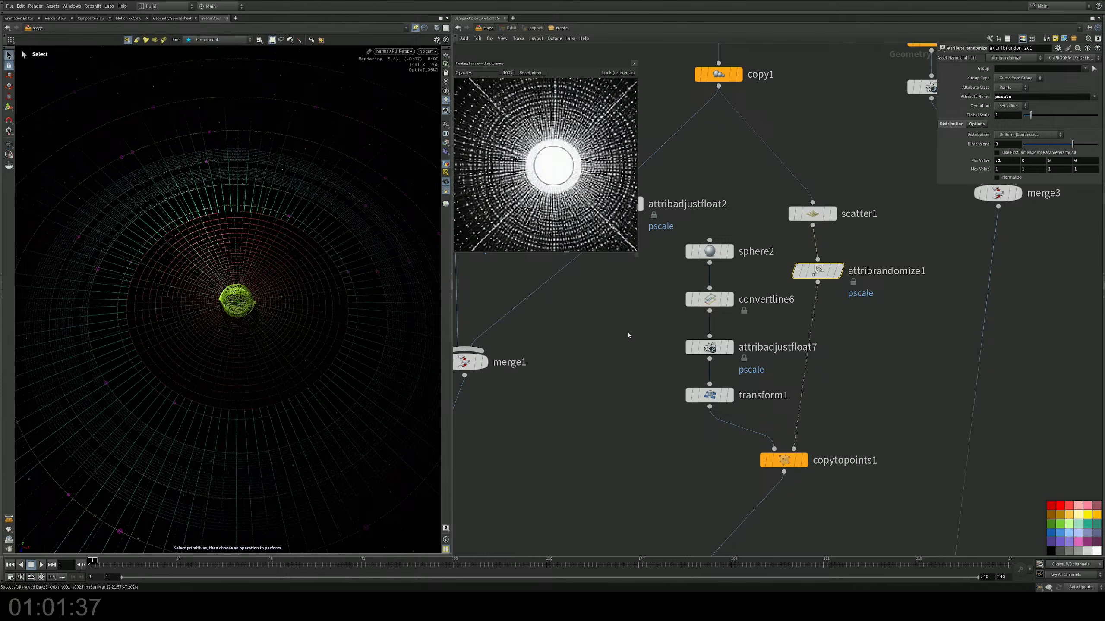
# Step: Inspect the copy1 node in the circle1 chain and display its output alone
pyautogui.moveTo(778, 196); pyautogui.dragTo(731, 400, button='middle')
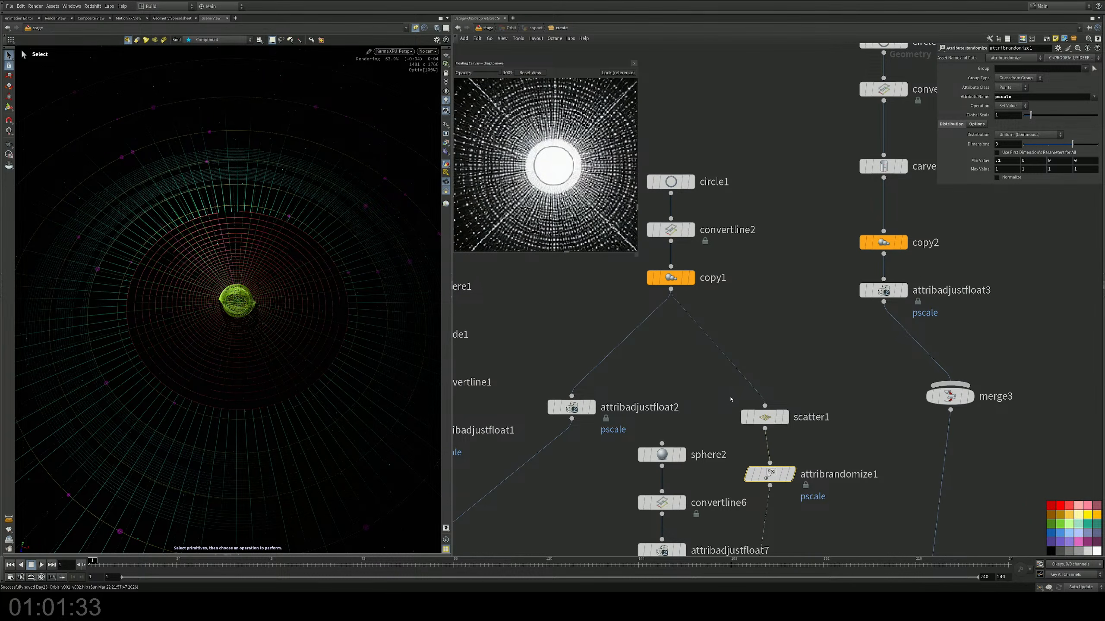
pyautogui.moveTo(798, 290); pyautogui.dragTo(775, 395, button='middle')
pyautogui.moveTo(737, 279); pyautogui.dragTo(684, 370, button='middle')
pyautogui.moveTo(708, 334); pyautogui.dragTo(657, 317, button='middle')
pyautogui.moveTo(805, 397); pyautogui.dragTo(809, 290, button='middle')
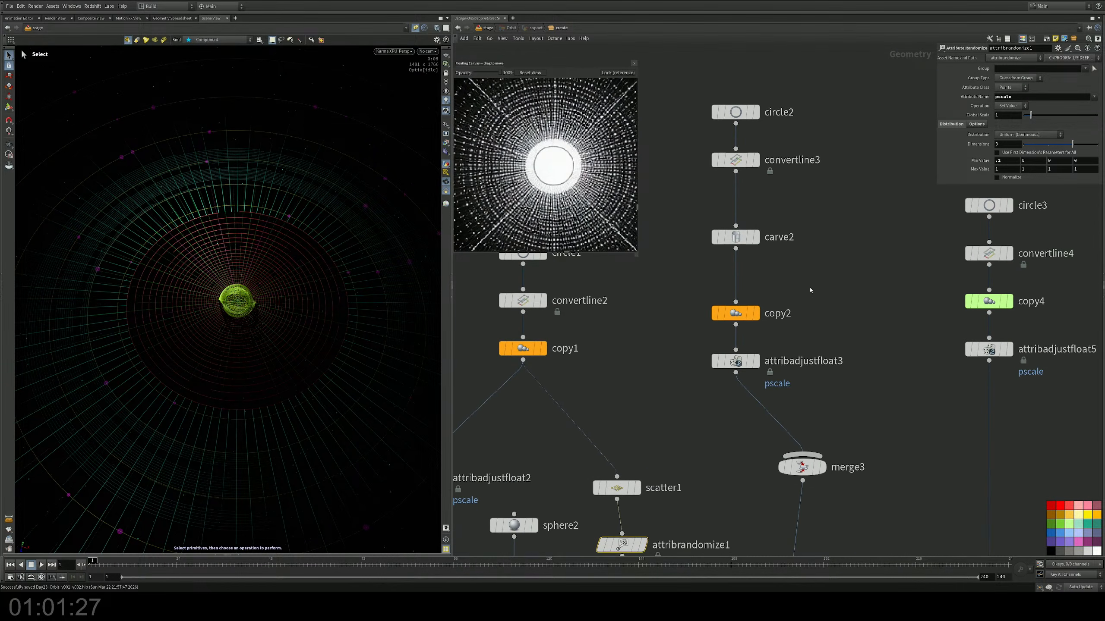
pyautogui.scroll(-3, 805, 298)
pyautogui.moveTo(727, 320); pyautogui.dragTo(809, 306, button='middle')
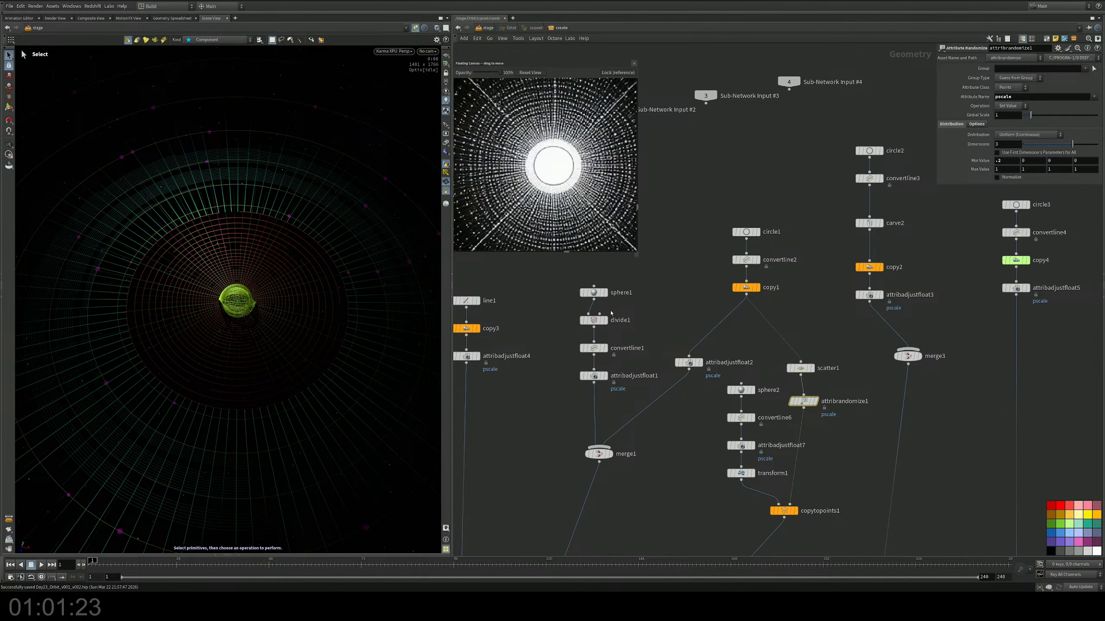
pyautogui.click(746, 288)
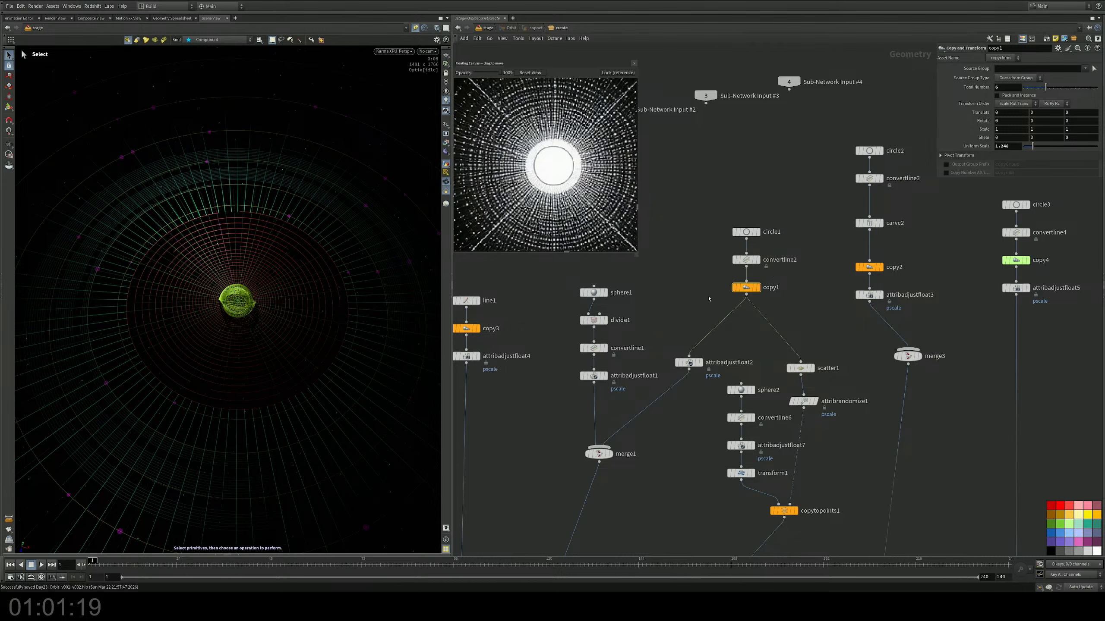
pyautogui.moveTo(674, 319)
pyautogui.mouseDown(button='middle')
pyautogui.moveTo(746, 279)
pyautogui.moveTo(687, 313)
pyautogui.mouseUp(button='middle')
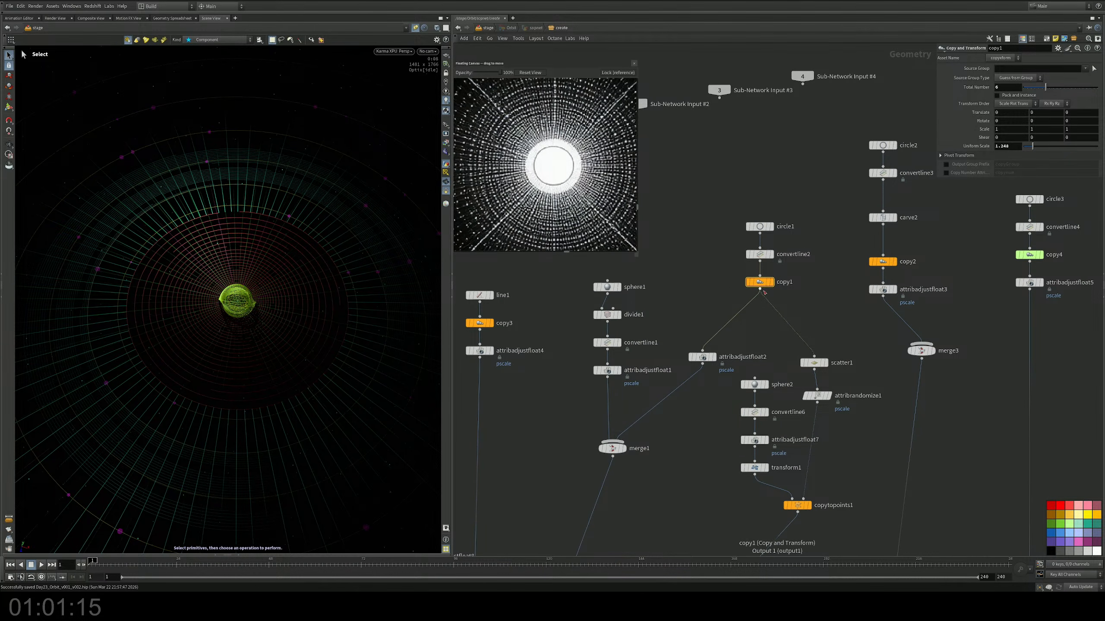
pyautogui.click(772, 282)
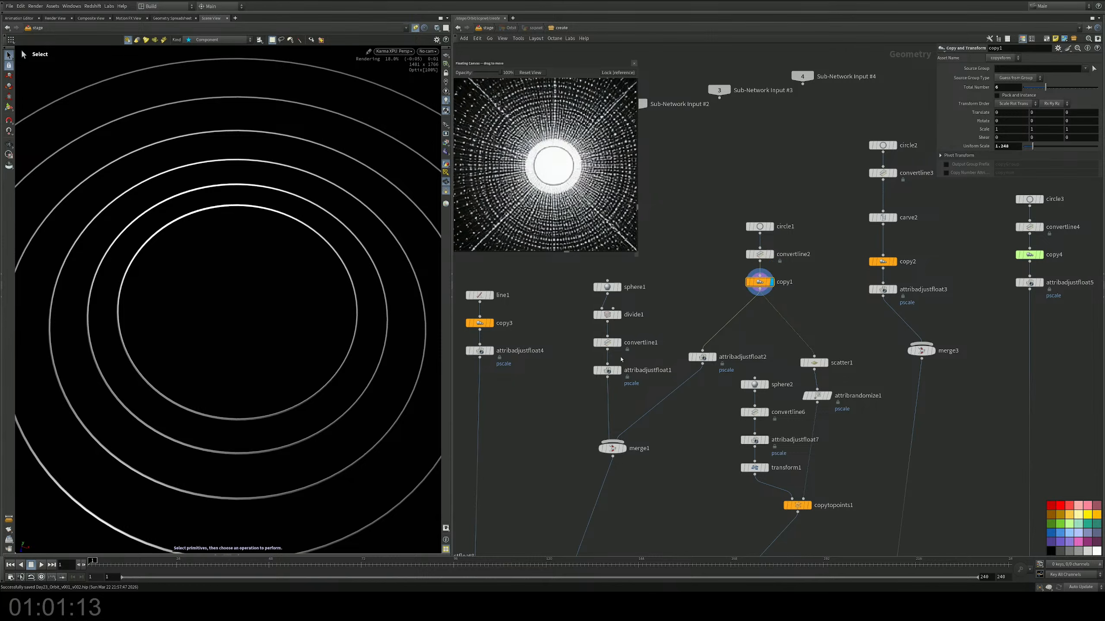
# Step: Display copytopoints1, attribadjustfloat4 and copy2 one after another to view each element by itself
pyautogui.moveTo(681, 318); pyautogui.dragTo(725, 258, button='middle')
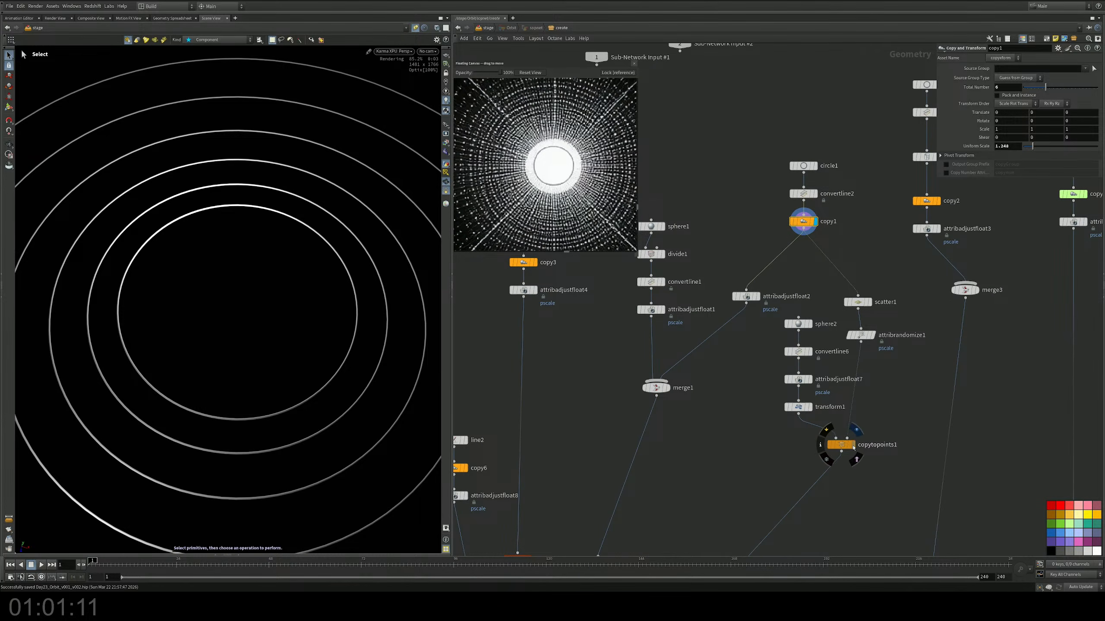
pyautogui.click(852, 444)
pyautogui.click(537, 291)
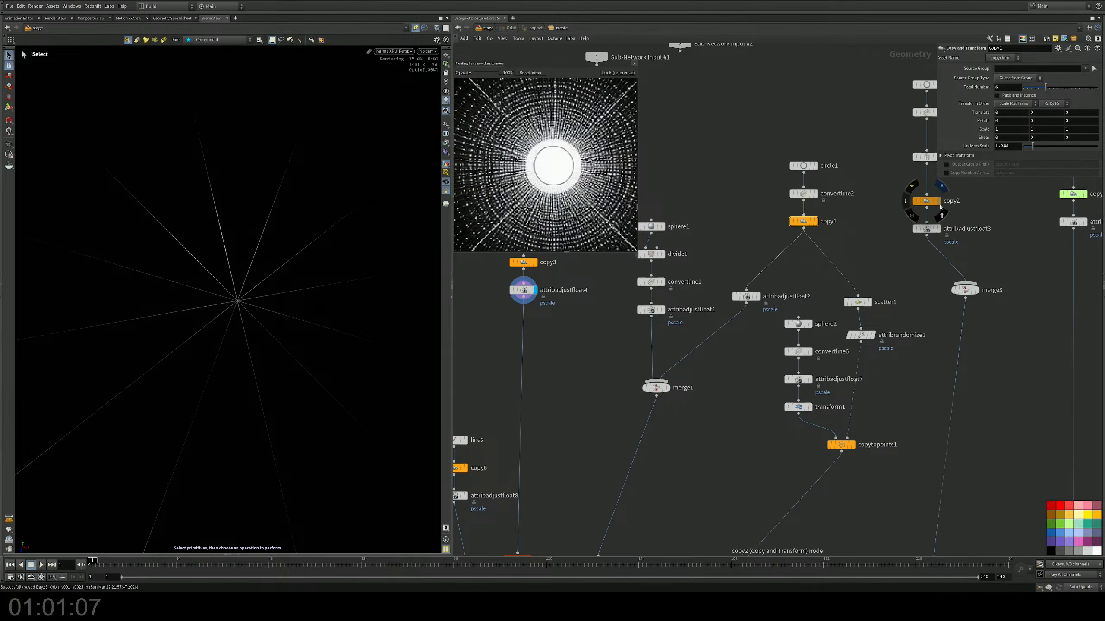
pyautogui.click(938, 201)
# Step: Display attribadjustfloat5 in the circle3 chain and set its constant pscale value to 0.0003
pyautogui.moveTo(1000, 230)
pyautogui.mouseDown(button='middle')
pyautogui.moveTo(784, 272)
pyautogui.moveTo(1081, 239)
pyautogui.mouseUp(button='middle')
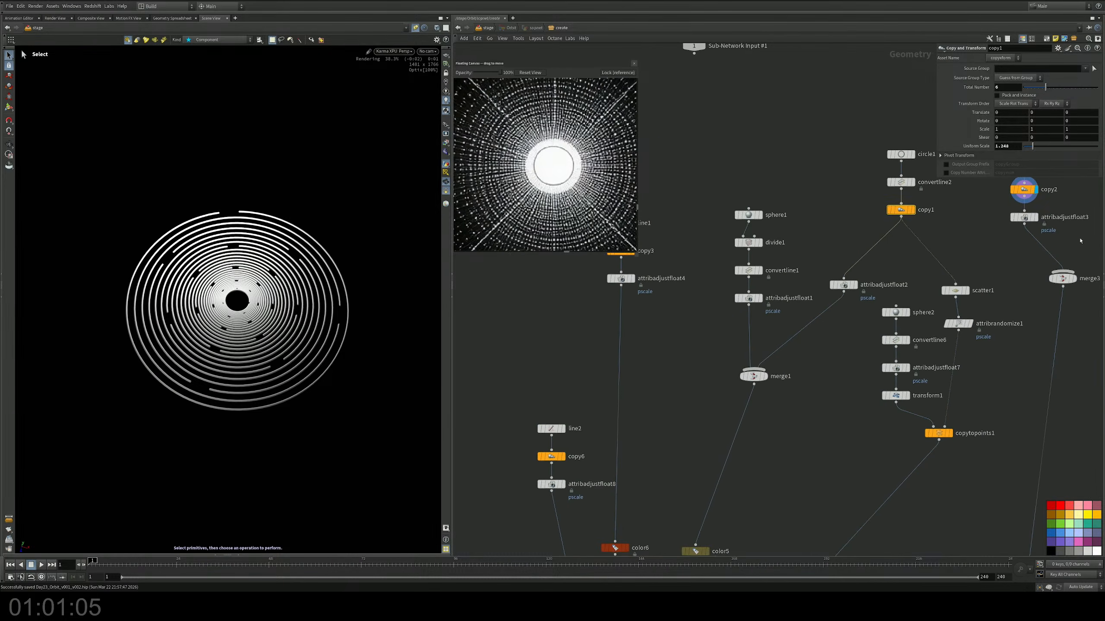
pyautogui.moveTo(709, 382); pyautogui.dragTo(762, 284, button='middle')
pyautogui.moveTo(664, 394)
pyautogui.mouseDown(button='middle')
pyautogui.moveTo(777, 262)
pyautogui.moveTo(876, 235)
pyautogui.mouseUp(button='middle')
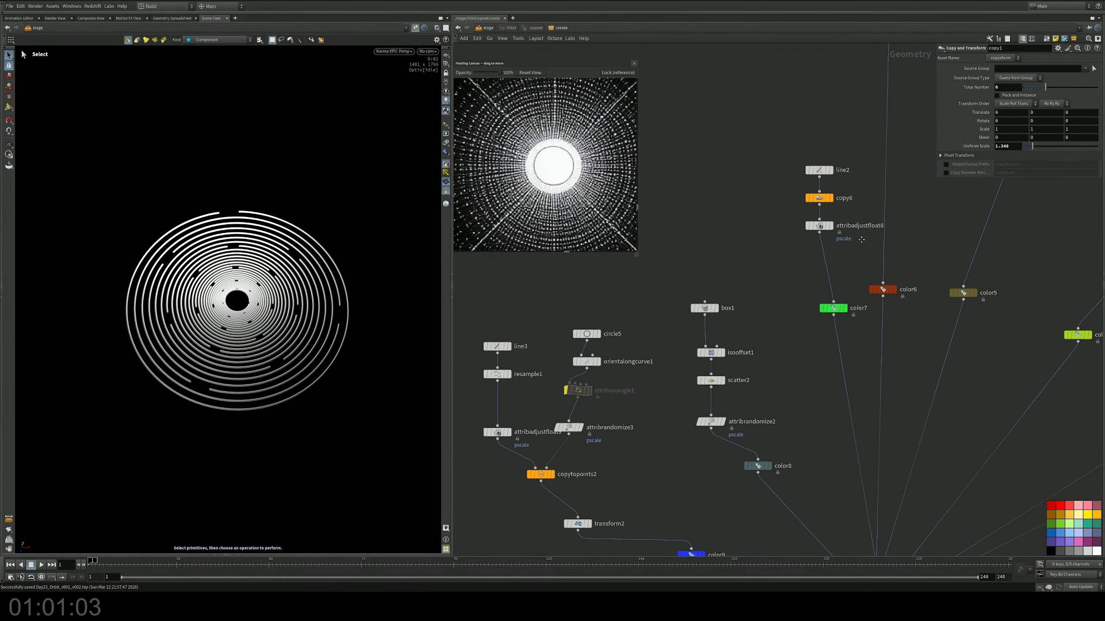
pyautogui.moveTo(978, 196); pyautogui.dragTo(534, 377, button='middle')
pyautogui.moveTo(985, 238); pyautogui.dragTo(779, 335, button='middle')
pyautogui.click(800, 230)
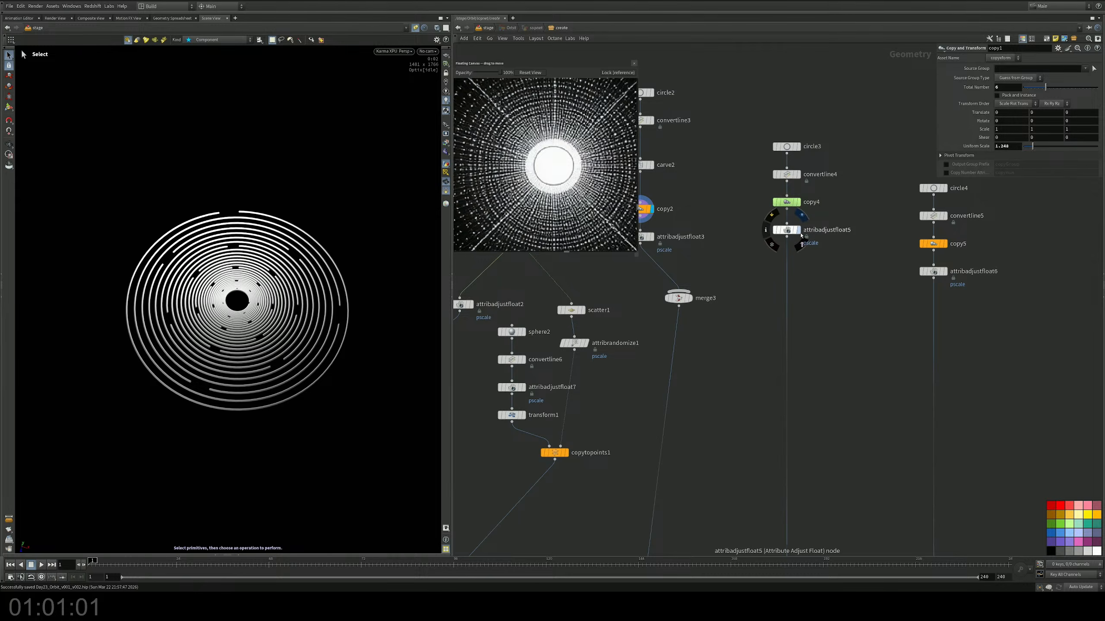
pyautogui.moveTo(824, 259); pyautogui.dragTo(827, 278, button='middle')
pyautogui.scroll(4, 826, 262)
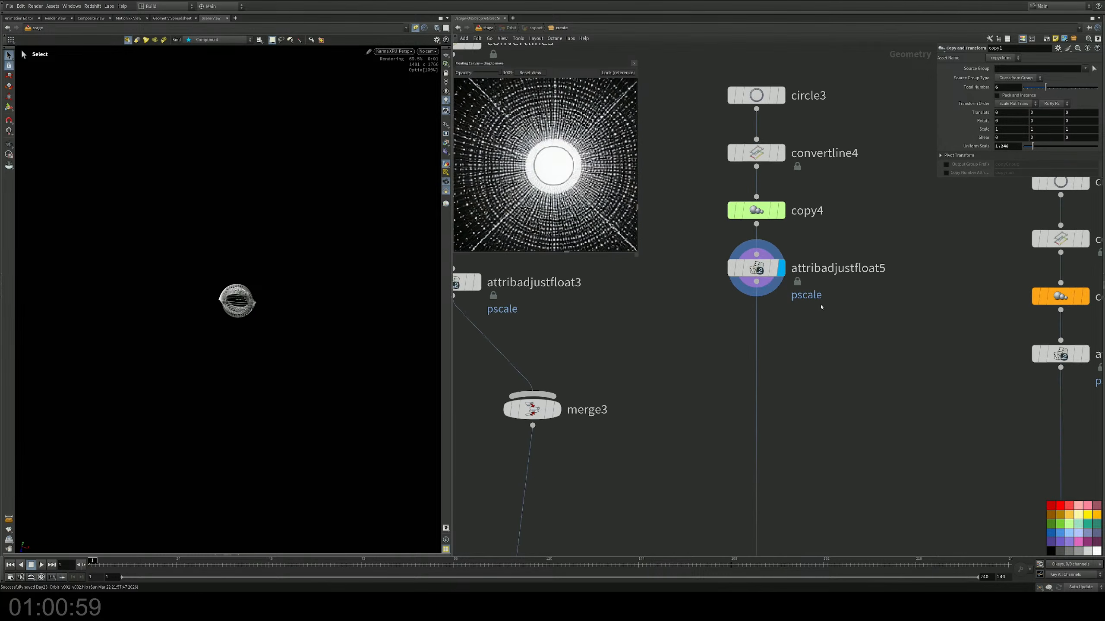
pyautogui.click(756, 268)
pyautogui.click(1014, 186)
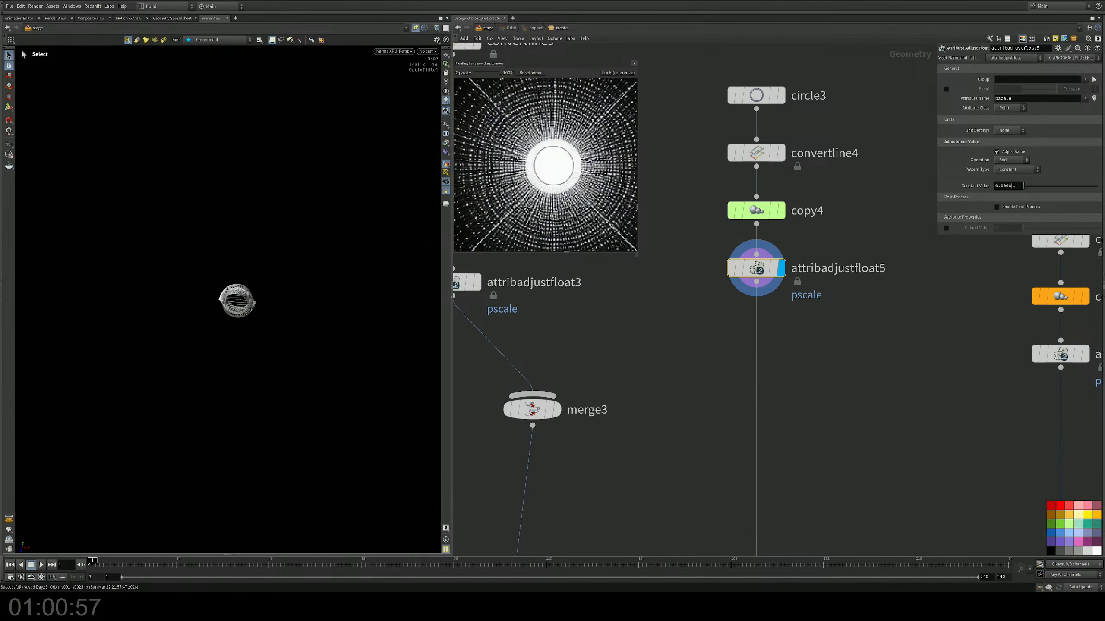
pyautogui.press('Return')
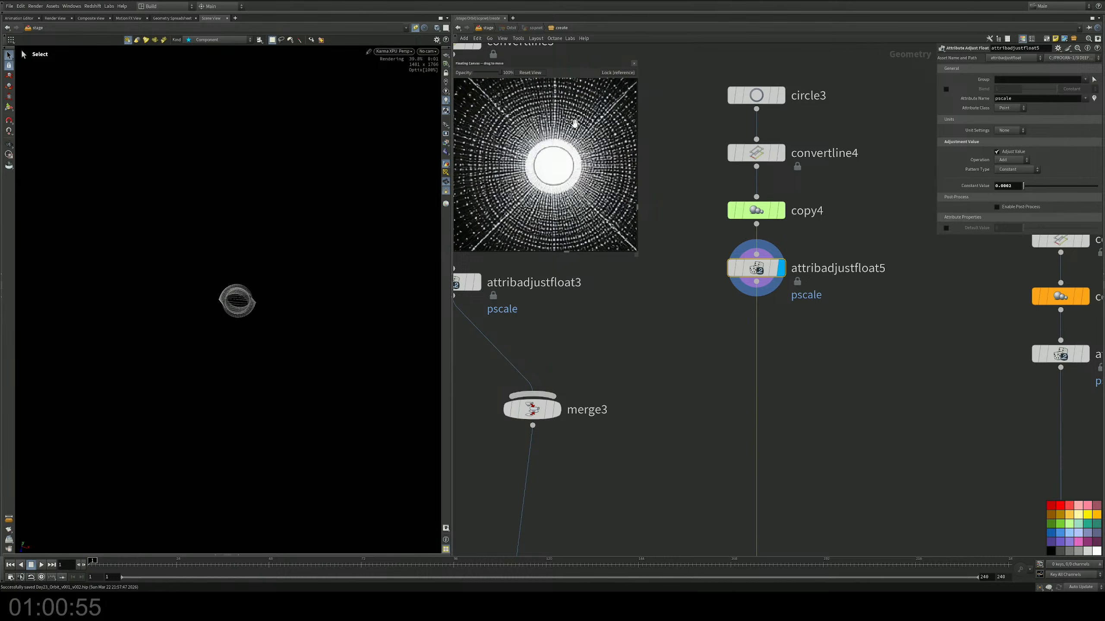
pyautogui.press('u')
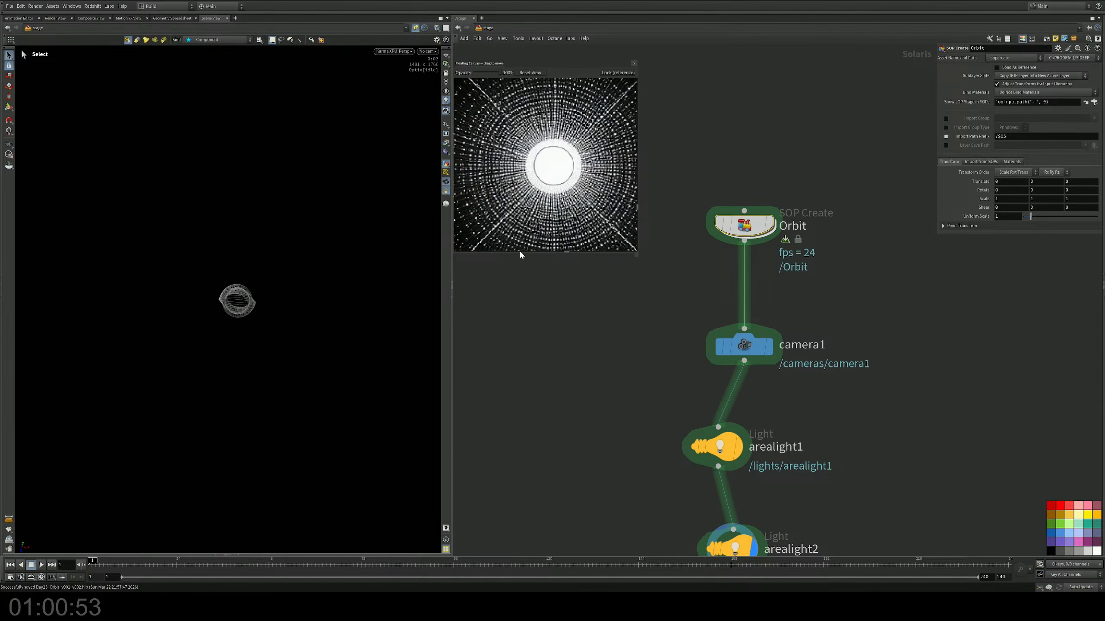
pyautogui.doubleClick(720, 235)
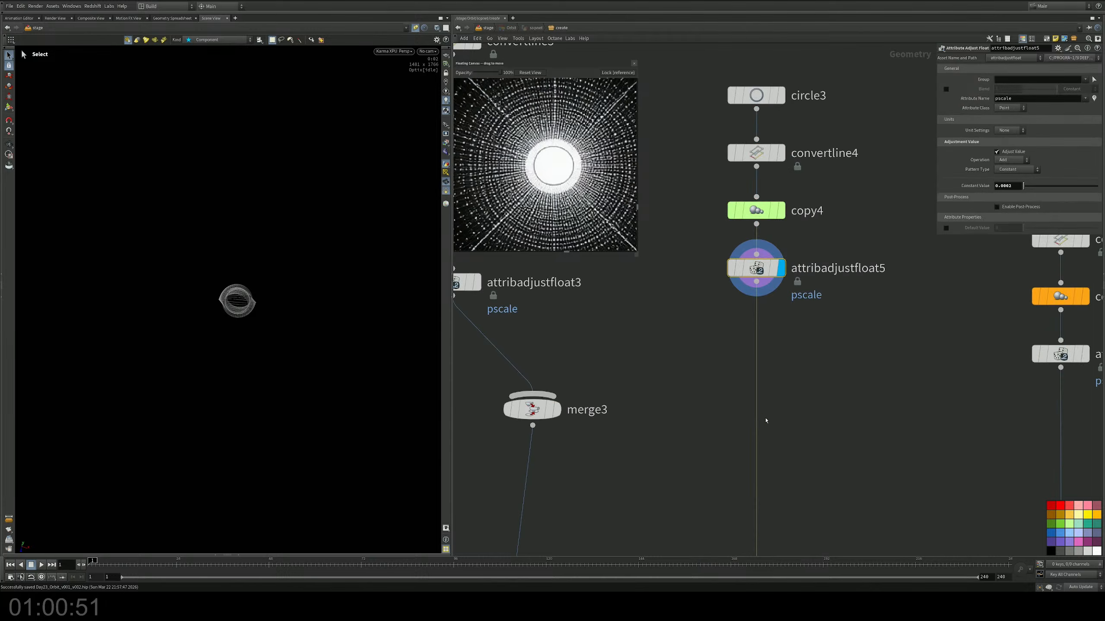
# Step: Change the color2 node's color to light blue with RGB values 0, 0.5, 1
pyautogui.moveTo(786, 391); pyautogui.dragTo(859, 174, button='middle')
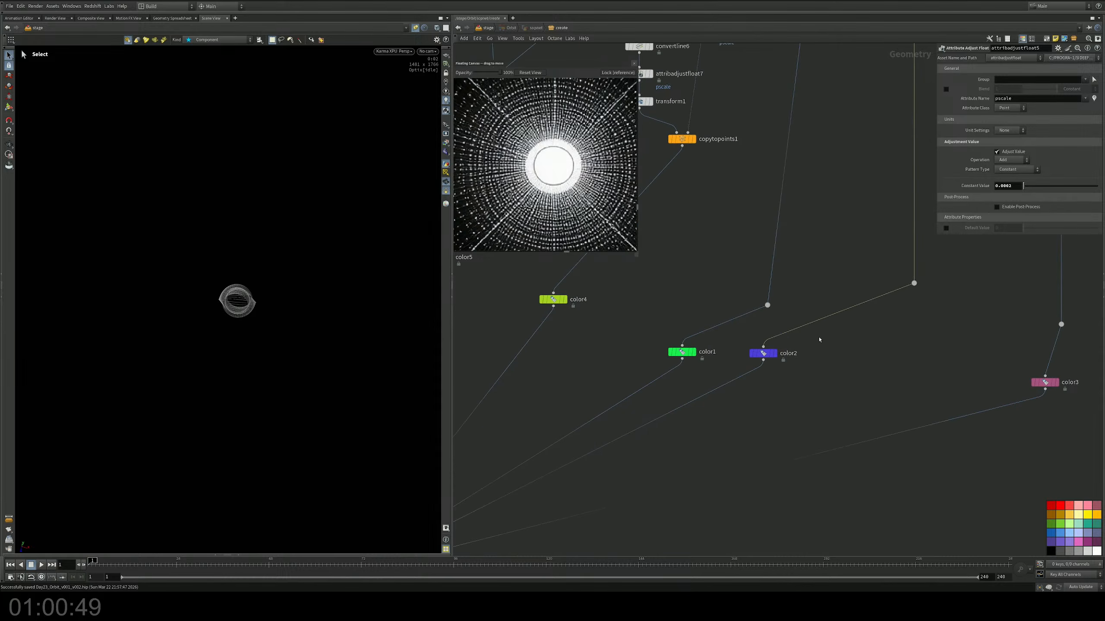
pyautogui.click(764, 353)
pyautogui.click(1003, 114)
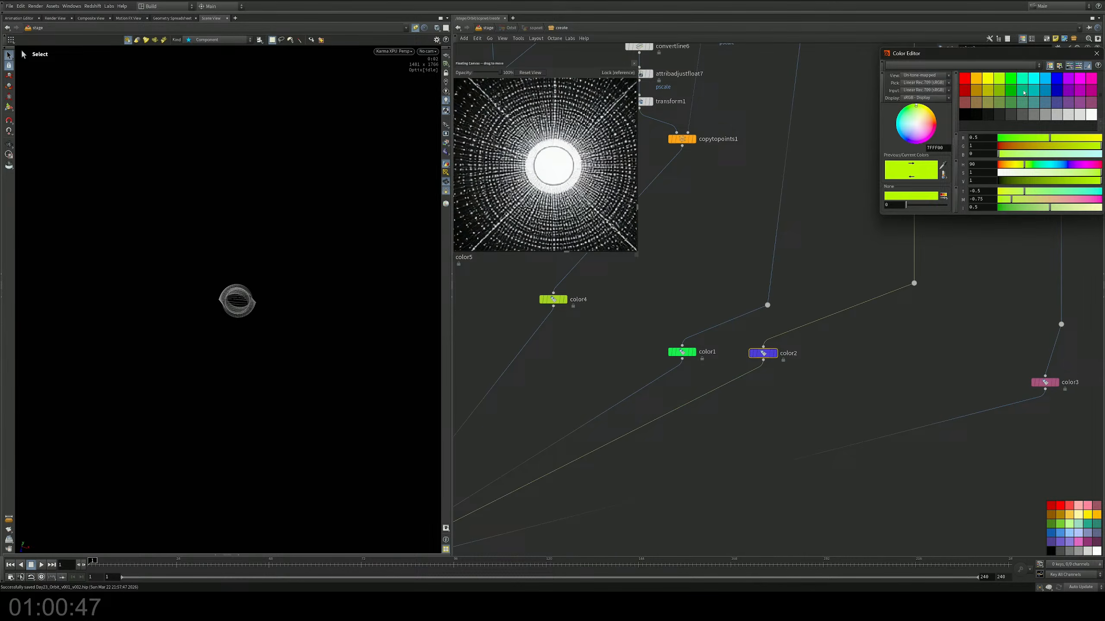
pyautogui.click(1044, 80)
pyautogui.click(1096, 53)
# Step: Display merge2 and examine the recolored shell around the central sphere up close
pyautogui.moveTo(565, 539); pyautogui.dragTo(798, 353, button='middle')
pyautogui.click(643, 357)
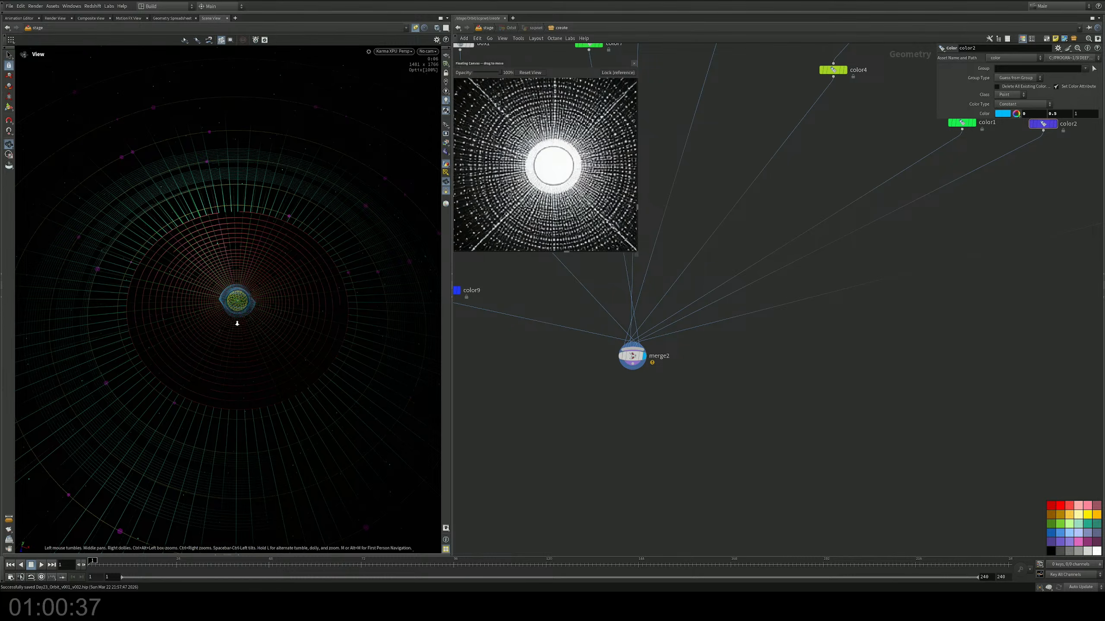
pyautogui.keyDown('alt'); pyautogui.moveTo(237, 323); pyautogui.dragTo(336, 284, button='right'); pyautogui.keyUp('alt')
pyautogui.keyDown('alt'); pyautogui.moveTo(234, 311); pyautogui.dragTo(330, 280, button='right'); pyautogui.keyUp('alt')
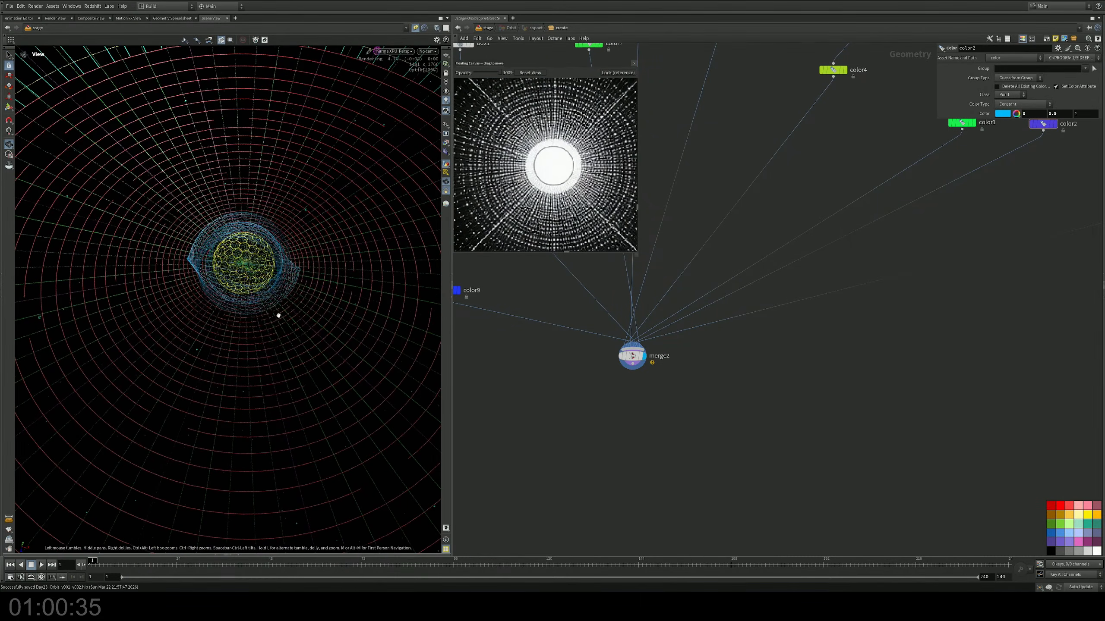
# Step: Check the whole orbit from several angles and distances and return to the stage-level network
pyautogui.keyDown('alt'); pyautogui.moveTo(271, 315); pyautogui.dragTo(271, 304); pyautogui.keyUp('alt')
pyautogui.keyDown('alt'); pyautogui.moveTo(279, 303); pyautogui.dragTo(66, 324, button='right'); pyautogui.keyUp('alt')
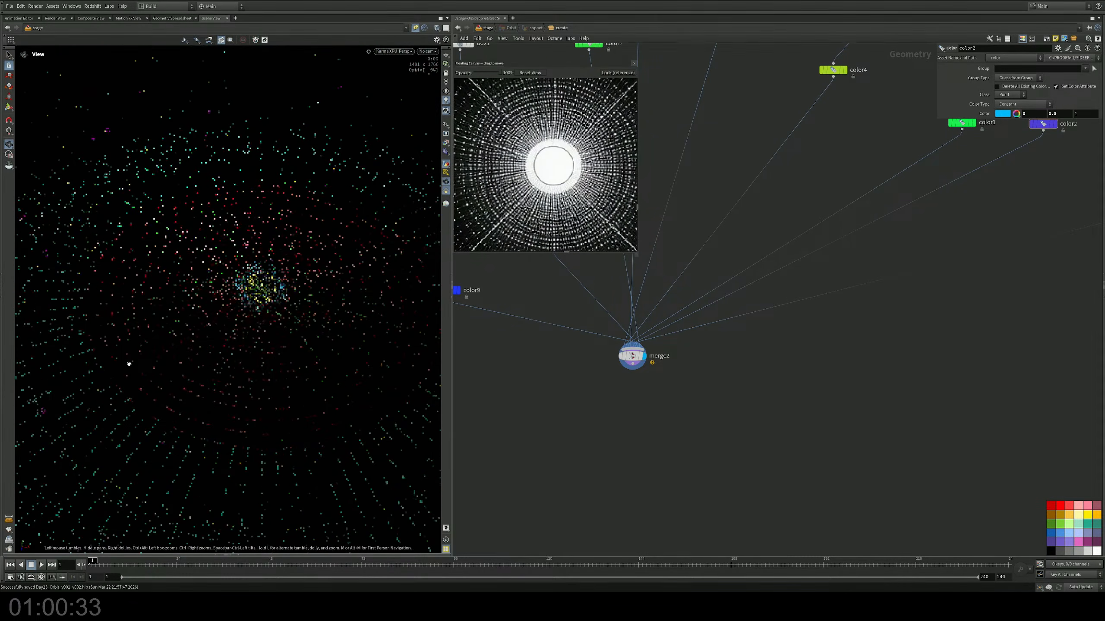
pyautogui.keyDown('alt'); pyautogui.moveTo(128, 365); pyautogui.dragTo(284, 368); pyautogui.keyUp('alt')
pyautogui.keyDown('alt'); pyautogui.moveTo(284, 368); pyautogui.dragTo(232, 365, button='right'); pyautogui.keyUp('alt')
pyautogui.keyDown('alt'); pyautogui.moveTo(232, 365); pyautogui.dragTo(328, 328); pyautogui.keyUp('alt')
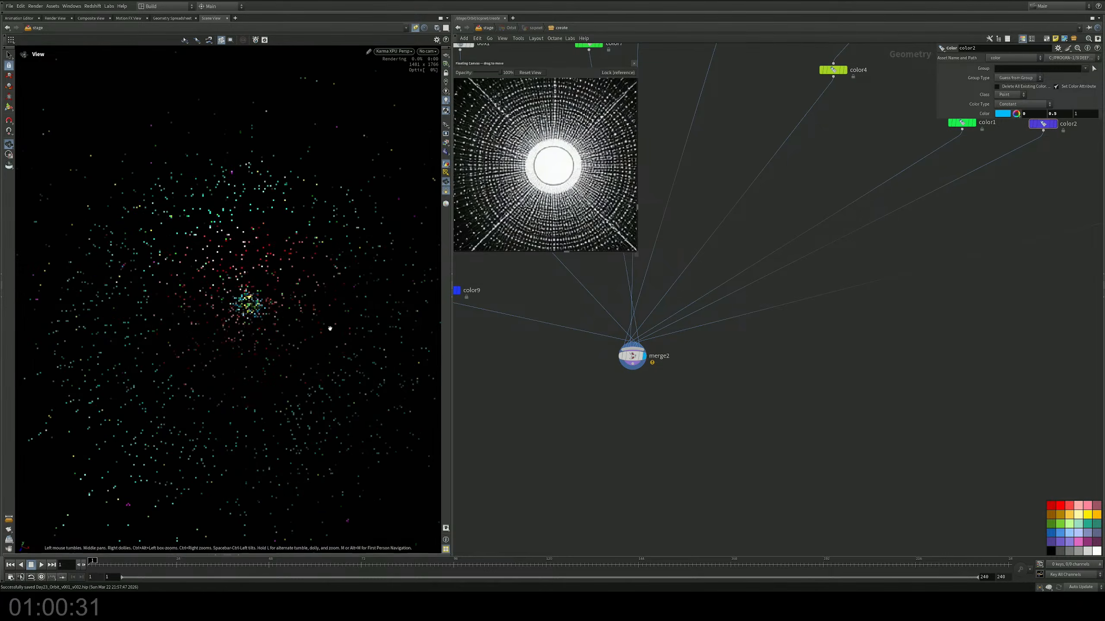
pyautogui.moveTo(722, 398); pyautogui.dragTo(812, 409, button='middle')
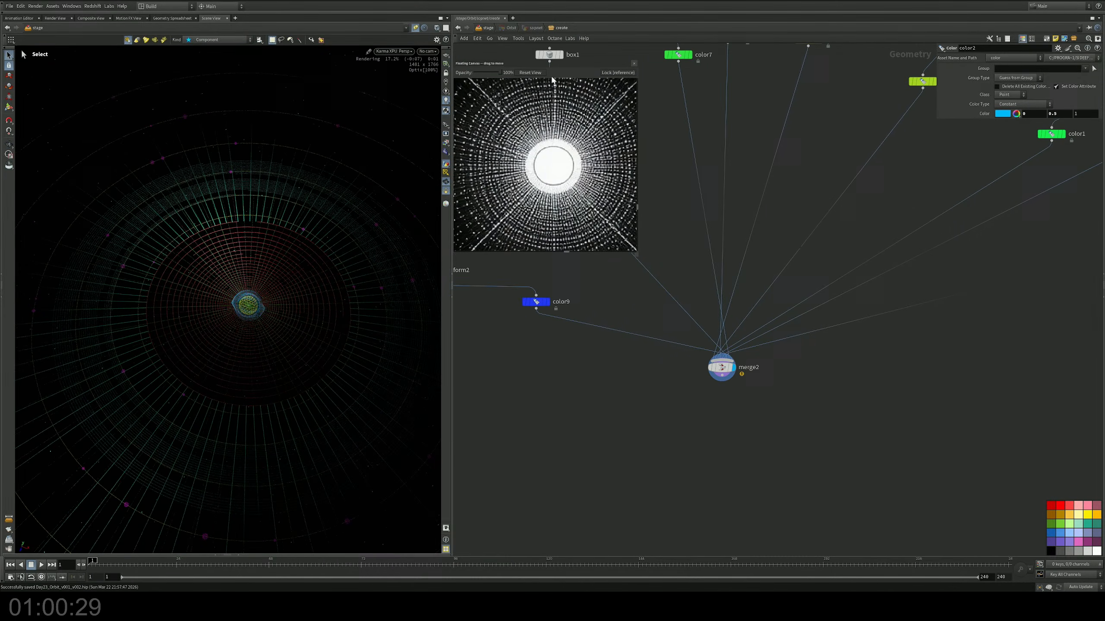
pyautogui.click(482, 27)
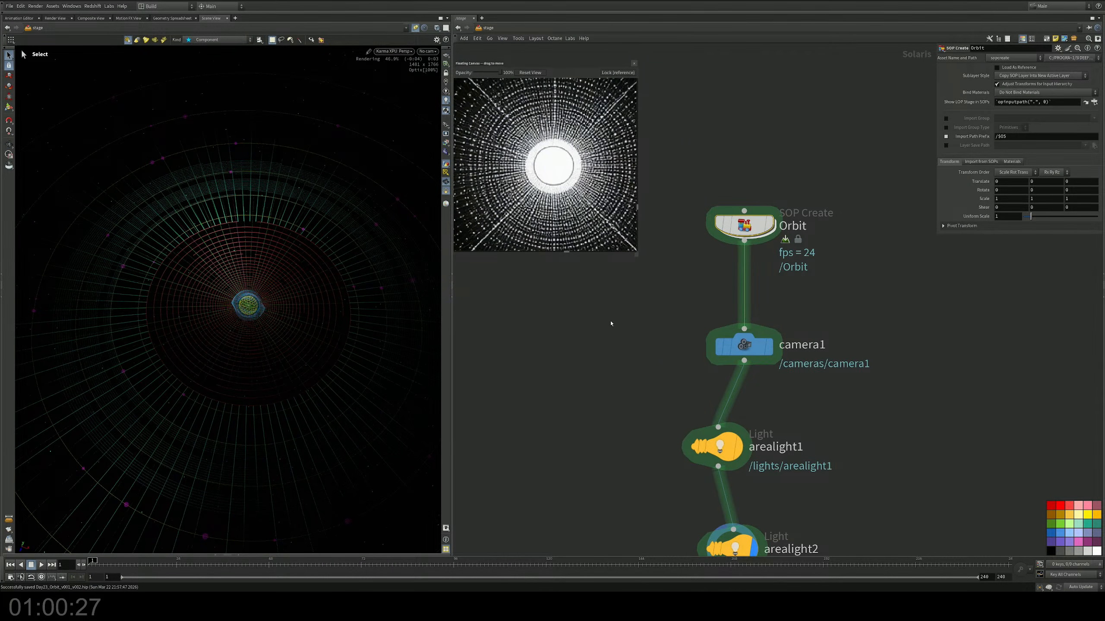
# Step: Bypass both area lights, arealight1 and arealight2, in the stage network
pyautogui.press('f')
pyautogui.press('Tab')
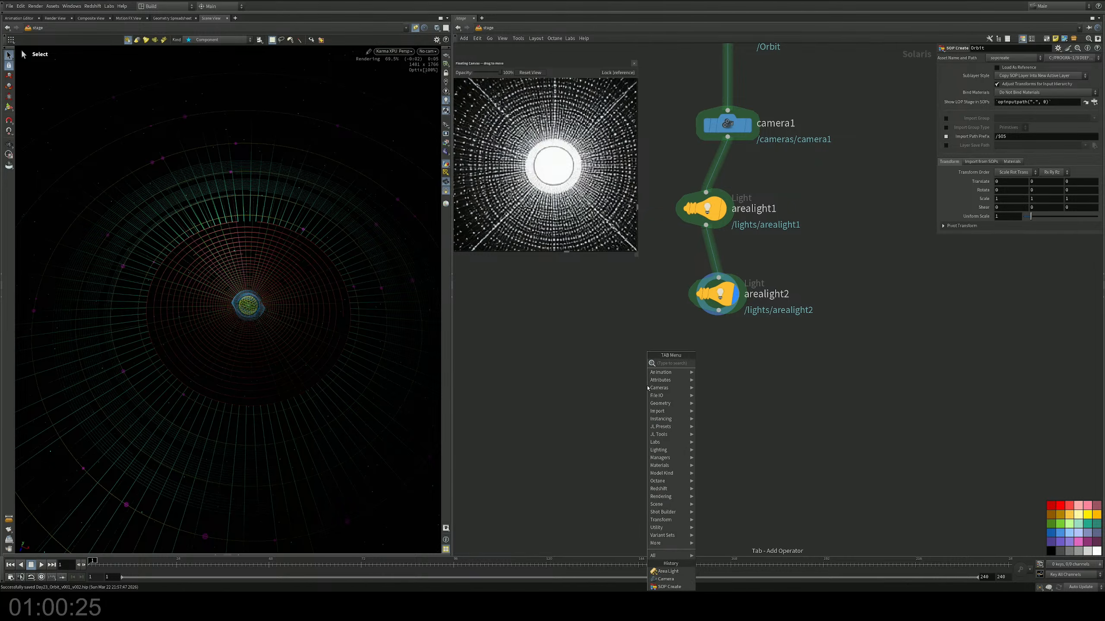
pyautogui.click(610, 371)
pyautogui.click(688, 211)
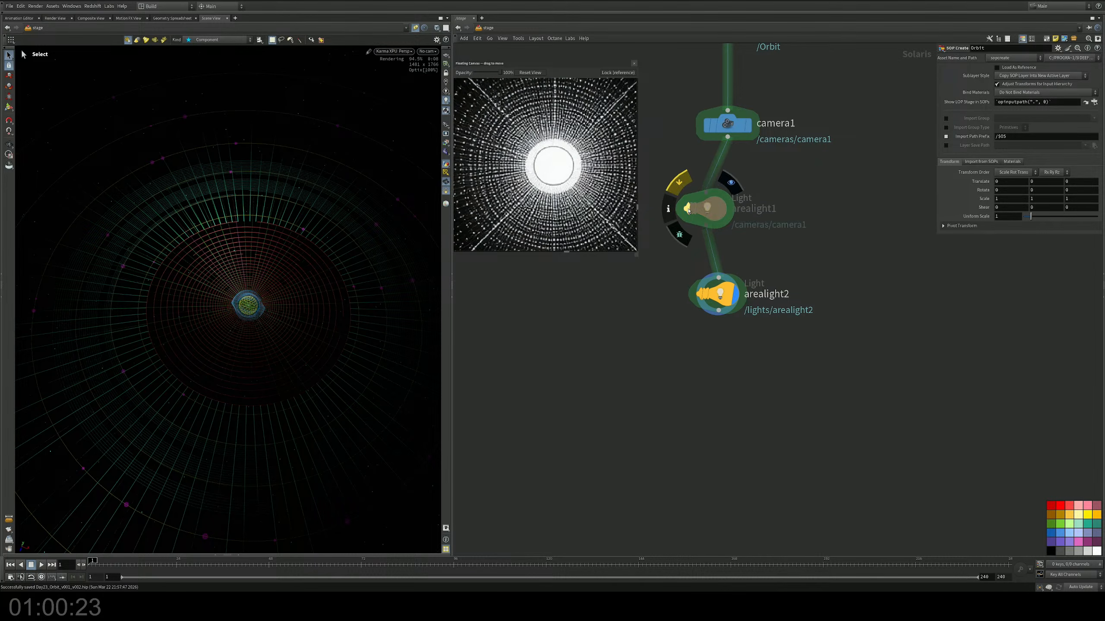
pyautogui.click(699, 294)
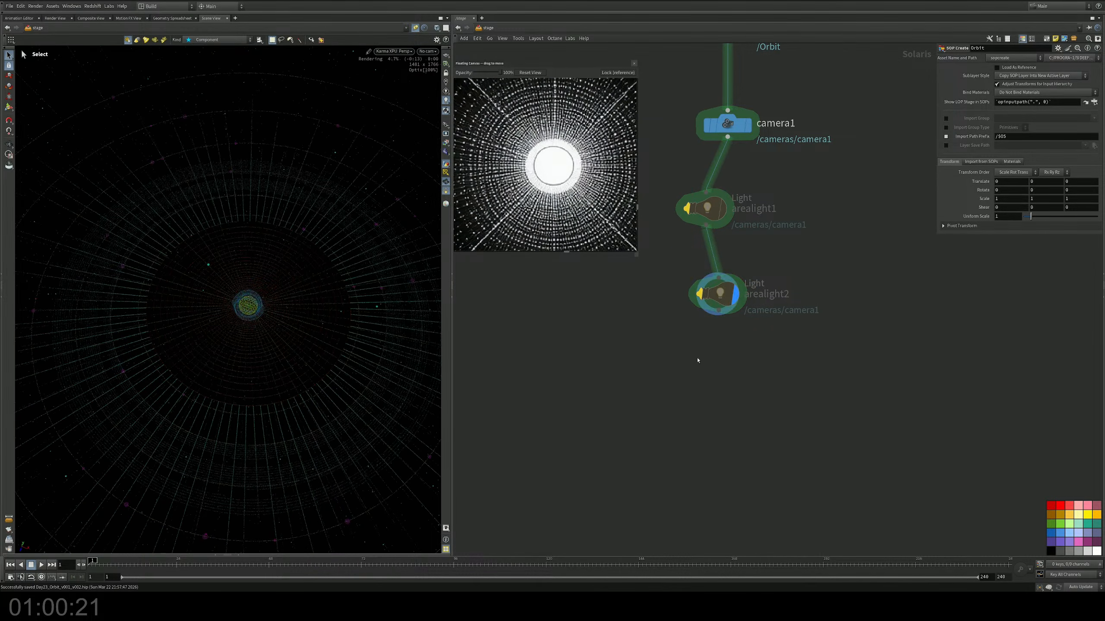
# Step: Add a Light node after arealight2 as the displayed node and set its intensity to 0.47
pyautogui.moveTo(698, 360); pyautogui.dragTo(681, 328, button='middle')
pyautogui.press('Tab')
pyautogui.write('light')
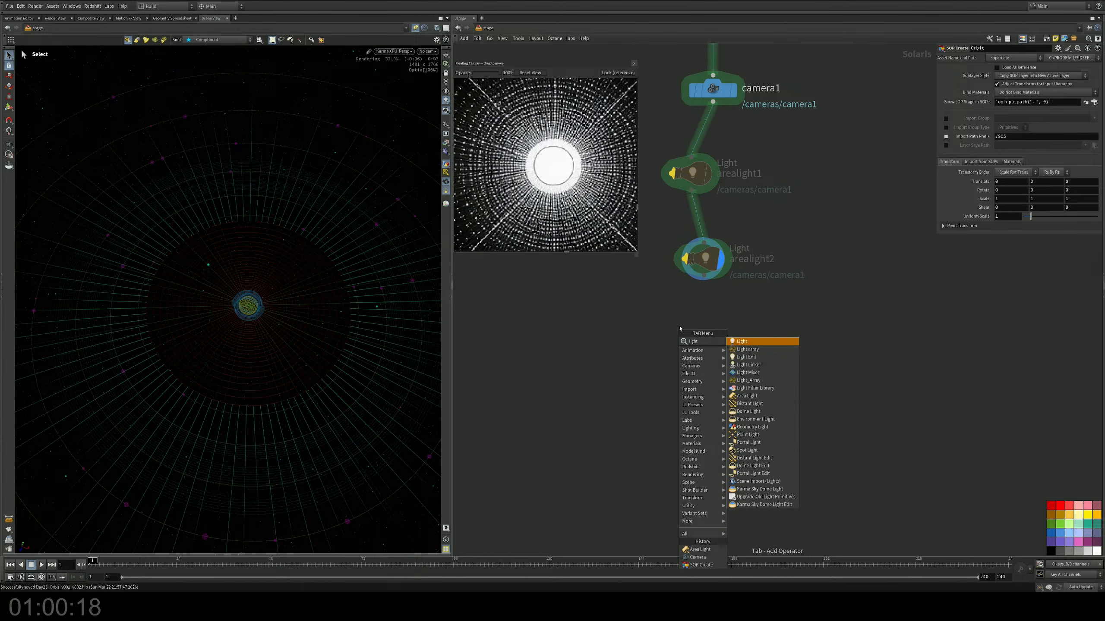
pyautogui.press('Return')
pyautogui.click(690, 354)
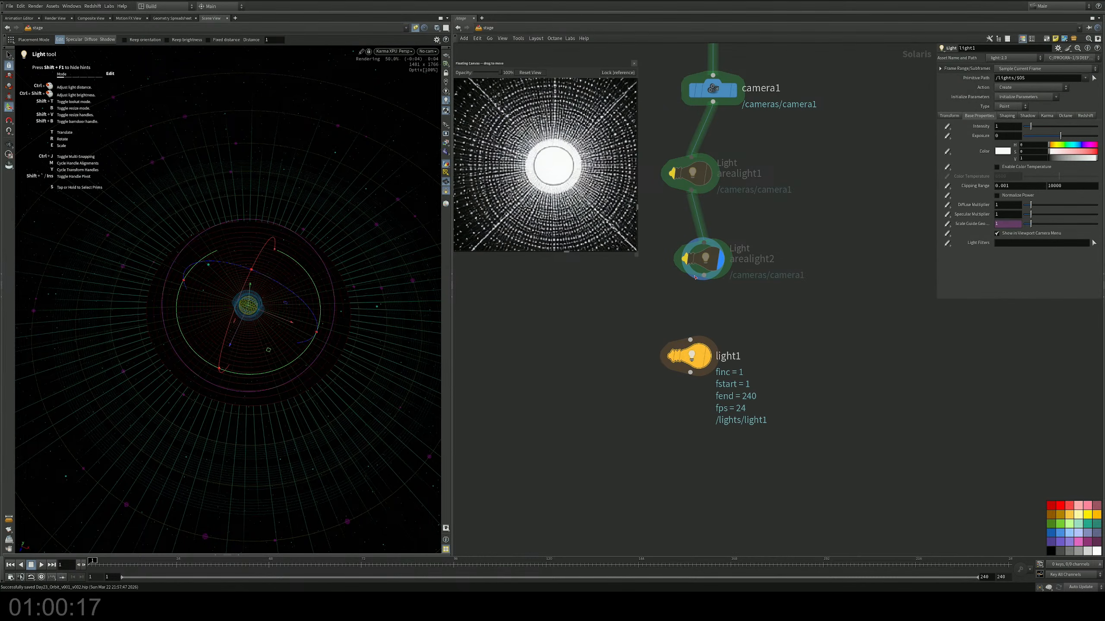
pyautogui.click(708, 354)
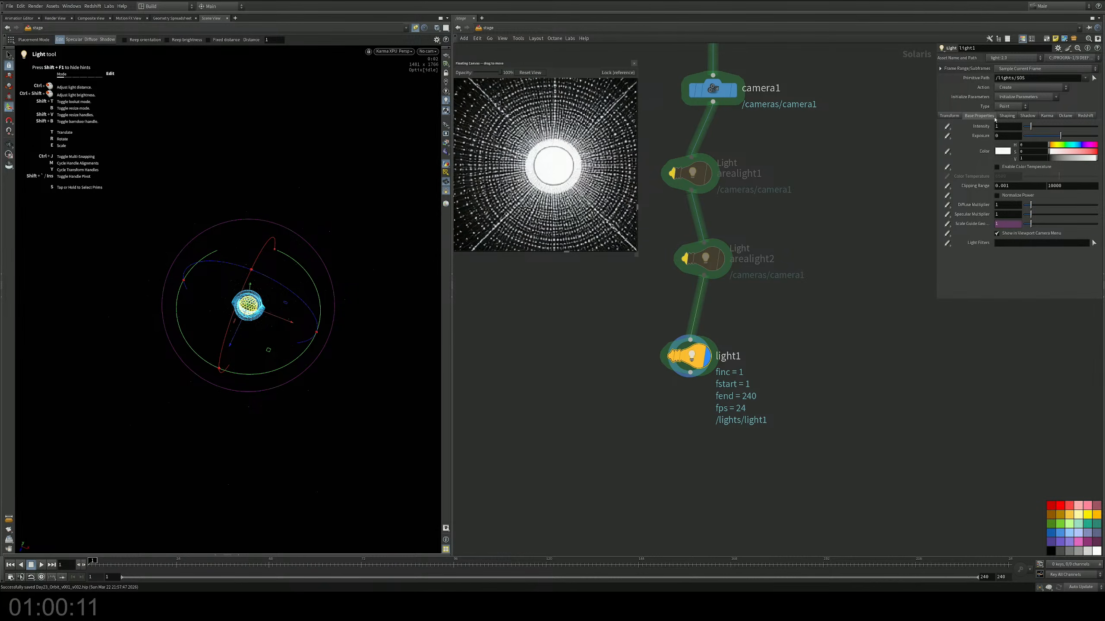
pyautogui.moveTo(1037, 127); pyautogui.dragTo(1027, 129)
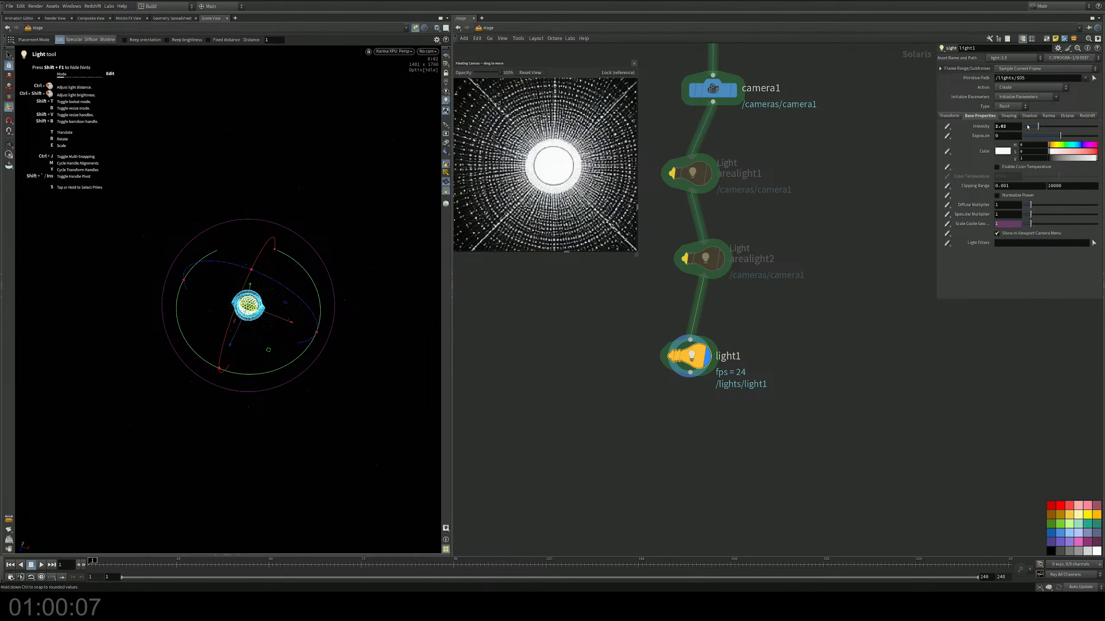
# Step: Insert a Karma Fog Box between arealight2 and light1 and set its uniform scale to 10
pyautogui.moveTo(849, 277); pyautogui.dragTo(849, 252, button='middle')
pyautogui.press('Tab')
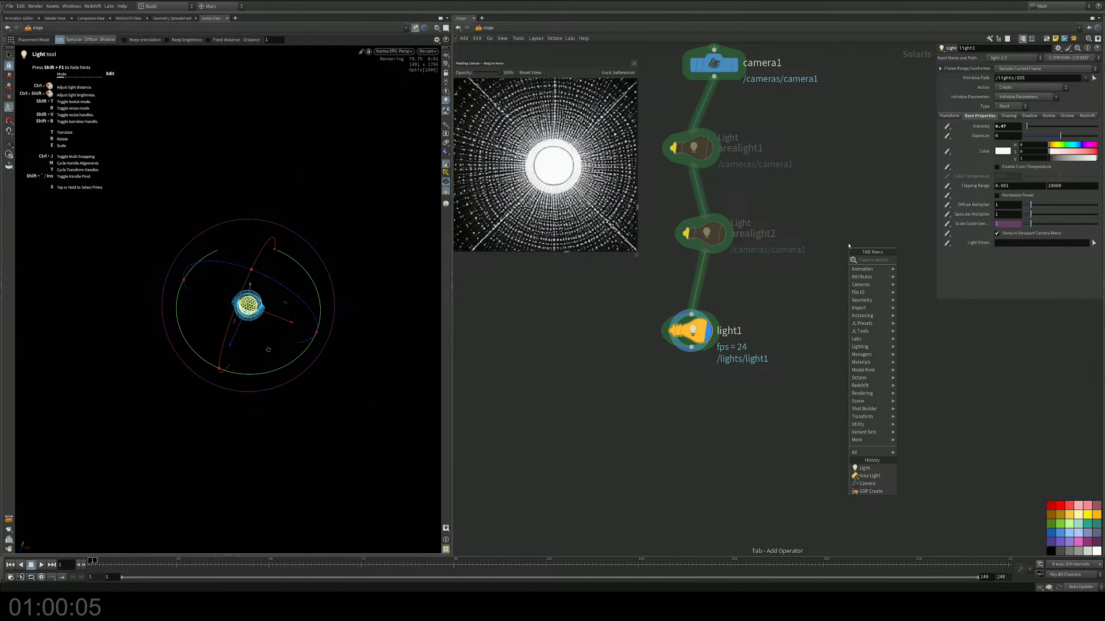
pyautogui.write('k')
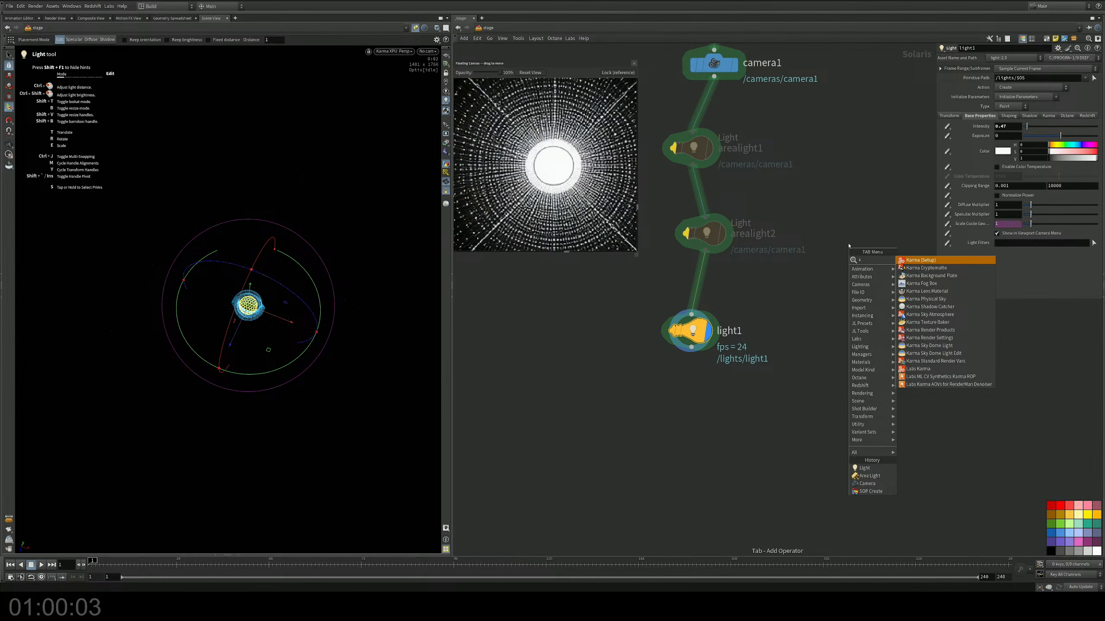
pyautogui.press('Down')
pyautogui.press('Down')
pyautogui.press('Down')
pyautogui.press('Return')
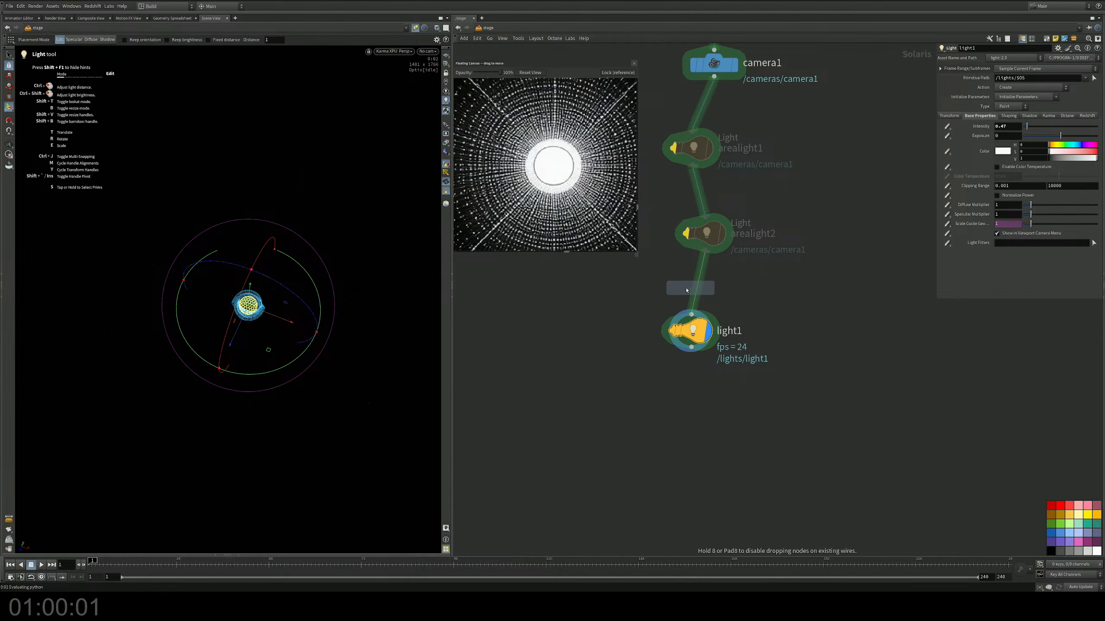
pyautogui.click(686, 291)
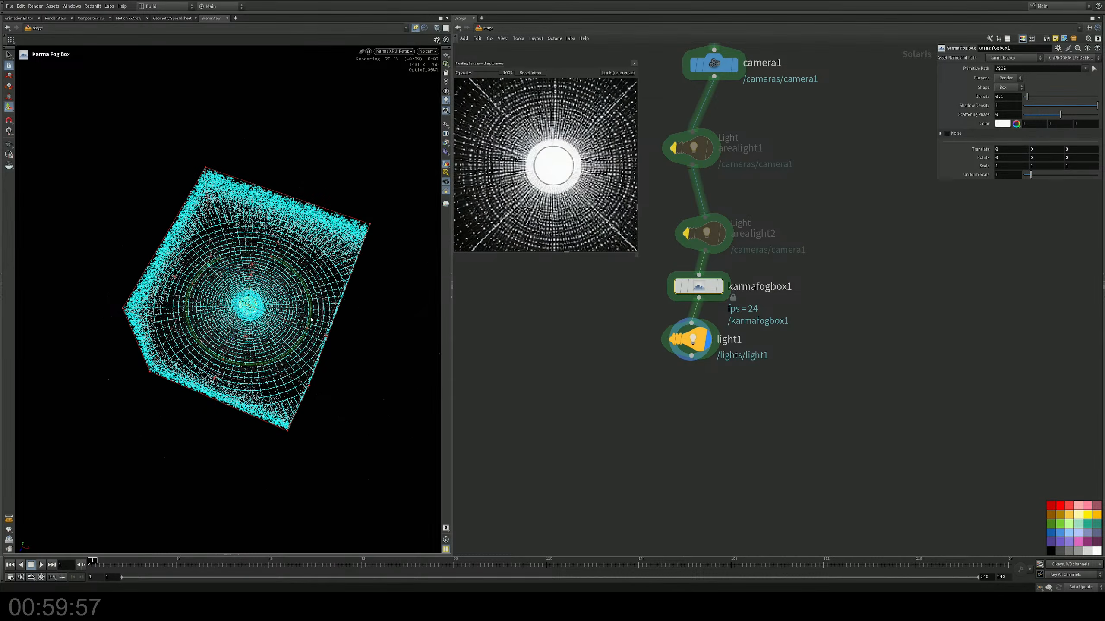
pyautogui.click(445, 192)
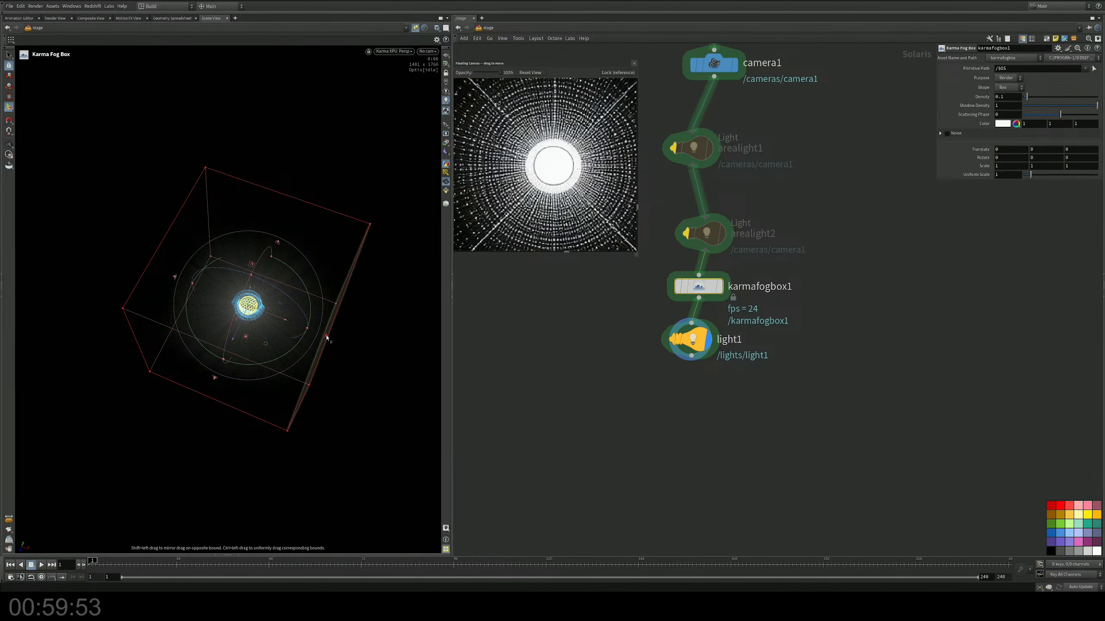
pyautogui.moveTo(1030, 174); pyautogui.dragTo(1099, 182)
# Step: Re-enable arealight2 and set its diffuse multiplier to 0 and its specular multiplier to 10
pyautogui.click(694, 339)
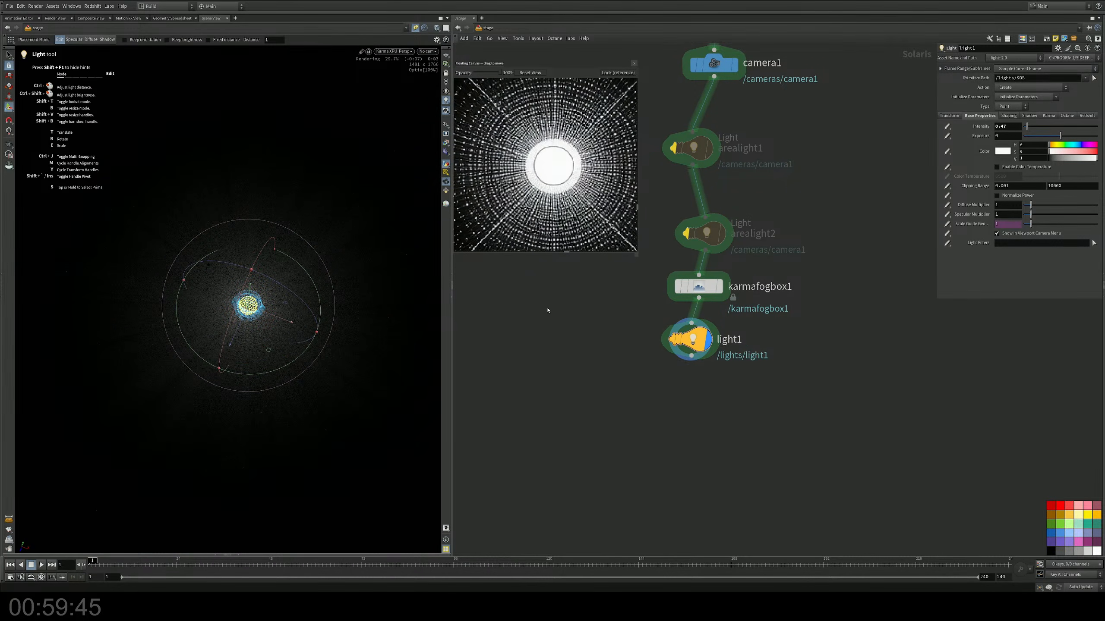
pyautogui.moveTo(562, 305); pyautogui.dragTo(554, 330, button='middle')
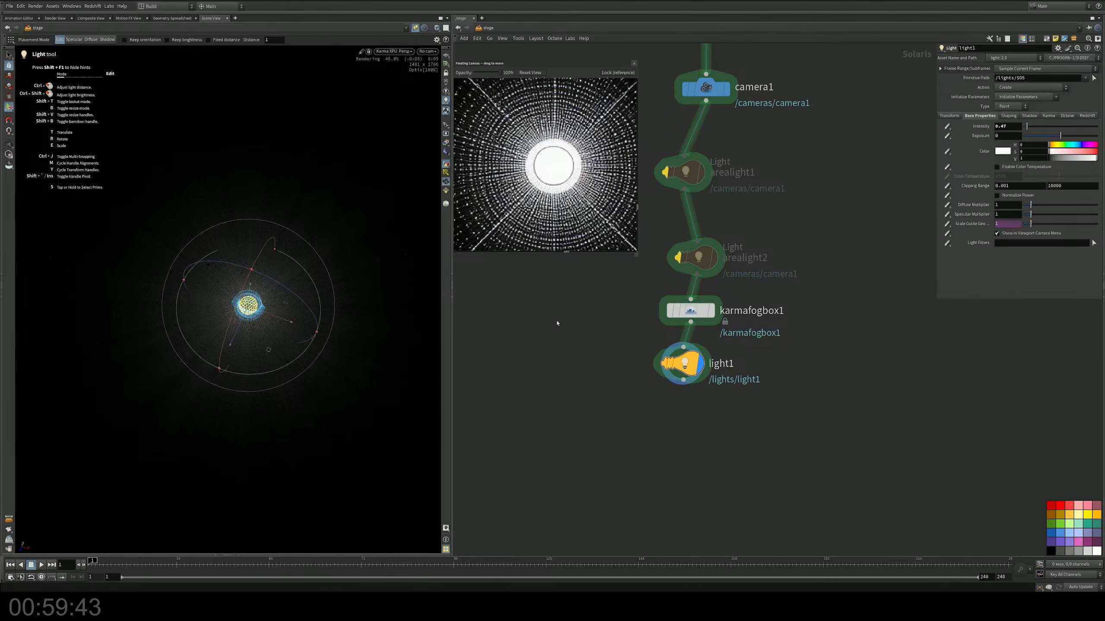
pyautogui.click(670, 231)
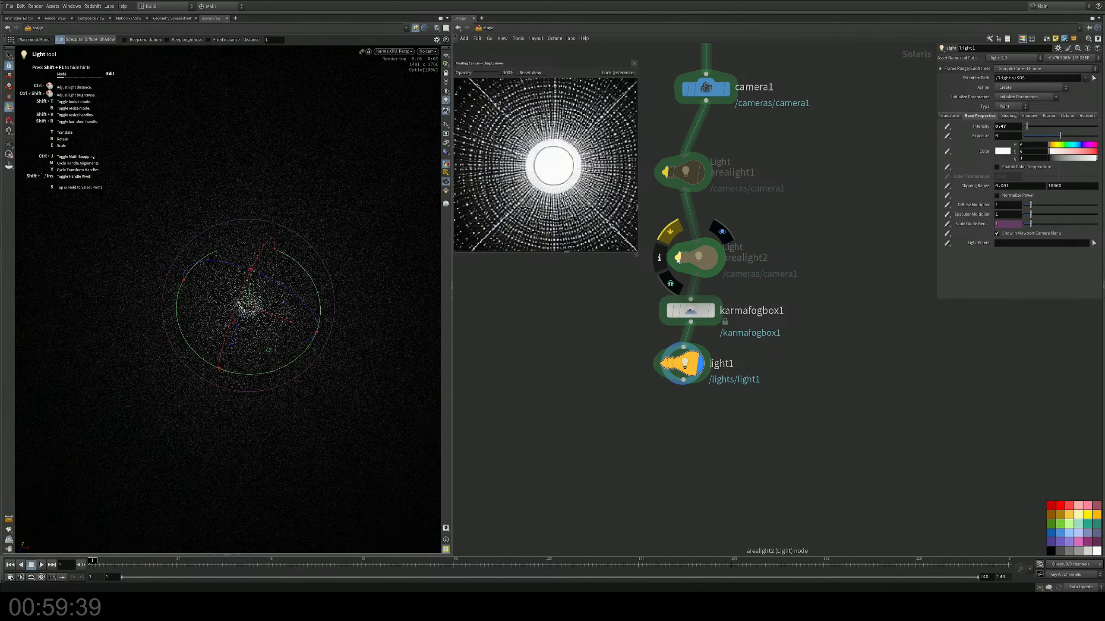
pyautogui.moveTo(776, 214); pyautogui.dragTo(689, 272)
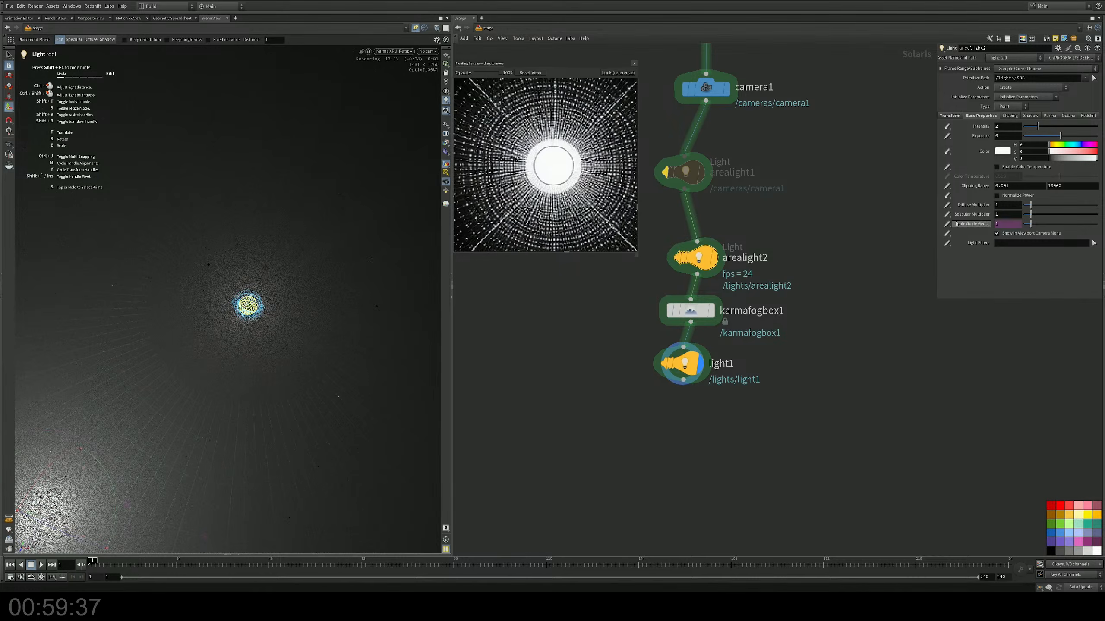
pyautogui.moveTo(1031, 204); pyautogui.dragTo(1021, 205)
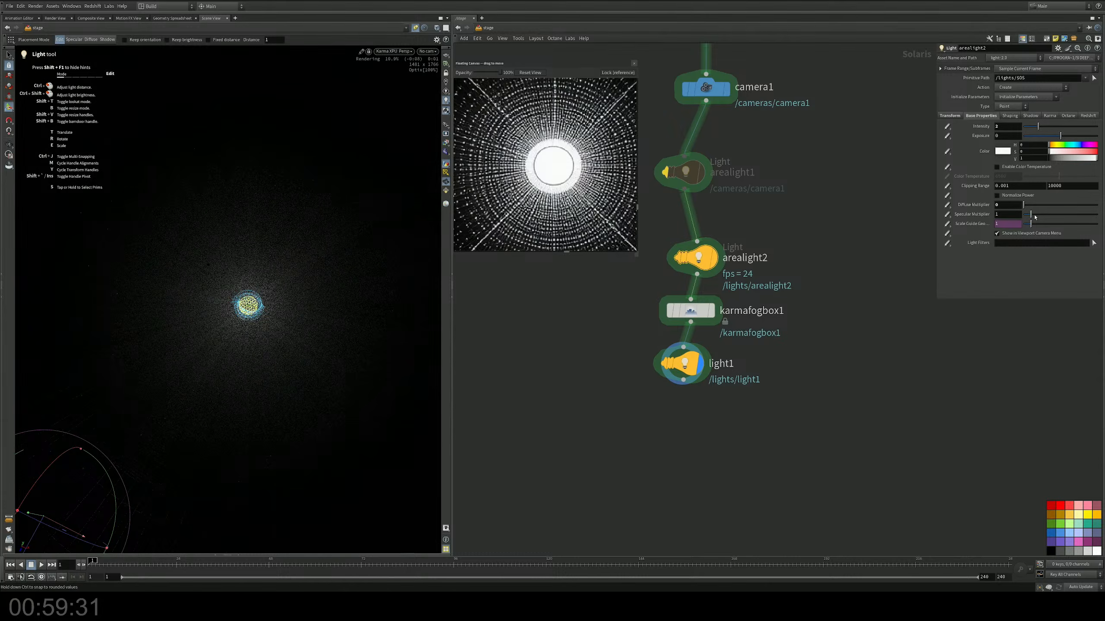
pyautogui.moveTo(1032, 215); pyautogui.dragTo(1098, 215)
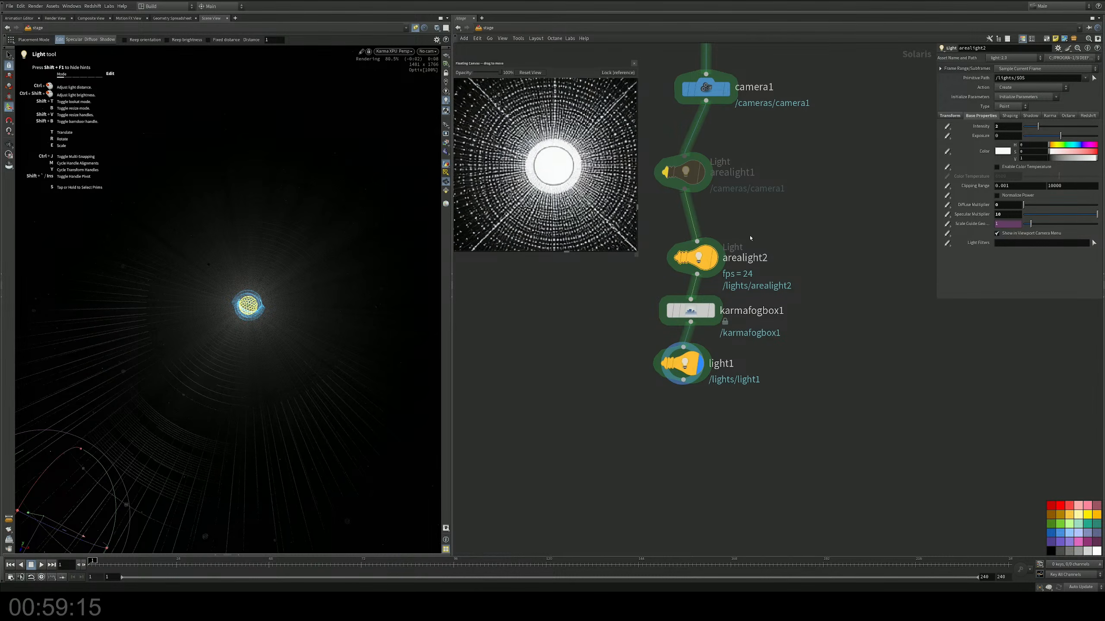
# Step: Re-enable arealight1 with diffuse multiplier 0 and specular multiplier 6.11, and reposition it above the central sphere
pyautogui.click(664, 174)
pyautogui.click(665, 174)
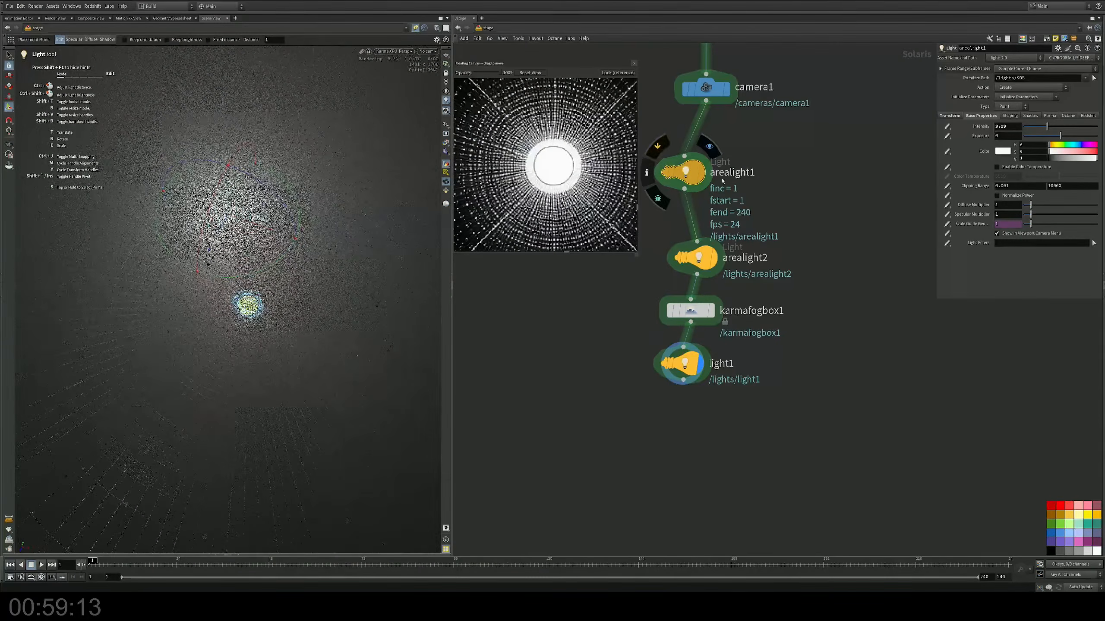
pyautogui.moveTo(1031, 205); pyautogui.dragTo(1069, 214)
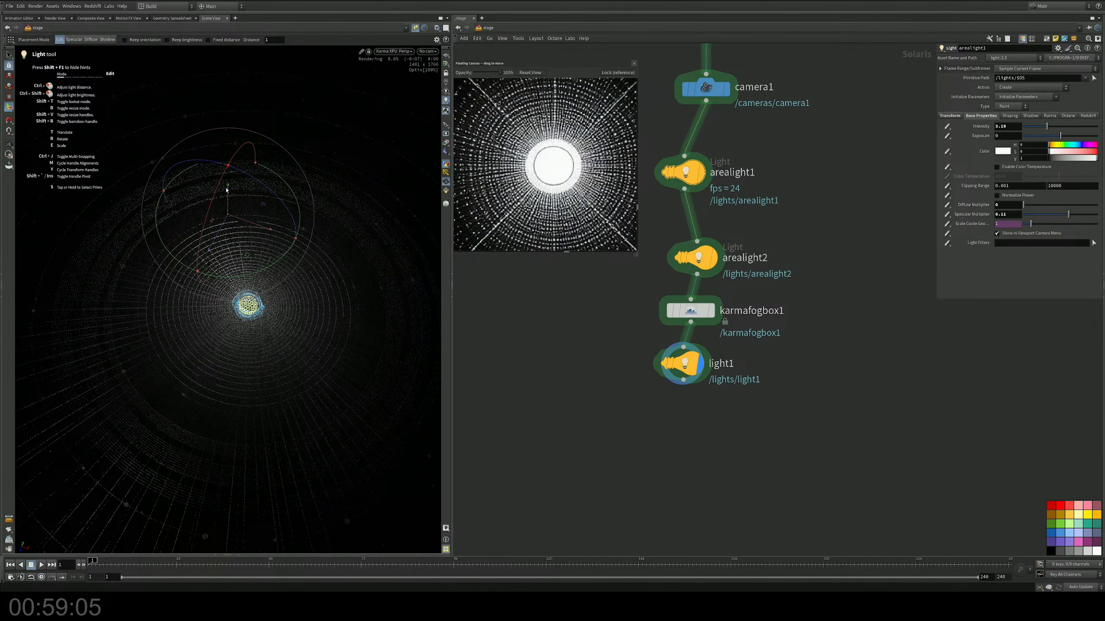
pyautogui.moveTo(227, 185); pyautogui.dragTo(328, 184)
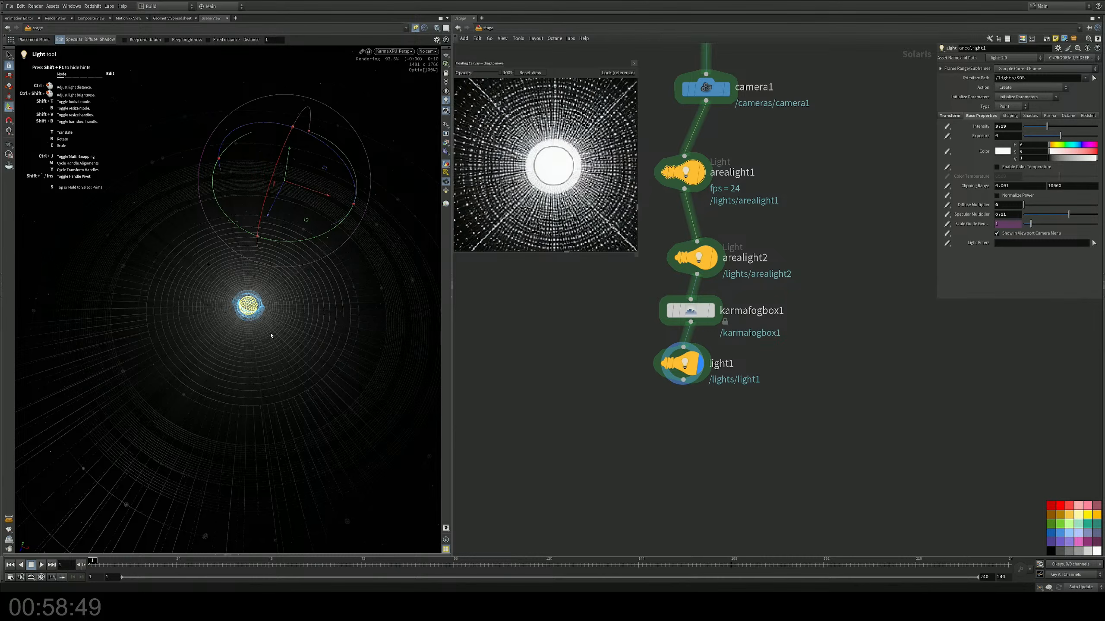
# Step: Set the Karma fog box's density to 0.093, shadow density to 0.195 and scattering phase to -0.214
pyautogui.keyDown('alt'); pyautogui.moveTo(266, 316); pyautogui.dragTo(328, 320); pyautogui.keyUp('alt')
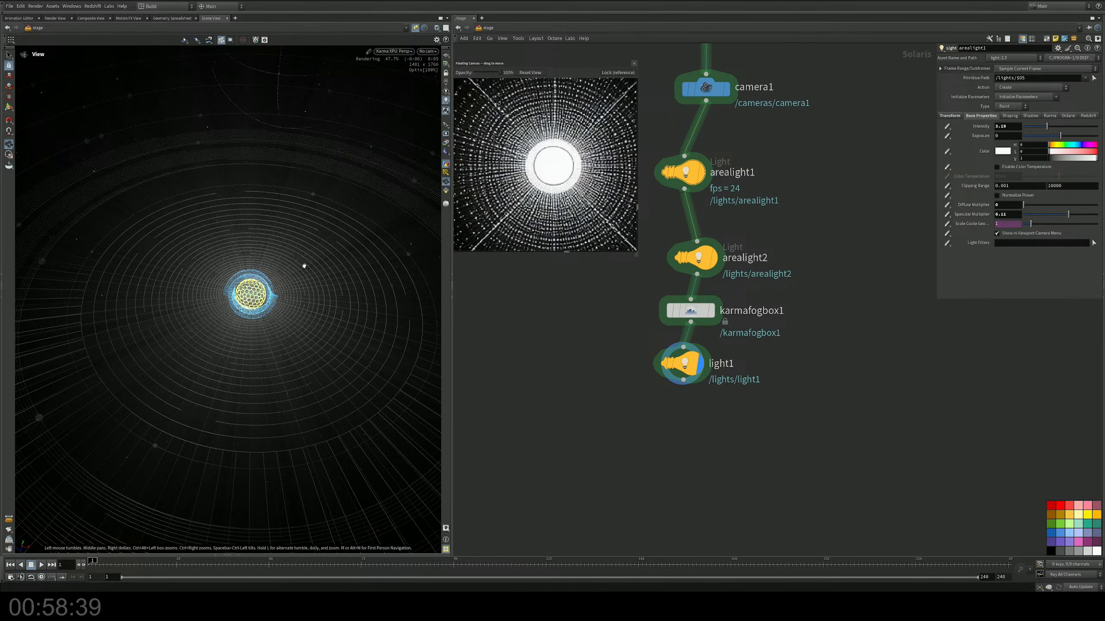
pyautogui.click(703, 311)
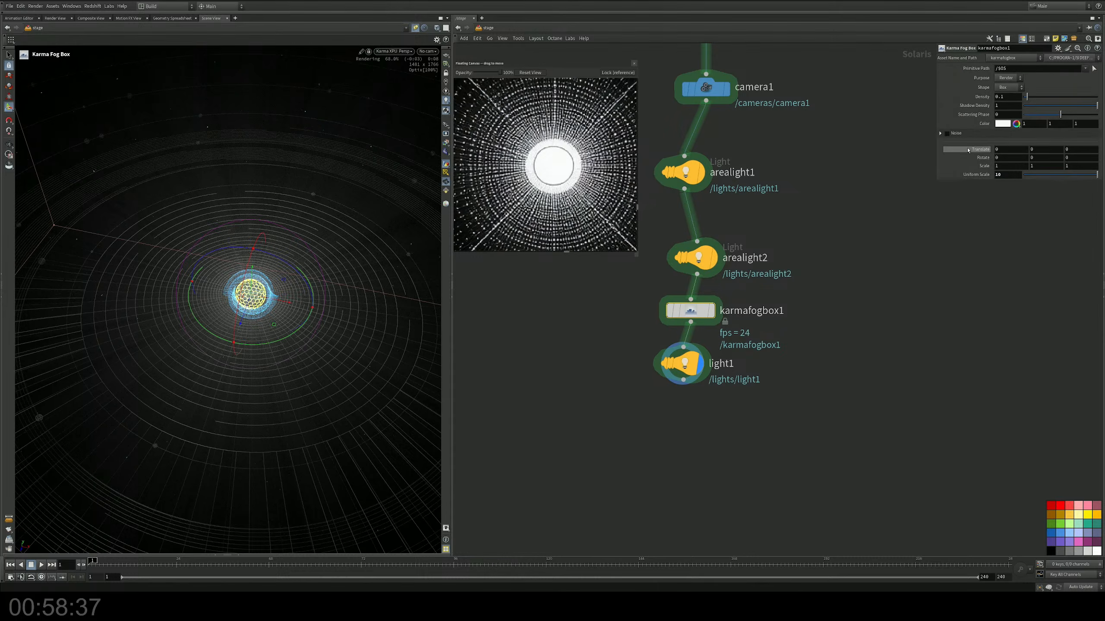
pyautogui.moveTo(1027, 97)
pyautogui.mouseDown()
pyautogui.moveTo(1040, 97)
pyautogui.moveTo(1025, 105)
pyautogui.mouseUp()
pyautogui.click(1046, 105)
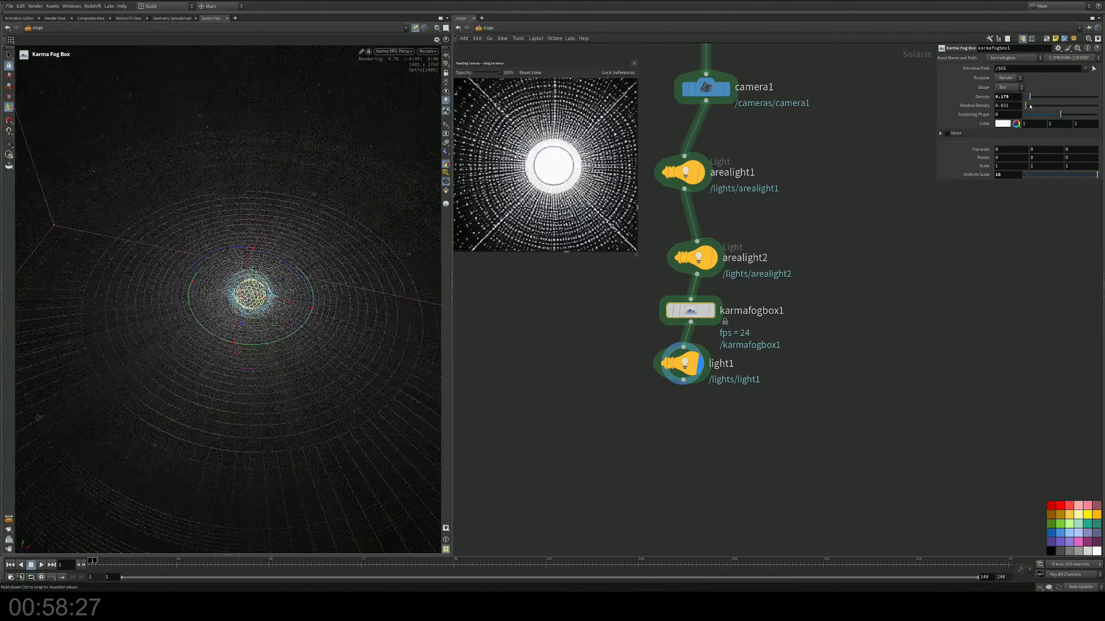
pyautogui.click(1037, 105)
pyautogui.moveTo(1039, 116); pyautogui.dragTo(1028, 117)
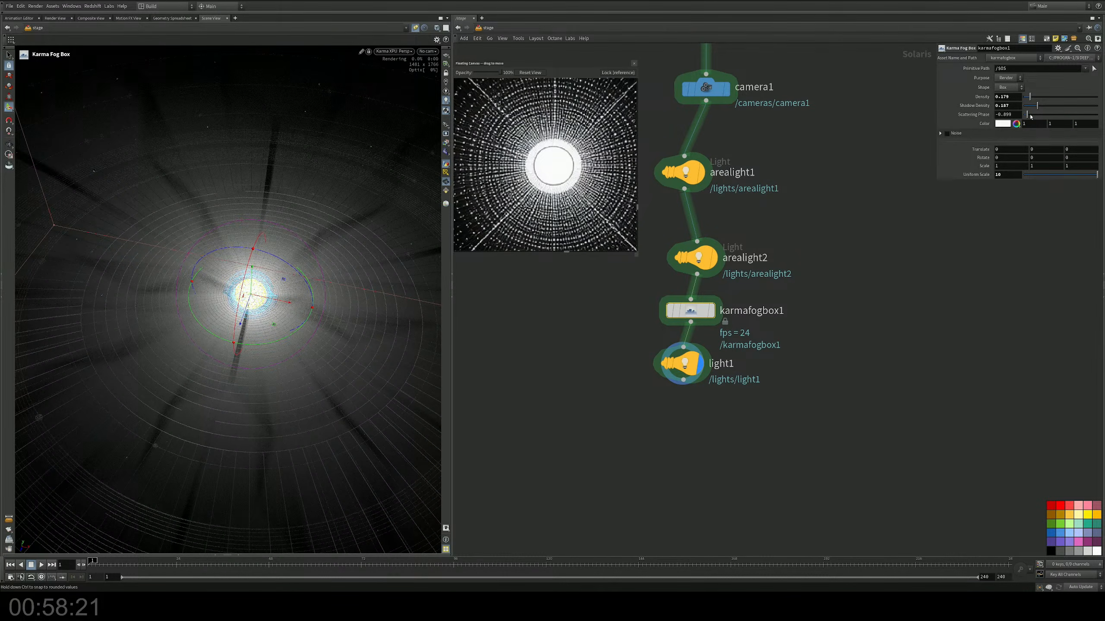
pyautogui.moveTo(1031, 116)
pyautogui.mouseDown()
pyautogui.moveTo(1053, 115)
pyautogui.moveTo(1027, 101)
pyautogui.mouseUp()
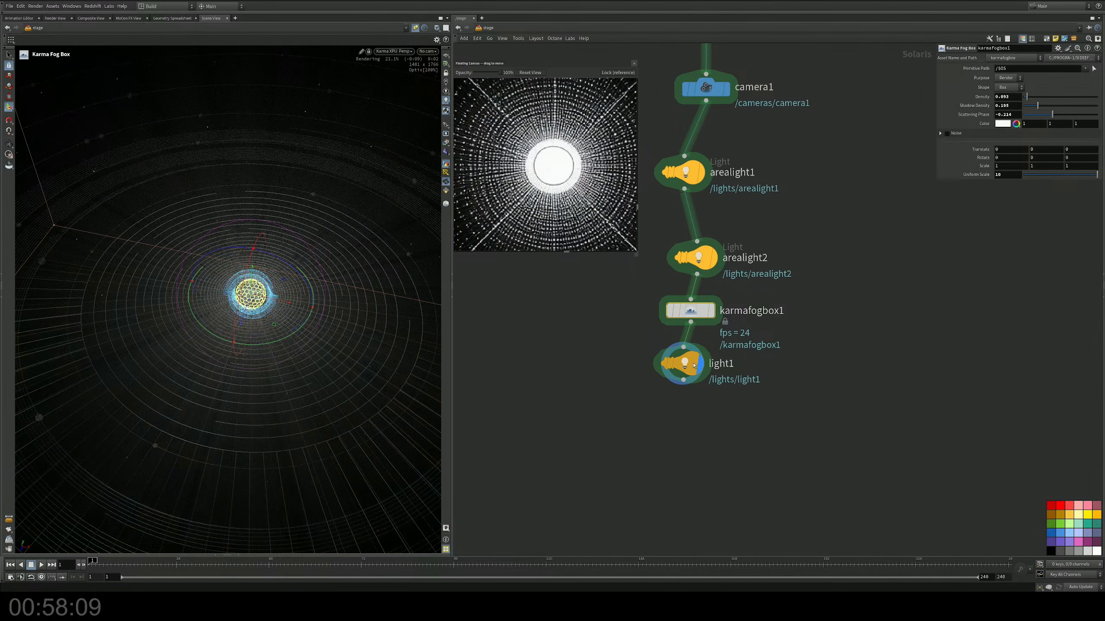
# Step: Inspect the foggy orbit from a low angle and look through camera1 at the render
pyautogui.press('Escape')
pyautogui.scroll(3, 253, 377)
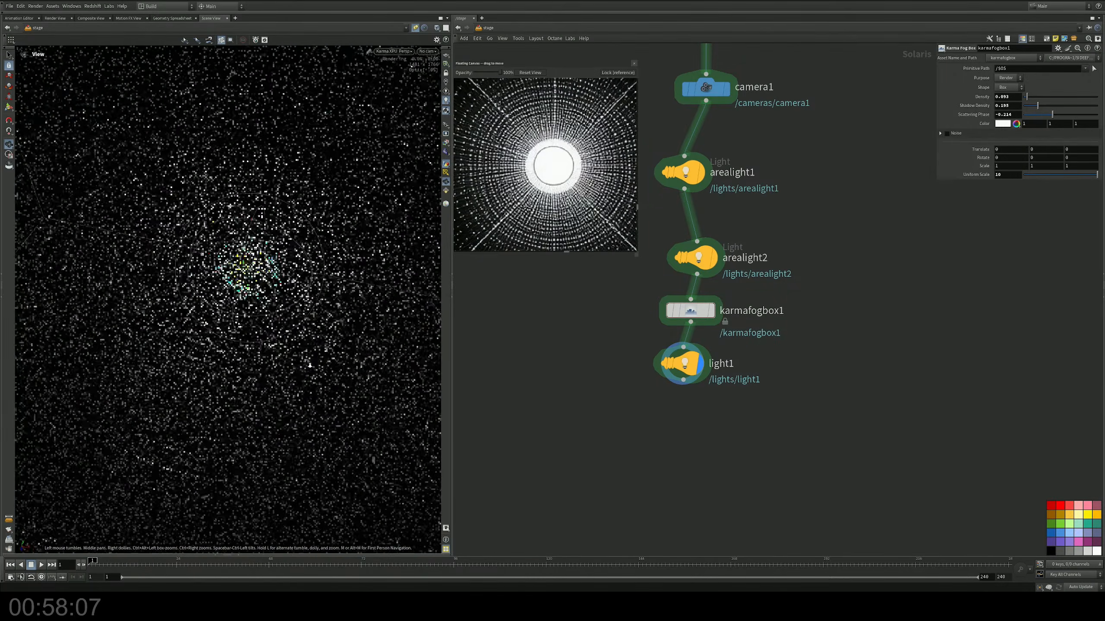
pyautogui.moveTo(252, 377); pyautogui.dragTo(270, 348)
pyautogui.press('Return')
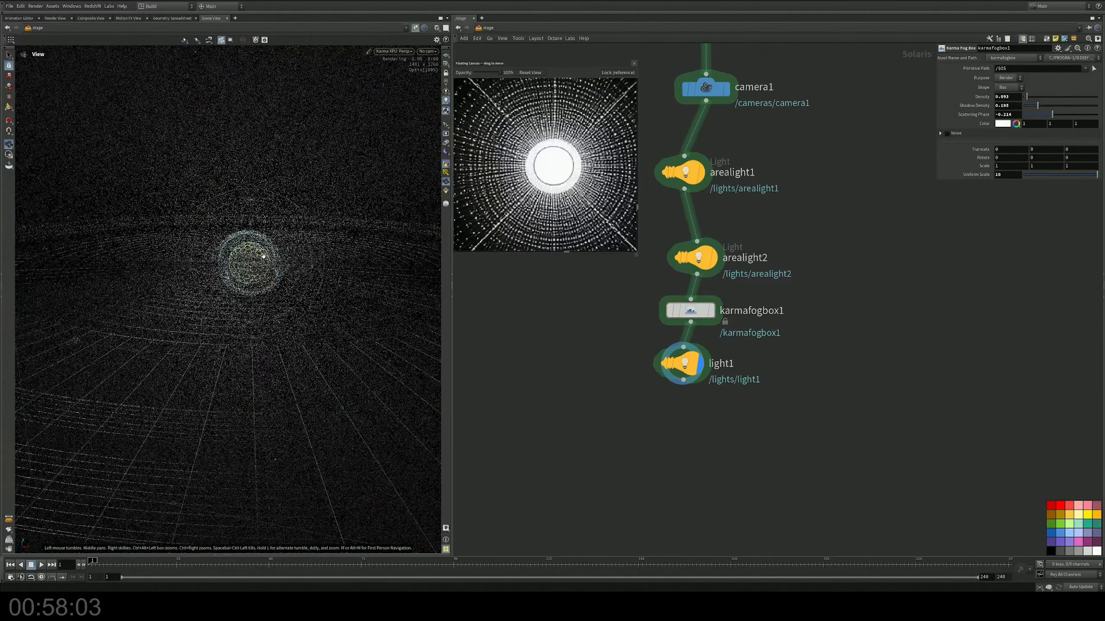
pyautogui.click(426, 52)
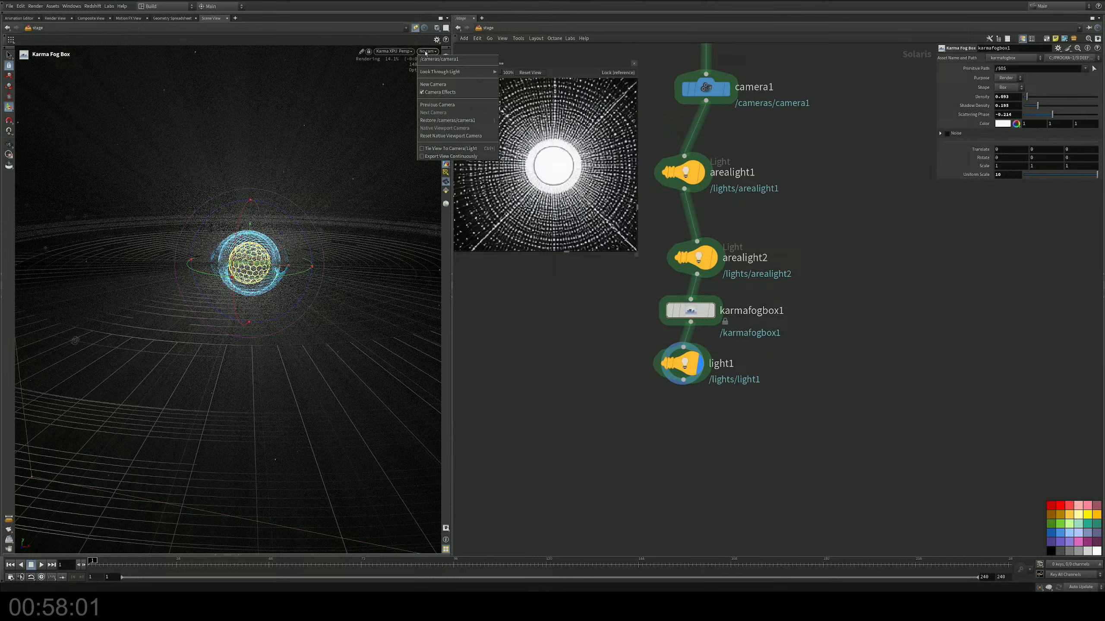
pyautogui.click(439, 58)
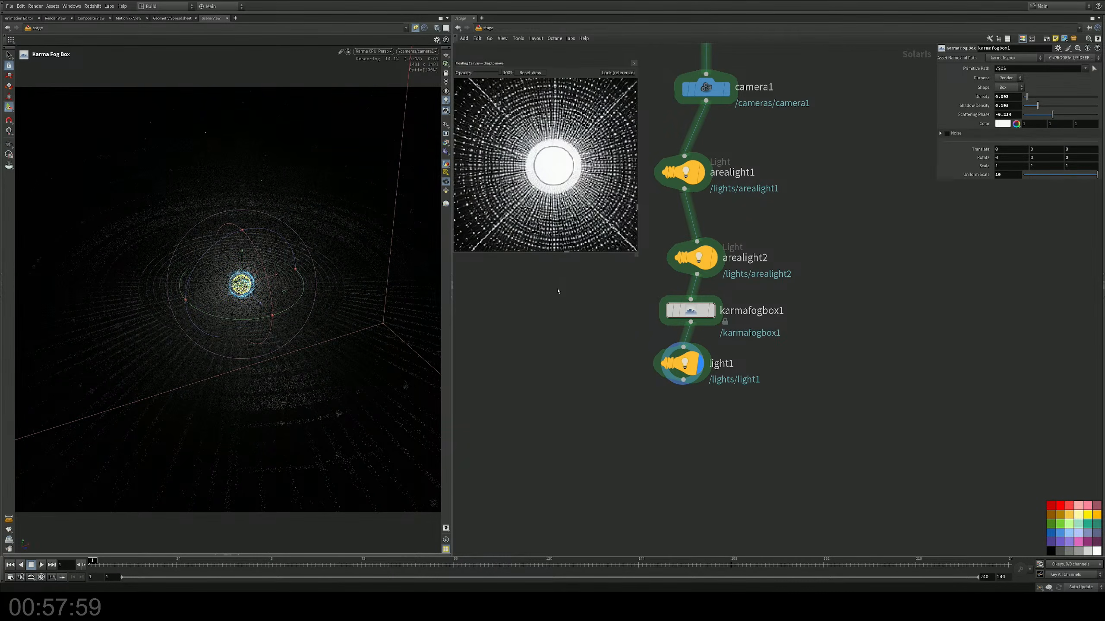
pyautogui.press('s')
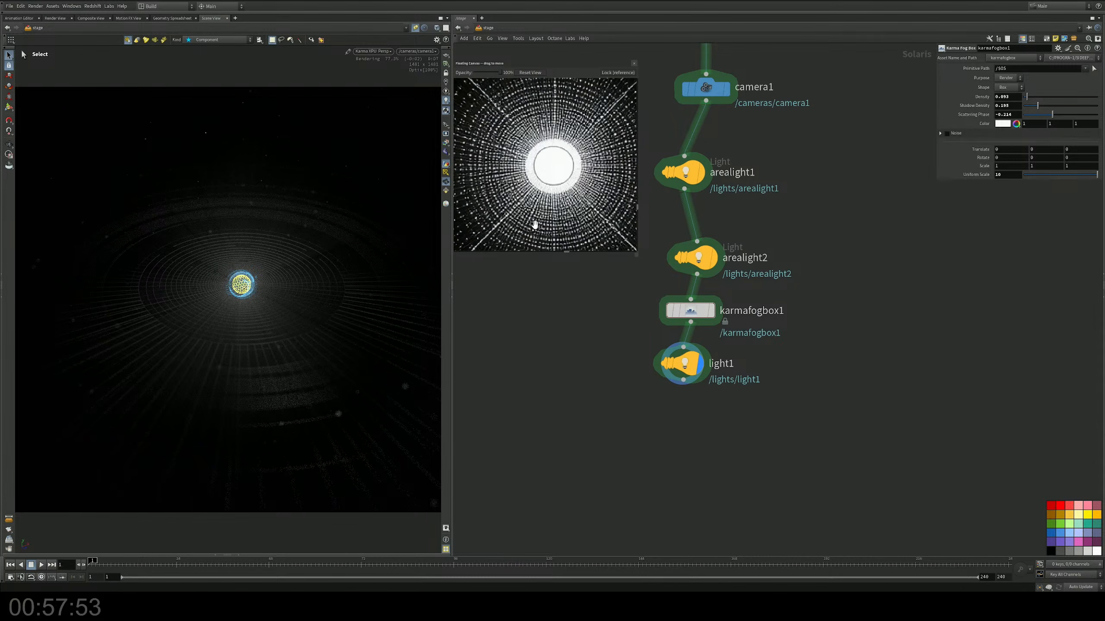
# Step: Compare the render with the fog off and on, then leave light1 and karmafogbox1 bypassed and move both nodes further down the network
pyautogui.click(669, 310)
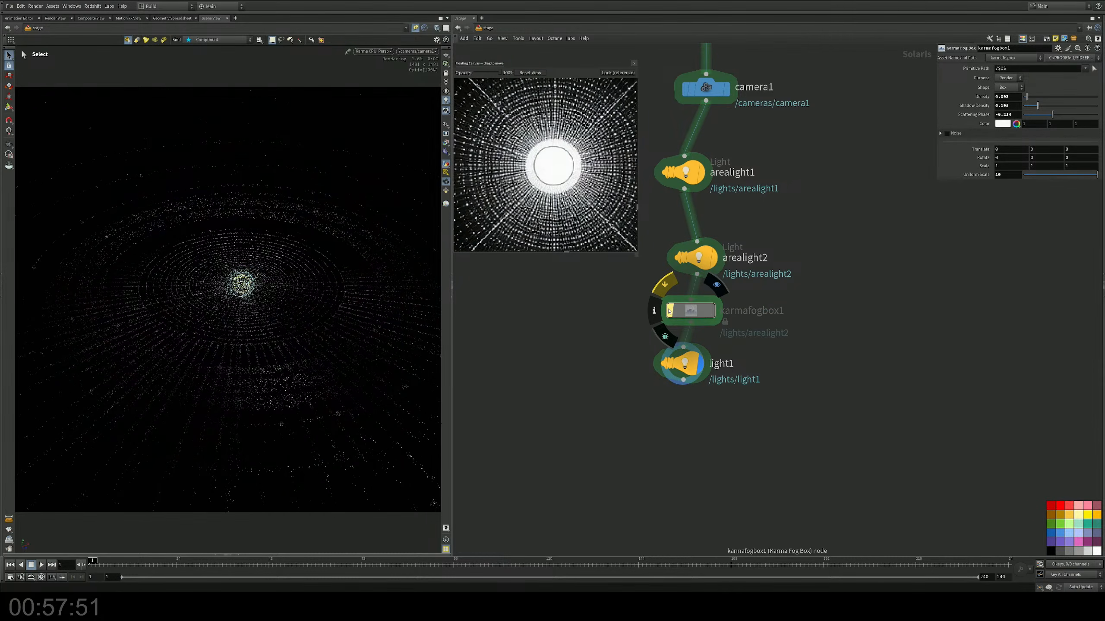
pyautogui.click(669, 311)
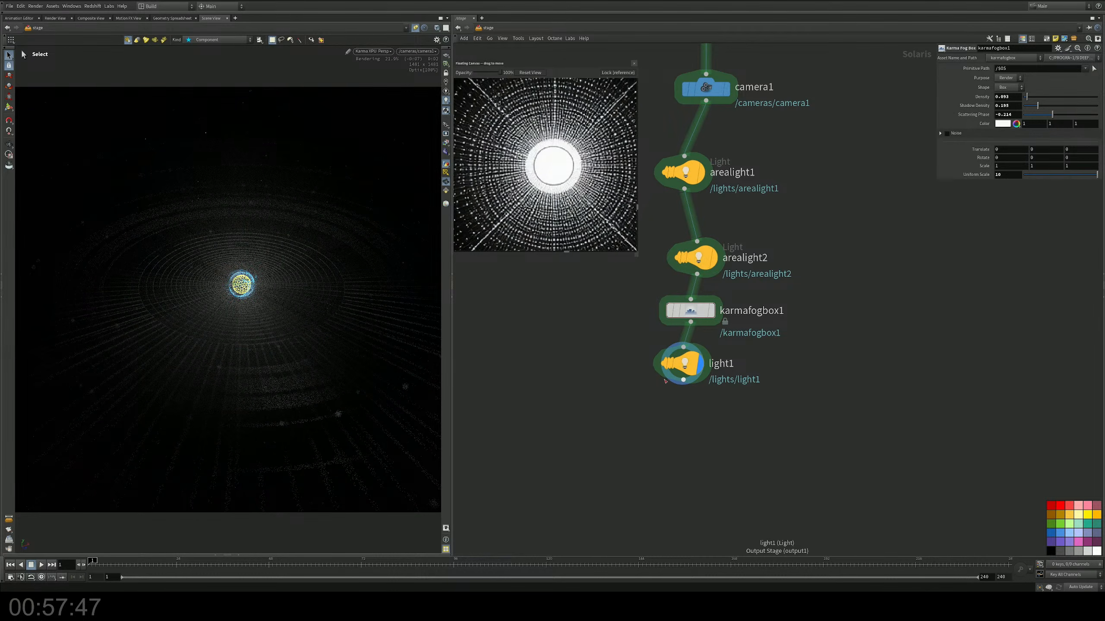
pyautogui.click(664, 363)
pyautogui.moveTo(585, 357); pyautogui.dragTo(564, 441, button='middle')
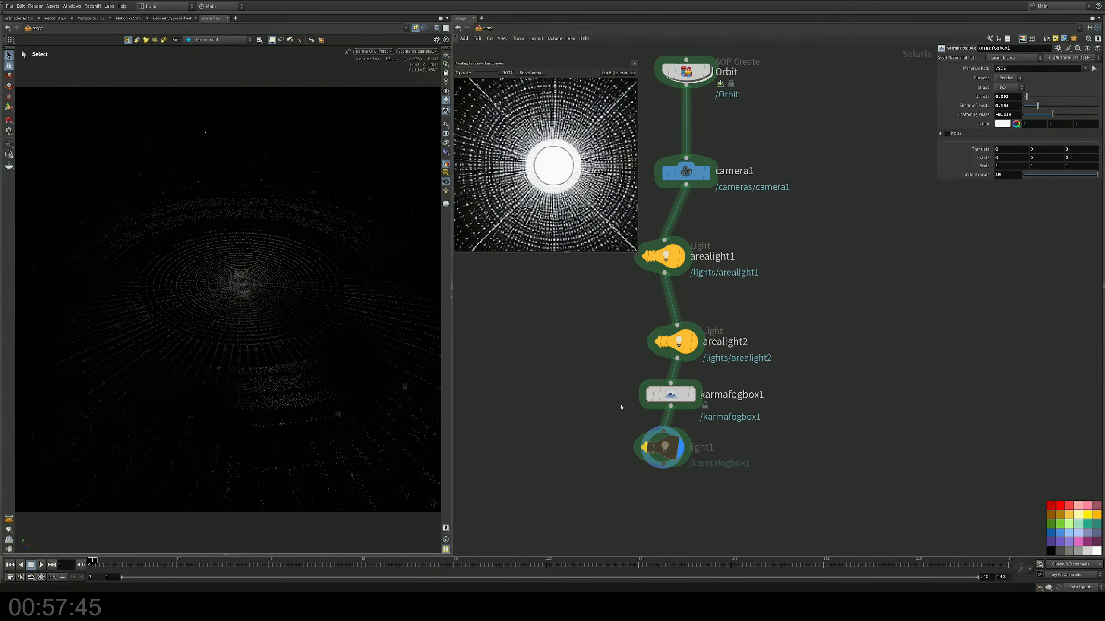
pyautogui.moveTo(662, 433); pyautogui.dragTo(684, 486)
pyautogui.click(647, 393)
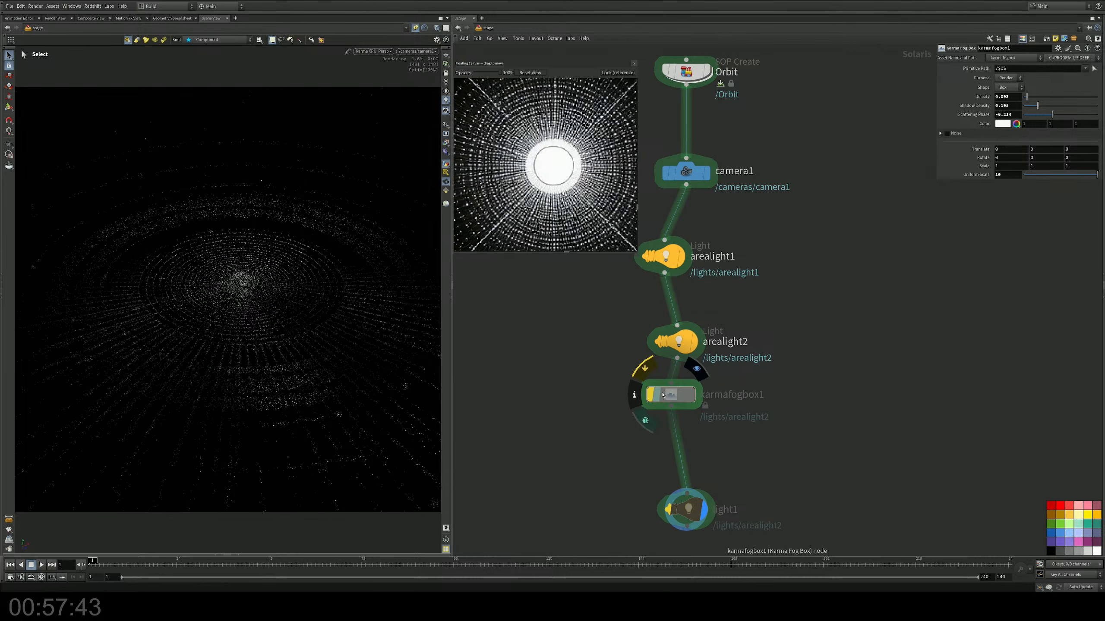
pyautogui.moveTo(651, 394); pyautogui.dragTo(666, 449)
# Step: Reset the diffuse and specular multipliers of arealight1 and arealight2 to 1 and line up both nodes under camera1
pyautogui.moveTo(682, 349); pyautogui.dragTo(684, 340)
pyautogui.moveTo(740, 229); pyautogui.dragTo(678, 340)
pyautogui.moveTo(1032, 207); pyautogui.dragTo(1033, 207)
pyautogui.keyDown('ctrl'); pyautogui.click(1032, 214); pyautogui.keyUp('ctrl')
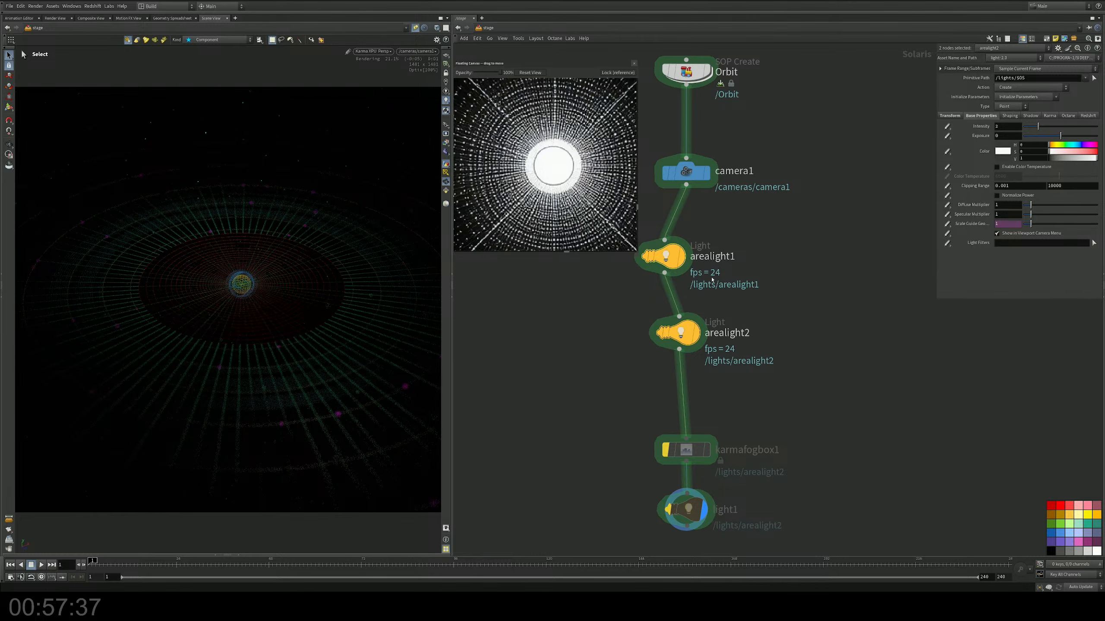
pyautogui.moveTo(670, 257); pyautogui.dragTo(702, 238)
pyautogui.moveTo(699, 320); pyautogui.dragTo(689, 337)
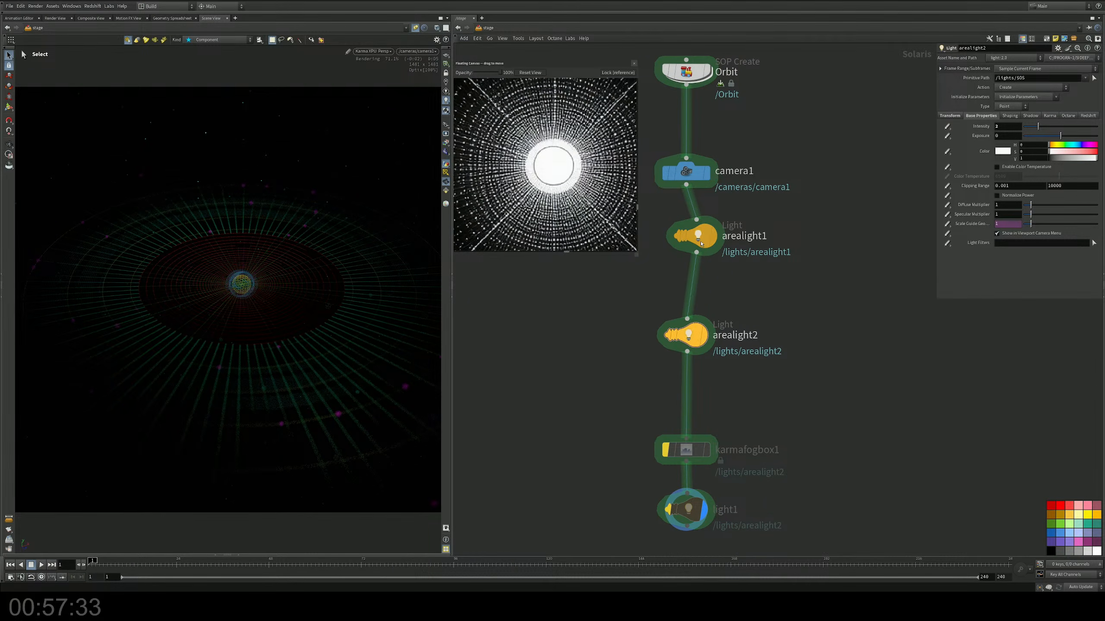
pyautogui.moveTo(701, 244); pyautogui.dragTo(693, 248)
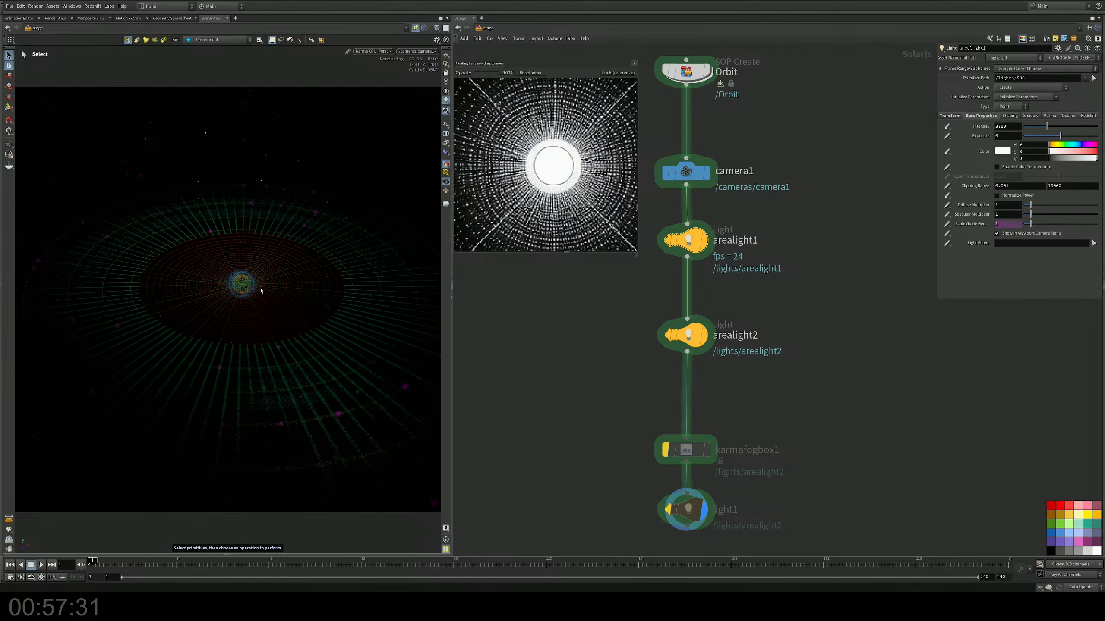
# Step: Display the stage at arealight2 and raise that light above the ring plane
pyautogui.keyDown('alt'); pyautogui.moveTo(246, 276); pyautogui.dragTo(227, 321); pyautogui.keyUp('alt')
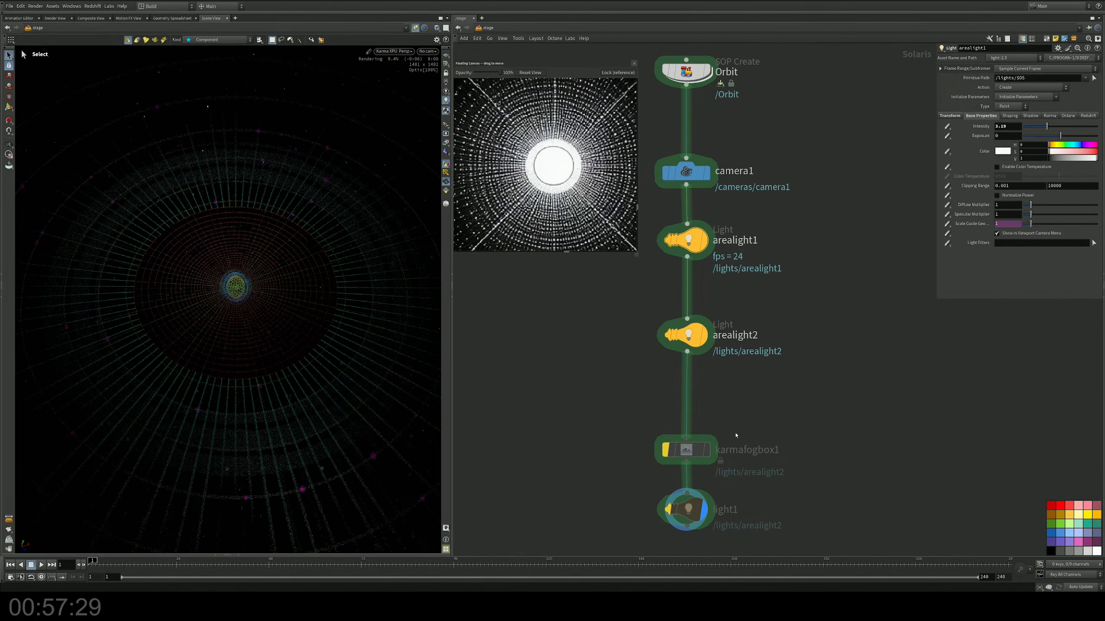
pyautogui.click(708, 335)
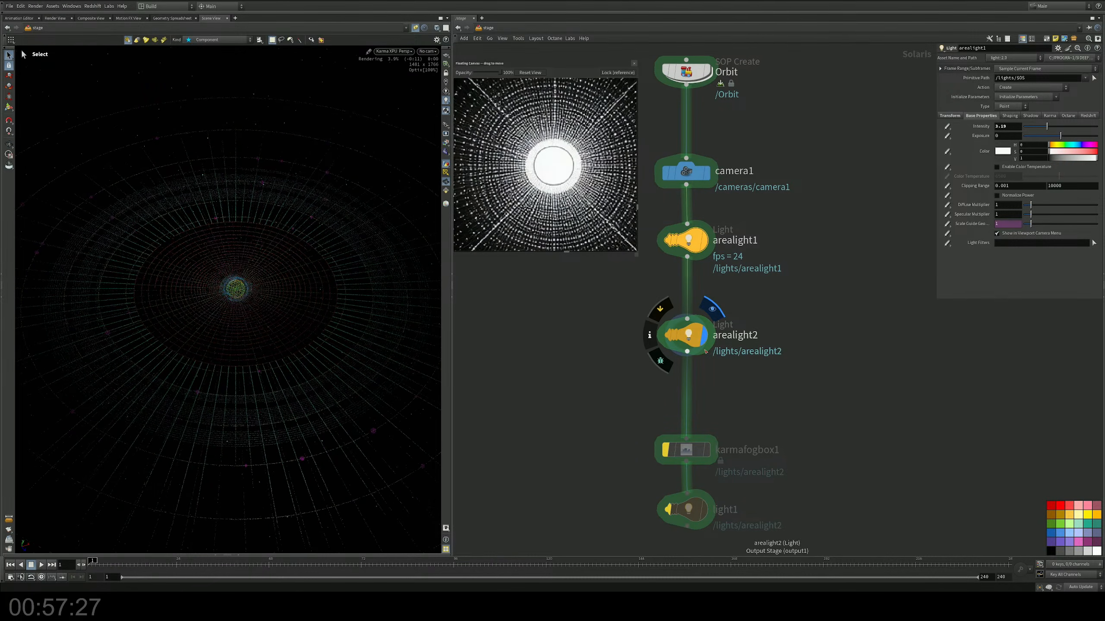
pyautogui.click(686, 335)
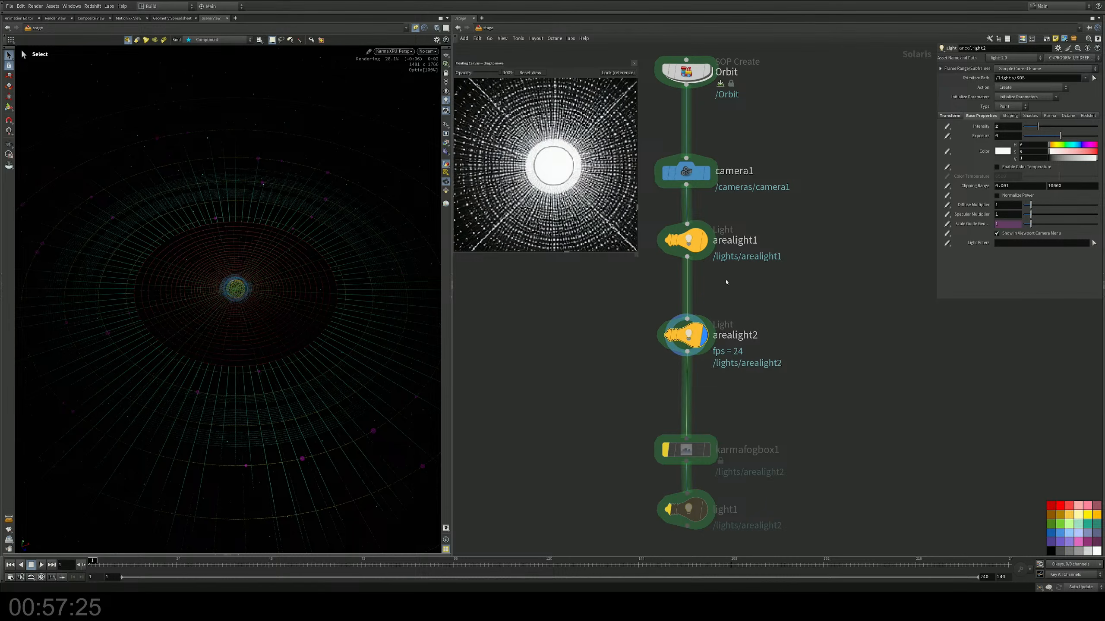
pyautogui.click(9, 107)
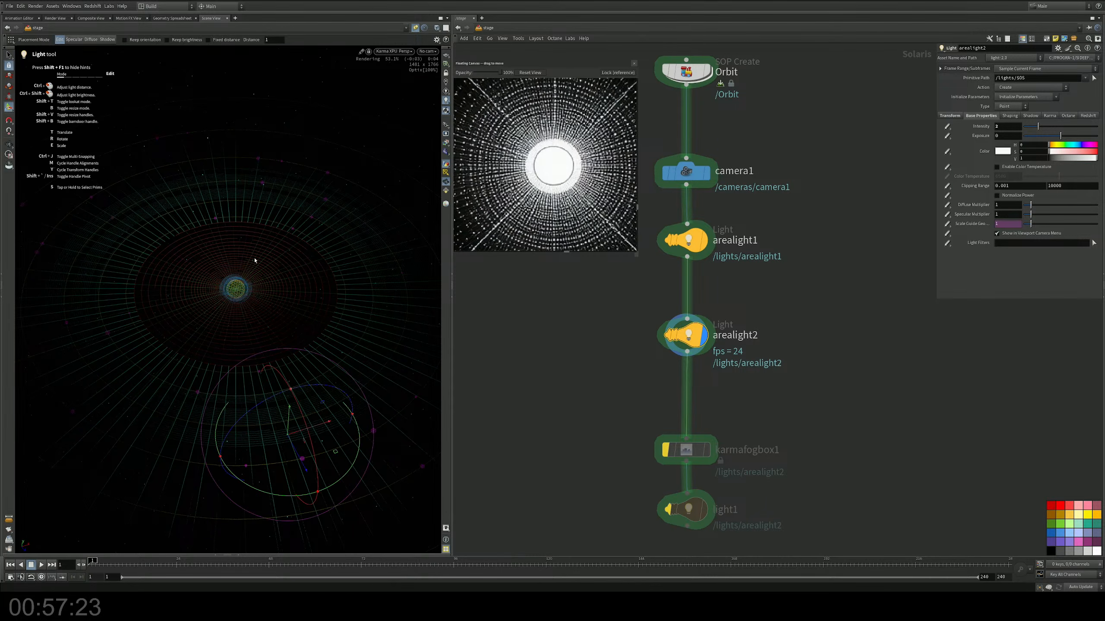
pyautogui.moveTo(291, 421); pyautogui.dragTo(302, 367)
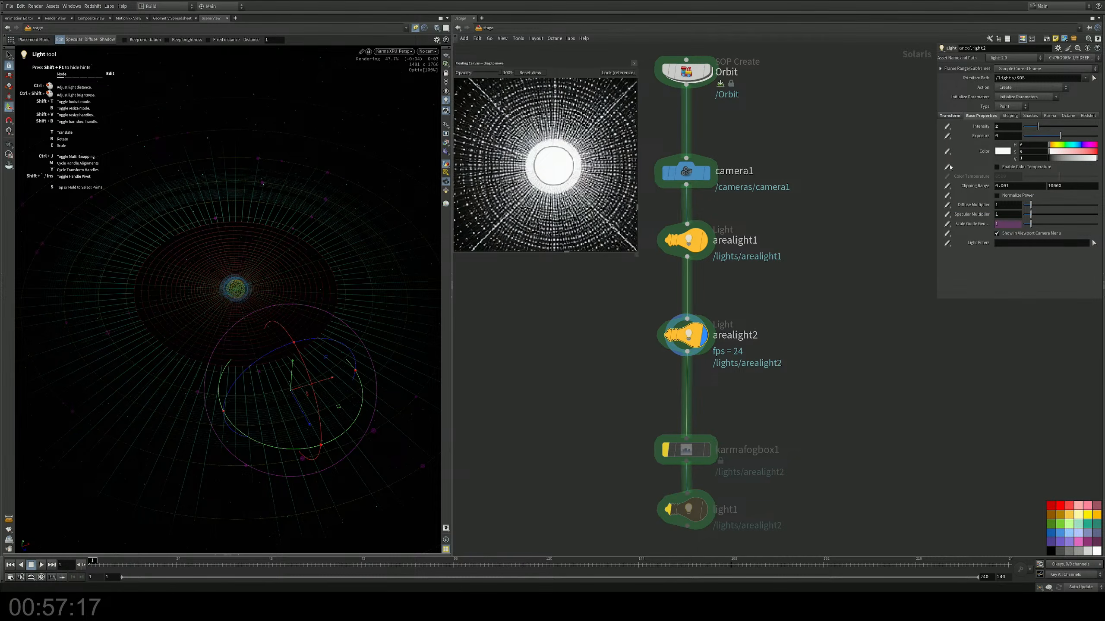
# Step: Bypass arealight2 and set arealight1's intensity to 10
pyautogui.moveTo(765, 213); pyautogui.dragTo(675, 272)
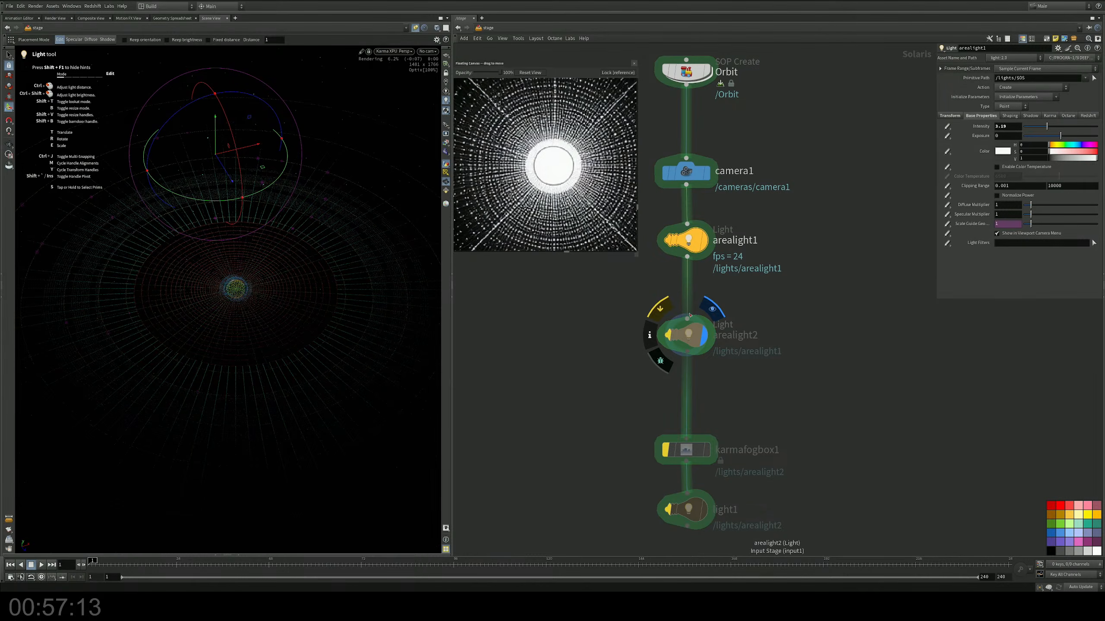
pyautogui.click(668, 333)
pyautogui.moveTo(1047, 126); pyautogui.dragTo(1098, 126)
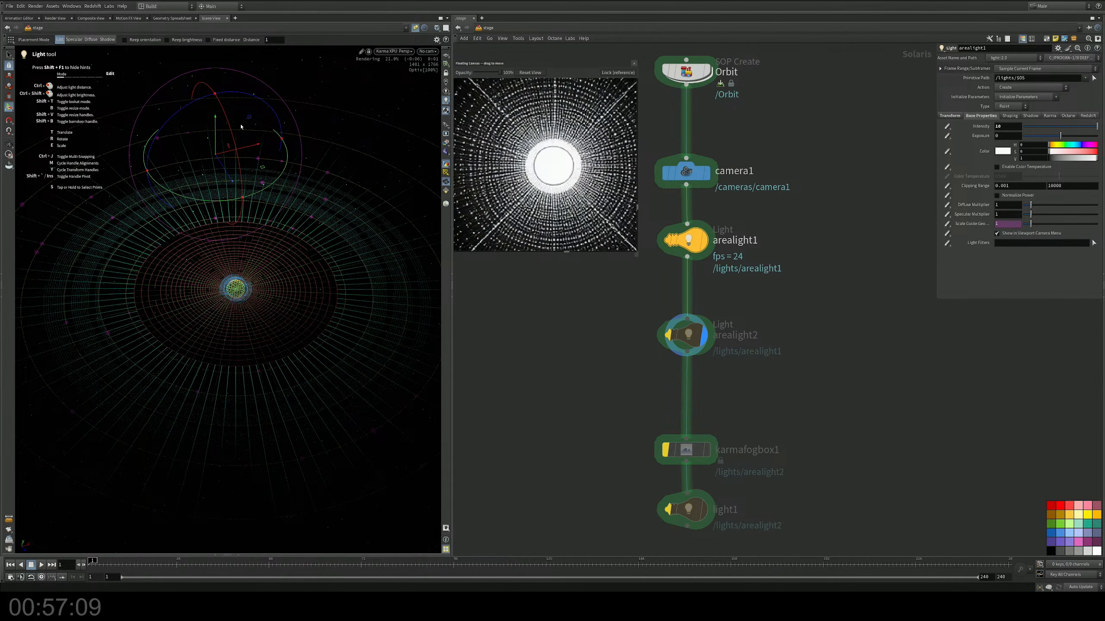
# Step: Move arealight1 away from the centre to just above the outer rings, at about X 1.03 and Z 0.17
pyautogui.moveTo(215, 121); pyautogui.dragTo(412, 222)
pyautogui.moveTo(373, 174)
pyautogui.mouseDown()
pyautogui.moveTo(373, 200)
pyautogui.moveTo(376, 174)
pyautogui.mouseUp()
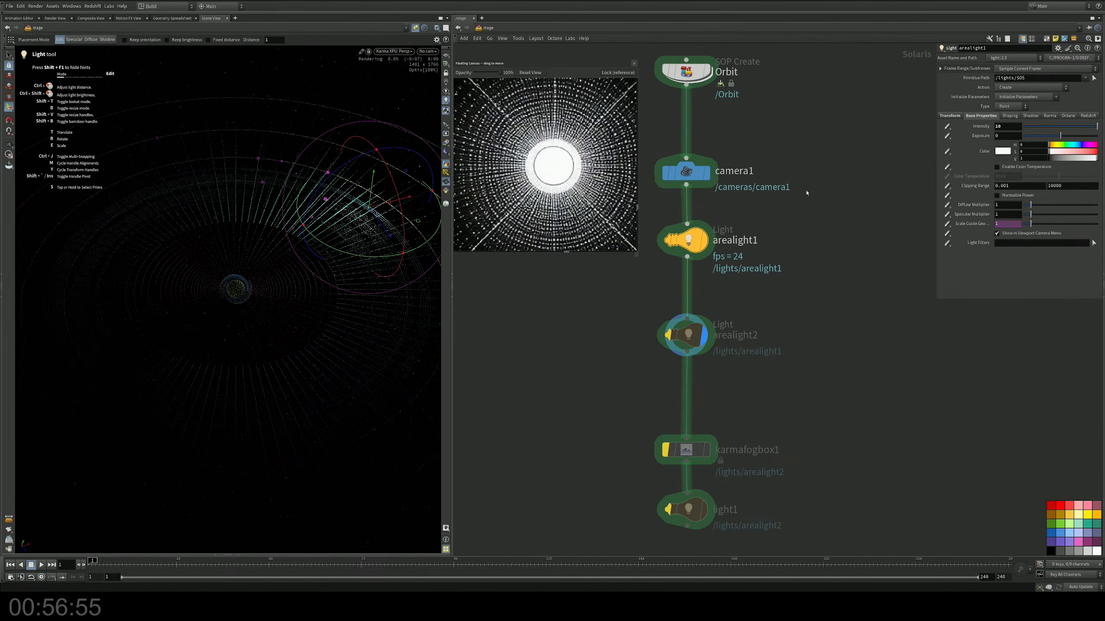
pyautogui.click(950, 115)
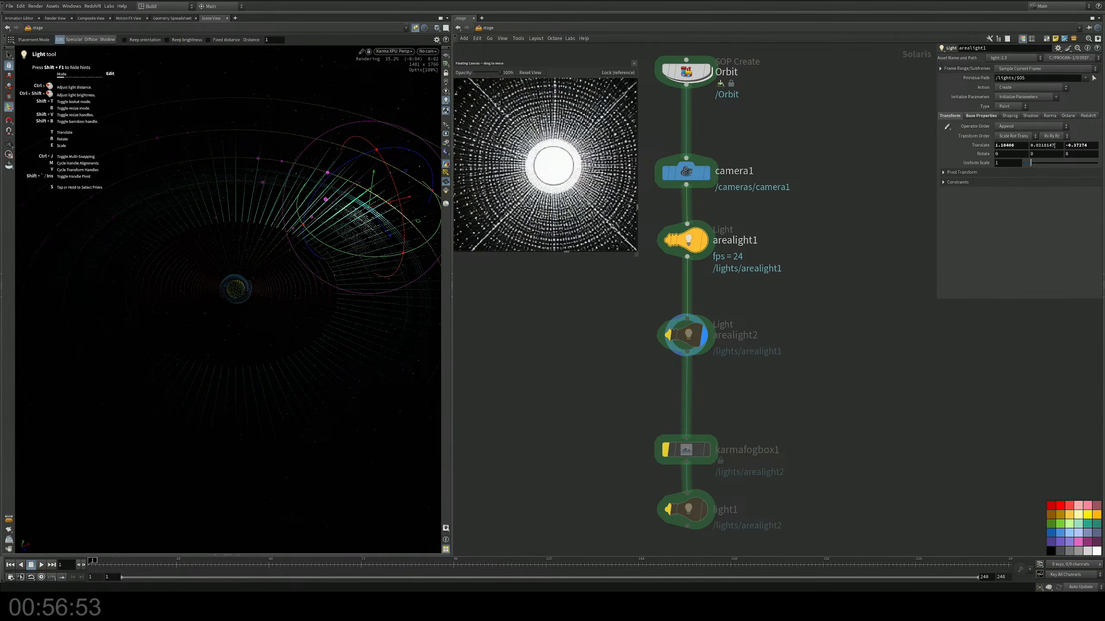
pyautogui.click(1054, 146)
pyautogui.press('Return')
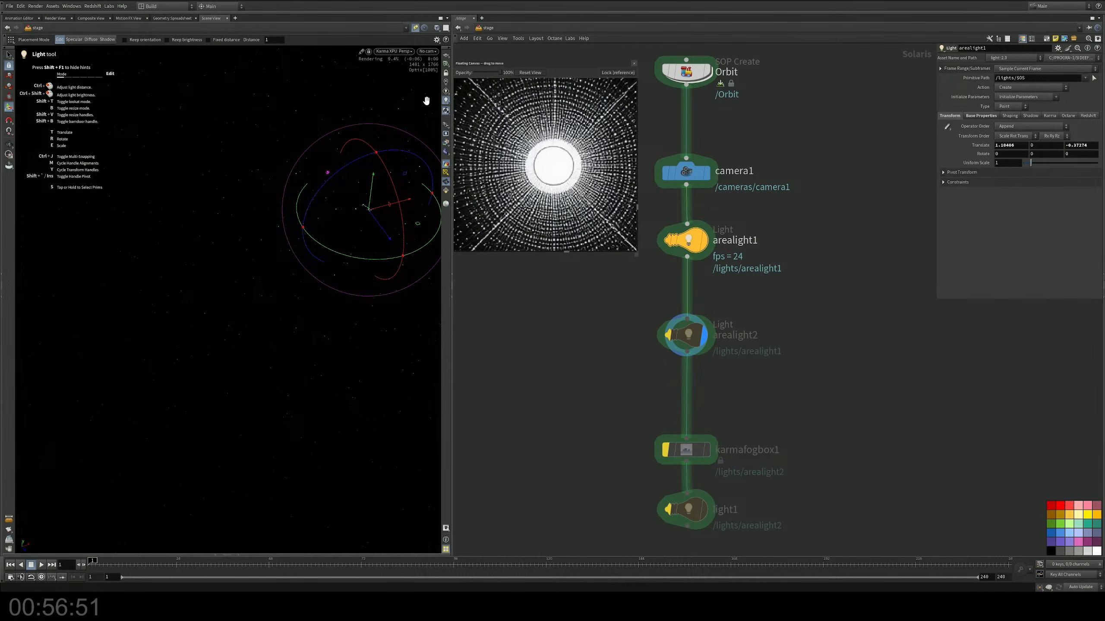
pyautogui.moveTo(373, 176); pyautogui.dragTo(375, 157)
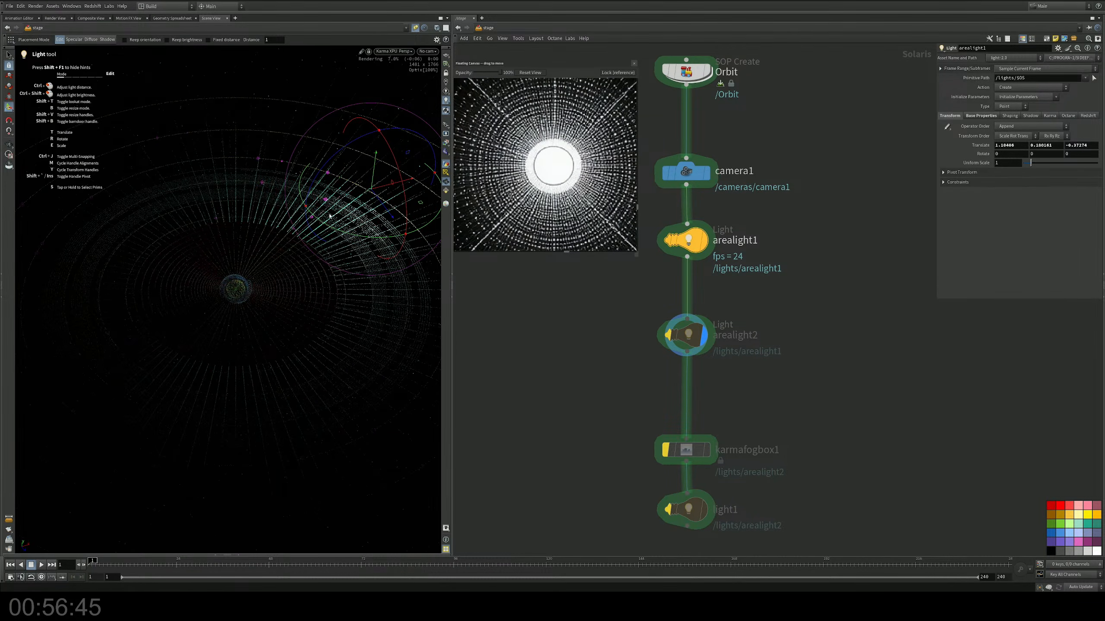
pyautogui.moveTo(420, 203); pyautogui.dragTo(440, 241)
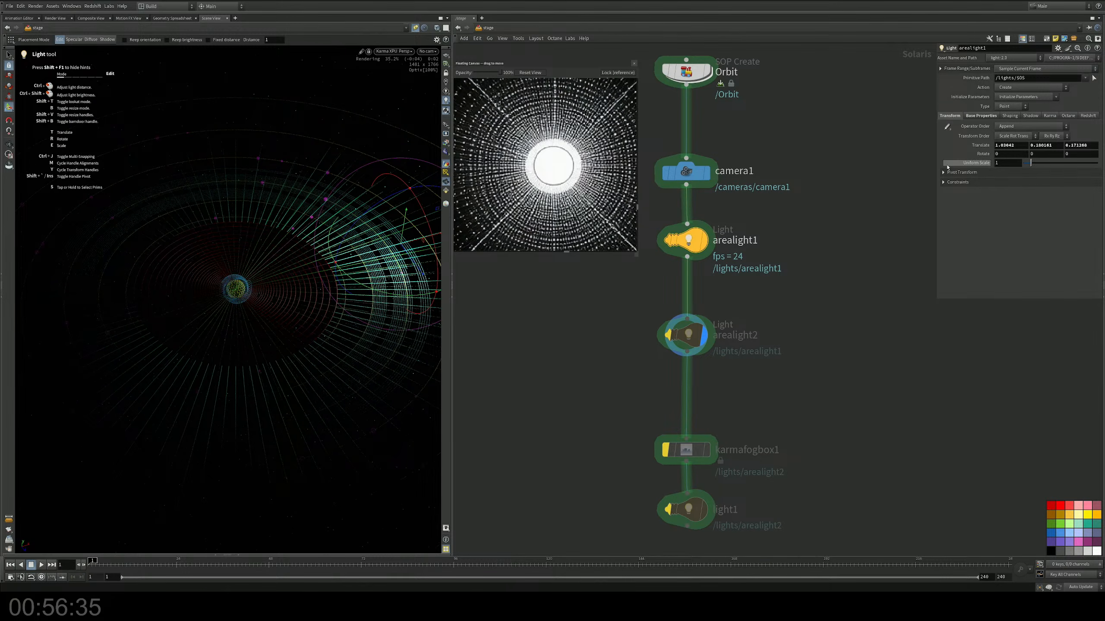
pyautogui.click(979, 116)
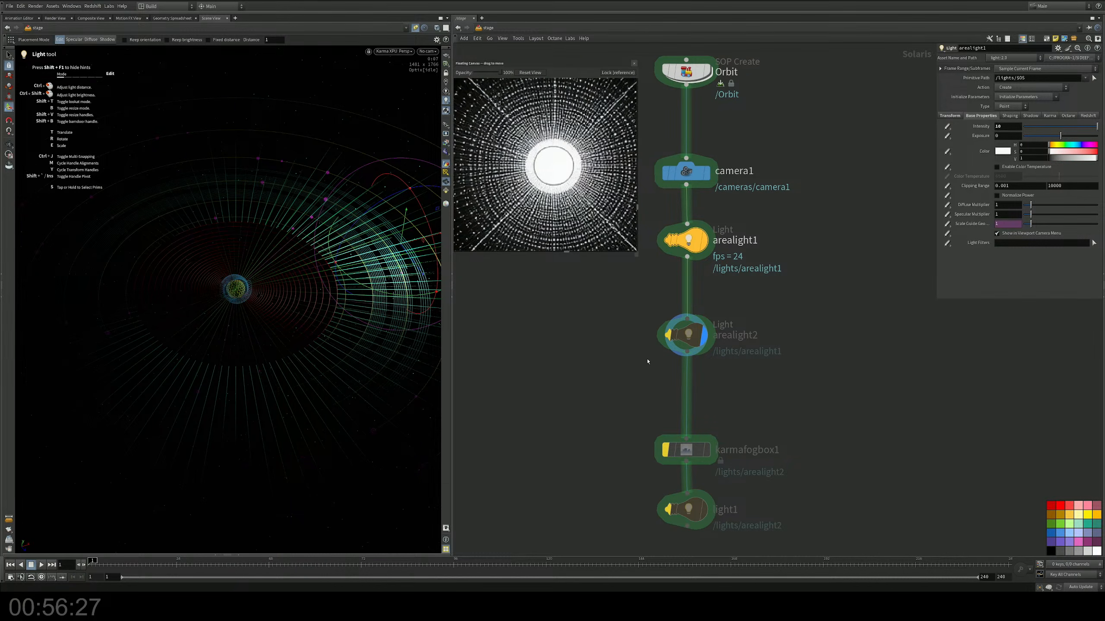
# Step: Re-enable arealight2 with an intensity of 10 and position it low over the rings on the side opposite arealight1
pyautogui.click(658, 311)
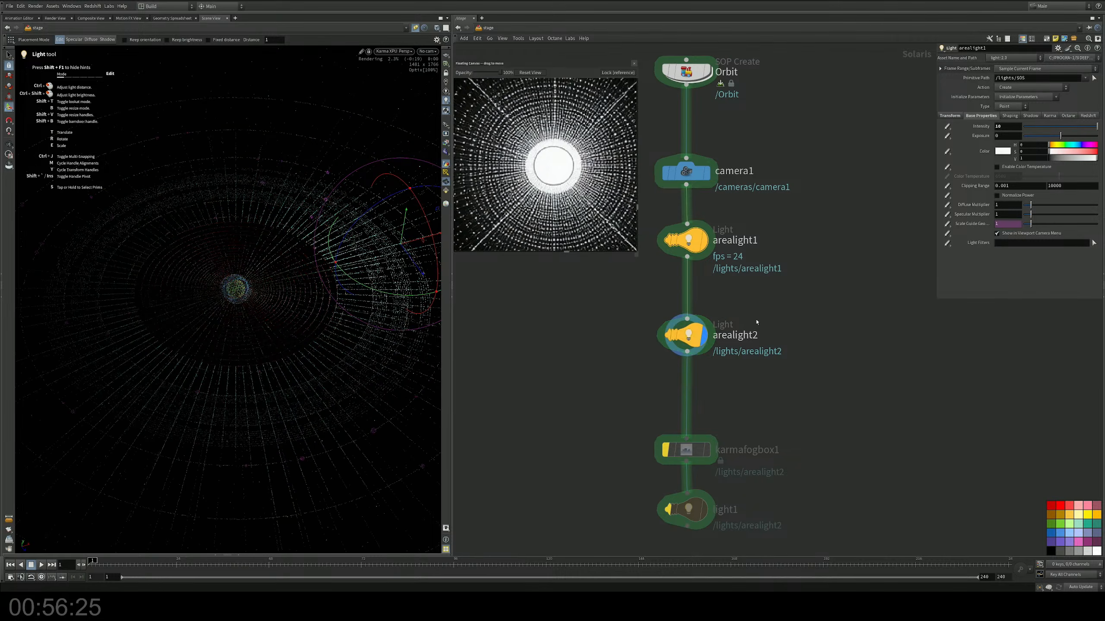
pyautogui.moveTo(768, 311); pyautogui.dragTo(616, 371)
pyautogui.moveTo(334, 406); pyautogui.dragTo(143, 363)
pyautogui.doubleClick(1008, 126)
pyautogui.write('10')
pyautogui.press('Return')
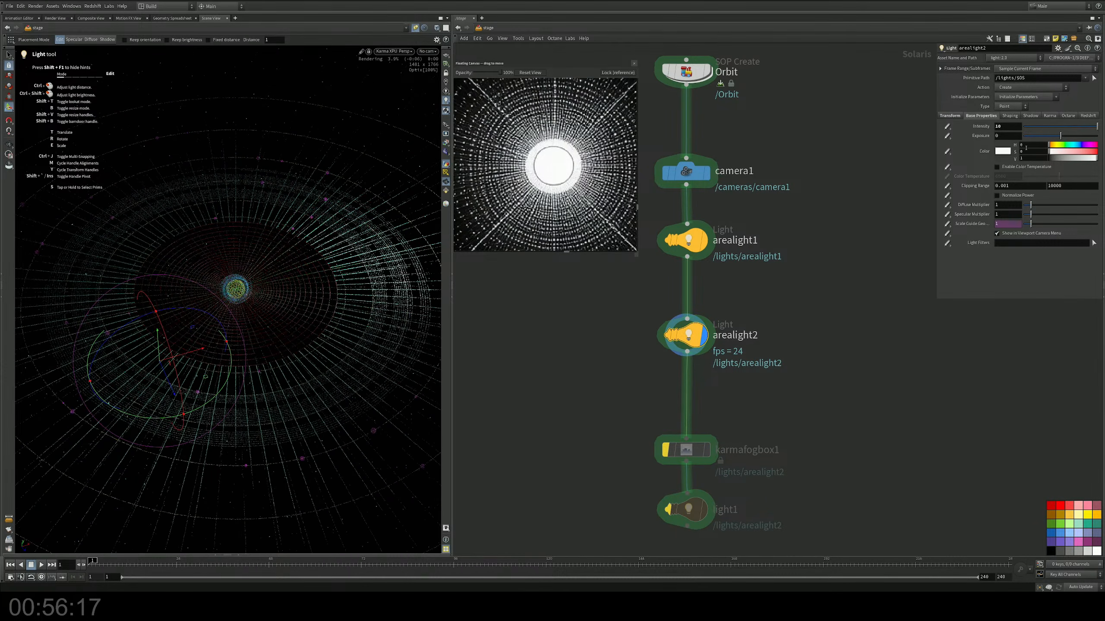
pyautogui.moveTo(154, 342); pyautogui.dragTo(153, 377)
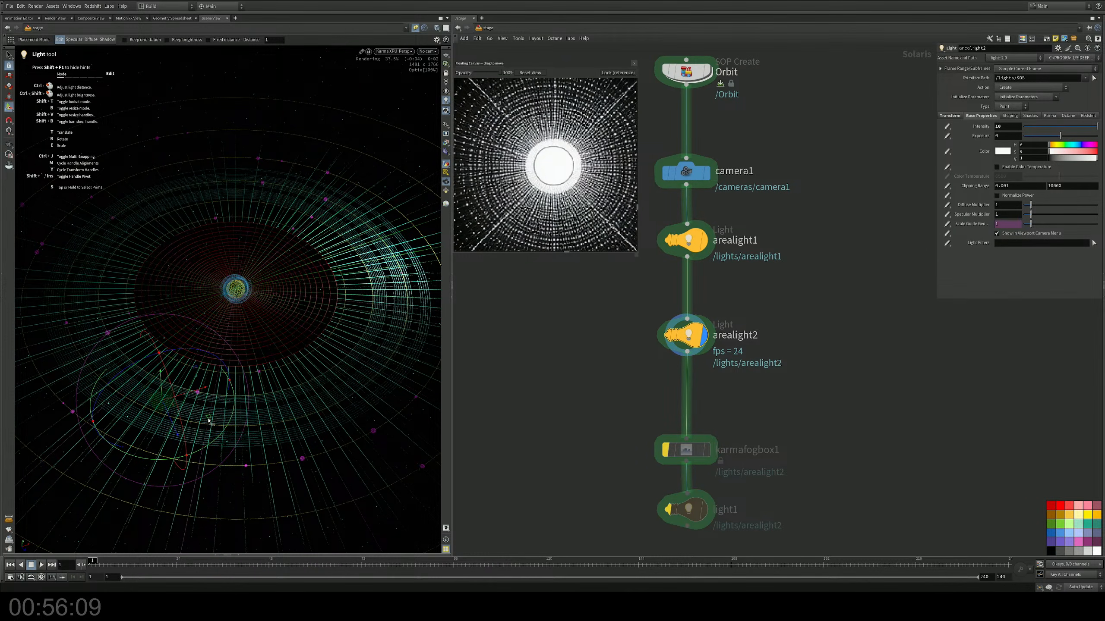
pyautogui.moveTo(209, 421); pyautogui.dragTo(166, 353)
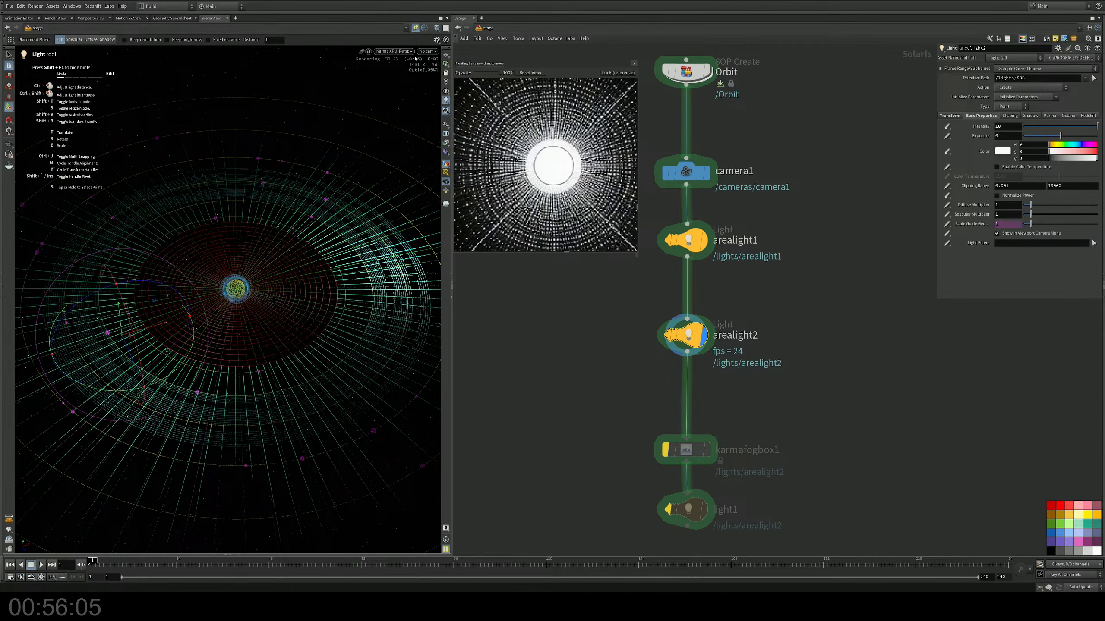
# Step: Look through camera1, lock the camera to the view and pull it back to frame the whole orbit
pyautogui.click(427, 51)
pyautogui.click(434, 62)
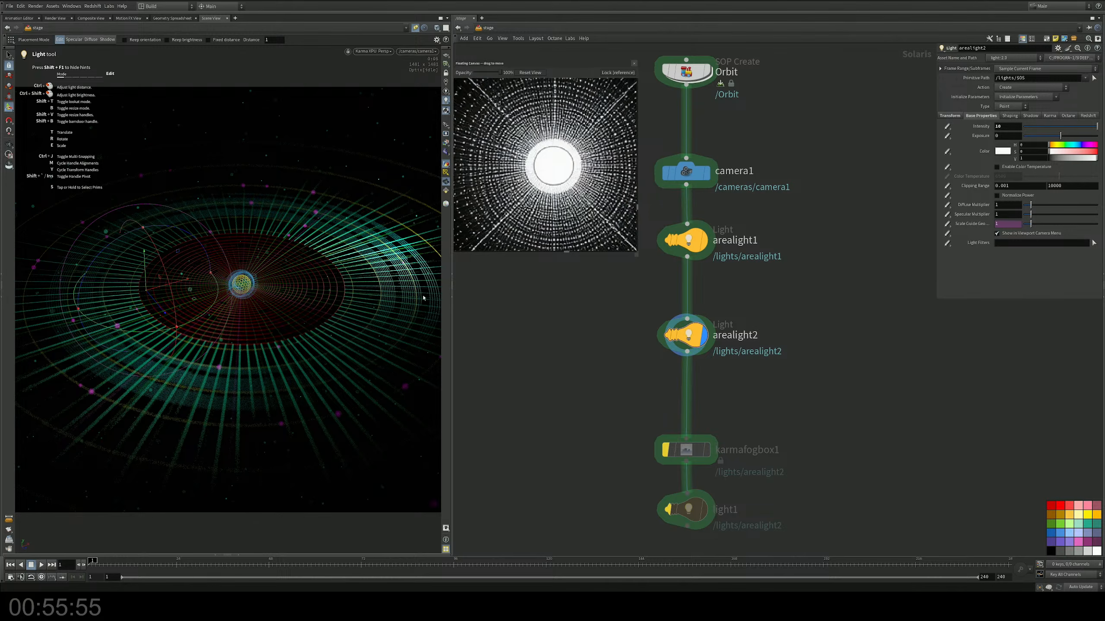
pyautogui.press('Escape')
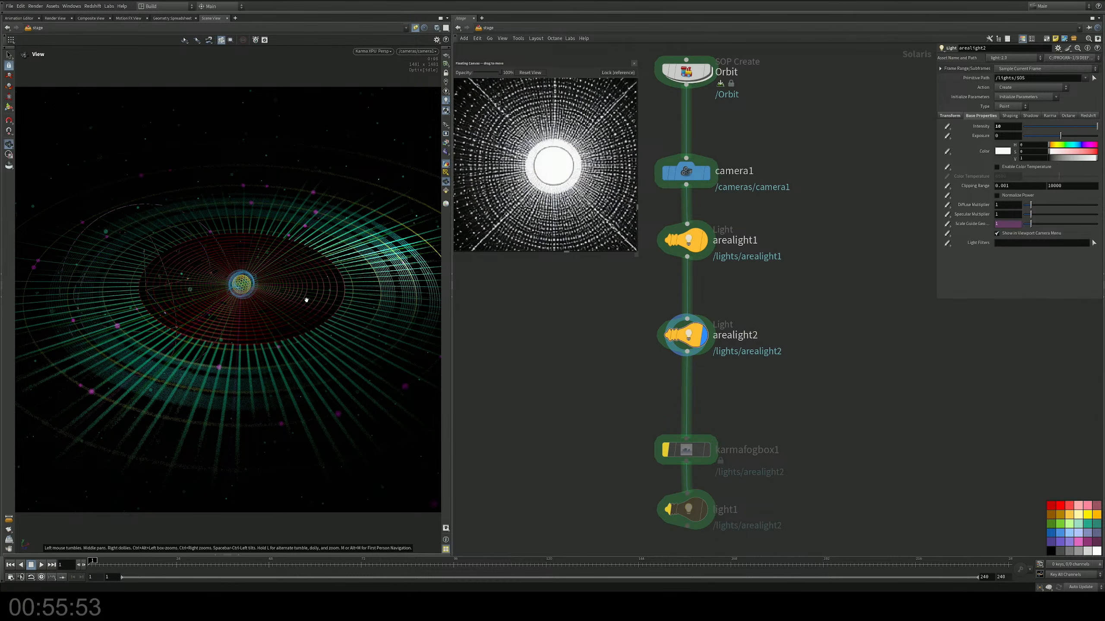
pyautogui.click(446, 73)
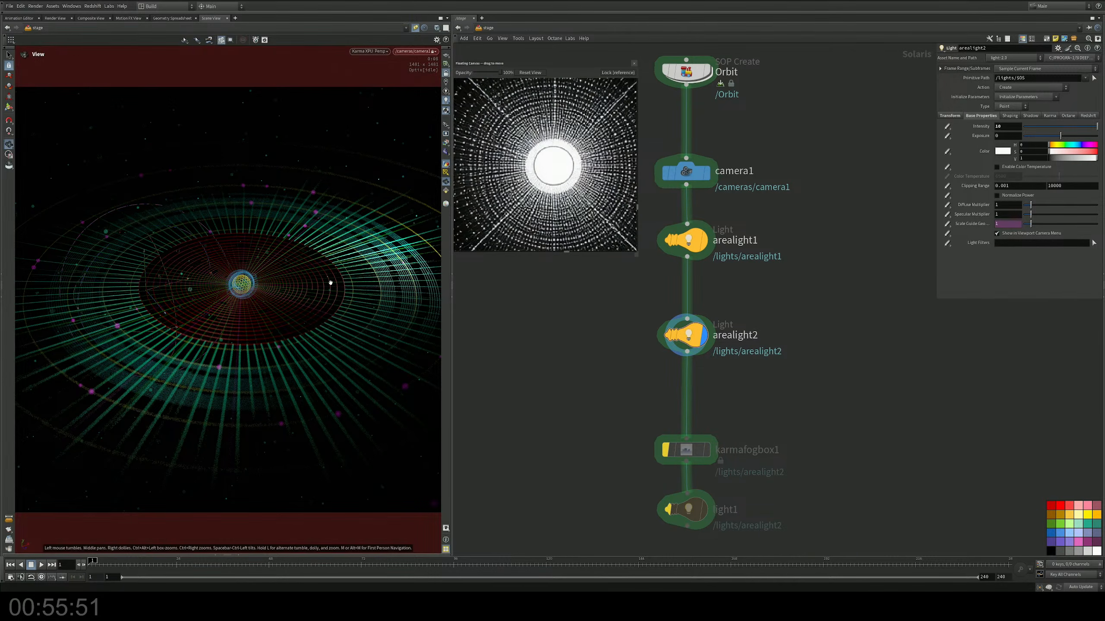
pyautogui.keyDown('alt'); pyautogui.moveTo(338, 294); pyautogui.dragTo(332, 294, button='middle'); pyautogui.keyUp('alt')
pyautogui.moveTo(332, 295); pyautogui.dragTo(292, 337)
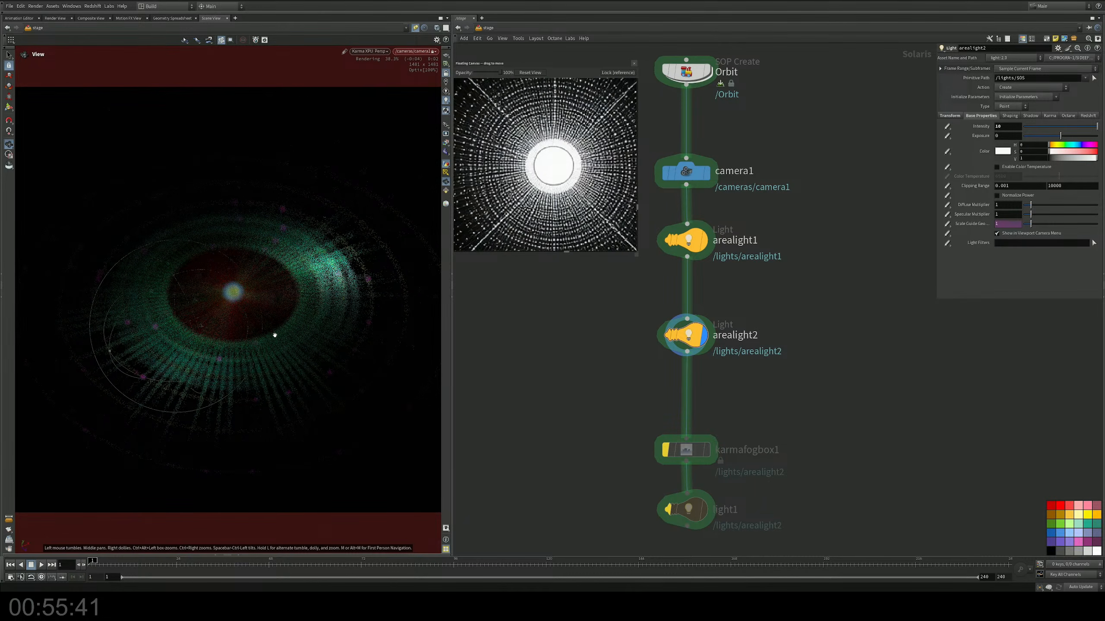
pyautogui.press('Return')
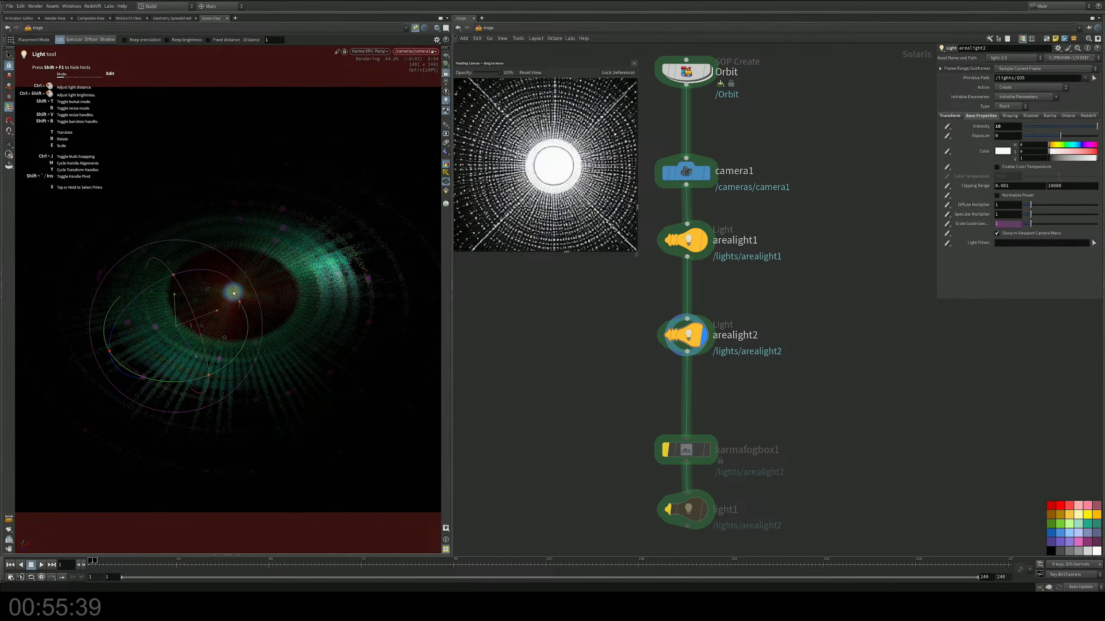
pyautogui.hotkey('shift', 'f')
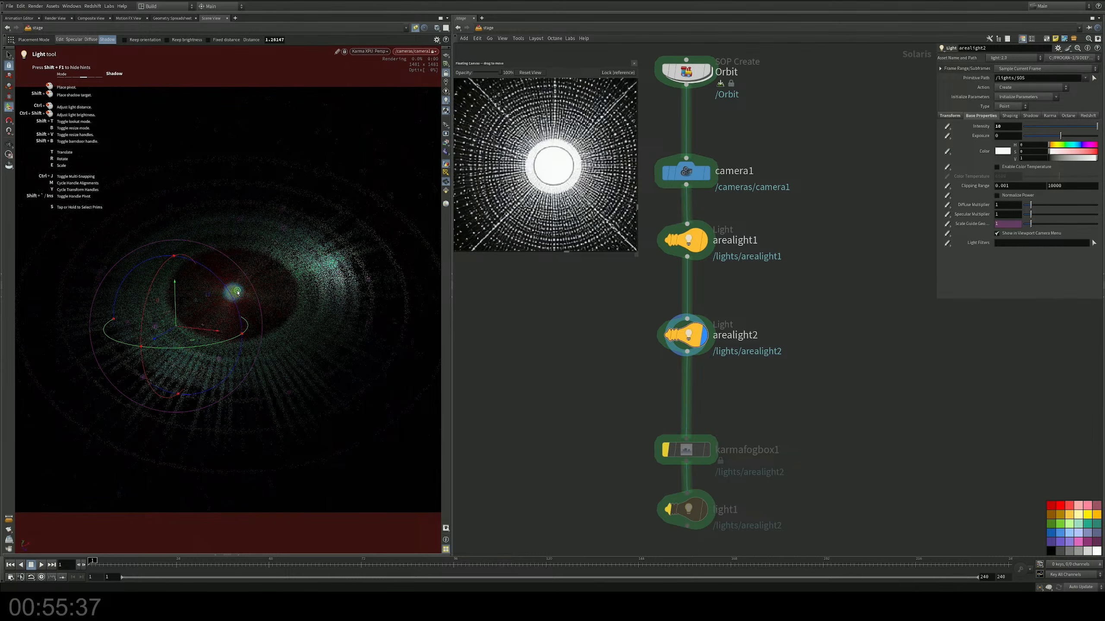
pyautogui.moveTo(238, 292); pyautogui.dragTo(241, 292)
# Step: Set camera1's focus on the central sphere and slightly adjust the camera's framing of the orbit
pyautogui.moveTo(775, 389); pyautogui.dragTo(761, 472, button='middle')
pyautogui.click(704, 223)
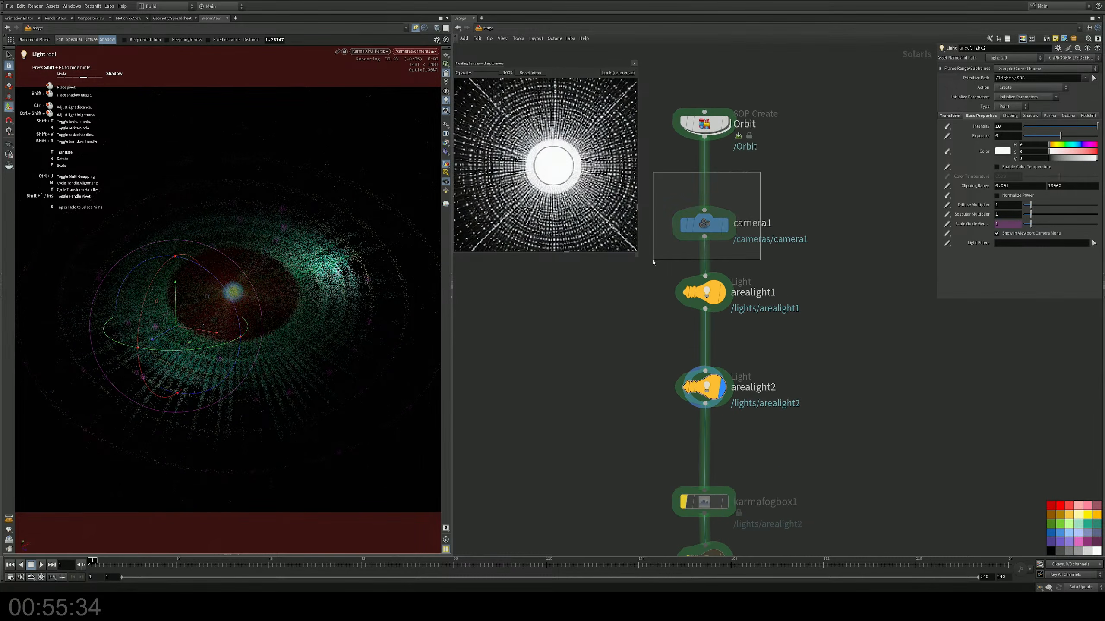
pyautogui.click(228, 291)
pyautogui.click(238, 297)
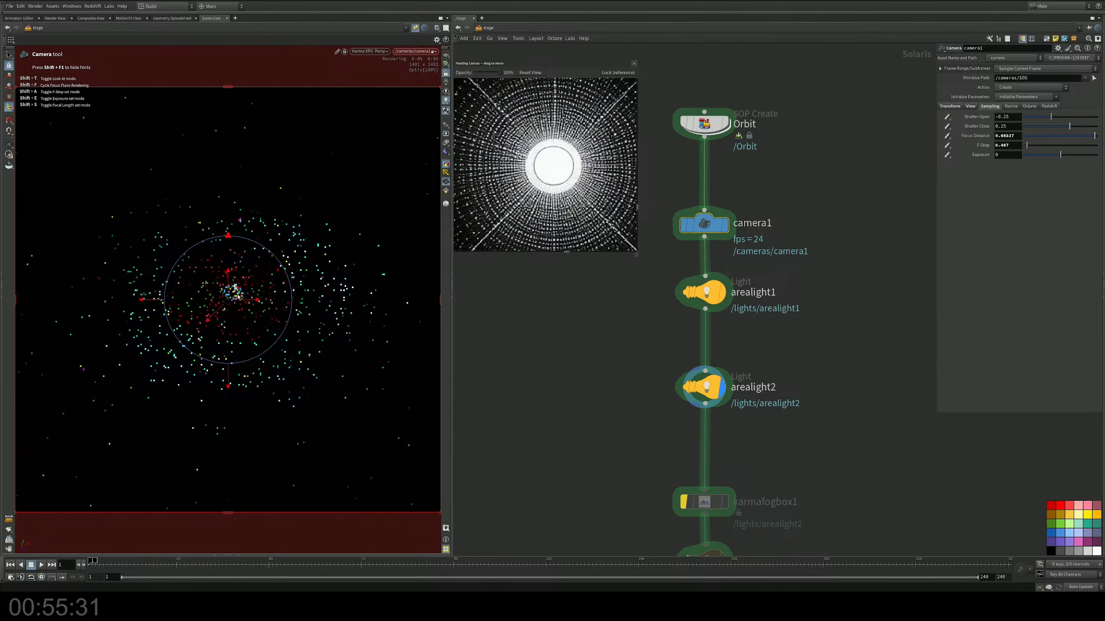
pyautogui.click(239, 296)
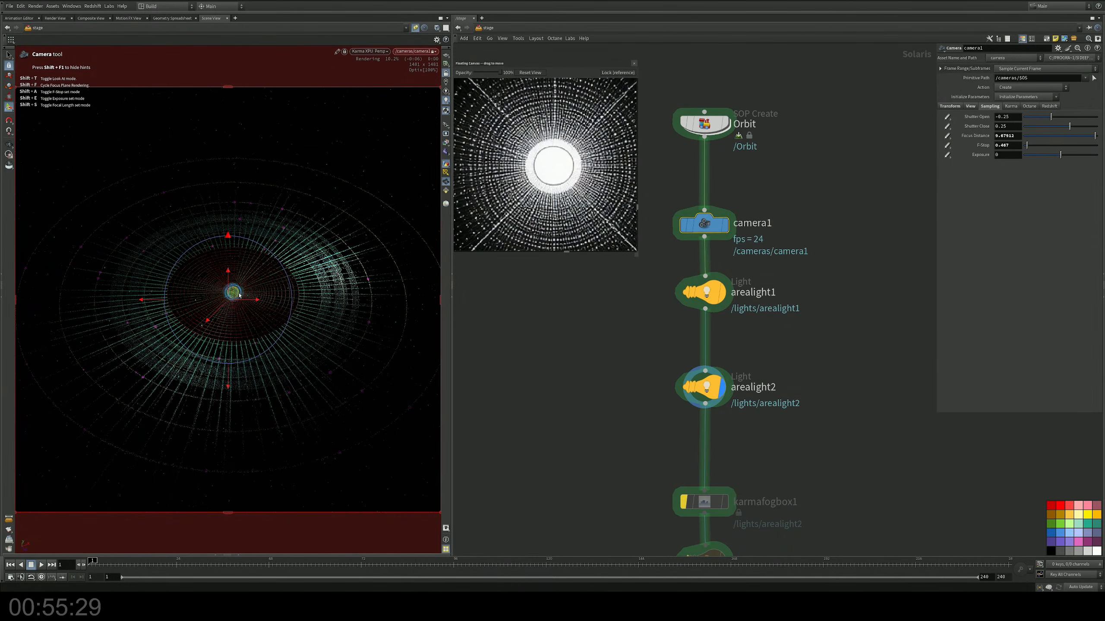
pyautogui.press('Escape')
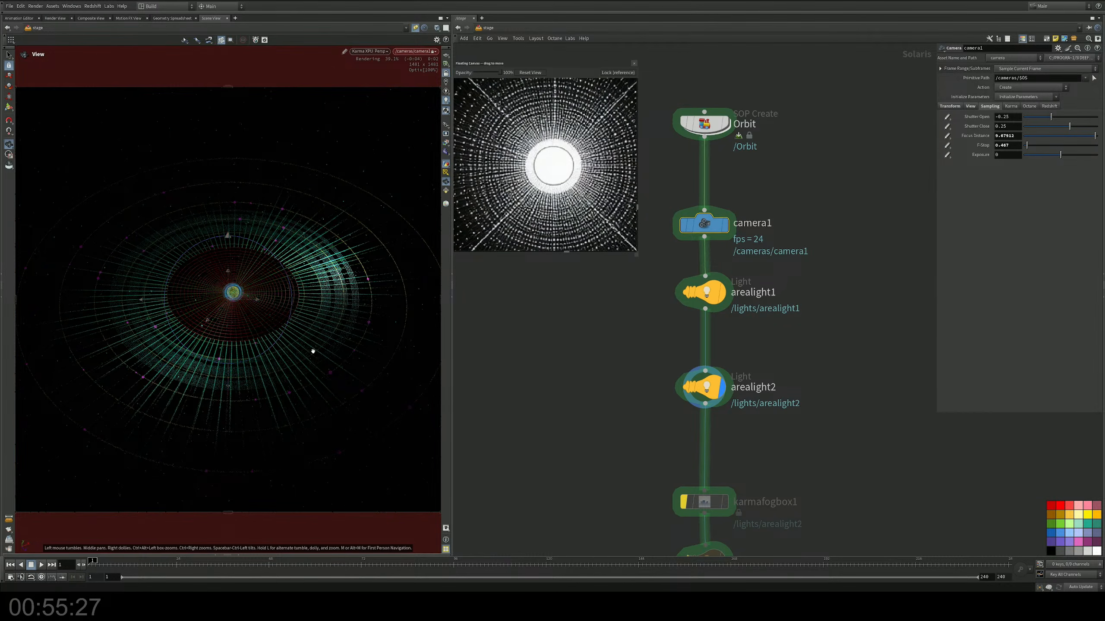
pyautogui.moveTo(313, 351); pyautogui.dragTo(289, 347, button='middle')
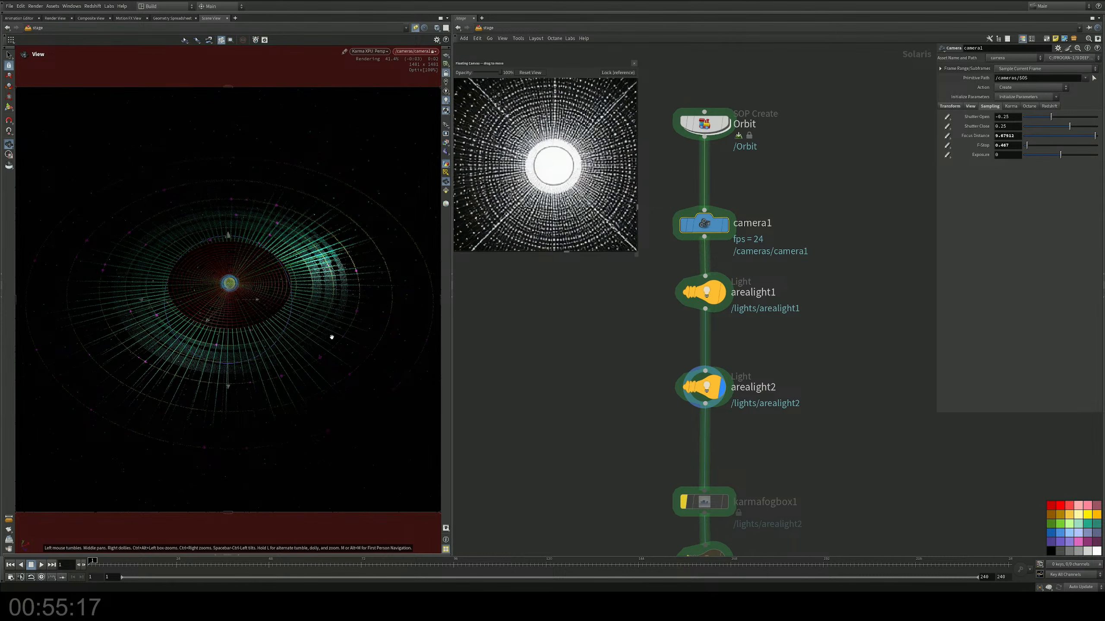
# Step: Tumble camera1 to look down on the orbit from above and refocus it on the central sphere
pyautogui.moveTo(237, 311)
pyautogui.mouseDown()
pyautogui.moveTo(231, 326)
pyautogui.moveTo(246, 234)
pyautogui.moveTo(257, 268)
pyautogui.moveTo(233, 310)
pyautogui.mouseUp()
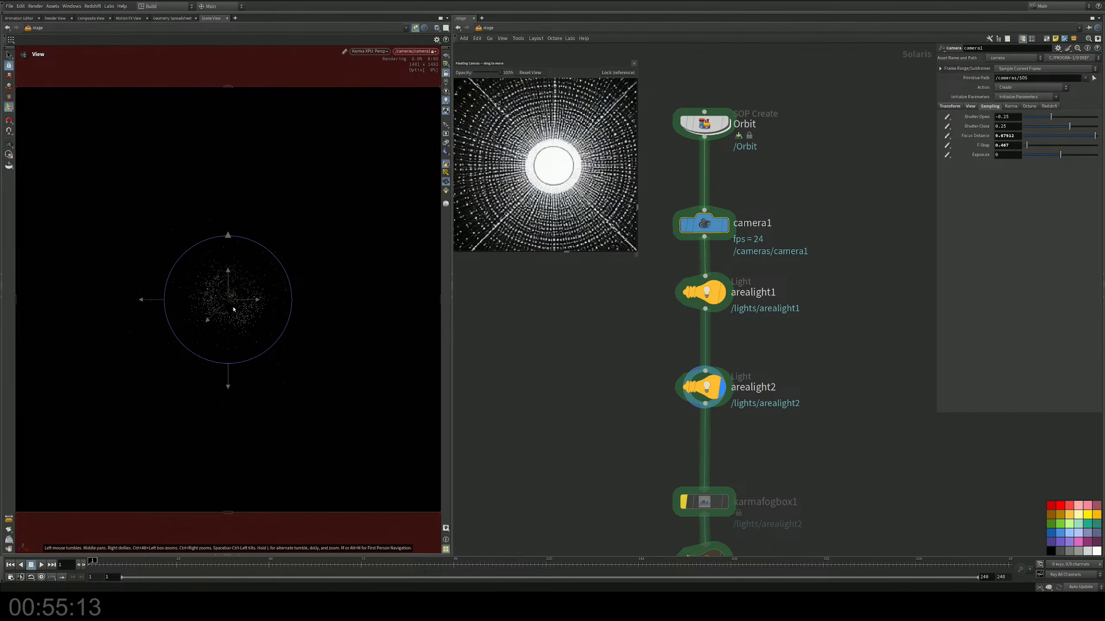
pyautogui.keyDown('shift'); pyautogui.click(232, 298); pyautogui.keyUp('shift')
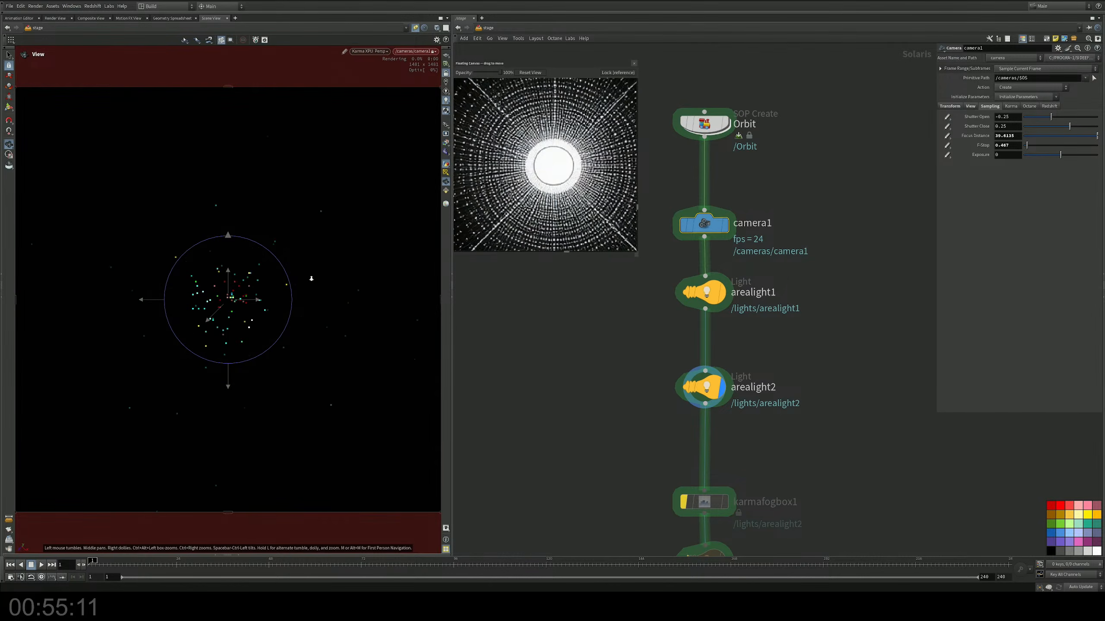
pyautogui.keyDown('alt'); pyautogui.moveTo(312, 278); pyautogui.dragTo(477, 241, button='right'); pyautogui.keyUp('alt')
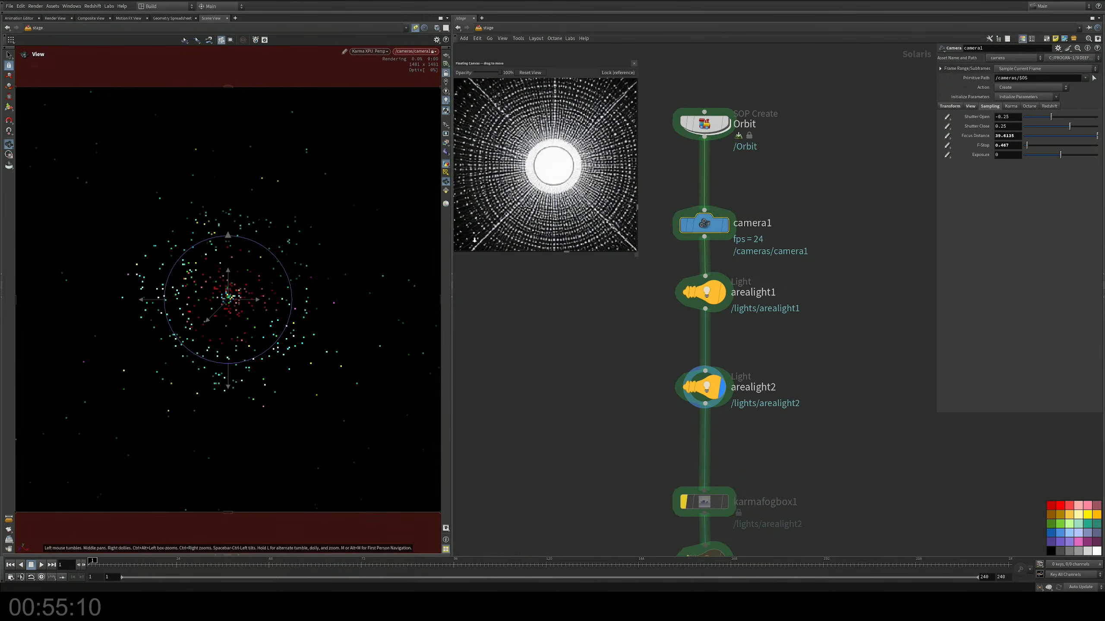
pyautogui.keyDown('shift'); pyautogui.click(246, 300); pyautogui.keyUp('shift')
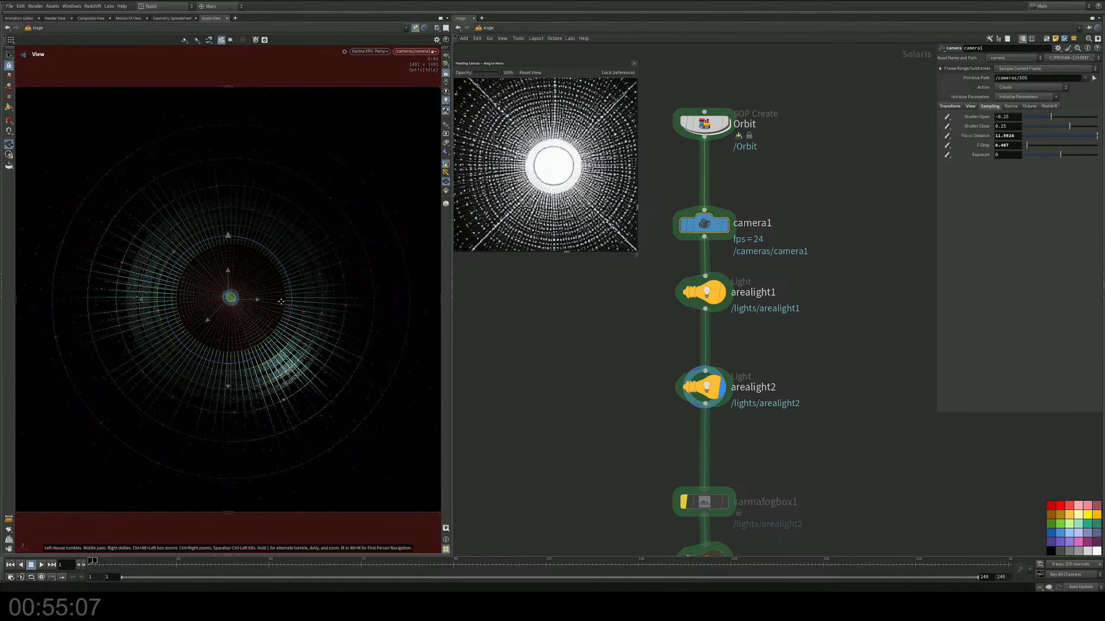
pyautogui.keyDown('alt'); pyautogui.moveTo(280, 302); pyautogui.dragTo(265, 301, button='middle'); pyautogui.keyUp('alt')
pyautogui.keyDown('alt'); pyautogui.moveTo(265, 302); pyautogui.dragTo(273, 303, button='right'); pyautogui.keyUp('alt')
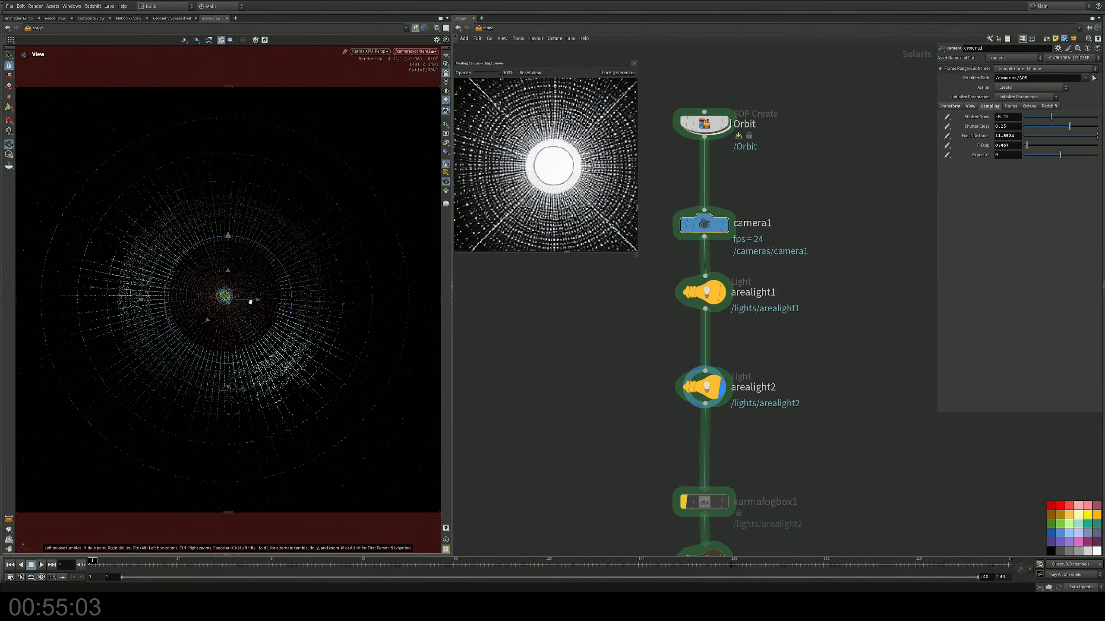
pyautogui.keyDown('shift'); pyautogui.click(225, 298); pyautogui.keyUp('shift')
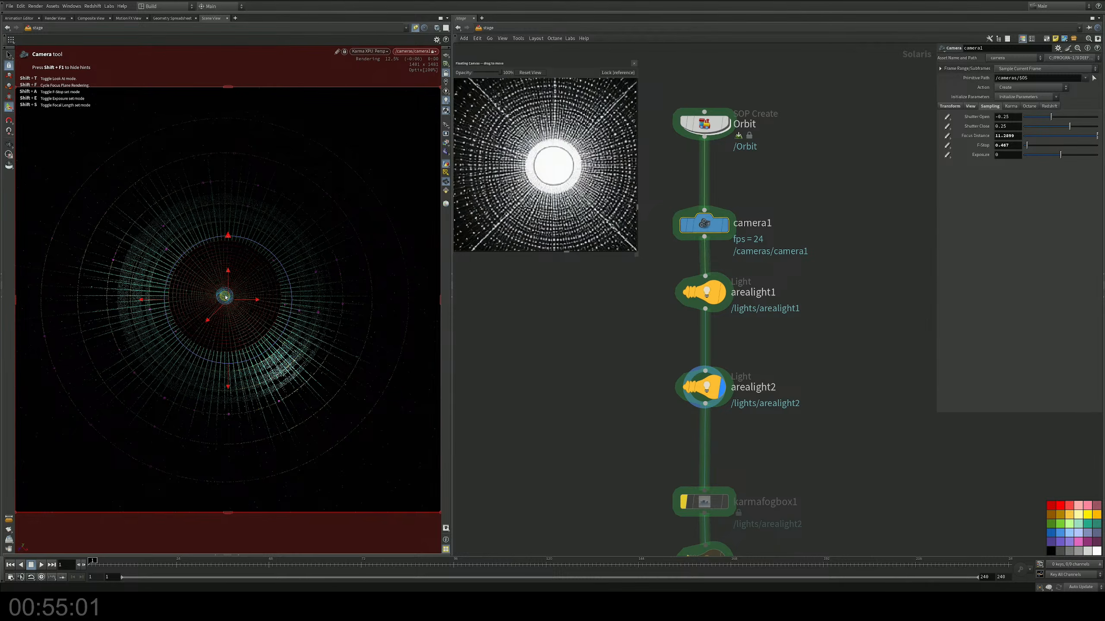
pyautogui.keyDown('shift'); pyautogui.click(225, 298); pyautogui.keyUp('shift')
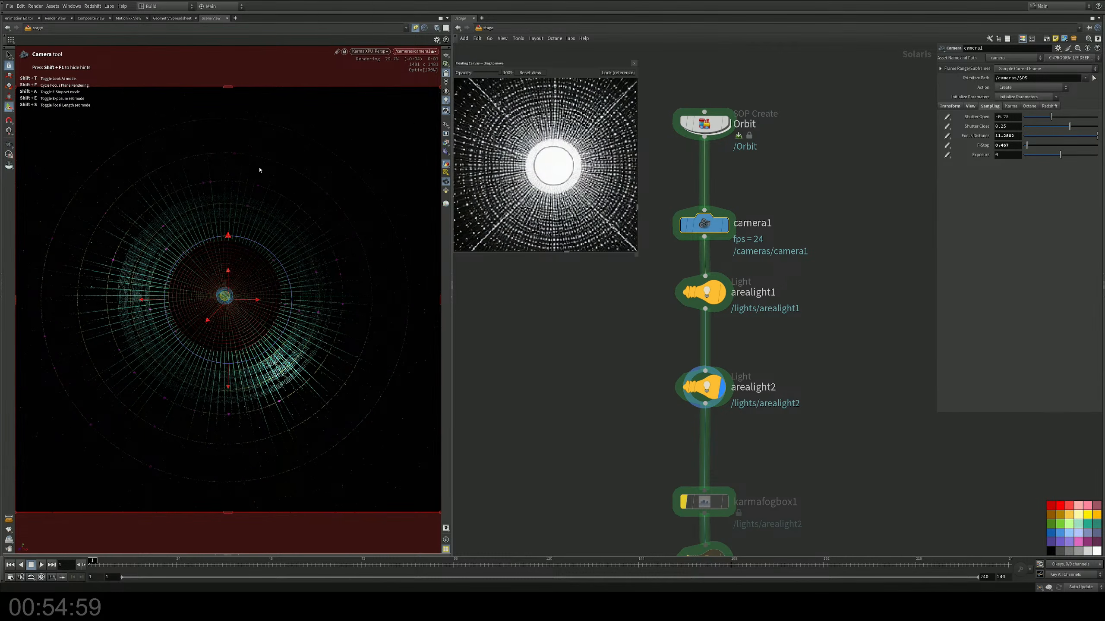
pyautogui.click(9, 55)
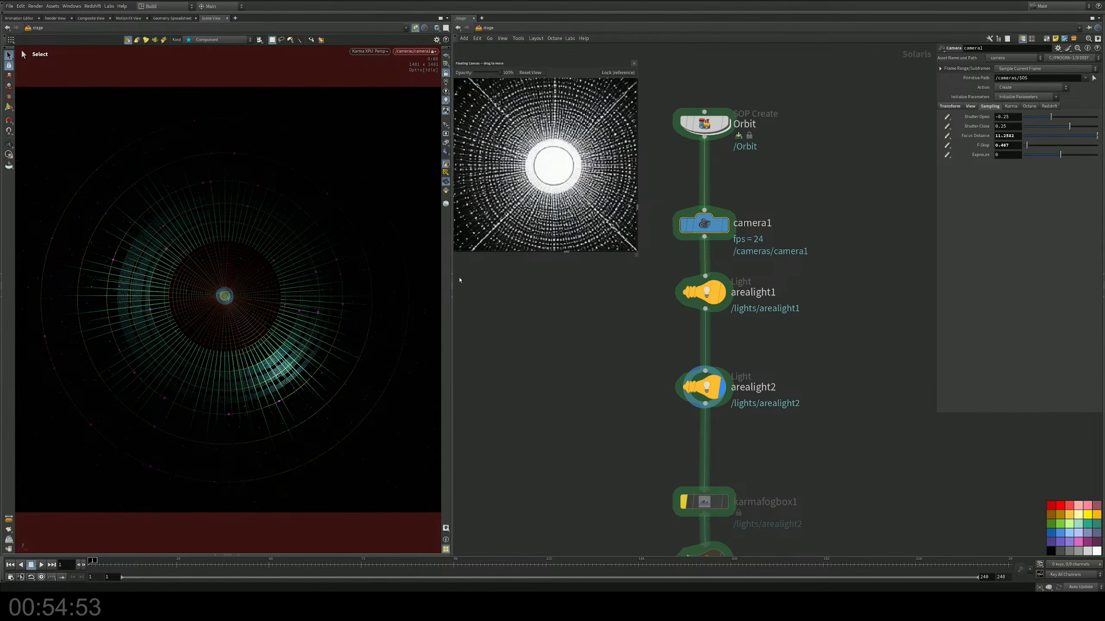
# Step: Save the scene and open the Orbit SOP Create node's geometry network
pyautogui.moveTo(546, 312); pyautogui.dragTo(548, 409, button='middle')
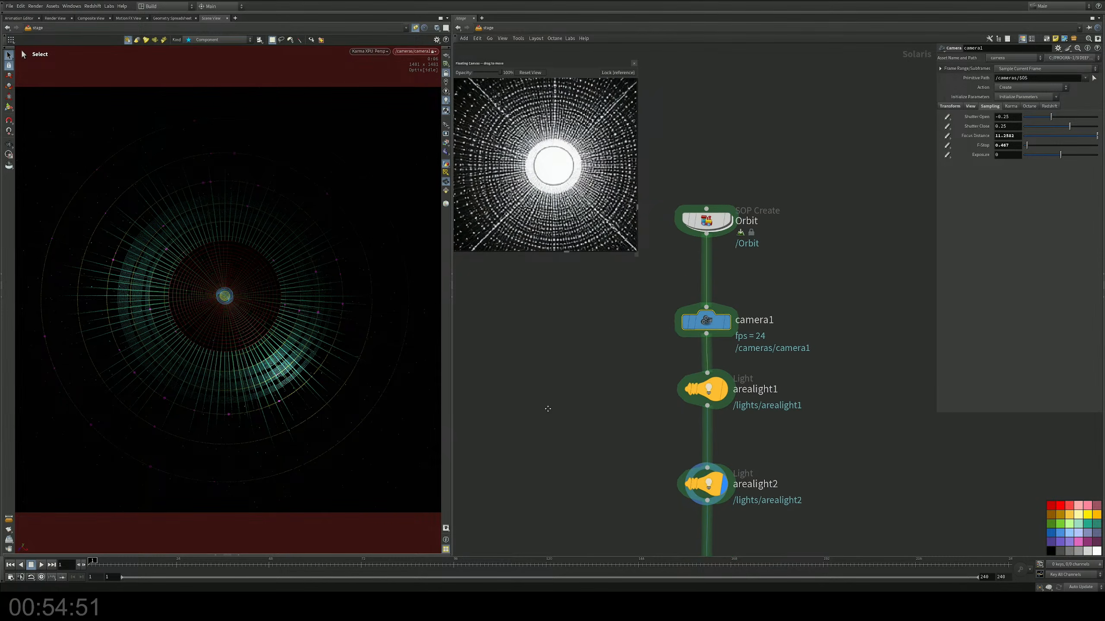
pyautogui.moveTo(638, 348); pyautogui.dragTo(660, 306, button='middle')
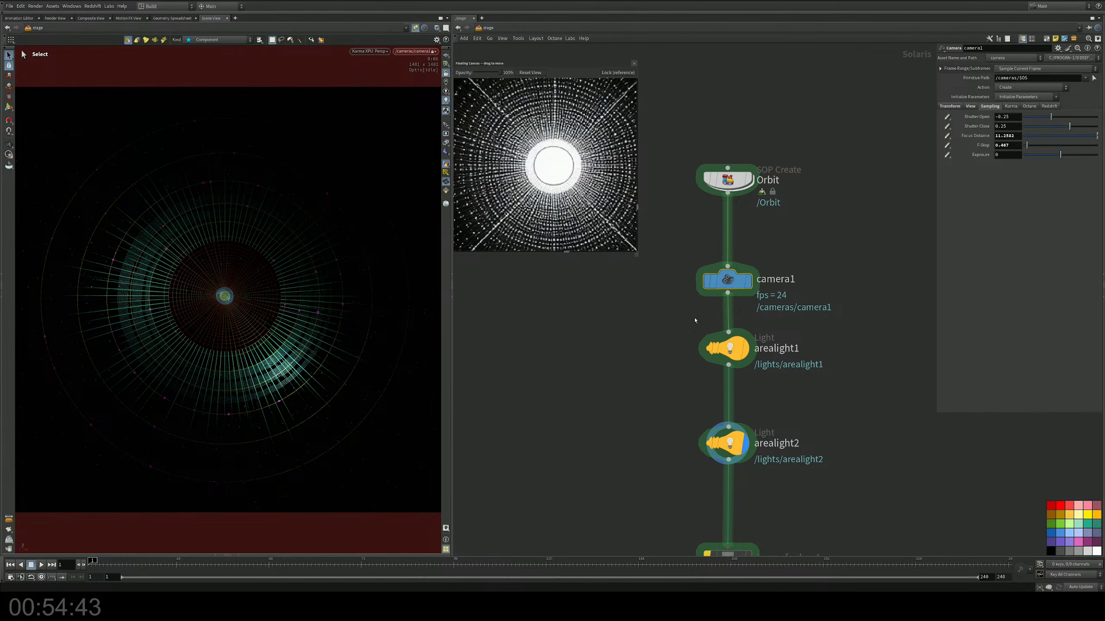
pyautogui.moveTo(705, 291)
pyautogui.hotkey('ctrl', 's')
pyautogui.moveTo(744, 177); pyautogui.dragTo(746, 200, button='middle')
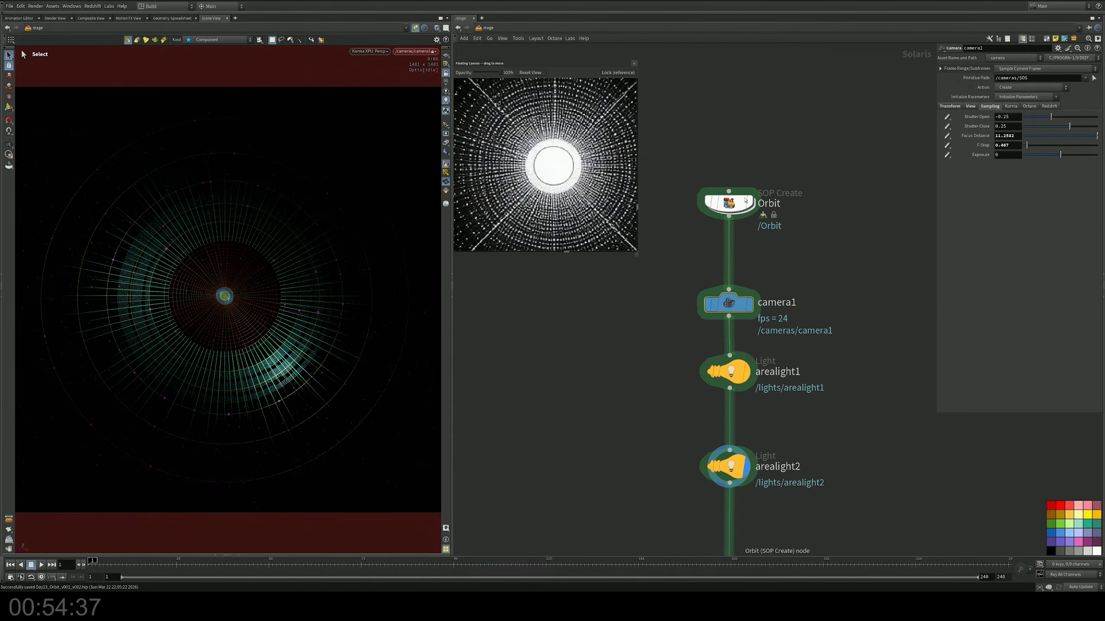
pyautogui.doubleClick(746, 200)
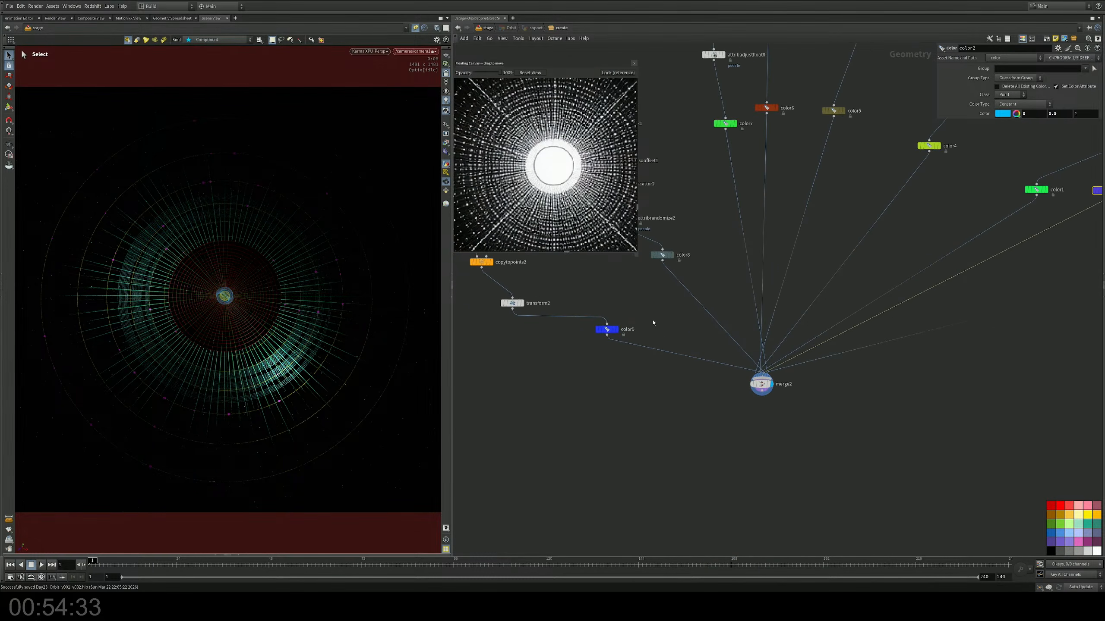
# Step: Insert a displayed Group Create node between the blue color node after transform2 and merge2, and name its group raySpikes
pyautogui.press('Tab')
pyautogui.write('gr')
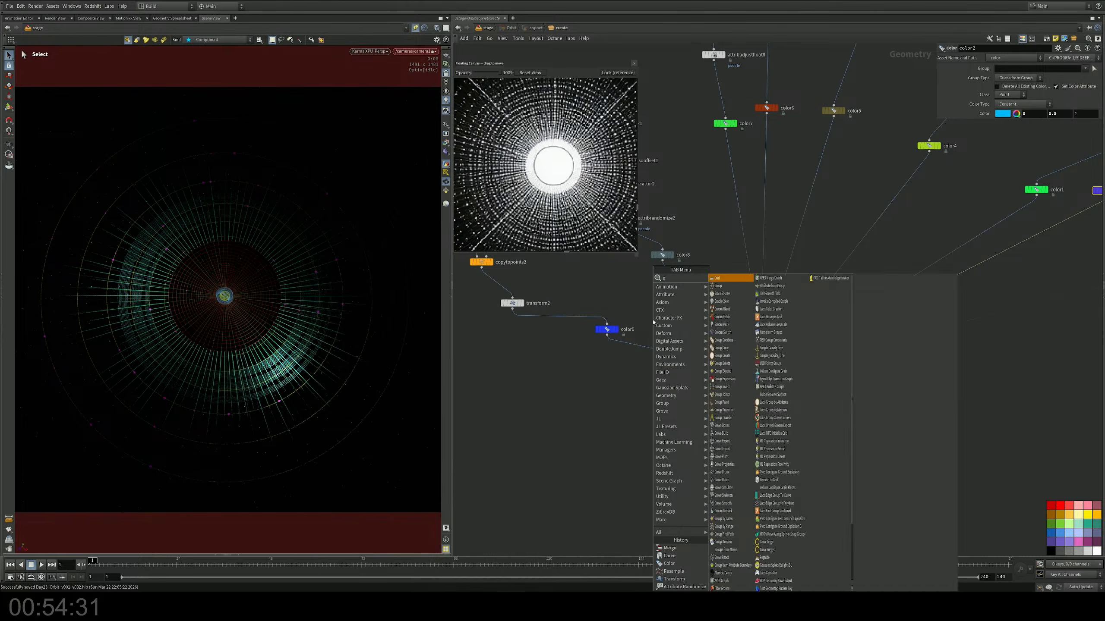
pyautogui.press('Return')
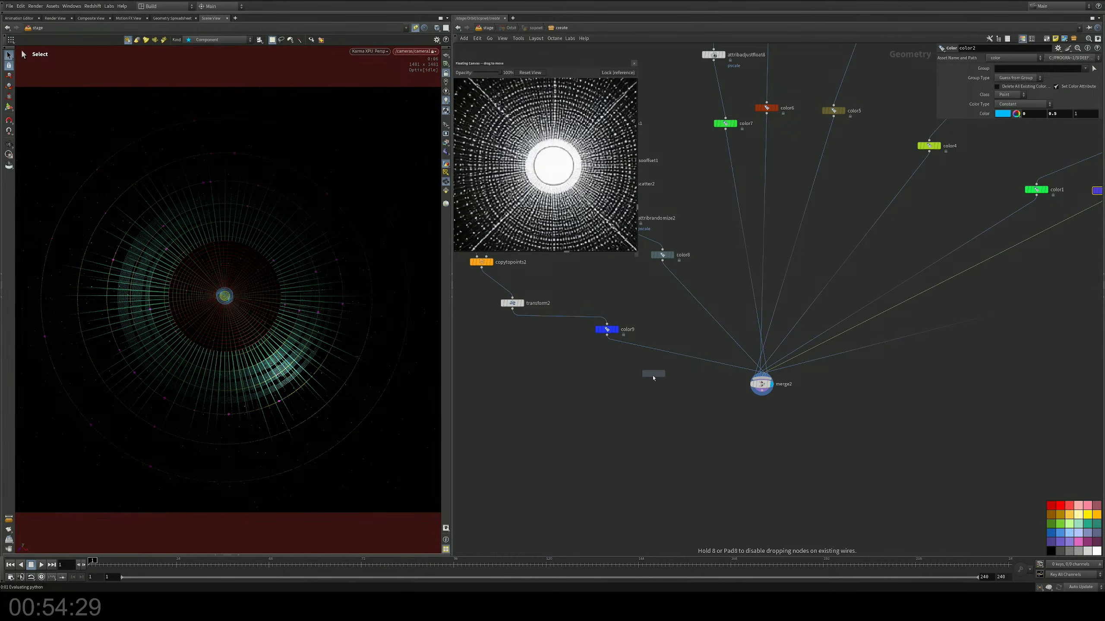
pyautogui.click(652, 381)
pyautogui.moveTo(652, 383); pyautogui.dragTo(652, 355)
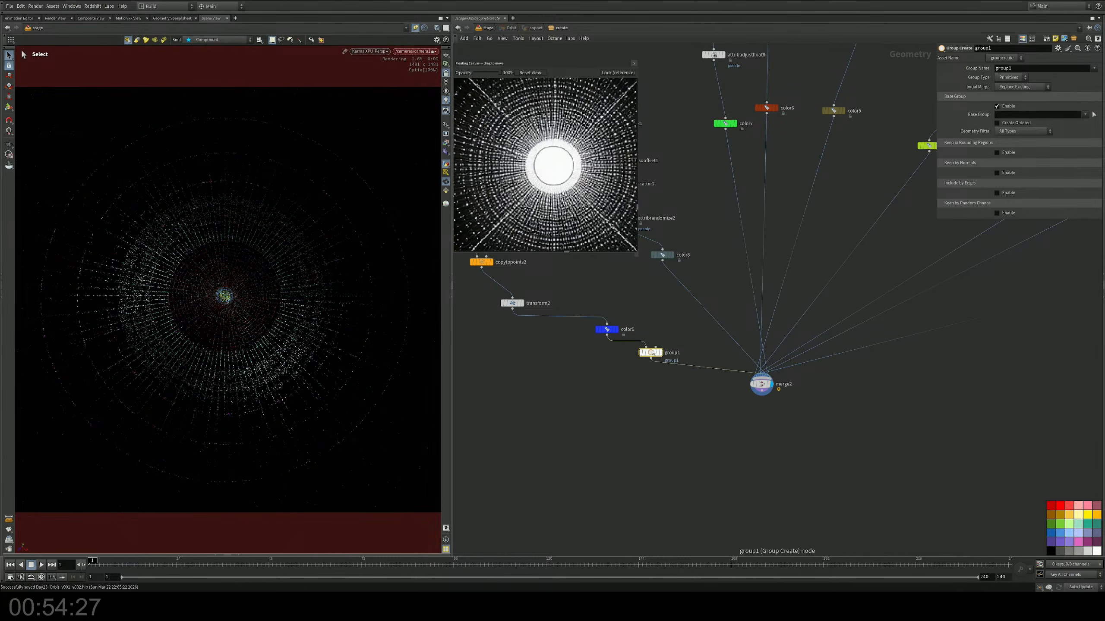
pyautogui.moveTo(672, 331); pyautogui.dragTo(648, 329, button='middle')
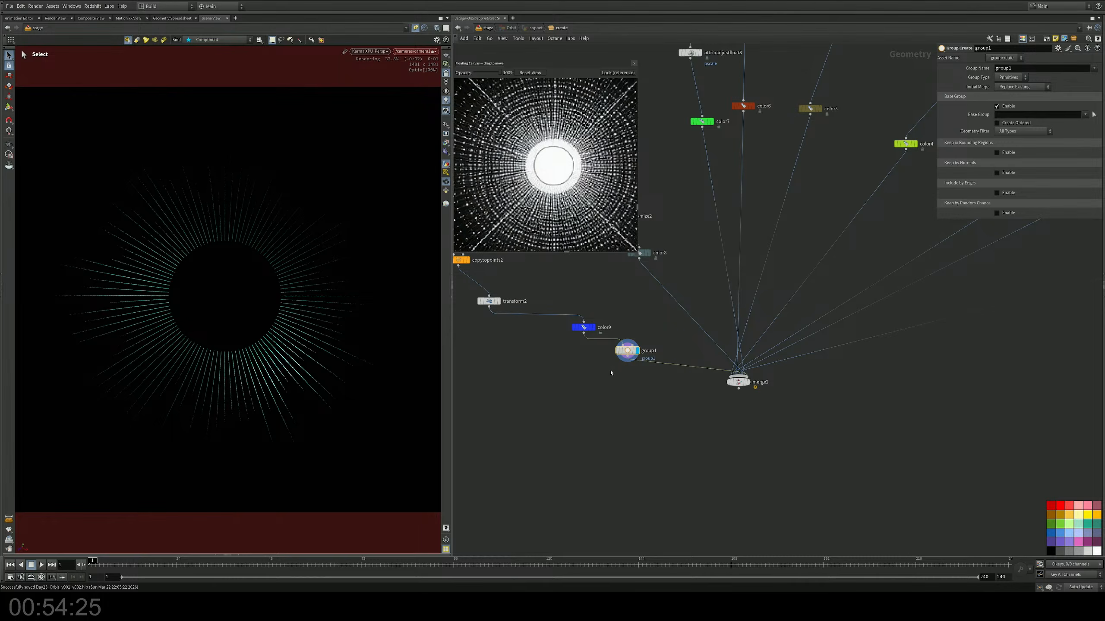
pyautogui.doubleClick(1035, 66)
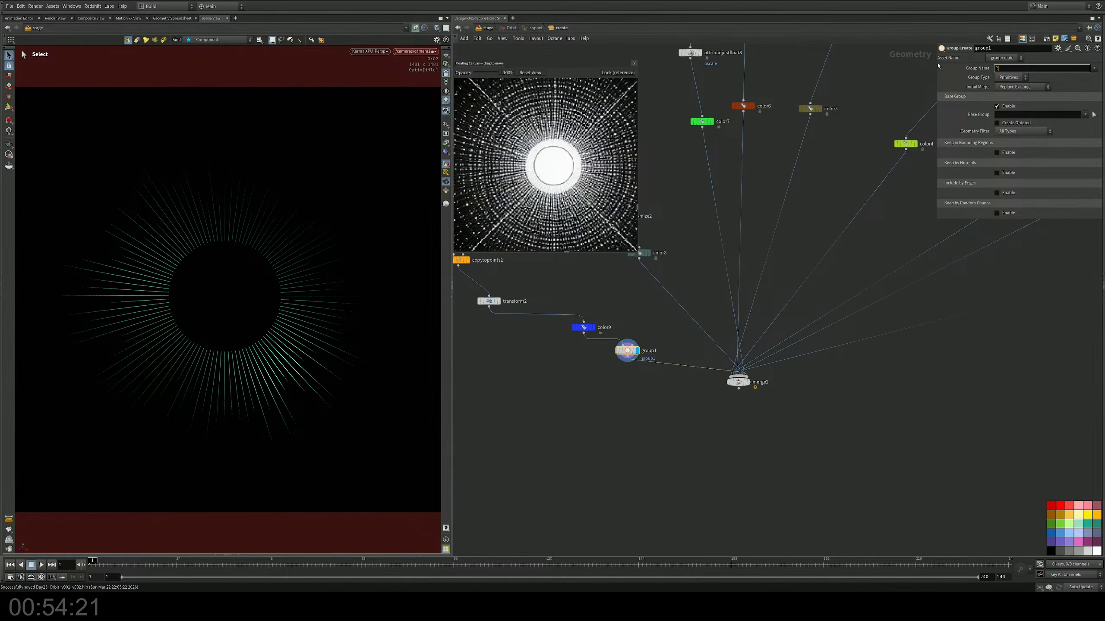
pyautogui.write('raySpikes')
pyautogui.press('Return')
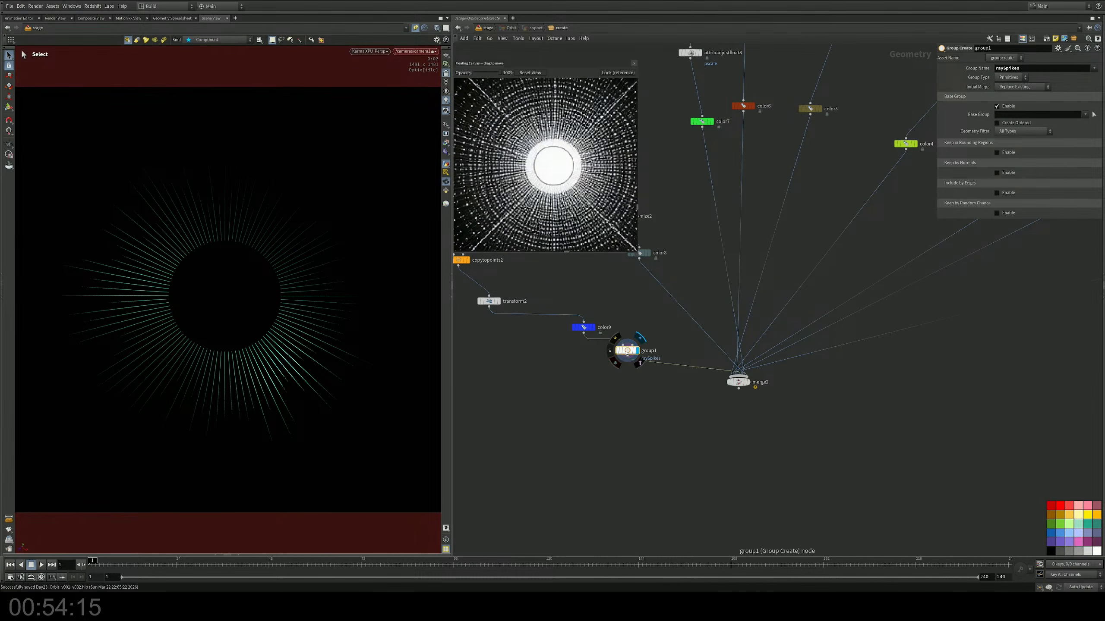
# Step: Duplicate the raySpikes group node onto the wire between color8 and merge2 and name the copy's group Stars
pyautogui.keyDown('alt'); pyautogui.moveTo(626, 351); pyautogui.dragTo(673, 300); pyautogui.keyUp('alt')
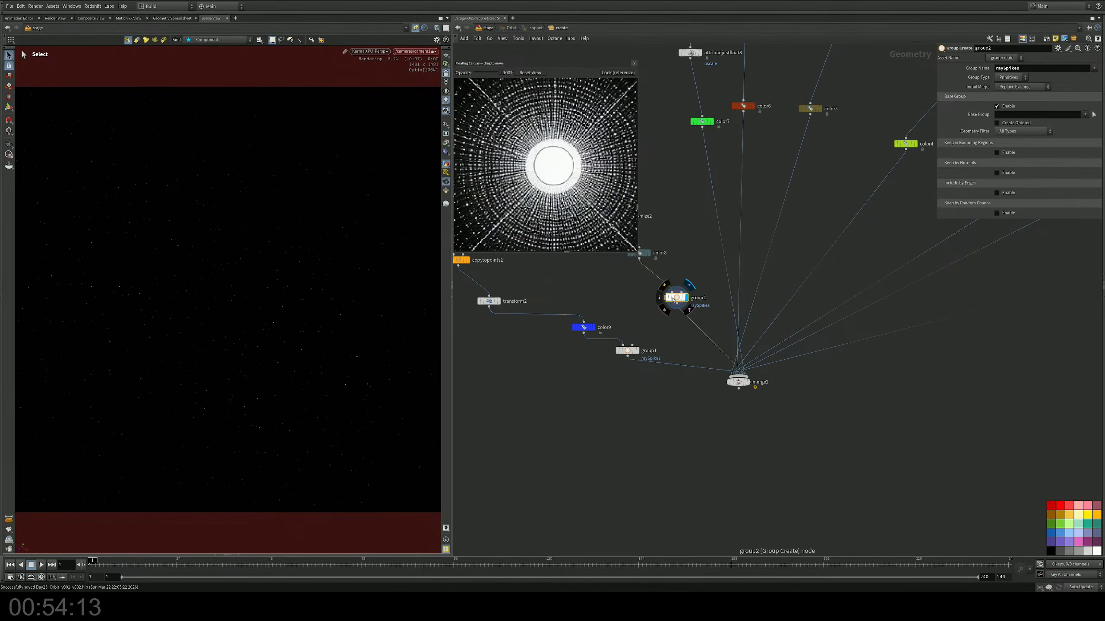
pyautogui.doubleClick(1021, 68)
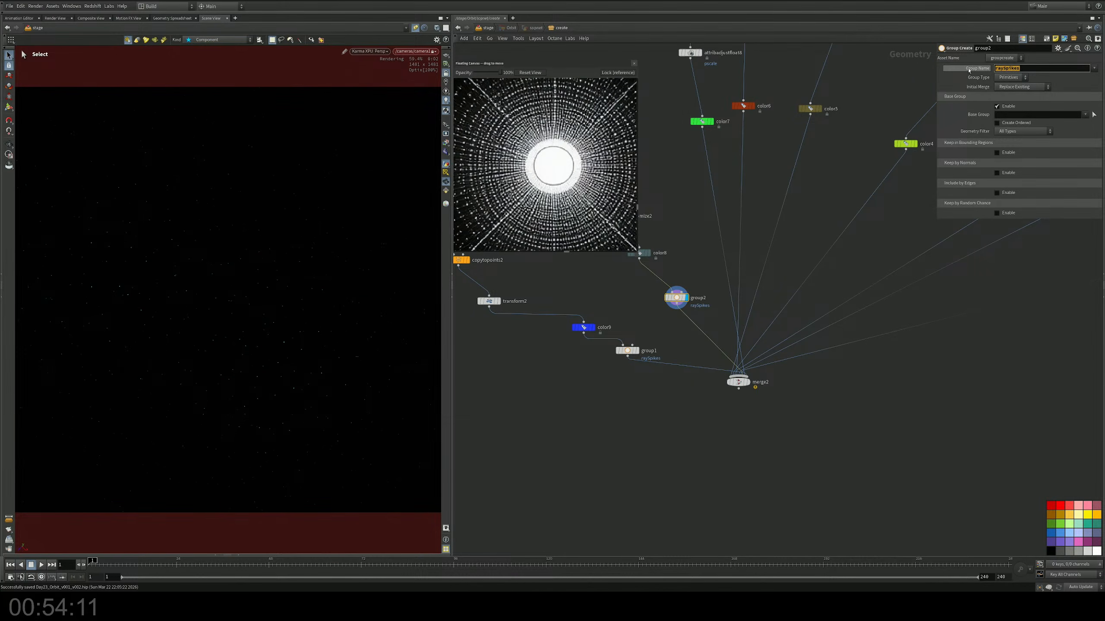
pyautogui.write('St')
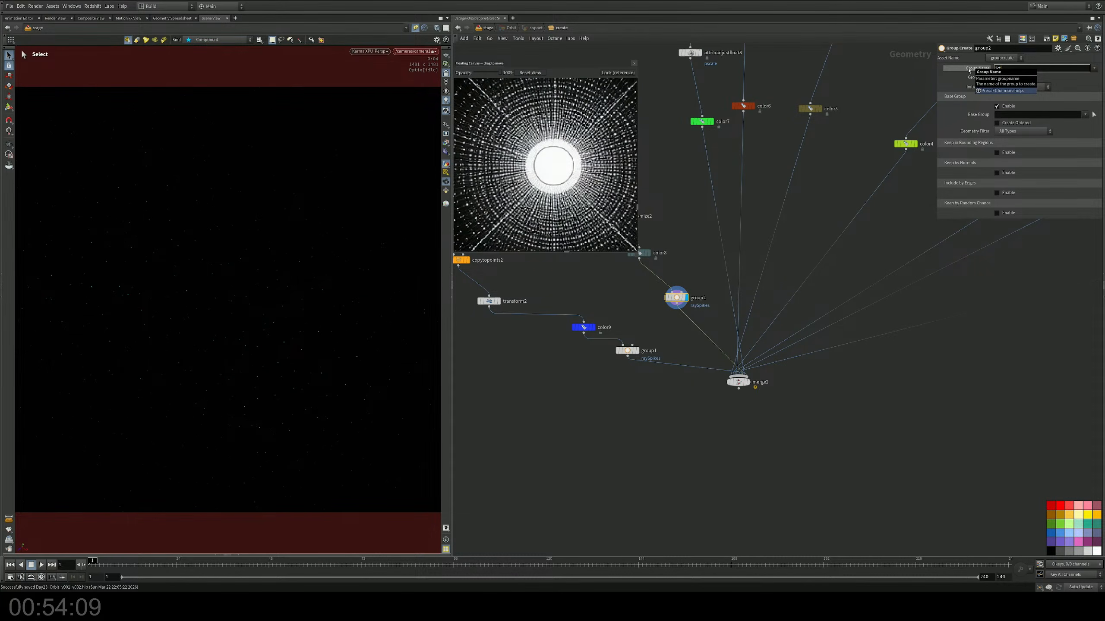
pyautogui.write('ras')
pyautogui.press('Return')
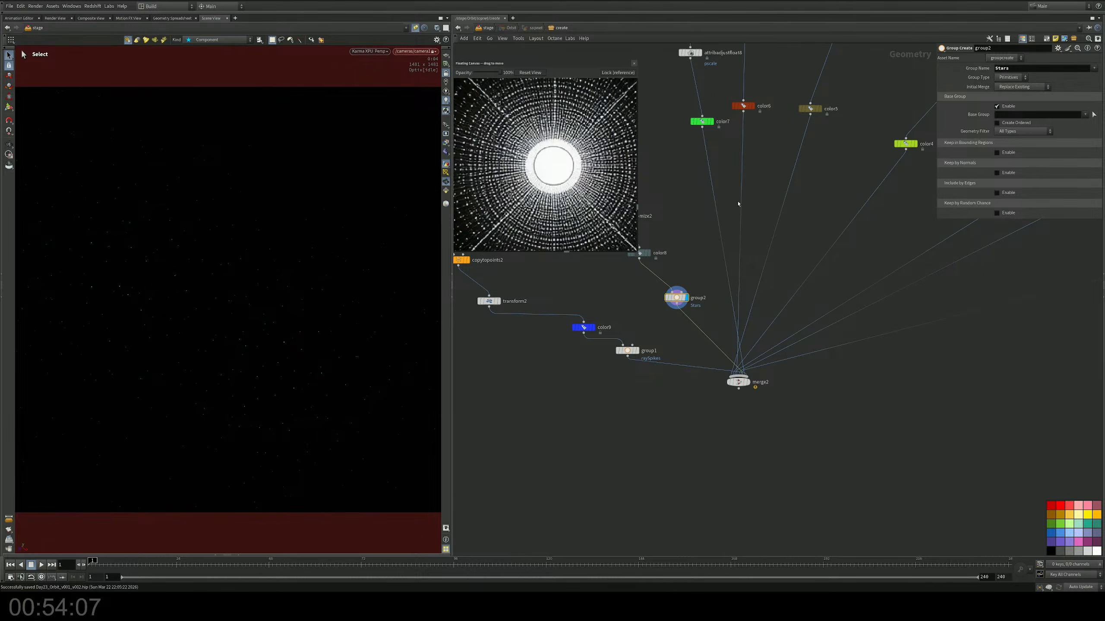
# Step: Duplicate the Stars group node onto the wire between color7 and merge2 and name the copy's group Spikes
pyautogui.moveTo(695, 231); pyautogui.dragTo(683, 257, button='middle')
pyautogui.moveTo(666, 322); pyautogui.dragTo(708, 239)
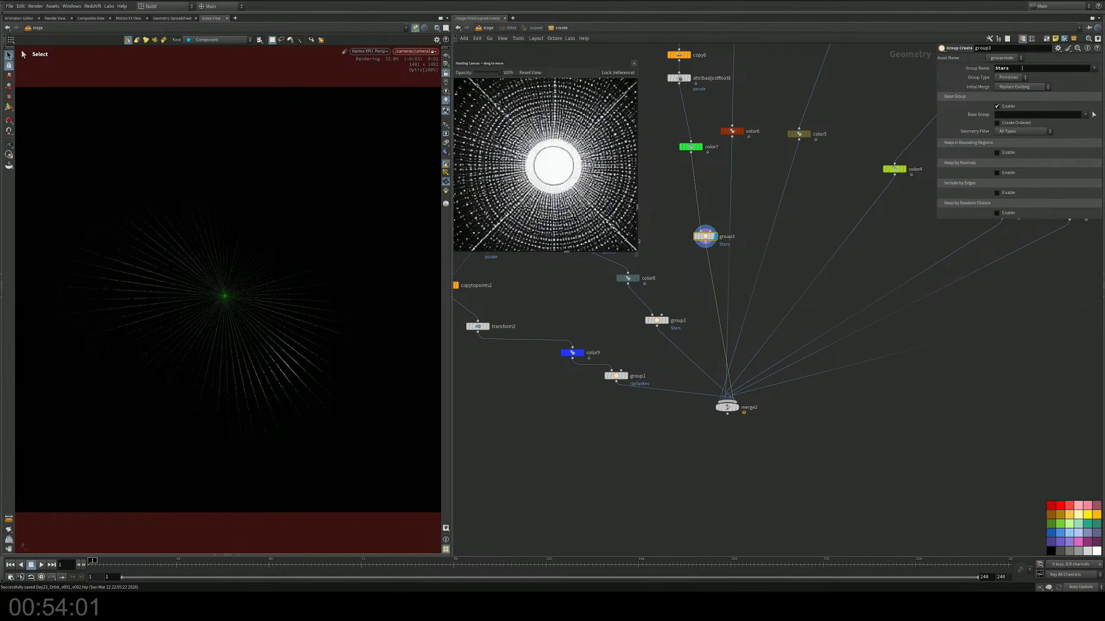
pyautogui.moveTo(1021, 68); pyautogui.dragTo(971, 70)
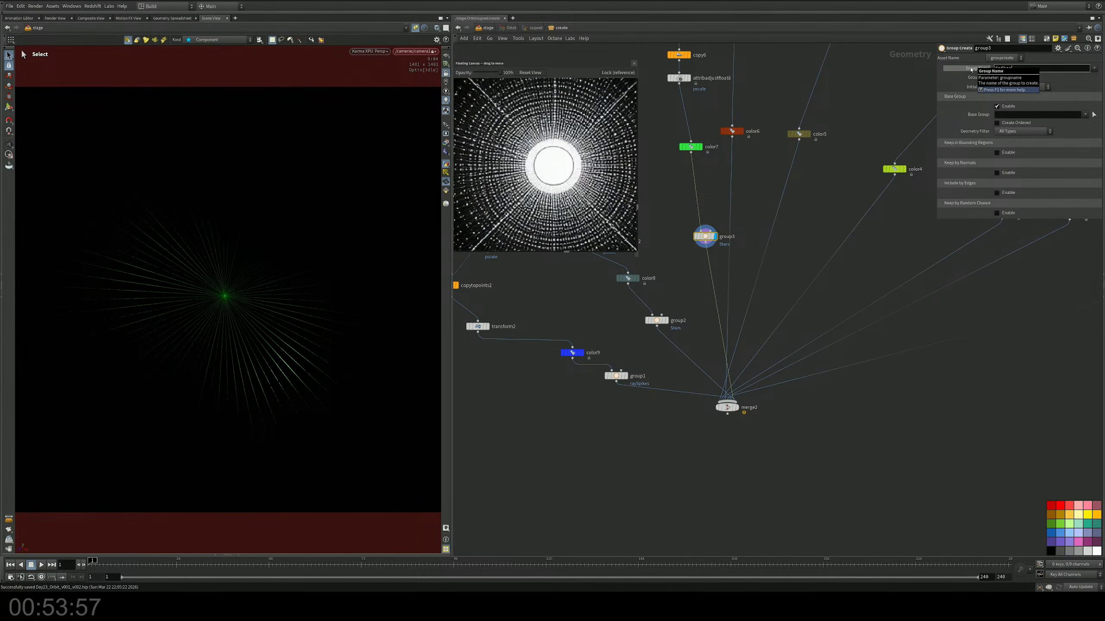
pyautogui.write('Spikes')
pyautogui.press('Return')
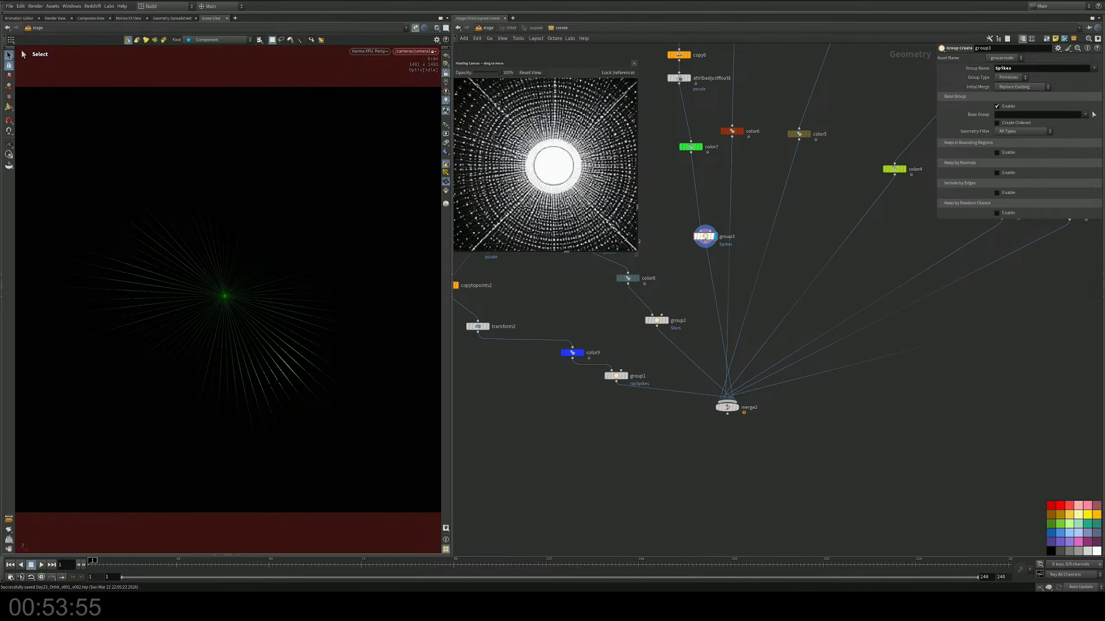
# Step: Duplicate the Spikes group node onto the wire between color6 and merge2 and name the copy's group SimpleSpike
pyautogui.keyDown('alt'); pyautogui.moveTo(705, 238); pyautogui.dragTo(731, 203); pyautogui.keyUp('alt')
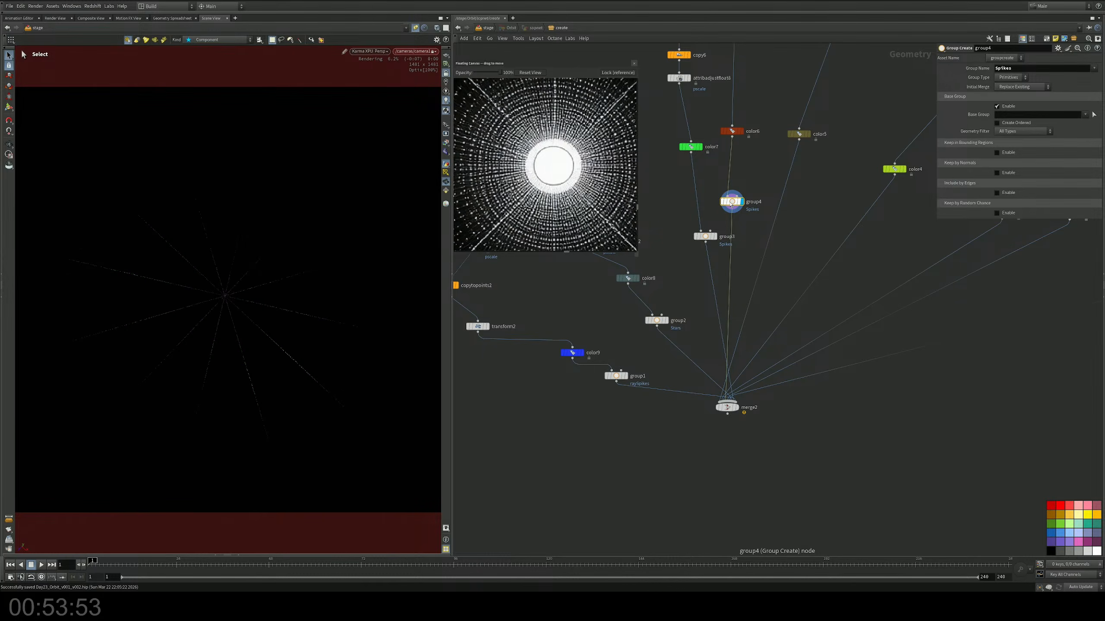
pyautogui.doubleClick(1003, 68)
pyautogui.write('S')
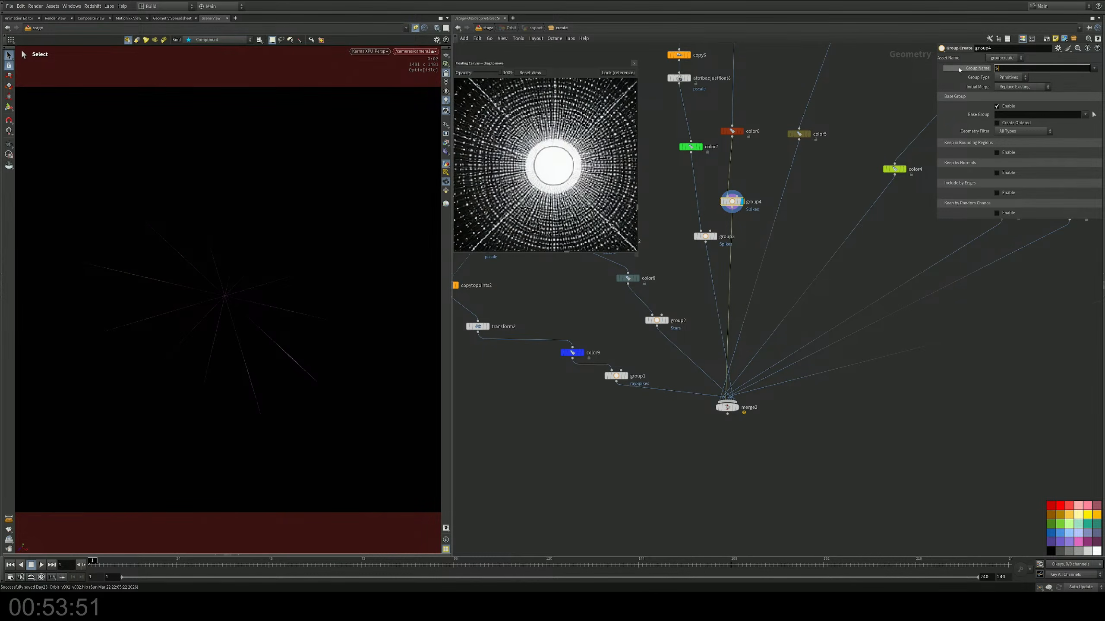
pyautogui.write('impl')
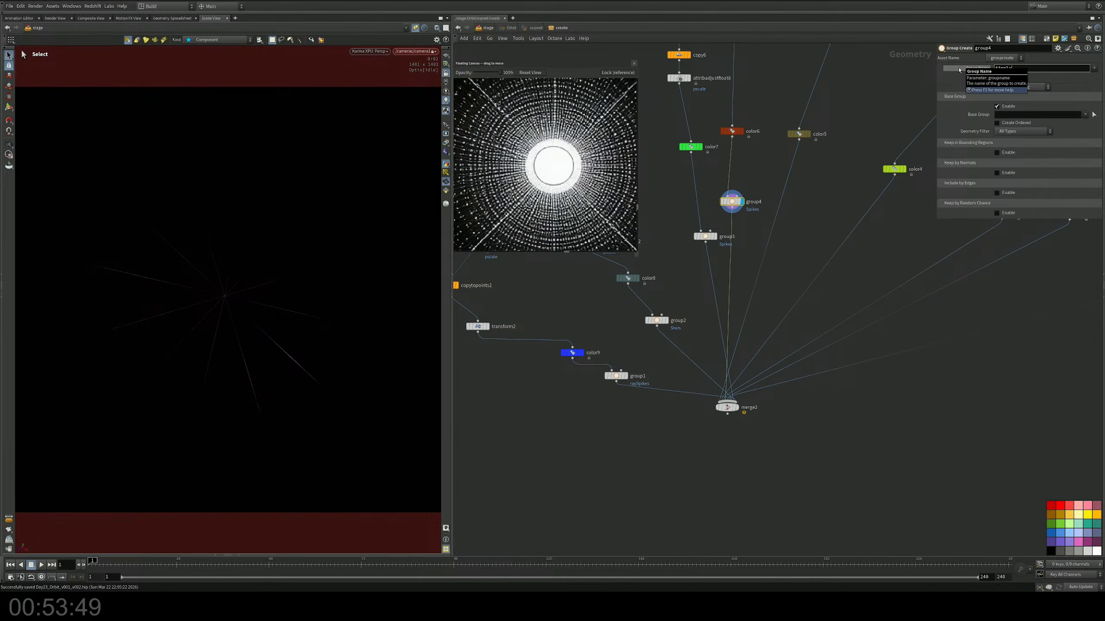
pyautogui.write('eSpike')
pyautogui.press('Return')
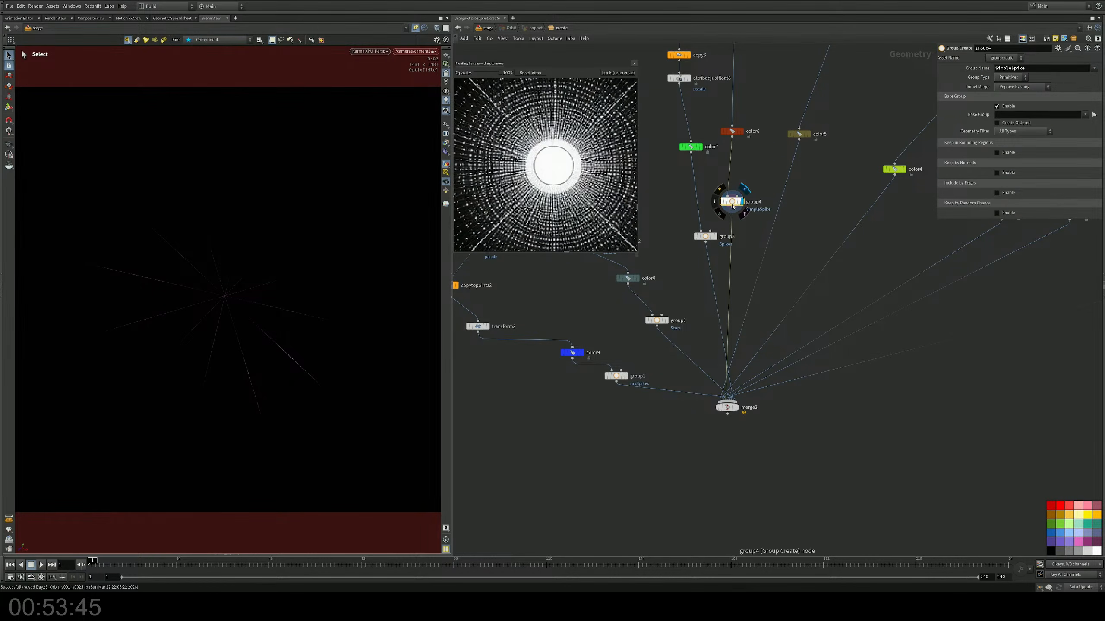
# Step: Duplicate the SimpleSpike group node, place the copy between attribadjustfloat1 and merge1, and name its group core
pyautogui.keyDown('alt'); pyautogui.moveTo(734, 207); pyautogui.dragTo(789, 202); pyautogui.keyUp('alt')
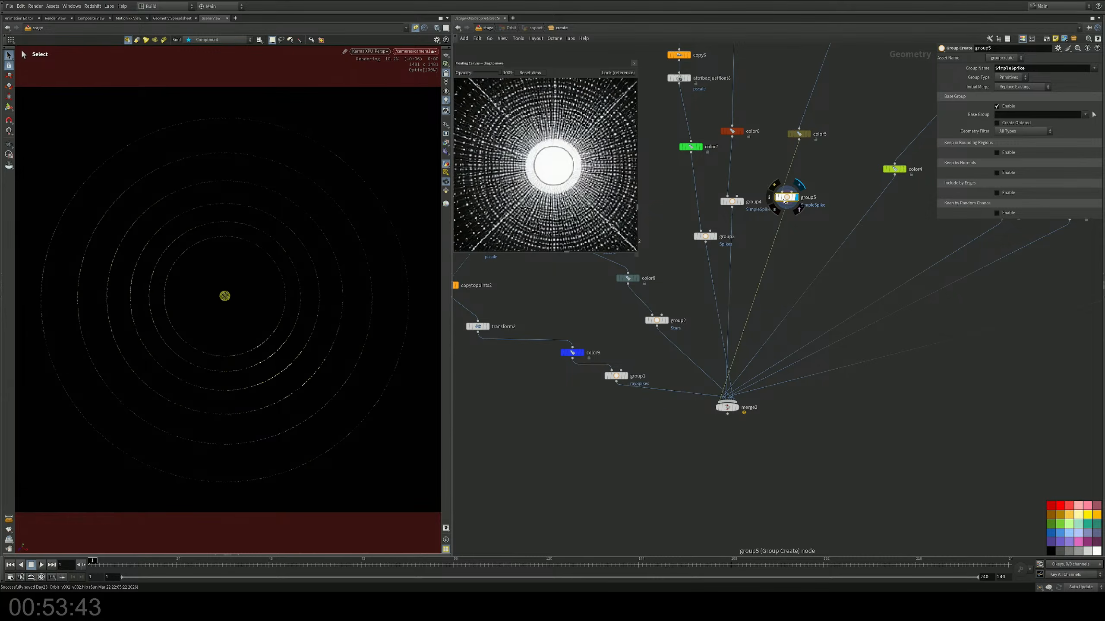
pyautogui.scroll(-6, 783, 253)
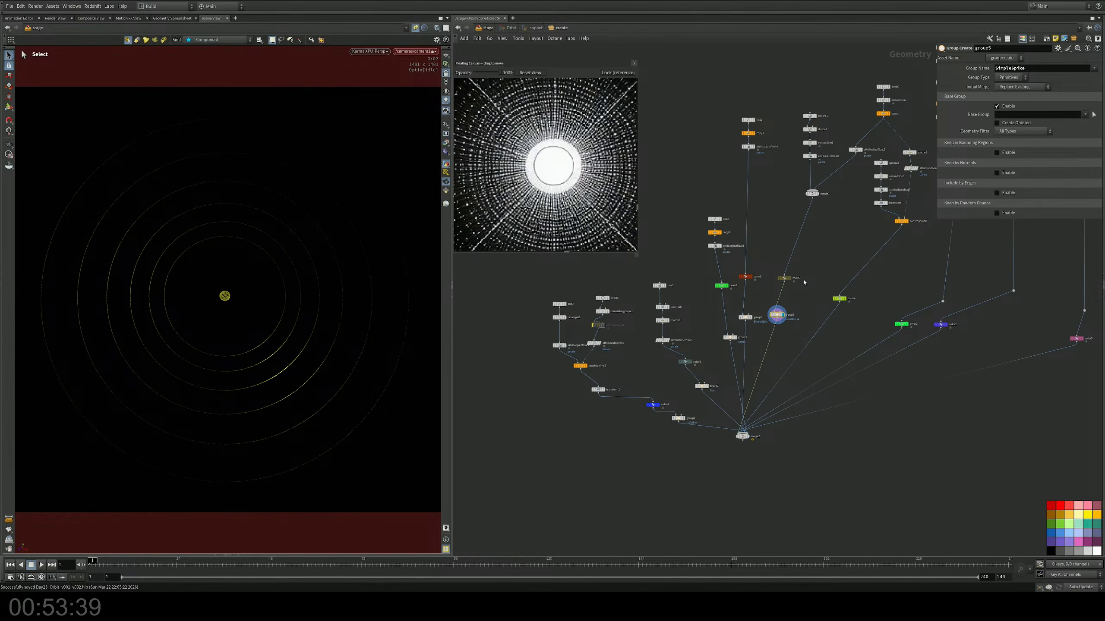
pyautogui.moveTo(776, 314); pyautogui.dragTo(806, 188)
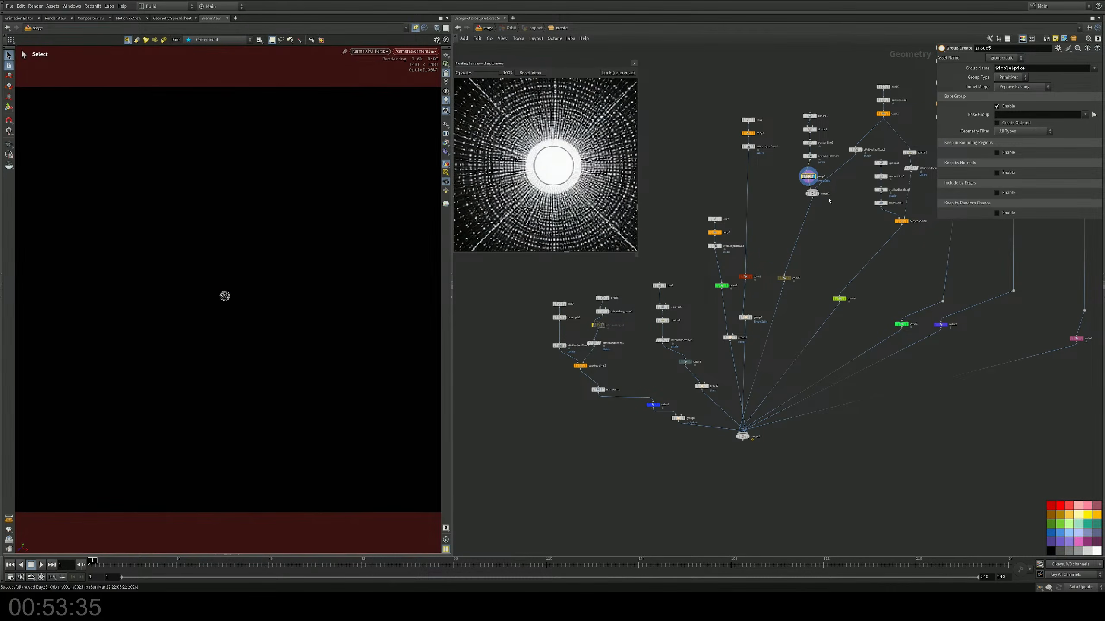
pyautogui.scroll(5, 817, 220)
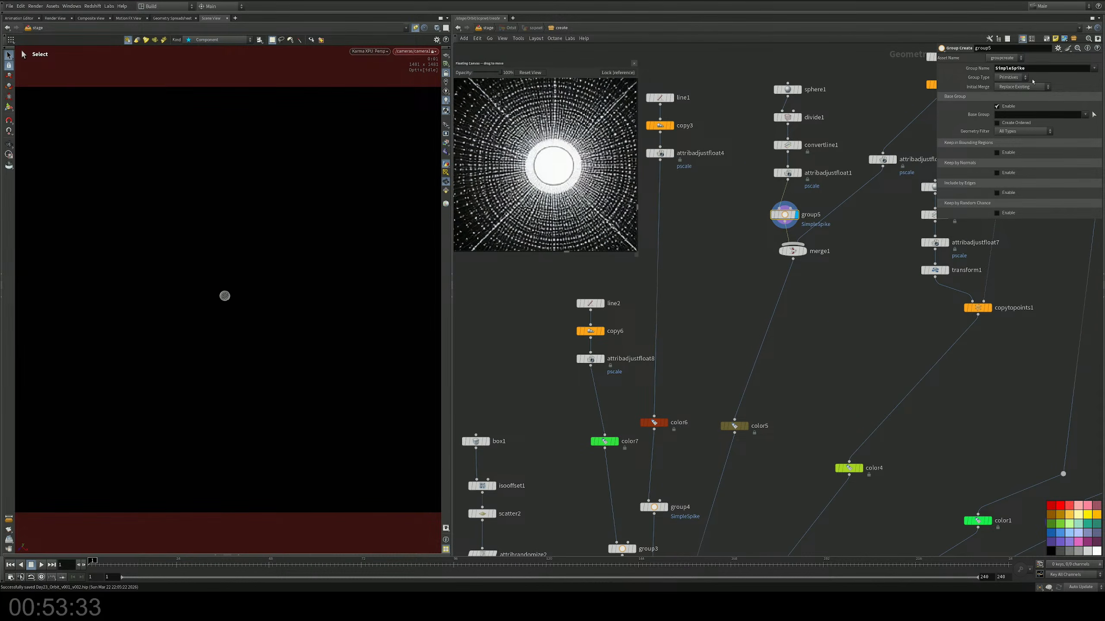
pyautogui.moveTo(1034, 68); pyautogui.dragTo(932, 74)
pyautogui.write('core')
pyautogui.press('Return')
# Step: Duplicate the core group node onto the wire between attribadjustfloat2 and merge1 and name the copy's group rings
pyautogui.keyDown('alt'); pyautogui.moveTo(785, 214); pyautogui.dragTo(847, 224); pyautogui.keyUp('alt')
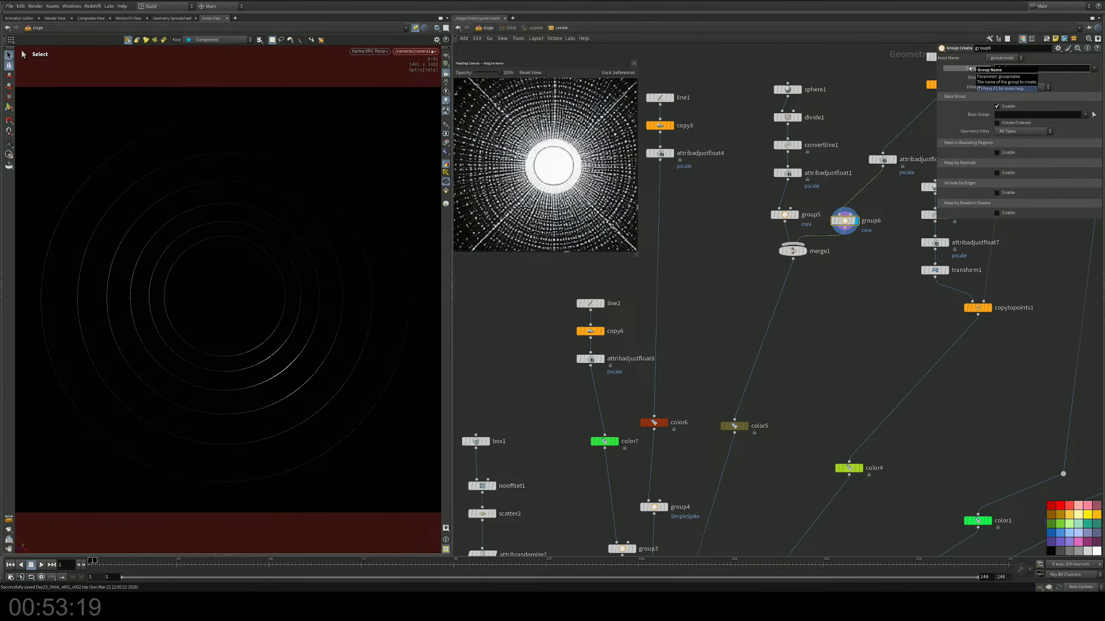
pyautogui.click(821, 299)
pyautogui.moveTo(816, 294); pyautogui.dragTo(694, 274, button='middle')
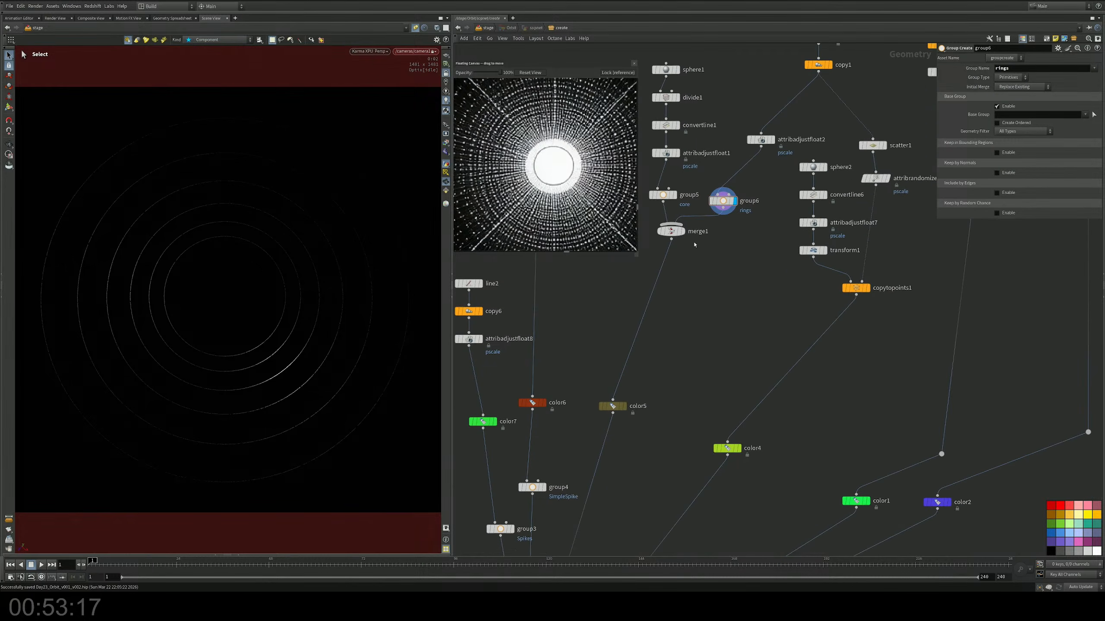
# Step: Duplicate the rings group node onto the wire between copytopoints1 and color4 and name the copy's group planes
pyautogui.keyDown('alt'); pyautogui.moveTo(727, 202); pyautogui.dragTo(800, 365); pyautogui.keyUp('alt')
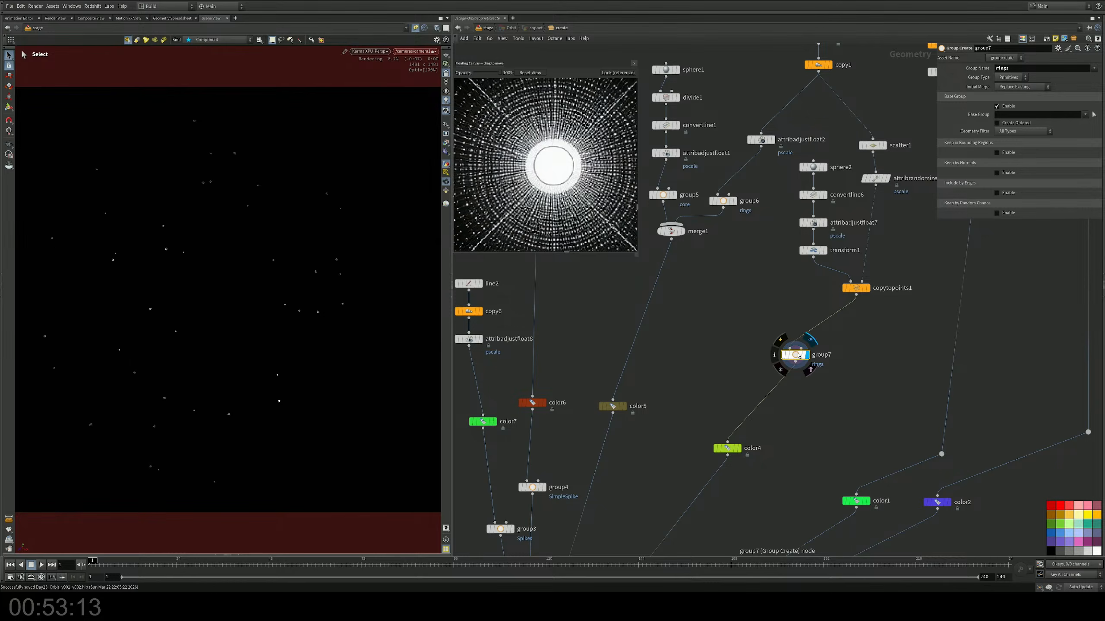
pyautogui.doubleClick(1017, 67)
pyautogui.write('pla')
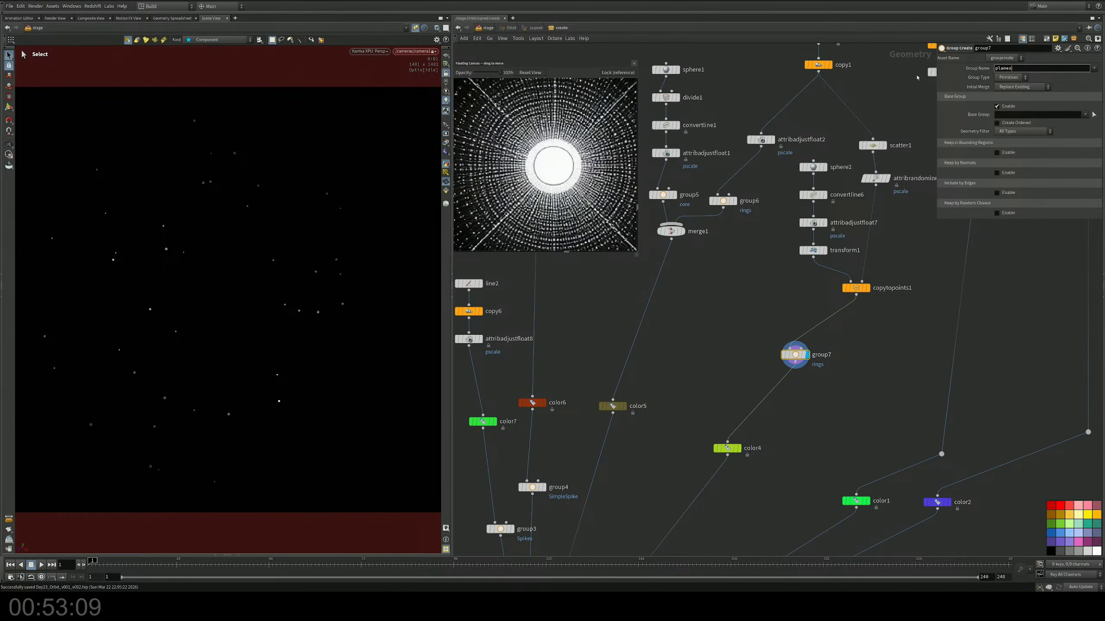
pyautogui.write('nes')
pyautogui.press('Return')
# Step: Duplicate the planes group node onto the wire below merge3 leading to color1 and name the copy's group Rings2
pyautogui.moveTo(829, 384); pyautogui.dragTo(715, 385, button='middle')
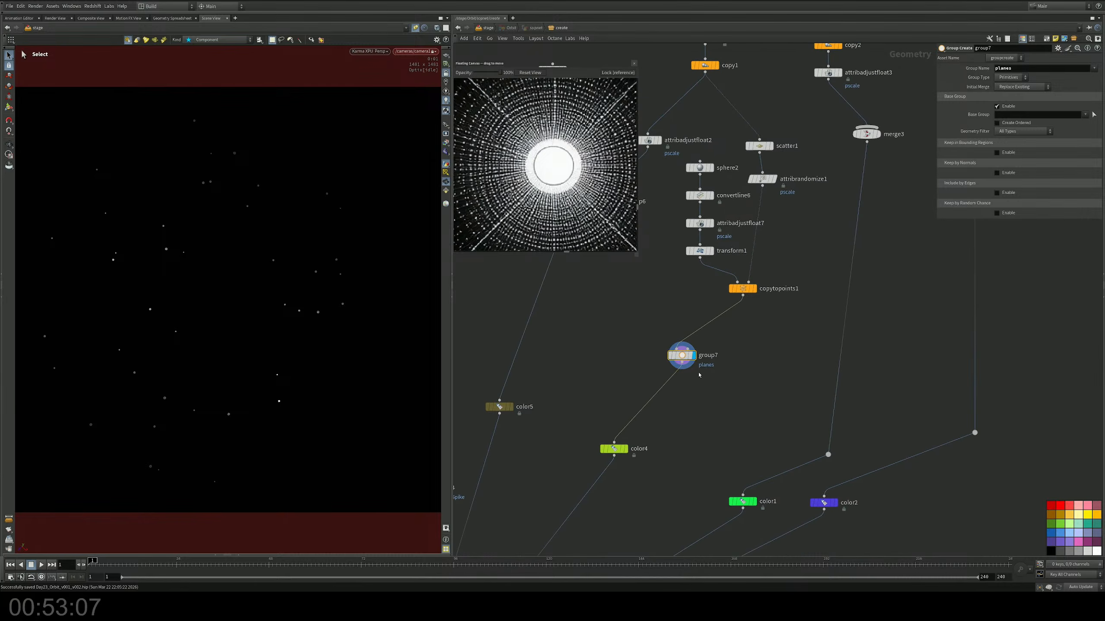
pyautogui.keyDown('alt'); pyautogui.moveTo(684, 357); pyautogui.dragTo(840, 362); pyautogui.keyUp('alt')
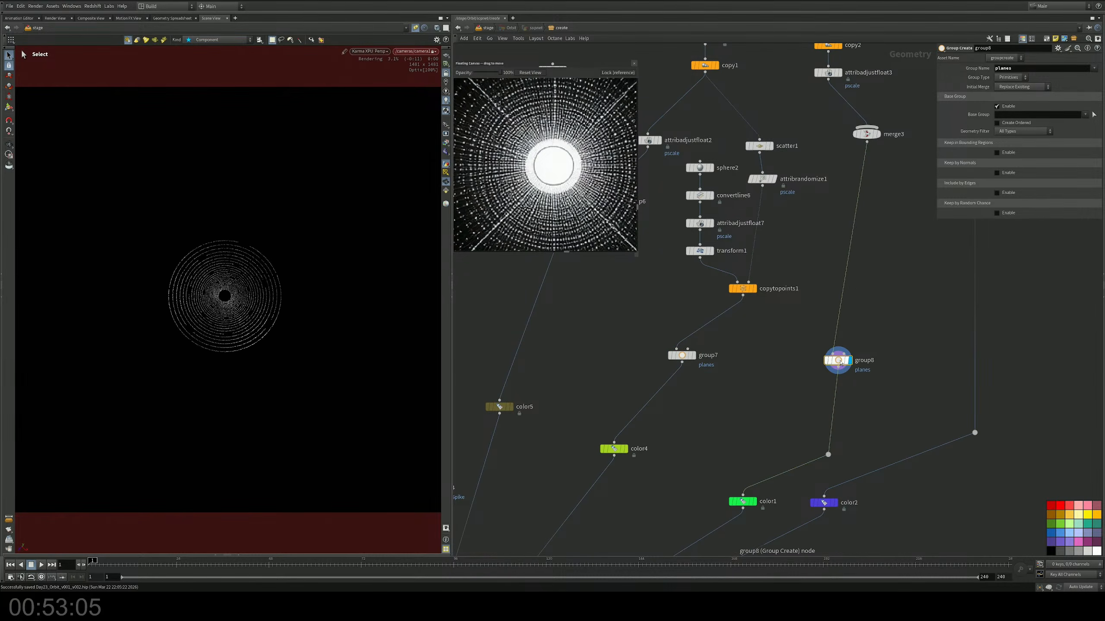
pyautogui.moveTo(886, 340); pyautogui.dragTo(840, 361, button='middle')
pyautogui.moveTo(1015, 68); pyautogui.dragTo(966, 78)
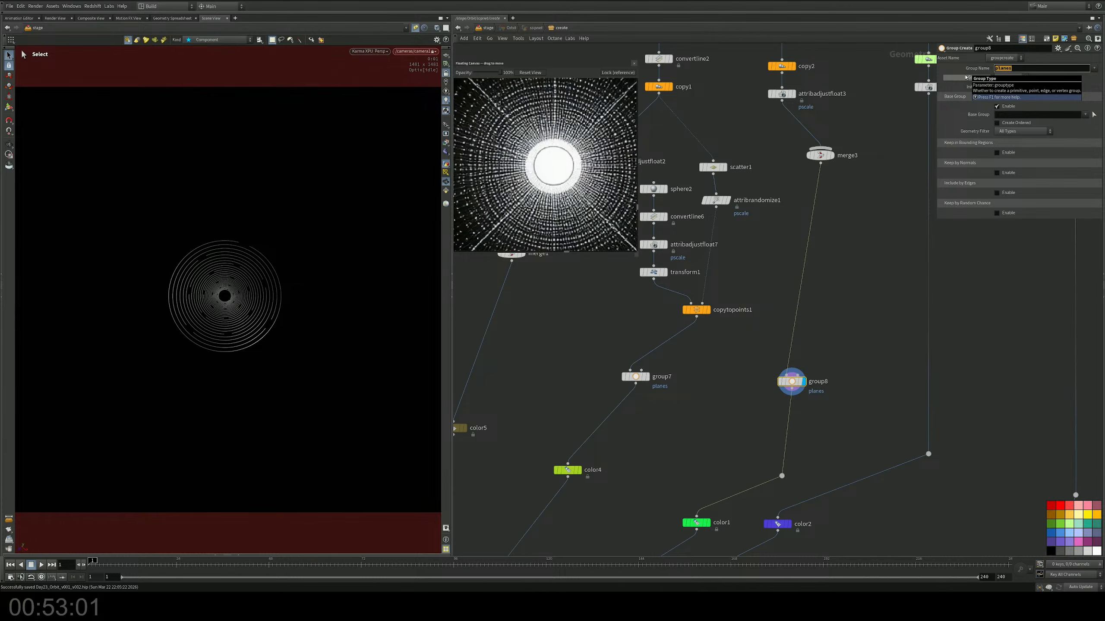
pyautogui.write('Rings2')
# Step: Duplicate the Rings2 group node onto the wire below attribadjustfloat5 and name the copy's group CoreFlare
pyautogui.moveTo(796, 330); pyautogui.dragTo(720, 322, button='middle')
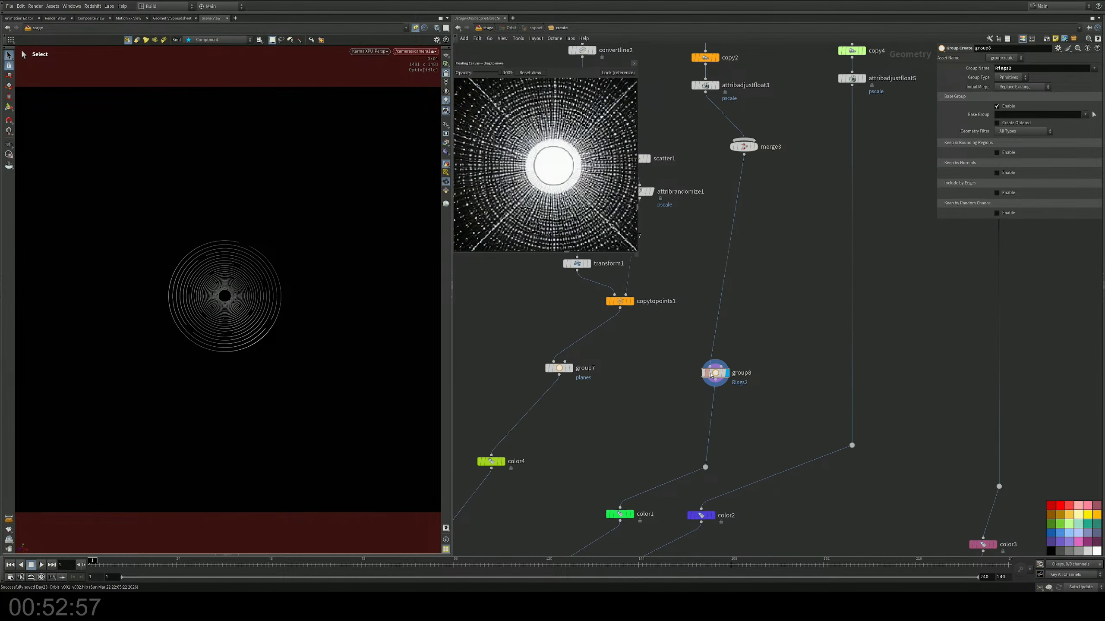
pyautogui.keyDown('alt'); pyautogui.moveTo(714, 373); pyautogui.dragTo(851, 369); pyautogui.keyUp('alt')
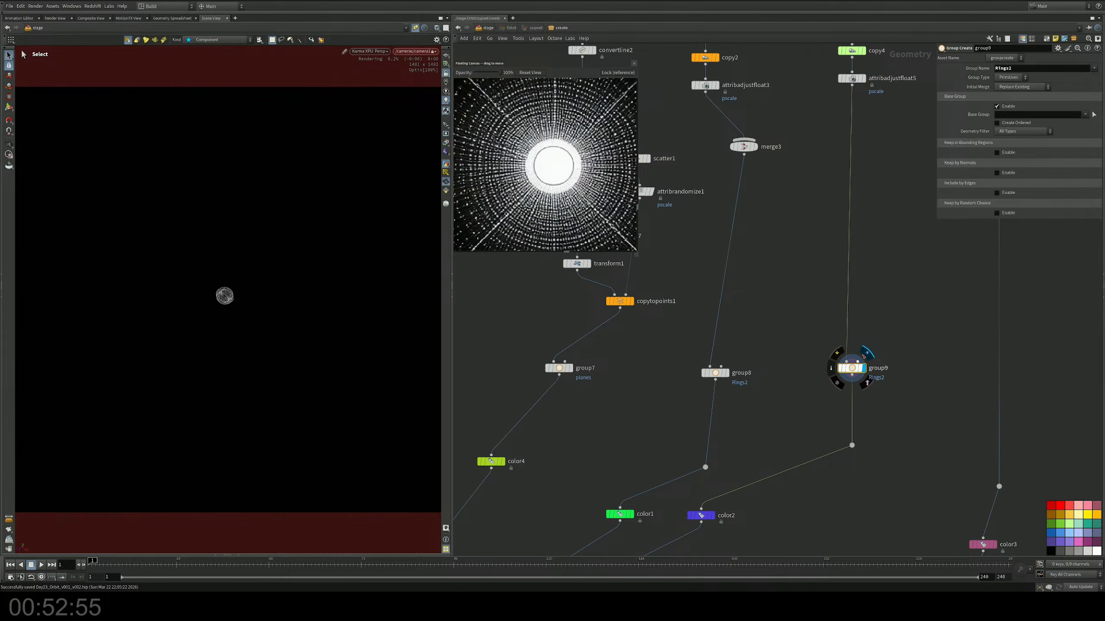
pyautogui.moveTo(884, 340); pyautogui.dragTo(834, 348, button='middle')
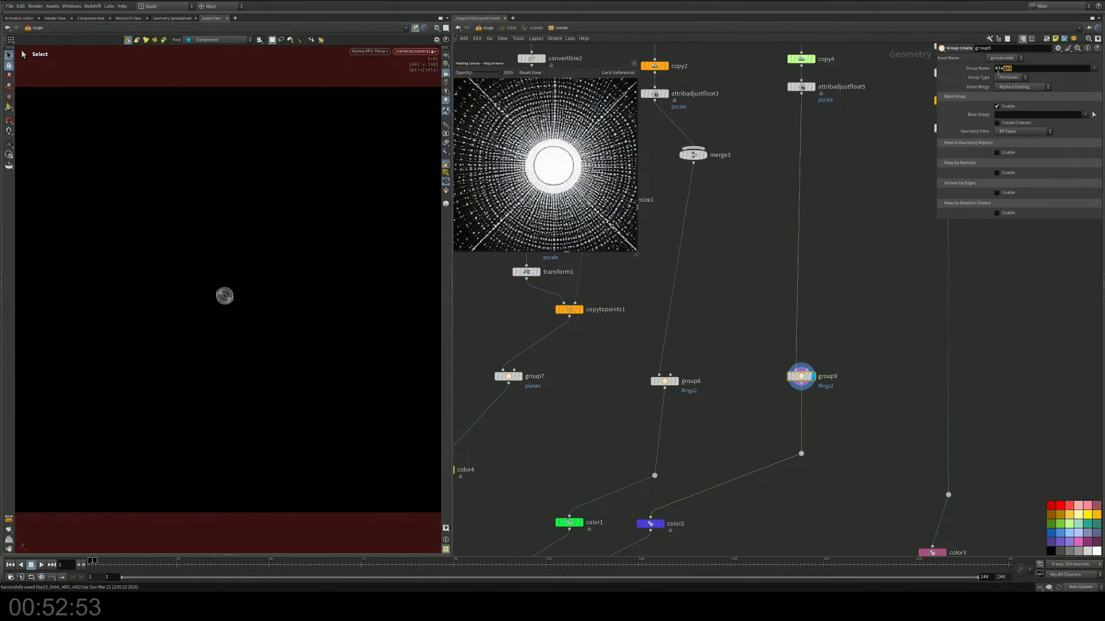
pyautogui.moveTo(997, 72); pyautogui.dragTo(947, 75)
pyautogui.write('CoreFlare')
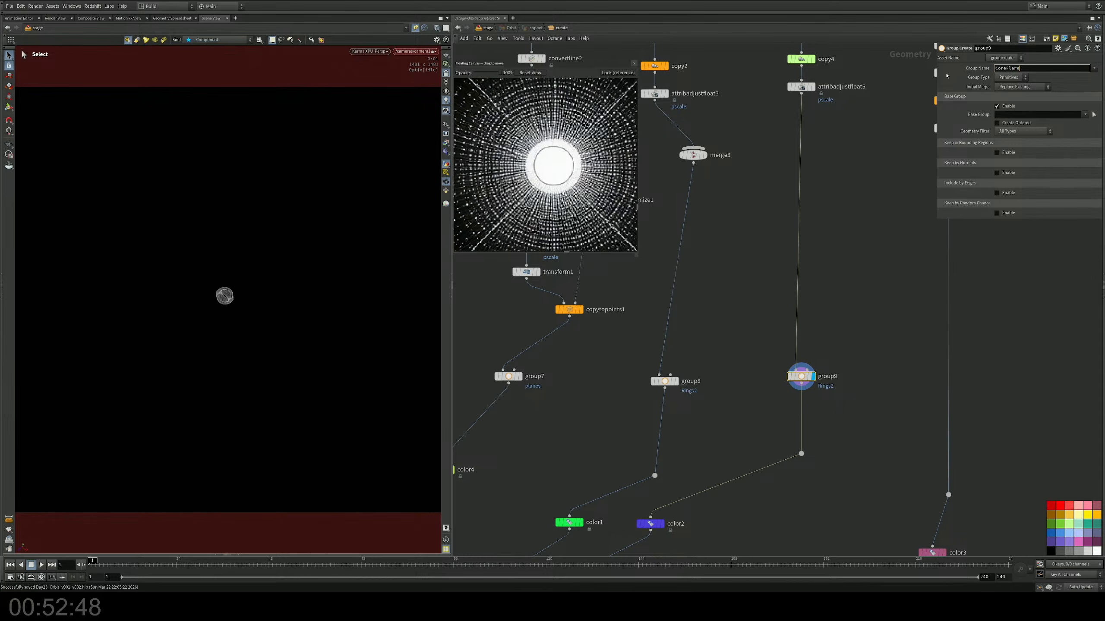
pyautogui.press('Return')
# Step: Duplicate the CoreFlare group node onto the wire below attribadjustfloat6 and name the copy's group Bands
pyautogui.moveTo(855, 228); pyautogui.dragTo(782, 225, button='middle')
pyautogui.keyDown('alt'); pyautogui.moveTo(733, 377); pyautogui.dragTo(880, 361); pyautogui.keyUp('alt')
pyautogui.moveTo(925, 274); pyautogui.dragTo(823, 291, button='middle')
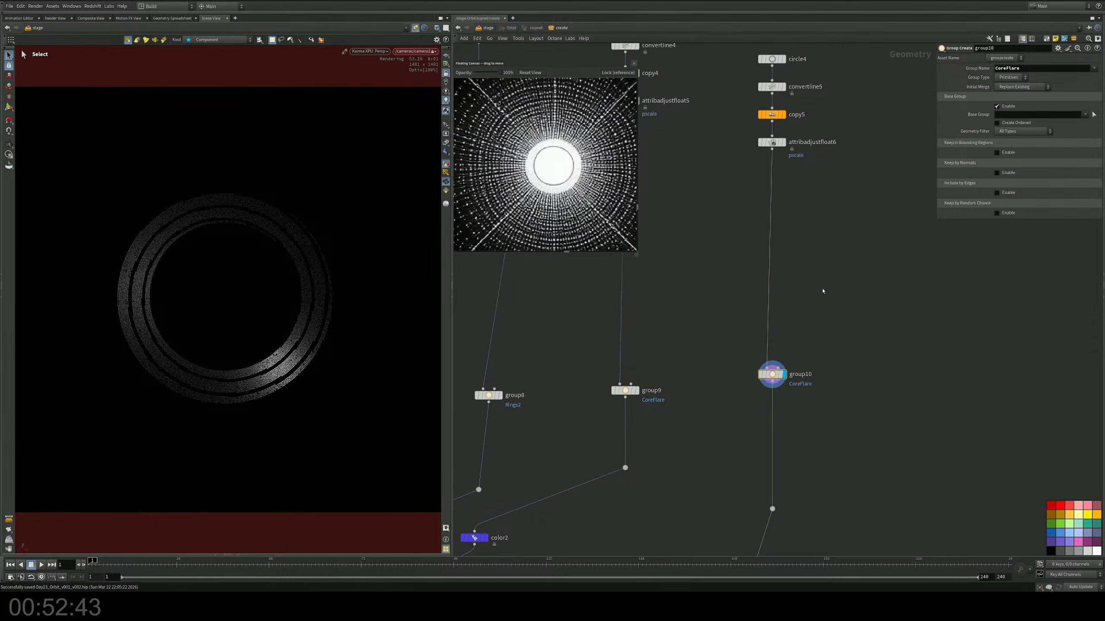
pyautogui.click(1040, 70)
pyautogui.write('Bands')
pyautogui.press('Return')
# Step: Display the output of merge2, where all the grouped branches meet, and save the scene file
pyautogui.press('h')
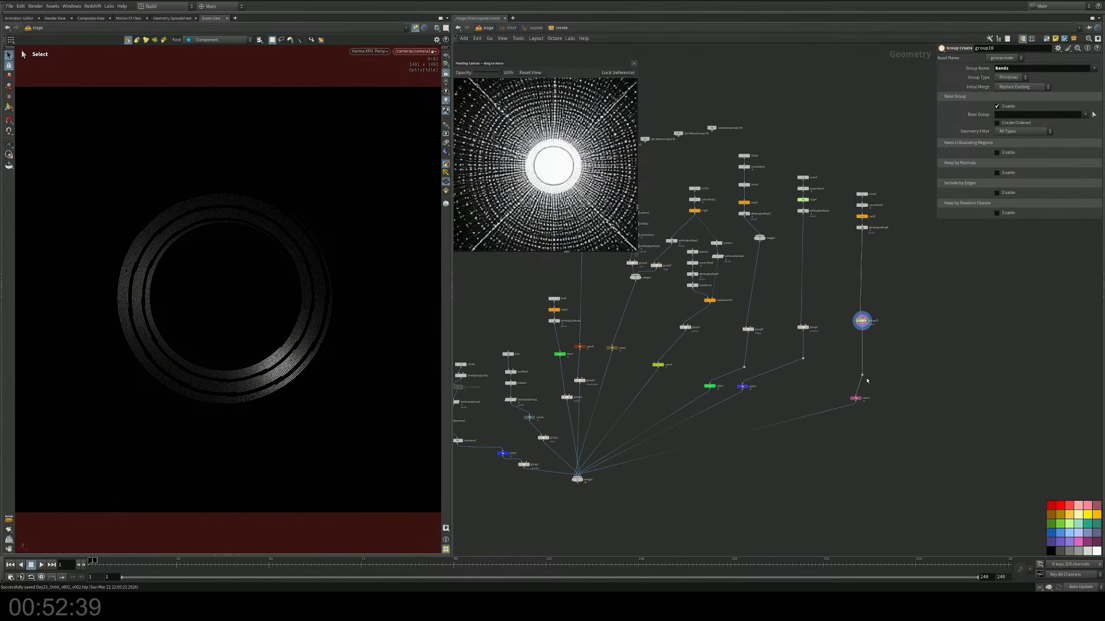
pyautogui.moveTo(657, 476); pyautogui.dragTo(717, 418, button='middle')
pyautogui.scroll(5, 688, 448)
pyautogui.scroll(2, 696, 405)
pyautogui.click(667, 394)
pyautogui.hotkey('ctrl', 's')
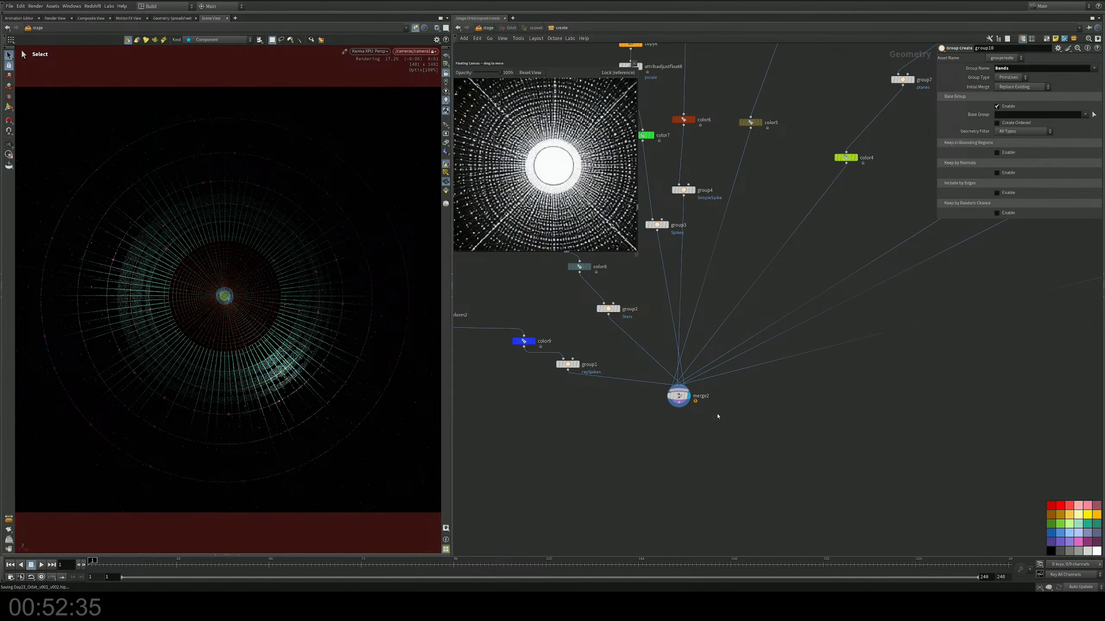
pyautogui.moveTo(593, 437); pyautogui.dragTo(594, 444, button='middle')
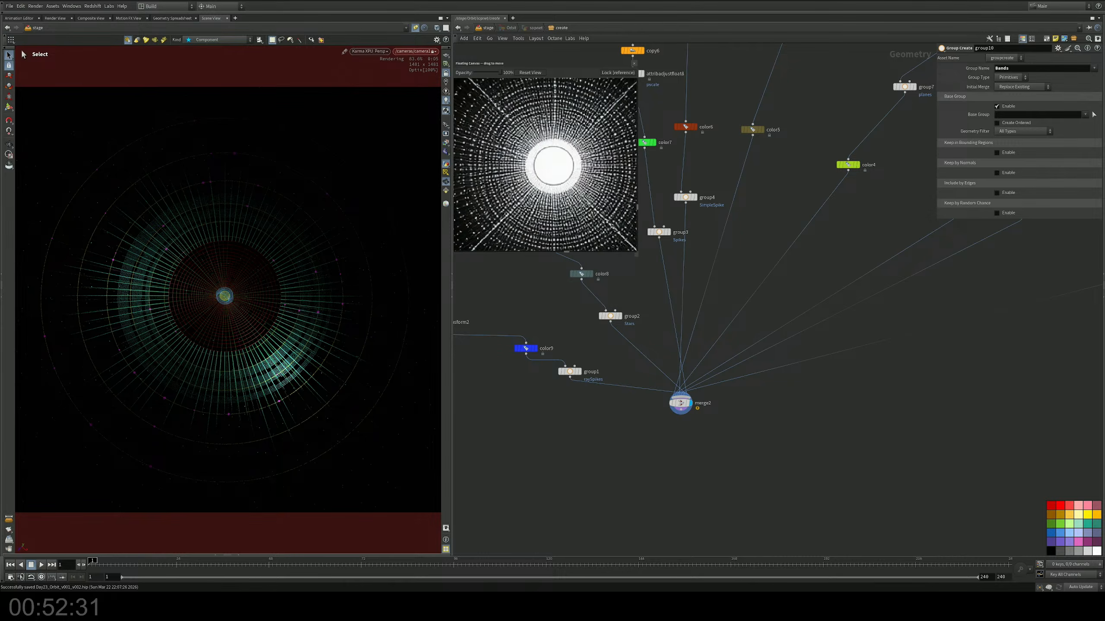
pyautogui.moveTo(789, 435); pyautogui.dragTo(797, 446, button='middle')
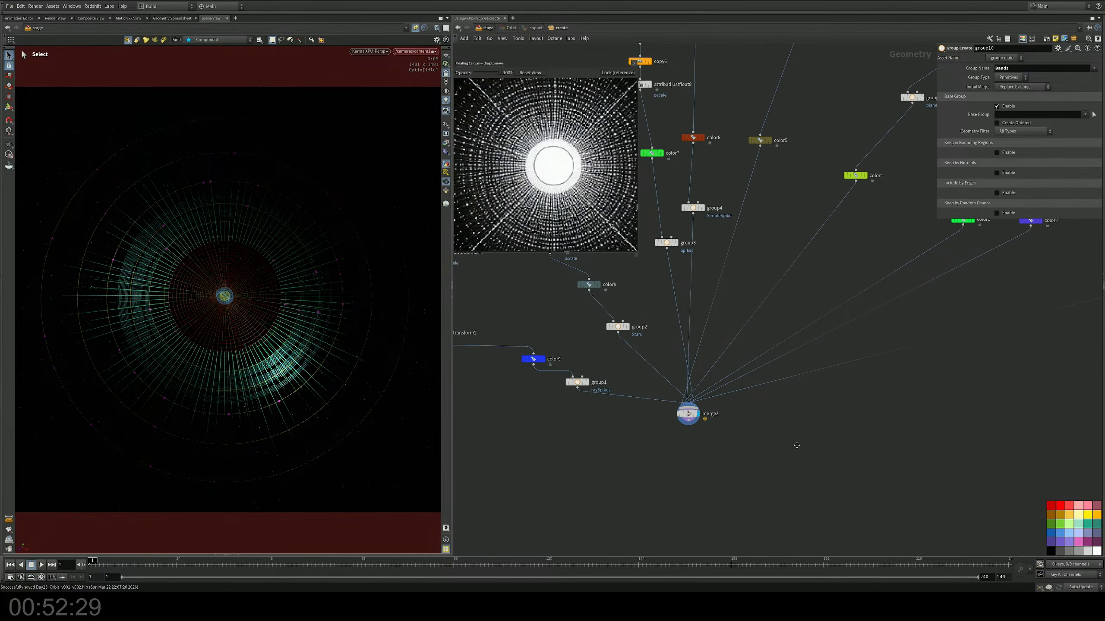
# Step: Return to the stage network and delete the nodes below arealight2, starting with karmafogbox1
pyautogui.press('u')
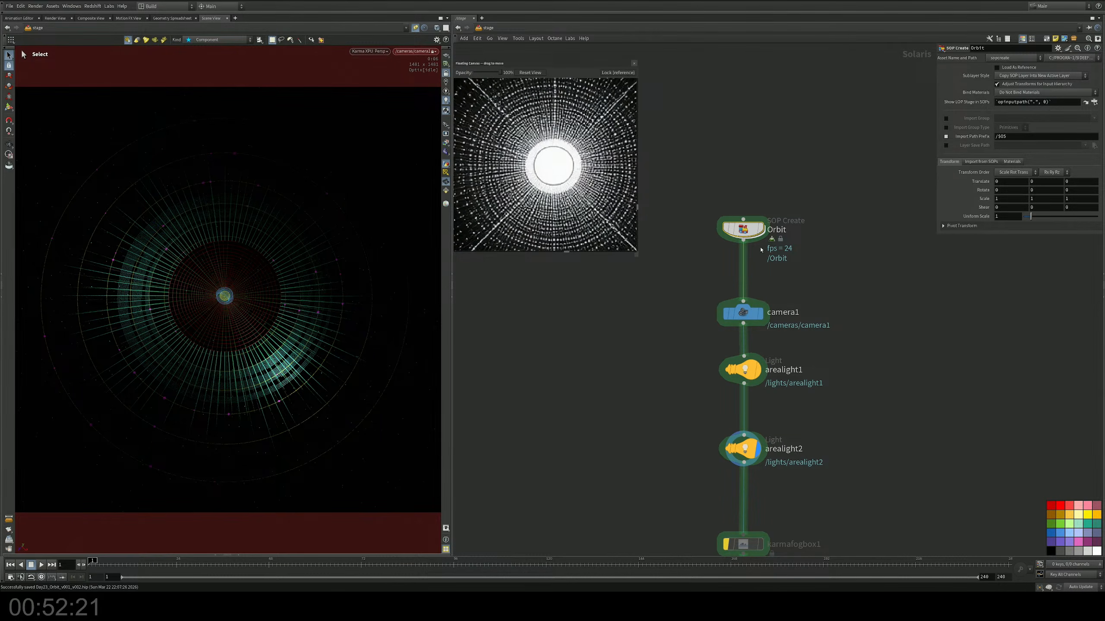
pyautogui.moveTo(779, 261); pyautogui.dragTo(764, 236, button='middle')
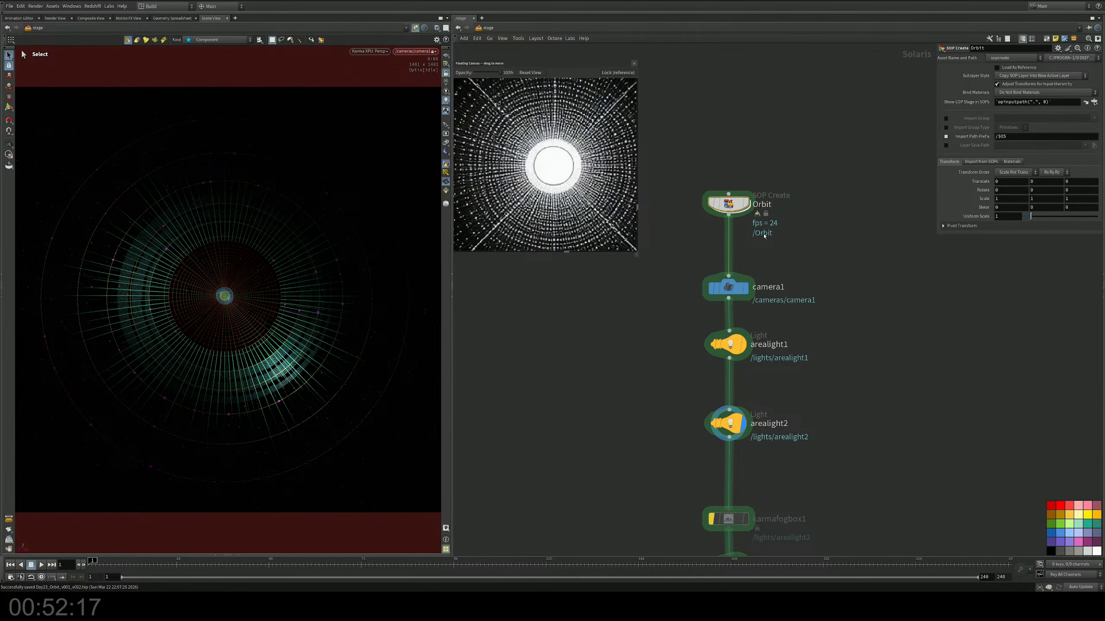
pyautogui.moveTo(781, 268); pyautogui.dragTo(777, 171, button='middle')
pyautogui.moveTo(798, 443)
pyautogui.mouseDown()
pyautogui.moveTo(718, 304)
pyautogui.moveTo(752, 299)
pyautogui.mouseUp()
pyautogui.moveTo(794, 237)
pyautogui.mouseDown(button='middle')
pyautogui.moveTo(796, 316)
pyautogui.moveTo(792, 218)
pyautogui.mouseUp(button='middle')
pyautogui.moveTo(788, 310); pyautogui.dragTo(672, 418)
pyautogui.press('Delete')
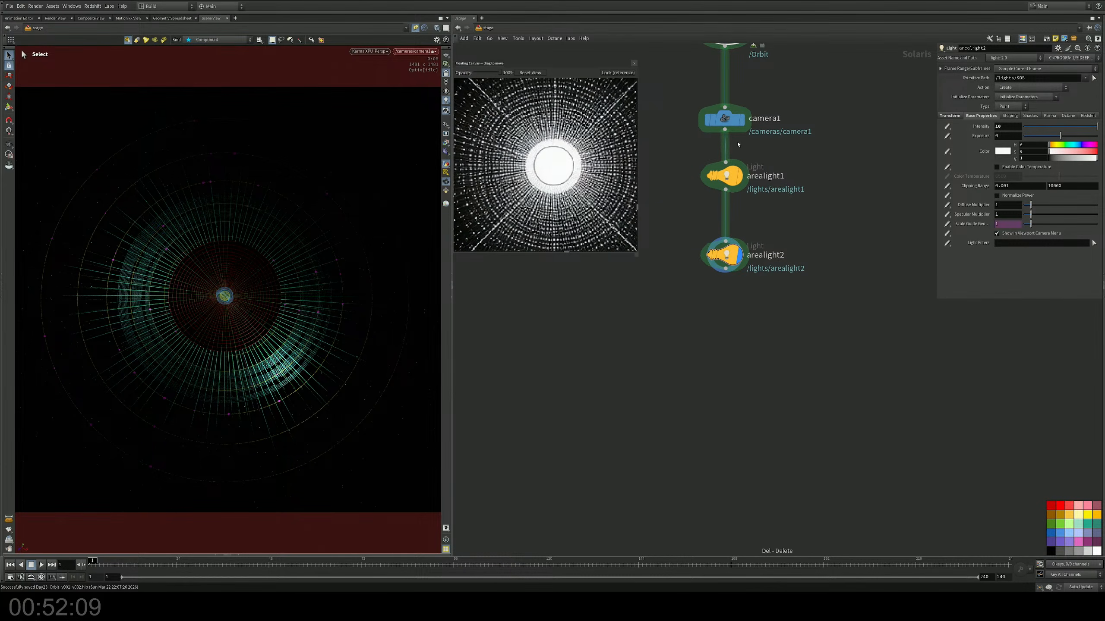
# Step: Move camera1 to the end of the chain after arealight2, and shift both area lights down to open space below Orbit
pyautogui.moveTo(733, 120); pyautogui.dragTo(726, 396)
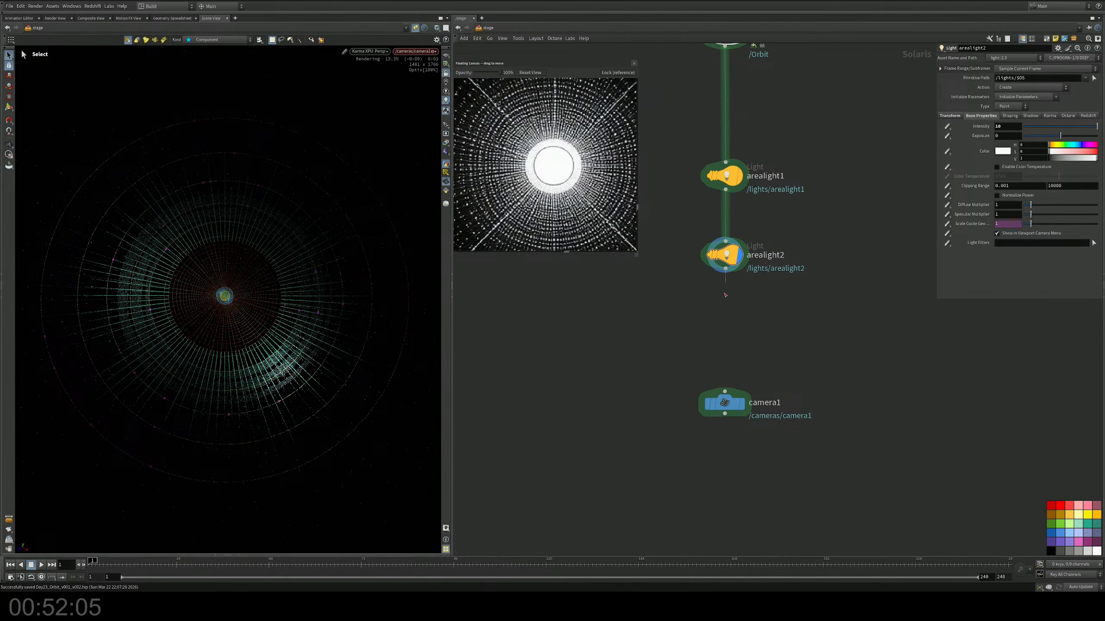
pyautogui.moveTo(726, 296); pyautogui.dragTo(725, 392)
pyautogui.moveTo(766, 313); pyautogui.dragTo(783, 423, button='middle')
pyautogui.moveTo(777, 239); pyautogui.dragTo(674, 391)
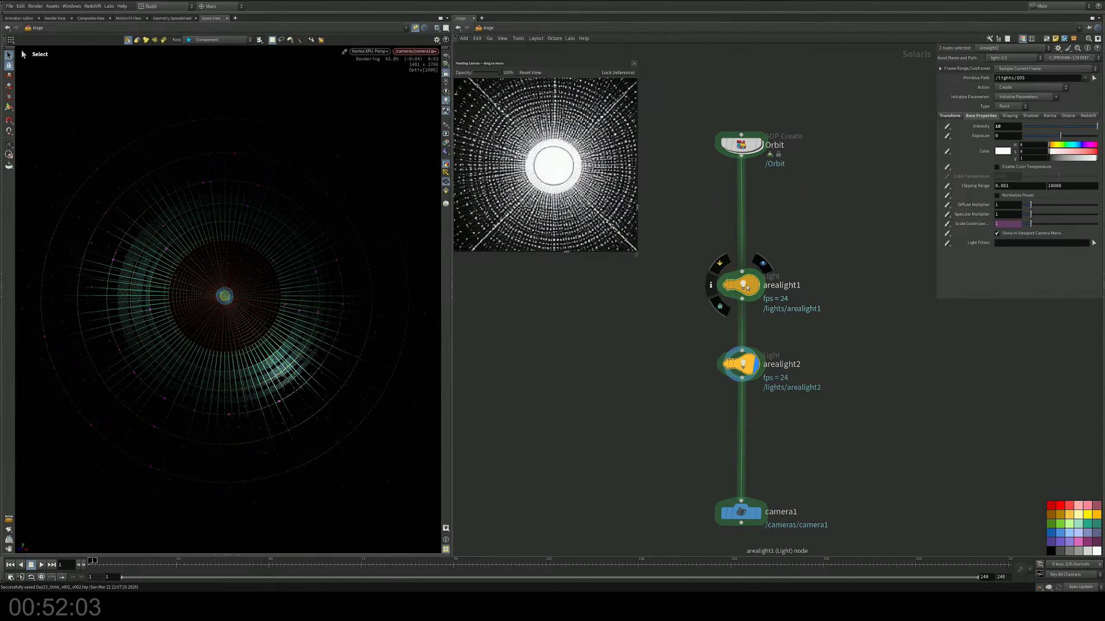
pyautogui.moveTo(747, 288); pyautogui.dragTo(744, 379)
# Step: Insert a Material Library node on the wire directly below Orbit and save the scene
pyautogui.press('Tab')
pyautogui.write('mat')
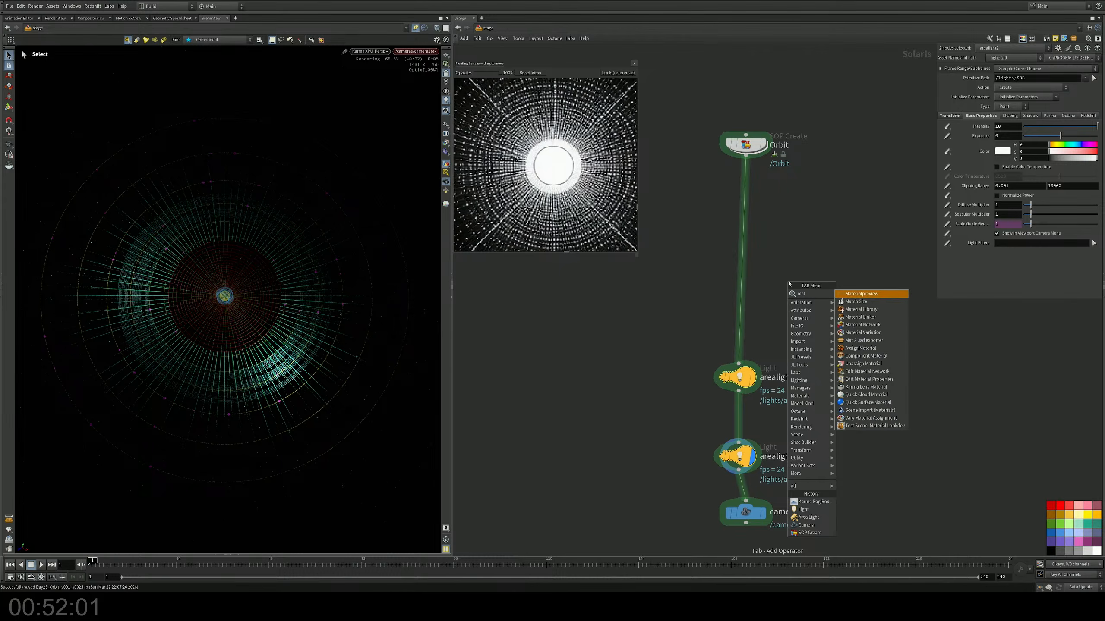
pyautogui.press('Return')
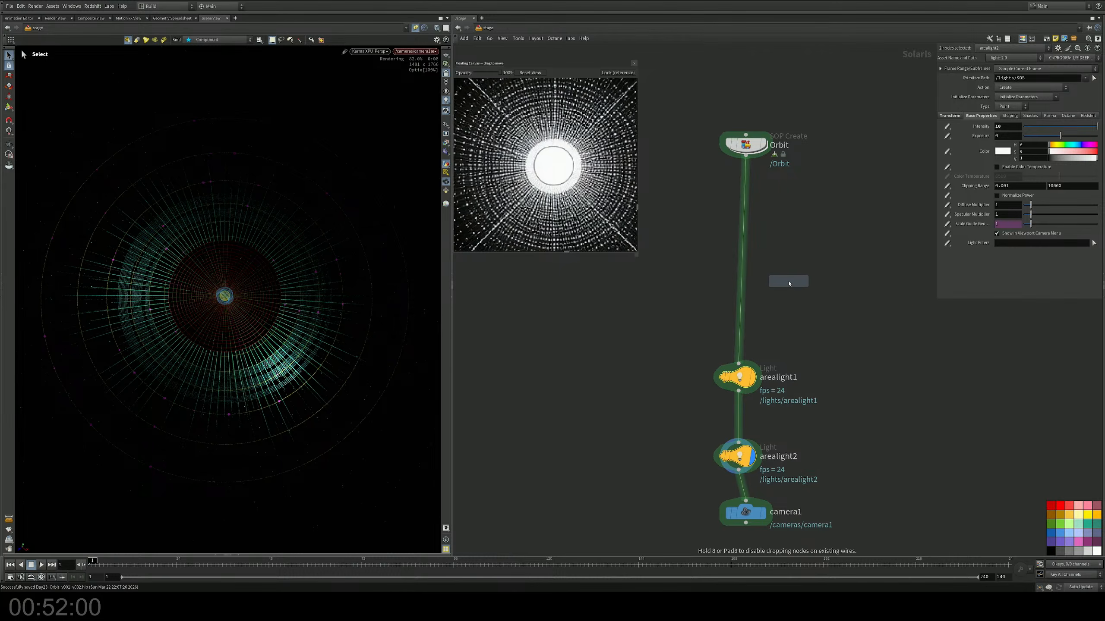
pyautogui.click(732, 205)
pyautogui.hotkey('ctrl', 's')
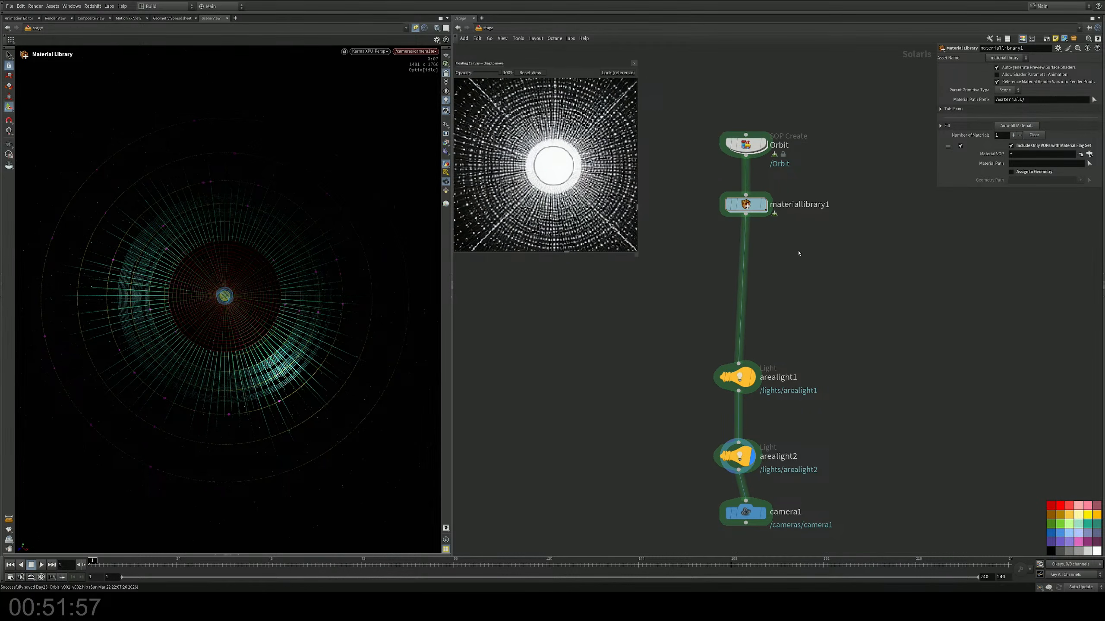
# Step: Insert an Assign Material node on the wire between materiallibrary1 and arealight1 and select it
pyautogui.press('Tab')
pyautogui.click(866, 261)
pyautogui.click(745, 254)
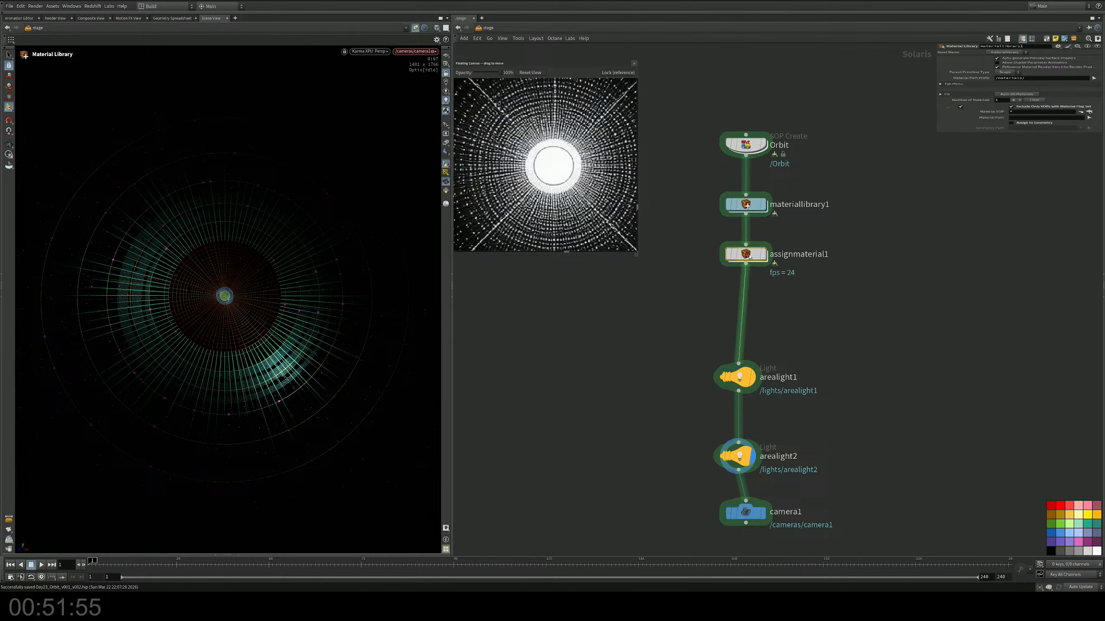
pyautogui.click(769, 204)
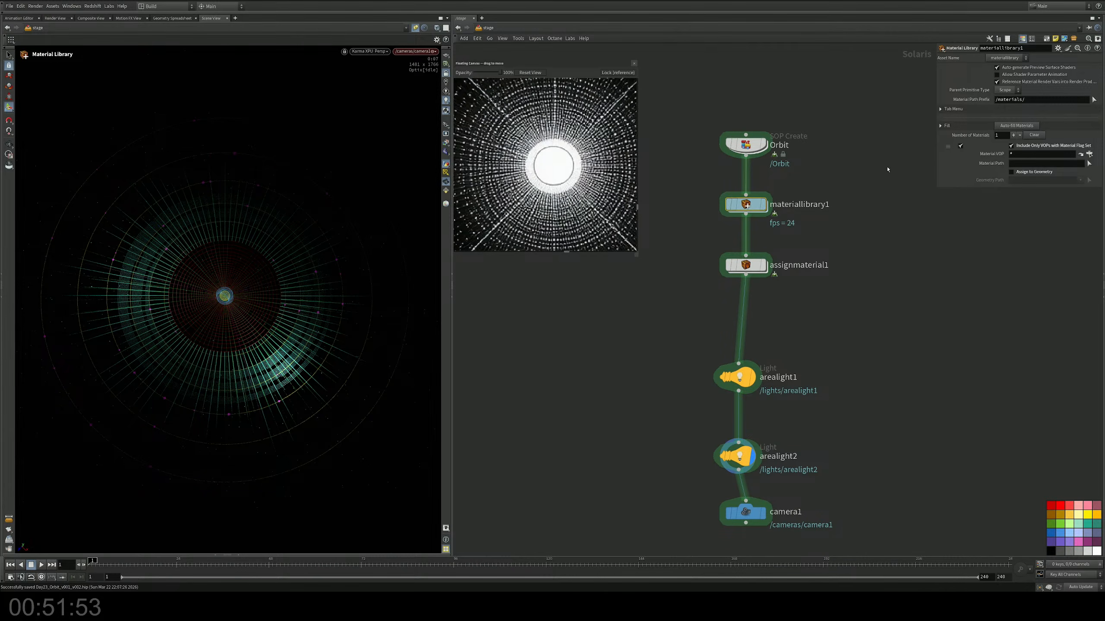
pyautogui.moveTo(766, 229); pyautogui.dragTo(668, 292)
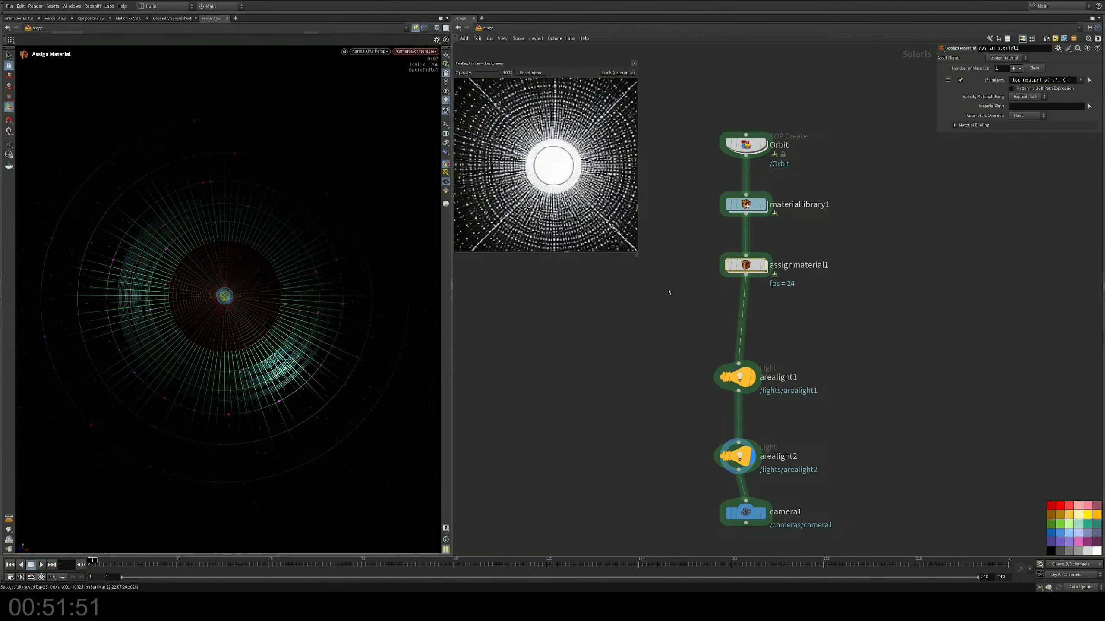
# Step: Inside materiallibrary1, create a USD MaterialX Builder and name it Mat_1
pyautogui.doubleClick(746, 205)
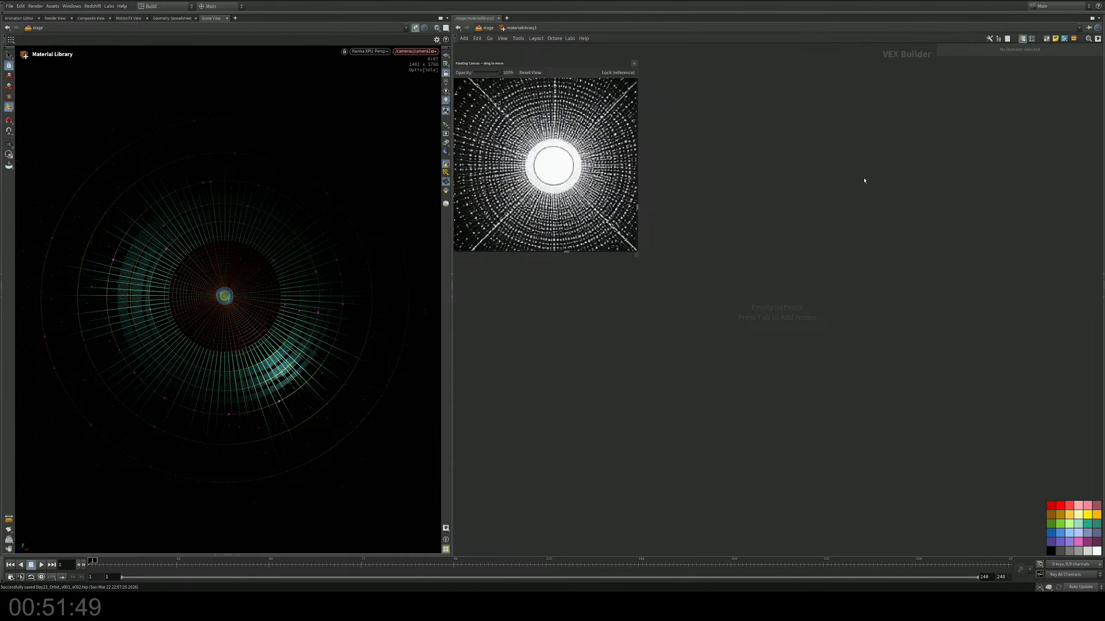
pyautogui.press('Tab')
pyautogui.write('us')
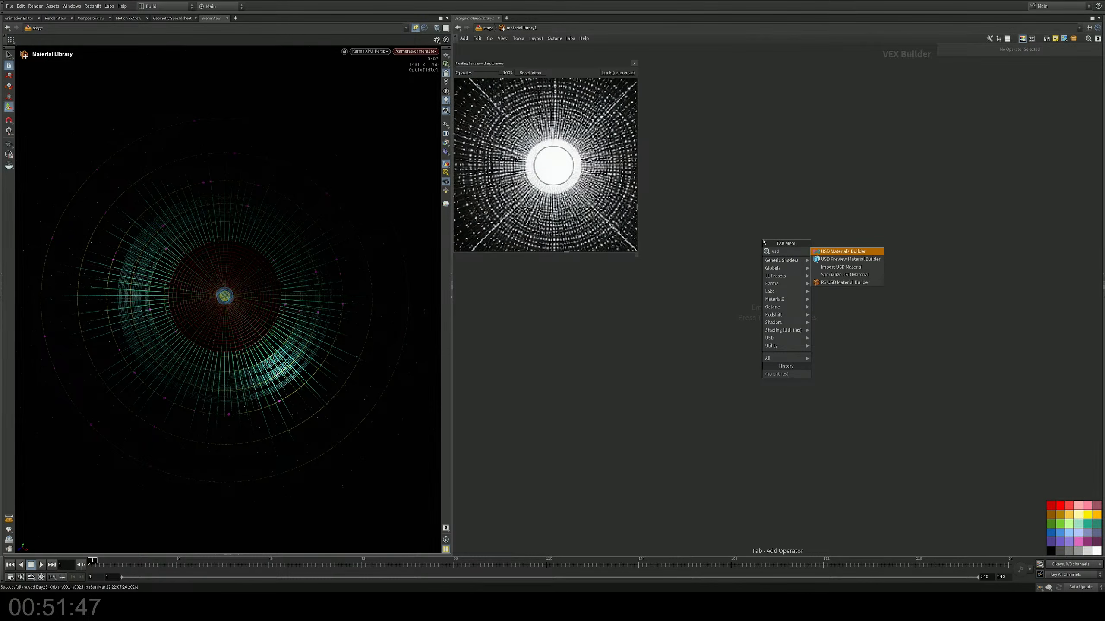
pyautogui.press('Return')
pyautogui.click(763, 240)
pyautogui.click(776, 227)
pyautogui.moveTo(782, 227); pyautogui.dragTo(656, 227)
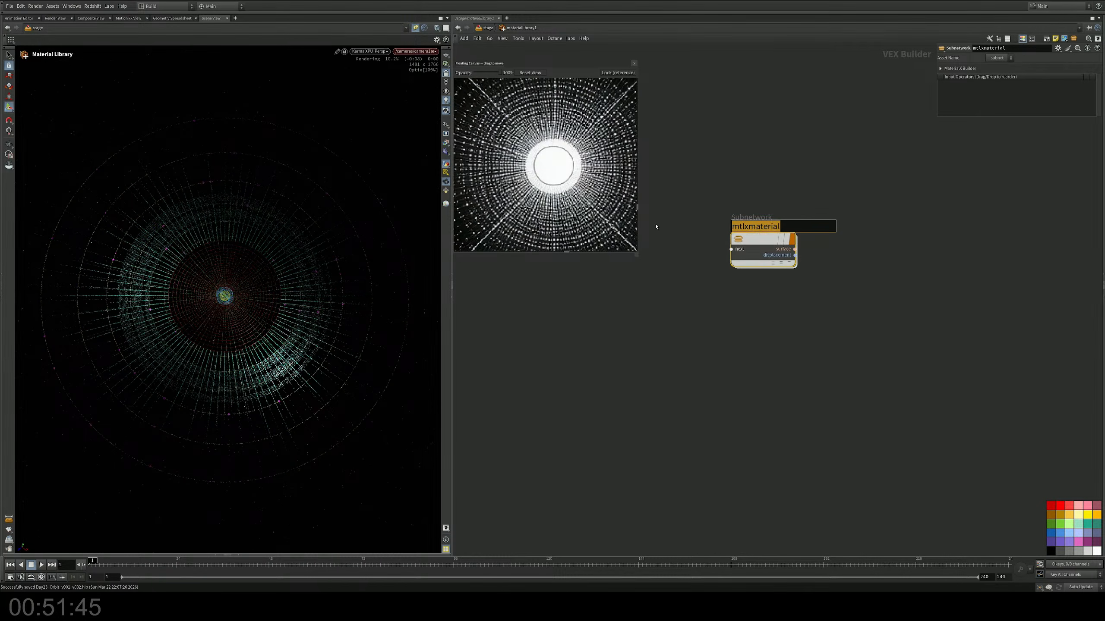
pyautogui.press('BackSpace')
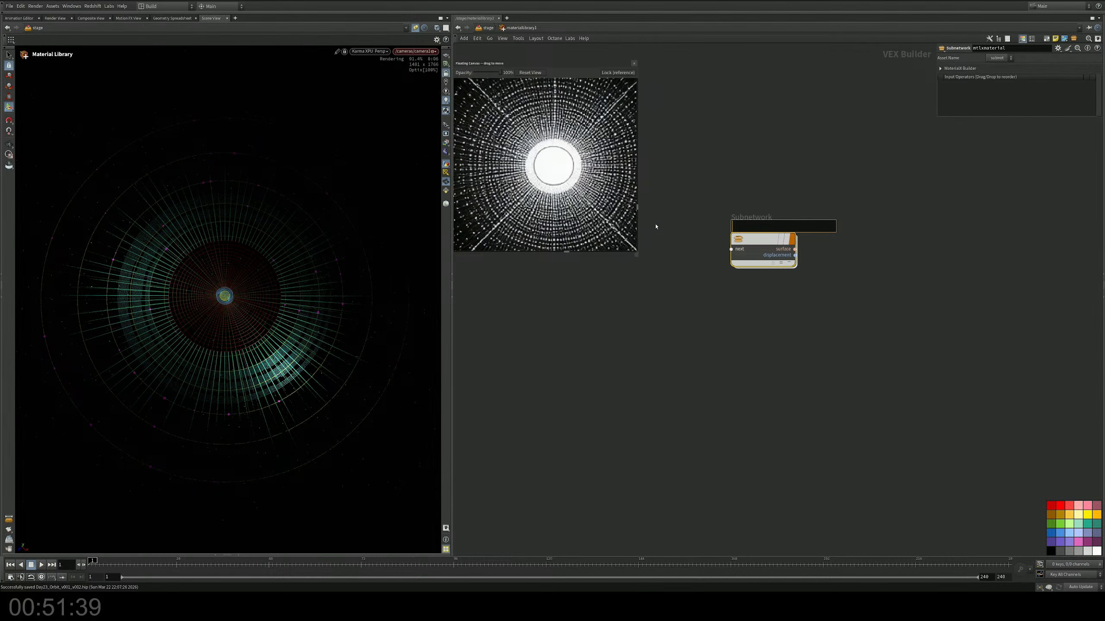
pyautogui.write('Mat_1')
pyautogui.press('Return')
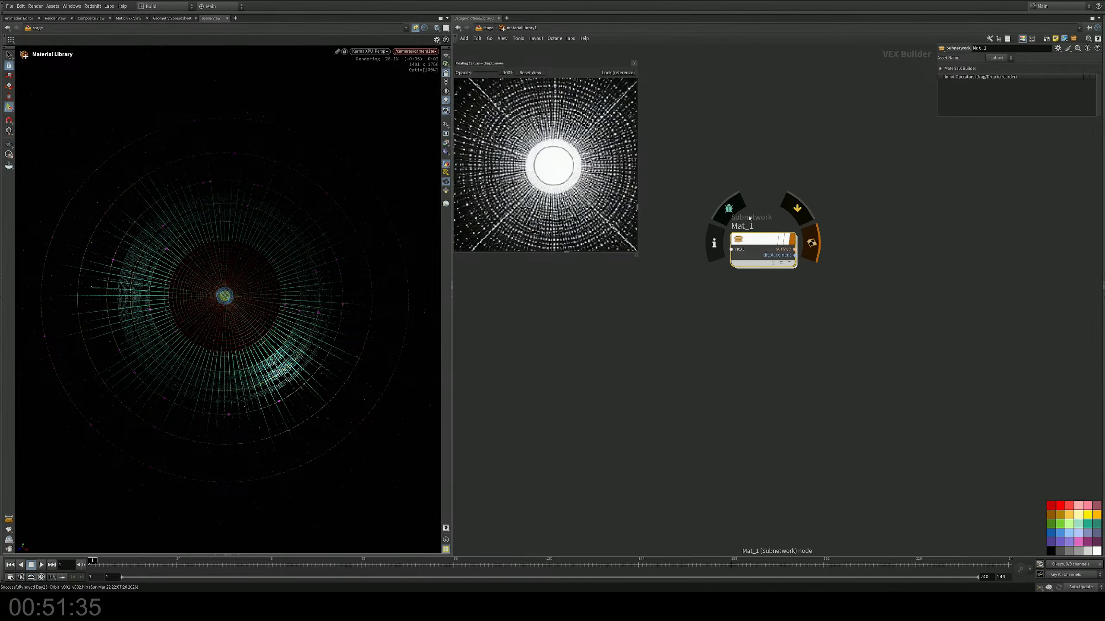
# Step: Back on the stage, set assignmaterial1's number of materials to 7 and reveal its parameters below the viewport
pyautogui.moveTo(787, 128); pyautogui.dragTo(792, 149, button='middle')
pyautogui.press('u')
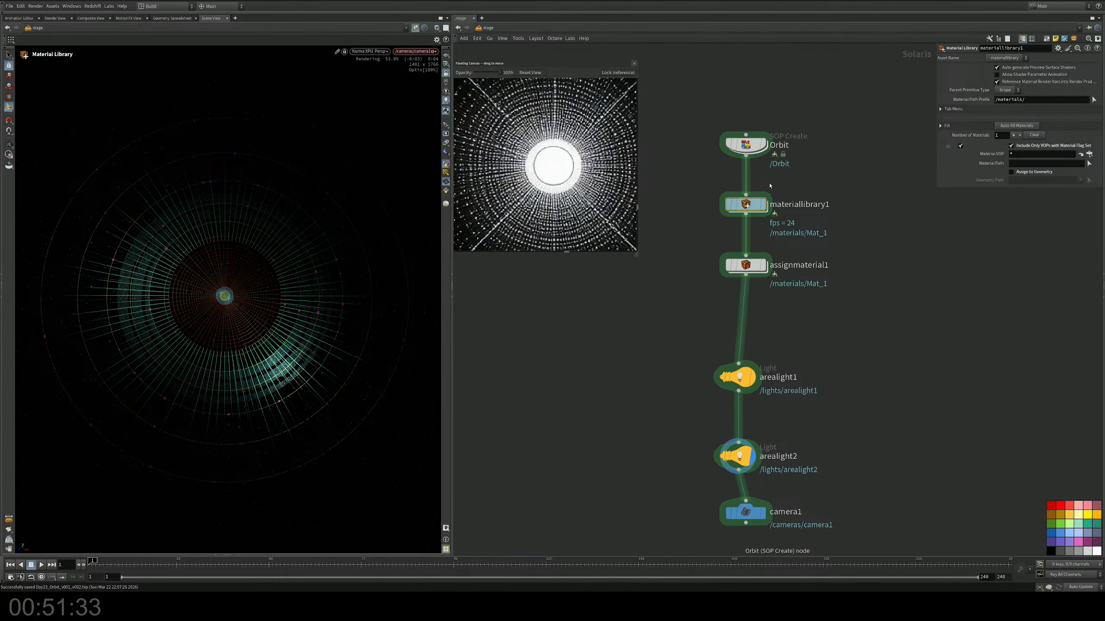
pyautogui.moveTo(816, 265); pyautogui.dragTo(736, 292)
pyautogui.moveTo(811, 309); pyautogui.dragTo(687, 238)
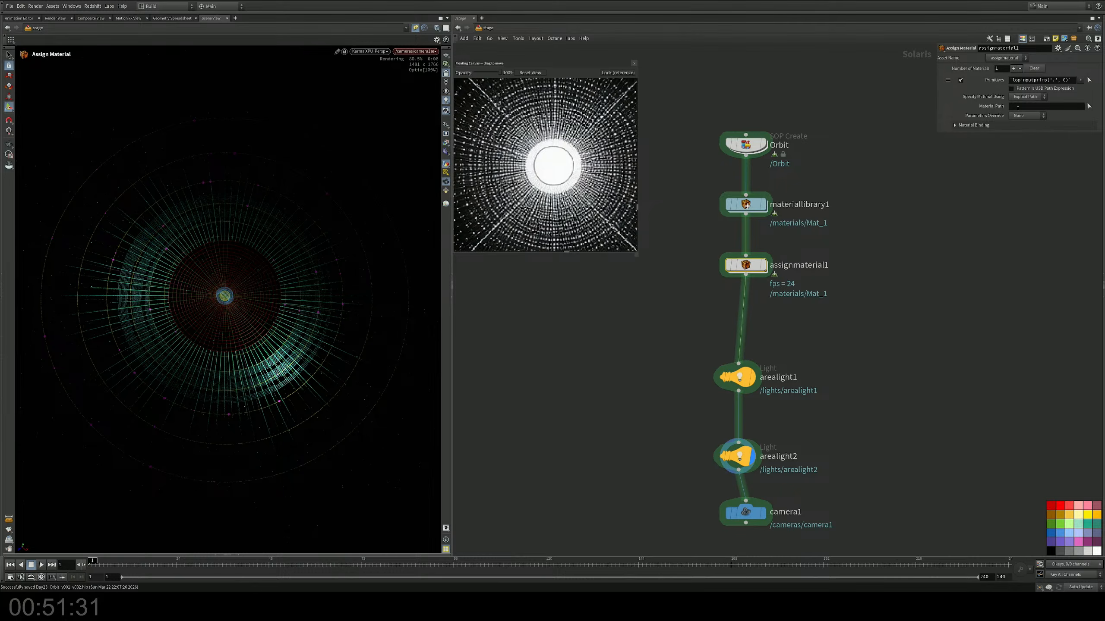
pyautogui.click(1013, 68)
pyautogui.click(1013, 69)
pyautogui.click(1012, 68)
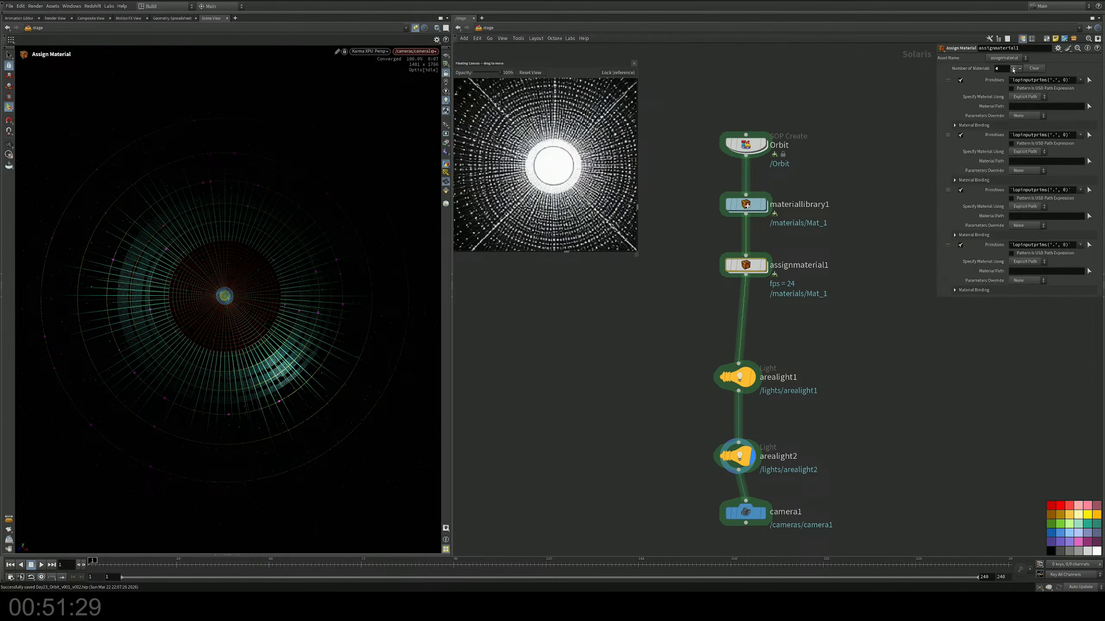
pyautogui.click(1013, 68)
pyautogui.click(1013, 68)
pyautogui.click(1013, 68)
pyautogui.moveTo(486, 402); pyautogui.dragTo(486, 387, button='middle')
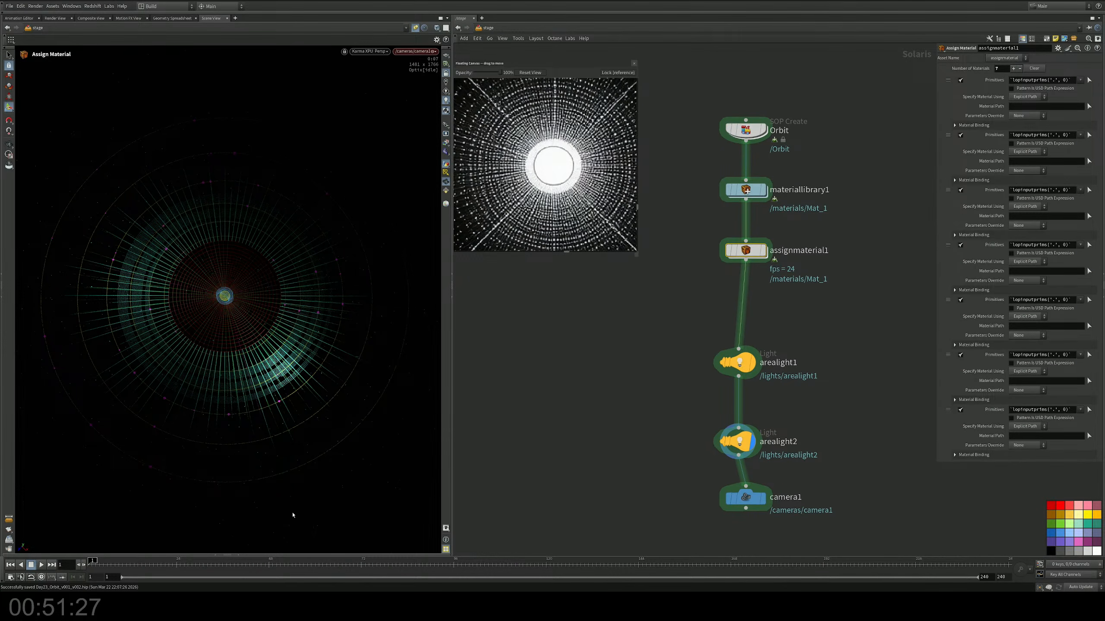
pyautogui.click(239, 555)
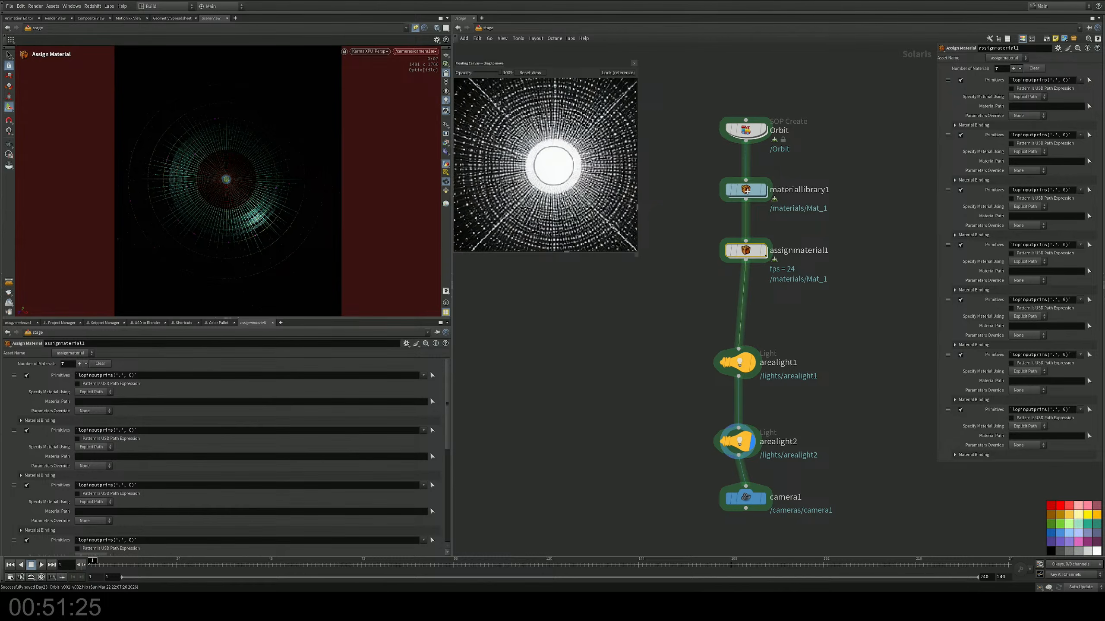
# Step: Replace the Project Manager pane with the Solaris Scene Graph Tree and expand the Orbit primitive
pyautogui.click(53, 324)
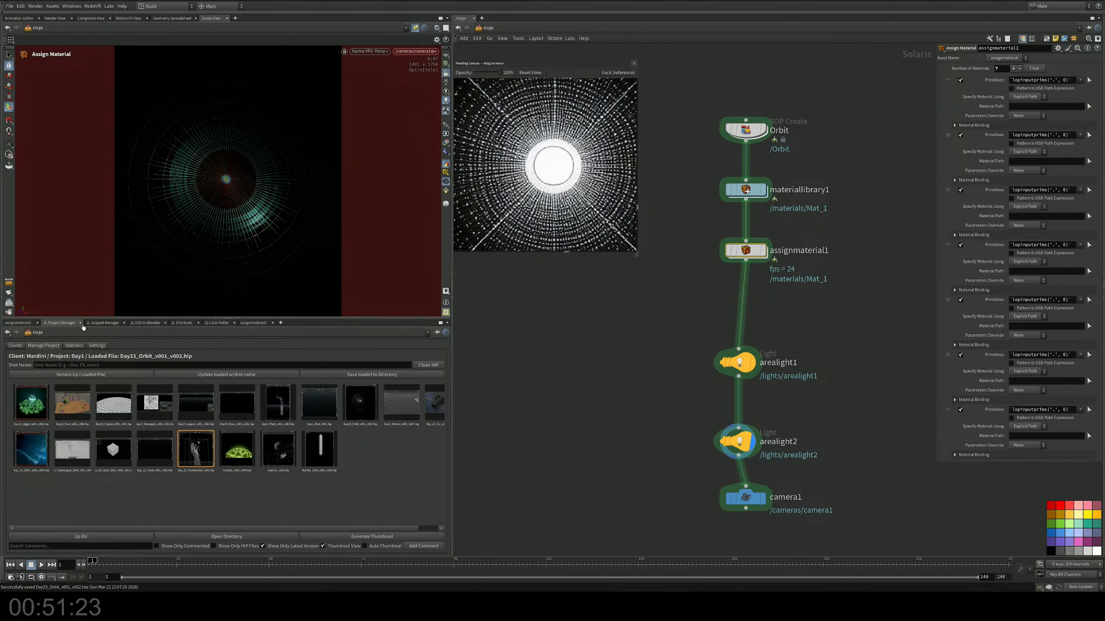
pyautogui.rightClick(53, 323)
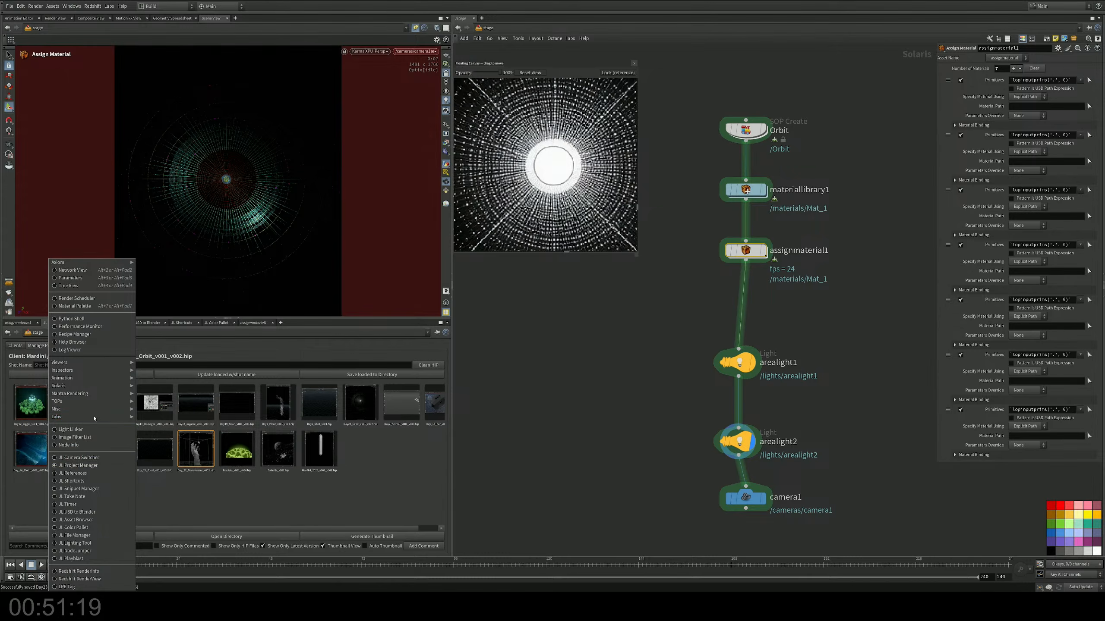
pyautogui.moveTo(101, 363)
pyautogui.moveTo(96, 420)
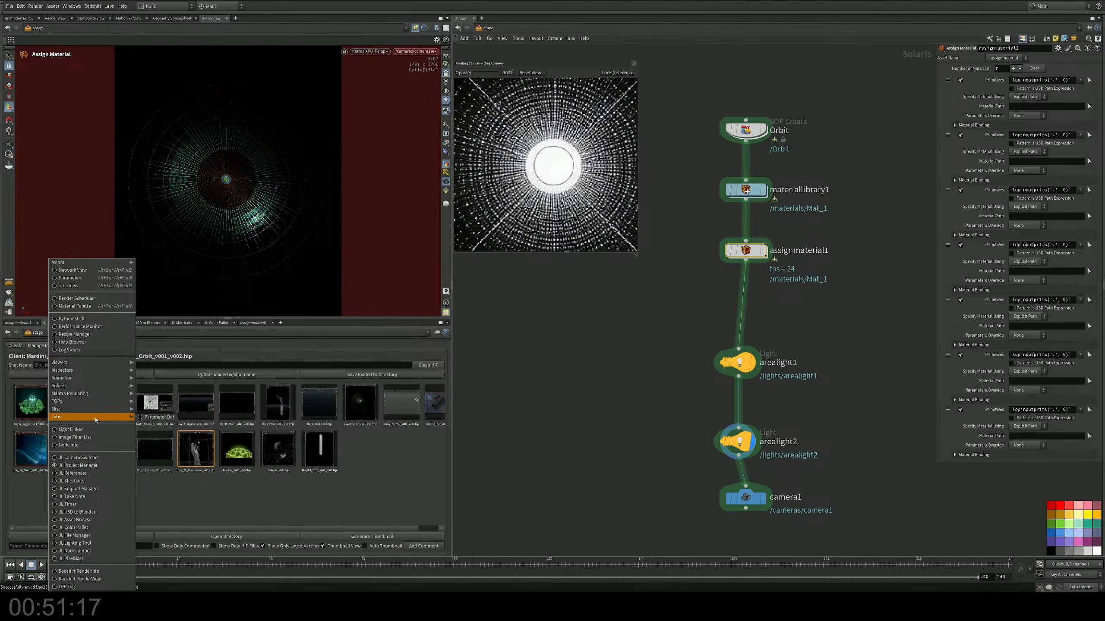
pyautogui.moveTo(100, 386)
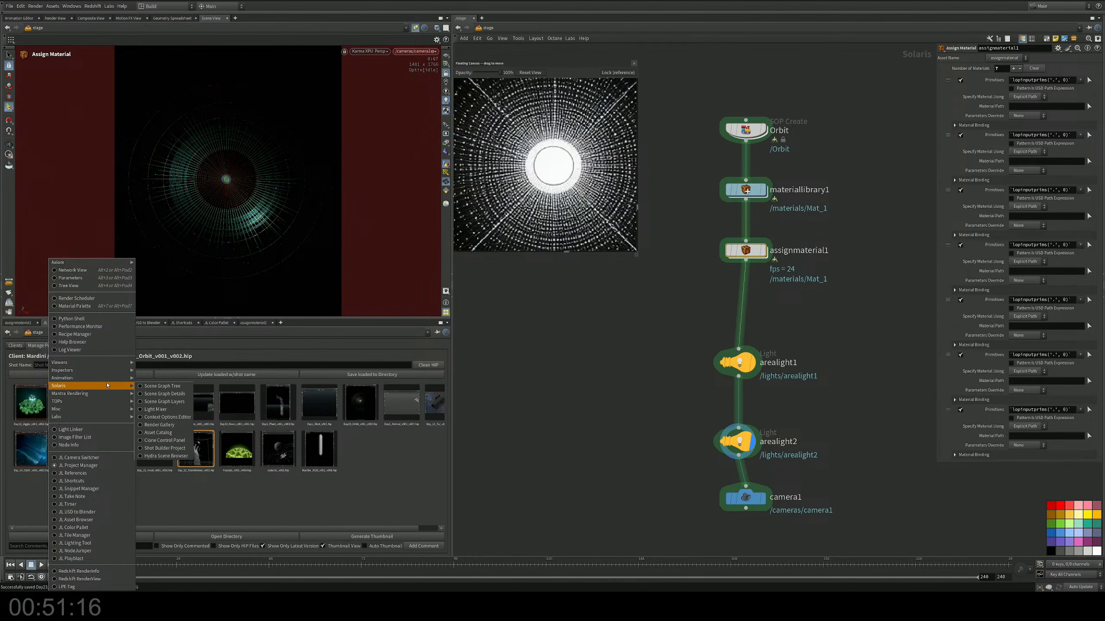
pyautogui.click(161, 386)
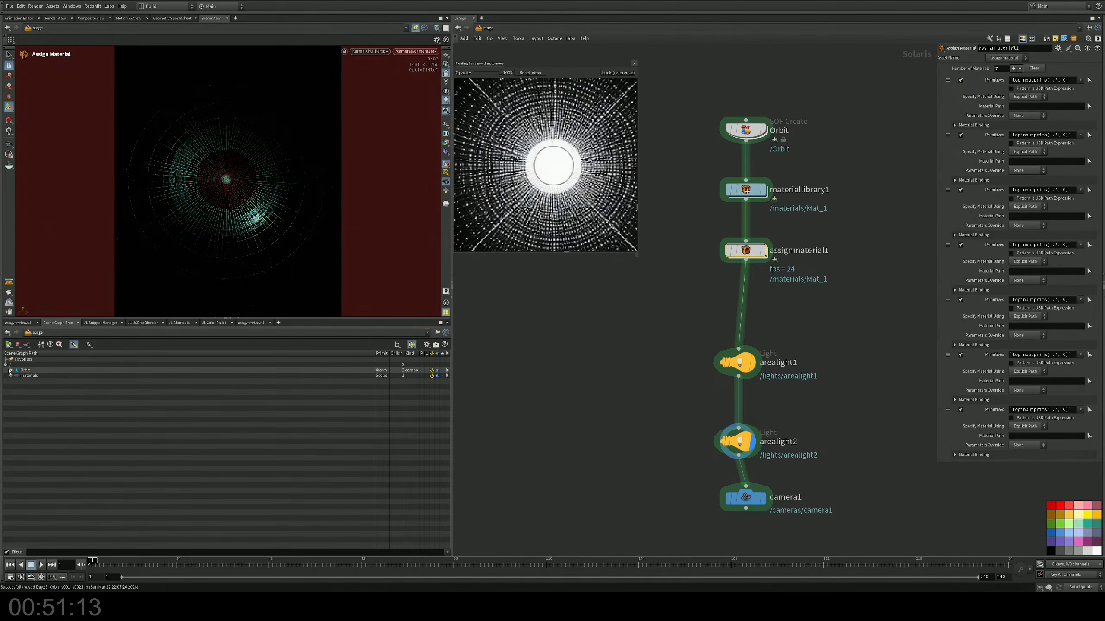
pyautogui.click(10, 370)
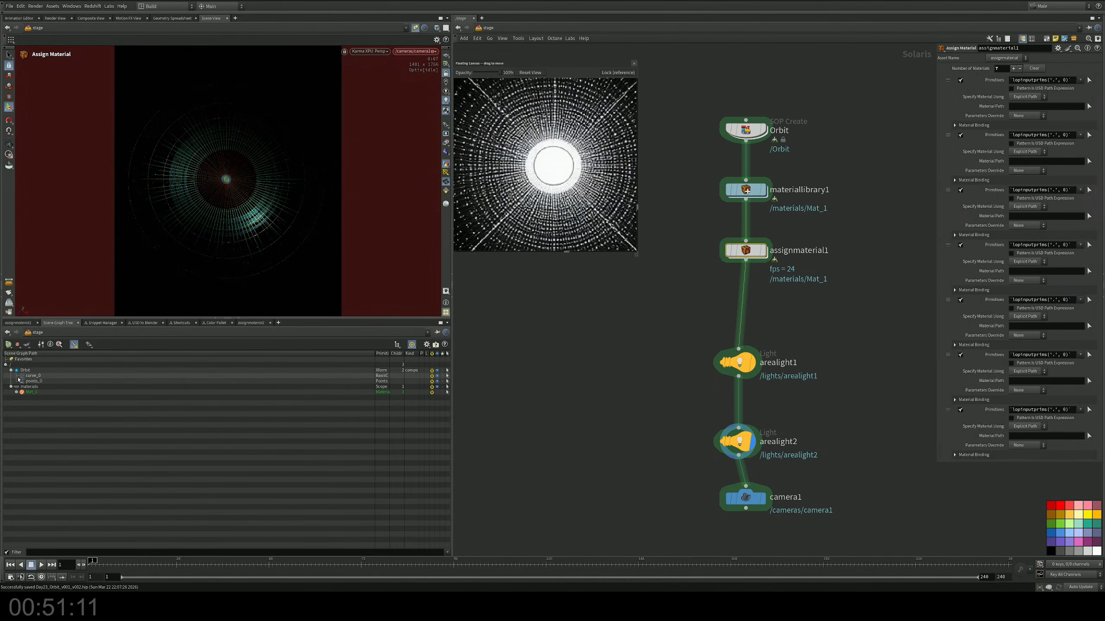
# Step: Enable subset groups in the Orbit node's SOP import data with the pattern *, and expand curve_0 in the scene graph
pyautogui.moveTo(636, 323); pyautogui.dragTo(639, 340, button='middle')
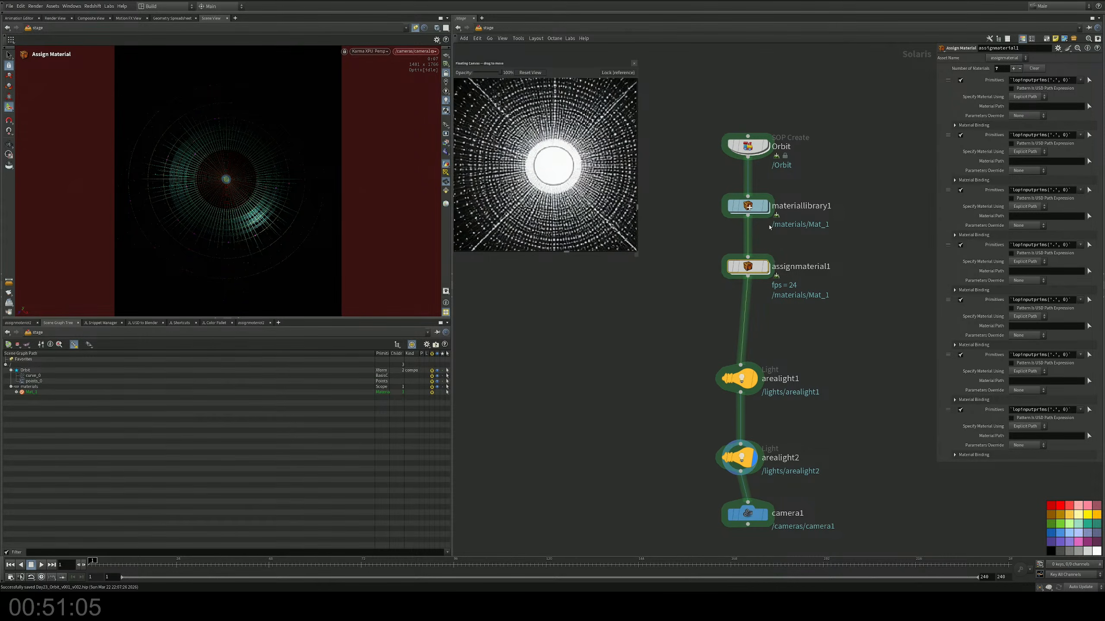
pyautogui.moveTo(837, 180); pyautogui.dragTo(830, 241, button='middle')
pyautogui.moveTo(815, 171); pyautogui.dragTo(707, 256)
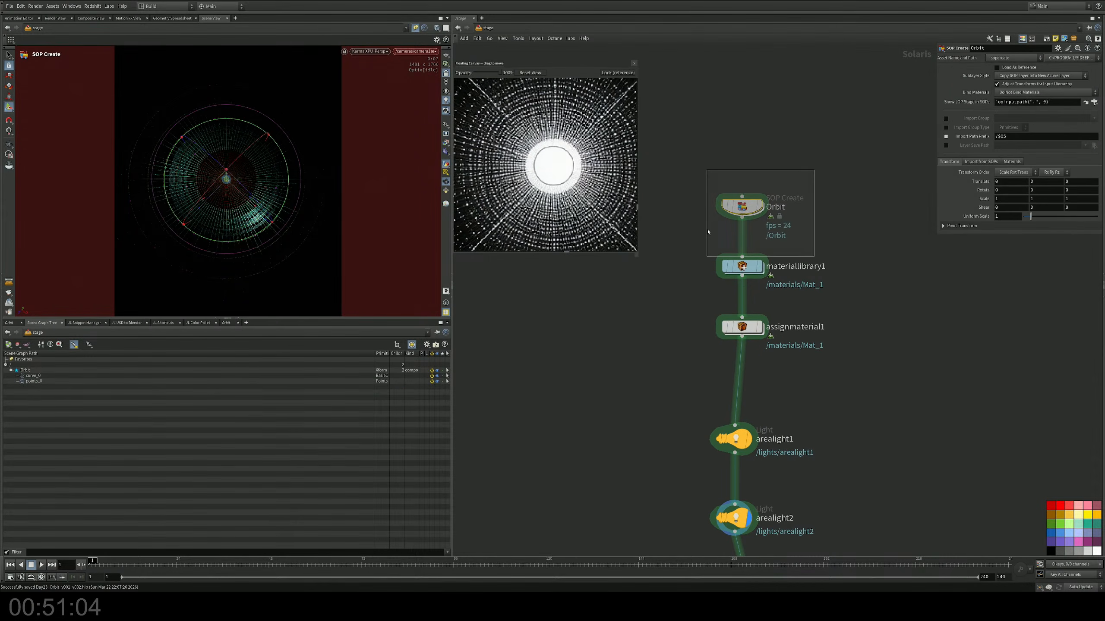
pyautogui.click(981, 161)
pyautogui.click(950, 193)
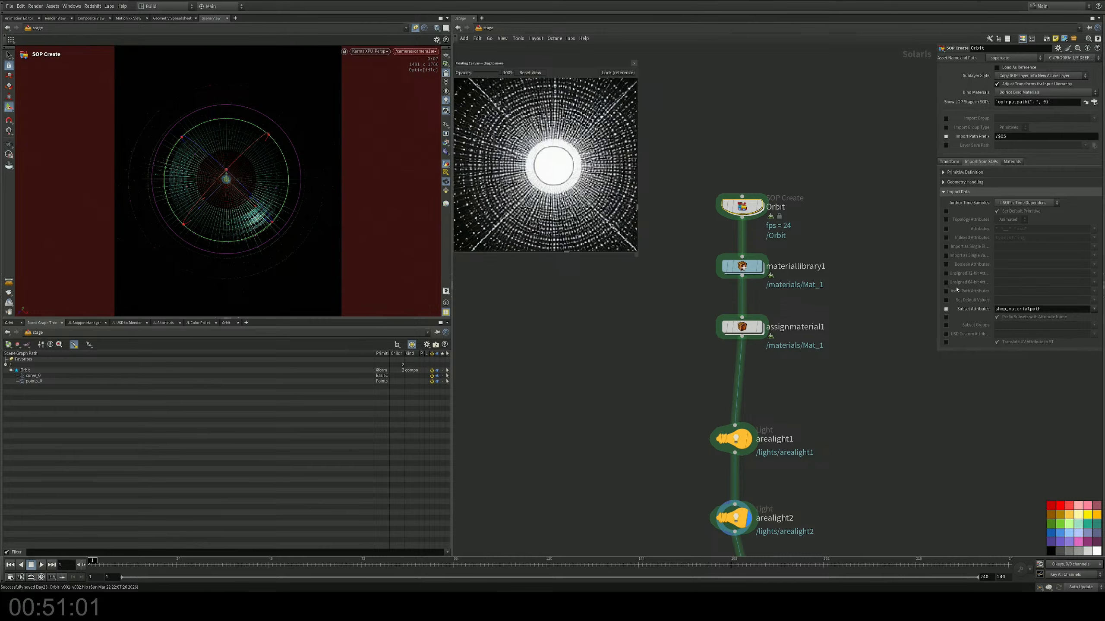
pyautogui.click(946, 325)
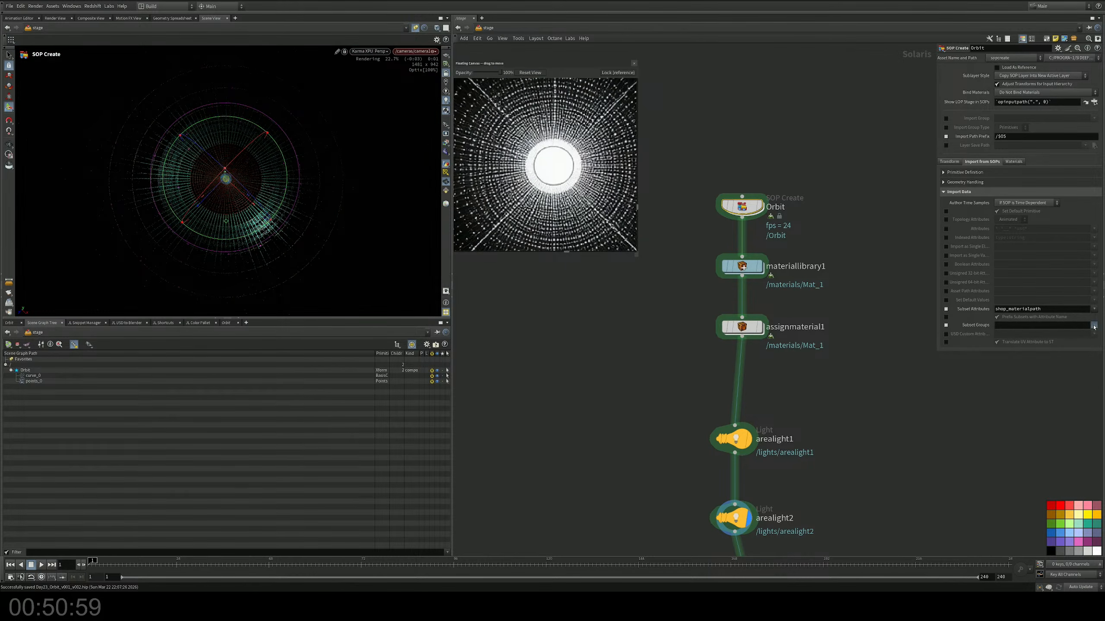
pyautogui.write('*')
pyautogui.press('Return')
pyautogui.click(17, 376)
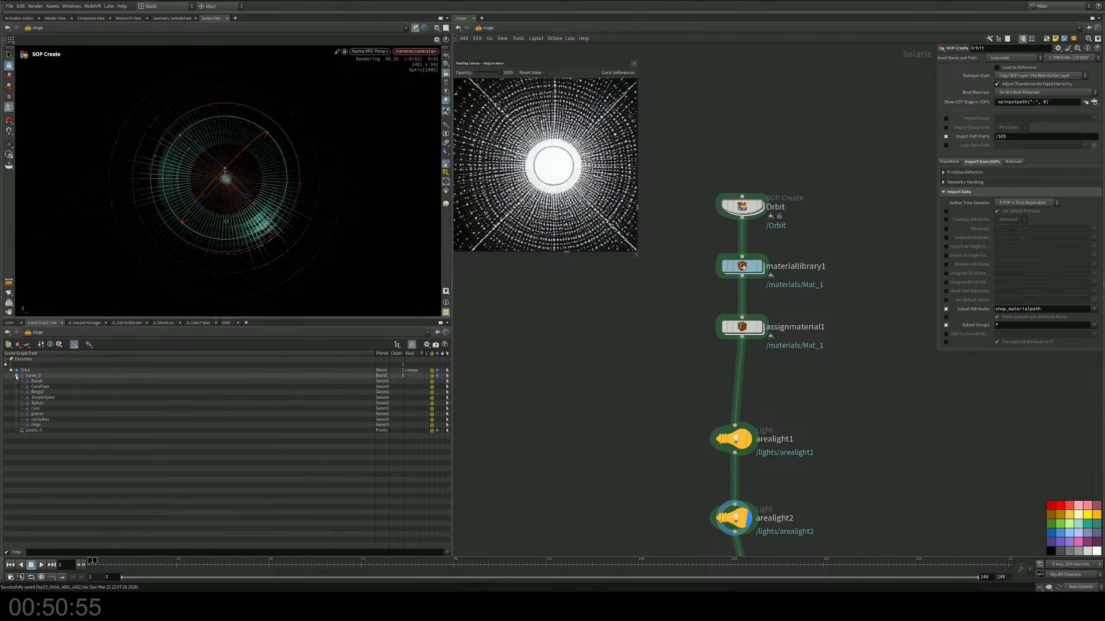
# Step: Set the first three primitive entries of assignmaterial1 to curve_0's Bands, CoreFlare and Rings2 subsets
pyautogui.moveTo(816, 273); pyautogui.dragTo(806, 238, button='middle')
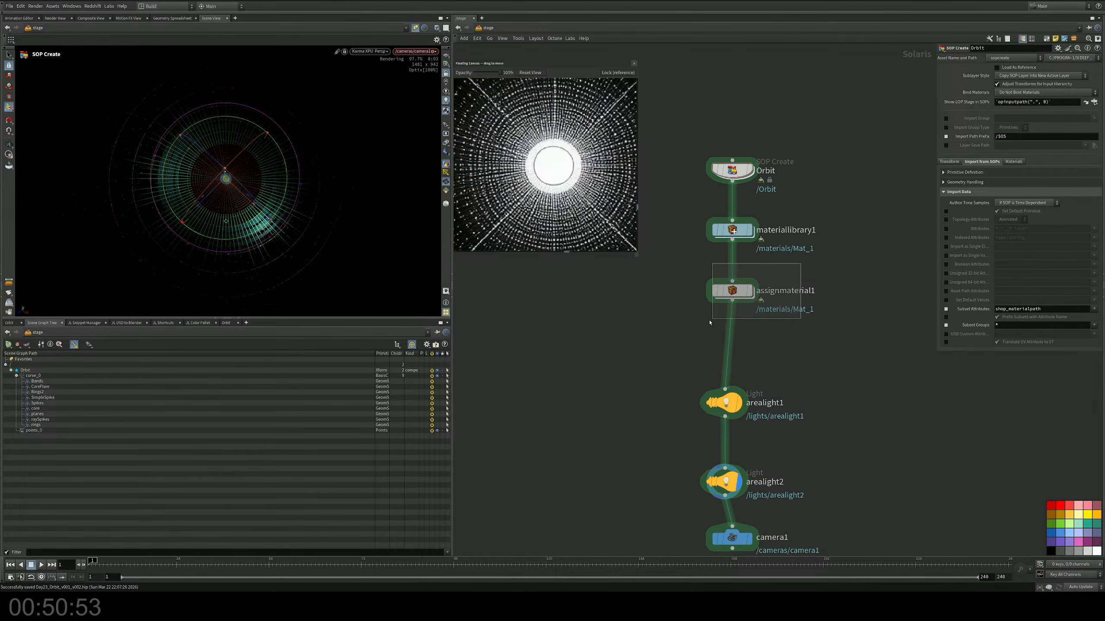
pyautogui.click(732, 291)
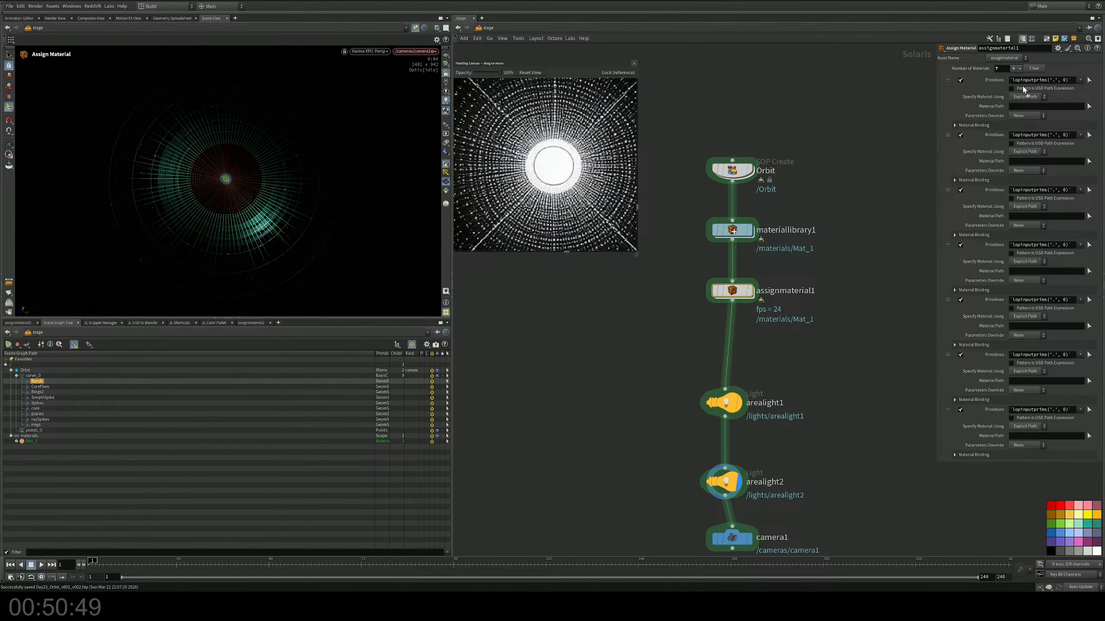
pyautogui.moveTo(1023, 90); pyautogui.dragTo(1024, 82)
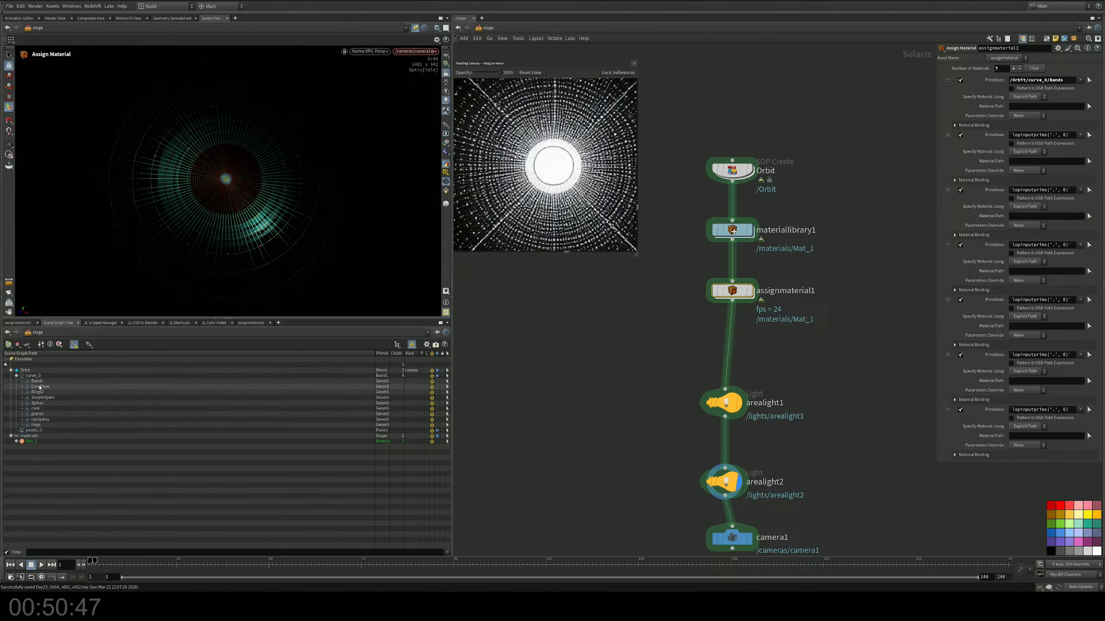
pyautogui.moveTo(40, 388); pyautogui.dragTo(205, 352)
pyautogui.moveTo(1042, 109); pyautogui.dragTo(1046, 136)
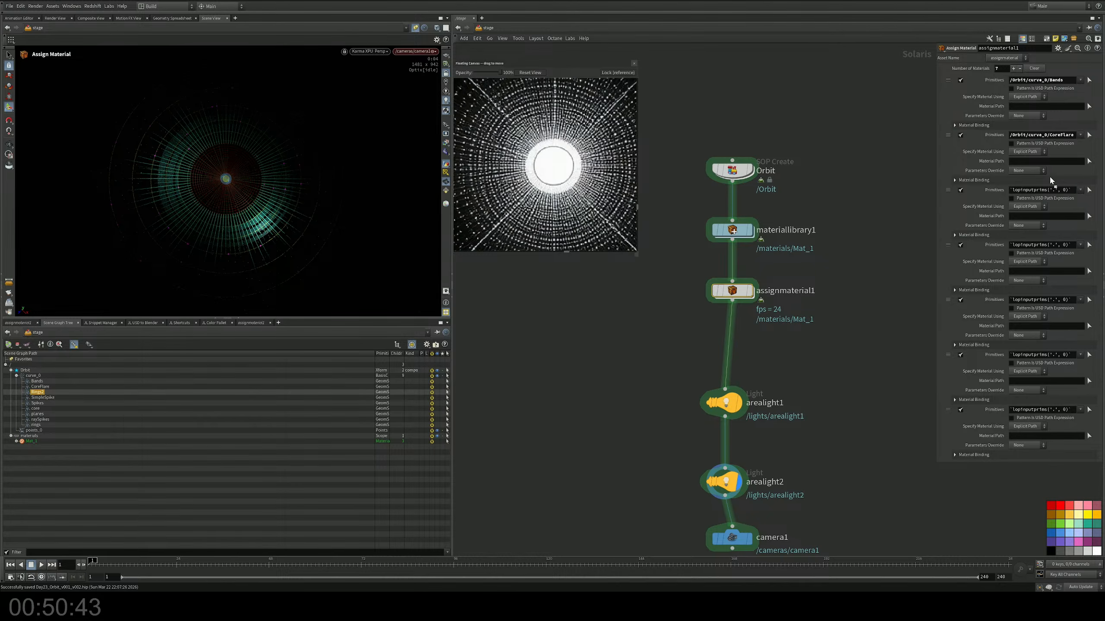
pyautogui.moveTo(1051, 180); pyautogui.dragTo(1057, 194)
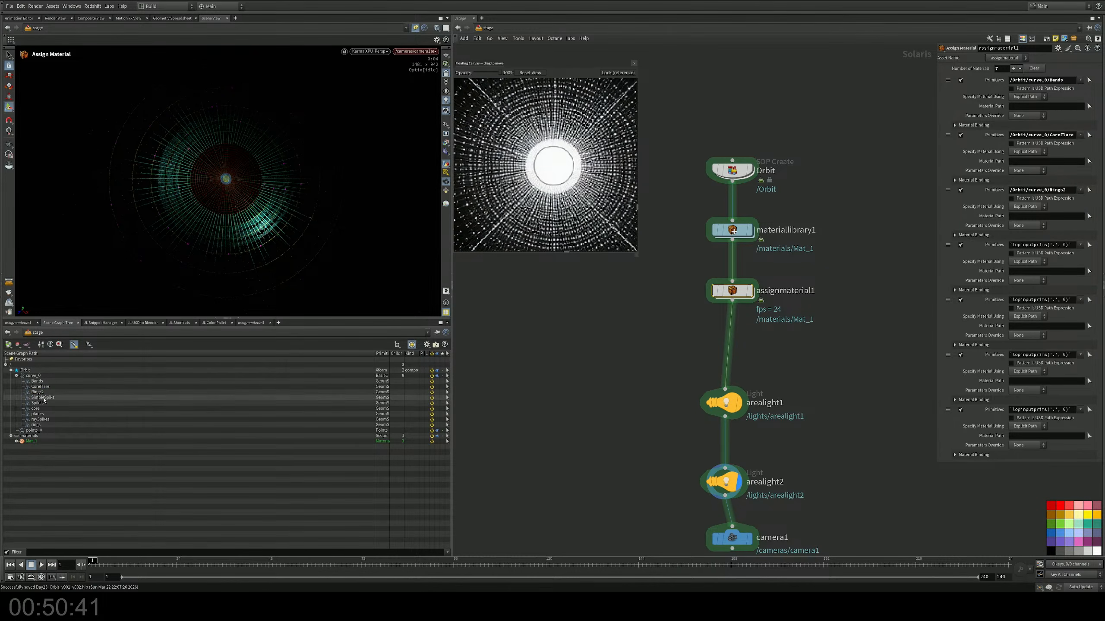
# Step: Fill assignmaterial1's fourth to seventh primitive entries with curve_0's SimpleSpike, Spikes, core and raySpikes subsets
pyautogui.moveTo(36, 403); pyautogui.dragTo(1053, 246)
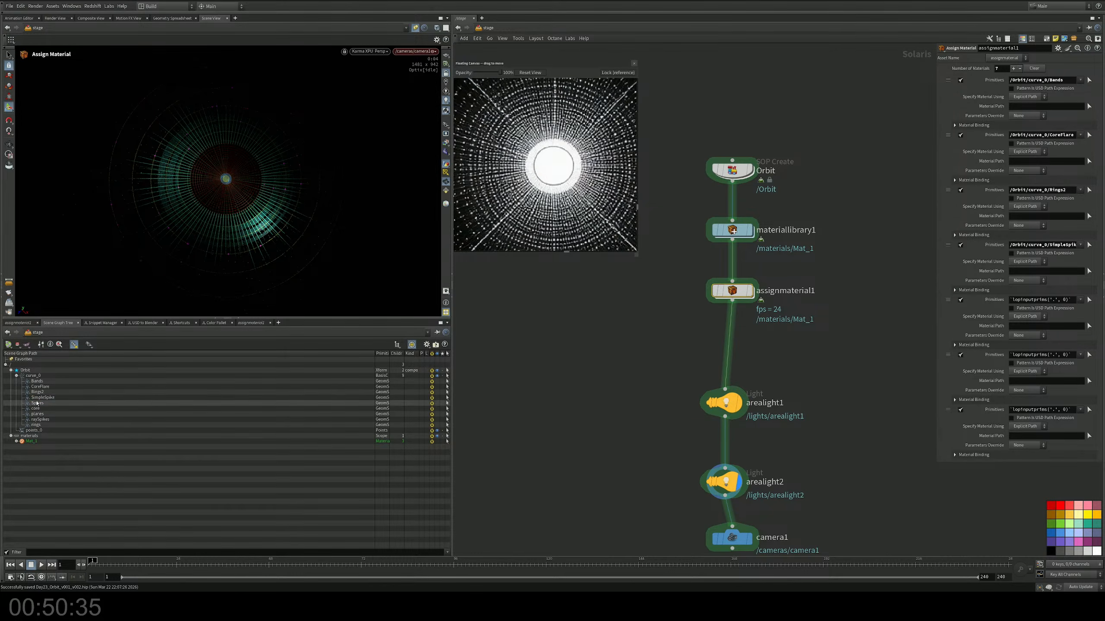
pyautogui.moveTo(188, 403); pyautogui.dragTo(1044, 306)
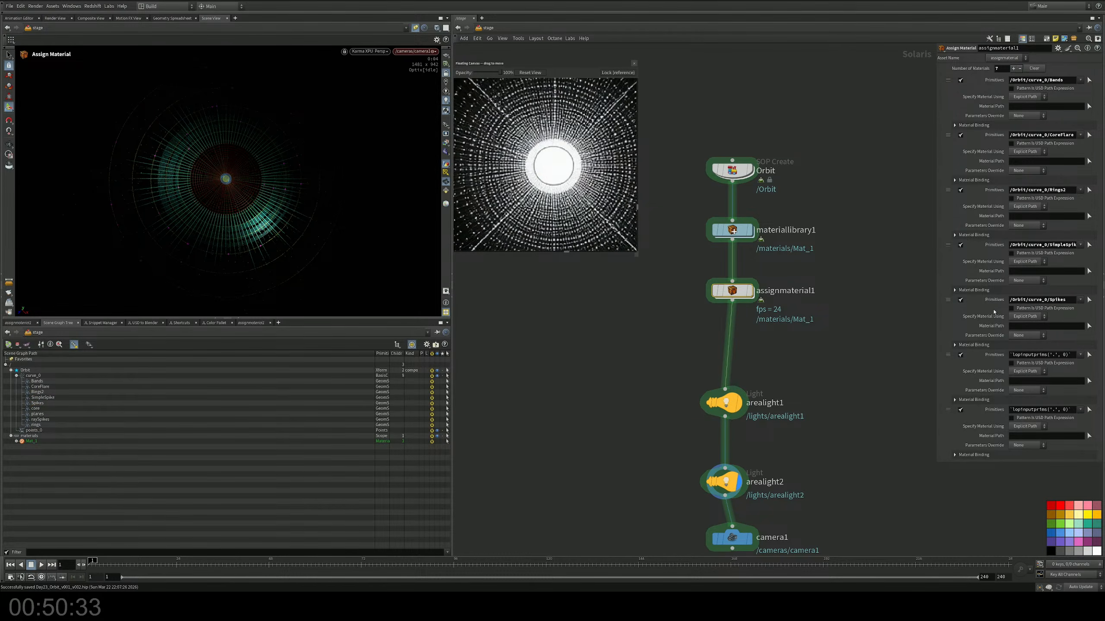
pyautogui.moveTo(35, 409); pyautogui.dragTo(1018, 356)
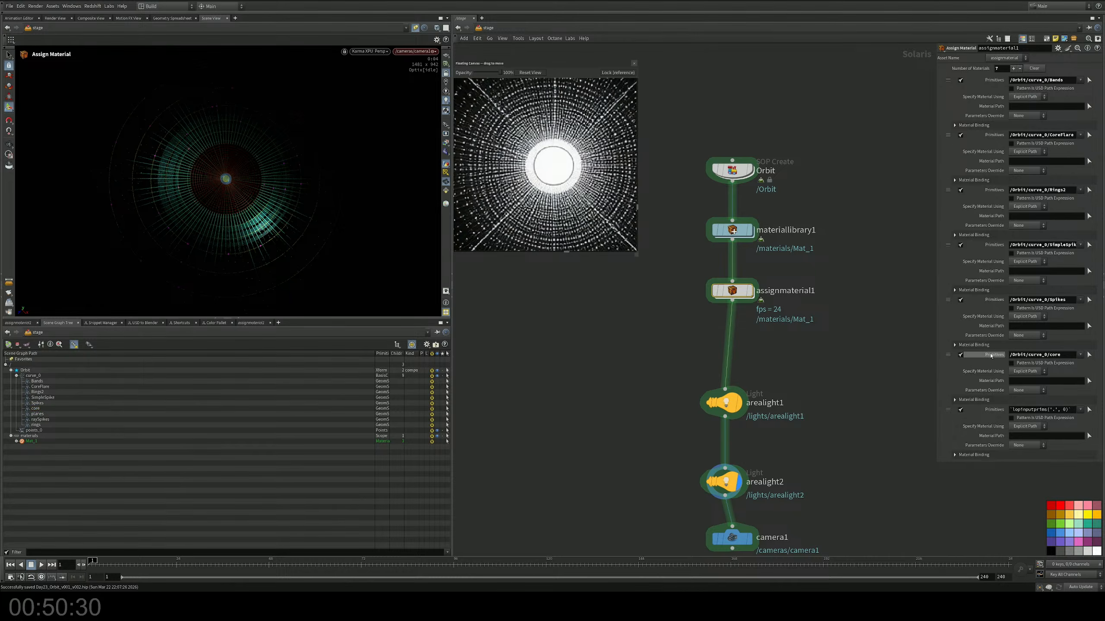
pyautogui.moveTo(37, 414); pyautogui.dragTo(119, 420)
pyautogui.click(34, 414)
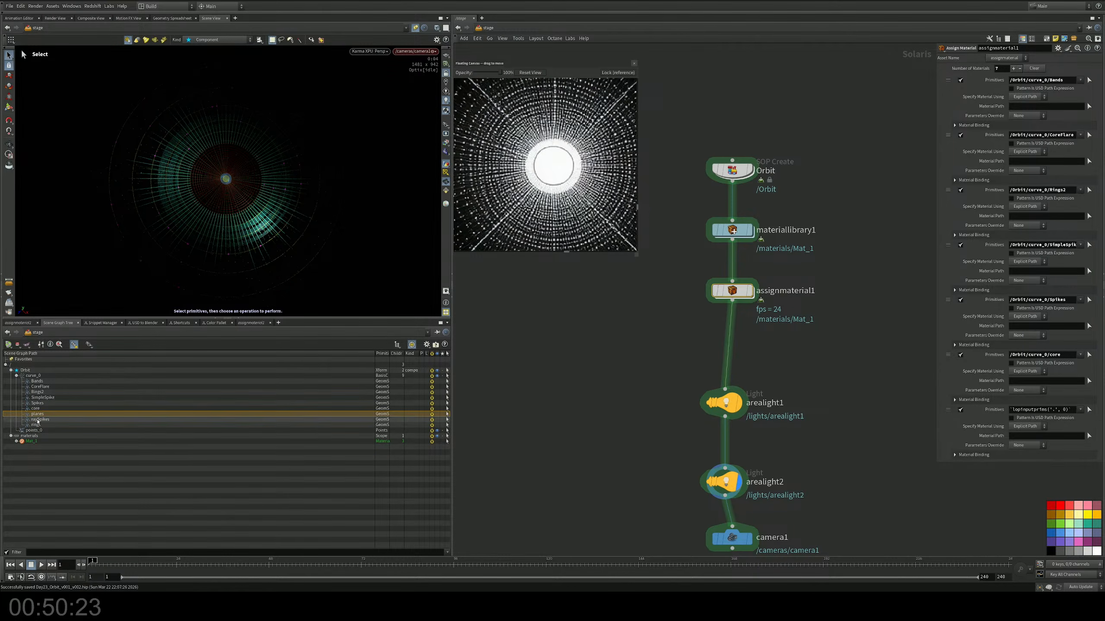
pyautogui.moveTo(39, 421); pyautogui.dragTo(1052, 412)
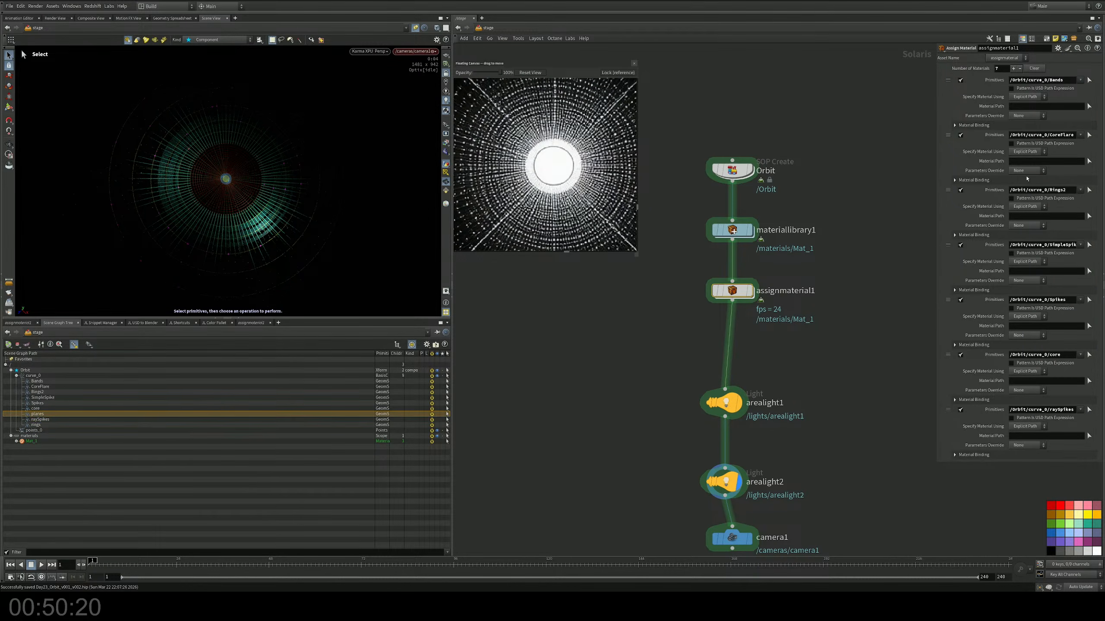
# Step: Add an eighth material entry for curve_0's rings subset, and increase the number of materials to 9
pyautogui.click(1013, 68)
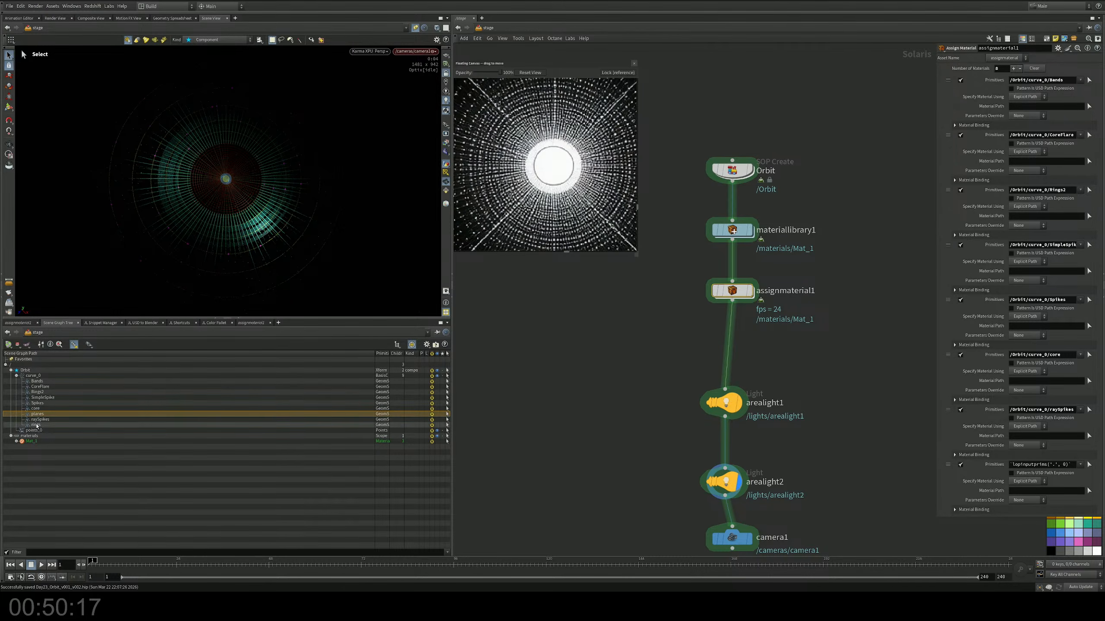
pyautogui.moveTo(38, 426); pyautogui.dragTo(85, 424)
pyautogui.moveTo(763, 536); pyautogui.dragTo(1022, 466)
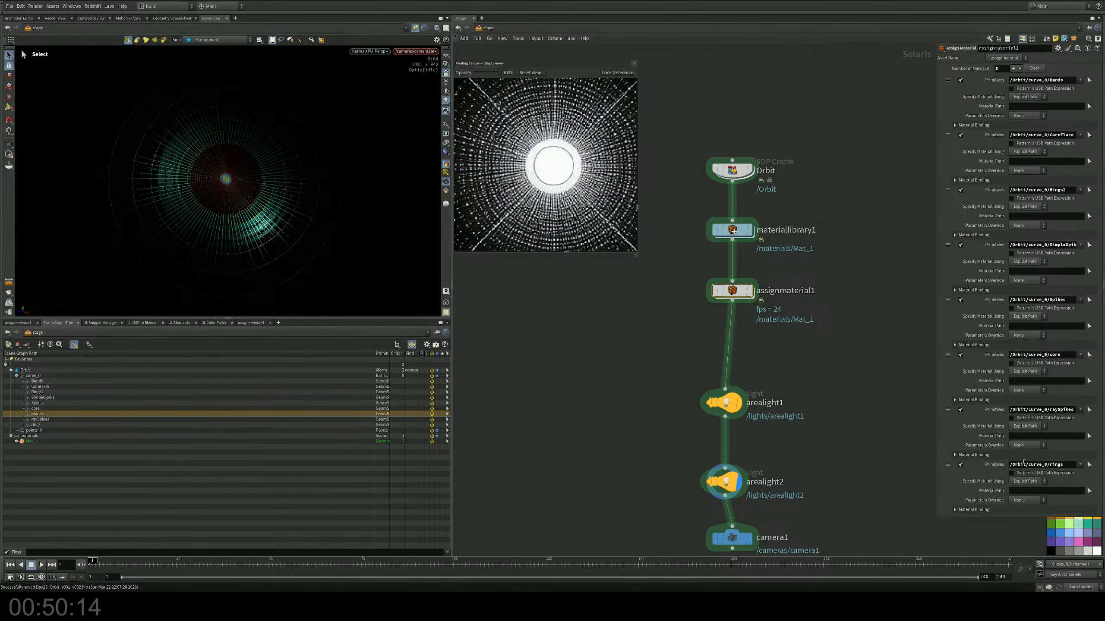
pyautogui.click(1013, 68)
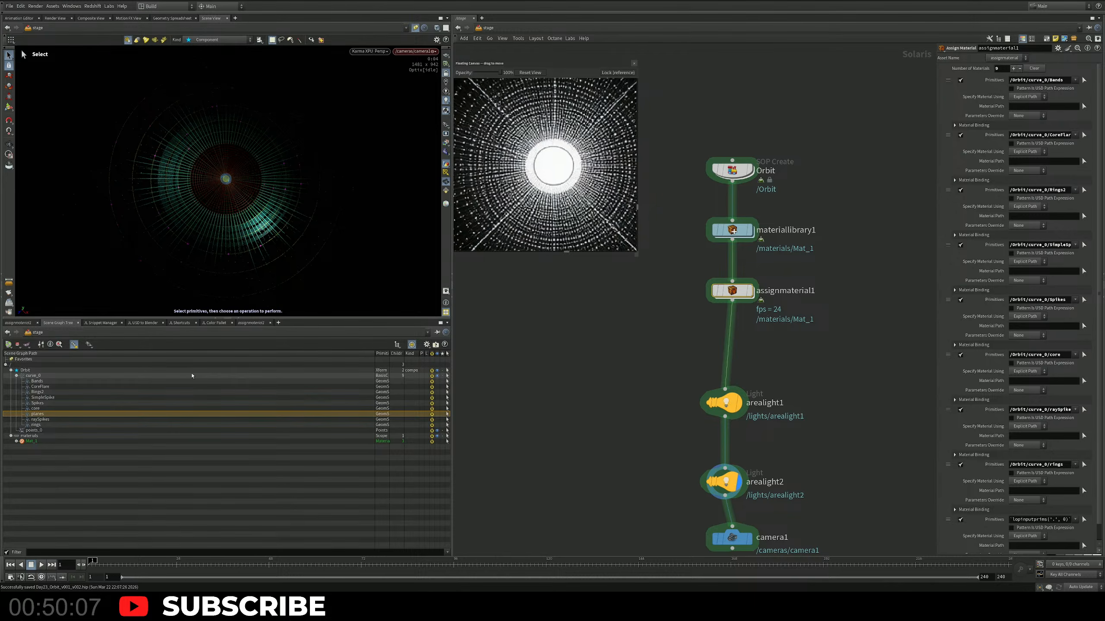
# Step: Choose /materials/Mat_1 as the material path for the Bands entry
pyautogui.scroll(-3, 600, 368)
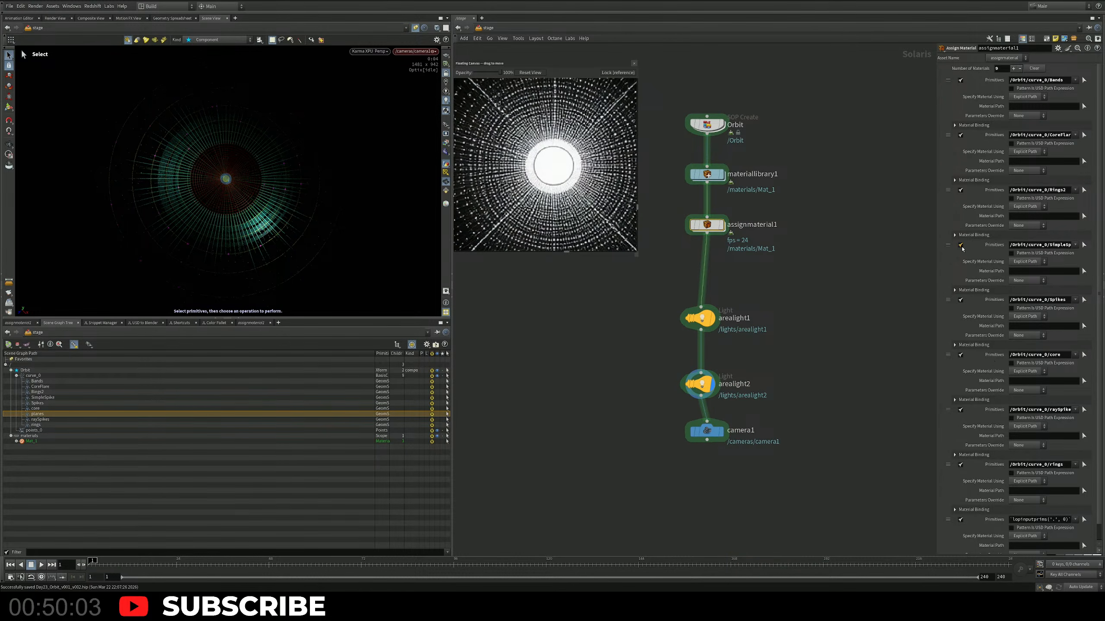
pyautogui.click(1084, 107)
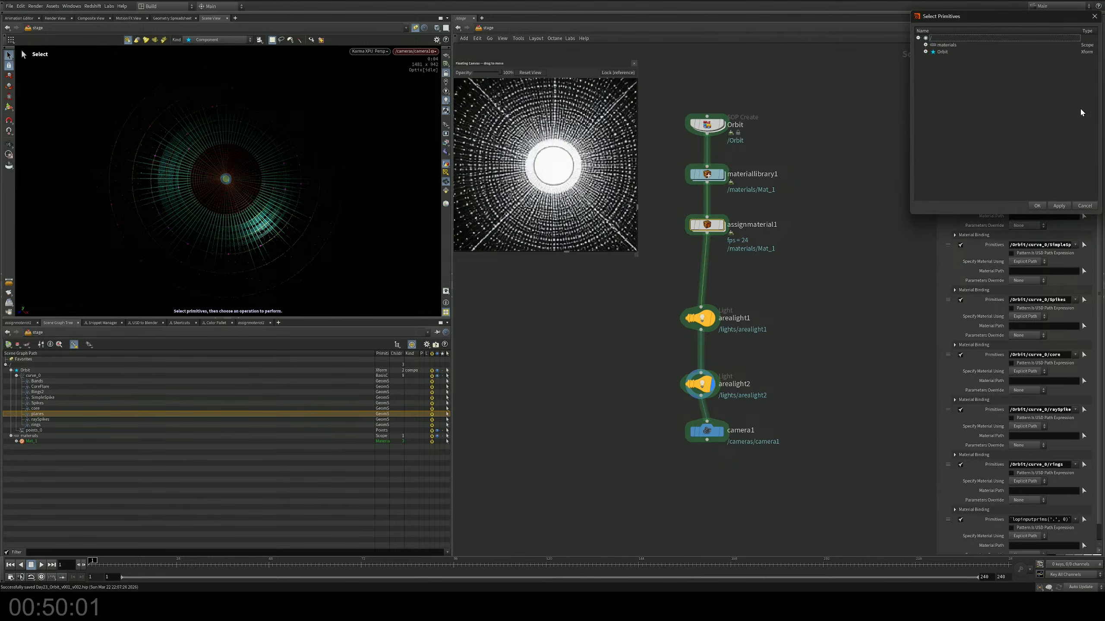
pyautogui.click(925, 44)
pyautogui.click(950, 52)
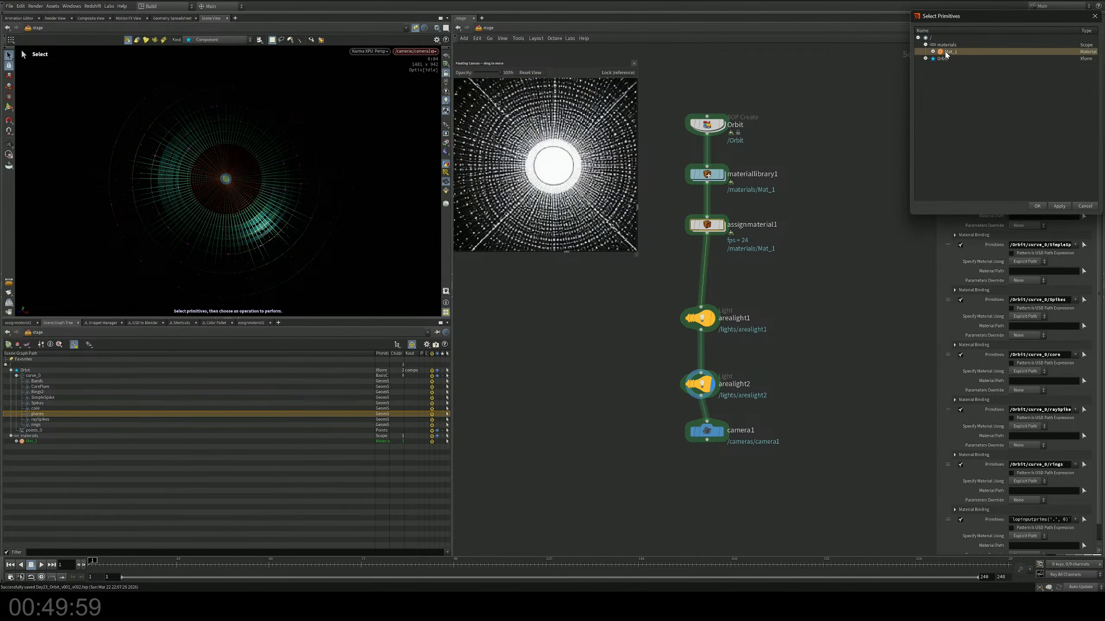
pyautogui.click(1037, 206)
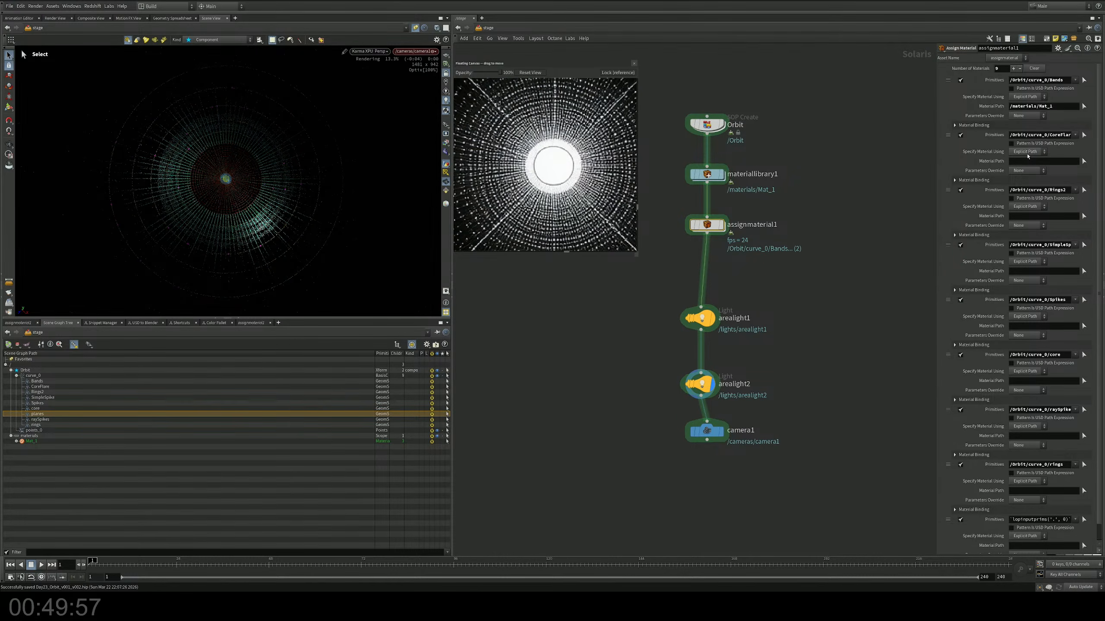
# Step: Copy the Bands entry's path /materials/Mat_1 into the material paths of the CoreFlare, Rings2 and SimpleSpike entries
pyautogui.moveTo(1058, 107); pyautogui.dragTo(962, 106)
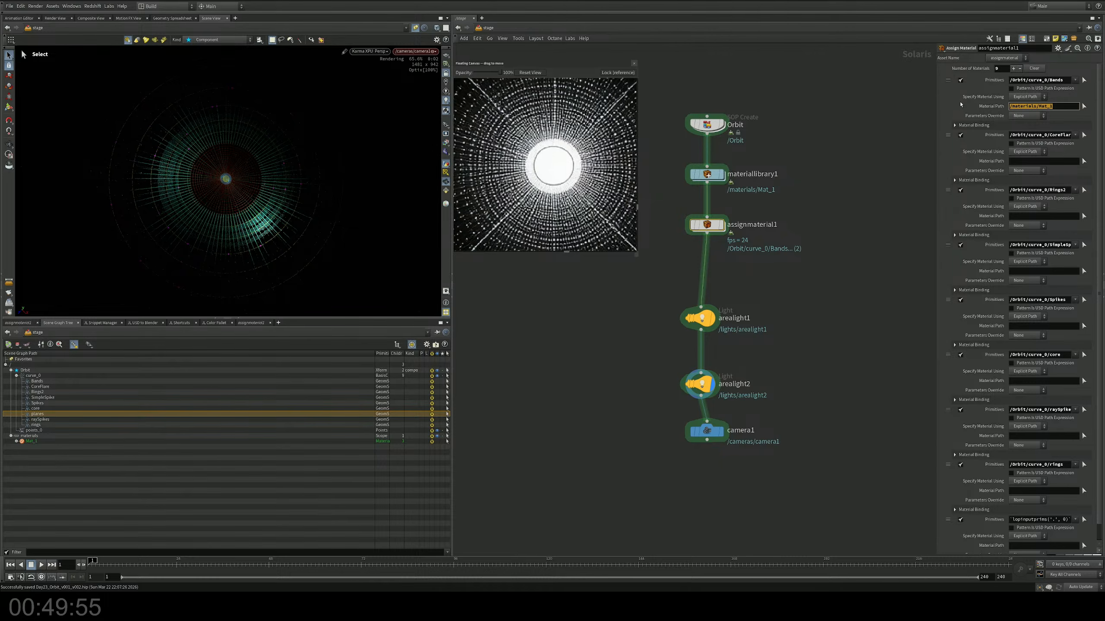
pyautogui.click(1054, 160)
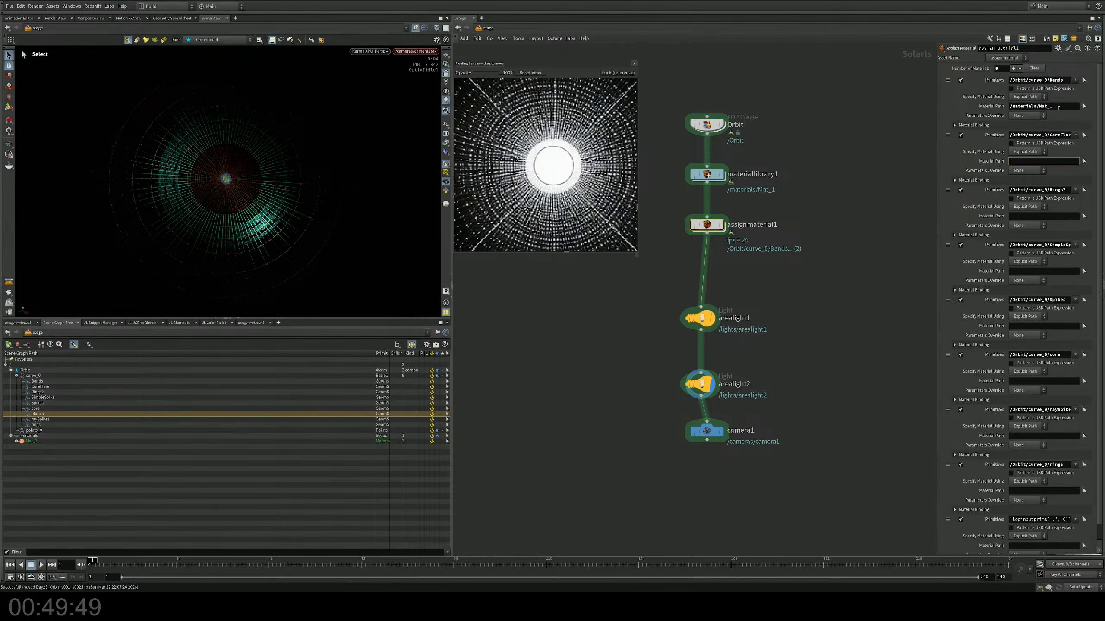
pyautogui.moveTo(1059, 109); pyautogui.dragTo(980, 104)
pyautogui.hotkey('ctrl', 'c')
pyautogui.click(1035, 162)
pyautogui.hotkey('ctrl', 'v')
pyautogui.click(1041, 216)
pyautogui.hotkey('ctrl', 'v')
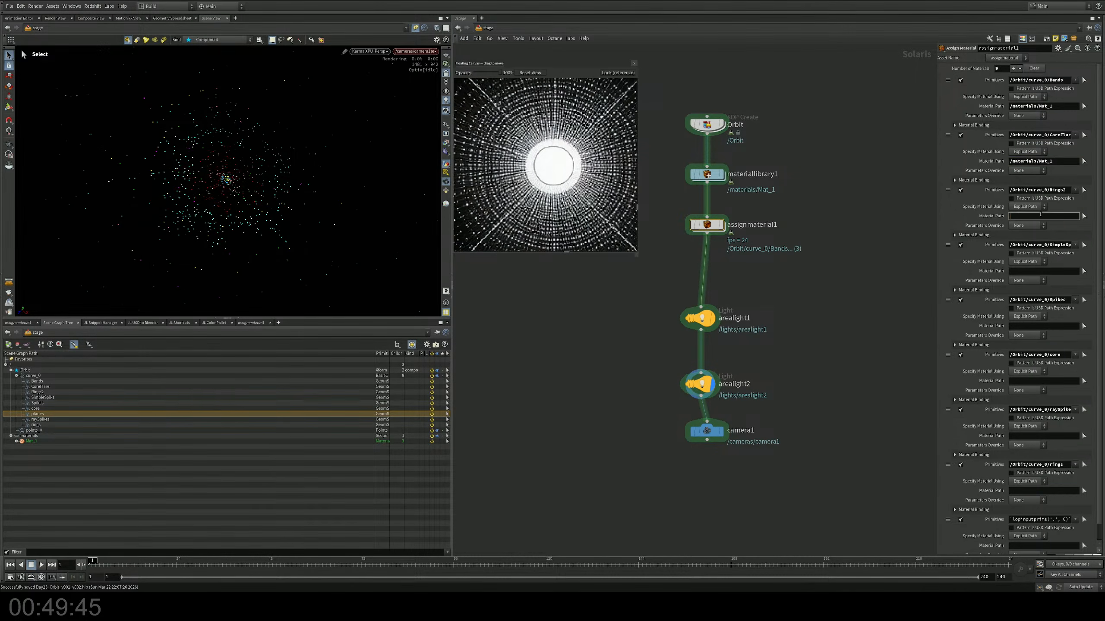
pyautogui.click(1043, 271)
pyautogui.hotkey('ctrl', 'v')
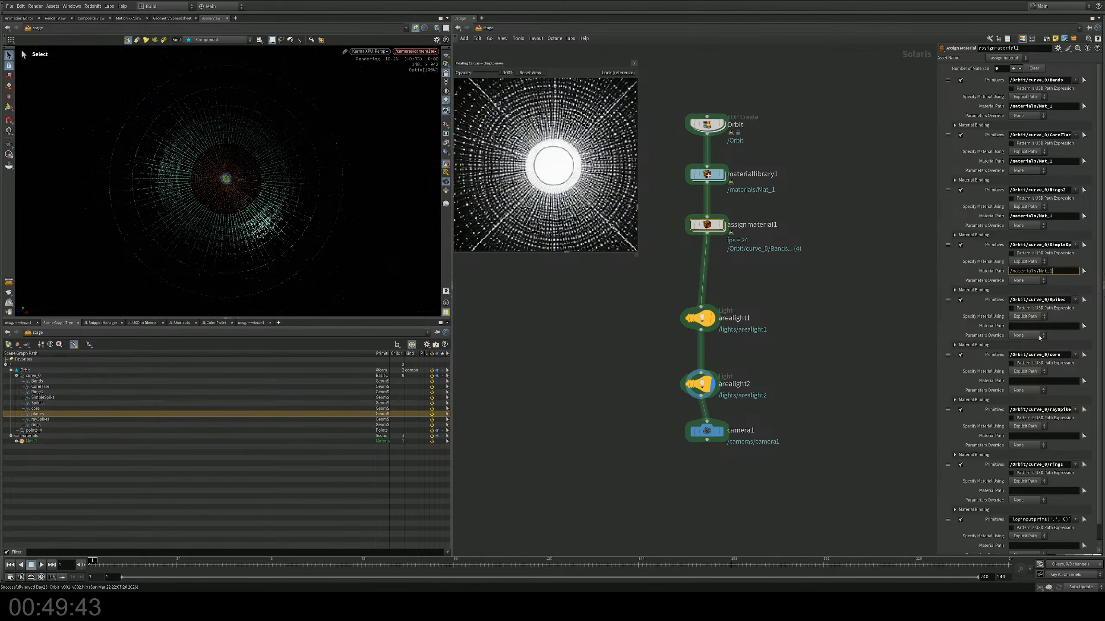
# Step: Paste /materials/Mat_1 as the material path for the Spikes, core, raySpikes and rings entries
pyautogui.click(1045, 326)
pyautogui.hotkey('ctrl', 'v')
pyautogui.click(1043, 381)
pyautogui.hotkey('ctrl', 'v')
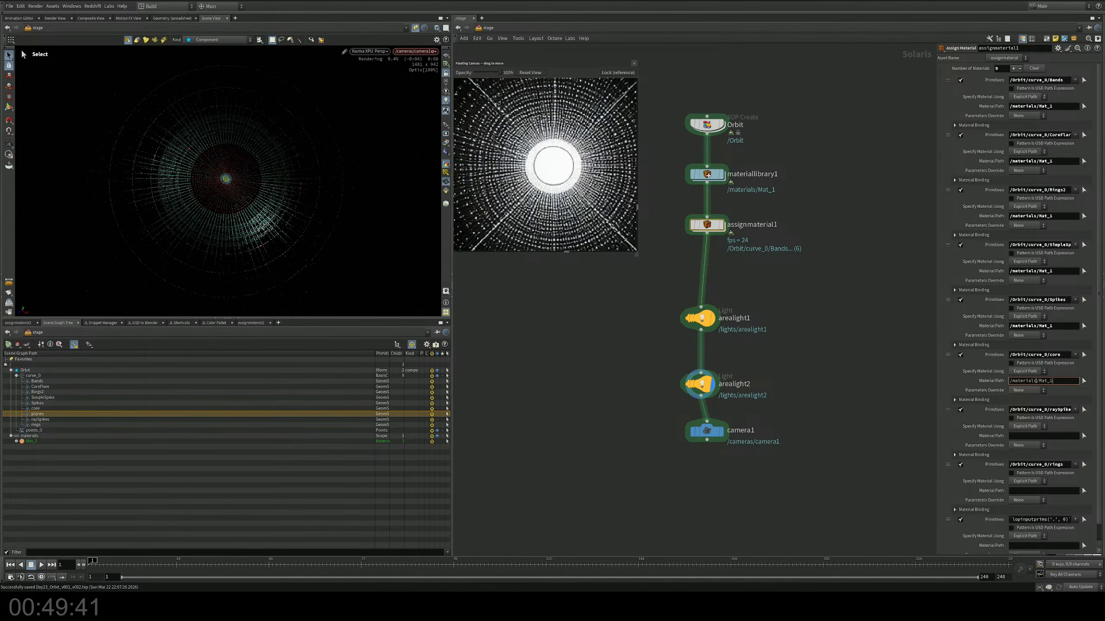
pyautogui.click(1032, 435)
pyautogui.hotkey('ctrl', 'v')
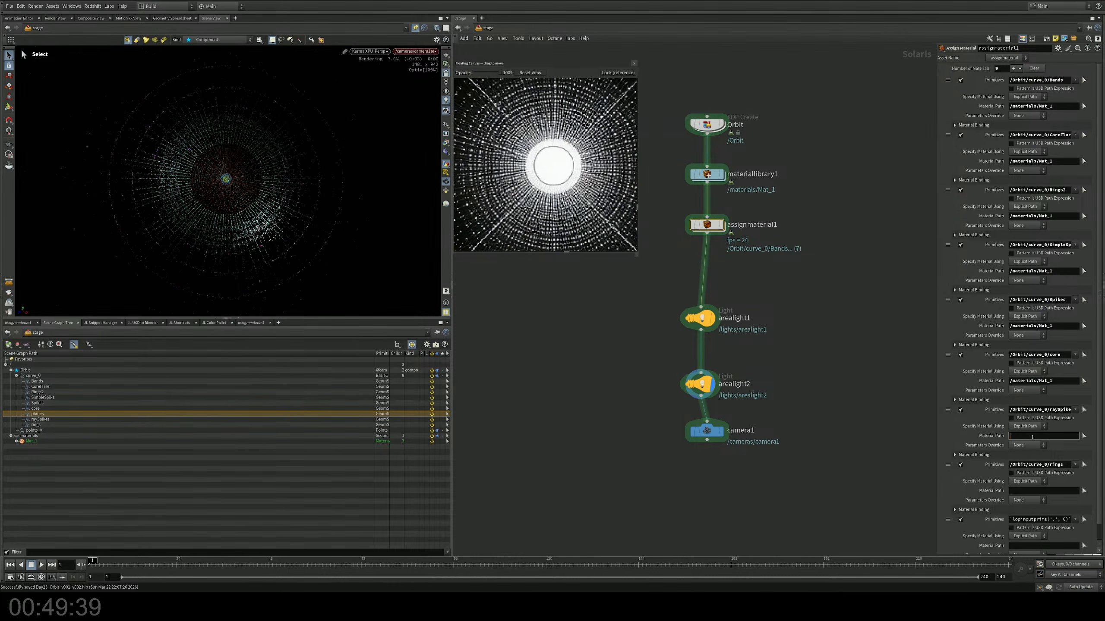
pyautogui.click(1033, 491)
pyautogui.hotkey('ctrl', 'v')
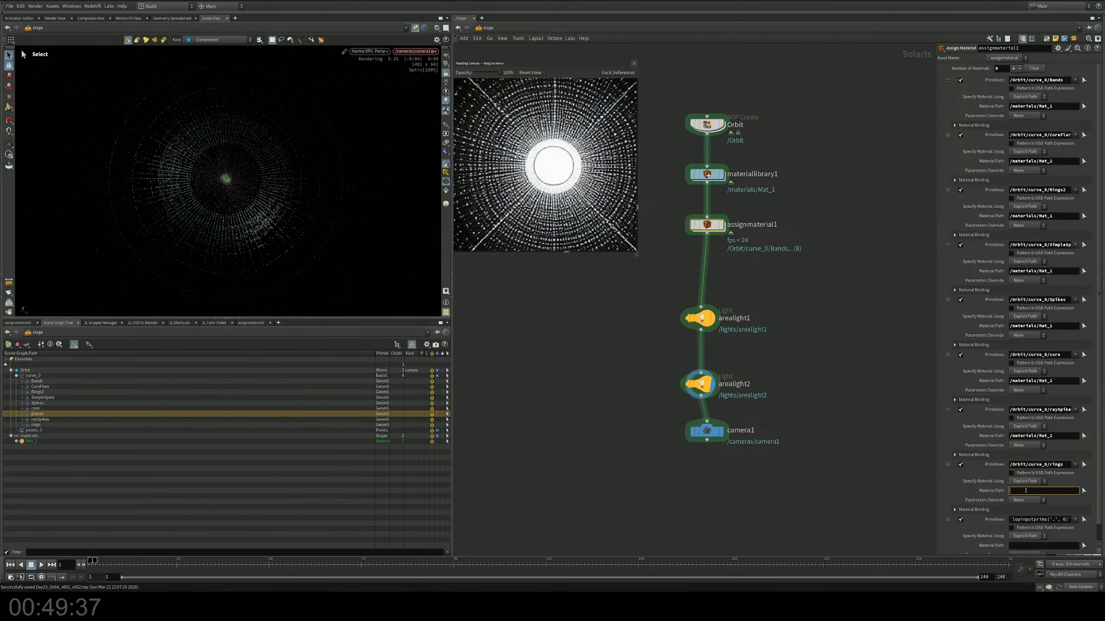
# Step: Paste /materials/Mat_1 as the material path of the ninth material entry
pyautogui.click(1027, 546)
pyautogui.hotkey('ctrl', 'v')
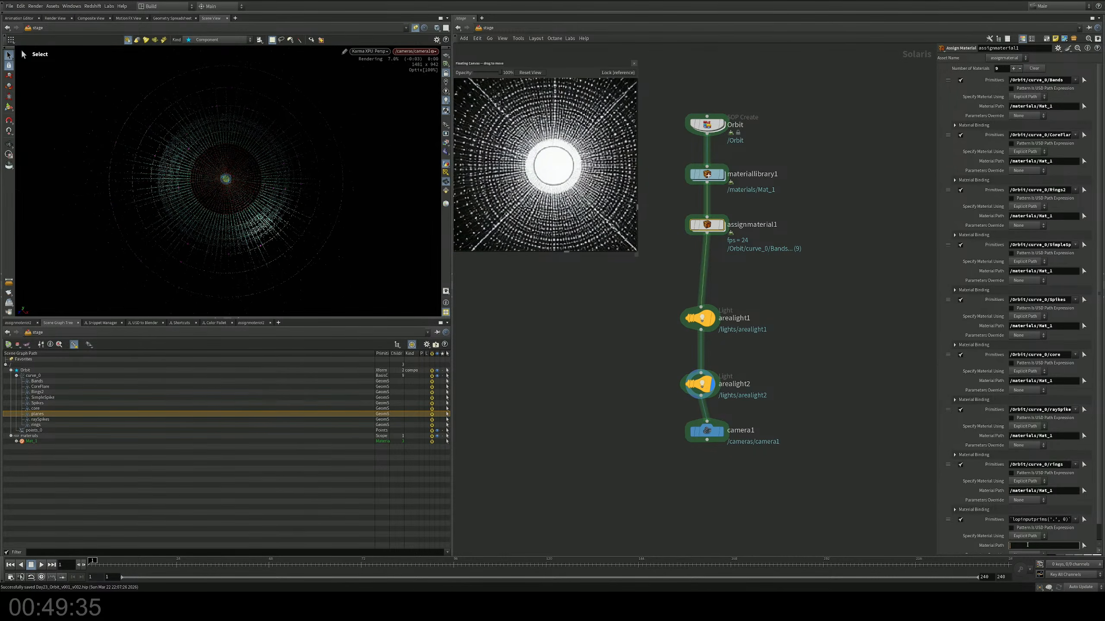
pyautogui.scroll(-1, 1098, 437)
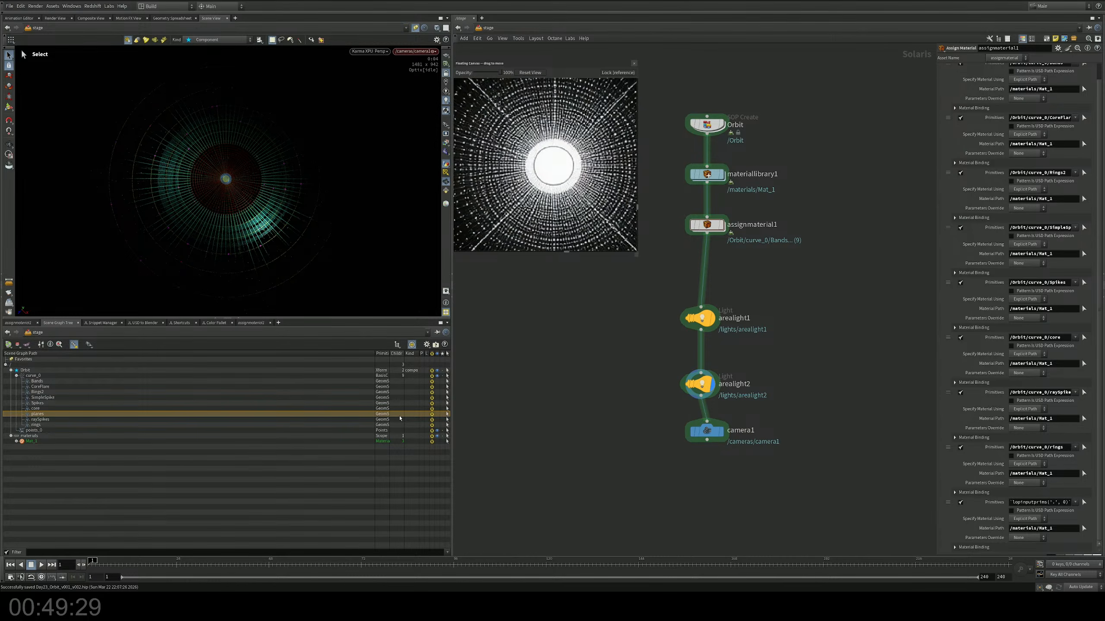
# Step: Auto-fill the materials in materiallibrary1 so its entry uses Mat_1 as material VOP and path
pyautogui.moveTo(765, 300); pyautogui.dragTo(764, 272, button='middle')
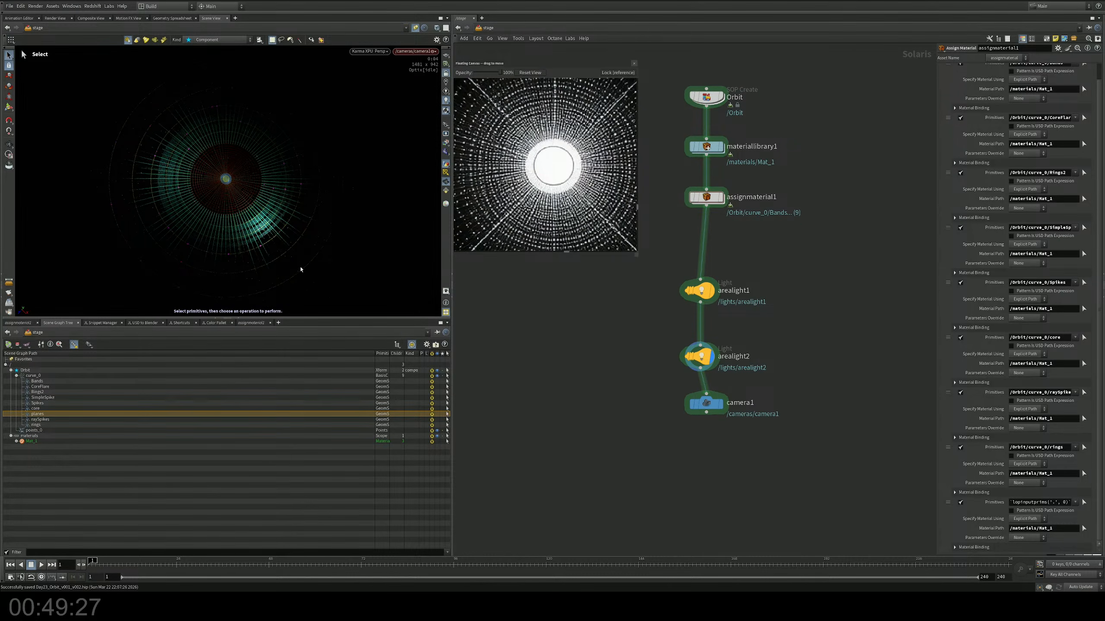
pyautogui.moveTo(721, 158); pyautogui.dragTo(709, 231, button='middle')
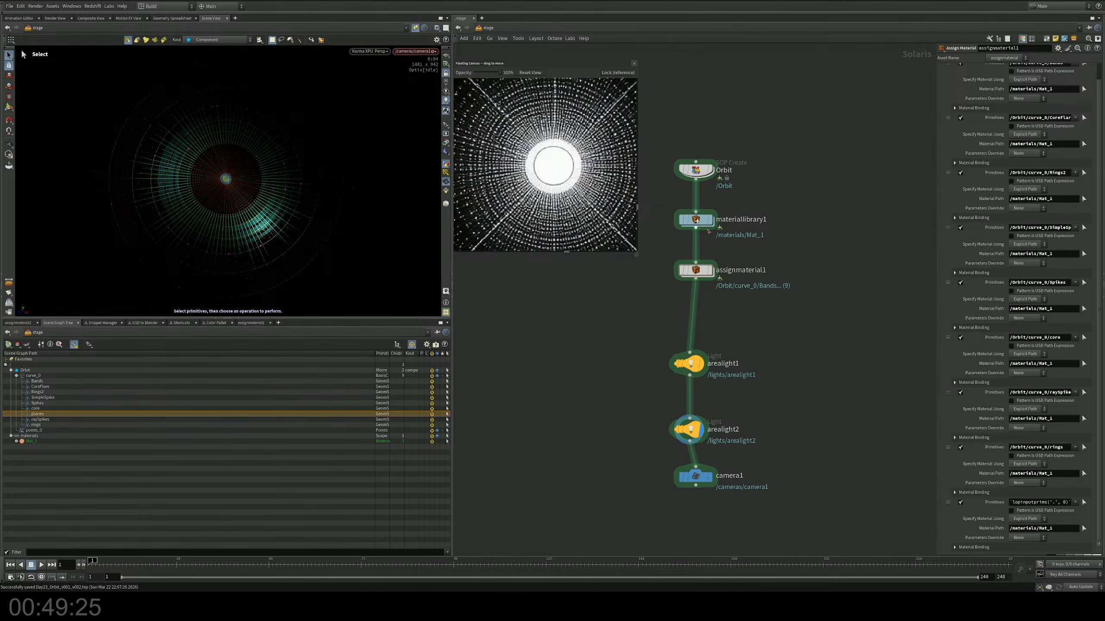
pyautogui.click(698, 220)
pyautogui.press('c')
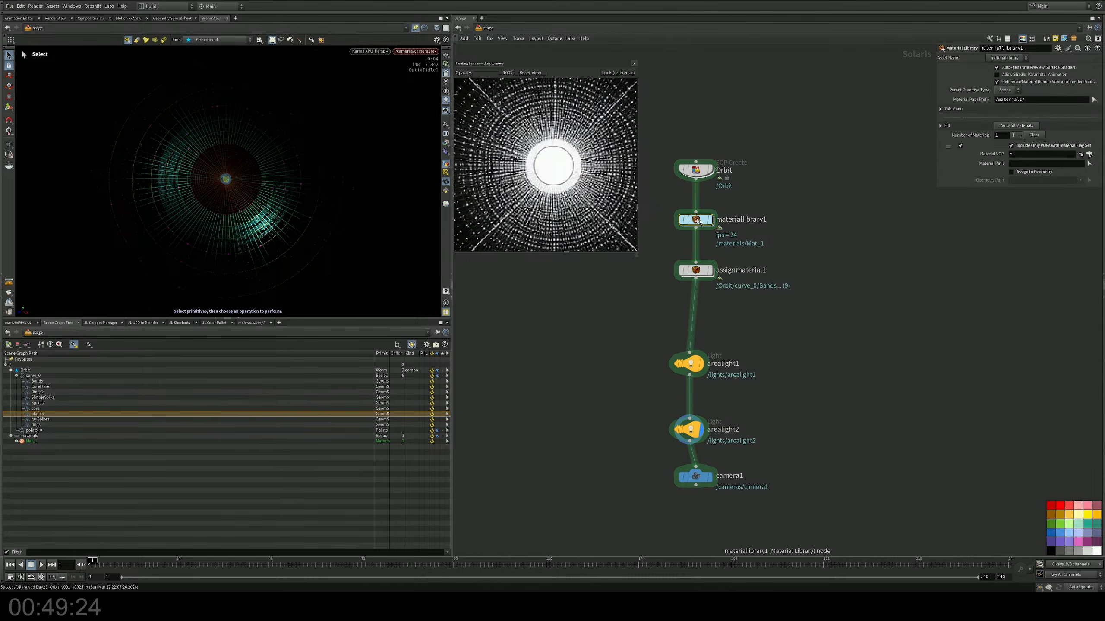
pyautogui.click(1005, 128)
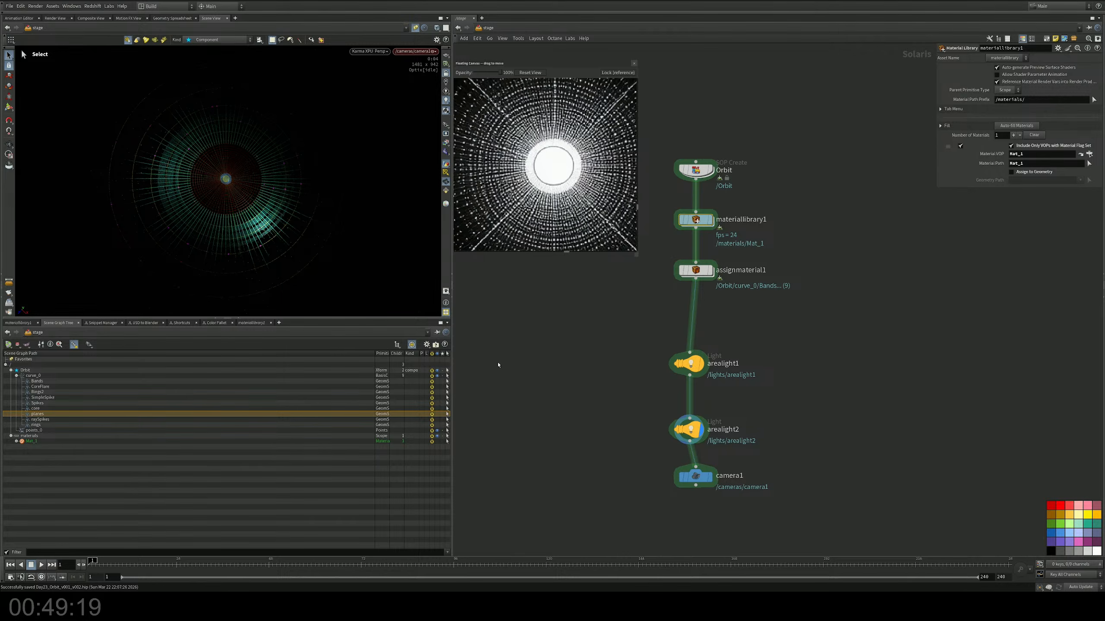
# Step: Bypass the assignmaterial1 node
pyautogui.moveTo(790, 338); pyautogui.dragTo(785, 390, button='middle')
pyautogui.click(691, 322)
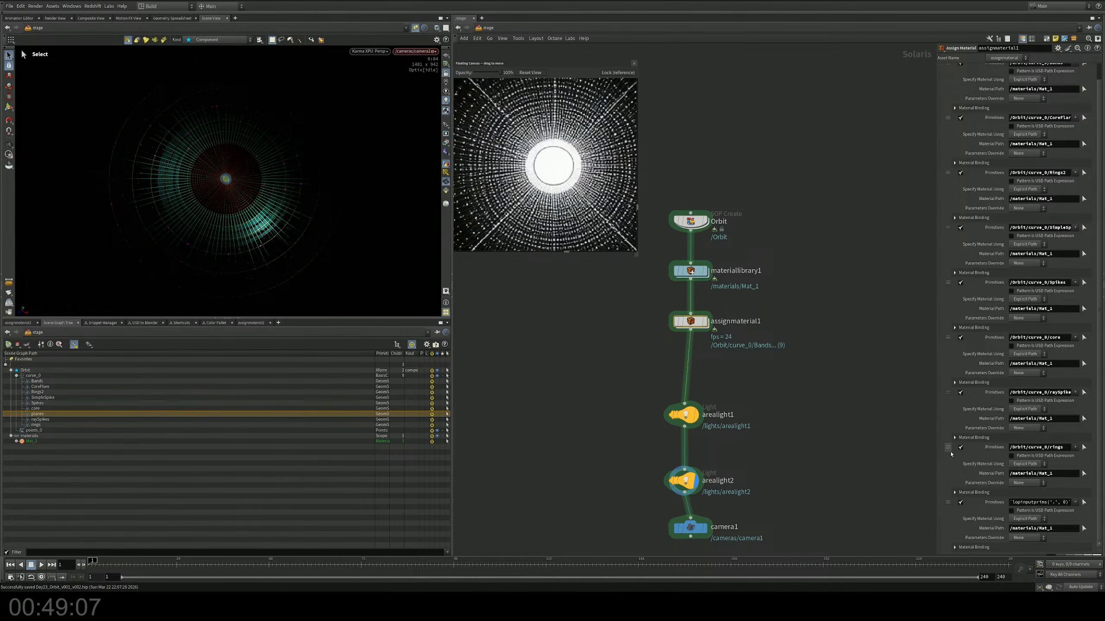
pyautogui.scroll(2, 944, 442)
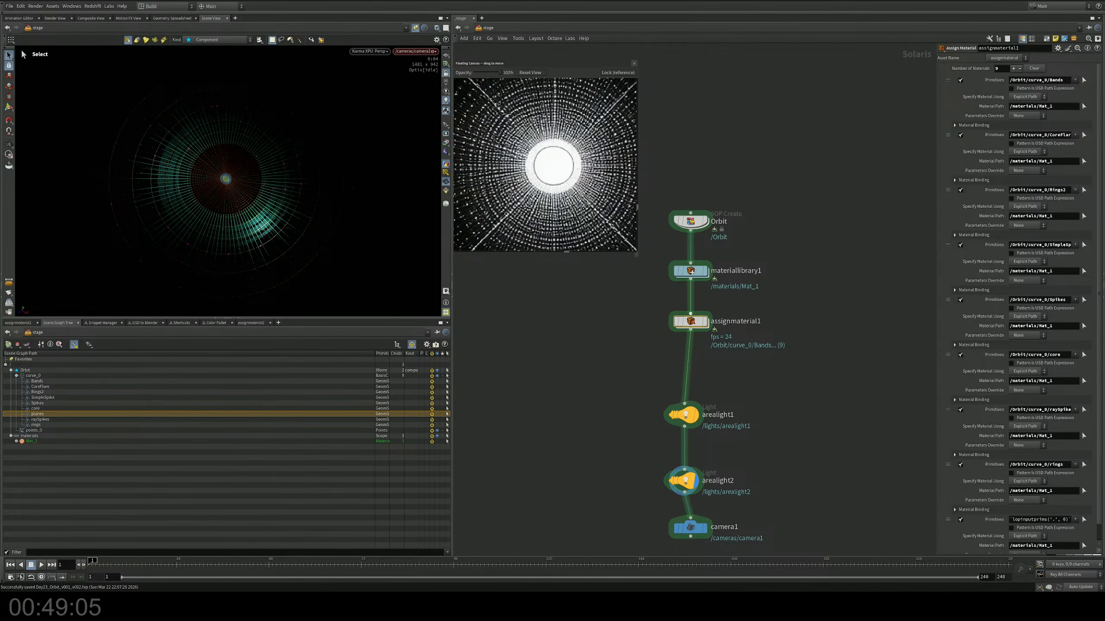
pyautogui.click(676, 322)
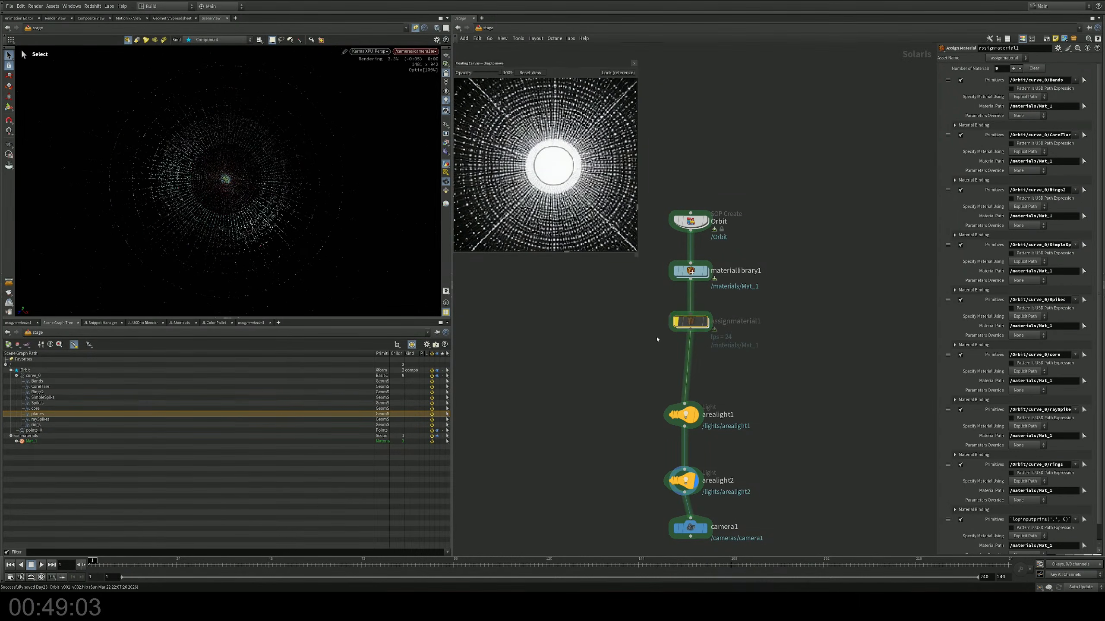
# Step: Add a second Assign Material node between the bypassed assignmaterial1 and arealight1
pyautogui.press('Tab')
pyautogui.write('mater')
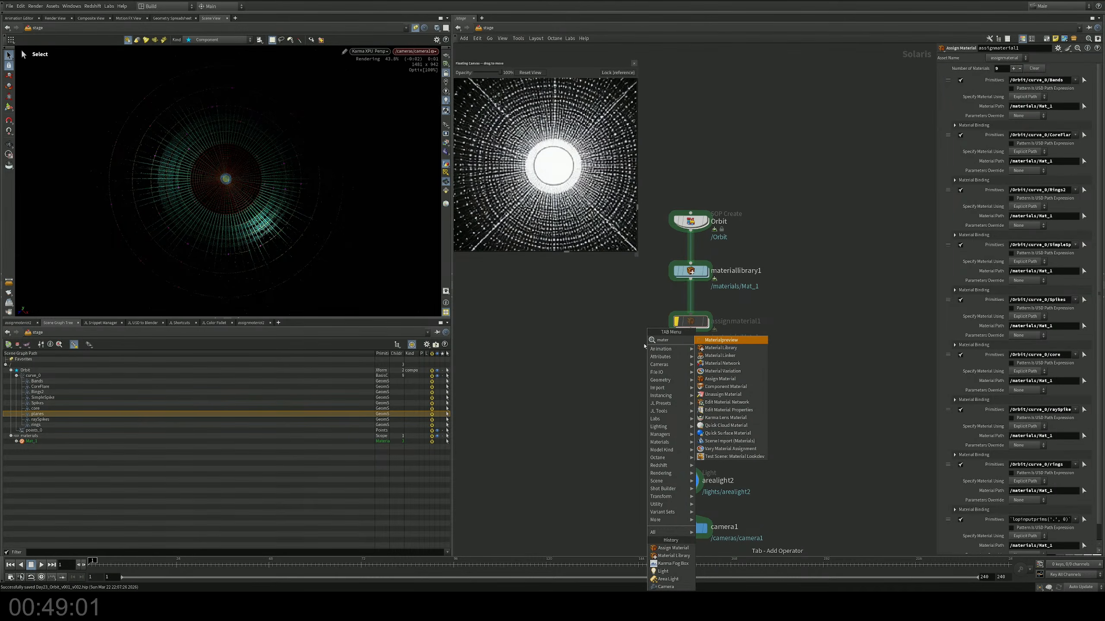
pyautogui.press('BackSpace')
pyautogui.press('BackSpace')
pyautogui.press('BackSpace')
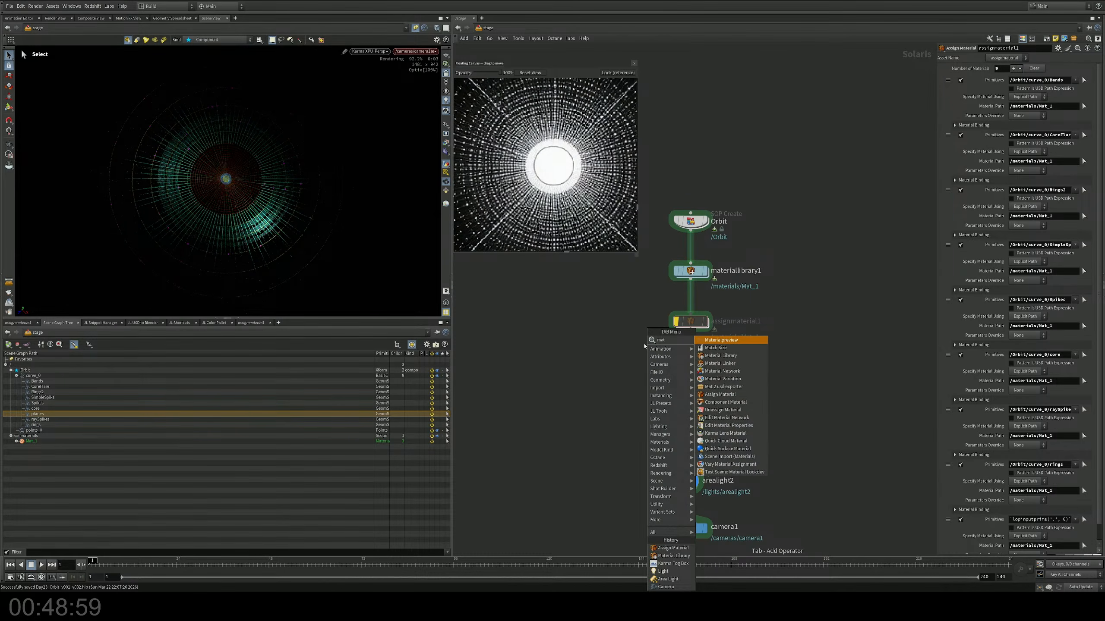
pyautogui.press('BackSpace')
pyautogui.press('BackSpace')
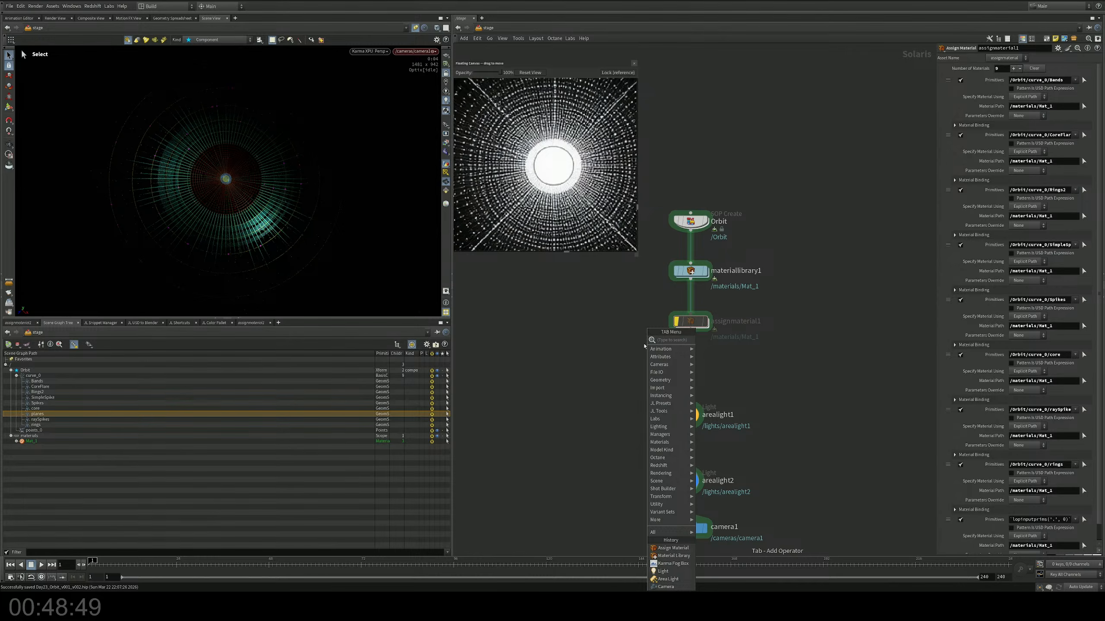
pyautogui.write('mat')
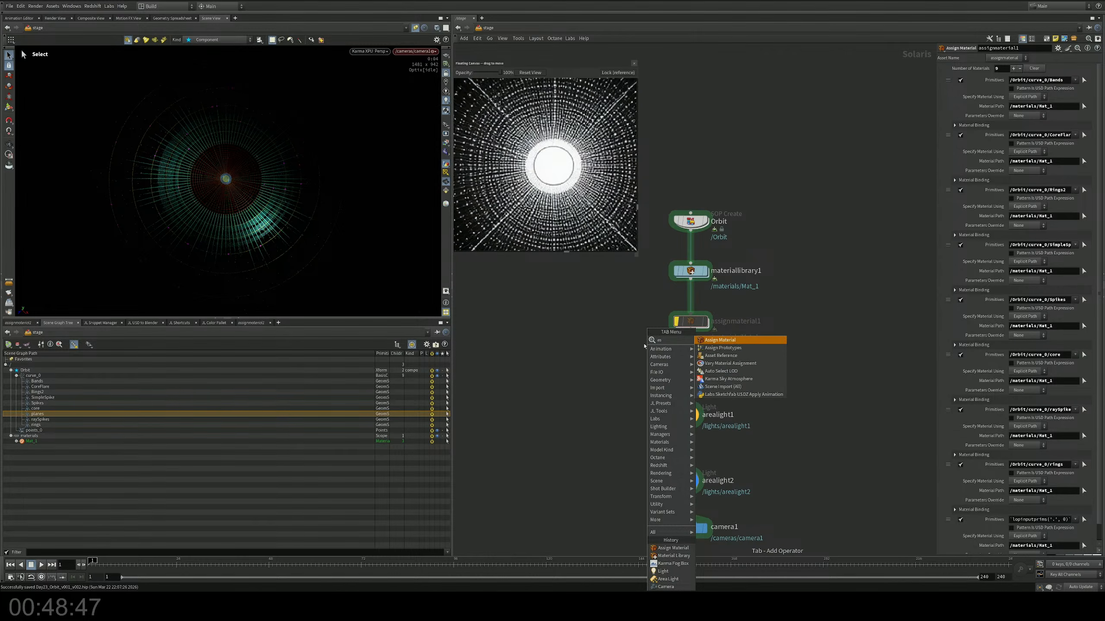
pyautogui.press('Return')
pyautogui.scroll(-3, 641, 345)
pyautogui.click(675, 351)
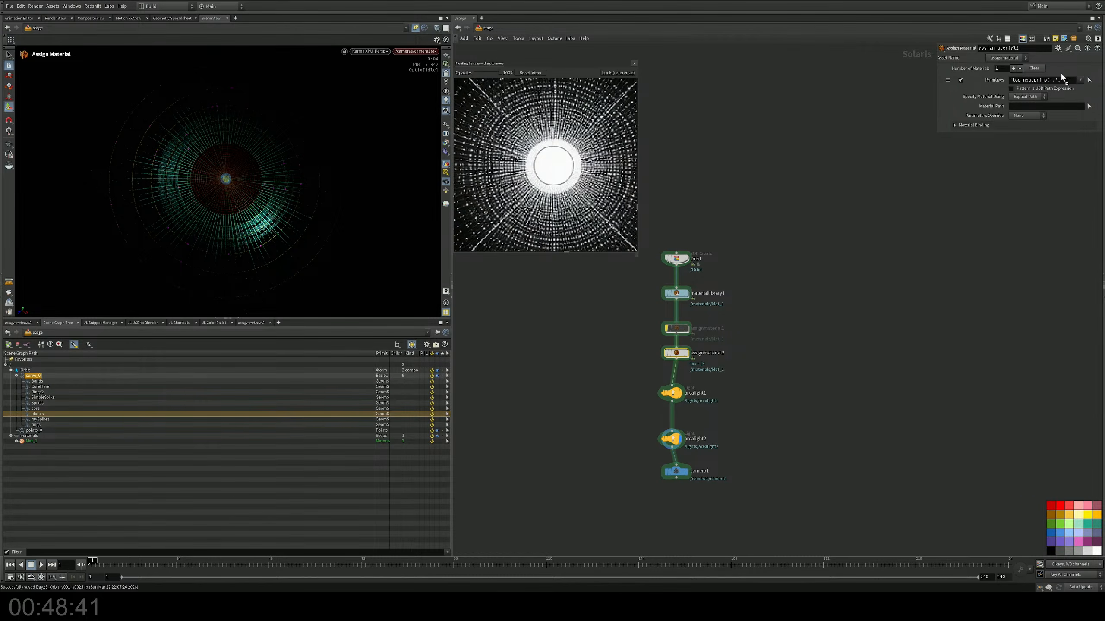
# Step: Assign /materials/Mat_1 to the /Orbit/curve_0 primitive in the new Assign Material node
pyautogui.click(1089, 81)
pyautogui.click(1088, 106)
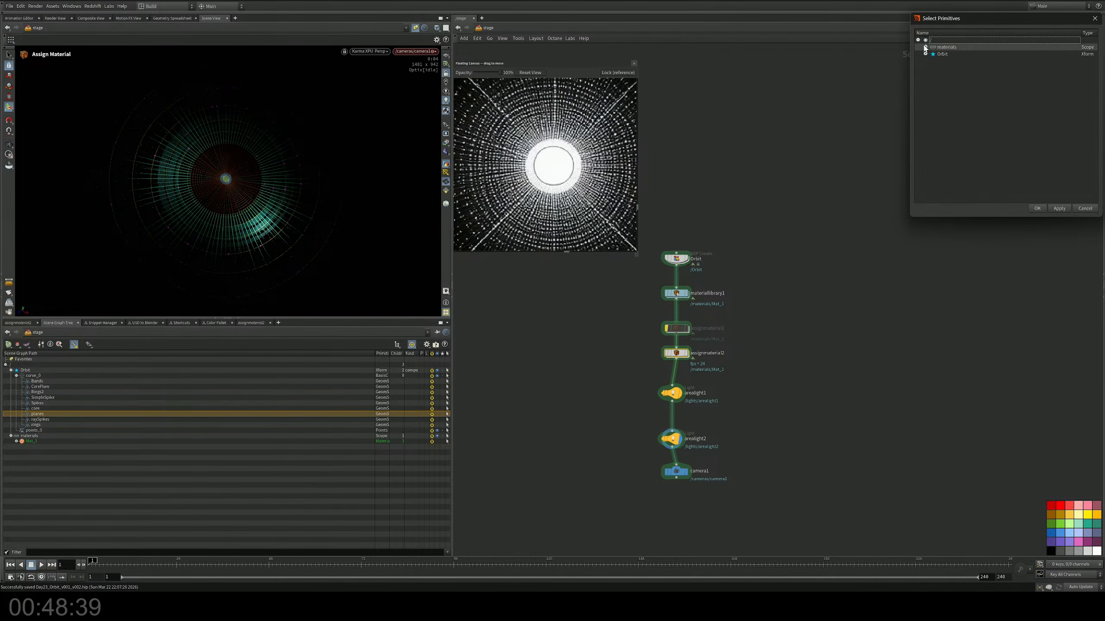
pyautogui.click(1037, 208)
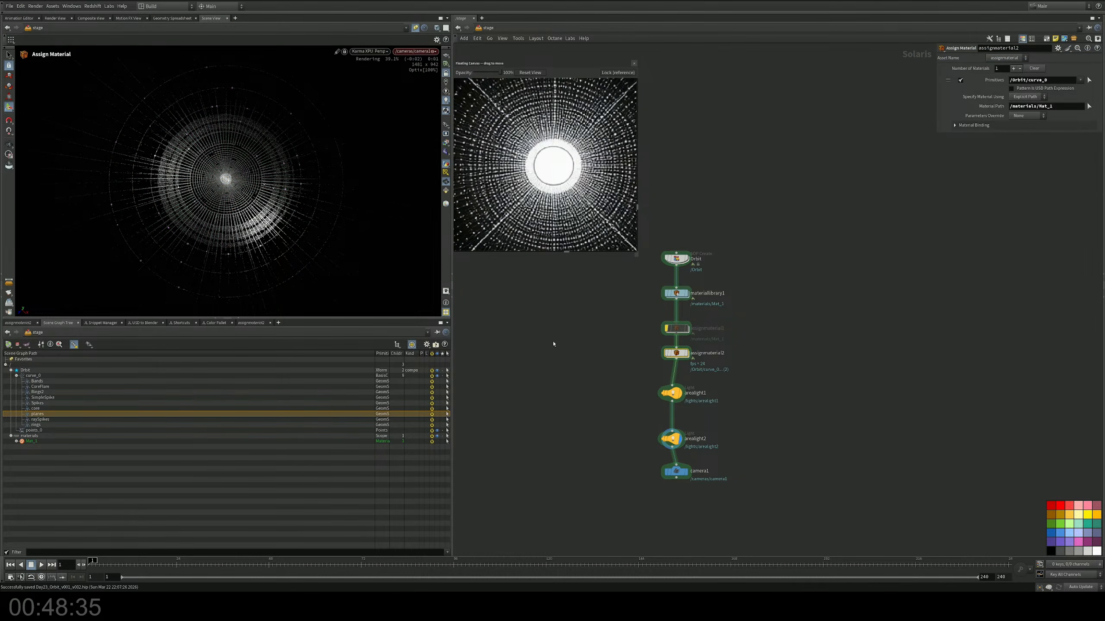
# Step: Open Mat_1 inside materiallibrary1 and set the mtlxstandard_surface specular amount to 0
pyautogui.scroll(3, 673, 294)
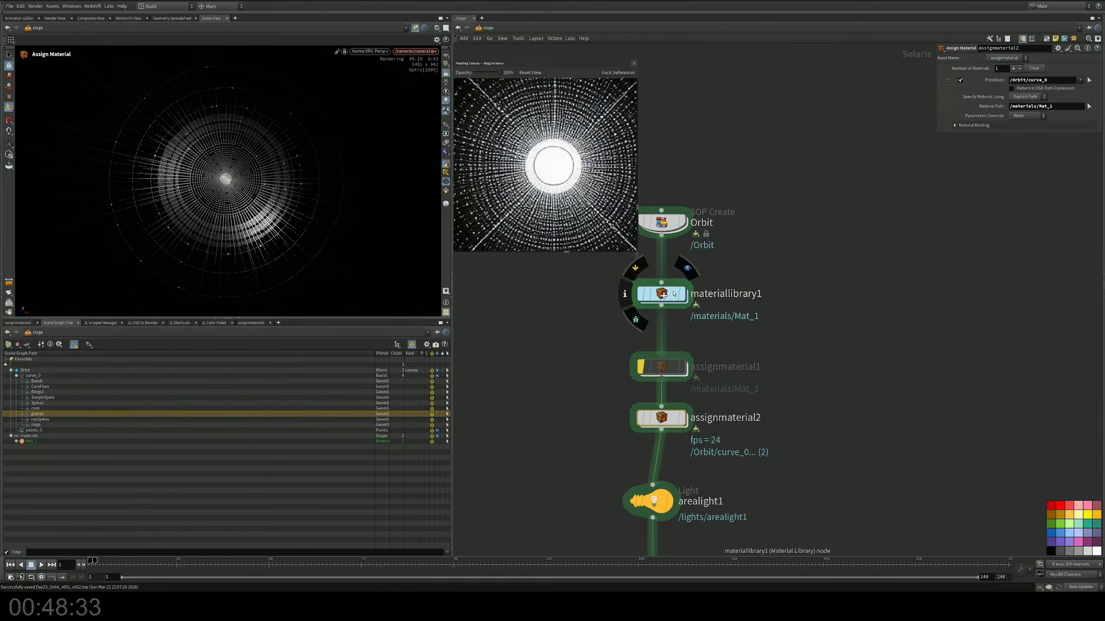
pyautogui.doubleClick(673, 294)
pyautogui.doubleClick(765, 258)
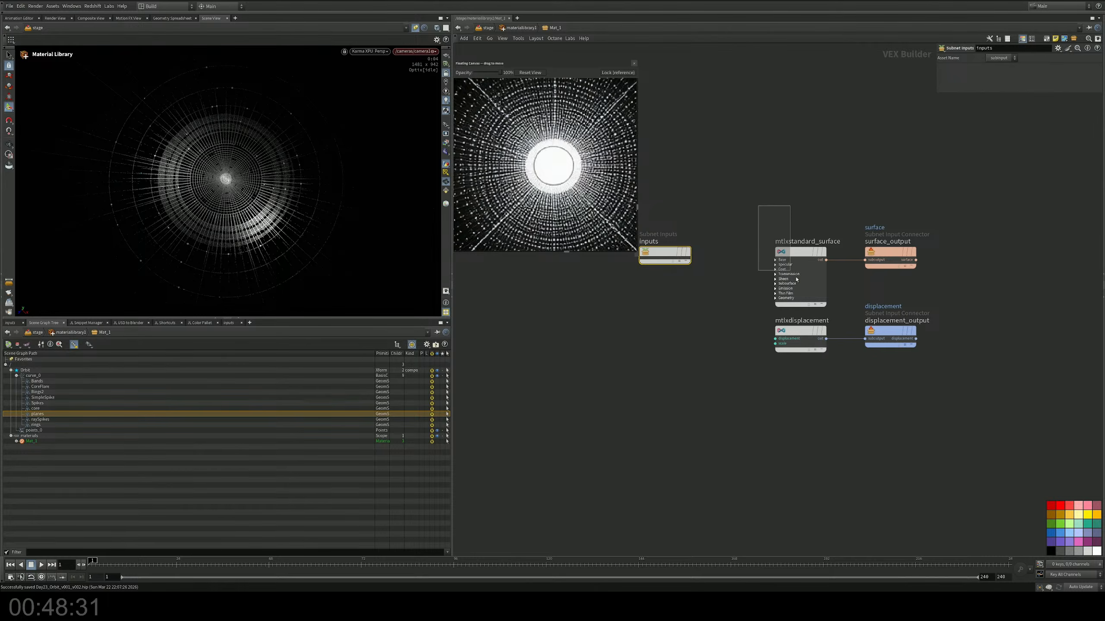
pyautogui.moveTo(796, 280); pyautogui.dragTo(797, 280)
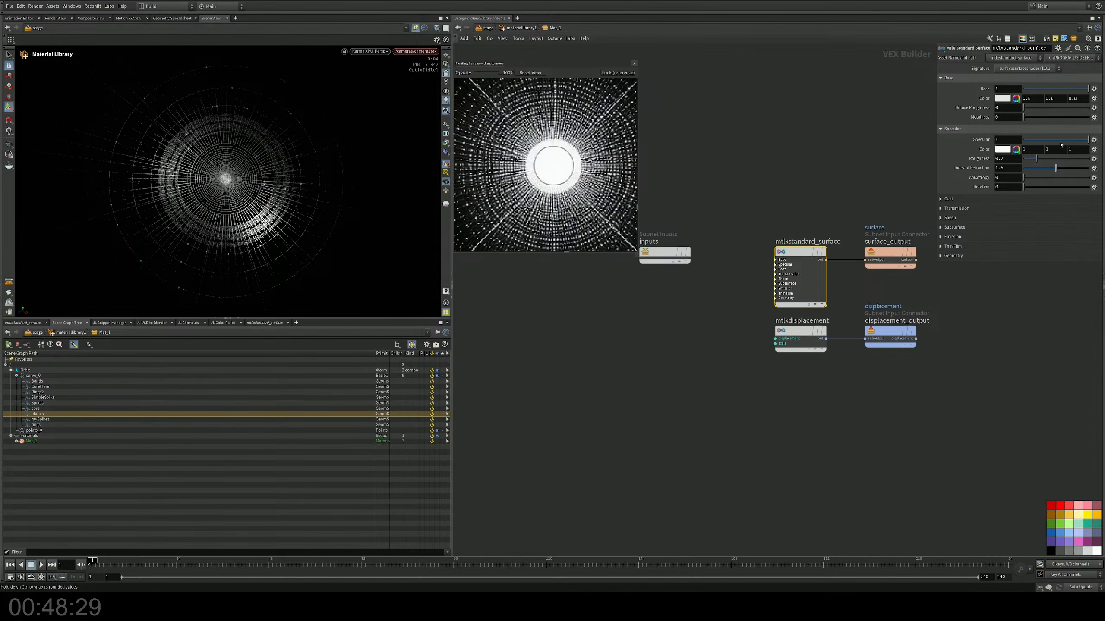
pyautogui.moveTo(1060, 145); pyautogui.dragTo(1018, 142)
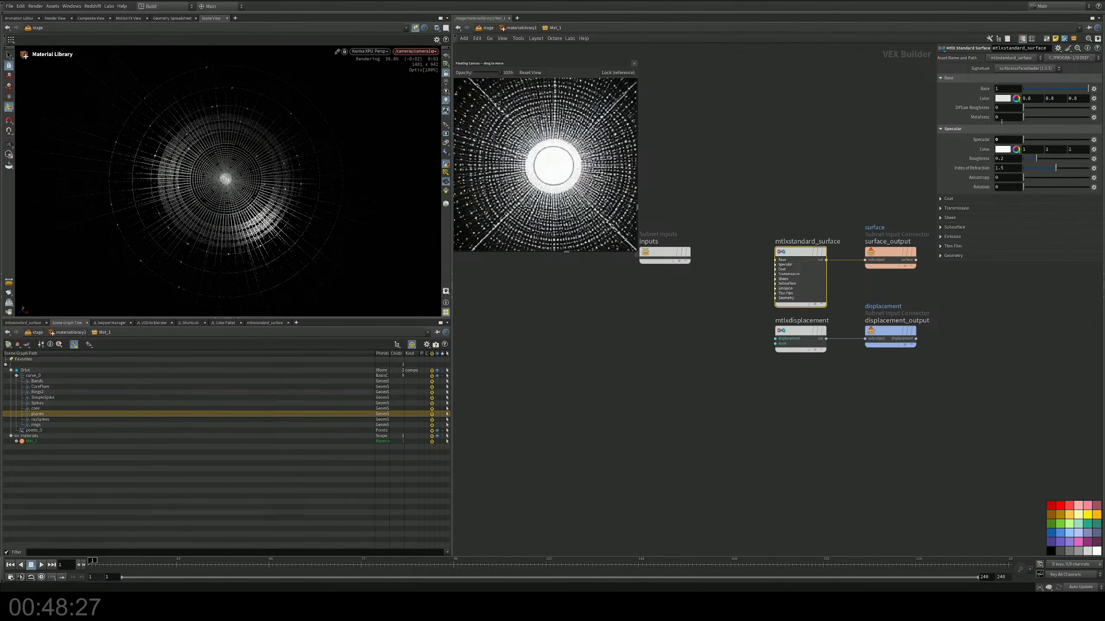
# Step: Set the mtlxstandard_surface base color to a dark gray of 0.2 in all three channels
pyautogui.click(1003, 98)
pyautogui.click(1004, 99)
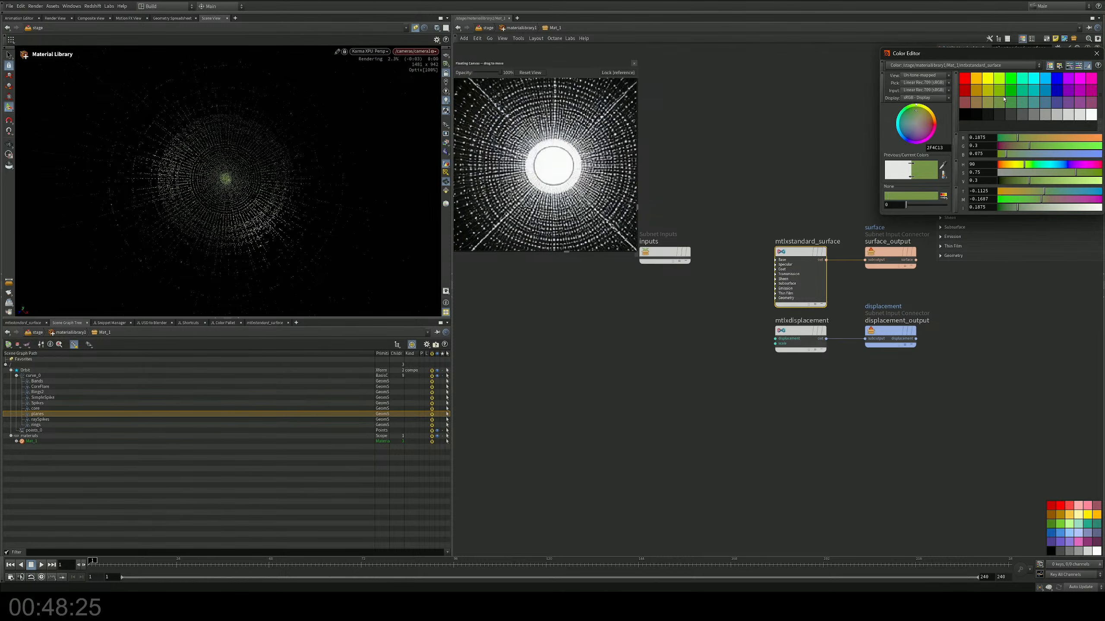
pyautogui.click(1072, 115)
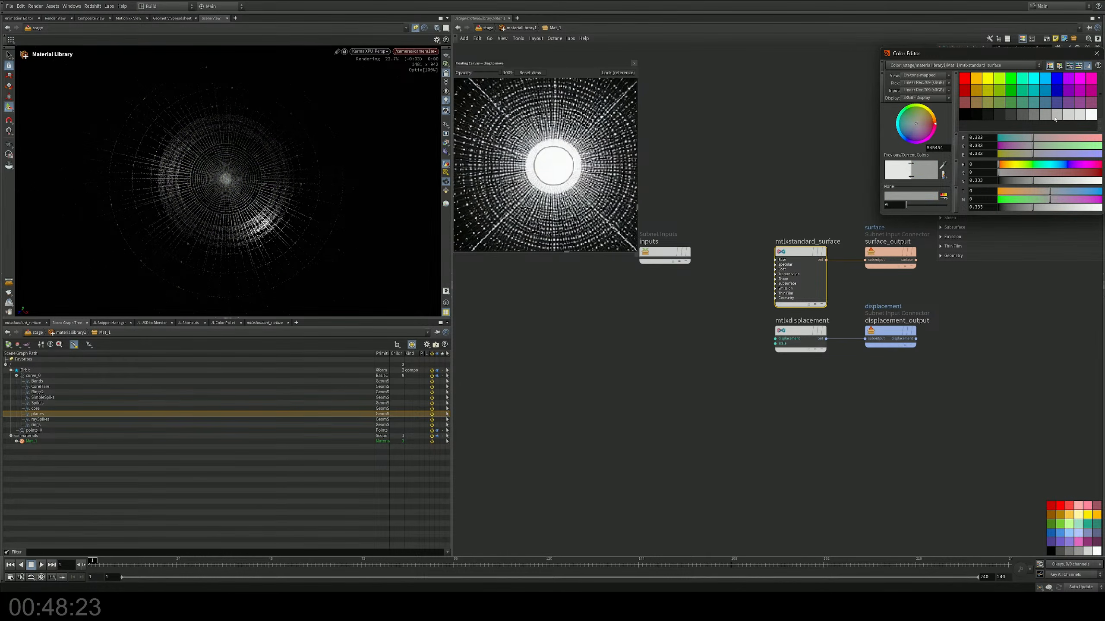
pyautogui.click(1036, 116)
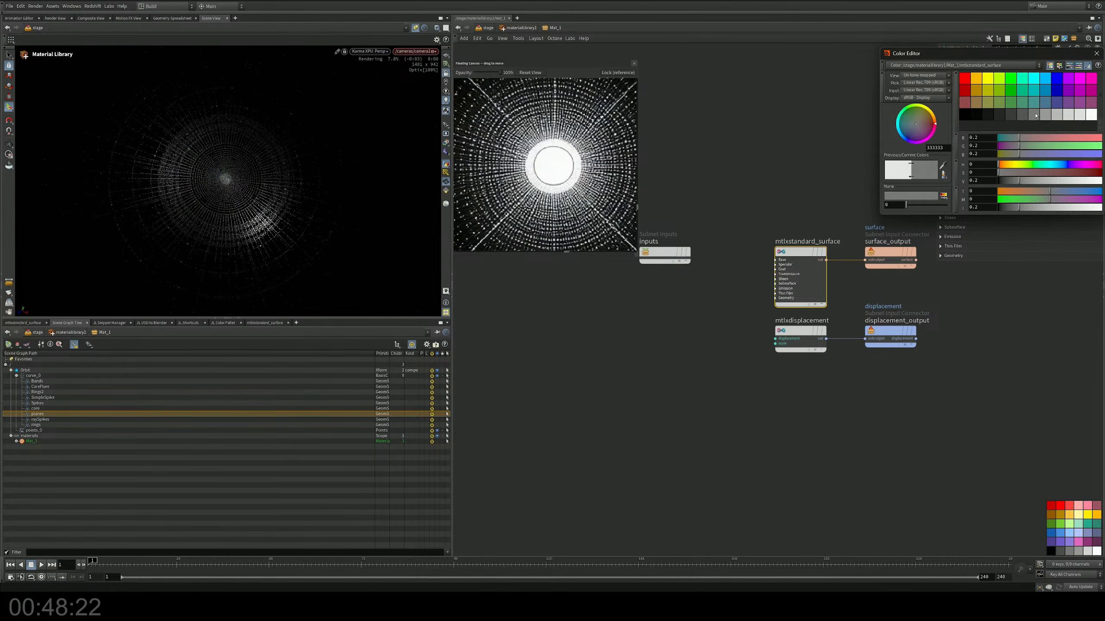
pyautogui.click(1096, 53)
# Step: Raise the mtlxstandard_surface emission to about 0.22
pyautogui.click(951, 238)
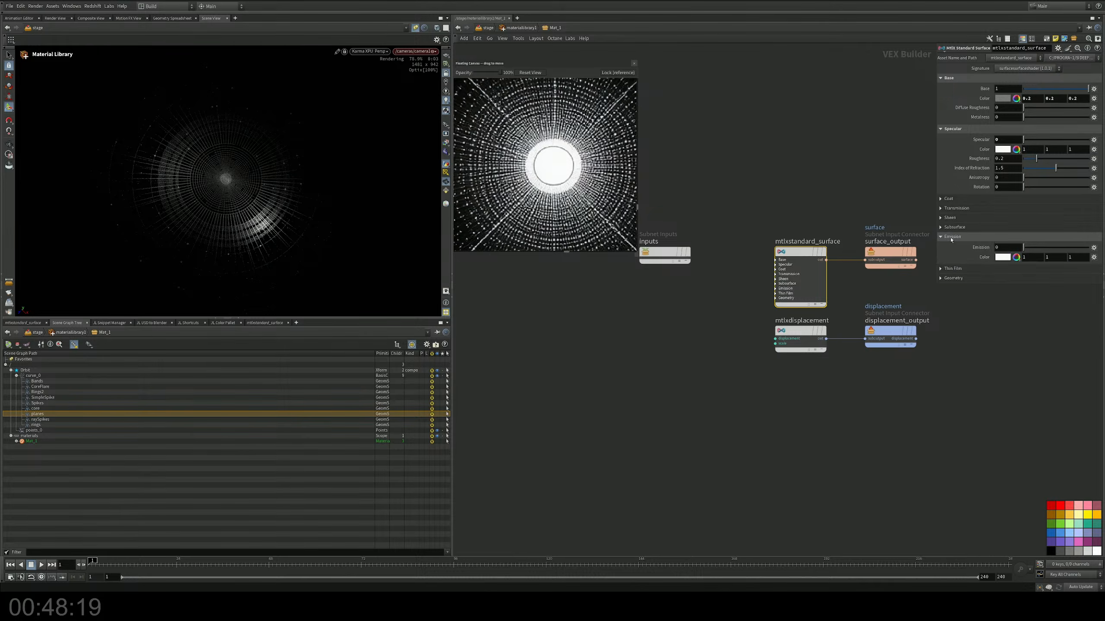
pyautogui.moveTo(1024, 248); pyautogui.dragTo(1030, 249)
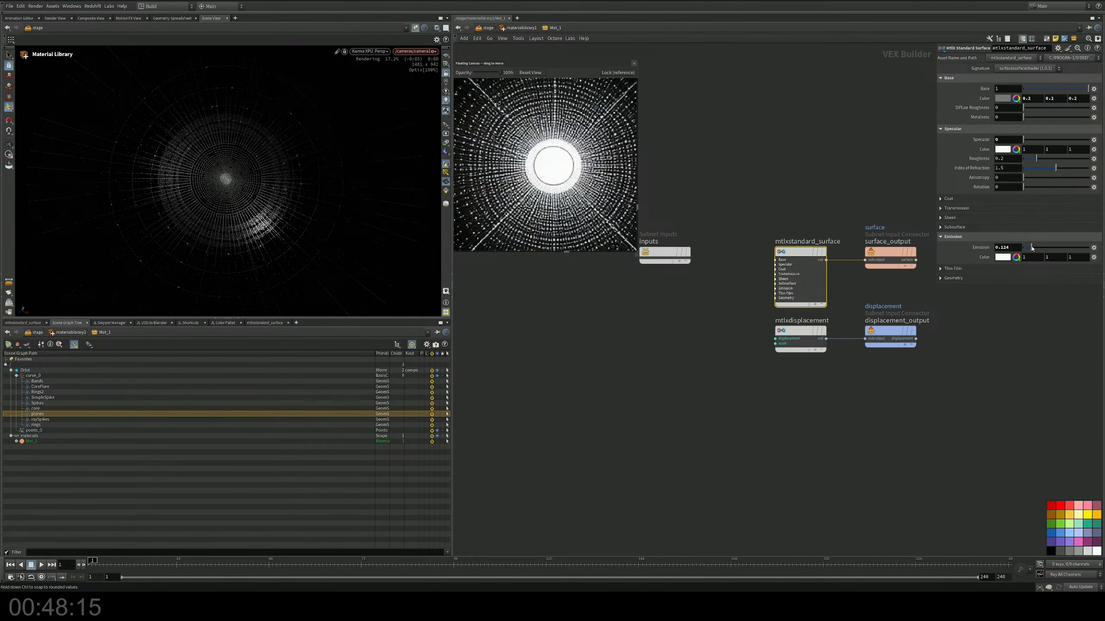
pyautogui.moveTo(1030, 249); pyautogui.dragTo(1038, 248)
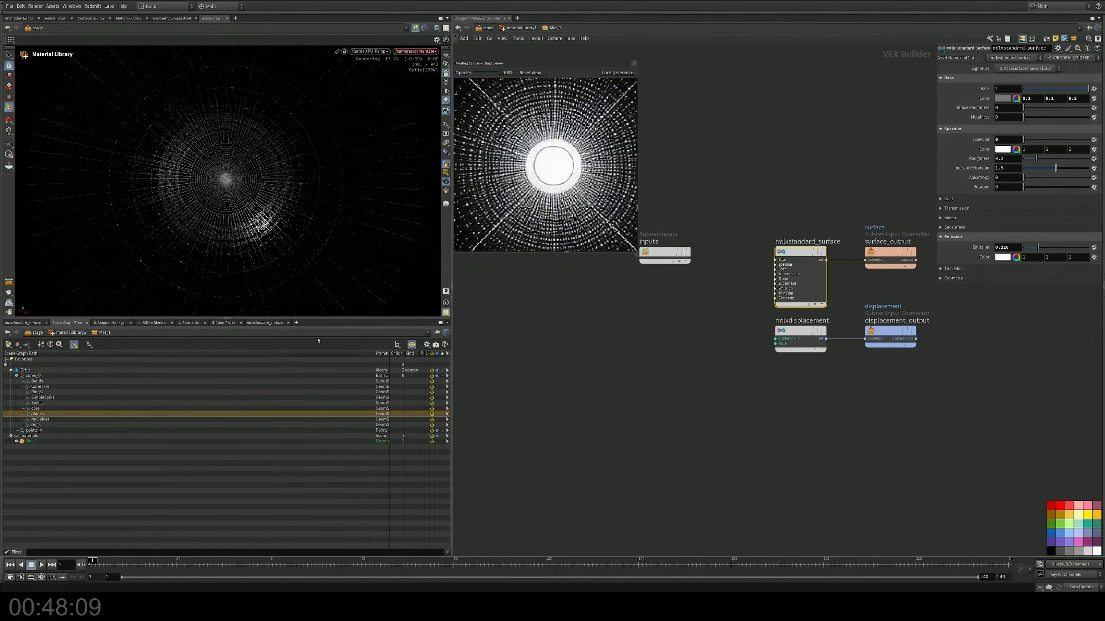
# Step: Enlarge the scene view, return to the stage network, and set the display flag on camera1
pyautogui.click(238, 320)
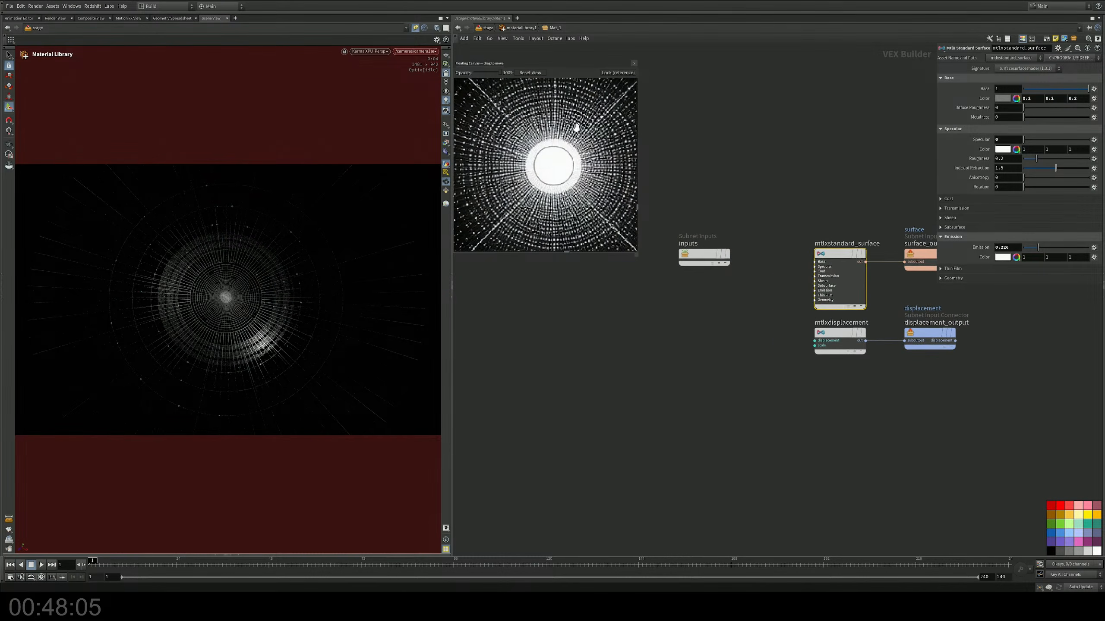
pyautogui.press('u')
pyautogui.press('u')
pyautogui.moveTo(791, 370); pyautogui.dragTo(795, 223, button='middle')
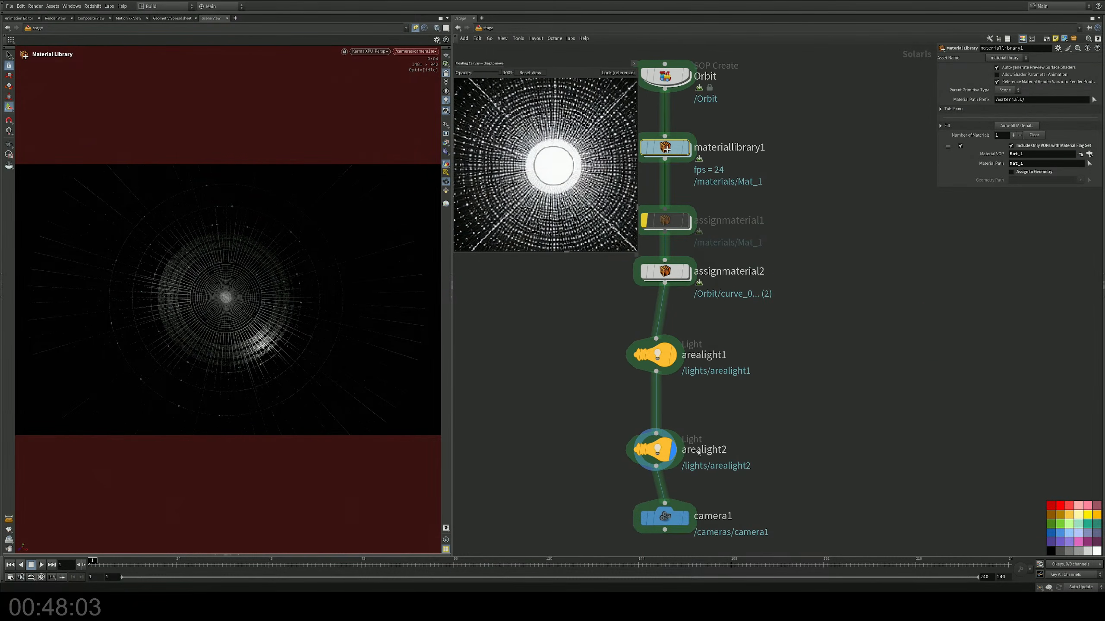
pyautogui.click(688, 521)
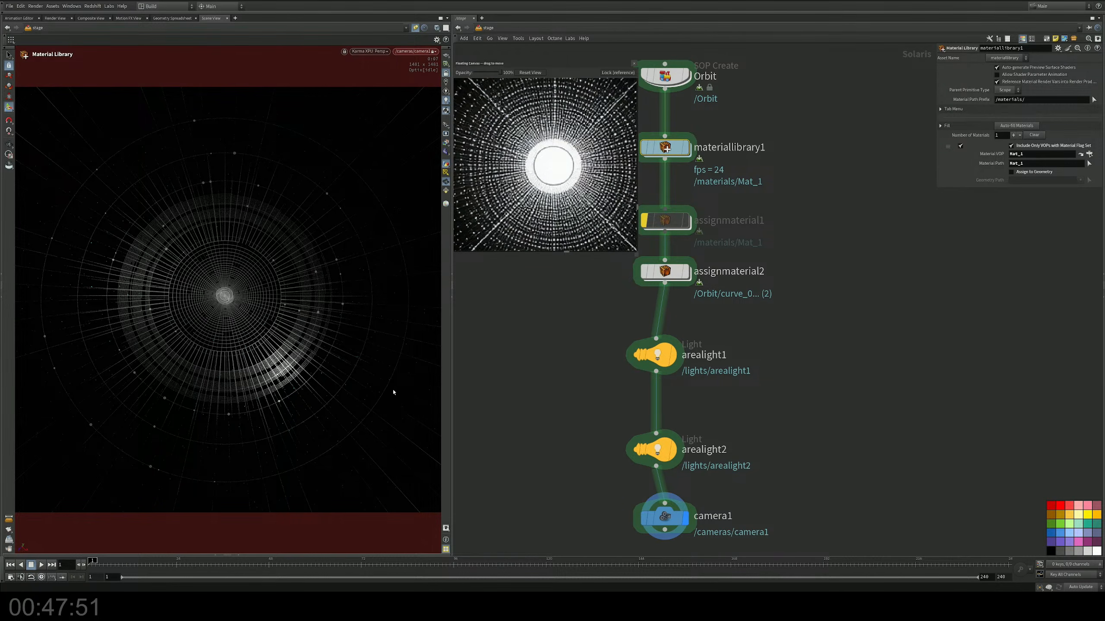
# Step: Add a second material entry to assignmaterial2 with /Orbit/points_0 from the scene graph as its primitives
pyautogui.moveTo(804, 264); pyautogui.dragTo(833, 292, button='middle')
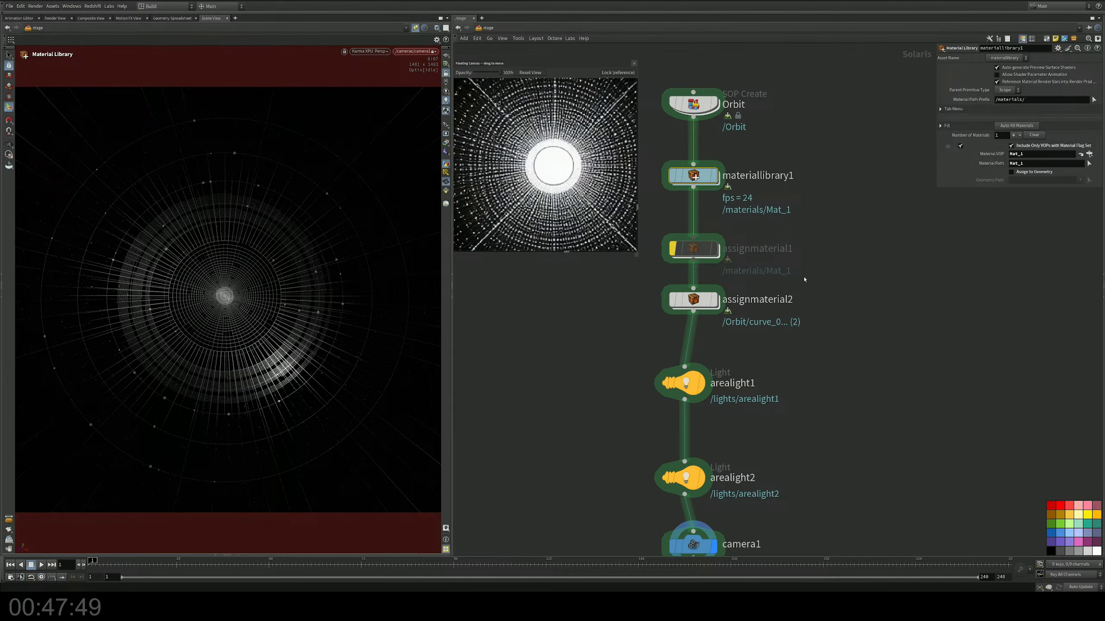
pyautogui.moveTo(763, 273); pyautogui.dragTo(642, 318)
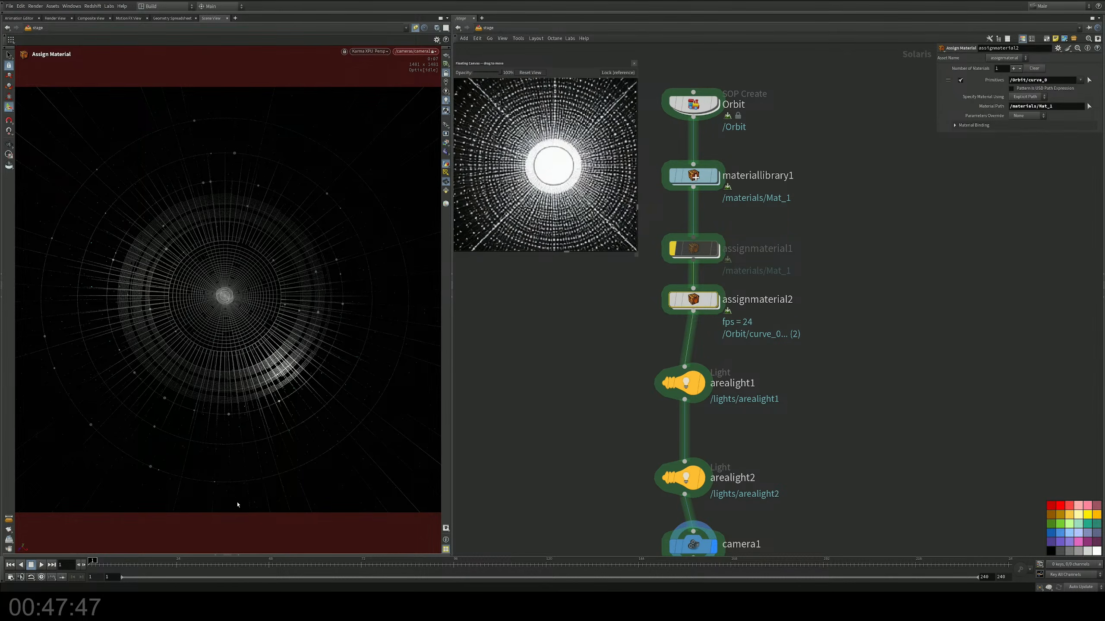
pyautogui.click(216, 556)
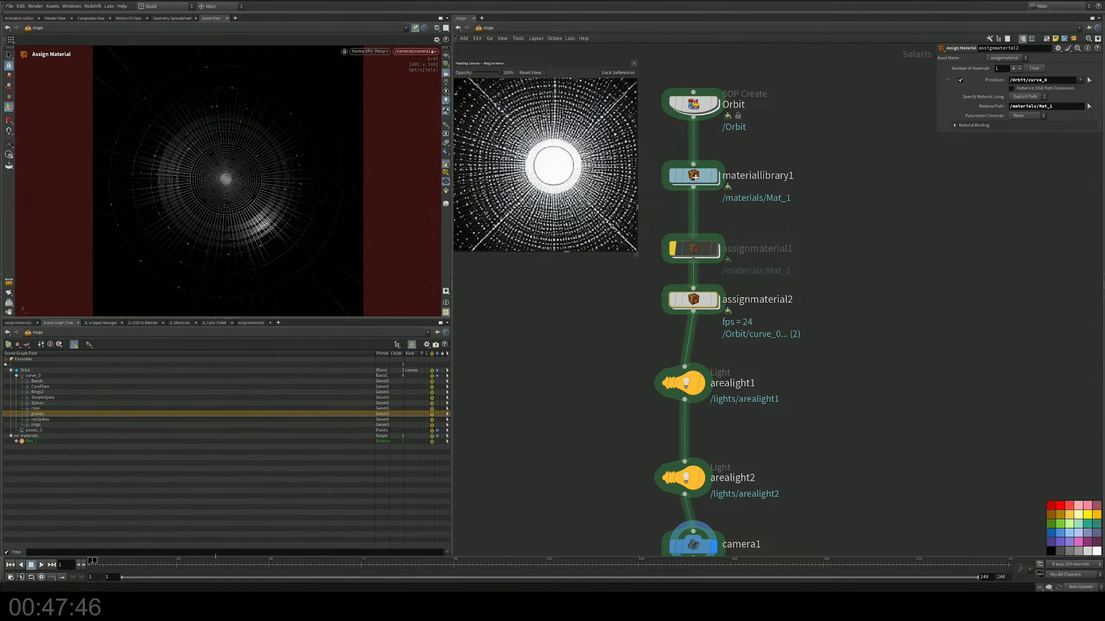
pyautogui.click(34, 430)
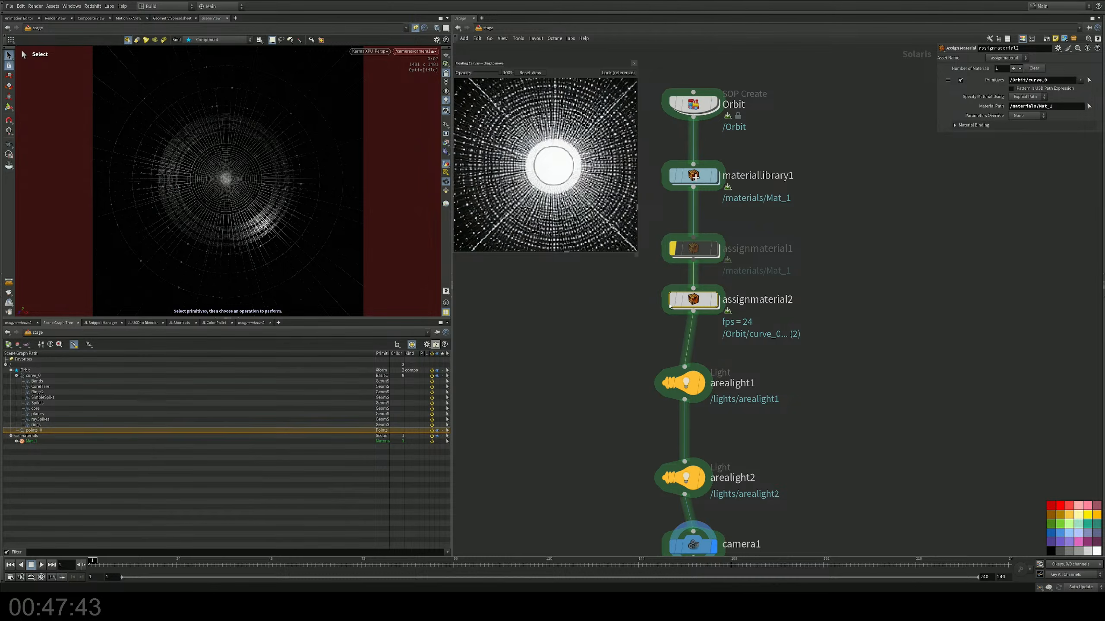
pyautogui.click(1013, 69)
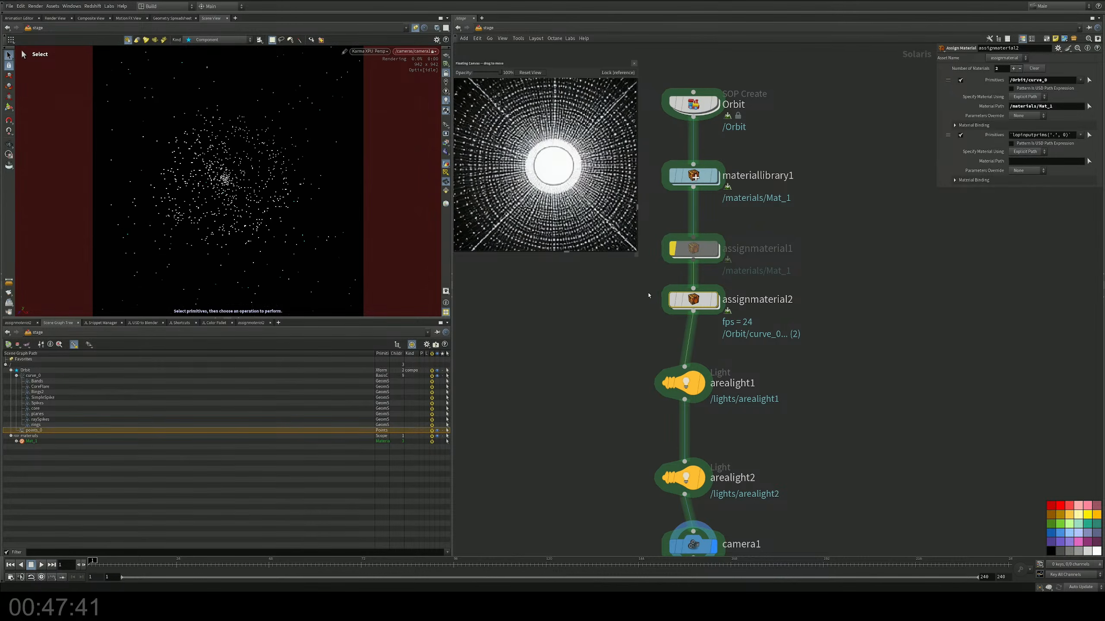
pyautogui.moveTo(34, 430); pyautogui.dragTo(946, 107)
pyautogui.hotkey('ctrl', 'c')
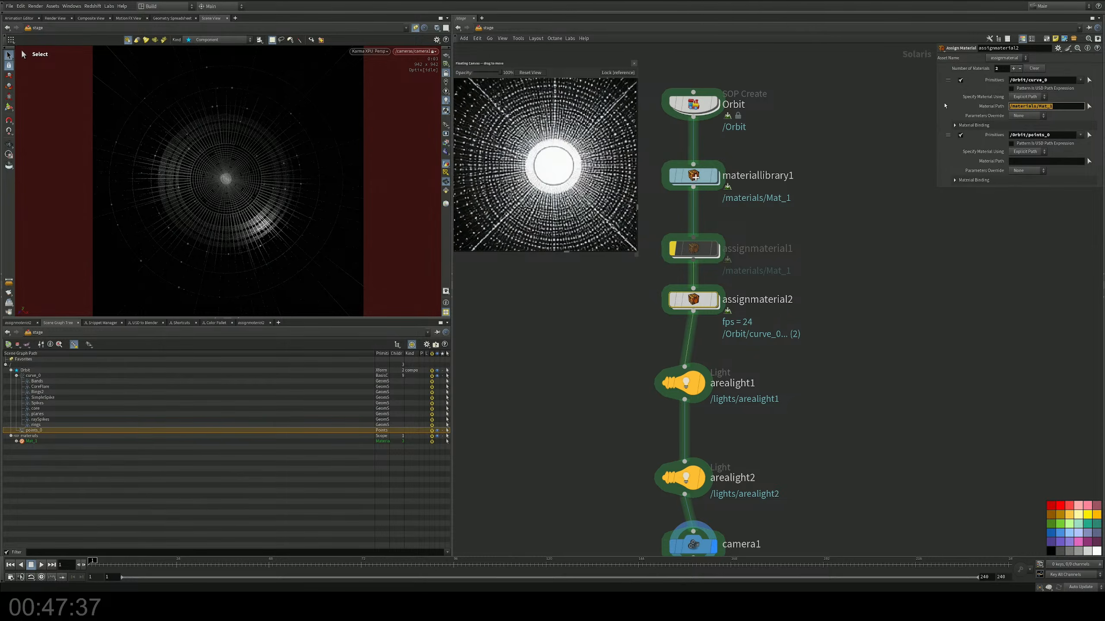
# Step: Set the material path of assignmaterial2's /Orbit/points_0 entry to /materials/Mat_1 and enlarge the scene view
pyautogui.click(1058, 161)
pyautogui.hotkey('ctrl', 'v')
pyautogui.press('Return')
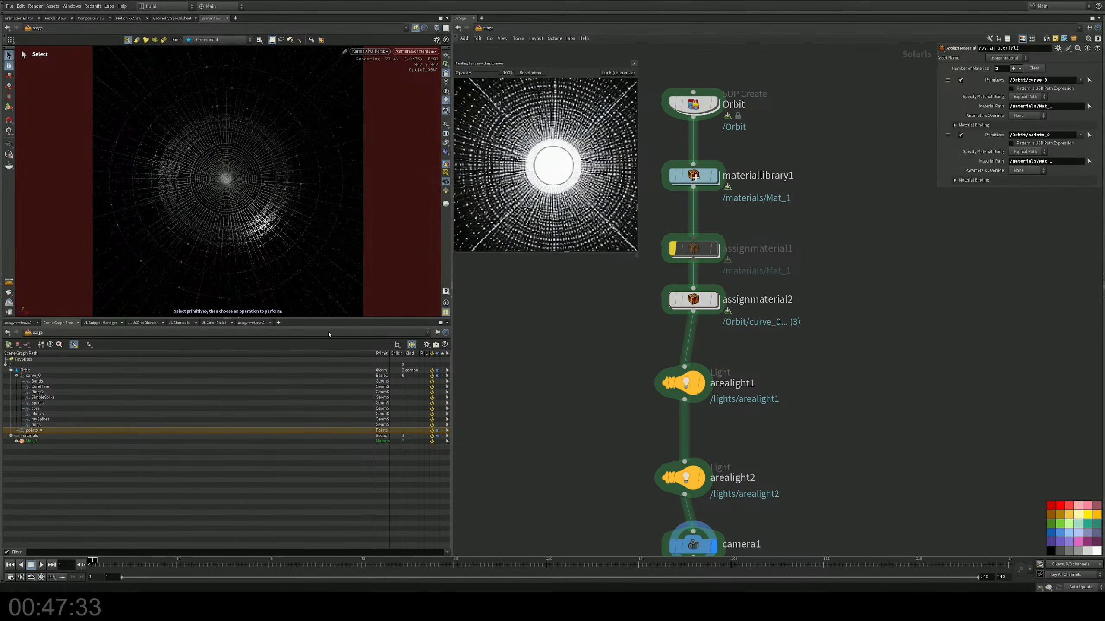
pyautogui.click(238, 320)
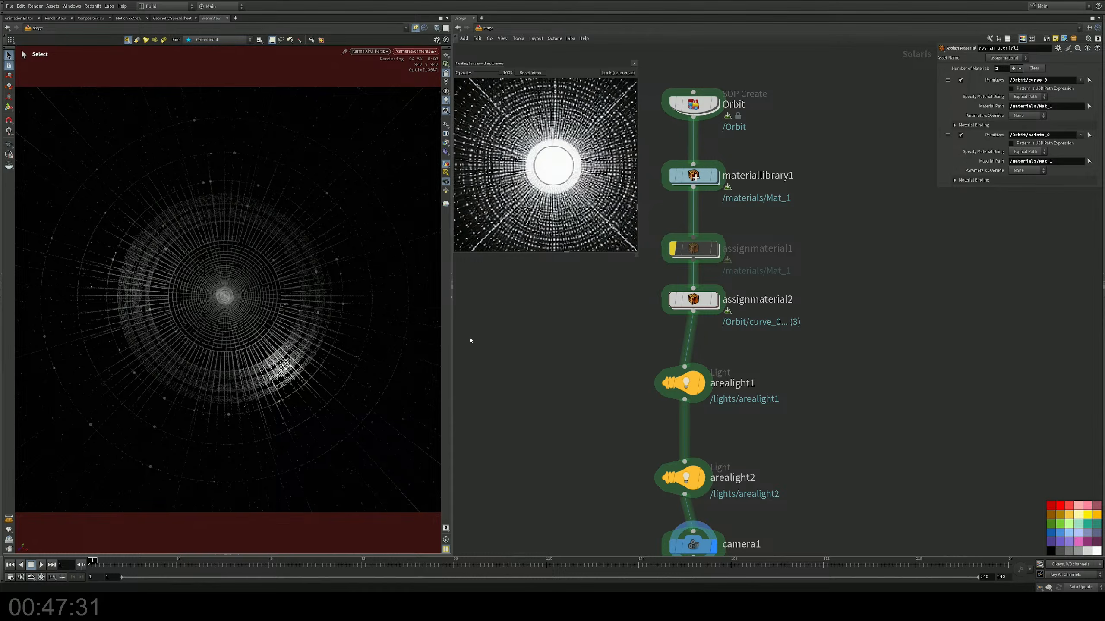
pyautogui.press('Escape')
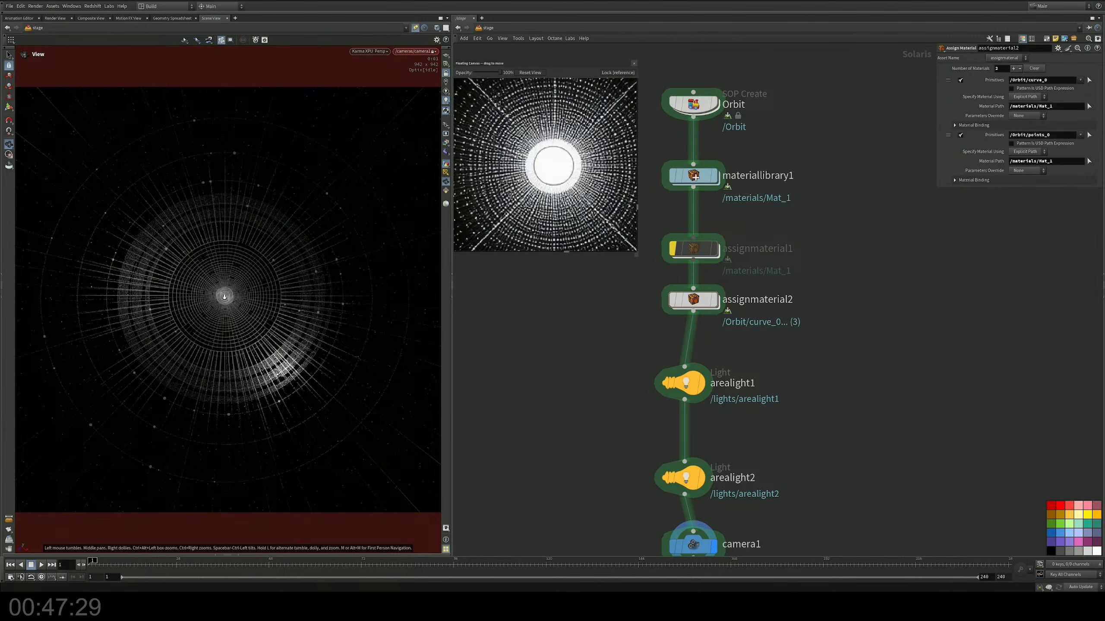
pyautogui.press('s')
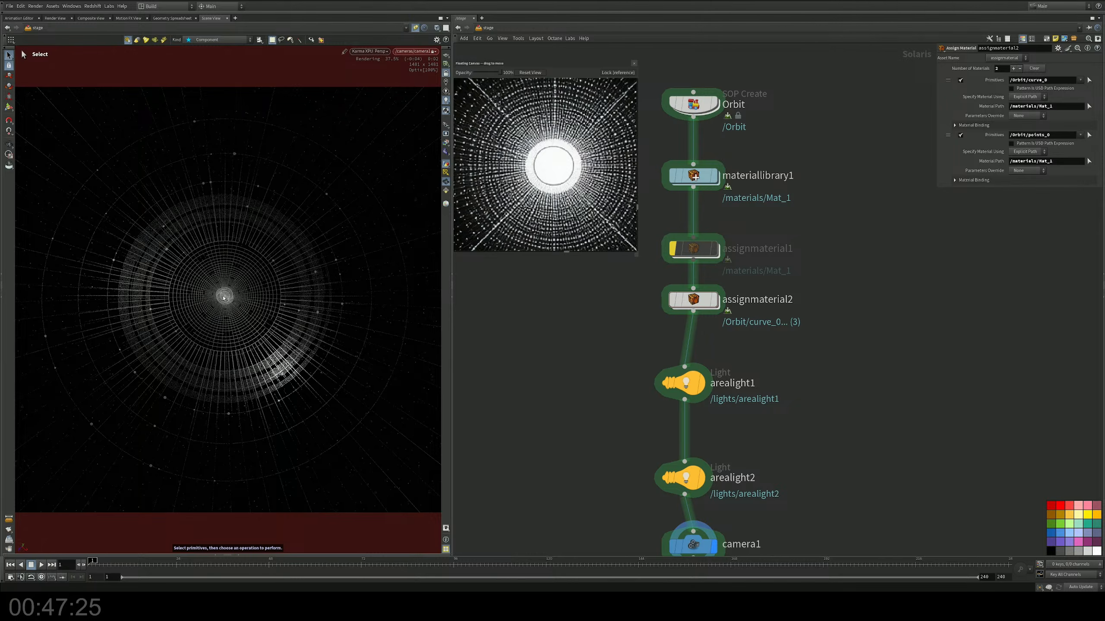
pyautogui.moveTo(753, 452); pyautogui.dragTo(784, 346, button='middle')
pyautogui.moveTo(776, 401); pyautogui.dragTo(613, 479)
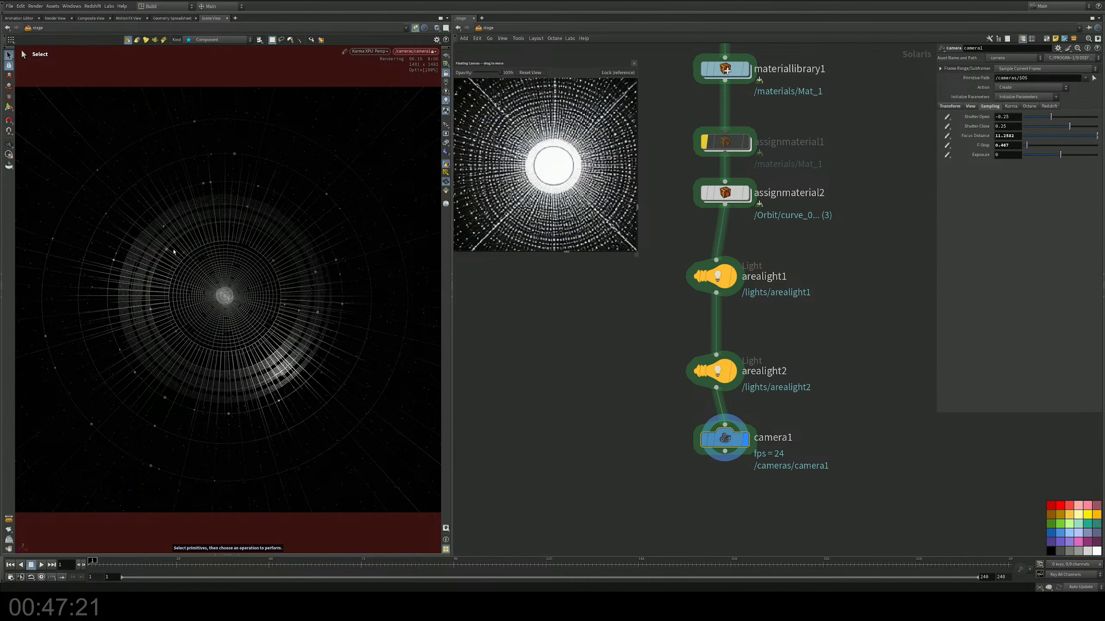
pyautogui.press('Return')
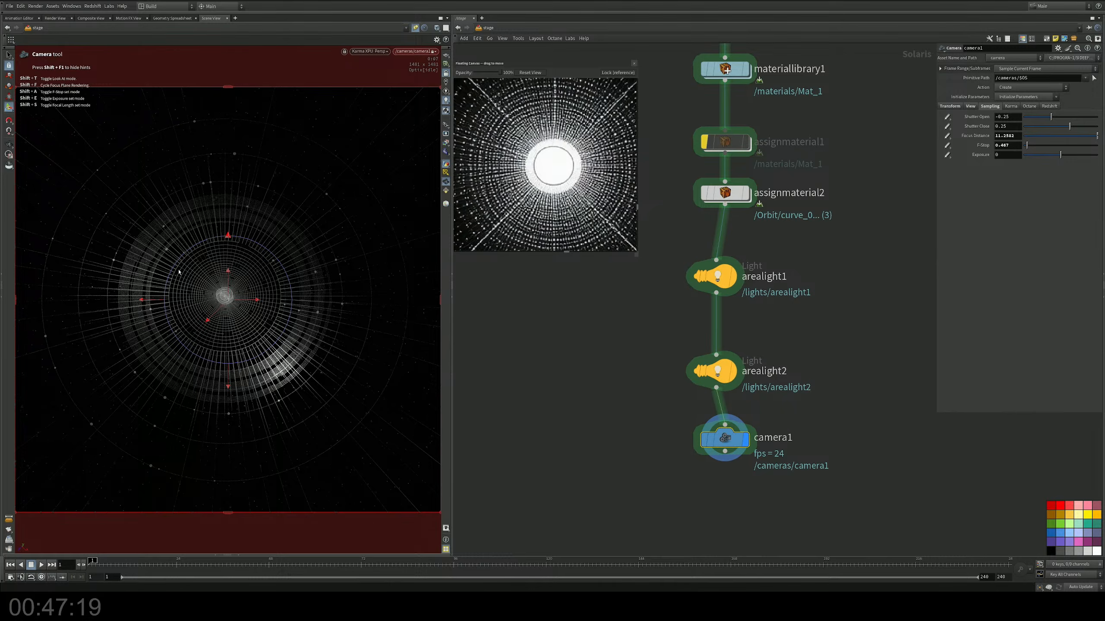
pyautogui.press('shift')
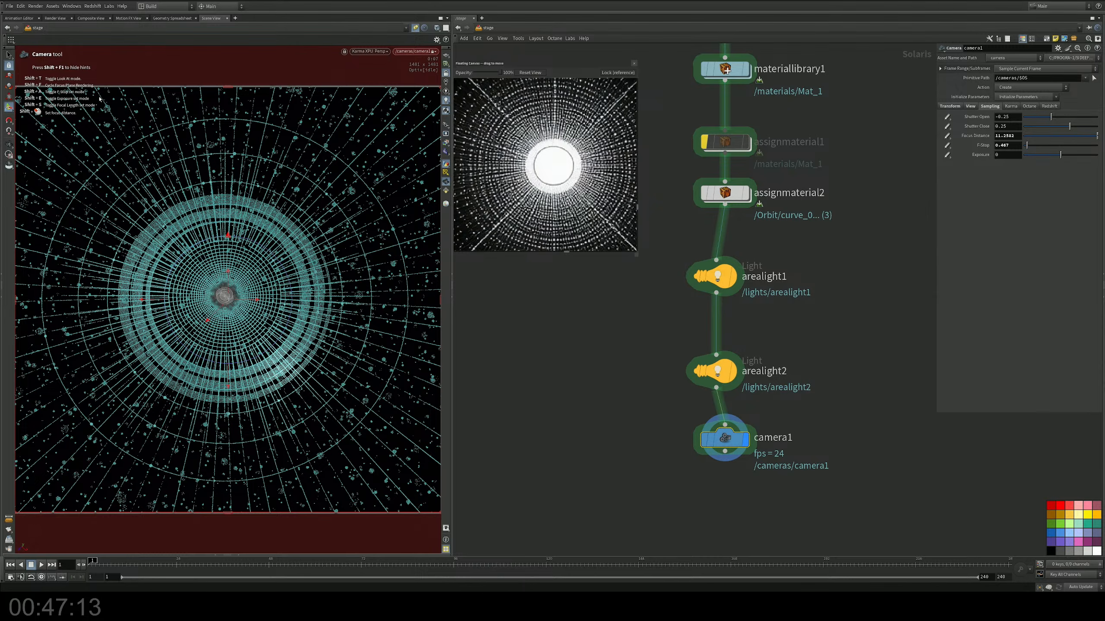
pyautogui.click(9, 54)
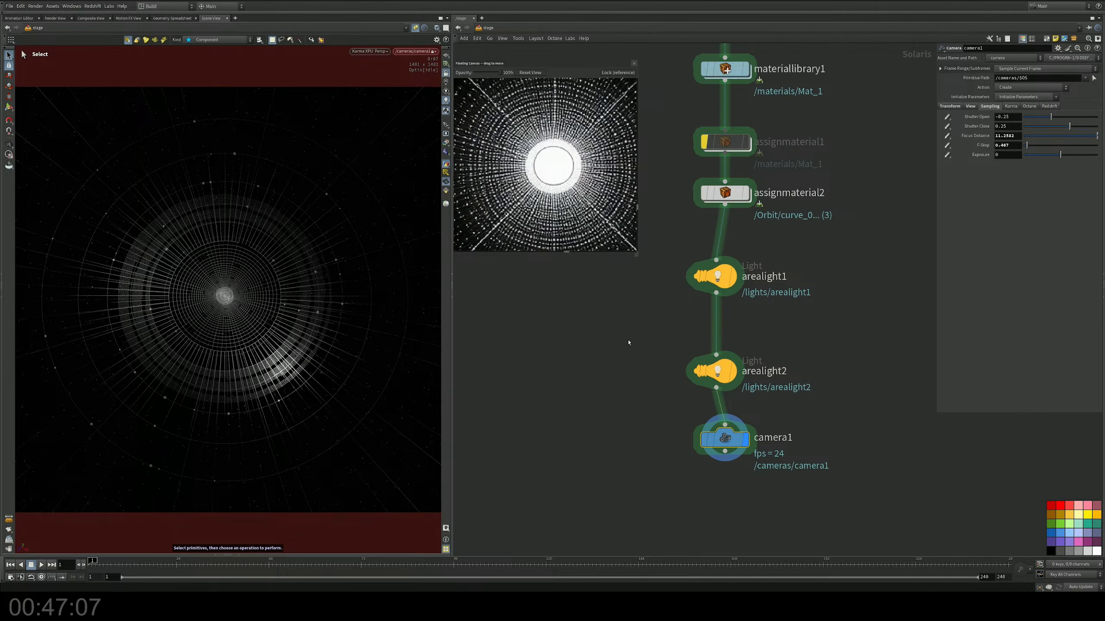
# Step: Add a Karma (Setup) node pair below camera1, with the camera connected to the render settings input
pyautogui.moveTo(782, 504); pyautogui.dragTo(747, 300, button='middle')
pyautogui.press('Tab')
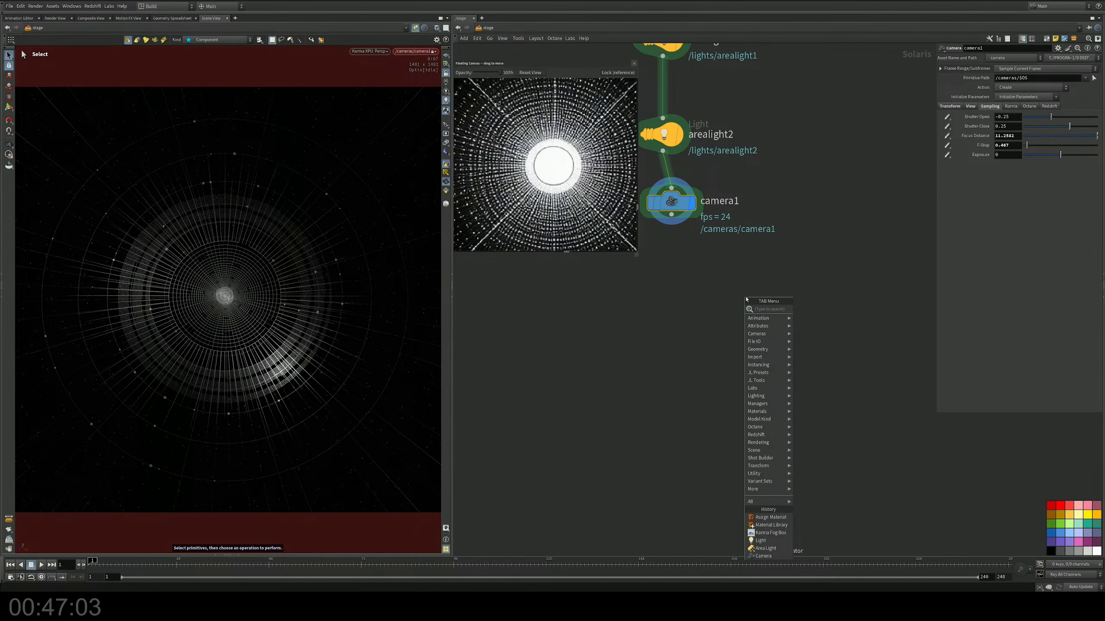
pyautogui.write('karma')
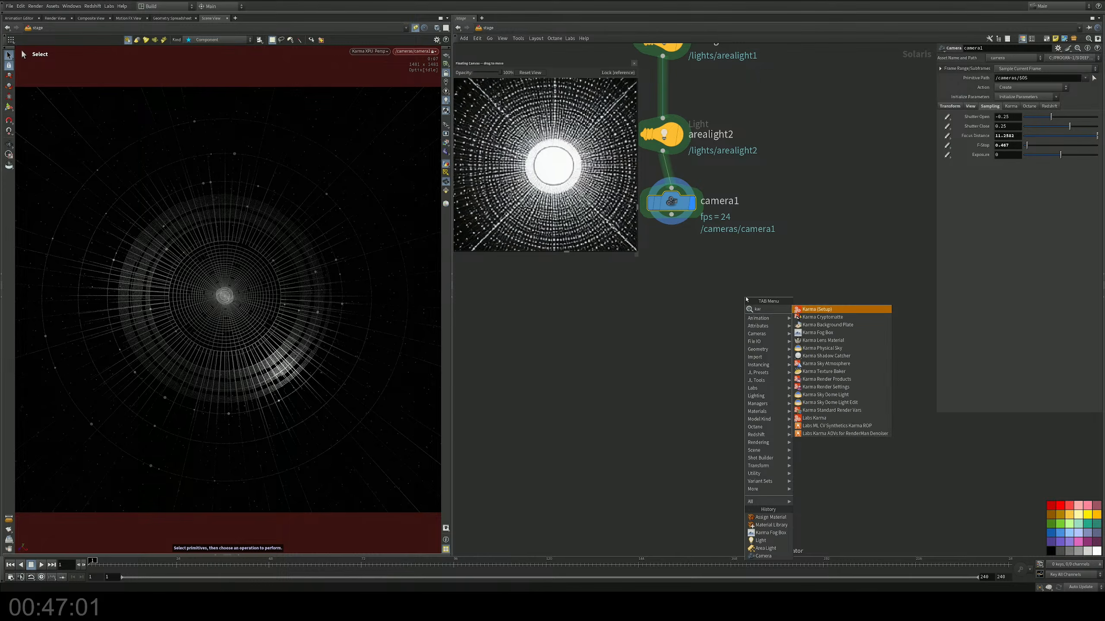
pyautogui.press('Return')
pyautogui.click(678, 297)
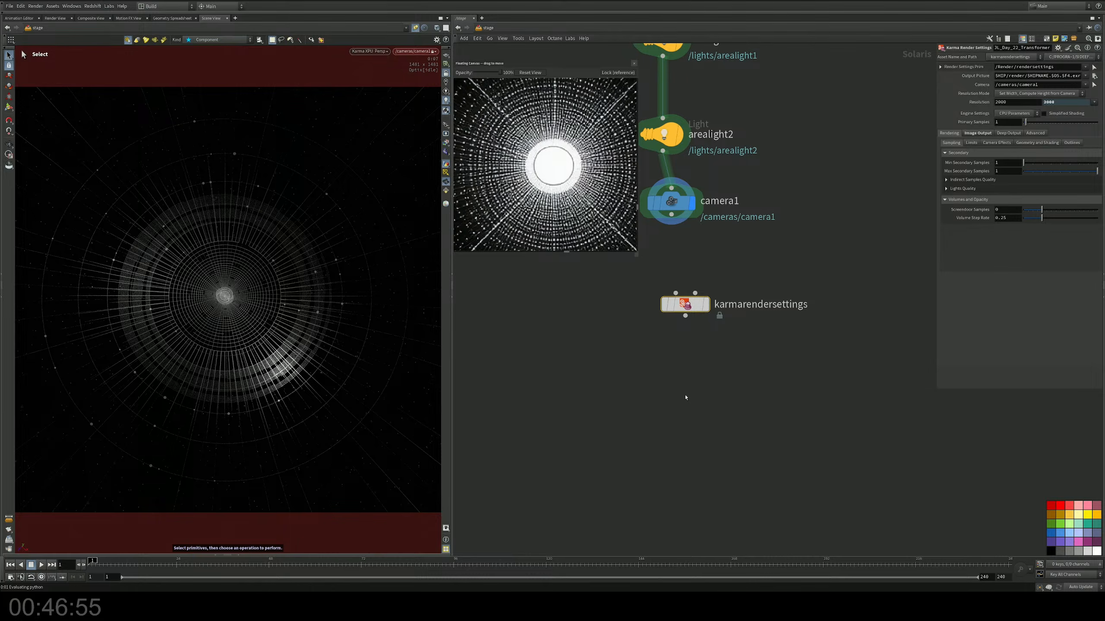
# Step: Rename the Karma render settings node as JL_Day_23_Orbit_
pyautogui.doubleClick(719, 304)
pyautogui.write('JL_')
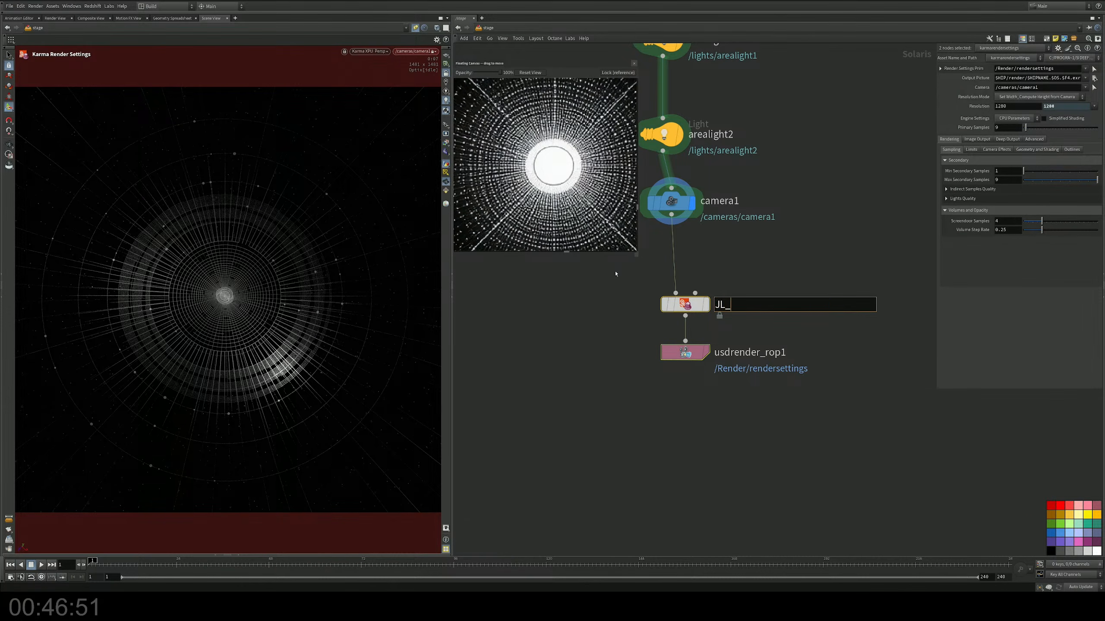
pyautogui.write('Day_23_Orbit_')
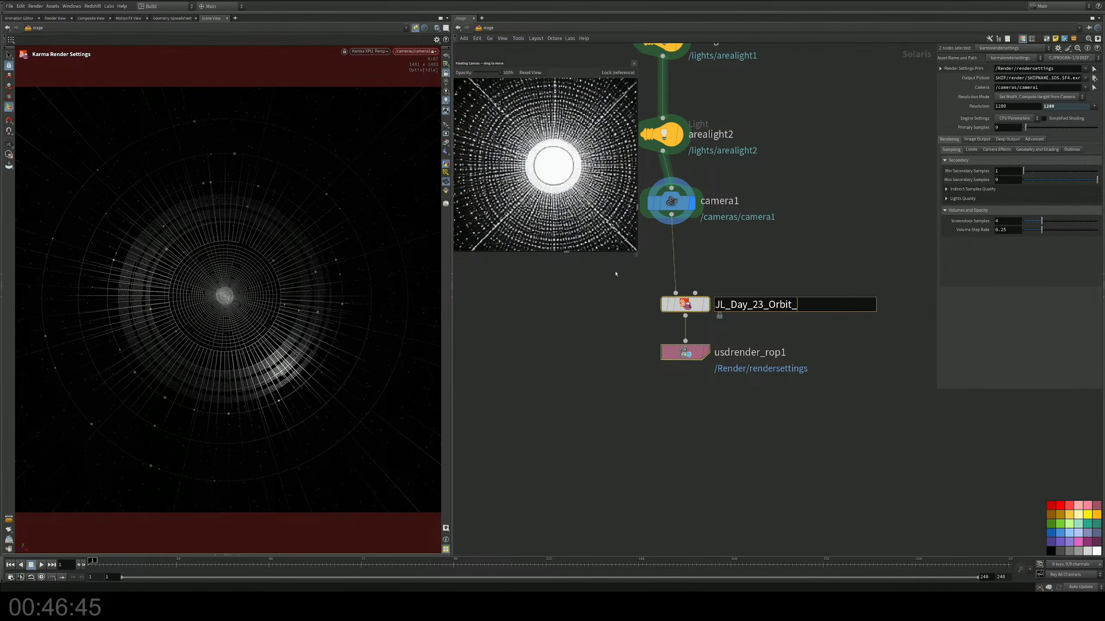
pyautogui.press('Return')
# Step: Set the render delegate of usdrender_rop1 to Karma XPU and save the scene
pyautogui.click(686, 353)
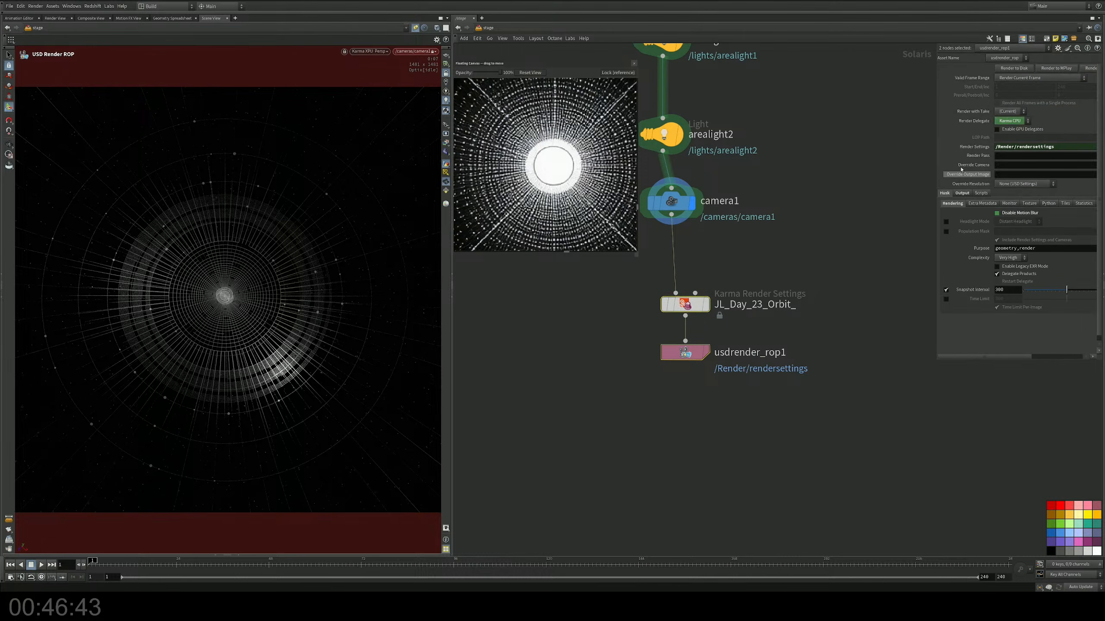
pyautogui.click(1021, 122)
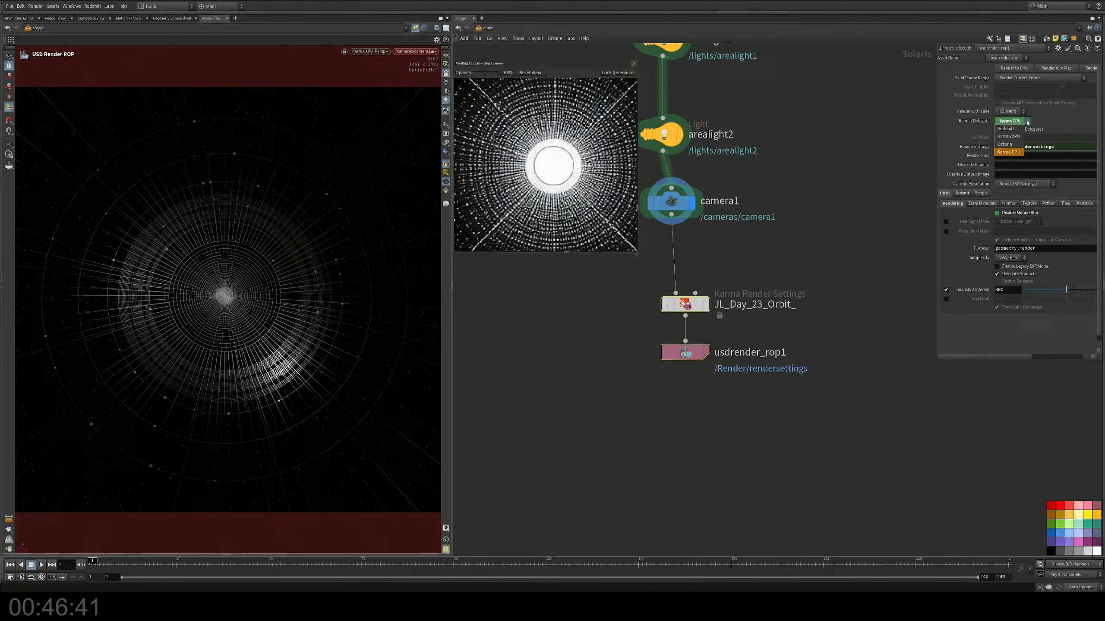
pyautogui.click(1009, 133)
pyautogui.click(768, 258)
pyautogui.hotkey('ctrl', 's')
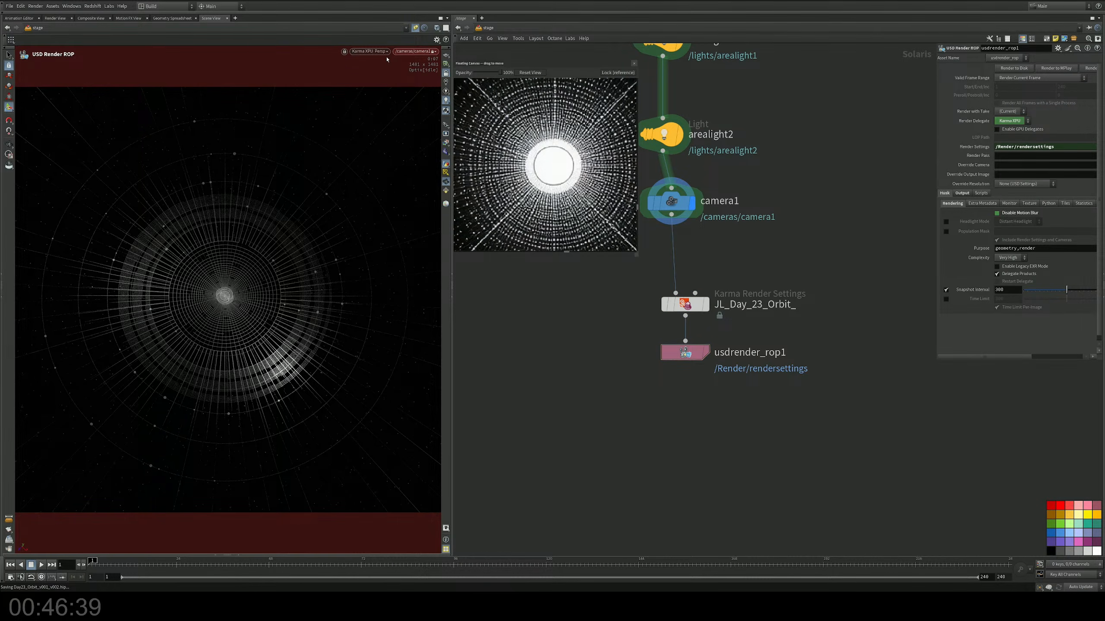
# Step: Switch the scene view from Karma XPU to the standard viewport renderer and activate the Select tool
pyautogui.click(370, 52)
pyautogui.click(378, 69)
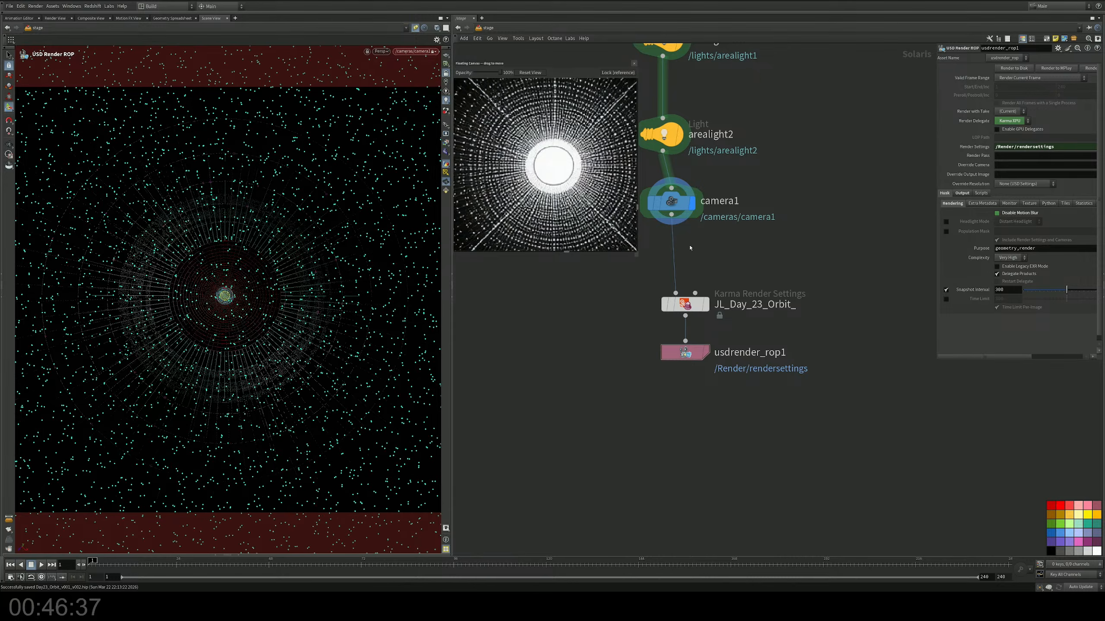
pyautogui.moveTo(690, 248); pyautogui.dragTo(670, 224, button='middle')
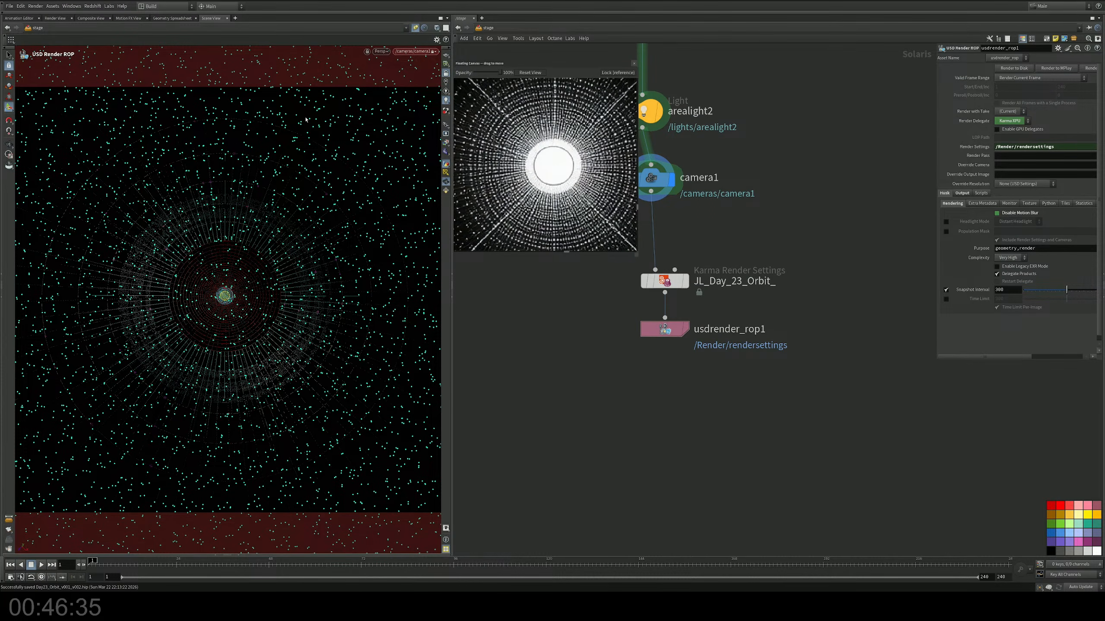
pyautogui.click(9, 55)
# Step: Set JL_Day_23_Orbit_ to XPU engine parameters and its resolution mode to Manual
pyautogui.moveTo(728, 263); pyautogui.dragTo(645, 288)
pyautogui.moveTo(696, 262); pyautogui.dragTo(683, 302, button='middle')
pyautogui.click(1014, 118)
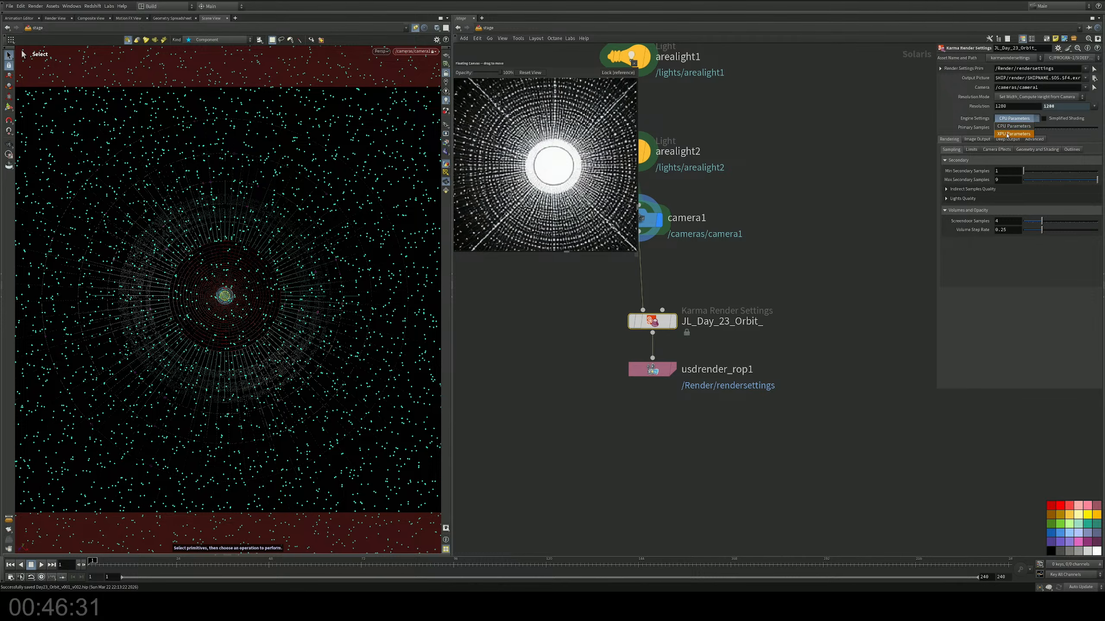
pyautogui.click(1007, 134)
pyautogui.click(1063, 98)
pyautogui.click(1036, 97)
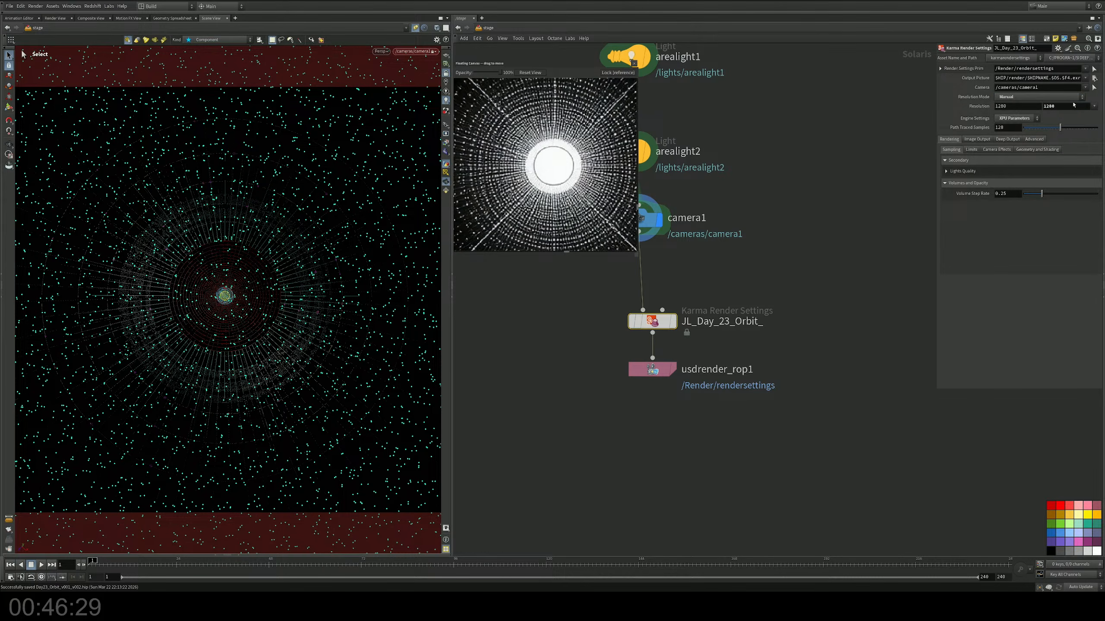
# Step: Set the render resolution of JL_Day_23_Orbit_ to 4000 by 4000
pyautogui.click(1004, 106)
pyautogui.write('4000')
pyautogui.press('Tab')
pyautogui.write('4000')
# Step: Set the path traced samples of JL_Day_23_Orbit_ to 512
pyautogui.press('Tab')
pyautogui.write('2')
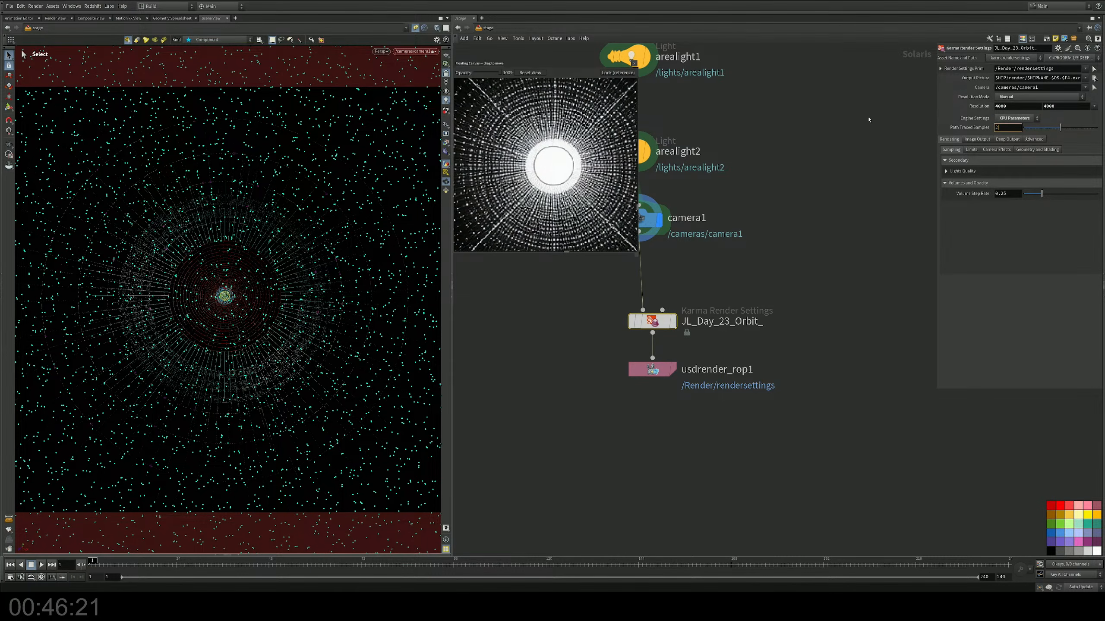
pyautogui.write('56')
pyautogui.press('BackSpace')
pyautogui.press('BackSpace')
pyautogui.press('BackSpace')
pyautogui.write('512')
pyautogui.press('Return')
# Step: Shorten the output picture path to $HIP/render/$OS.exr and save the scene
pyautogui.click(1050, 79)
pyautogui.press('BackSpace')
pyautogui.press('BackSpace')
pyautogui.press('BackSpace')
pyautogui.press('BackSpace')
pyautogui.press('BackSpace')
pyautogui.press('BackSpace')
pyautogui.press('BackSpace')
pyautogui.press('BackSpace')
pyautogui.press('BackSpace')
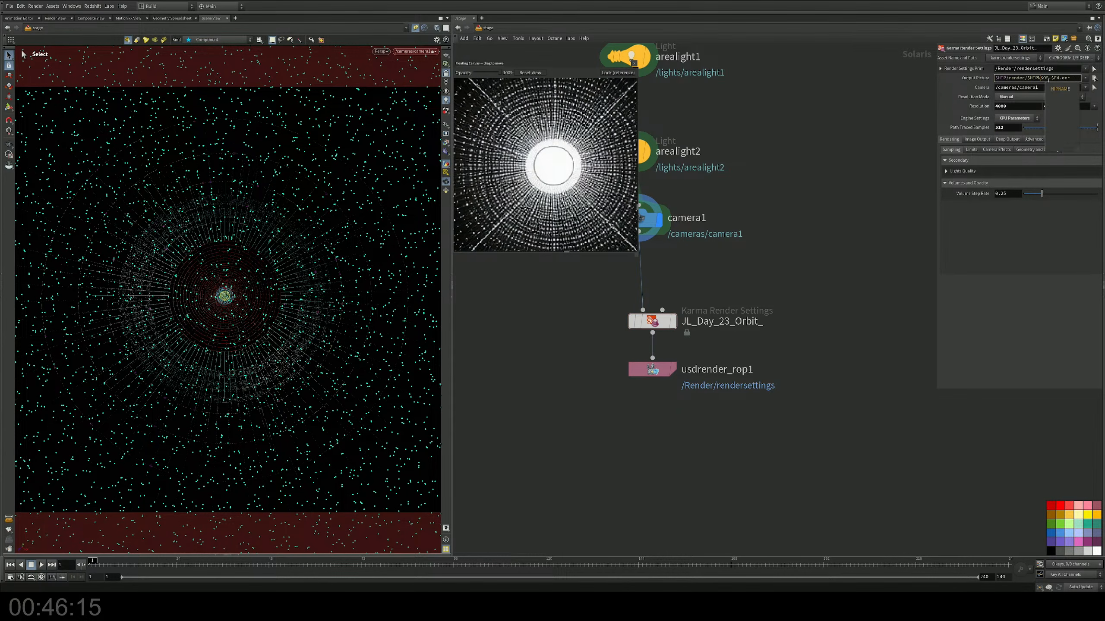
pyautogui.press('Escape')
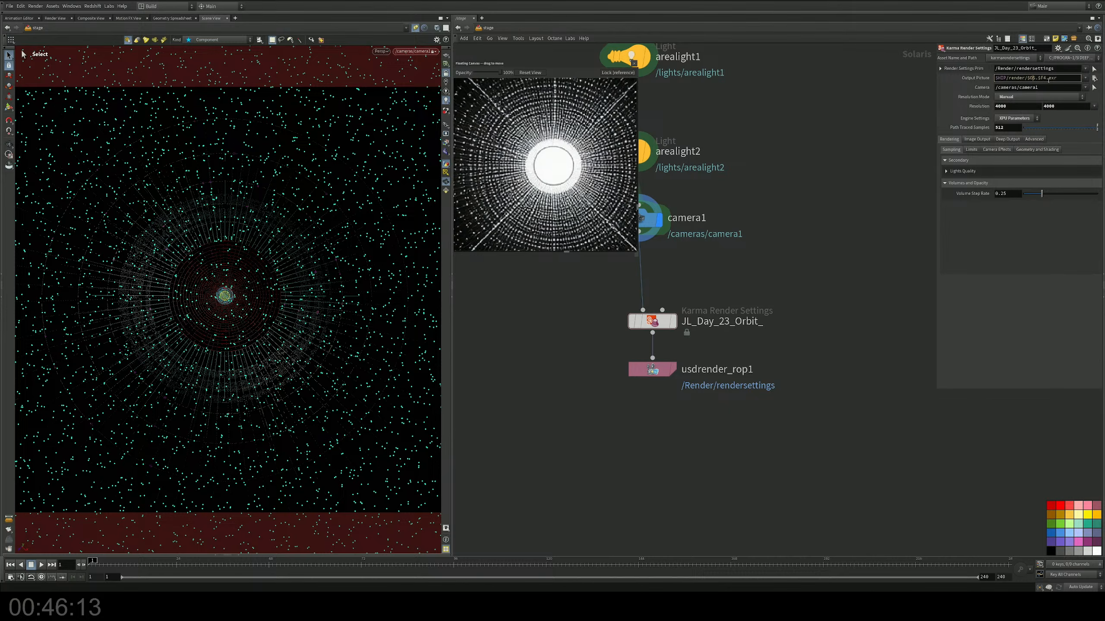
pyautogui.press('BackSpace')
pyautogui.press('BackSpace')
pyautogui.press('BackSpace')
pyautogui.press('Right')
pyautogui.press('Right')
pyautogui.press('BackSpace')
pyautogui.press('BackSpace')
pyautogui.press('BackSpace')
pyautogui.write('png')
pyautogui.press('BackSpace')
pyautogui.press('BackSpace')
pyautogui.press('BackSpace')
pyautogui.write('exr')
pyautogui.press('Return')
pyautogui.moveTo(788, 224); pyautogui.dragTo(796, 200, button='middle')
pyautogui.hotkey('ctrl', 's')
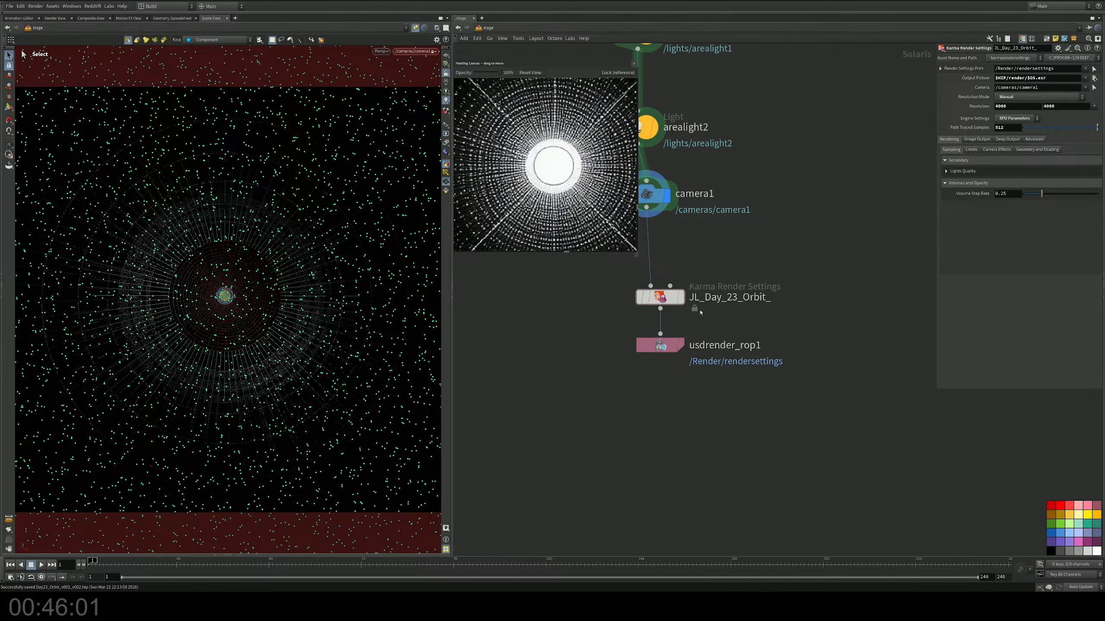
# Step: Move usdrender_rop1 and JL_Day_23_Orbit_ further down to space out the network
pyautogui.moveTo(660, 346); pyautogui.dragTo(660, 433)
pyautogui.moveTo(672, 299); pyautogui.dragTo(672, 334)
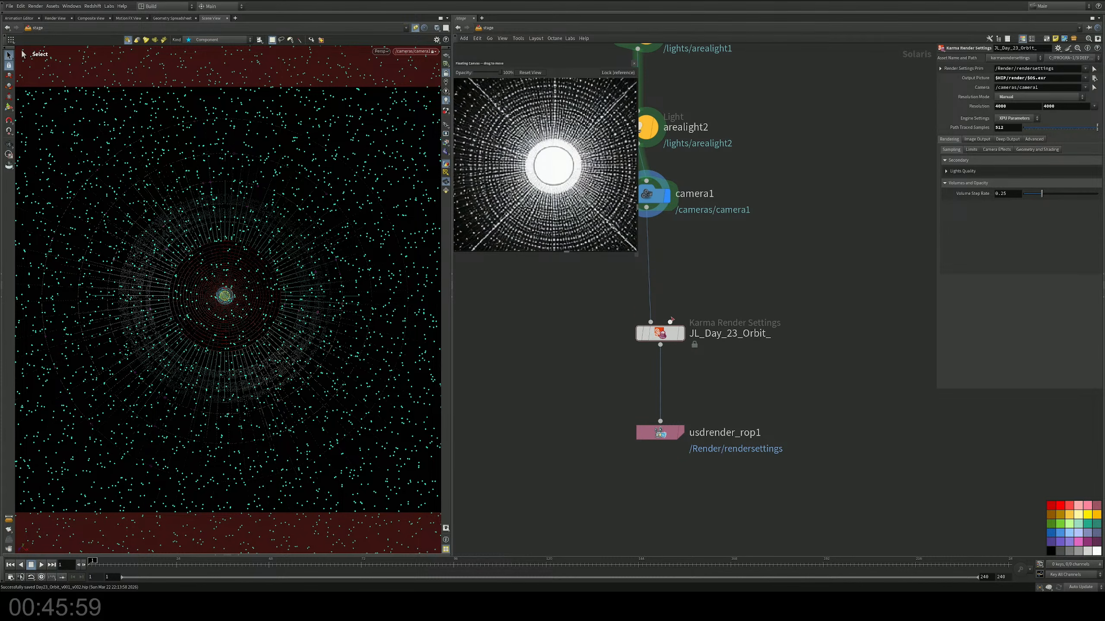
pyautogui.moveTo(688, 296); pyautogui.dragTo(695, 323, button='middle')
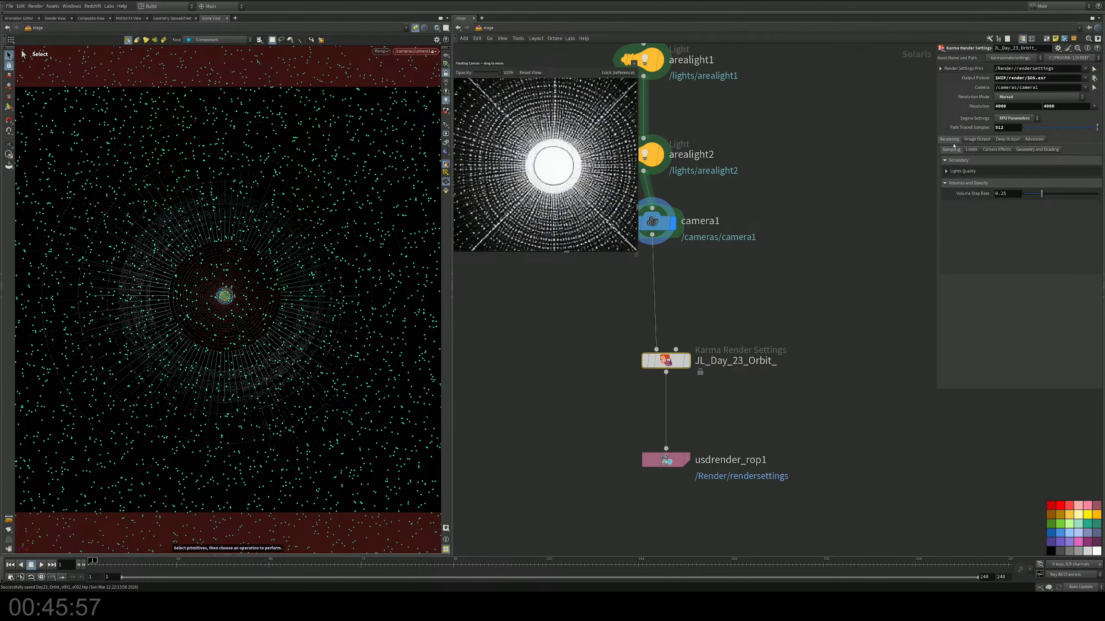
# Step: Start the render of usdrender_rop1 and open the render scheduler over the network to monitor its job
pyautogui.click(666, 460)
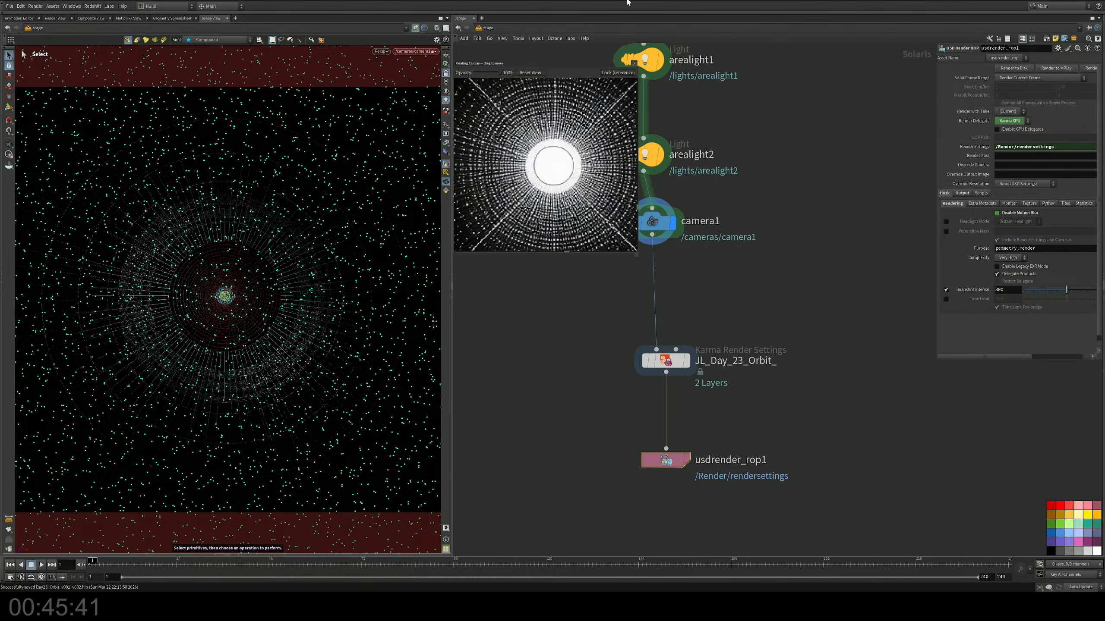
pyautogui.click(39, 7)
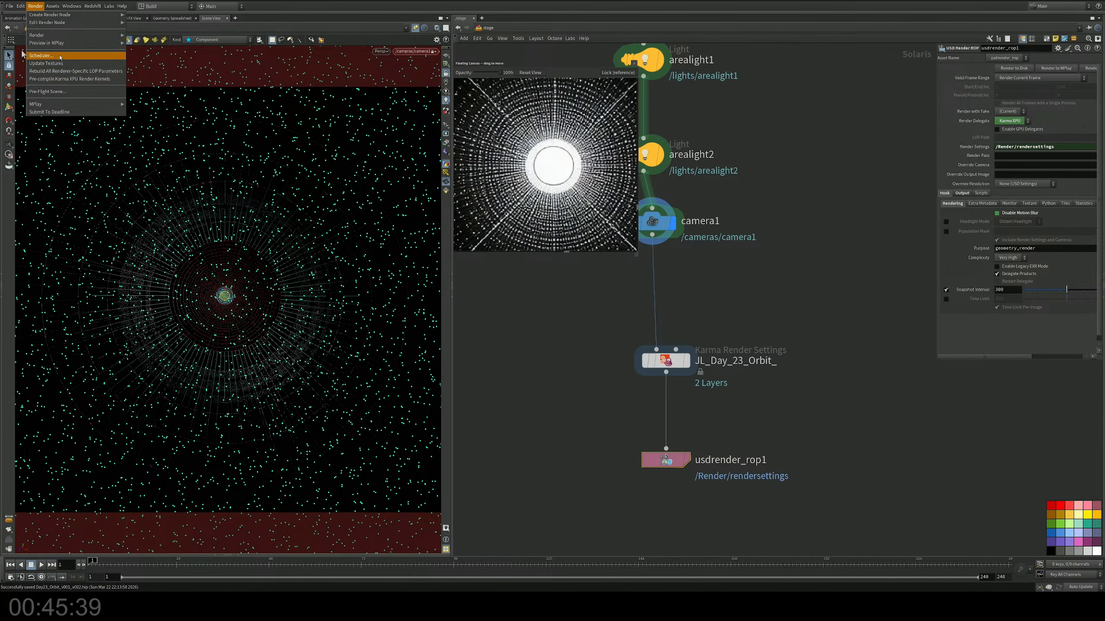
pyautogui.click(65, 56)
pyautogui.moveTo(139, 16); pyautogui.dragTo(610, 328)
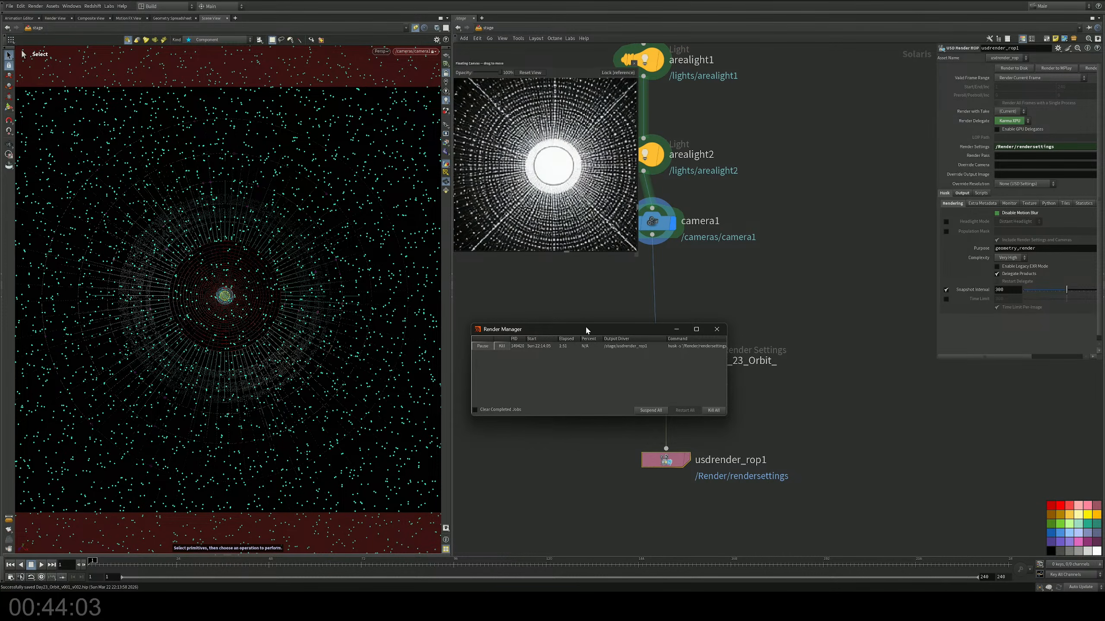
# Step: Release the viewport's camera lock and close the Render Manager once the usdrender_rop1 job is complete
pyautogui.moveTo(586, 329); pyautogui.dragTo(537, 313)
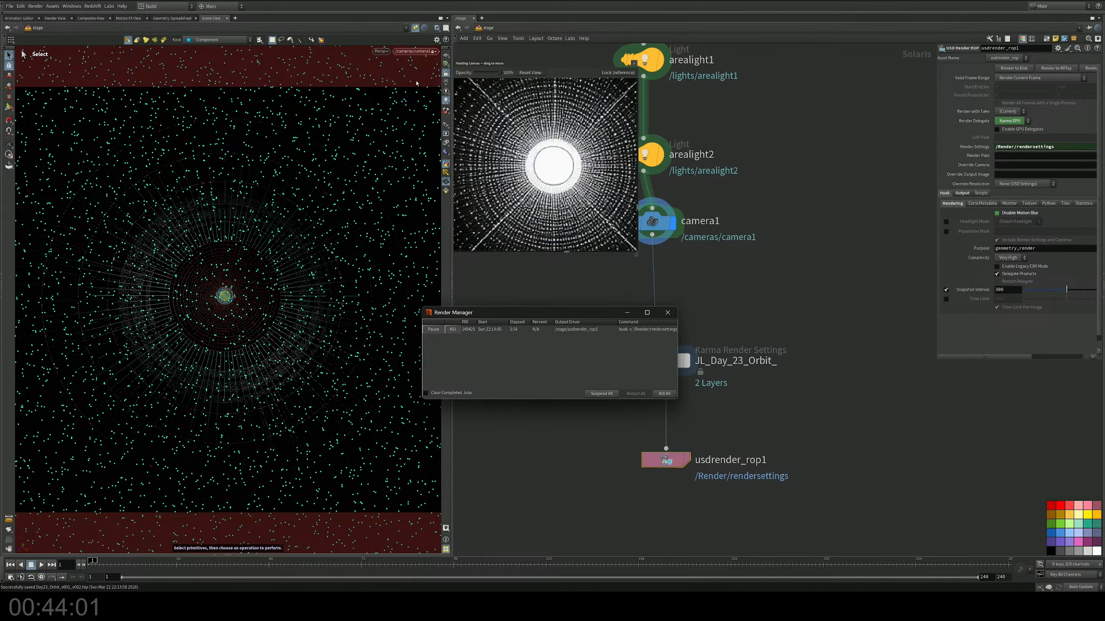
pyautogui.click(445, 73)
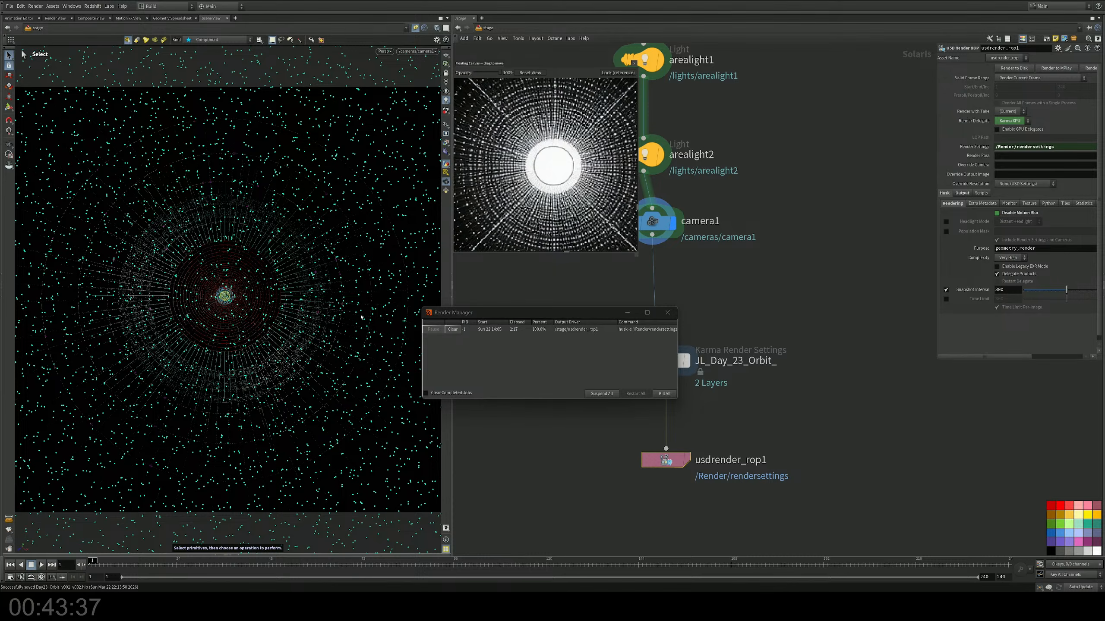
pyautogui.moveTo(739, 426); pyautogui.dragTo(739, 368, button='middle')
pyautogui.click(668, 313)
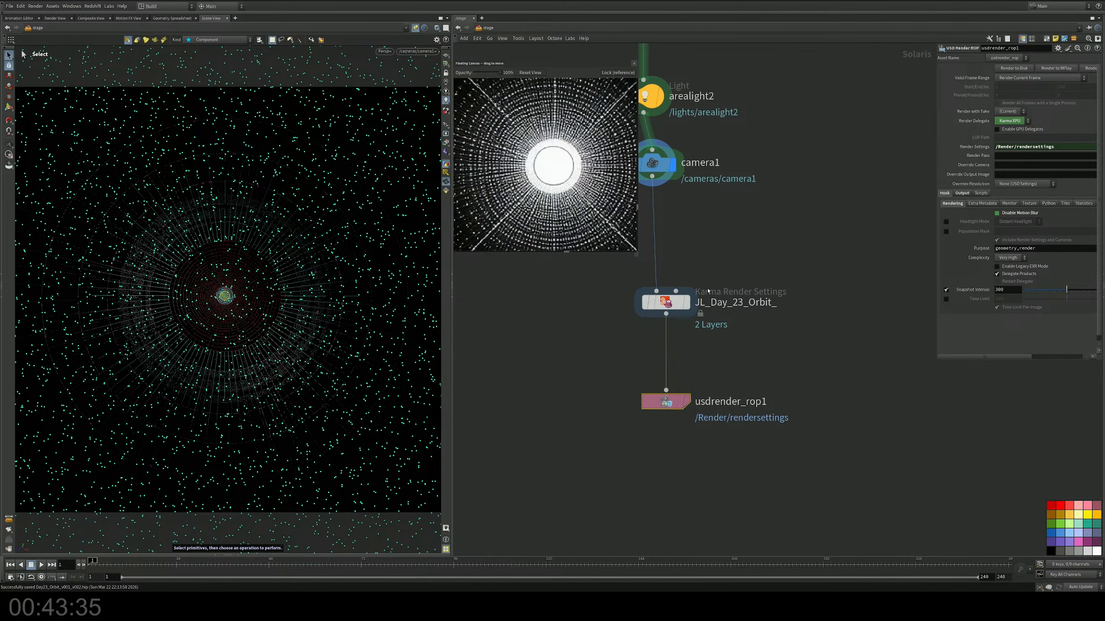
# Step: Show the shelf tools and move camera1 down the network, closer to the JL_Day_23_Orbit_ render settings node
pyautogui.click(708, 291)
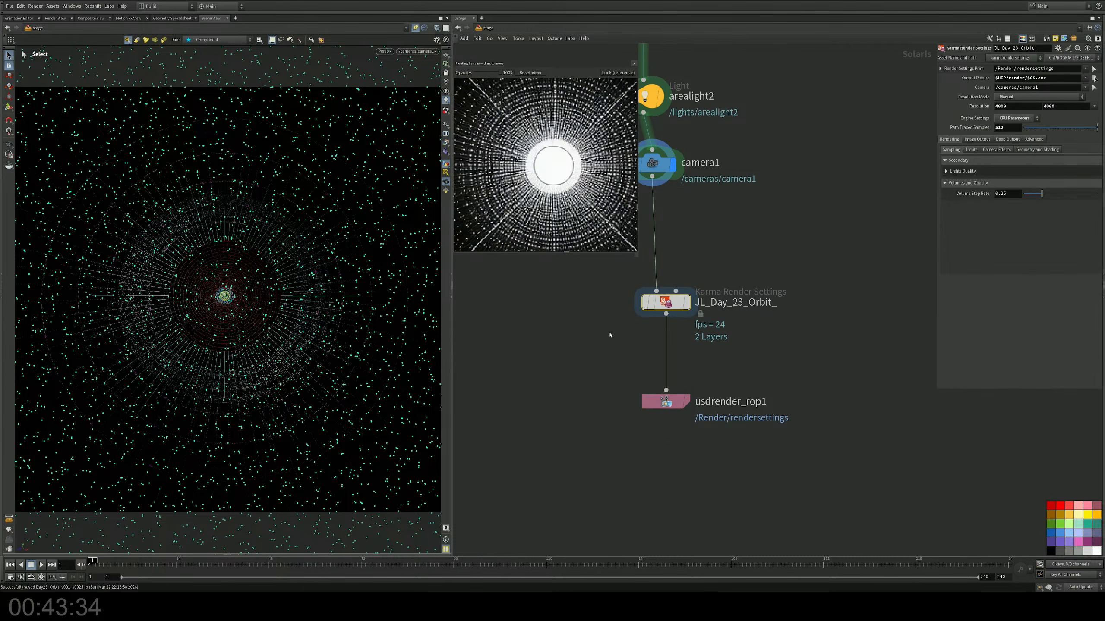
pyautogui.click(45, 12)
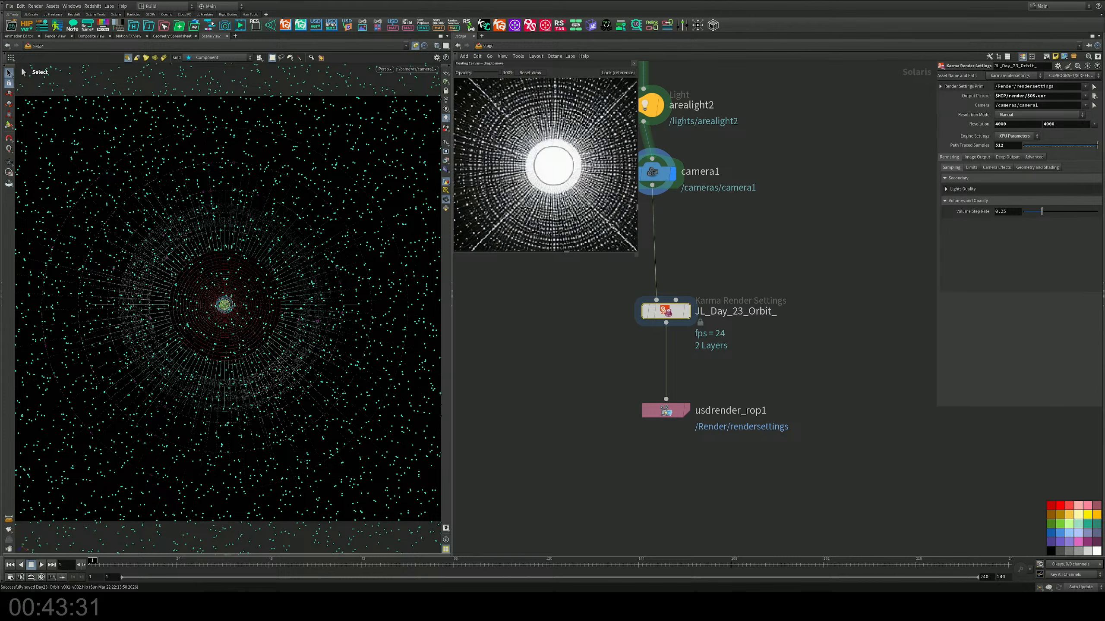
pyautogui.moveTo(695, 271); pyautogui.dragTo(754, 343, button='middle')
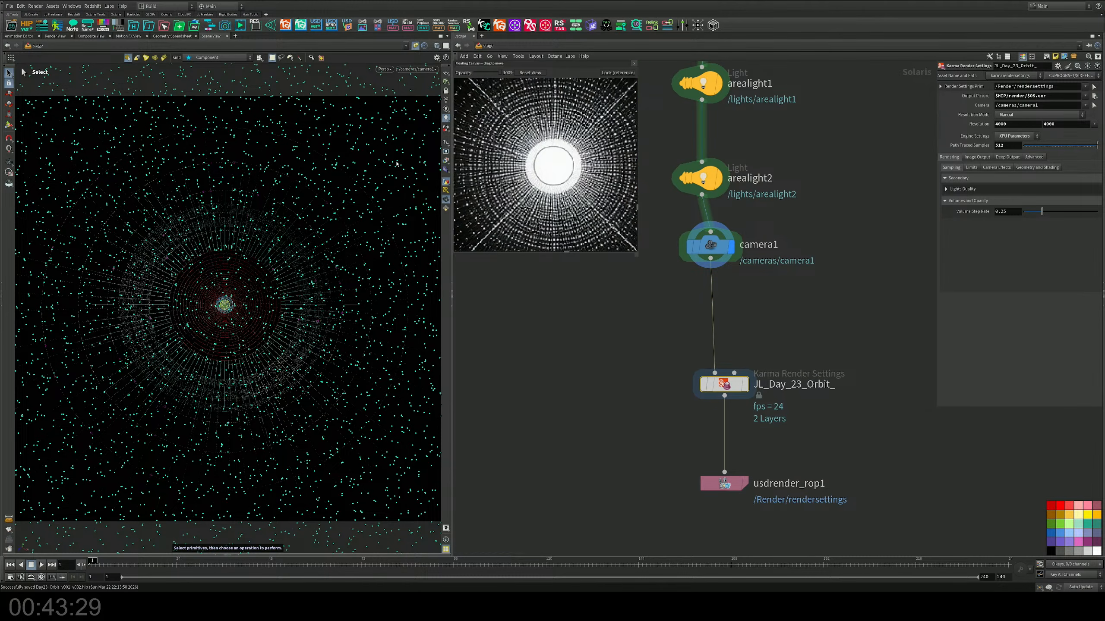
pyautogui.moveTo(789, 239); pyautogui.dragTo(803, 373, button='middle')
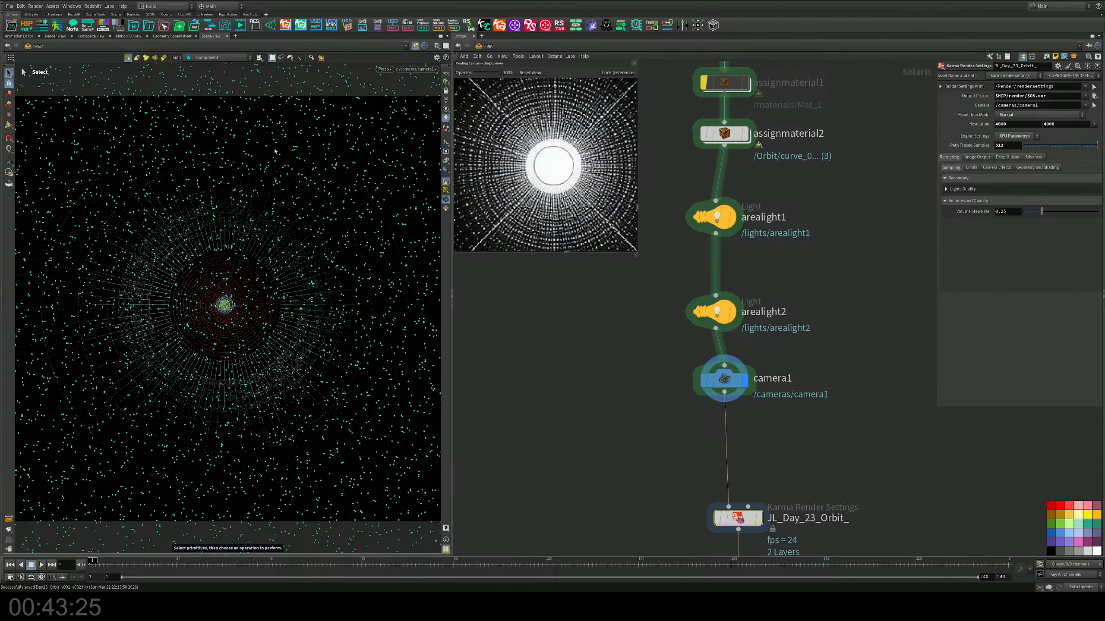
pyautogui.moveTo(735, 383); pyautogui.dragTo(697, 262, button='middle')
pyautogui.moveTo(696, 264); pyautogui.dragTo(701, 327)
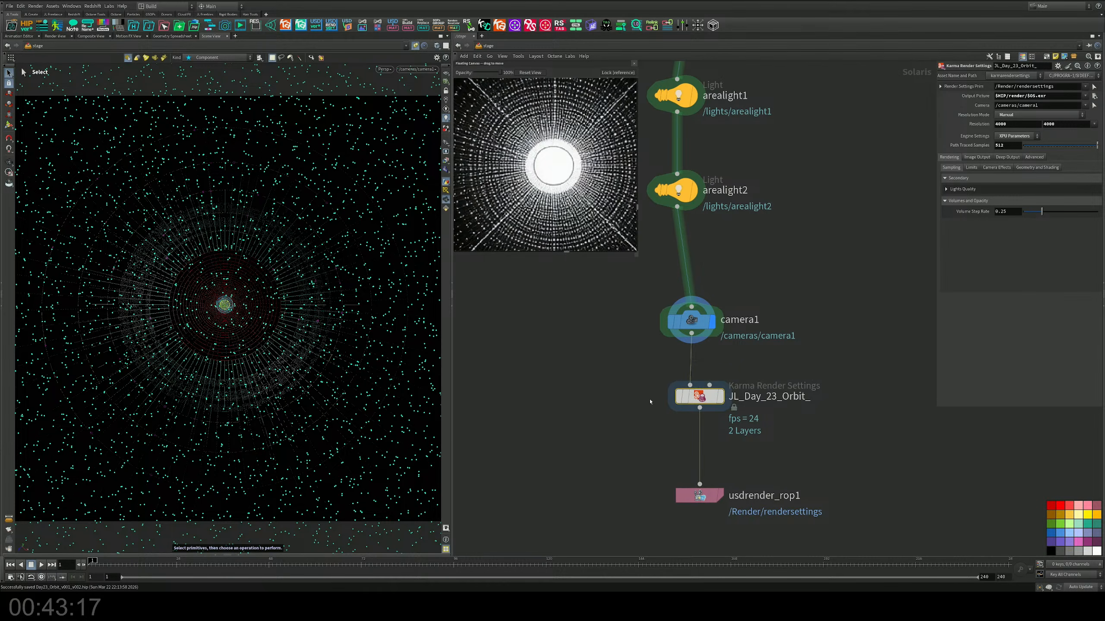
# Step: Add a COP network in the empty space beside the JL_Day_23_Orbit_ node and go inside it
pyautogui.moveTo(705, 399)
pyautogui.moveTo(718, 451); pyautogui.dragTo(722, 399, button='middle')
pyautogui.press('Tab')
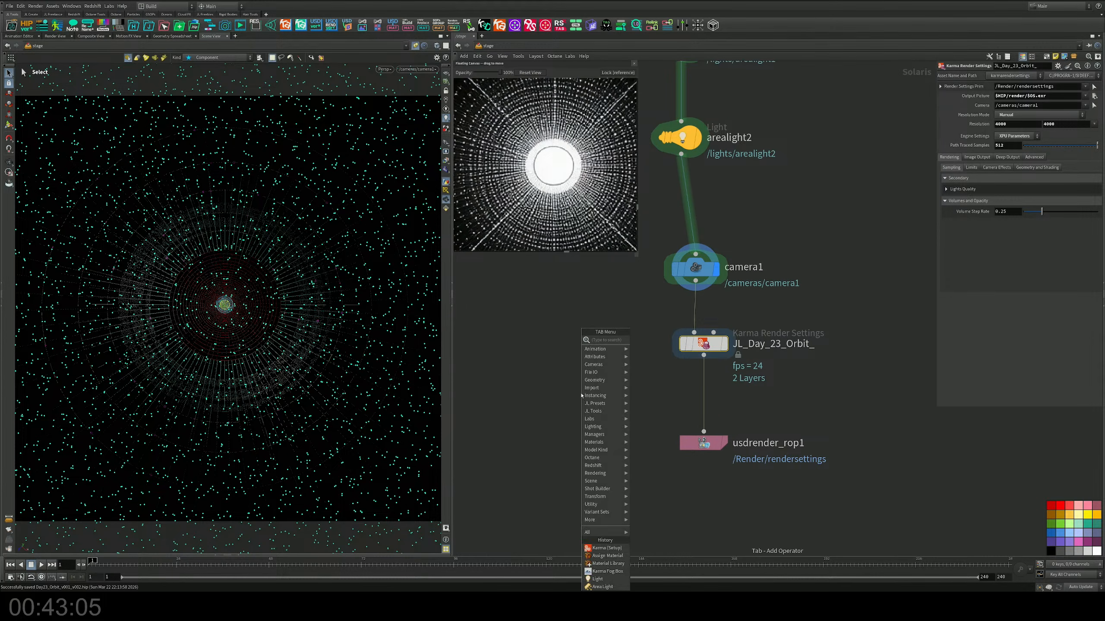
pyautogui.write('cop')
pyautogui.press('Return')
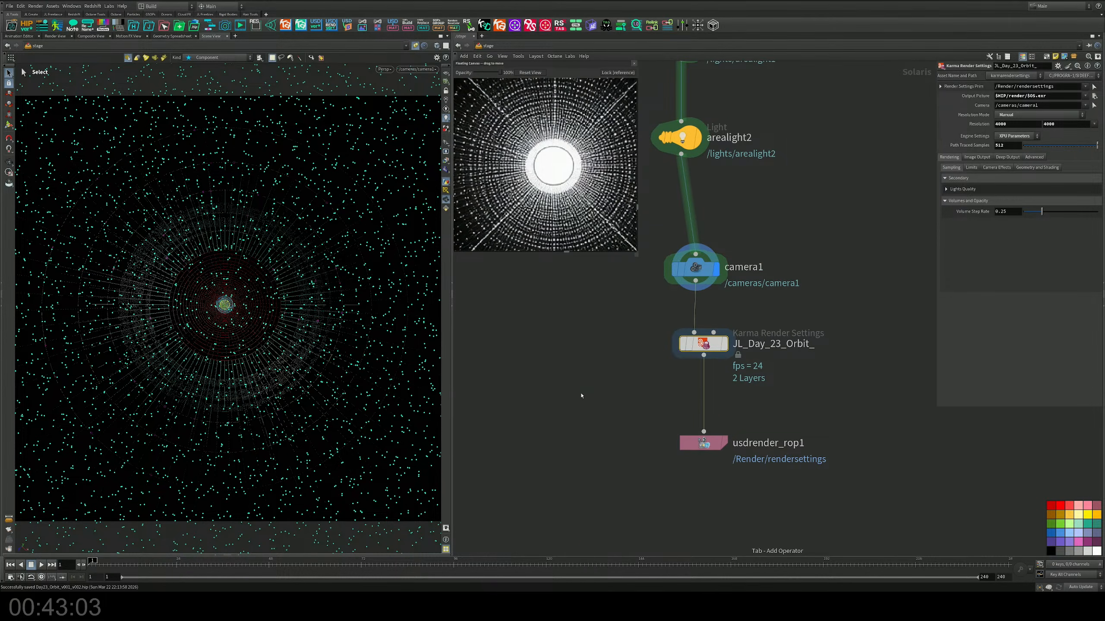
pyautogui.click(567, 401)
pyautogui.doubleClick(559, 384)
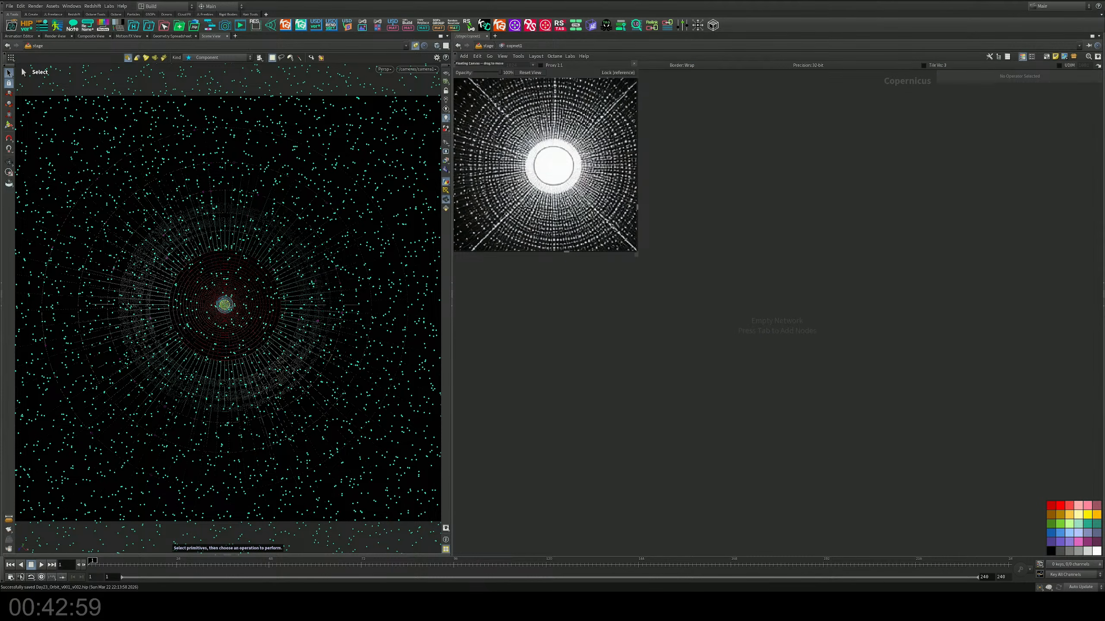
# Step: Bring the rendered JL_Day_23_Orbit_.exr into the COP network as a File node and add its AOVs from the file
pyautogui.moveTo(0, 311); pyautogui.dragTo(711, 308)
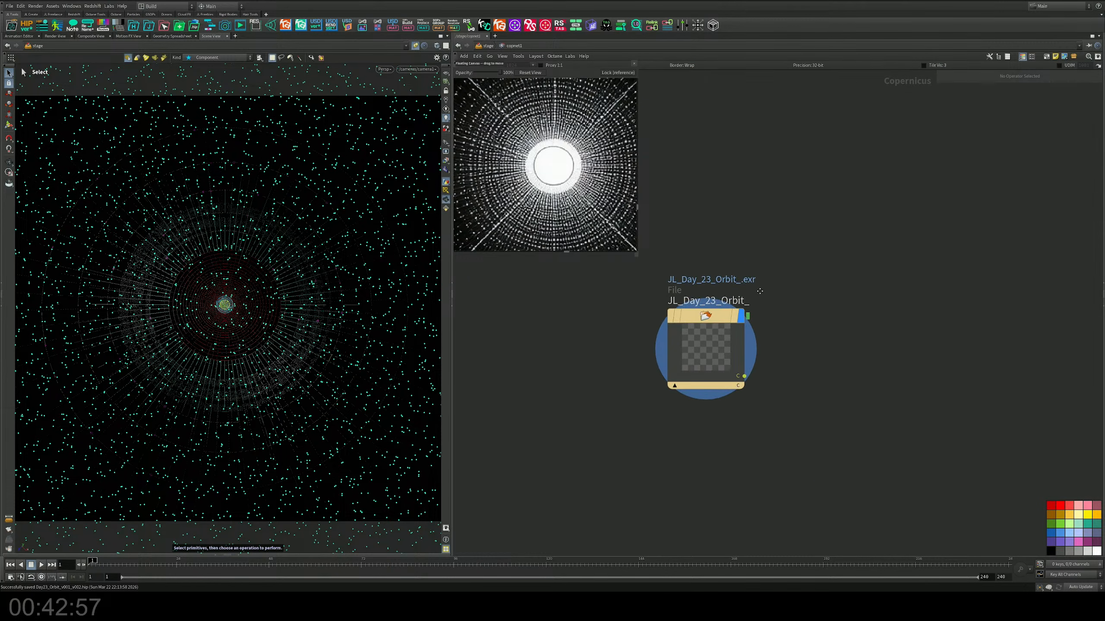
pyautogui.moveTo(760, 291); pyautogui.dragTo(676, 296, button='middle')
pyautogui.press('p')
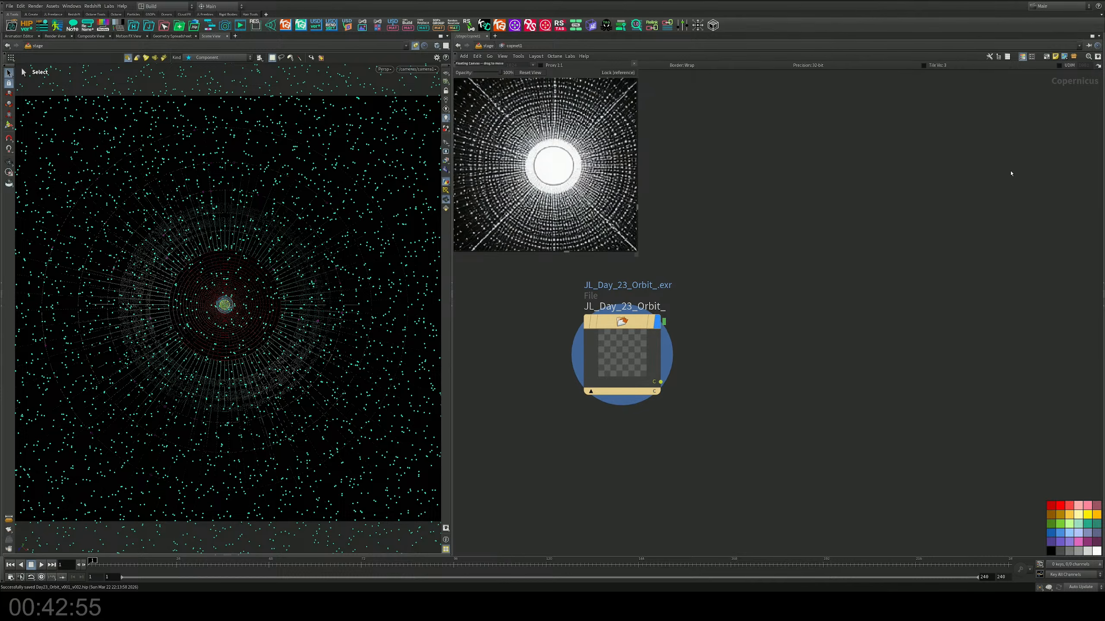
pyautogui.press('p')
pyautogui.moveTo(747, 299); pyautogui.dragTo(589, 411)
pyautogui.click(1015, 195)
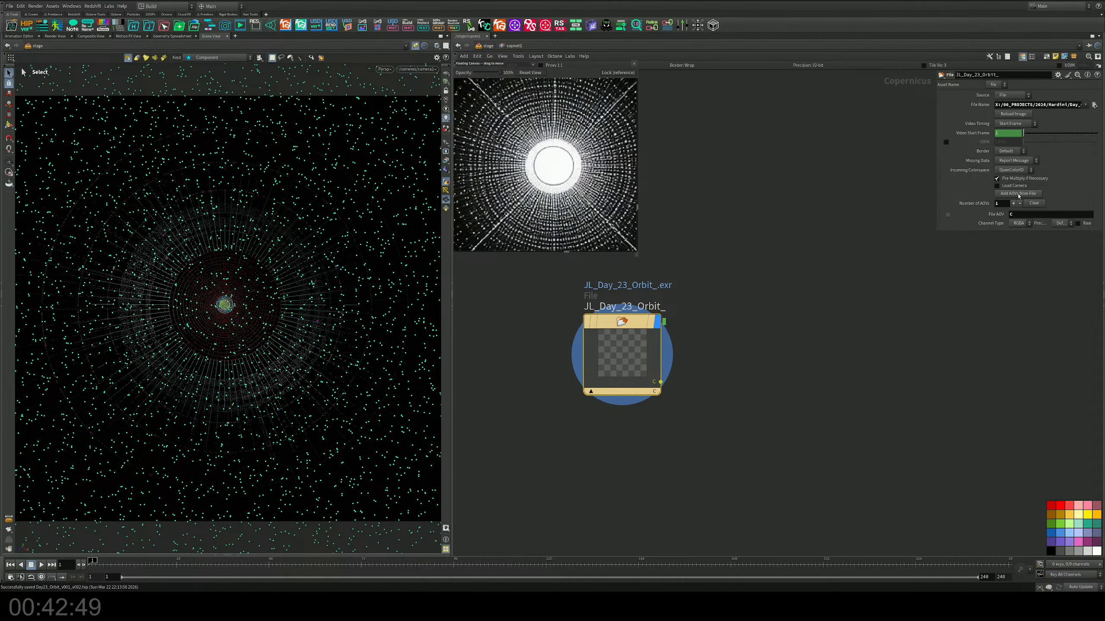
pyautogui.moveTo(605, 307); pyautogui.dragTo(653, 299, button='middle')
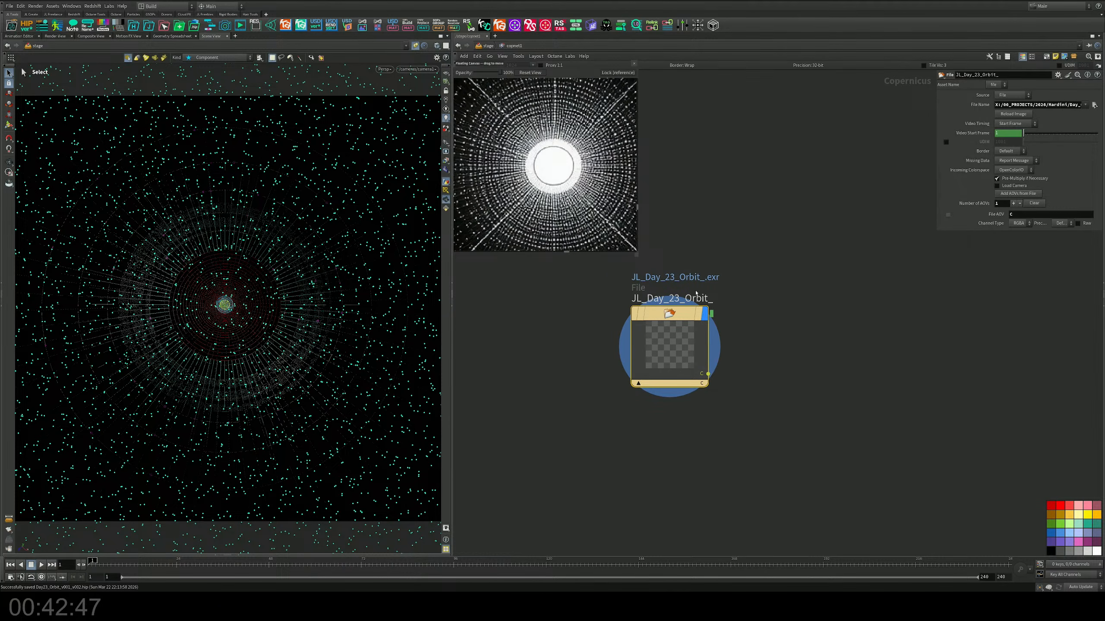
# Step: Display the imported render in the Composite View and examine the orbit's rings and centre up close
pyautogui.click(93, 36)
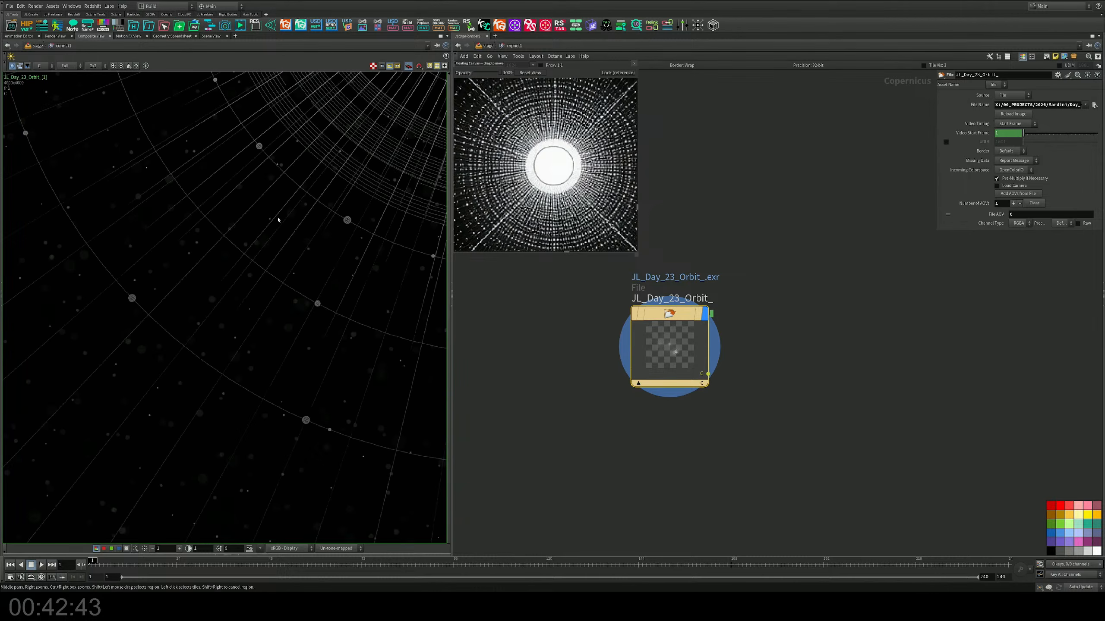
pyautogui.moveTo(340, 144); pyautogui.dragTo(58, 436, button='middle')
pyautogui.moveTo(240, 223); pyautogui.dragTo(272, 239, button='right')
pyautogui.moveTo(269, 178); pyautogui.dragTo(291, 343, button='middle')
pyautogui.moveTo(291, 300); pyautogui.dragTo(278, 361, button='right')
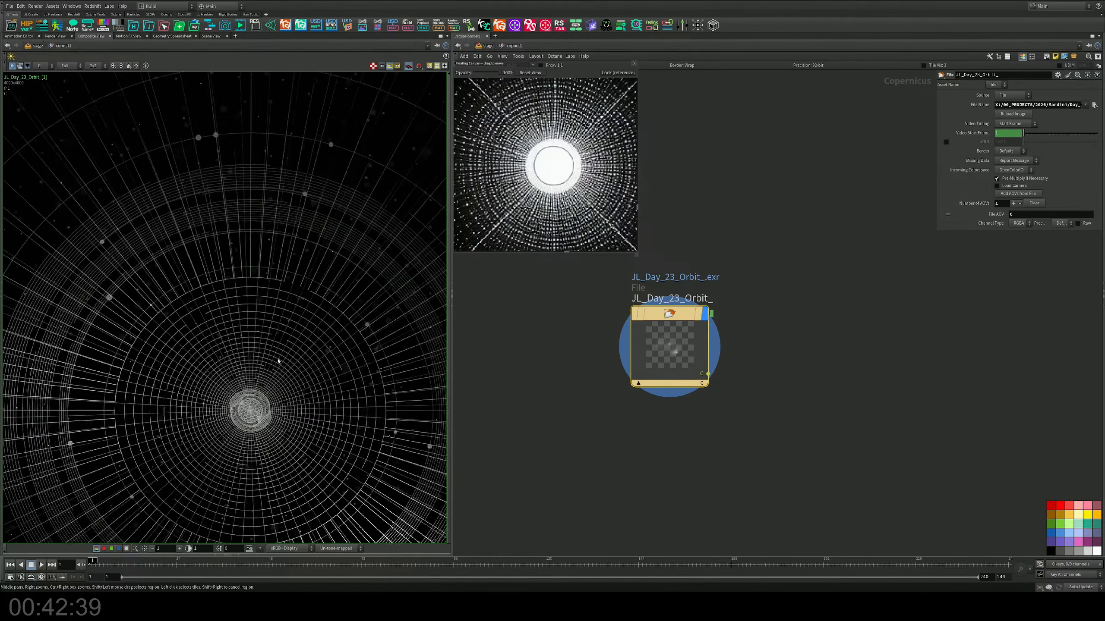
pyautogui.moveTo(278, 361); pyautogui.dragTo(291, 221, button='middle')
pyautogui.moveTo(291, 221); pyautogui.dragTo(158, 114, button='right')
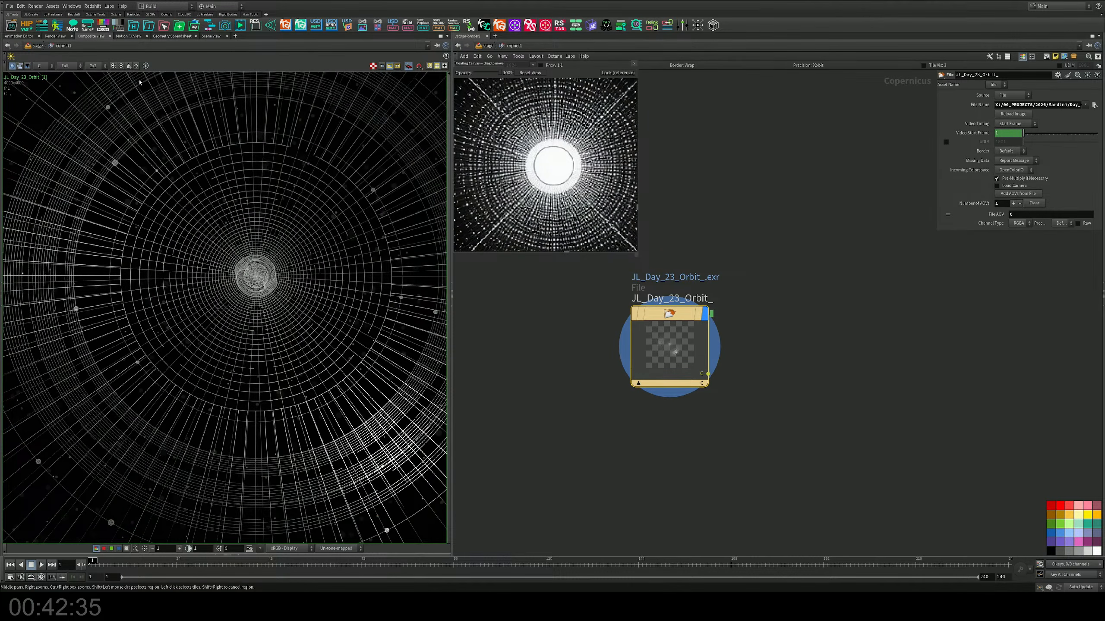
pyautogui.click(129, 67)
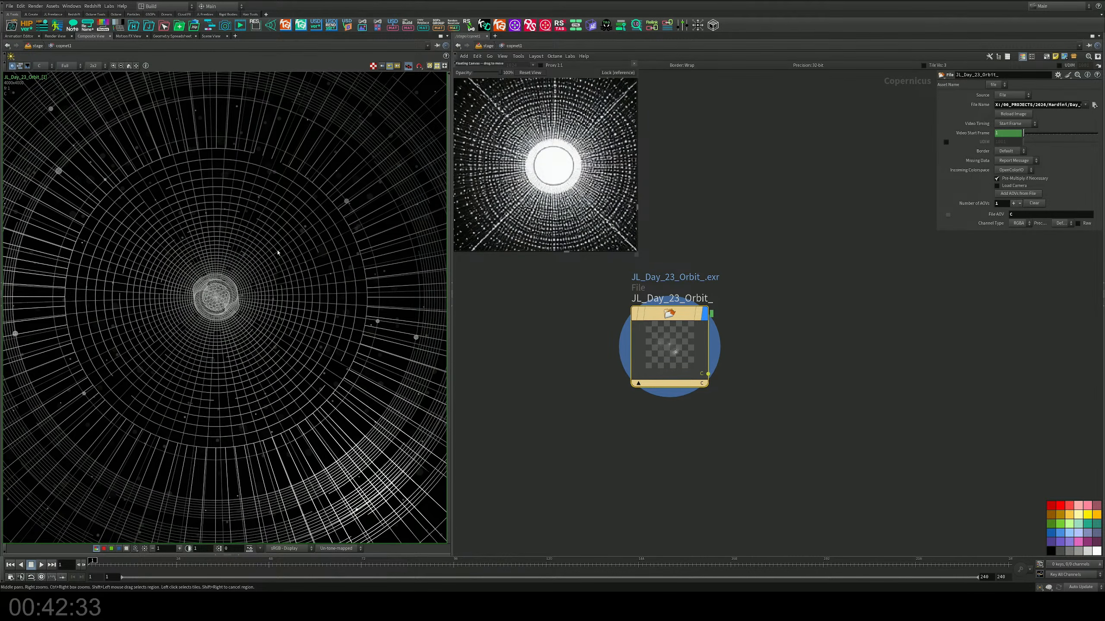
# Step: Shift the File node aside and close the floating reference image covering the network
pyautogui.moveTo(673, 316)
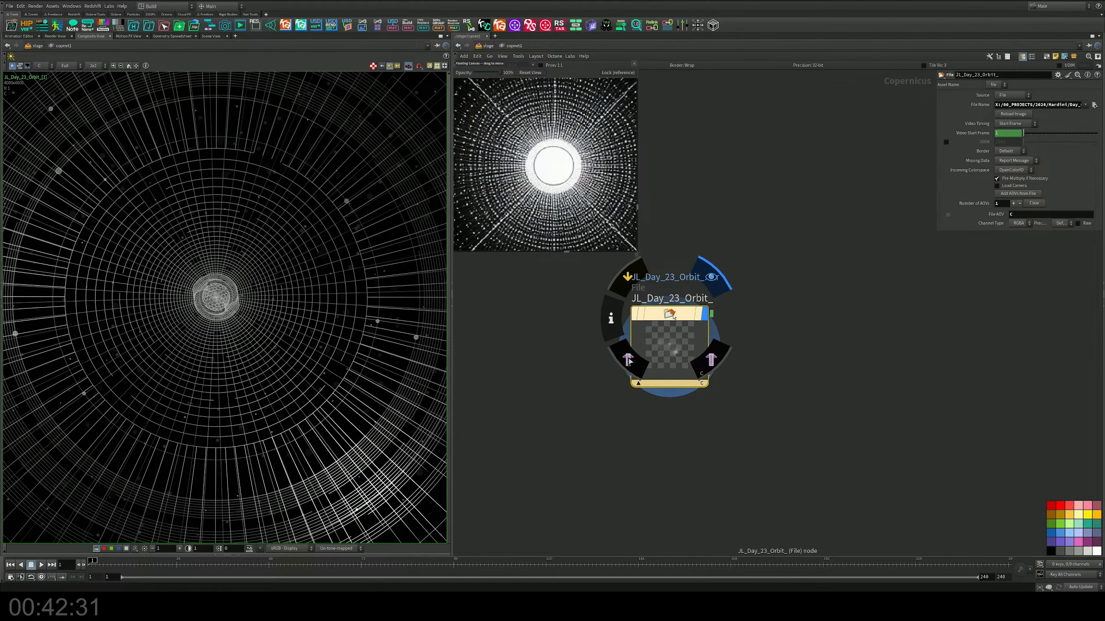
pyautogui.moveTo(673, 316); pyautogui.dragTo(553, 352)
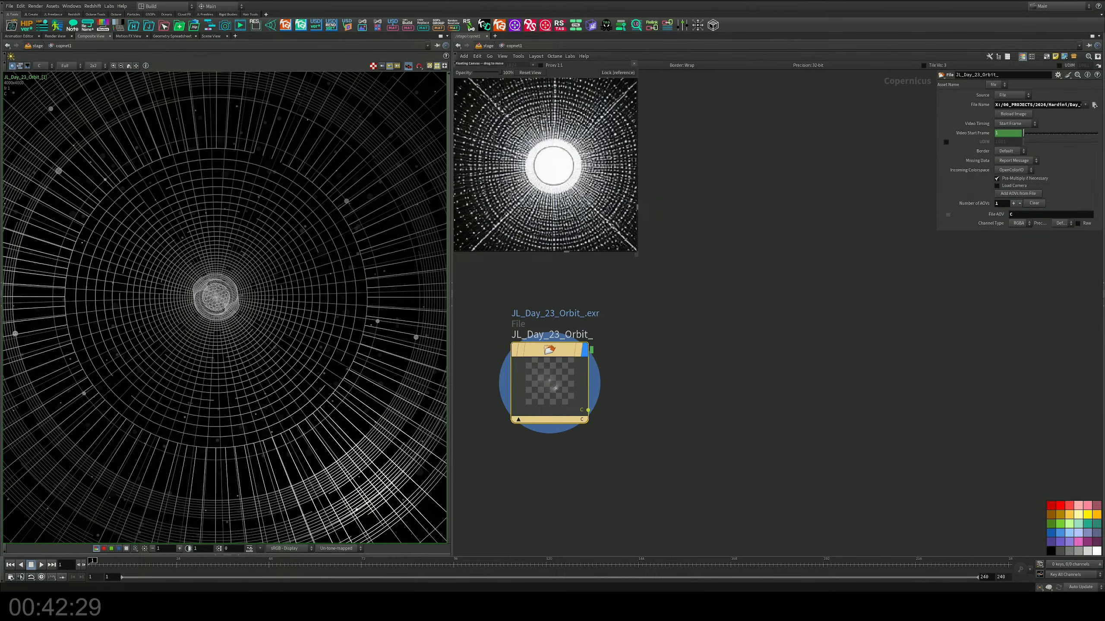
pyautogui.moveTo(675, 383); pyautogui.dragTo(722, 362, button='middle')
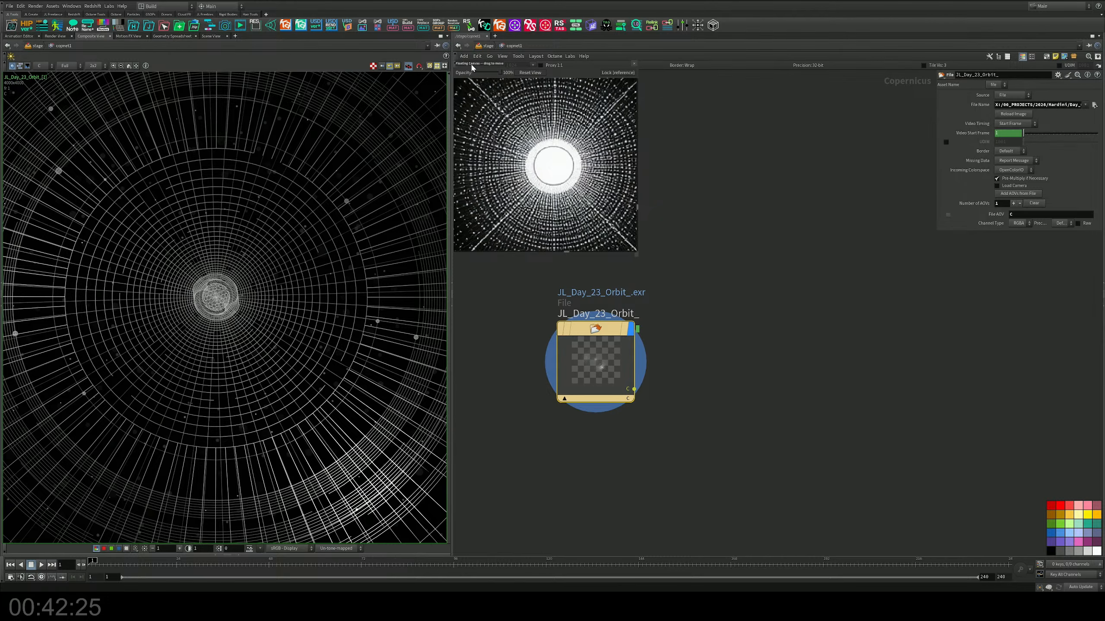
pyautogui.moveTo(472, 66); pyautogui.dragTo(479, 92)
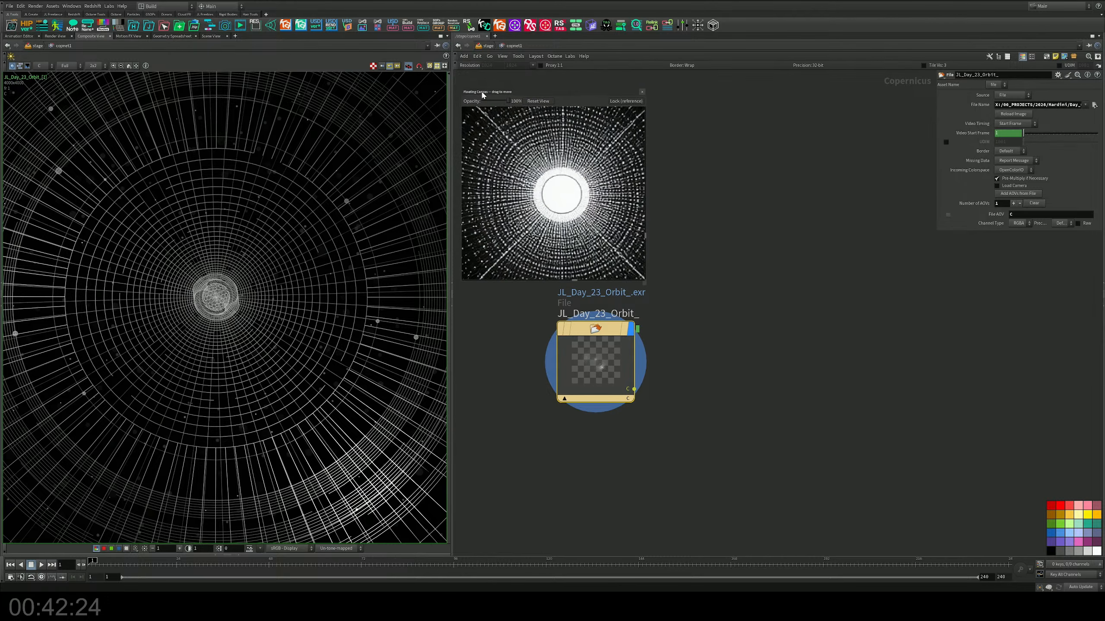
pyautogui.click(642, 93)
# Step: Add a Blend node to the right of the JL_Day_23_Orbit_ File node
pyautogui.moveTo(704, 249); pyautogui.dragTo(675, 147, button='middle')
pyautogui.moveTo(652, 410); pyautogui.dragTo(660, 347, button='middle')
pyautogui.press('Tab')
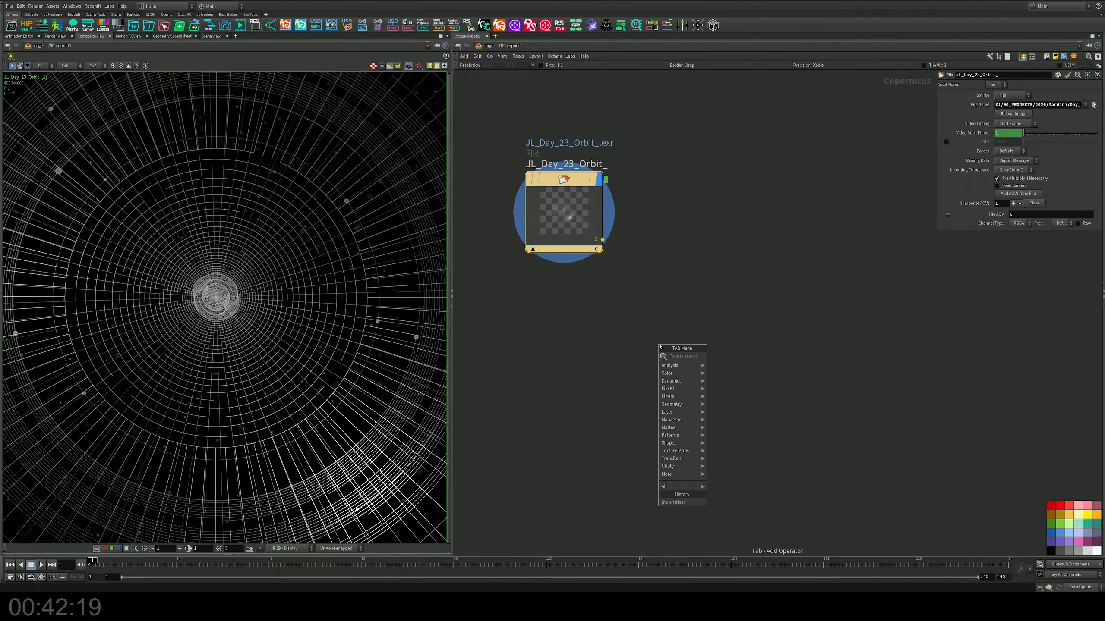
pyautogui.write('mono')
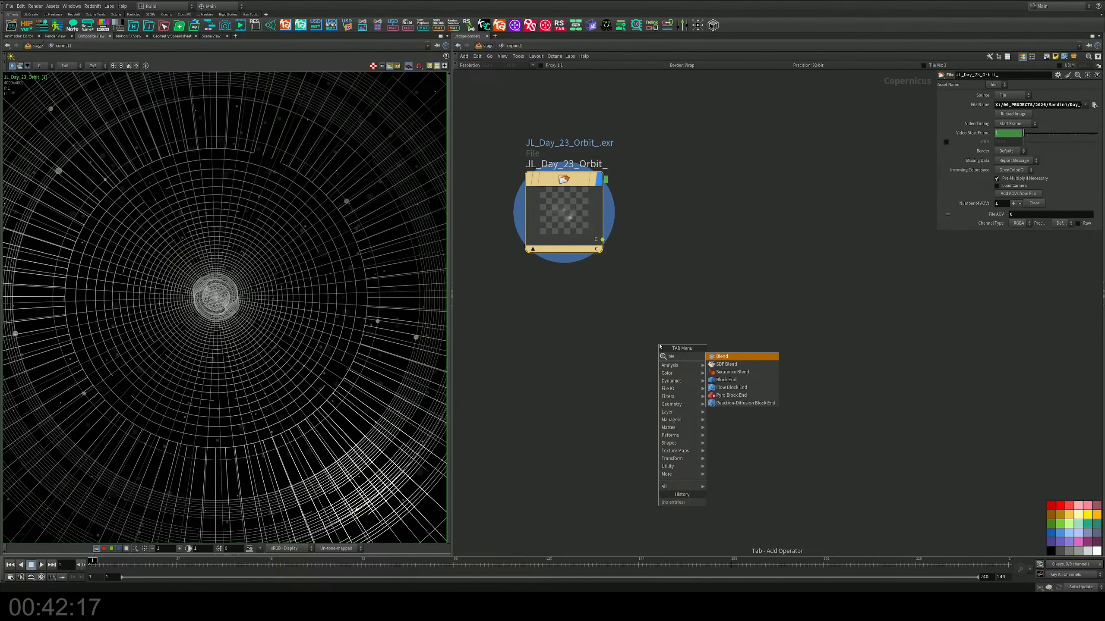
pyautogui.press('Return')
pyautogui.click(791, 263)
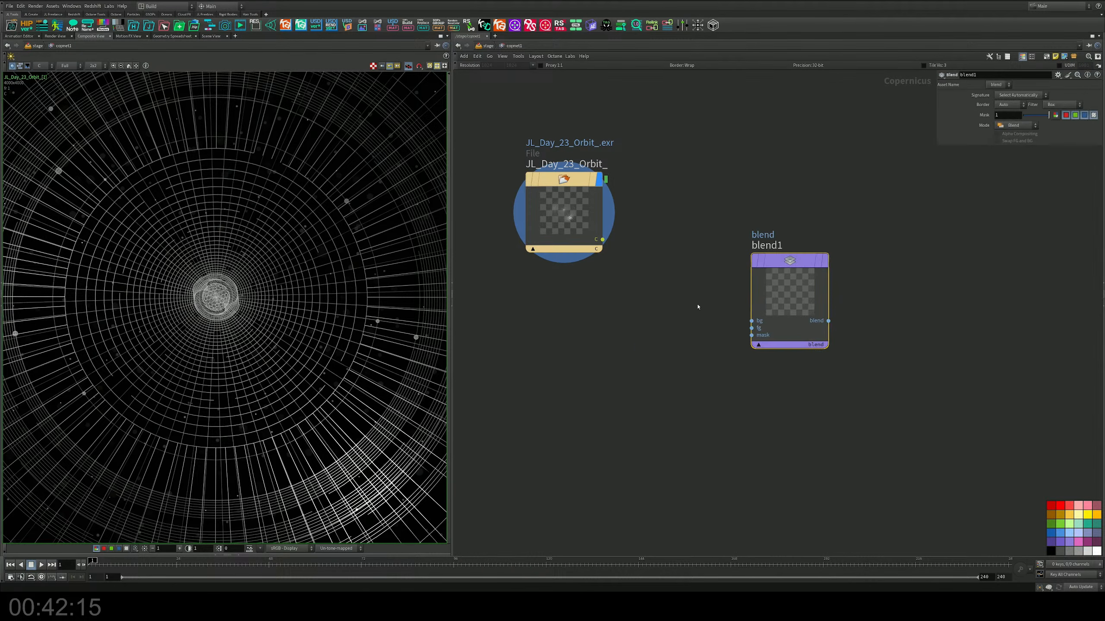
# Step: Add a Constant node below the File node and wire the File's C output to blend1's bg and the constant to its fg
pyautogui.press('Tab')
pyautogui.write('con')
pyautogui.press('Return')
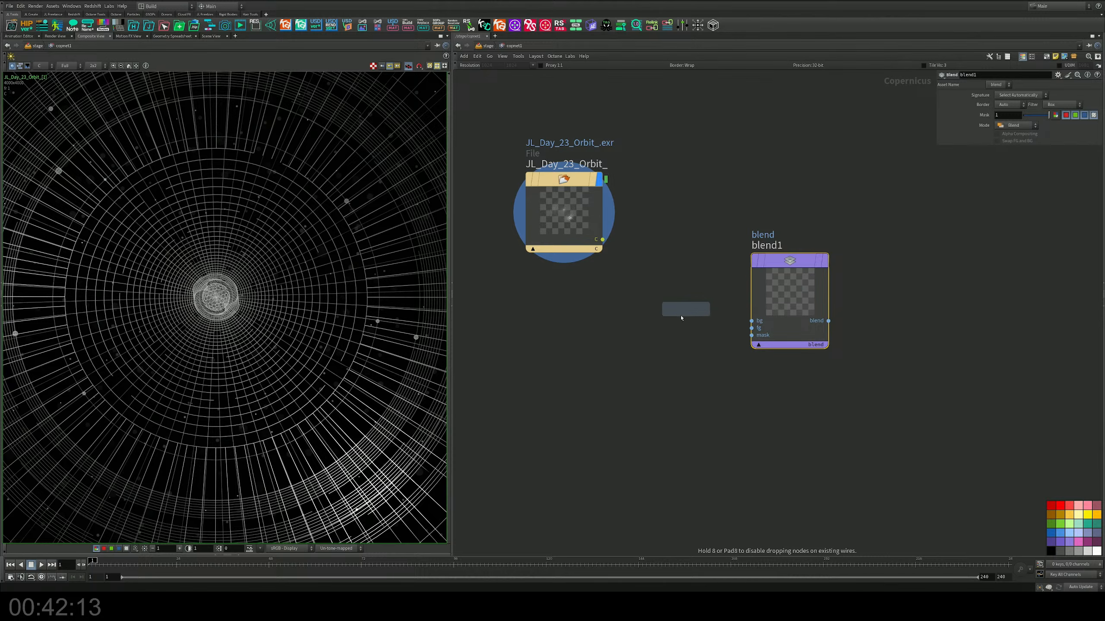
pyautogui.click(651, 344)
pyautogui.moveTo(603, 239); pyautogui.dragTo(670, 336)
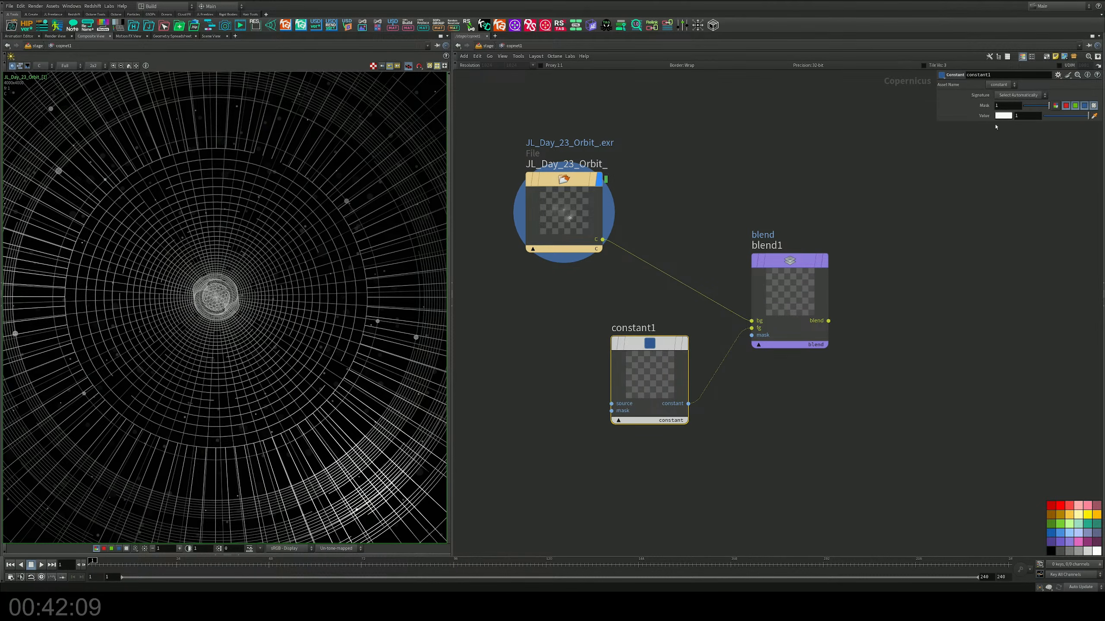
# Step: Set constant1's value to black (0) and display the output of blend1, moved slightly further from the other nodes
pyautogui.click(1002, 116)
pyautogui.click(963, 80)
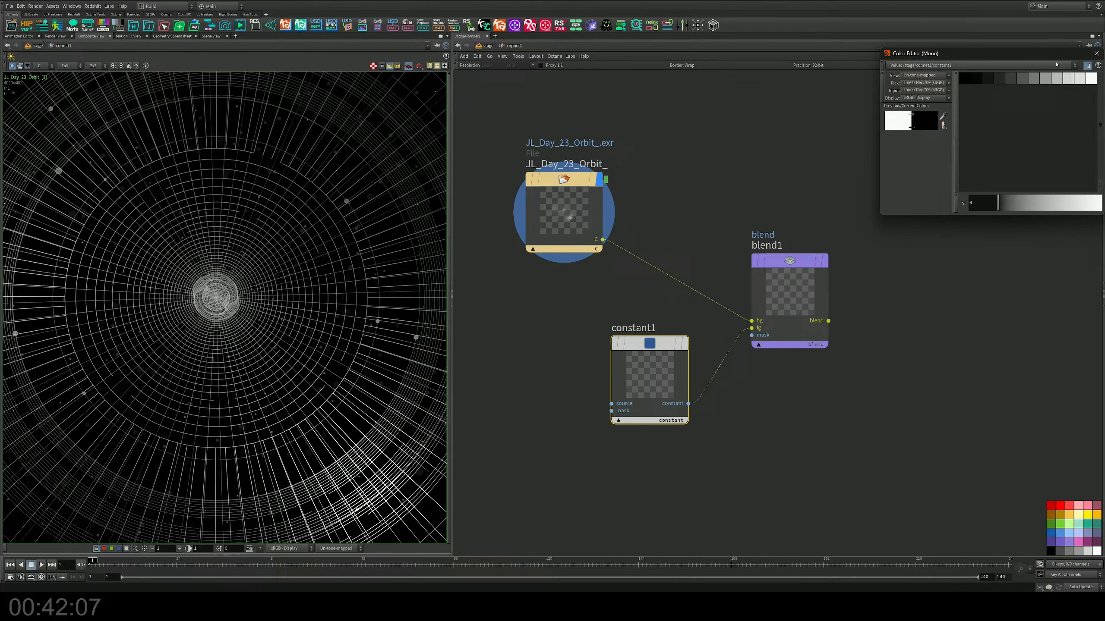
pyautogui.click(1094, 57)
pyautogui.moveTo(818, 260)
pyautogui.click(830, 225)
pyautogui.moveTo(768, 278); pyautogui.dragTo(812, 267)
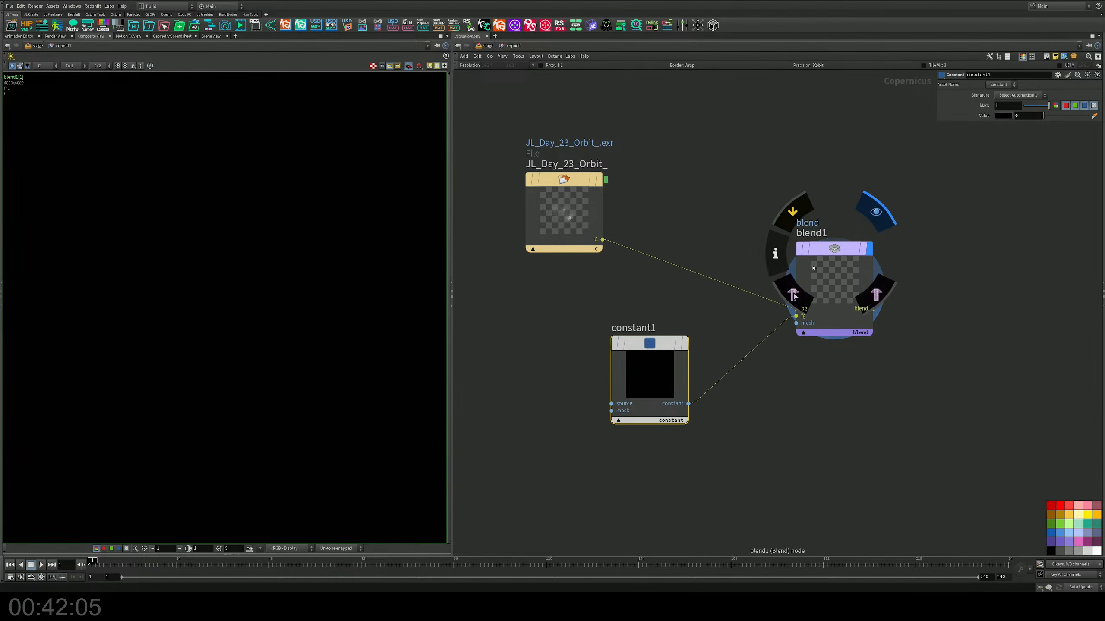
# Step: Swap blend1's inputs so the render feeds fg and constant1 feeds bg, and check the composite
pyautogui.moveTo(796, 309); pyautogui.dragTo(602, 230)
pyautogui.moveTo(684, 245); pyautogui.dragTo(671, 249, button='middle')
pyautogui.scroll(5, 279, 302)
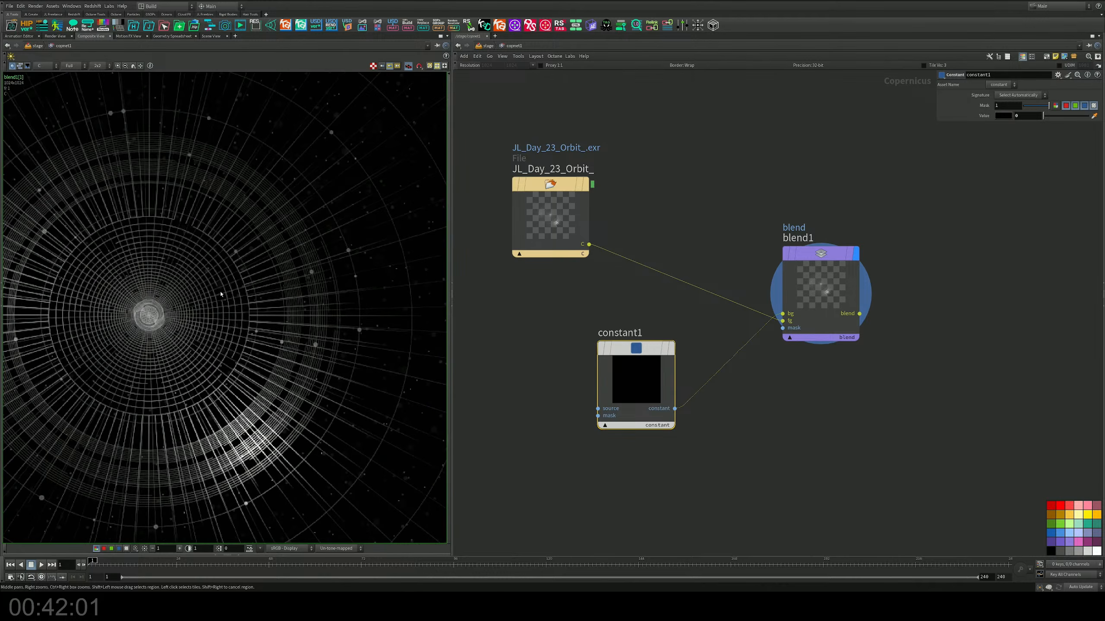
pyautogui.moveTo(221, 294); pyautogui.dragTo(312, 289, button='middle')
pyautogui.scroll(3, 287, 291)
pyautogui.scroll(-4, 242, 310)
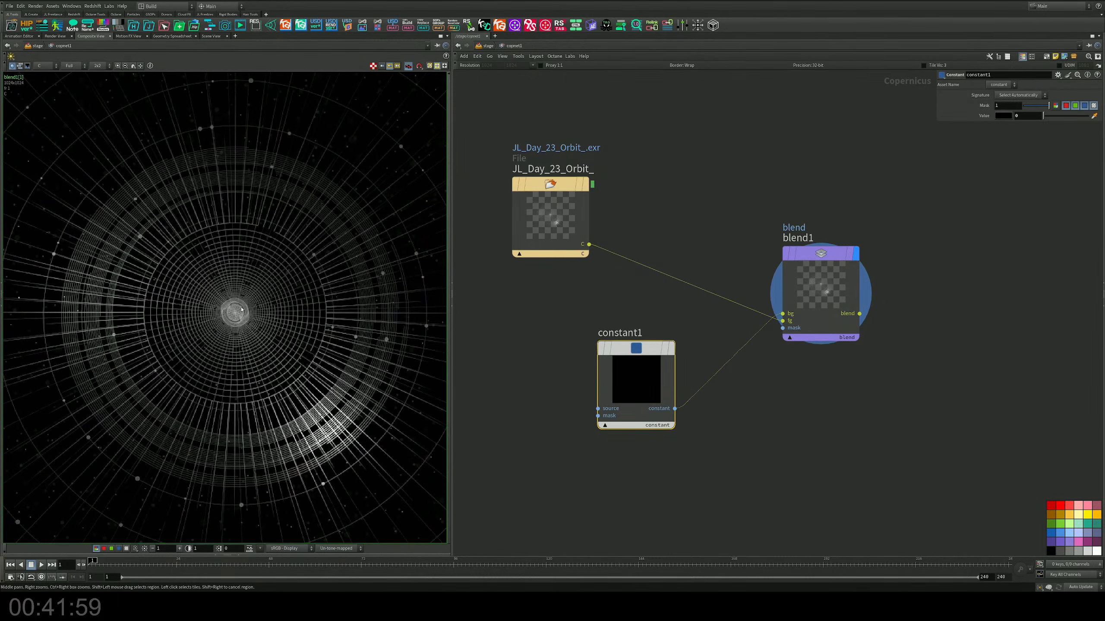
pyautogui.scroll(-2, 242, 310)
# Step: Connect the File node's C output to constant1's source input and inspect the blended image
pyautogui.moveTo(598, 408); pyautogui.dragTo(589, 244)
pyautogui.scroll(-3, 326, 177)
pyautogui.scroll(-1, 326, 177)
pyautogui.moveTo(371, 116); pyautogui.dragTo(284, 292, button='middle')
pyautogui.scroll(5, 330, 230)
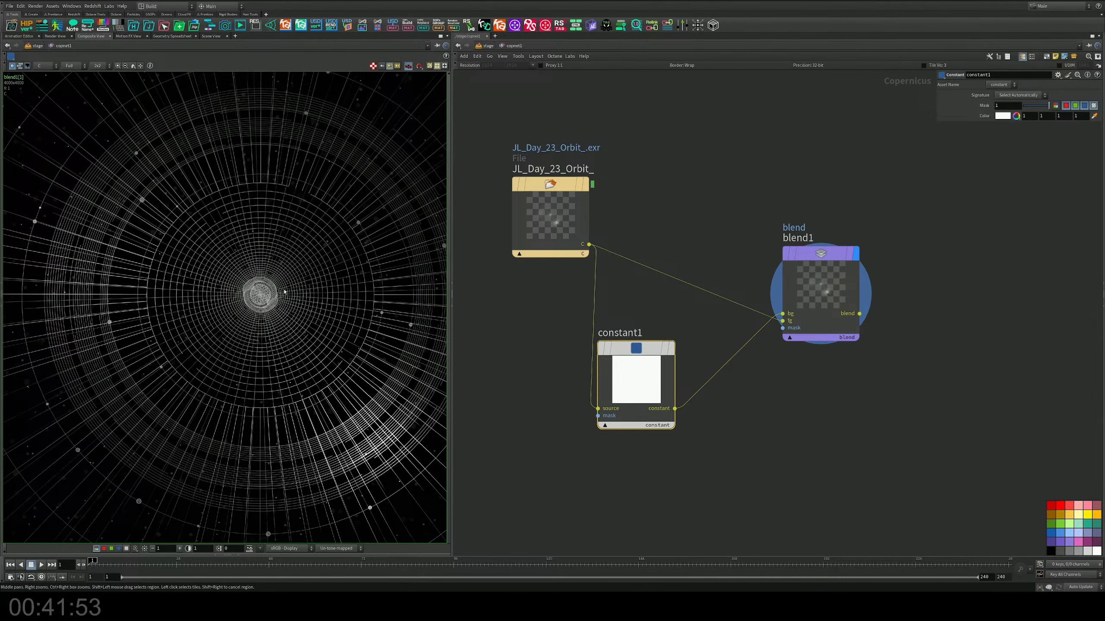
pyautogui.scroll(4, 339, 308)
pyautogui.scroll(-6, 271, 298)
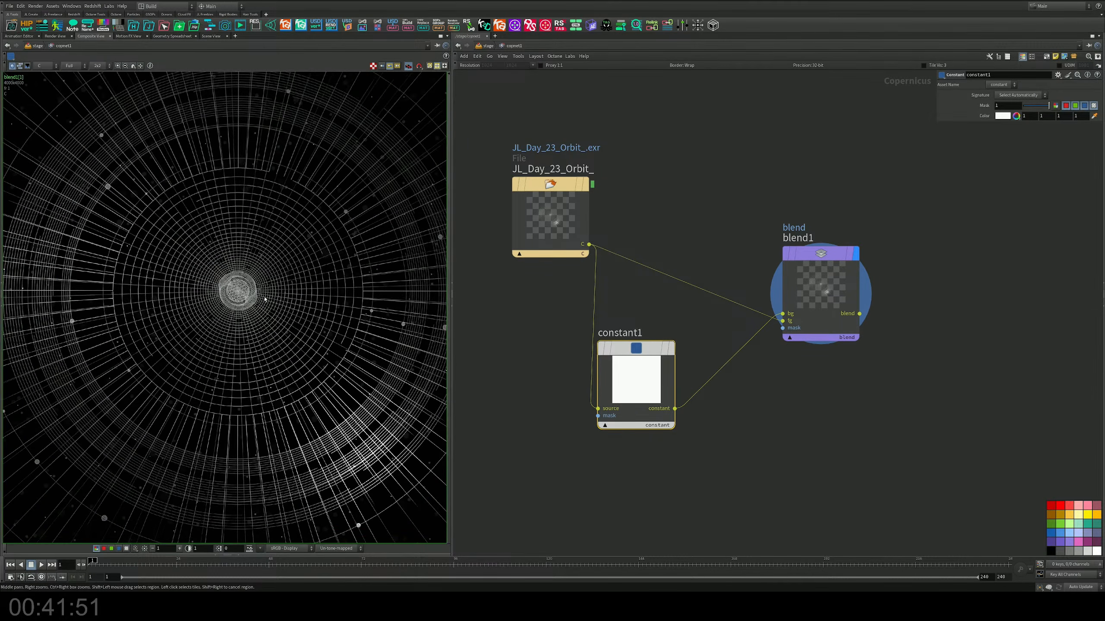
pyautogui.moveTo(270, 299); pyautogui.dragTo(251, 301, button='middle')
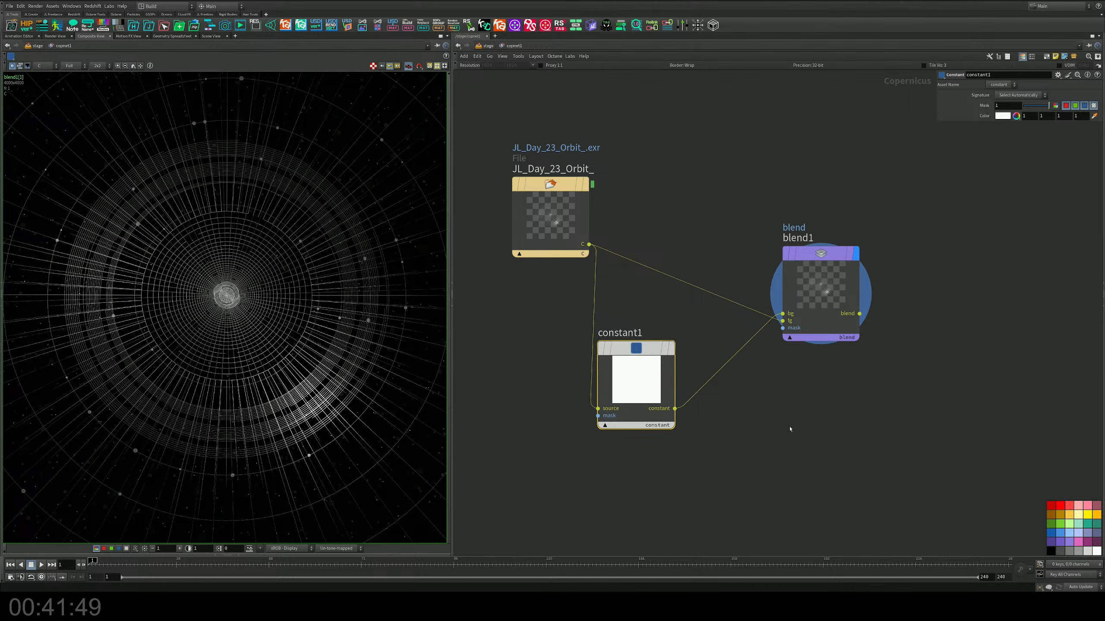
# Step: Insert a Bright node on the wire from the File node to blend1's fg input and set its brightness to 2.49
pyautogui.moveTo(791, 429); pyautogui.dragTo(759, 385, button='middle')
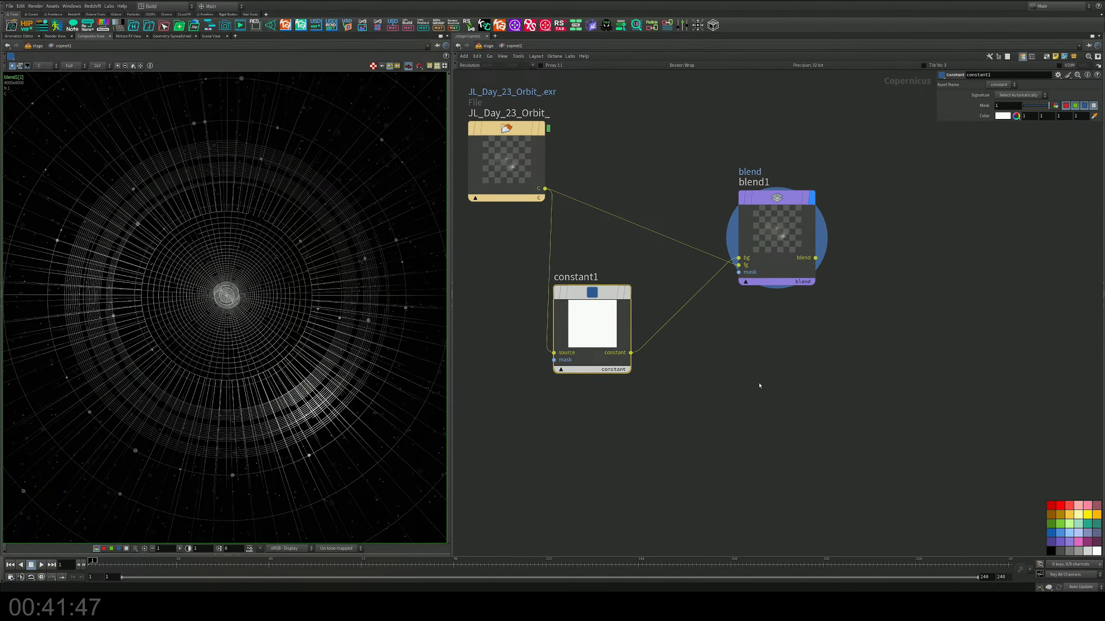
pyautogui.moveTo(825, 358); pyautogui.dragTo(785, 443, button='middle')
pyautogui.moveTo(762, 324); pyautogui.dragTo(833, 316)
pyautogui.moveTo(696, 262); pyautogui.dragTo(719, 259, button='middle')
pyautogui.press('Tab')
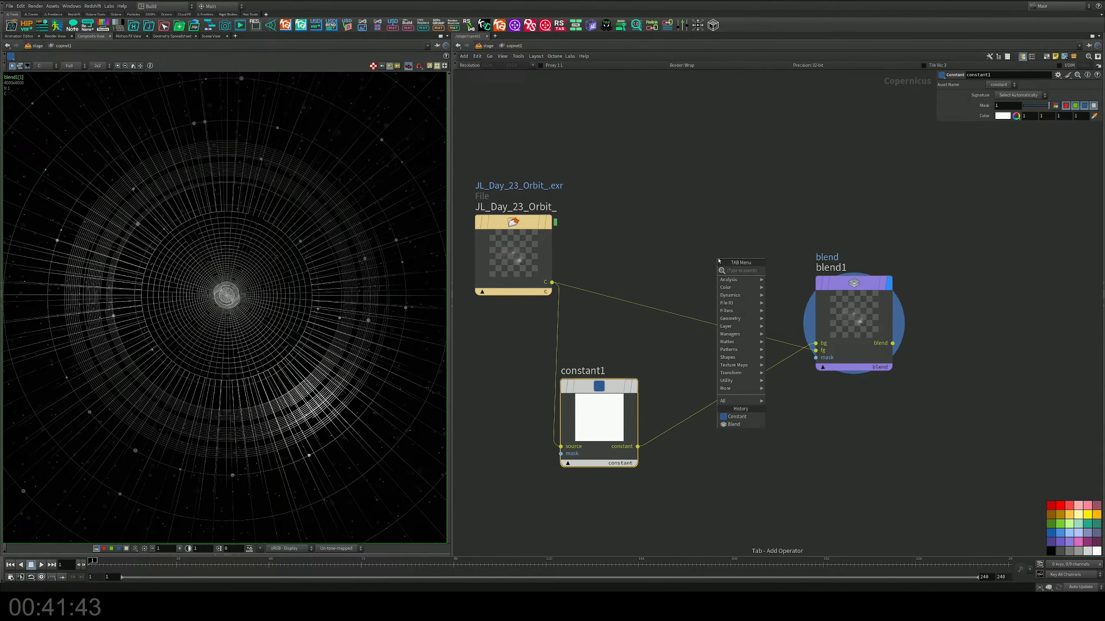
pyautogui.write('b')
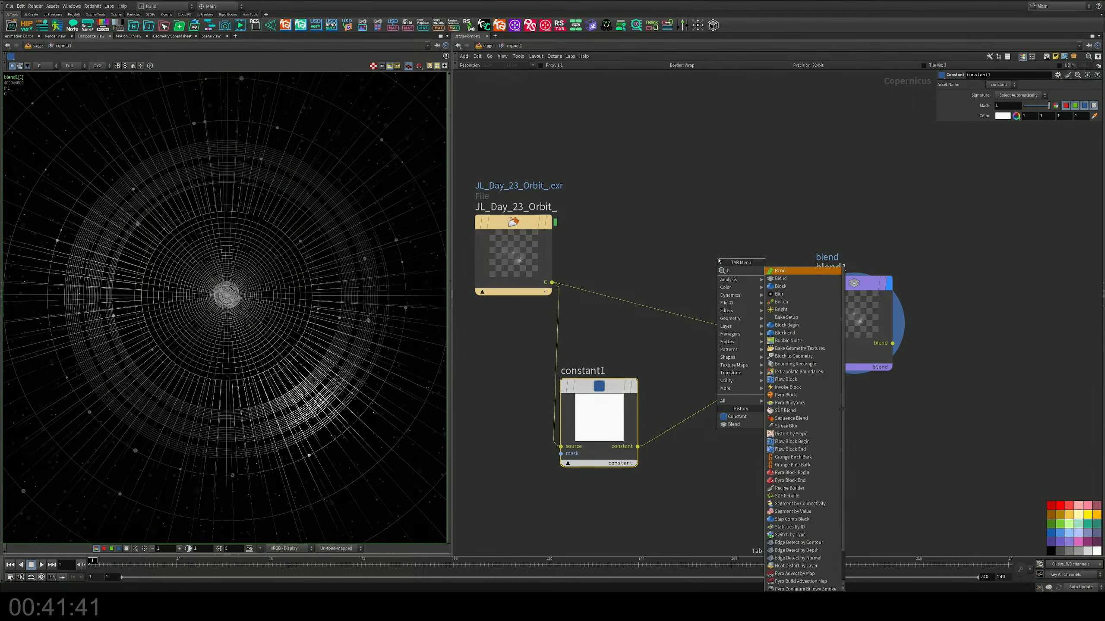
pyautogui.write('right')
pyautogui.press('Return')
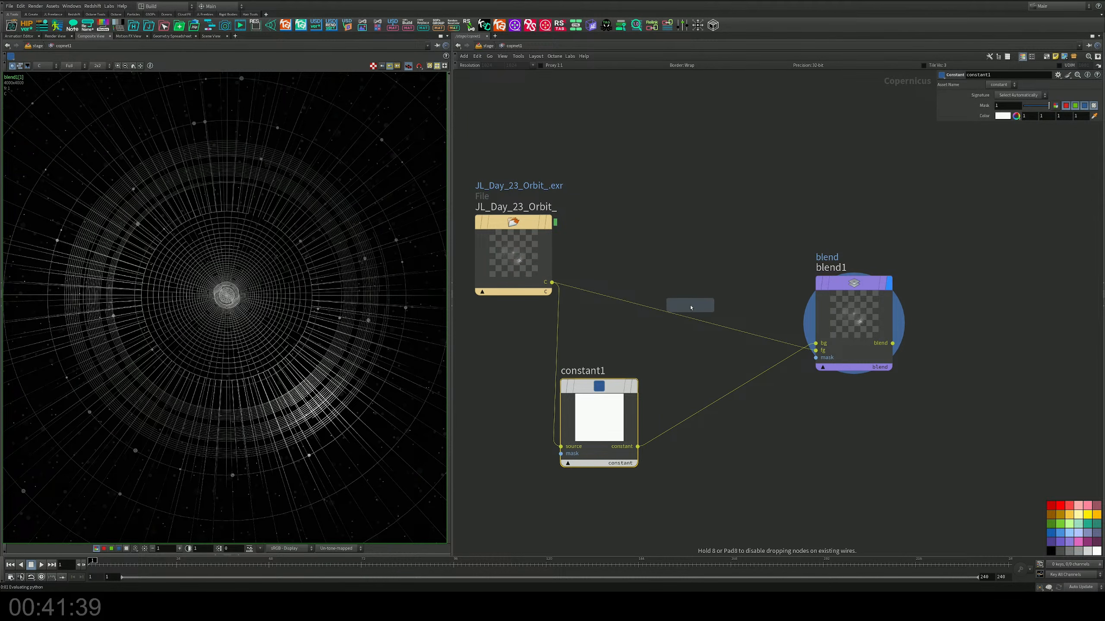
pyautogui.click(690, 306)
pyautogui.moveTo(685, 299); pyautogui.dragTo(681, 270)
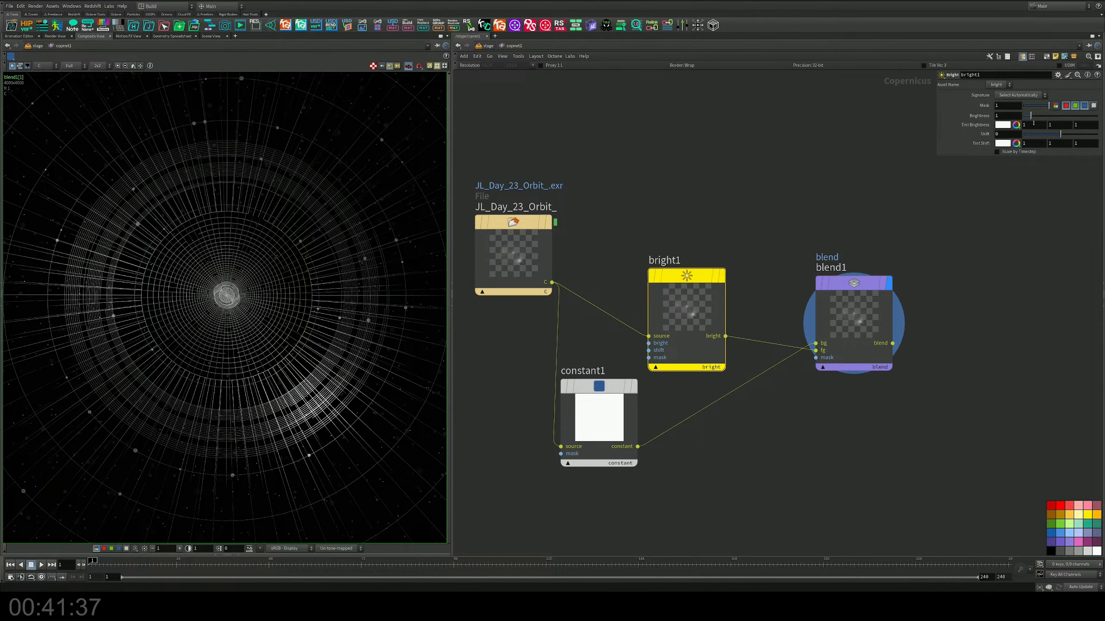
pyautogui.moveTo(1037, 116)
pyautogui.mouseDown()
pyautogui.moveTo(1083, 120)
pyautogui.moveTo(1016, 115)
pyautogui.moveTo(1042, 116)
pyautogui.mouseUp()
pyautogui.moveTo(708, 300); pyautogui.dragTo(754, 198)
# Step: Add an SDF Shape node above the File node, with the File's C output feeding size_ref, and move the File node aside
pyautogui.moveTo(589, 99); pyautogui.dragTo(702, 226, button='middle')
pyautogui.press('Tab')
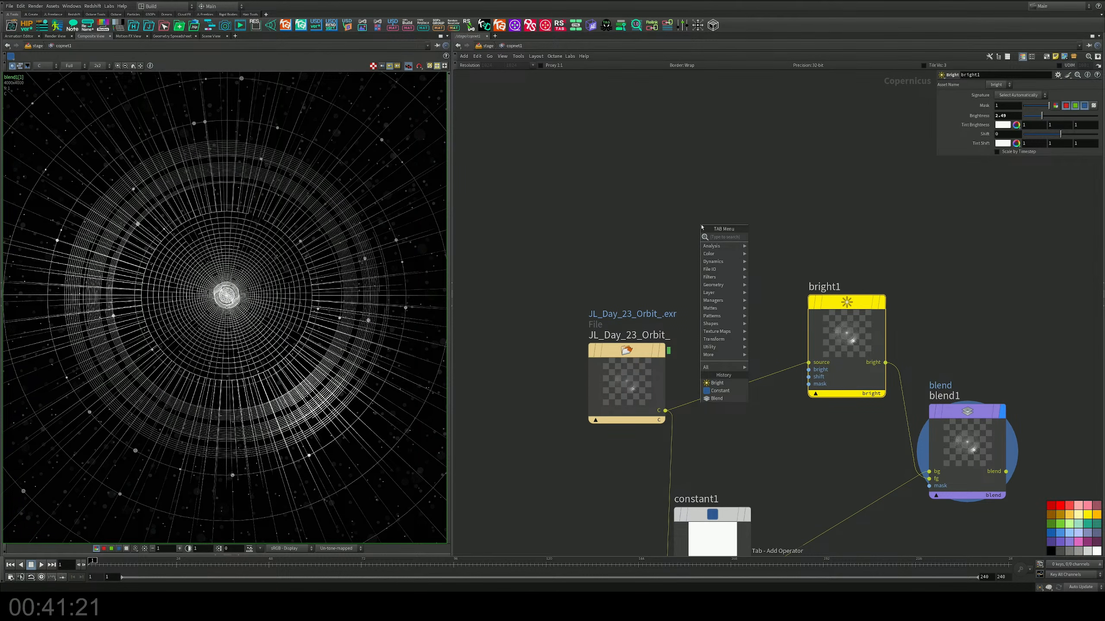
pyautogui.write('sdf')
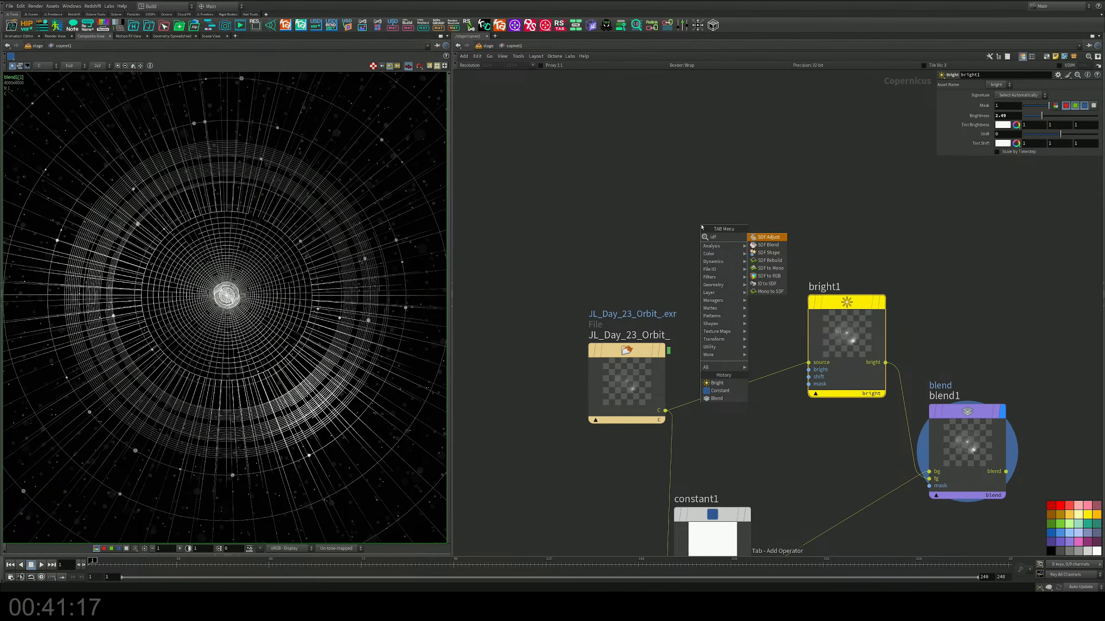
pyautogui.press('Down')
pyautogui.press('Down')
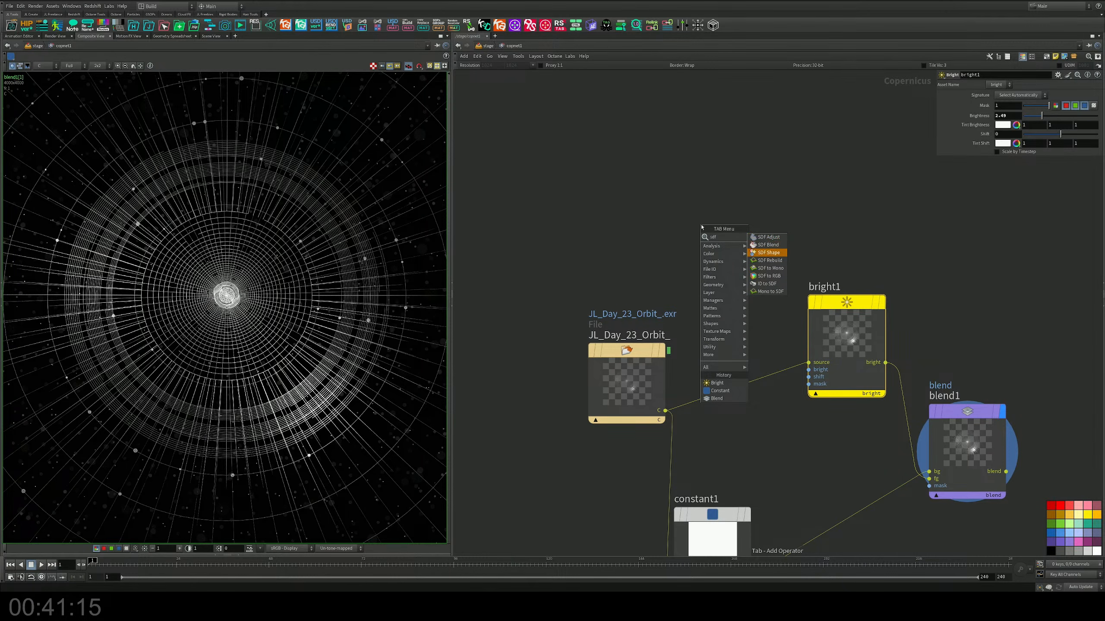
pyautogui.press('Return')
pyautogui.click(701, 227)
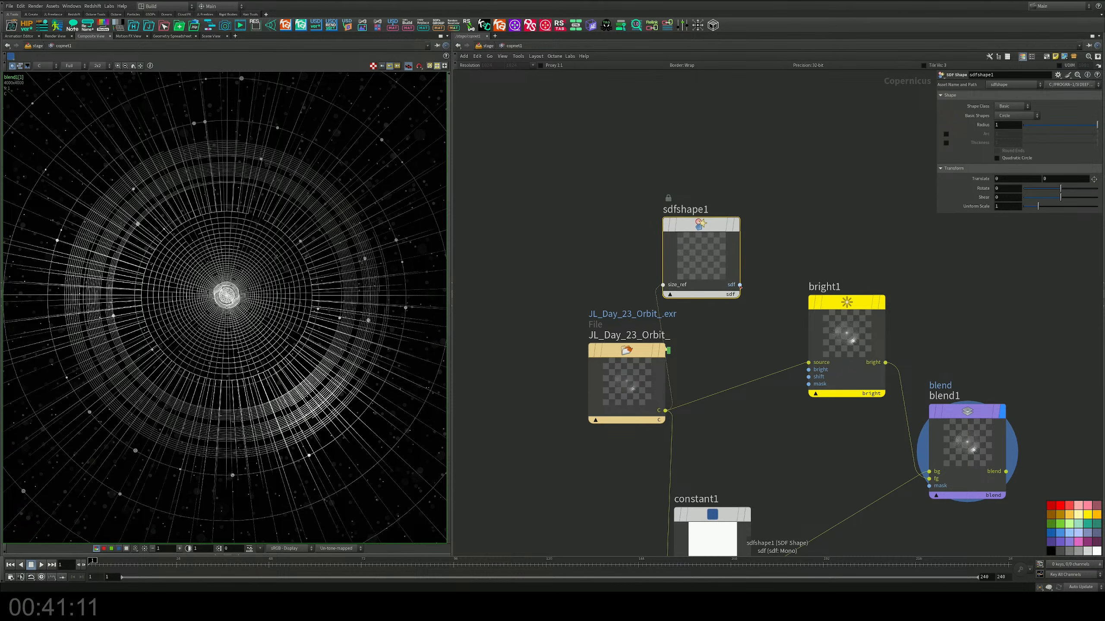
pyautogui.moveTo(626, 383); pyautogui.dragTo(512, 392)
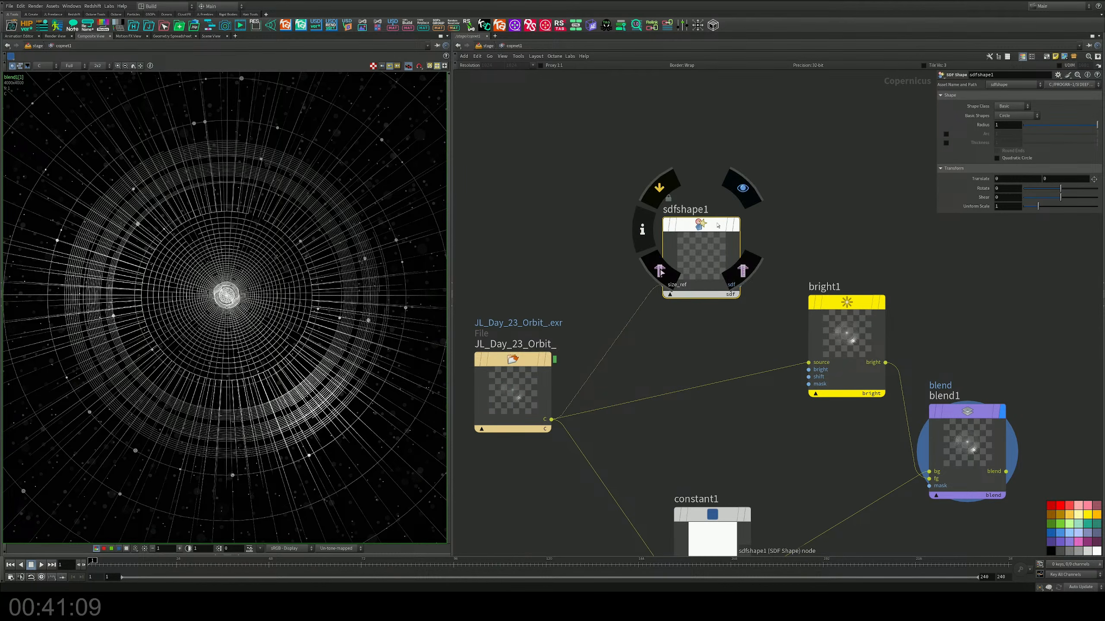
# Step: Add an SDF to Mono node beside sdfshape1 and wire the shape's sdf output into it
pyautogui.moveTo(718, 225); pyautogui.dragTo(623, 231)
pyautogui.press('Tab')
pyautogui.write('sdfm')
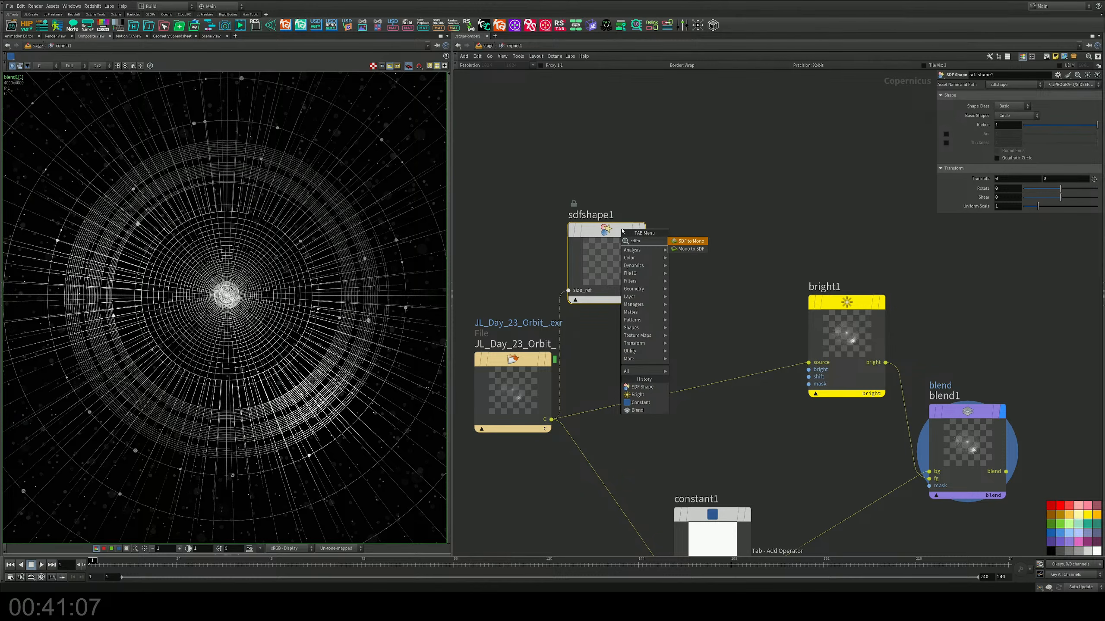
pyautogui.press('Return')
pyautogui.click(686, 237)
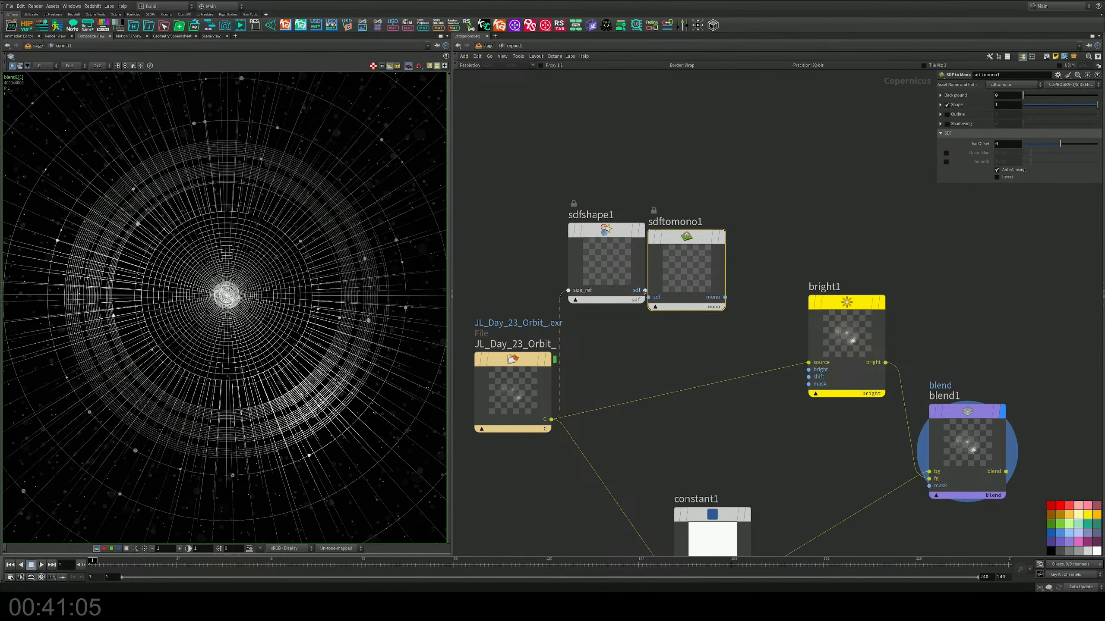
pyautogui.click(649, 297)
pyautogui.click(645, 290)
pyautogui.moveTo(686, 261); pyautogui.dragTo(690, 255)
# Step: Add a Blur node after sdftomono1, wire the mono output to its source, and display blur1
pyautogui.press('Tab')
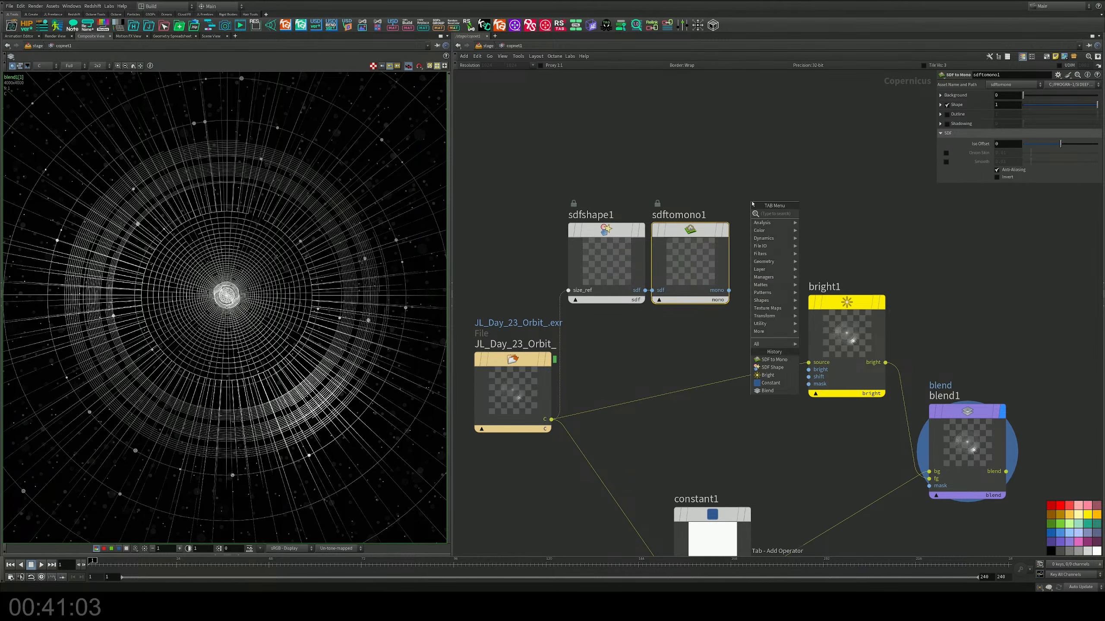
pyautogui.write('bl')
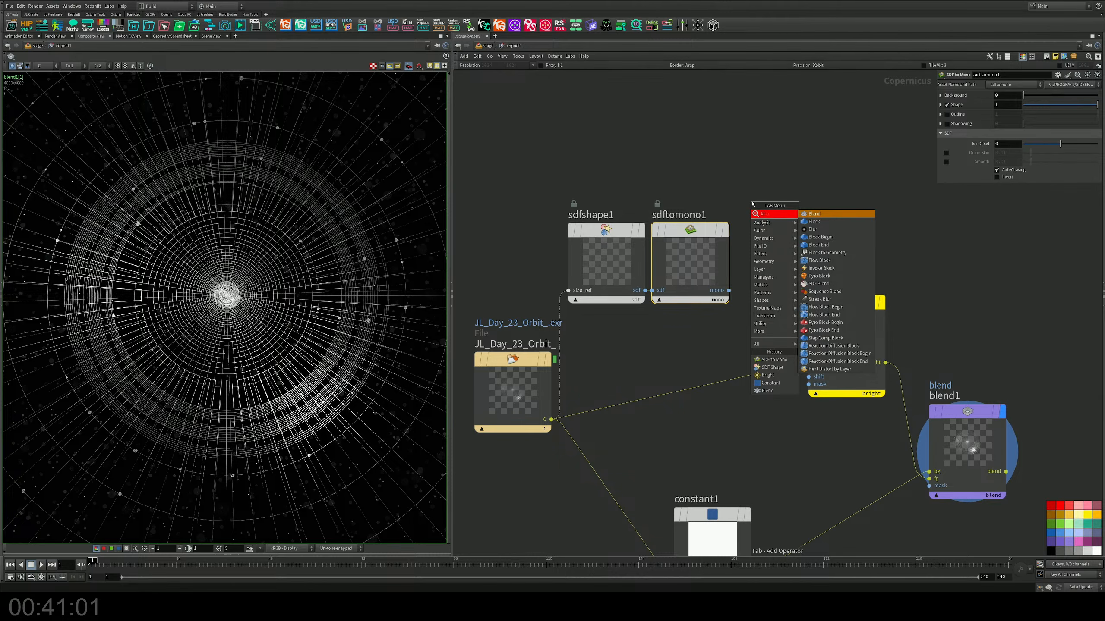
pyautogui.write('ur')
pyautogui.press('Return')
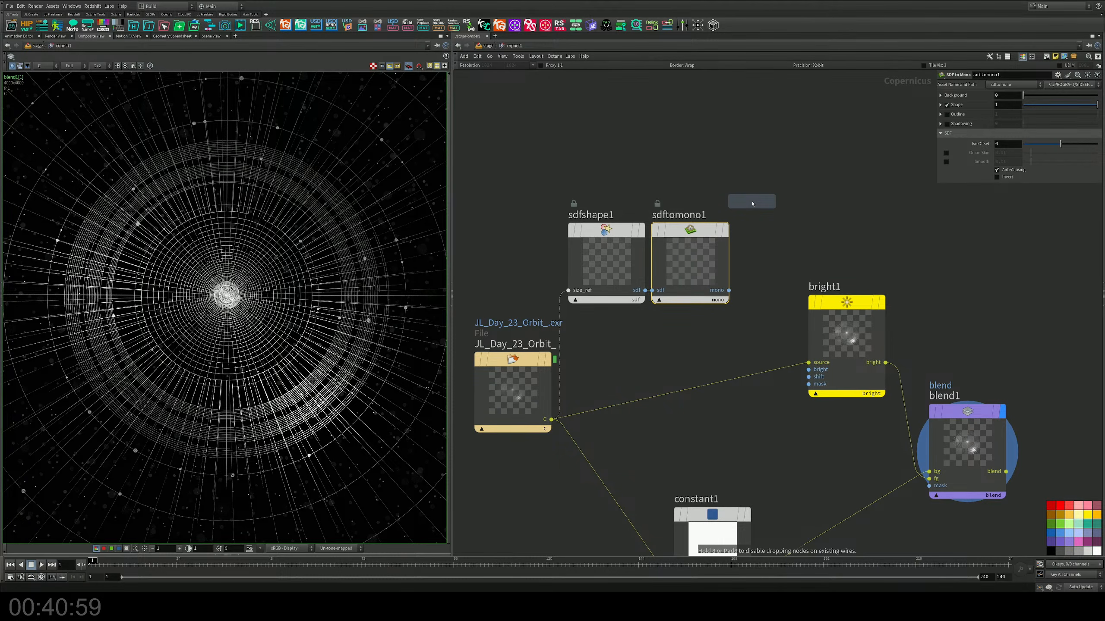
pyautogui.click(769, 227)
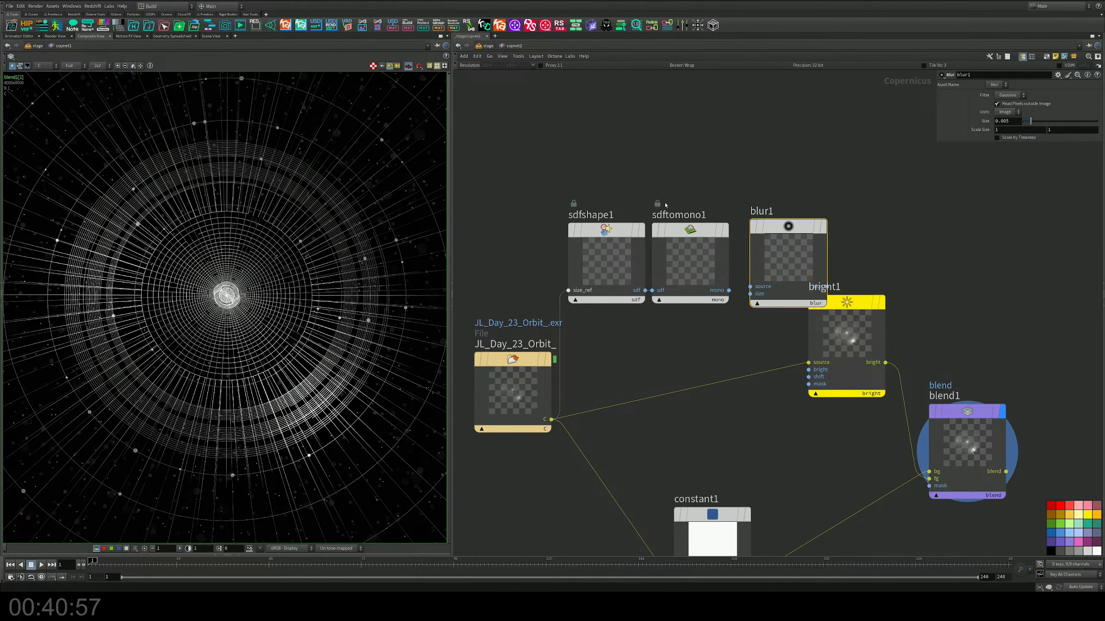
pyautogui.moveTo(666, 204); pyautogui.dragTo(719, 174, button='middle')
pyautogui.moveTo(611, 153); pyautogui.dragTo(854, 277)
pyautogui.moveTo(835, 241); pyautogui.dragTo(733, 213)
pyautogui.click(719, 220)
pyautogui.moveTo(758, 164); pyautogui.dragTo(752, 167)
pyautogui.click(801, 161)
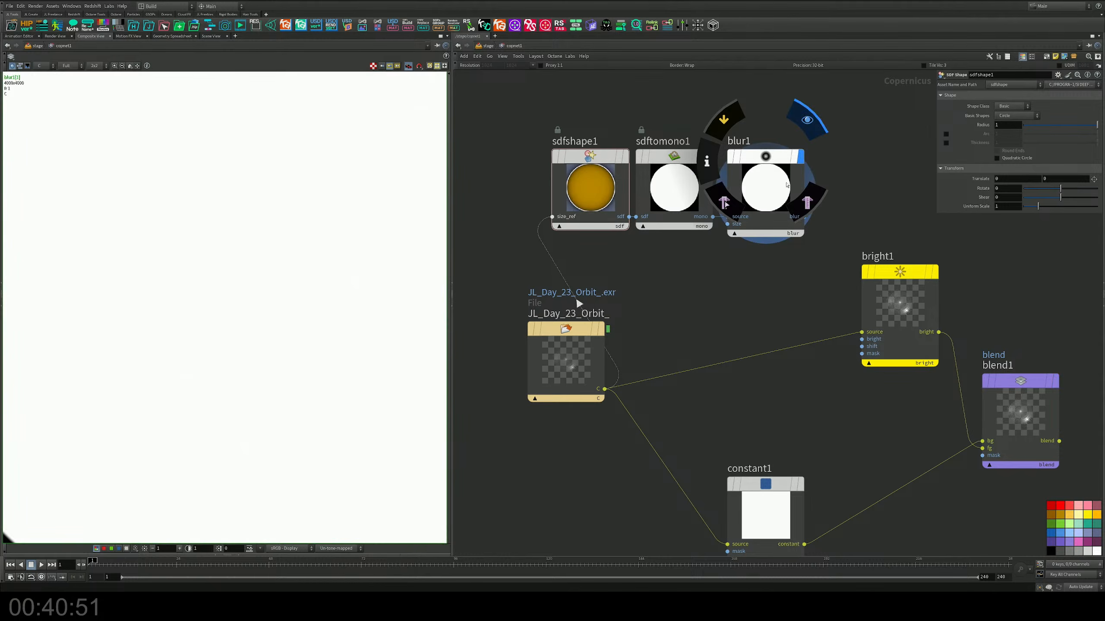
# Step: Reduce sdfshape1's circle radius to about half and set blur1's size to 0.4
pyautogui.moveTo(603, 120); pyautogui.dragTo(581, 174)
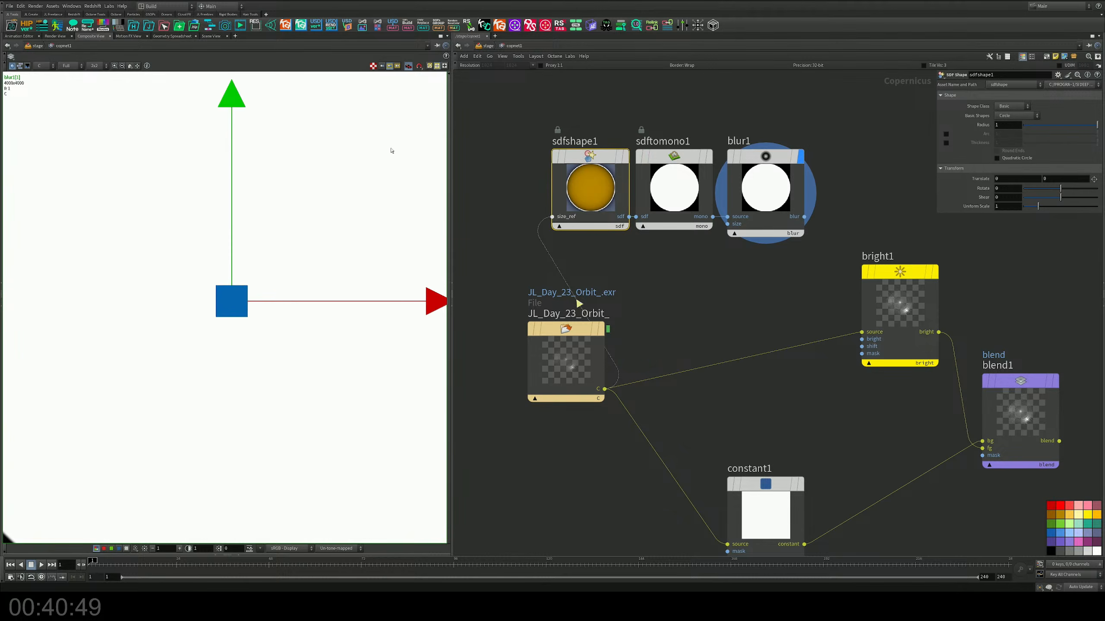
pyautogui.scroll(-6, 313, 213)
pyautogui.moveTo(1045, 125); pyautogui.dragTo(1057, 125)
pyautogui.click(771, 174)
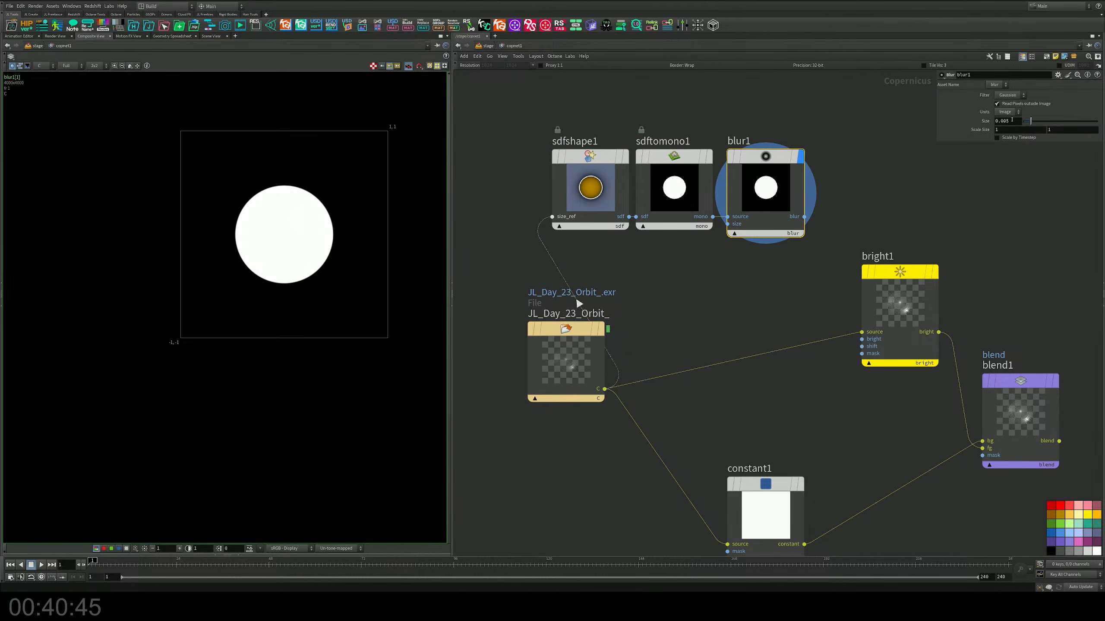
pyautogui.press('Return')
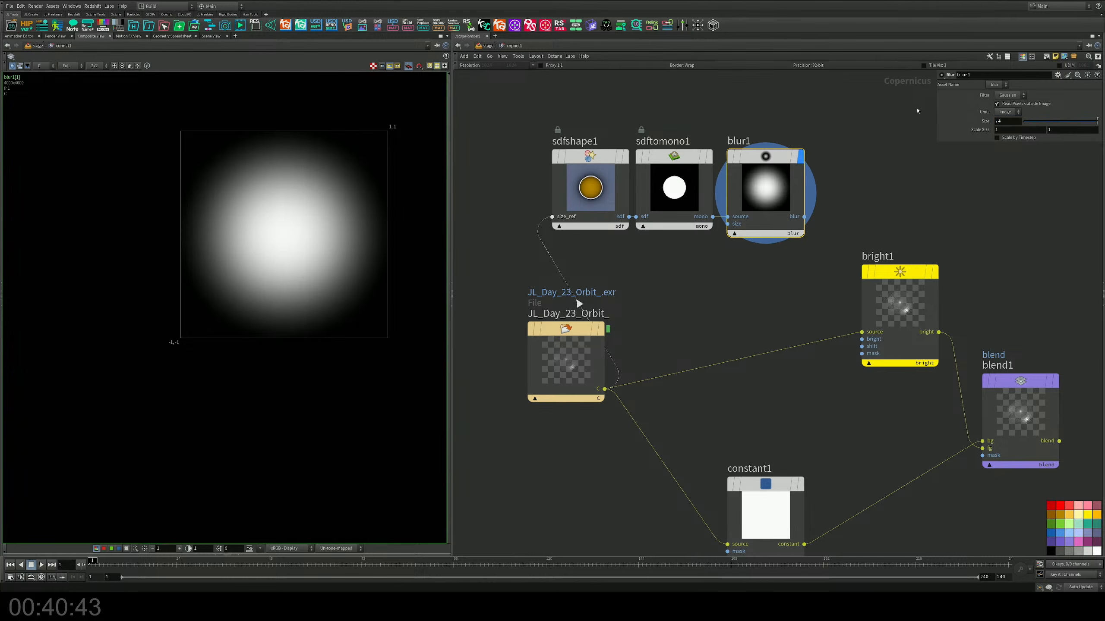
# Step: Start saving the sdfshape1, sdftomono1 and blur1 nodes together as a recipe tool titled RadialMask
pyautogui.moveTo(847, 152); pyautogui.dragTo(854, 204, button='middle')
pyautogui.moveTo(474, 147); pyautogui.dragTo(802, 306)
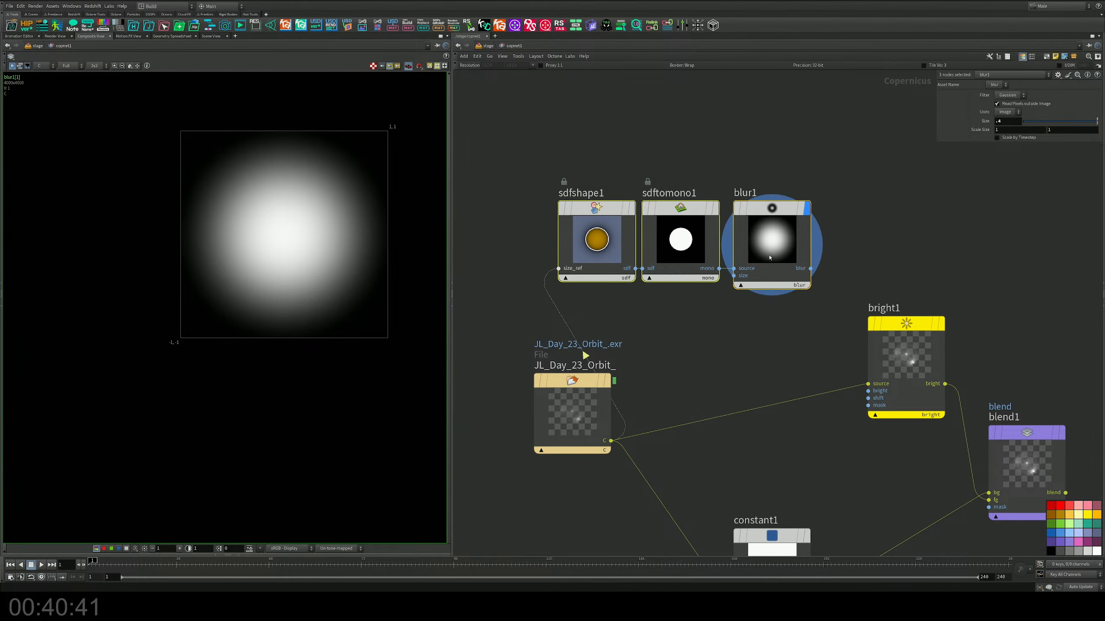
pyautogui.rightClick(754, 250)
pyautogui.moveTo(783, 352)
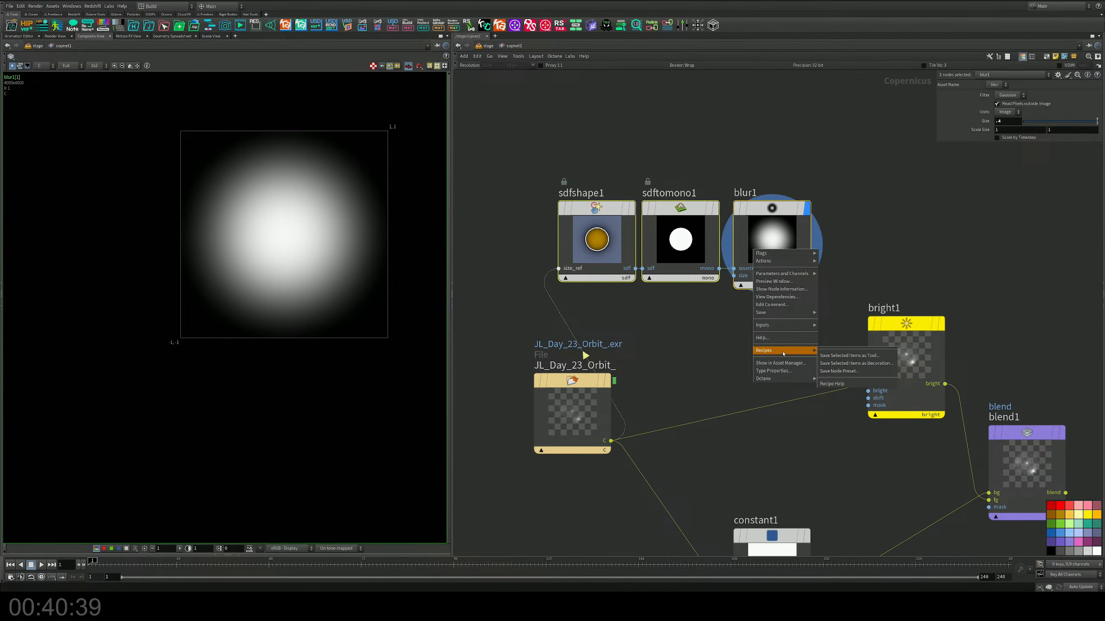
pyautogui.click(823, 355)
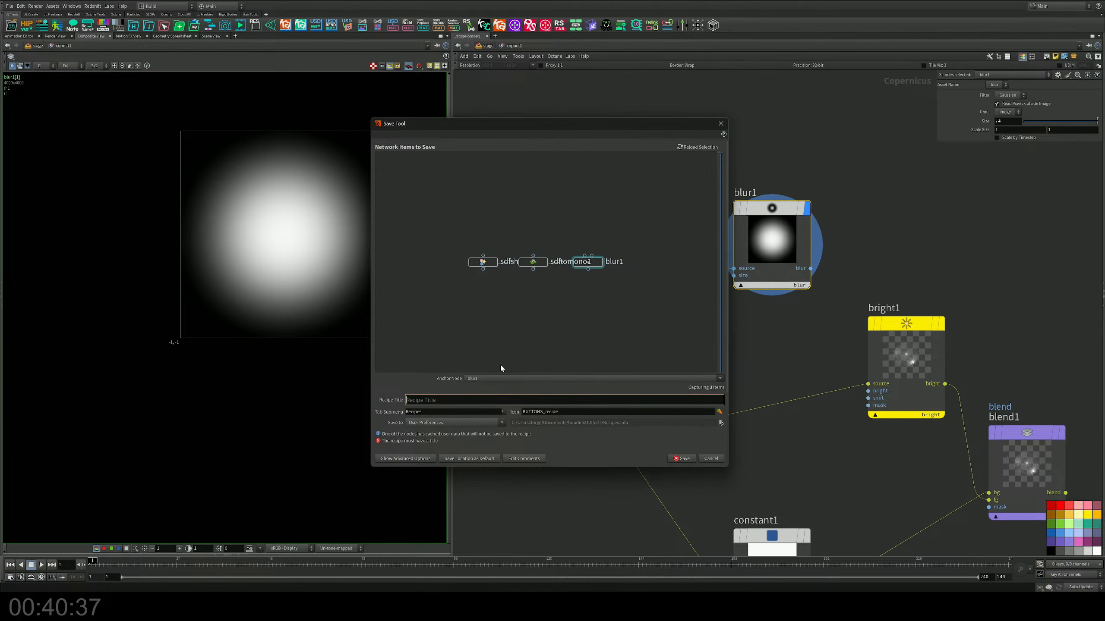
pyautogui.write('CopsGradient')
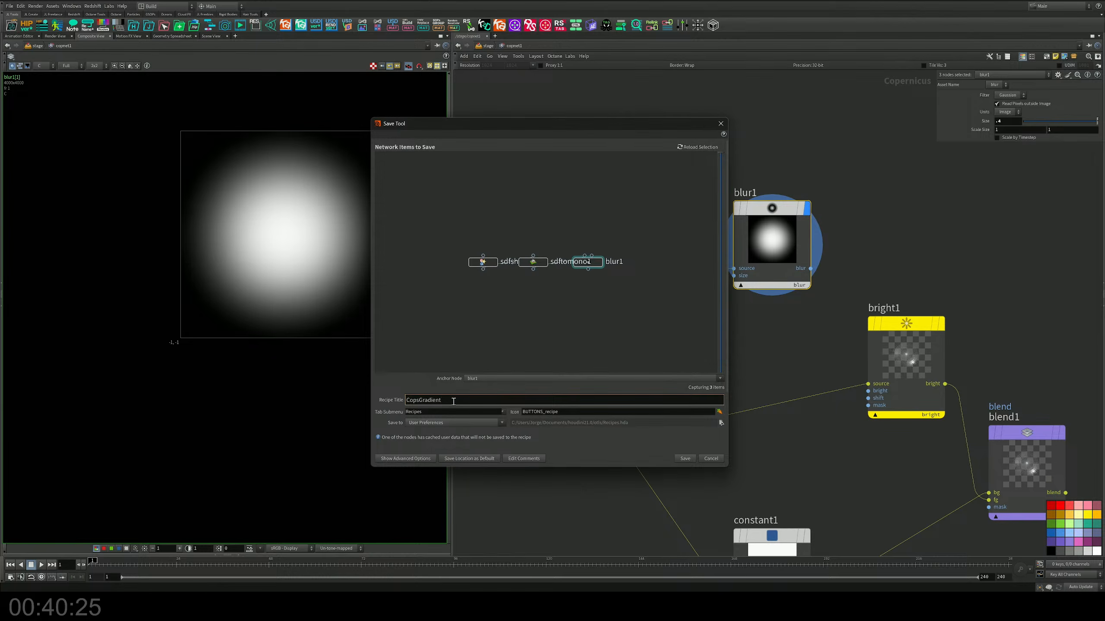
pyautogui.moveTo(453, 401); pyautogui.dragTo(319, 400)
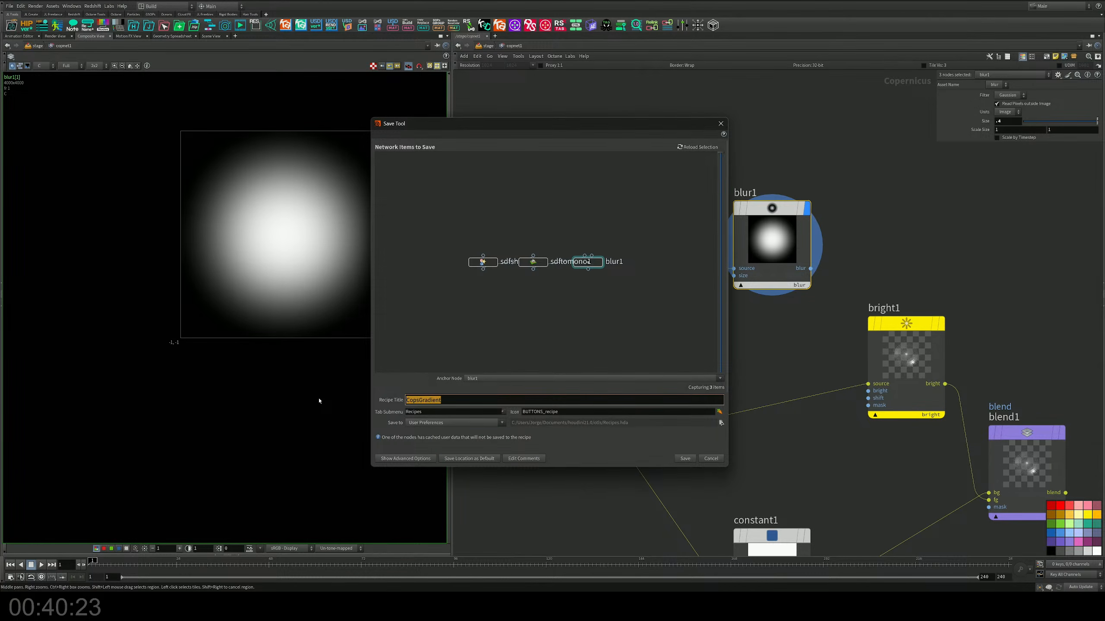
pyautogui.write('G')
pyautogui.press('BackSpace')
pyautogui.write('RadialMask')
# Step: Set the RadialMask recipe's tab submenu to JL Presets
pyautogui.click(503, 412)
pyautogui.scroll(-5, 463, 433)
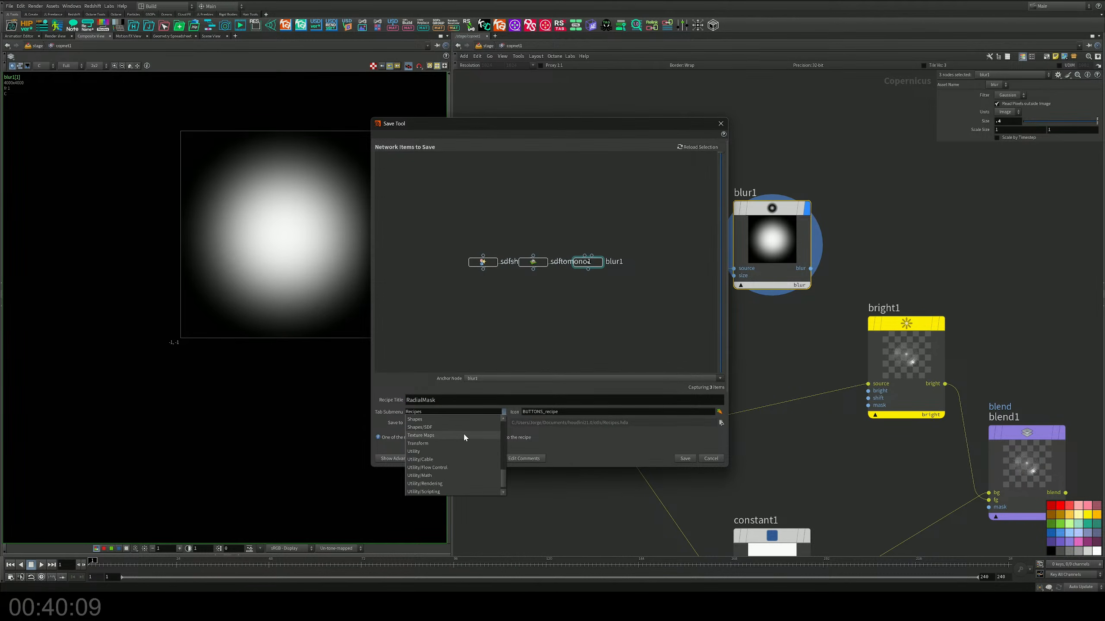
pyautogui.scroll(8, 463, 432)
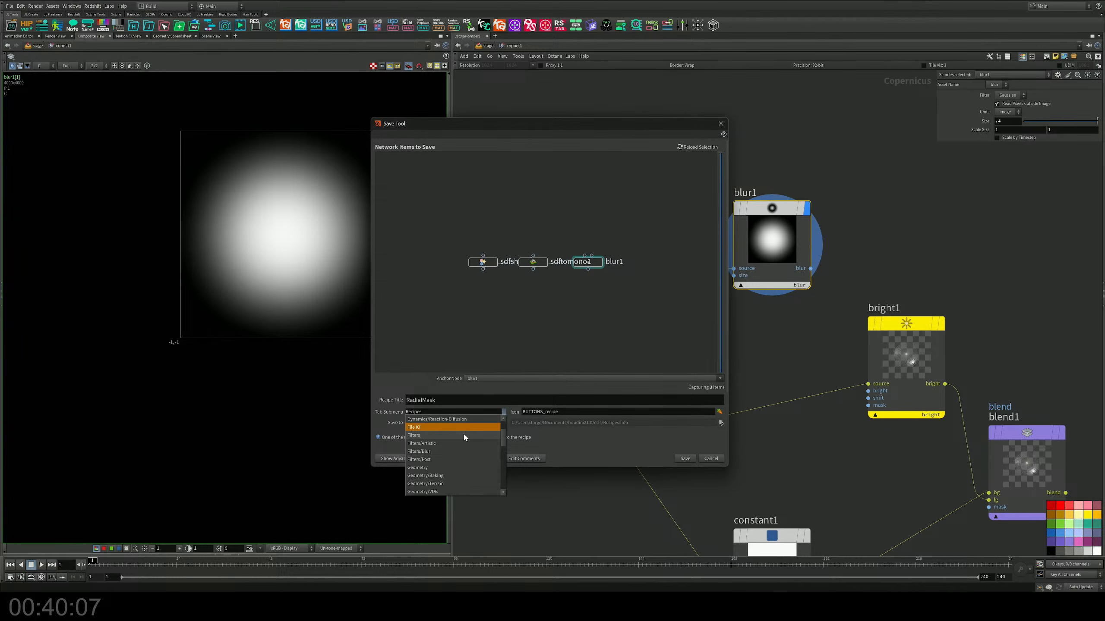
pyautogui.scroll(4, 463, 432)
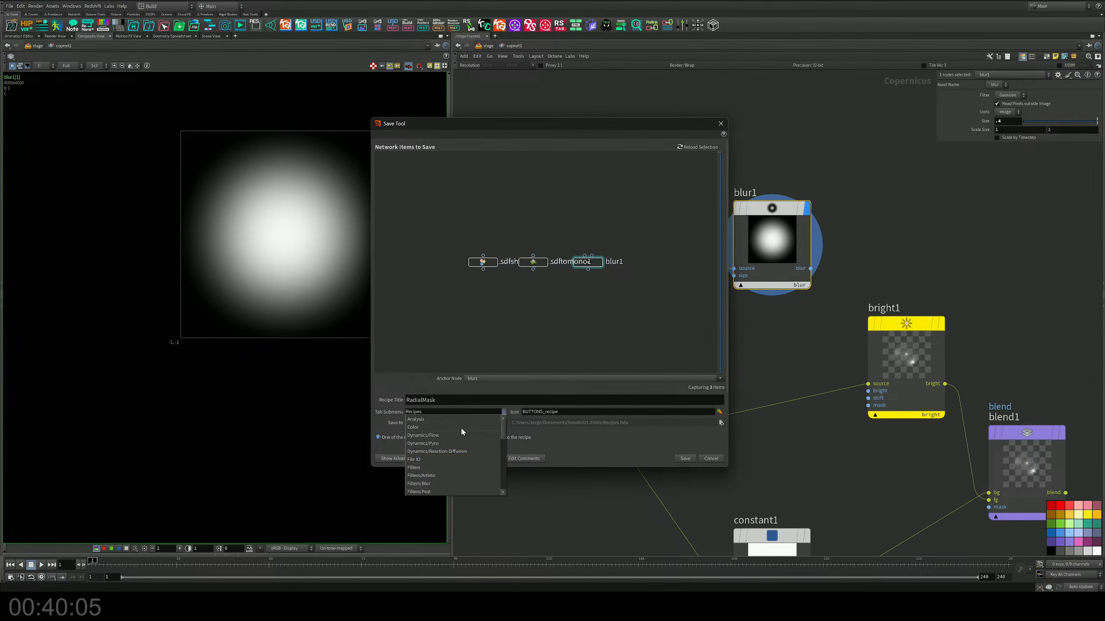
pyautogui.click(437, 412)
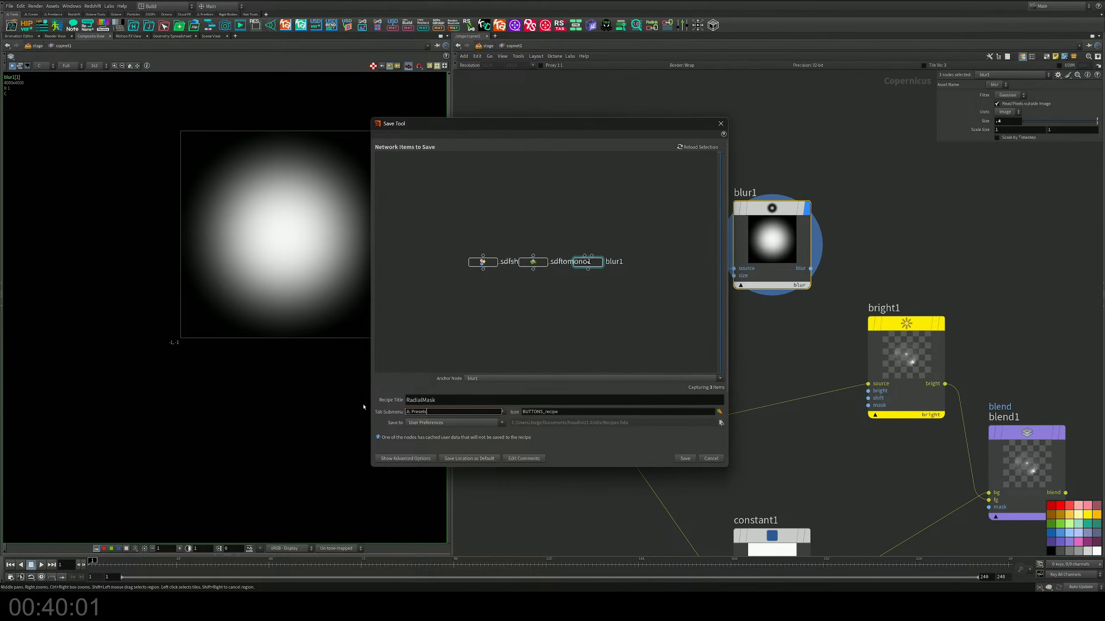
# Step: Choose the COP2_ramp icon for the RadialMask recipe and save the tool
pyautogui.click(720, 413)
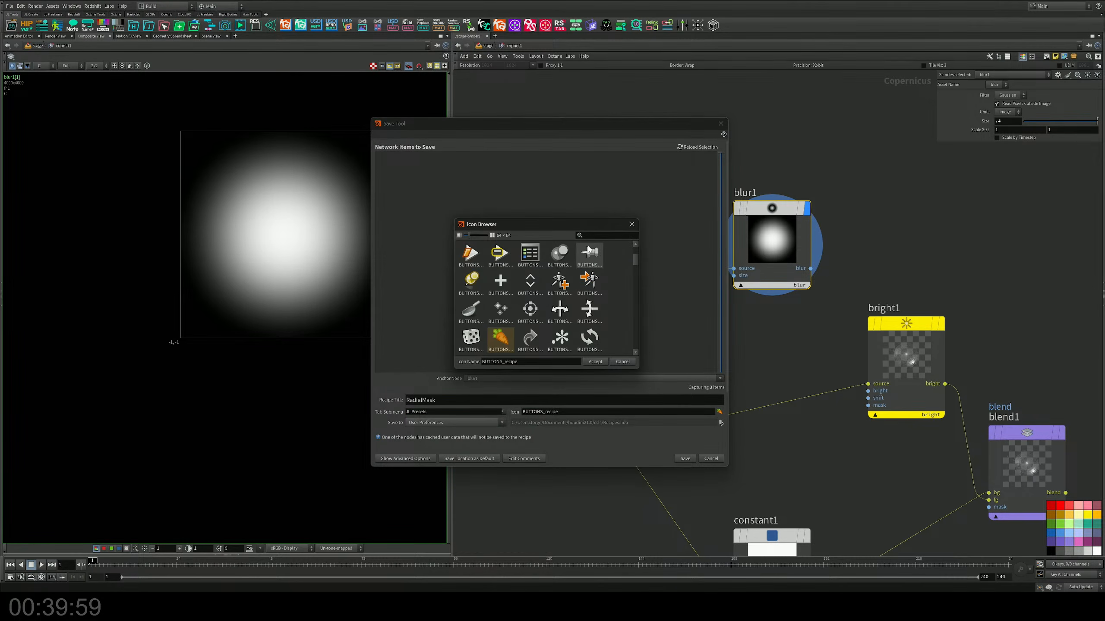
pyautogui.write('mask')
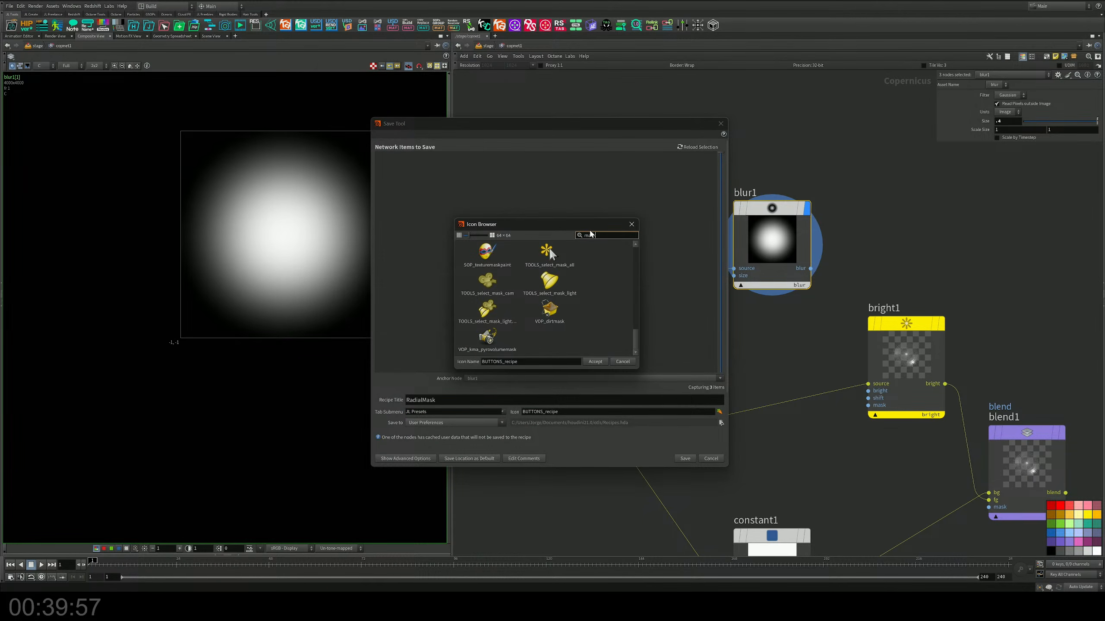
pyautogui.scroll(5, 576, 265)
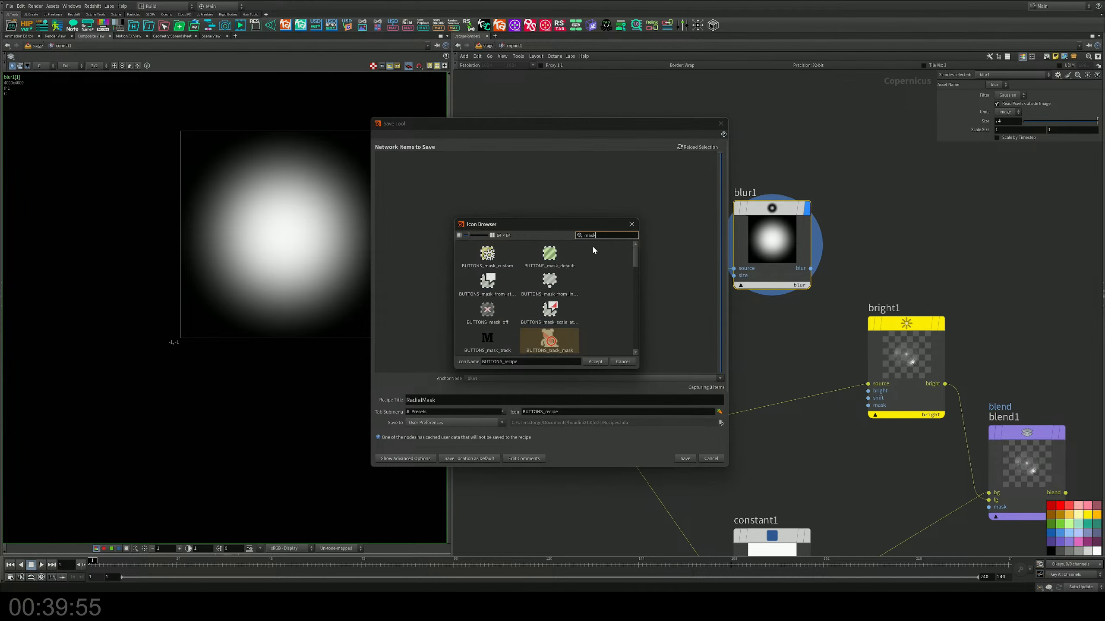
pyautogui.write('gradien')
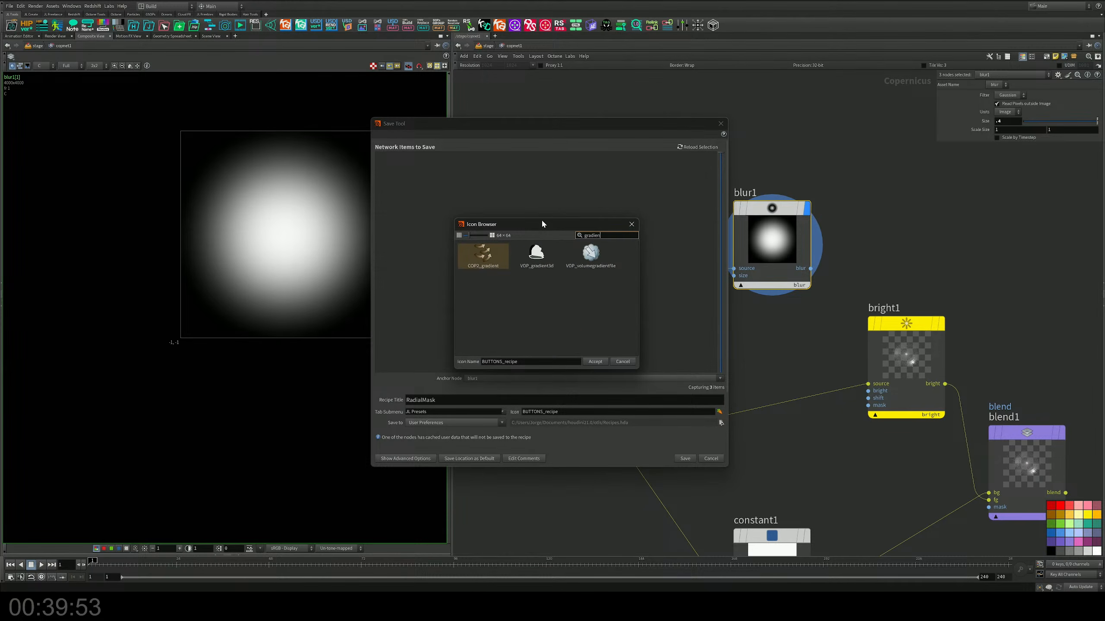
pyautogui.press('BackSpace')
pyautogui.press('BackSpace')
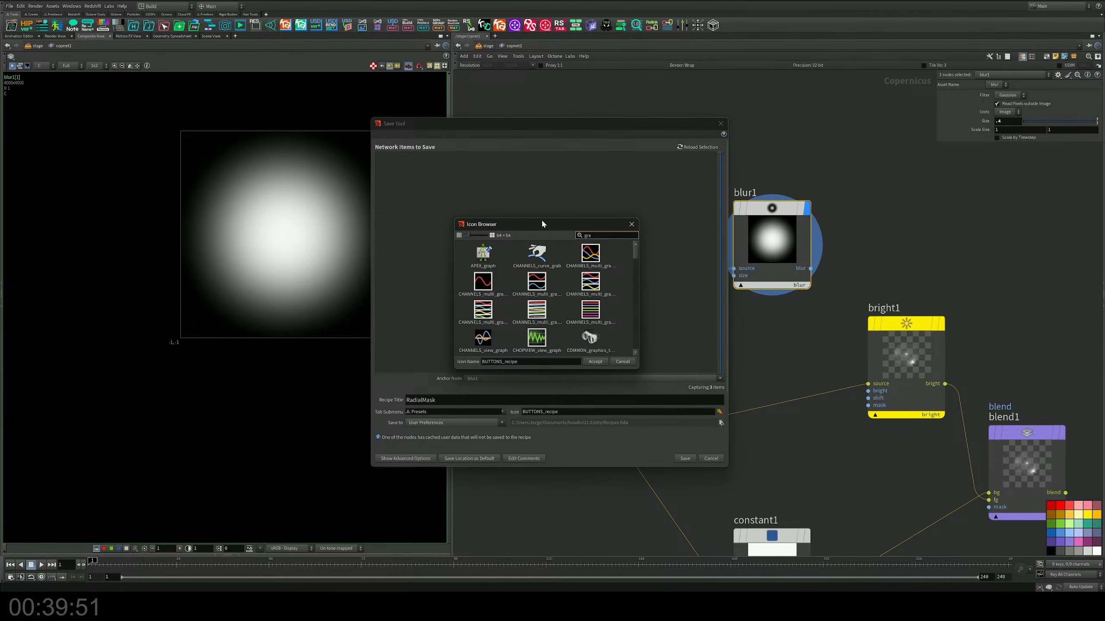
pyautogui.write('di')
pyautogui.press('BackSpace')
pyautogui.press('BackSpace')
pyautogui.press('BackSpace')
pyautogui.press('BackSpace')
pyautogui.press('BackSpace')
pyautogui.write('ramp')
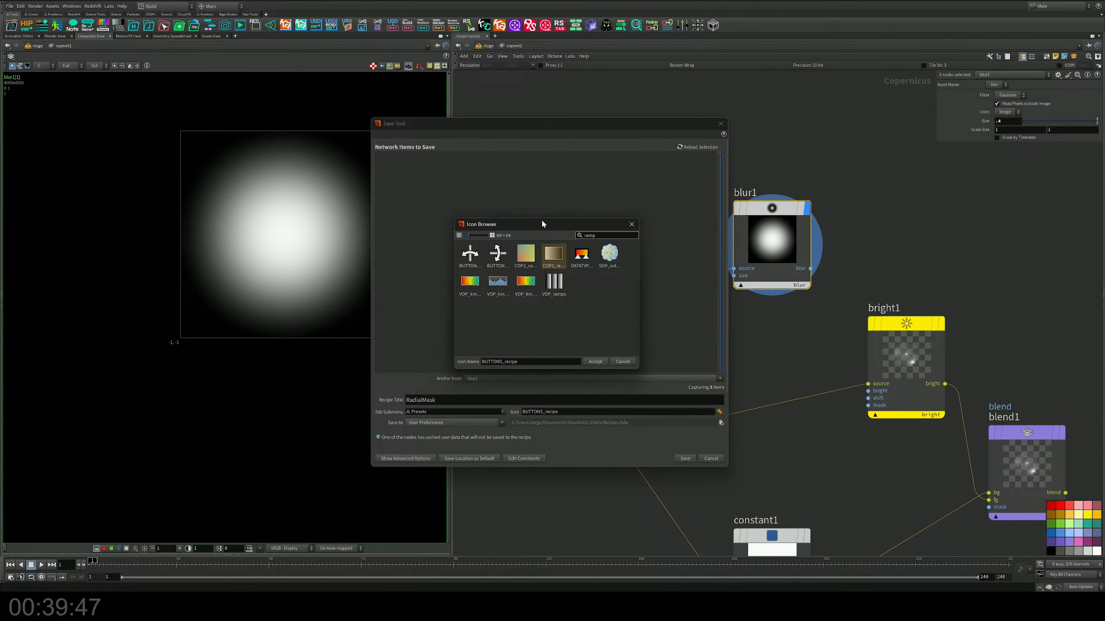
pyautogui.click(554, 254)
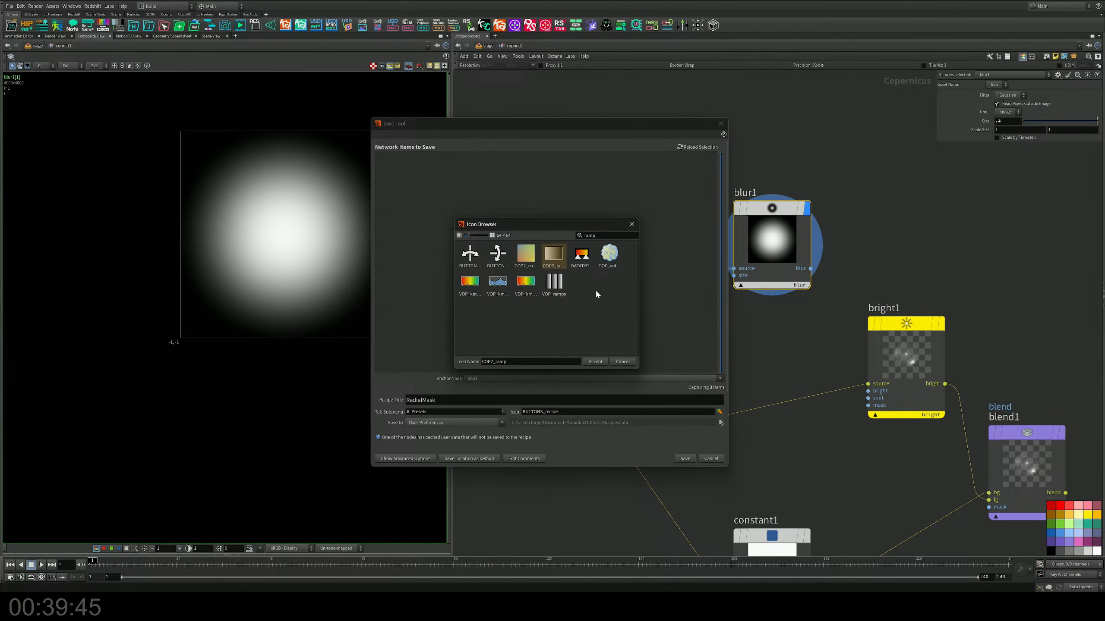
pyautogui.click(595, 362)
pyautogui.click(685, 459)
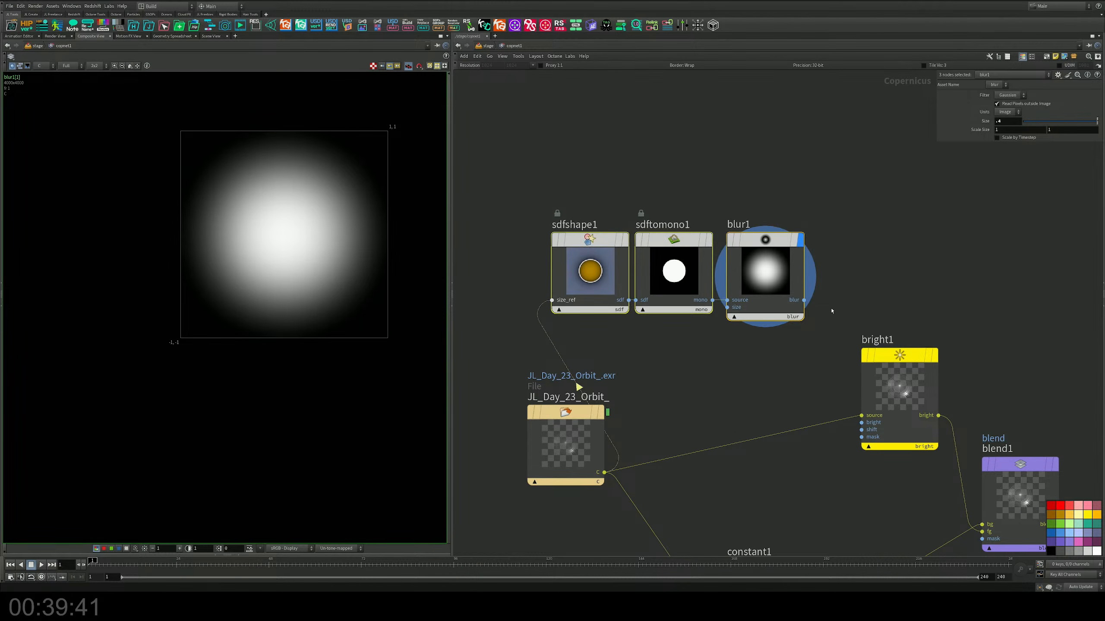
# Step: Delete the sdfshape1, sdftomono1 and blur1 nodes and insert the saved RadialMask recipe above the orbit file node instead
pyautogui.press('Delete')
pyautogui.press('Tab')
pyautogui.write('ra')
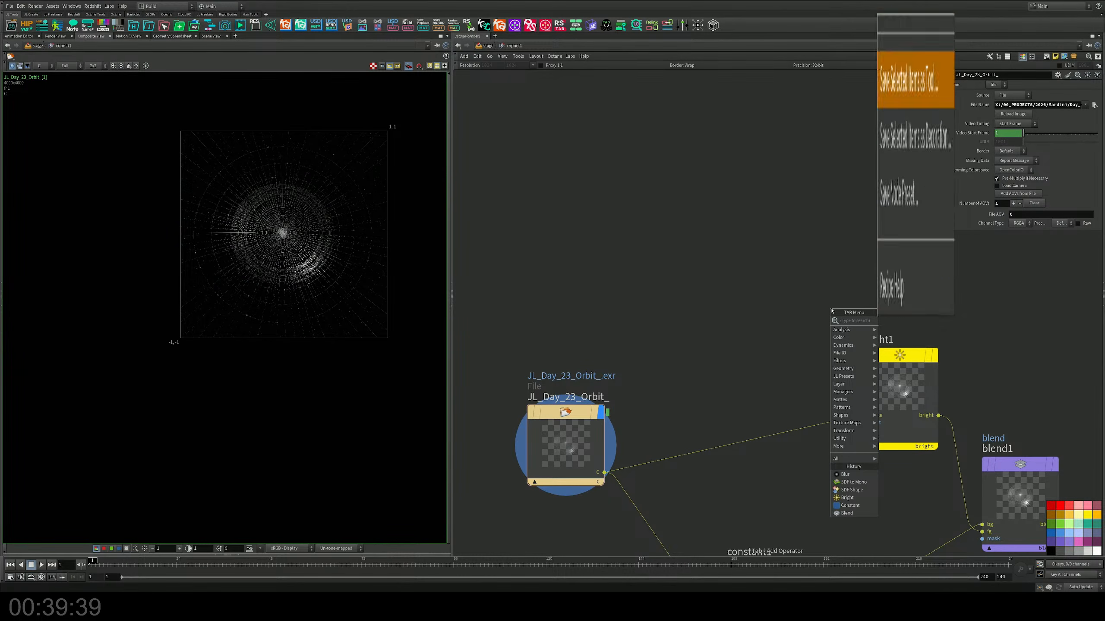
pyautogui.press('Escape')
pyautogui.hotkey('ctrl', 'z')
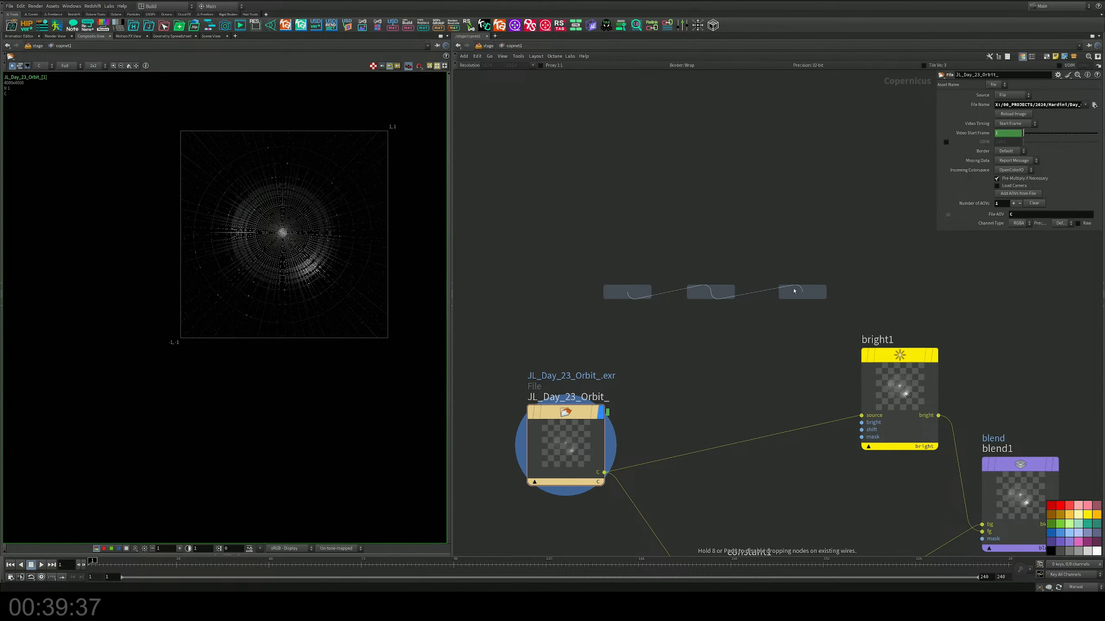
pyautogui.moveTo(716, 385); pyautogui.dragTo(729, 337, button='middle')
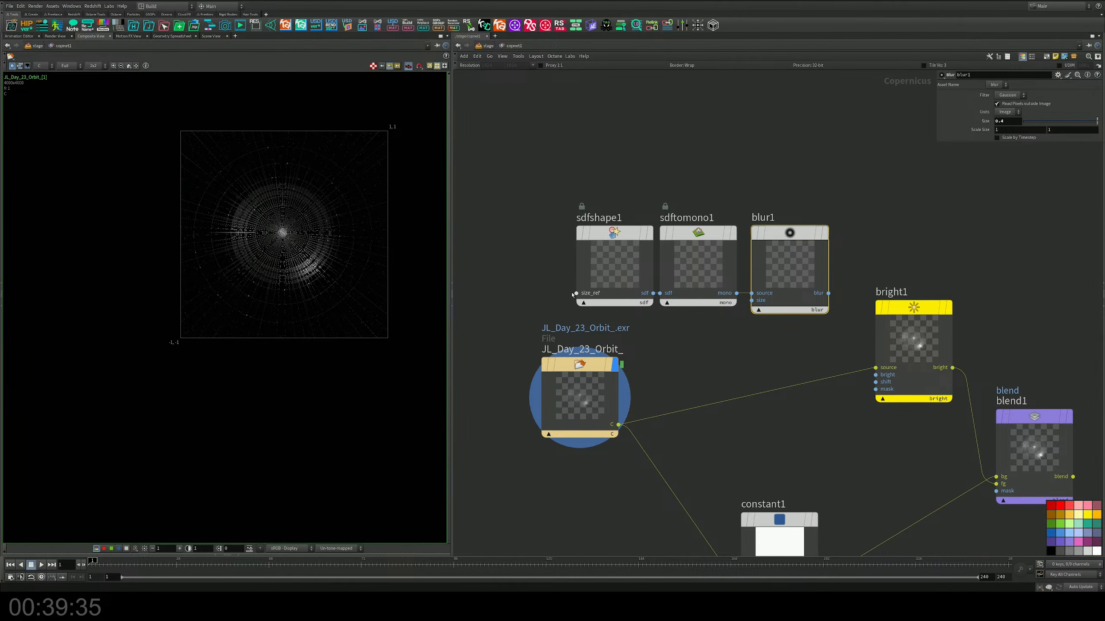
# Step: Wire the orbit file node's C output to sdfshape1's size_ref input and display blur1
pyautogui.moveTo(572, 292); pyautogui.dragTo(618, 425)
pyautogui.click(825, 234)
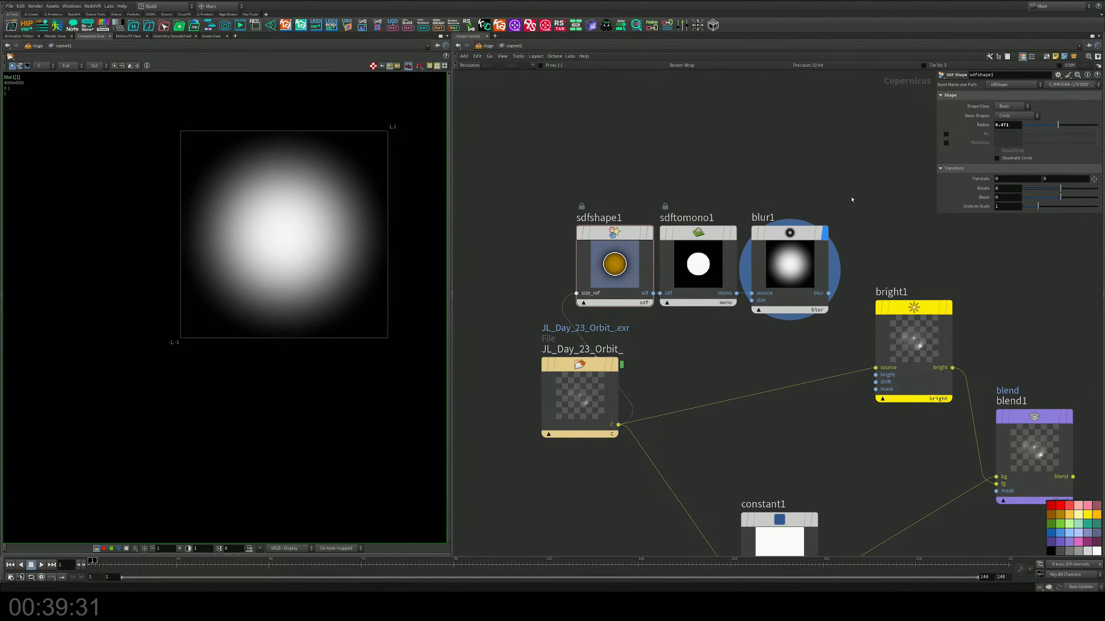
pyautogui.moveTo(853, 192); pyautogui.dragTo(746, 315)
pyautogui.moveTo(722, 283); pyautogui.dragTo(664, 259, button='middle')
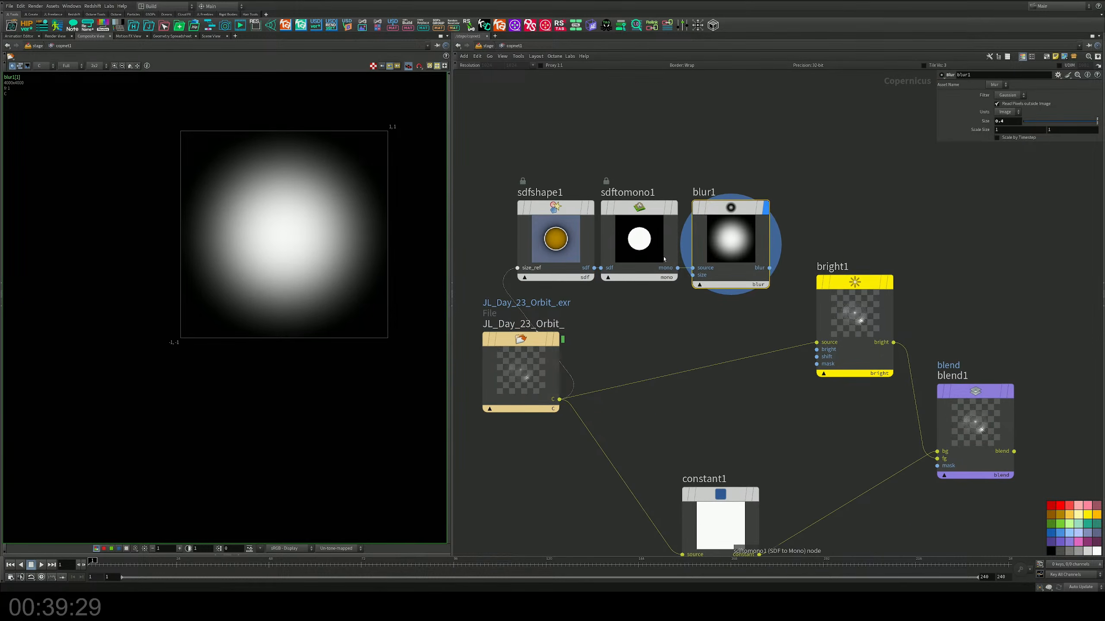
# Step: Connect blur1's output to bright1's mask input and display blend1 framed in the composite view
pyautogui.moveTo(770, 268); pyautogui.dragTo(803, 373)
pyautogui.moveTo(838, 404); pyautogui.dragTo(713, 319, button='middle')
pyautogui.click(889, 278)
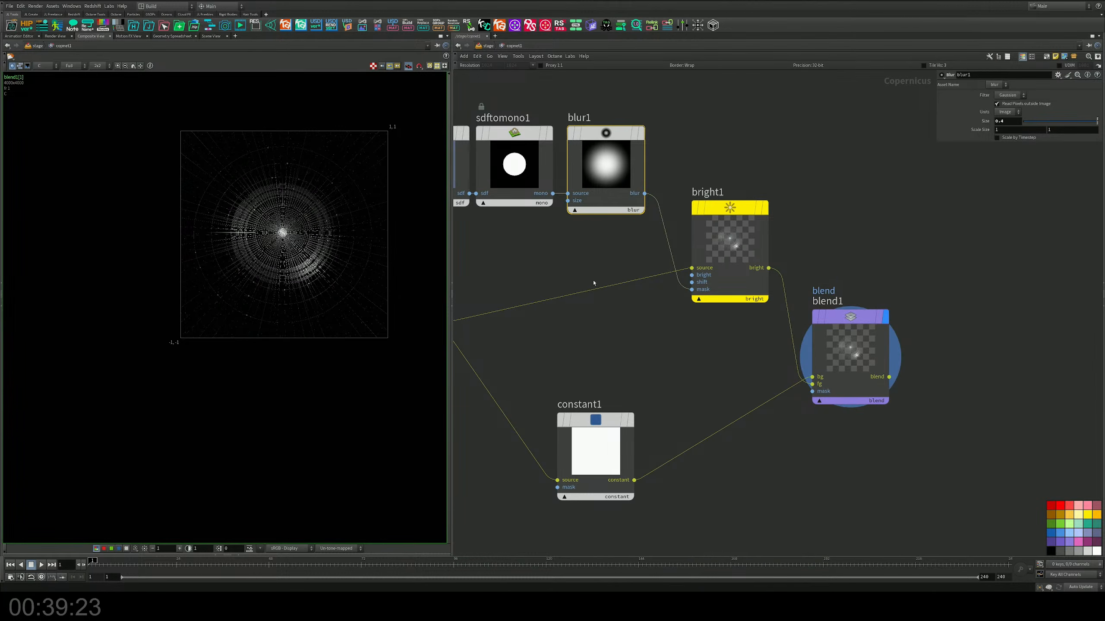
pyautogui.moveTo(593, 282); pyautogui.dragTo(796, 346, button='middle')
pyautogui.scroll(2, 275, 227)
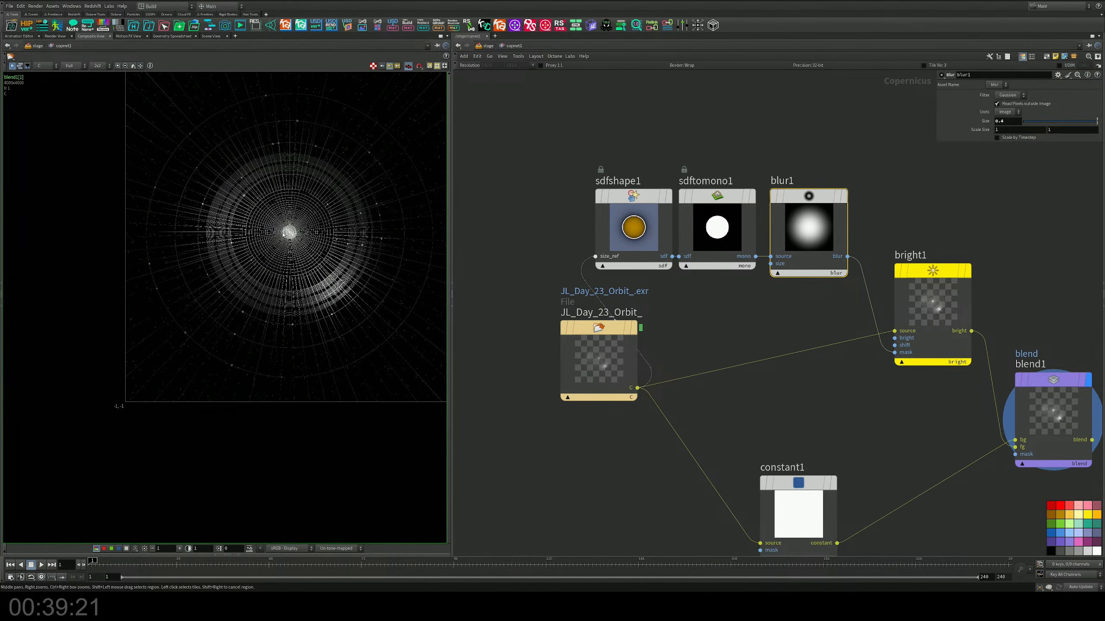
pyautogui.press('h')
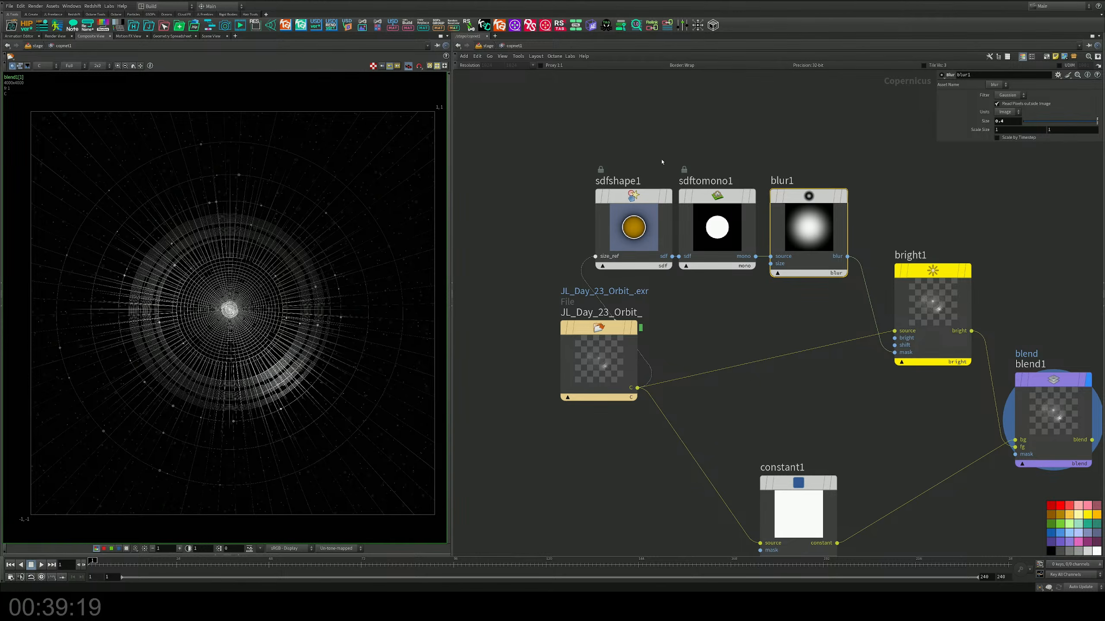
# Step: Try a slightly smaller circle radius on sdfshape1 with blur1's size set to 0
pyautogui.moveTo(662, 149); pyautogui.dragTo(611, 213)
pyautogui.moveTo(1059, 125)
pyautogui.mouseDown()
pyautogui.moveTo(1012, 131)
pyautogui.moveTo(1067, 131)
pyautogui.moveTo(1055, 130)
pyautogui.mouseUp()
pyautogui.moveTo(846, 159); pyautogui.dragTo(793, 229)
pyautogui.moveTo(1094, 121); pyautogui.dragTo(1007, 123)
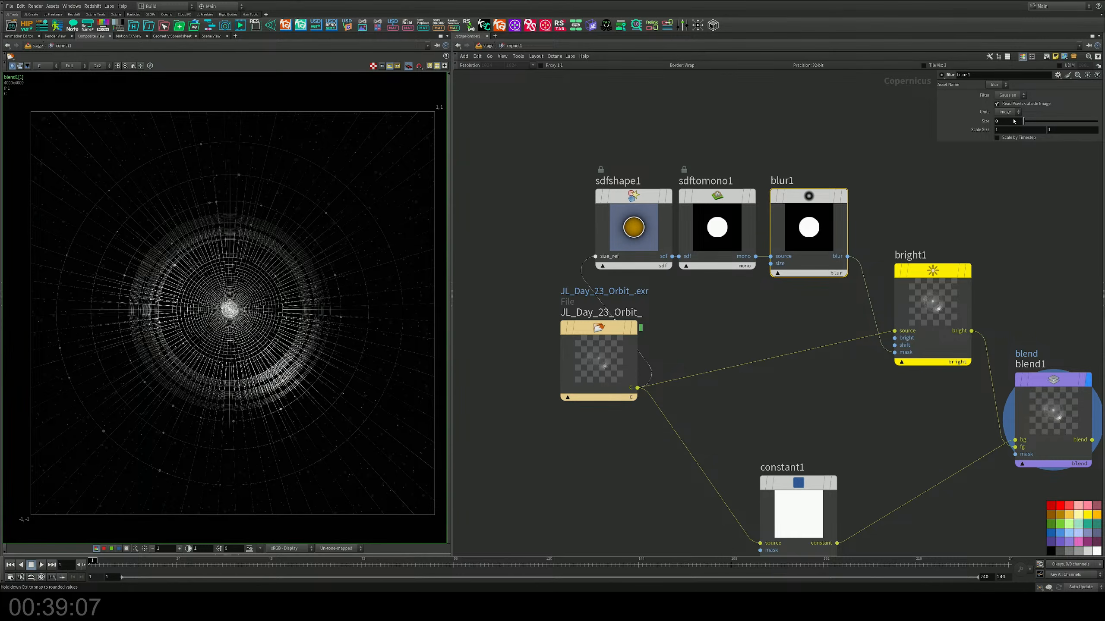
# Step: Raise bright1's brightness to about 7.5 and set blur1's size to 0.3
pyautogui.moveTo(968, 172); pyautogui.dragTo(873, 298)
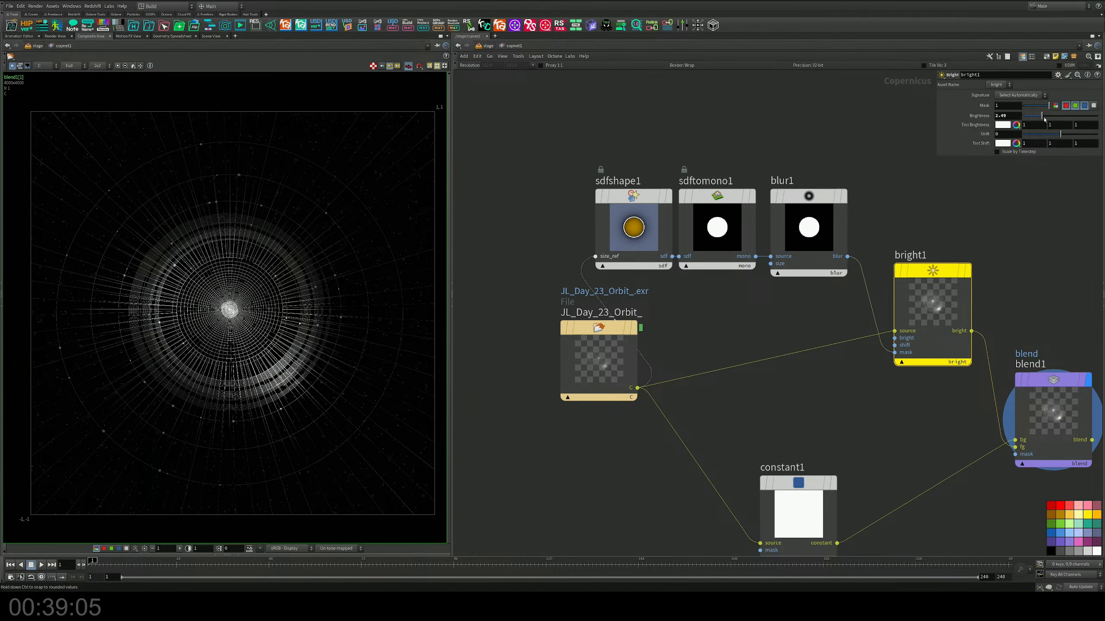
pyautogui.moveTo(1043, 119); pyautogui.dragTo(1075, 112)
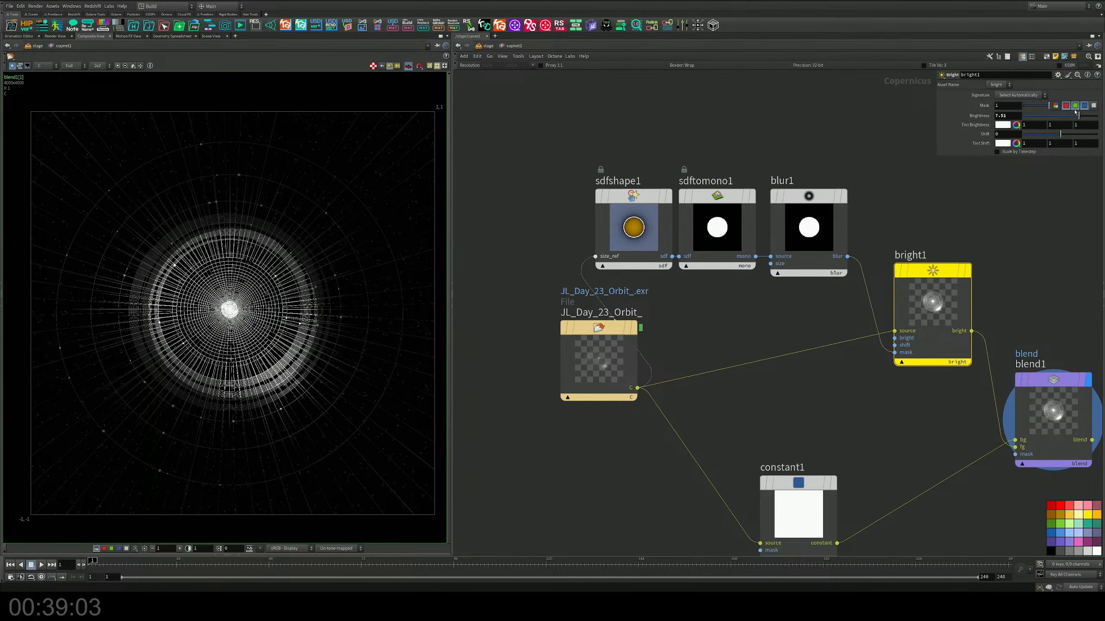
pyautogui.click(822, 217)
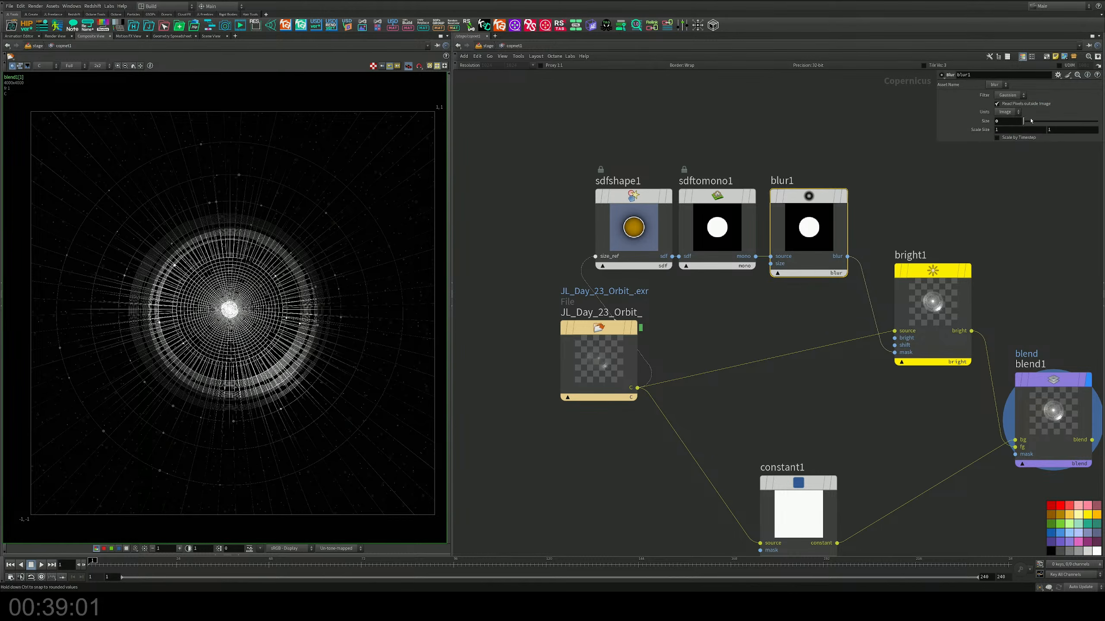
pyautogui.moveTo(1030, 120); pyautogui.dragTo(1064, 117)
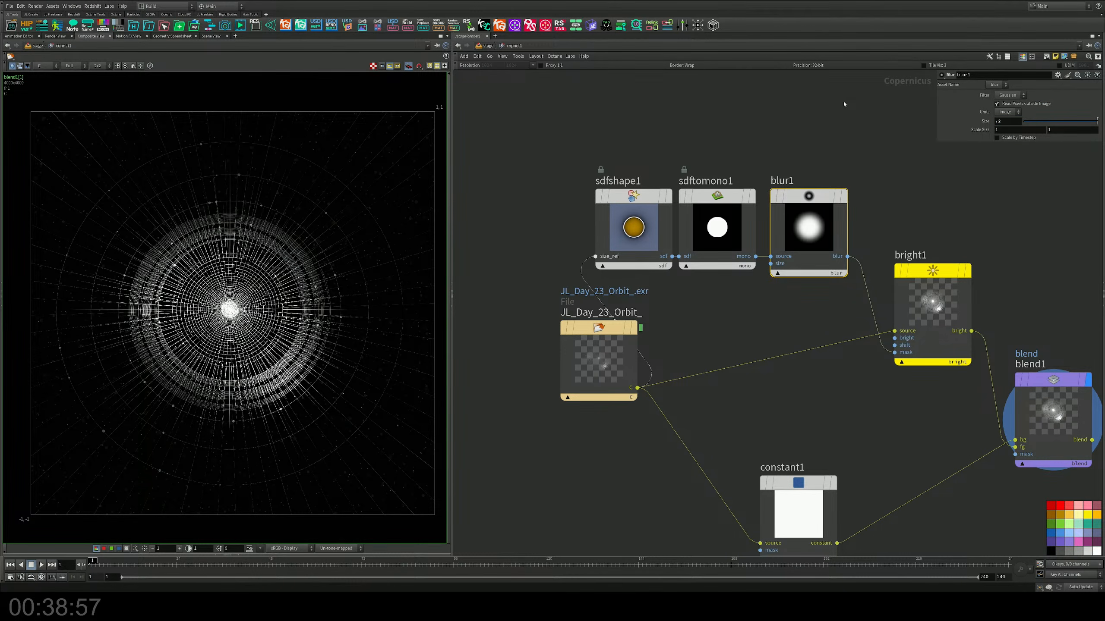
# Step: Reduce sdfshape1's circle radius to about 0.078 and check the masked brightening at the orbit's center
pyautogui.moveTo(1055, 125); pyautogui.dragTo(1039, 135)
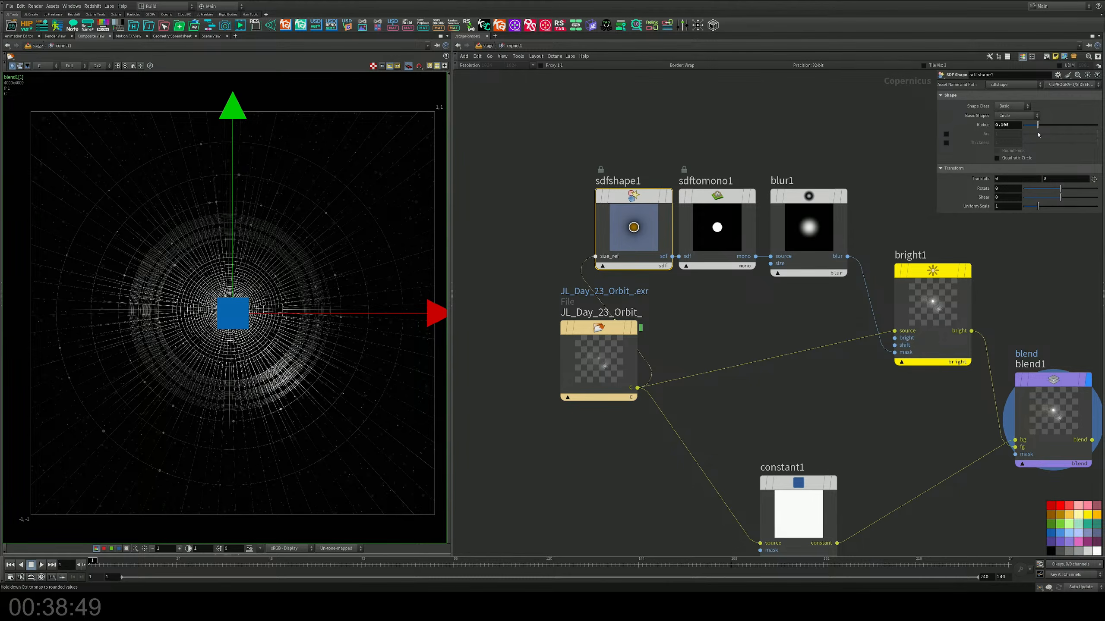
pyautogui.click(509, 215)
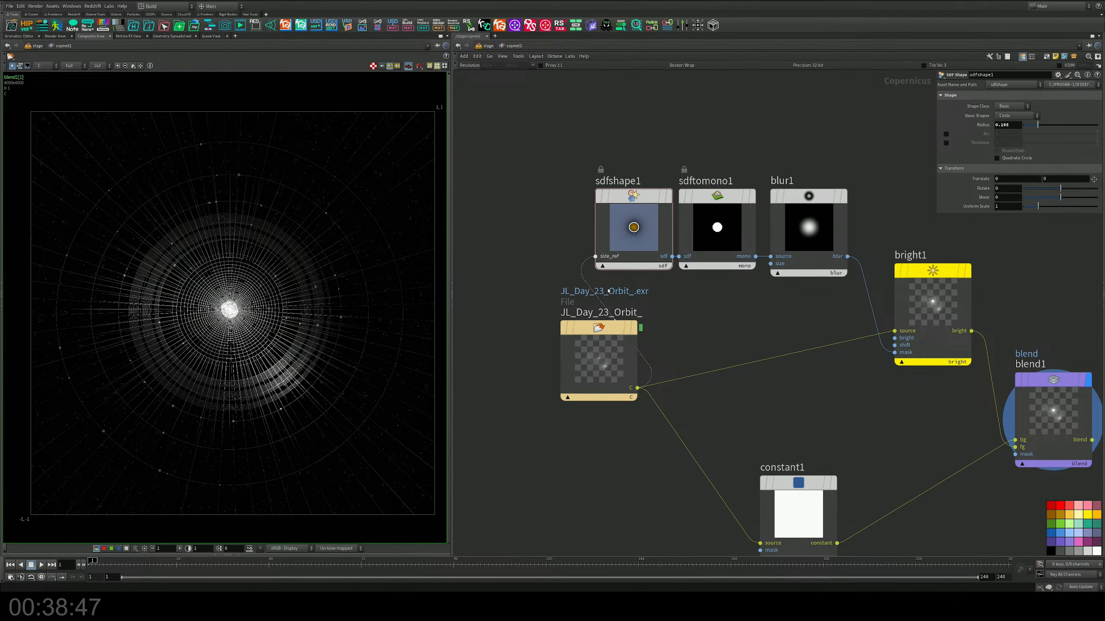
pyautogui.moveTo(1038, 126); pyautogui.dragTo(1030, 125)
pyautogui.scroll(5, 413, 280)
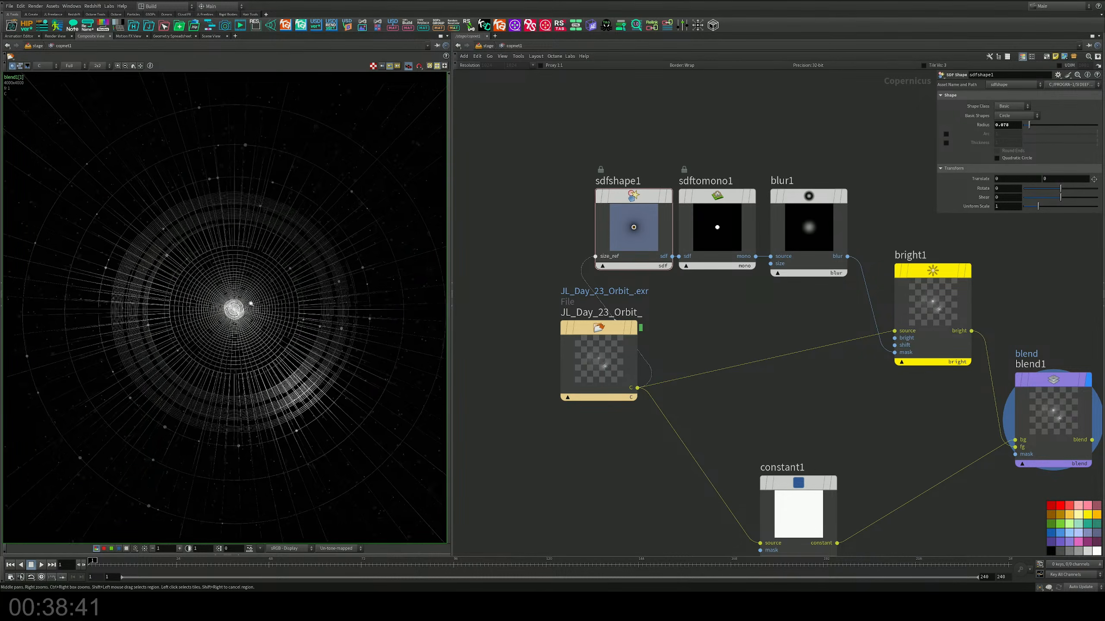
pyautogui.scroll(-6, 230, 382)
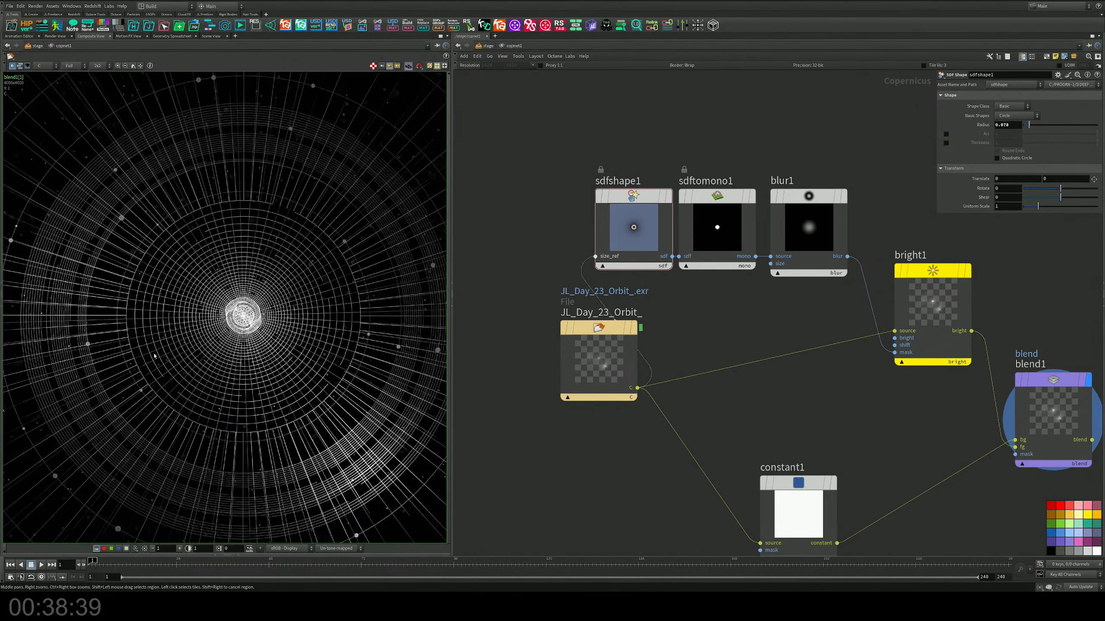
pyautogui.scroll(2, 219, 347)
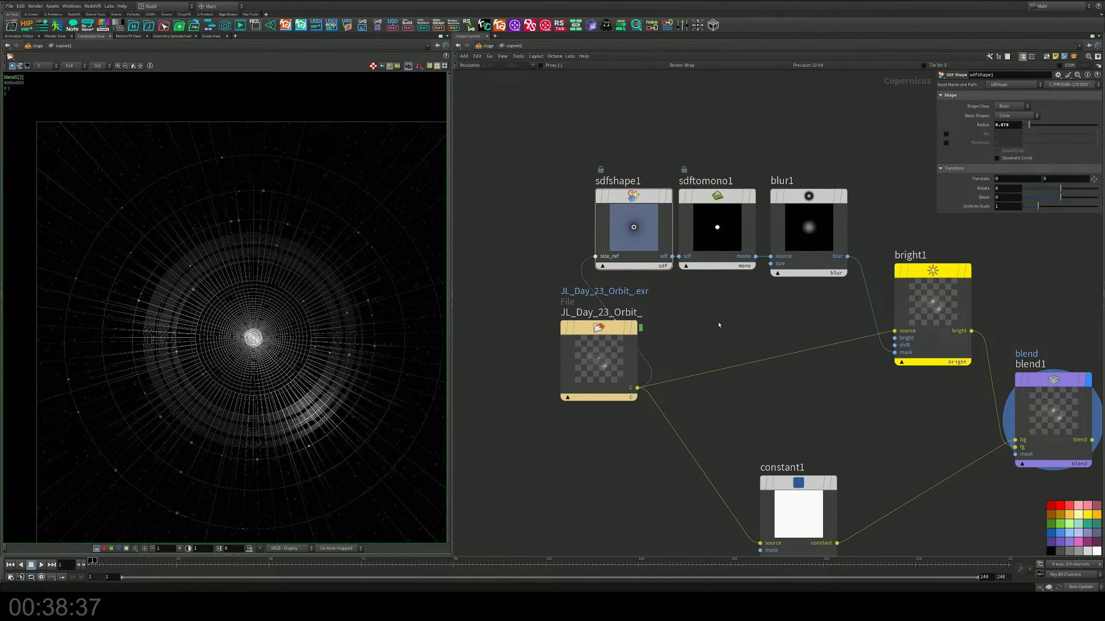
# Step: Add a Glow node to the network, up and to the right of blend1
pyautogui.moveTo(972, 165); pyautogui.dragTo(748, 240, button='middle')
pyautogui.press('Tab')
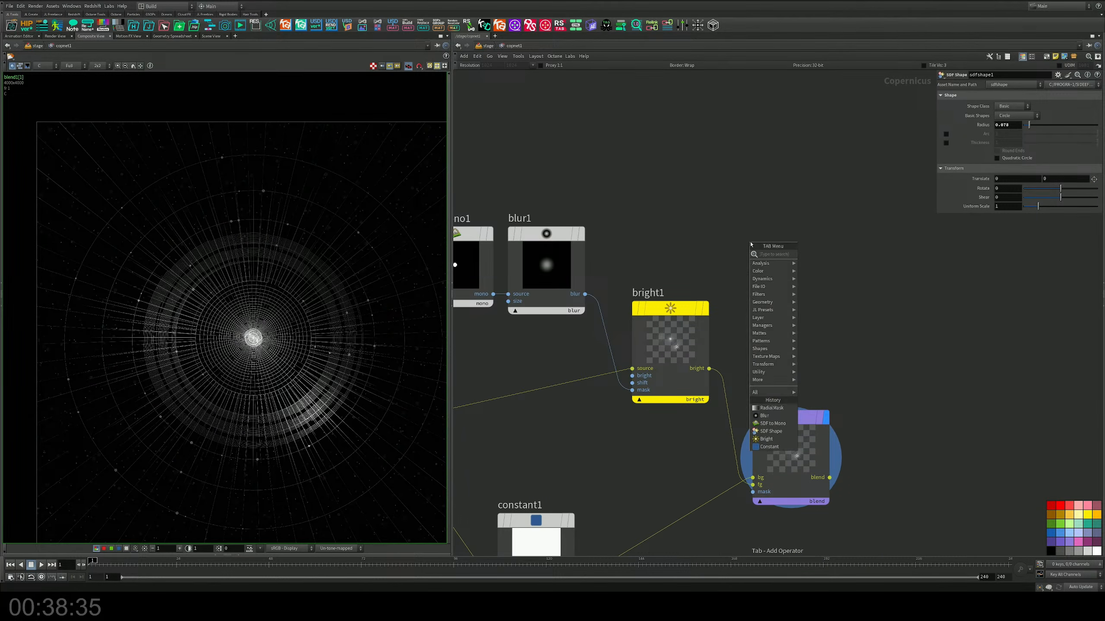
pyautogui.click(903, 243)
pyautogui.moveTo(924, 305); pyautogui.dragTo(822, 273, button='middle')
pyautogui.press('Tab')
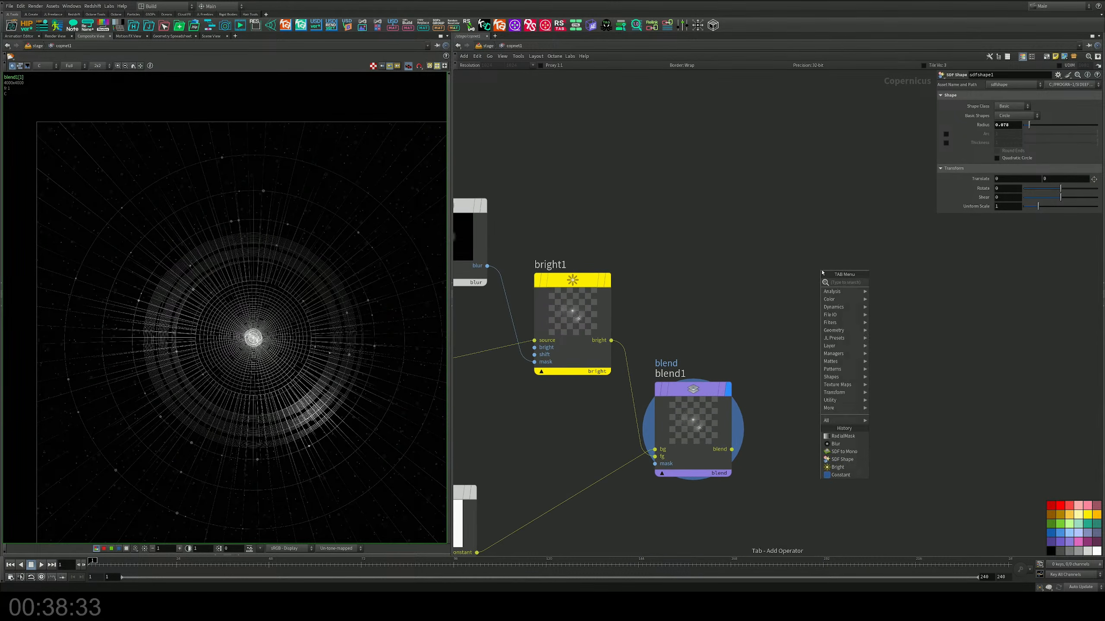
pyautogui.click(884, 247)
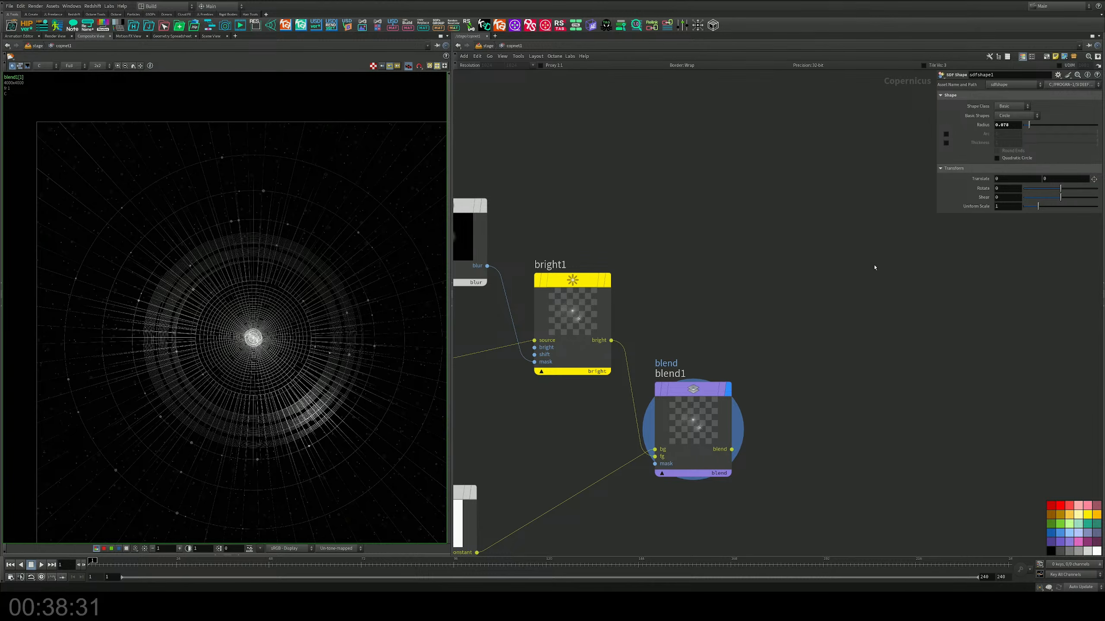
pyautogui.press('Tab')
pyautogui.write('glow')
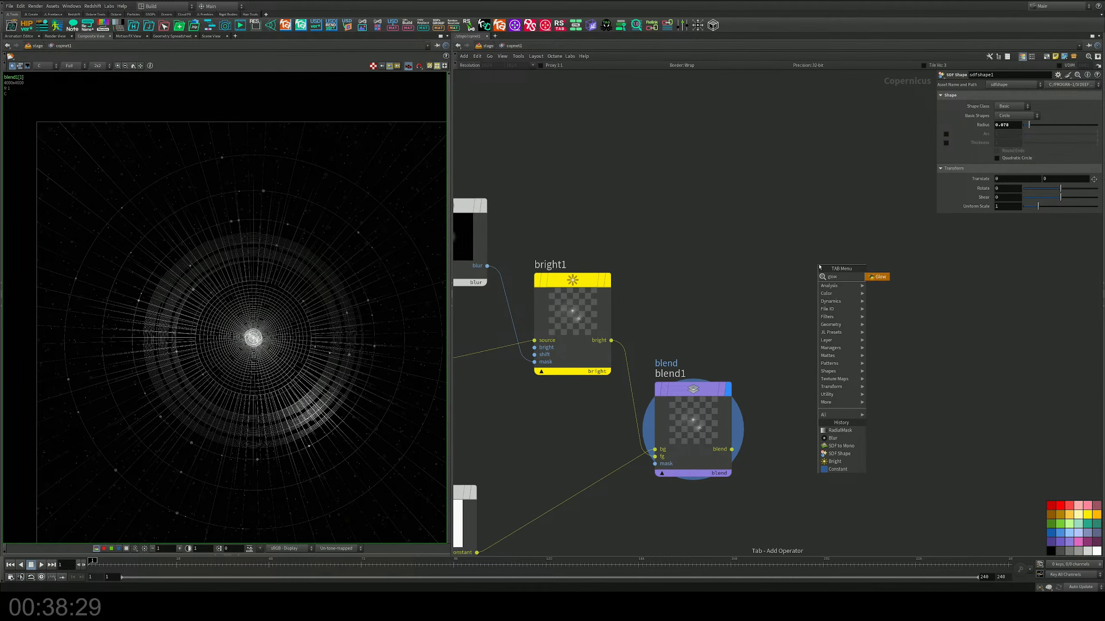
pyautogui.press('Return')
pyautogui.click(807, 242)
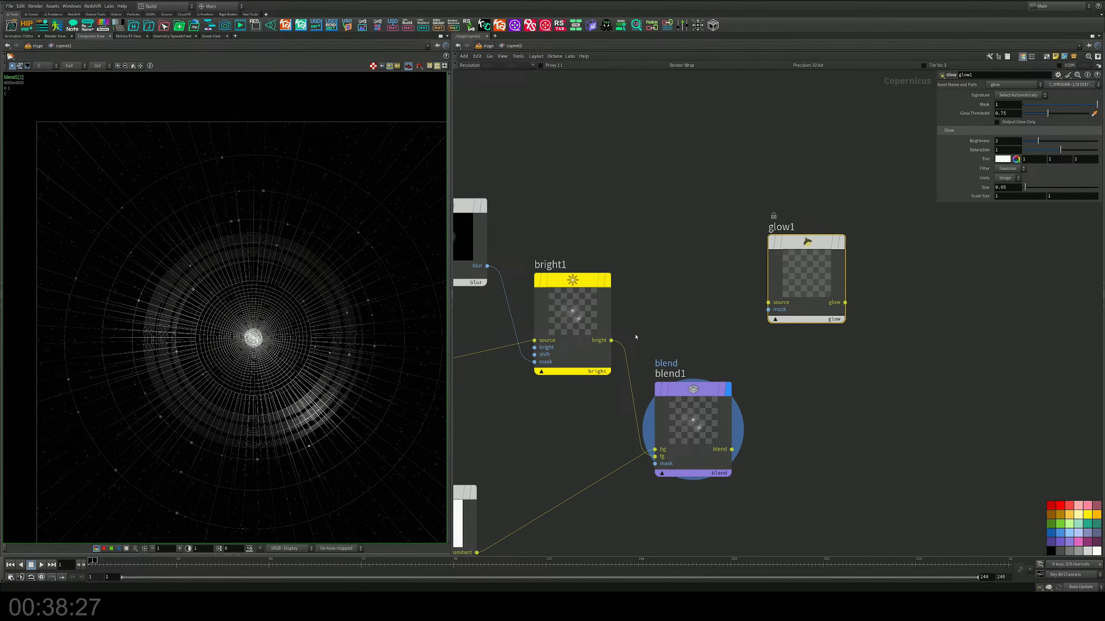
# Step: Wire bright1's output to glow1's source and blur1's output to its mask, and display glow1
pyautogui.moveTo(611, 340); pyautogui.dragTo(487, 266)
pyautogui.moveTo(818, 290); pyautogui.dragTo(821, 262)
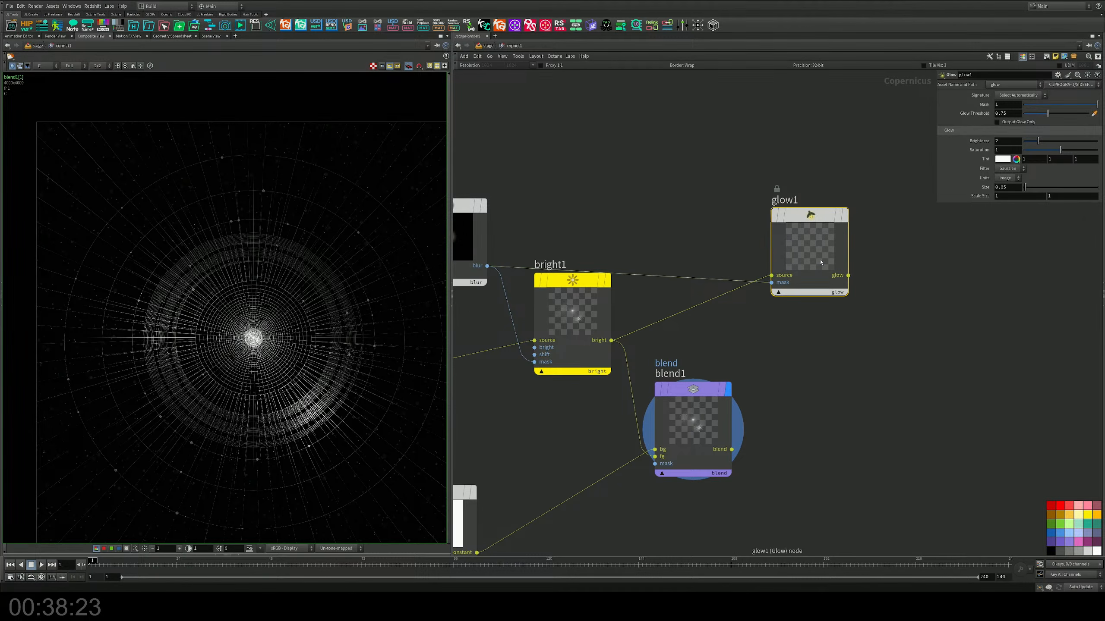
pyautogui.click(844, 216)
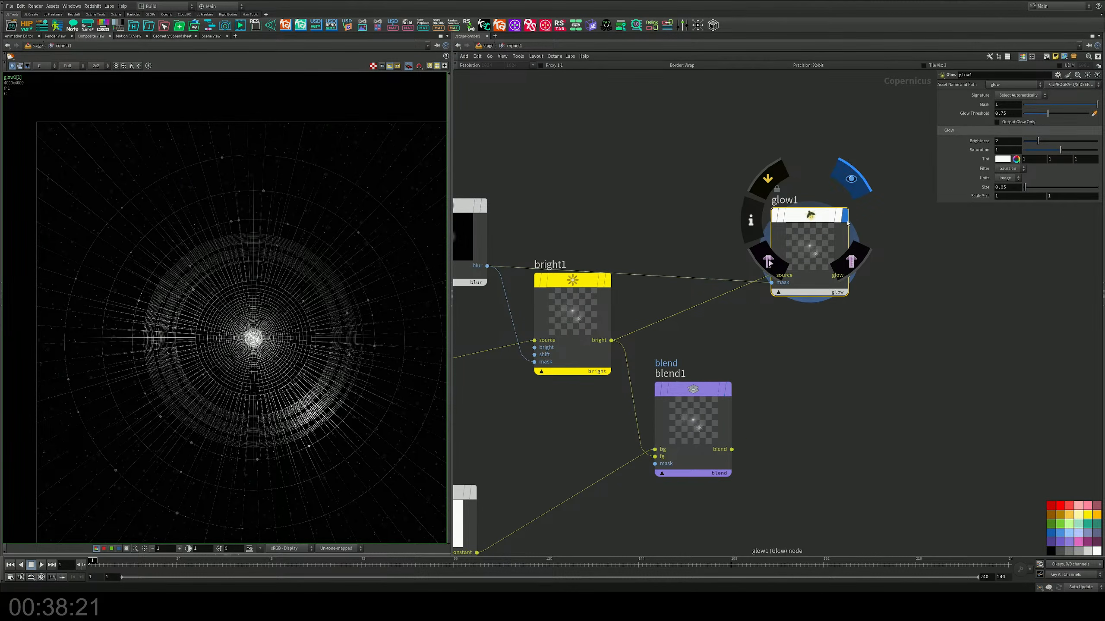
# Step: Set glow1's threshold and size to 0 and raise its brightness to about 2.8
pyautogui.moveTo(1048, 114); pyautogui.dragTo(1022, 117)
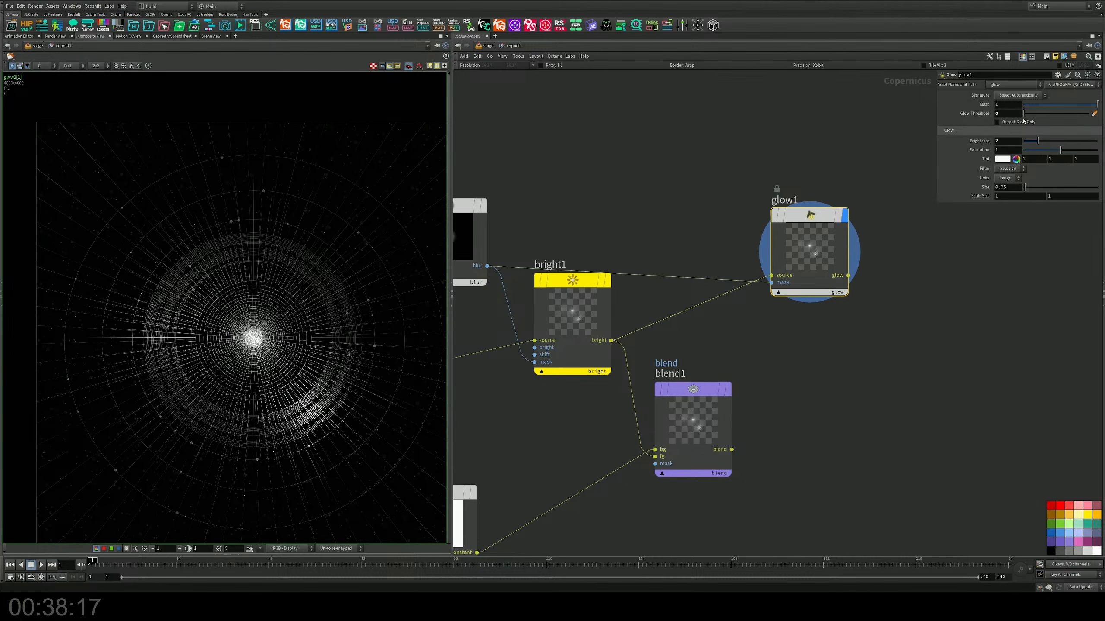
pyautogui.moveTo(1026, 188); pyautogui.dragTo(1021, 188)
pyautogui.moveTo(1038, 140)
pyautogui.mouseDown()
pyautogui.moveTo(1069, 142)
pyautogui.moveTo(1048, 142)
pyautogui.mouseUp()
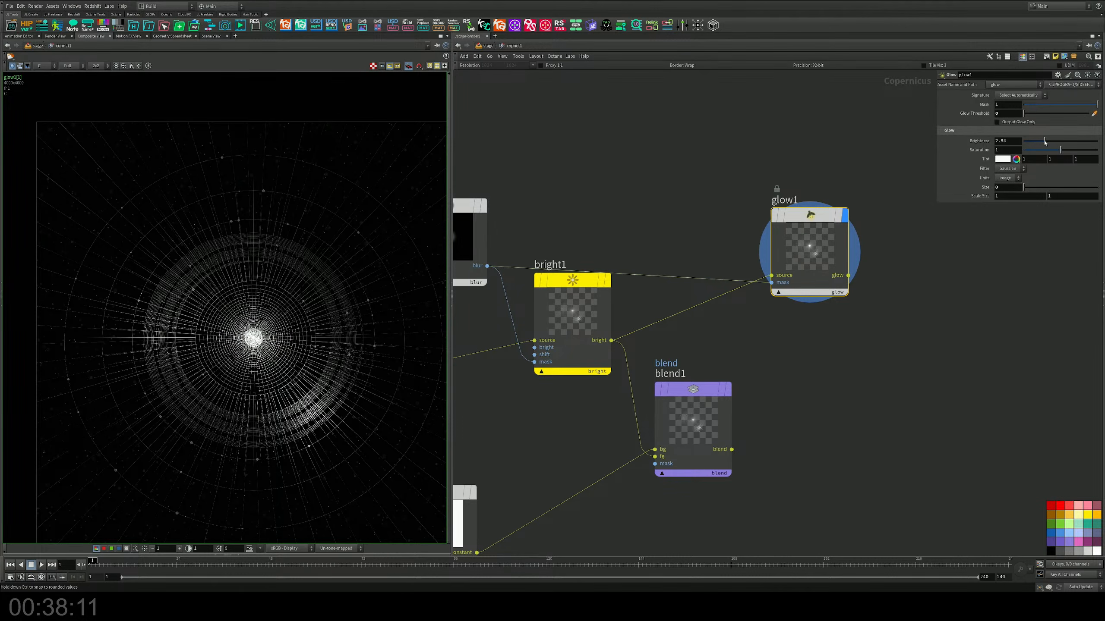
# Step: Raise glow1's size to about 0.13
pyautogui.moveTo(1023, 188); pyautogui.dragTo(1029, 189)
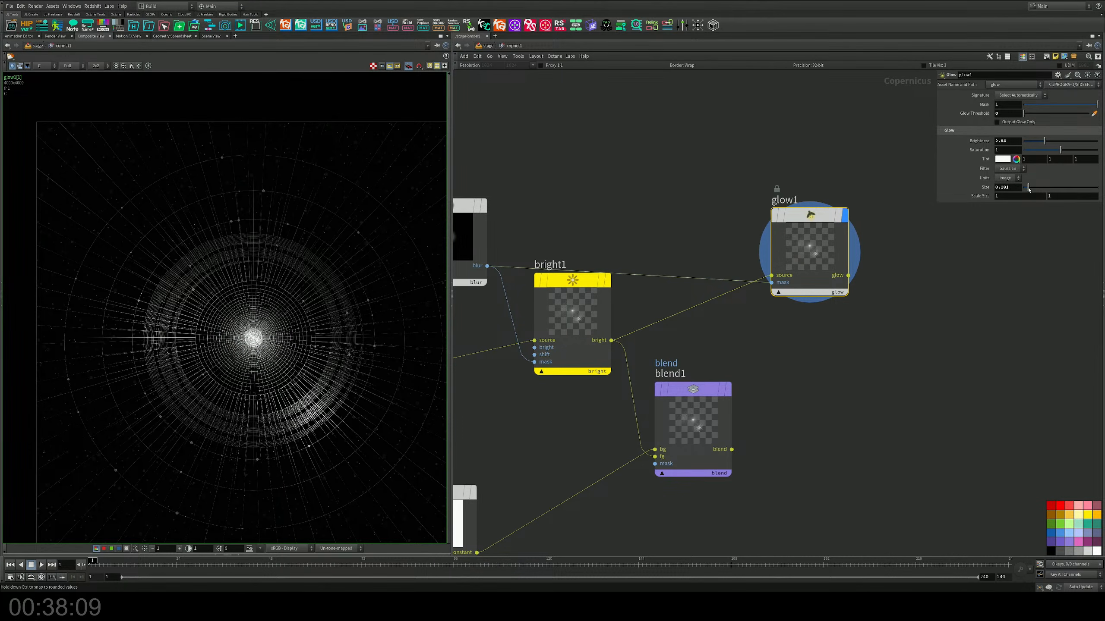
# Step: Place an Add blend node to the right of blend1, below glow1
pyautogui.moveTo(802, 348); pyautogui.dragTo(745, 287, button='middle')
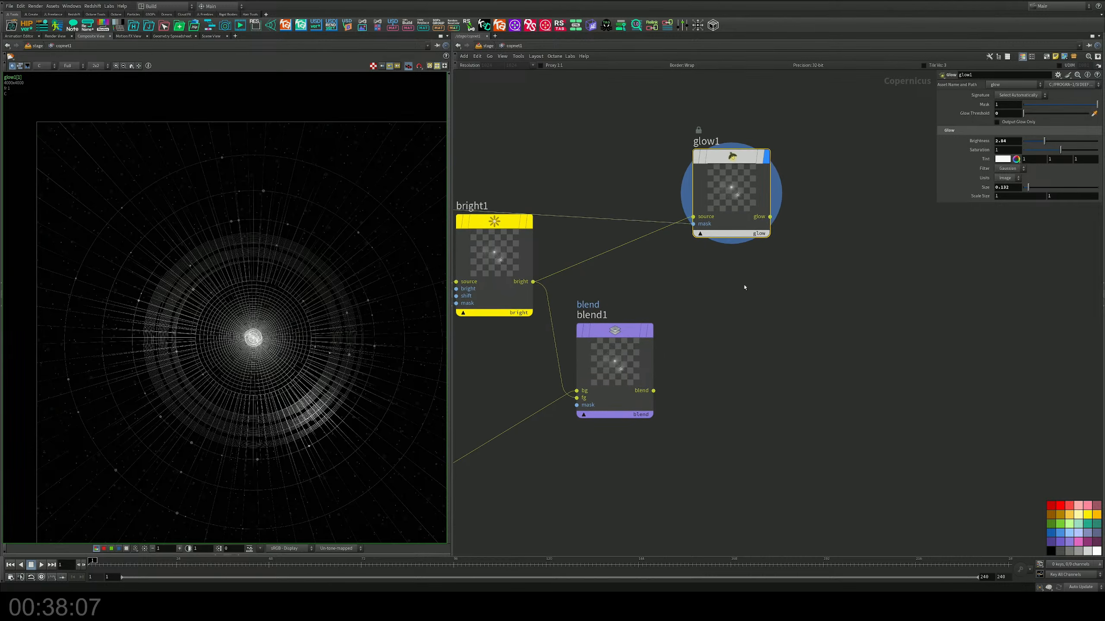
pyautogui.press('Tab')
pyautogui.write('as')
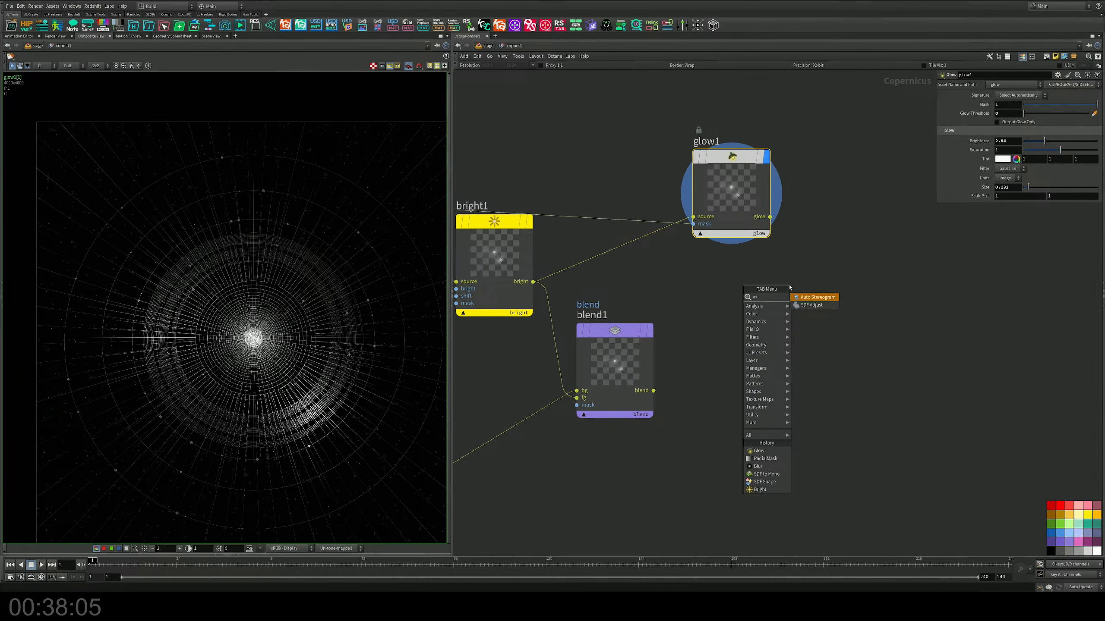
pyautogui.press('BackSpace')
pyautogui.press('BackSpace')
pyautogui.write('ad')
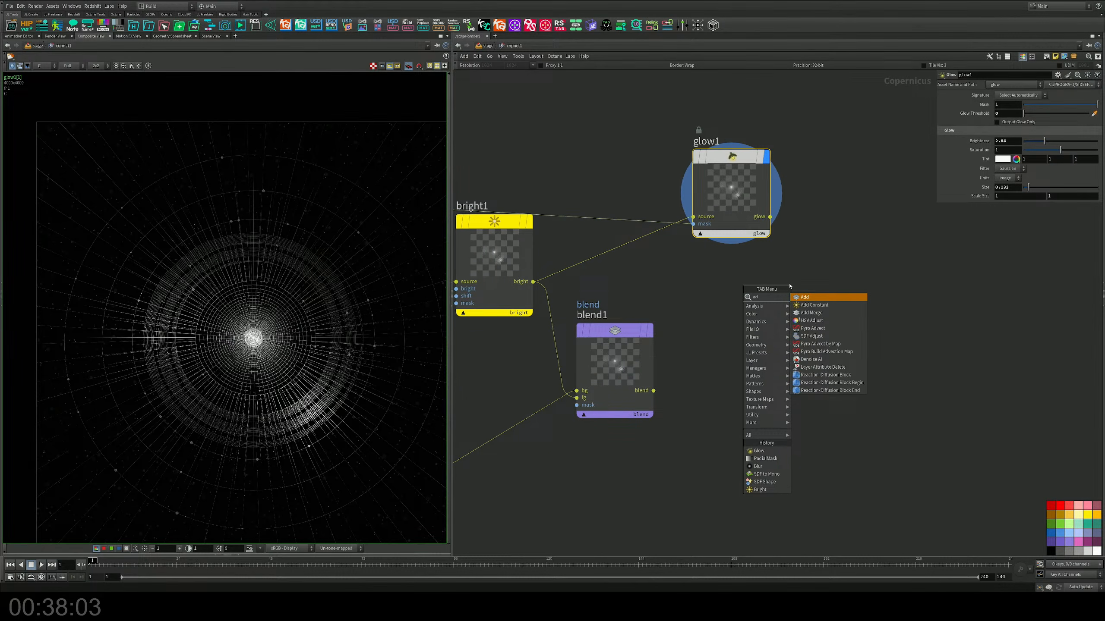
pyautogui.click(828, 300)
pyautogui.click(862, 301)
# Step: Wire glow1's output to add1's foreground and blend1's output to its background, and display add1
pyautogui.click(770, 216)
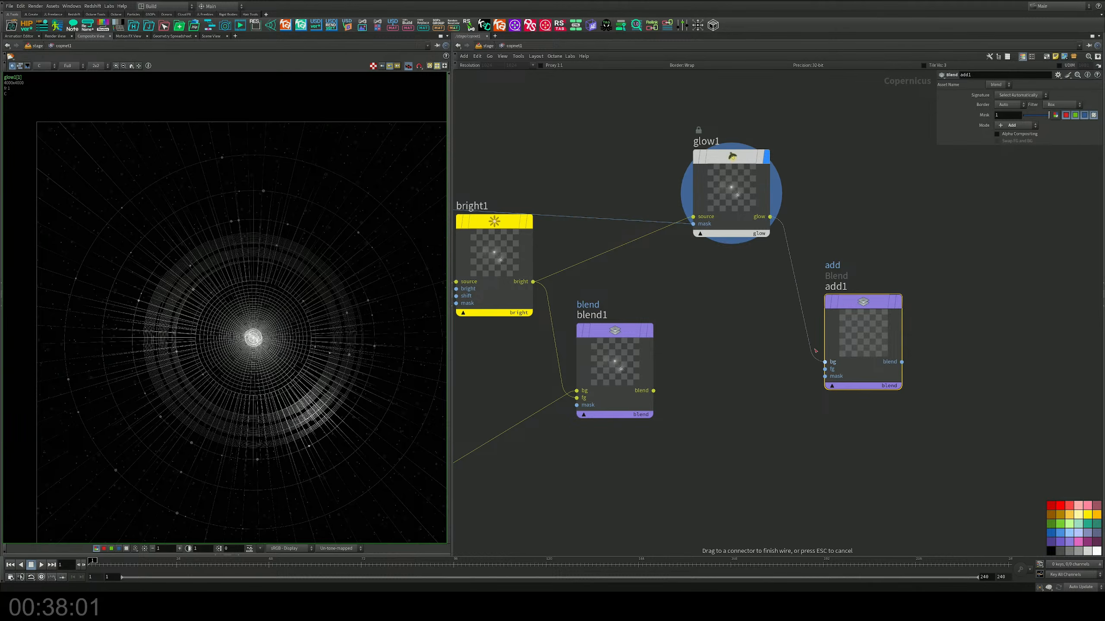
pyautogui.click(825, 369)
pyautogui.click(653, 390)
pyautogui.click(848, 322)
pyautogui.click(904, 261)
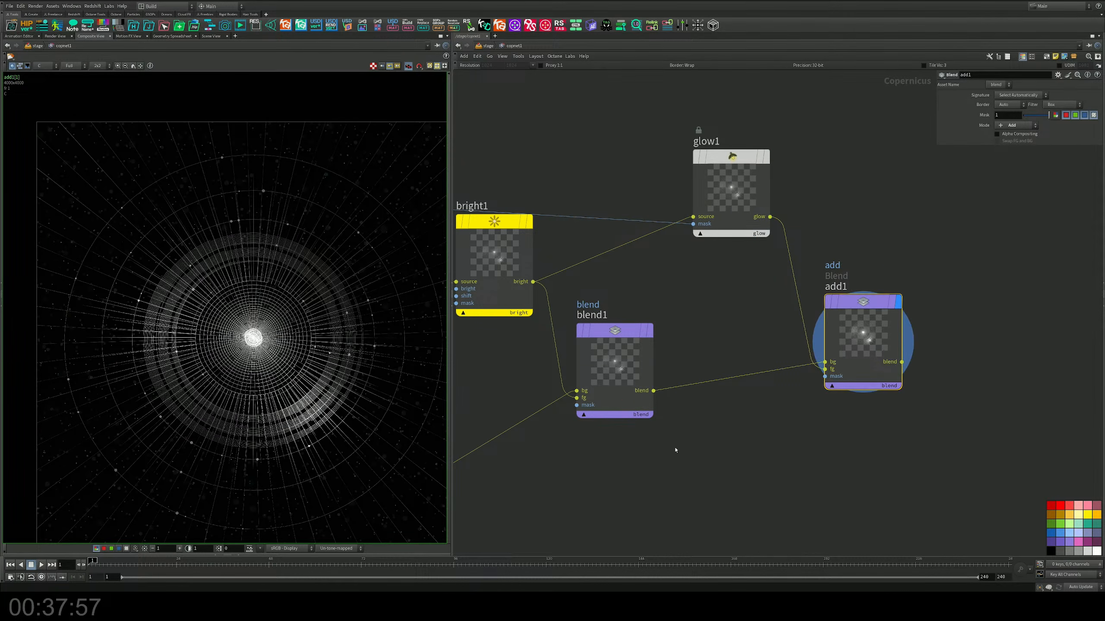
# Step: Change constant1's color to black (0, 0, 0)
pyautogui.moveTo(566, 415); pyautogui.dragTo(742, 390, button='middle')
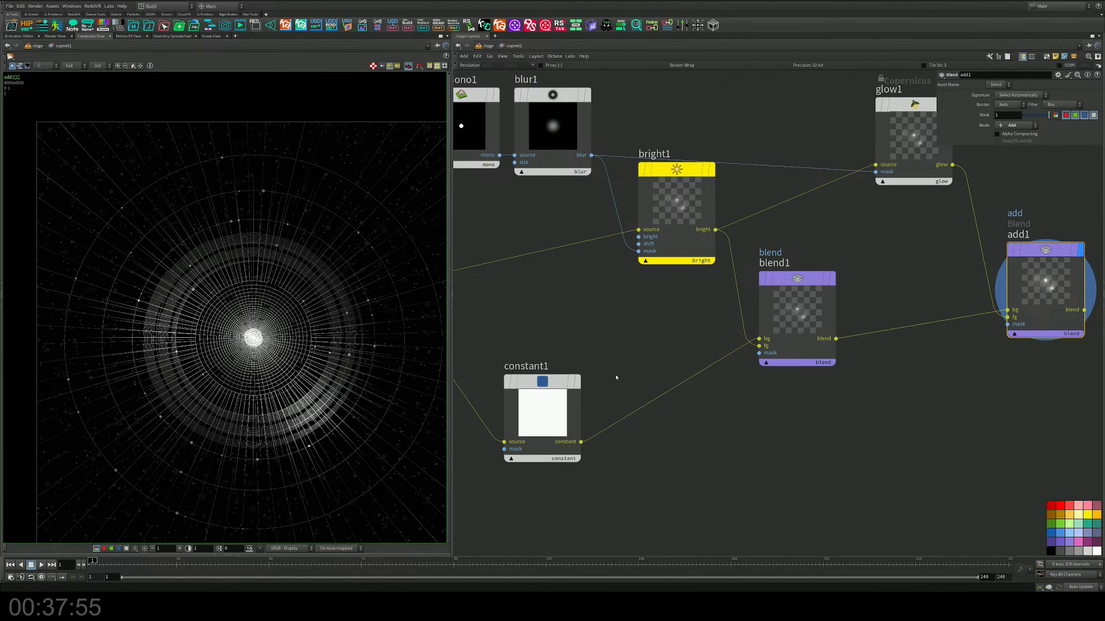
pyautogui.moveTo(616, 377); pyautogui.dragTo(702, 372, button='middle')
pyautogui.click(595, 429)
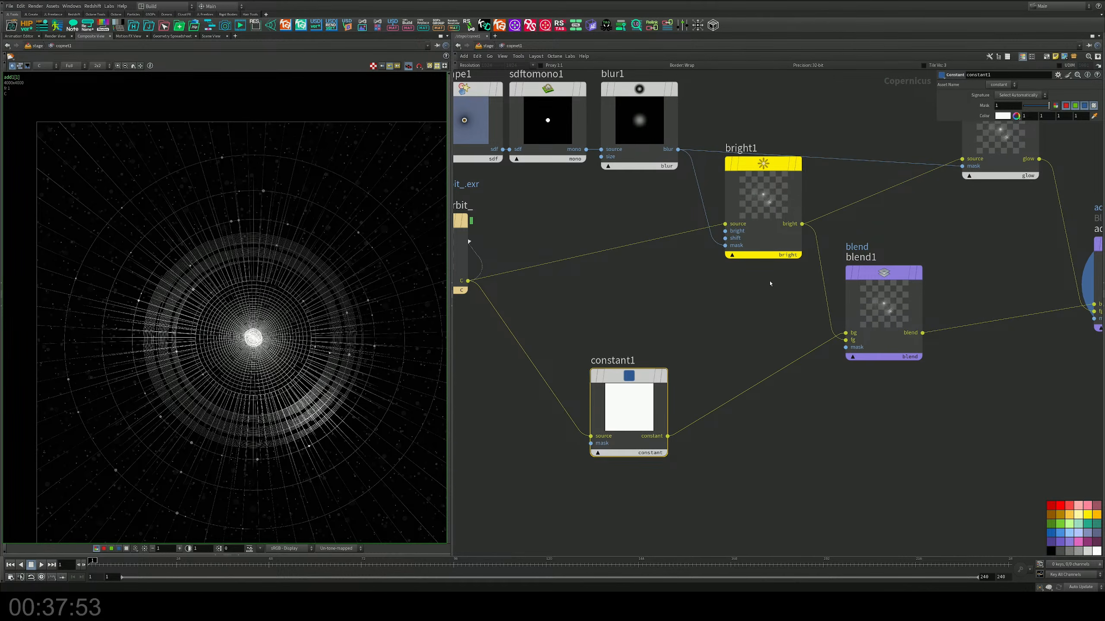
pyautogui.moveTo(643, 401); pyautogui.dragTo(643, 404)
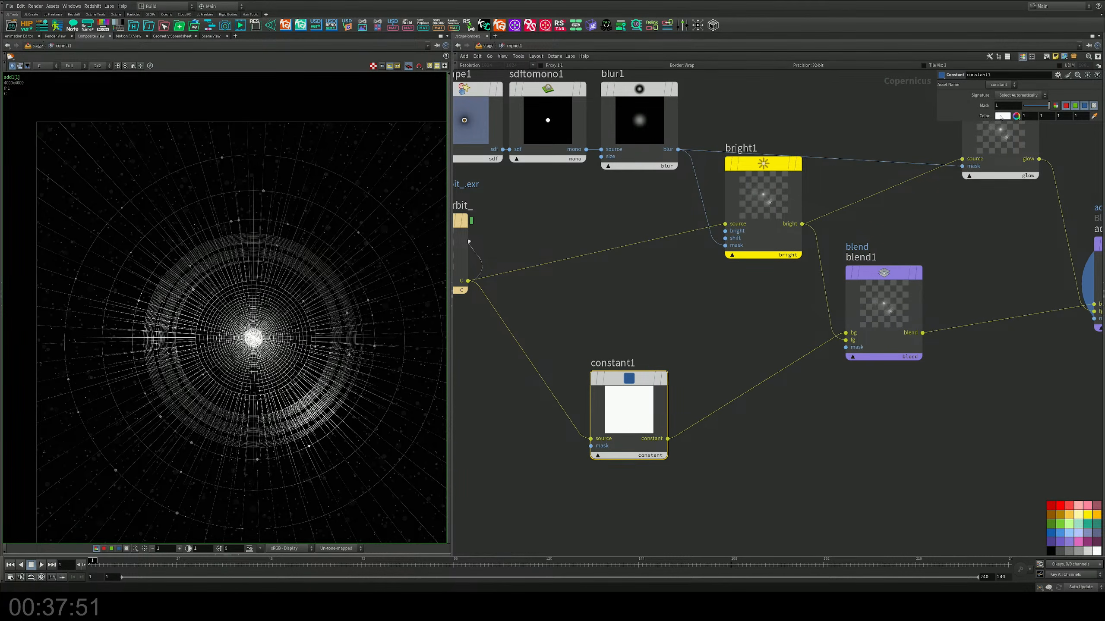
pyautogui.click(1001, 116)
pyautogui.click(987, 113)
pyautogui.click(1096, 53)
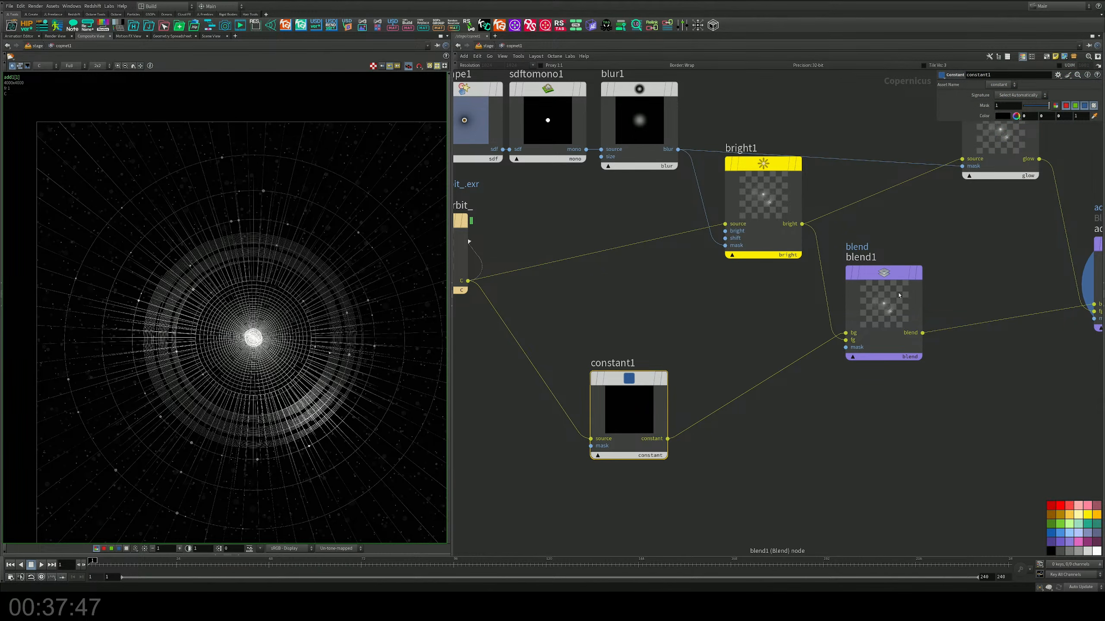
pyautogui.moveTo(1043, 103)
pyautogui.mouseDown()
pyautogui.moveTo(1027, 107)
pyautogui.moveTo(1061, 106)
pyautogui.mouseUp()
# Step: Display blend1, spread blend1 and bright1 apart, and cut the wire from bright1 to blend1's foreground
pyautogui.click(923, 243)
pyautogui.moveTo(961, 249); pyautogui.dragTo(836, 392)
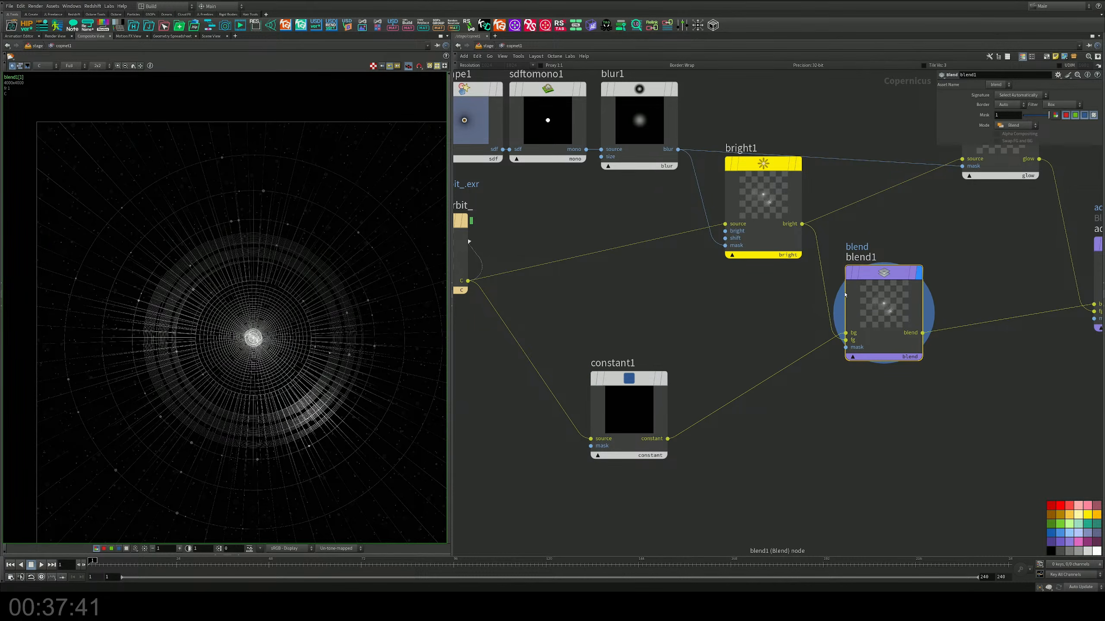
pyautogui.moveTo(845, 295); pyautogui.dragTo(861, 289)
pyautogui.moveTo(757, 182); pyautogui.dragTo(752, 222)
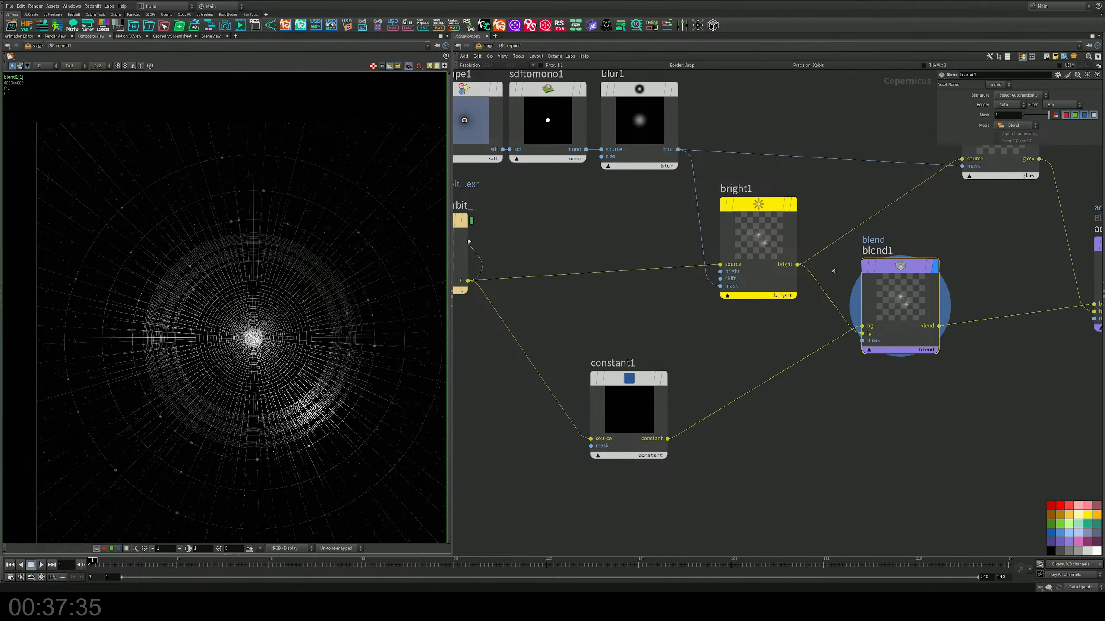
pyautogui.press('y')
pyautogui.moveTo(833, 272); pyautogui.dragTo(797, 323)
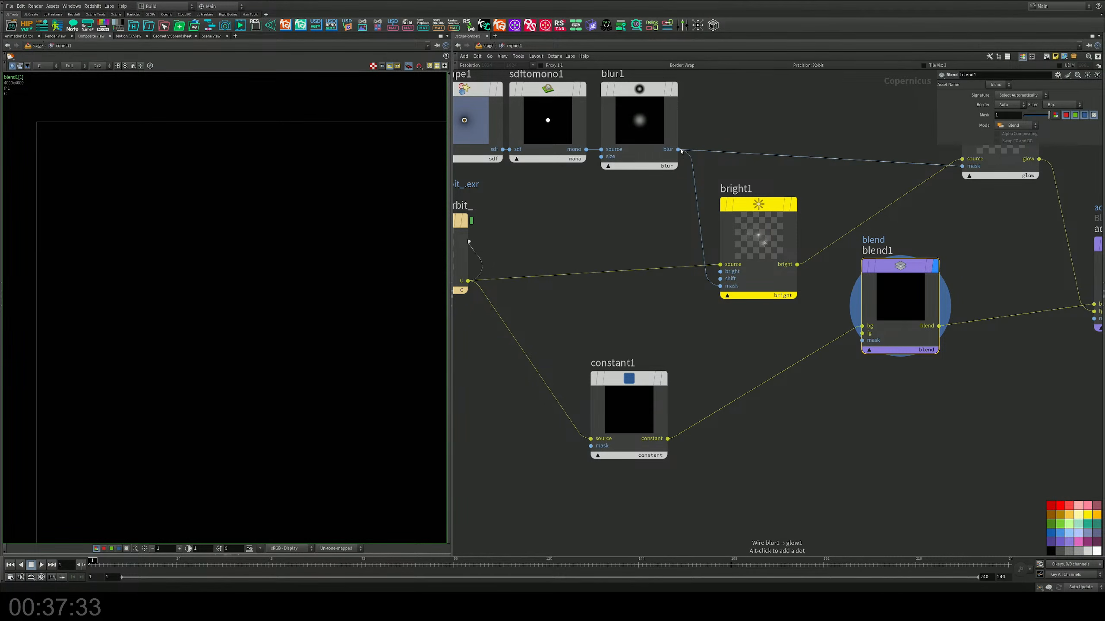
# Step: Wire the orbit file node's C output directly to blend1's foreground input, and display add1
pyautogui.moveTo(526, 247); pyautogui.dragTo(631, 254, button='middle')
pyautogui.moveTo(553, 232)
pyautogui.moveTo(553, 232); pyautogui.dragTo(486, 245)
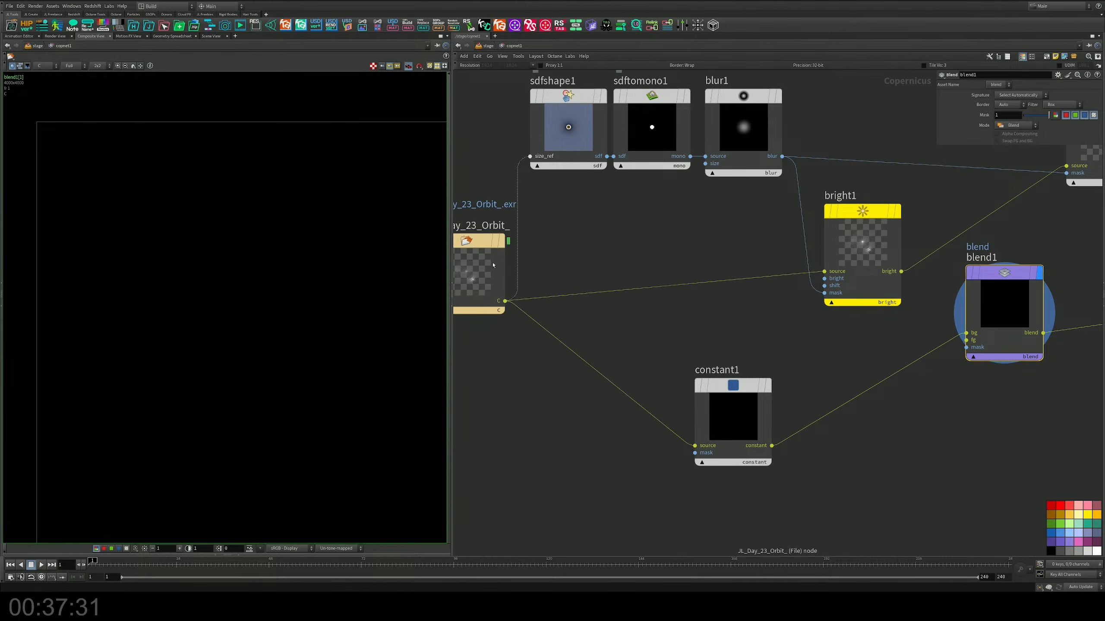
pyautogui.moveTo(504, 301); pyautogui.dragTo(965, 341)
pyautogui.moveTo(889, 350); pyautogui.dragTo(552, 334, button='middle')
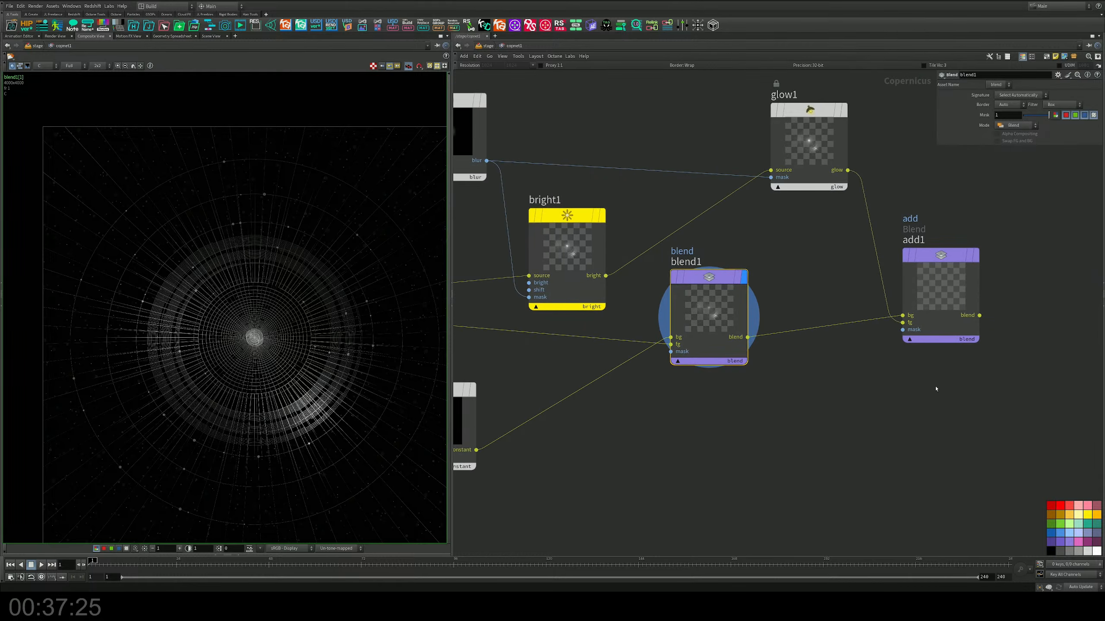
pyautogui.click(976, 255)
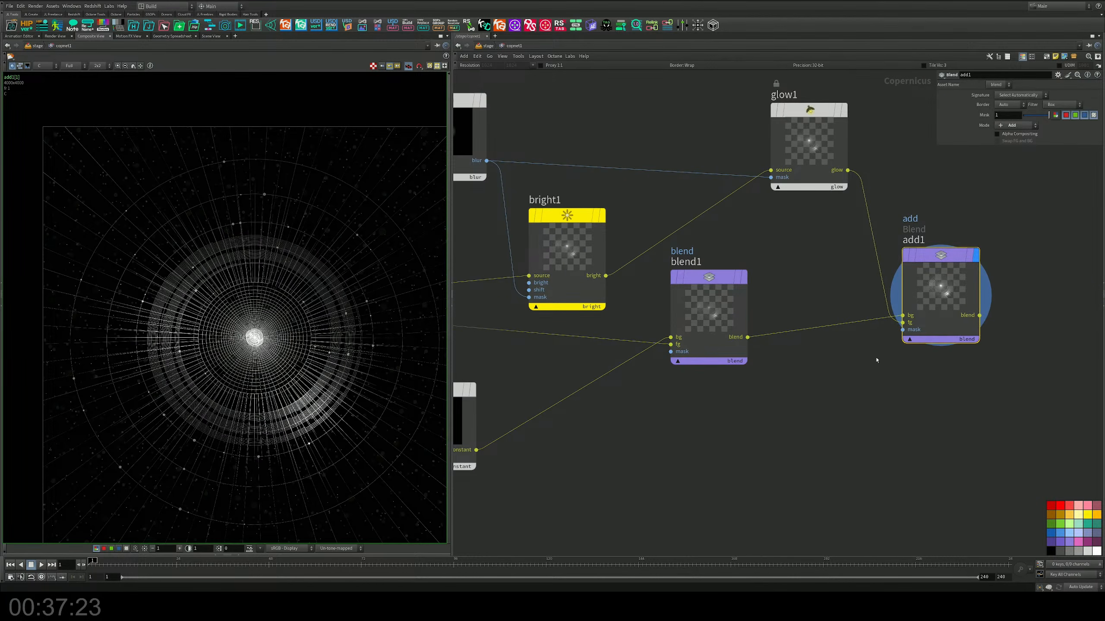
# Step: Compare glow1's output with add1's, and wire blur1's output into add1's mask input
pyautogui.moveTo(980, 370); pyautogui.dragTo(951, 420, button='middle')
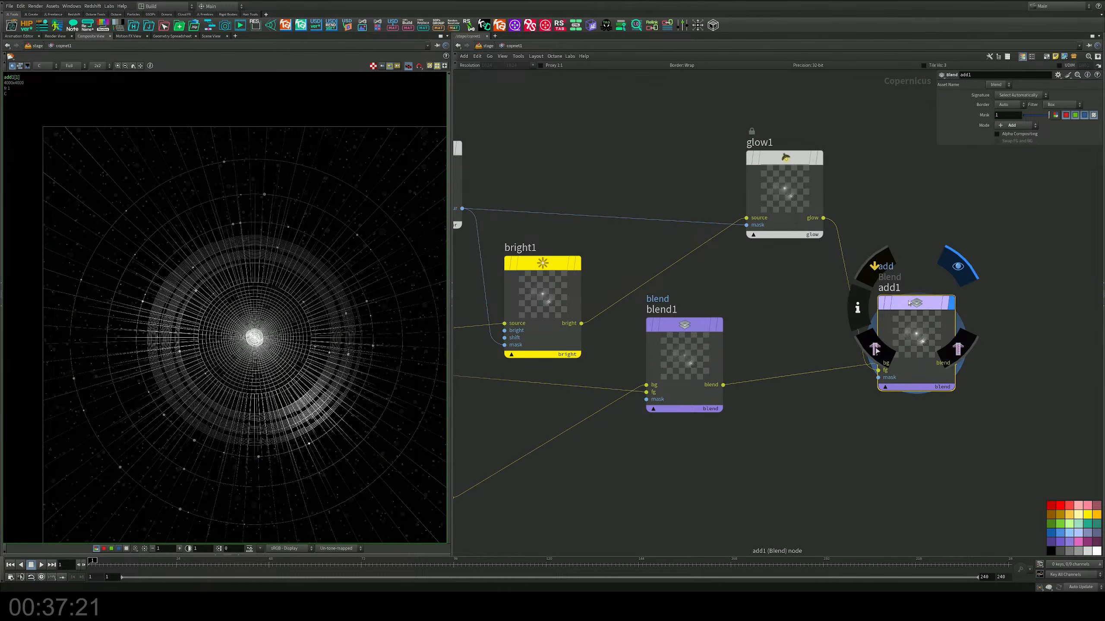
pyautogui.moveTo(838, 301); pyautogui.dragTo(867, 366, button='middle')
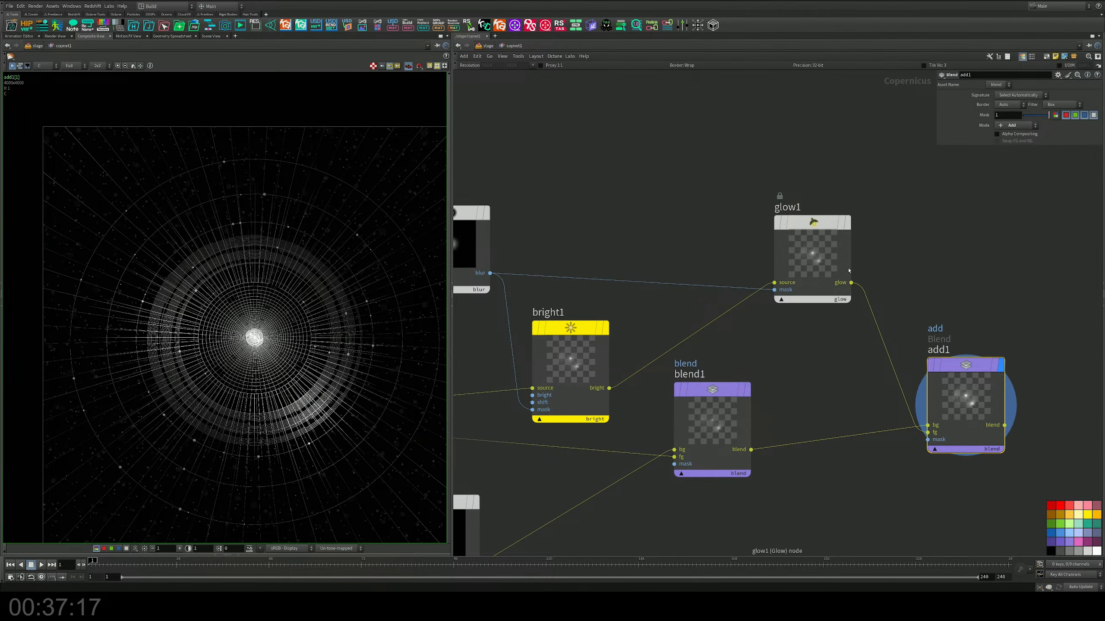
pyautogui.click(848, 224)
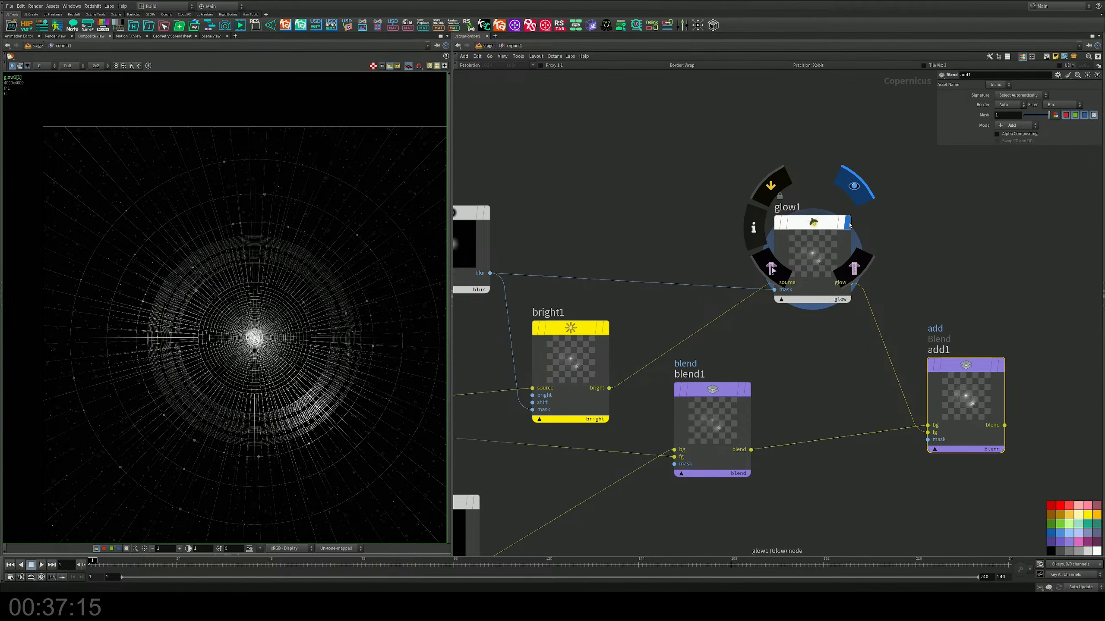
pyautogui.click(1000, 365)
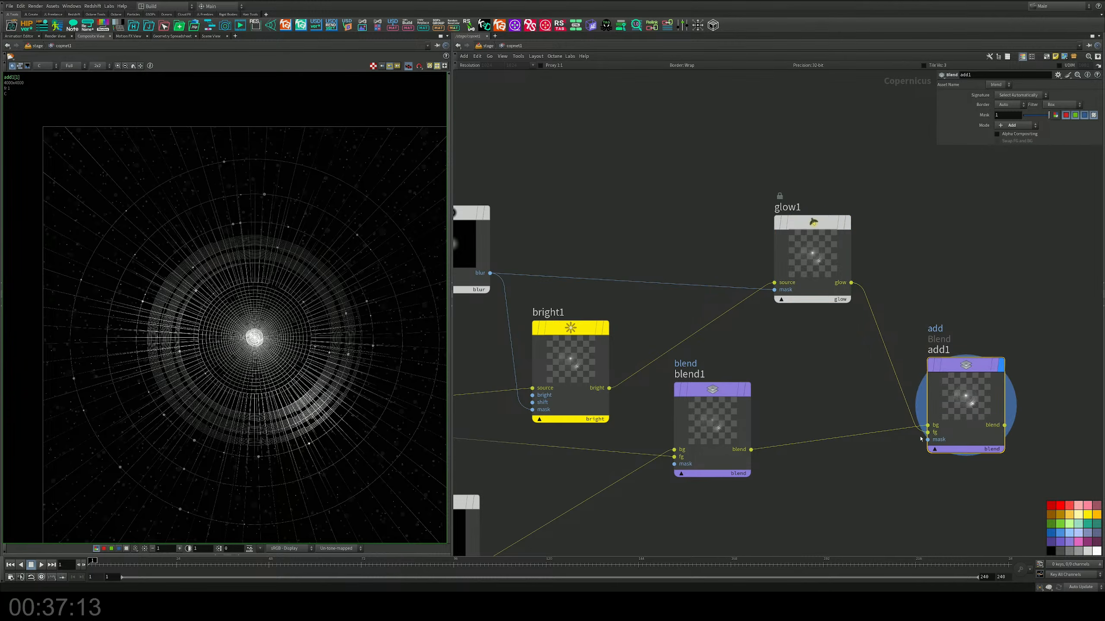
pyautogui.moveTo(928, 441); pyautogui.dragTo(490, 273)
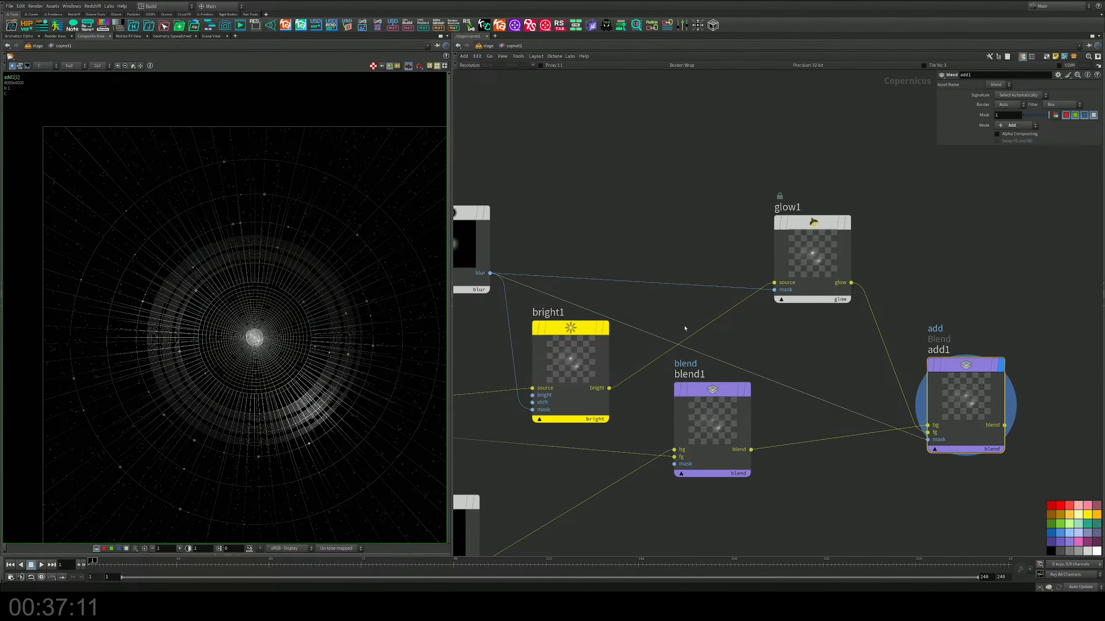
# Step: Display glow1, blend1 and add1 in turn to compare their outputs, ending on add1
pyautogui.moveTo(903, 391); pyautogui.dragTo(866, 328, button='middle')
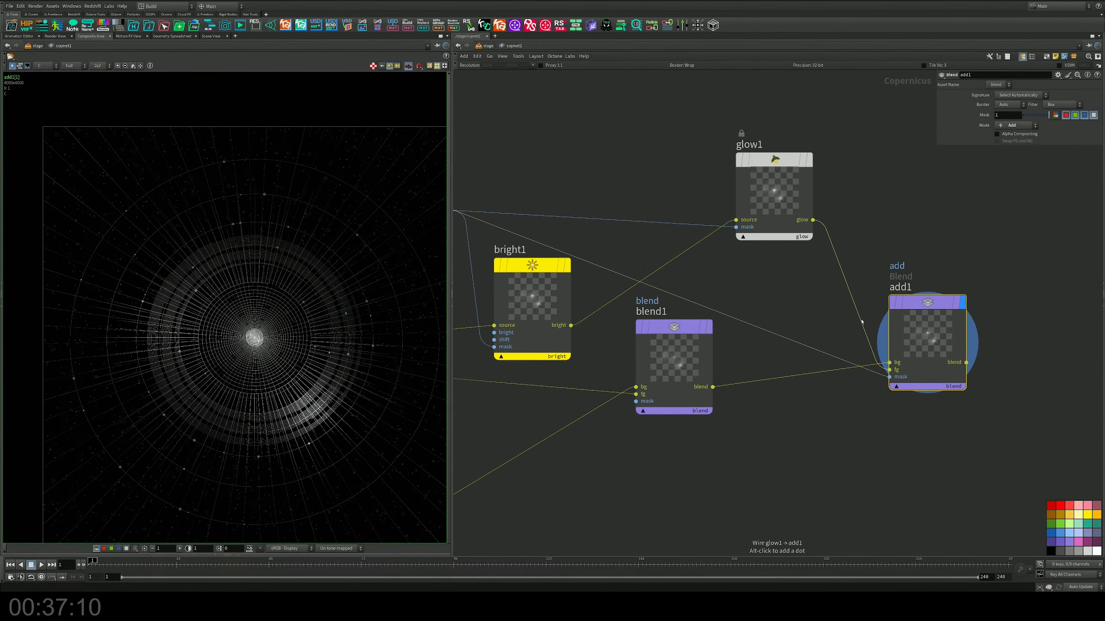
pyautogui.click(810, 159)
pyautogui.click(966, 265)
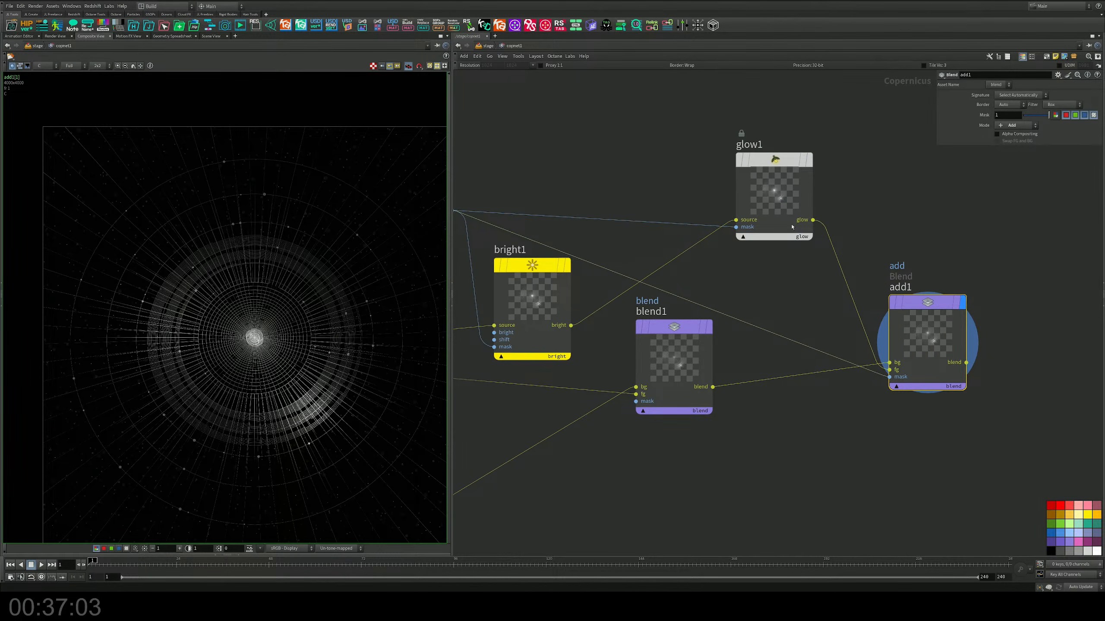
pyautogui.click(817, 123)
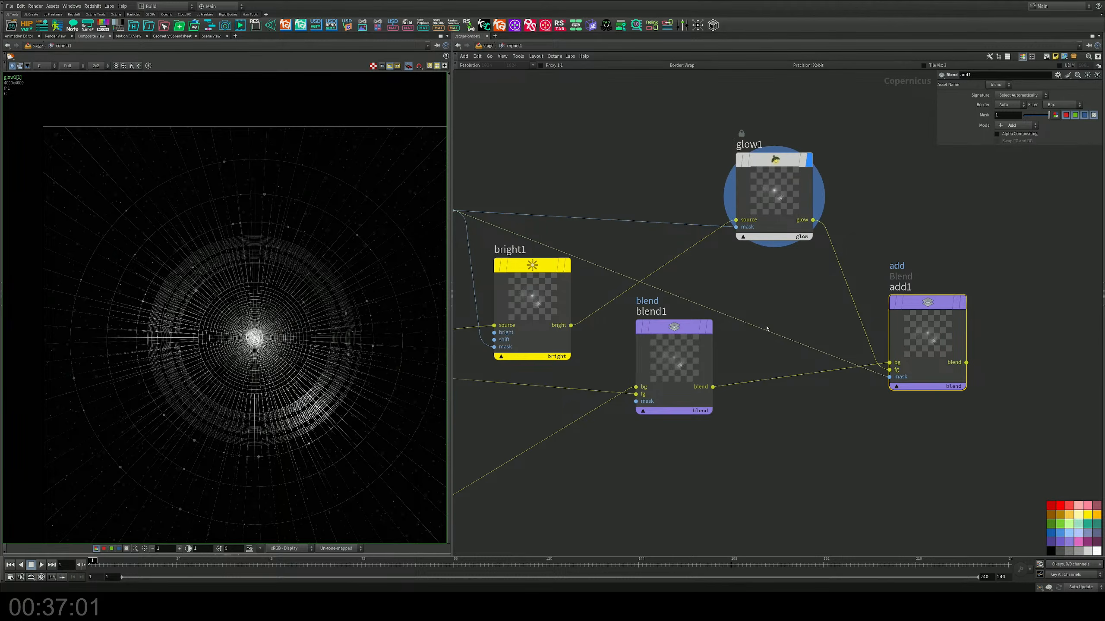
pyautogui.click(969, 266)
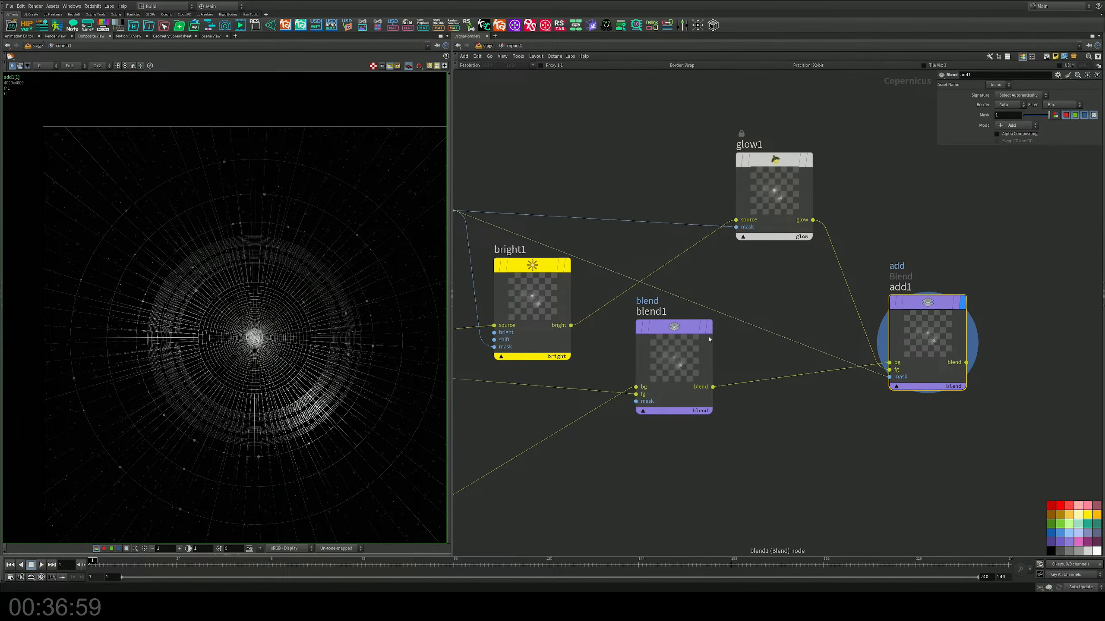
pyautogui.moveTo(707, 333)
pyautogui.click(715, 290)
pyautogui.moveTo(959, 309)
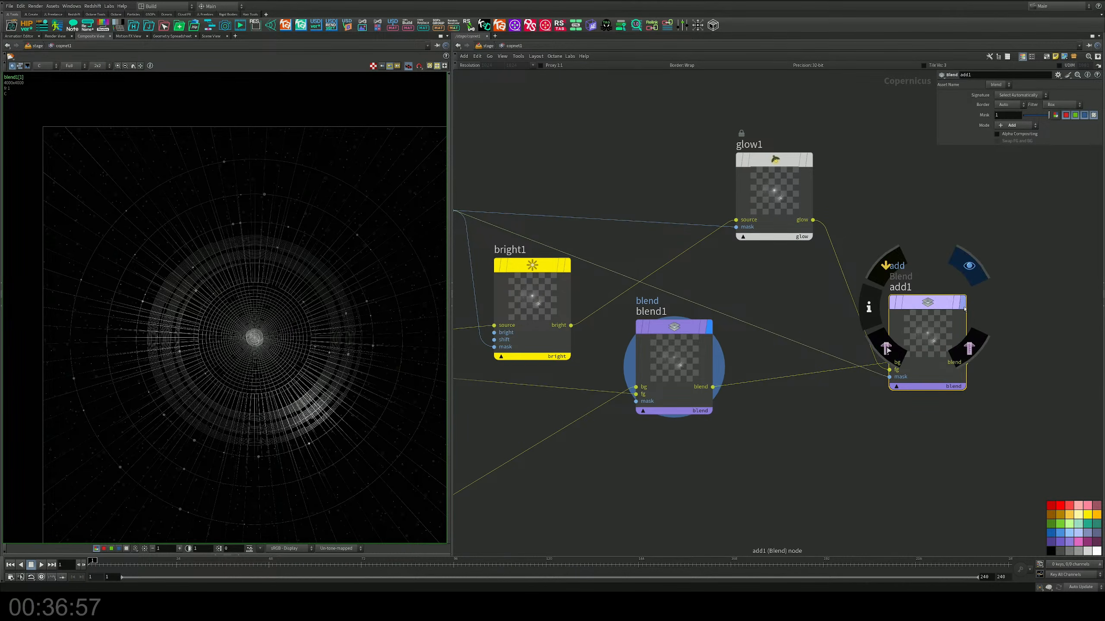
pyautogui.click(969, 266)
# Step: Set glow1's brightness to about 7.9, glow threshold to about 0.044 and size to about 0.016
pyautogui.click(803, 161)
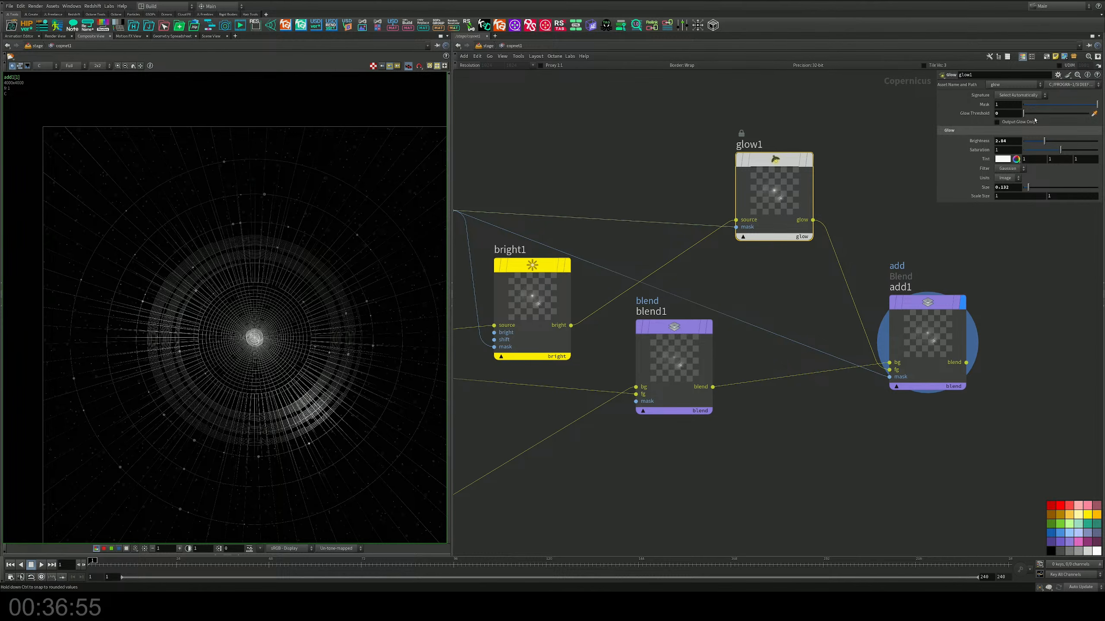
pyautogui.moveTo(1061, 144); pyautogui.dragTo(1096, 151)
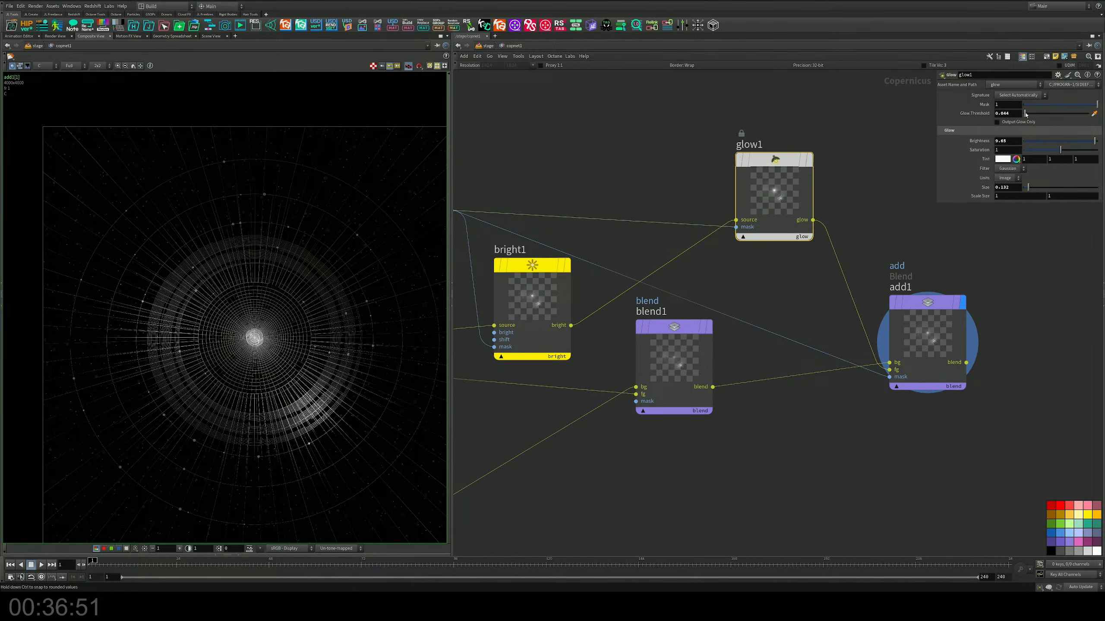
pyautogui.moveTo(1025, 114); pyautogui.dragTo(1026, 114)
pyautogui.moveTo(1028, 188); pyautogui.dragTo(1023, 188)
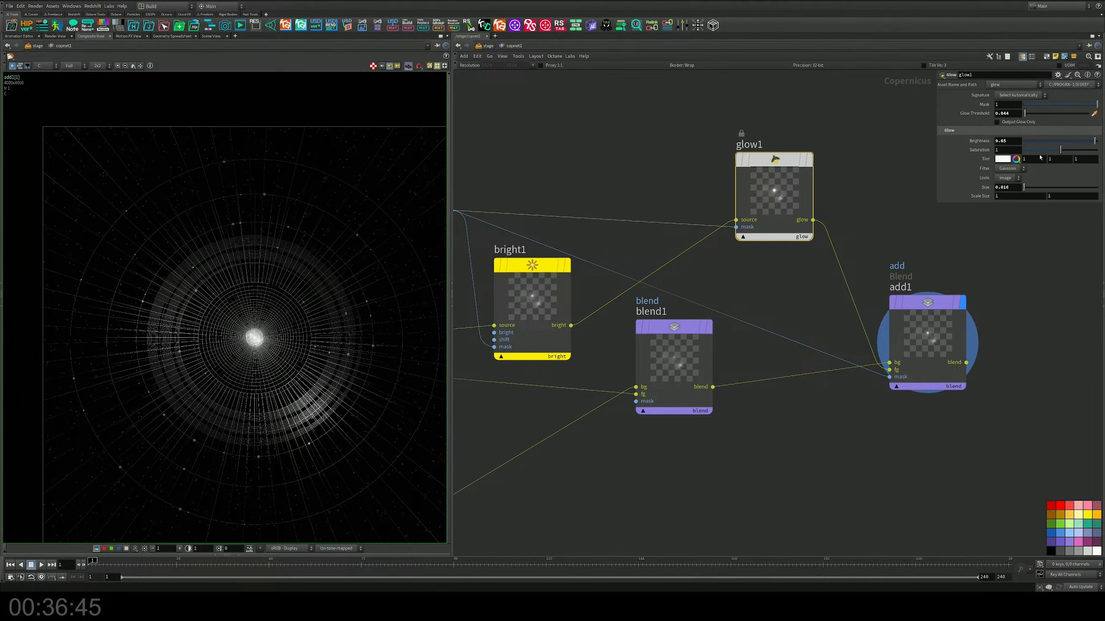
pyautogui.moveTo(1093, 141); pyautogui.dragTo(1083, 147)
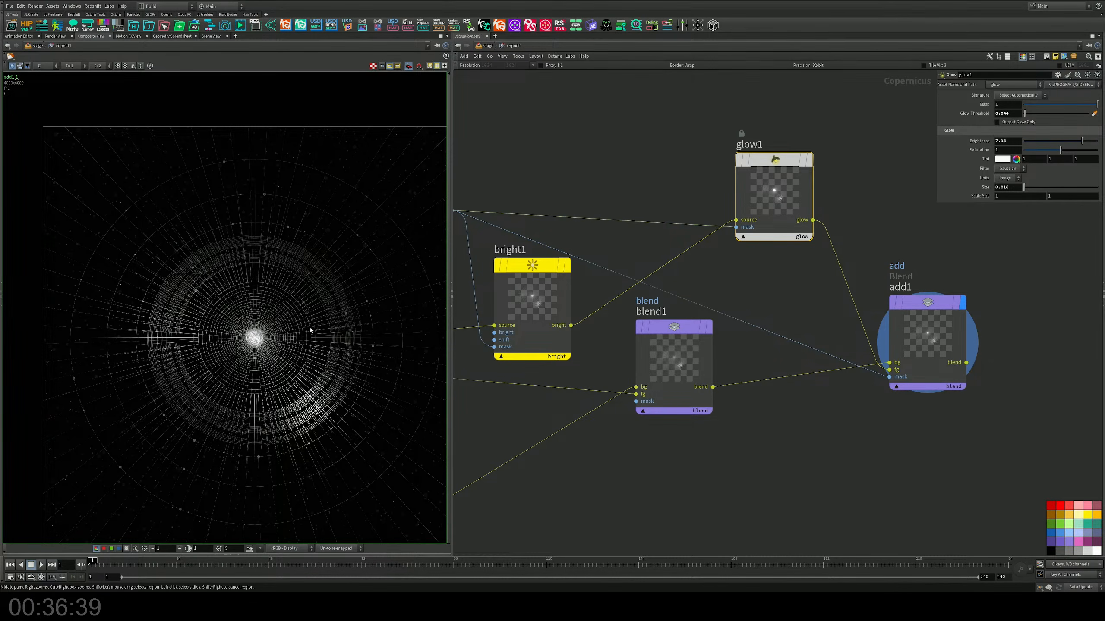
# Step: Add a Fractal Noise 3D node below constant1 and line constant1 up with it
pyautogui.moveTo(310, 291); pyautogui.dragTo(288, 238, button='middle')
pyautogui.scroll(-2, 616, 464)
pyautogui.moveTo(617, 464); pyautogui.dragTo(822, 316, button='middle')
pyautogui.press('Tab')
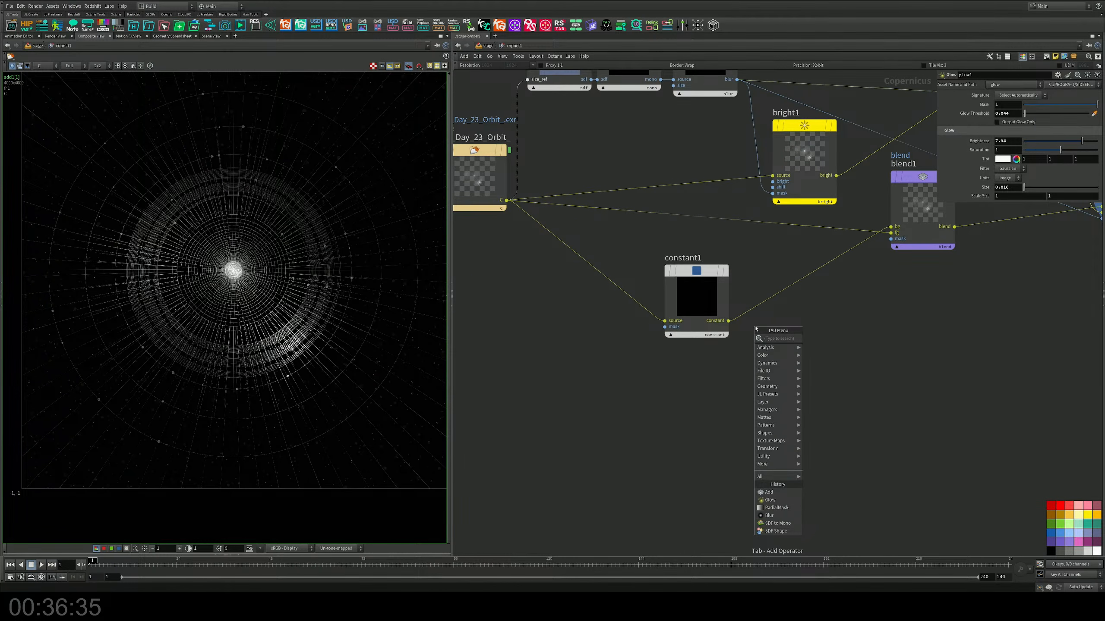
pyautogui.write('no')
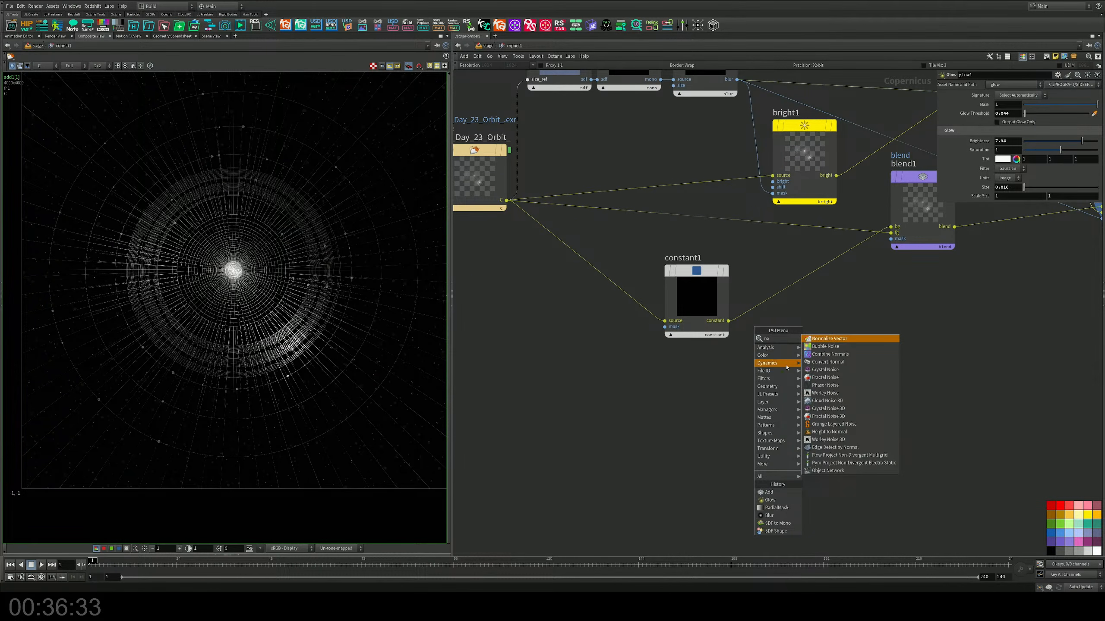
pyautogui.click(821, 417)
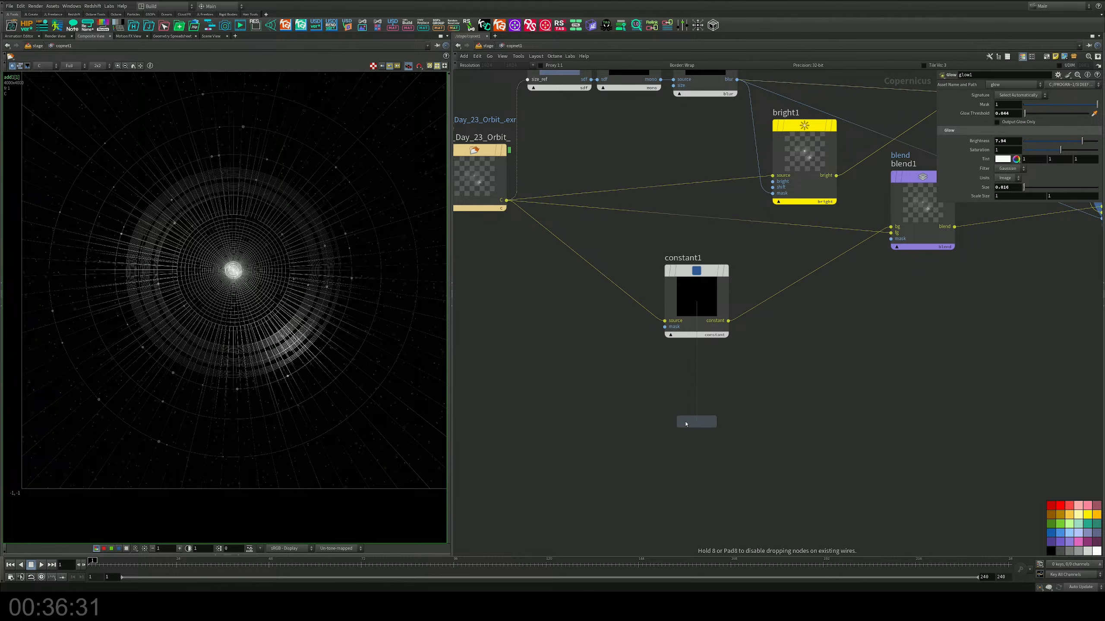
pyautogui.click(663, 435)
pyautogui.moveTo(673, 257); pyautogui.dragTo(615, 279, button='middle')
pyautogui.moveTo(616, 279); pyautogui.dragTo(583, 286)
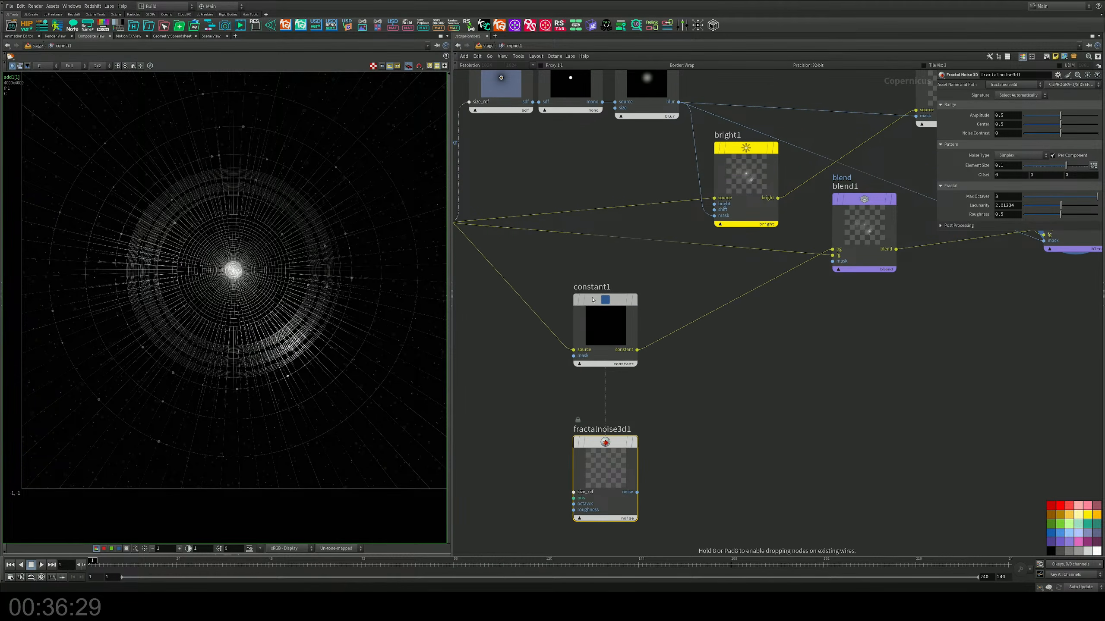
pyautogui.press('Tab')
pyautogui.write('tur')
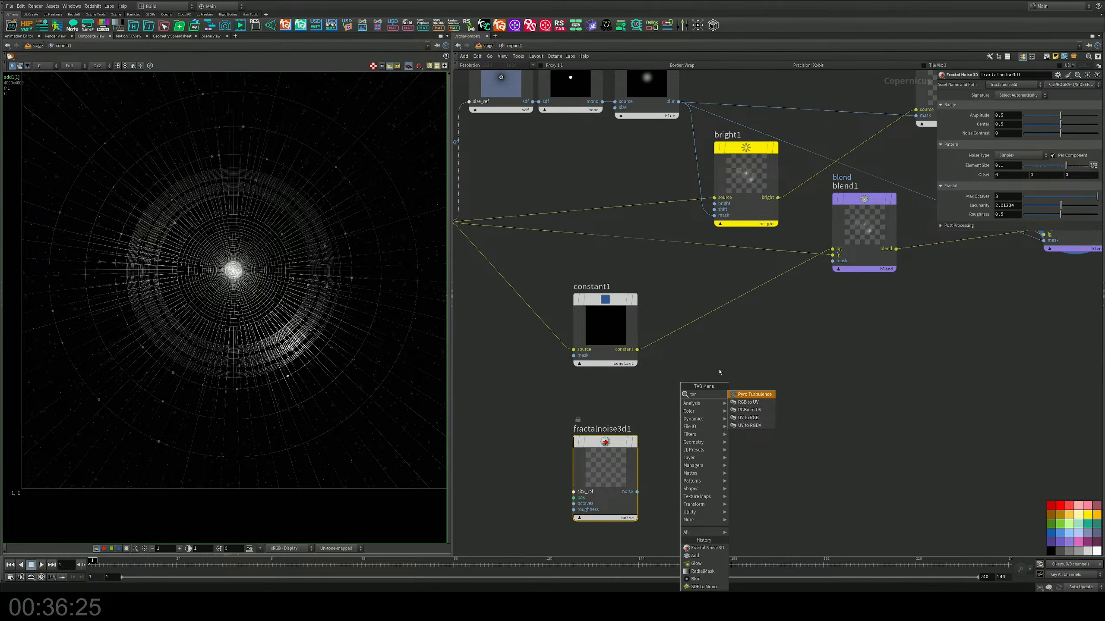
pyautogui.press('Escape')
# Step: Insert a Blend node on the wire between constant1 and blend1, and wire fractalnoise3d1's noise output into its fg input
pyautogui.press('Tab')
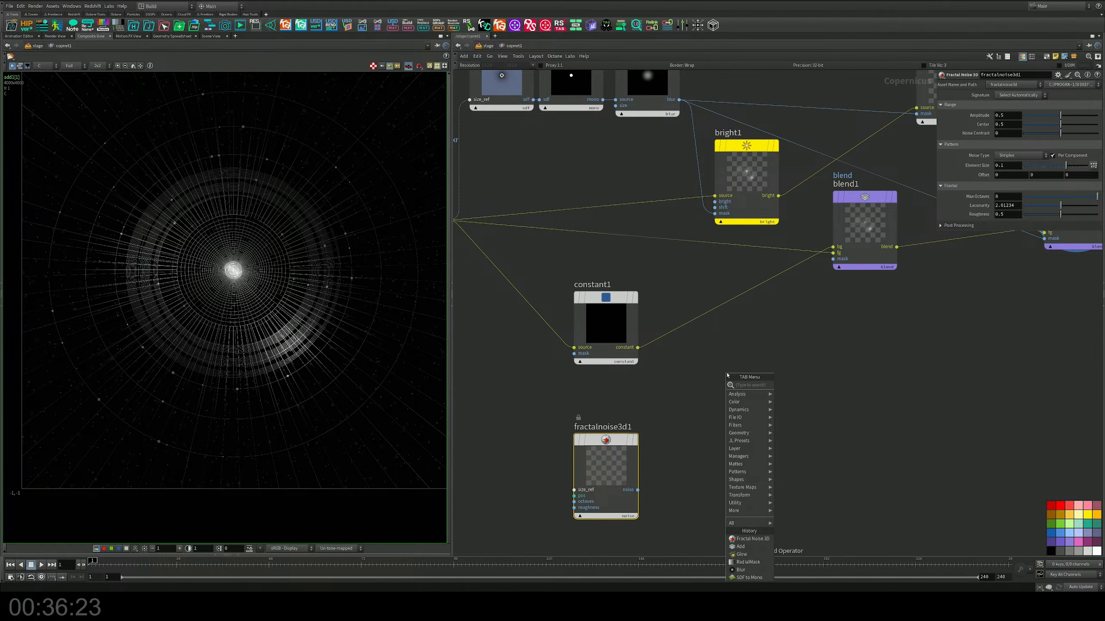
pyautogui.write('ble')
pyautogui.press('Return')
pyautogui.scroll(-3, 729, 380)
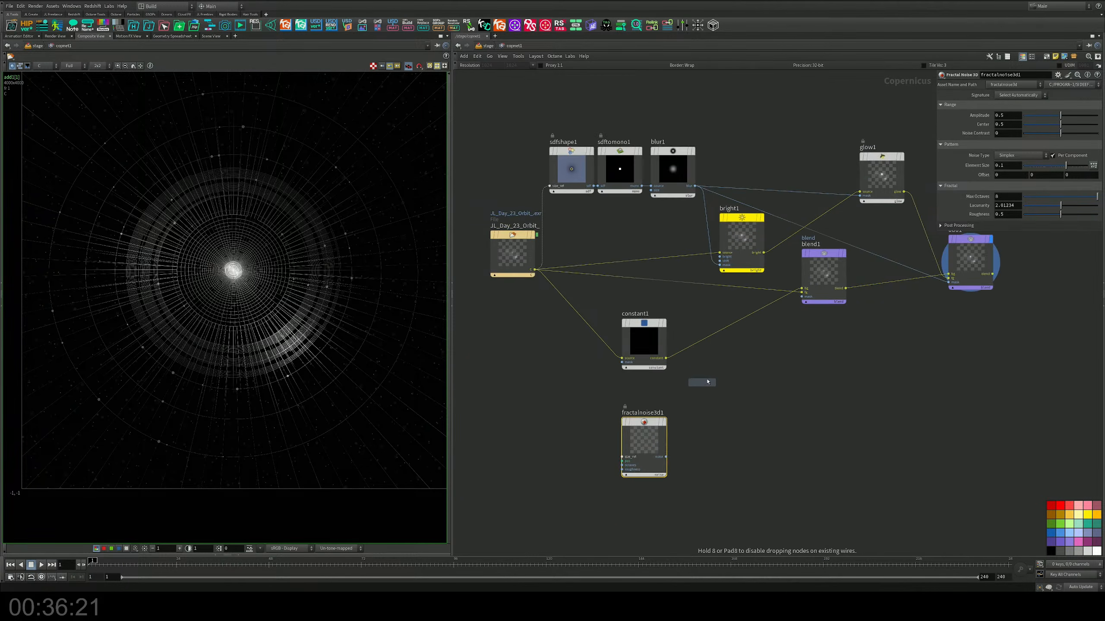
pyautogui.click(710, 346)
pyautogui.scroll(4, 708, 327)
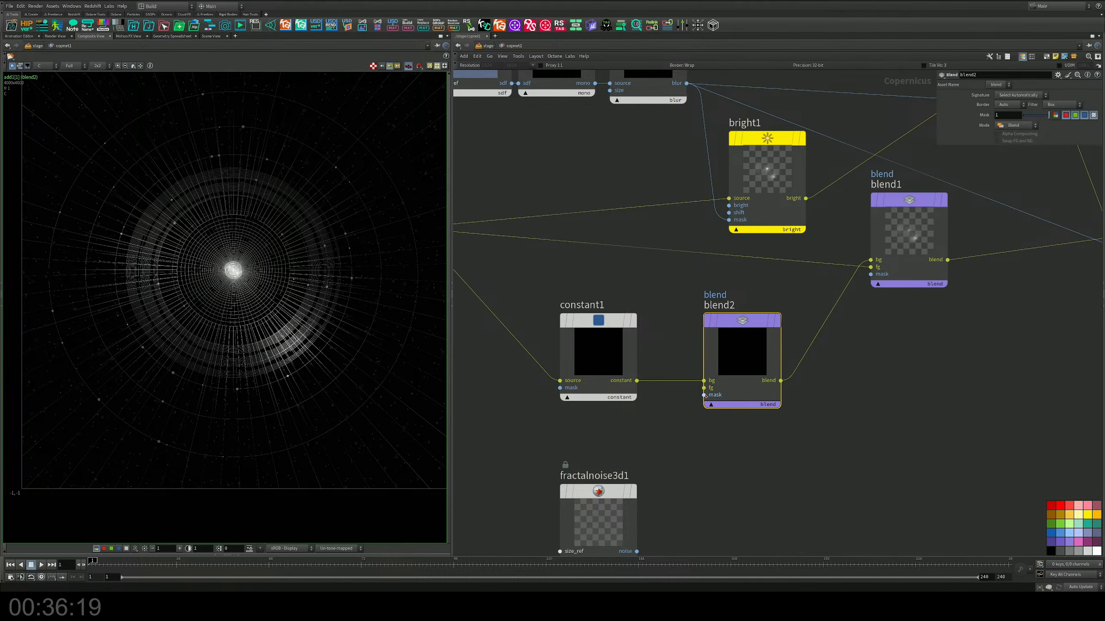
pyautogui.moveTo(703, 388); pyautogui.dragTo(637, 552)
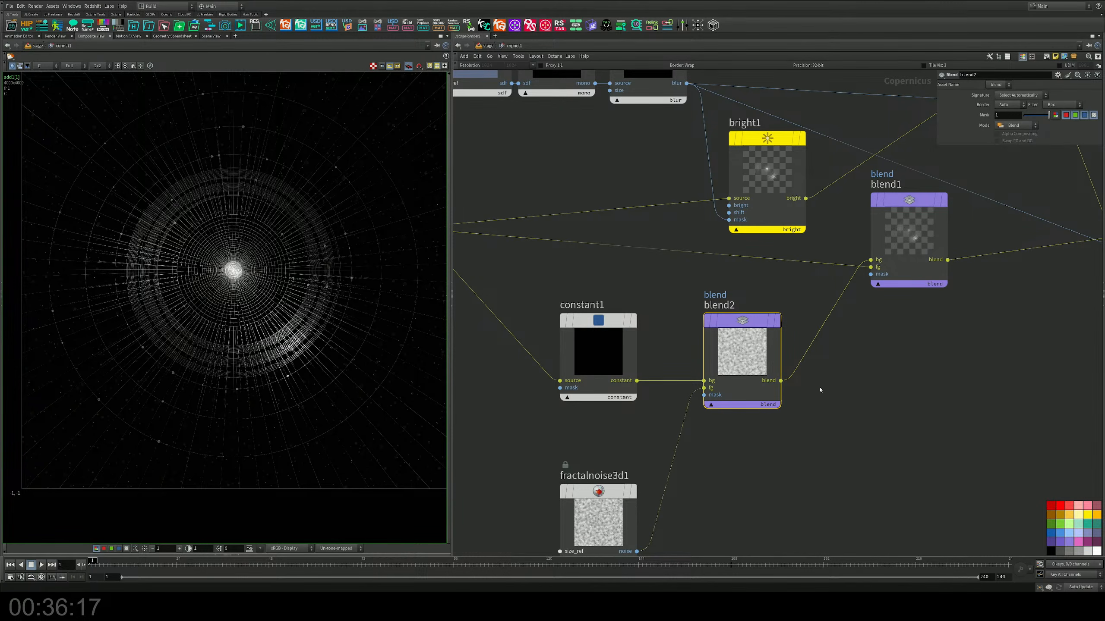
# Step: Display blend2's output and lower its mask value to 0.03
pyautogui.moveTo(820, 391); pyautogui.dragTo(754, 385, button='middle')
pyautogui.moveTo(709, 339); pyautogui.dragTo(712, 356, button='middle')
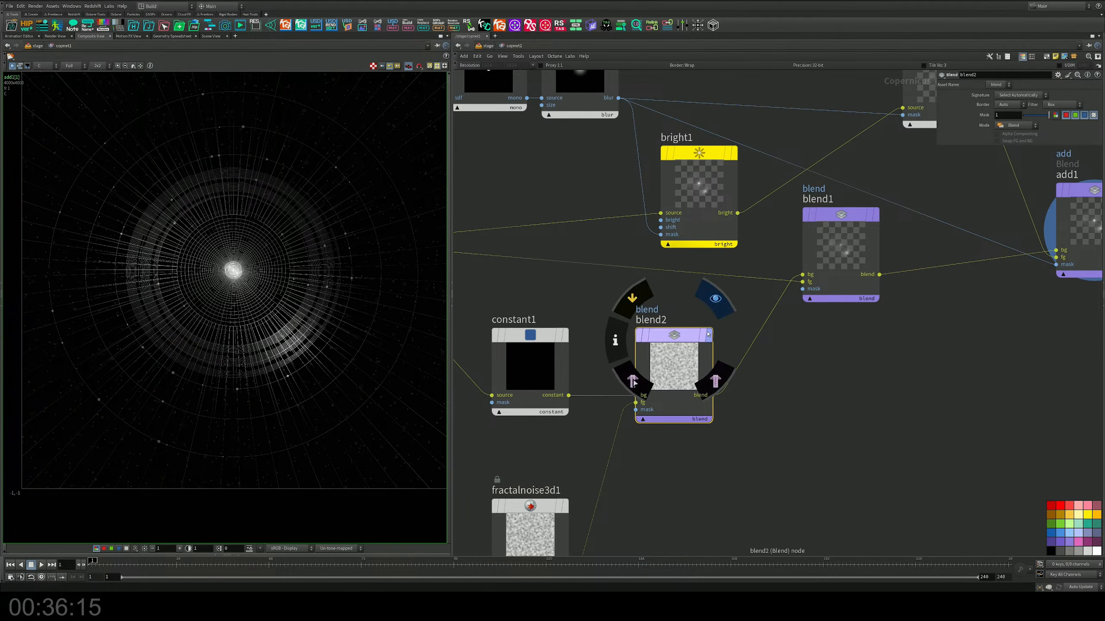
pyautogui.click(717, 299)
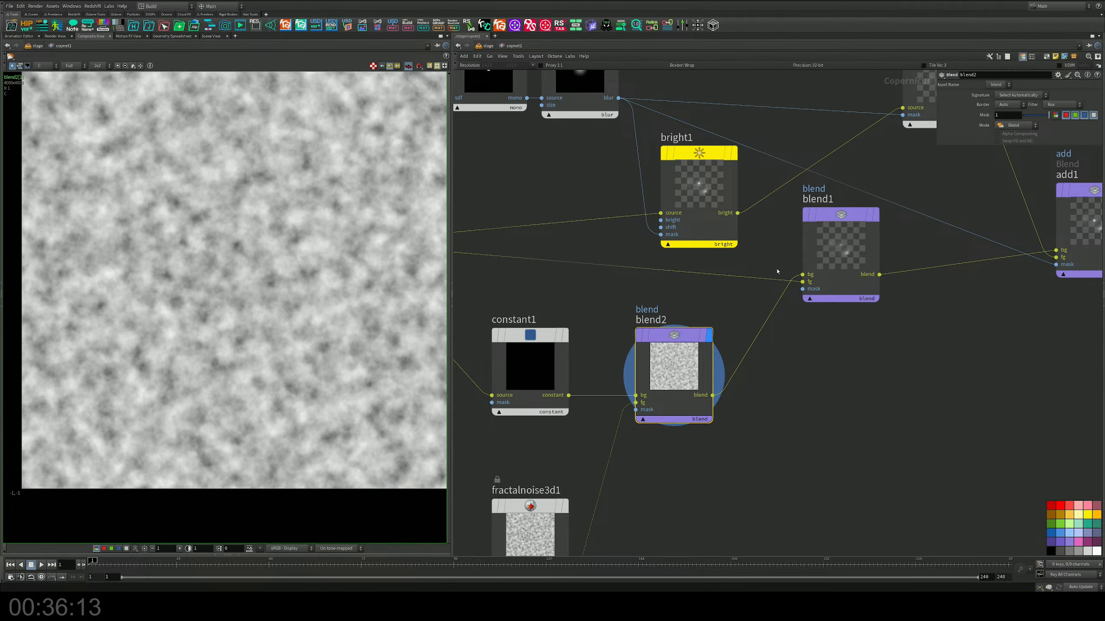
pyautogui.moveTo(1049, 115); pyautogui.dragTo(1025, 118)
pyautogui.moveTo(598, 513); pyautogui.dragTo(653, 427, button='middle')
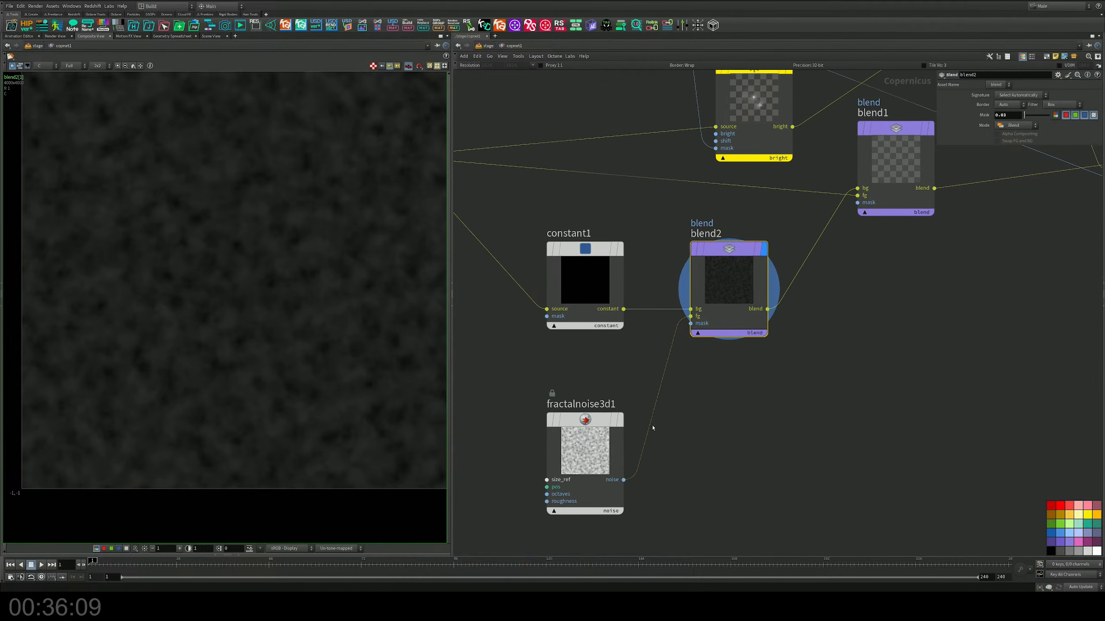
# Step: Set fractalnoise3d1's amplitude to about 0.564, element size to about 0.49 and noise contrast to about -0.7
pyautogui.moveTo(653, 427); pyautogui.dragTo(526, 488)
pyautogui.moveTo(1061, 116); pyautogui.dragTo(1065, 116)
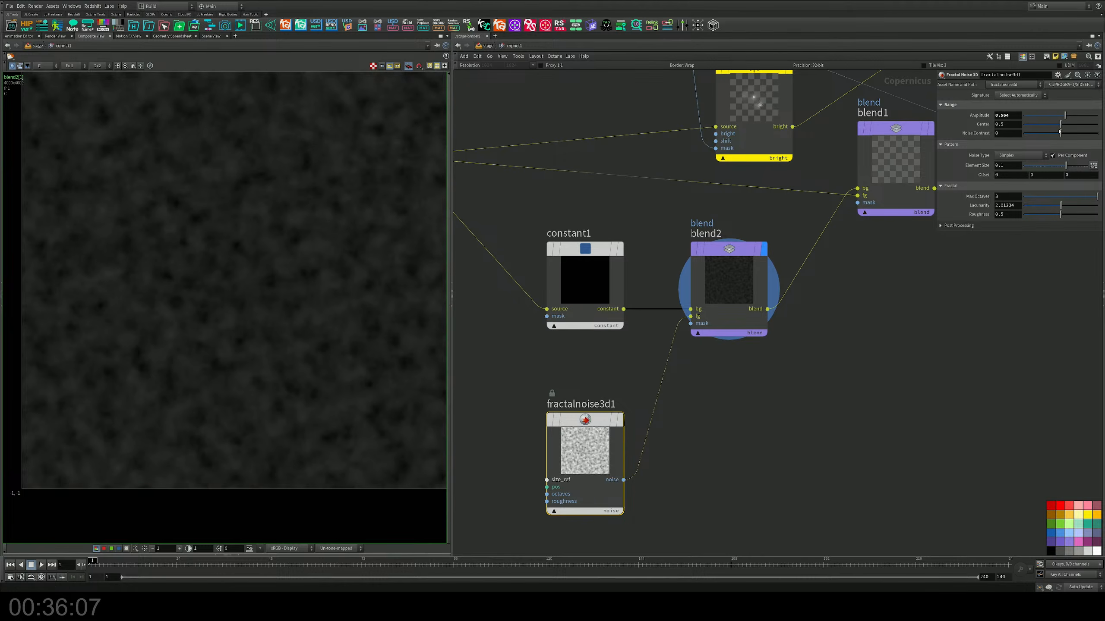
pyautogui.moveTo(1065, 165); pyautogui.dragTo(1034, 133)
# Step: Display add1 and the orbit image file node in turn to compare their outputs
pyautogui.moveTo(876, 346); pyautogui.dragTo(605, 458, button='middle')
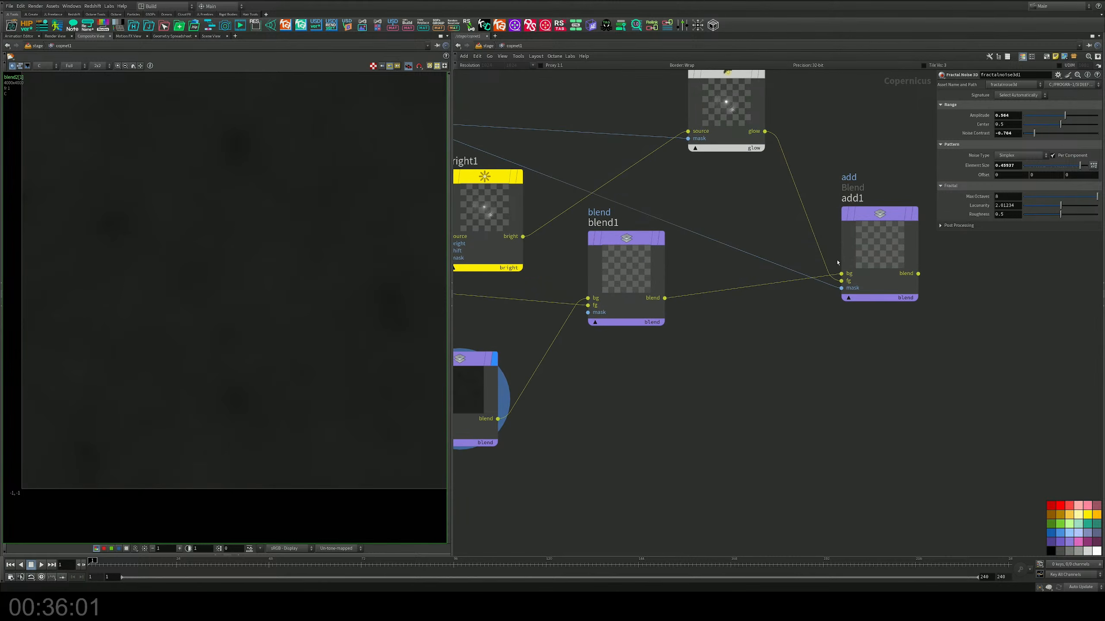
pyautogui.click(915, 216)
pyautogui.moveTo(698, 354); pyautogui.dragTo(817, 373, button='middle')
pyautogui.moveTo(760, 434); pyautogui.dragTo(816, 409, button='middle')
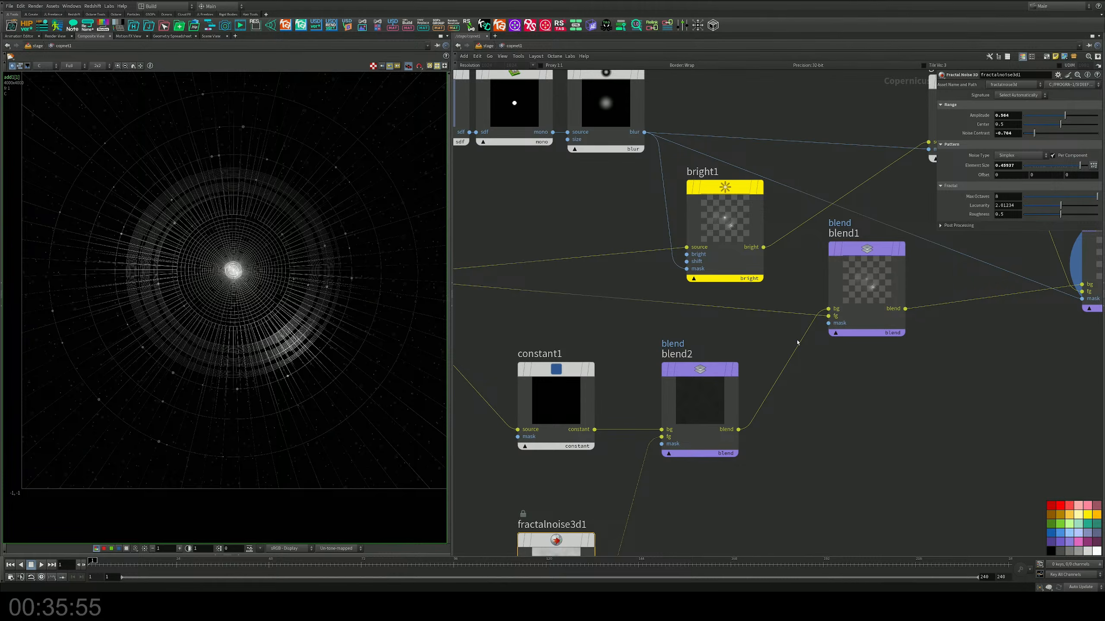
pyautogui.moveTo(730, 355); pyautogui.dragTo(901, 380, button='middle')
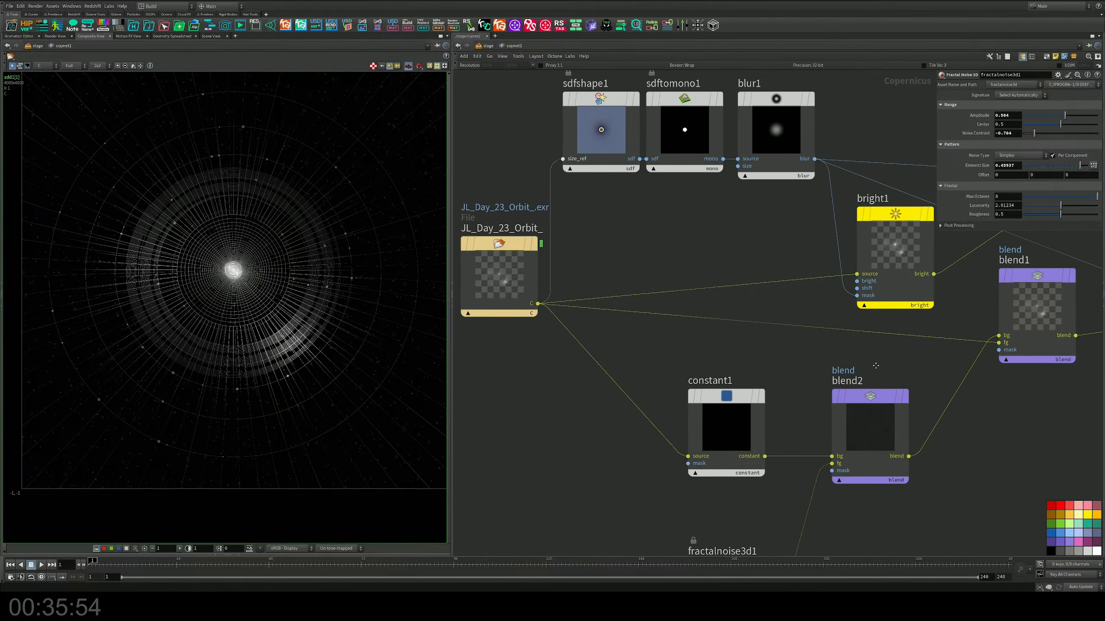
pyautogui.click(544, 244)
pyautogui.moveTo(733, 294); pyautogui.dragTo(621, 275, button='middle')
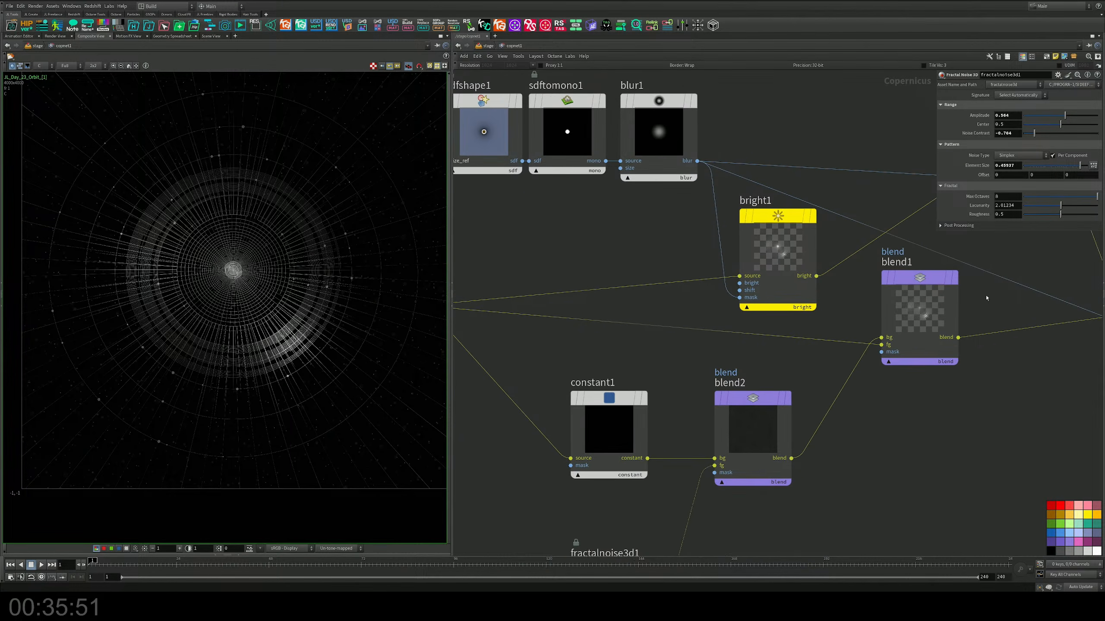
# Step: Display blend1's output and change its blend mode to Over
pyautogui.click(965, 243)
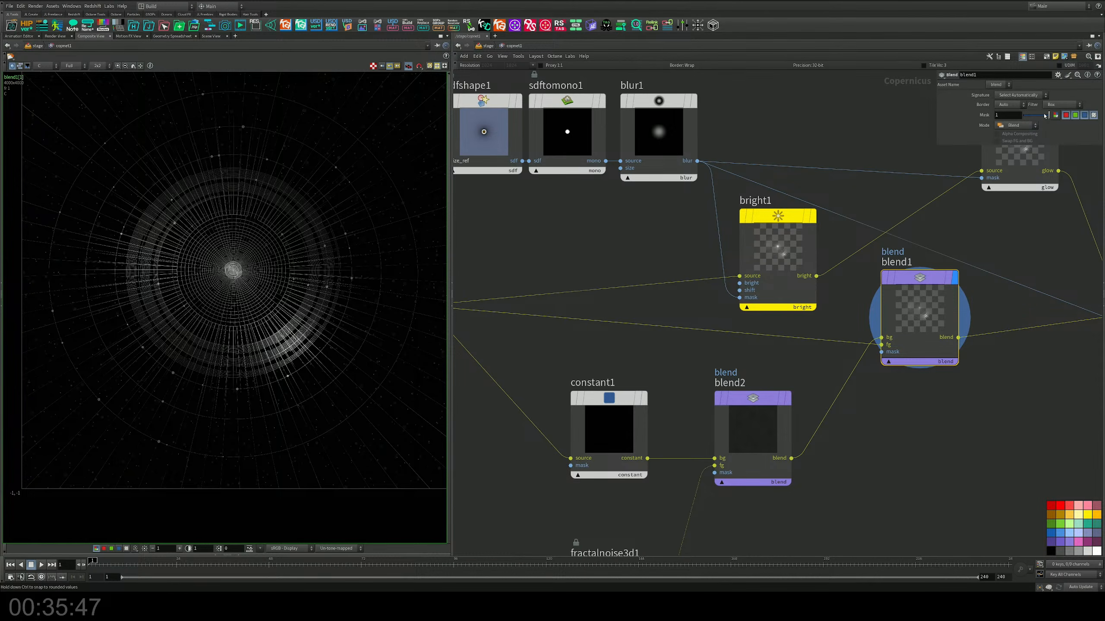
pyautogui.click(1016, 126)
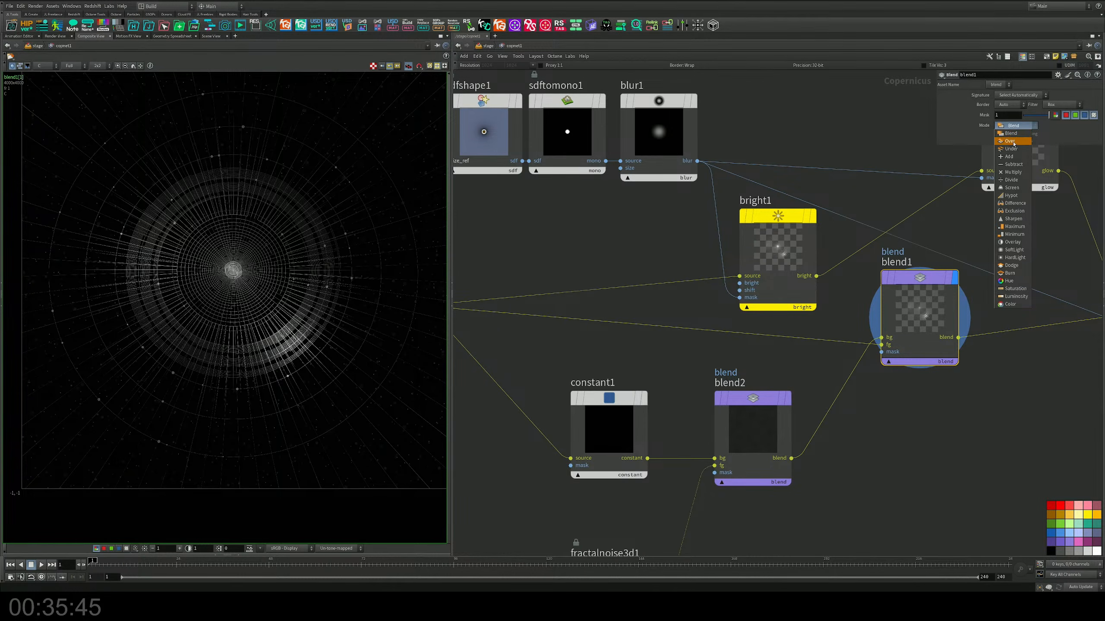
pyautogui.click(1013, 142)
pyautogui.moveTo(930, 455); pyautogui.dragTo(873, 304, button='middle')
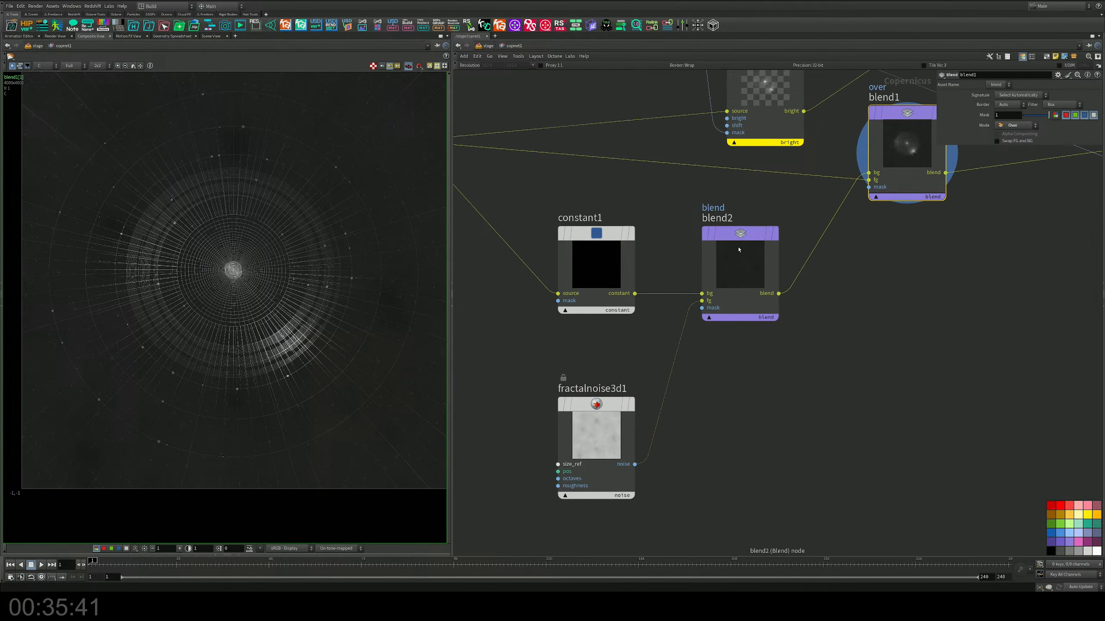
pyautogui.click(740, 242)
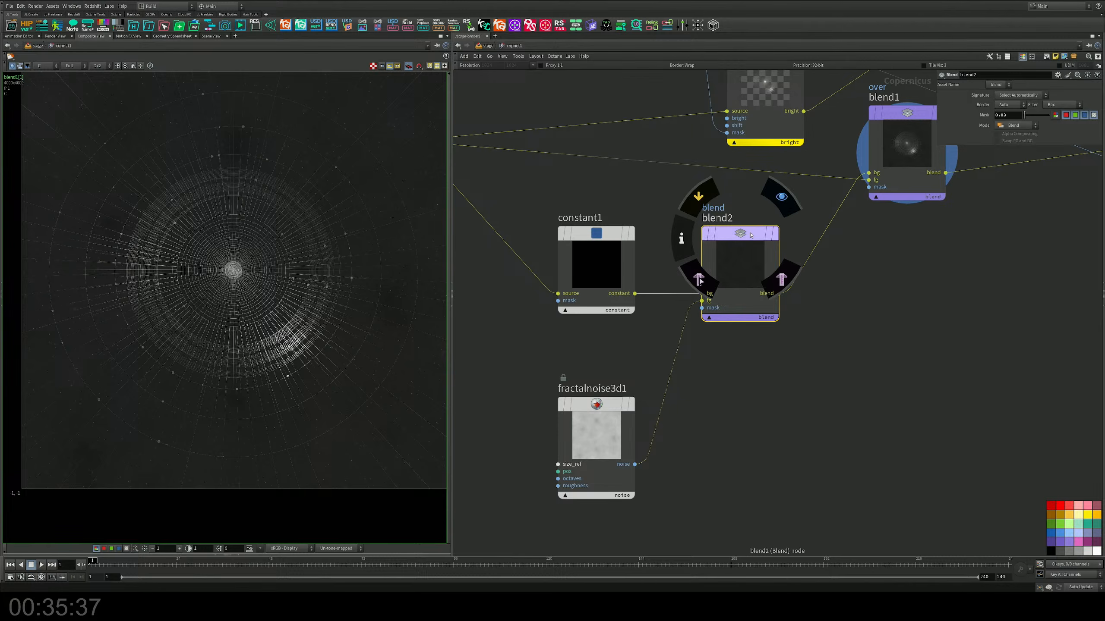
pyautogui.moveTo(904, 286); pyautogui.dragTo(611, 405, button='middle')
pyautogui.click(864, 212)
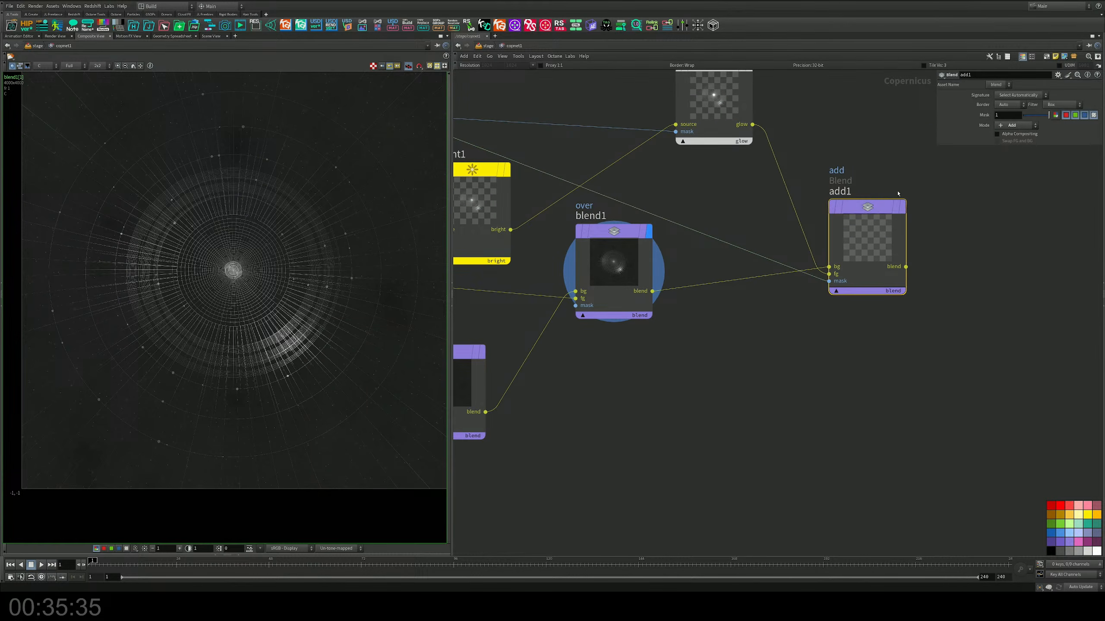
pyautogui.moveTo(662, 404); pyautogui.dragTo(863, 332, button='middle')
pyautogui.moveTo(691, 382); pyautogui.dragTo(834, 384, button='middle')
# Step: Set fractalnoise3d1's amplitude to 1, center to about 0.167 and noise contrast to about 0.26
pyautogui.click(603, 487)
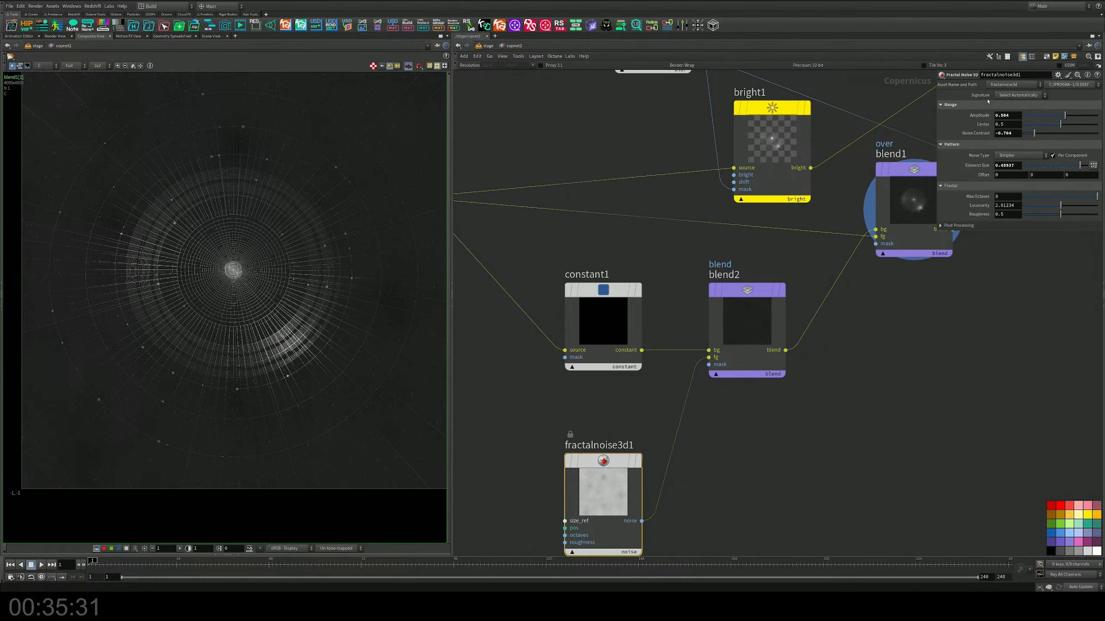
pyautogui.moveTo(1061, 115)
pyautogui.mouseDown()
pyautogui.moveTo(1097, 114)
pyautogui.moveTo(1036, 126)
pyautogui.moveTo(1089, 131)
pyautogui.moveTo(1071, 133)
pyautogui.mouseUp()
pyautogui.moveTo(571, 524); pyautogui.dragTo(680, 463, button='middle')
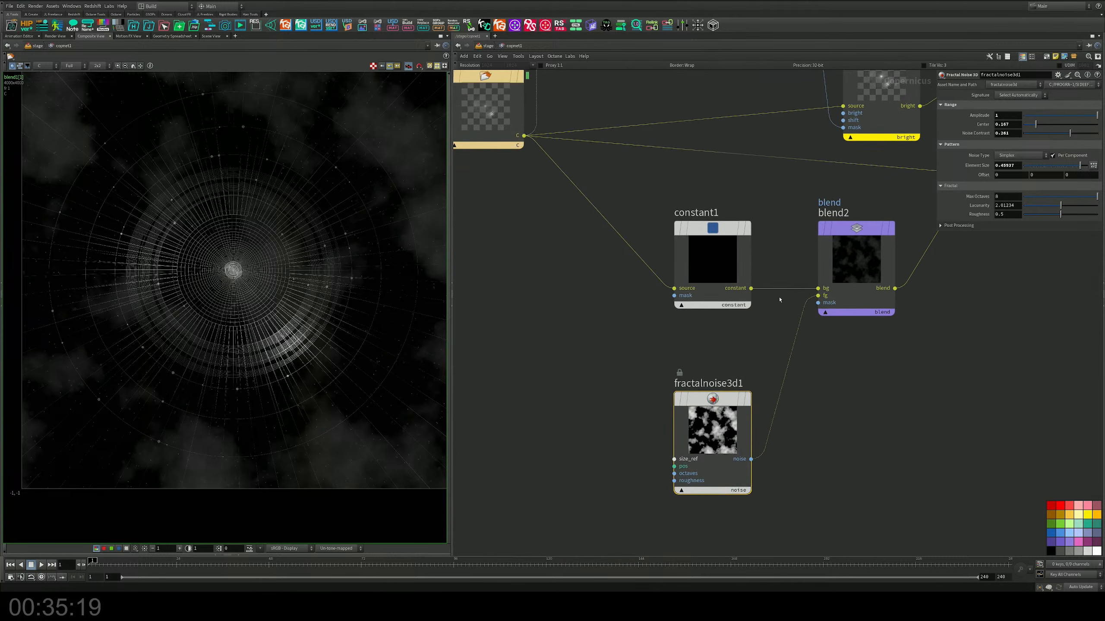
# Step: Wire blur1's output into blend2's mask input
pyautogui.moveTo(811, 324); pyautogui.dragTo(735, 405, button='middle')
pyautogui.click(741, 387)
pyautogui.moveTo(718, 254); pyautogui.dragTo(688, 412, button='middle')
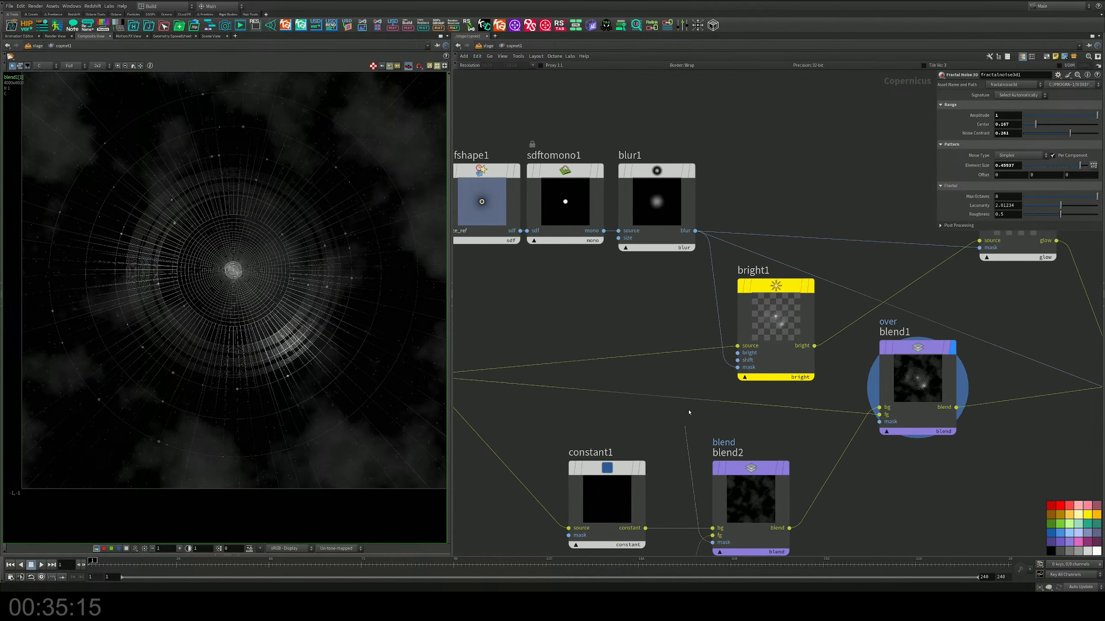
pyautogui.click(696, 229)
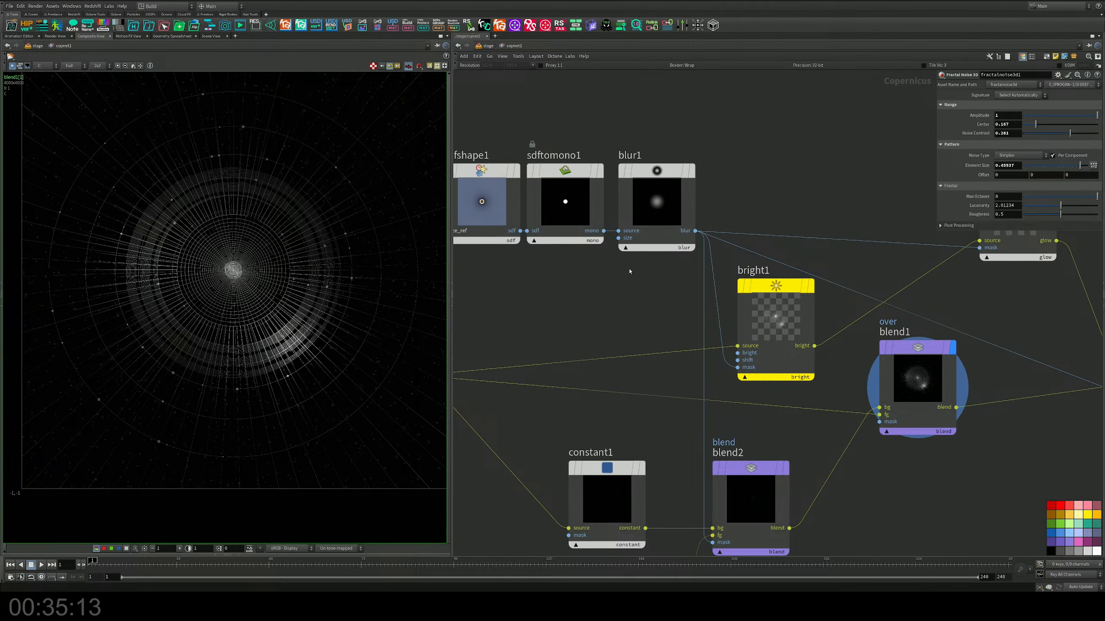
pyautogui.press('h')
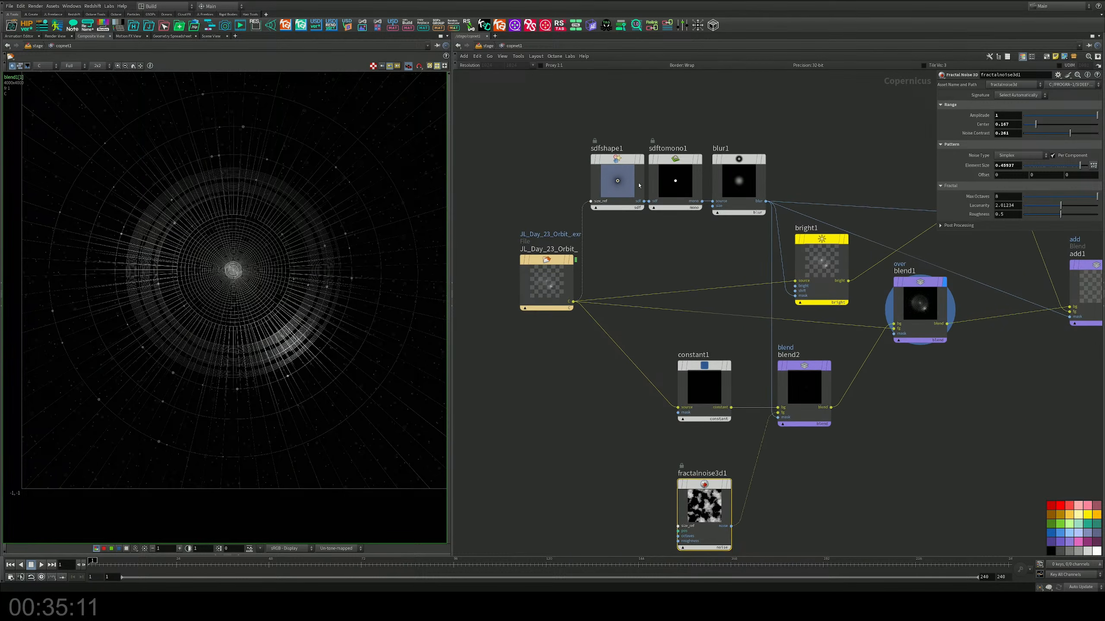
pyautogui.moveTo(591, 449); pyautogui.dragTo(614, 354, button='middle')
pyautogui.press('Tab')
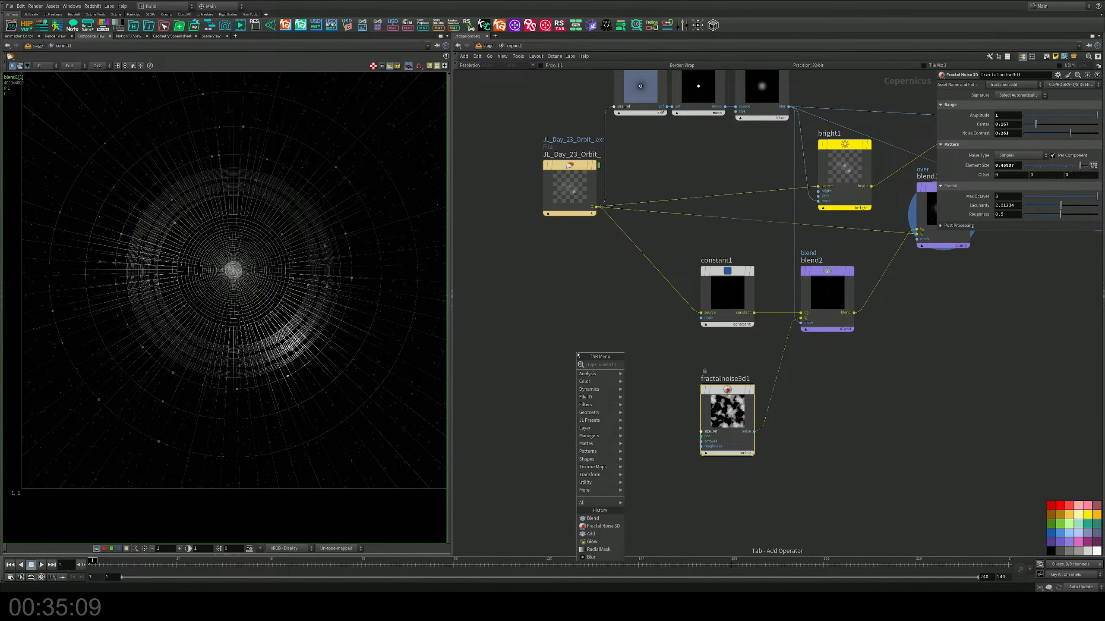
pyautogui.write('mask')
pyautogui.press('Return')
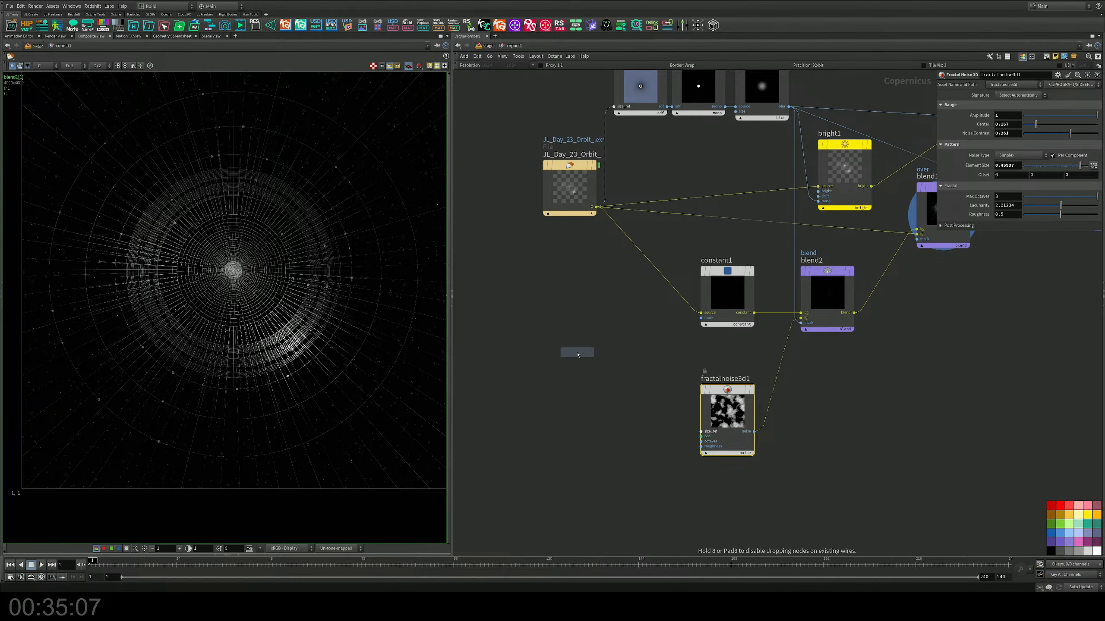
# Step: Add a RadialMask preset near fractalnoise3d1 and wire the orbit image's output into its SDF Shape's size_ref input
pyautogui.press('Tab')
pyautogui.write('ras')
pyautogui.press('BackSpace')
pyautogui.press('BackSpace')
pyautogui.press('BackSpace')
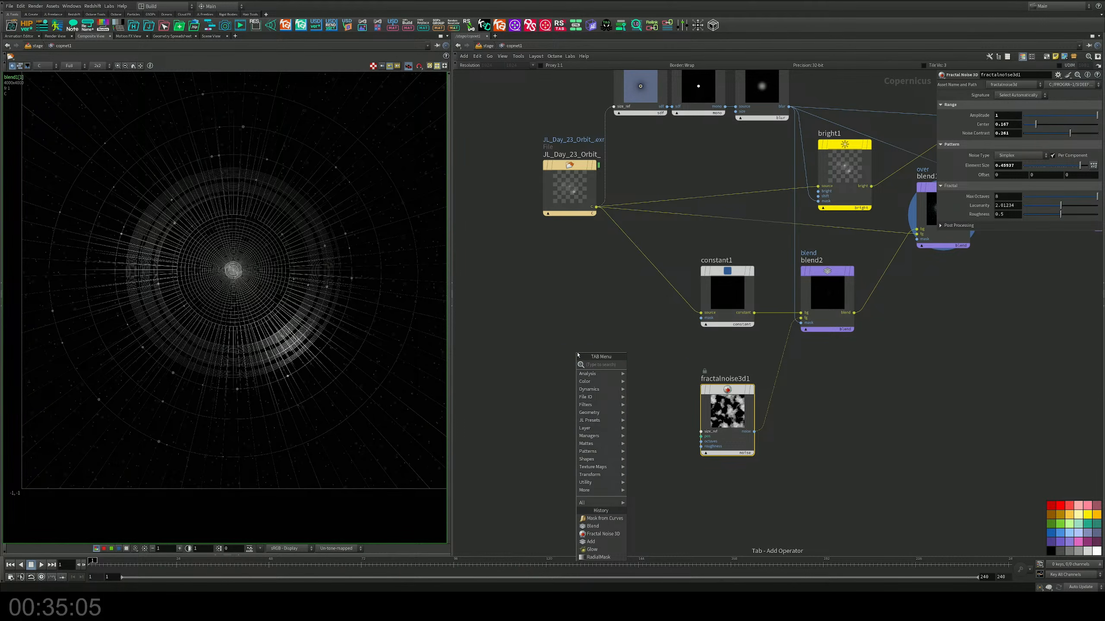
pyautogui.write('mask')
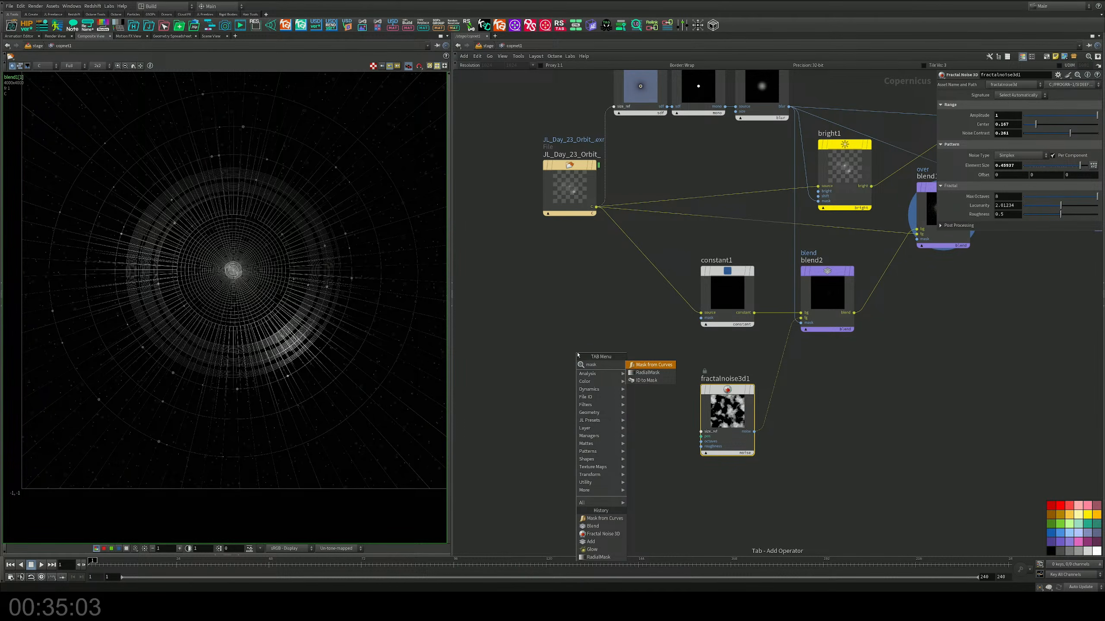
pyautogui.press('Return')
pyautogui.click(599, 395)
pyautogui.moveTo(611, 334); pyautogui.dragTo(762, 322, button='middle')
pyautogui.moveTo(745, 204); pyautogui.dragTo(607, 424)
# Step: Wire blur2's output into blend2's mask input in place of blur1's
pyautogui.moveTo(791, 377); pyautogui.dragTo(590, 375, button='middle')
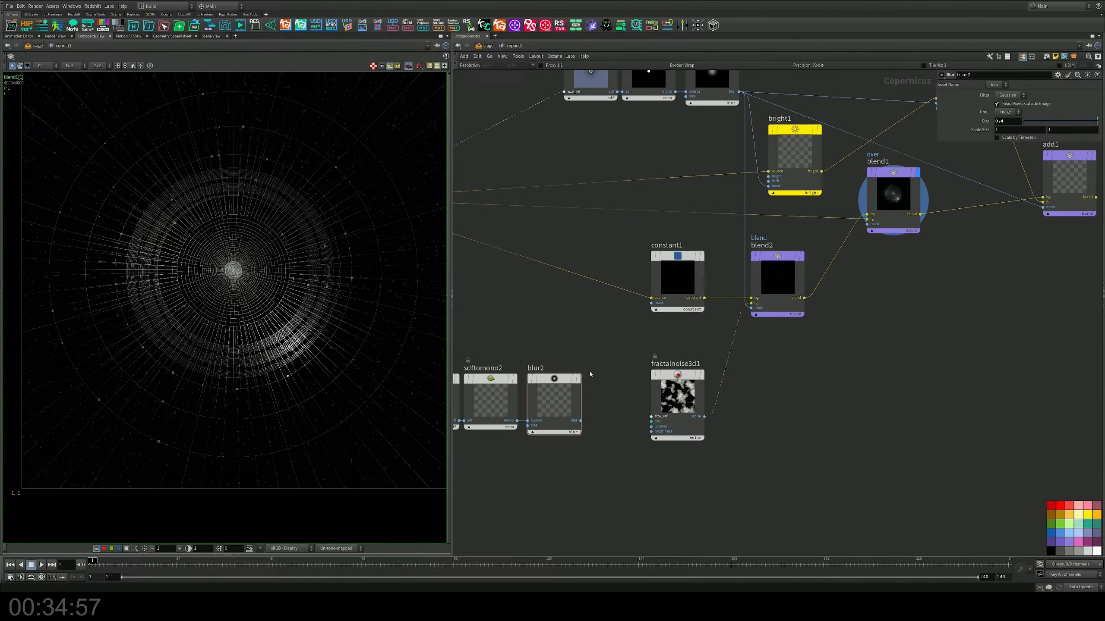
pyautogui.scroll(3, 591, 374)
pyautogui.click(577, 442)
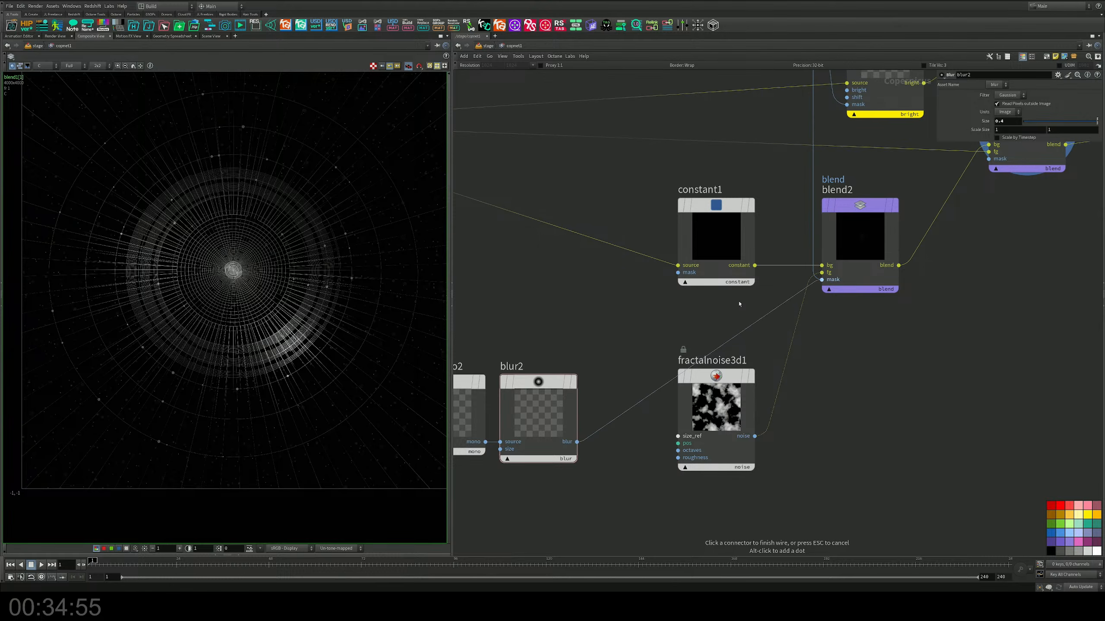
pyautogui.moveTo(739, 305); pyautogui.dragTo(890, 282, button='middle')
# Step: Set sdfshape2's circle radius to about 0.646 and blur2's size to 0.18
pyautogui.click(506, 380)
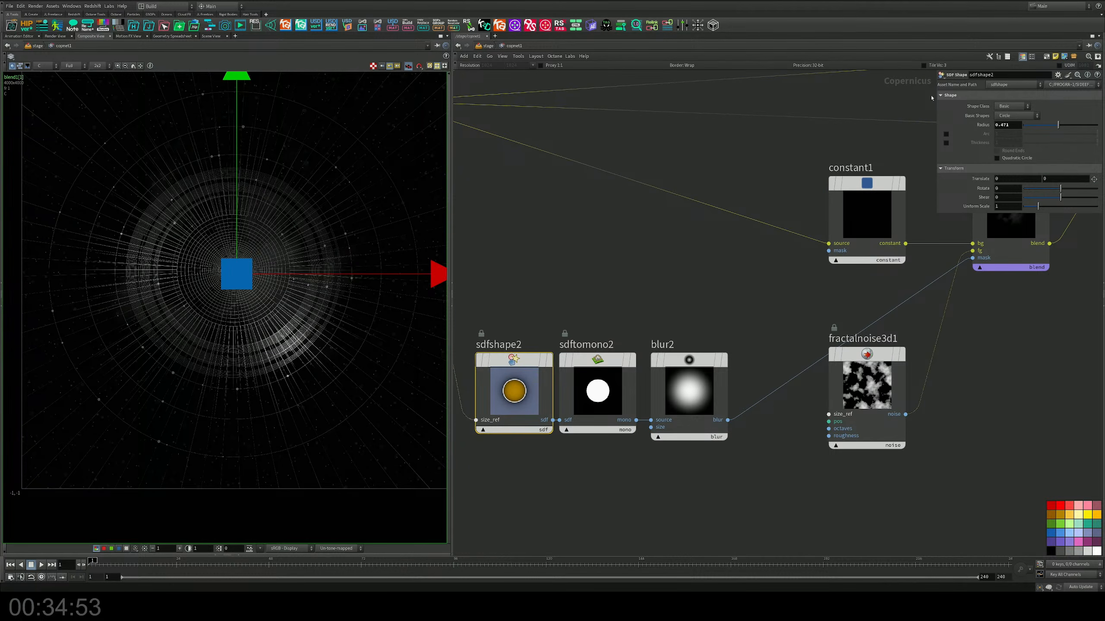
pyautogui.moveTo(1059, 124)
pyautogui.mouseDown()
pyautogui.moveTo(1080, 125)
pyautogui.moveTo(1071, 125)
pyautogui.mouseUp()
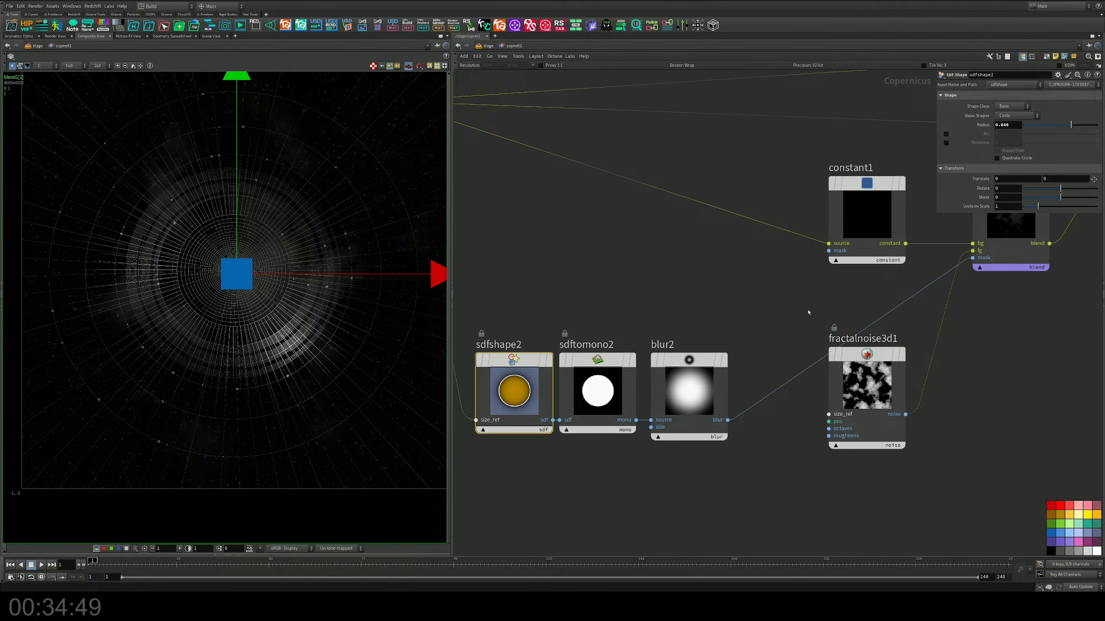
pyautogui.click(705, 354)
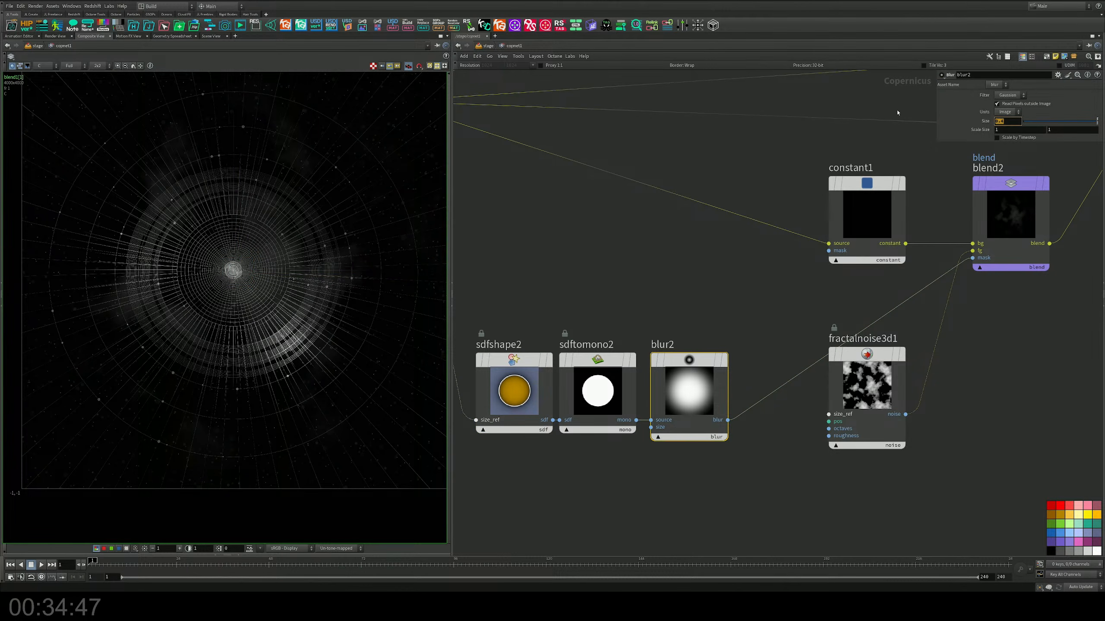
pyautogui.write('.25')
pyautogui.press('Return')
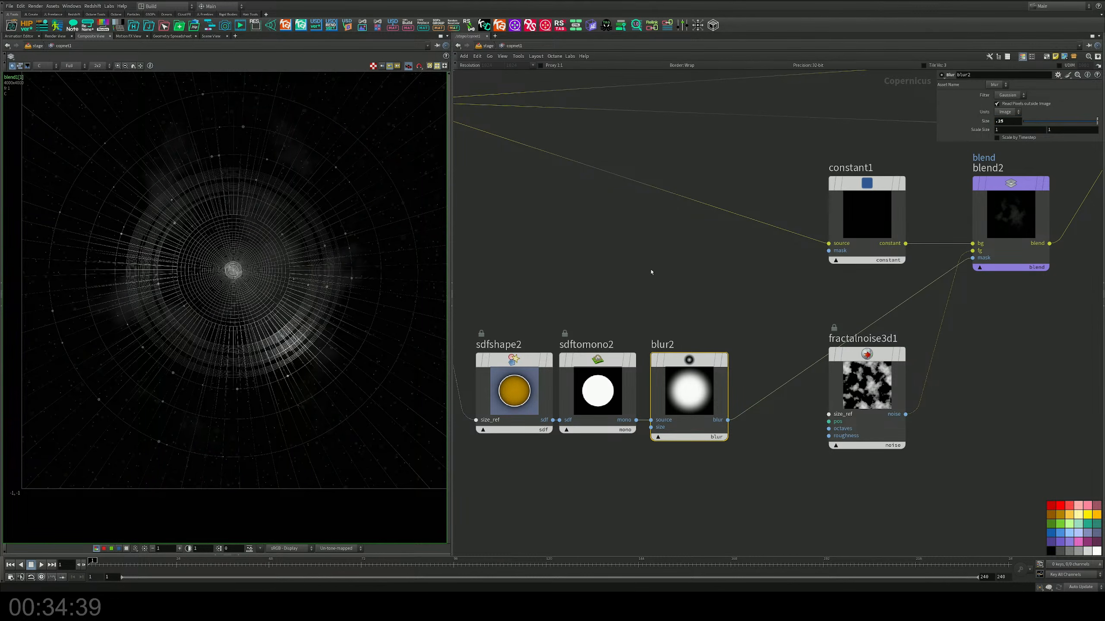
# Step: Set fractalnoise3d1's element size to about 0.884 and noise contrast to about -0.051
pyautogui.moveTo(651, 273); pyautogui.dragTo(592, 280, button='middle')
pyautogui.click(839, 445)
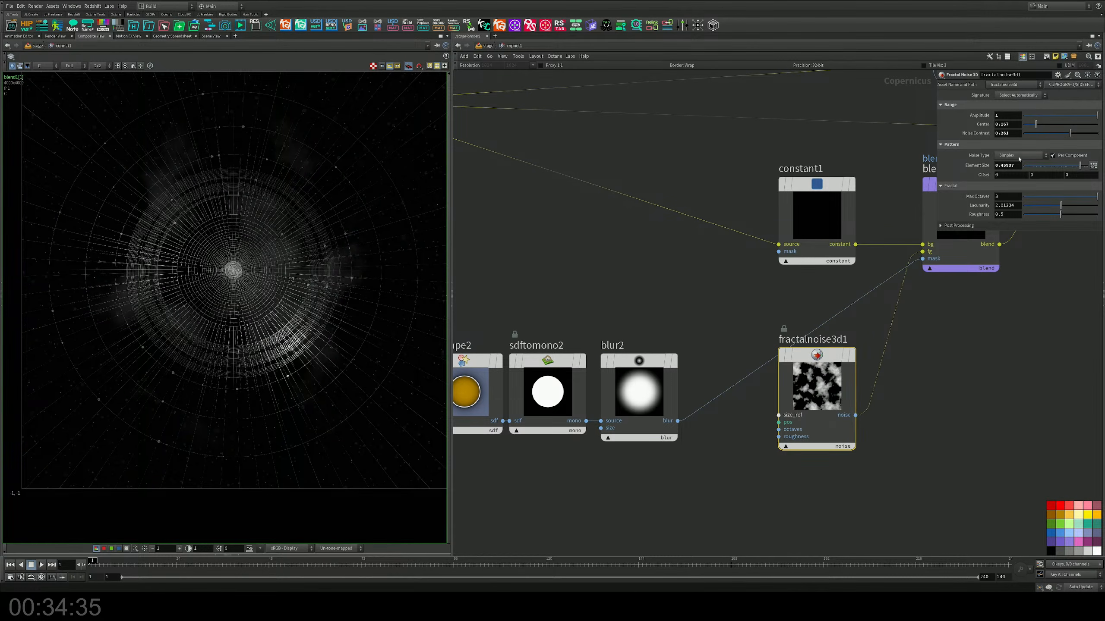
pyautogui.moveTo(1078, 166); pyautogui.dragTo(1036, 126)
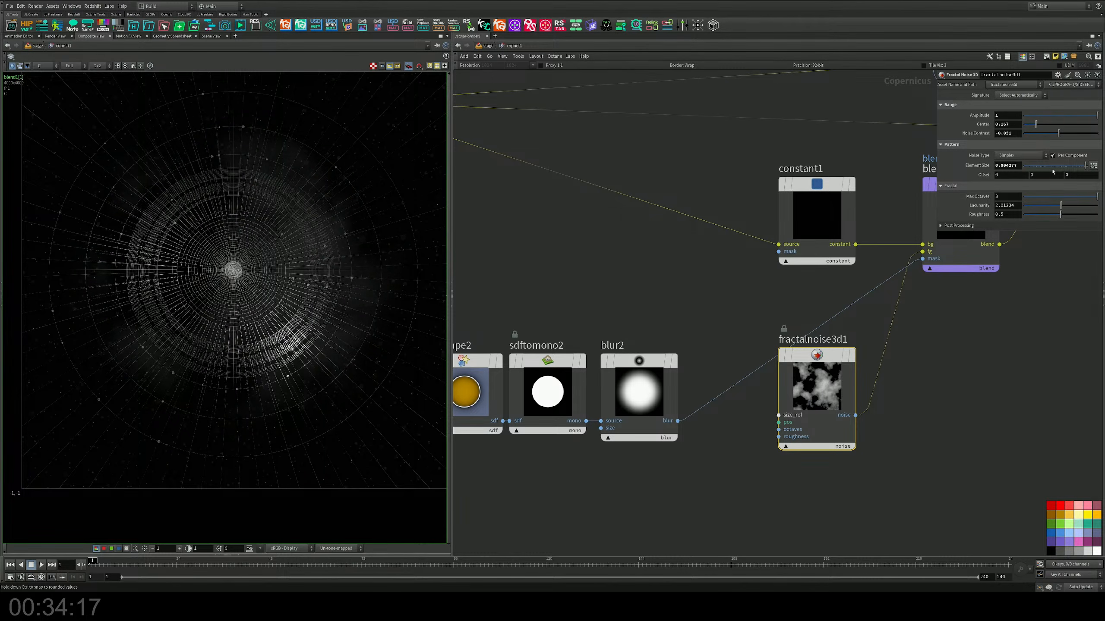
# Step: Set fractalnoise3d1's element size to about 0.87 and its first offset value to -0.2, and save the scene
pyautogui.moveTo(1086, 166); pyautogui.dragTo(1083, 166)
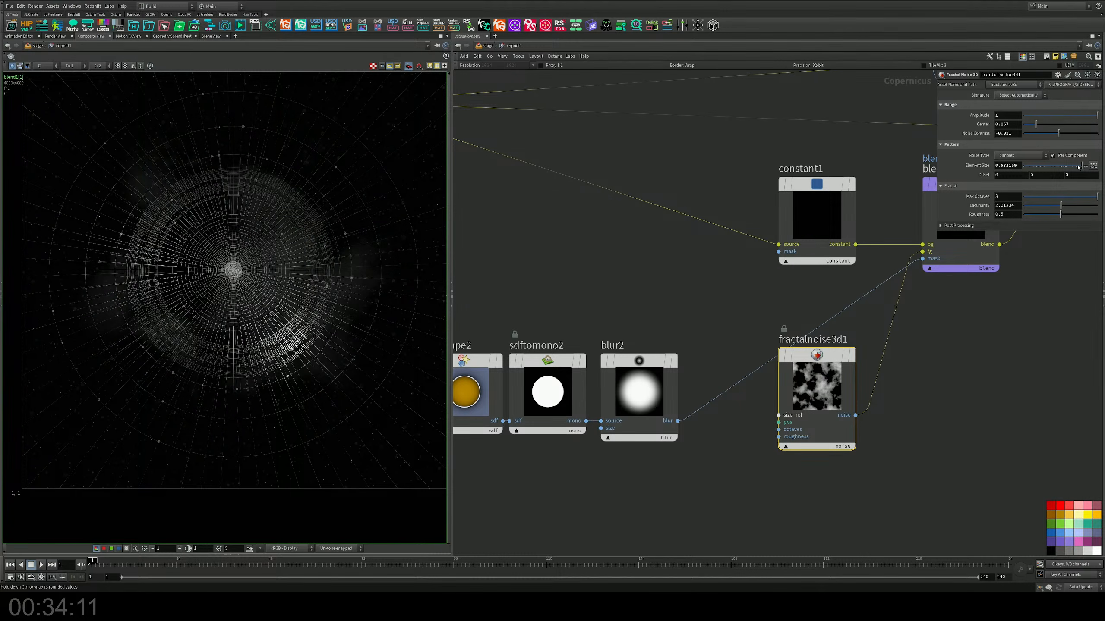
pyautogui.moveTo(1018, 174); pyautogui.dragTo(1008, 175, button='middle')
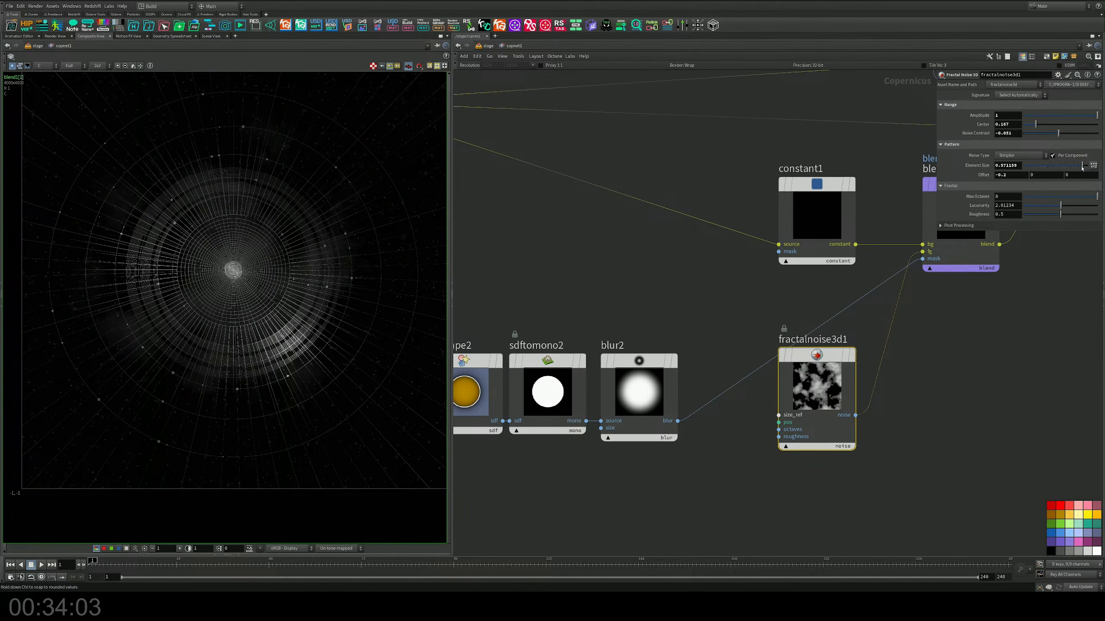
pyautogui.moveTo(1082, 168); pyautogui.dragTo(1082, 168)
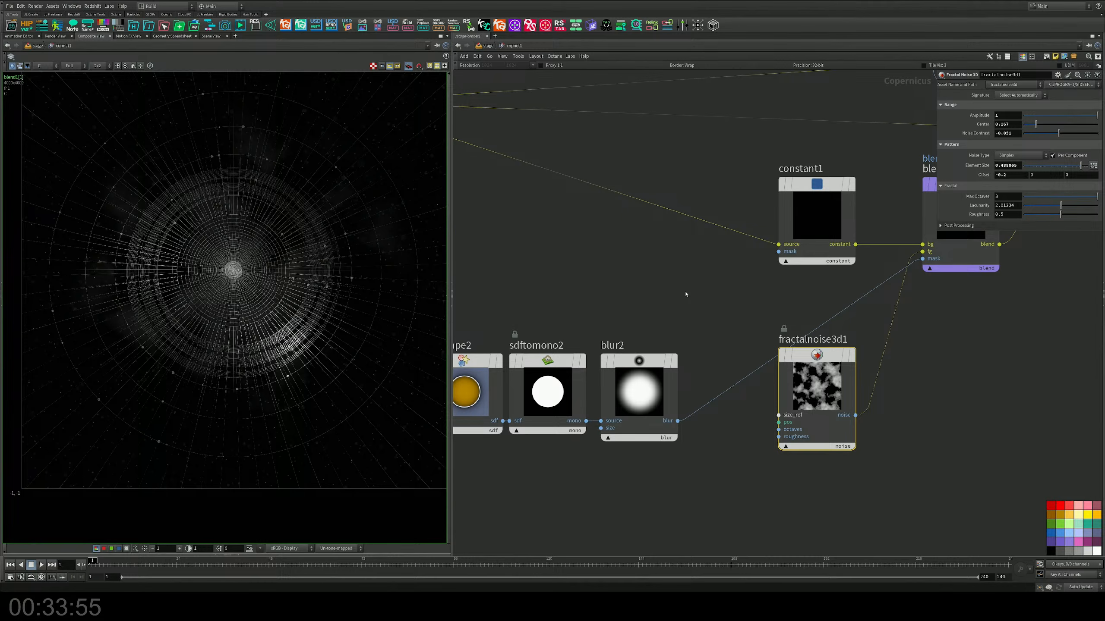
pyautogui.scroll(10, 200, 277)
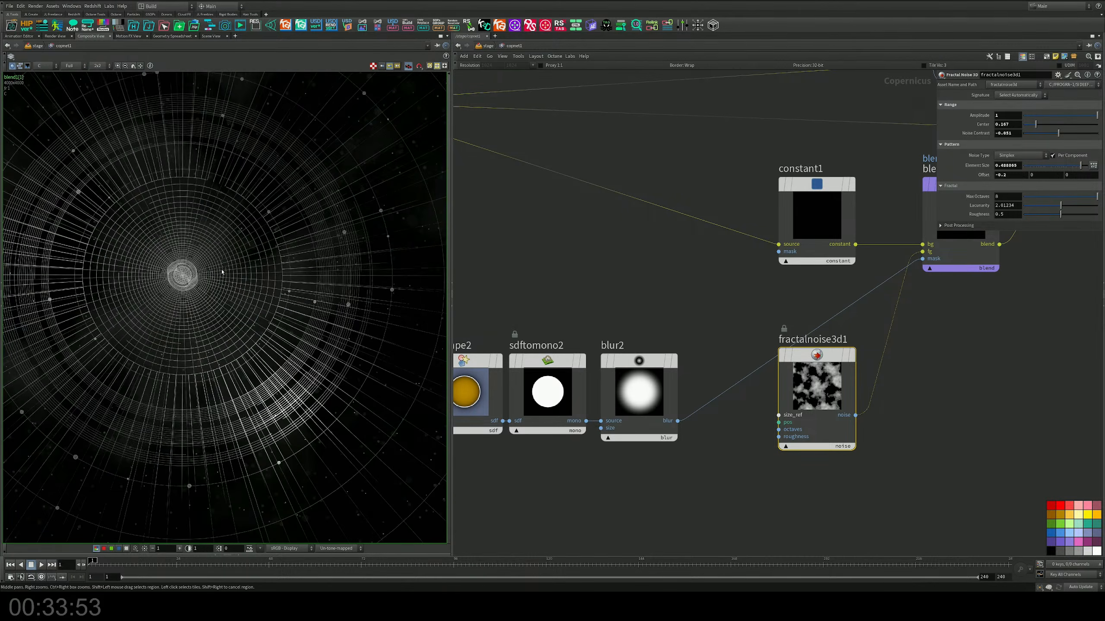
pyautogui.scroll(-10, 200, 277)
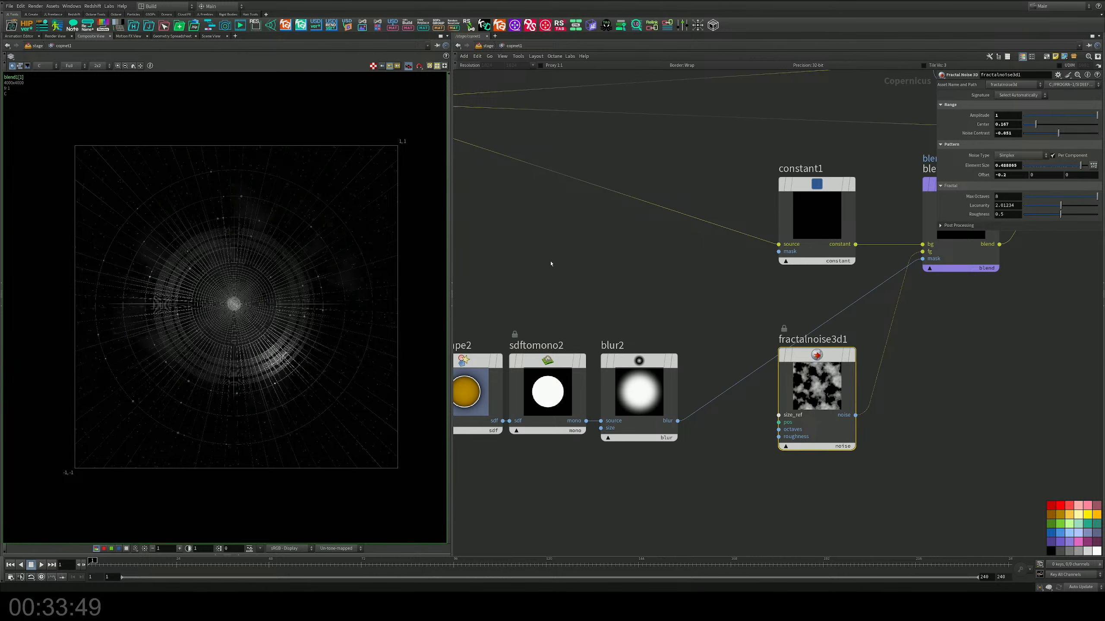
pyautogui.hotkey('ctrl', 's')
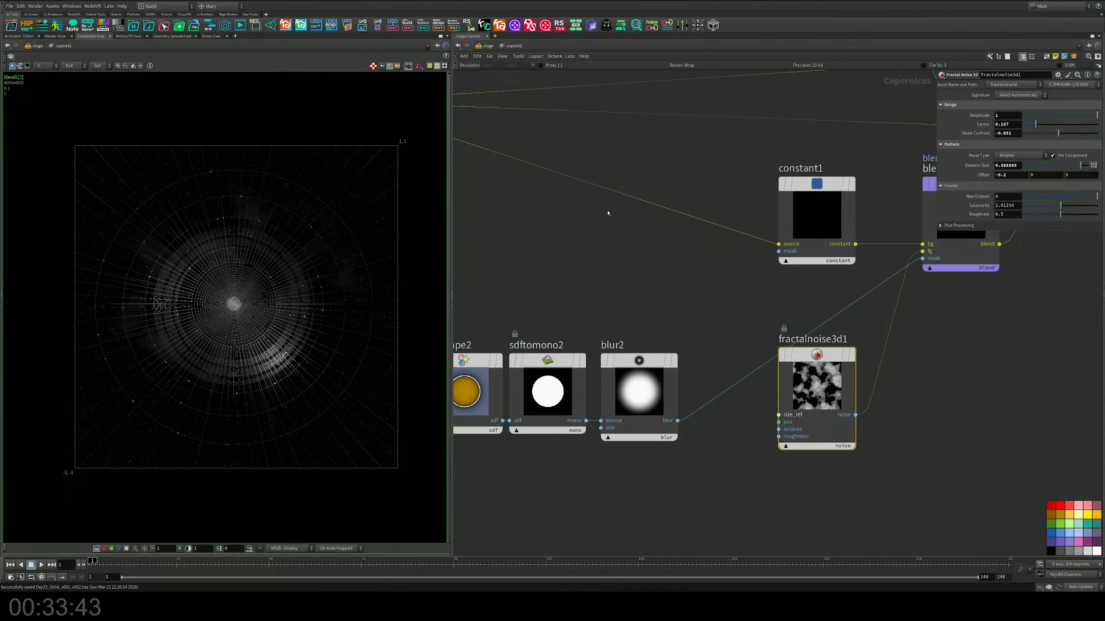
# Step: Return to the stage network and insert a copy of camera1 between camera1 and the Karma Render Settings node as the displayed node
pyautogui.click(484, 48)
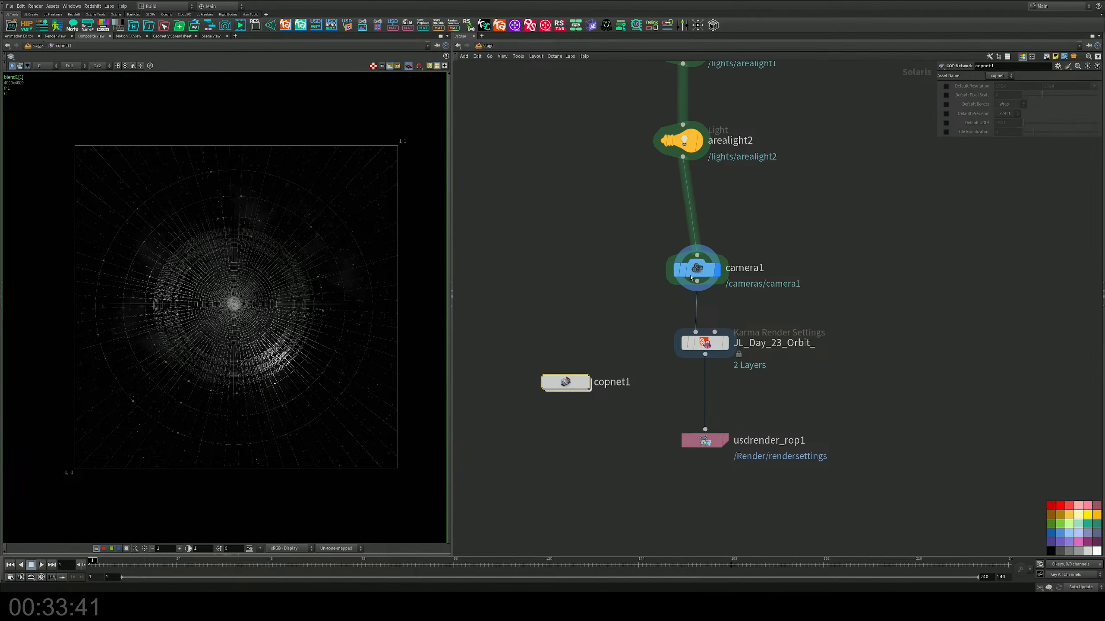
pyautogui.moveTo(704, 267); pyautogui.dragTo(705, 235)
pyautogui.keyDown('alt'); pyautogui.moveTo(705, 235); pyautogui.dragTo(703, 279); pyautogui.keyUp('alt')
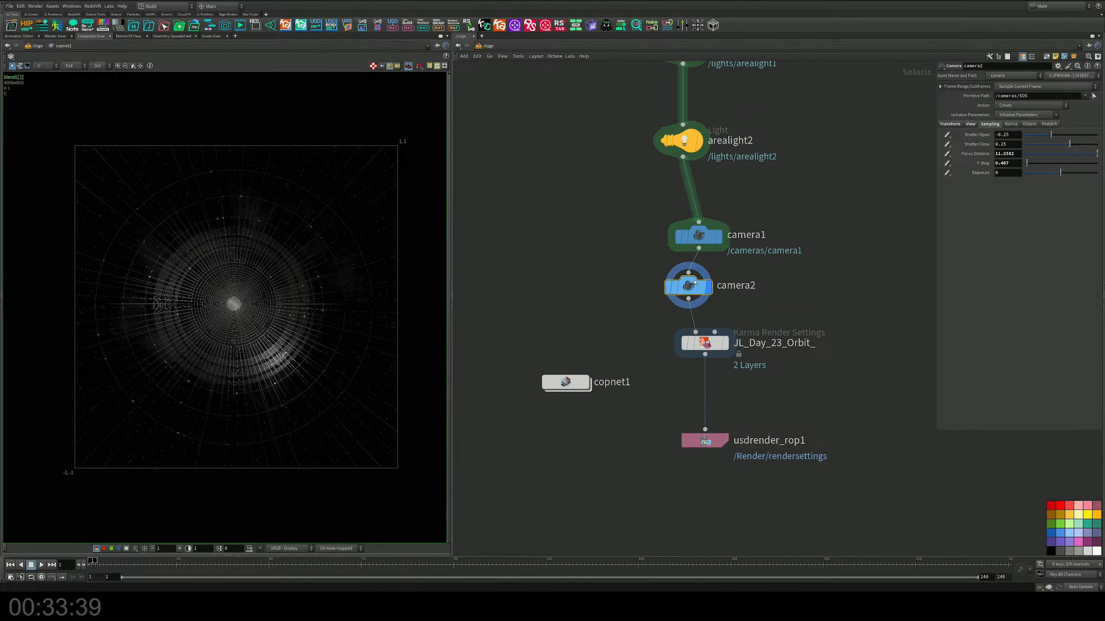
pyautogui.click(699, 247)
pyautogui.press('Escape')
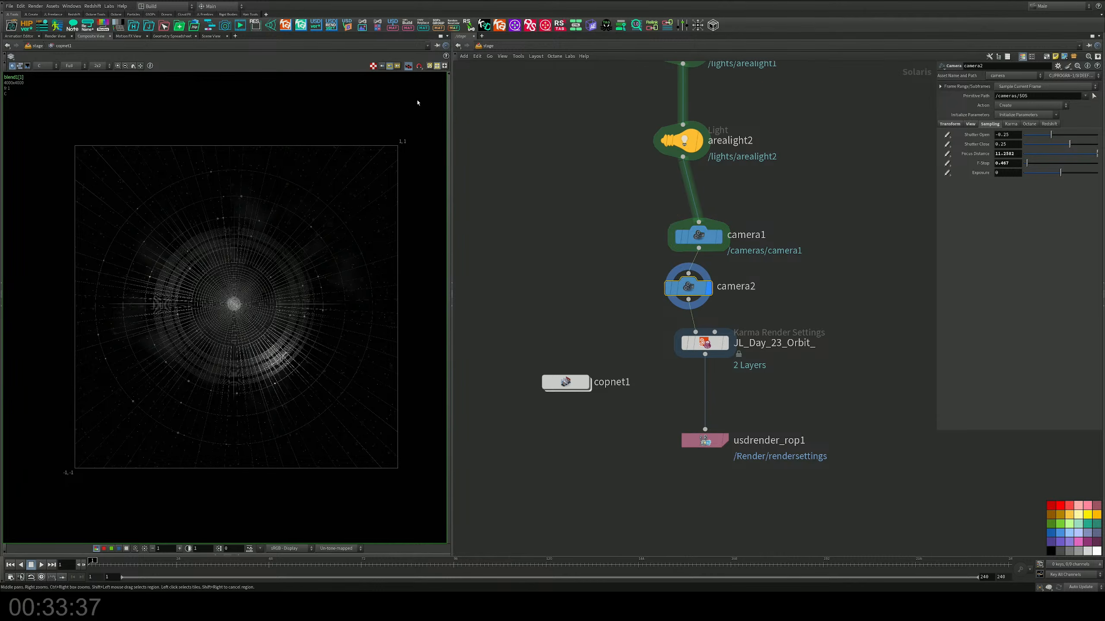
# Step: Tilt camera2's view in the scene to a low oblique angle on the orbit disc and render it with Karma XPU
pyautogui.click(211, 36)
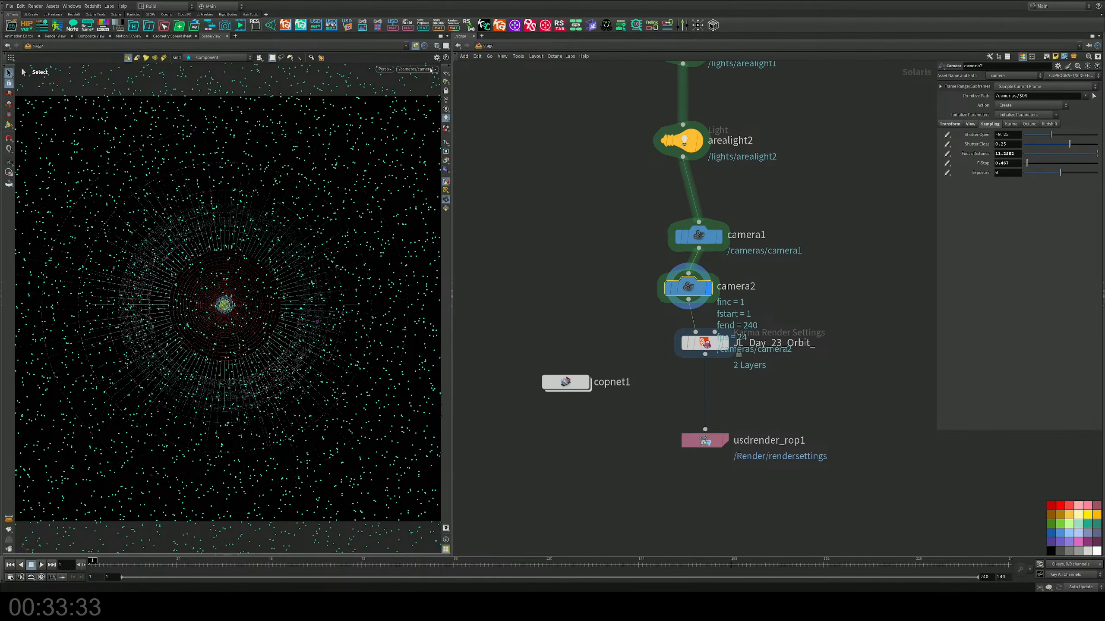
pyautogui.click(417, 69)
pyautogui.click(437, 86)
pyautogui.click(445, 90)
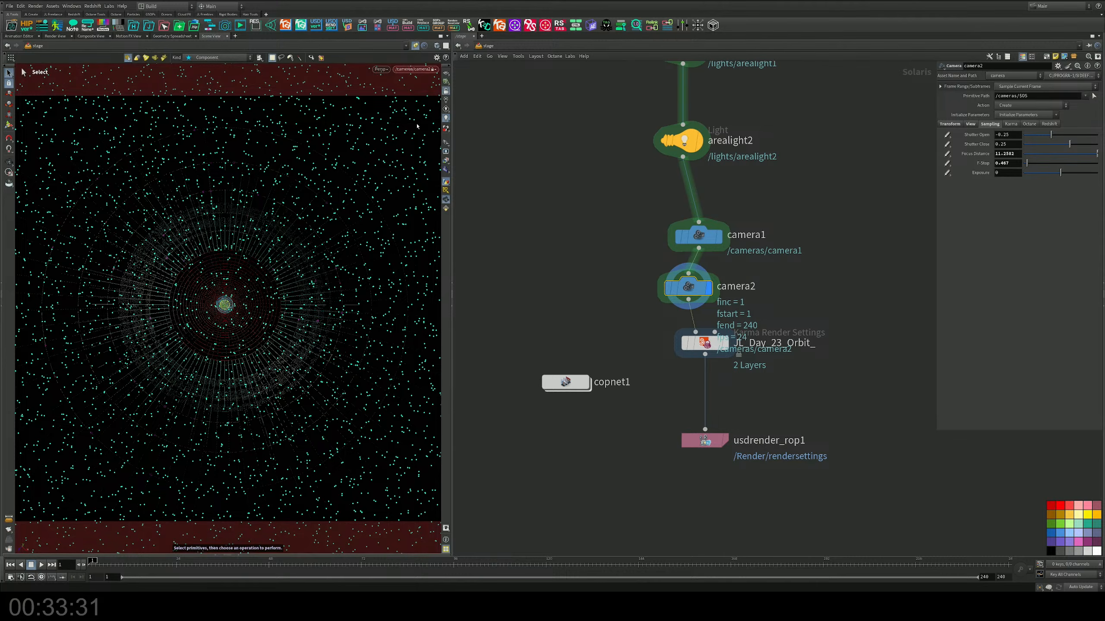
pyautogui.moveTo(228, 329)
pyautogui.keyDown('alt'); pyautogui.mouseDown()
pyautogui.moveTo(221, 302)
pyautogui.moveTo(239, 335)
pyautogui.moveTo(273, 314)
pyautogui.moveTo(235, 321)
pyautogui.moveTo(219, 310)
pyautogui.moveTo(230, 311)
pyautogui.mouseUp(); pyautogui.keyUp('alt')
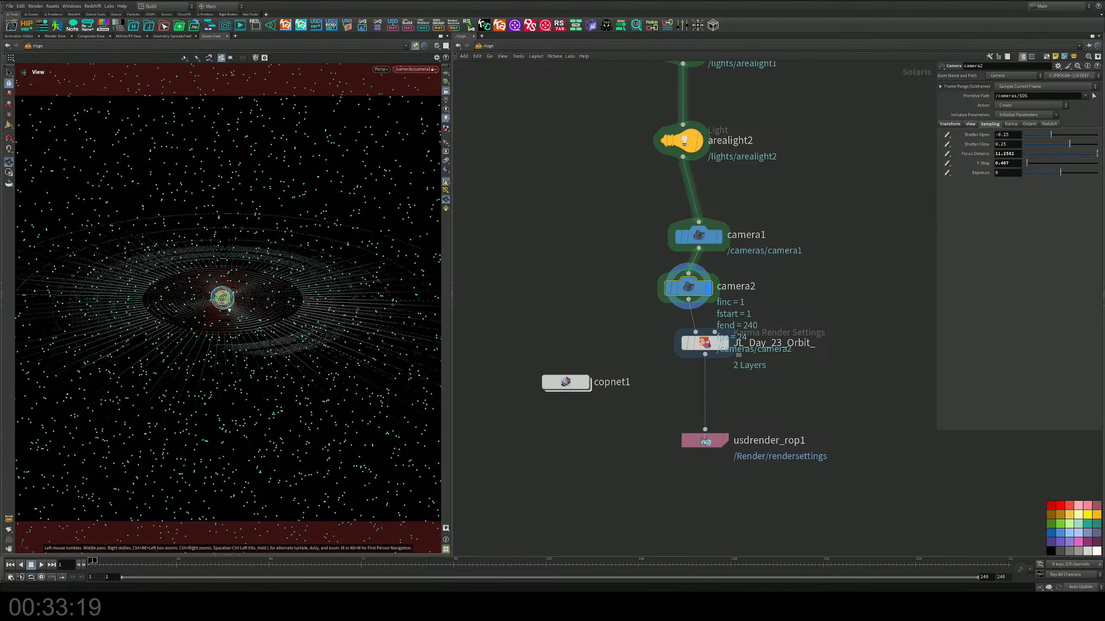
pyautogui.click(416, 69)
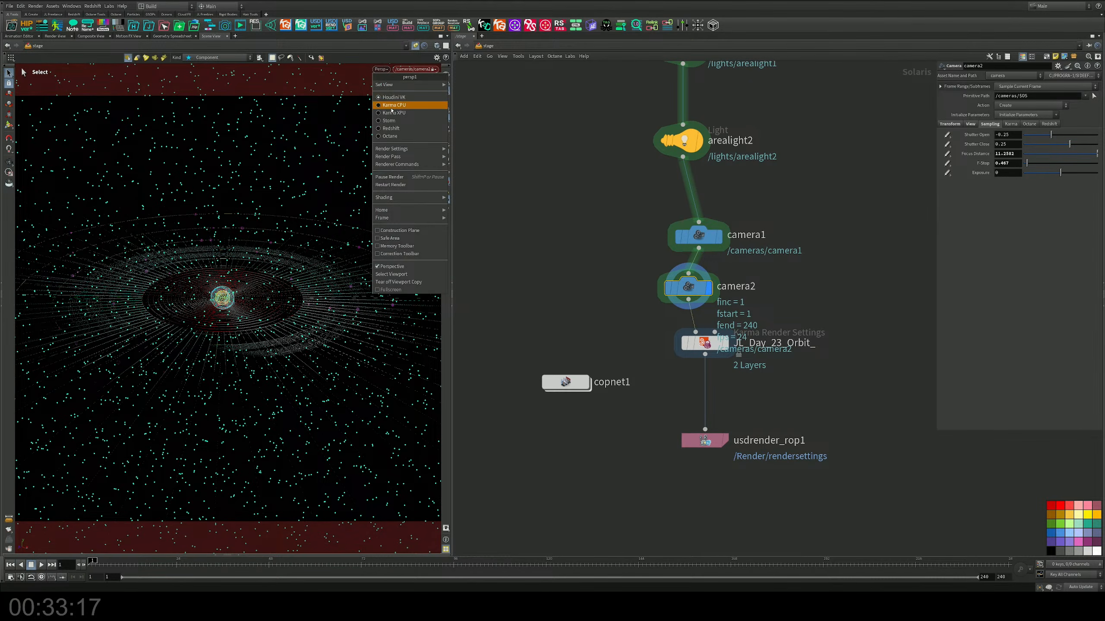
pyautogui.click(394, 113)
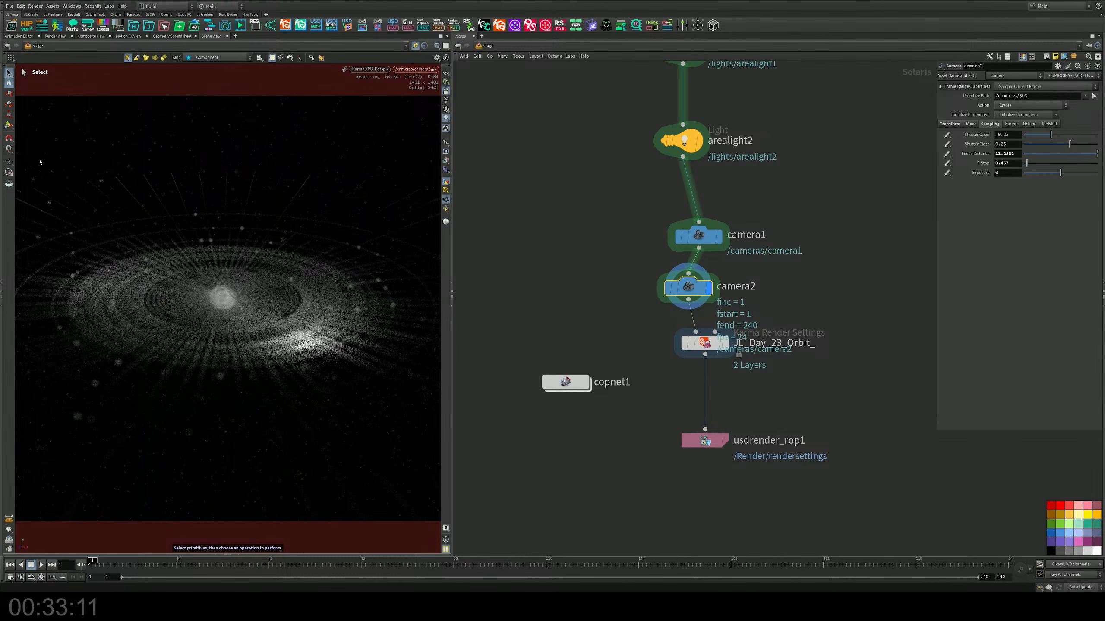
# Step: Focus camera2 on the central sphere with the Camera tool, for a focus distance of about 7.937
pyautogui.click(9, 124)
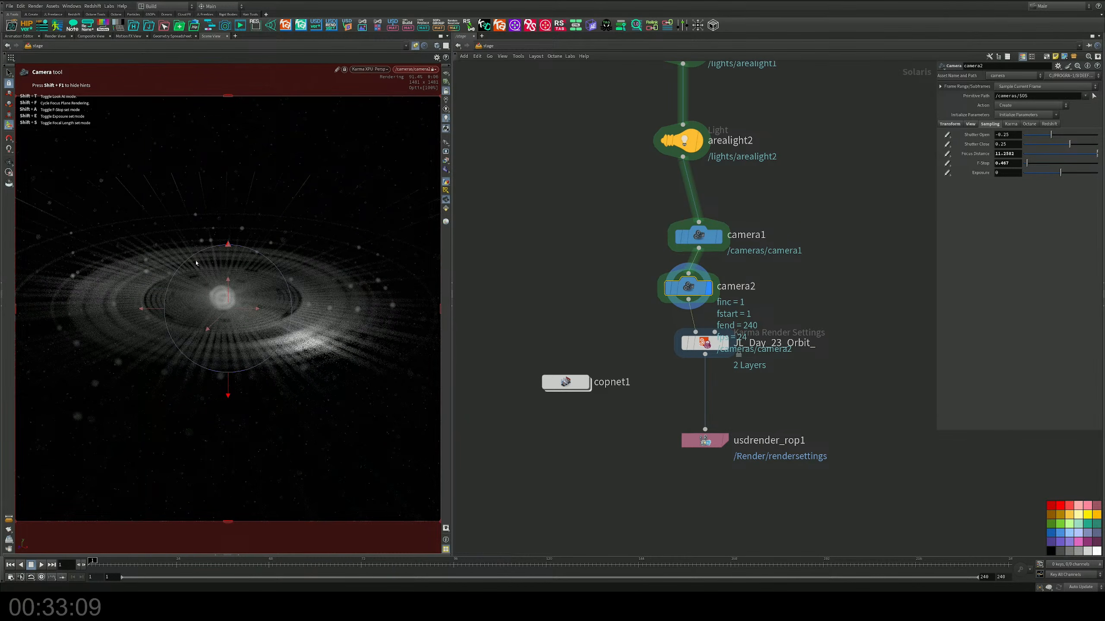
pyautogui.keyDown('shift'); pyautogui.click(225, 300); pyautogui.keyUp('shift')
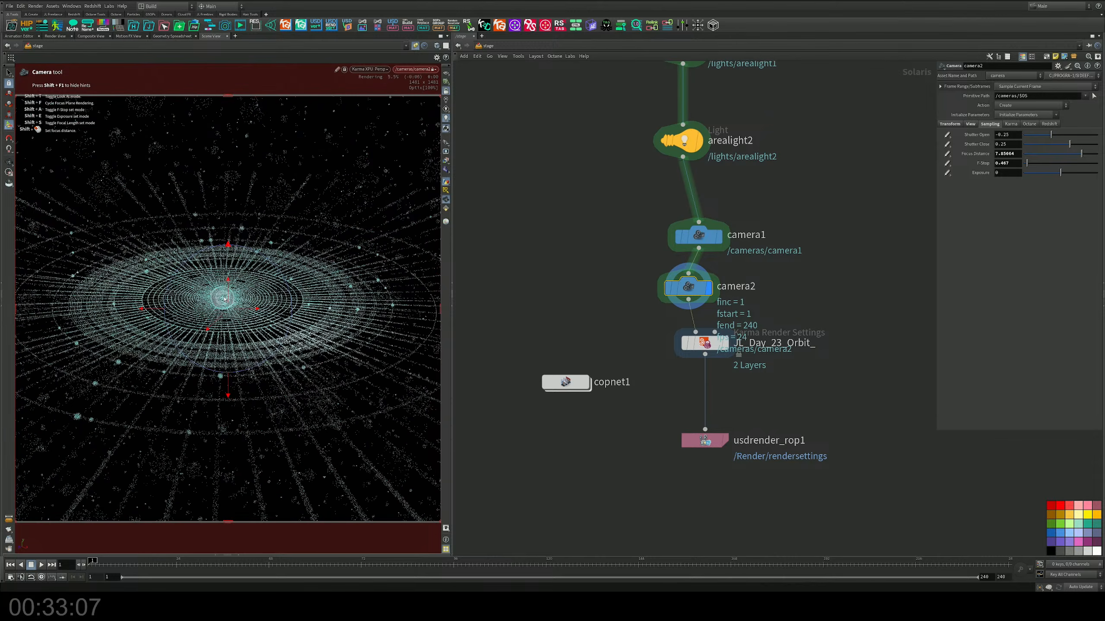
pyautogui.keyDown('shift'); pyautogui.click(208, 283); pyautogui.keyUp('shift')
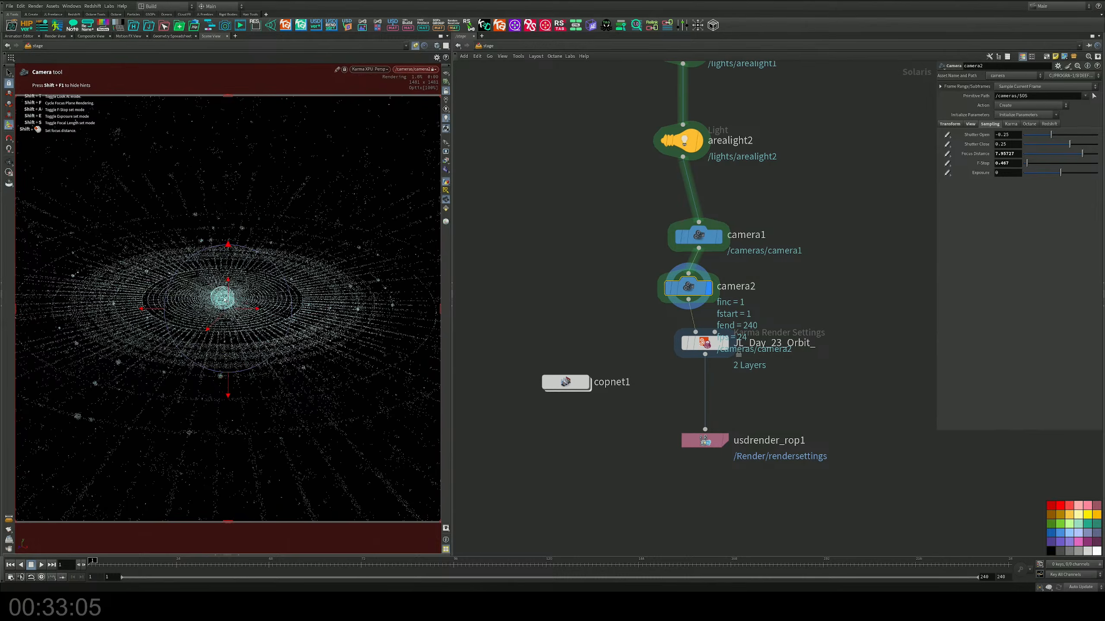
pyautogui.click(8, 73)
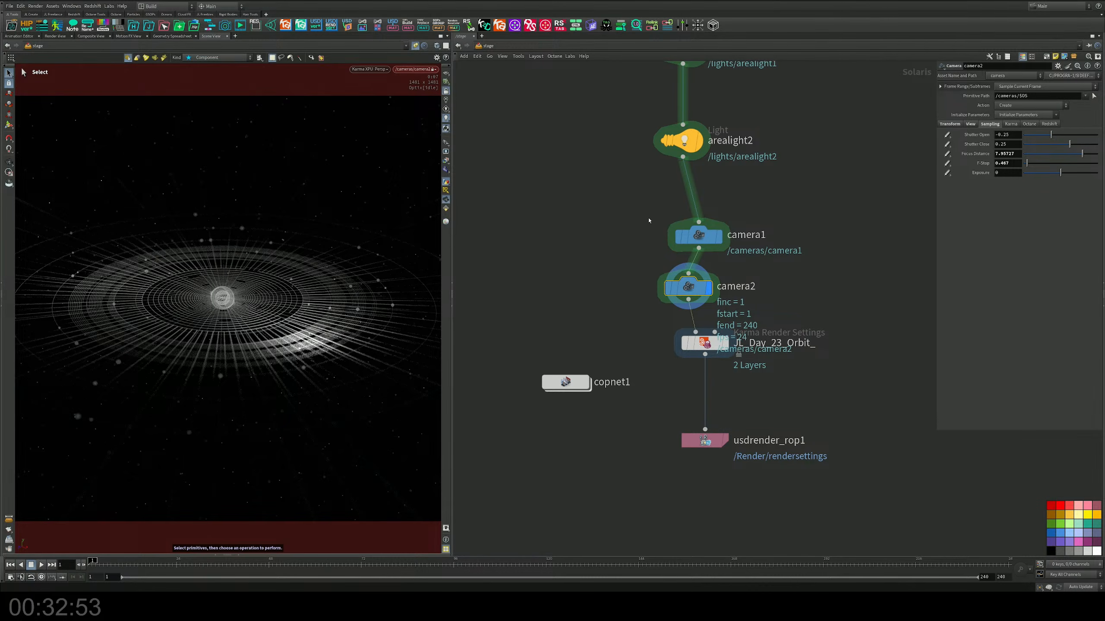
# Step: Bypass arealight2 and compare the render with arealight1 switched off and on again
pyautogui.moveTo(649, 221); pyautogui.dragTo(634, 337, button='middle')
pyautogui.click(649, 258)
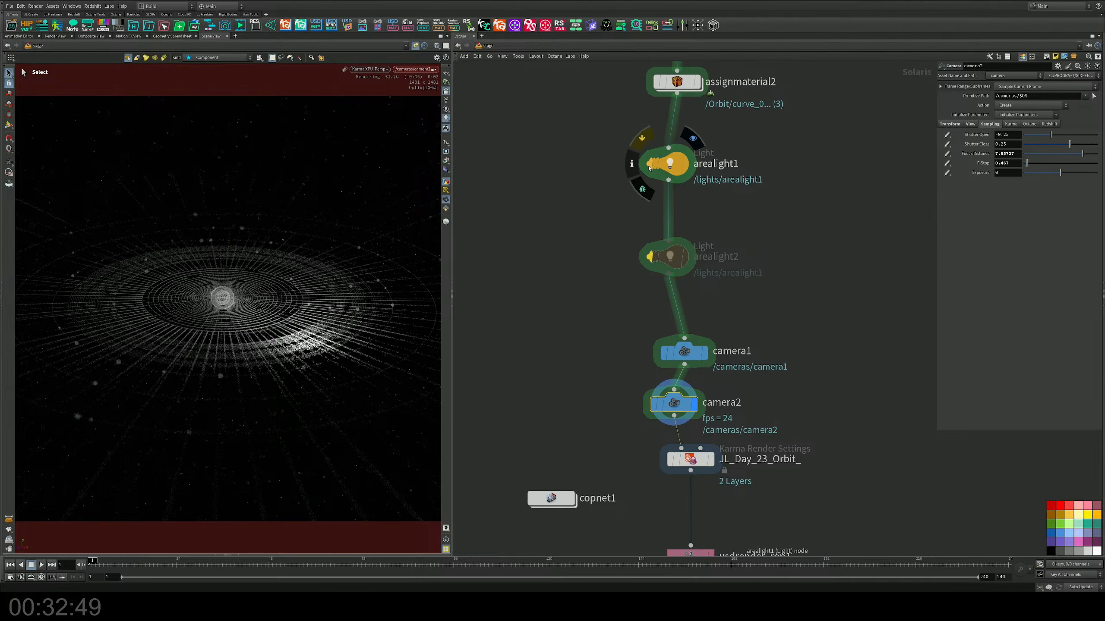
pyautogui.click(649, 168)
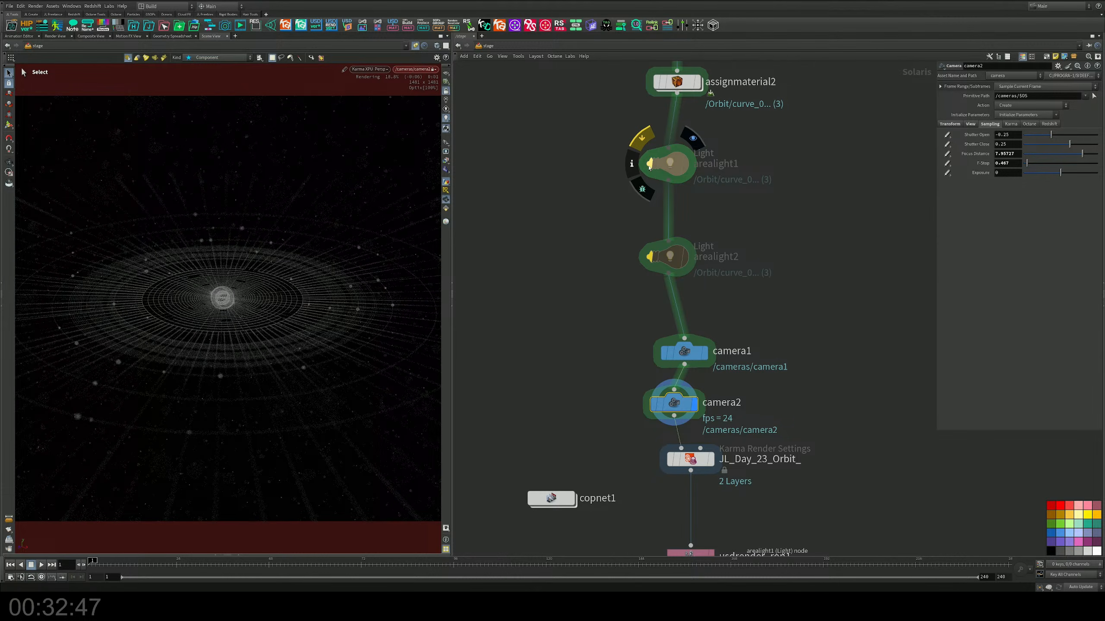
pyautogui.click(649, 167)
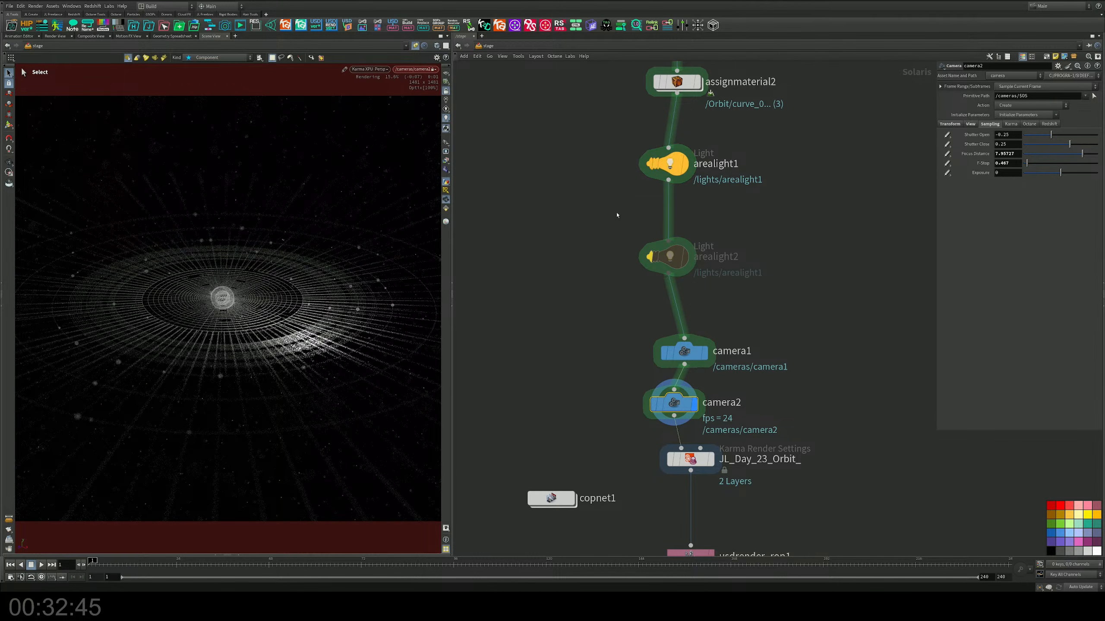
# Step: Reset arealight1's translation to 0, 0, 0 so it sits at the centre of the orbit
pyautogui.click(661, 162)
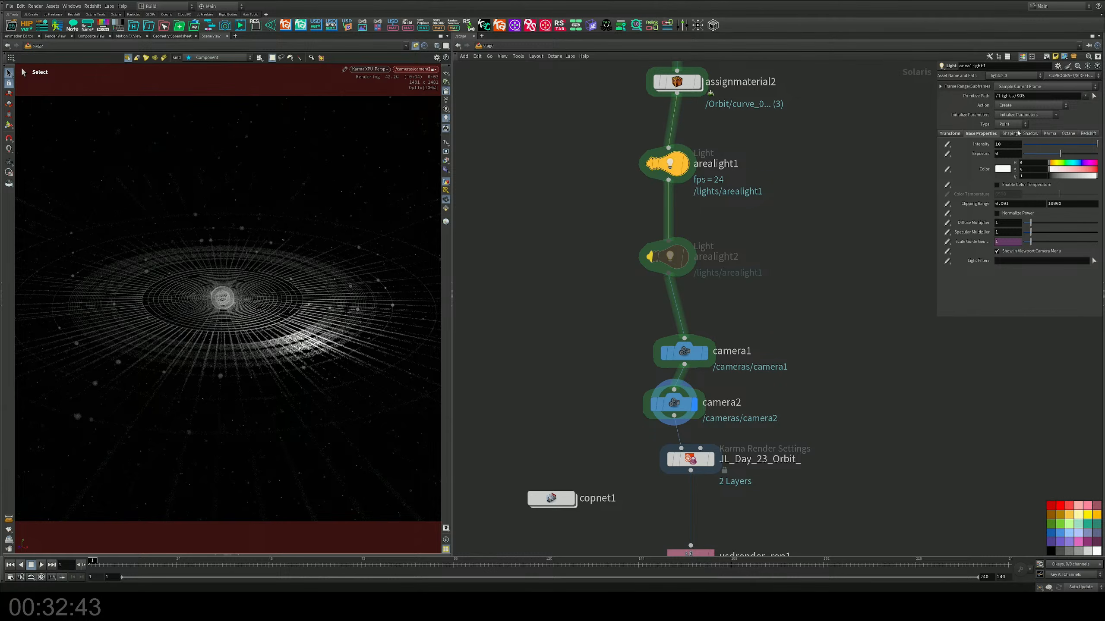
pyautogui.click(1012, 124)
pyautogui.click(1012, 126)
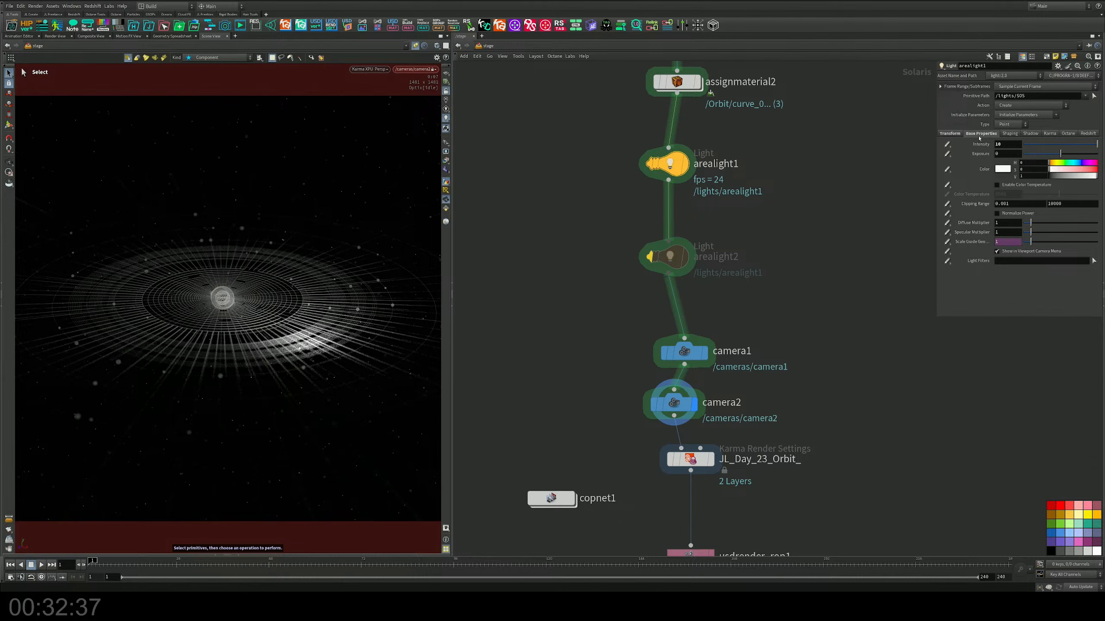
pyautogui.click(950, 134)
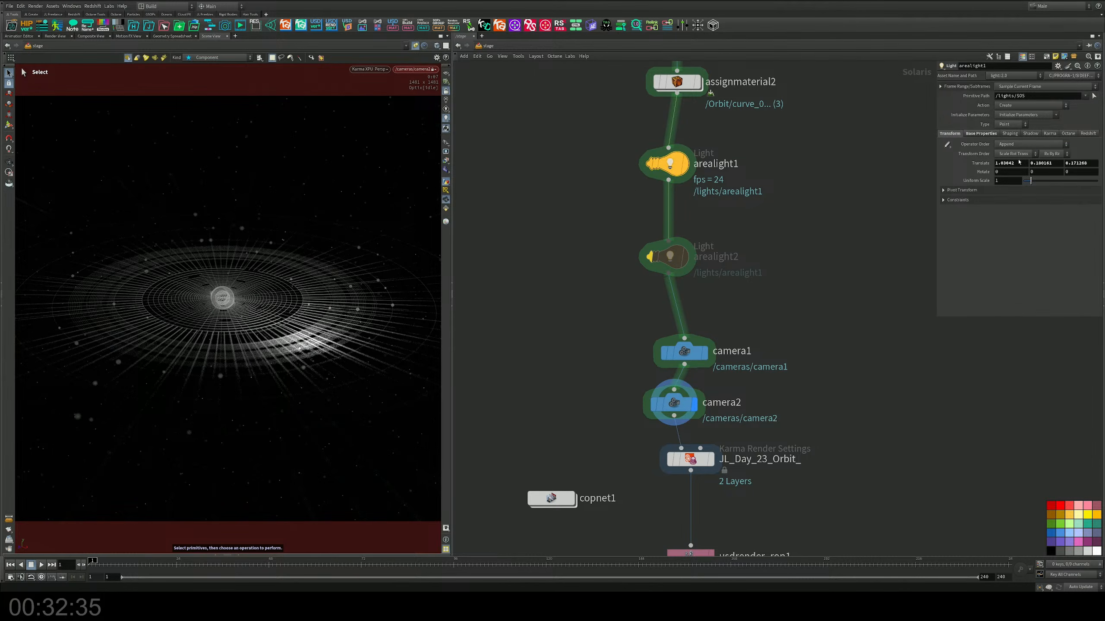
pyautogui.doubleClick(1018, 163)
pyautogui.write('0')
pyautogui.press('Tab')
pyautogui.write('0')
pyautogui.press('Tab')
pyautogui.write('0')
pyautogui.press('Return')
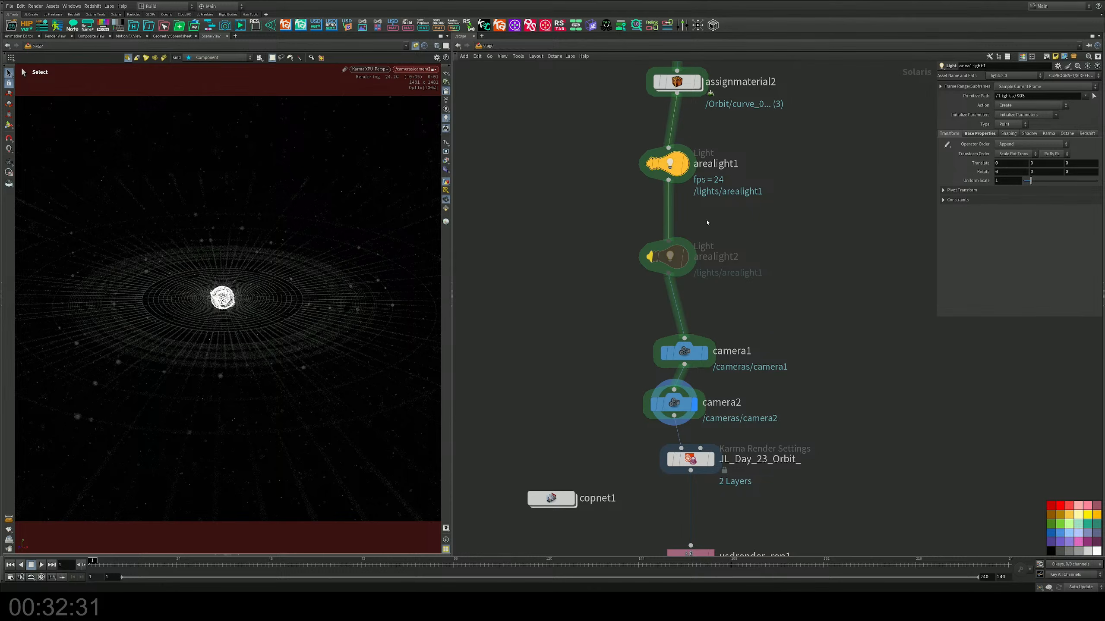
# Step: Move arealight1 with its handles to just above and beside the sphere, at about 0.16, 0.105, -0.296
pyautogui.press('Return')
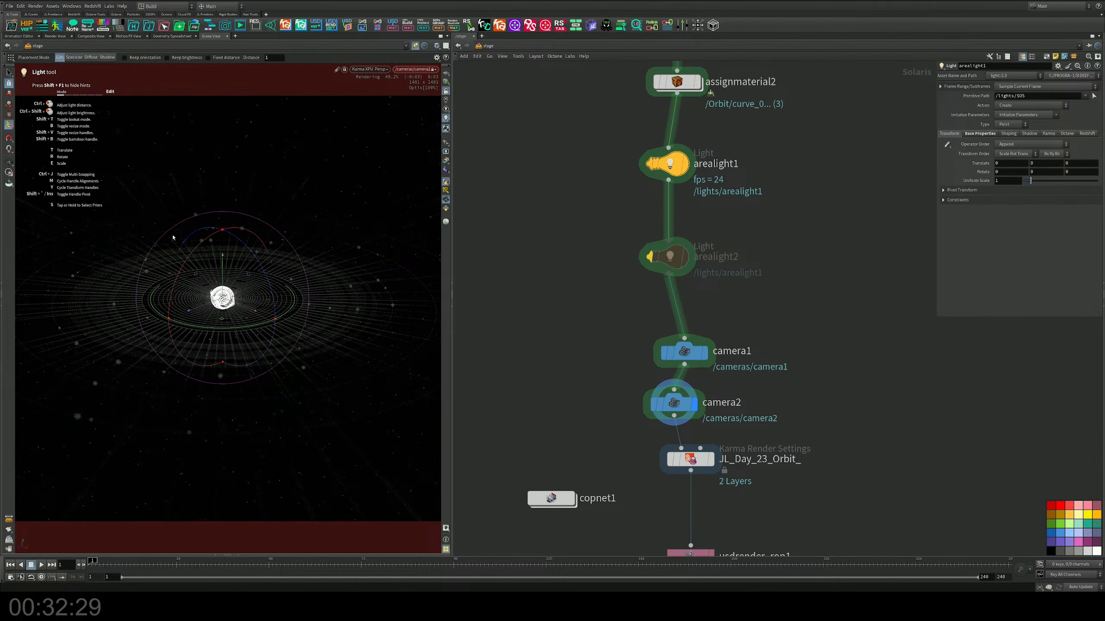
pyautogui.moveTo(223, 260); pyautogui.dragTo(223, 248)
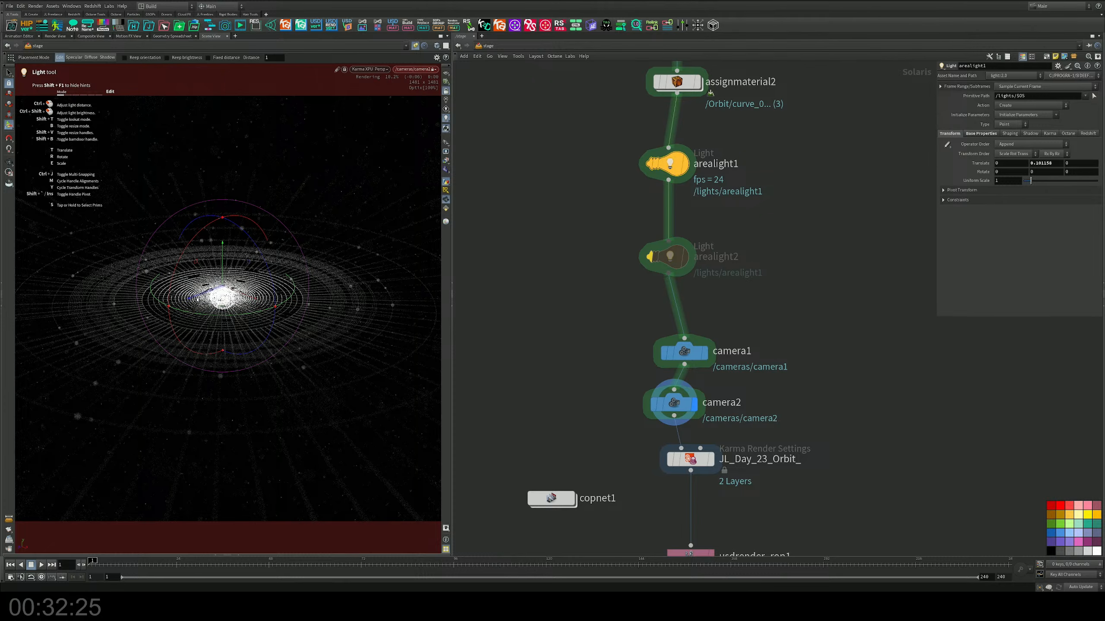
pyautogui.moveTo(198, 300); pyautogui.dragTo(224, 289)
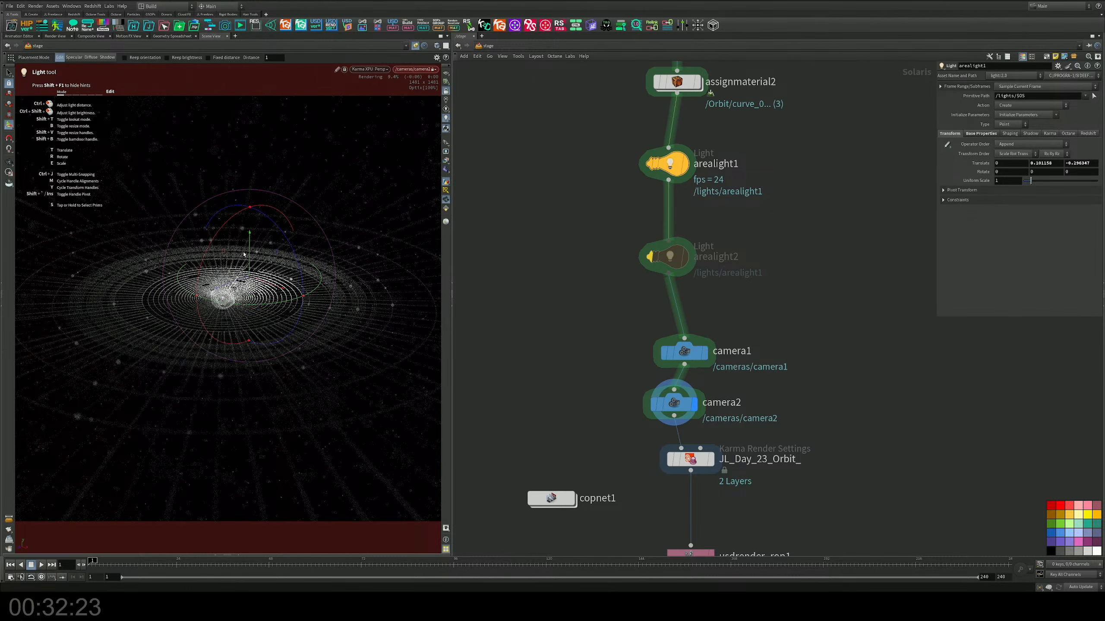
pyautogui.moveTo(251, 240); pyautogui.dragTo(251, 251)
pyautogui.moveTo(269, 294); pyautogui.dragTo(280, 302)
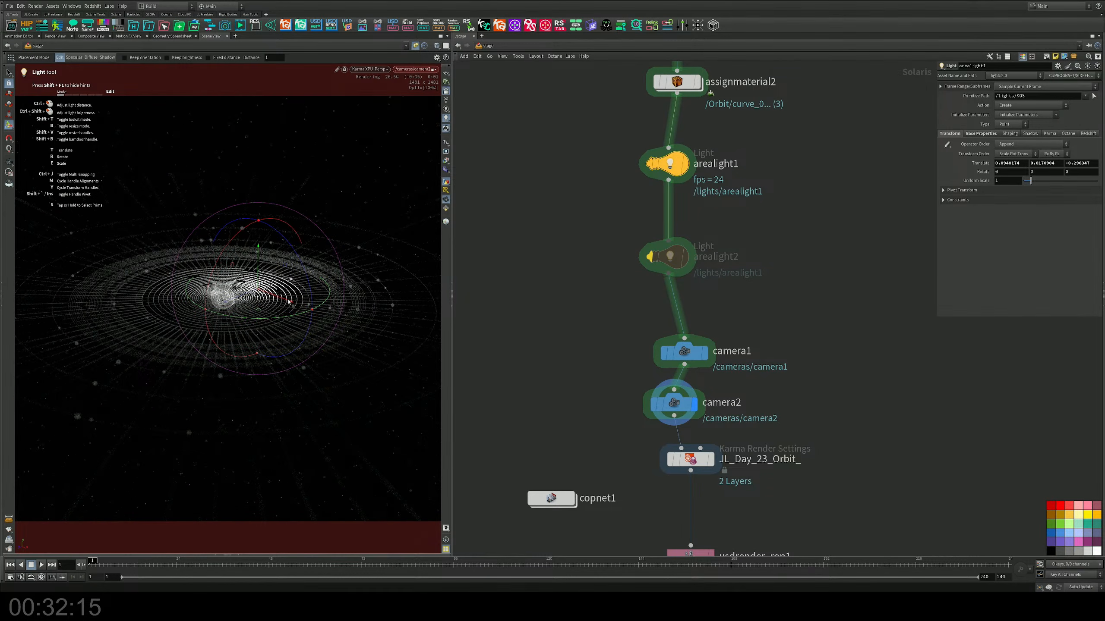
pyautogui.moveTo(295, 303); pyautogui.dragTo(300, 304)
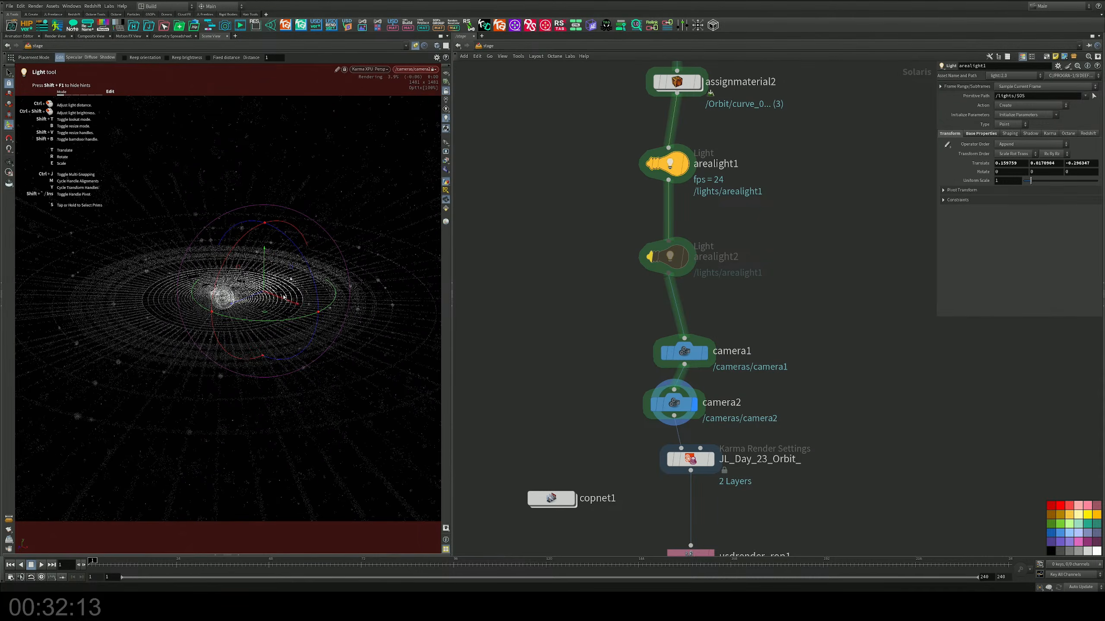
pyautogui.moveTo(264, 260); pyautogui.dragTo(264, 250)
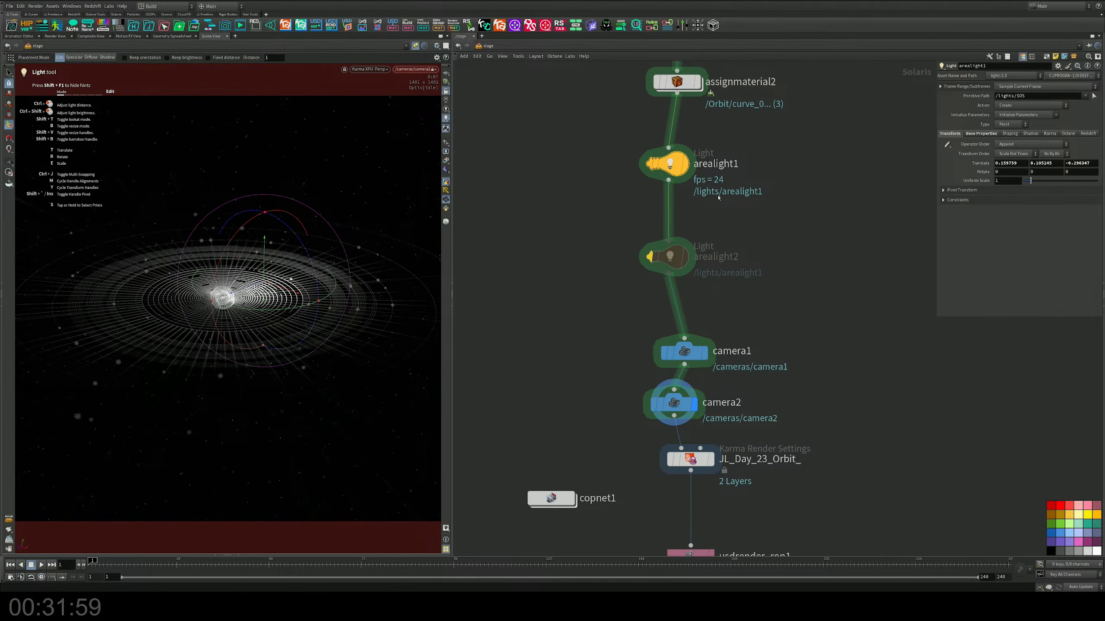
# Step: Bypass arealight1 and insert a tilted Distant Light between it and arealight2
pyautogui.click(649, 164)
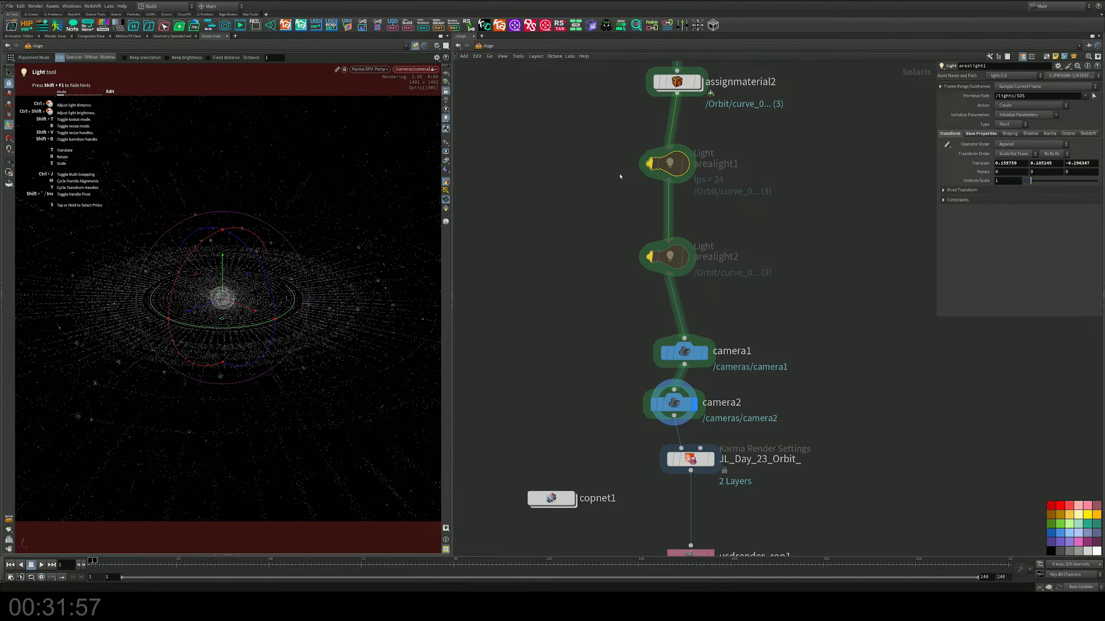
pyautogui.press('Tab')
pyautogui.write('dome')
pyautogui.press('Return')
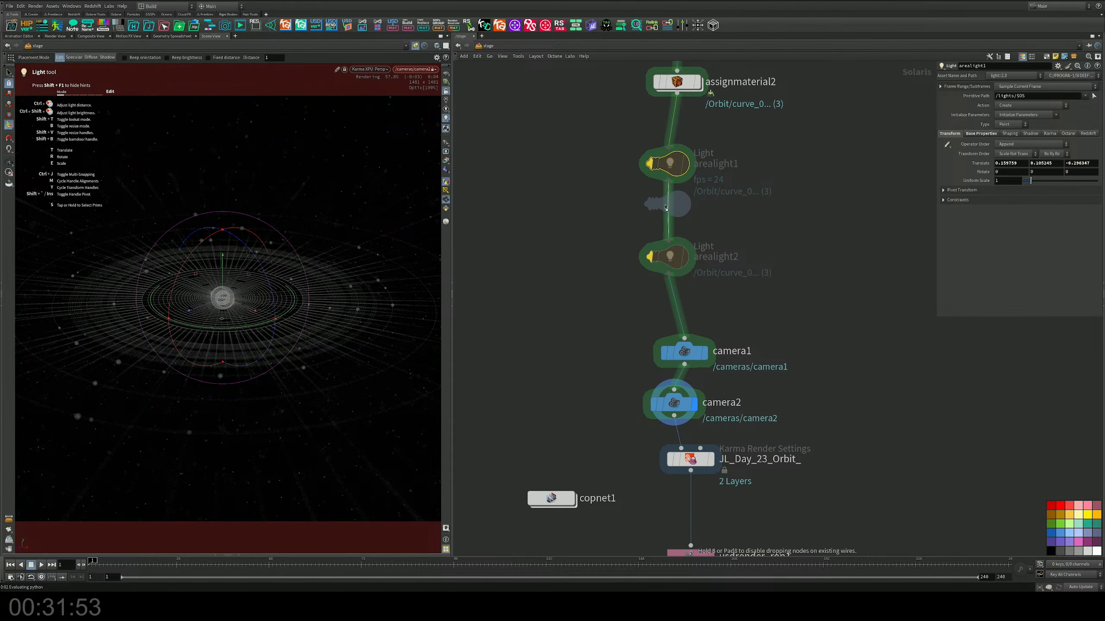
pyautogui.click(661, 223)
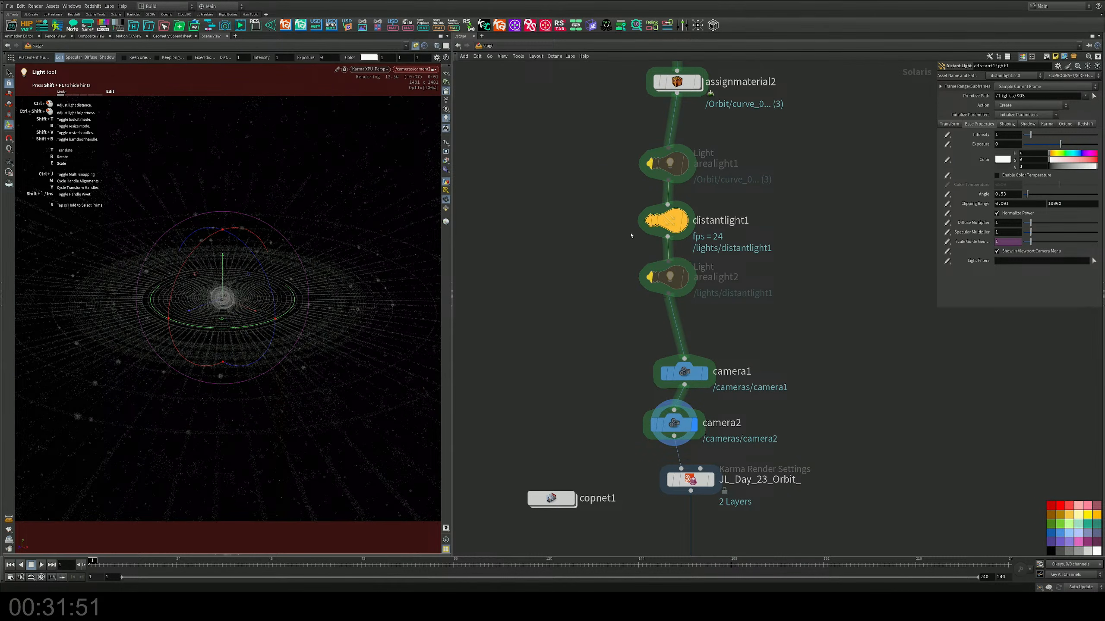
pyautogui.moveTo(252, 256); pyautogui.dragTo(209, 239)
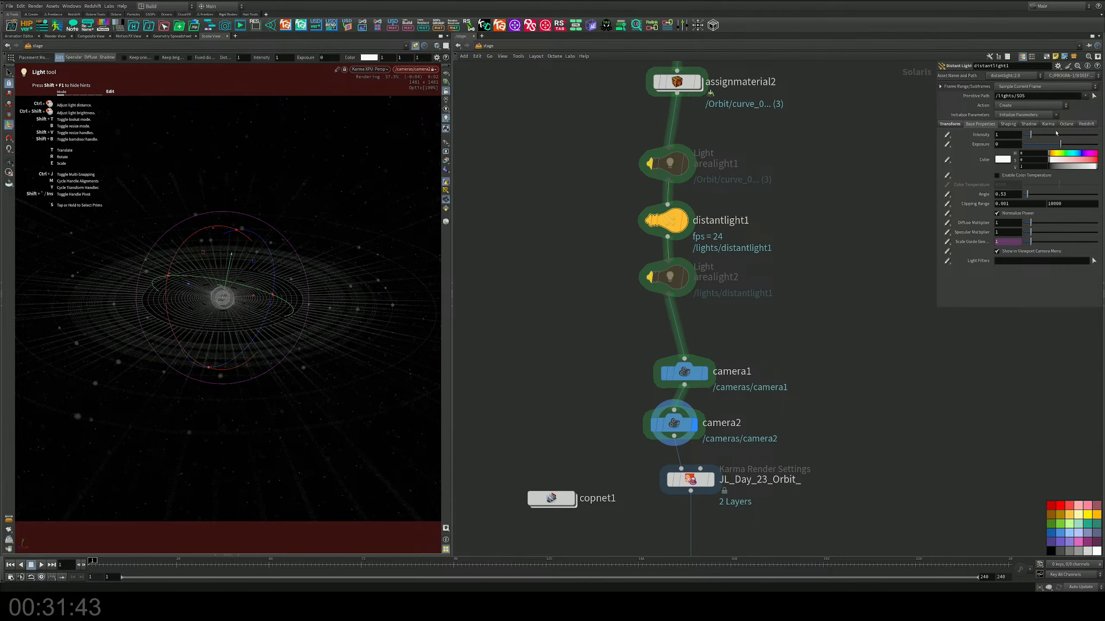
# Step: Try distantlight1 at intensity 10 with a different tilt, and delete the light
pyautogui.moveTo(1056, 134); pyautogui.dragTo(1095, 135)
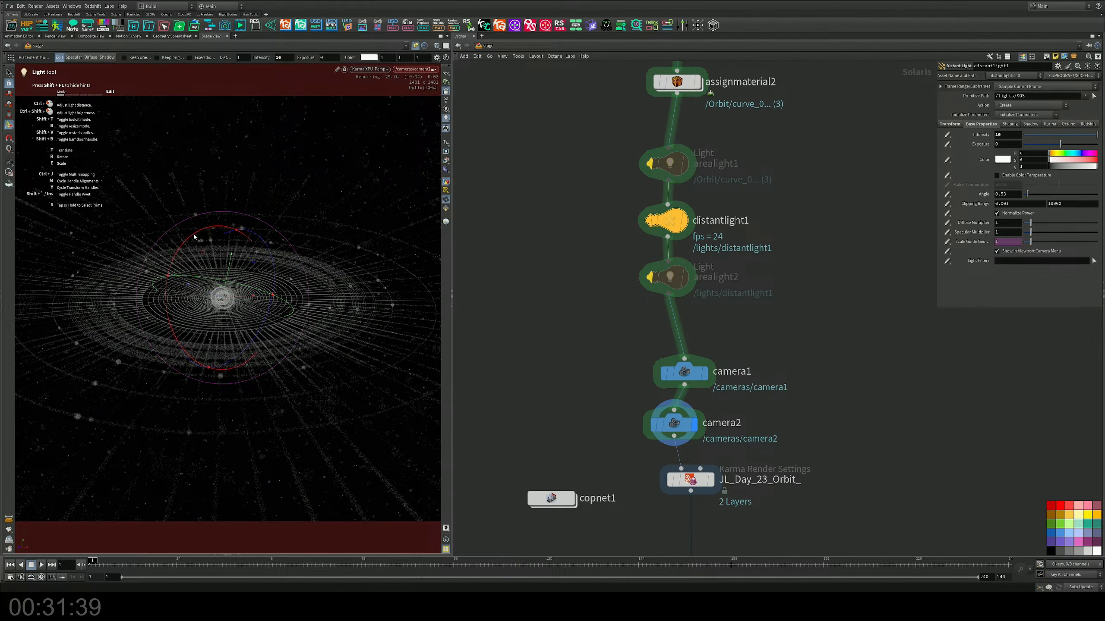
pyautogui.moveTo(195, 237); pyautogui.dragTo(214, 229)
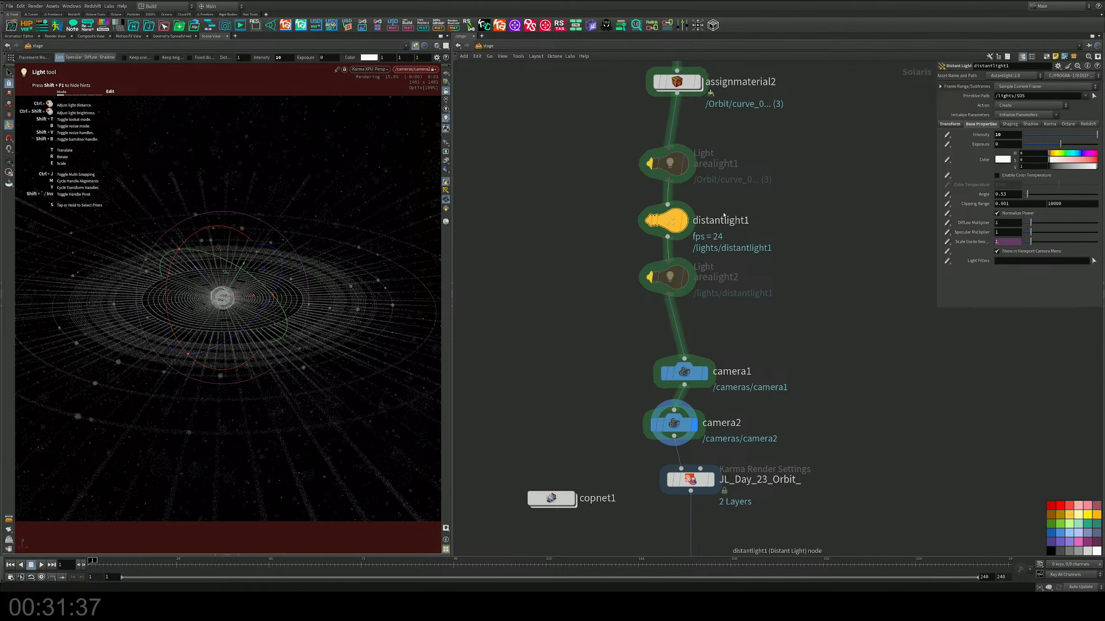
pyautogui.press('Delete')
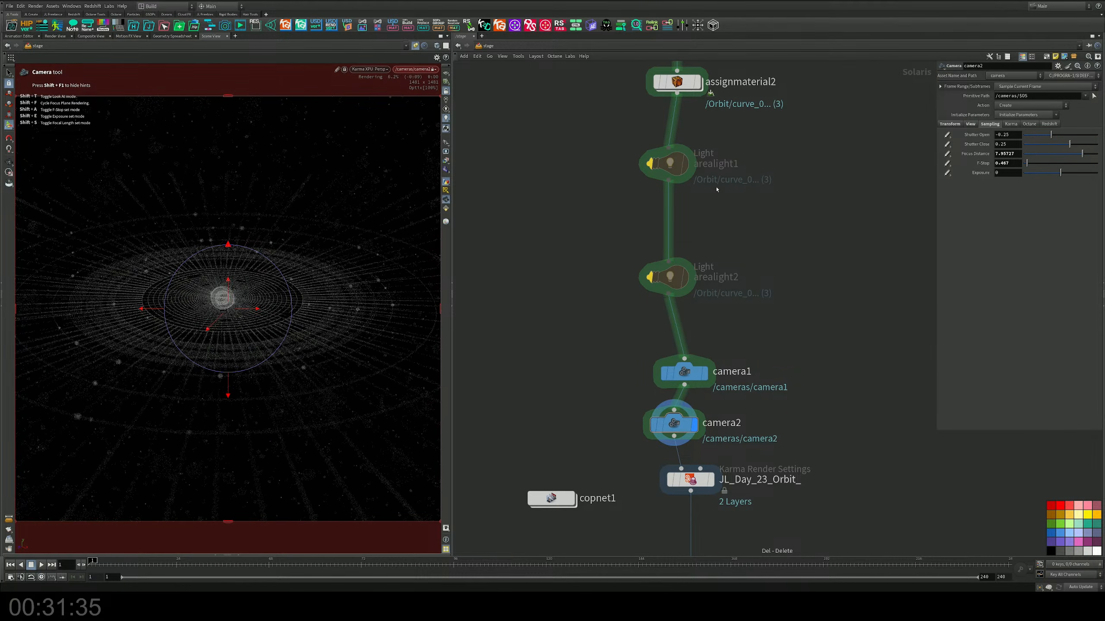
# Step: Re-enable arealight1 and move it with its handles above the sphere, to about 0.16, 0.62, 0.18
pyautogui.click(649, 164)
pyautogui.moveTo(735, 203); pyautogui.dragTo(640, 150)
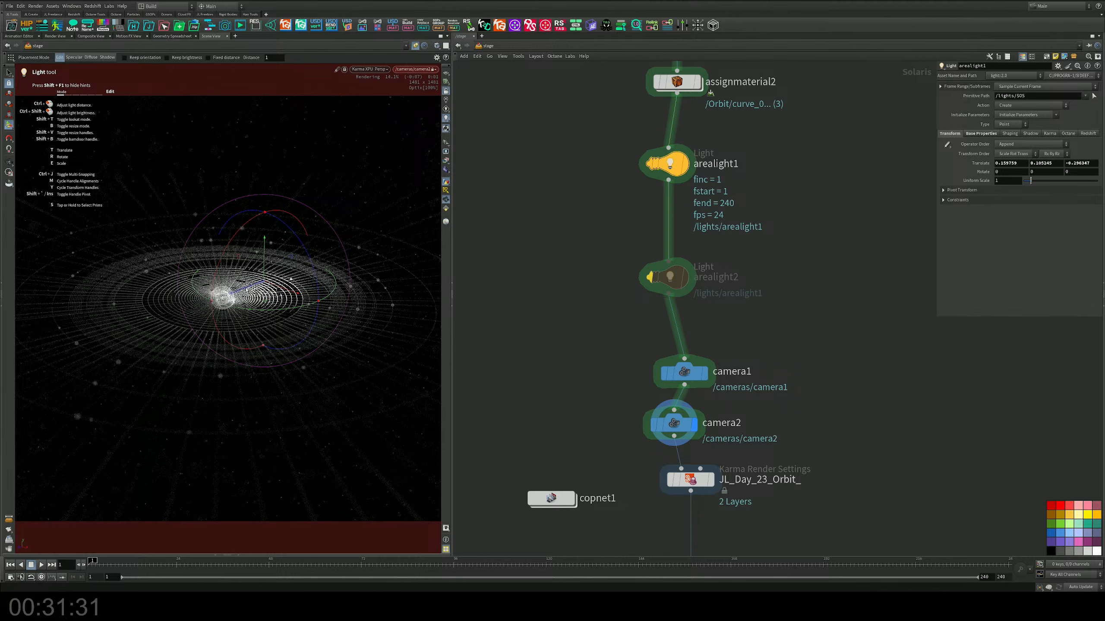
pyautogui.moveTo(246, 289); pyautogui.dragTo(328, 202)
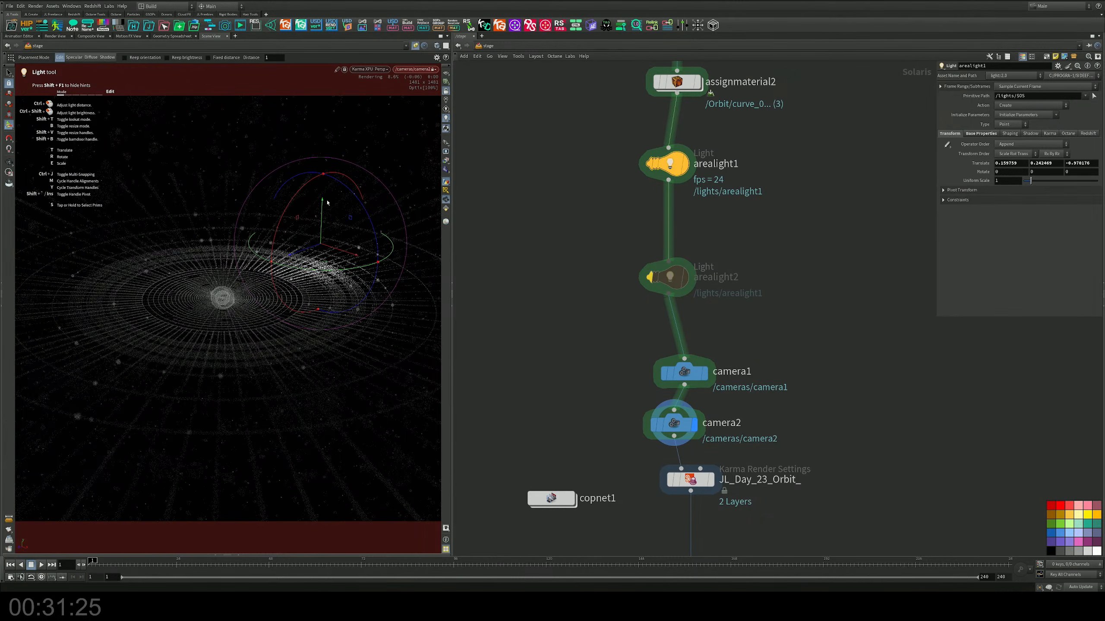
pyautogui.moveTo(296, 255); pyautogui.dragTo(219, 277)
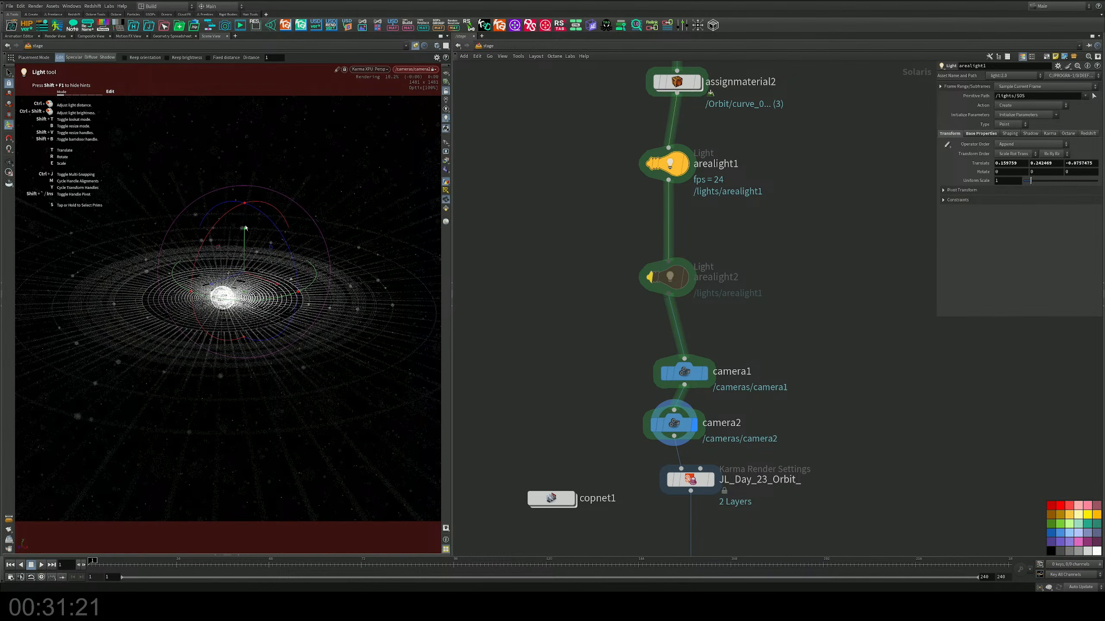
pyautogui.moveTo(244, 227); pyautogui.dragTo(243, 191)
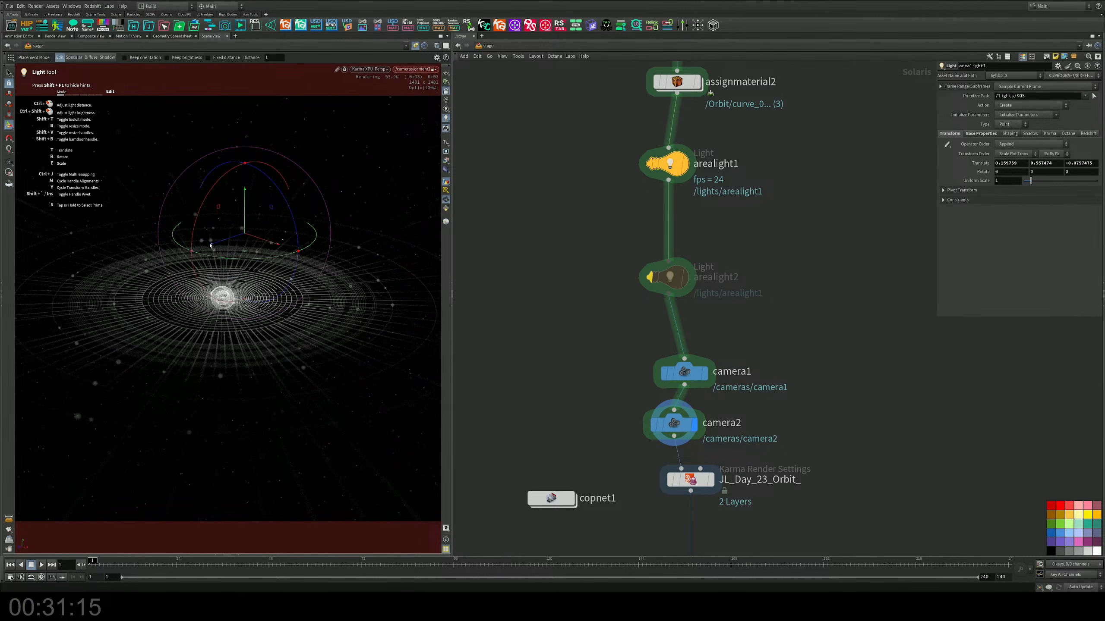
pyautogui.moveTo(210, 246); pyautogui.dragTo(221, 199)
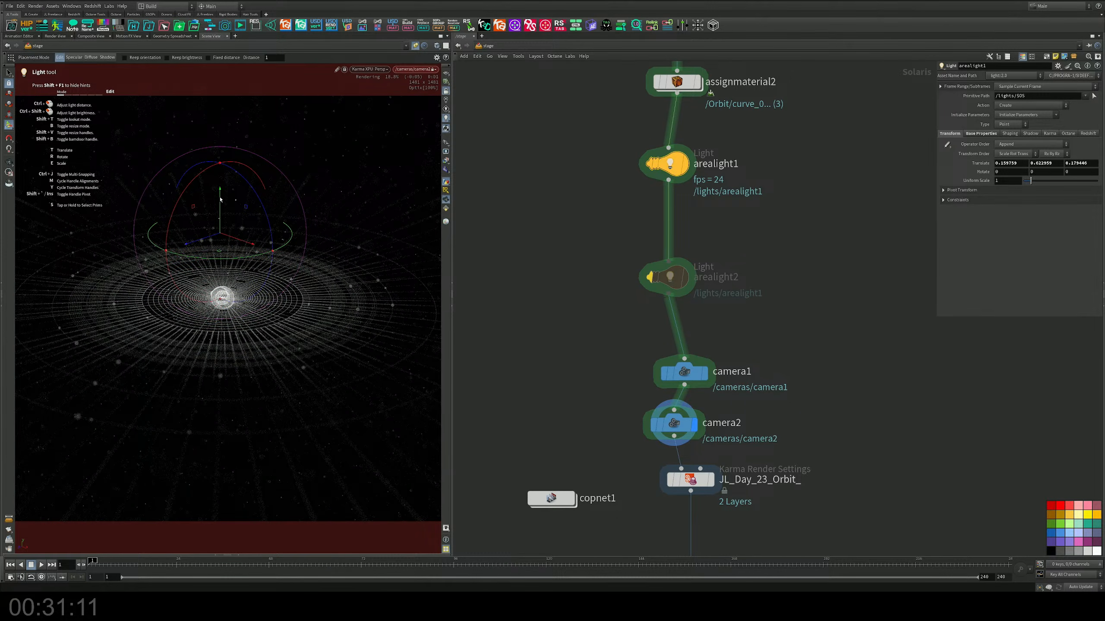
# Step: Increase camera2's focal length to about 86 to frame the sphere and inner rings more tightly
pyautogui.moveTo(735, 353); pyautogui.dragTo(747, 263, button='middle')
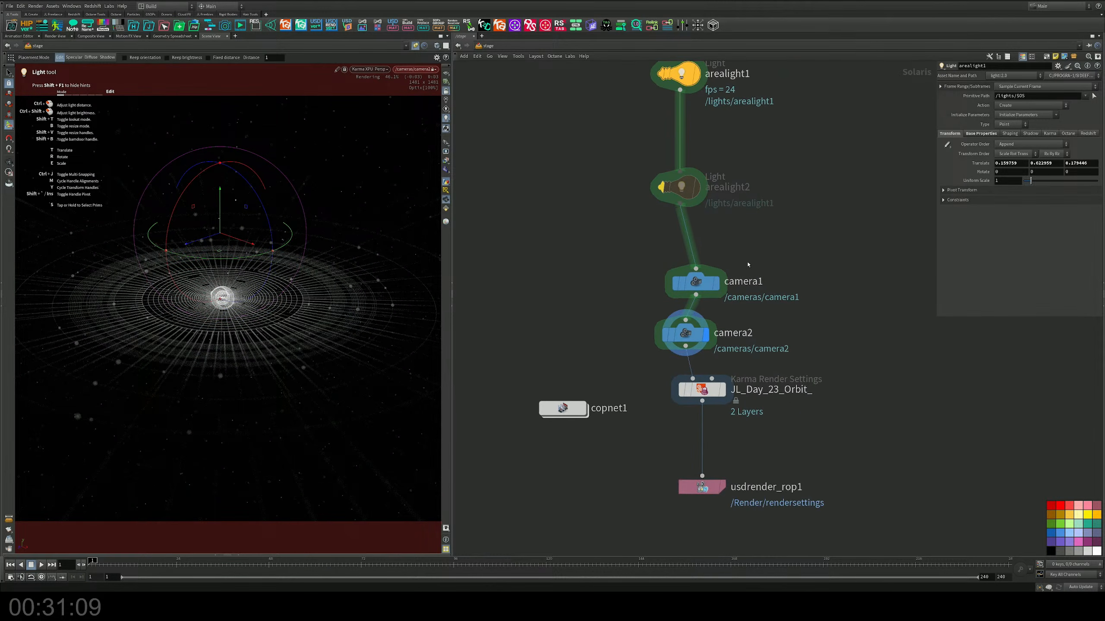
pyautogui.click(699, 333)
pyautogui.click(970, 123)
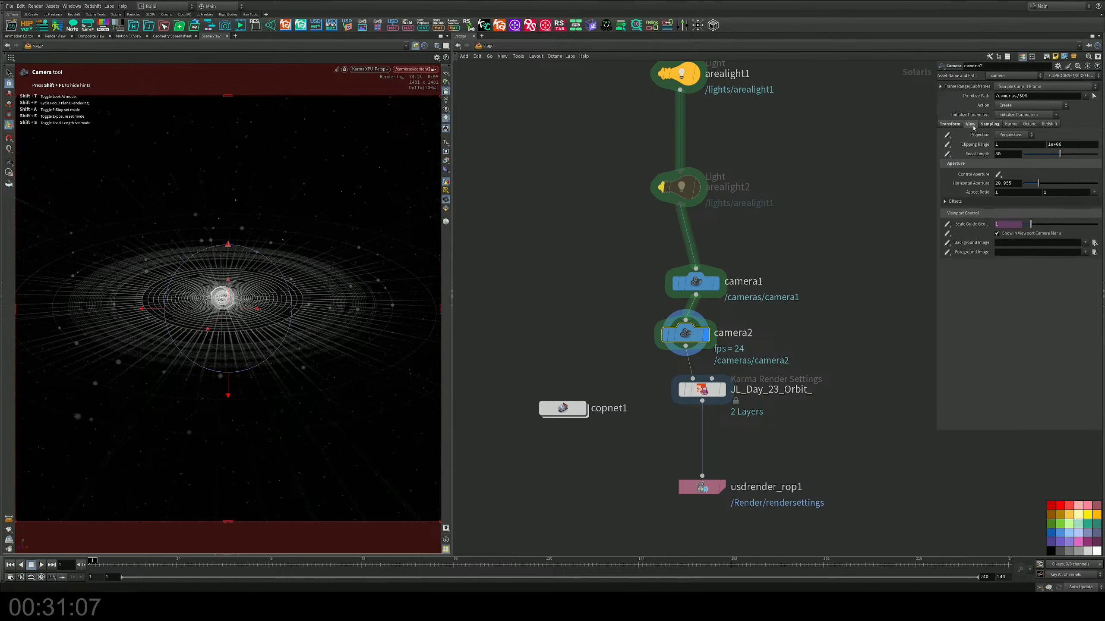
pyautogui.moveTo(1060, 154); pyautogui.dragTo(1087, 150)
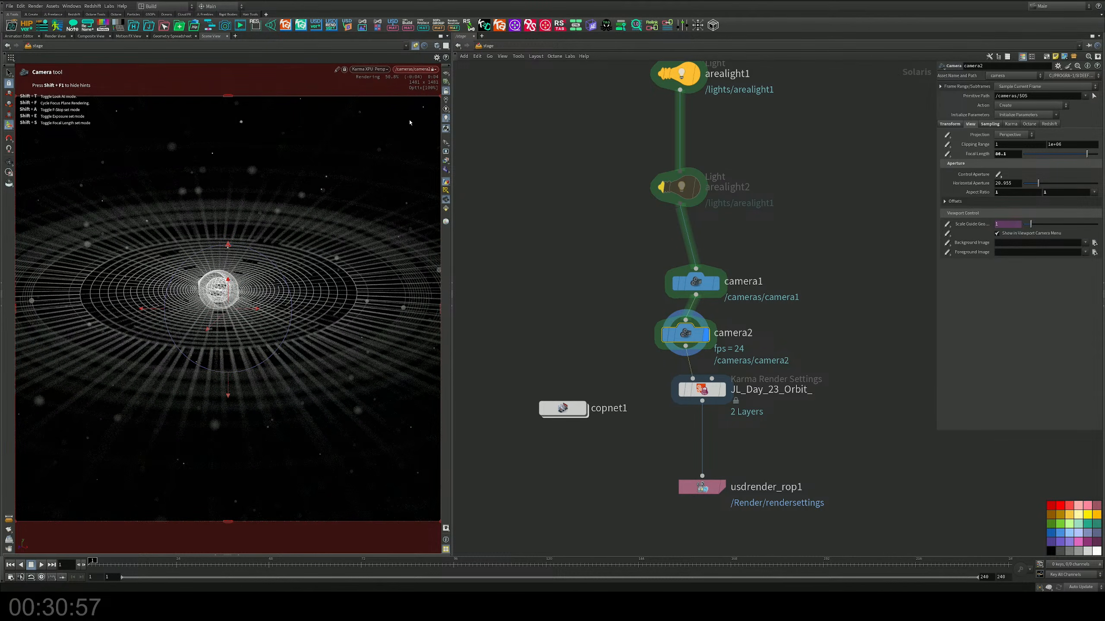
# Step: Switch the viewport renderer from Karma XPU to Houdini VK and save the scene
pyautogui.click(369, 69)
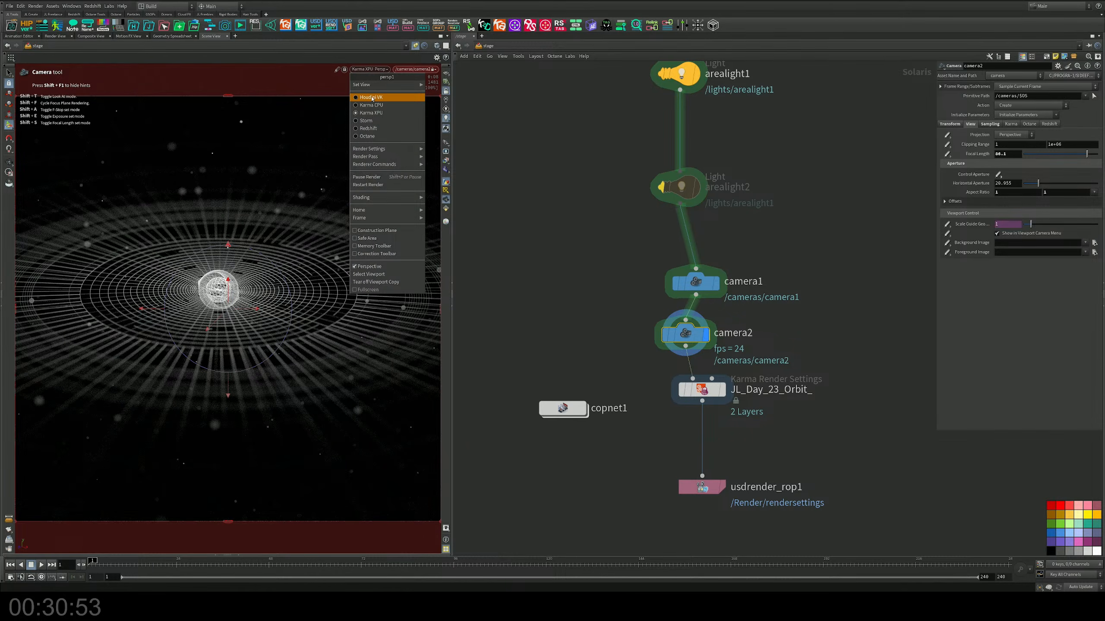
pyautogui.click(490, 98)
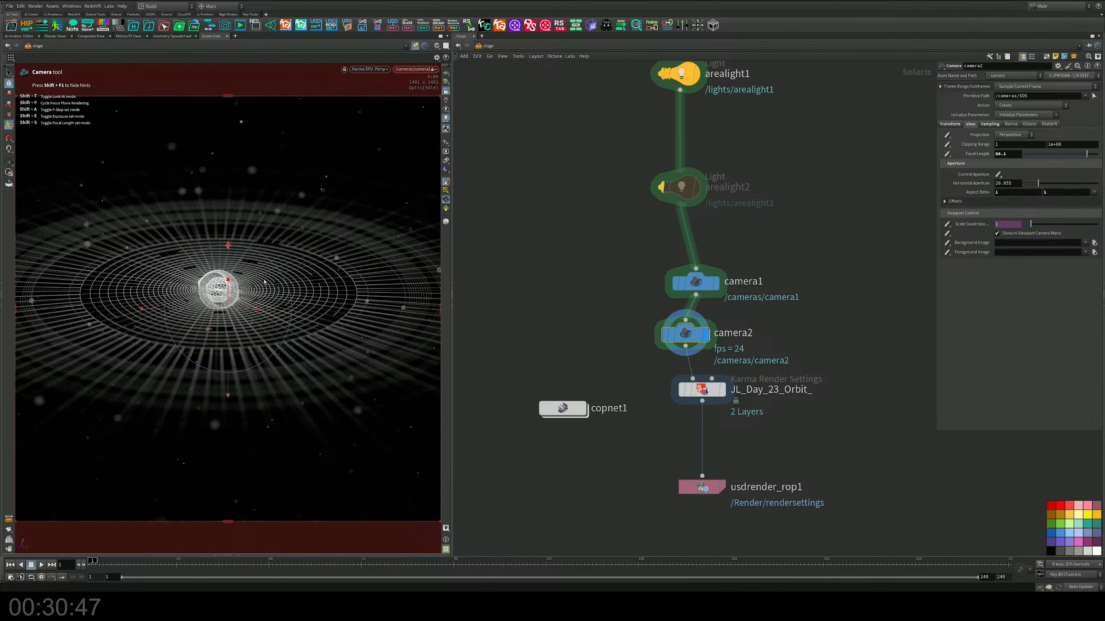
pyautogui.keyDown('shift'); pyautogui.click(222, 293); pyautogui.keyUp('shift')
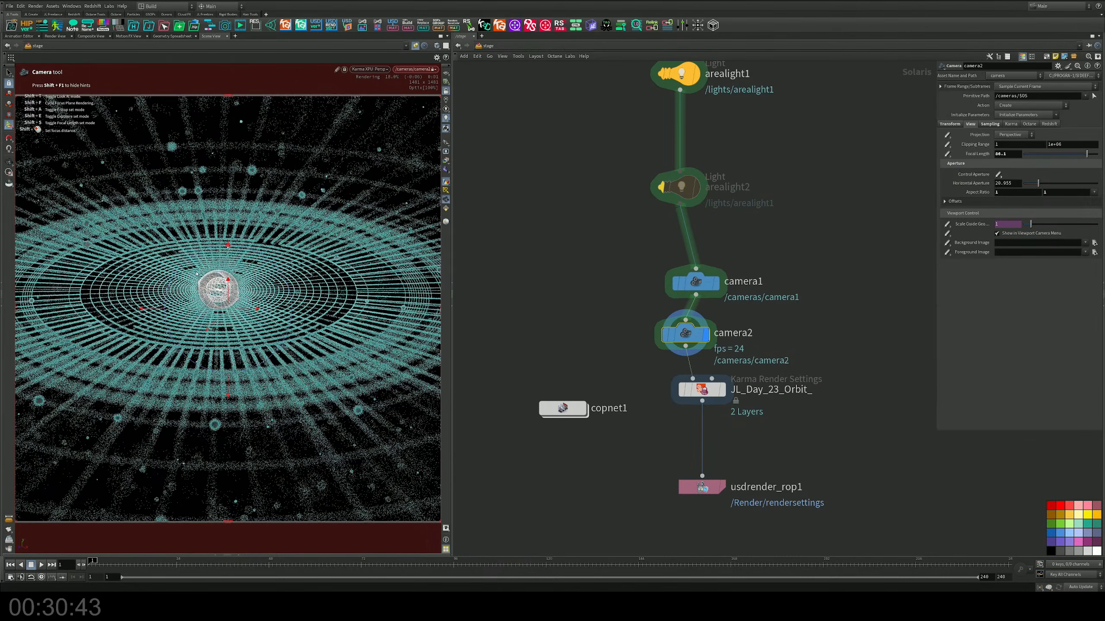
pyautogui.press('s')
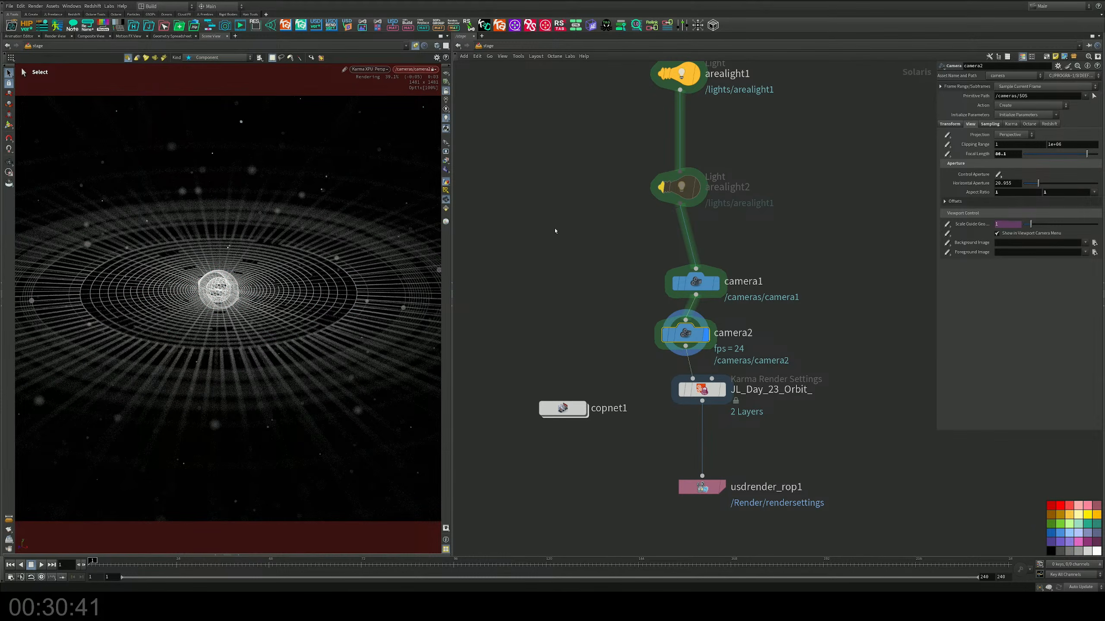
pyautogui.click(370, 69)
pyautogui.click(383, 97)
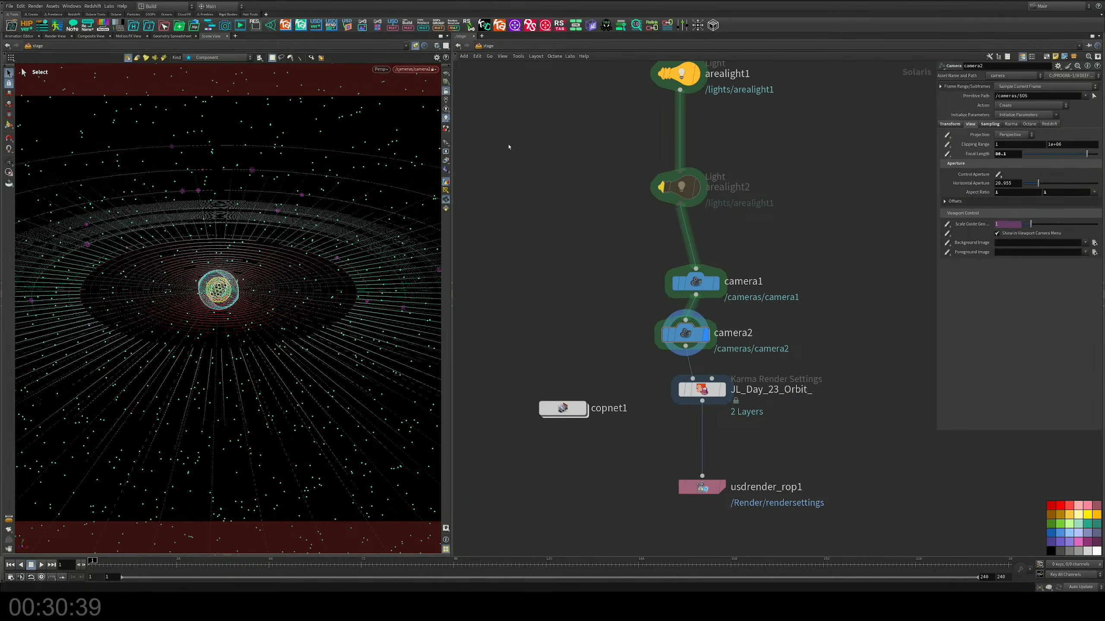
pyautogui.hotkey('ctrl', 's')
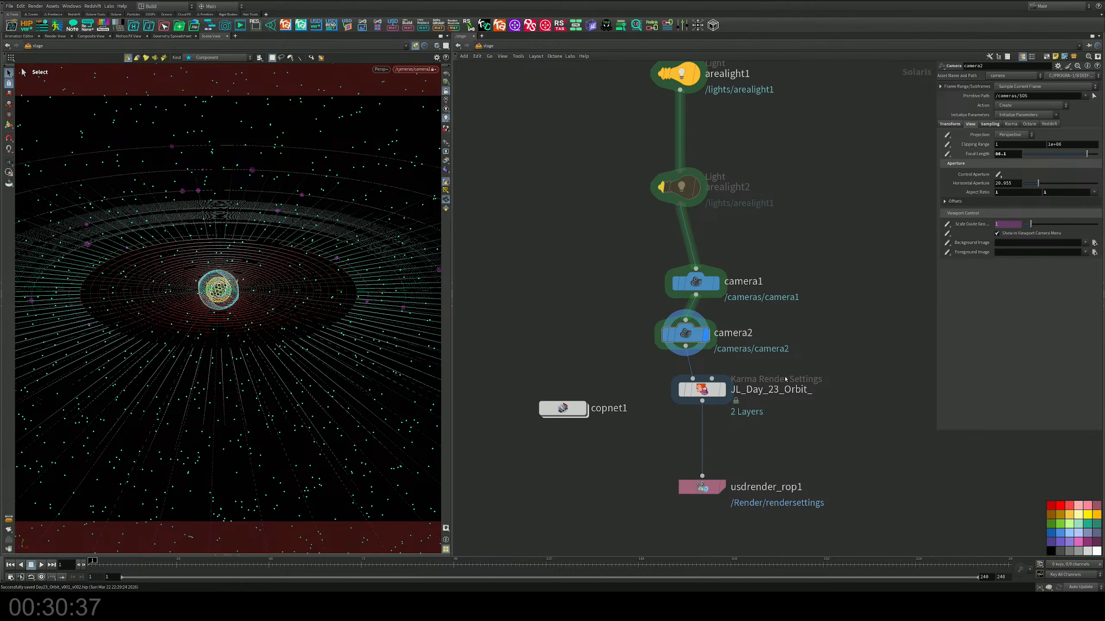
# Step: Rename the Karma Render Settings node to JL_Day_23_Orbit_2
pyautogui.doubleClick(812, 390)
pyautogui.write('2')
pyautogui.press('Return')
pyautogui.click(701, 387)
# Step: Render usdrender_rop1 to disk and open the render scheduler to follow the job
pyautogui.click(702, 487)
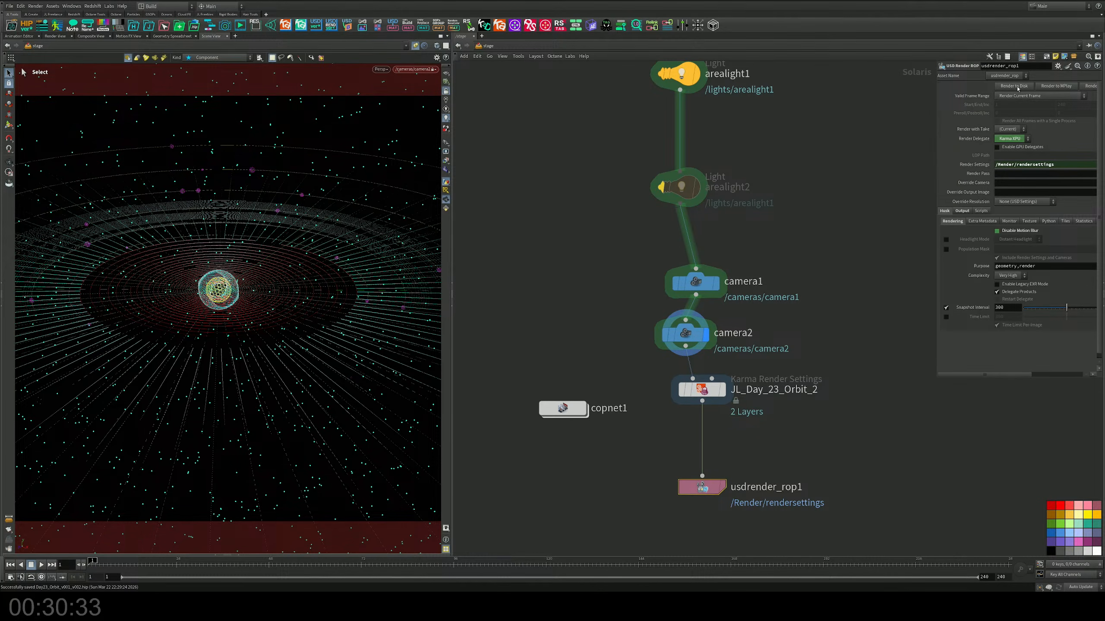
pyautogui.click(36, 6)
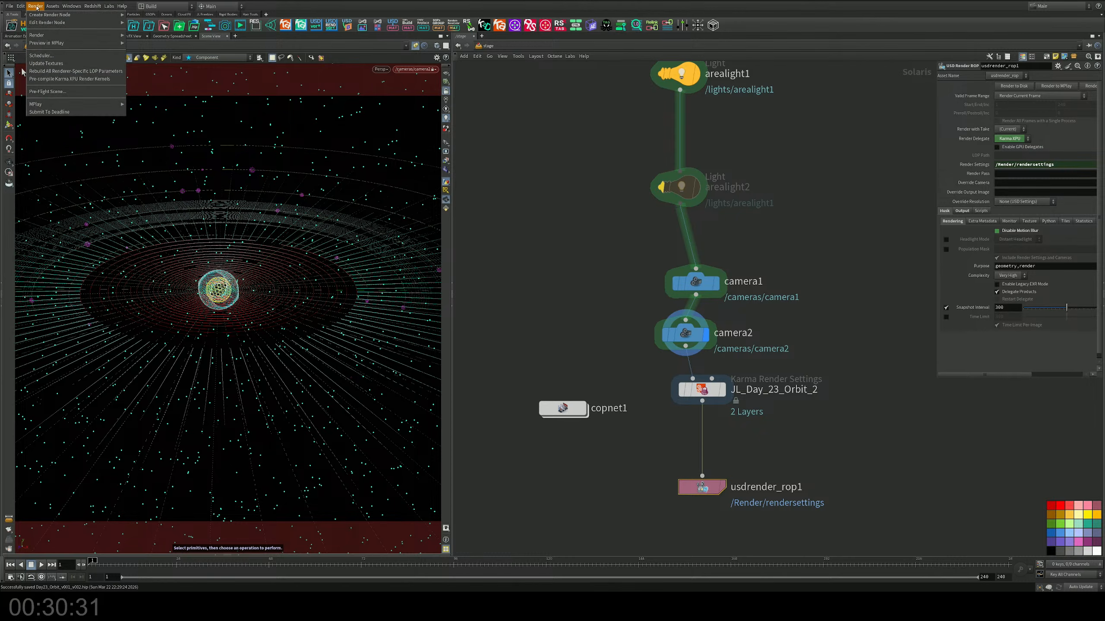
pyautogui.click(41, 55)
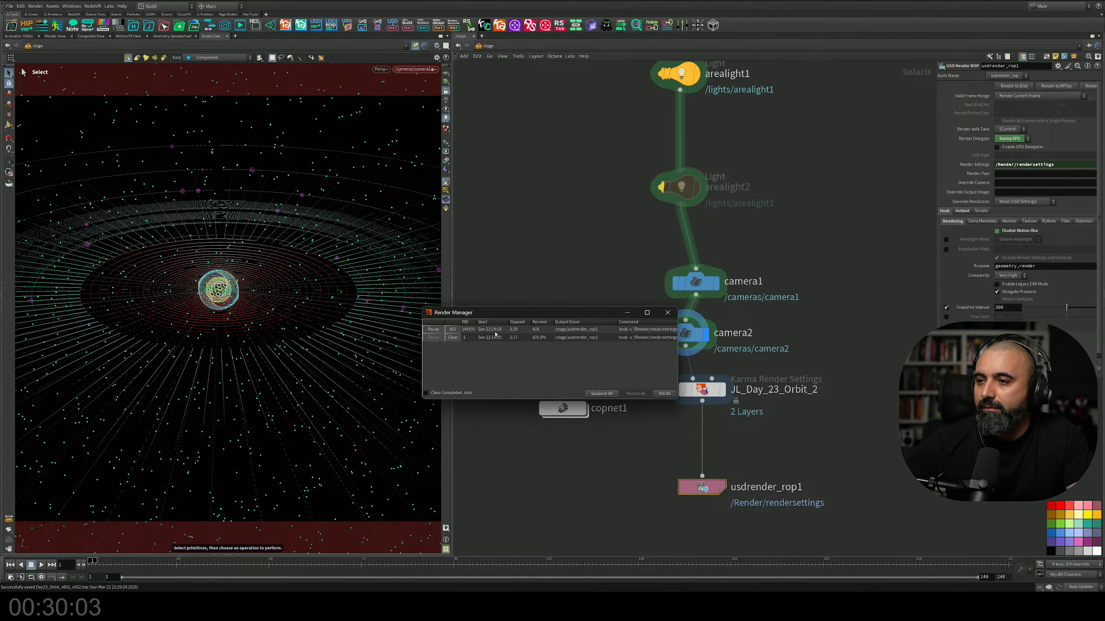
pyautogui.moveTo(502, 313); pyautogui.dragTo(470, 234)
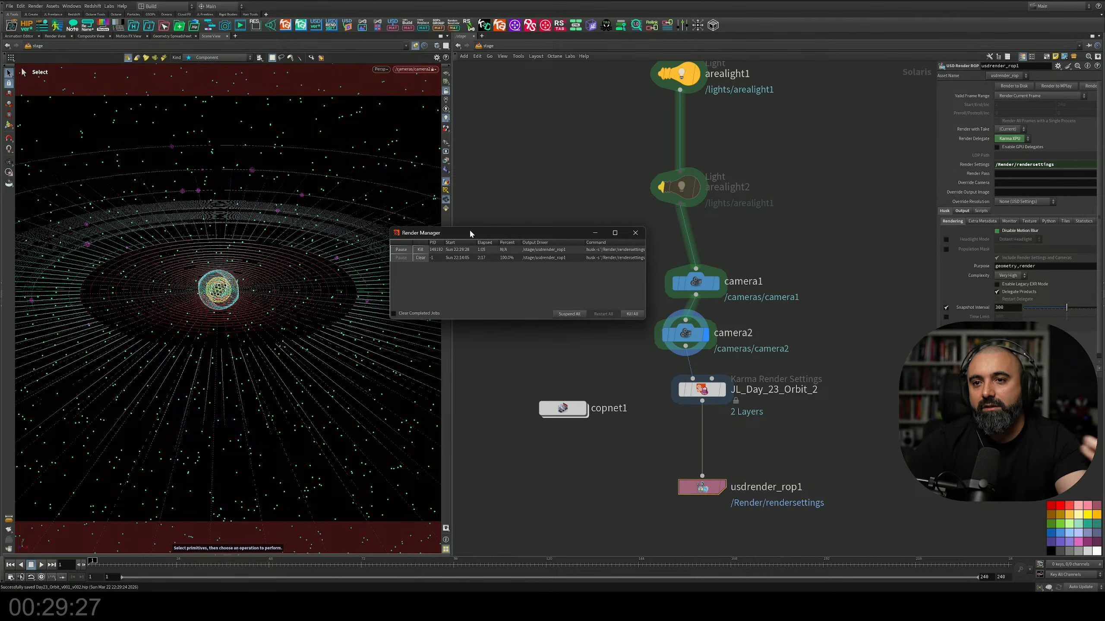
# Step: Release the view from camera2 and examine the orbit scene freely from a higher angle
pyautogui.click(446, 91)
pyautogui.press('Escape')
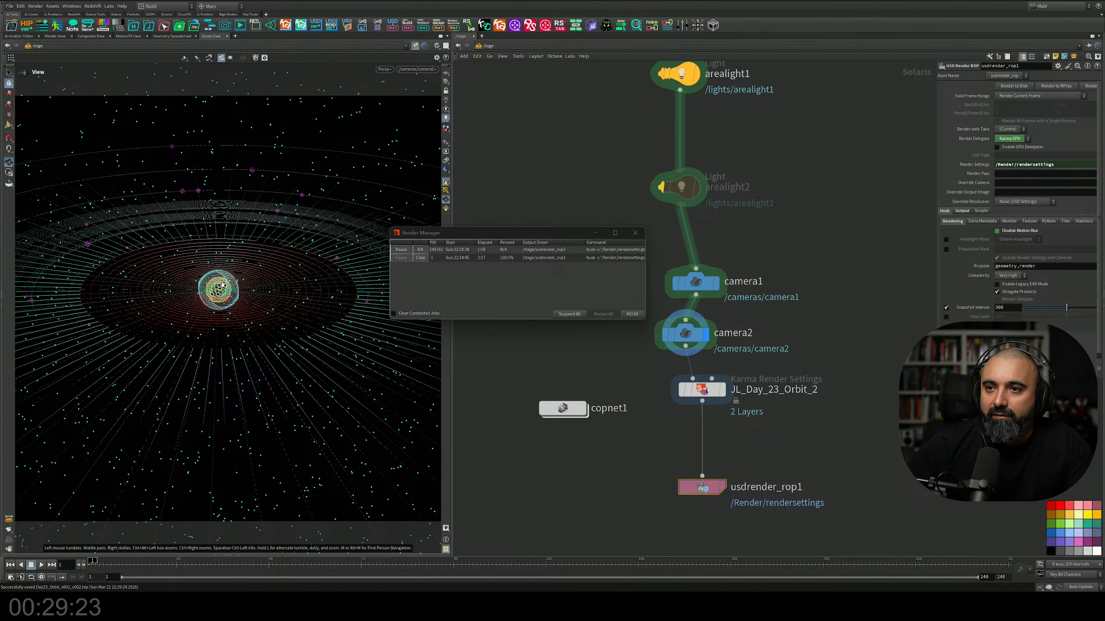
pyautogui.moveTo(243, 244); pyautogui.dragTo(324, 306)
pyautogui.scroll(-7, 247, 319)
pyautogui.scroll(1, 247, 315)
pyautogui.press('s')
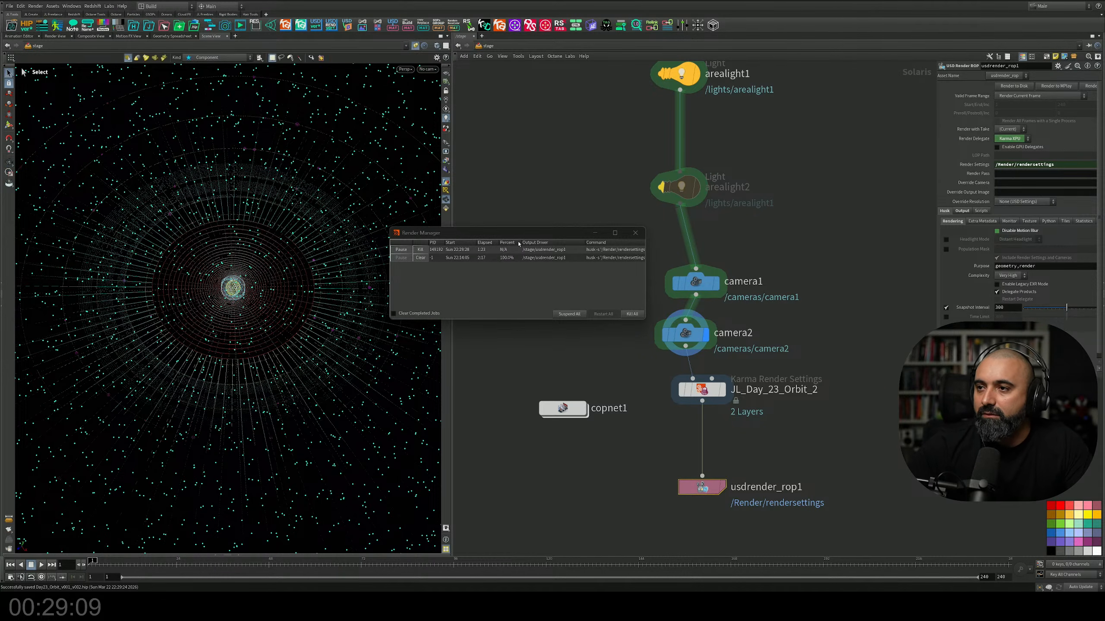
# Step: Move the Render Manager window off the node network and enter the copnet1 compositing network
pyautogui.moveTo(522, 234); pyautogui.dragTo(518, 184)
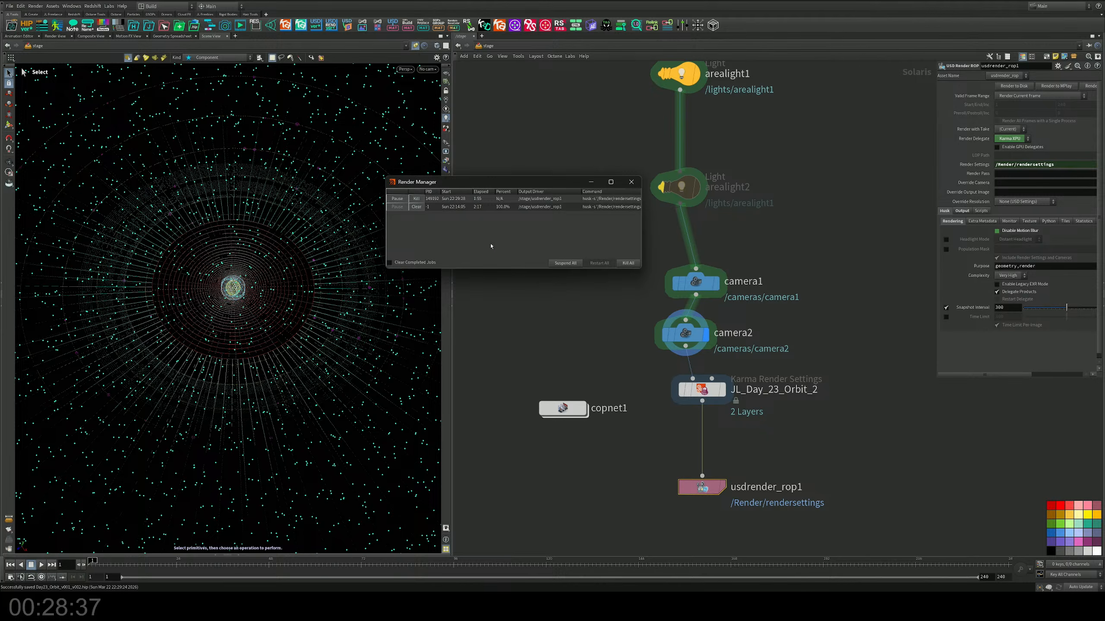
pyautogui.moveTo(556, 177); pyautogui.dragTo(525, 209)
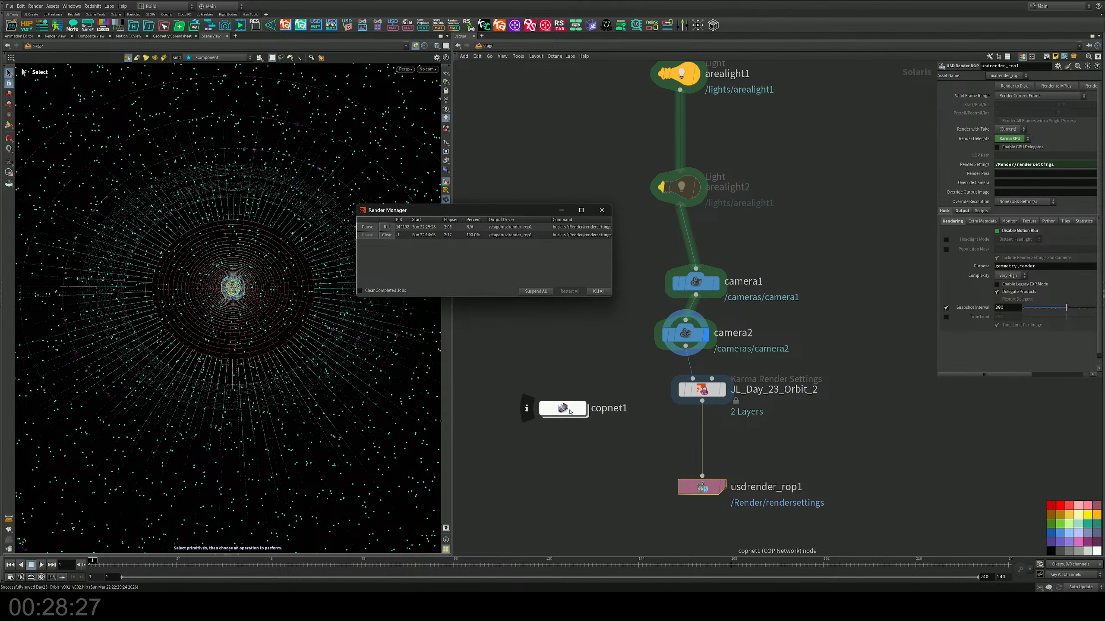
pyautogui.moveTo(499, 210); pyautogui.dragTo(336, 183)
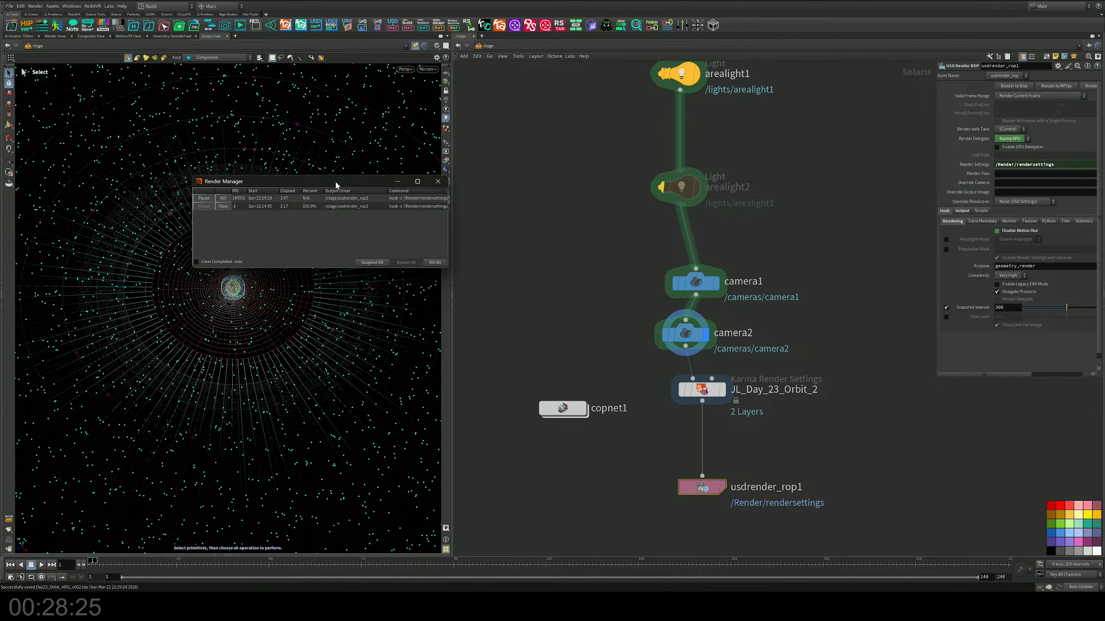
pyautogui.doubleClick(563, 409)
pyautogui.scroll(-6, 569, 414)
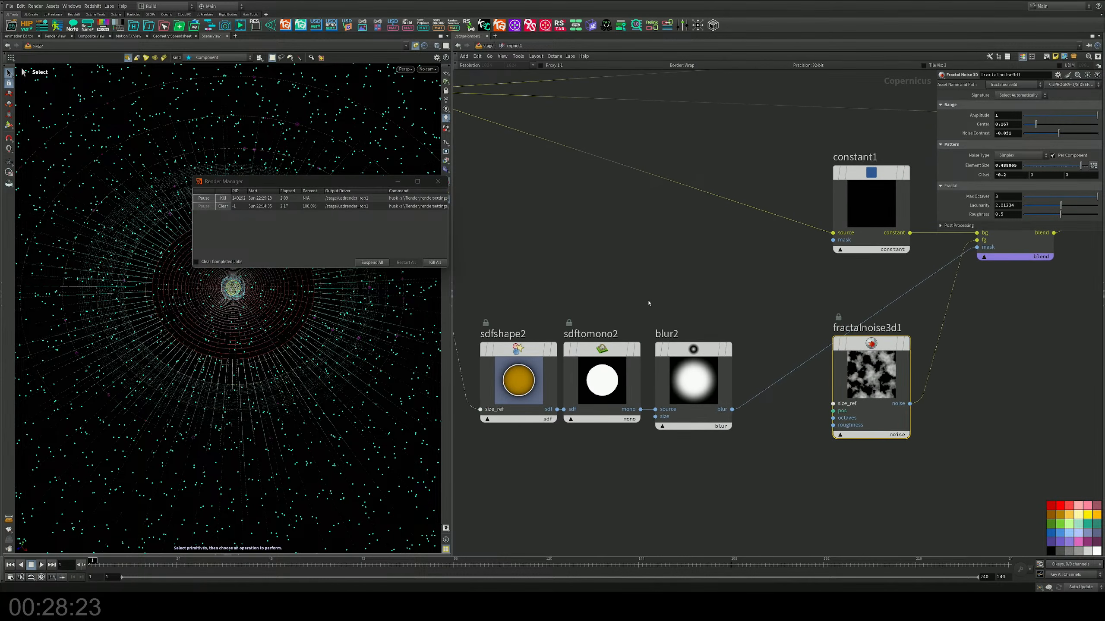
pyautogui.scroll(-2, 633, 335)
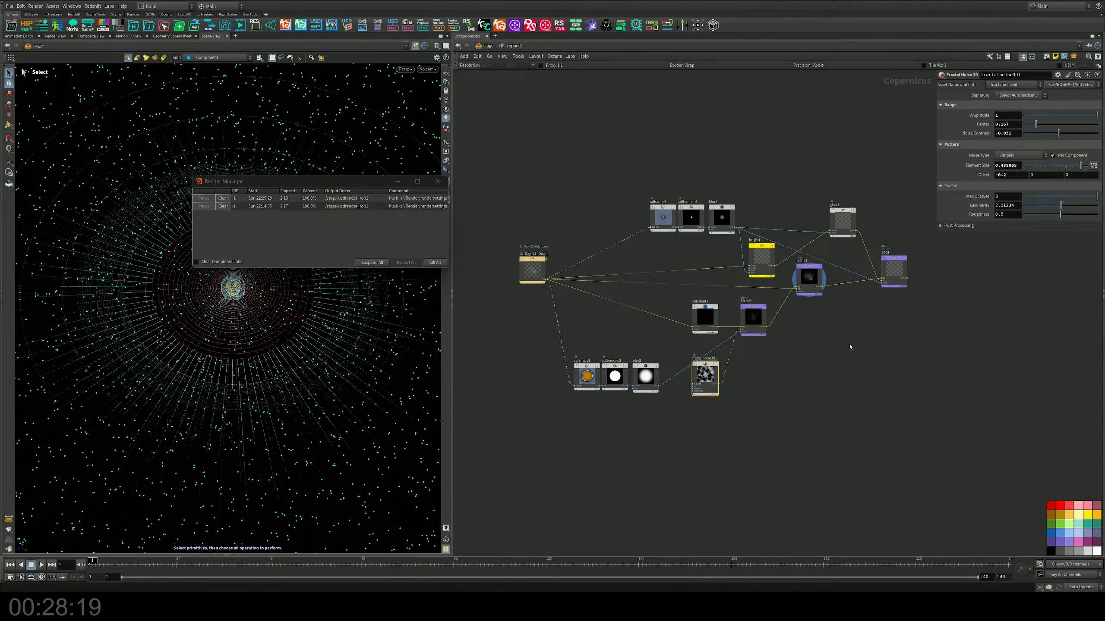
# Step: Space out the fractalnoise3d1, blend2 and add1 nodes in the Copernicus network
pyautogui.moveTo(704, 374); pyautogui.dragTo(726, 383)
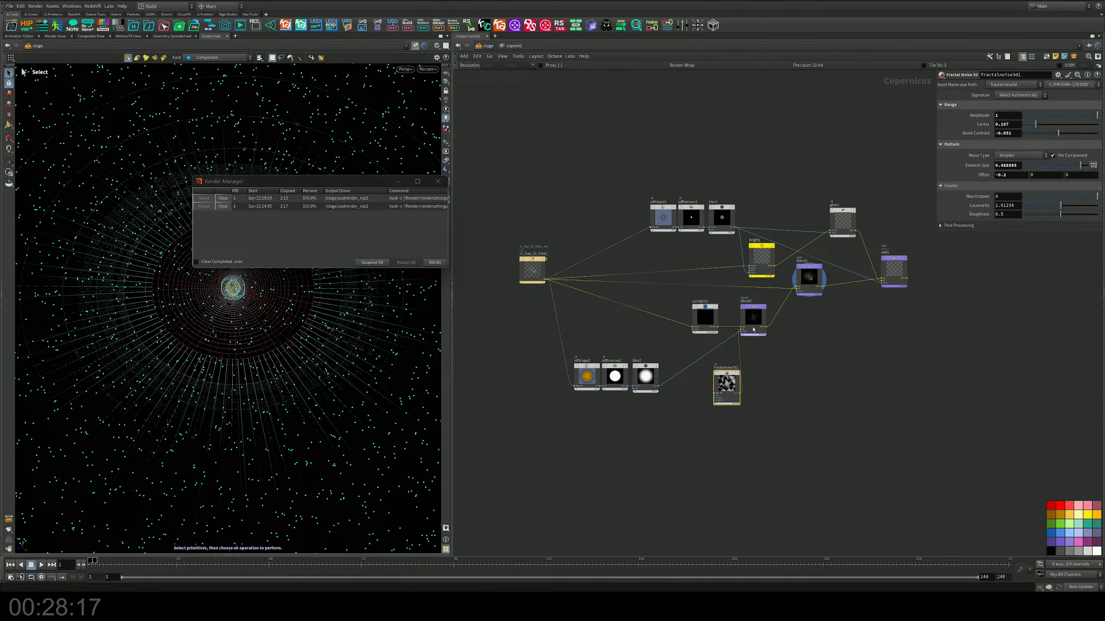
pyautogui.moveTo(753, 321); pyautogui.dragTo(764, 329)
pyautogui.moveTo(803, 320); pyautogui.dragTo(736, 333, button='middle')
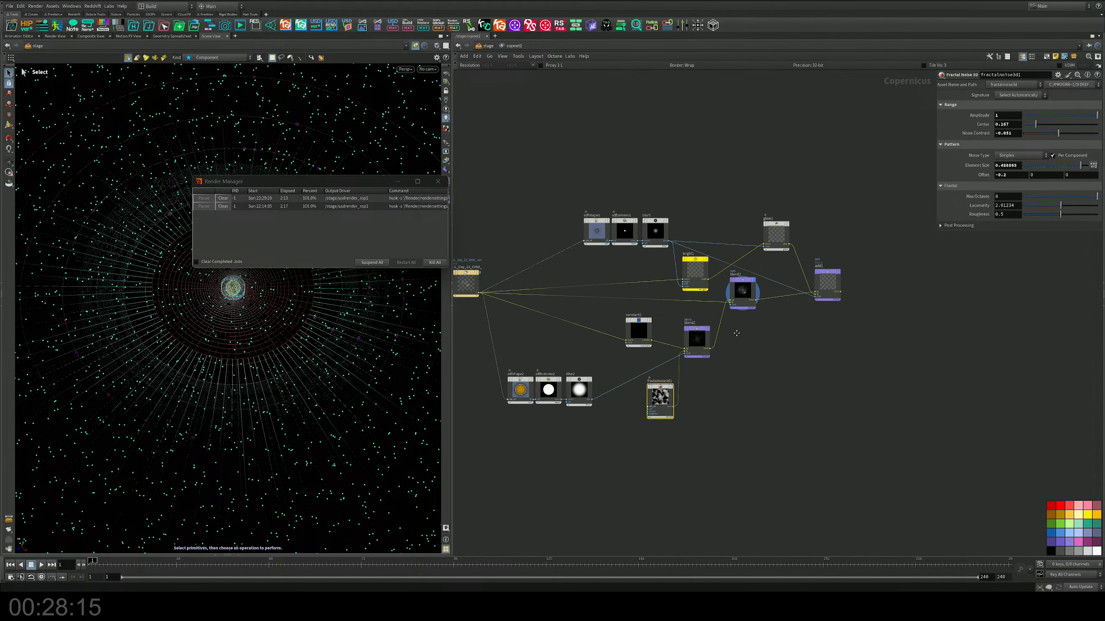
pyautogui.scroll(3, 772, 317)
pyautogui.moveTo(844, 248)
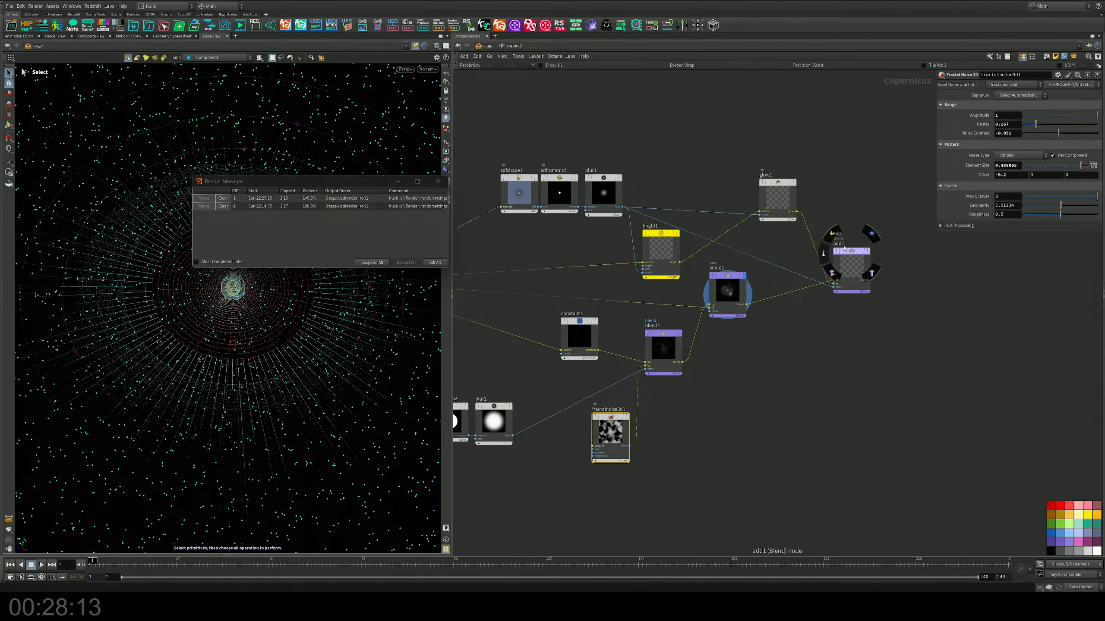
pyautogui.moveTo(844, 248); pyautogui.dragTo(851, 253)
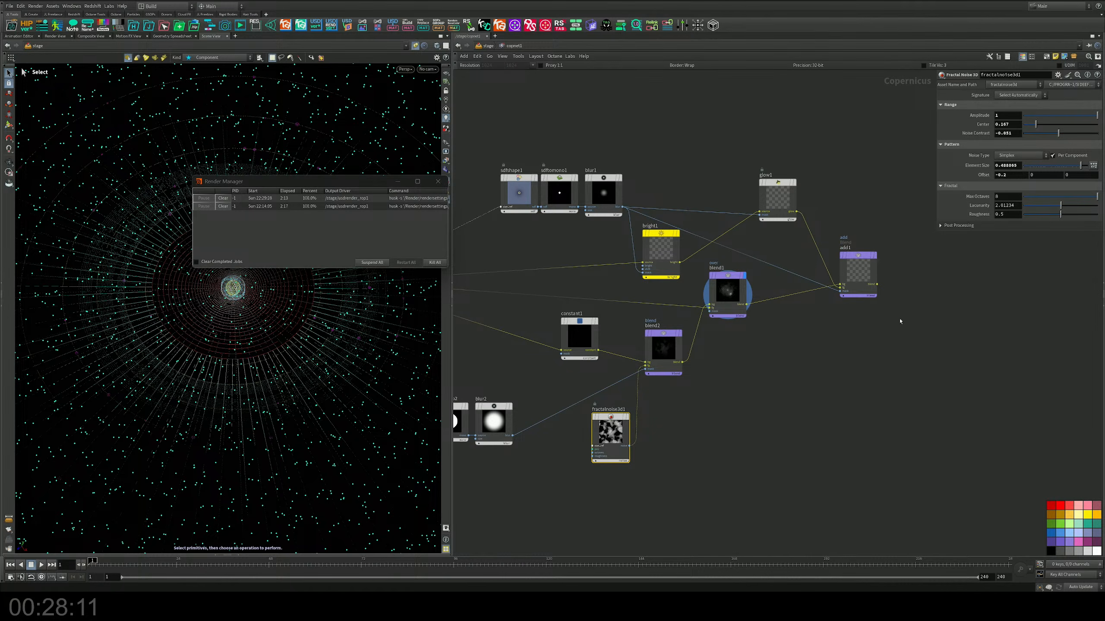
pyautogui.moveTo(900, 321); pyautogui.dragTo(836, 340, button='middle')
pyautogui.moveTo(784, 370); pyautogui.dragTo(862, 332, button='middle')
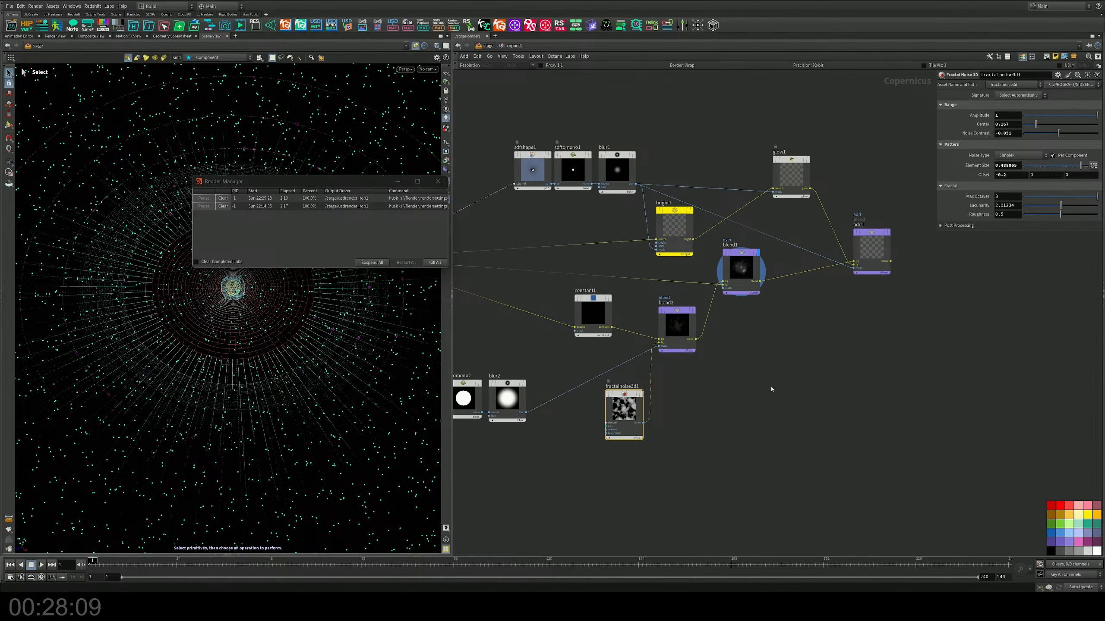
pyautogui.moveTo(772, 390); pyautogui.dragTo(914, 498, button='middle')
# Step: Close the Render Manager and bring JL_Day_23_Orbit_2.exr into copnet1 as a File node above the existing JL_Day_23_Orbit_ node
pyautogui.scroll(-3, 744, 373)
pyautogui.scroll(3, 947, 429)
pyautogui.scroll(-2, 823, 455)
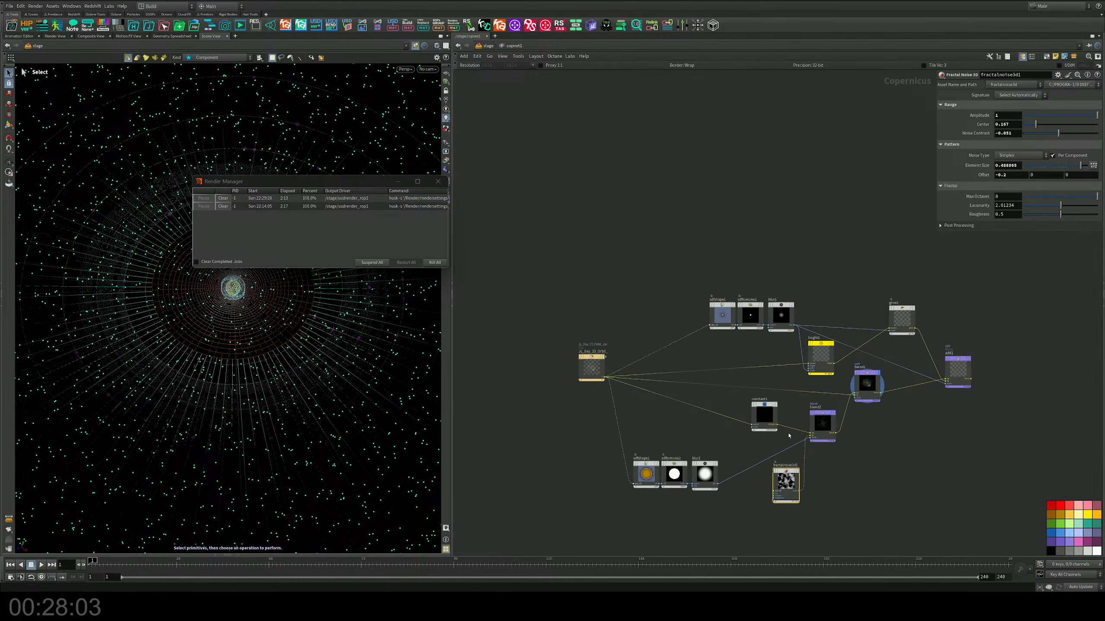
pyautogui.moveTo(585, 323); pyautogui.dragTo(618, 294, button='middle')
pyautogui.scroll(3, 617, 294)
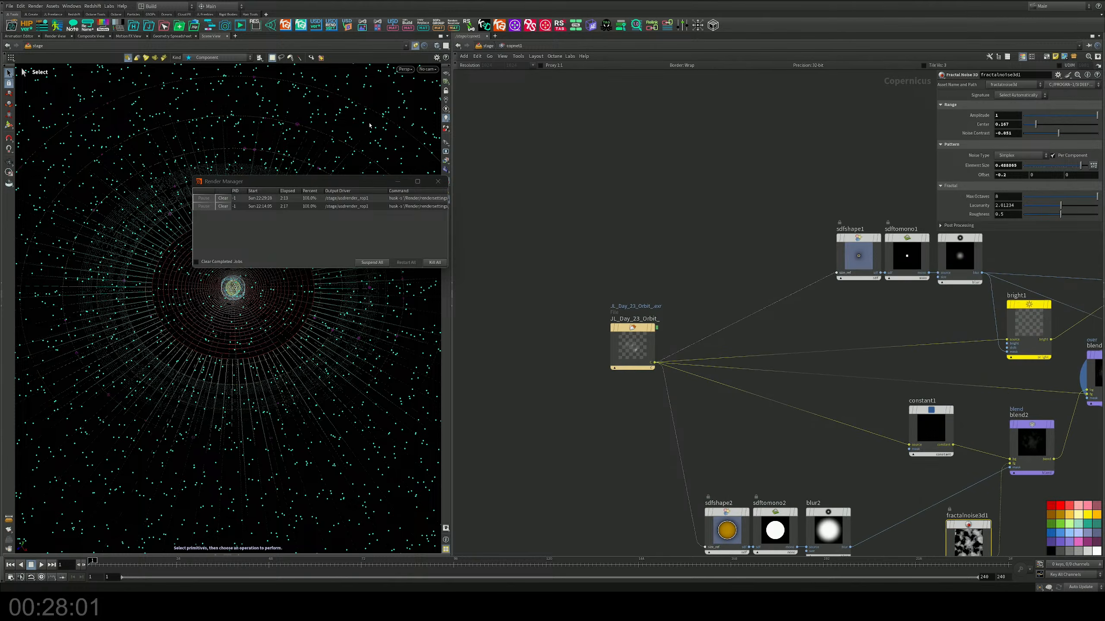
pyautogui.click(437, 181)
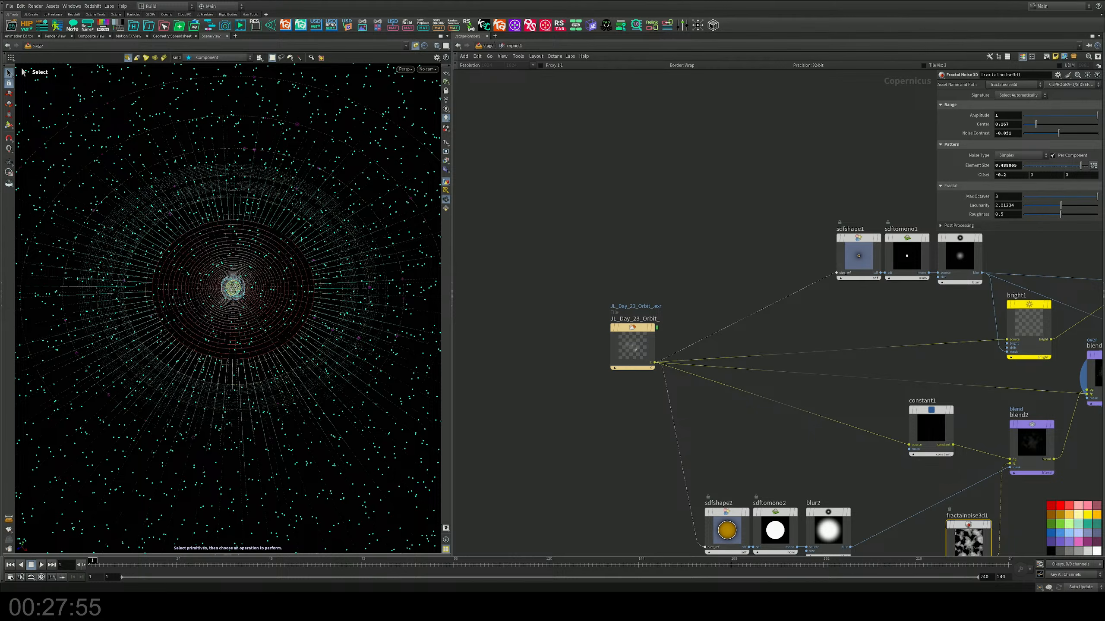
pyautogui.moveTo(311, 263); pyautogui.dragTo(622, 234)
pyautogui.moveTo(656, 254); pyautogui.dragTo(525, 227, button='middle')
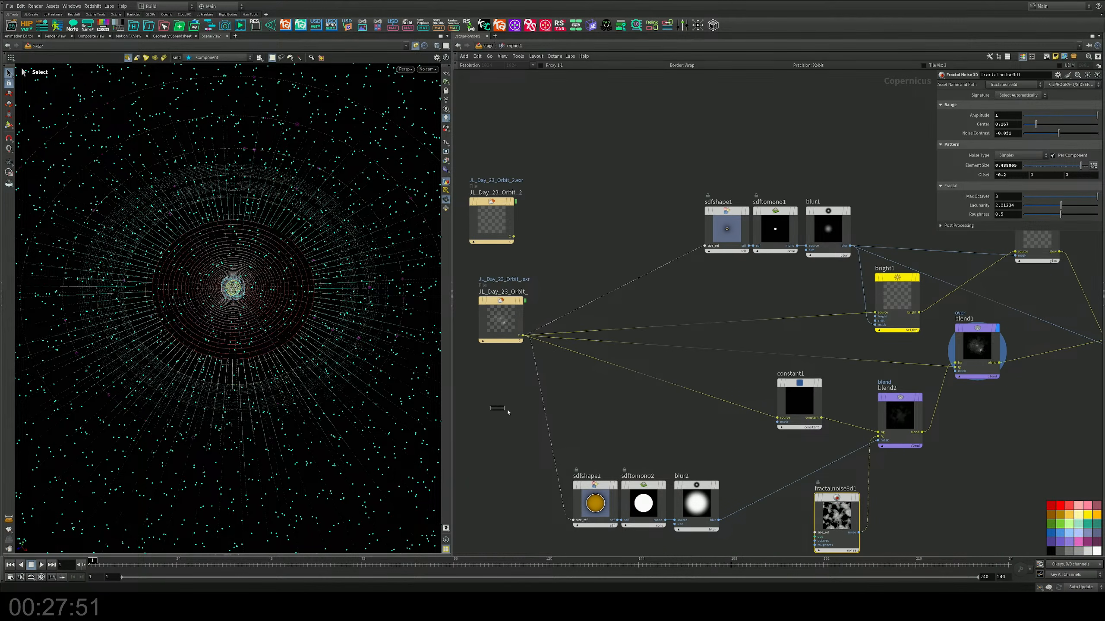
# Step: Align the JL_Day_23_Orbit_ file node under JL_Day_23_Orbit_2 and move its outgoing connections to JL_Day_23_Orbit_2
pyautogui.moveTo(508, 413); pyautogui.dragTo(491, 321)
pyautogui.moveTo(579, 272); pyautogui.dragTo(524, 412)
pyautogui.moveTo(538, 330); pyautogui.dragTo(514, 237)
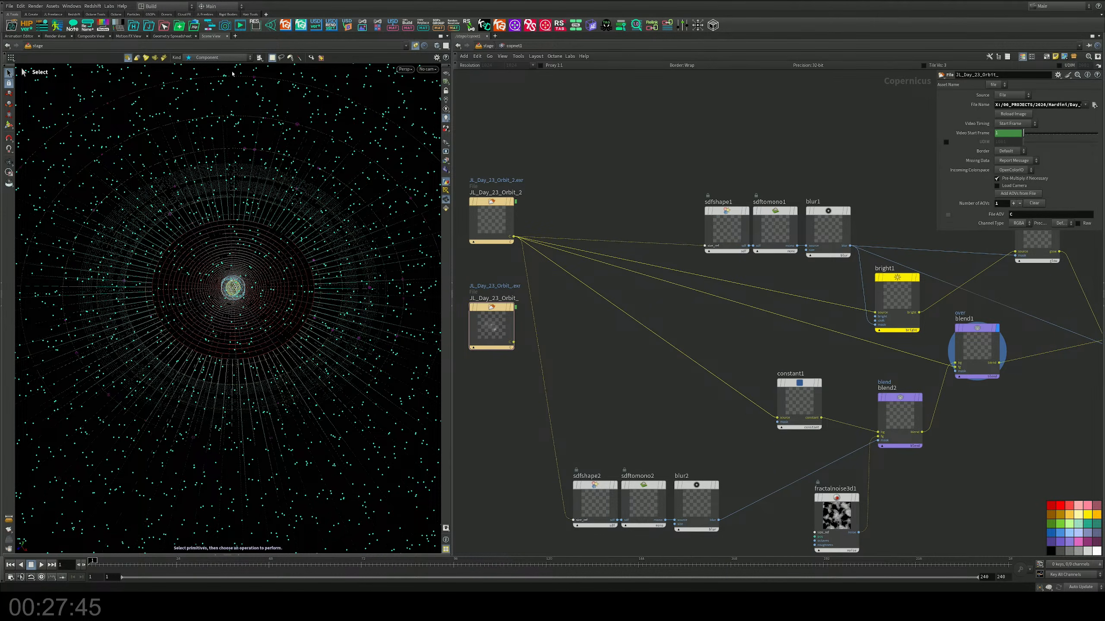
# Step: Display the JL_Day_23_Orbit_2 file node in the Composite View and check which camera angle the render shows
pyautogui.click(91, 36)
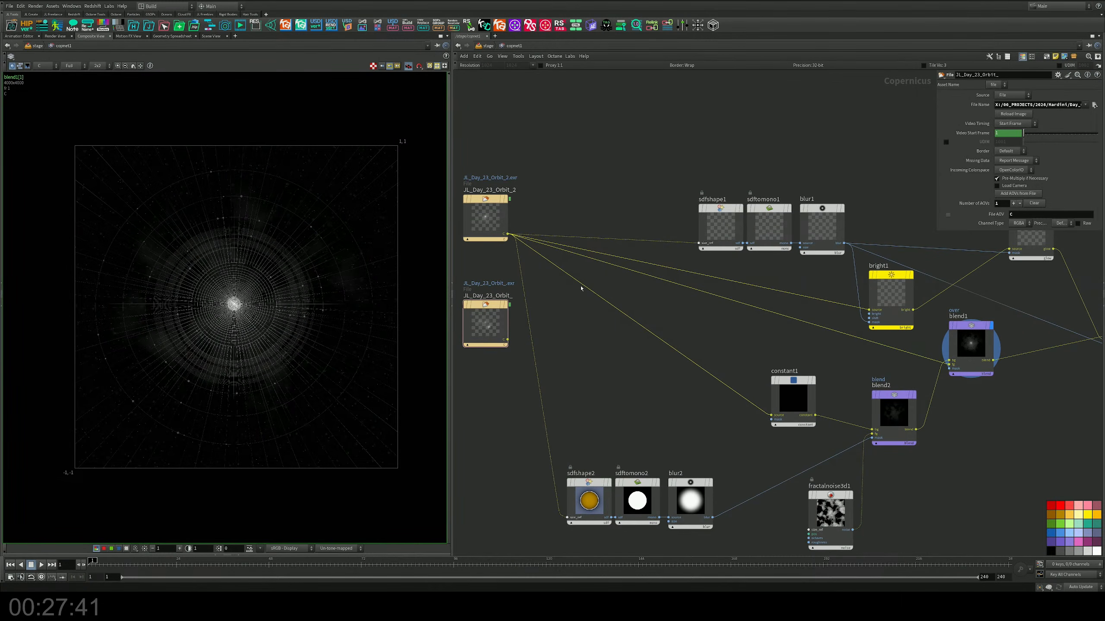
pyautogui.click(513, 202)
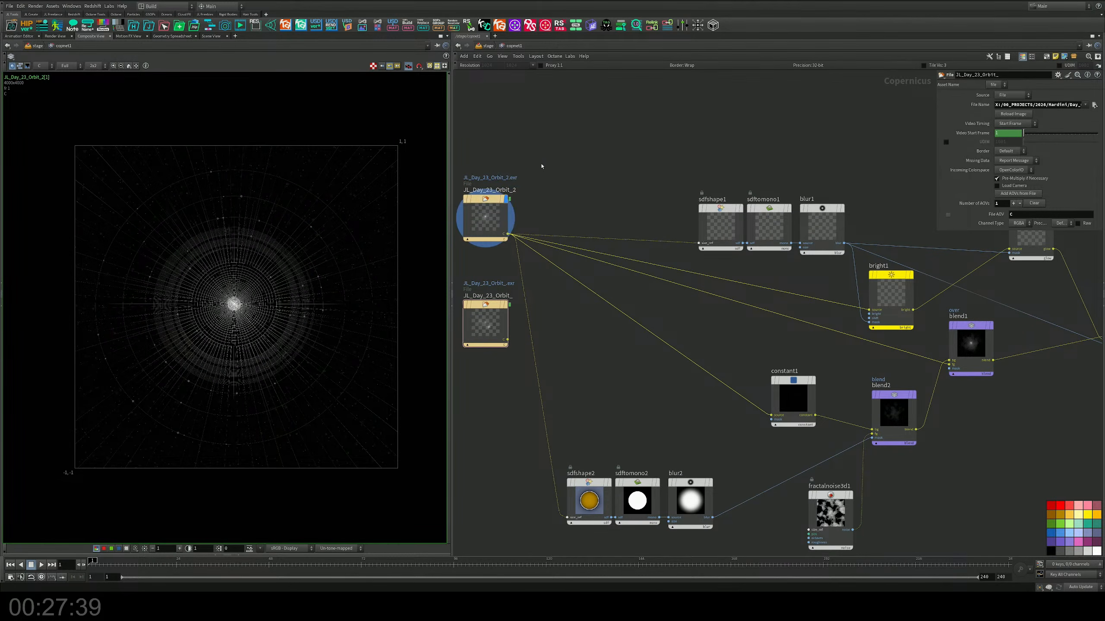
pyautogui.click(482, 229)
pyautogui.moveTo(641, 160); pyautogui.dragTo(756, 202, button='middle')
pyautogui.scroll(-1, 626, 177)
pyautogui.scroll(-1, 627, 178)
pyautogui.scroll(3, 531, 96)
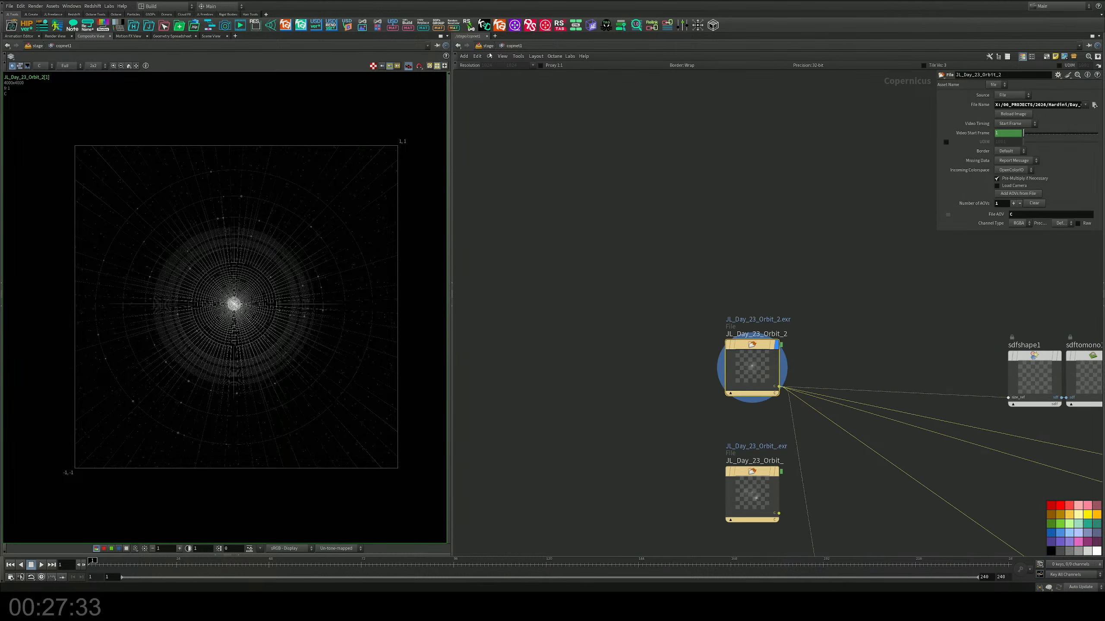
# Step: Return to the stage, set the JL_Day_23_Orbit_2 Karma Render Settings camera to /cameras/camera2, and render usdrender_rop1 to disk
pyautogui.press('u')
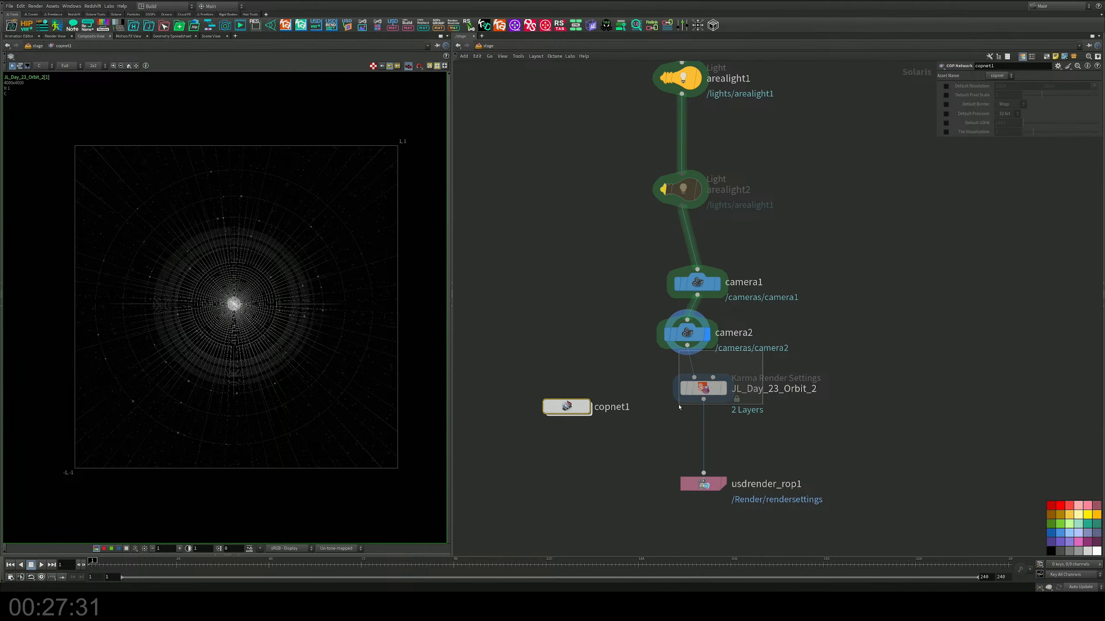
pyautogui.moveTo(679, 408); pyautogui.dragTo(680, 408)
pyautogui.click(1085, 105)
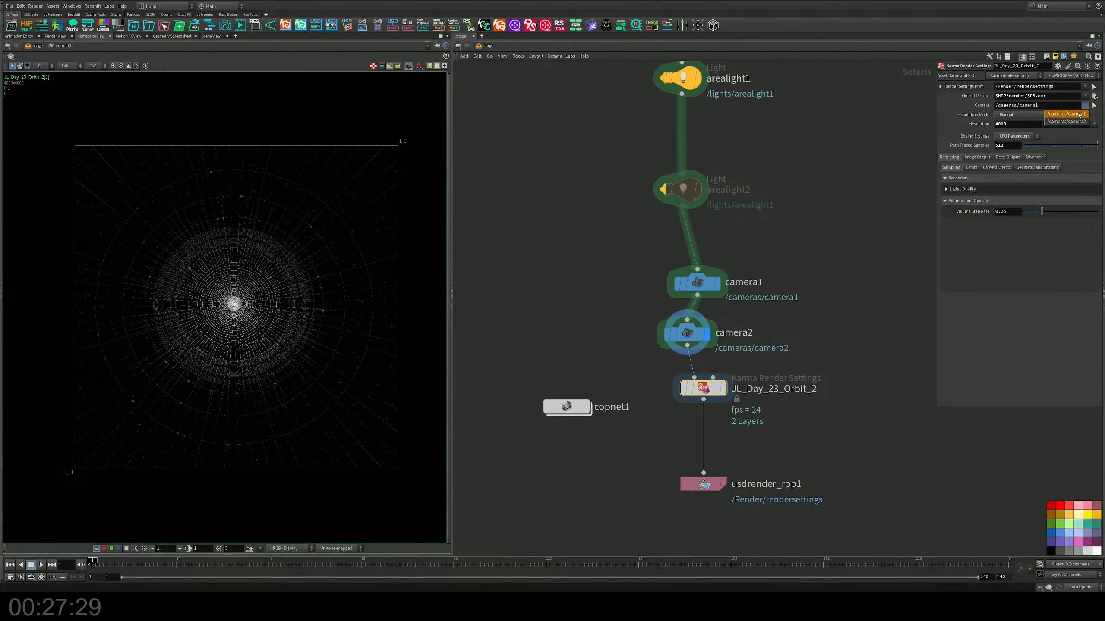
pyautogui.click(1066, 122)
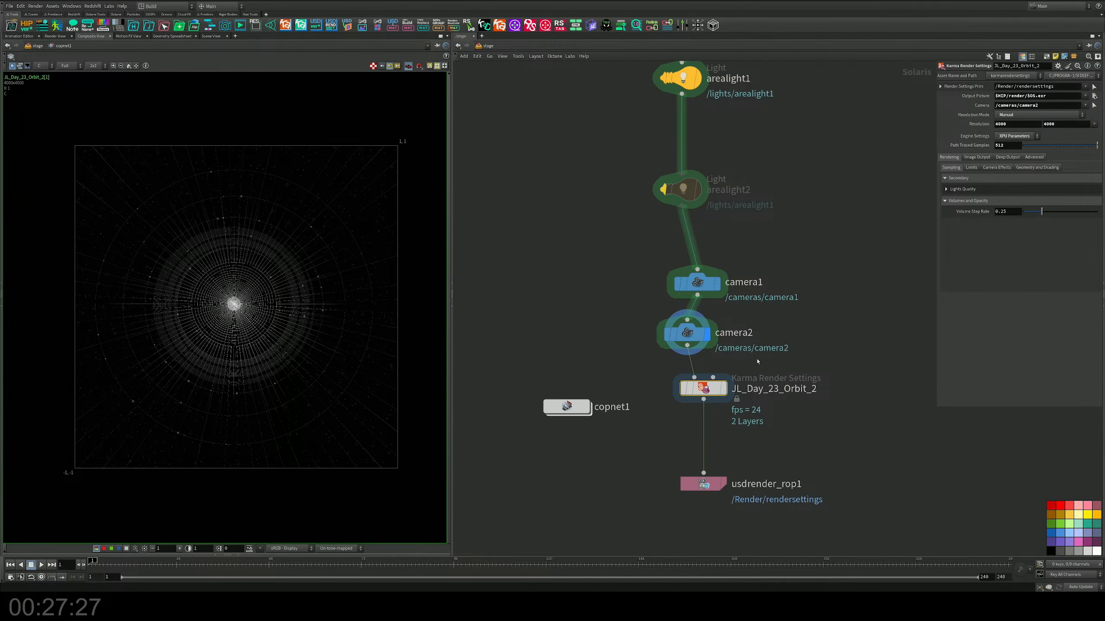
pyautogui.moveTo(761, 431); pyautogui.dragTo(636, 502)
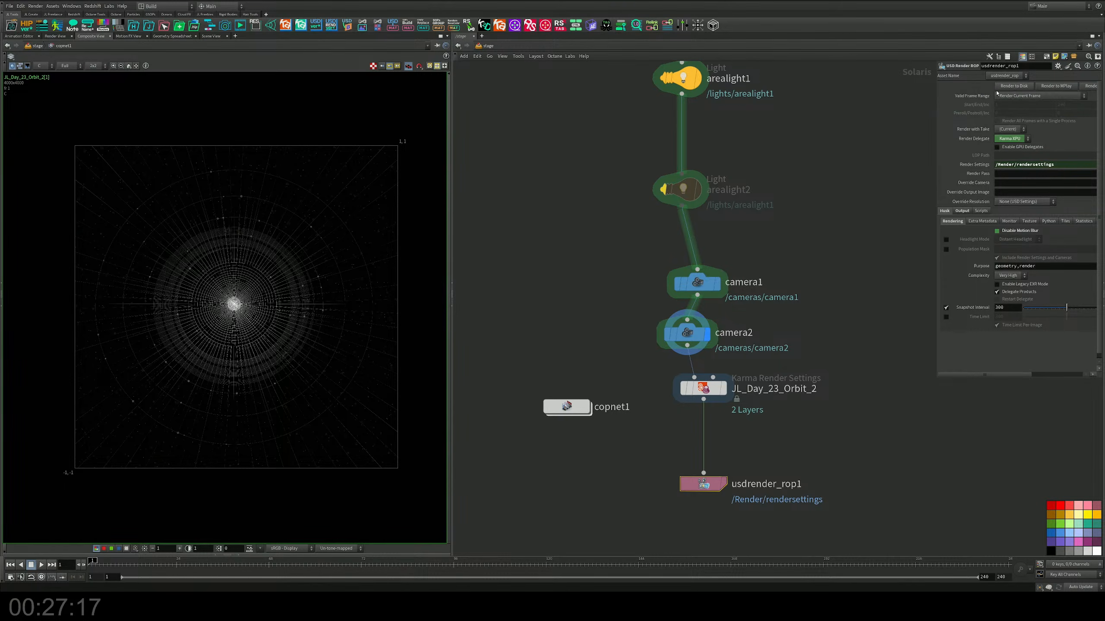
# Step: Look through /cameras/camera2 in the Scene View
pyautogui.click(211, 36)
pyautogui.click(428, 68)
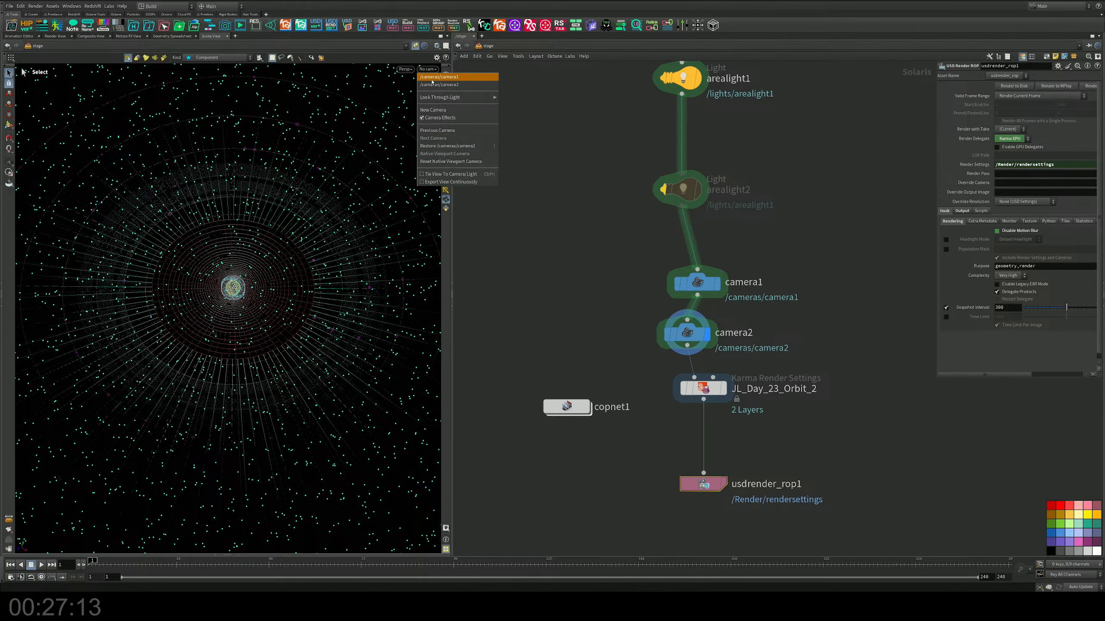
pyautogui.click(438, 85)
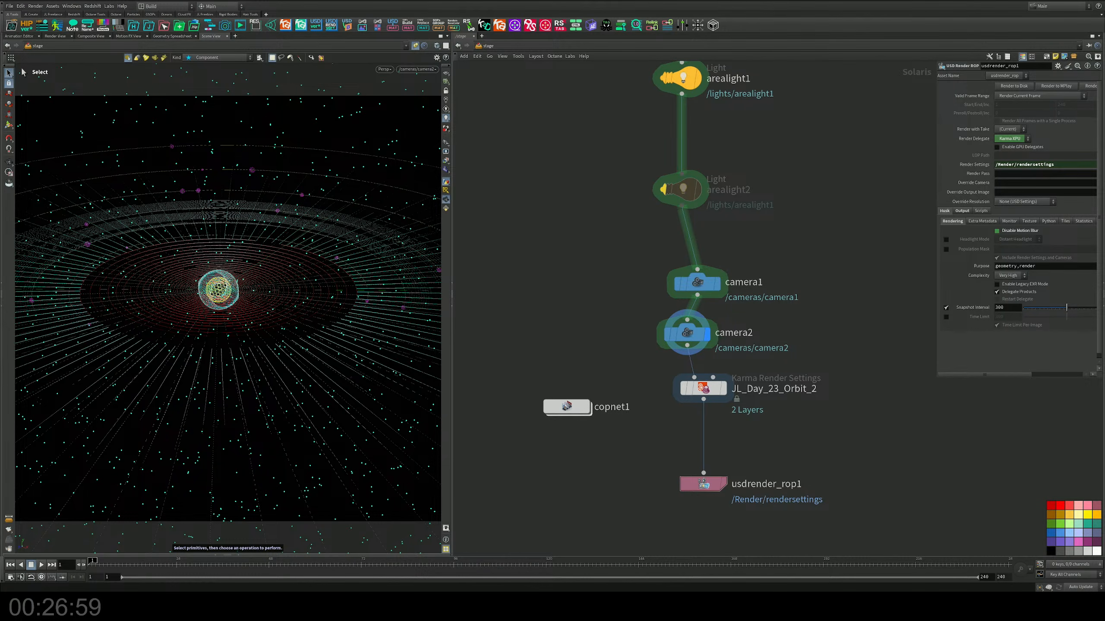
# Step: Lay out the nodes of the stage network automatically
pyautogui.press('h')
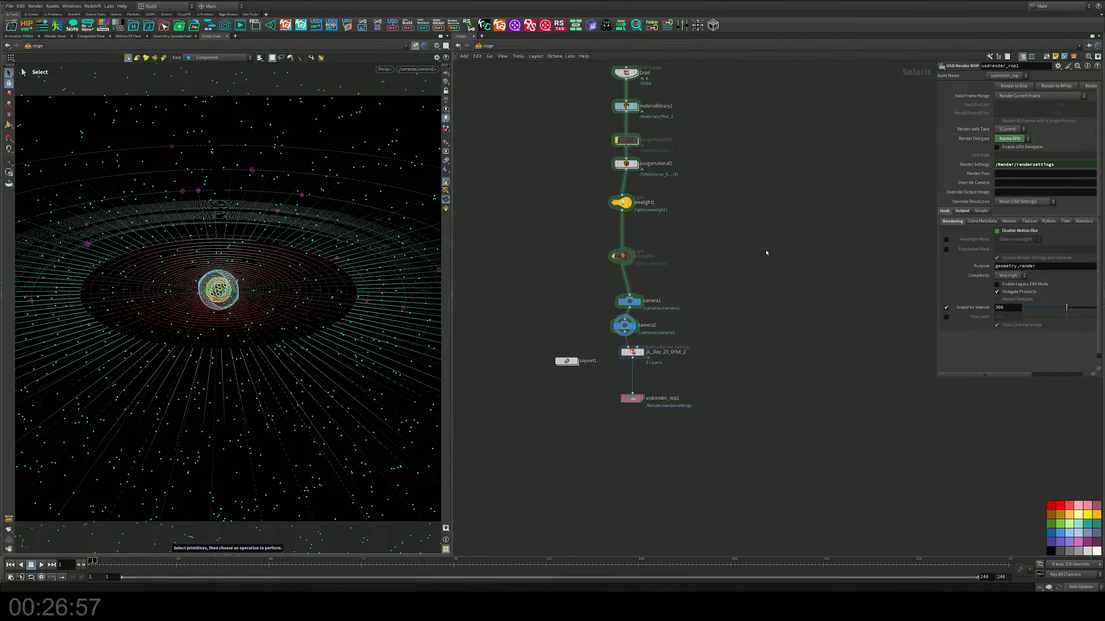
pyautogui.press('l')
pyautogui.press('h')
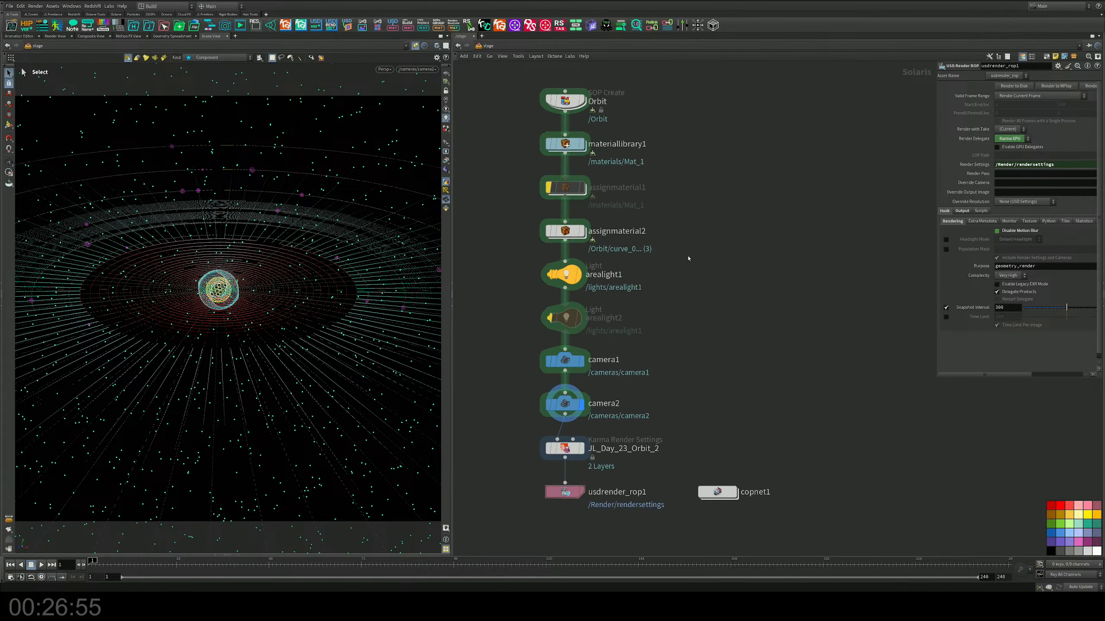
# Step: Enter the geometry network inside the Orbit SOP Create node
pyautogui.doubleClick(579, 136)
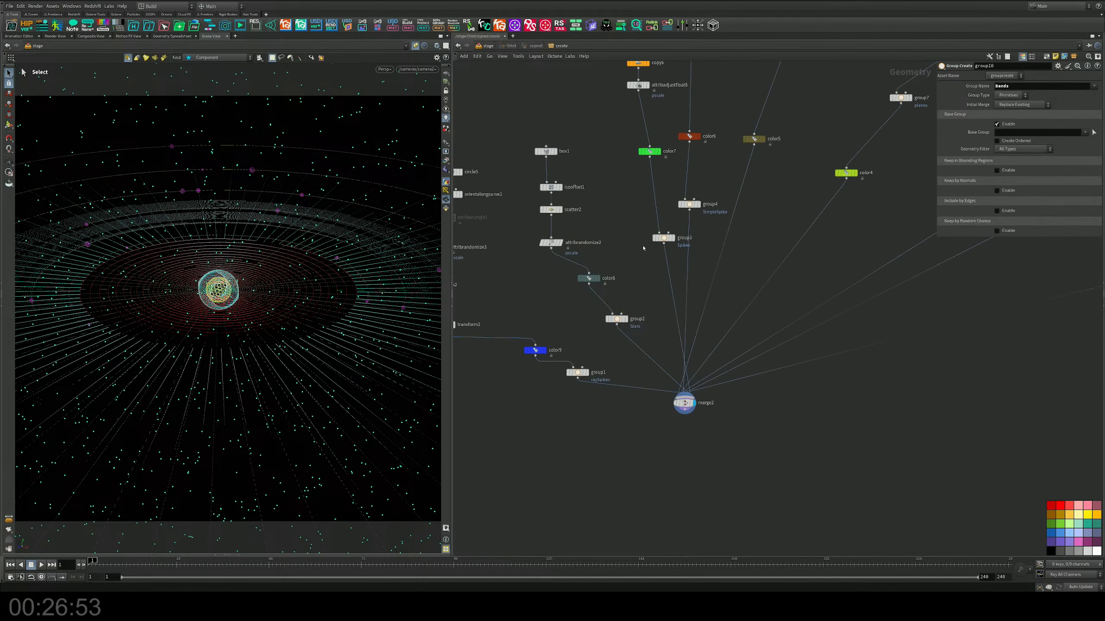
pyautogui.scroll(2, 638, 278)
pyautogui.moveTo(639, 278); pyautogui.dragTo(655, 205, button='middle')
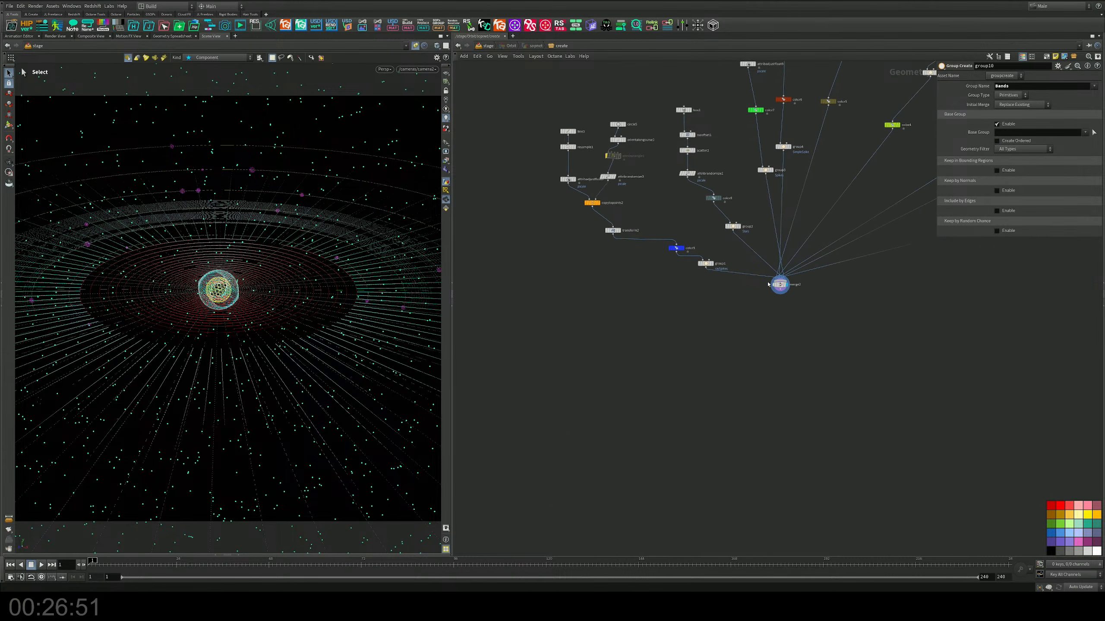
# Step: Move merge2 lower and line up the blue color node and group1 beneath their transform node
pyautogui.moveTo(780, 284); pyautogui.dragTo(794, 366)
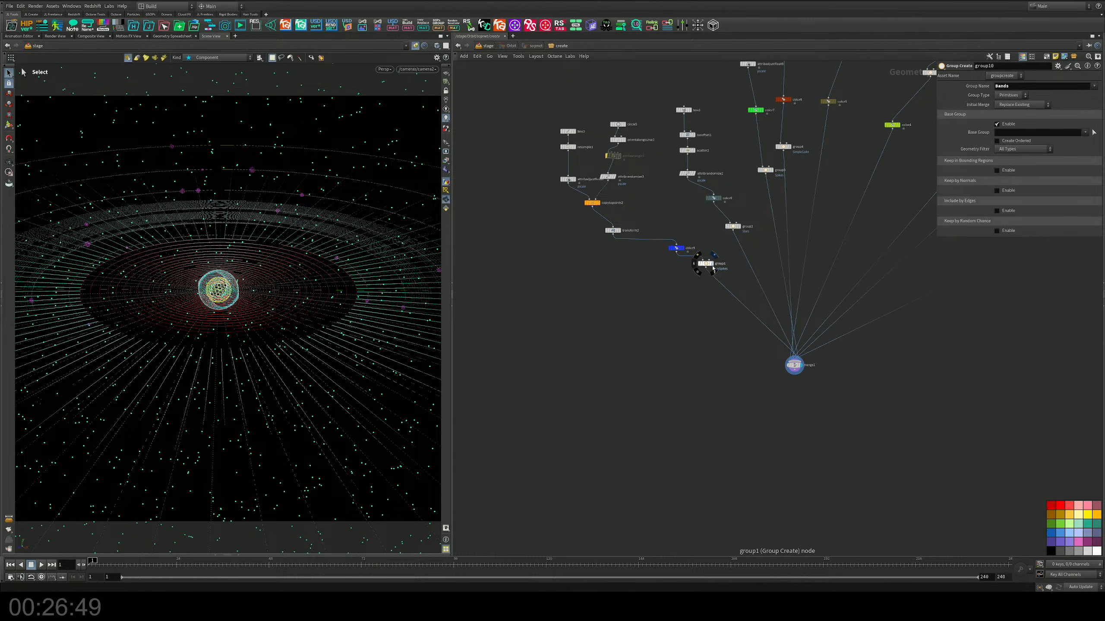
pyautogui.moveTo(706, 263); pyautogui.dragTo(608, 277)
pyautogui.moveTo(676, 248); pyautogui.dragTo(610, 247)
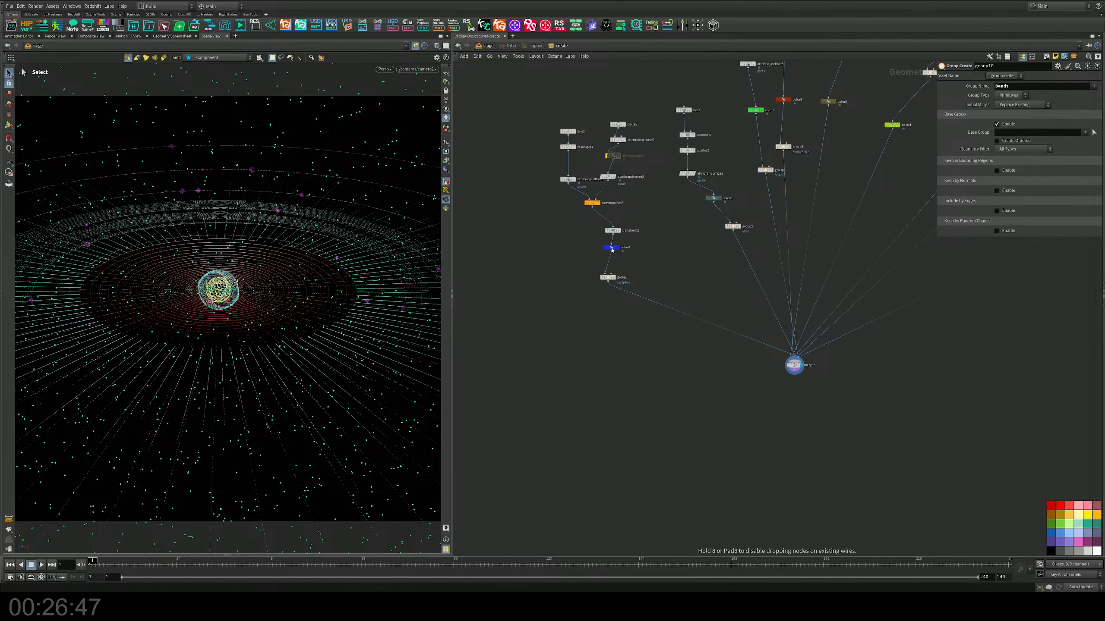
pyautogui.scroll(-5, 617, 248)
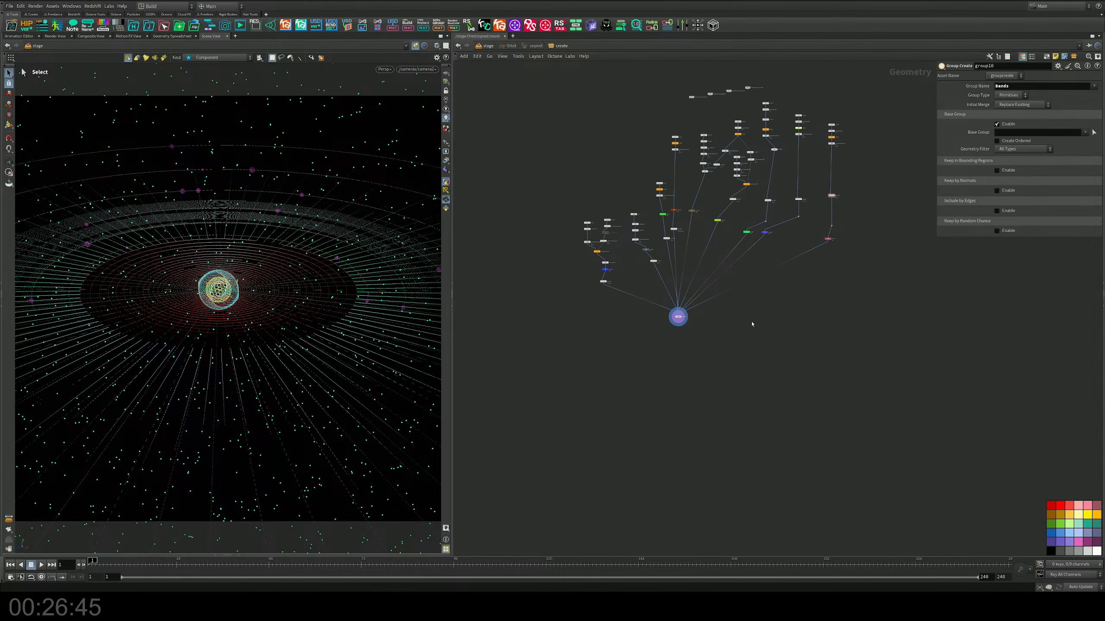
# Step: Lay out the Orbit geometry network automatically and move merge2 well below the node branches
pyautogui.press('l')
pyautogui.scroll(6, 725, 339)
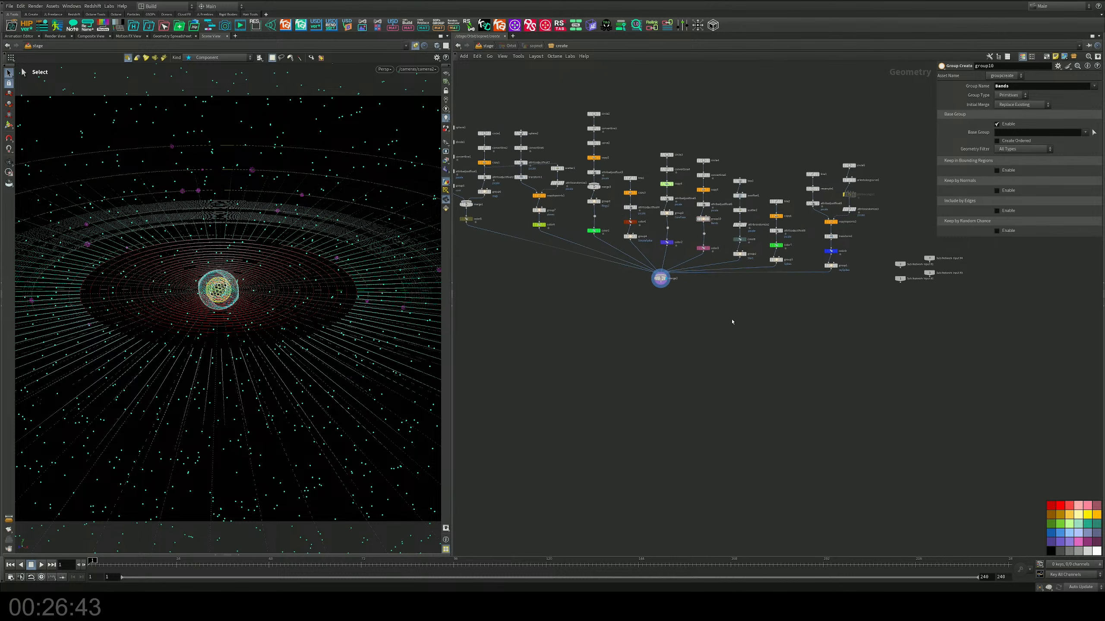
pyautogui.moveTo(715, 267); pyautogui.dragTo(705, 356)
pyautogui.scroll(-3, 755, 216)
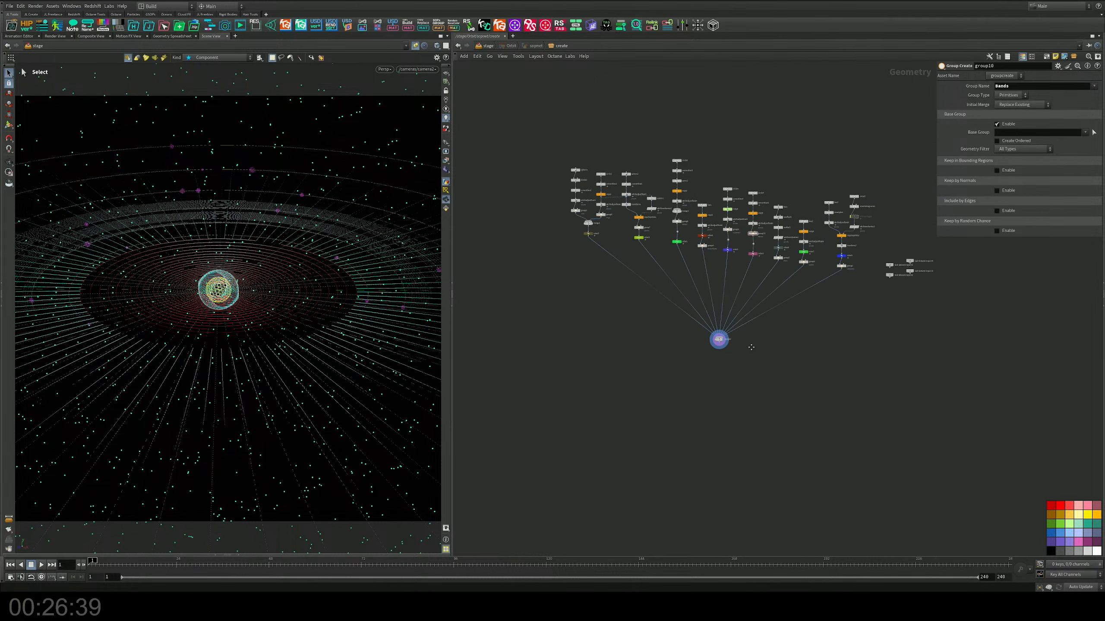
# Step: Add an Output node with index 0 below merge2 and make it the displayed node
pyautogui.press('Tab')
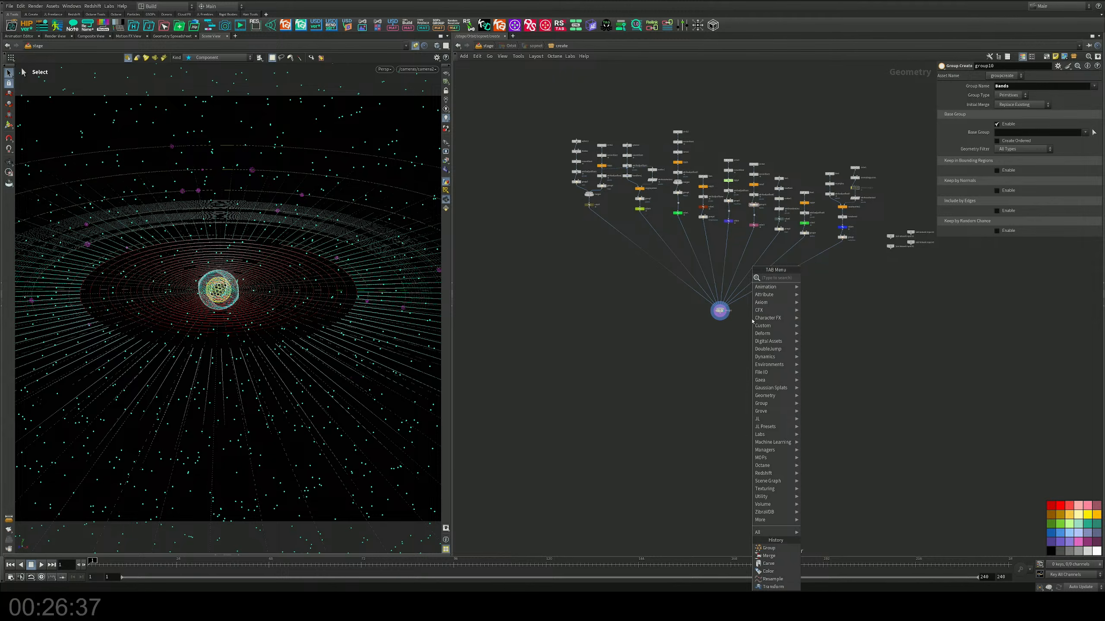
pyautogui.press('Escape')
pyautogui.scroll(5, 724, 314)
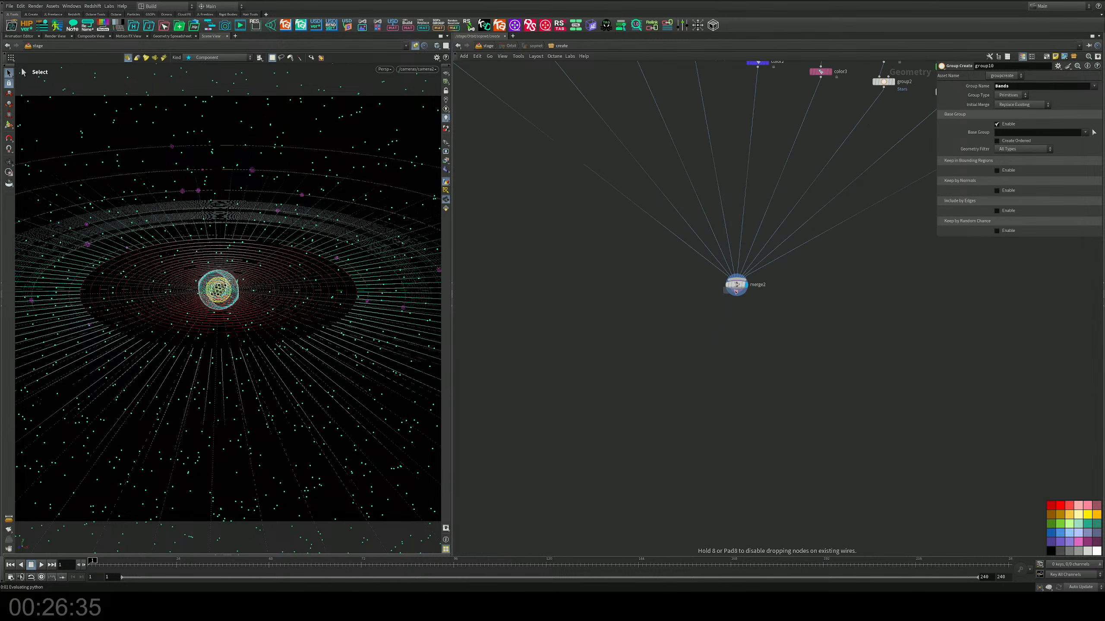
pyautogui.click(736, 305)
pyautogui.moveTo(735, 309); pyautogui.dragTo(743, 367)
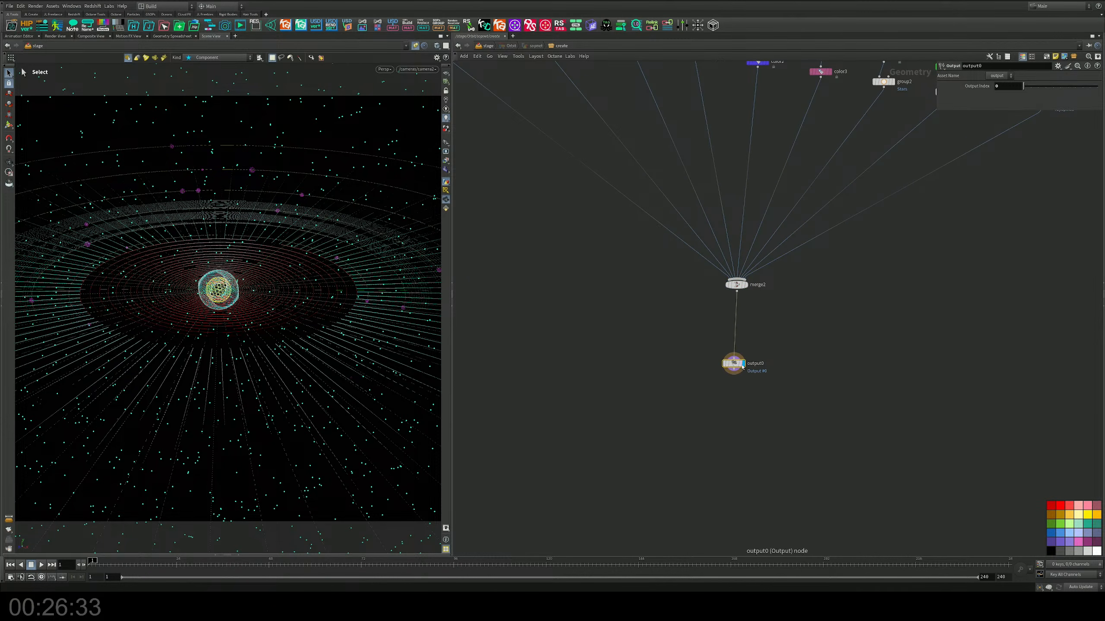
pyautogui.moveTo(810, 349); pyautogui.dragTo(777, 363, button='middle')
pyautogui.scroll(-5, 801, 383)
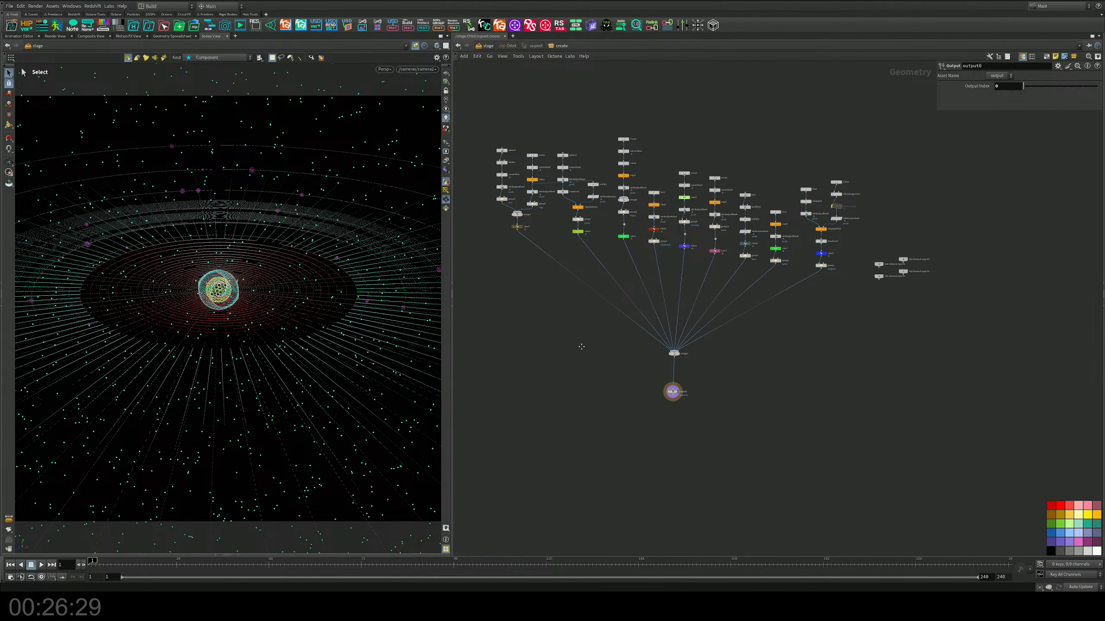
# Step: Arrange the four unconnected nodes in a single row and move them farther from the main node tree
pyautogui.moveTo(720, 398); pyautogui.dragTo(670, 307)
pyautogui.moveTo(848, 305); pyautogui.dragTo(860, 276, button='middle')
pyautogui.moveTo(880, 272); pyautogui.dragTo(979, 182)
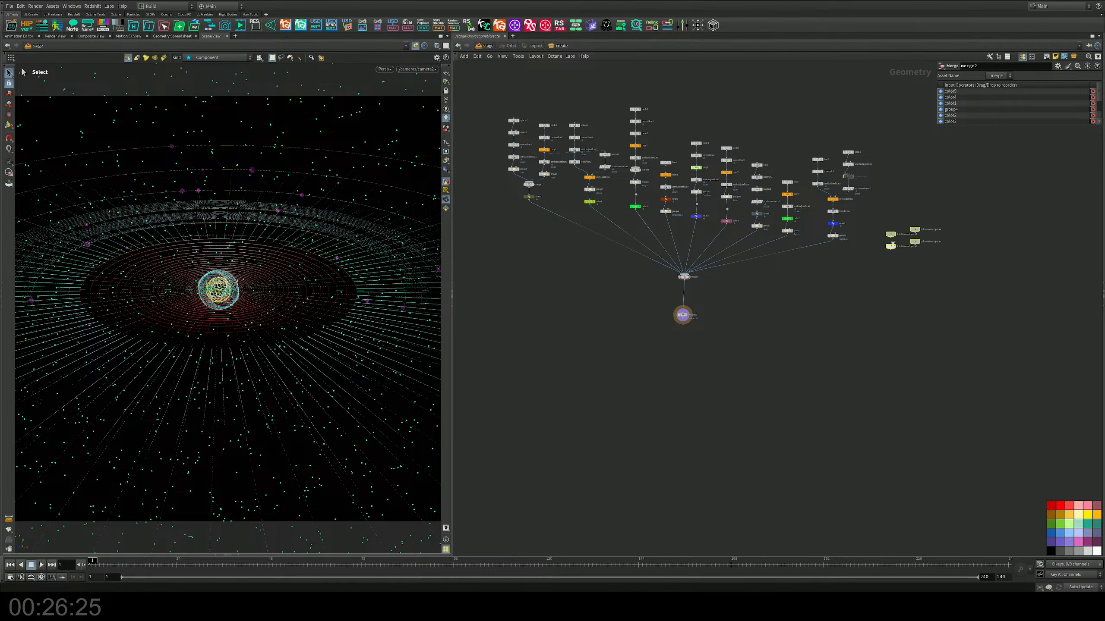
pyautogui.press('l')
pyautogui.moveTo(997, 236); pyautogui.dragTo(1055, 150)
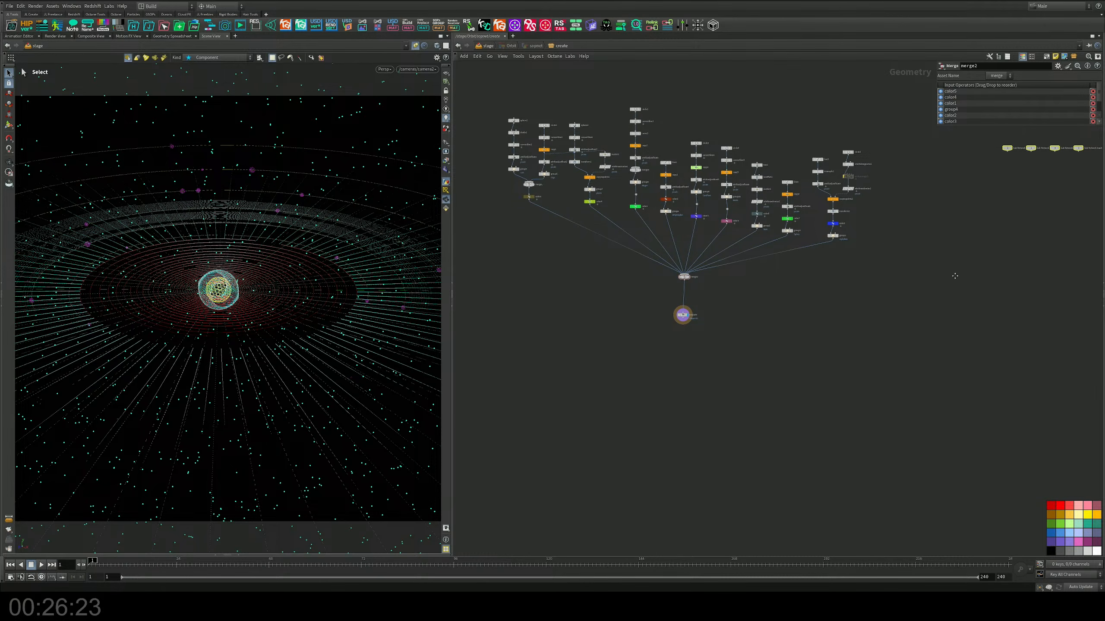
# Step: Hide the network editor's parameter dialog and save the scene file
pyautogui.moveTo(833, 318); pyautogui.dragTo(917, 267, button='middle')
pyautogui.press('p')
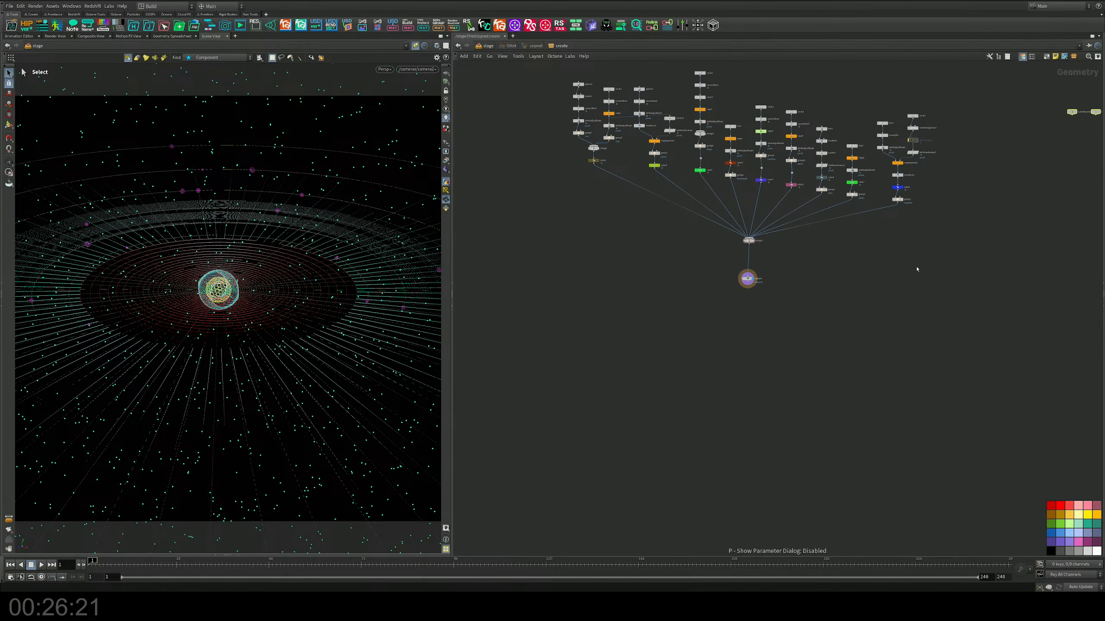
pyautogui.moveTo(872, 335); pyautogui.dragTo(836, 356, button='middle')
pyautogui.hotkey('ctrl', 's')
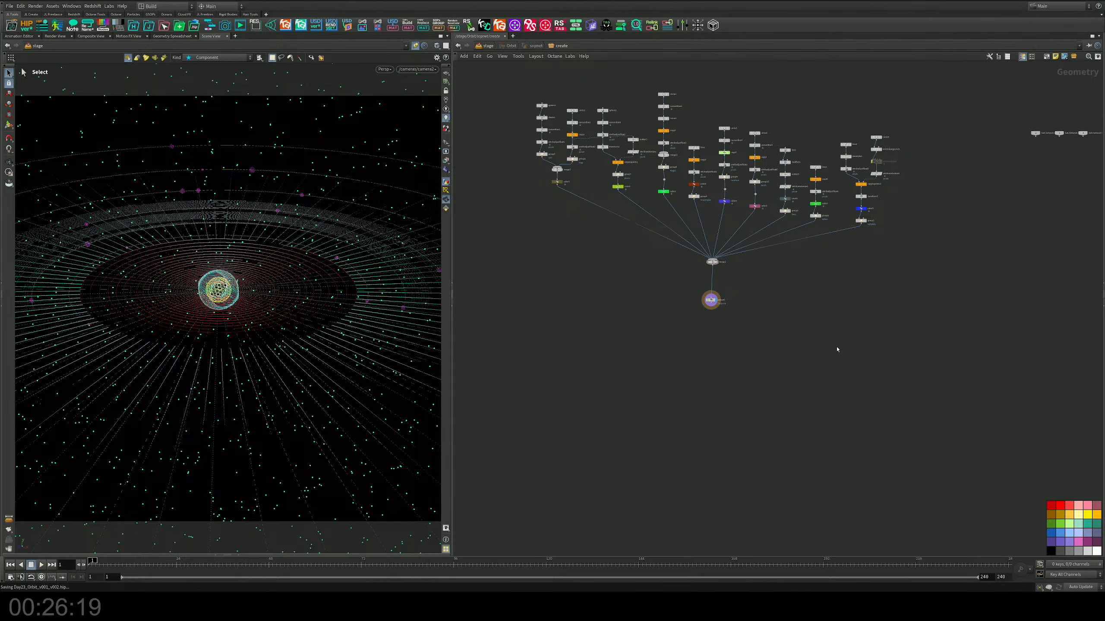
# Step: Open the render scheduler to follow the running usdrender_rop1 job and move its window over the node network
pyautogui.click(36, 5)
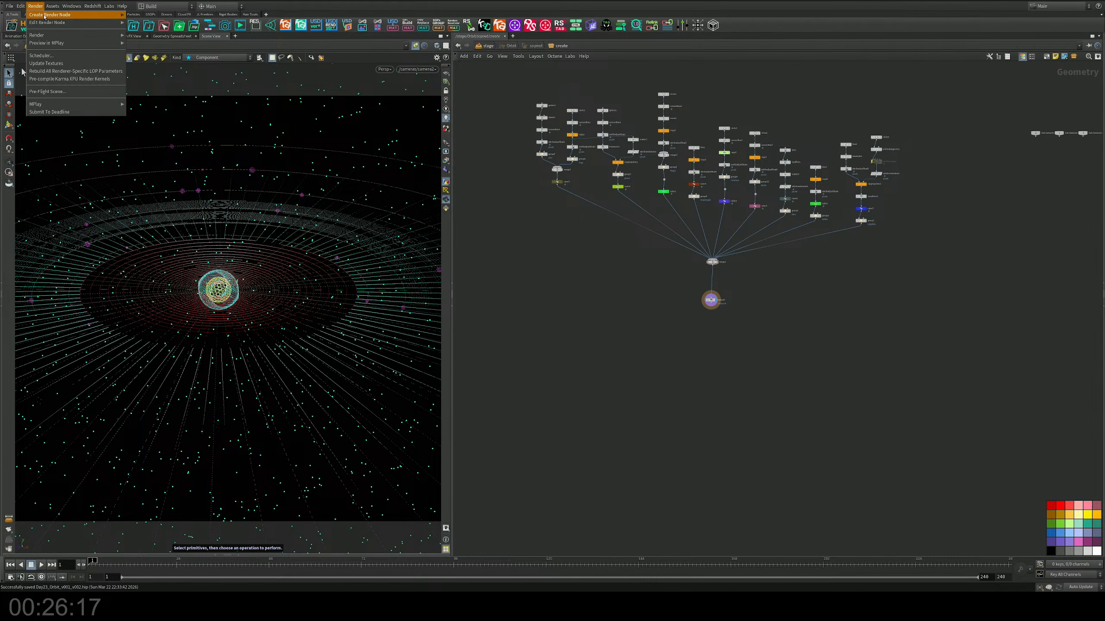
pyautogui.click(60, 54)
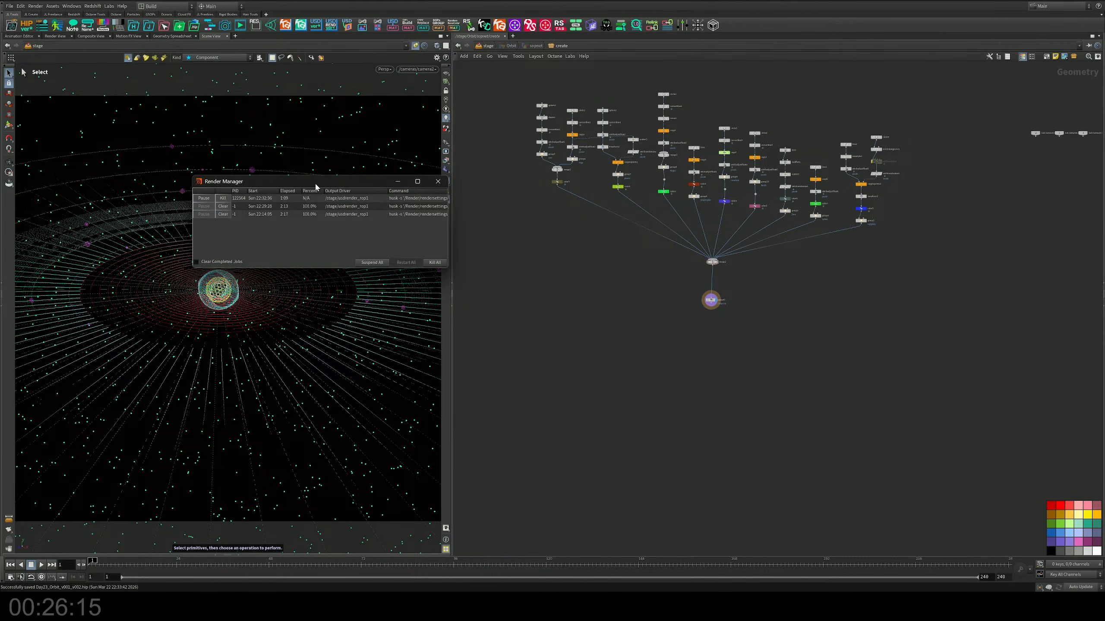
pyautogui.moveTo(316, 186); pyautogui.dragTo(714, 258)
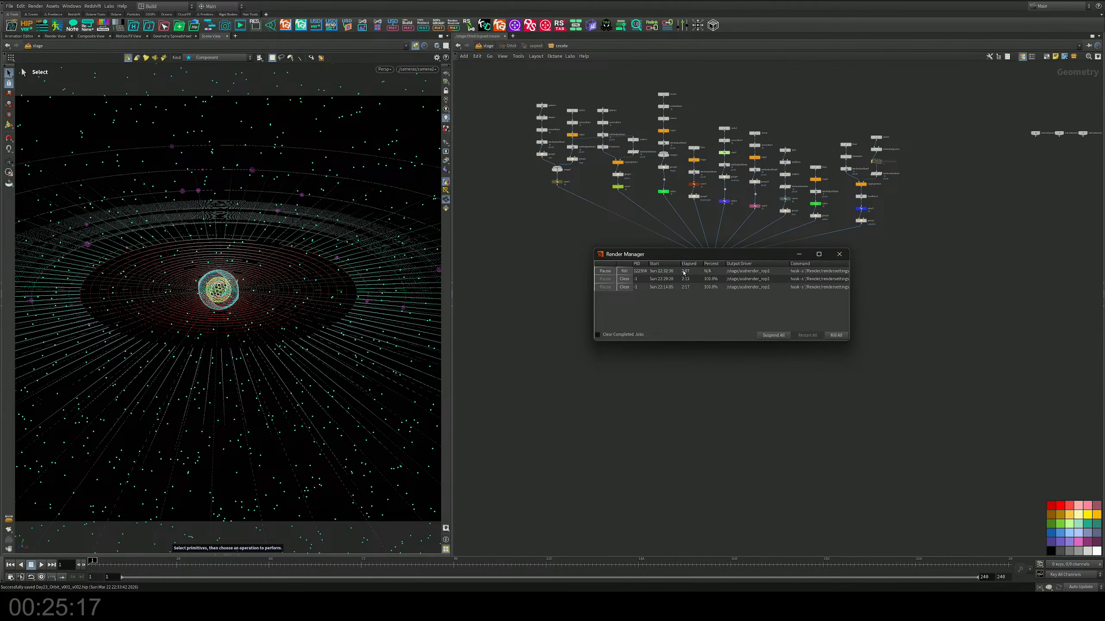
# Step: Move the render manager window over the viewport and go into the copnet1 network on the stage level
pyautogui.moveTo(668, 258); pyautogui.dragTo(310, 298)
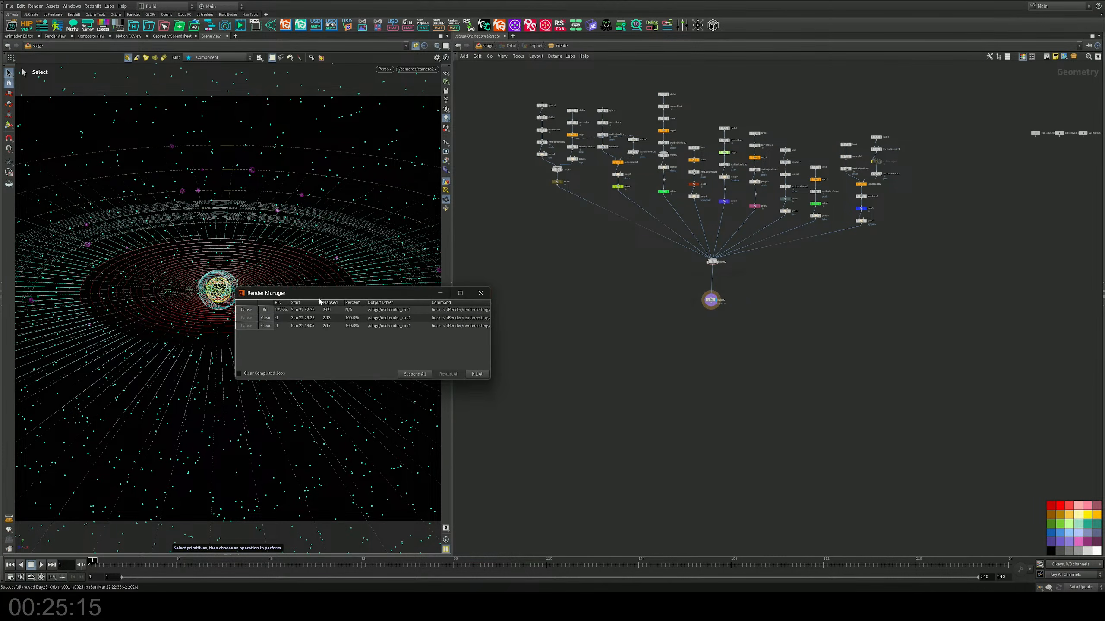
pyautogui.click(492, 47)
pyautogui.moveTo(738, 428); pyautogui.dragTo(779, 204, button='middle')
pyautogui.scroll(3, 782, 345)
pyautogui.doubleClick(775, 260)
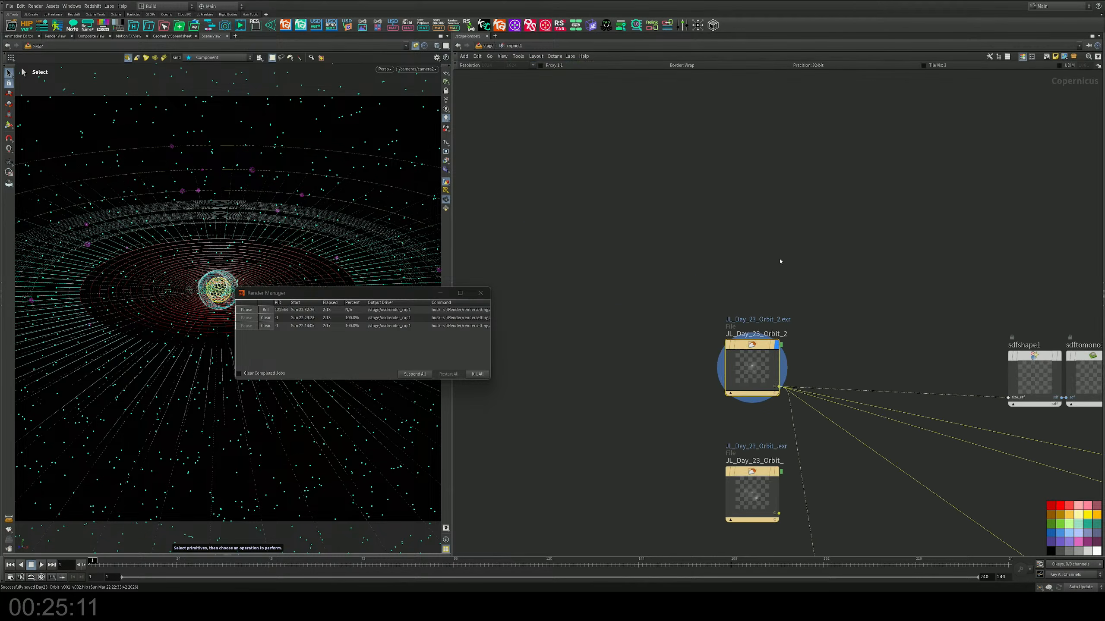
# Step: Transfer all output wires from the JL_Day_23_Orbit_2 file node to JL_Day_23_Orbit_, and delete JL_Day_23_Orbit_2
pyautogui.moveTo(735, 386); pyautogui.dragTo(681, 295, button='middle')
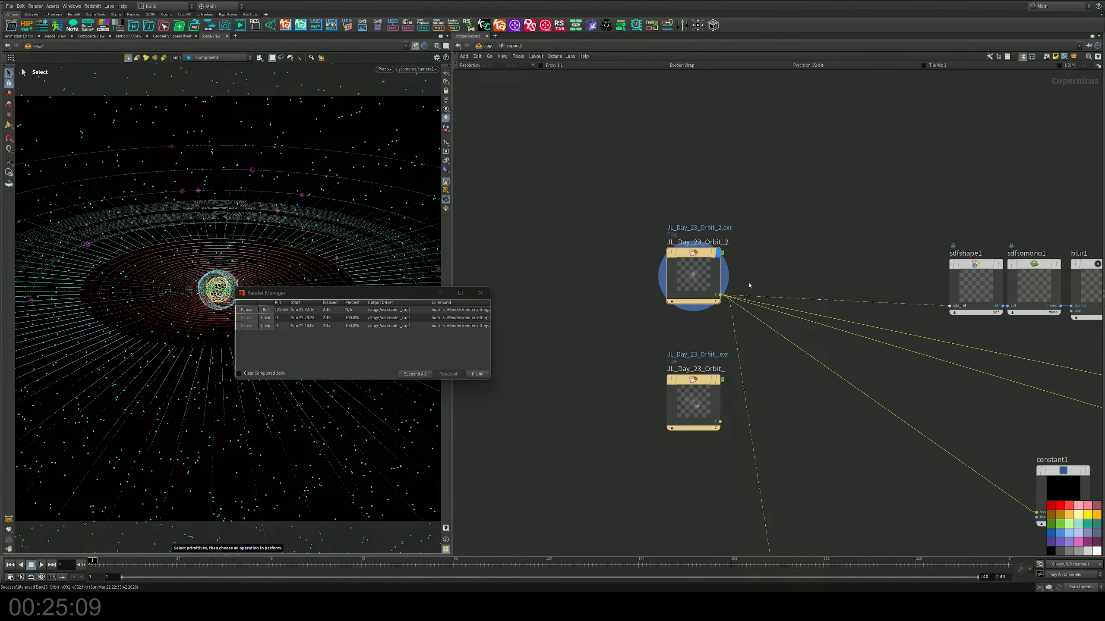
pyautogui.keyDown('shift'); pyautogui.click(720, 295); pyautogui.keyUp('shift')
pyautogui.click(721, 421)
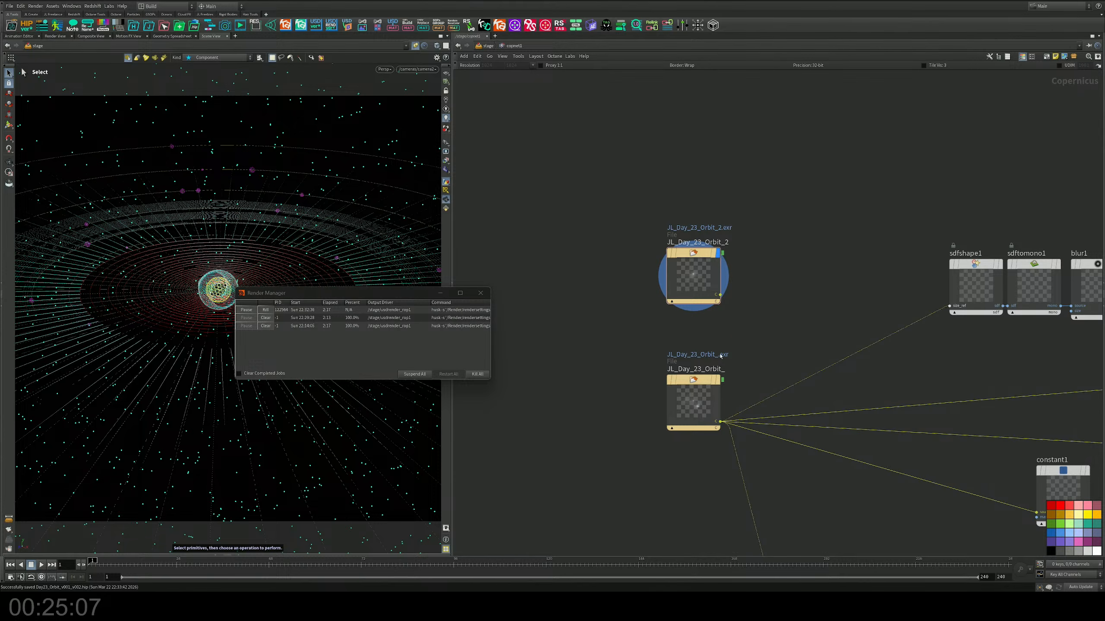
pyautogui.press('Delete')
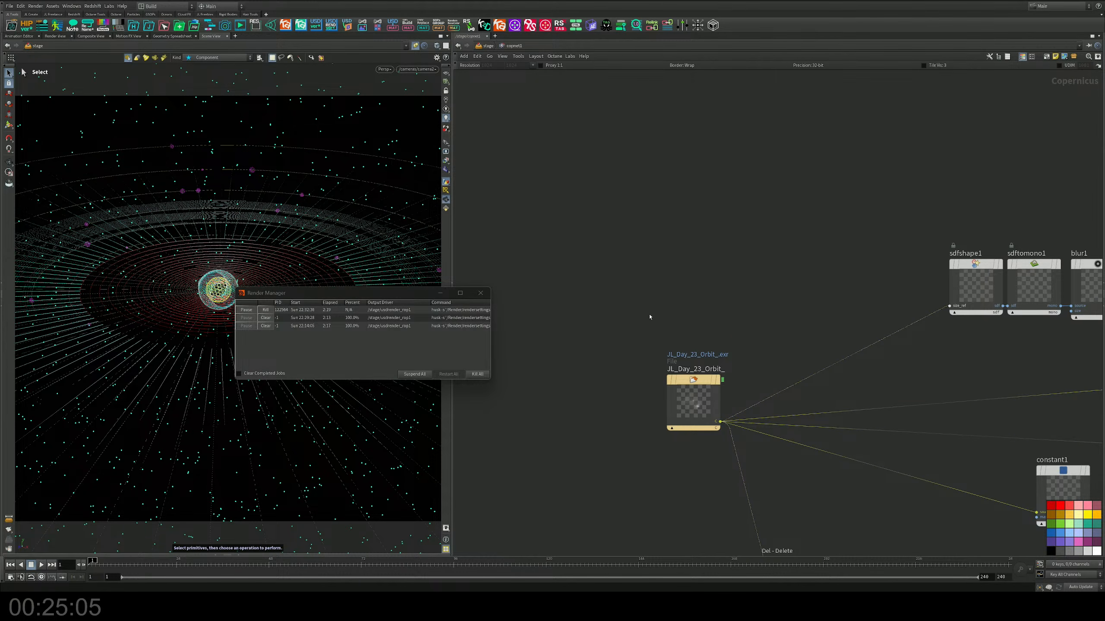
pyautogui.moveTo(677, 299); pyautogui.dragTo(679, 255, button='middle')
pyautogui.moveTo(694, 332); pyautogui.dragTo(643, 323)
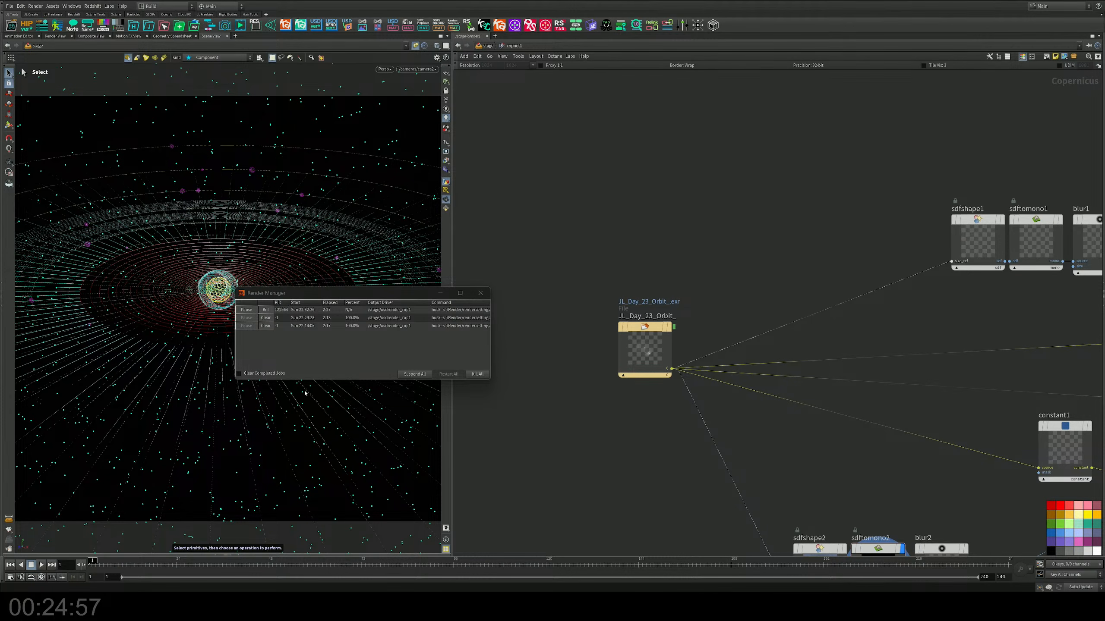
pyautogui.moveTo(596, 402); pyautogui.dragTo(619, 322, button='middle')
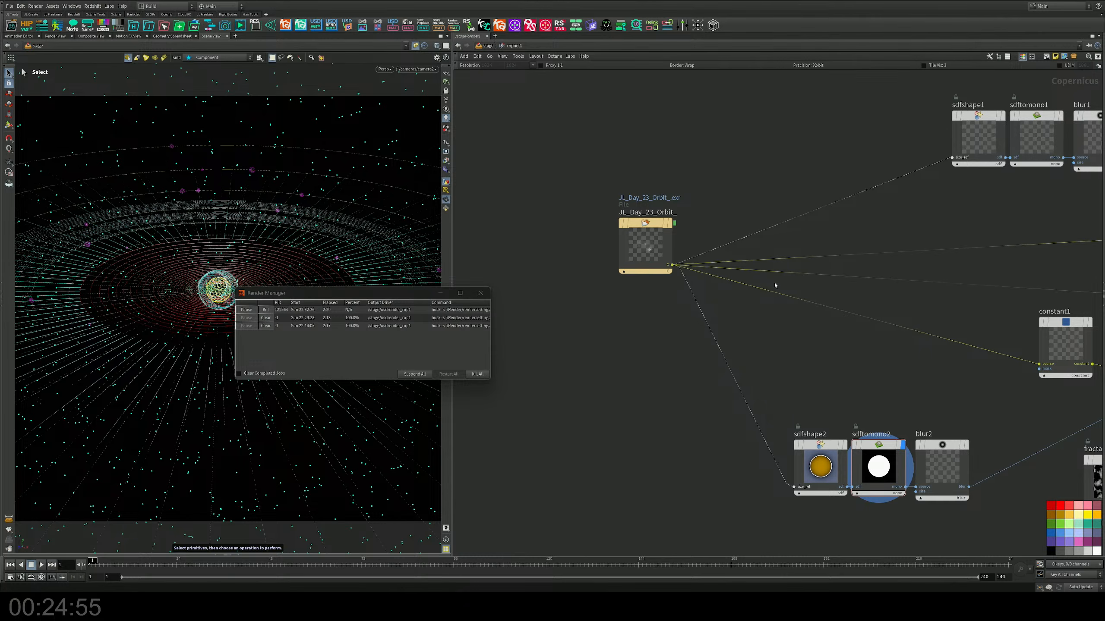
# Step: Show the composite view instead of the 3D scene and make add1 the displayed node
pyautogui.moveTo(345, 293); pyautogui.dragTo(538, 366)
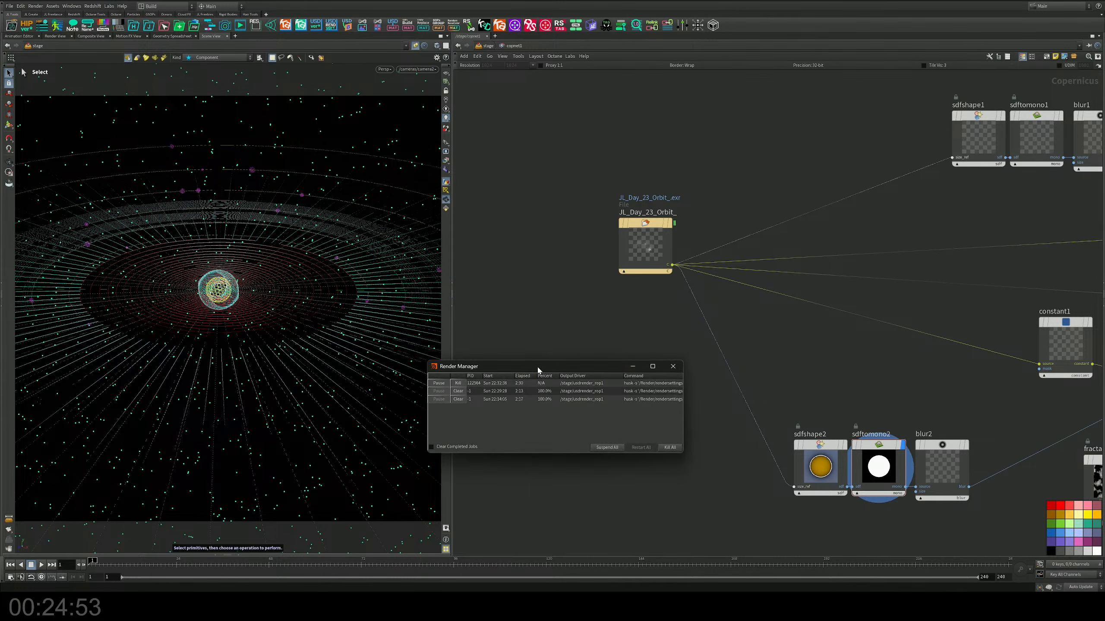
pyautogui.click(91, 36)
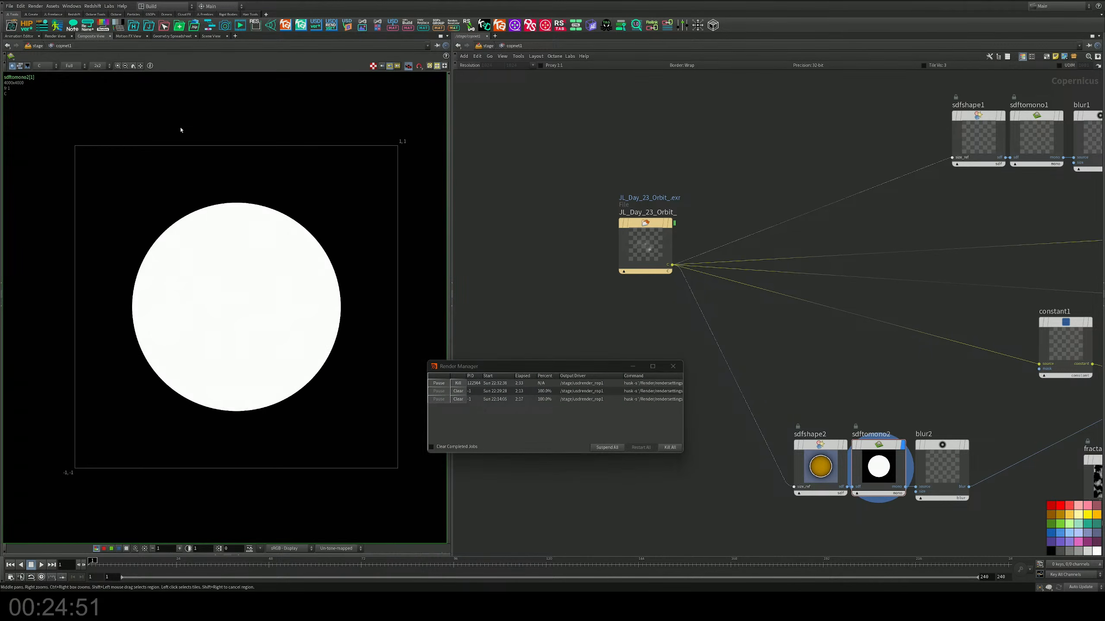
pyautogui.moveTo(750, 336); pyautogui.dragTo(487, 254, button='middle')
pyautogui.moveTo(998, 350); pyautogui.dragTo(782, 467, button='middle')
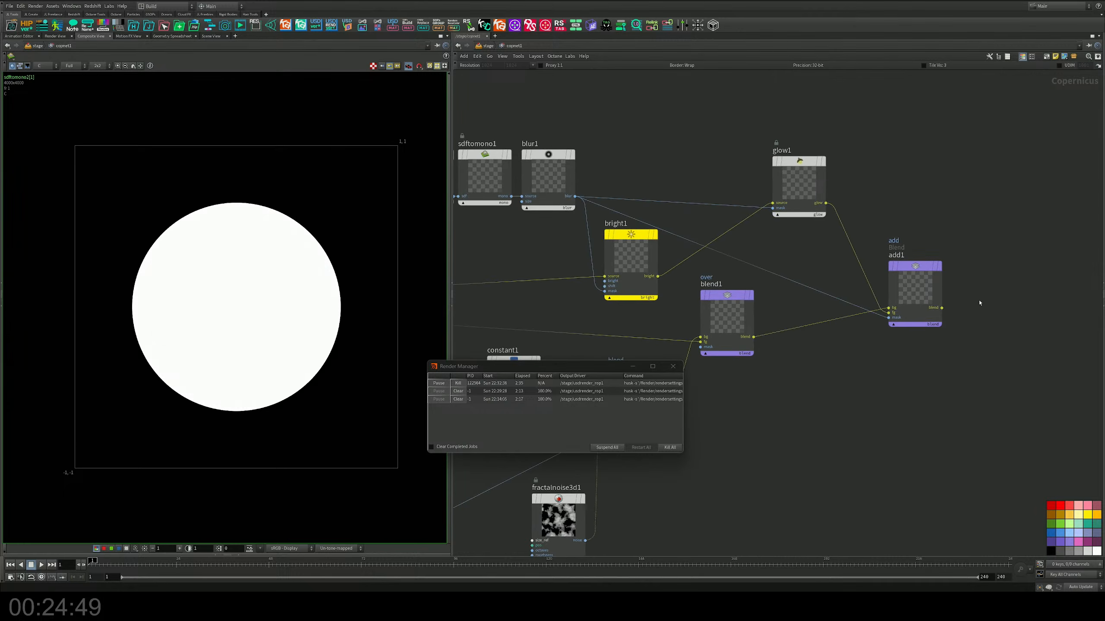
pyautogui.click(918, 310)
pyautogui.click(940, 266)
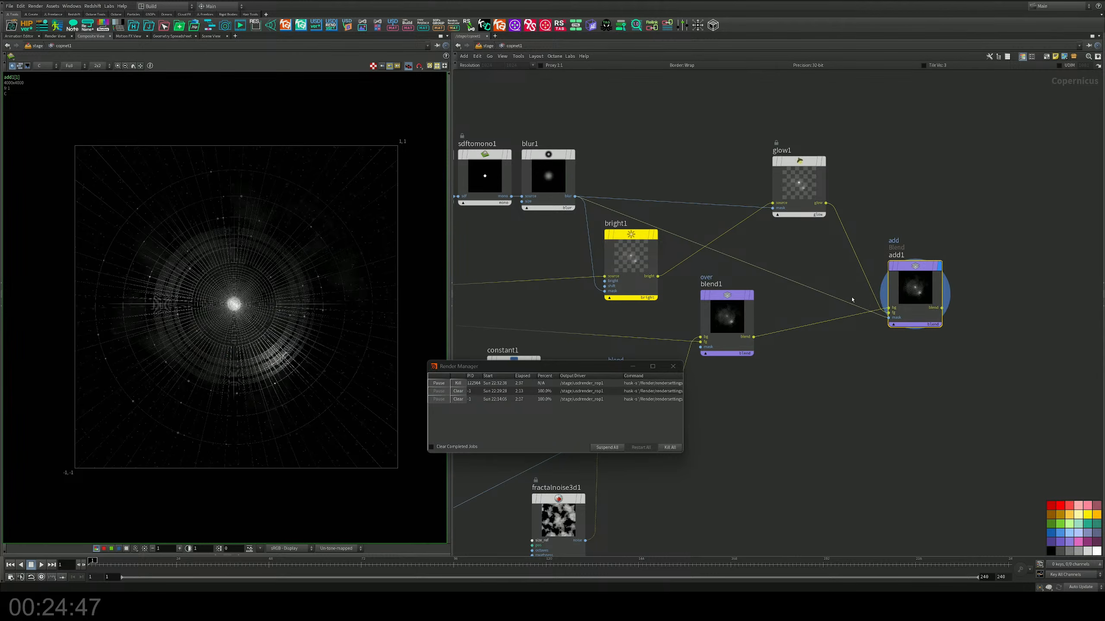
# Step: Examine the glowing core and surrounding rings of the add1 composite at different magnifications while following the render job
pyautogui.scroll(5, 189, 330)
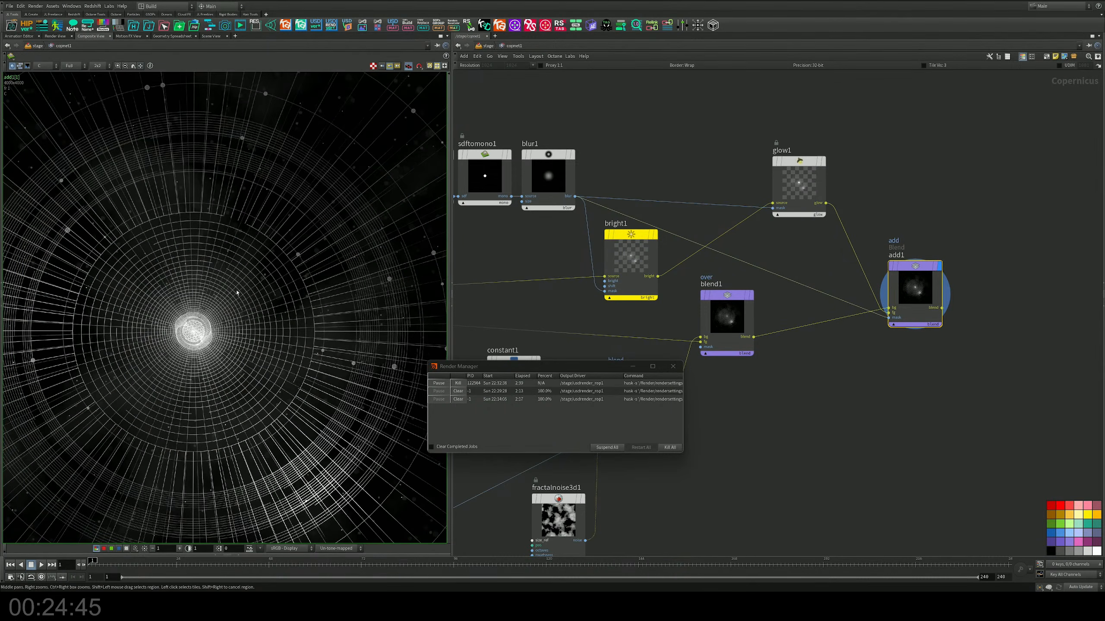
pyautogui.scroll(3, 253, 275)
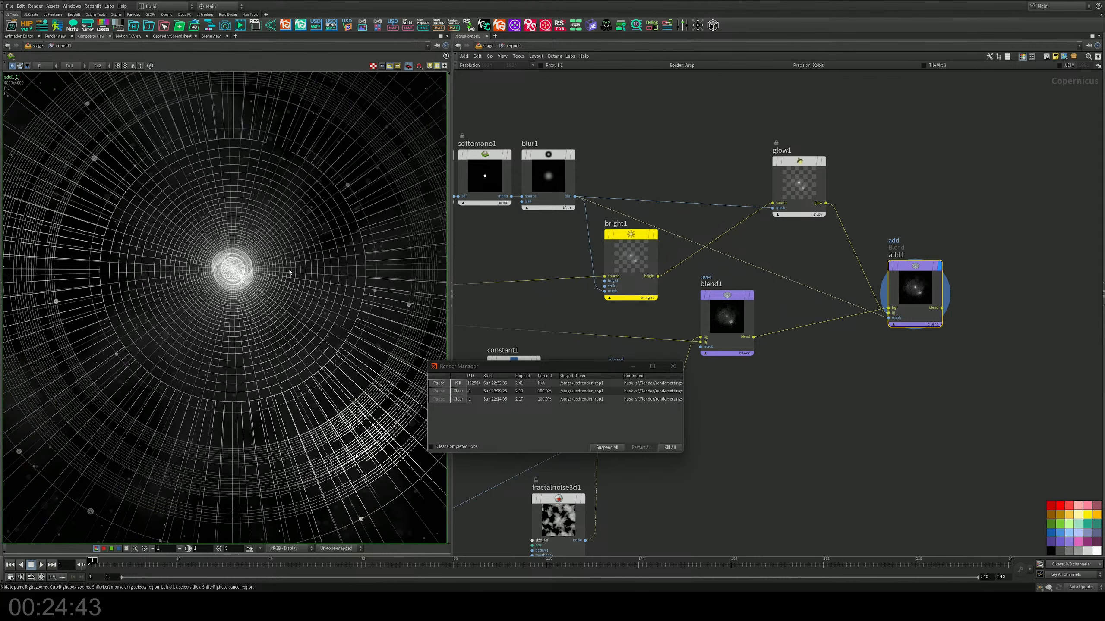
pyautogui.scroll(4, 245, 274)
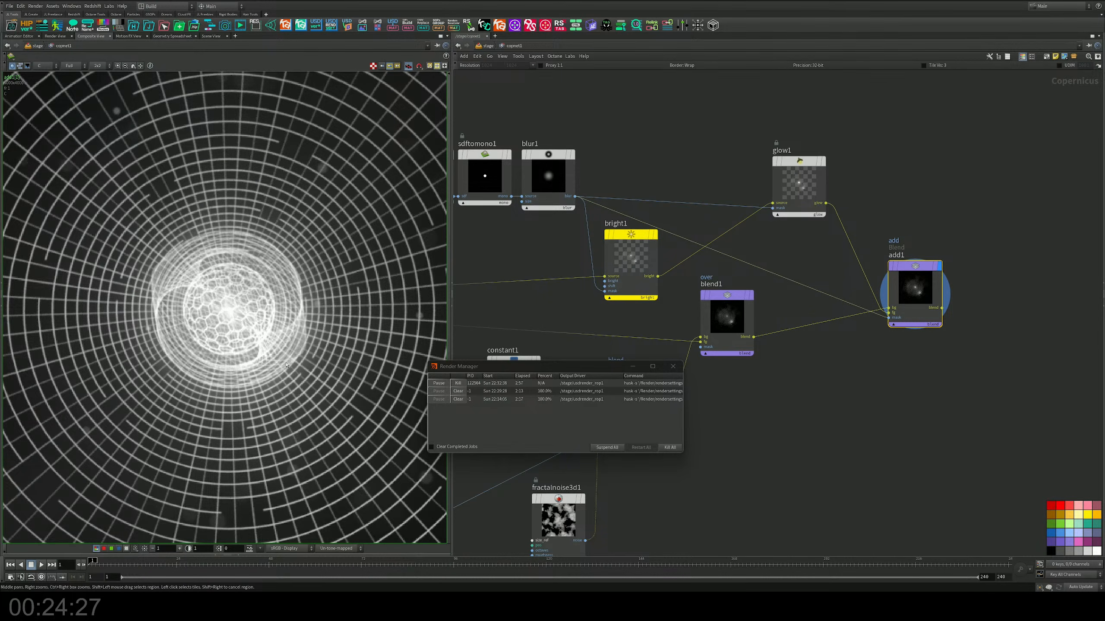
pyautogui.scroll(-12, 286, 365)
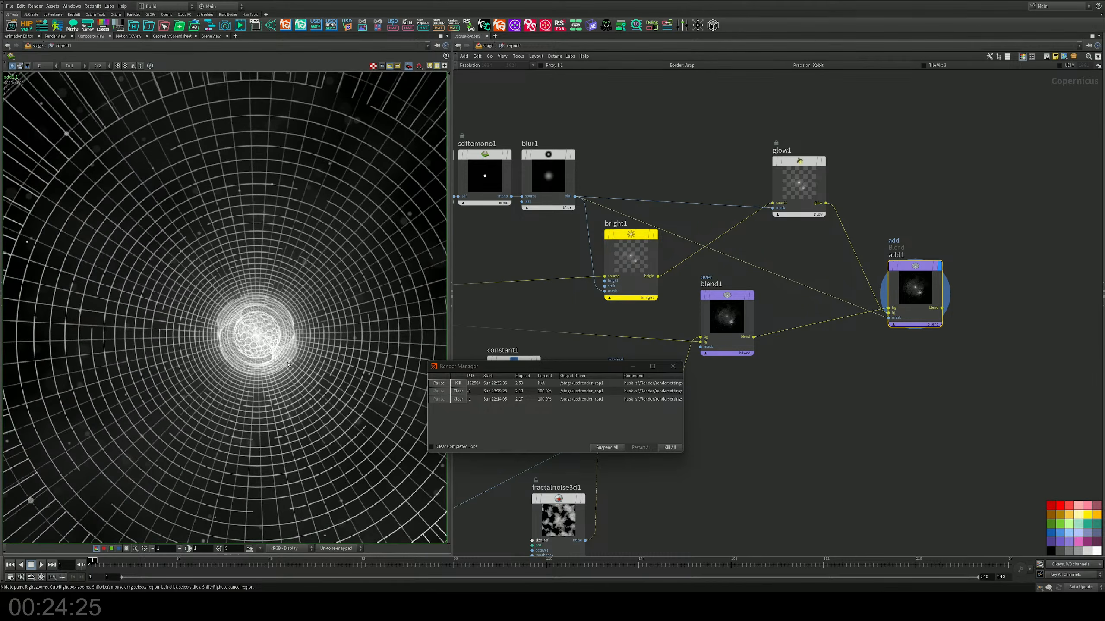
pyautogui.scroll(3, 386, 341)
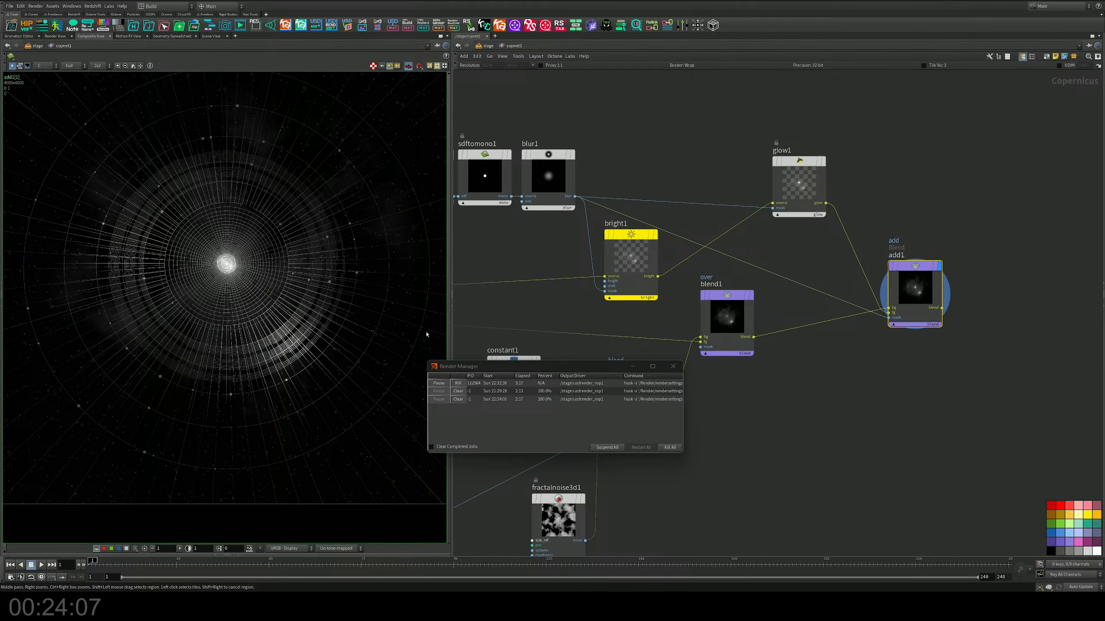
pyautogui.moveTo(490, 370); pyautogui.dragTo(535, 344)
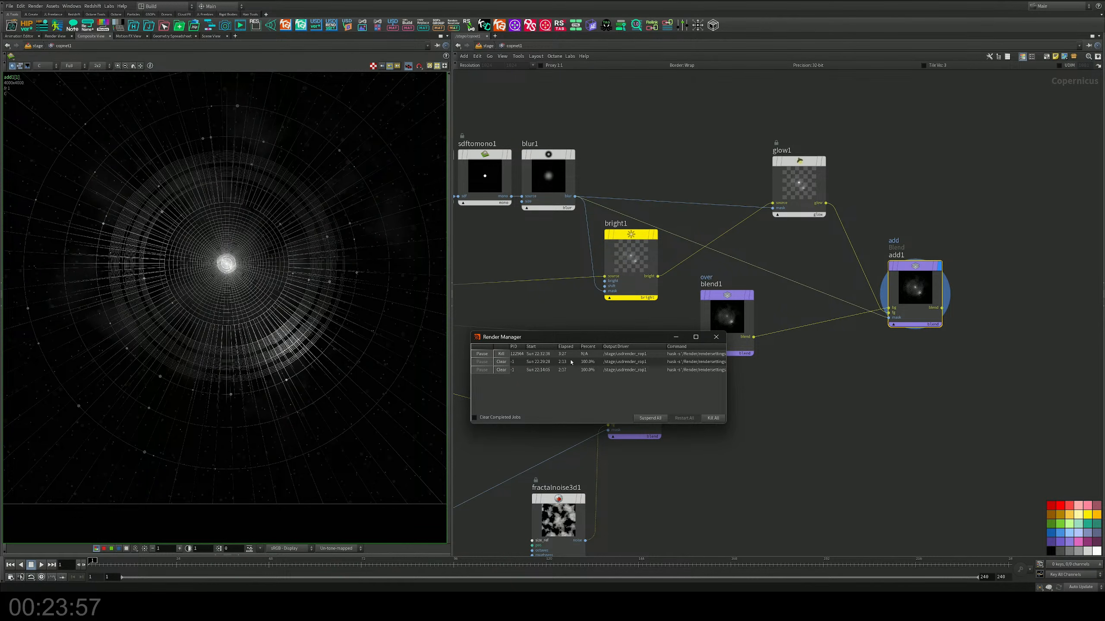
pyautogui.moveTo(320, 275); pyautogui.dragTo(340, 347, button='middle')
pyautogui.scroll(3, 340, 346)
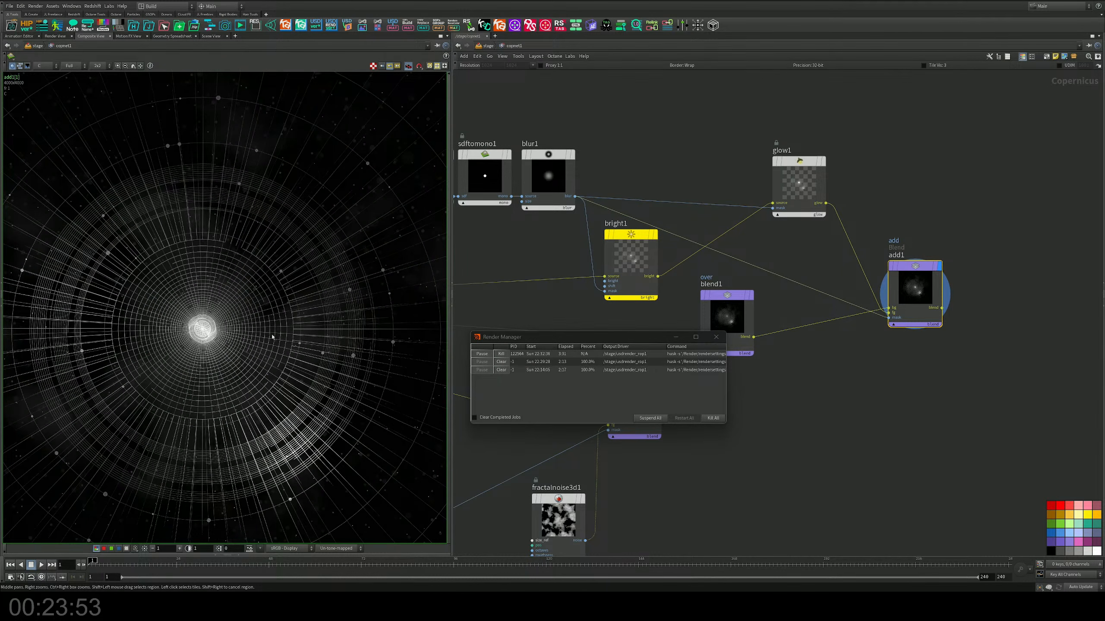
pyautogui.scroll(2, 273, 337)
pyautogui.moveTo(273, 337); pyautogui.dragTo(317, 281, button='middle')
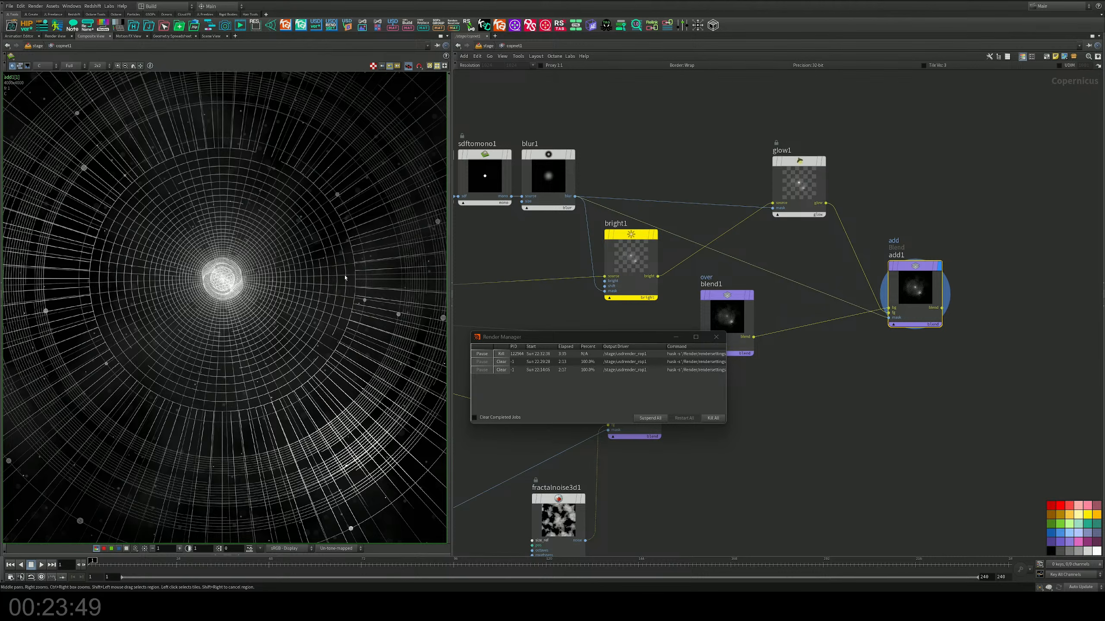
pyautogui.moveTo(345, 277); pyautogui.dragTo(297, 280, button='middle')
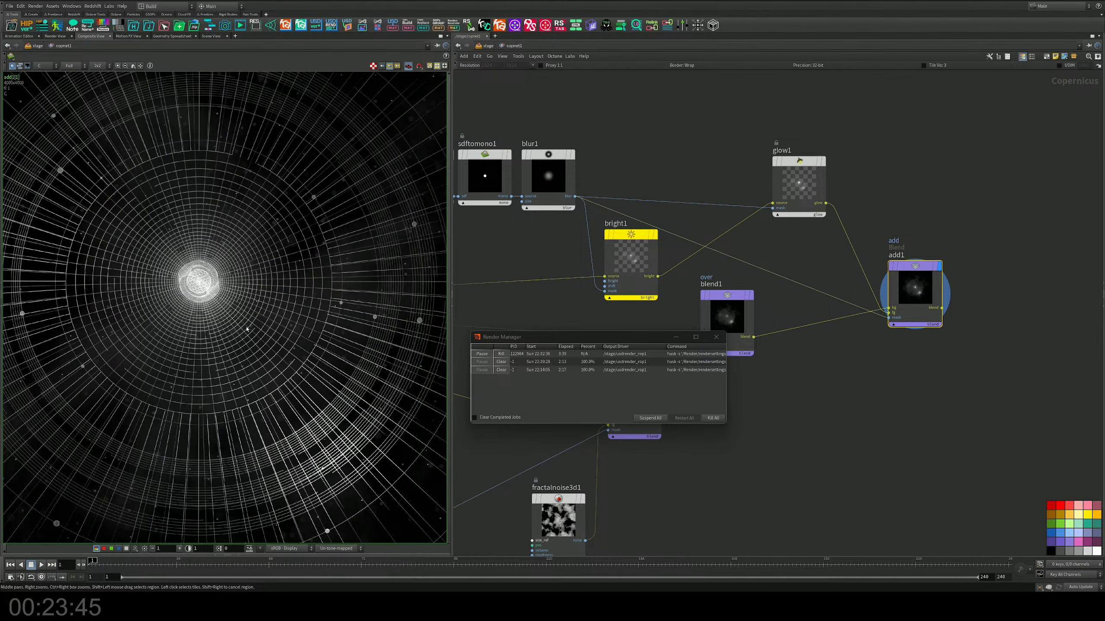
pyautogui.moveTo(236, 324); pyautogui.dragTo(262, 313, button='middle')
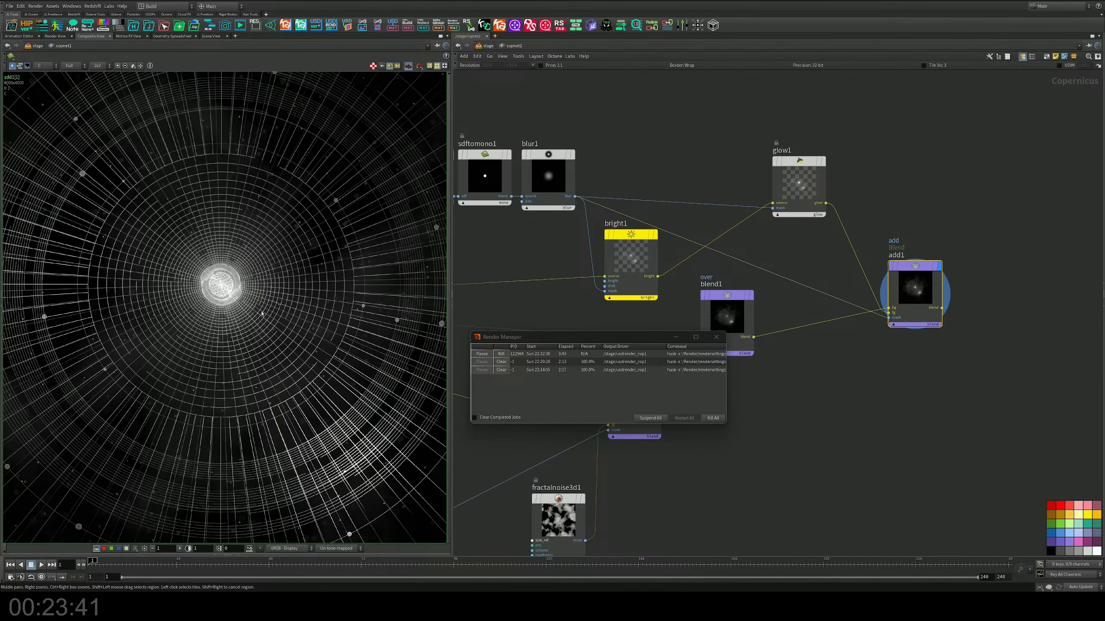
pyautogui.moveTo(564, 258); pyautogui.dragTo(688, 250, button='middle')
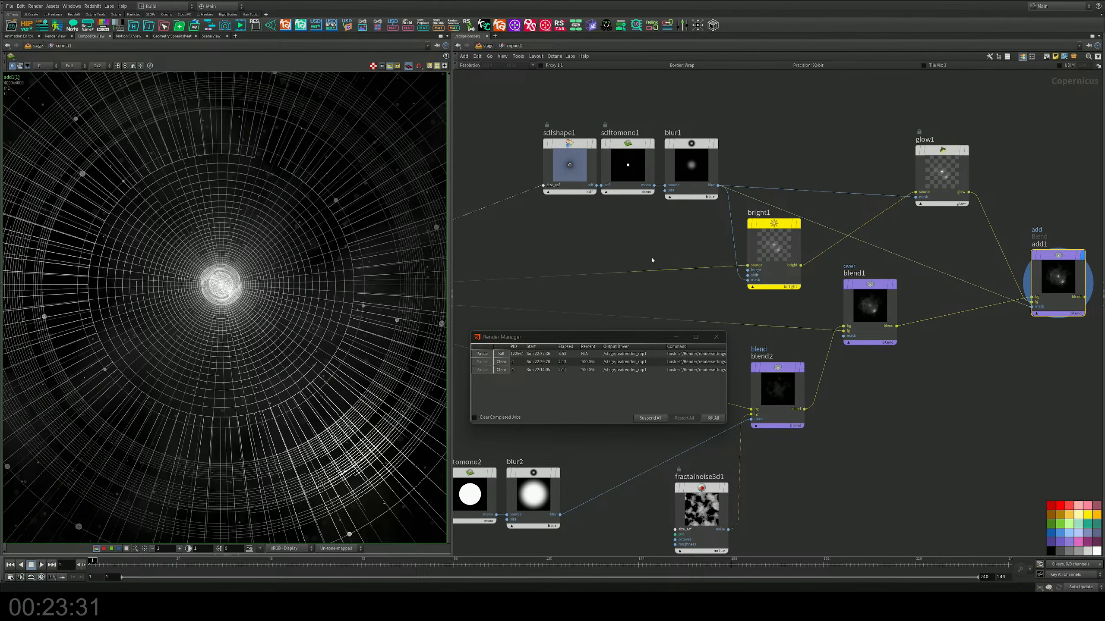
pyautogui.scroll(-5, 327, 280)
pyautogui.moveTo(340, 245)
pyautogui.mouseDown(button='middle')
pyautogui.moveTo(286, 292)
pyautogui.moveTo(324, 259)
pyautogui.mouseUp(button='middle')
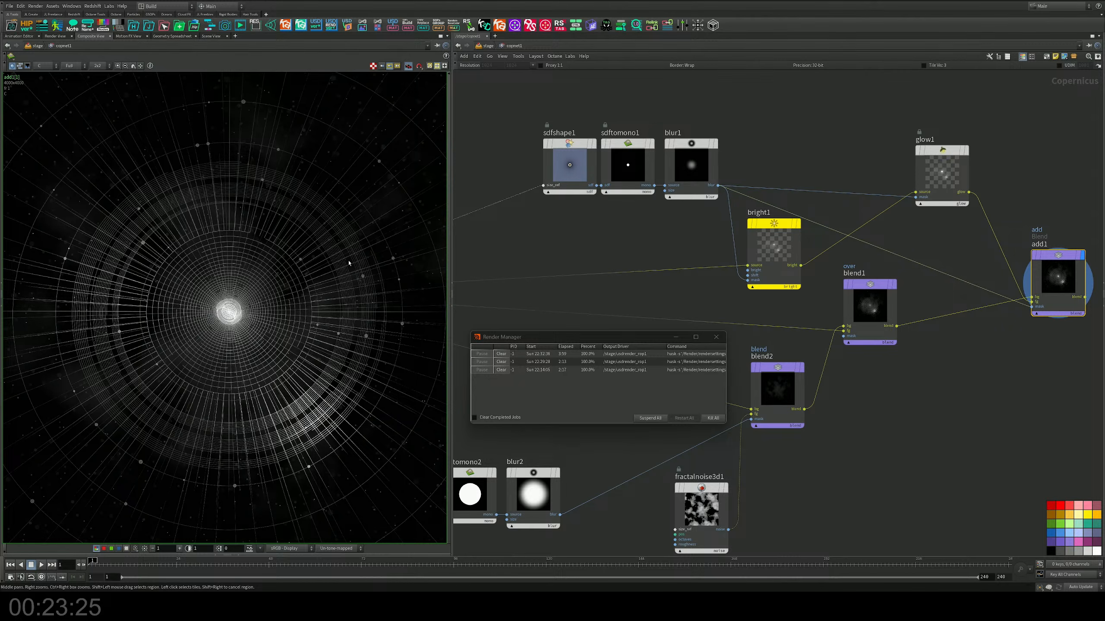
pyautogui.scroll(-3, 660, 259)
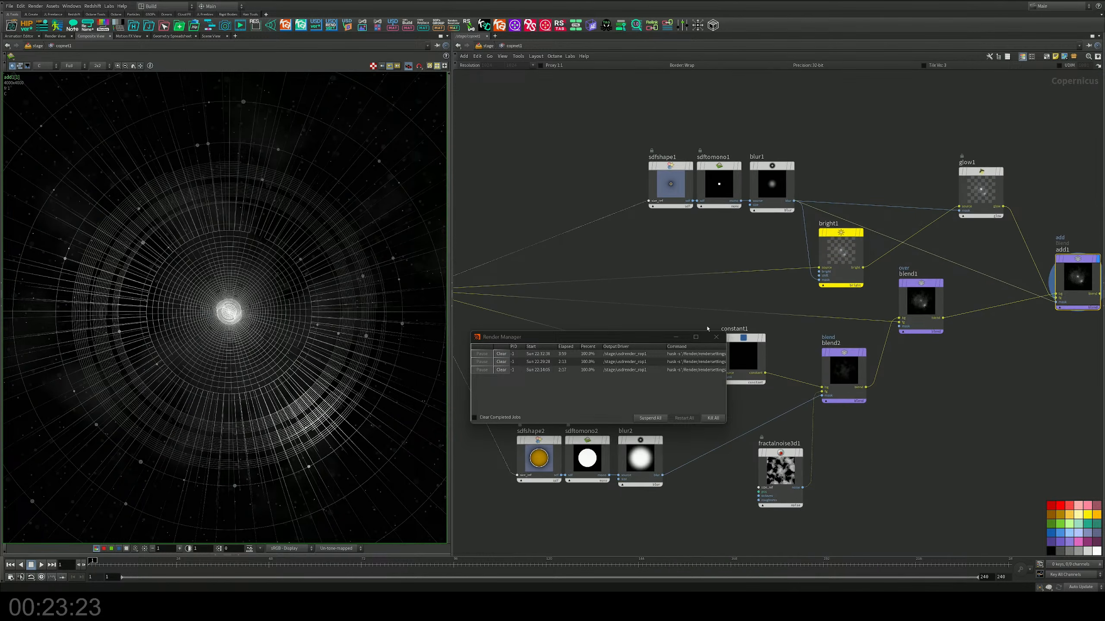
# Step: Close the render manager, bring in JL_Day_23_Orbit_2.exr as a file node and move all wires from JL_Day_23_Orbit_ to it
pyautogui.click(716, 337)
pyautogui.moveTo(570, 183); pyautogui.dragTo(835, 215, button='middle')
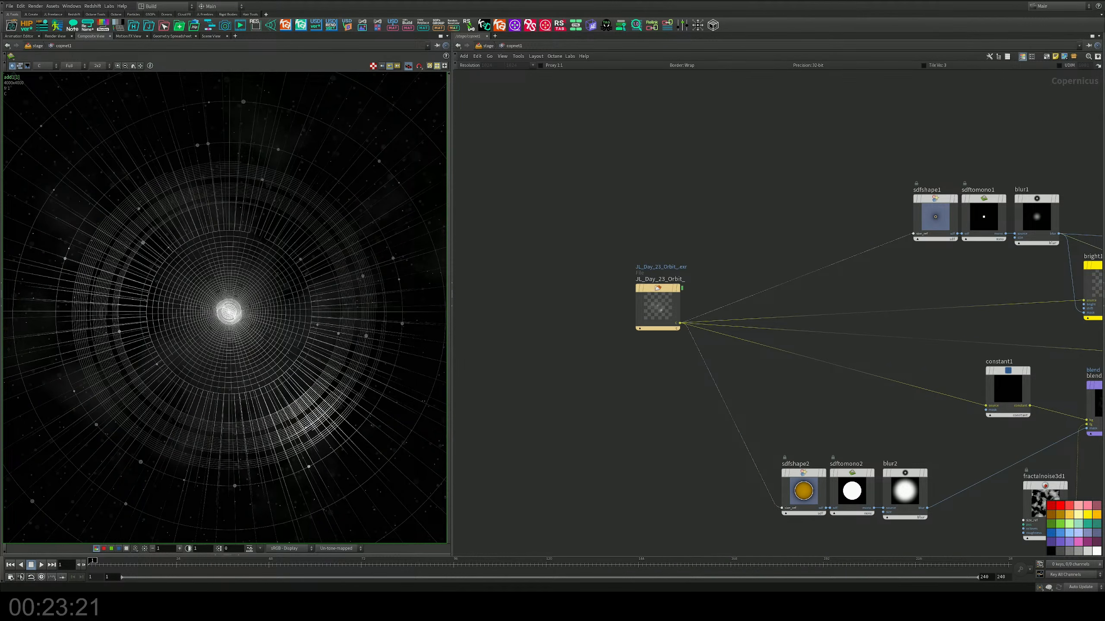
pyautogui.moveTo(46, 222); pyautogui.dragTo(647, 231)
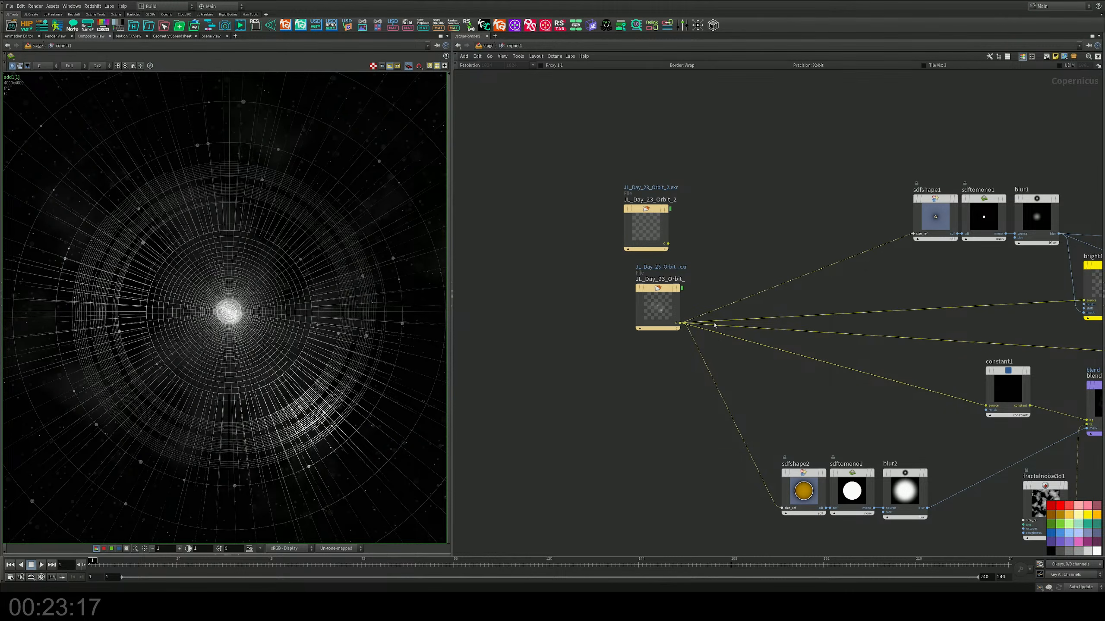
pyautogui.moveTo(715, 321); pyautogui.dragTo(677, 244)
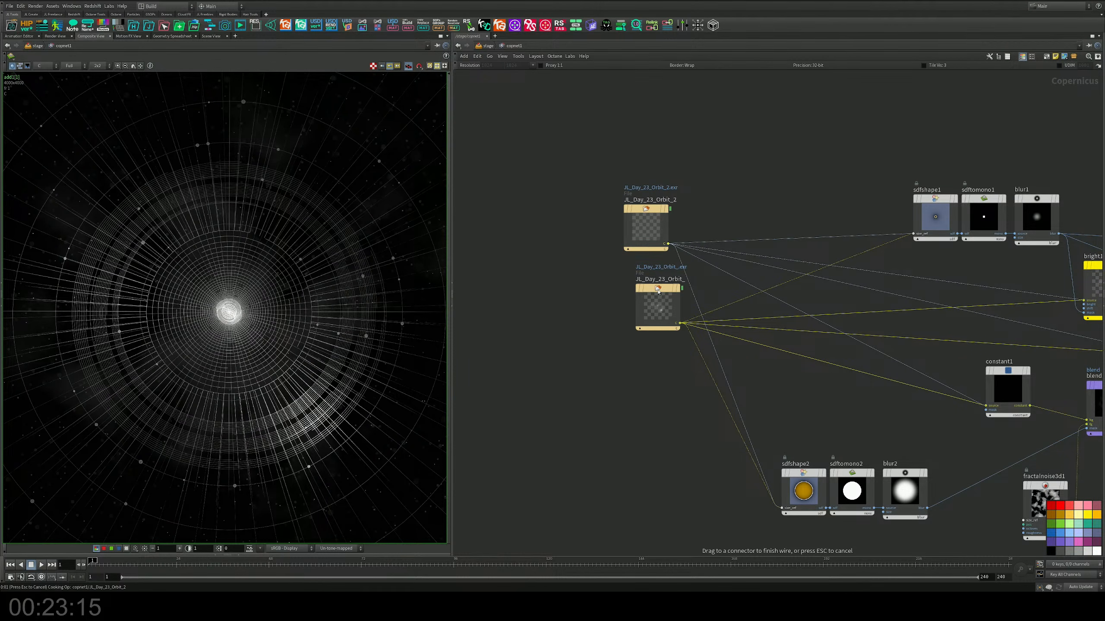
pyautogui.moveTo(659, 292); pyautogui.dragTo(613, 302)
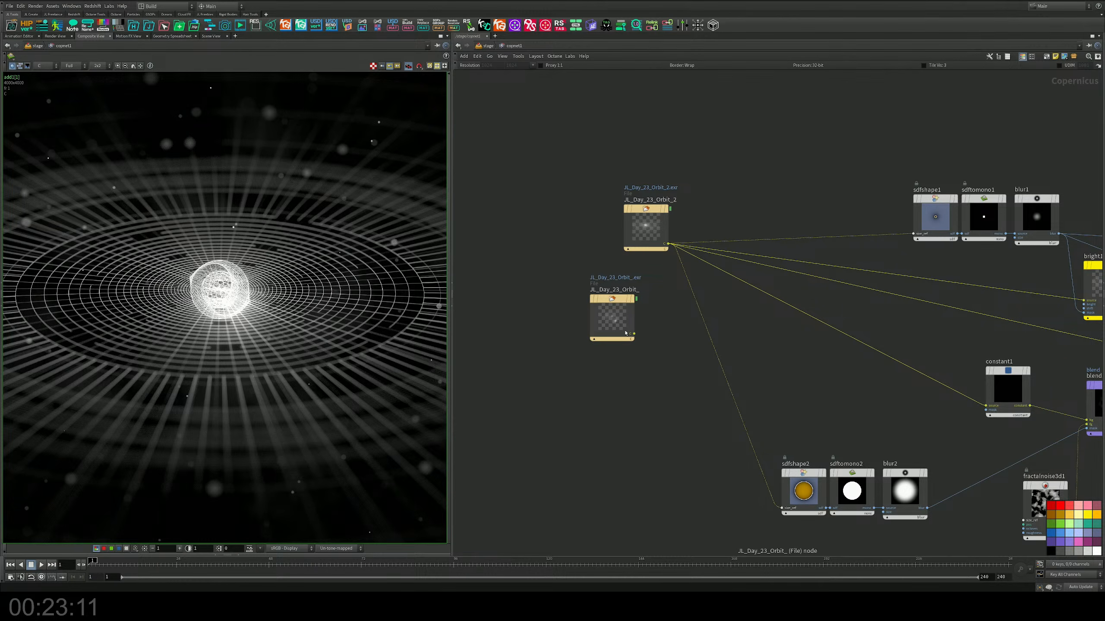
# Step: Route the JL_Day_23_Orbit_2 output wires through a single dot and move both file nodes farther away from it
pyautogui.scroll(2, 669, 310)
pyautogui.moveTo(671, 315); pyautogui.dragTo(696, 334, button='middle')
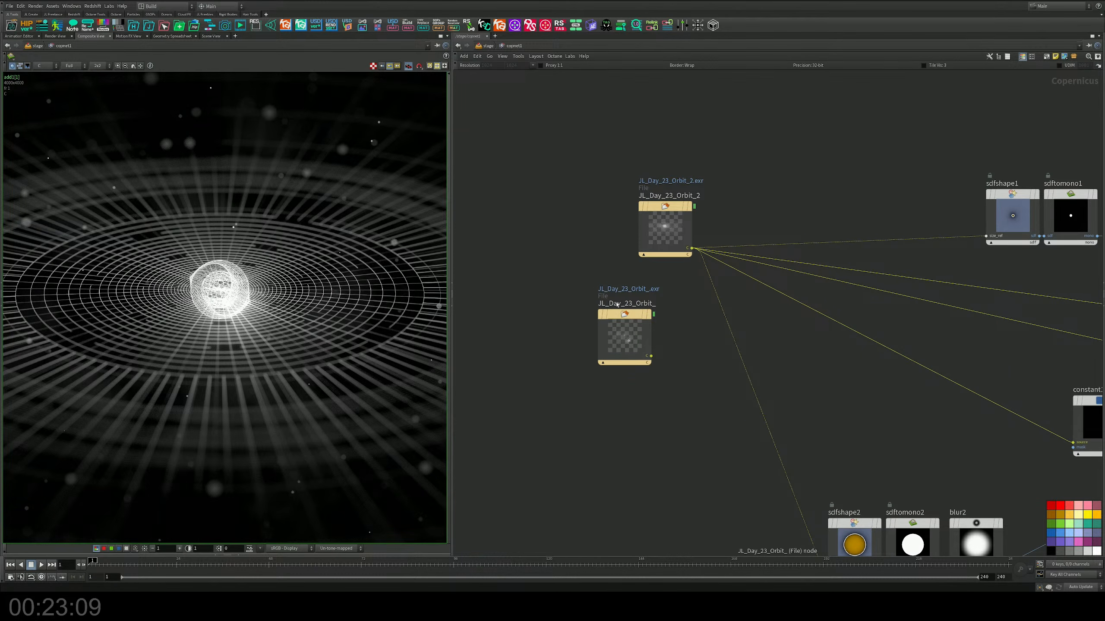
pyautogui.moveTo(617, 313); pyautogui.dragTo(571, 317)
pyautogui.keyDown('alt'); pyautogui.moveTo(728, 322); pyautogui.dragTo(783, 249); pyautogui.keyUp('alt')
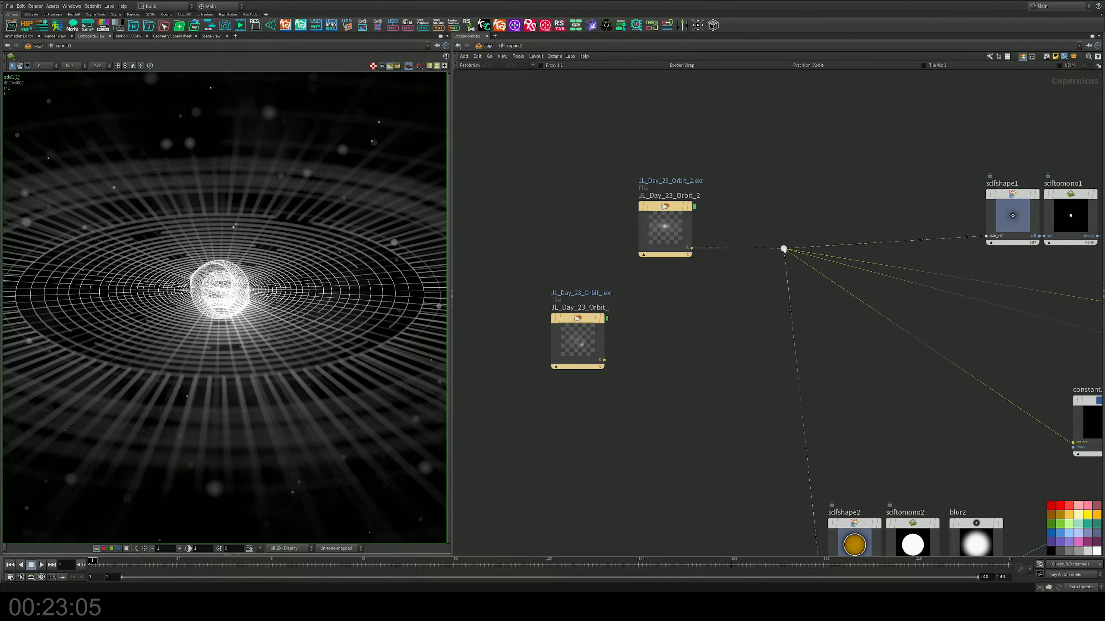
pyautogui.moveTo(656, 209); pyautogui.dragTo(579, 208)
# Step: Add a Switch node that feeds the wire dot from both file nodes, and set its Select Input to 0
pyautogui.press('Tab')
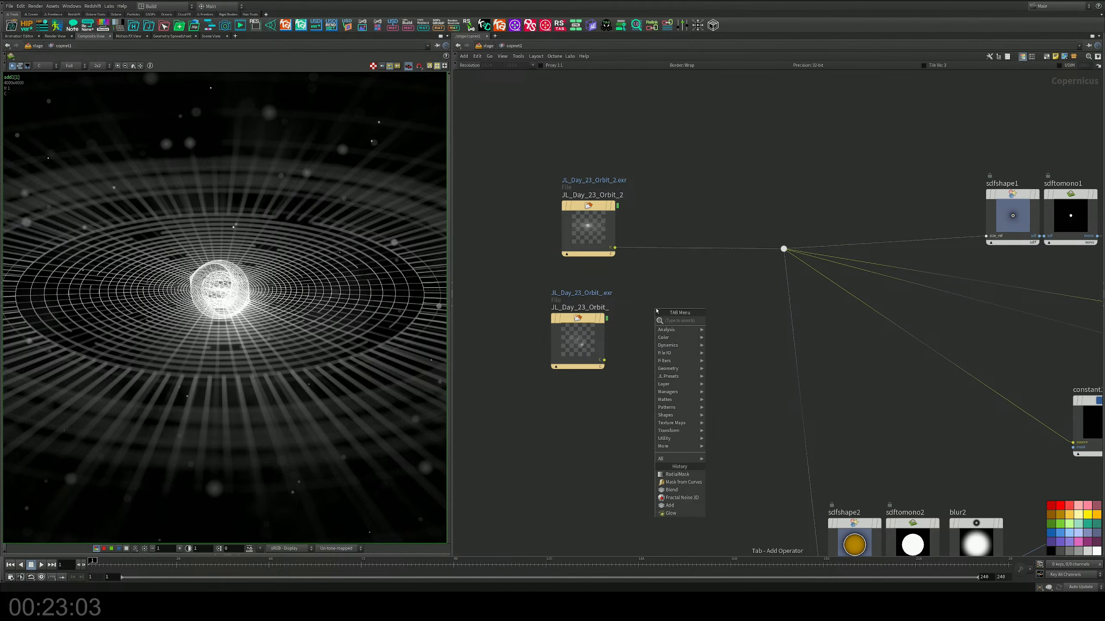
pyautogui.write('sw')
pyautogui.click(722, 329)
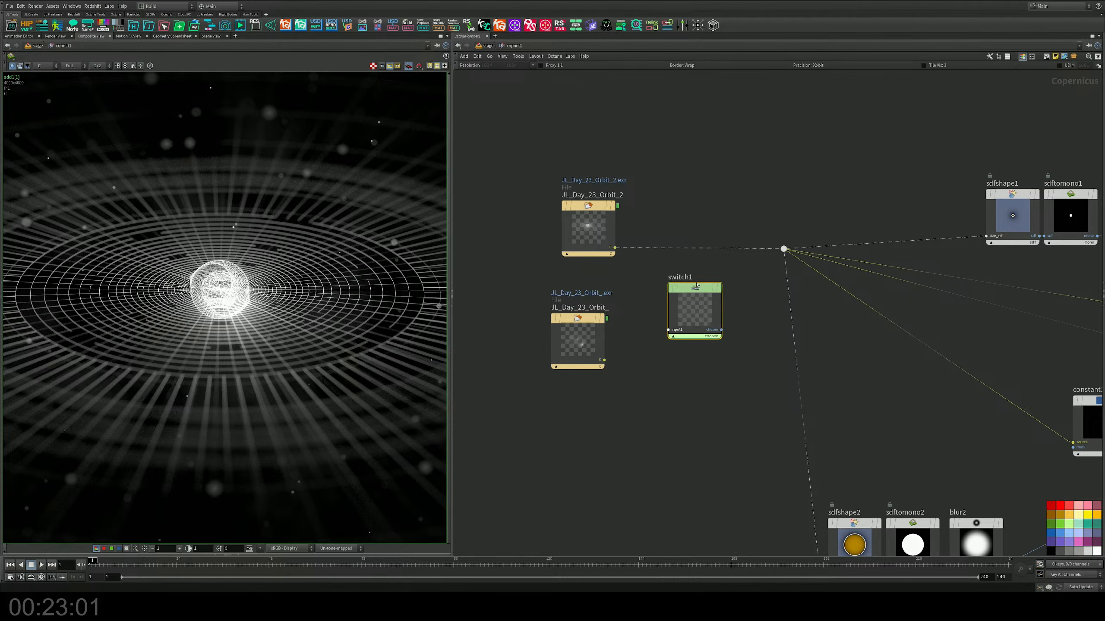
pyautogui.click(679, 291)
pyautogui.moveTo(605, 360); pyautogui.dragTo(672, 290)
pyautogui.press('p')
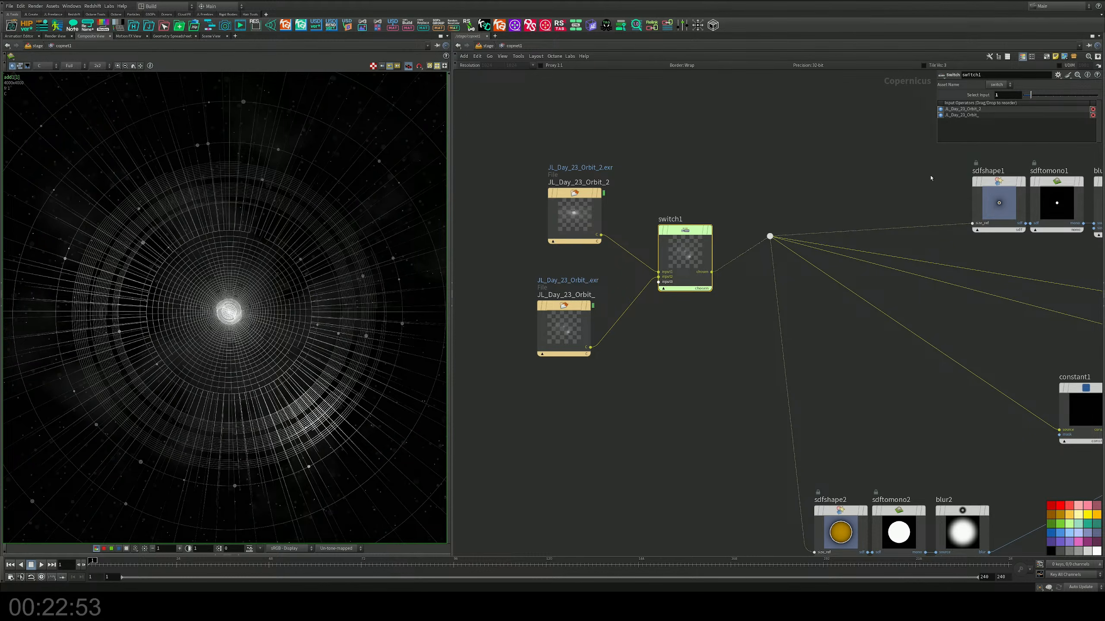
pyautogui.moveTo(1030, 95); pyautogui.dragTo(1024, 94)
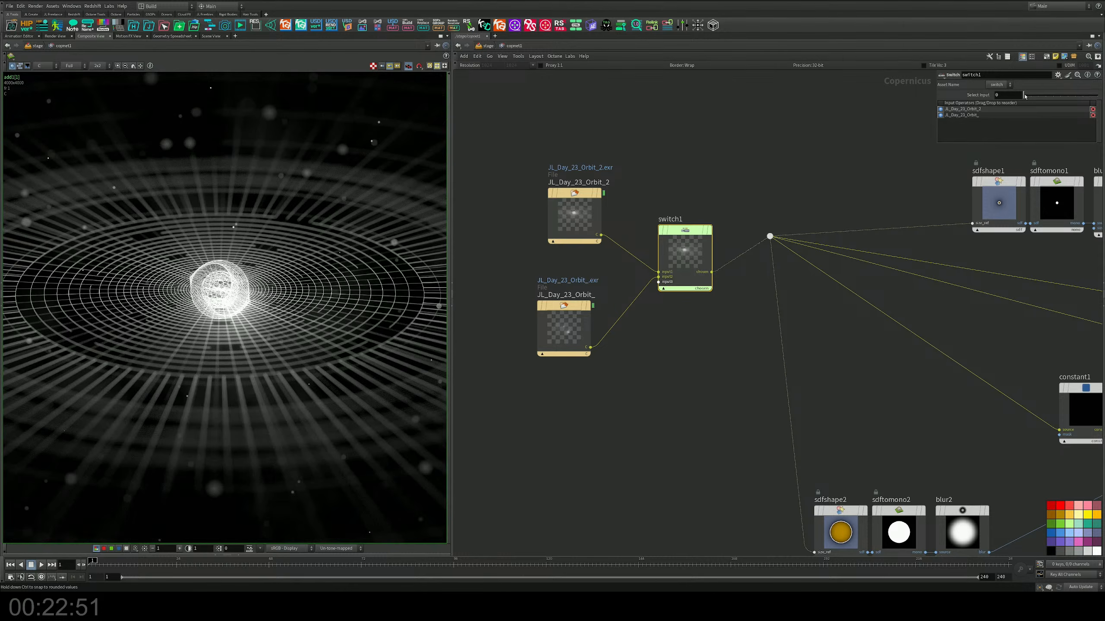
# Step: Set the Brightness of the glow1 node to 0
pyautogui.moveTo(954, 334); pyautogui.dragTo(641, 363, button='middle')
pyautogui.moveTo(790, 301); pyautogui.dragTo(566, 319, button='middle')
pyautogui.moveTo(923, 205); pyautogui.dragTo(788, 270, button='middle')
pyautogui.click(698, 320)
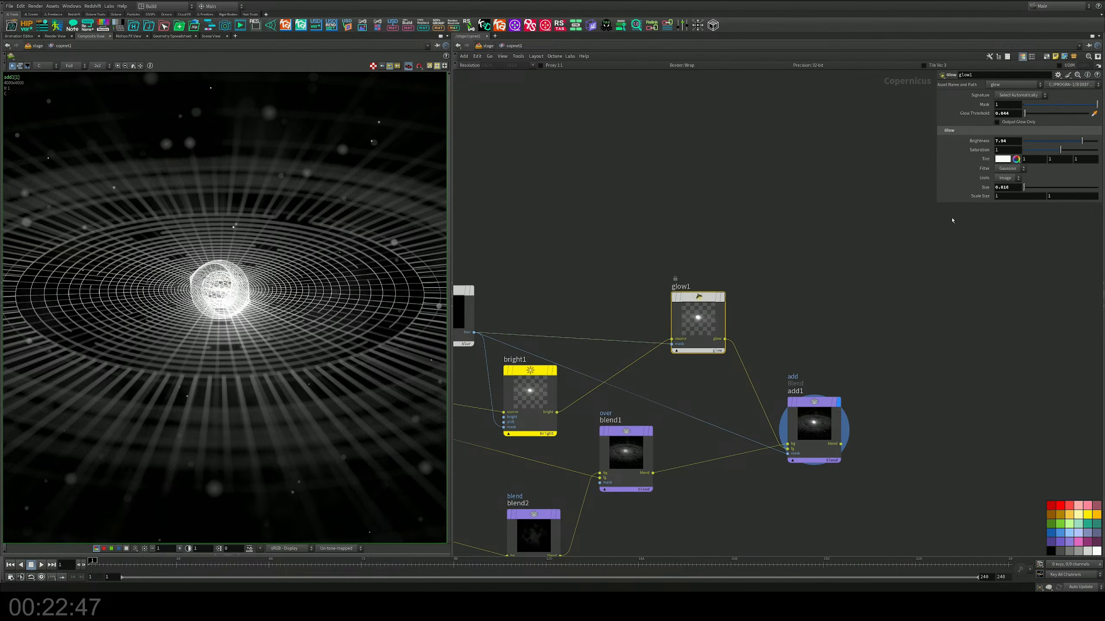
pyautogui.moveTo(1079, 142); pyautogui.dragTo(1007, 150)
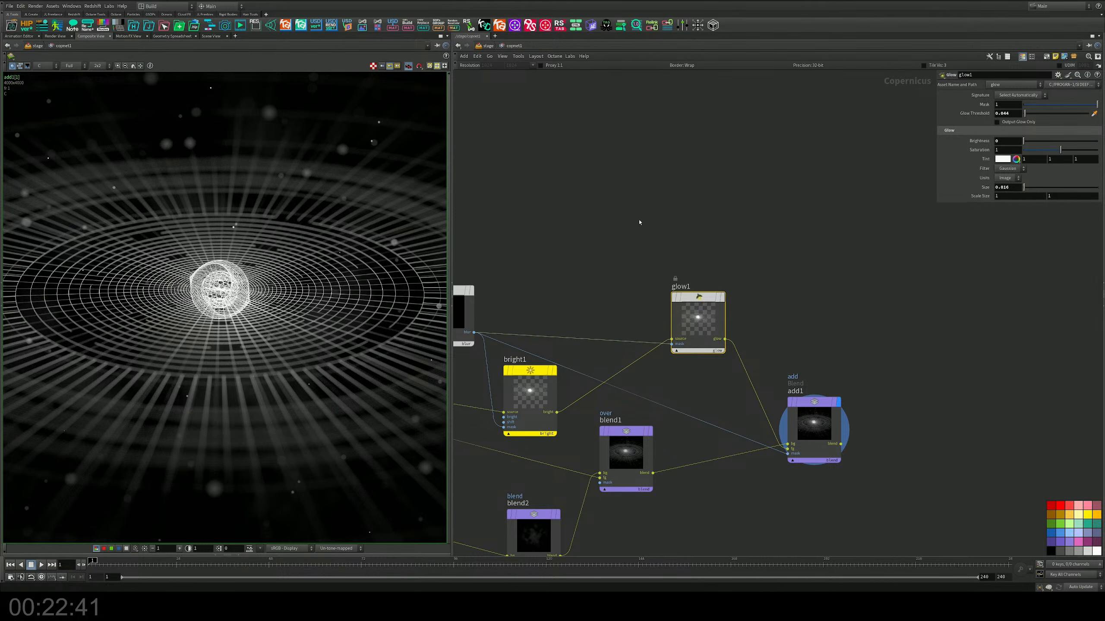
# Step: Set the Brightness of the bright1 node to 5.53
pyautogui.moveTo(640, 222); pyautogui.dragTo(826, 202, button='middle')
pyautogui.click(717, 355)
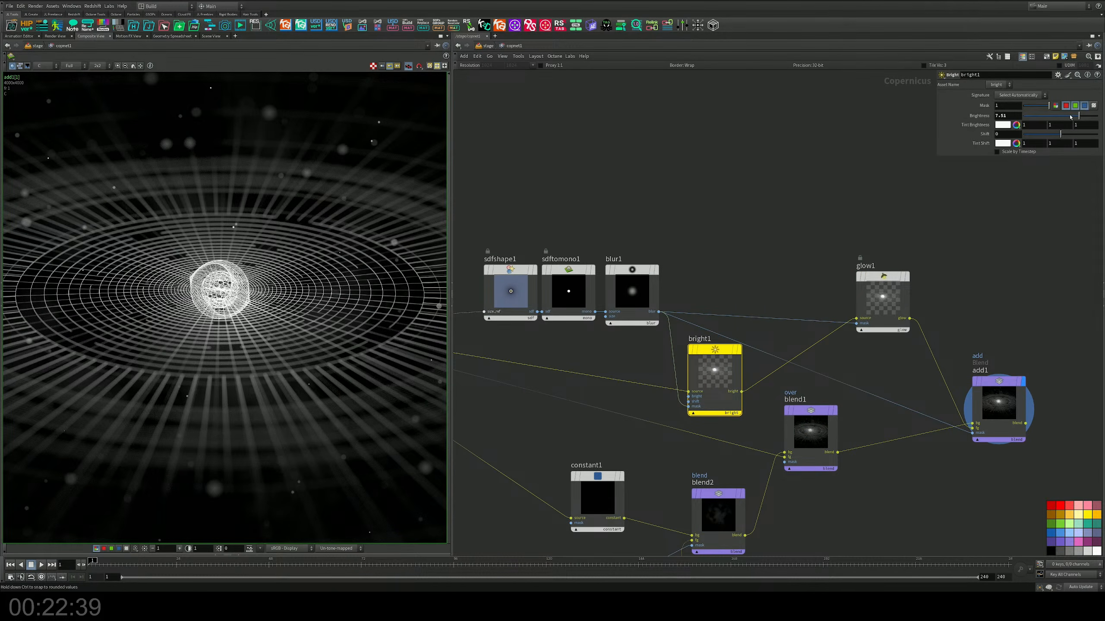
pyautogui.moveTo(1074, 116)
pyautogui.mouseDown()
pyautogui.moveTo(1046, 116)
pyautogui.moveTo(1064, 116)
pyautogui.mouseUp()
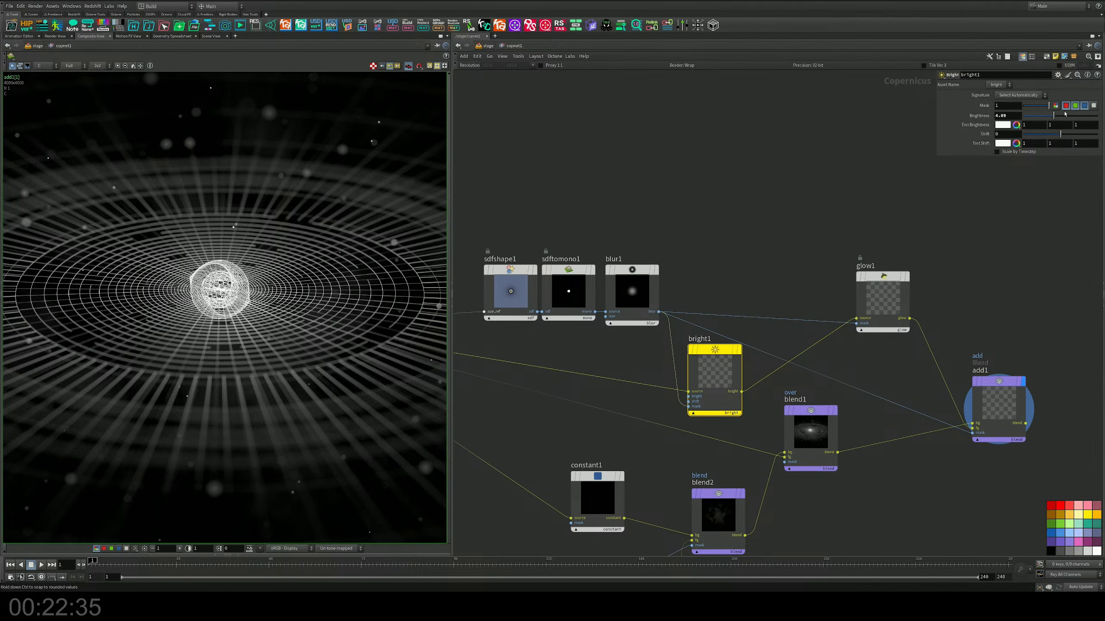
# Step: Move the constant1 node slightly farther away from blend2 in the network
pyautogui.moveTo(696, 340); pyautogui.dragTo(760, 161, button='middle')
pyautogui.moveTo(631, 392); pyautogui.dragTo(687, 458, button='middle')
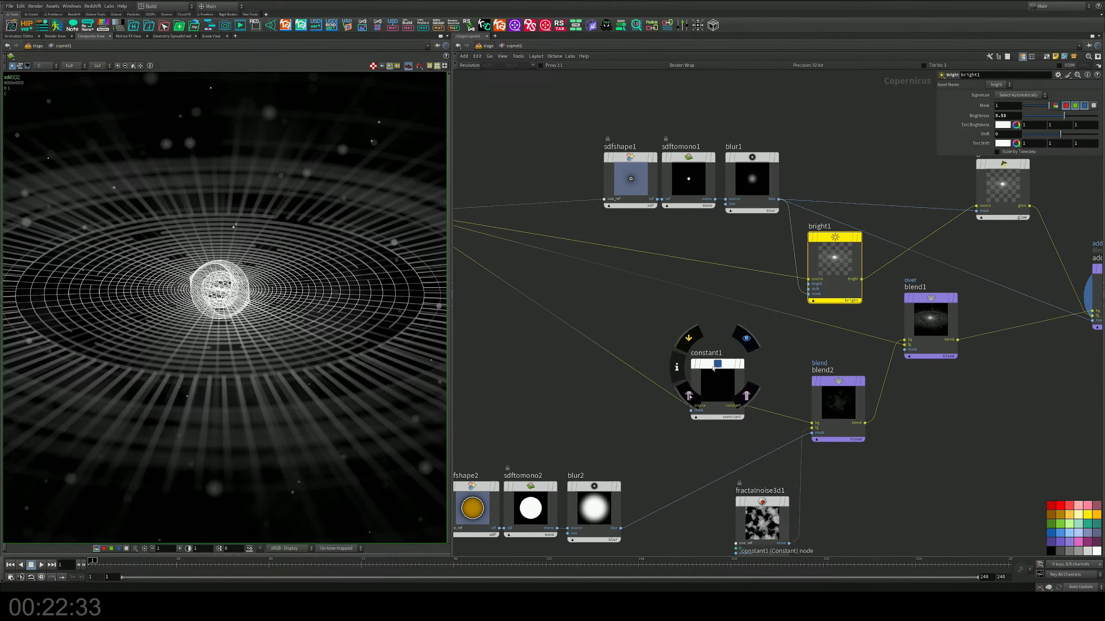
pyautogui.click(718, 383)
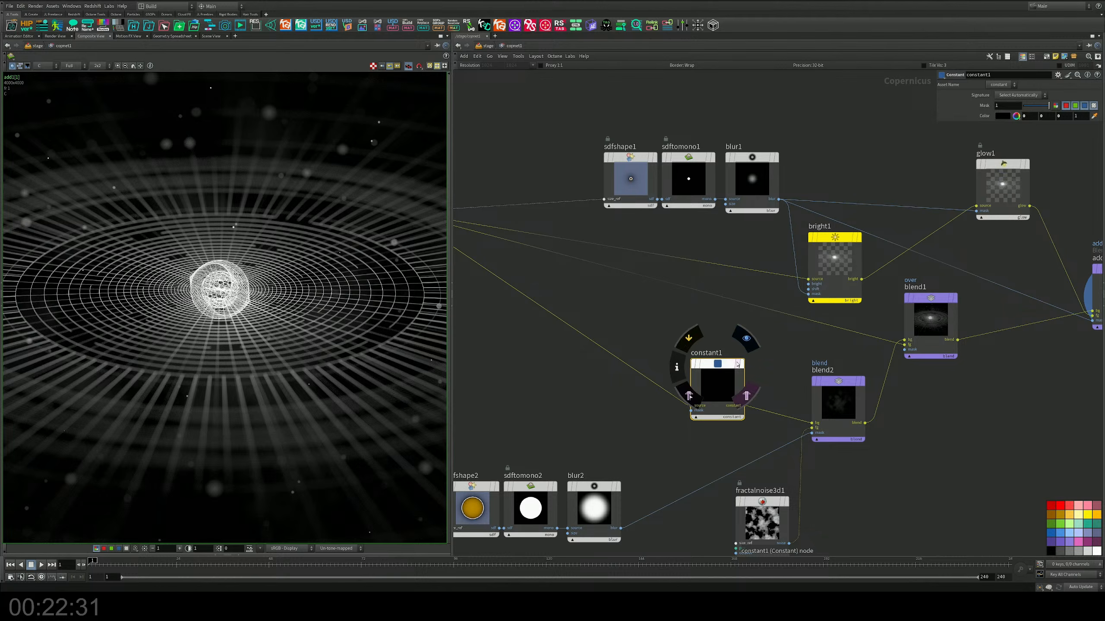
pyautogui.moveTo(716, 381); pyautogui.dragTo(685, 385)
pyautogui.moveTo(839, 367); pyautogui.dragTo(918, 364, button='middle')
# Step: Examine the composite's core and rings, and compare both renders by setting switch1's Select Input to 1 and back to 0
pyautogui.scroll(4, 300, 315)
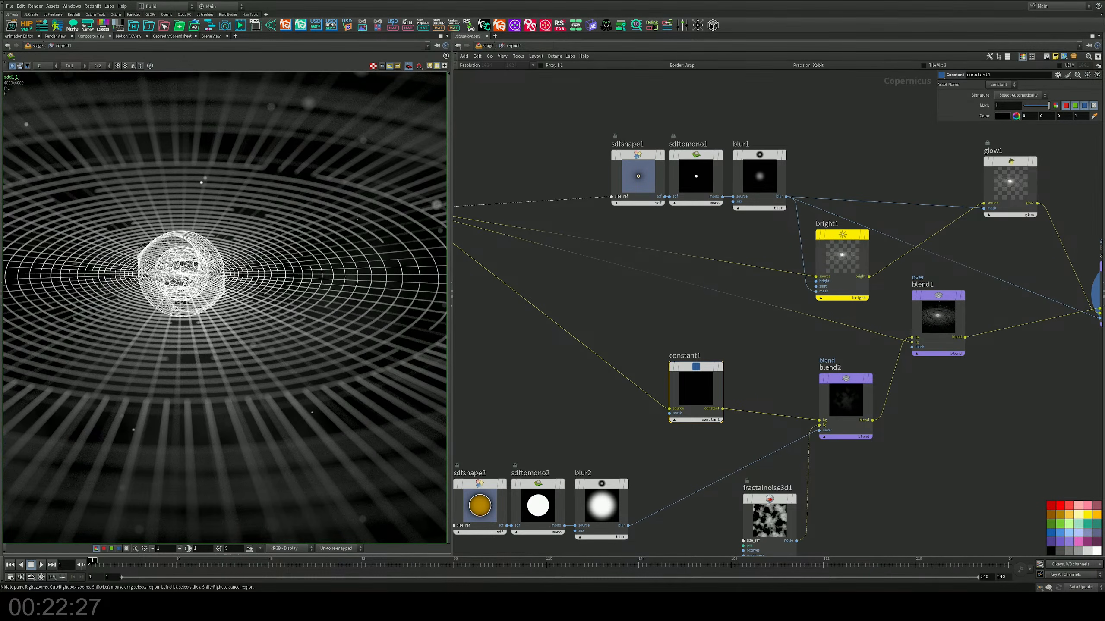
pyautogui.scroll(6, 158, 263)
pyautogui.scroll(-10, 158, 263)
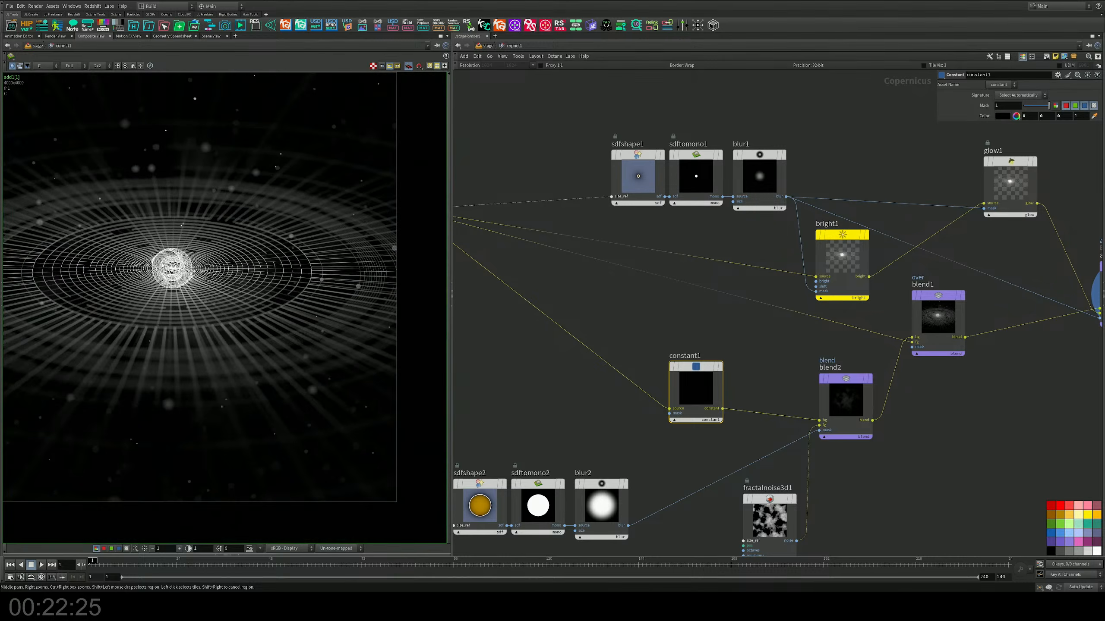
pyautogui.moveTo(224, 293); pyautogui.dragTo(238, 293, button='middle')
pyautogui.moveTo(569, 308); pyautogui.dragTo(881, 387, button='middle')
pyautogui.moveTo(671, 380); pyautogui.dragTo(689, 389, button='middle')
pyautogui.moveTo(688, 389); pyautogui.dragTo(647, 272)
pyautogui.moveTo(1025, 102); pyautogui.dragTo(1030, 100)
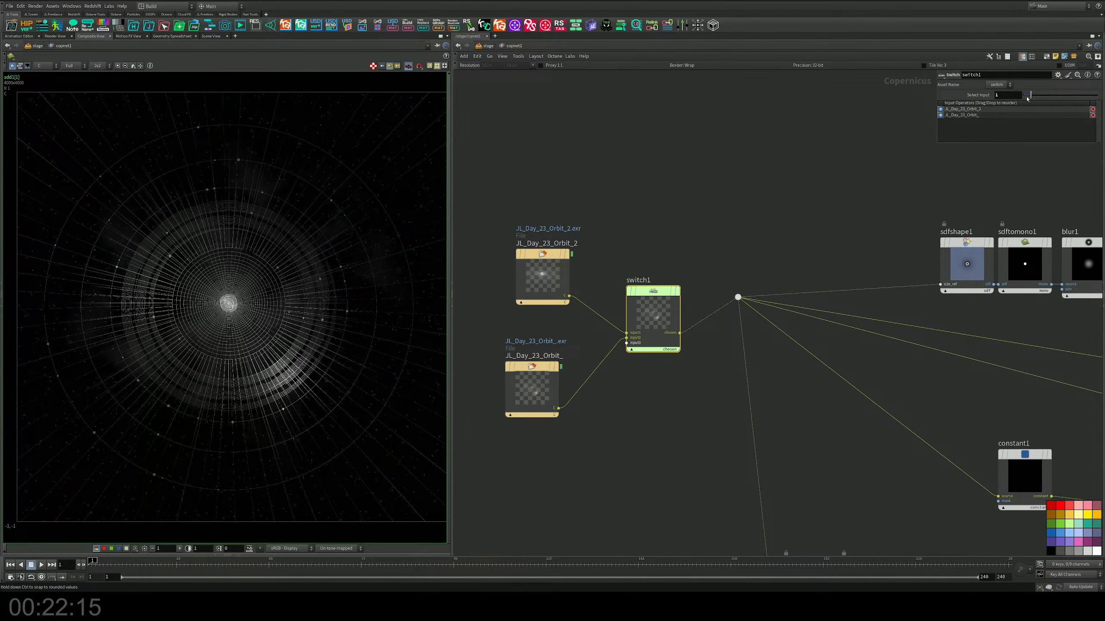
pyautogui.moveTo(1027, 98); pyautogui.dragTo(1023, 97)
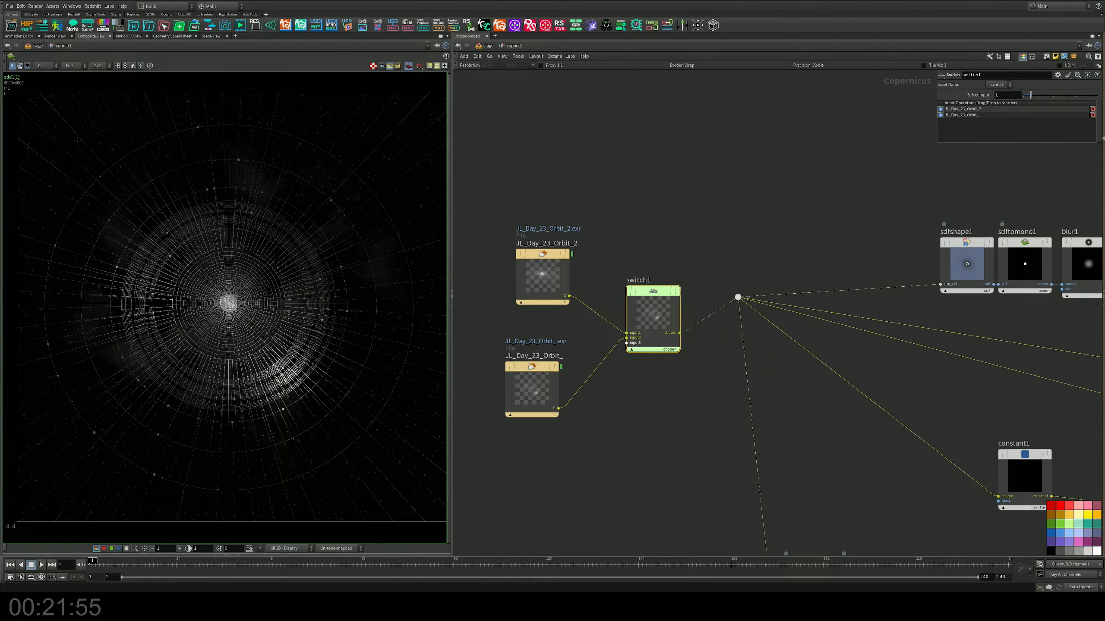
pyautogui.click(1026, 97)
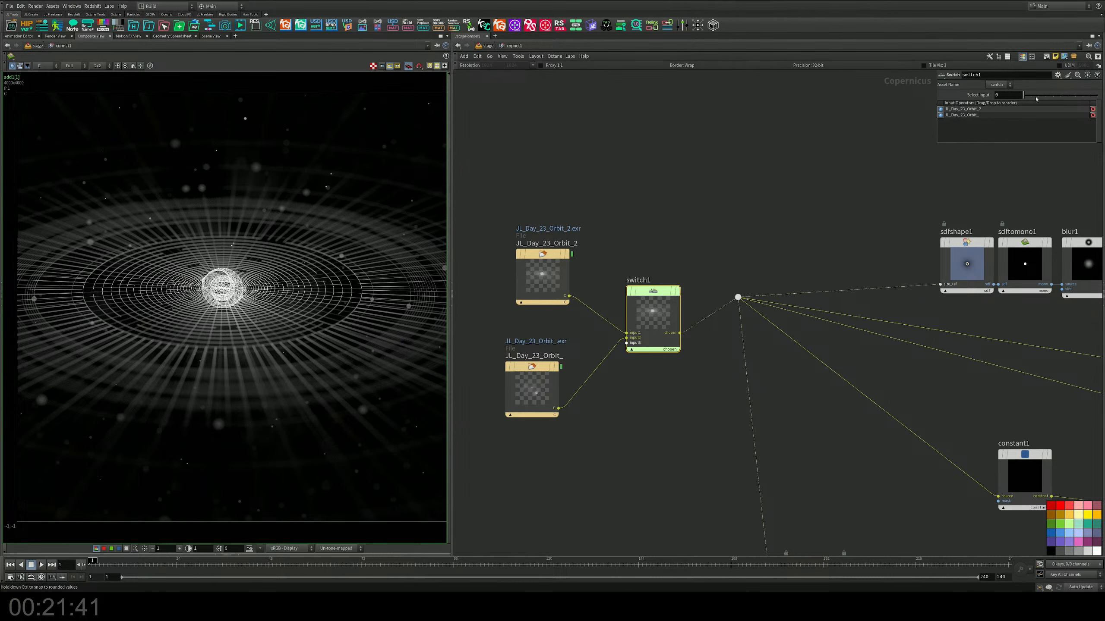
pyautogui.click(983, 109)
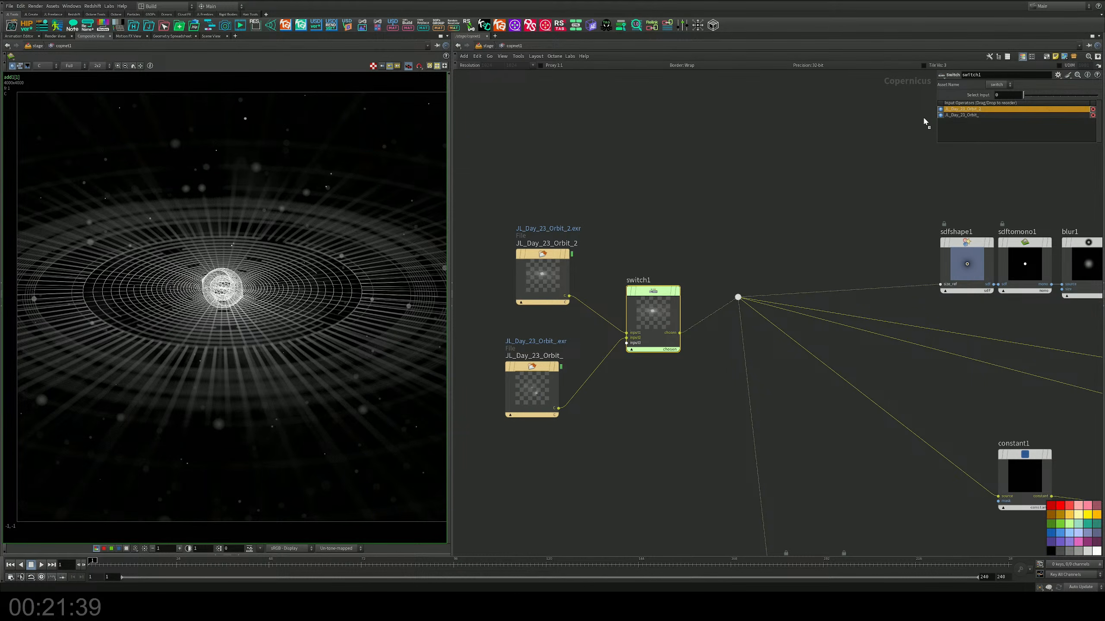
# Step: Add a Chromatic Aberration node after add1, wire add1's blend output into its source, and display its result
pyautogui.moveTo(822, 192); pyautogui.dragTo(527, 244, button='middle')
pyautogui.moveTo(835, 230); pyautogui.dragTo(607, 232, button='middle')
pyautogui.scroll(3, 655, 340)
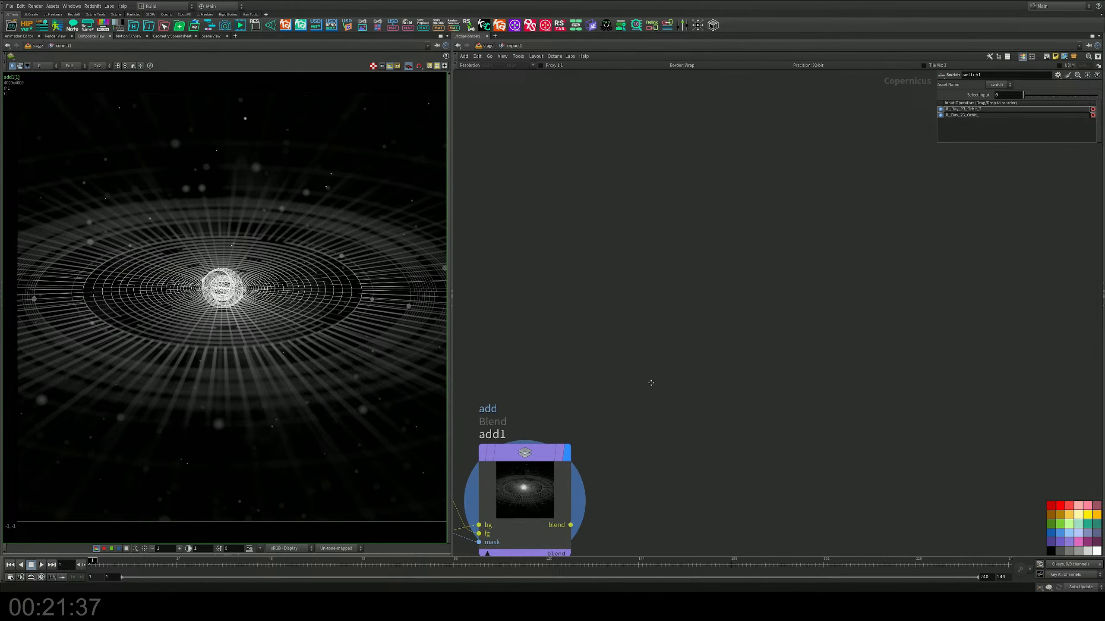
pyautogui.moveTo(652, 383); pyautogui.dragTo(749, 244, button='middle')
pyautogui.press('Tab')
pyautogui.write('chro')
pyautogui.press('Down')
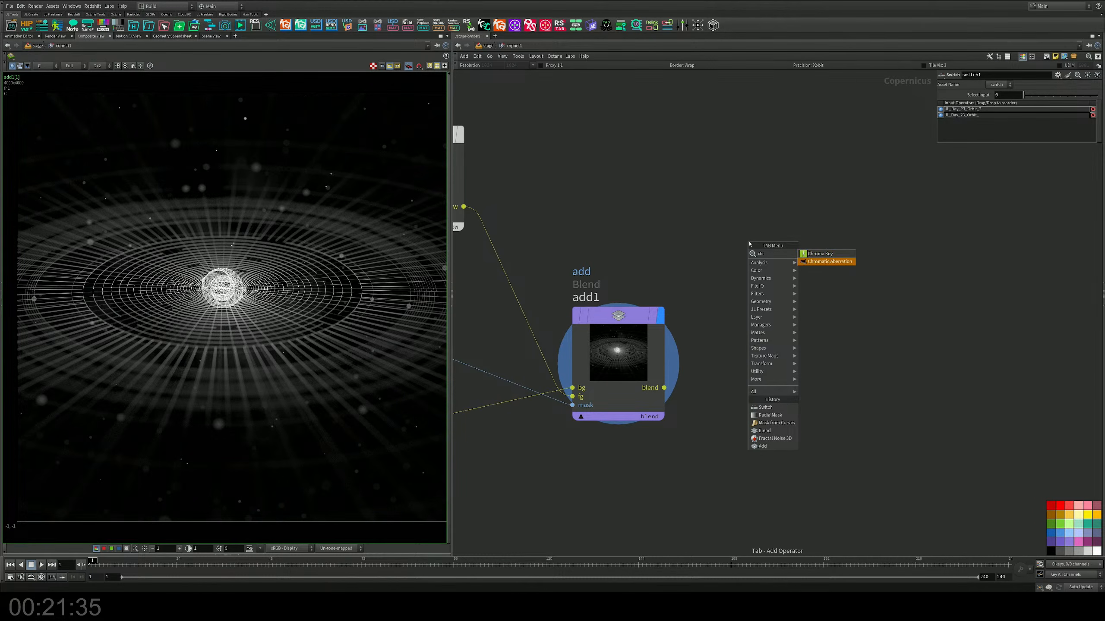
pyautogui.press('Return')
pyautogui.click(764, 300)
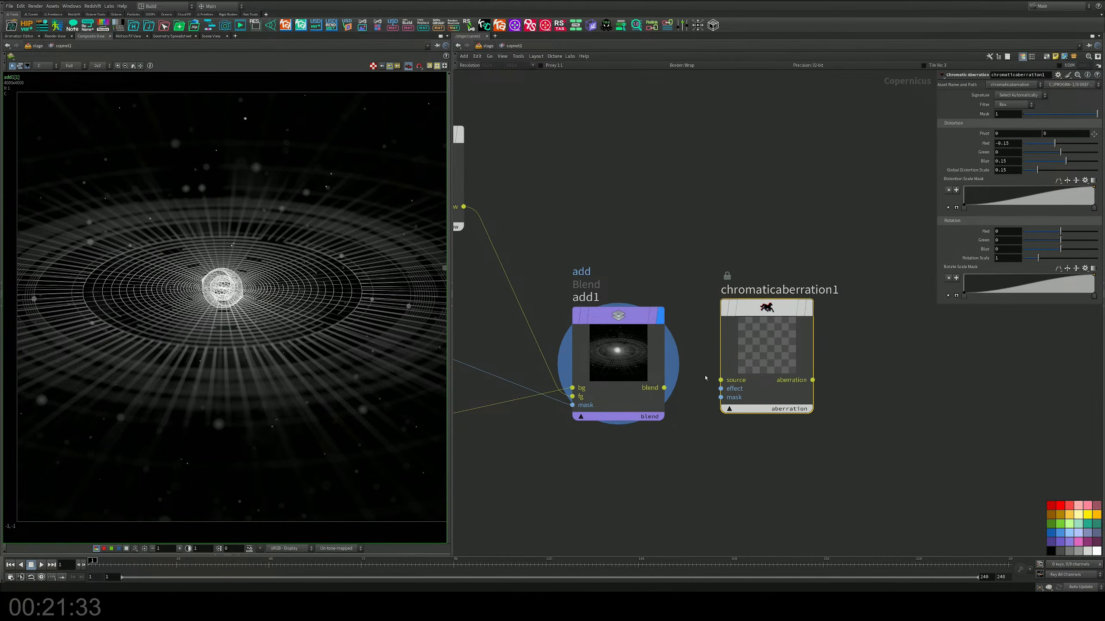
pyautogui.moveTo(664, 387); pyautogui.dragTo(721, 379)
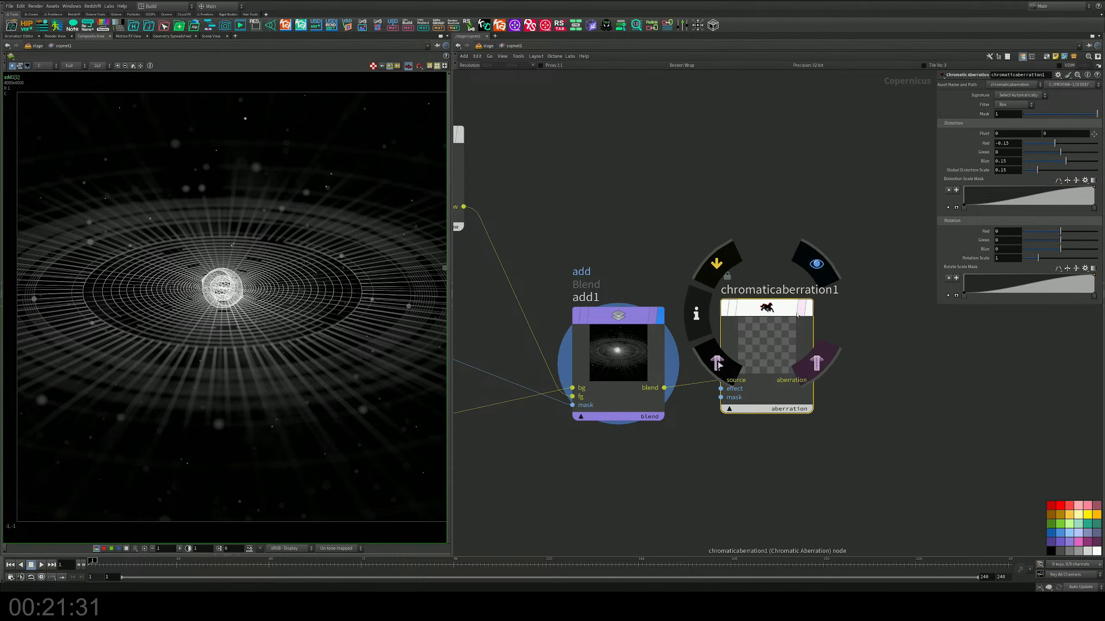
pyautogui.click(809, 309)
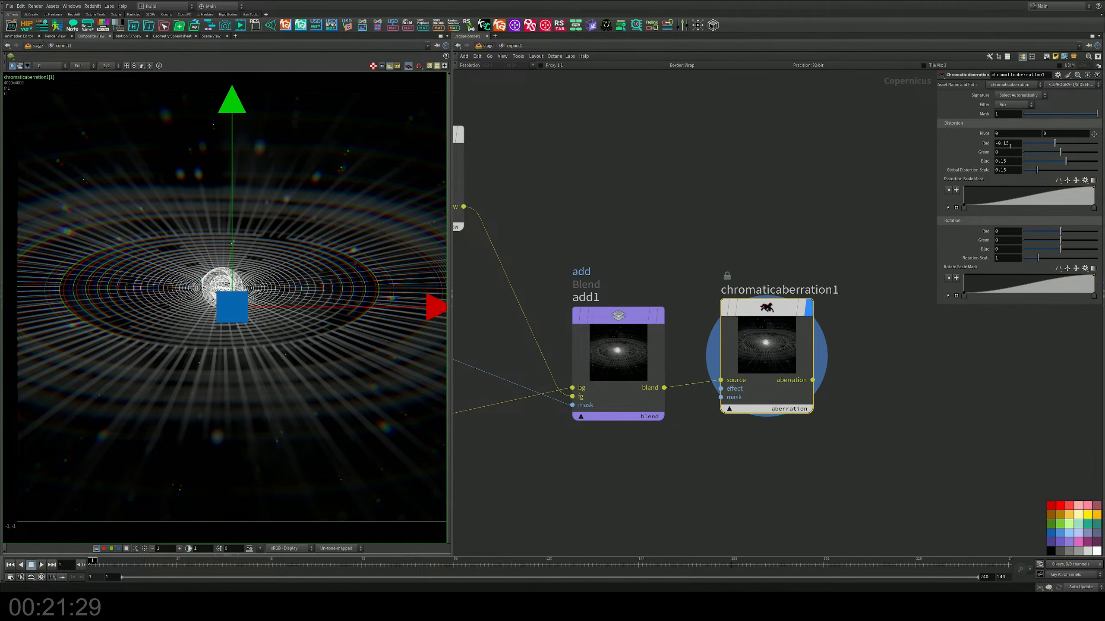
# Step: Set the Global Distortion Scale of chromaticaberration1 to 0.01
pyautogui.click(1026, 170)
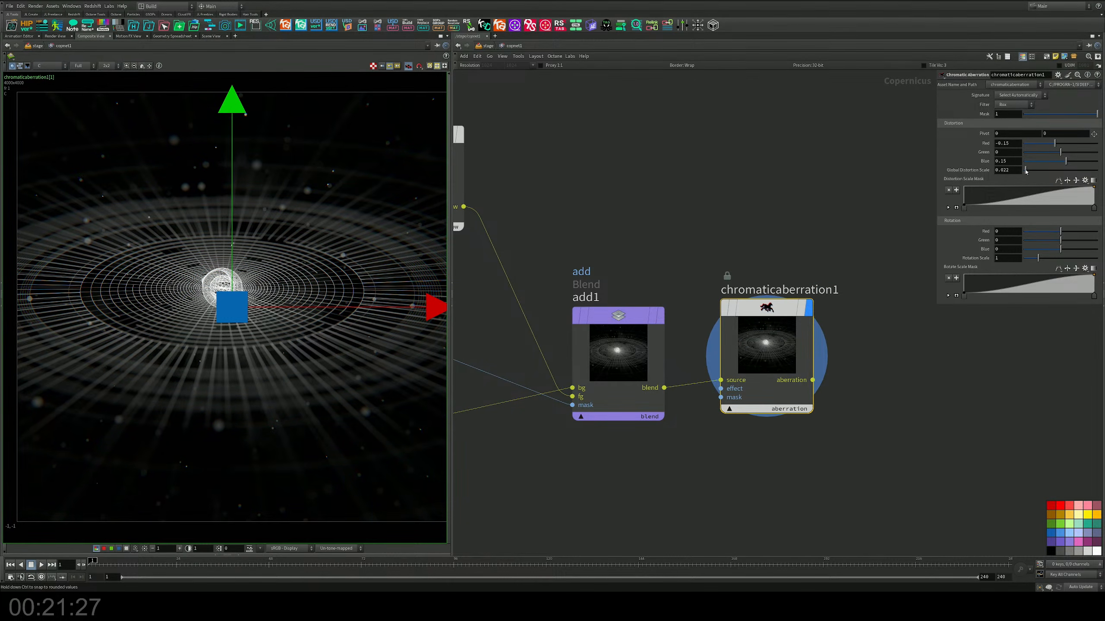
pyautogui.press('Return')
pyautogui.write('0.')
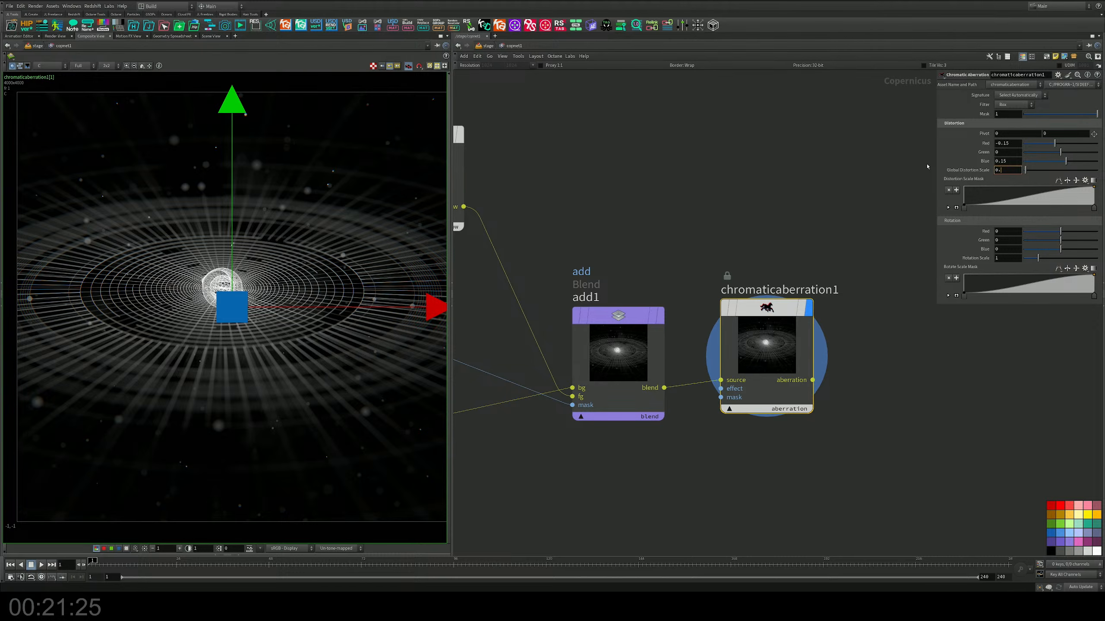
pyautogui.write('01')
pyautogui.press('Return')
# Step: Compare the ring lines up close by displaying add1 and returning to chromaticaberration1
pyautogui.scroll(3, 322, 249)
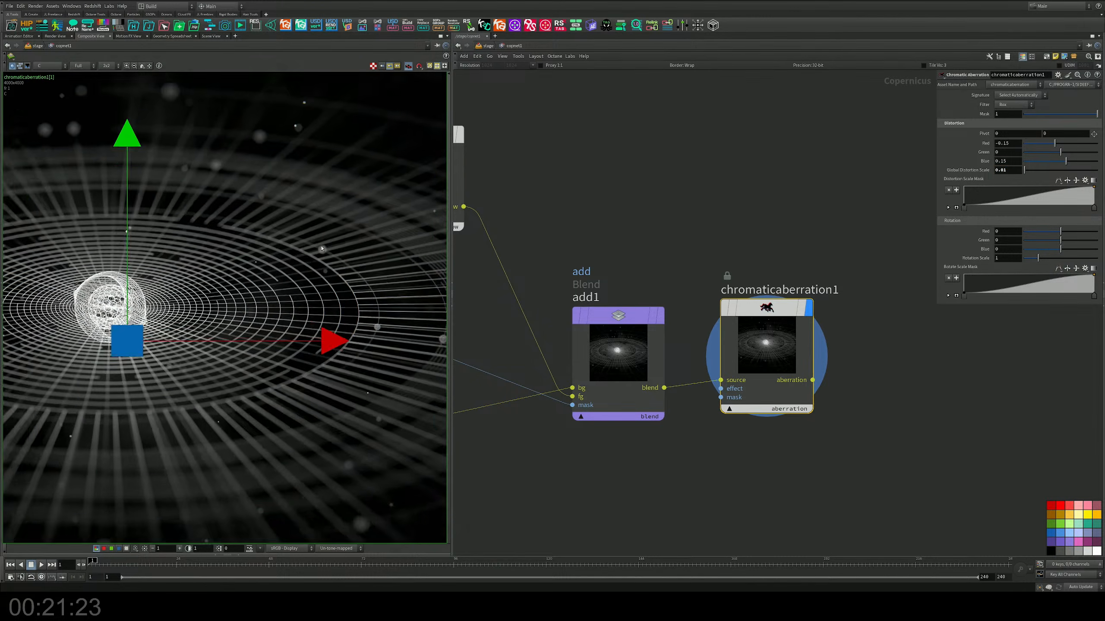
pyautogui.scroll(10, 322, 248)
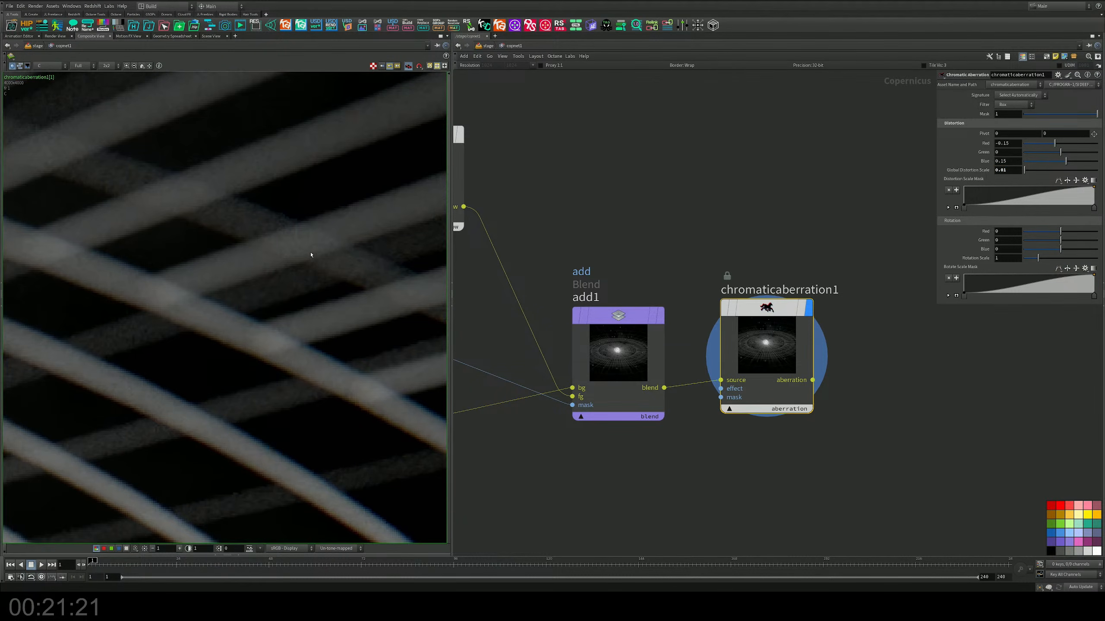
pyautogui.click(661, 317)
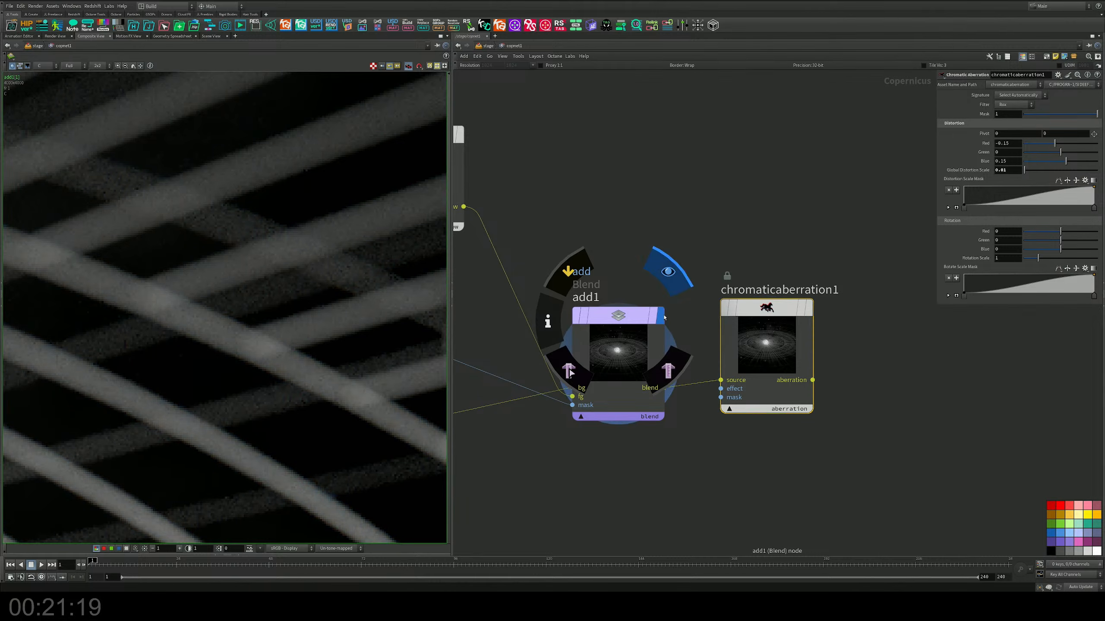
pyautogui.click(806, 308)
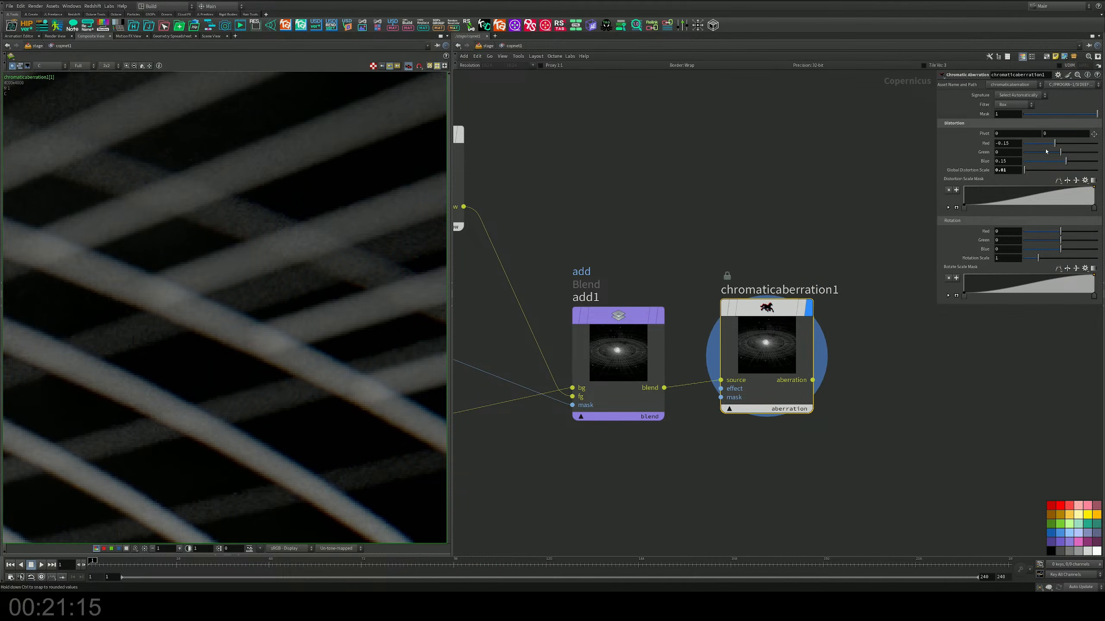
# Step: Set the Distortion of chromaticaberration1 to -0.066 for Green and 0.012 for Blue, and check the fringing across the rings
pyautogui.moveTo(1060, 152); pyautogui.dragTo(1060, 164)
pyautogui.scroll(-8, 311, 268)
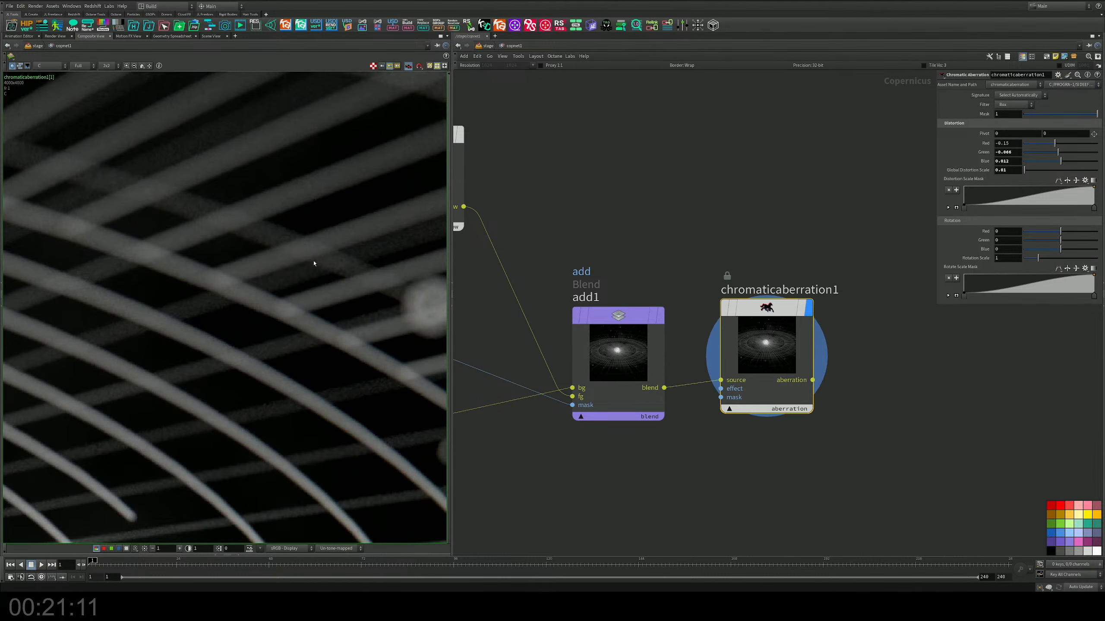
pyautogui.moveTo(311, 268); pyautogui.dragTo(370, 218, button='middle')
pyautogui.moveTo(632, 227); pyautogui.dragTo(786, 151, button='middle')
pyautogui.scroll(-3, 727, 382)
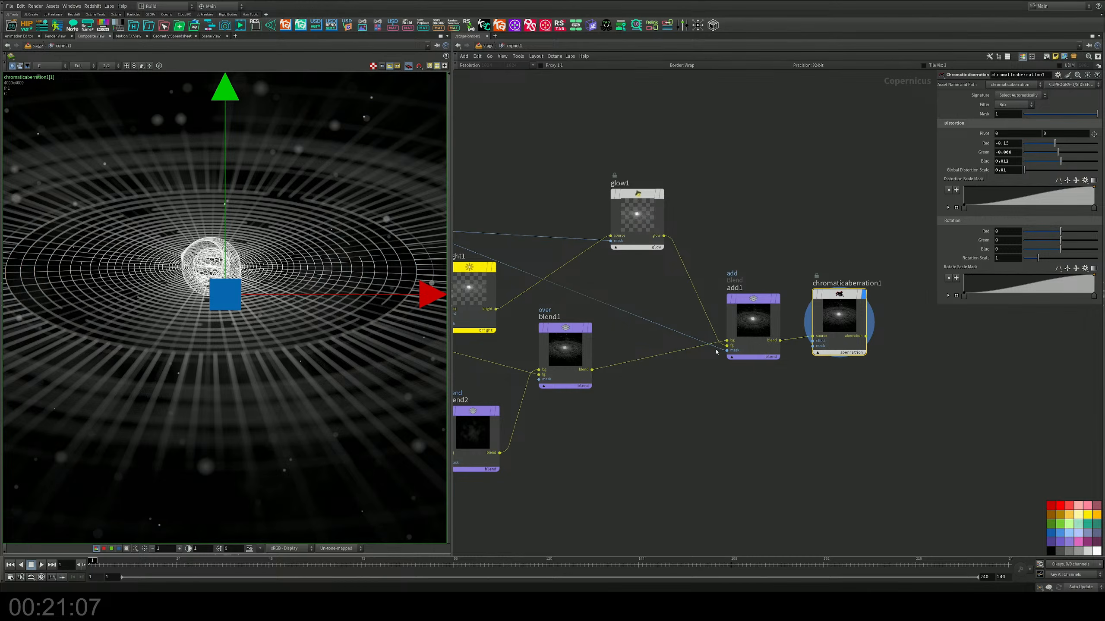
pyautogui.moveTo(282, 342); pyautogui.dragTo(304, 350, button='middle')
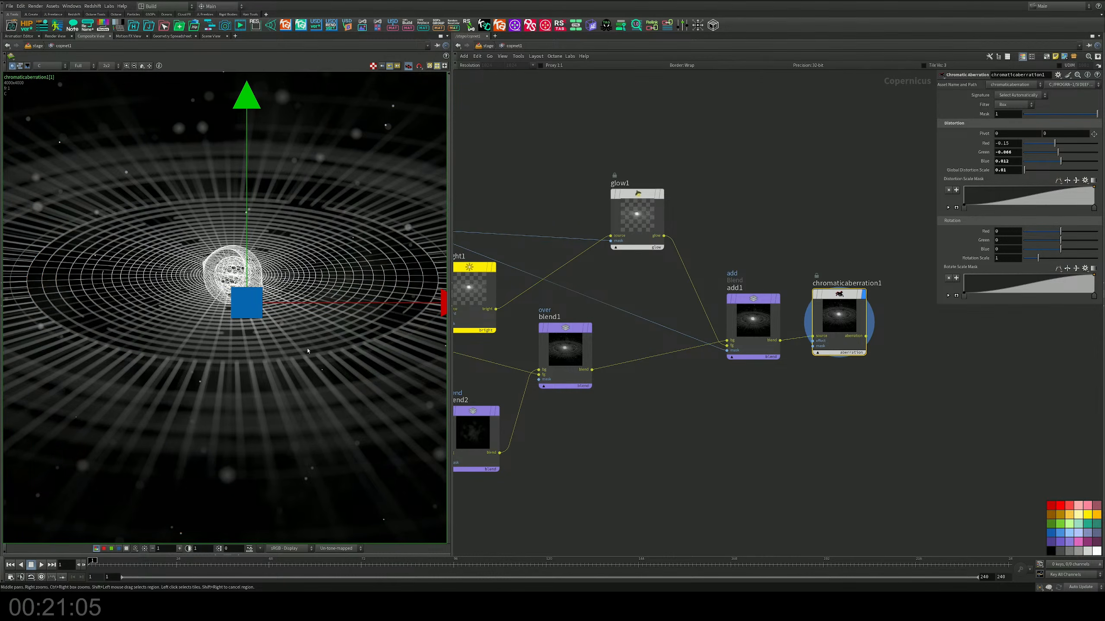
# Step: Switch the composite to the JL_Day_23_Orbit_ render by setting switch1's Select Input to 1
pyautogui.moveTo(669, 424); pyautogui.dragTo(750, 405, button='middle')
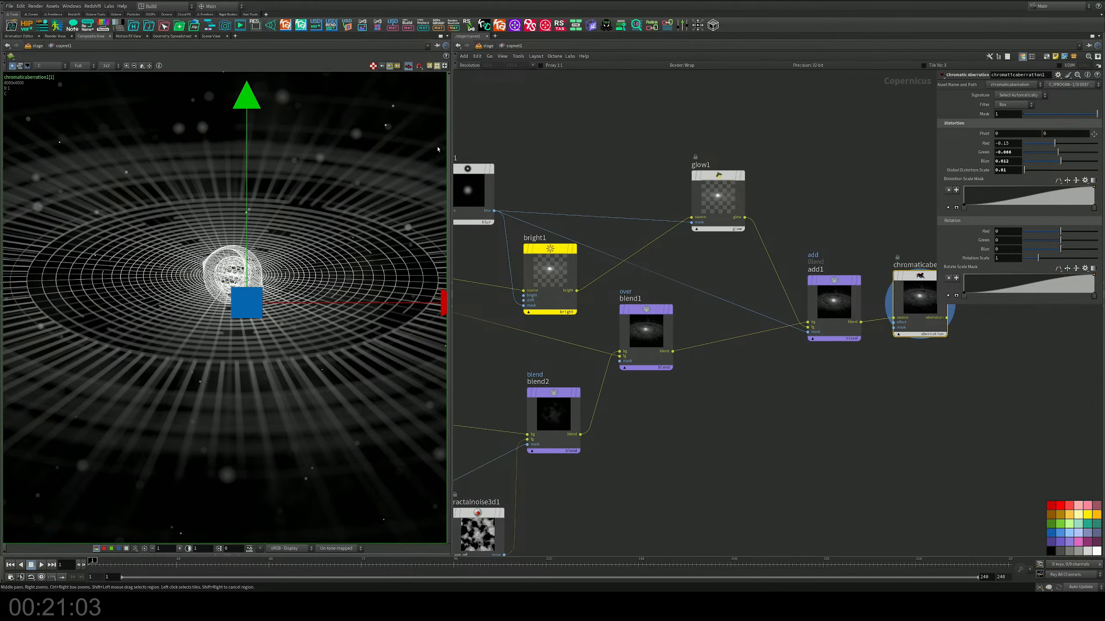
pyautogui.scroll(-4, 627, 165)
pyautogui.moveTo(626, 165); pyautogui.dragTo(822, 215, button='middle')
pyautogui.moveTo(581, 168); pyautogui.dragTo(804, 175, button='middle')
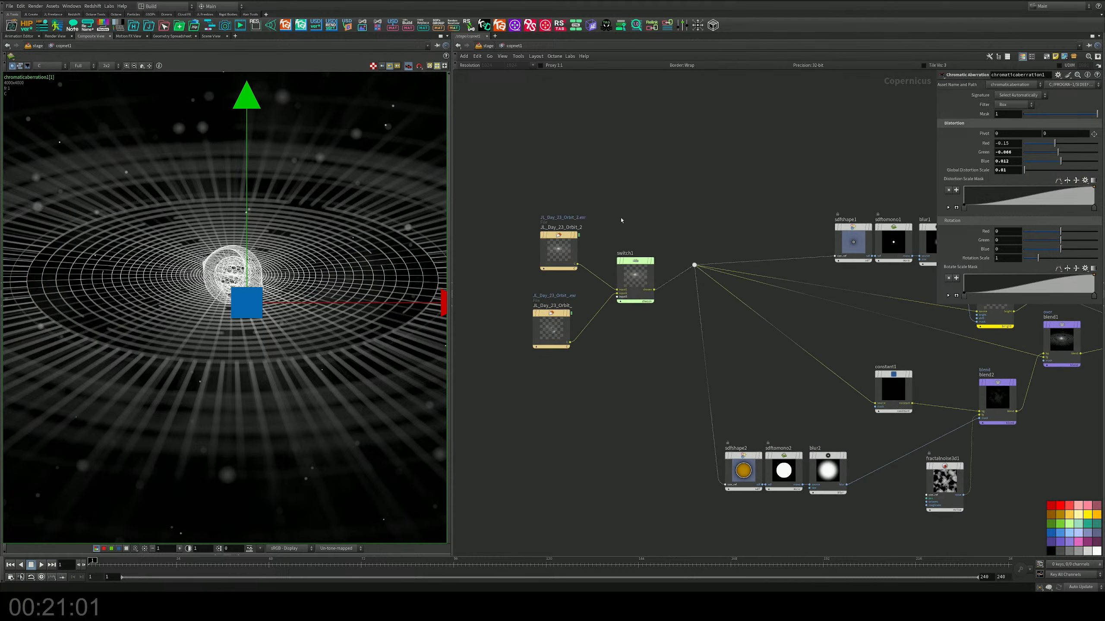
pyautogui.scroll(4, 621, 220)
pyautogui.moveTo(614, 239); pyautogui.dragTo(822, 479)
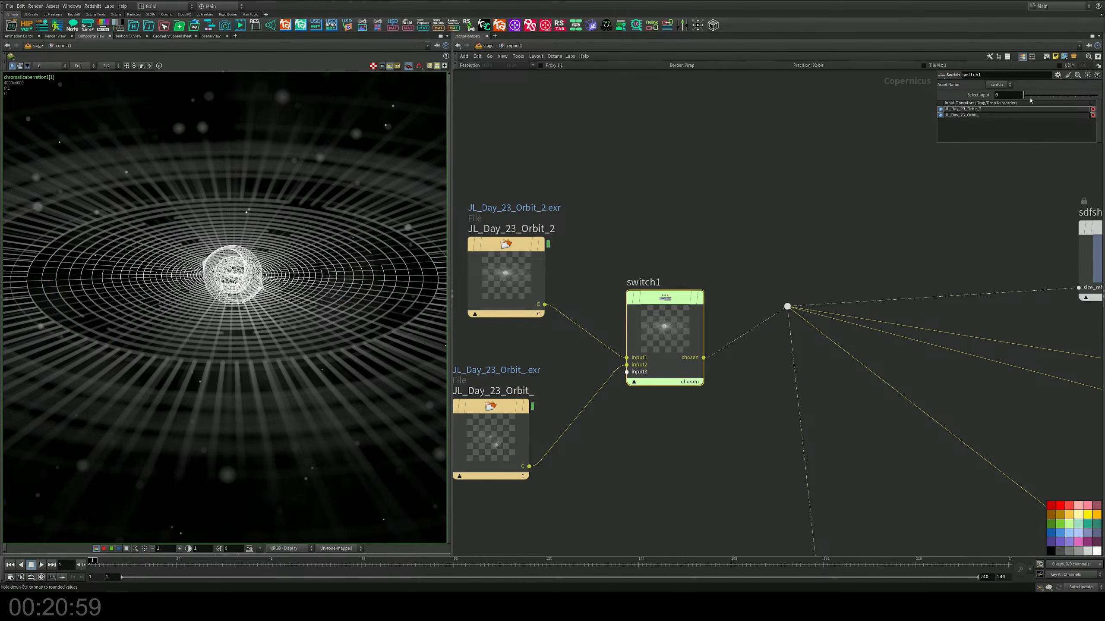
pyautogui.click(1030, 95)
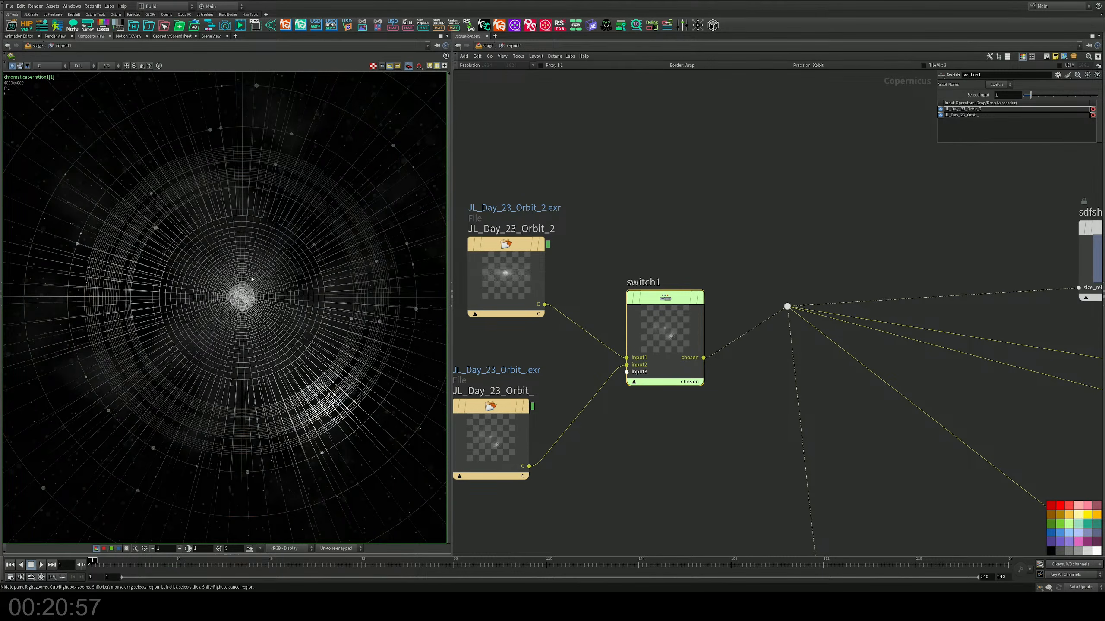
# Step: Examine the core and concentric rings of the JL_Day_23_Orbit_ composite at different magnifications
pyautogui.scroll(5, 252, 279)
pyautogui.scroll(-5, 227, 299)
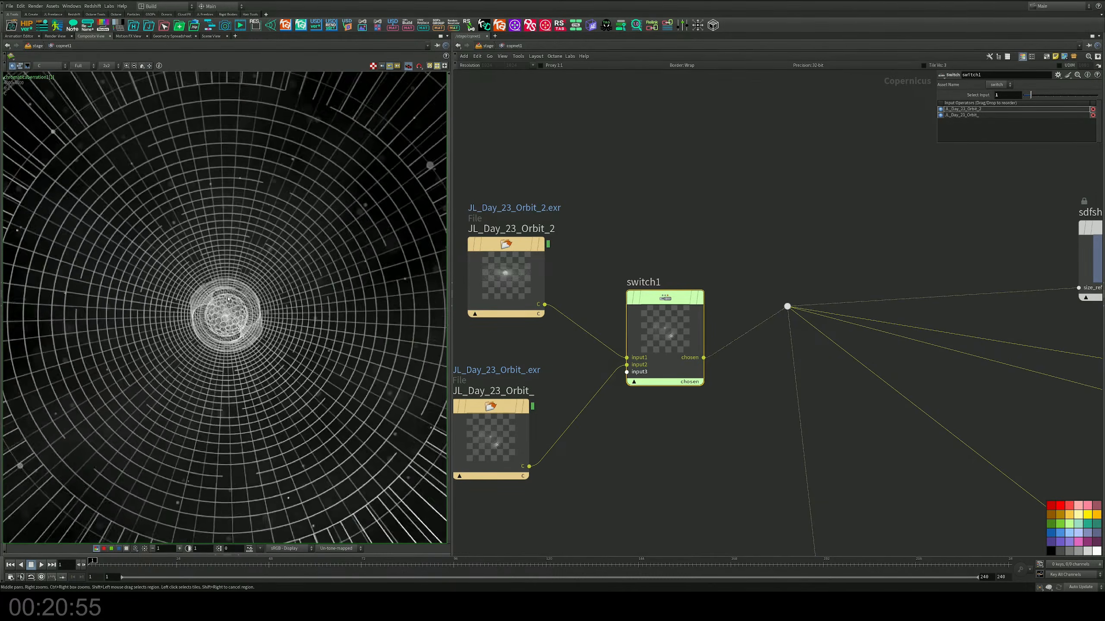
pyautogui.scroll(3, 228, 299)
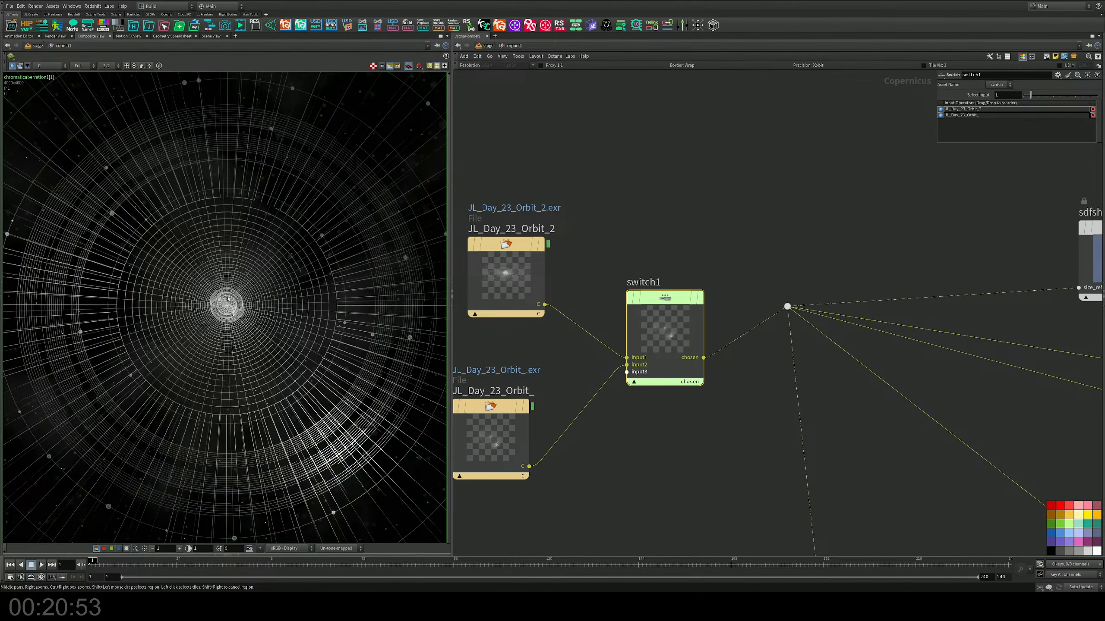
pyautogui.scroll(-4, 228, 298)
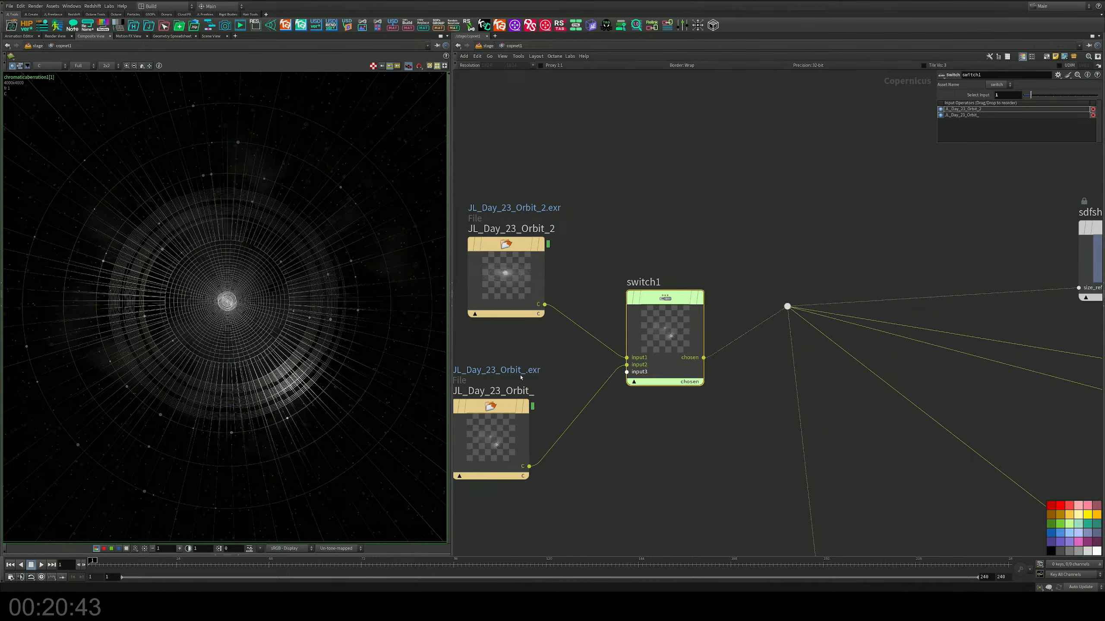
pyautogui.moveTo(1030, 94); pyautogui.dragTo(1024, 94)
# Step: Move chromaticaberration1 further from add1 to make room for another node on the connection between them
pyautogui.moveTo(766, 235); pyautogui.dragTo(563, 224, button='middle')
pyautogui.scroll(-3, 563, 224)
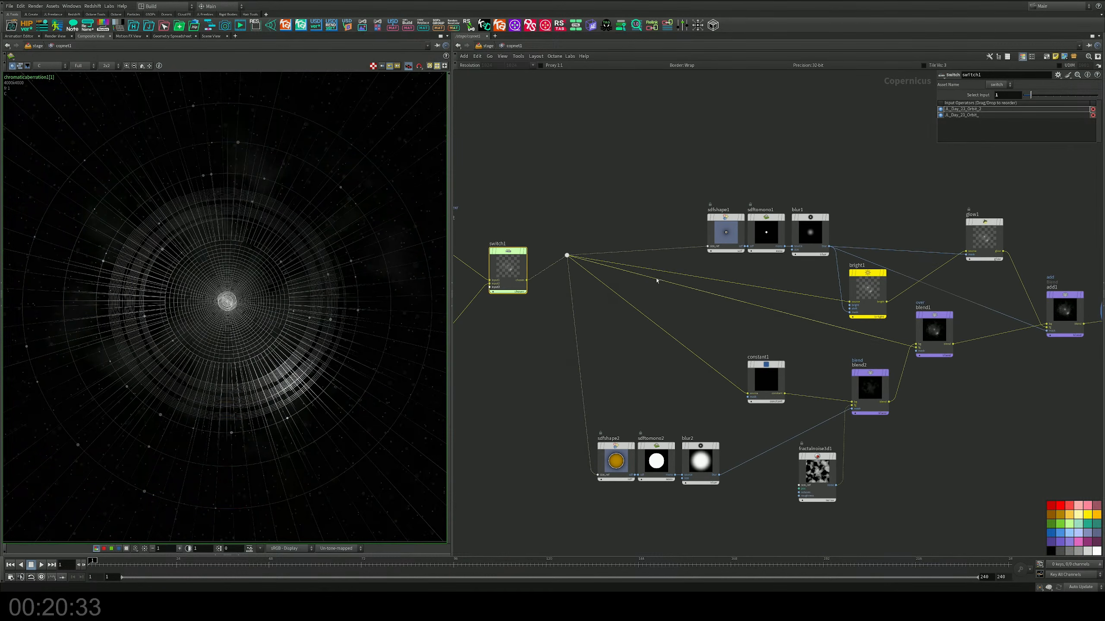
pyautogui.moveTo(656, 279); pyautogui.dragTo(513, 263, button='middle')
pyautogui.moveTo(900, 334); pyautogui.dragTo(615, 365, button='middle')
pyautogui.scroll(5, 706, 315)
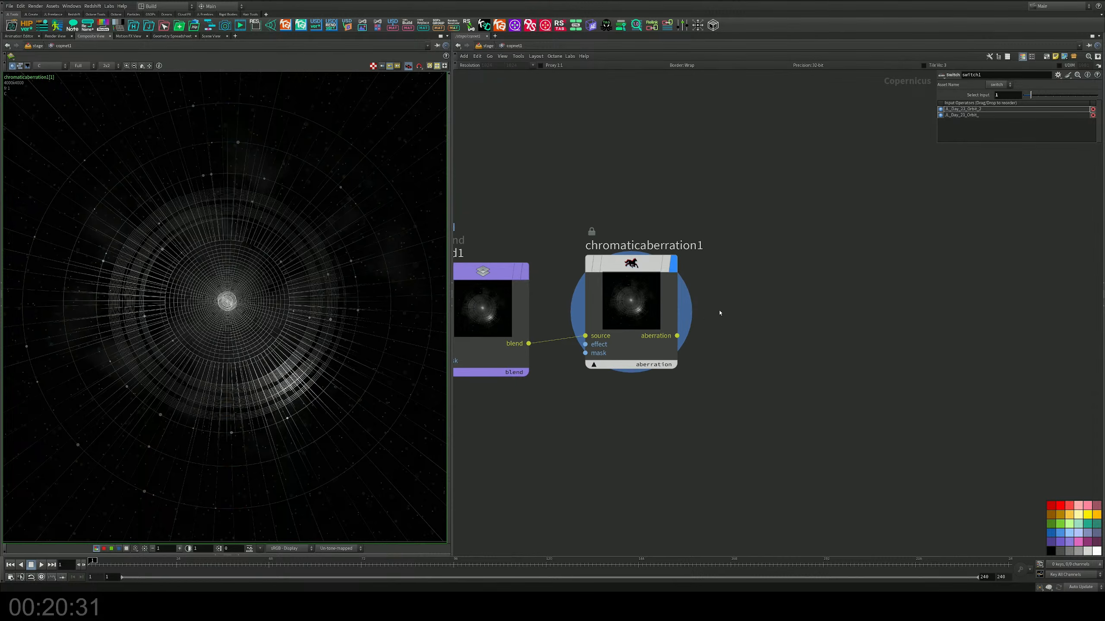
pyautogui.moveTo(720, 315); pyautogui.dragTo(711, 316, button='middle')
pyautogui.moveTo(624, 267); pyautogui.dragTo(959, 258)
pyautogui.moveTo(704, 268); pyautogui.dragTo(824, 243, button='middle')
# Step: Place a Surface Dither node in the free space below the connection between add1 and chromaticaberration1
pyautogui.press('Tab')
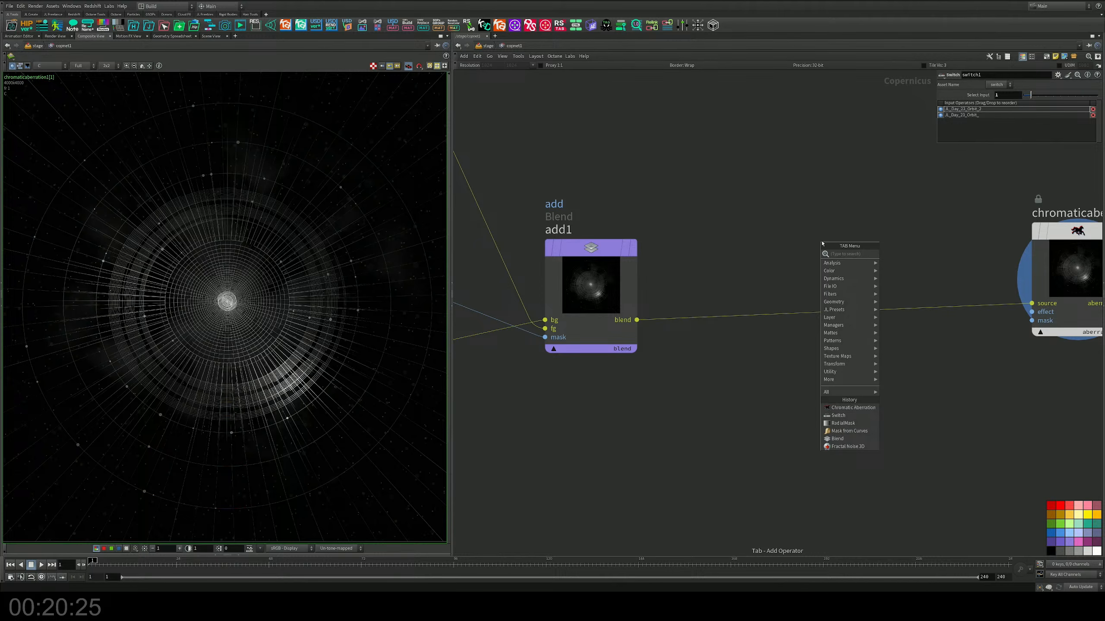
pyautogui.write('dif')
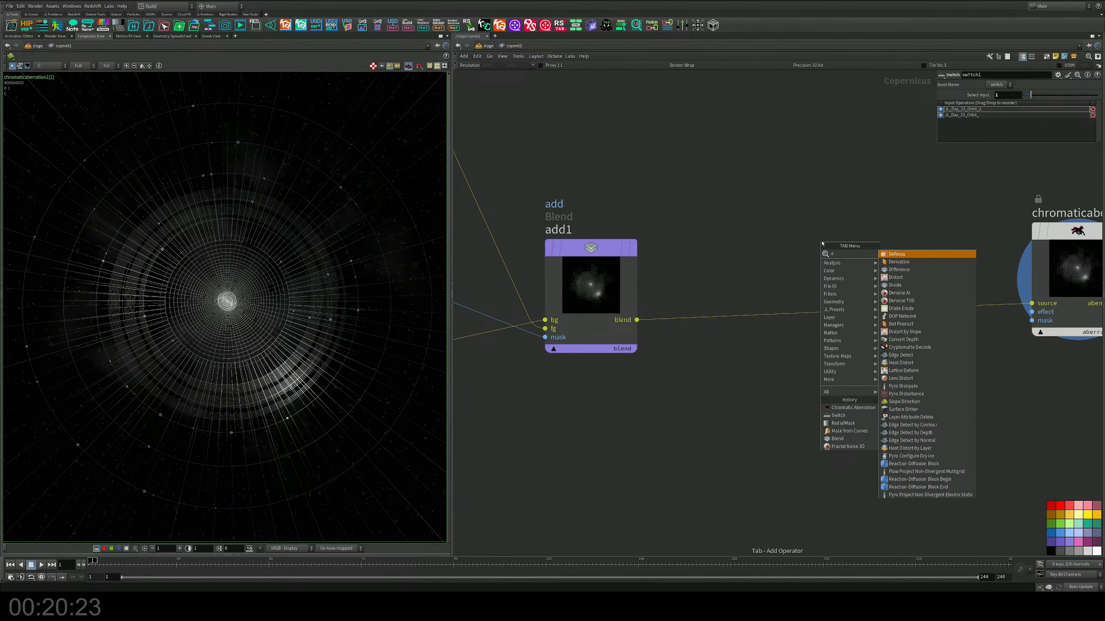
pyautogui.press('BackSpace')
pyautogui.press('BackSpace')
pyautogui.press('BackSpace')
pyautogui.write('gl')
pyautogui.press('Return')
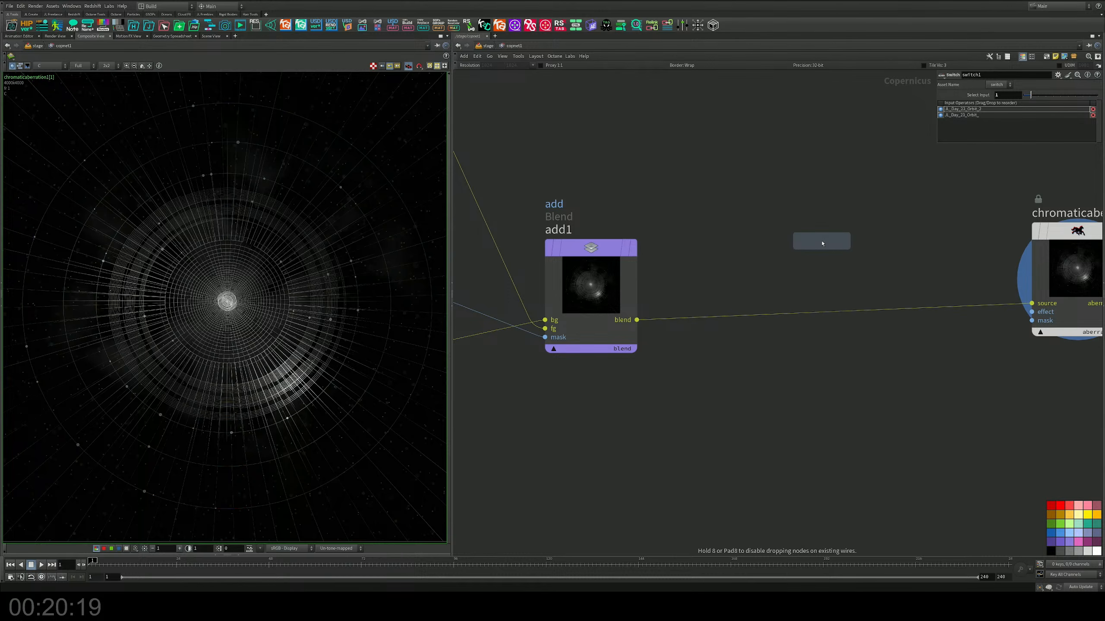
pyautogui.click(716, 384)
# Step: Try feeding add1's blend output into the Surface Dither node and displaying it, and delete that node
pyautogui.moveTo(638, 321); pyautogui.dragTo(661, 464)
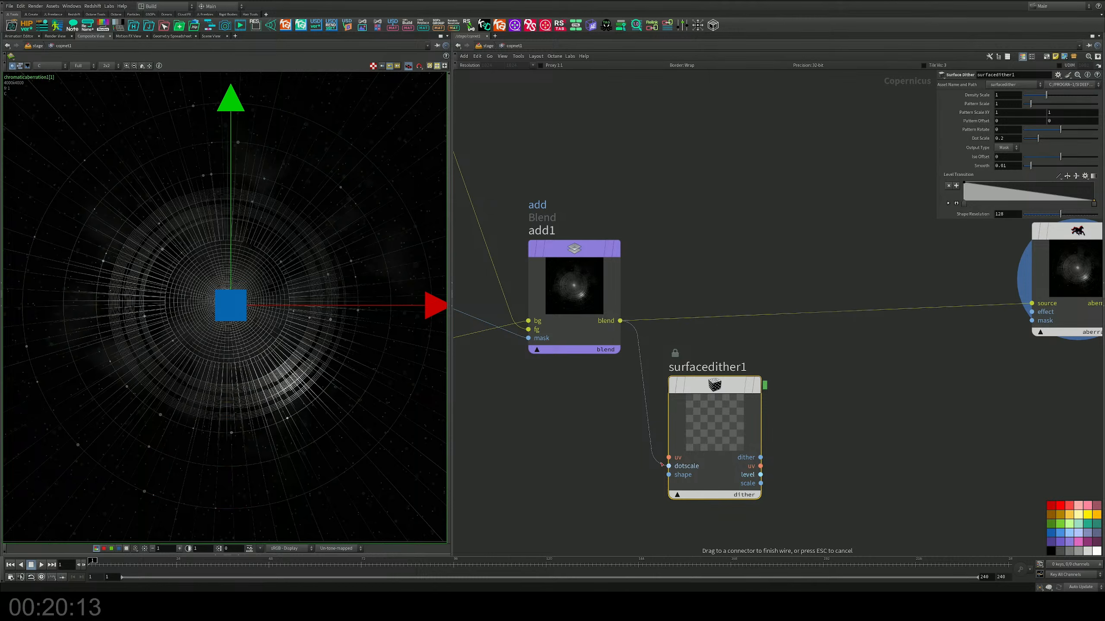
pyautogui.moveTo(662, 465); pyautogui.dragTo(666, 475)
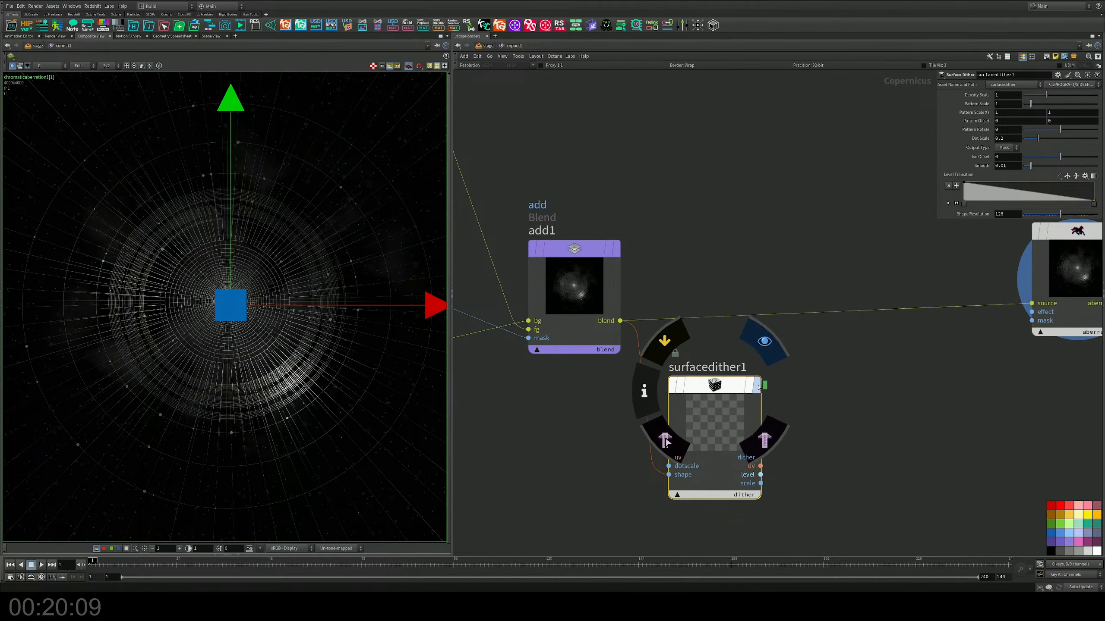
pyautogui.press('r')
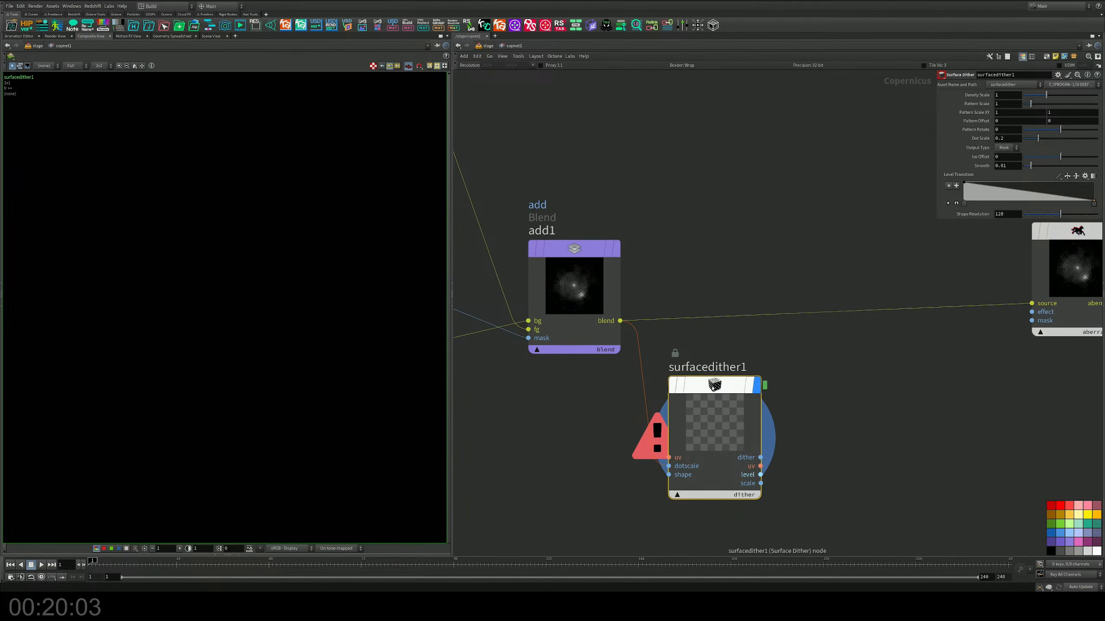
pyautogui.moveTo(721, 385); pyautogui.dragTo(739, 412)
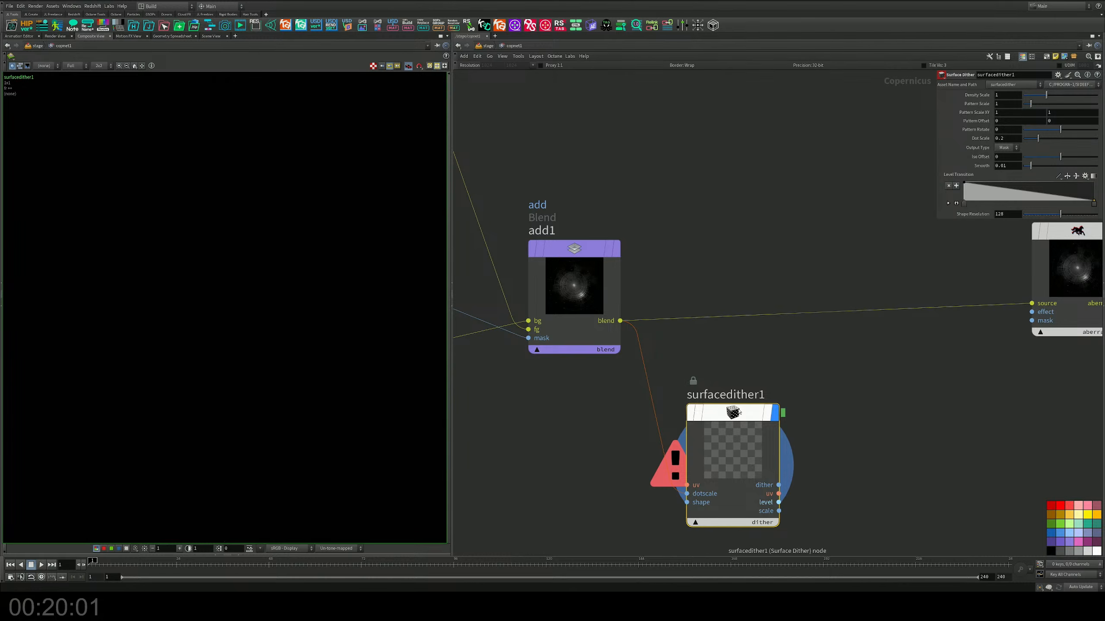
pyautogui.press('Delete')
# Step: Insert a Kuwahara Filter node on the connection between add1 and chromaticaberration1
pyautogui.press('Tab')
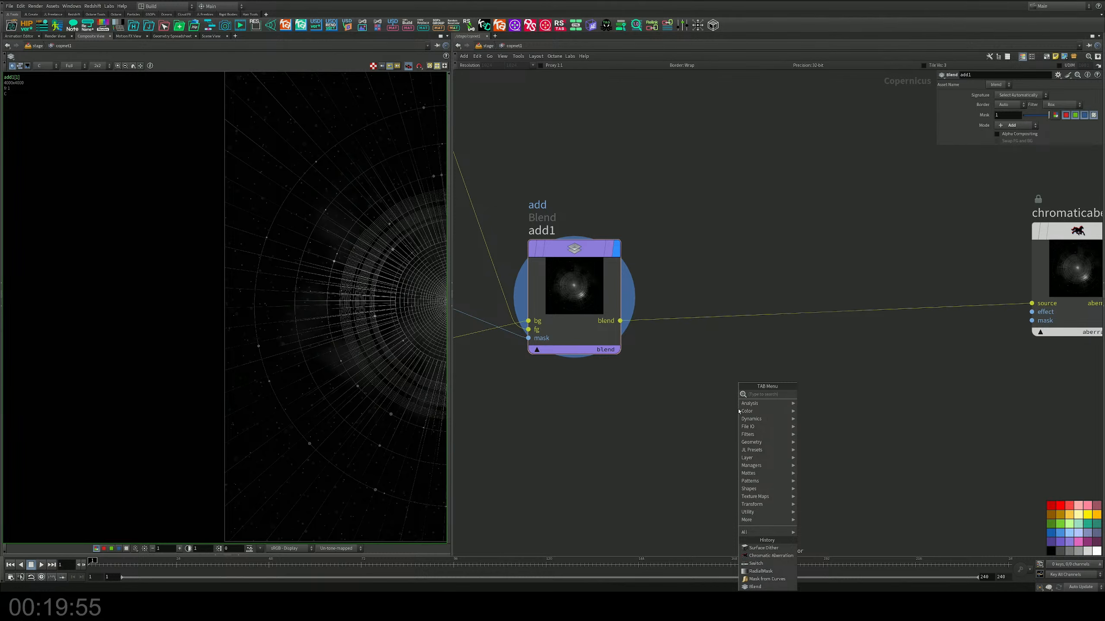
pyautogui.write('g')
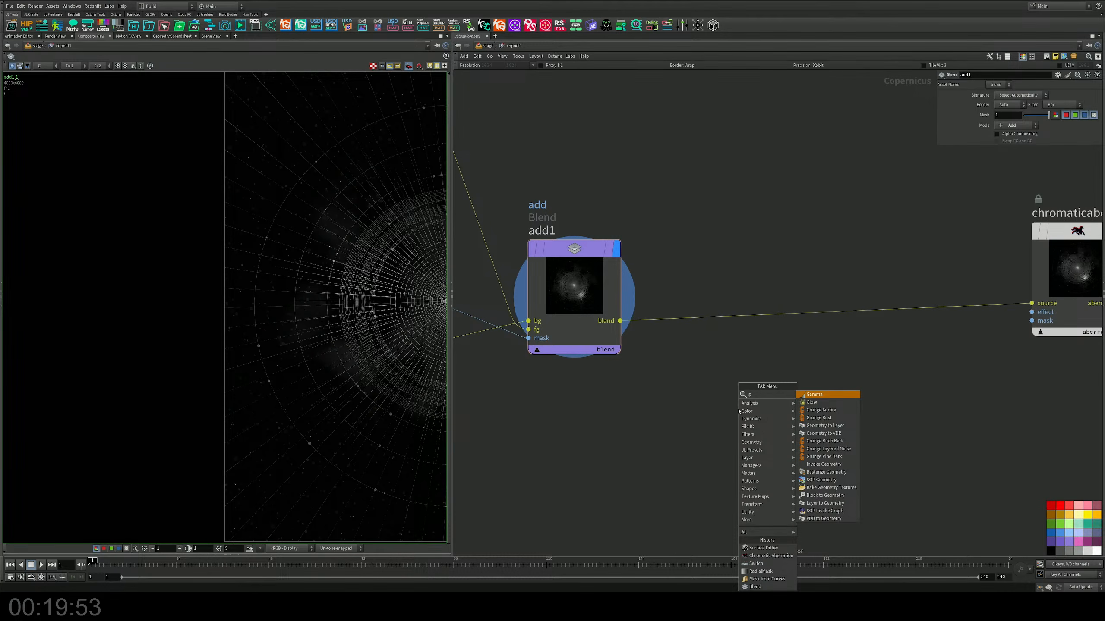
pyautogui.press('BackSpace')
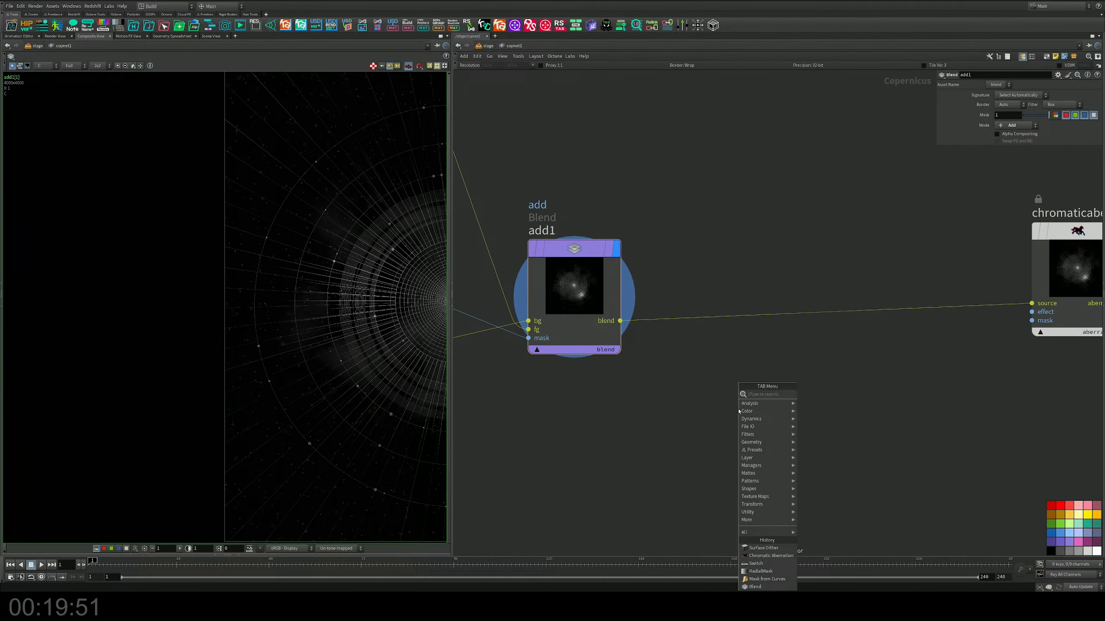
pyautogui.write('mo')
pyautogui.press('BackSpace')
pyautogui.press('BackSpace')
pyautogui.moveTo(766, 434)
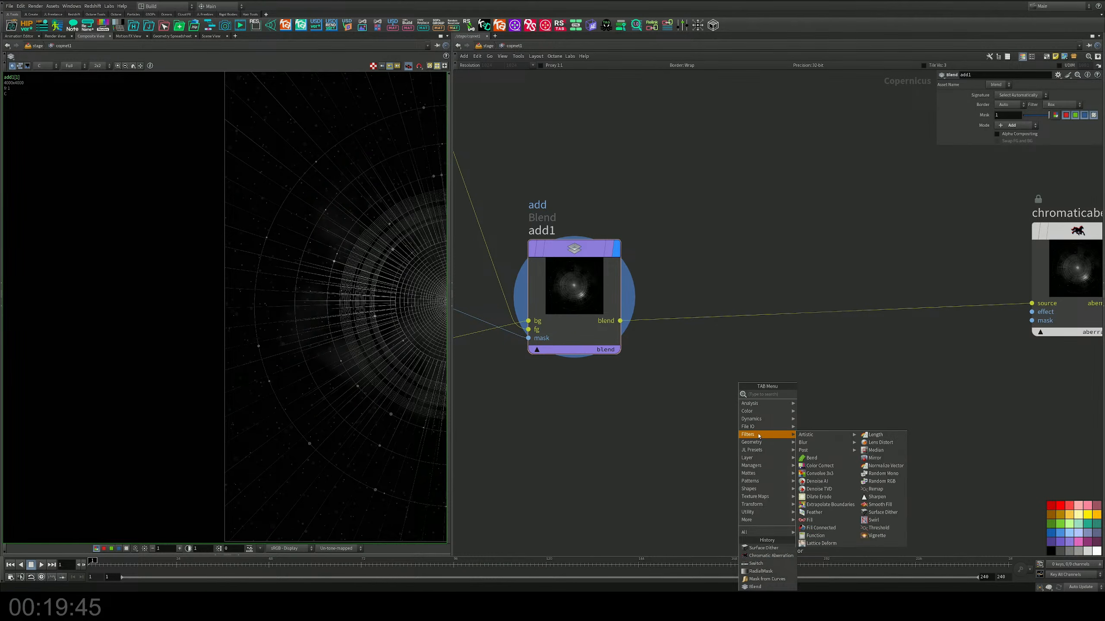
pyautogui.moveTo(831, 436)
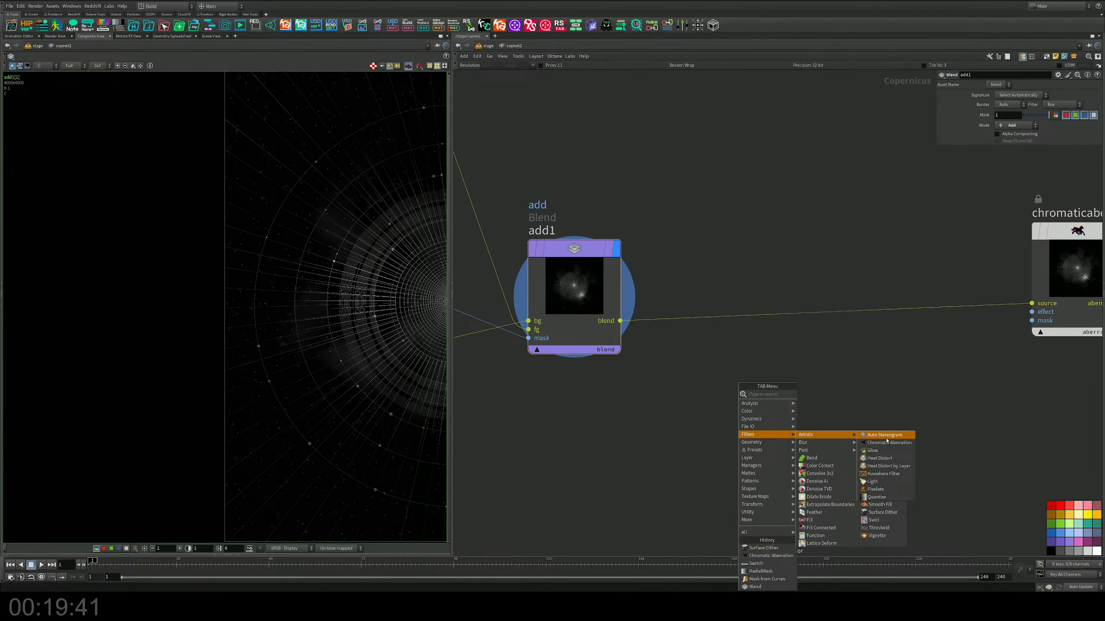
pyautogui.click(883, 474)
pyautogui.click(782, 366)
pyautogui.moveTo(782, 366); pyautogui.dragTo(757, 313)
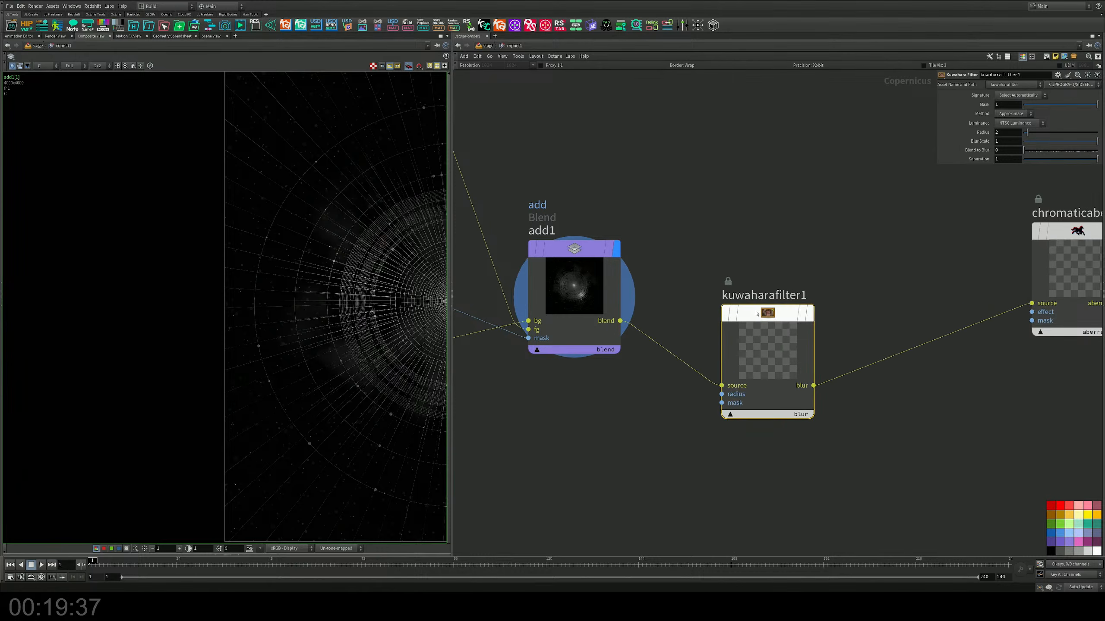
# Step: Display the output of kuwaharafilter1 and inspect the core and grid lines up close
pyautogui.moveTo(839, 271); pyautogui.dragTo(645, 252, button='middle')
pyautogui.click(616, 293)
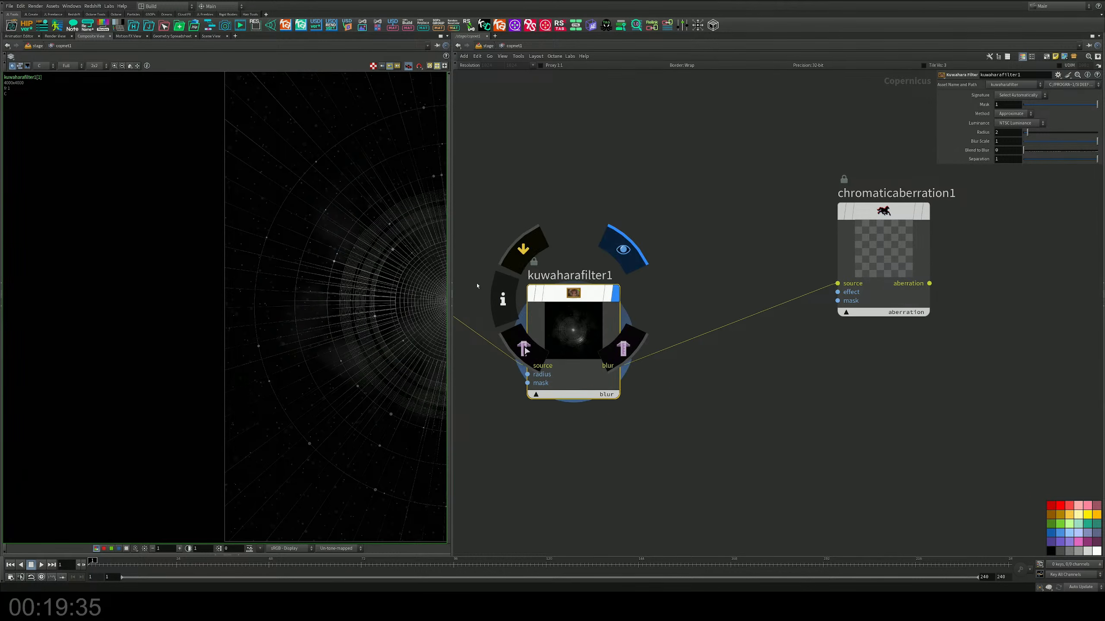
pyautogui.moveTo(435, 301); pyautogui.dragTo(274, 254, button='middle')
pyautogui.moveTo(310, 272); pyautogui.dragTo(349, 272, button='right')
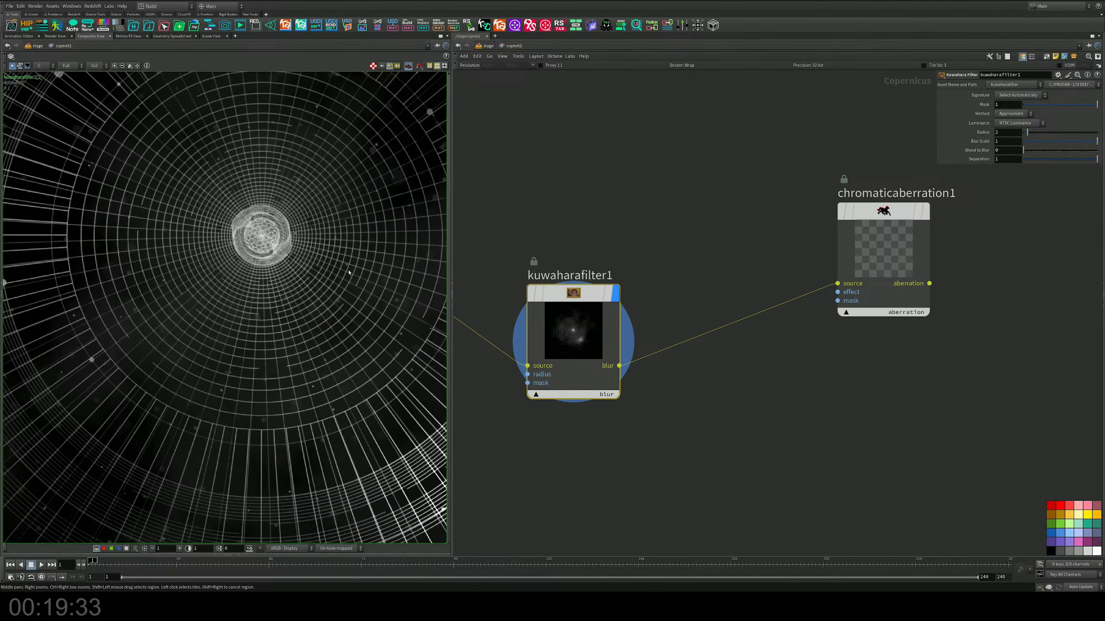
pyautogui.moveTo(573, 304); pyautogui.dragTo(580, 293)
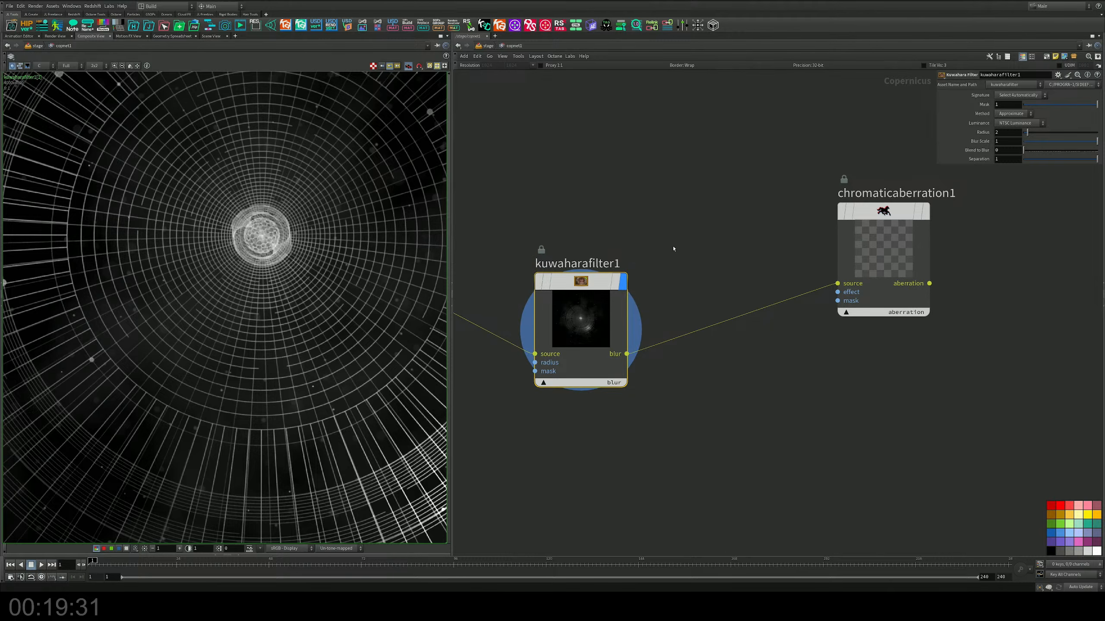
pyautogui.moveTo(308, 303); pyautogui.dragTo(343, 310, button='right')
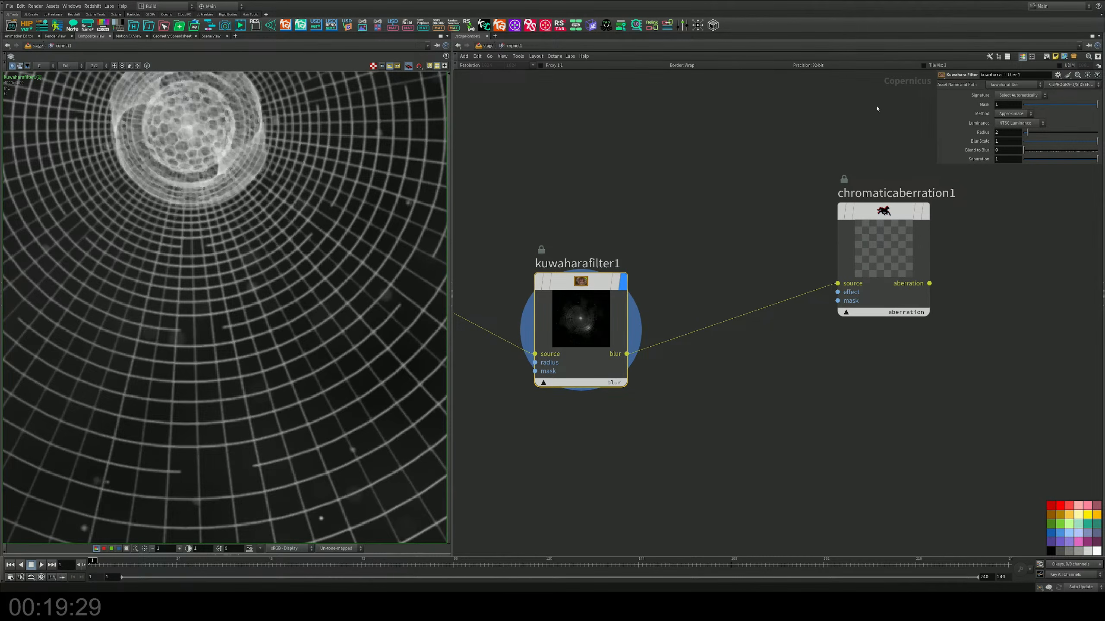
# Step: Set kuwaharafilter1's Radius to 9.87 and raise its Blend to Blur to about a third of the slider range
pyautogui.moveTo(1026, 132); pyautogui.dragTo(1067, 132)
pyautogui.moveTo(713, 187); pyautogui.dragTo(689, 259, button='middle')
pyautogui.scroll(-6, 226, 209)
pyautogui.scroll(-3, 337, 296)
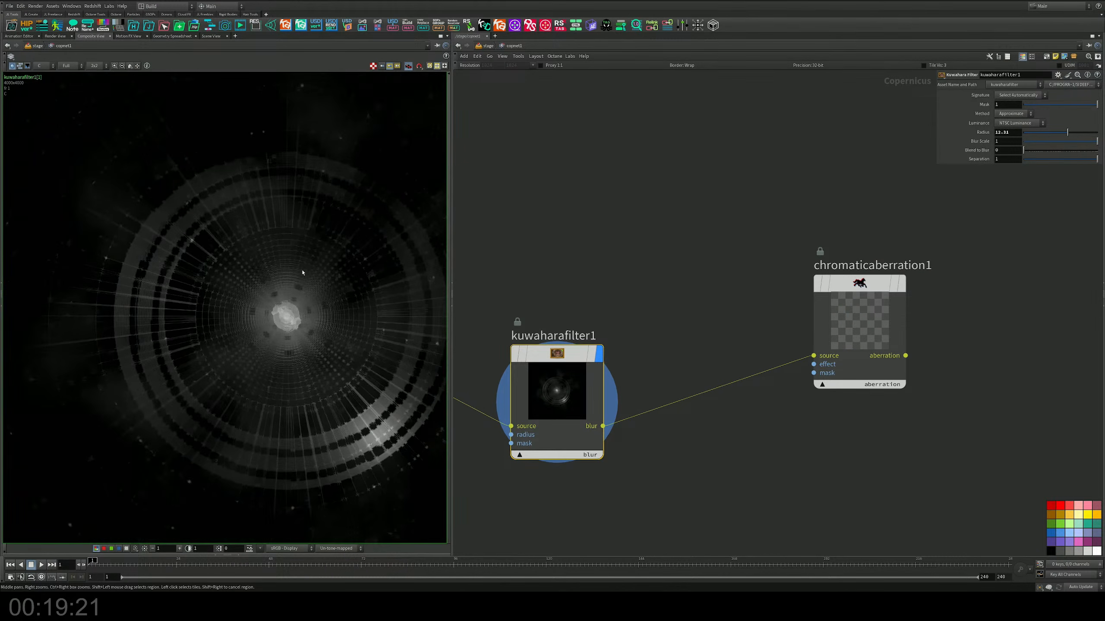
pyautogui.moveTo(336, 296); pyautogui.dragTo(295, 265, button='middle')
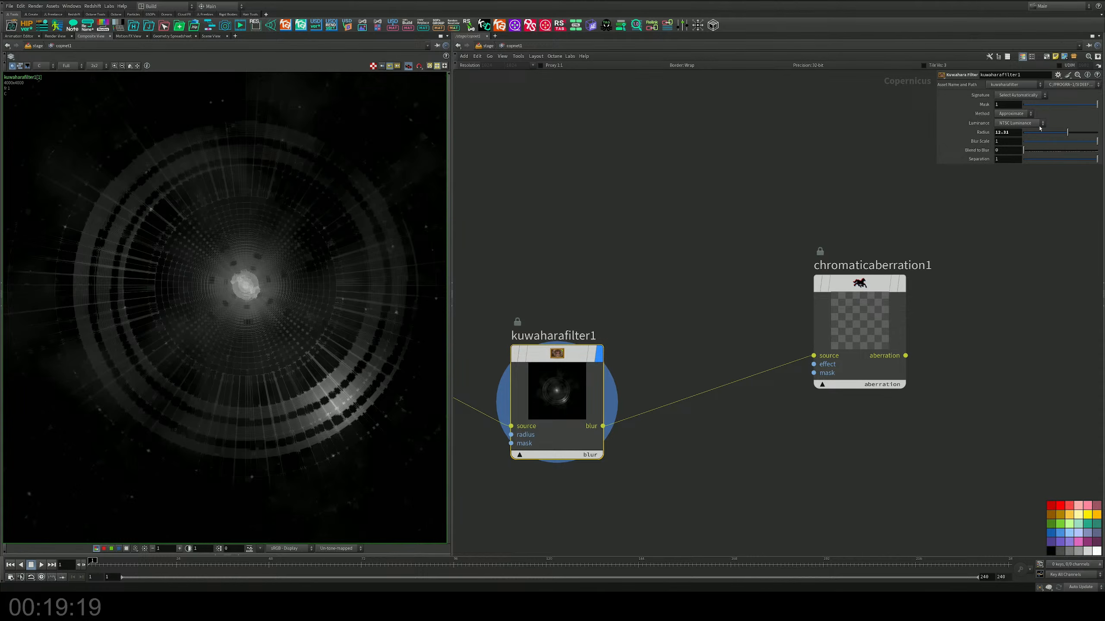
pyautogui.moveTo(1067, 132); pyautogui.dragTo(1098, 132)
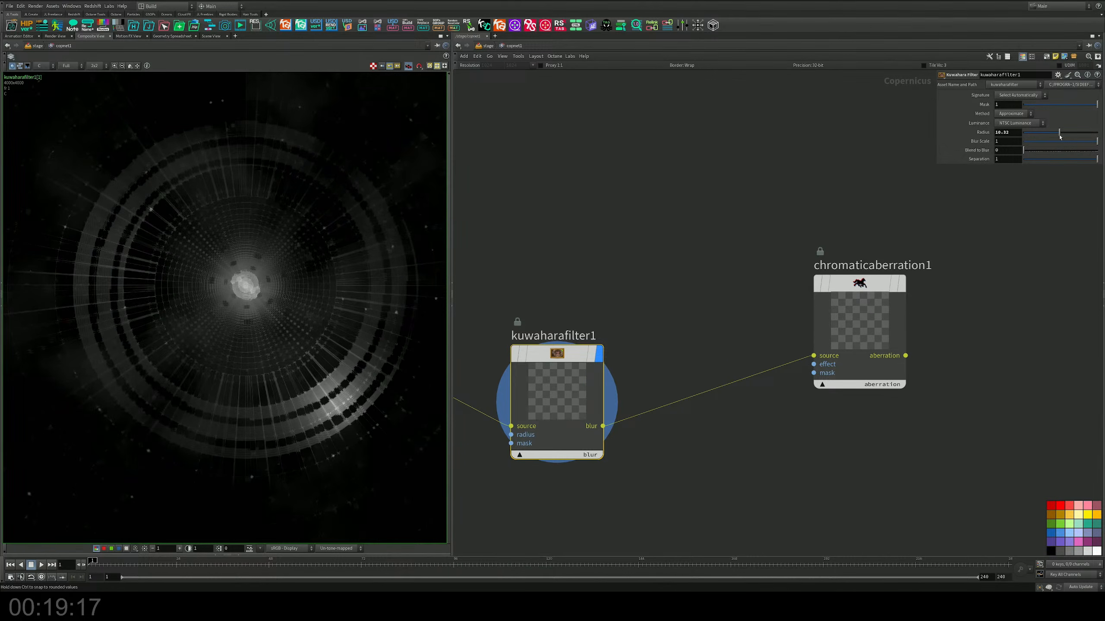
pyautogui.moveTo(1025, 151); pyautogui.dragTo(1103, 109)
# Step: Place a Blend node in Add mode below kuwaharafilter1
pyautogui.moveTo(704, 379); pyautogui.dragTo(777, 185, button='middle')
pyautogui.press('Tab')
pyautogui.write('add')
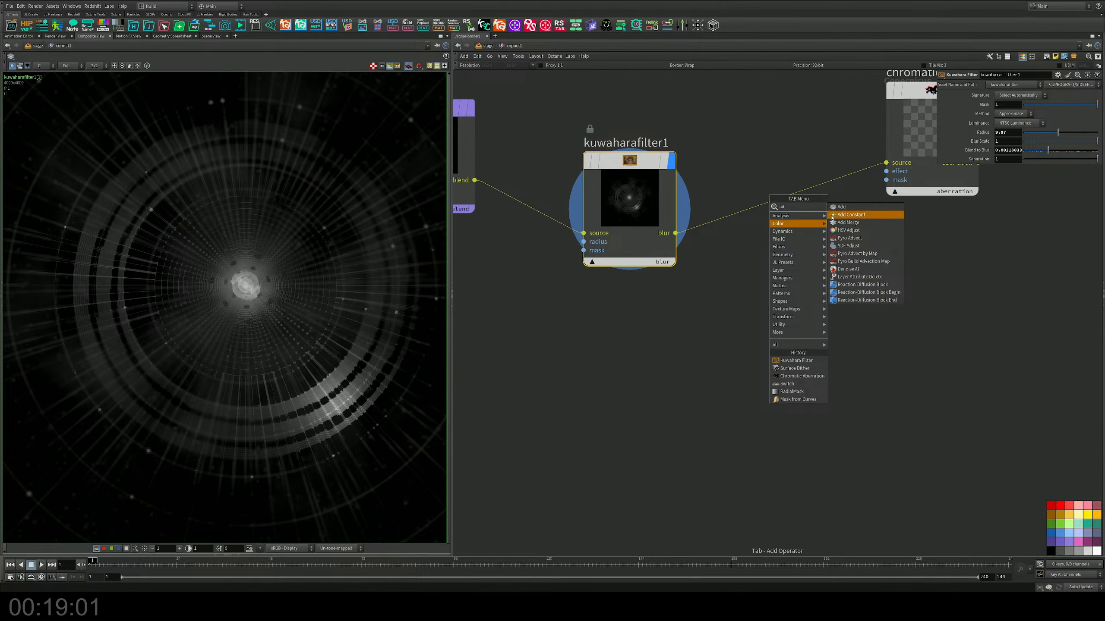
pyautogui.press('Return')
pyautogui.click(679, 352)
pyautogui.moveTo(579, 308); pyautogui.dragTo(682, 296, button='middle')
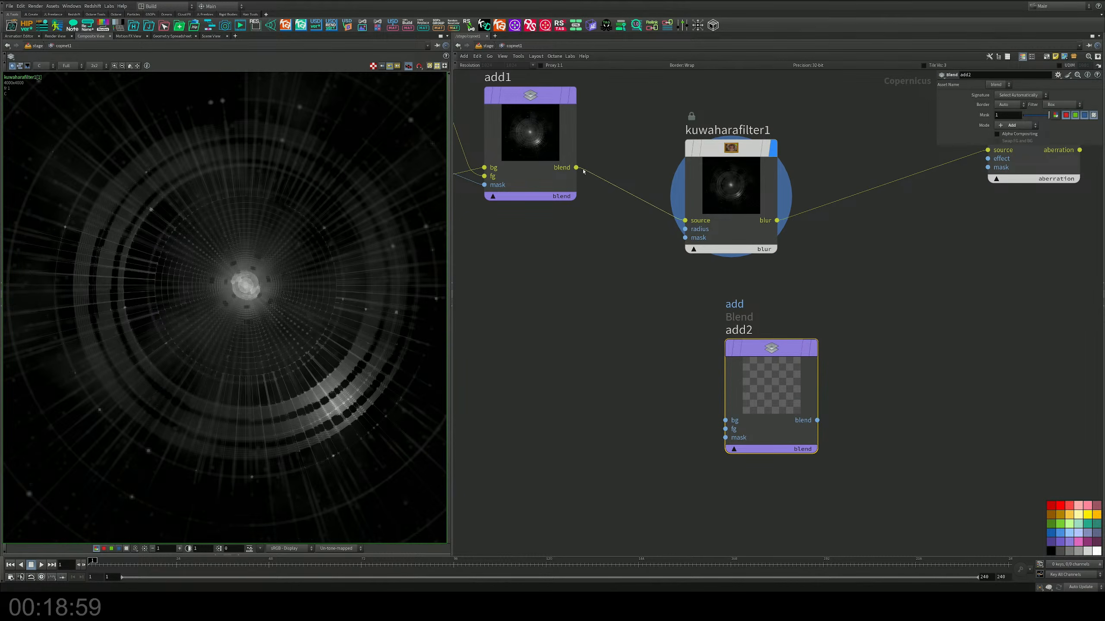
# Step: Feed add1 into add2's bg and kuwaharafilter1 into its fg, keep add1 as the filter's source, and display add2 to check the rings
pyautogui.moveTo(583, 171); pyautogui.dragTo(776, 247)
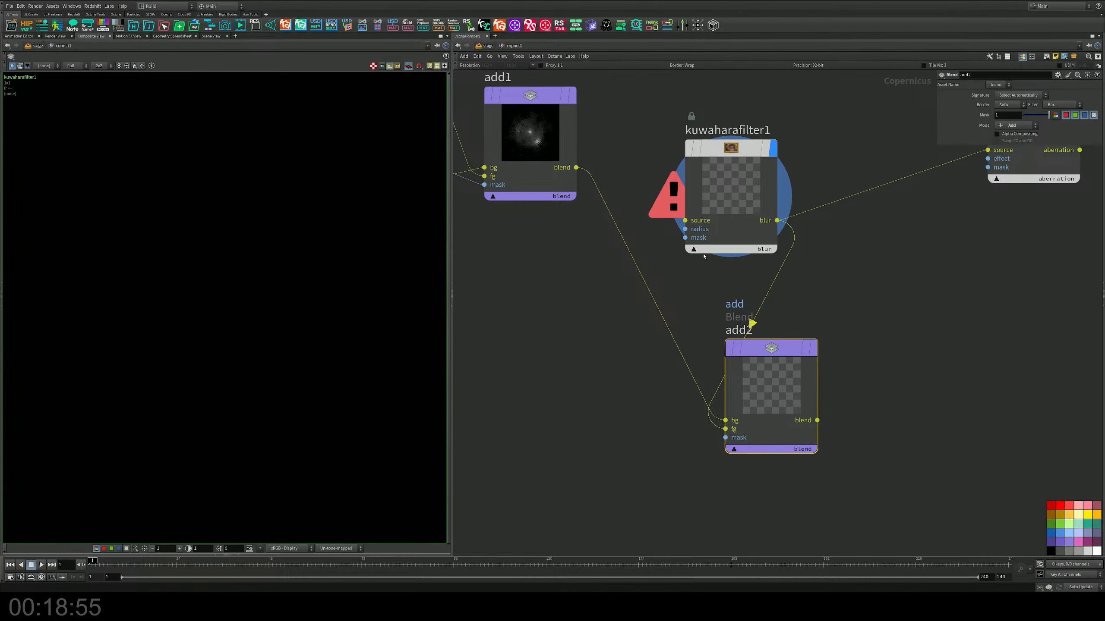
pyautogui.moveTo(687, 221); pyautogui.dragTo(577, 167)
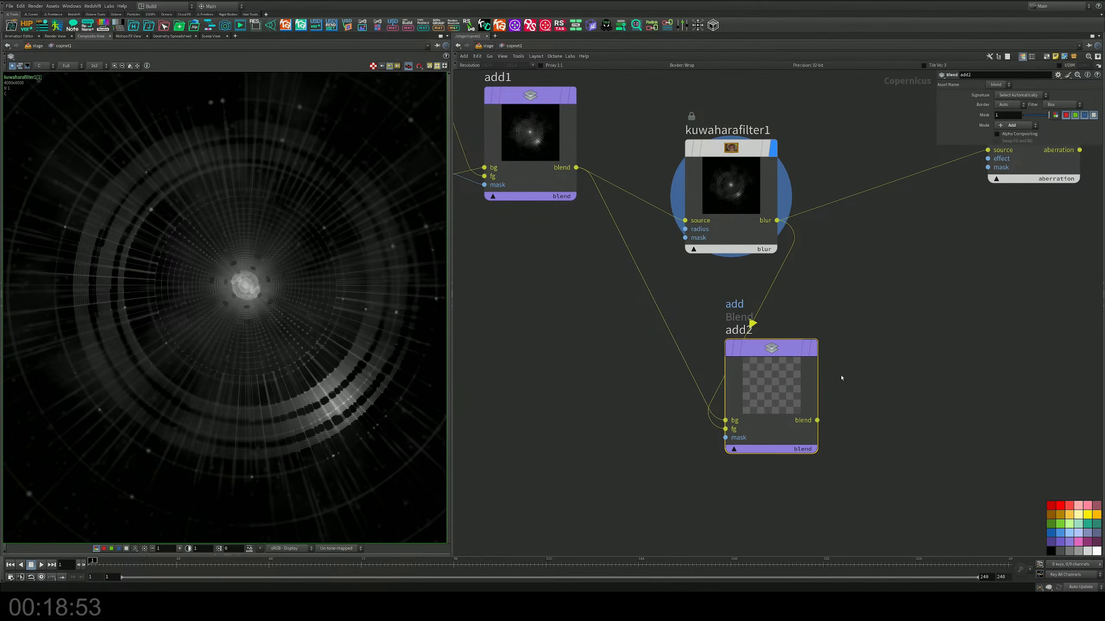
pyautogui.click(814, 352)
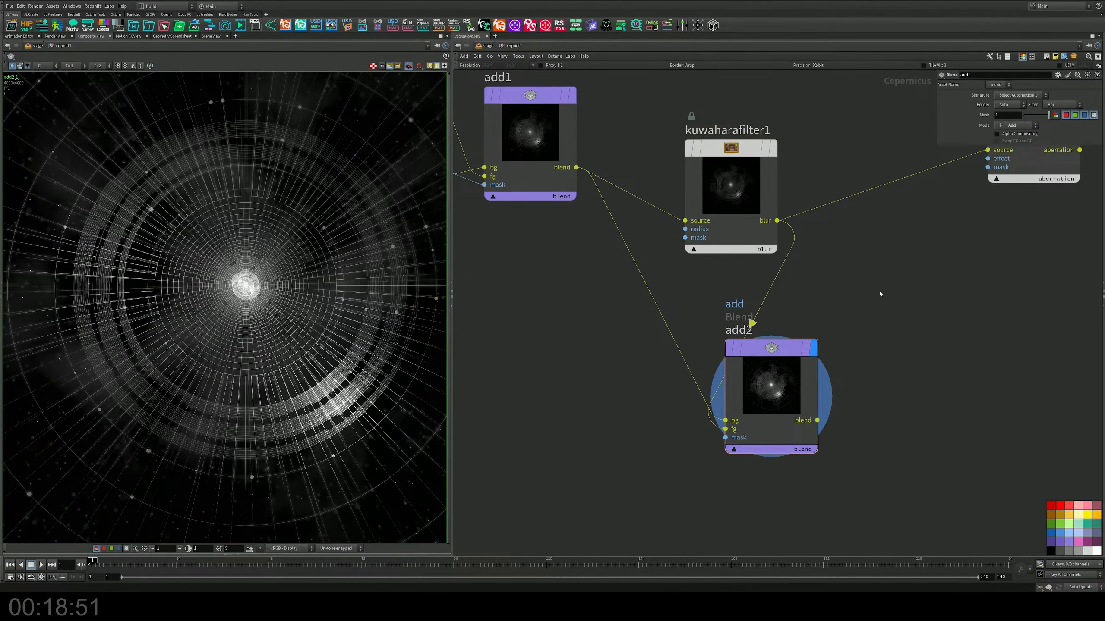
pyautogui.moveTo(750, 377); pyautogui.dragTo(876, 350)
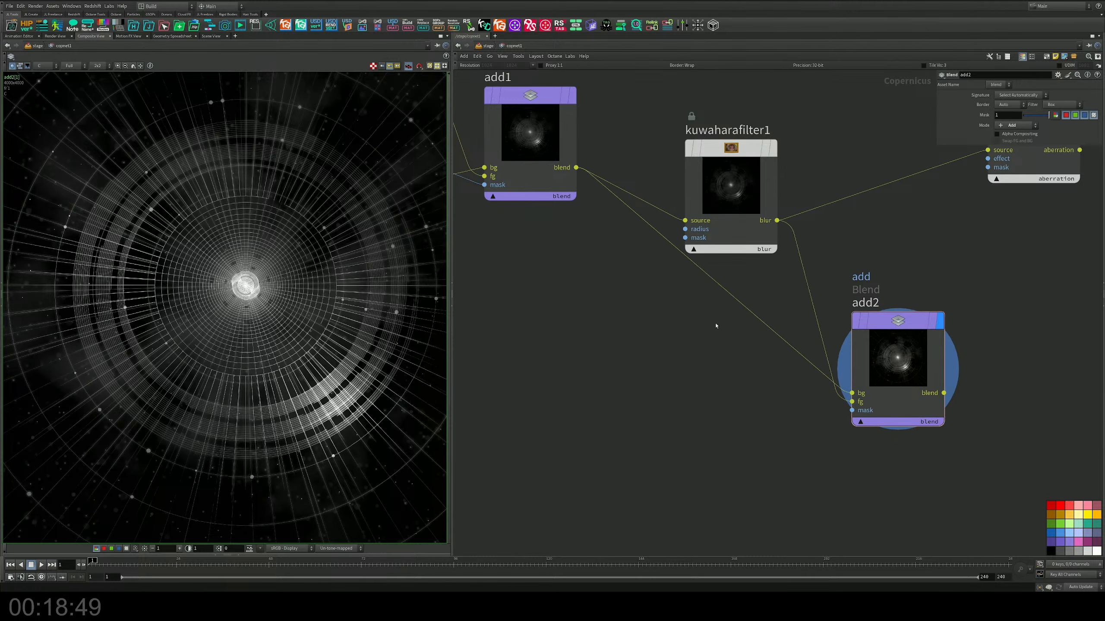
pyautogui.scroll(5, 226, 275)
pyautogui.scroll(-11, 226, 274)
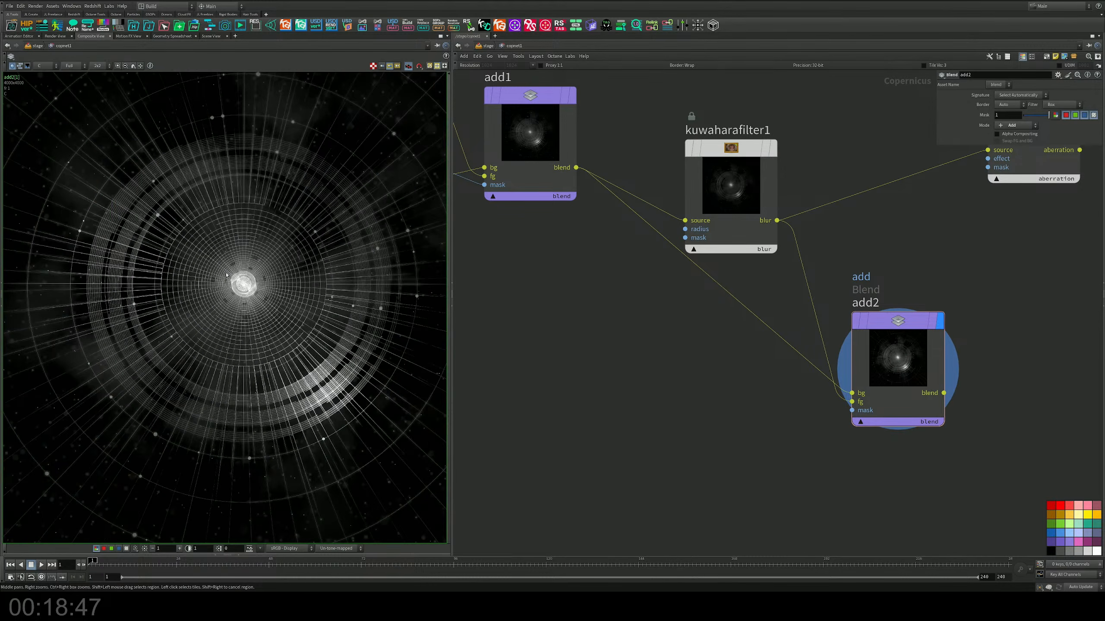
pyautogui.scroll(5, 228, 274)
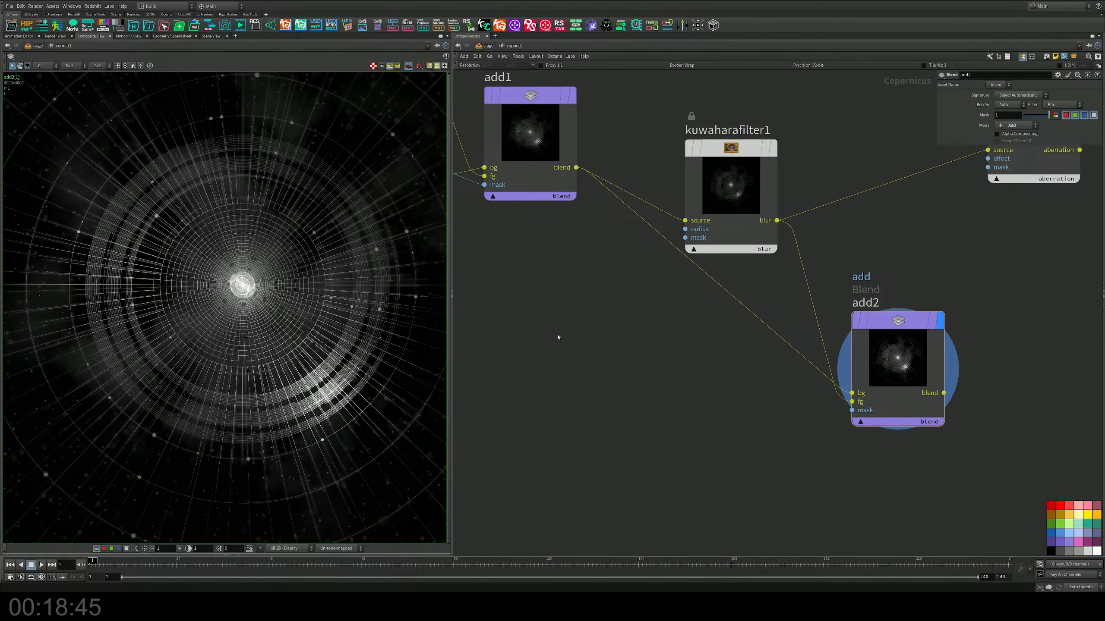
pyautogui.moveTo(558, 342); pyautogui.dragTo(560, 375, button='middle')
pyautogui.scroll(8, 370, 382)
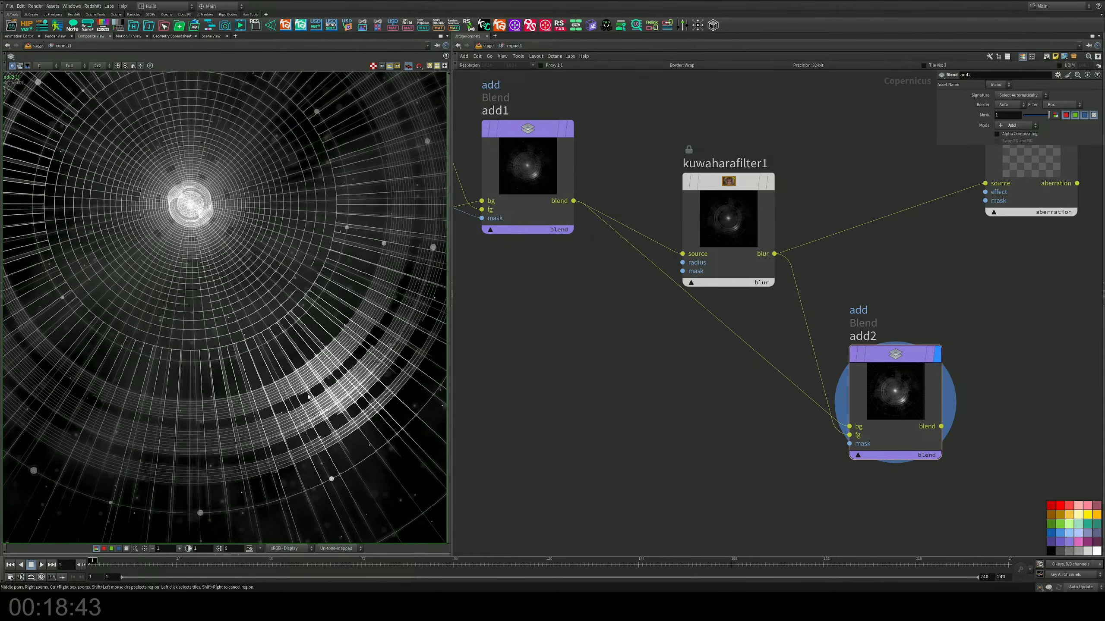
pyautogui.scroll(-8, 308, 397)
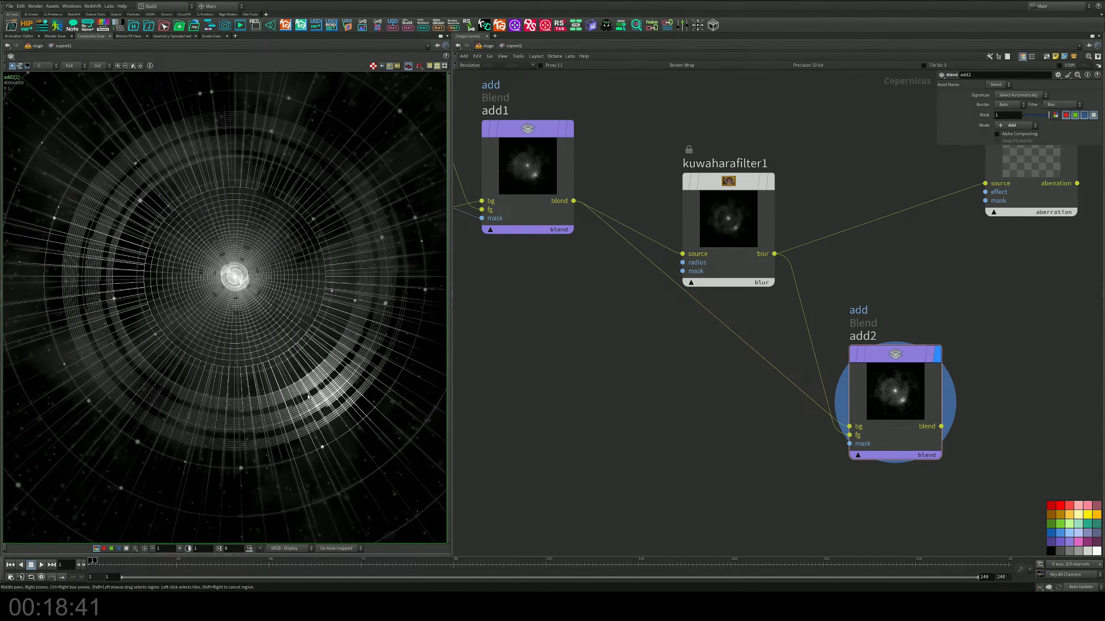
# Step: Line up kuwaharafilter1 level with chromaticaberration1 and select it to show its parameters
pyautogui.moveTo(724, 327); pyautogui.dragTo(688, 378, button='middle')
pyautogui.moveTo(689, 270); pyautogui.dragTo(685, 201)
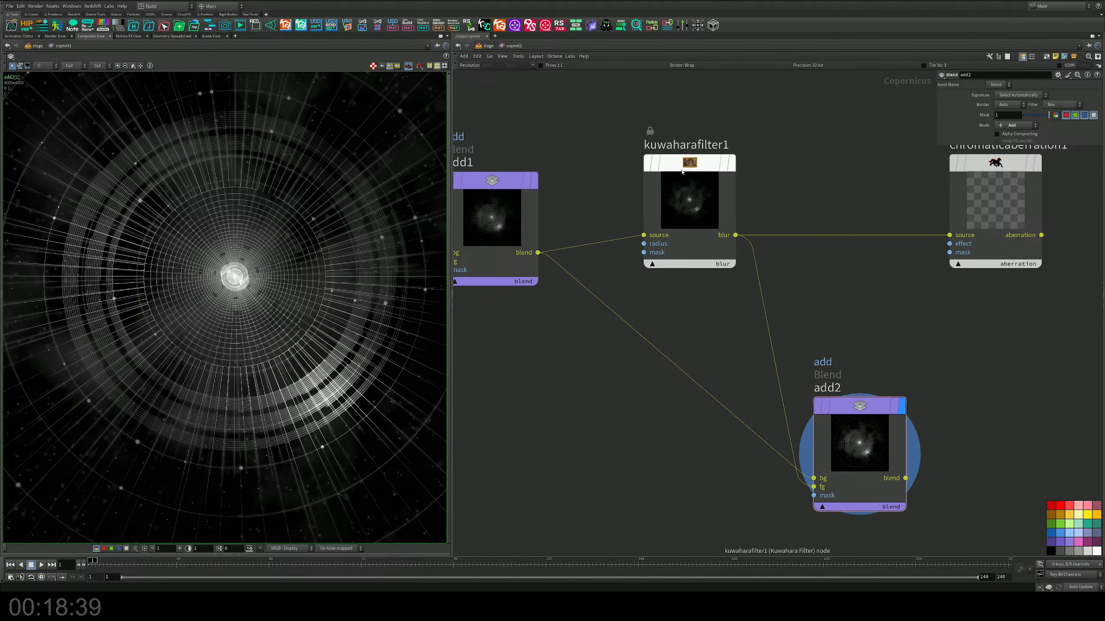
pyautogui.moveTo(686, 201); pyautogui.dragTo(647, 269, button='middle')
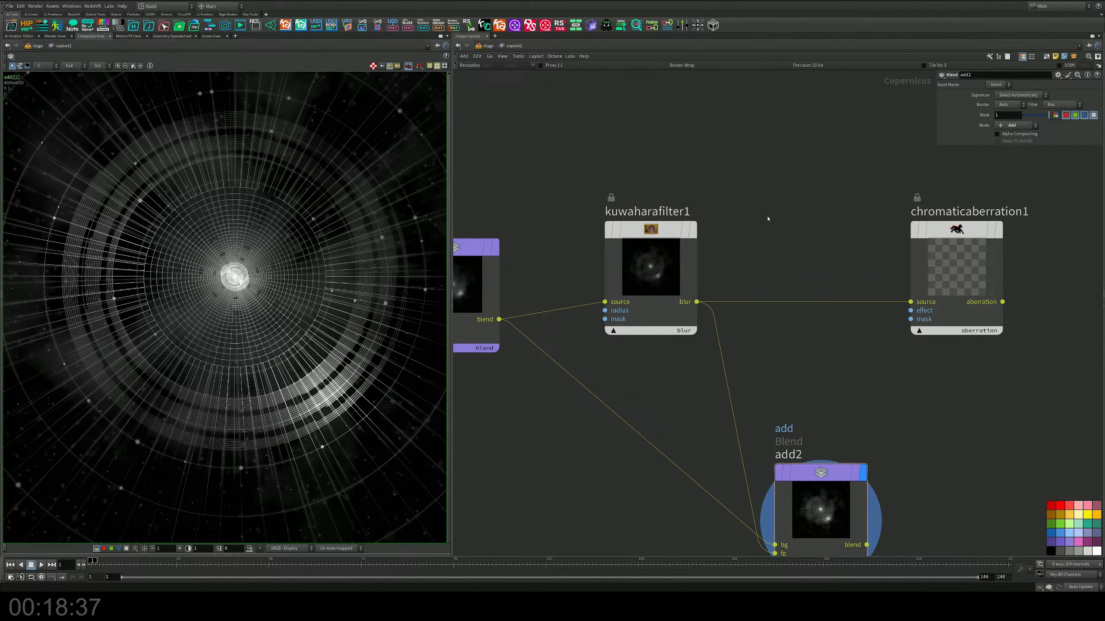
pyautogui.moveTo(651, 265); pyautogui.dragTo(663, 265)
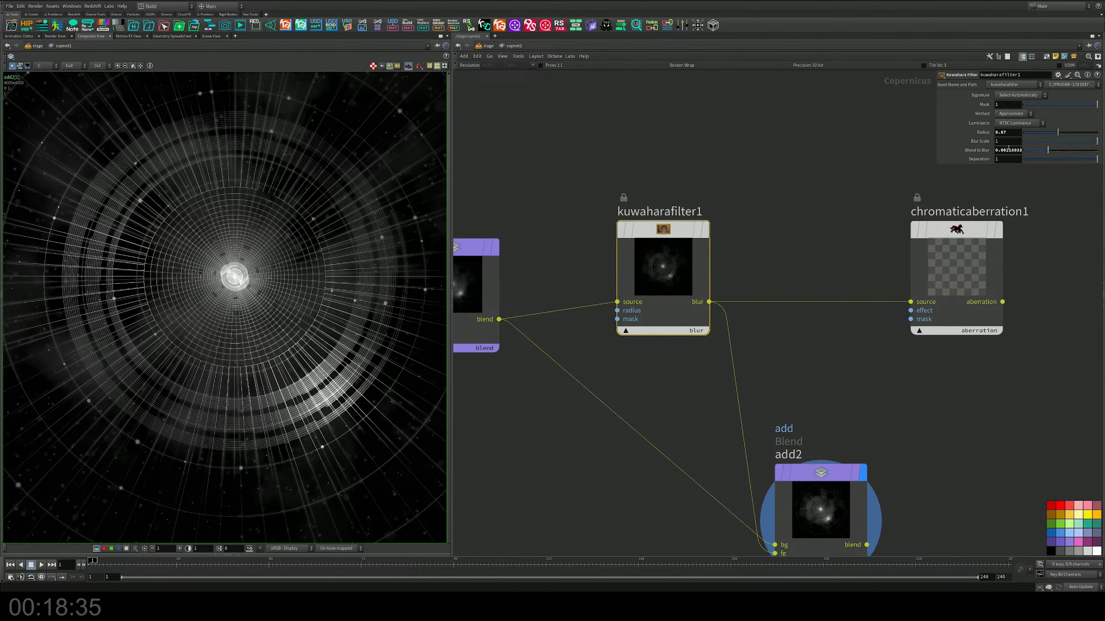
# Step: Raise kuwaharafilter1's Radius to about 10 and increase its Blend to Blur slightly
pyautogui.moveTo(1053, 151); pyautogui.dragTo(1098, 108)
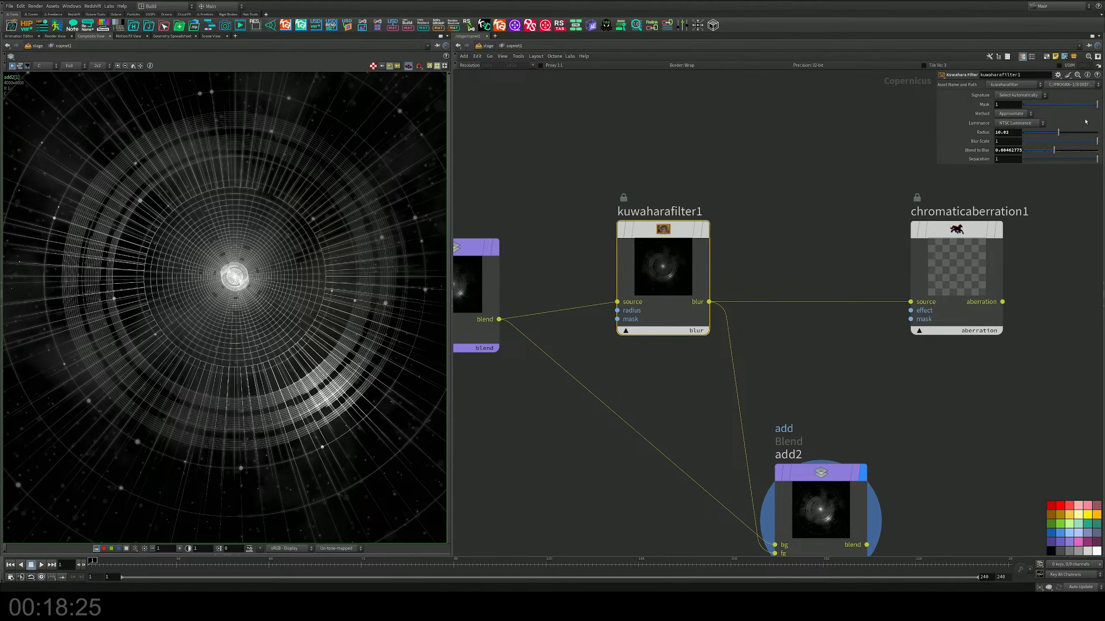
pyautogui.moveTo(1096, 160)
pyautogui.mouseDown()
pyautogui.moveTo(1065, 161)
pyautogui.moveTo(1097, 159)
pyautogui.mouseUp()
# Step: Feed add2 into chromaticaberration1's source in place of kuwaharafilter1, and move chromaticaberration1 away from add2 to leave room for another node
pyautogui.moveTo(712, 399); pyautogui.dragTo(622, 332, button='middle')
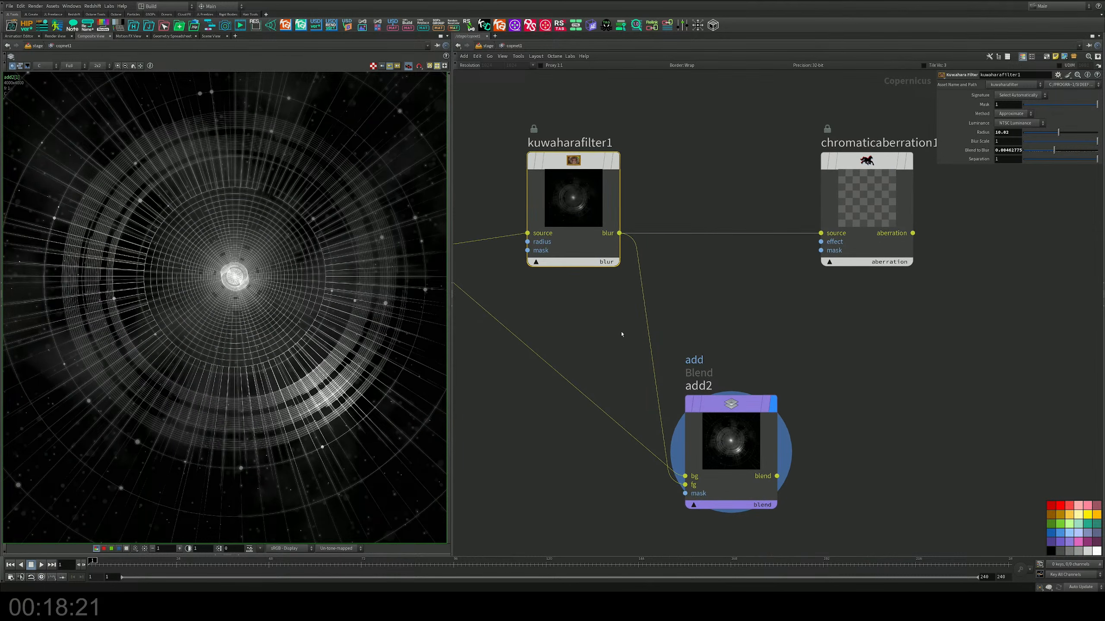
pyautogui.moveTo(704, 344); pyautogui.dragTo(624, 289, button='middle')
pyautogui.moveTo(659, 349); pyautogui.dragTo(710, 357)
pyautogui.moveTo(711, 336); pyautogui.dragTo(660, 333, button='middle')
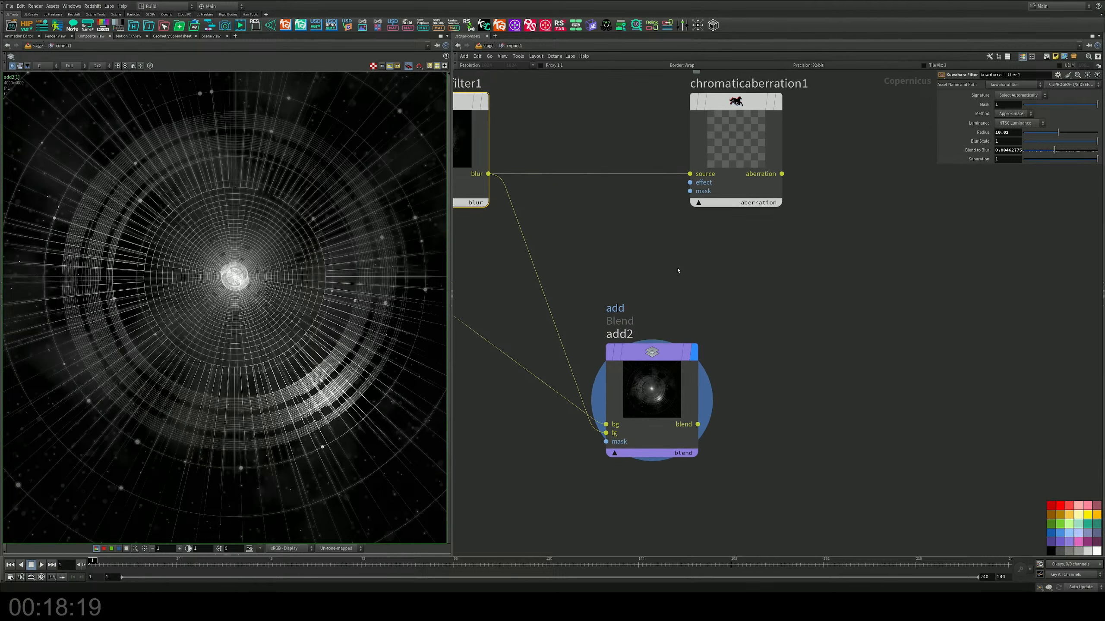
pyautogui.moveTo(690, 174); pyautogui.dragTo(701, 417)
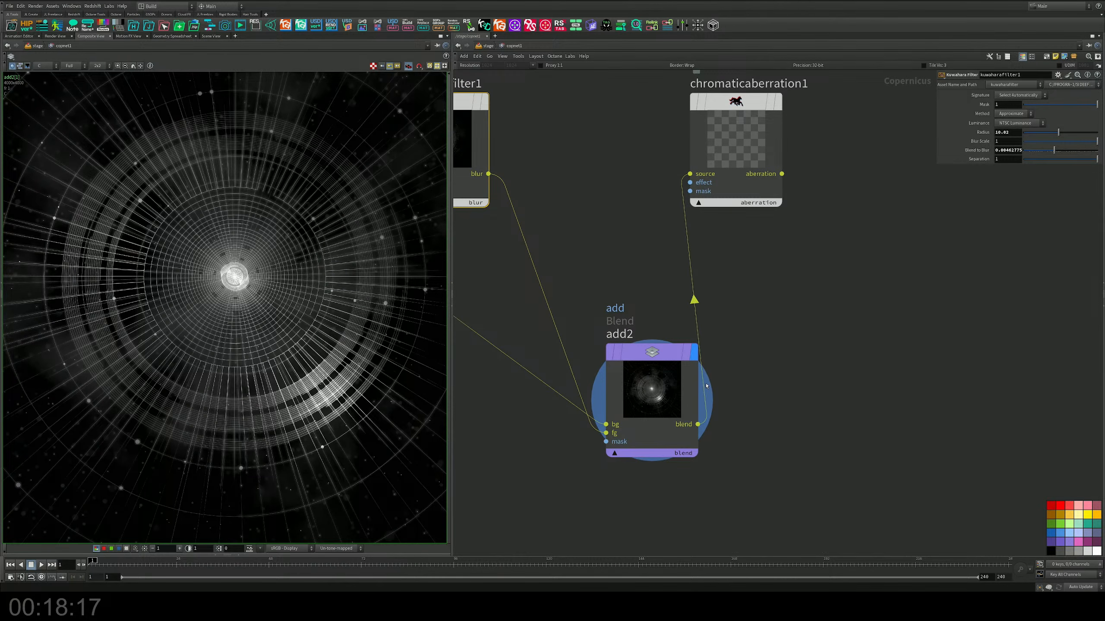
pyautogui.moveTo(718, 109); pyautogui.dragTo(979, 299)
pyautogui.moveTo(888, 315); pyautogui.dragTo(893, 219, button='middle')
pyautogui.moveTo(810, 291); pyautogui.dragTo(726, 274, button='middle')
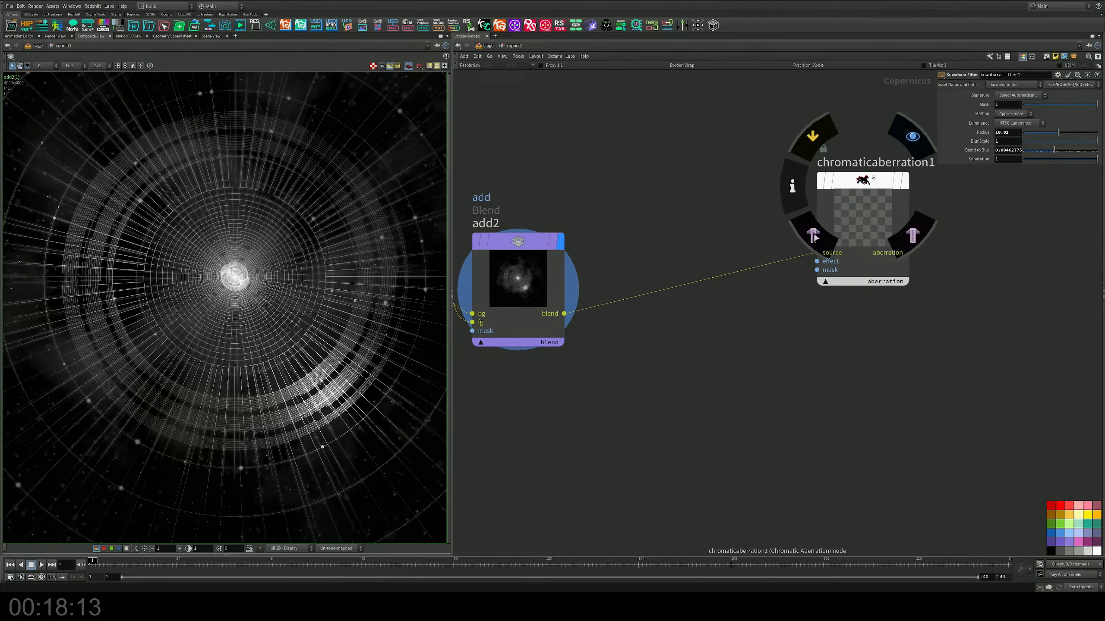
pyautogui.moveTo(856, 192); pyautogui.dragTo(927, 232)
pyautogui.moveTo(735, 251); pyautogui.dragTo(812, 253, button='middle')
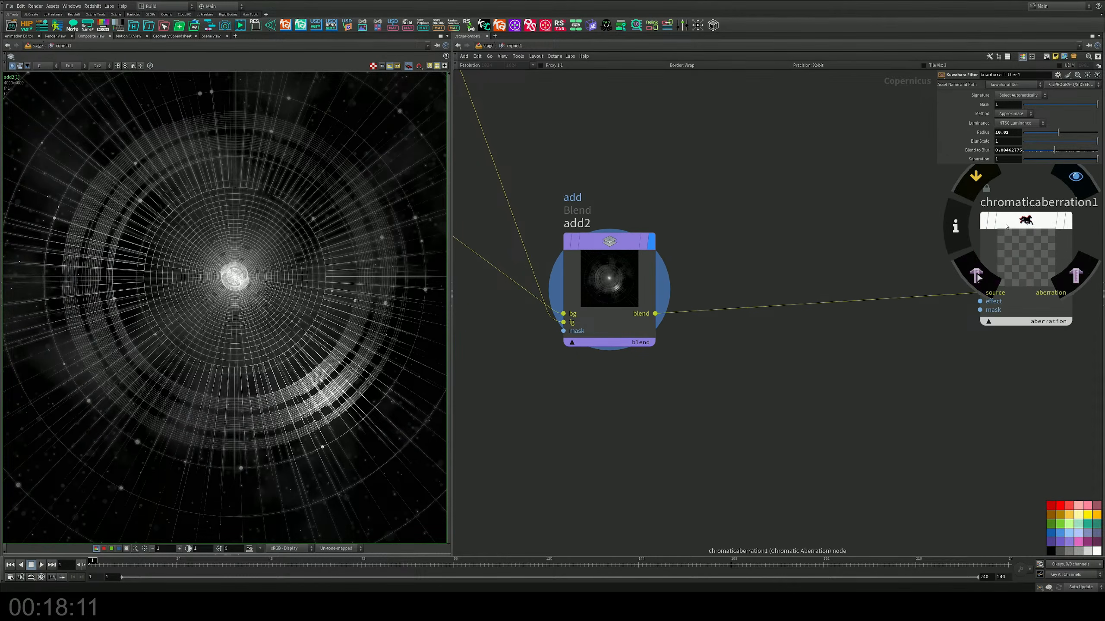
pyautogui.moveTo(979, 272); pyautogui.dragTo(1000, 284)
# Step: Insert an HSV Adjust node into the wire between add2 and chromaticaberration1
pyautogui.press('Tab')
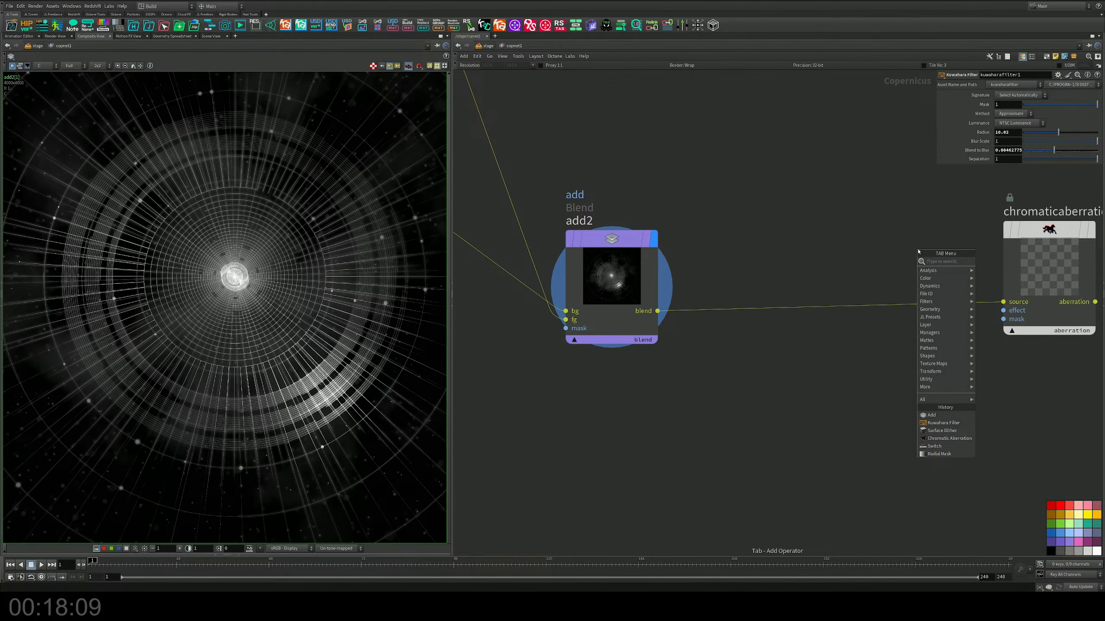
pyautogui.write('hs')
pyautogui.press('Return')
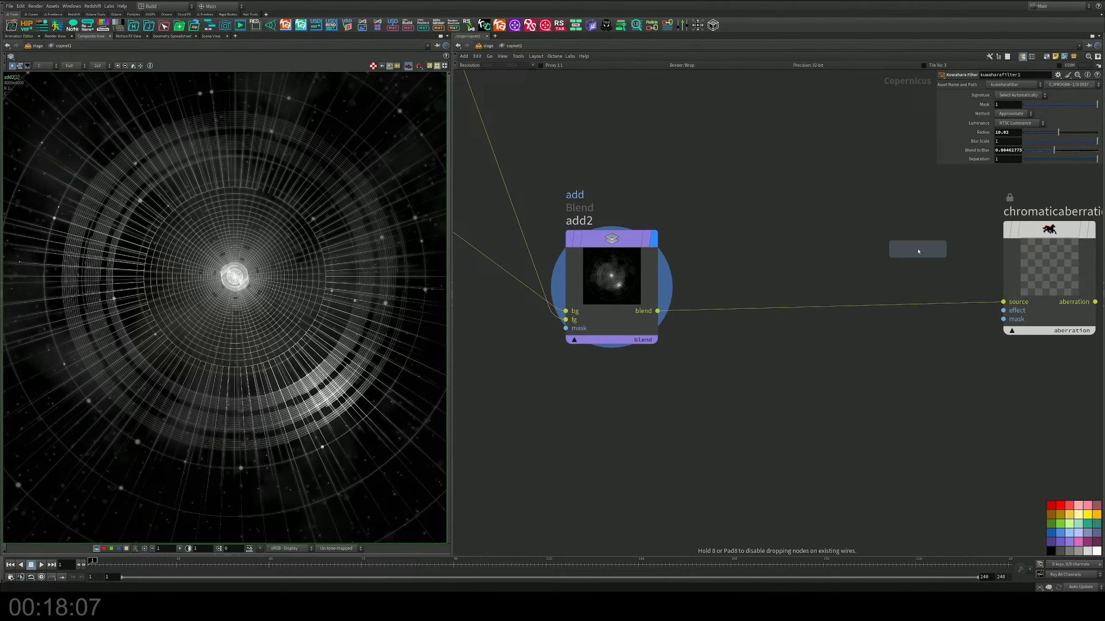
pyautogui.click(825, 280)
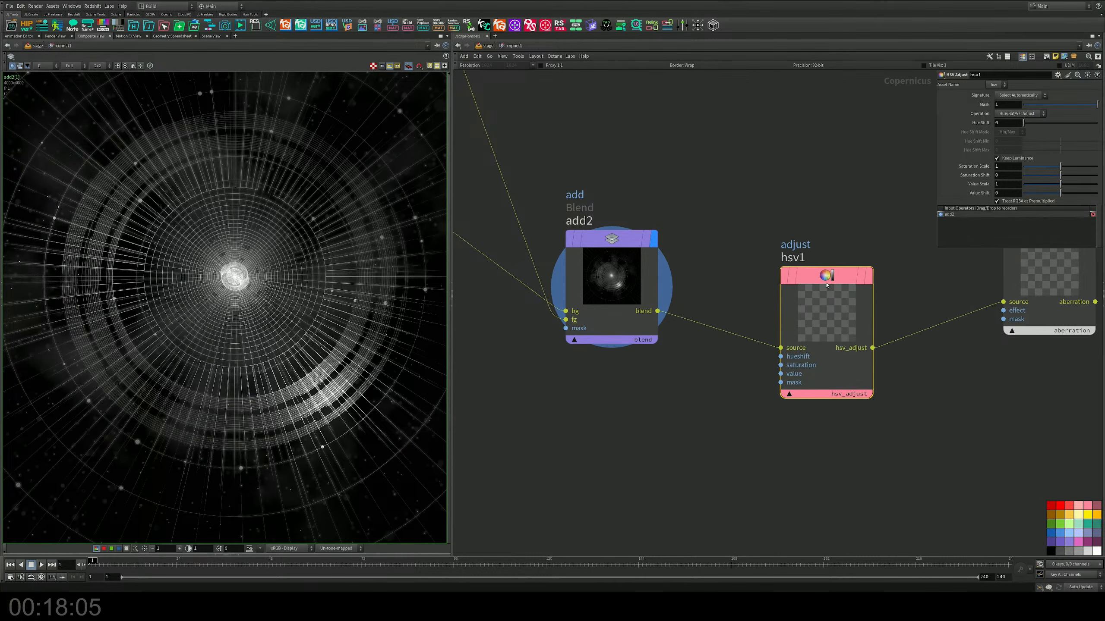
# Step: Display hsv1 and set Hue Shift 140, Saturation Scale 1.689, Saturation Shift 1, Value Scale 2 and Value Shift -0.012
pyautogui.moveTo(1060, 193); pyautogui.dragTo(1068, 167)
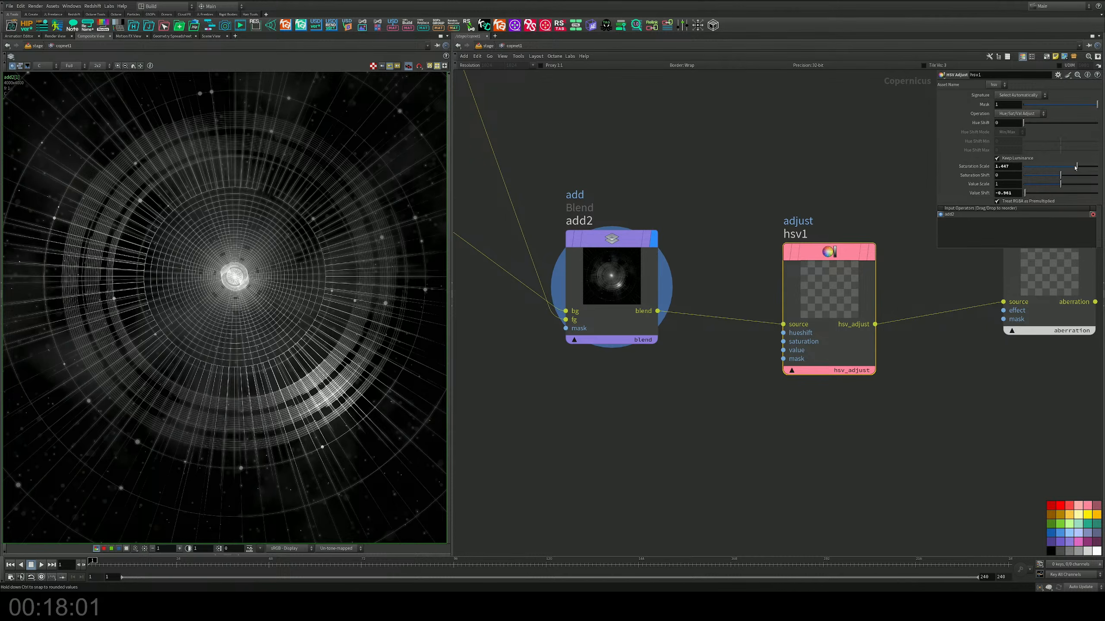
pyautogui.click(879, 209)
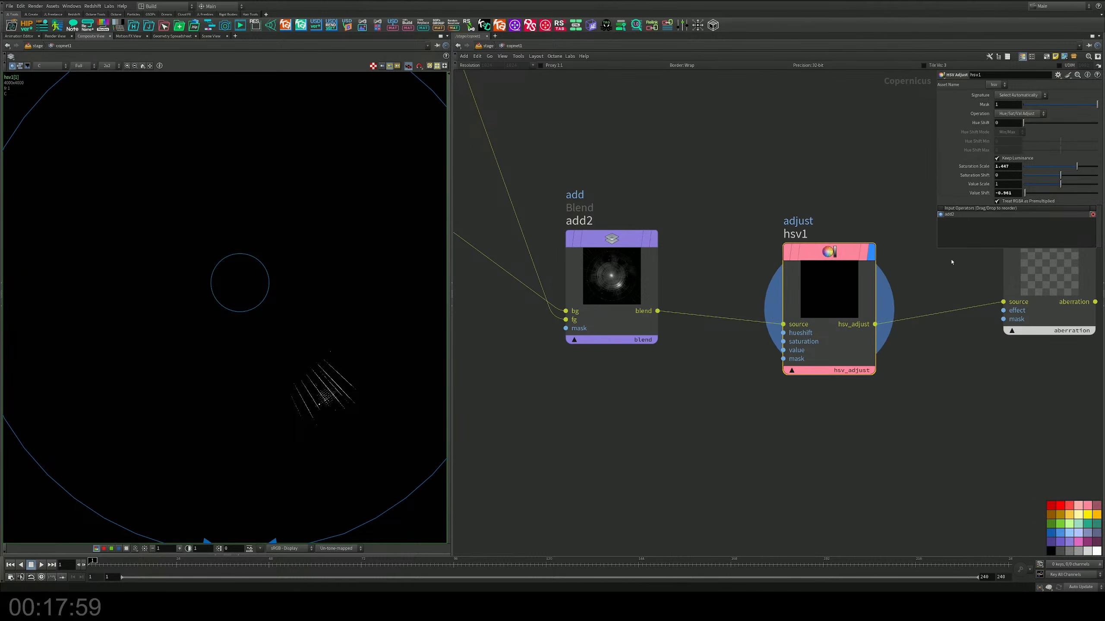
pyautogui.moveTo(1024, 193); pyautogui.dragTo(1050, 180)
pyautogui.moveTo(1061, 186)
pyautogui.mouseDown()
pyautogui.moveTo(1033, 188)
pyautogui.moveTo(1064, 187)
pyautogui.moveTo(1049, 193)
pyautogui.mouseUp()
pyautogui.moveTo(1027, 123); pyautogui.dragTo(1052, 144)
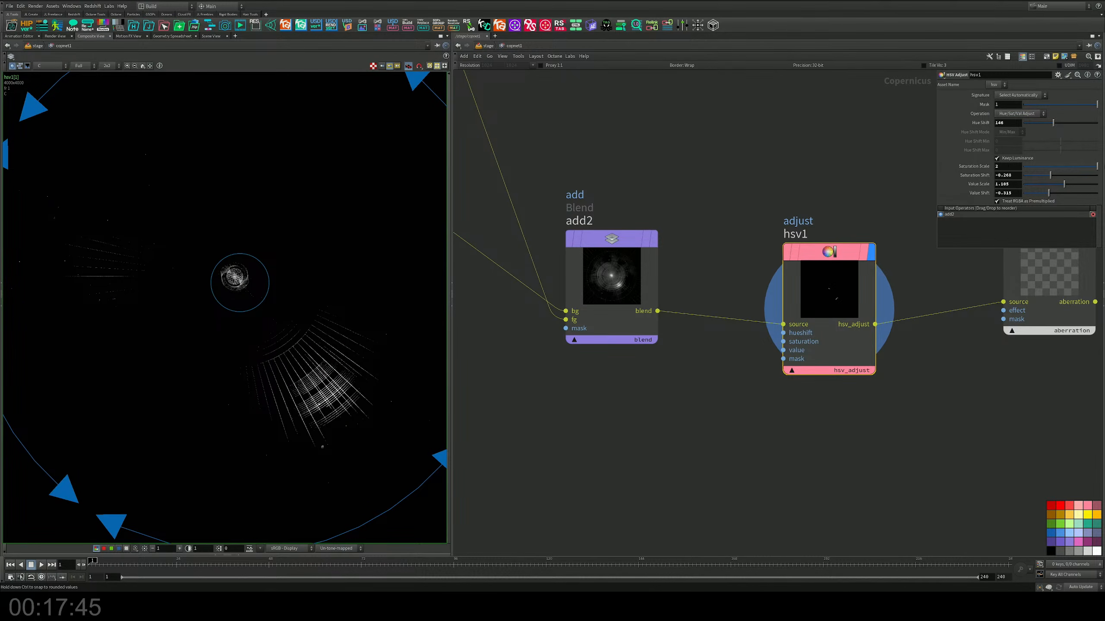
pyautogui.moveTo(1041, 178); pyautogui.dragTo(1061, 193)
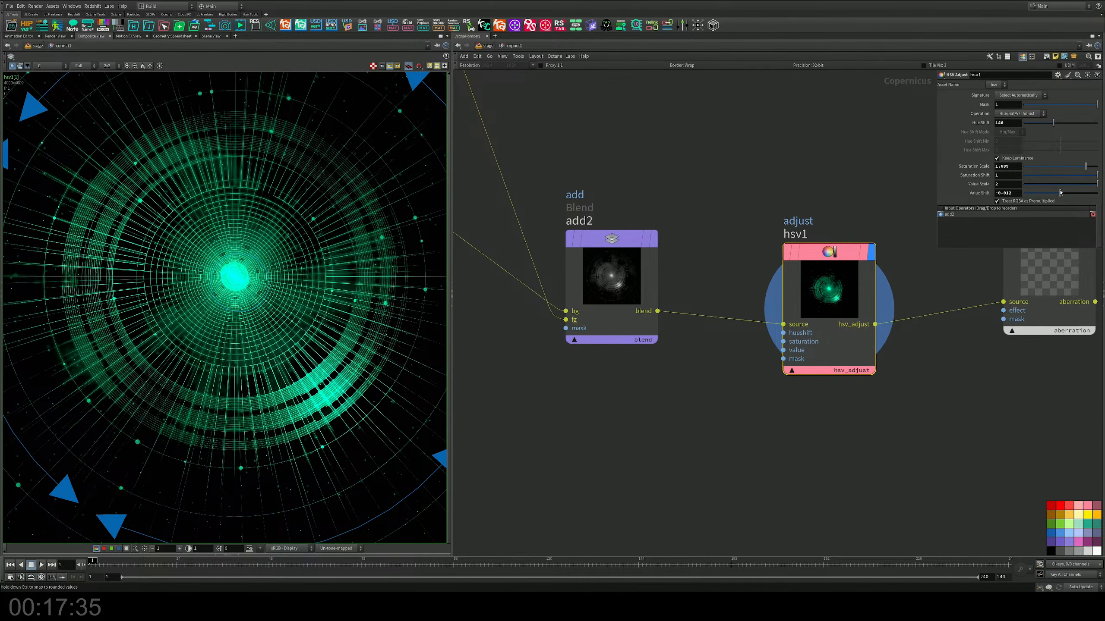
# Step: Tint the rings golden orange by setting hsv1's Hue Shift to 27 and its Value Scale to about 0.5
pyautogui.moveTo(1060, 122); pyautogui.dragTo(1028, 126)
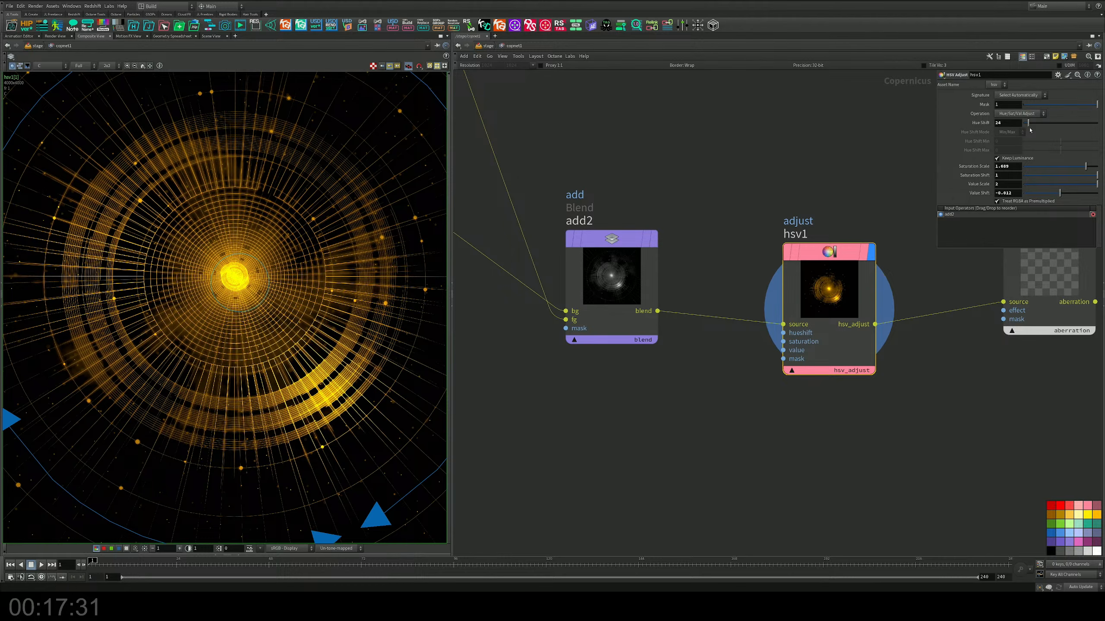
pyautogui.moveTo(1086, 185); pyautogui.dragTo(1042, 185)
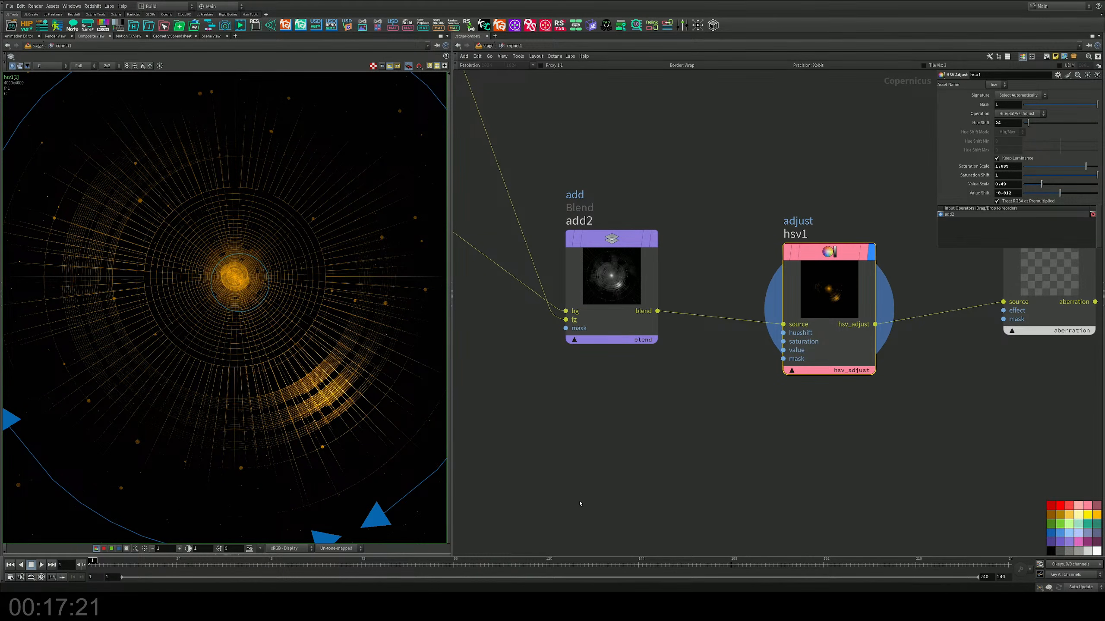
pyautogui.moveTo(689, 455); pyautogui.dragTo(685, 365, button='middle')
pyautogui.moveTo(658, 302); pyautogui.dragTo(669, 341, button='middle')
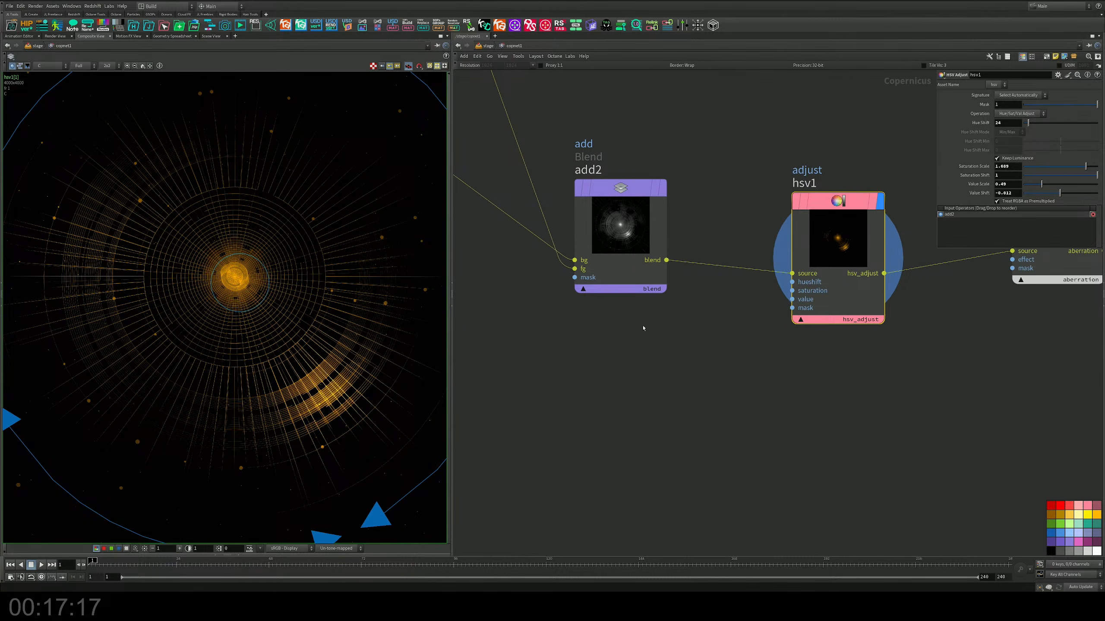
pyautogui.click(621, 192)
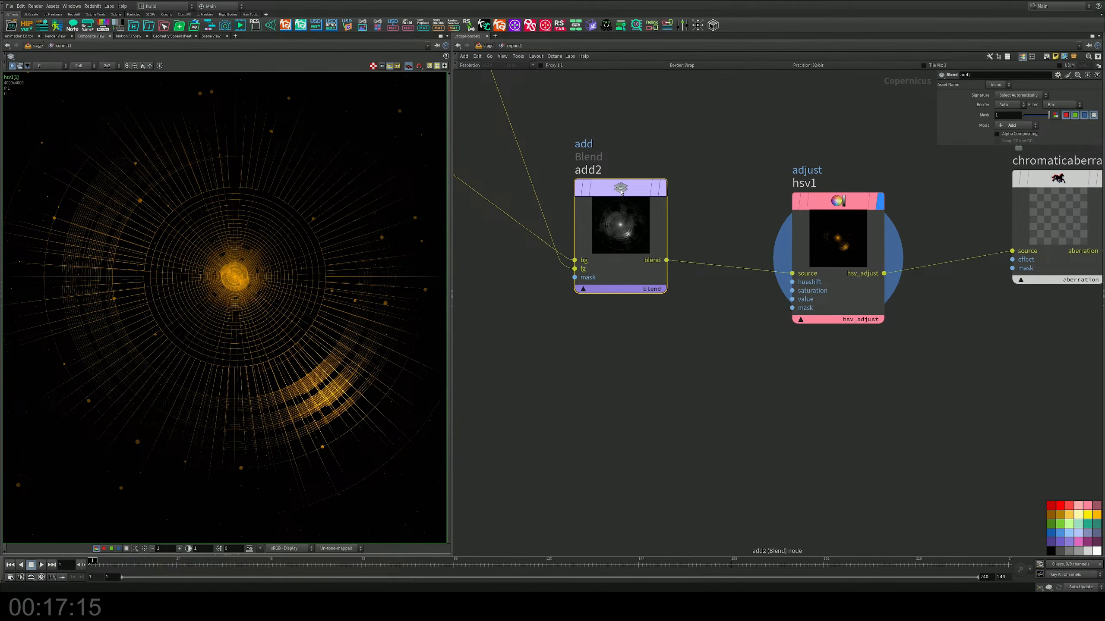
pyautogui.moveTo(624, 194)
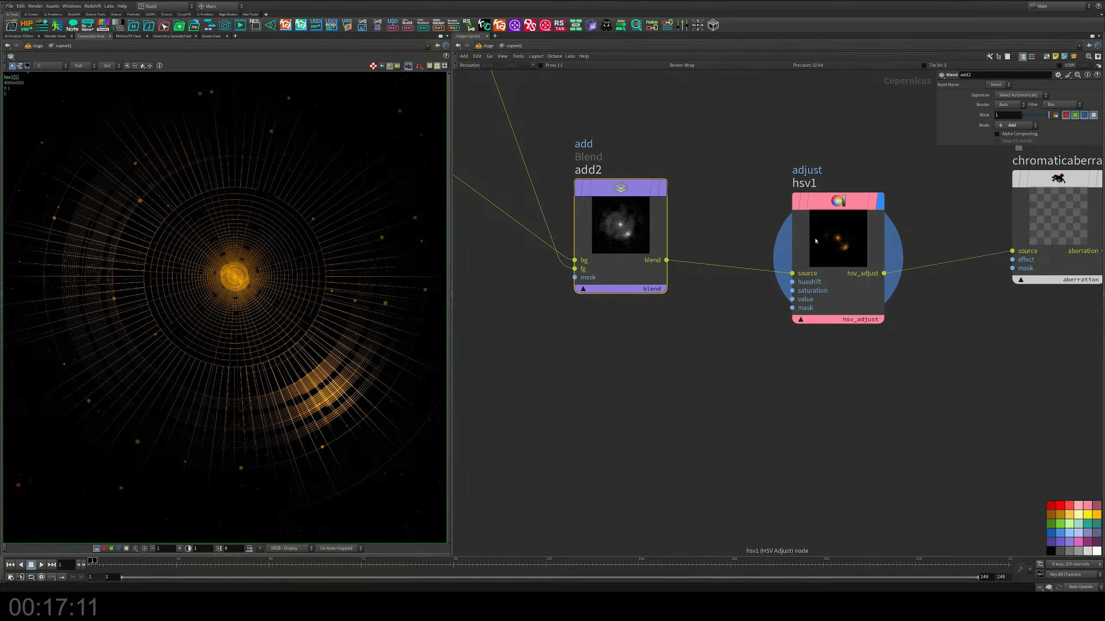
pyautogui.click(839, 249)
pyautogui.moveTo(871, 235); pyautogui.dragTo(851, 237, button='middle')
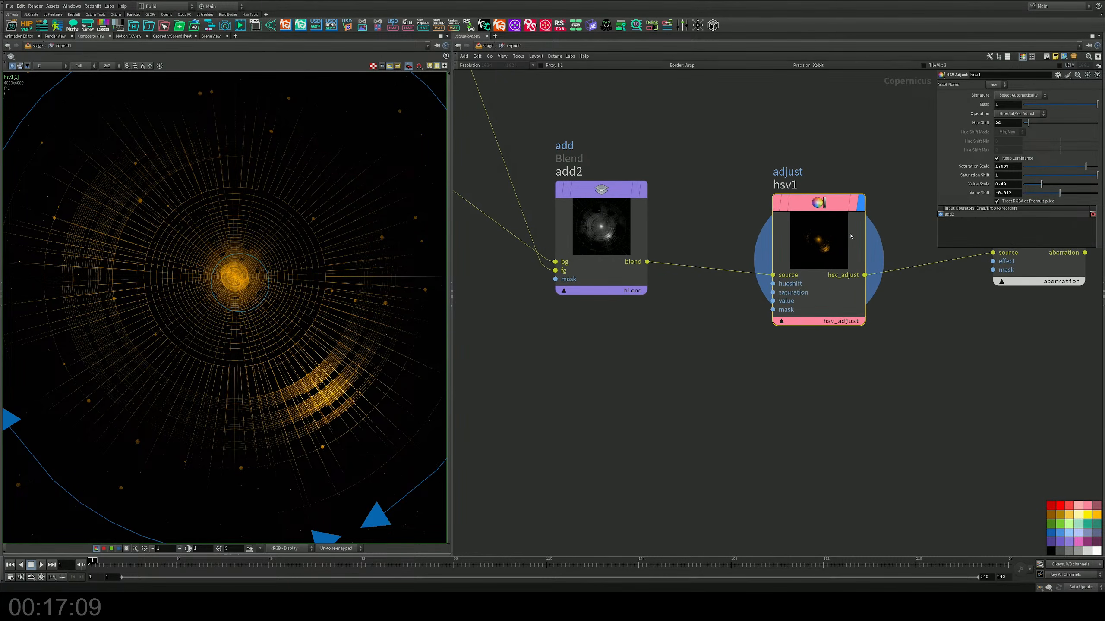
pyautogui.moveTo(1031, 120)
pyautogui.mouseDown()
pyautogui.moveTo(1046, 122)
pyautogui.moveTo(1029, 122)
pyautogui.mouseUp()
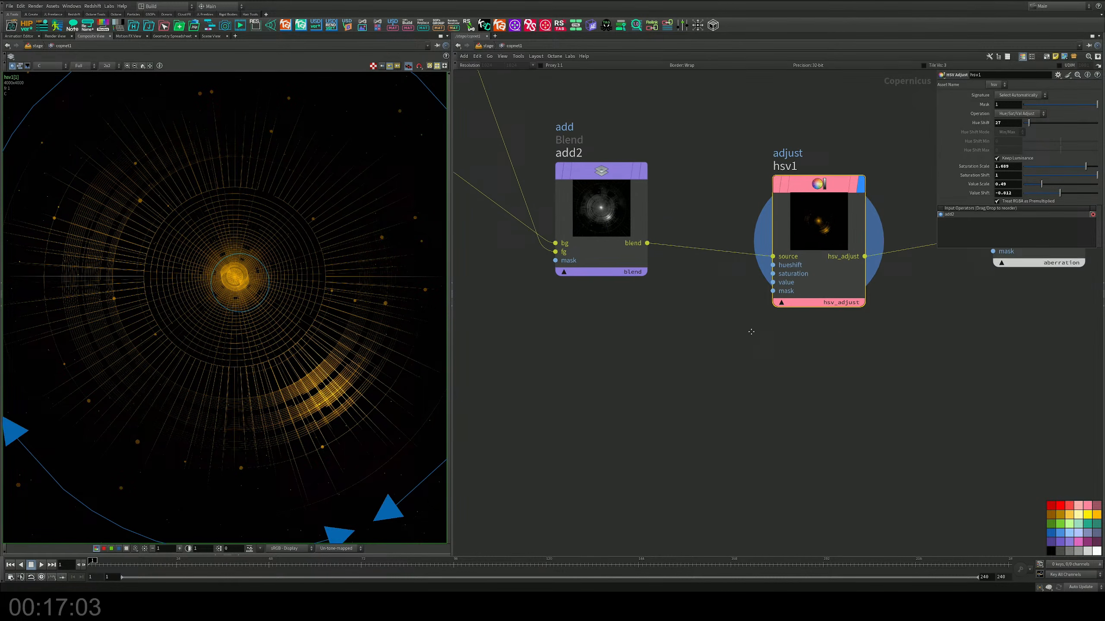
# Step: Place another Blend node in Add mode below hsv1 and chromaticaberration1
pyautogui.press('Tab')
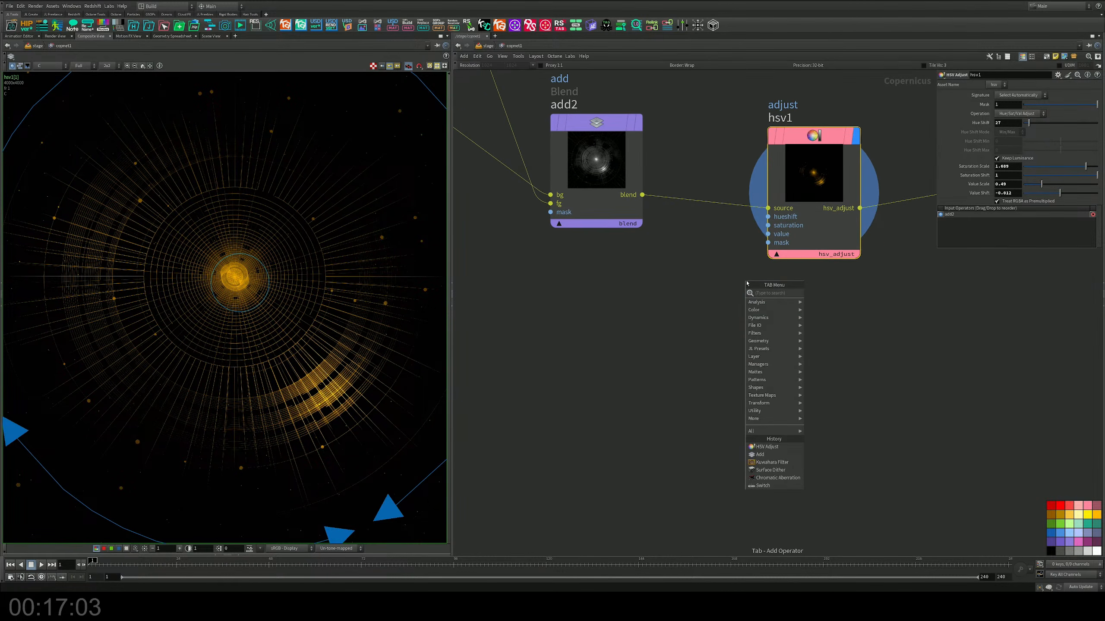
pyautogui.write('ad')
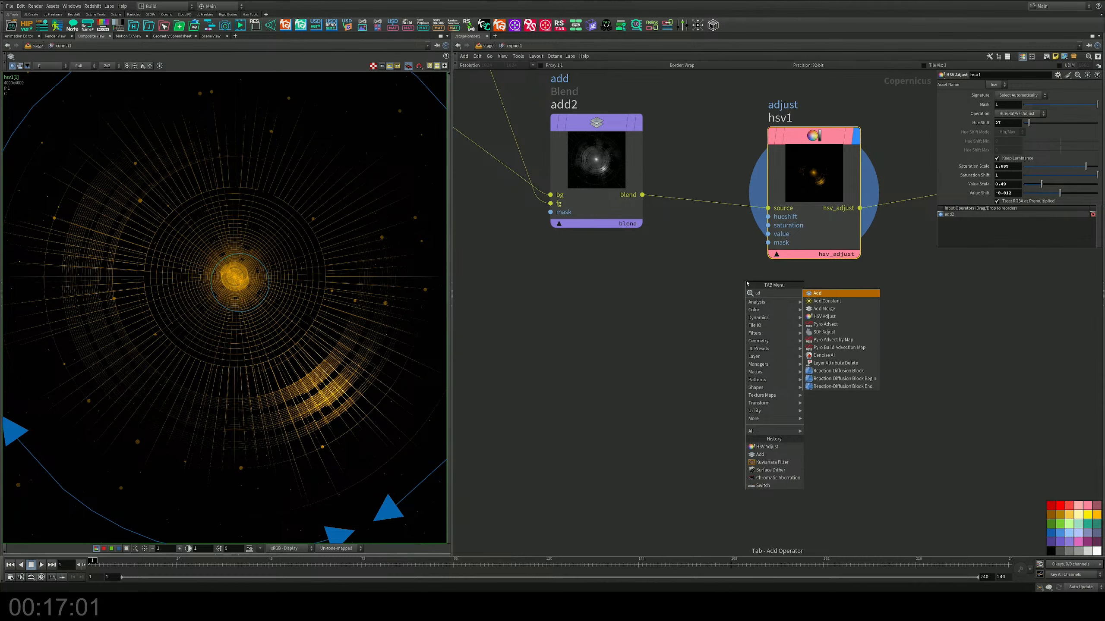
pyautogui.press('Return')
pyautogui.click(952, 346)
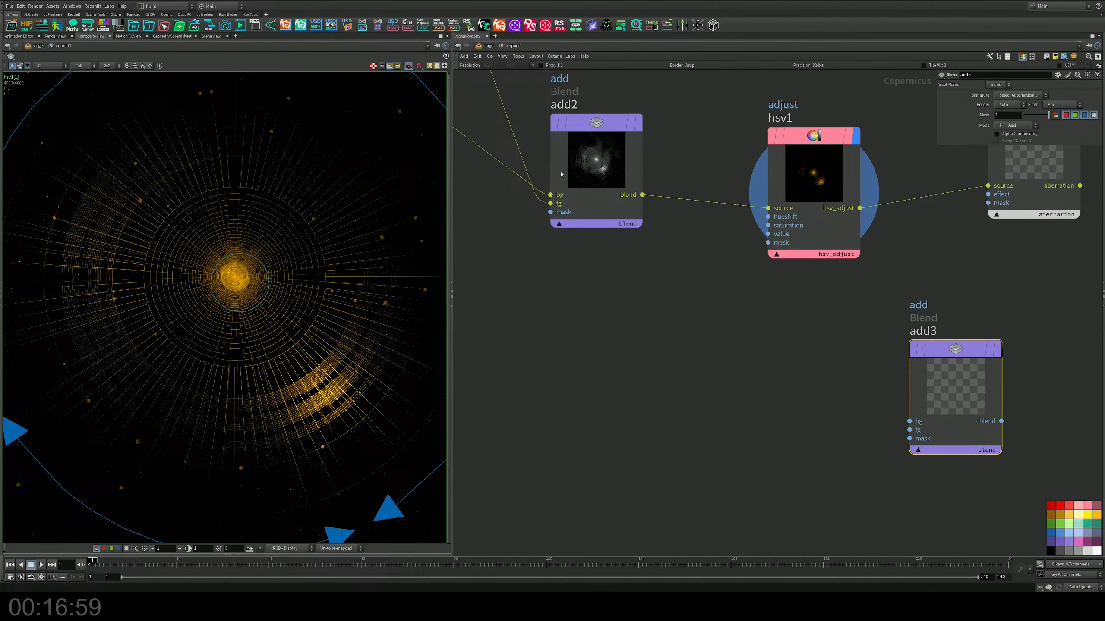
# Step: Feed add2 into add3's bg and hsv1 into its fg, and display add3
pyautogui.click(642, 194)
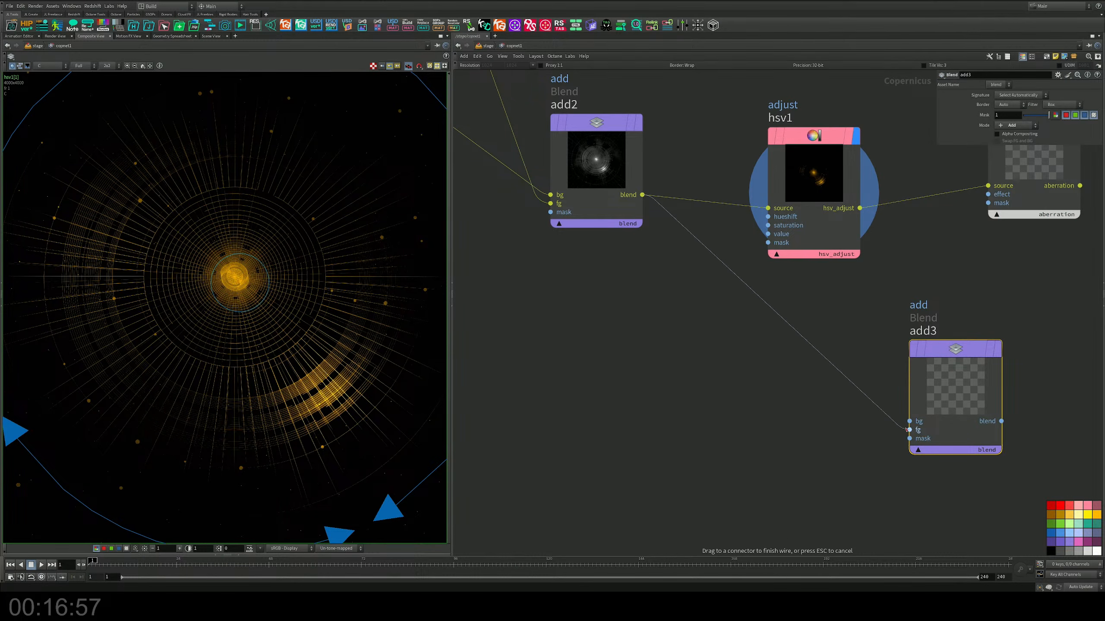
pyautogui.moveTo(910, 422); pyautogui.dragTo(910, 422)
pyautogui.moveTo(860, 208); pyautogui.dragTo(910, 430)
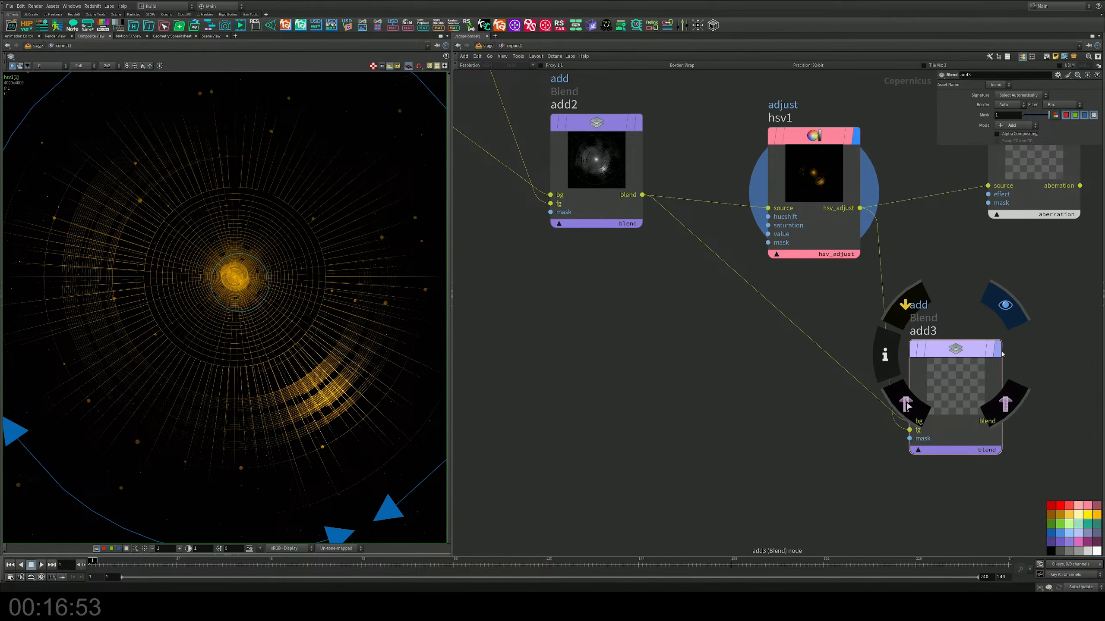
pyautogui.click(1000, 354)
pyautogui.moveTo(784, 275); pyautogui.dragTo(610, 283, button='middle')
pyautogui.moveTo(763, 356); pyautogui.dragTo(781, 350)
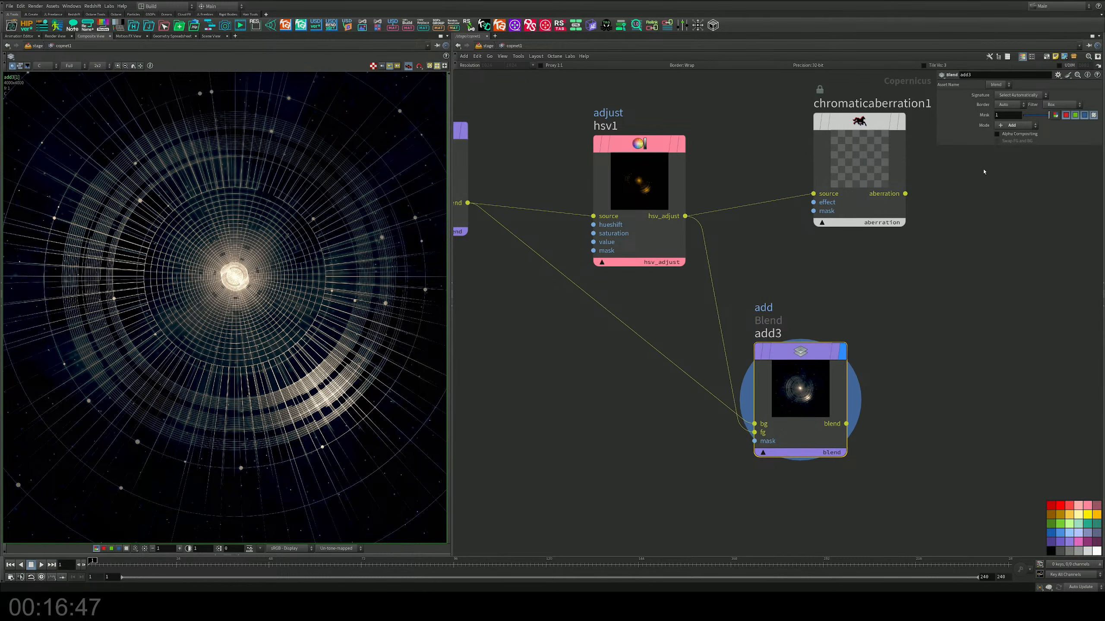
# Step: Try the Subtract, Divide, Hypot, Difference and Sharpen blend modes on add3
pyautogui.click(1009, 126)
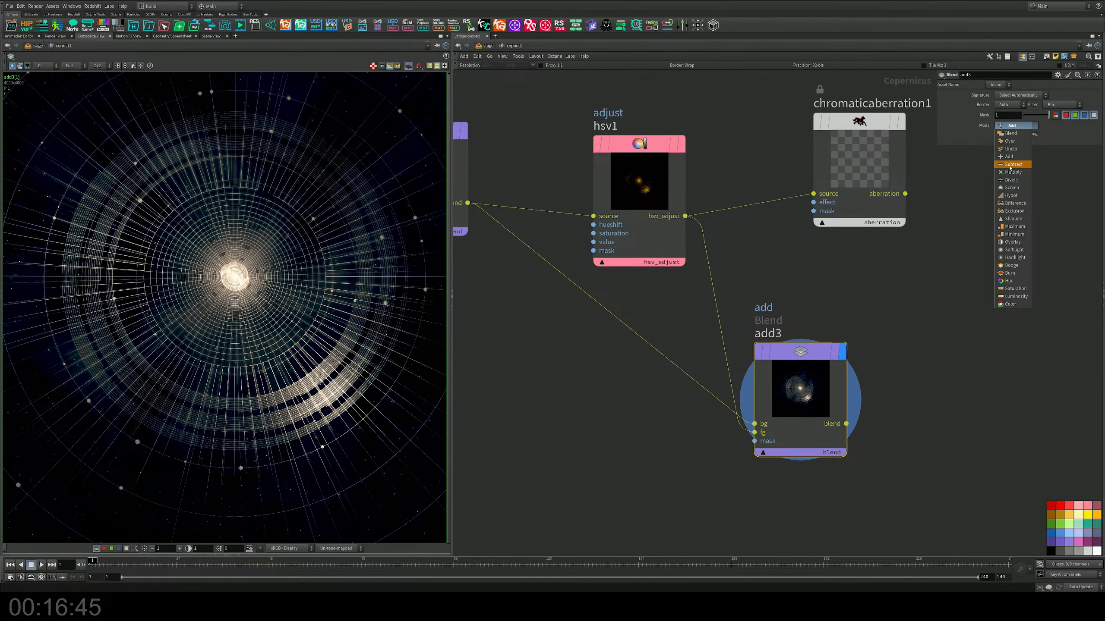
pyautogui.click(1010, 165)
pyautogui.click(1015, 126)
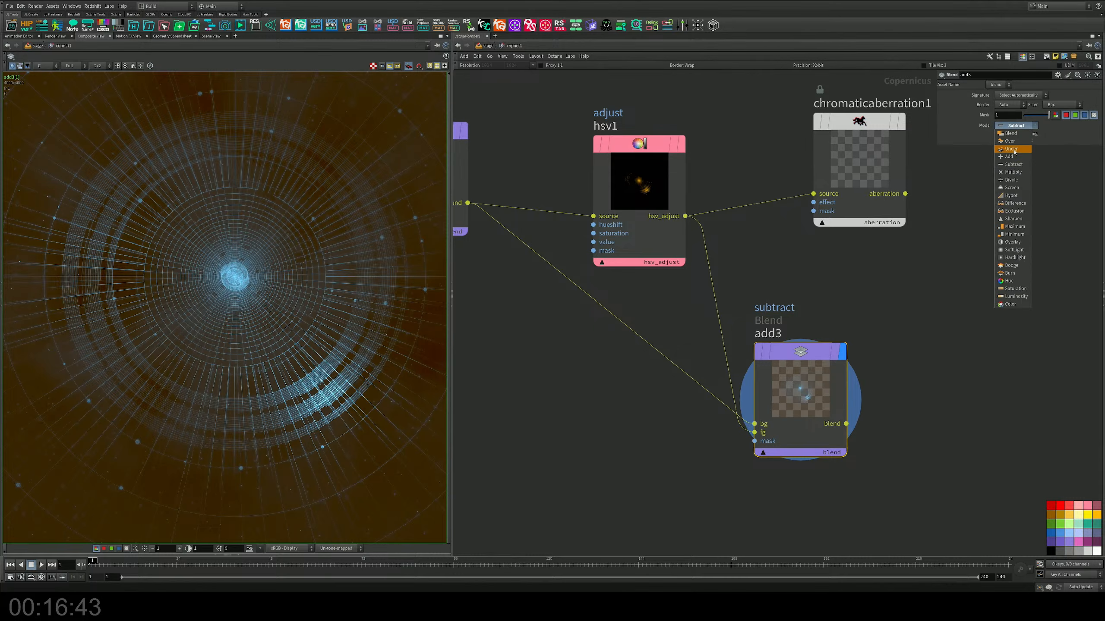
pyautogui.click(1013, 181)
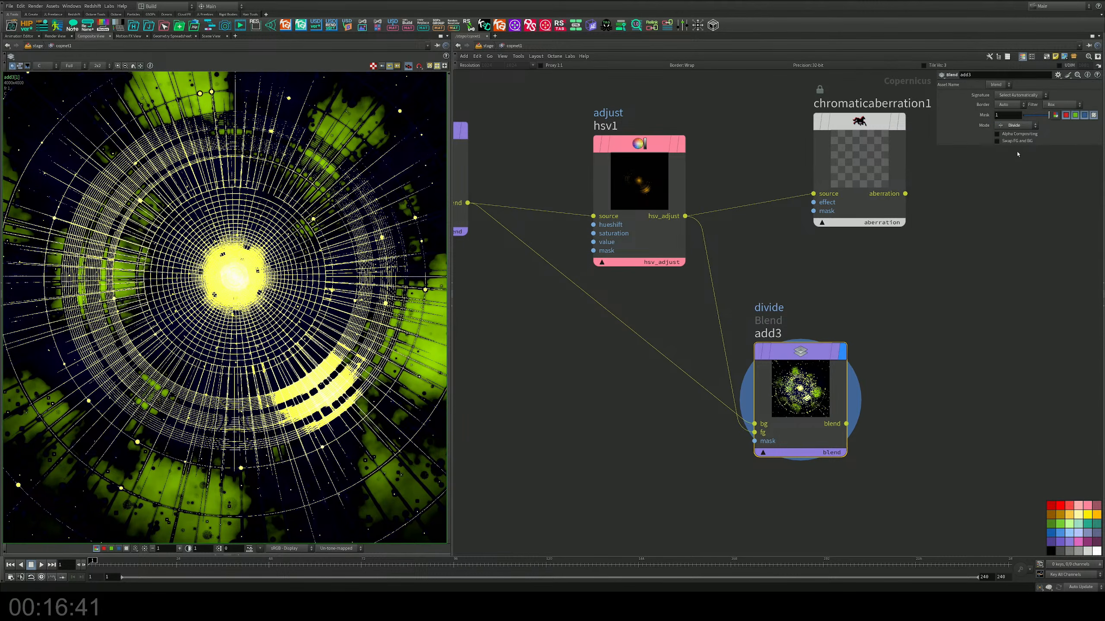
pyautogui.click(1018, 126)
pyautogui.click(1018, 186)
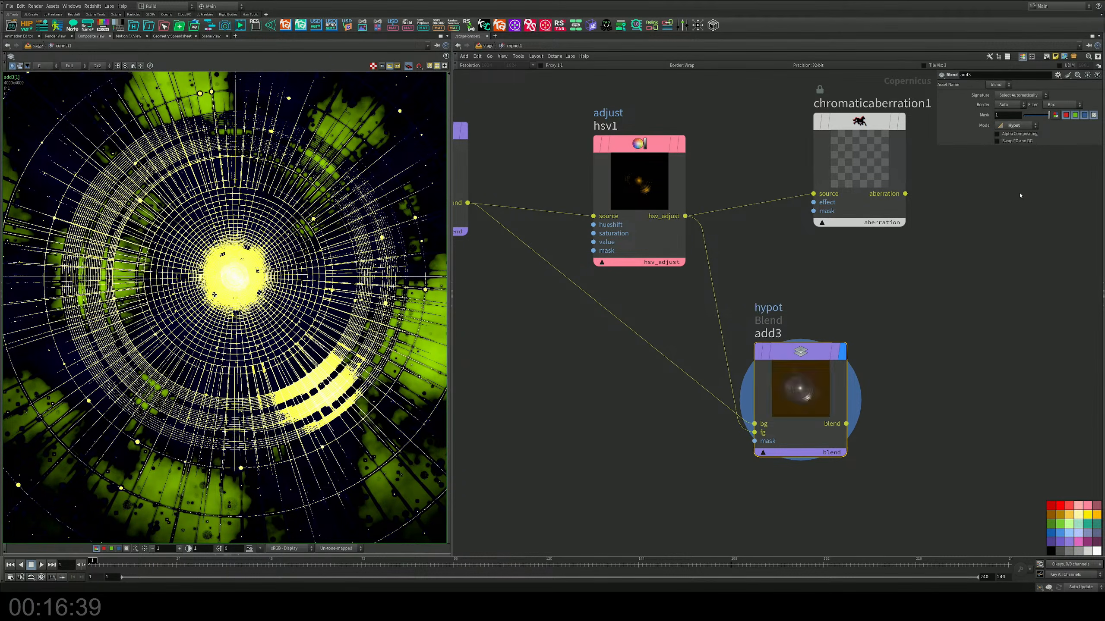
pyautogui.click(1020, 126)
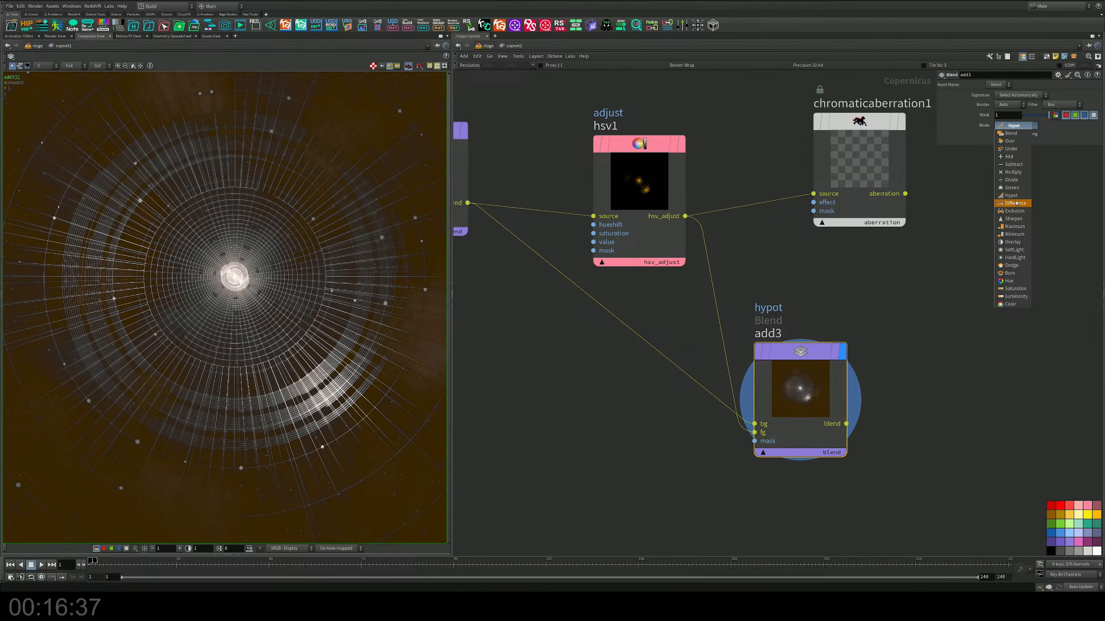
pyautogui.click(1017, 205)
pyautogui.click(1019, 125)
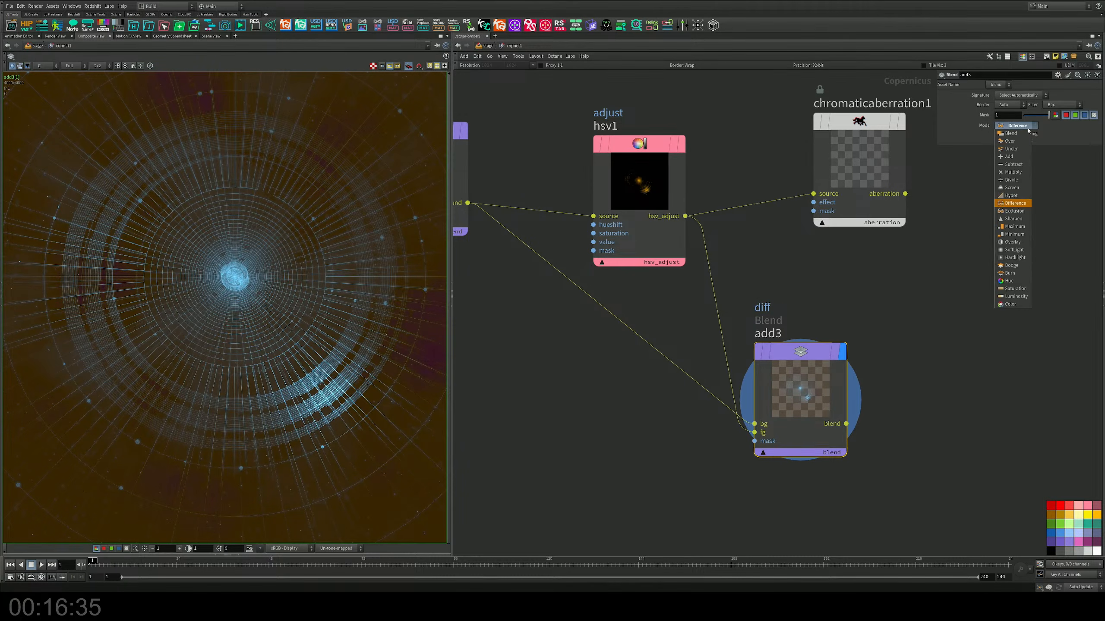
pyautogui.click(1015, 218)
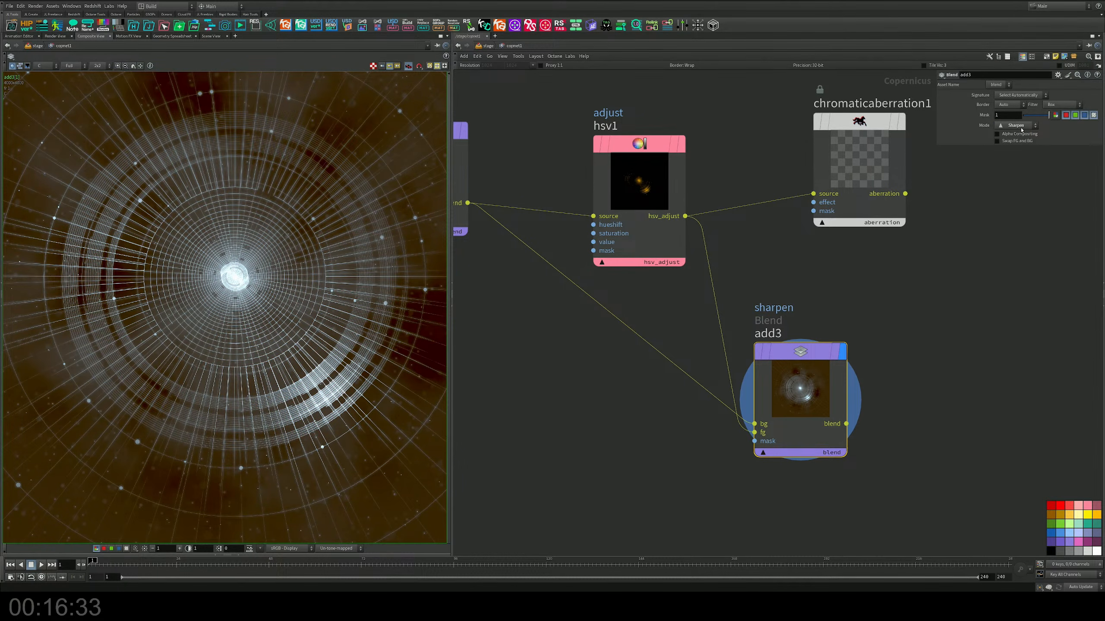
# Step: Try the Maximum, Overlay, SoftLight and Dodge blend modes on add3
pyautogui.click(1018, 125)
pyautogui.click(1016, 209)
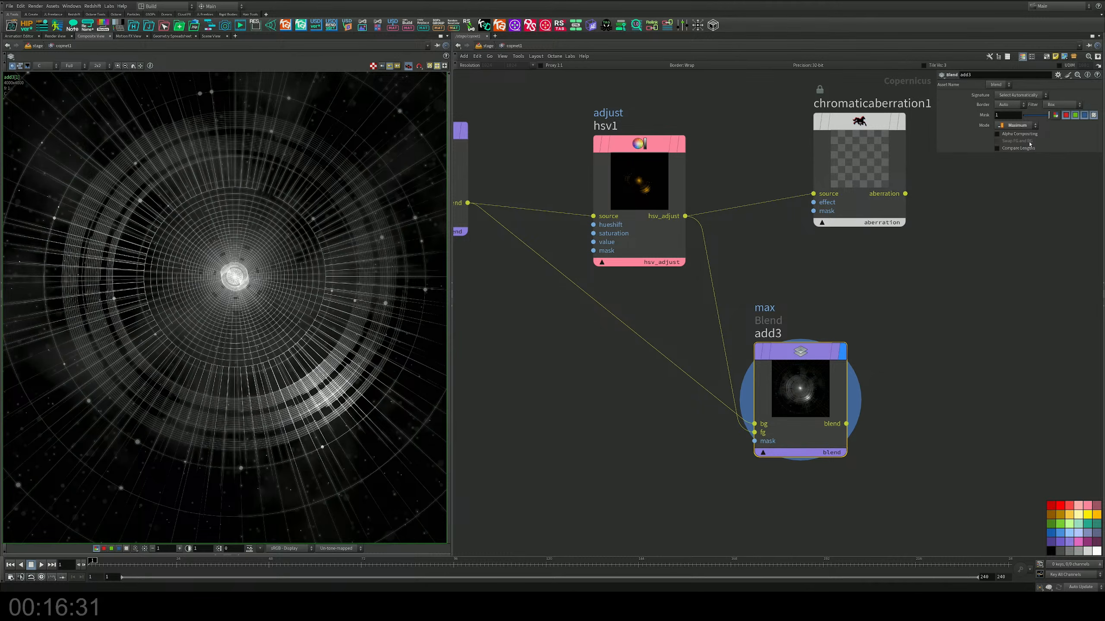
pyautogui.click(1023, 125)
pyautogui.click(1017, 245)
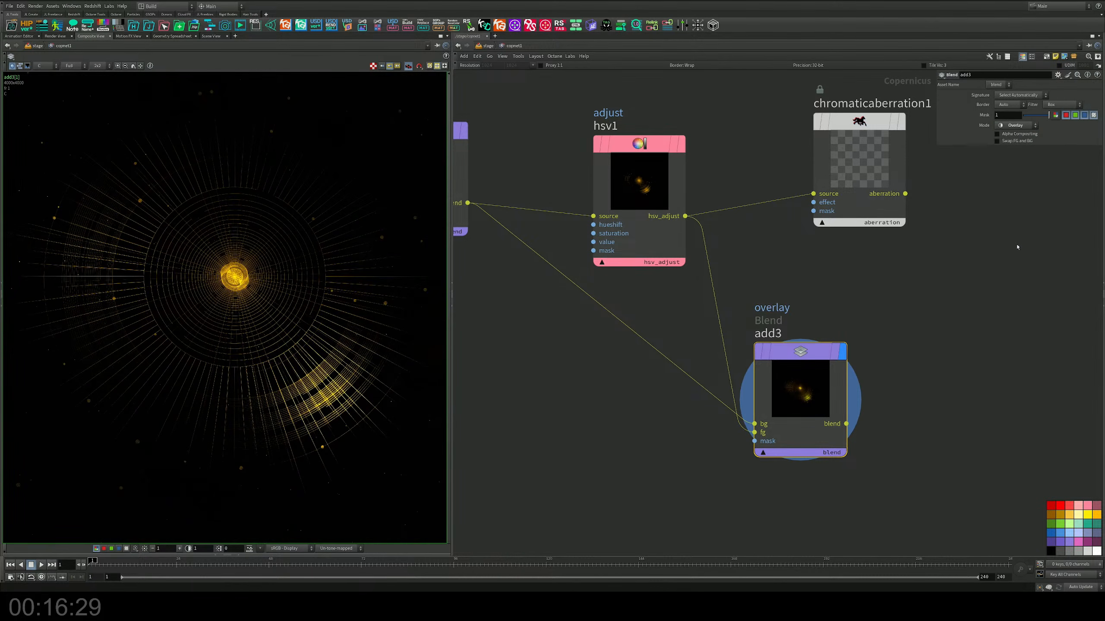
pyautogui.click(1018, 125)
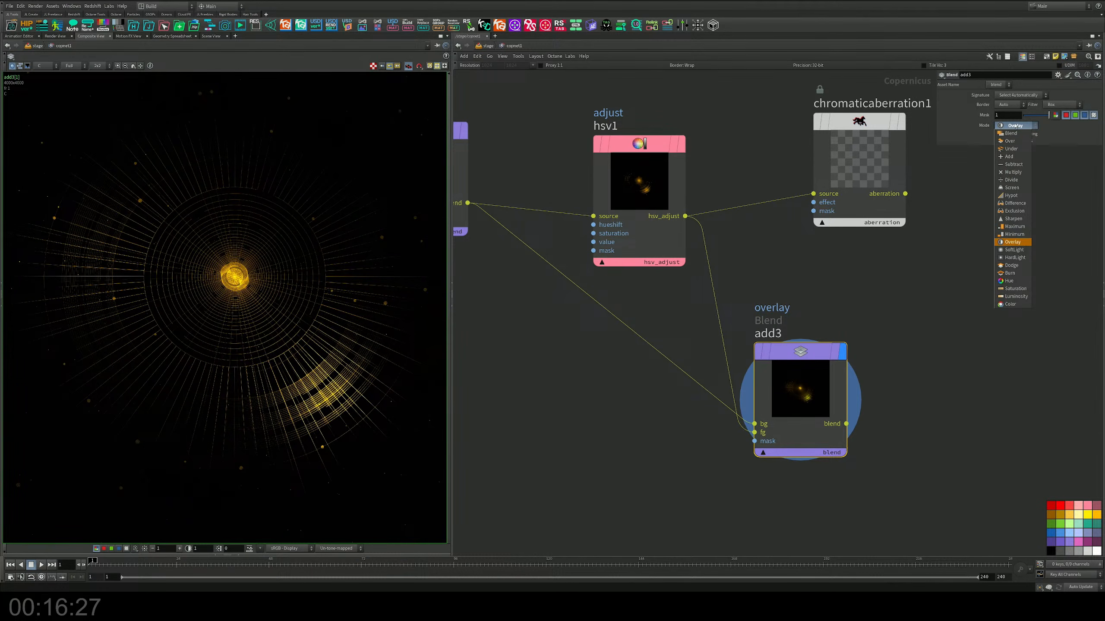
pyautogui.click(1013, 253)
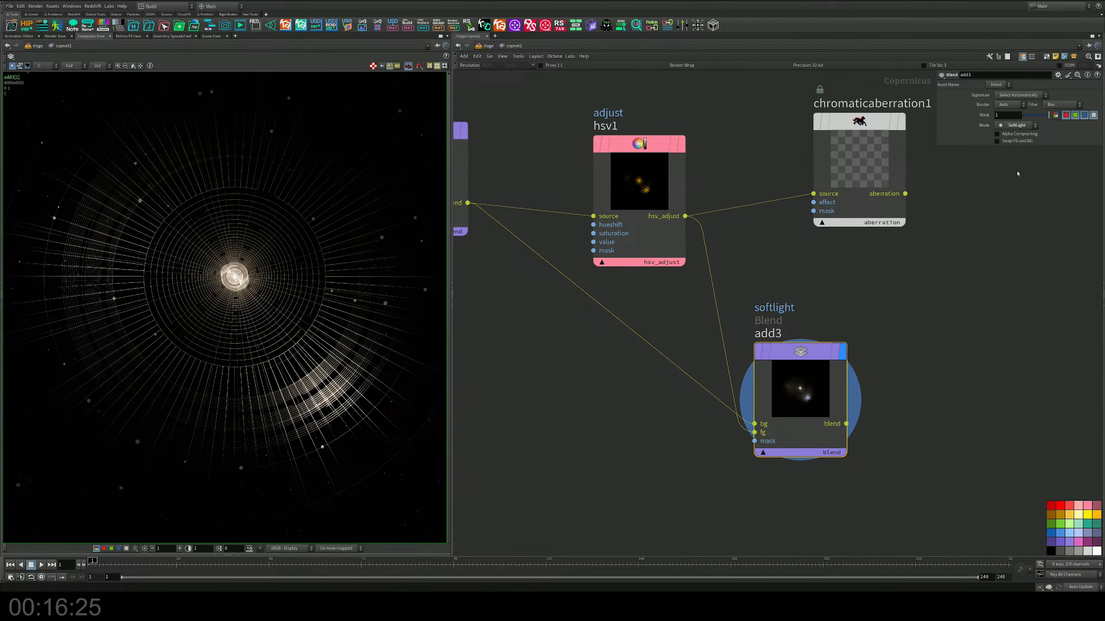
pyautogui.click(1015, 126)
pyautogui.click(1014, 269)
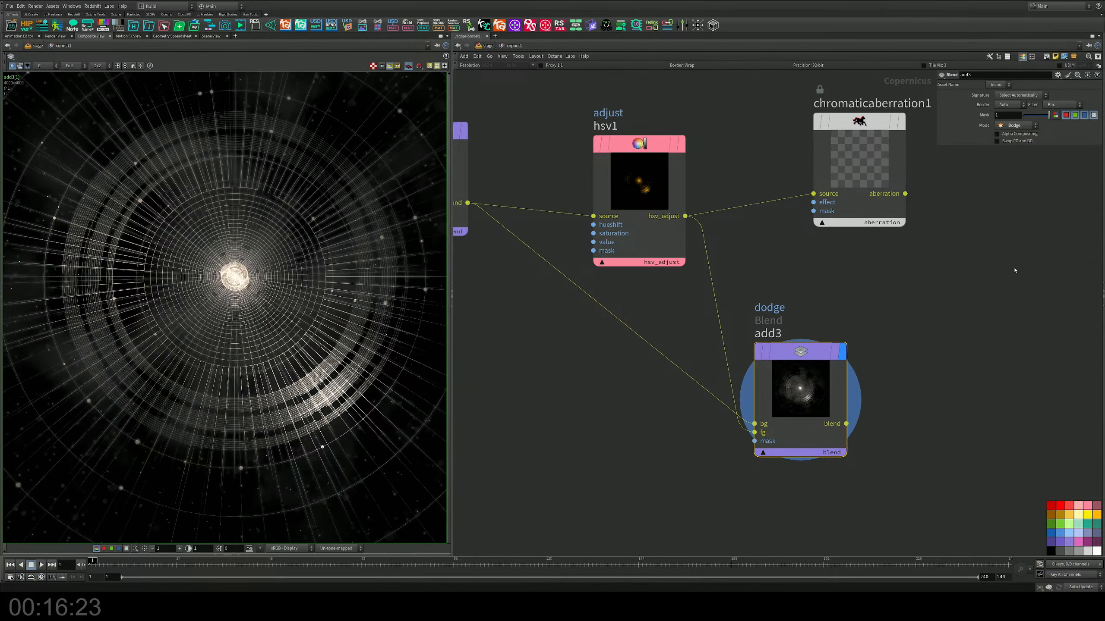
# Step: Try the Saturation, Color and Over blend modes on add3 and return its mode to Add
pyautogui.click(1035, 125)
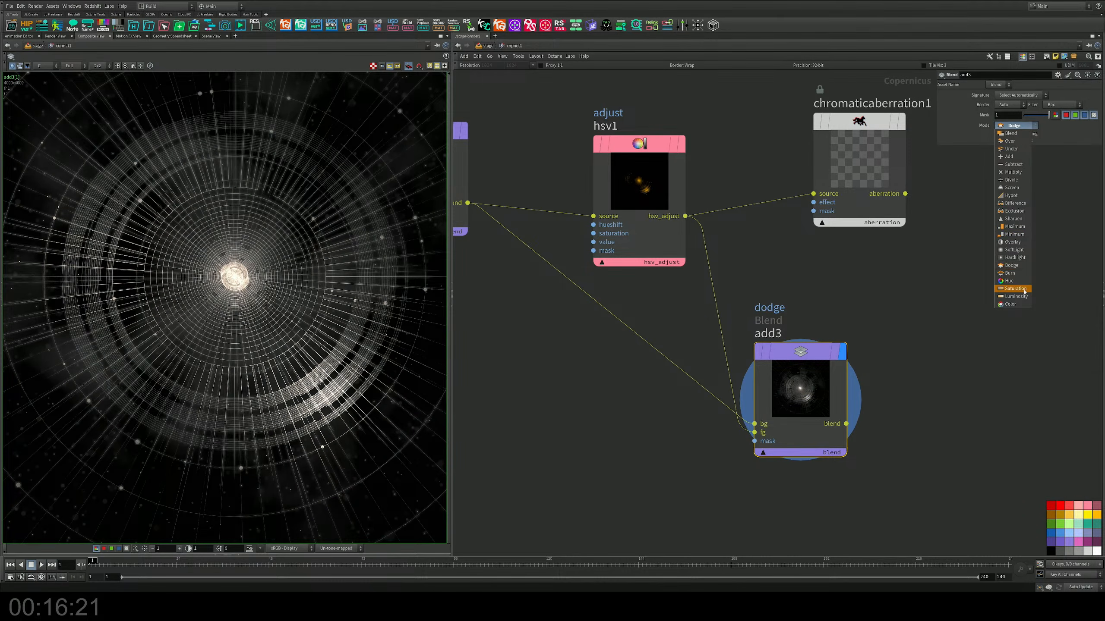
pyautogui.click(1013, 290)
pyautogui.click(1032, 125)
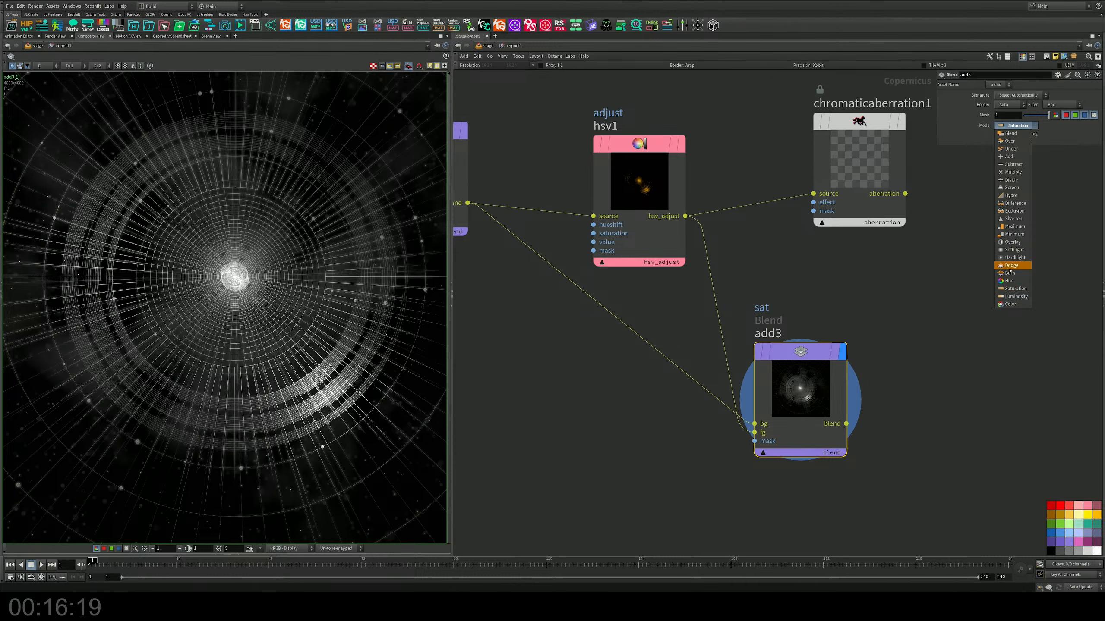
pyautogui.click(1015, 287)
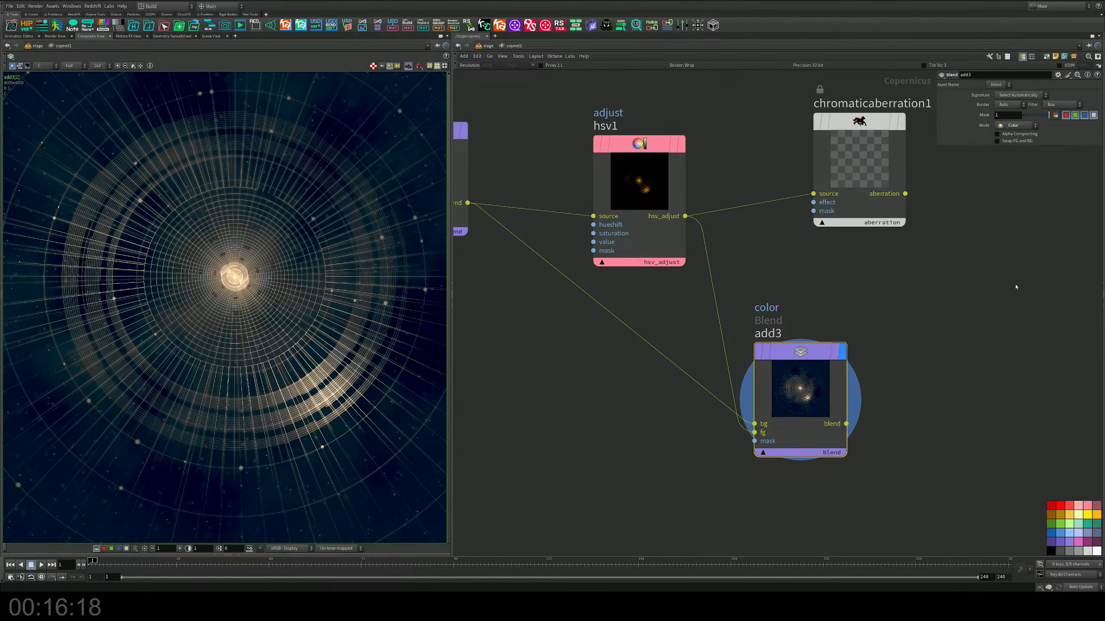
pyautogui.click(1034, 127)
pyautogui.click(1020, 138)
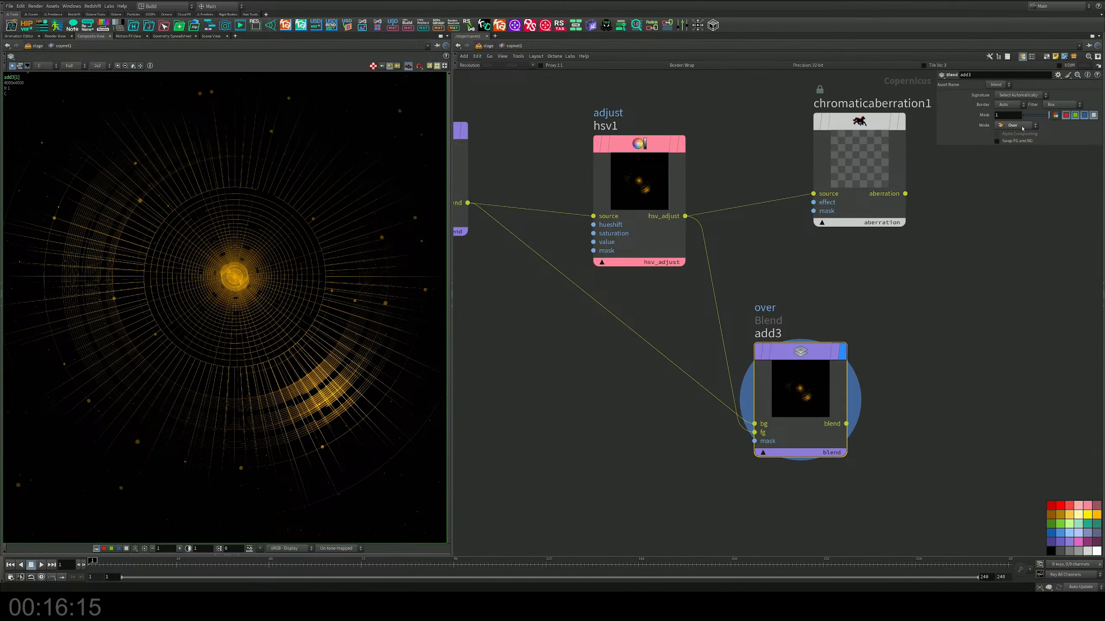
pyautogui.click(1023, 127)
pyautogui.click(1013, 156)
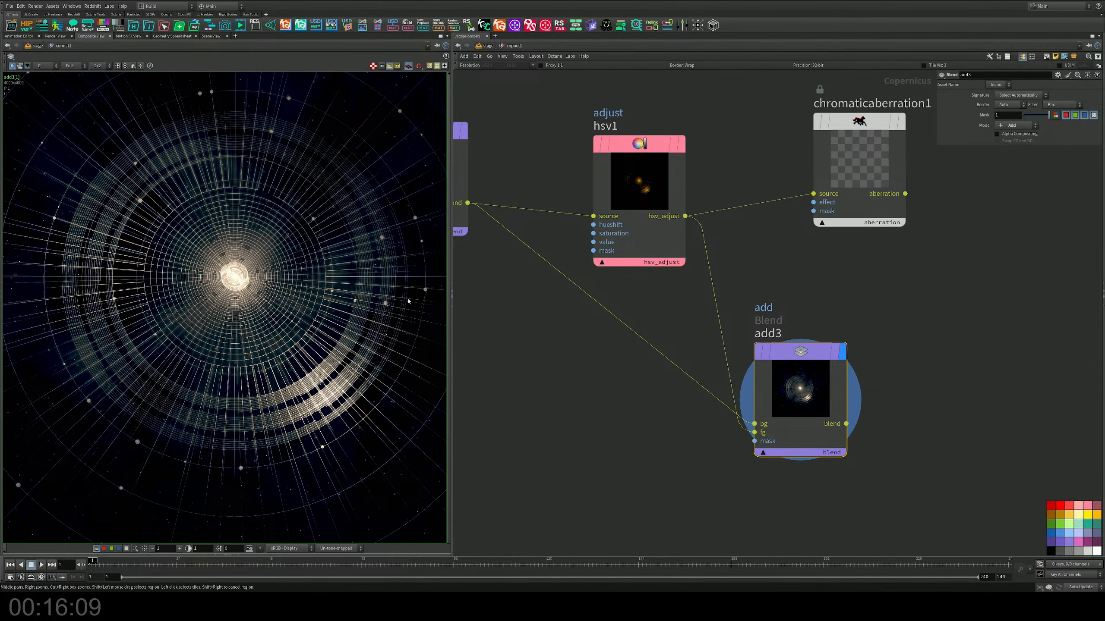
# Step: Move add3 closer beneath hsv1 to leave room for another node after it
pyautogui.moveTo(813, 280); pyautogui.dragTo(763, 278, button='middle')
pyautogui.moveTo(751, 373); pyautogui.dragTo(662, 395)
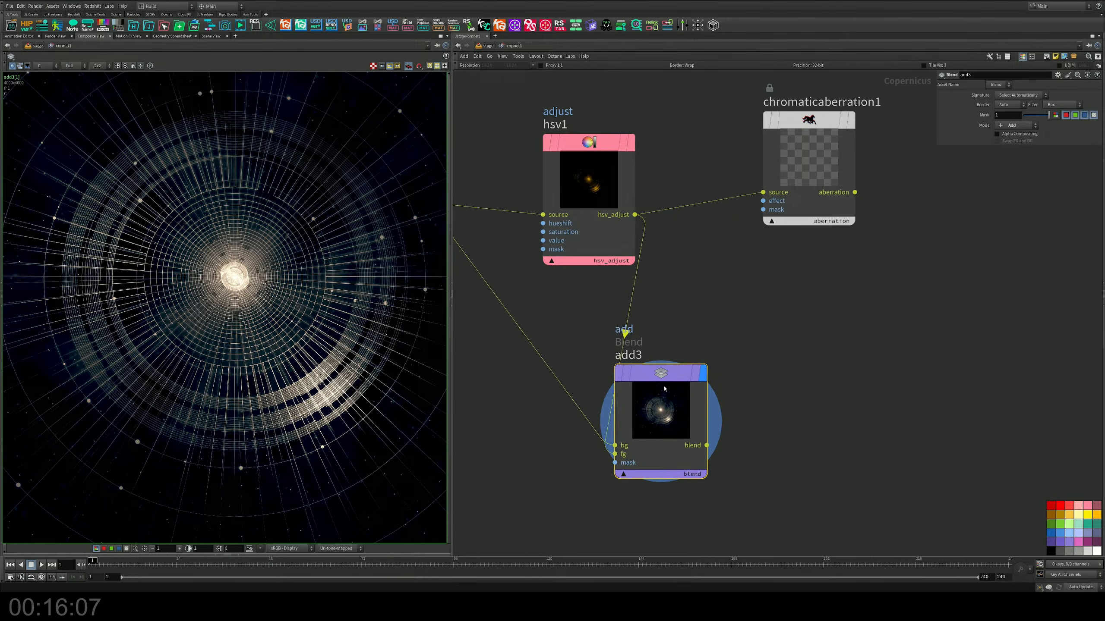
pyautogui.moveTo(789, 356); pyautogui.dragTo(728, 321, button='middle')
# Step: Try a Threshold node fed by add3's blend output, display its result and delete the node
pyautogui.press('Tab')
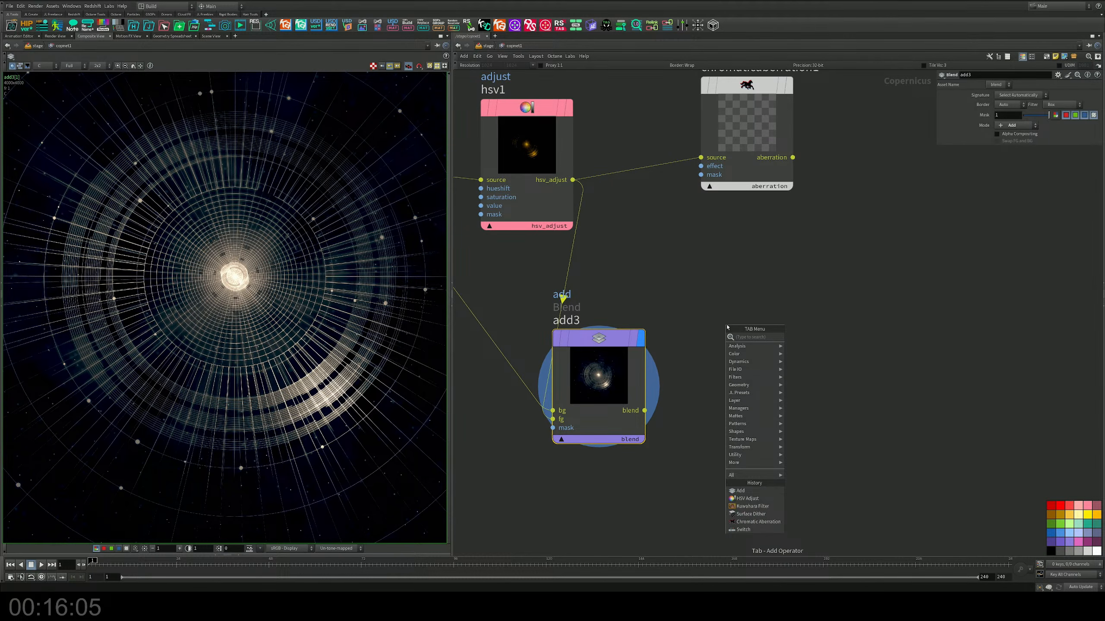
pyautogui.moveTo(770, 377)
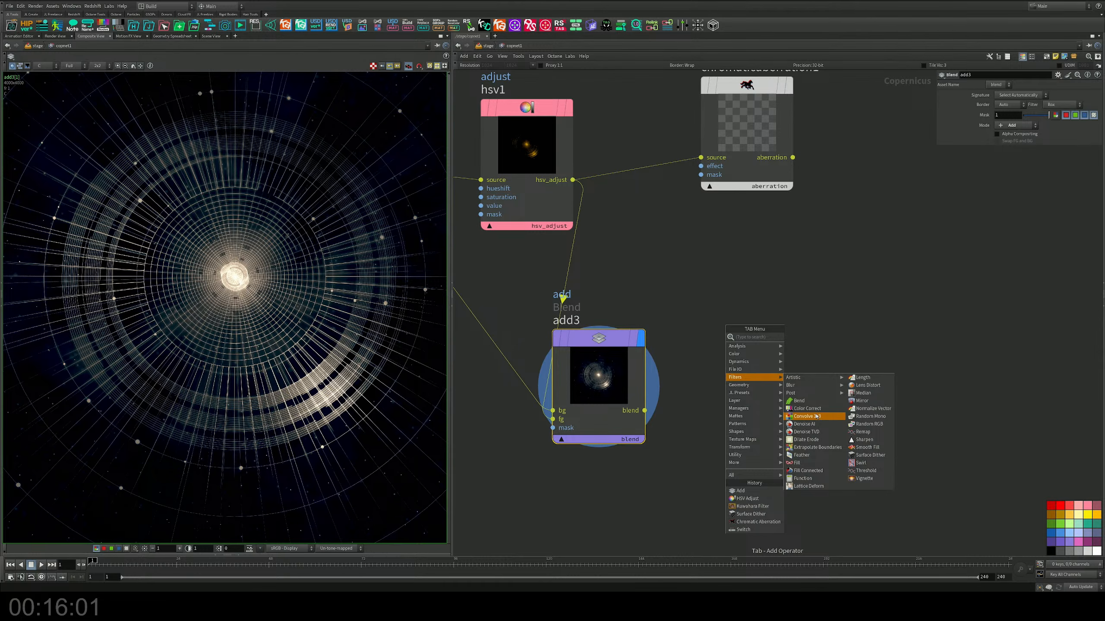
pyautogui.click(868, 470)
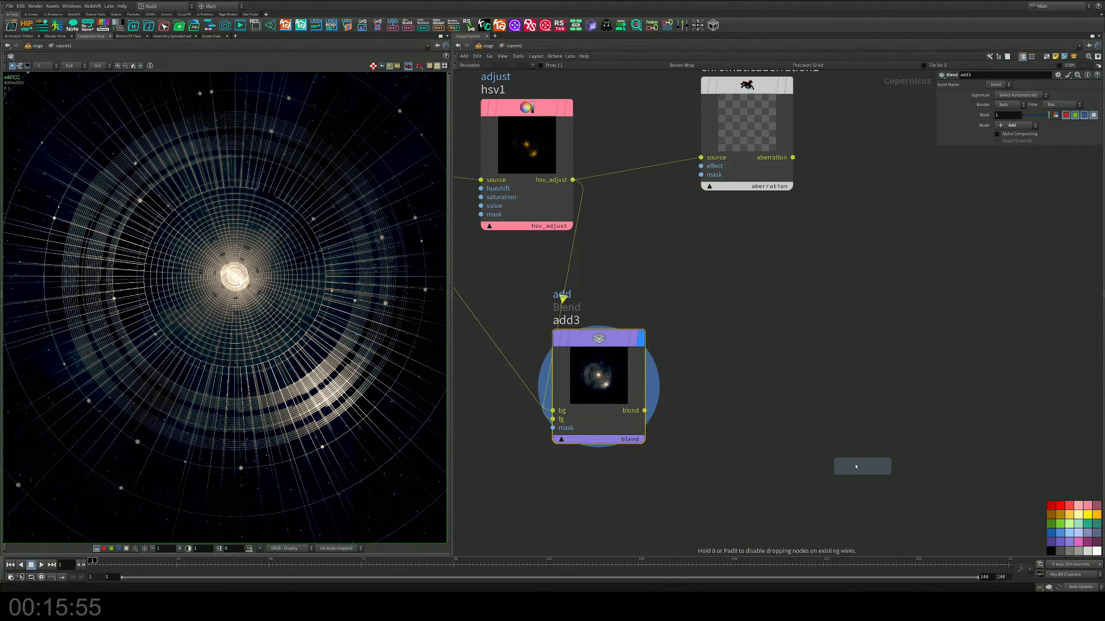
pyautogui.click(722, 378)
pyautogui.moveTo(646, 412); pyautogui.dragTo(685, 449)
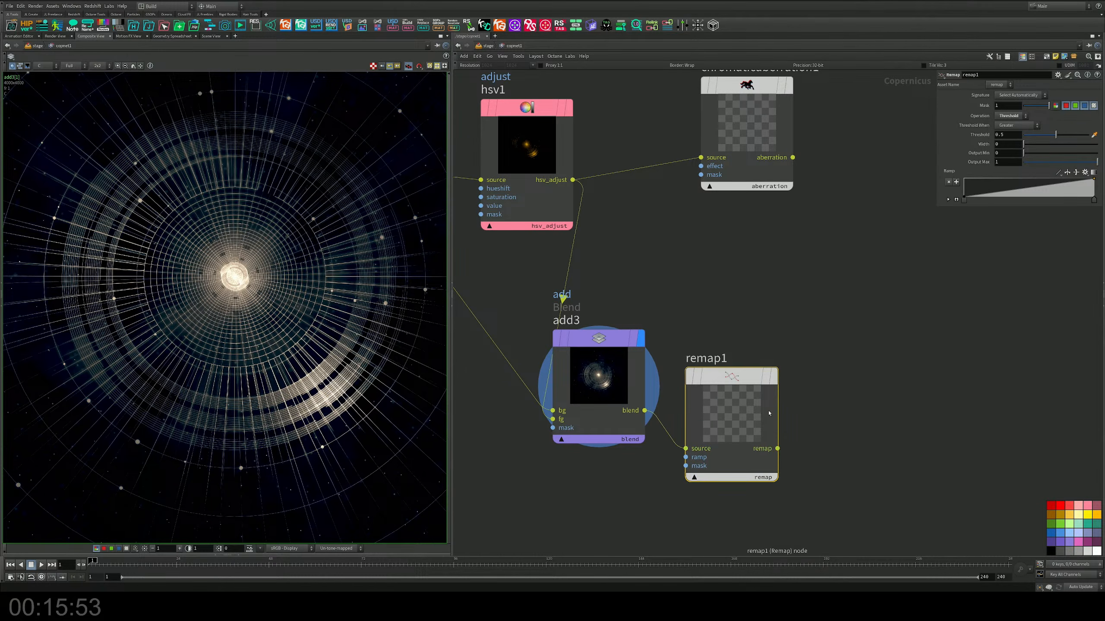
pyautogui.click(776, 378)
pyautogui.moveTo(744, 379); pyautogui.dragTo(767, 364)
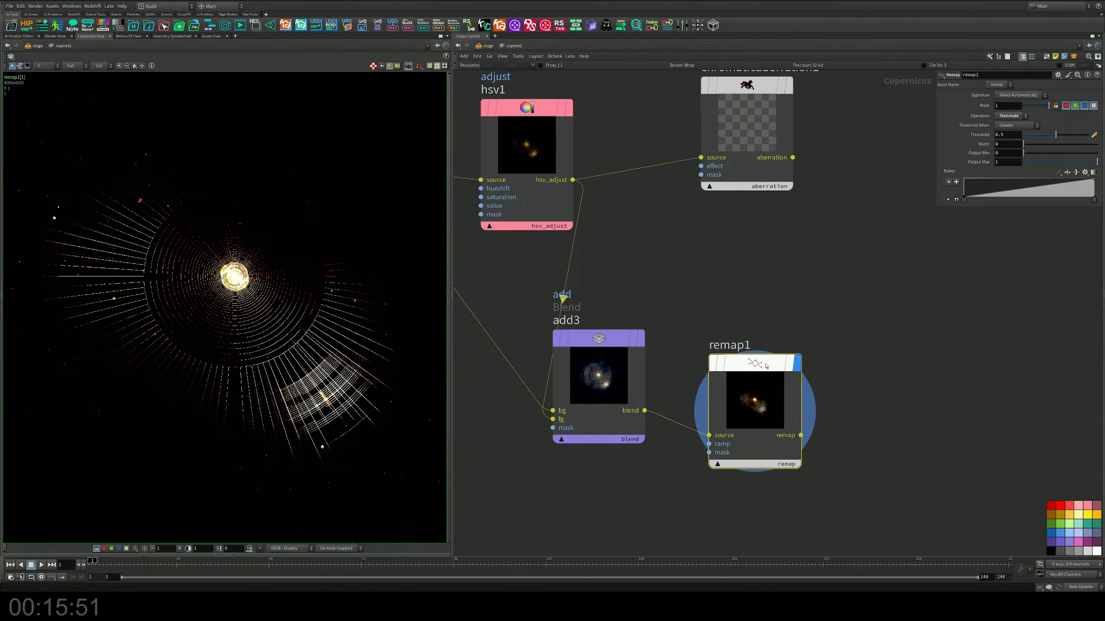
pyautogui.press('Delete')
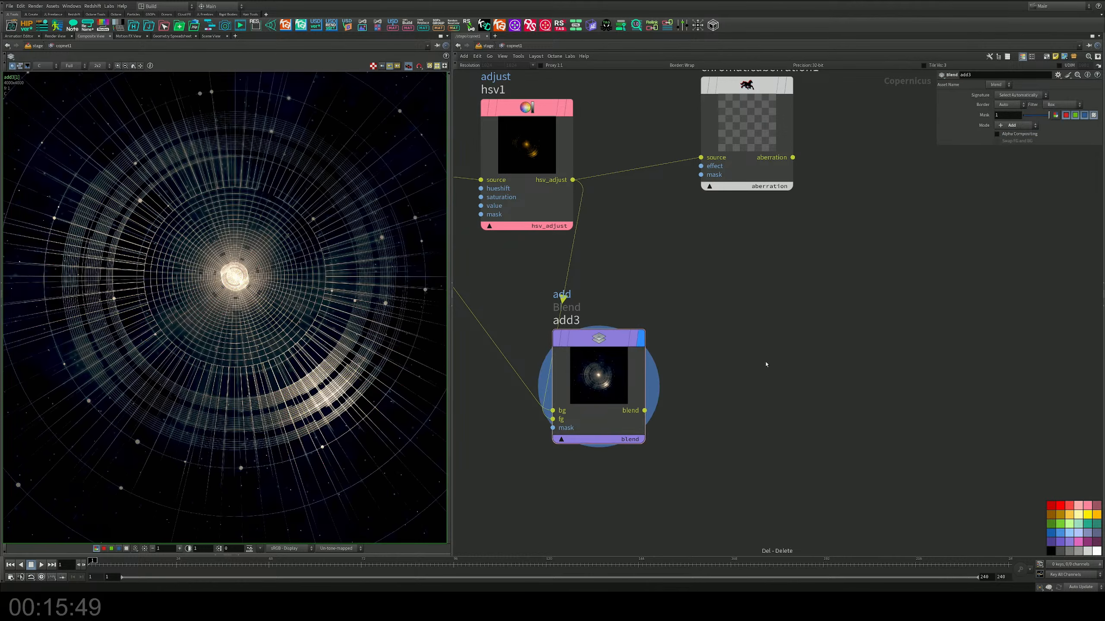
# Step: Place a Swirl node after add3, feed add3's blend output into its source and display it
pyautogui.press('Tab')
pyautogui.write('mono')
pyautogui.press('Return')
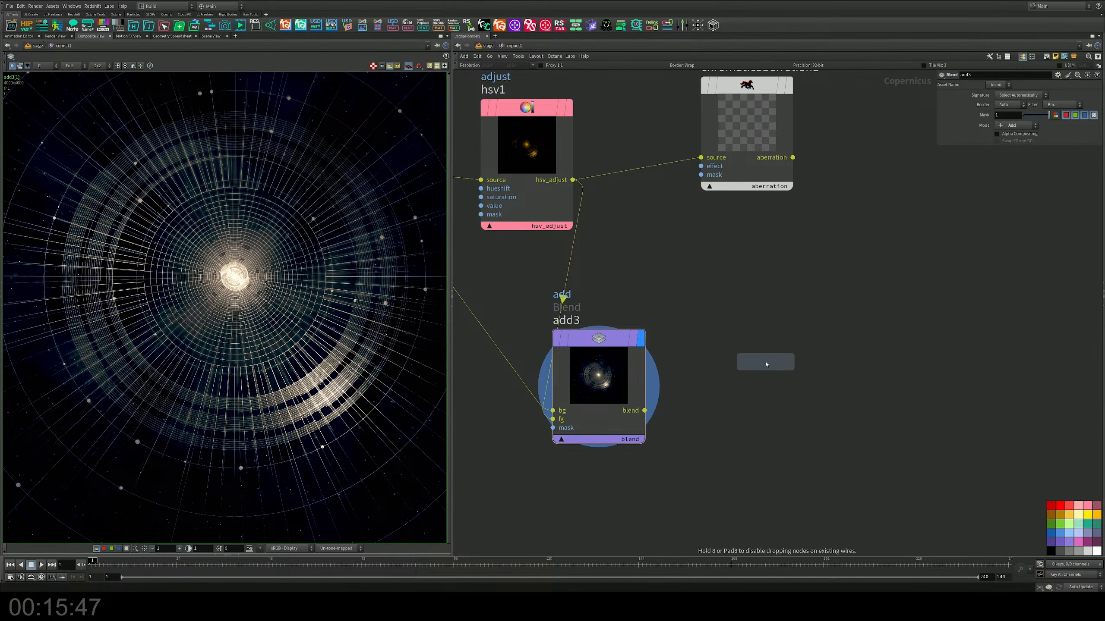
pyautogui.click(766, 364)
pyautogui.moveTo(645, 410); pyautogui.dragTo(719, 442)
pyautogui.click(811, 364)
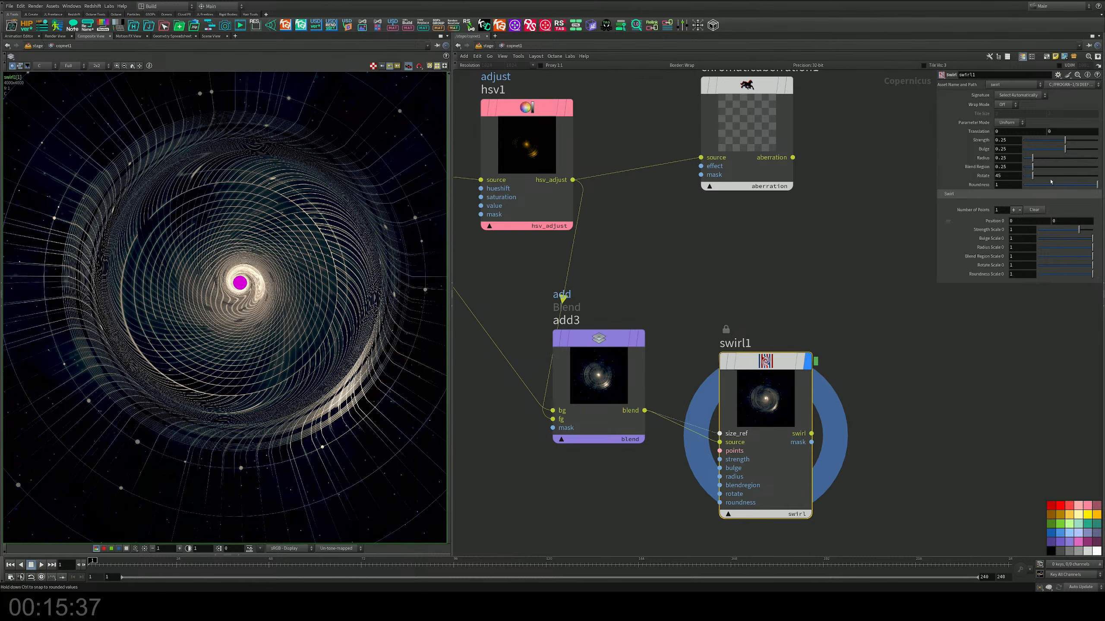
# Step: Set swirl1's Strength to 2, Bulge to -2, Radius to 0.296 and Rotate to 184
pyautogui.moveTo(1056, 140); pyautogui.dragTo(1101, 138)
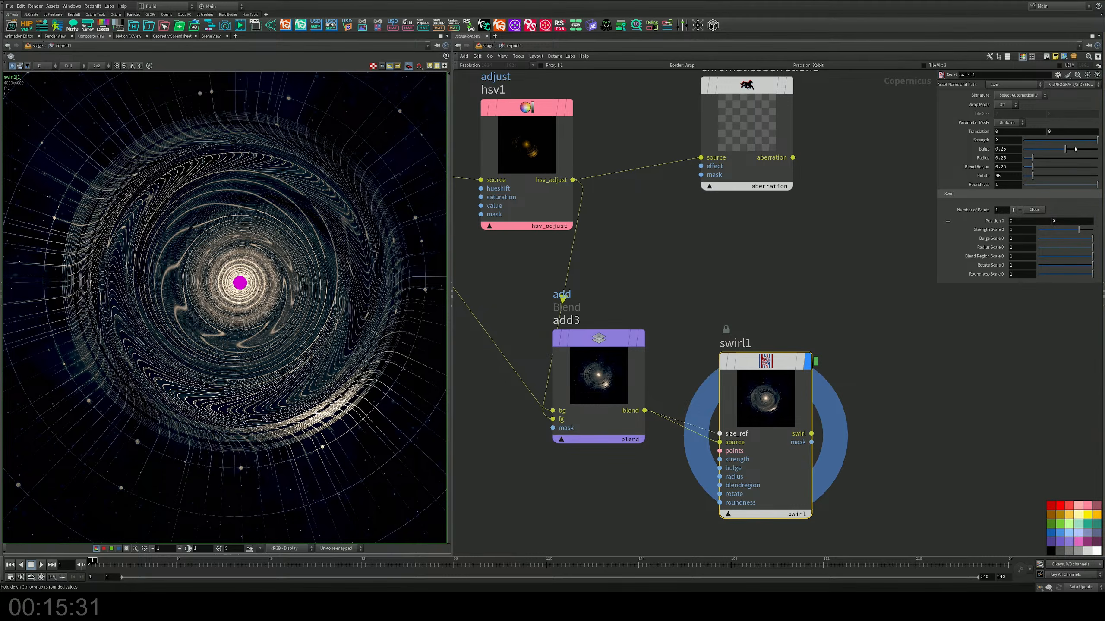
pyautogui.moveTo(1063, 150); pyautogui.dragTo(1059, 174)
# Step: Place a new Blend node in Add mode above and beyond swirl1
pyautogui.moveTo(829, 262); pyautogui.dragTo(719, 251, button='middle')
pyautogui.scroll(-1, 780, 214)
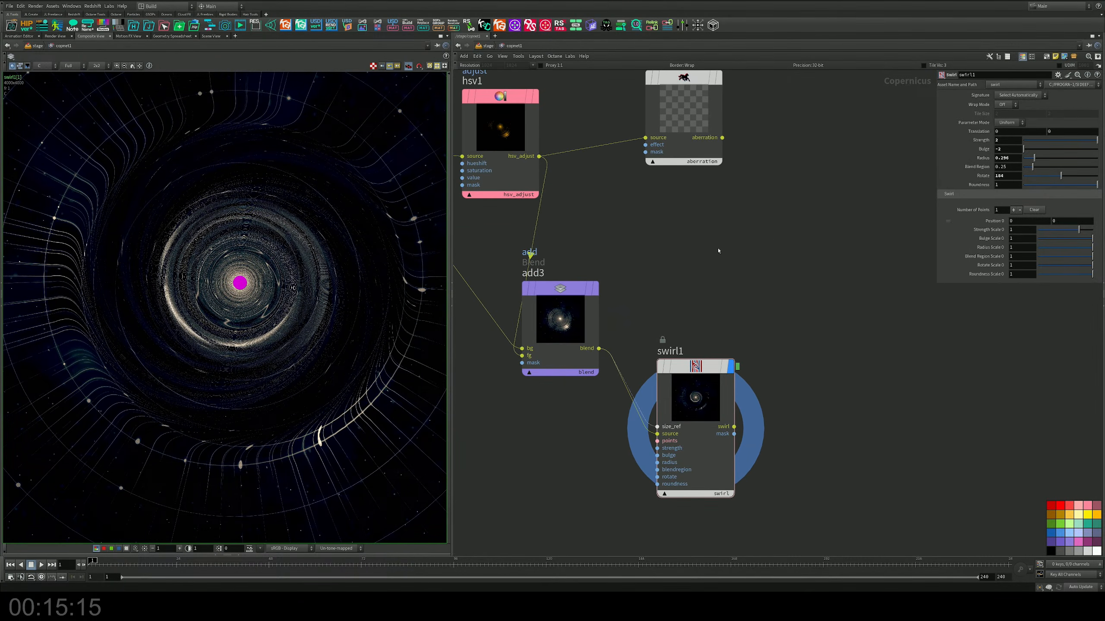
pyautogui.press('Tab')
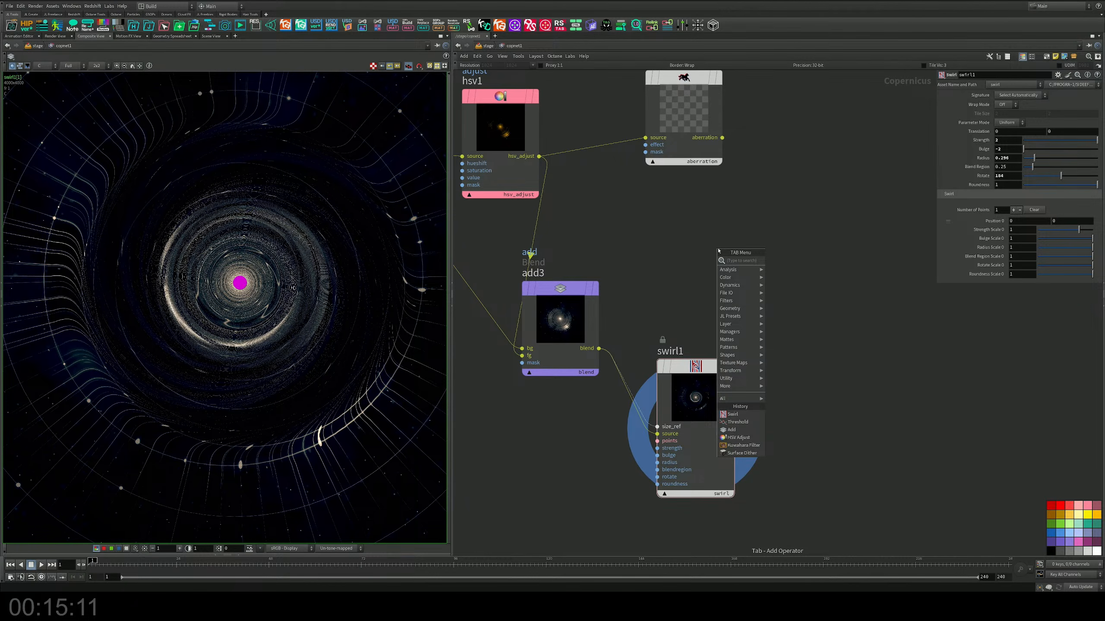
pyautogui.write('blur')
pyautogui.press('Return')
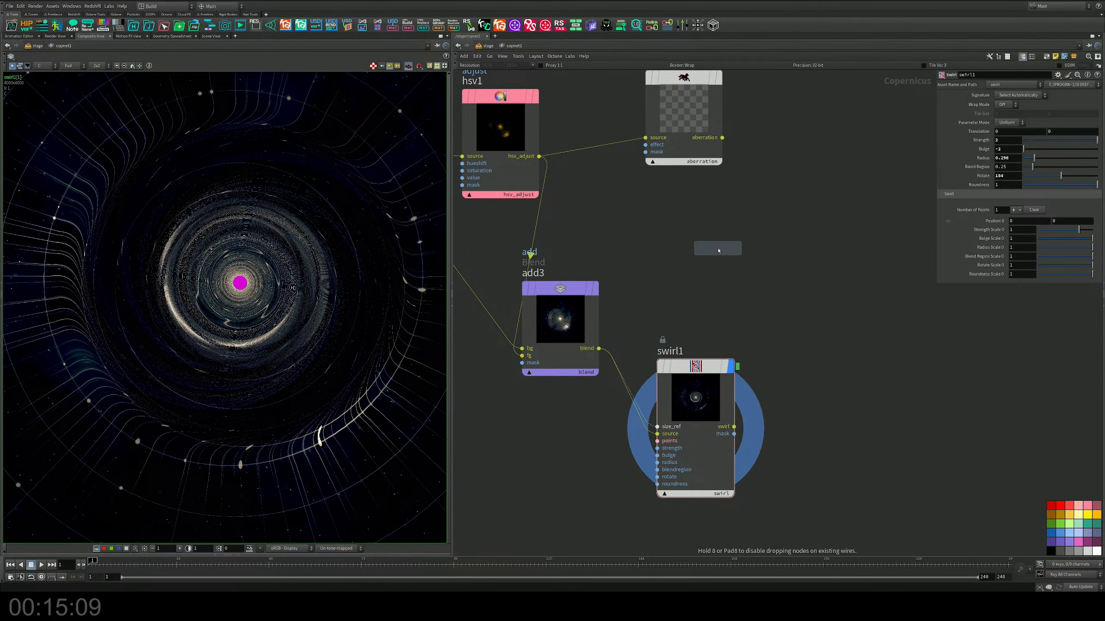
pyautogui.click(794, 252)
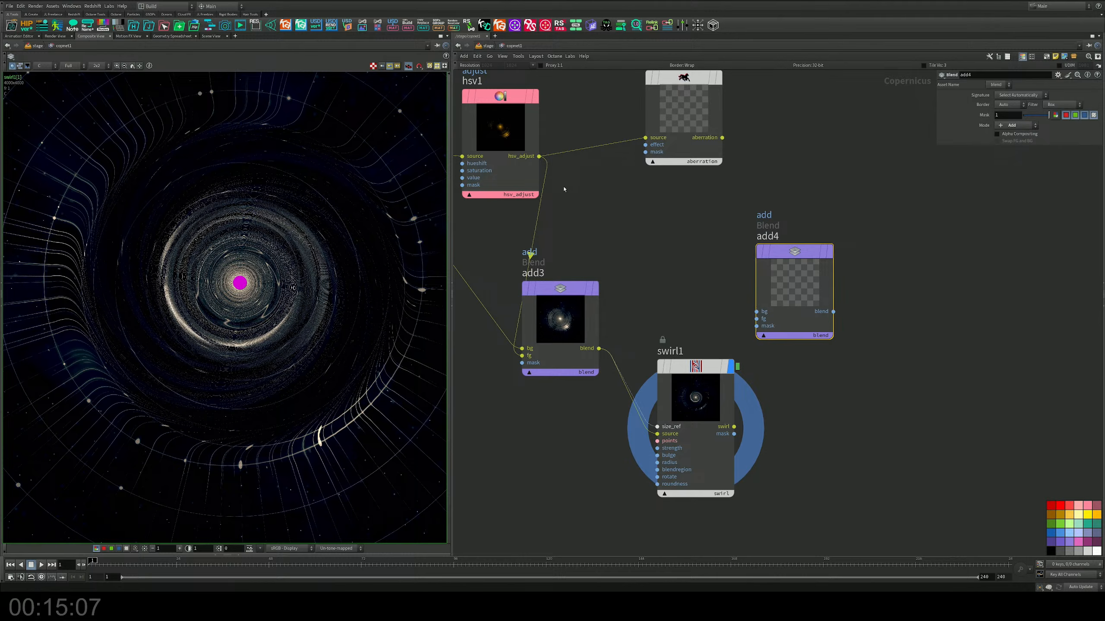
# Step: Feed hsv1 into add4's bg and swirl1's swirl output into its fg, display add4 and space out both nodes
pyautogui.click(539, 156)
pyautogui.click(756, 312)
pyautogui.click(756, 319)
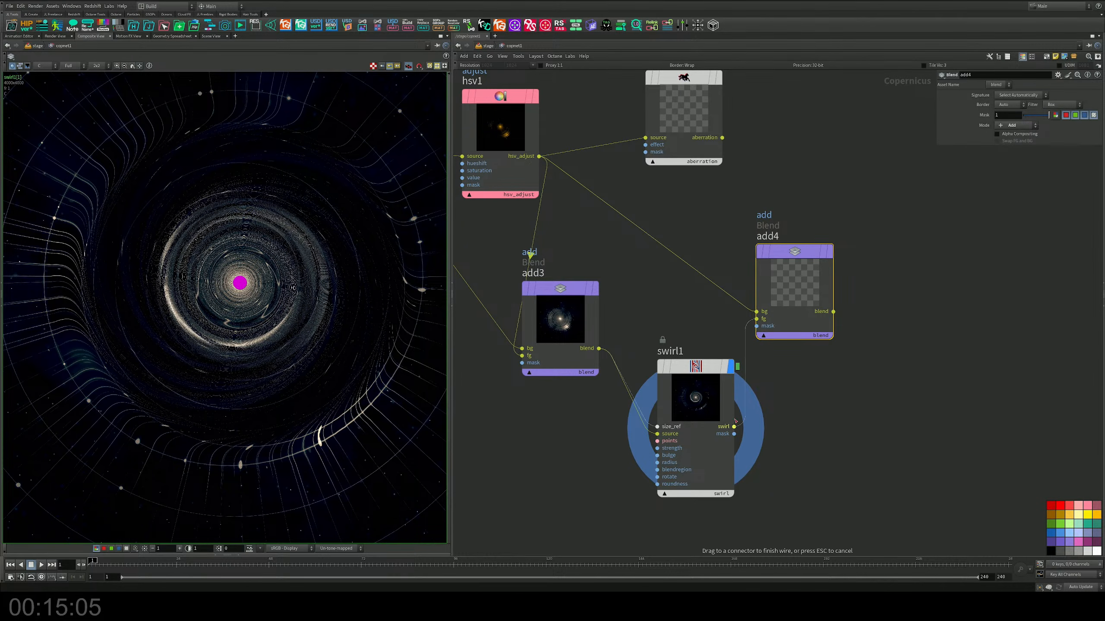
pyautogui.click(734, 426)
pyautogui.click(830, 253)
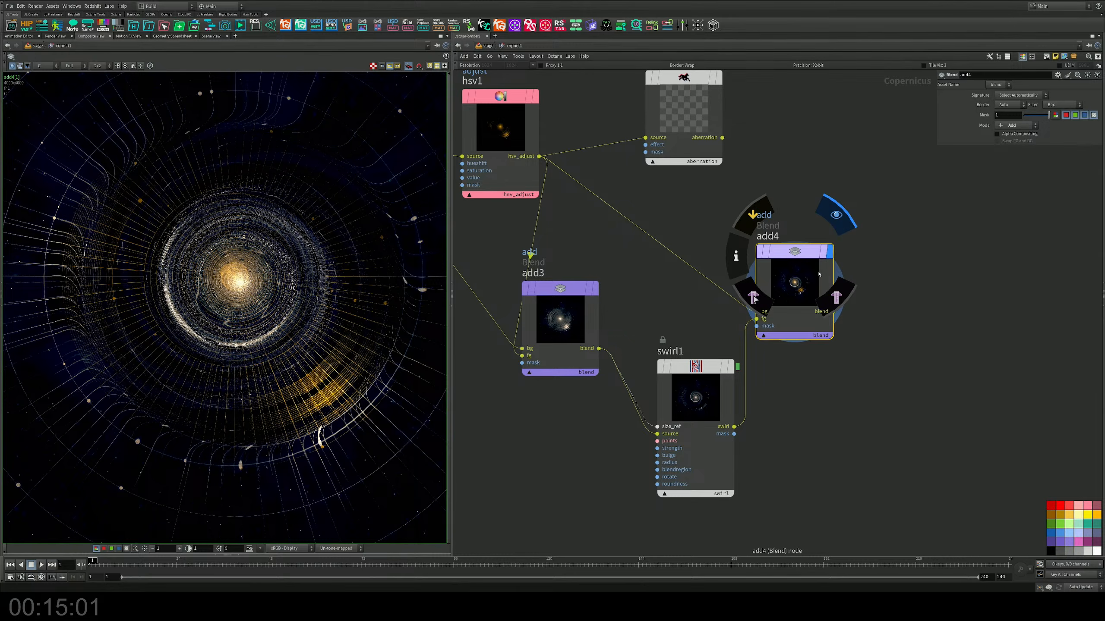
pyautogui.moveTo(796, 254); pyautogui.dragTo(831, 246)
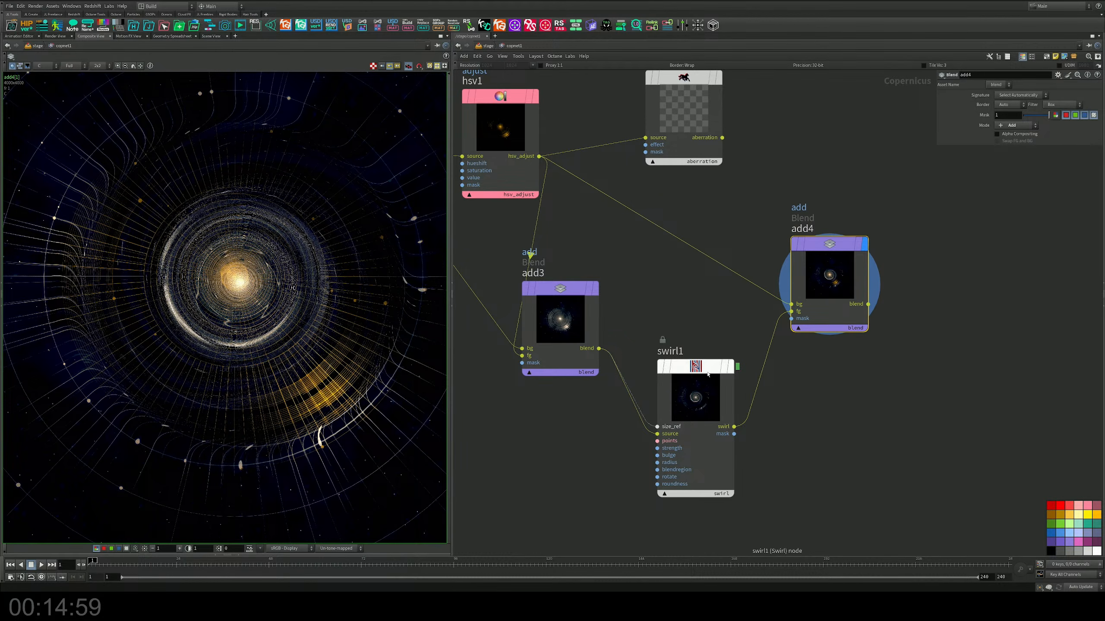
pyautogui.moveTo(679, 368); pyautogui.dragTo(672, 348)
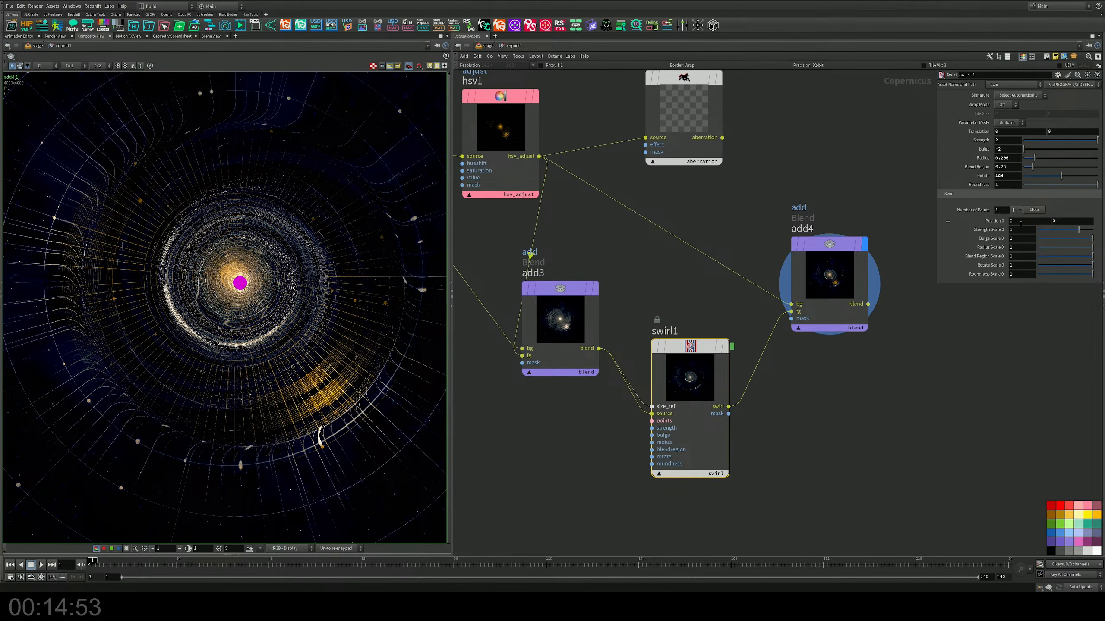
# Step: Set the position of swirl1's point to -0.015, 0.02 and inspect the swirled centre of the composite
pyautogui.moveTo(1020, 222); pyautogui.dragTo(967, 248, button='middle')
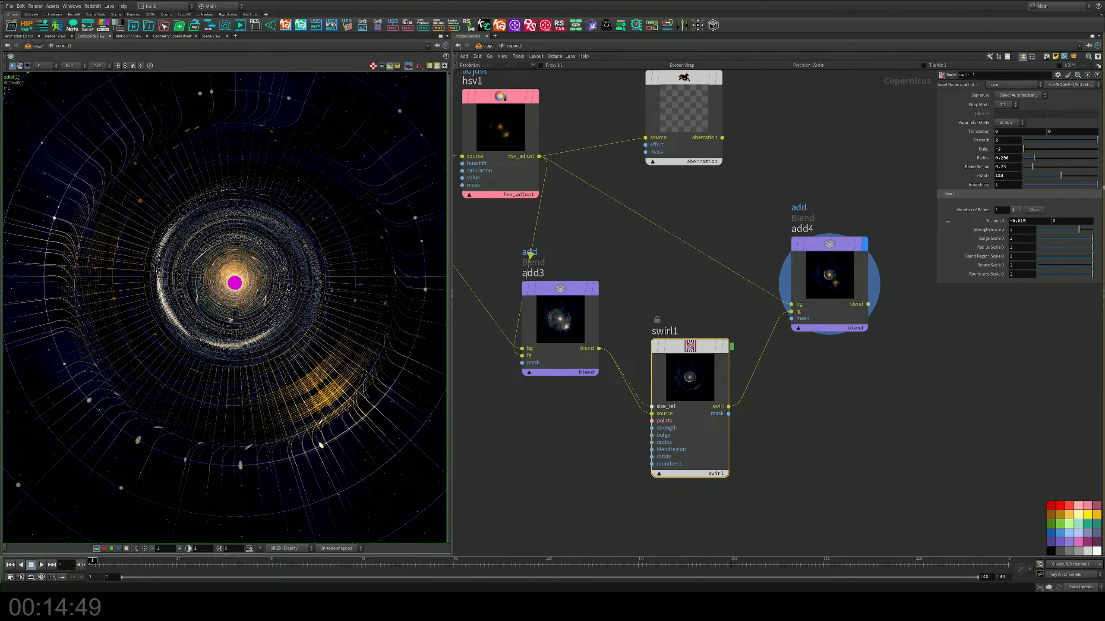
pyautogui.moveTo(1059, 237); pyautogui.dragTo(1076, 235, button='middle')
pyautogui.click(862, 429)
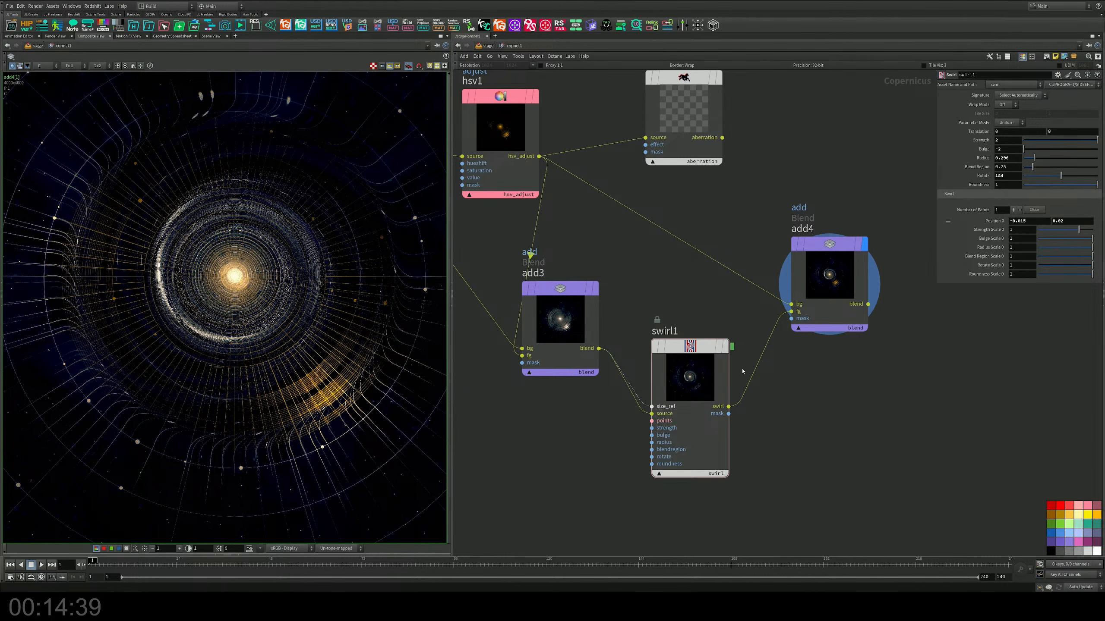
pyautogui.moveTo(323, 304)
pyautogui.mouseDown(button='middle')
pyautogui.moveTo(279, 320)
pyautogui.moveTo(341, 296)
pyautogui.mouseUp(button='middle')
pyautogui.scroll(-4, 280, 320)
pyautogui.scroll(3, 279, 321)
pyautogui.scroll(3, 279, 319)
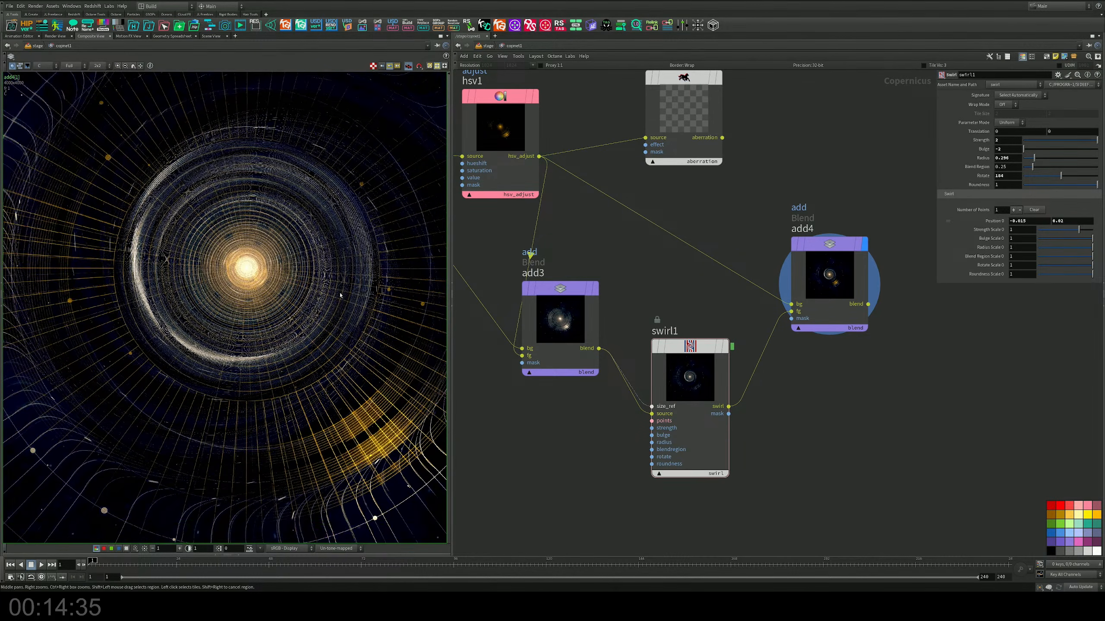
pyautogui.scroll(6, 288, 288)
pyautogui.scroll(-5, 285, 288)
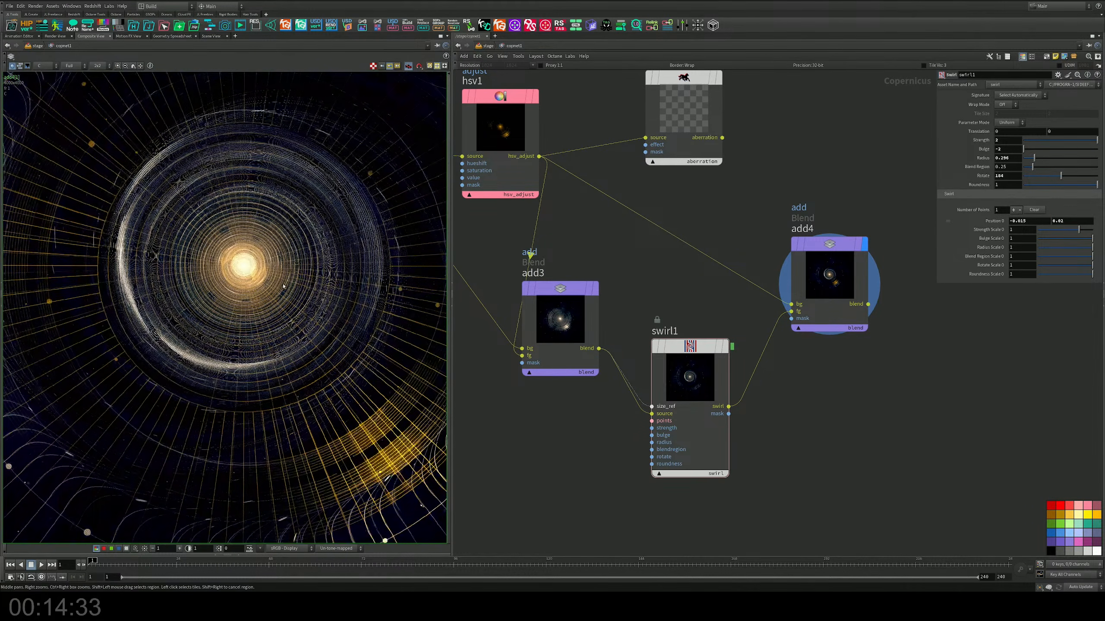
# Step: Set swirl1's Strength to -0.58, Rotate to 21 and Radius to 0.35
pyautogui.click(720, 355)
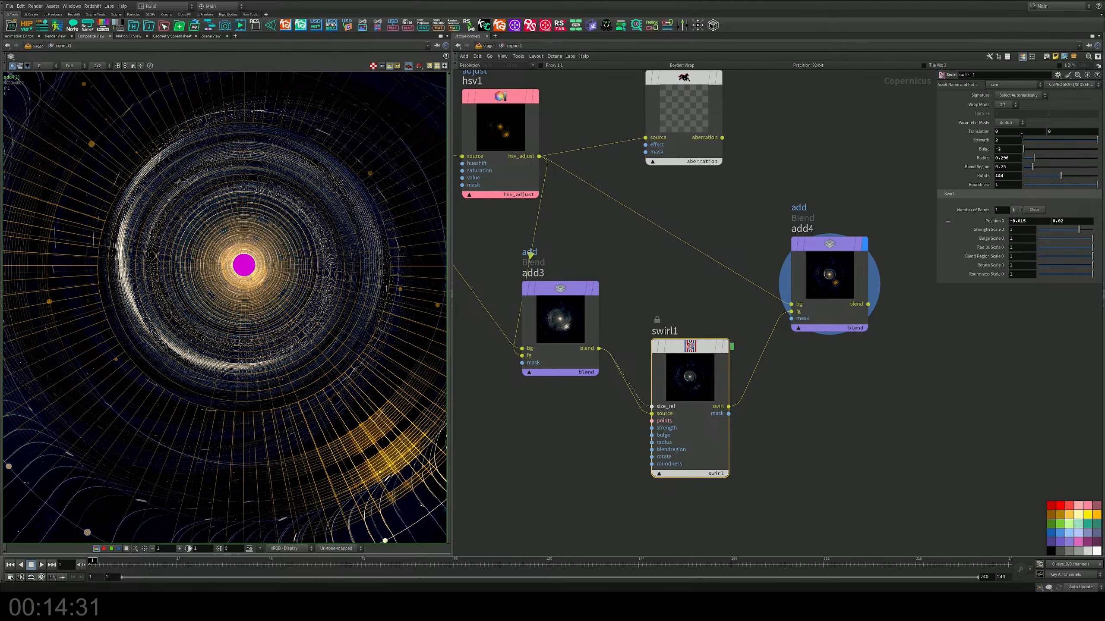
pyautogui.moveTo(1035, 141); pyautogui.dragTo(1063, 131)
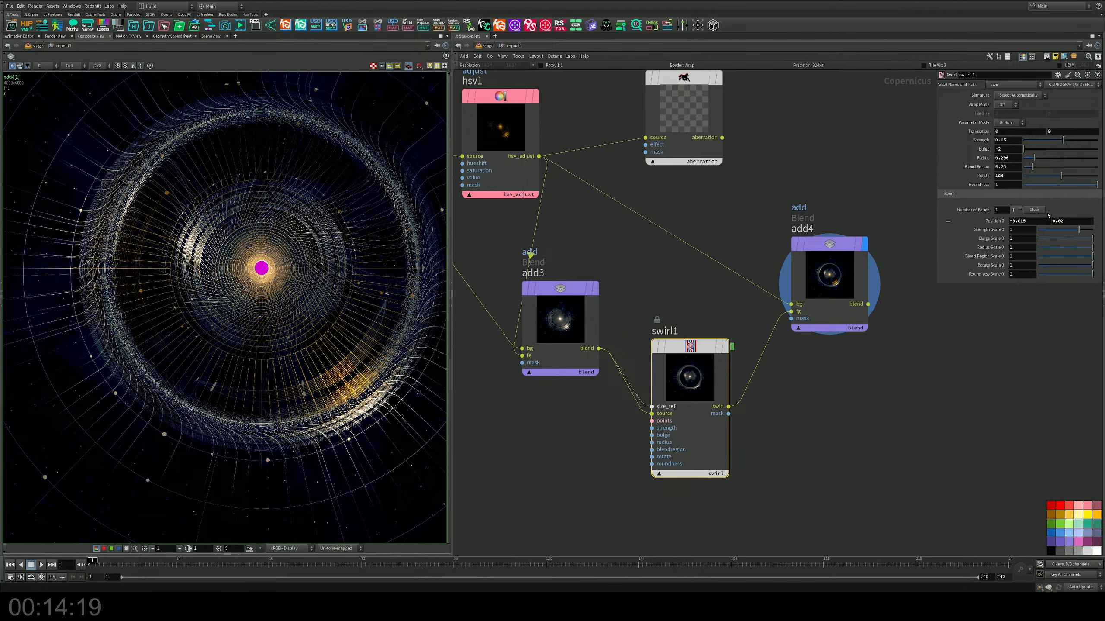
pyautogui.moveTo(1049, 177); pyautogui.dragTo(1028, 176)
pyautogui.moveTo(1063, 142); pyautogui.dragTo(1039, 160)
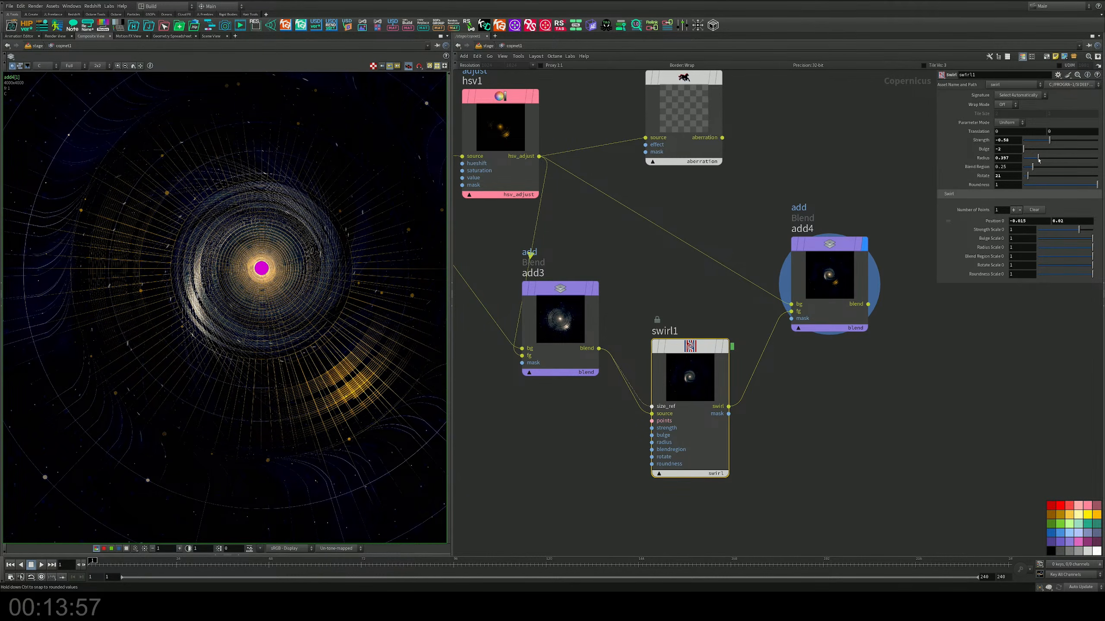
pyautogui.moveTo(1038, 160)
pyautogui.mouseDown()
pyautogui.moveTo(1028, 169)
pyautogui.moveTo(1038, 168)
pyautogui.mouseUp()
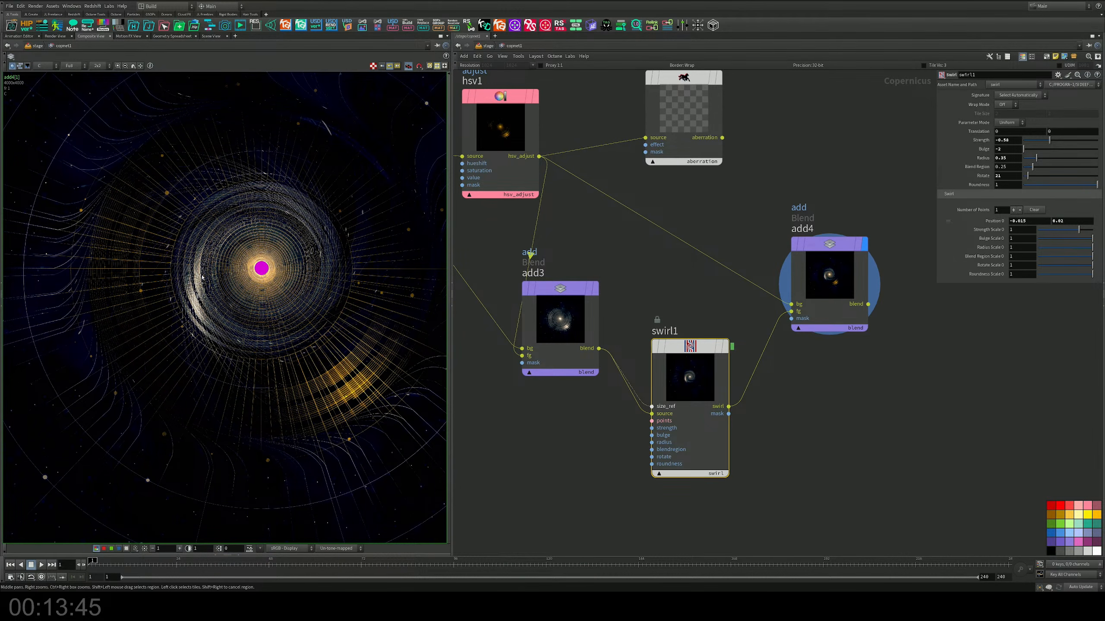
pyautogui.scroll(-2, 335, 286)
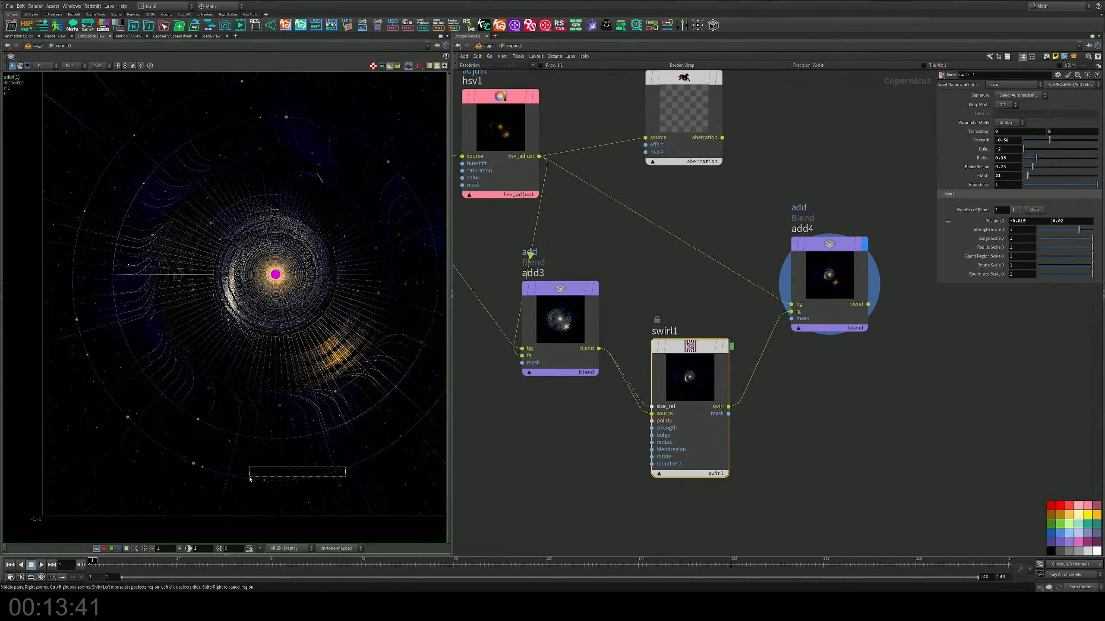
pyautogui.moveTo(339, 306); pyautogui.dragTo(305, 329, button='middle')
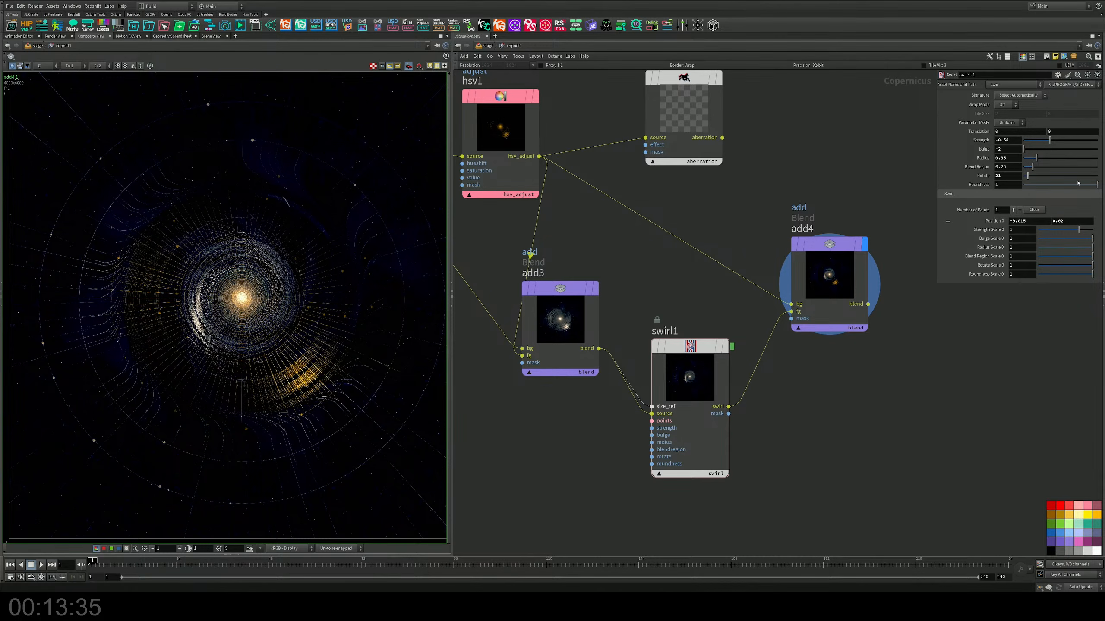
# Step: Set swirl1's Roundness to 0.984, Rotate to 38 and Strength to -0.24
pyautogui.moveTo(1078, 184)
pyautogui.mouseDown()
pyautogui.moveTo(1030, 191)
pyautogui.moveTo(1097, 178)
pyautogui.mouseUp()
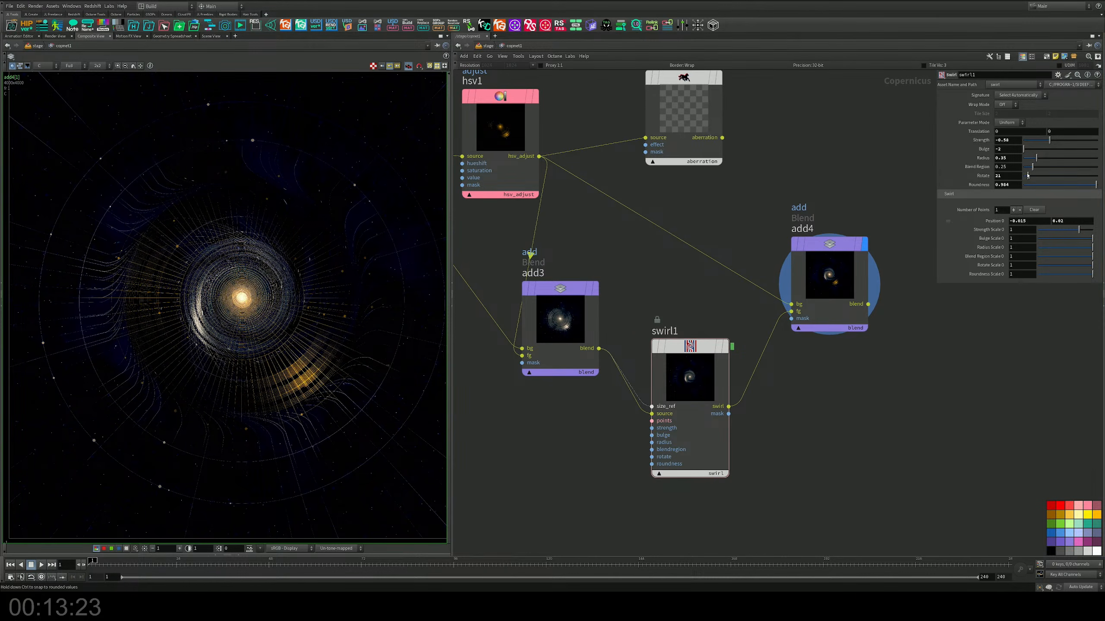
pyautogui.moveTo(1028, 176); pyautogui.dragTo(1056, 139)
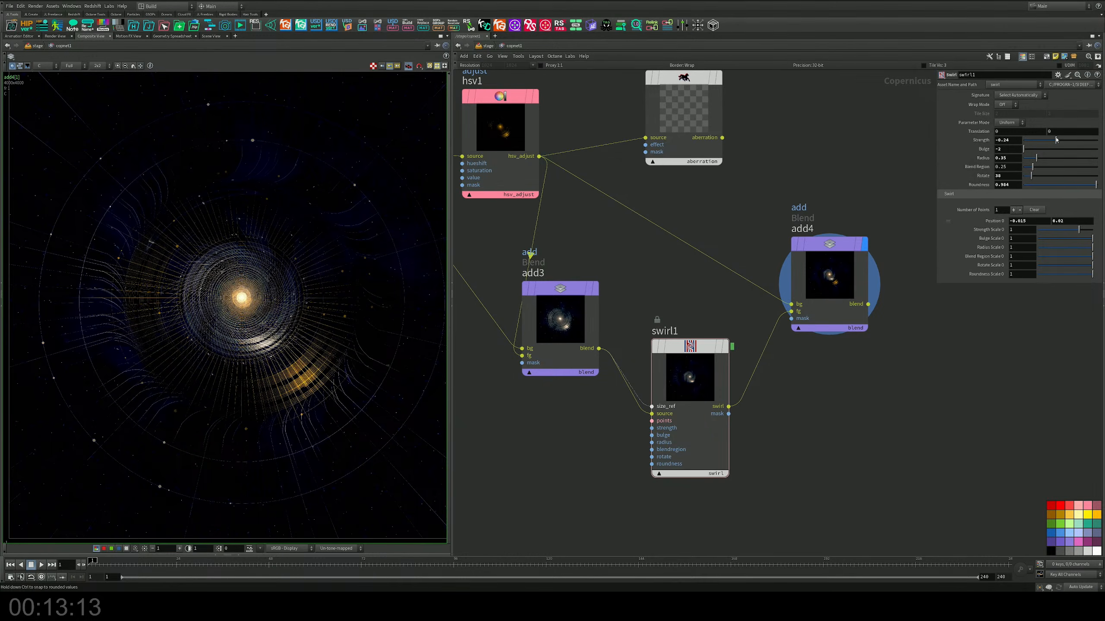
# Step: Try to wire add2's blend output into add4's mask input, and undo the connection
pyautogui.scroll(-5, 600, 277)
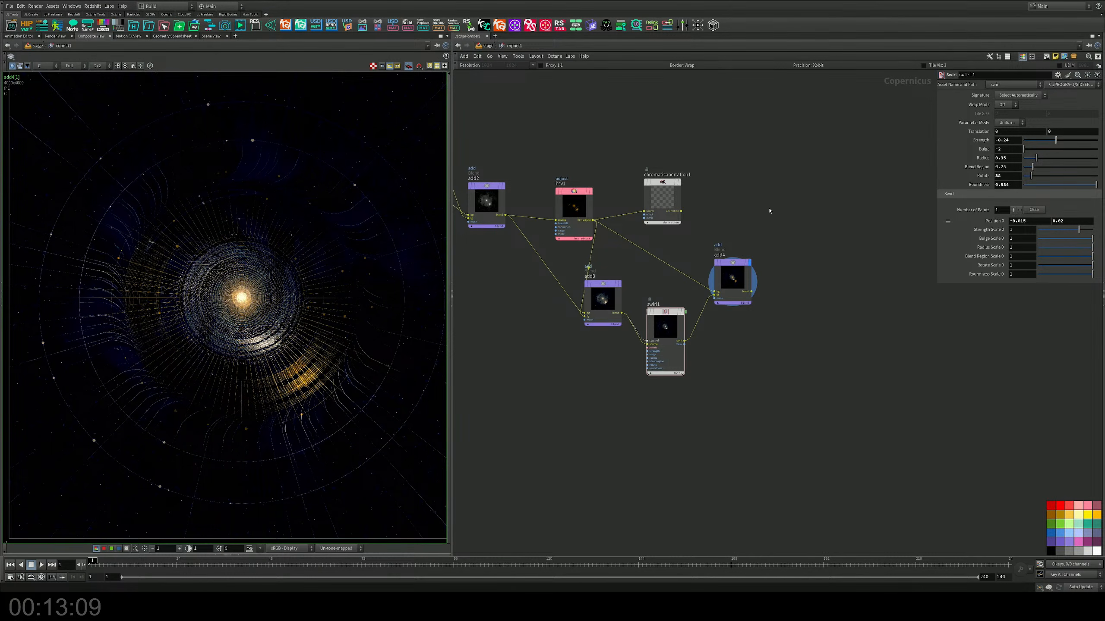
pyautogui.click(714, 299)
pyautogui.click(476, 222)
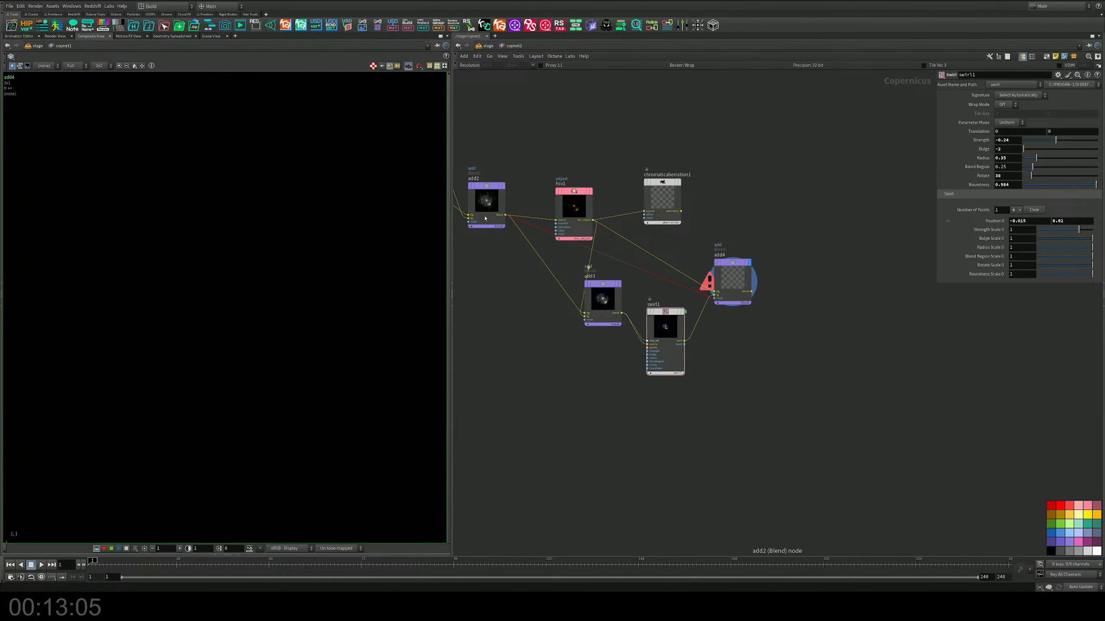
pyautogui.hotkey('ctrl', 'z')
# Step: Display the add1 node and move kuwaharafilter1 slightly lower beside it
pyautogui.scroll(2, 689, 262)
pyautogui.scroll(2, 689, 263)
pyautogui.scroll(-5, 688, 262)
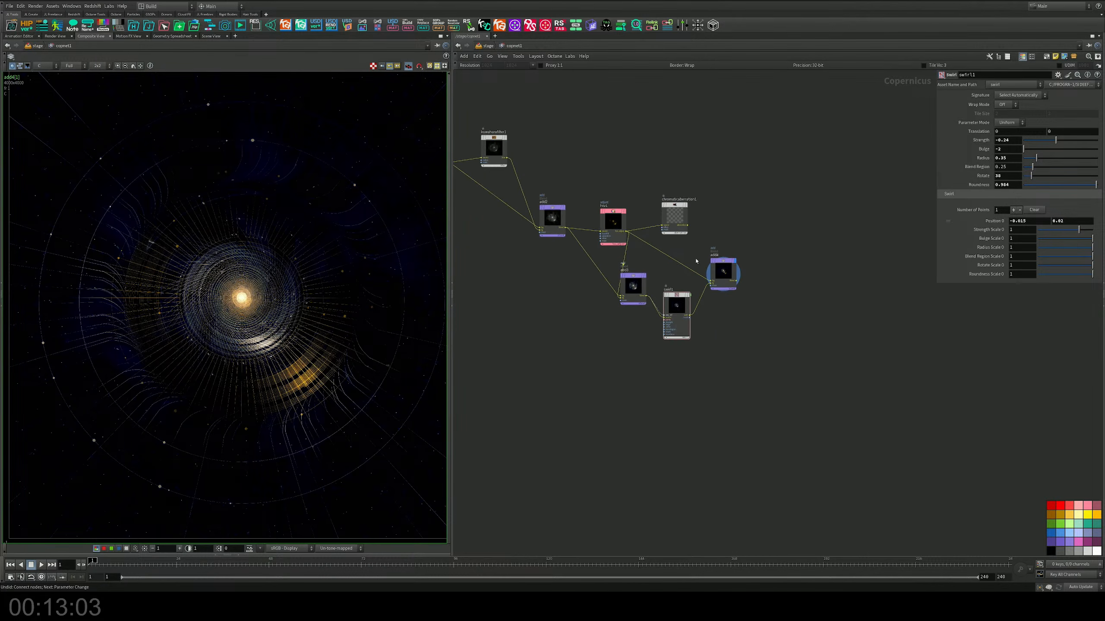
pyautogui.moveTo(733, 240); pyautogui.dragTo(914, 299, button='middle')
pyautogui.moveTo(821, 226); pyautogui.dragTo(715, 245, button='middle')
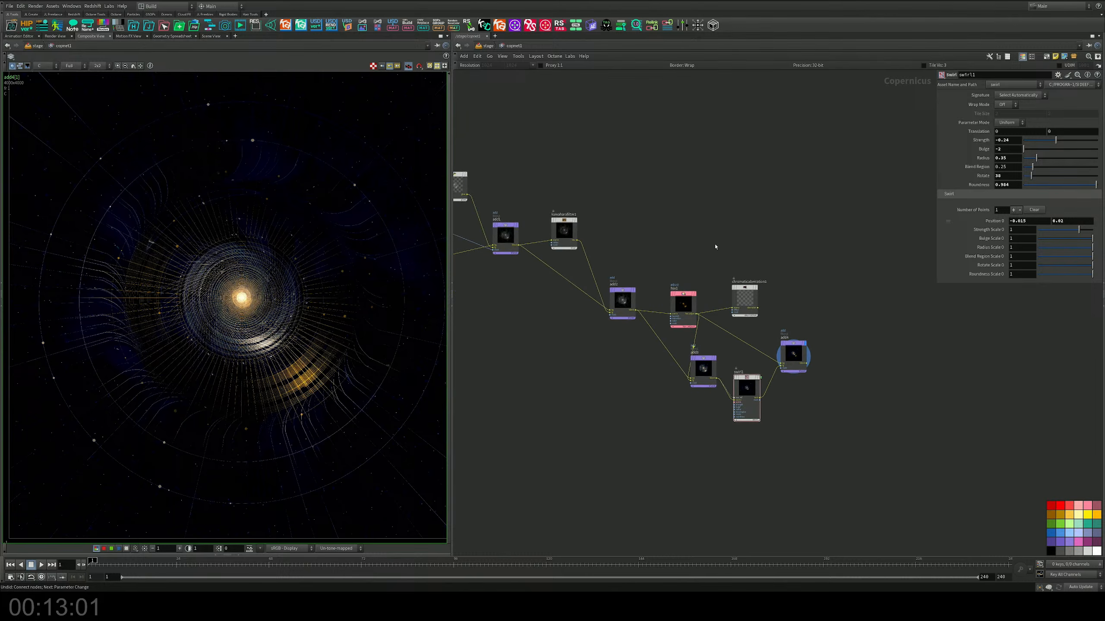
pyautogui.scroll(4, 695, 238)
pyautogui.moveTo(464, 183); pyautogui.dragTo(771, 207, button='middle')
pyautogui.scroll(2, 756, 223)
pyautogui.click(757, 223)
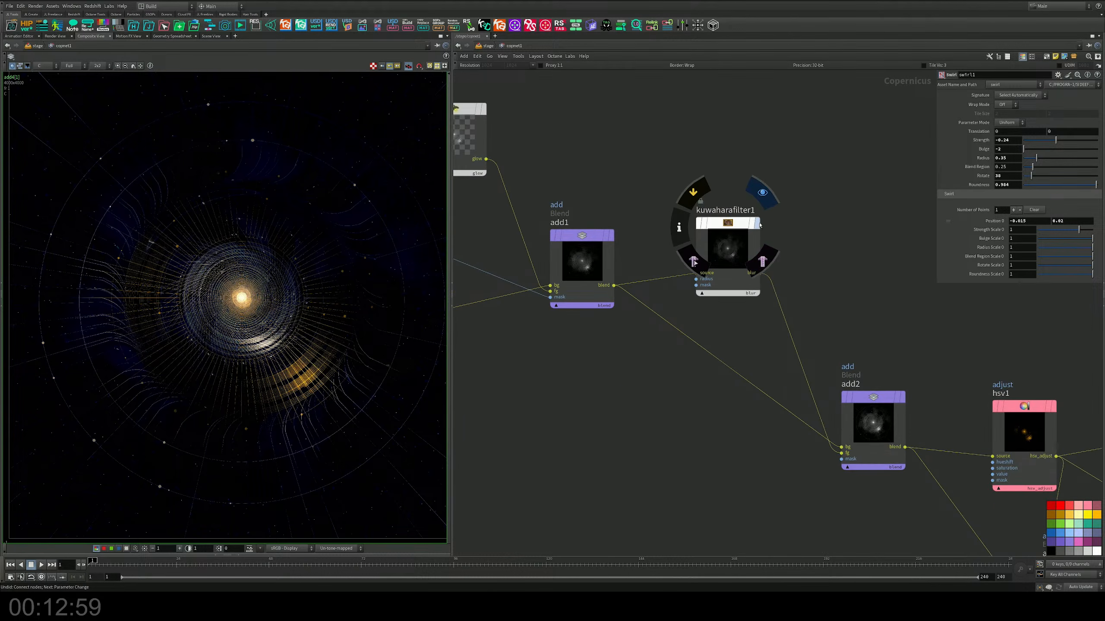
pyautogui.click(613, 235)
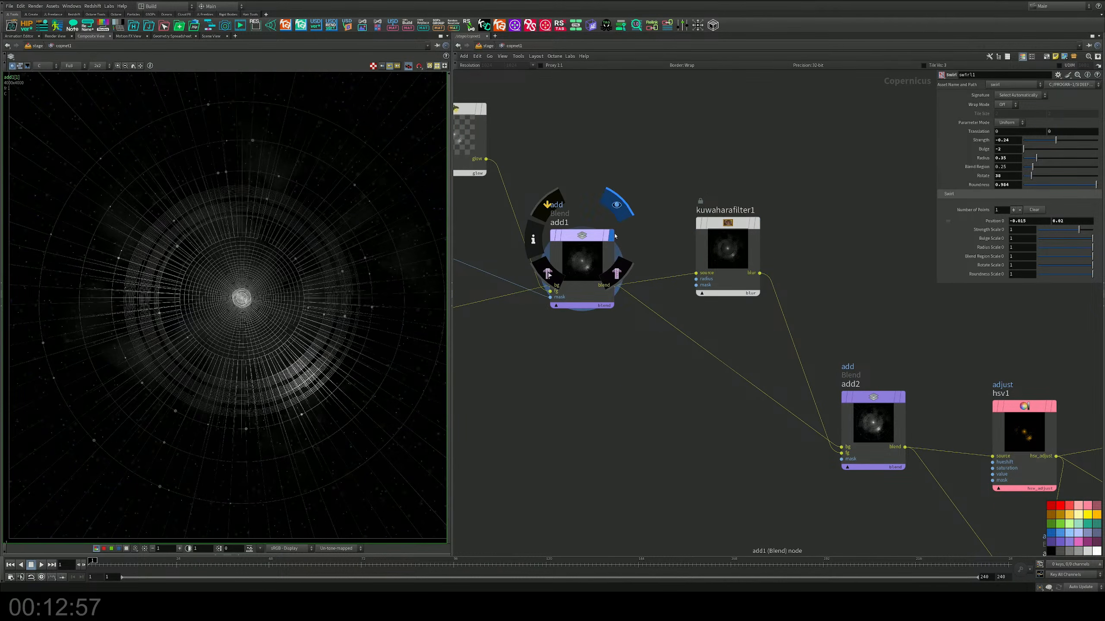
pyautogui.moveTo(733, 229); pyautogui.dragTo(733, 266)
pyautogui.moveTo(780, 240); pyautogui.dragTo(656, 185, button='middle')
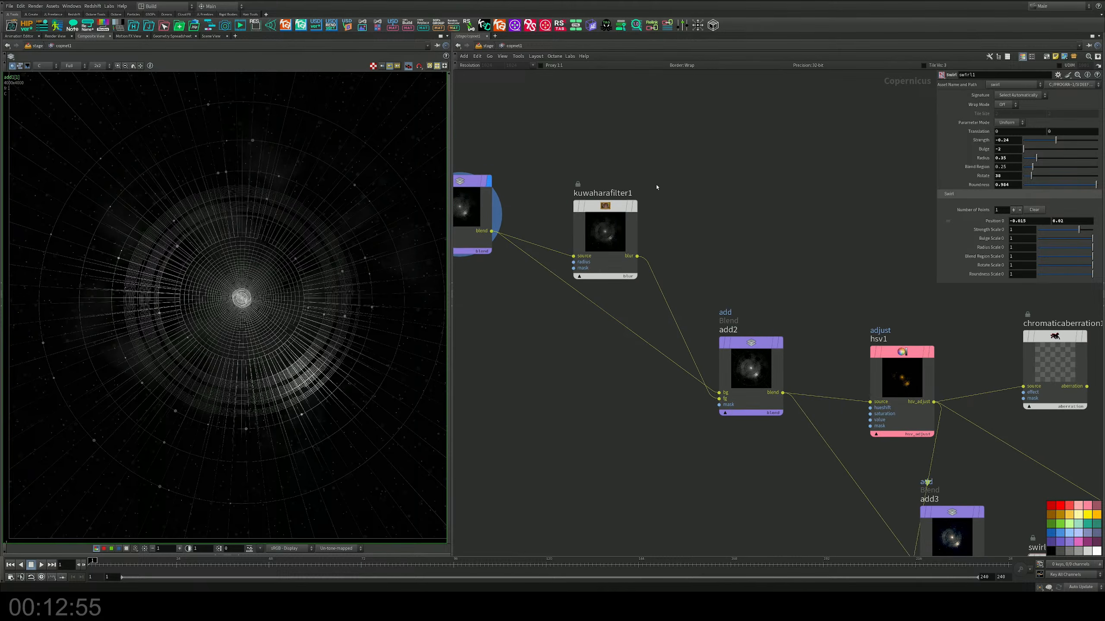
# Step: Place a new Blend node above and beyond add4
pyautogui.scroll(-6, 692, 205)
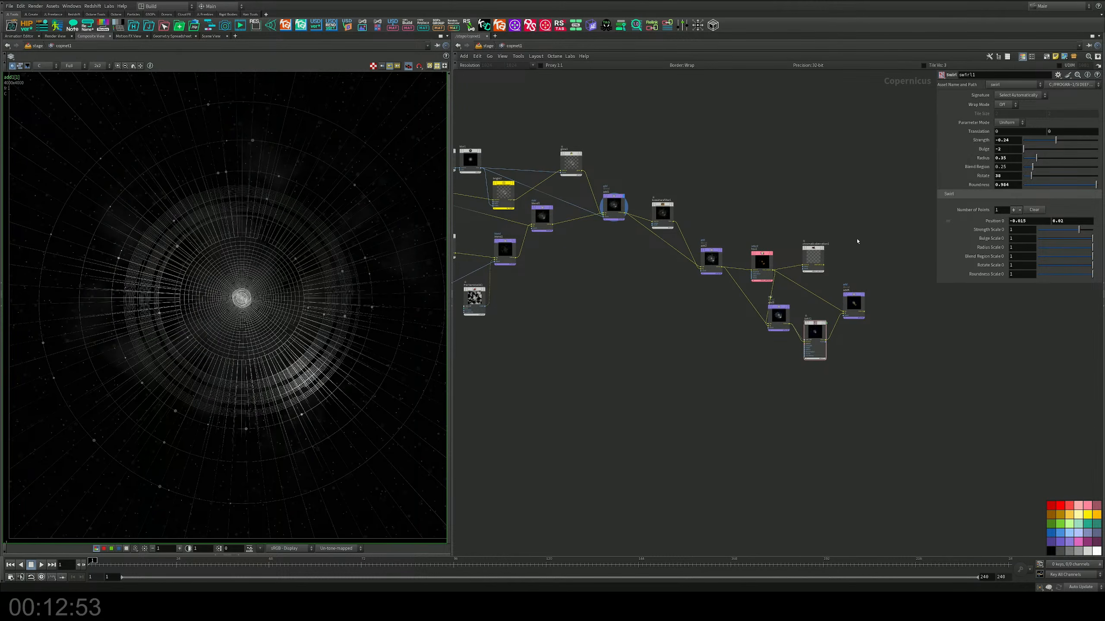
pyautogui.moveTo(855, 239); pyautogui.dragTo(802, 255, button='middle')
pyautogui.scroll(2, 802, 287)
pyautogui.press('Tab')
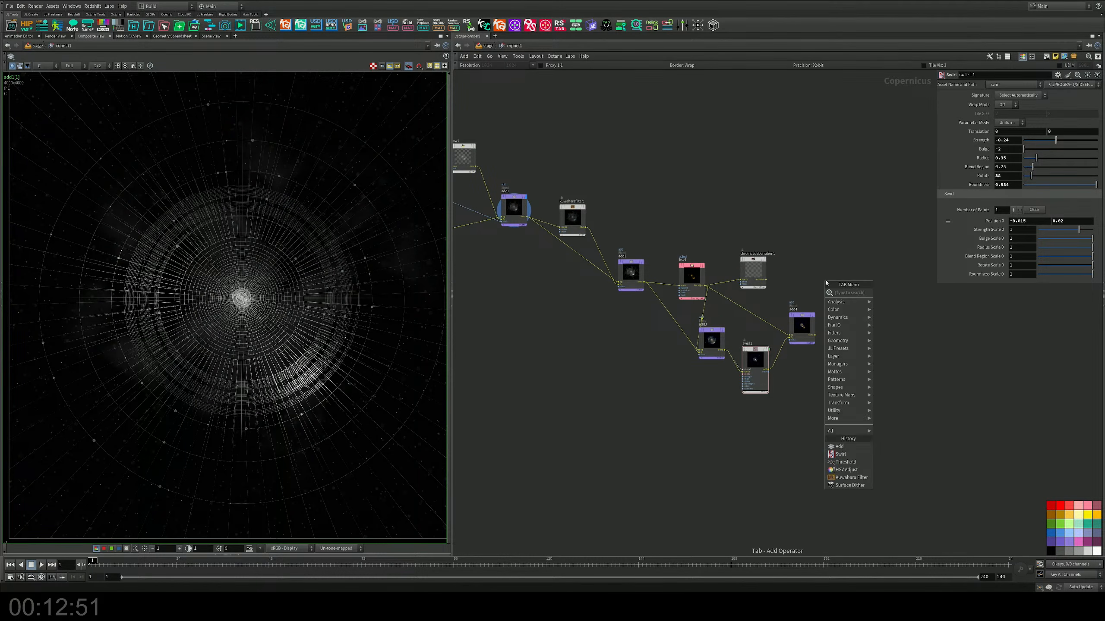
pyautogui.write('add')
pyautogui.press('Return')
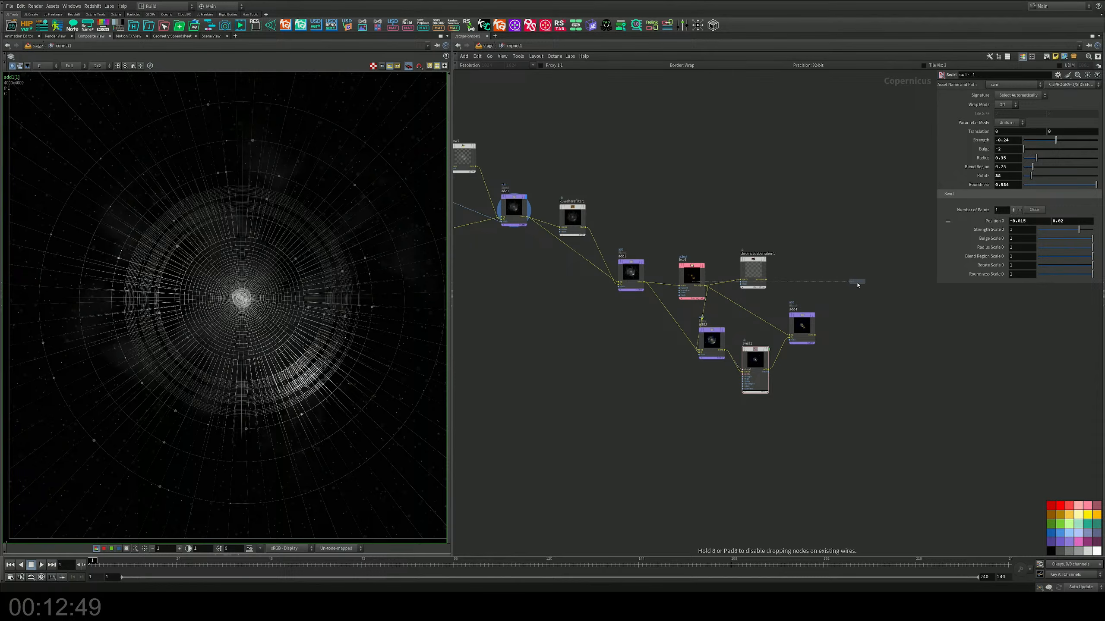
pyautogui.click(865, 256)
pyautogui.scroll(3, 866, 256)
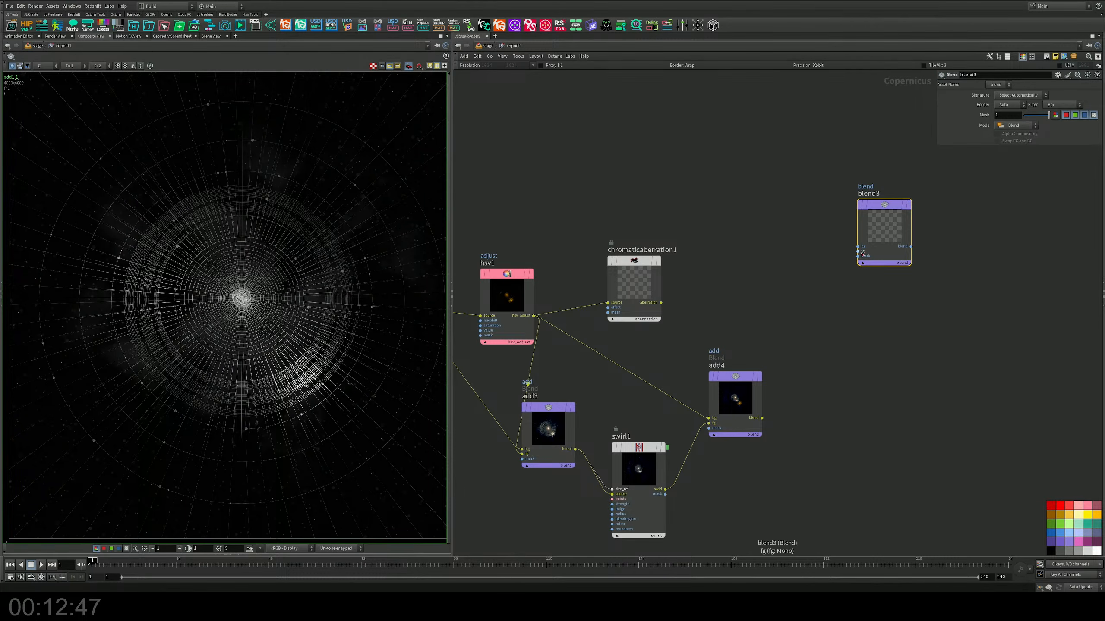
# Step: Feed add4's blend output into blend3's fg and add1's blend output into its bg, and display blend3
pyautogui.moveTo(863, 253); pyautogui.dragTo(762, 417)
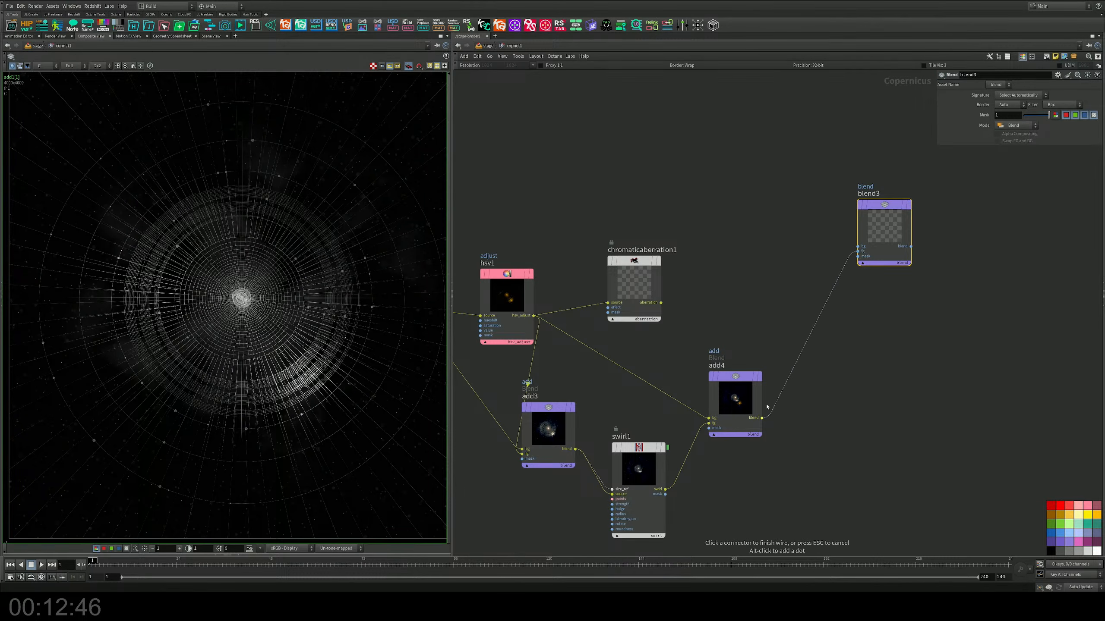
pyautogui.click(858, 247)
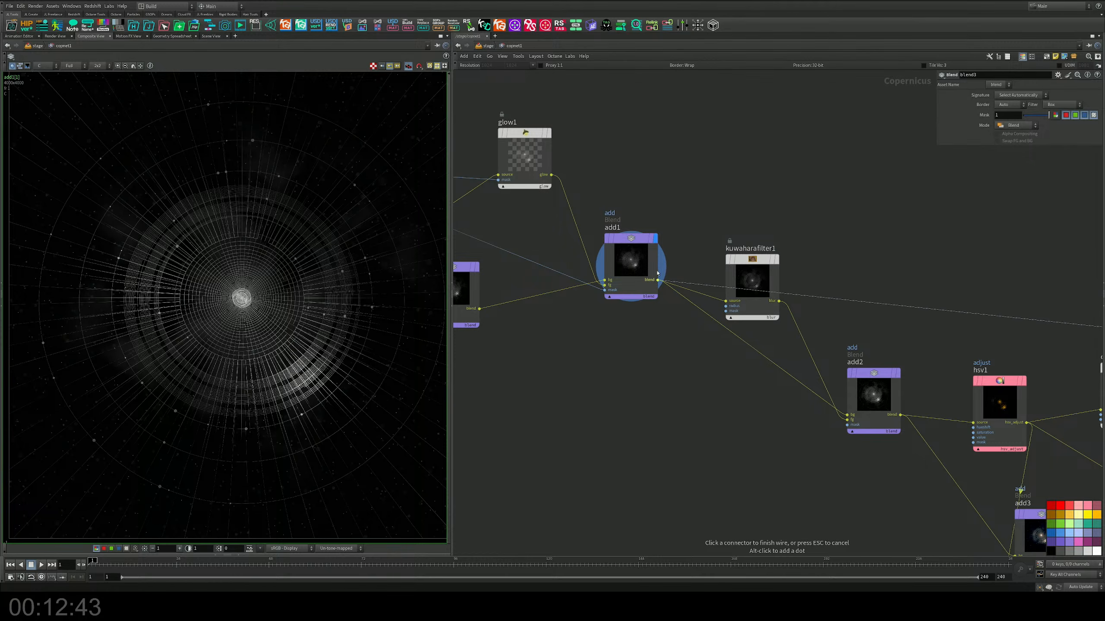
pyautogui.click(657, 280)
pyautogui.moveTo(1047, 272); pyautogui.dragTo(1044, 229)
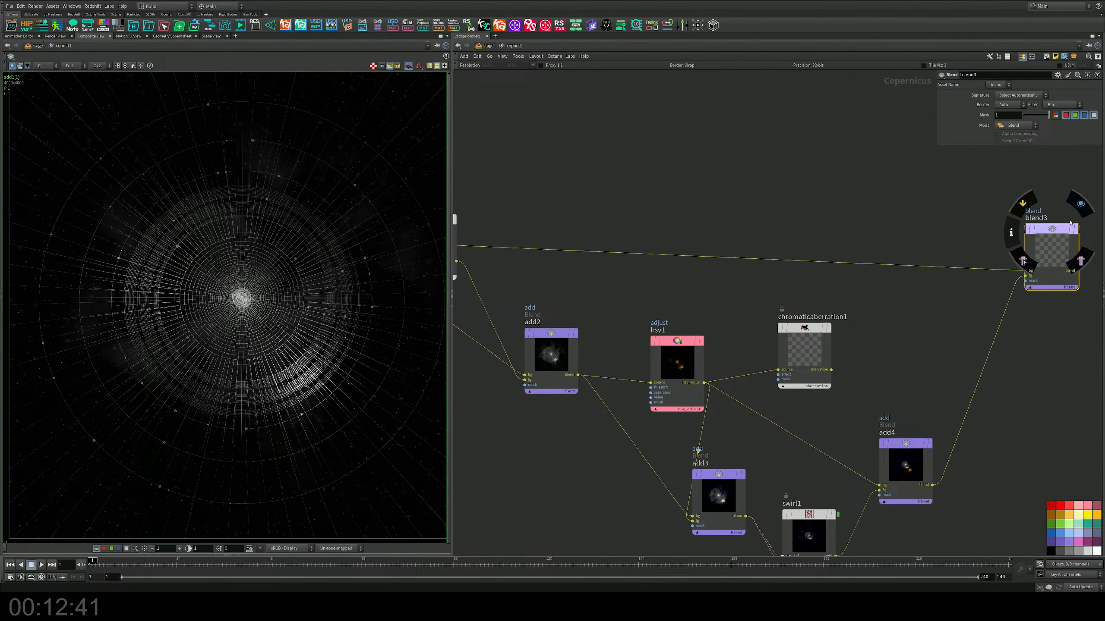
pyautogui.click(1080, 203)
pyautogui.moveTo(1049, 319); pyautogui.dragTo(883, 314, button='middle')
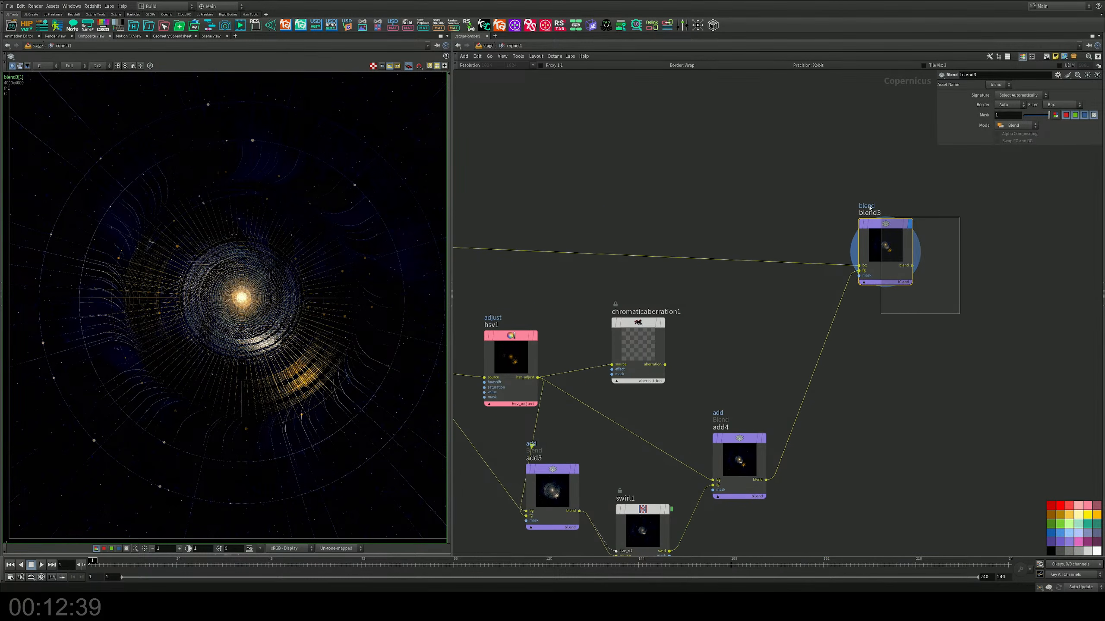
# Step: Set blend3's Mask to 0.42 and its Mode to Over
pyautogui.moveTo(1049, 115); pyautogui.dragTo(1035, 117)
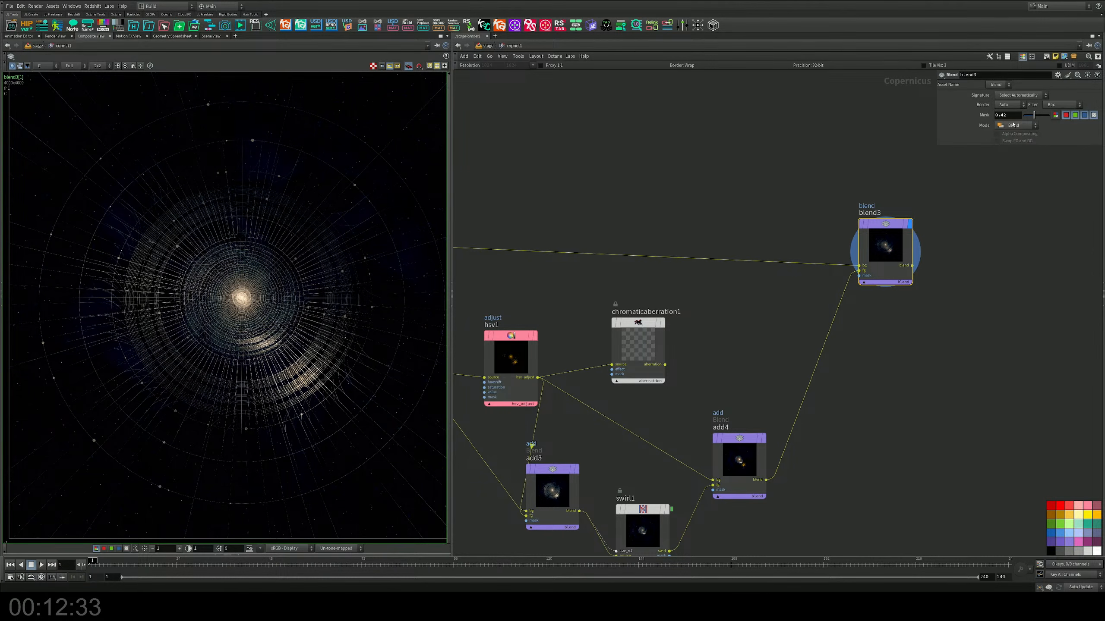
pyautogui.click(1021, 126)
pyautogui.click(1018, 145)
# Step: Set blend3's Mode to Screen and its Mask to 1
pyautogui.click(1034, 123)
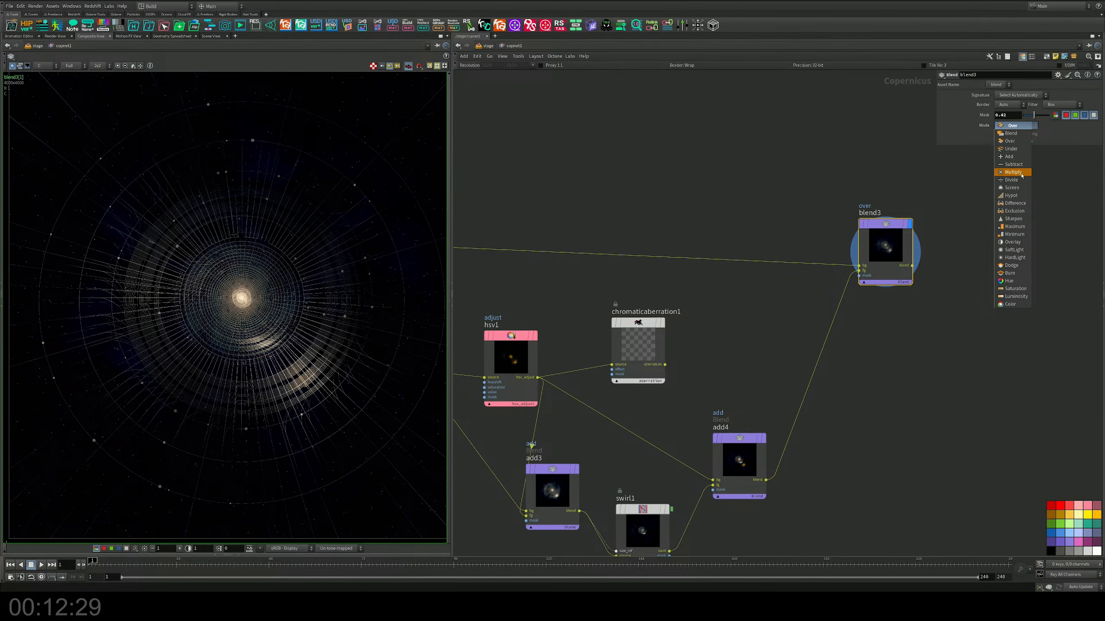
pyautogui.click(1014, 187)
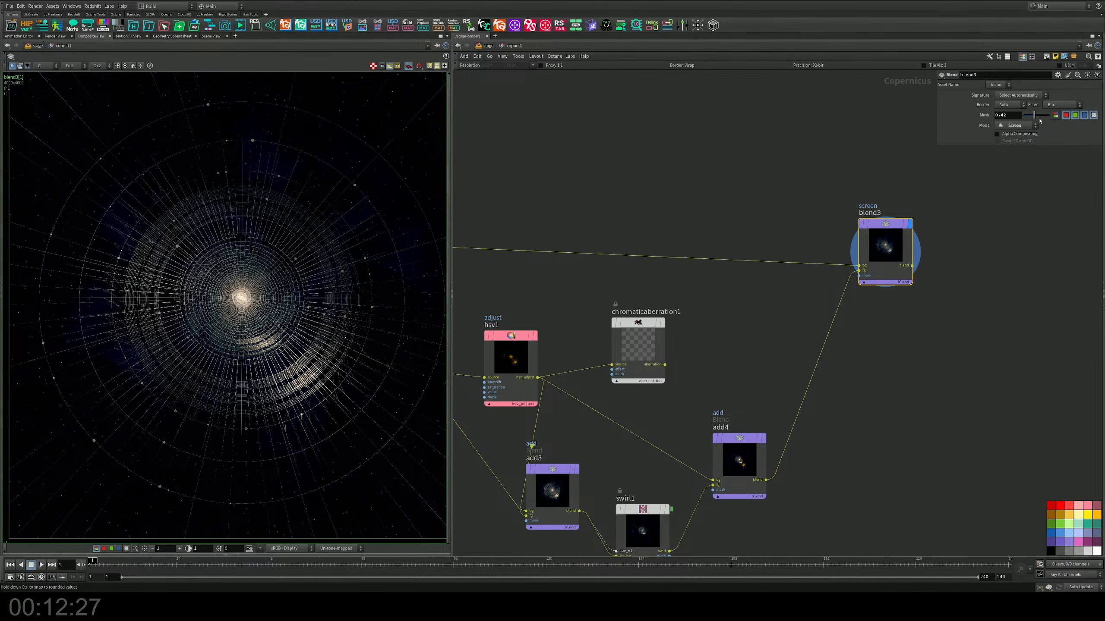
pyautogui.moveTo(1035, 114); pyautogui.dragTo(1057, 115)
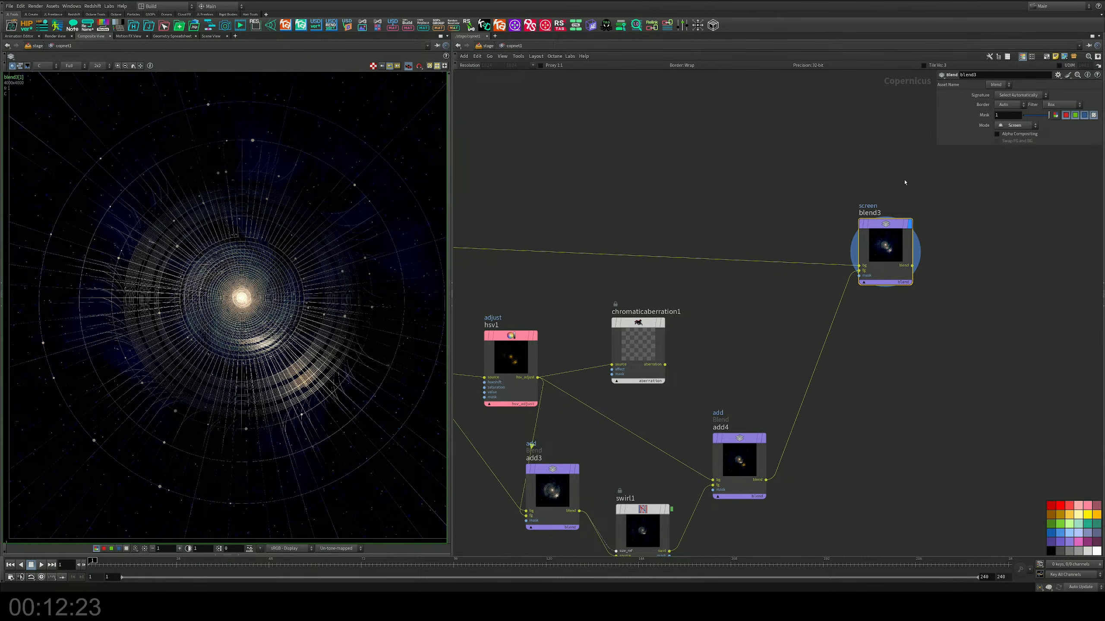
# Step: Adjust swirl1 to a Radius of 0.615 and a Blend Region of 0.327, keeping Strength at -0.24
pyautogui.moveTo(745, 314); pyautogui.dragTo(764, 185, button='middle')
pyautogui.moveTo(715, 267); pyautogui.dragTo(740, 221, button='middle')
pyautogui.scroll(2, 776, 263)
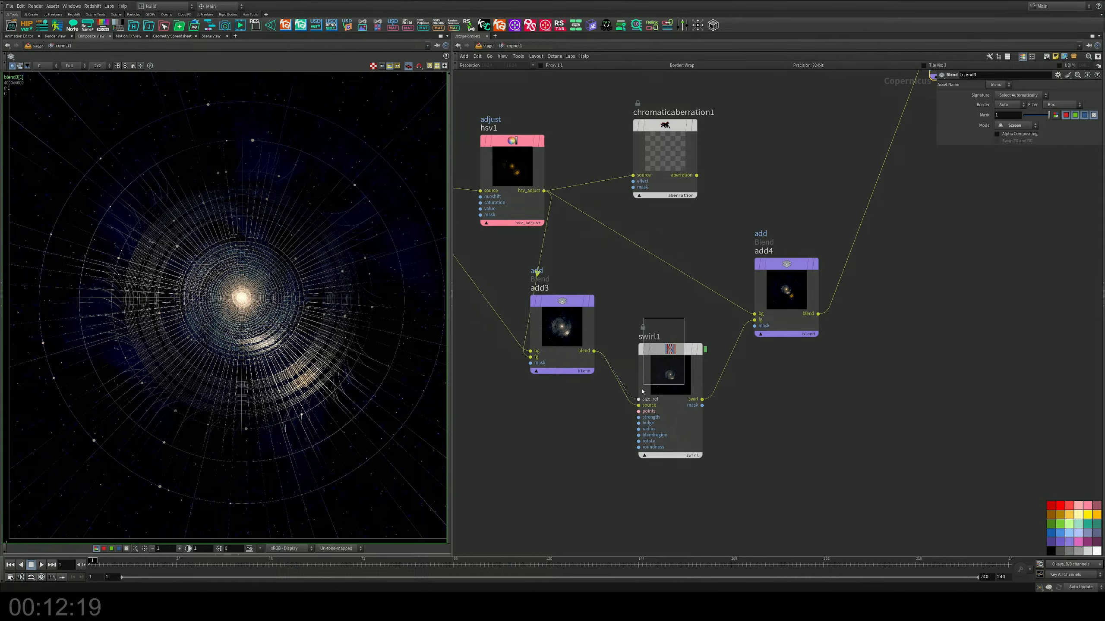
pyautogui.click(668, 359)
pyautogui.moveTo(1056, 140); pyautogui.dragTo(1063, 140)
pyautogui.moveTo(1067, 139); pyautogui.dragTo(1047, 159)
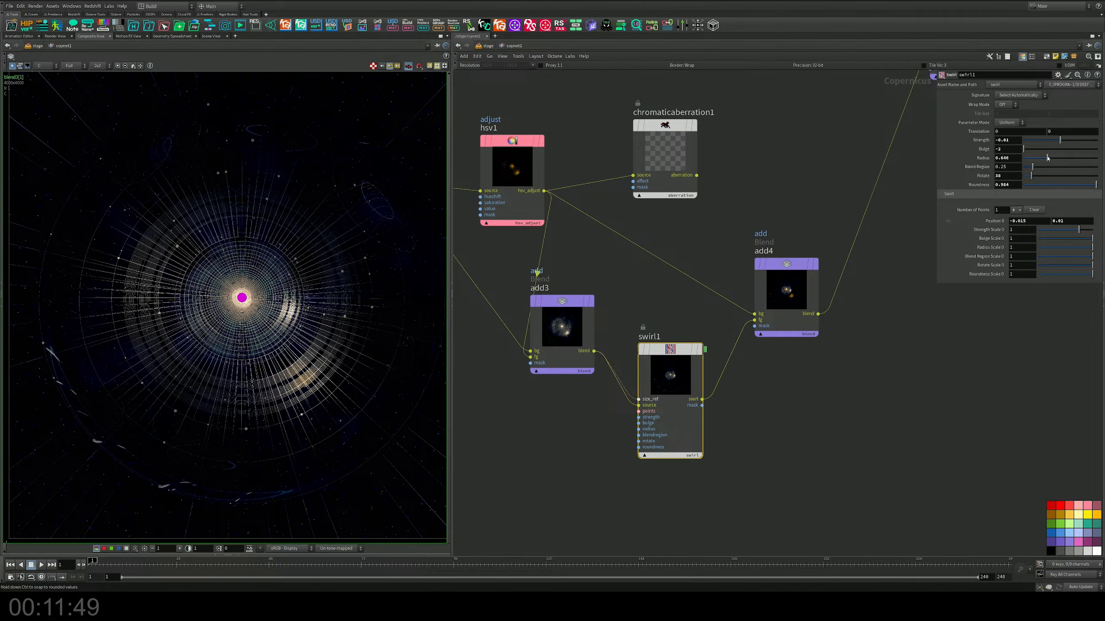
pyautogui.moveTo(1047, 158); pyautogui.dragTo(1046, 158)
pyautogui.moveTo(1045, 158); pyautogui.dragTo(1046, 158)
pyautogui.moveTo(1032, 169)
pyautogui.mouseDown()
pyautogui.moveTo(1061, 141)
pyautogui.moveTo(1043, 141)
pyautogui.moveTo(1056, 140)
pyautogui.mouseUp()
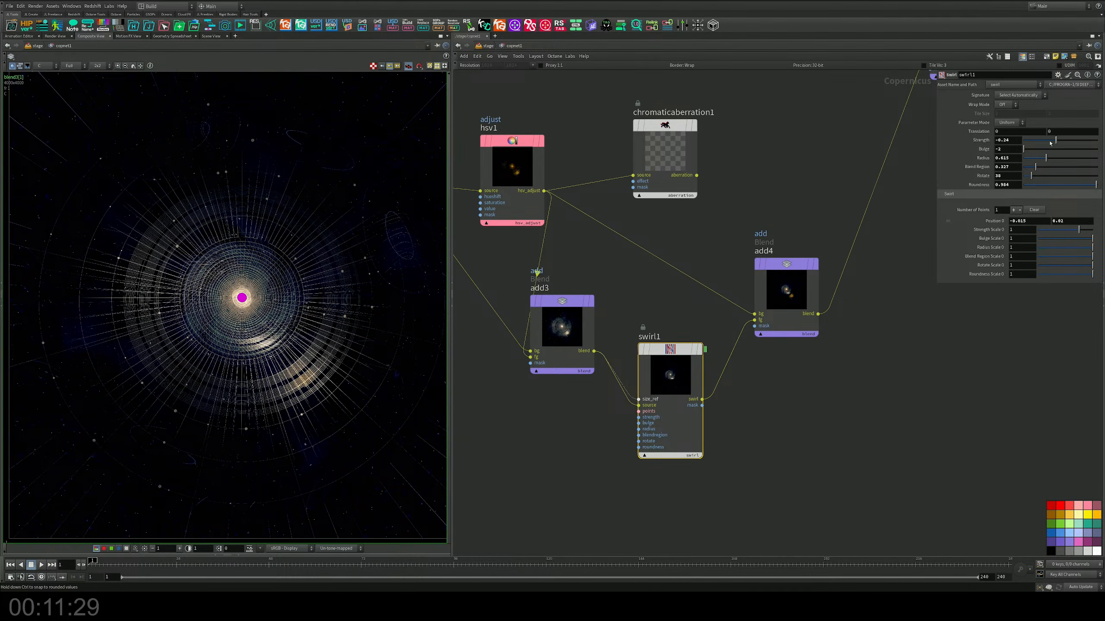
# Step: Add a Lens Distort node to the network beside blend3
pyautogui.click(905, 334)
pyautogui.moveTo(886, 357); pyautogui.dragTo(776, 457, button='middle')
pyautogui.moveTo(904, 334); pyautogui.dragTo(765, 407, button='middle')
pyautogui.moveTo(872, 304); pyautogui.dragTo(771, 373, button='middle')
pyautogui.press('Tab')
pyautogui.write('hsv')
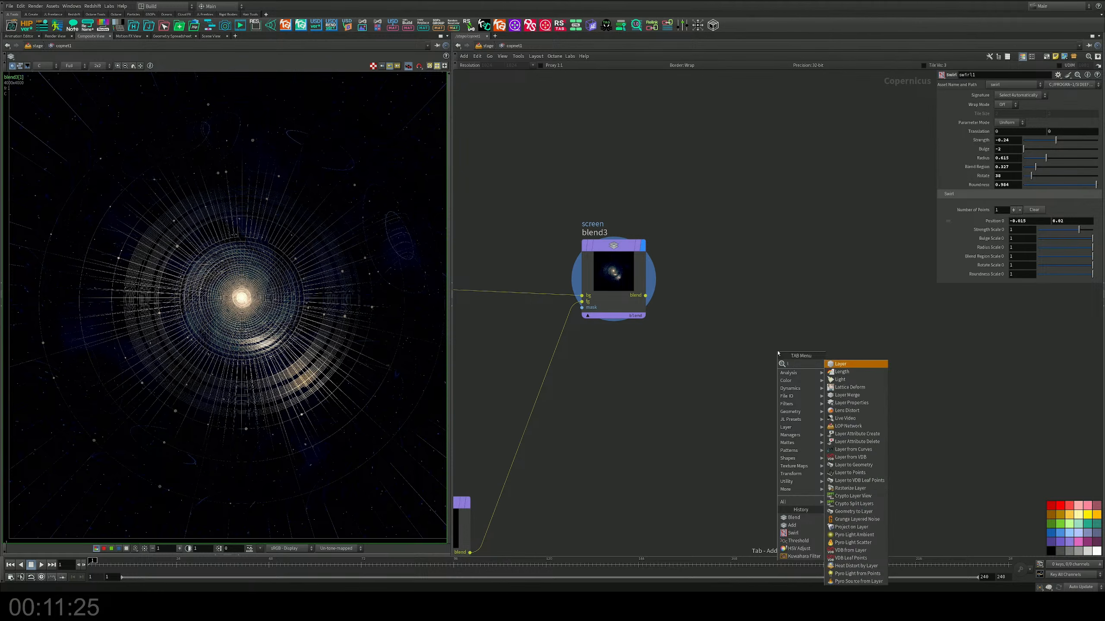
pyautogui.press('Return')
pyautogui.press('Tab')
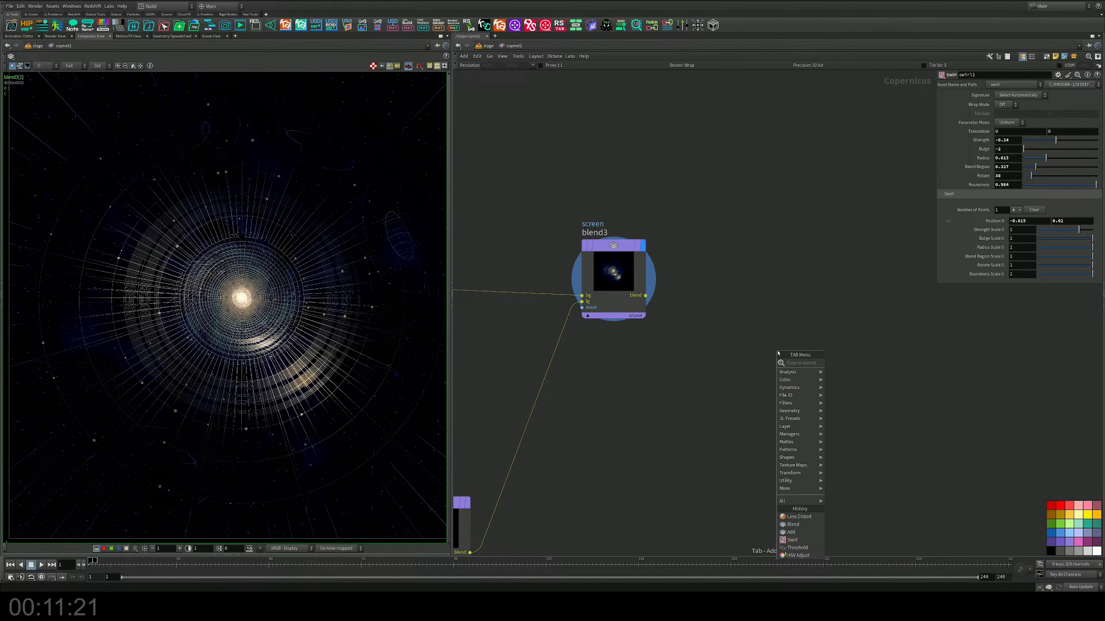
pyautogui.write('cam')
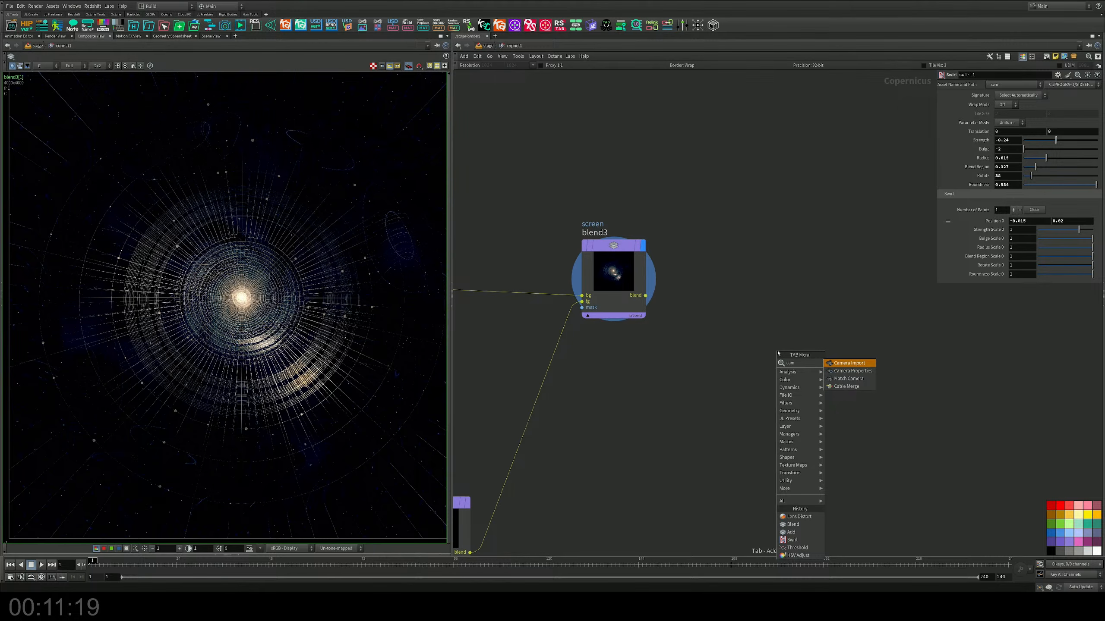
pyautogui.press('BackSpace')
pyautogui.press('BackSpace')
pyautogui.press('BackSpace')
pyautogui.write('len')
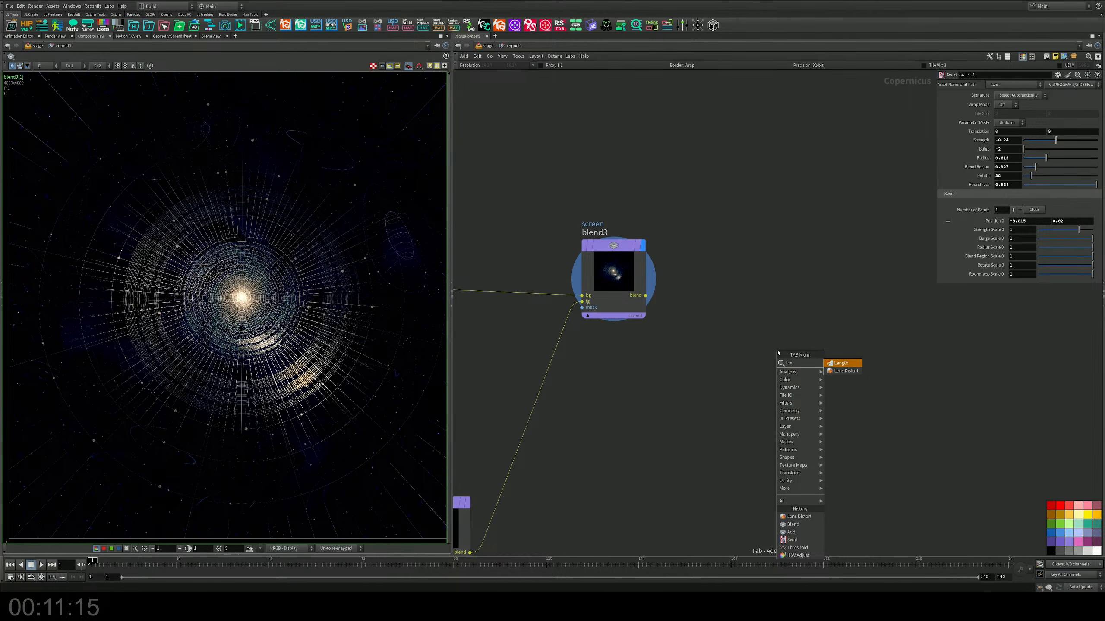
pyautogui.press('Down')
pyautogui.press('Return')
pyautogui.click(777, 348)
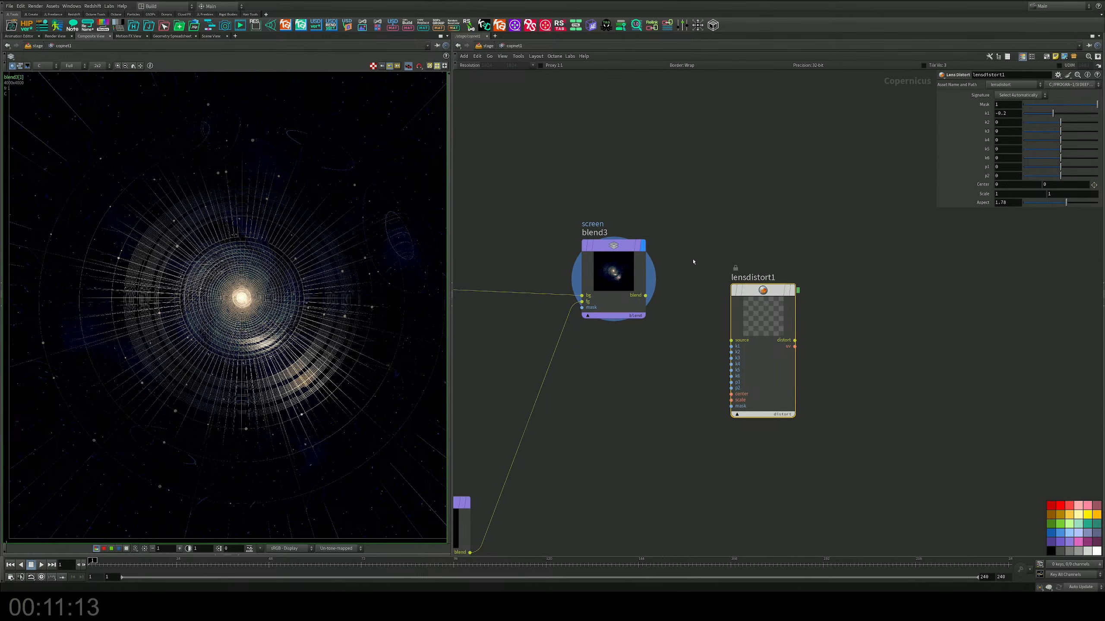
# Step: Feed blend3's blend output into lensdistort1's source and display lensdistort1
pyautogui.moveTo(642, 296); pyautogui.dragTo(732, 340)
pyautogui.click(789, 291)
pyautogui.moveTo(785, 293); pyautogui.dragTo(785, 280)
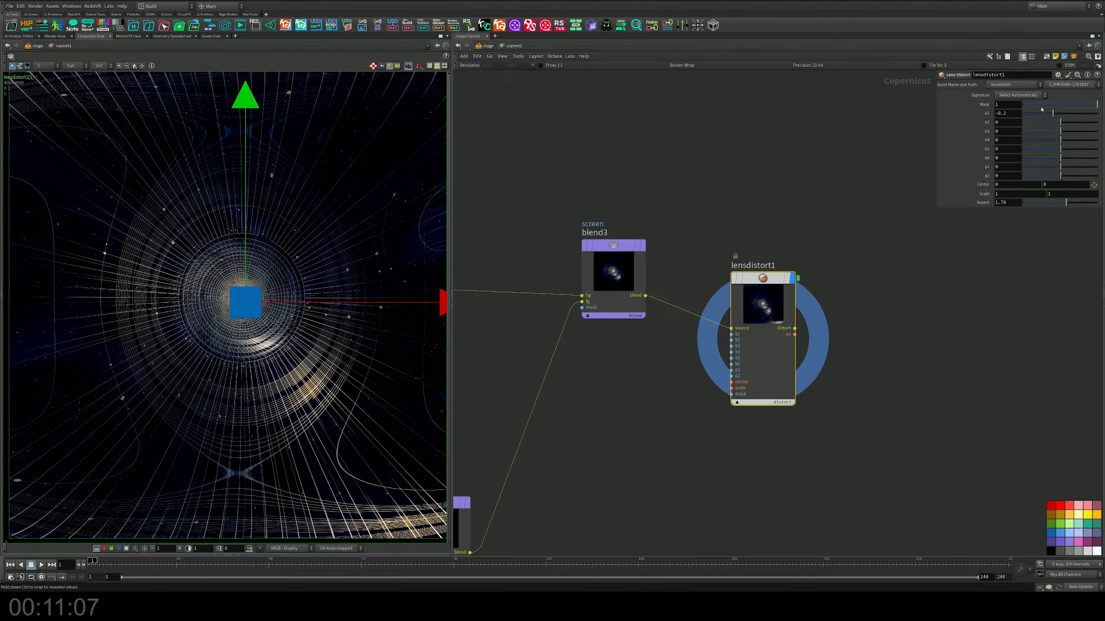
# Step: Set lensdistort1's k1 to -0.089, k2 to 0.043, k3 to -0.004, k4 to 0.245, k5 to -0.031 and k6 to 0.004
pyautogui.moveTo(1052, 113)
pyautogui.mouseDown()
pyautogui.moveTo(1026, 116)
pyautogui.moveTo(1097, 114)
pyautogui.moveTo(1056, 119)
pyautogui.mouseUp()
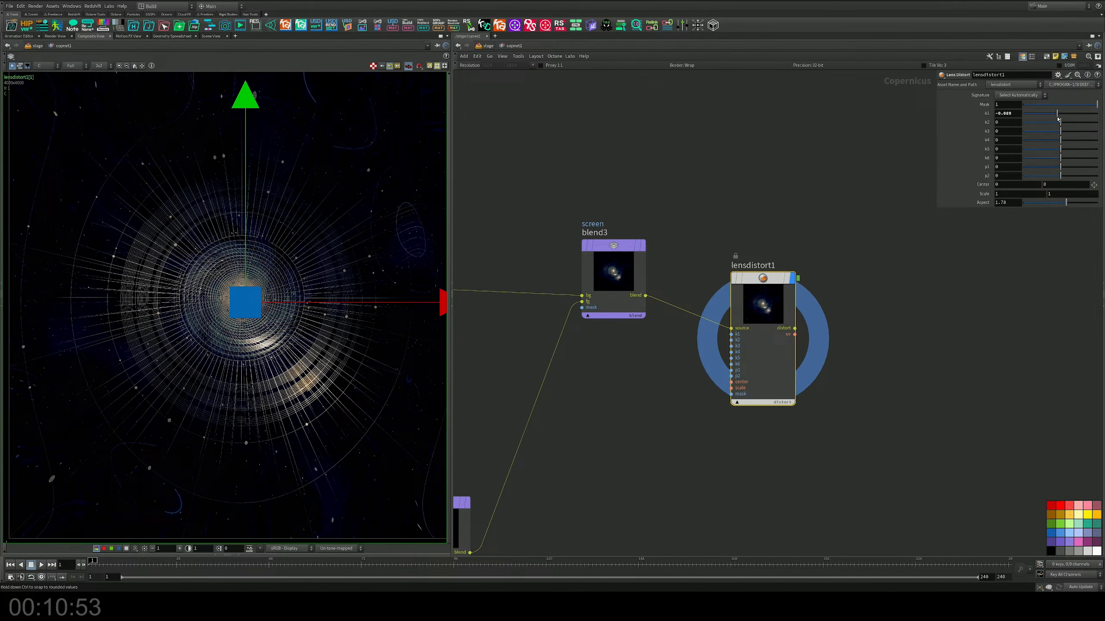
pyautogui.moveTo(1059, 126); pyautogui.dragTo(1062, 126)
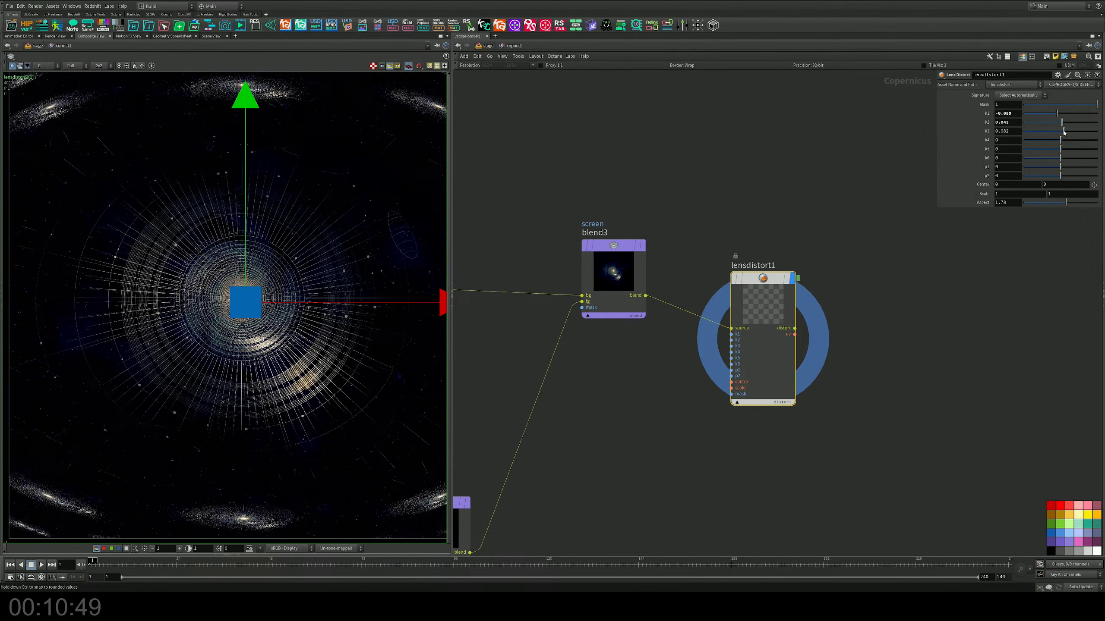
pyautogui.moveTo(1060, 132); pyautogui.dragTo(1060, 176)
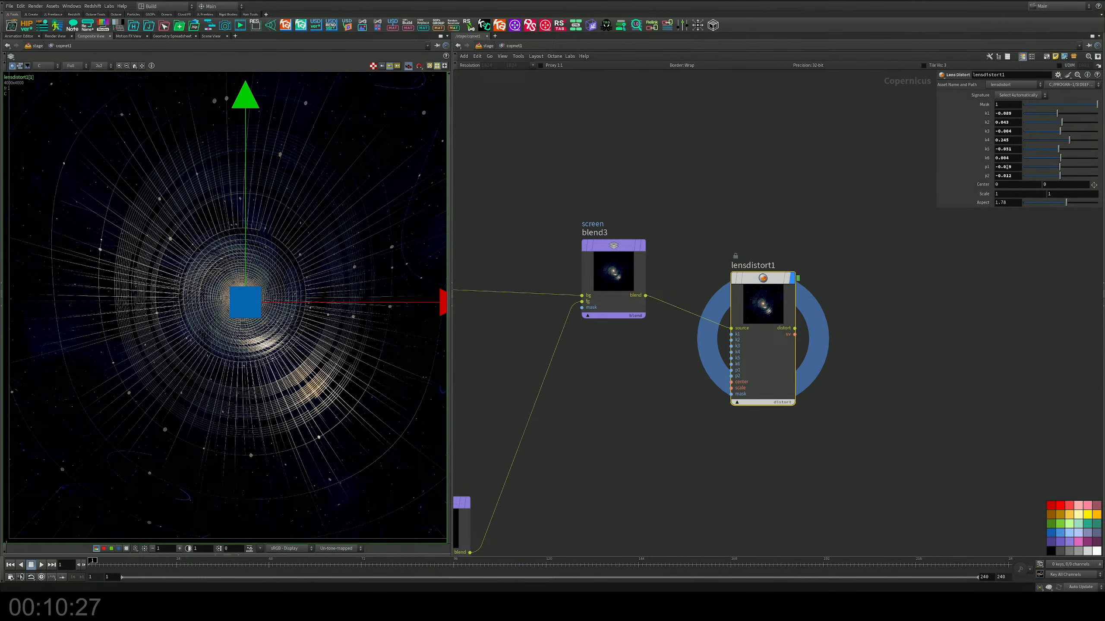
# Step: Undo the p1 and p2 changes on lensdistort1 and set its Aspect to 0.1
pyautogui.hotkey('ctrl', 'z')
pyautogui.hotkey('ctrl', 'z')
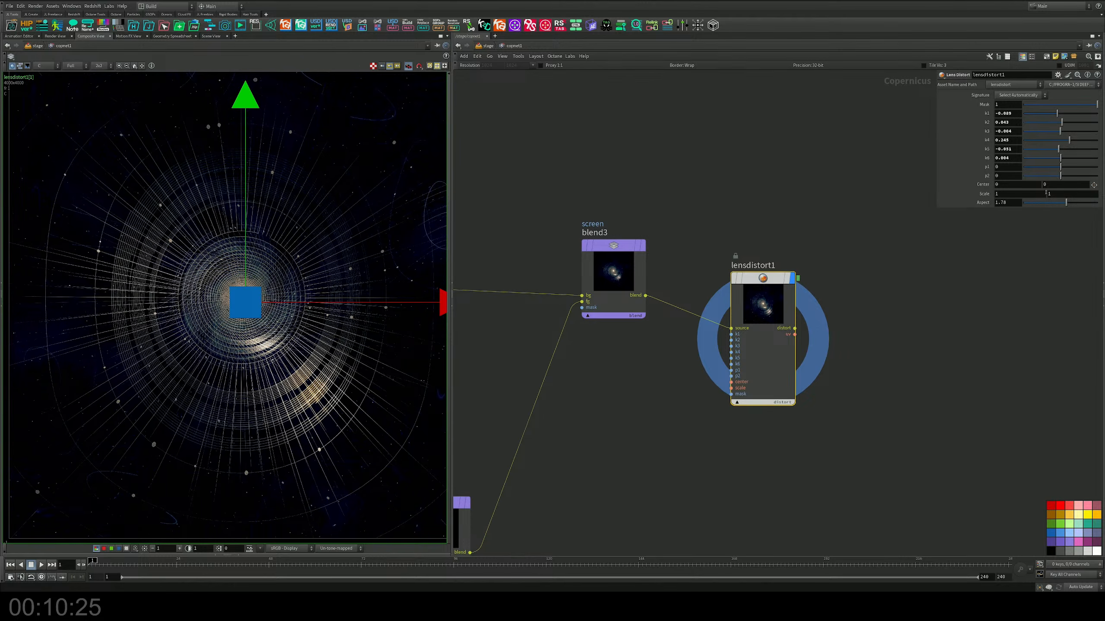
pyautogui.moveTo(1058, 203); pyautogui.dragTo(1022, 204)
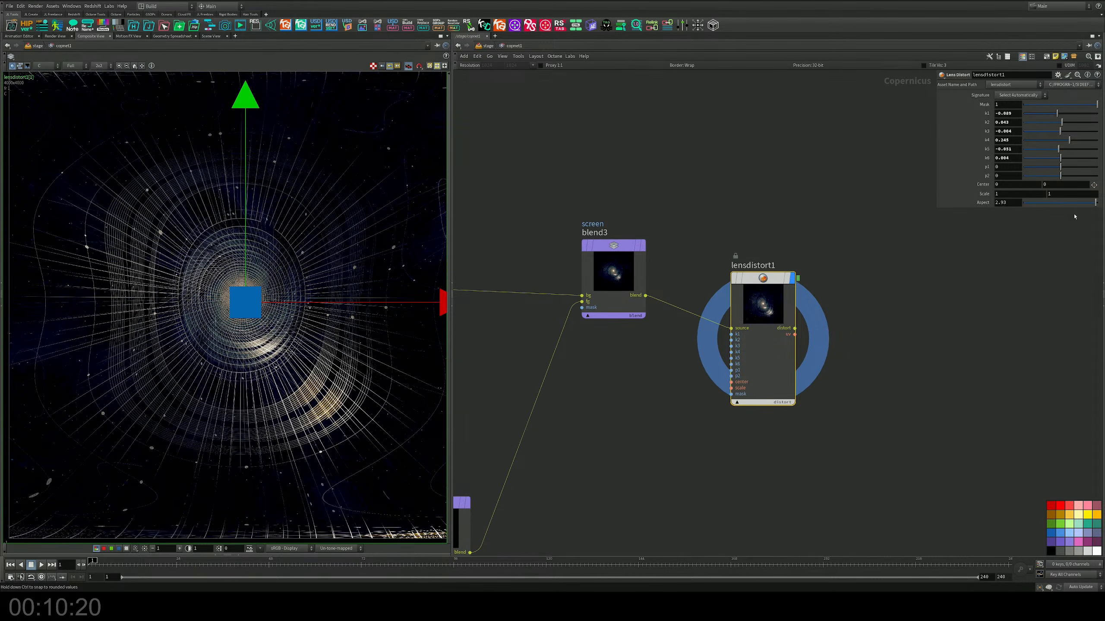
pyautogui.moveTo(1074, 214); pyautogui.dragTo(898, 208)
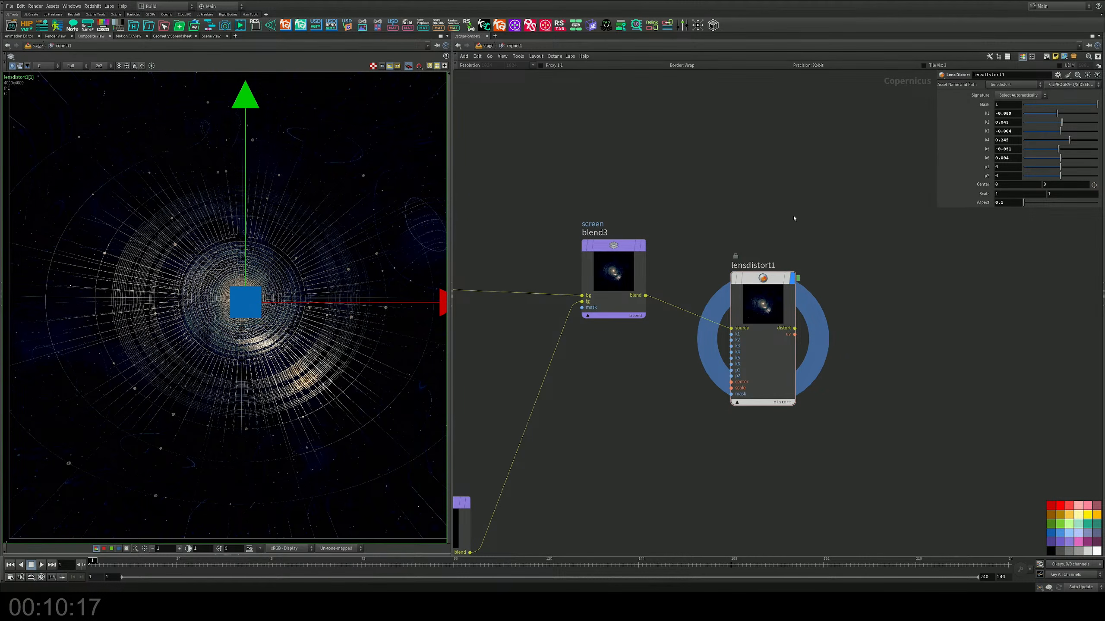
# Step: Add an HSV Adjust node to the network after lensdistort1
pyautogui.click(609, 276)
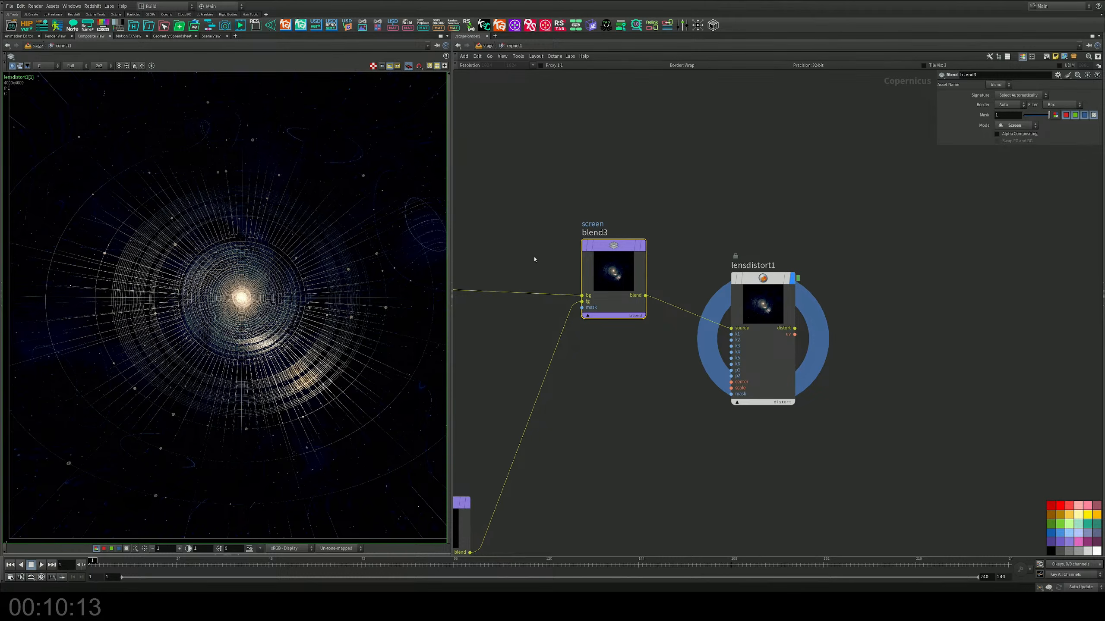
pyautogui.scroll(-3, 535, 259)
pyautogui.moveTo(553, 310); pyautogui.dragTo(621, 313, button='middle')
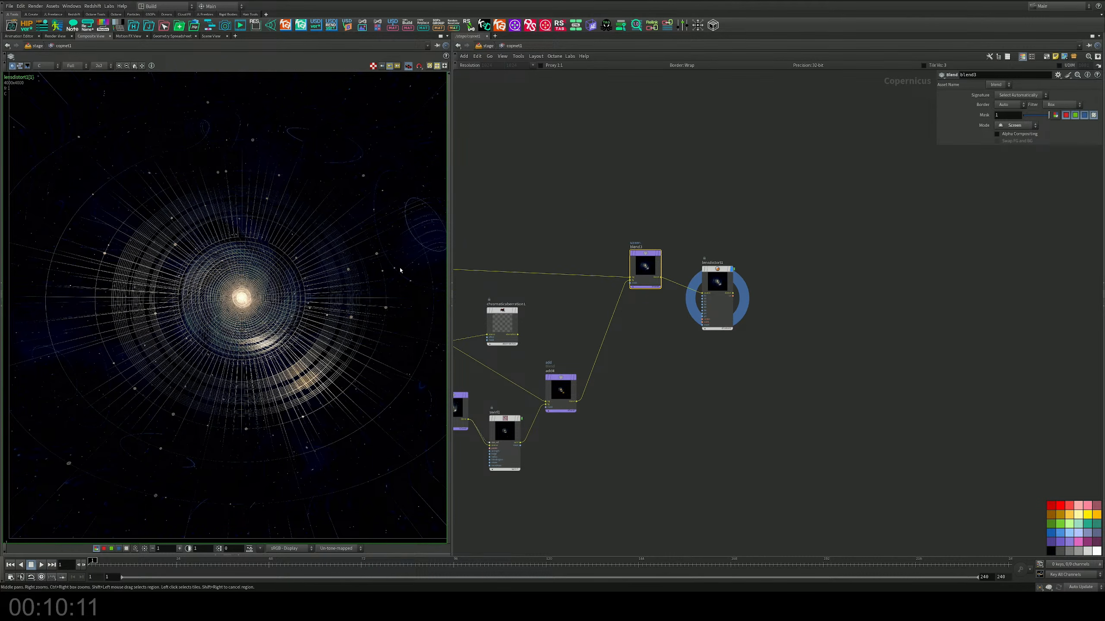
pyautogui.scroll(-5, 279, 262)
pyautogui.scroll(4, 279, 261)
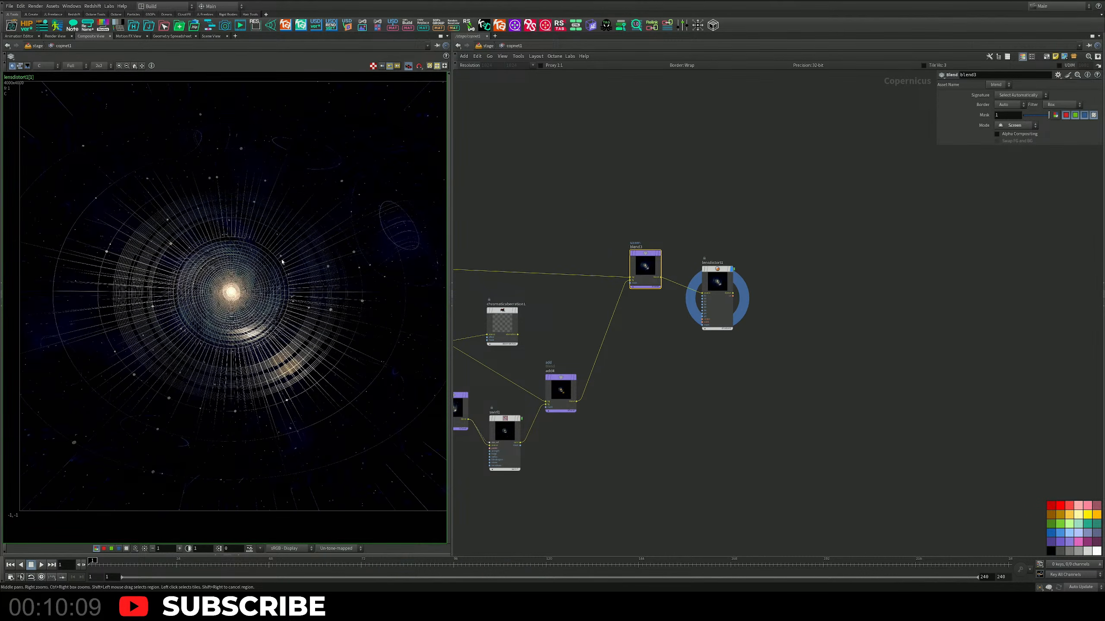
pyautogui.scroll(5, 756, 249)
pyautogui.press('Tab')
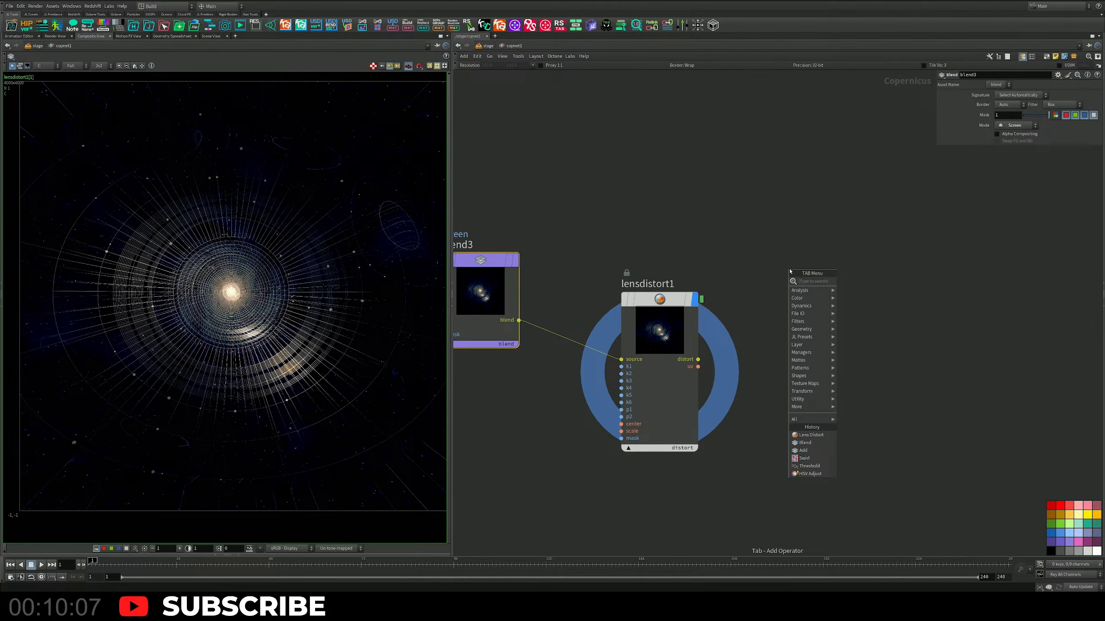
pyautogui.write('h')
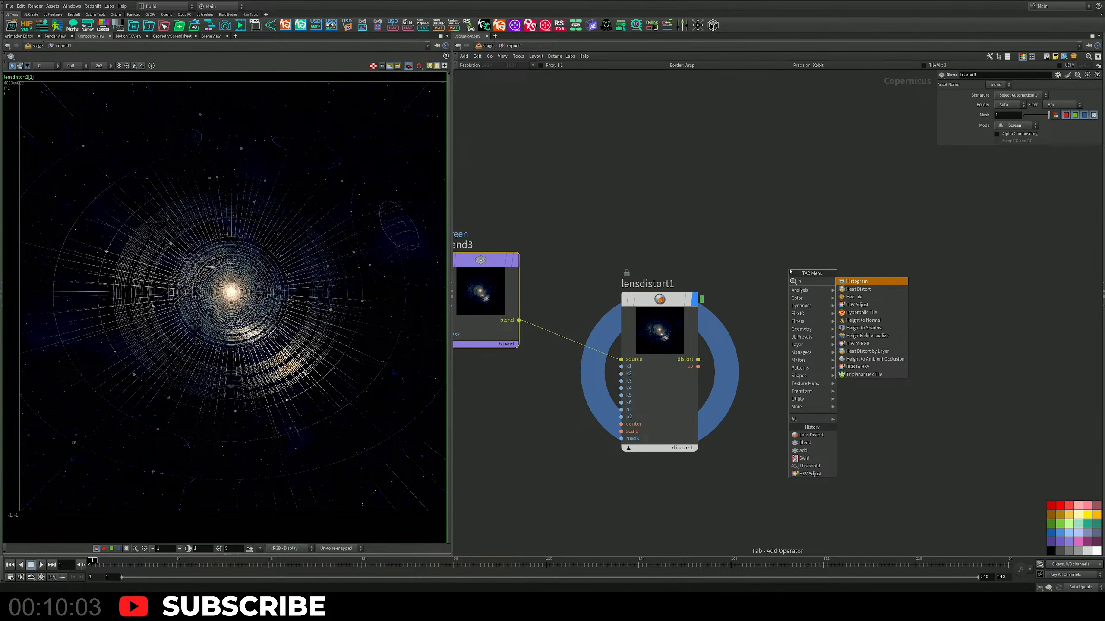
pyautogui.press('BackSpace')
pyautogui.write('h')
pyautogui.press('BackSpace')
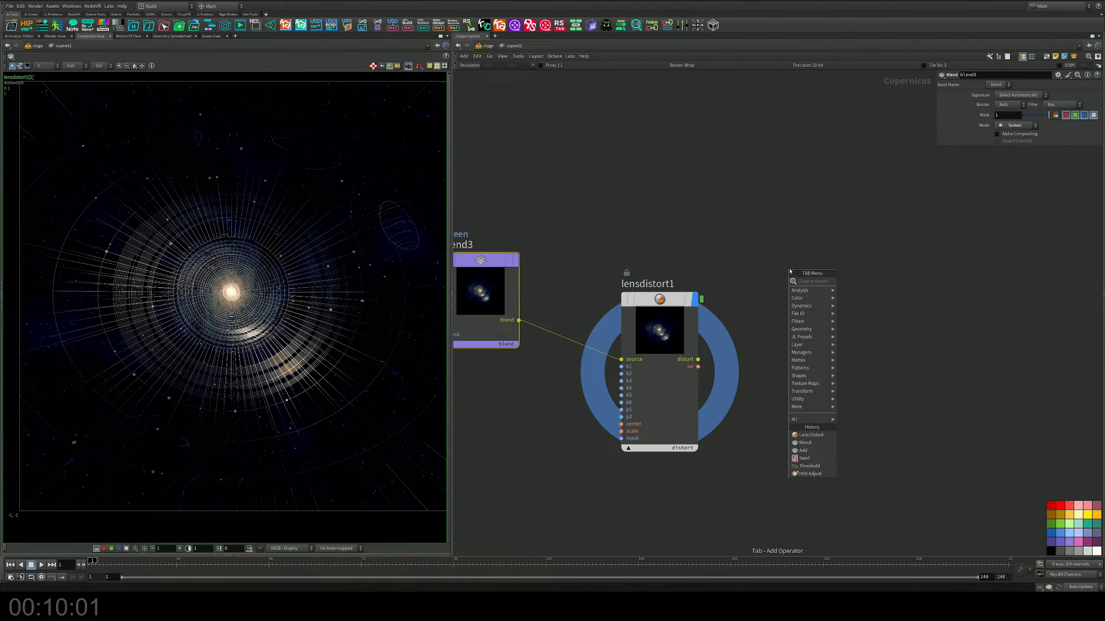
pyautogui.write('chr')
pyautogui.press('Return')
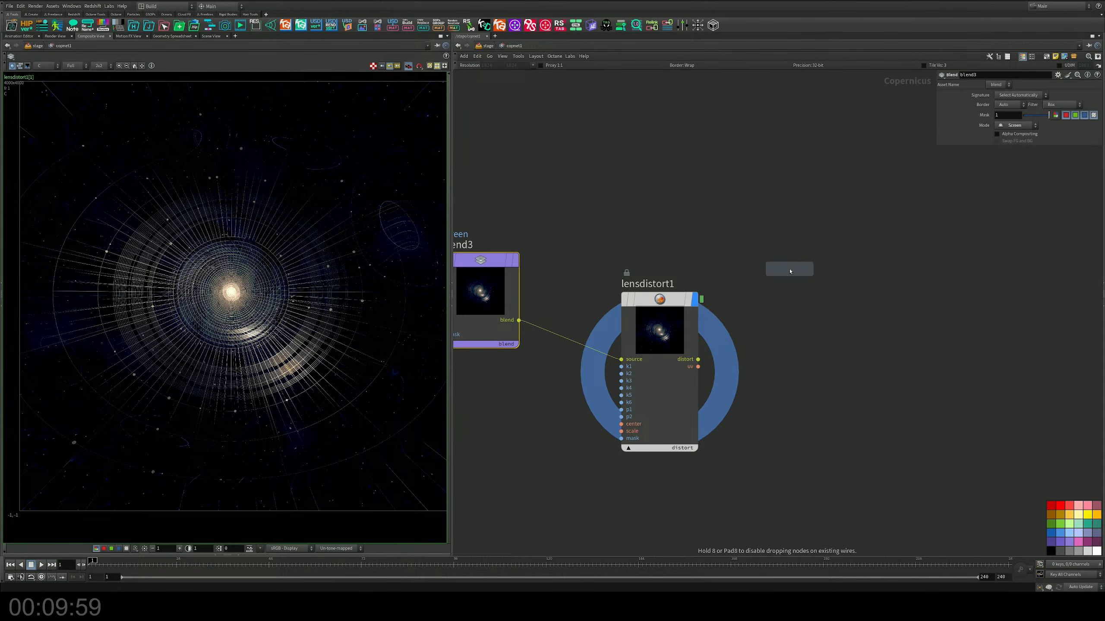
pyautogui.click(785, 259)
# Step: Feed lensdistort1's distort output into hsv2's source, set hsv2's Saturation Scale to 0 and display it
pyautogui.moveTo(753, 317); pyautogui.dragTo(698, 367)
pyautogui.click(697, 360)
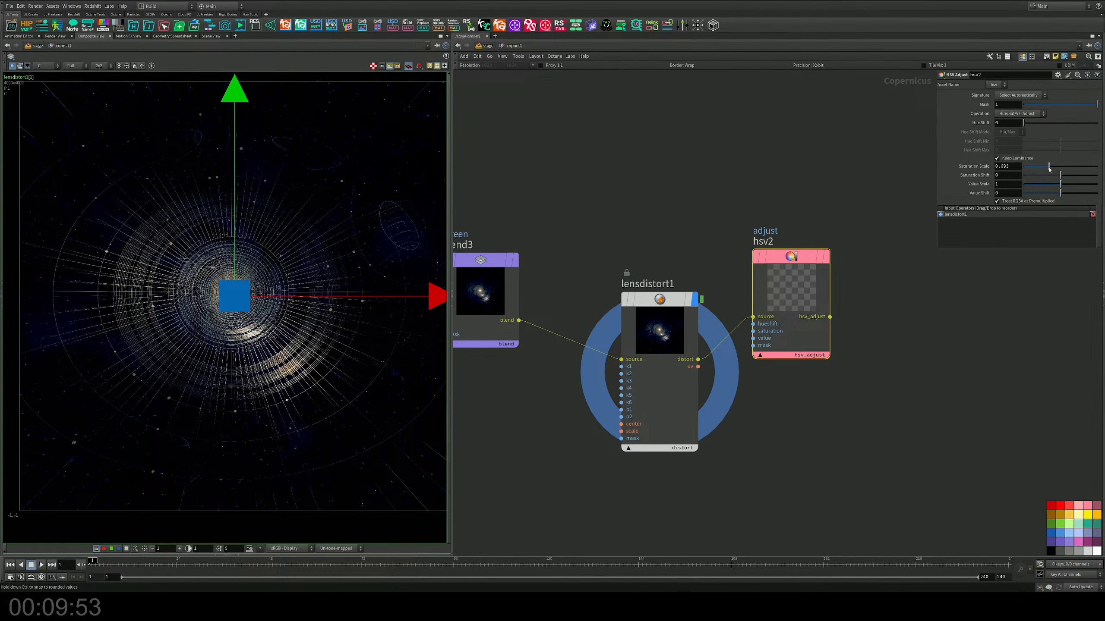
pyautogui.click(826, 255)
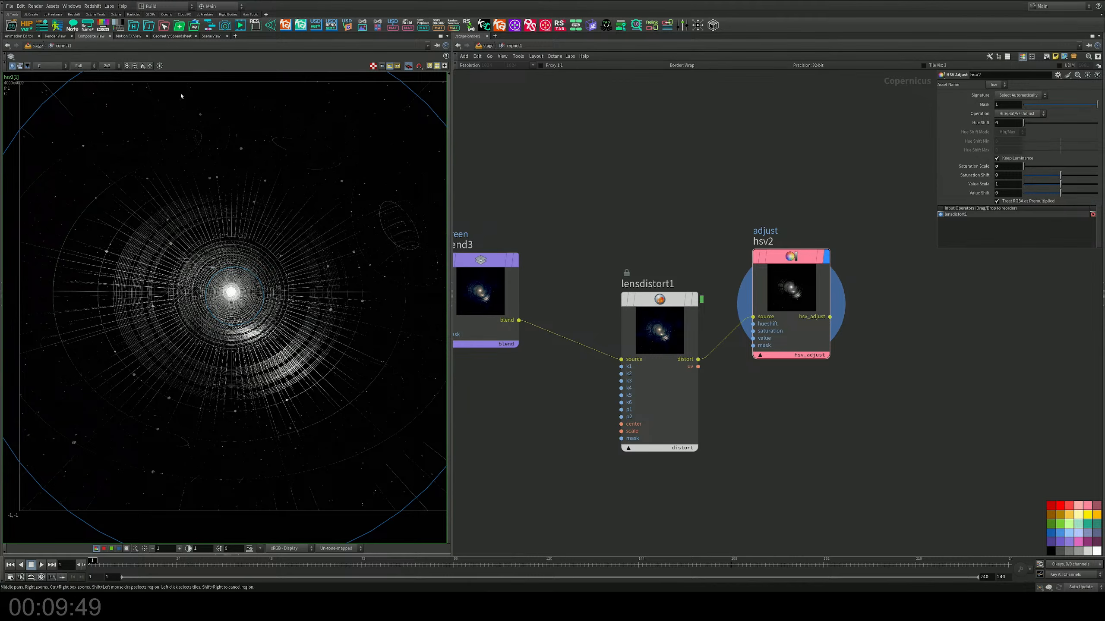
# Step: Examine the desaturated composite up close, and display the upstream add1 blend for comparison
pyautogui.moveTo(496, 212); pyautogui.dragTo(653, 270, button='middle')
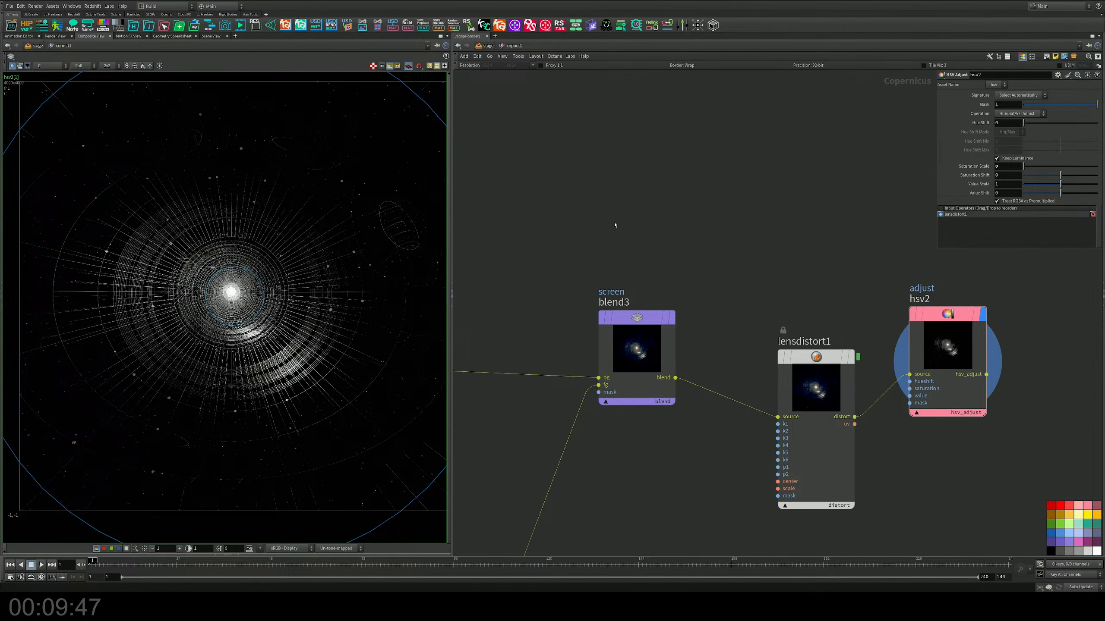
pyautogui.scroll(7, 250, 290)
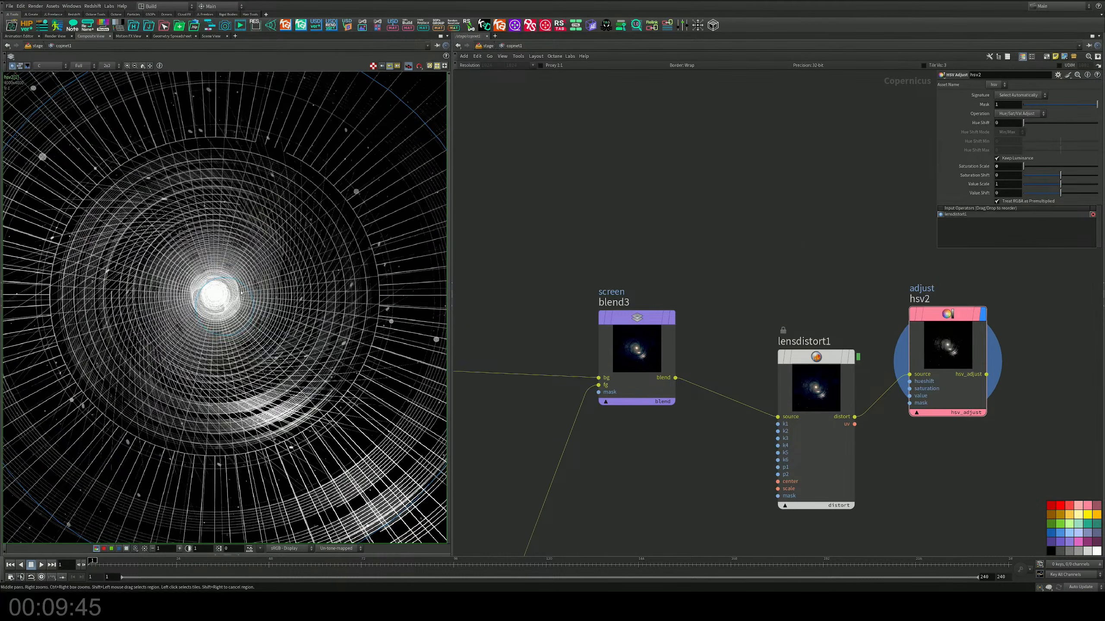
pyautogui.scroll(-5, 253, 289)
pyautogui.scroll(-4, 390, 299)
pyautogui.scroll(-8, 693, 247)
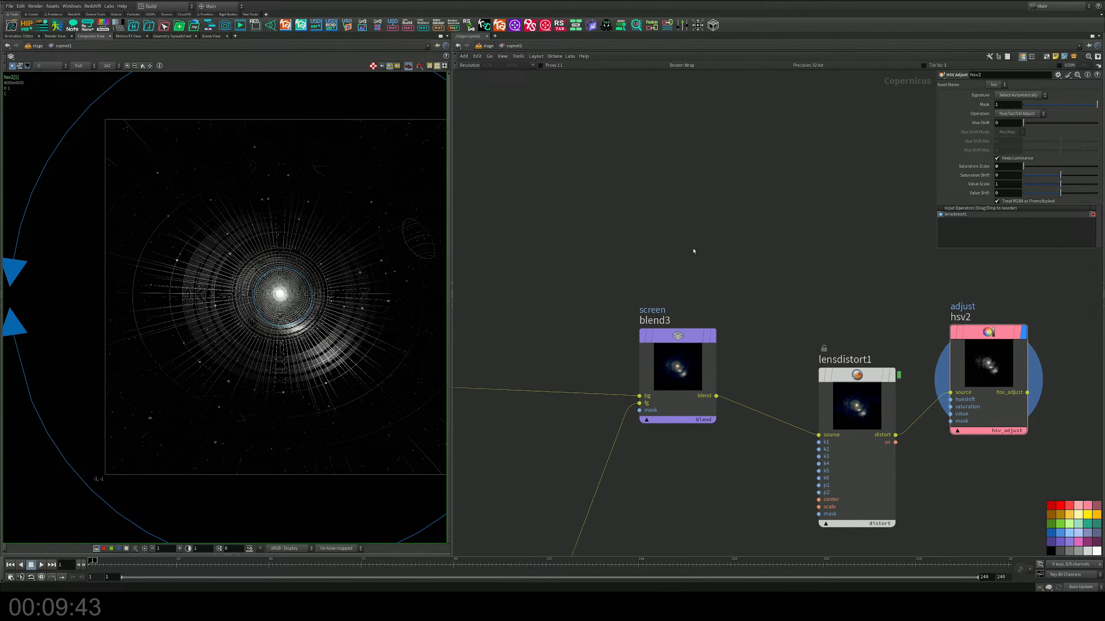
pyautogui.moveTo(633, 209); pyautogui.dragTo(793, 284, button='middle')
pyautogui.moveTo(565, 251); pyautogui.dragTo(760, 255, button='middle')
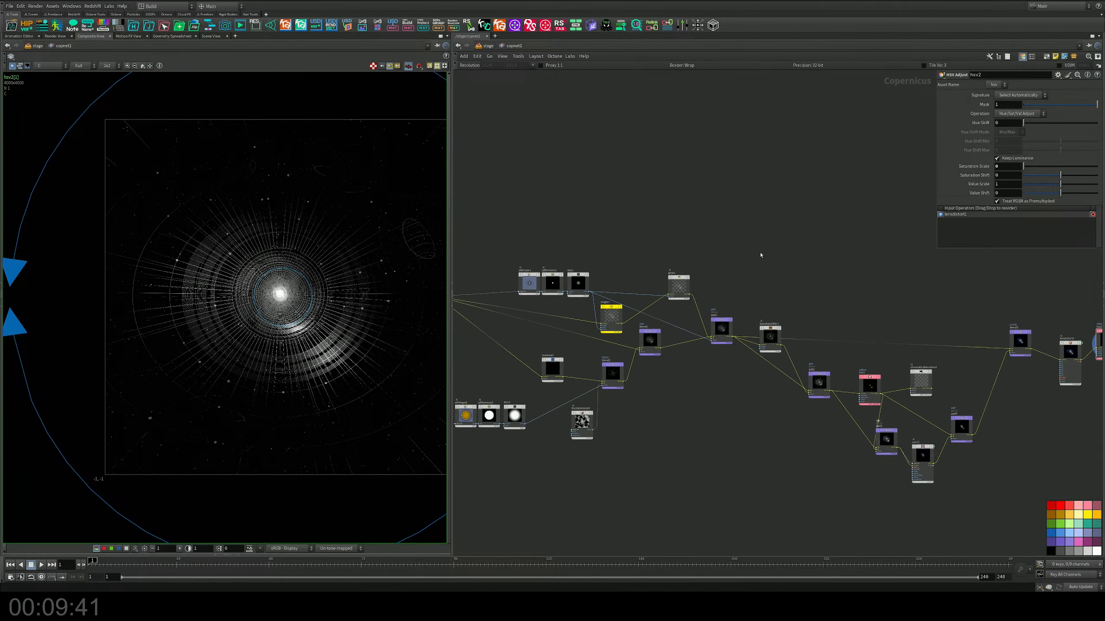
pyautogui.scroll(3, 755, 294)
pyautogui.moveTo(676, 279); pyautogui.dragTo(816, 333, button='middle')
pyautogui.scroll(2, 816, 331)
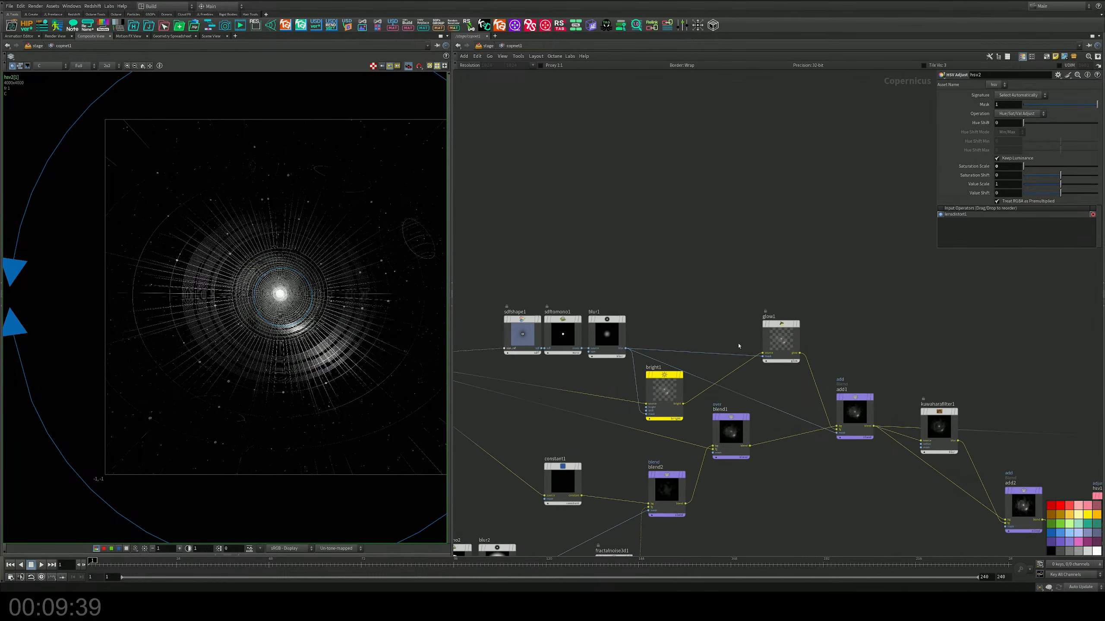
pyautogui.scroll(5, 860, 387)
pyautogui.moveTo(783, 370); pyautogui.dragTo(584, 346, button='middle')
pyautogui.moveTo(881, 378); pyautogui.dragTo(799, 272, button='middle')
pyautogui.scroll(2, 744, 296)
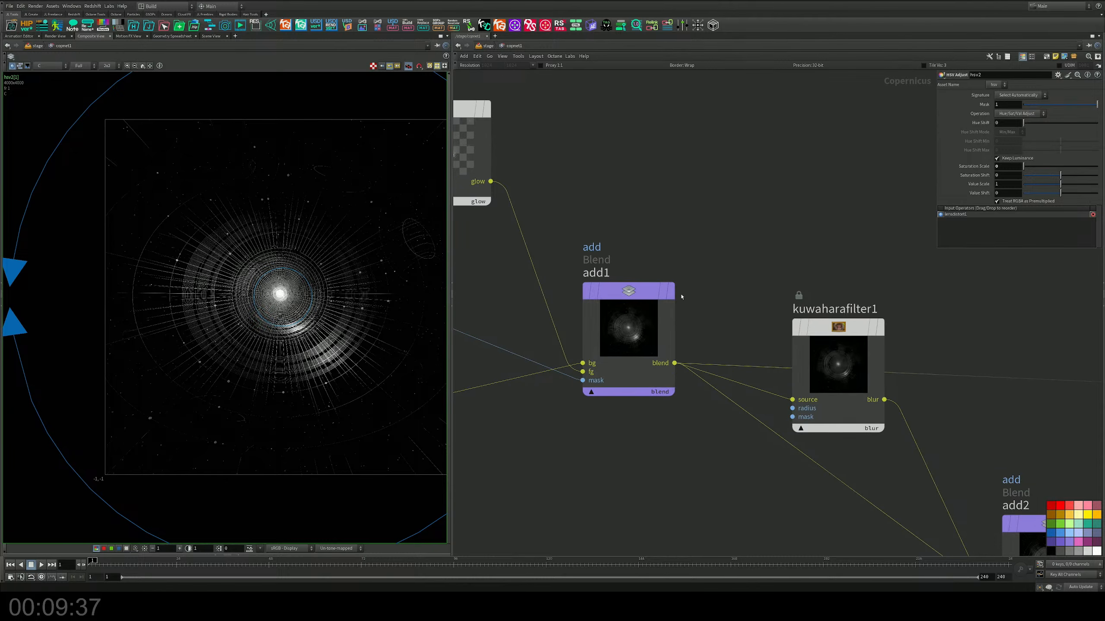
pyautogui.click(672, 292)
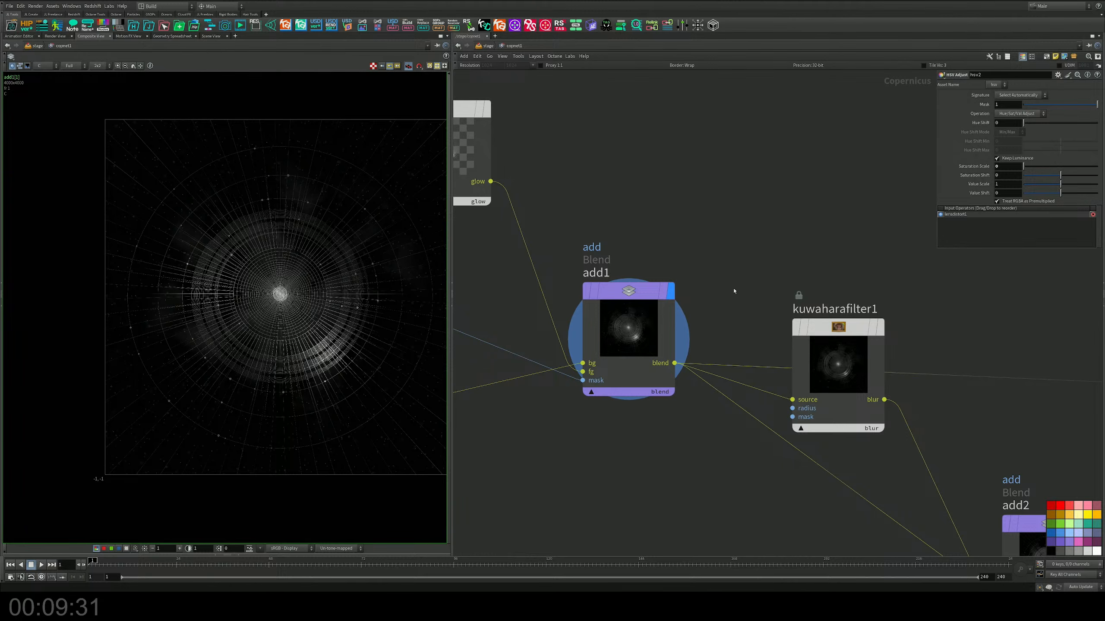
# Step: Select the add1 blend node and shift it slightly within the network
pyautogui.moveTo(731, 290); pyautogui.dragTo(648, 283, button='middle')
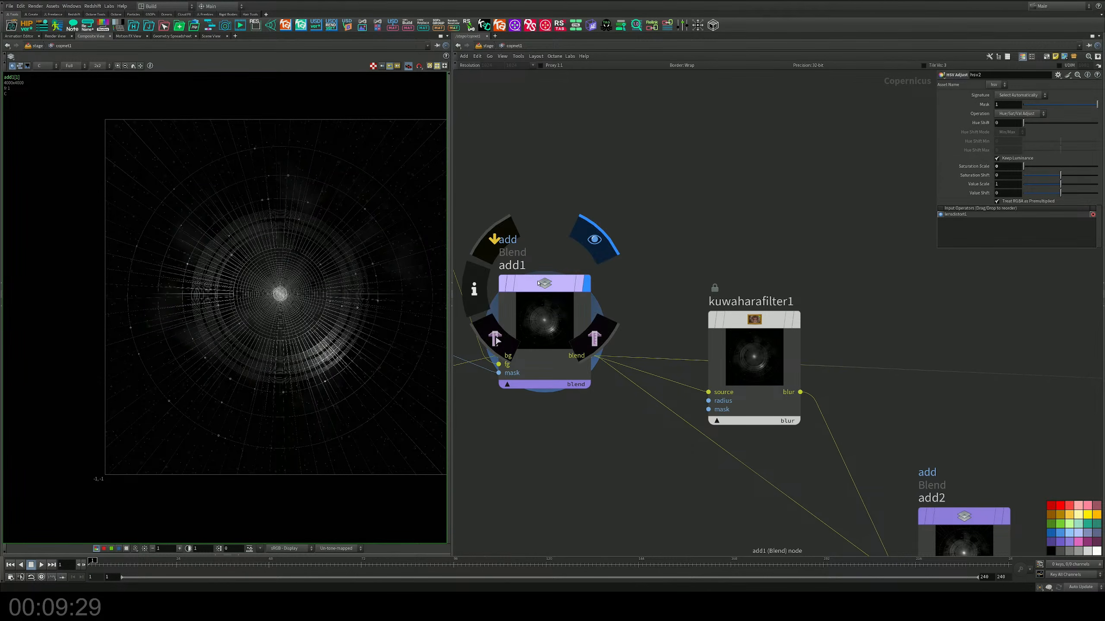
pyautogui.click(549, 285)
pyautogui.moveTo(549, 285); pyautogui.dragTo(559, 273)
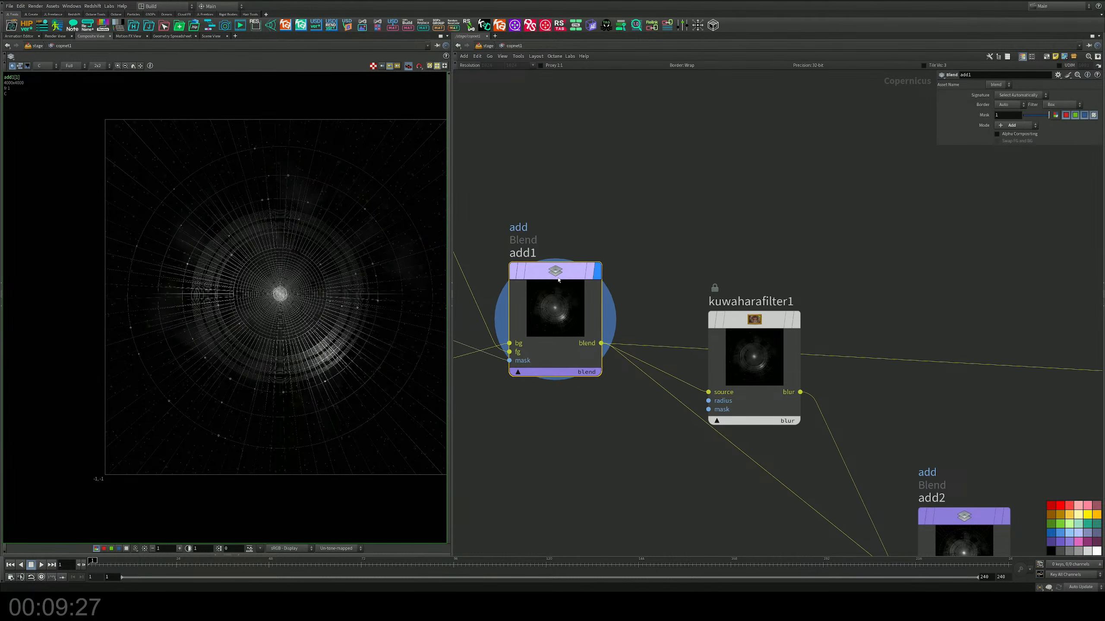
pyautogui.moveTo(559, 280)
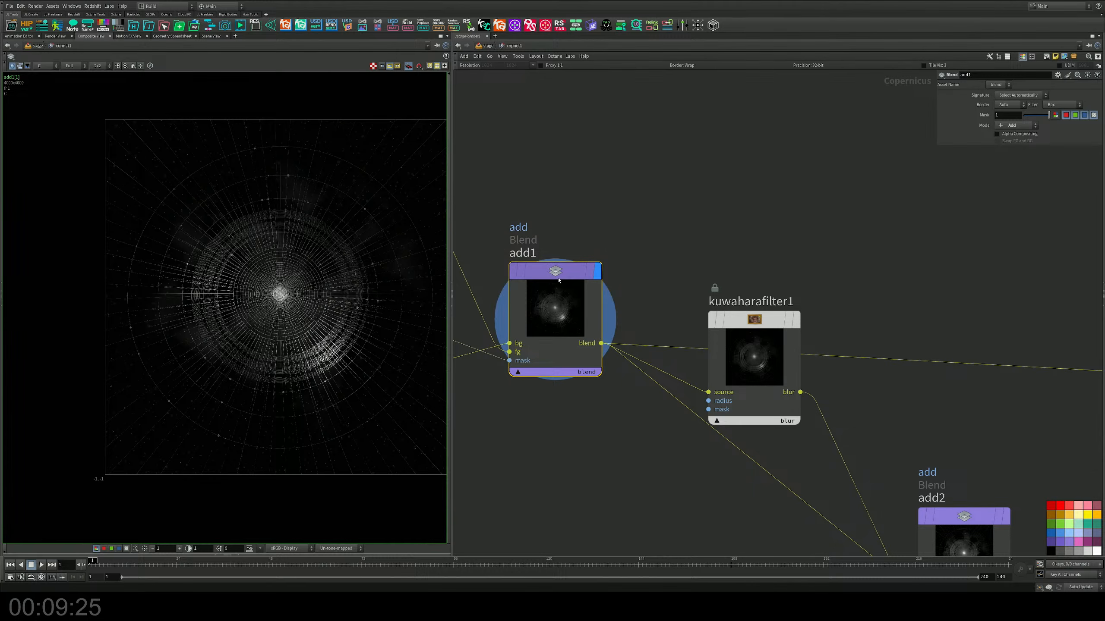
# Step: Add a Bright node between add1 and kuwaharafilter1, just above their connection
pyautogui.moveTo(688, 206); pyautogui.dragTo(698, 291, button='middle')
pyautogui.press('Tab')
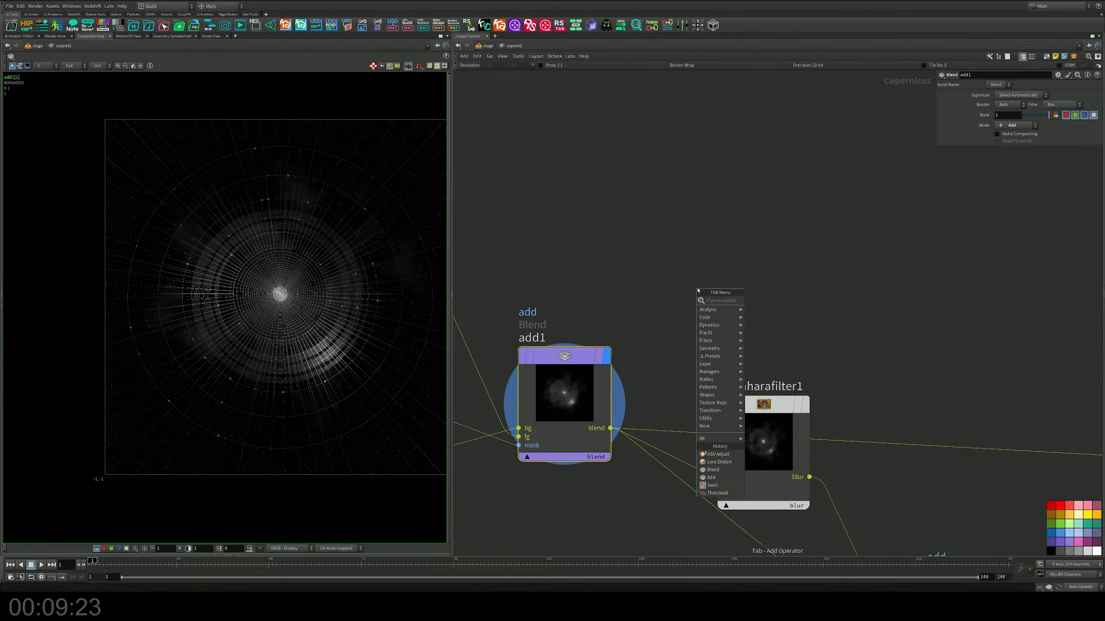
pyautogui.write('b')
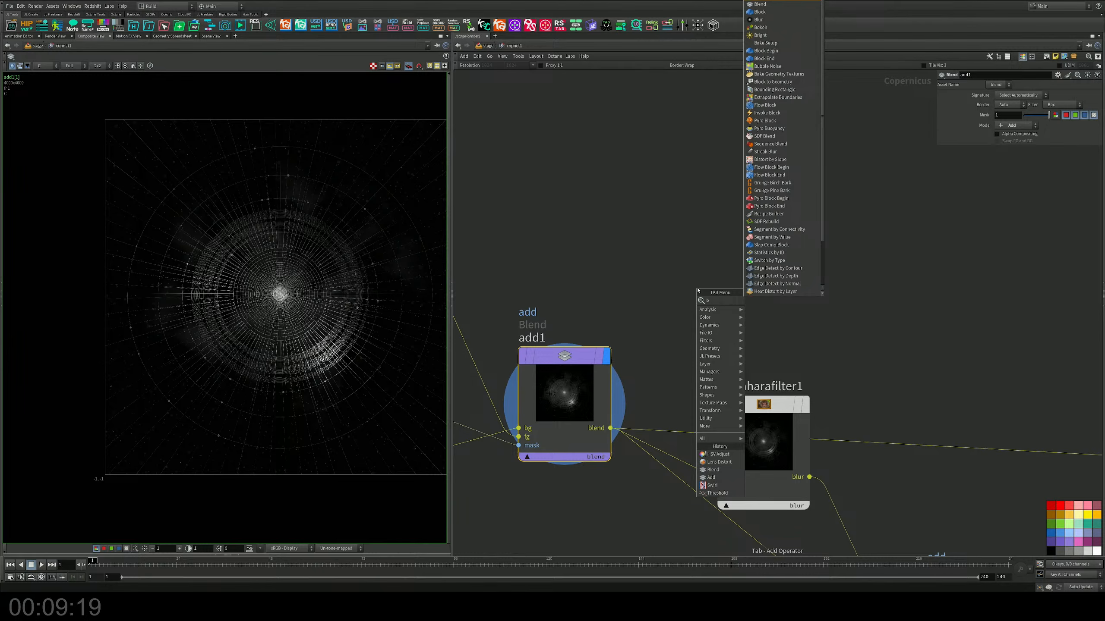
pyautogui.press('Down')
pyautogui.press('Down')
pyautogui.press('Down')
pyautogui.press('Down')
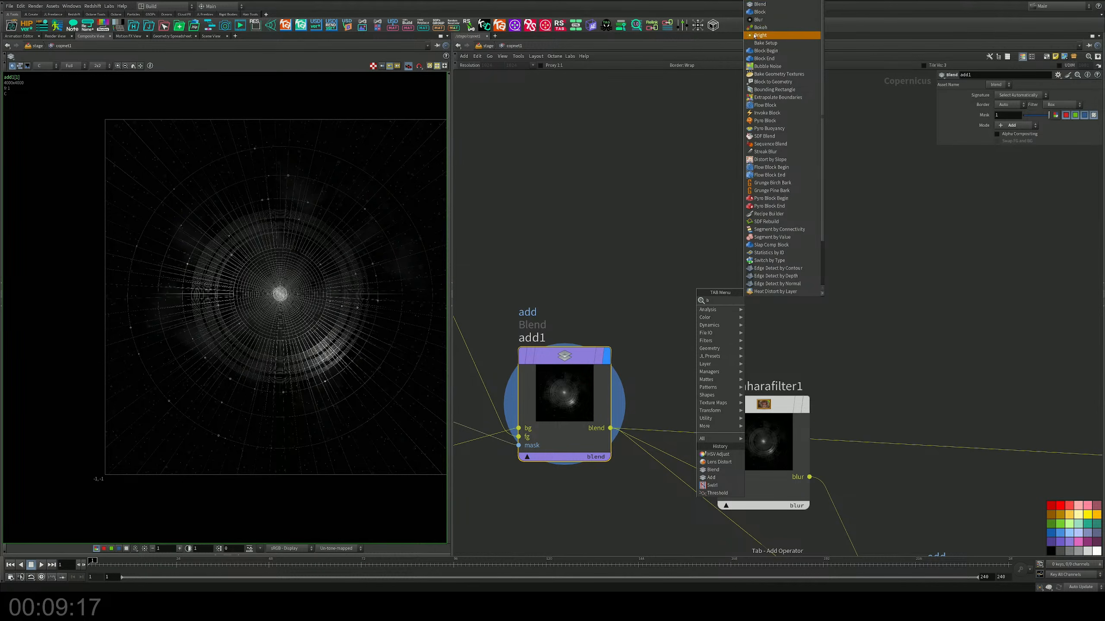
pyautogui.press('Return')
pyautogui.click(692, 258)
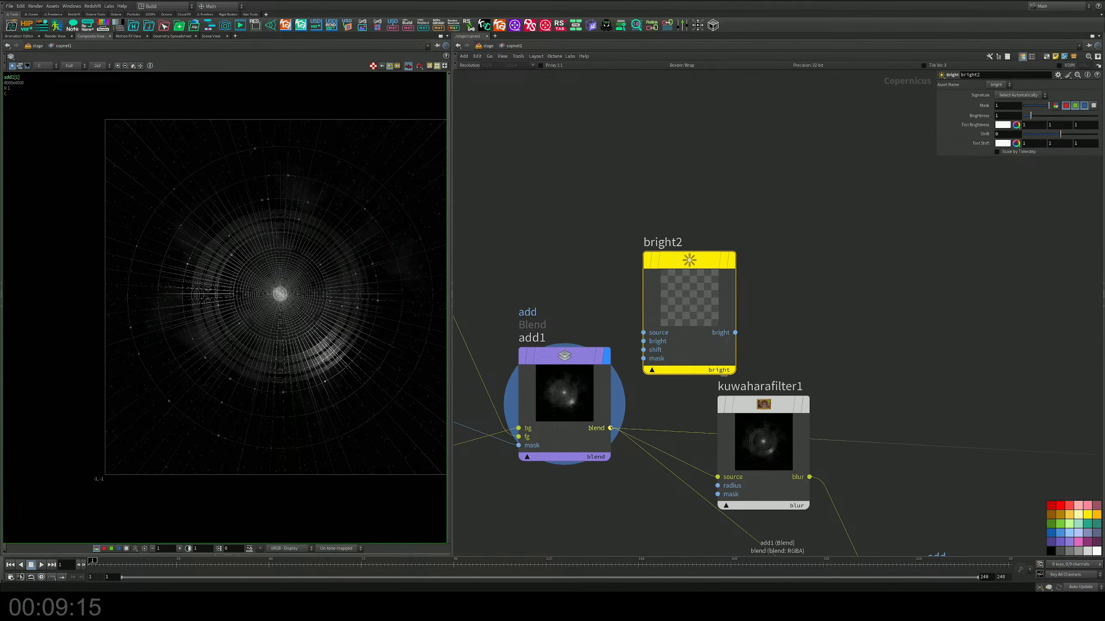
# Step: Feed add1's blend output into bright2's source, display bright2 and set its Brightness to 1.75
pyautogui.moveTo(610, 428); pyautogui.dragTo(644, 332)
pyautogui.moveTo(712, 262)
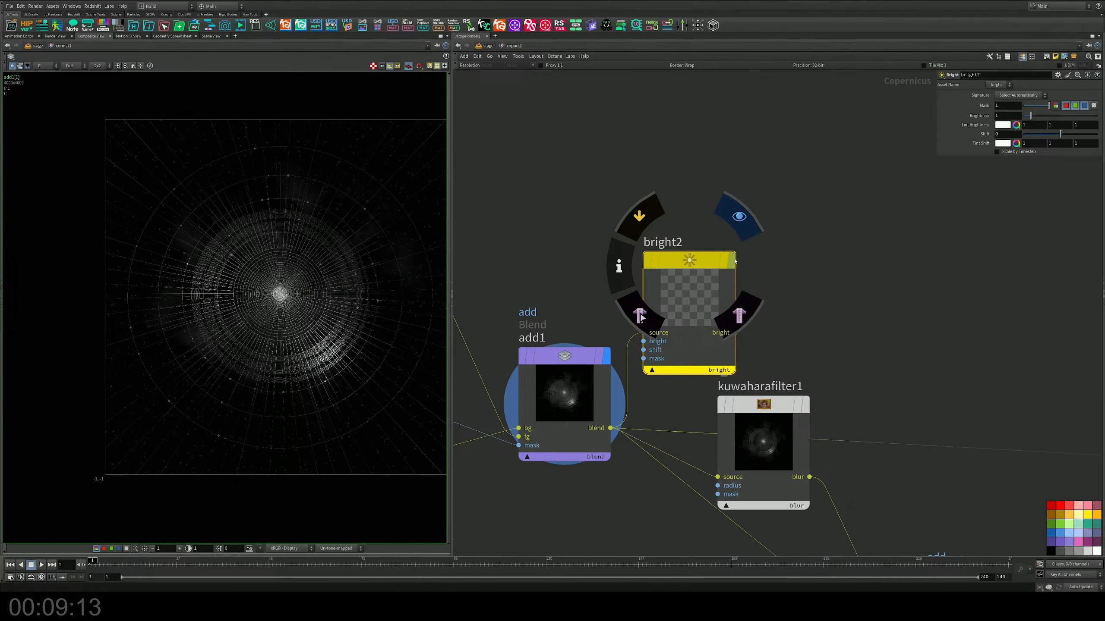
pyautogui.click(738, 220)
pyautogui.moveTo(715, 262); pyautogui.dragTo(780, 212)
pyautogui.moveTo(1009, 117); pyautogui.dragTo(1009, 147, button='middle')
pyautogui.moveTo(1031, 117); pyautogui.dragTo(1035, 117)
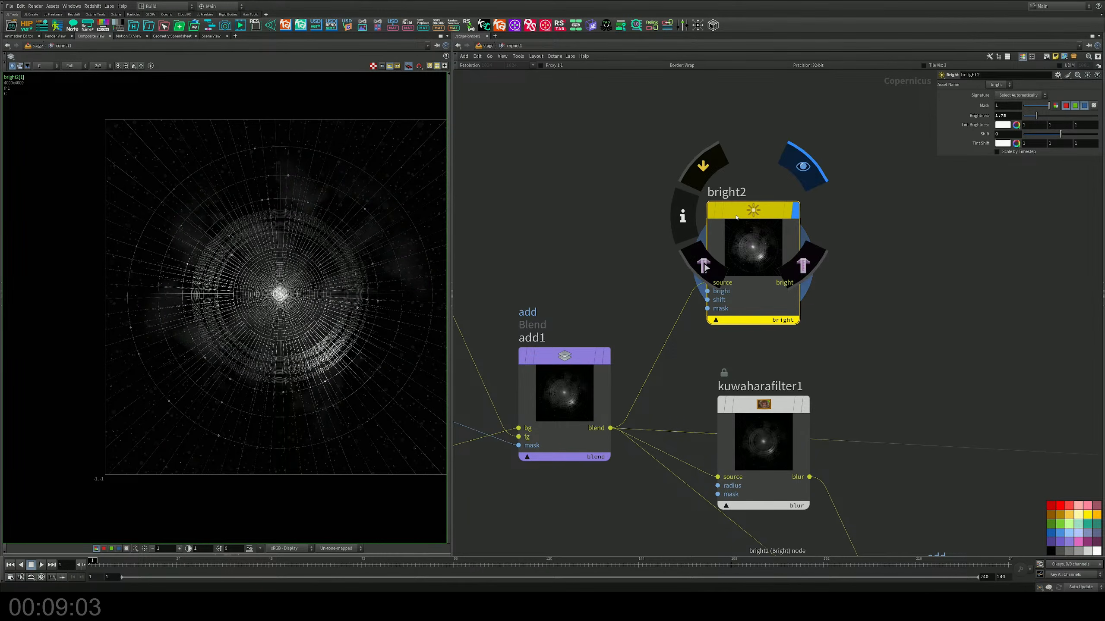
# Step: Insert a Contrast node into the wire between add1 and bright2 and set its Contrast to 1.027
pyautogui.moveTo(753, 211); pyautogui.dragTo(904, 187)
pyautogui.press('Tab')
pyautogui.write('con')
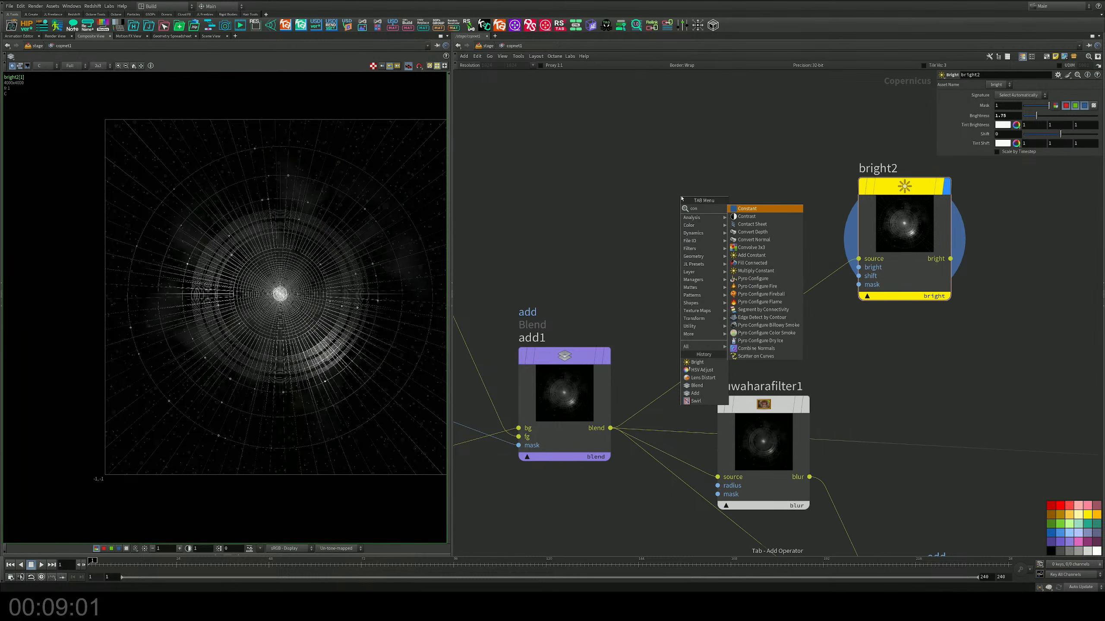
pyautogui.press('Down')
pyautogui.press('Return')
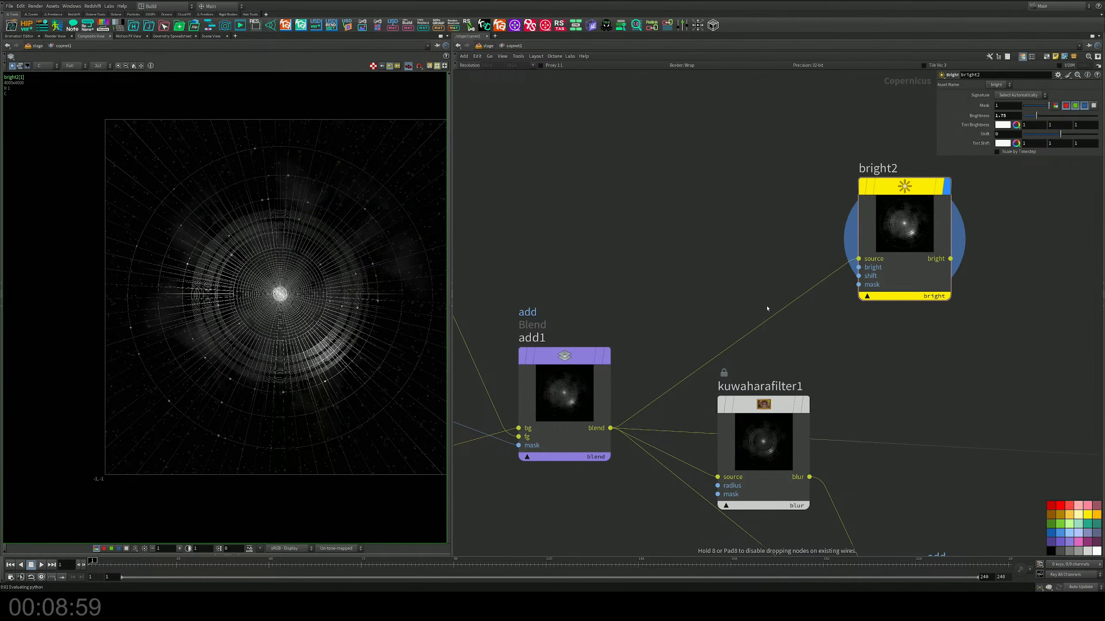
pyautogui.click(769, 317)
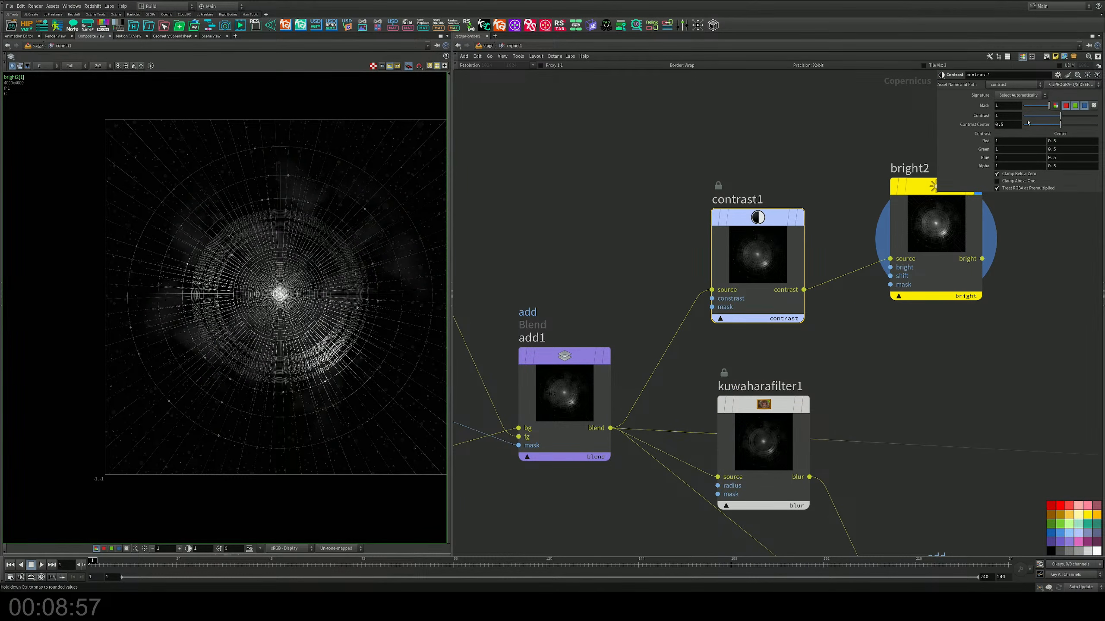
pyautogui.moveTo(1060, 116); pyautogui.dragTo(1061, 115)
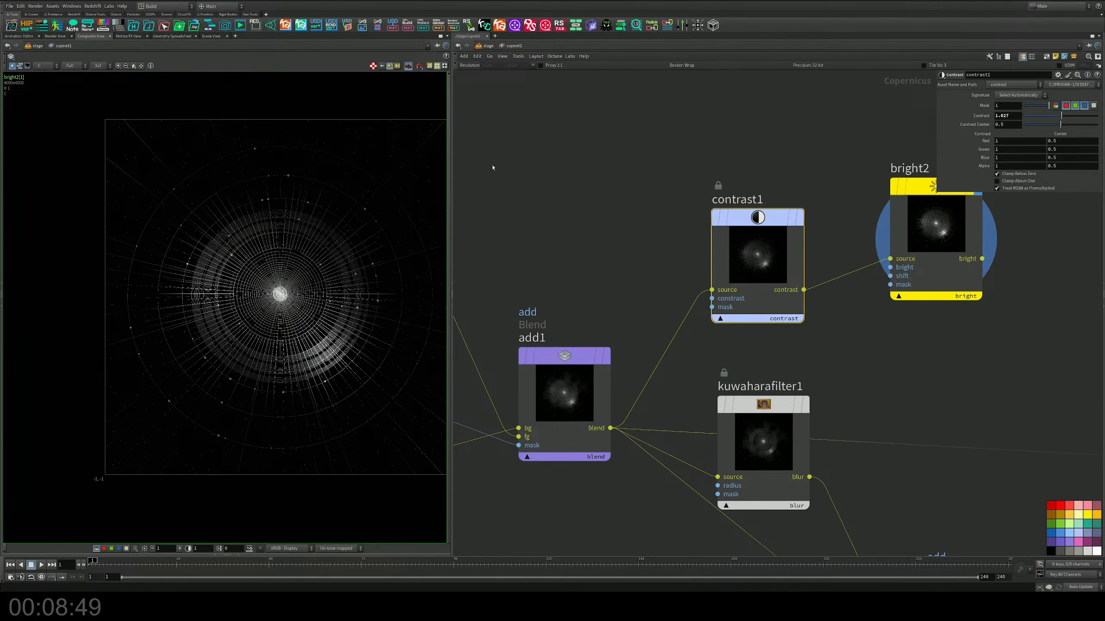
# Step: Examine the contrasted and brightened orbit image, both as a whole and up close around its center and outer rings
pyautogui.scroll(2, 304, 294)
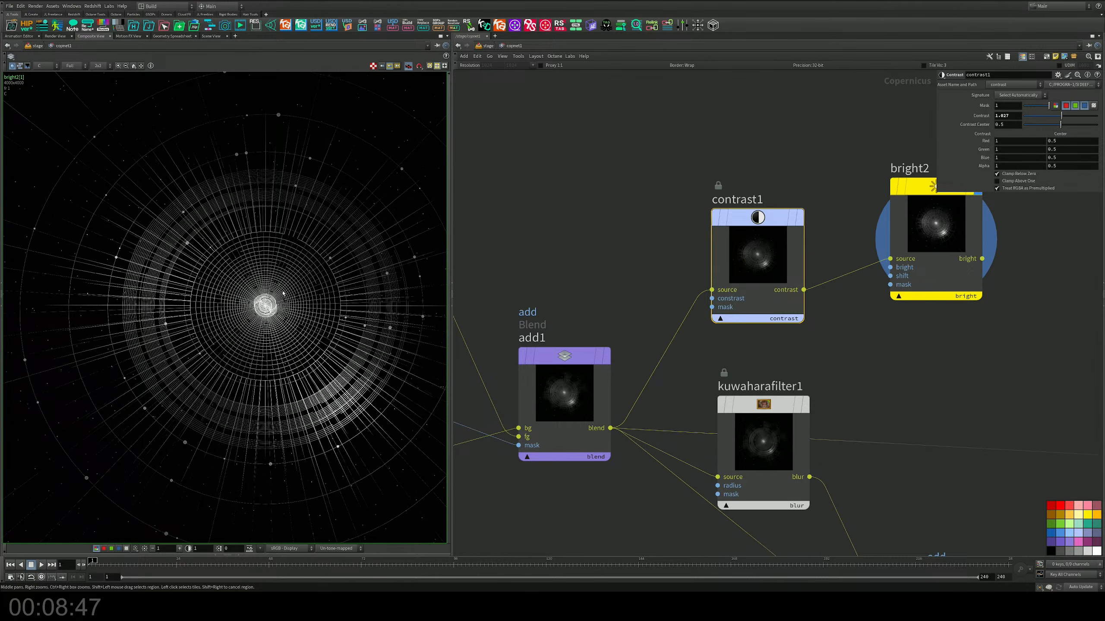
pyautogui.scroll(-2, 283, 293)
pyautogui.moveTo(309, 303); pyautogui.dragTo(277, 294, button='middle')
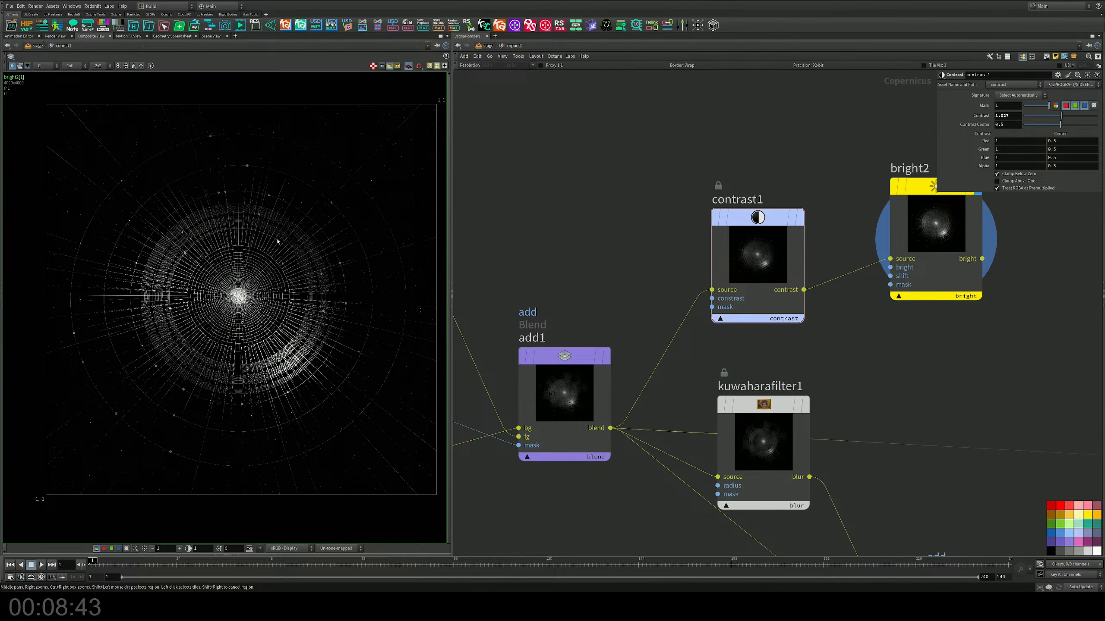
pyautogui.click(135, 66)
pyautogui.scroll(-6, 206, 216)
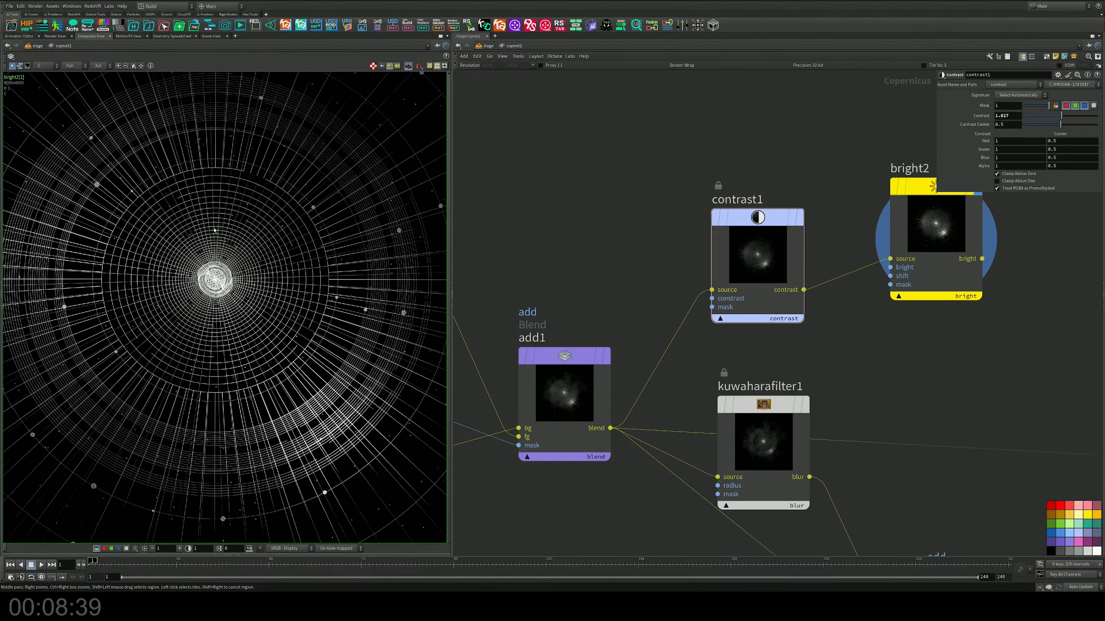
pyautogui.moveTo(217, 211); pyautogui.dragTo(263, 258, button='middle')
pyautogui.scroll(-2, 261, 280)
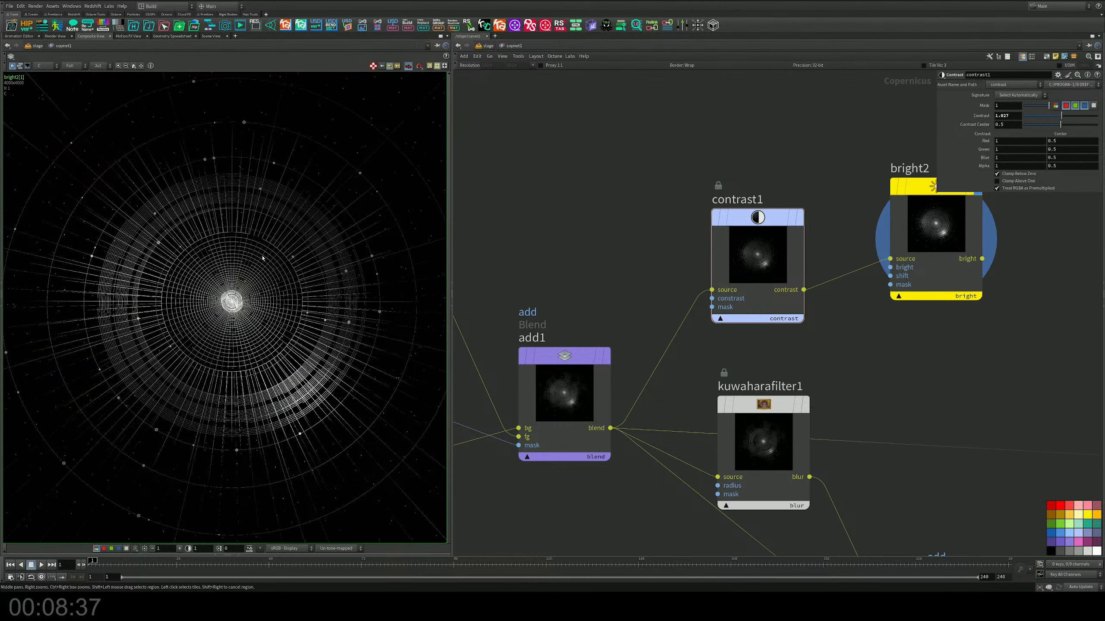
pyautogui.scroll(5, 229, 191)
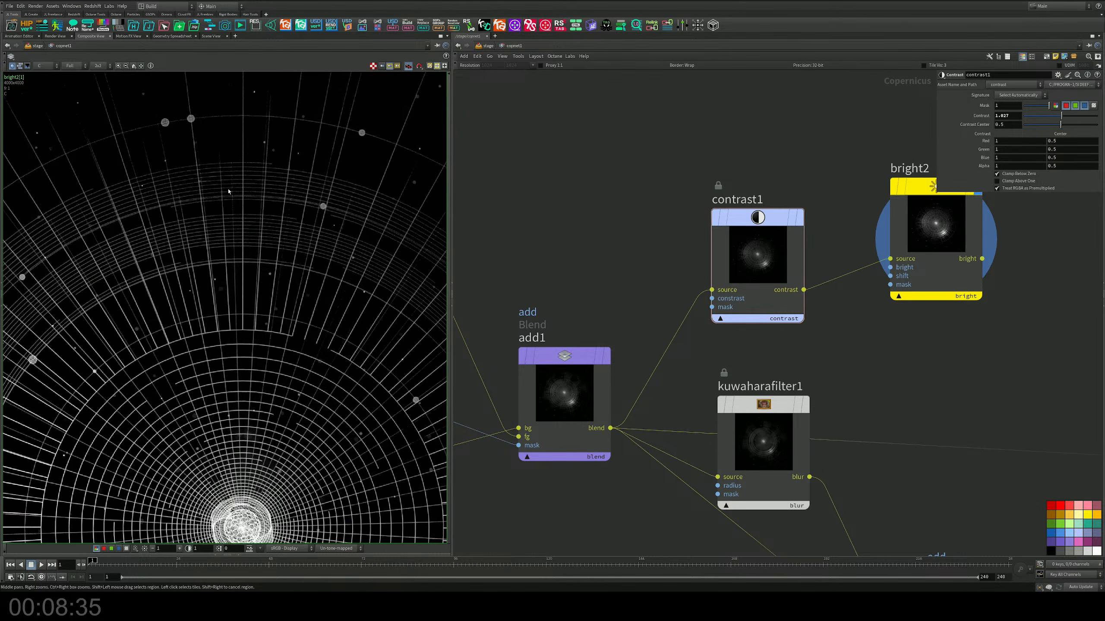
pyautogui.scroll(-5, 229, 192)
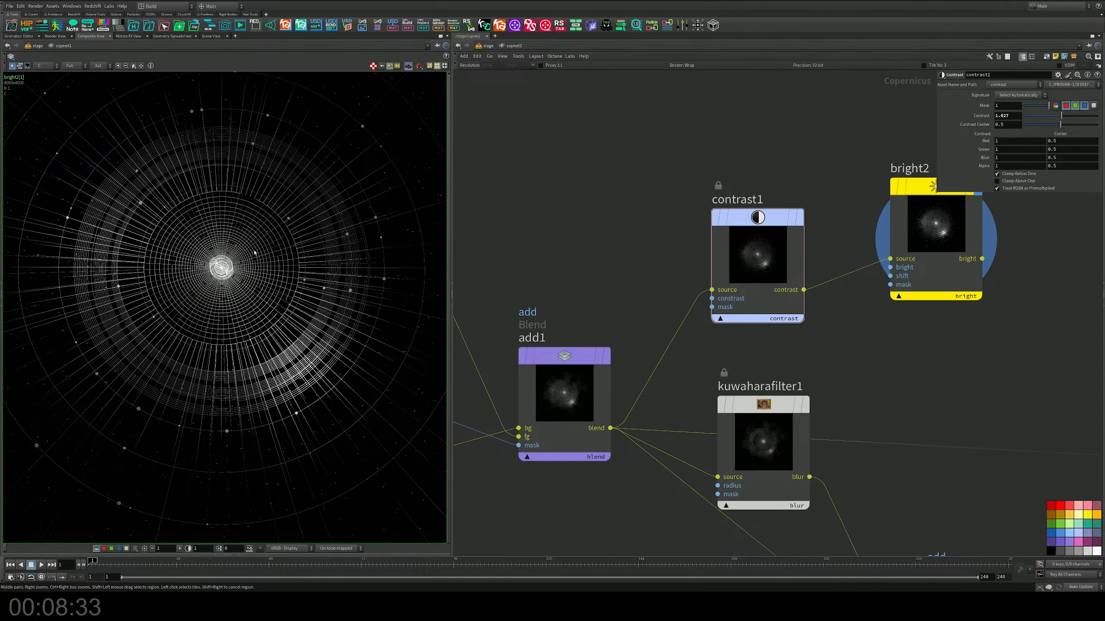
pyautogui.moveTo(265, 270); pyautogui.dragTo(294, 316, button='middle')
pyautogui.scroll(1, 294, 316)
pyautogui.scroll(1, 293, 311)
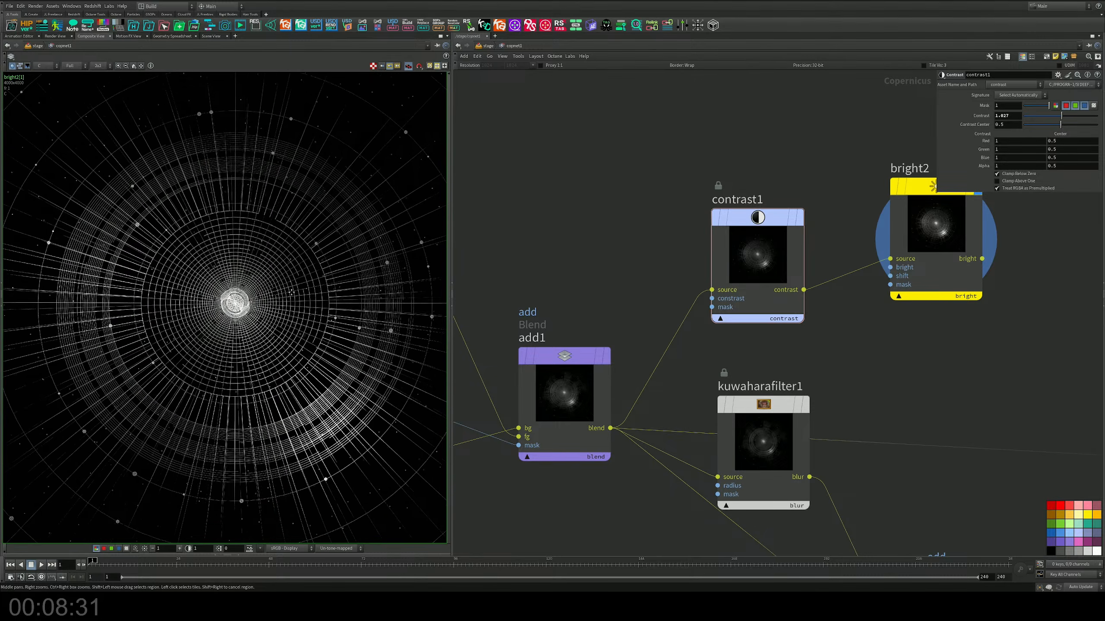
pyautogui.scroll(-5, 700, 329)
pyautogui.scroll(-5, 842, 351)
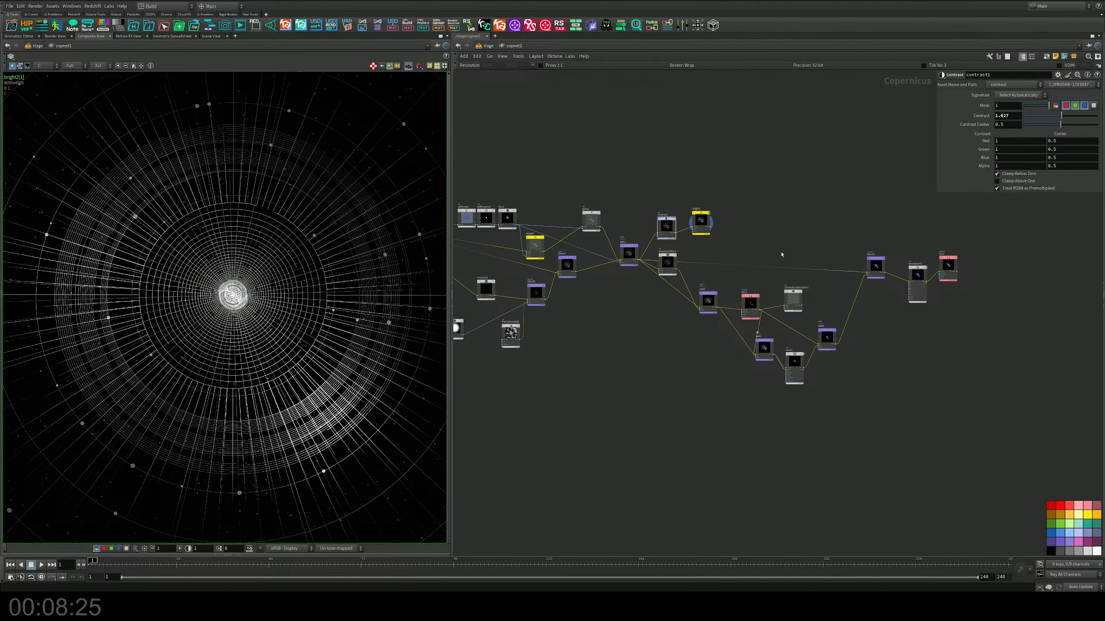
# Step: Move bright2 beside hsv2 and add a Blend node with hsv2 as its bg and bright2 as its fg
pyautogui.moveTo(700, 219); pyautogui.dragTo(984, 218)
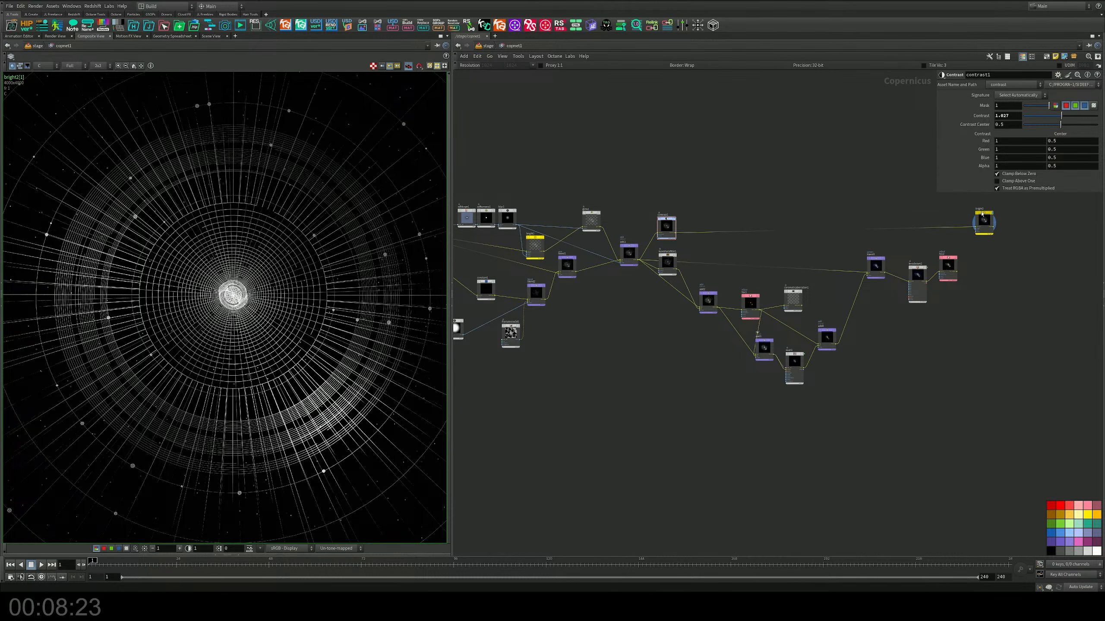
pyautogui.moveTo(1016, 257); pyautogui.dragTo(767, 289, button='middle')
pyautogui.scroll(6, 750, 268)
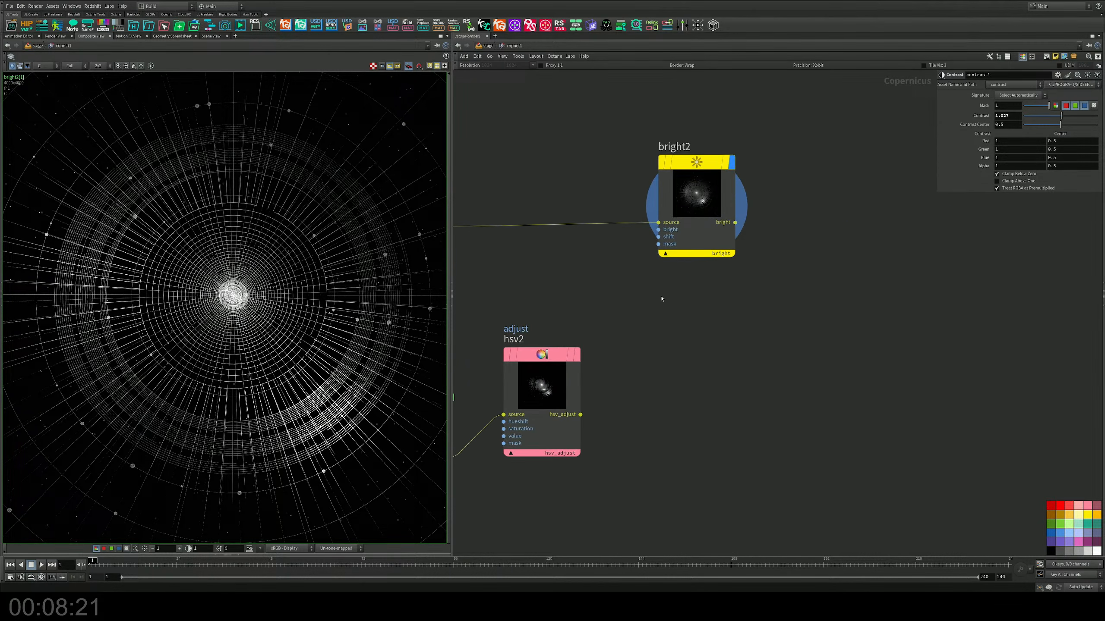
pyautogui.press('Tab')
pyautogui.write('blen')
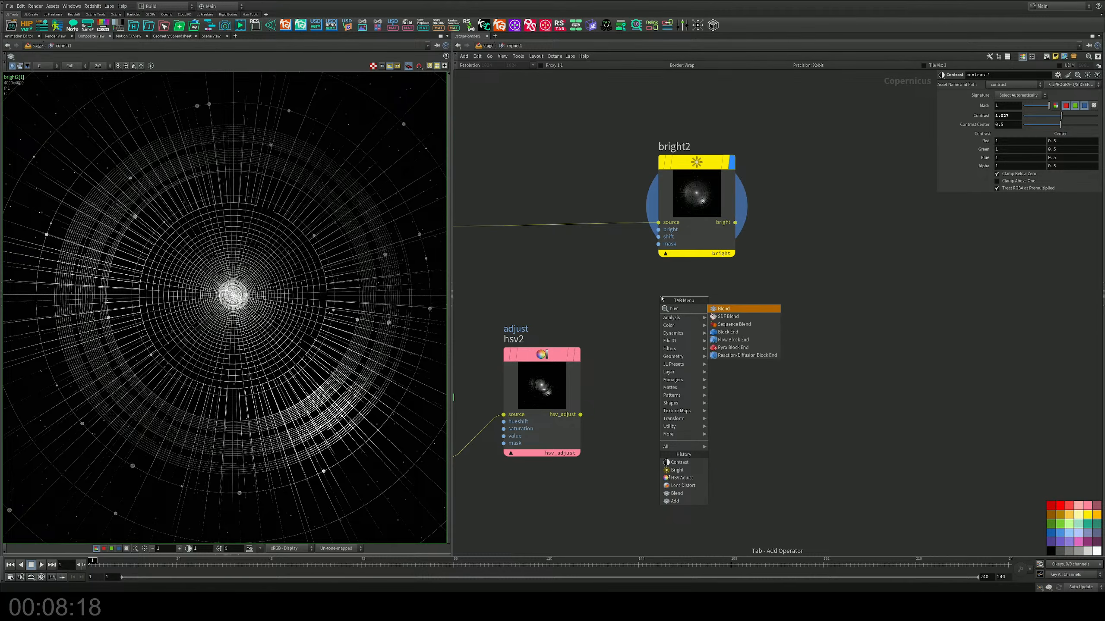
pyautogui.press('Return')
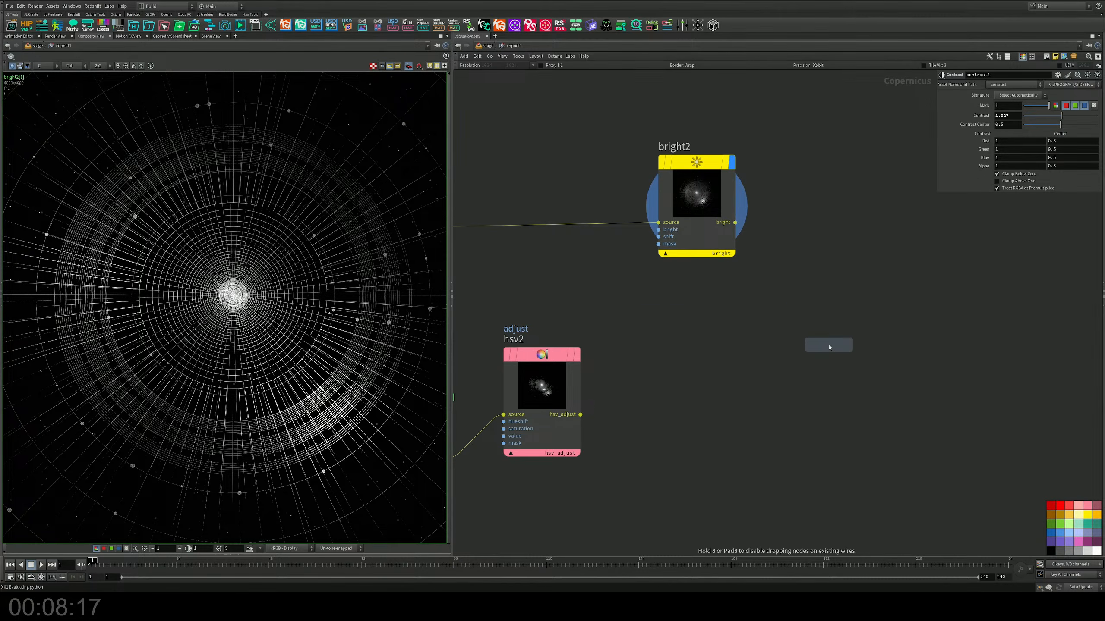
pyautogui.click(829, 345)
pyautogui.moveTo(581, 415); pyautogui.dragTo(735, 222)
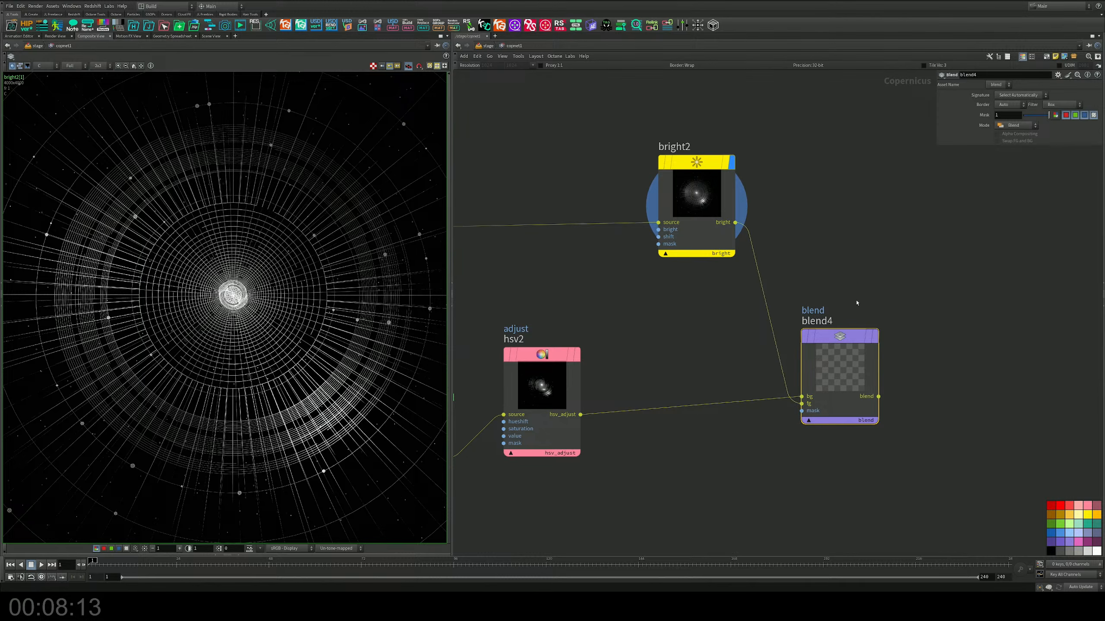
# Step: Display blend4, set its Mask to 0.22 and move it farther from hsv2
pyautogui.click(874, 336)
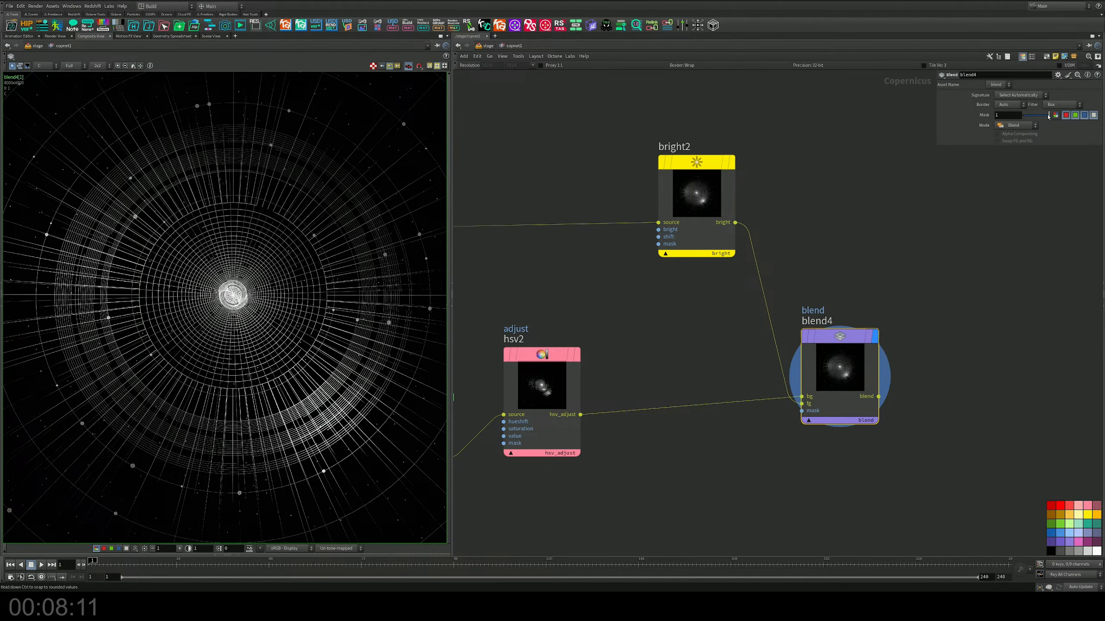
pyautogui.moveTo(1048, 115)
pyautogui.mouseDown()
pyautogui.moveTo(1023, 115)
pyautogui.moveTo(1054, 122)
pyautogui.moveTo(1030, 123)
pyautogui.mouseUp()
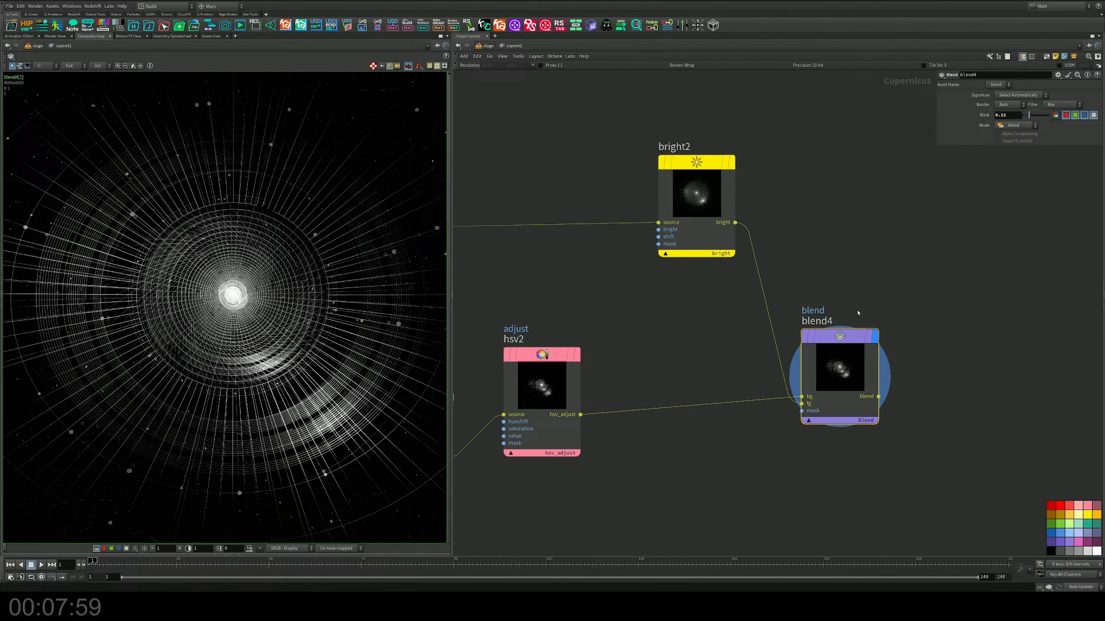
pyautogui.moveTo(805, 372); pyautogui.dragTo(890, 358)
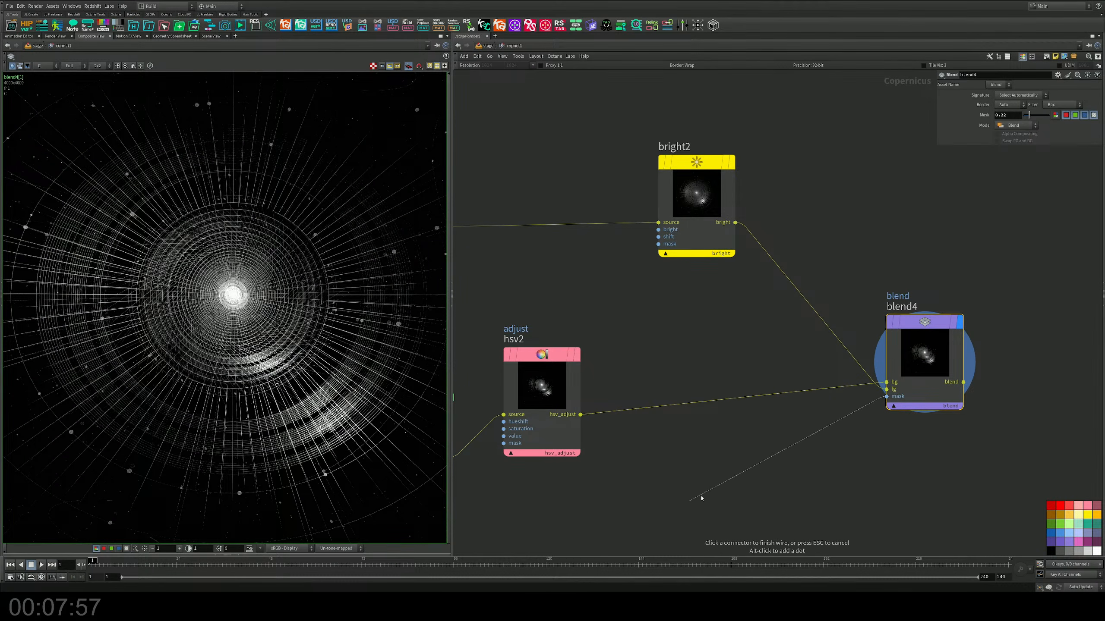
# Step: Add a Radial Mask preset to the network below hsv2 and blend4
pyautogui.scroll(-5, 834, 387)
pyautogui.scroll(5, 804, 364)
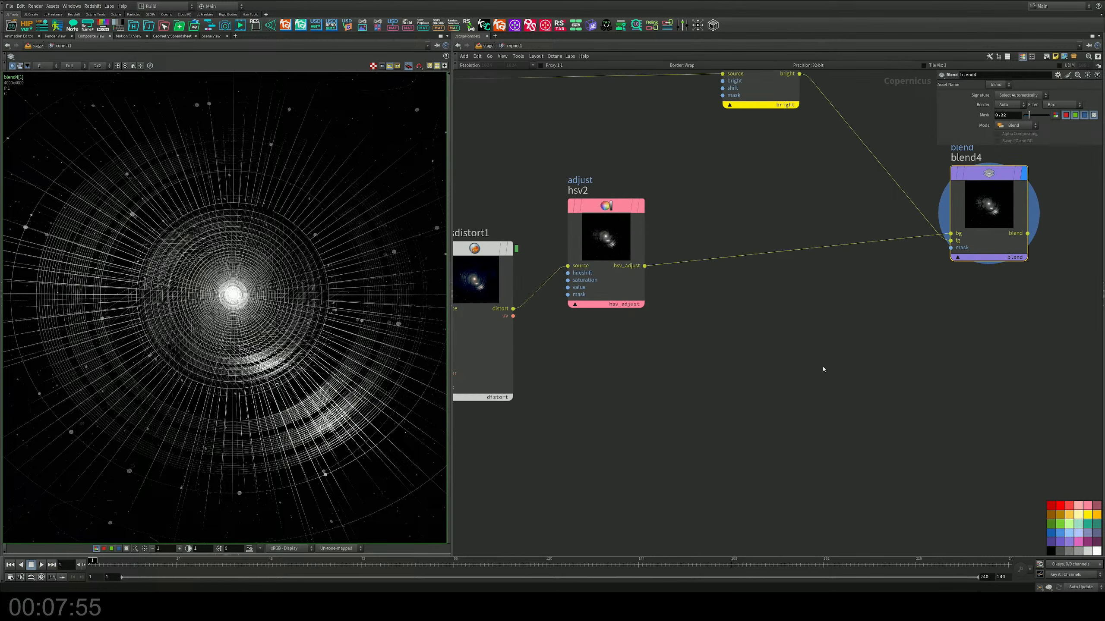
pyautogui.press('Tab')
pyautogui.write('gr')
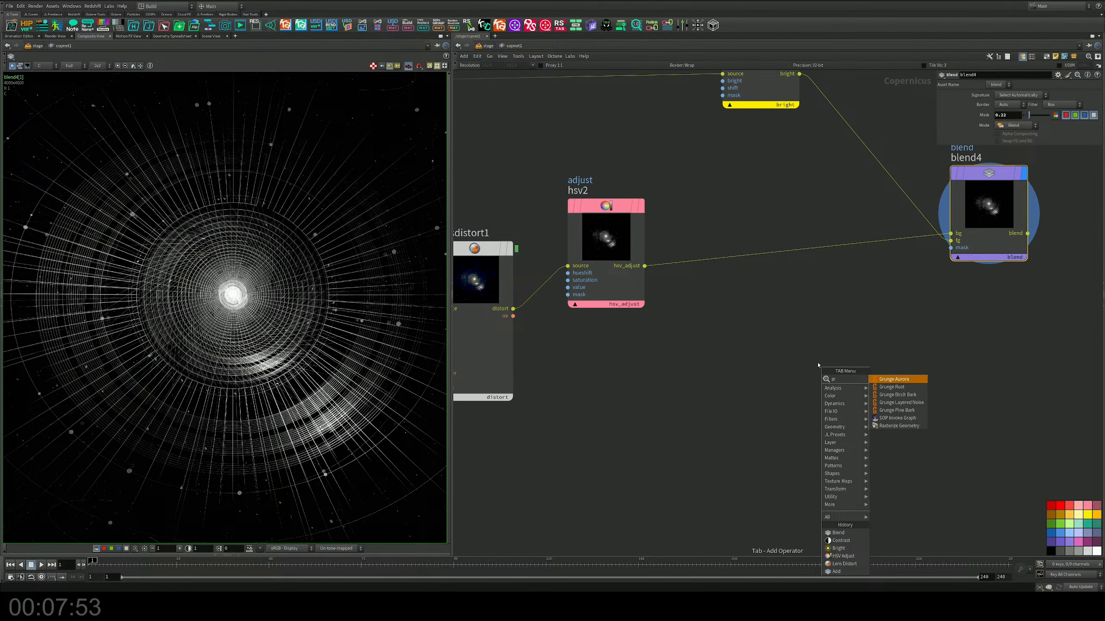
pyautogui.press('BackSpace')
pyautogui.press('BackSpace')
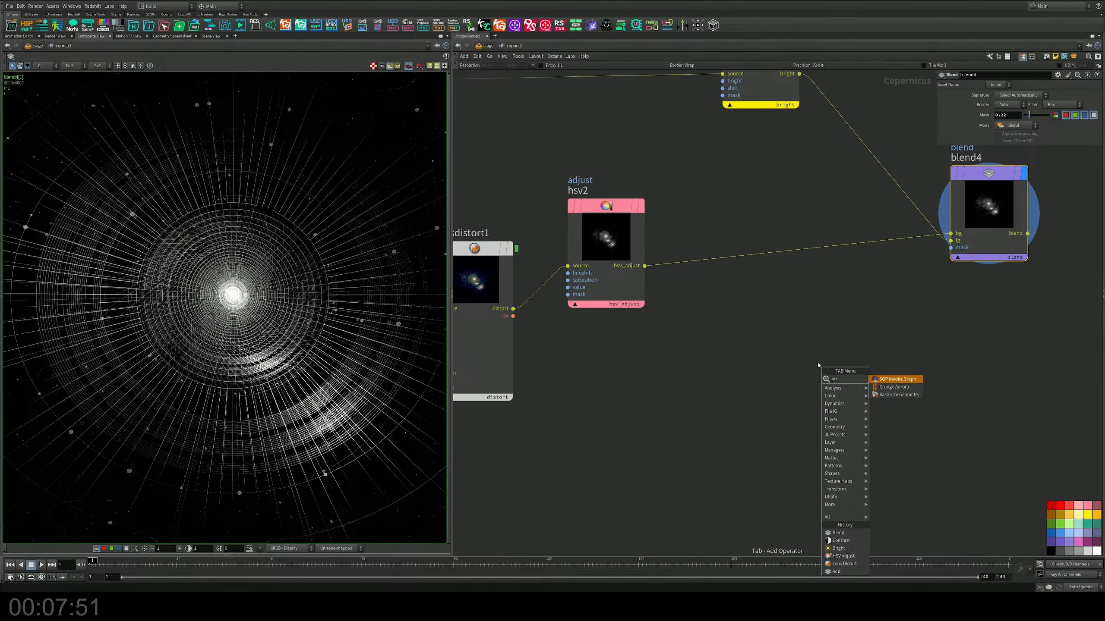
pyautogui.write('mask')
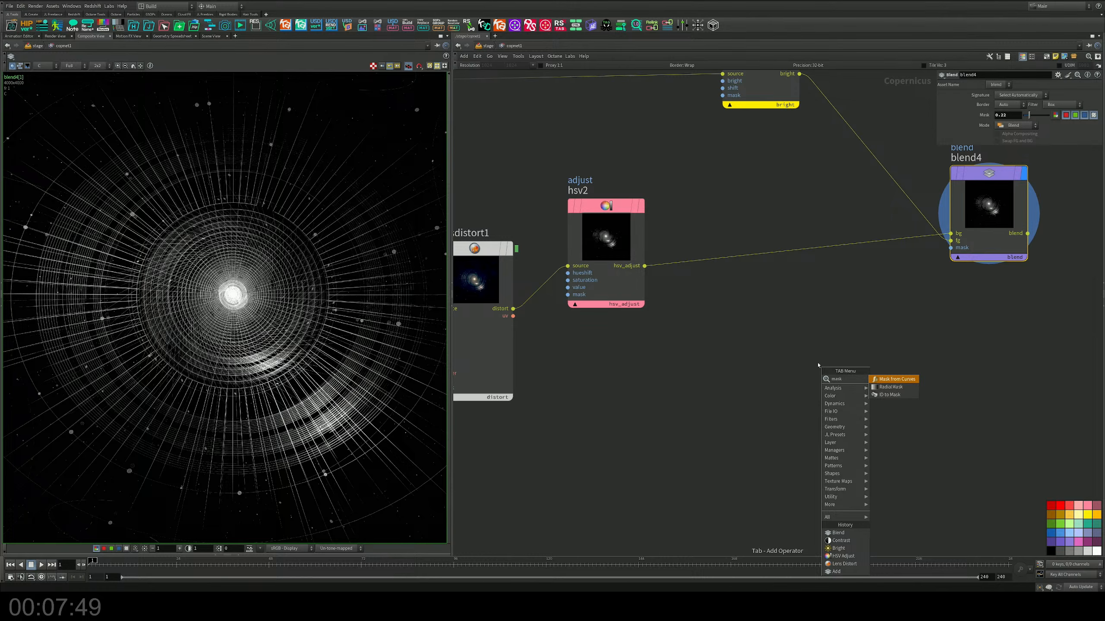
pyautogui.press('Down')
pyautogui.press('Return')
pyautogui.click(905, 363)
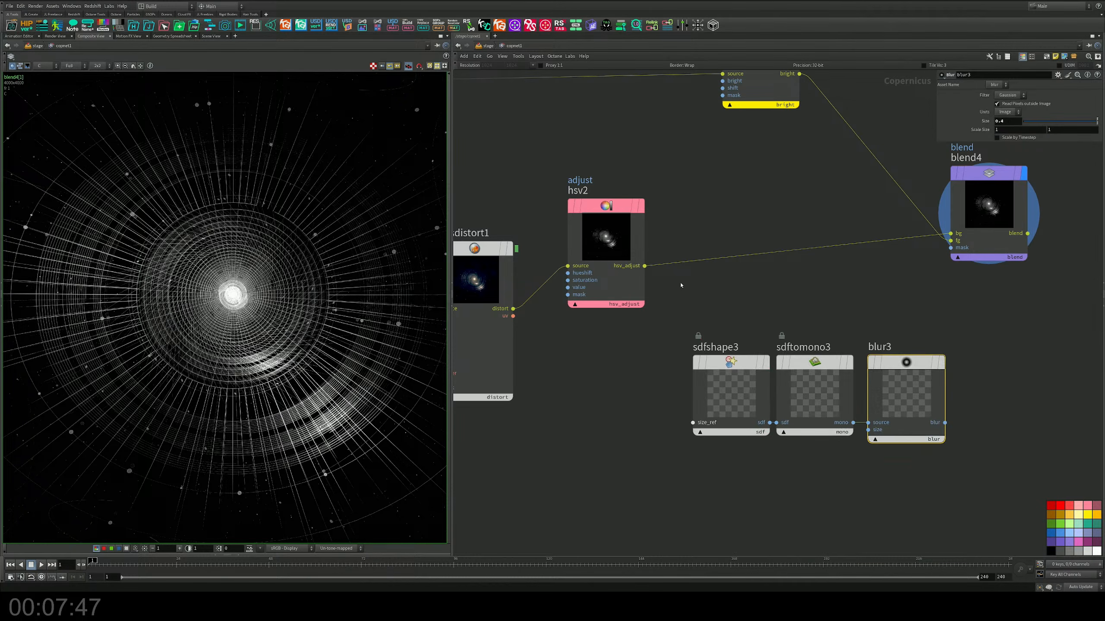
# Step: Connect hsv2's output to sdfshape3's size_ref and blur3's output to blend4's mask input
pyautogui.moveTo(645, 265); pyautogui.dragTo(693, 422)
pyautogui.moveTo(945, 423); pyautogui.dragTo(951, 248)
pyautogui.moveTo(951, 247); pyautogui.dragTo(840, 254, button='middle')
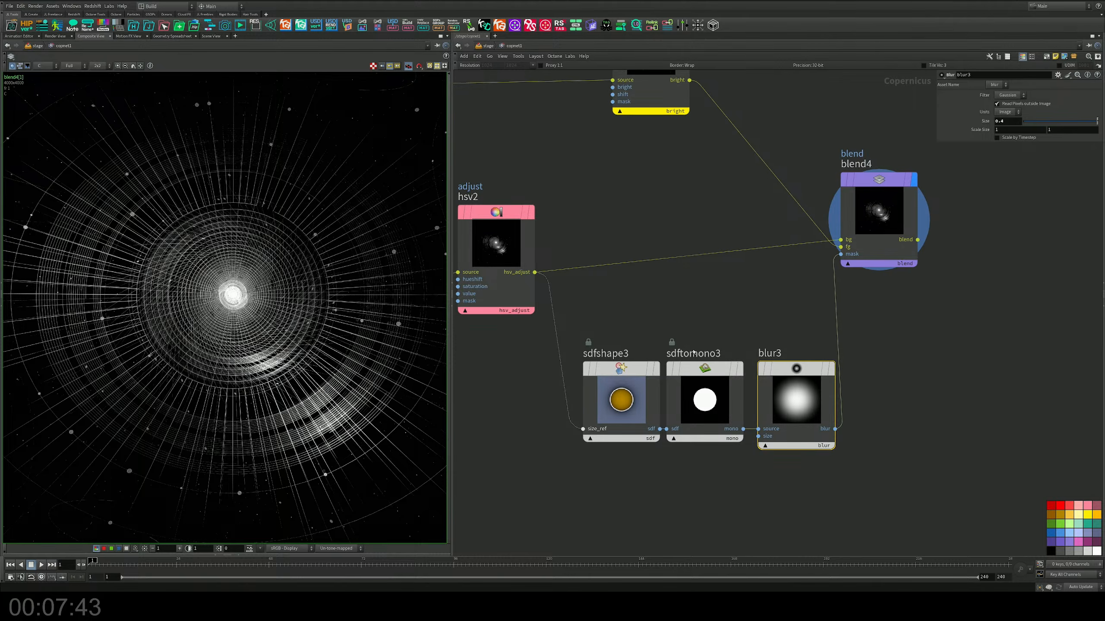
# Step: Adjust the Radius of sdfshape3's circle, displaying blur3 to judge the mask
pyautogui.click(621, 394)
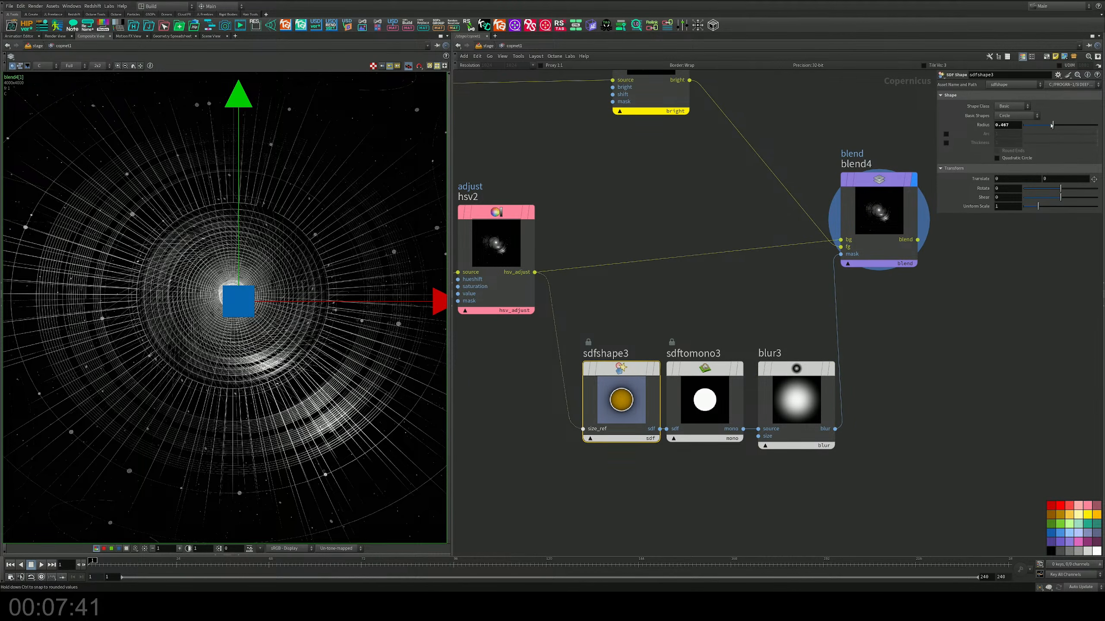
pyautogui.moveTo(1051, 125); pyautogui.dragTo(1049, 125)
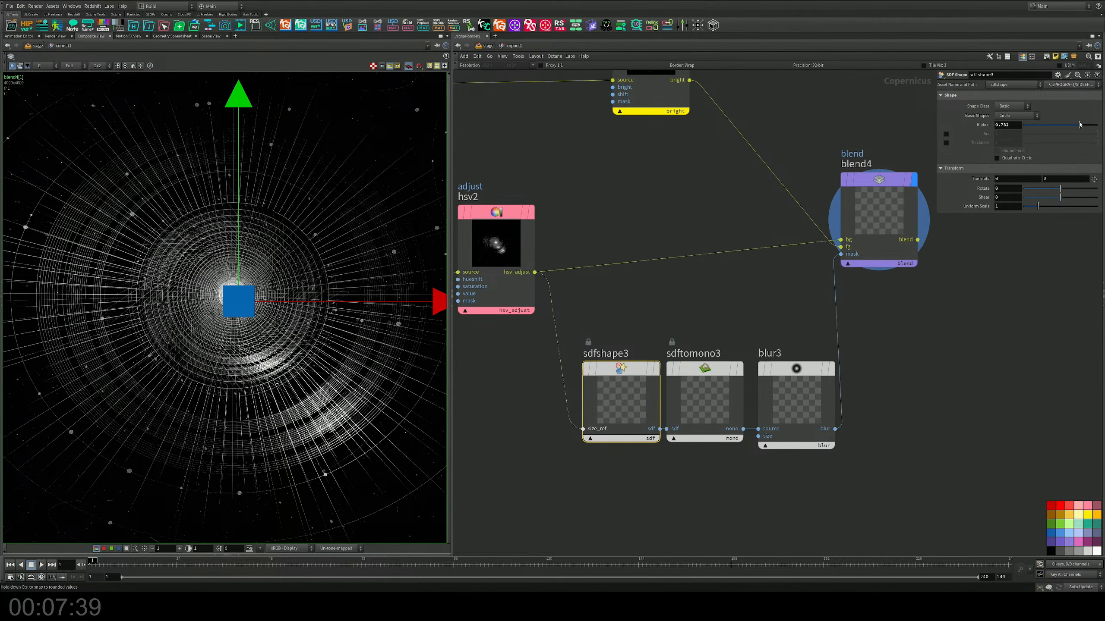
pyautogui.moveTo(1064, 125); pyautogui.dragTo(1039, 130)
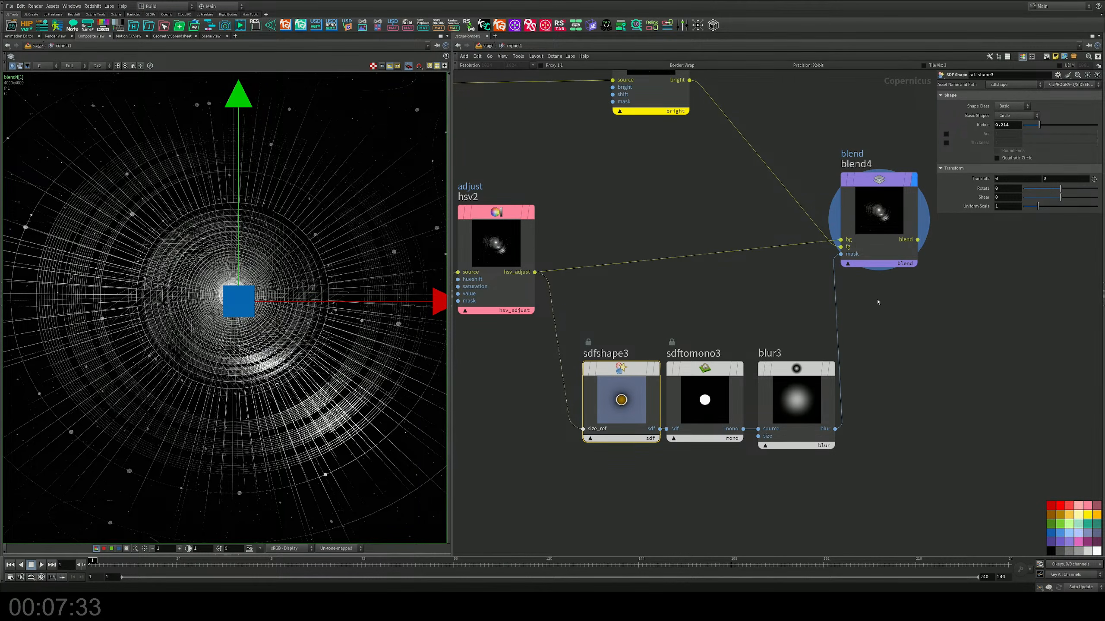
pyautogui.click(830, 369)
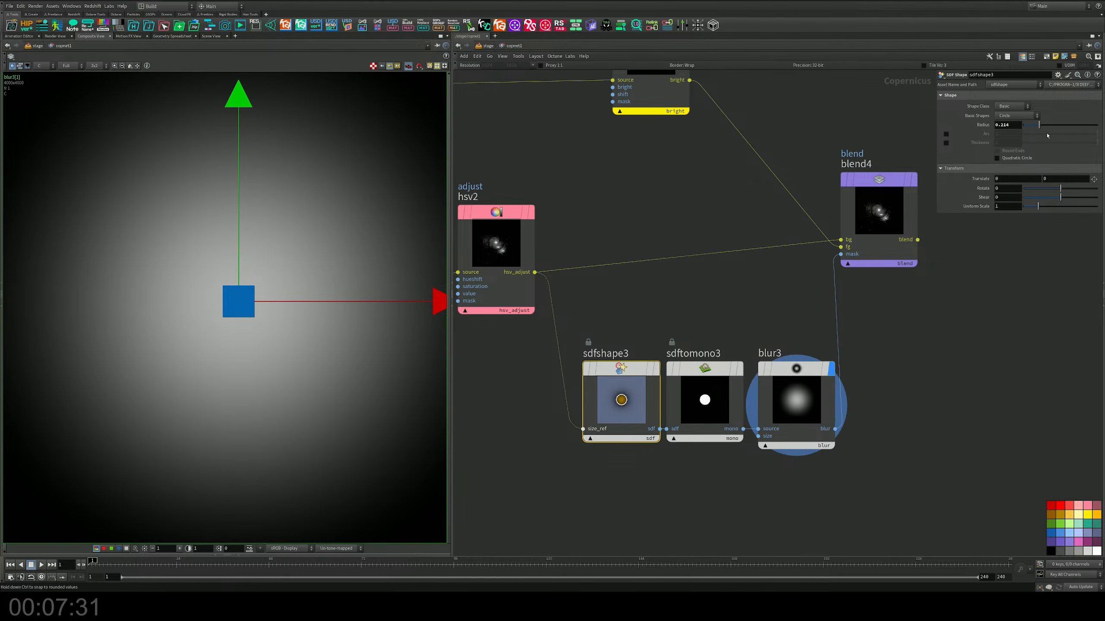
pyautogui.moveTo(1037, 125); pyautogui.dragTo(1049, 124)
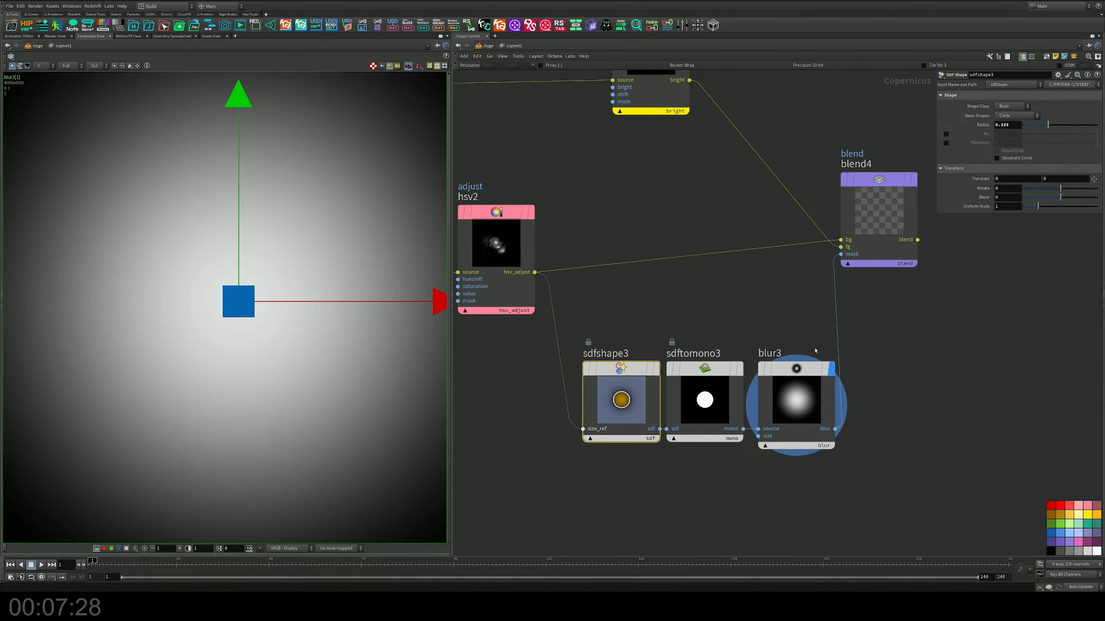
# Step: Set blur3's blur Size to 0.2
pyautogui.click(795, 370)
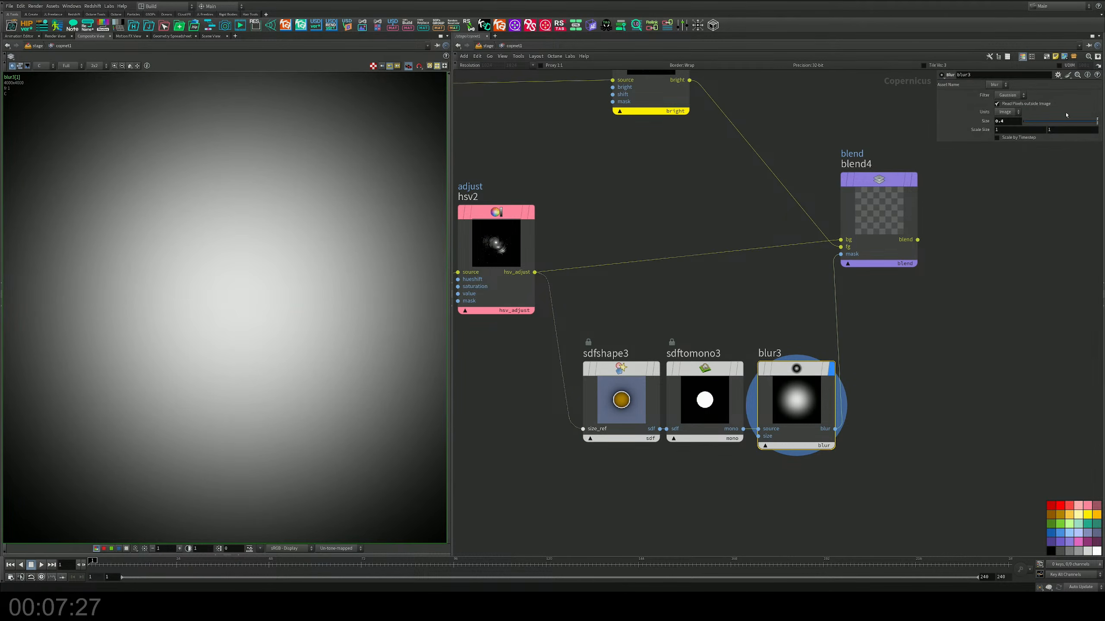
pyautogui.click(1019, 121)
pyautogui.write('0.2')
pyautogui.press('Return')
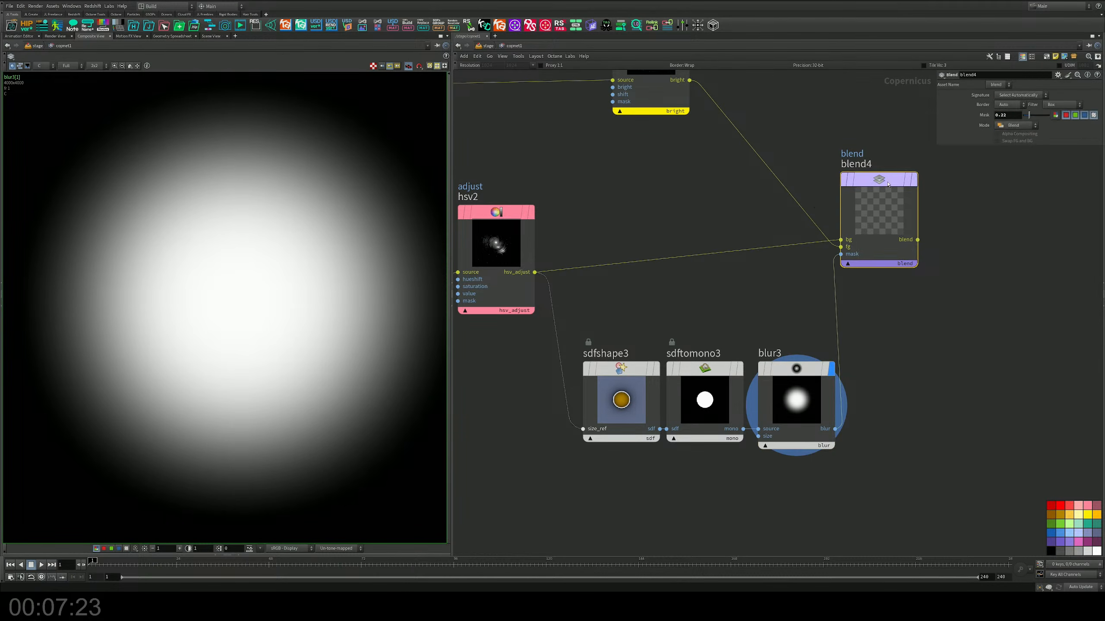
# Step: Display blend4 in the viewer and set the Radius of sdfshape3's circle to 0.327
pyautogui.click(913, 179)
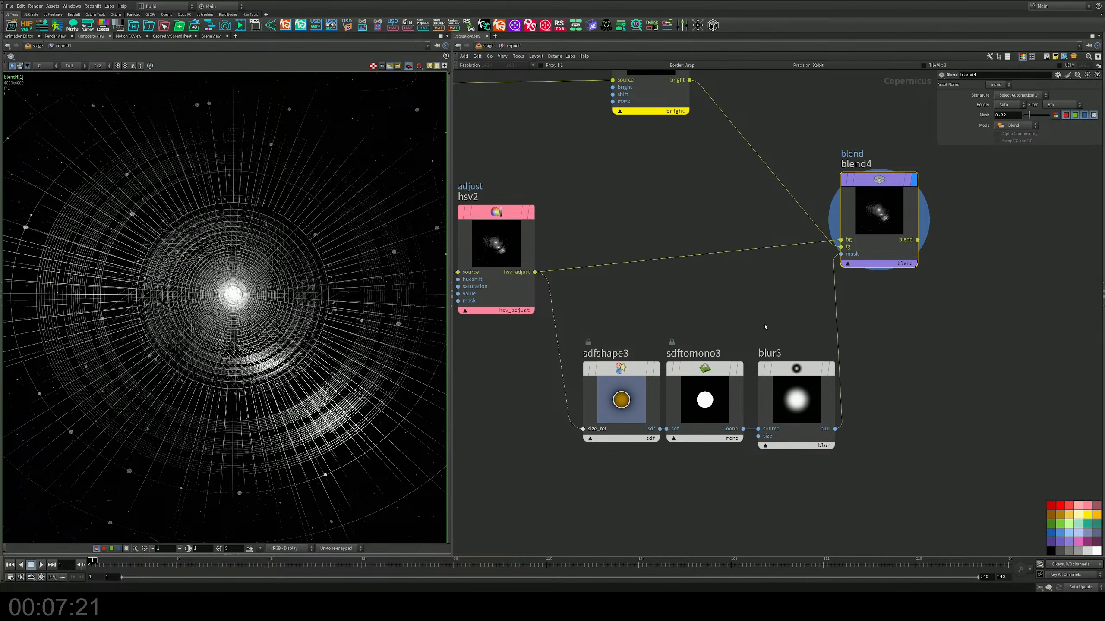
pyautogui.moveTo(632, 384); pyautogui.dragTo(630, 387)
pyautogui.moveTo(1047, 124)
pyautogui.mouseDown()
pyautogui.moveTo(1097, 125)
pyautogui.moveTo(1049, 132)
pyautogui.mouseUp()
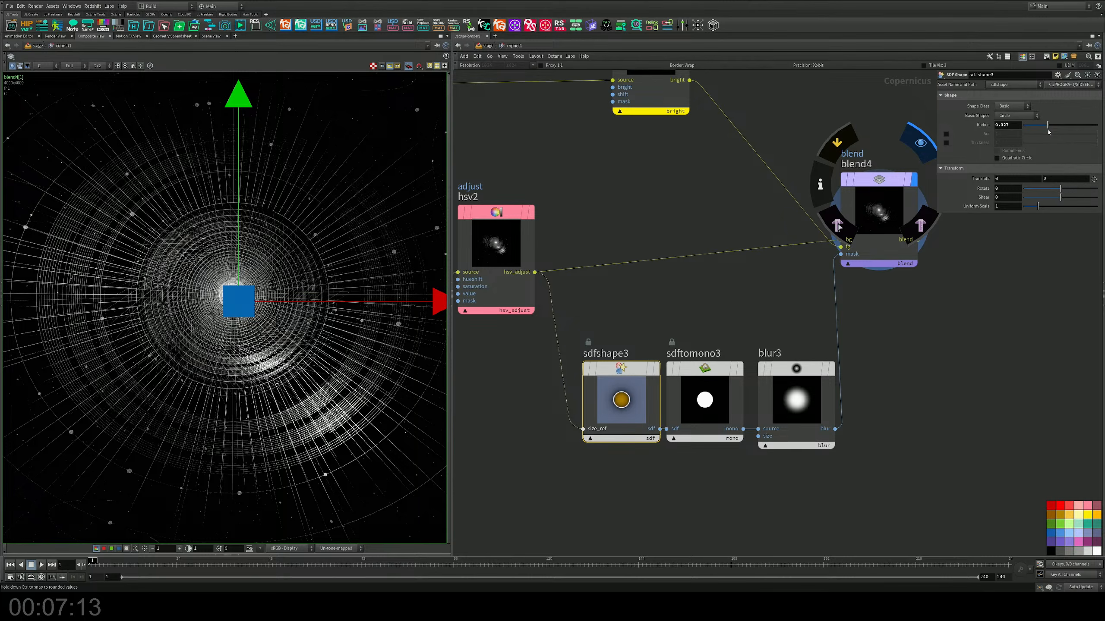
# Step: Swap blend4's image inputs, wiring the bright node's output to bg and hsv2's output to fg
pyautogui.moveTo(810, 257); pyautogui.dragTo(807, 283, button='middle')
pyautogui.moveTo(836, 274); pyautogui.dragTo(837, 266)
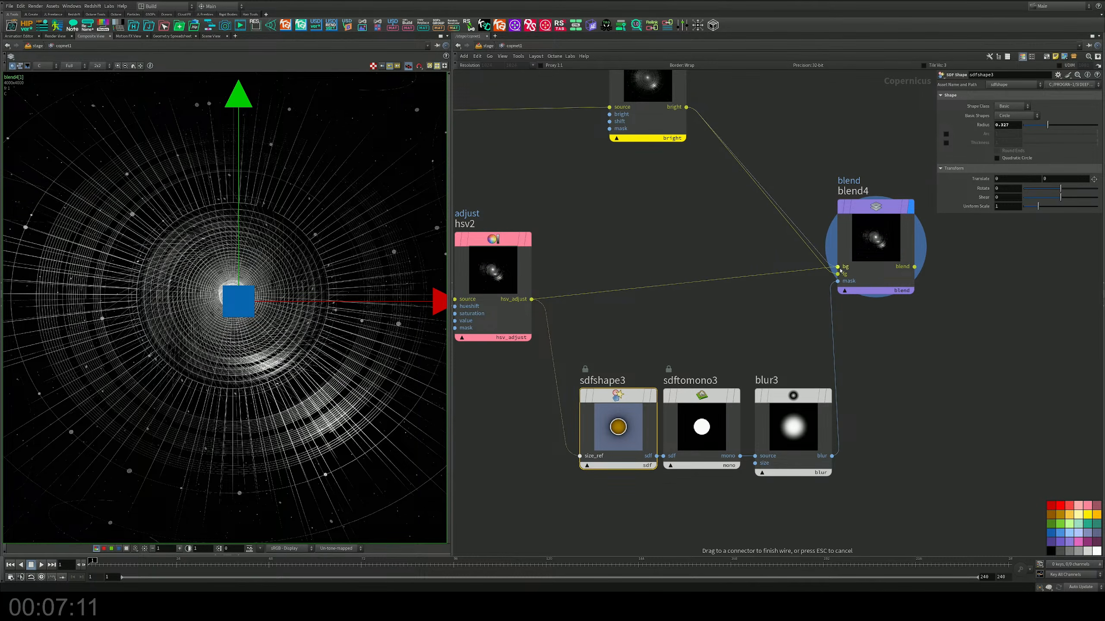
pyautogui.moveTo(532, 300); pyautogui.dragTo(837, 274)
pyautogui.moveTo(732, 207); pyautogui.dragTo(702, 162, button='middle')
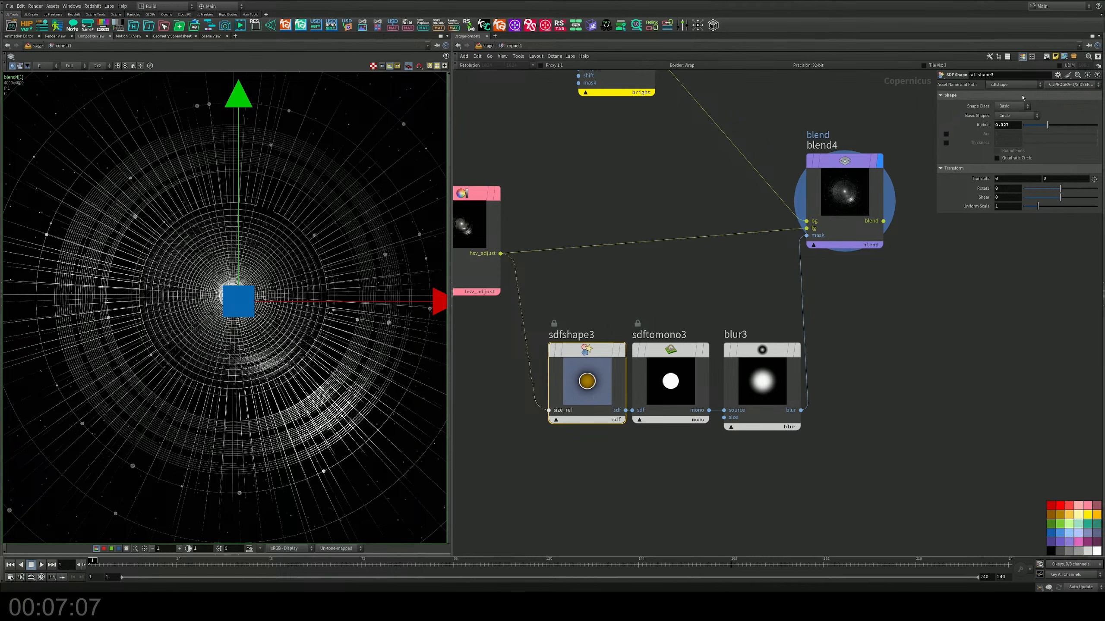
# Step: Set blend4's Mask to 1 and the Radius of sdfshape3's circle to 0.412
pyautogui.moveTo(1054, 128); pyautogui.dragTo(1078, 128)
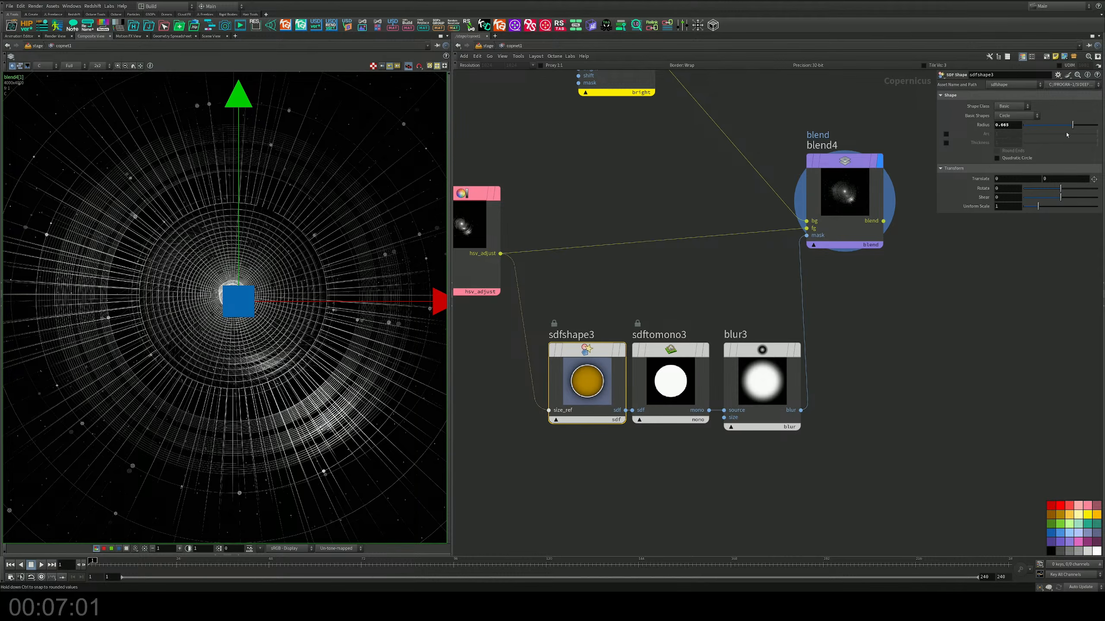
pyautogui.click(844, 205)
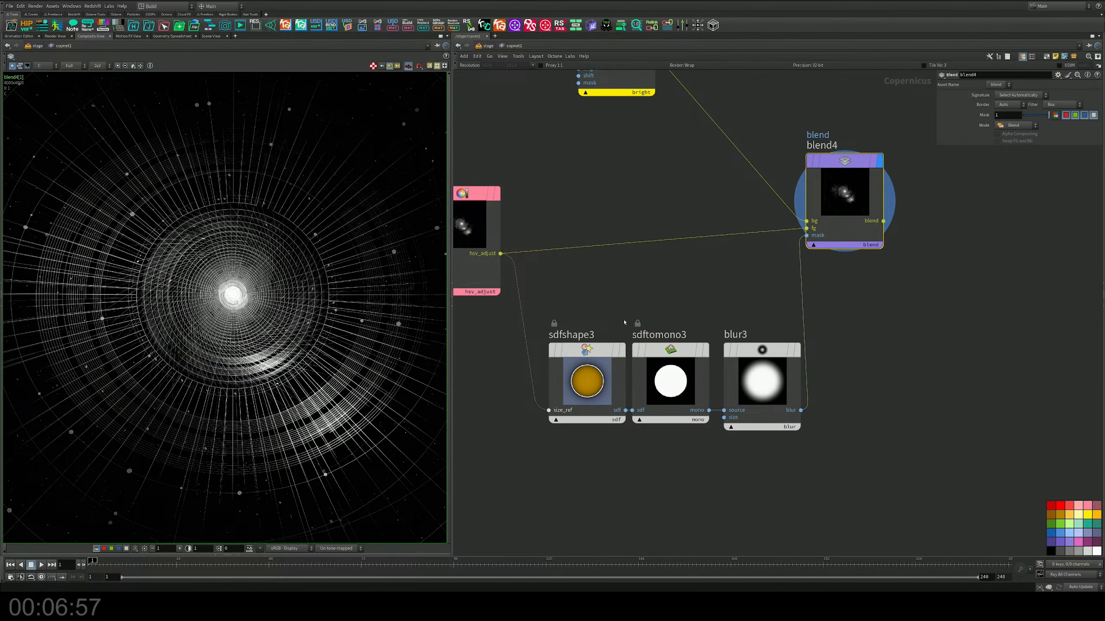
pyautogui.click(604, 349)
pyautogui.moveTo(1073, 126); pyautogui.dragTo(1054, 126)
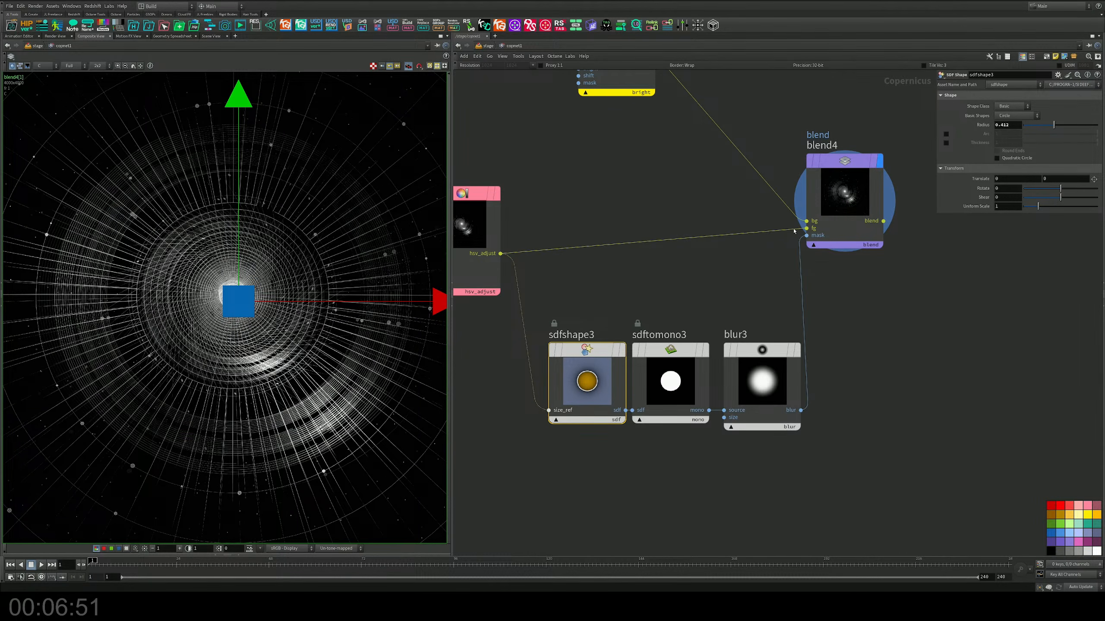
# Step: Rewire blend4 so hsv2's output feeds bg and the bright node's output feeds fg, then check the full composite
pyautogui.moveTo(794, 230); pyautogui.dragTo(650, 66)
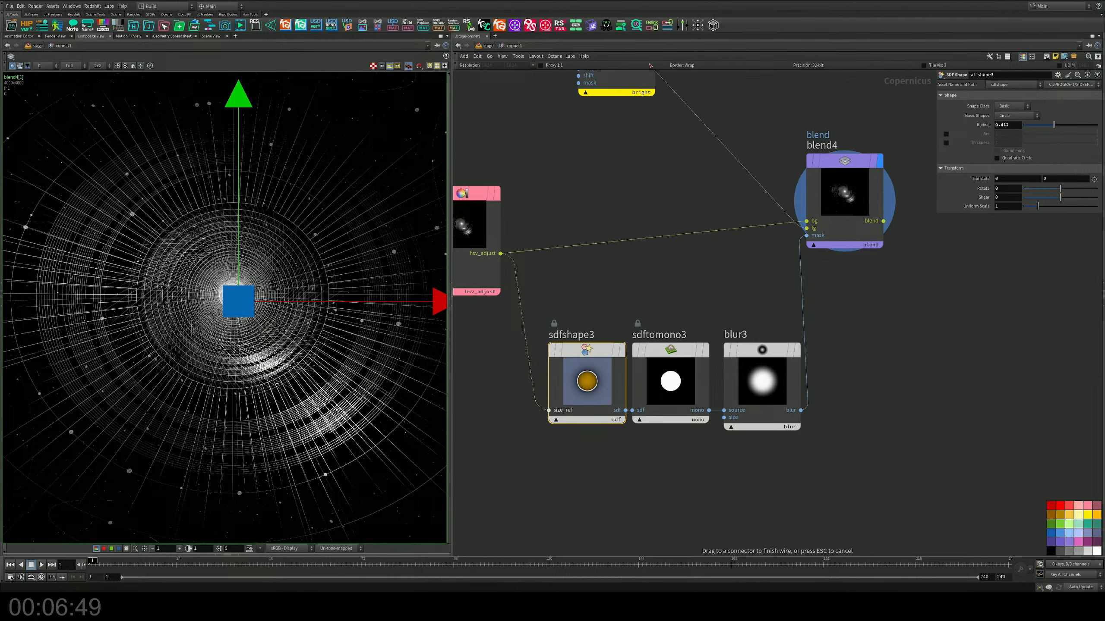
pyautogui.moveTo(696, 93); pyautogui.dragTo(708, 153, button='middle')
pyautogui.click(661, 121)
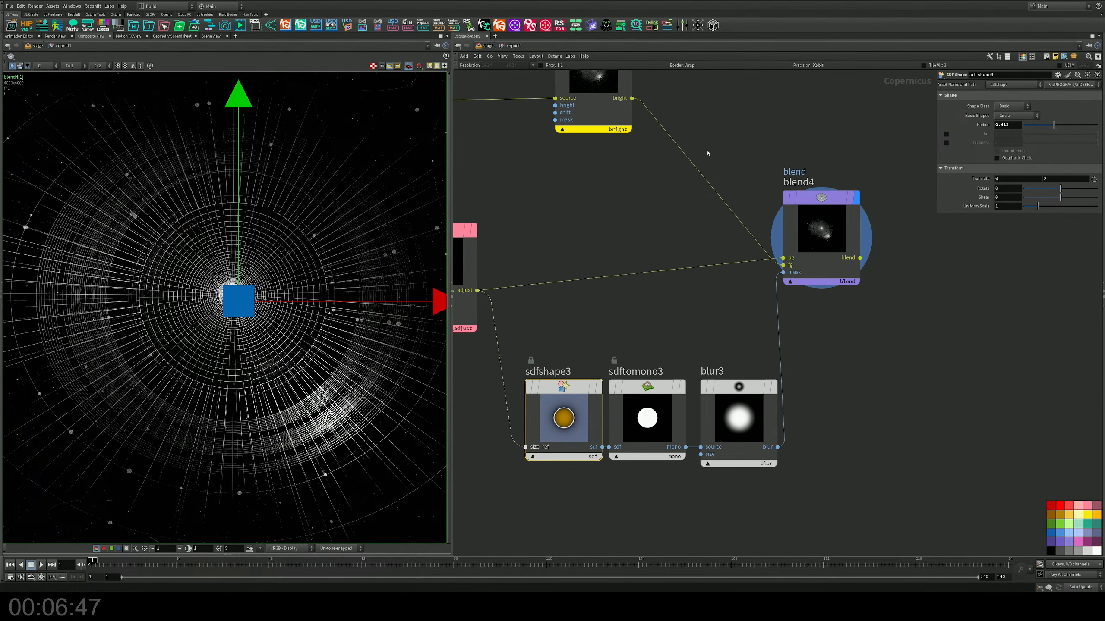
pyautogui.scroll(-4, 276, 264)
pyautogui.moveTo(321, 194); pyautogui.dragTo(300, 216, button='middle')
pyautogui.click(497, 205)
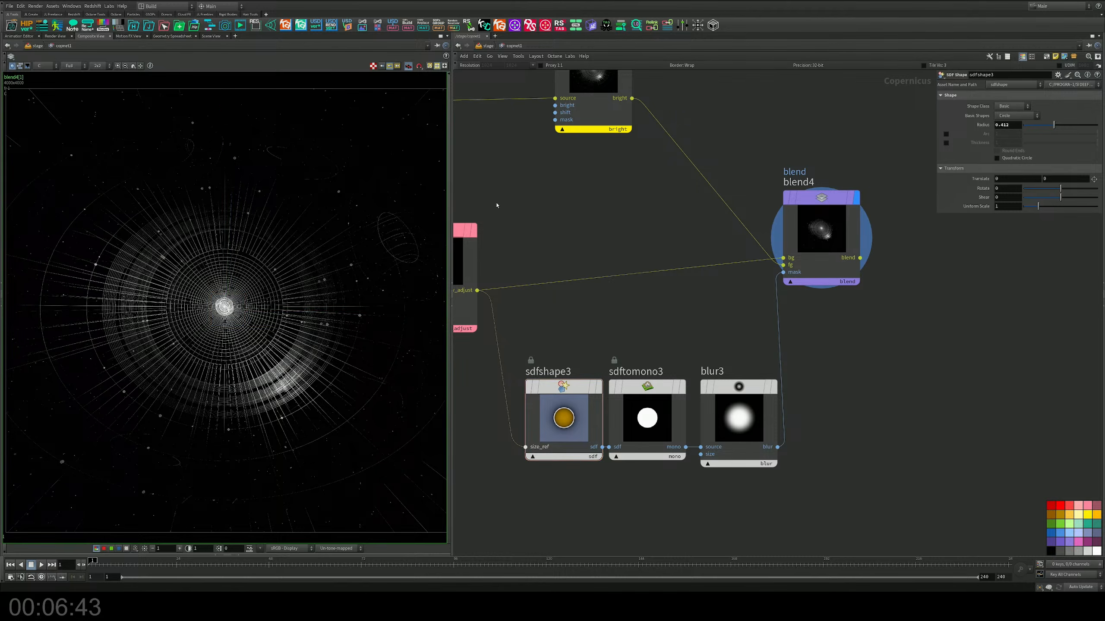
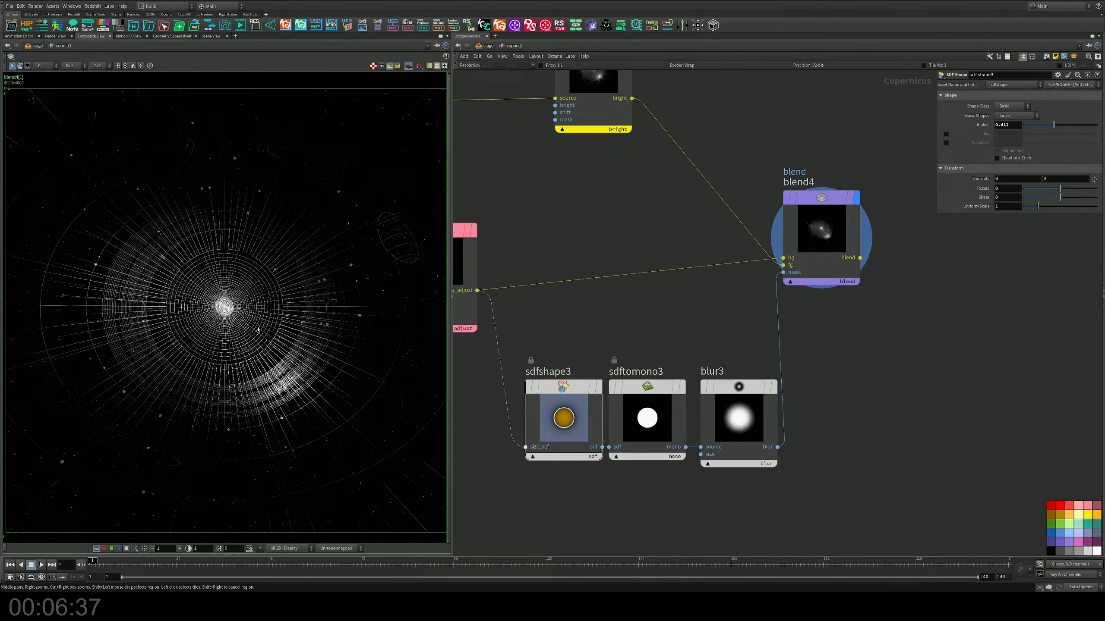
# Step: Delete the lens distortion node between blend3 and hsv2
pyautogui.scroll(6, 258, 329)
pyautogui.scroll(-9, 261, 329)
pyautogui.scroll(2, 268, 330)
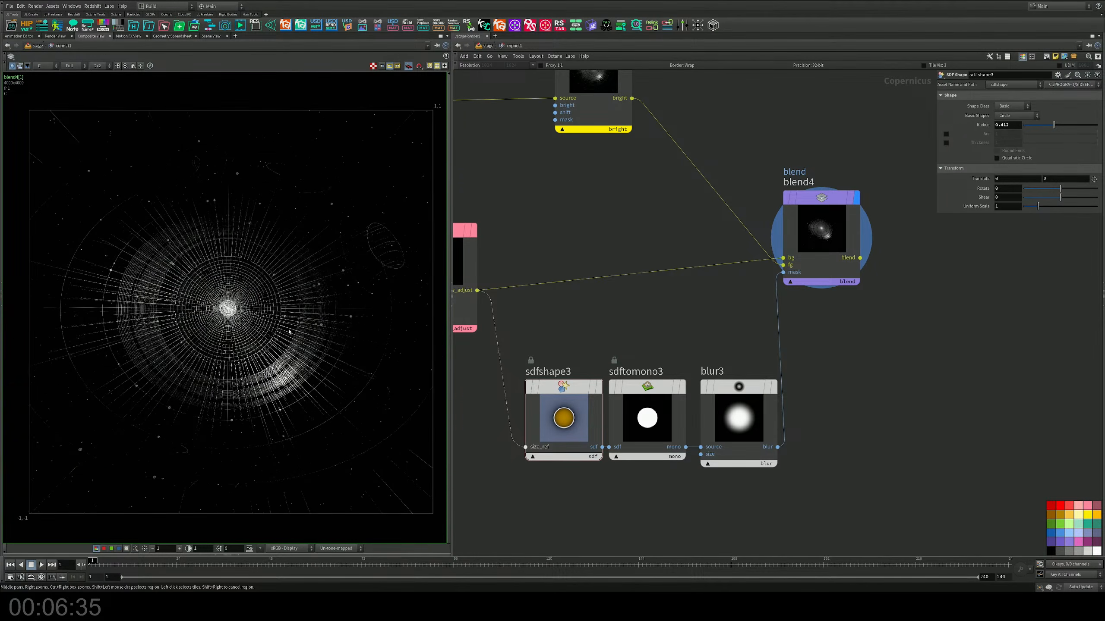
pyautogui.moveTo(649, 331); pyautogui.dragTo(750, 305, button='middle')
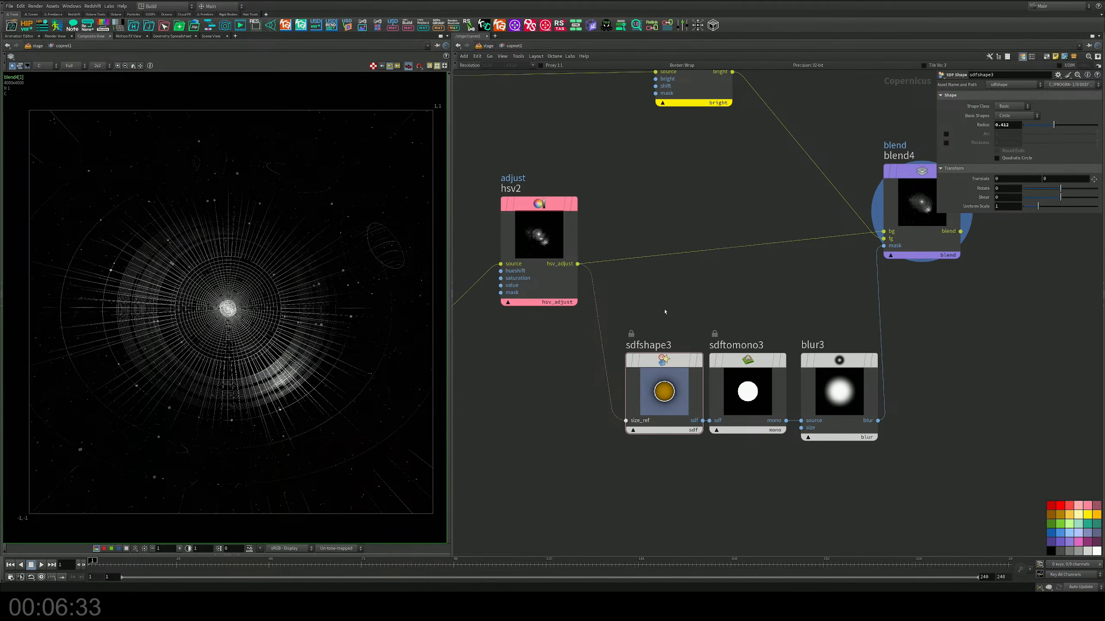
pyautogui.moveTo(664, 312); pyautogui.dragTo(831, 372, button='middle')
pyautogui.click(679, 257)
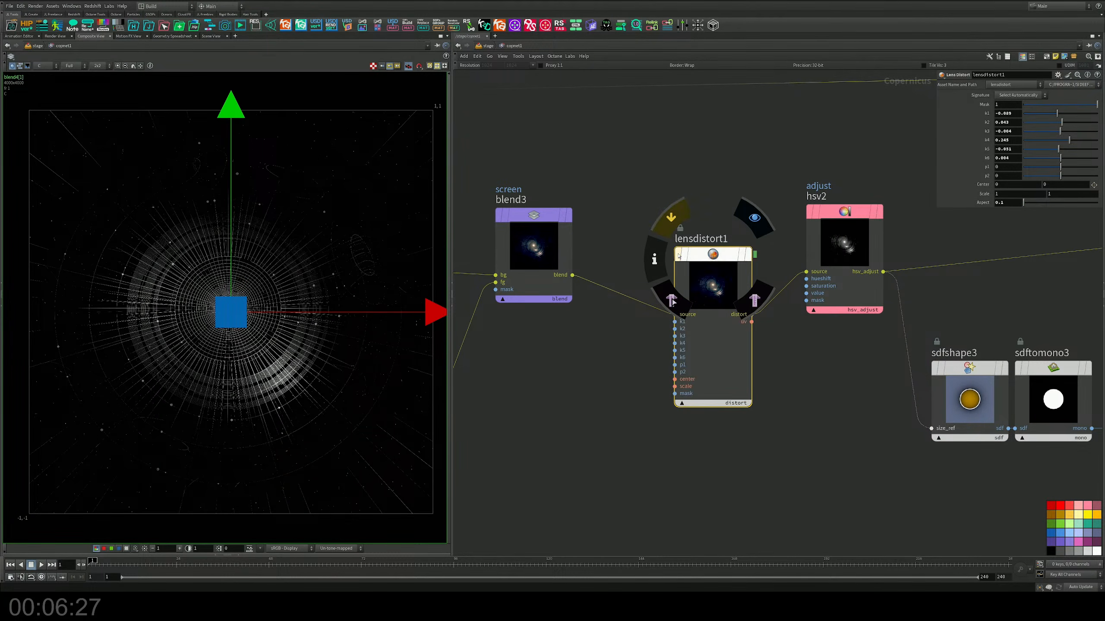
pyautogui.moveTo(736, 454); pyautogui.dragTo(737, 426, button='middle')
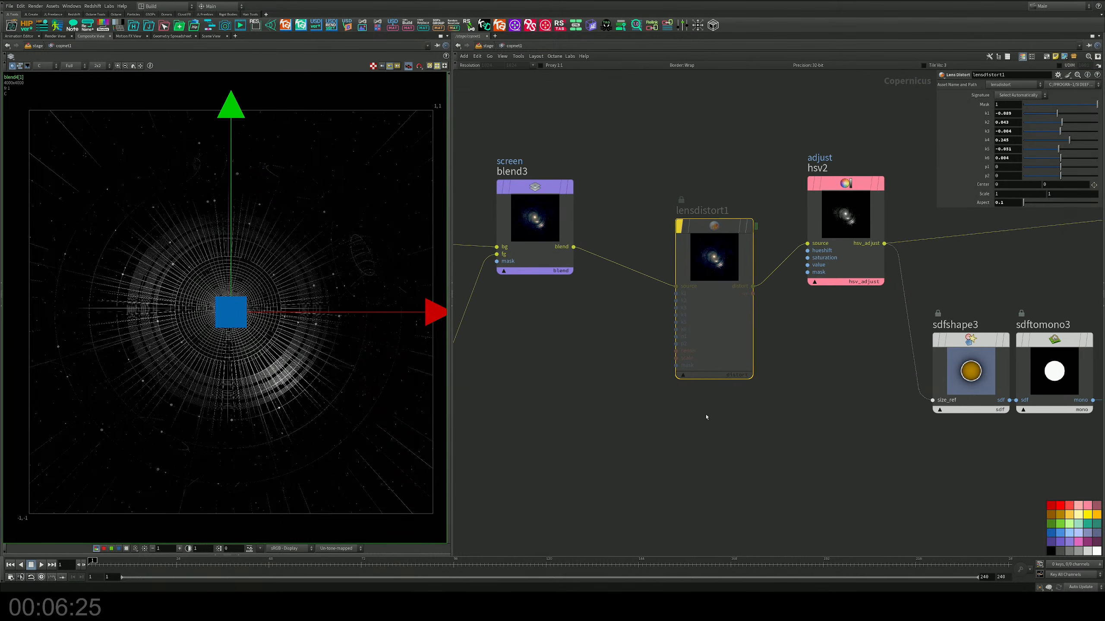
pyautogui.press('Delete')
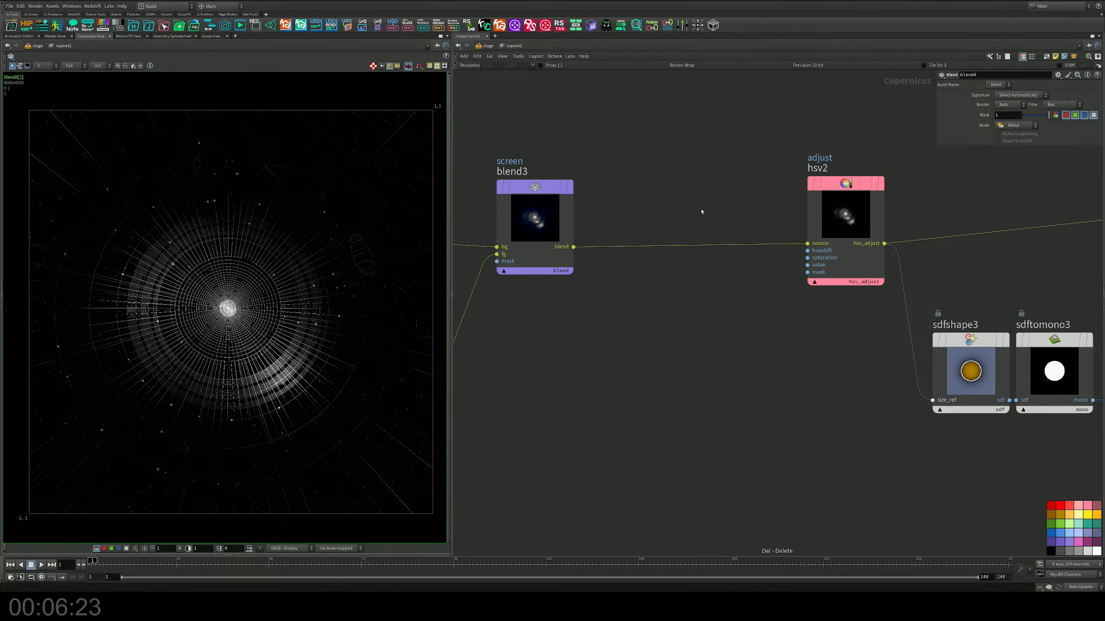
# Step: Move the unused chromatic aberration node to the end of the network beside blend4
pyautogui.moveTo(614, 328); pyautogui.dragTo(822, 322, button='middle')
pyautogui.moveTo(627, 377); pyautogui.dragTo(764, 237, button='middle')
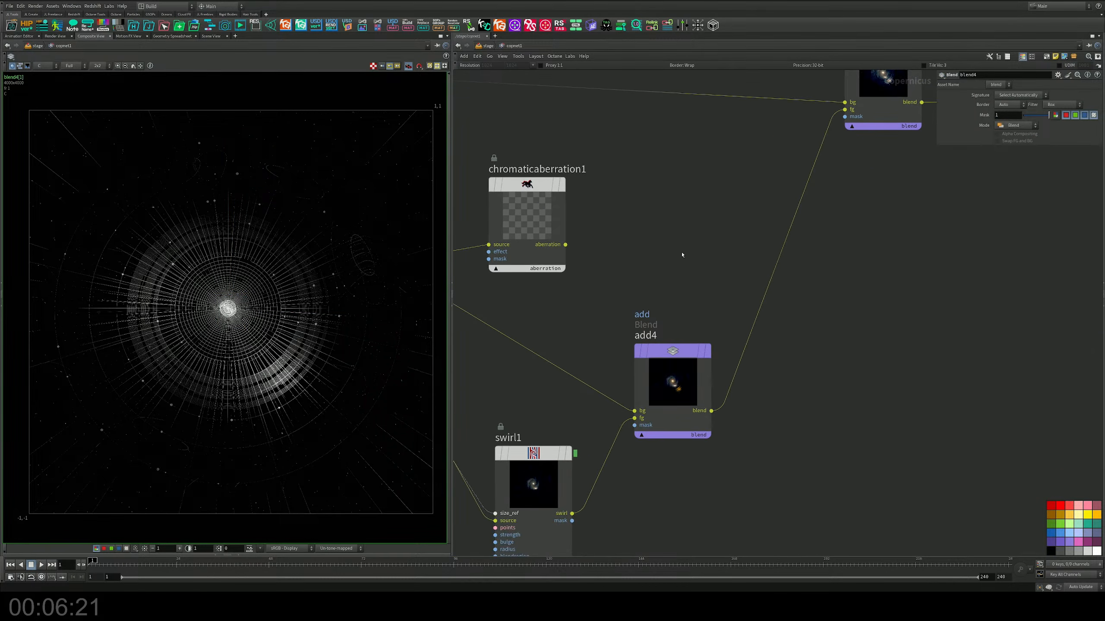
pyautogui.moveTo(648, 258); pyautogui.dragTo(775, 302, button='middle')
pyautogui.moveTo(654, 228); pyautogui.dragTo(1001, 317)
pyautogui.scroll(-5, 992, 286)
pyautogui.moveTo(991, 286); pyautogui.dragTo(542, 292, button='middle')
pyautogui.moveTo(547, 305); pyautogui.dragTo(882, 194)
# Step: Connect blend4's output to the chromatic aberration node's source, align the node with blend4 and display its output
pyautogui.scroll(5, 882, 195)
pyautogui.moveTo(783, 249); pyautogui.dragTo(847, 232)
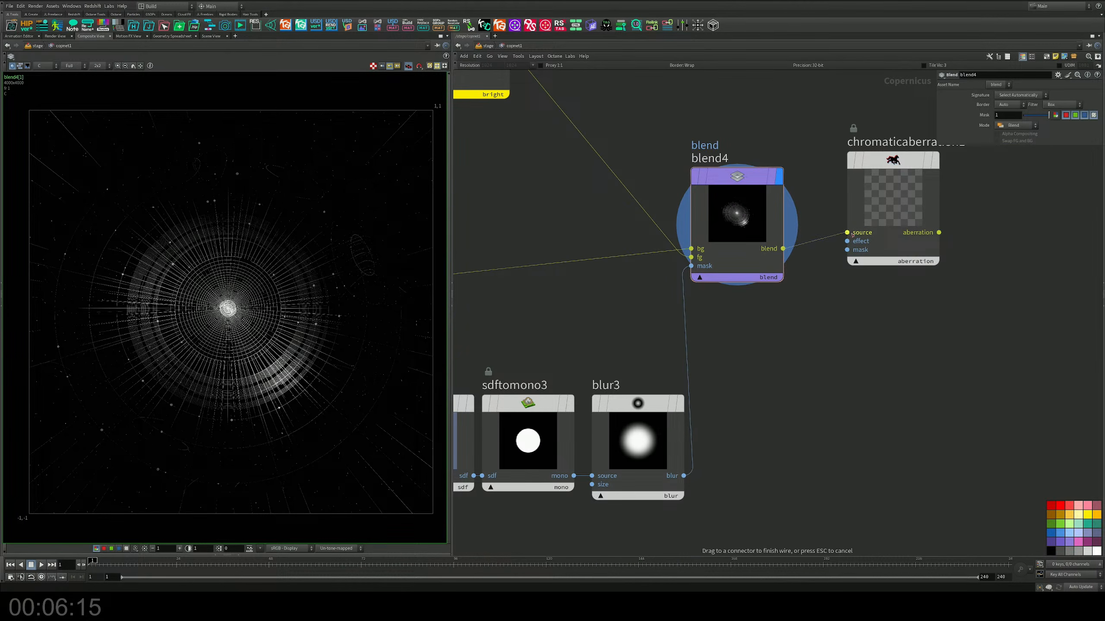
pyautogui.click(934, 160)
pyautogui.moveTo(922, 164); pyautogui.dragTo(934, 180)
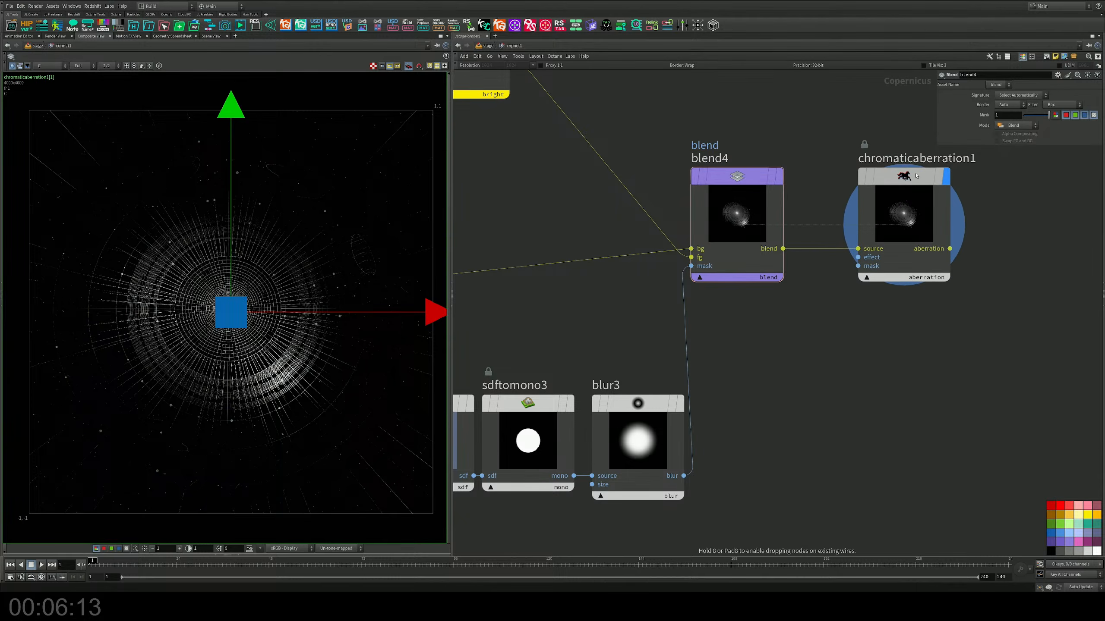
pyautogui.moveTo(835, 333); pyautogui.dragTo(897, 353, button='middle')
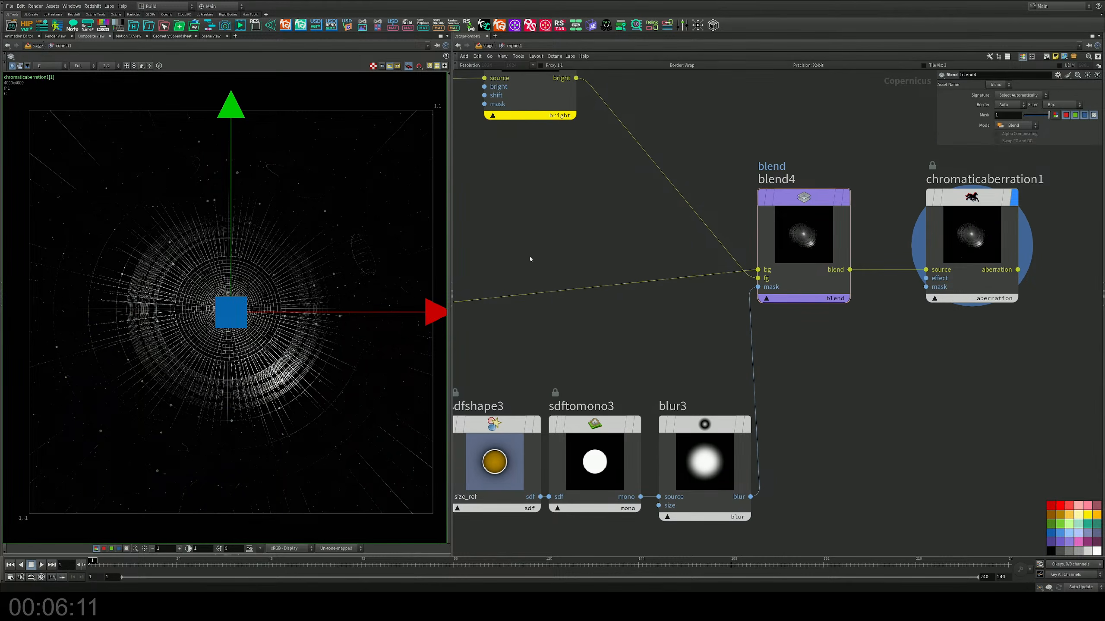
pyautogui.moveTo(459, 247); pyautogui.dragTo(506, 254, button='middle')
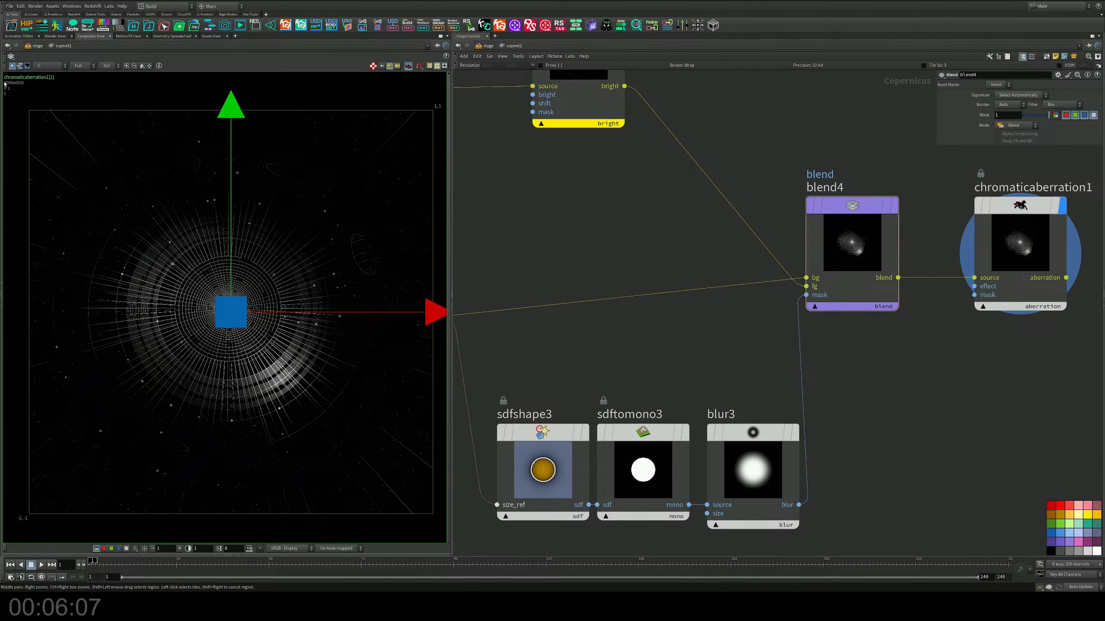
# Step: Inspect the chromatic aberration output up close and as a whole in the composite viewer
pyautogui.click(2, 167)
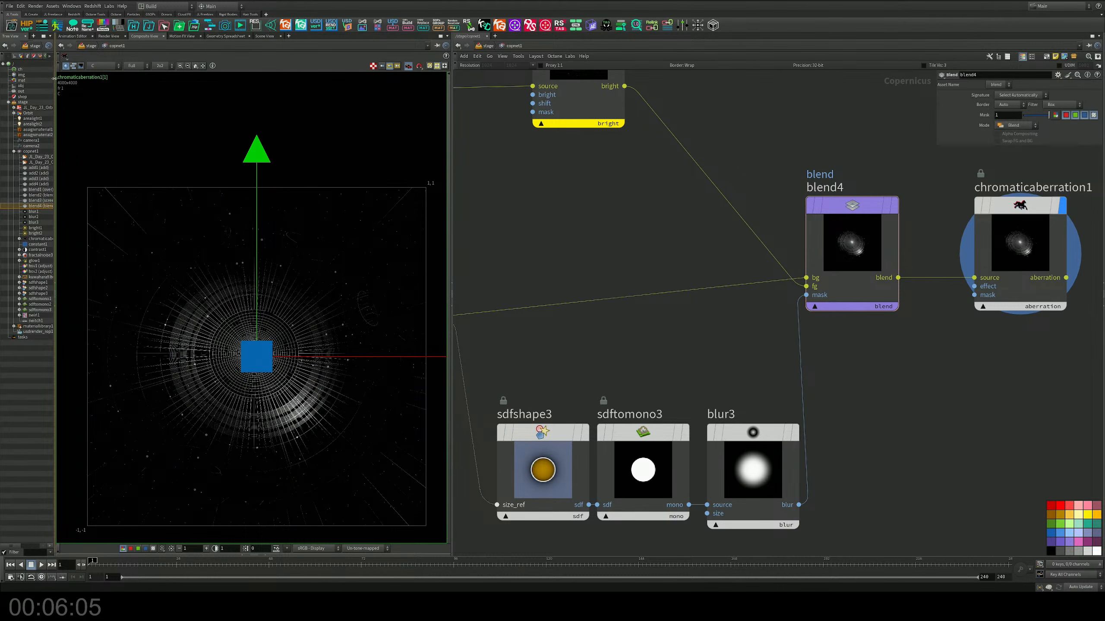
pyautogui.click(55, 286)
pyautogui.moveTo(431, 197); pyautogui.dragTo(427, 138, button='middle')
pyautogui.scroll(4, 302, 218)
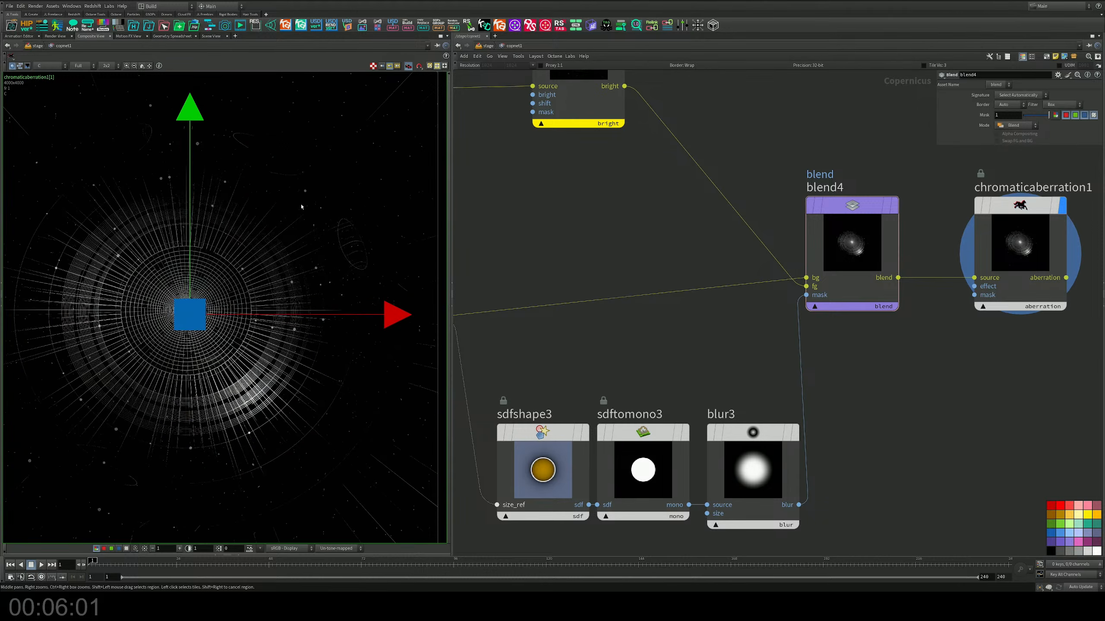
pyautogui.moveTo(857, 147); pyautogui.dragTo(863, 237)
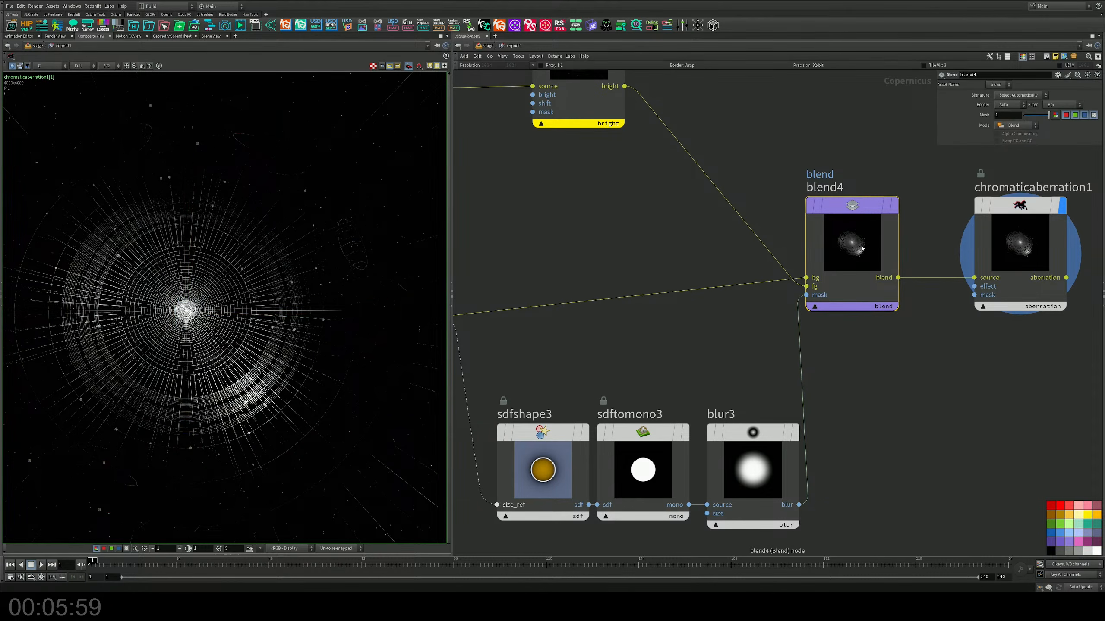
pyautogui.moveTo(217, 257); pyautogui.dragTo(227, 299, button='middle')
pyautogui.scroll(2, 217, 285)
pyautogui.scroll(-1, 229, 301)
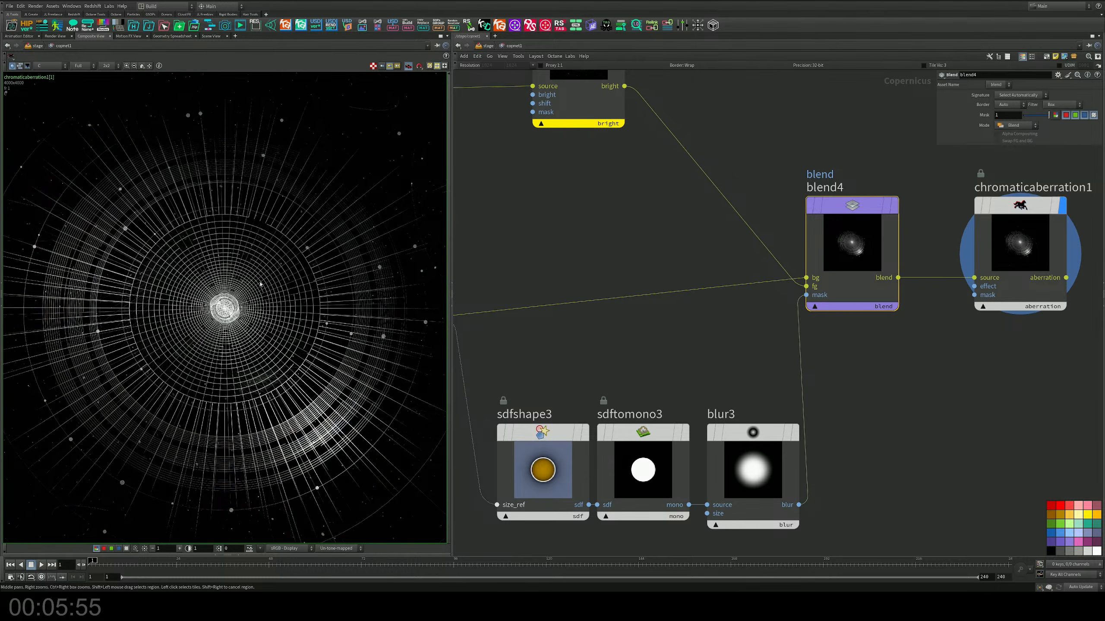
pyautogui.scroll(-1, 260, 283)
pyautogui.moveTo(883, 346); pyautogui.dragTo(788, 368, button='middle')
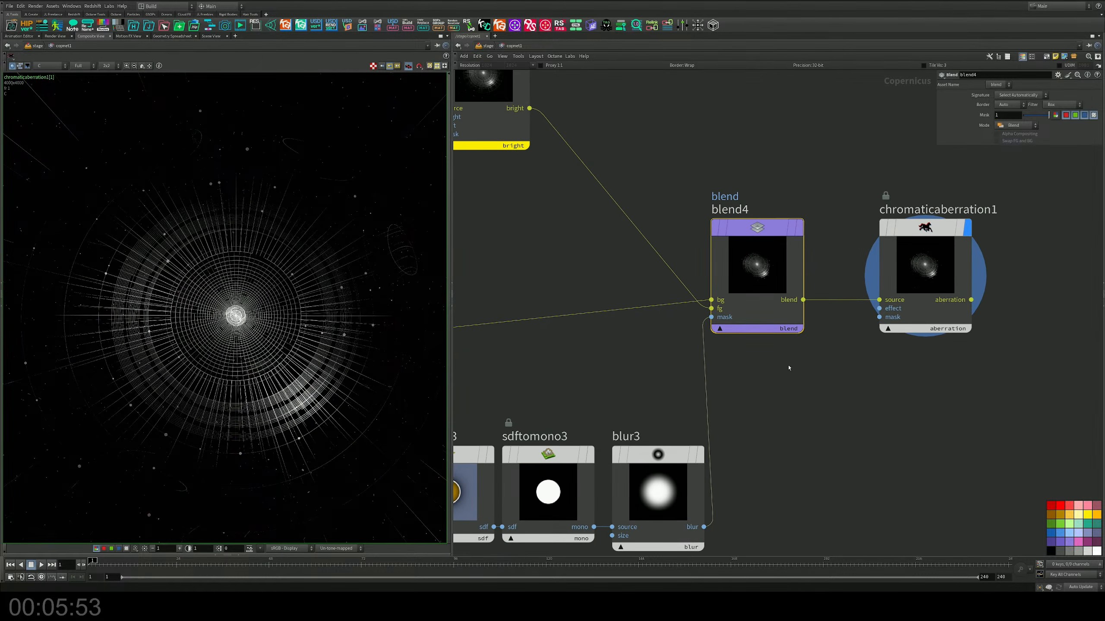
pyautogui.scroll(-6, 789, 368)
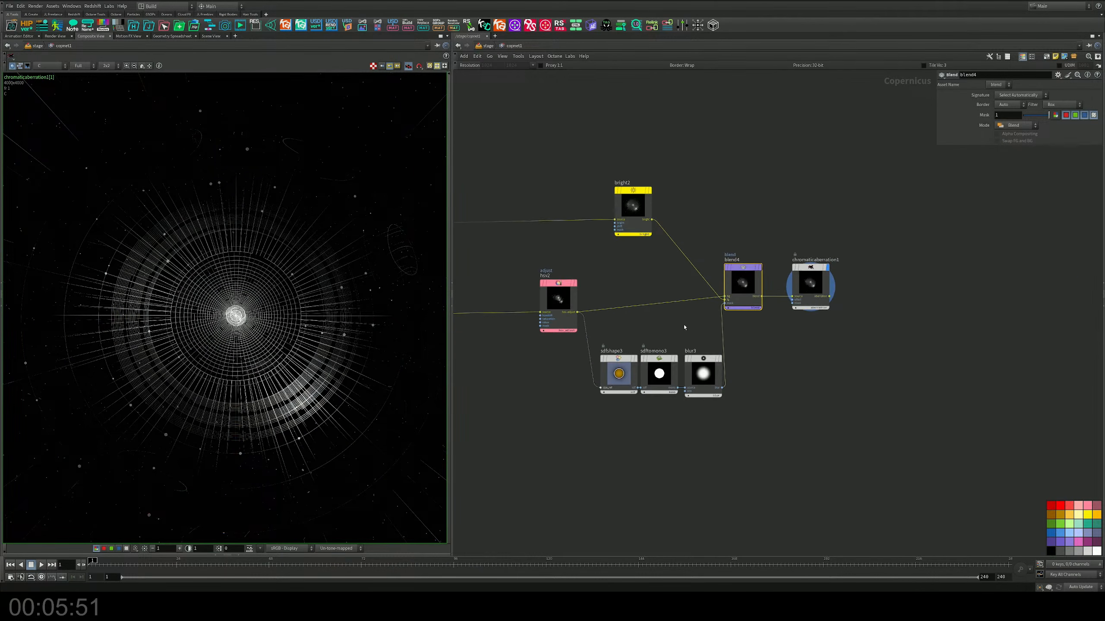
# Step: Display the bright2 output for comparison and return the display to the chromatic aberration node
pyautogui.moveTo(684, 327); pyautogui.dragTo(828, 313, button='middle')
pyautogui.scroll(4, 870, 235)
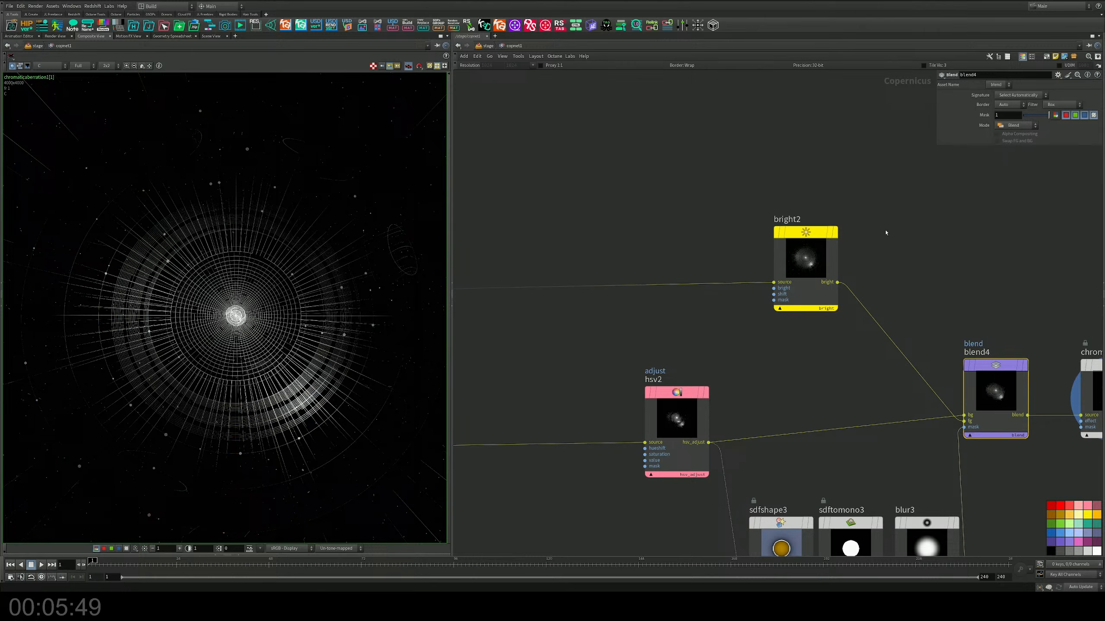
pyautogui.click(830, 235)
pyautogui.moveTo(922, 263); pyautogui.dragTo(709, 214, button='middle')
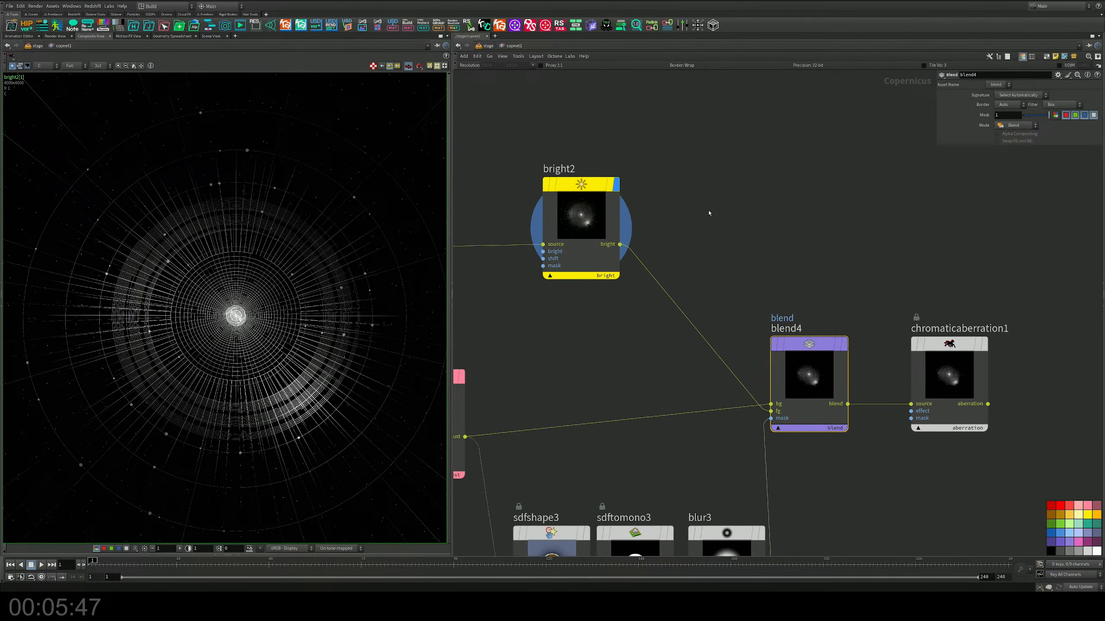
pyautogui.moveTo(741, 326); pyautogui.dragTo(749, 218, button='middle')
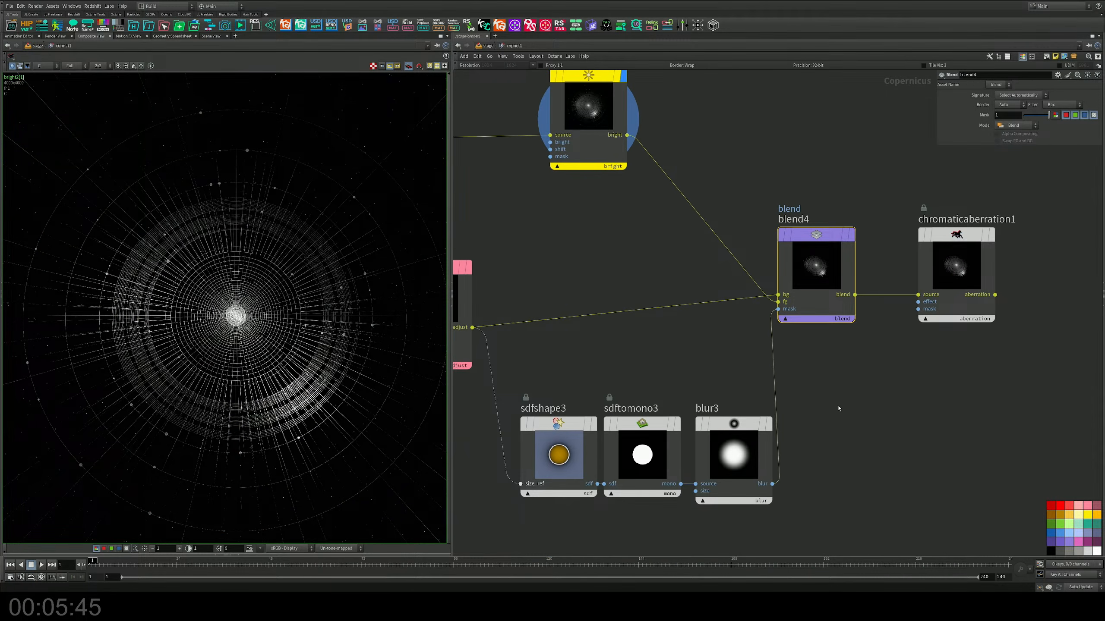
pyautogui.moveTo(970, 252)
pyautogui.click(996, 199)
# Step: Increase the circle radius of sdfshape3 to about 0.87 to enlarge the blend mask
pyautogui.moveTo(639, 345); pyautogui.dragTo(675, 301, button='middle')
pyautogui.click(594, 409)
pyautogui.moveTo(1060, 126); pyautogui.dragTo(1088, 123)
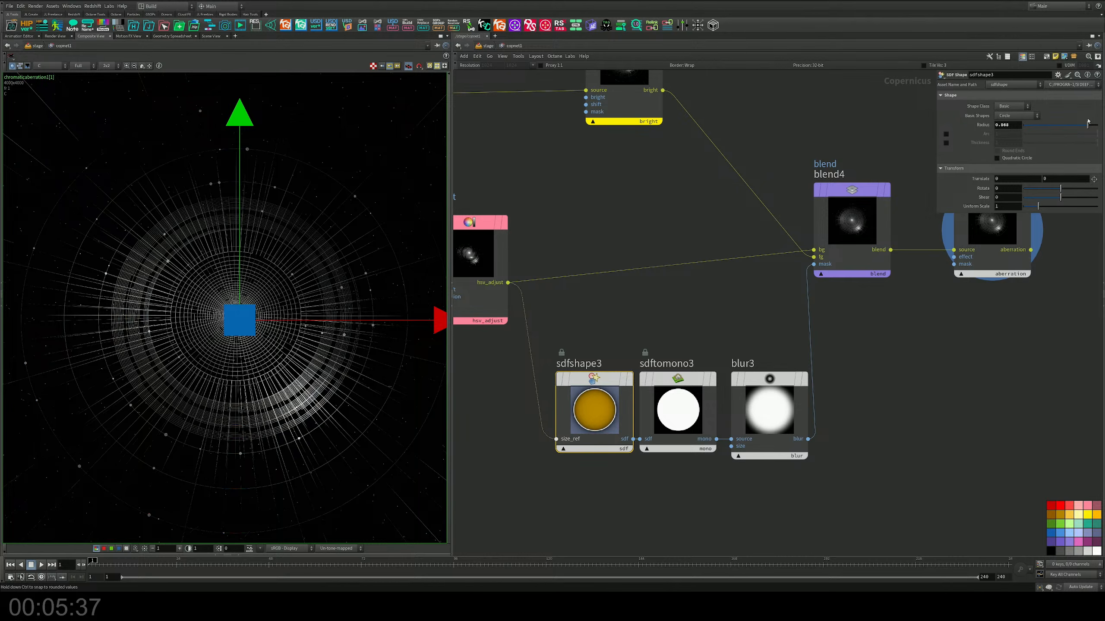
# Step: Display bright2 and blend4 in turn and inspect the image with the enlarged mask
pyautogui.moveTo(717, 175); pyautogui.dragTo(657, 307, button='middle')
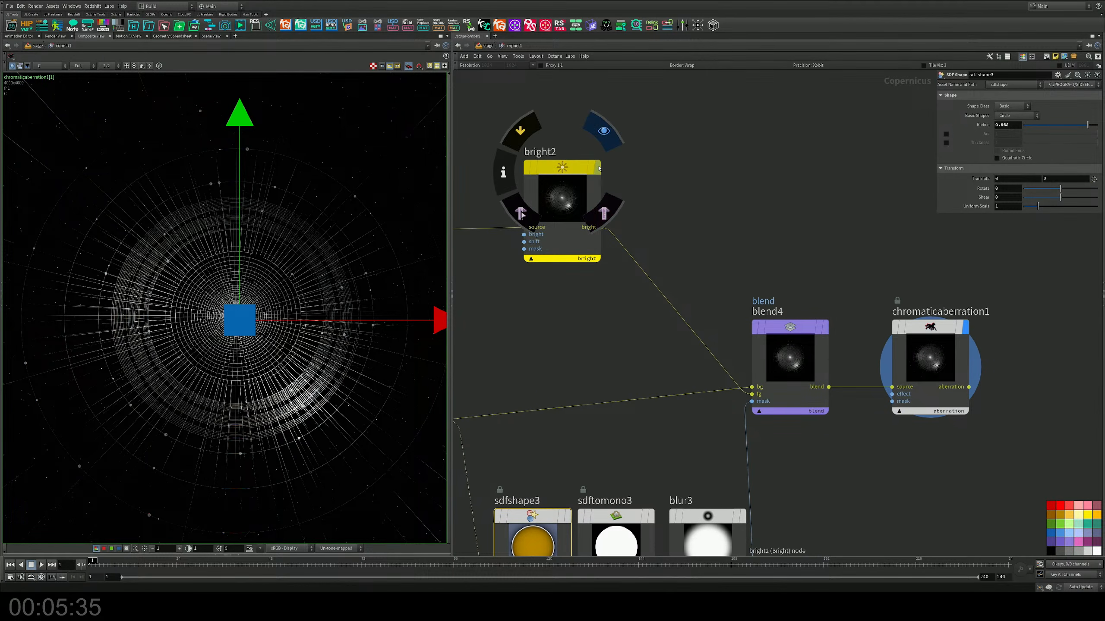
pyautogui.click(603, 131)
pyautogui.click(825, 327)
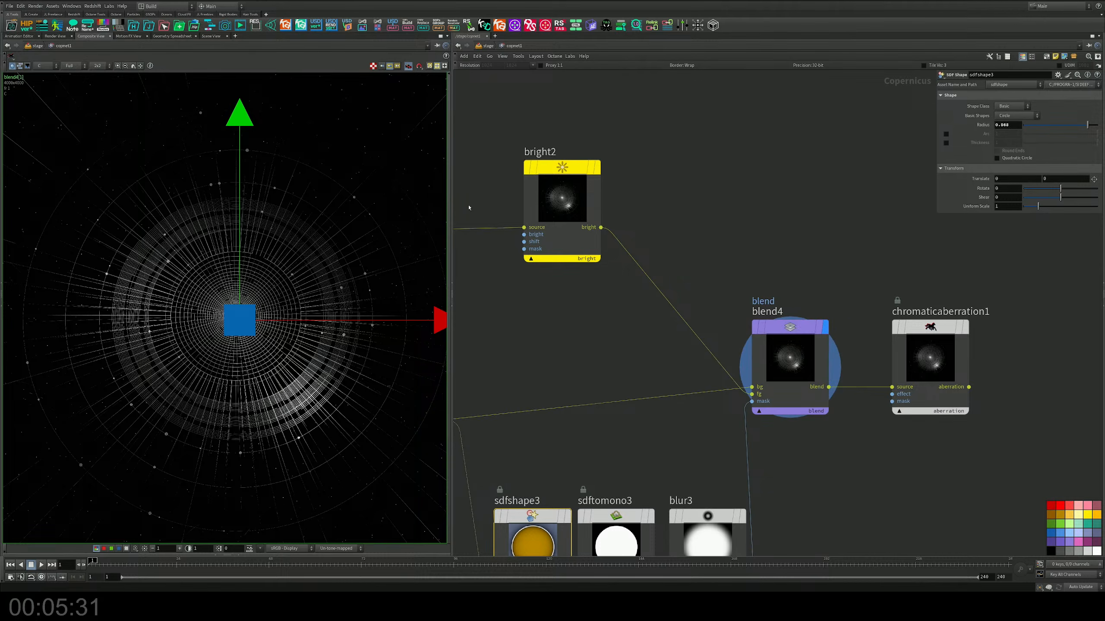
pyautogui.scroll(-3, 311, 258)
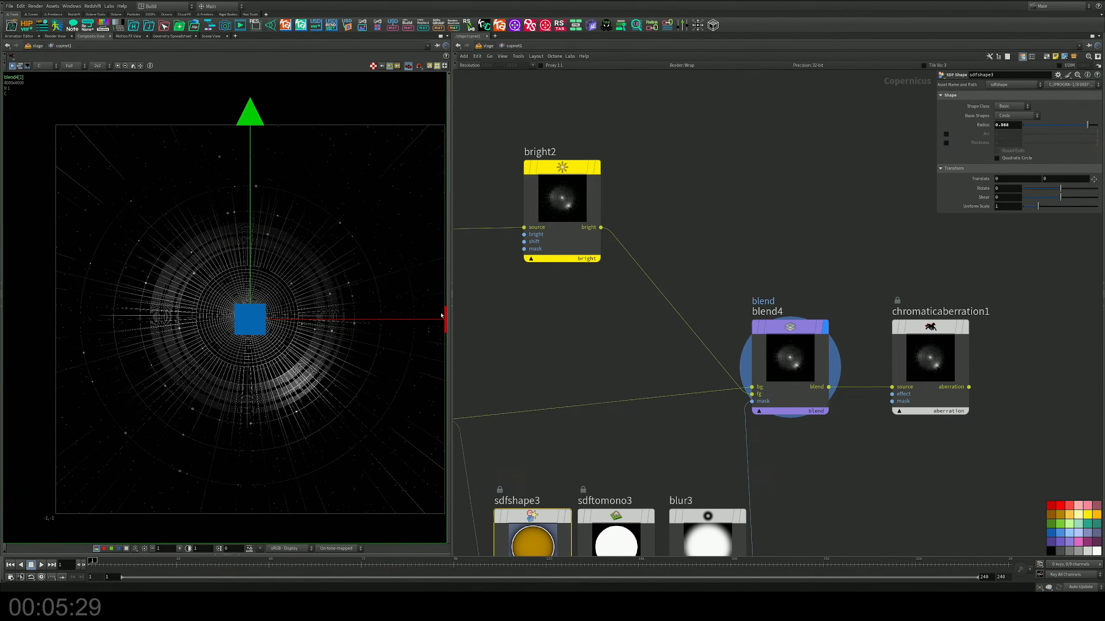
pyautogui.press('Escape')
pyautogui.scroll(3, 341, 312)
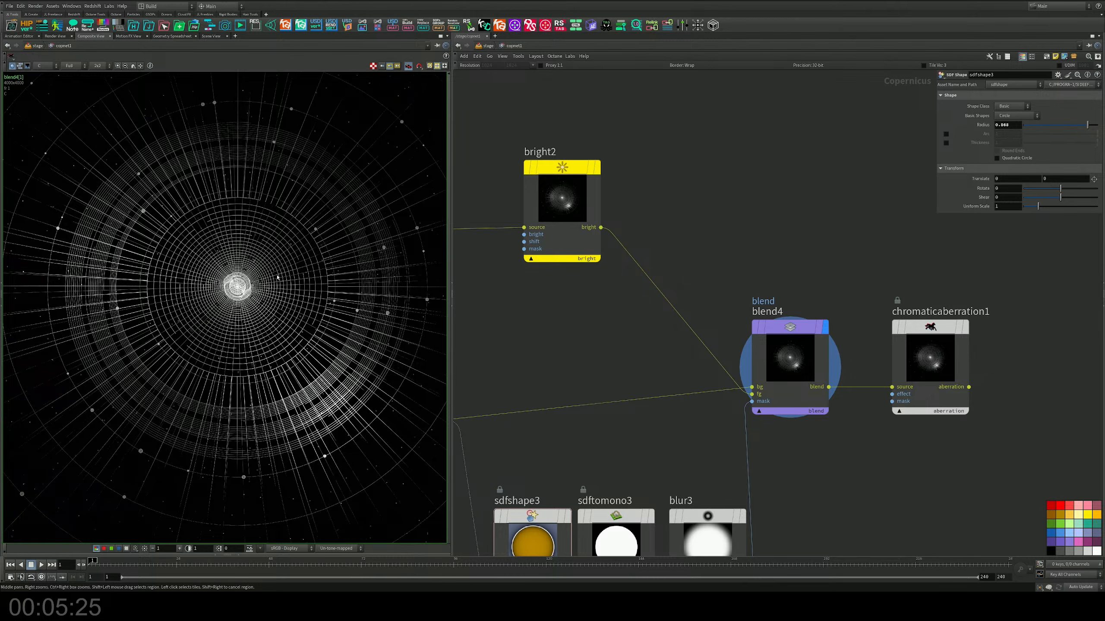
pyautogui.scroll(-3, 277, 277)
pyautogui.moveTo(294, 290); pyautogui.dragTo(266, 290, button='middle')
pyautogui.moveTo(855, 433); pyautogui.dragTo(605, 410, button='middle')
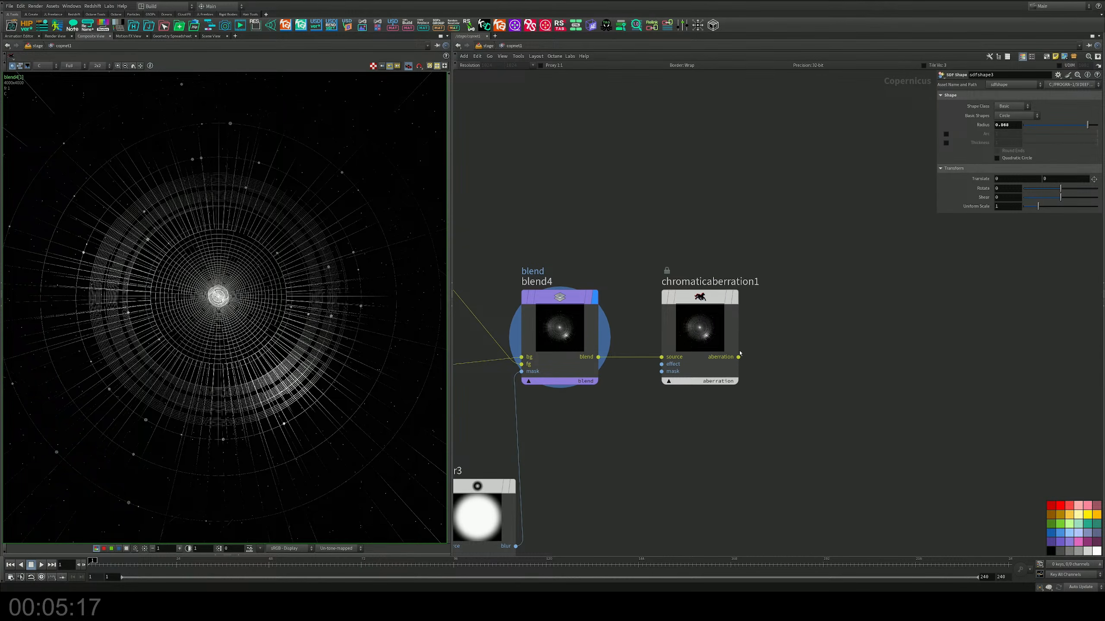
# Step: Display the chromatic aberration output again and check its details around the image centre
pyautogui.click(713, 339)
pyautogui.moveTo(472, 339); pyautogui.dragTo(451, 331, button='middle')
pyautogui.scroll(4, 240, 343)
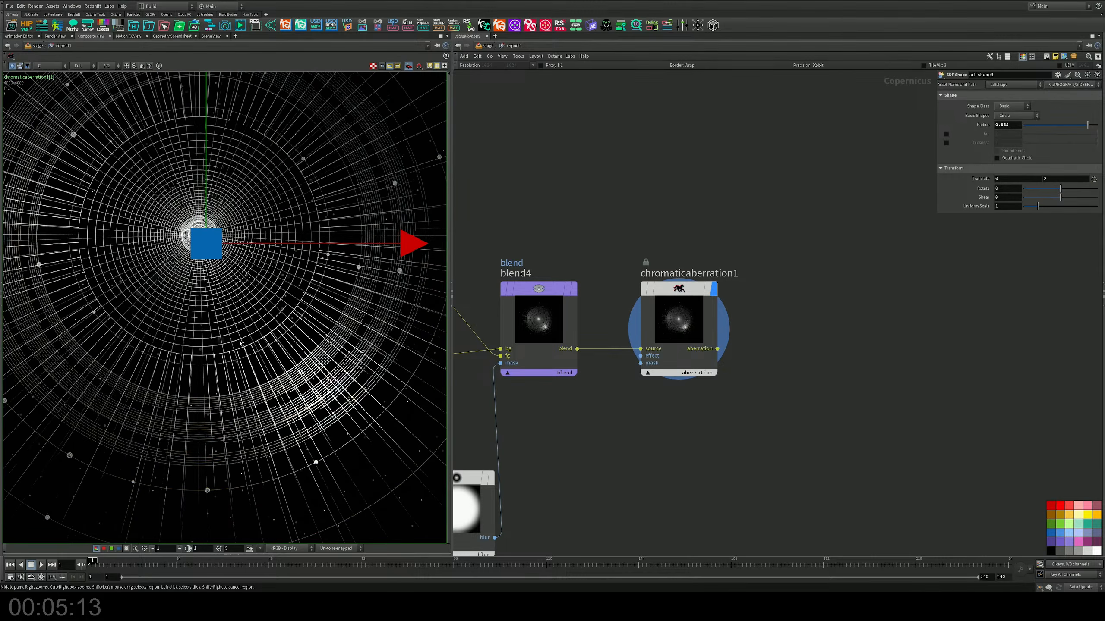
pyautogui.scroll(-2, 240, 343)
# Step: Add a ROP Image Output node after the chromatic aberration node and connect the aberration output to it
pyautogui.moveTo(930, 305); pyautogui.dragTo(877, 251, button='middle')
pyautogui.press('Tab')
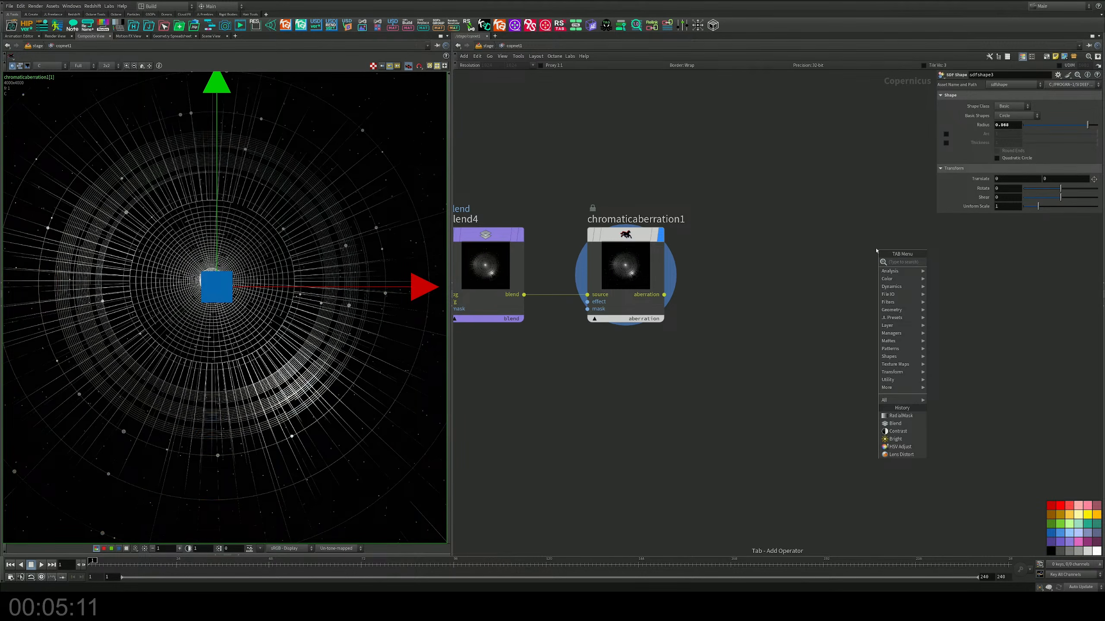
pyautogui.write('ro')
pyautogui.press('Down')
pyautogui.press('Return')
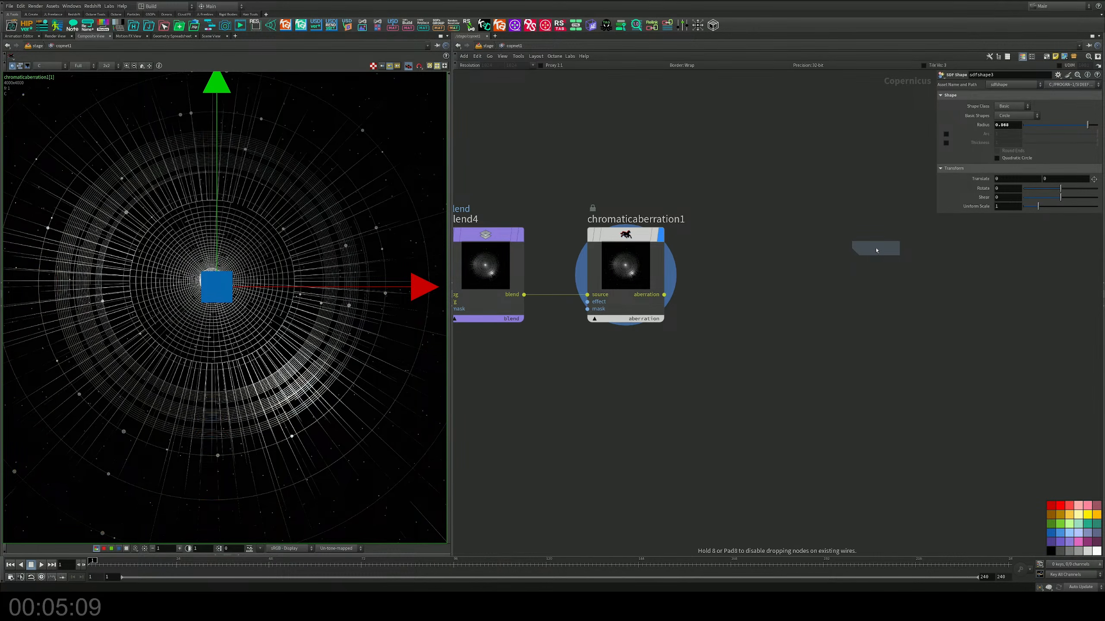
pyautogui.click(844, 292)
pyautogui.moveTo(664, 294); pyautogui.dragTo(836, 332)
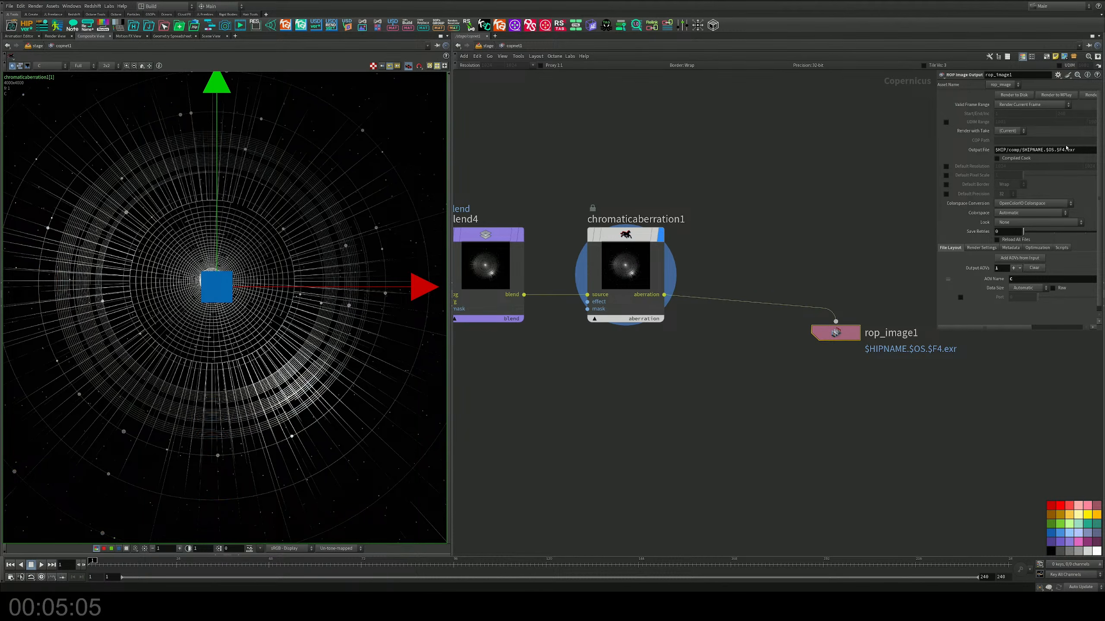
# Step: Set the image output node's output file to $HIP/comp/$OS.png
pyautogui.click(1051, 151)
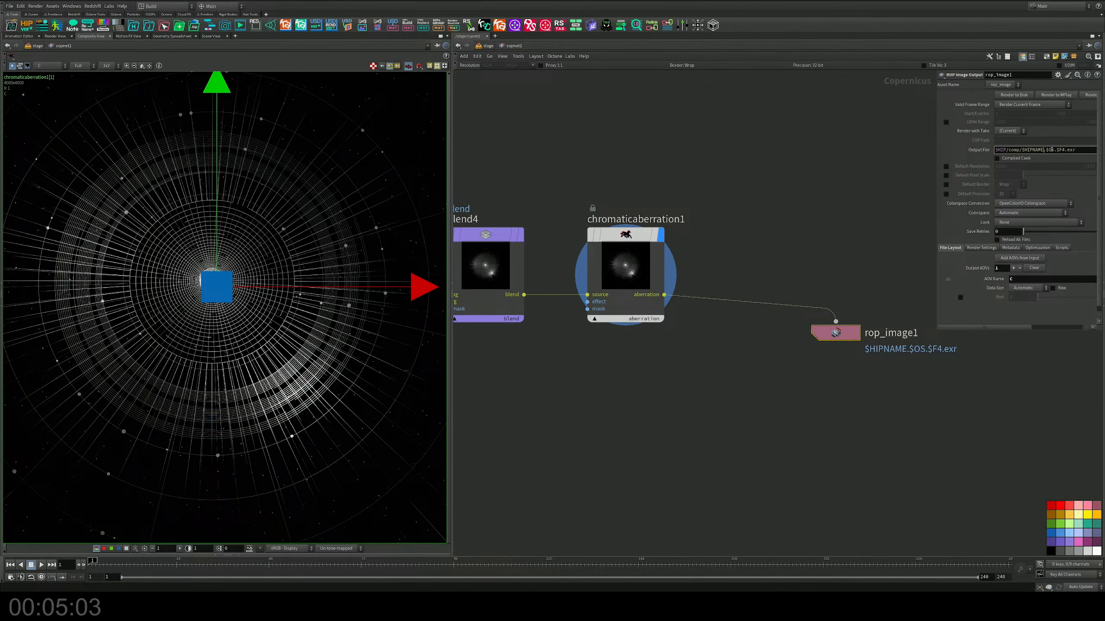
pyautogui.press('BackSpace')
pyautogui.press('BackSpace')
pyautogui.press('BackSpace')
pyautogui.press('BackSpace')
pyautogui.press('BackSpace')
pyautogui.press('BackSpace')
pyautogui.press('BackSpace')
pyautogui.press('BackSpace')
pyautogui.press('BackSpace')
pyautogui.press('Delete')
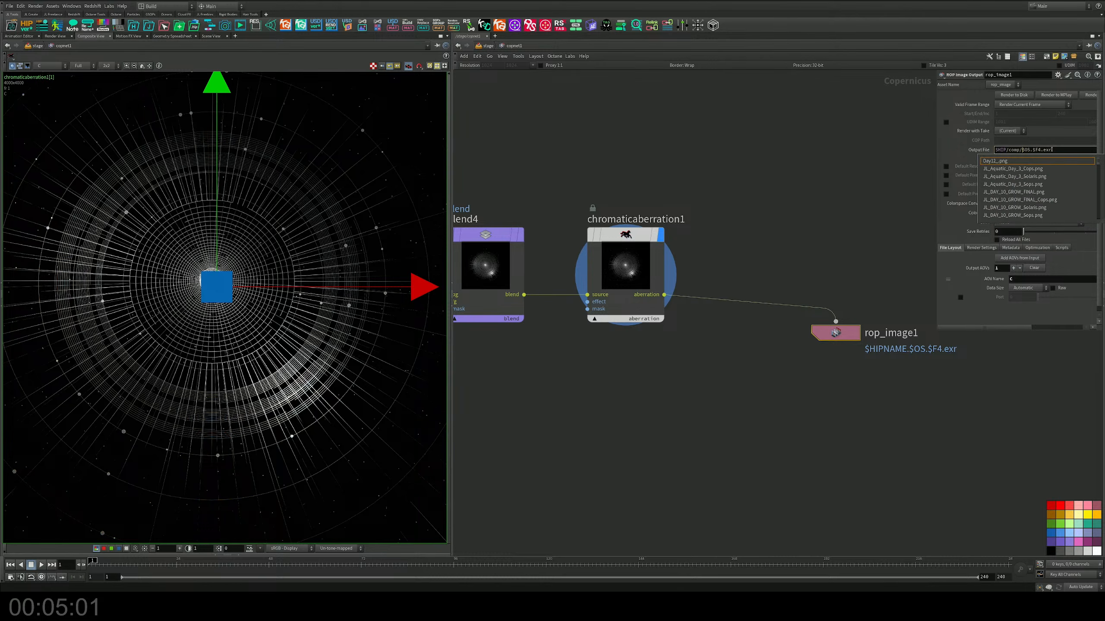
pyautogui.press('Escape')
pyautogui.press('BackSpace')
pyautogui.press('BackSpace')
pyautogui.press('Delete')
pyautogui.press('Delete')
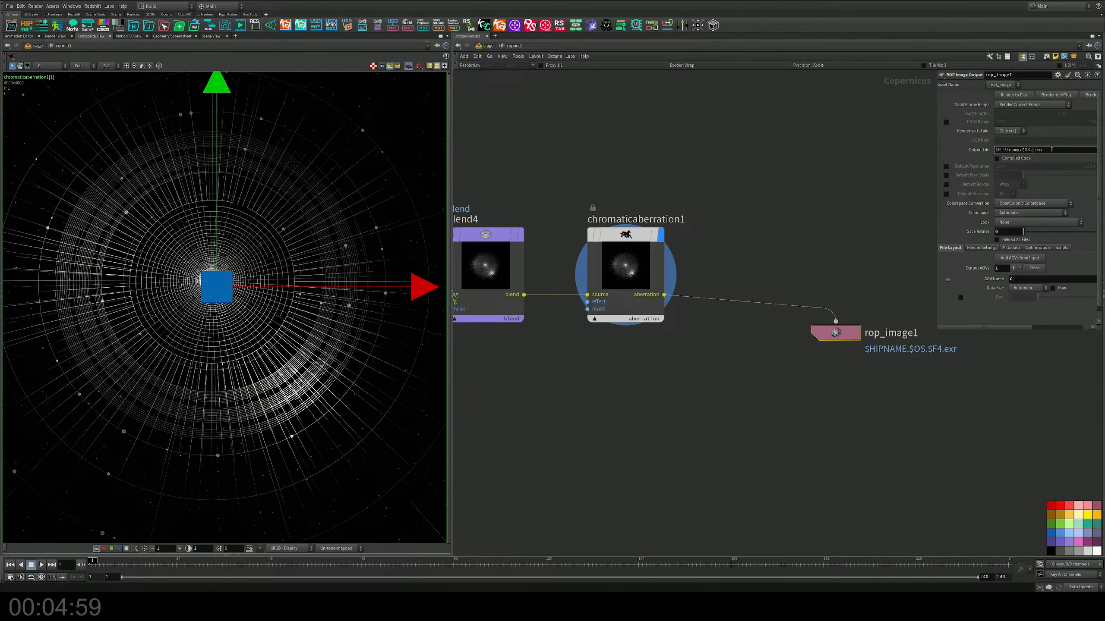
pyautogui.press('Escape')
pyautogui.press('BackSpace')
pyautogui.press('BackSpace')
pyautogui.write('p')
pyautogui.press('Return')
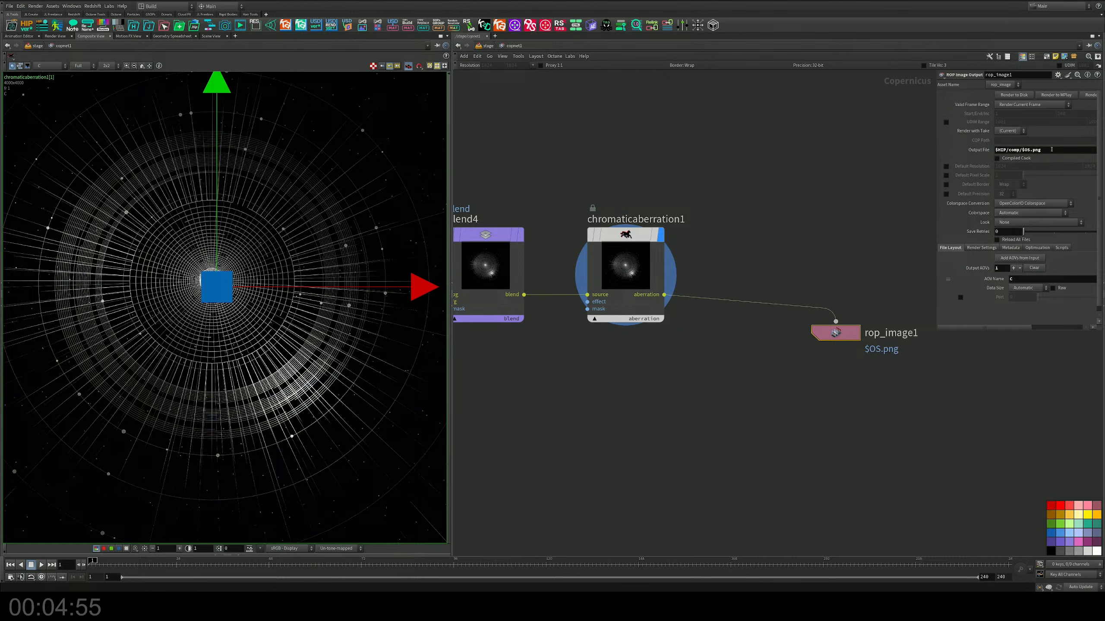
# Step: Rename the ROP Image Output node as JL_Day_23_Orbit_Final
pyautogui.moveTo(860, 308); pyautogui.dragTo(789, 304, button='middle')
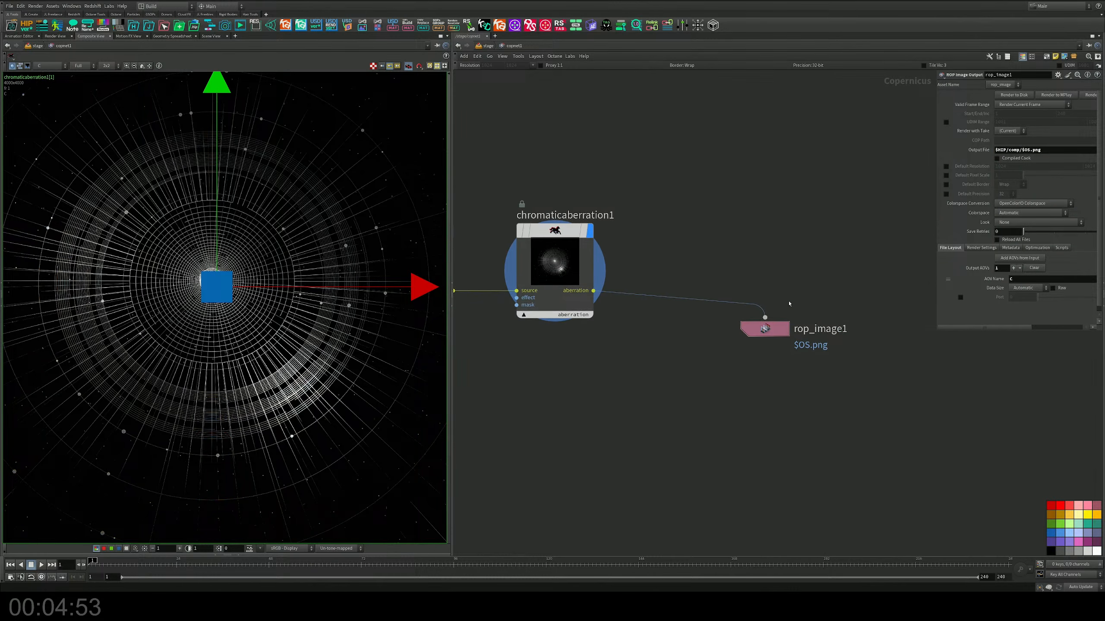
pyautogui.click(839, 329)
pyautogui.moveTo(859, 330); pyautogui.dragTo(585, 307)
pyautogui.write('JL_Day')
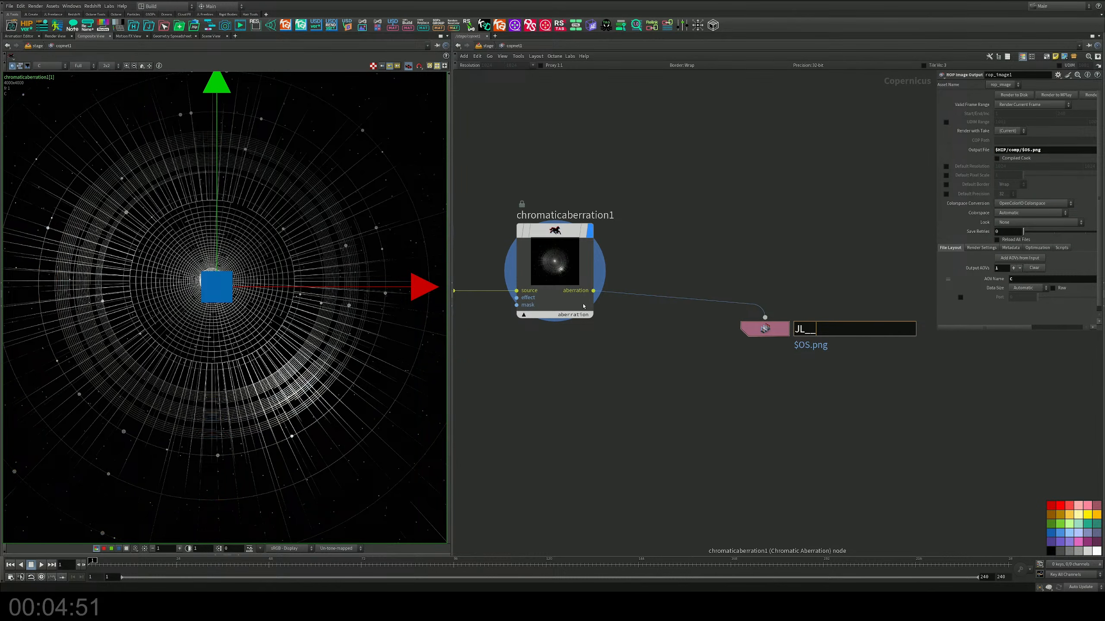
pyautogui.write('_23_Orbit_Final')
pyautogui.press('Return')
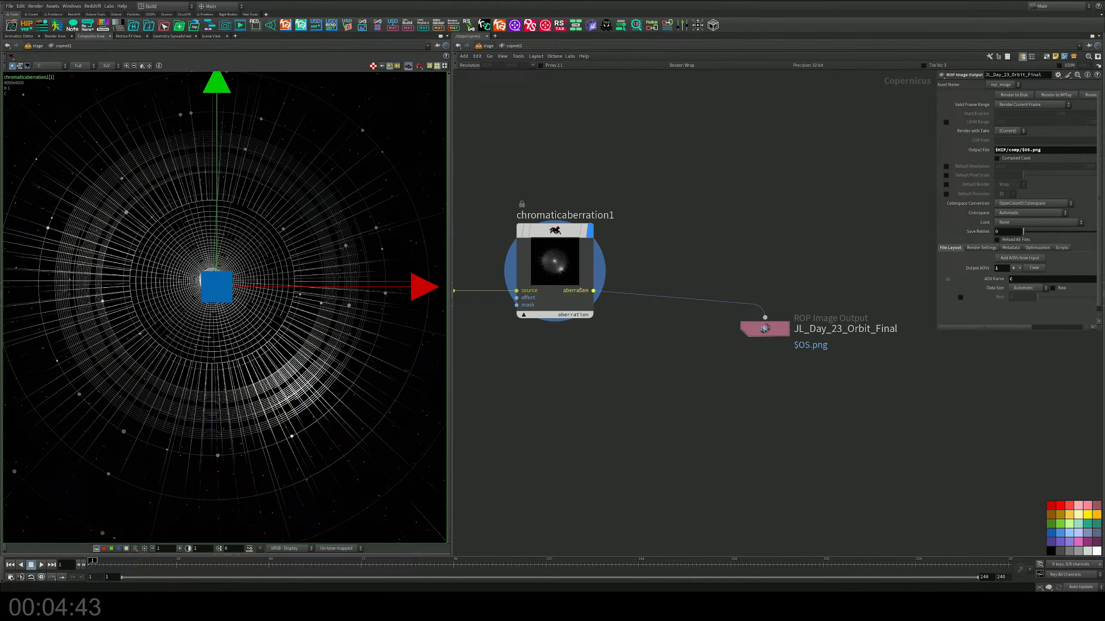
# Step: Save the scene file and render the image output node's current frame to disk
pyautogui.moveTo(833, 251); pyautogui.dragTo(836, 227, button='middle')
pyautogui.hotkey('ctrl', 's')
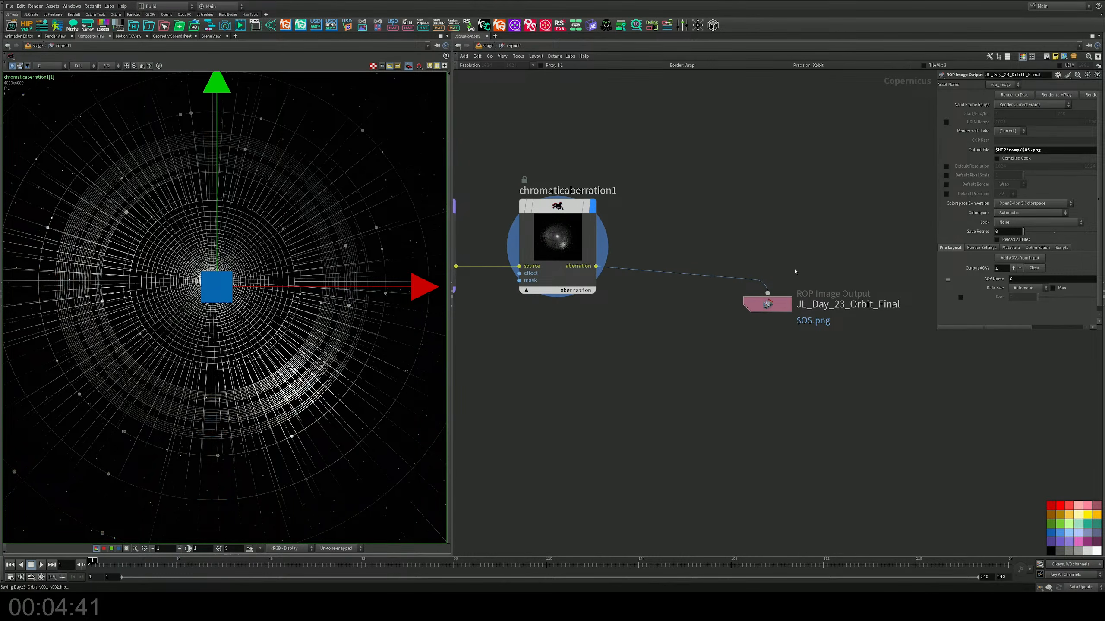
pyautogui.moveTo(837, 246); pyautogui.dragTo(727, 333)
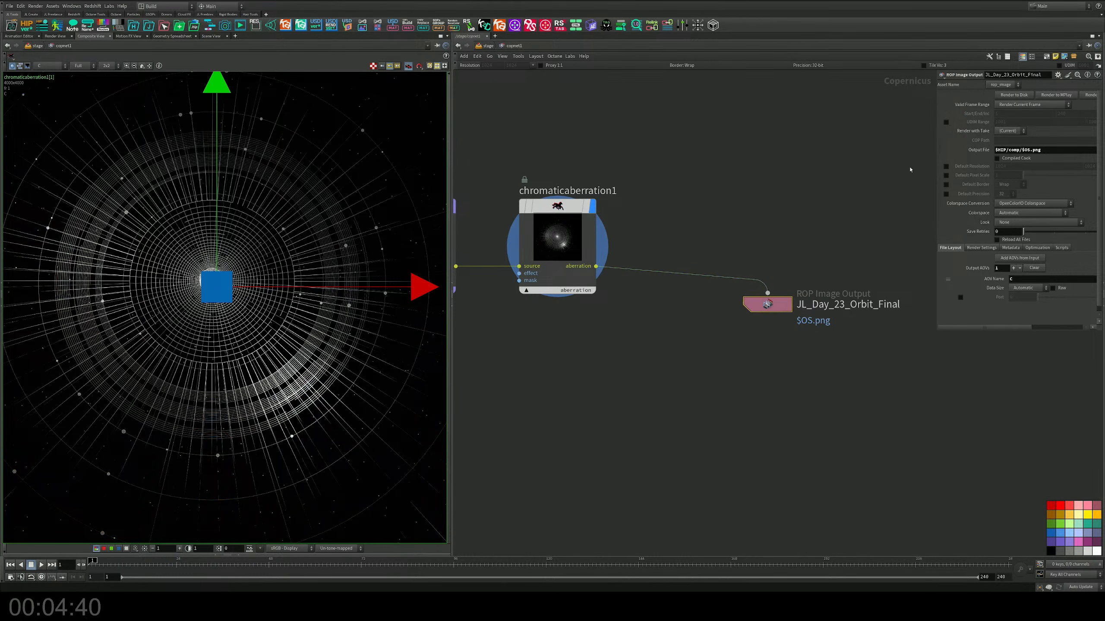
pyautogui.click(1004, 96)
pyautogui.moveTo(713, 156); pyautogui.dragTo(731, 156, button='middle')
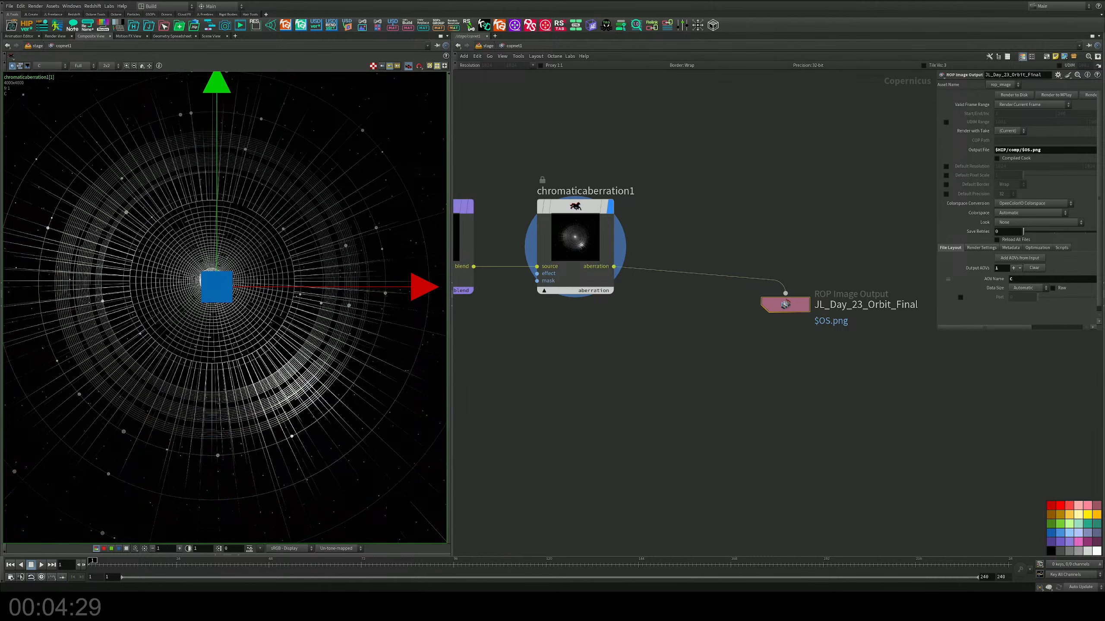
# Step: Maximize the djv viewer showing JL_Day_23_Orbit_Final.png and inspect the rings and centre of the rendered image
pyautogui.moveTo(0, 115); pyautogui.dragTo(623, 69)
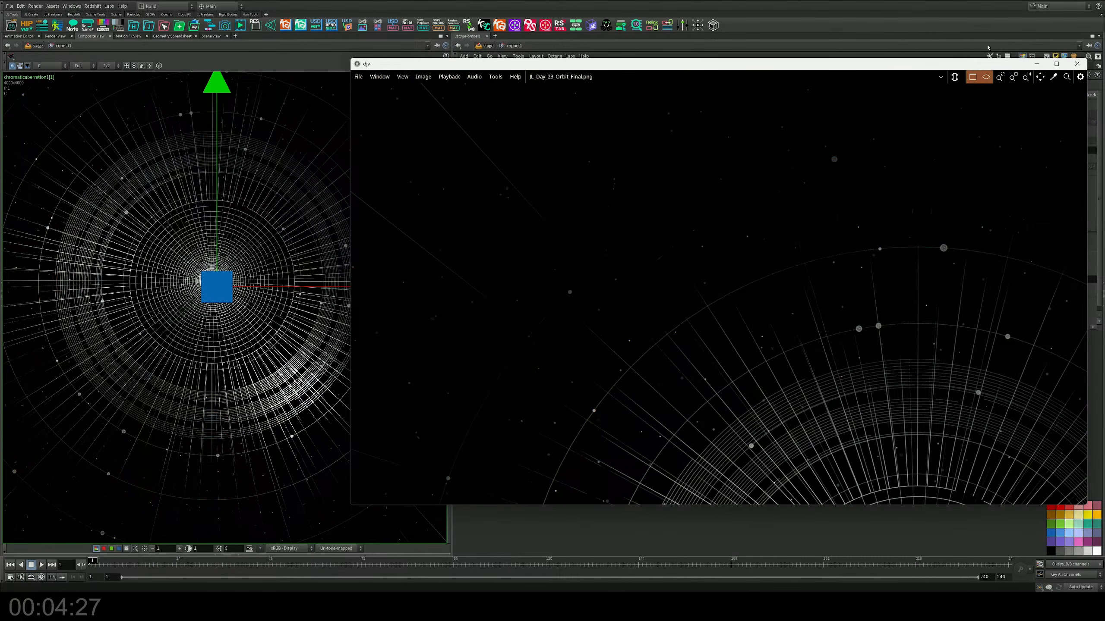
pyautogui.click(1057, 63)
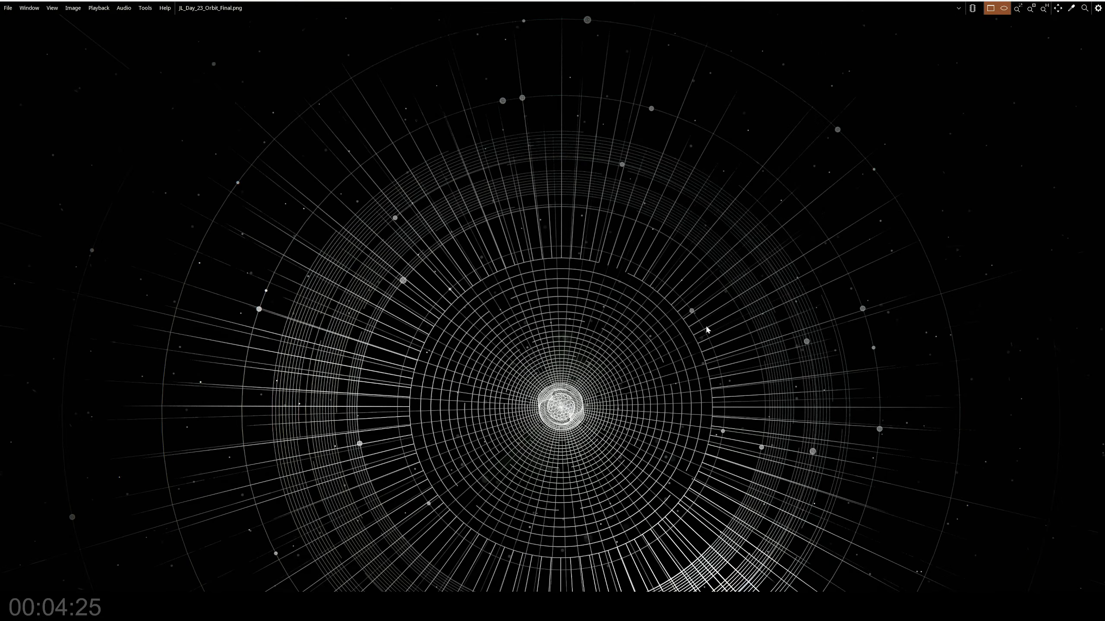
pyautogui.moveTo(707, 327); pyautogui.dragTo(709, 257, button='middle')
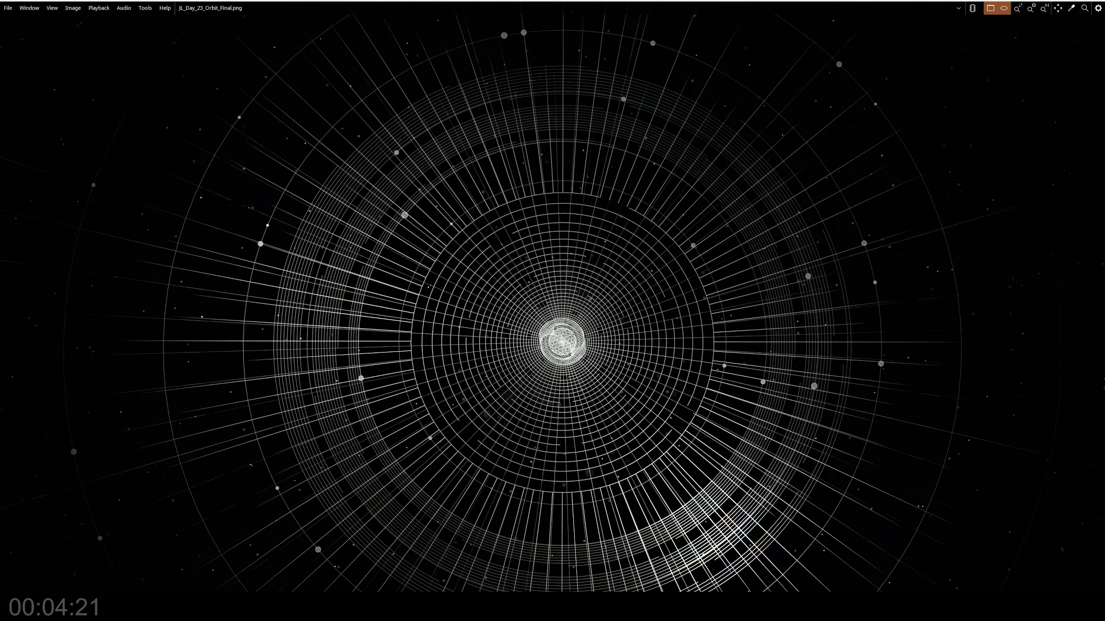
pyautogui.moveTo(767, 373); pyautogui.dragTo(742, 342, button='middle')
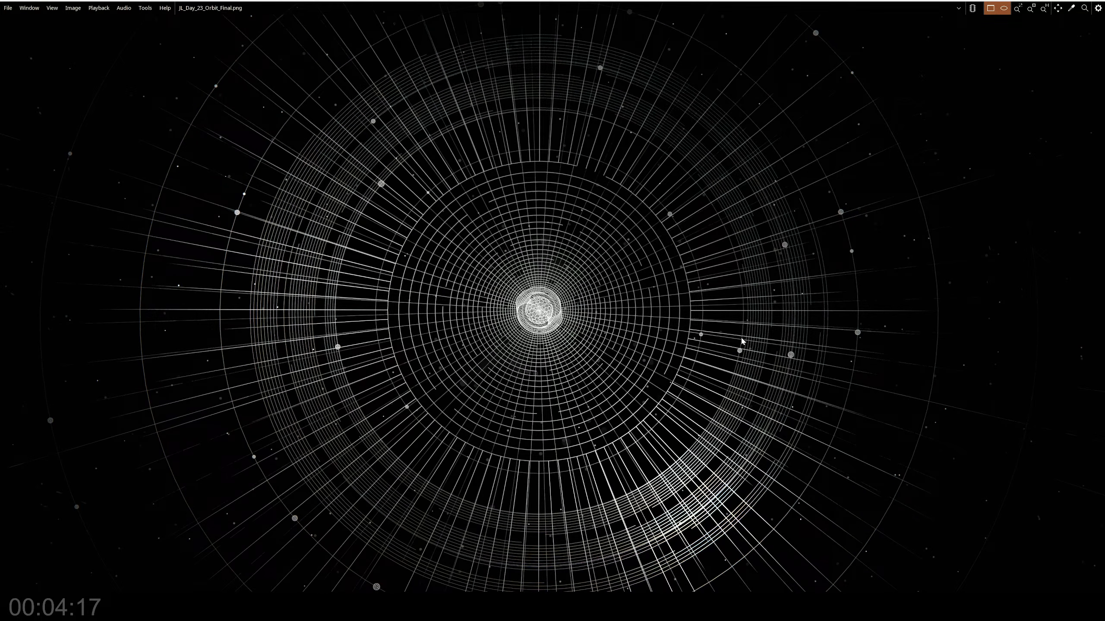